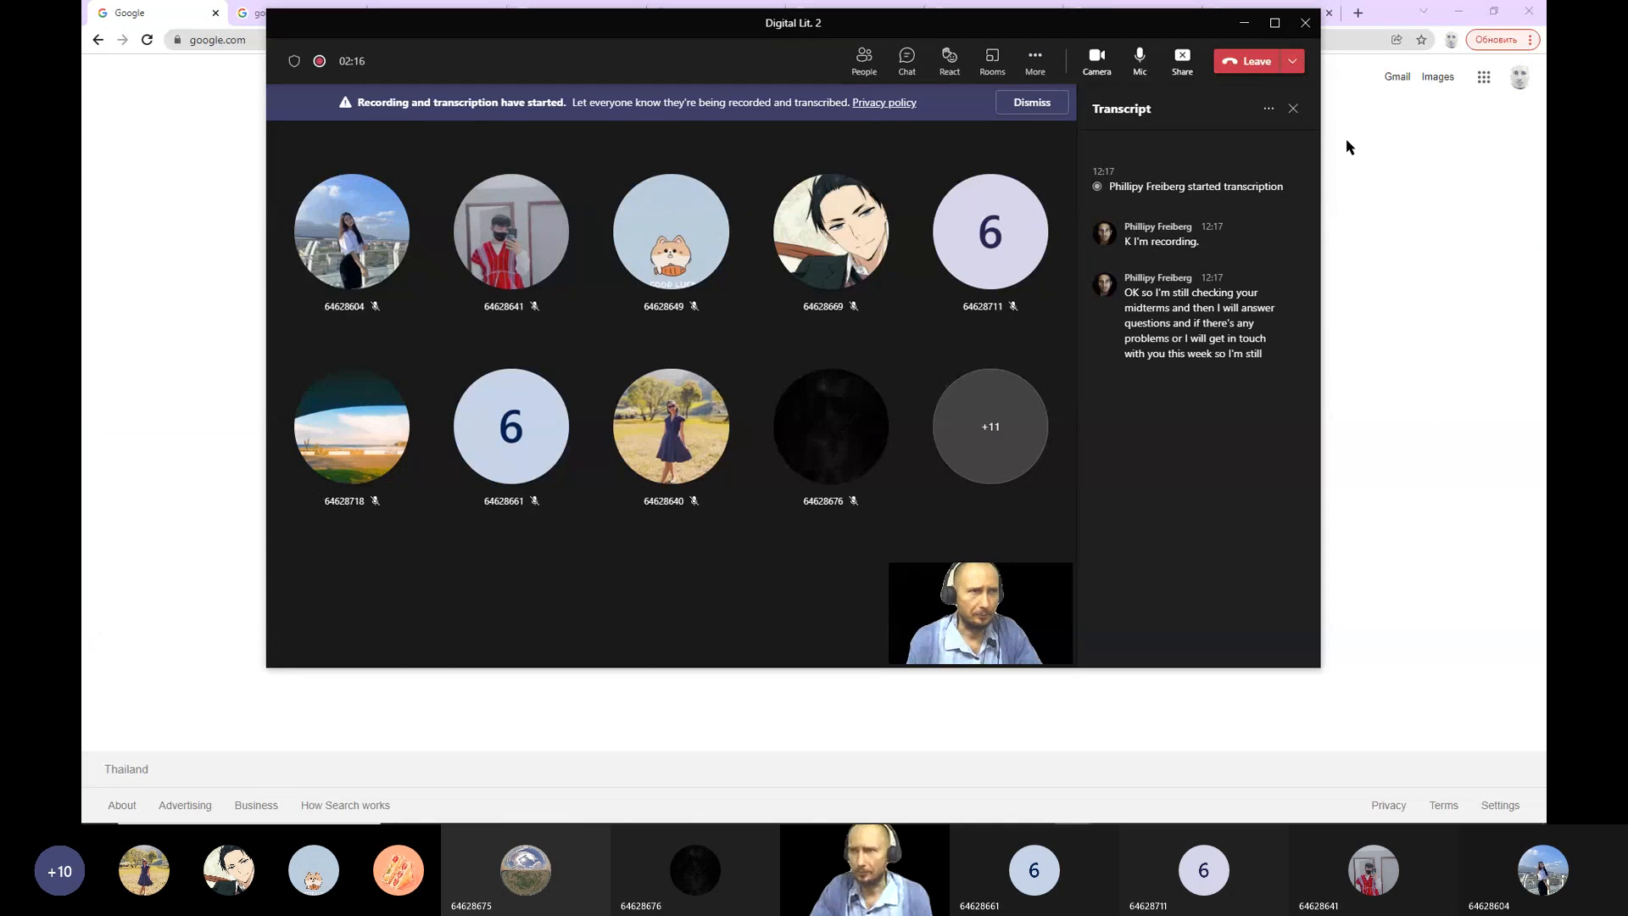
Step: Clear the view of the browser by hiding the meeting window and its transcript and dismissing the Google Drive sign-in dialog
left_click(1293, 107)
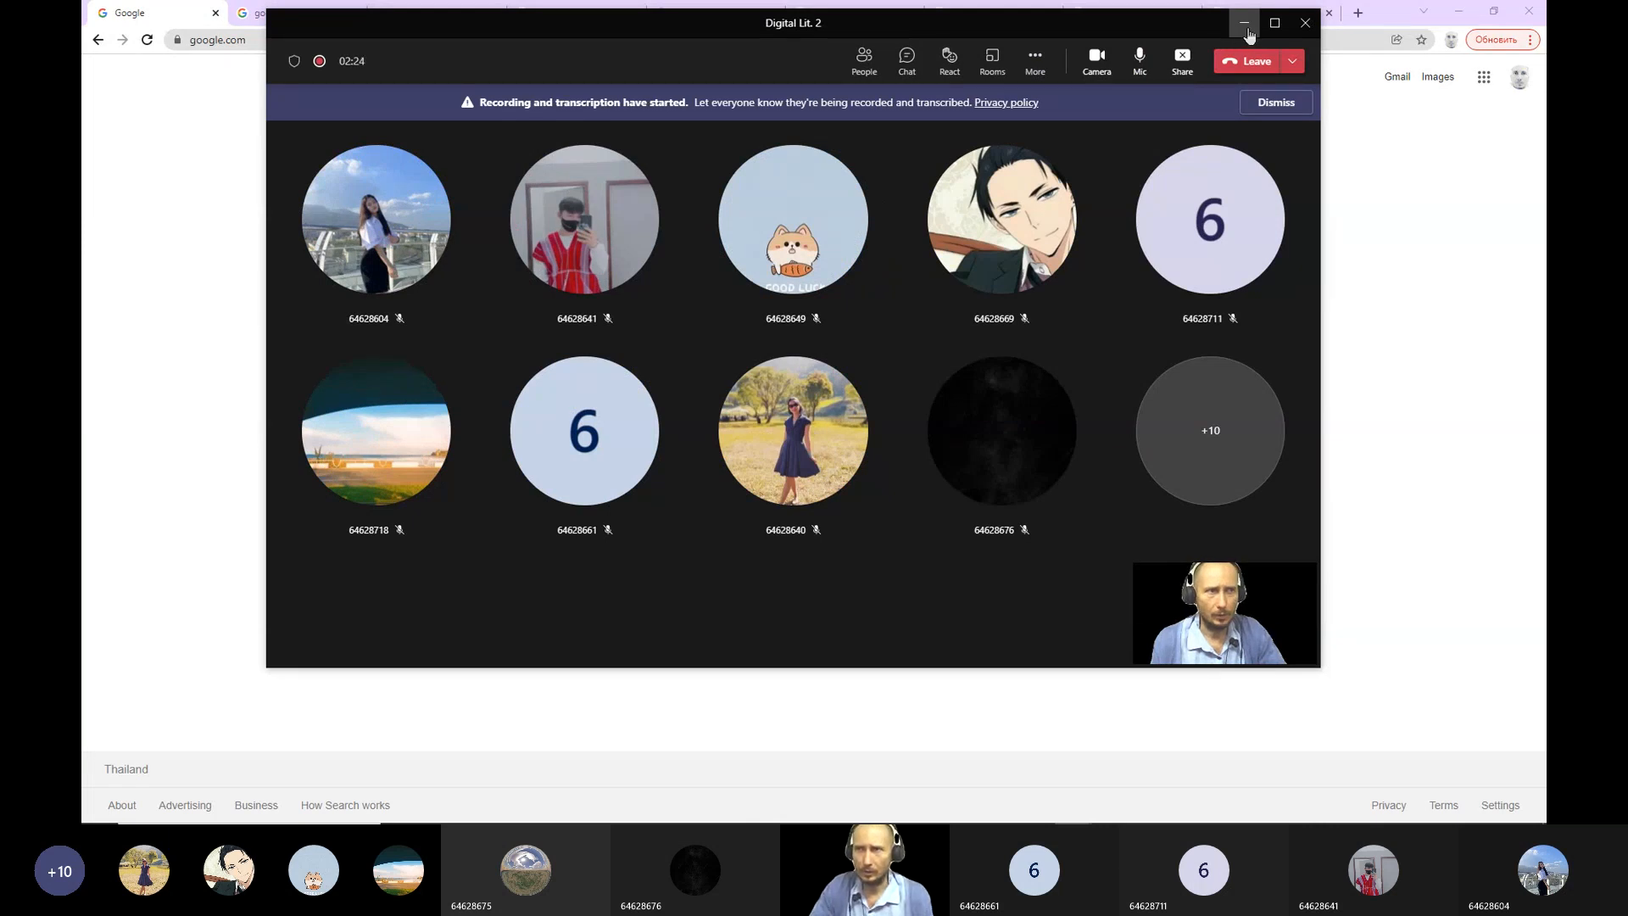
left_click(1236, 34)
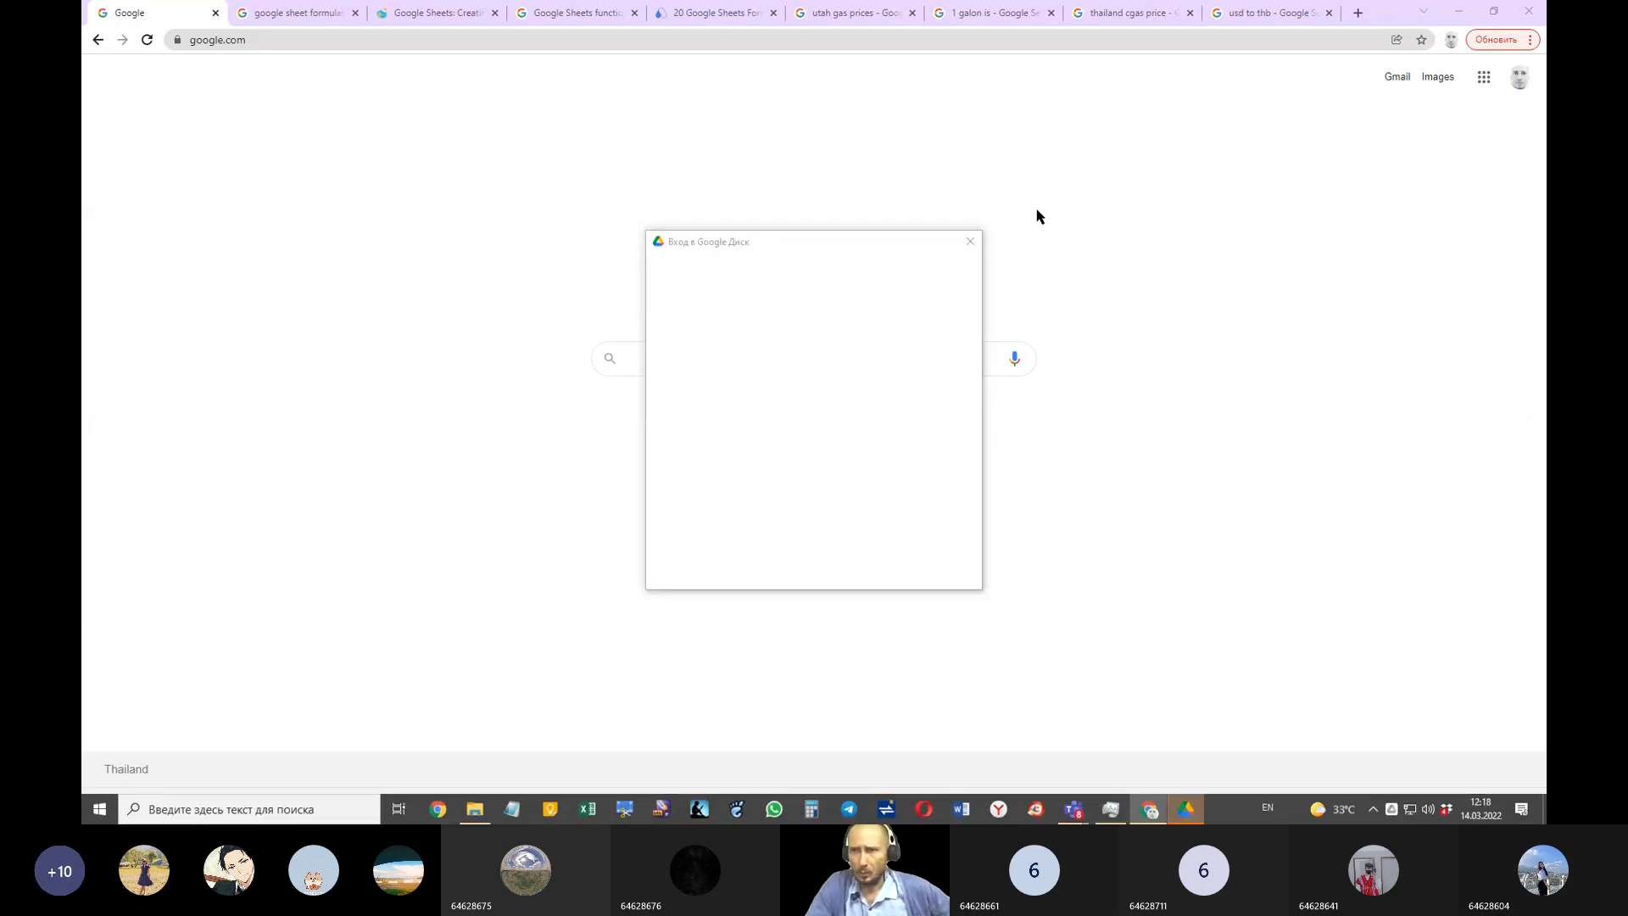
left_click(971, 243)
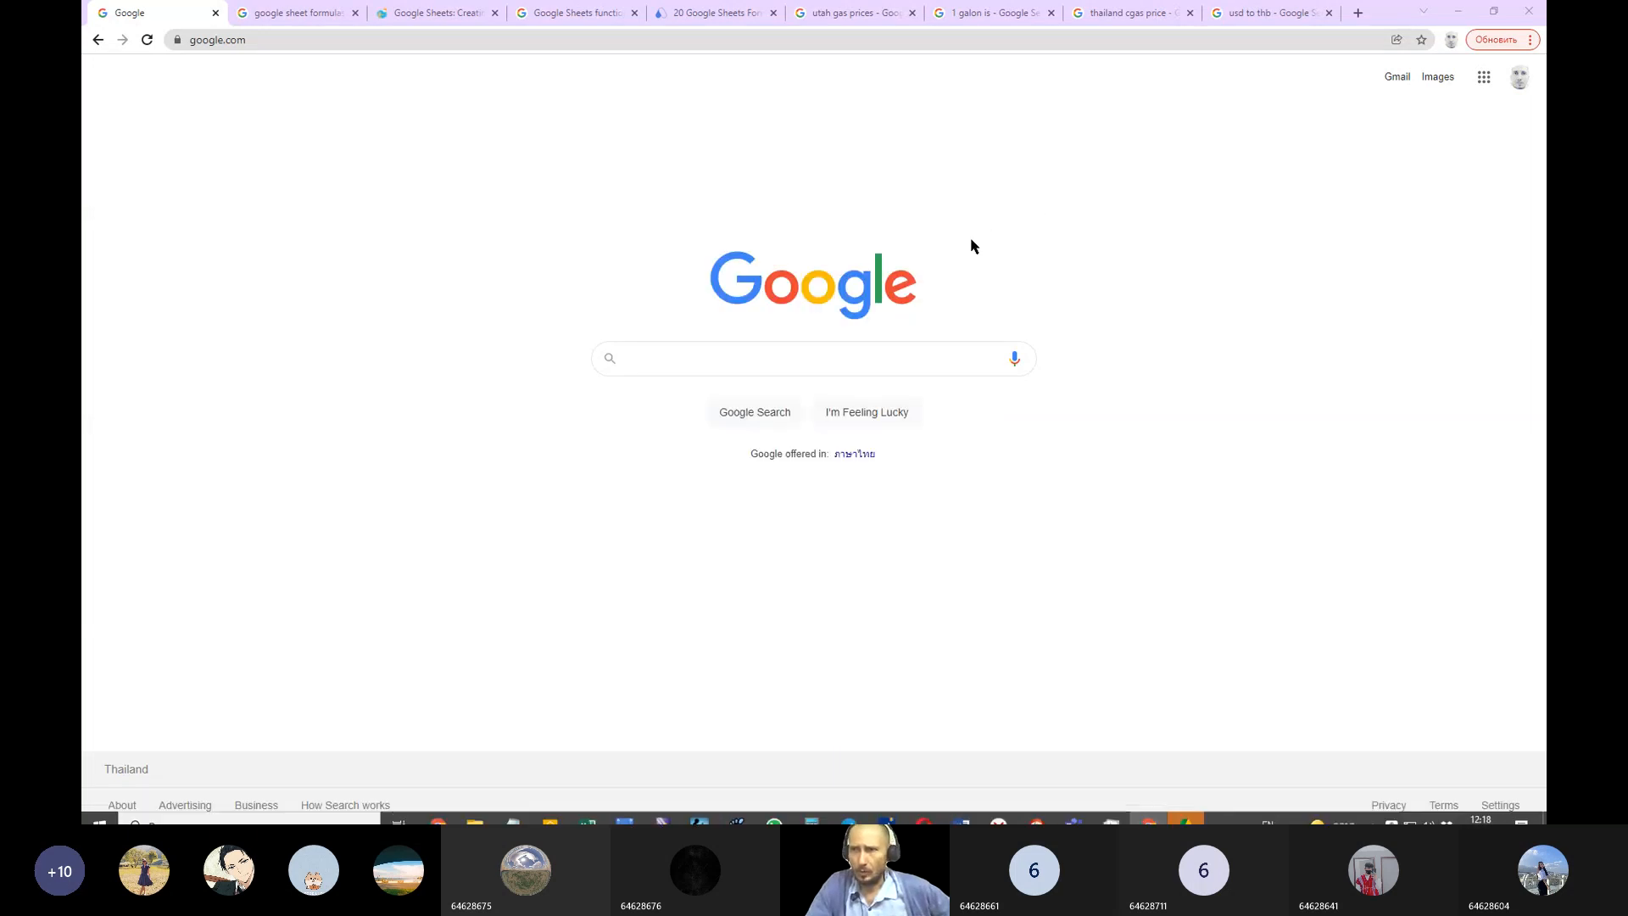
Step: Open Google Sheets from the Google home page and create a blank spreadsheet
left_click(1482, 81)
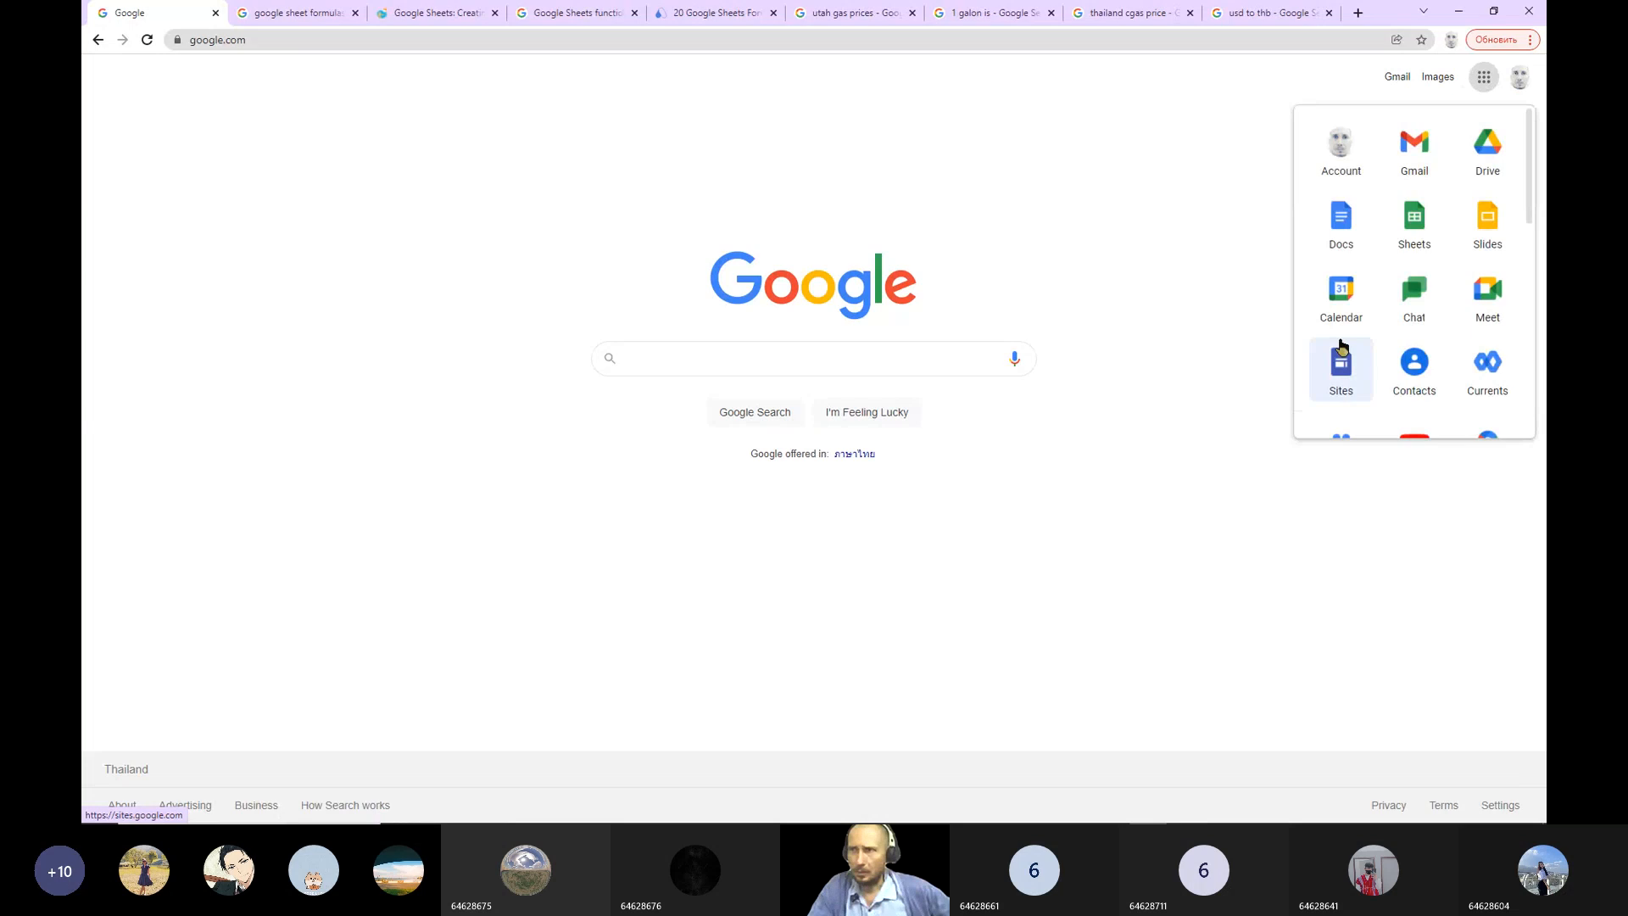
left_click(1413, 219)
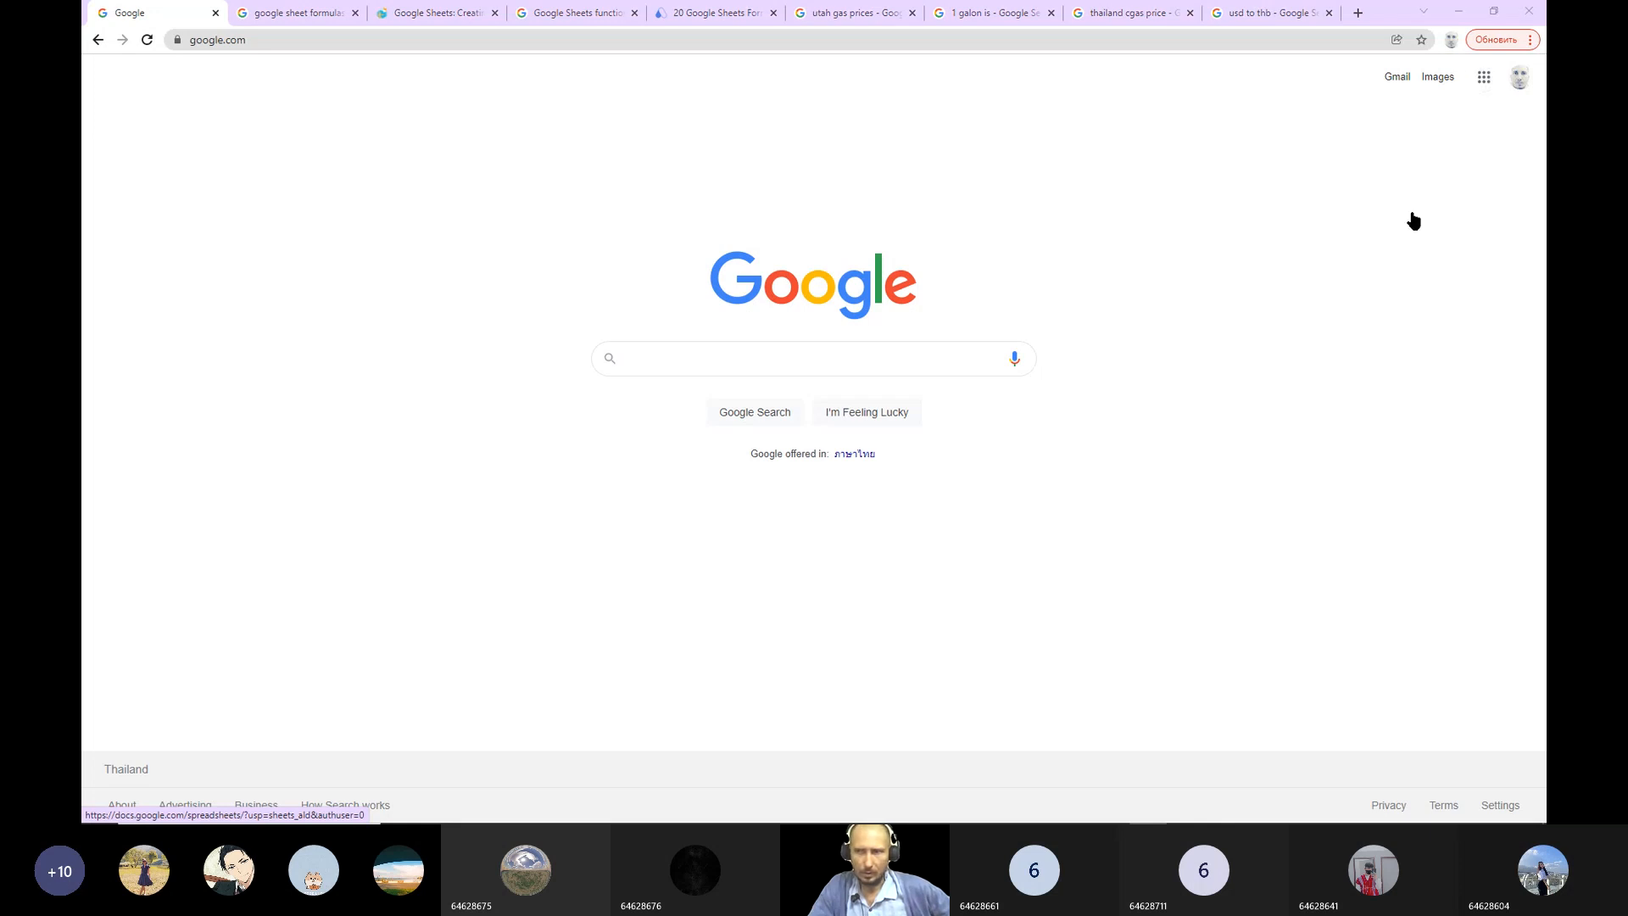
left_click(1483, 79)
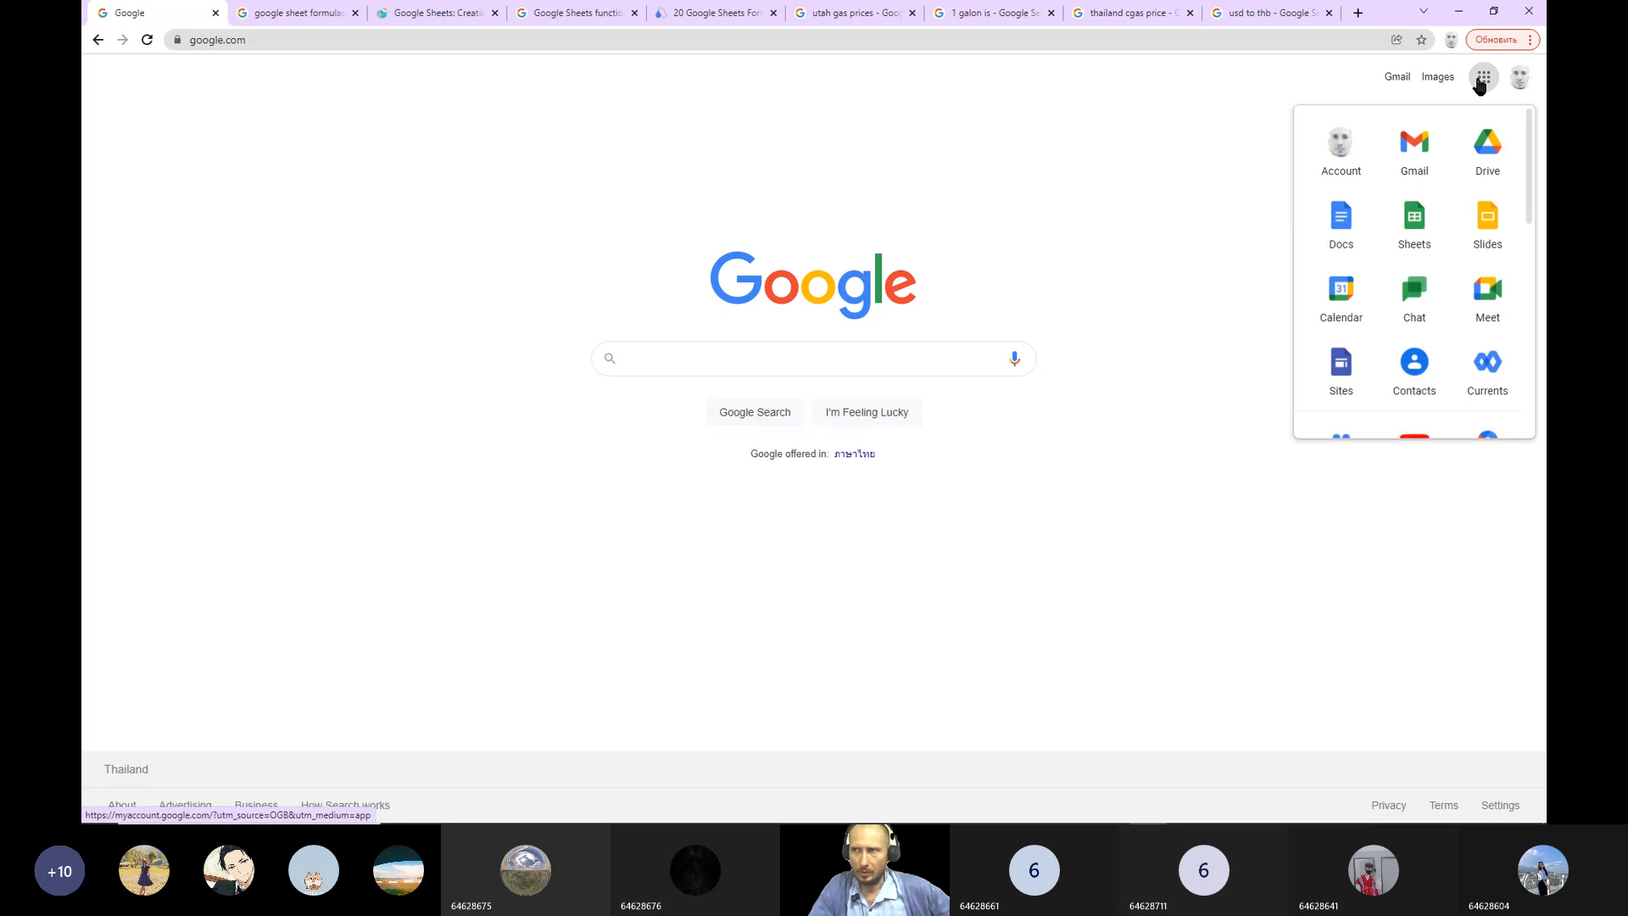
left_click(1413, 217)
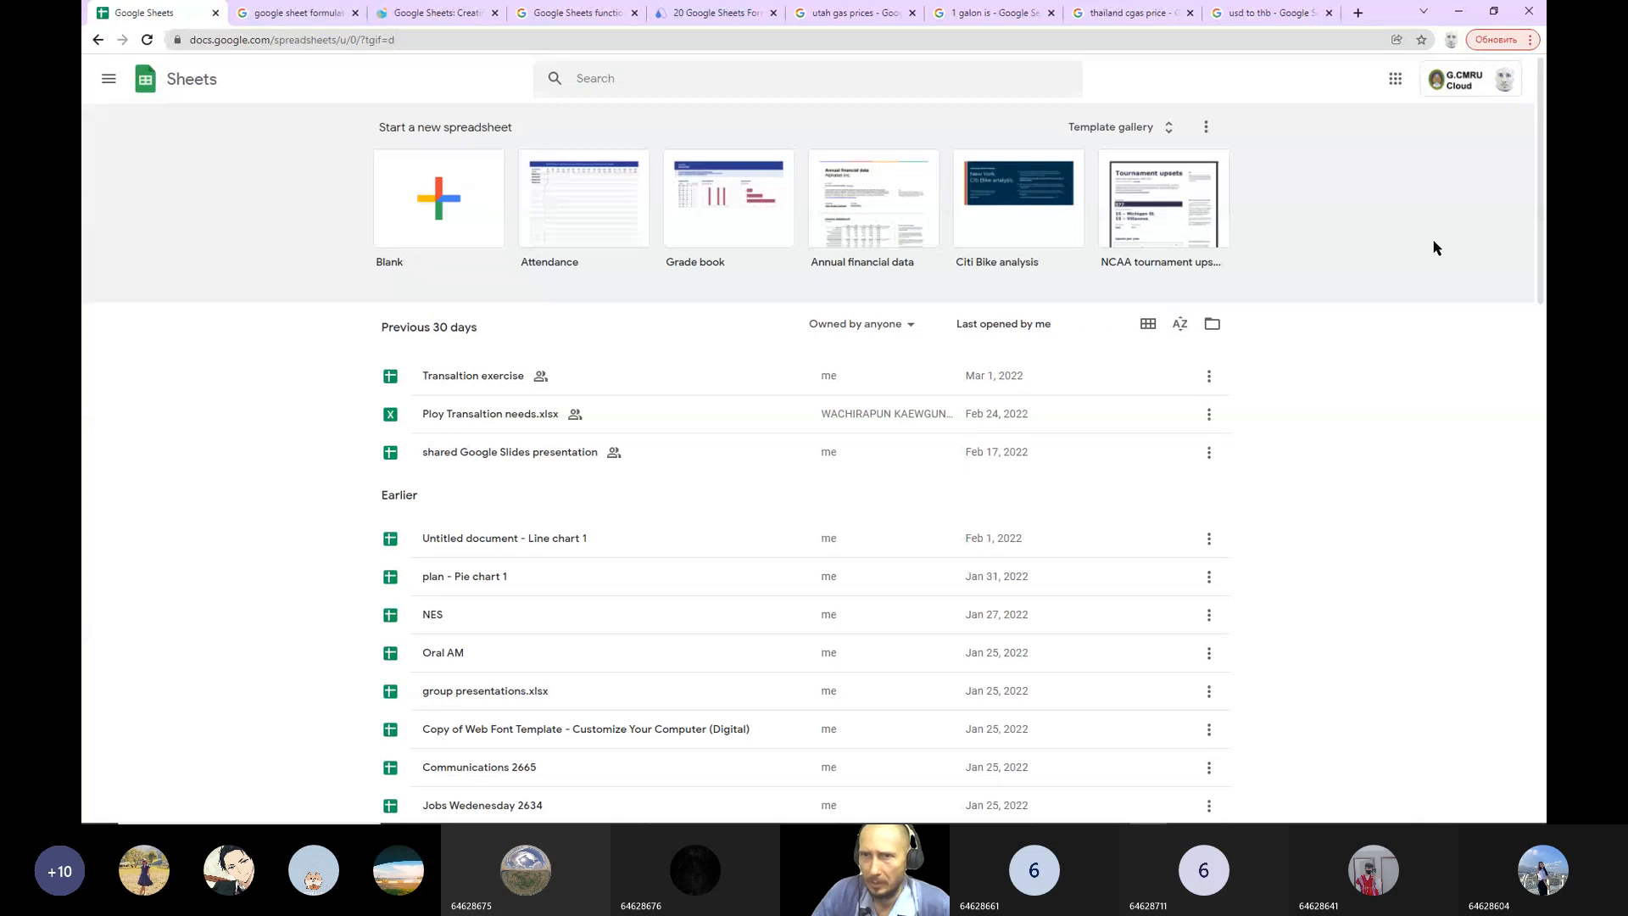
left_click(451, 196)
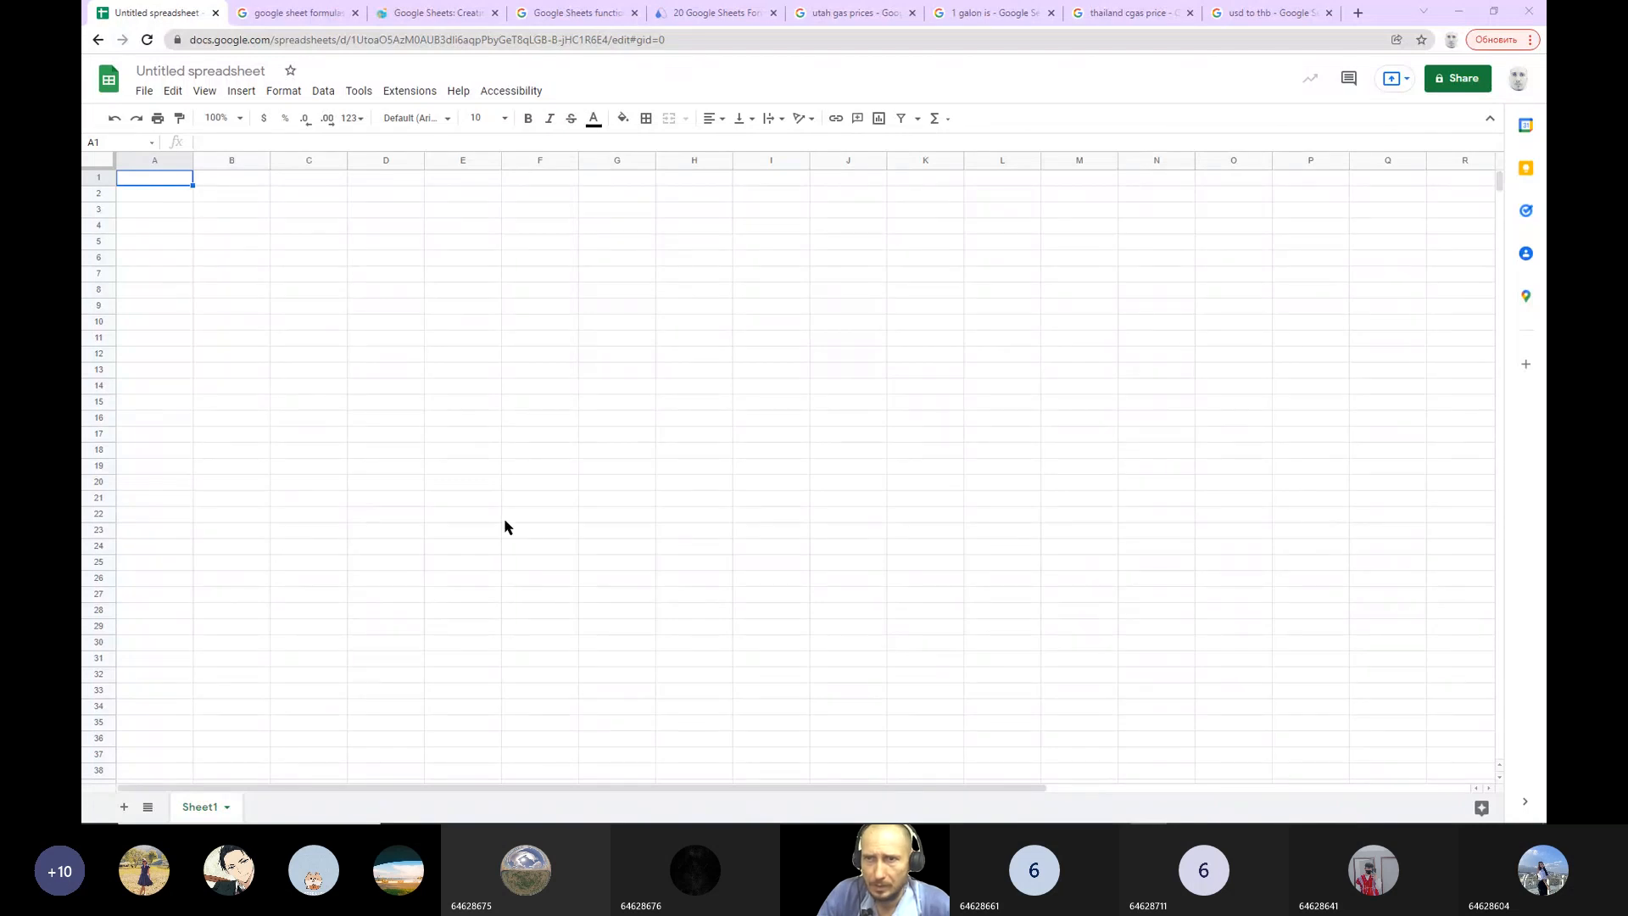
left_click(475, 194)
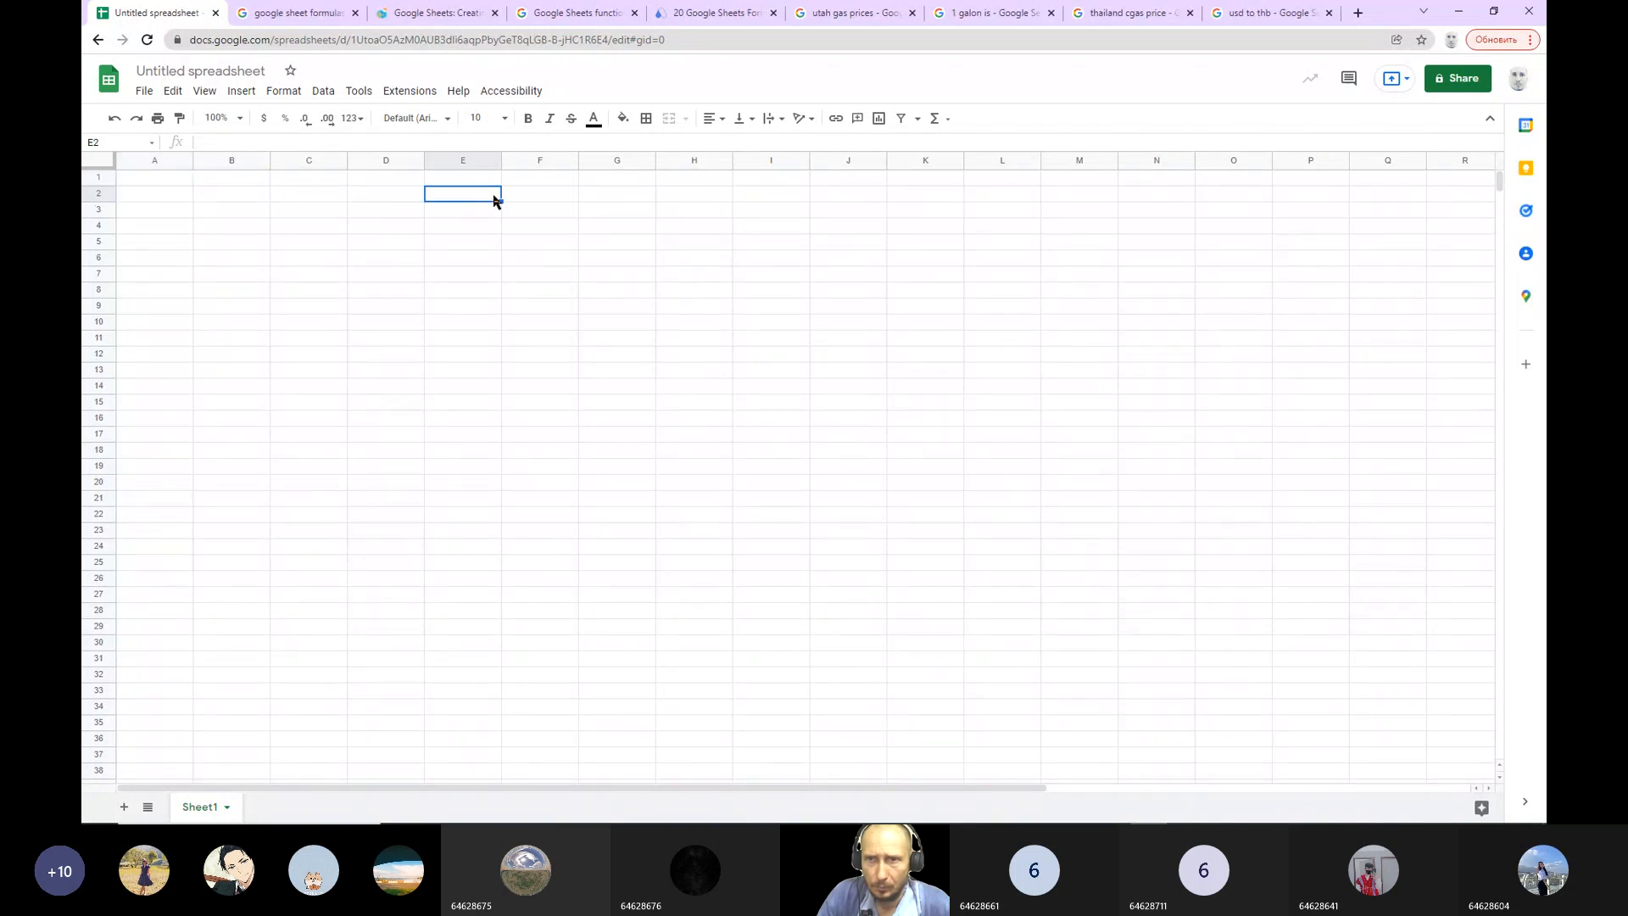
left_click(531, 180)
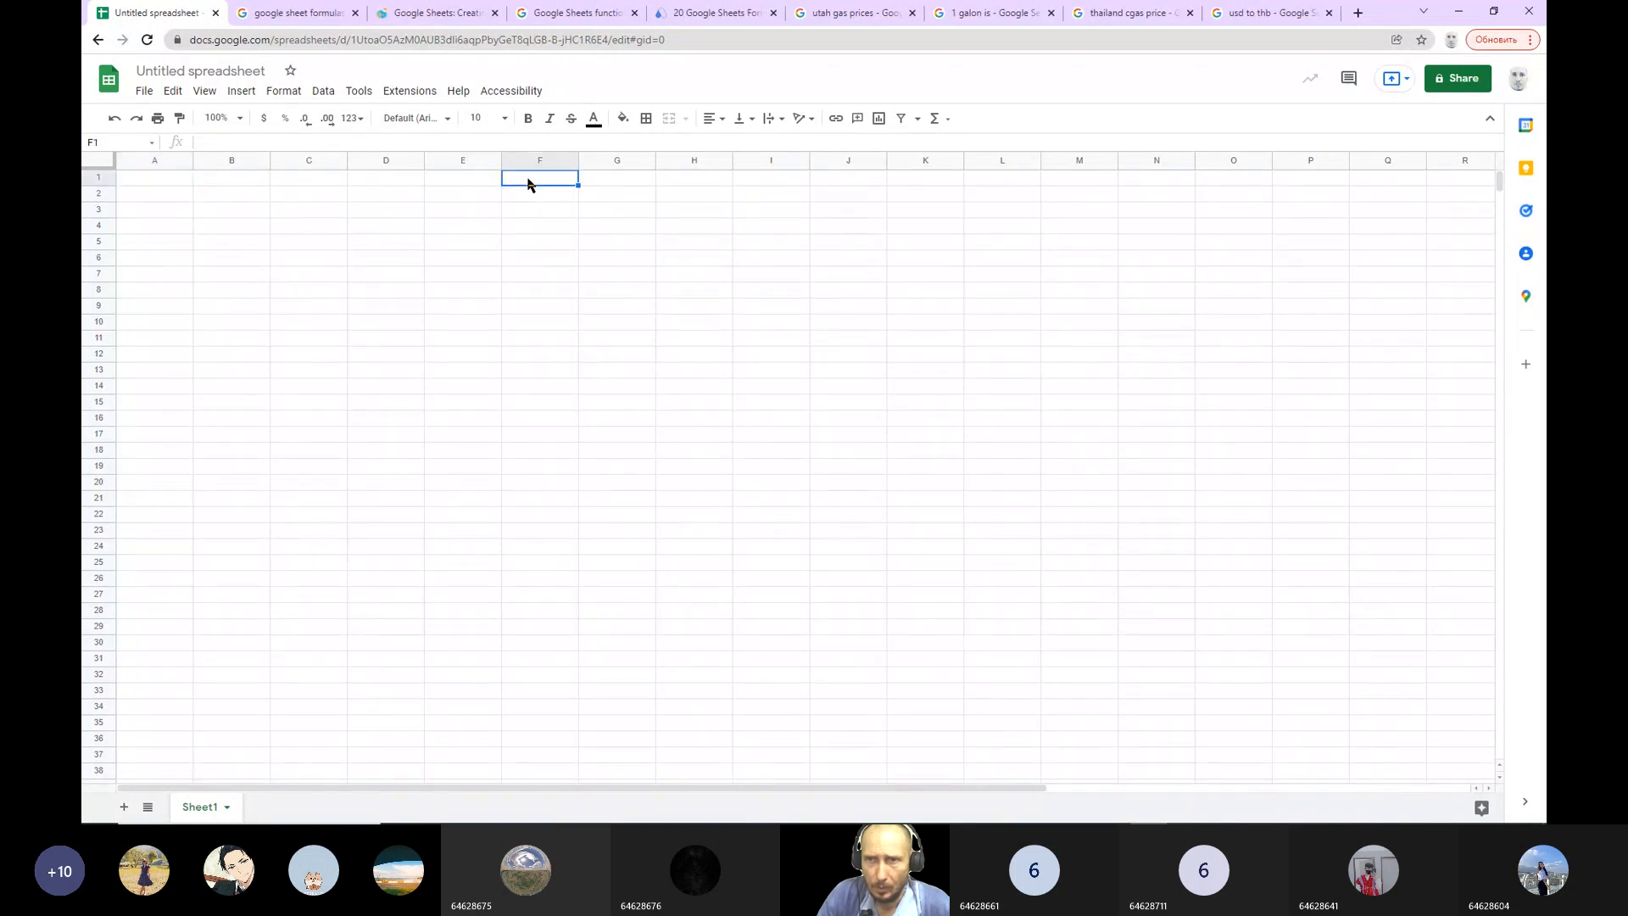
left_click(547, 294)
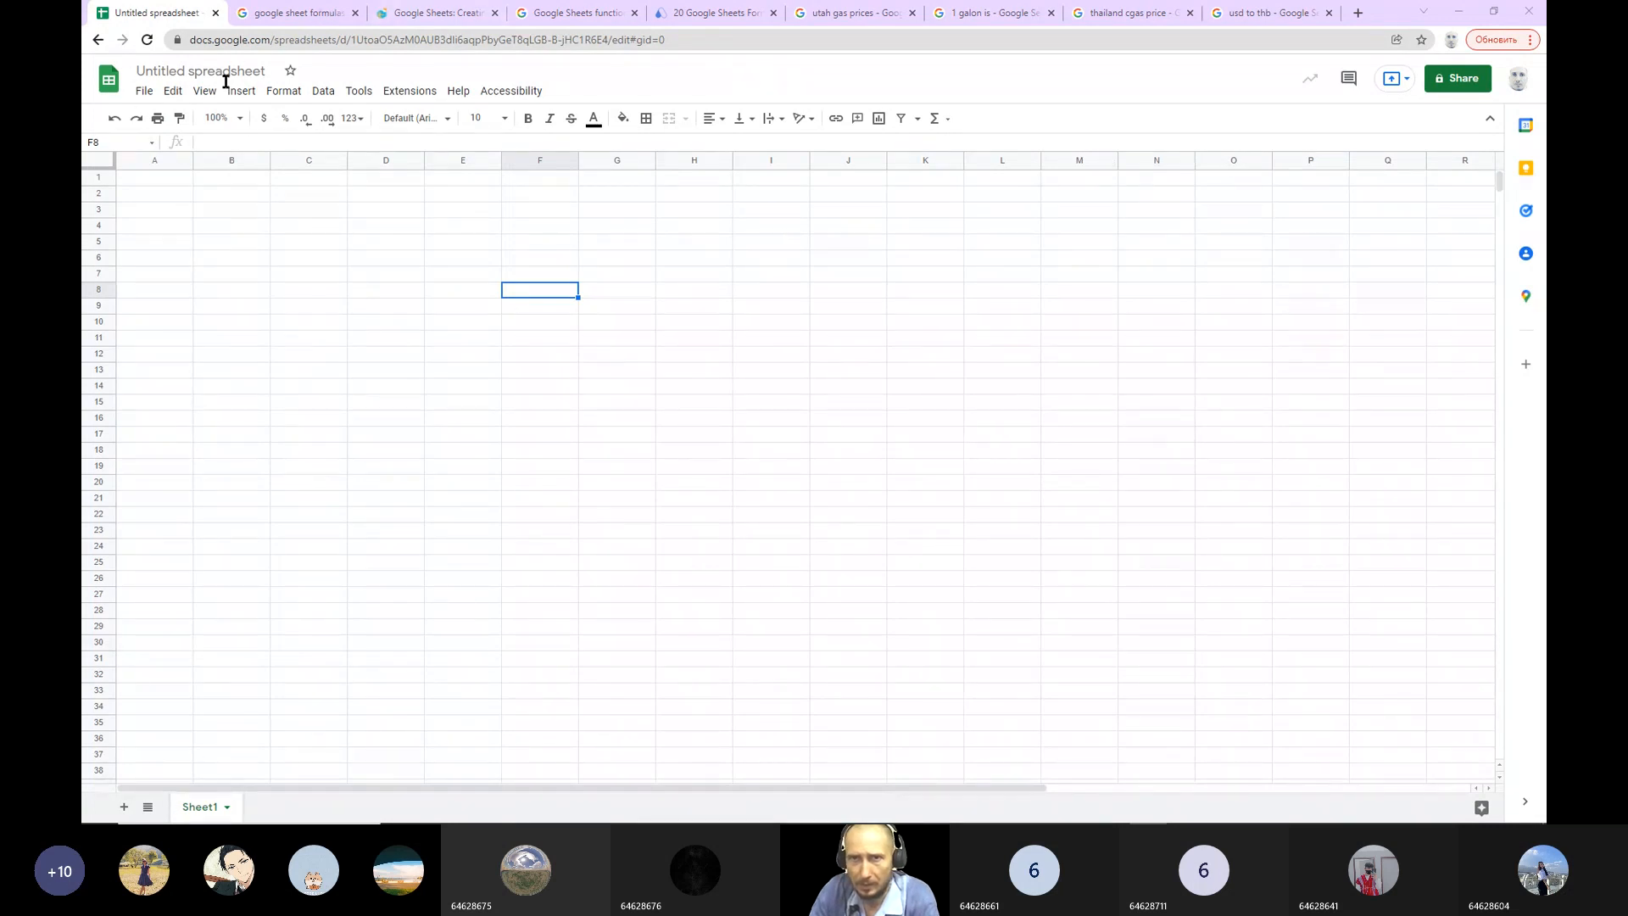
Step: Rename the untitled spreadsheet as "teching sheets"
left_click(251, 70)
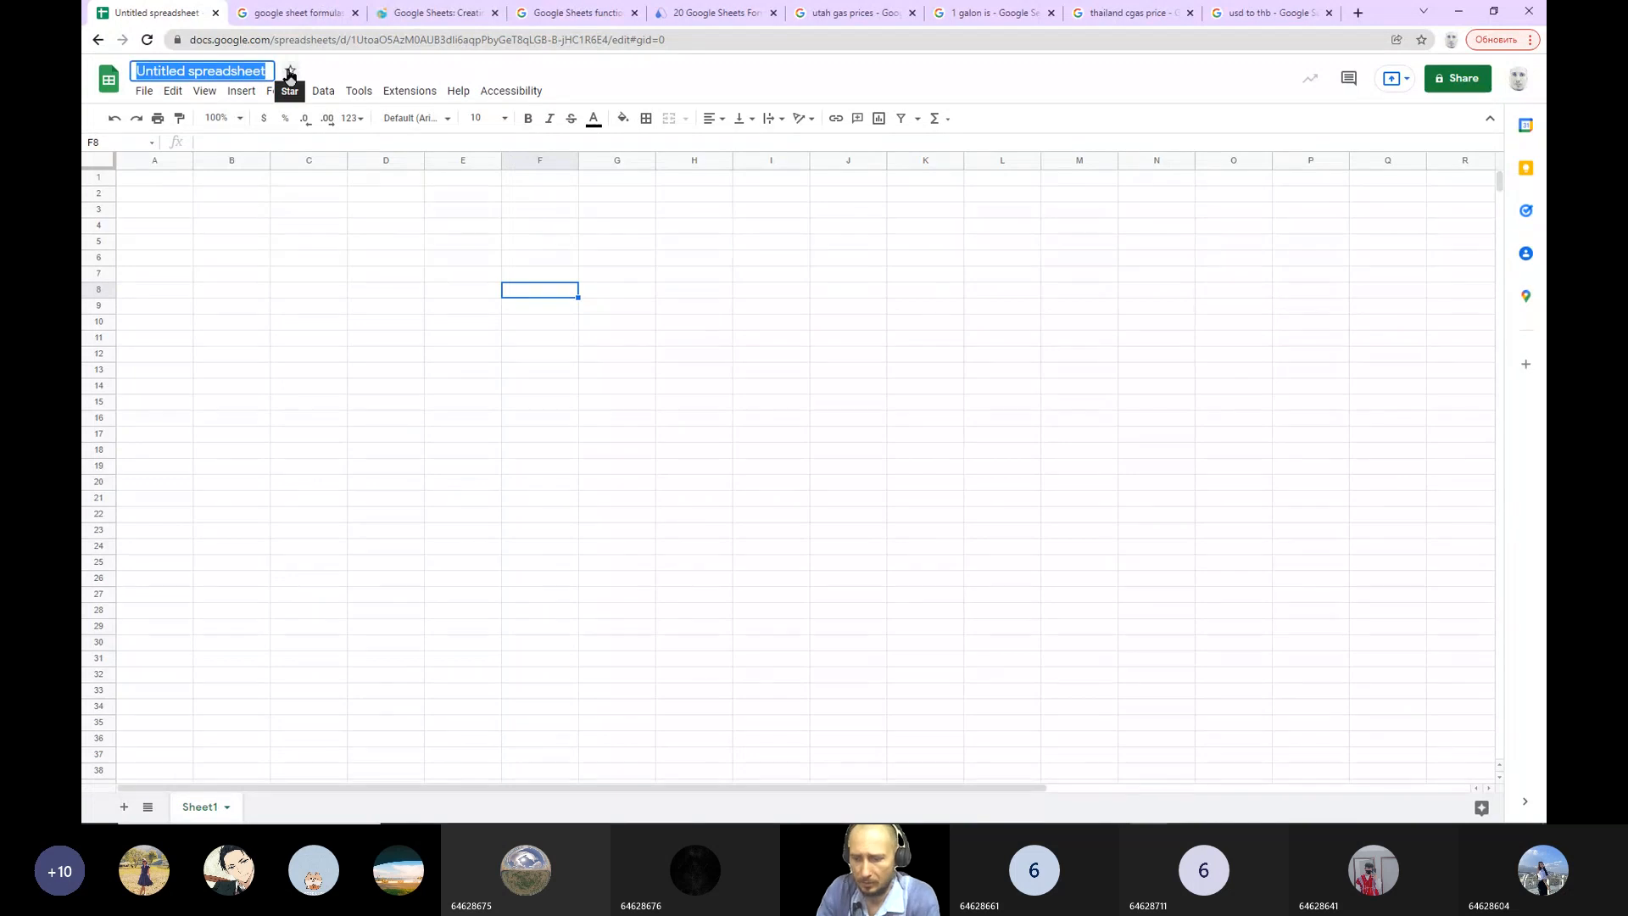
type("teching")
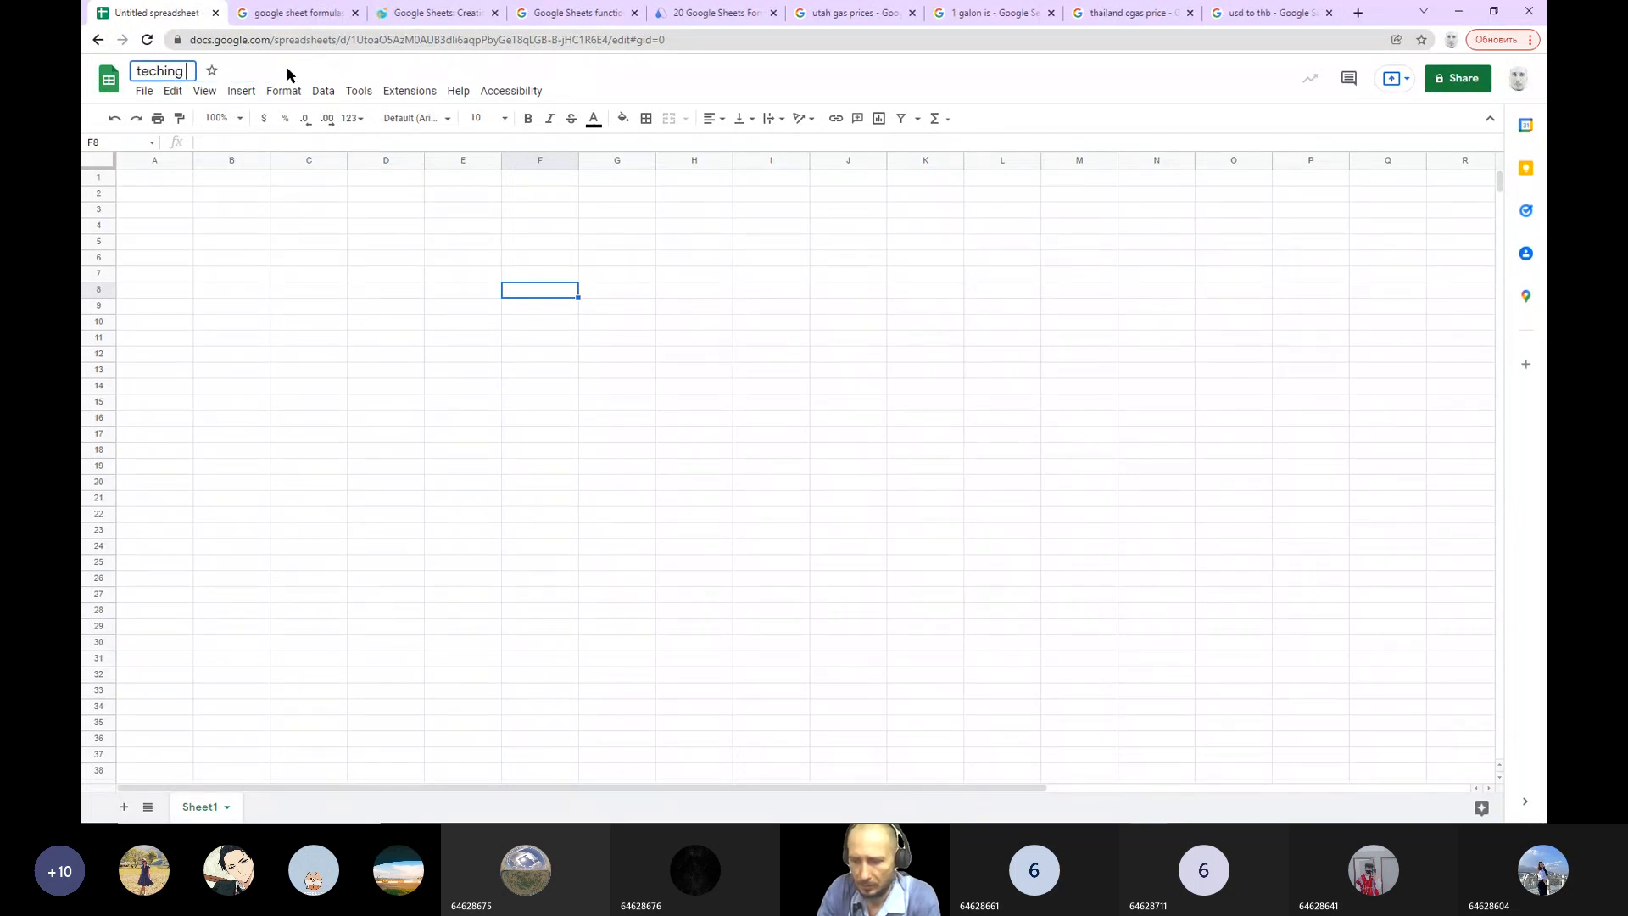
type(" sheets")
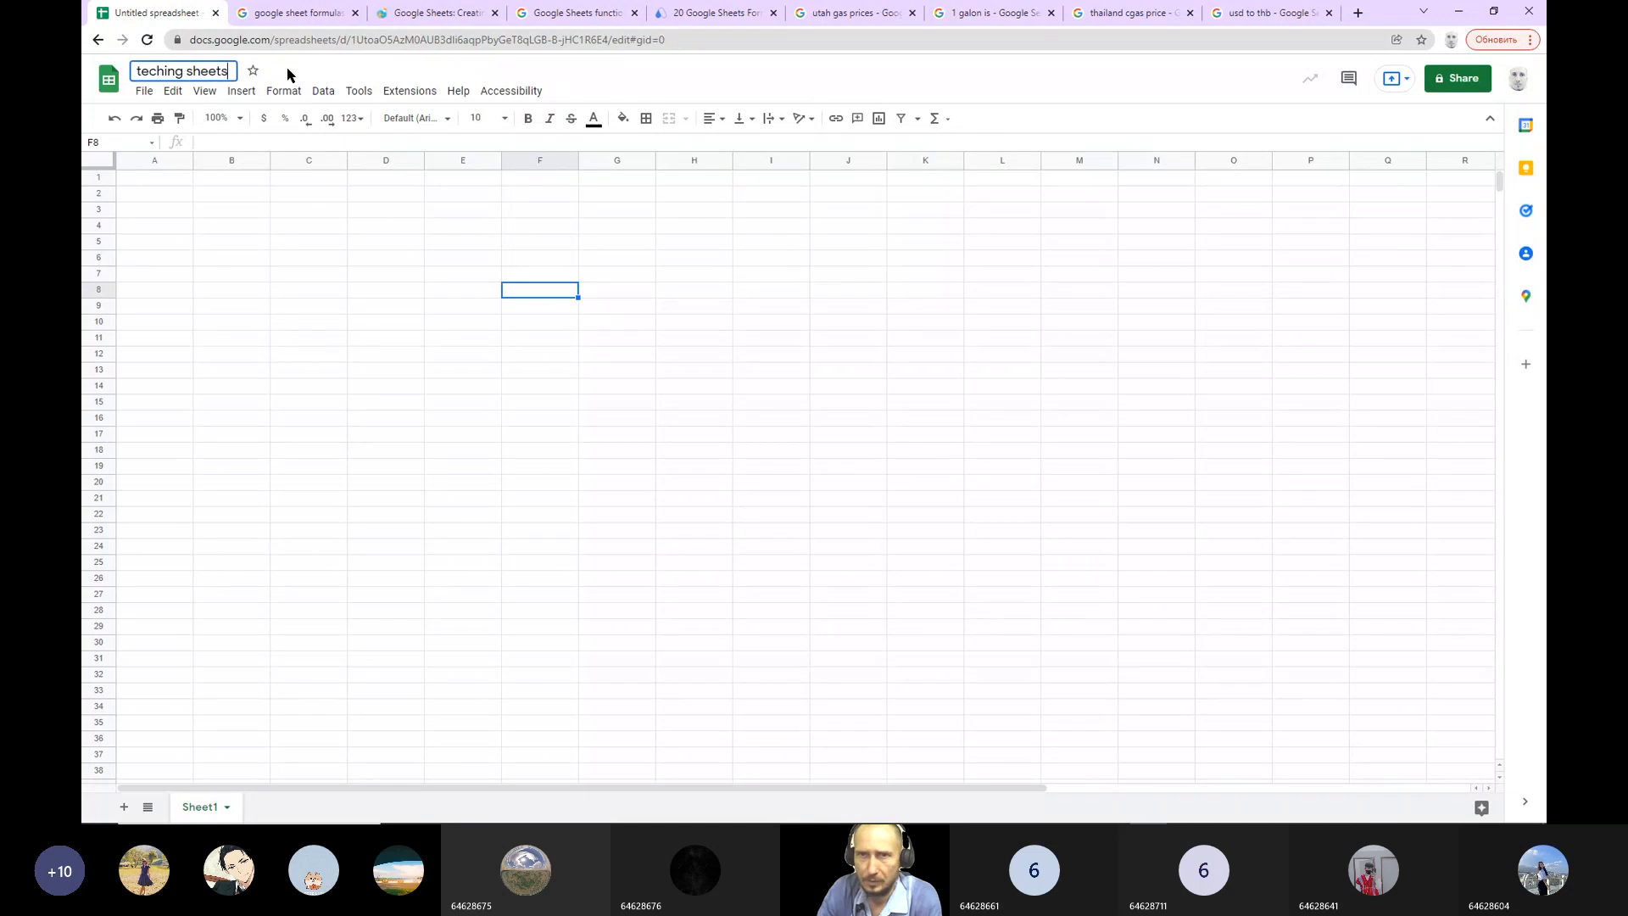
left_click(387, 316)
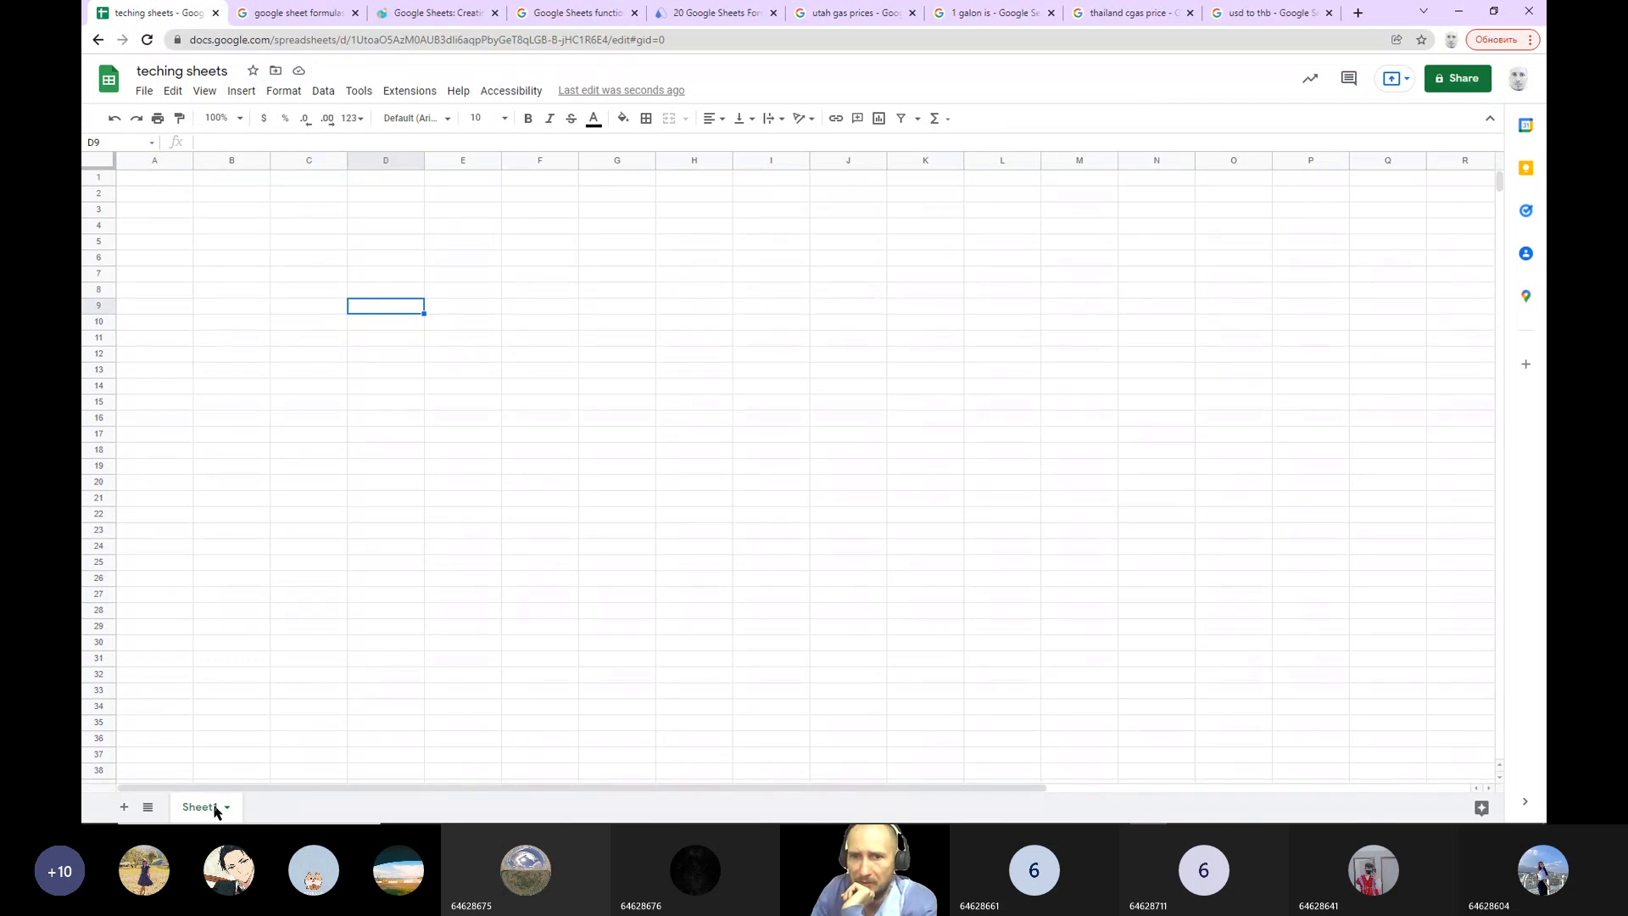
Step: Add a second sheet to the spreadsheet and return to Sheet1
left_click(123, 810)
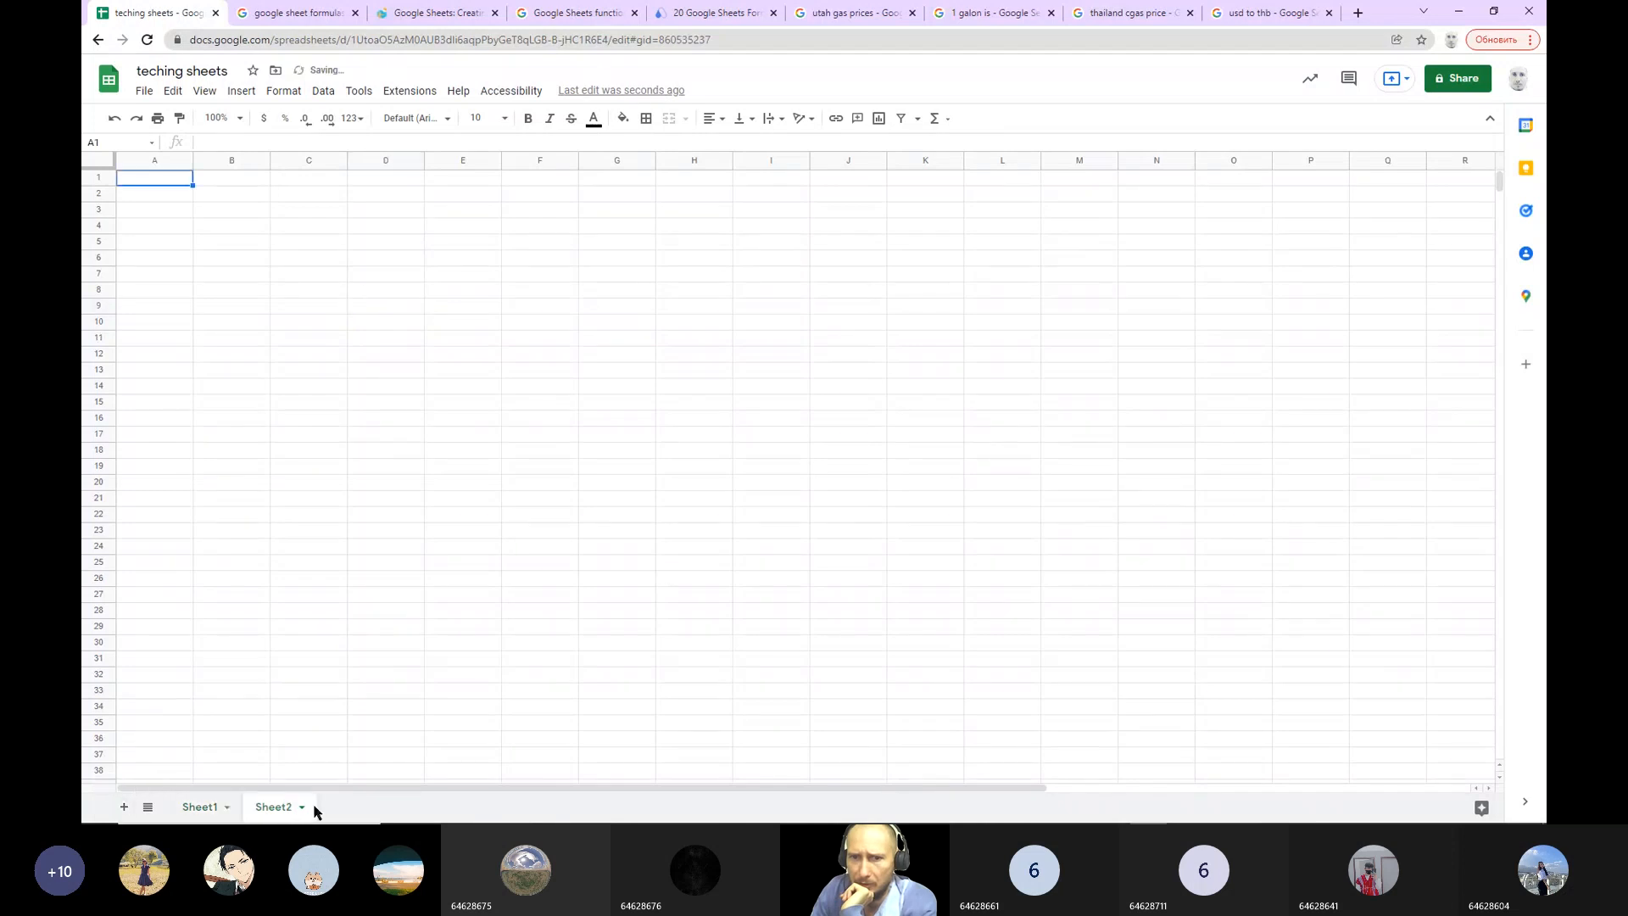
left_click(218, 809)
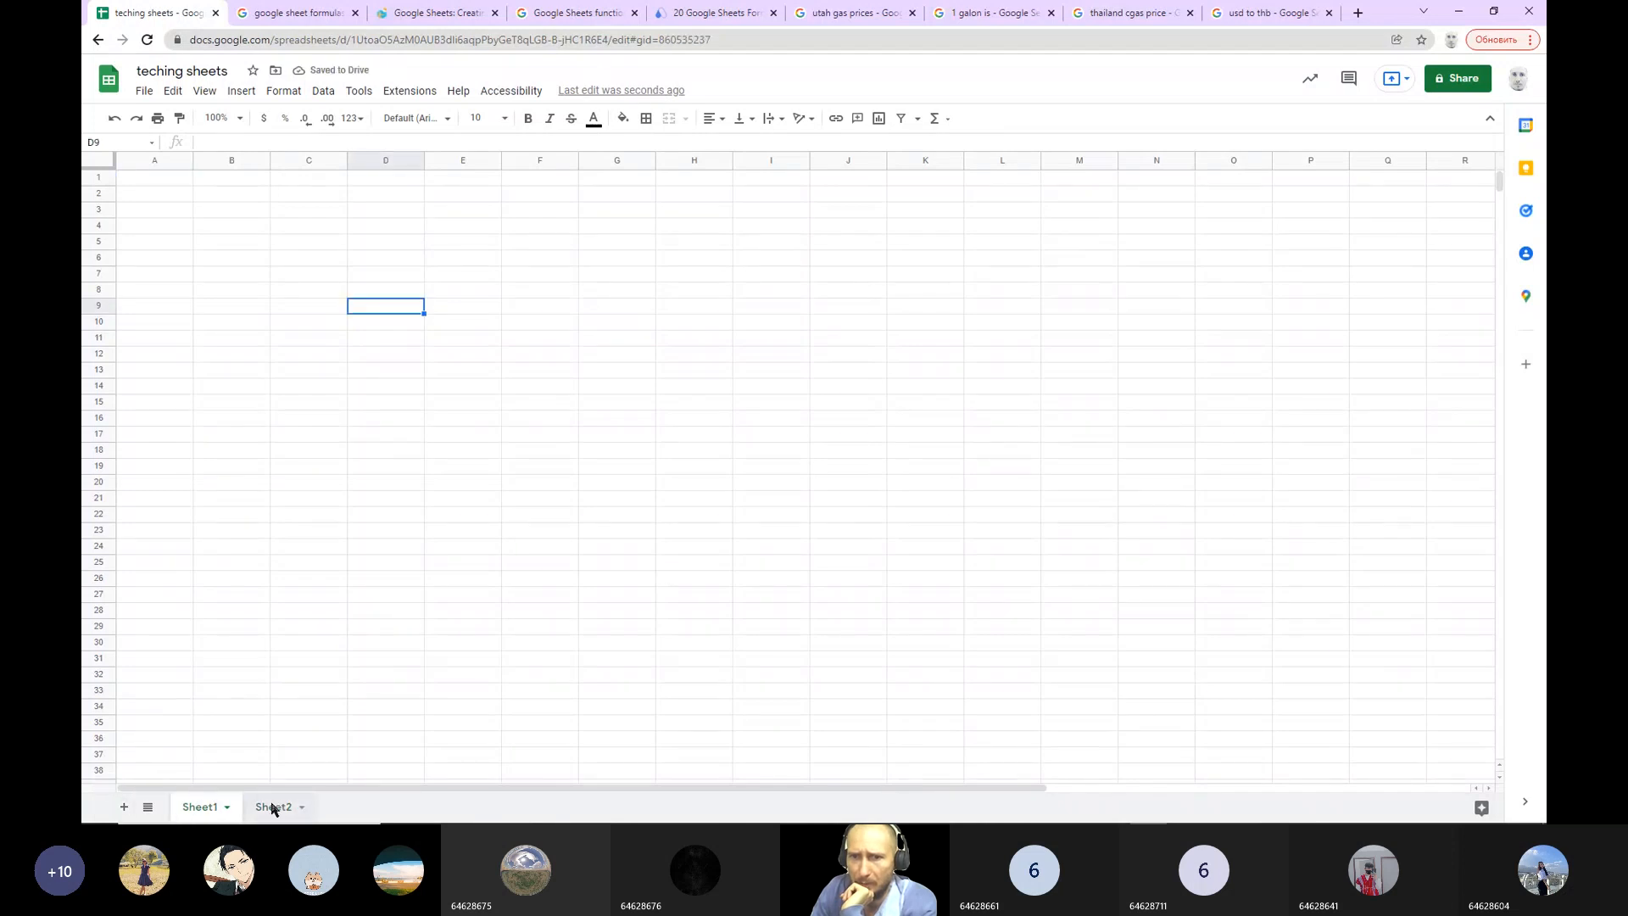
left_click(272, 805)
left_click(227, 812)
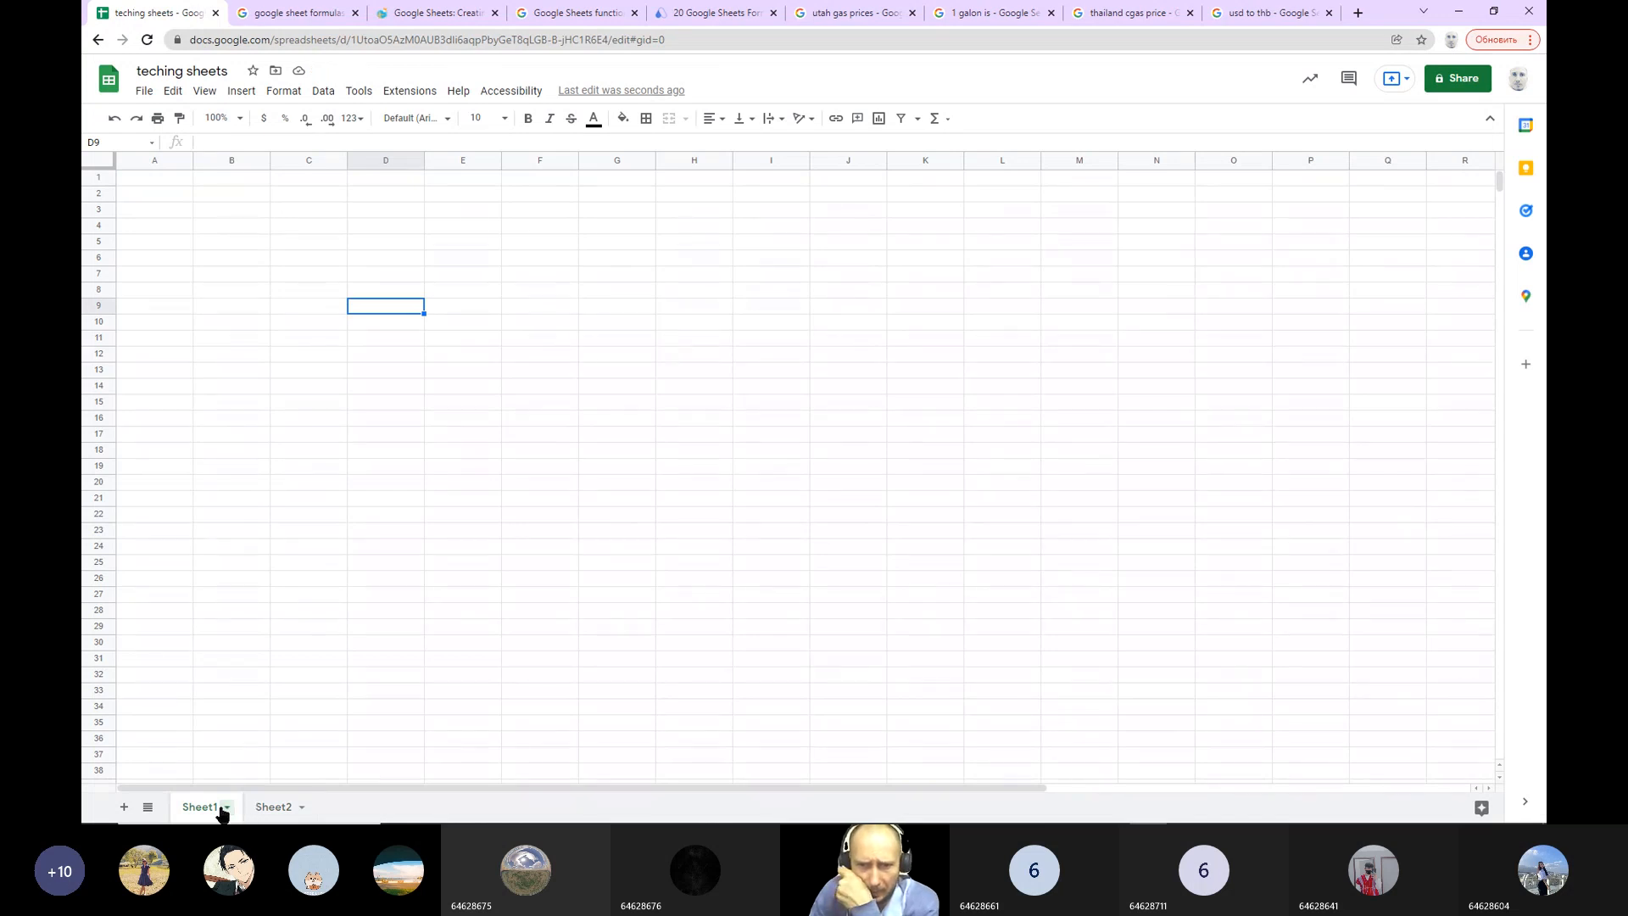
Step: Rename Sheet1 as "teach 1"
left_click(226, 808)
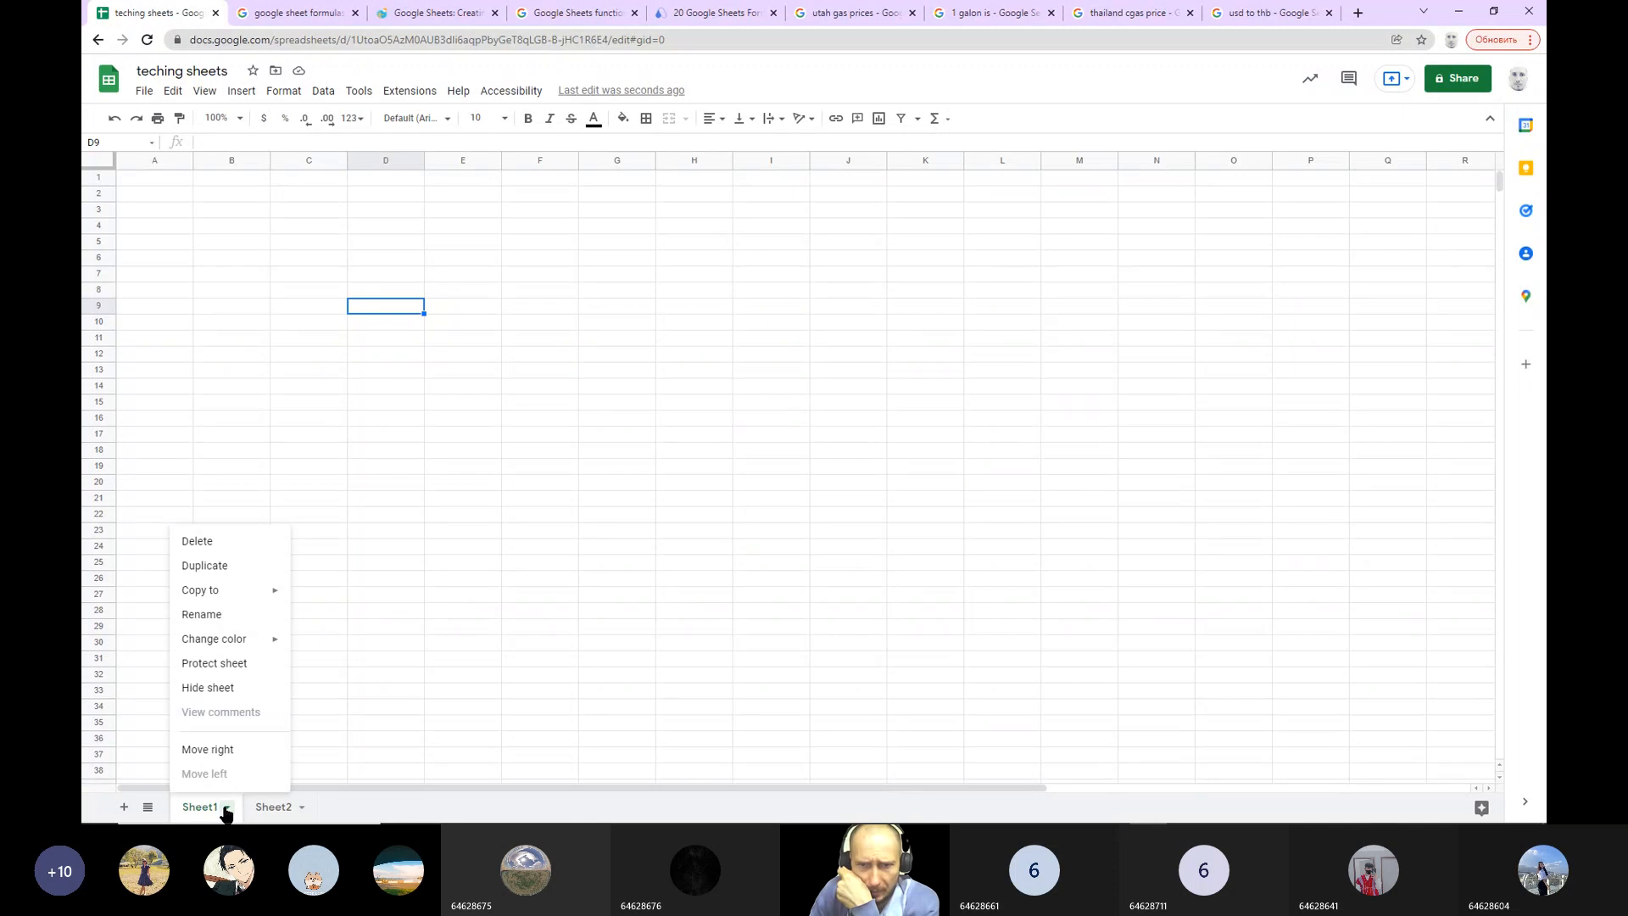
left_click(223, 615)
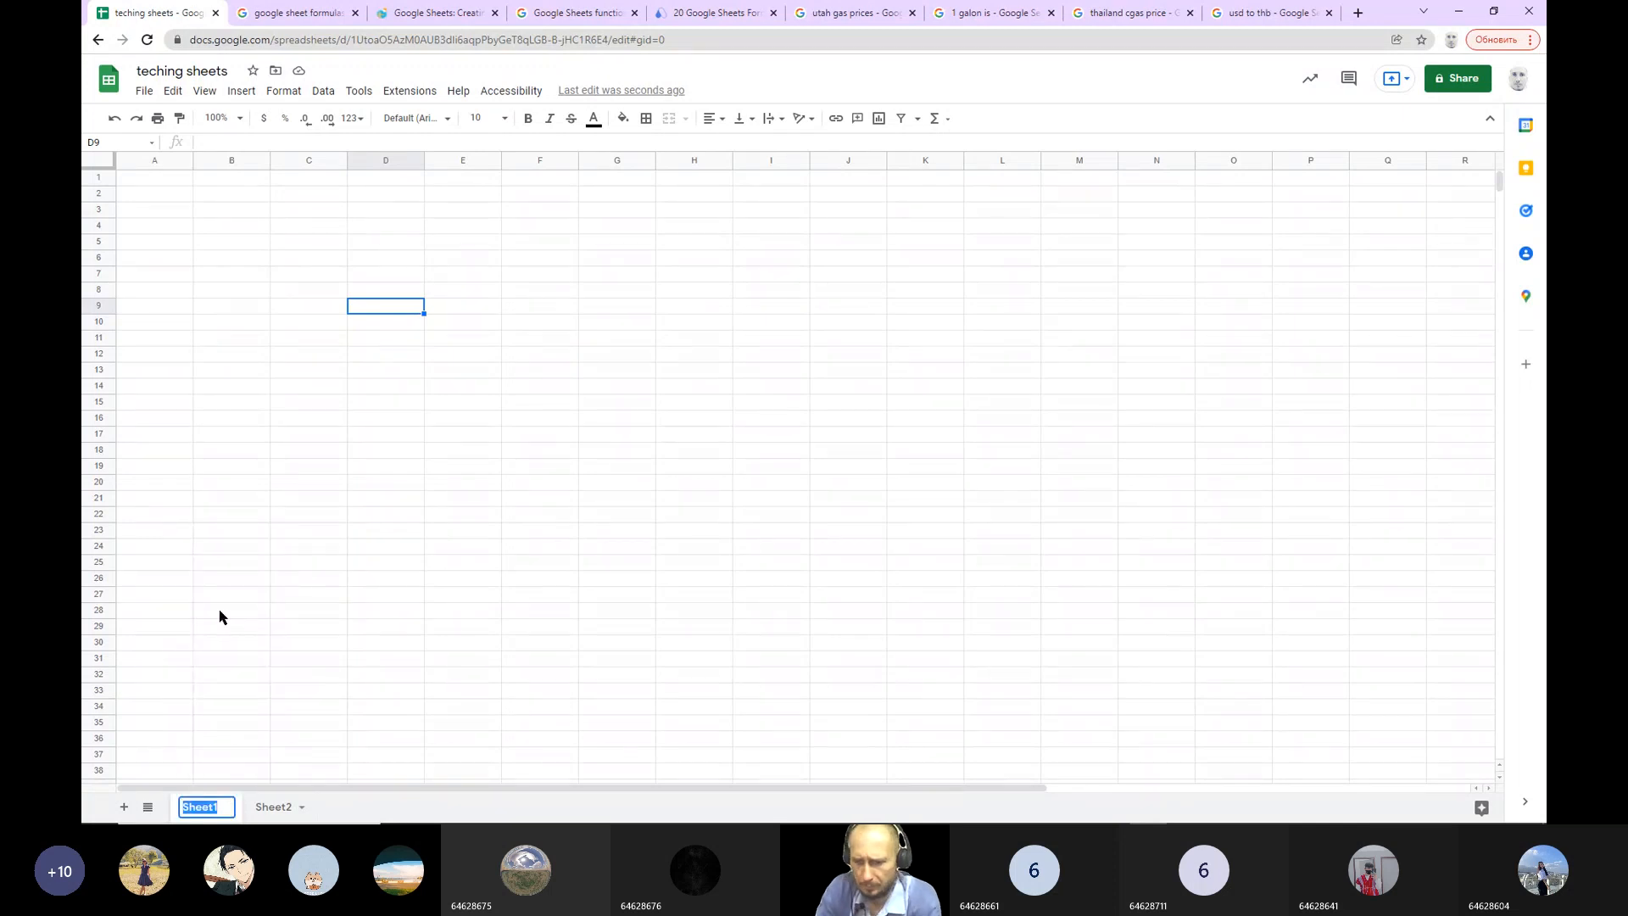
type("teach 1")
left_click(220, 616)
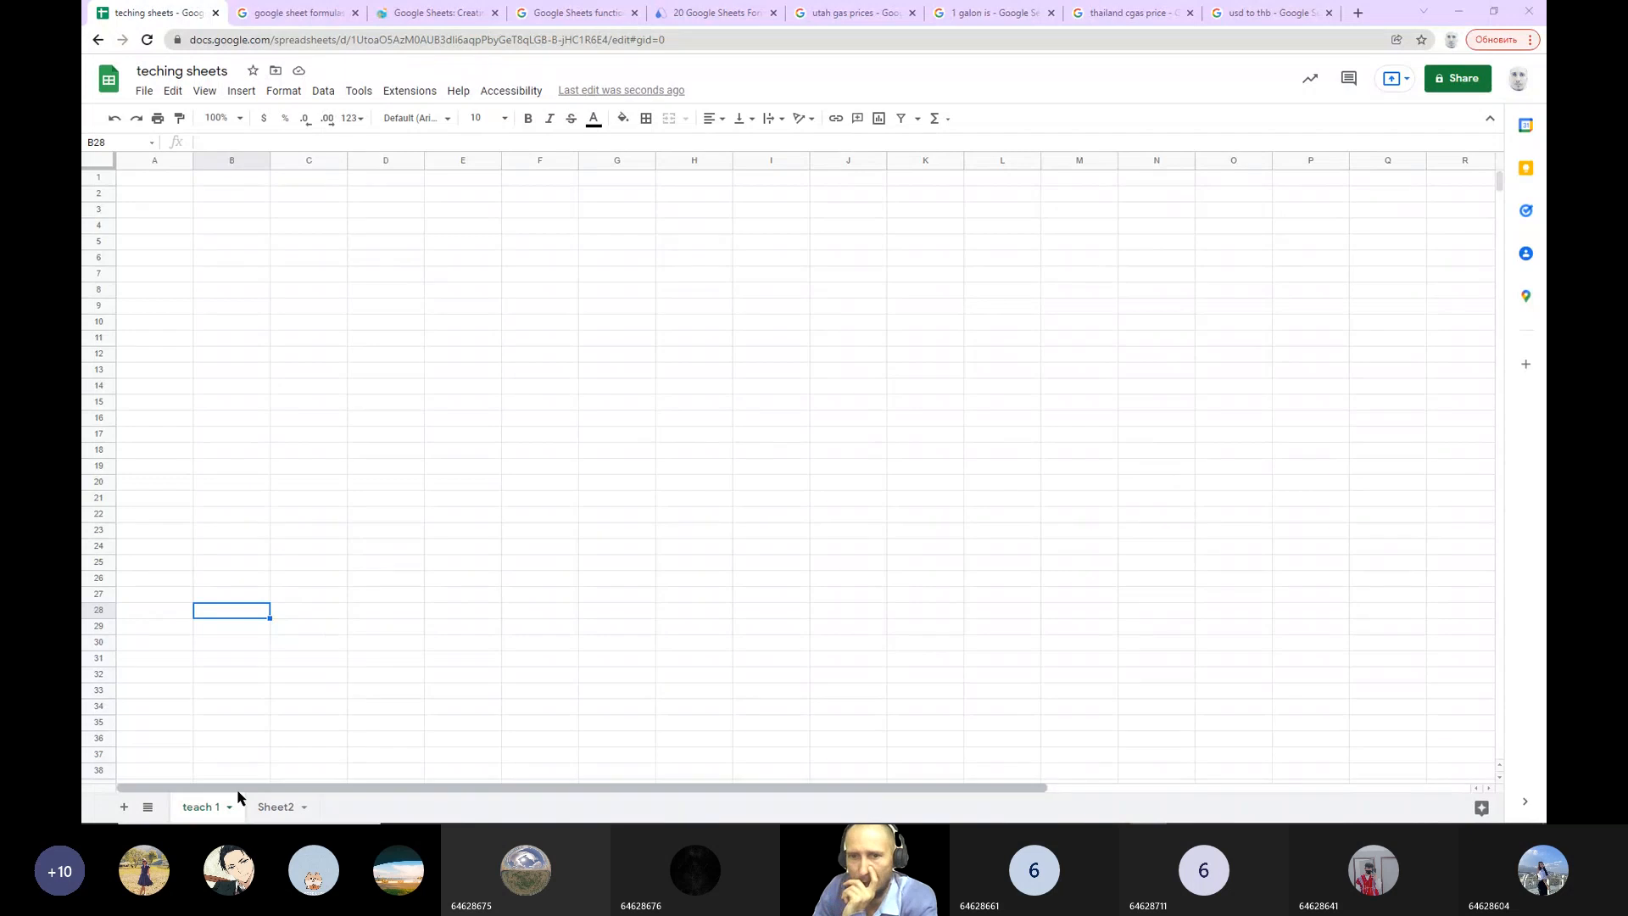
Step: Rename the "teach 1" sheet as "coffe"
left_click(231, 810)
left_click(239, 619)
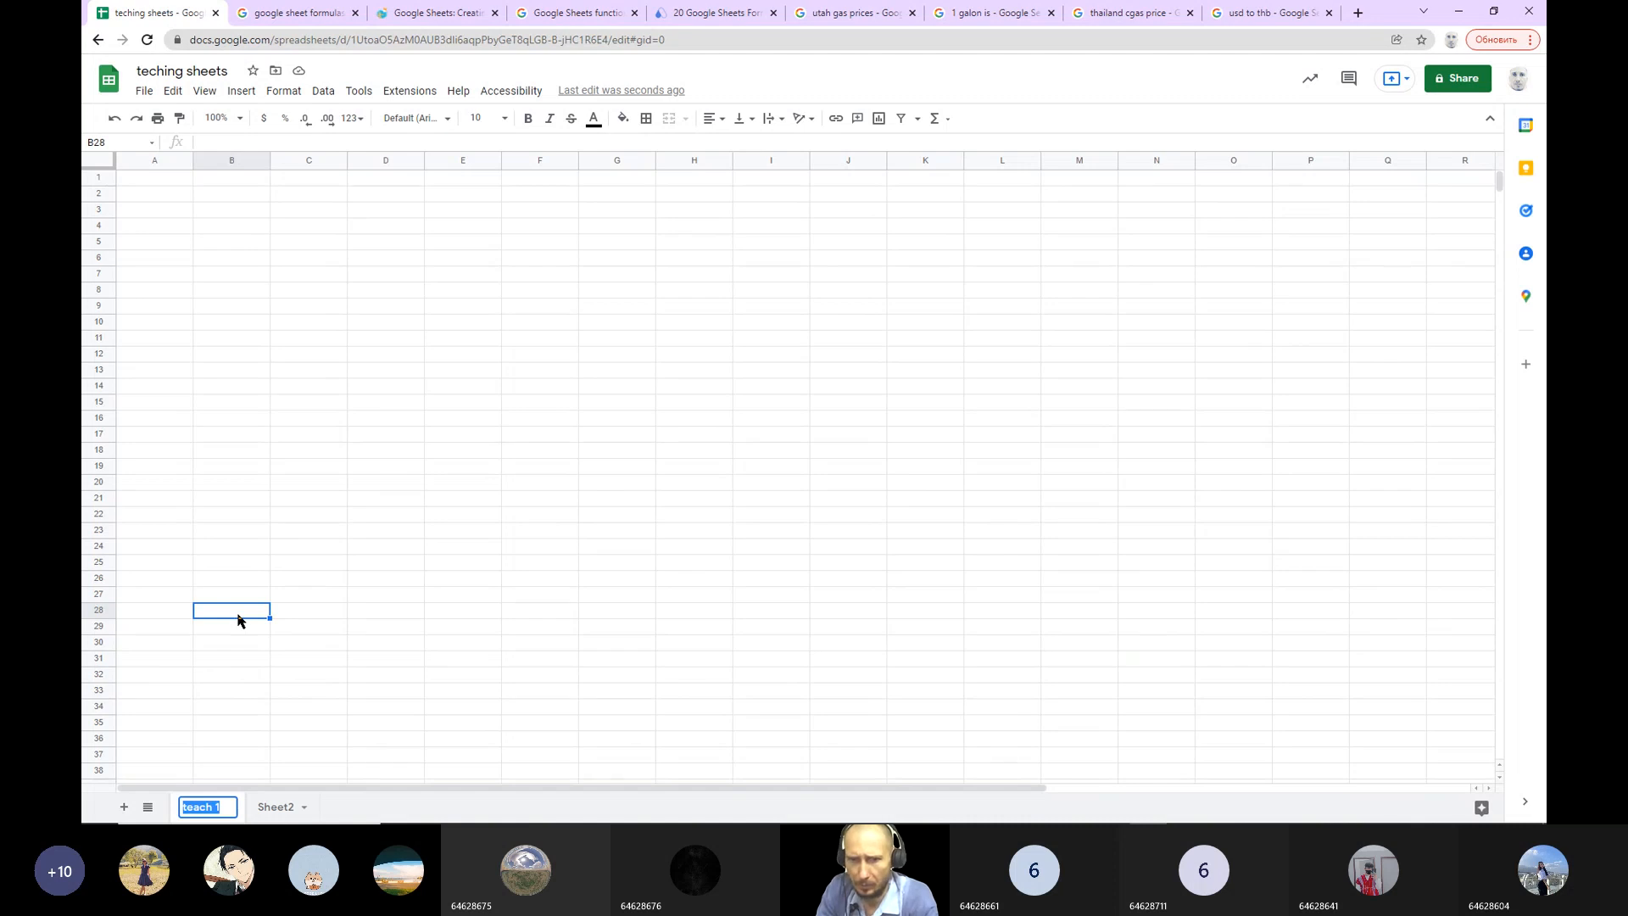
type("coffe ")
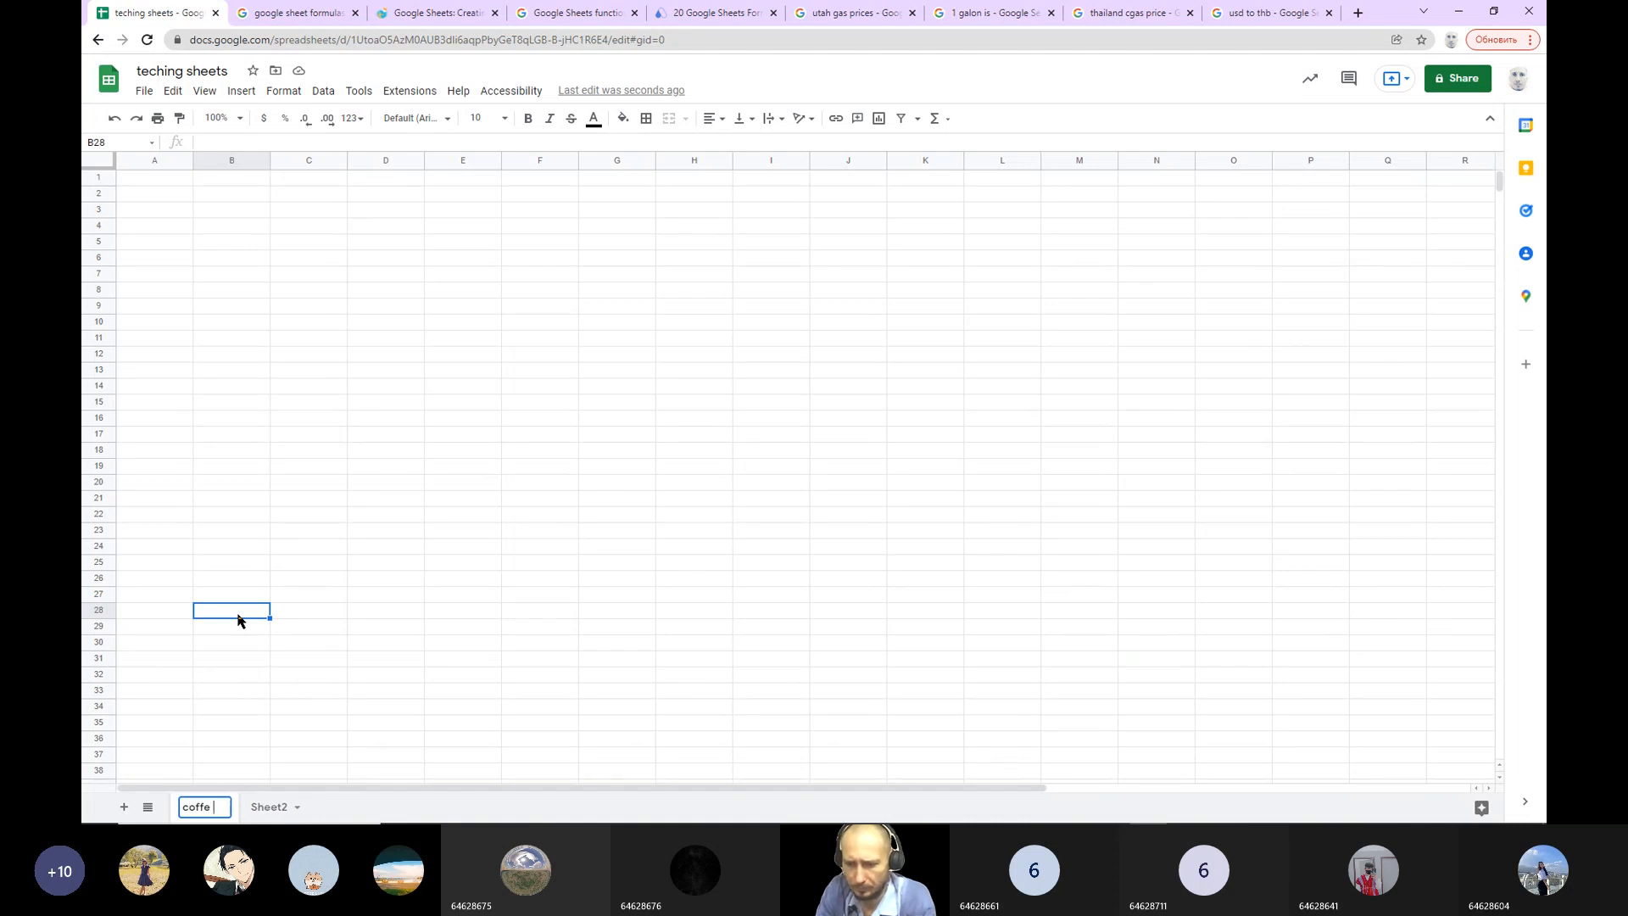
type("hop")
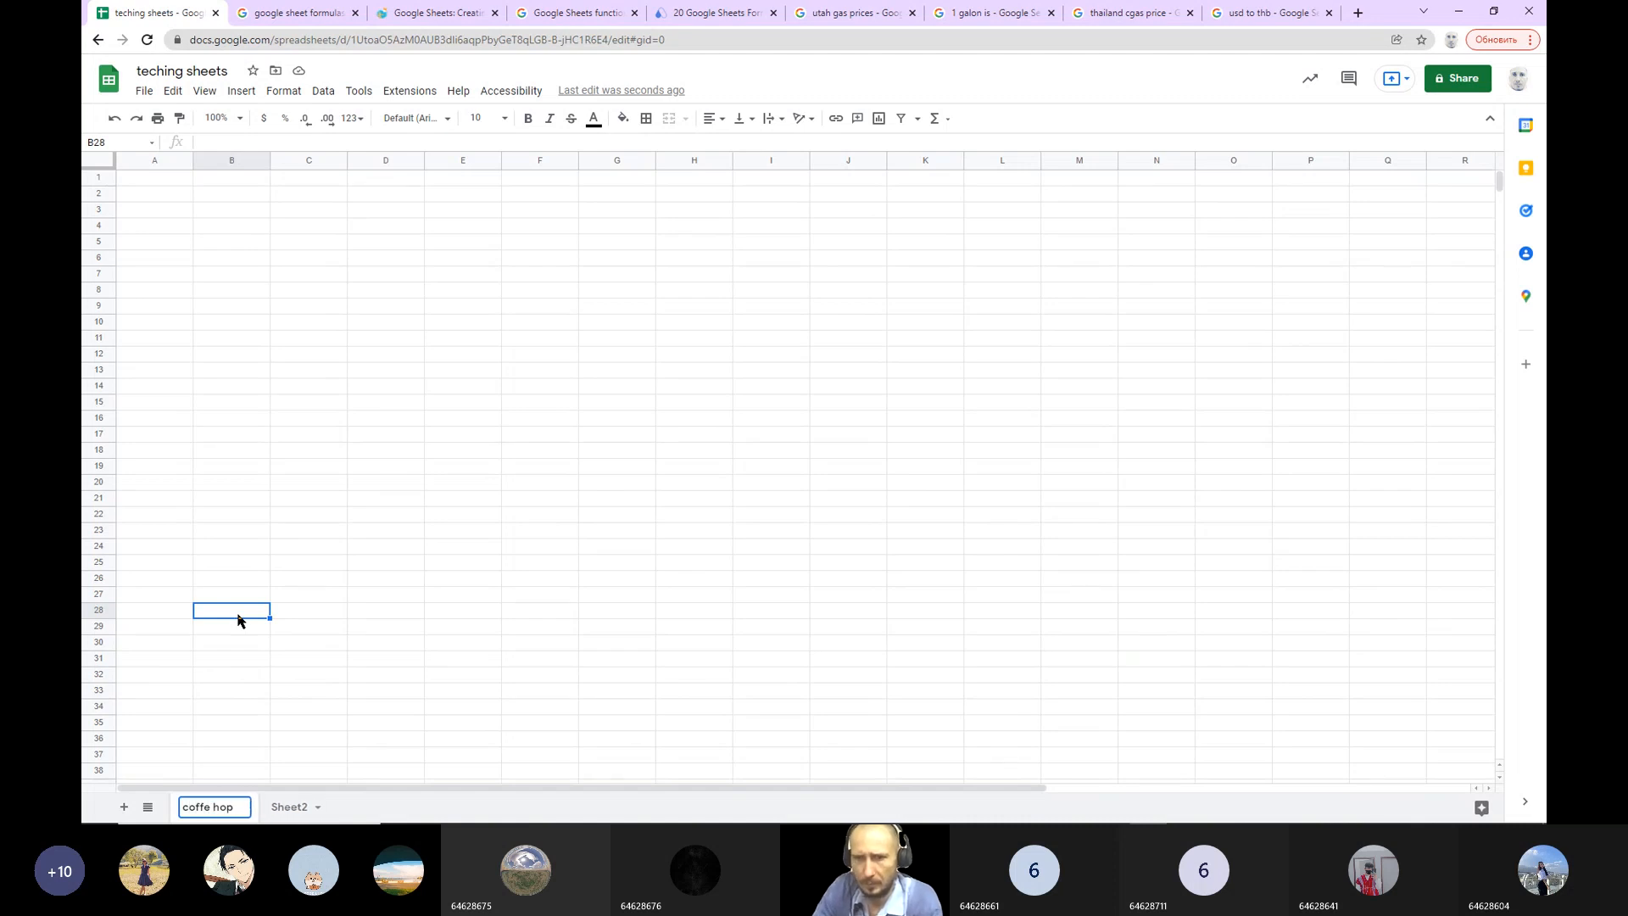
key("BackSpace")
key("BackSpace")
key("BackSpace")
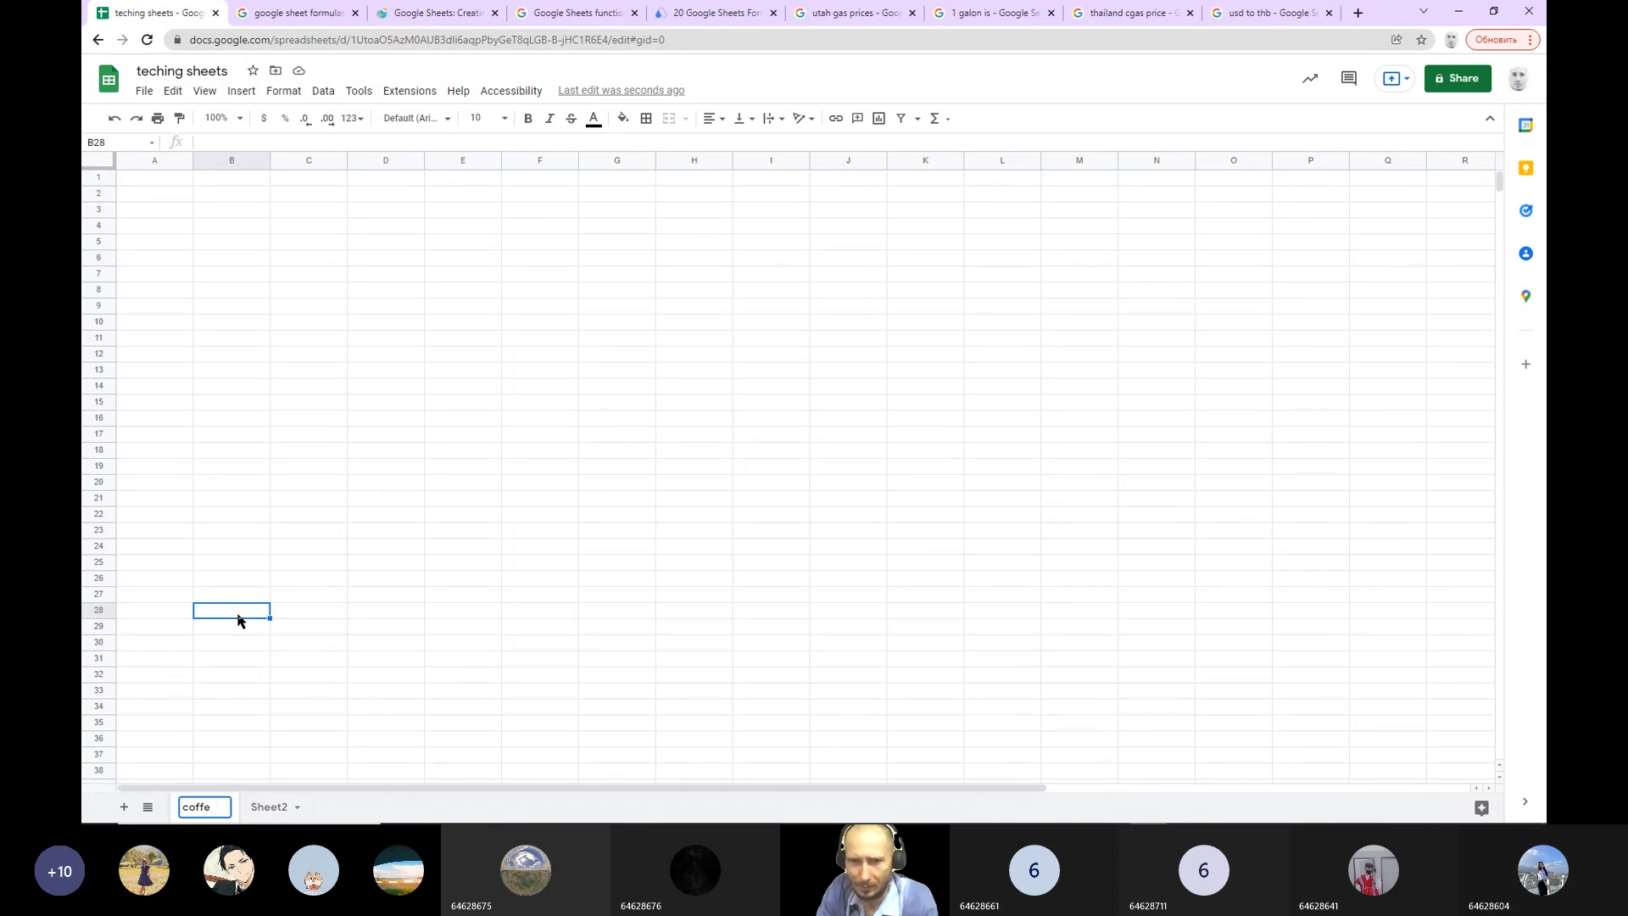
key("Return")
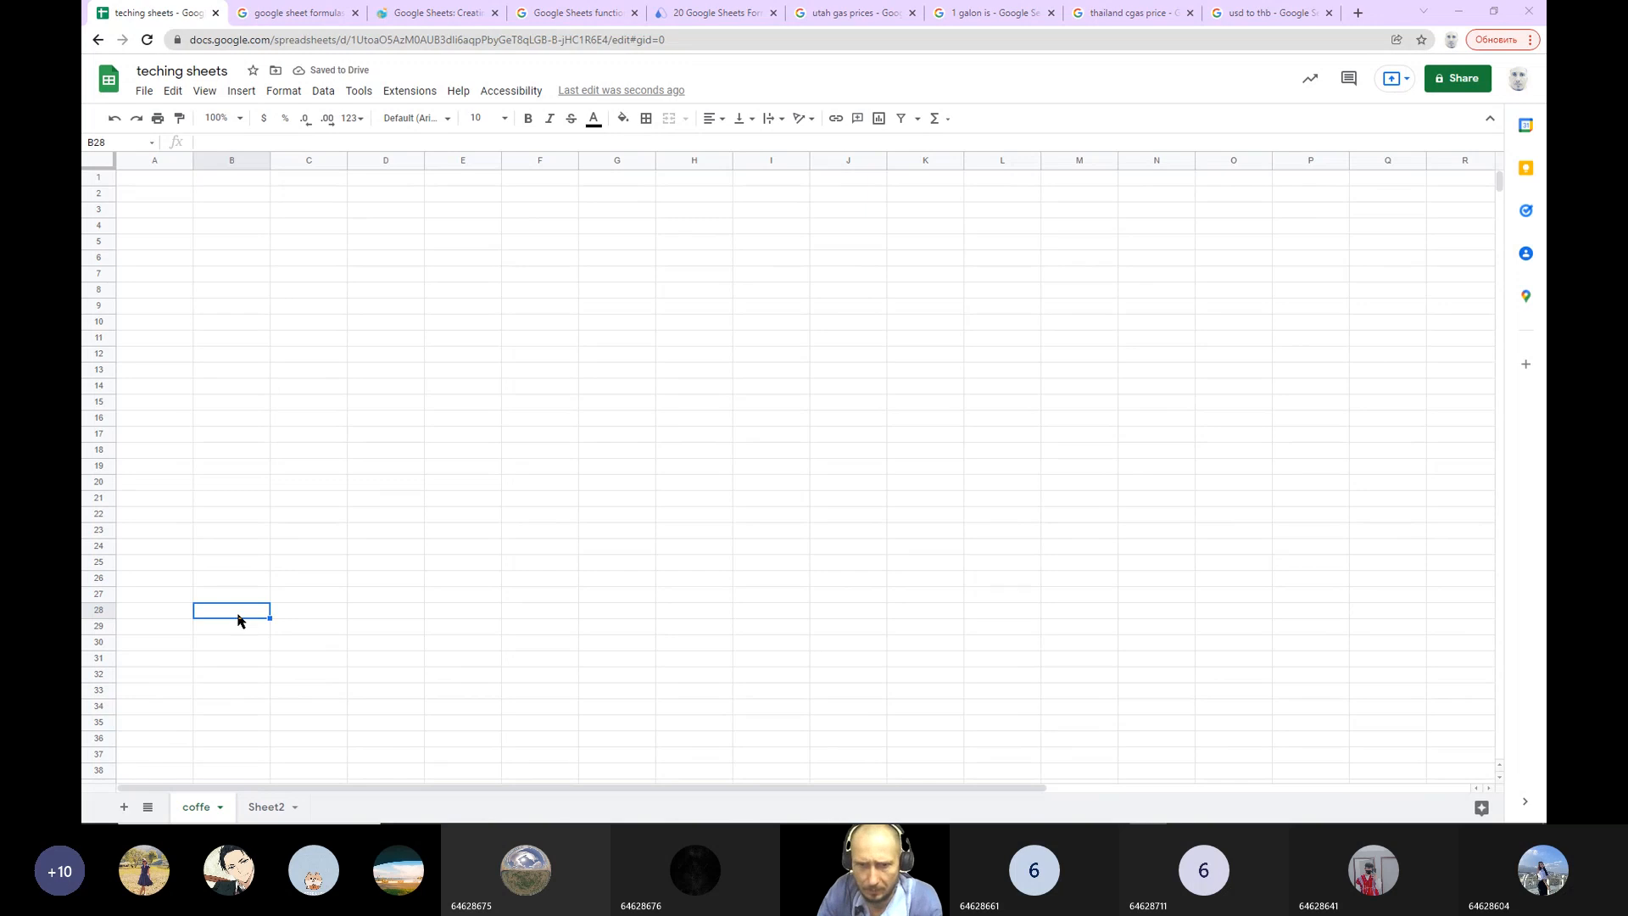
Step: Rename the first sheet as "coffee shop"
left_click(219, 809)
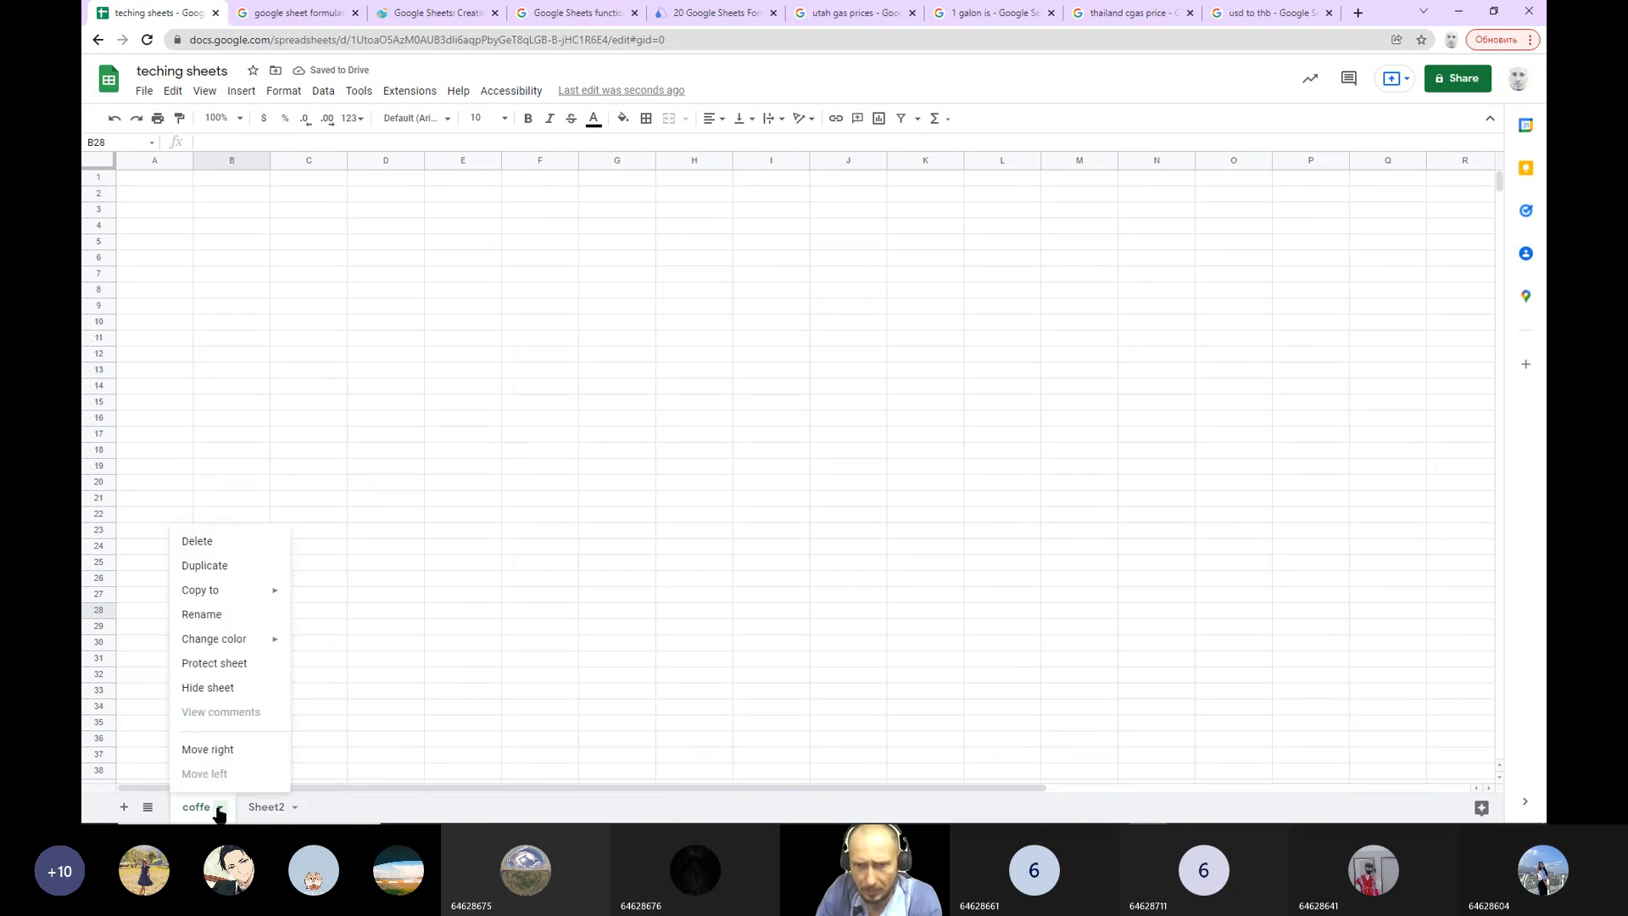
left_click(222, 614)
left_click(214, 810)
type("e hop")
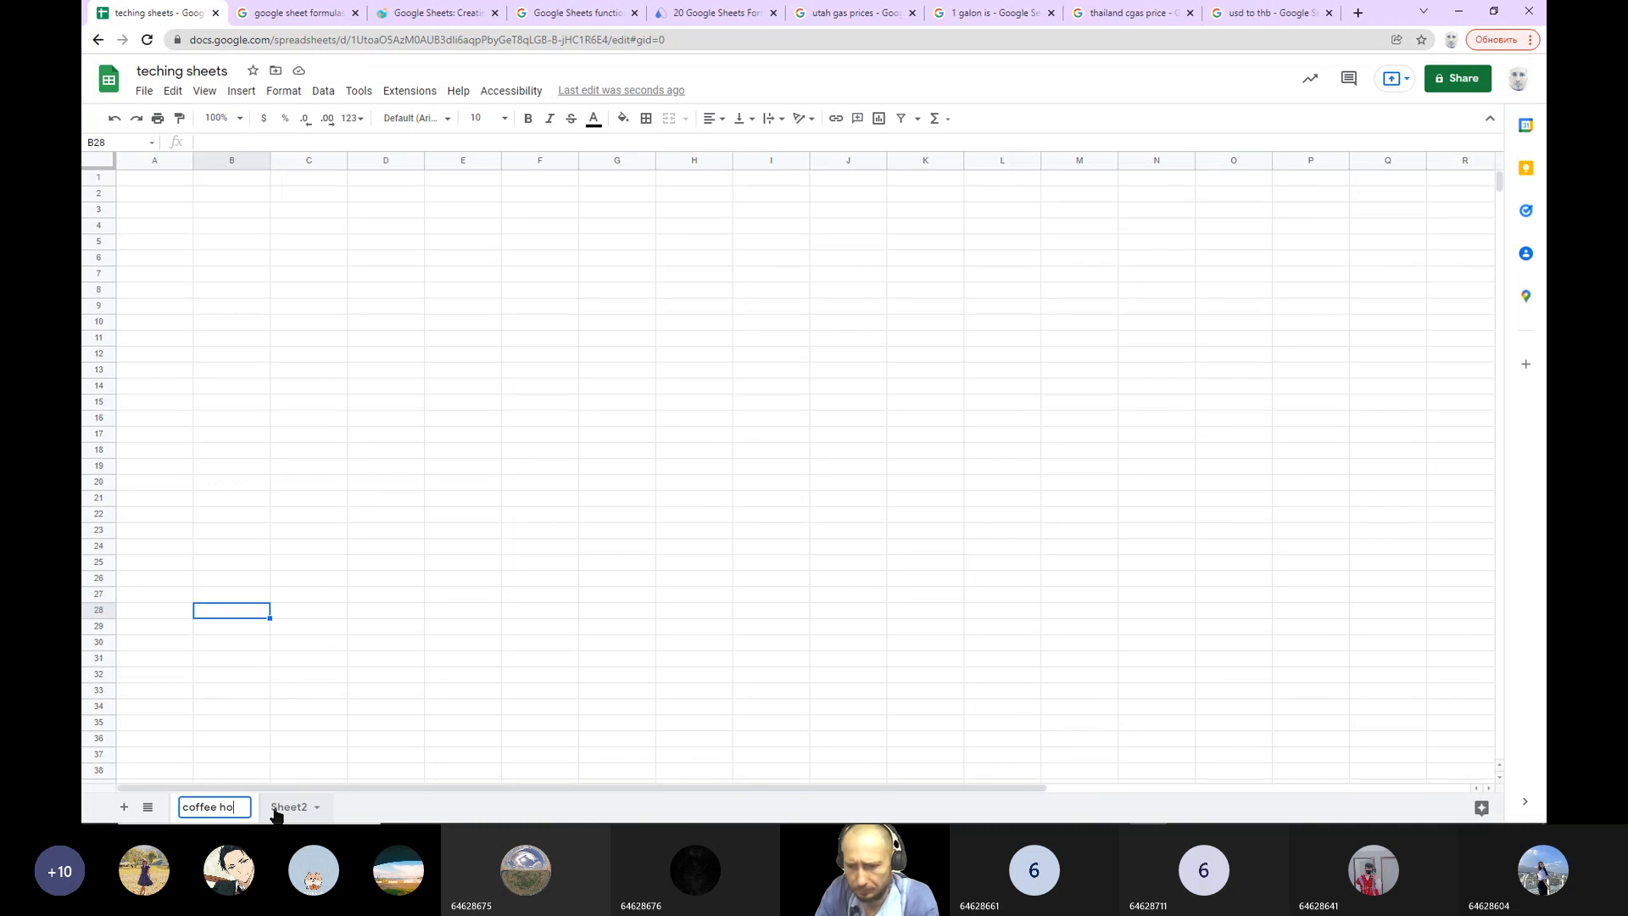
key("BackSpace")
key("BackSpace")
key("BackSpace")
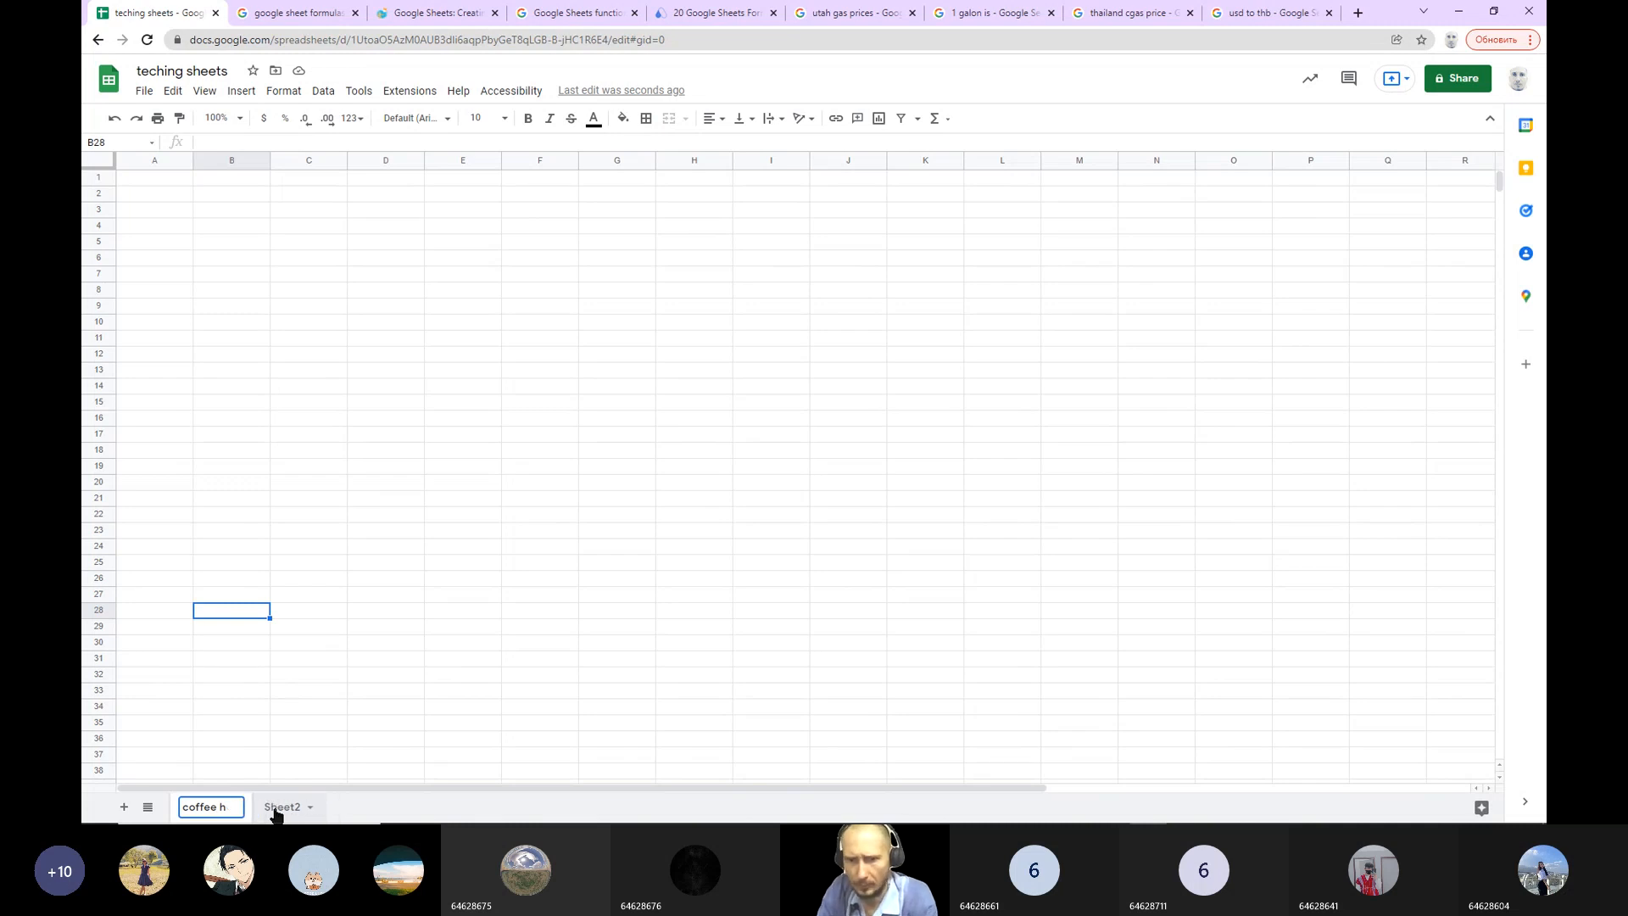
type("sh")
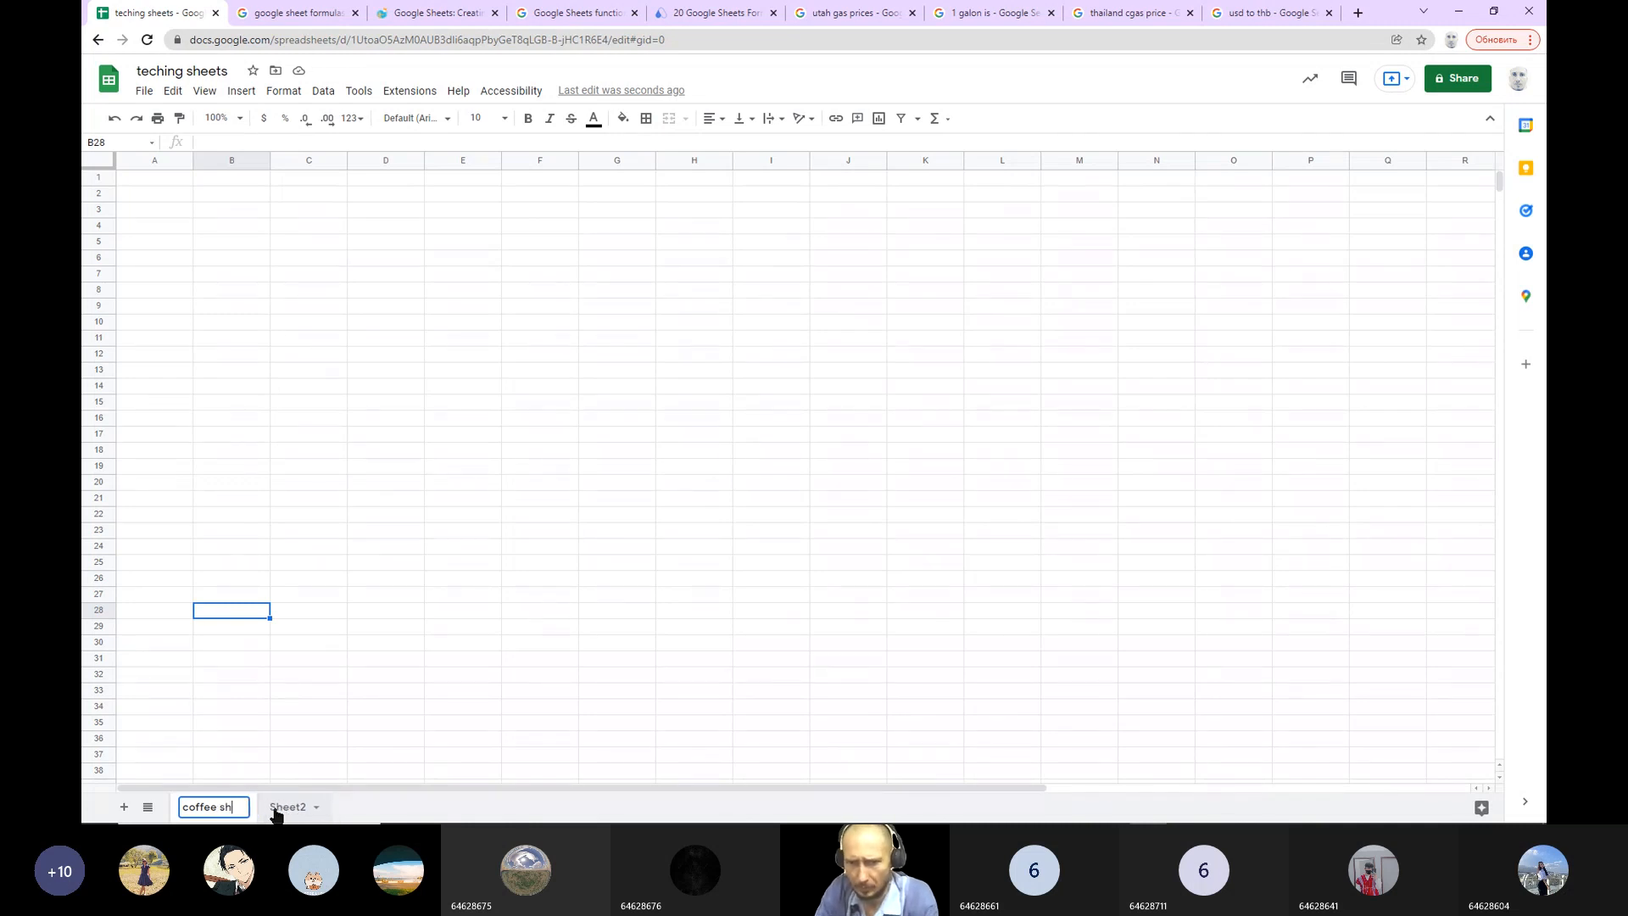
type("op")
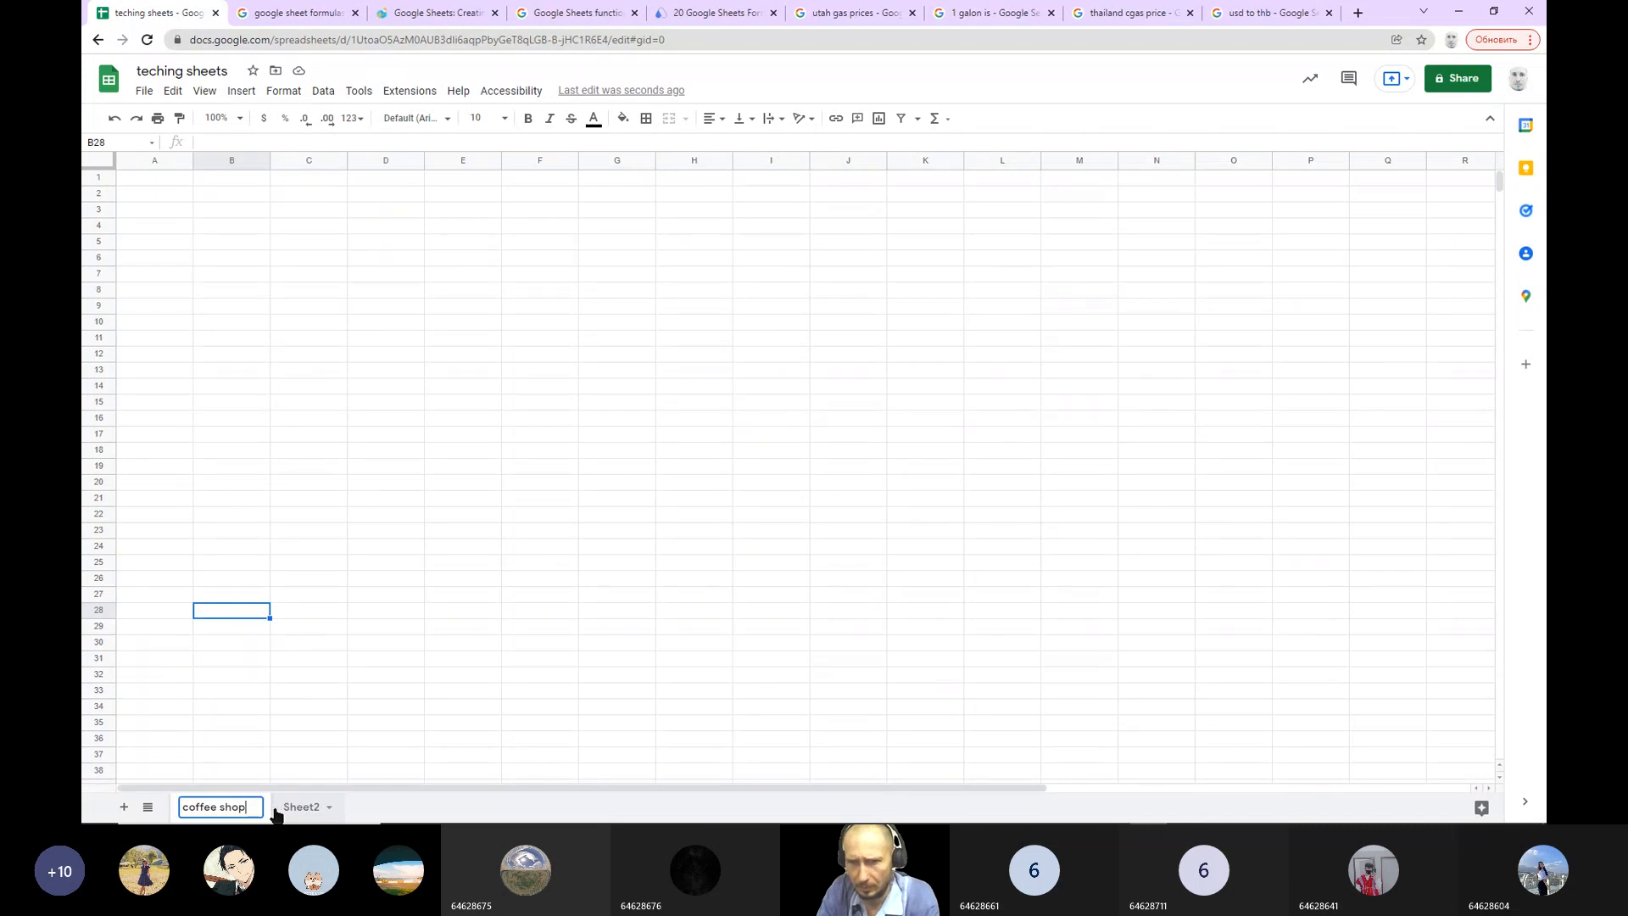
left_click(528, 374)
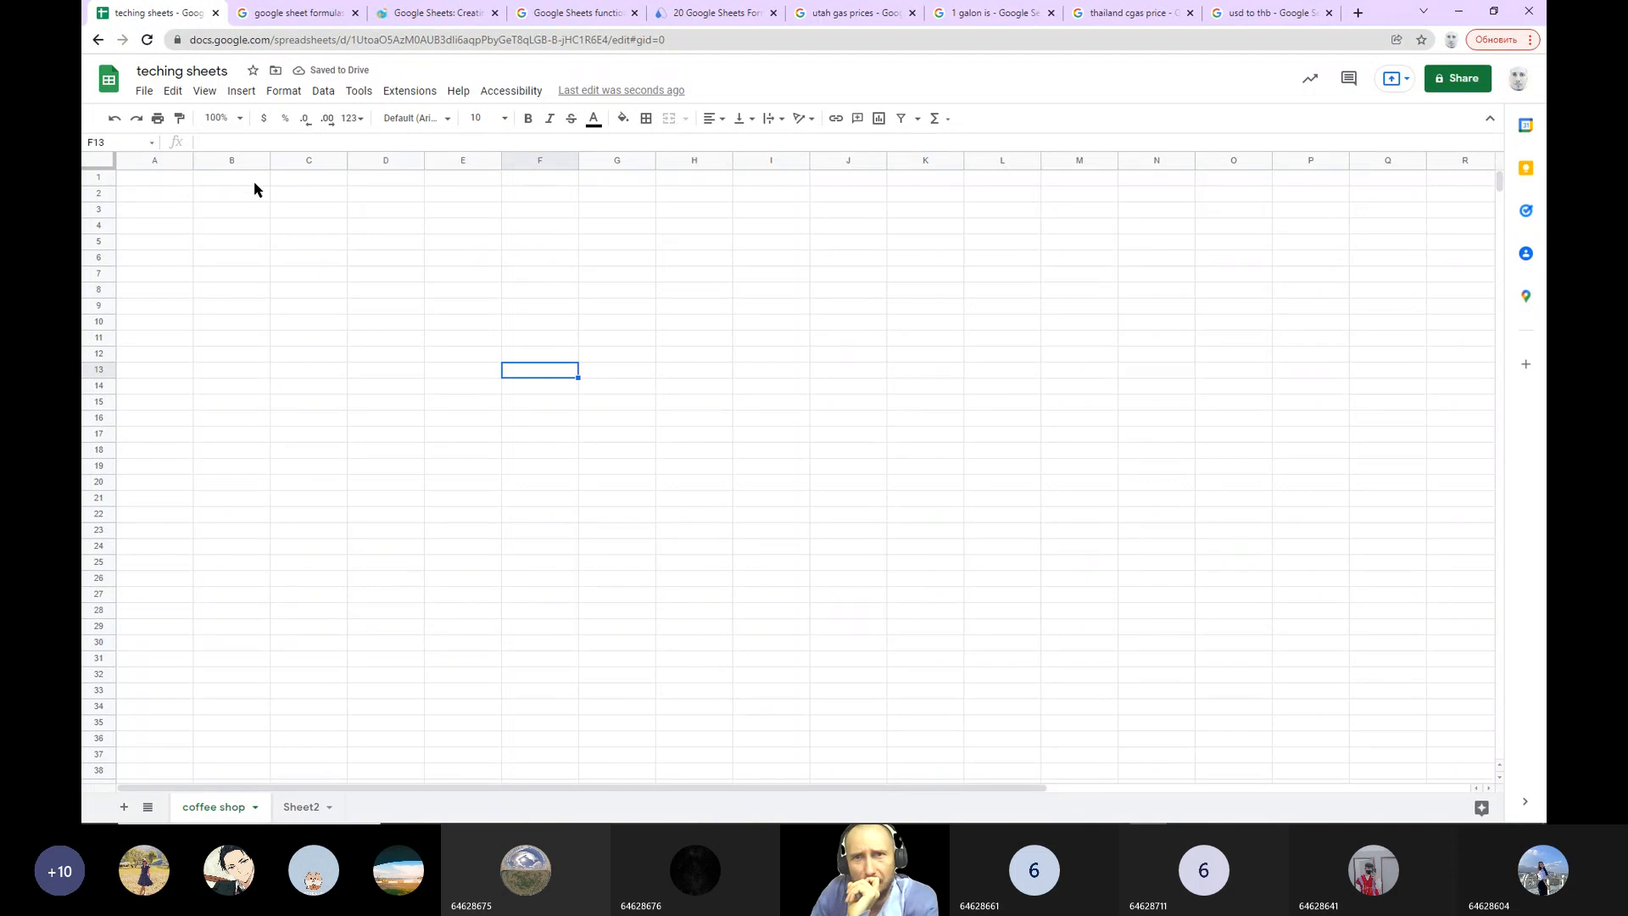
Step: Enter the column headers Item, price, qty and total in cells A1 to D1
left_click(150, 179)
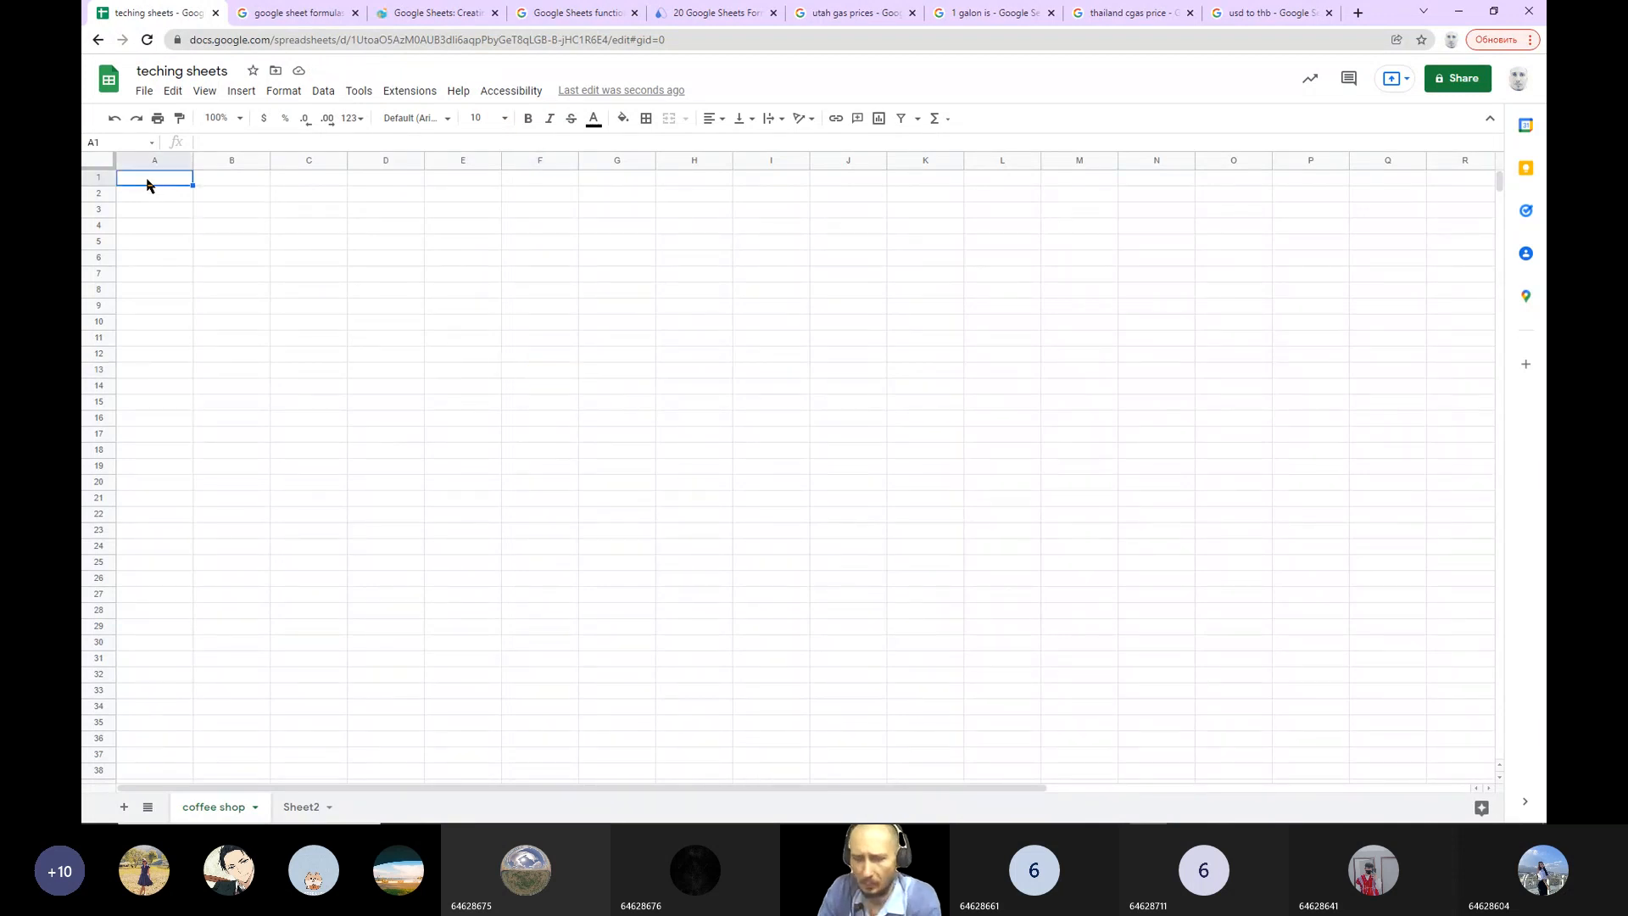
type("I")
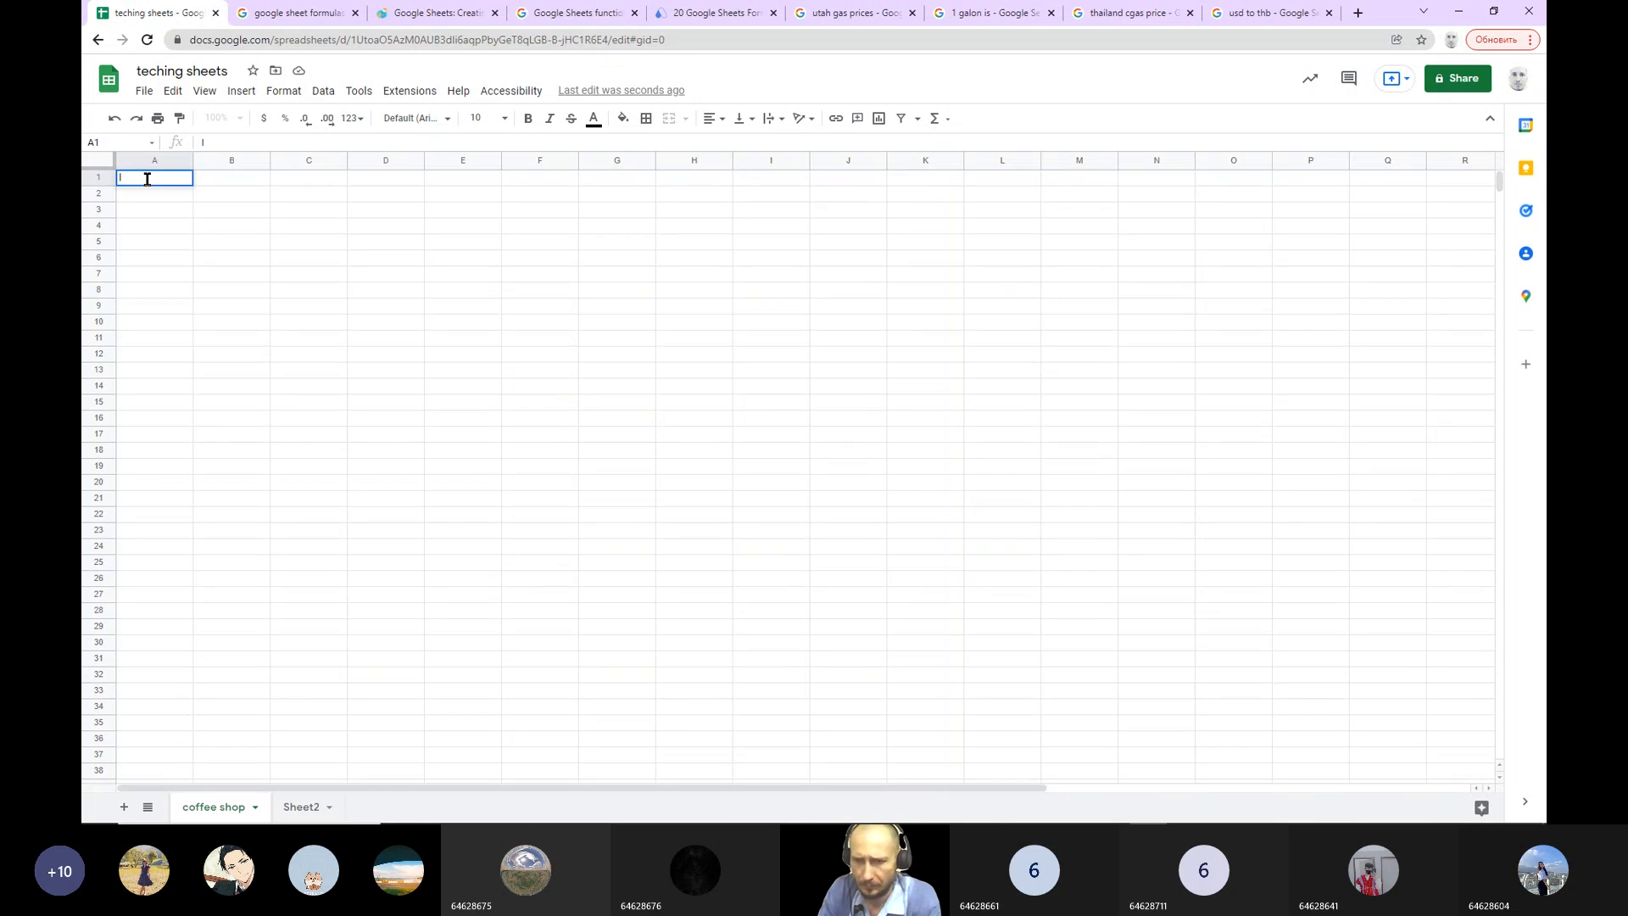
type("tem")
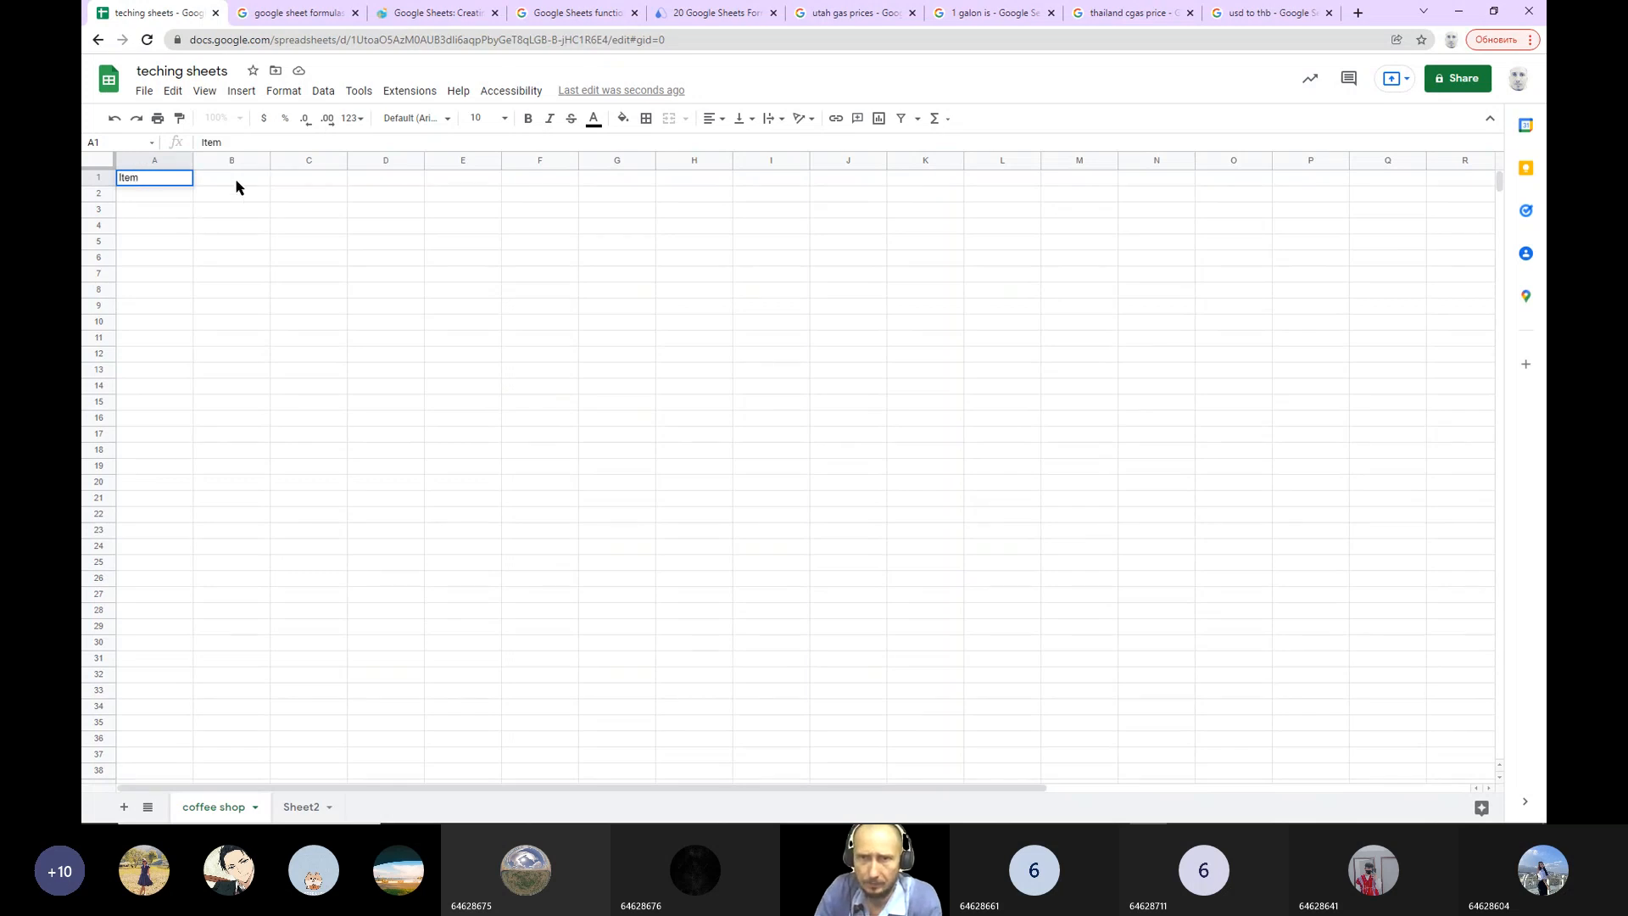
left_click(236, 183)
type("pr")
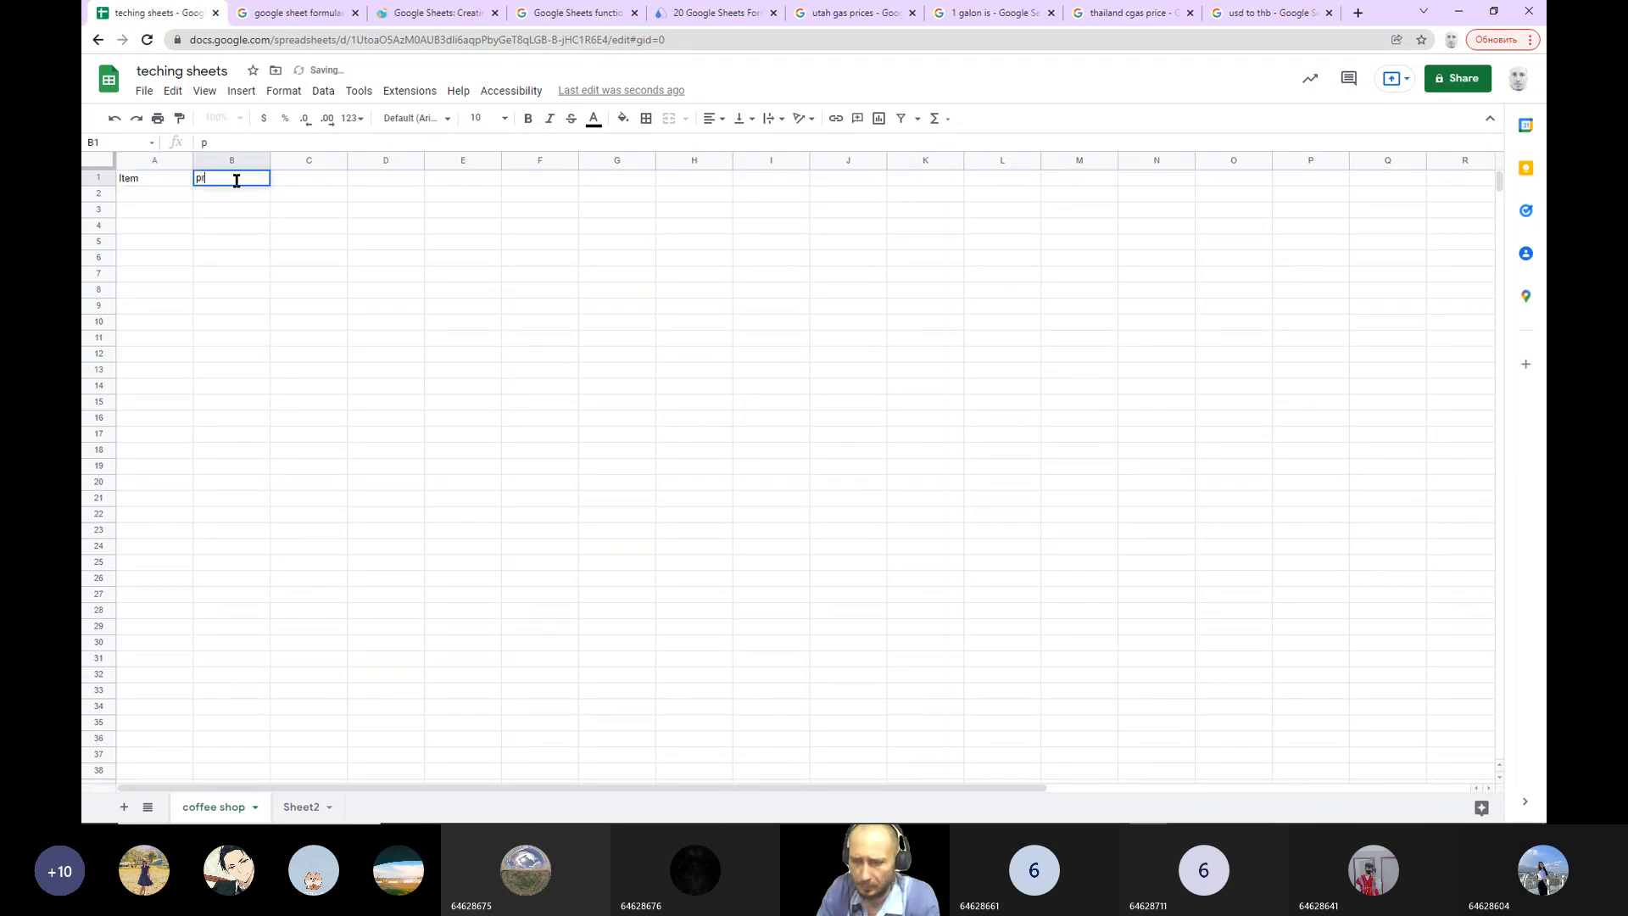
type("ice")
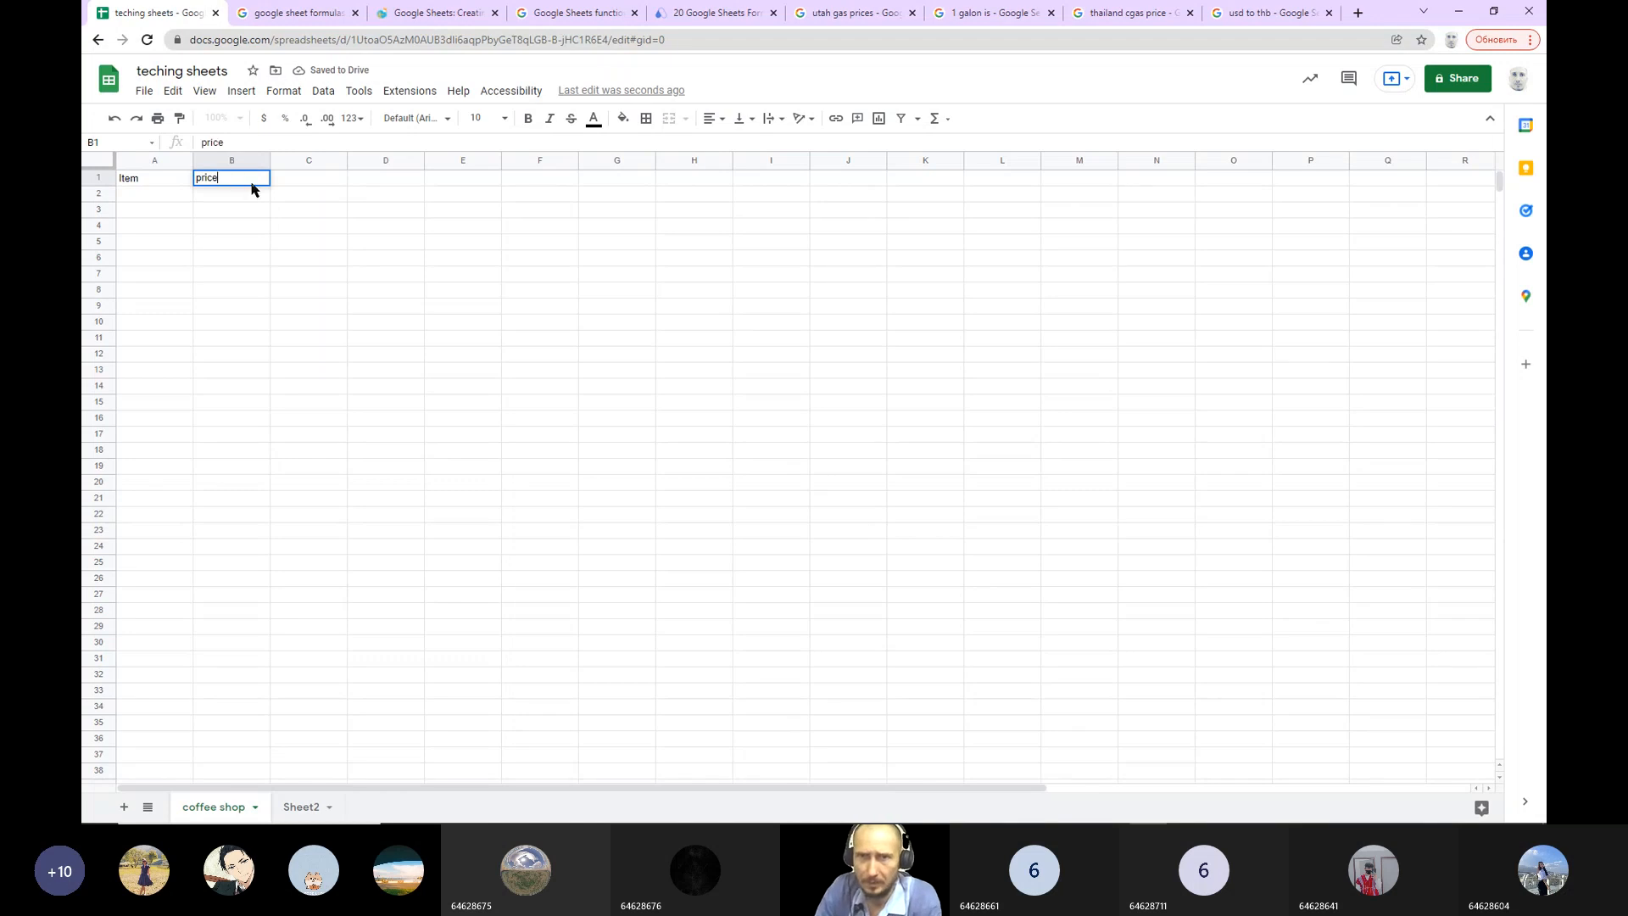
left_click(307, 183)
type("qty")
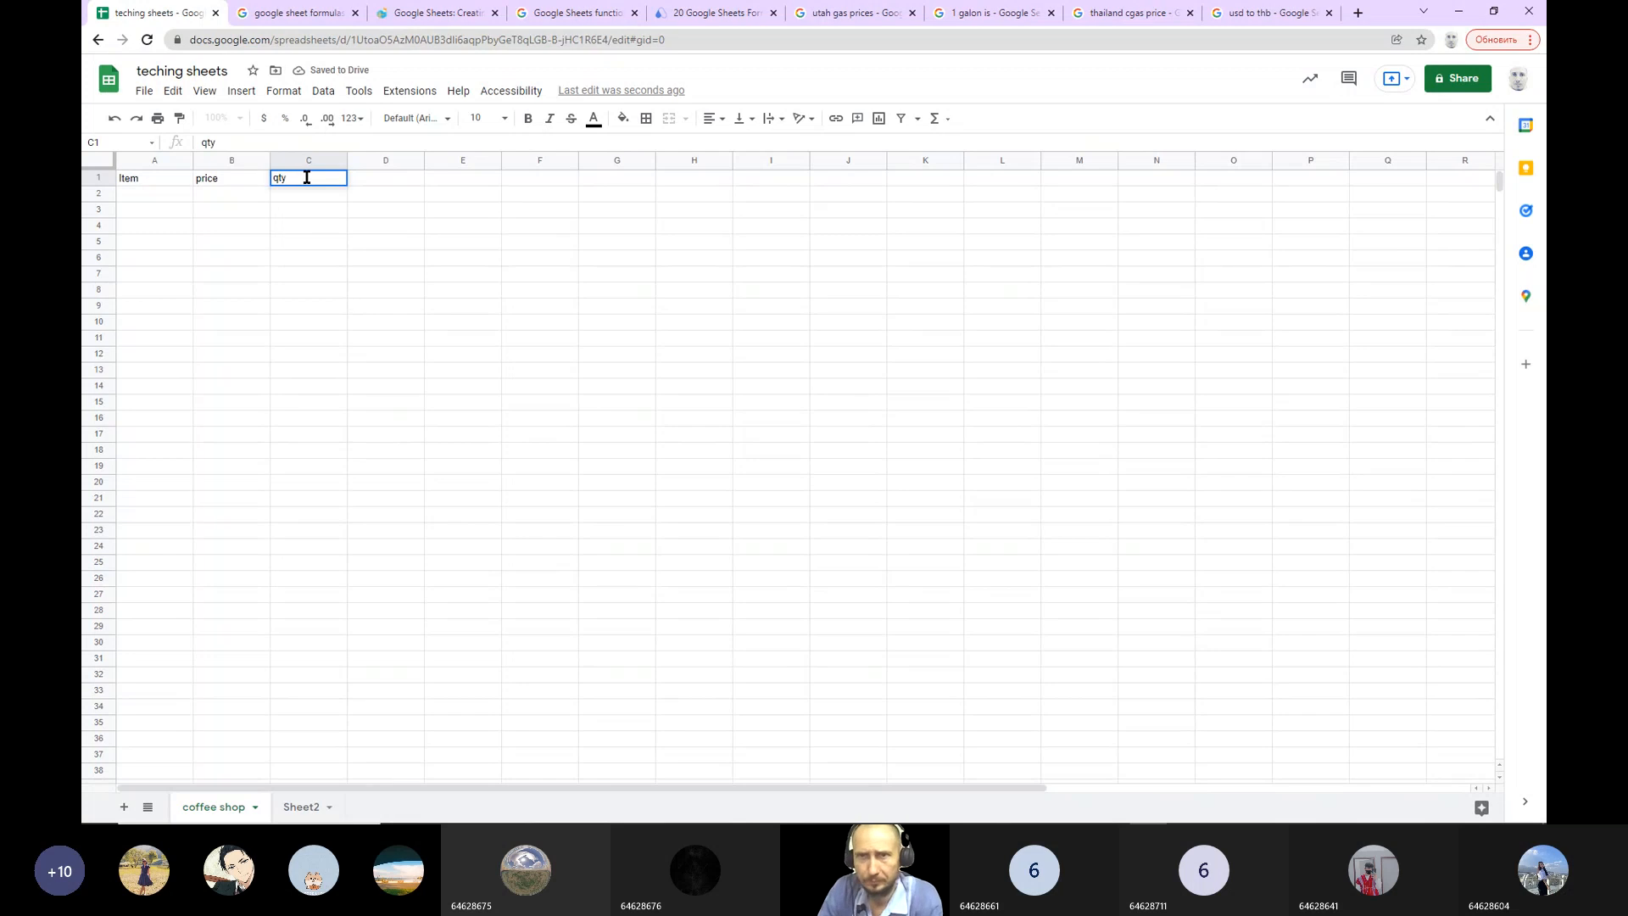
left_click(408, 184)
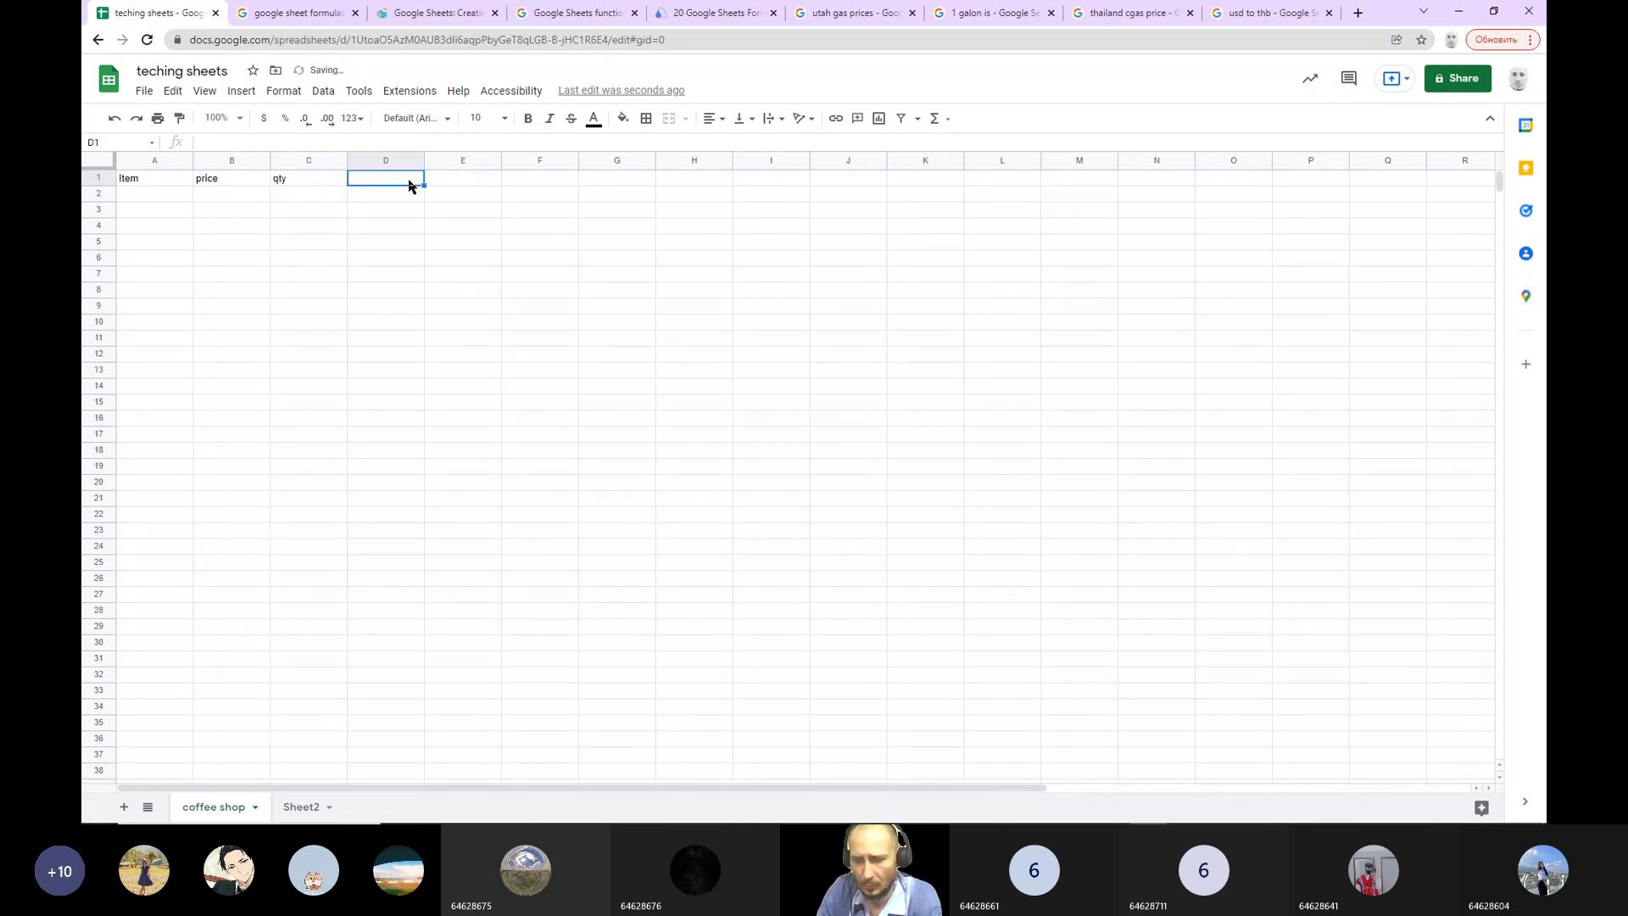
type("total")
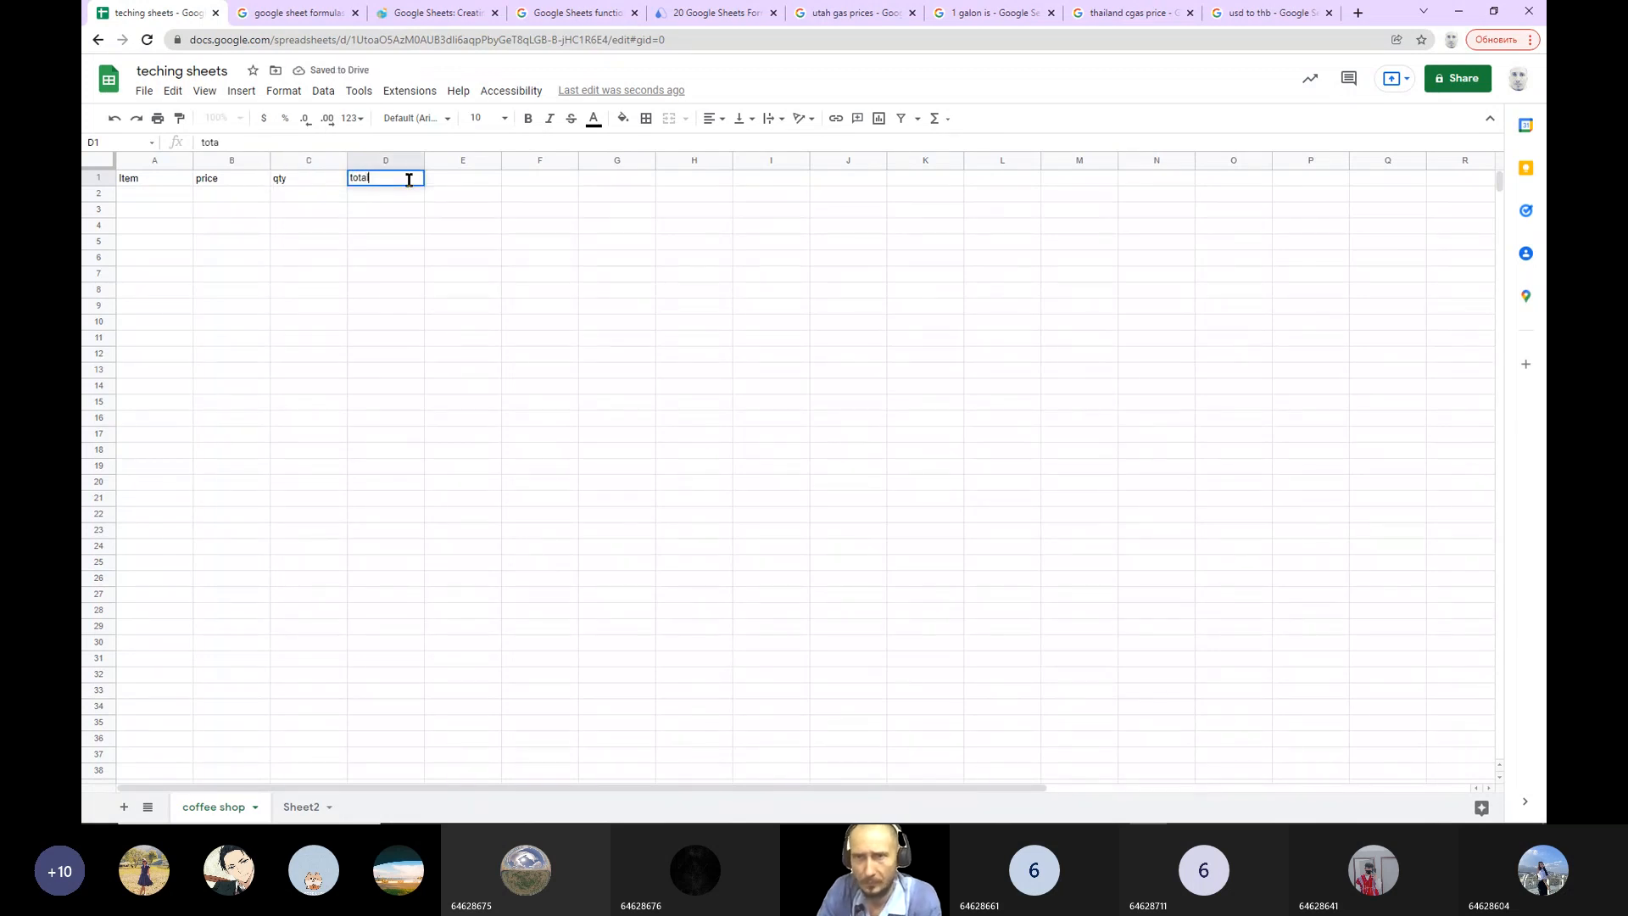
Step: Make the header cells A1:D1 bold with red text
left_click_drag(138, 180, 385, 185)
left_click(528, 119)
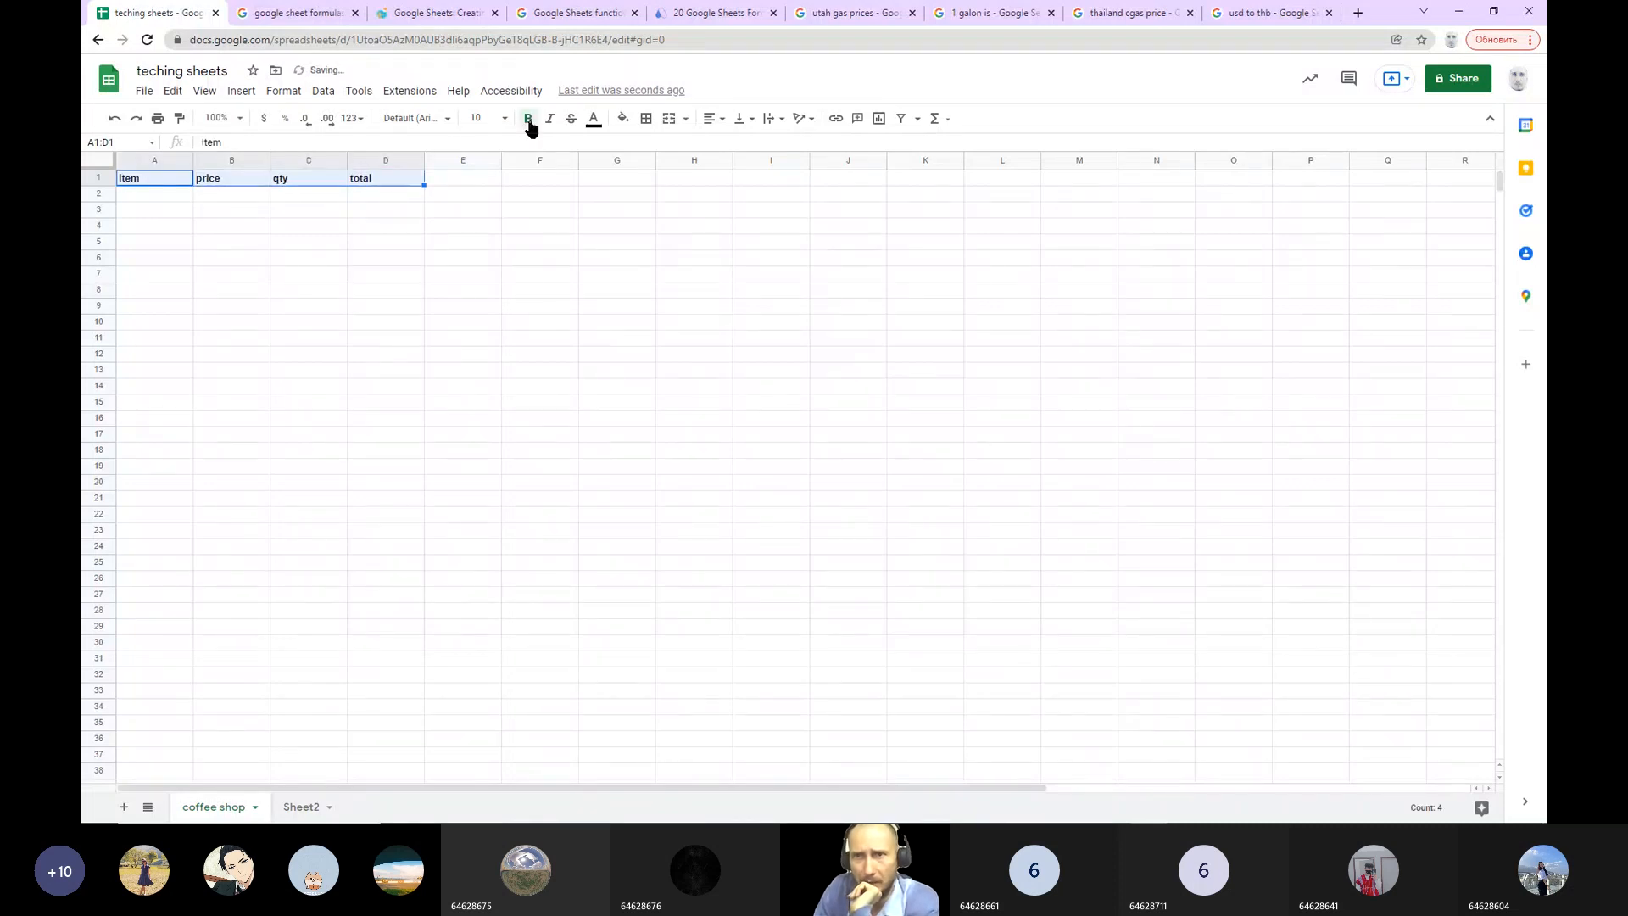
left_click(594, 119)
left_click(616, 265)
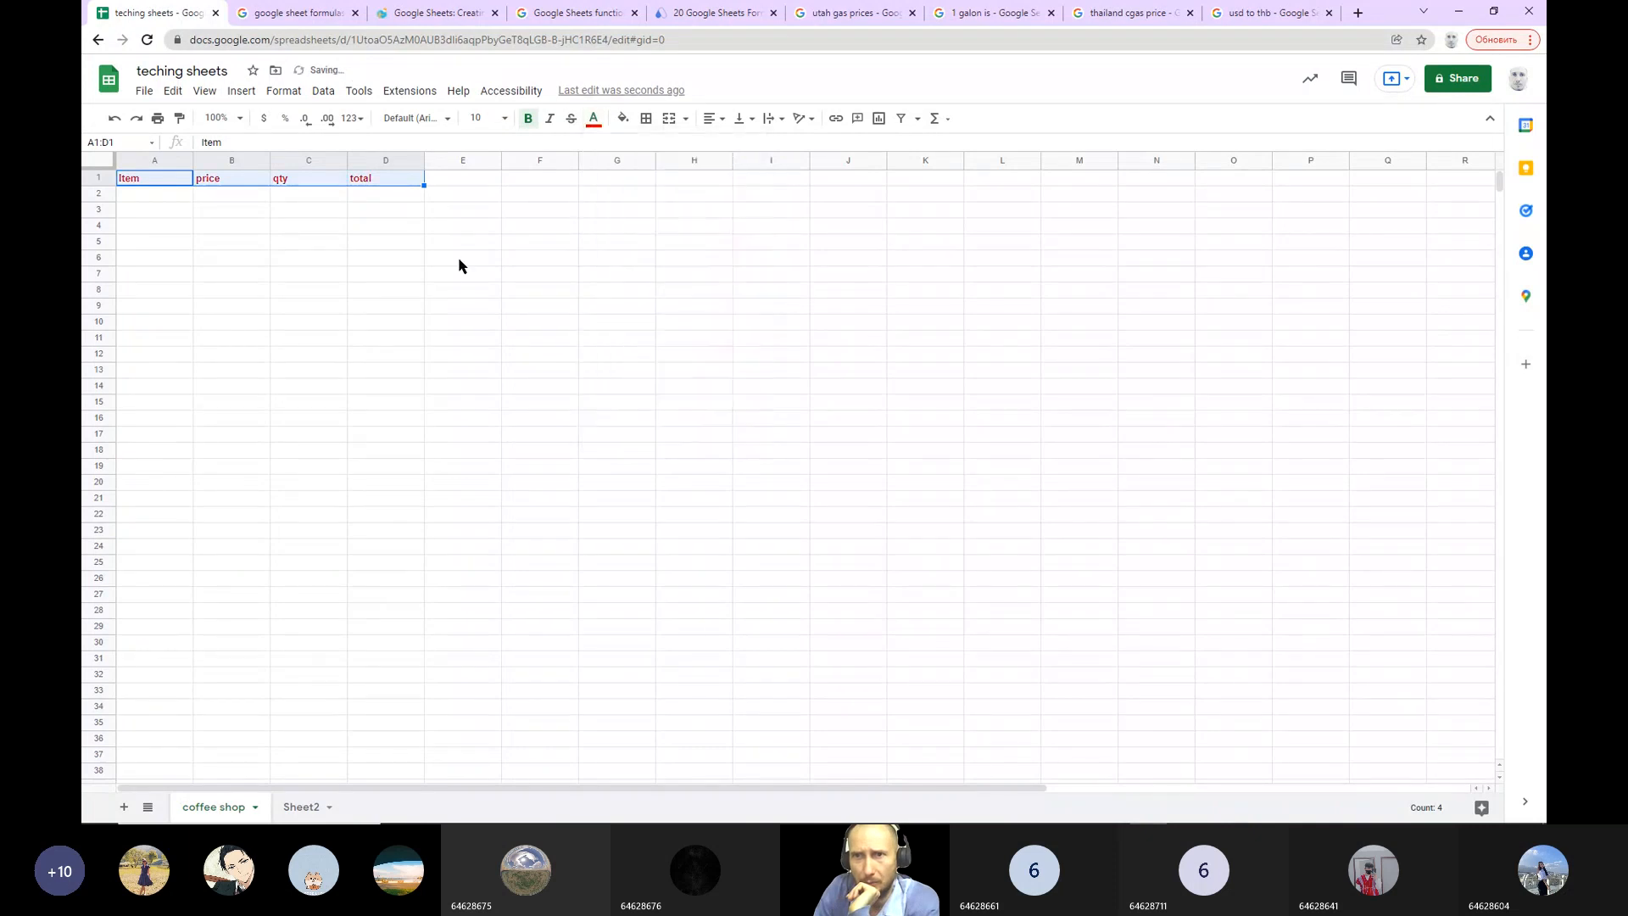
left_click(460, 262)
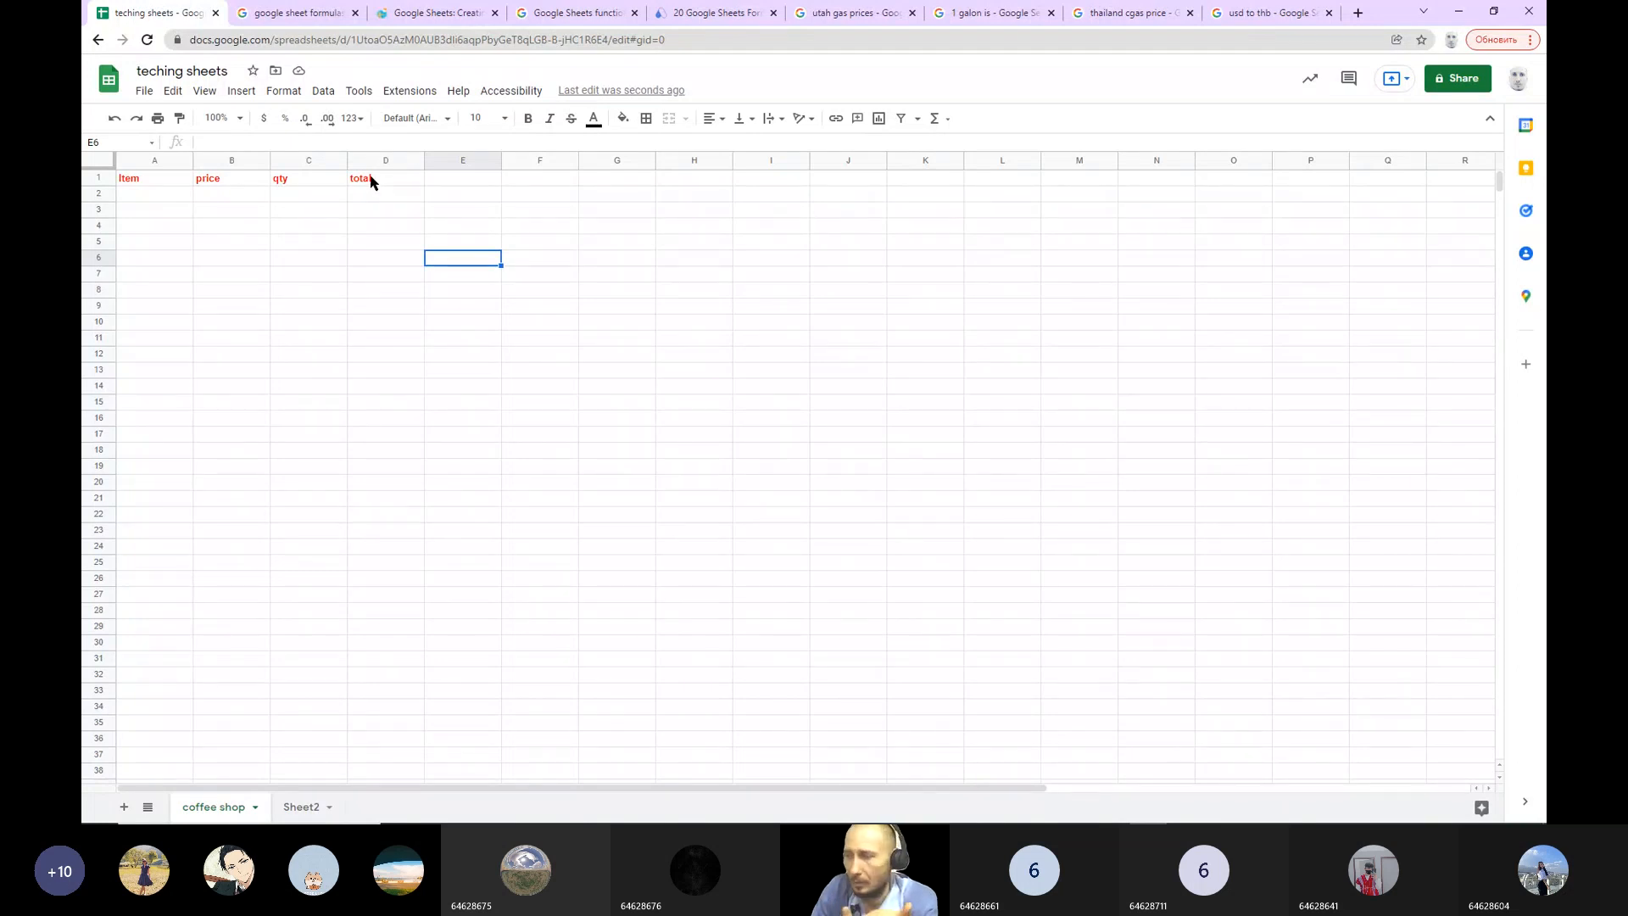
Step: List the items coffee, cake, tea, water and juice in cells A2 to A6
left_click(148, 197)
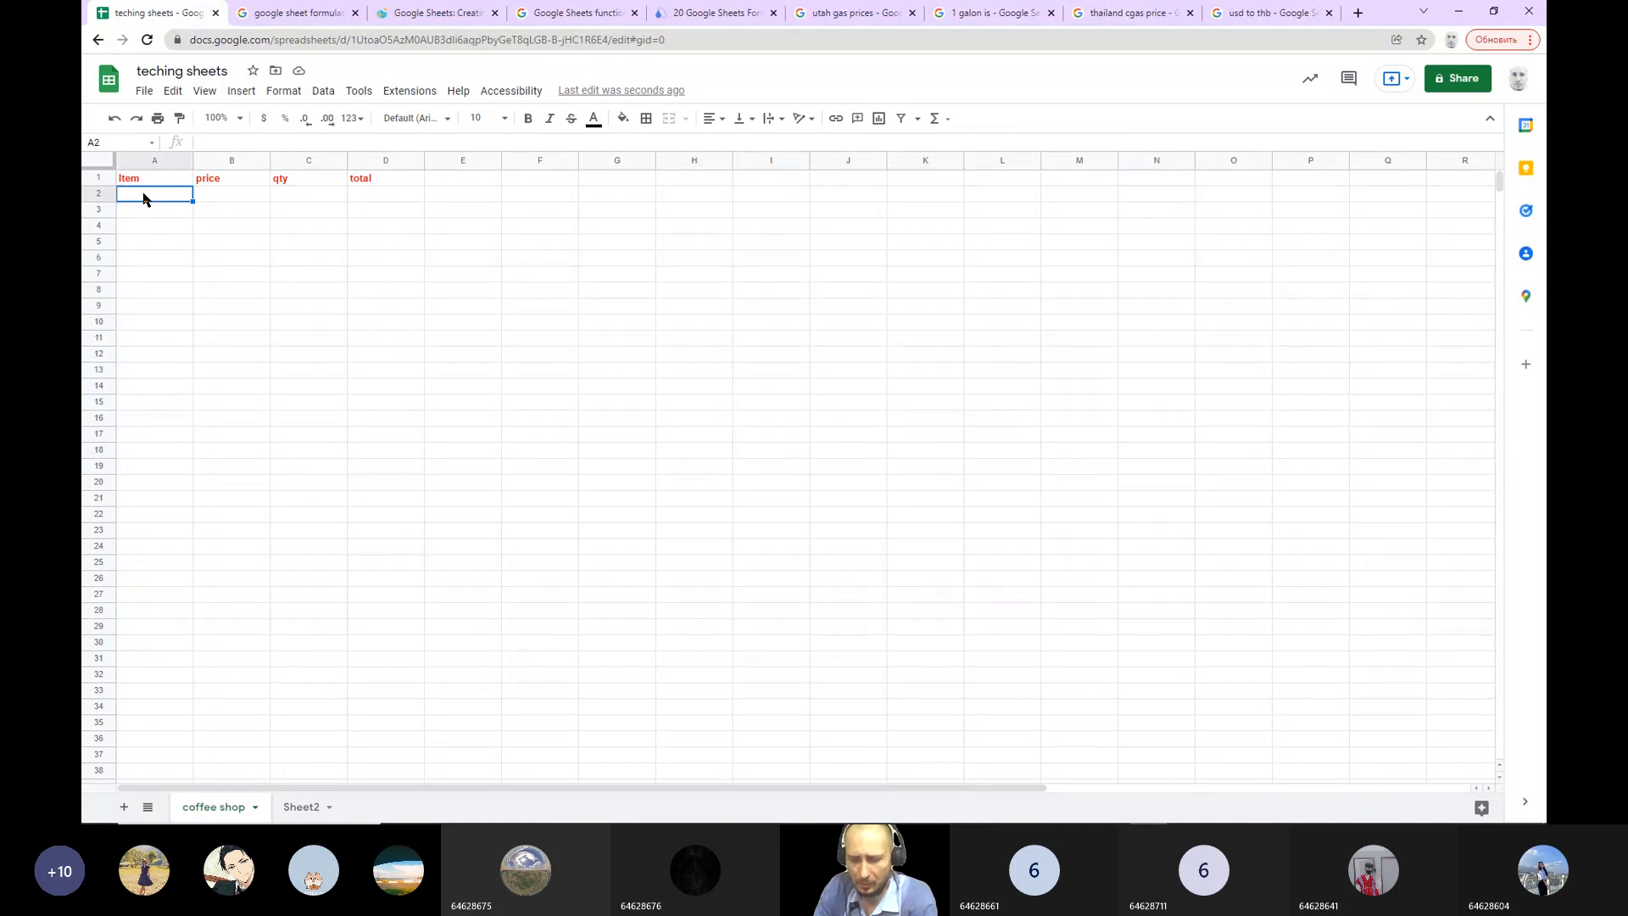
type("coffe")
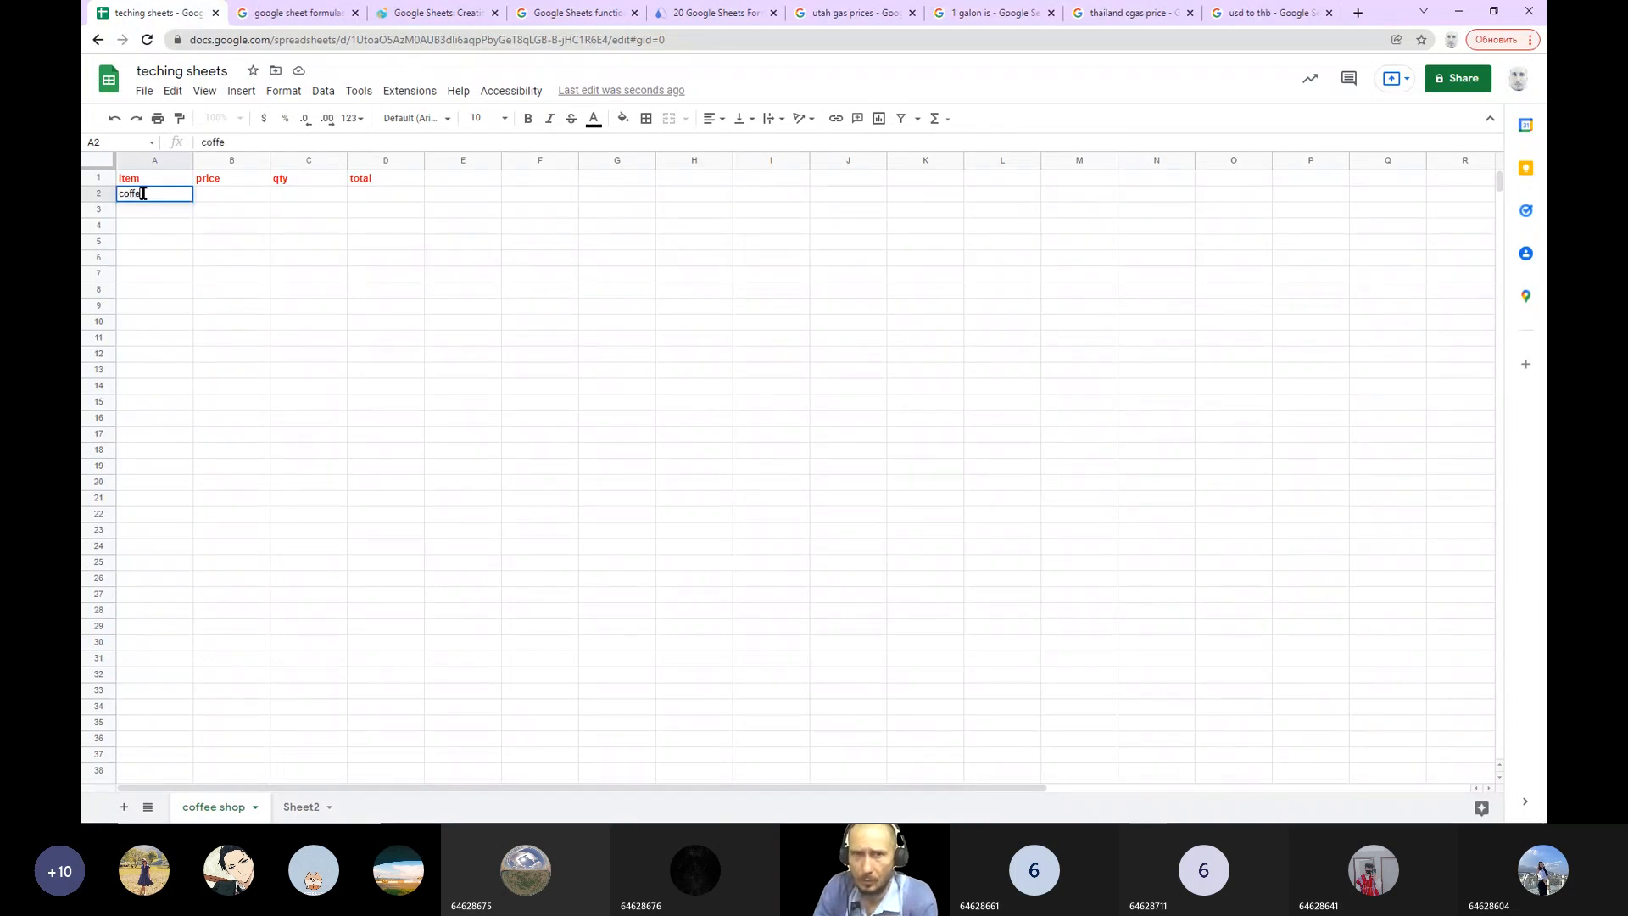
type("e")
left_click(149, 218)
type("cake")
left_click(150, 231)
type("tea")
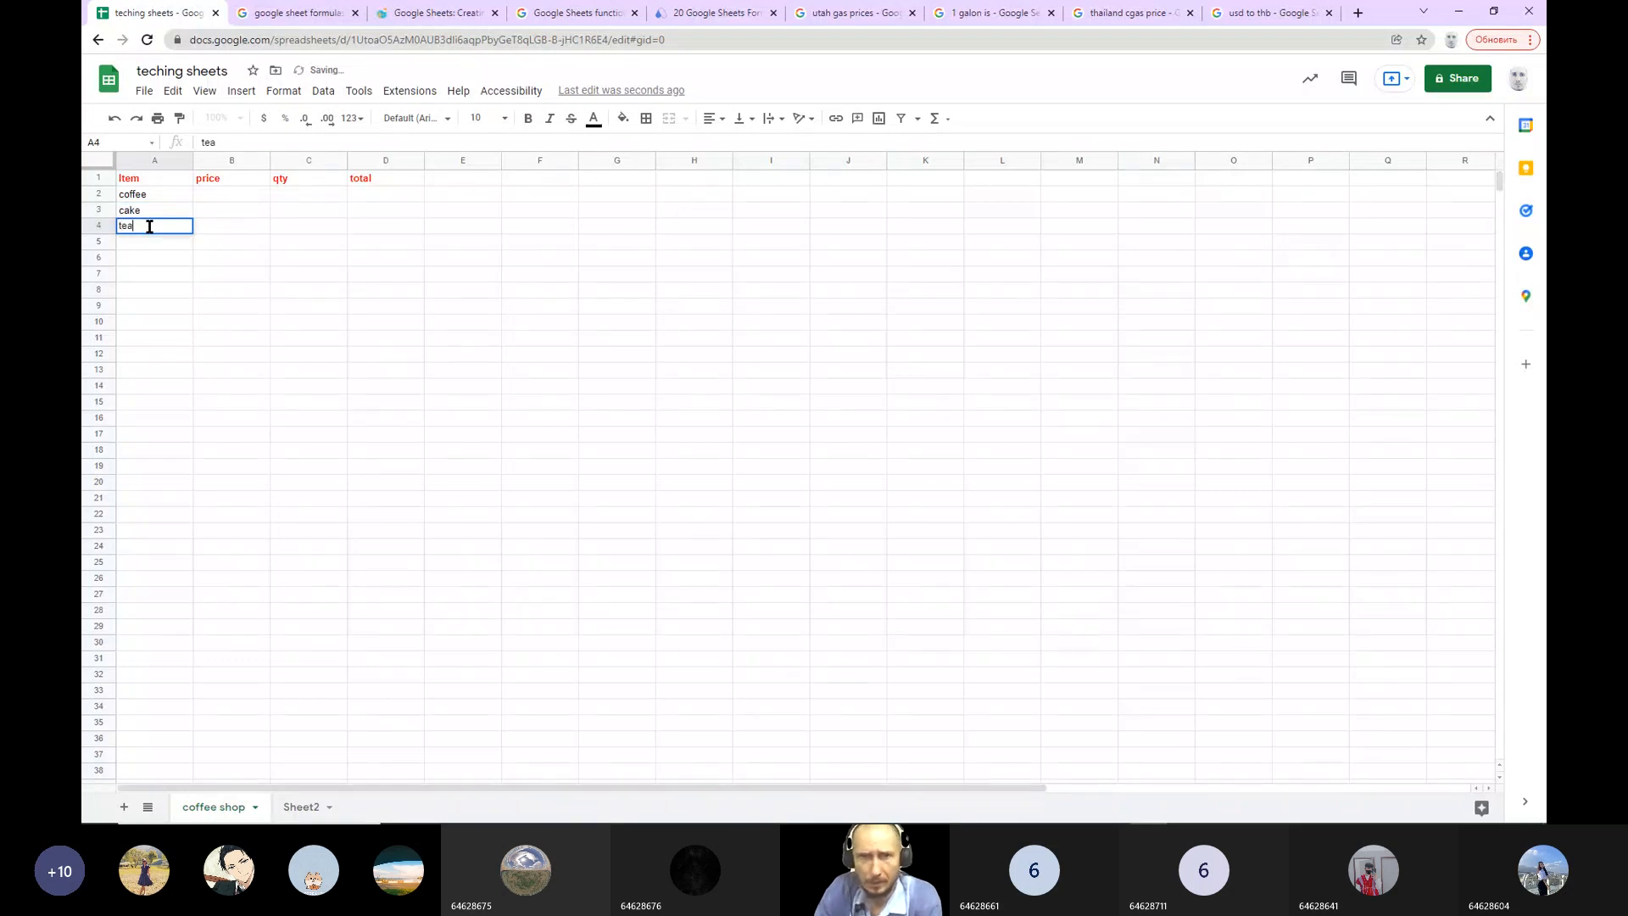
left_click(143, 248)
type("water")
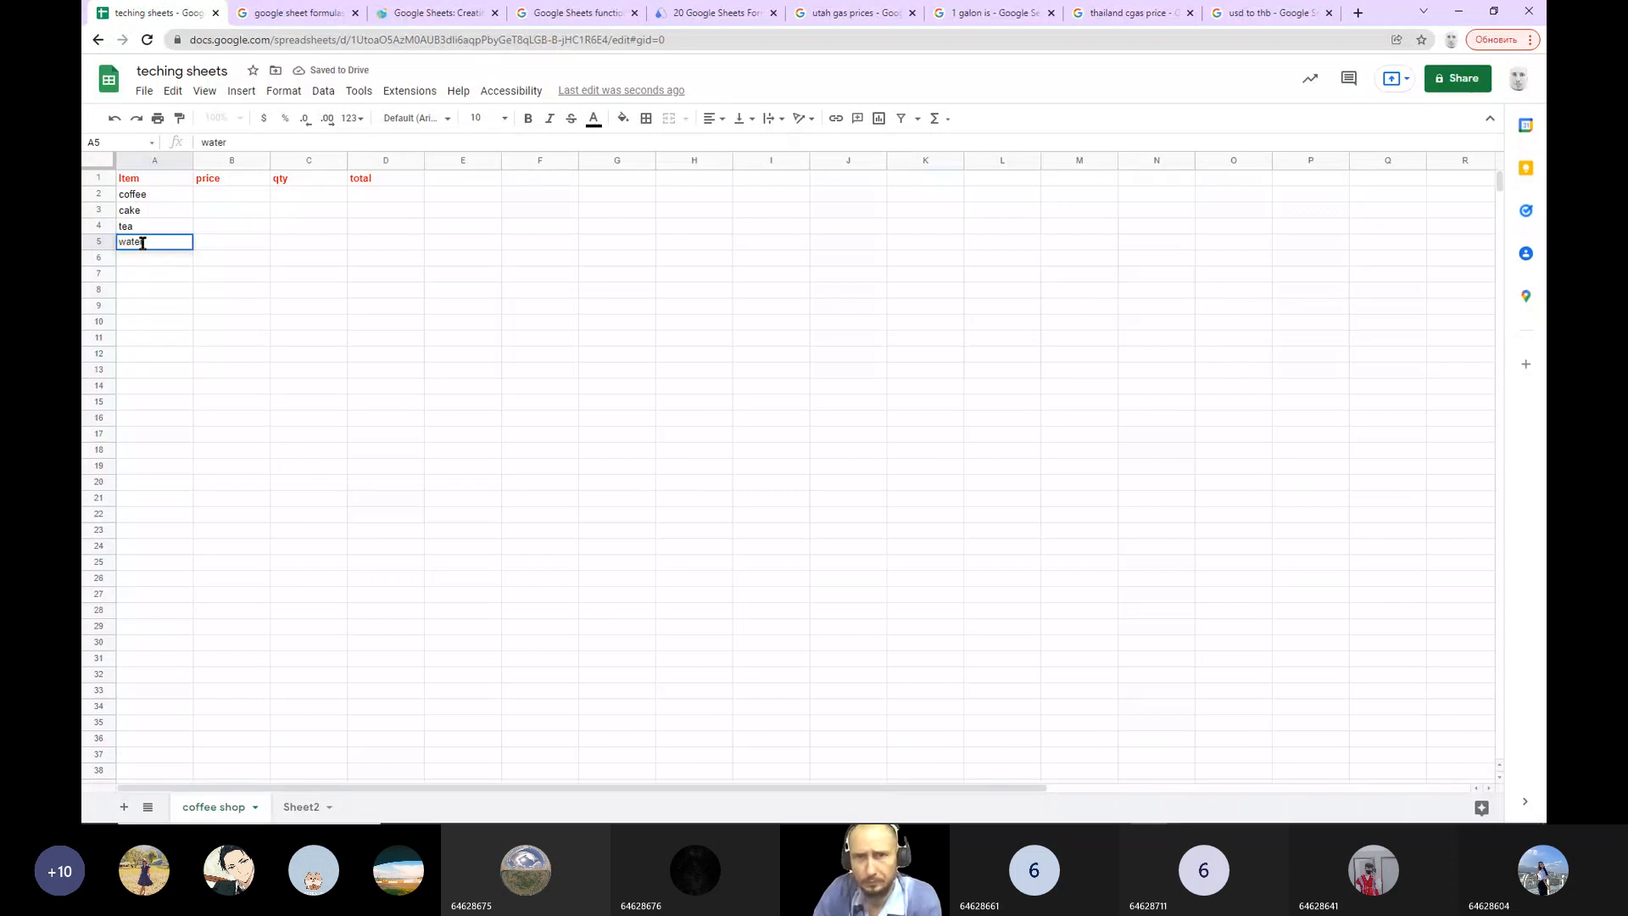
left_click(144, 260)
type("juice")
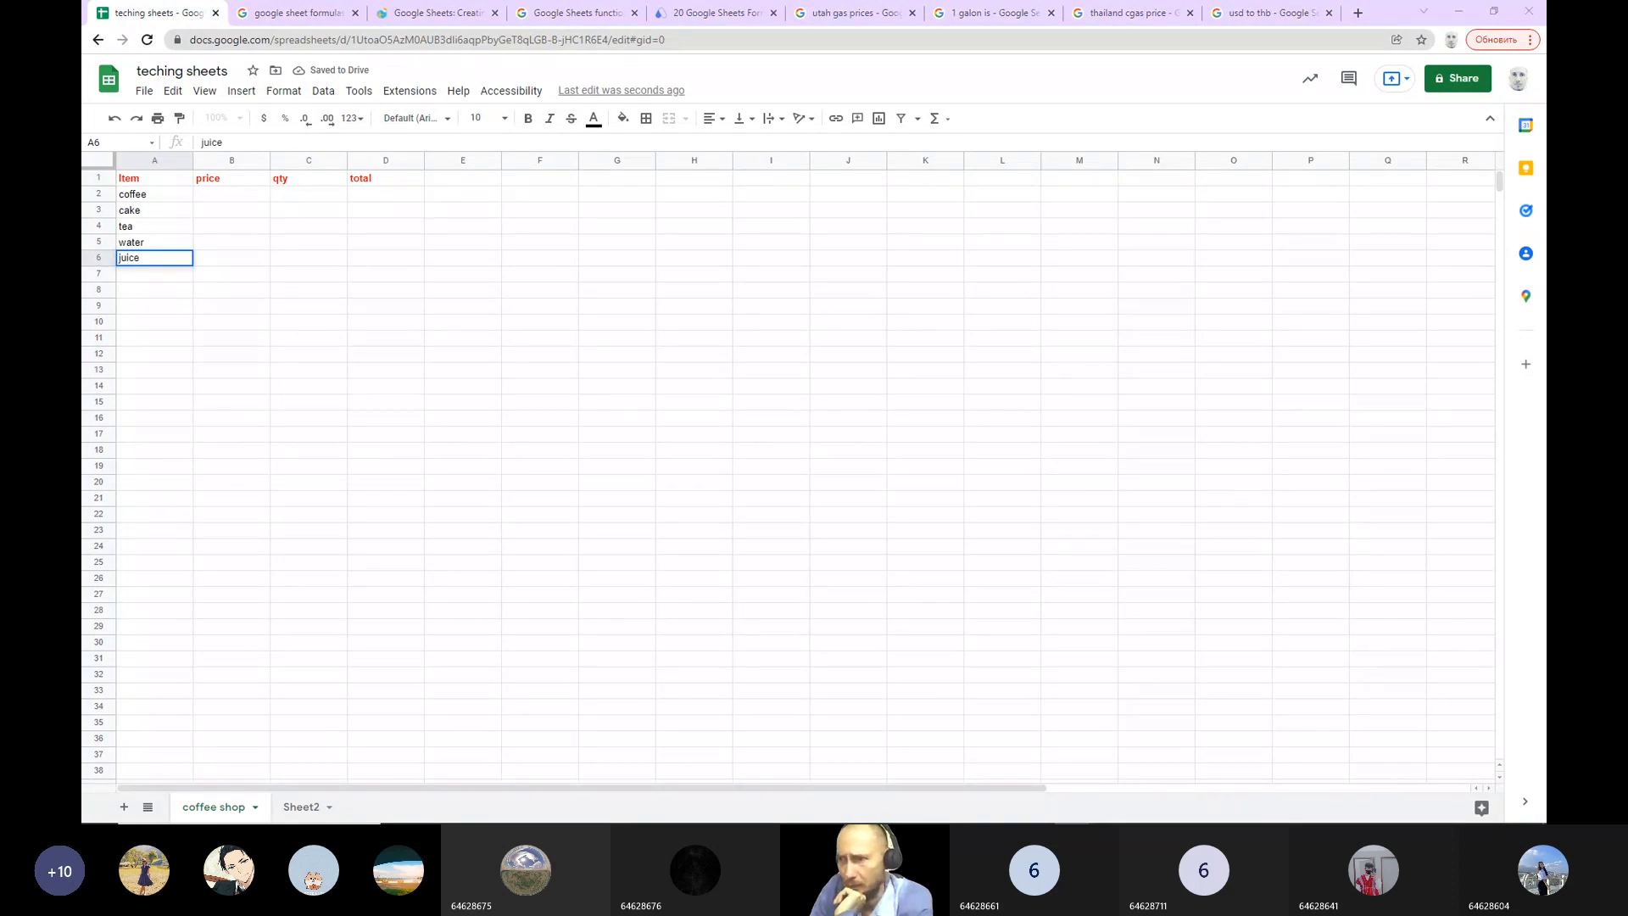
left_click(1246, 723)
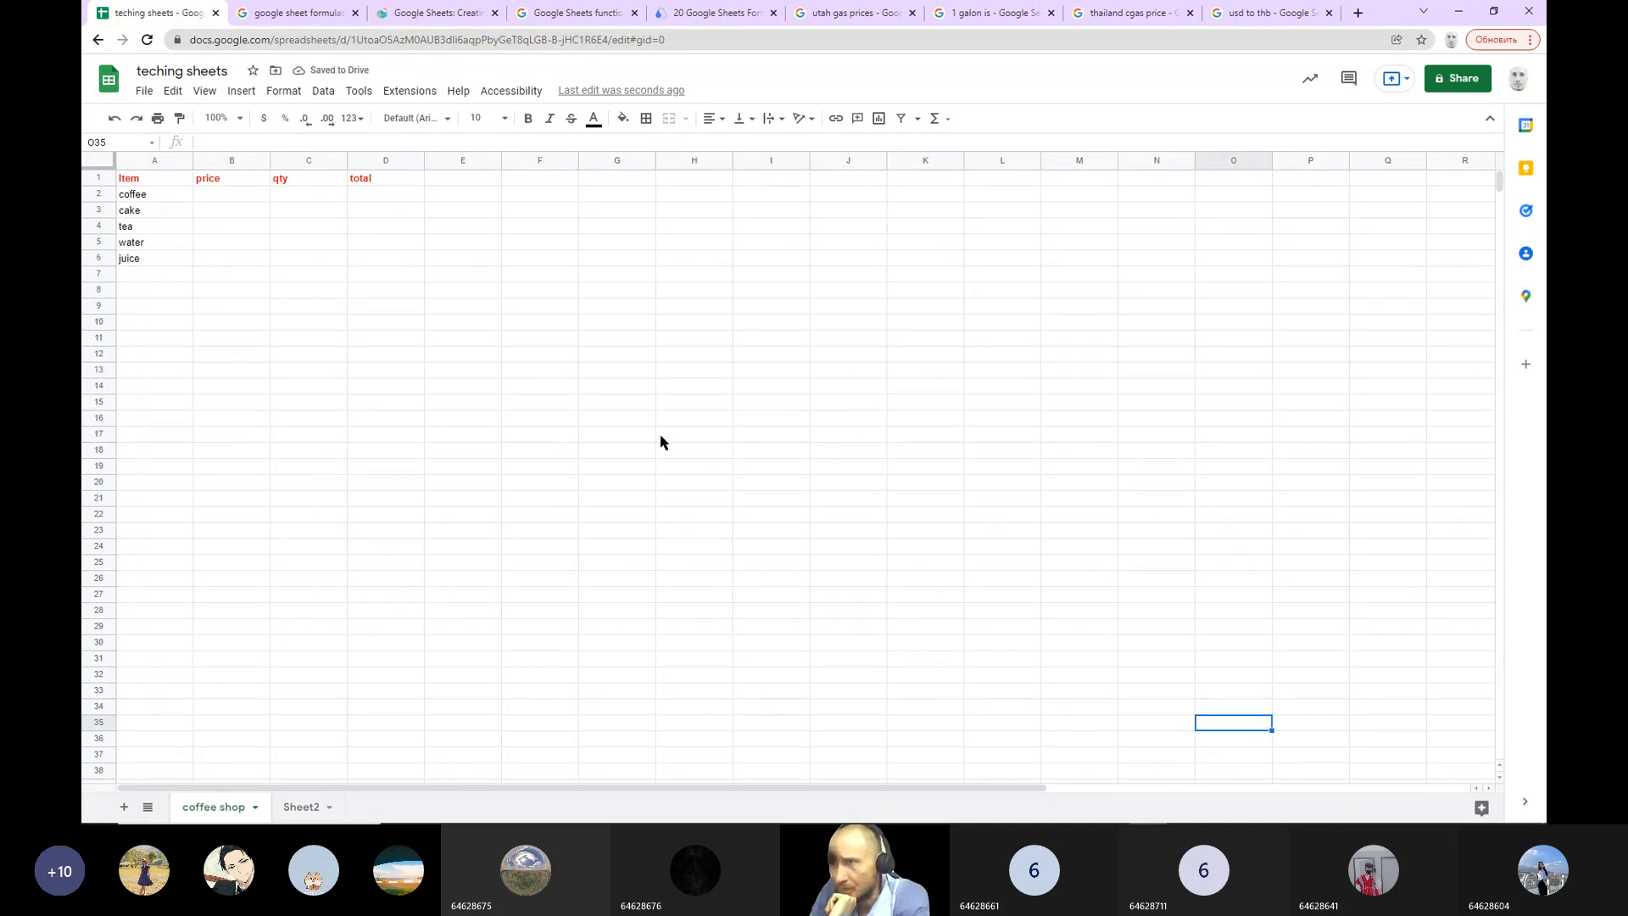
Step: Enter 45 as the coffee price in B2 and format the price cells B2:B6 as currency
key("ctrl+plus")
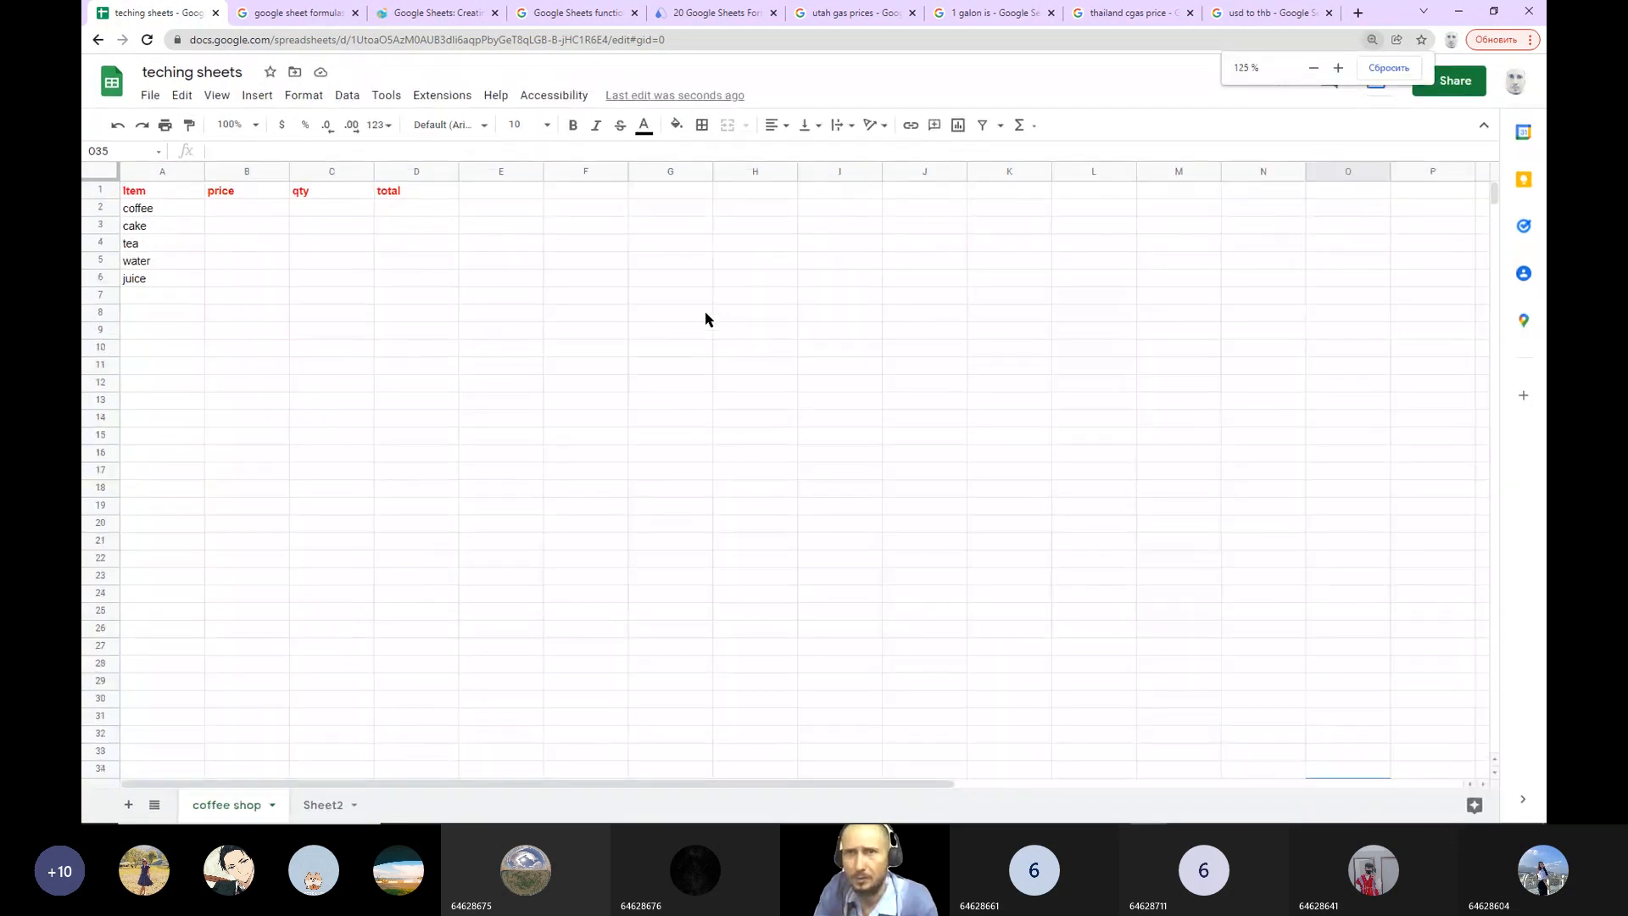
key("ctrl+plus")
key("ctrl+plus")
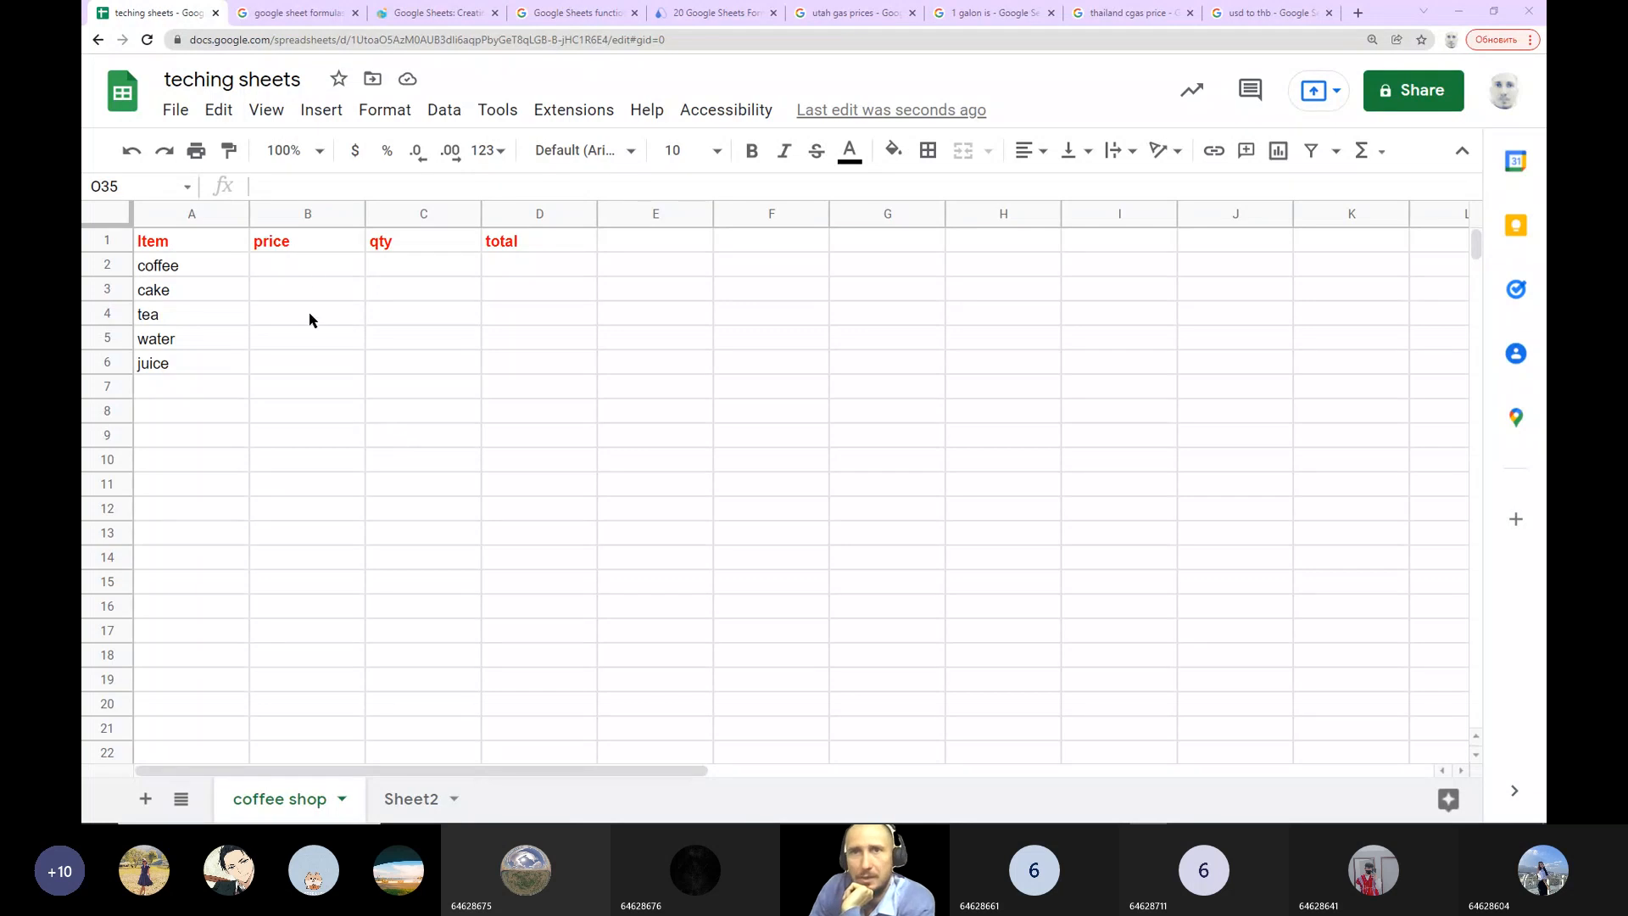
left_click(312, 272)
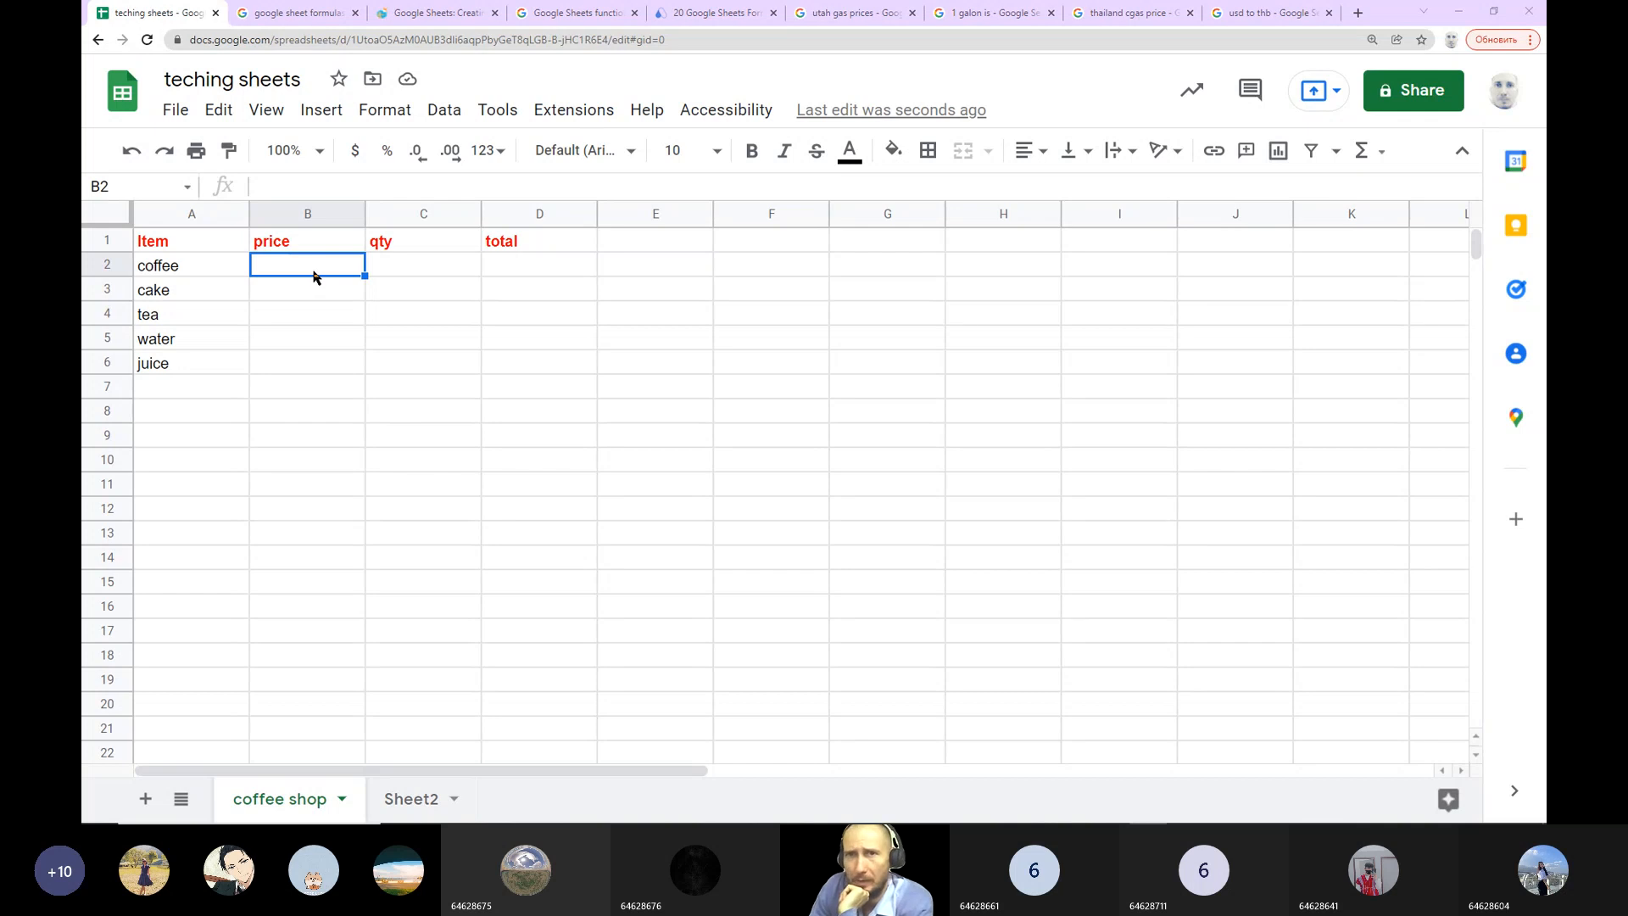
type("45")
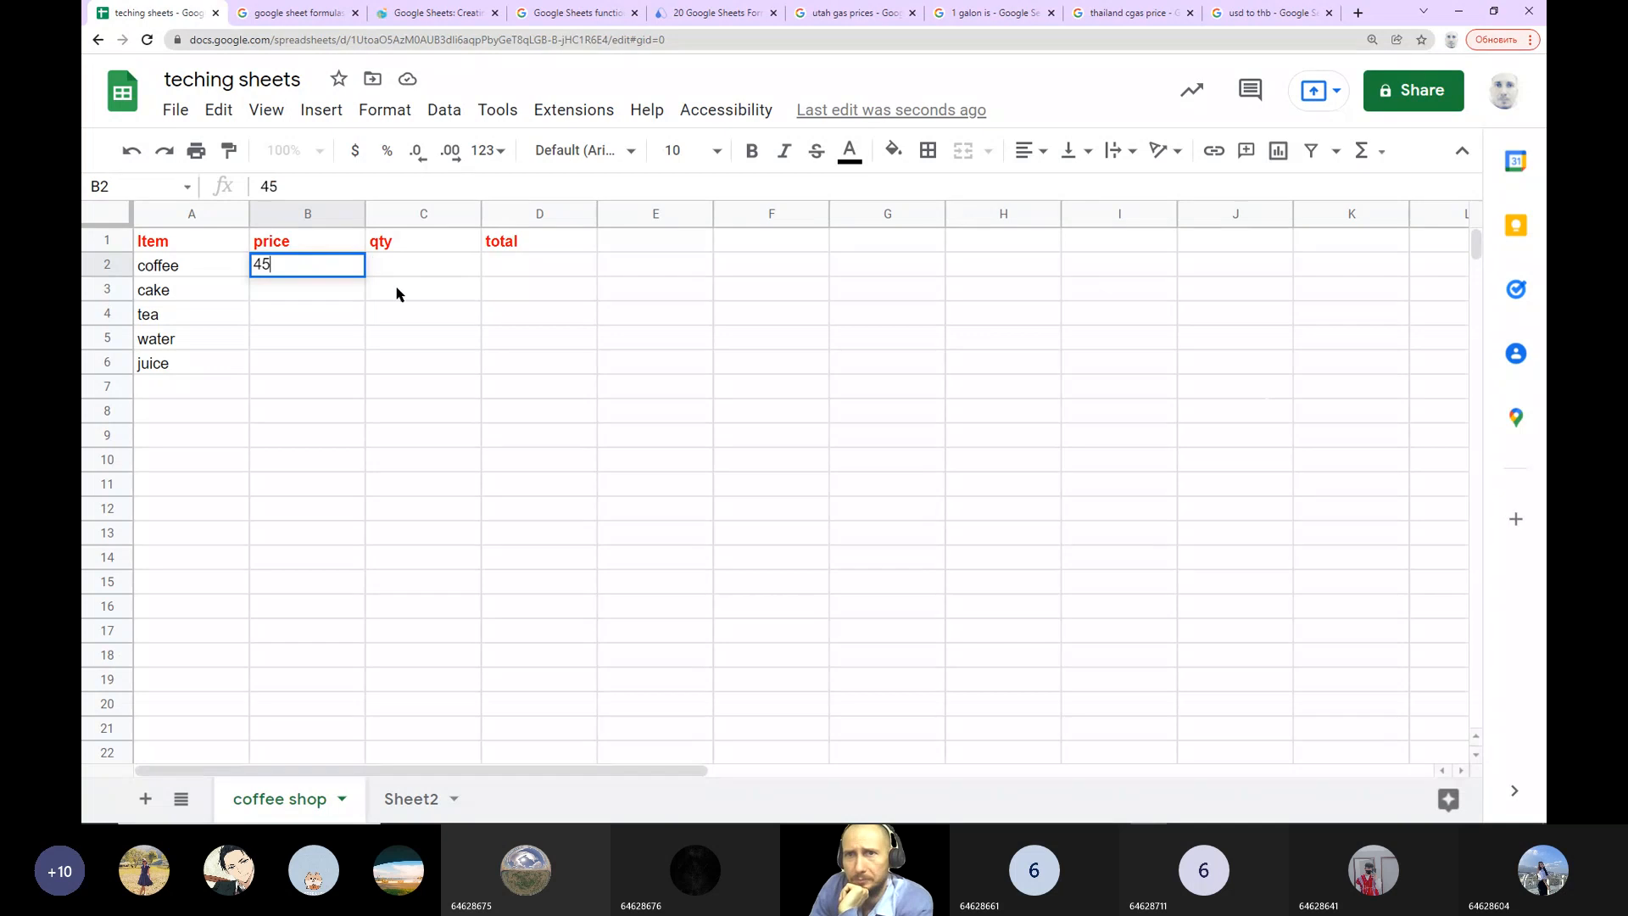
left_click(373, 288)
left_click_drag(312, 263, 334, 364)
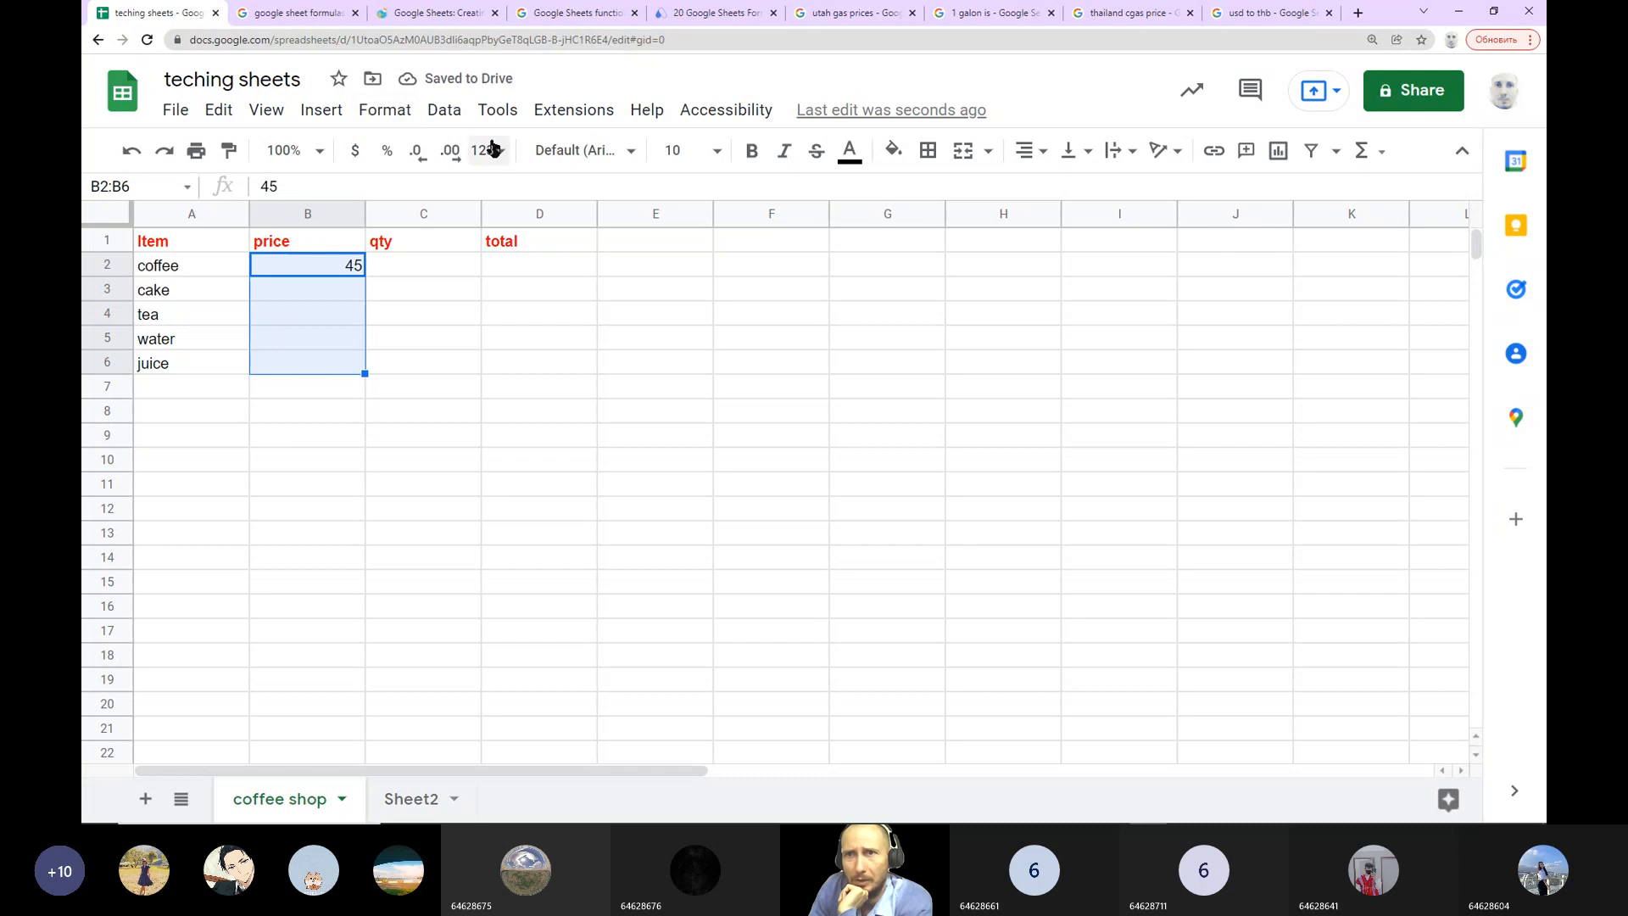
left_click(351, 152)
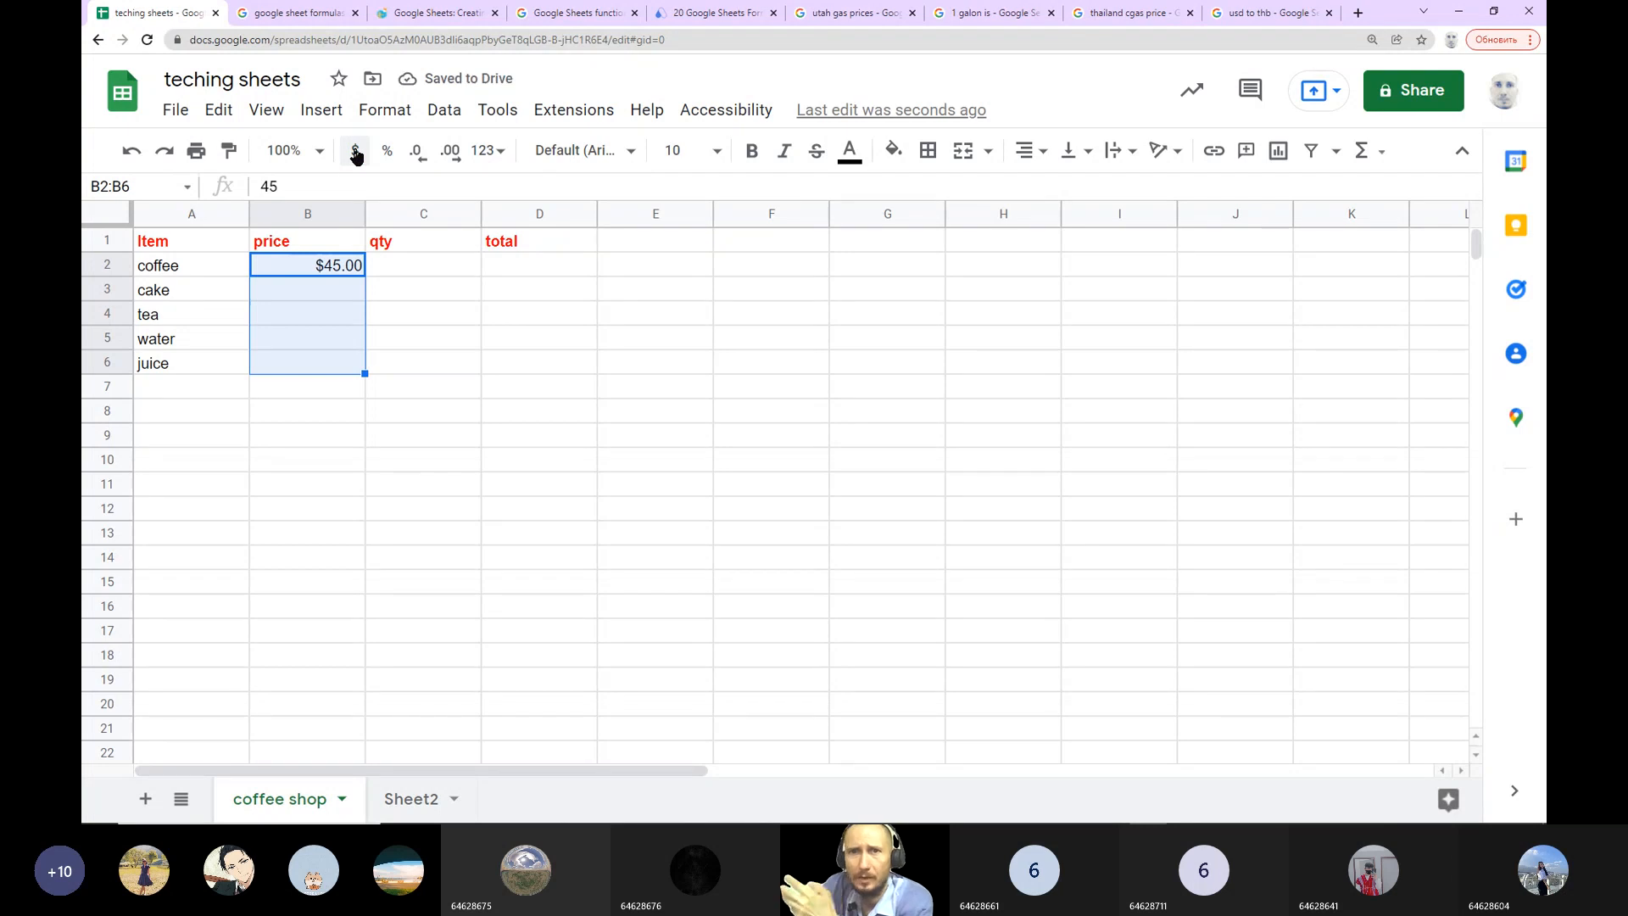
Step: Try the percent format on price cells B2:B6, undo it and reapply the currency format
left_click(386, 151)
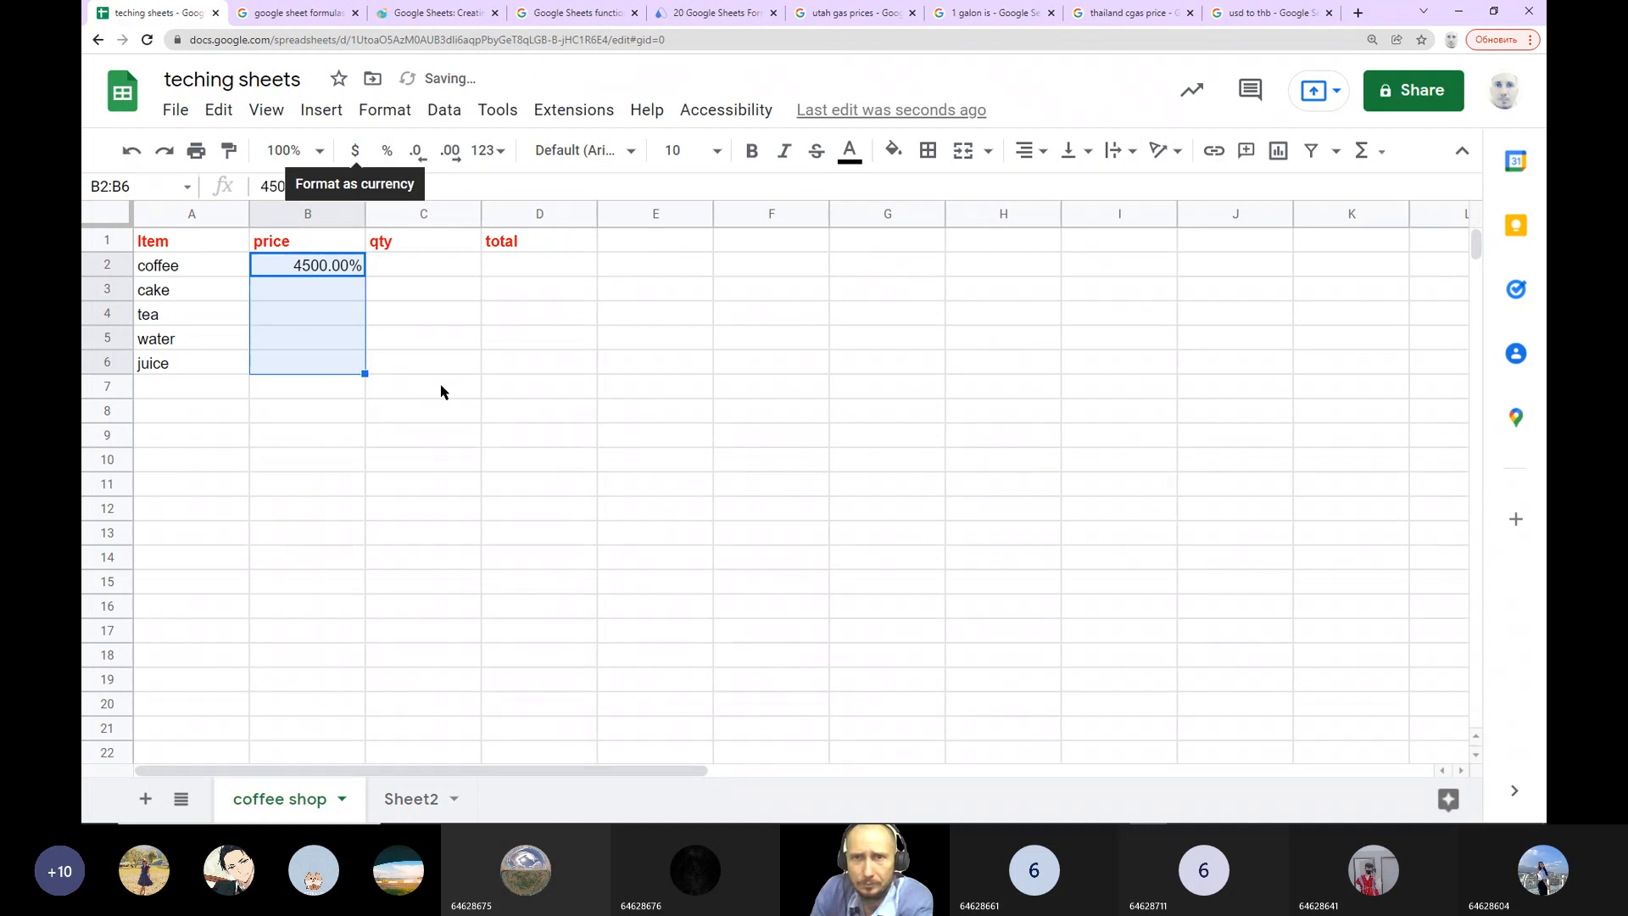
left_click(129, 153)
left_click(164, 153)
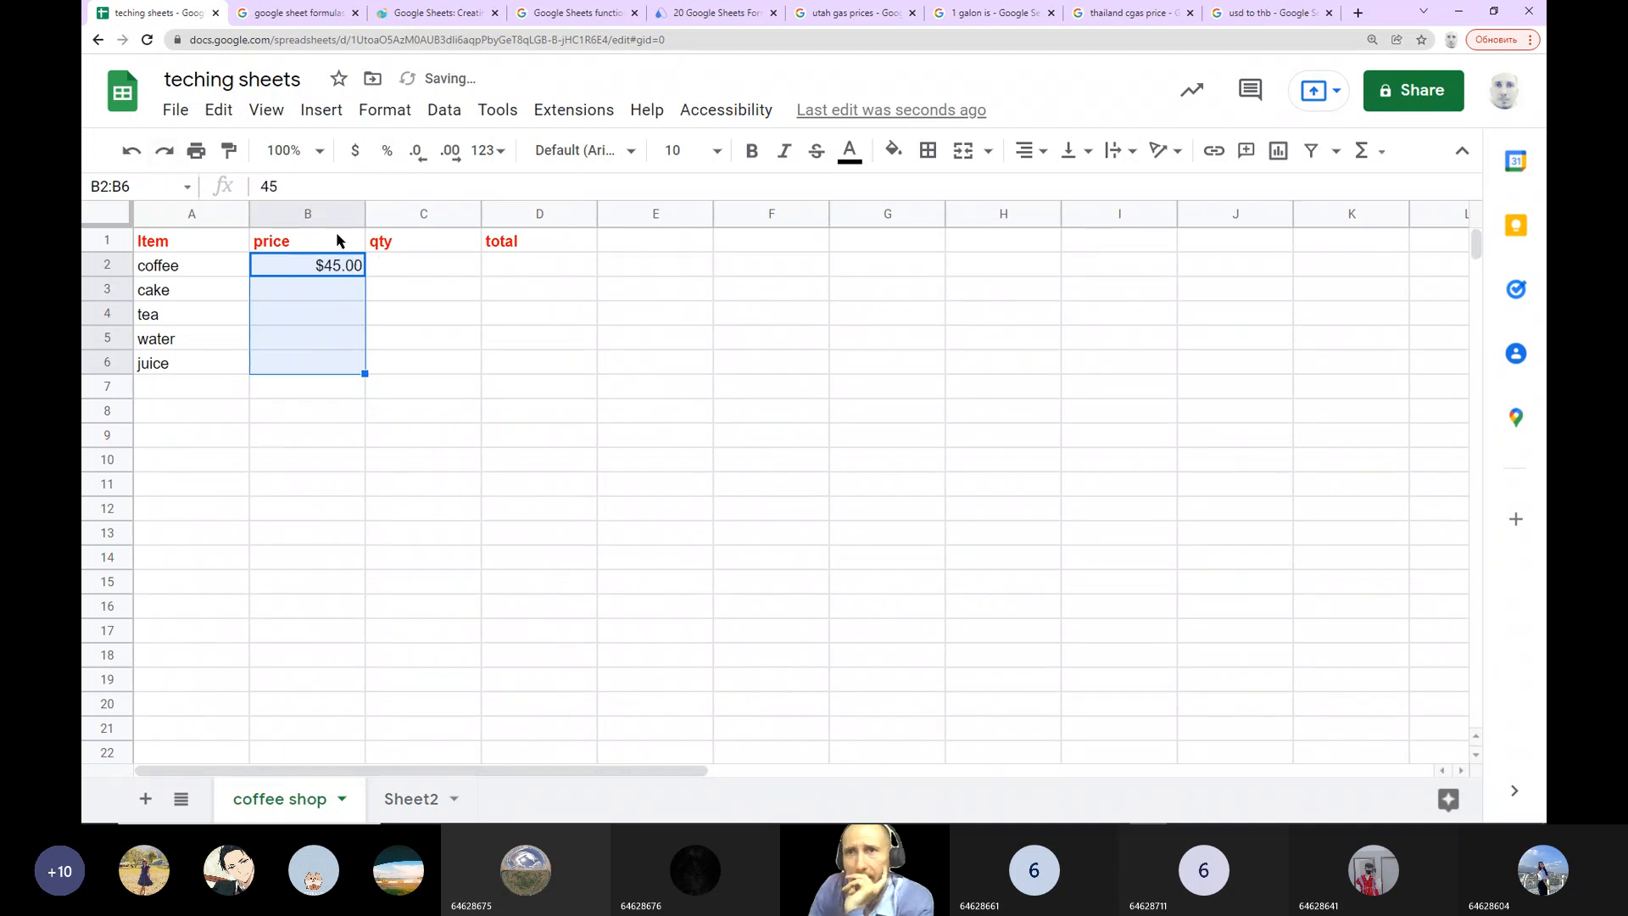
left_click(354, 155)
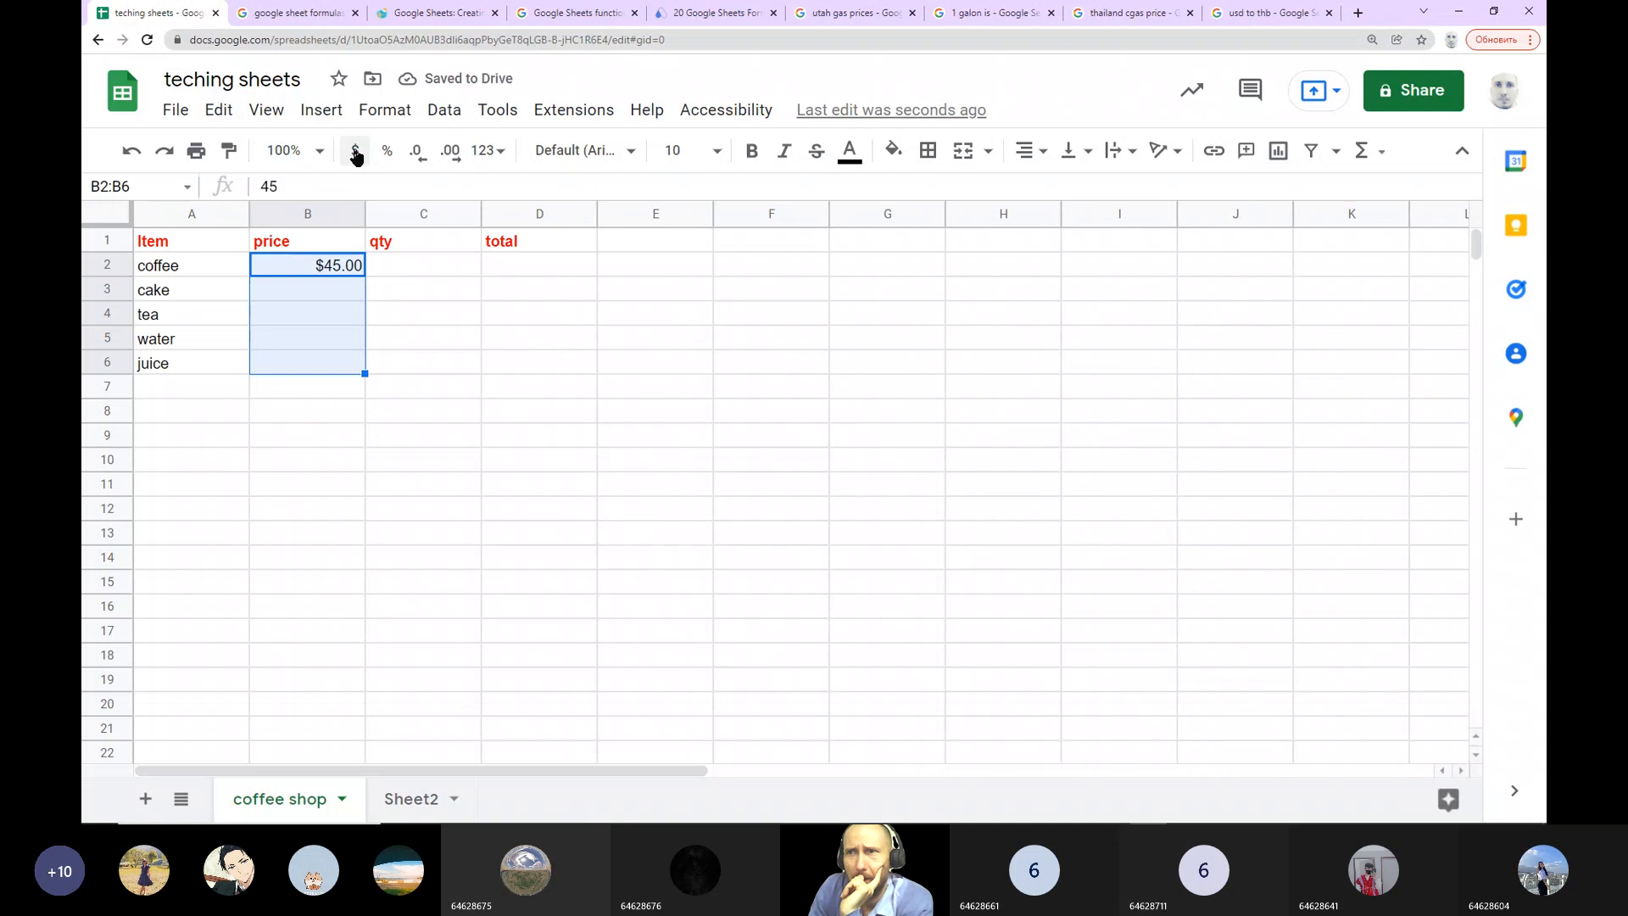
Step: Apply the Currency number format to the cake price cell B3
left_click(337, 287)
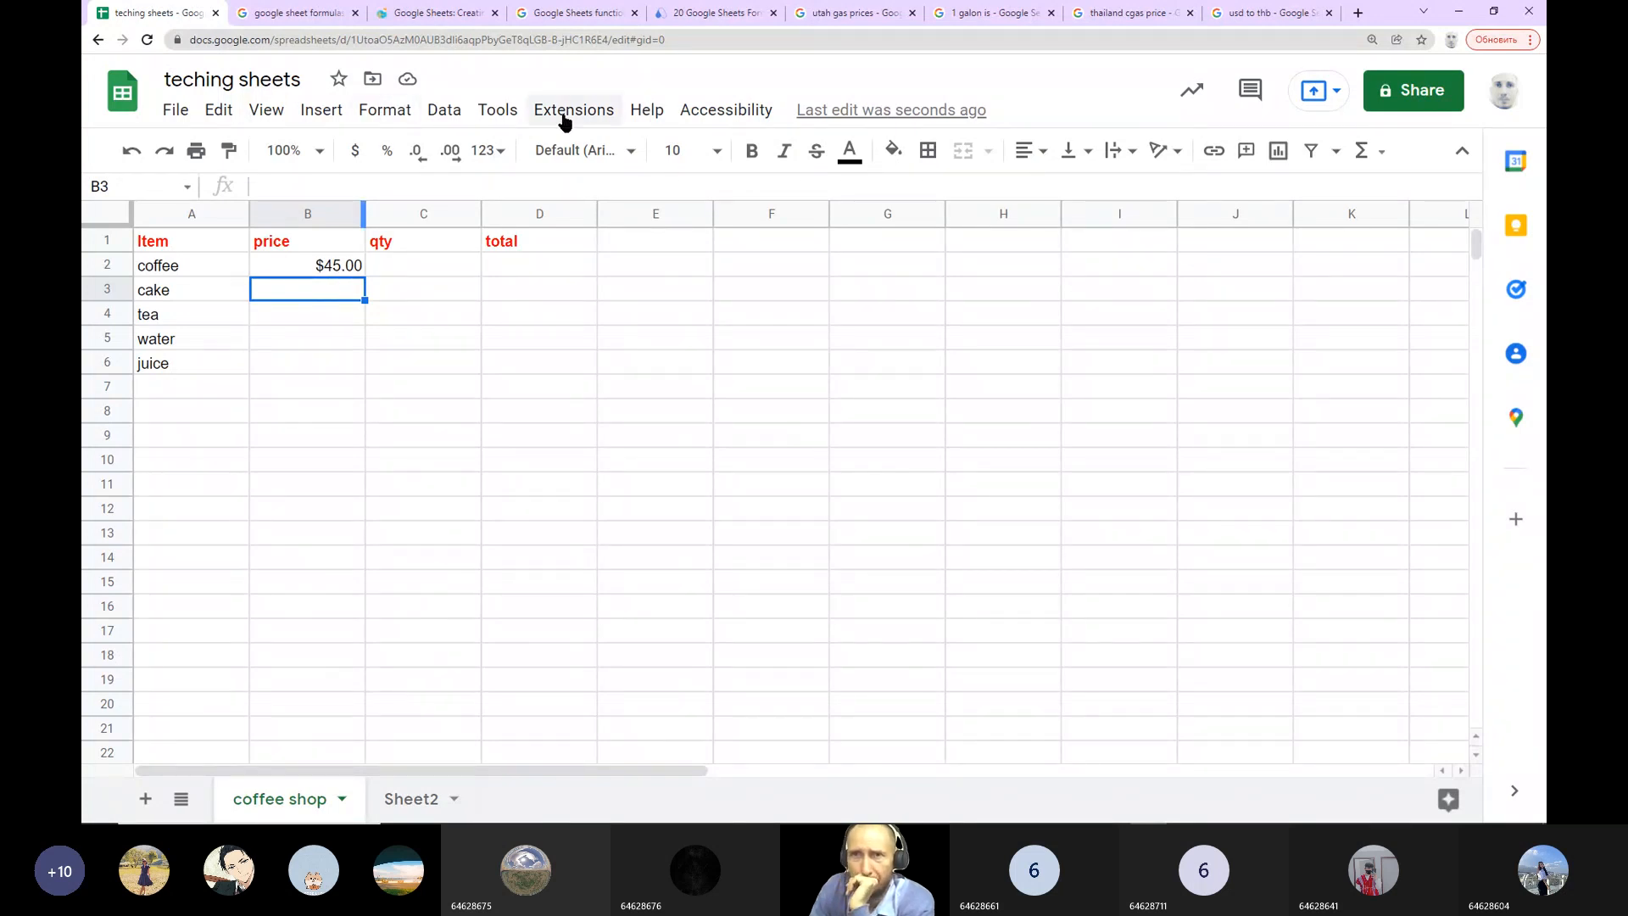
left_click(386, 114)
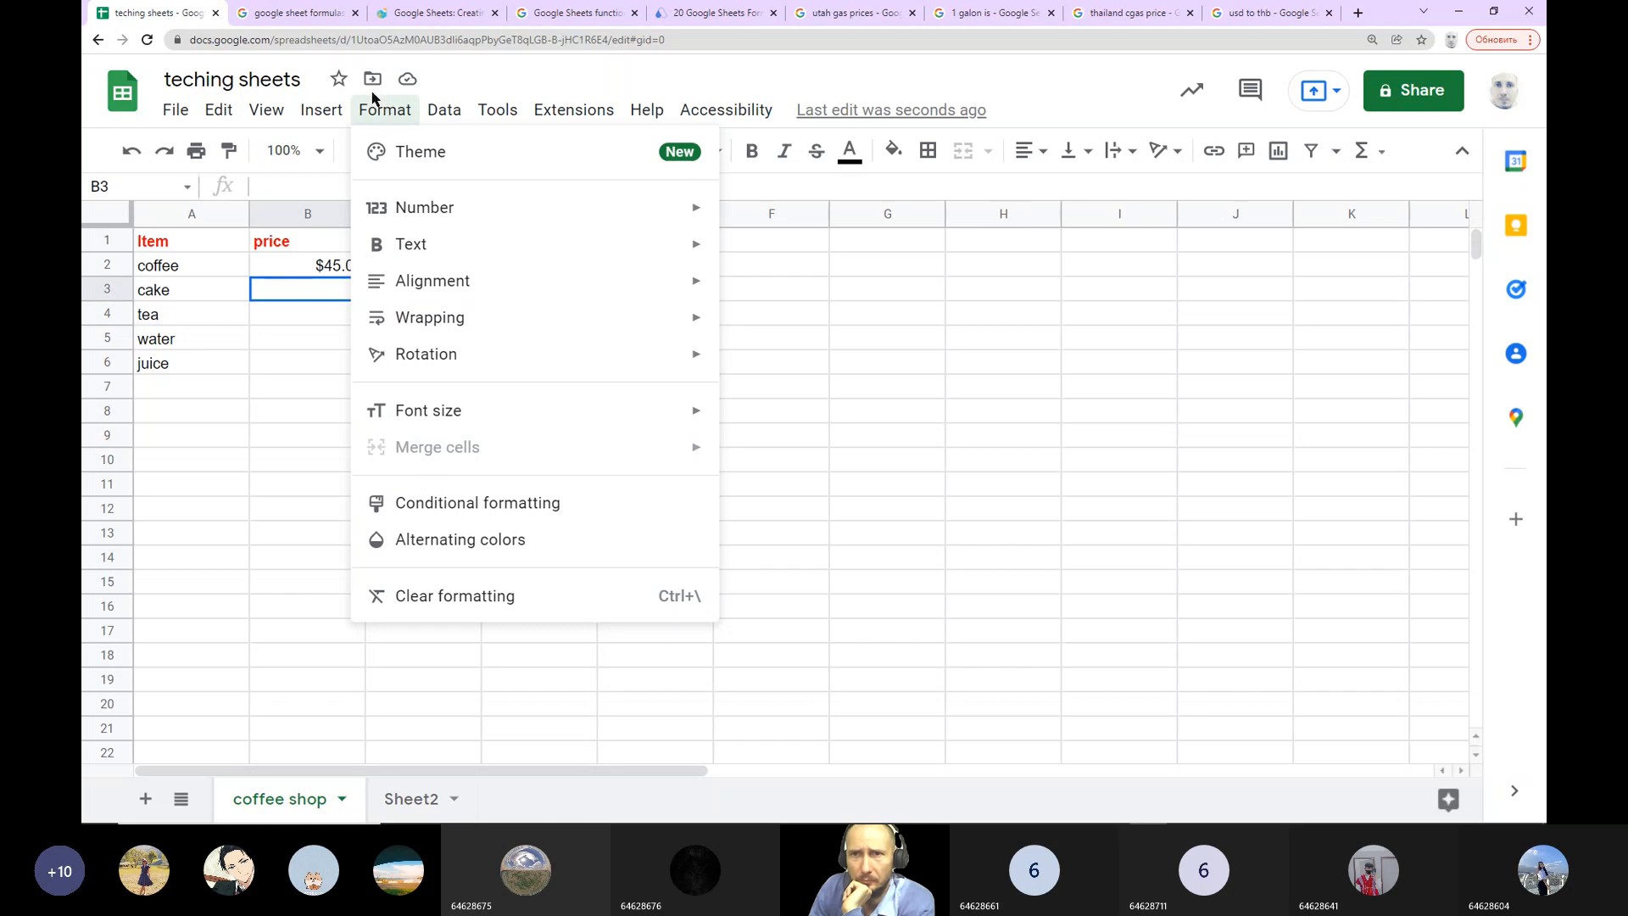
mouse_move(456, 207)
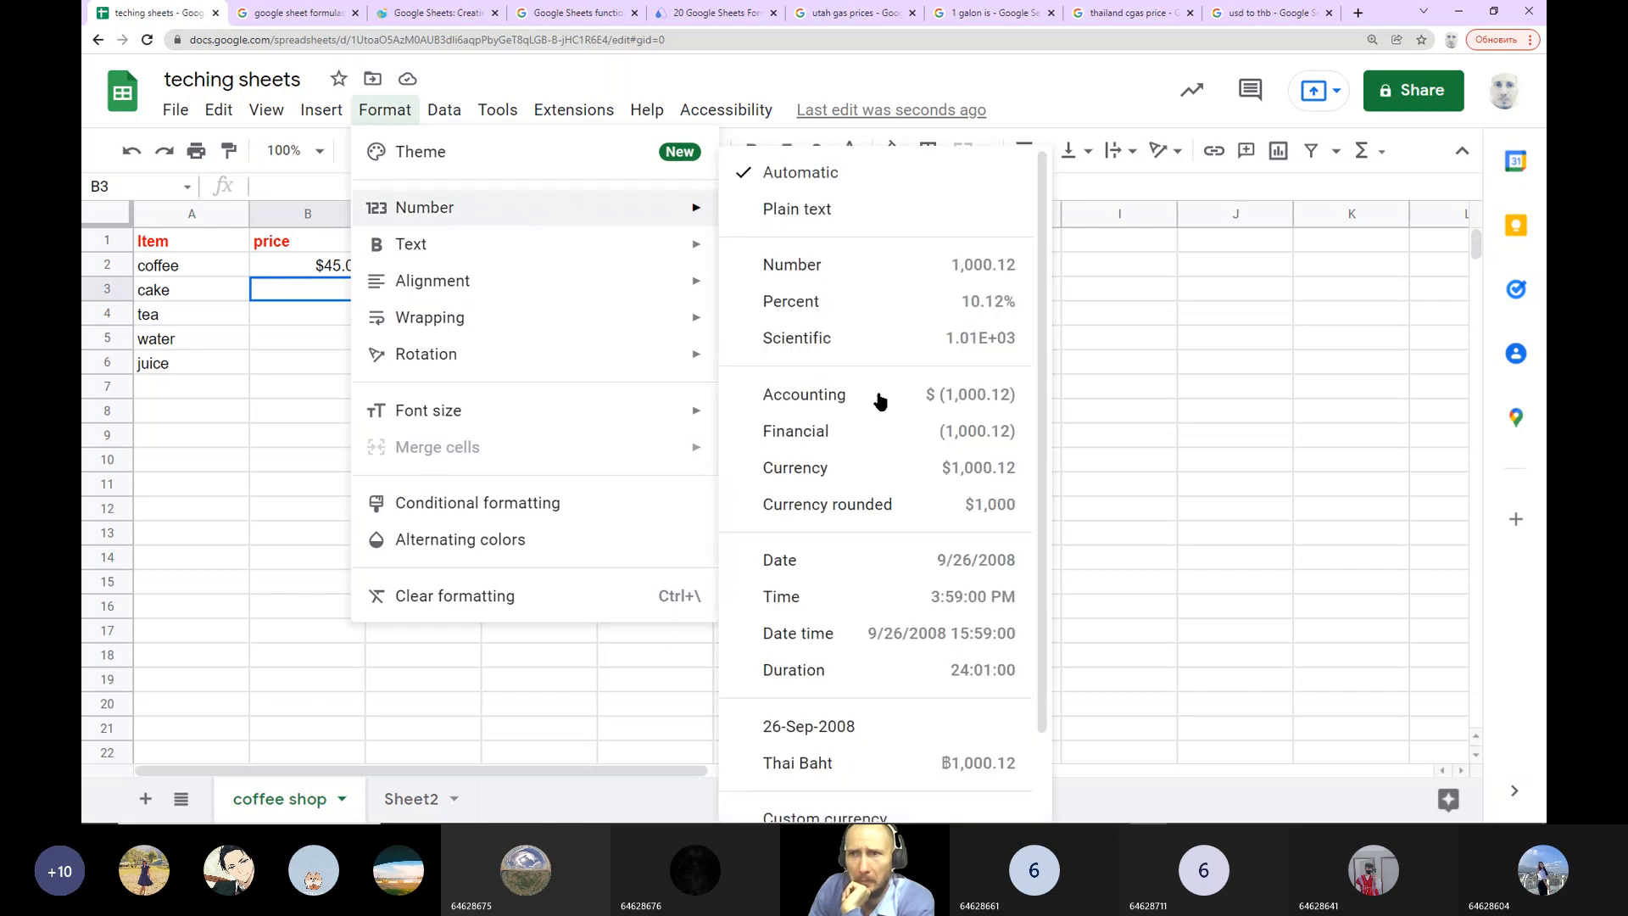
left_click(907, 468)
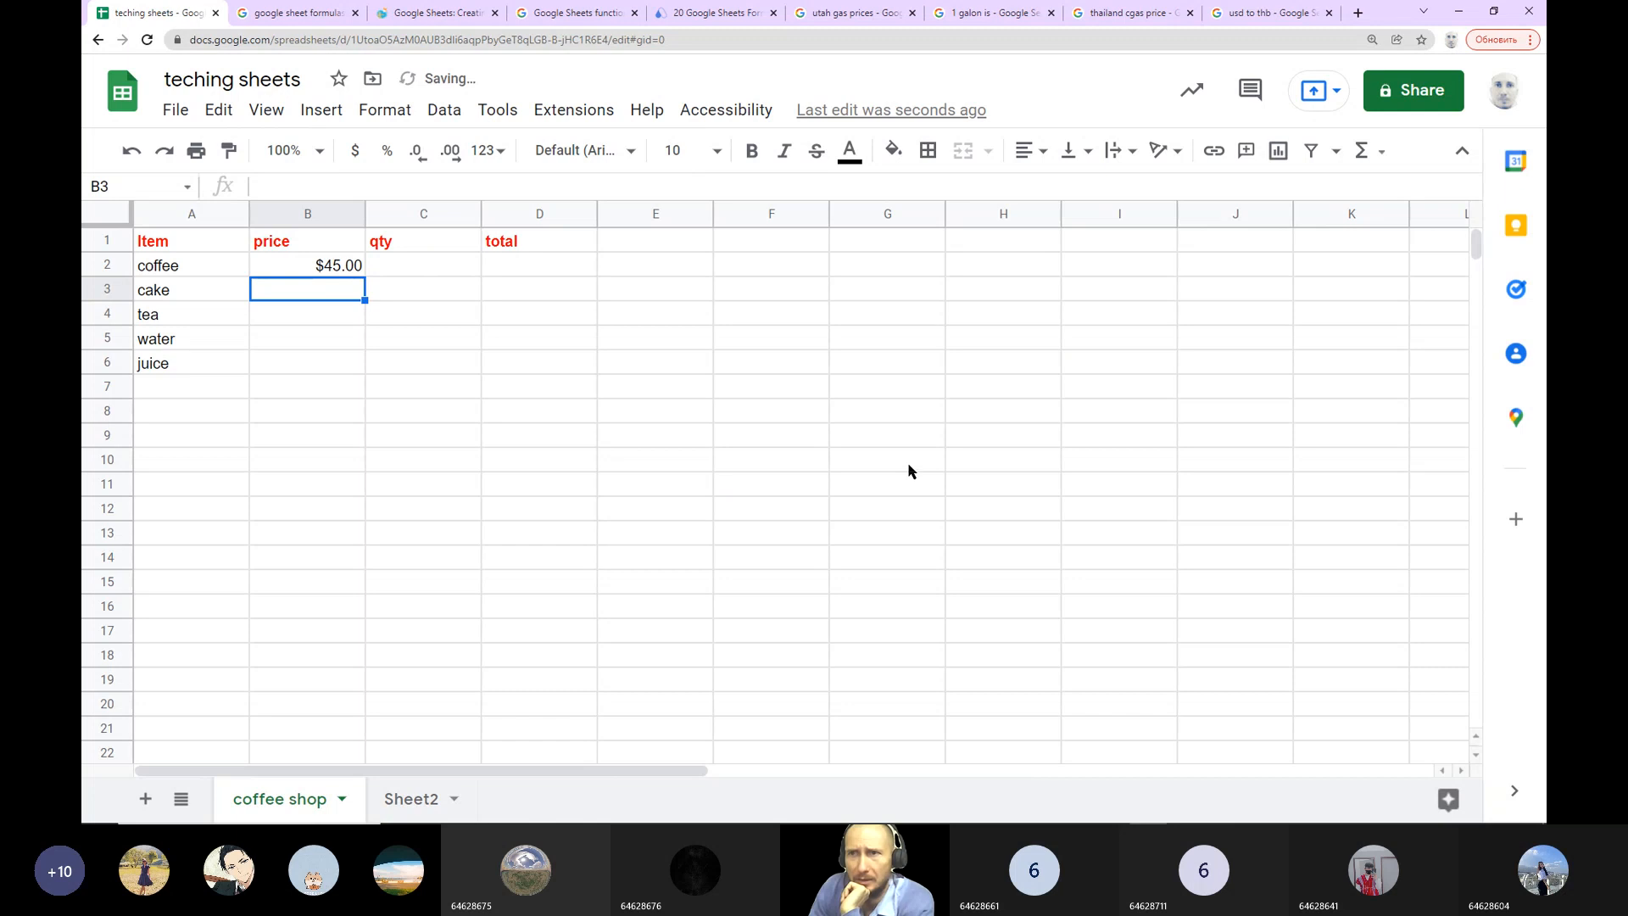
left_click(403, 114)
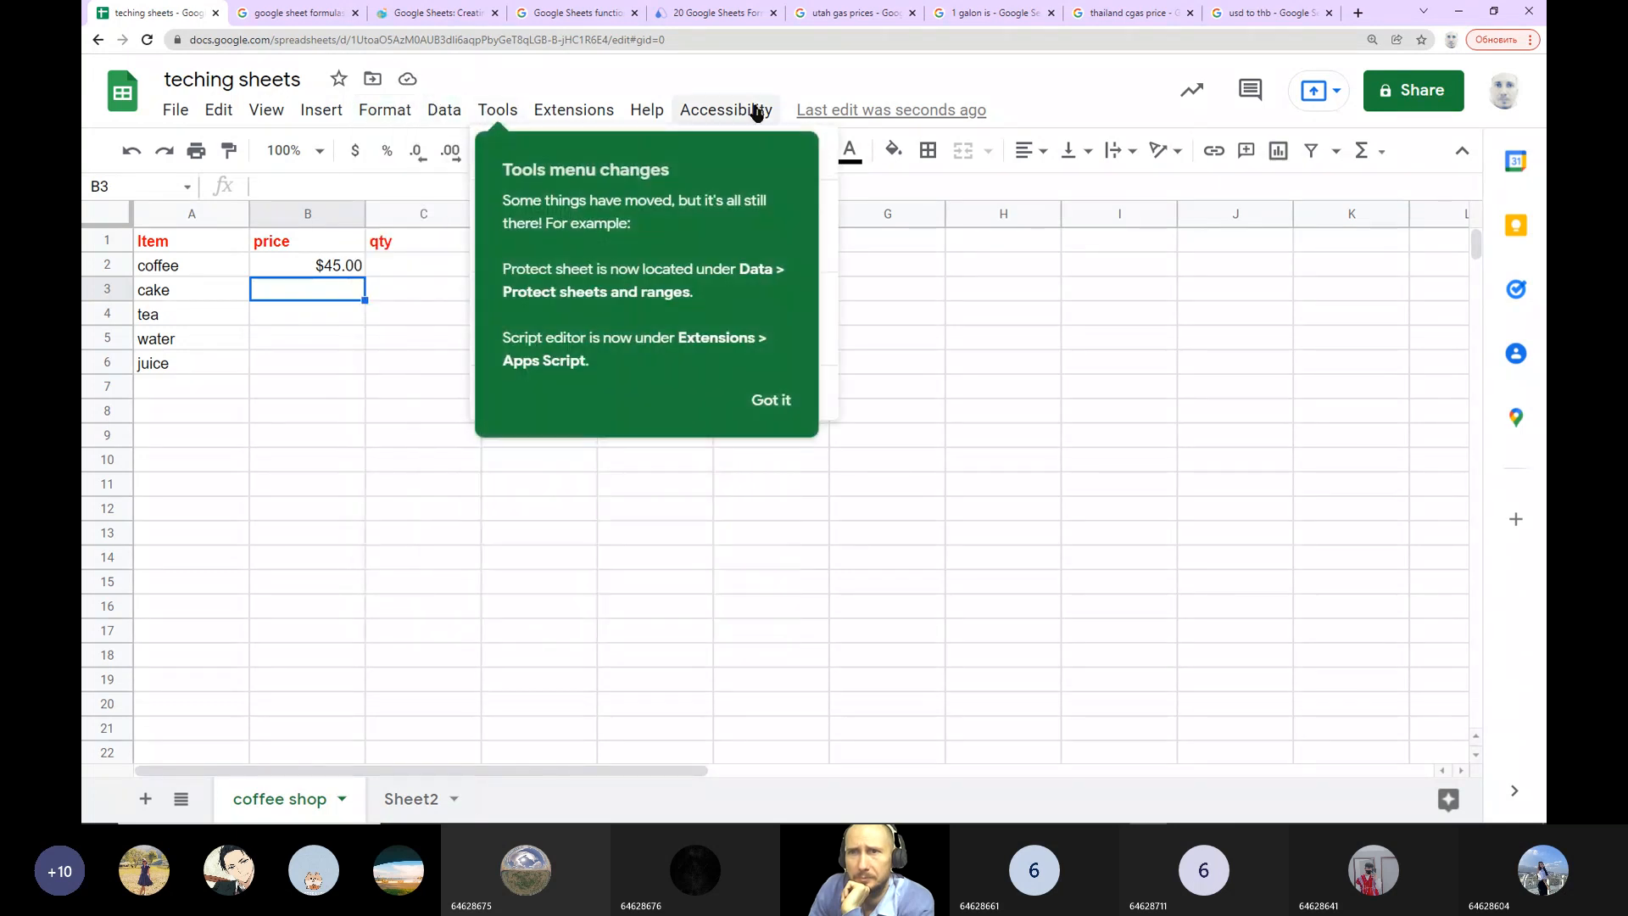
left_click(770, 399)
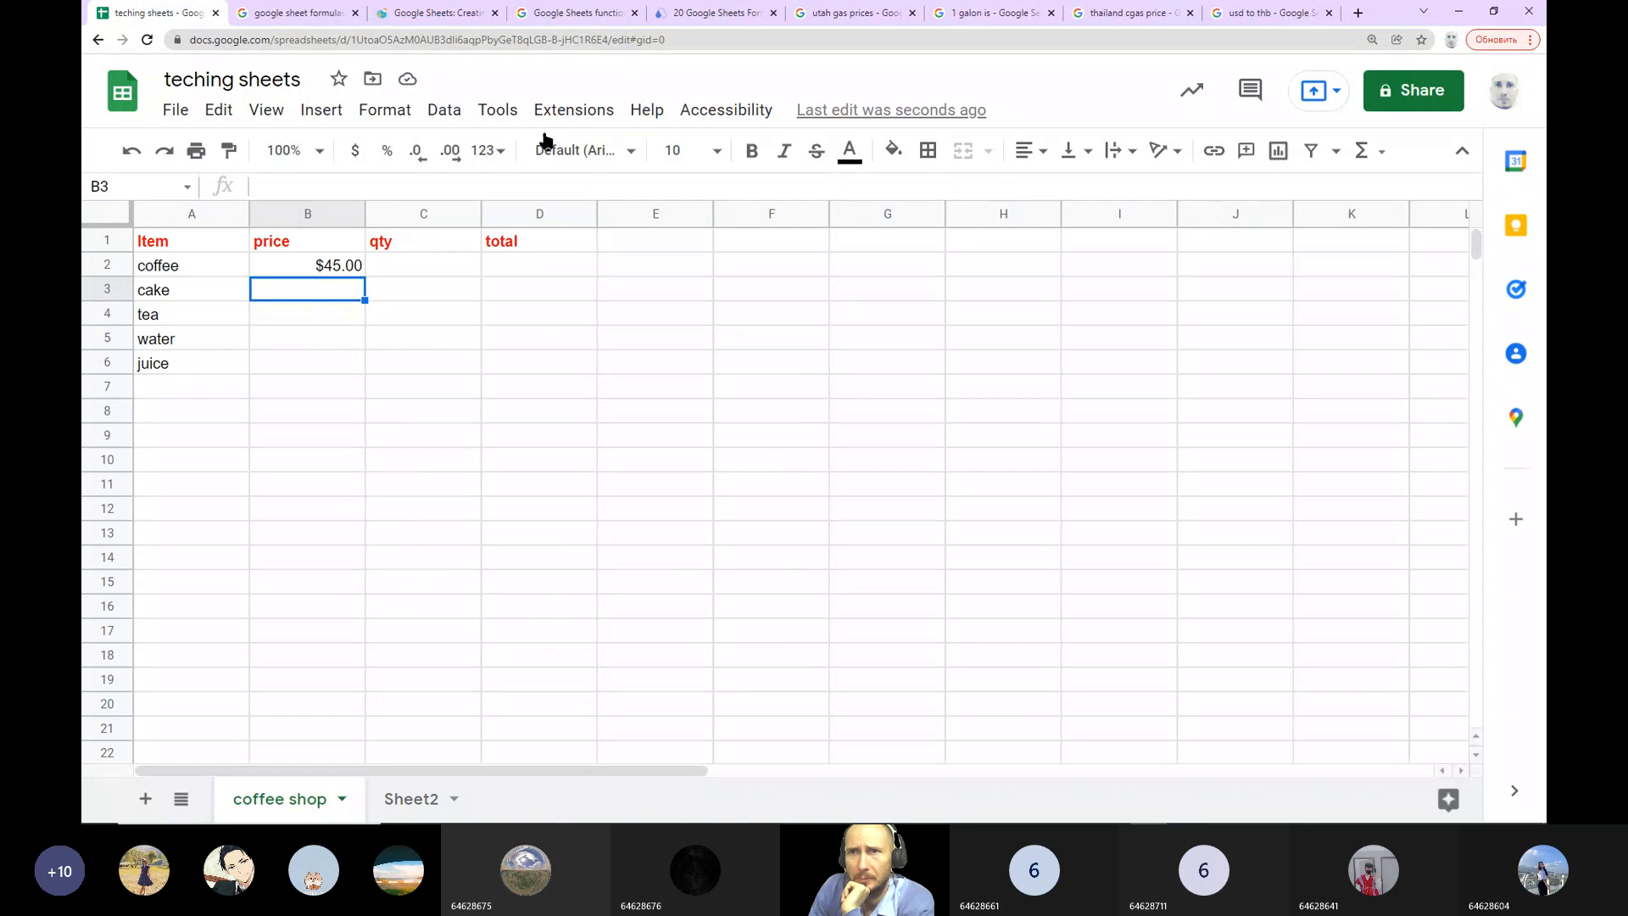
left_click(404, 114)
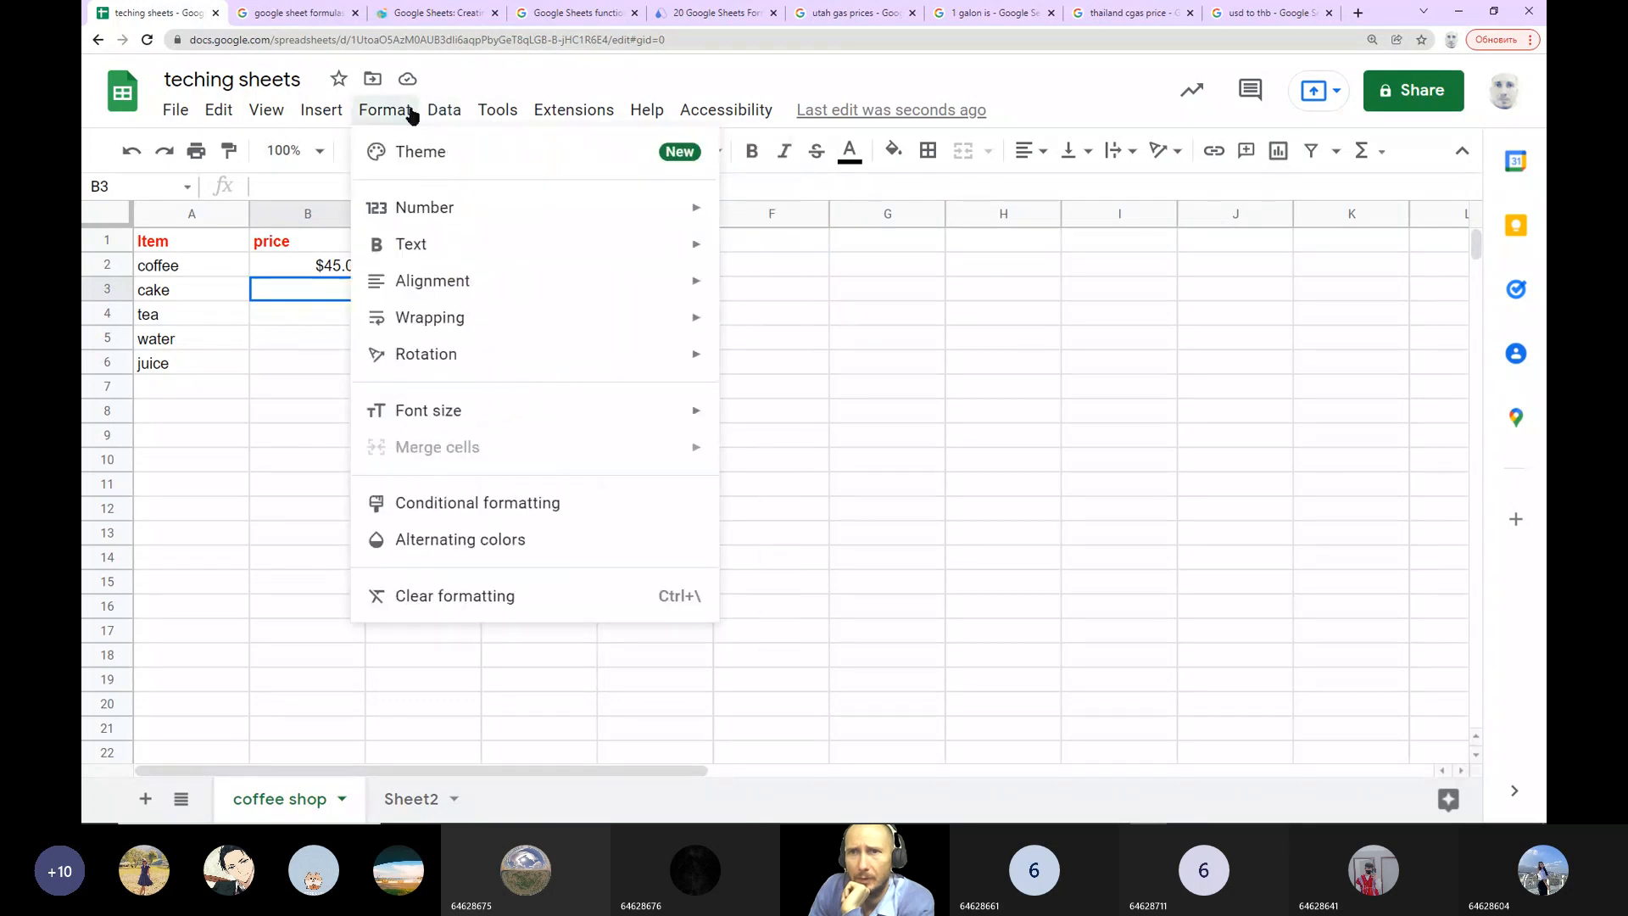
left_click(318, 465)
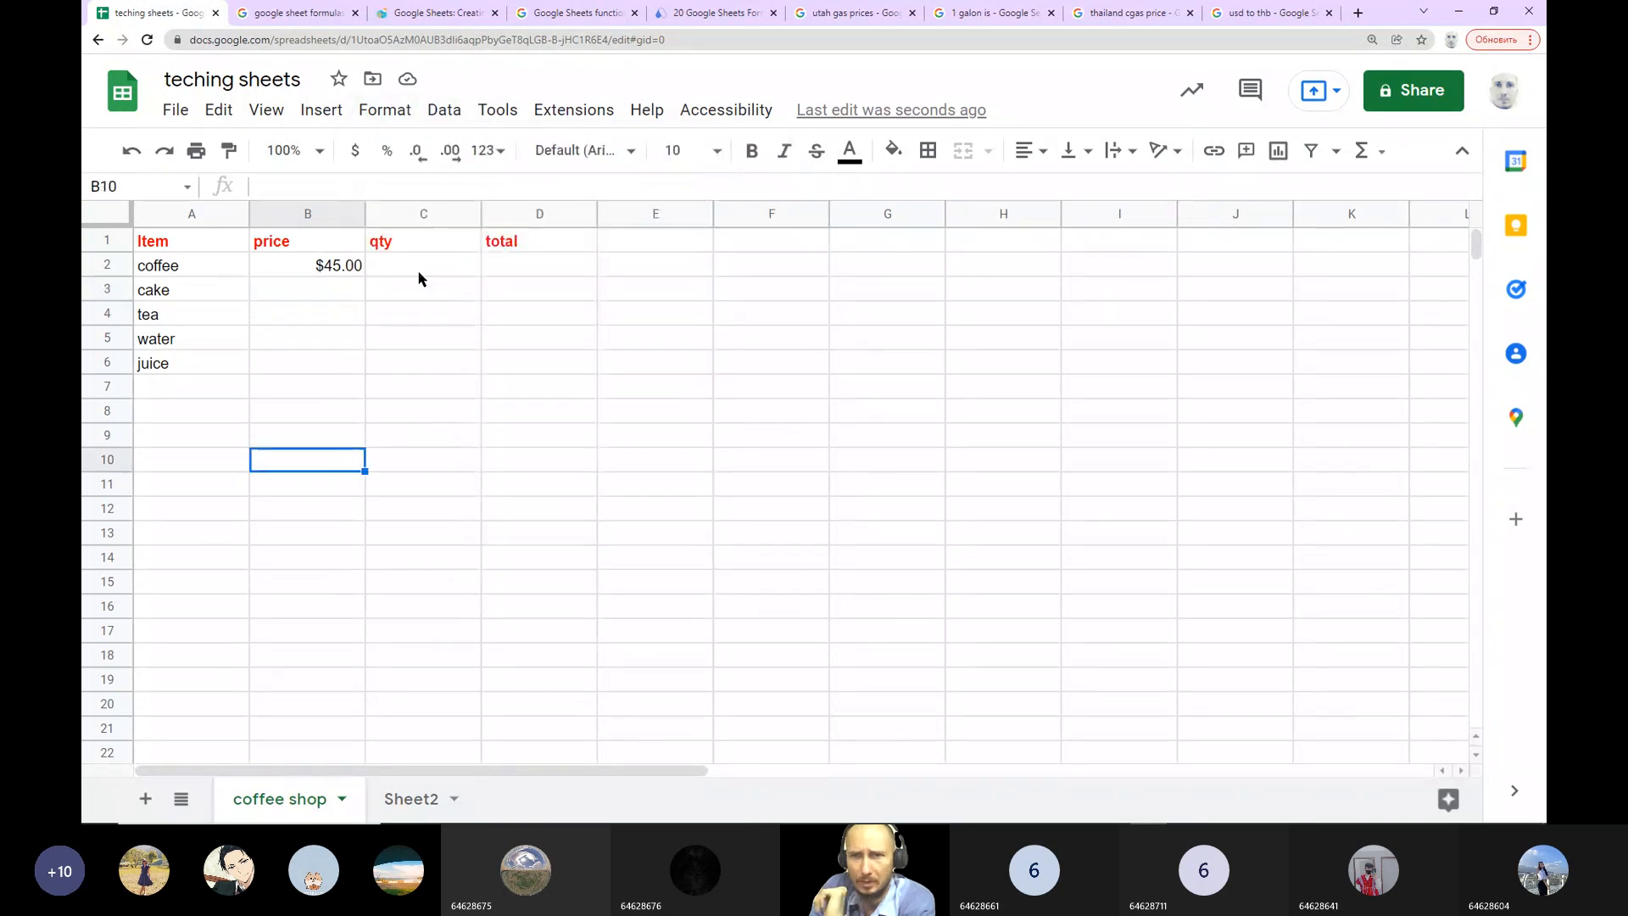
left_click(333, 288)
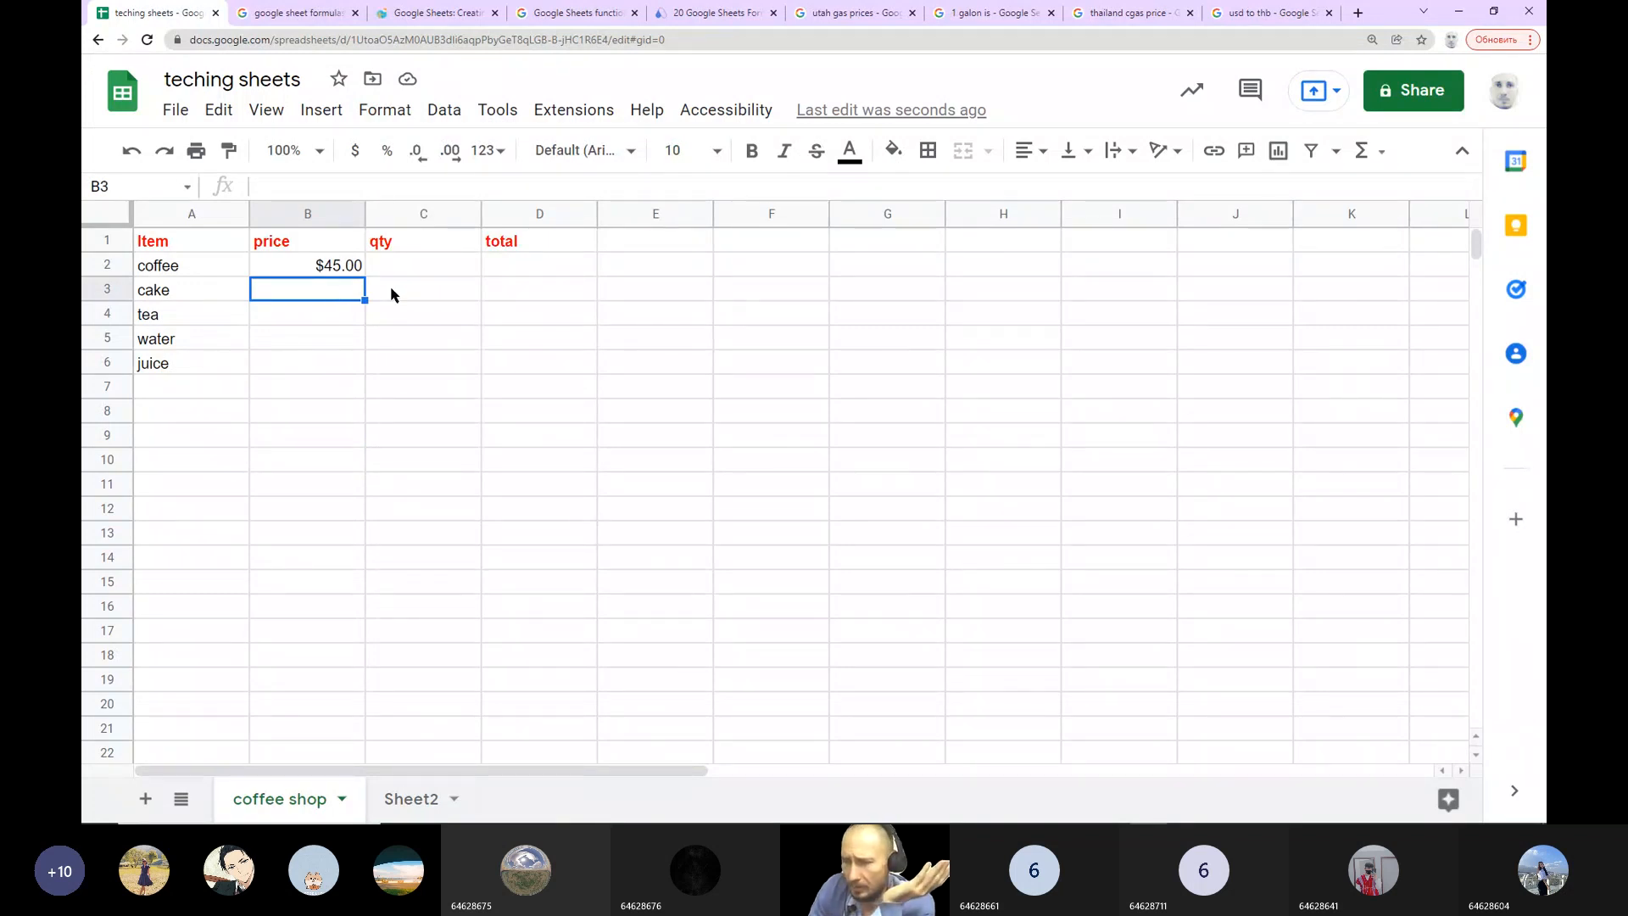
Step: Enter the prices 30 for cake, 25 for tea, 15 for water and 20 for juice in cells B3 to B6
type("30")
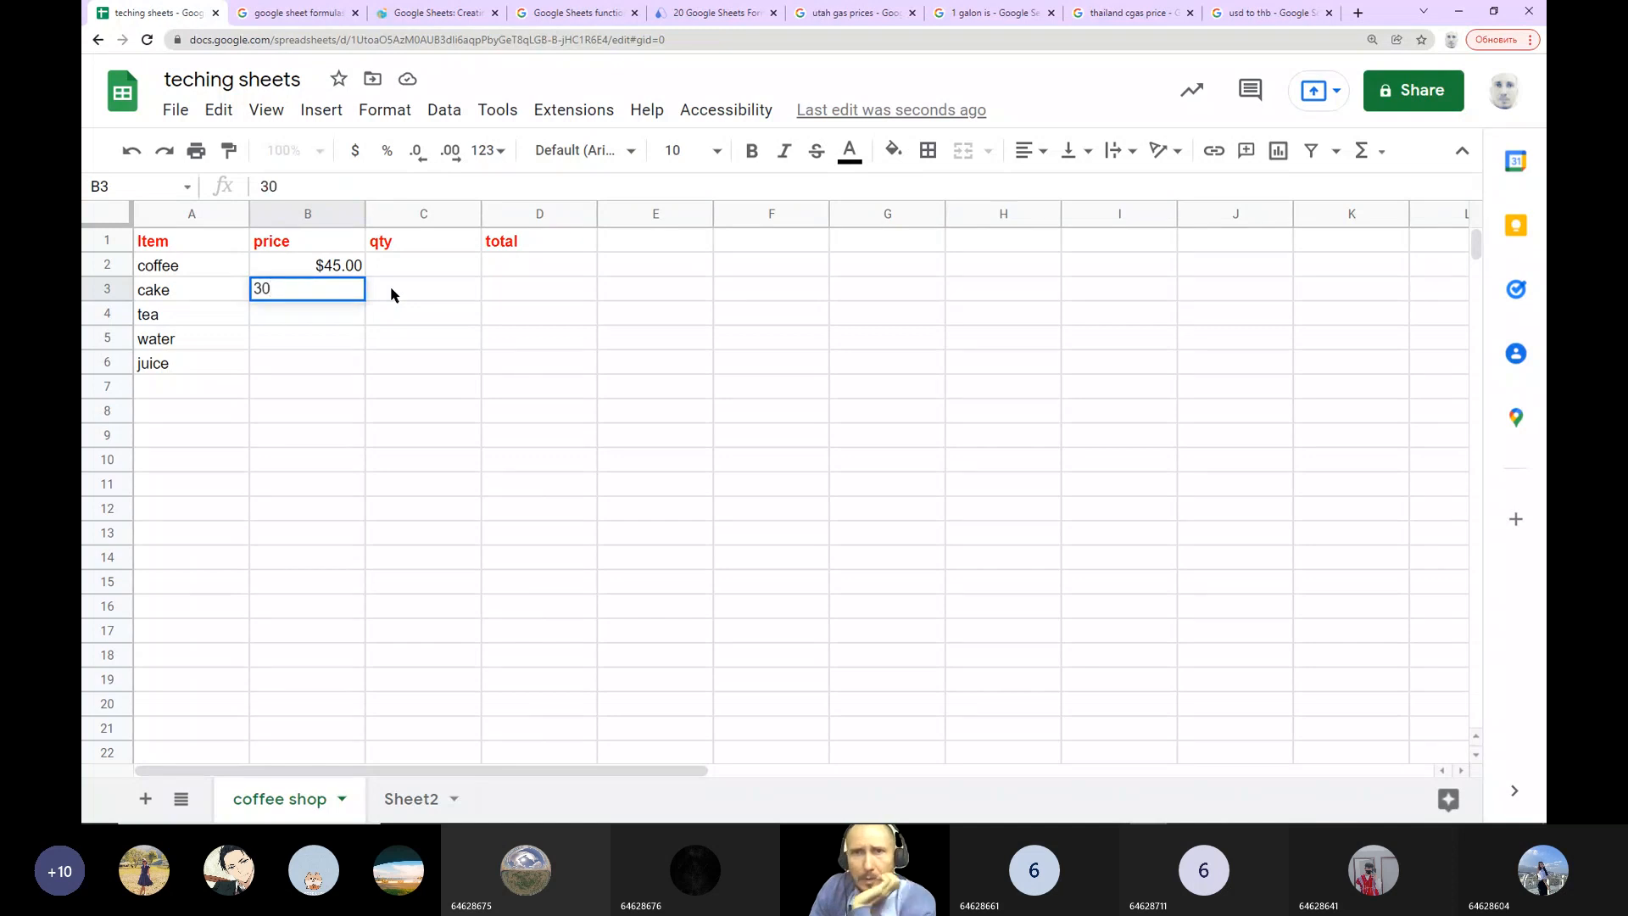
left_click(391, 295)
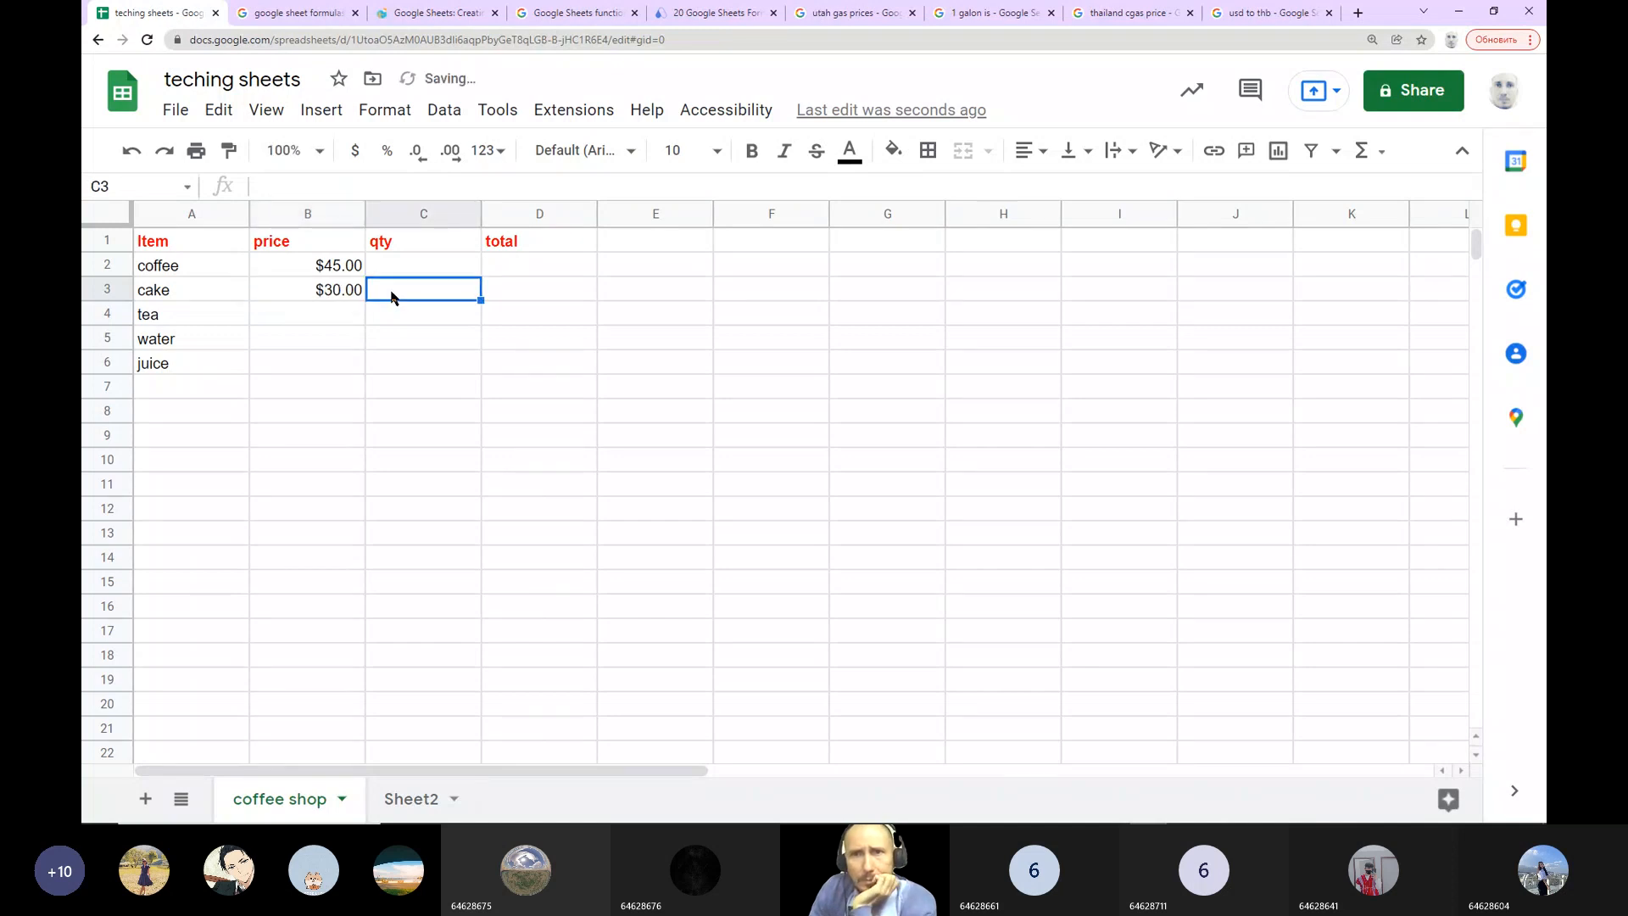
left_click(330, 315)
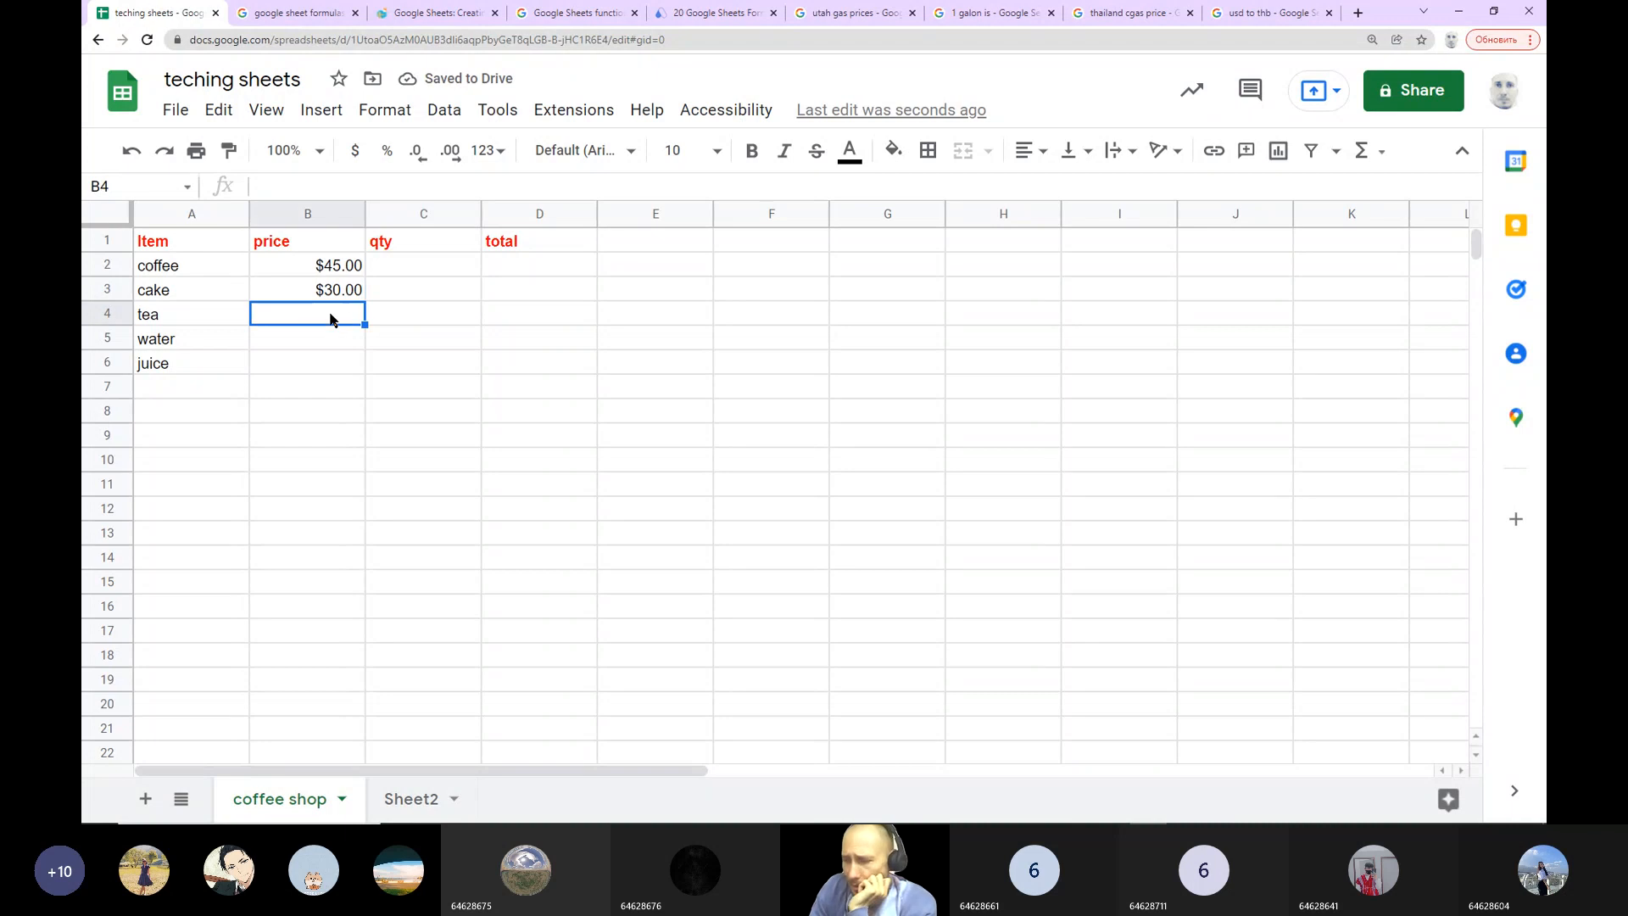
type("25")
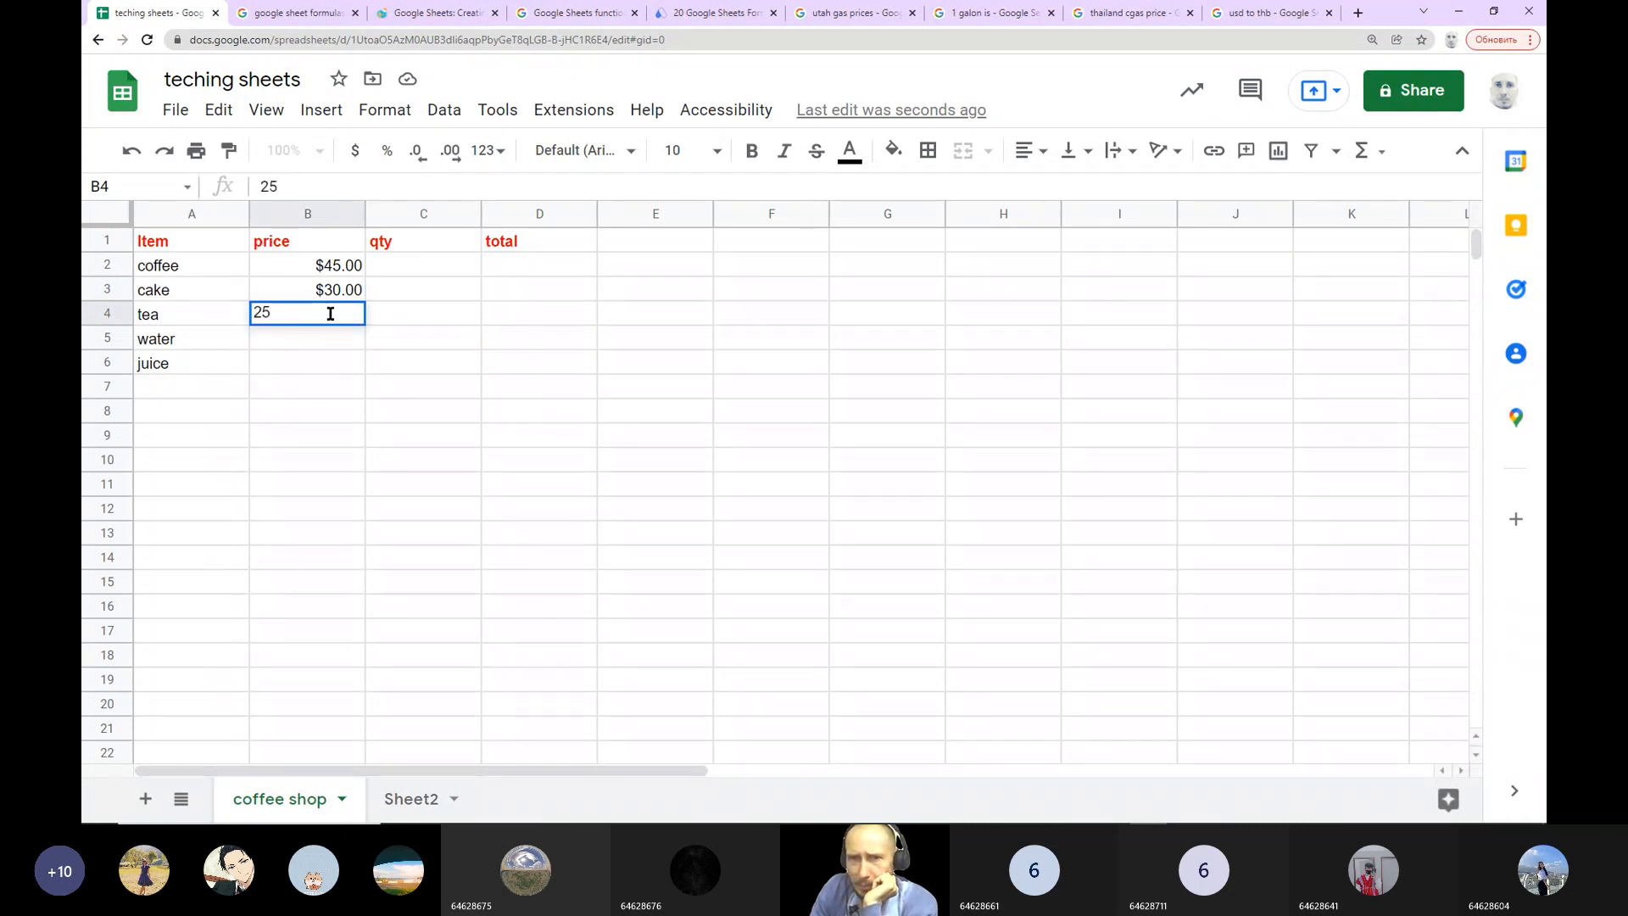
left_click(346, 371)
left_click(321, 322)
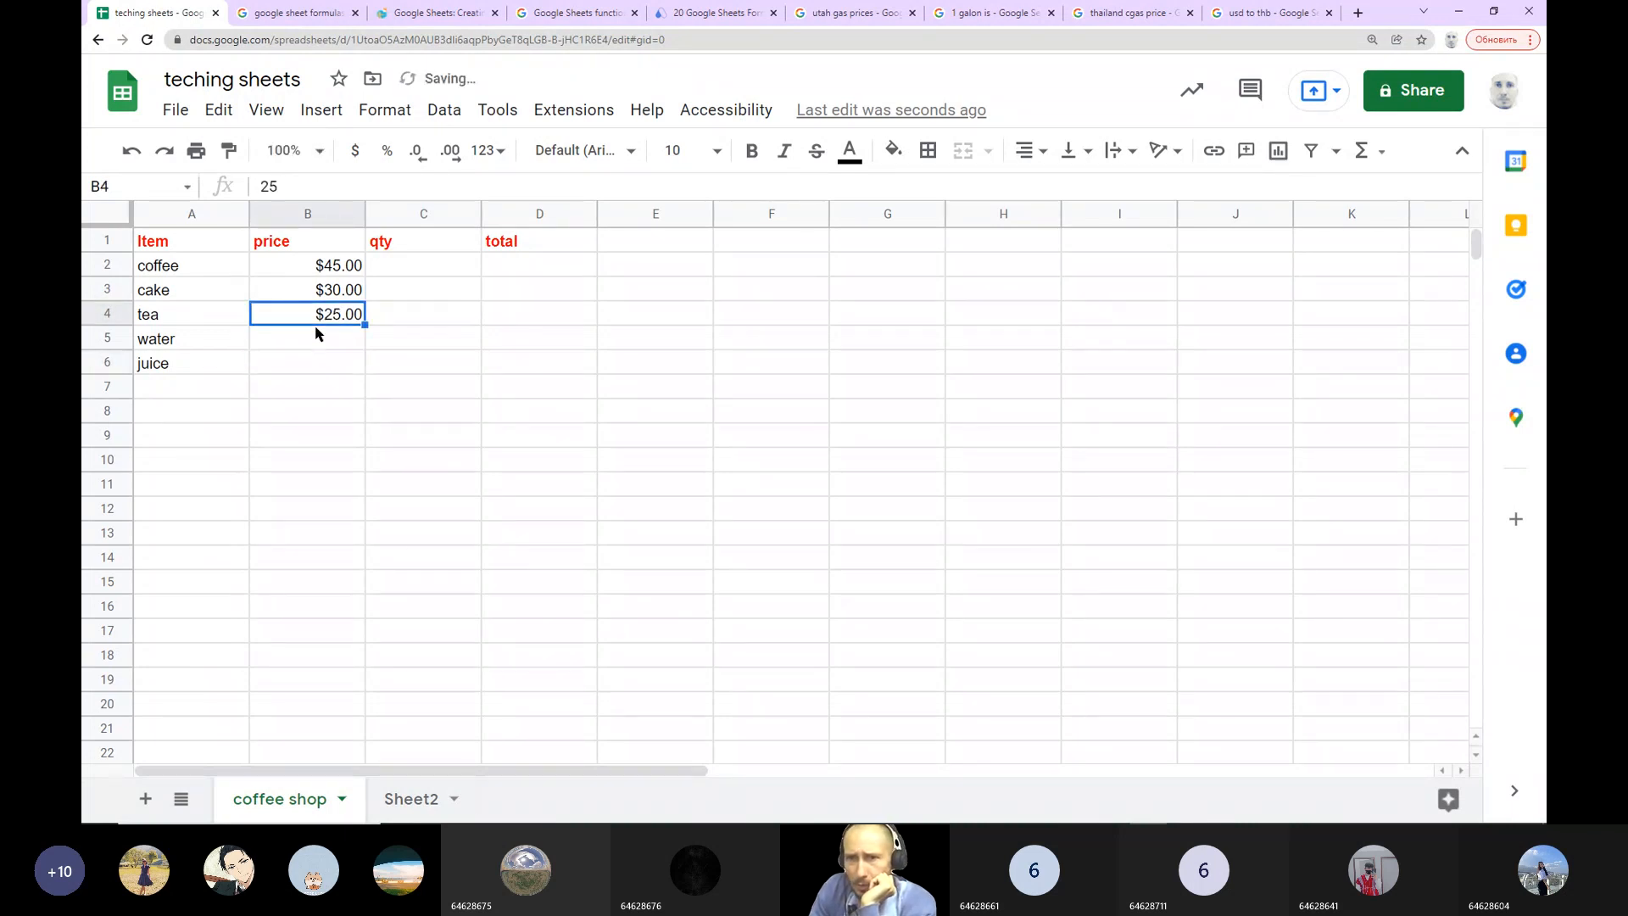
left_click(318, 338)
type("15")
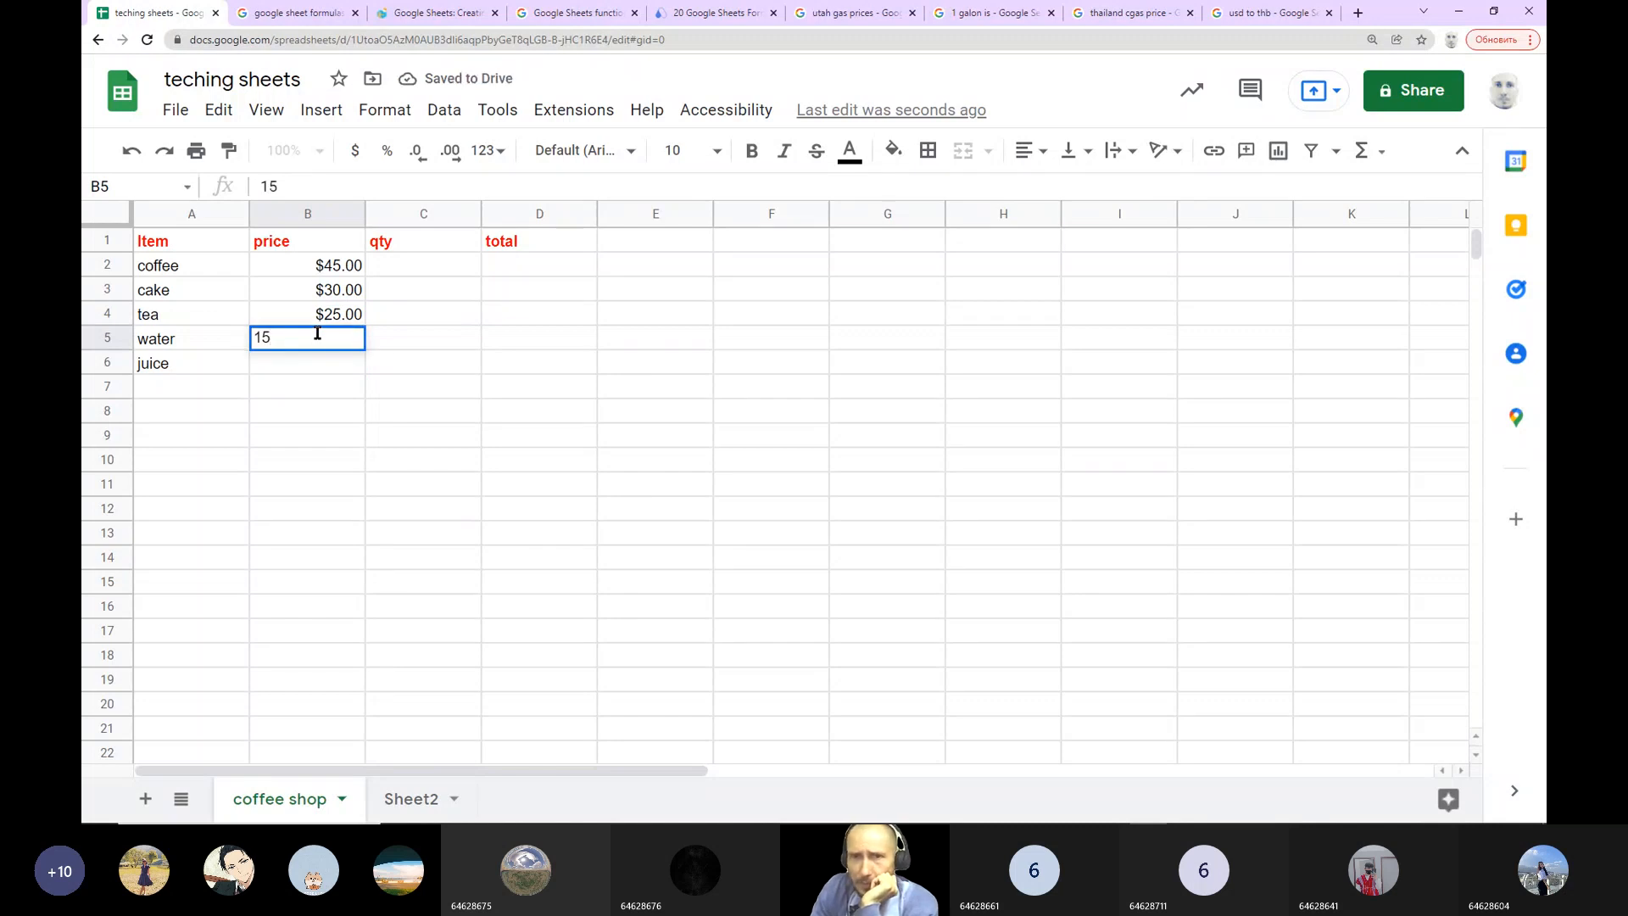
left_click(509, 422)
left_click(306, 368)
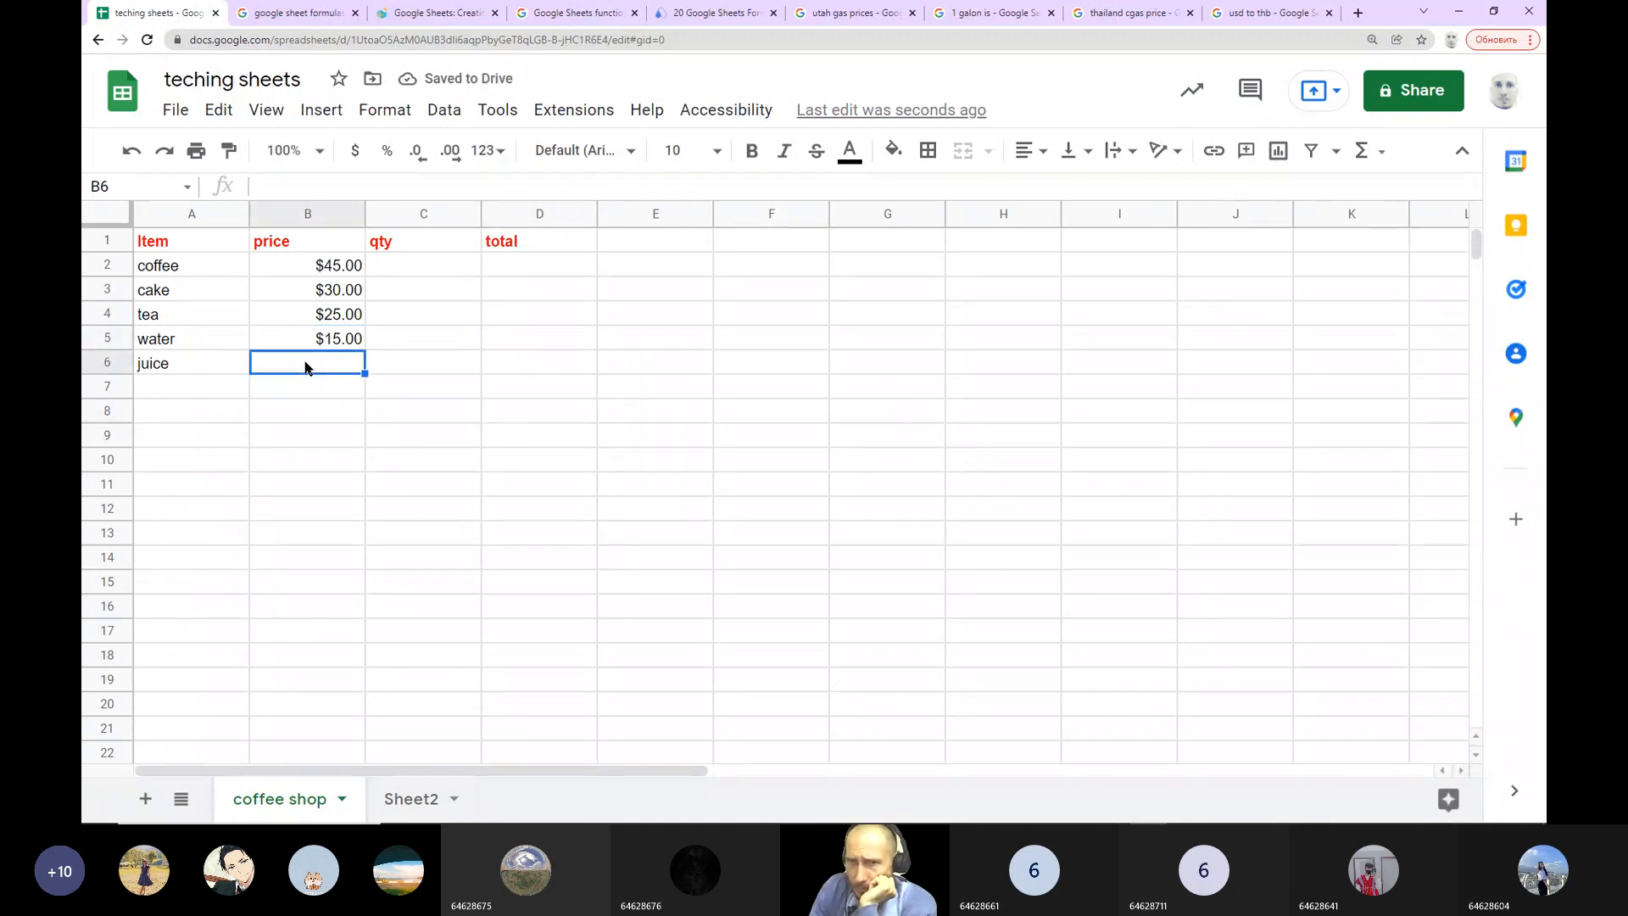
type("20")
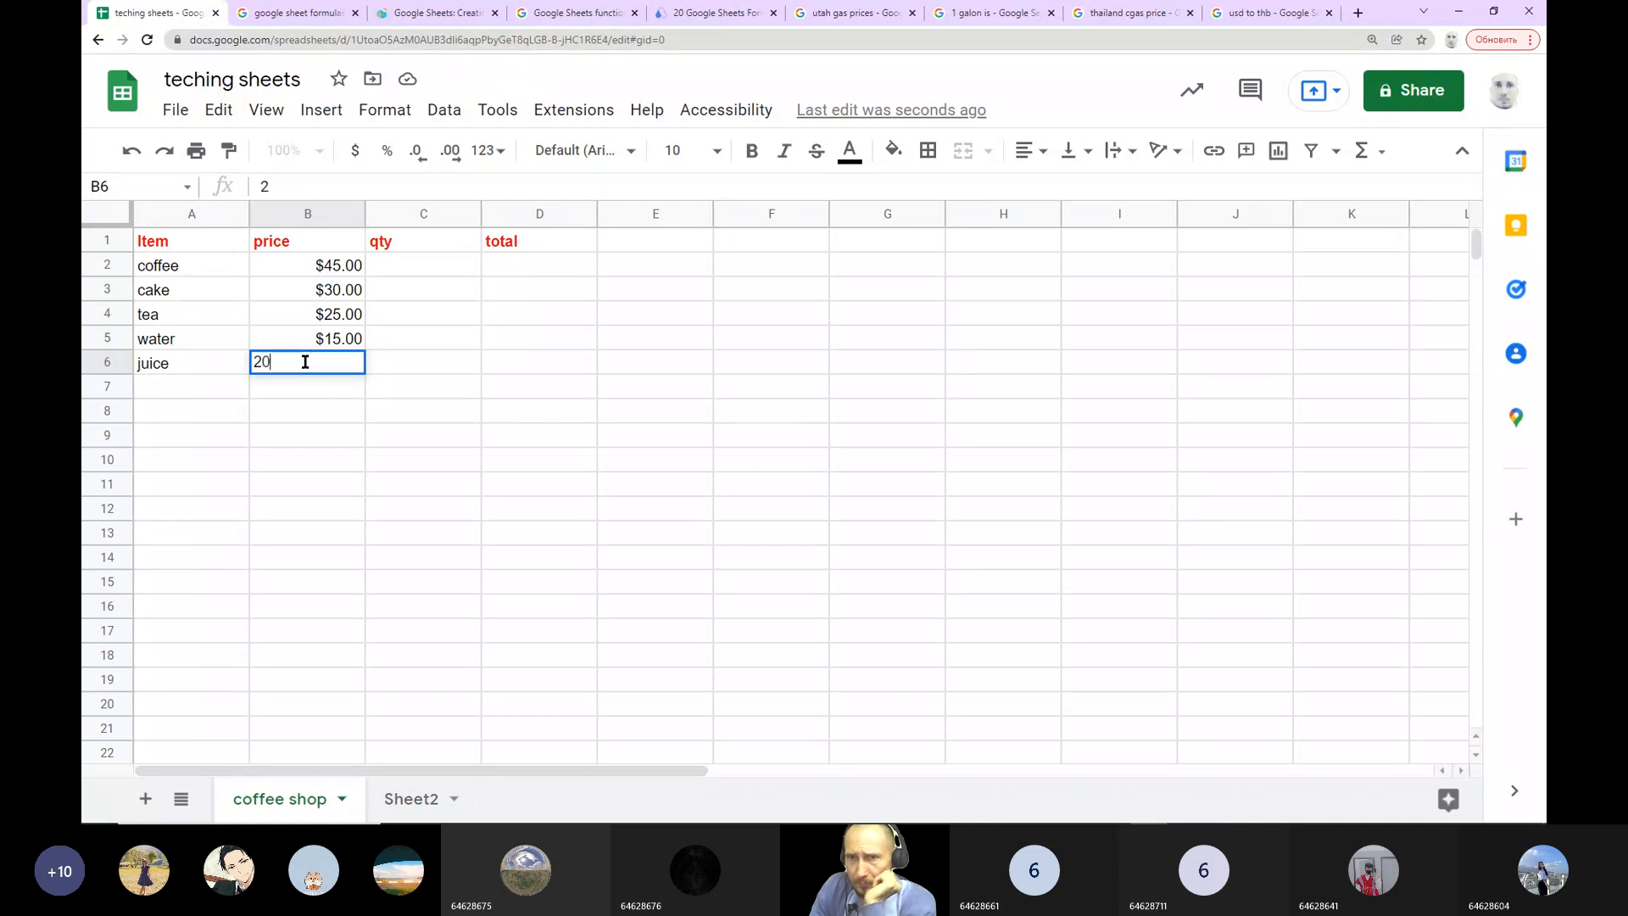
left_click(413, 411)
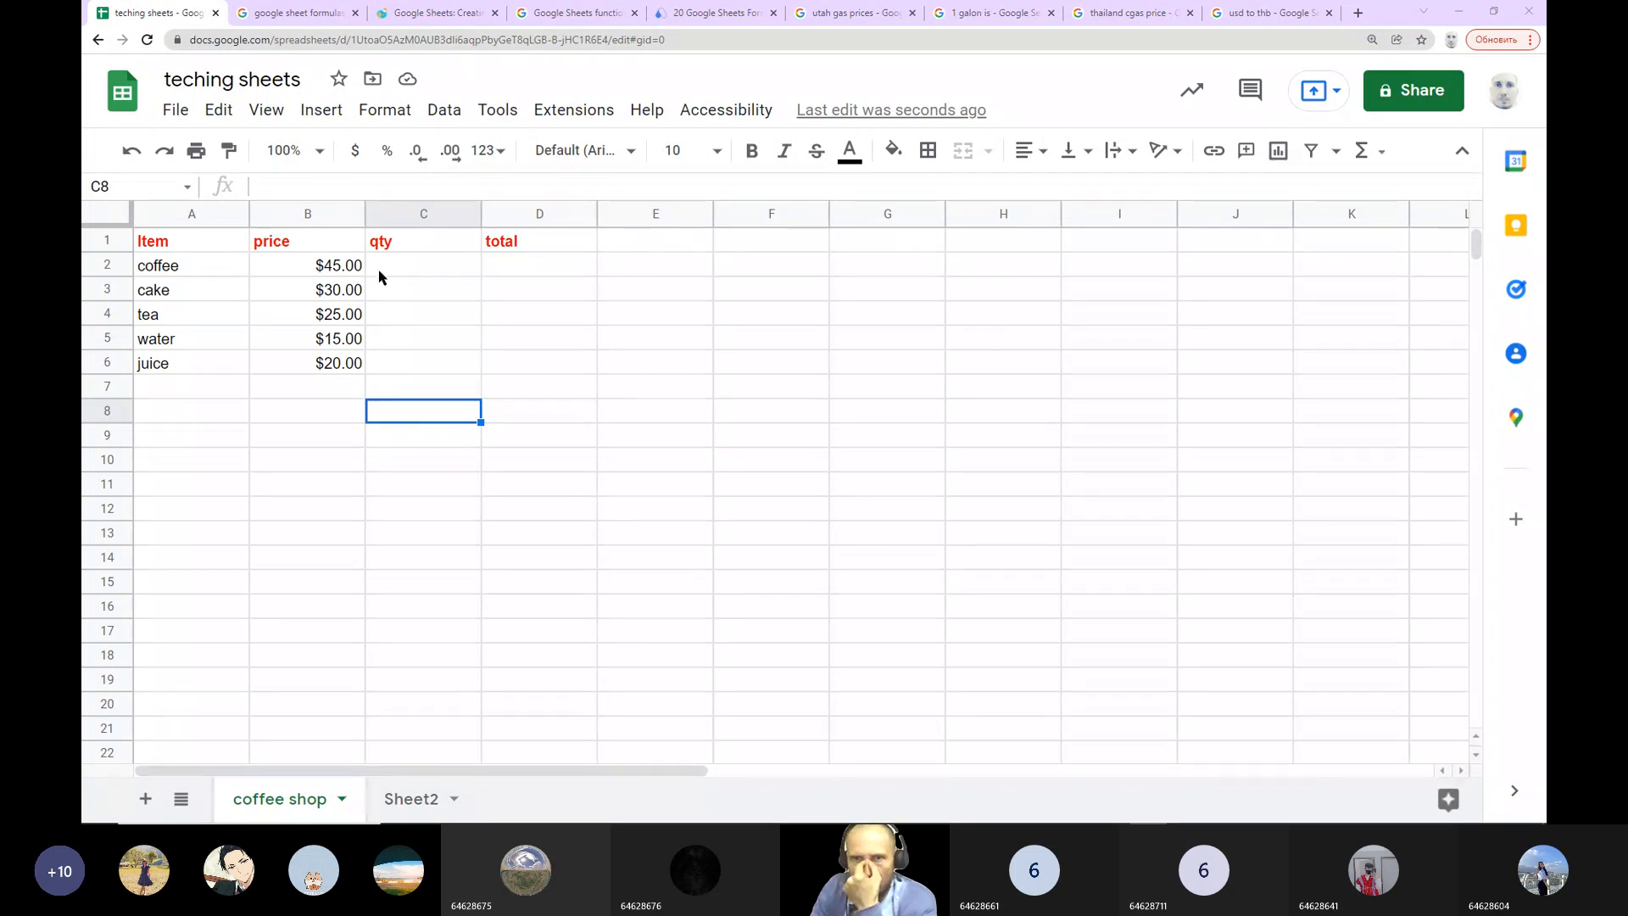
Step: Change the quantity column header in C1 to "Monthly qty"
left_click(392, 246)
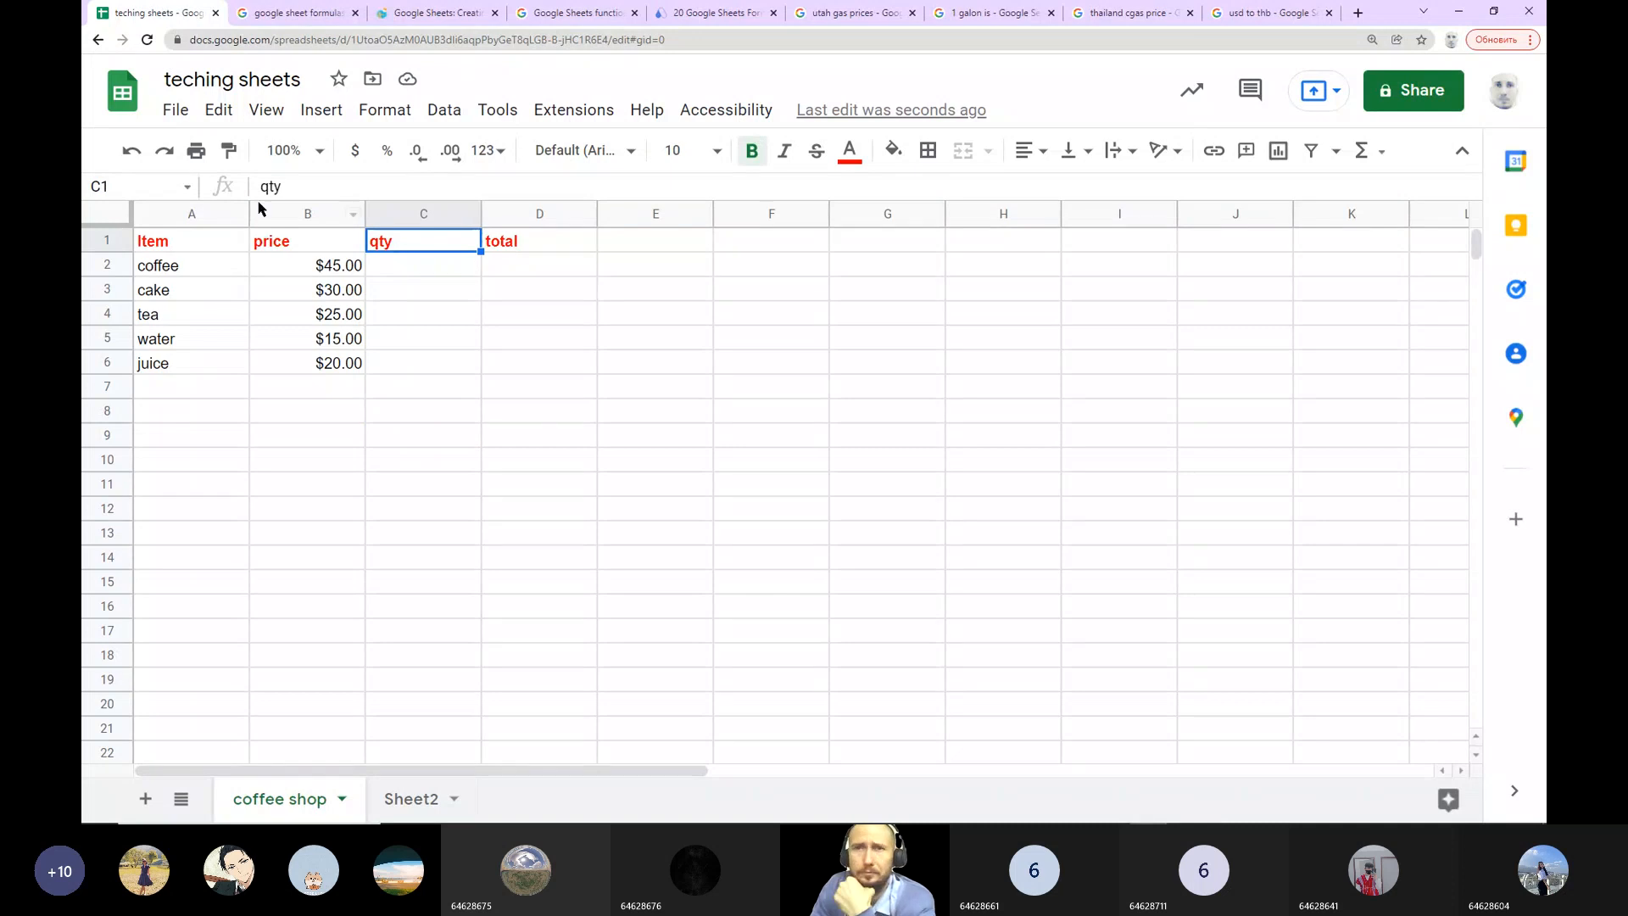
left_click(325, 184)
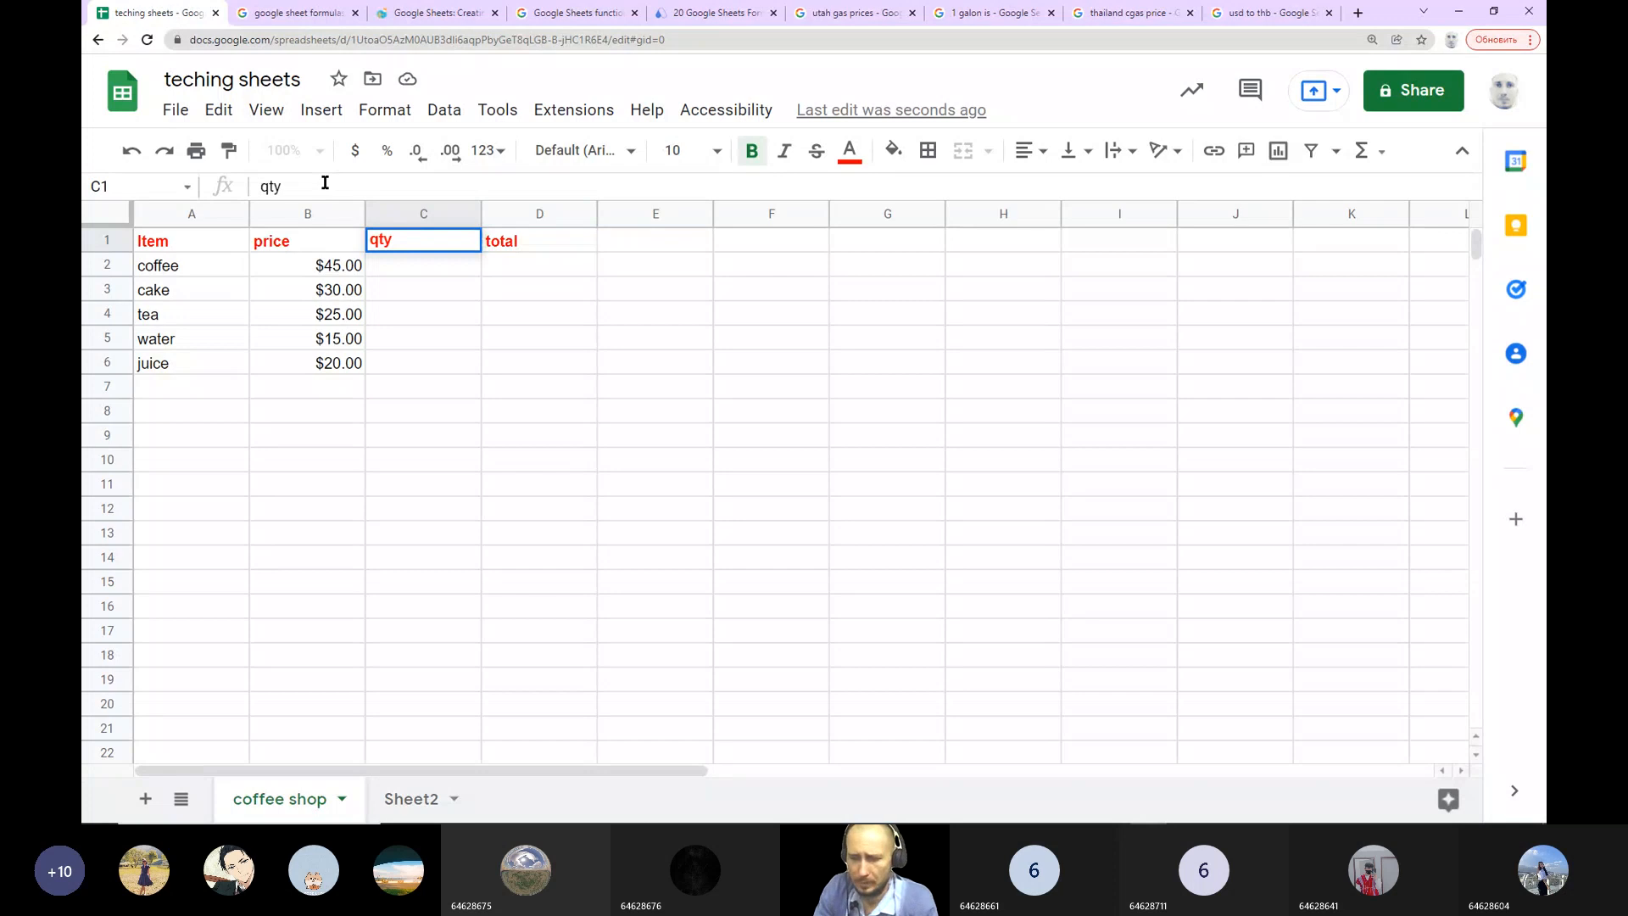
type("Mont")
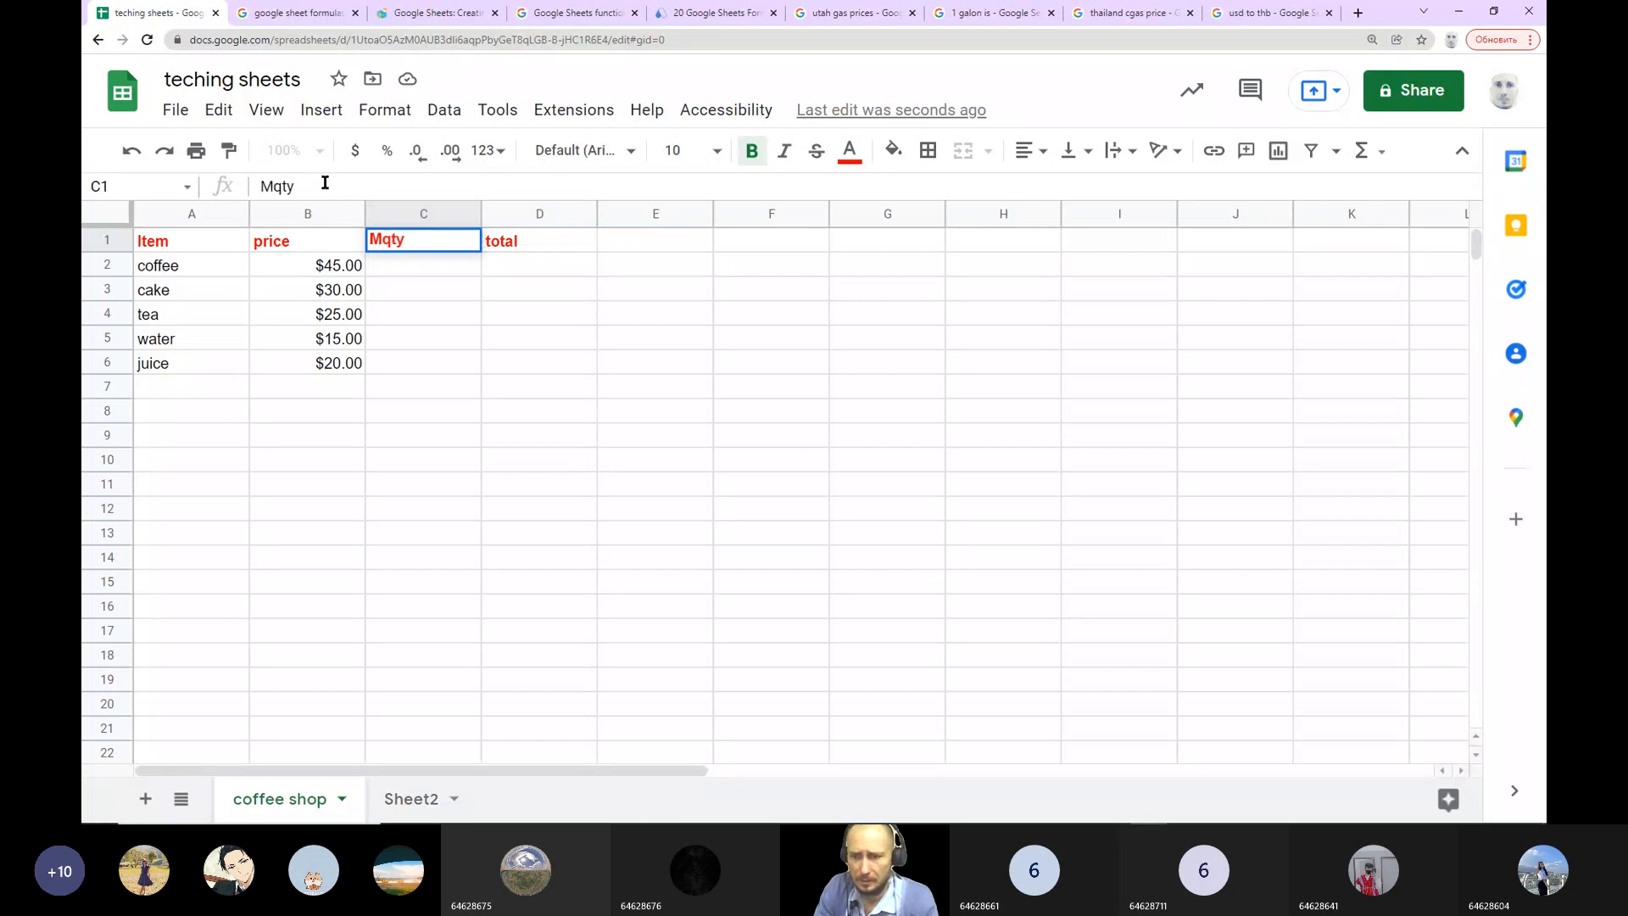
type("h")
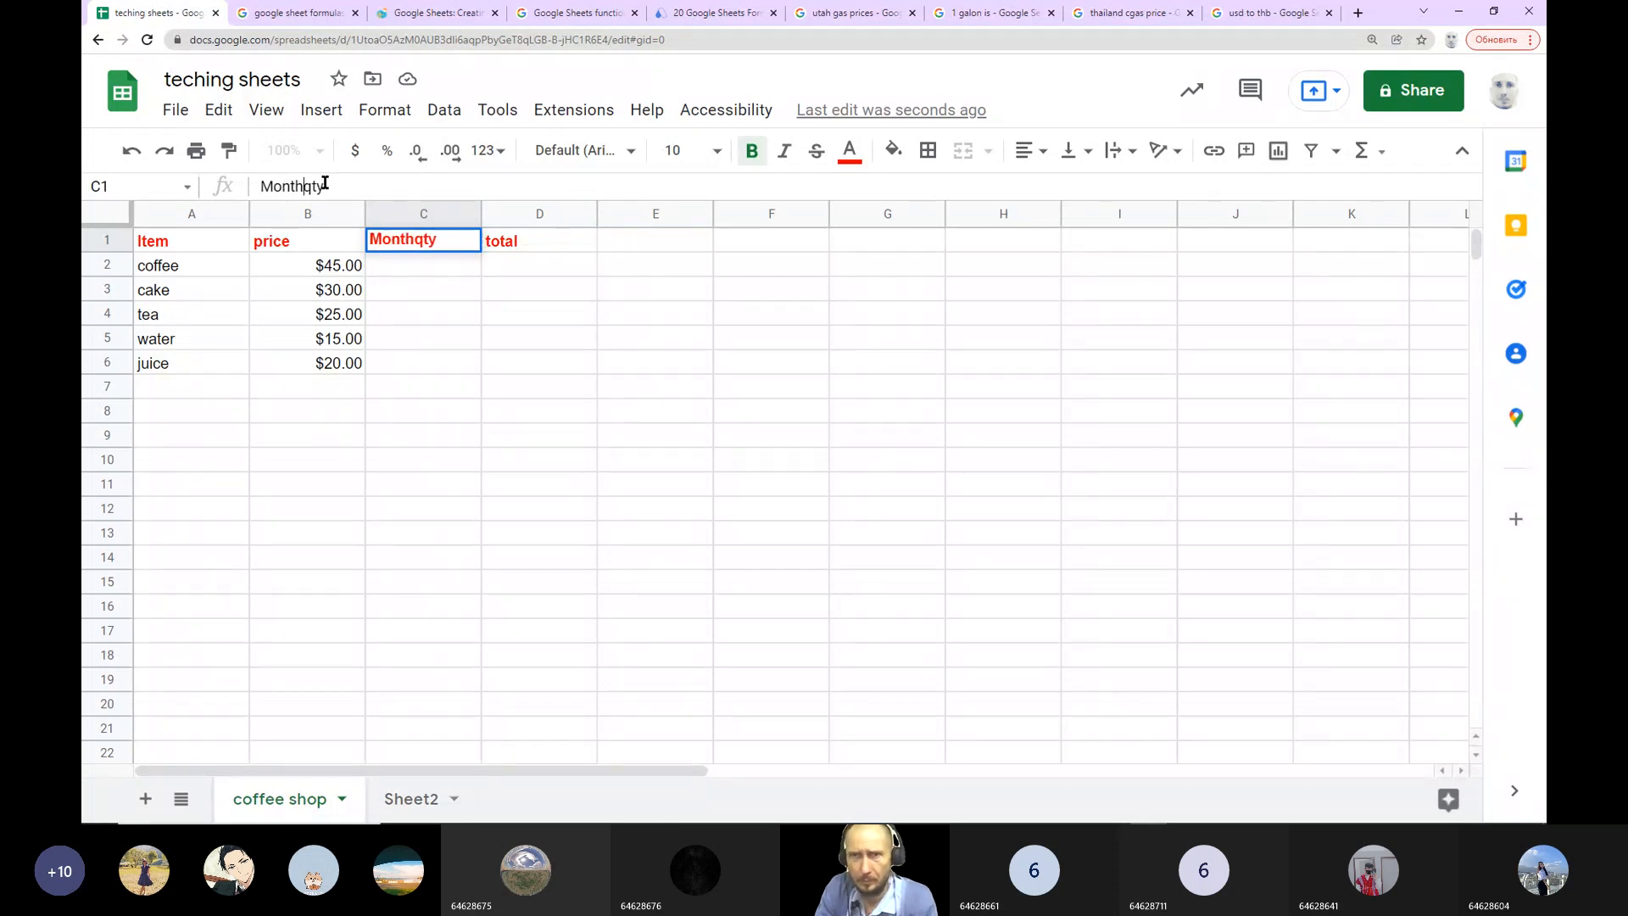
type("ly")
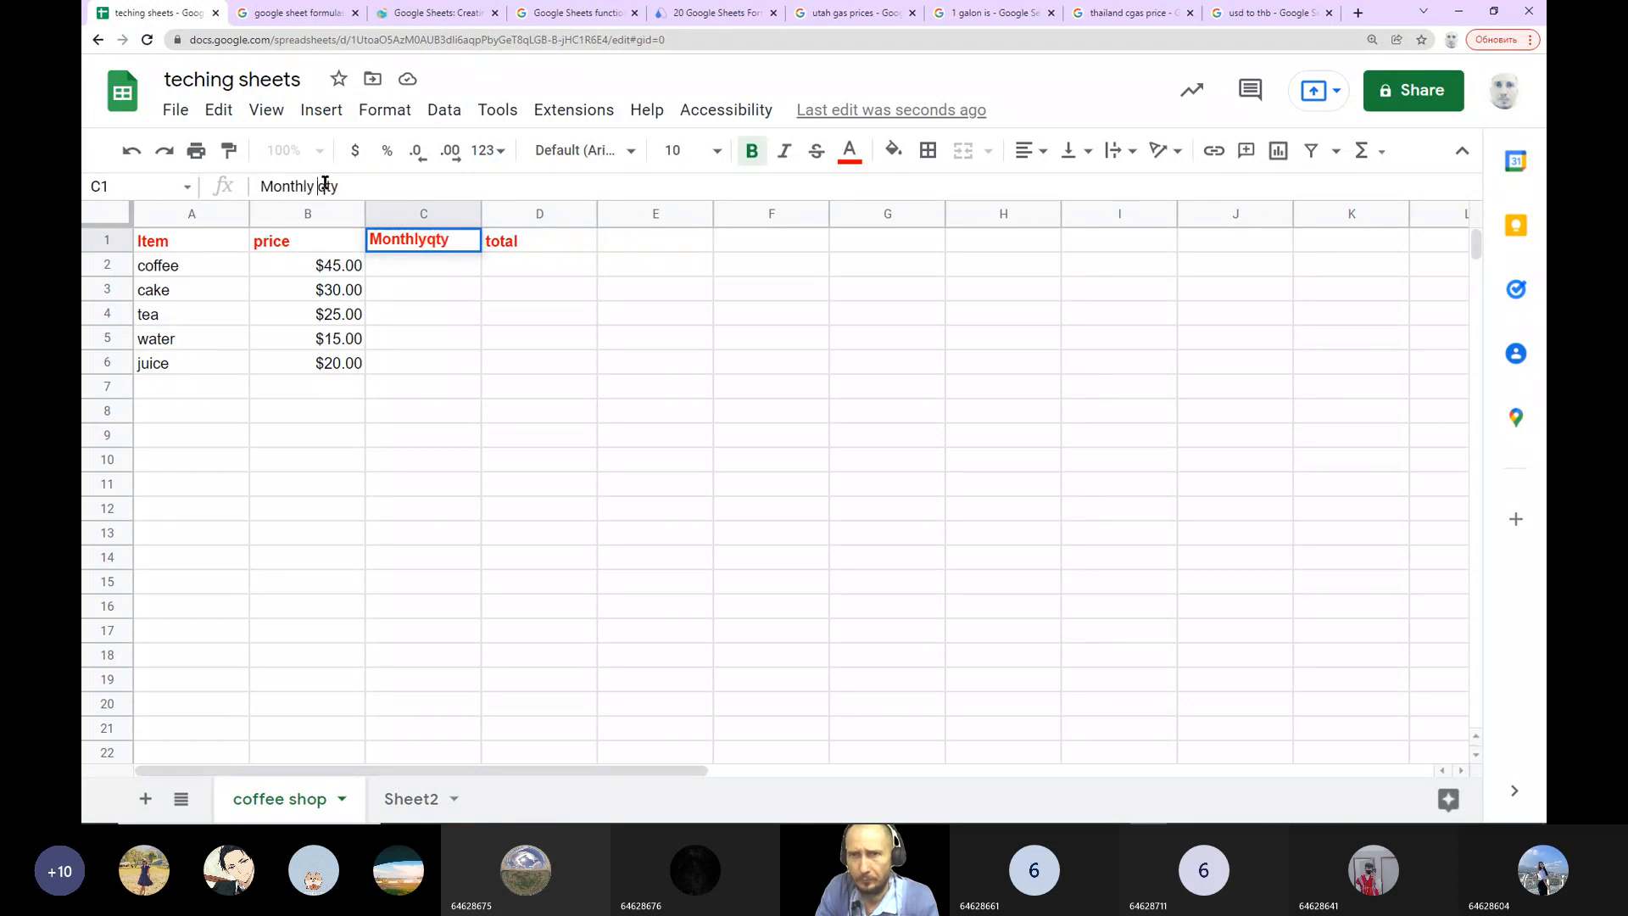
left_click(536, 606)
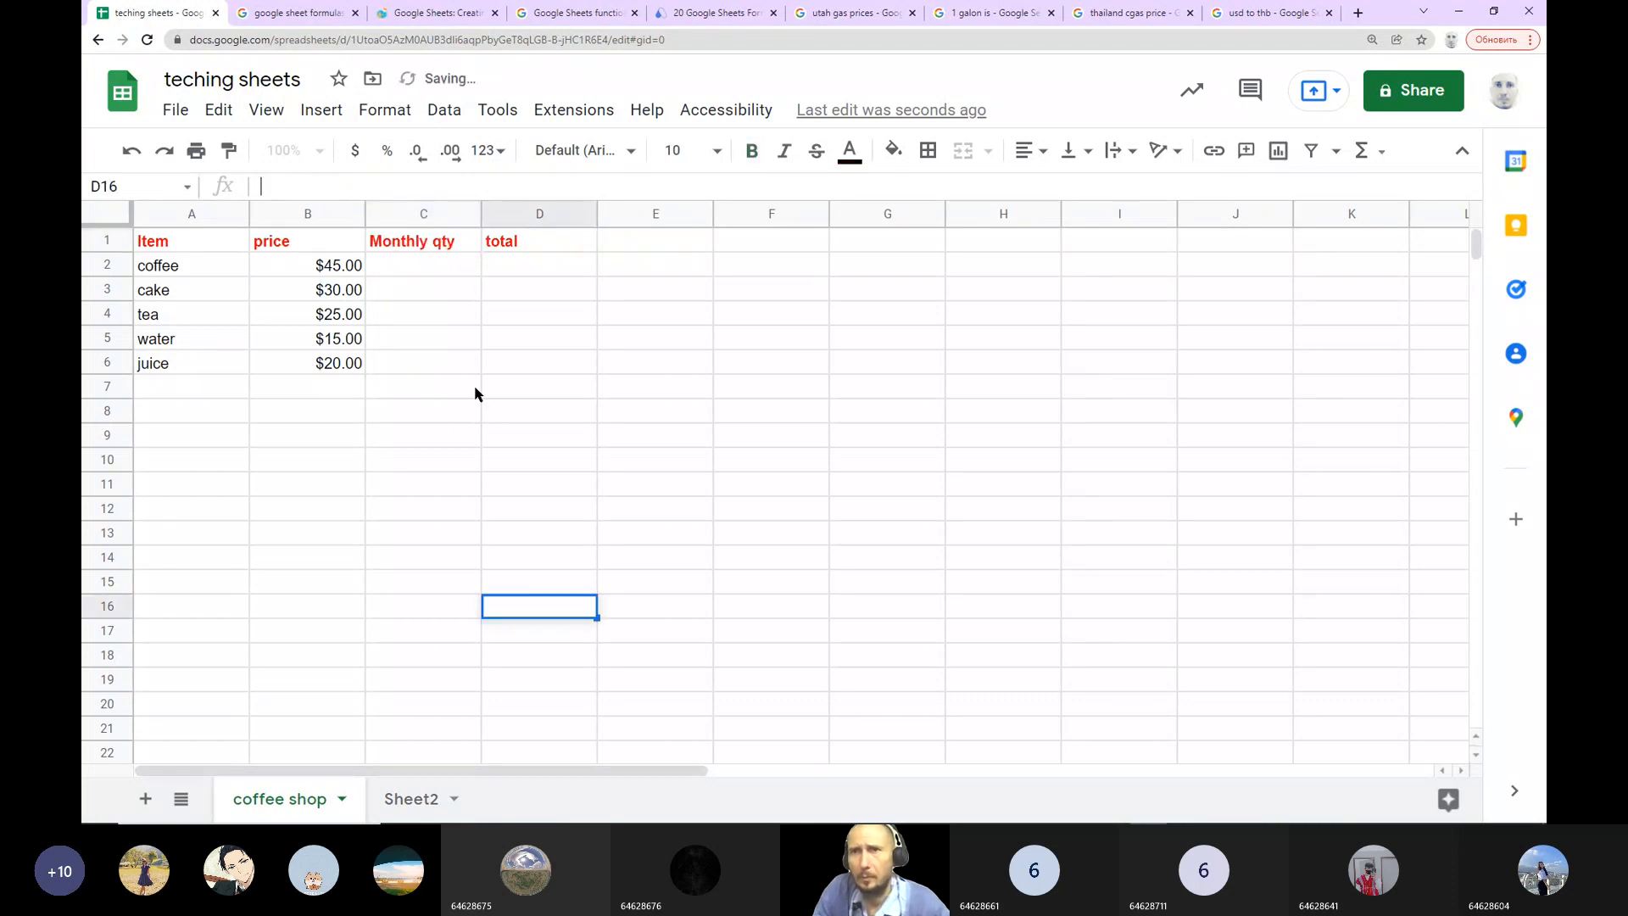
Step: Fill in the monthly quantities in C2:C6: coffee 200, cake 300, tea 100, water 150 and juice 75
double_click(443, 268)
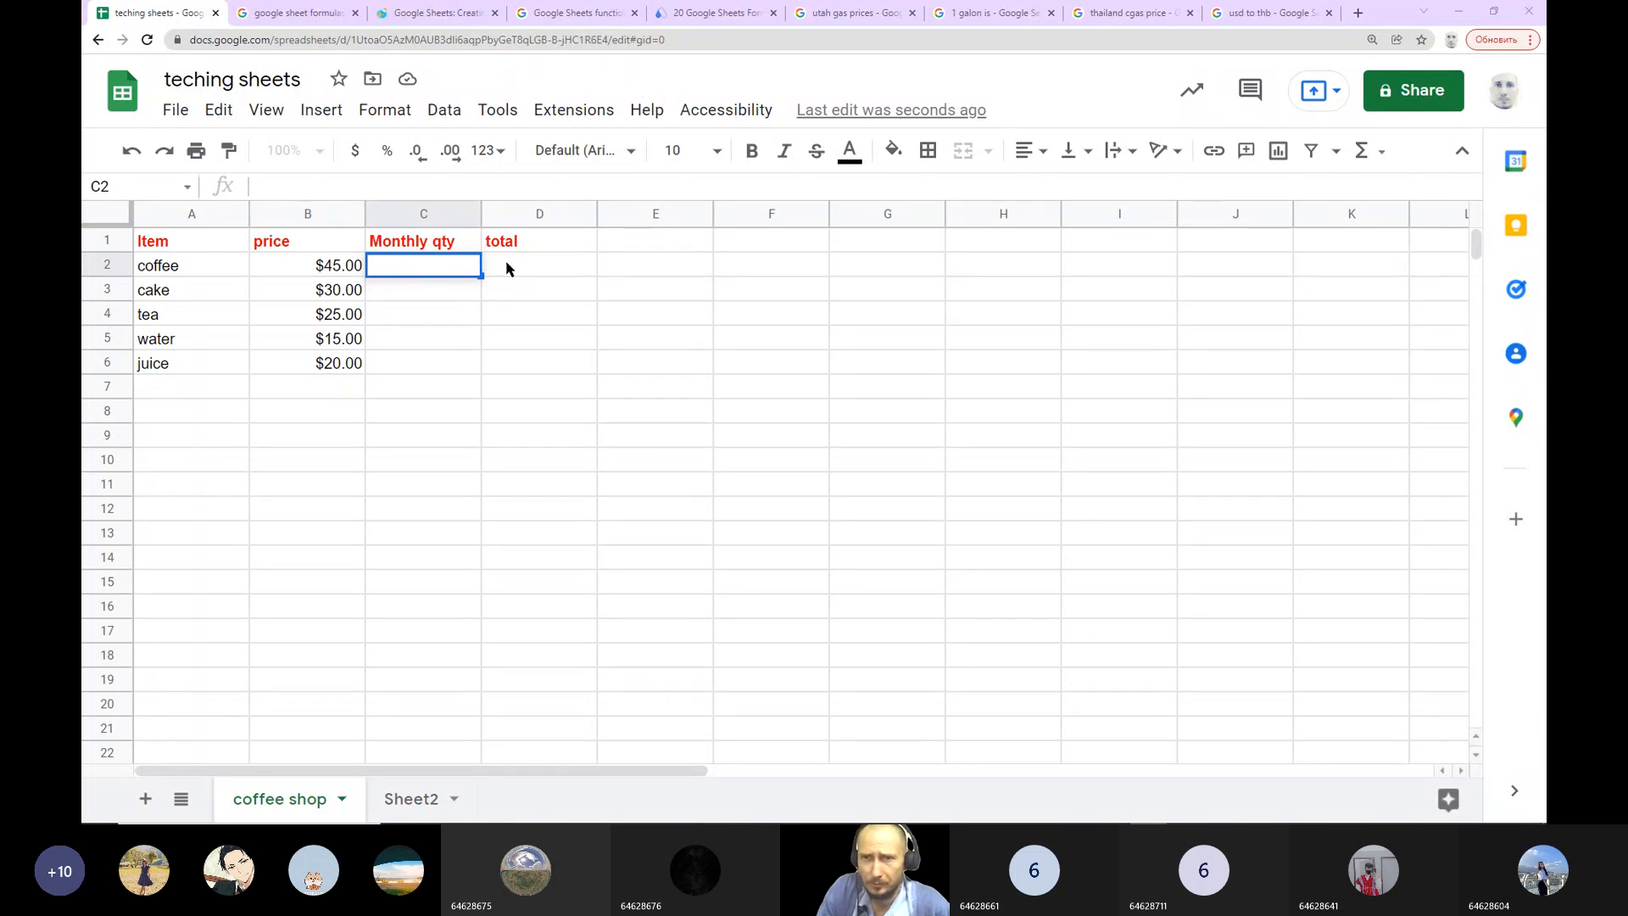
type("200")
key("Return")
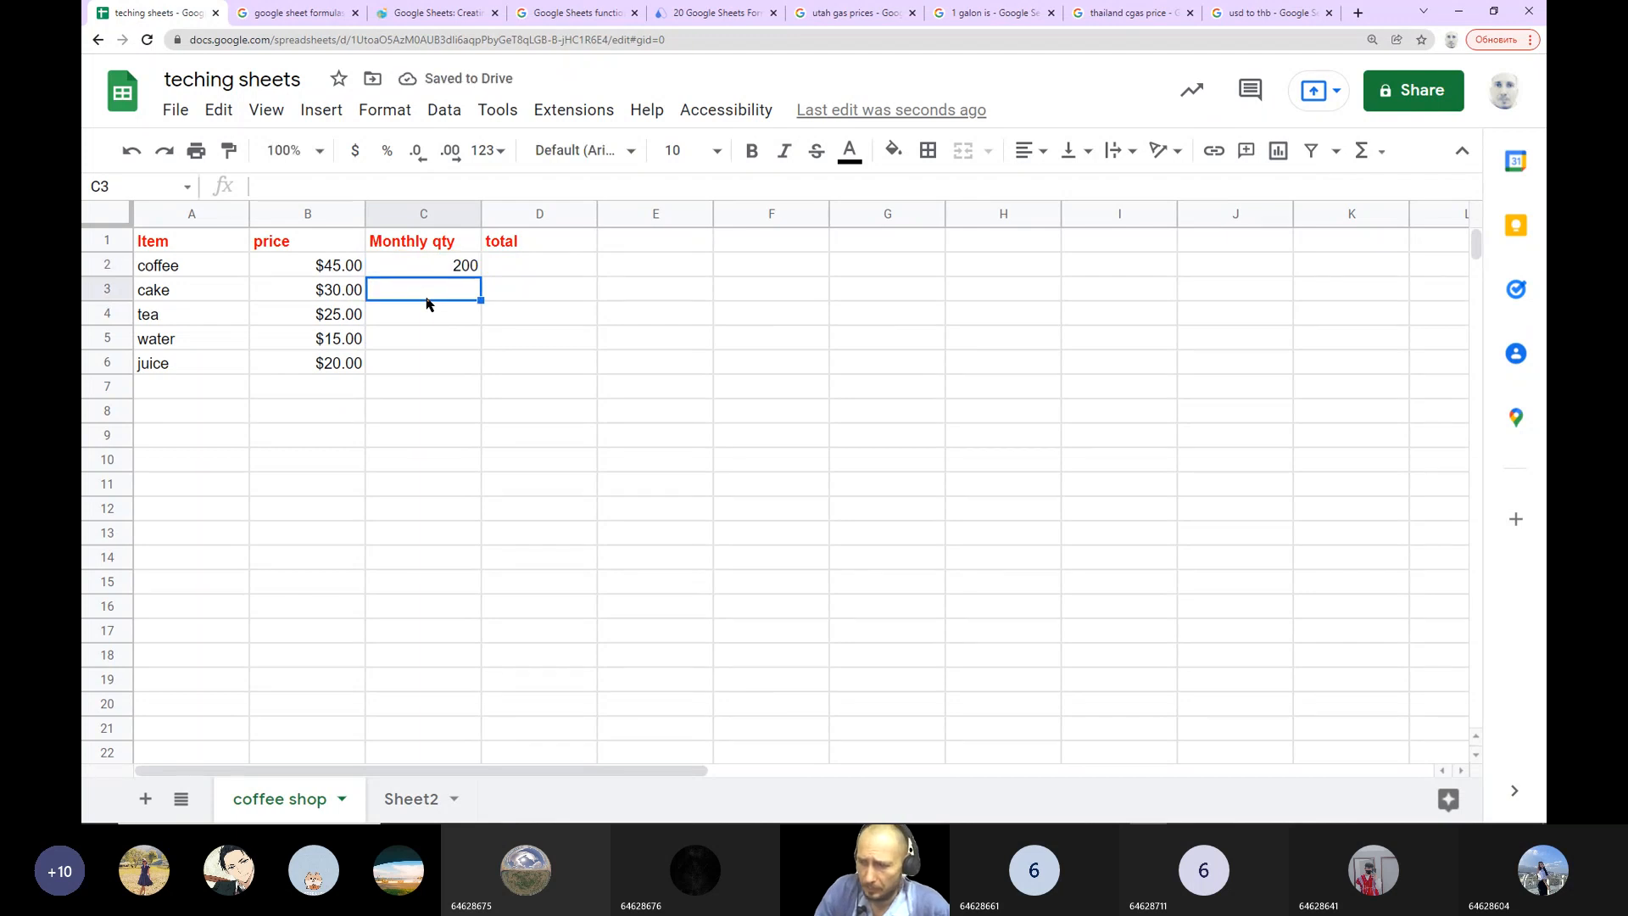
left_click(433, 328)
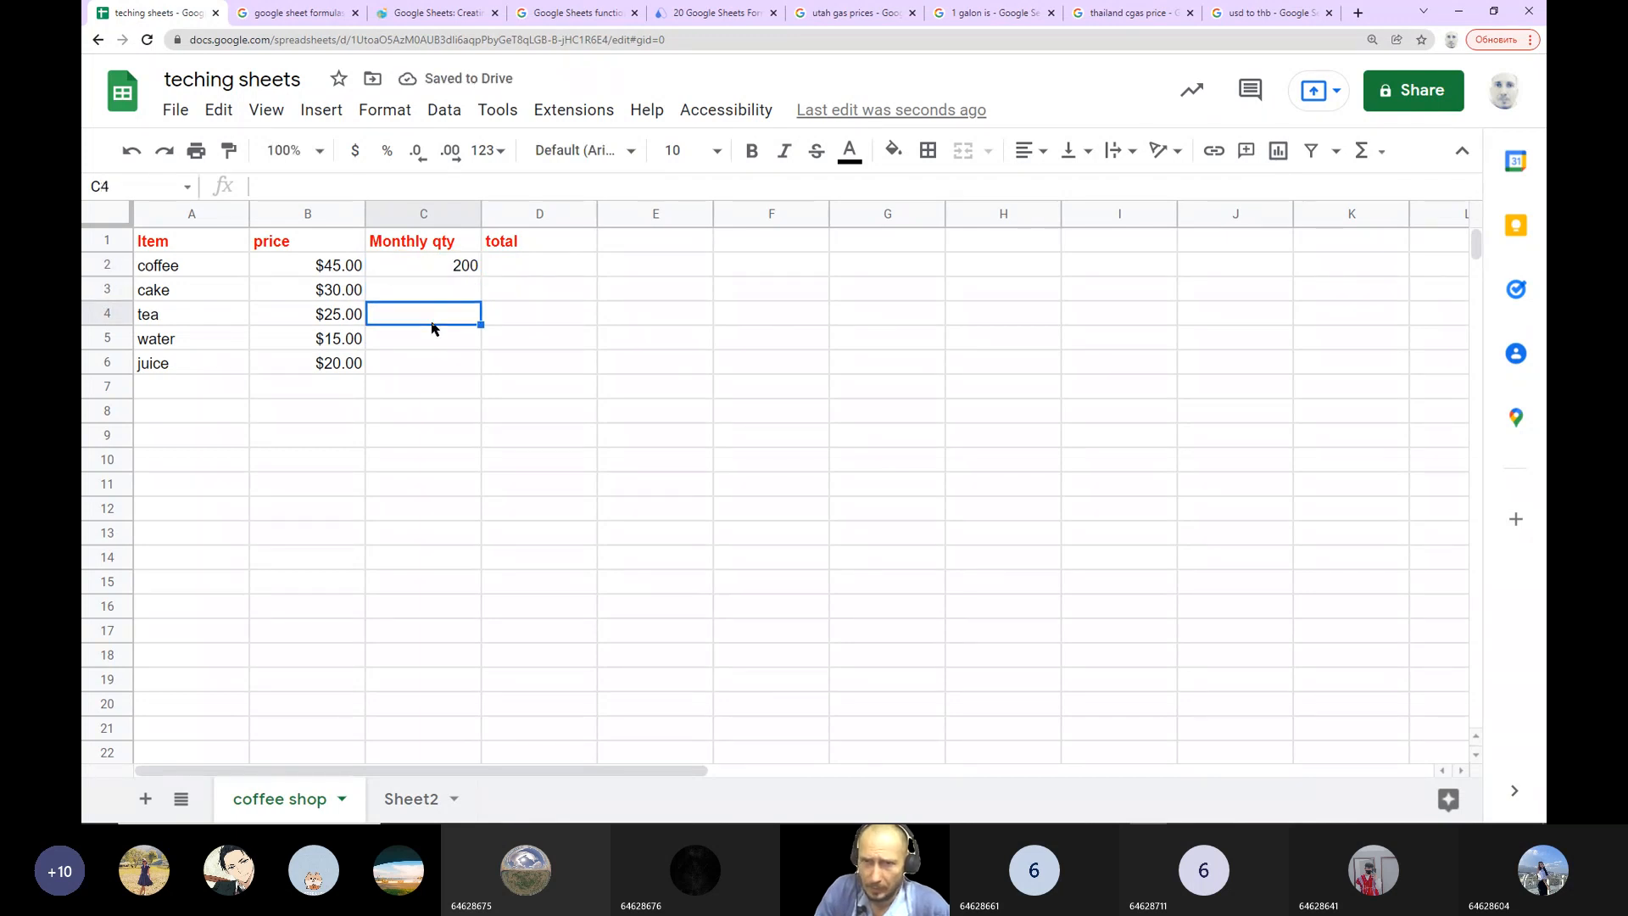
type("100")
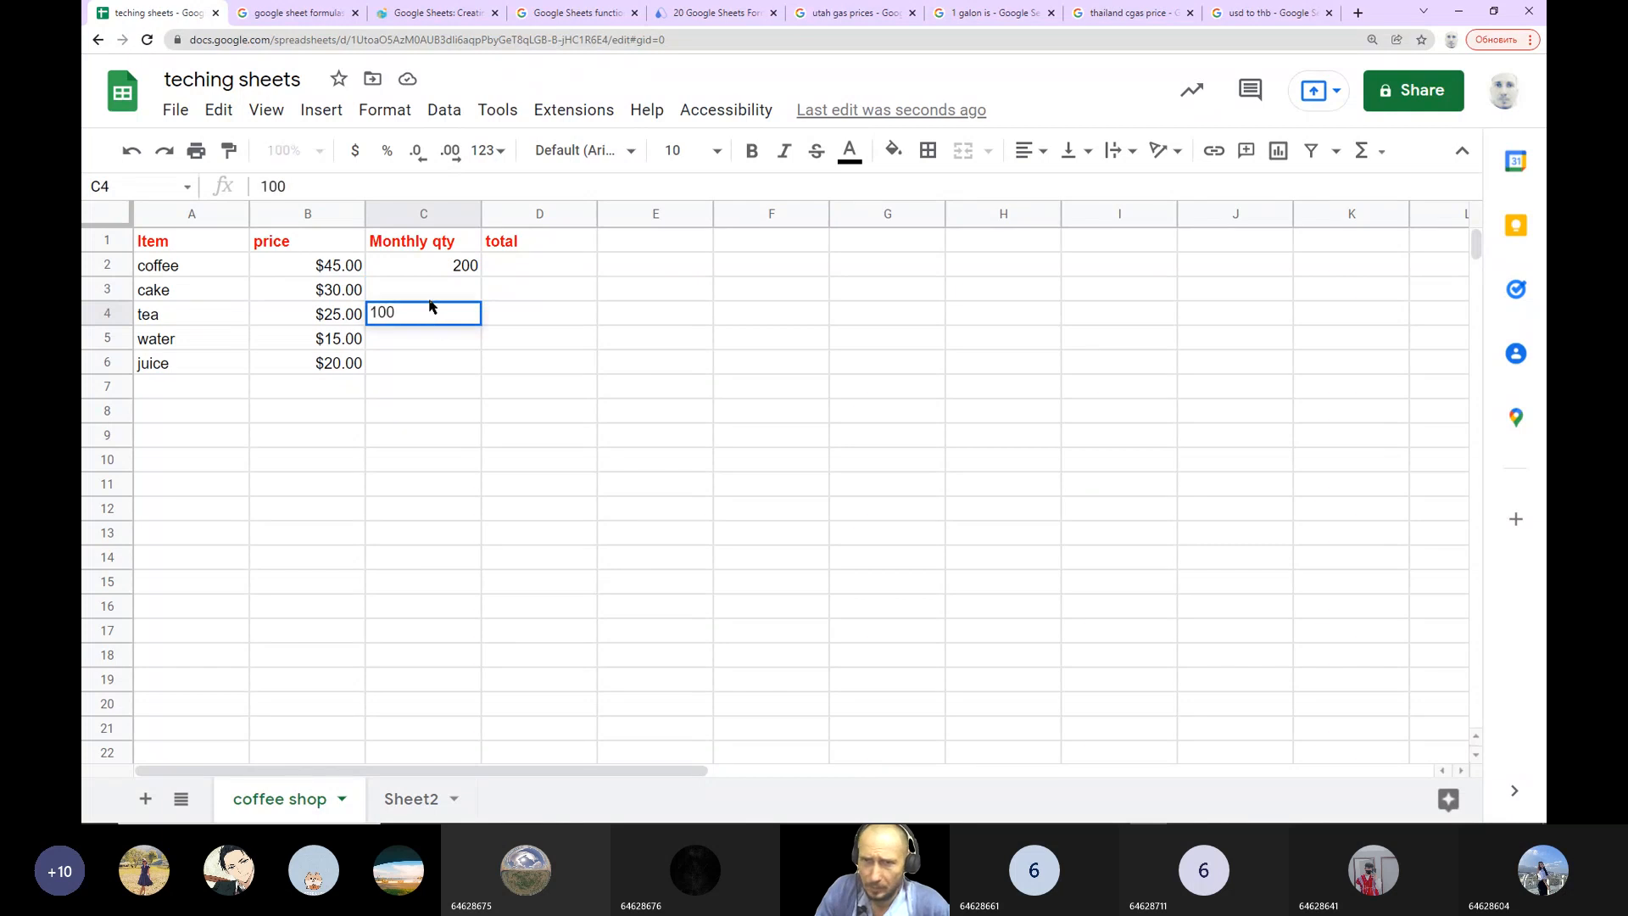
left_click(437, 289)
type("300")
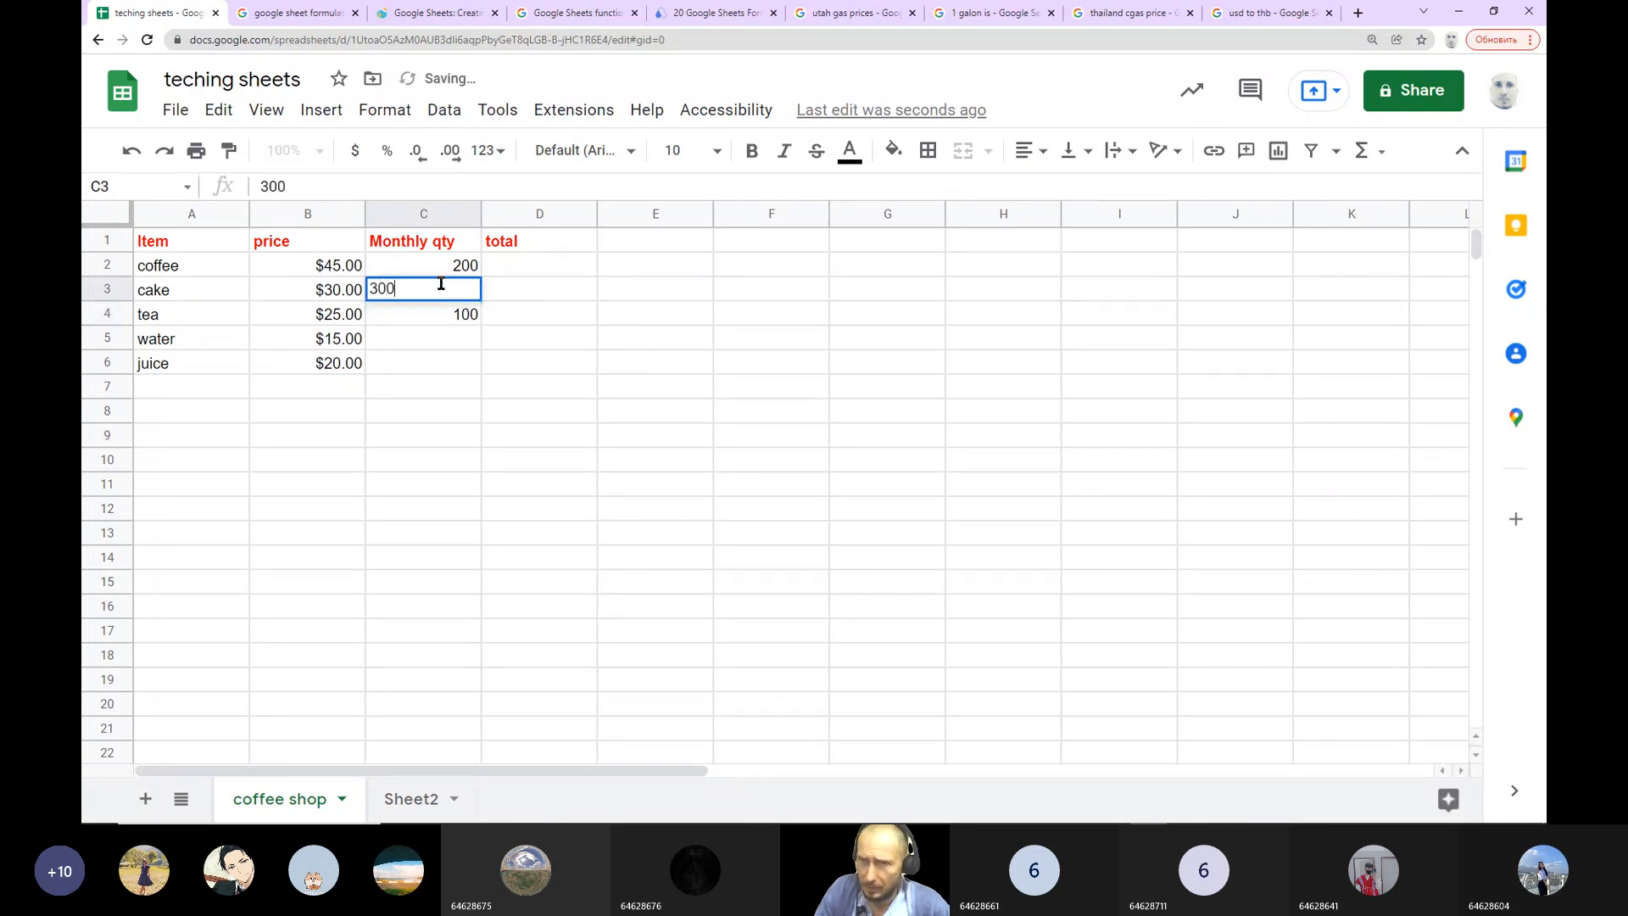
left_click(432, 341)
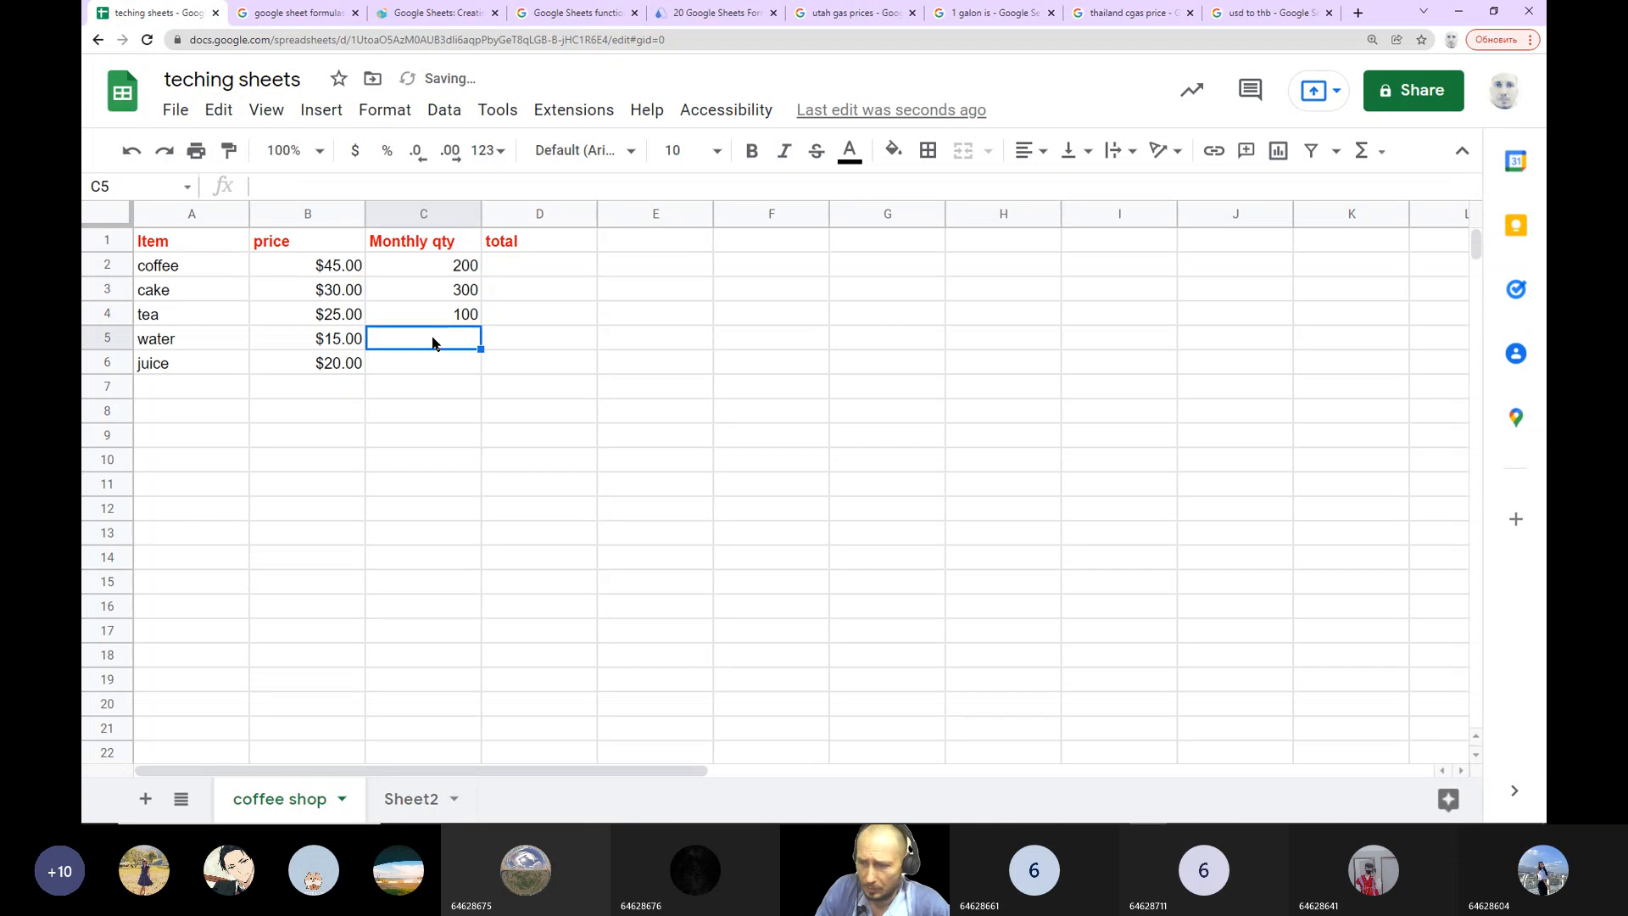
type("150")
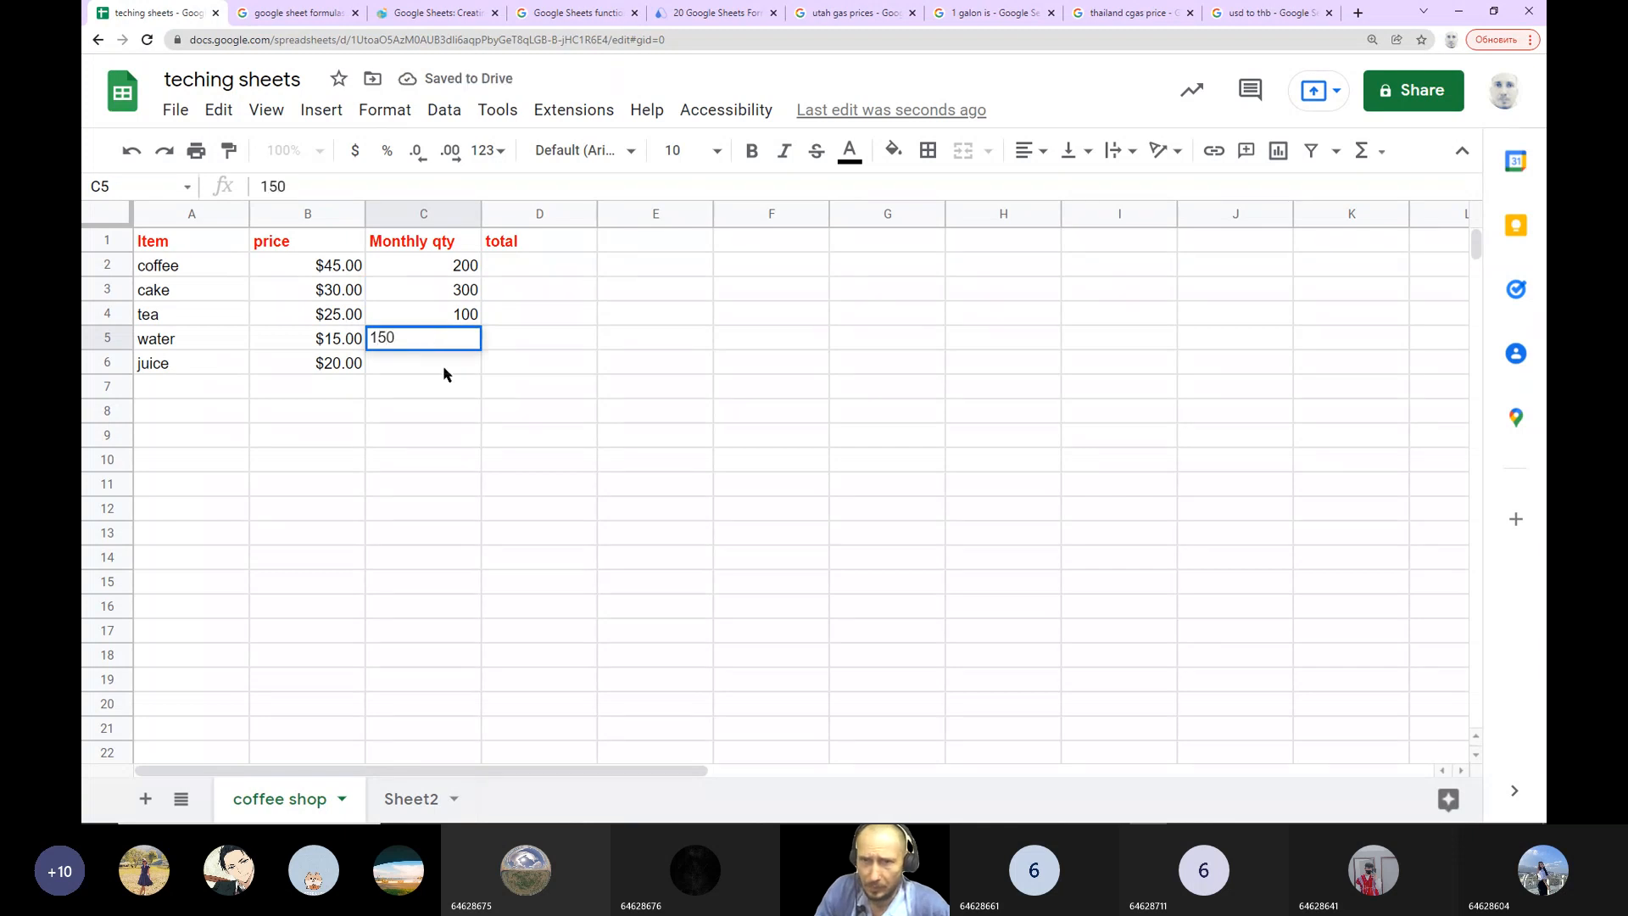
left_click(444, 370)
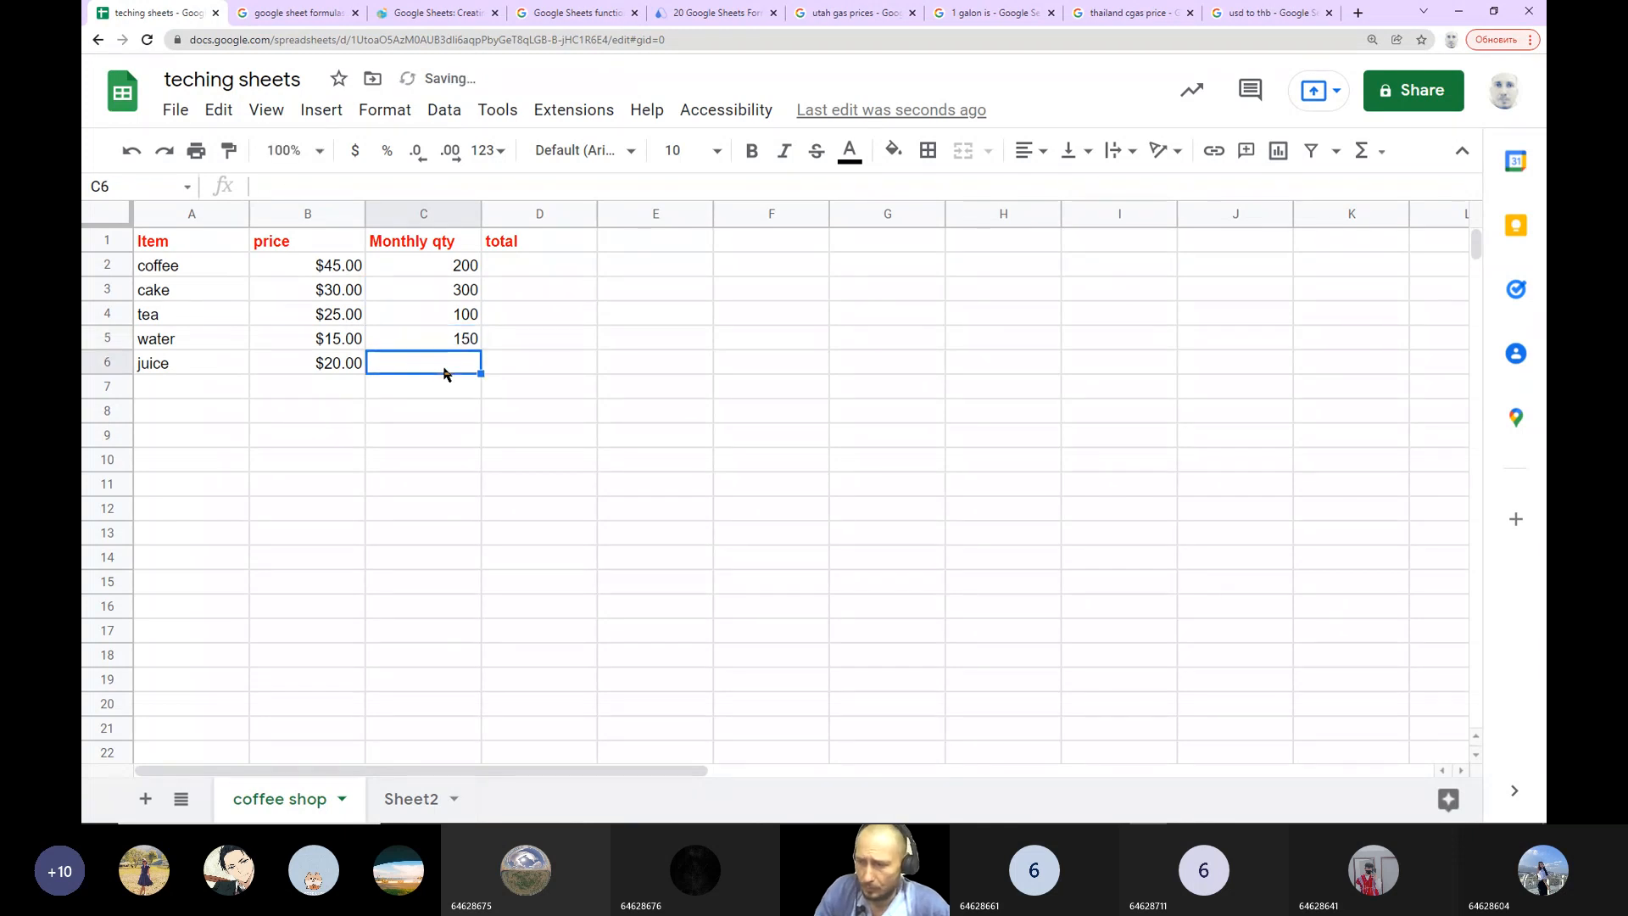
type("75")
left_click(513, 386)
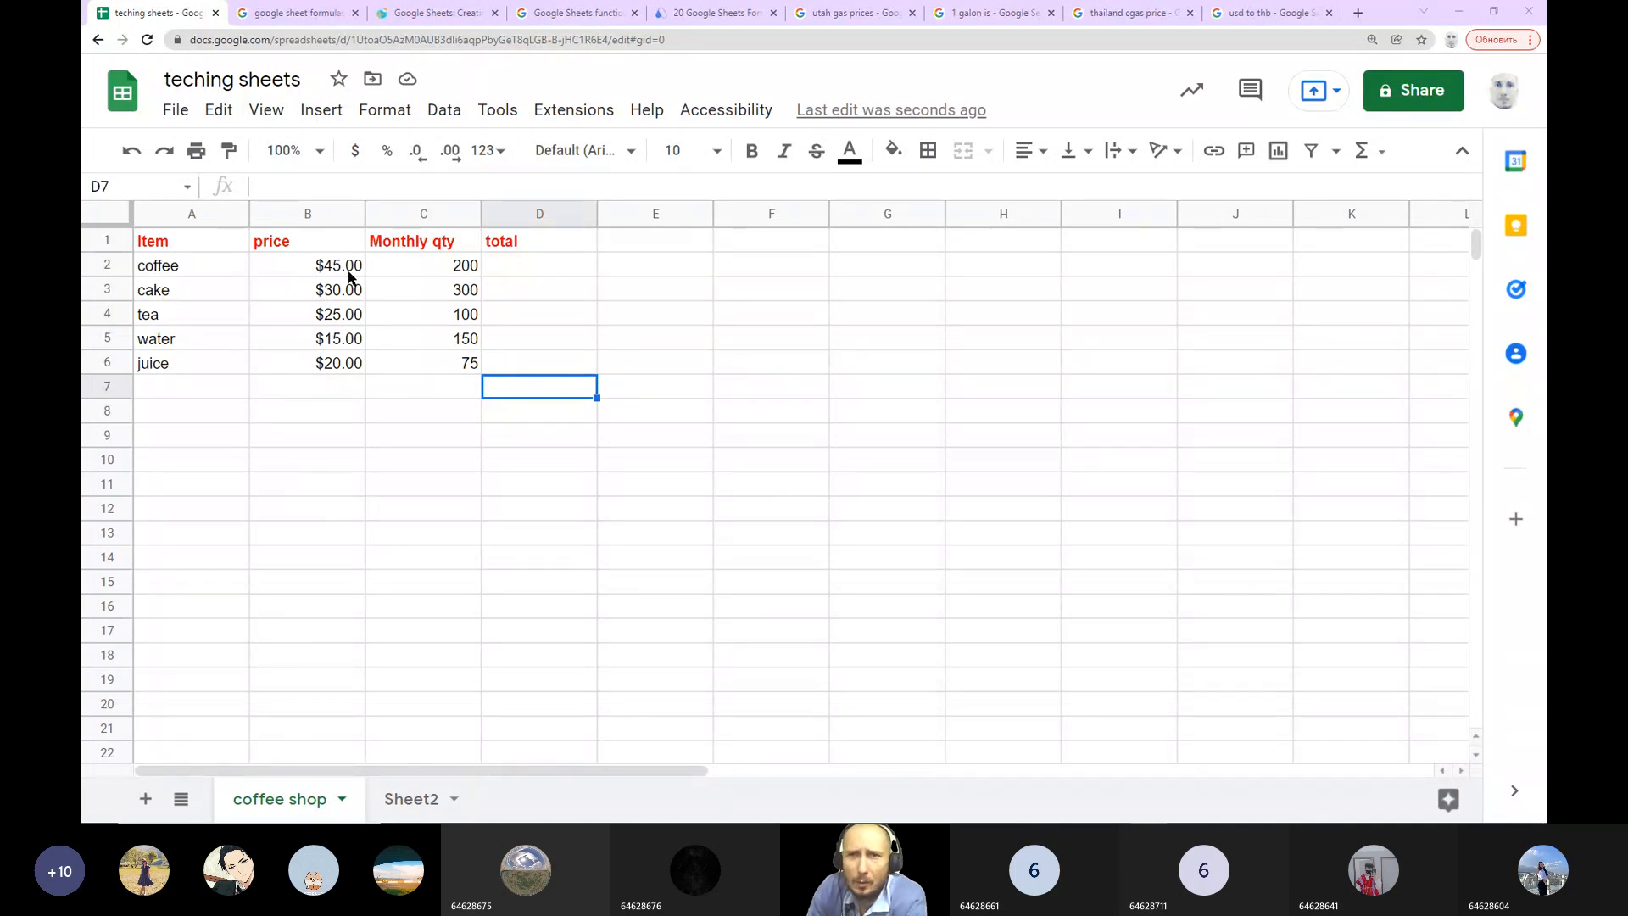
Step: Try the suggested formula =B2*C2 in the coffee total cell D2, inspect it and clear it again
left_click(513, 275)
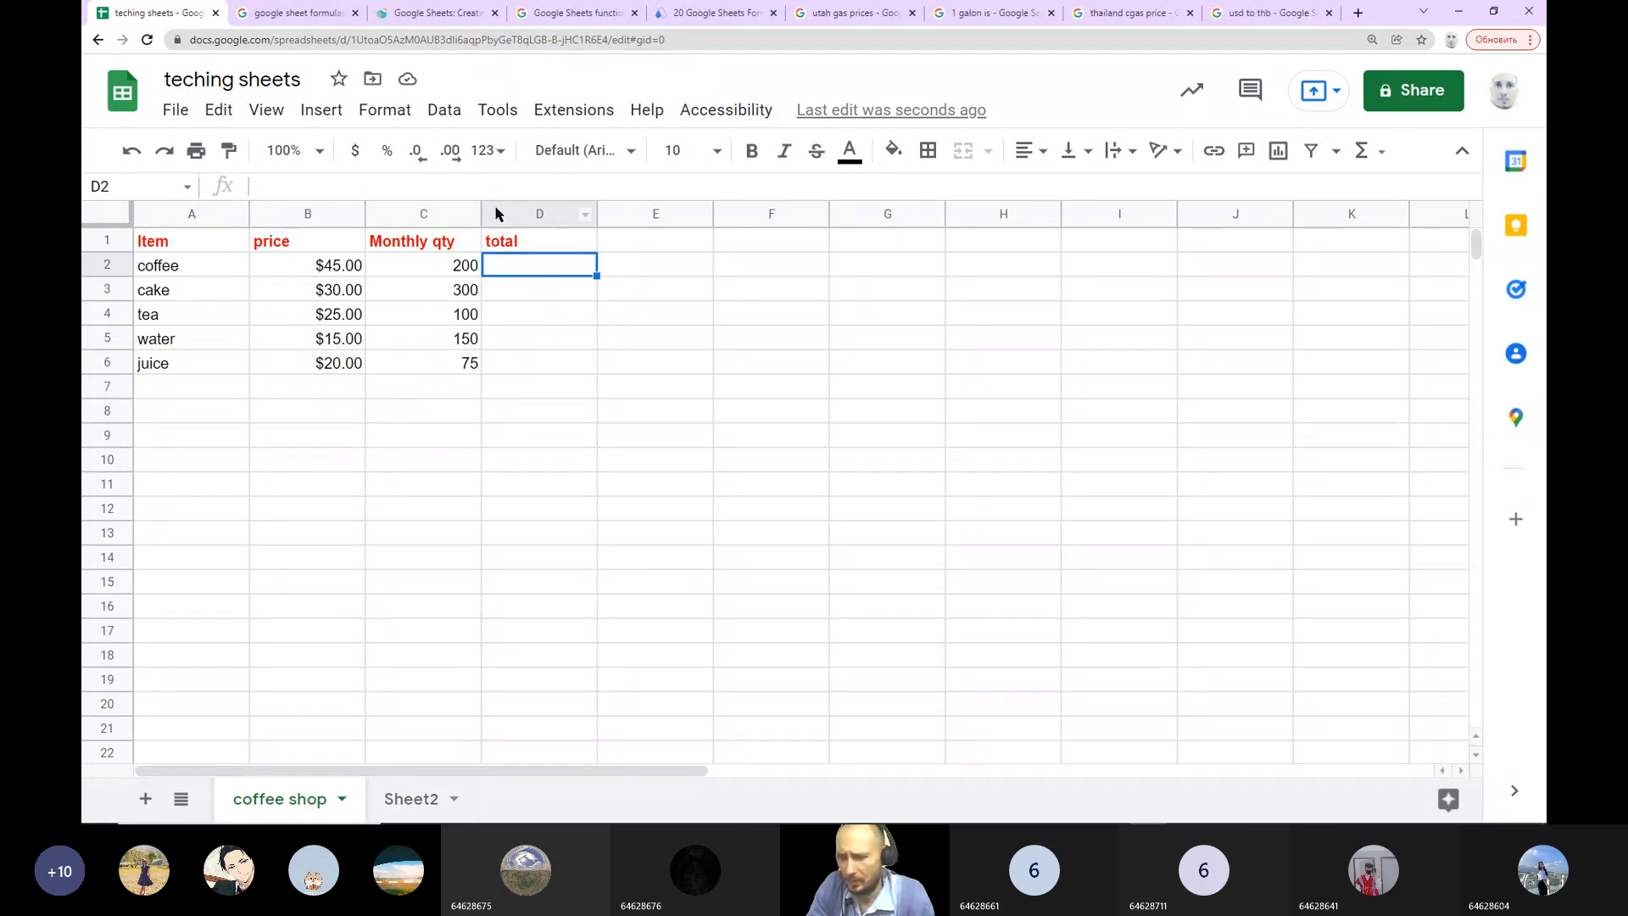
key("ctrl+plus")
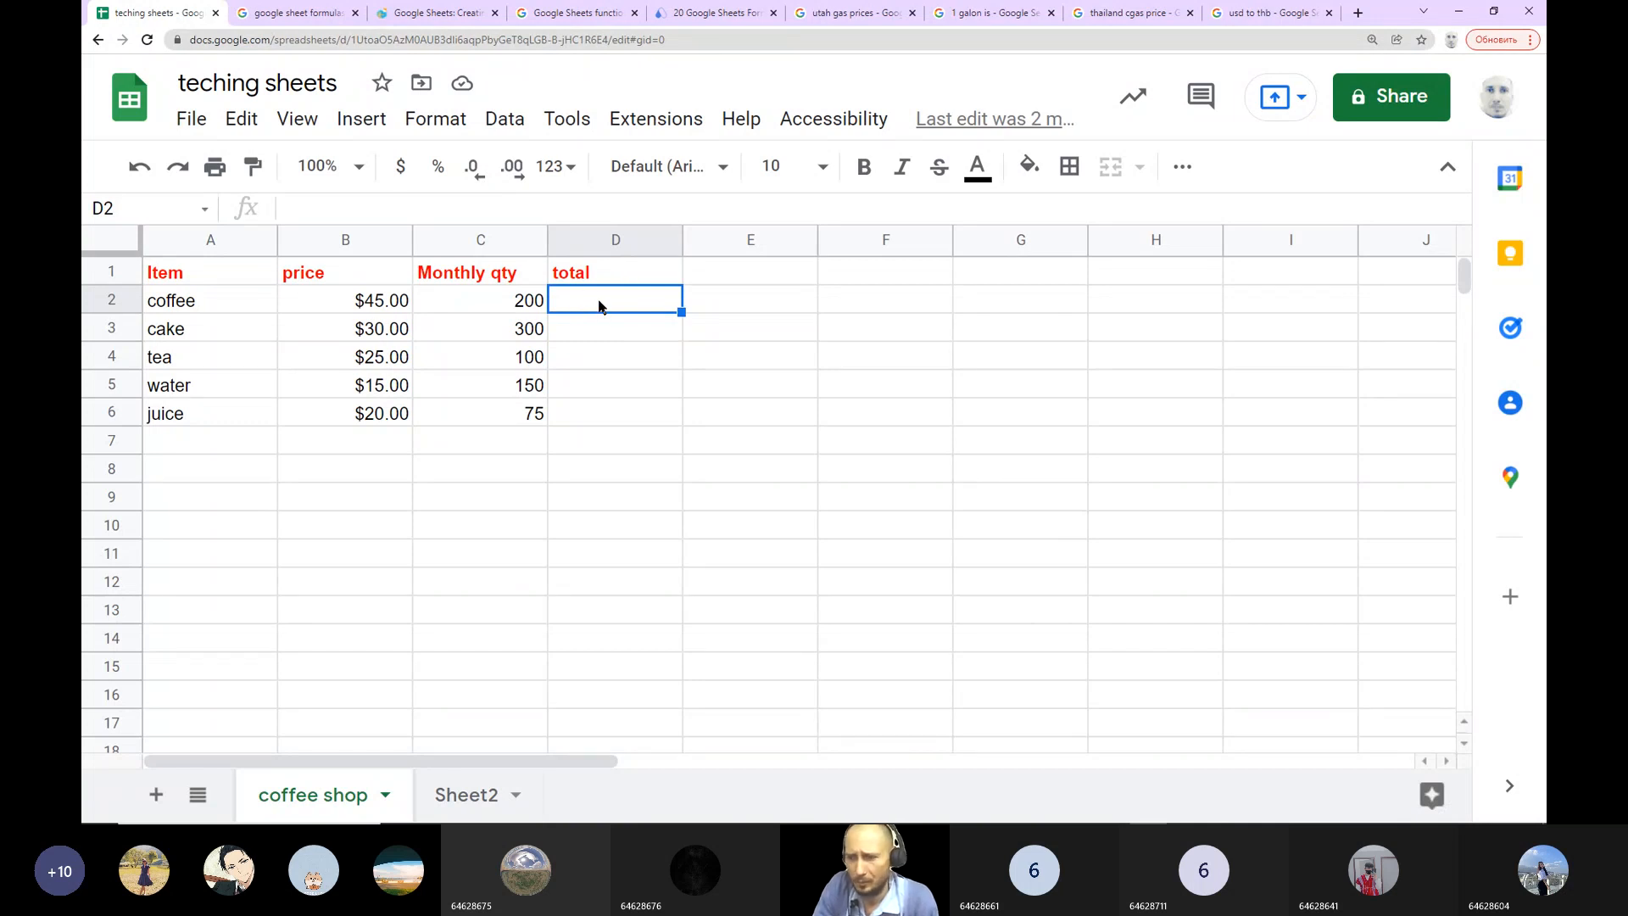
type("=")
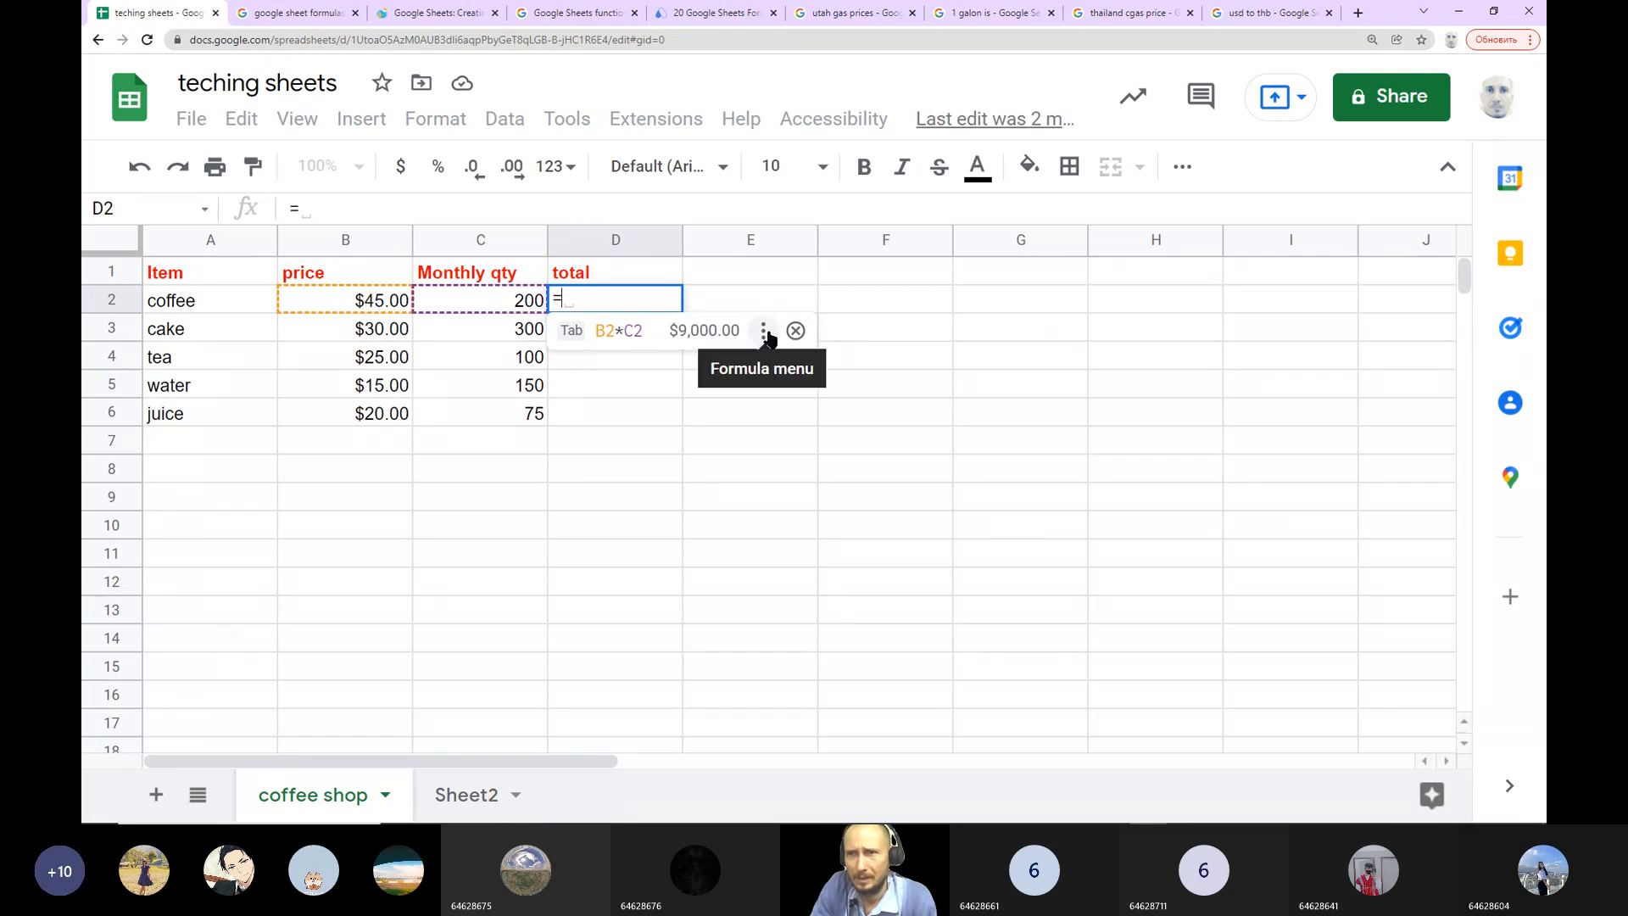
left_click(607, 332)
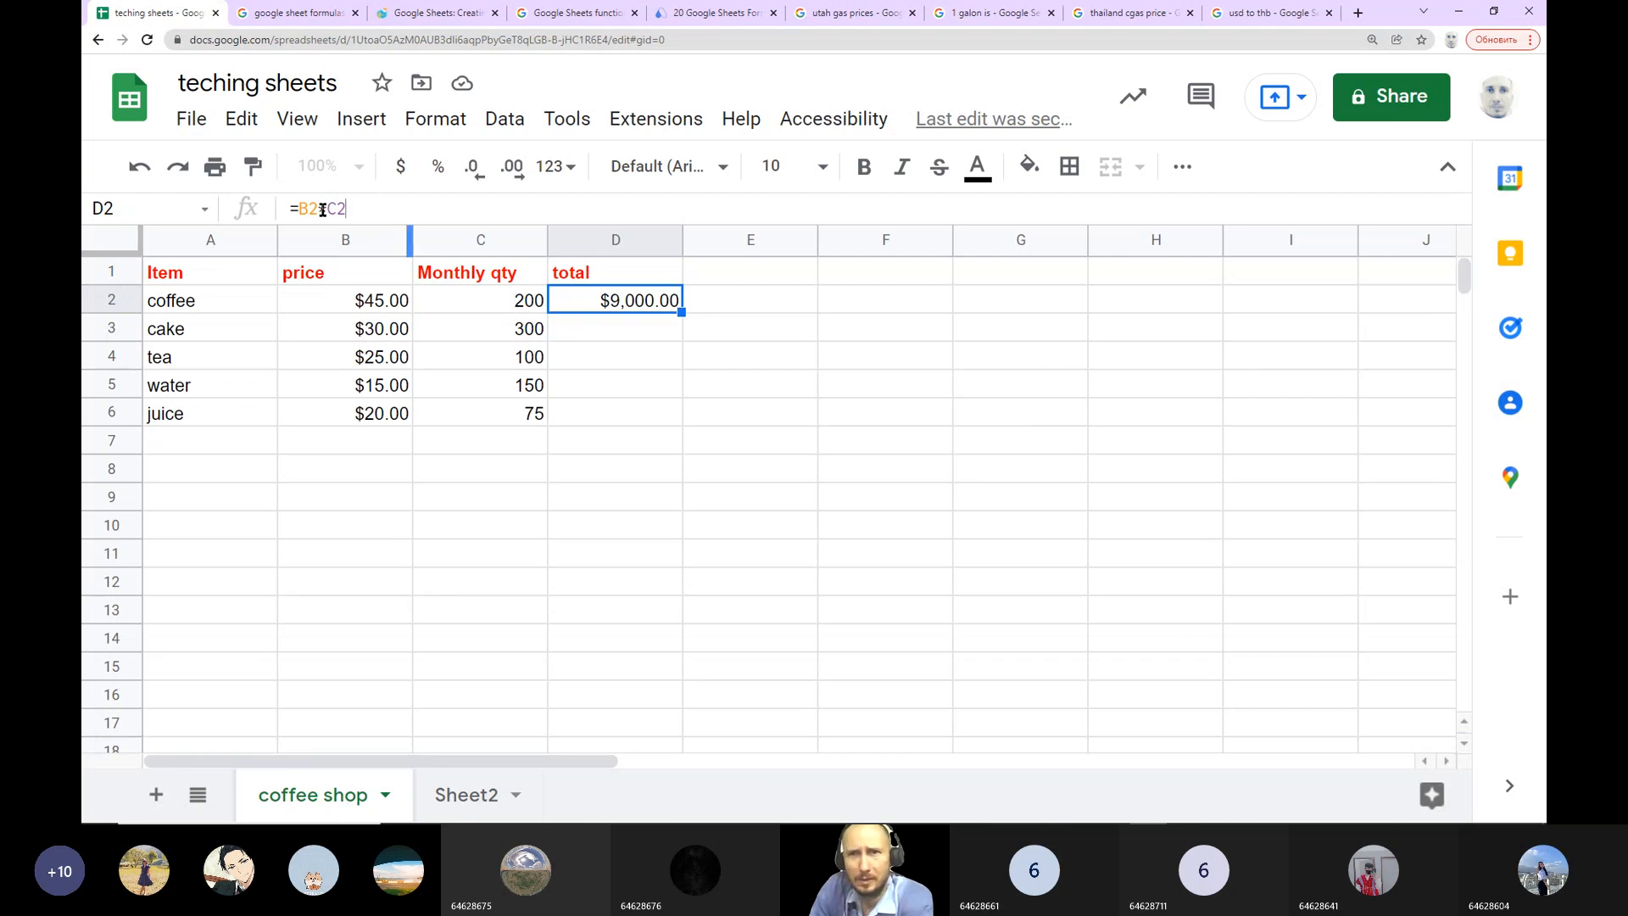
left_click(361, 207)
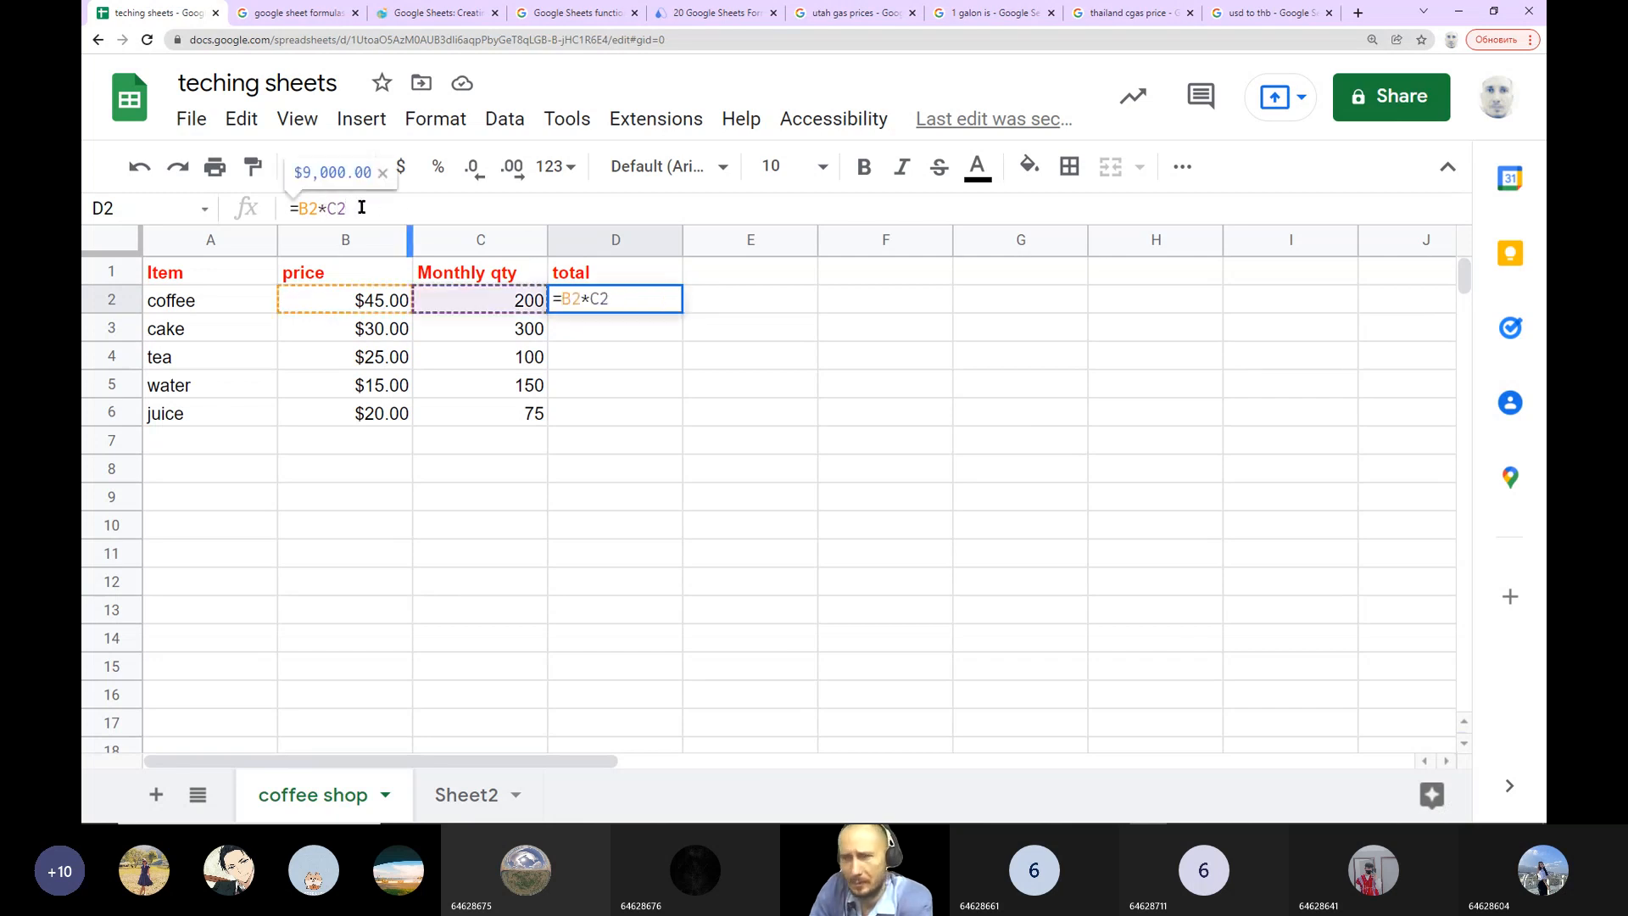
left_click(382, 173)
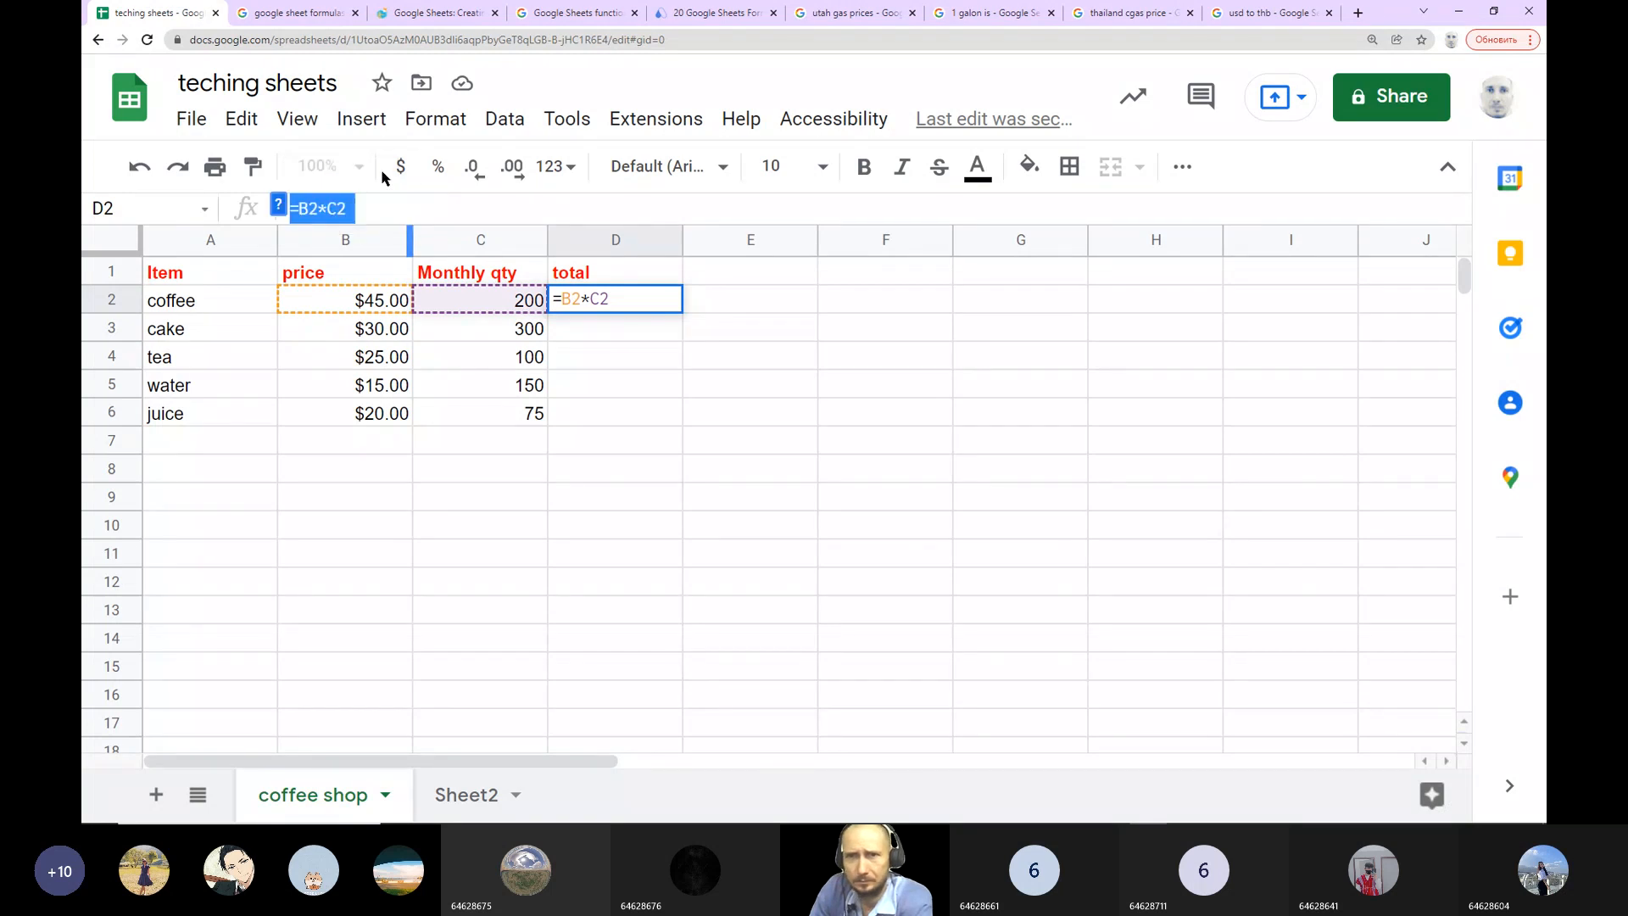
key("BackSpace")
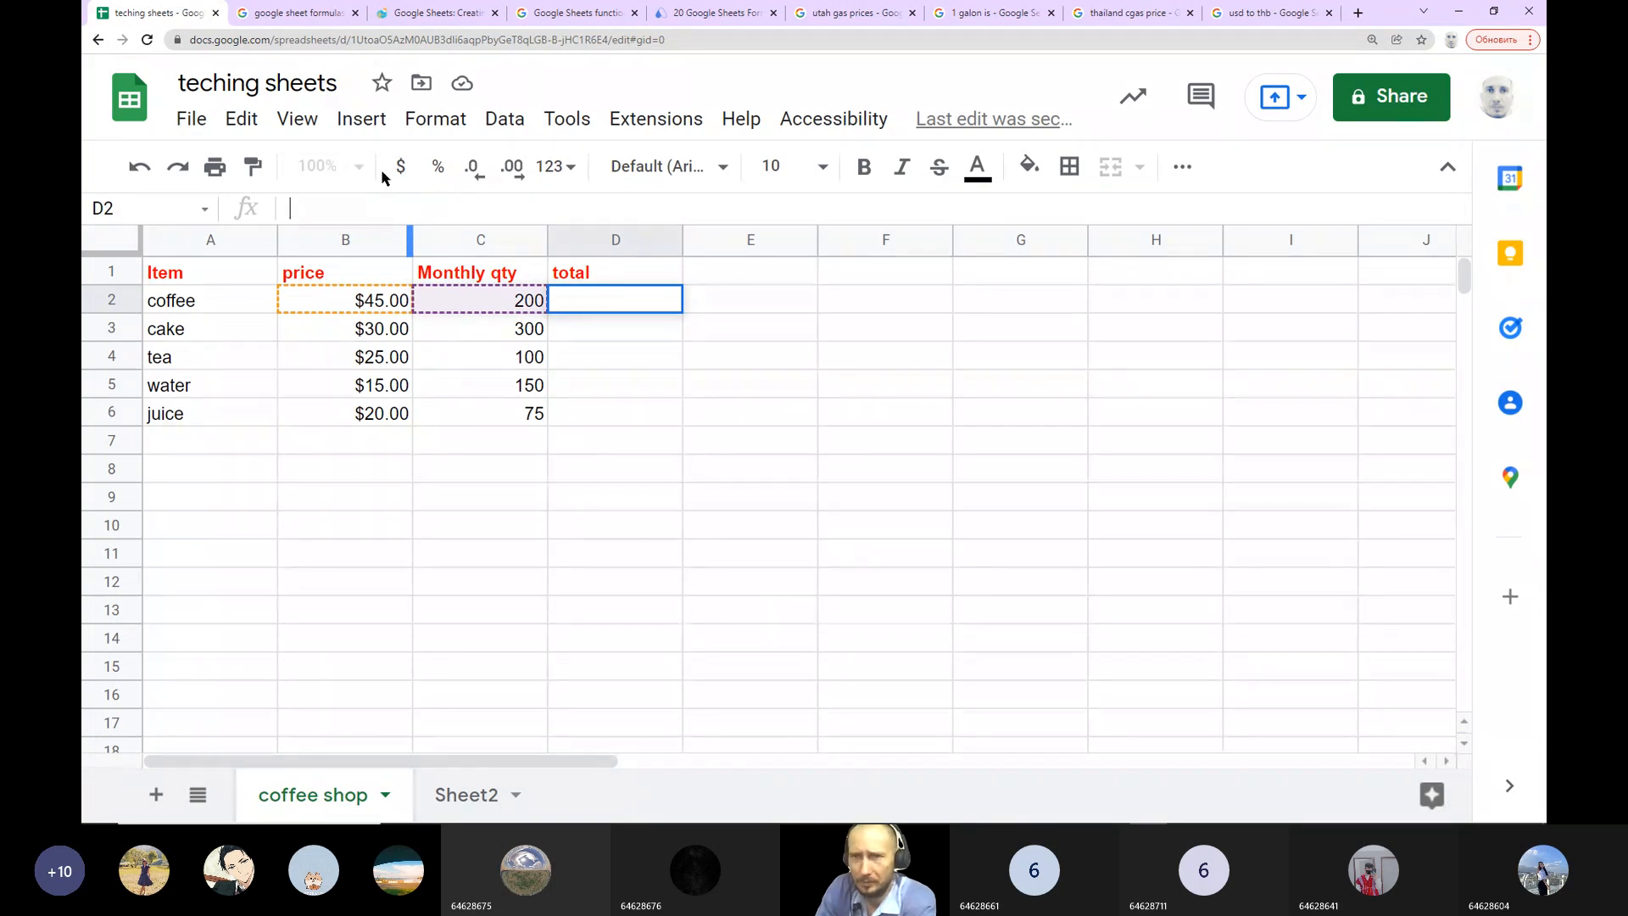
left_click(831, 365)
Step: Enter the formula =B2*C2 in the coffee total cell D2 and decline the suggested autofill for the other rows
double_click(573, 298)
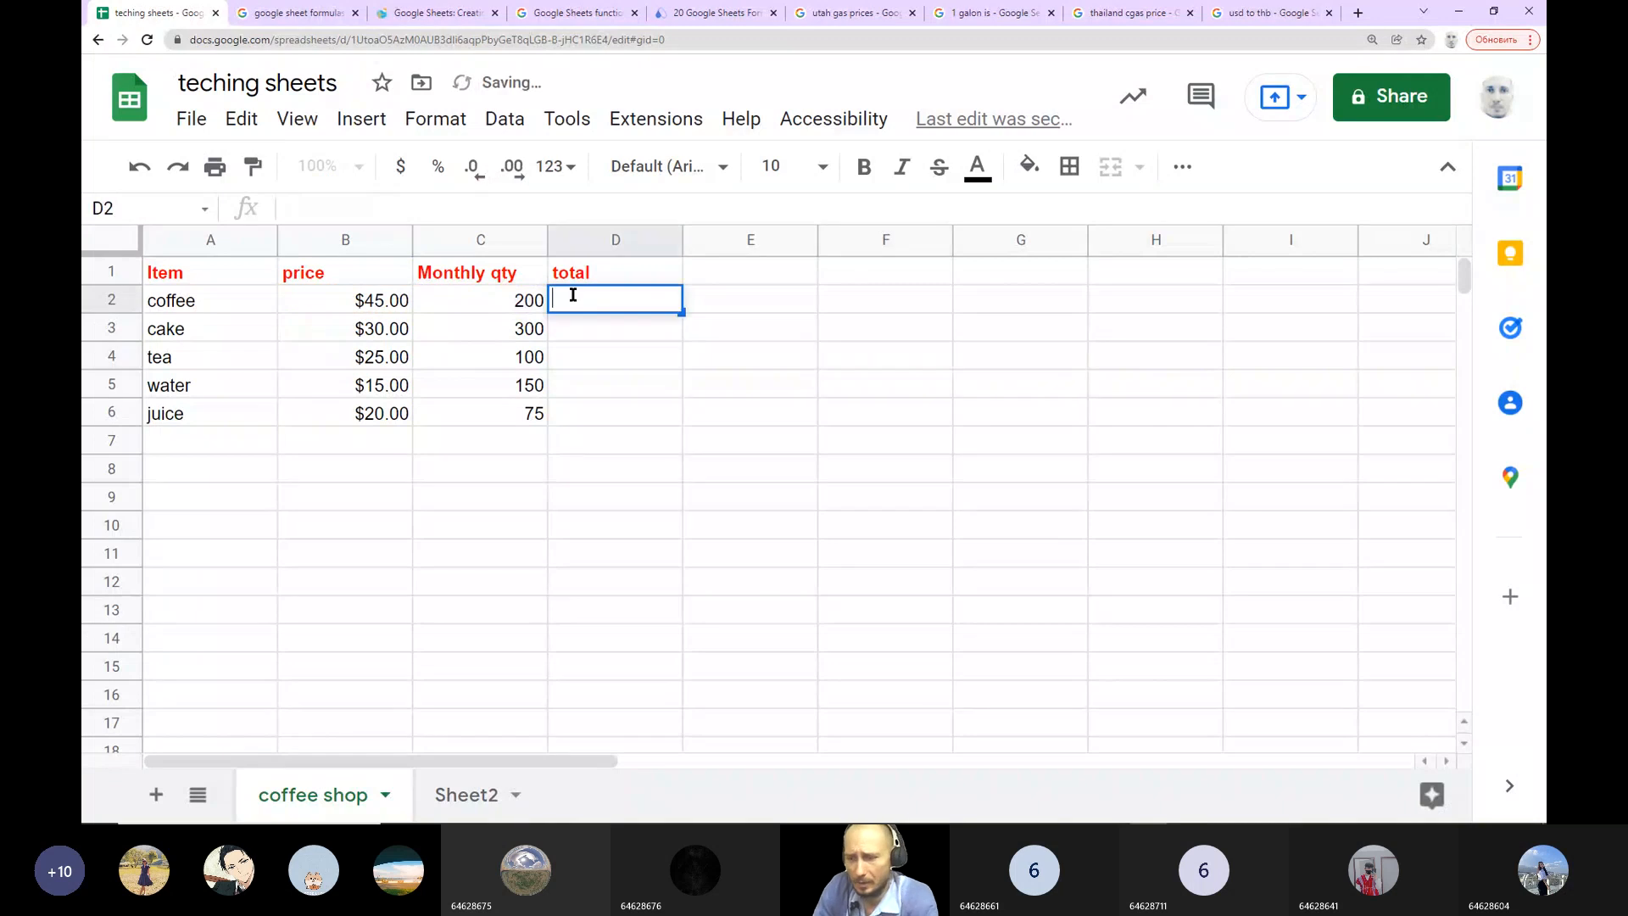
type("=")
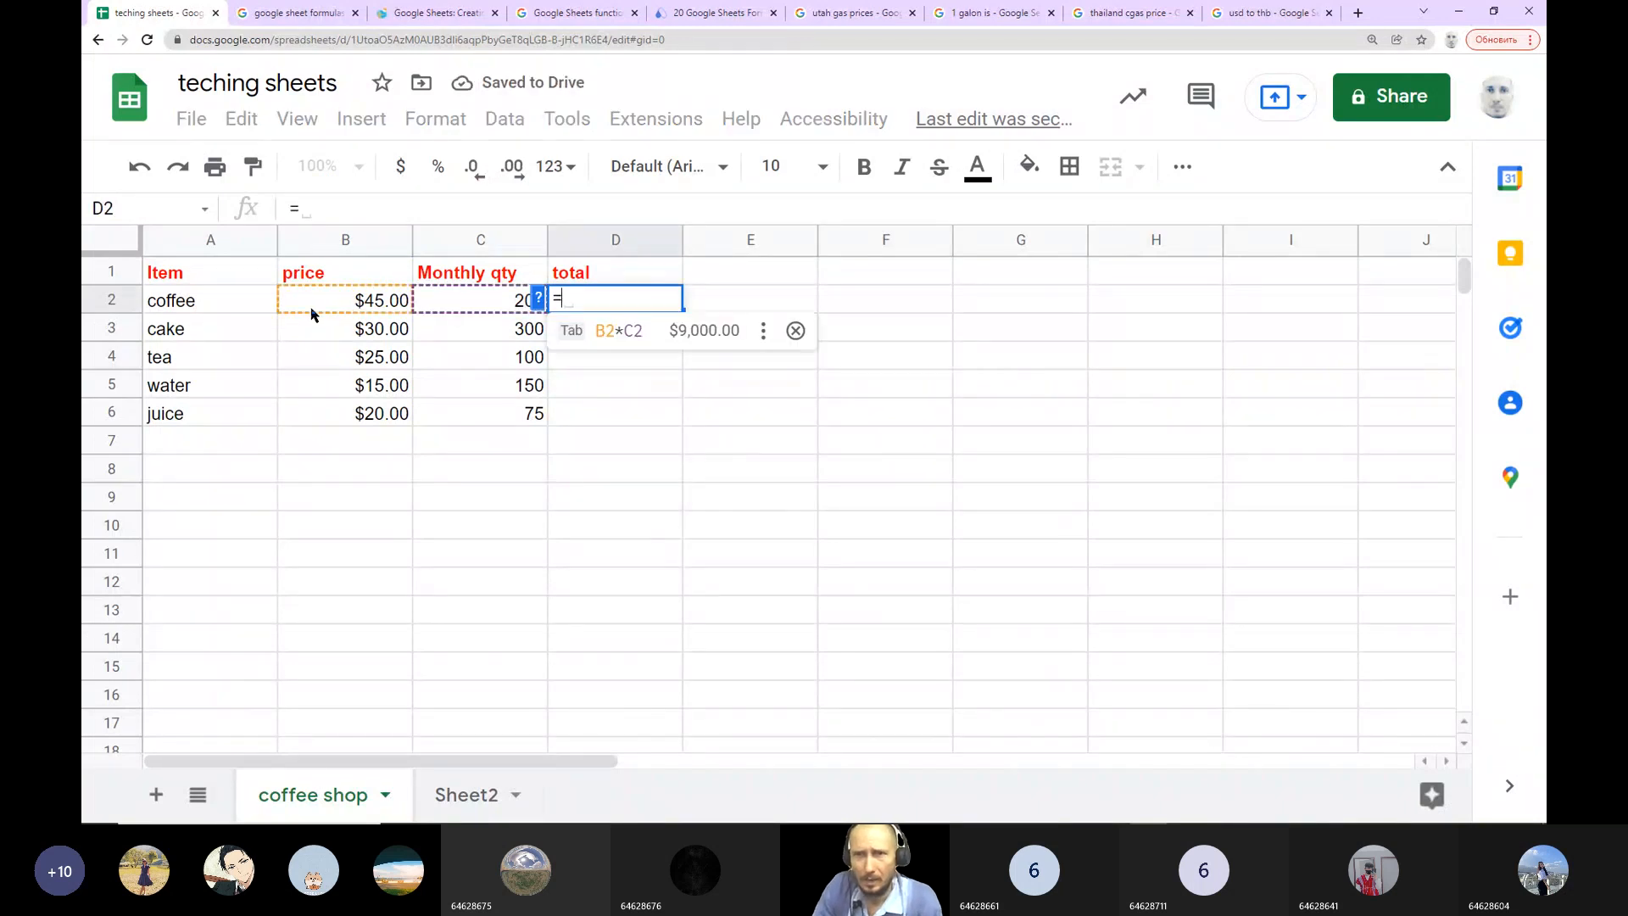
left_click(310, 308)
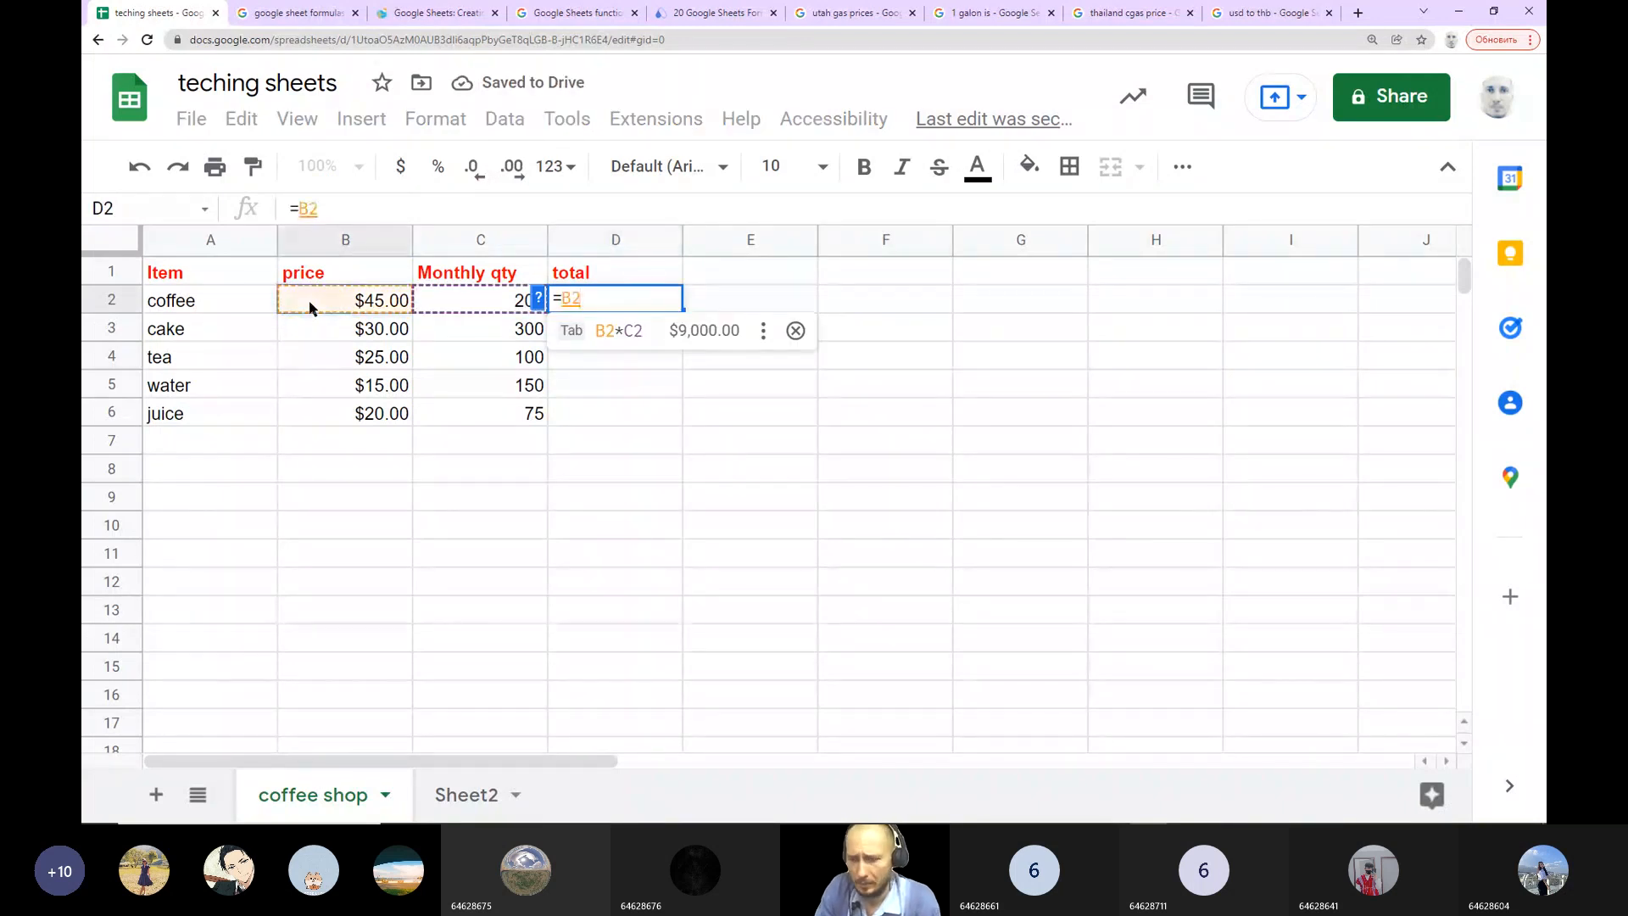
type("*")
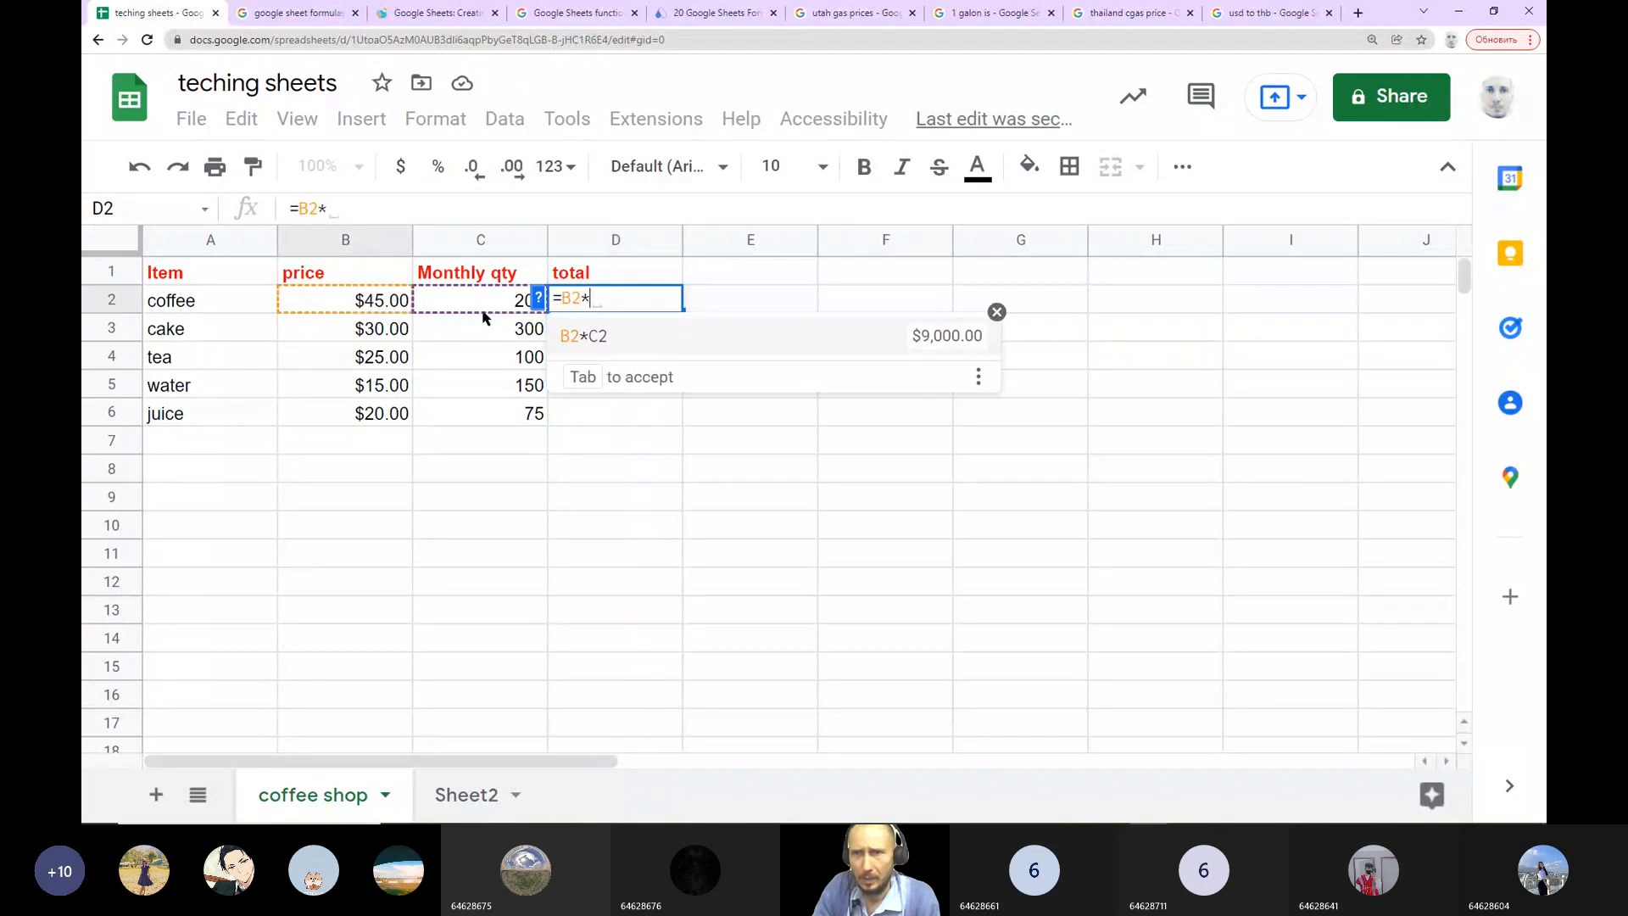
left_click(485, 306)
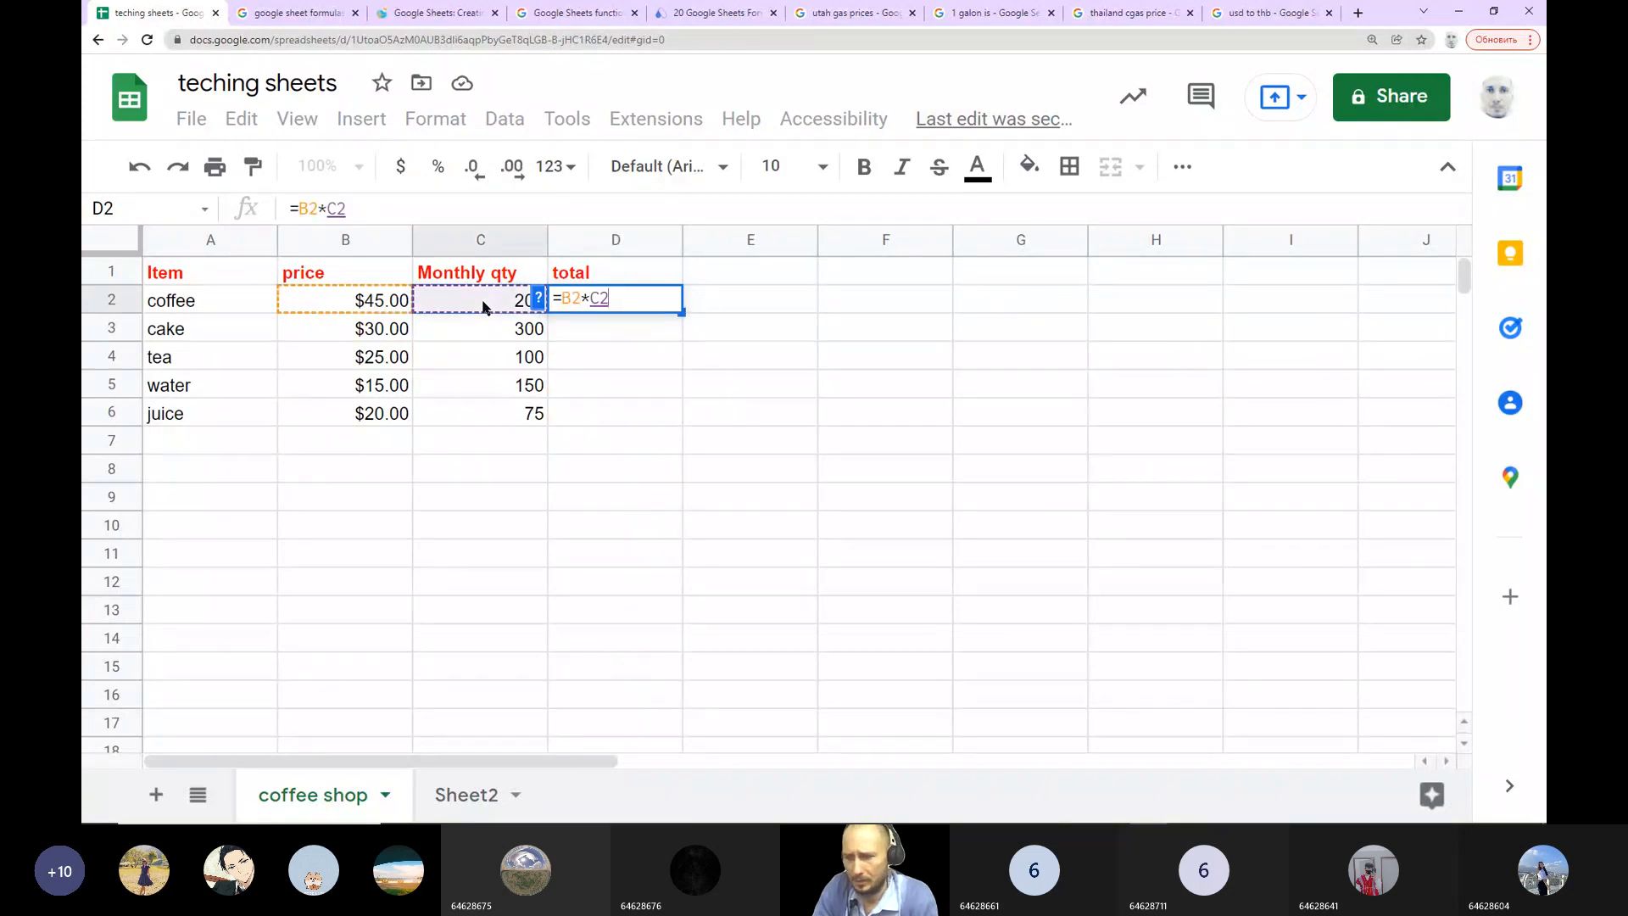
key("Return")
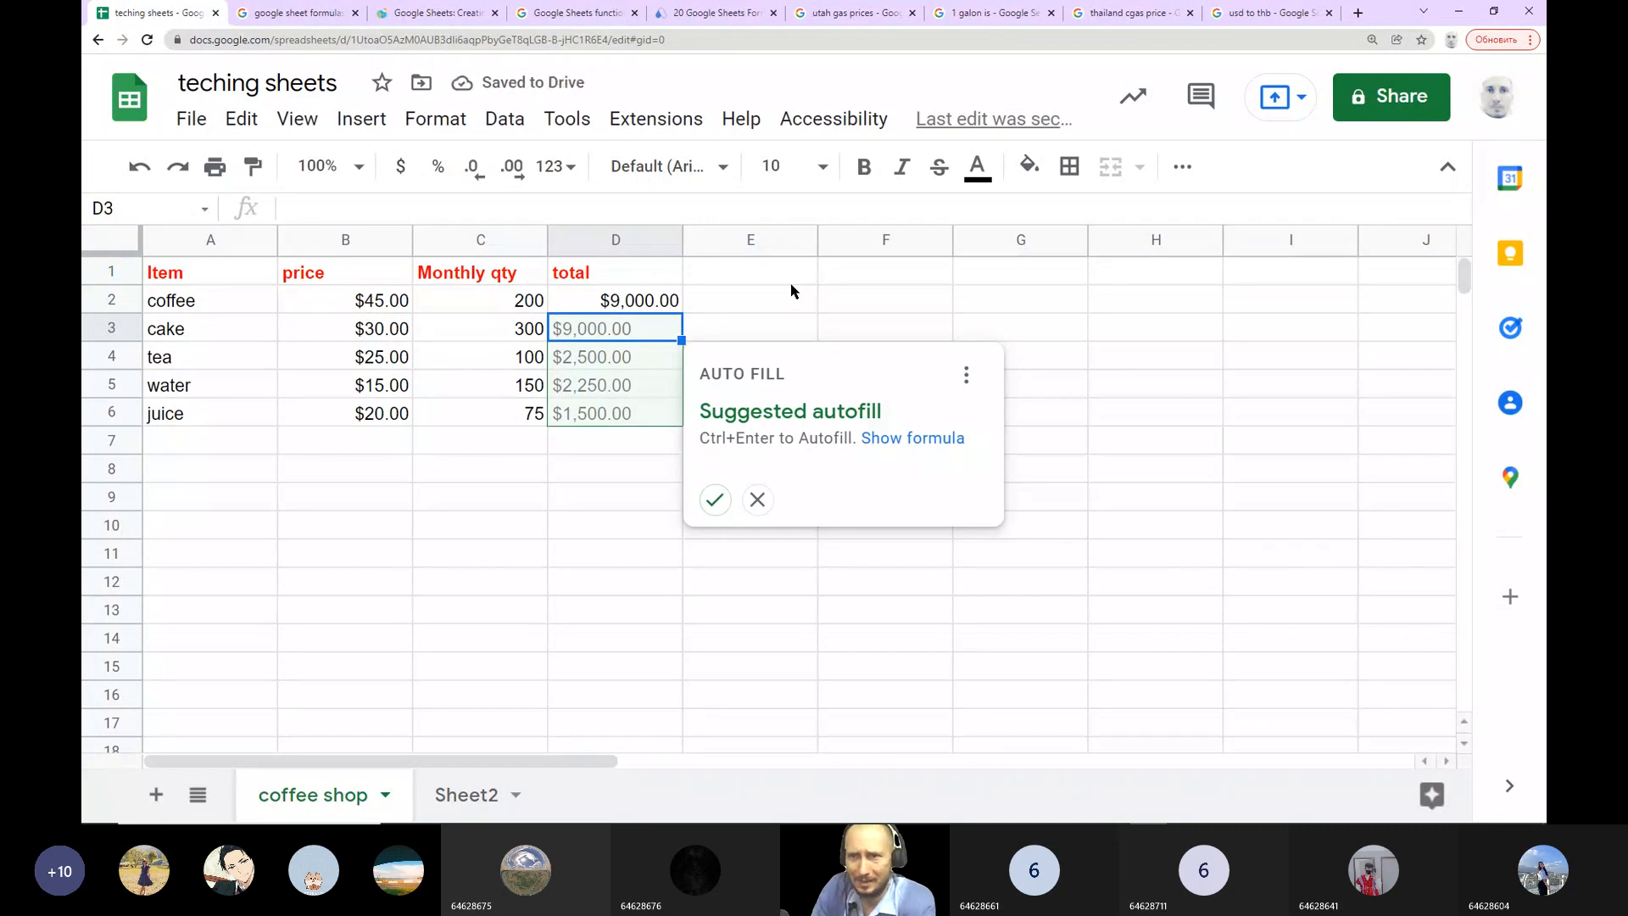
left_click(758, 500)
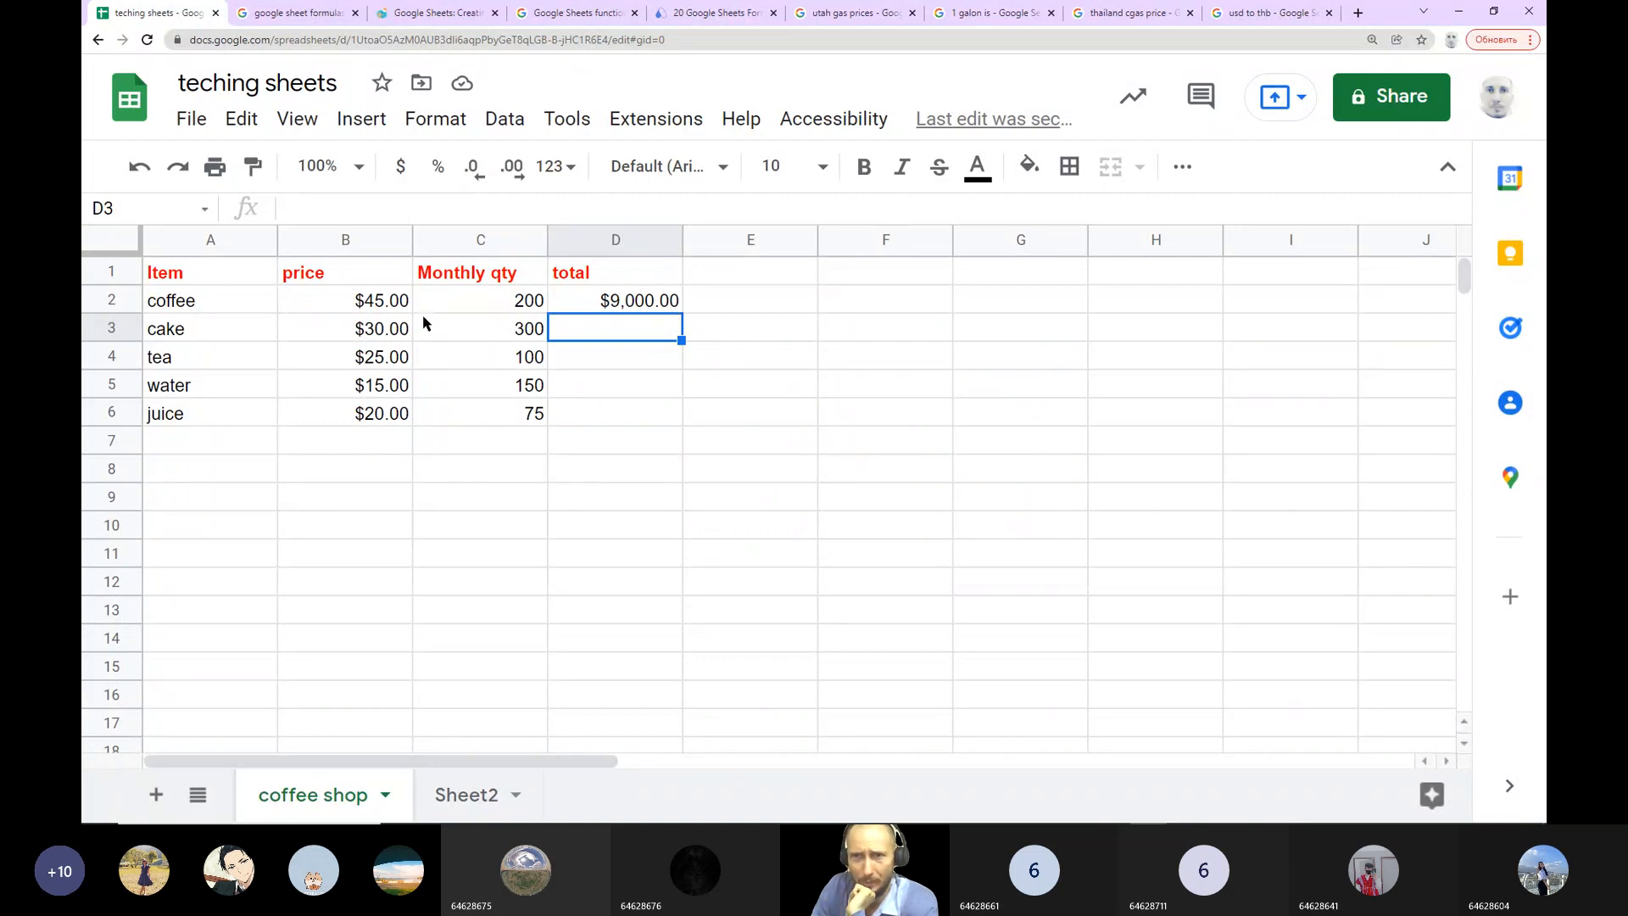
Step: Reduce the coffee total in D2 to zero decimal places
left_click(640, 303)
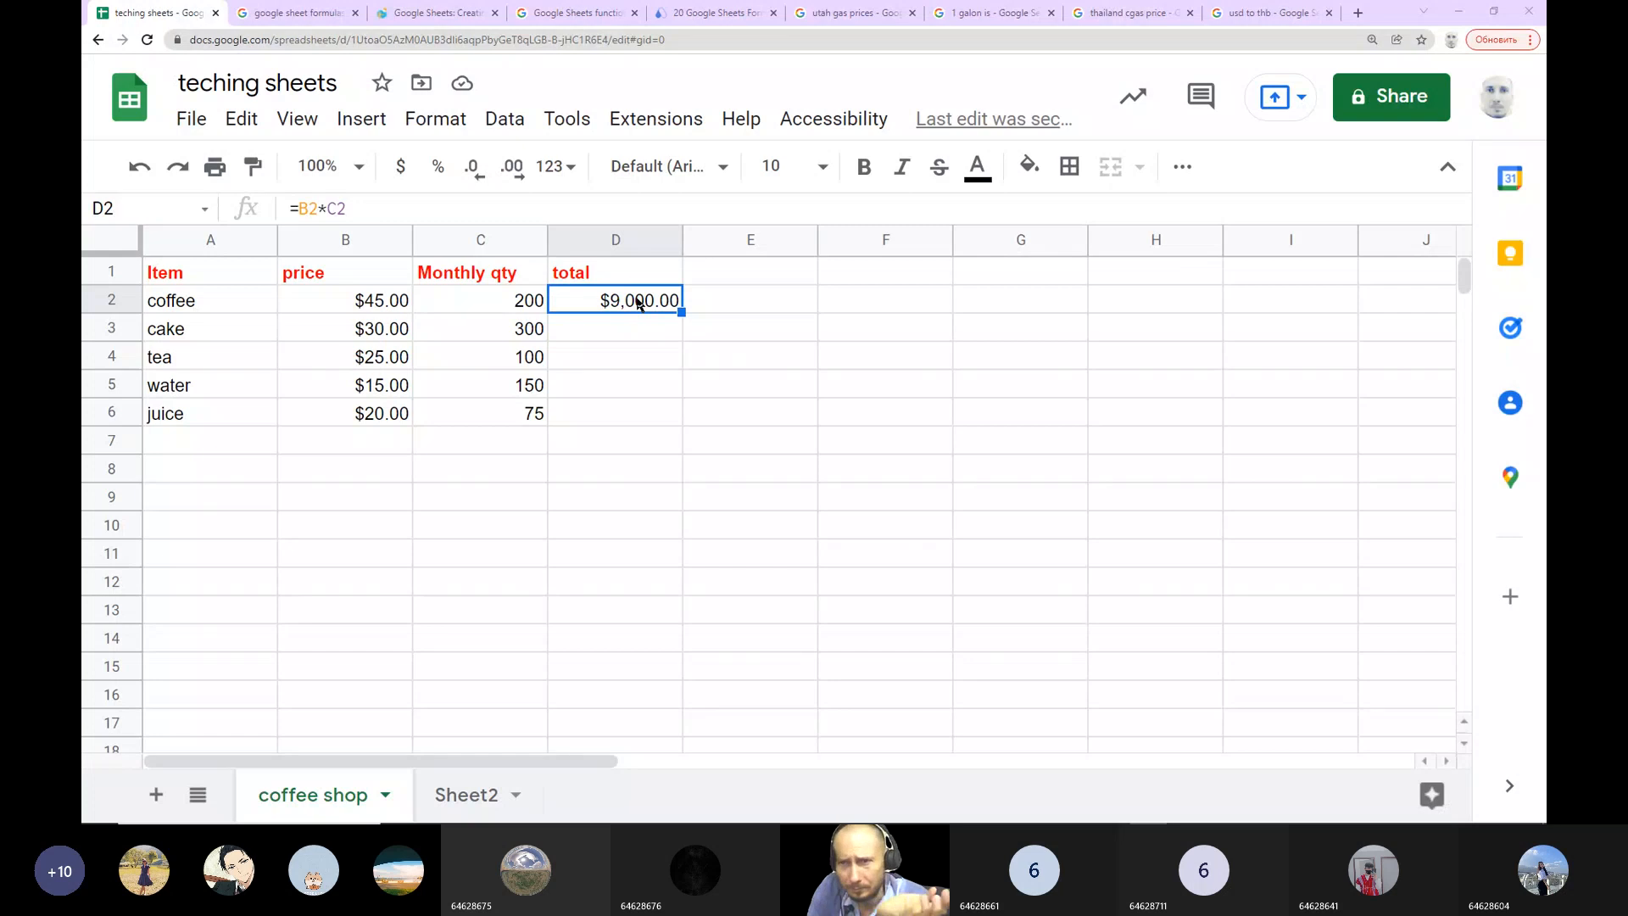
left_click(637, 339)
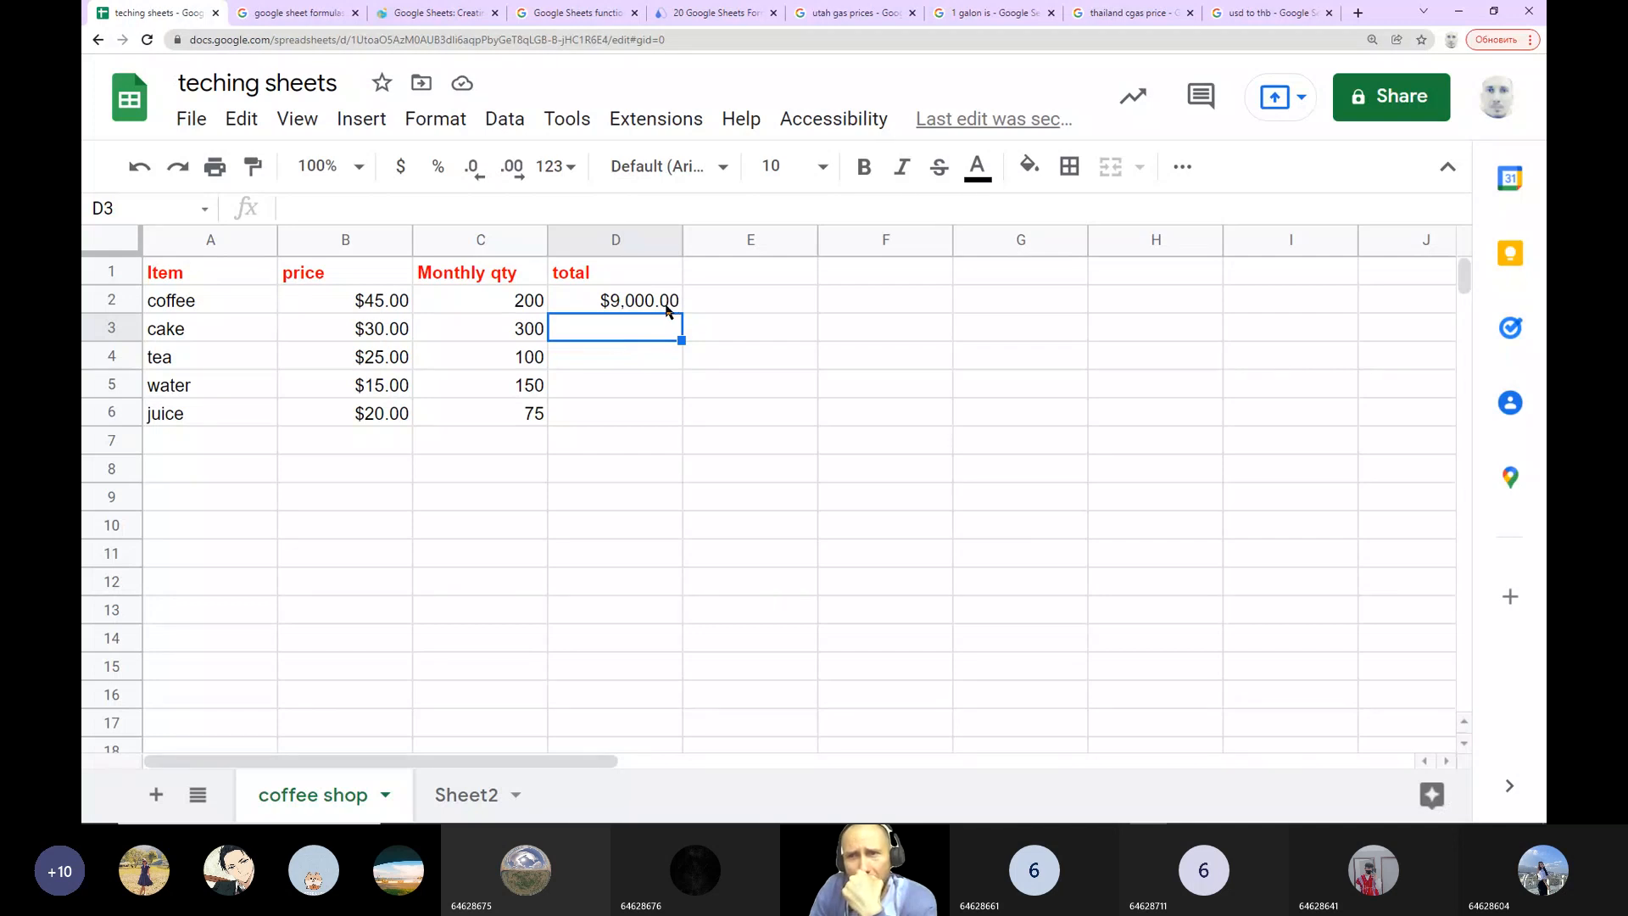
left_click(668, 311)
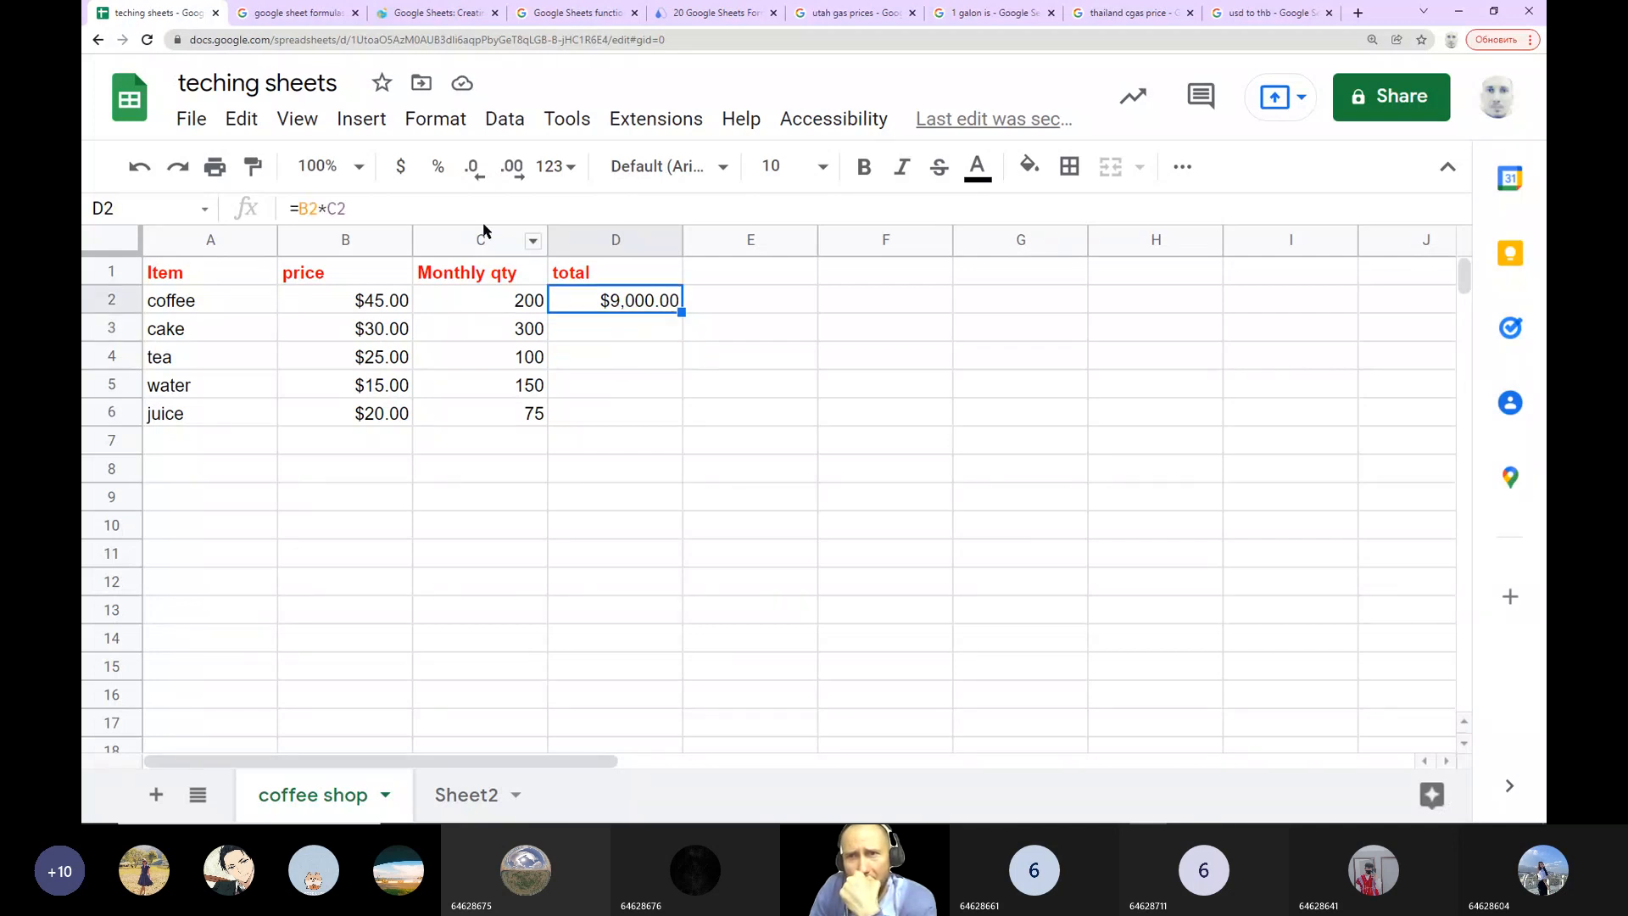
left_click(509, 176)
left_click(472, 169)
left_click(473, 170)
left_click(472, 170)
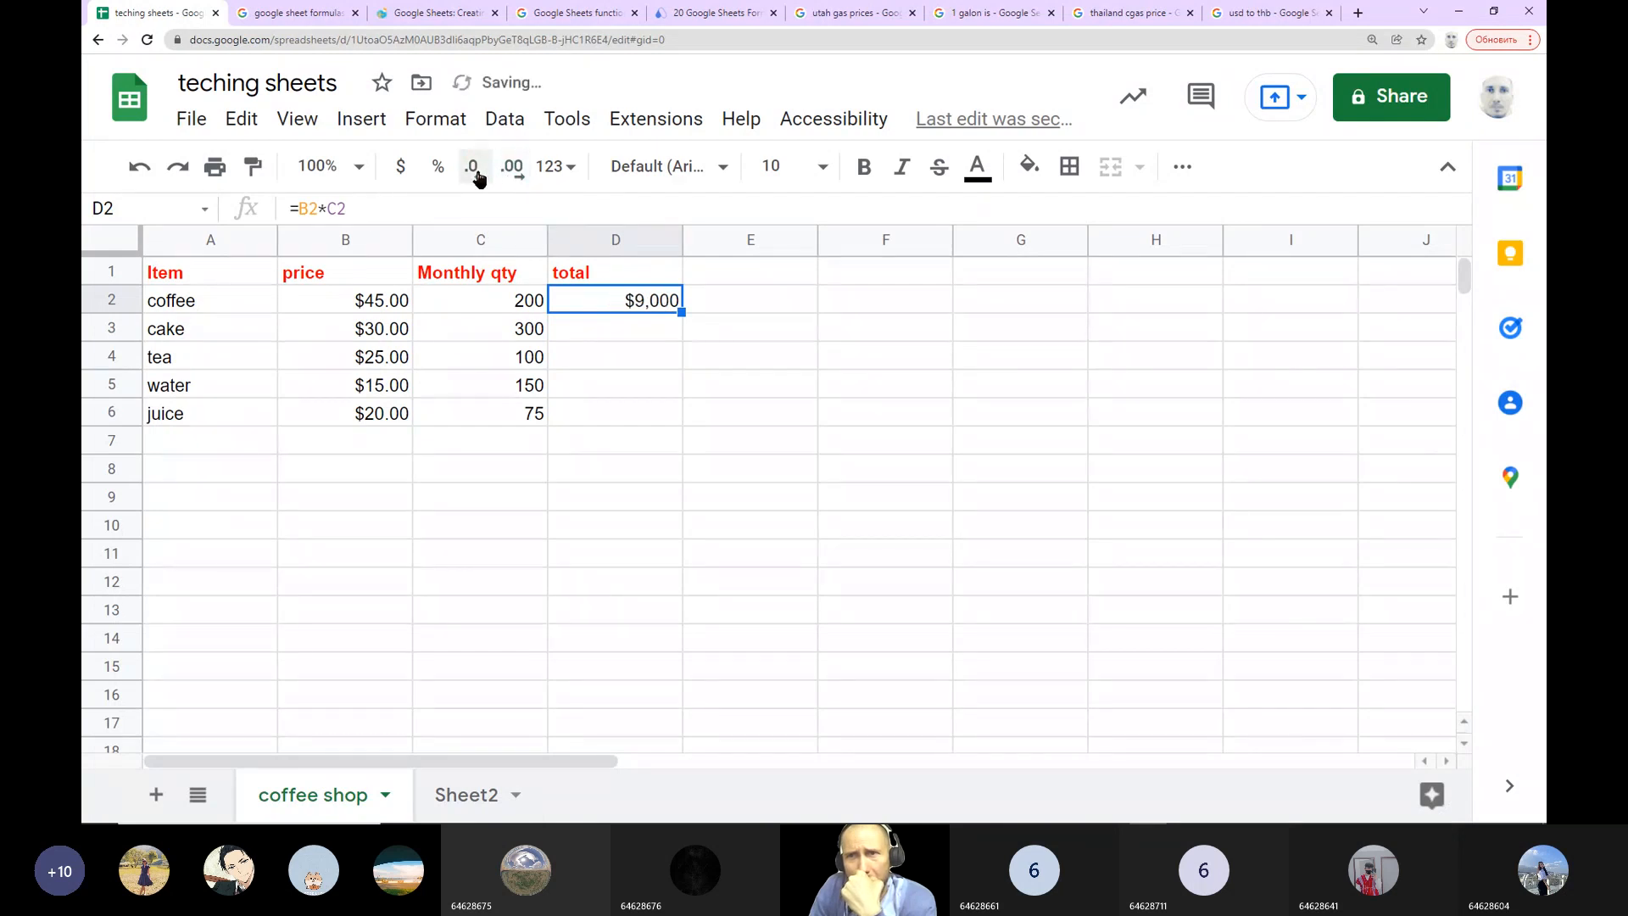
left_click(774, 421)
left_click(662, 310)
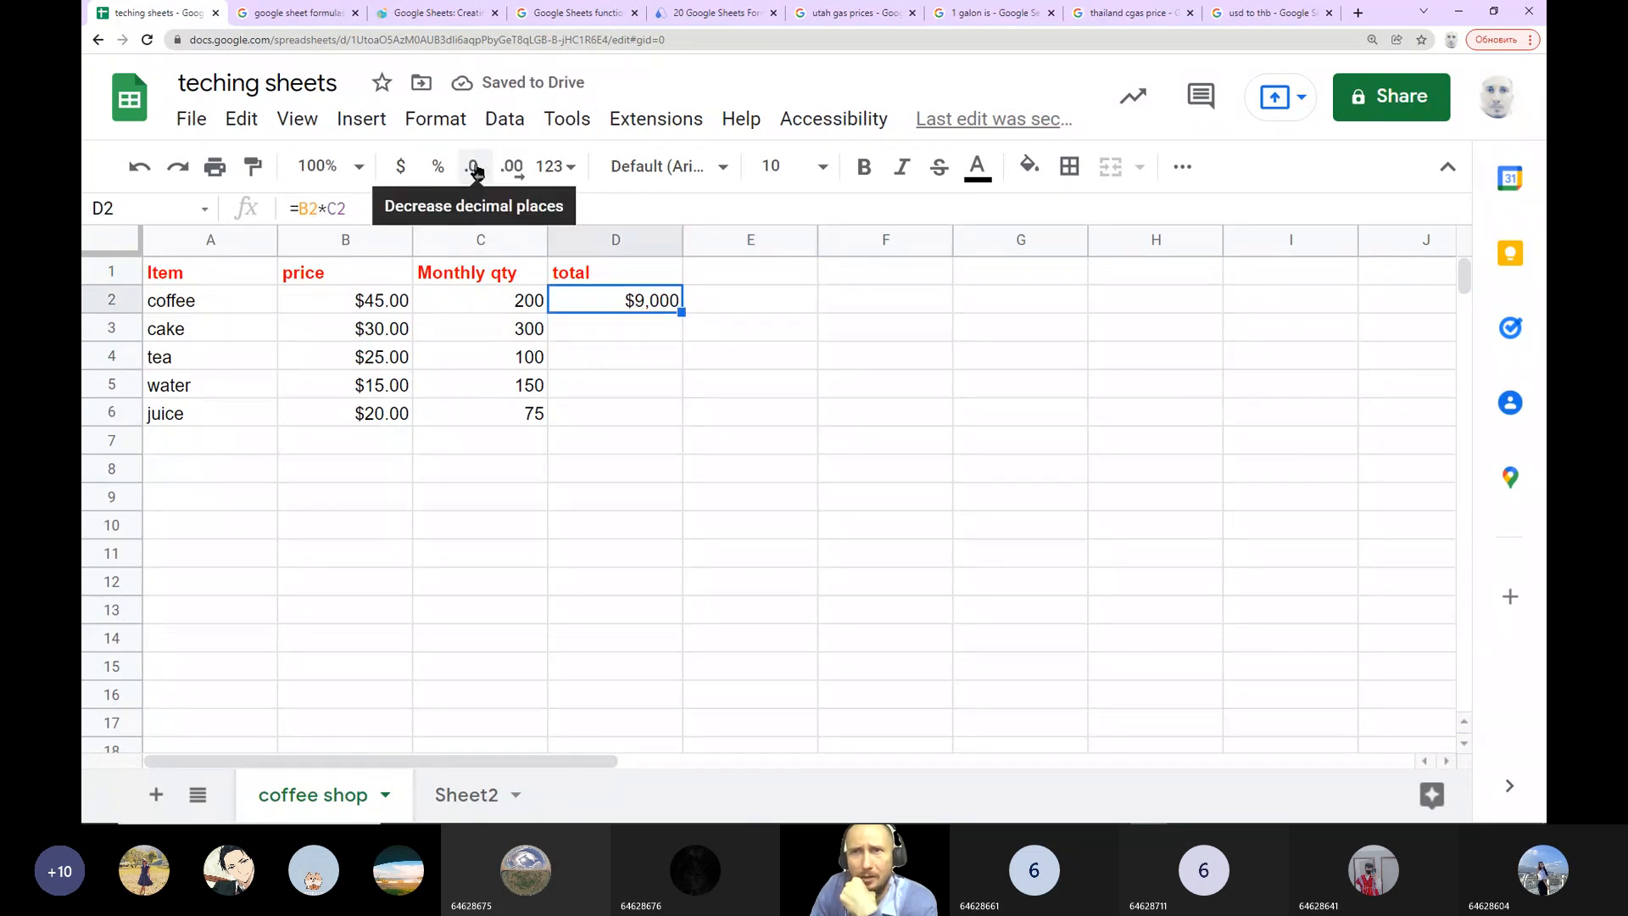
Step: Calculate the cake total in D3 with the formula =B3*C3
left_click(605, 337)
type("=")
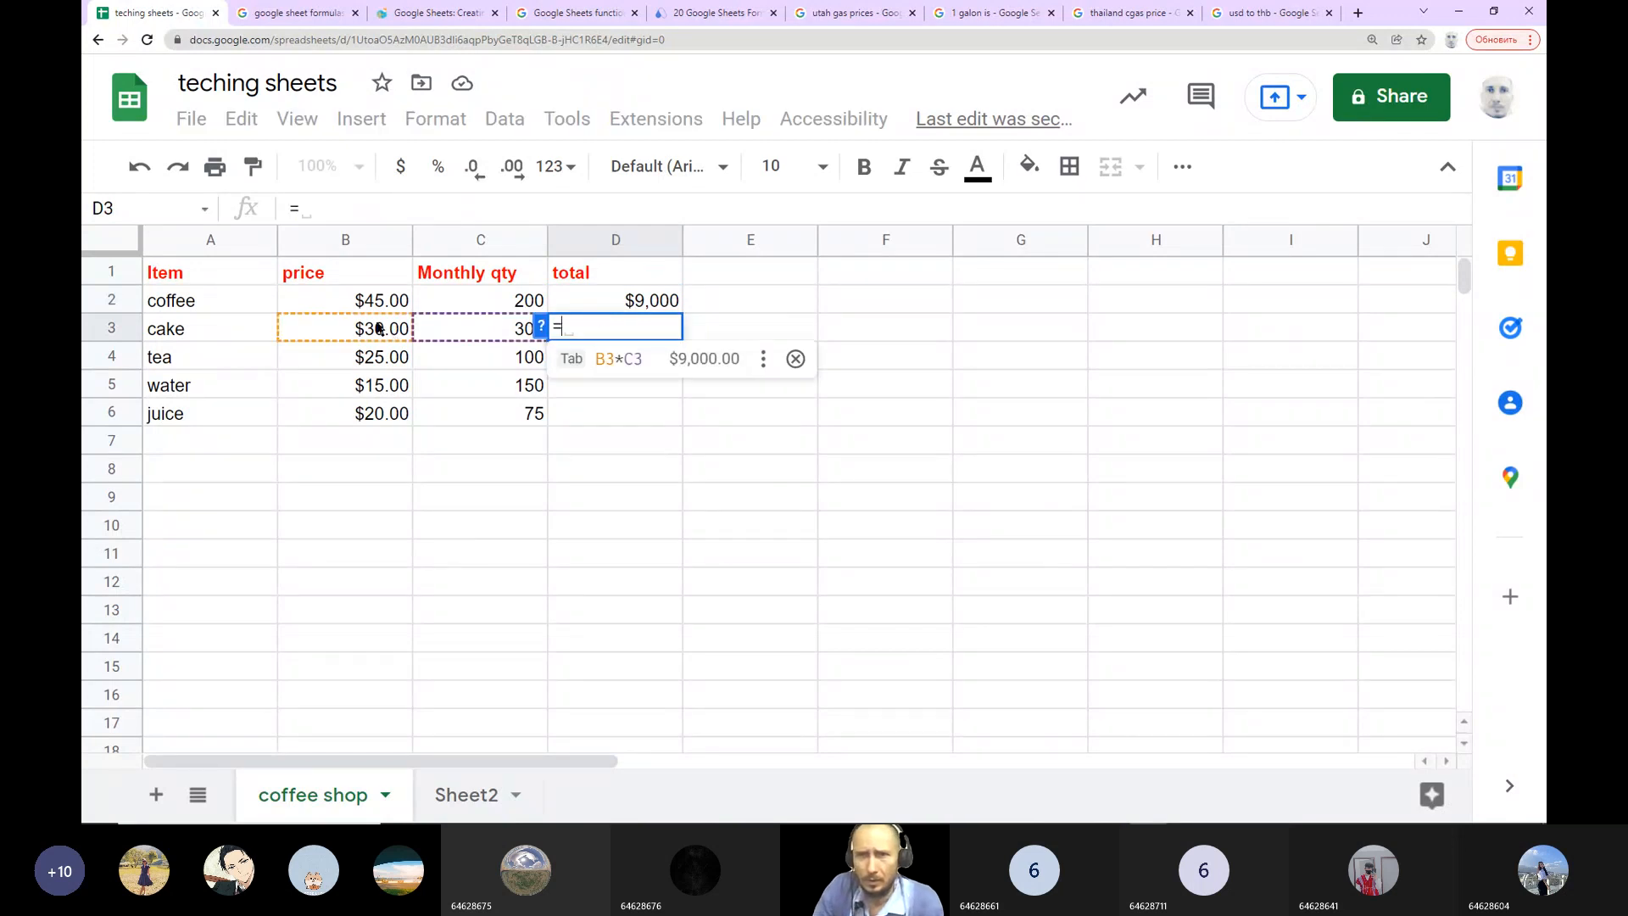
left_click(379, 329)
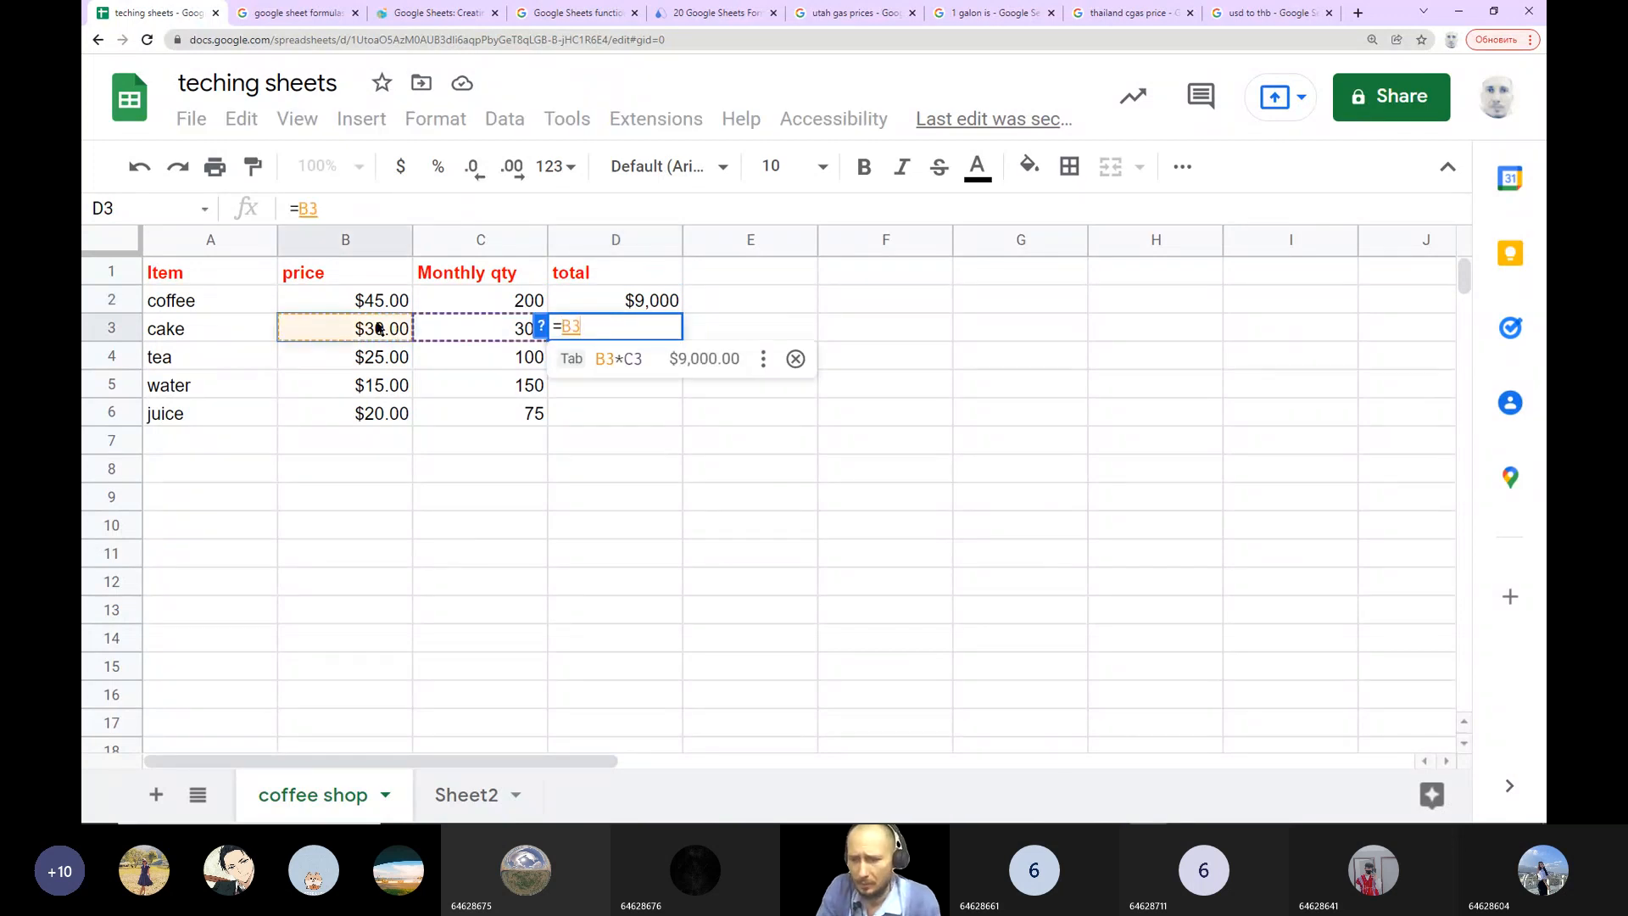
type("*")
left_click(435, 334)
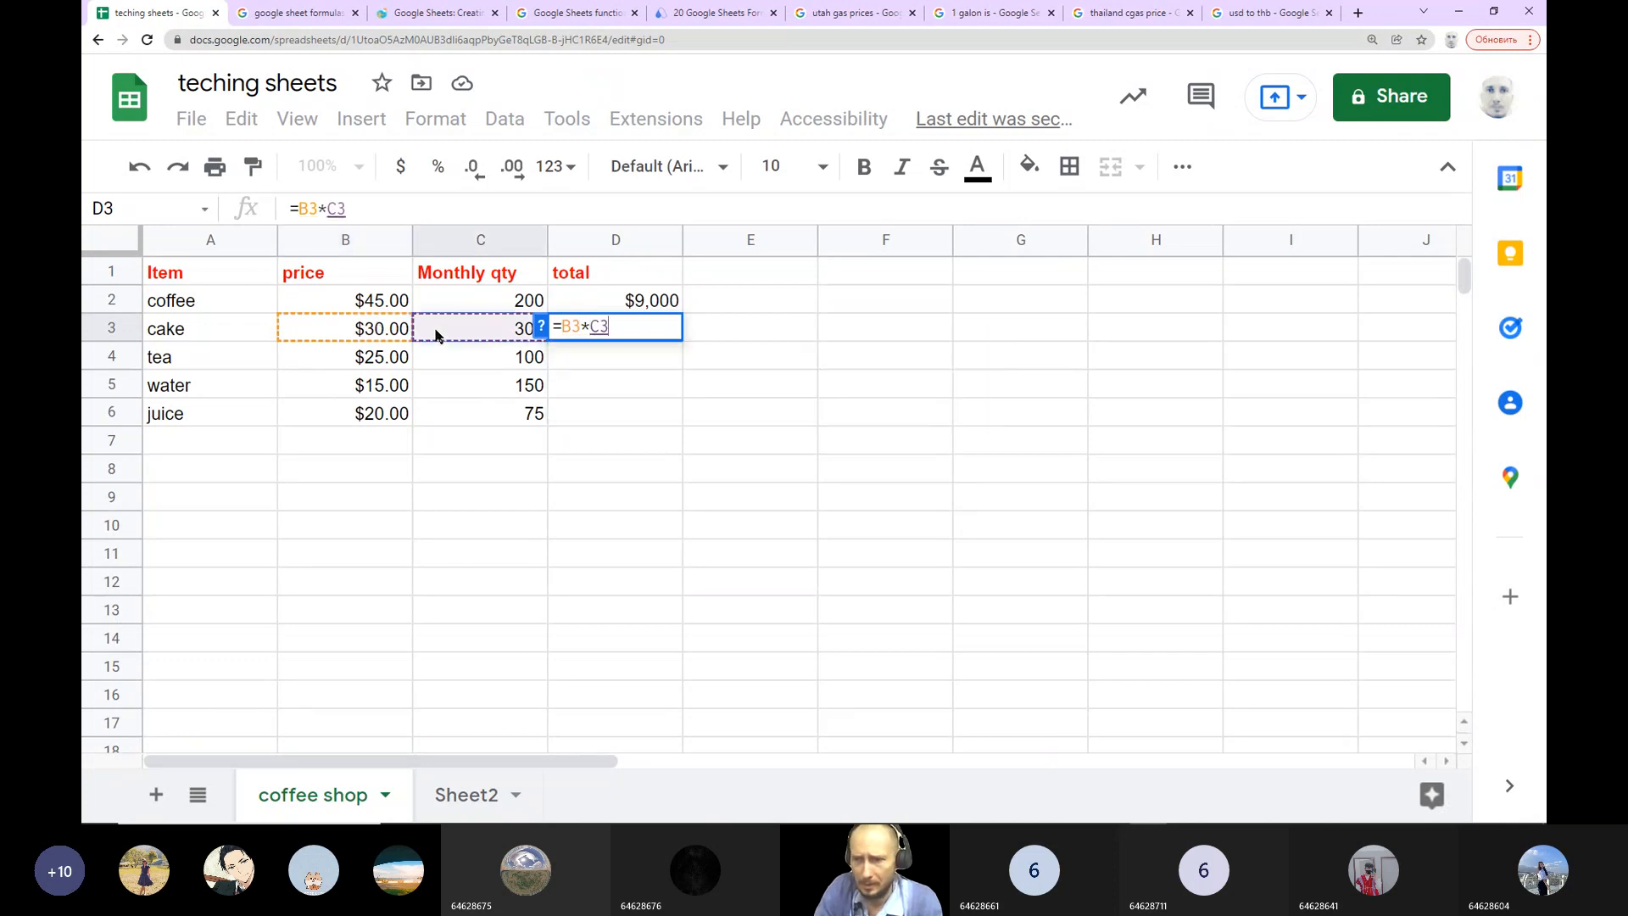
key("Return")
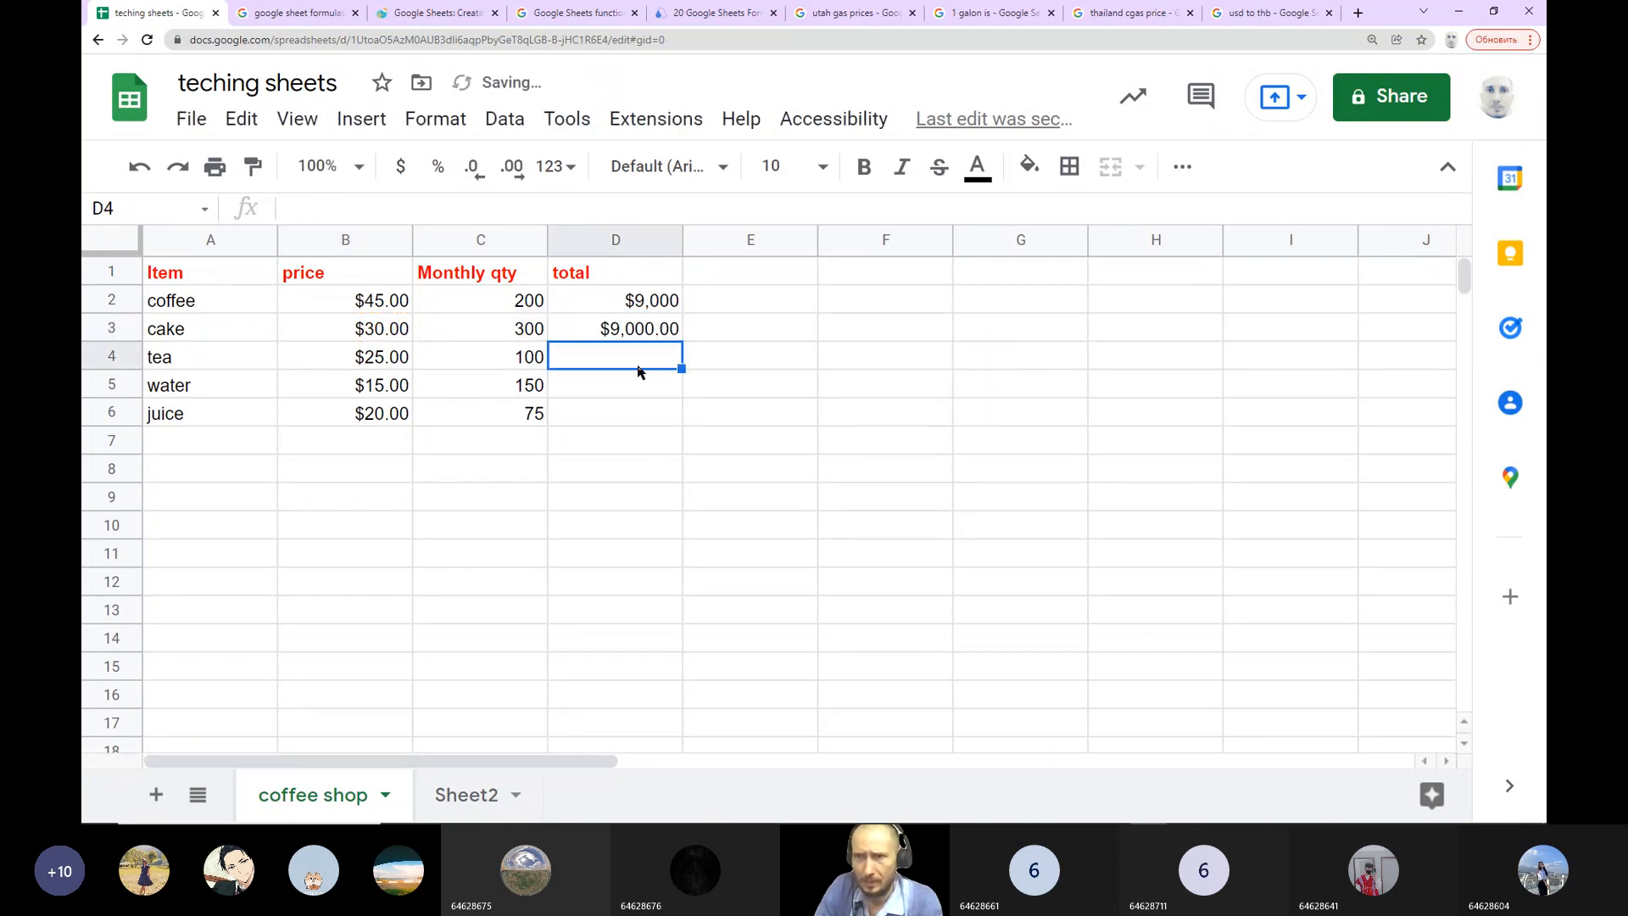
Step: Calculate the tea total in D4 with the formula =B4*C4
type("=")
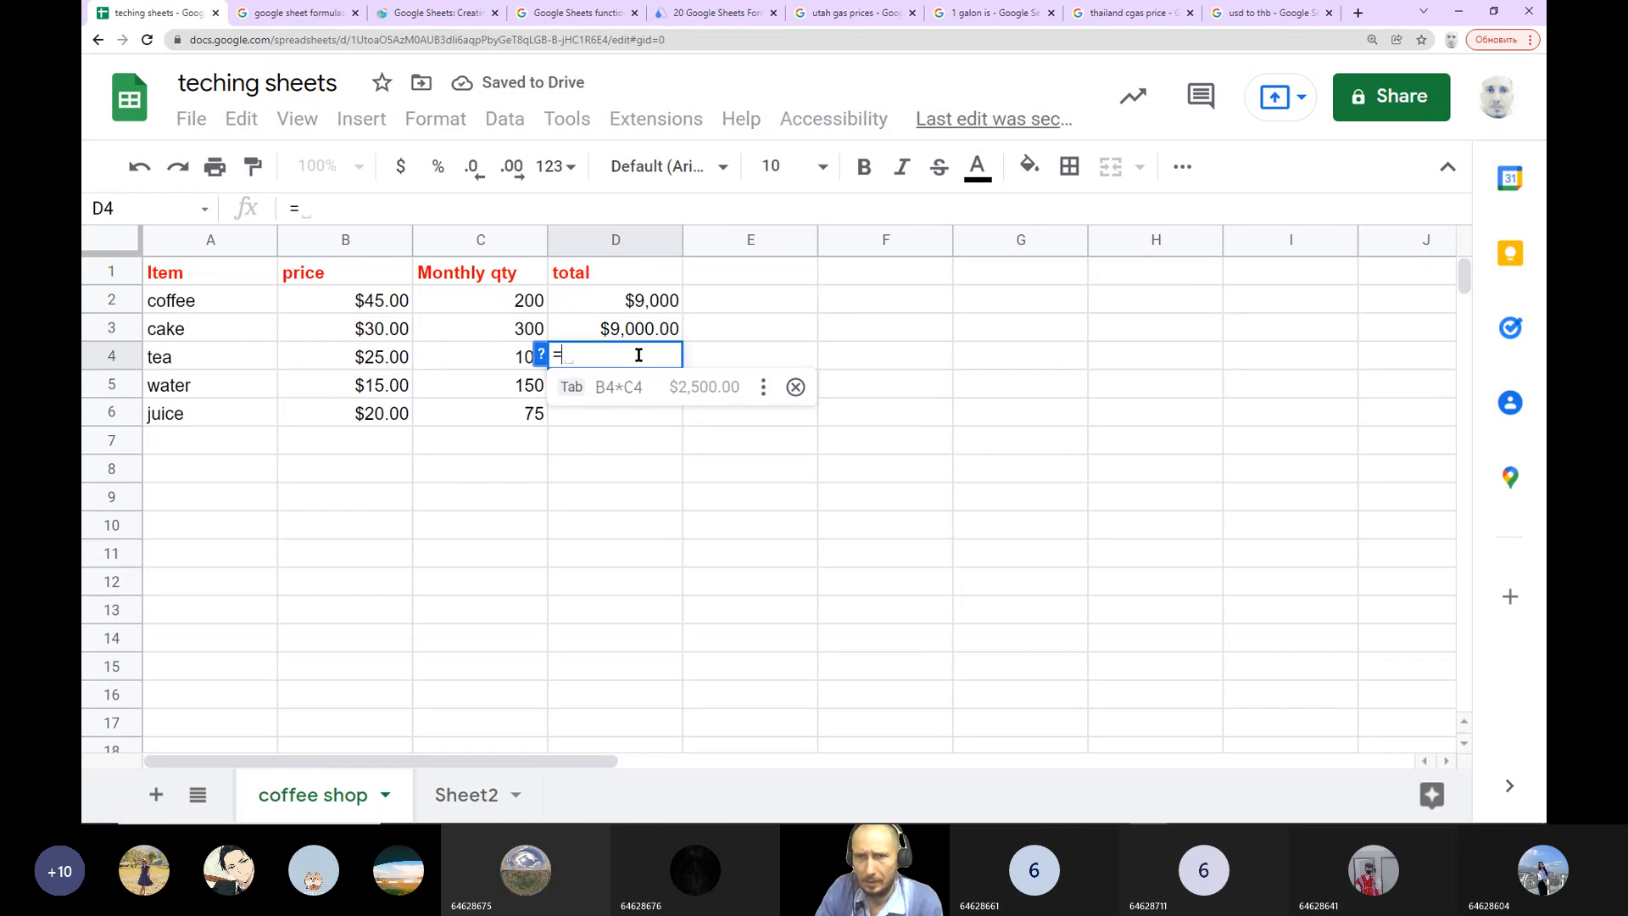
left_click(330, 361)
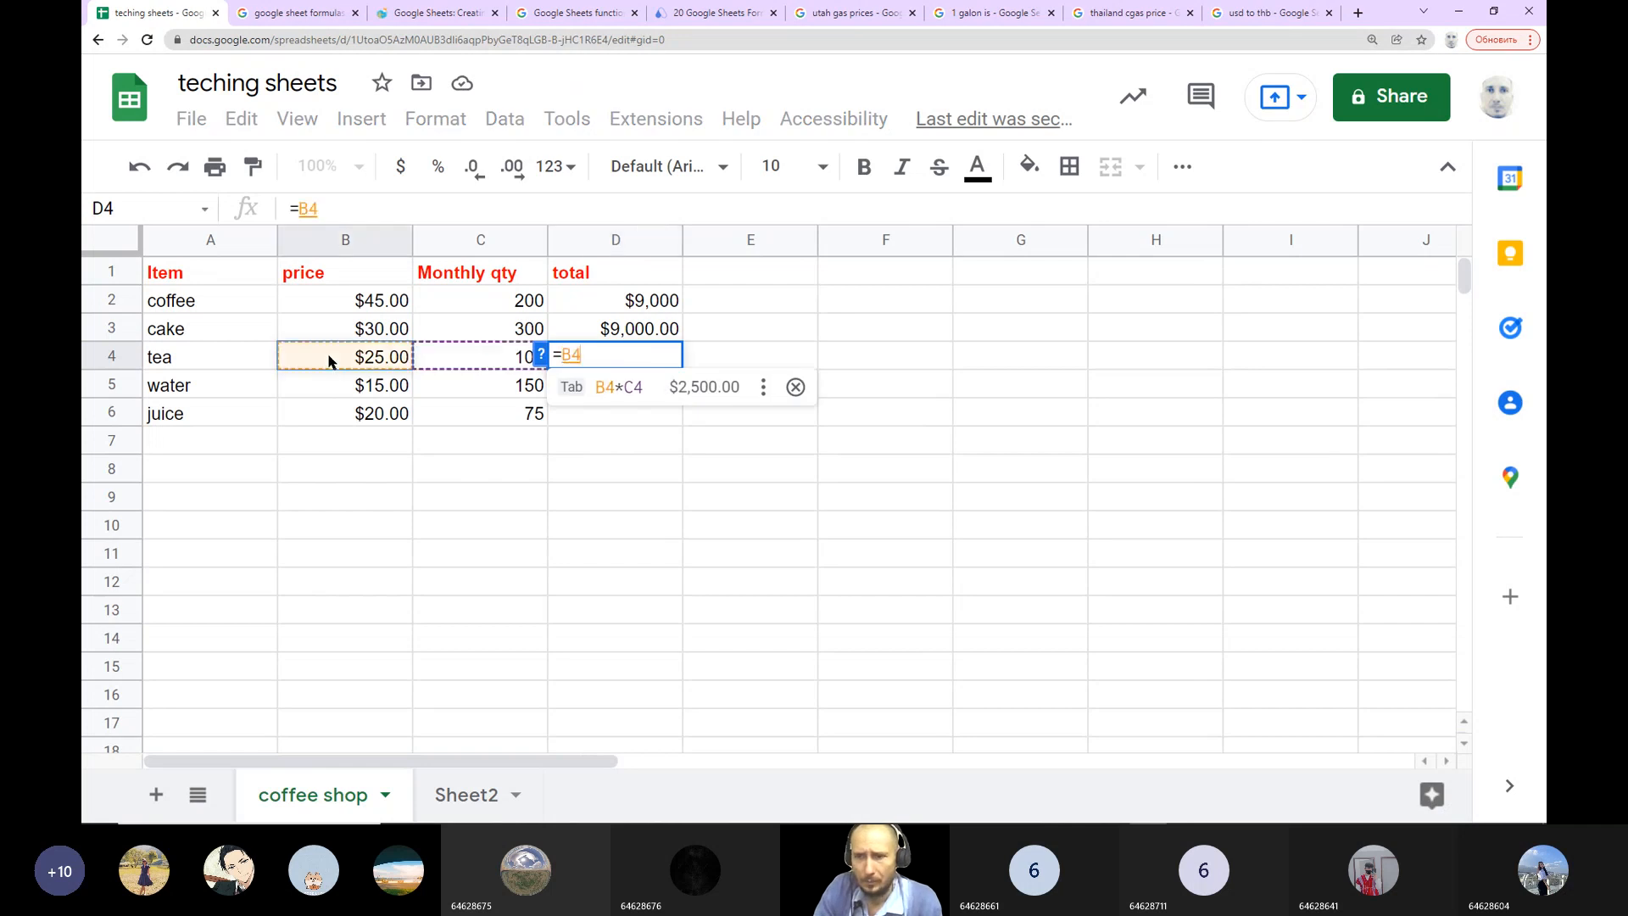
type("*")
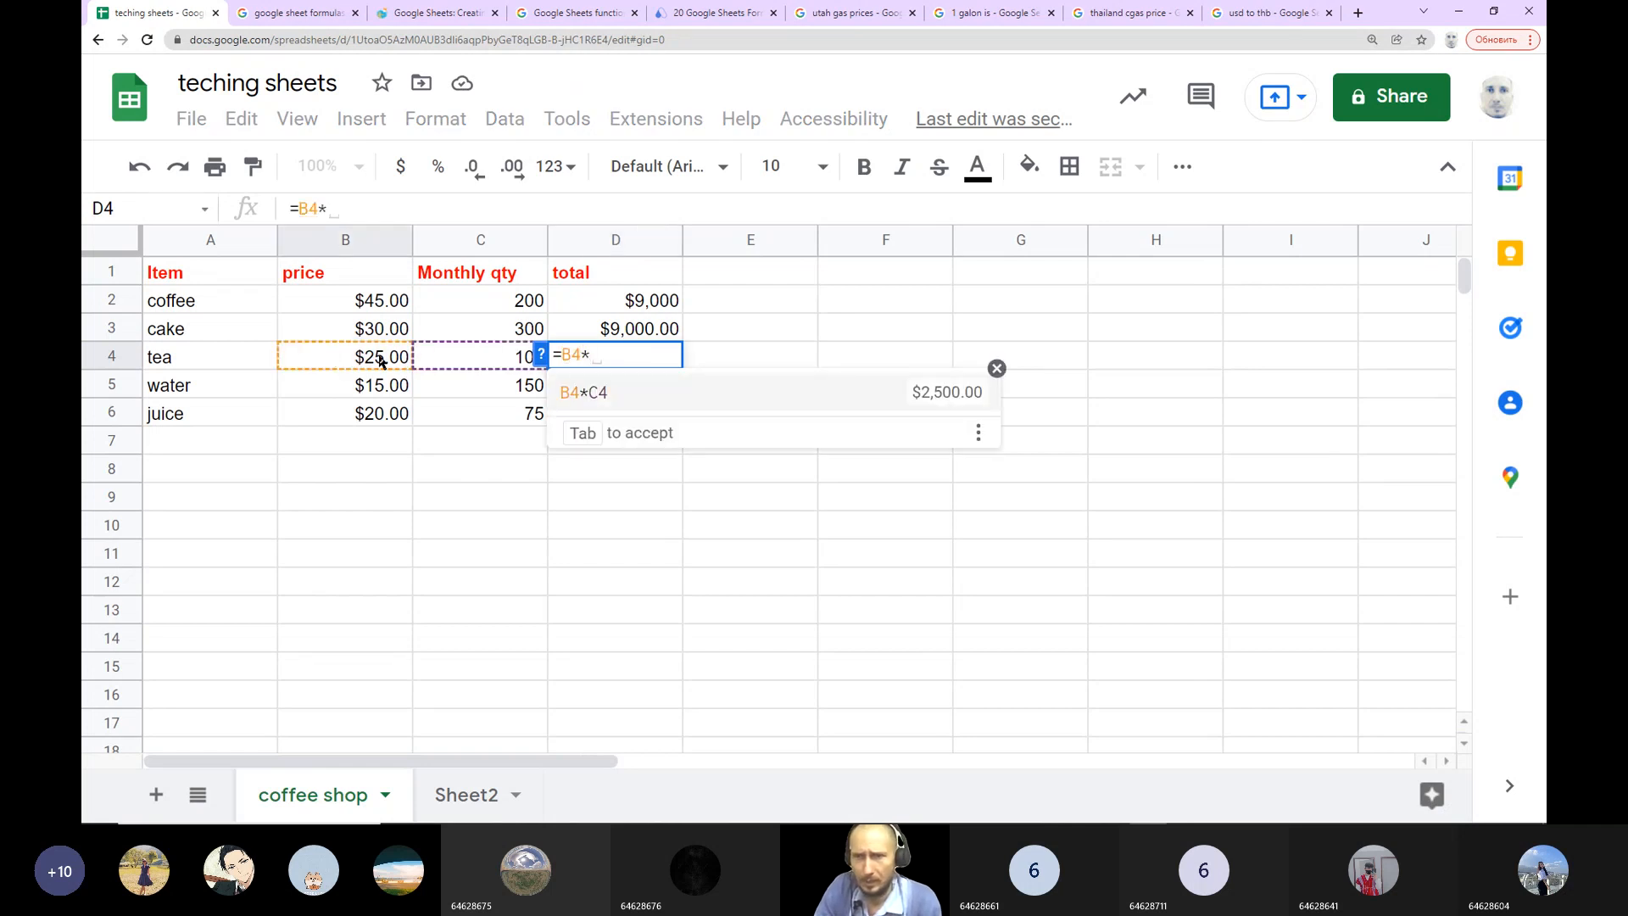
left_click(471, 364)
key("Return")
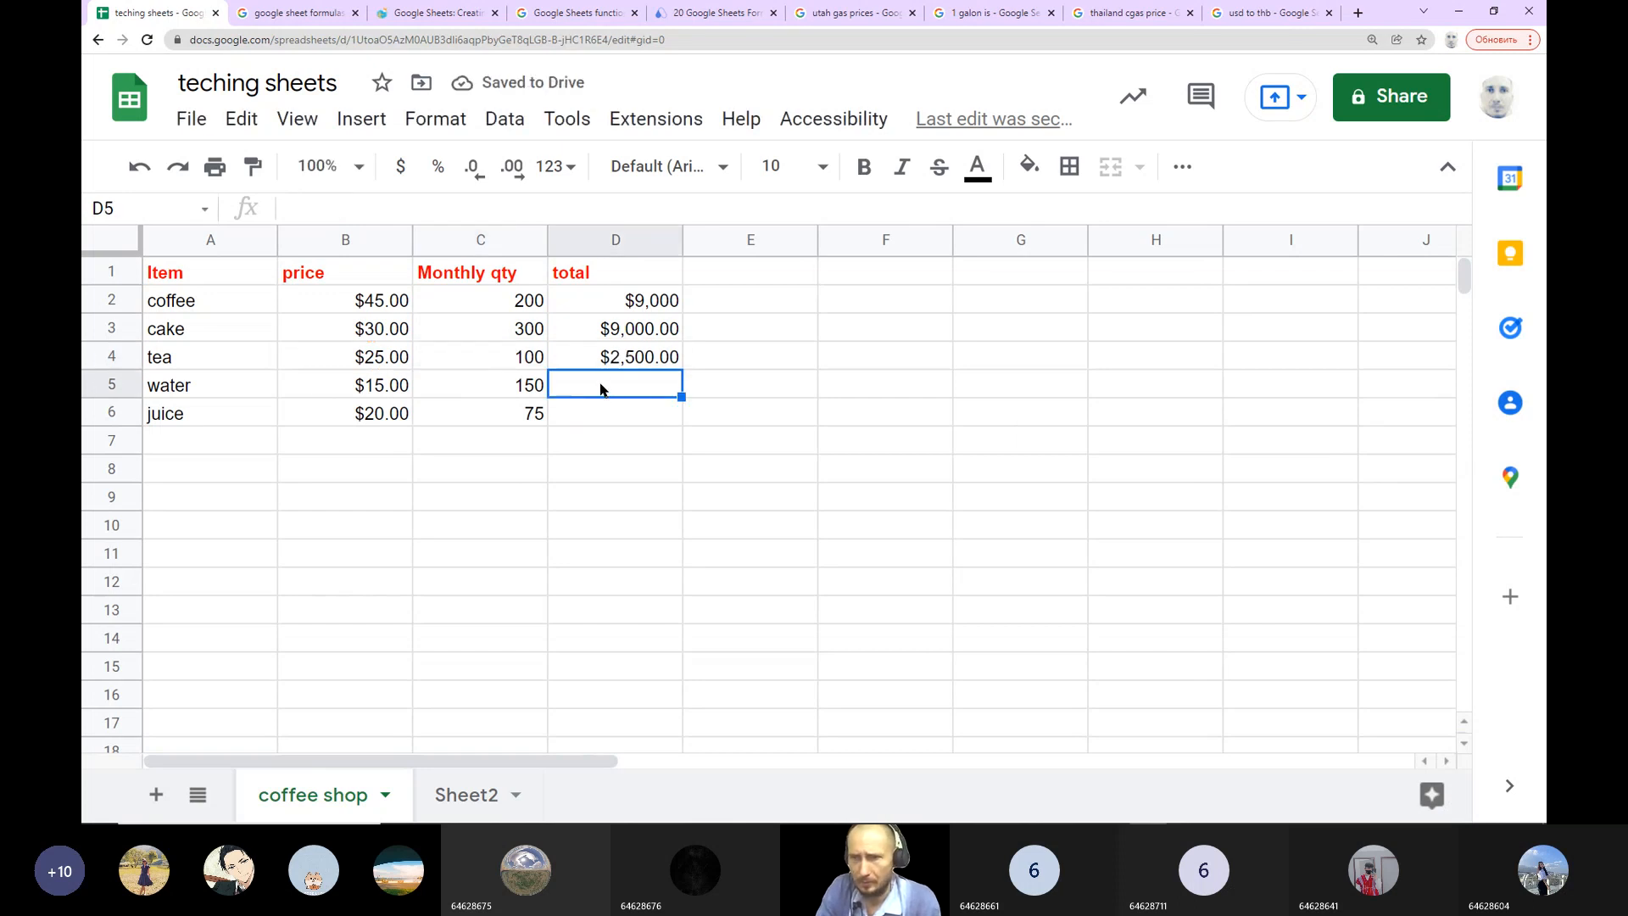
Step: Calculate the water total in D5 with the formula =B5*C5
type("=")
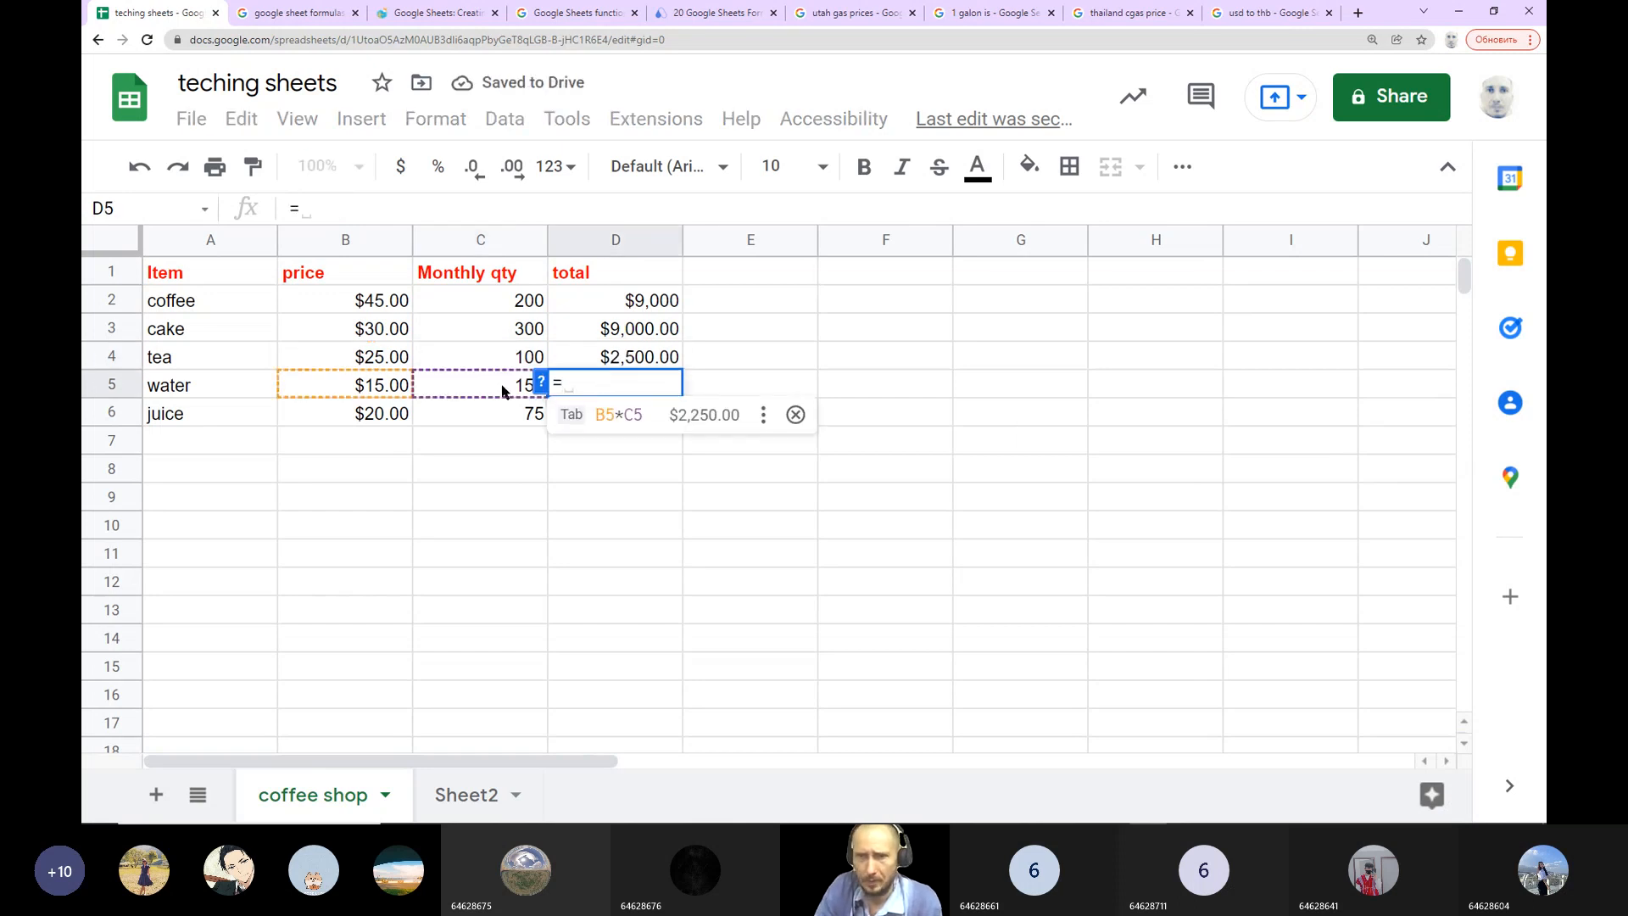
left_click(329, 384)
type("*")
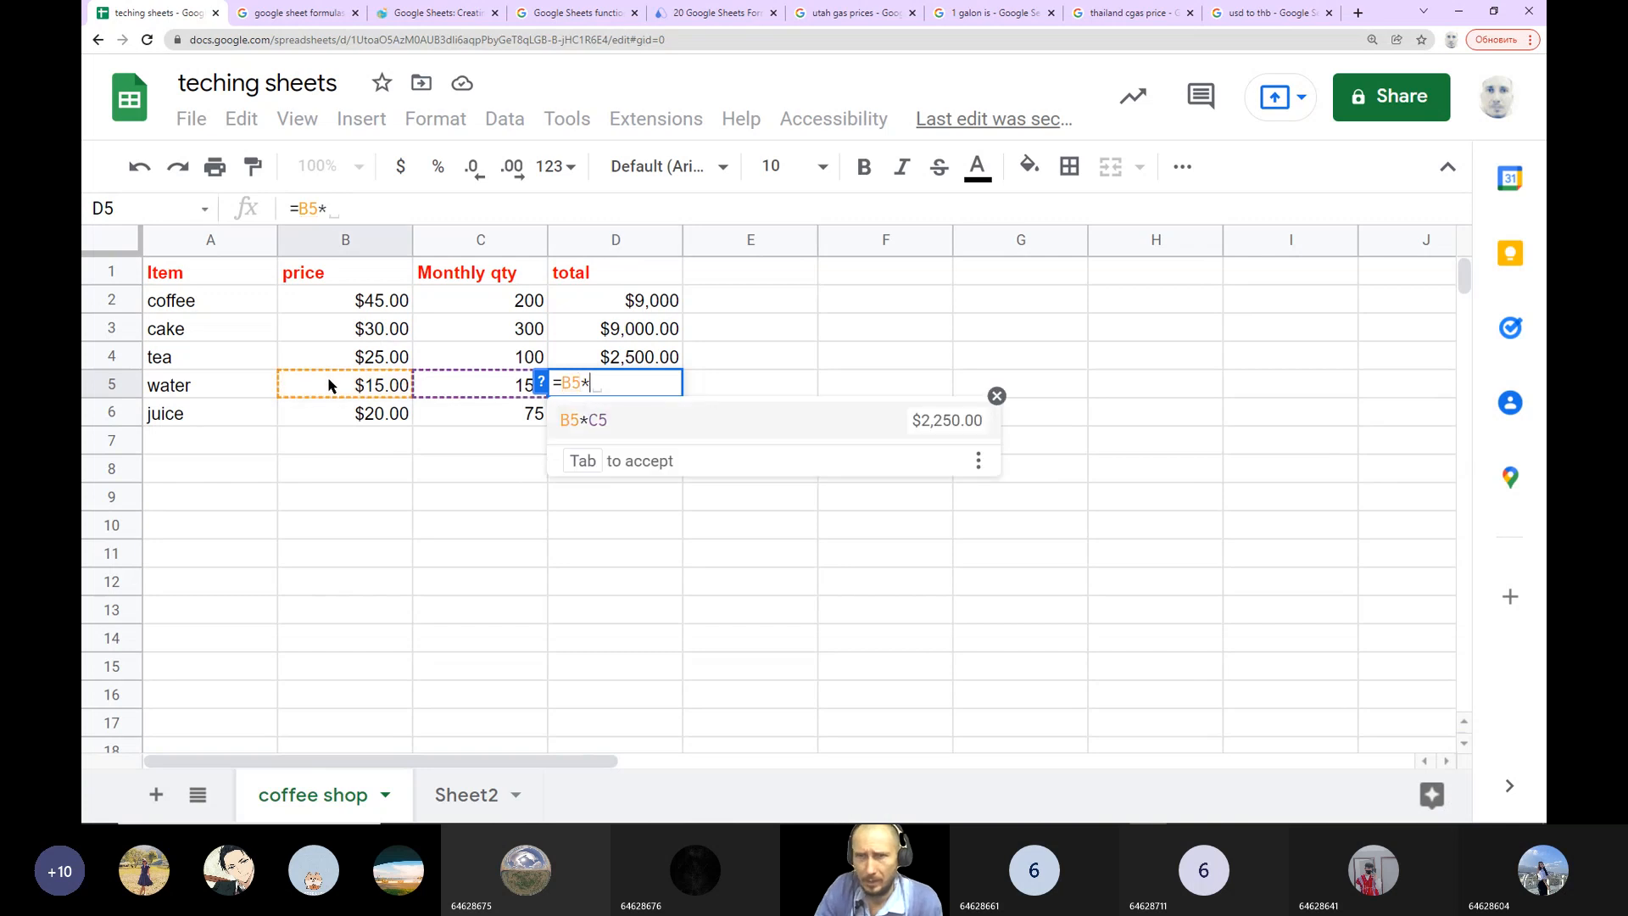
left_click(492, 387)
key("Return")
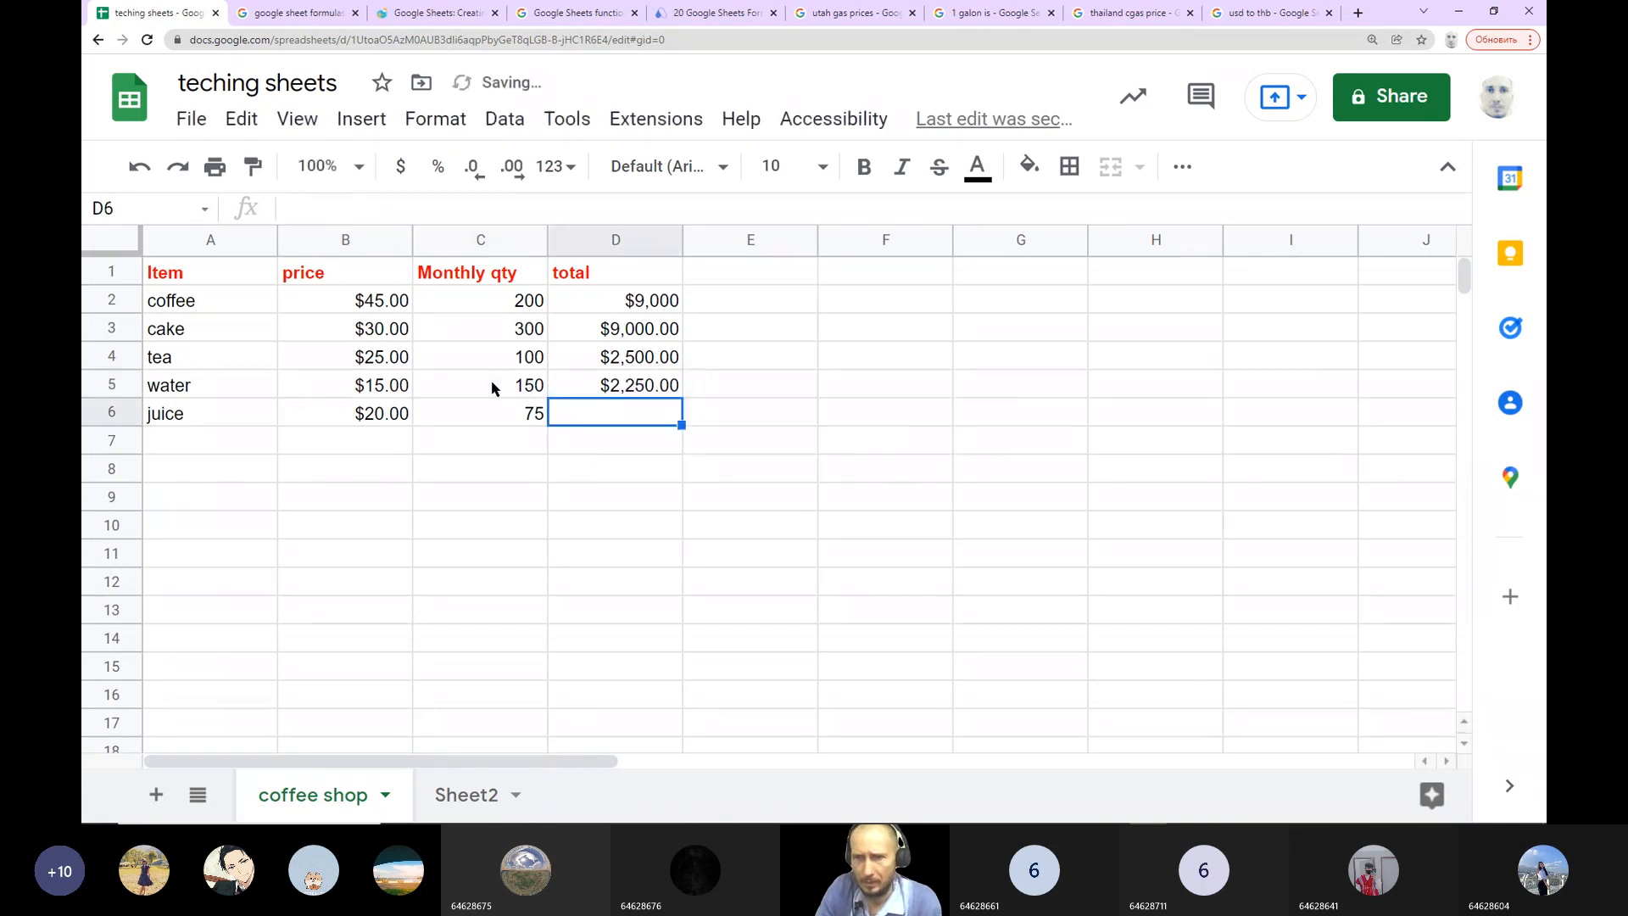
Step: Calculate the juice total in D6 with the formula =B6*C6
left_click(396, 421)
left_click(589, 413)
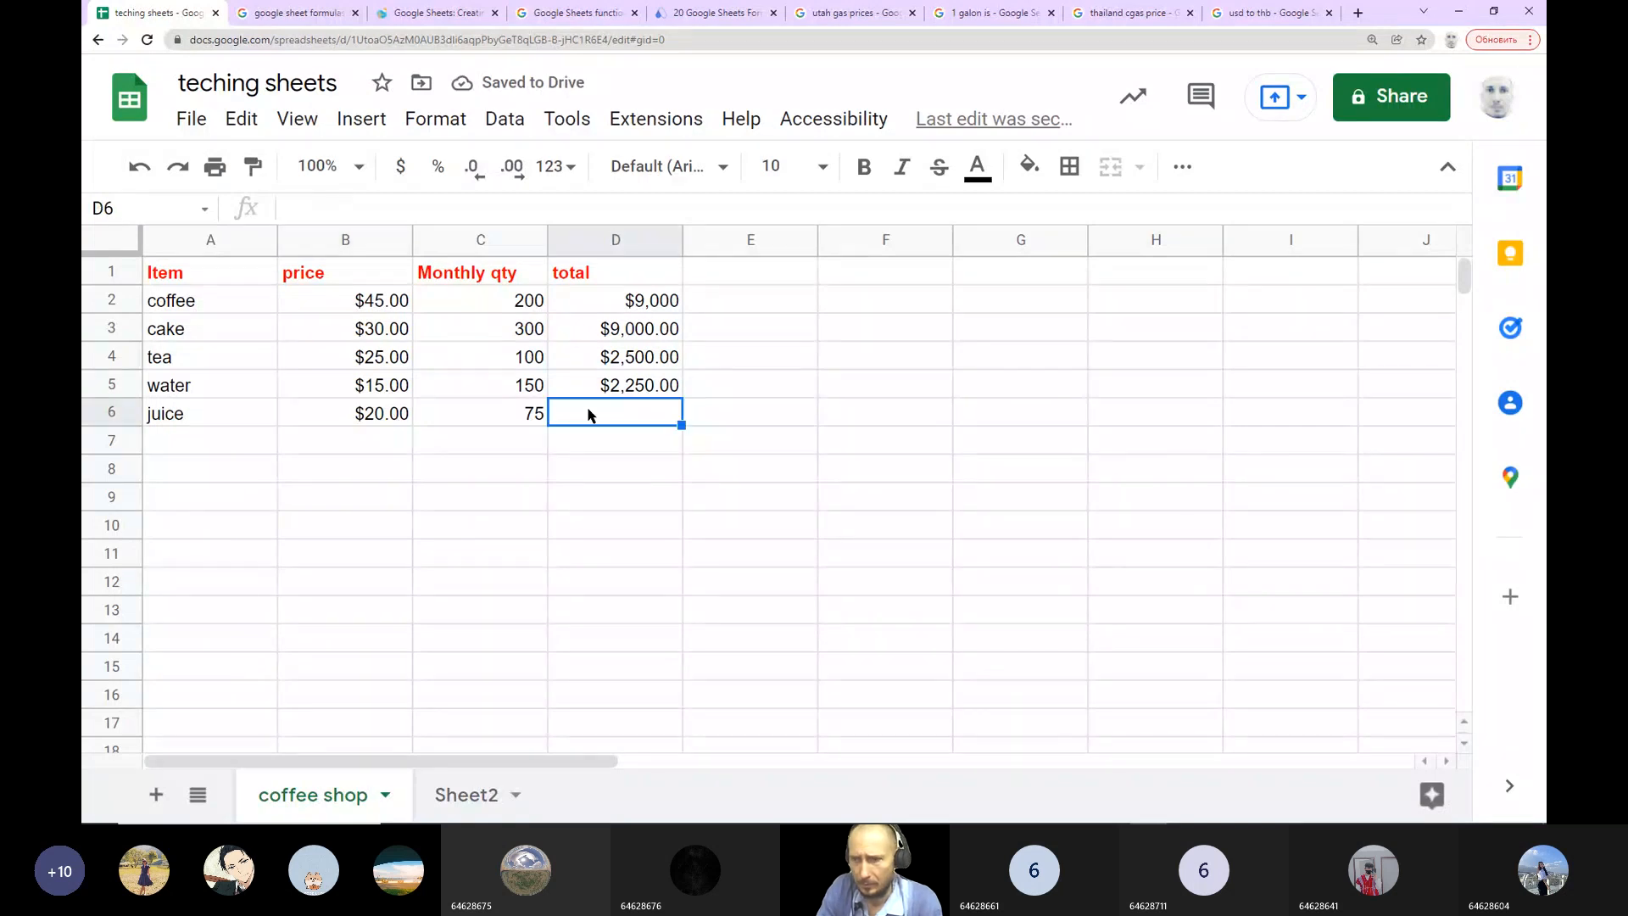
type("=")
left_click(375, 419)
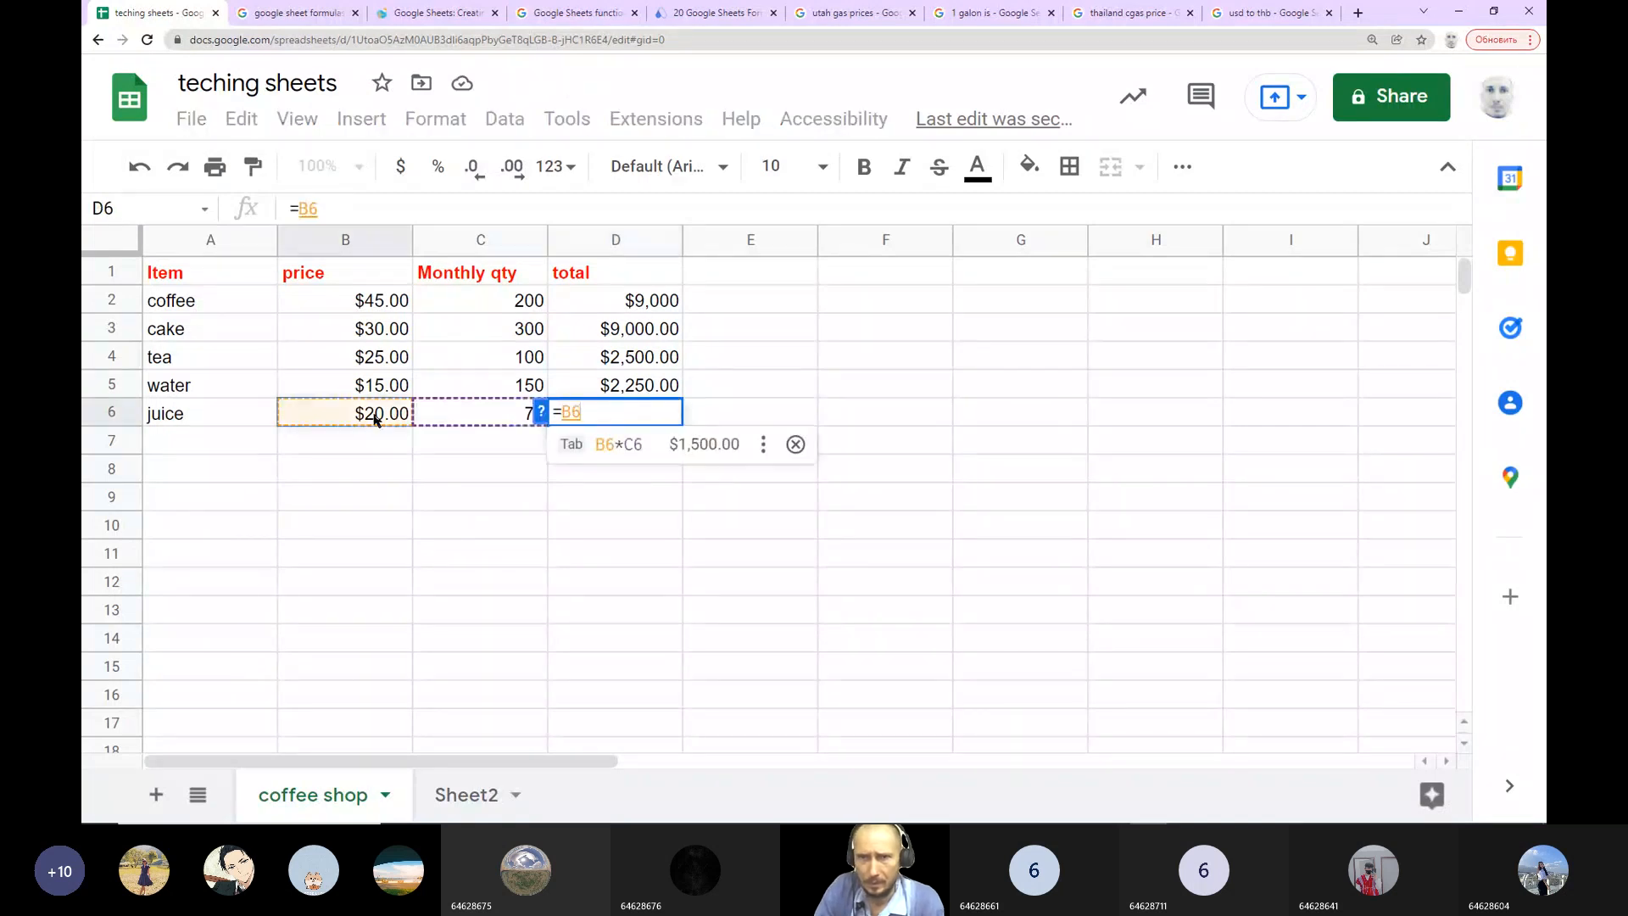
type("*")
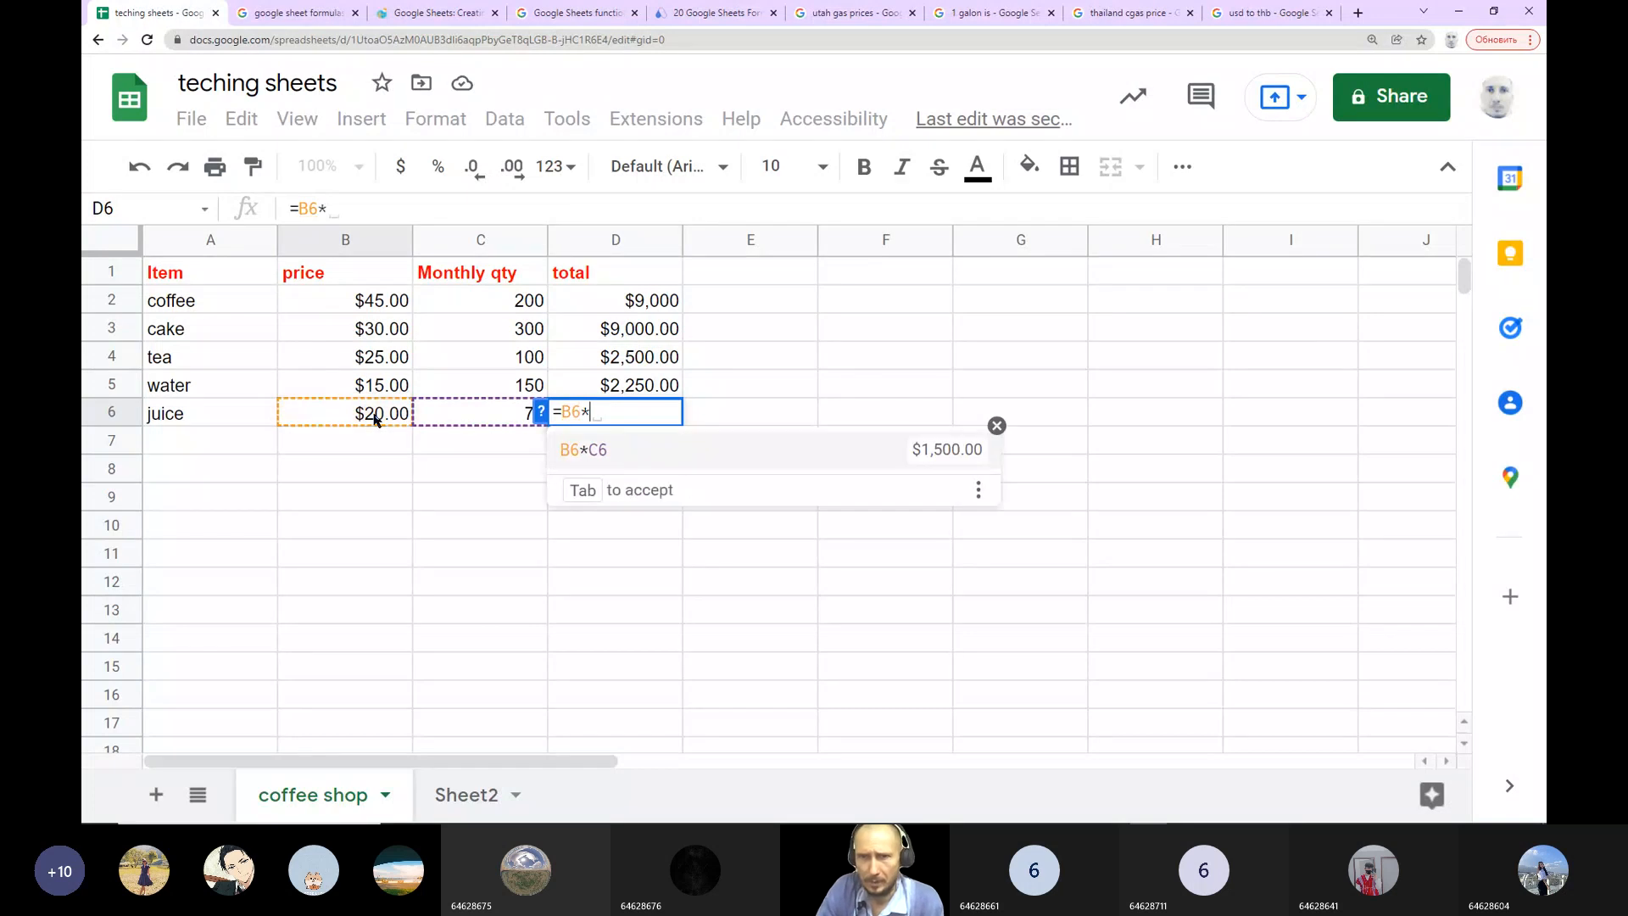
left_click(455, 419)
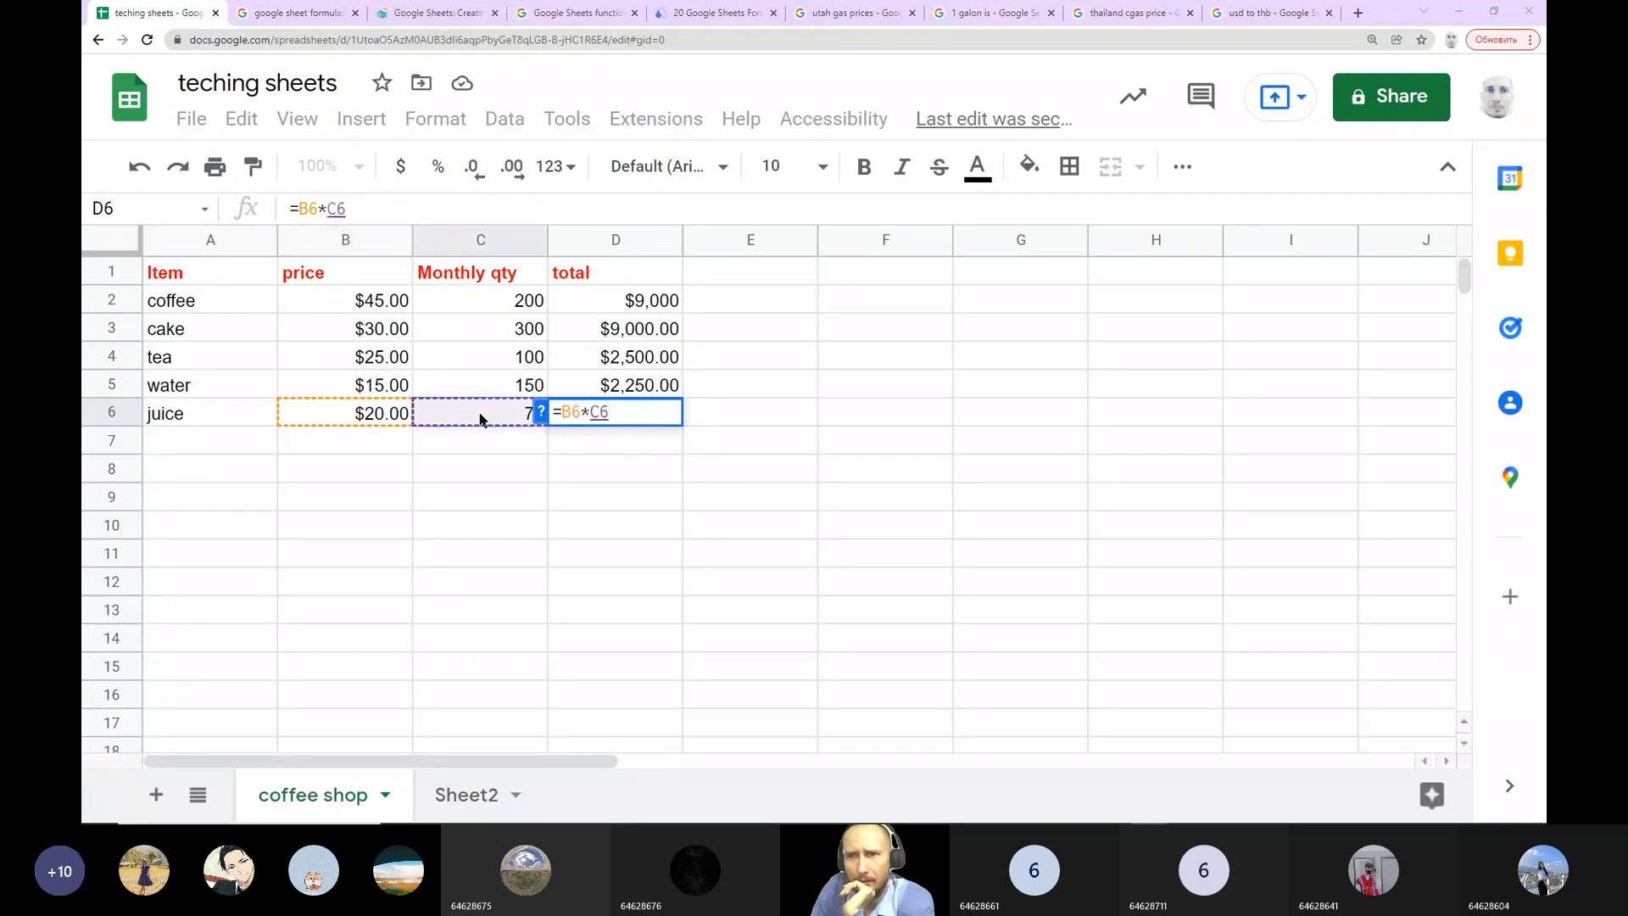
left_click(646, 411)
key("Return")
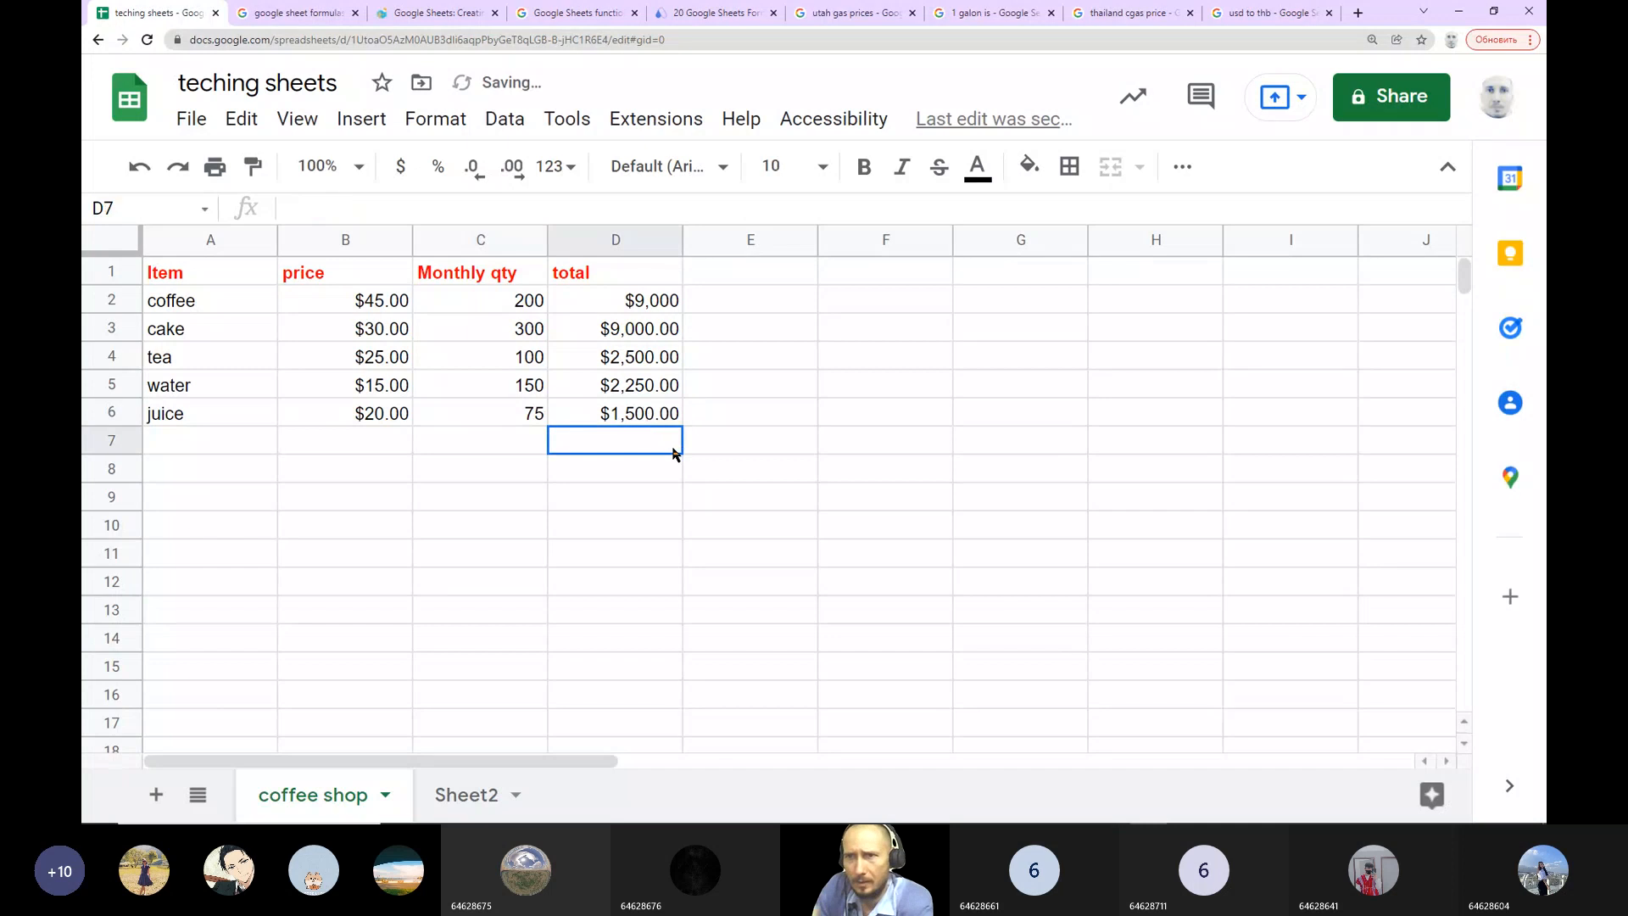
Step: Remove the decimal places from the cake, tea, water and juice totals in D3:D6
left_click(664, 338)
left_click_drag(665, 343, 653, 415)
left_click(473, 170)
left_click(473, 170)
left_click(761, 296)
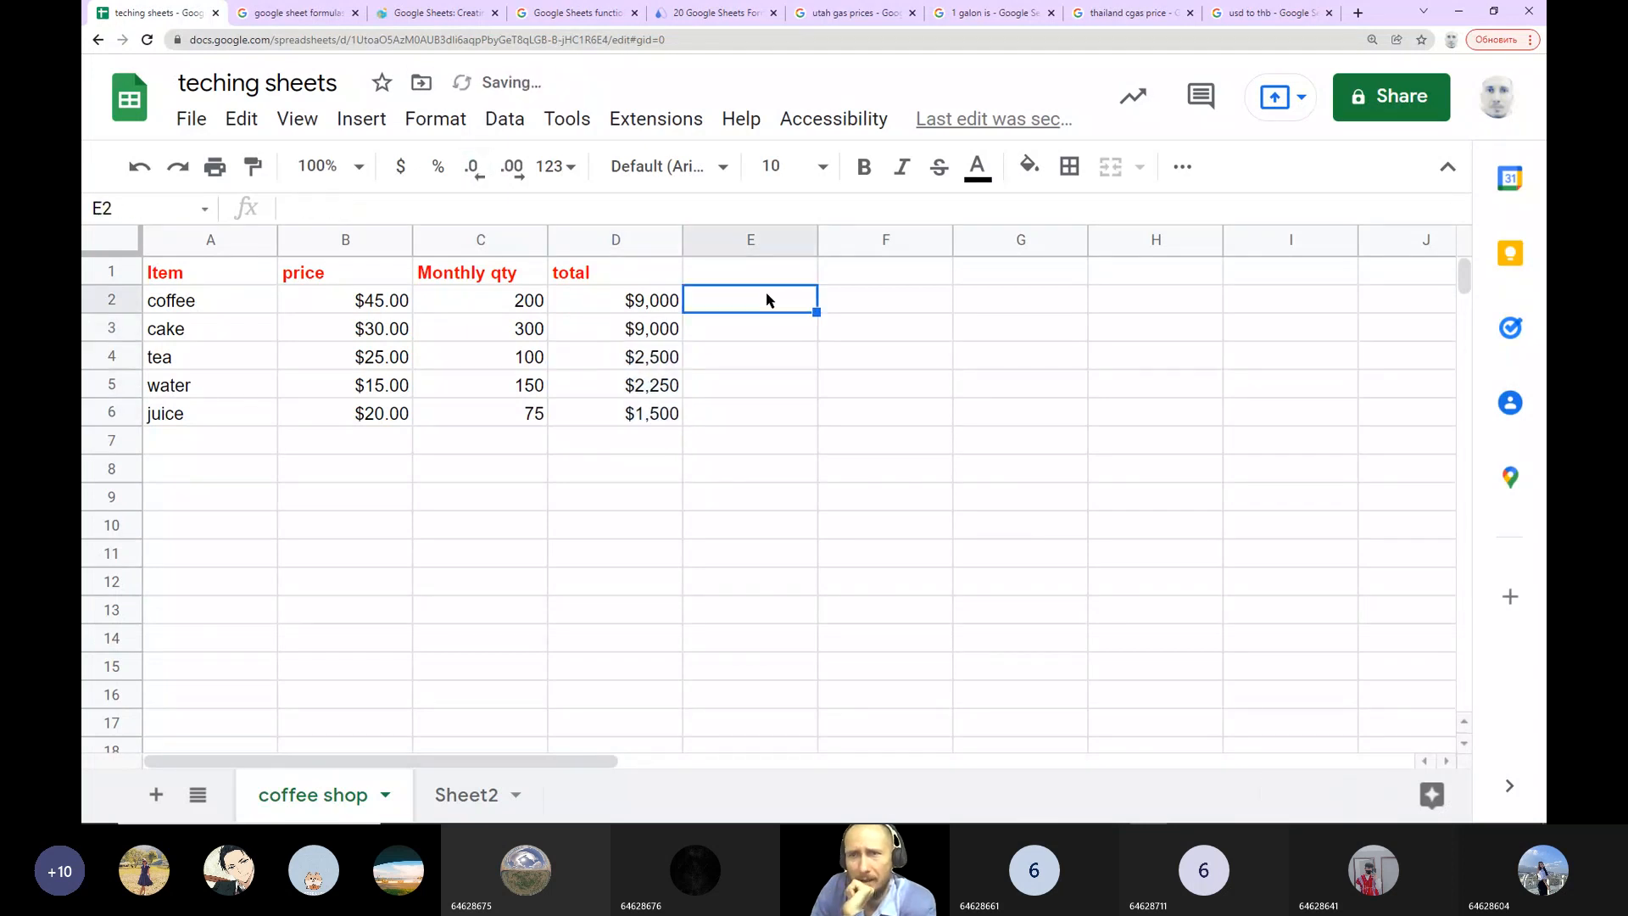
Step: Select the totals in D2:D6 to check their sum, and enter the label GRAN TOTAL in cell C7
left_click_drag(644, 298, 642, 415)
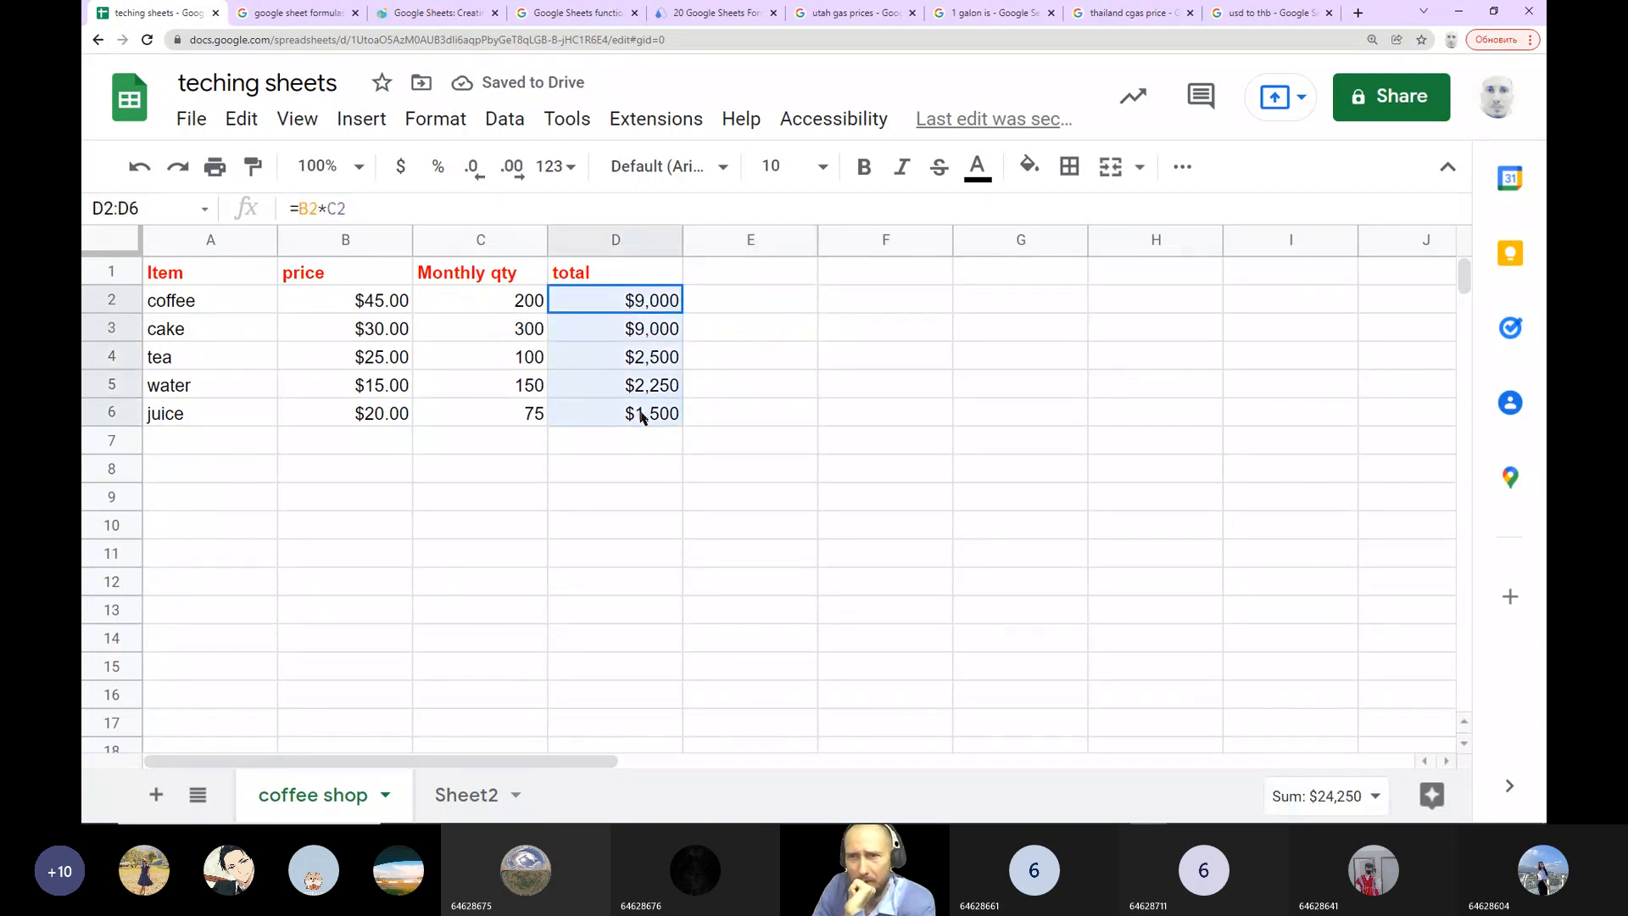
left_click_drag(641, 415, 641, 415)
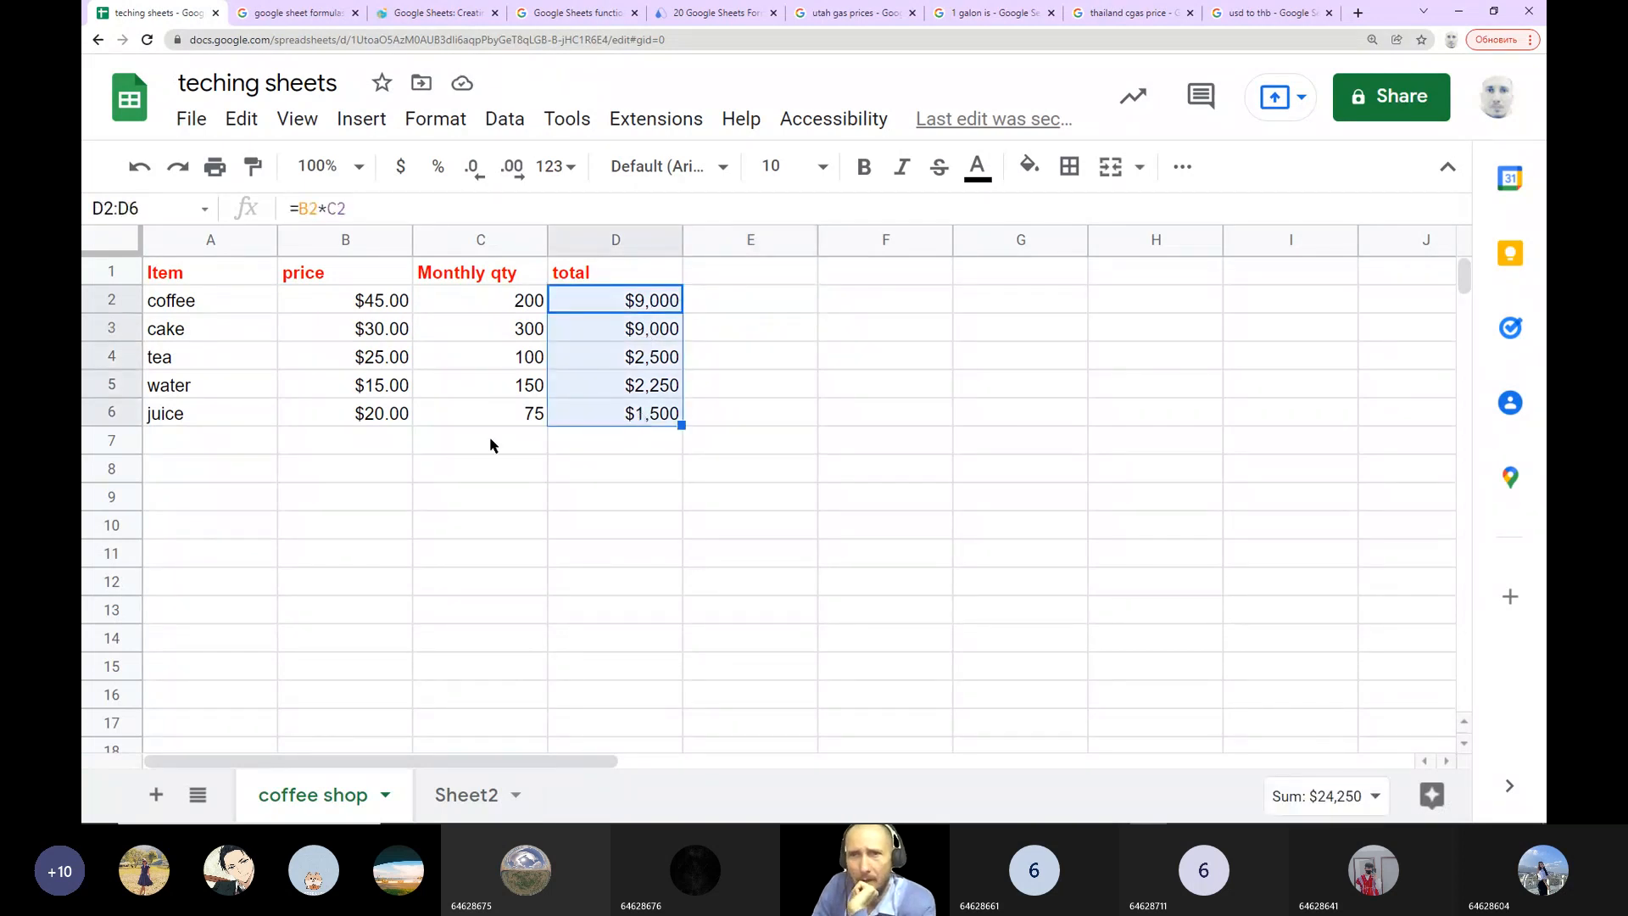
left_click(490, 445)
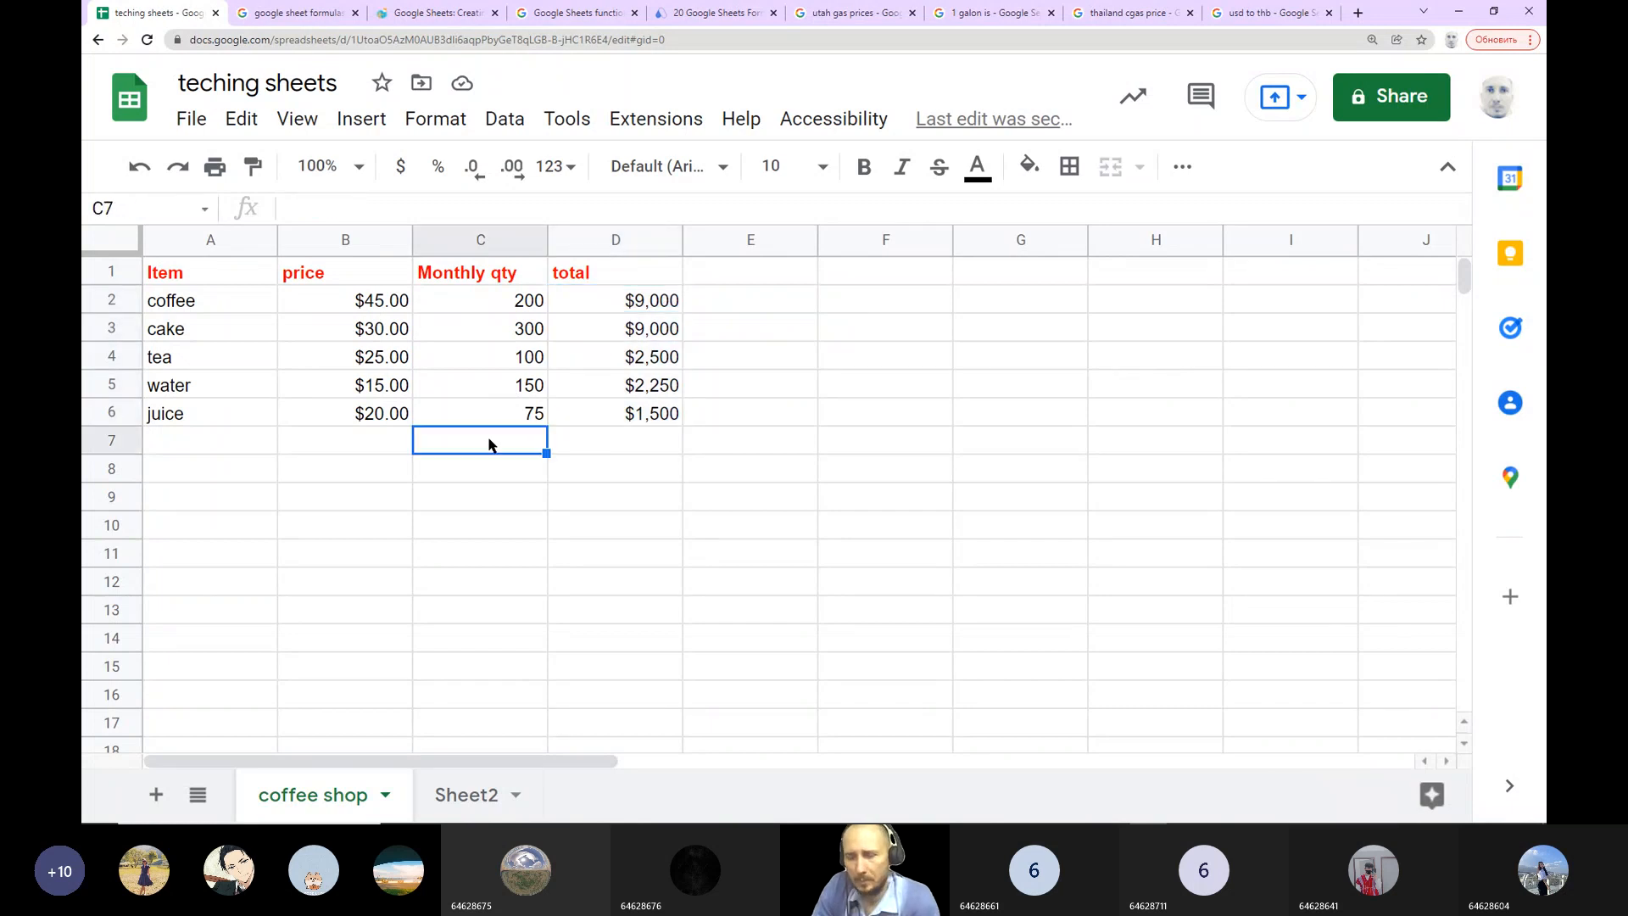
type("T")
key("BackSpace")
type("GRAN TOTAL")
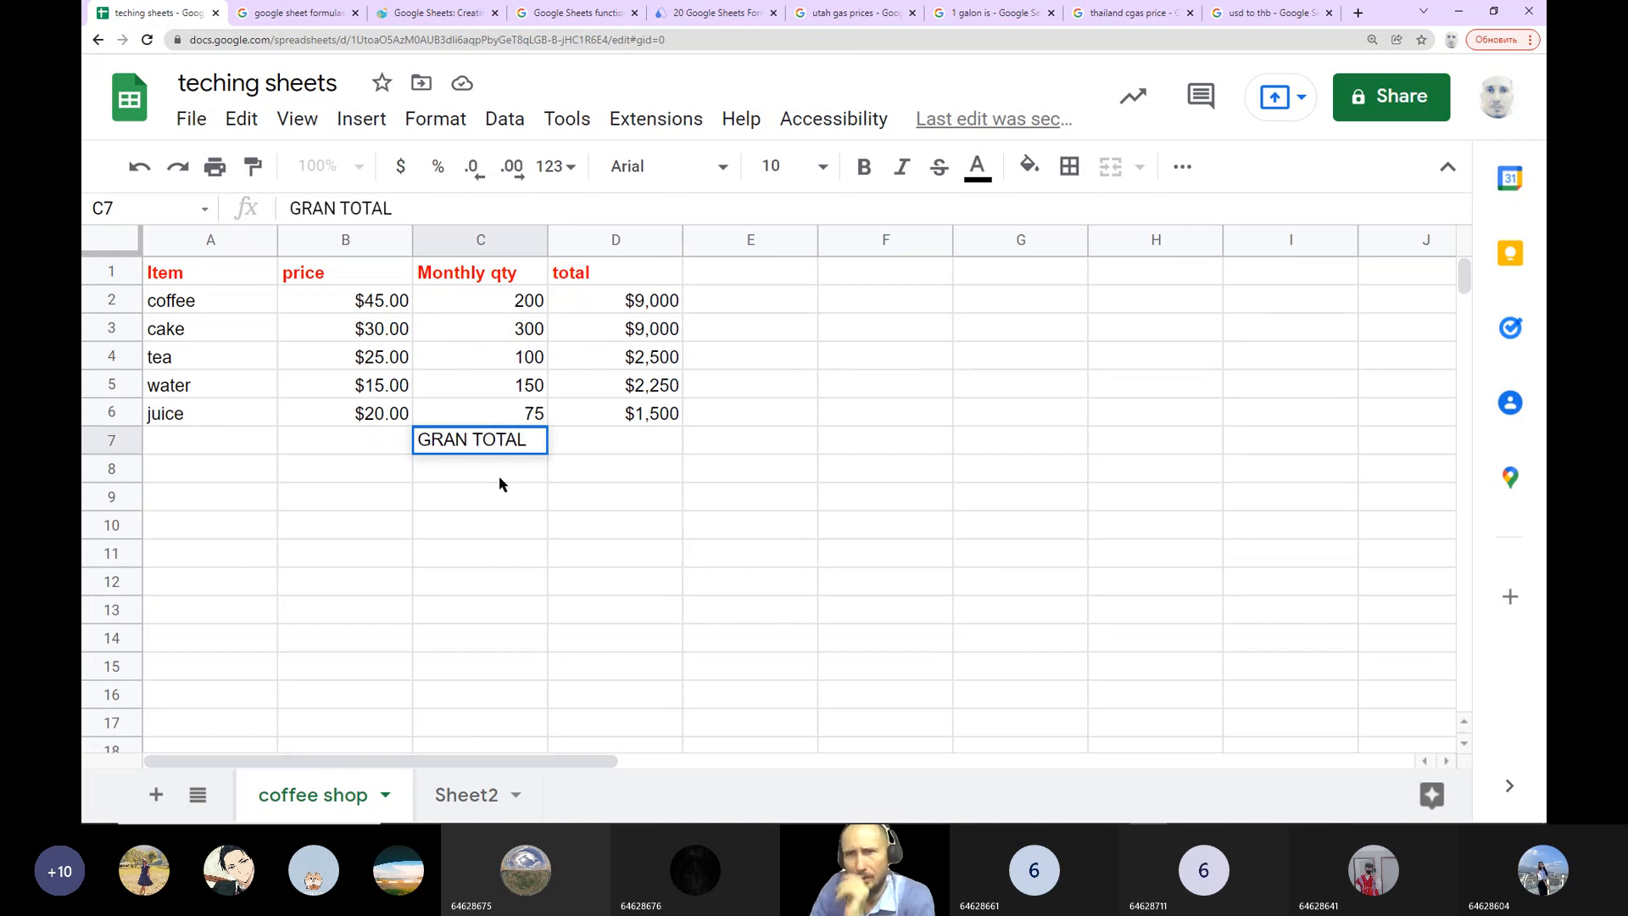
key("Return")
Step: Correct the label in cell C7 to read GRAND TOTAL
left_click(465, 449)
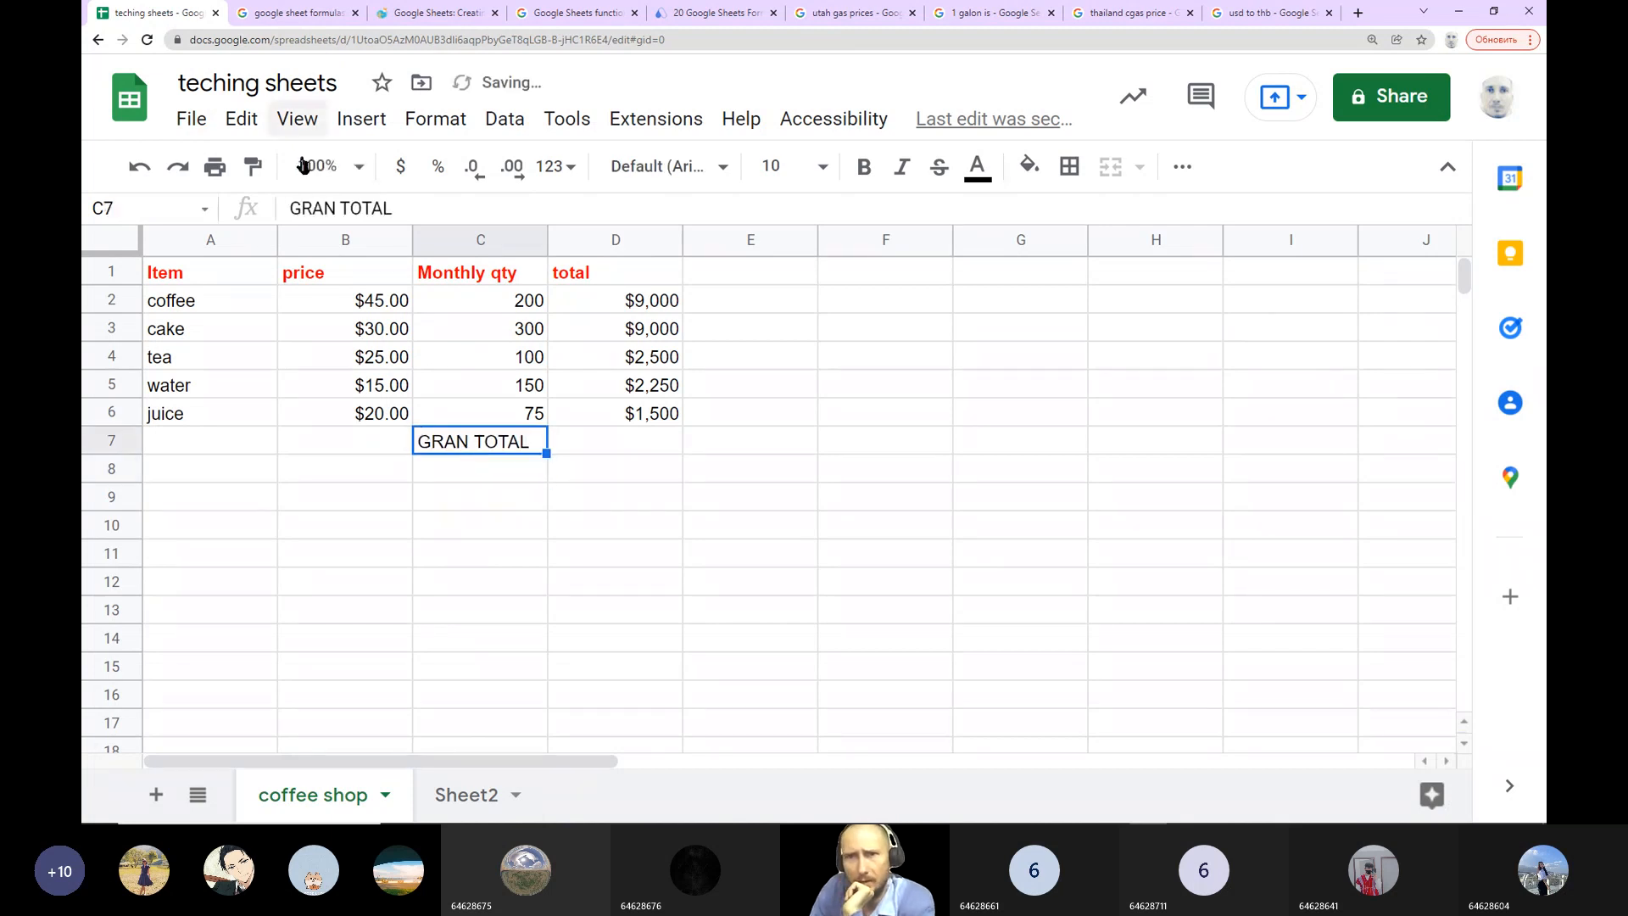
left_click(337, 207)
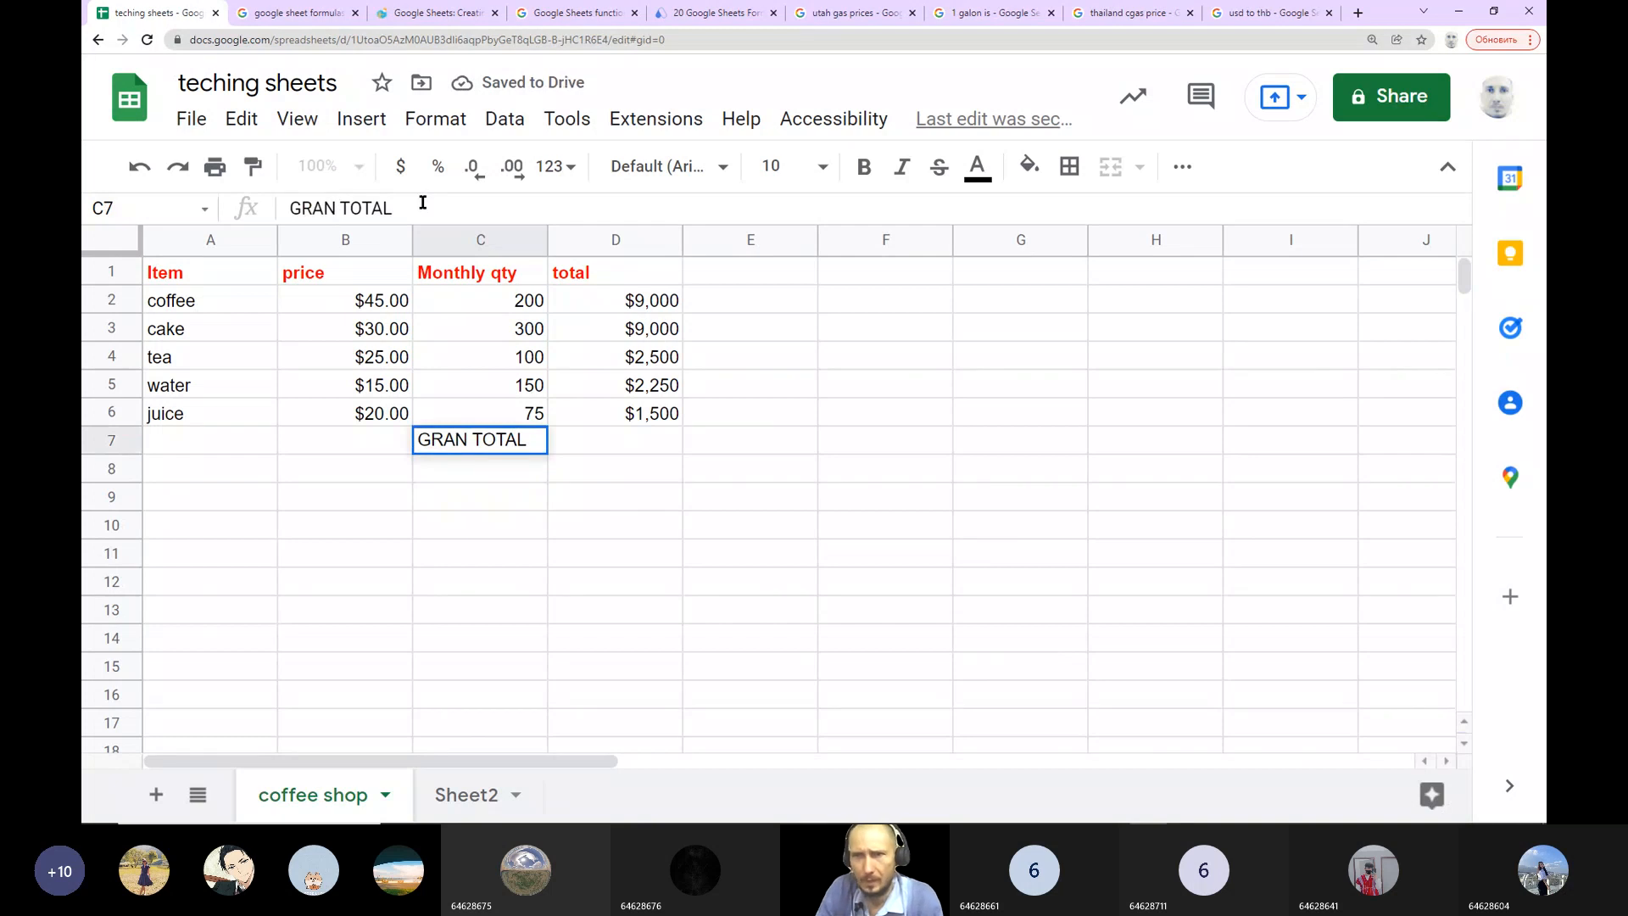
left_click(490, 551)
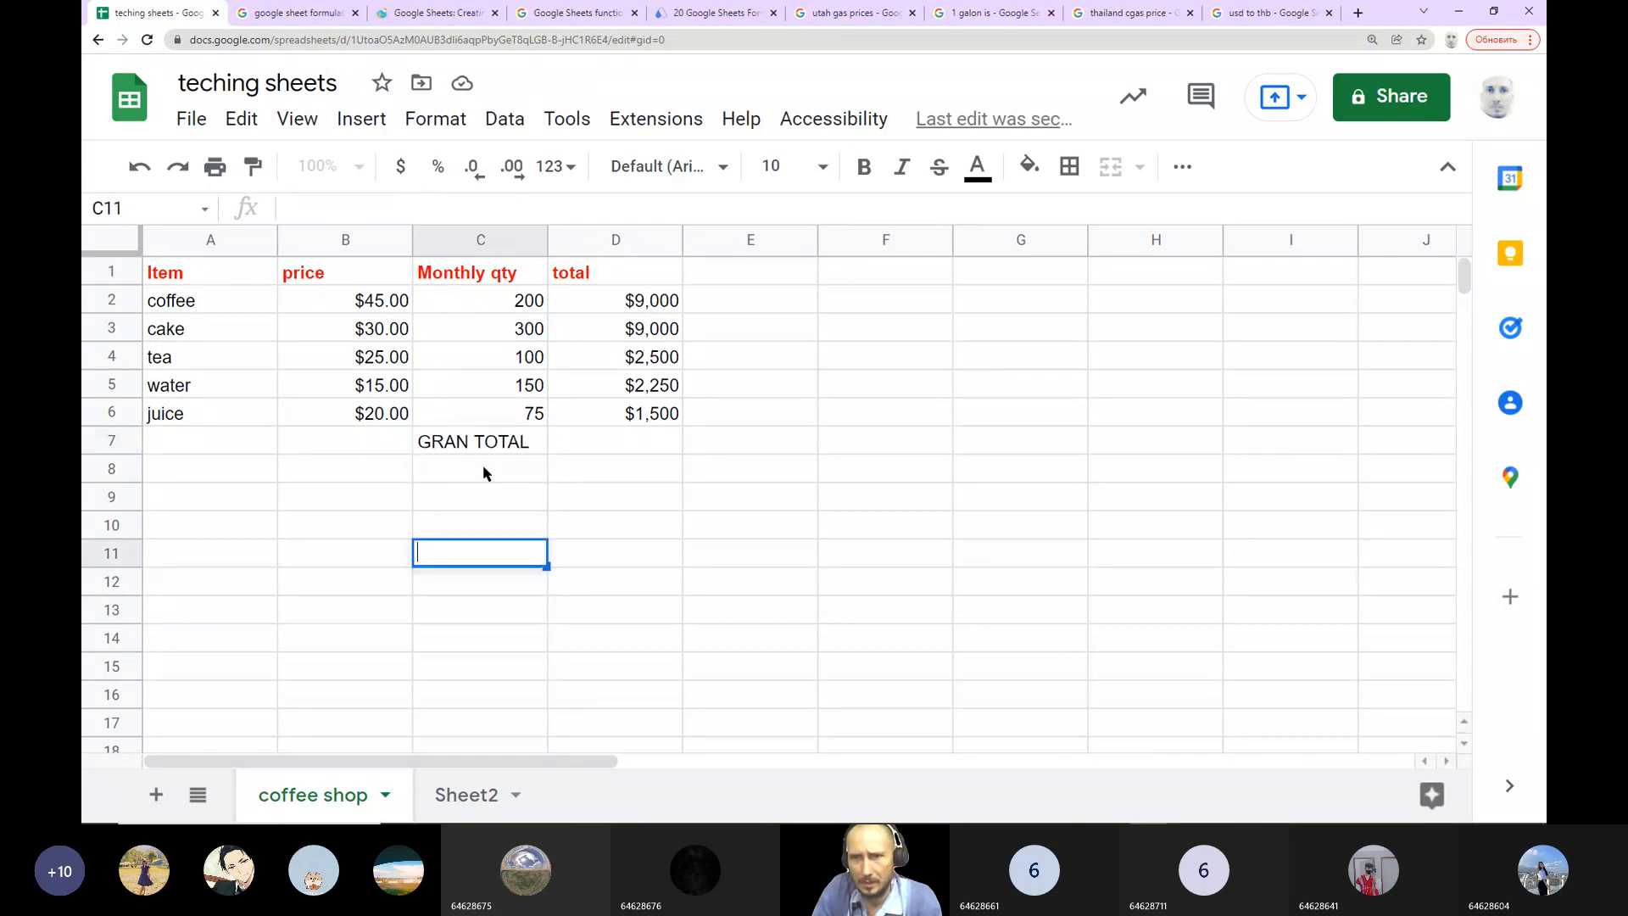
left_click(510, 615)
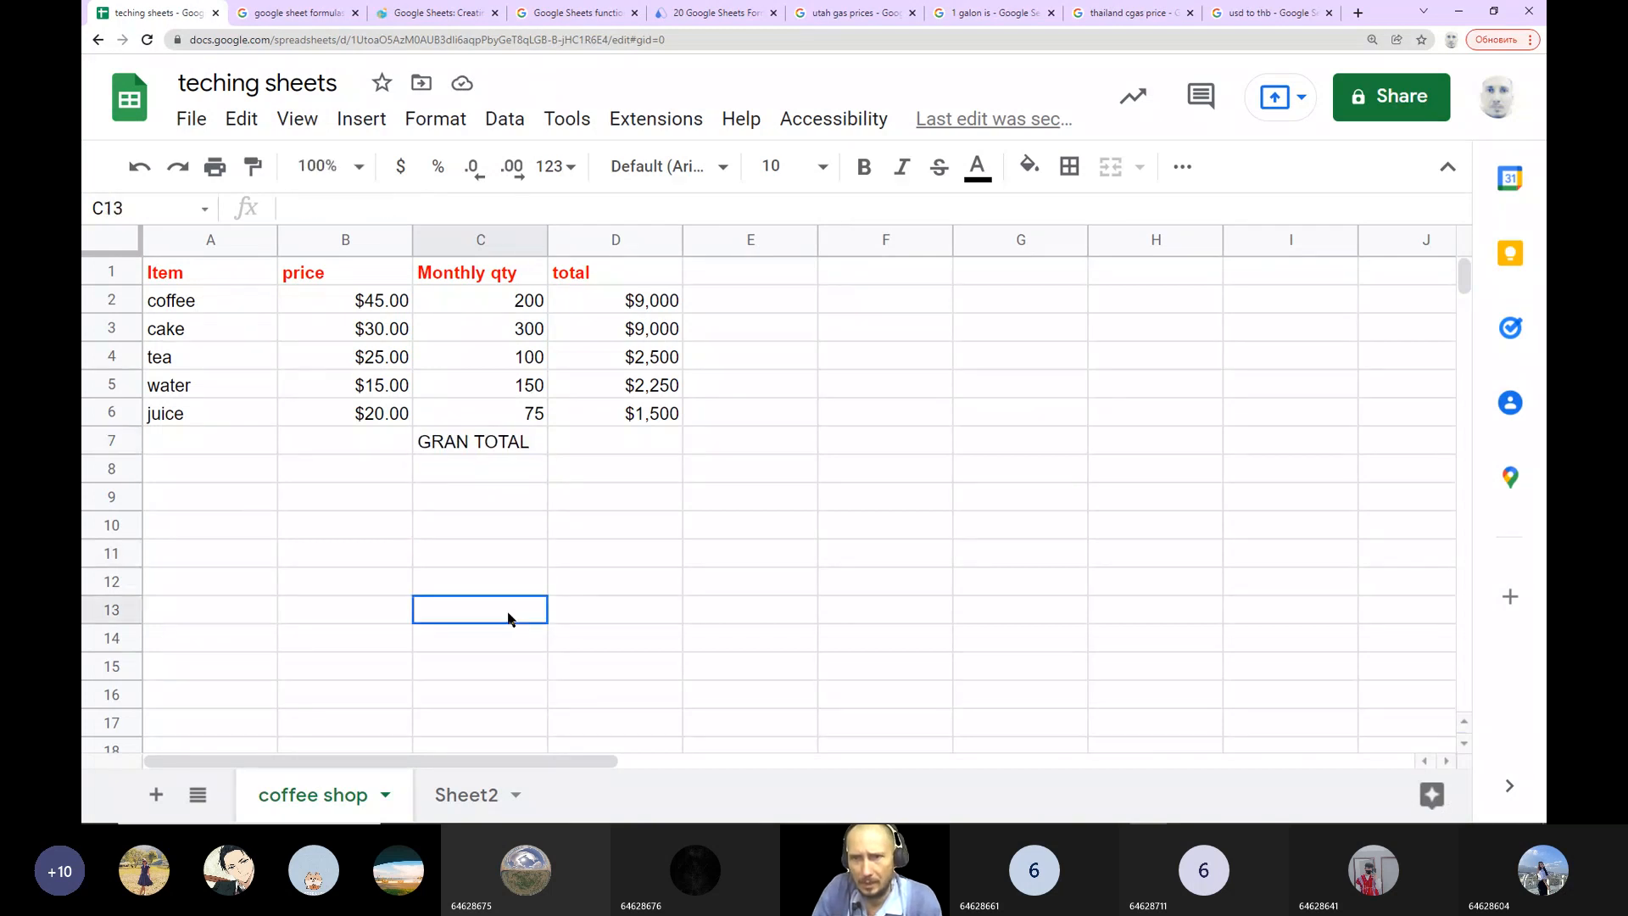
left_click(480, 448)
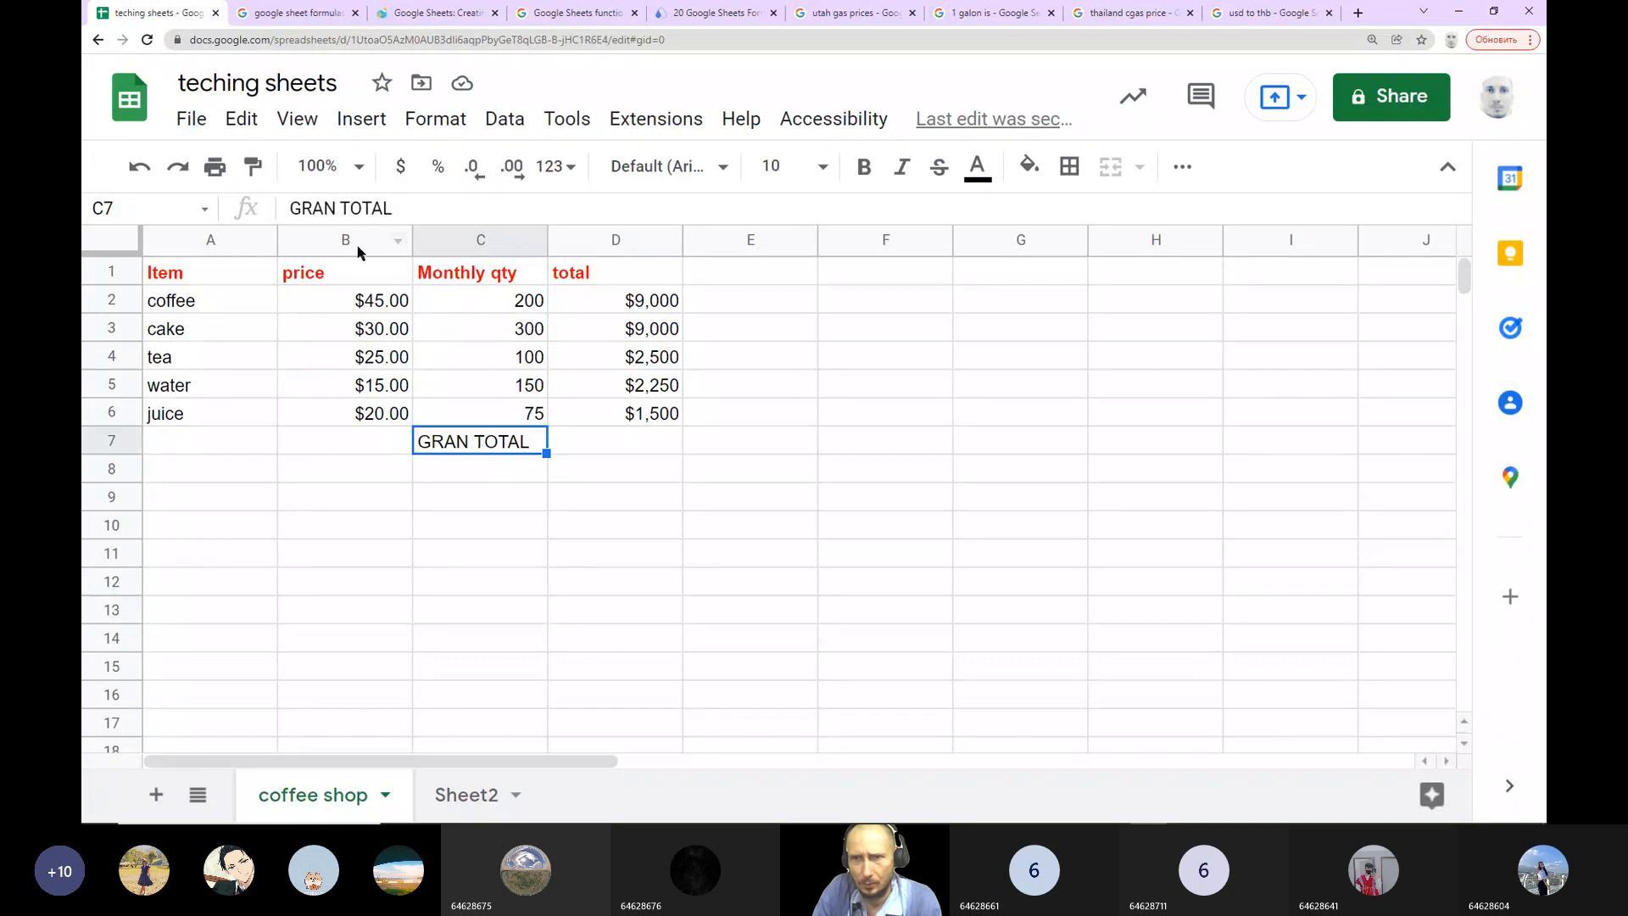
left_click(331, 208)
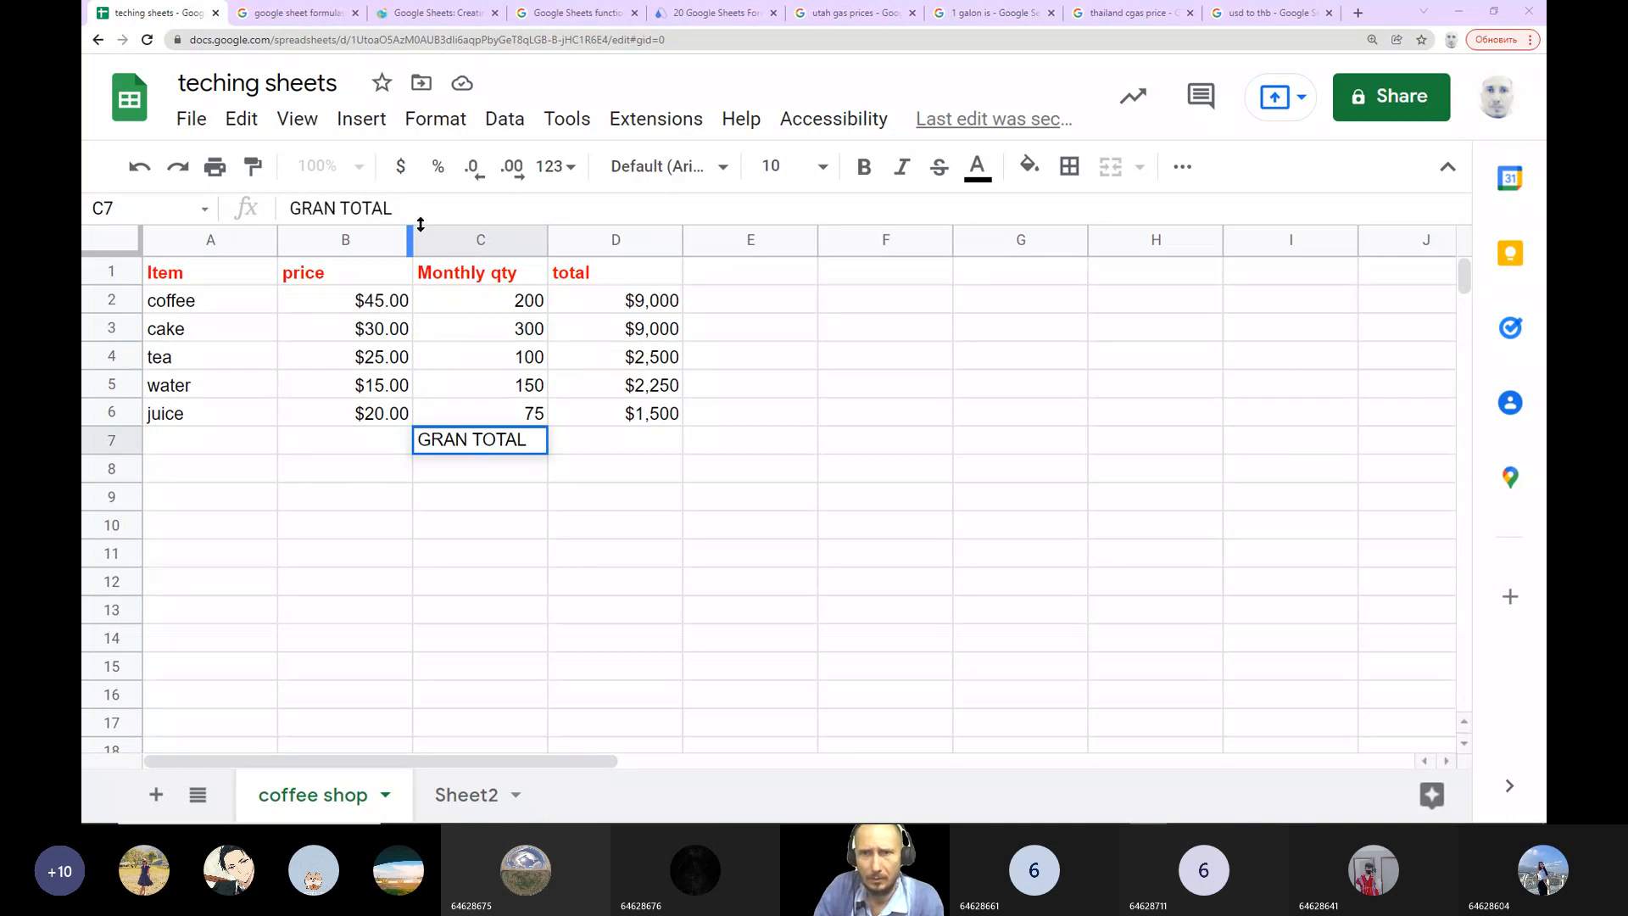
type("D")
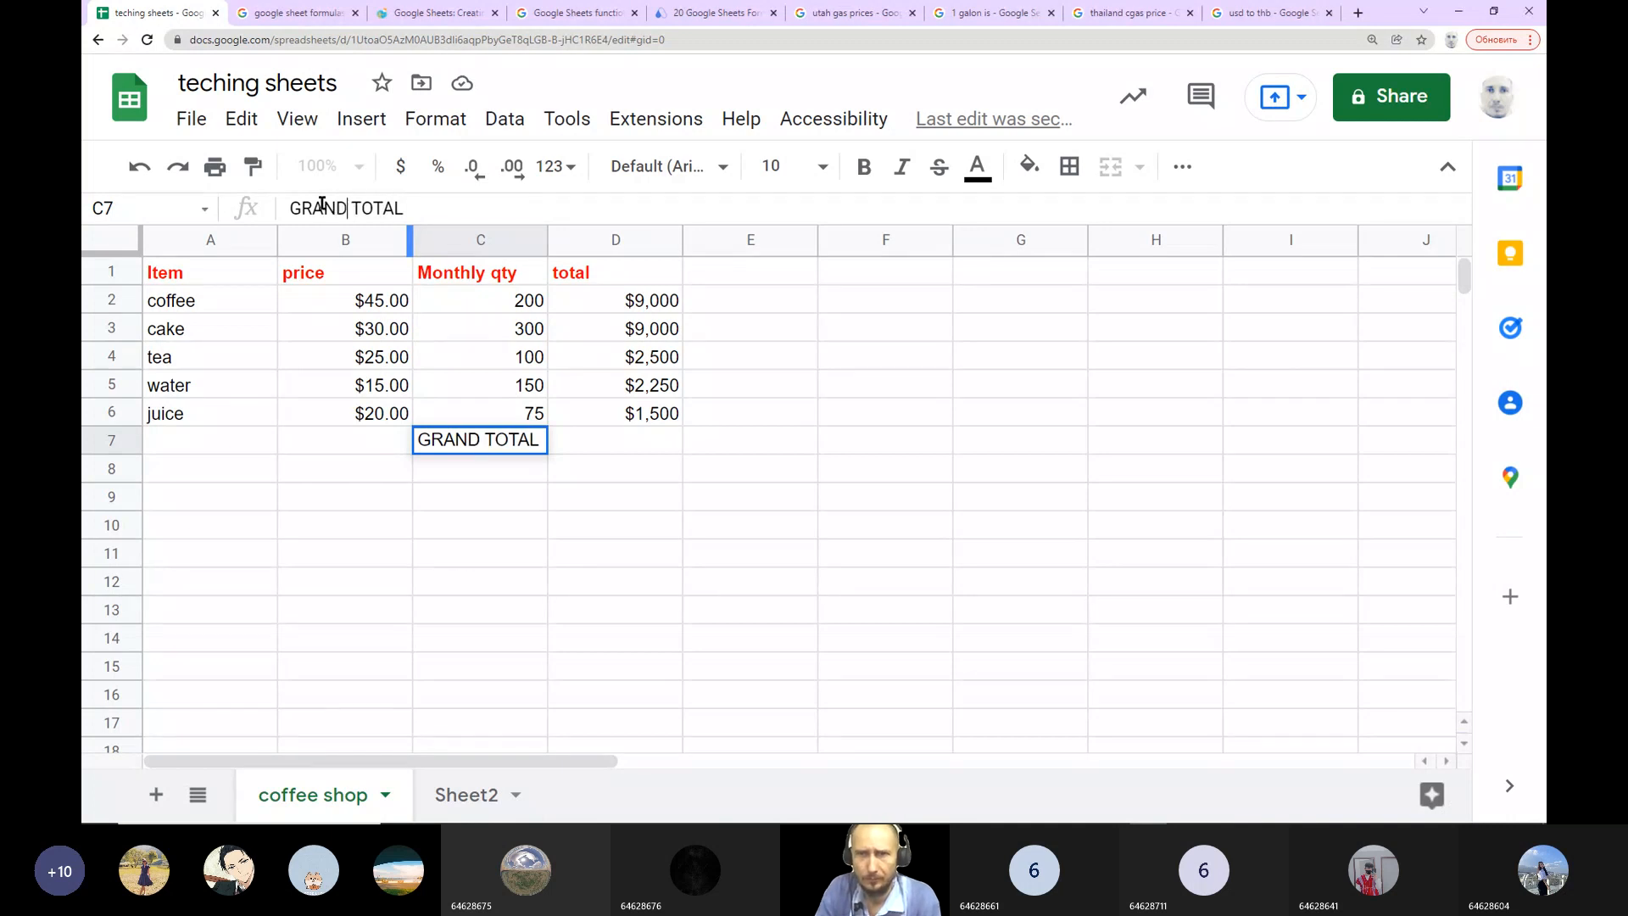
left_click(616, 447)
left_click(534, 440)
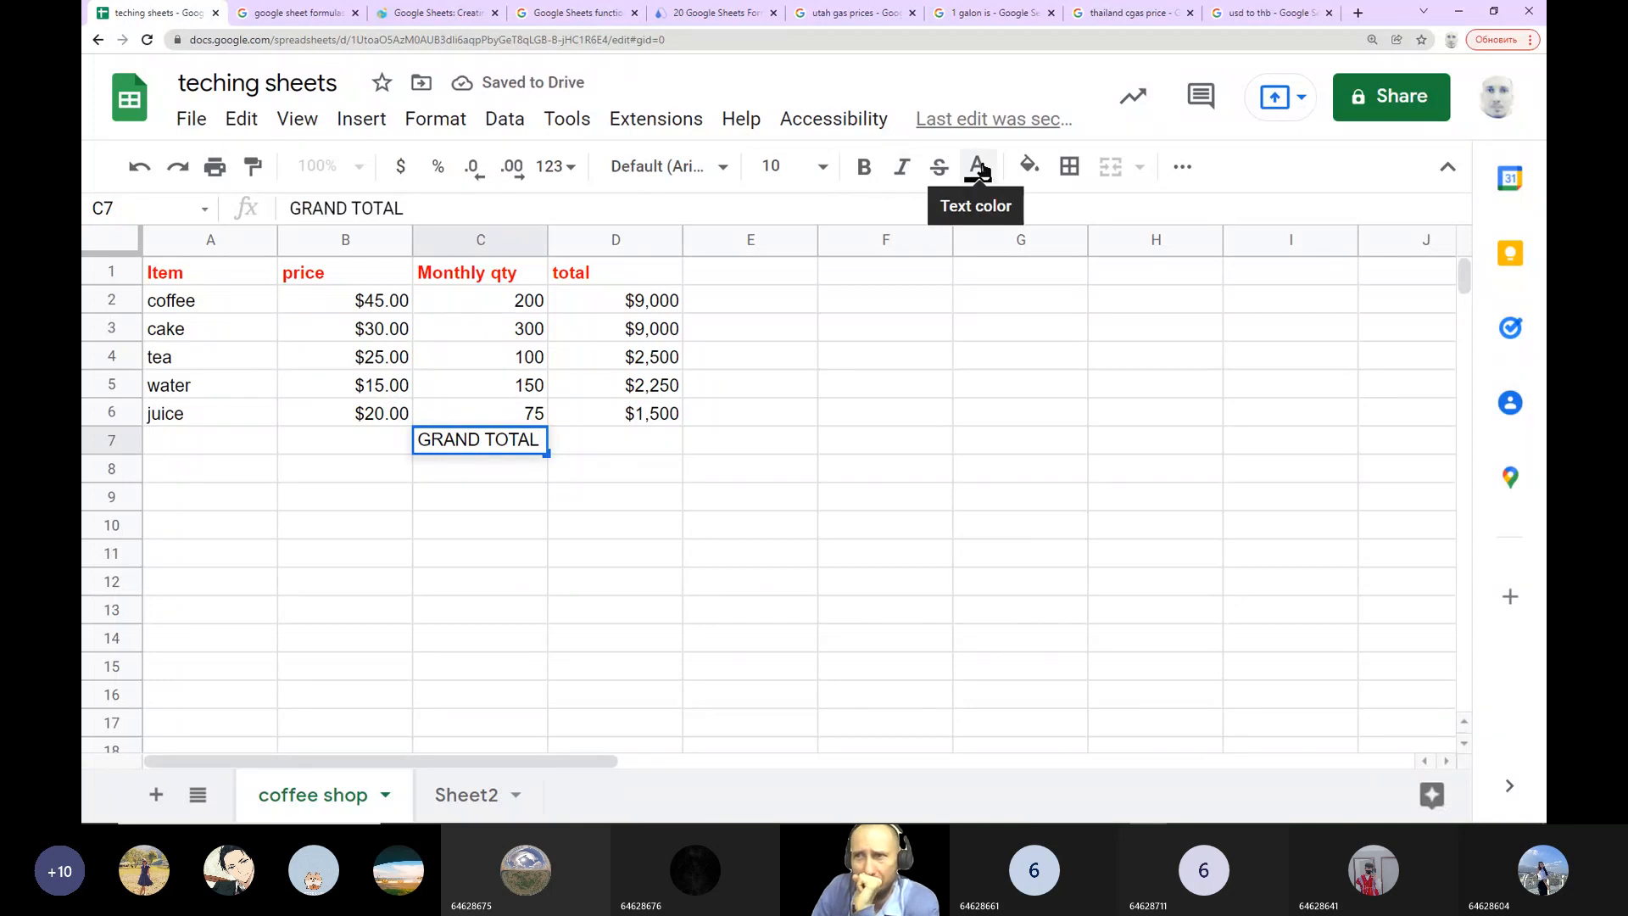
left_click(979, 168)
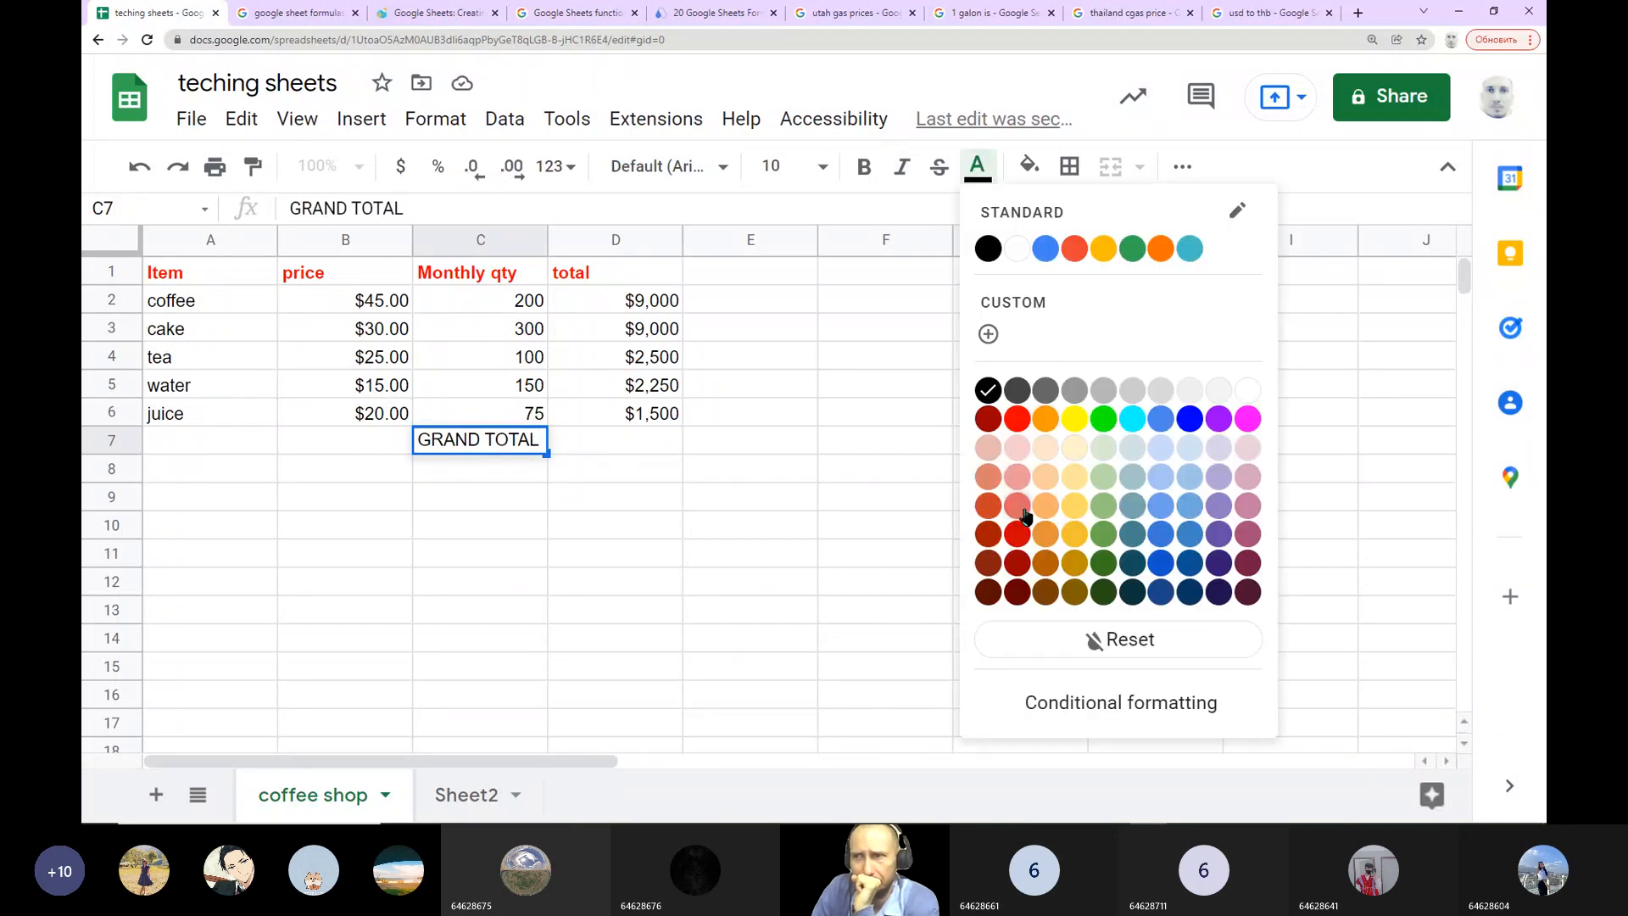
key("Escape")
left_click(771, 450)
Step: Fill the GRAND TOTAL label cell C7 with magenta
left_click(519, 445)
left_click(1029, 166)
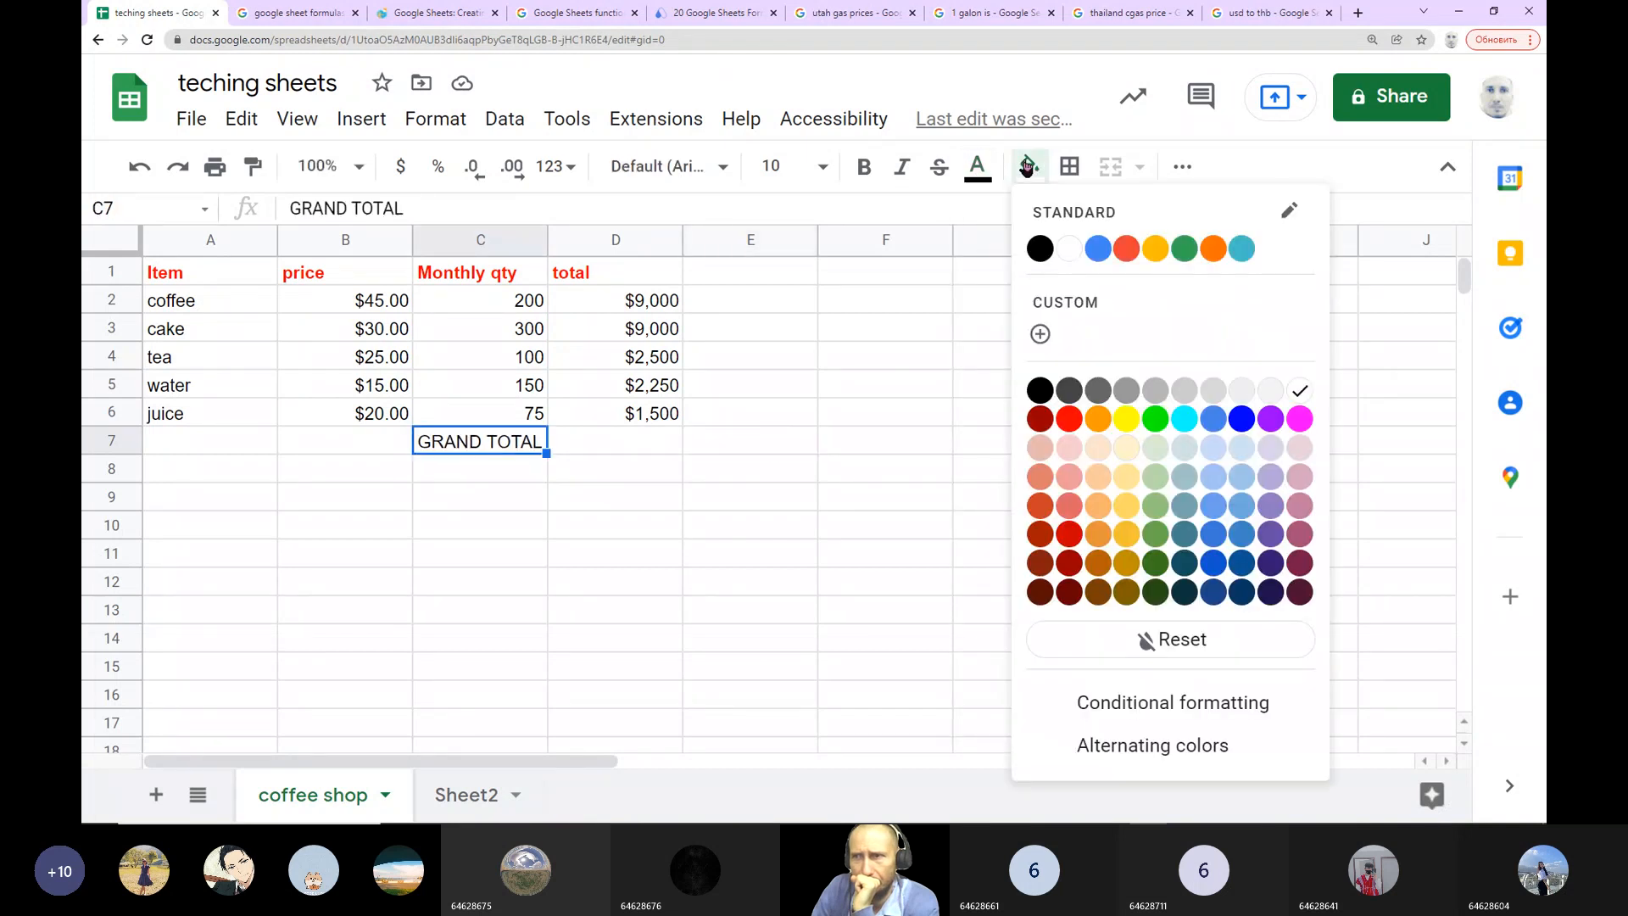
left_click(1291, 425)
left_click(924, 417)
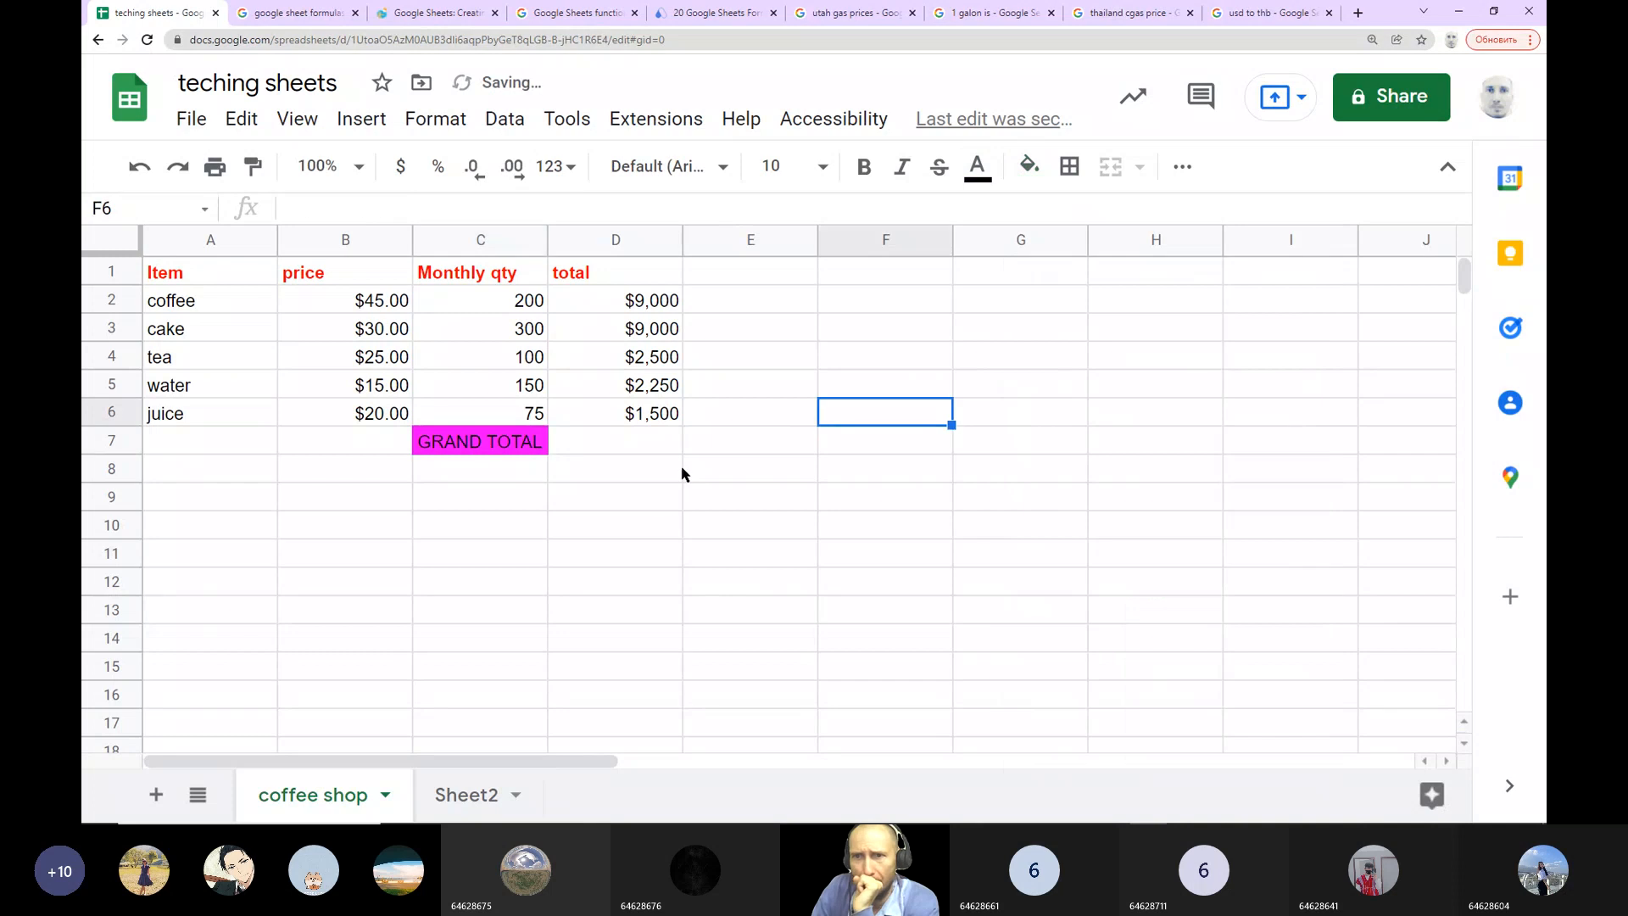
left_click(653, 496)
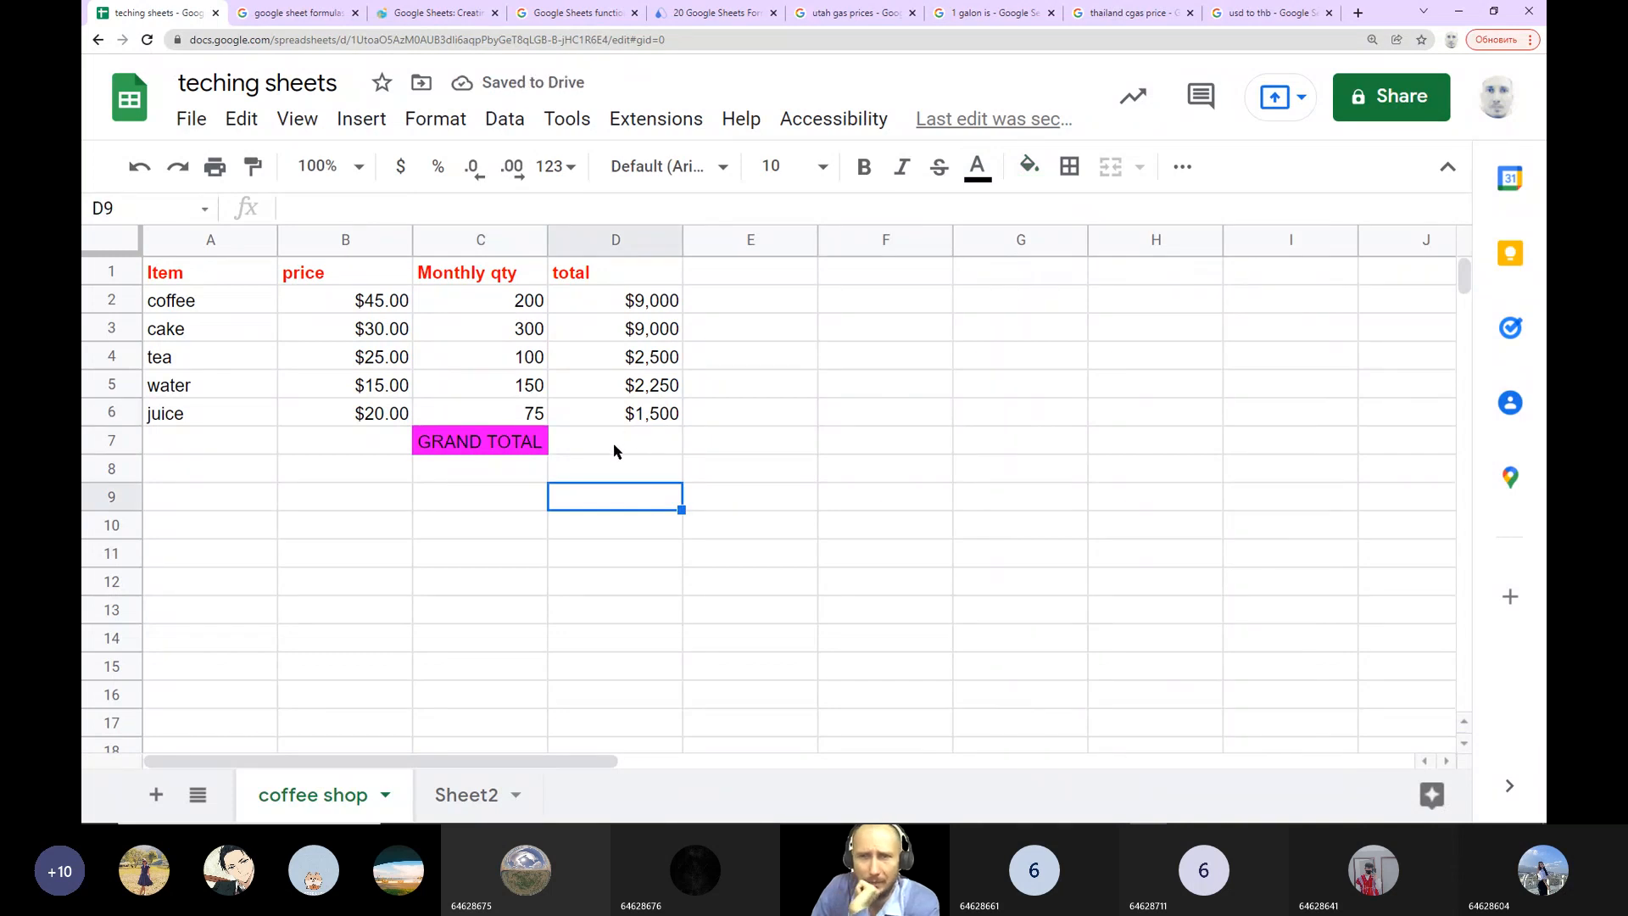
Step: Calculate the grand total in D7 with the formula =SUM(D2:D6)
left_click(615, 451)
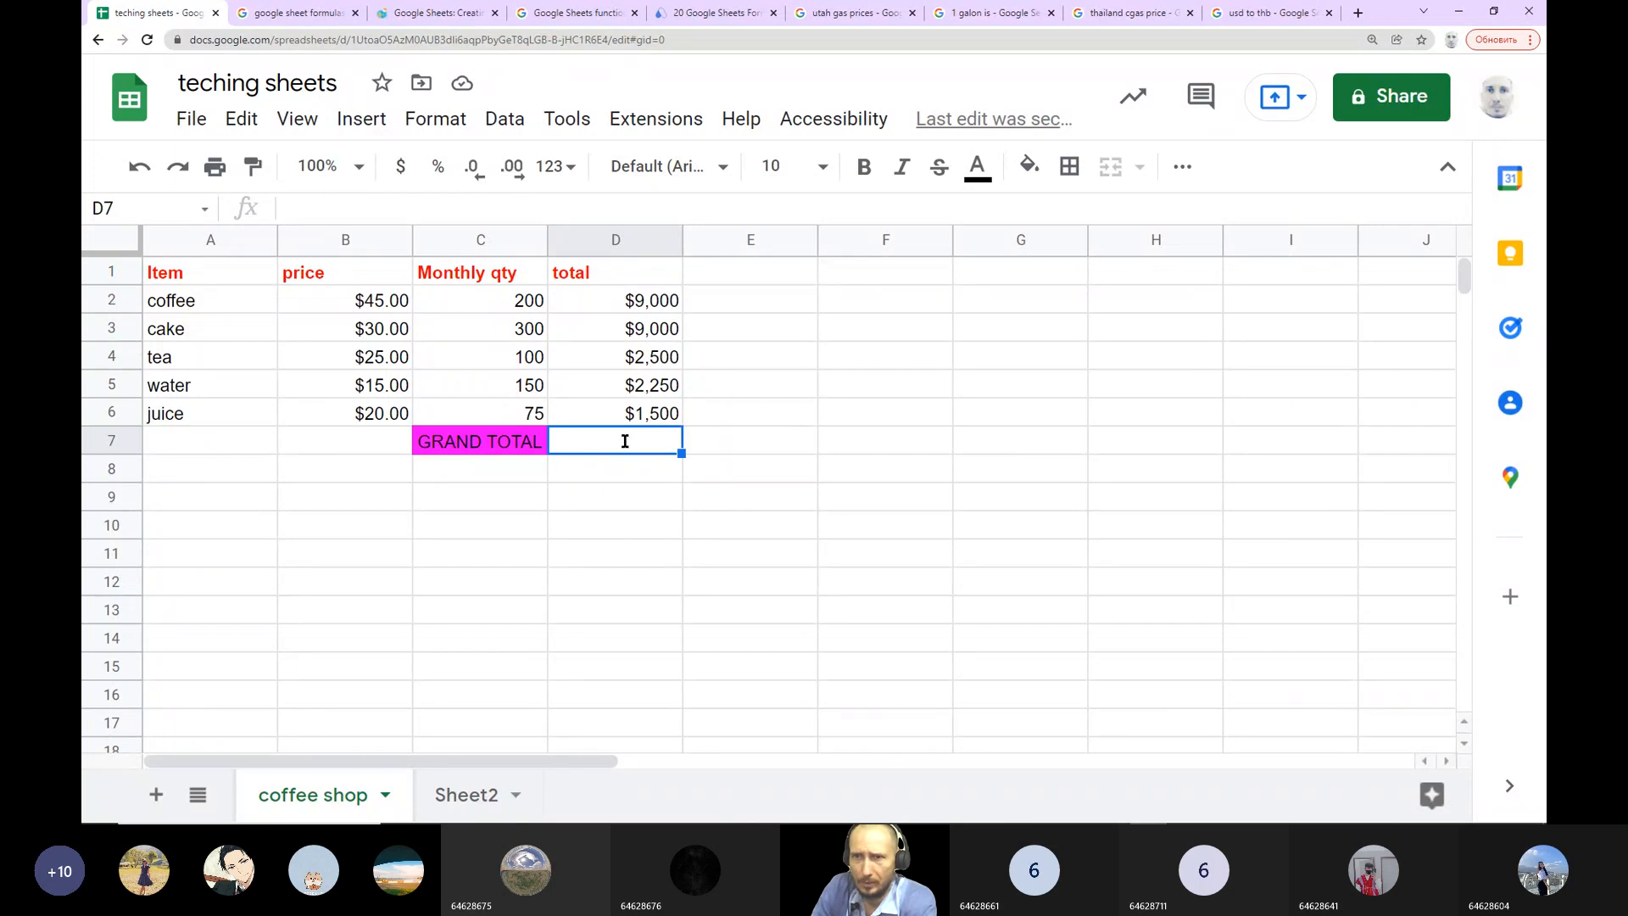
type("=")
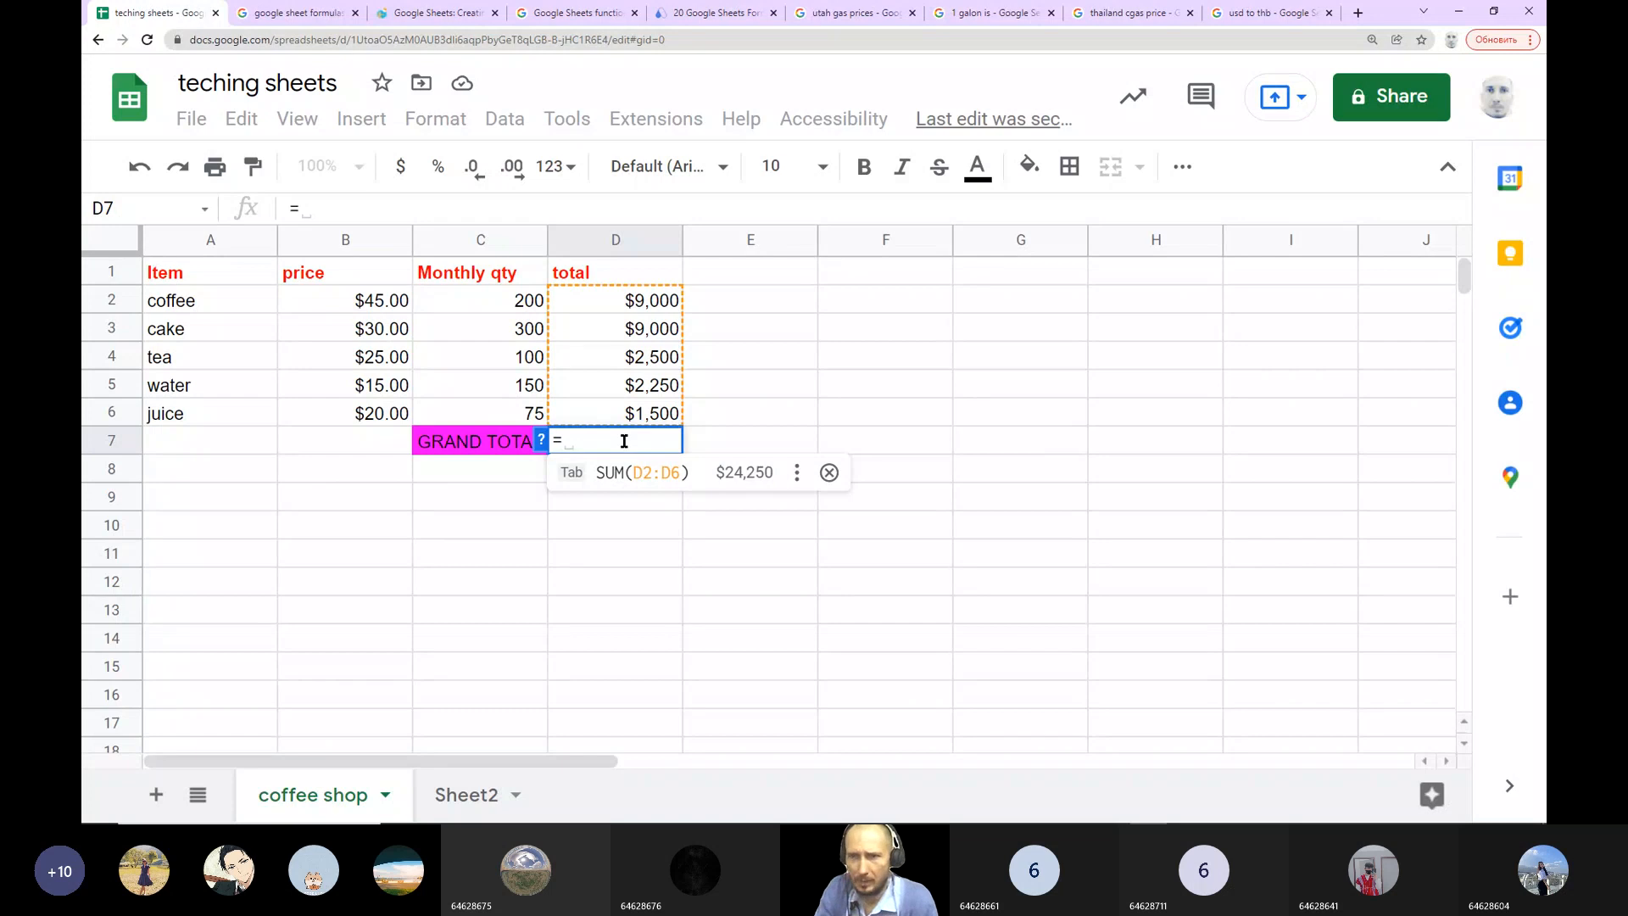
type("S")
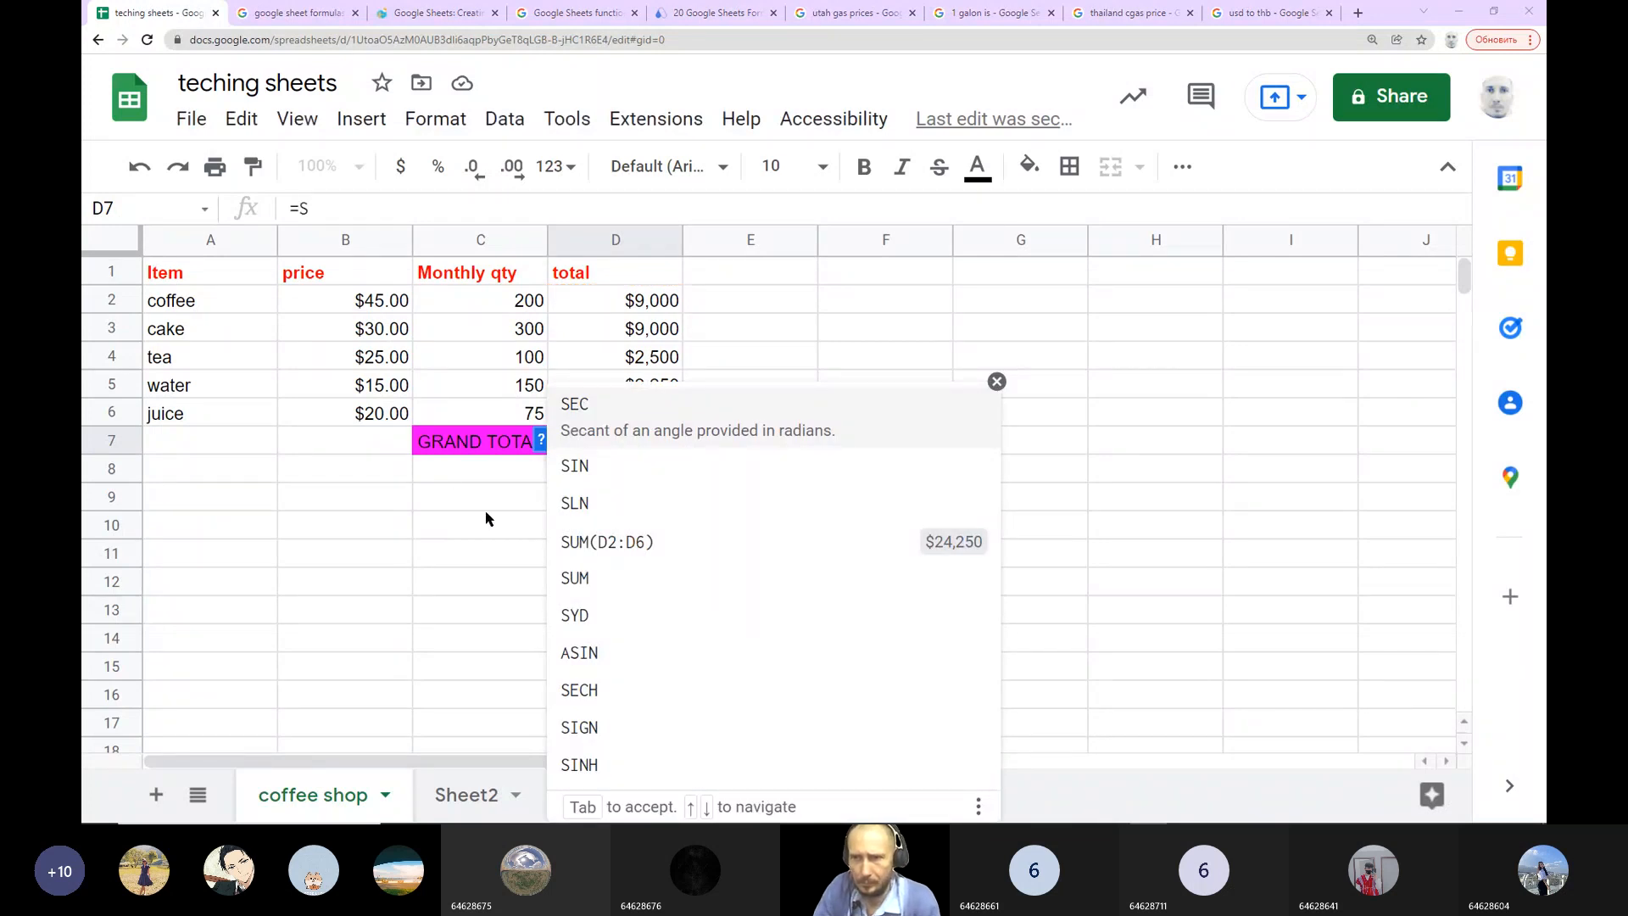
left_click(597, 559)
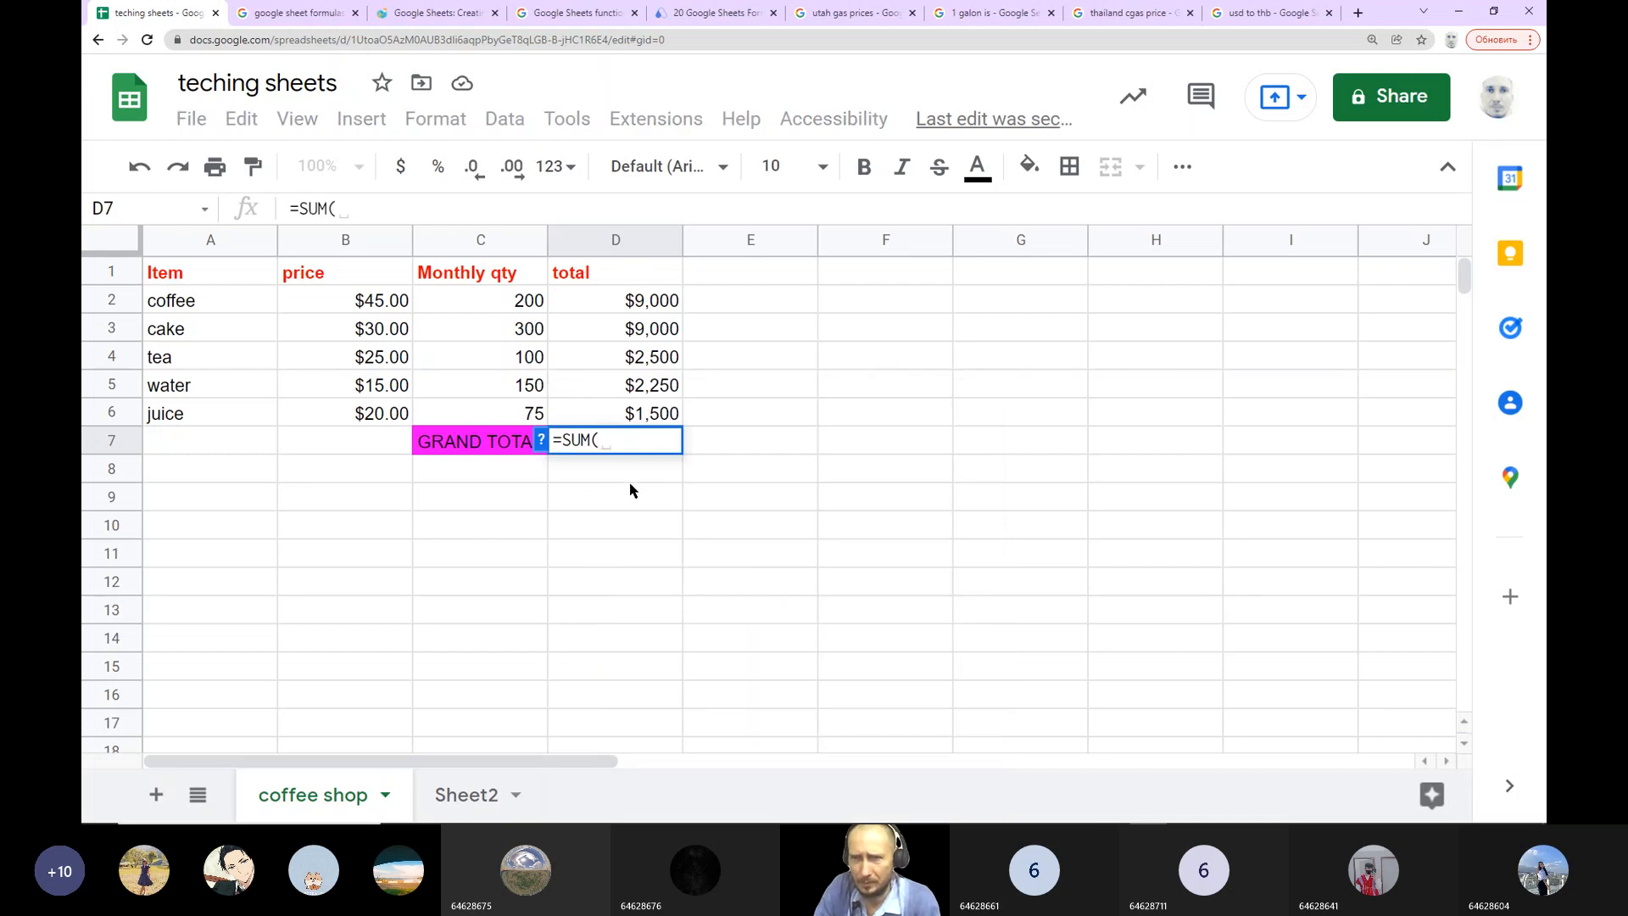
left_click_drag(654, 301, 663, 412)
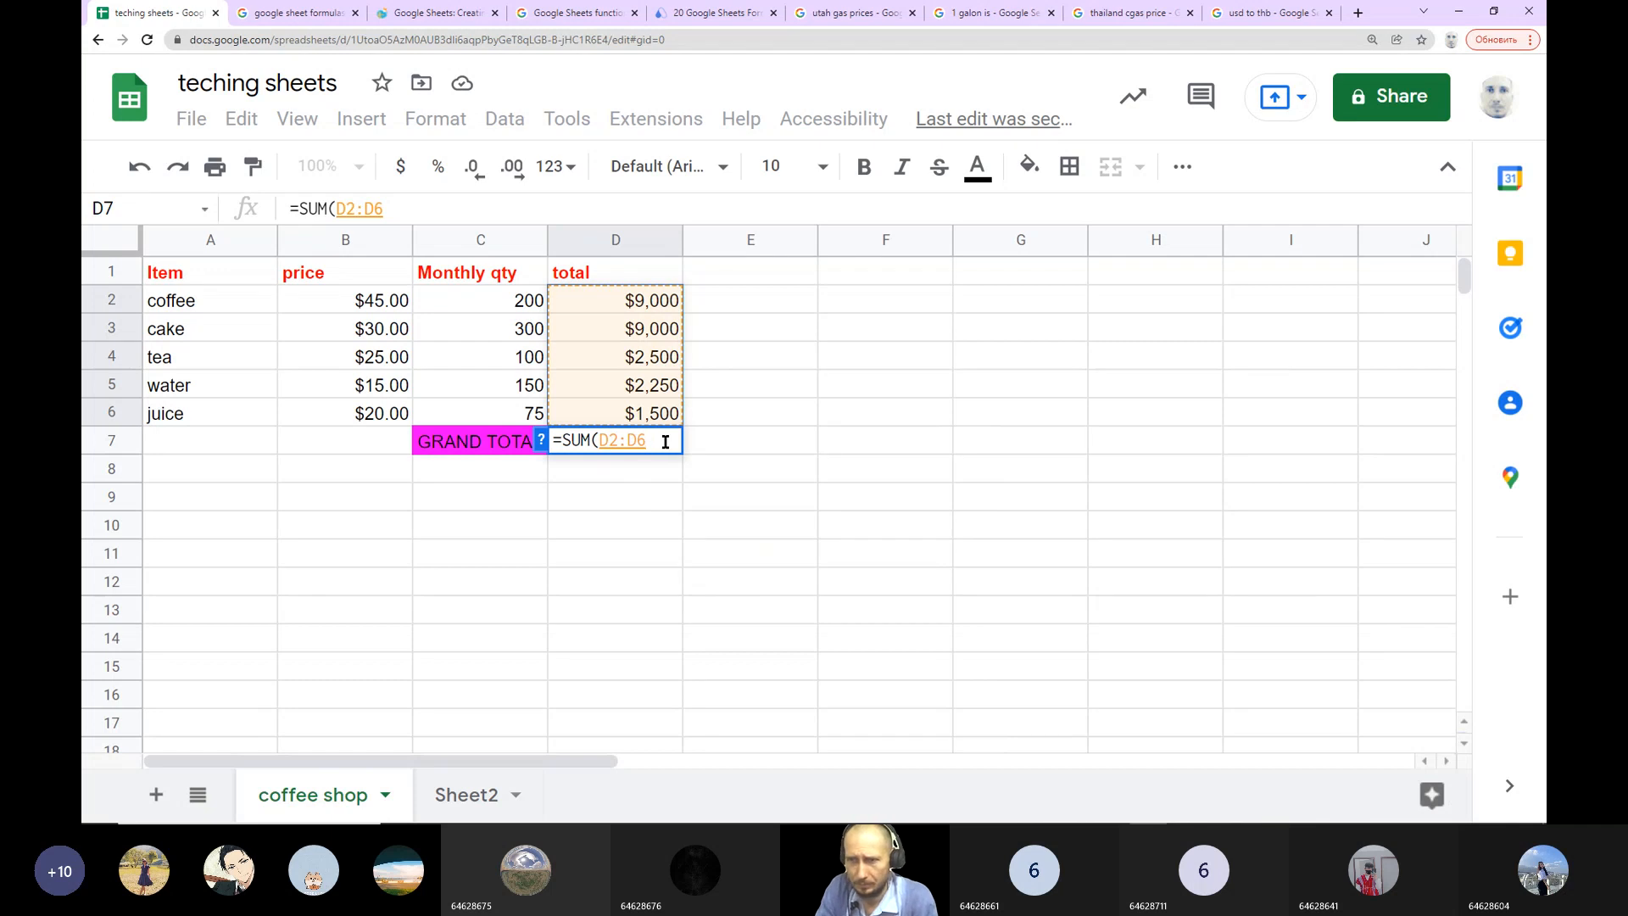
type(")")
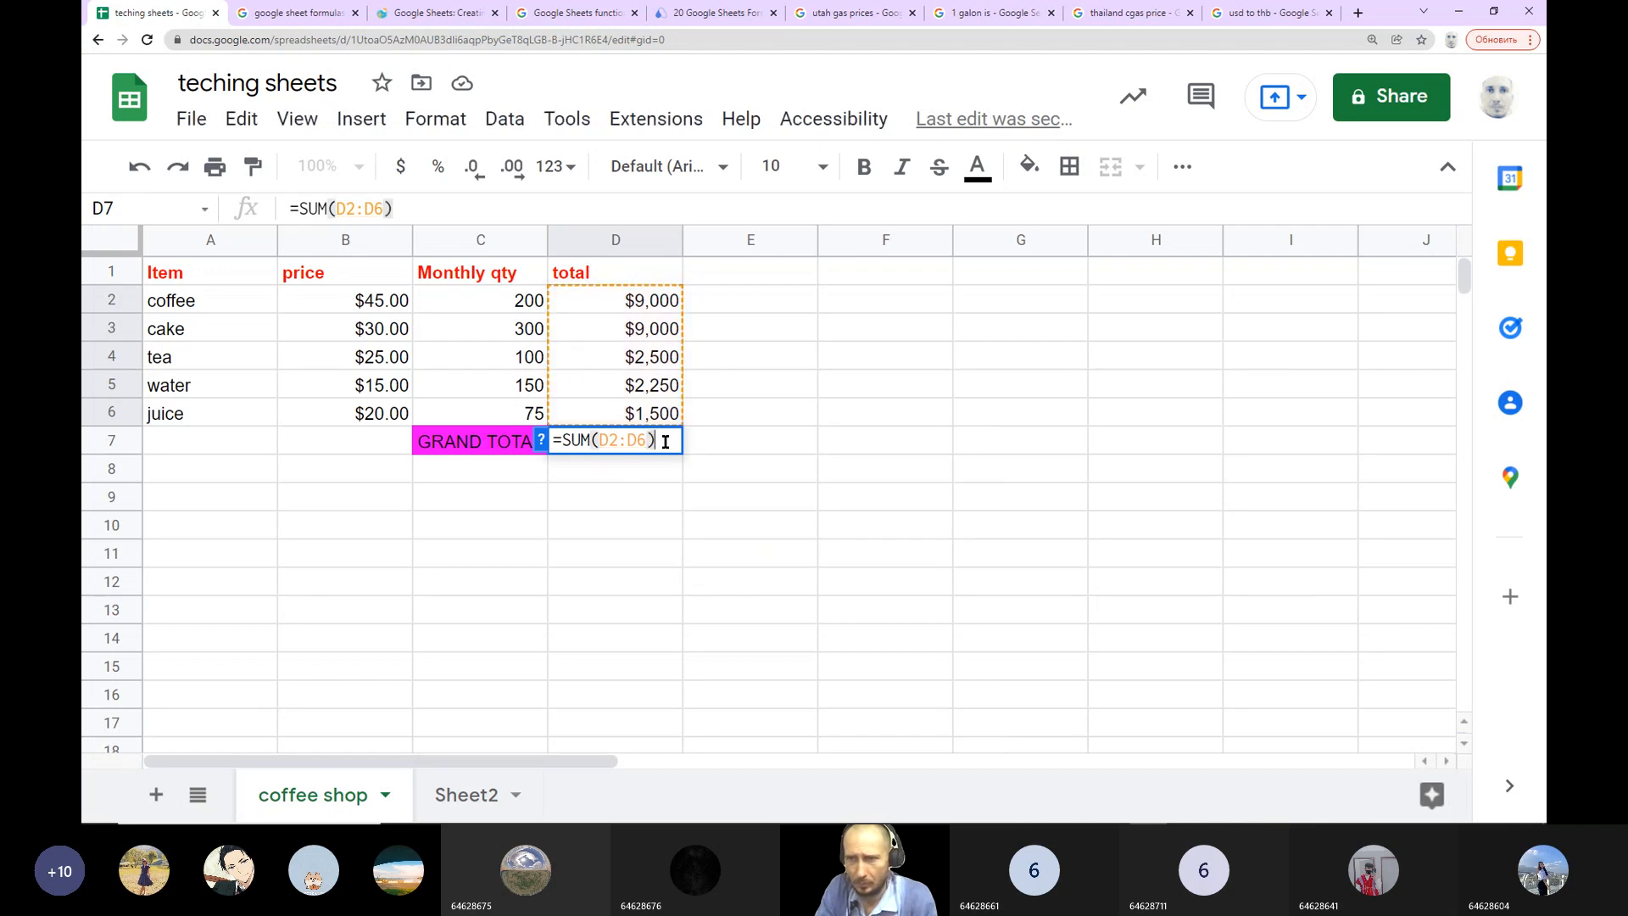
key("Return")
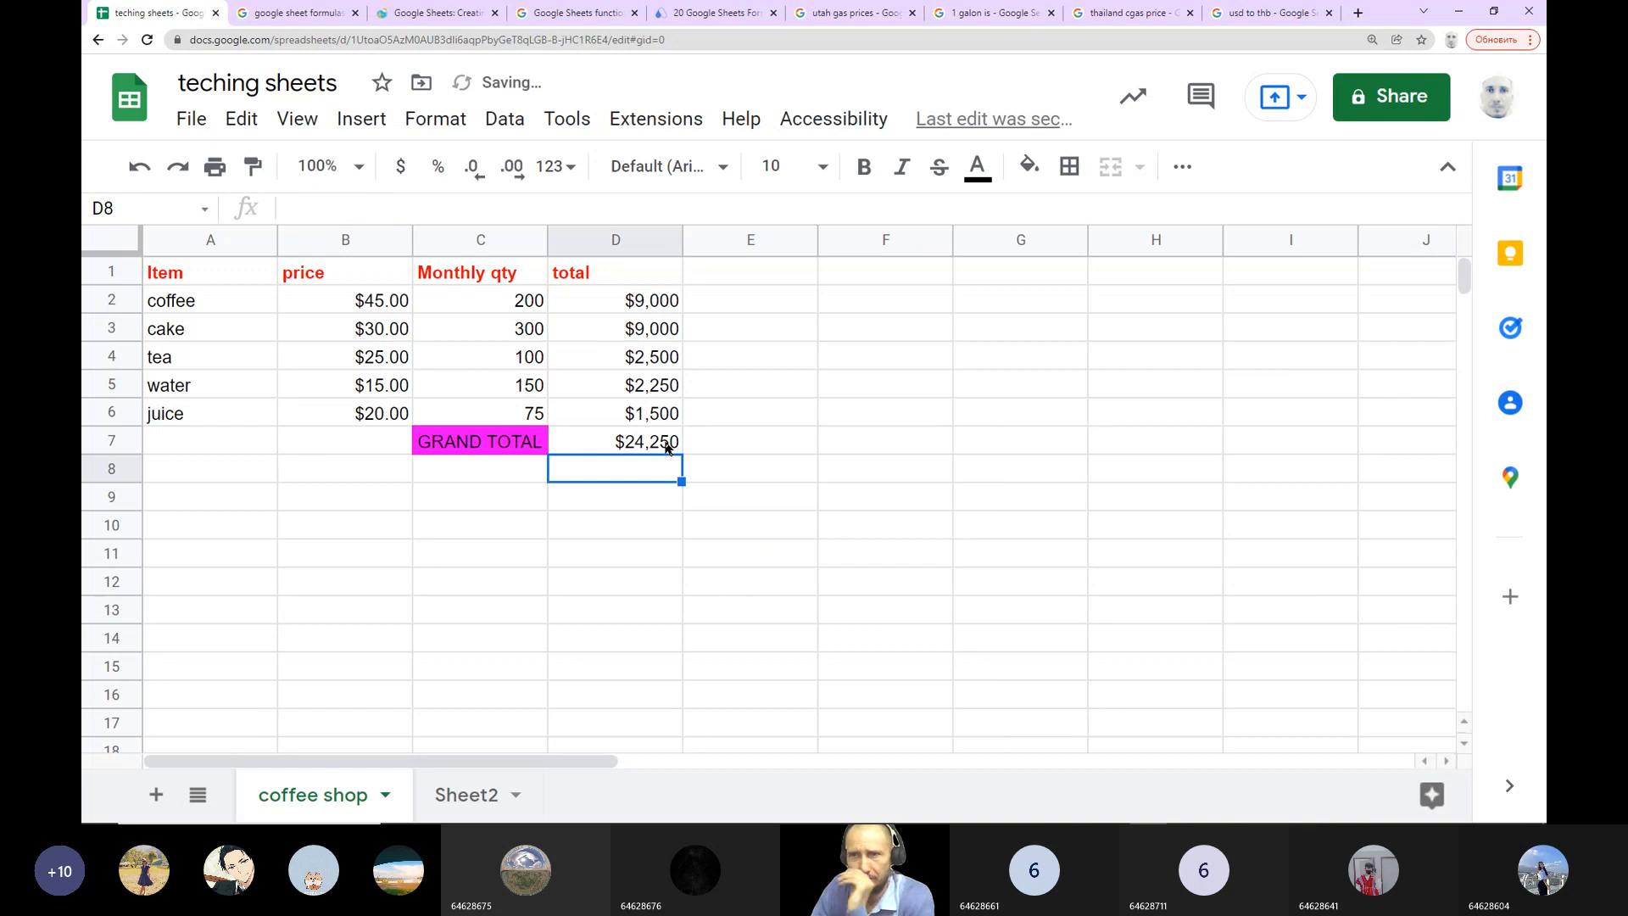
Step: Make the grand total amount in D7 bold
left_click(639, 451)
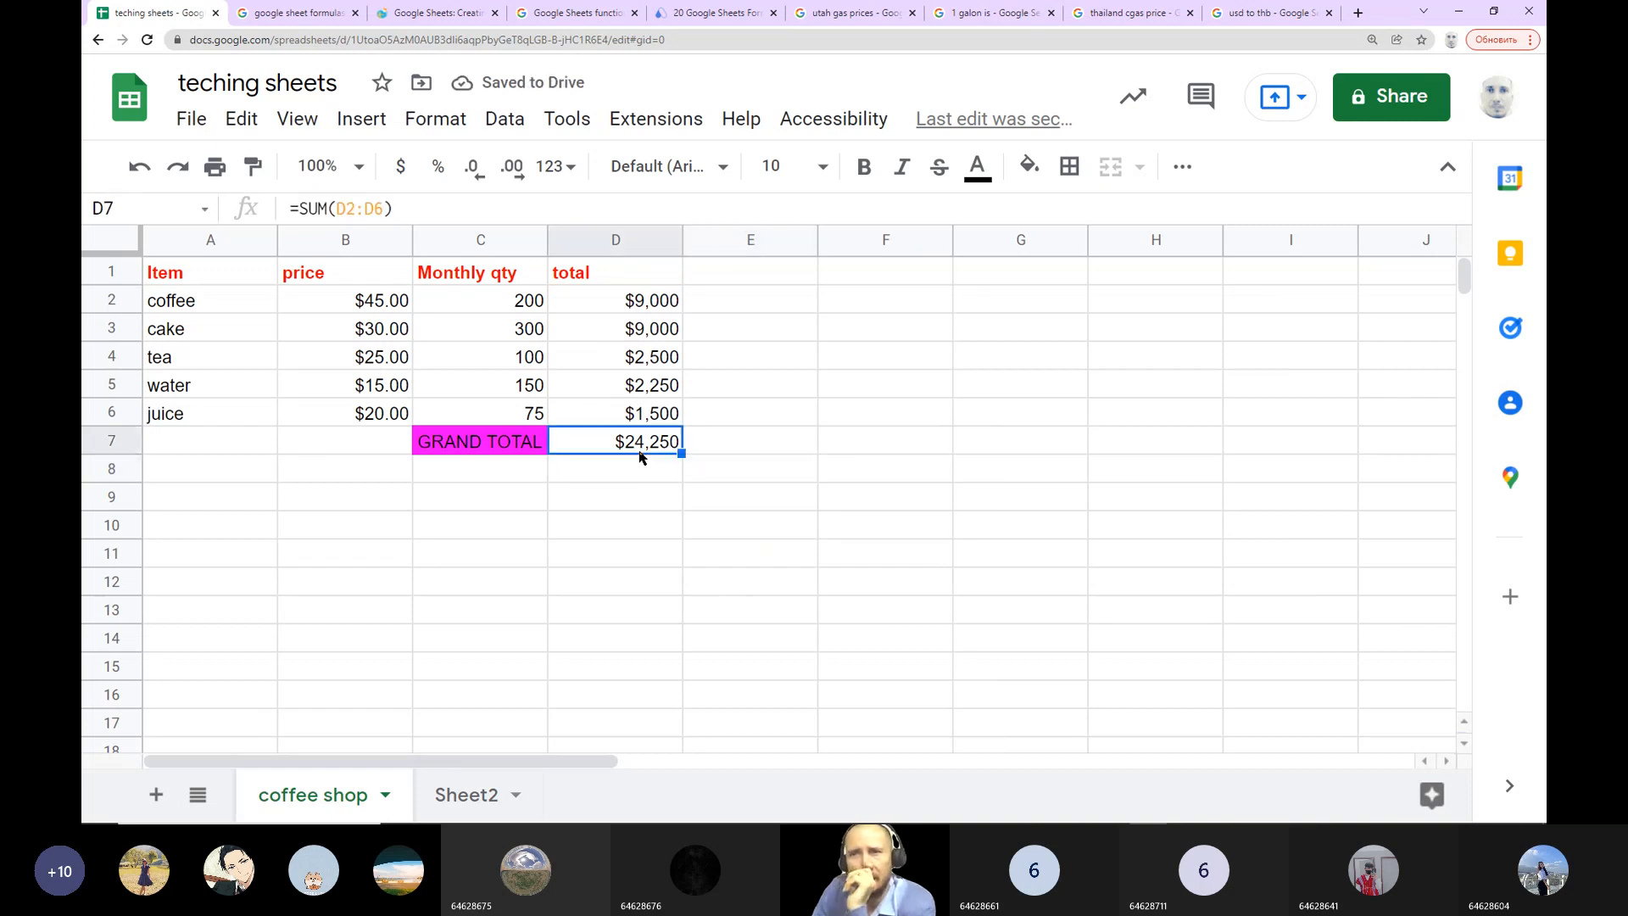
left_click(864, 168)
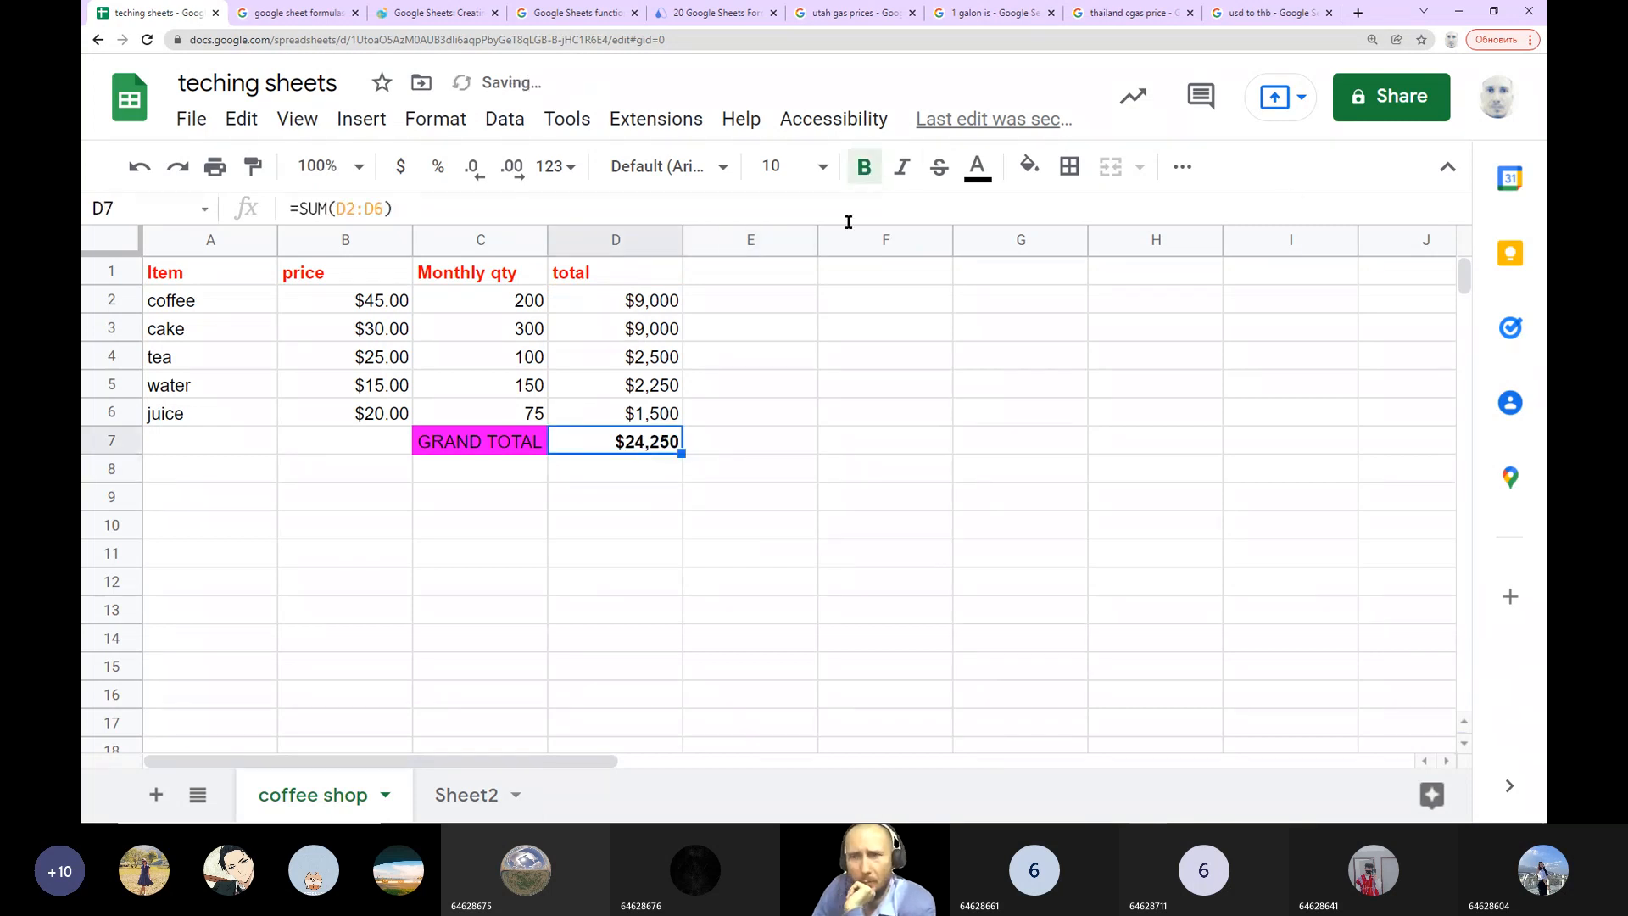
left_click(839, 475)
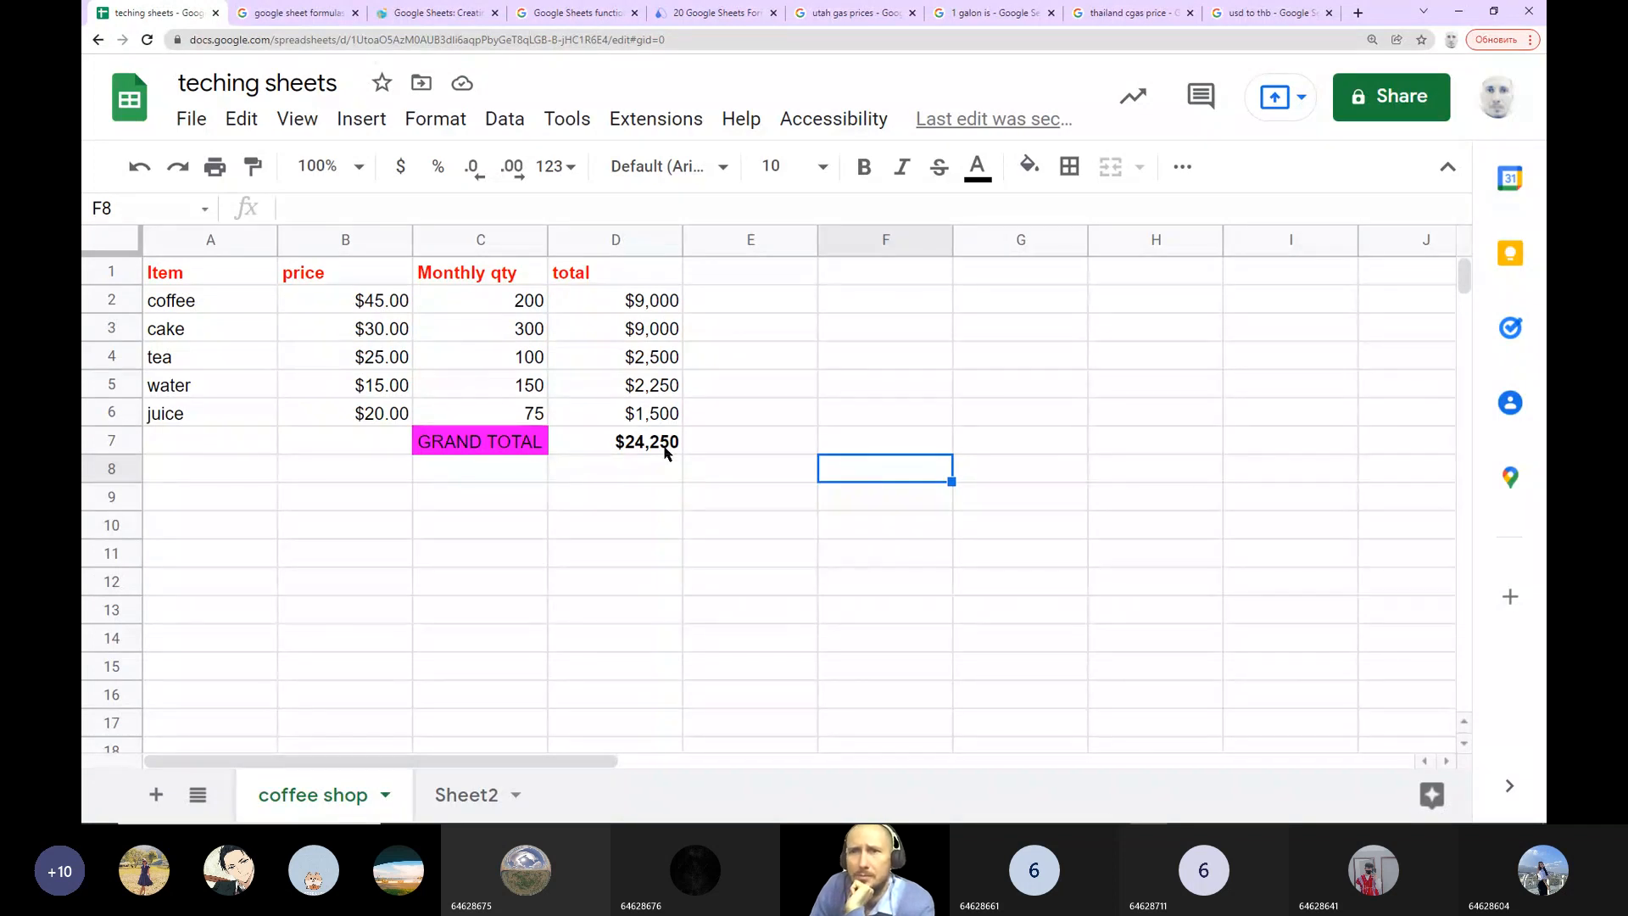
Step: Set the monthly quantity of coffee in C2 to 201
left_click(518, 304)
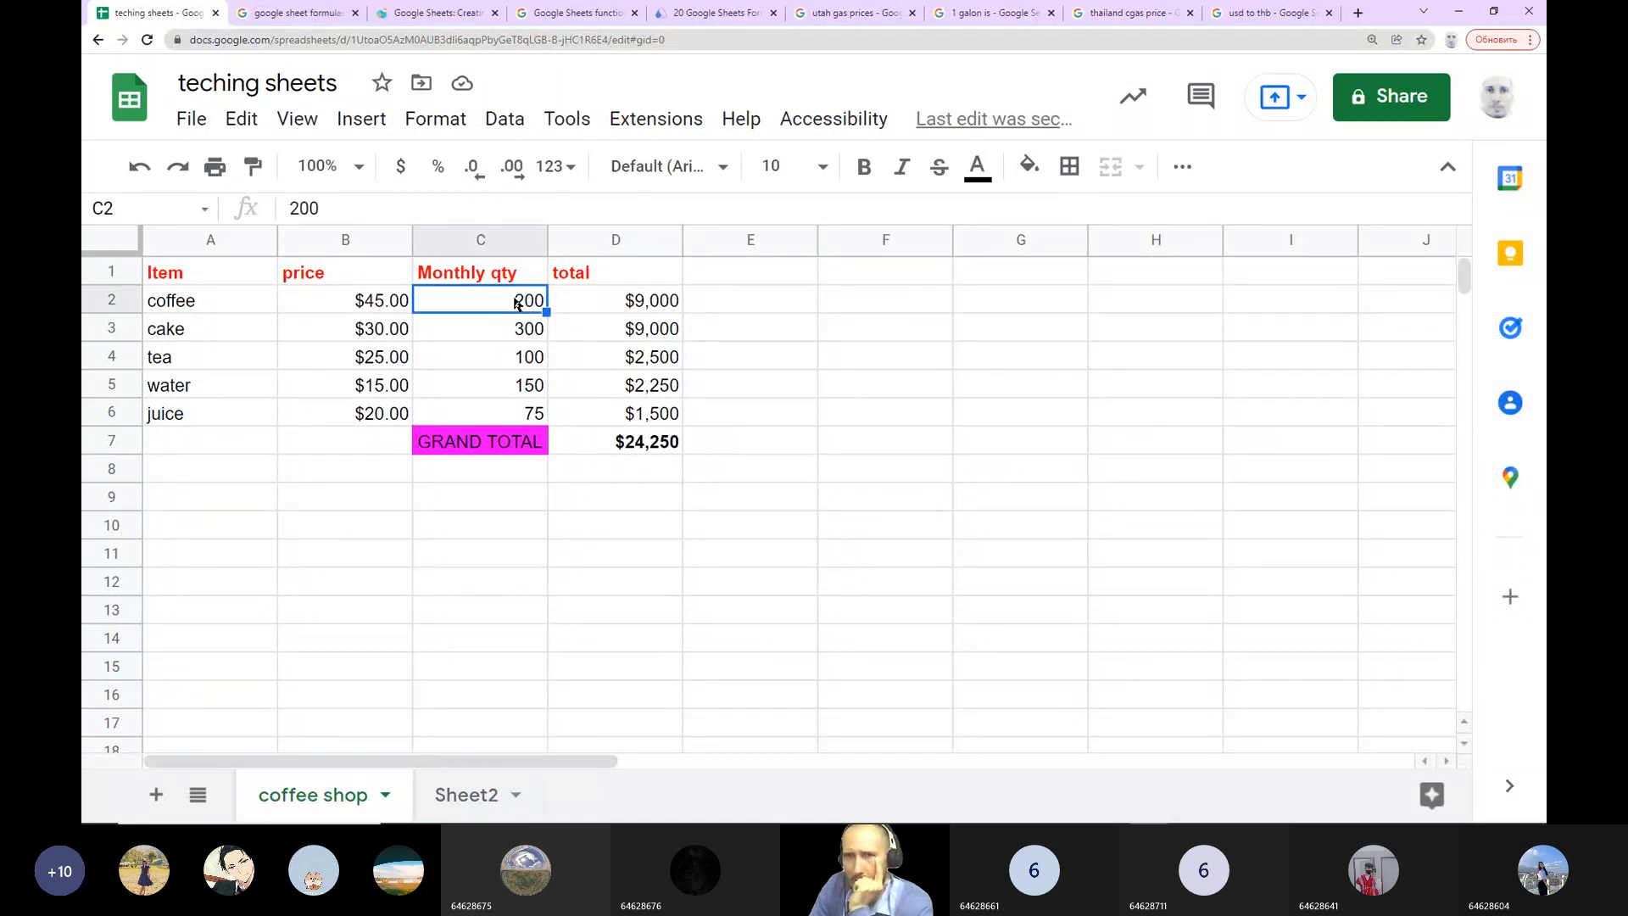
type("2")
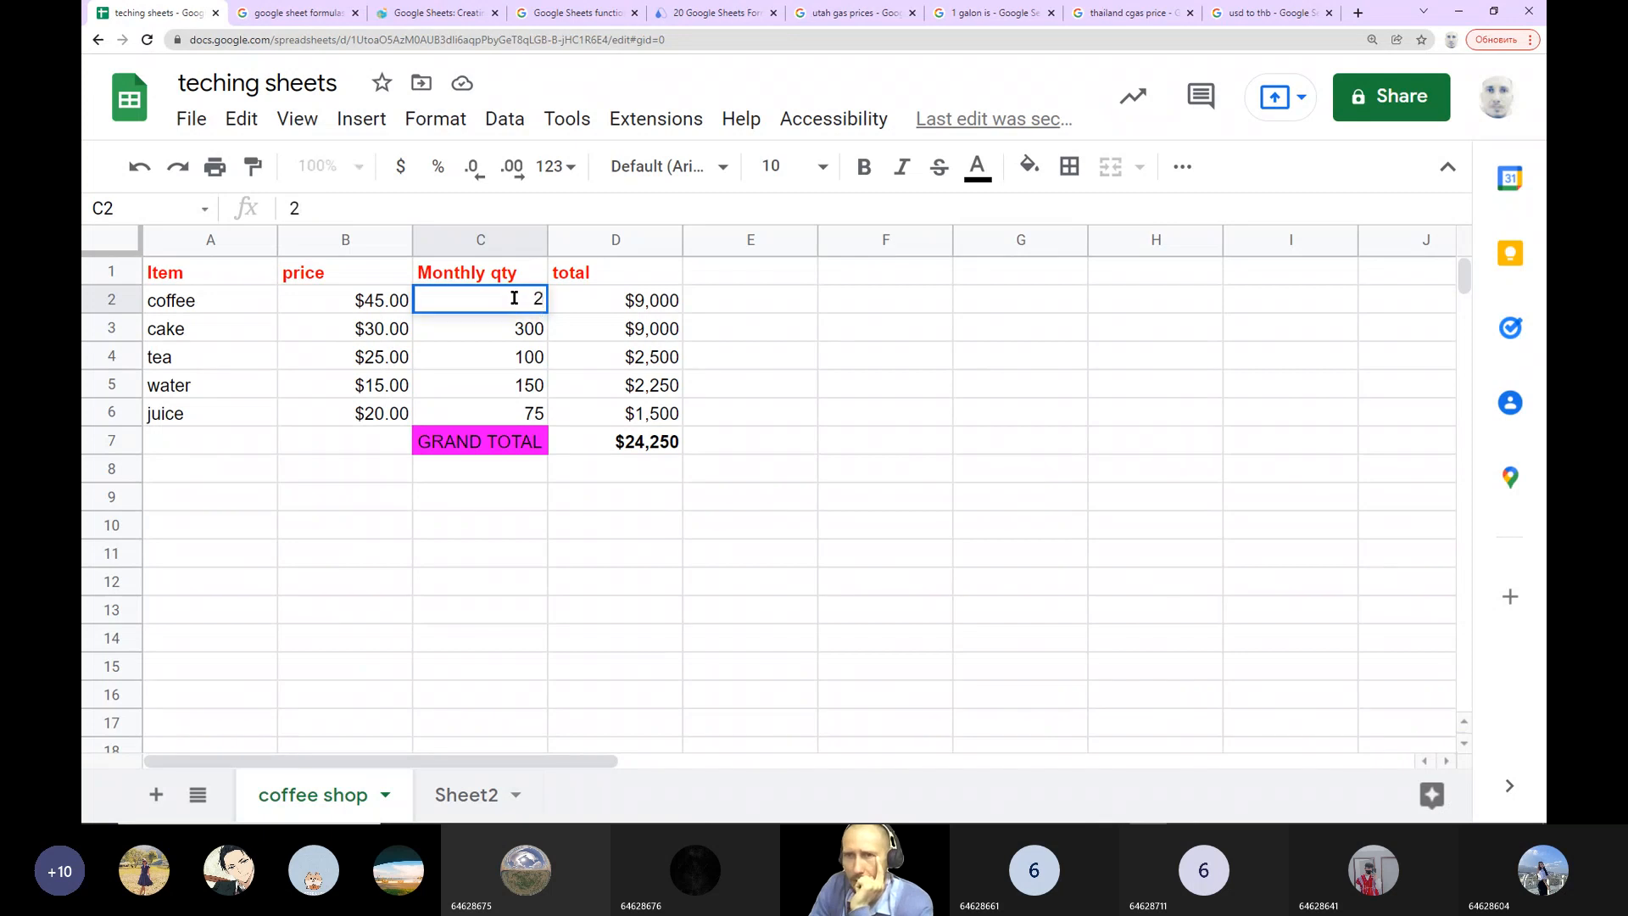
type("01")
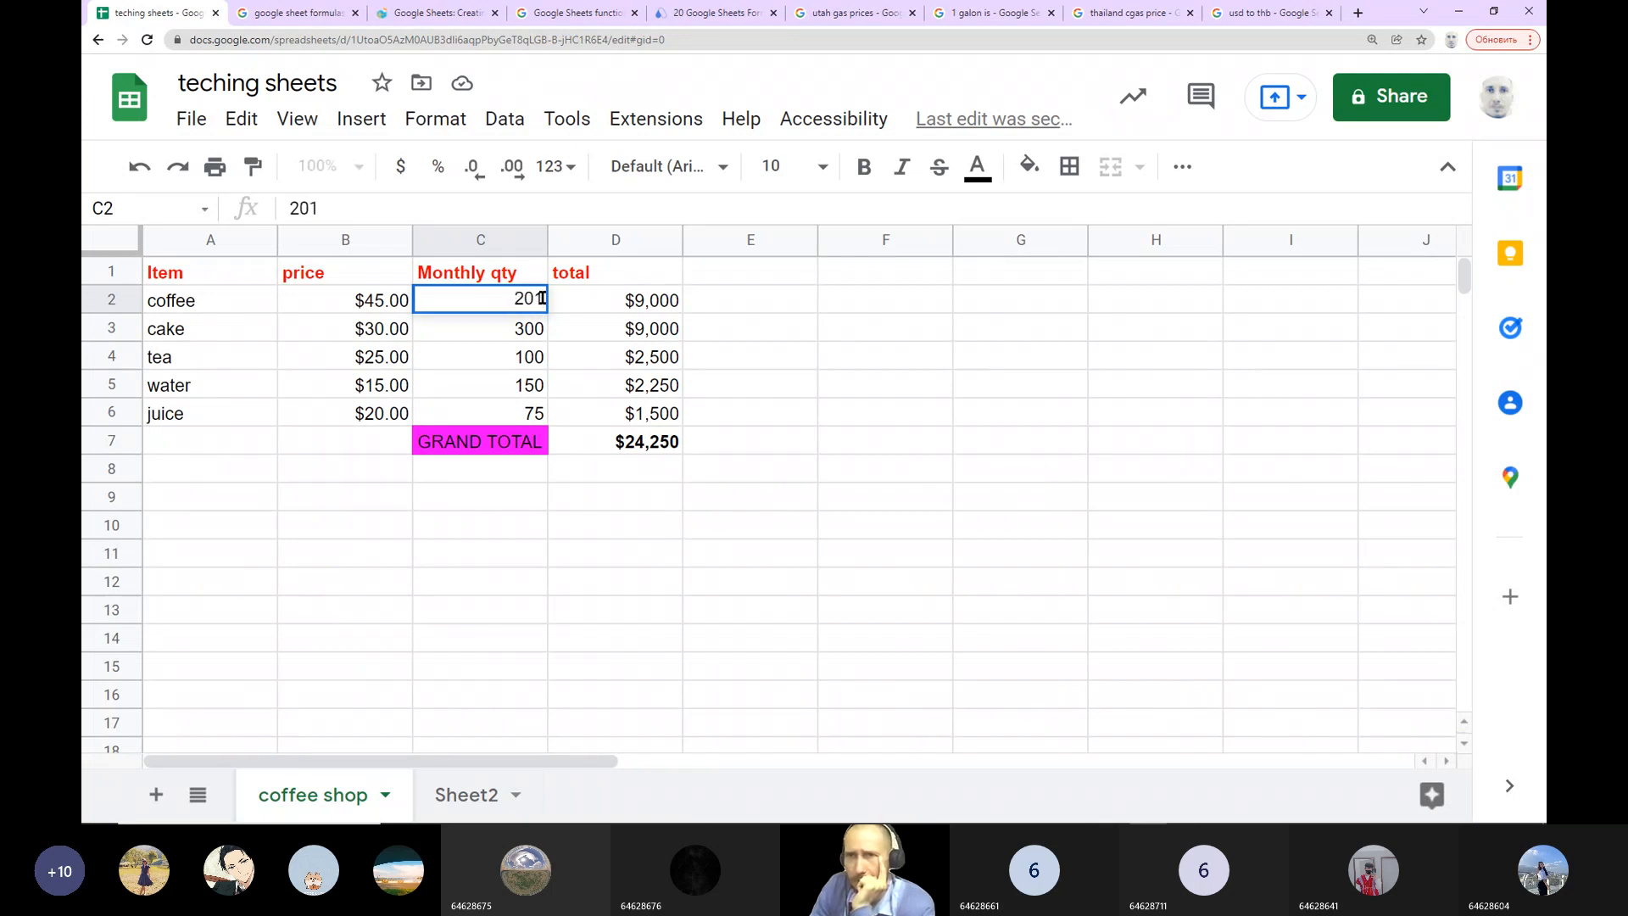
left_click(831, 316)
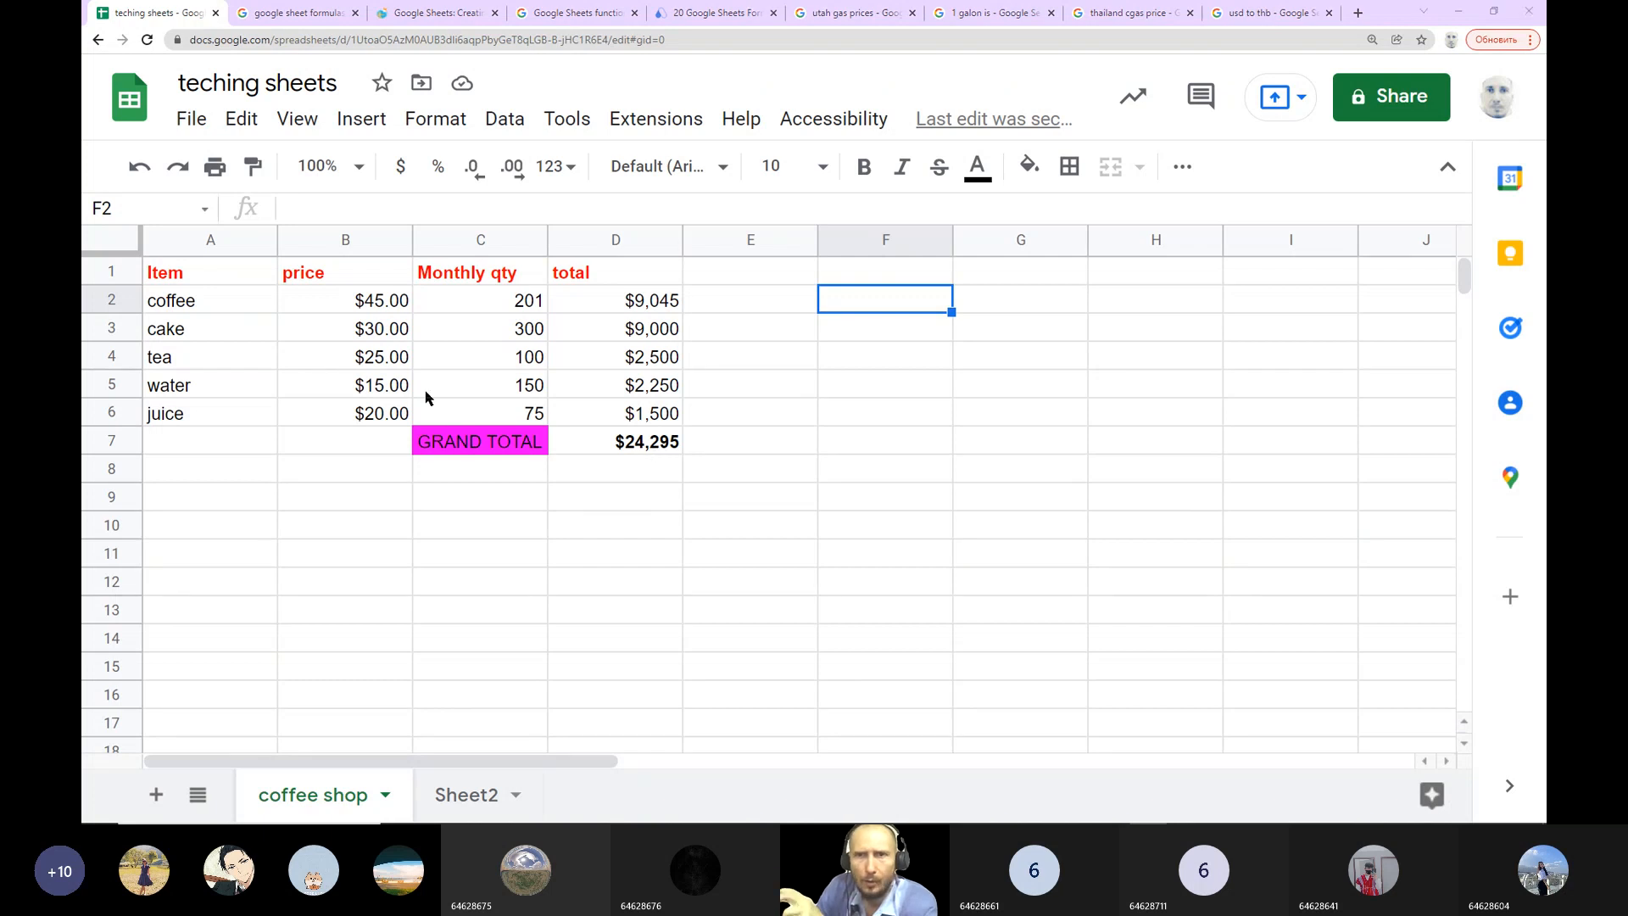
Step: Set the juice price in B6 to 23
left_click(386, 413)
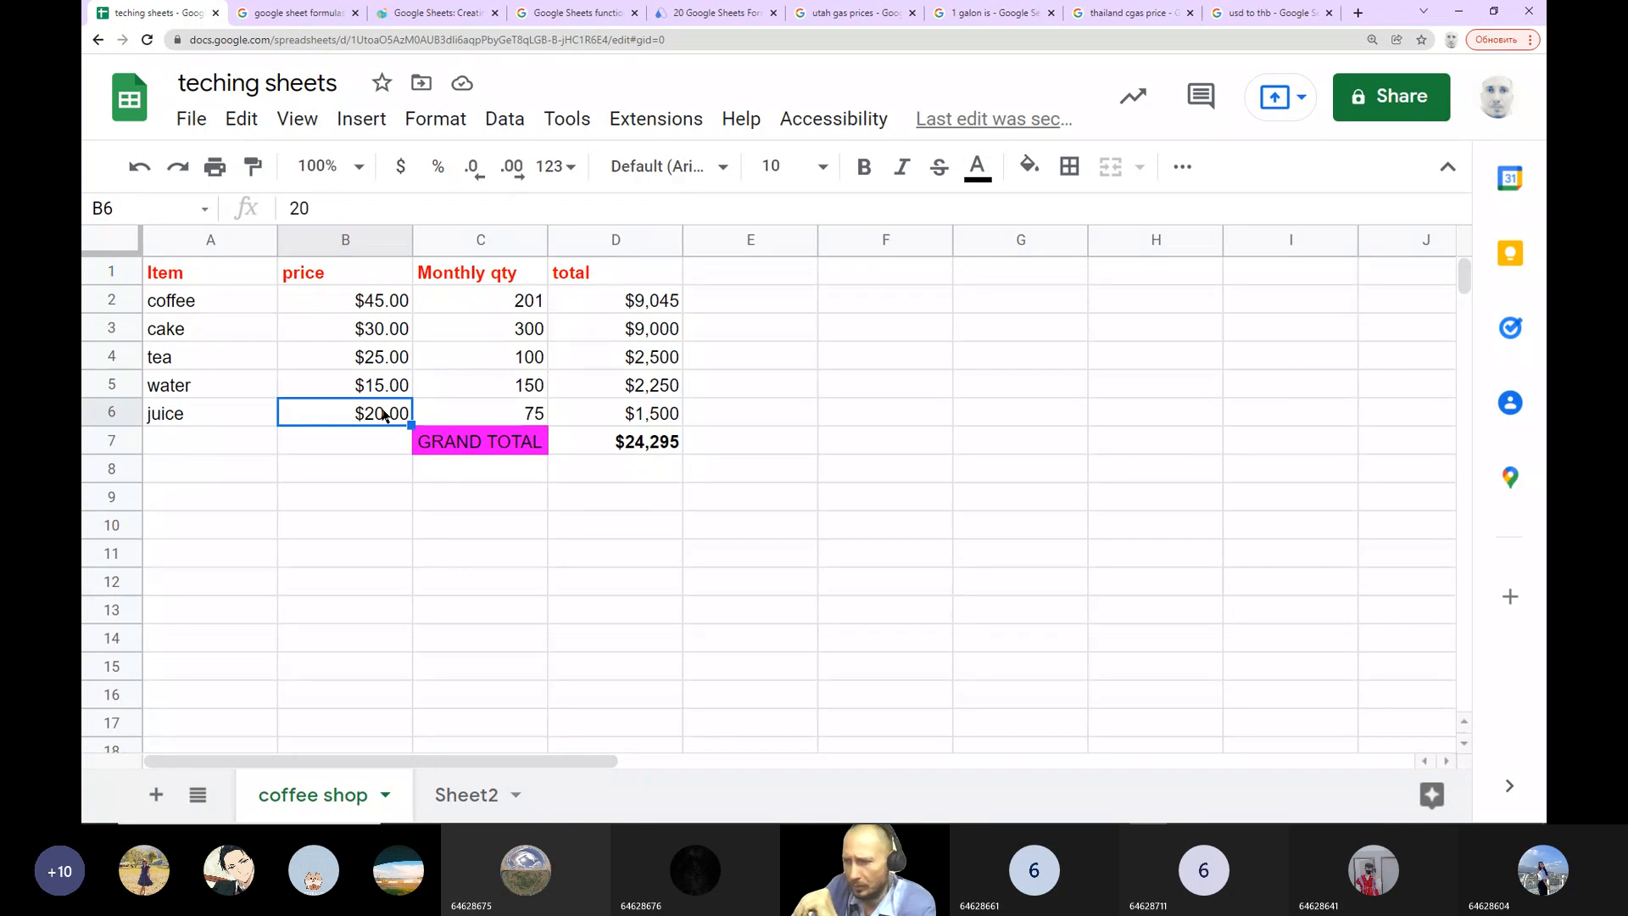
type("23")
left_click(392, 523)
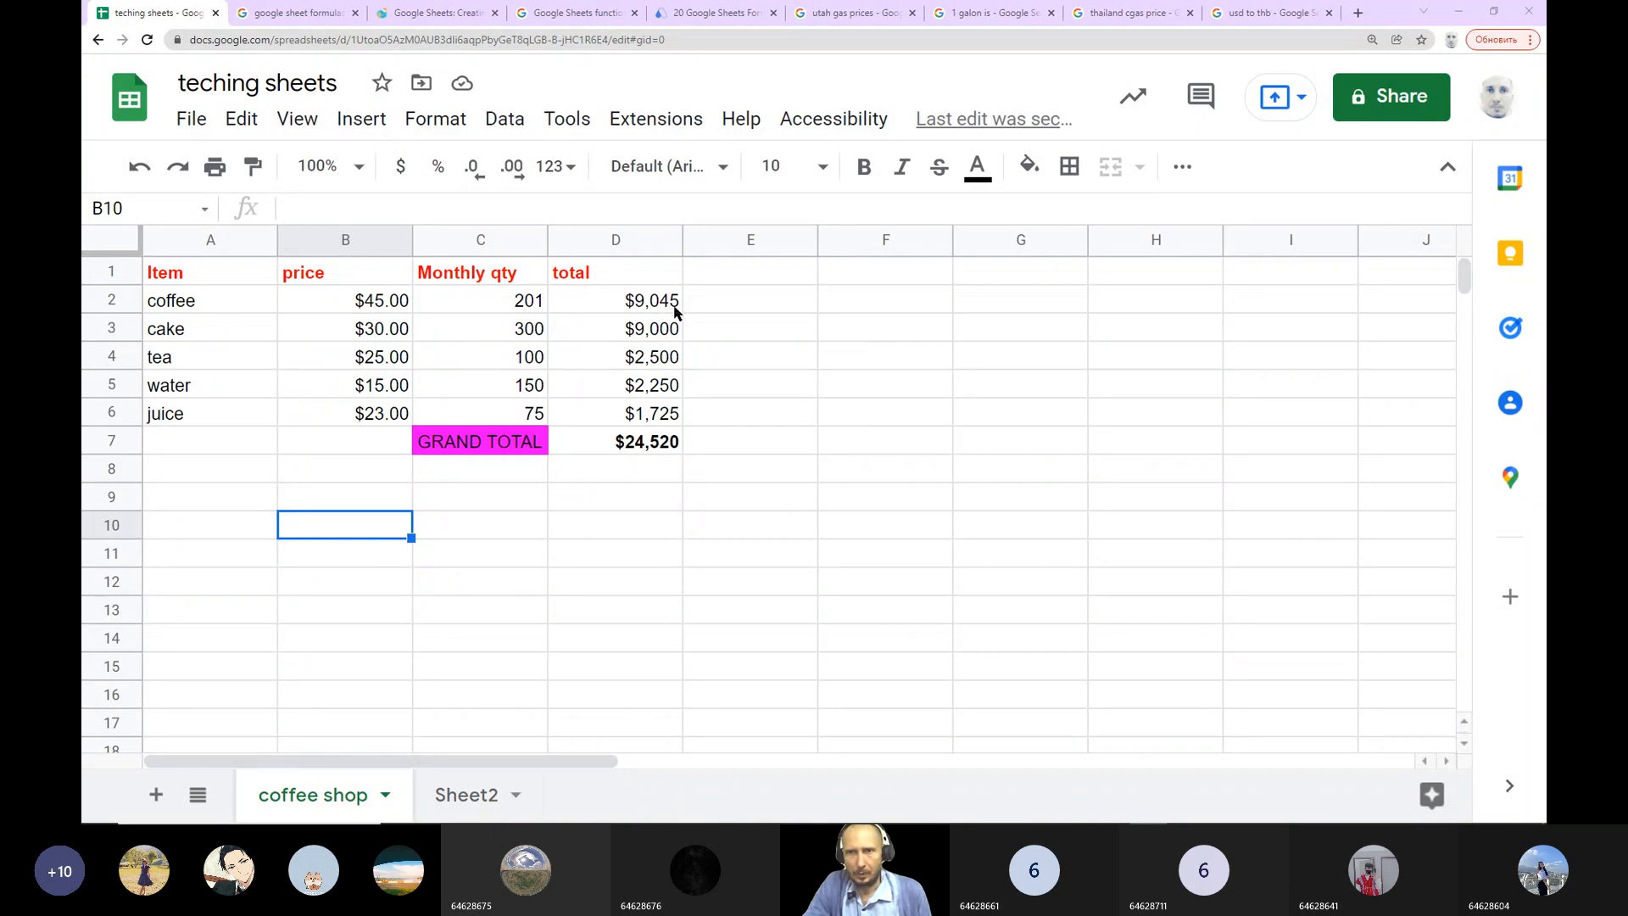
Step: Extend the label in cell C7 to GRAND TOTAL SALES
left_click(515, 445)
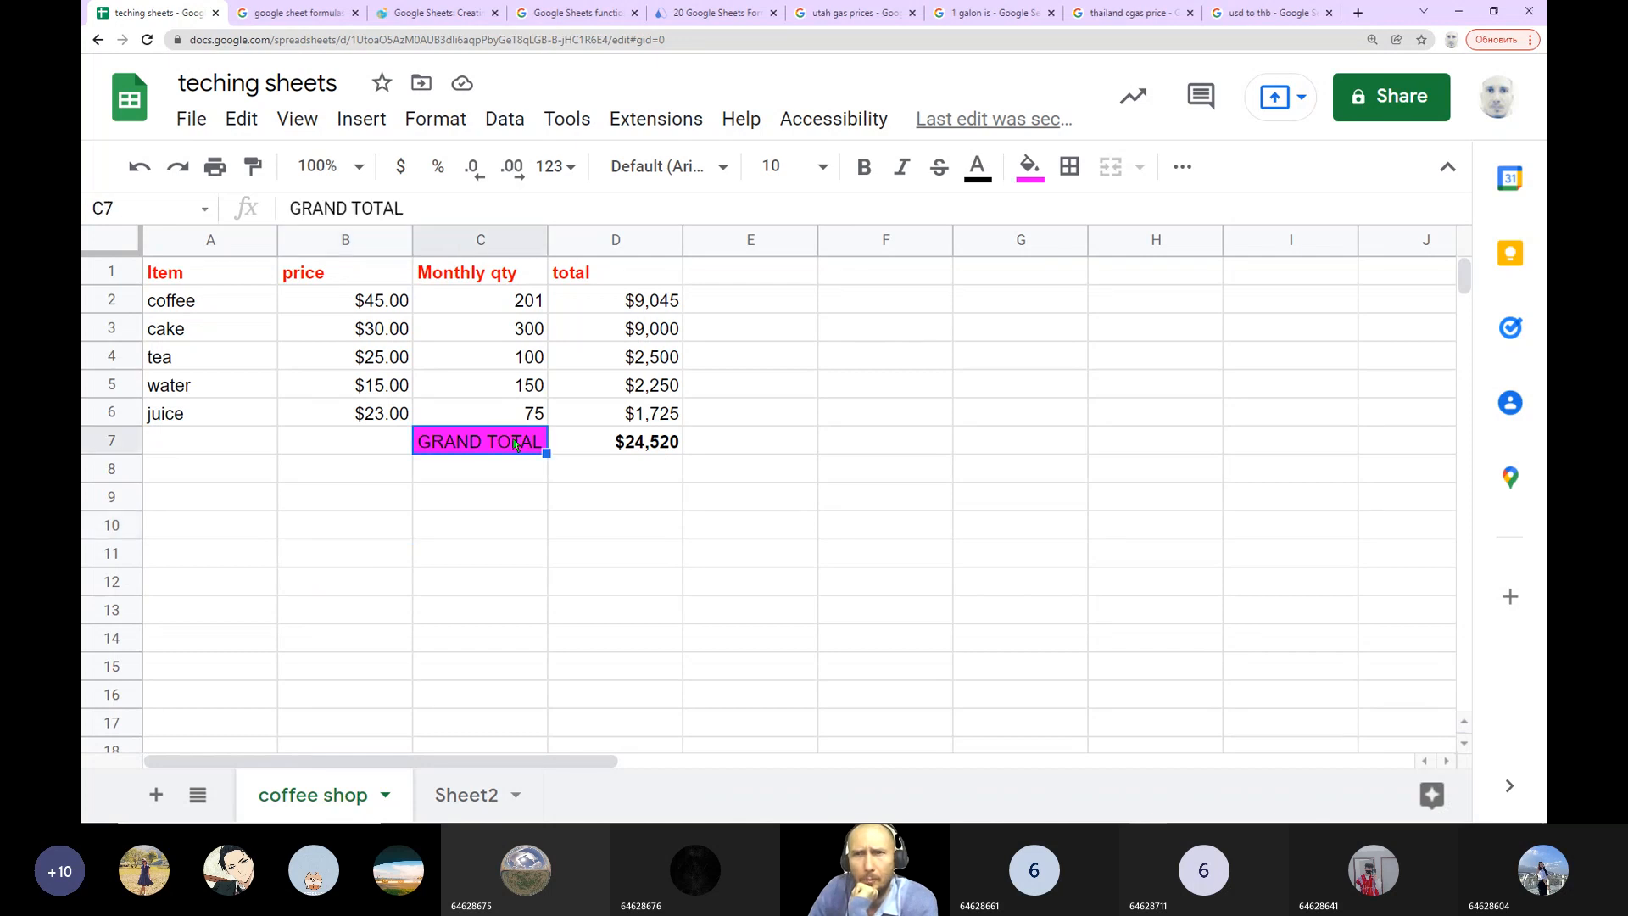
left_click(418, 208)
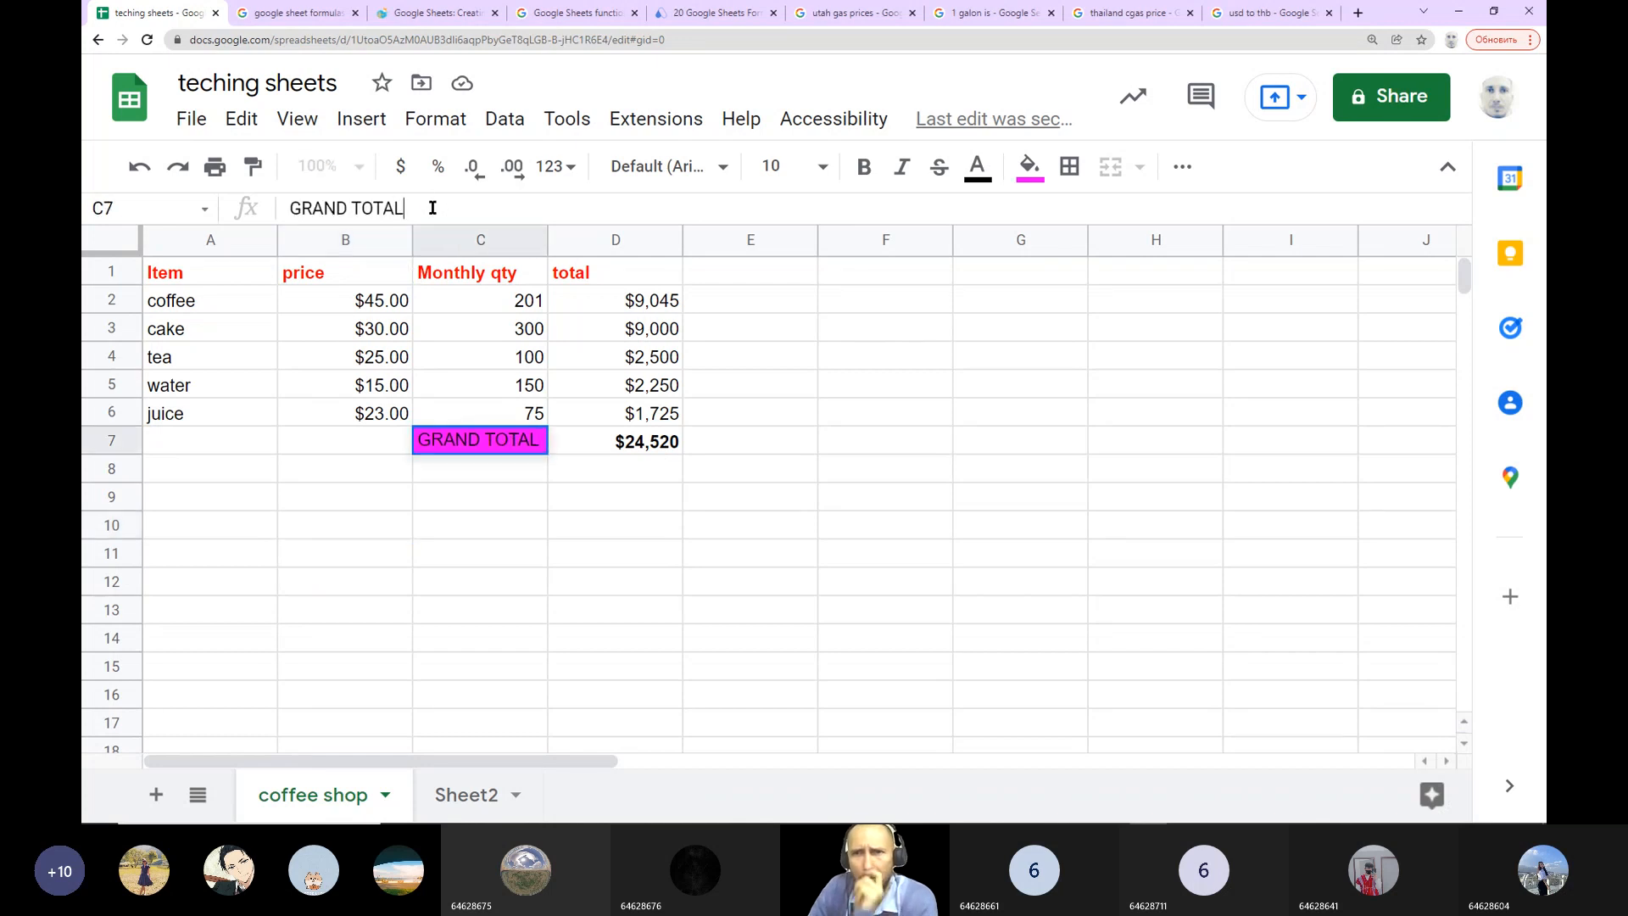
type("SALE")
key("BackSpace")
type("ES")
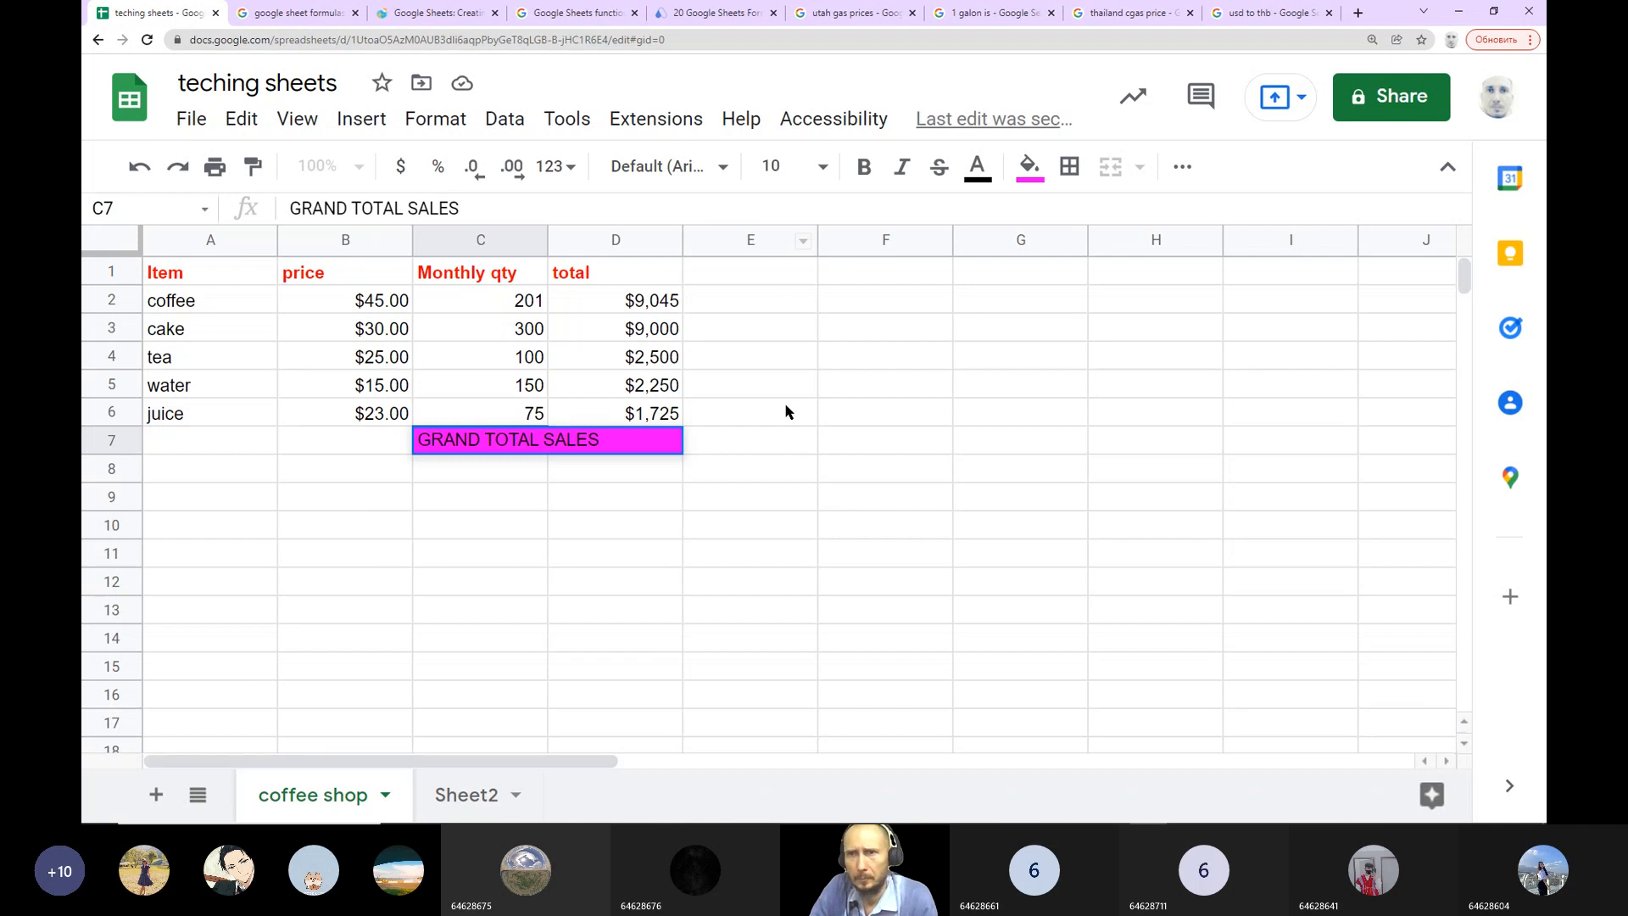
left_click(435, 502)
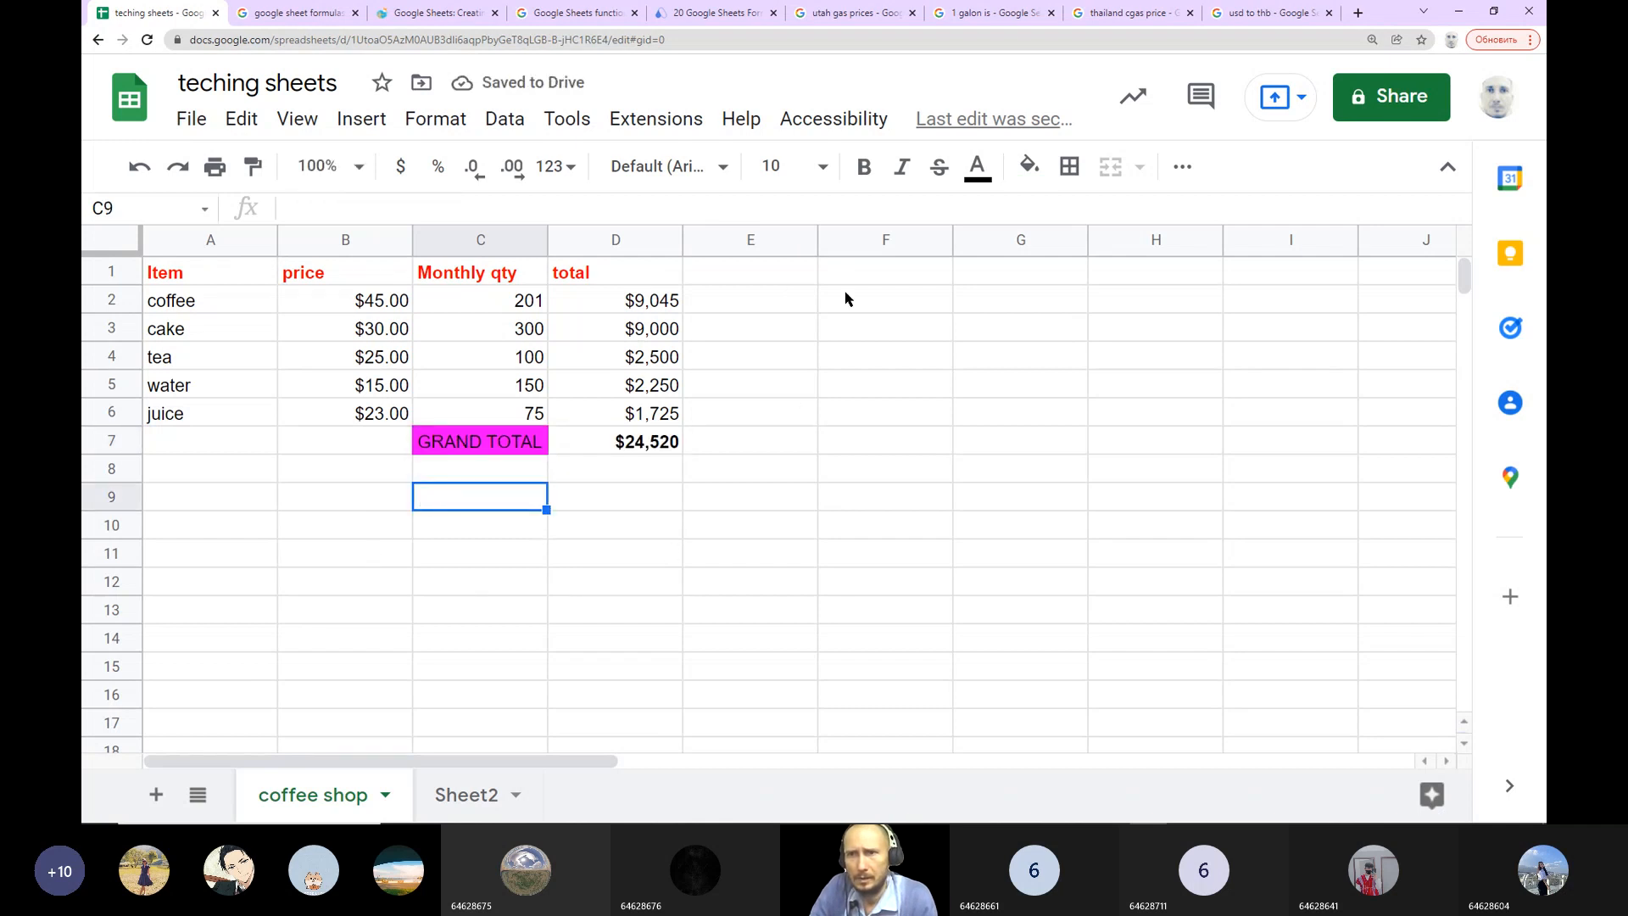
Step: Enter the heading Expences in cell A10, below the sales table
left_click(164, 550)
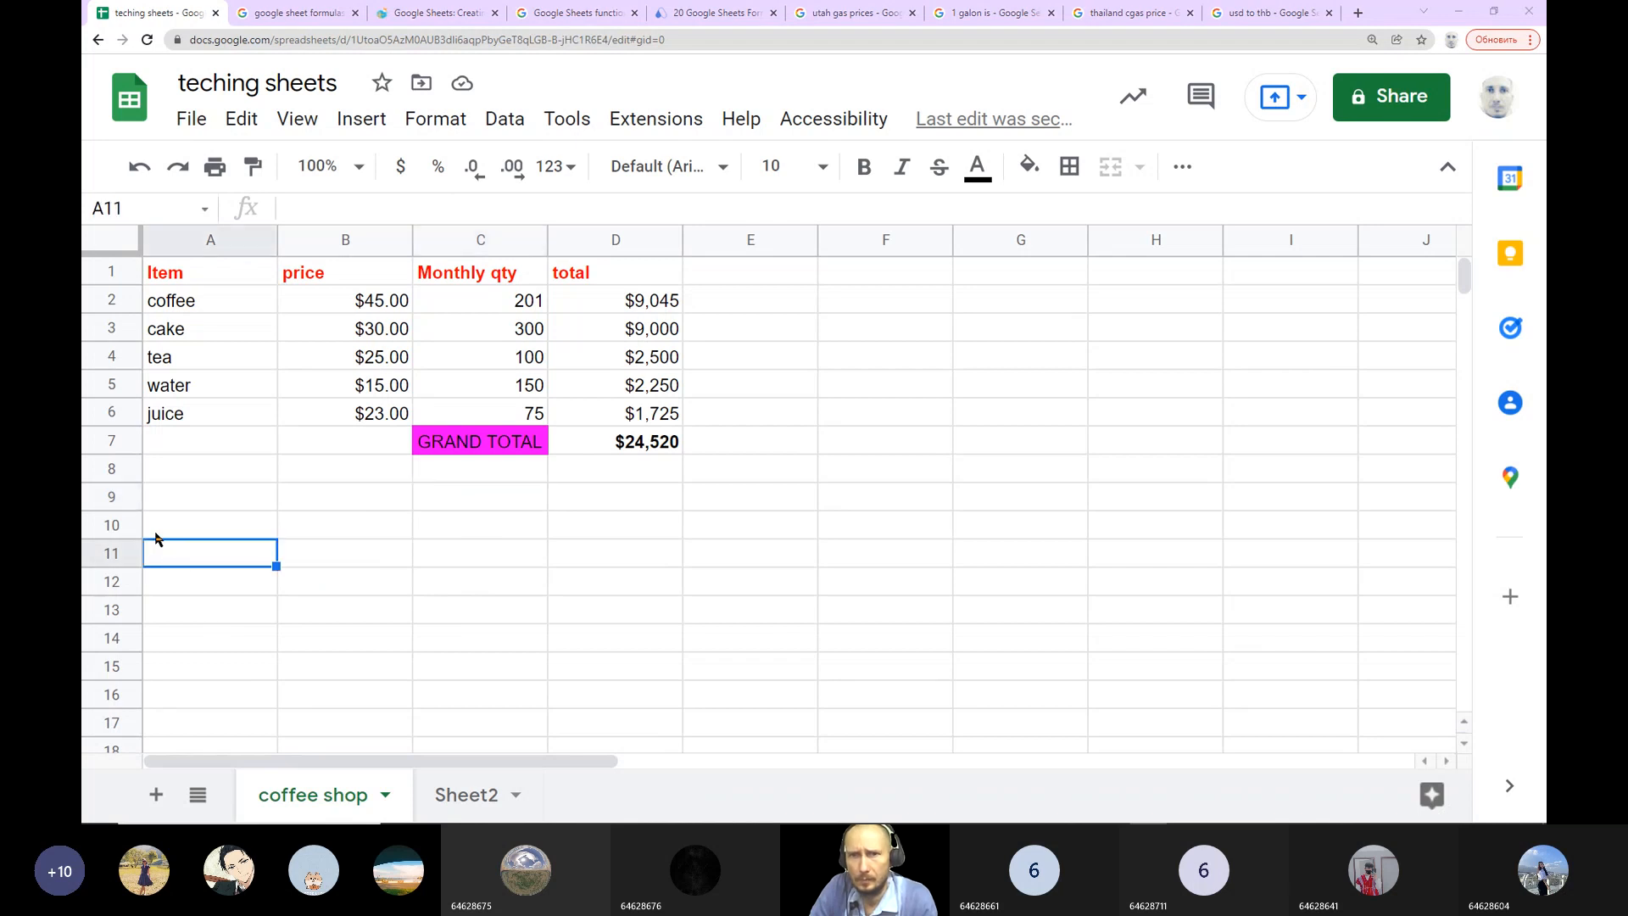
left_click(169, 527)
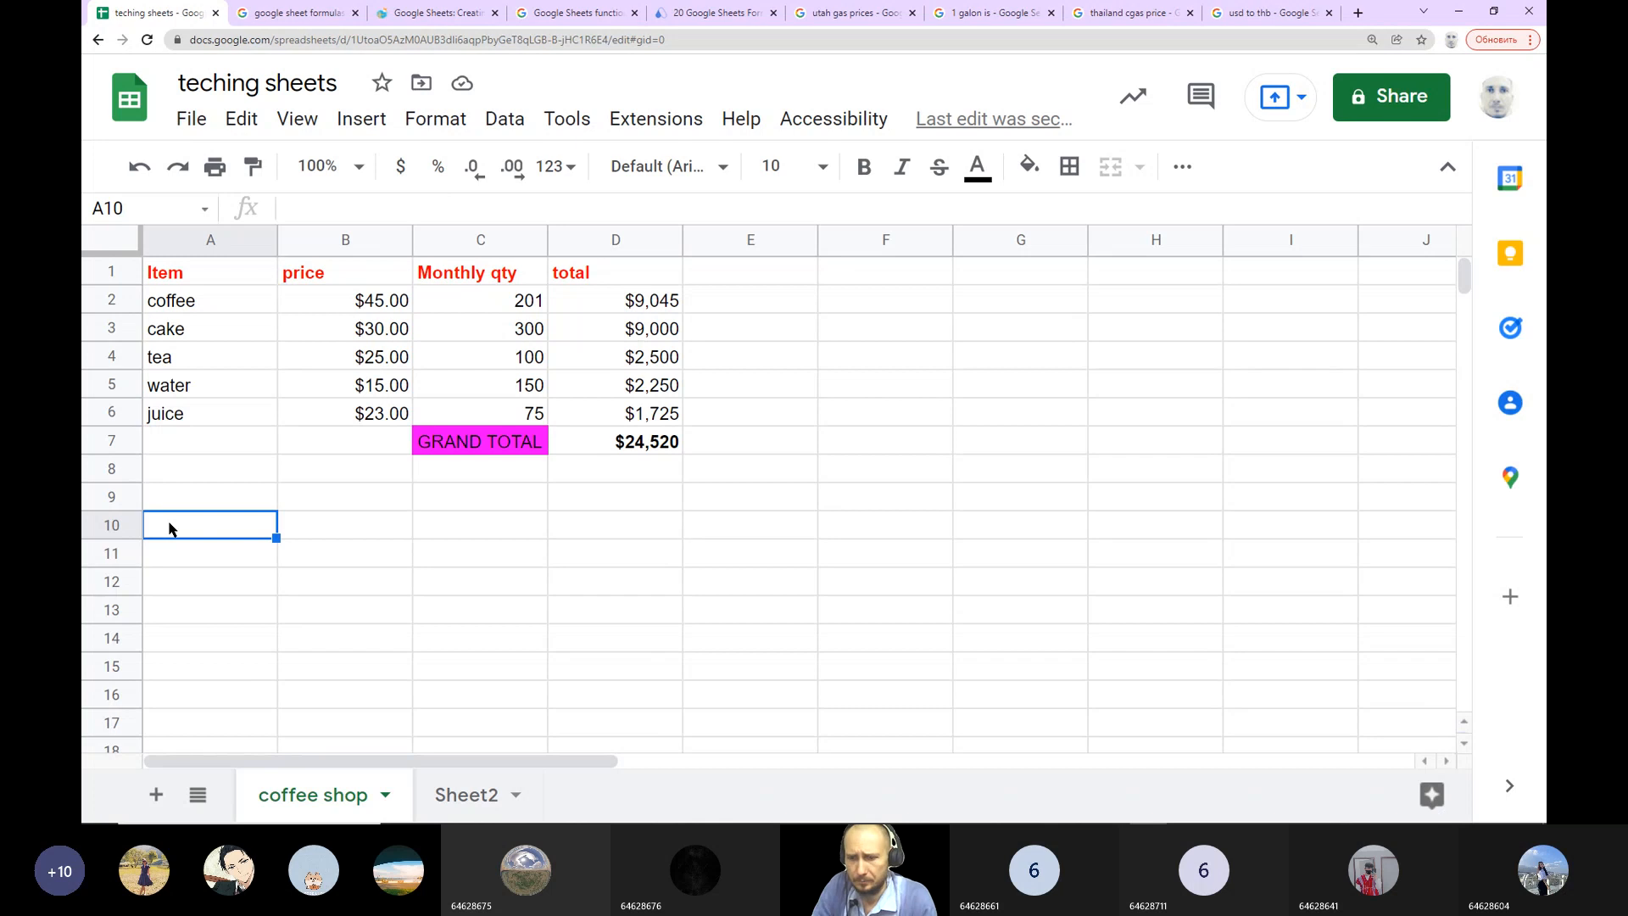
type("Expences")
left_click(196, 540)
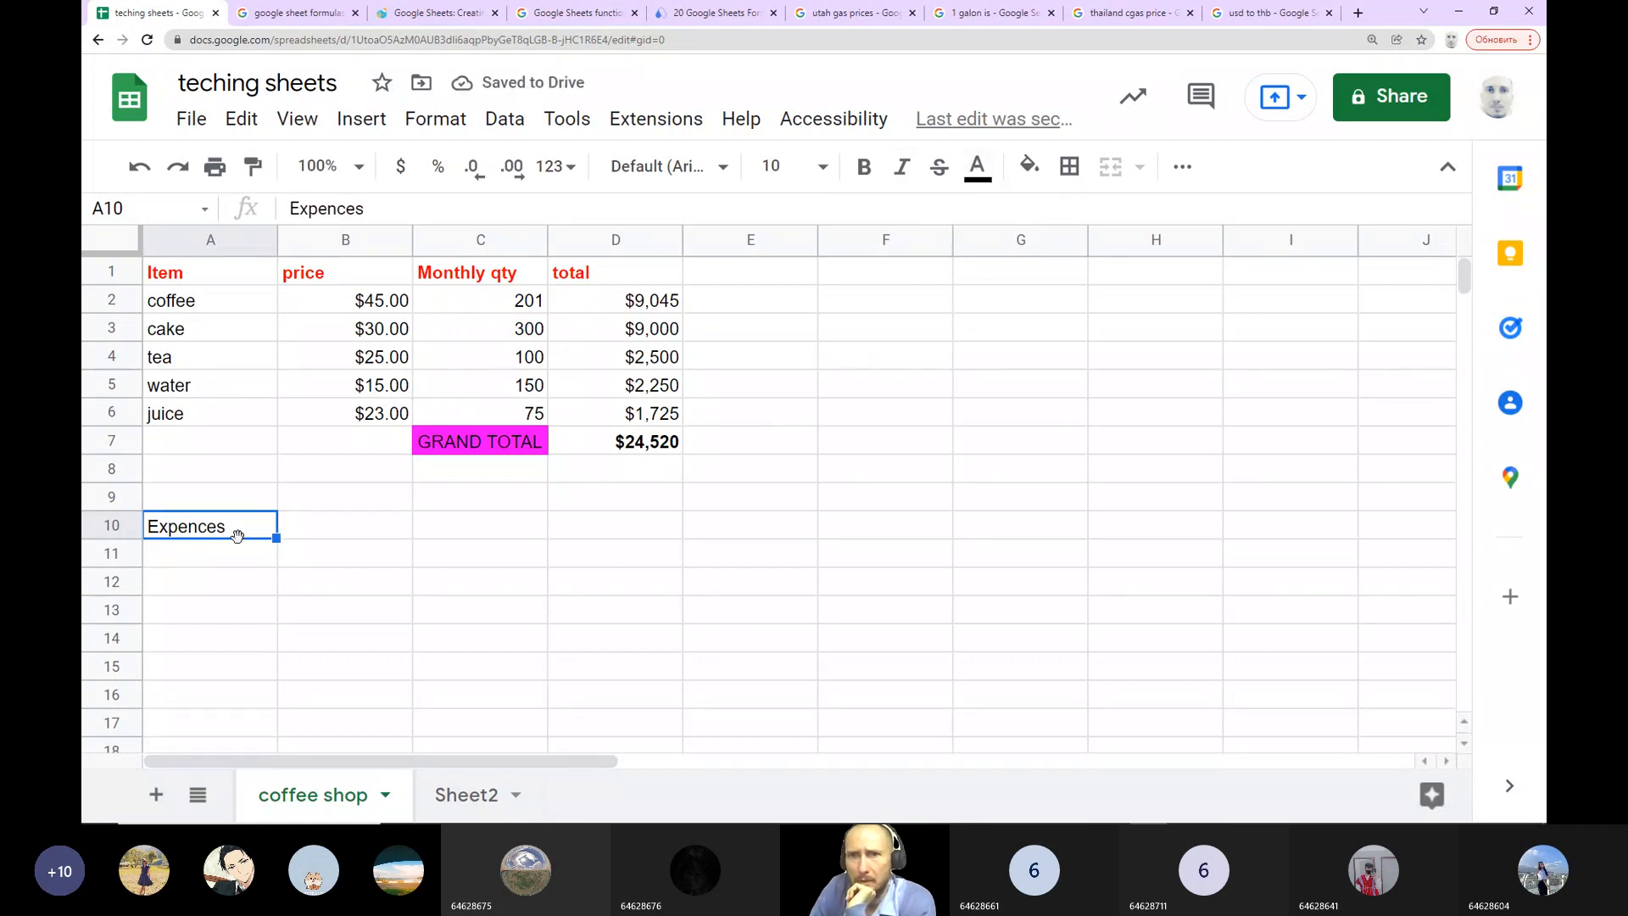
Step: Make the Expences heading bold and list rent, electricity and labour below it in cells A11 to A13
left_click(861, 167)
left_click(168, 563)
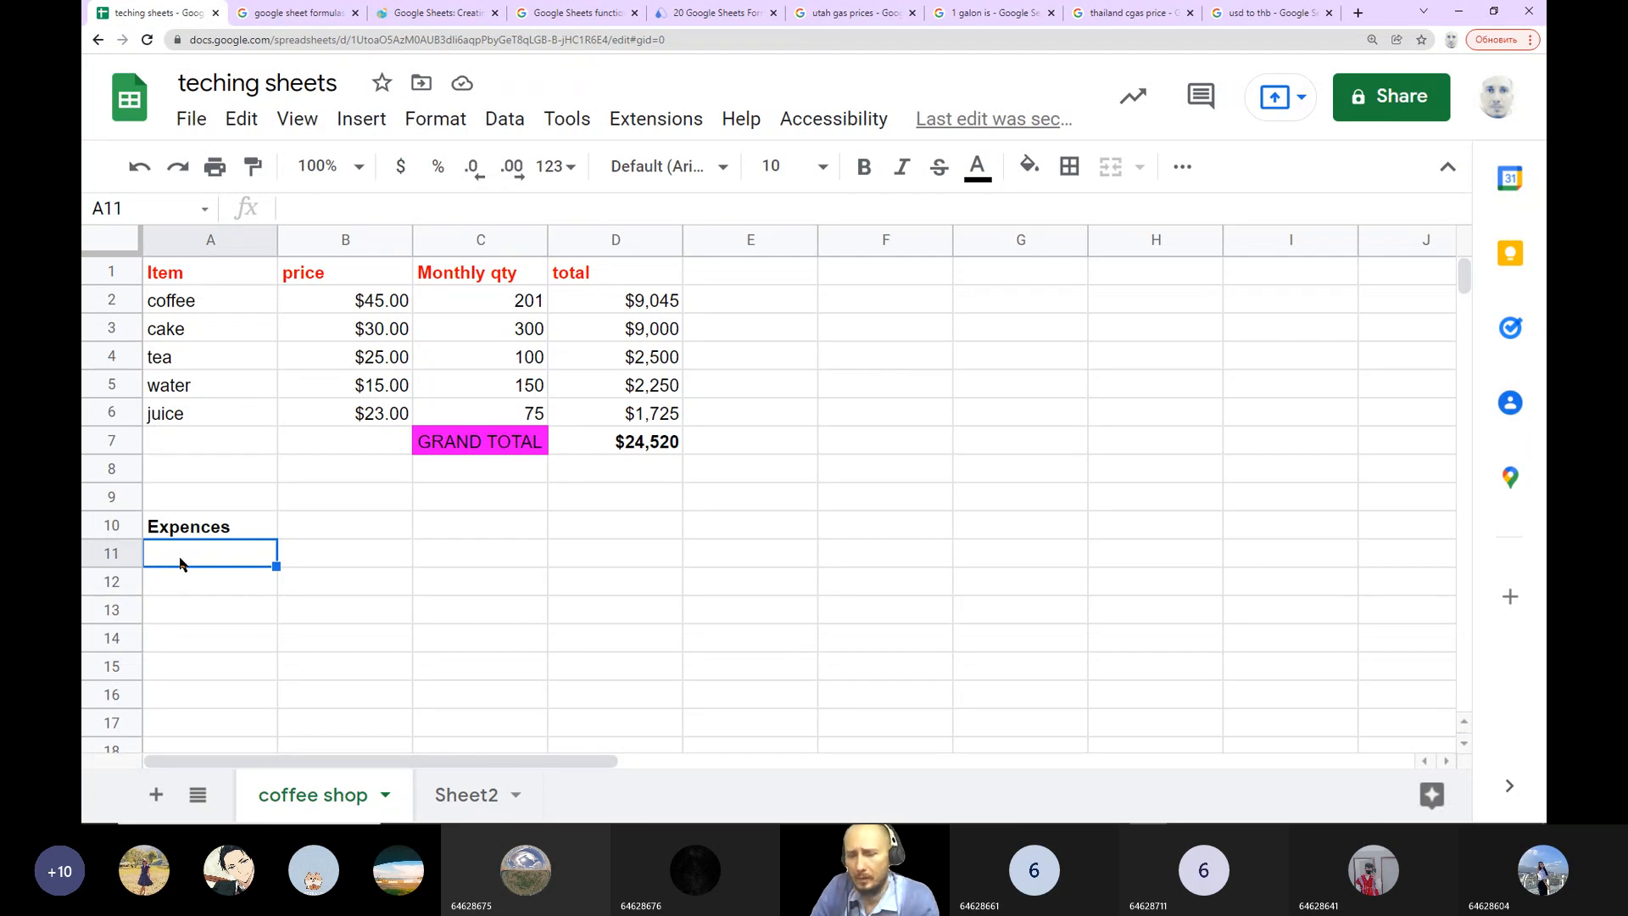
type("rent")
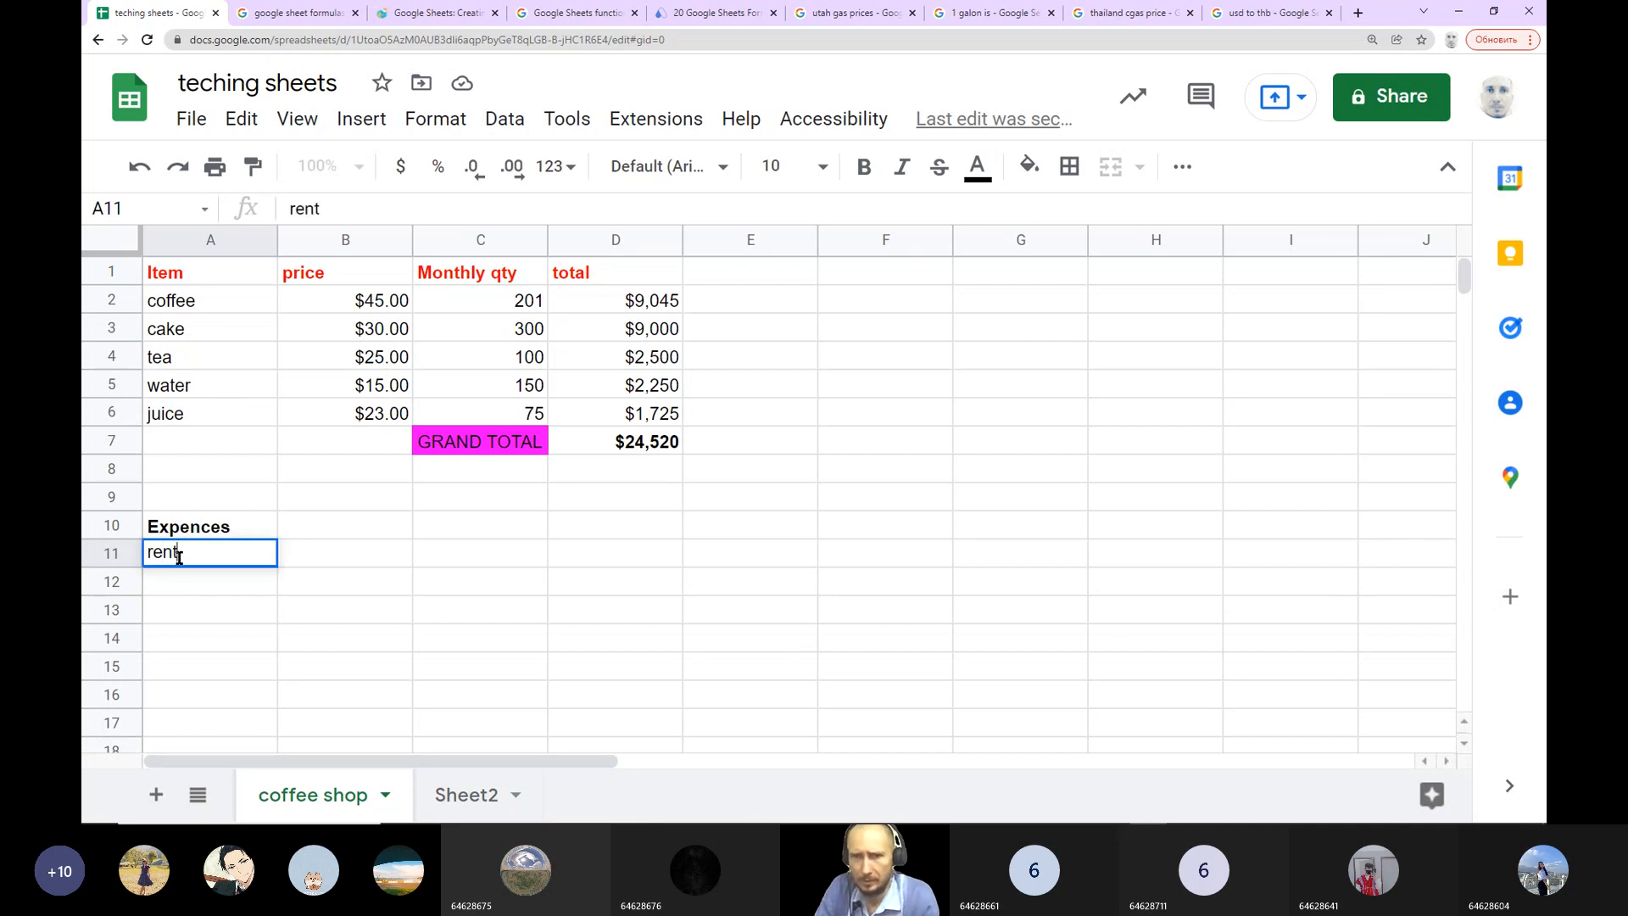
left_click(197, 582)
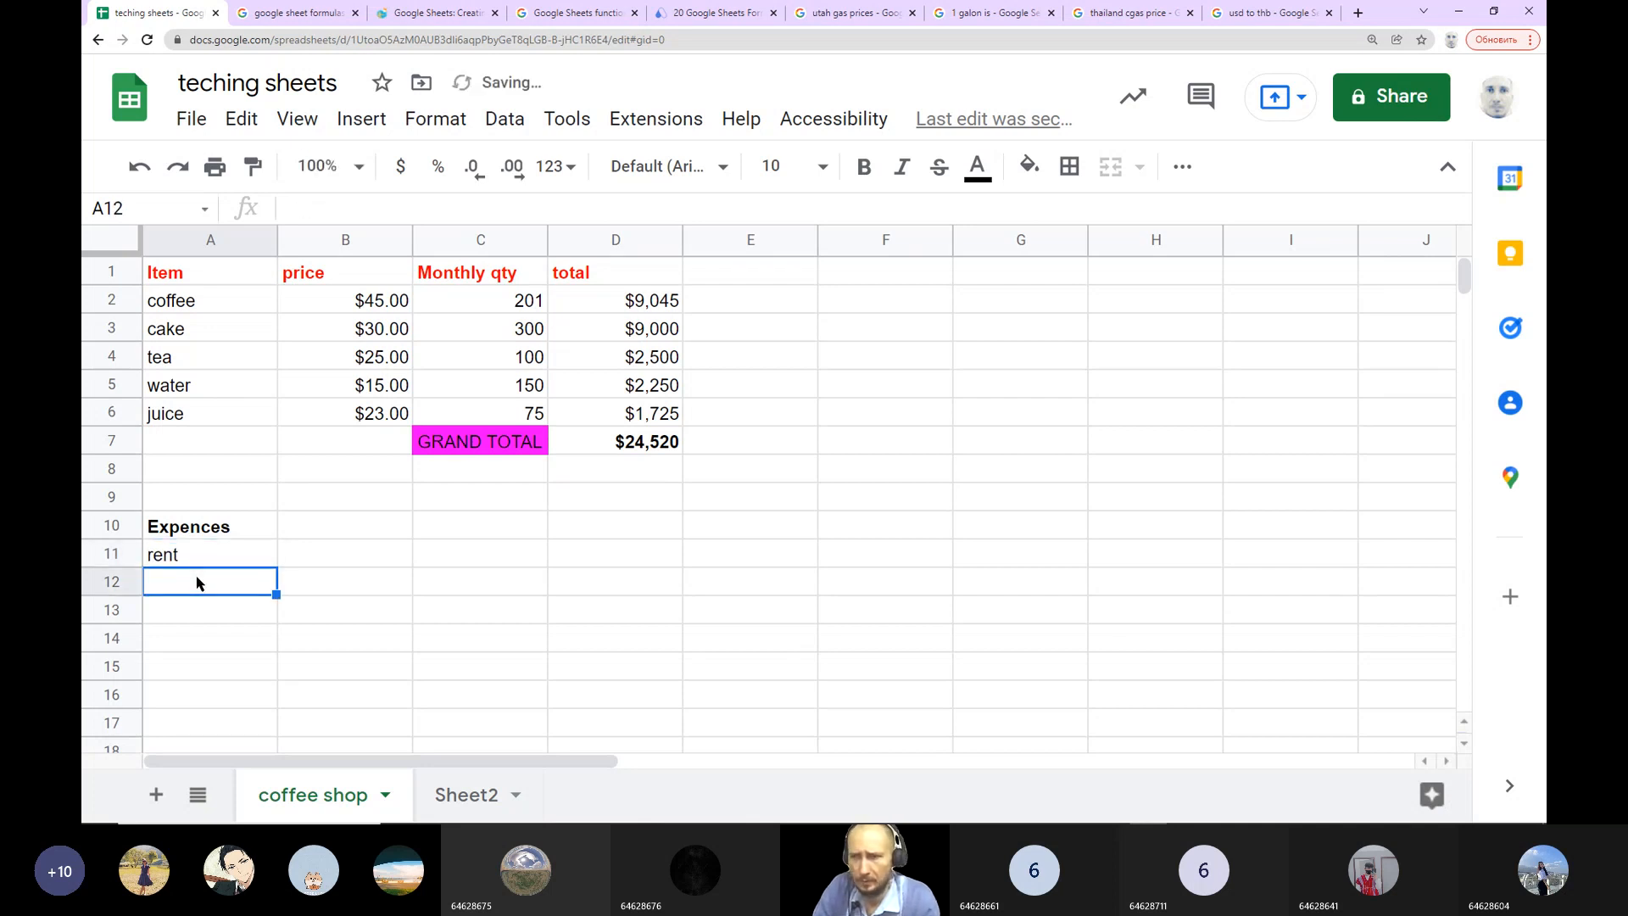
type("ele")
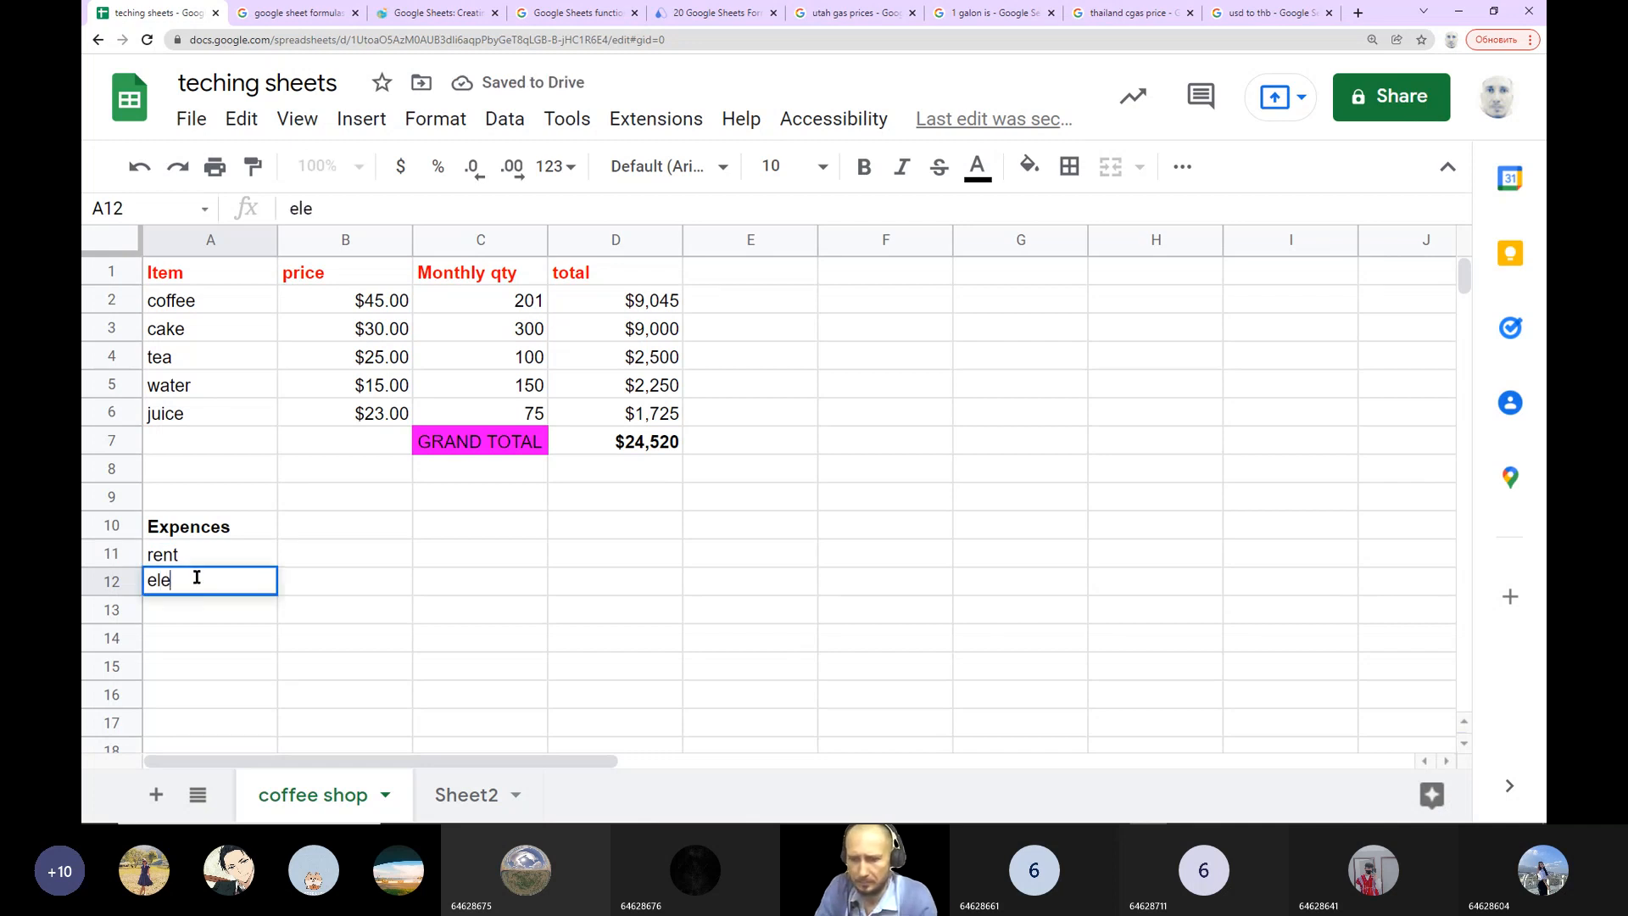
type("ctricity")
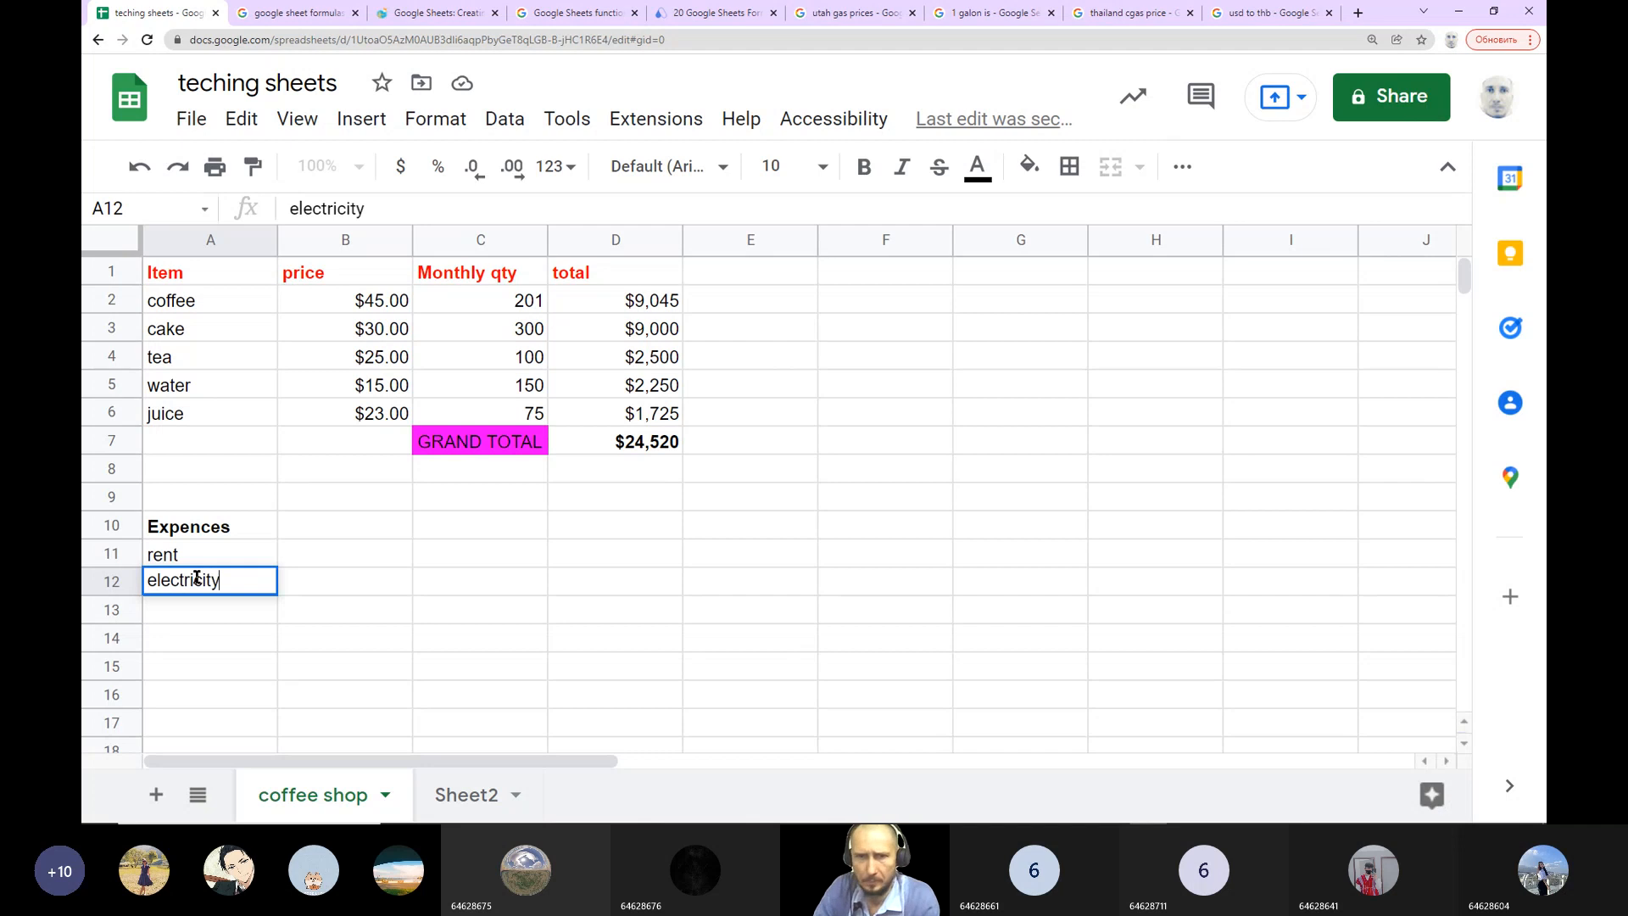
left_click(219, 620)
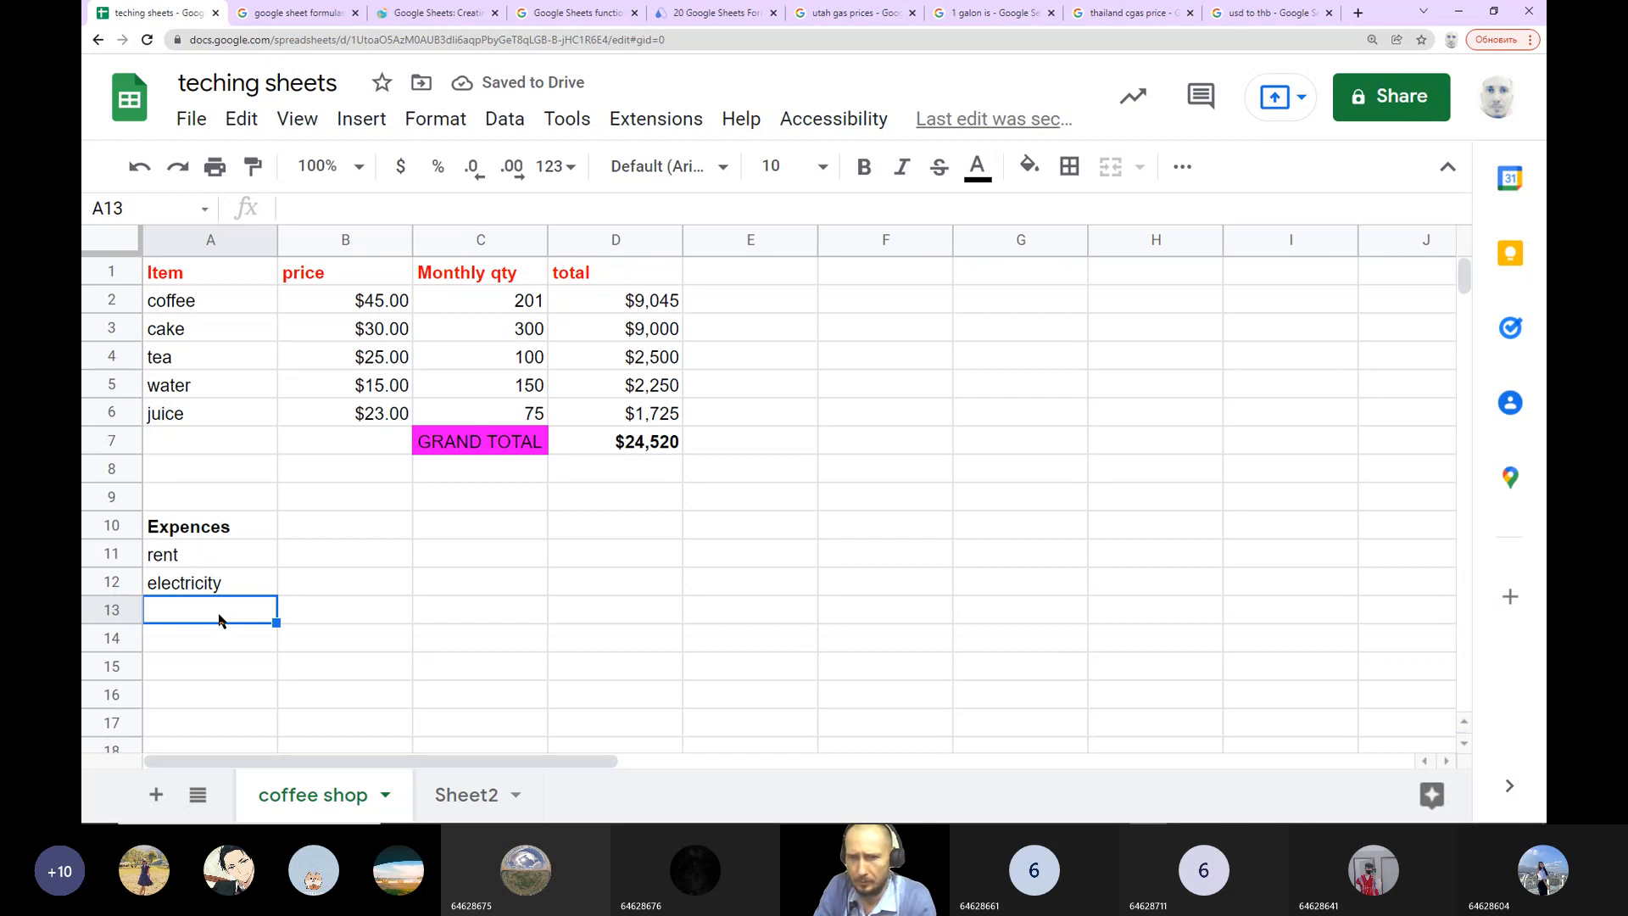
type("labour")
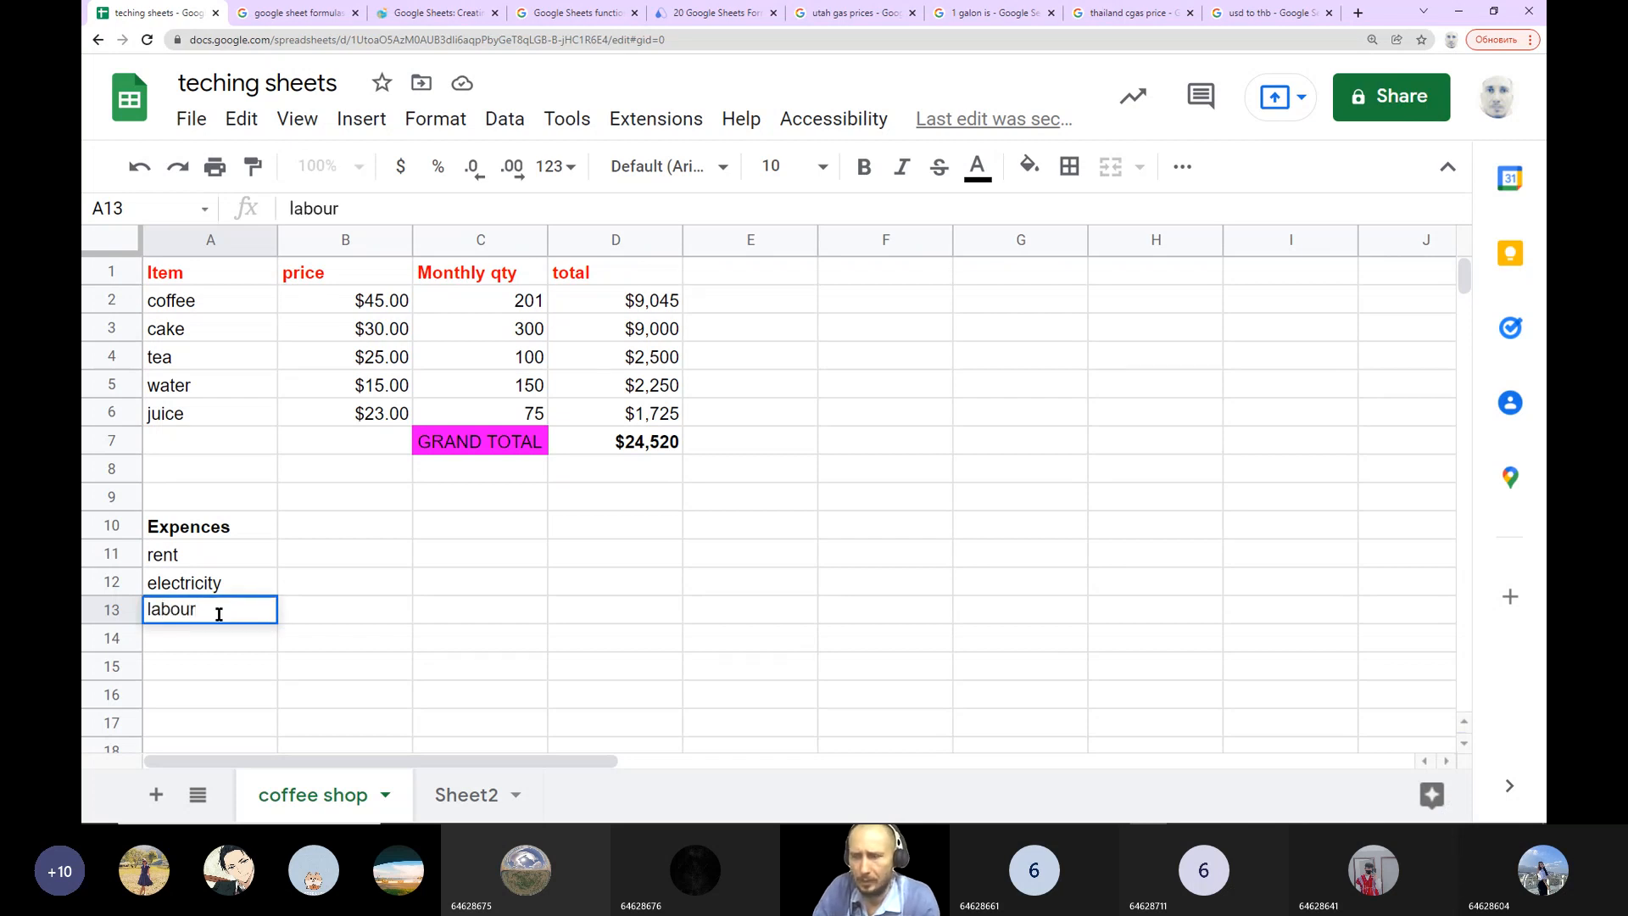
left_click(416, 648)
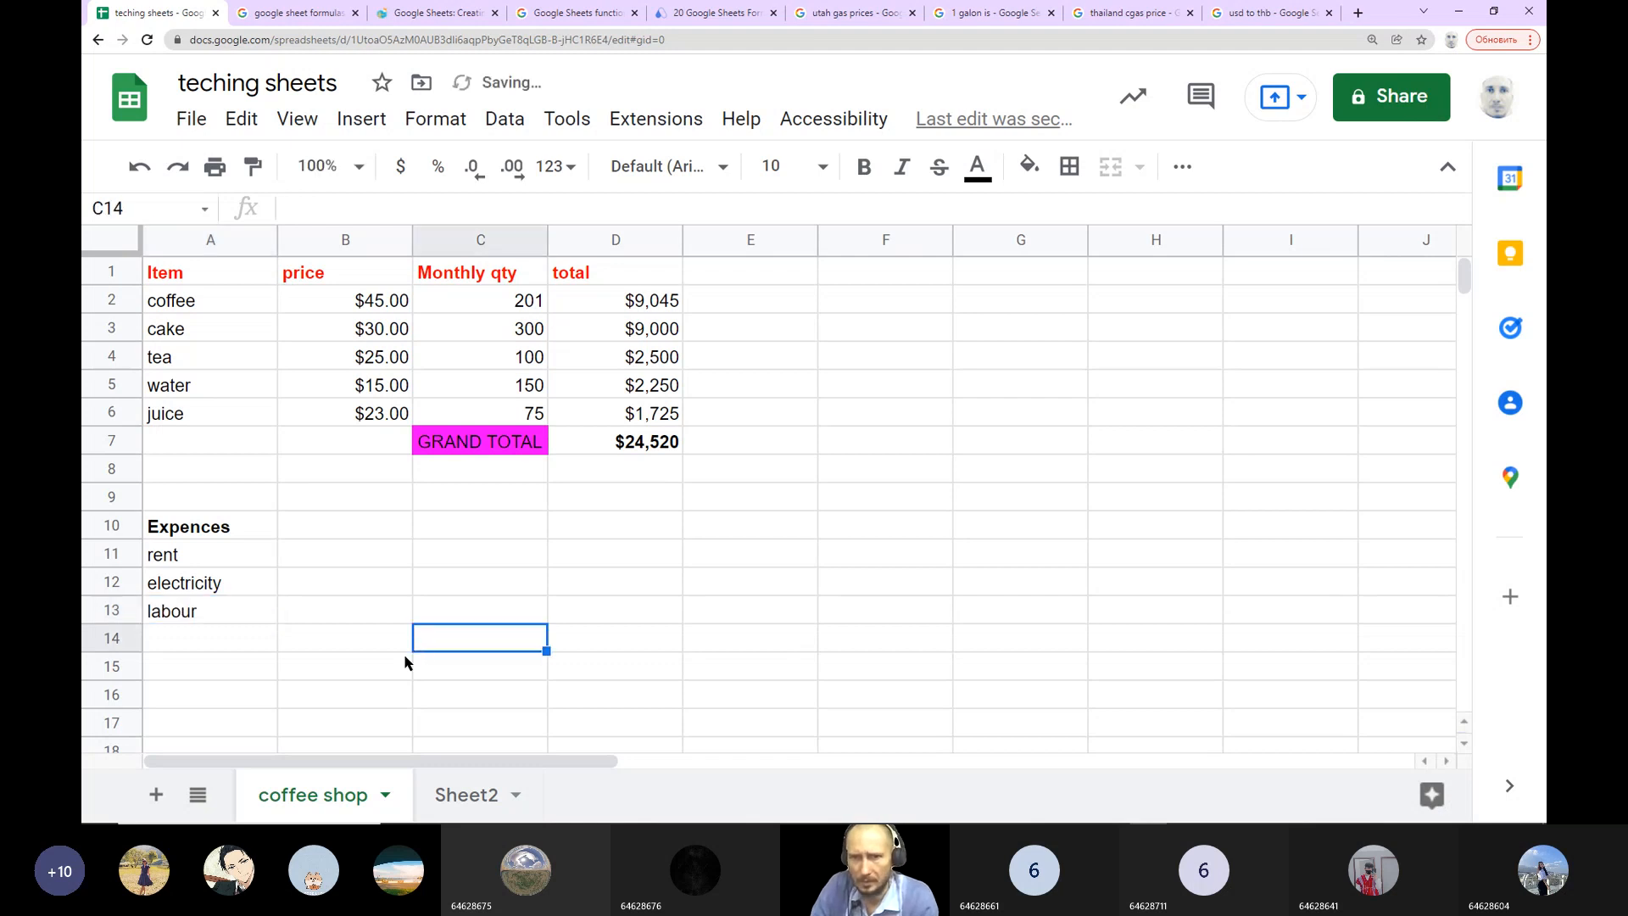
Step: Enter 5000 as the rent amount in B11 and format it as dollar currency without decimal places
left_click(346, 568)
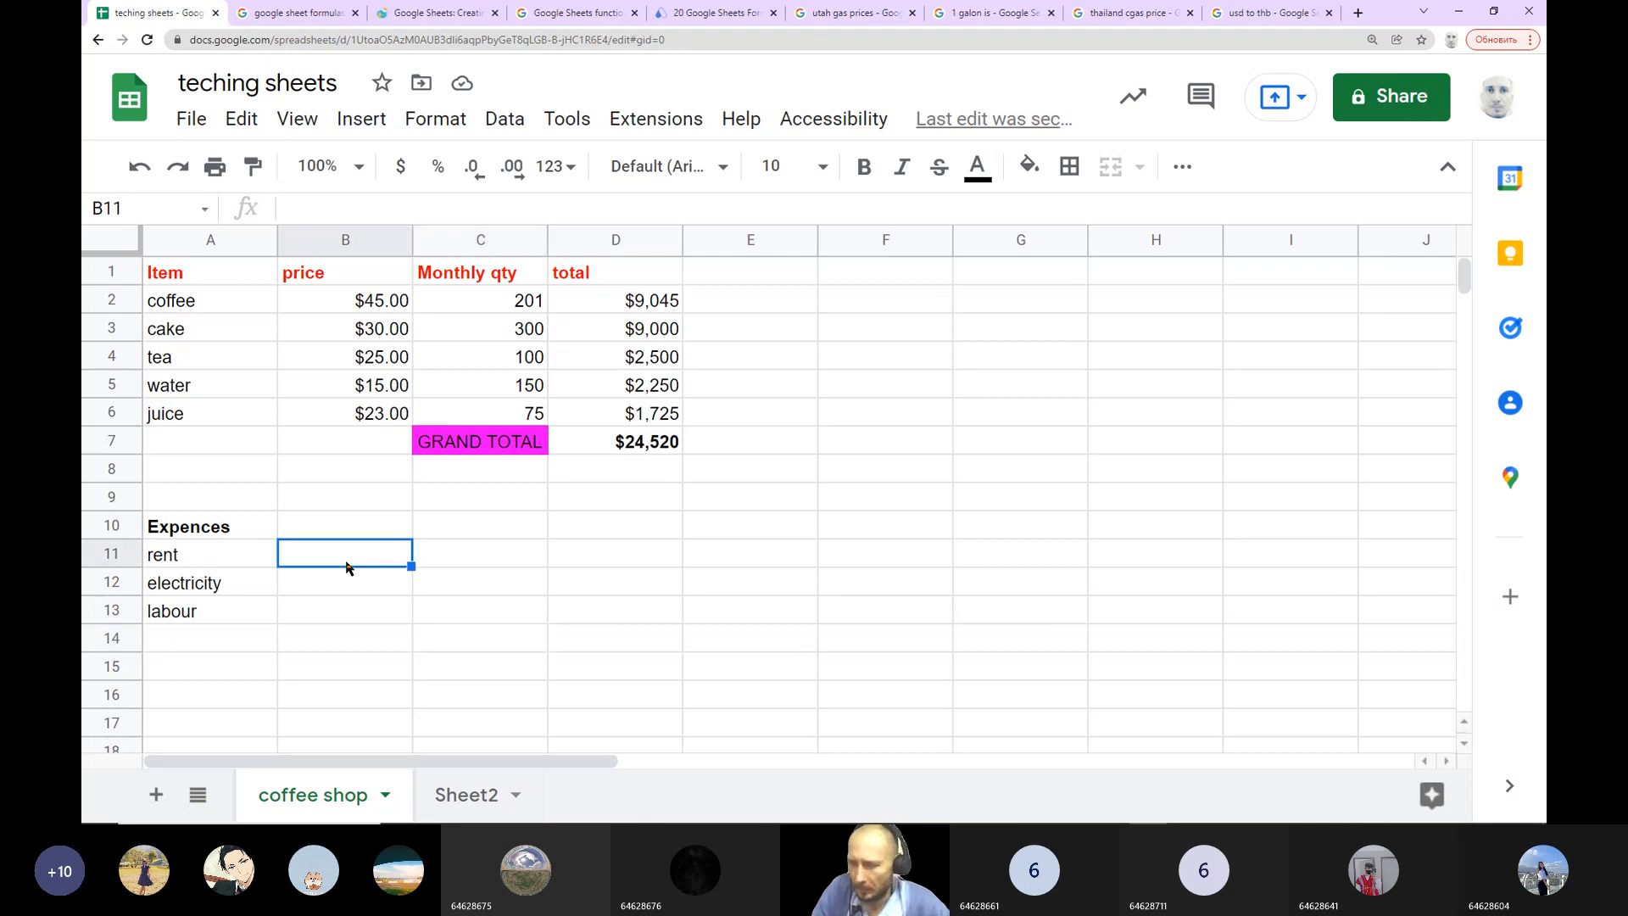
type("5000")
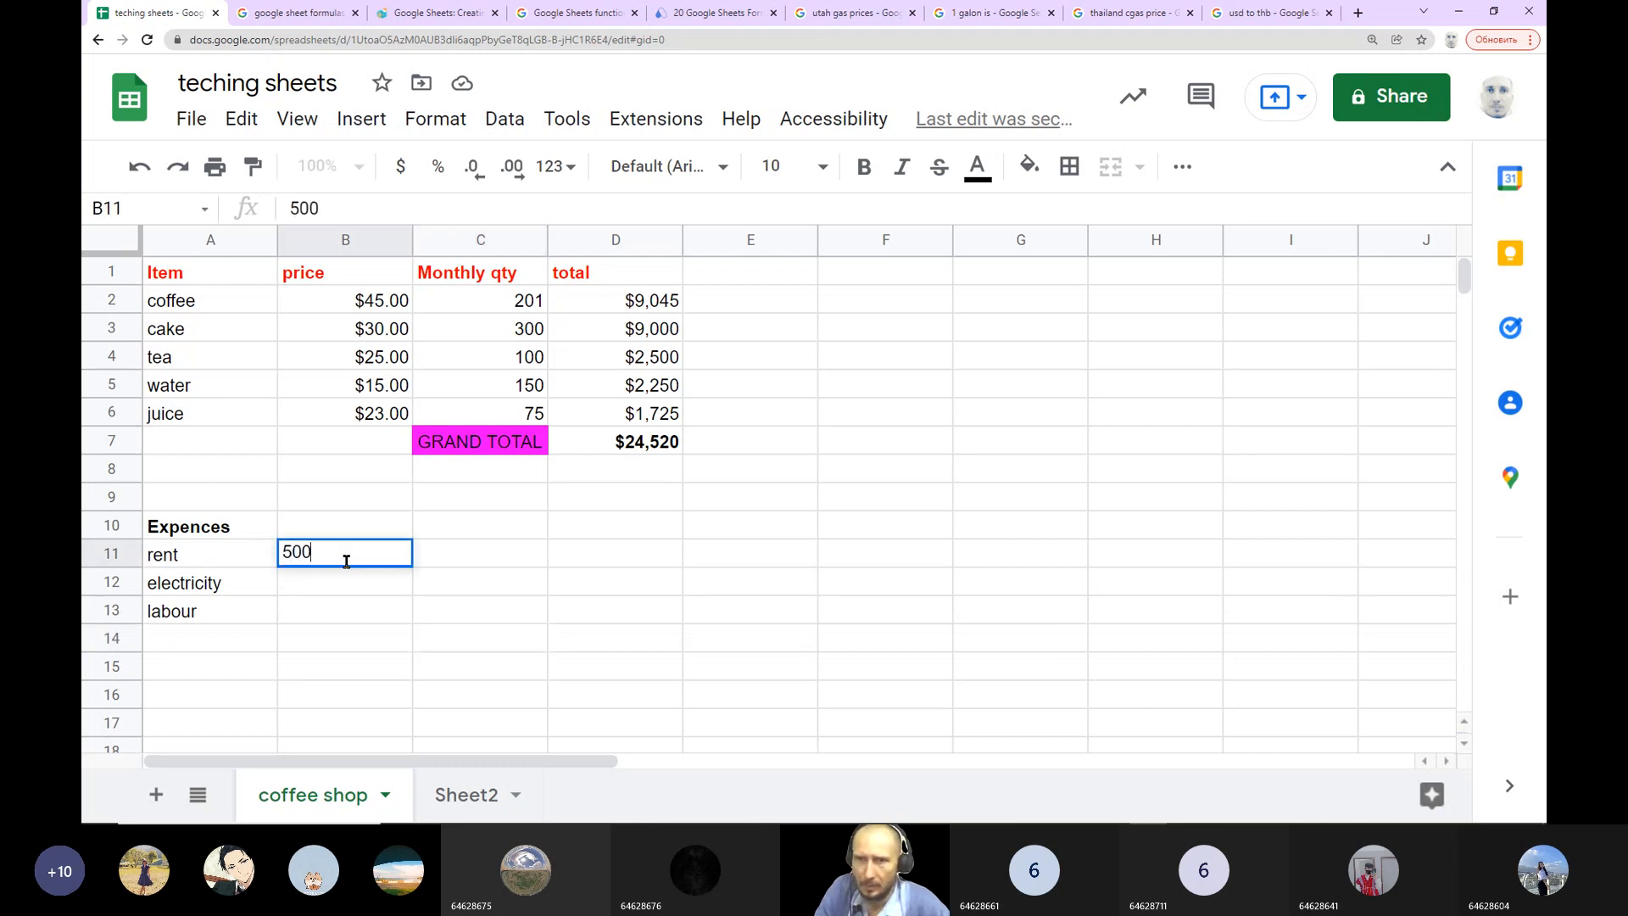
left_click(367, 611)
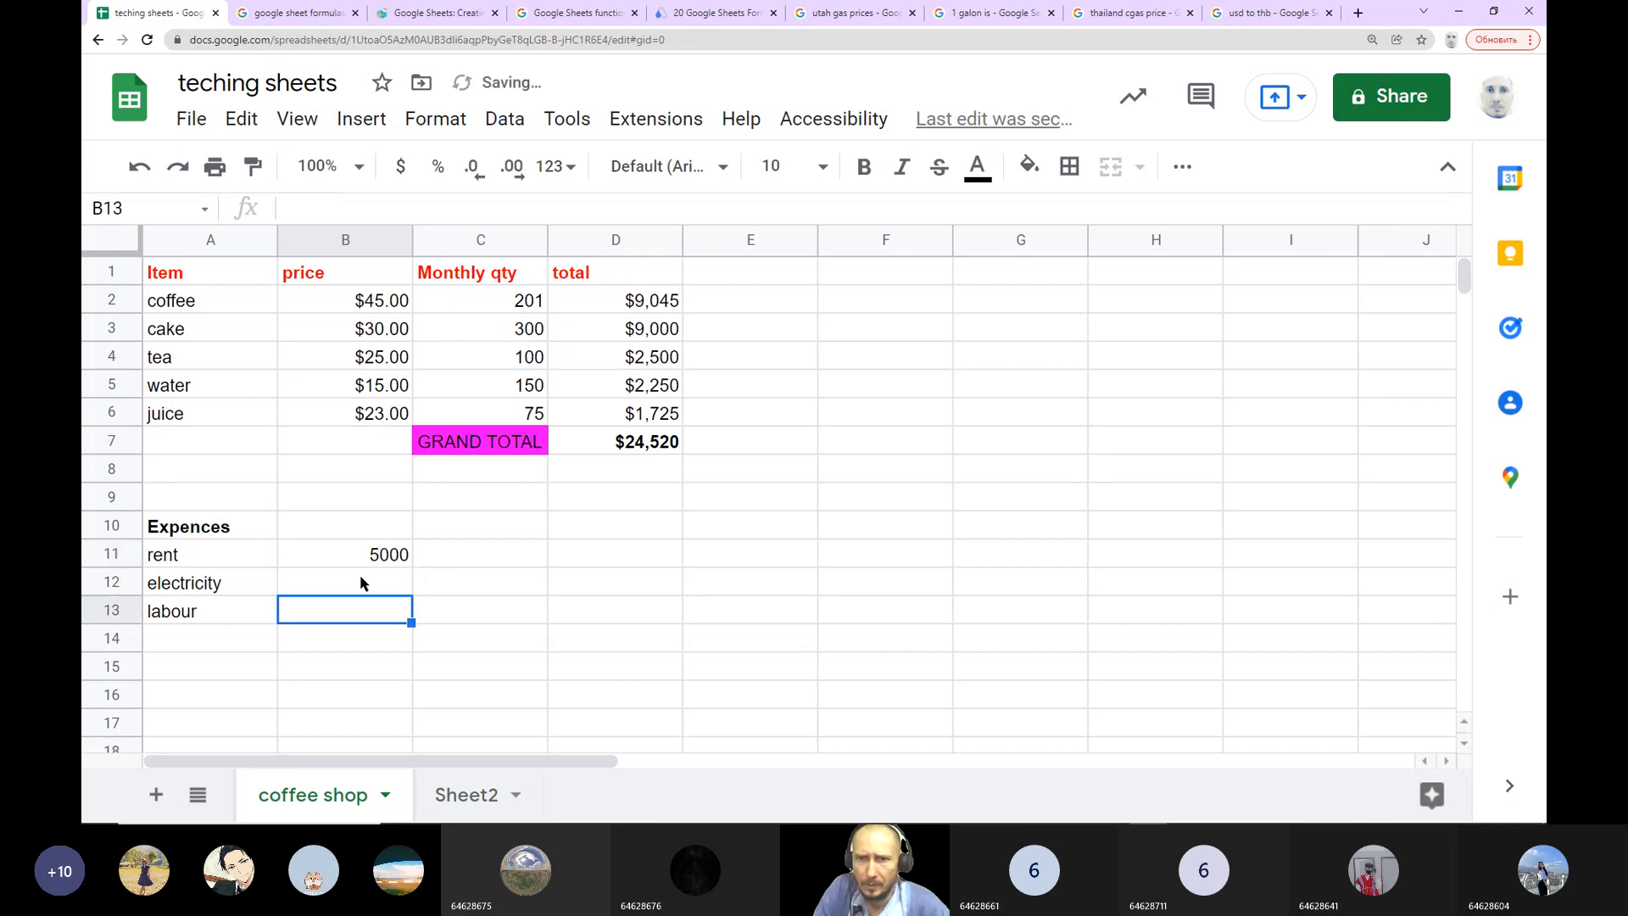
left_click(374, 557)
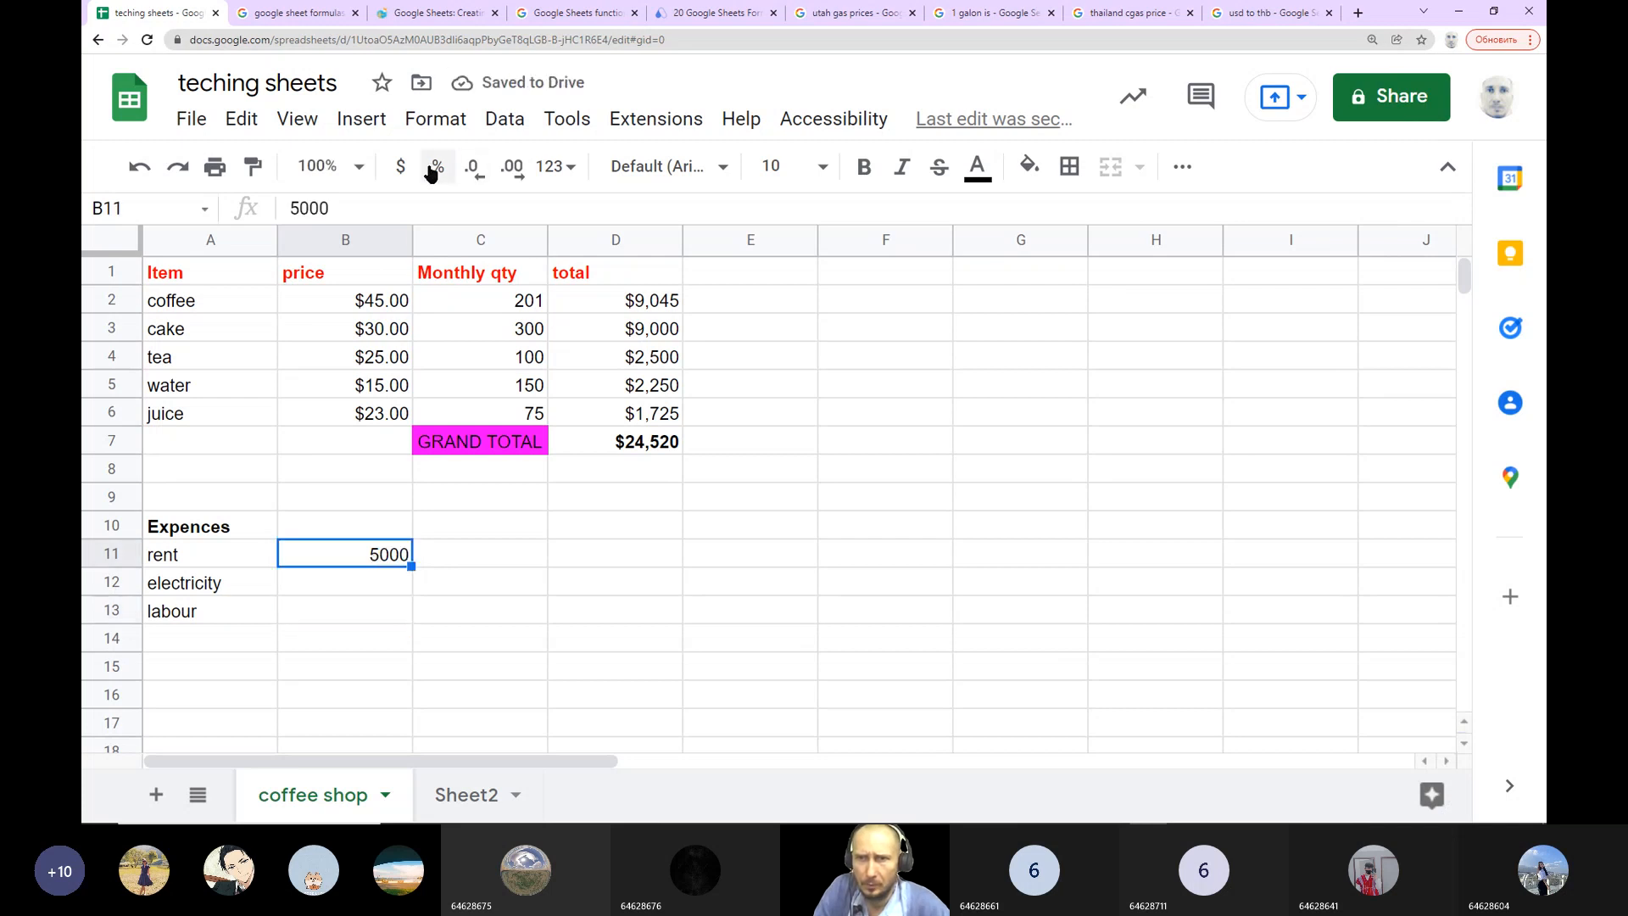
left_click(404, 170)
left_click(475, 171)
left_click(476, 171)
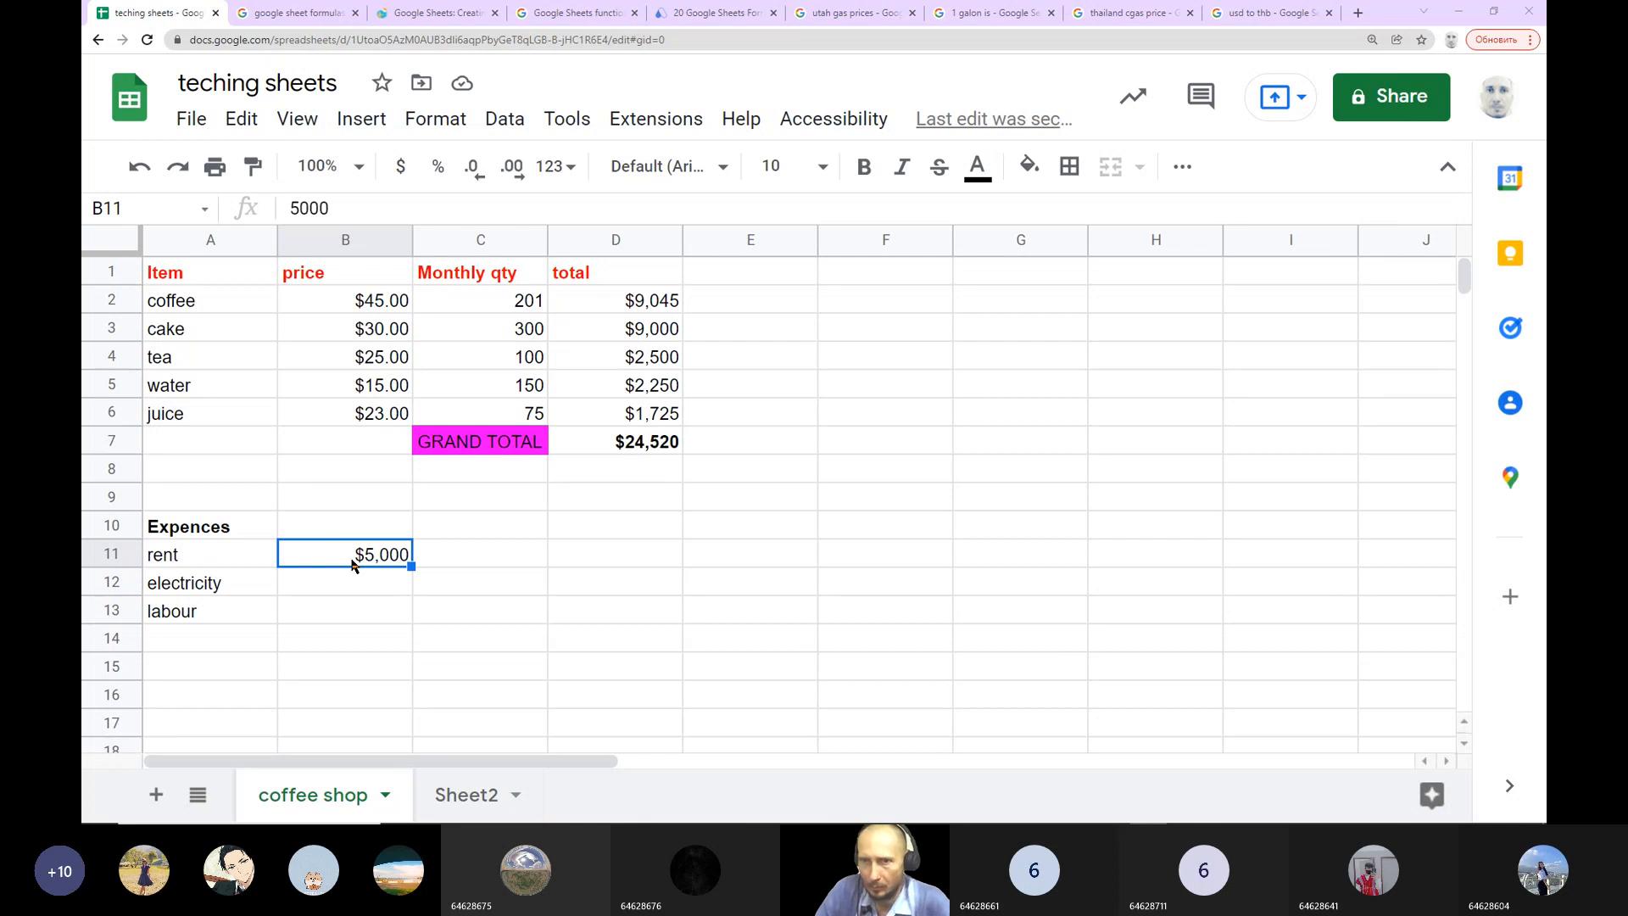
Step: Enter 1500 as the electricity amount in B12
left_click(350, 593)
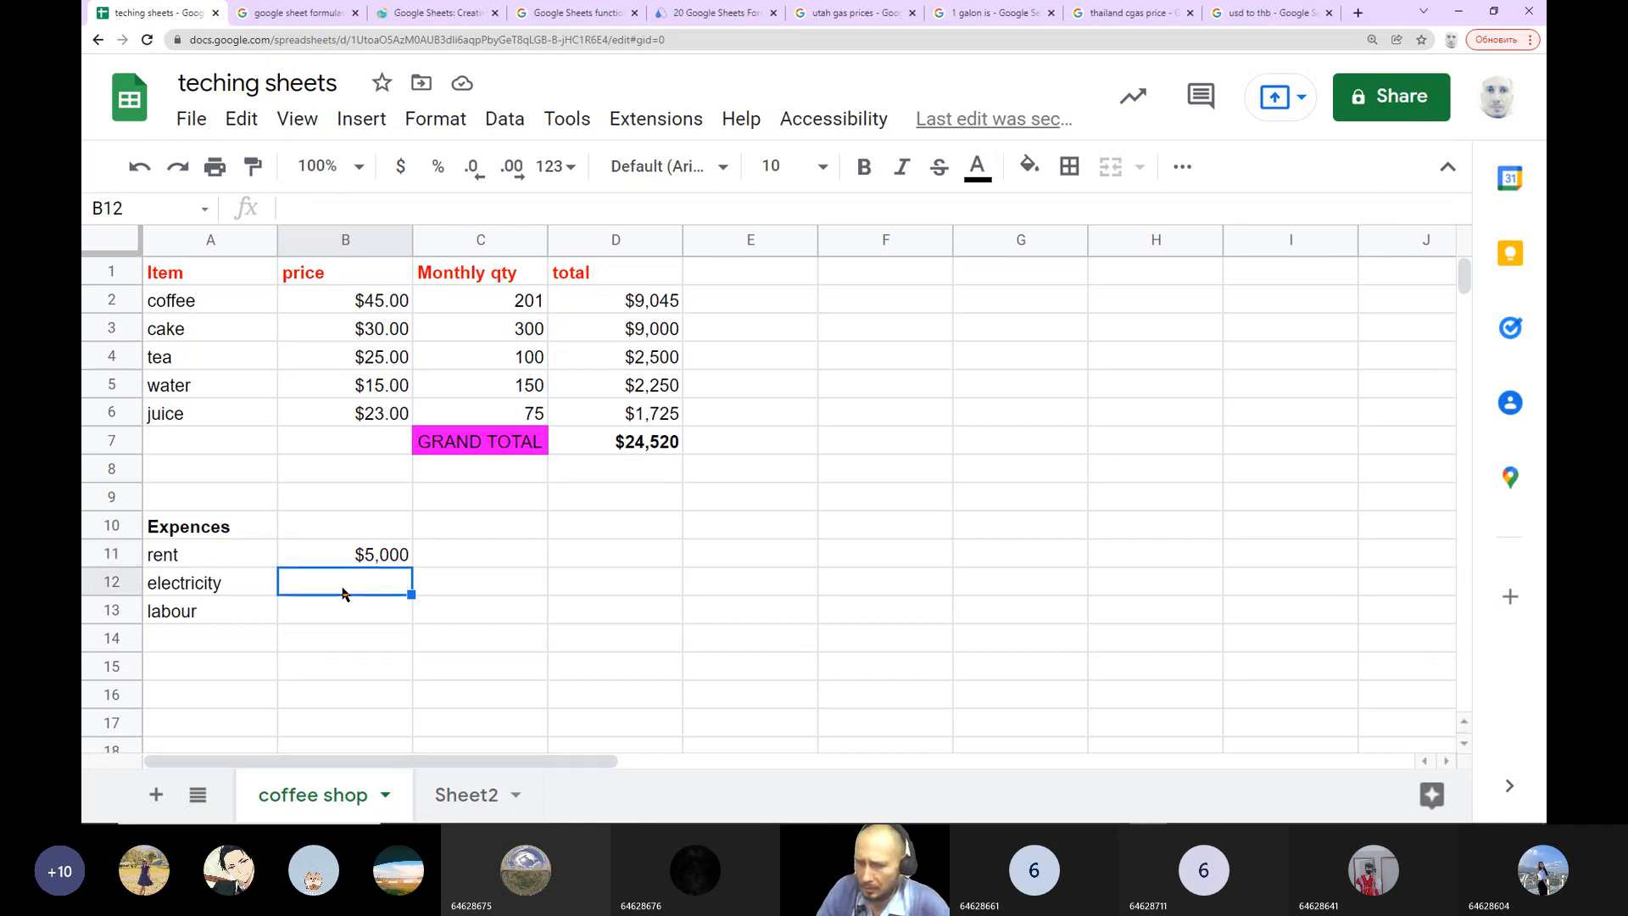
type("1500")
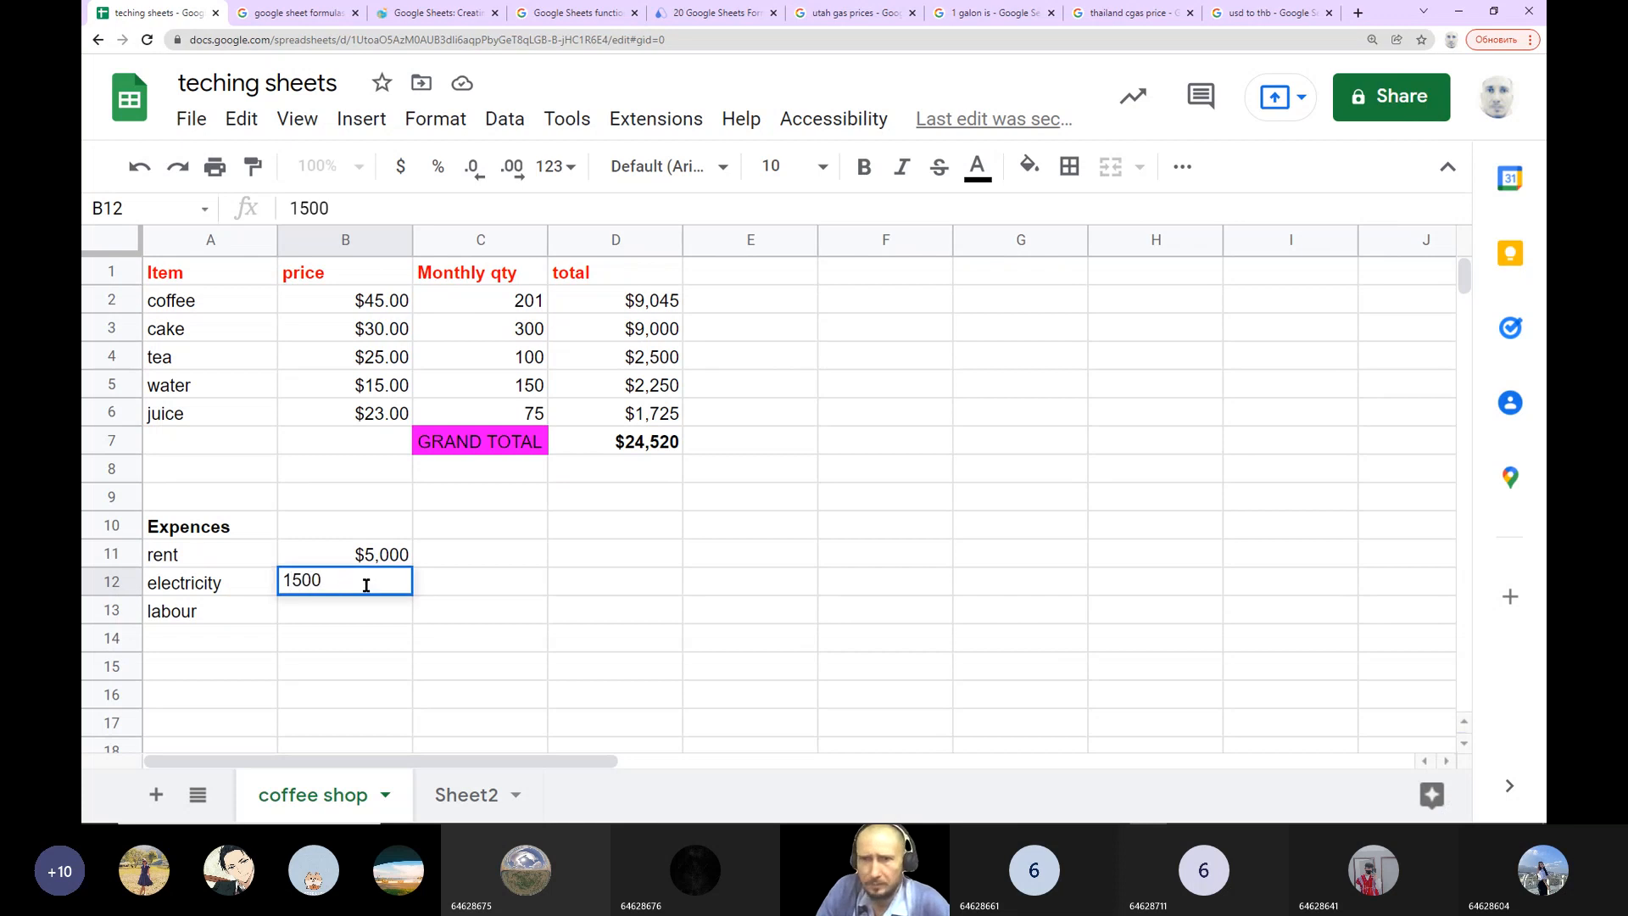
left_click(432, 619)
Step: Format the expense amounts in B11:B13 as dollar currency without decimal places
left_click(409, 590)
left_click_drag(397, 566, 393, 612)
left_click(396, 558)
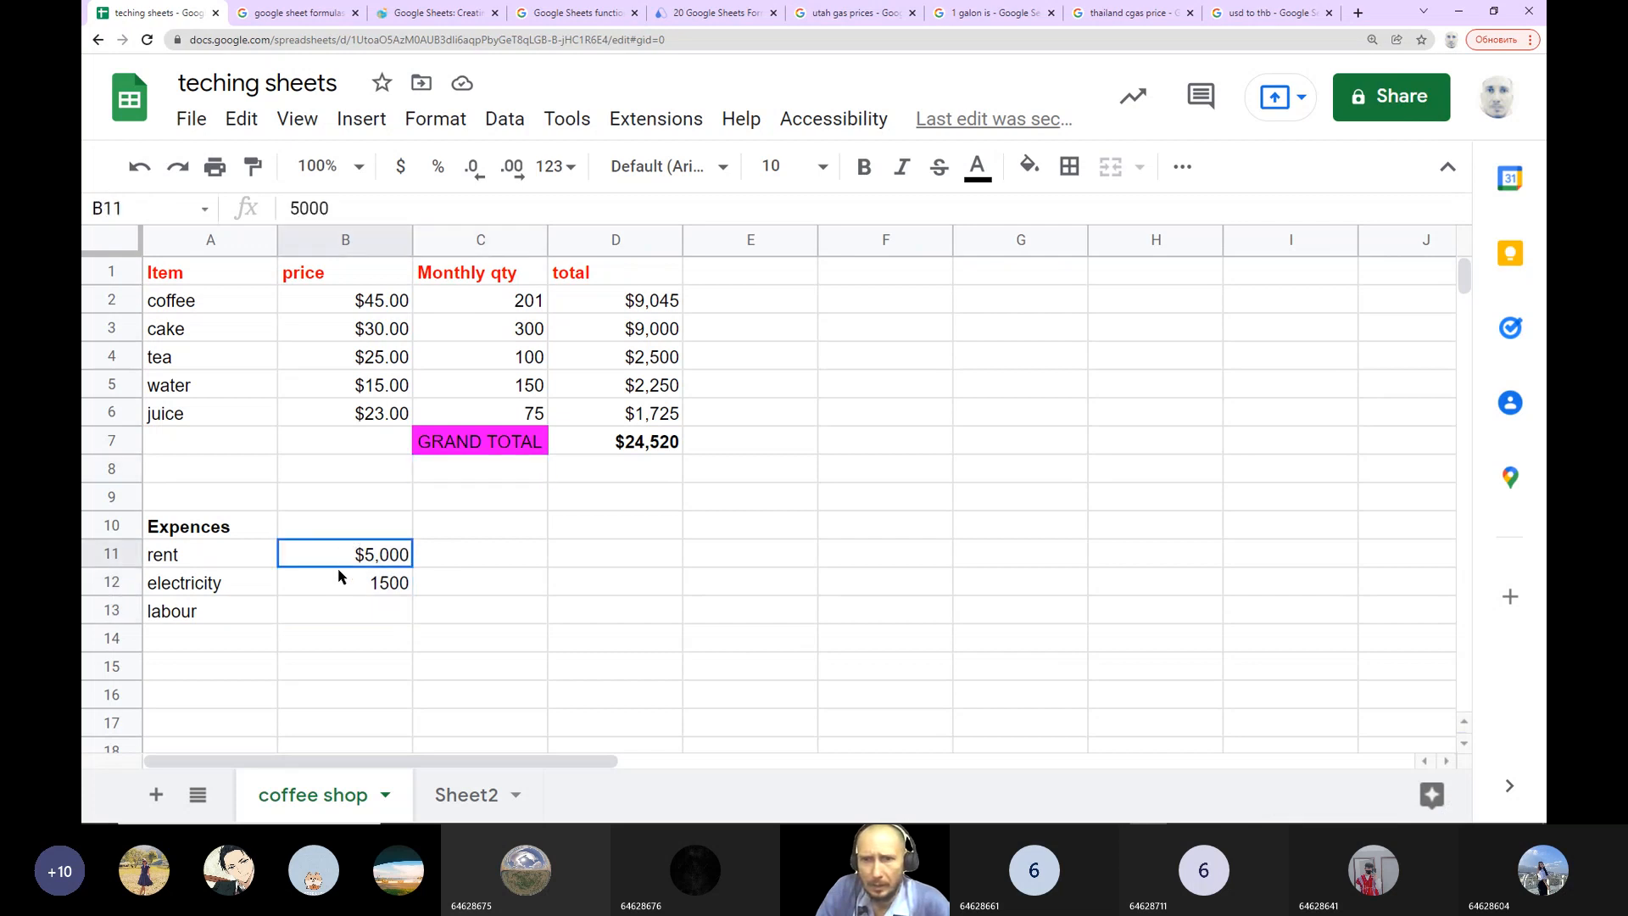
left_click_drag(342, 562, 337, 609)
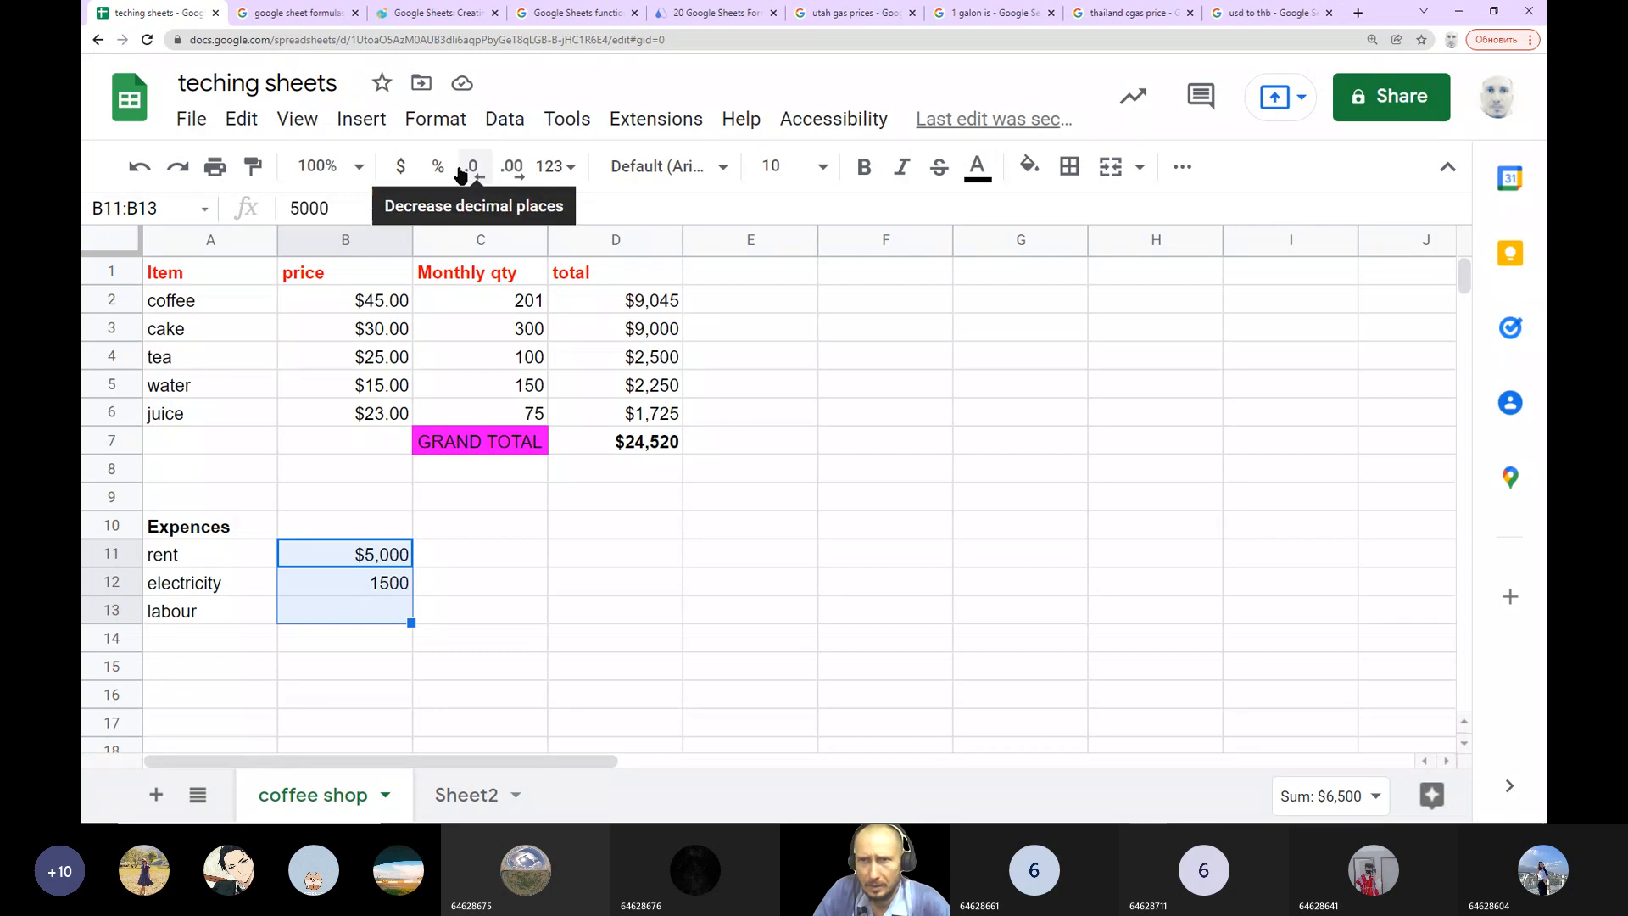
left_click(405, 169)
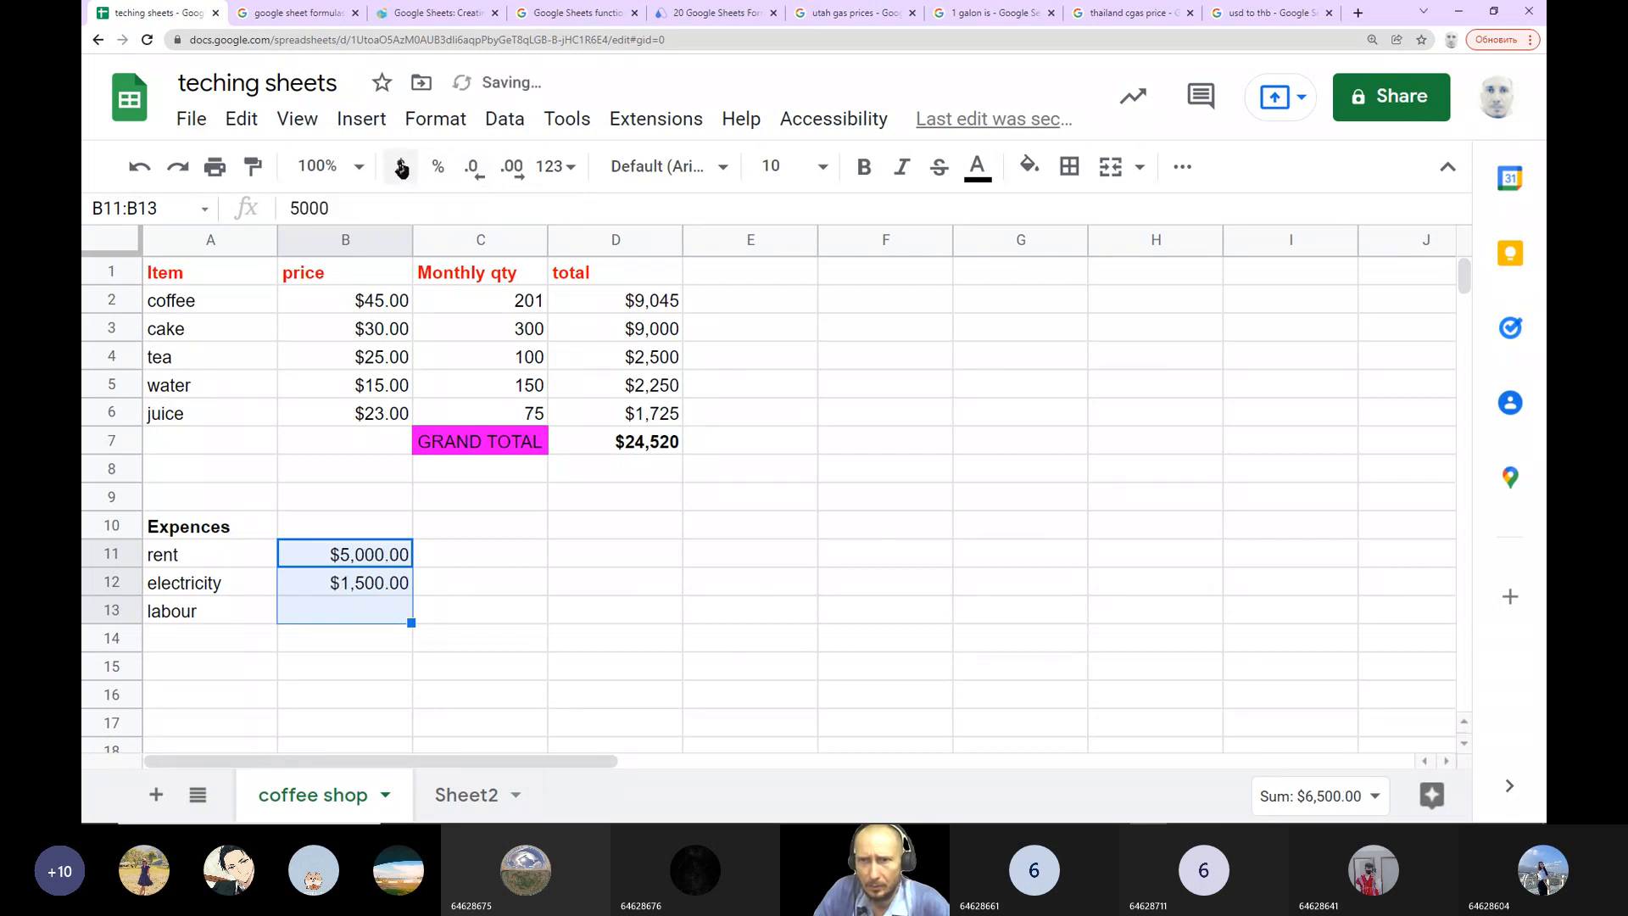
left_click(480, 175)
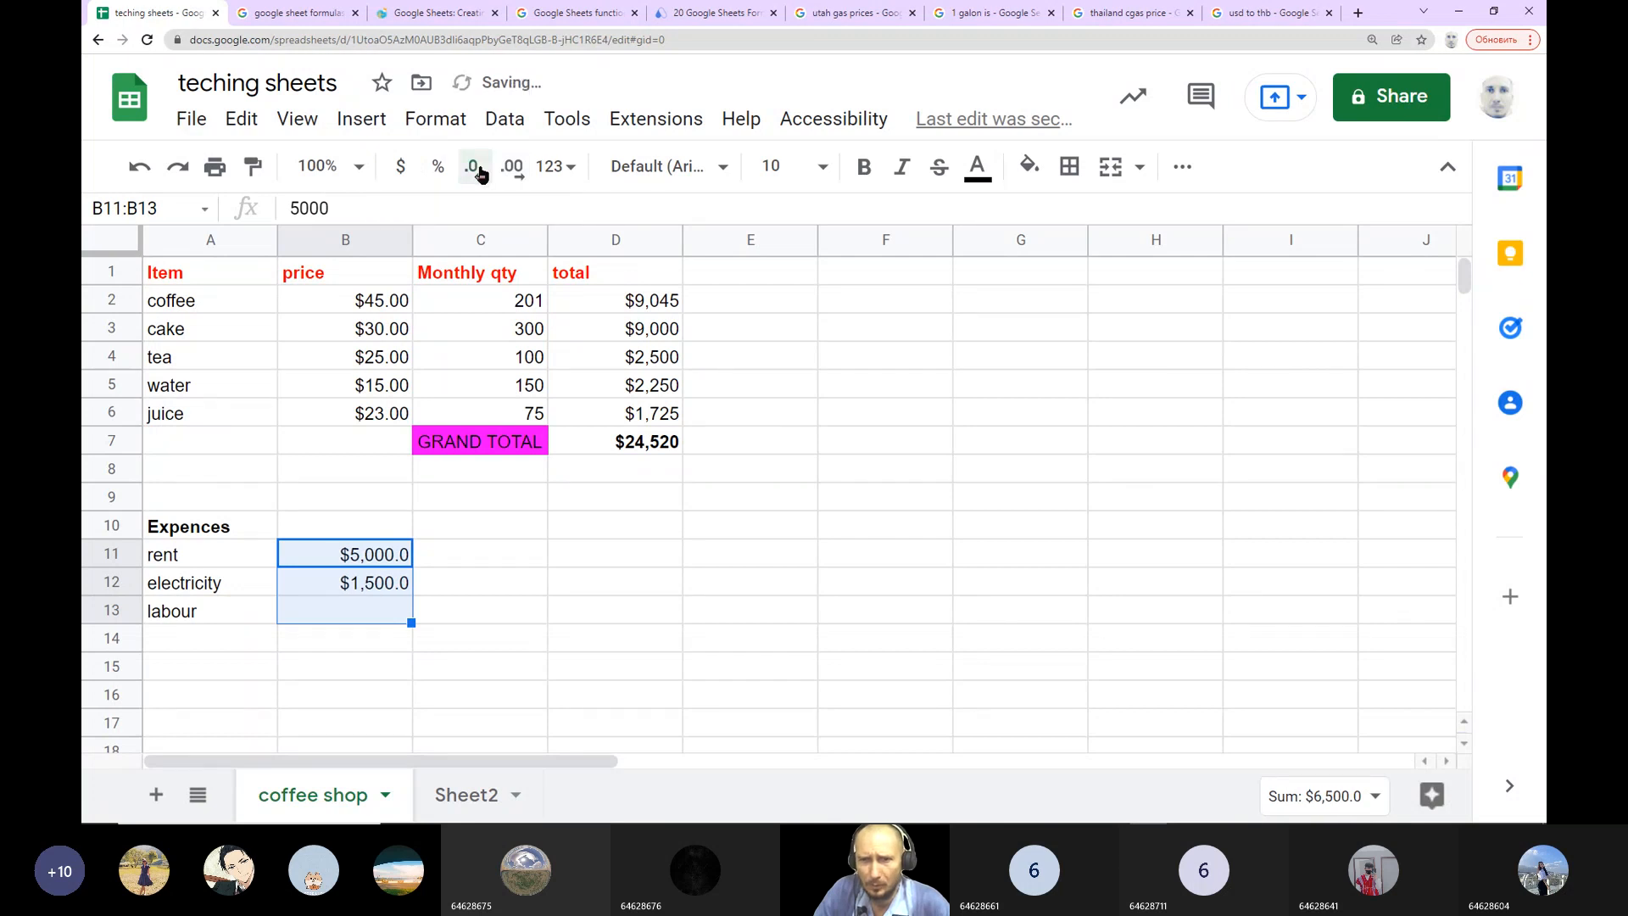
left_click(480, 173)
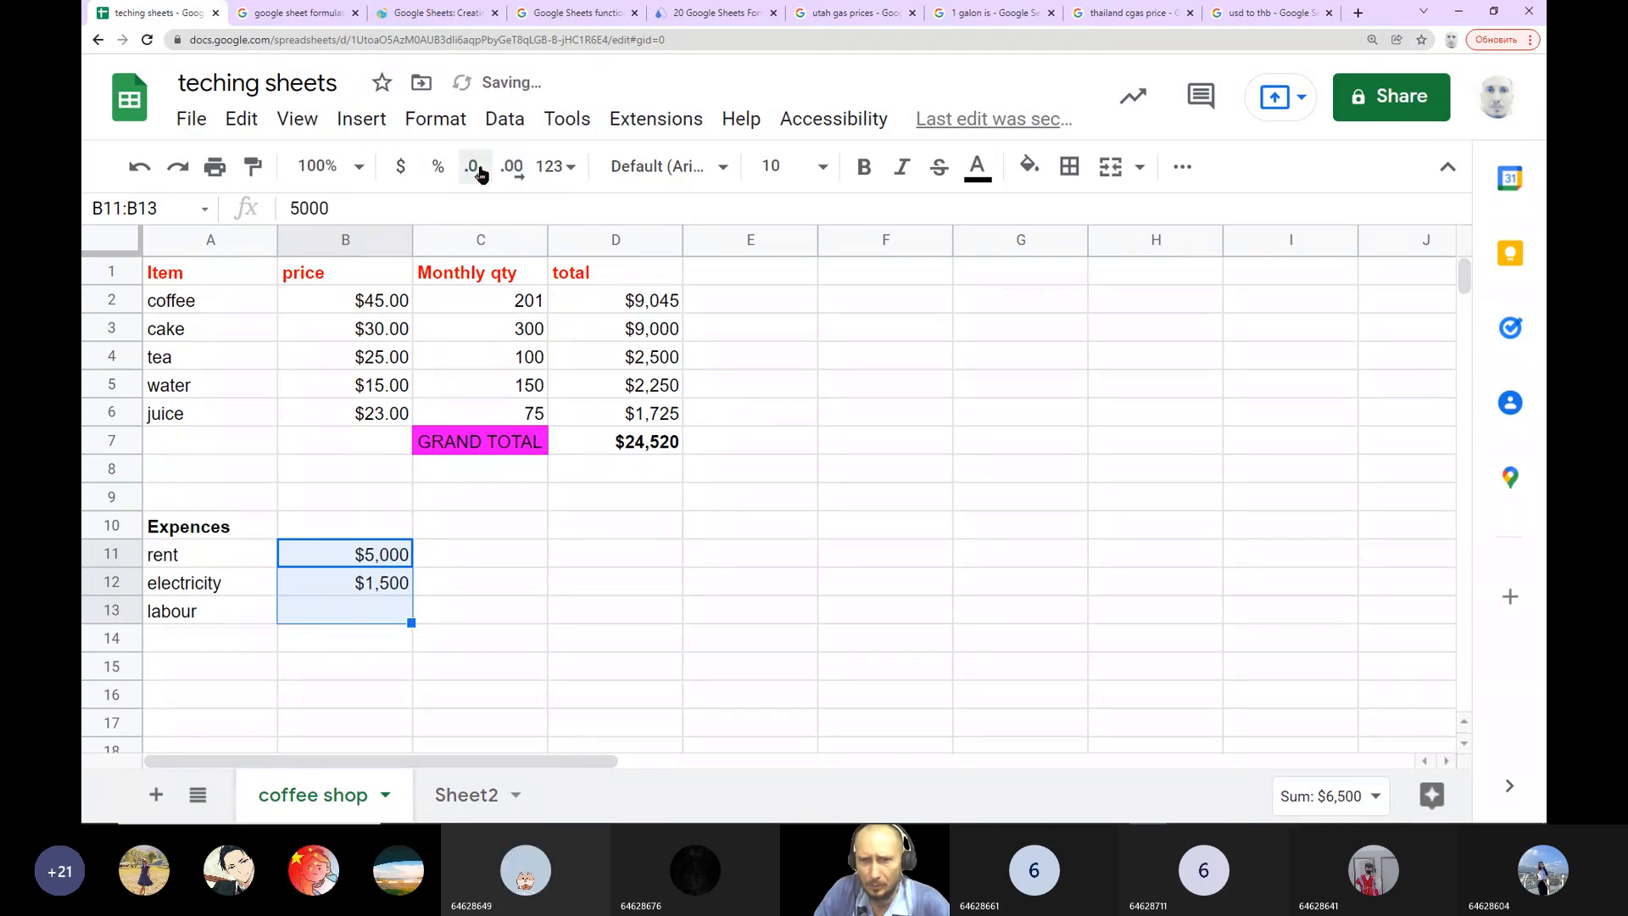
Step: Enter 2500 as the labour amount in B13 and a quantity of 3 in C13
left_click(365, 620)
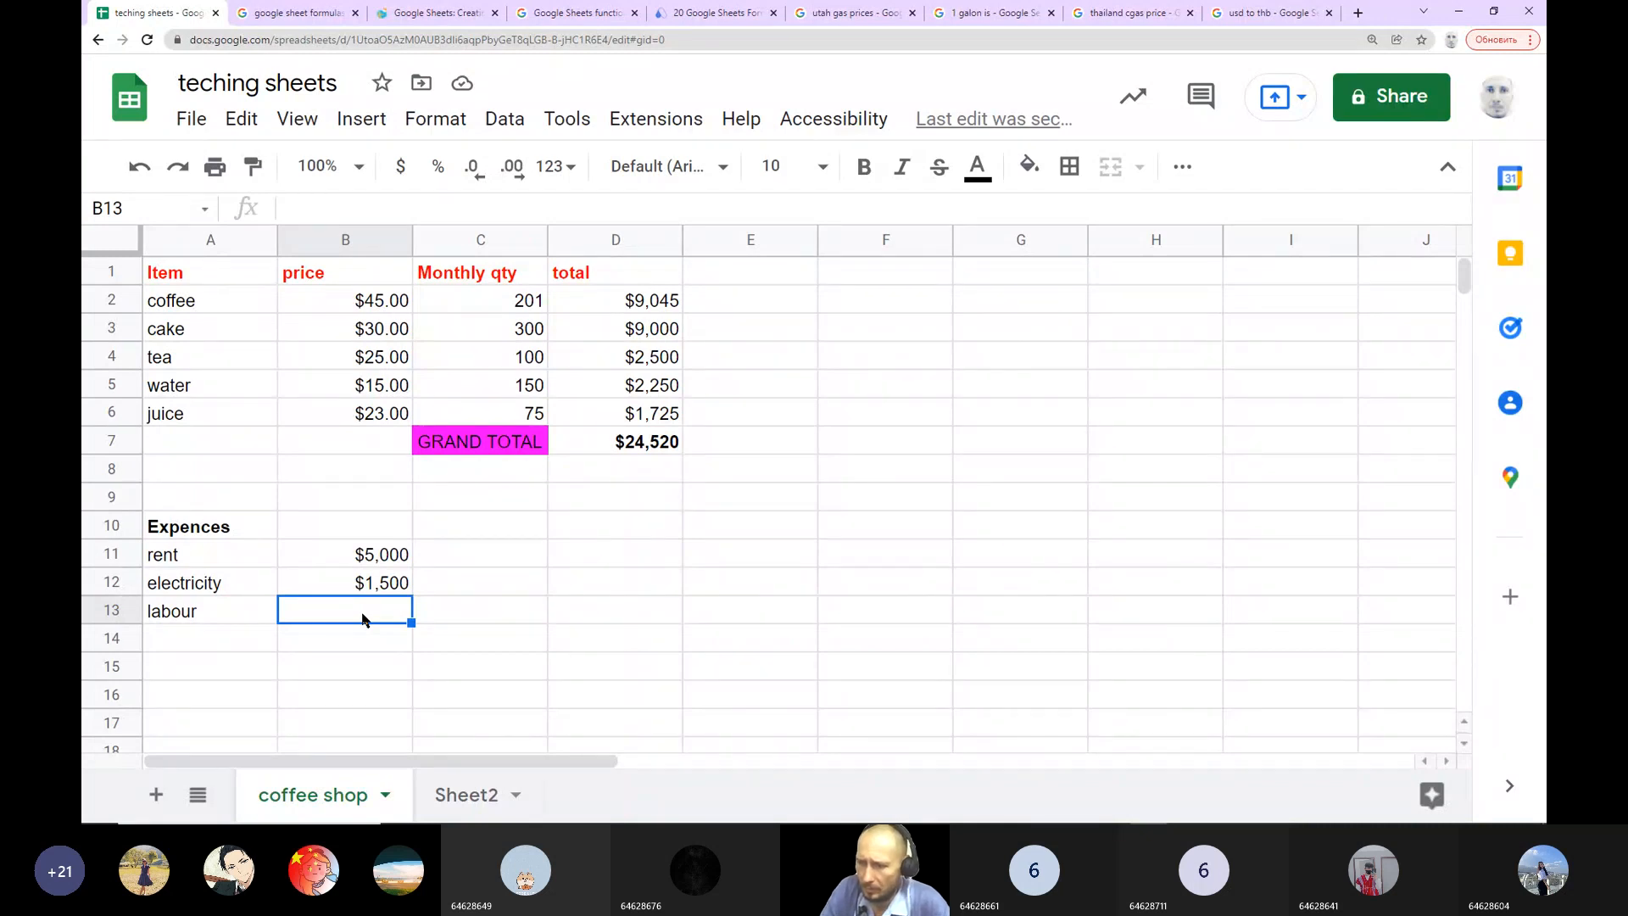
type("2500")
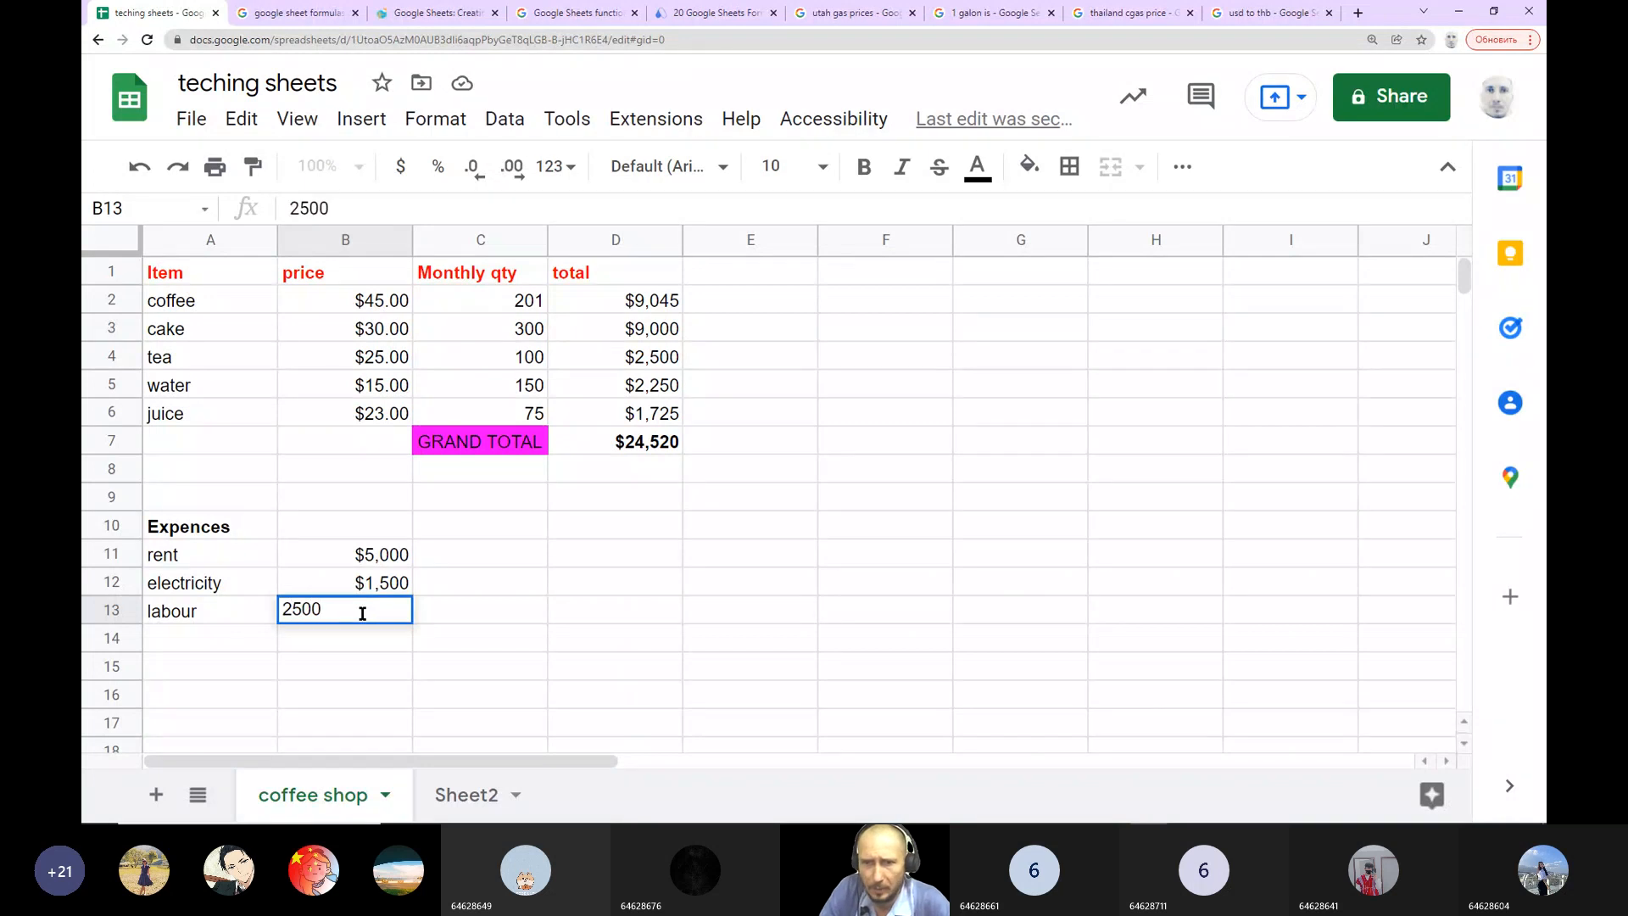
left_click(566, 635)
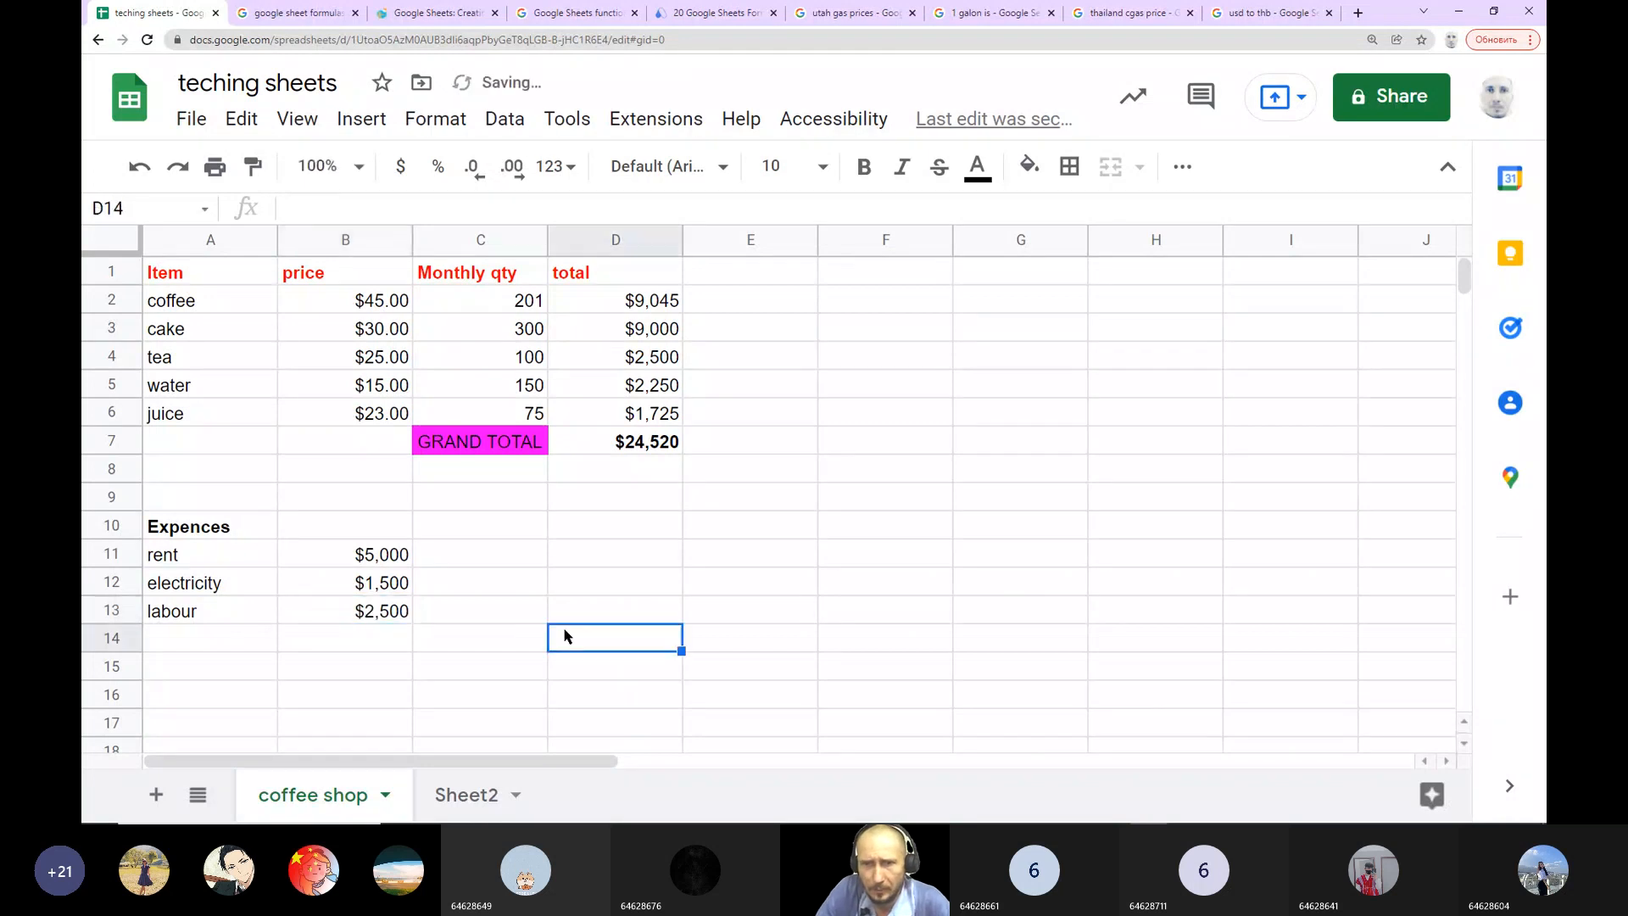
left_click(498, 616)
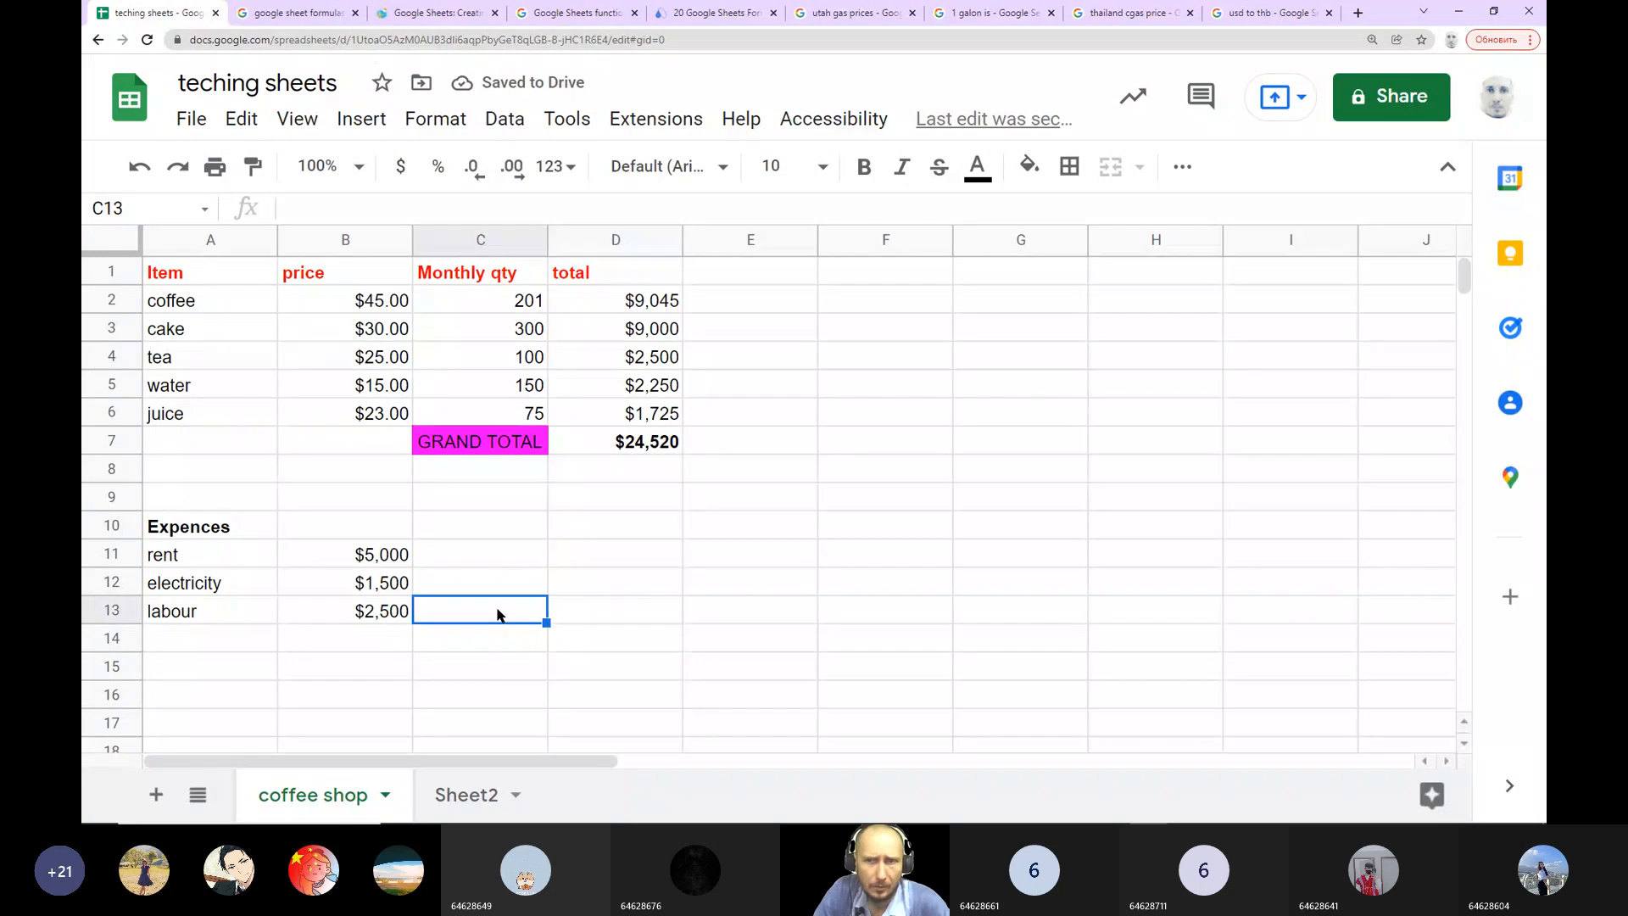
type("3")
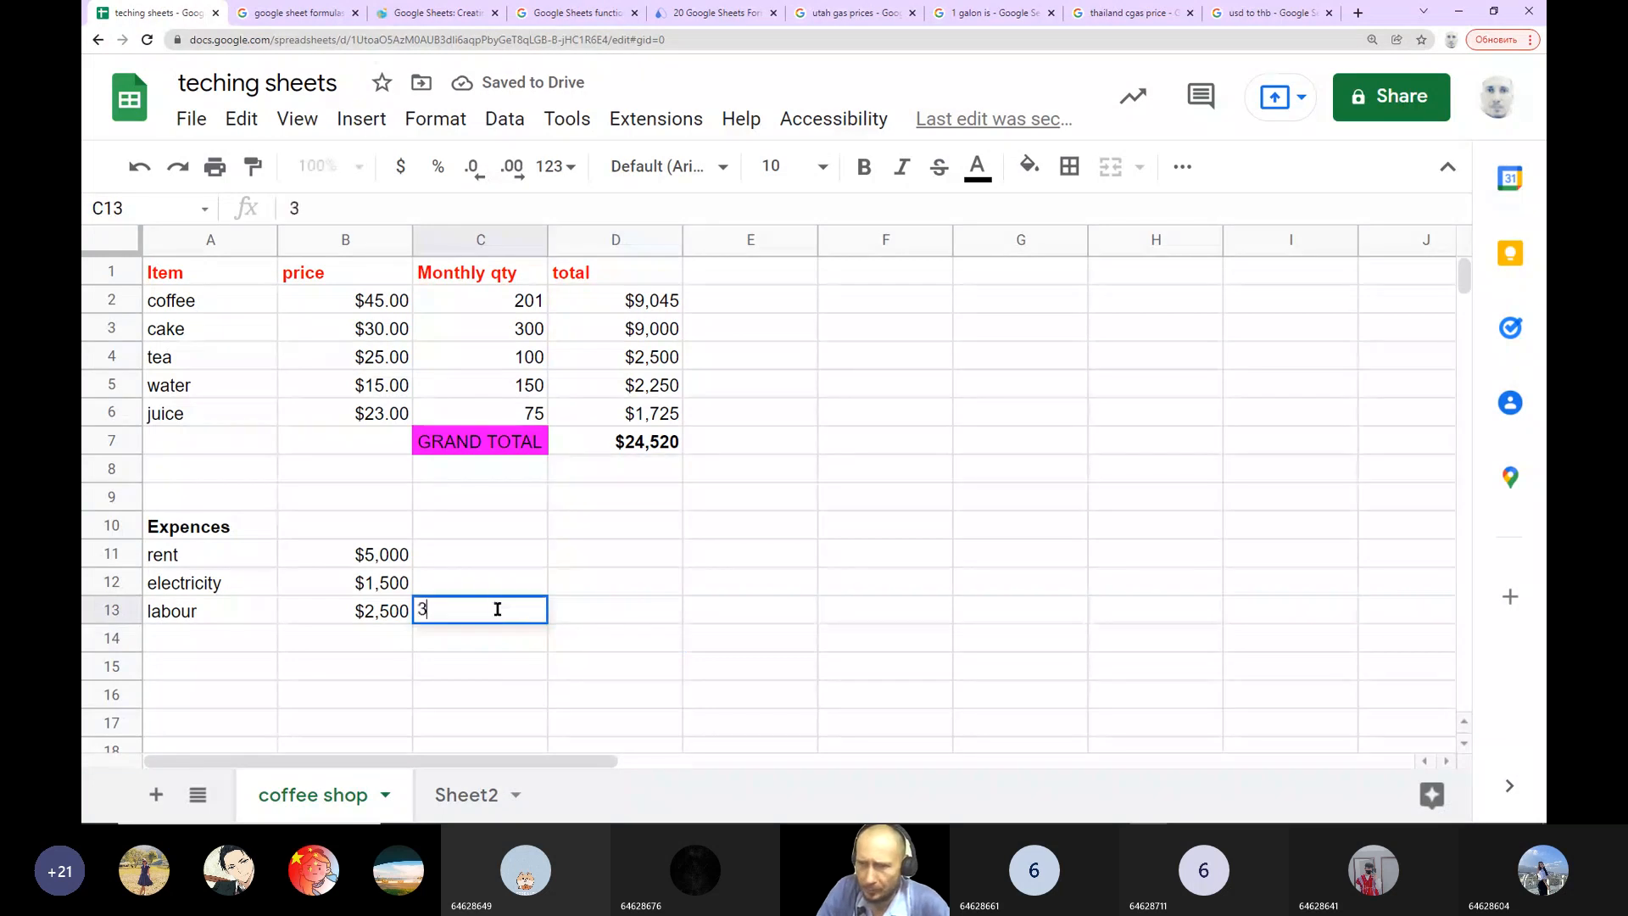
Step: Calculate the labour total in D13 by multiplying amount by quantity with the formula =B13*C13
left_click(577, 609)
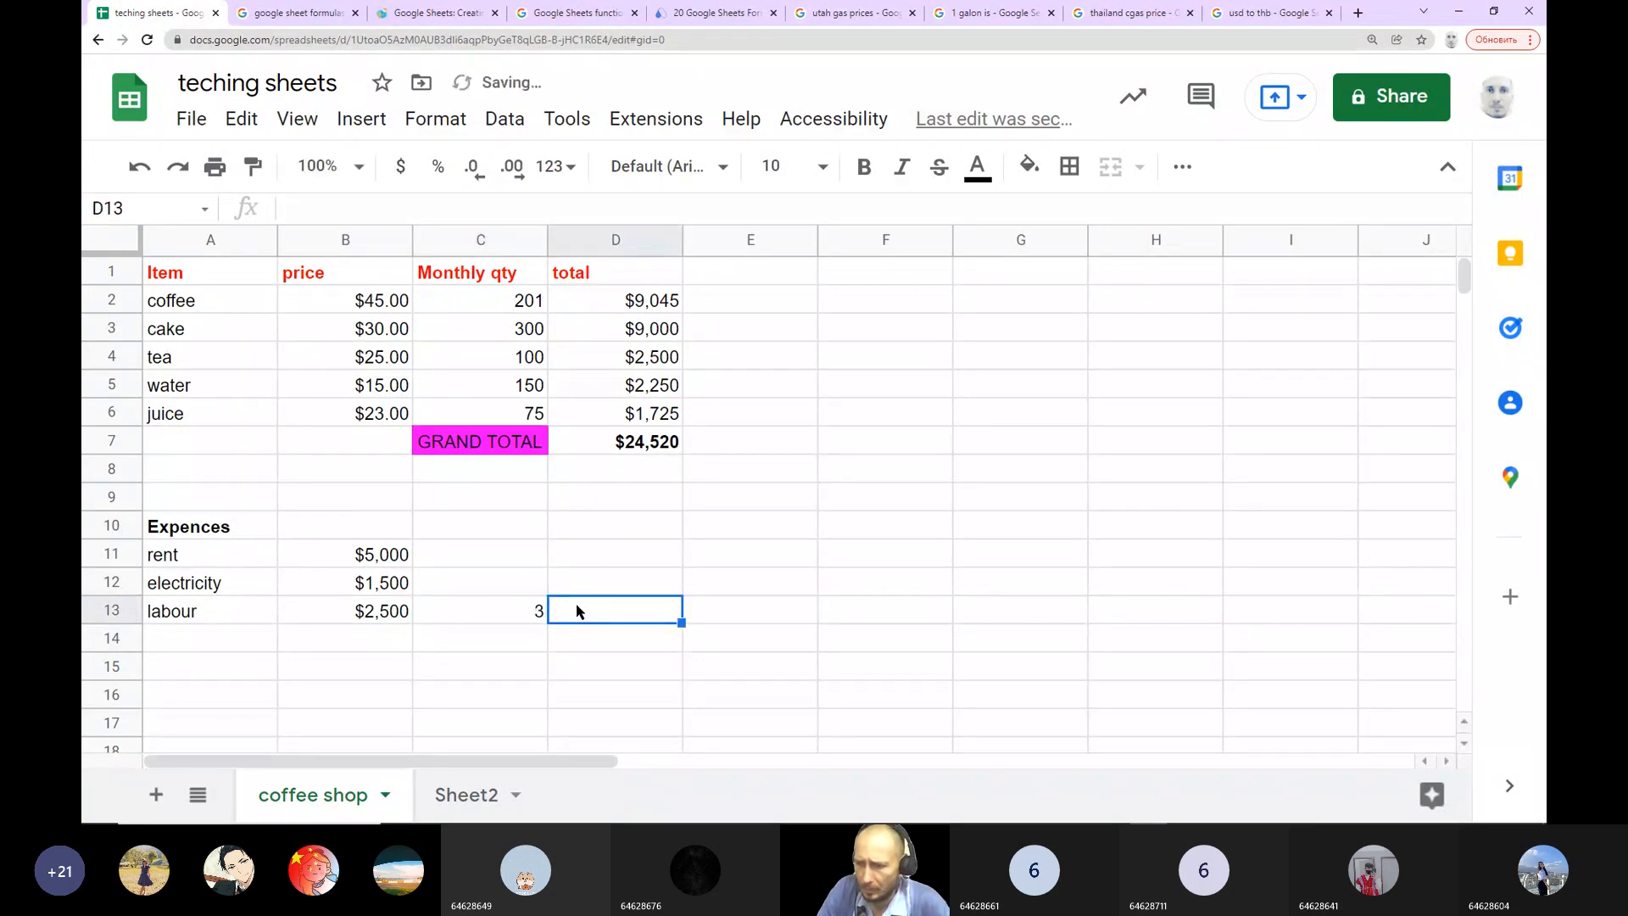
type("=")
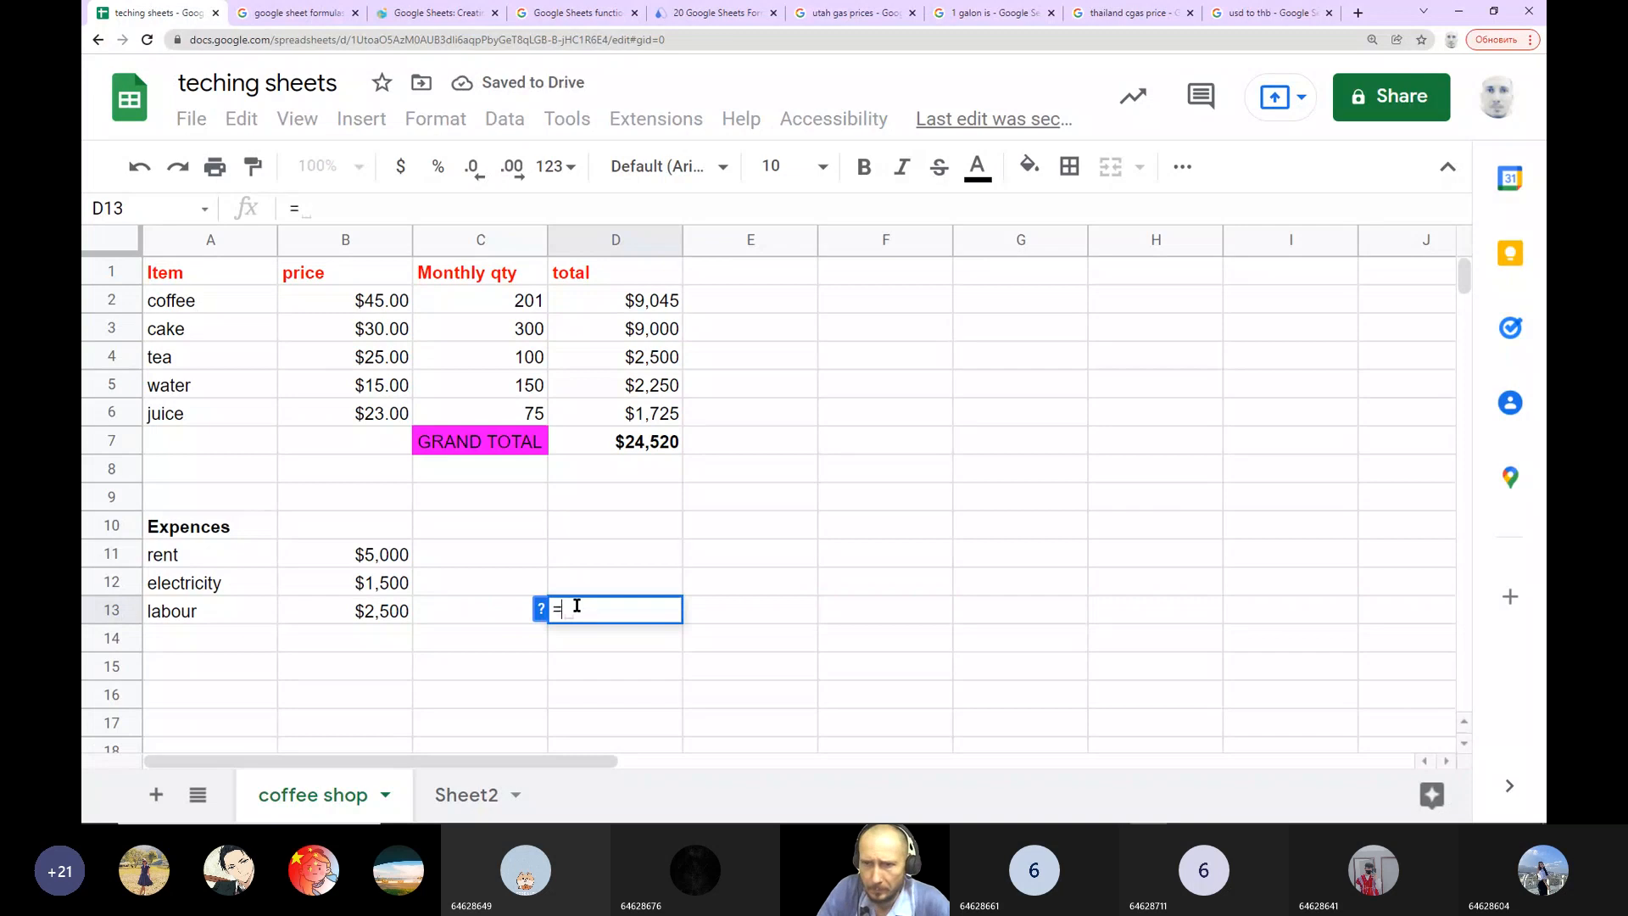
left_click(360, 612)
type("*")
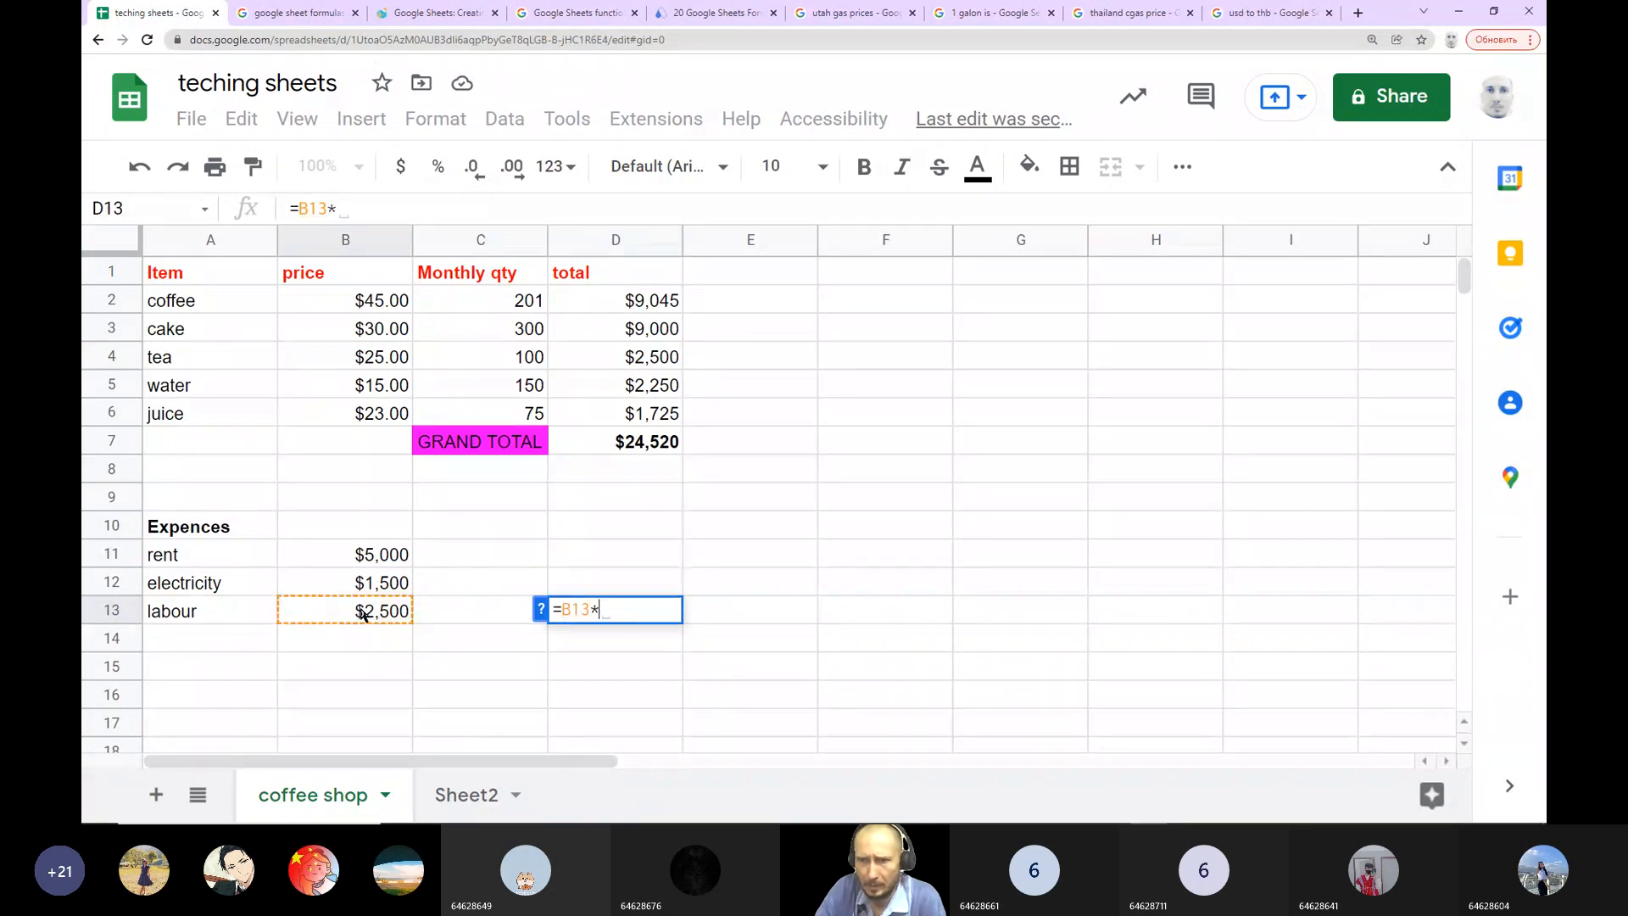
left_click(465, 607)
key("Return")
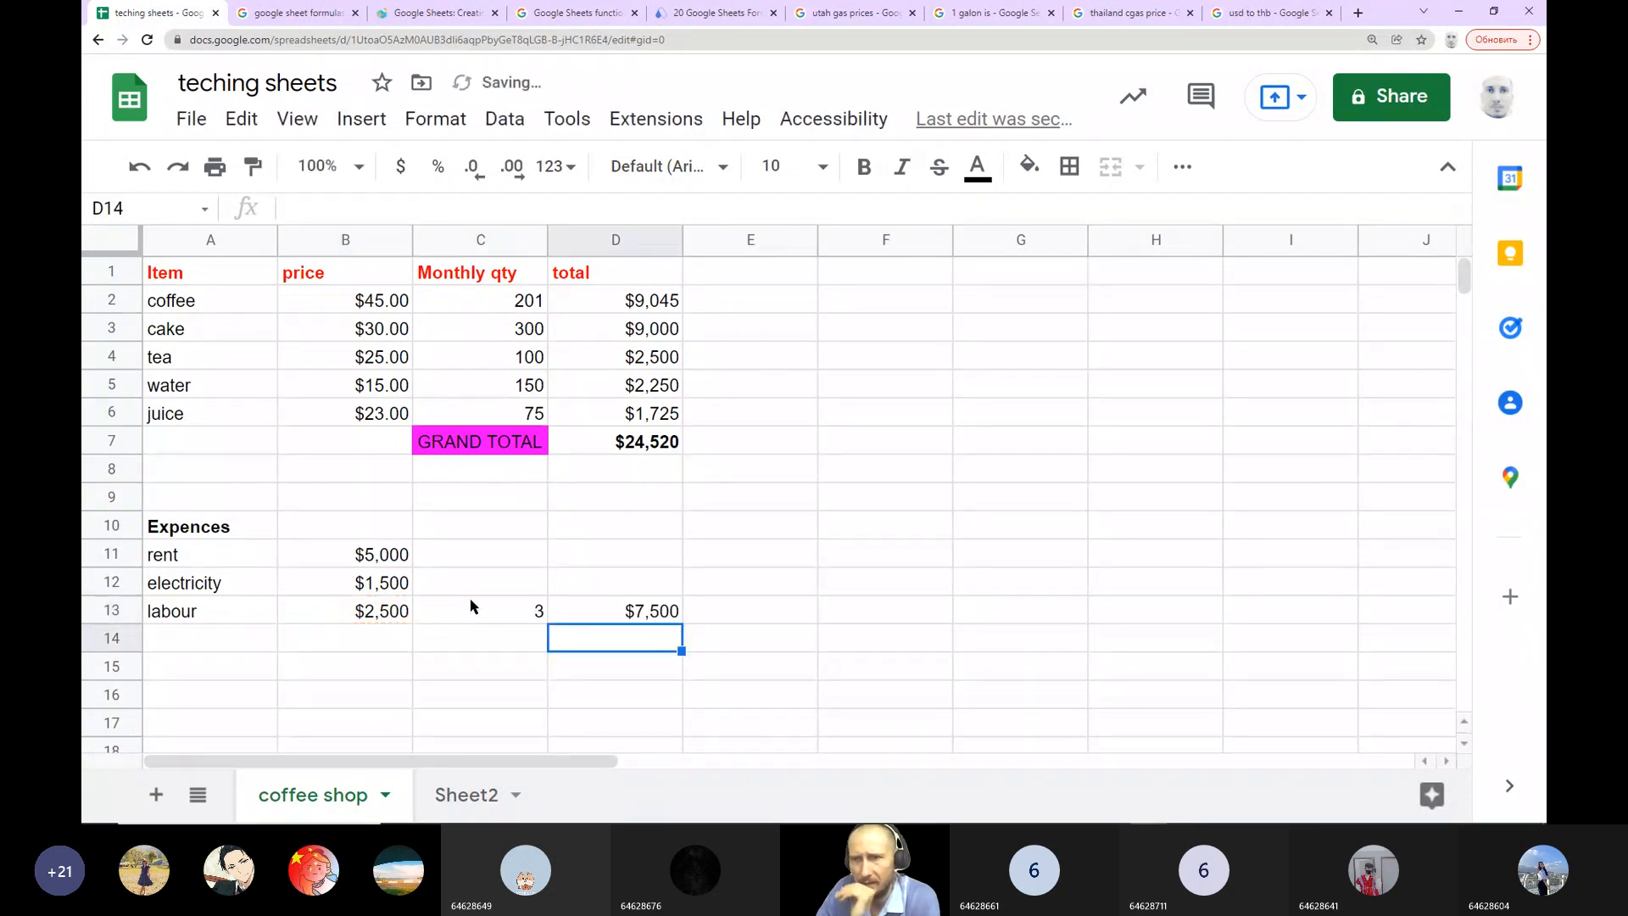
Step: Set the rent total in D11 to =B11 and fill the formula down to the electricity row in D12
left_click(598, 554)
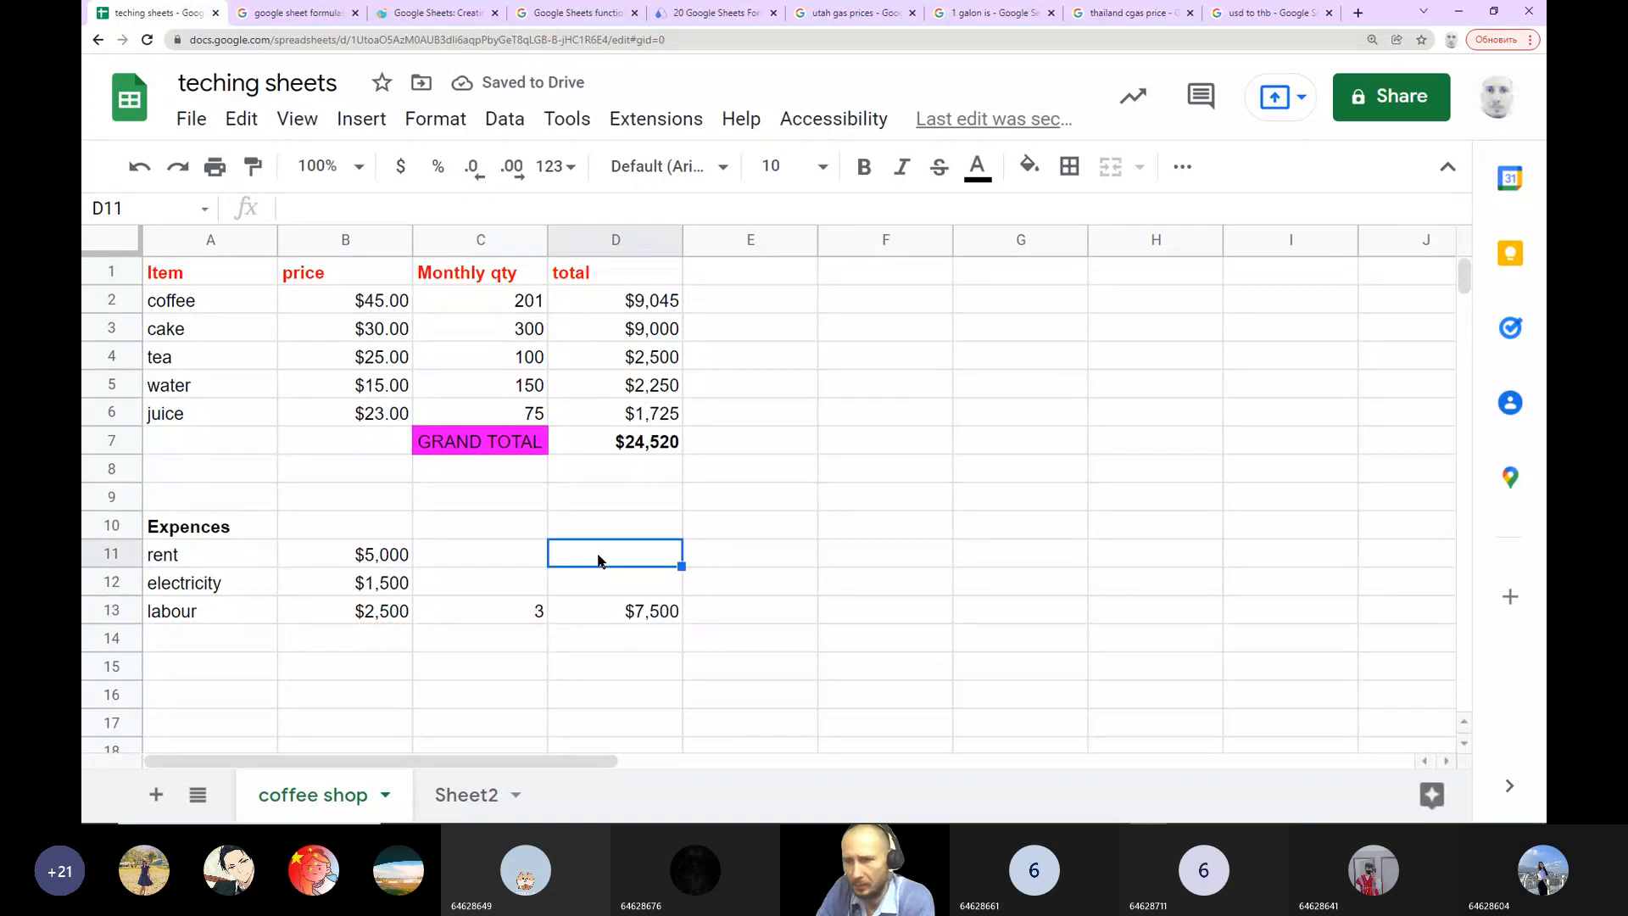
type("=")
left_click(386, 556)
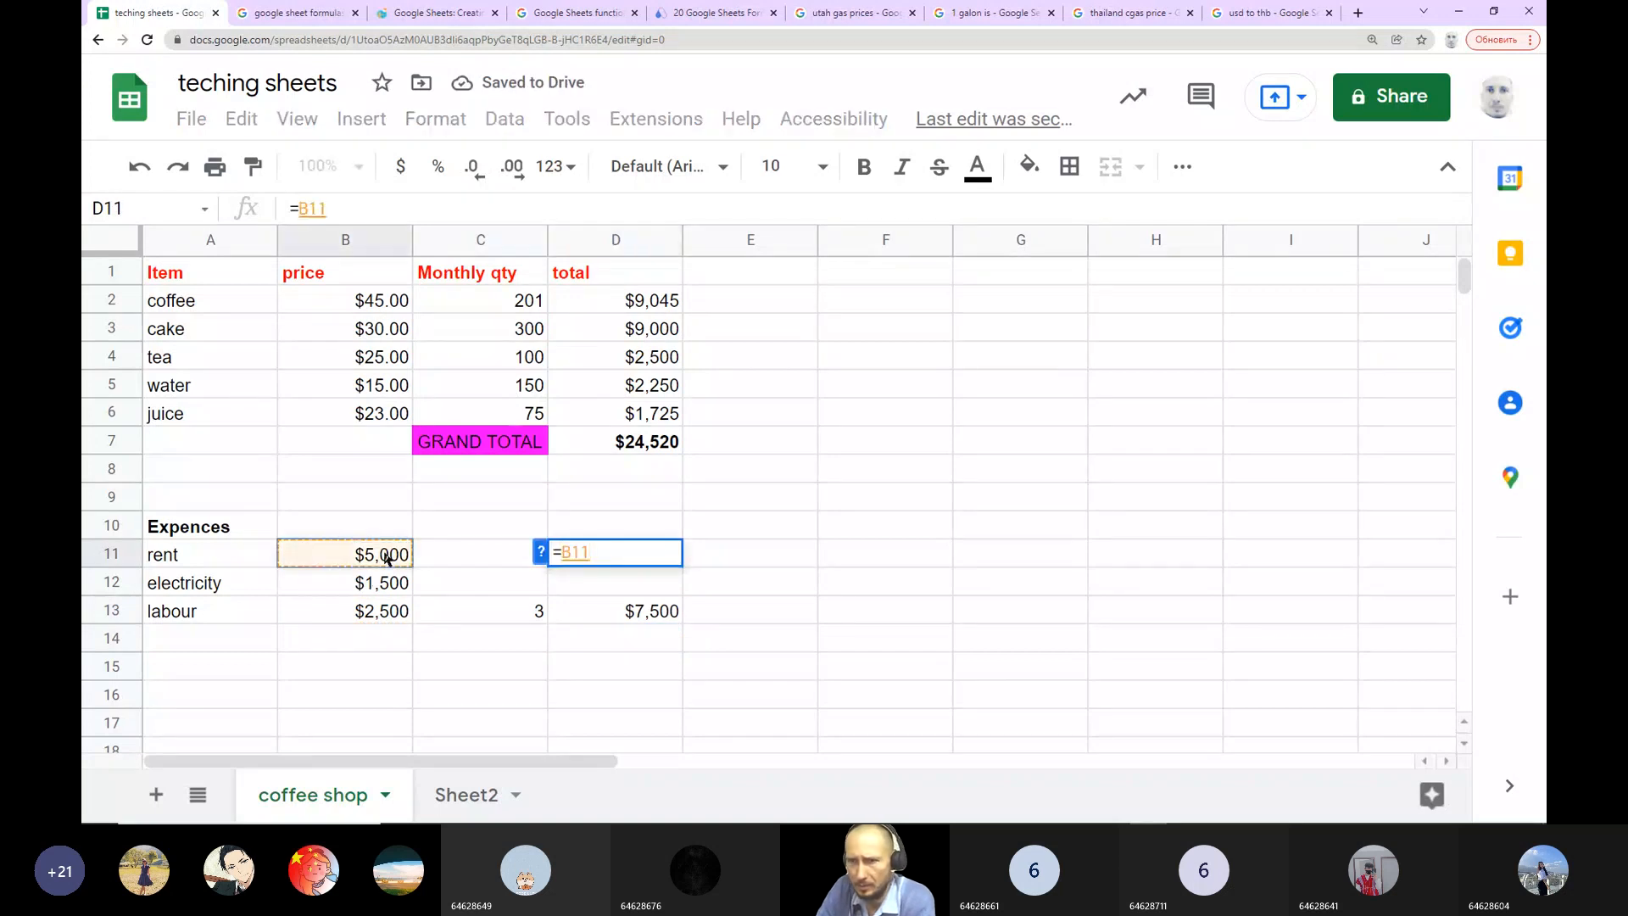
key("Return")
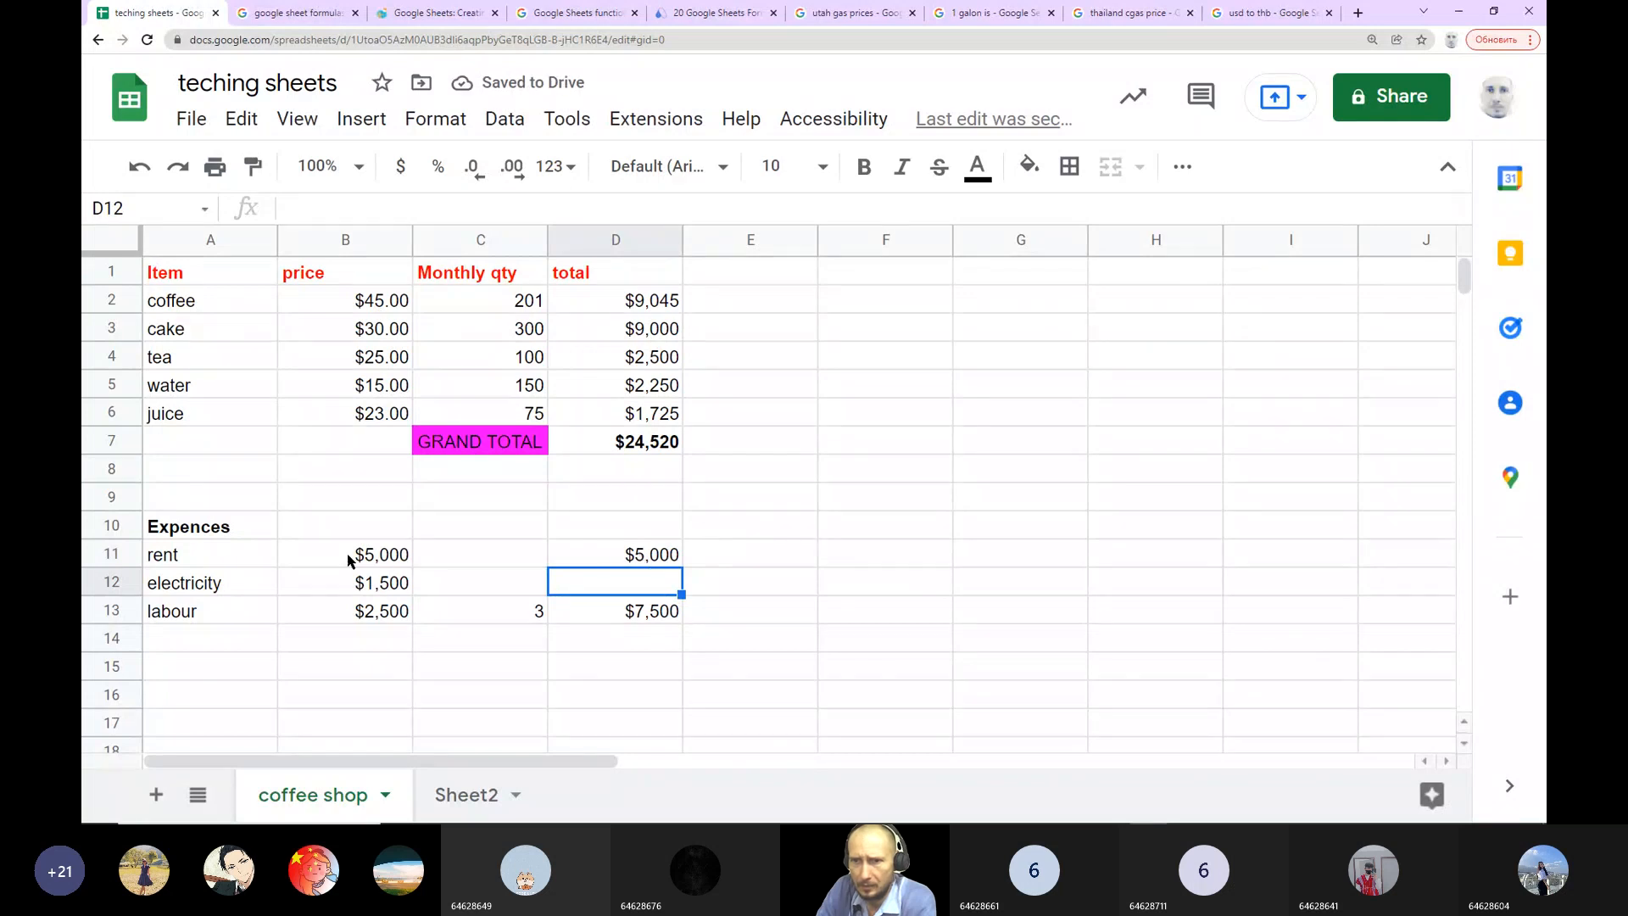
left_click(636, 555)
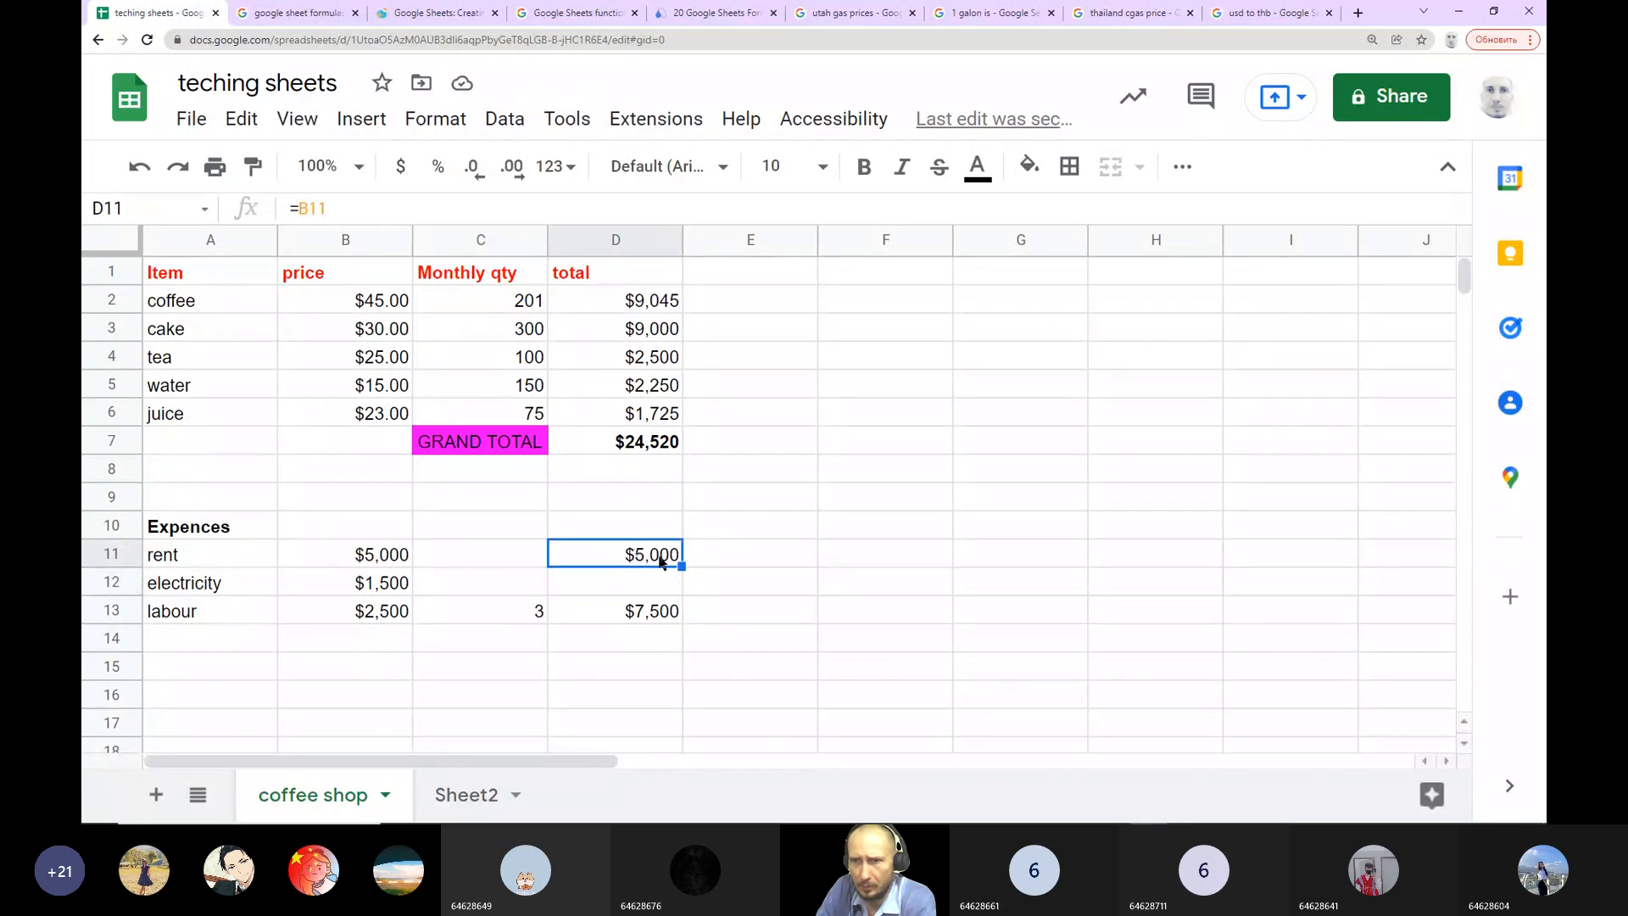
left_click_drag(681, 566, 684, 585)
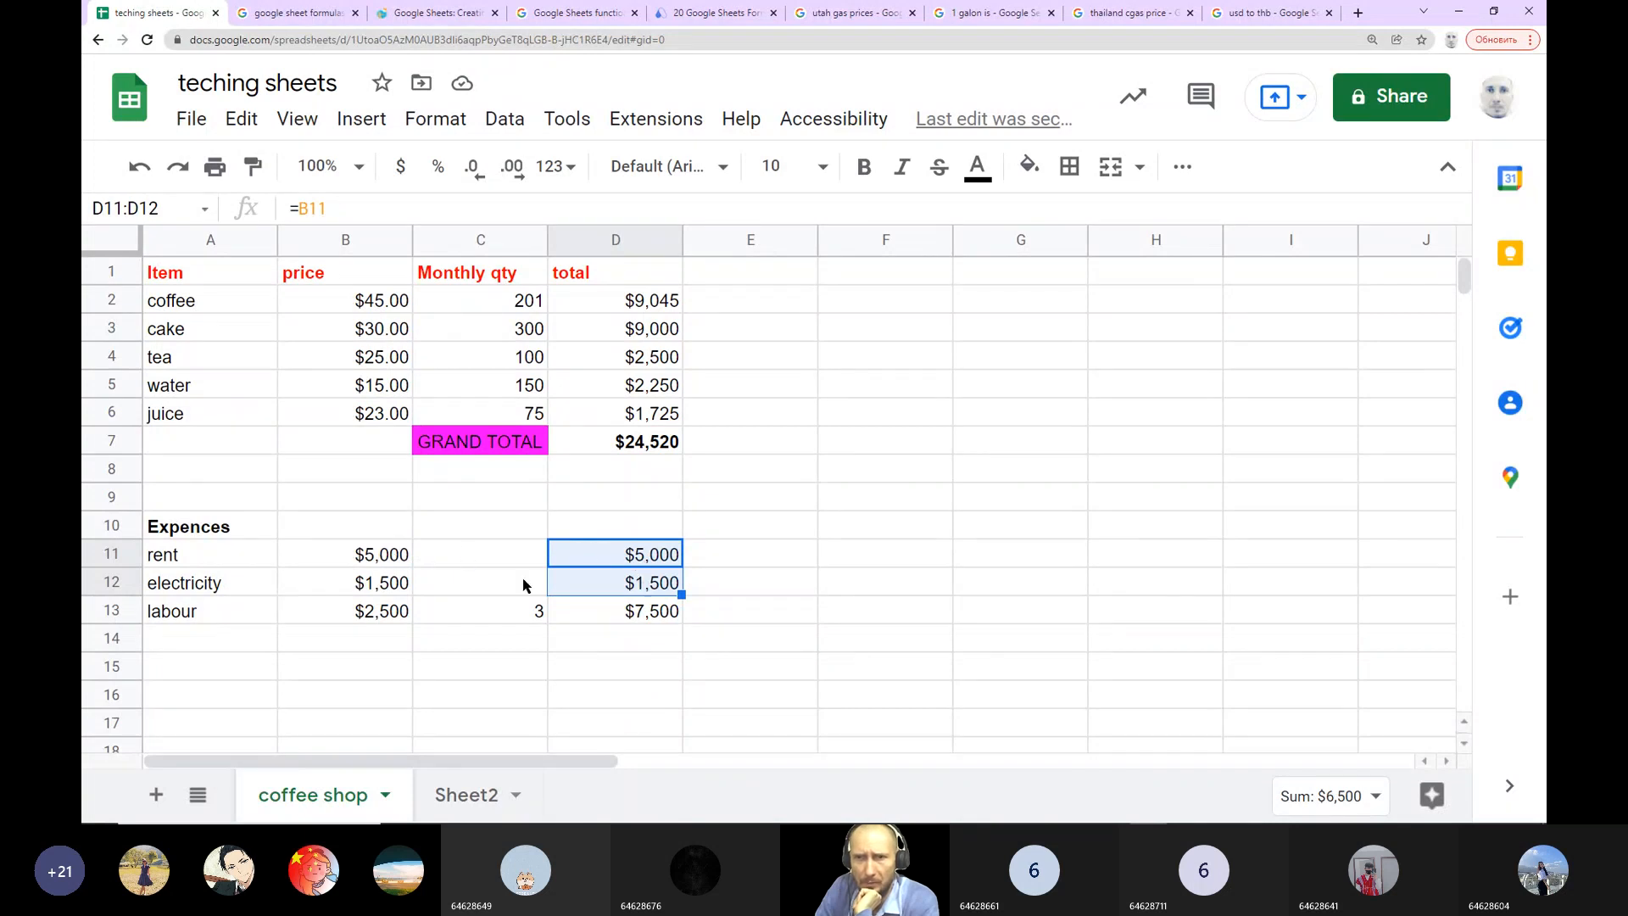
left_click(383, 590)
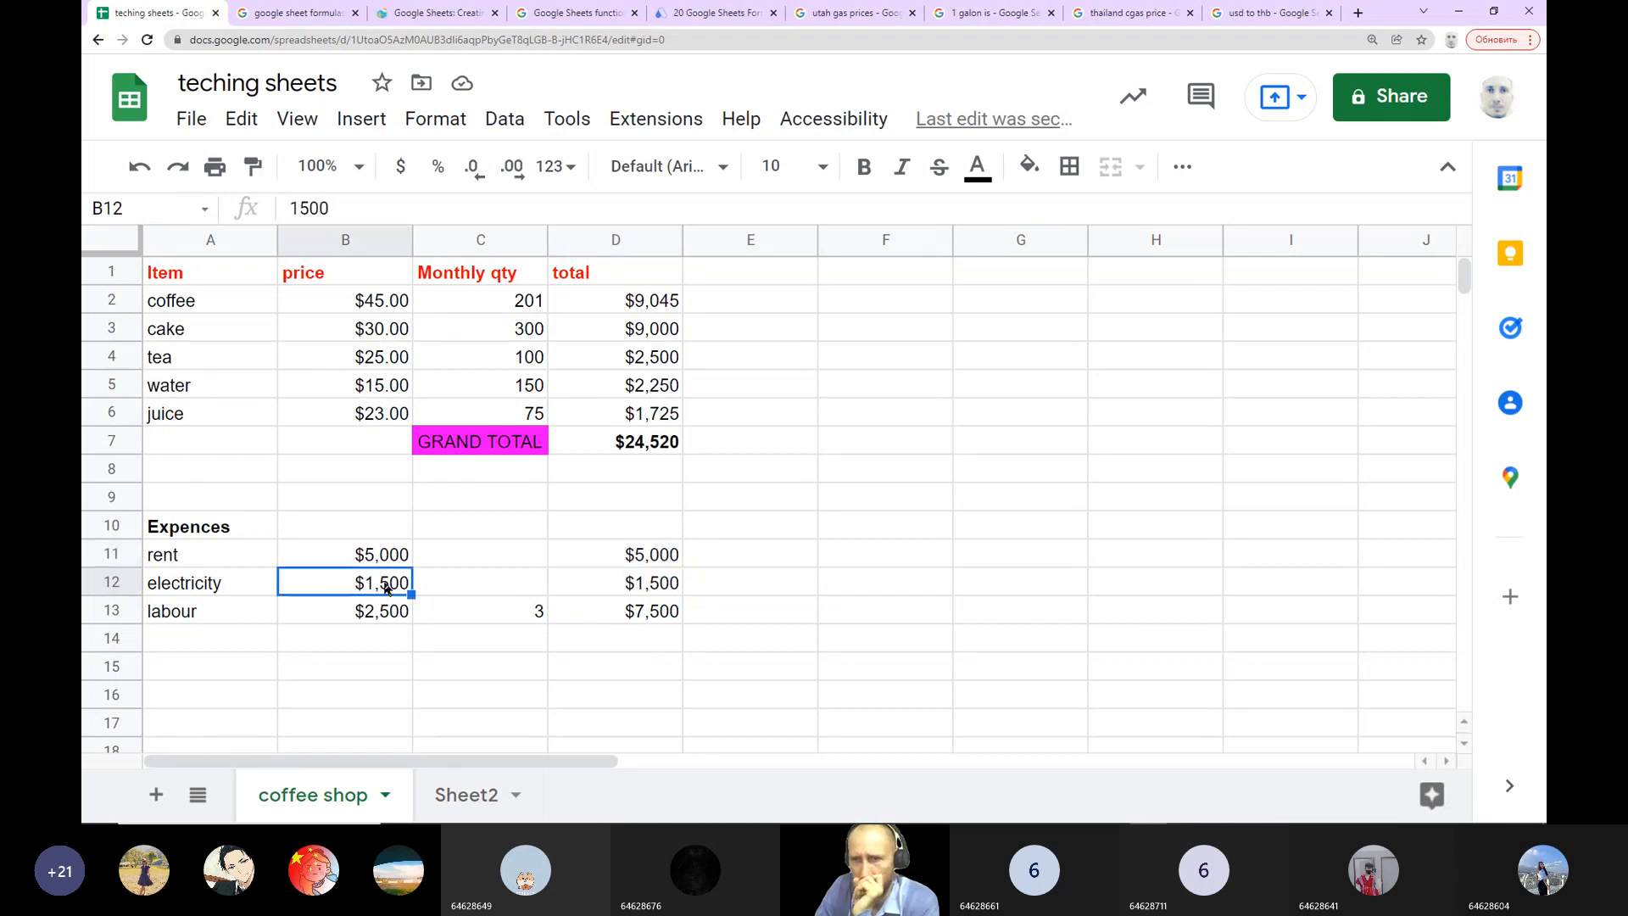
Step: Enter the label GRAND TOTAL EXPENES in C14 below the expense rows
left_click(508, 647)
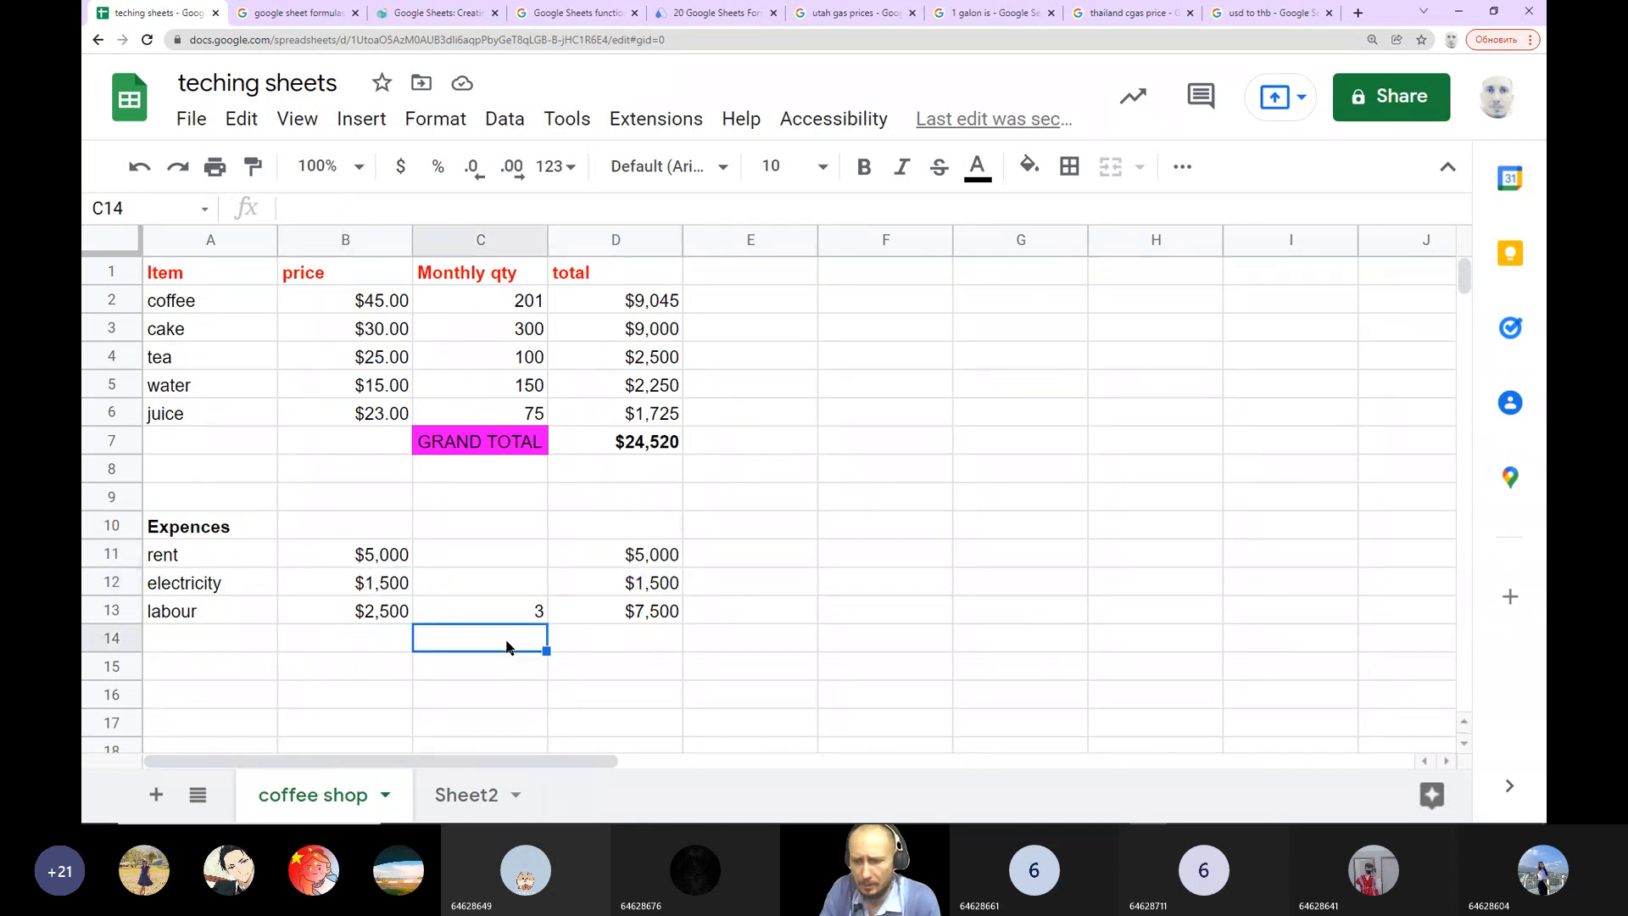
type("GRAND")
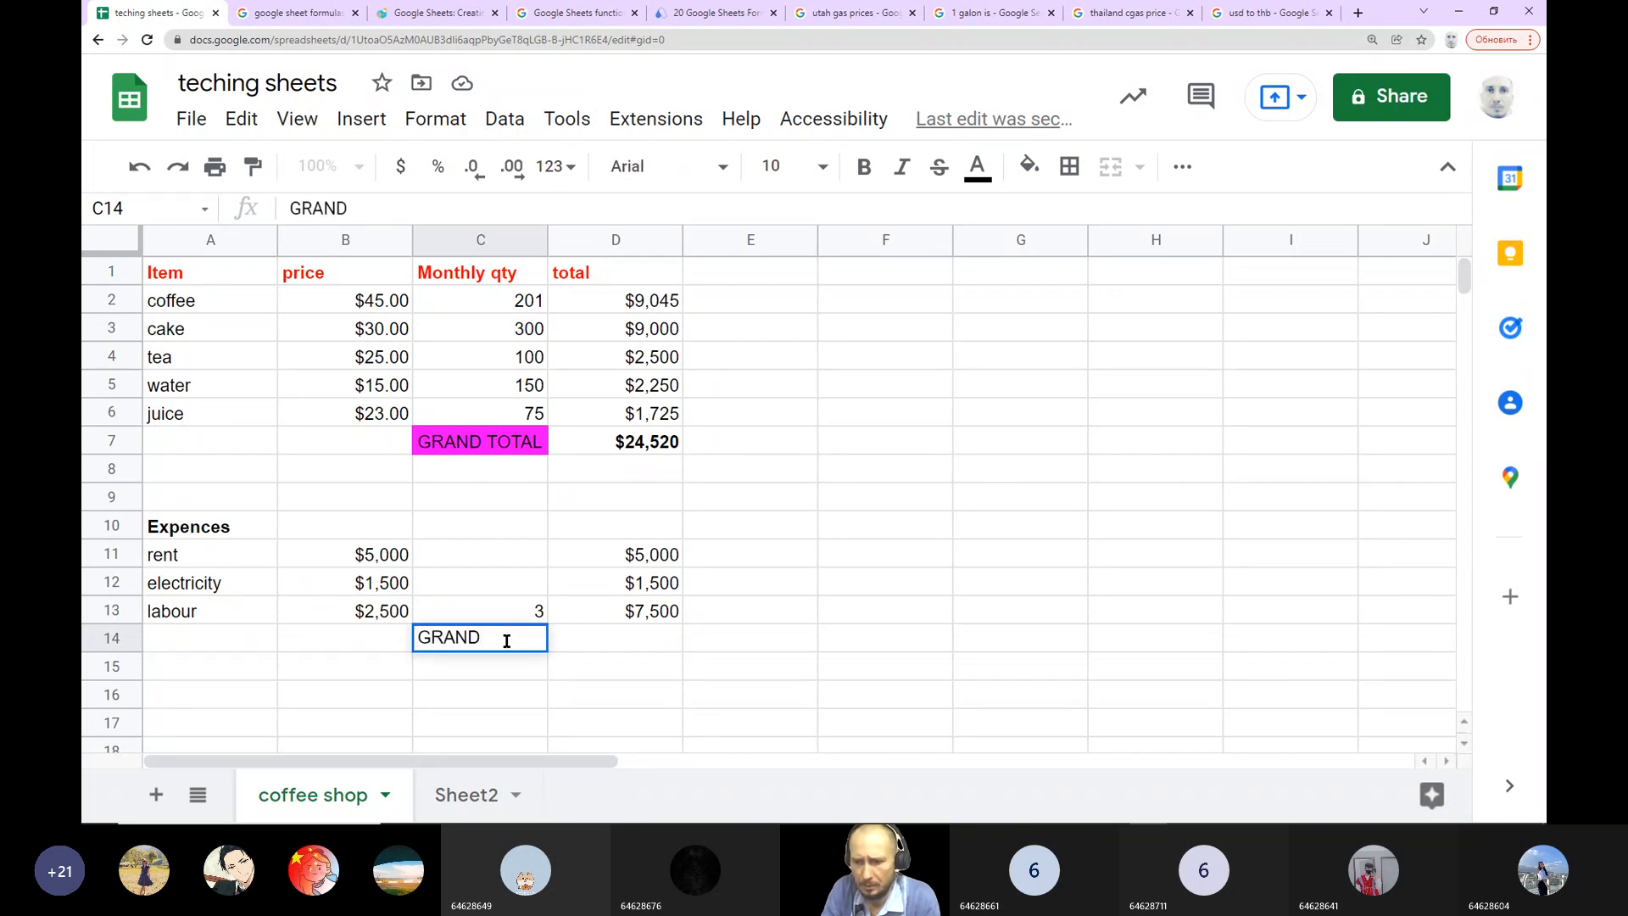
type(" TOTA")
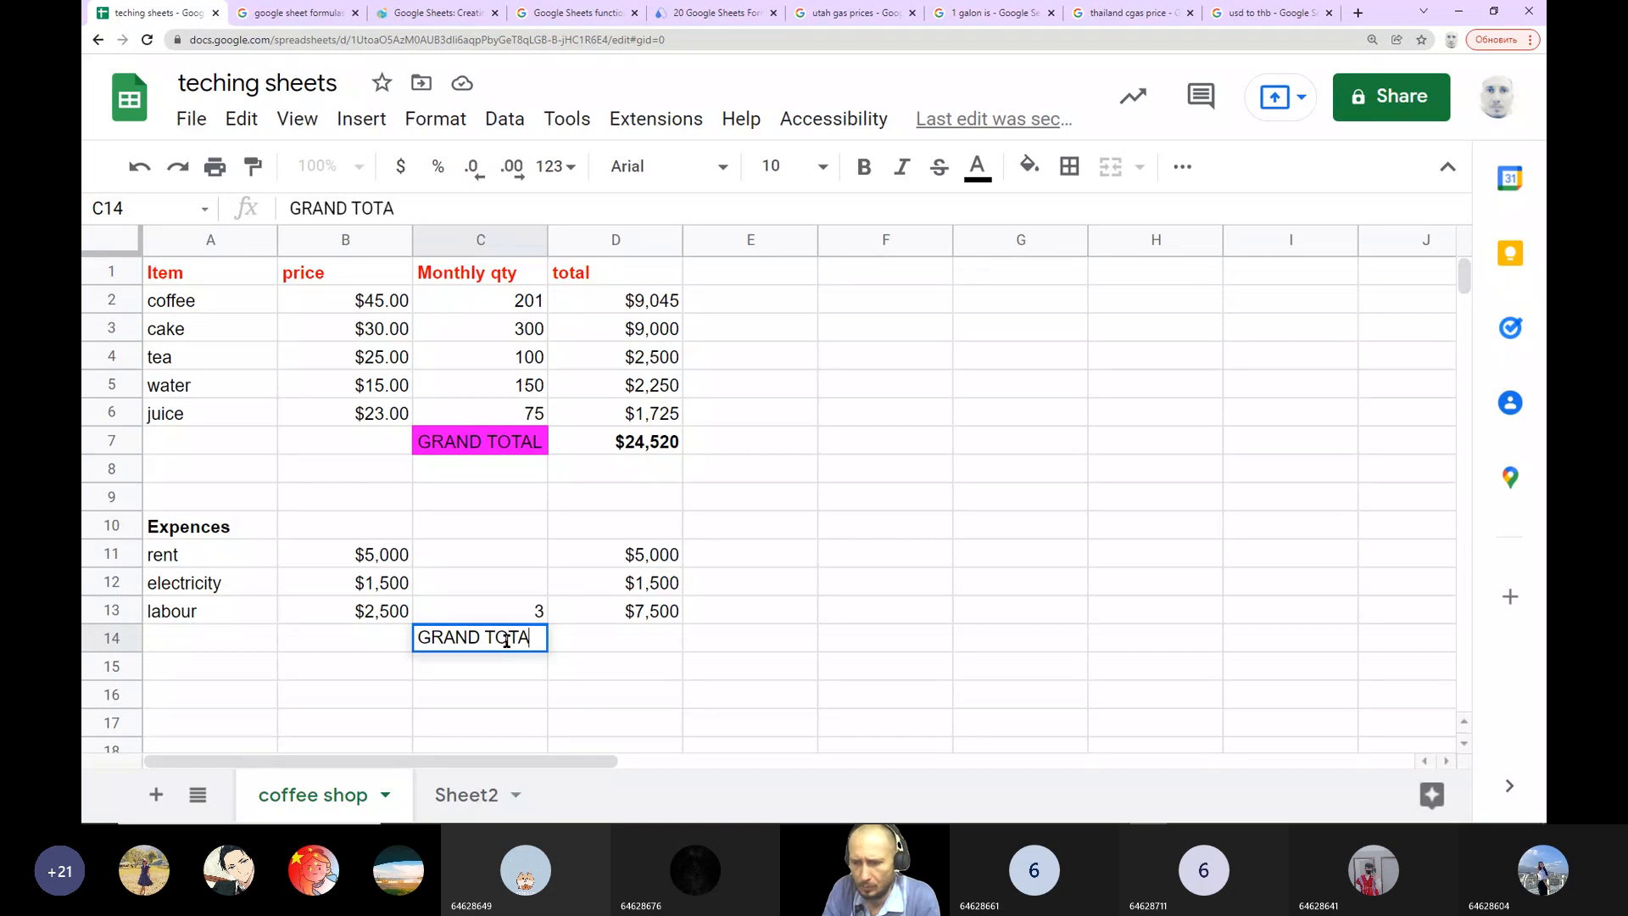
type("L EXPENES")
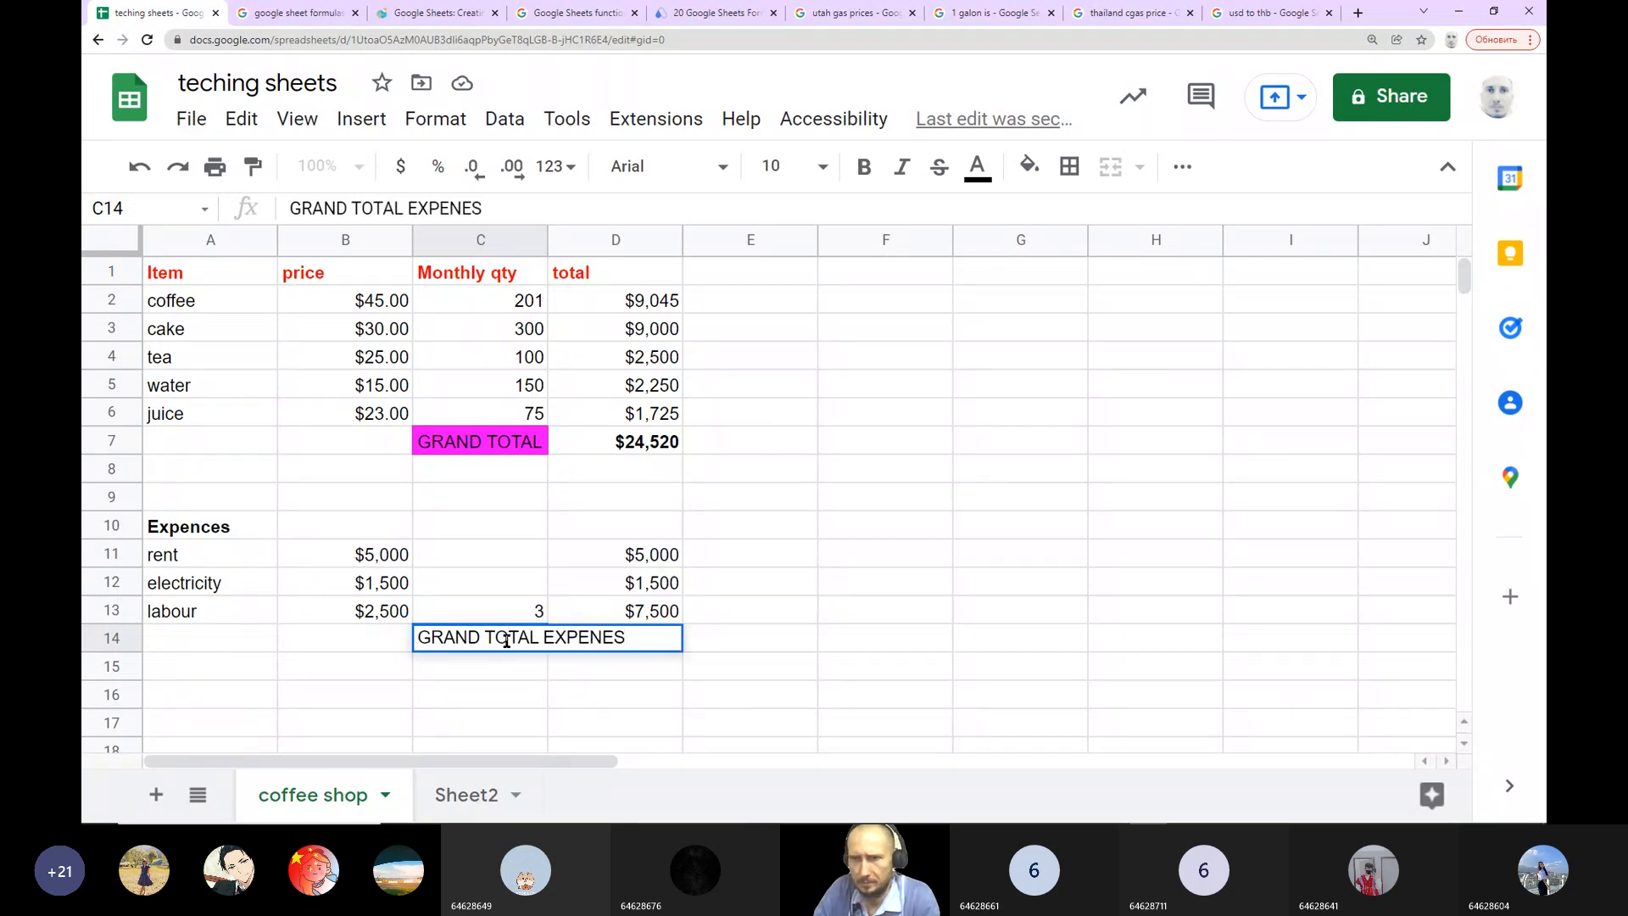
left_click(567, 722)
left_click(542, 659)
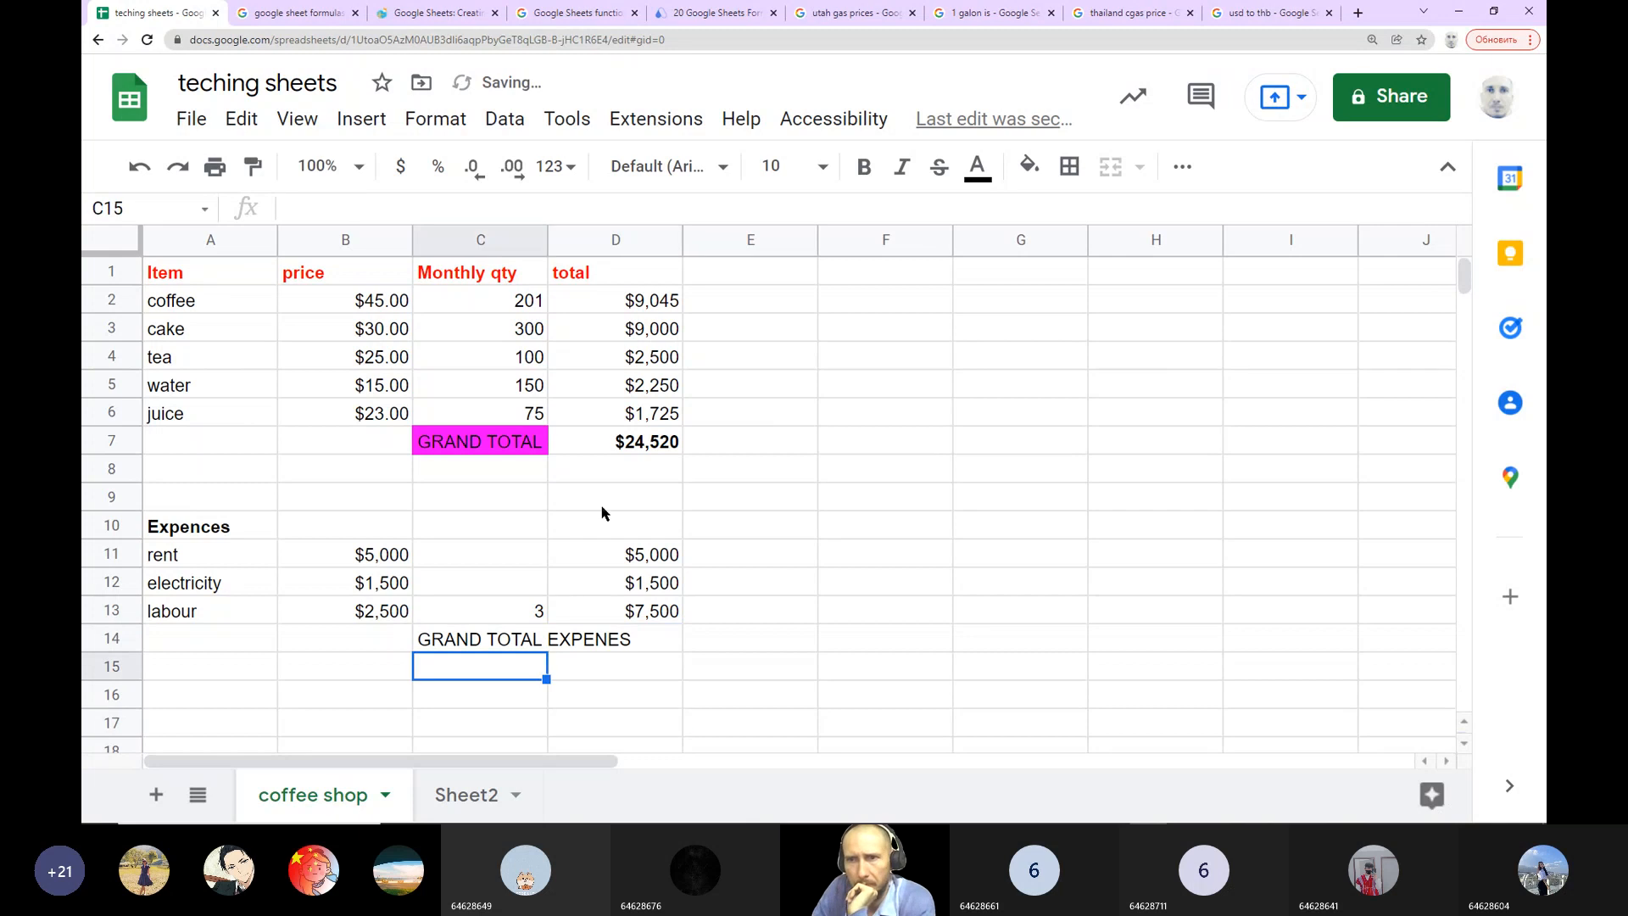
Step: Correct the spelling of the label in C14 to GRAND TOTAL EXPENSES
left_click(609, 645)
left_click(447, 644)
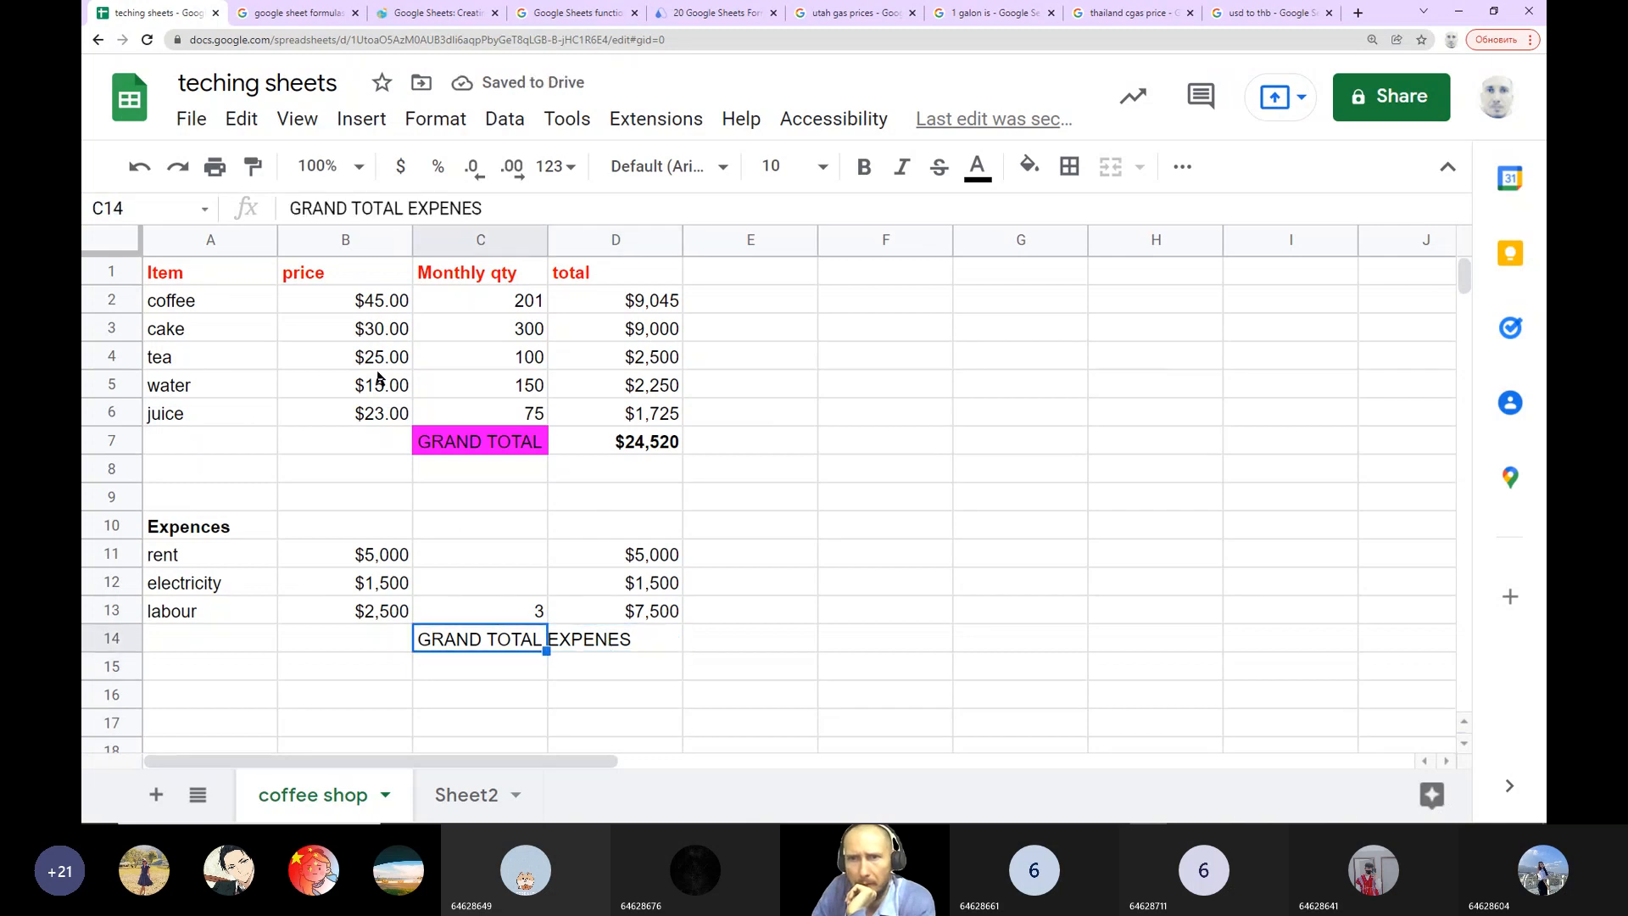
left_click(462, 208)
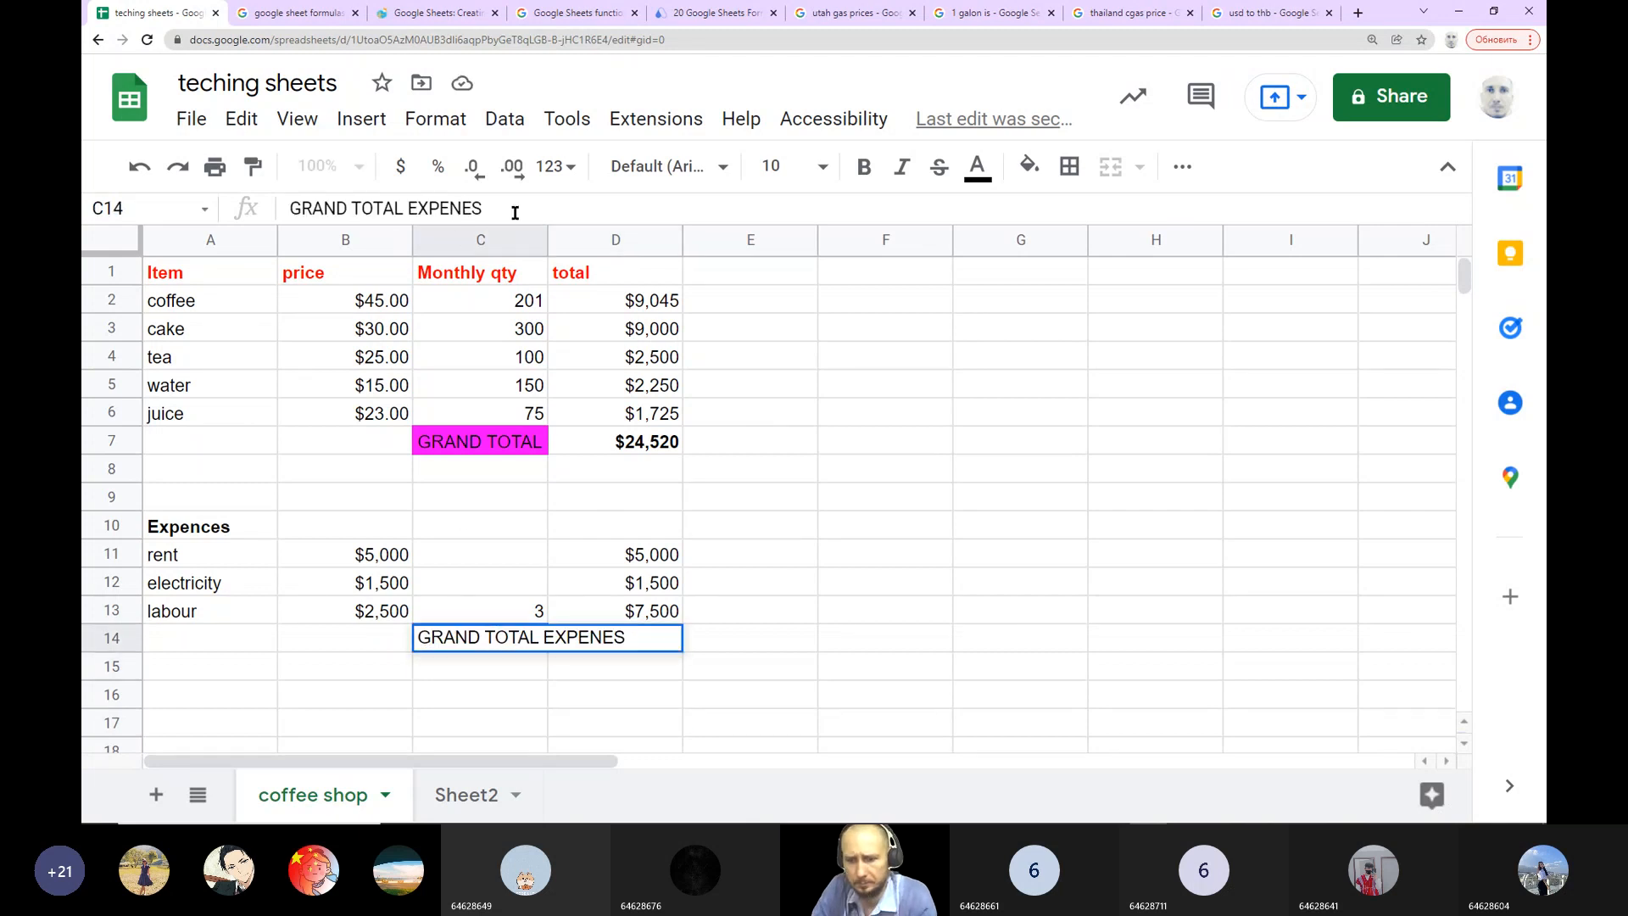
type("s")
key("BackSpace")
type("S")
left_click(750, 555)
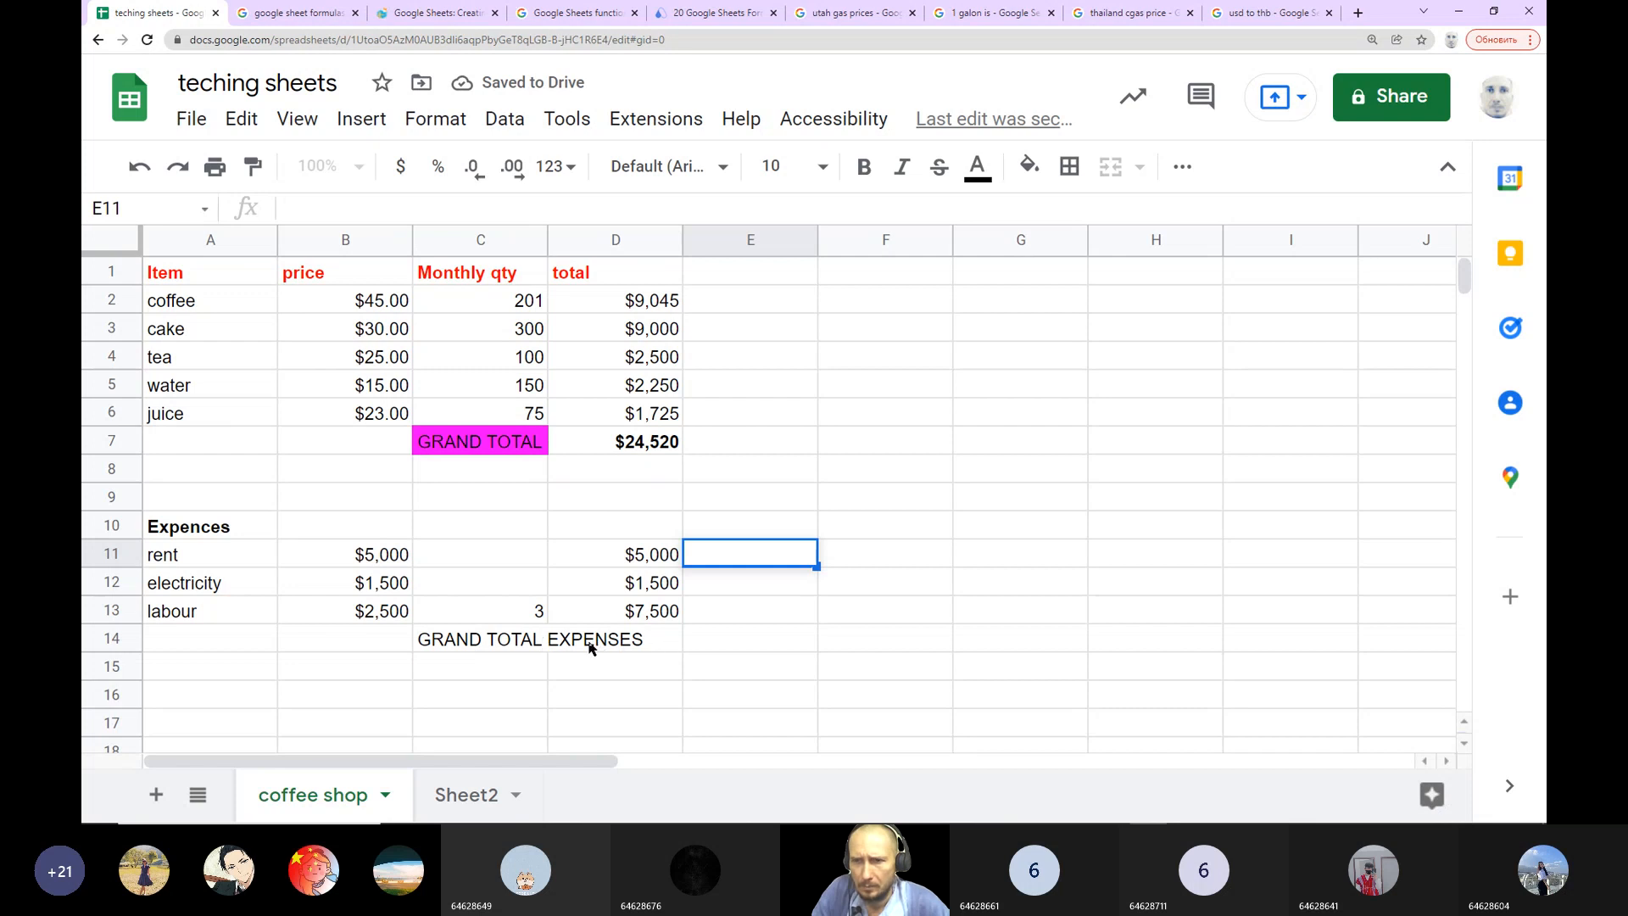
Step: Widen column C so the grand total labels in rows 7 and 14 fit fully inside their cells
left_click(651, 646)
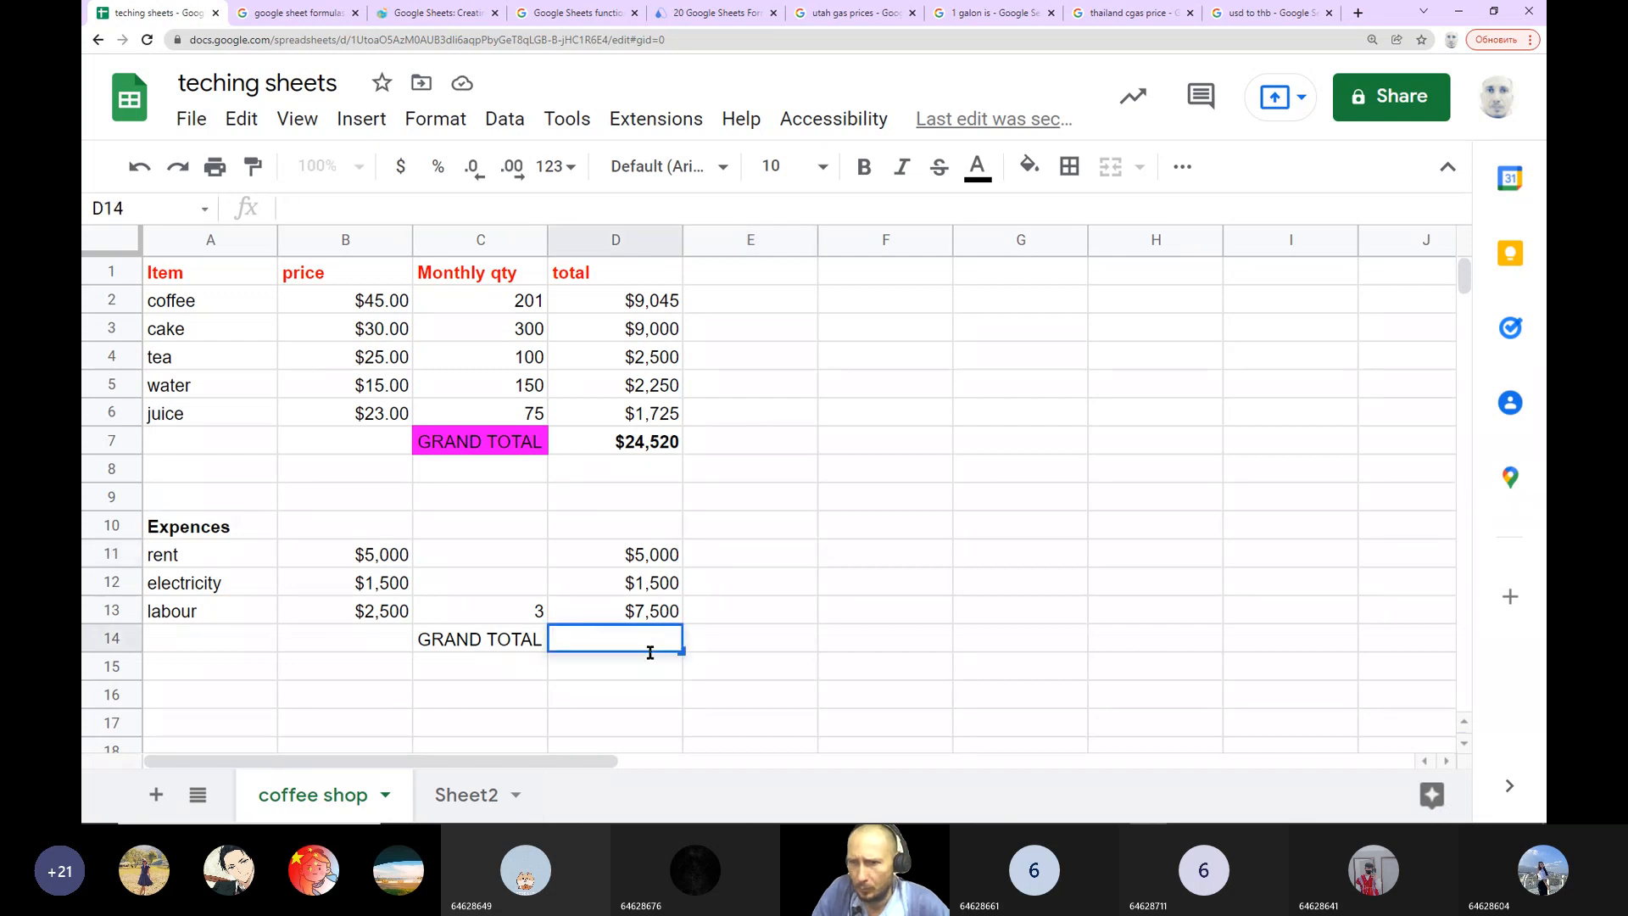
left_click(666, 705)
left_click_drag(547, 240, 686, 248)
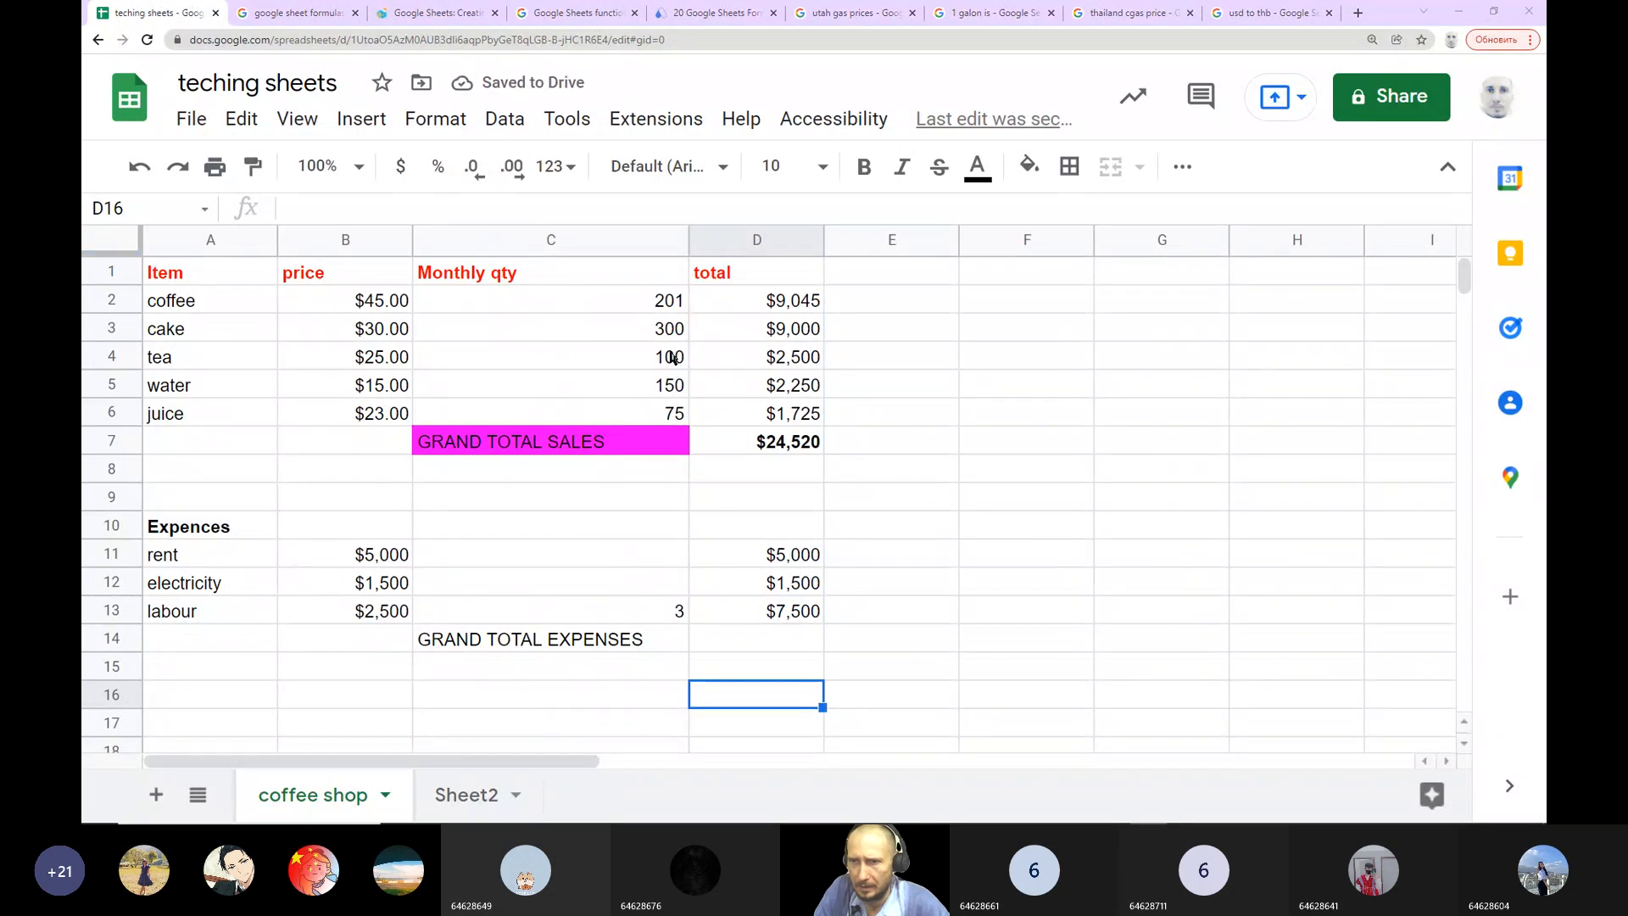
Step: Calculate the grand total of expenses in D14 with the formula =sum(D11:D13)
left_click(770, 649)
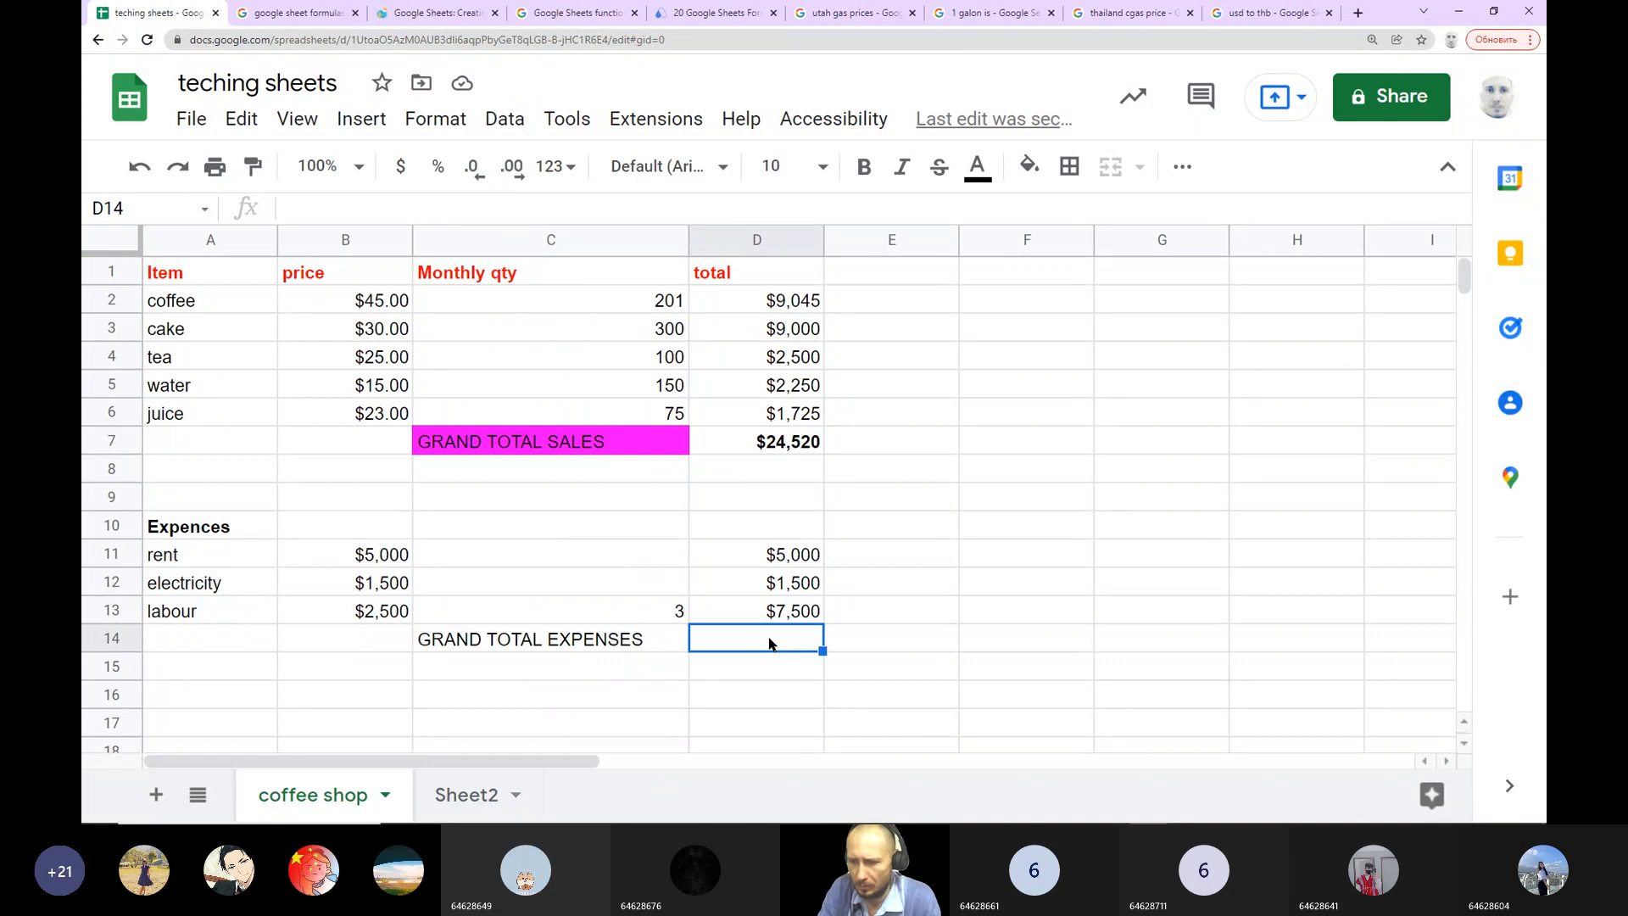
type("=sum(")
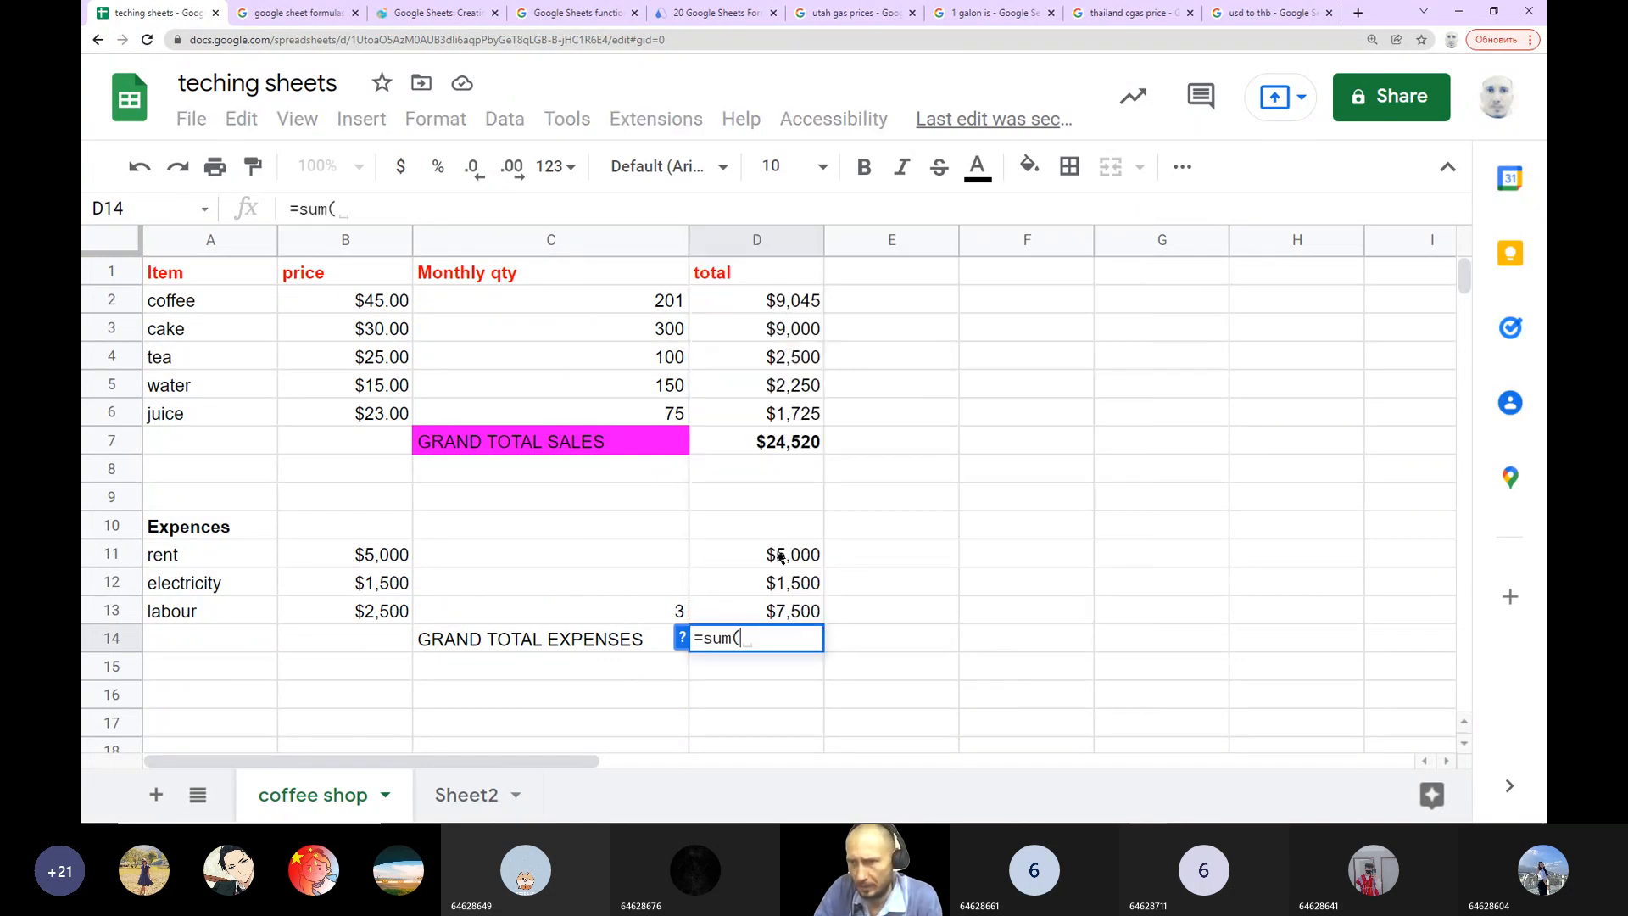
left_click(777, 561)
left_click_drag(778, 568, 780, 625)
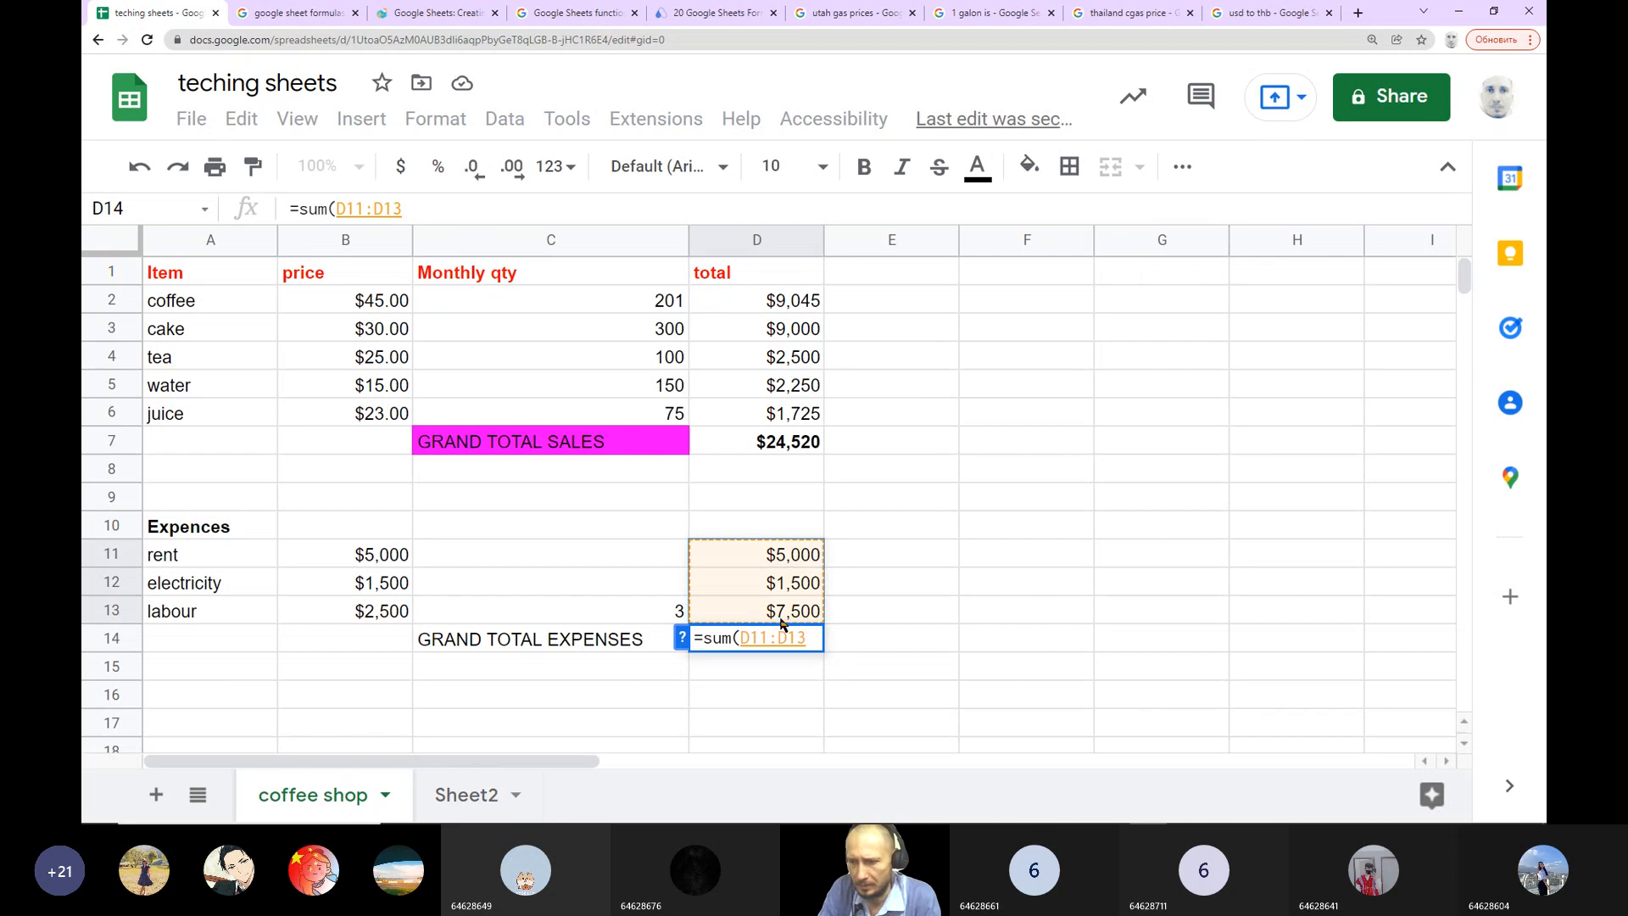
type(")")
key("Return")
Step: Make the grand total expenses label and amount in C14:D14 bold
left_click(887, 679)
left_click(818, 648)
left_click_drag(480, 647, 799, 649)
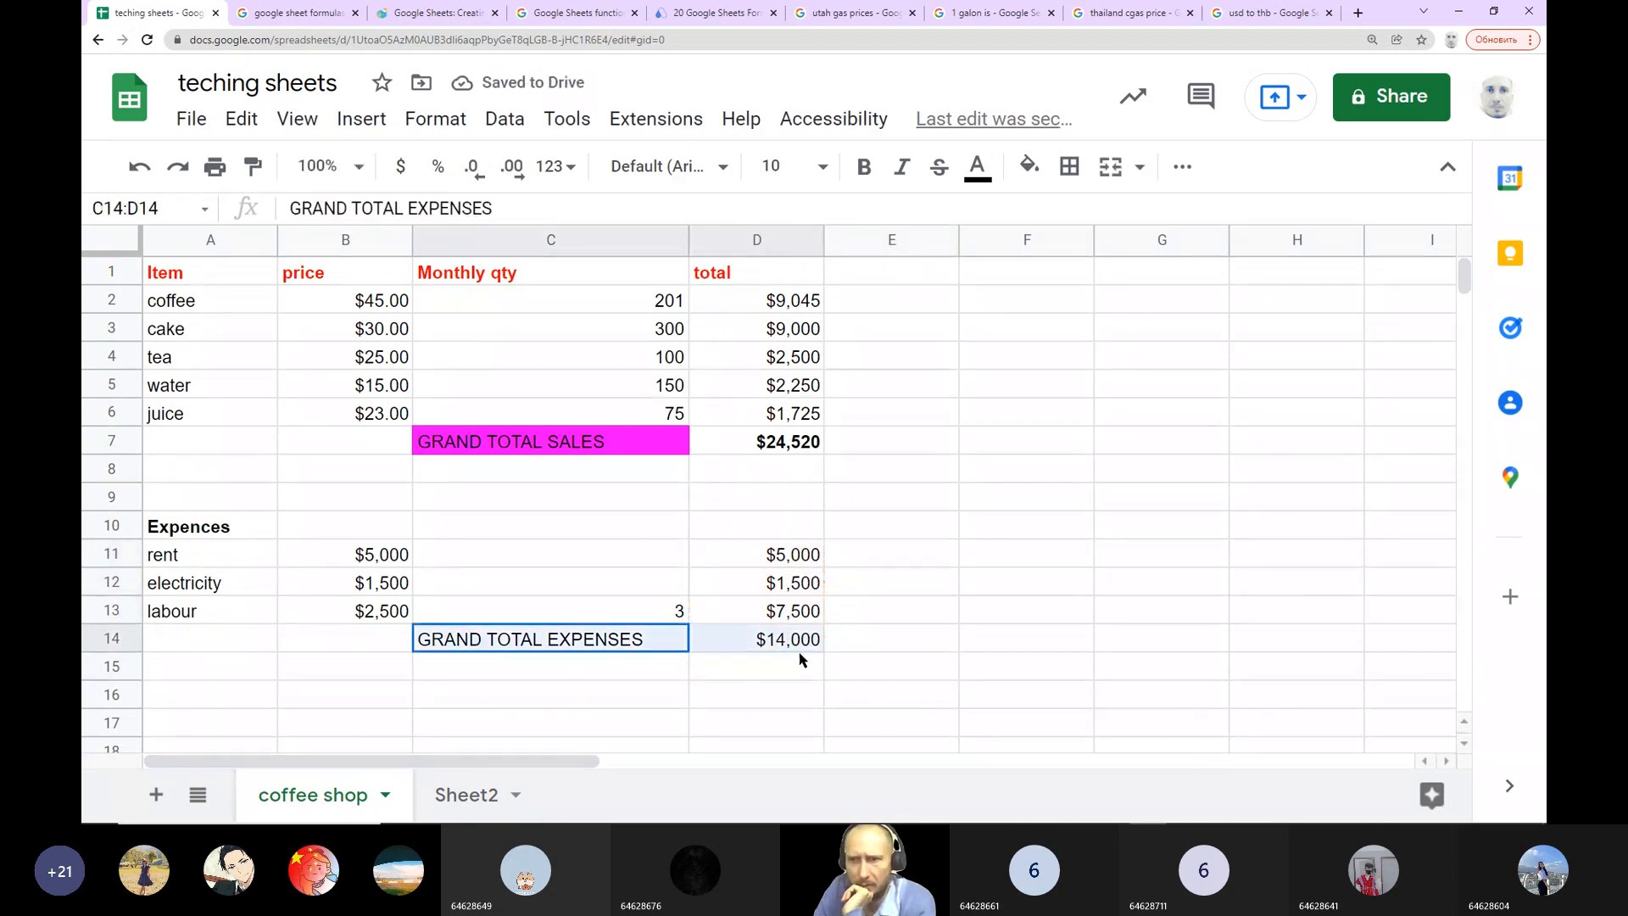
left_click(871, 167)
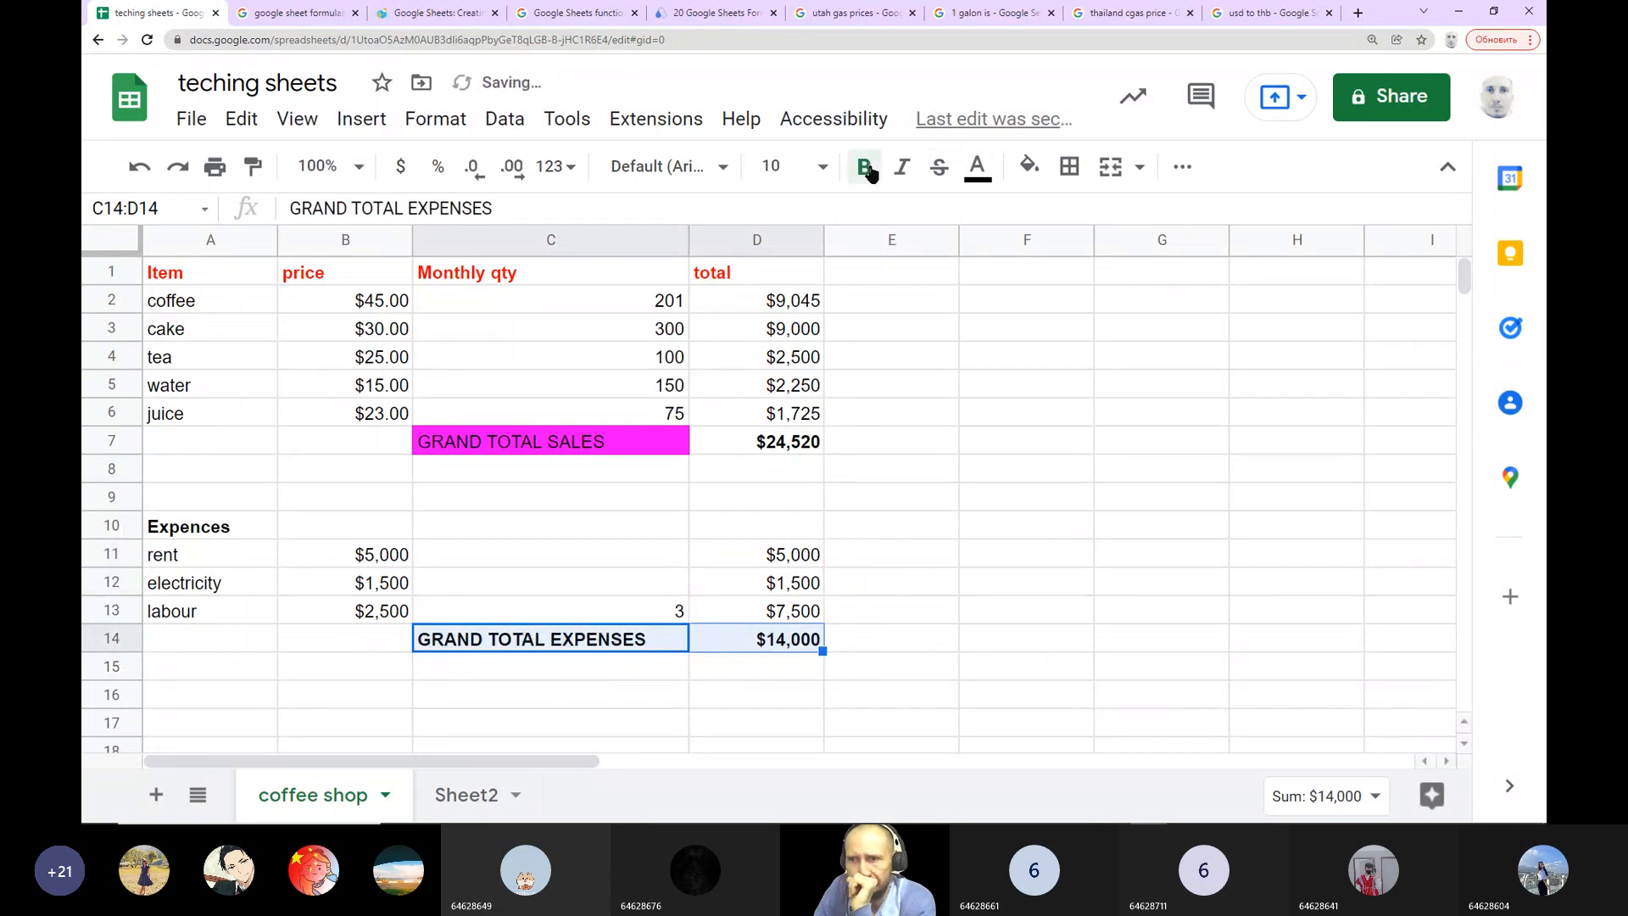
left_click(912, 670)
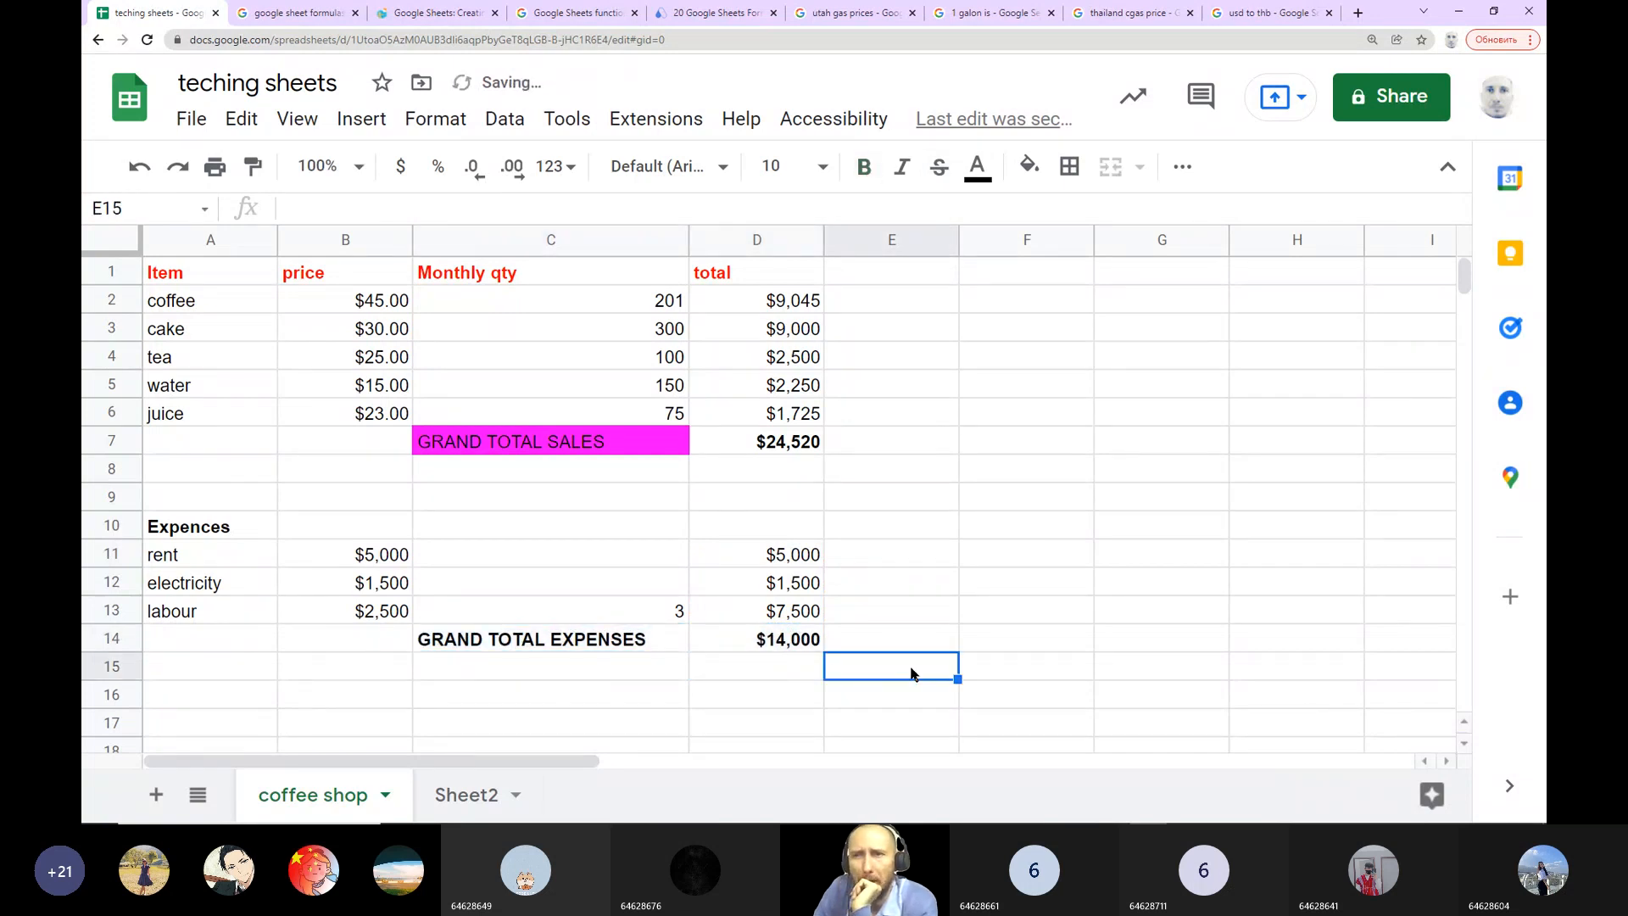
Step: Enter the label PROFIT in C17 below the expenses section
left_click(444, 730)
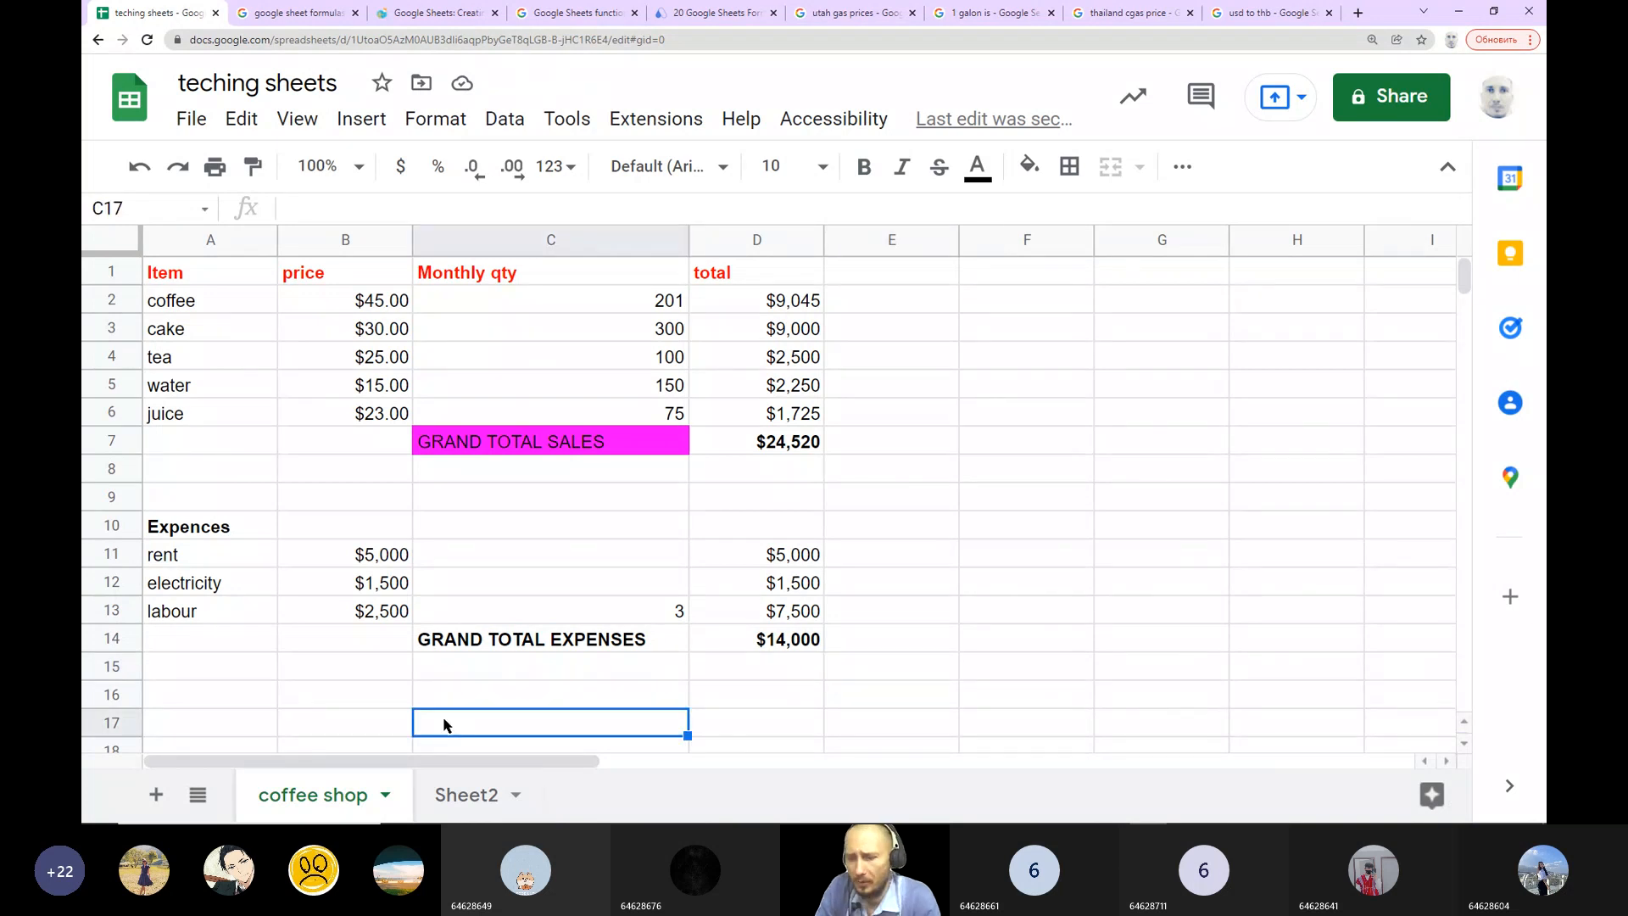
type("PROT")
key("BackSpace")
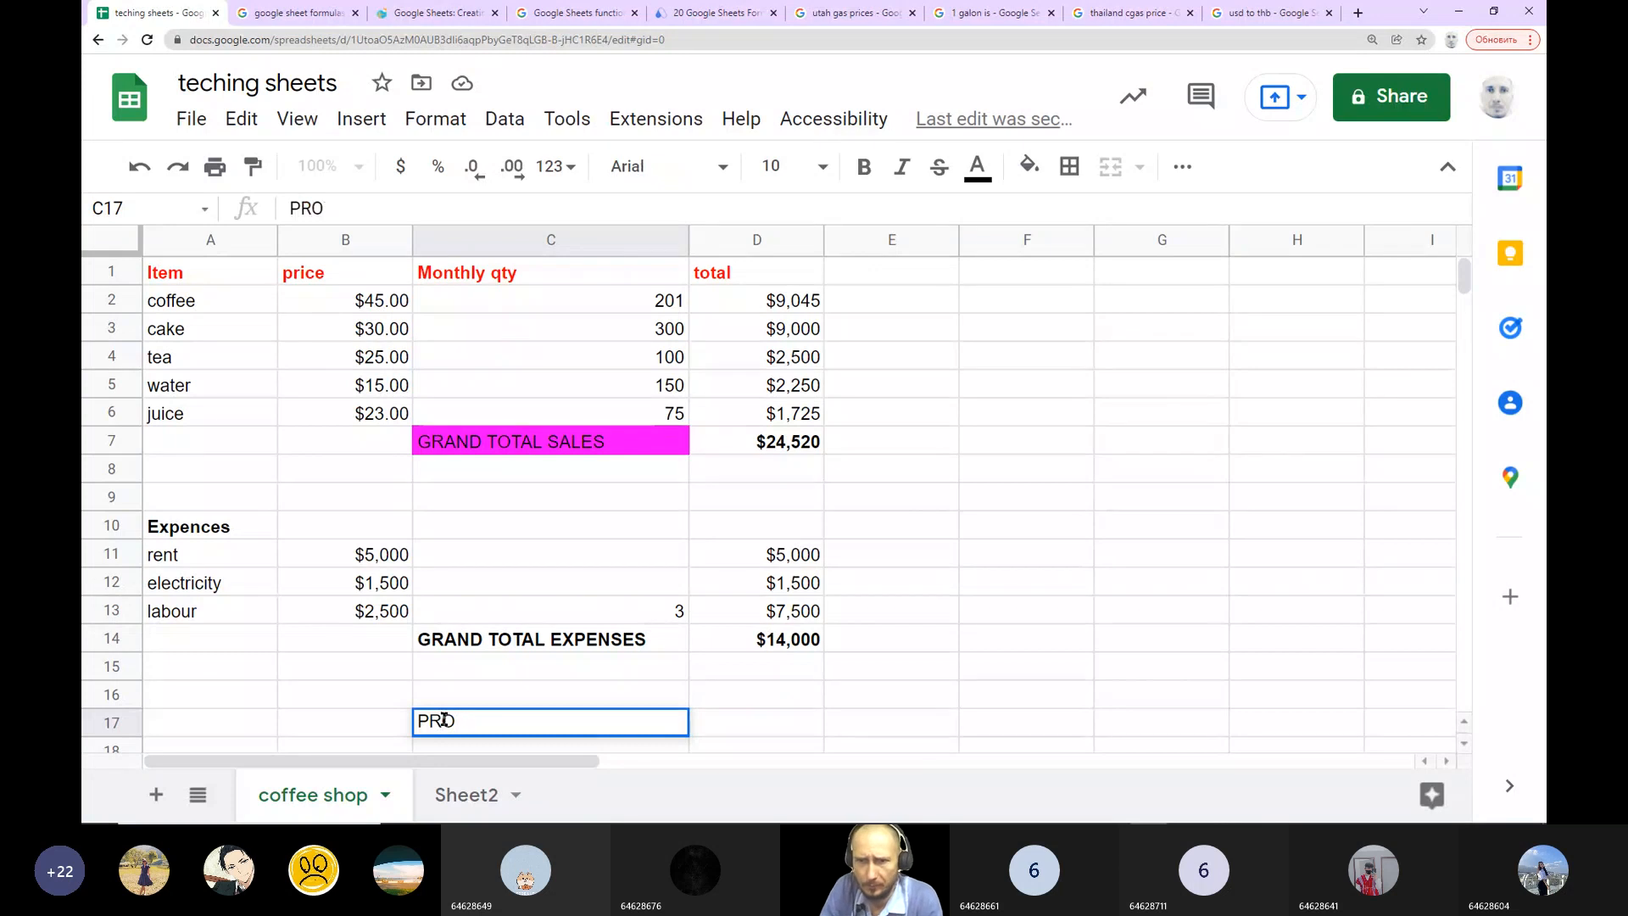
type("FIT")
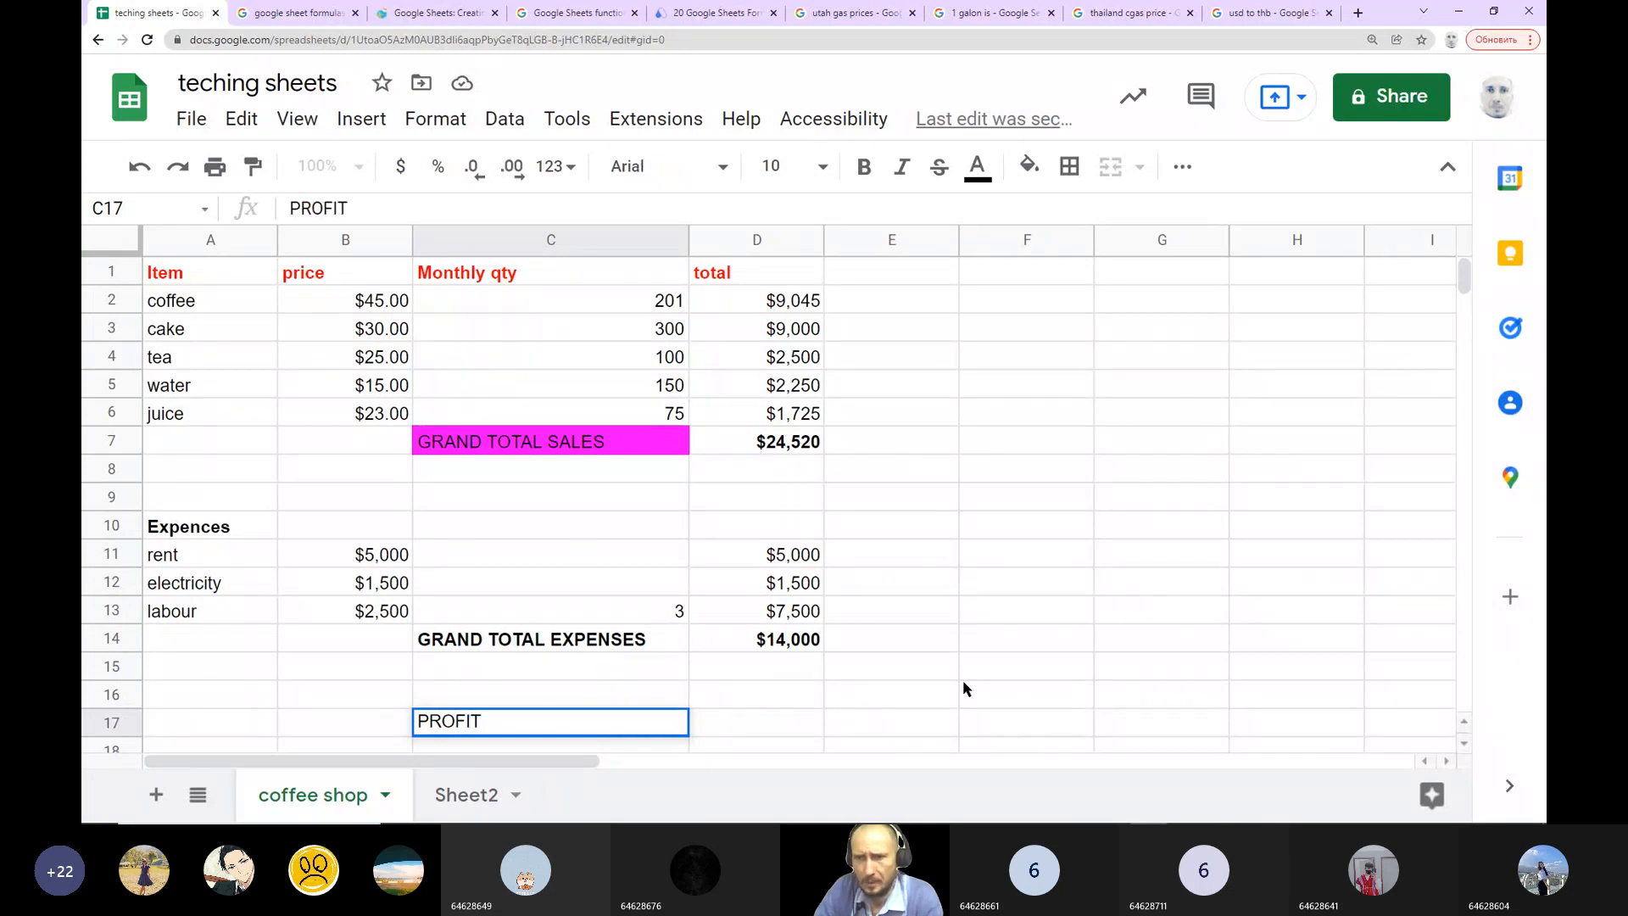
Step: Calculate the profit in D17 by subtracting total expenses from total sales with the formula =D7-D14
left_click(734, 730)
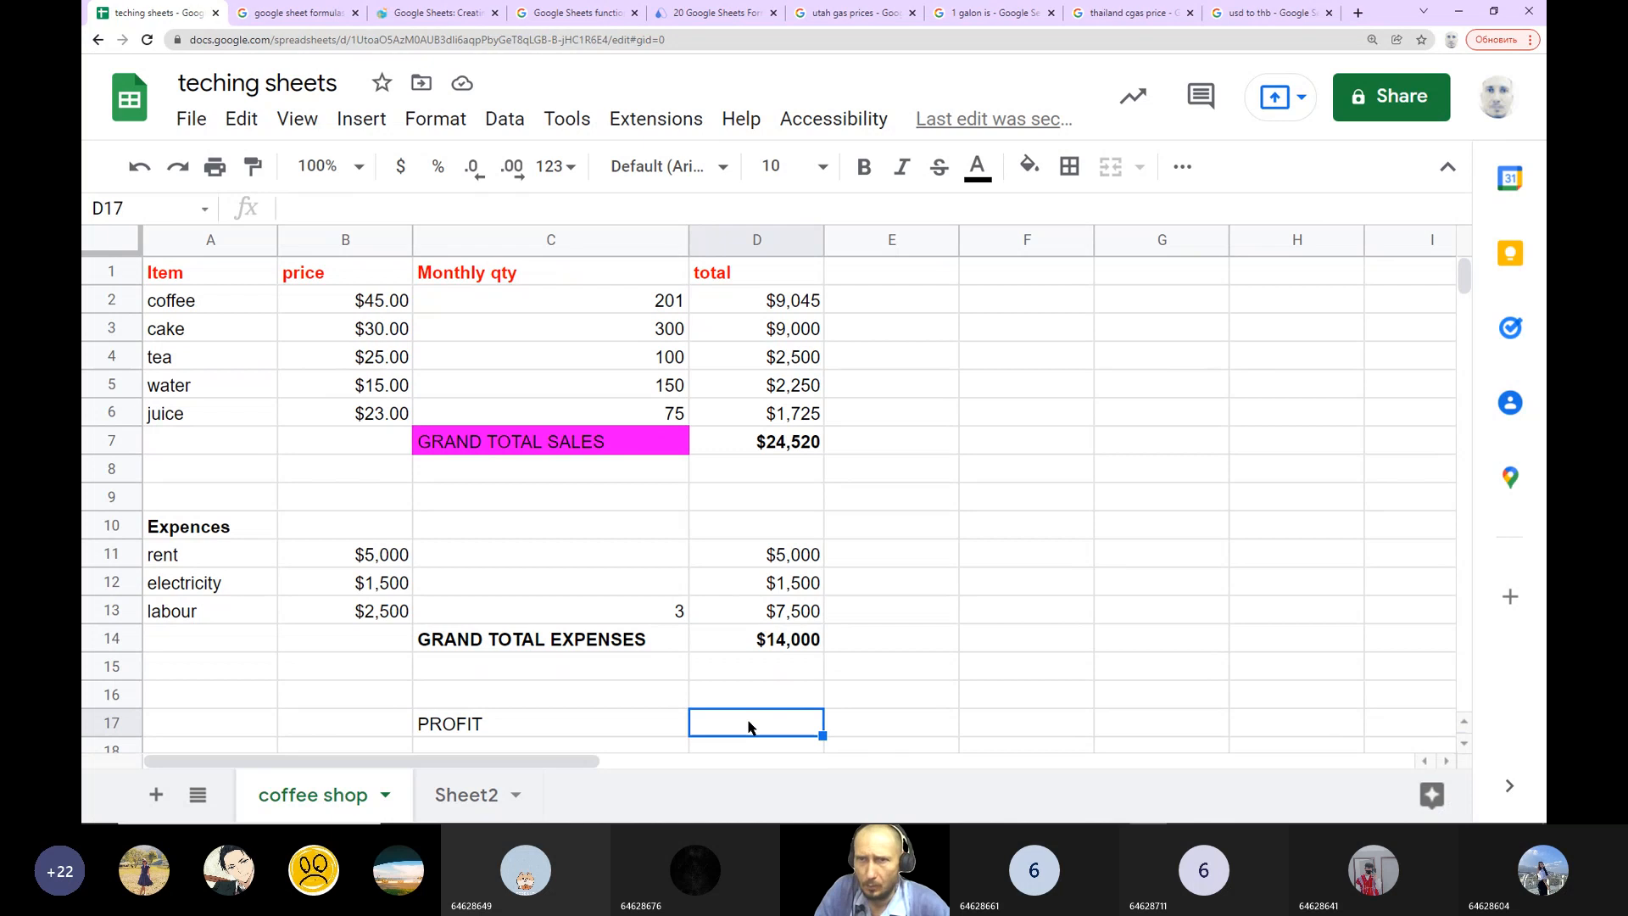
type("=")
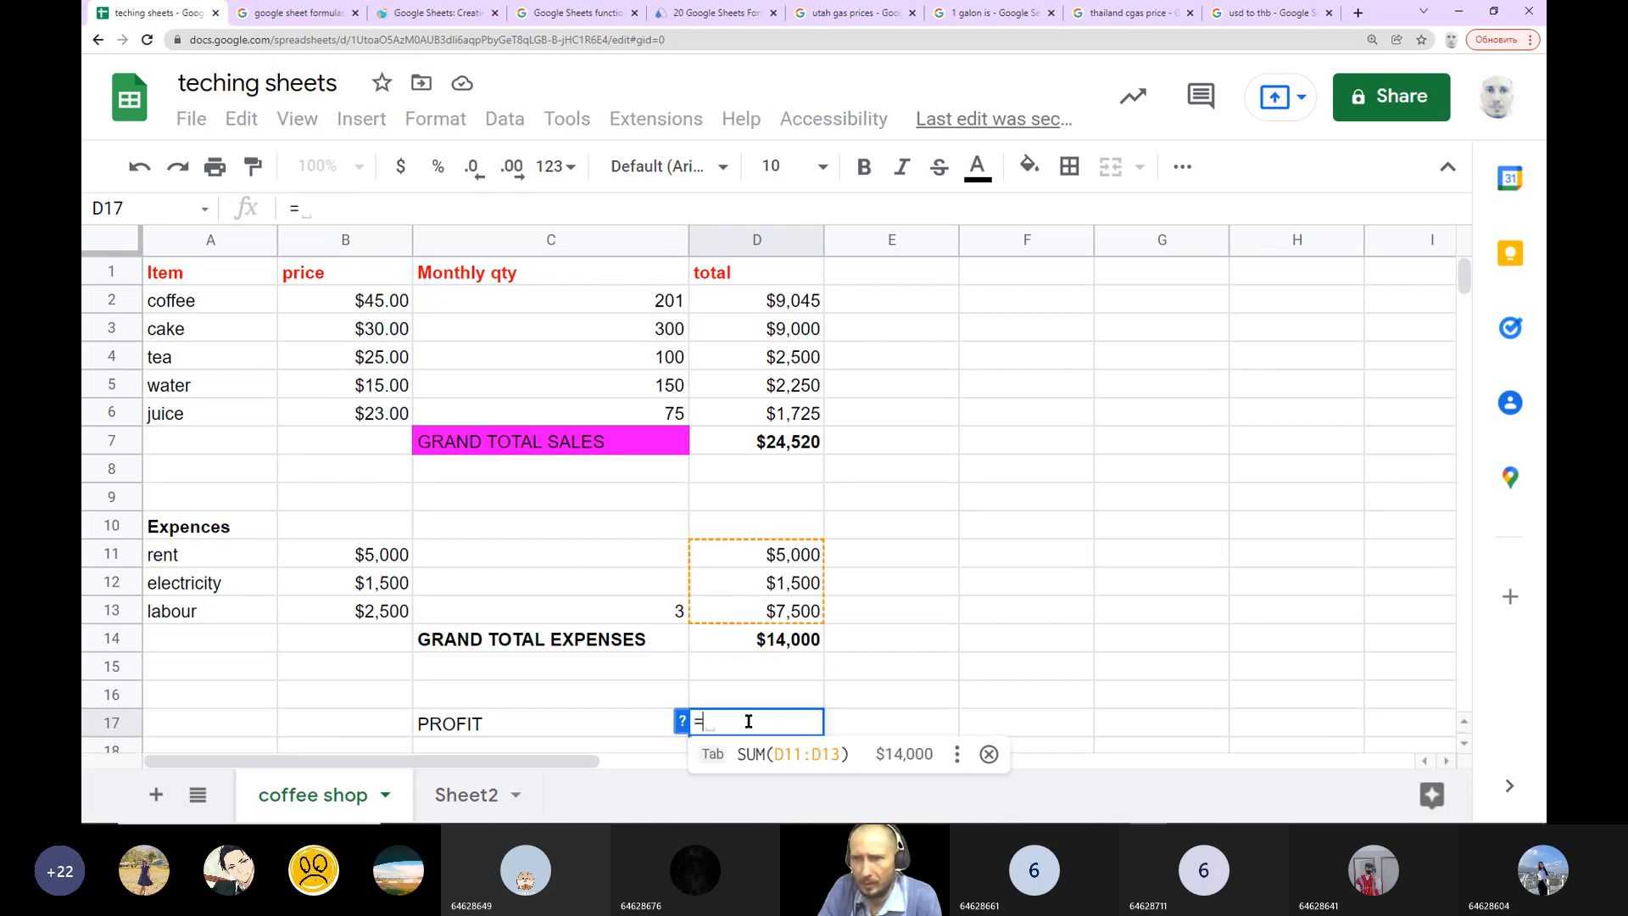
left_click(786, 447)
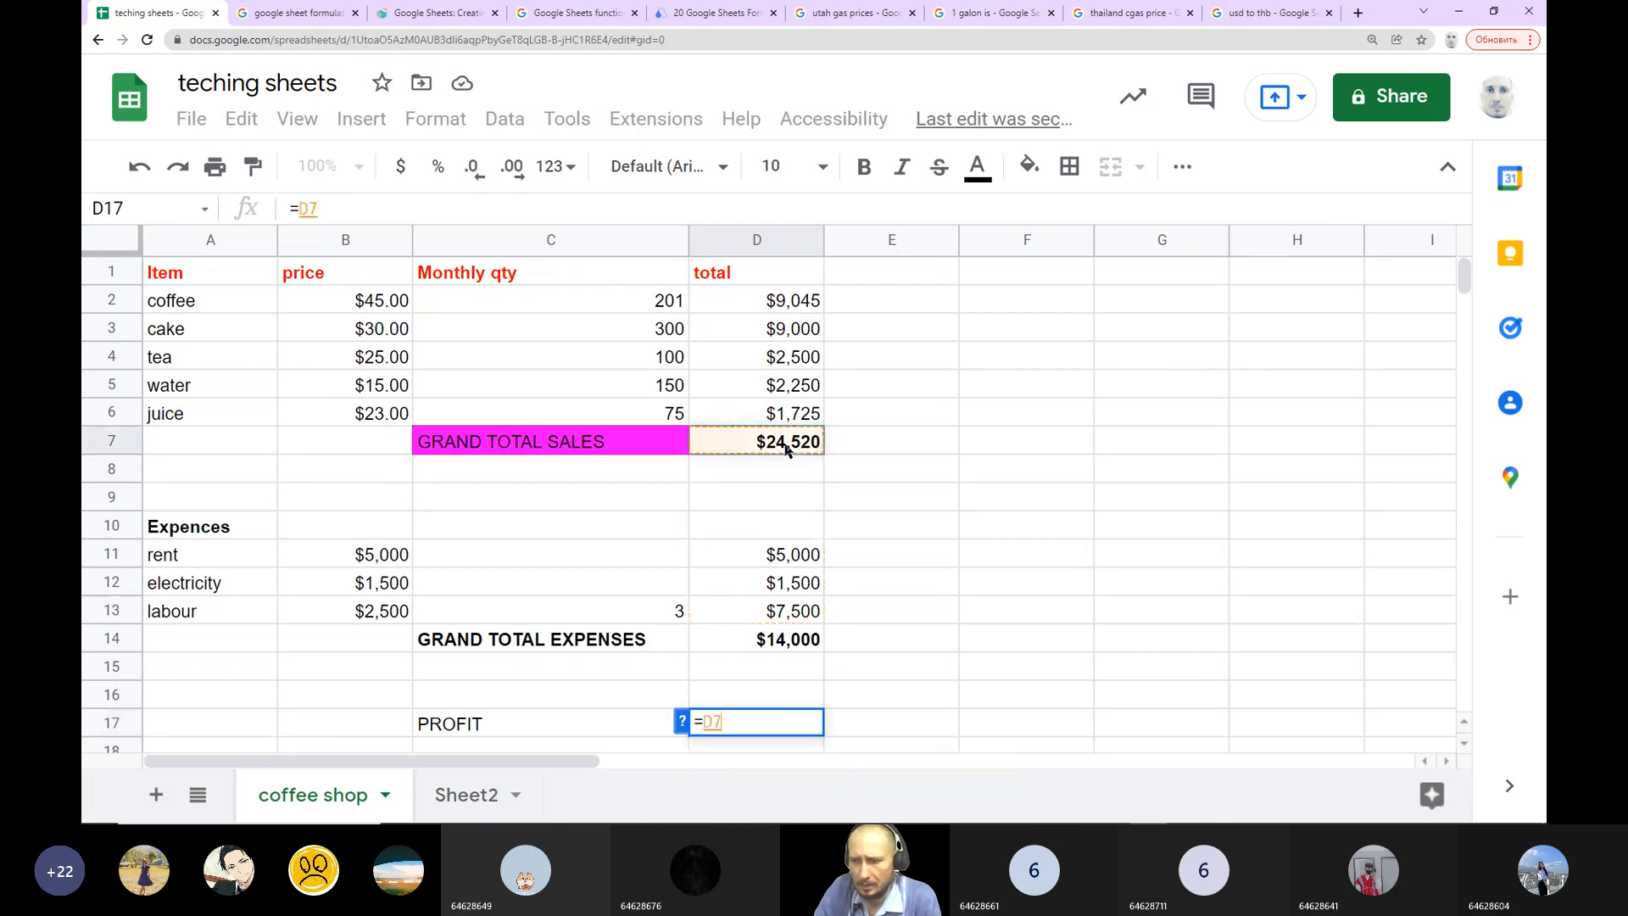
type("-")
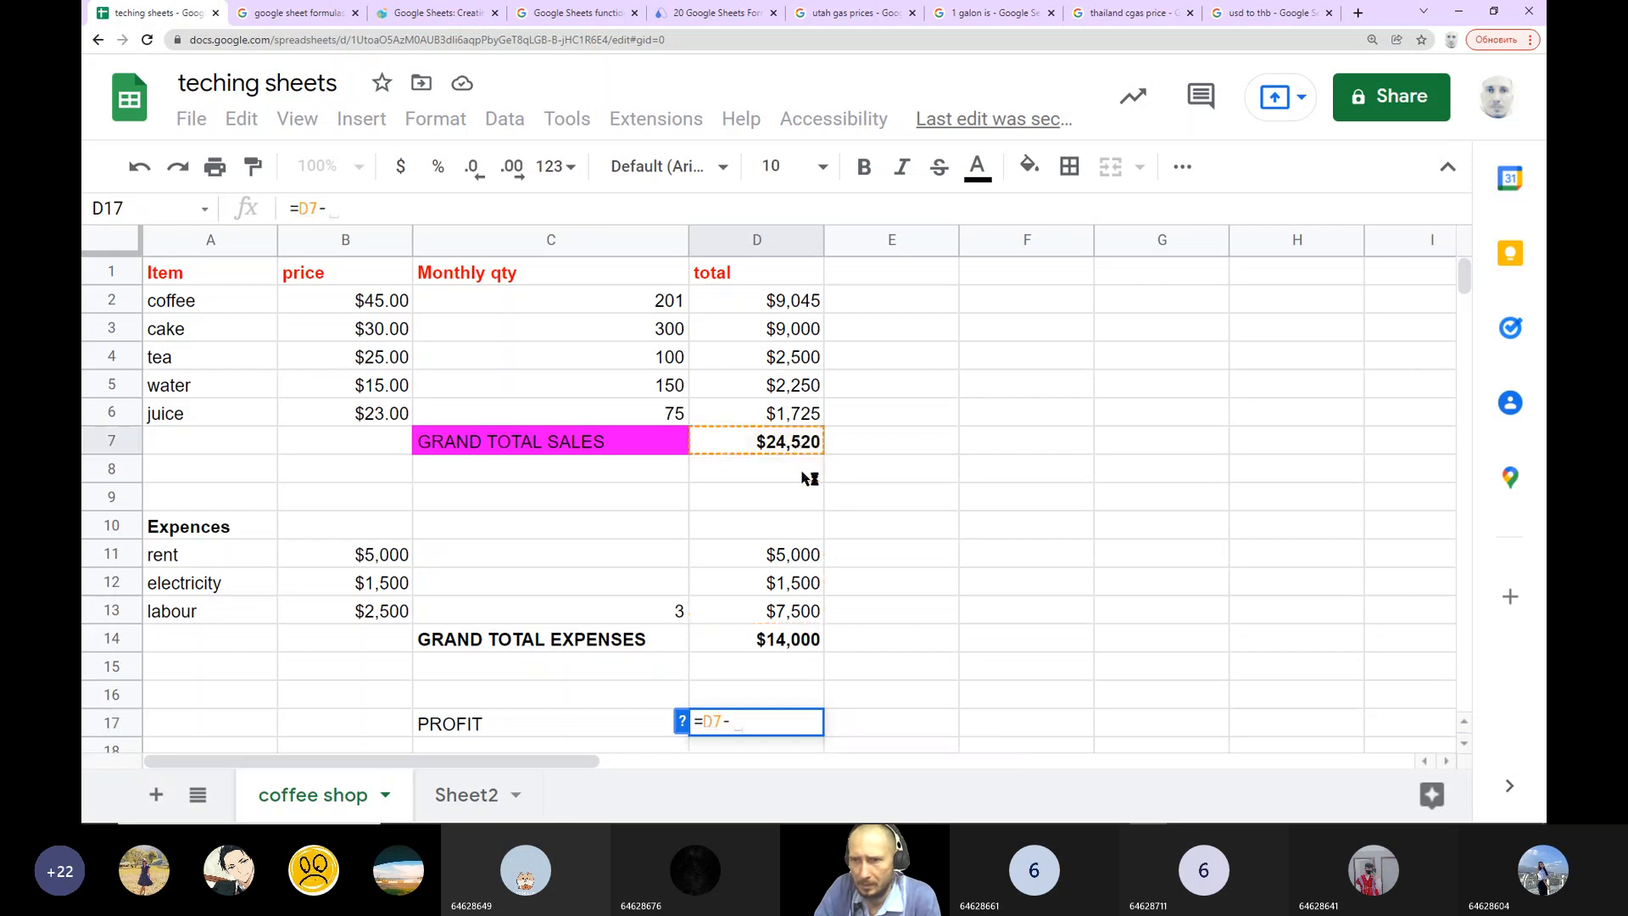
left_click(780, 644)
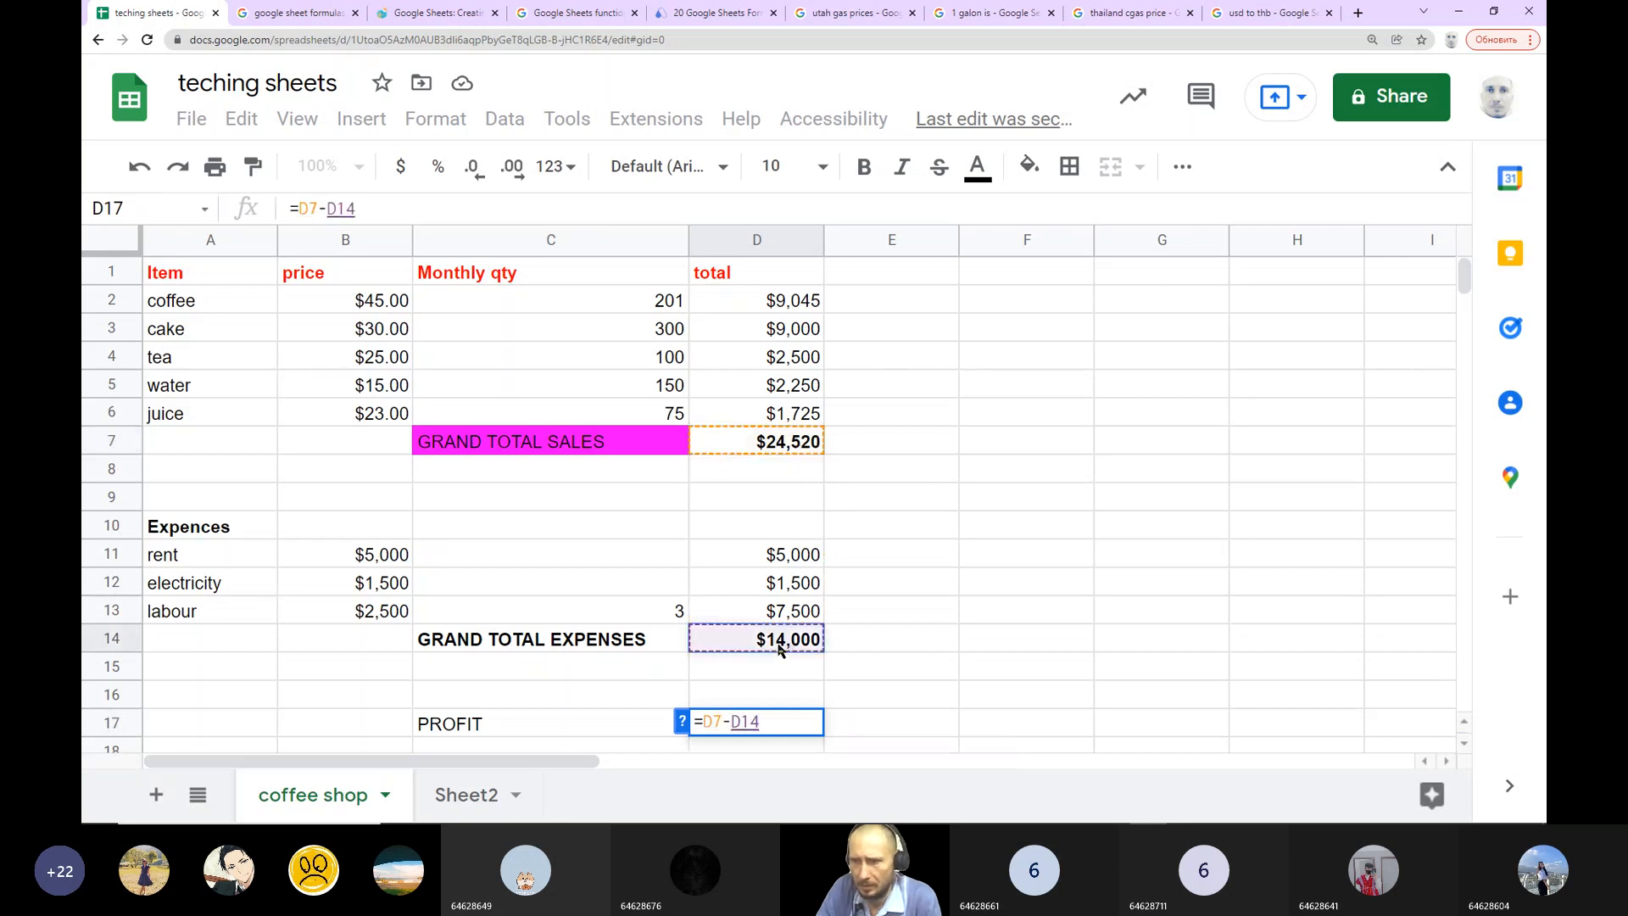
key("Return")
Step: Make the profit amount in D17 bold
left_click(861, 697)
left_click(793, 702)
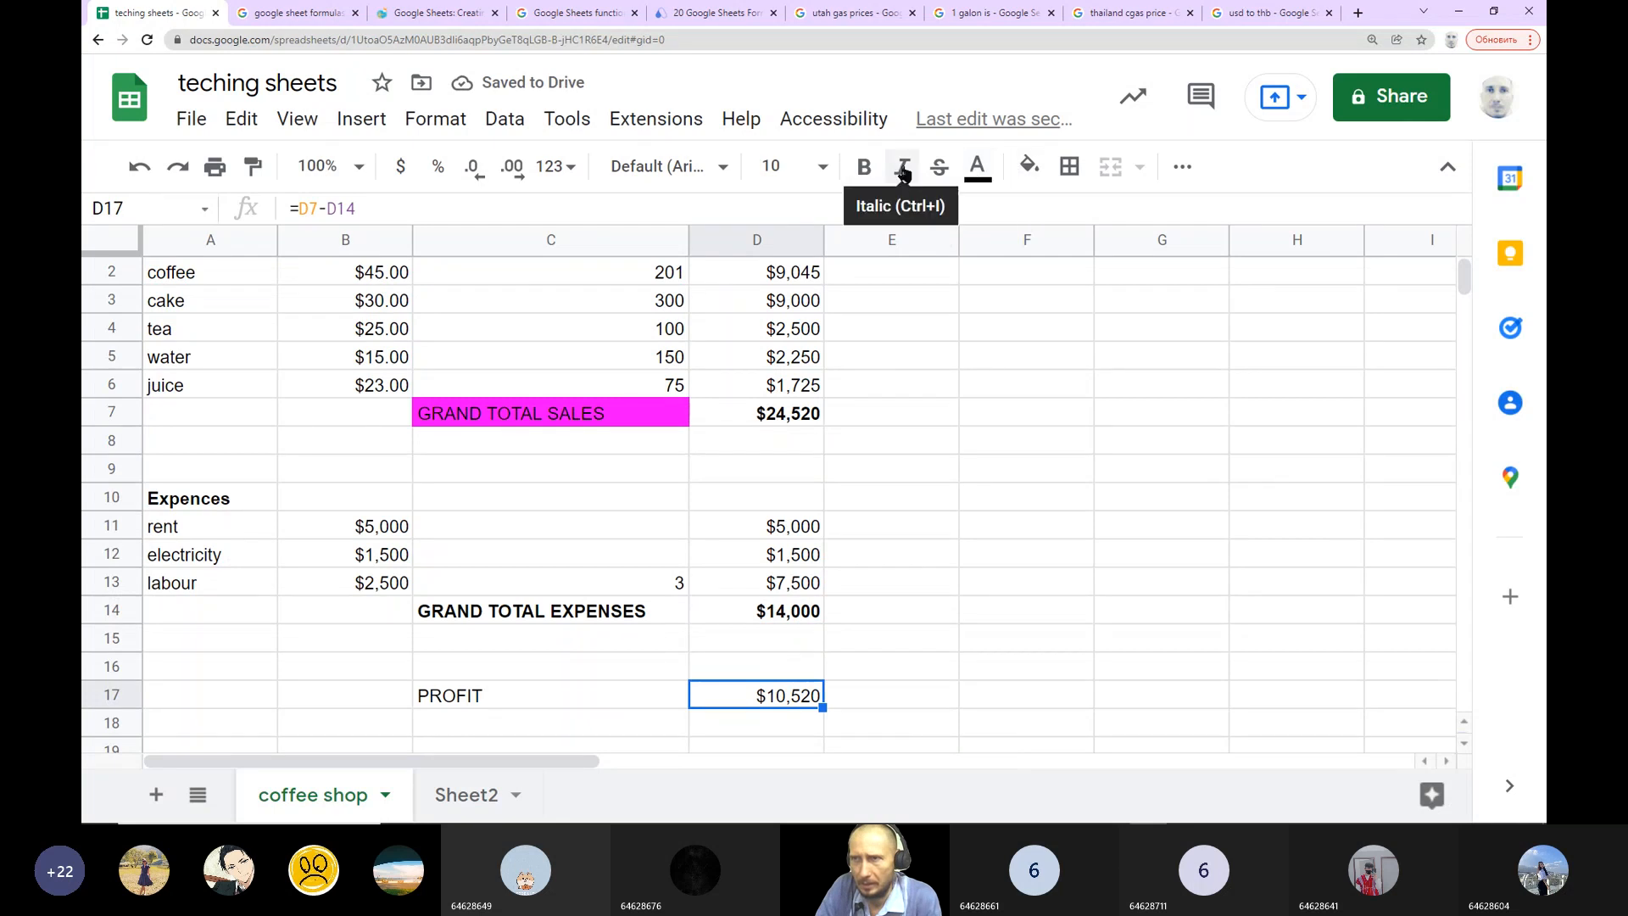
left_click(863, 167)
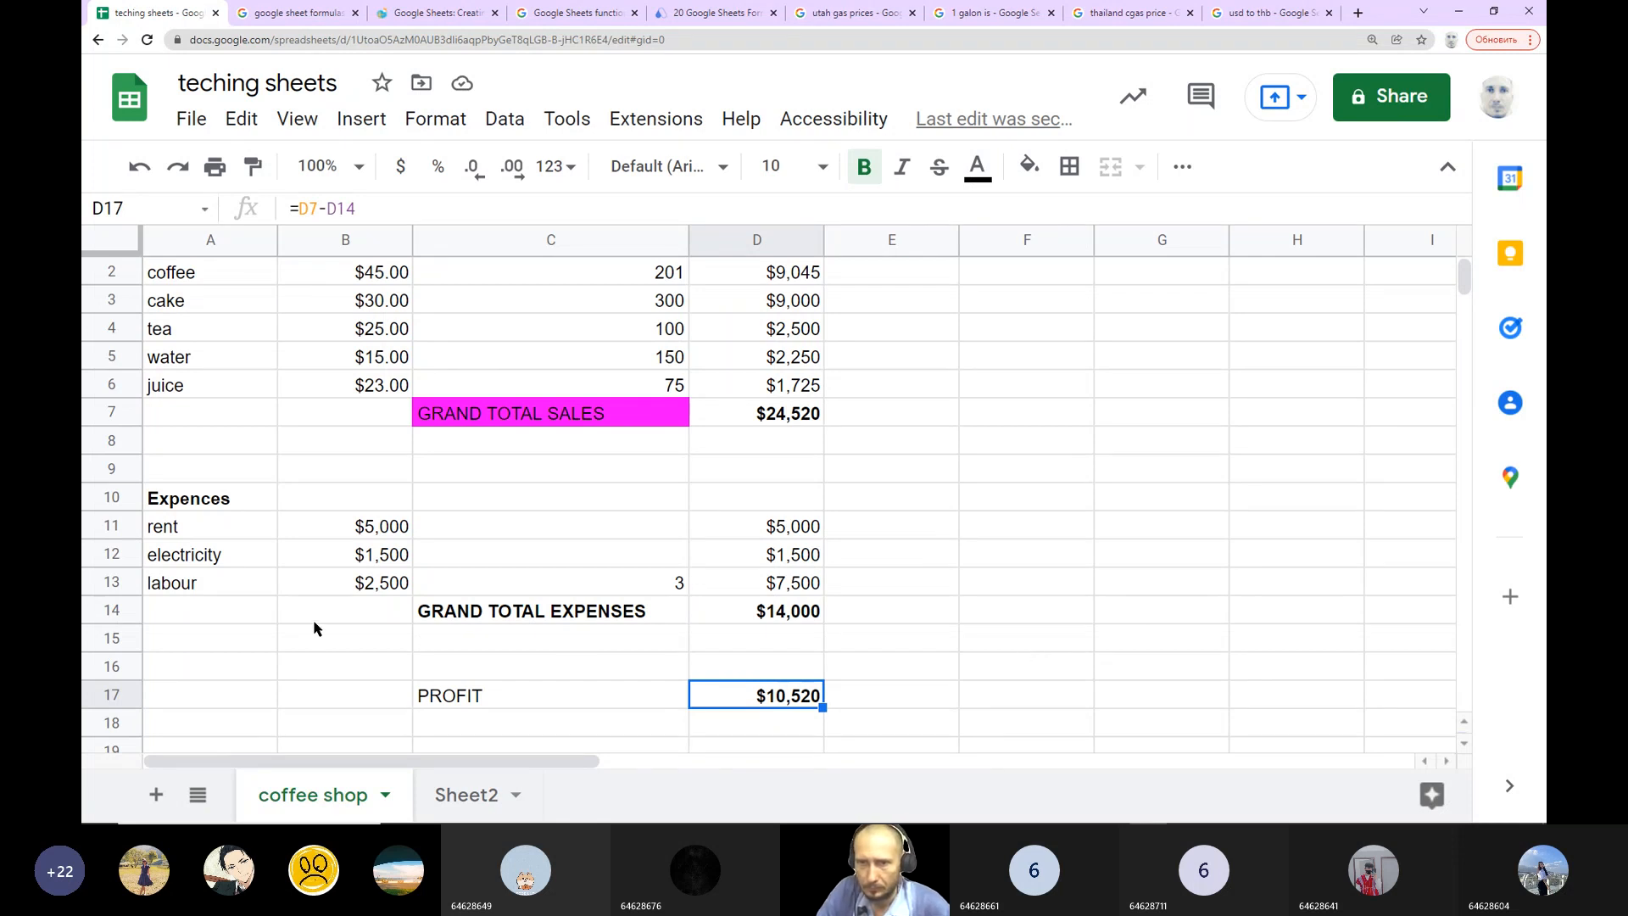
Step: Set the electricity amount in B12 to 1600
left_click(392, 552)
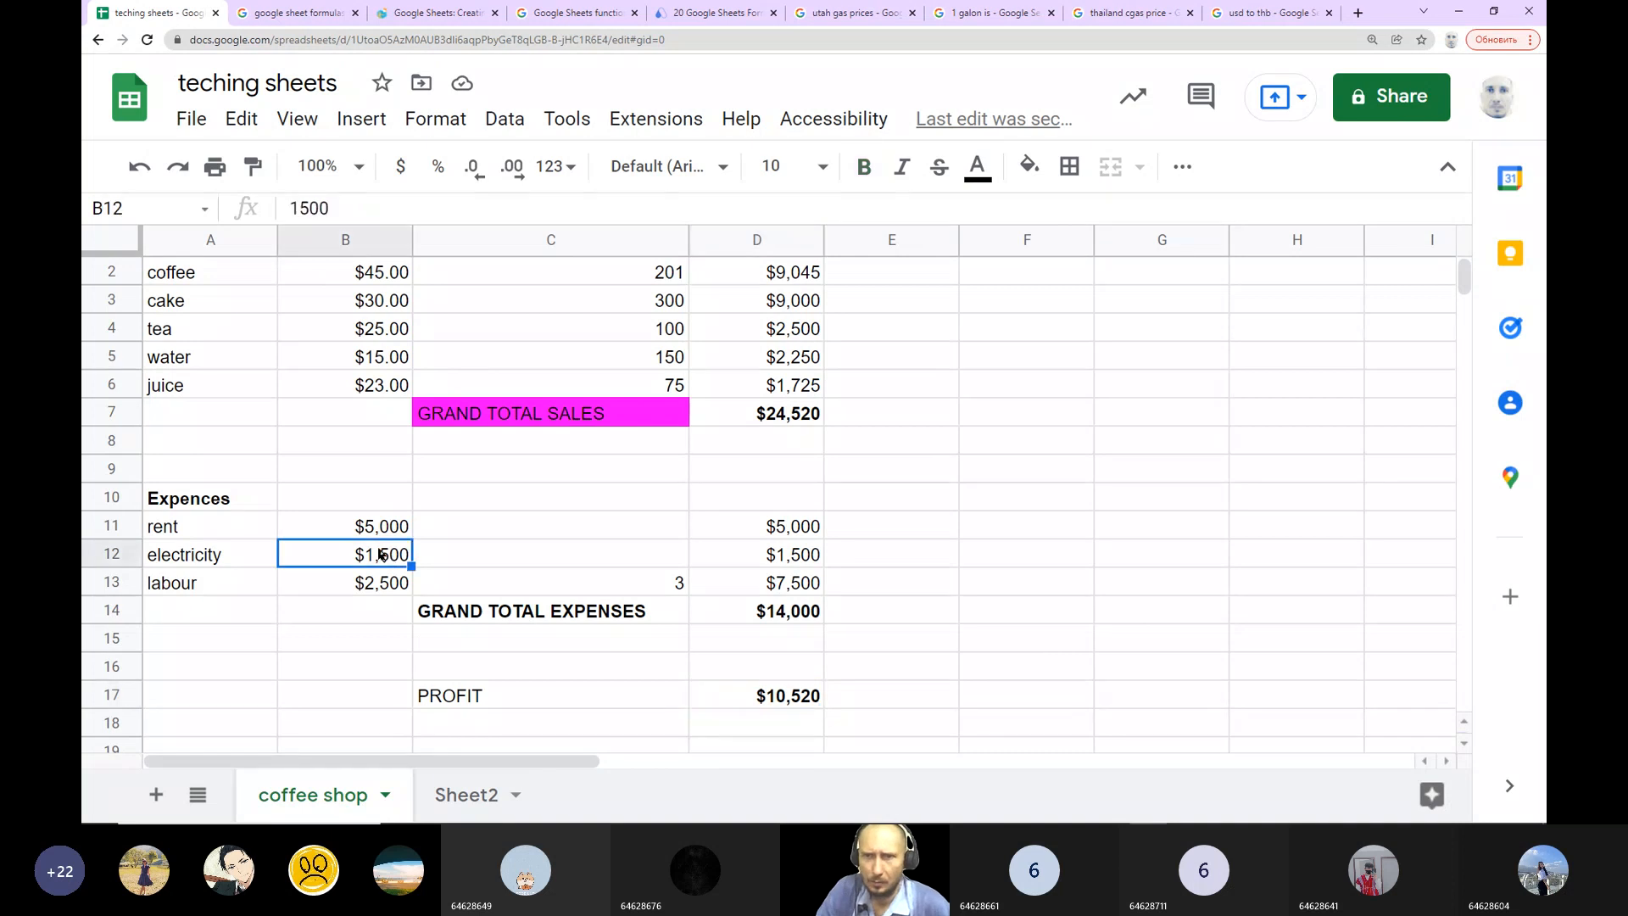
left_click(313, 203)
key("BackSpace")
type("6")
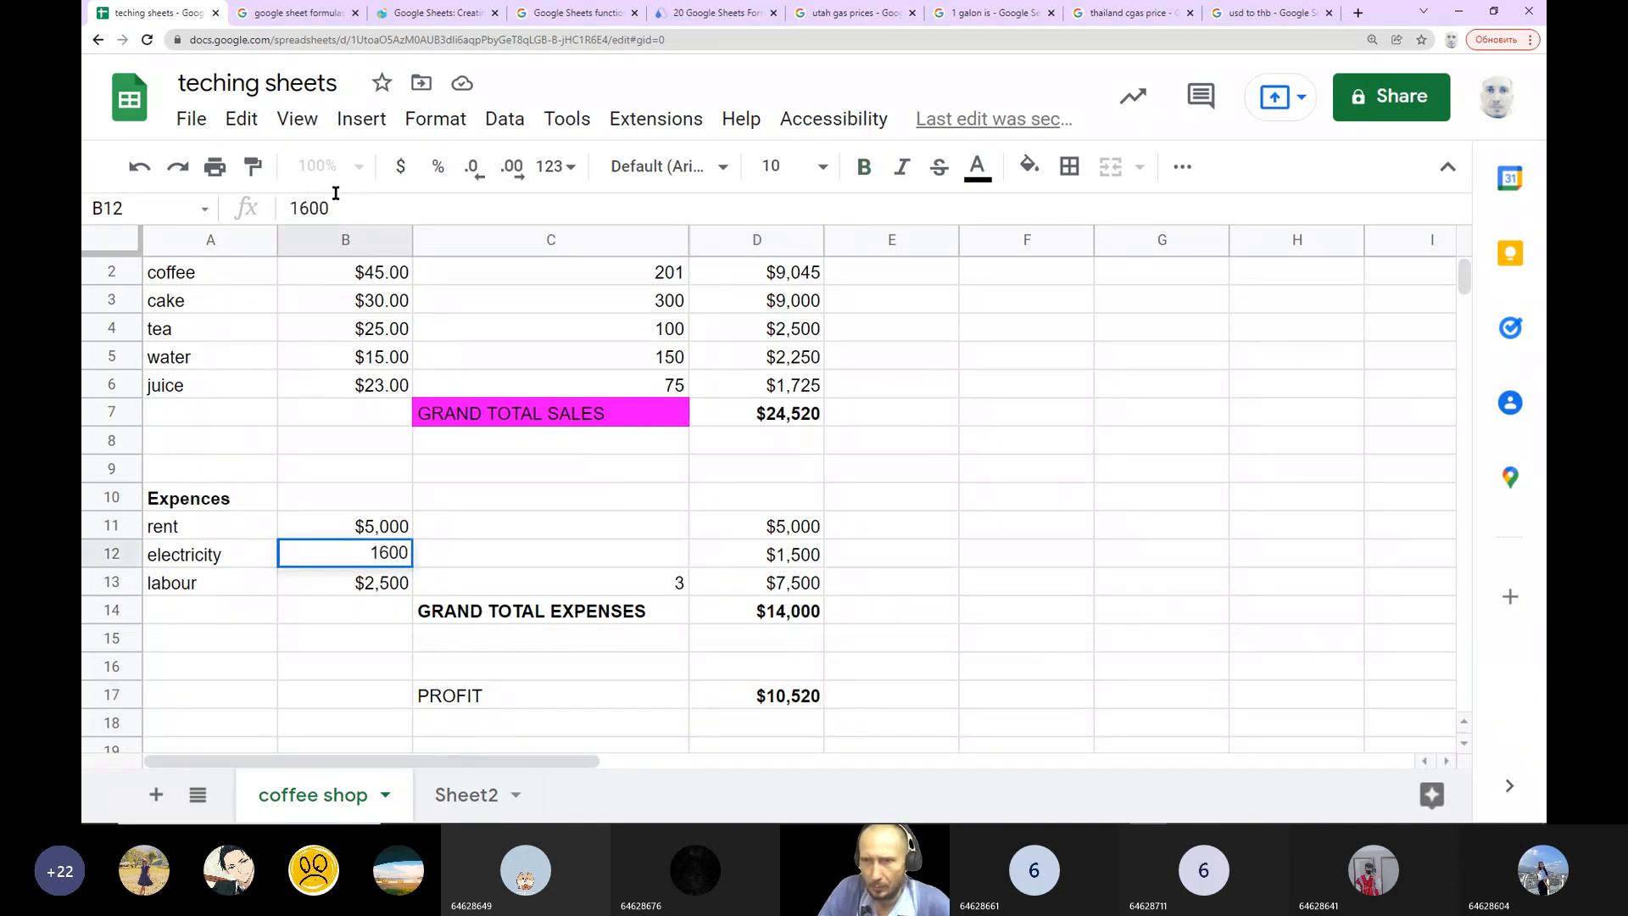
left_click(1040, 534)
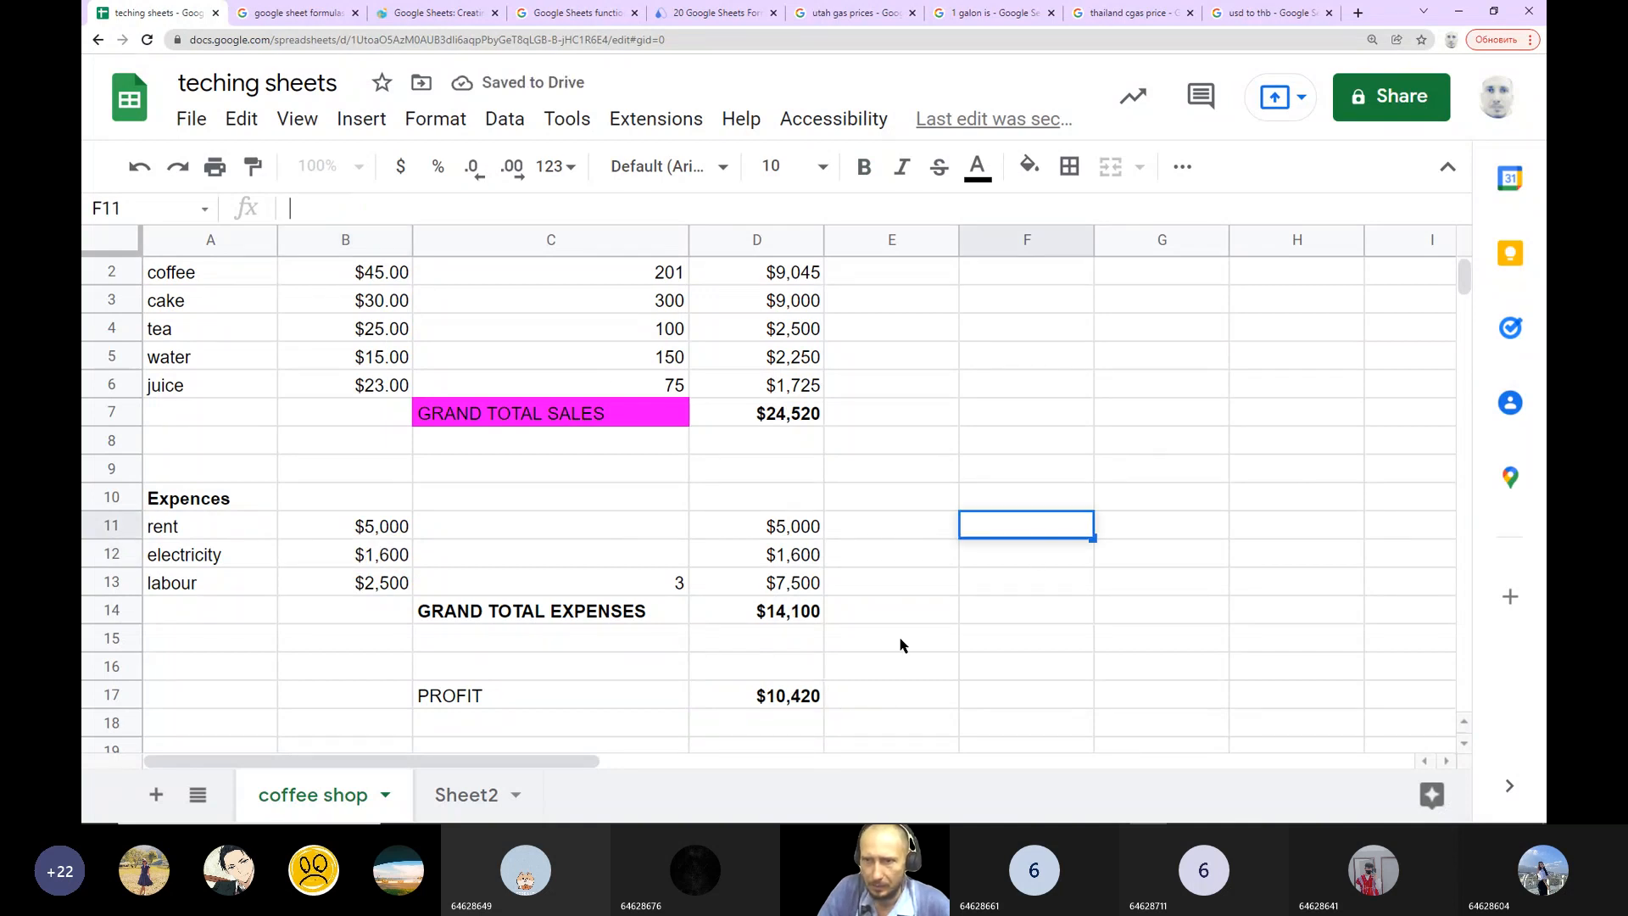
Step: Set the juice price in B6 to 22
double_click(389, 386)
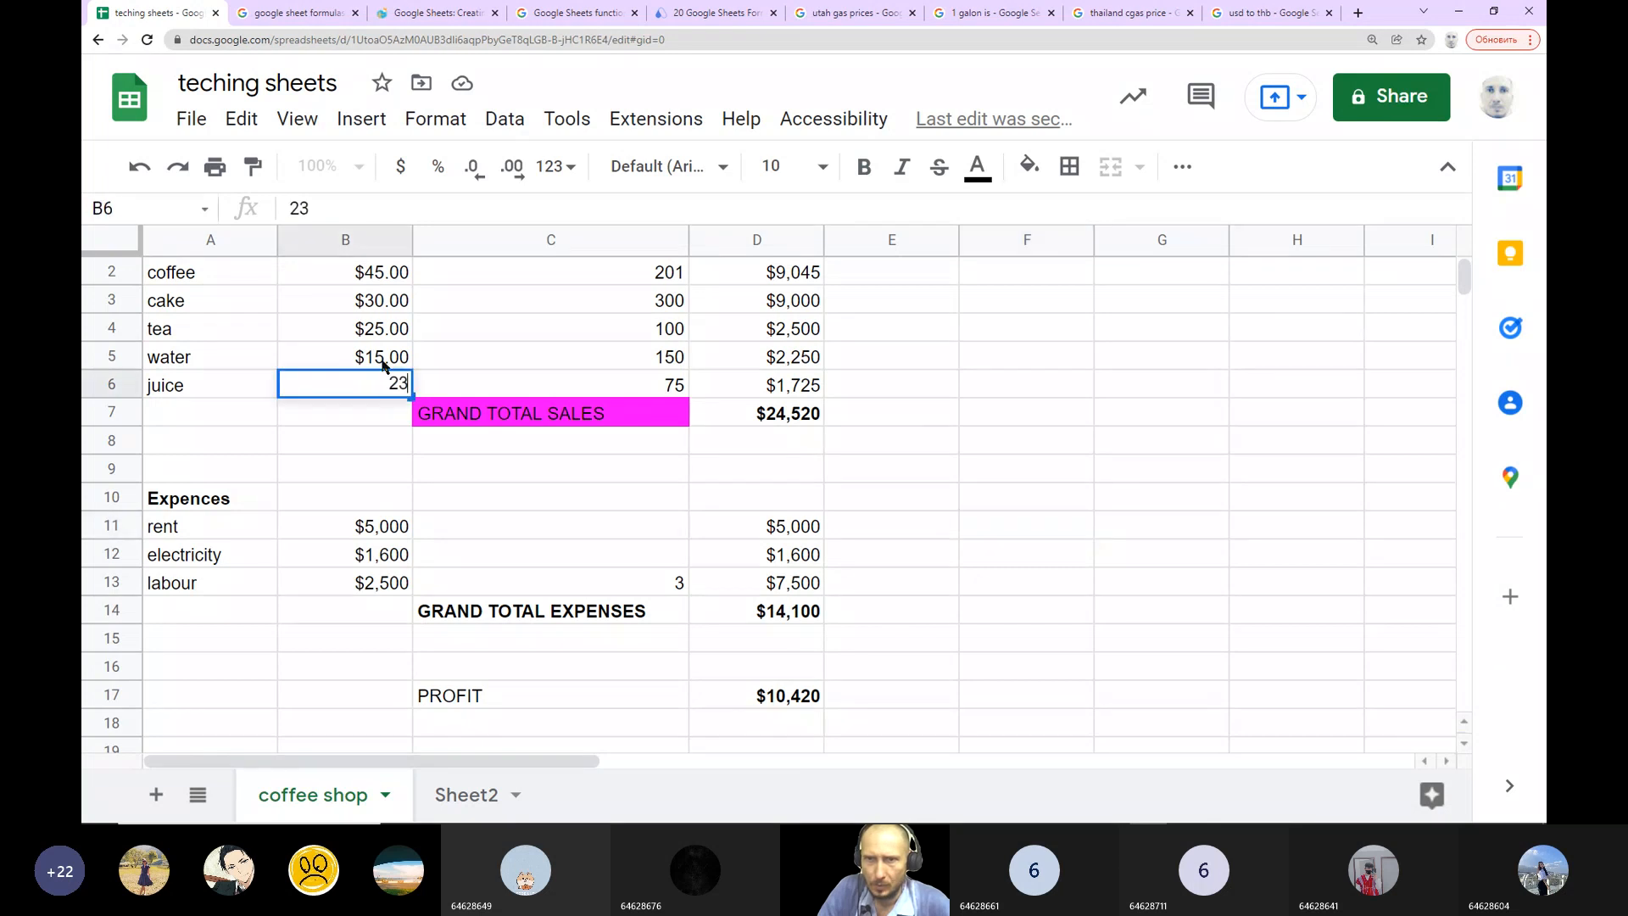
left_click(334, 212)
key("BackSpace")
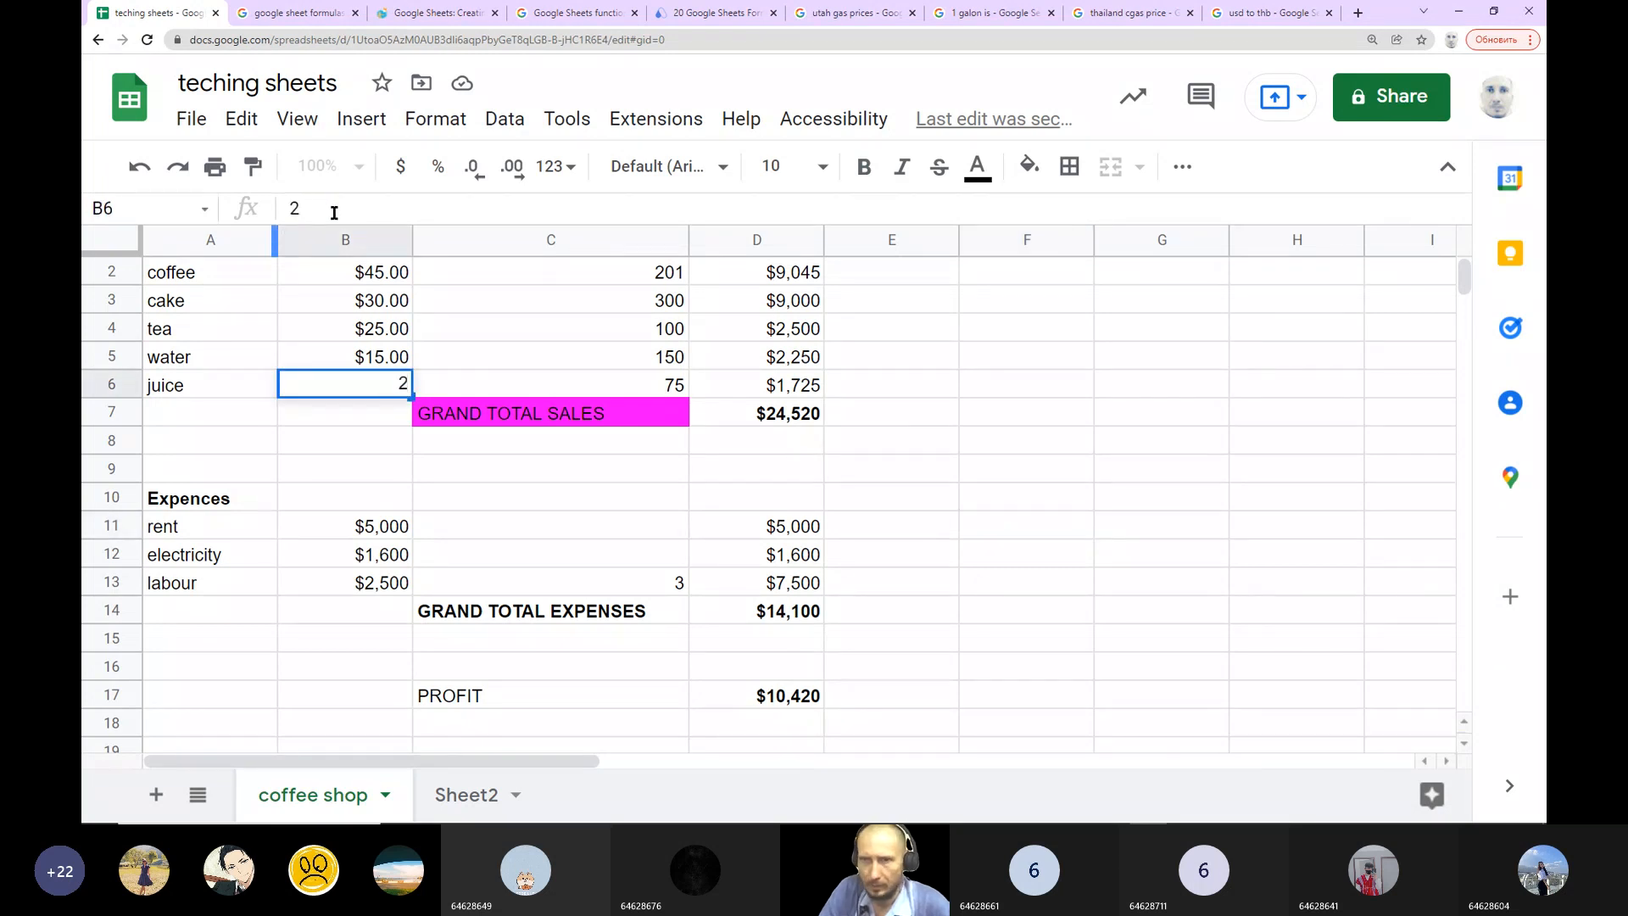
type("2")
left_click(939, 480)
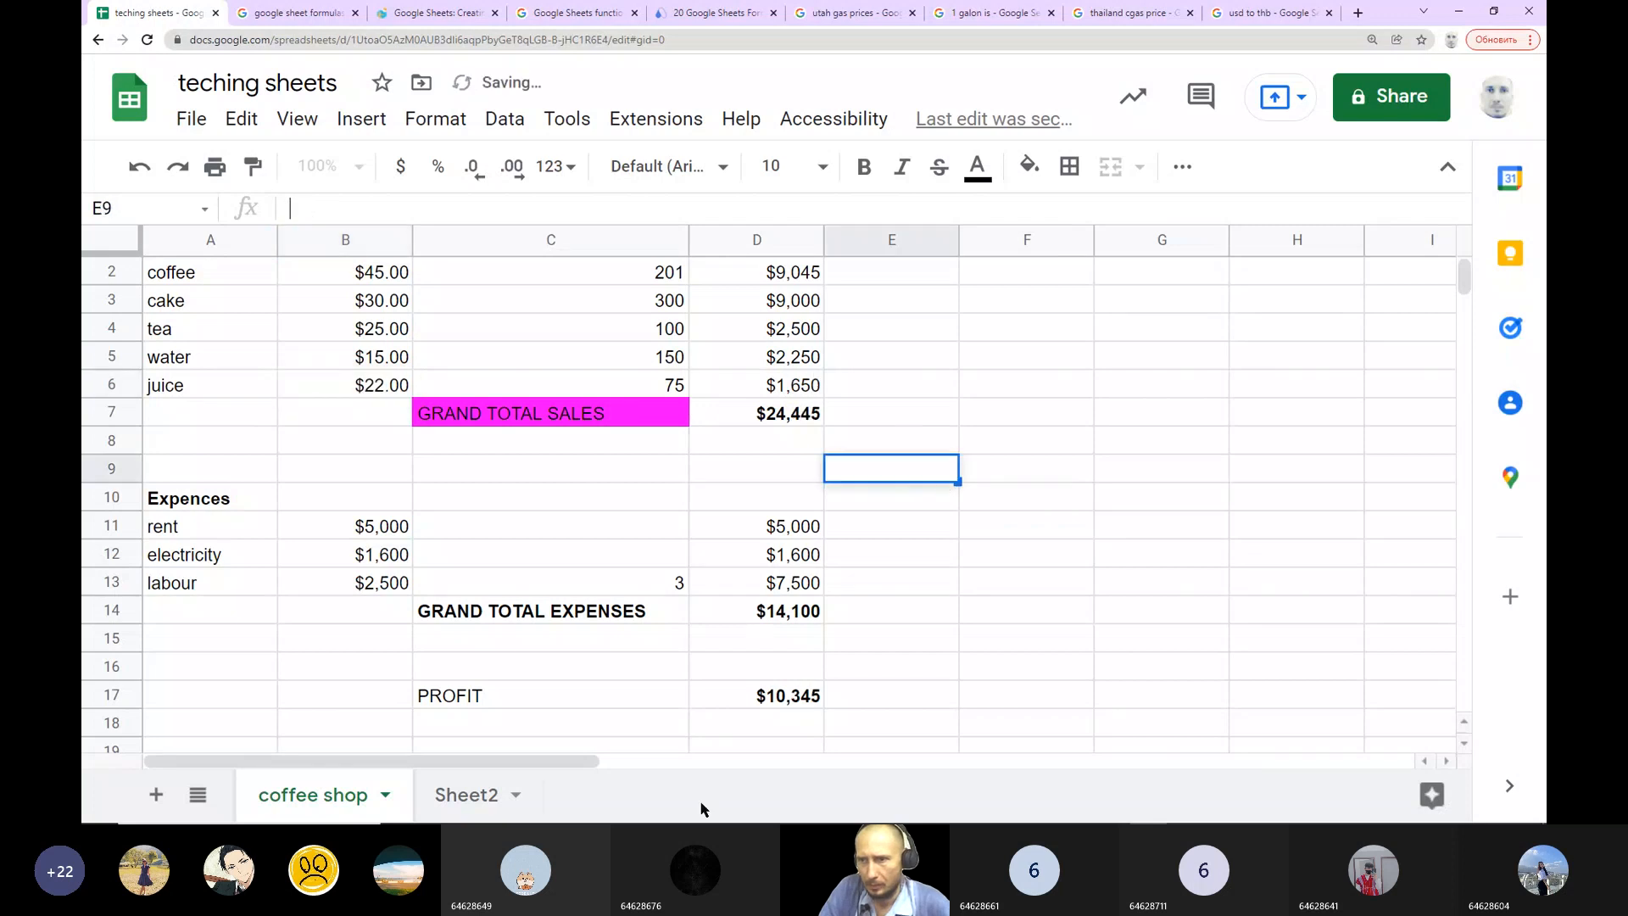
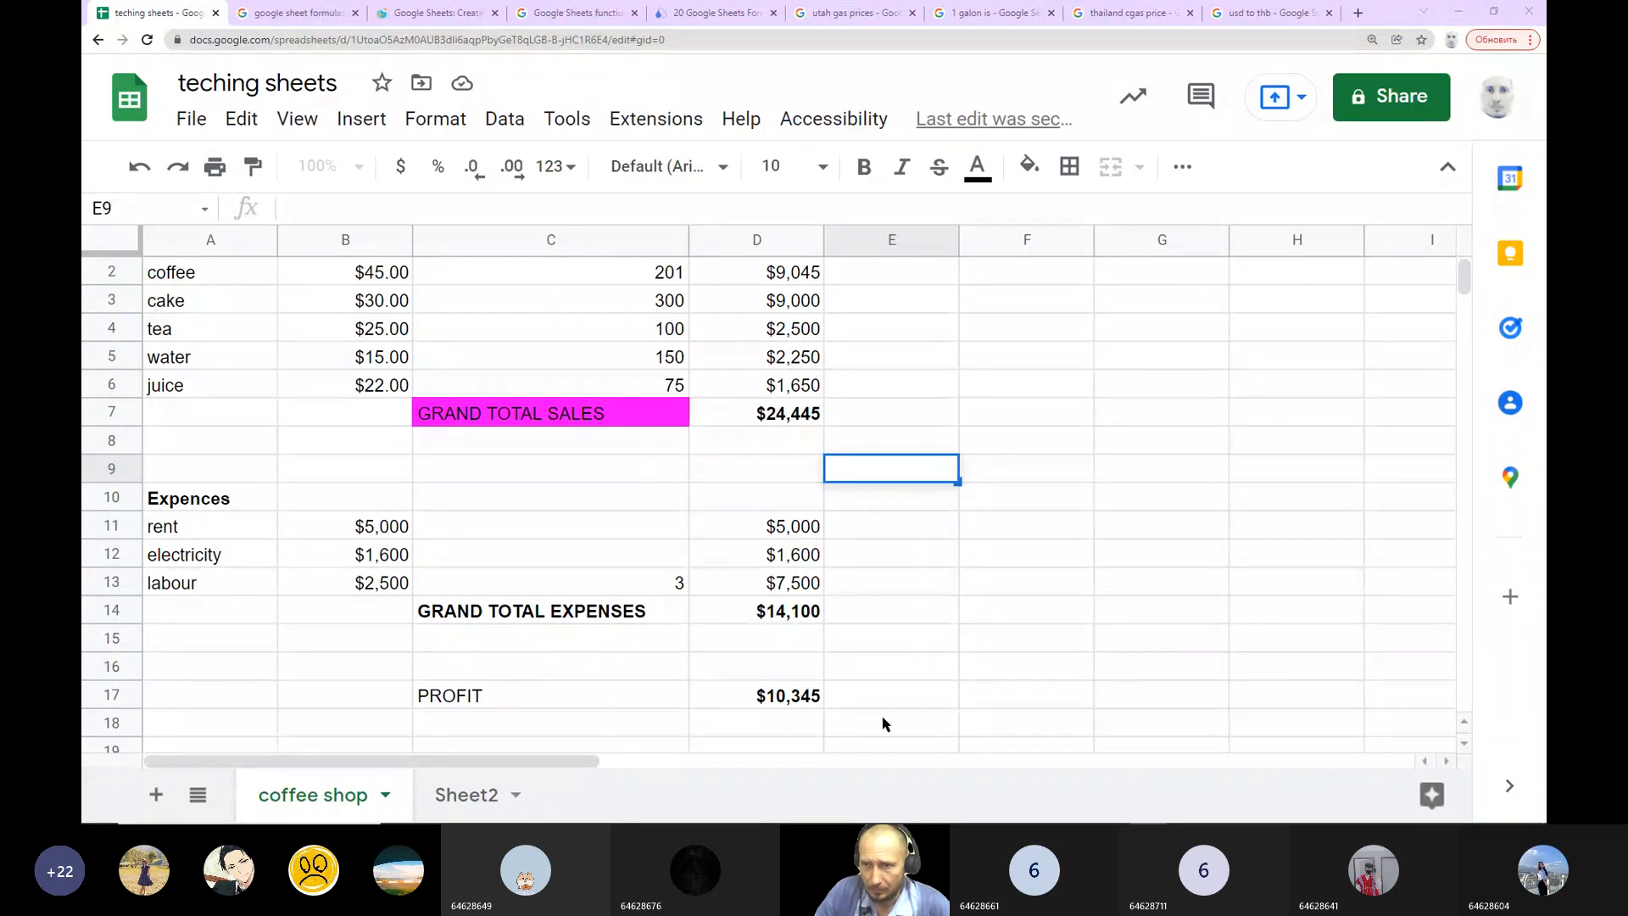
Step: Examine which cells the profit formula in D17 refers to, leaving the formula as it is
double_click(731, 699)
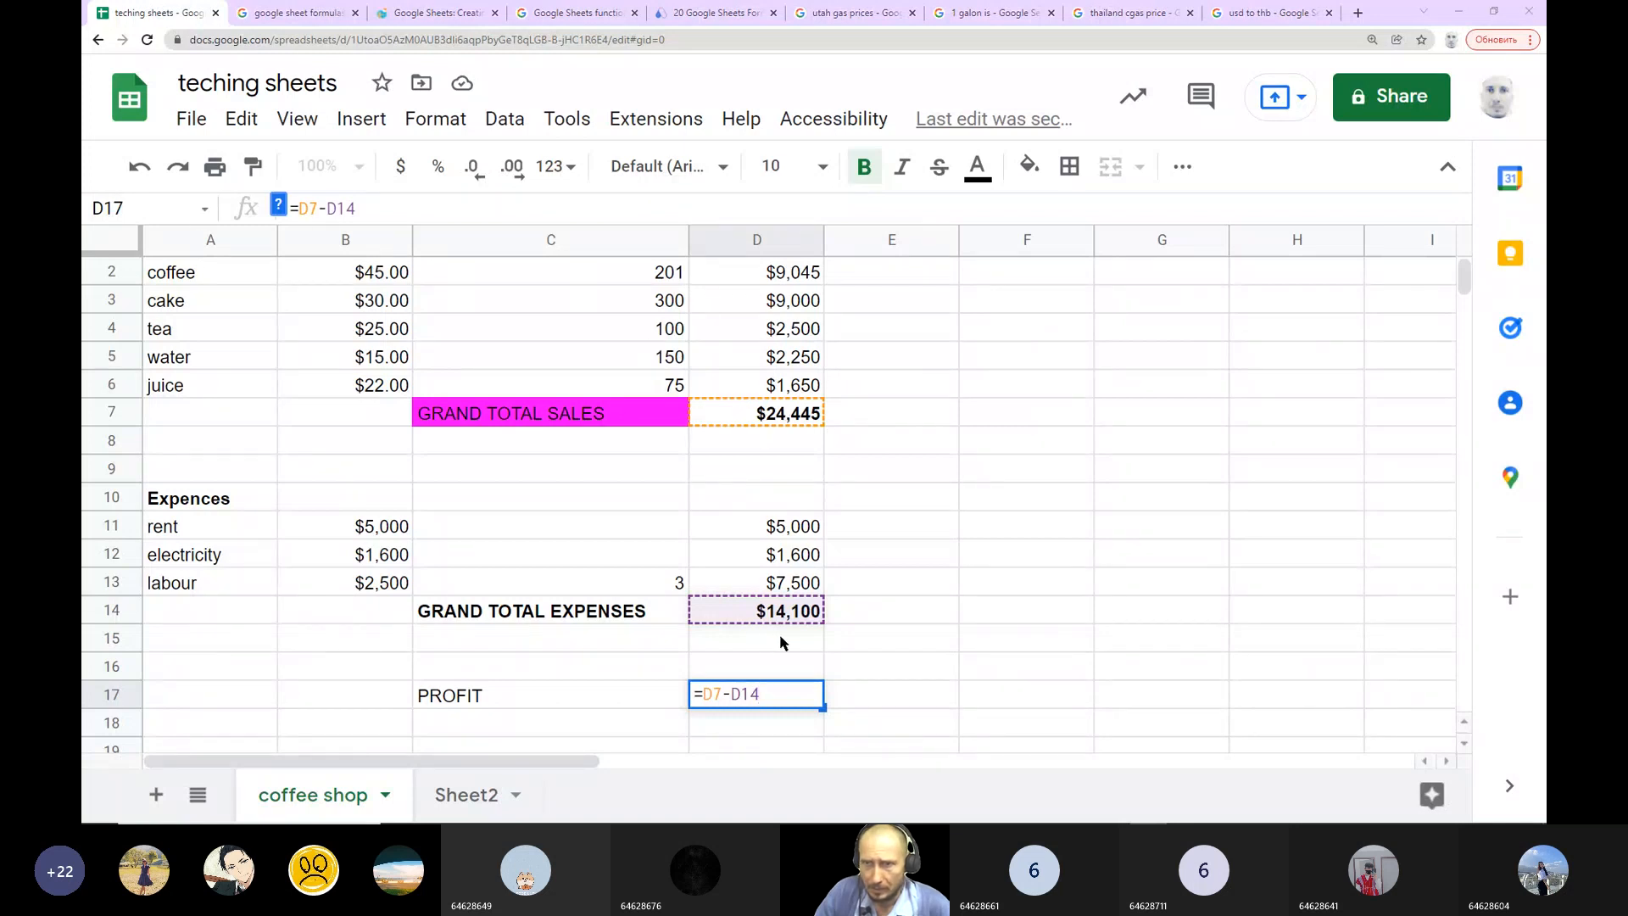
left_click(938, 619)
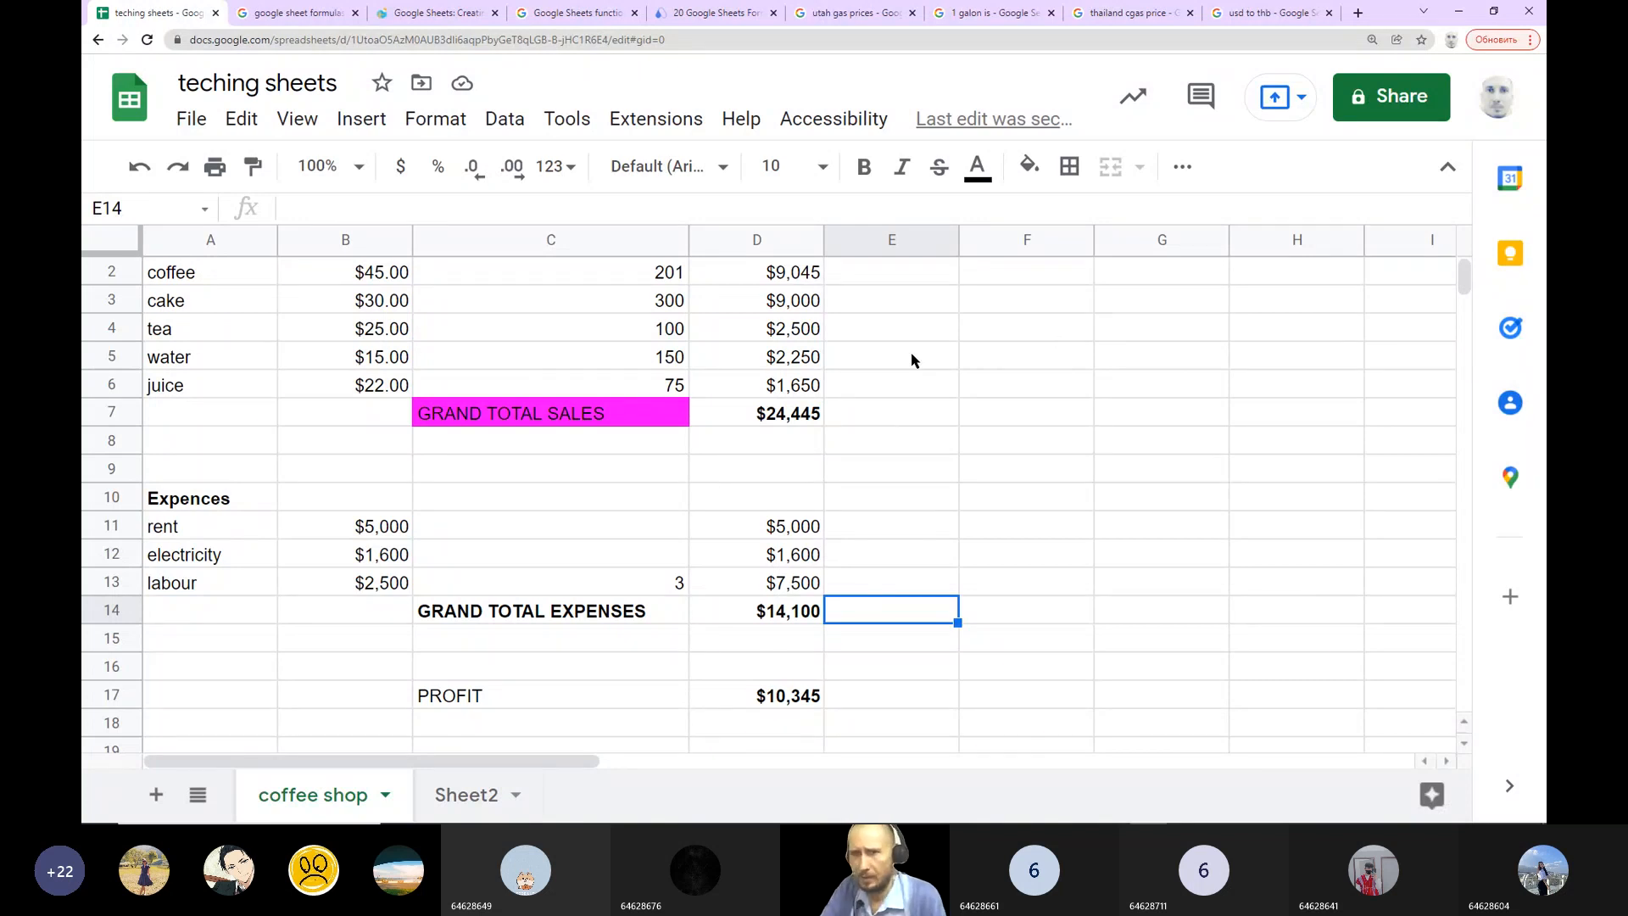
Step: Change the profit label in C17 to TOTAL PROFIT
scroll(690, 665, "down", 1)
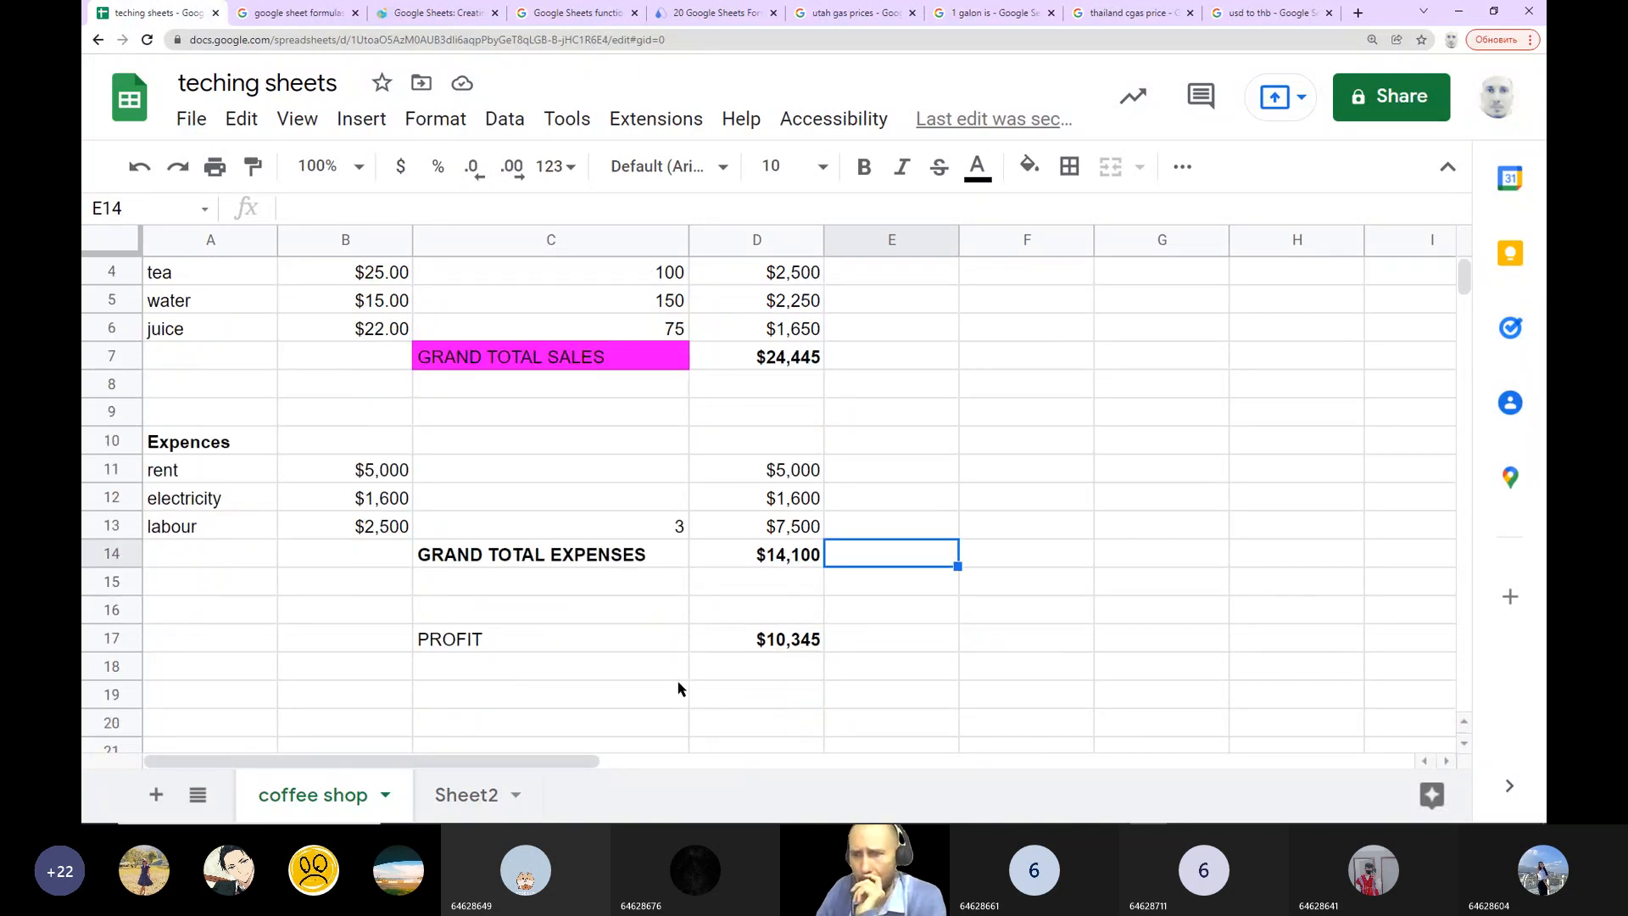
left_click(437, 642)
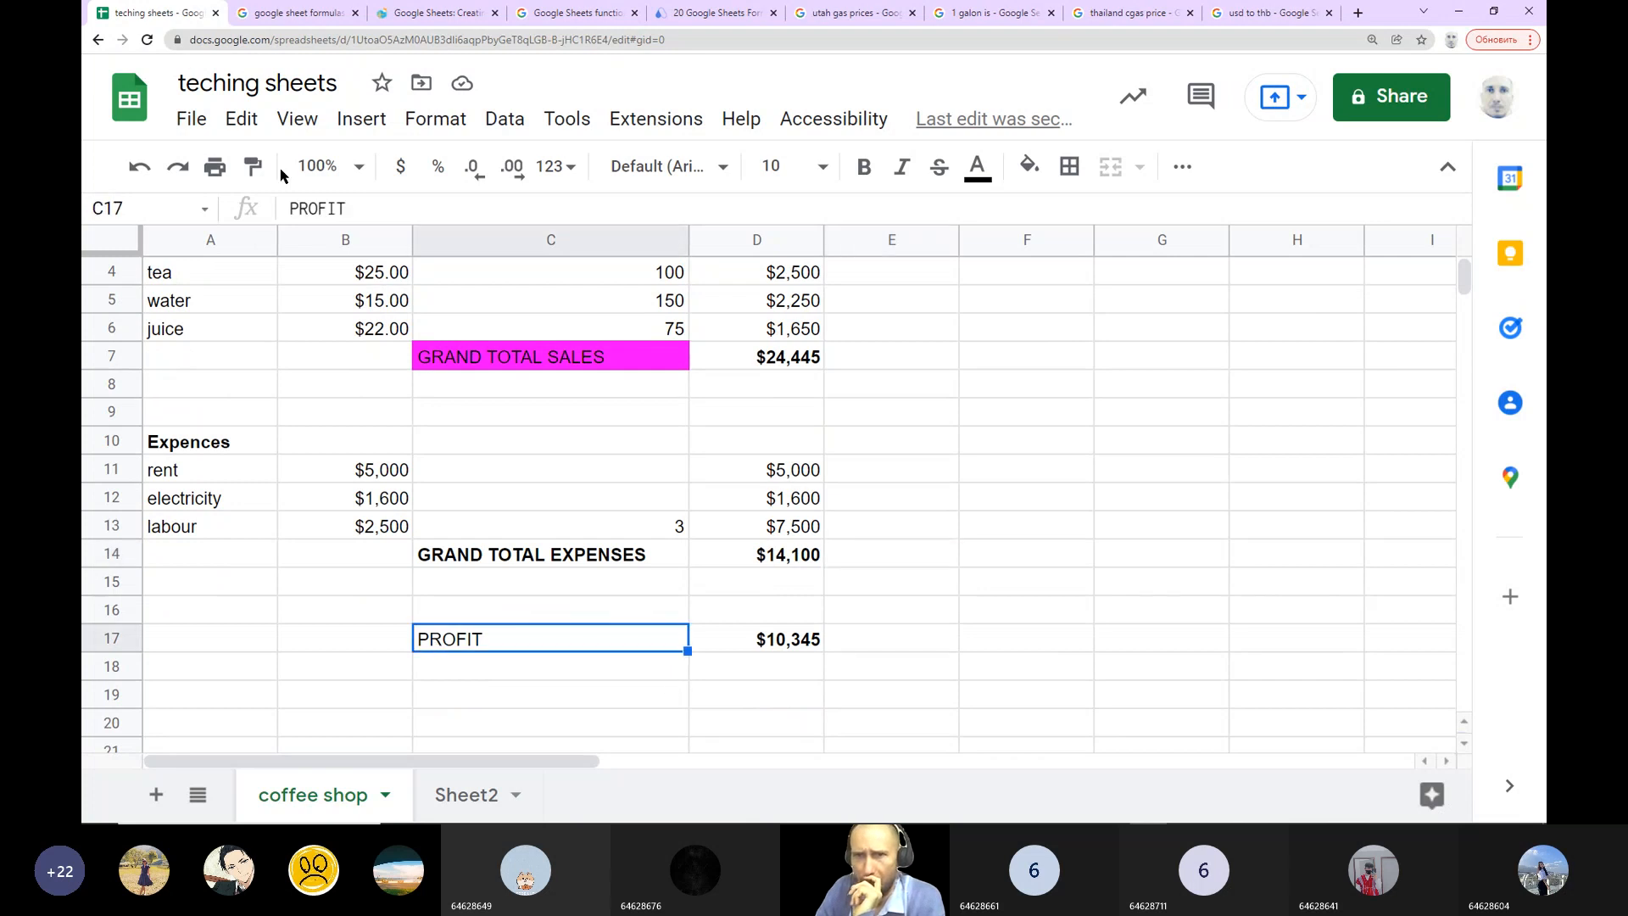
left_click(291, 208)
type("TOTAL")
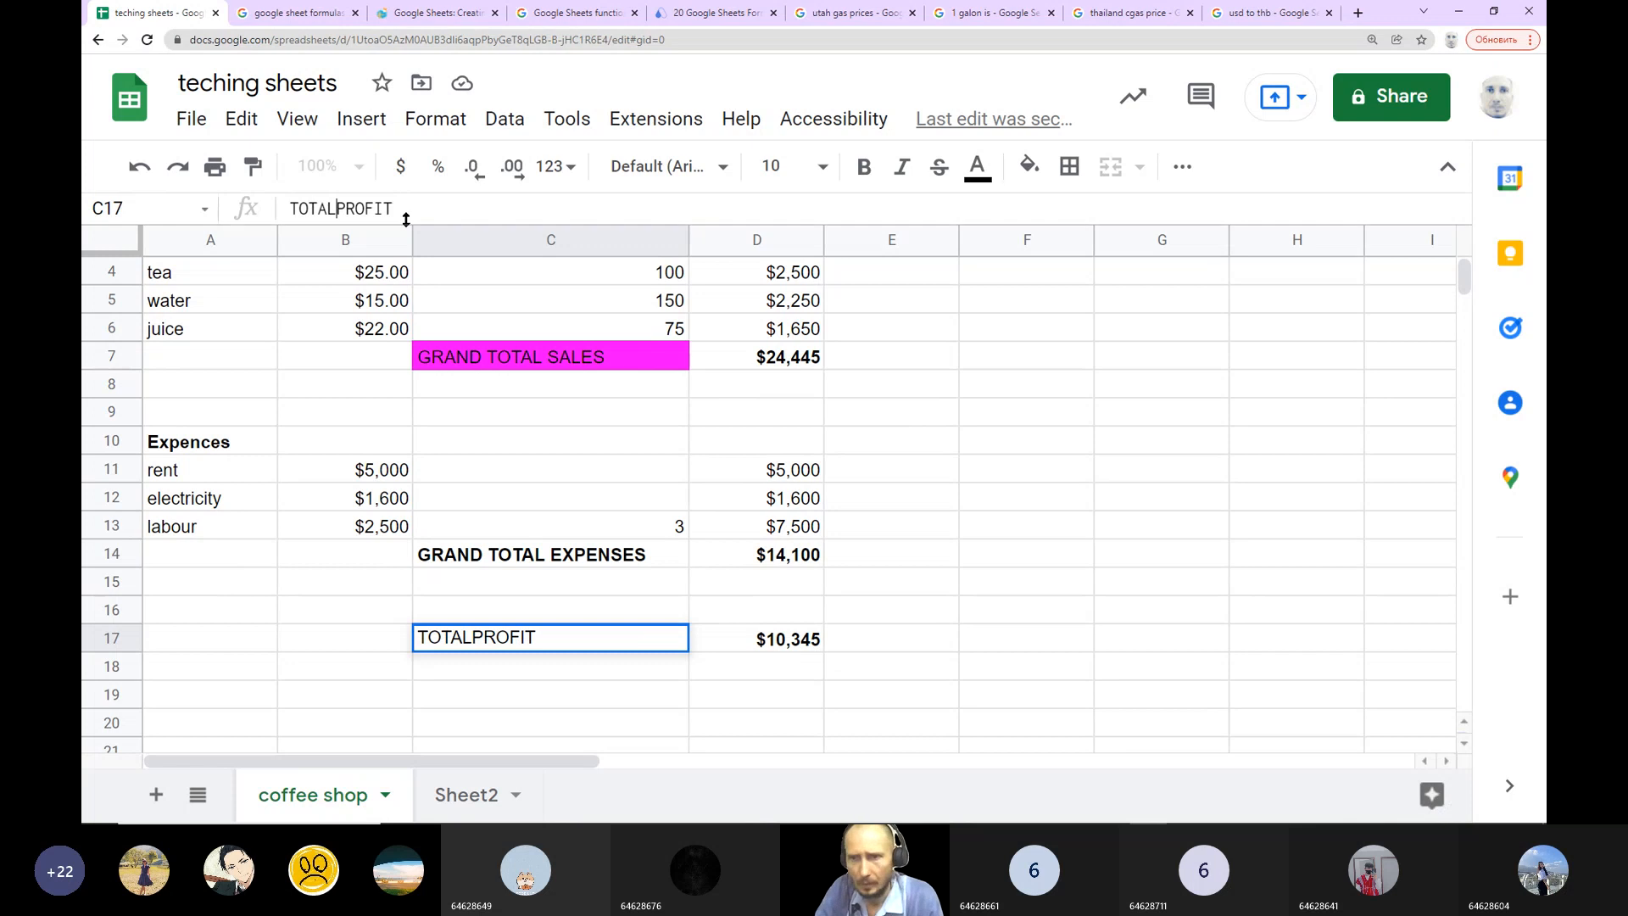
Step: Label C19 and C20 as the two partners' profit lines, each with the partner's first name followed by "Profit"
left_click(533, 705)
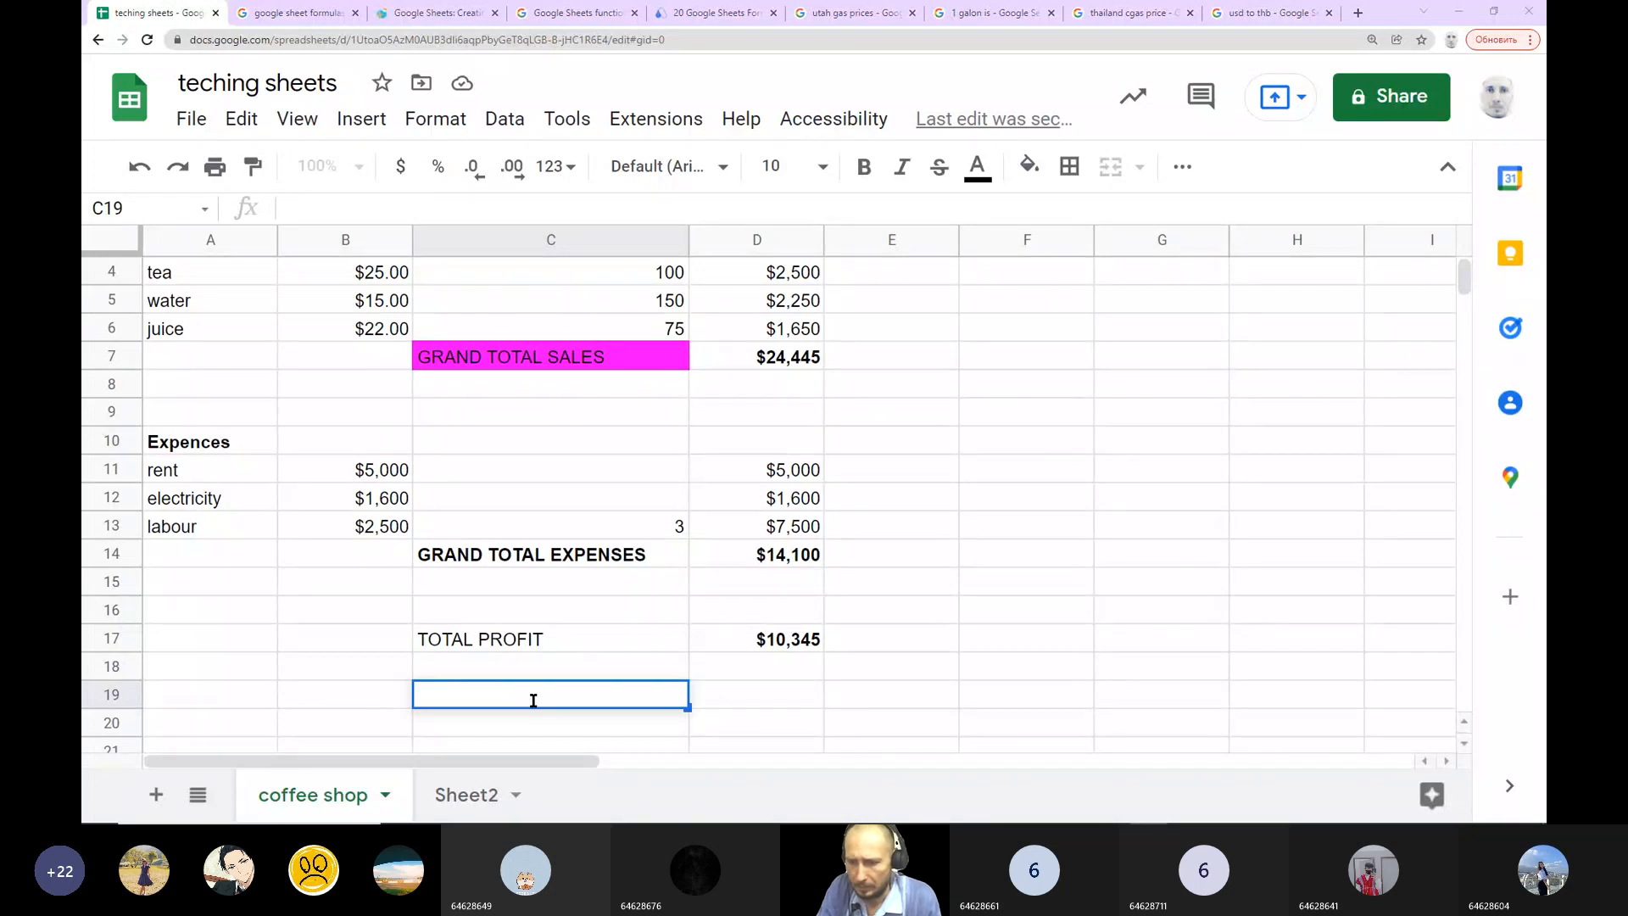
type("Phillip Profit")
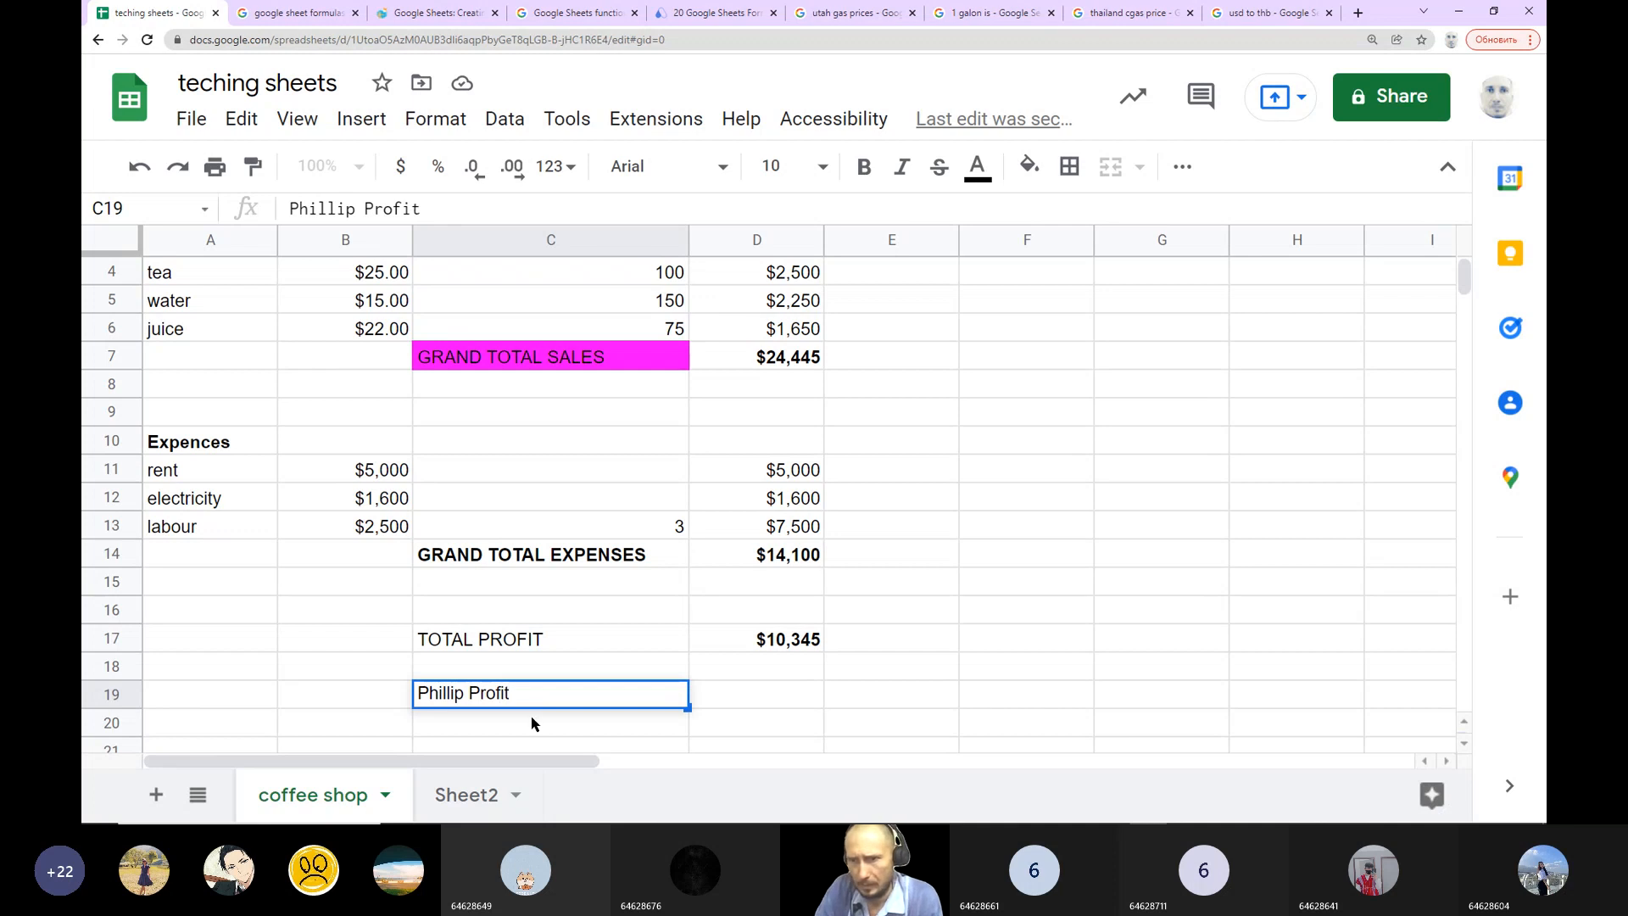
left_click(531, 727)
type("Joh")
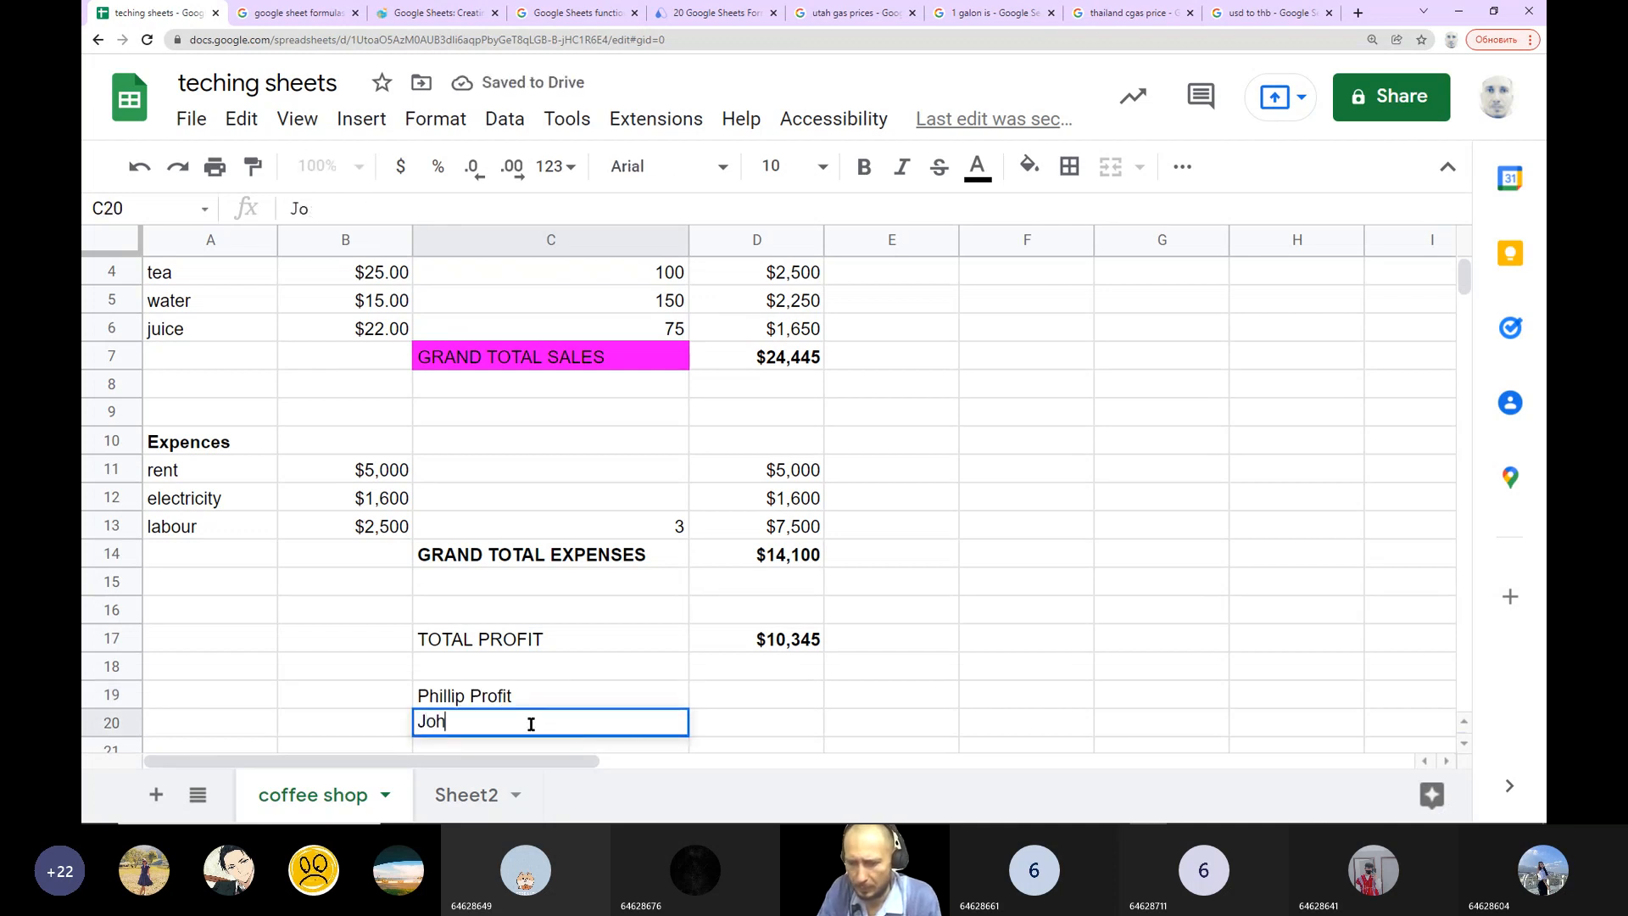
type("n")
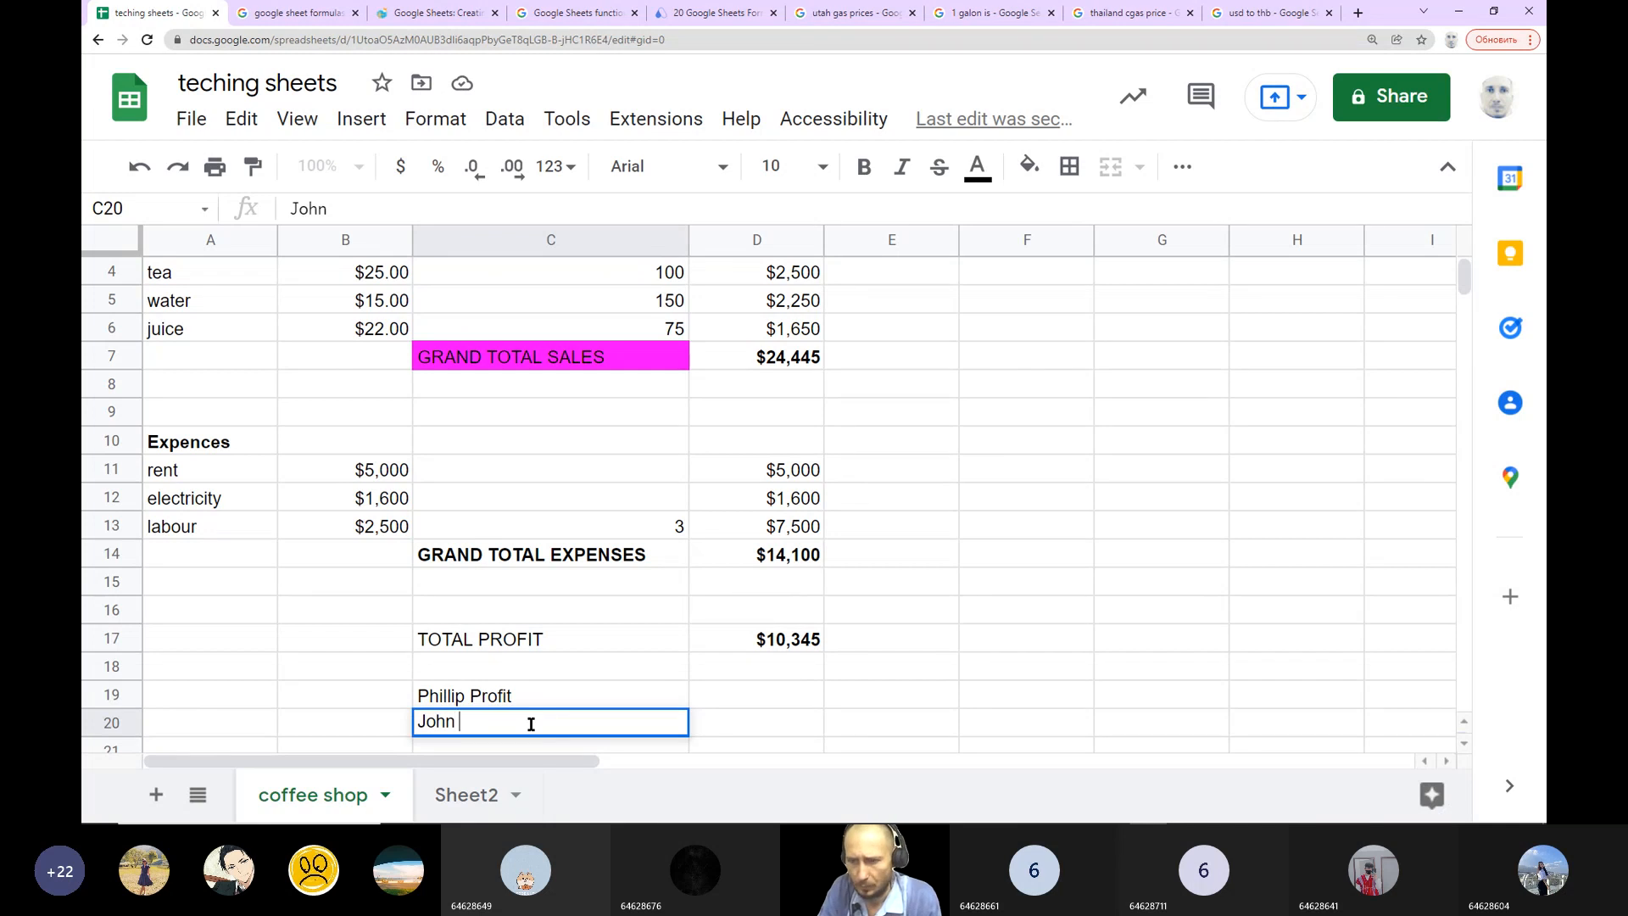
type(" Profit")
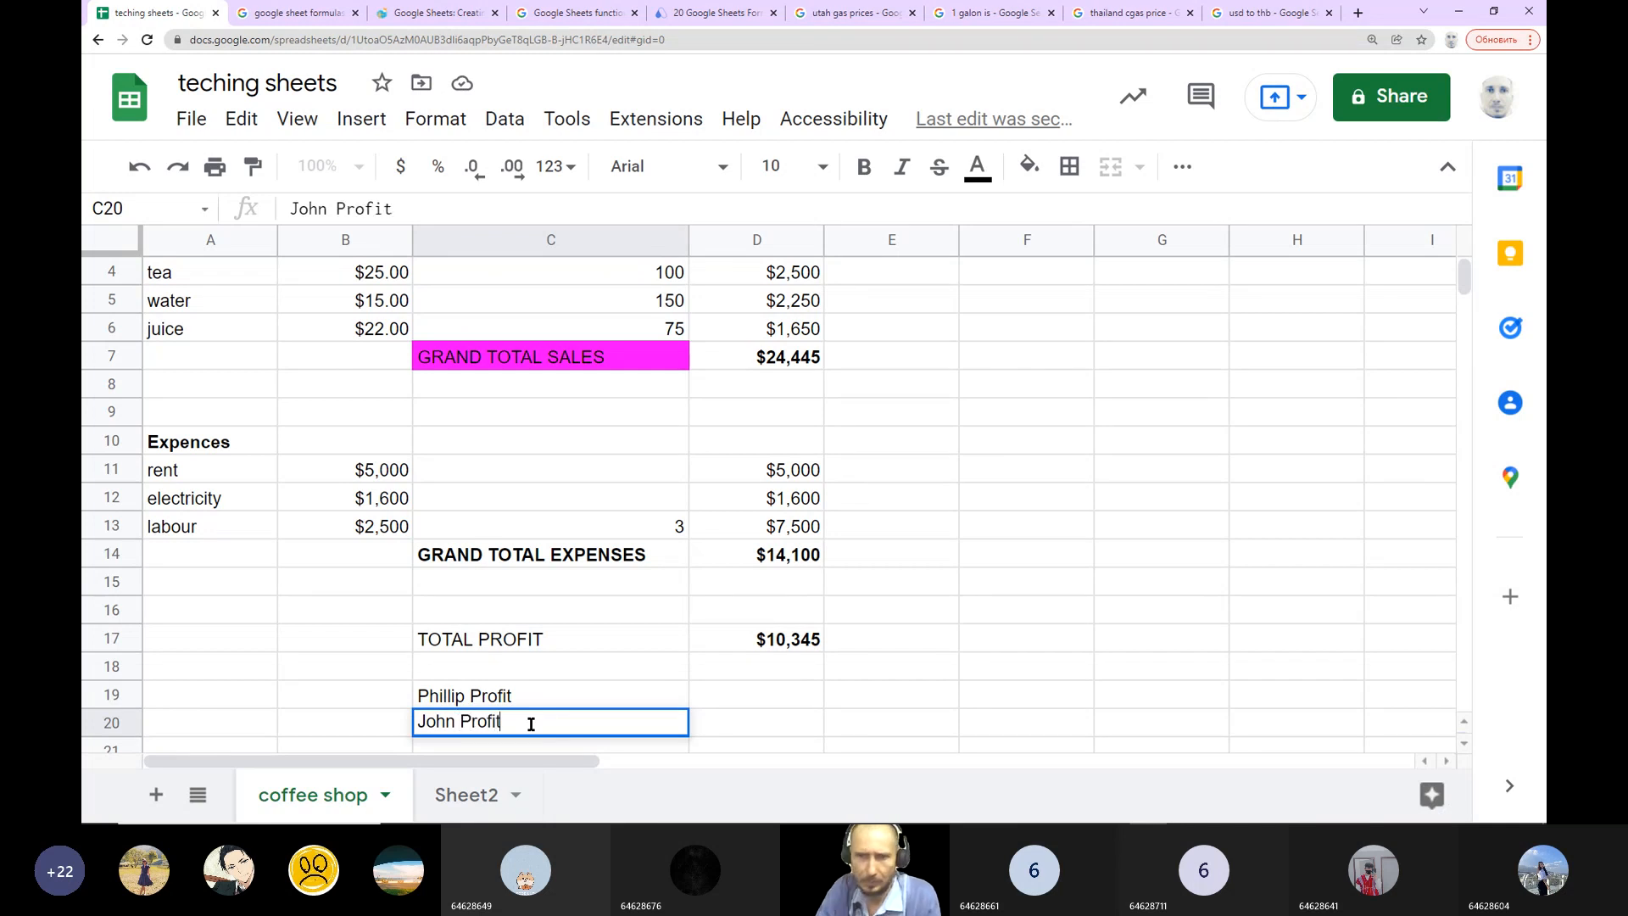
left_click(701, 762)
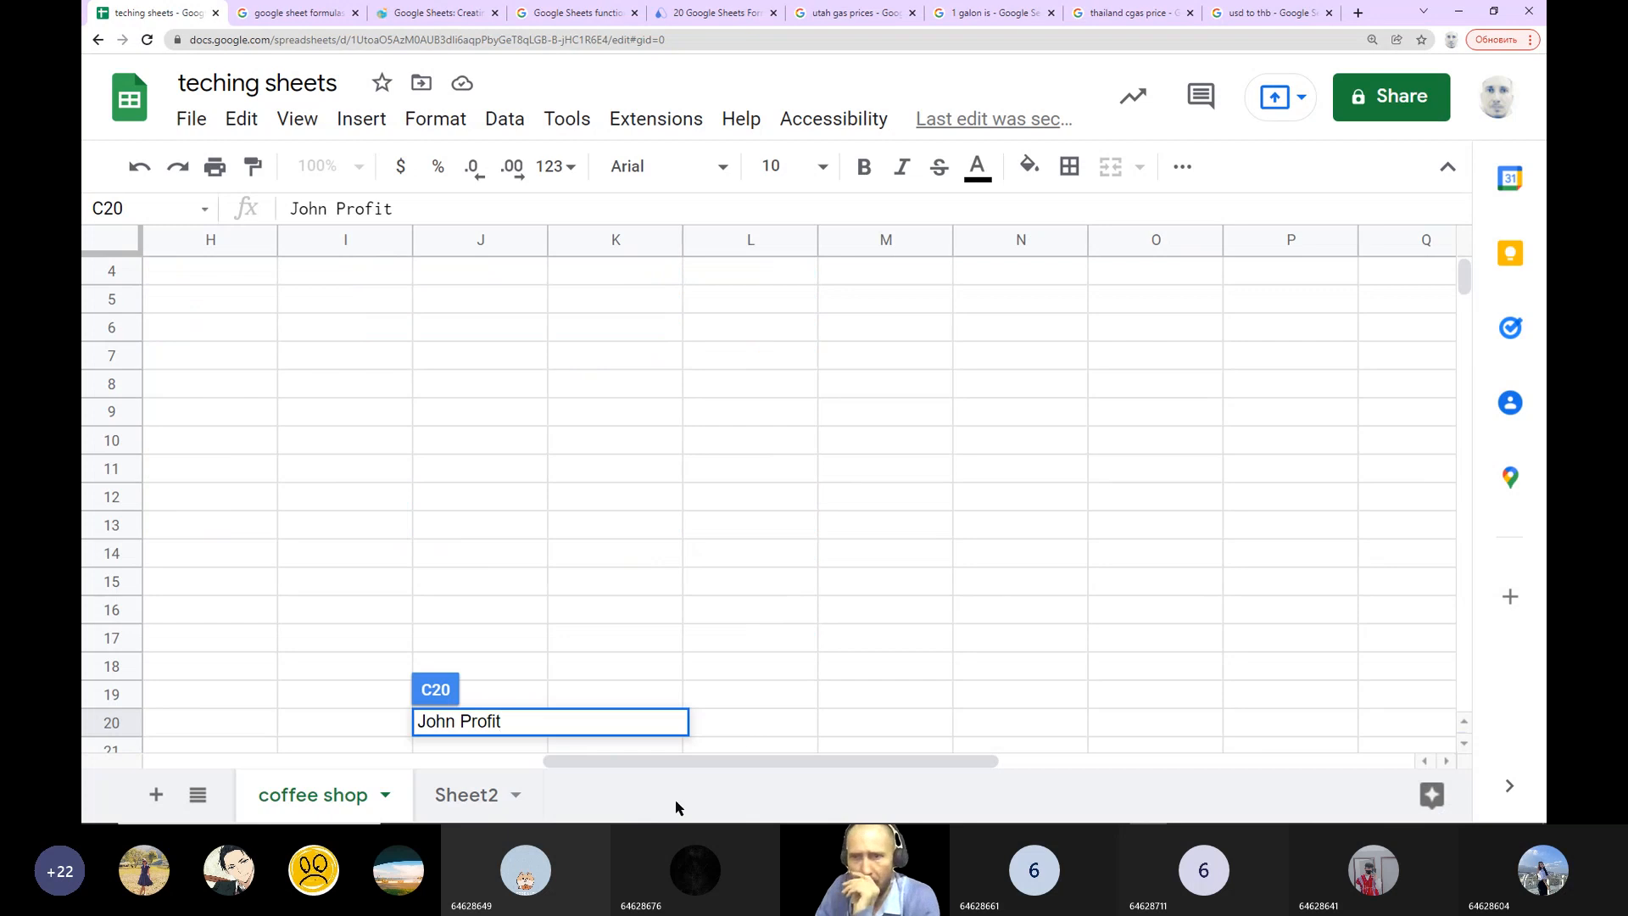
left_click_drag(695, 779, 203, 797)
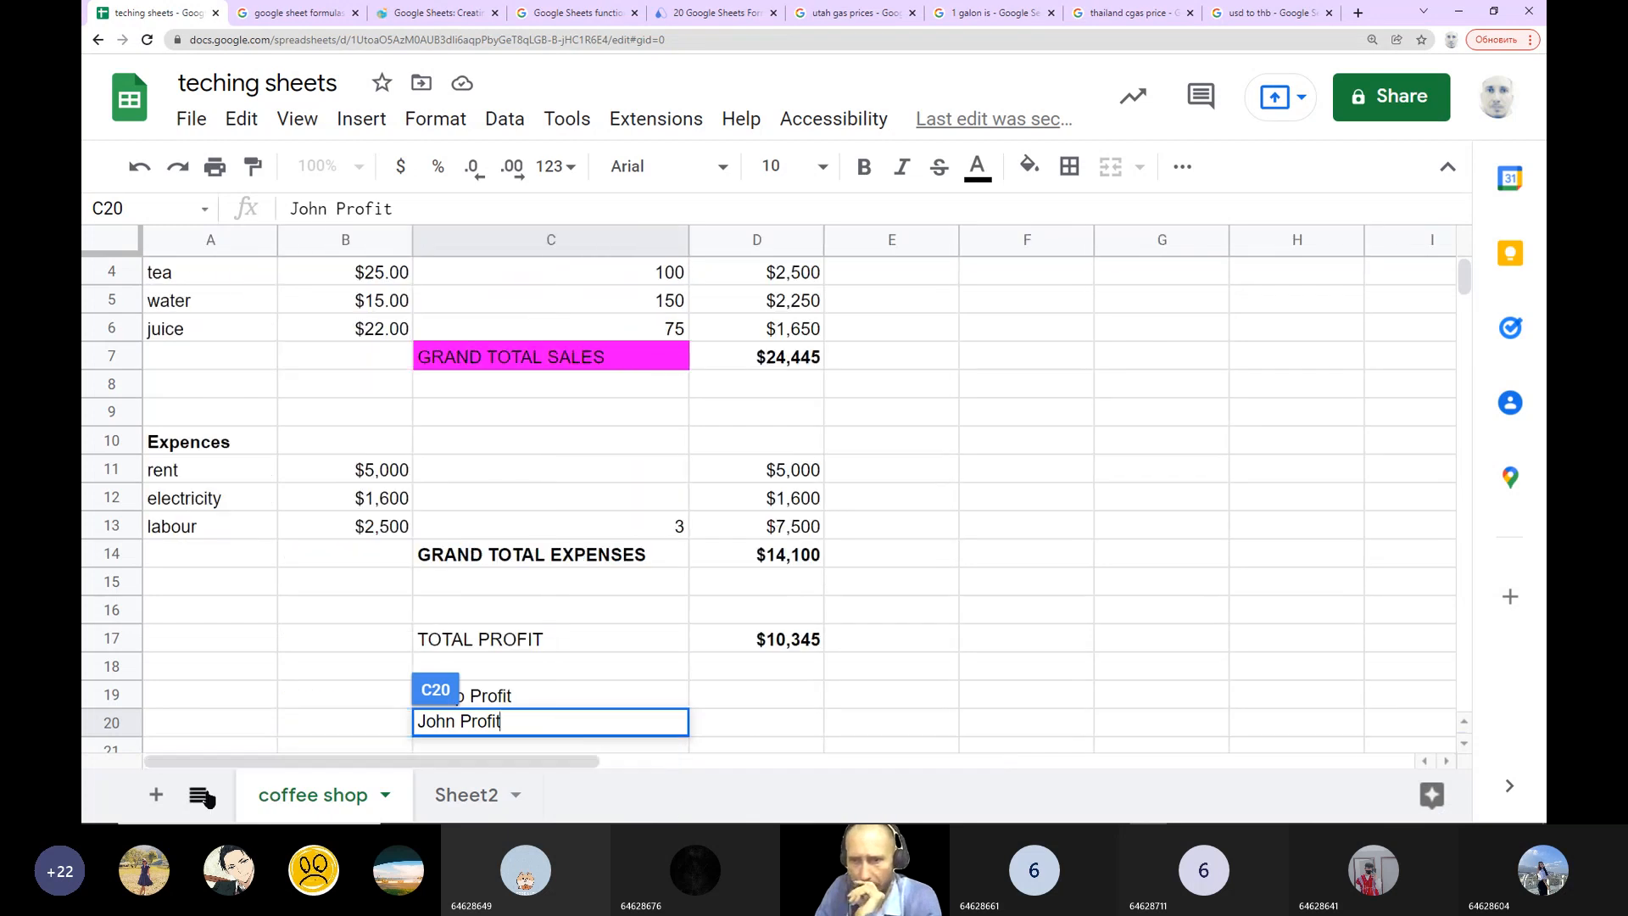
Step: Calculate the first partner's share in D19 as half of the total profit with the formula =D17/2
left_click(723, 697)
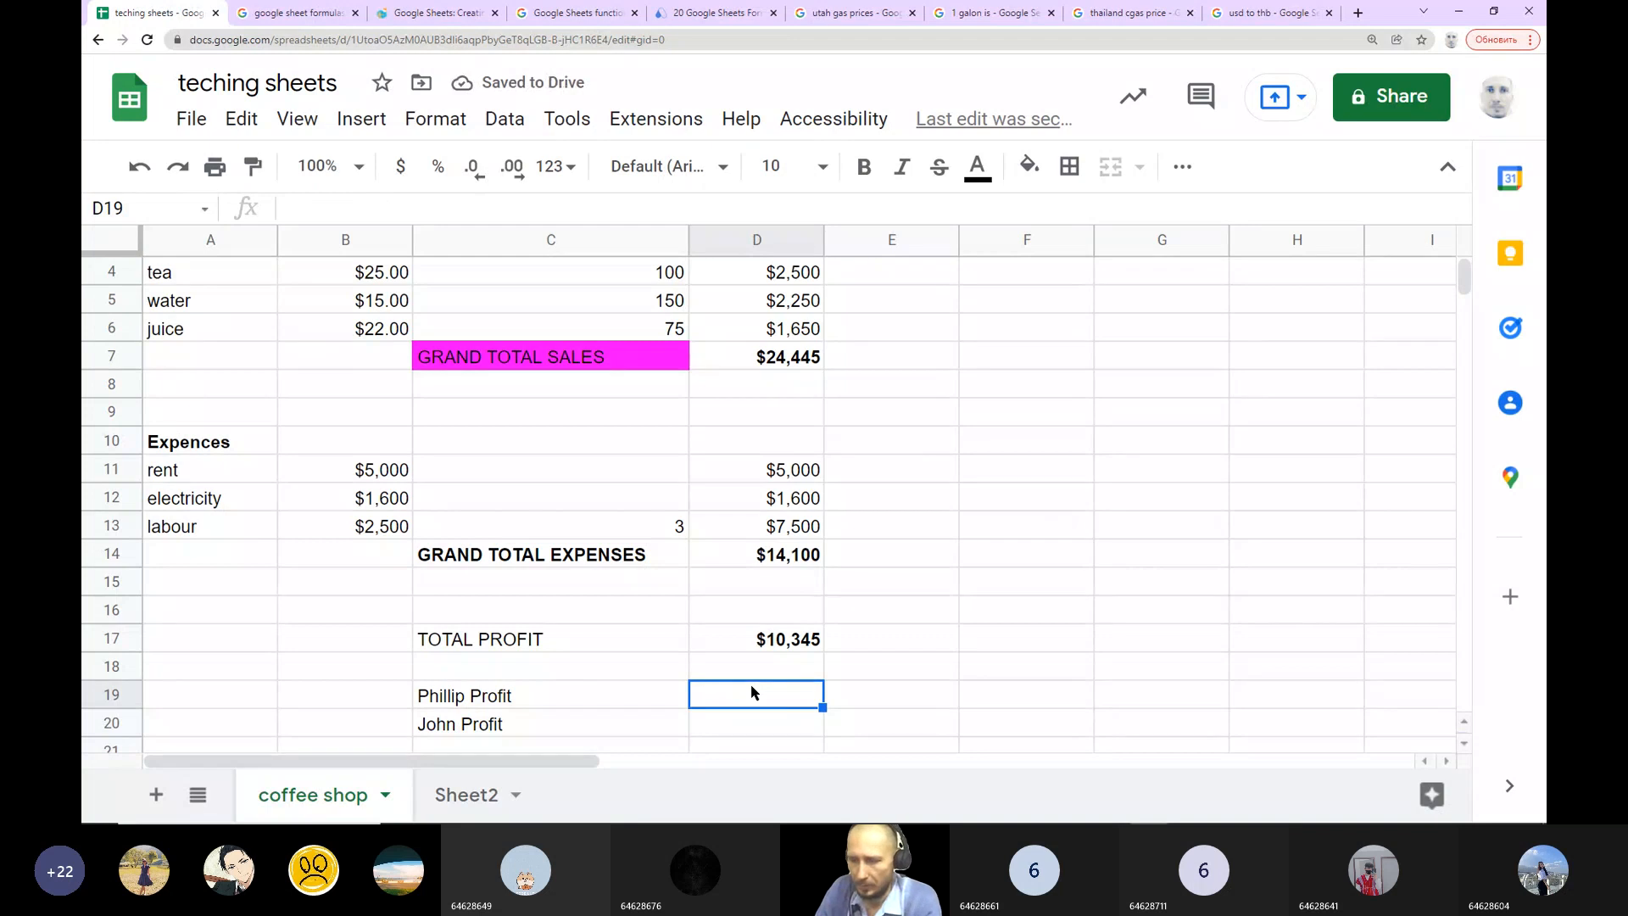
type("=")
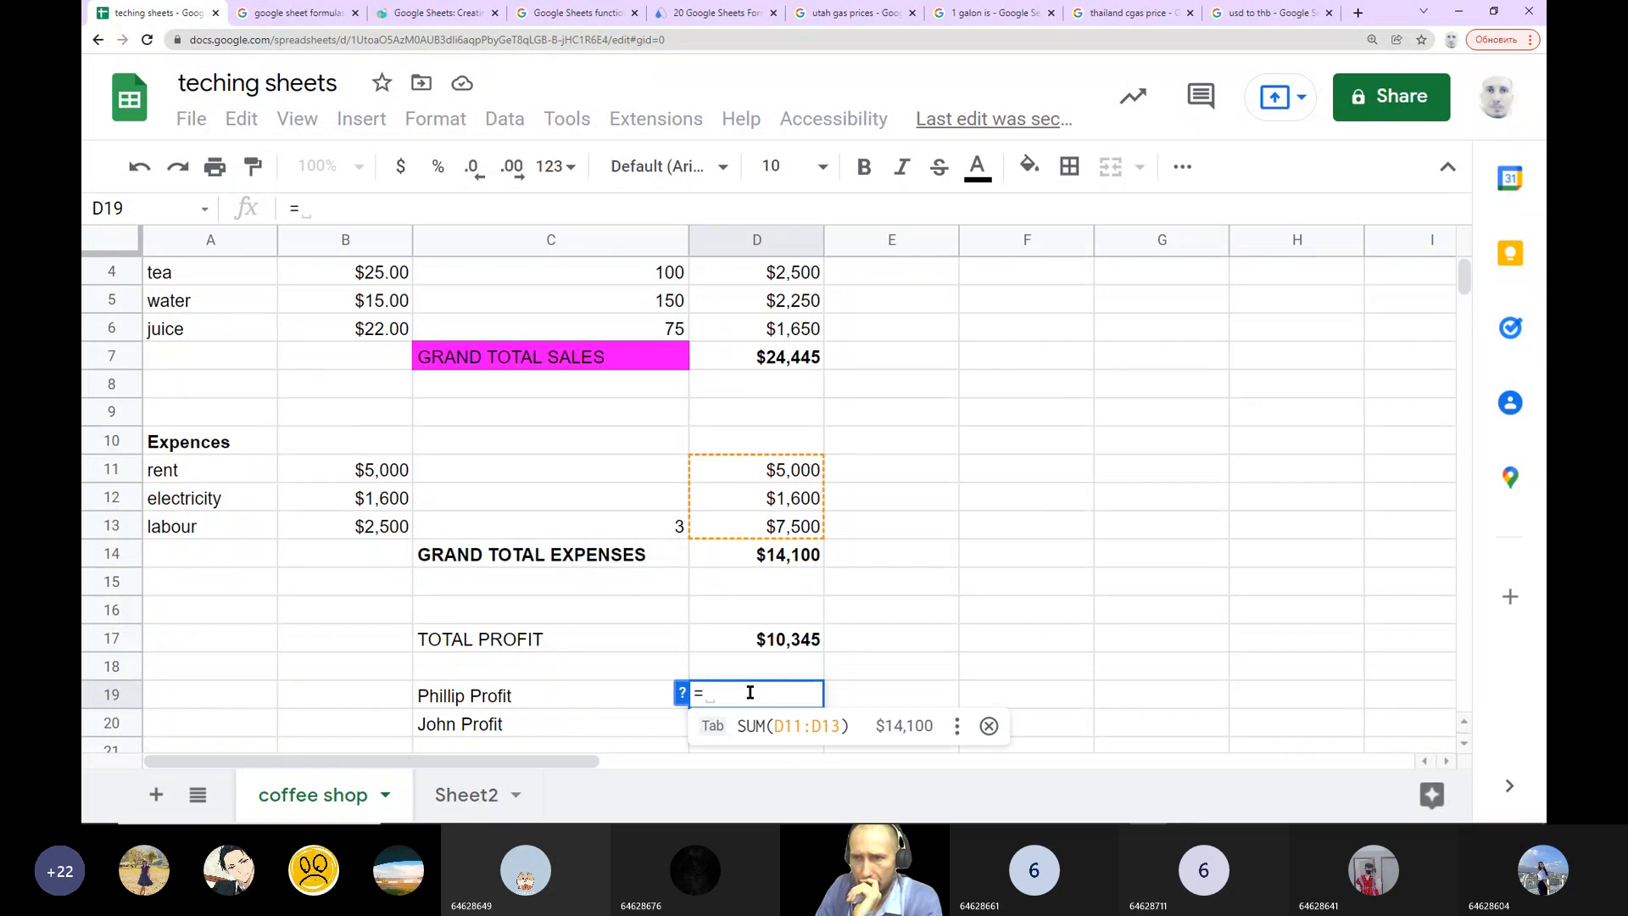
left_click(785, 640)
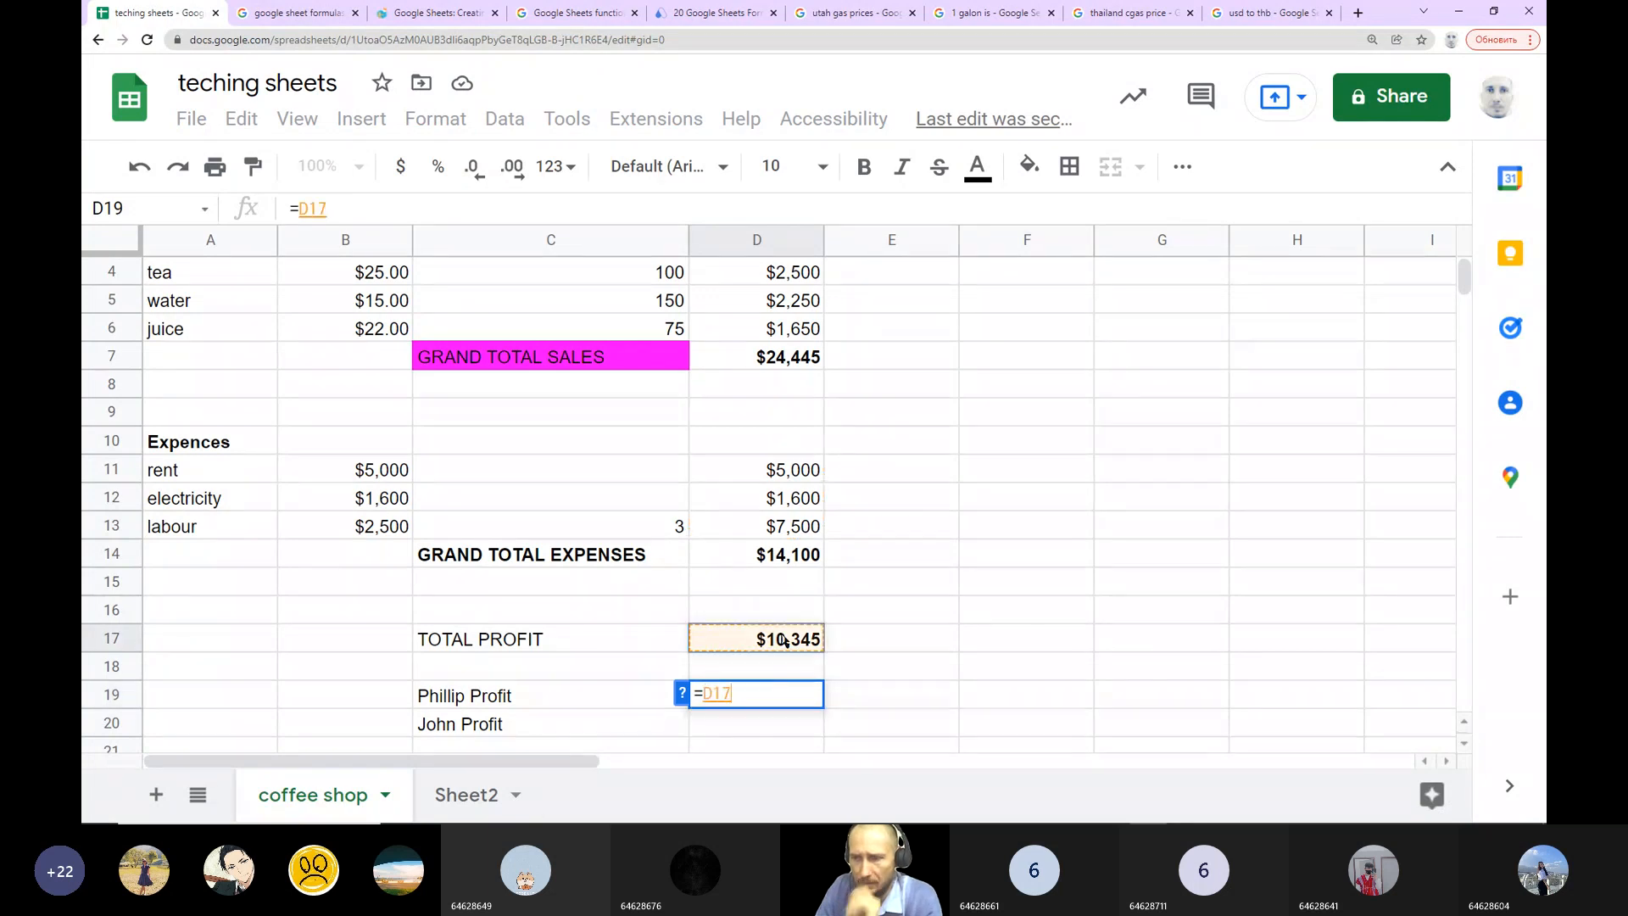
type("/")
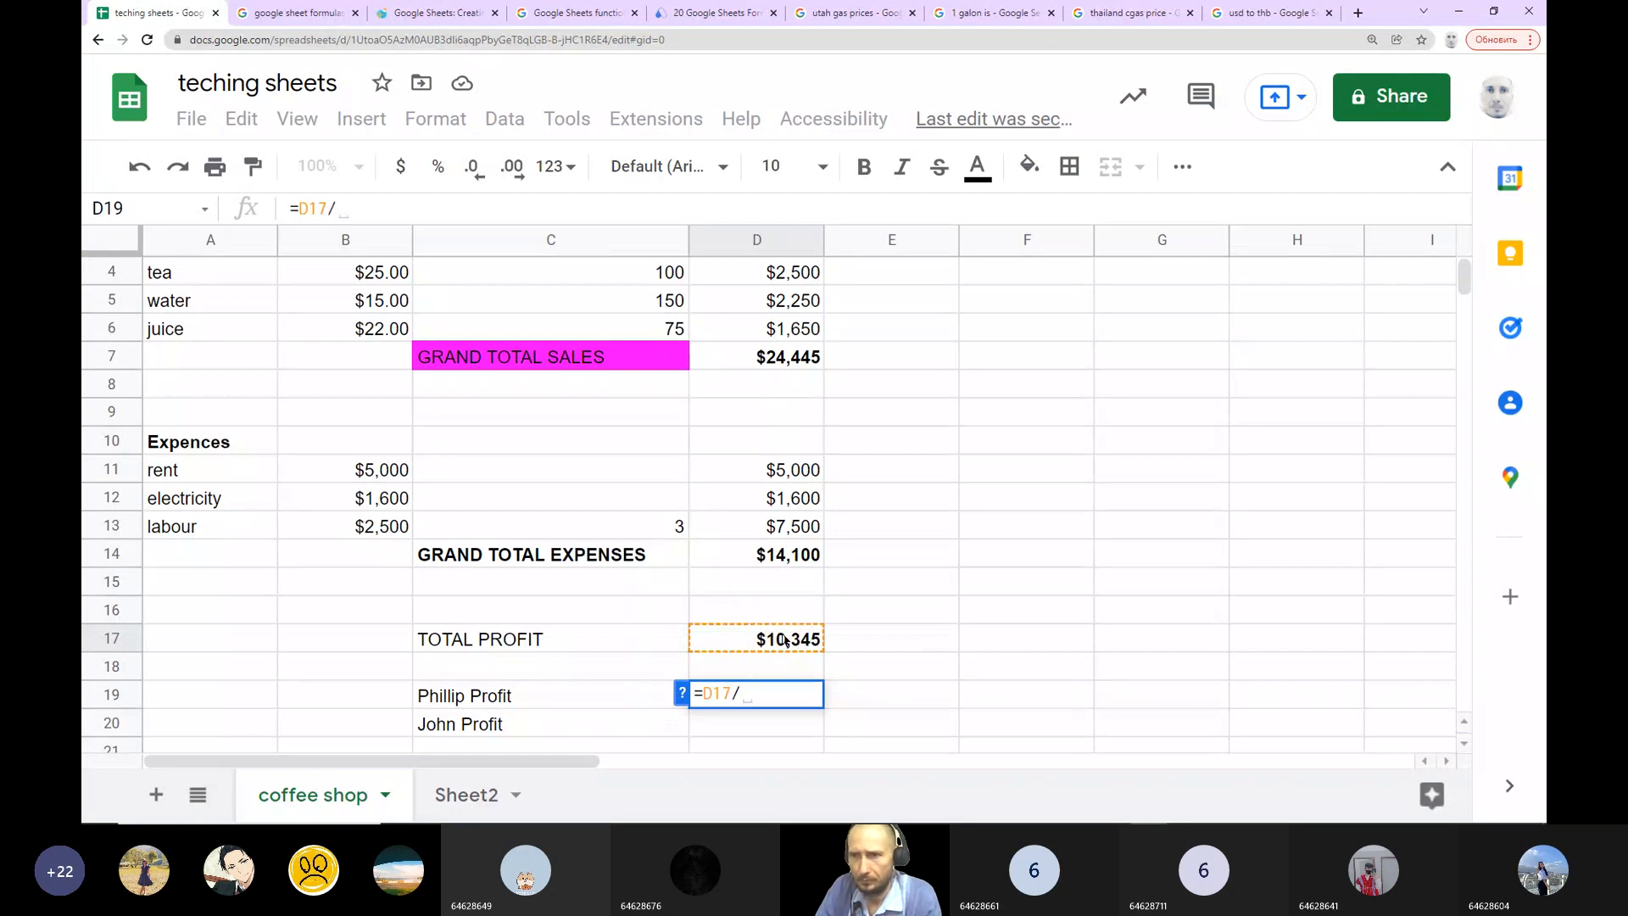
type("2")
key("Return")
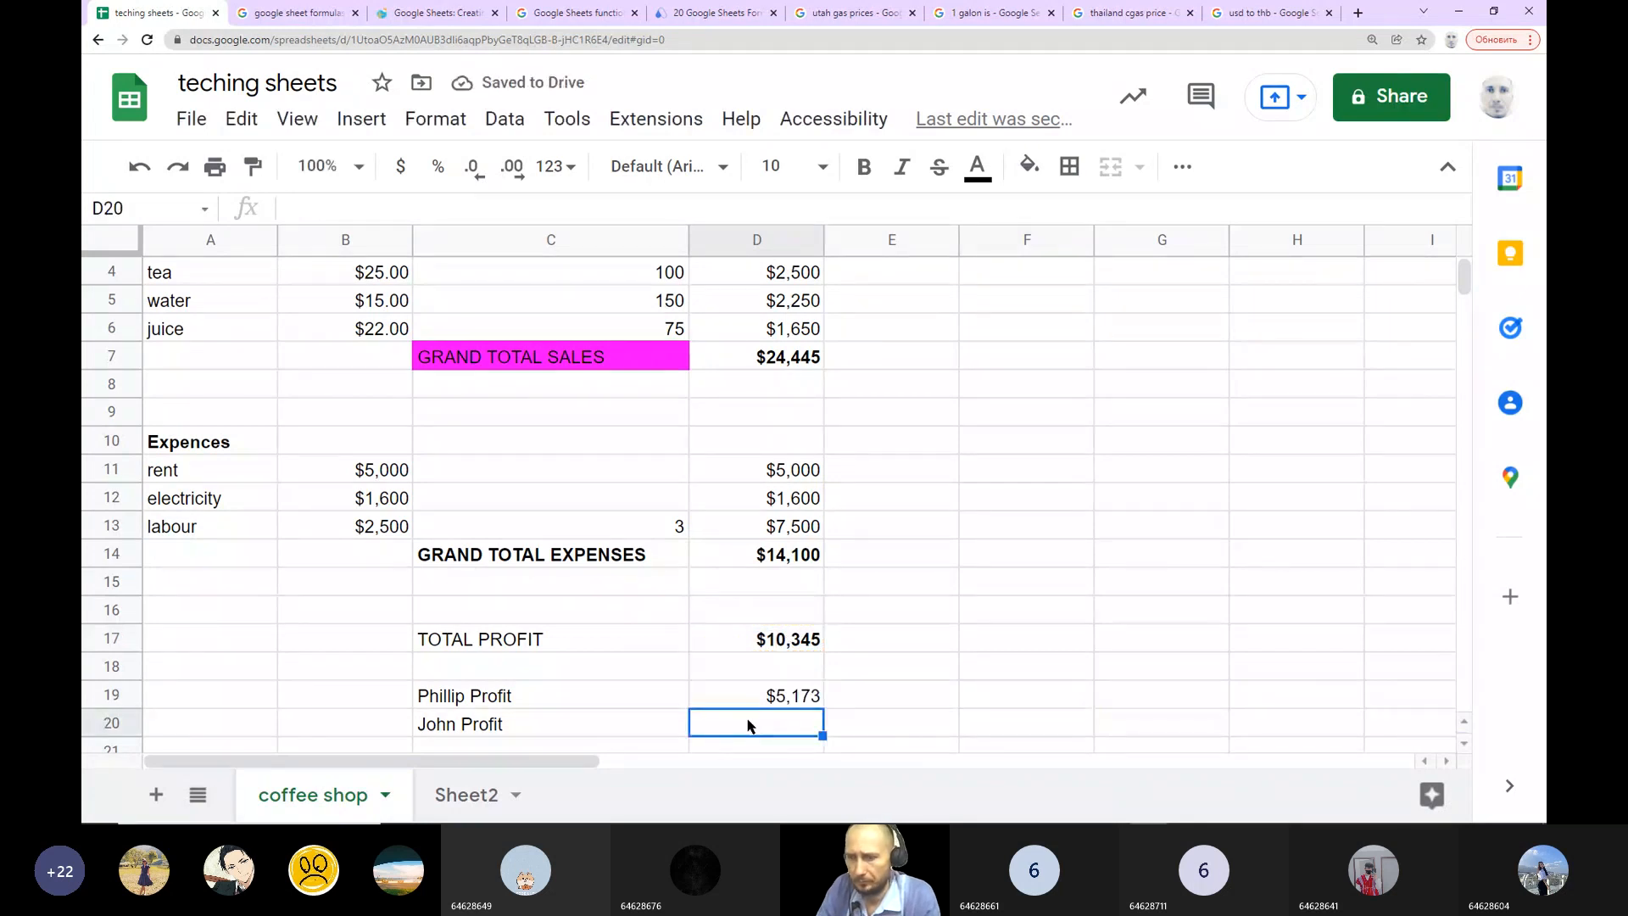
Step: Calculate the second partner's share in D20 with the formula =D17/2
type("=")
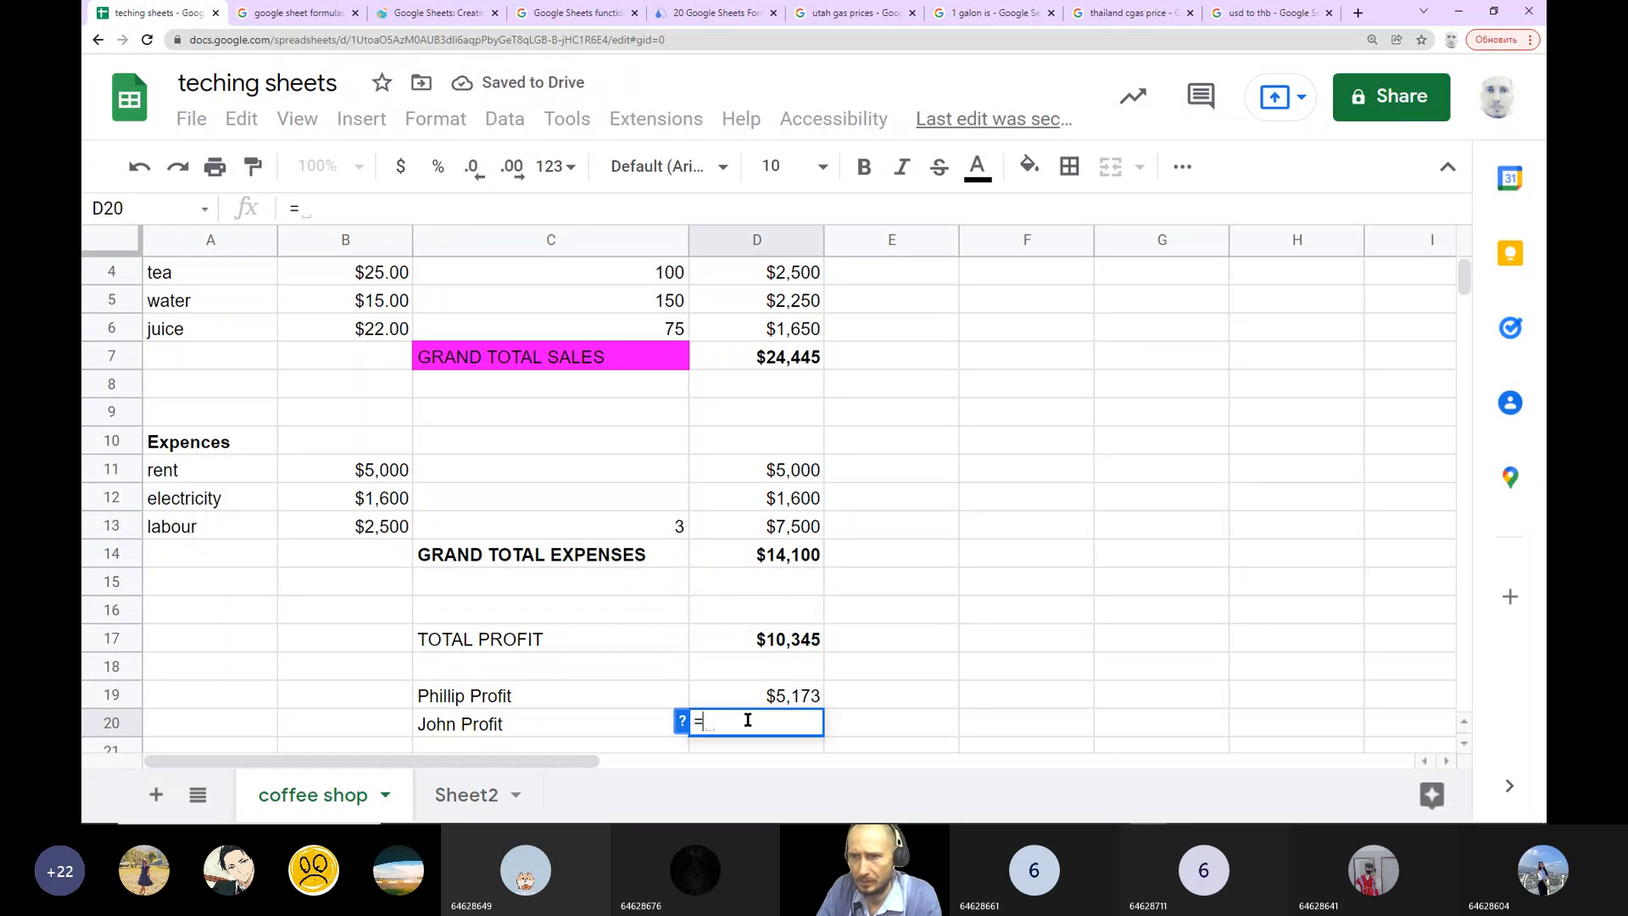
left_click(737, 641)
type("/2")
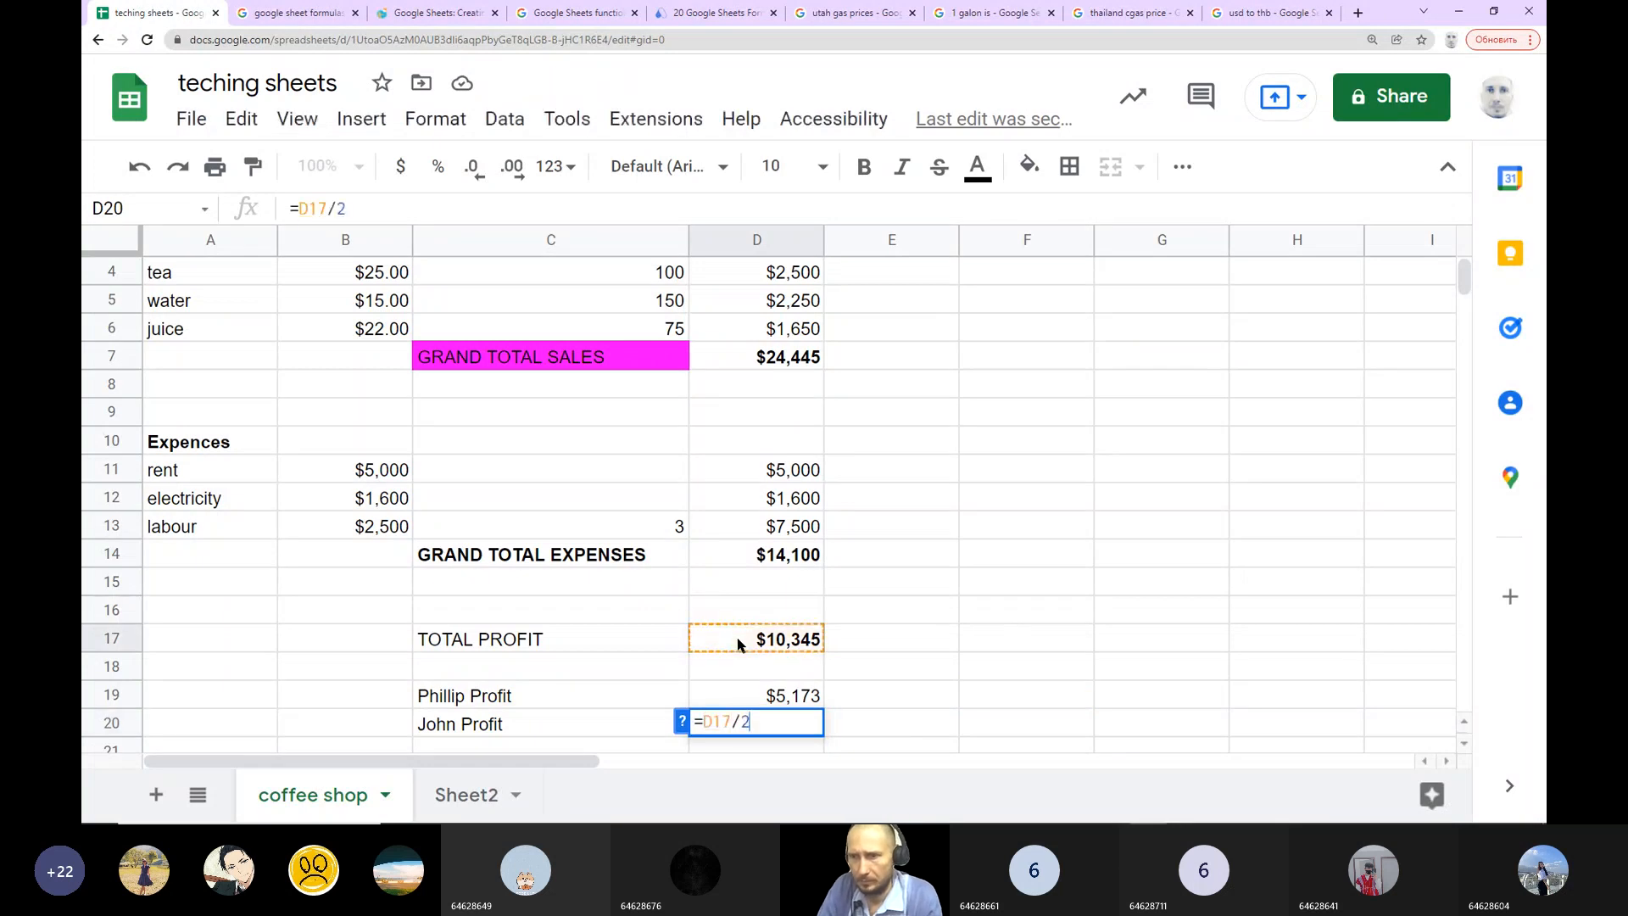
left_click(898, 480)
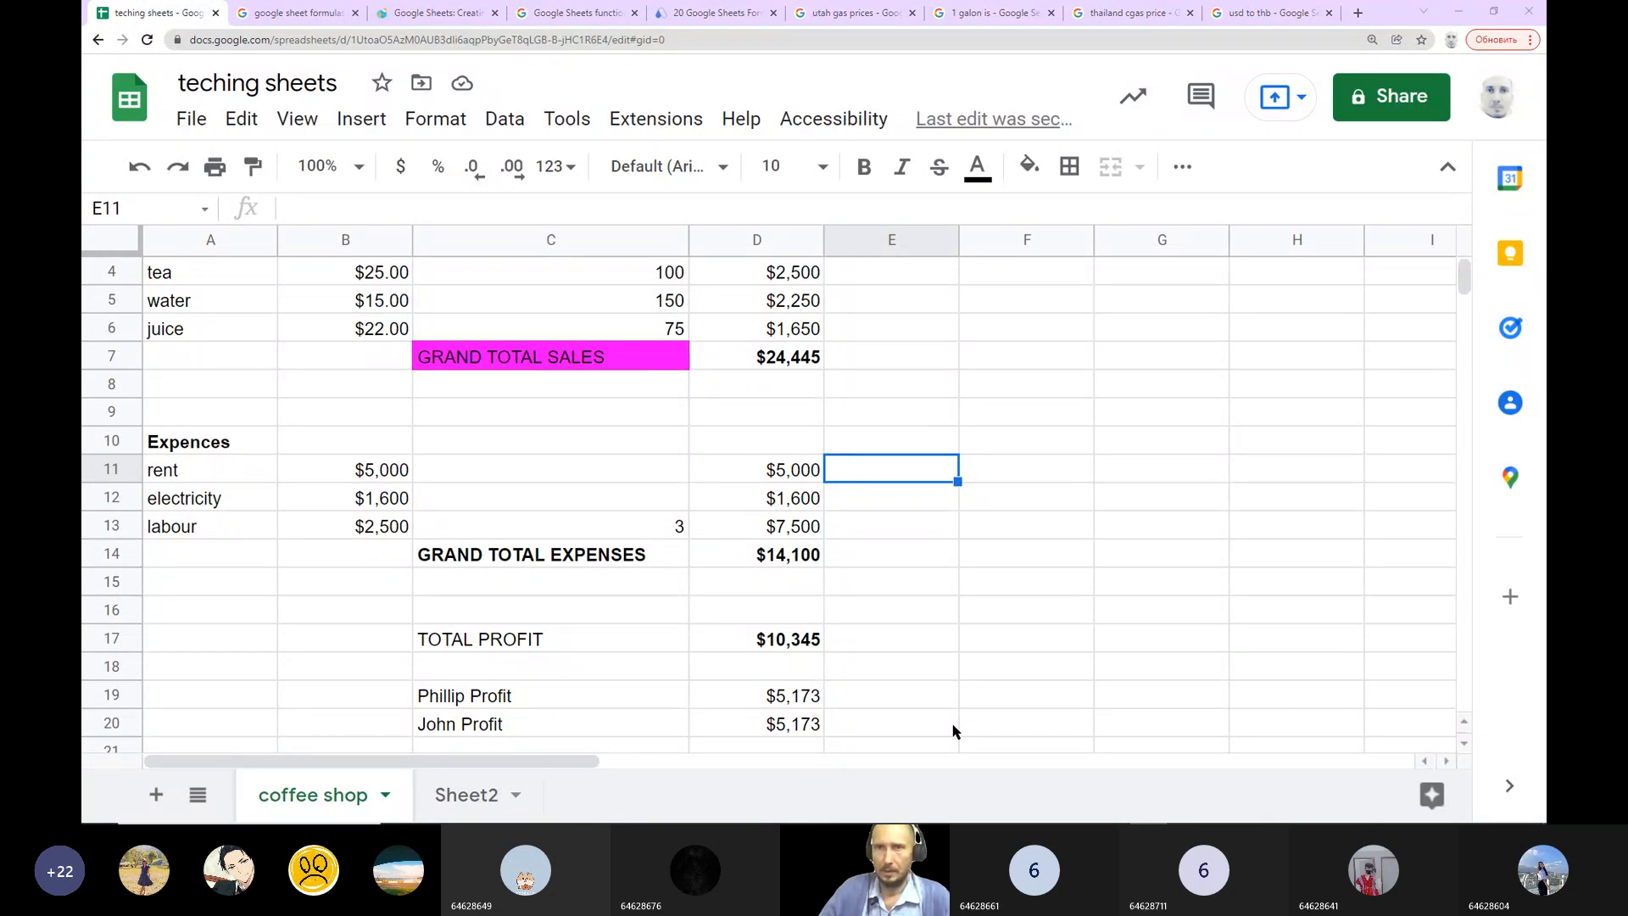
scroll(793, 551, "up", 1)
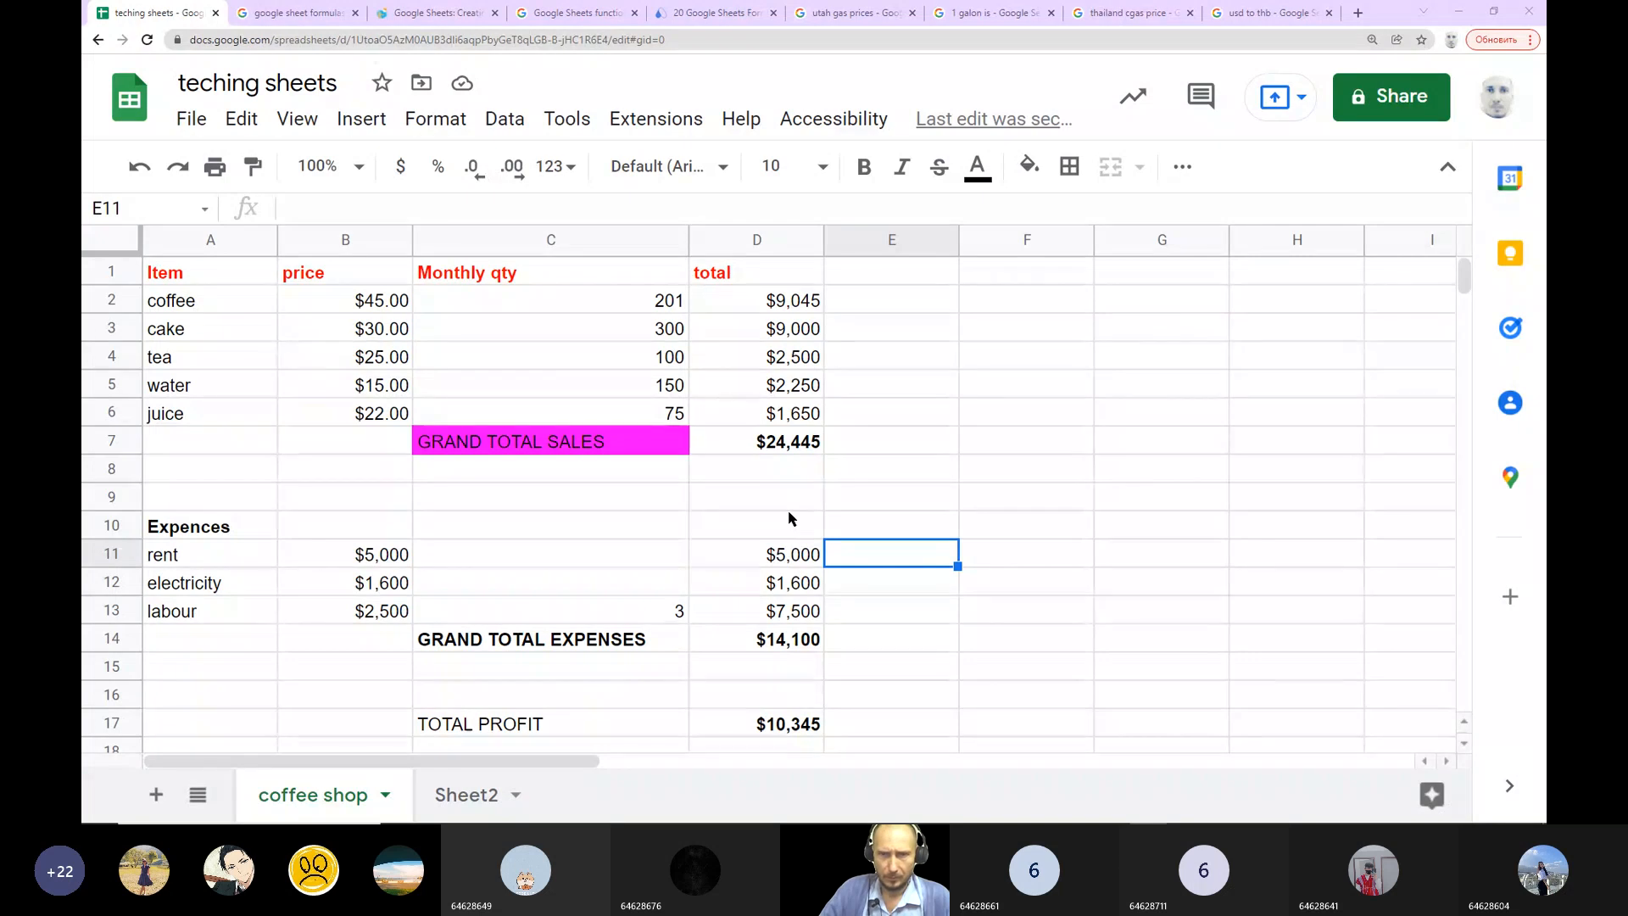
left_click(1280, 350)
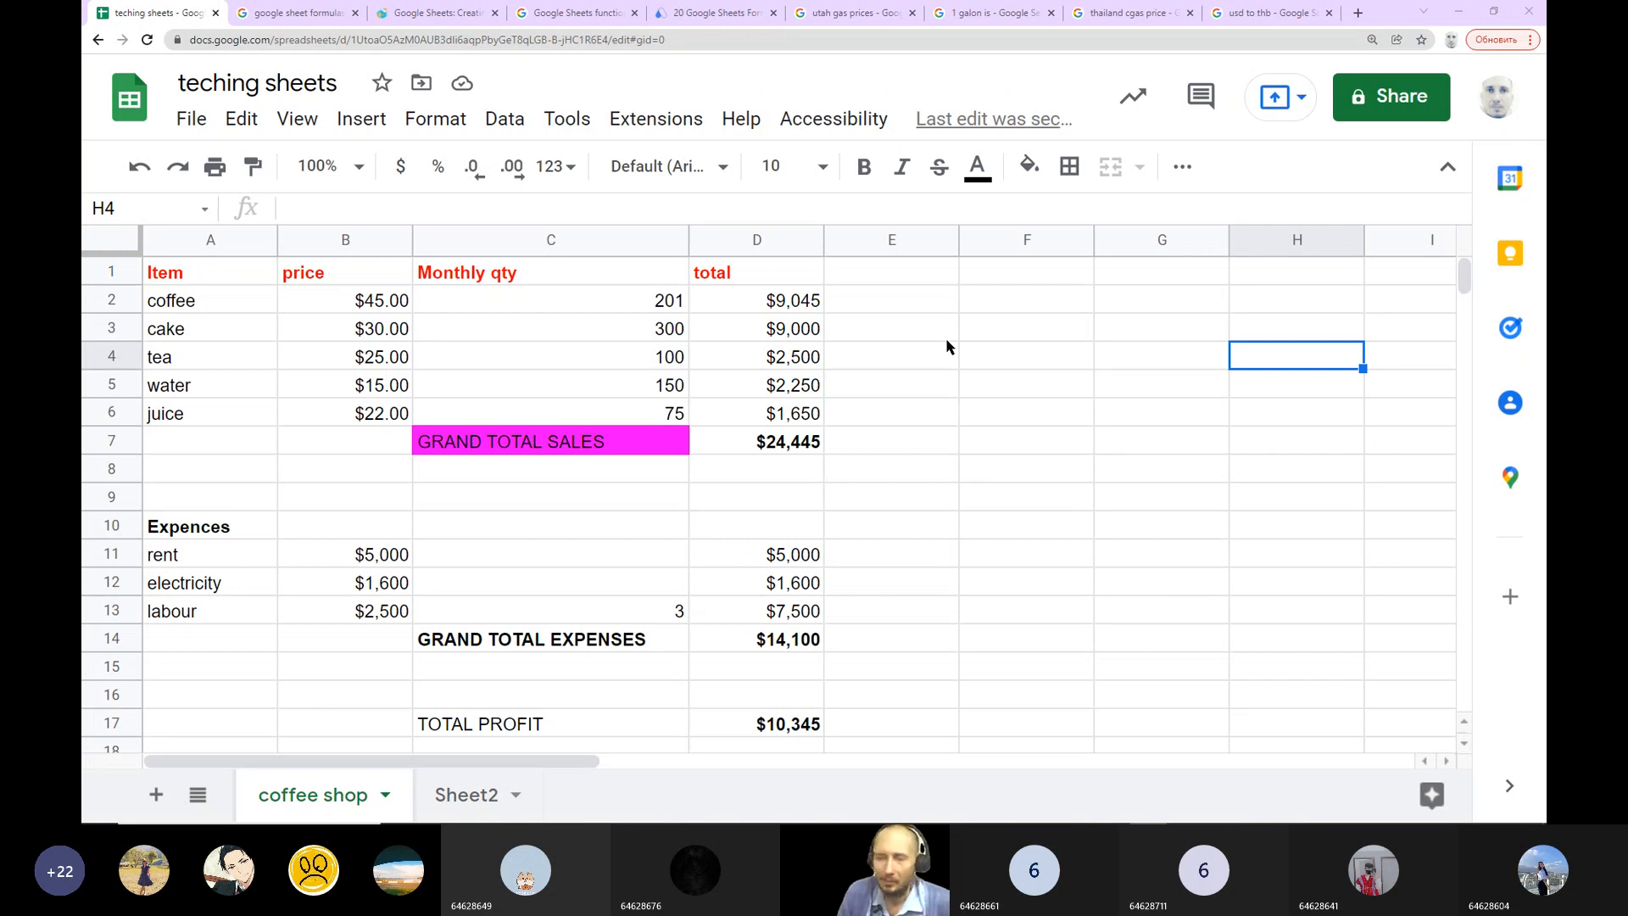
left_click(948, 349)
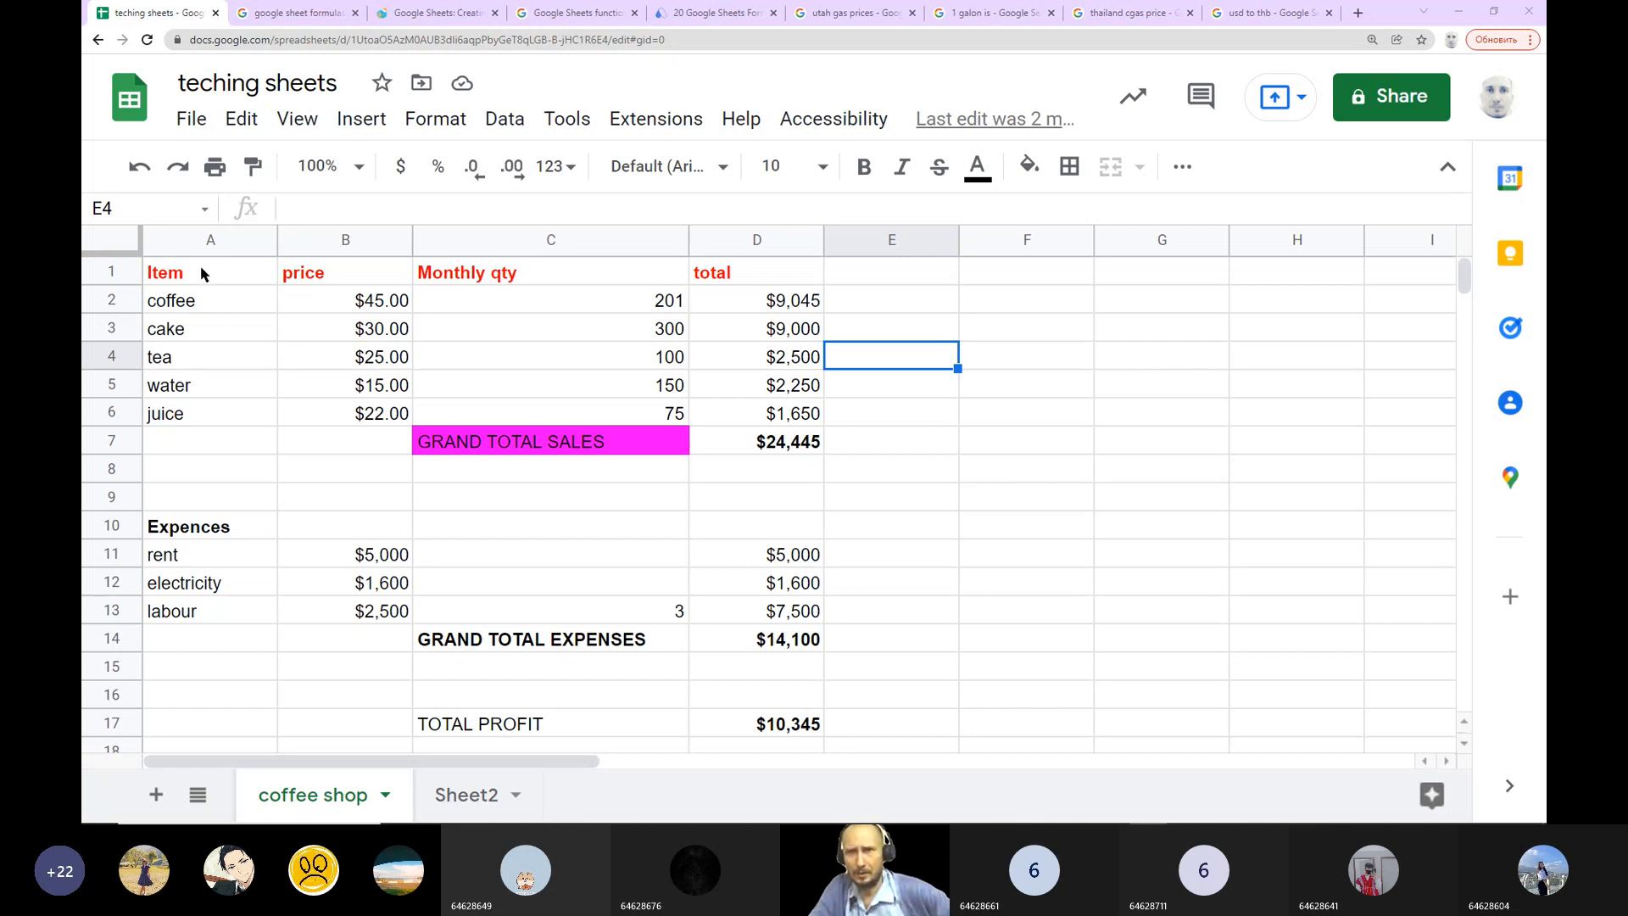
Step: Copy the Item column with its header from A1:A6 into the empty range starting at G1
left_click_drag(201, 272, 201, 423)
right_click(222, 363)
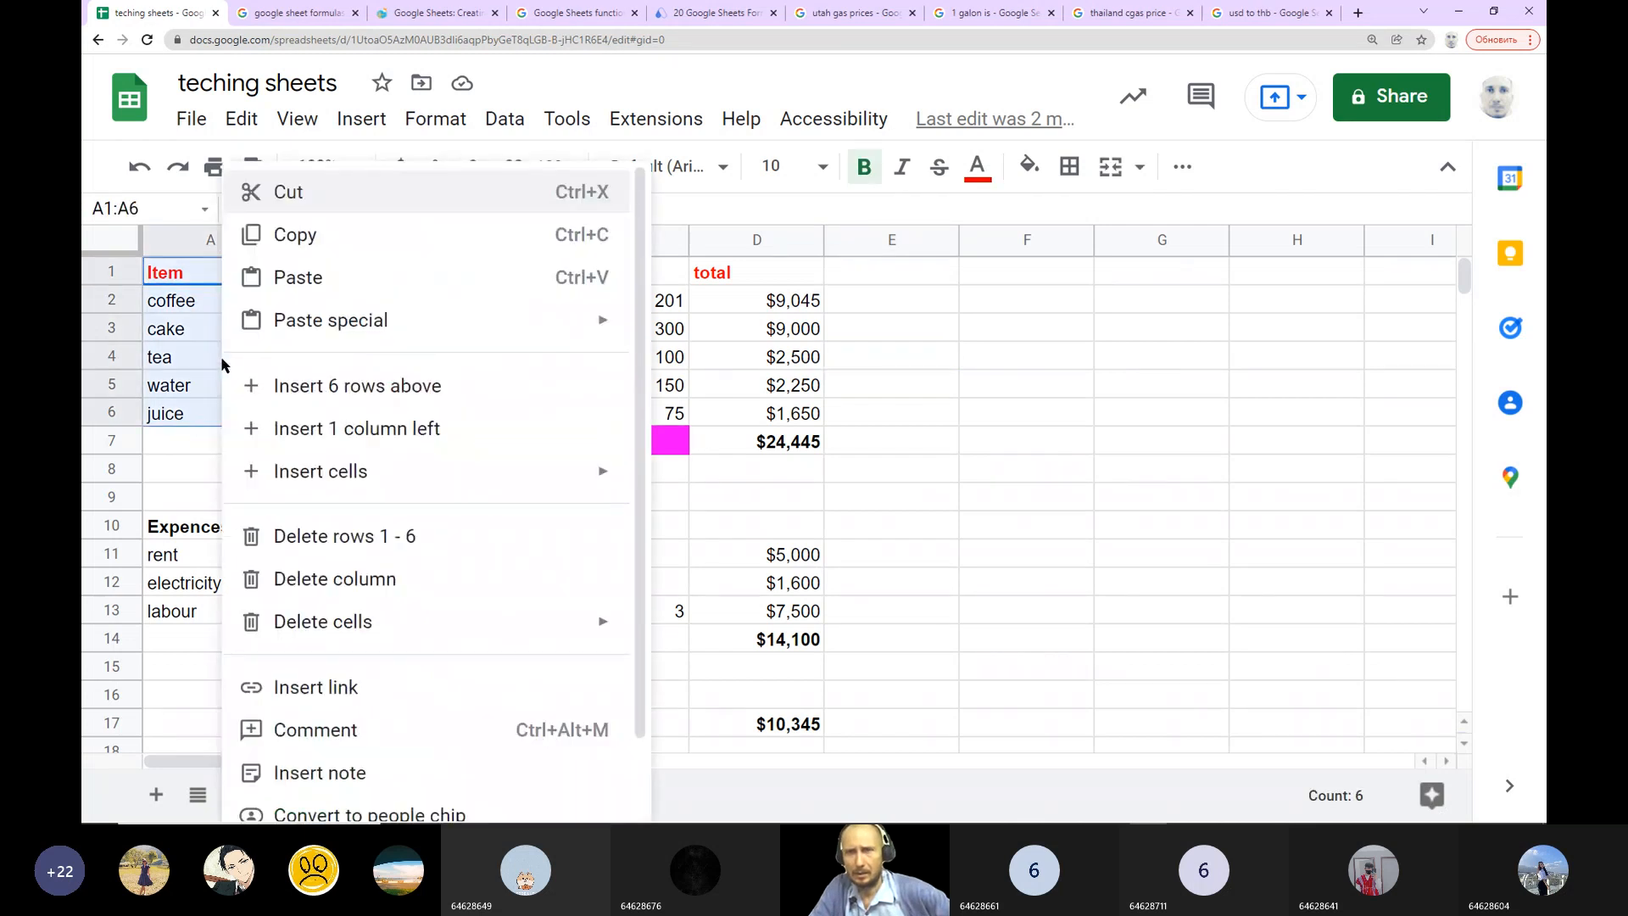
left_click(312, 234)
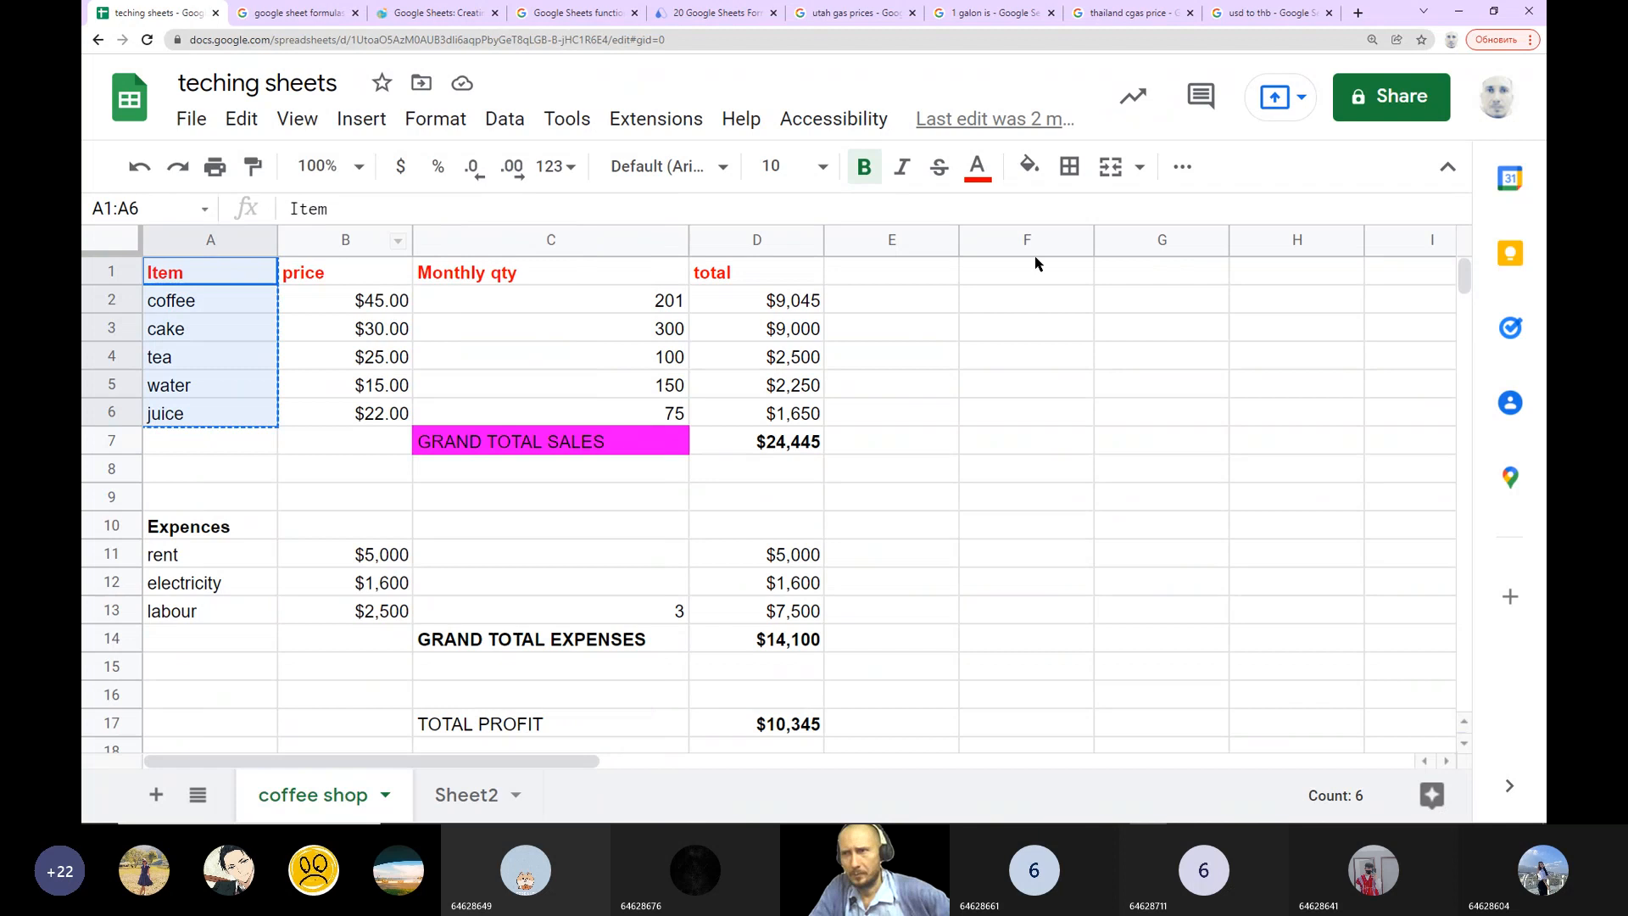
left_click(1131, 285)
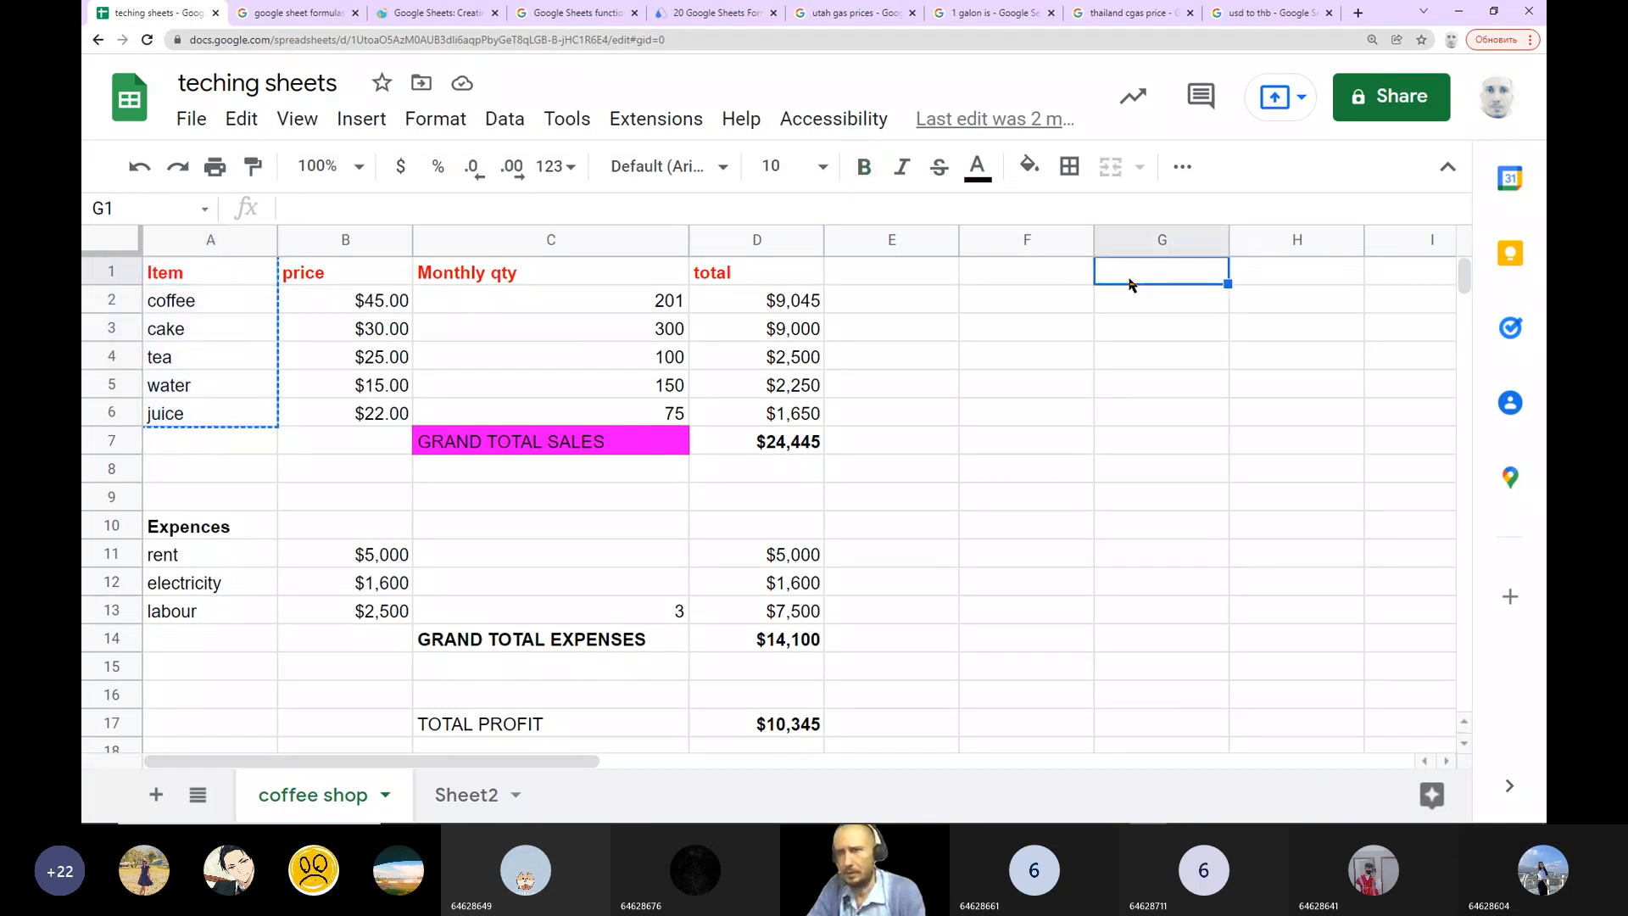
key("ctrl+v")
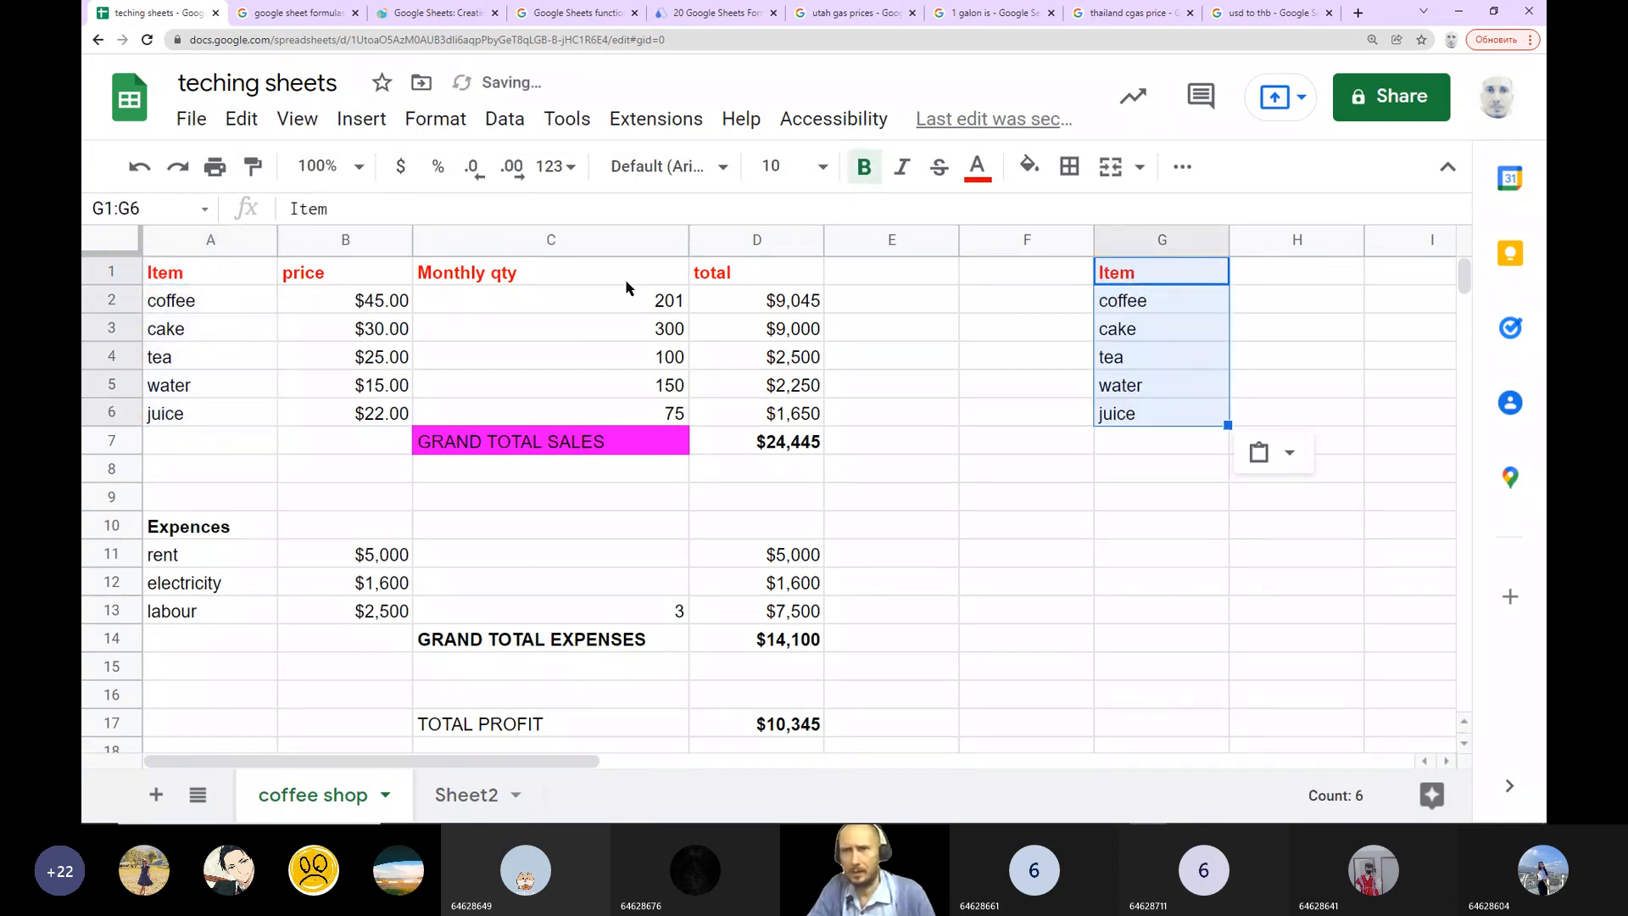
Step: Copy the Monthly qty column from C1:C6 to the range starting at H1, beside the copied items
left_click_drag(613, 277, 614, 418)
right_click(612, 418)
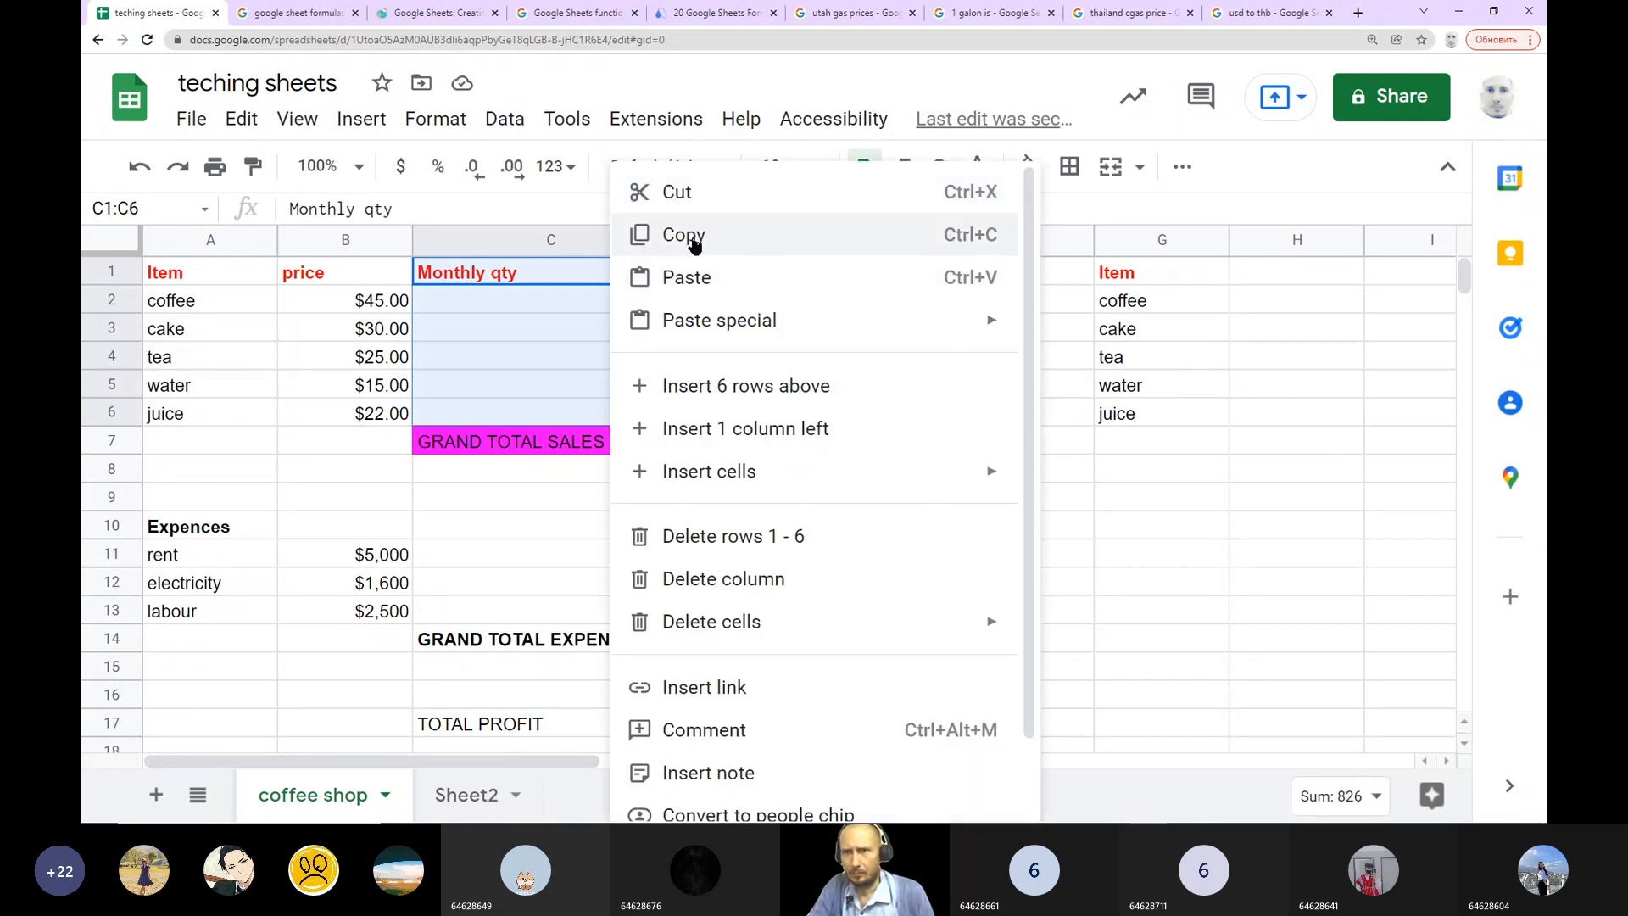
left_click(694, 243)
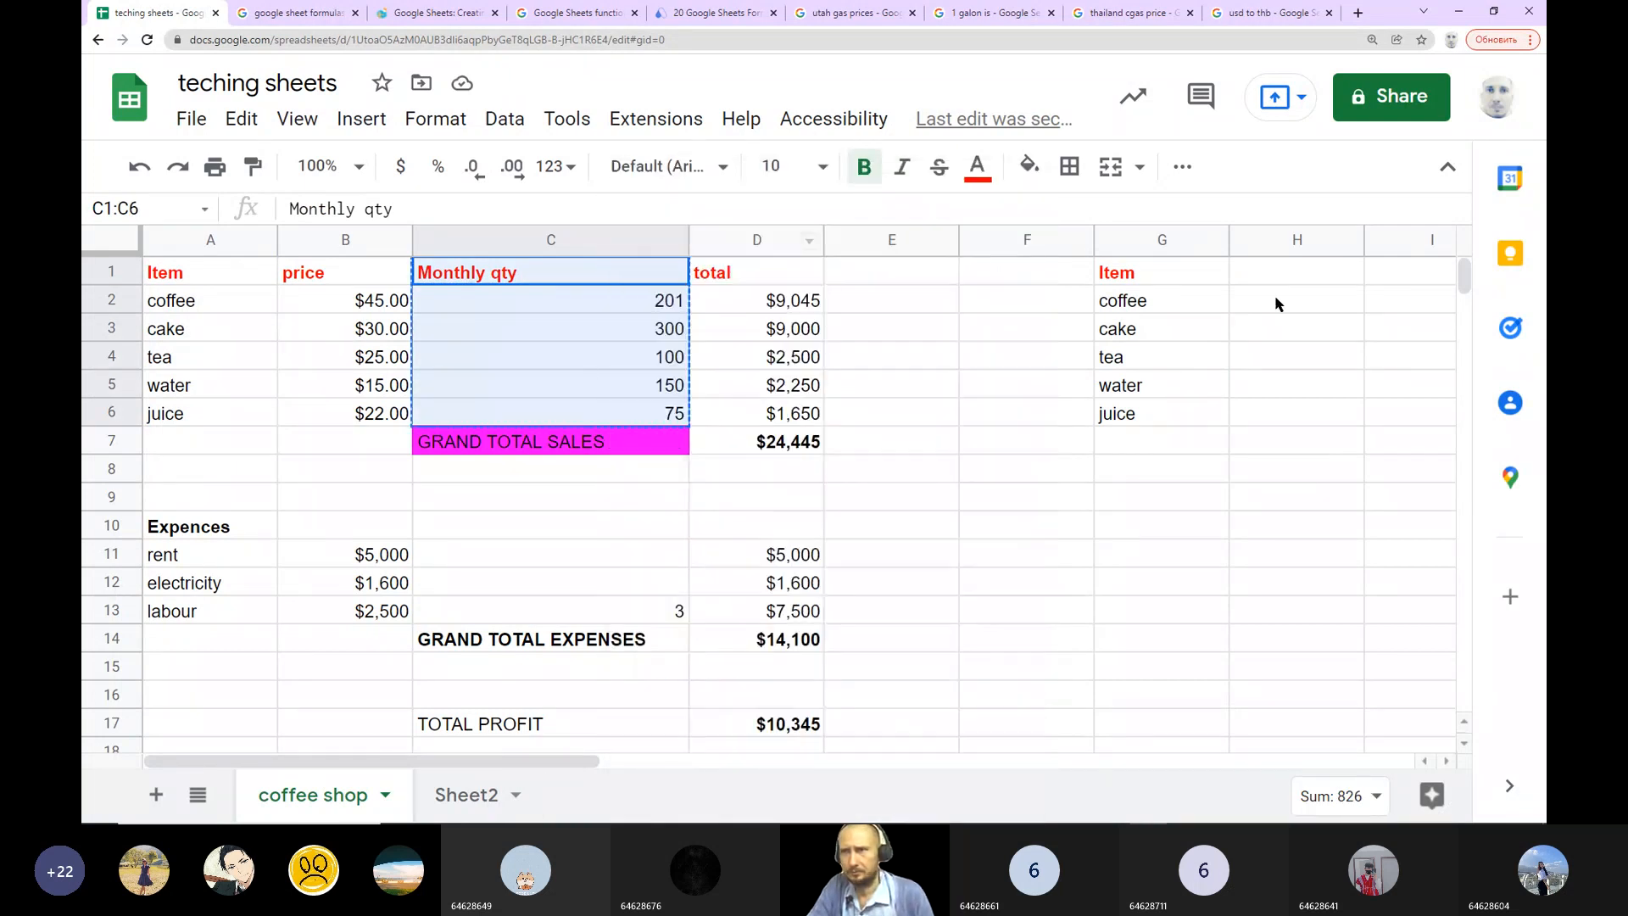
left_click(1293, 281)
key("ctrl+v")
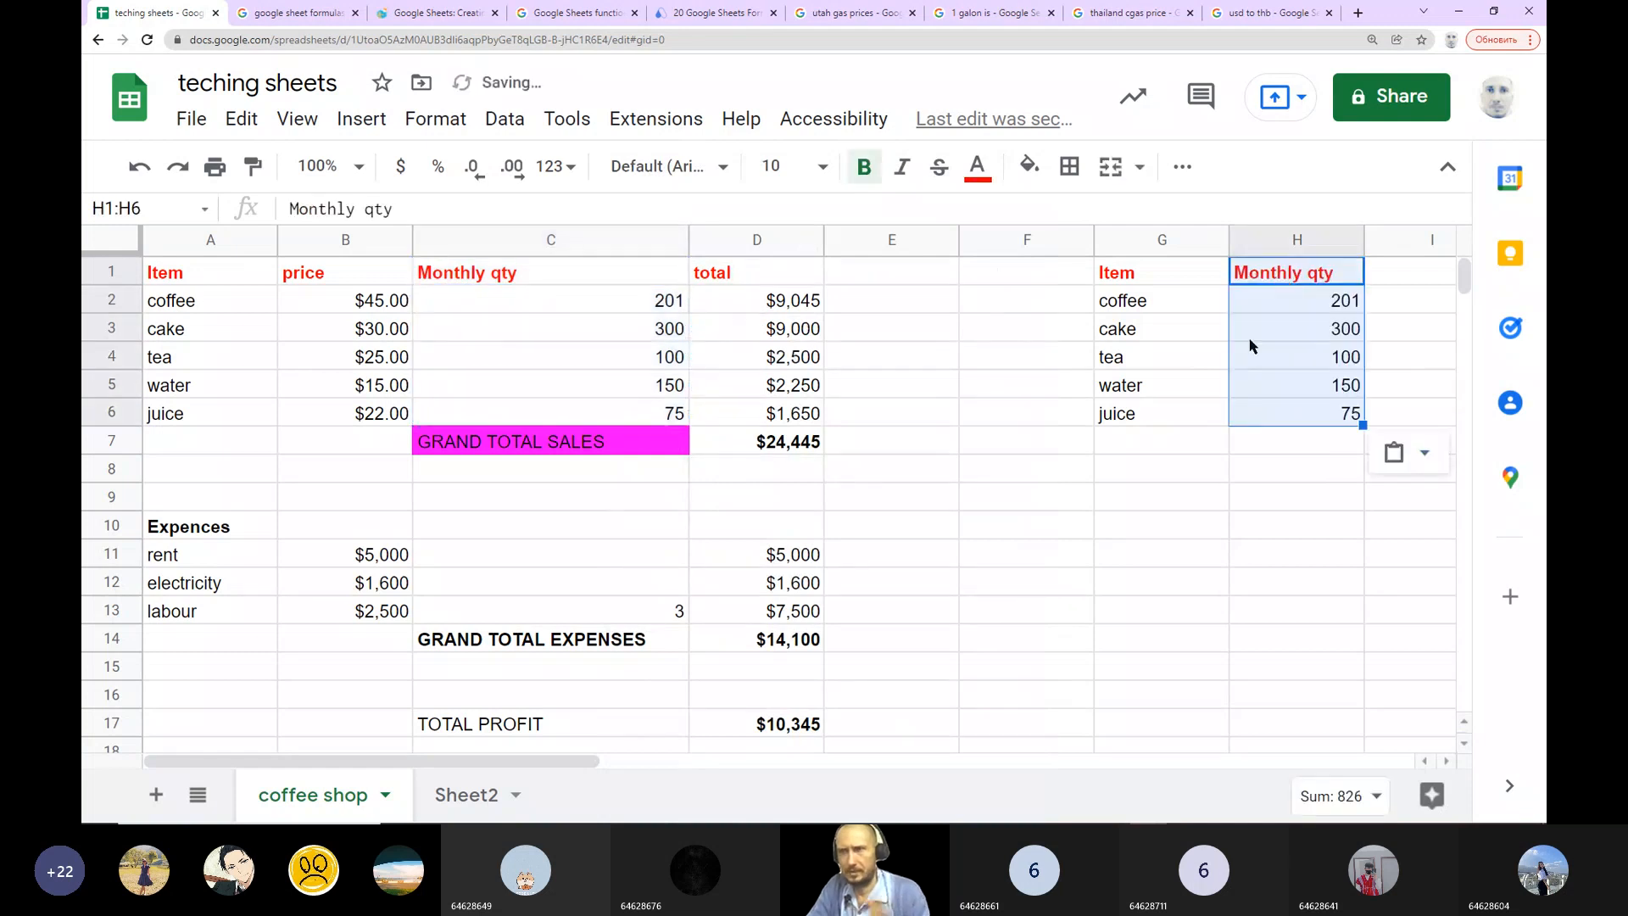
Step: Insert a pie chart of monthly quantity per item from the range G1:H6
left_click(1215, 421)
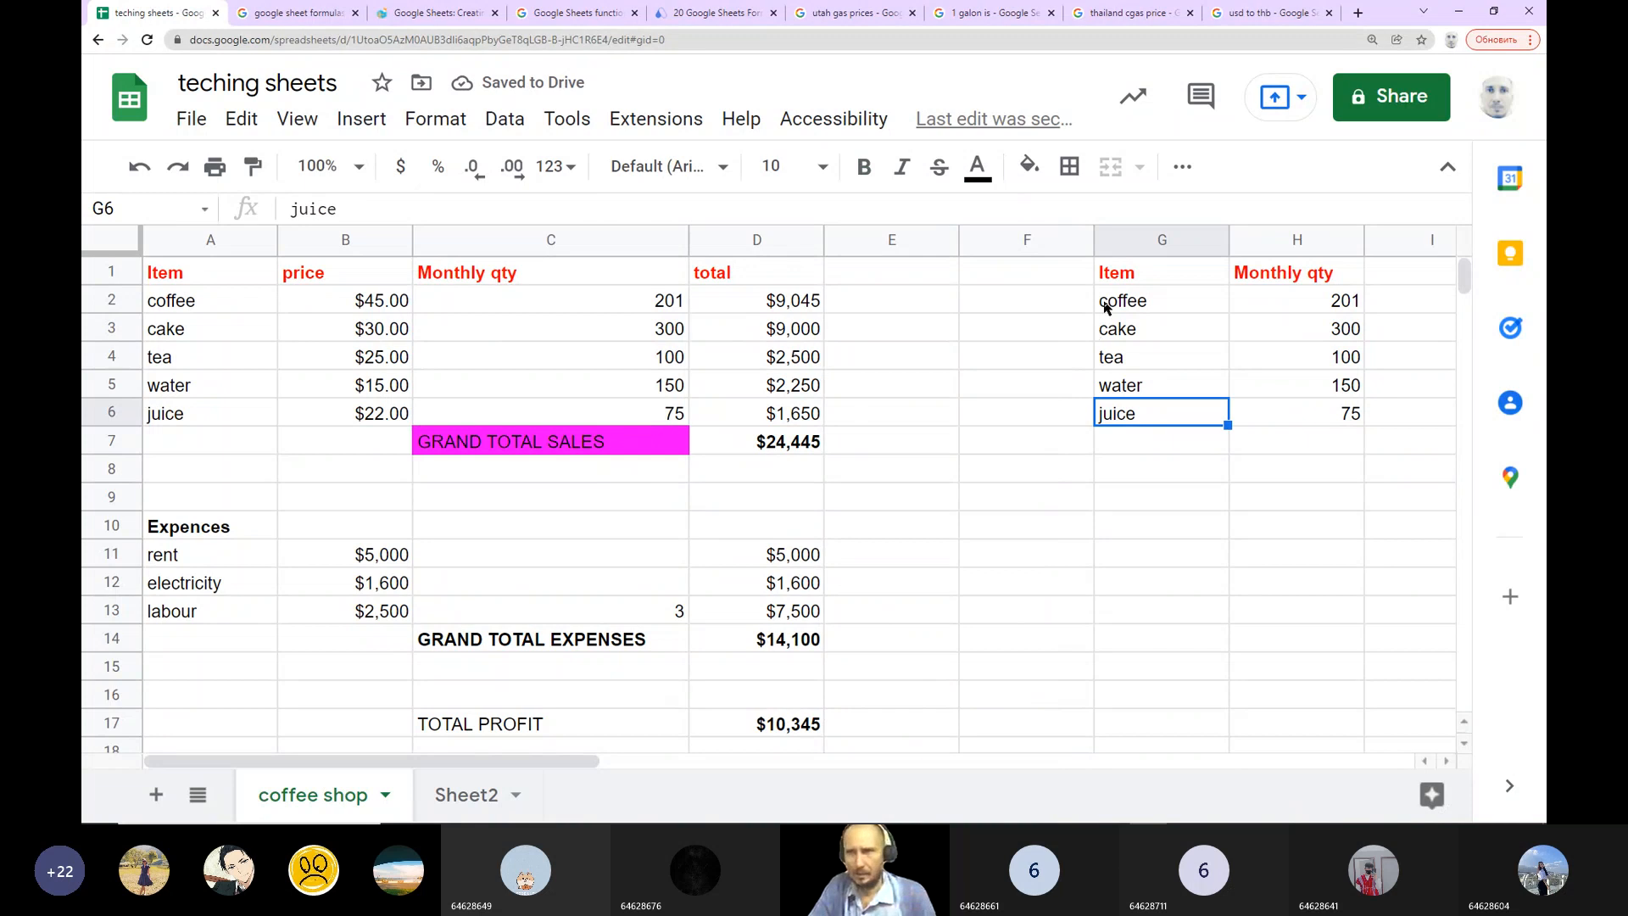
left_click_drag(1104, 277, 1356, 418)
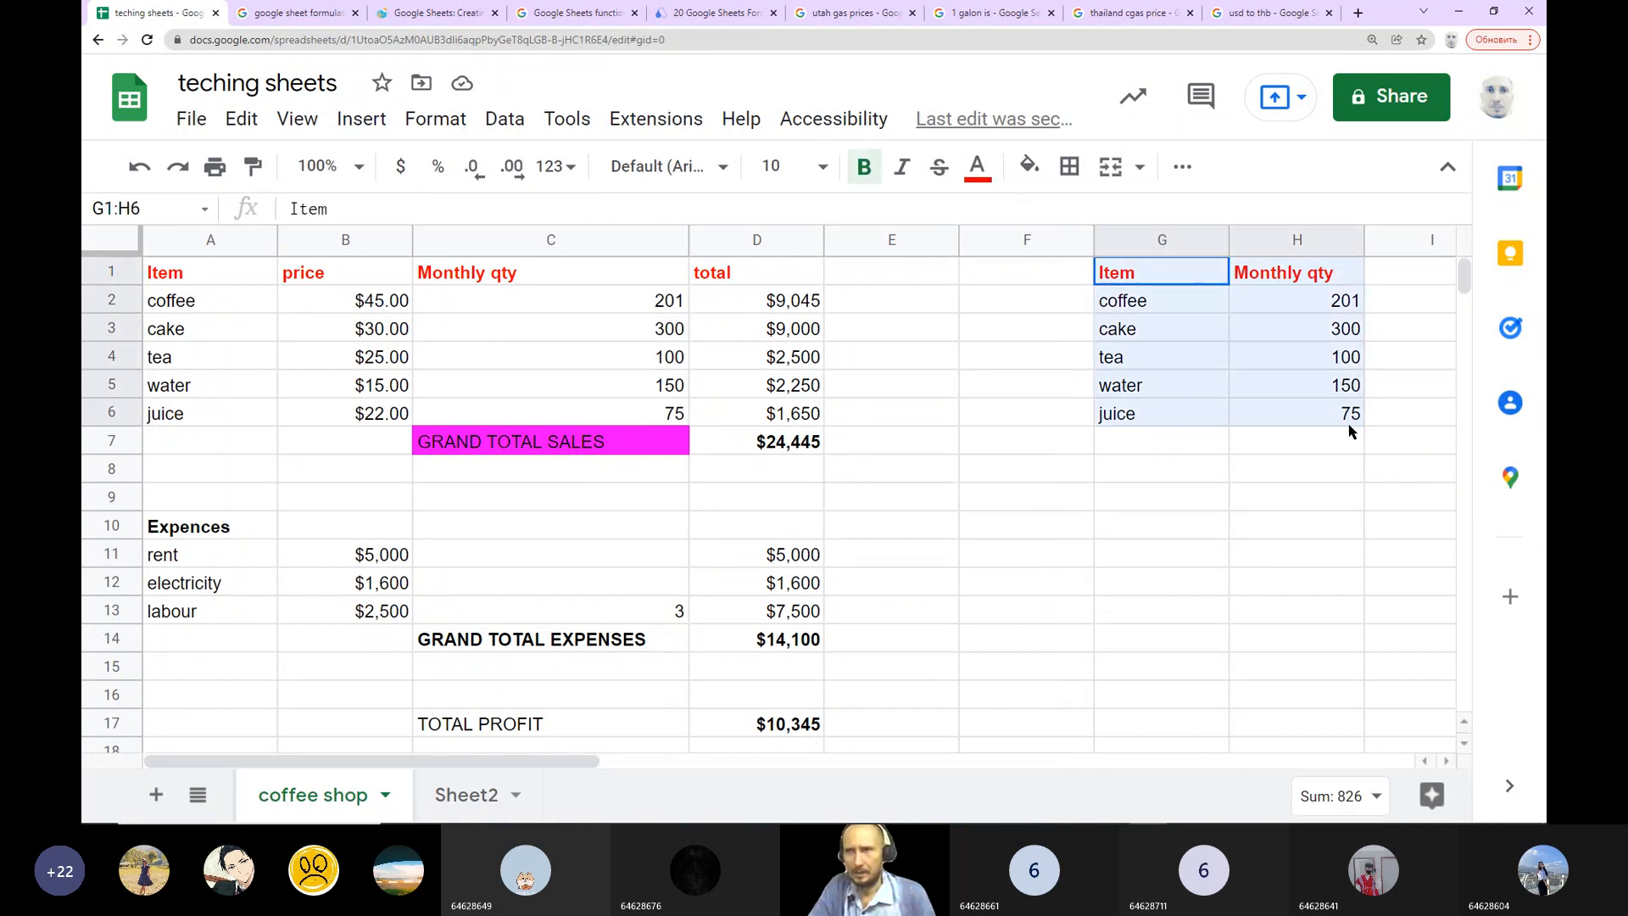
left_click(365, 120)
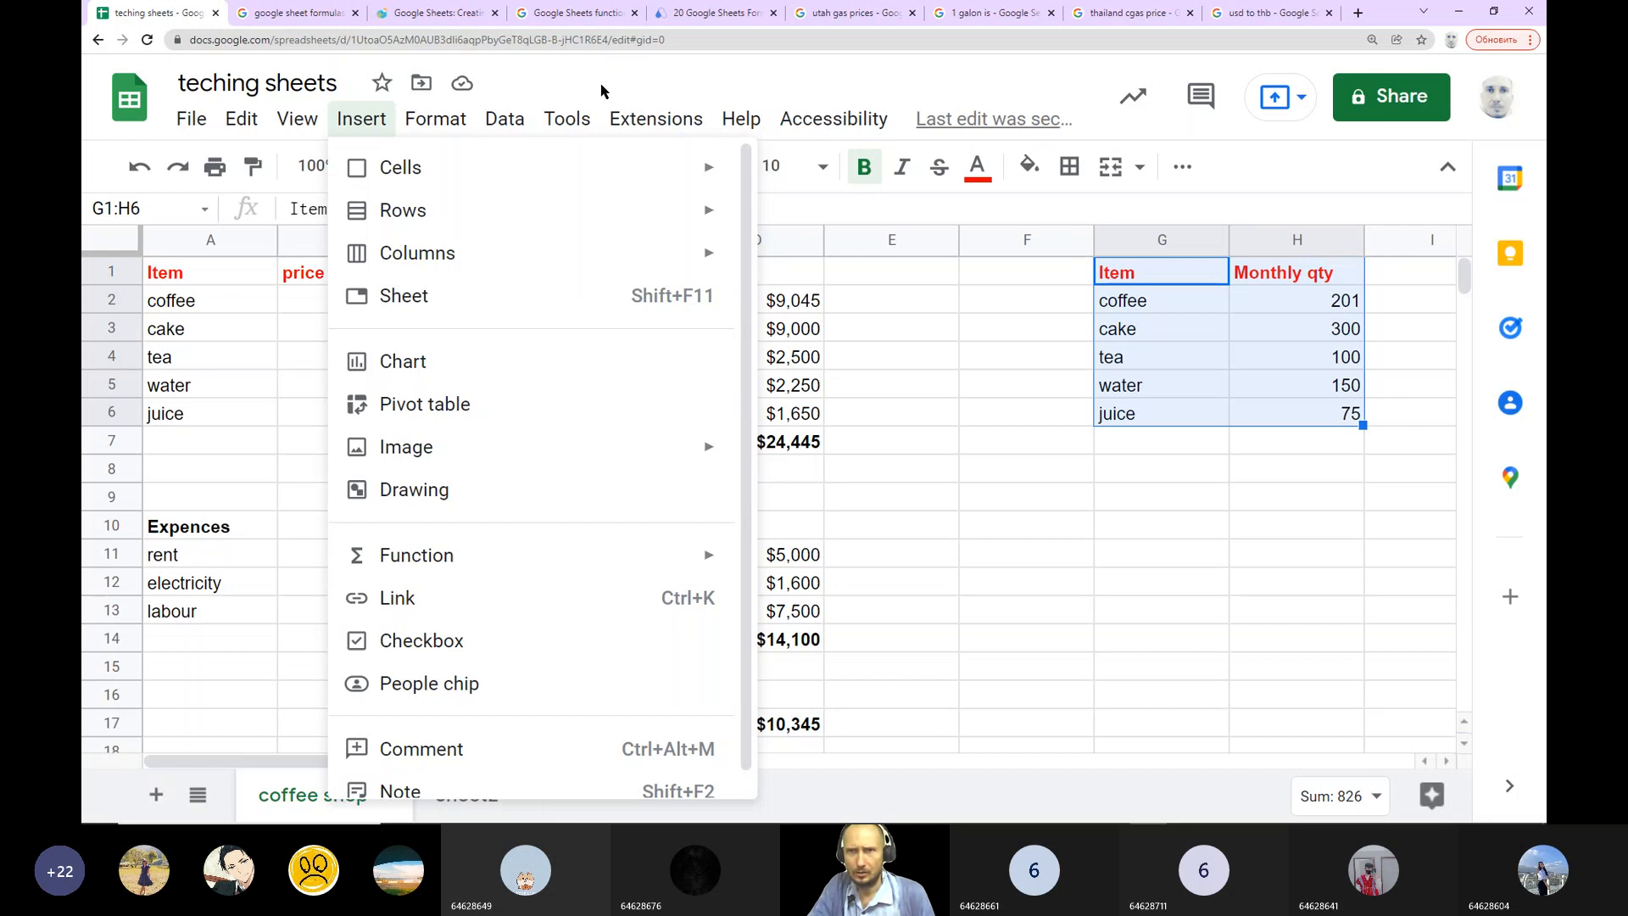
left_click(398, 362)
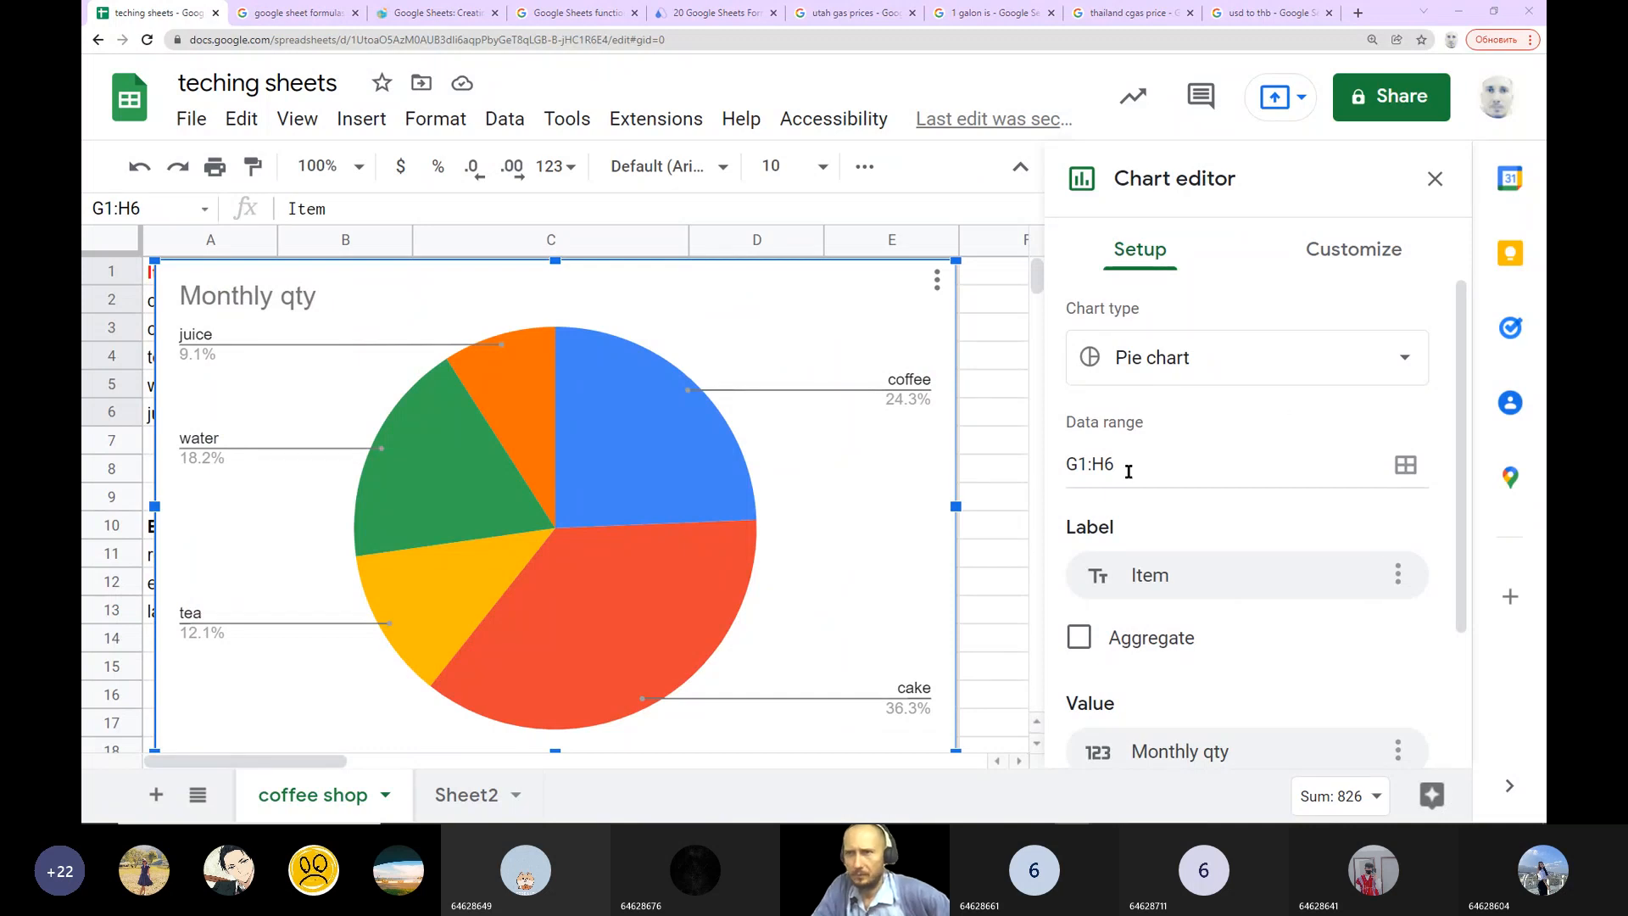
Step: Look through the chart types offered for the pie chart and try the Aggregate option for its Item label
left_click(1405, 360)
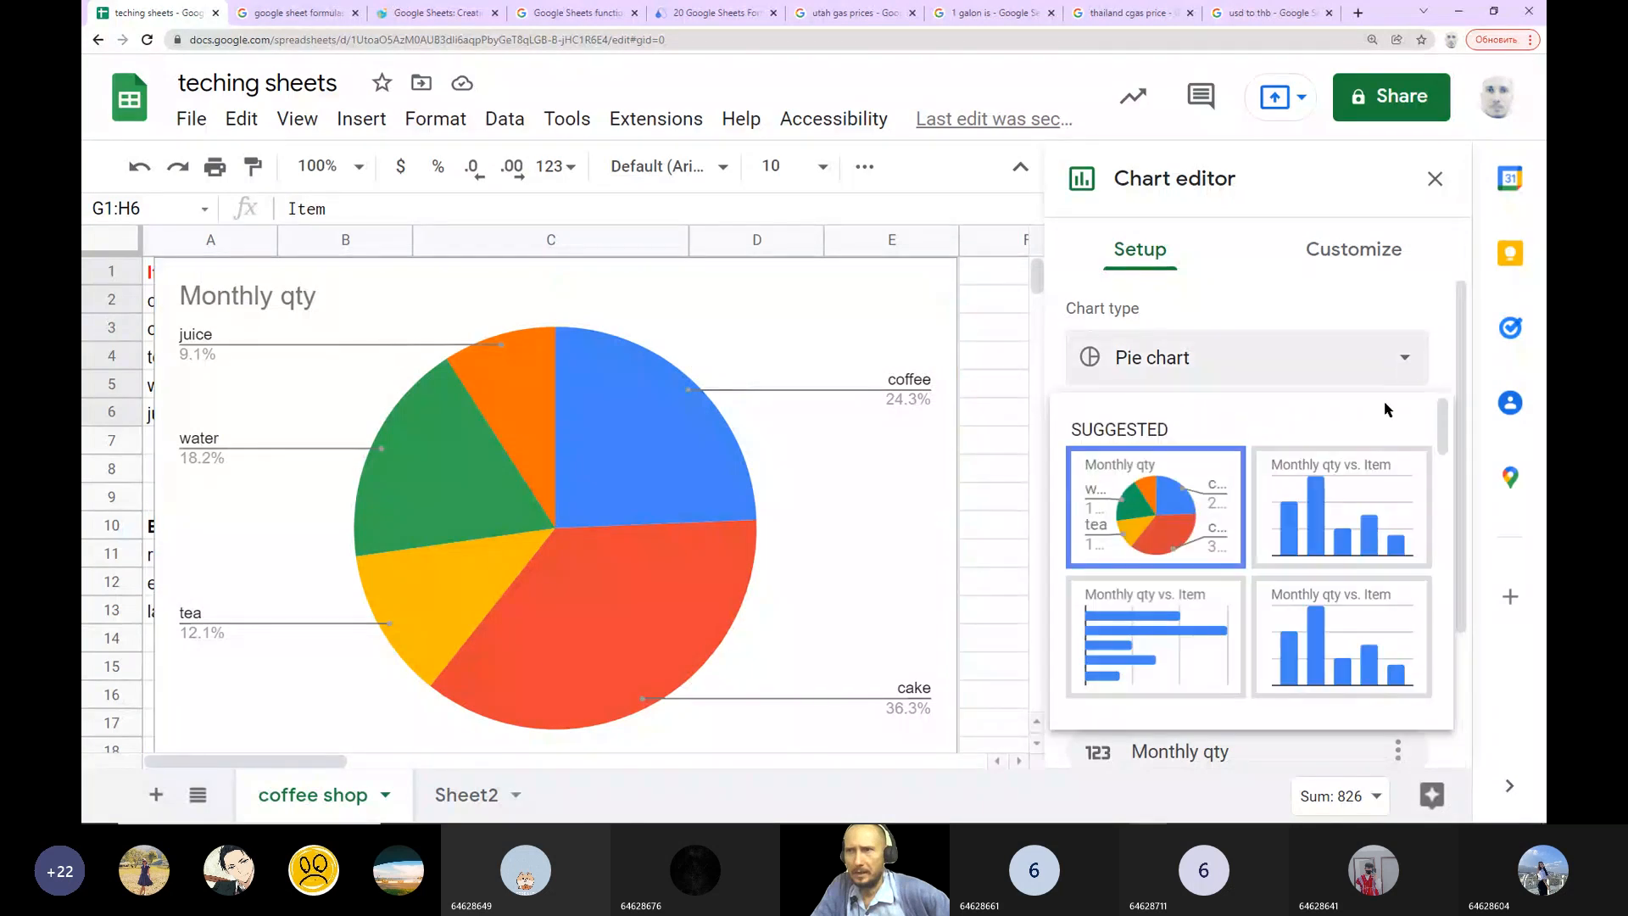
scroll(1262, 570, "down", 2)
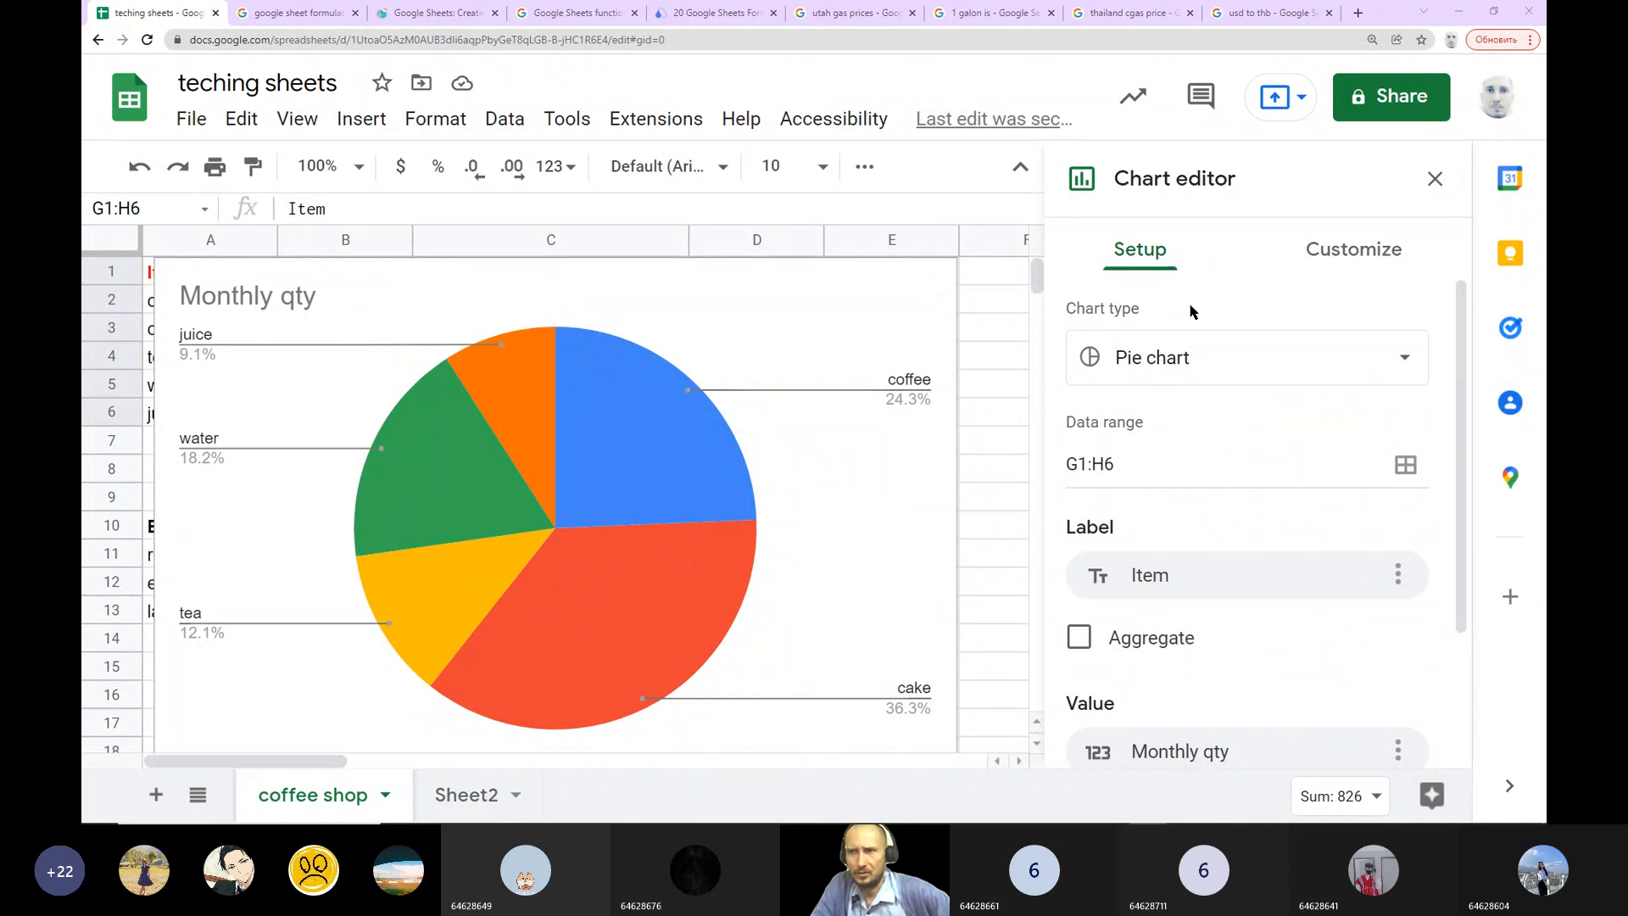
left_click(1077, 646)
left_click(1077, 646)
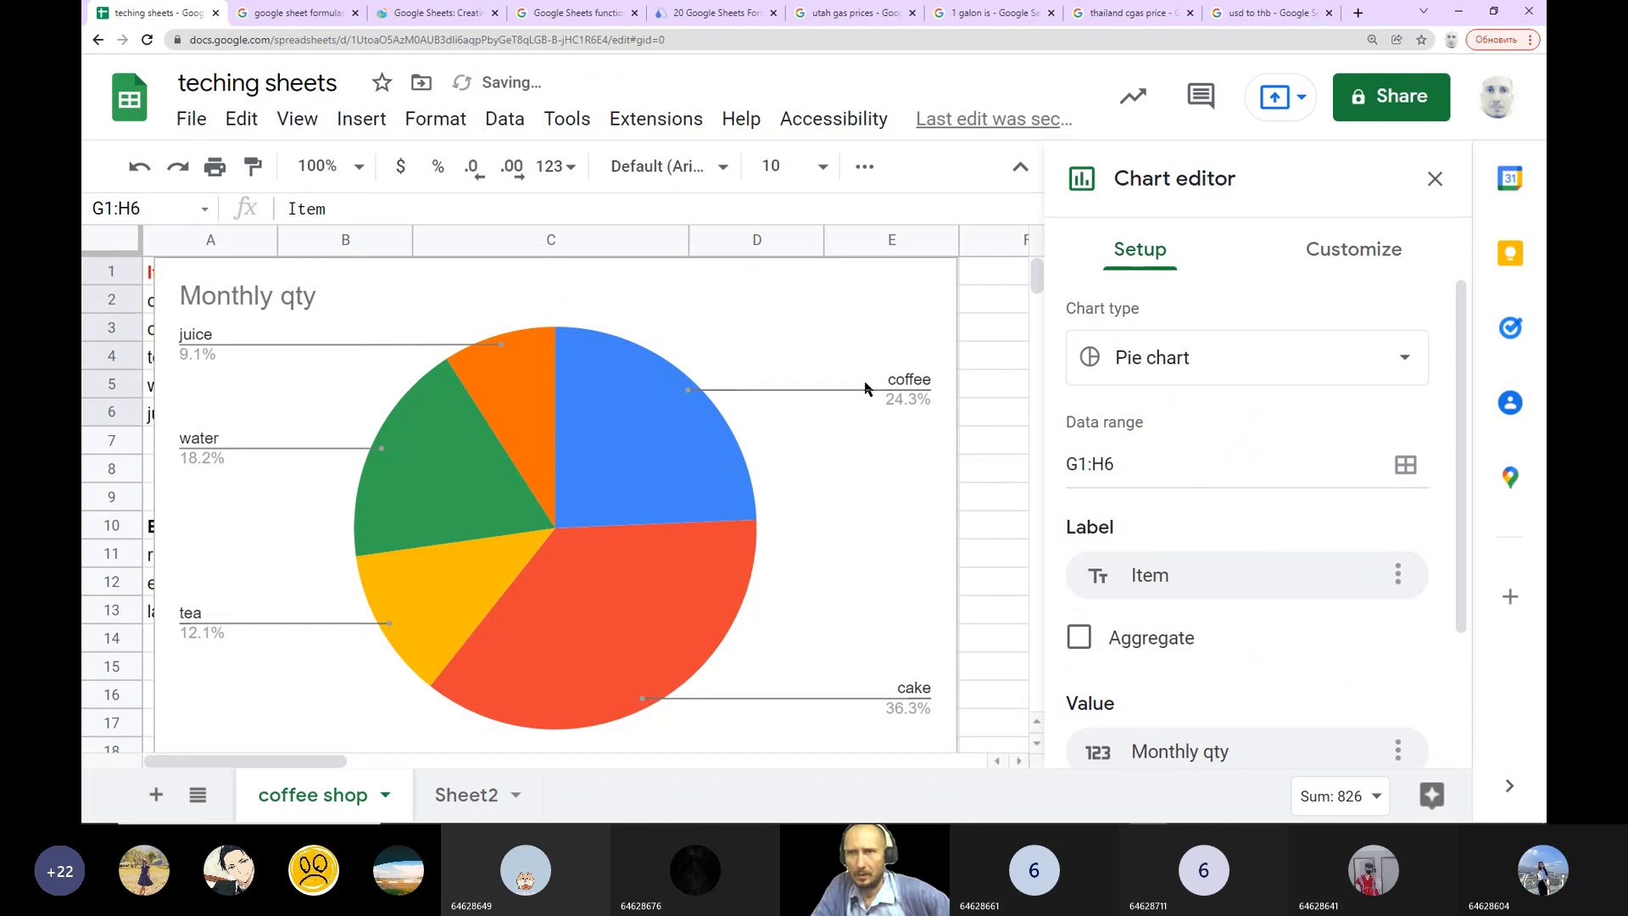
Step: Close the chart editor, then move the Monthly qty pie chart beneath the copied table in columns G and H and shrink it slightly
left_click(1435, 179)
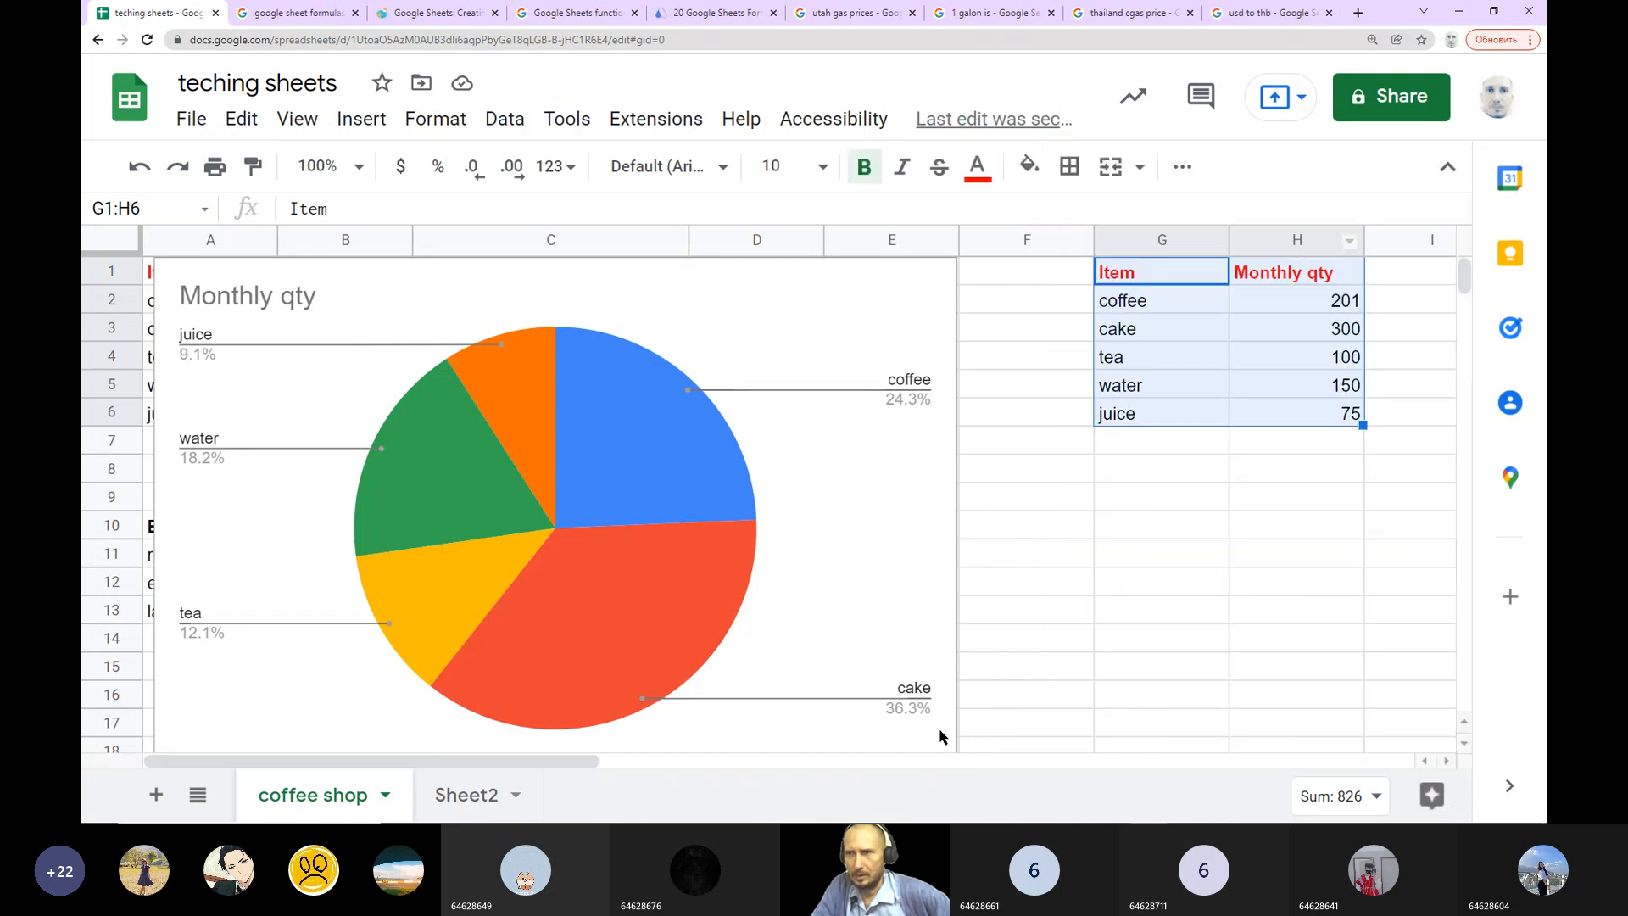
left_click_drag(956, 258, 1247, 500)
scroll(1059, 469, "down", 1)
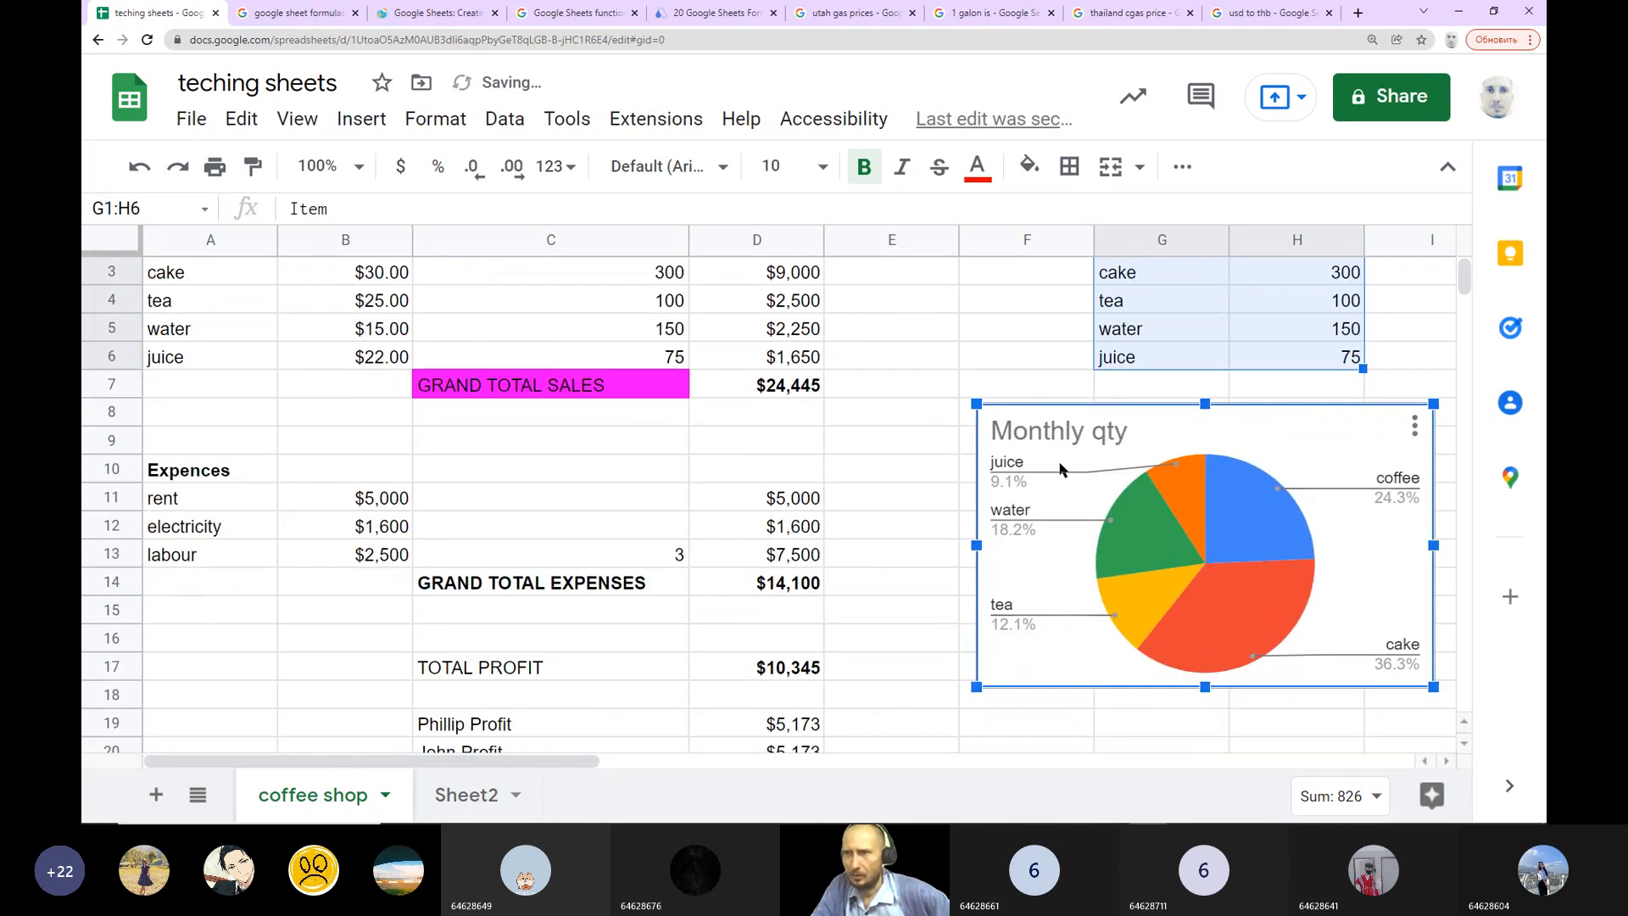
left_click_drag(1433, 687, 1400, 687)
mouse_move(1280, 596)
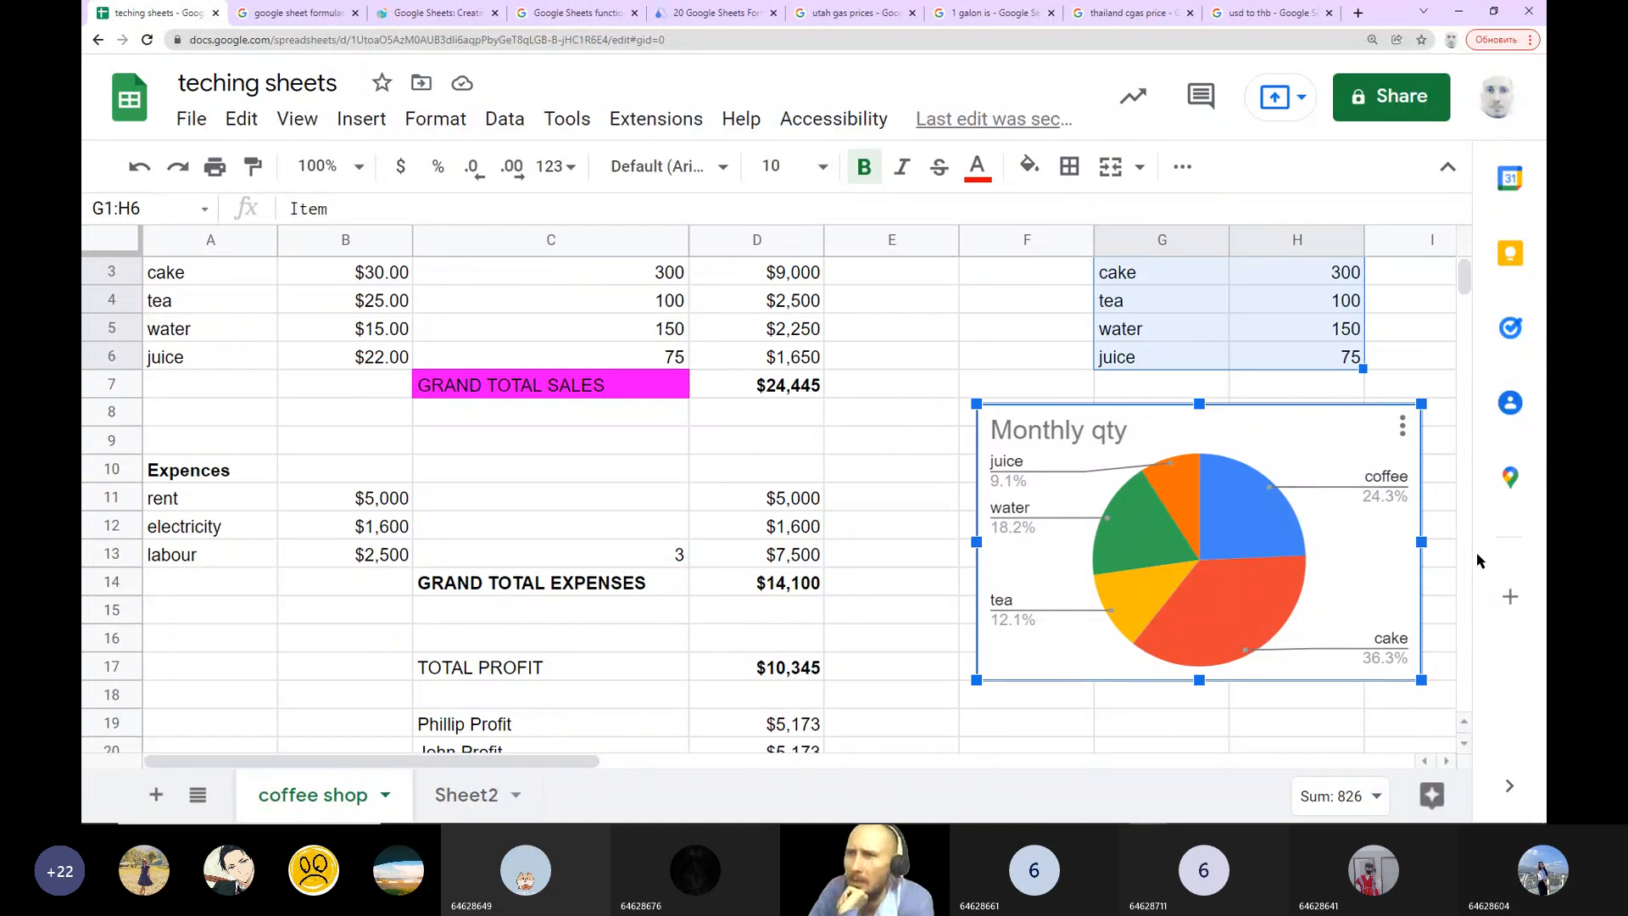
right_click(1313, 509)
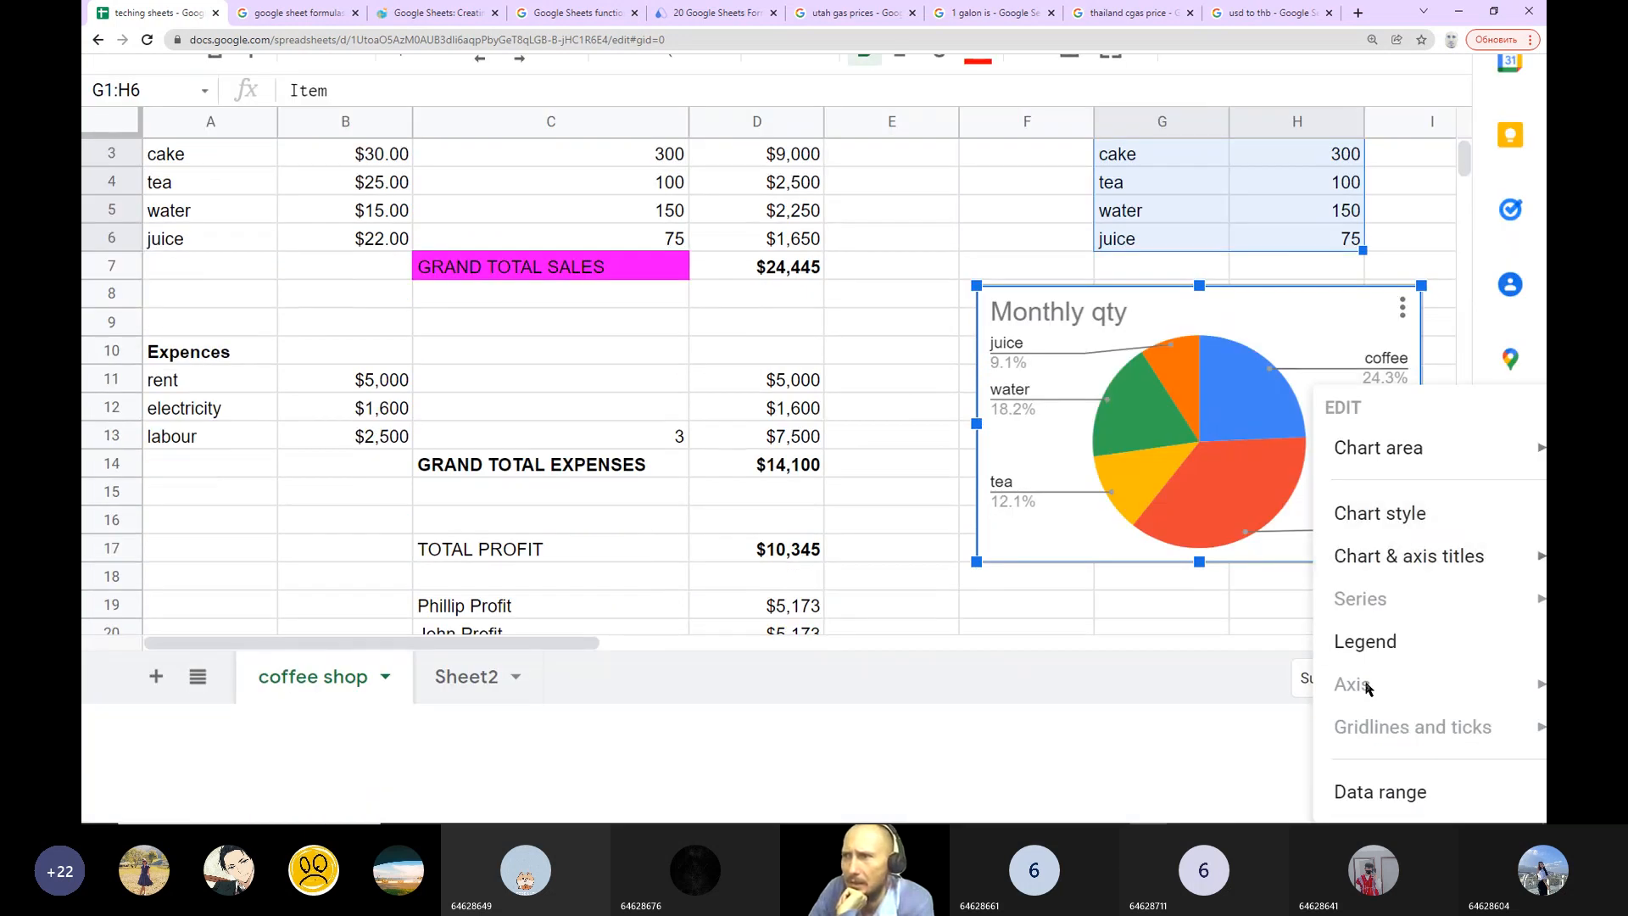
left_click(1457, 730)
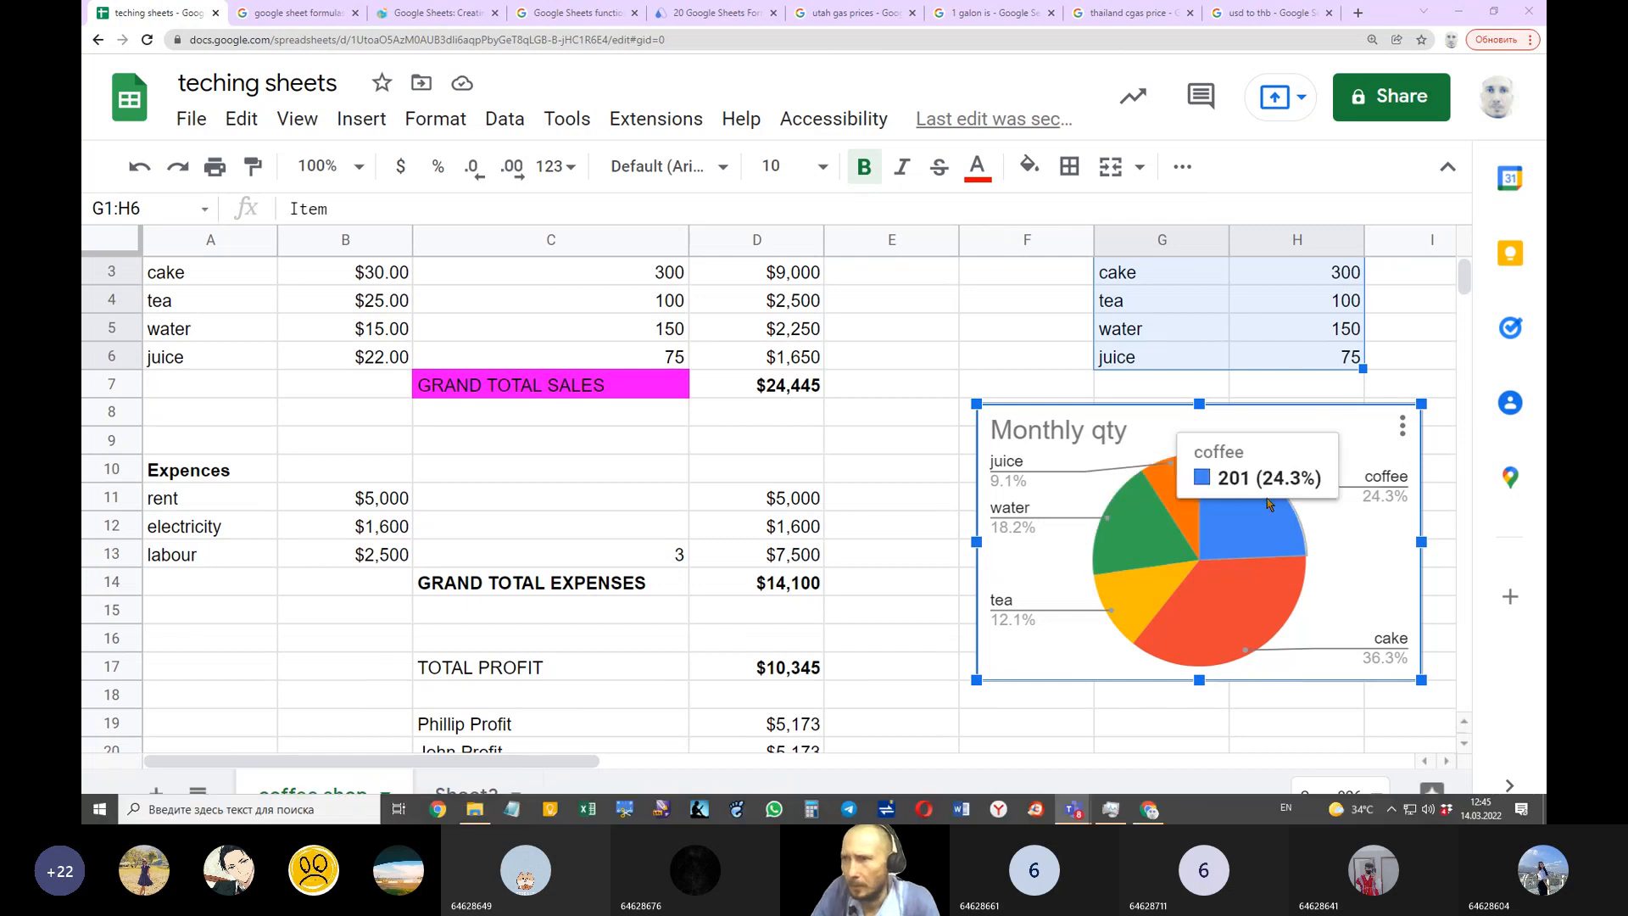
right_click(1326, 462)
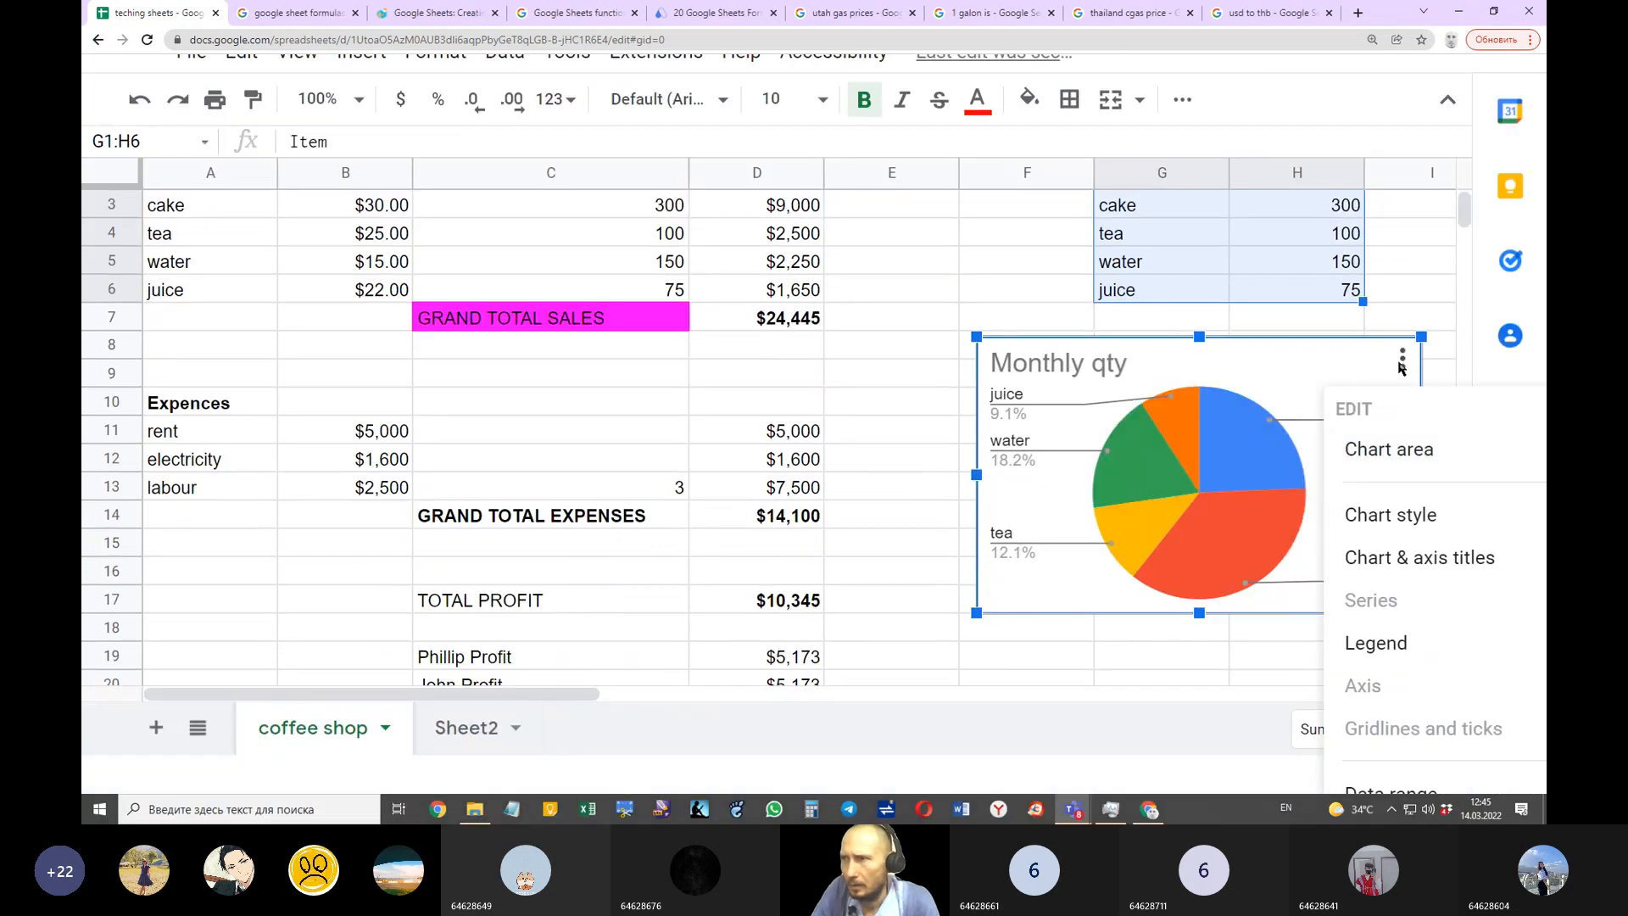
Step: Edit the Monthly qty pie chart to turn on Aggregate for its Item label, and close the chart editor
left_click(1402, 425)
left_click(1306, 469)
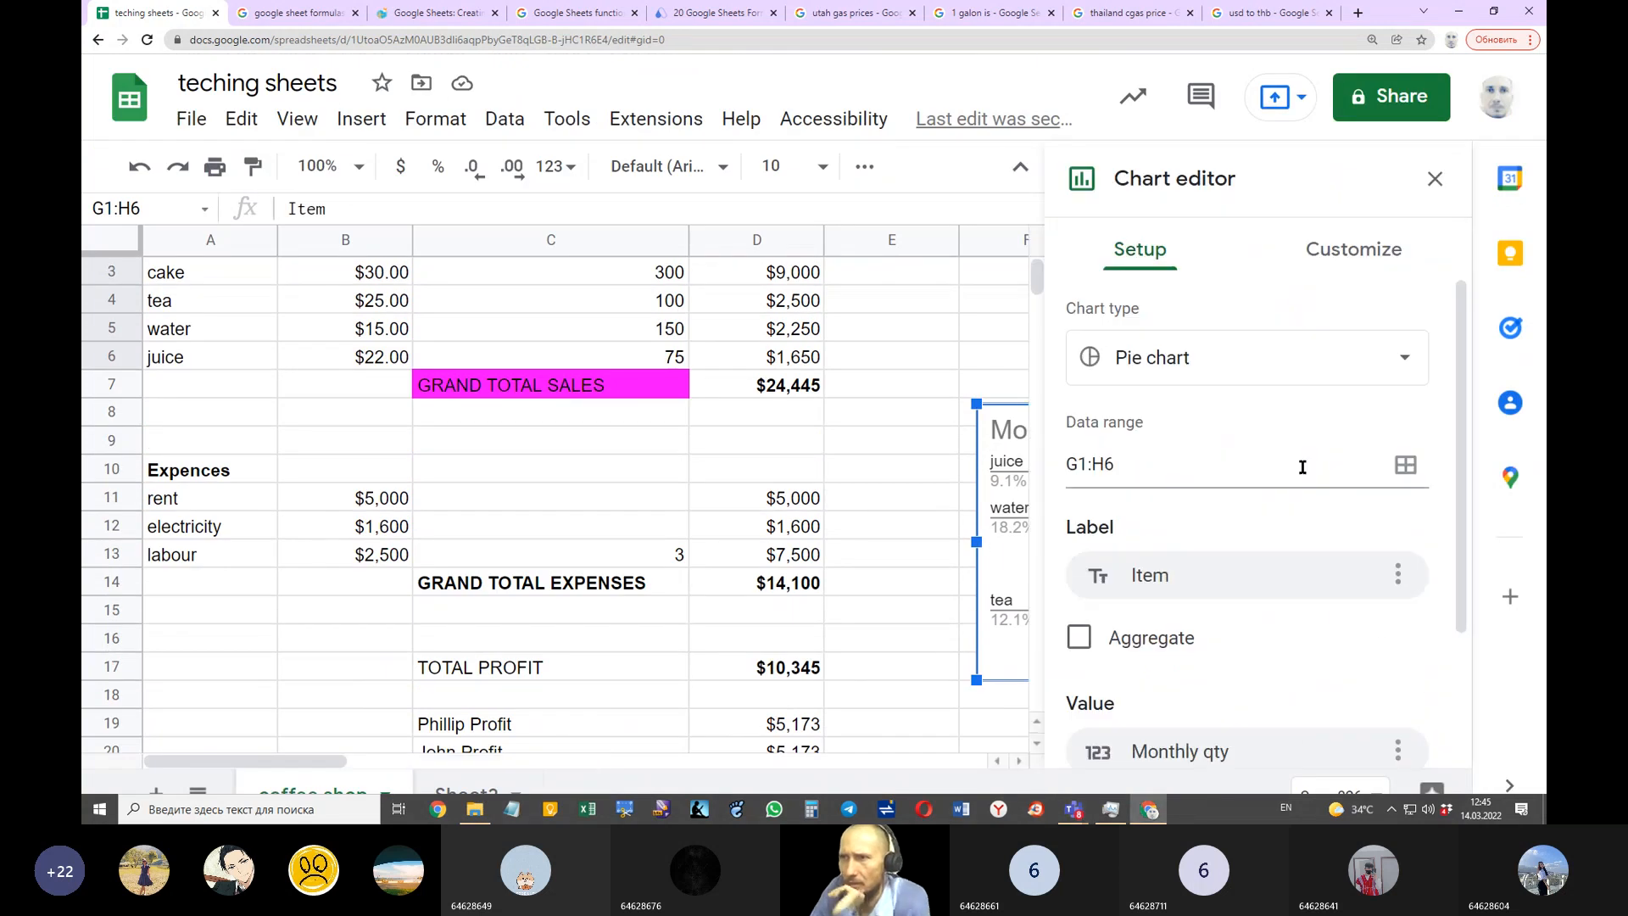
left_click(1080, 639)
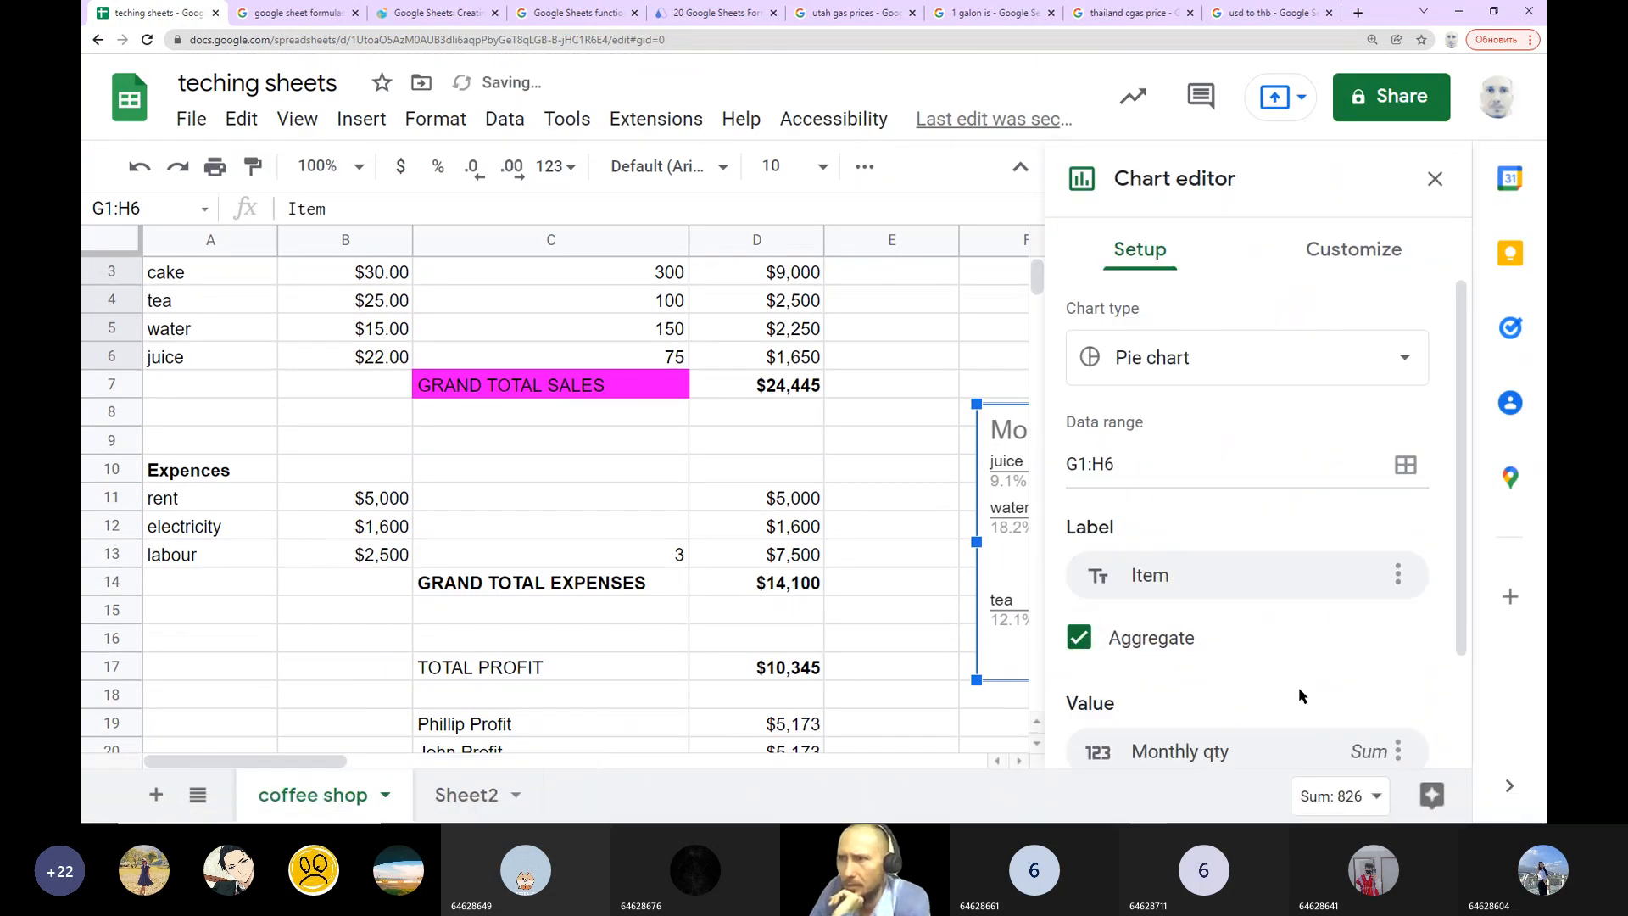
scroll(1298, 678, "down", 3)
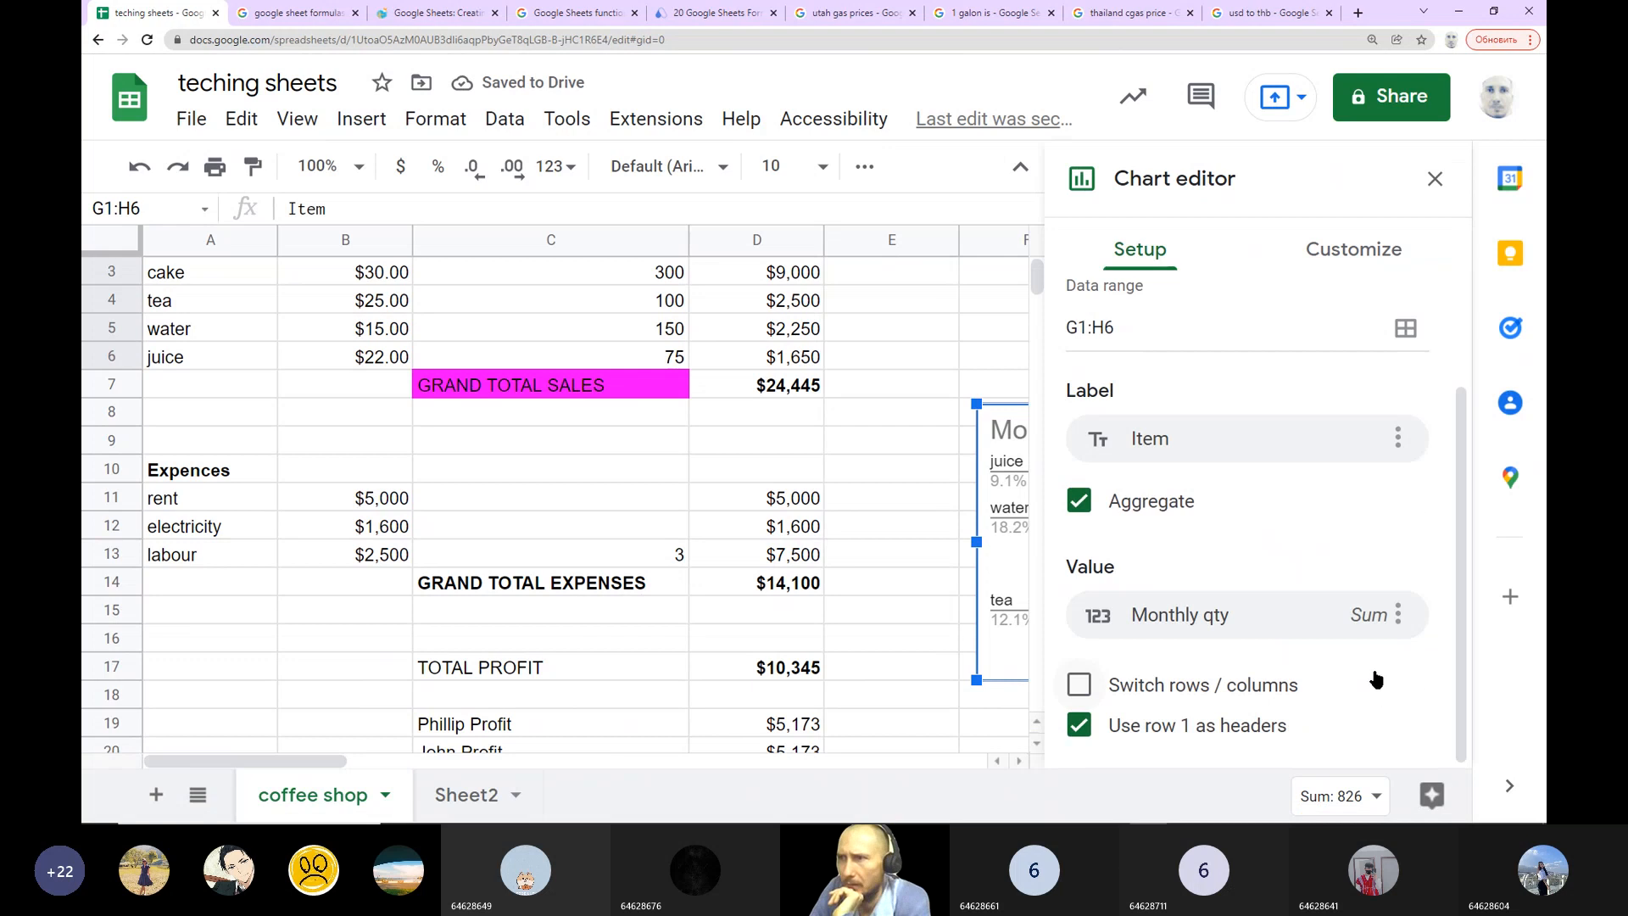
left_click(1431, 179)
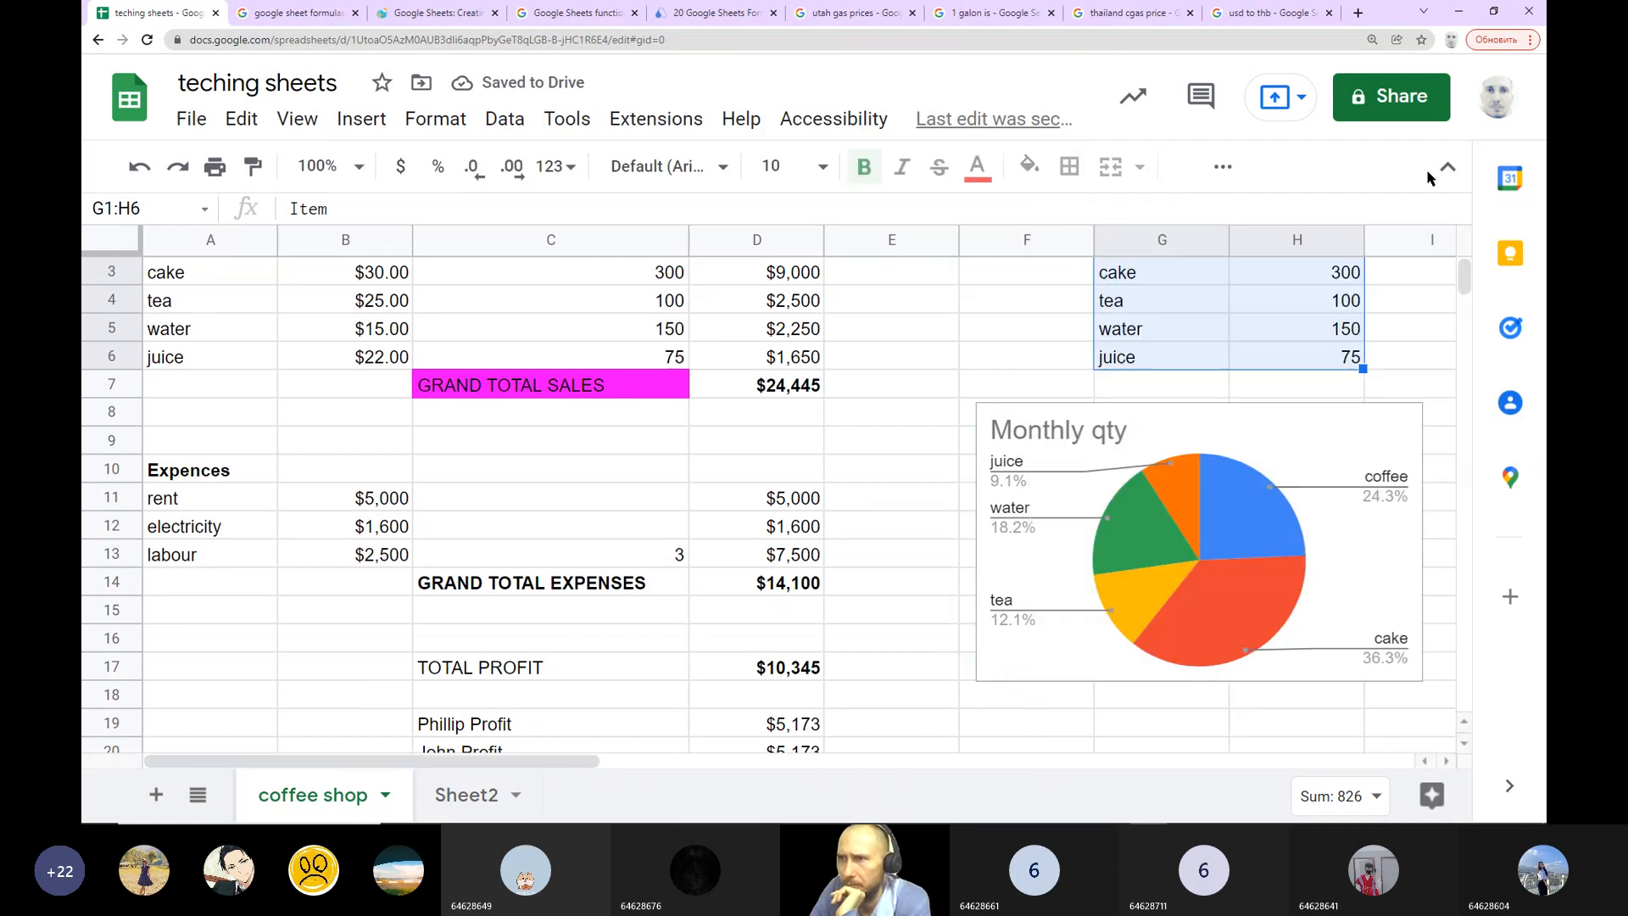
Step: Reopen the pie chart for editing and examine the options for its Item label and the aggregation types for its Monthly qty value
right_click(1302, 455)
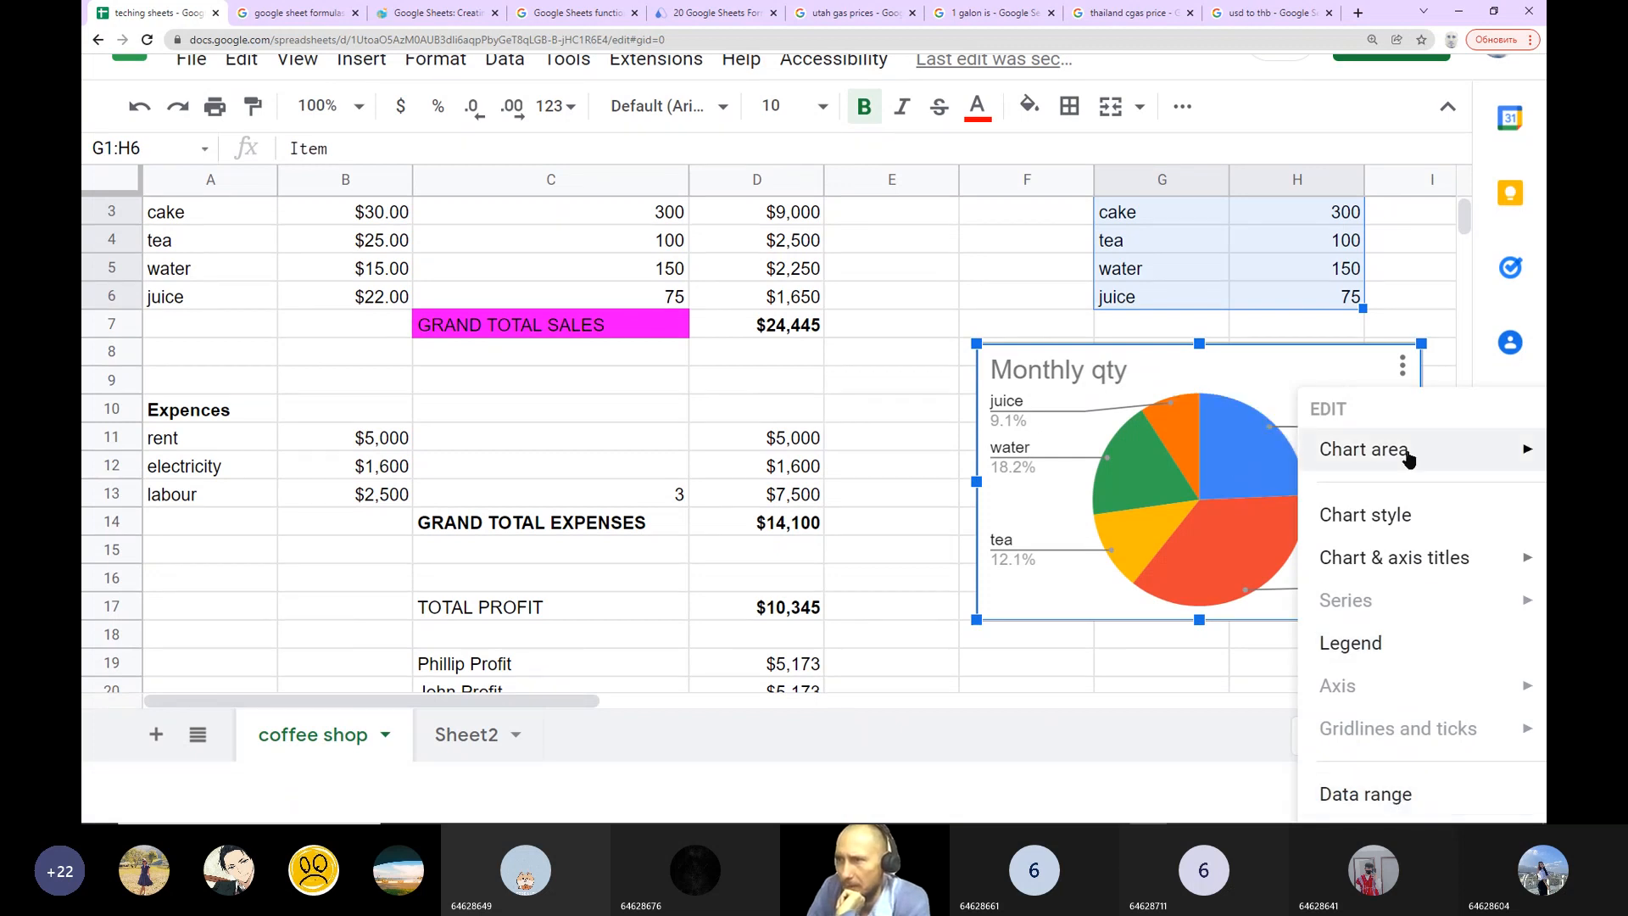
mouse_move(1407, 455)
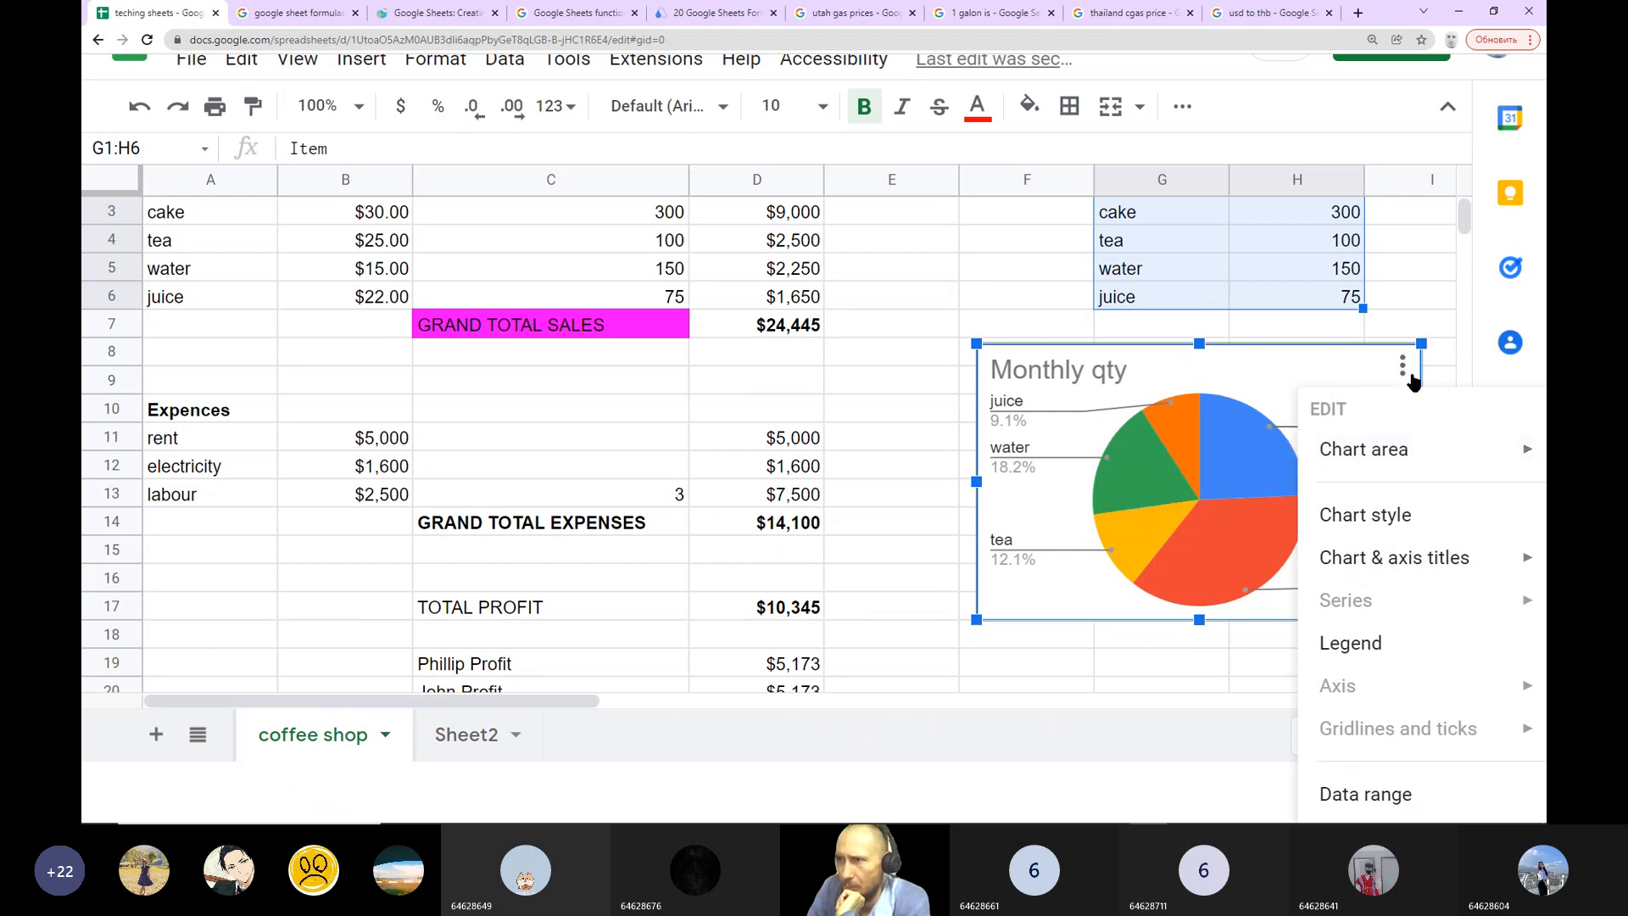
left_click(1403, 366)
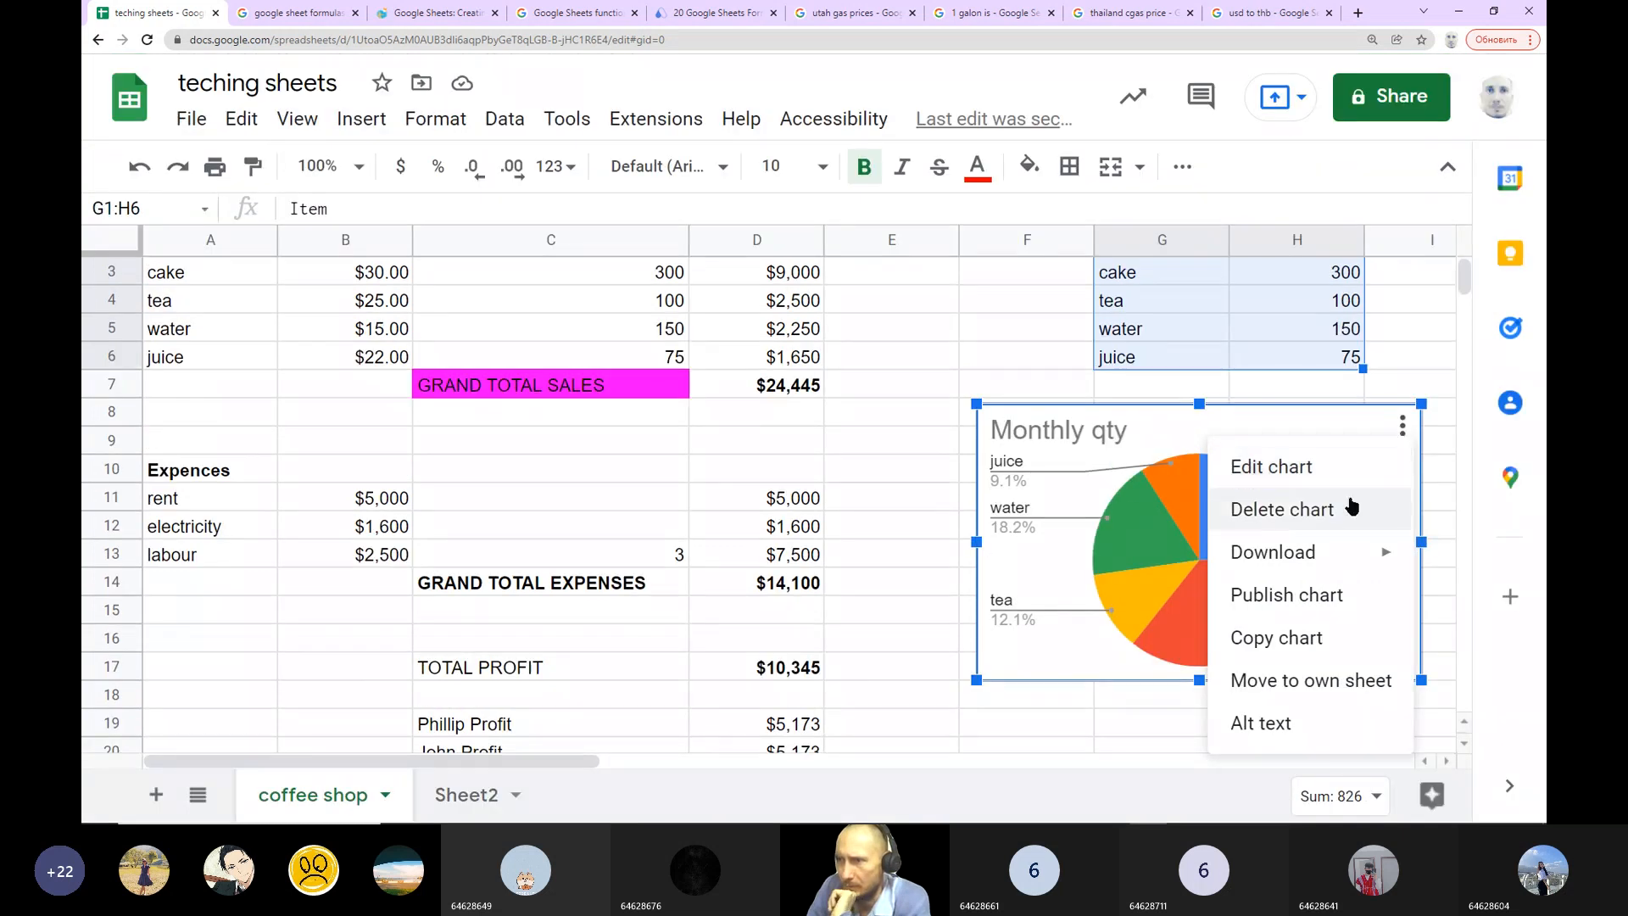
left_click(1333, 475)
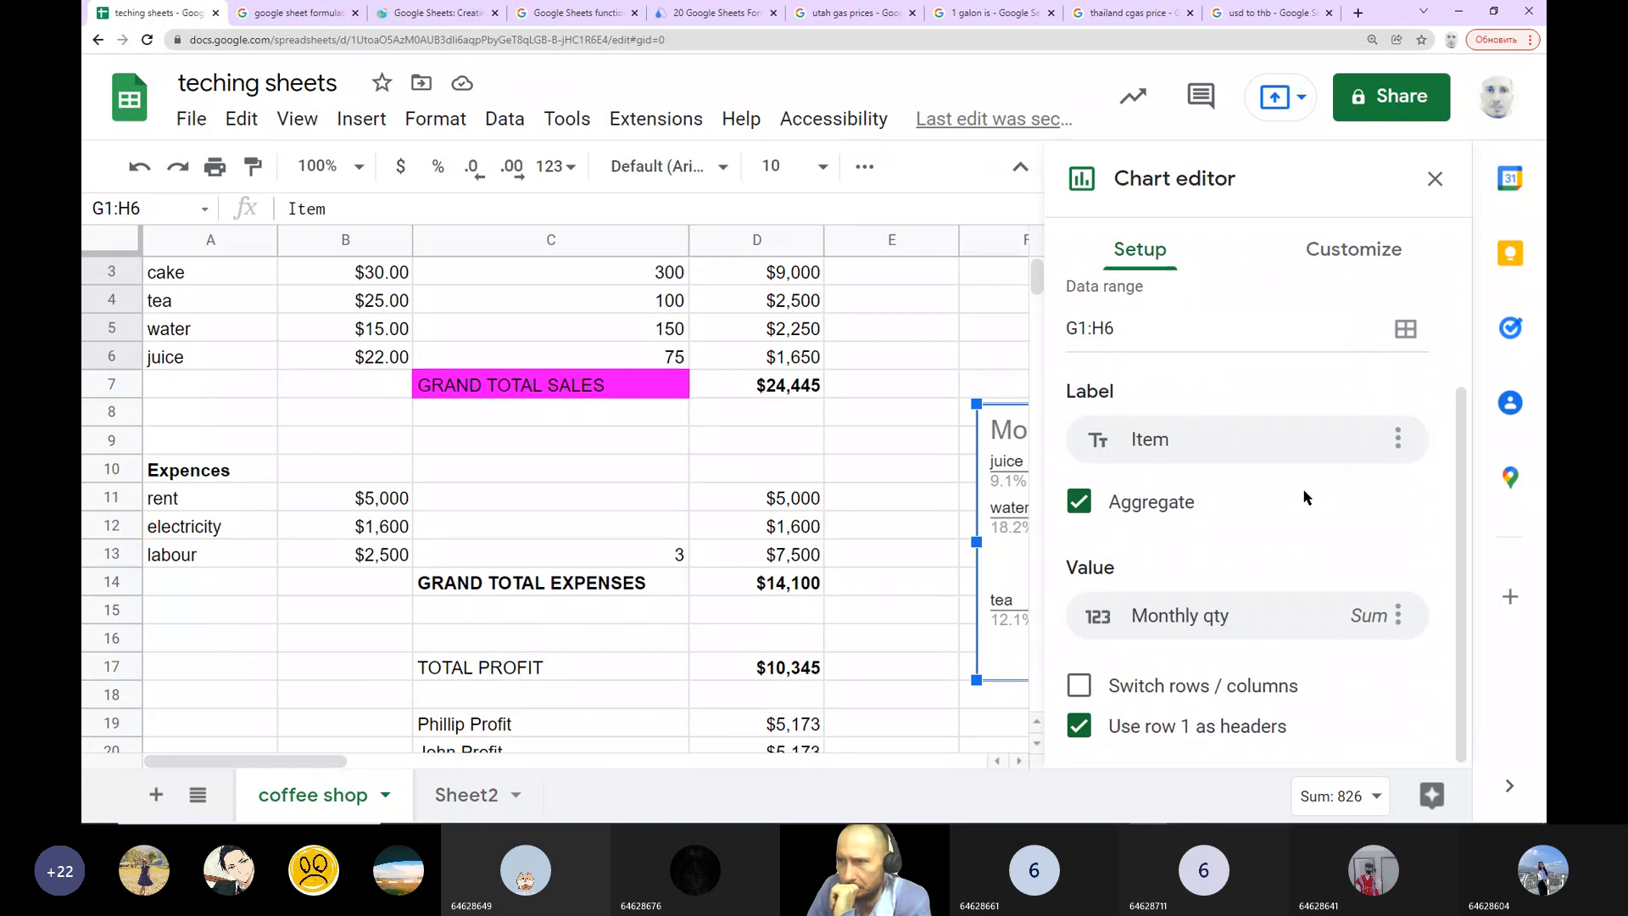
left_click(1396, 439)
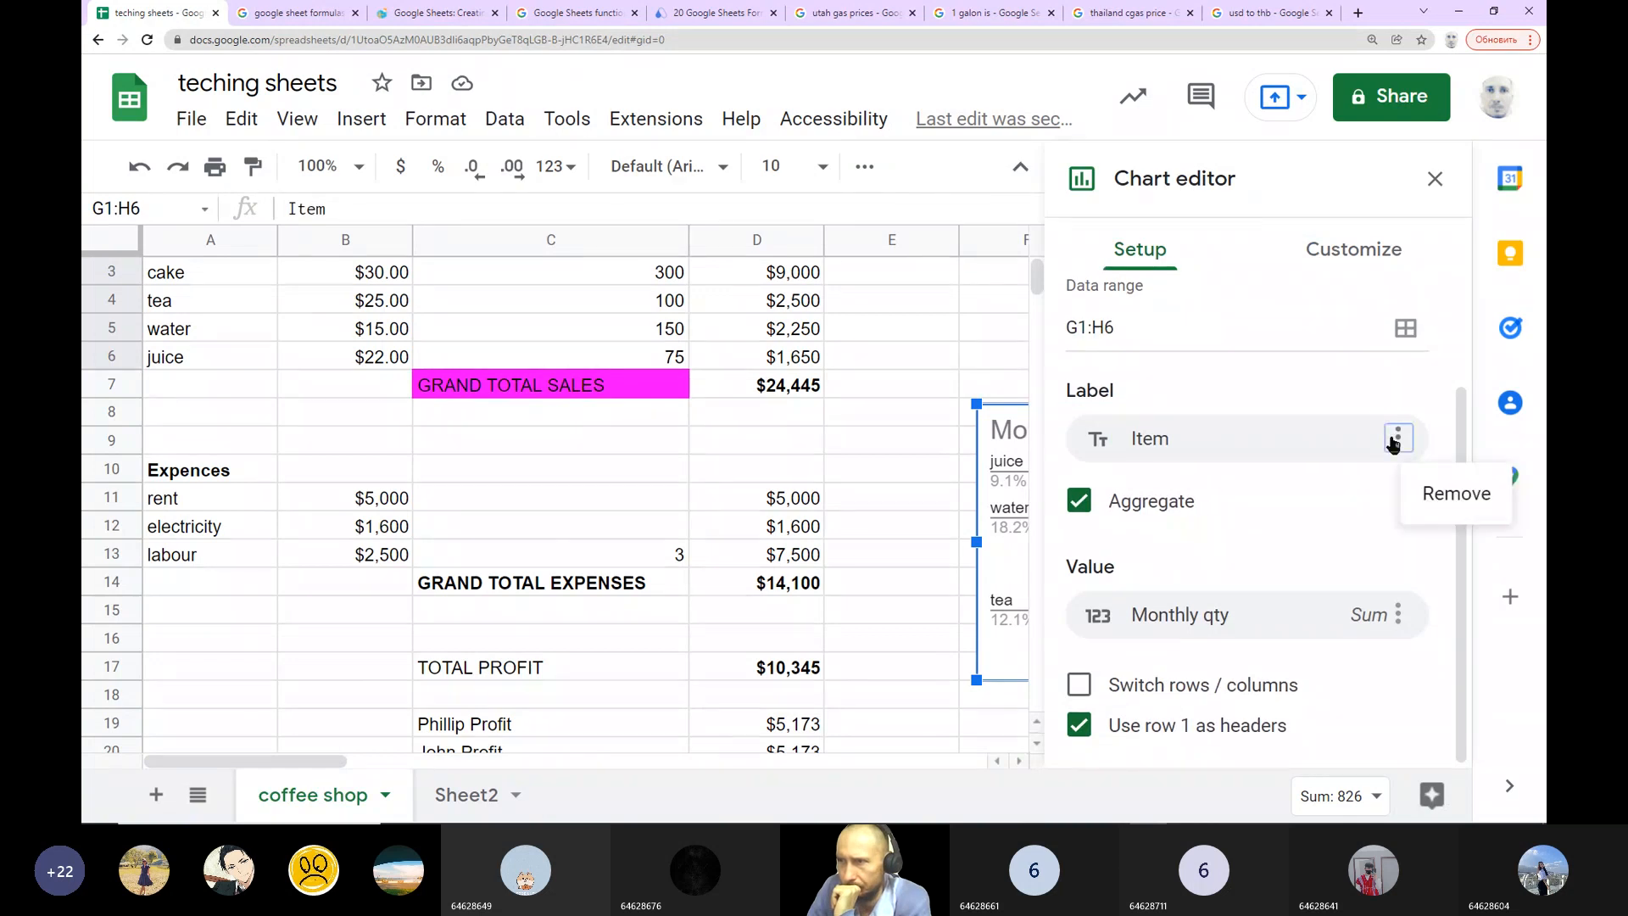
left_click(1246, 481)
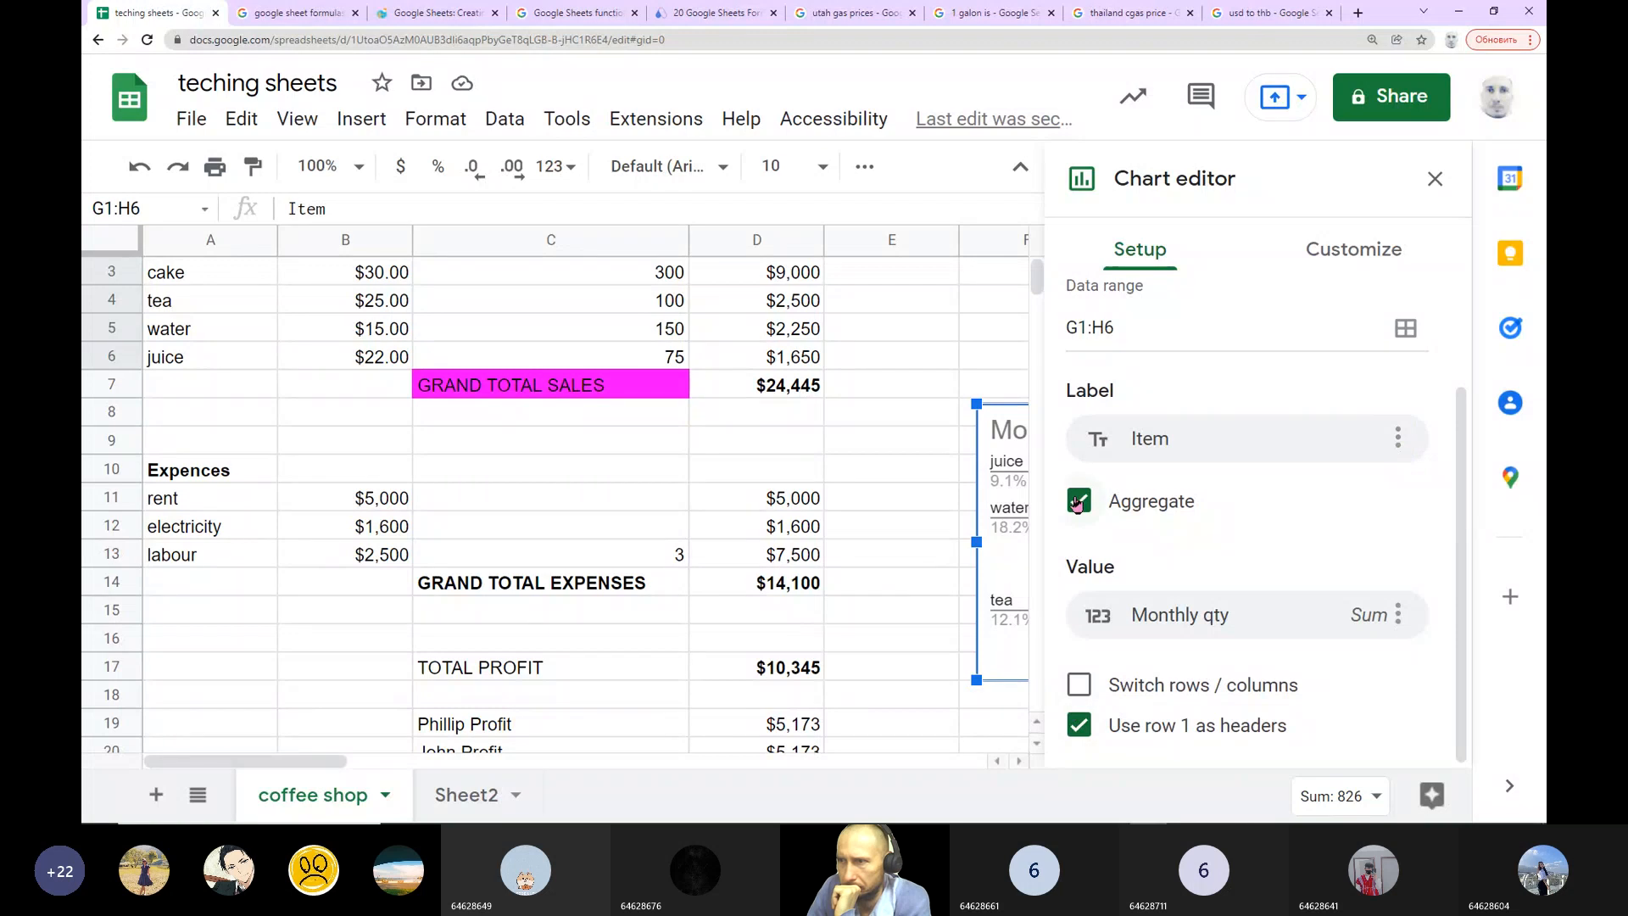
left_click(1400, 615)
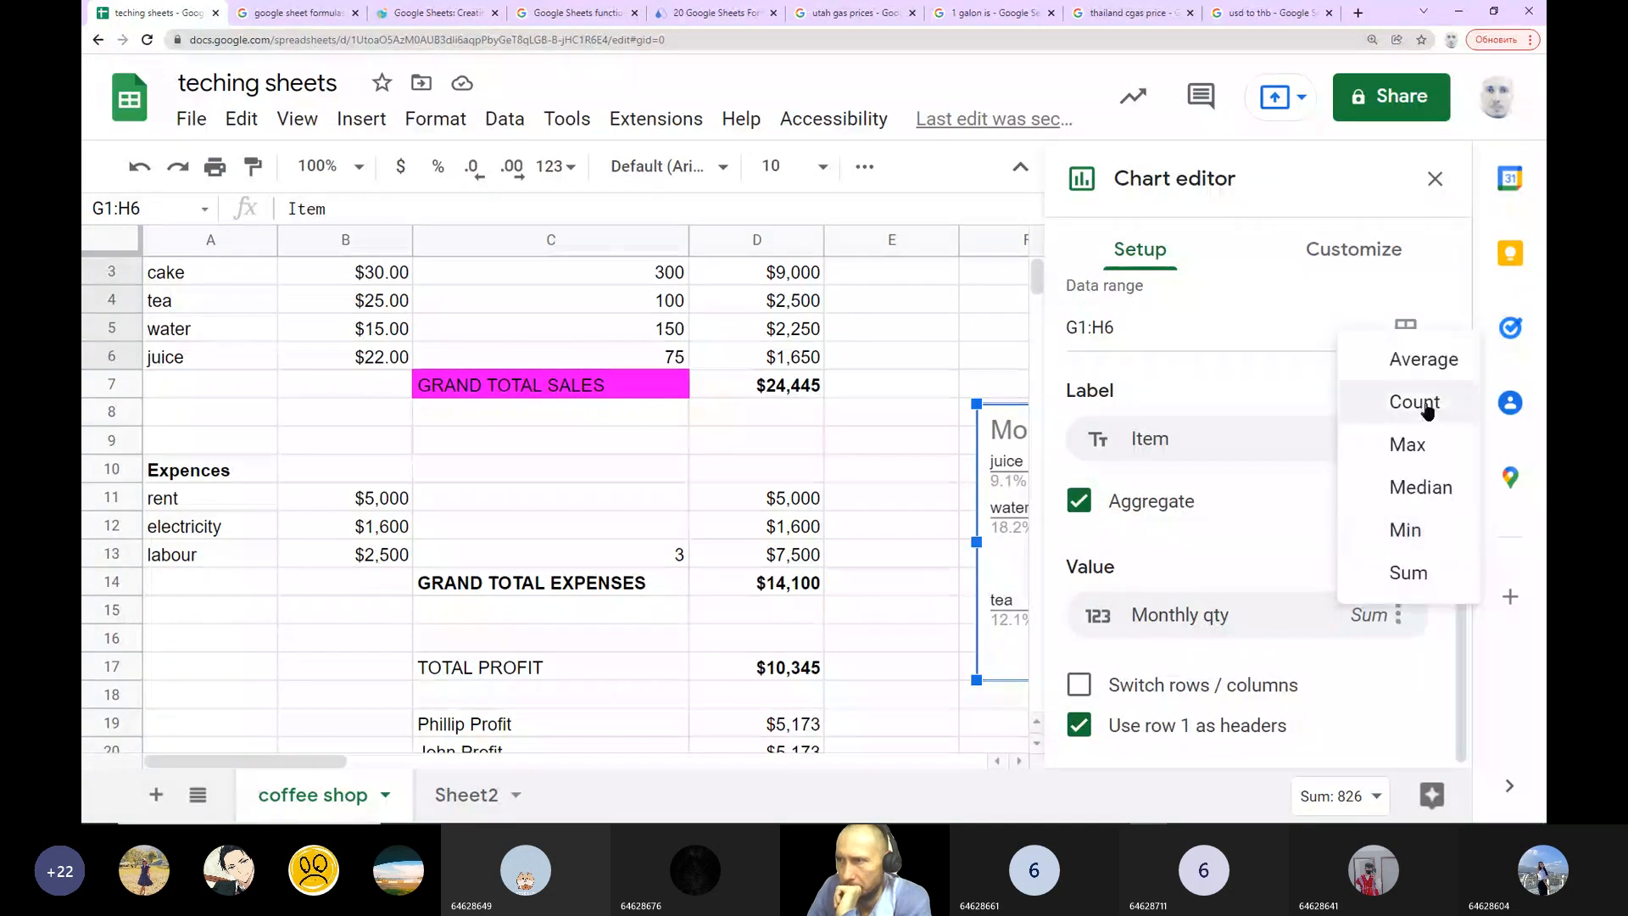
Step: Set the aggregation of the pie chart's Monthly qty value to Count and close the chart editor
left_click(1426, 406)
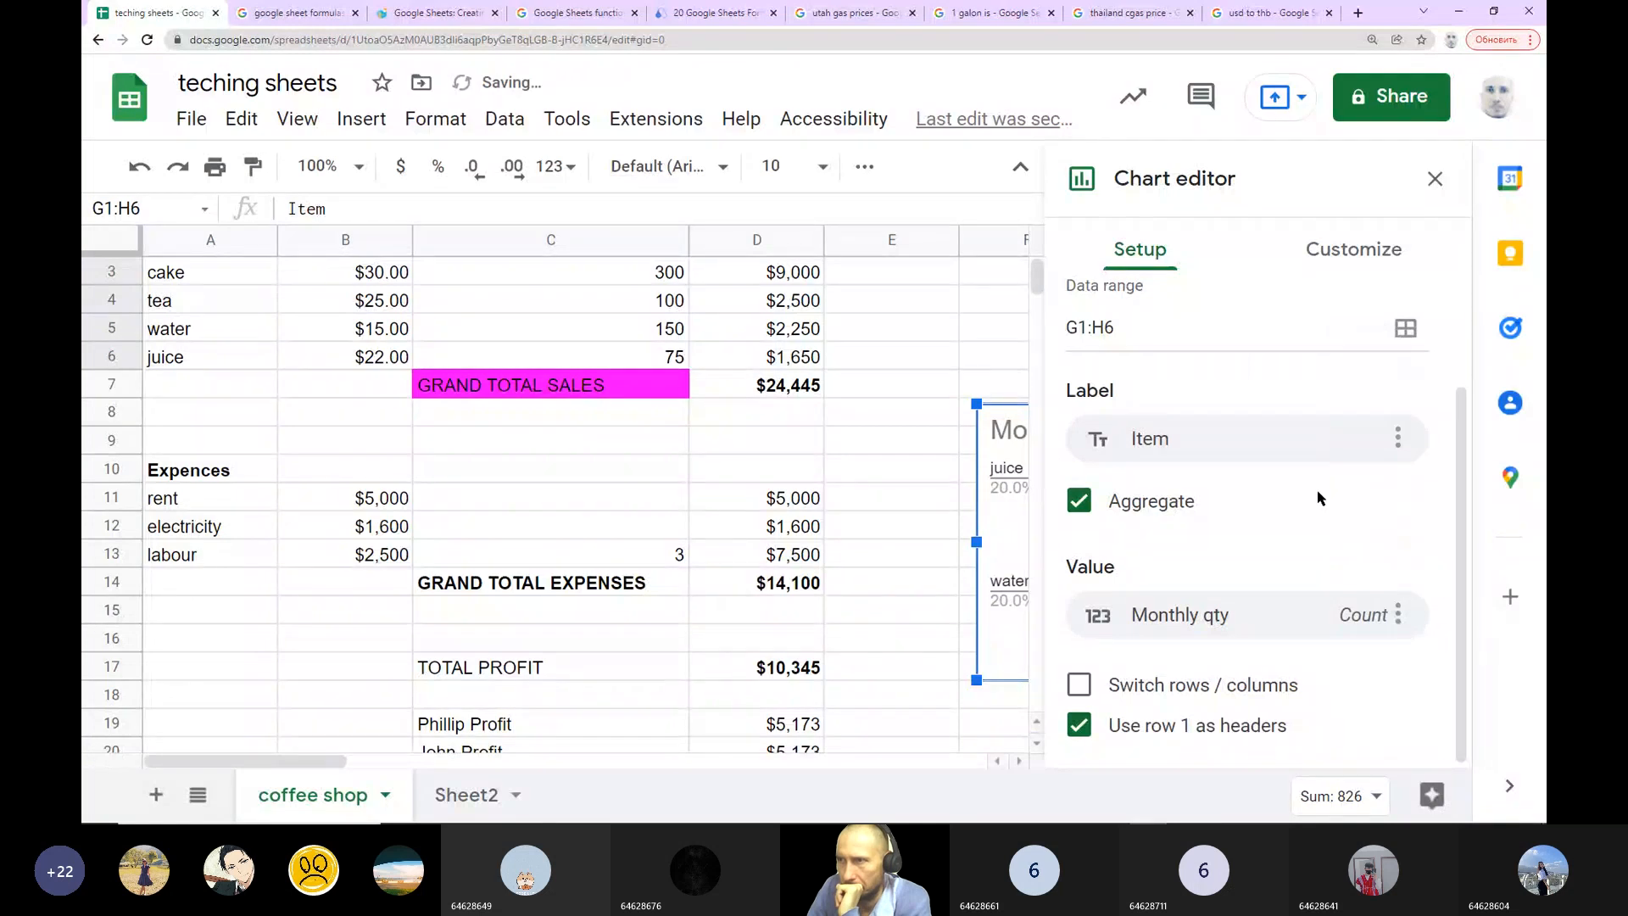
left_click(1437, 178)
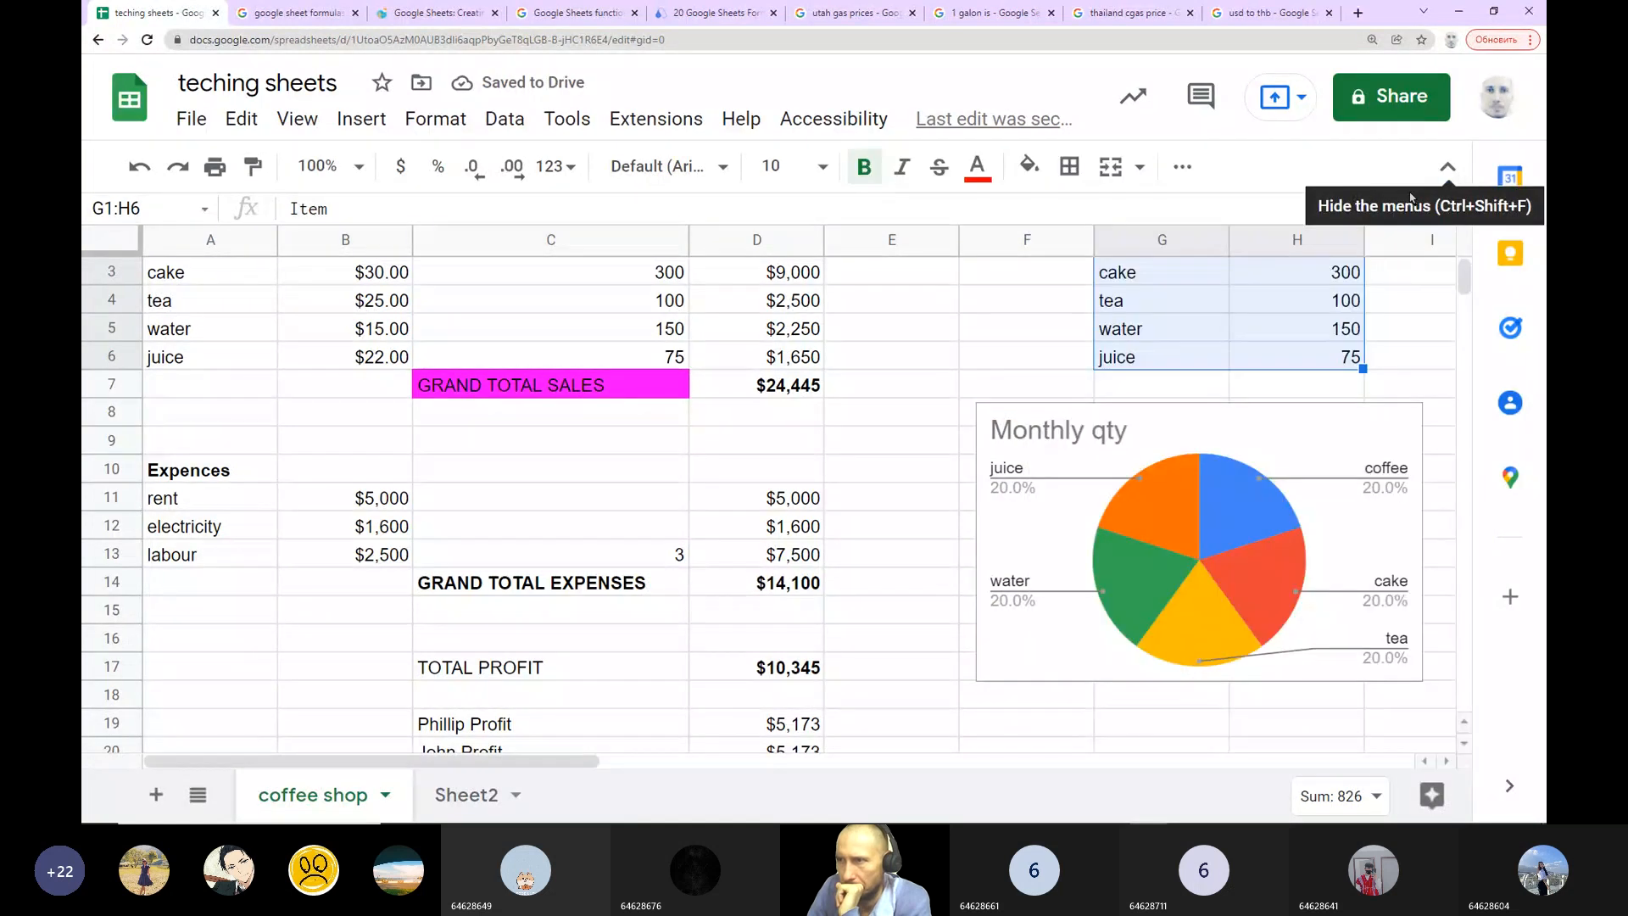
Step: Reopen the Monthly qty pie chart for editing and examine its customization sections and the options for its Monthly qty value
left_click(1382, 429)
left_click(1400, 424)
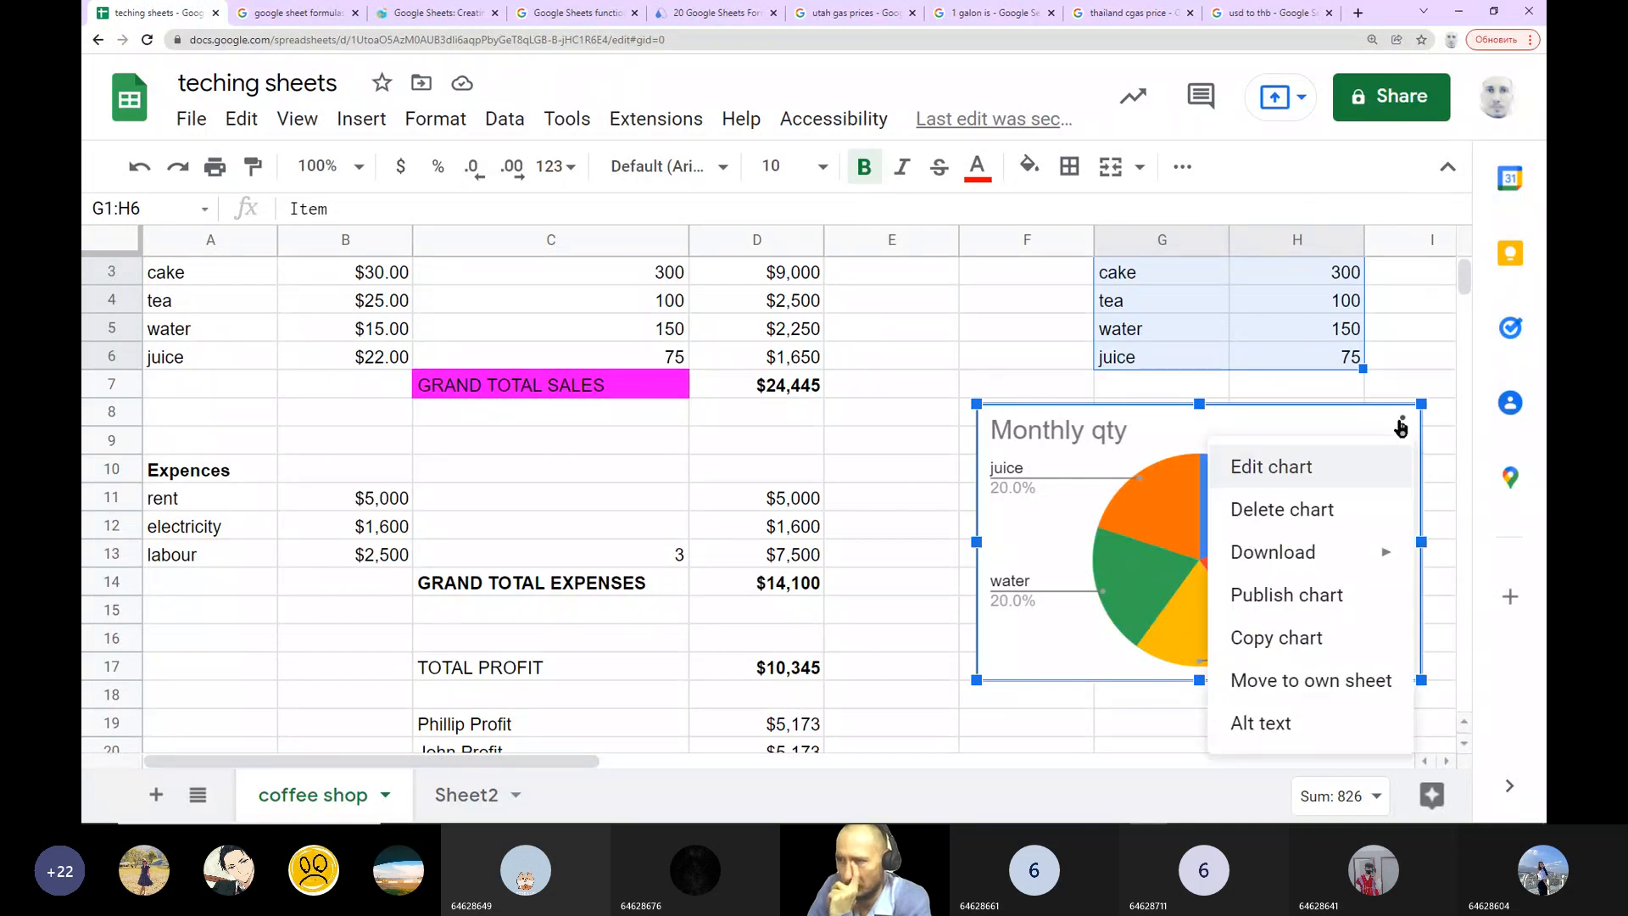
left_click(1315, 469)
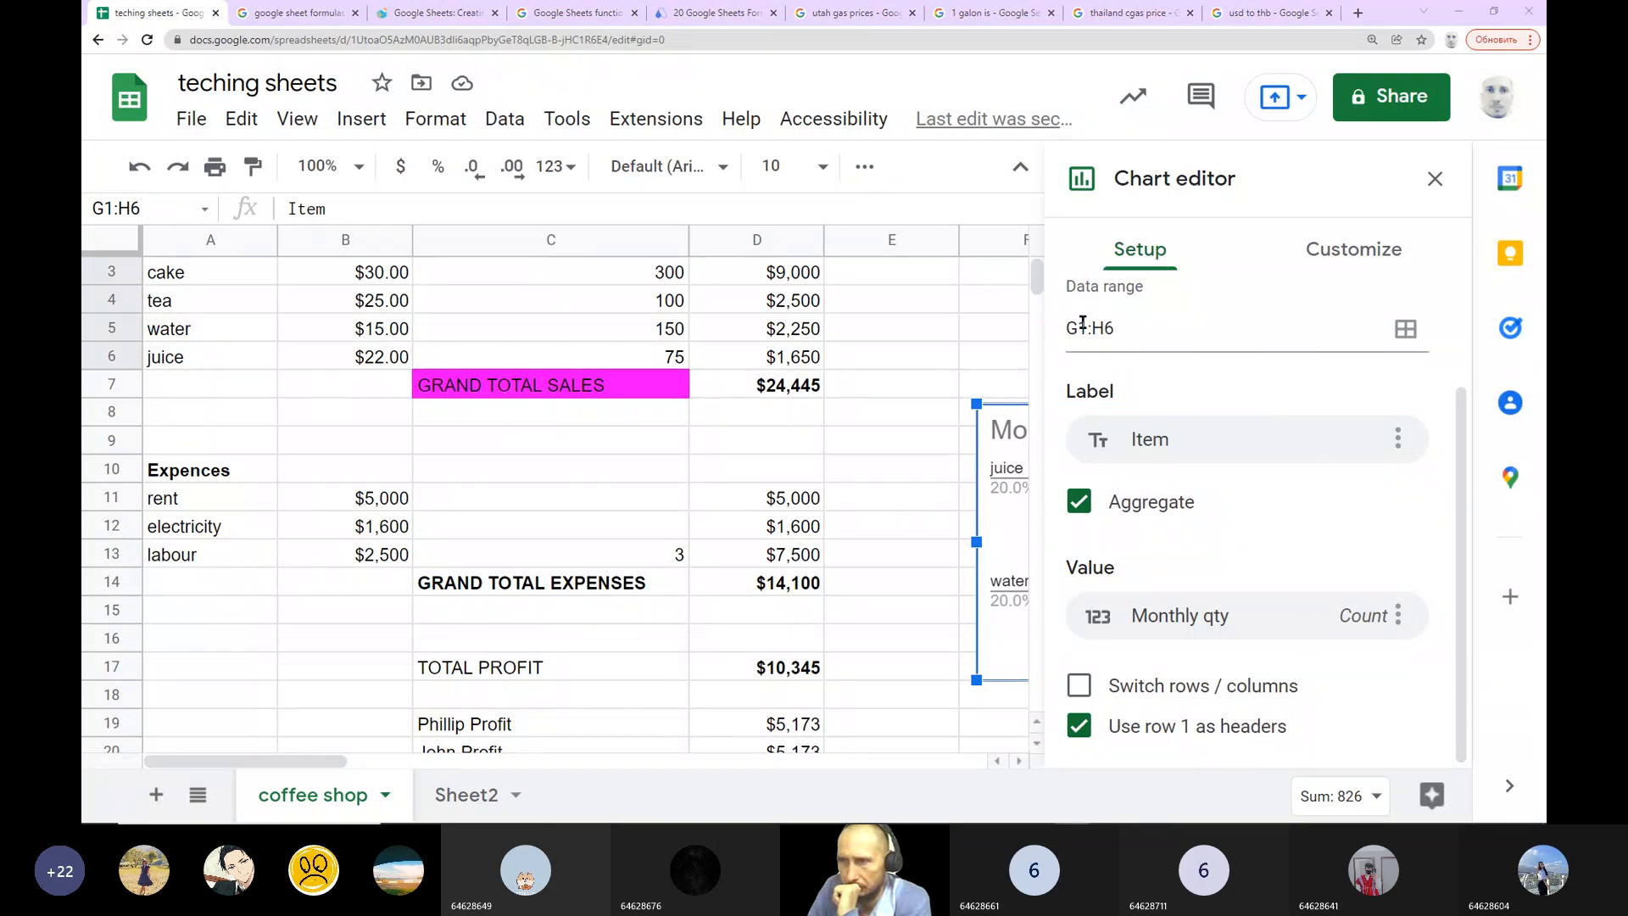
left_click(1351, 251)
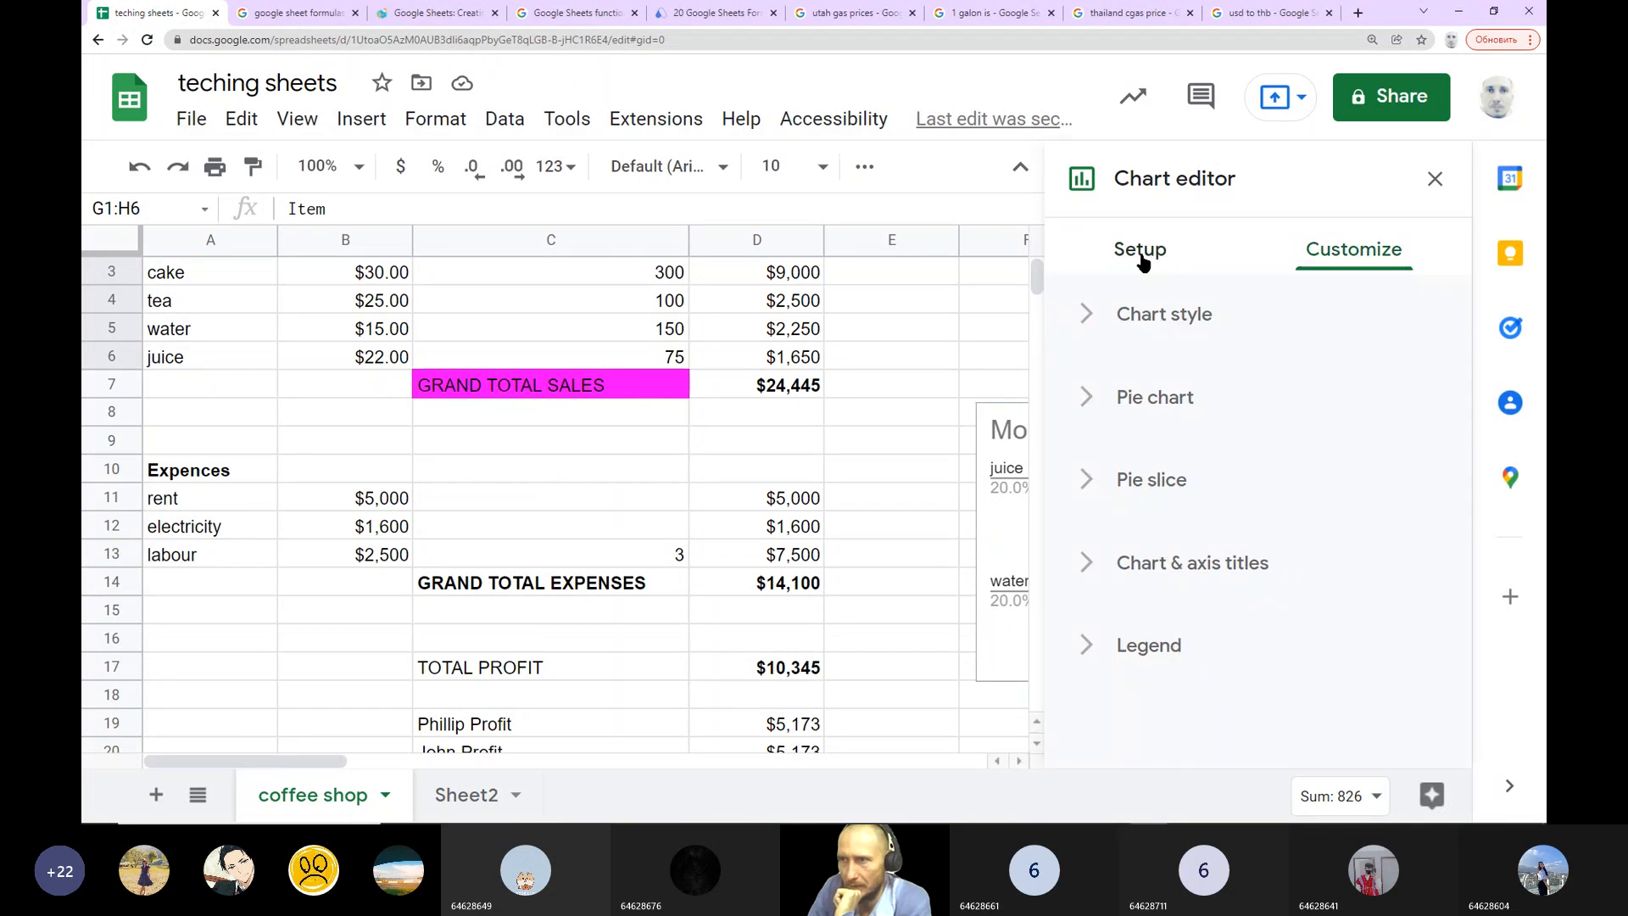
left_click(1140, 251)
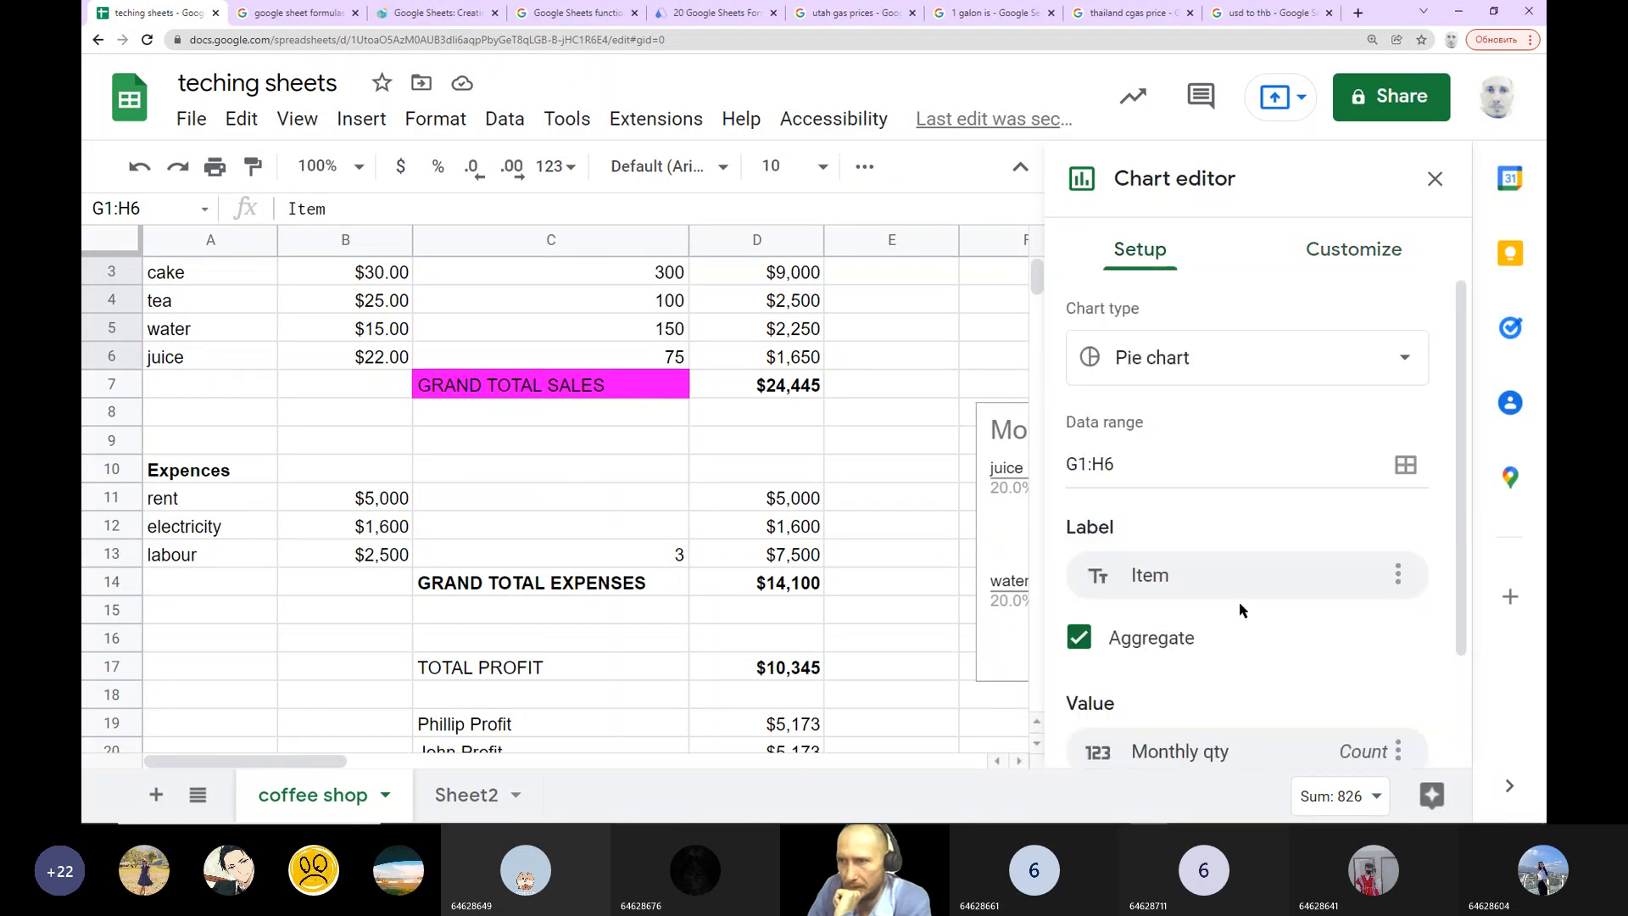
scroll(1239, 610, "down", 2)
left_click(1399, 615)
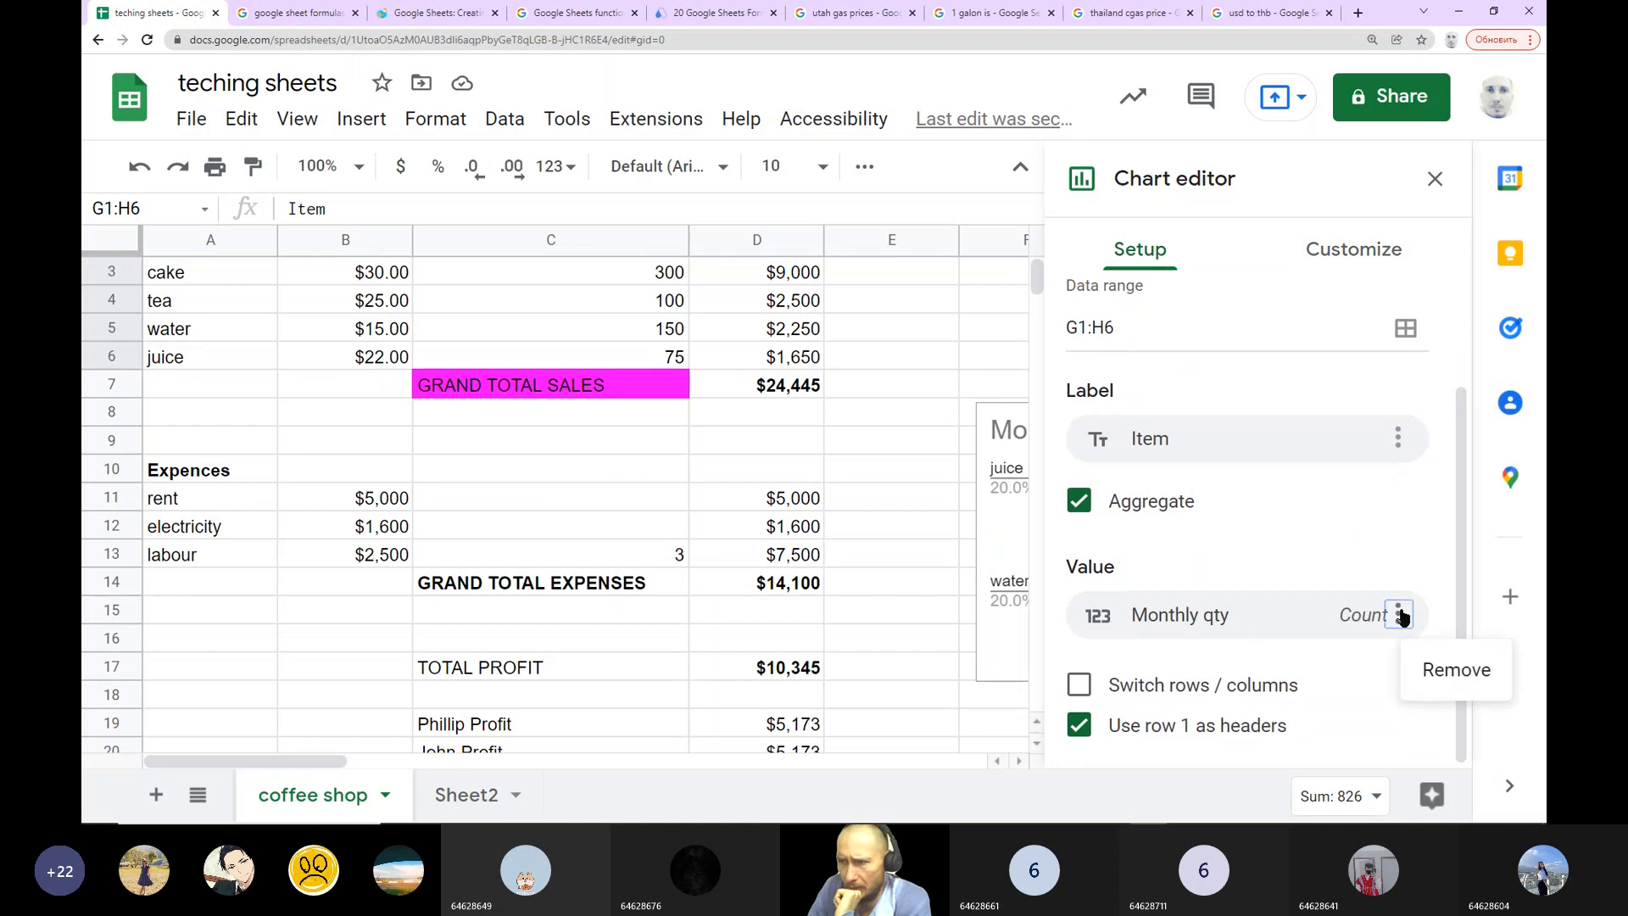
left_click(1204, 616)
left_click(1191, 617)
left_click(1398, 615)
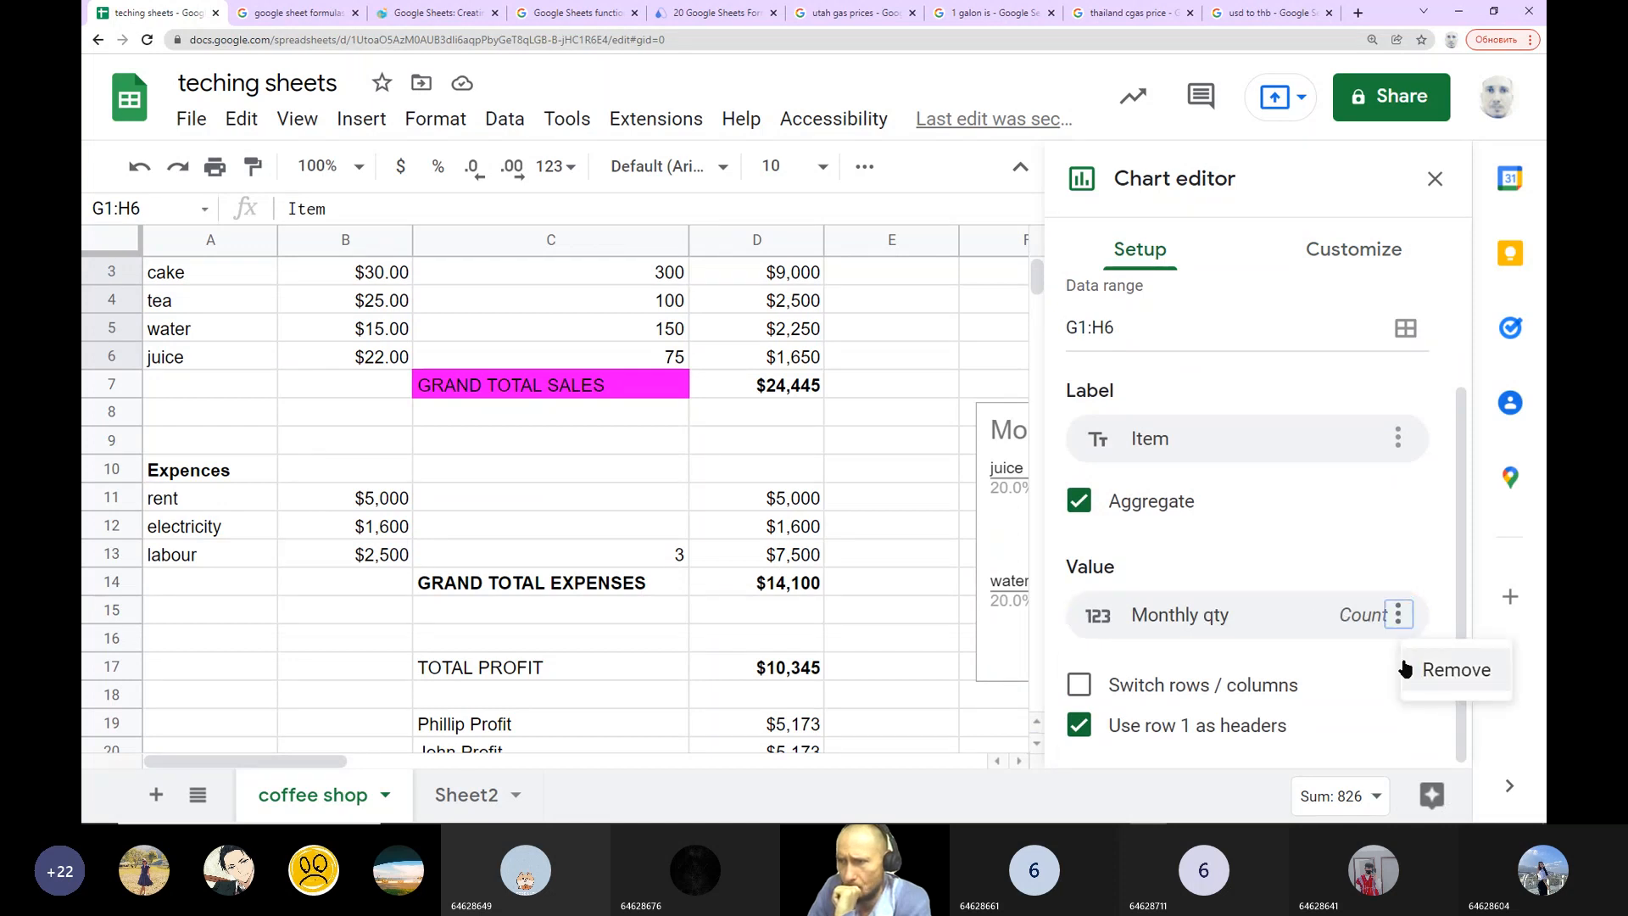
left_click(1242, 612)
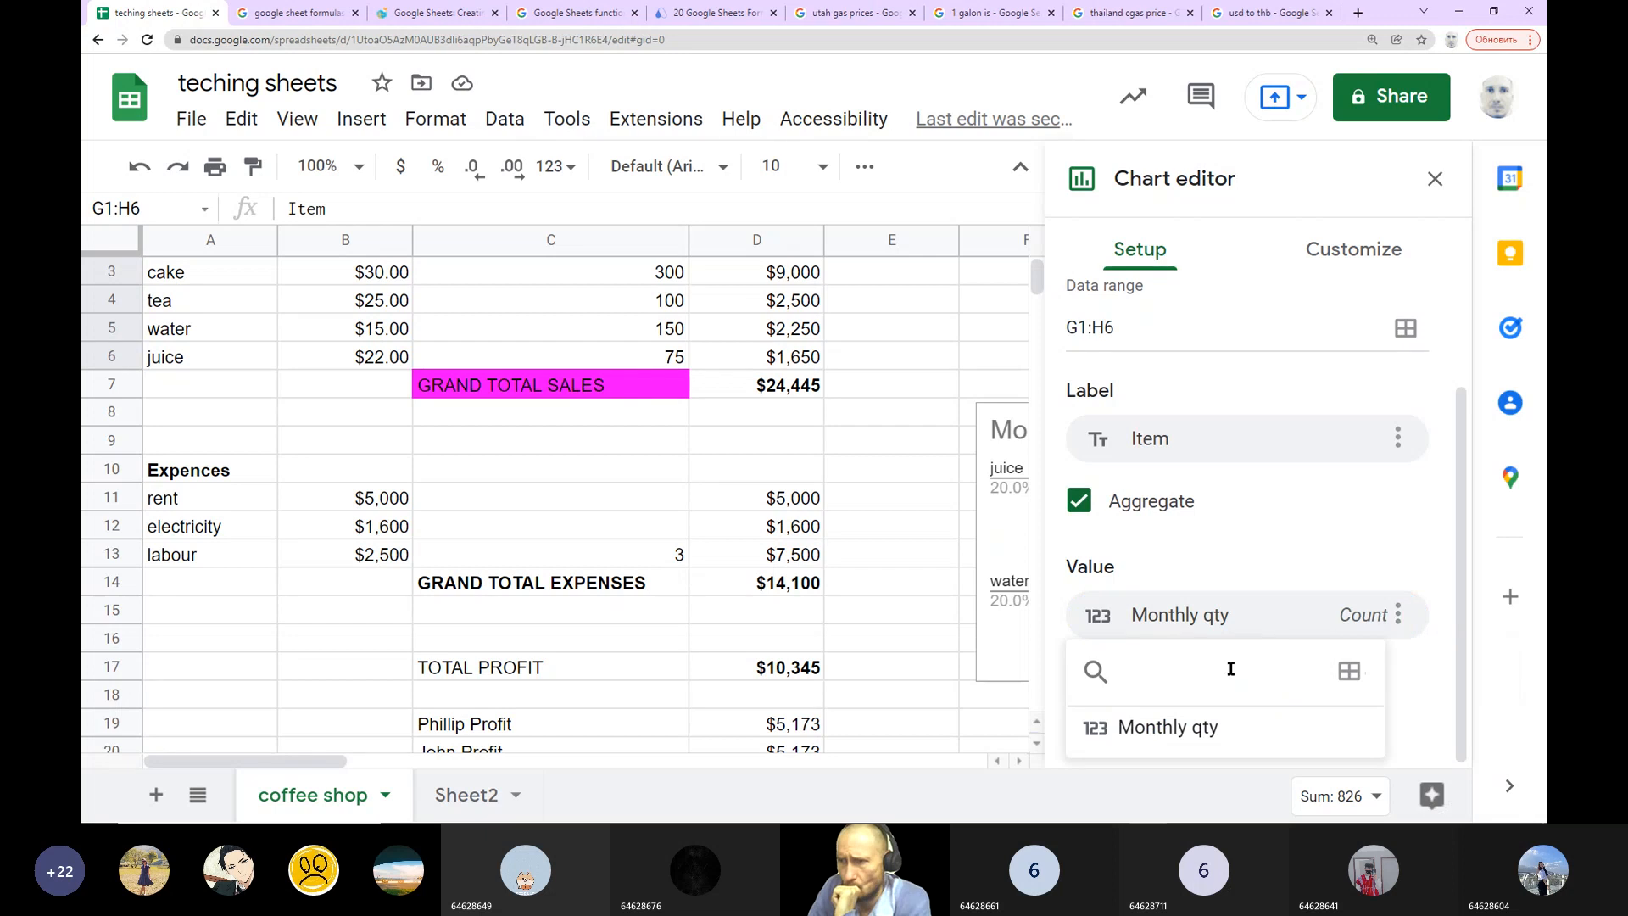
left_click(1462, 560)
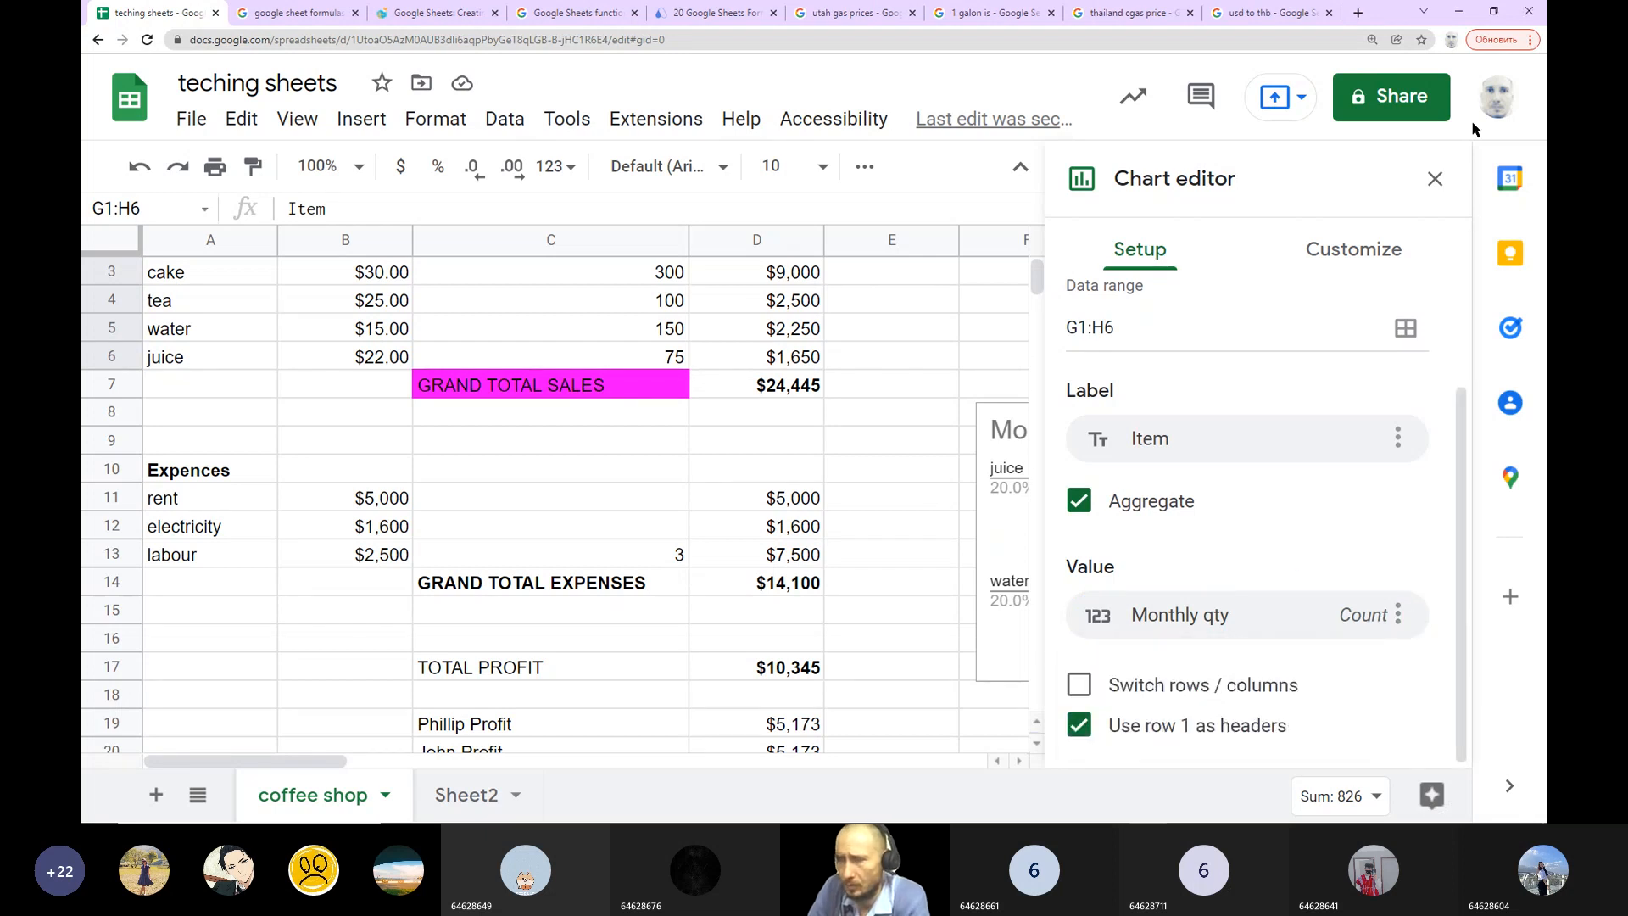
Step: Choose Count again as the aggregation for the pie chart's Monthly qty value
key("ctrl+minus")
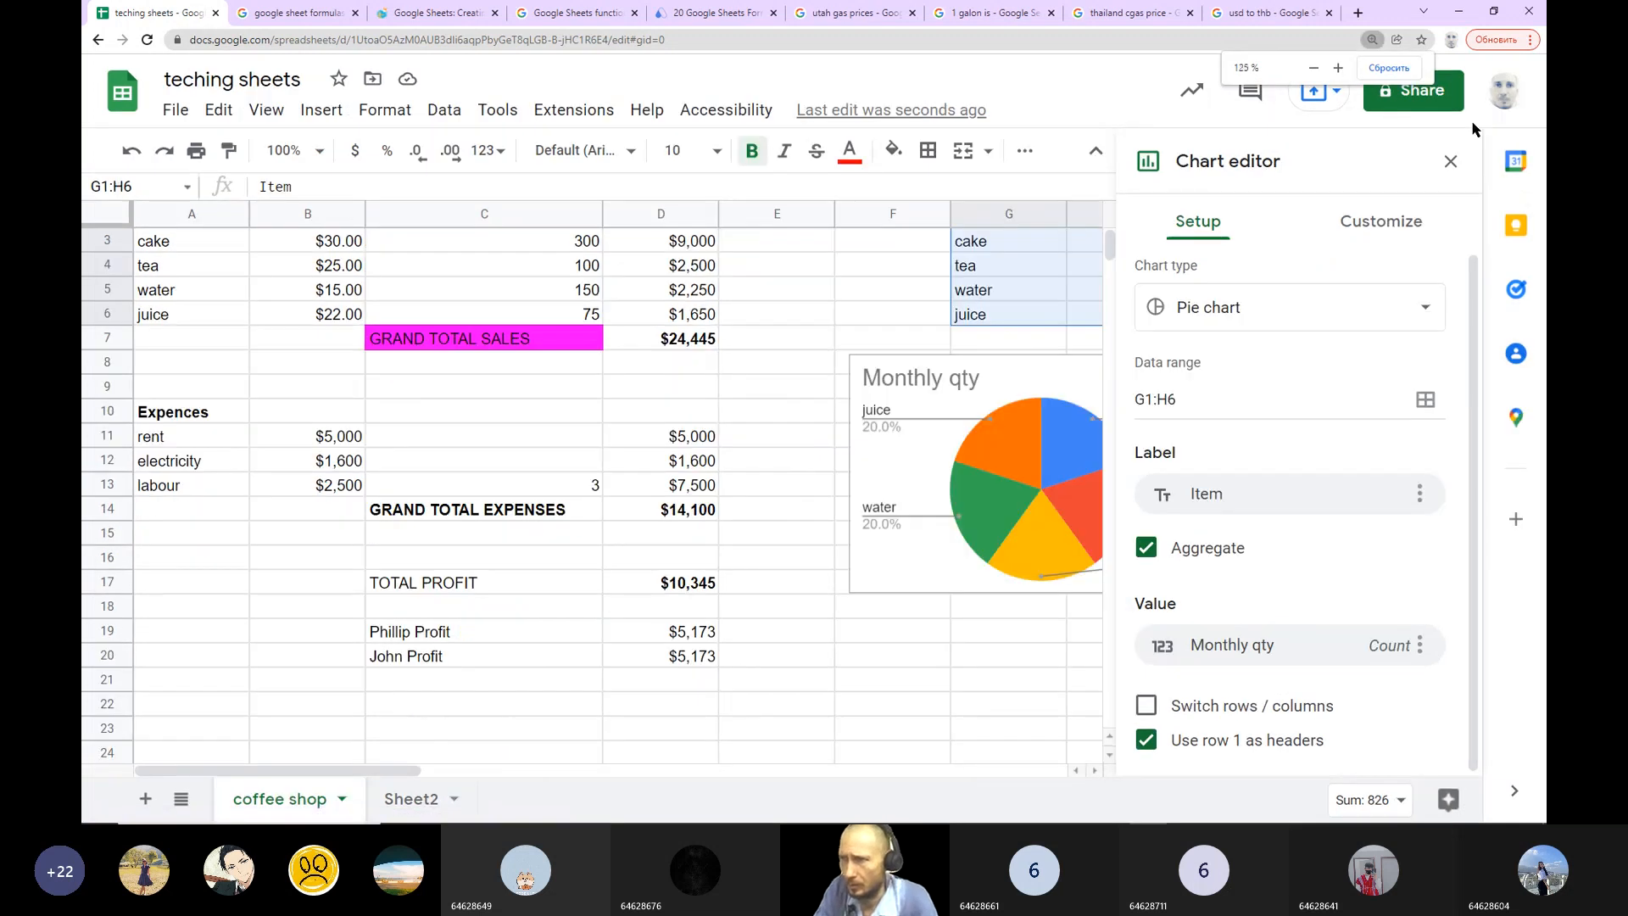
key("ctrl+minus")
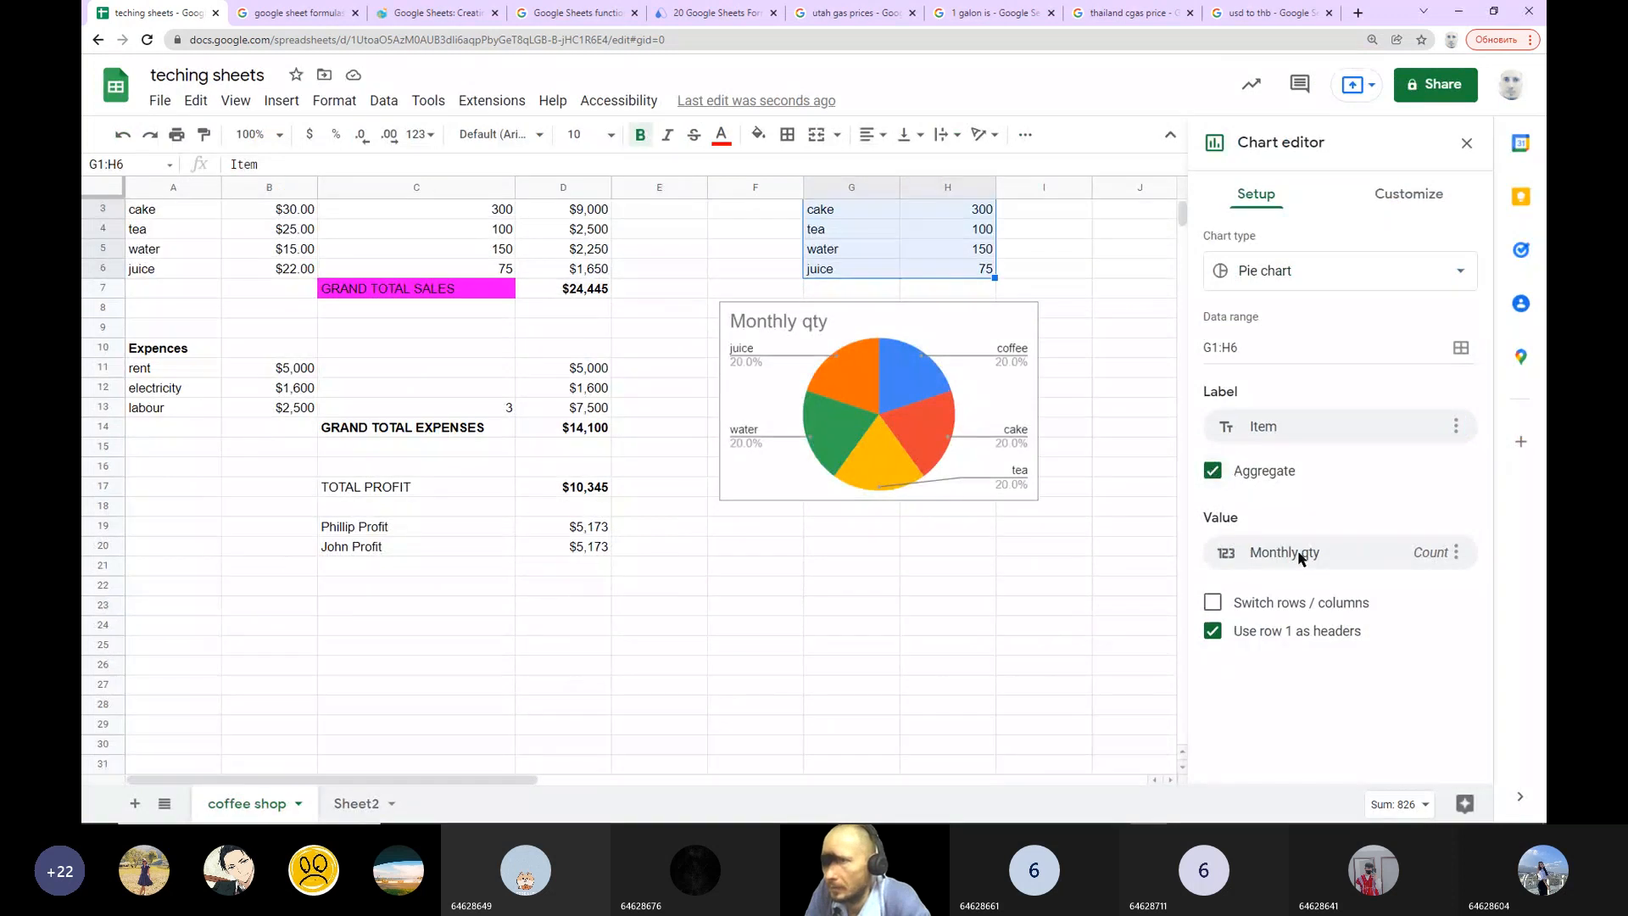
left_click(1422, 556)
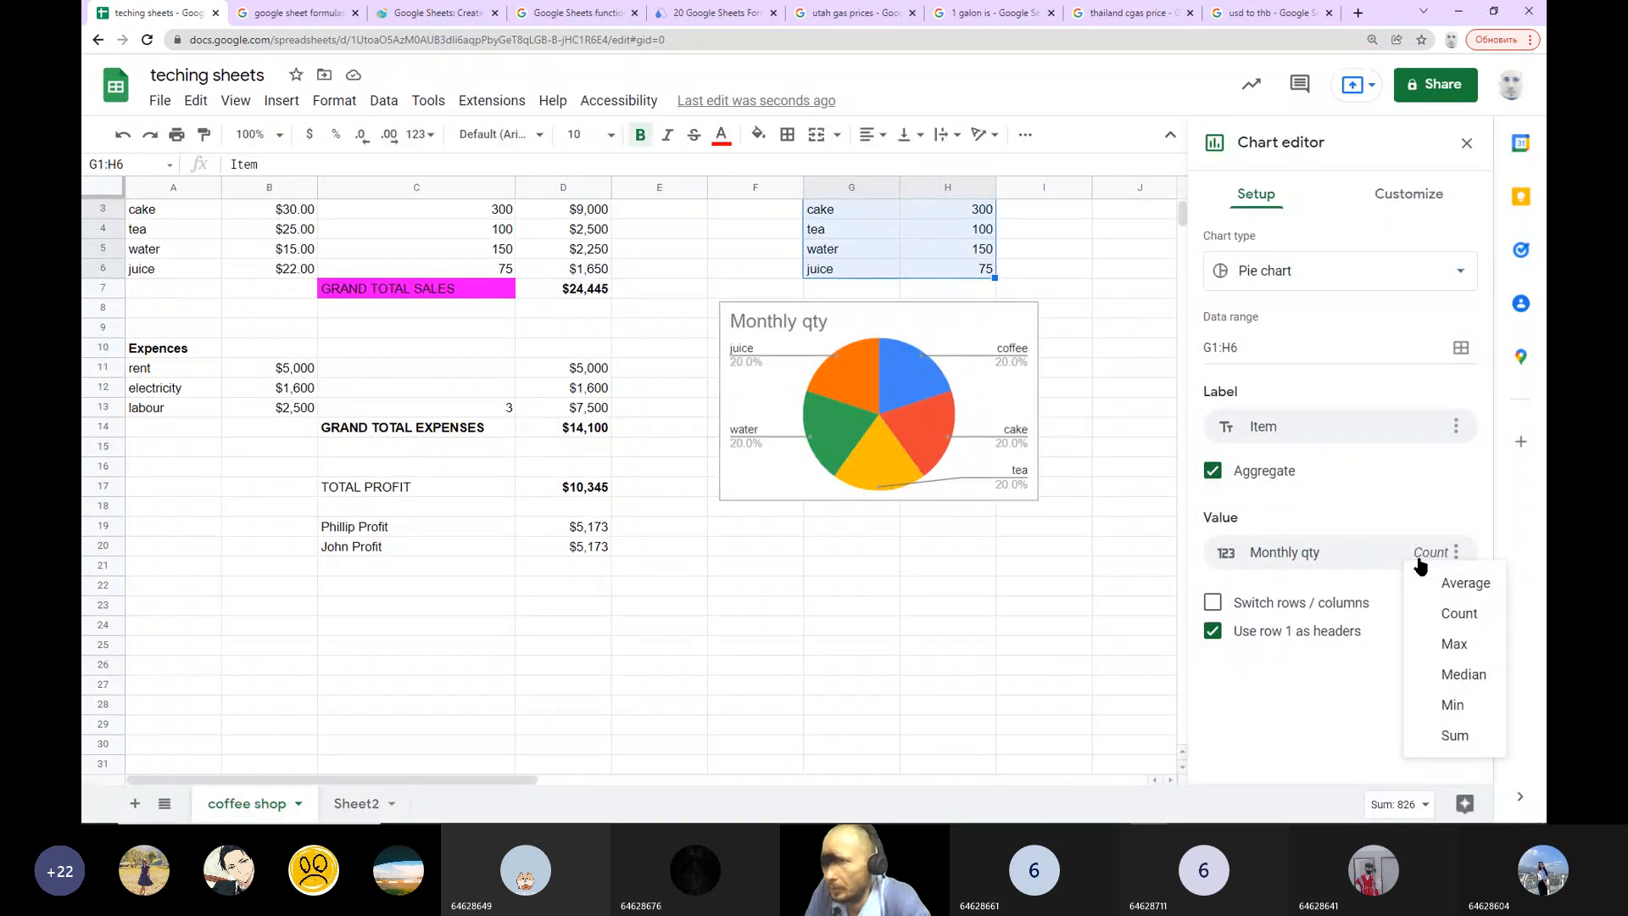
left_click(1456, 612)
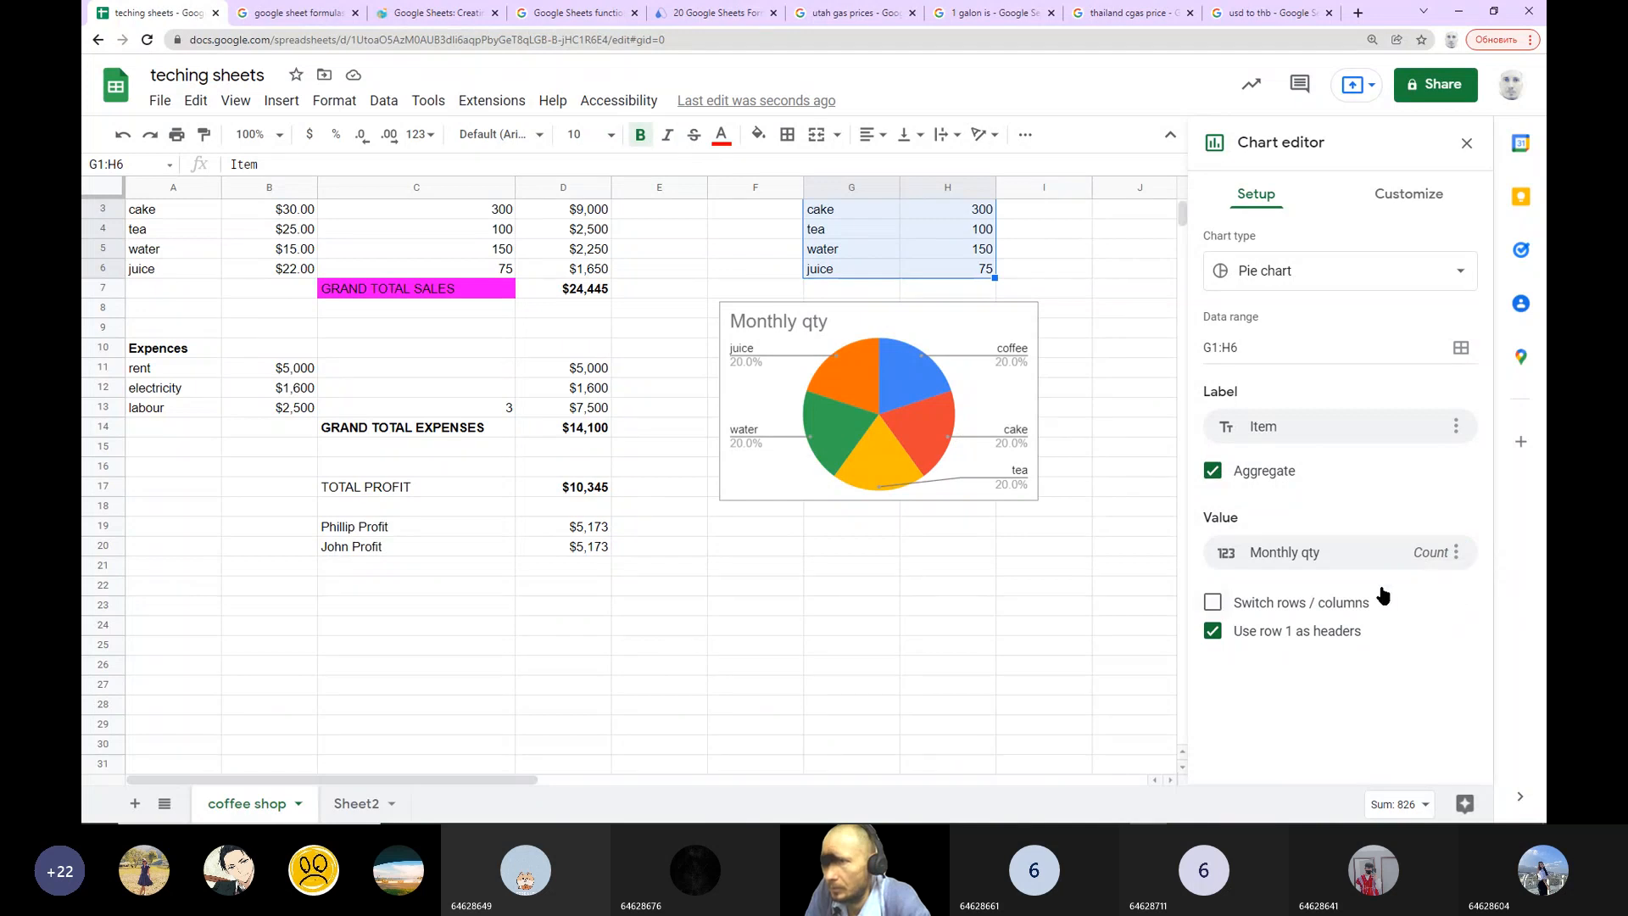
Step: Examine the distance-from-center choices for the coffee pie slice and close the chart editor
left_click(1404, 201)
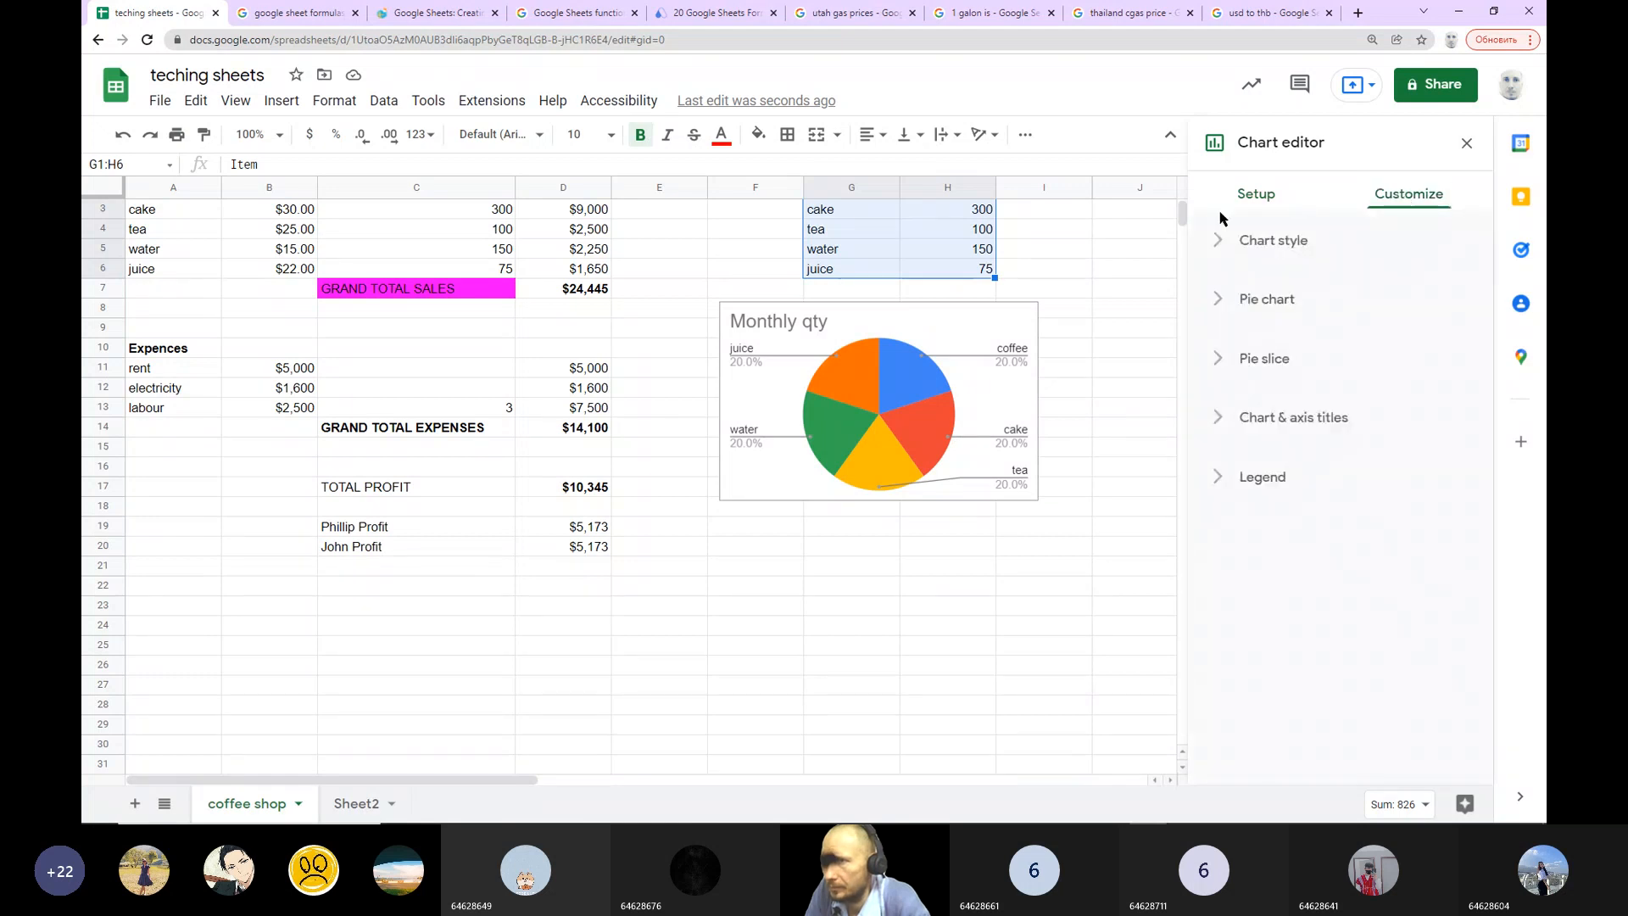
left_click(1248, 369)
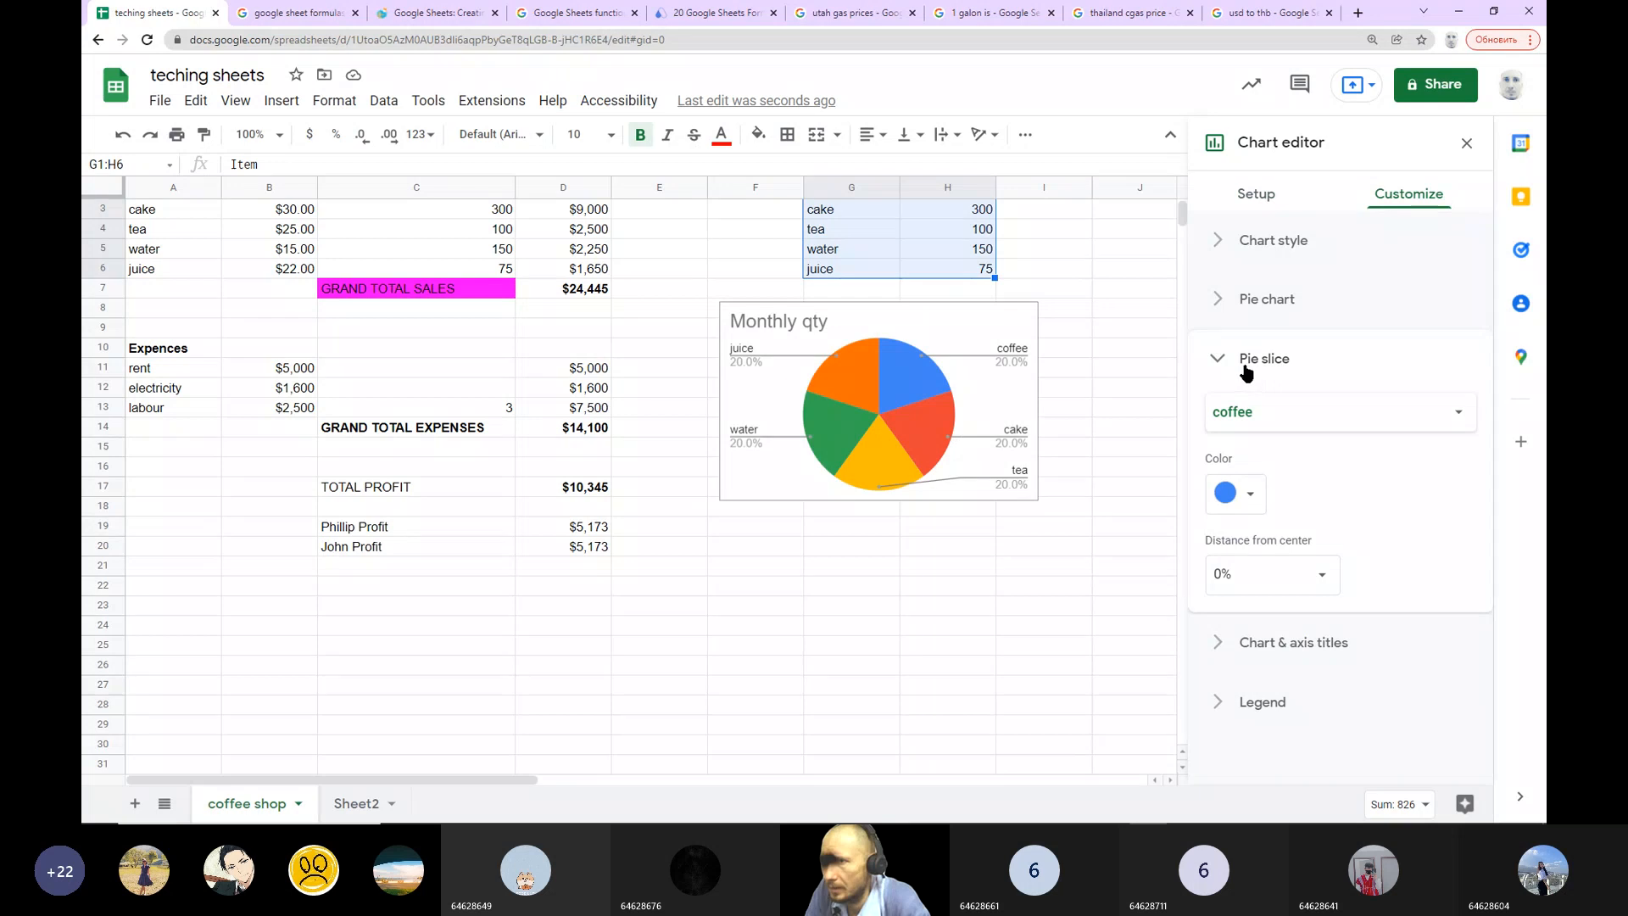
left_click(1325, 581)
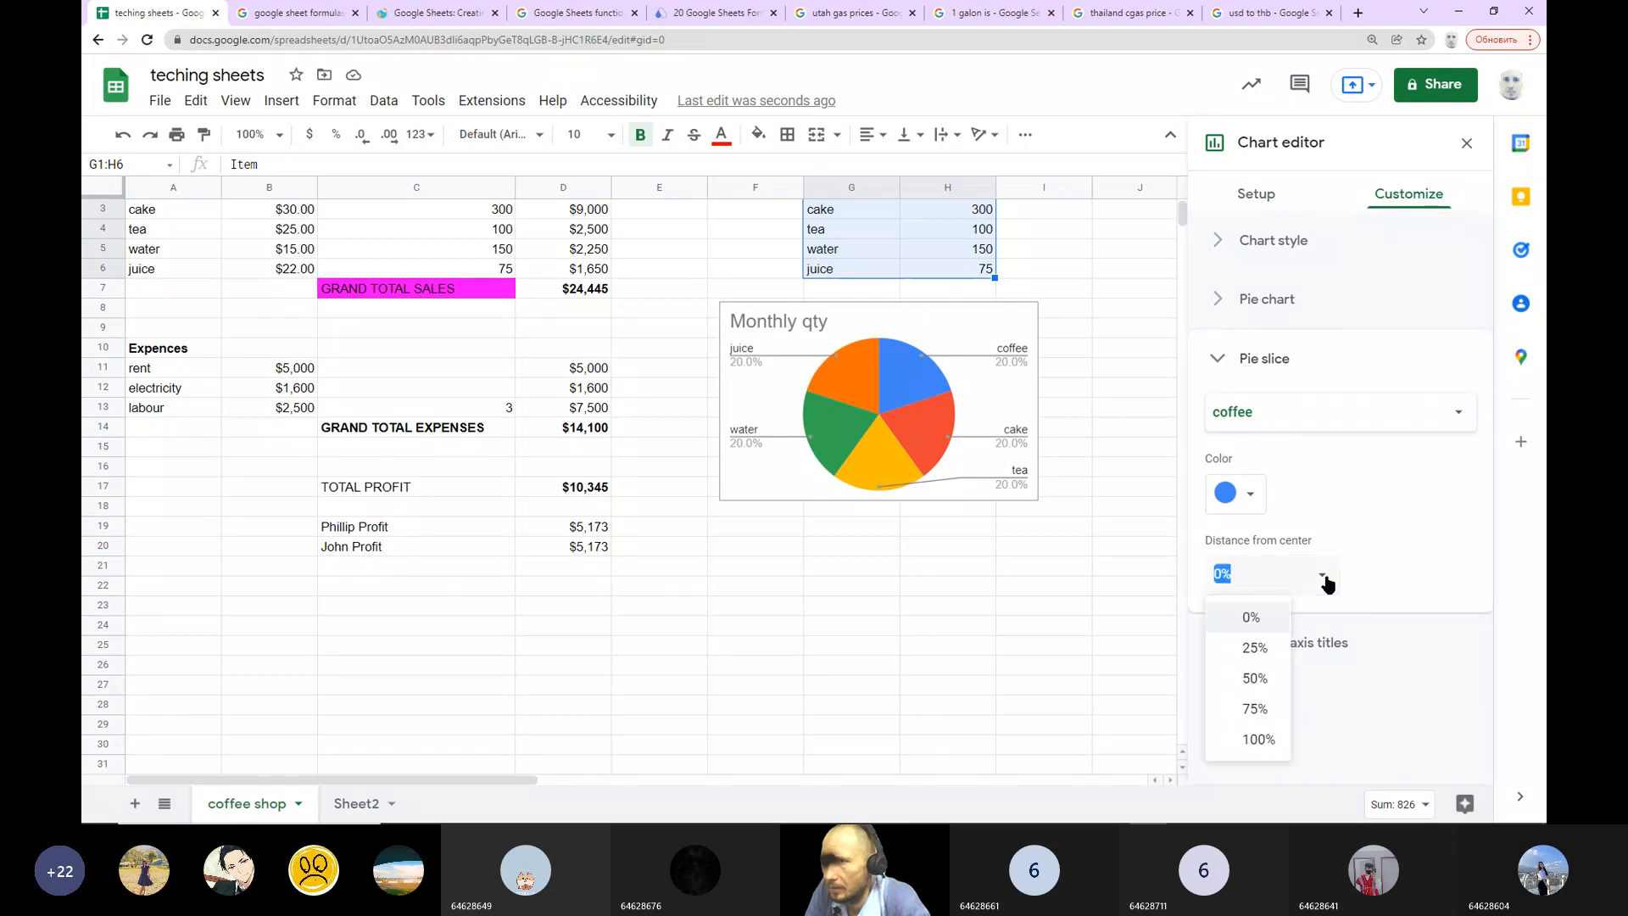
left_click(1328, 583)
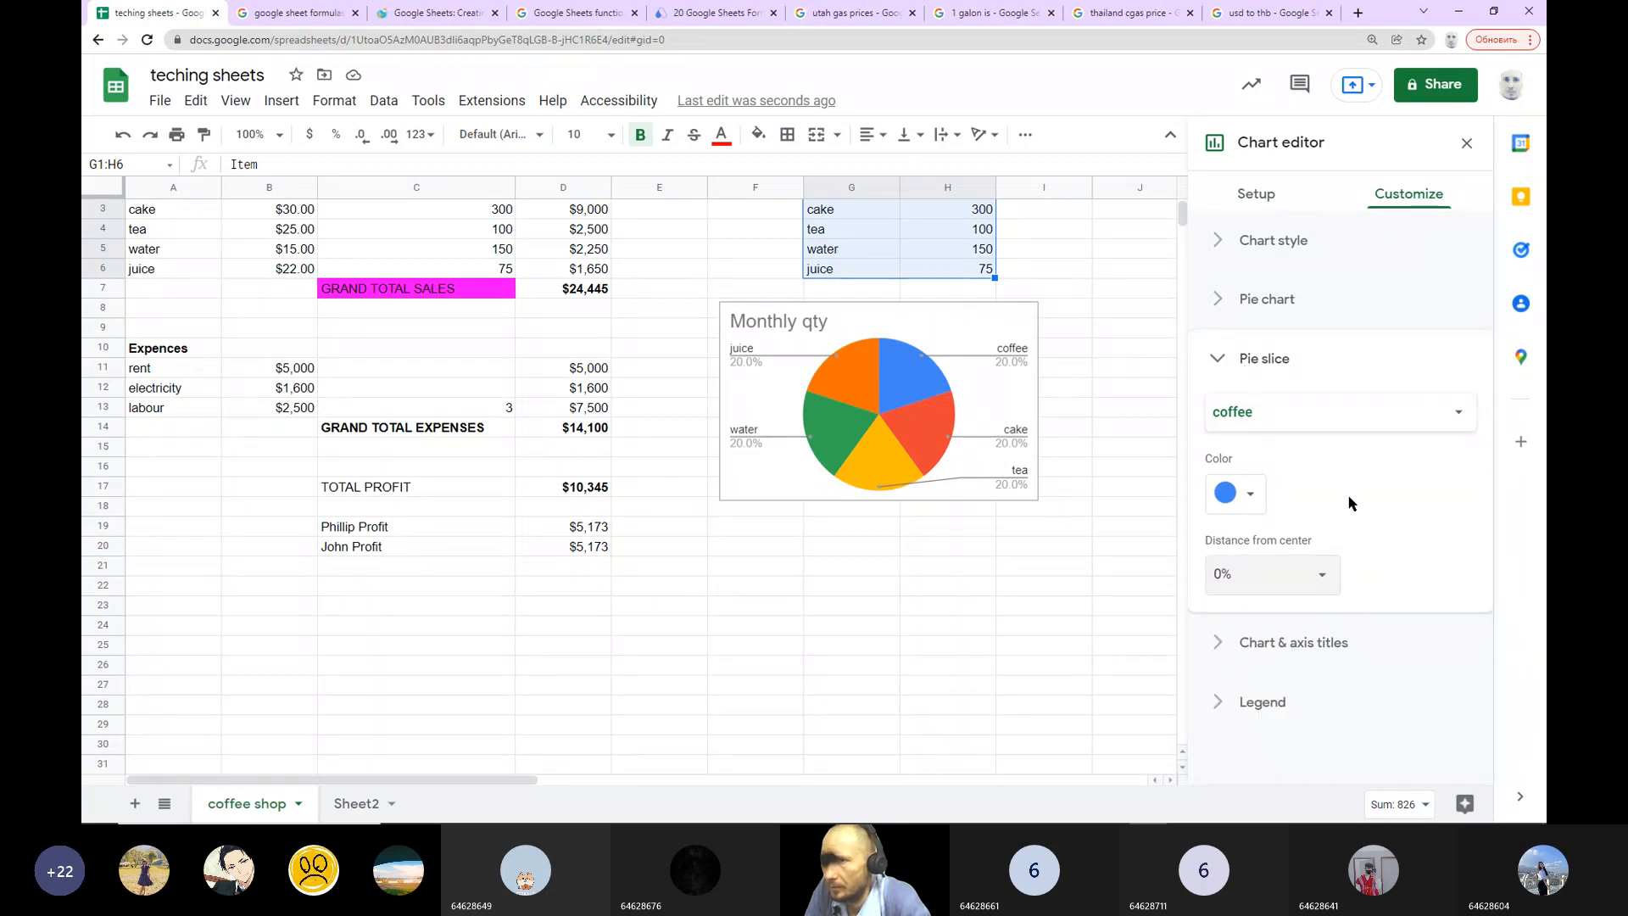
left_click(1466, 143)
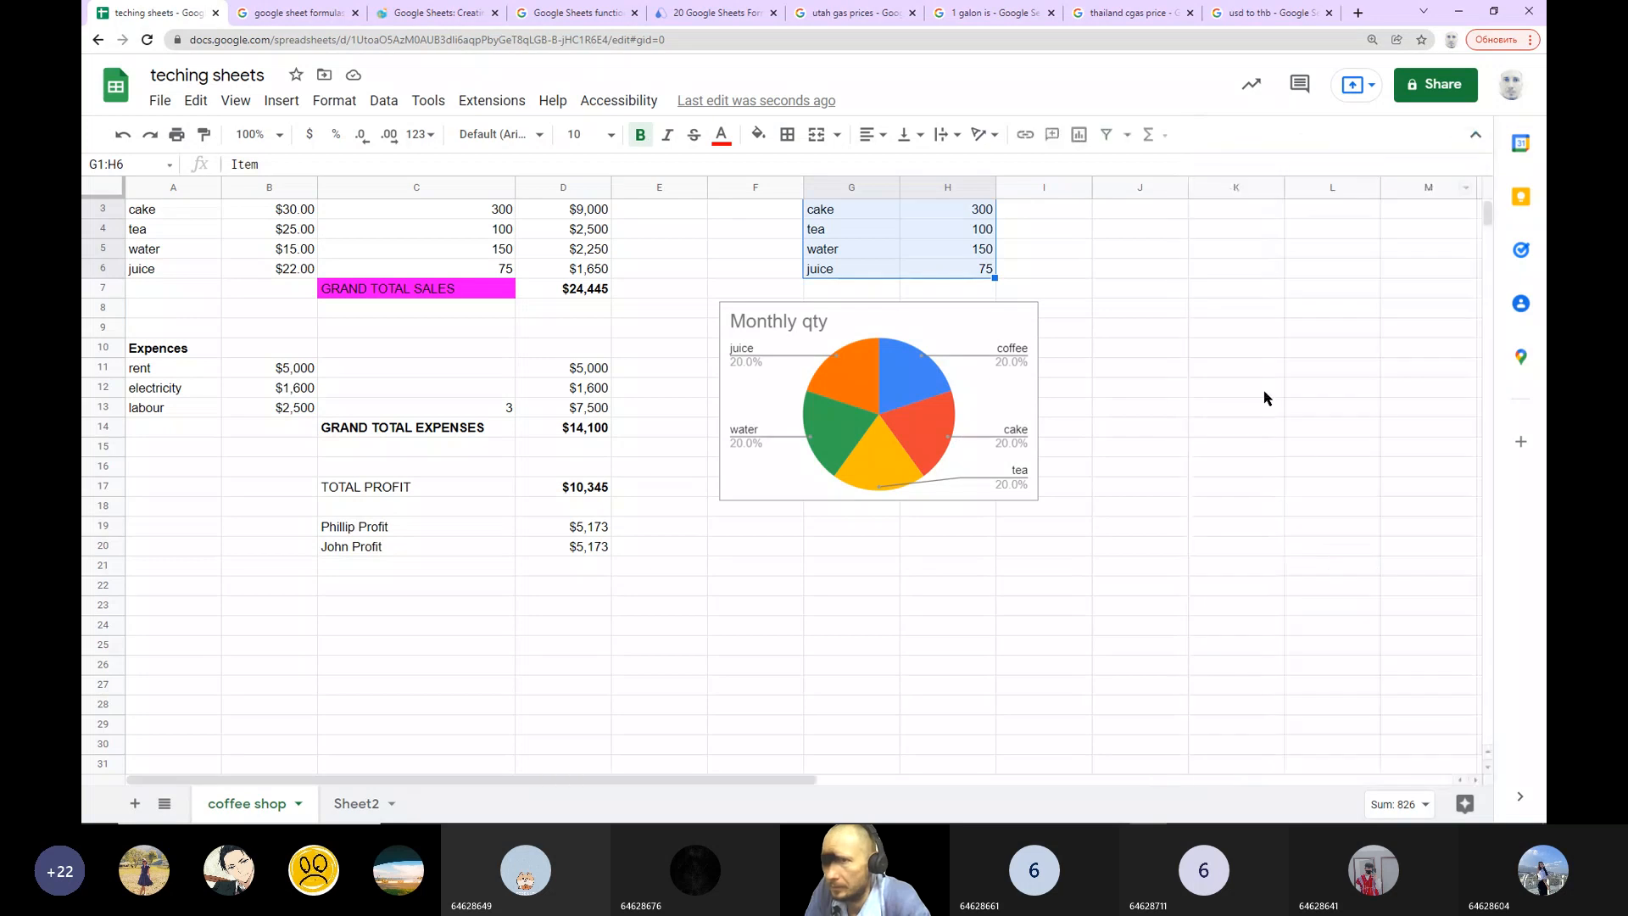
Step: Enlarge the Monthly qty pie chart so that it extends to column K and row 24
left_click(980, 511)
left_click(1031, 493)
left_click_drag(1031, 493, 1245, 627)
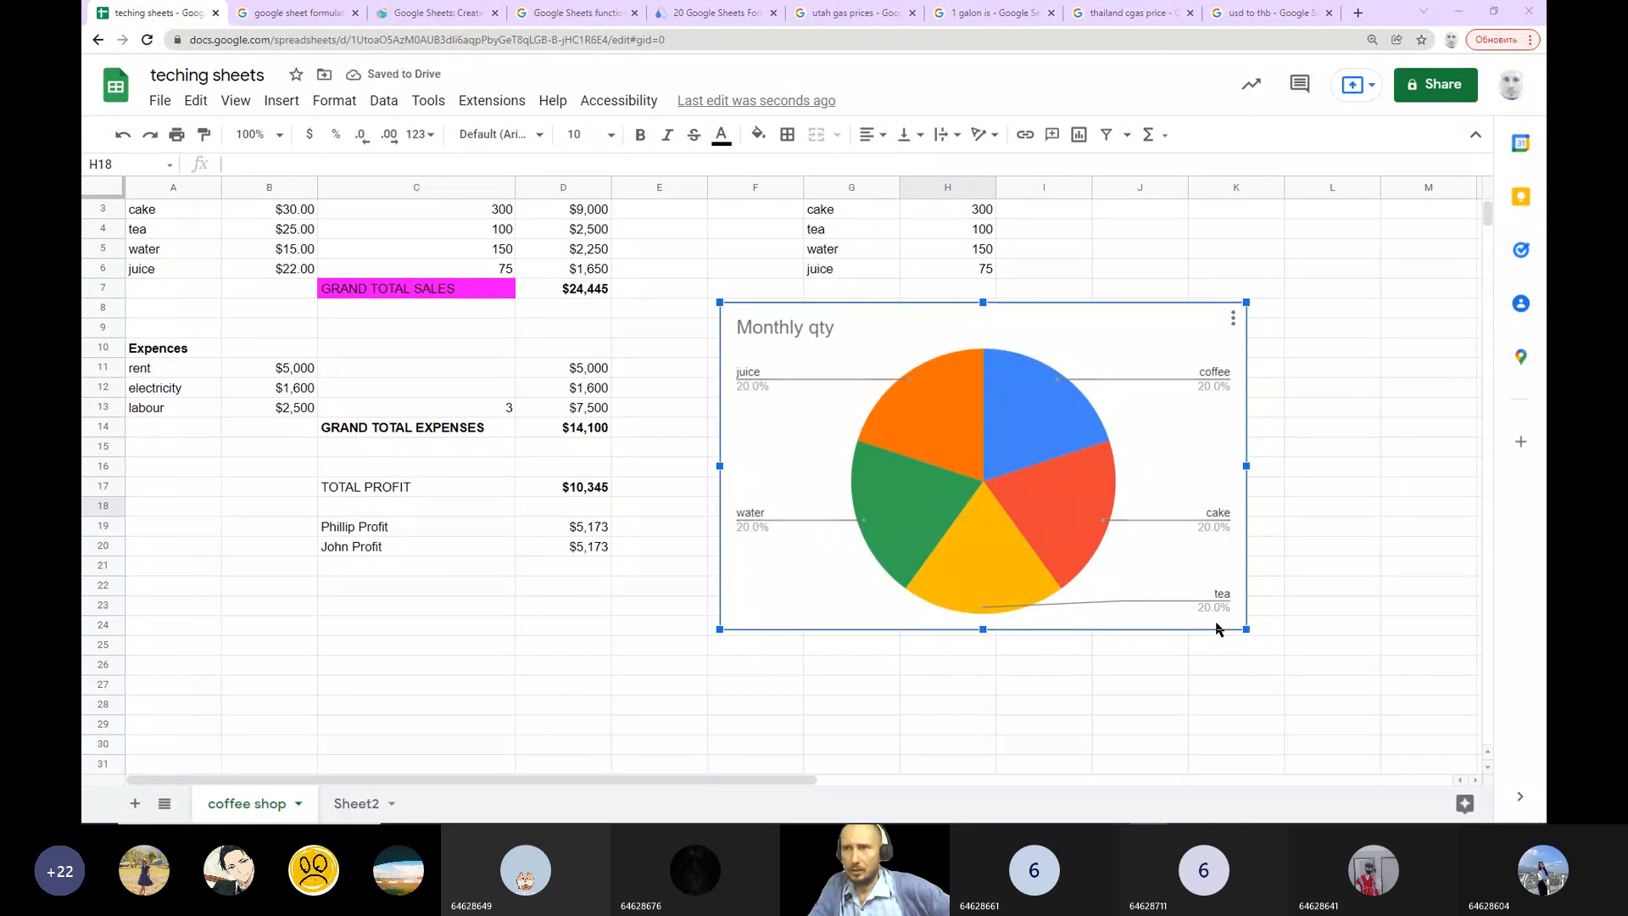
Step: Insert a new chart from the Item and Monthly qty data in G1:H6
scroll(1155, 408, "up", 1)
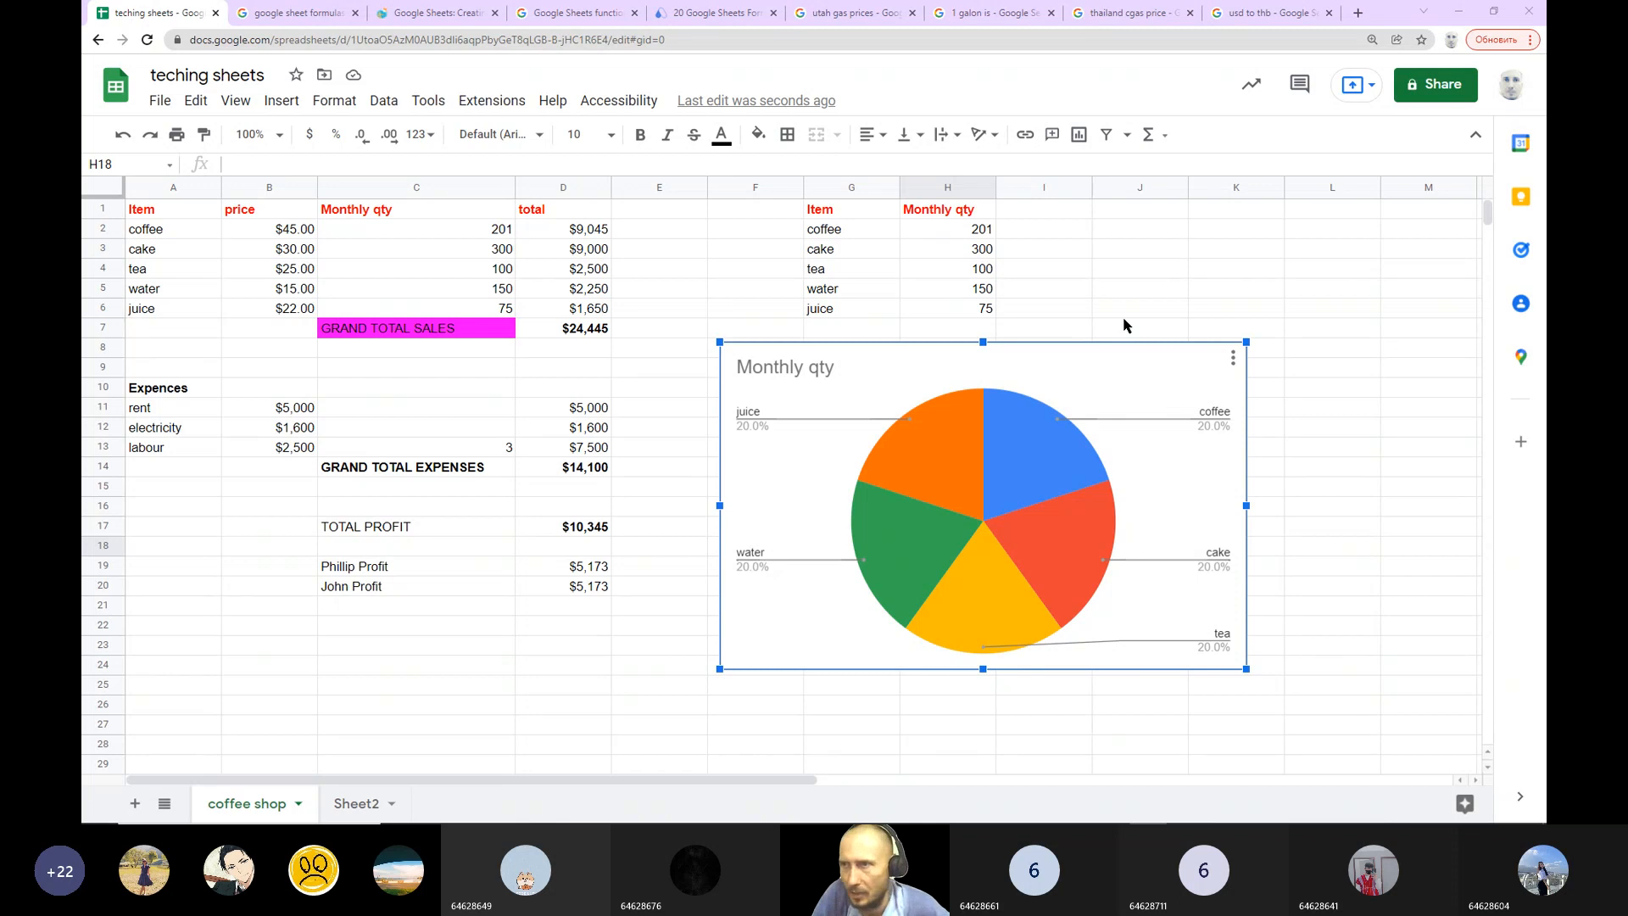
left_click(1118, 294)
left_click_drag(811, 210, 964, 312)
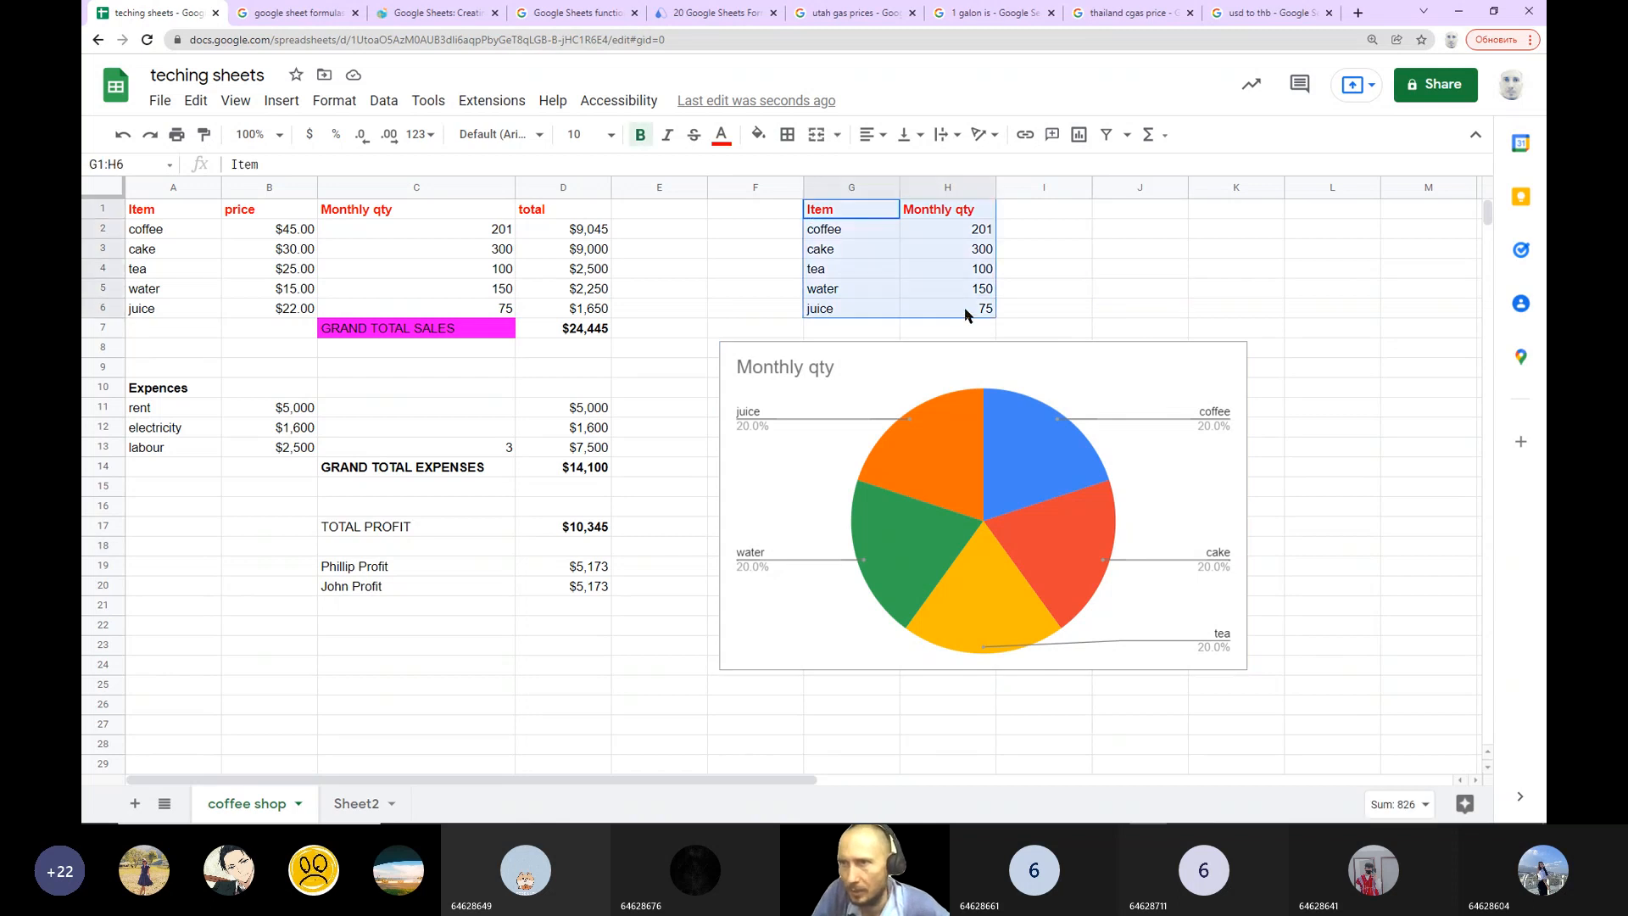
right_click(948, 287)
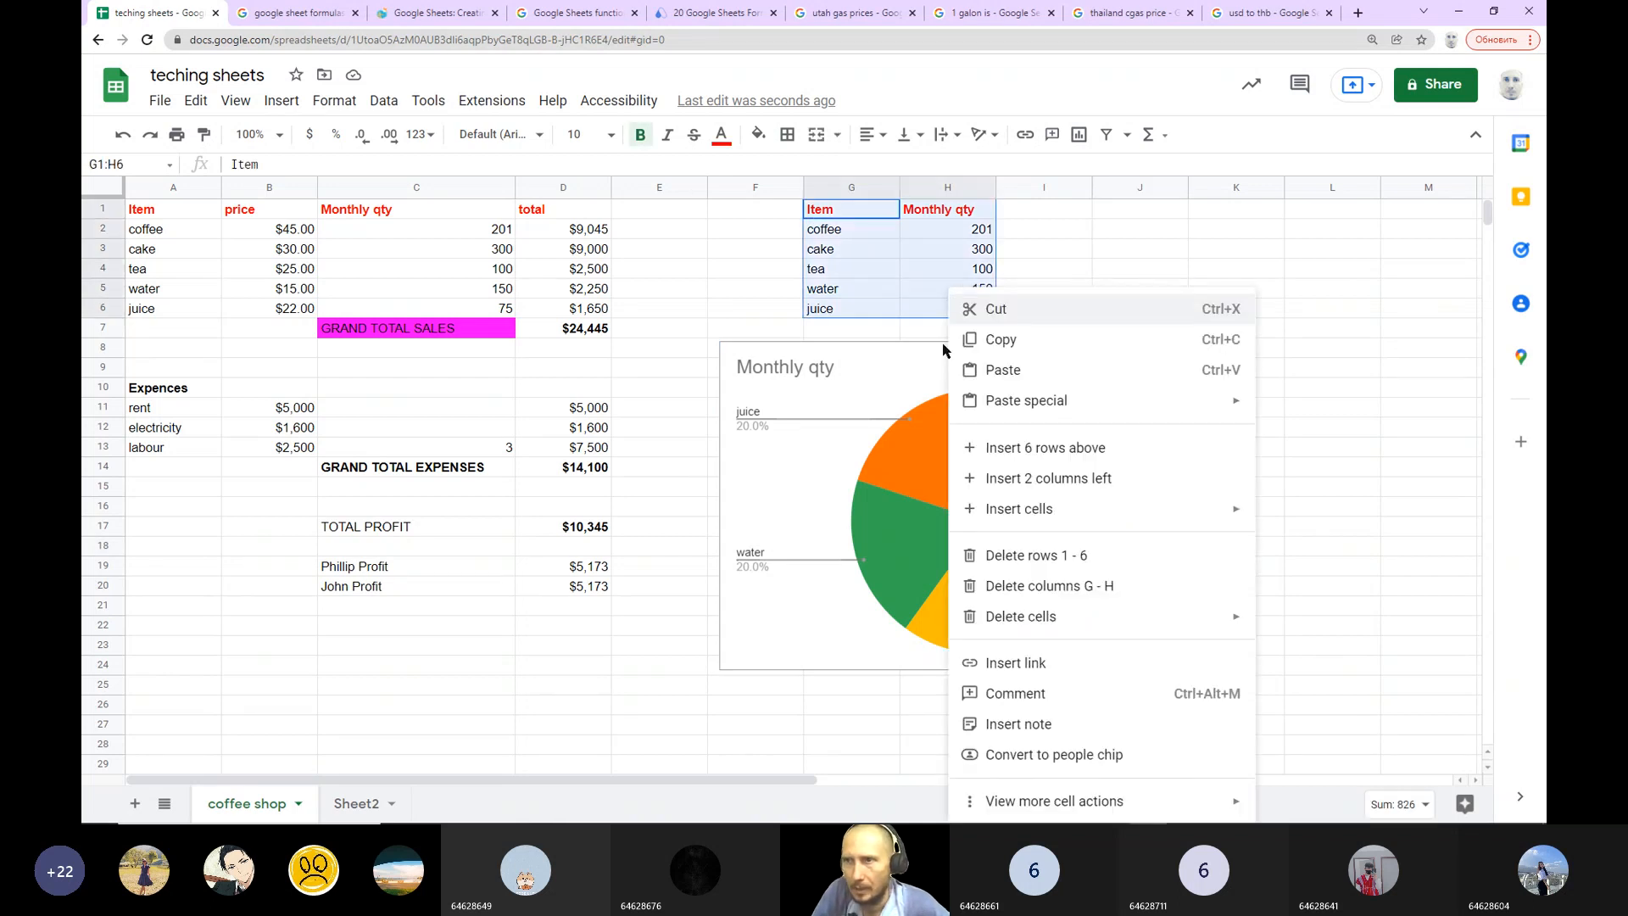
left_click(516, 71)
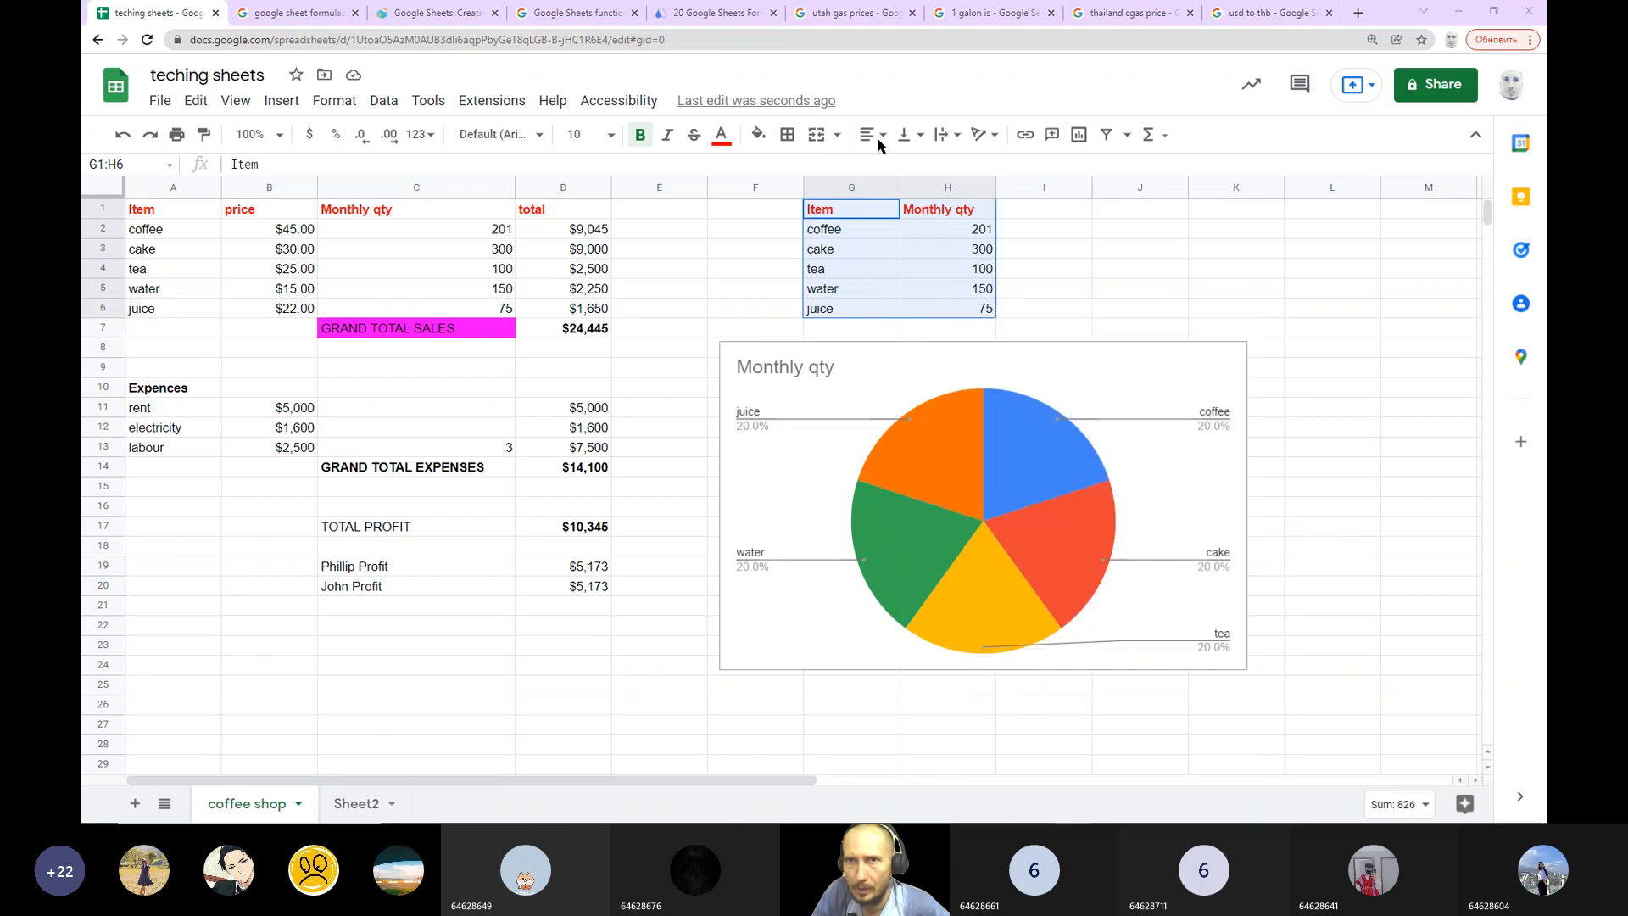
left_click(270, 103)
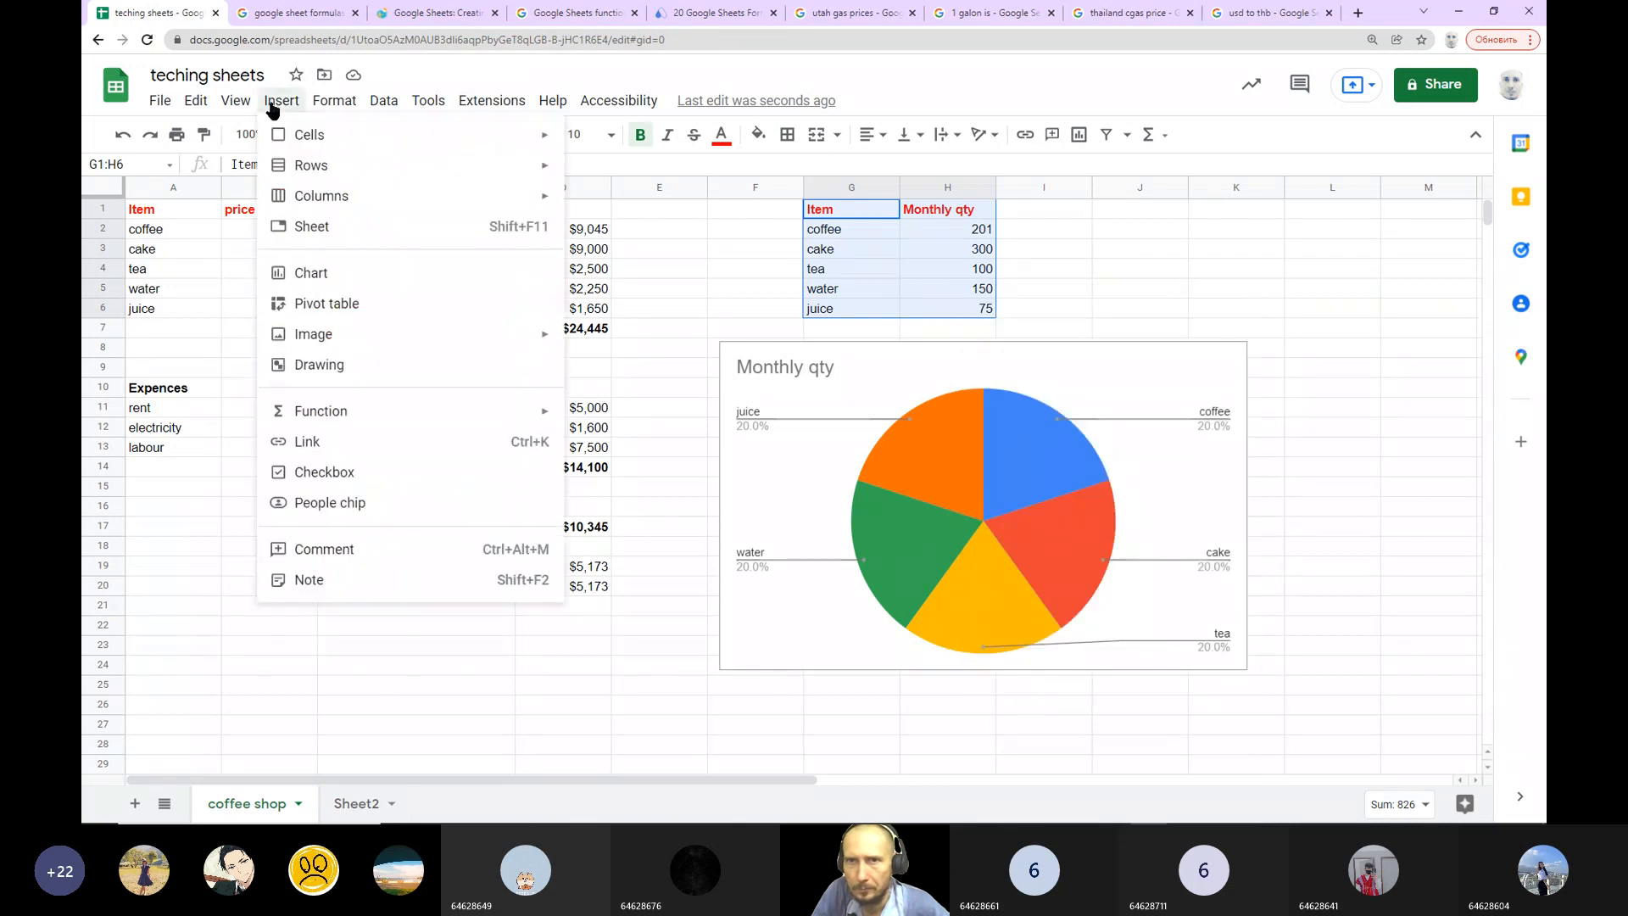
left_click(339, 273)
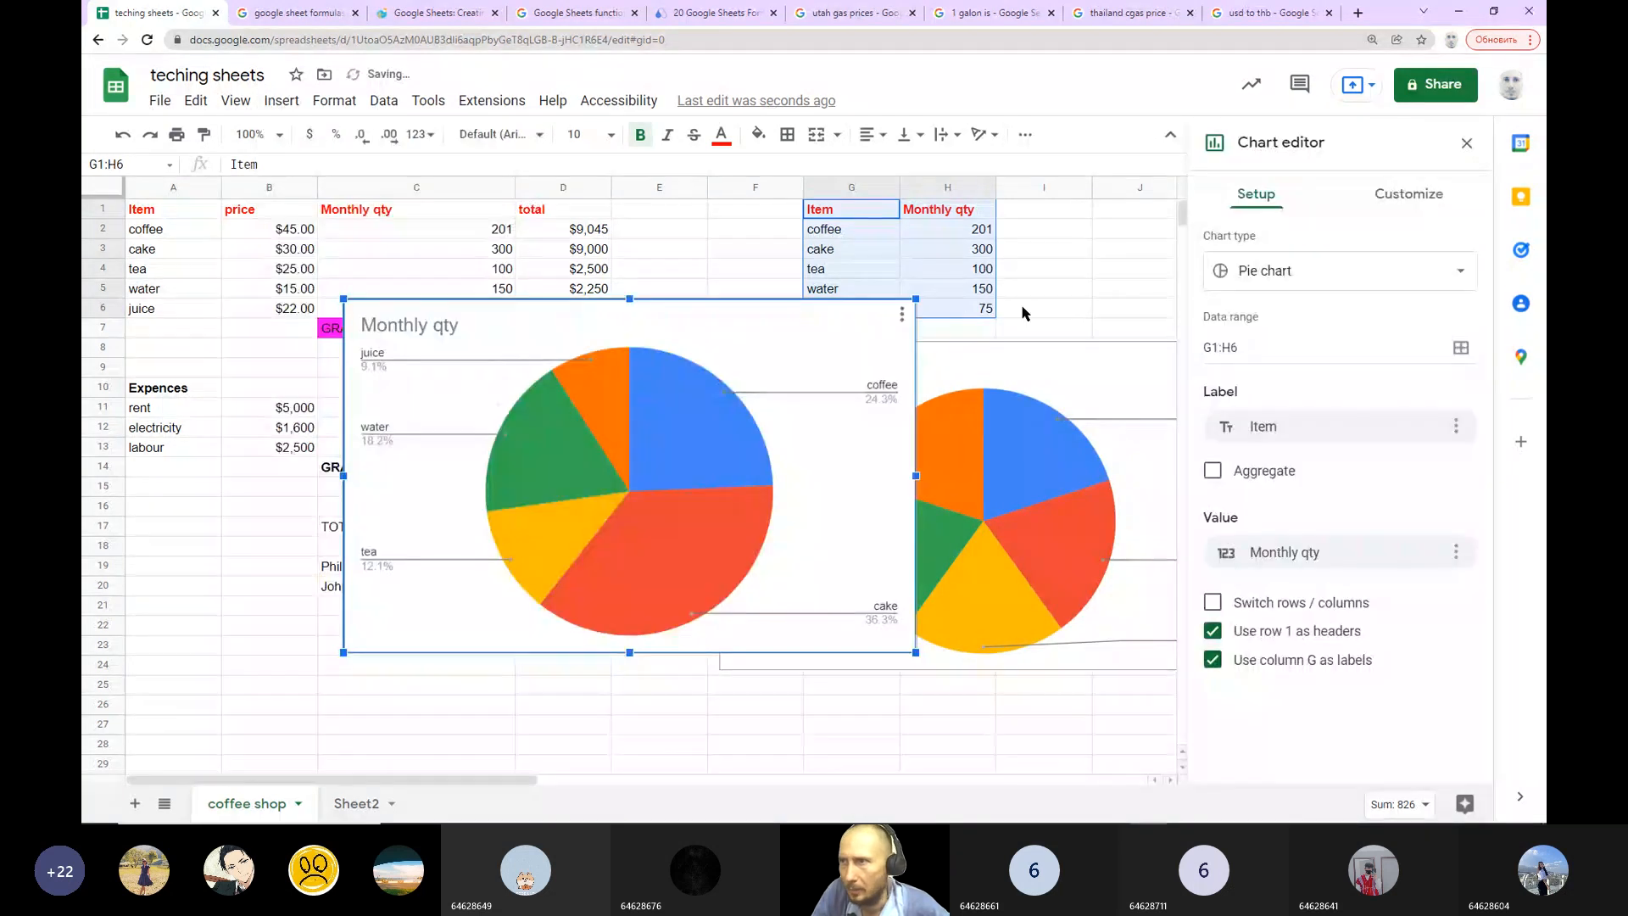
Step: Change the new chart's type to the suggested column chart of Monthly qty vs. Item
left_click(1411, 284)
left_click(1418, 286)
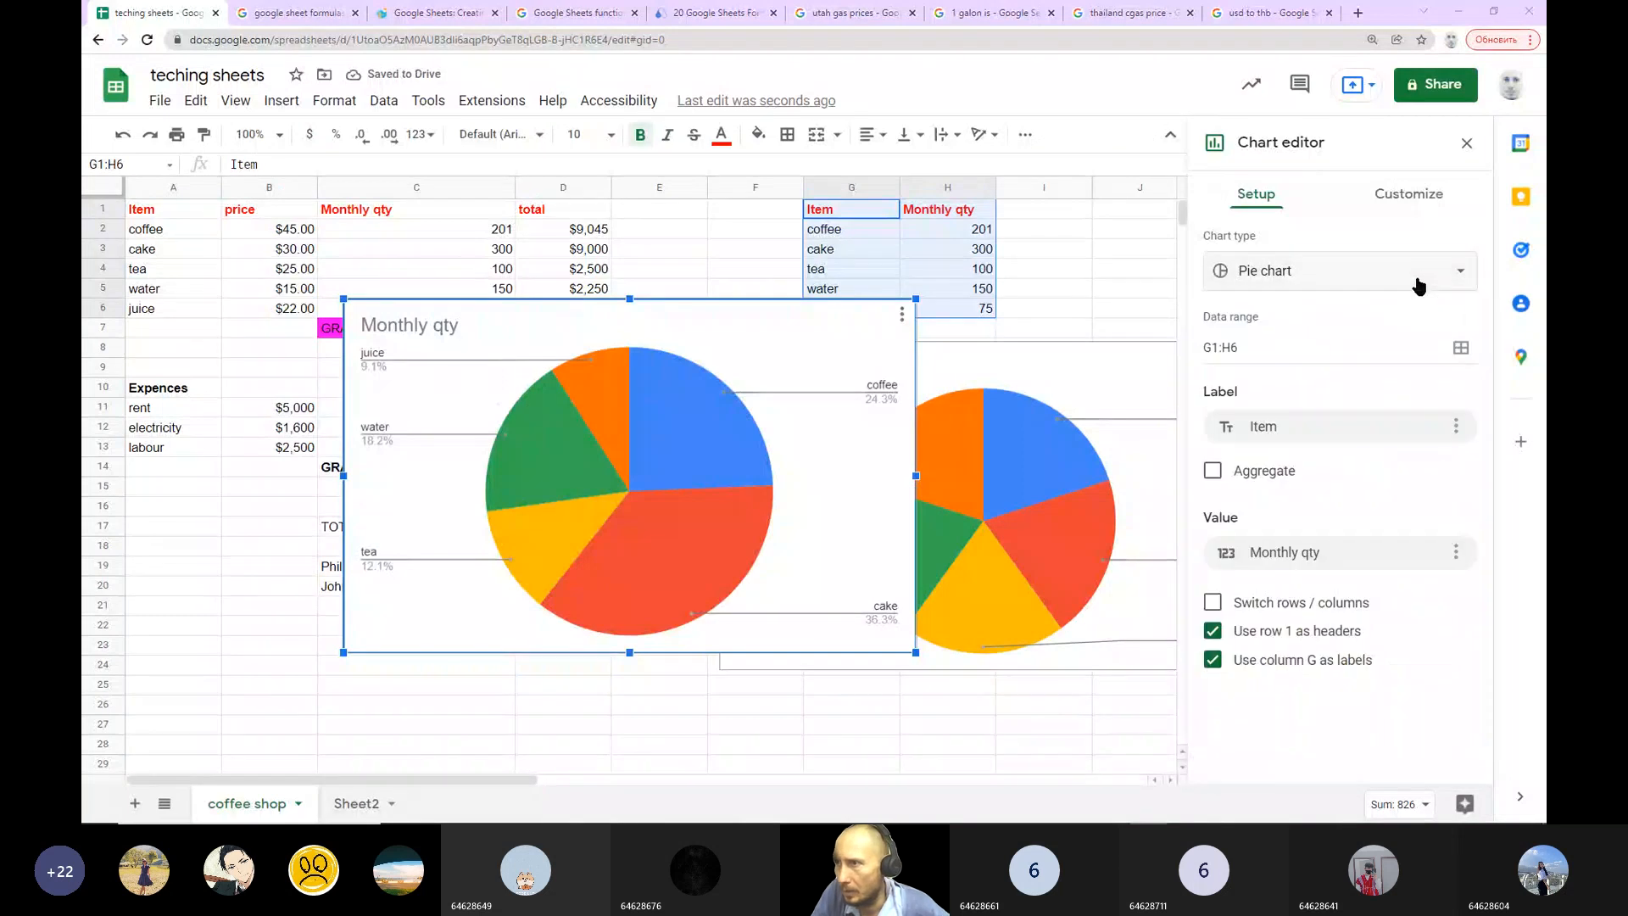
left_click(1401, 289)
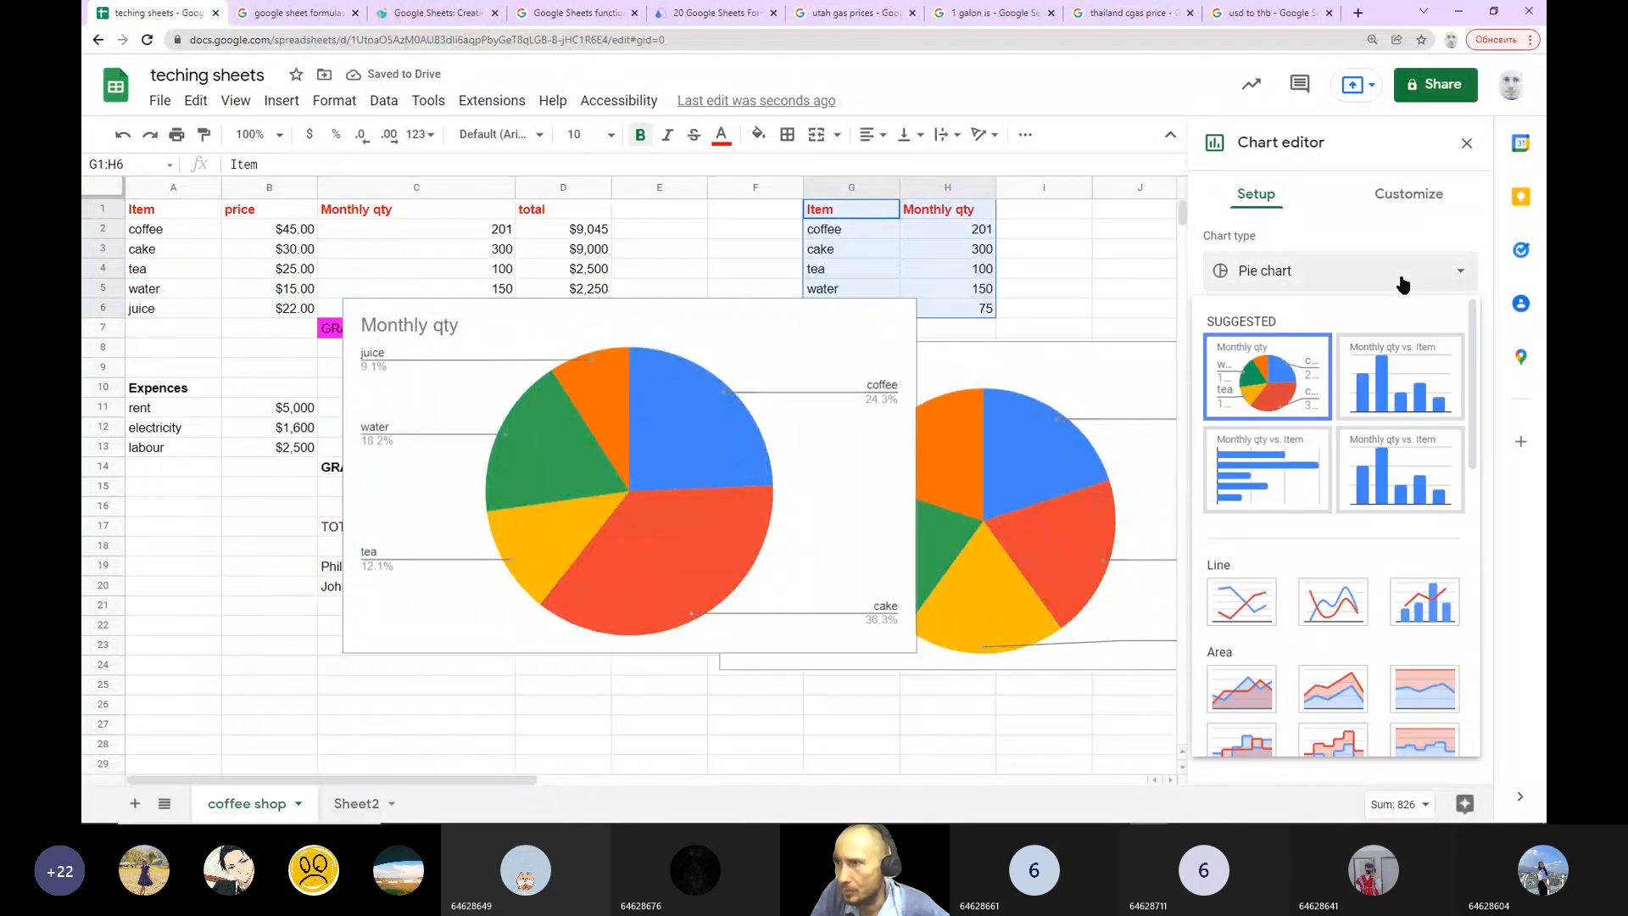
left_click(1403, 393)
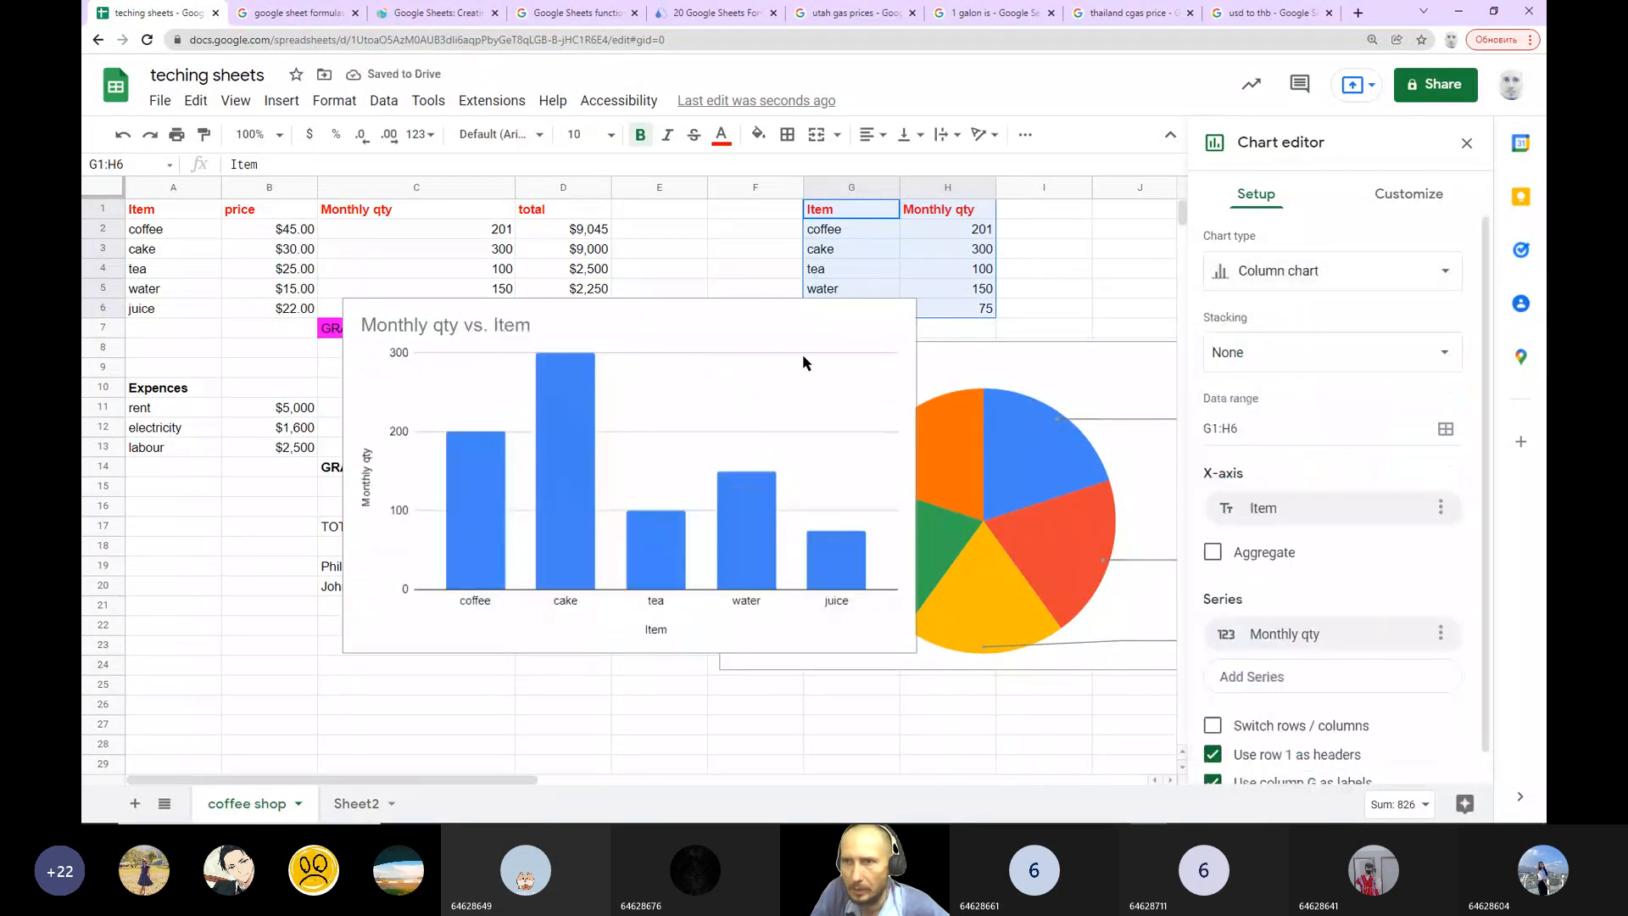
Step: Shrink the column chart and move it off the sales table onto the pie chart
left_click(879, 346)
left_click_drag(915, 652, 739, 543)
left_click_drag(666, 323, 1077, 393)
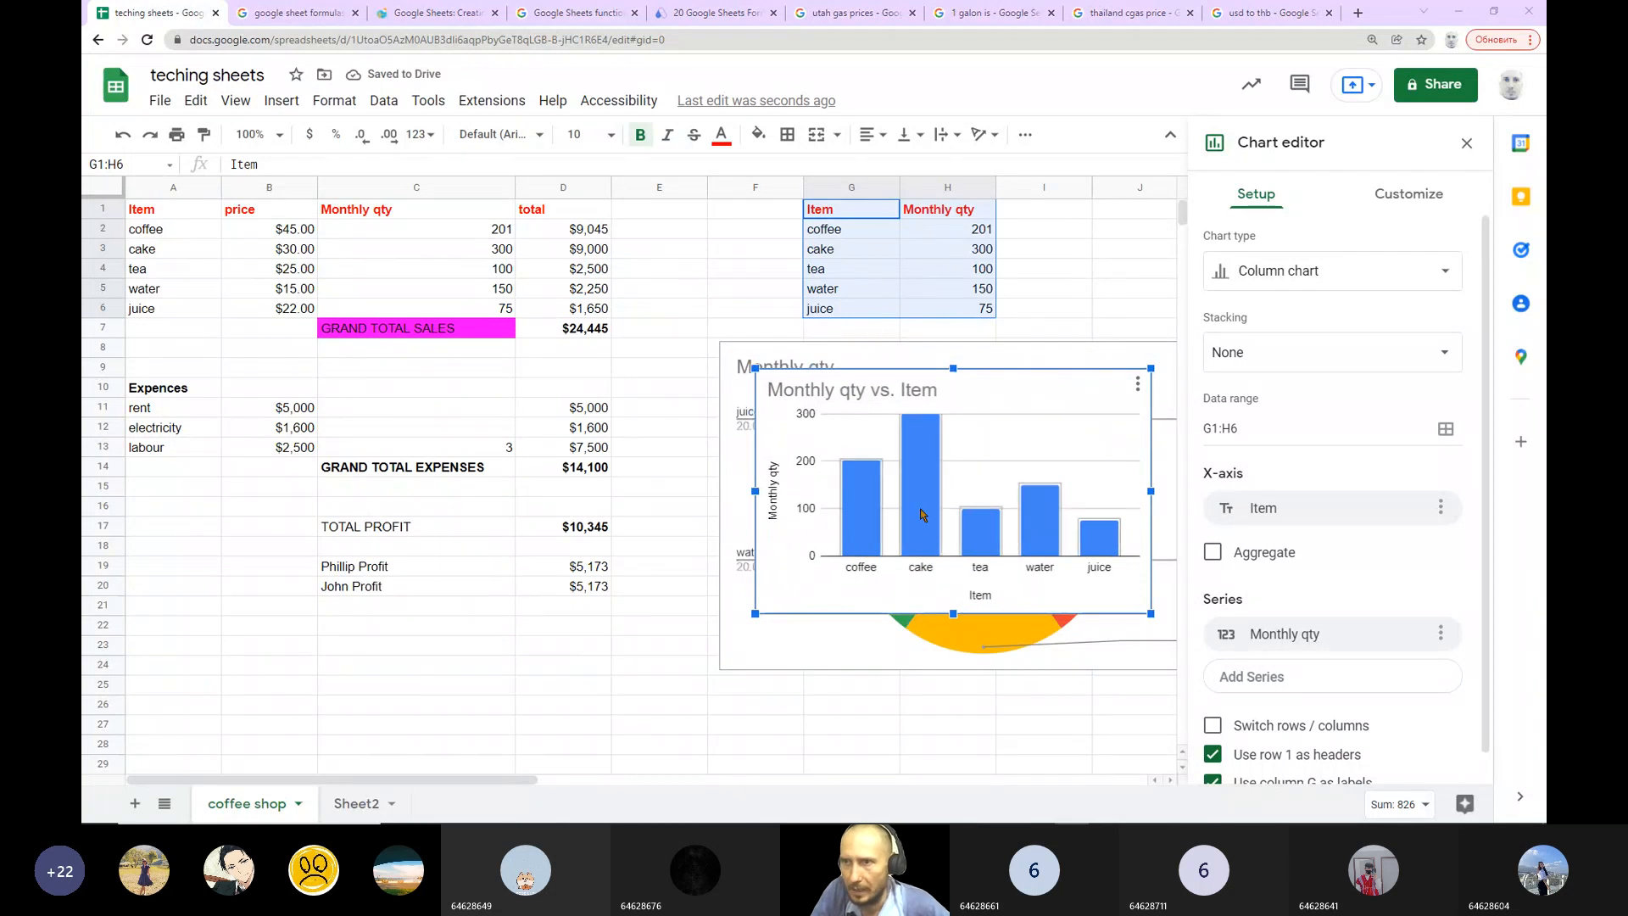
Step: Close the chart editor and move the column chart directly below the pie chart, starting around row 25
left_click(866, 489)
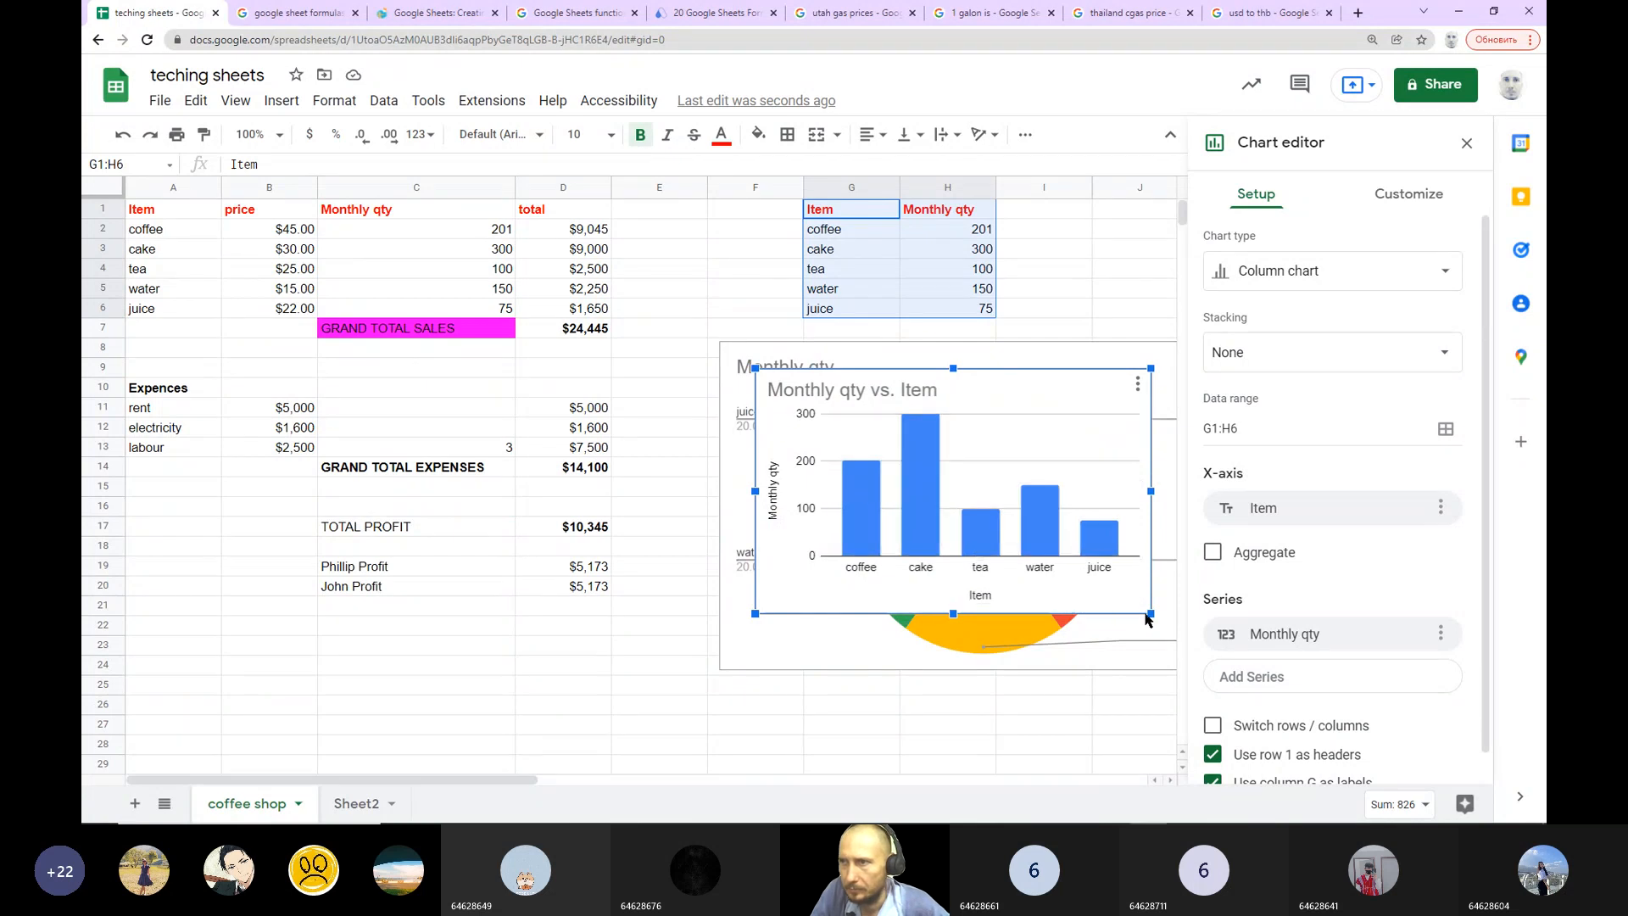
left_click(1130, 665)
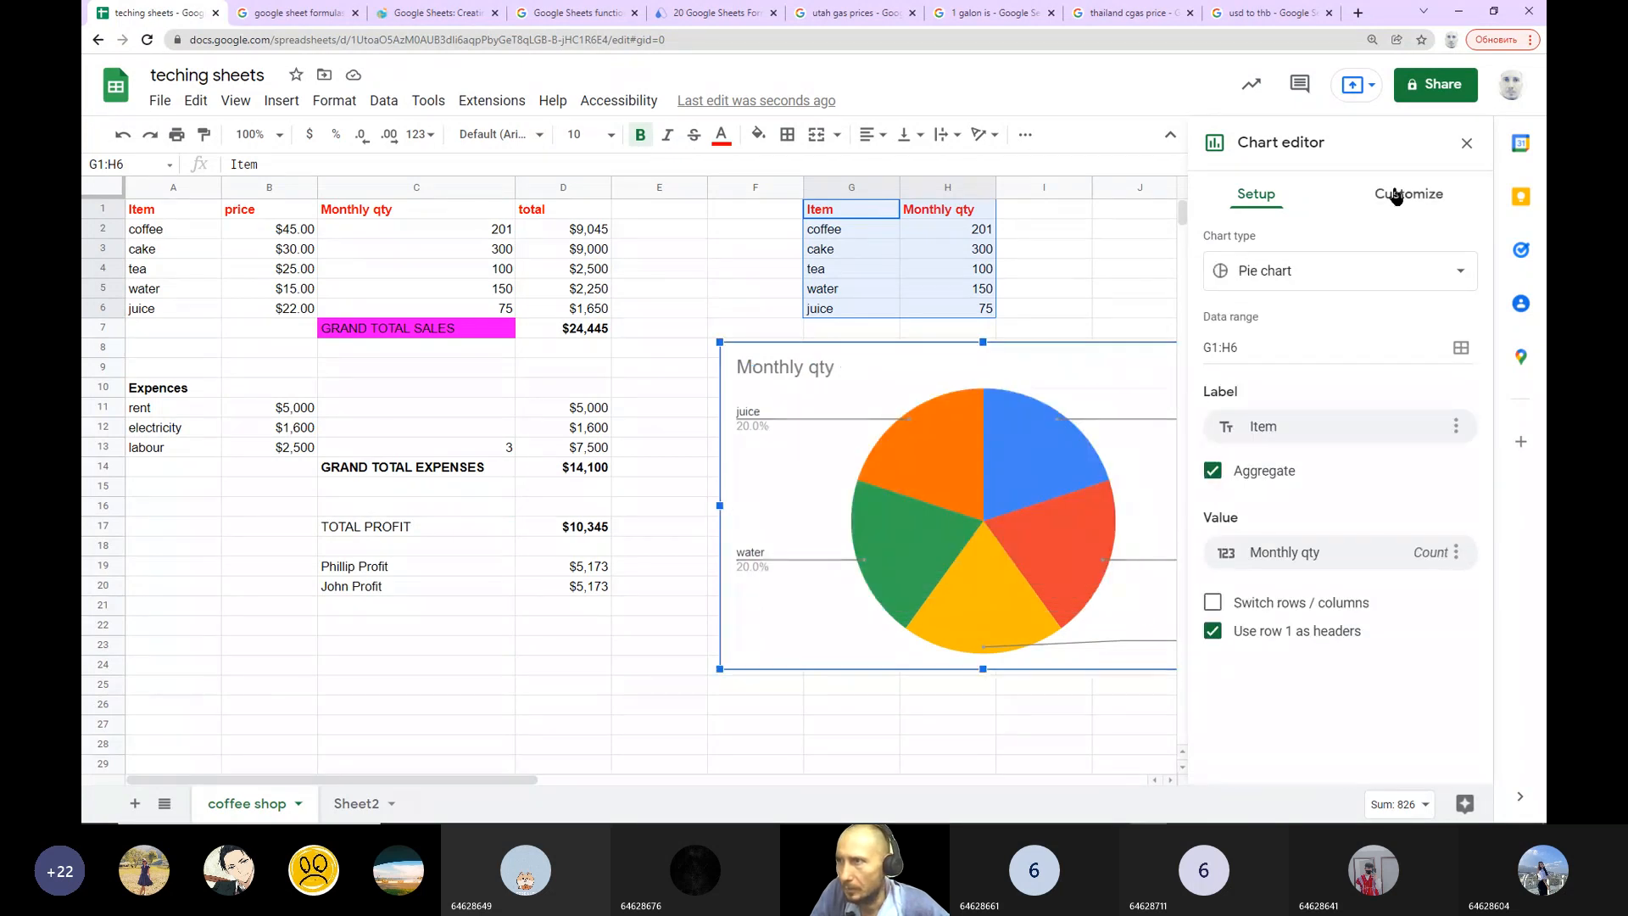
left_click(1466, 143)
left_click(1160, 356)
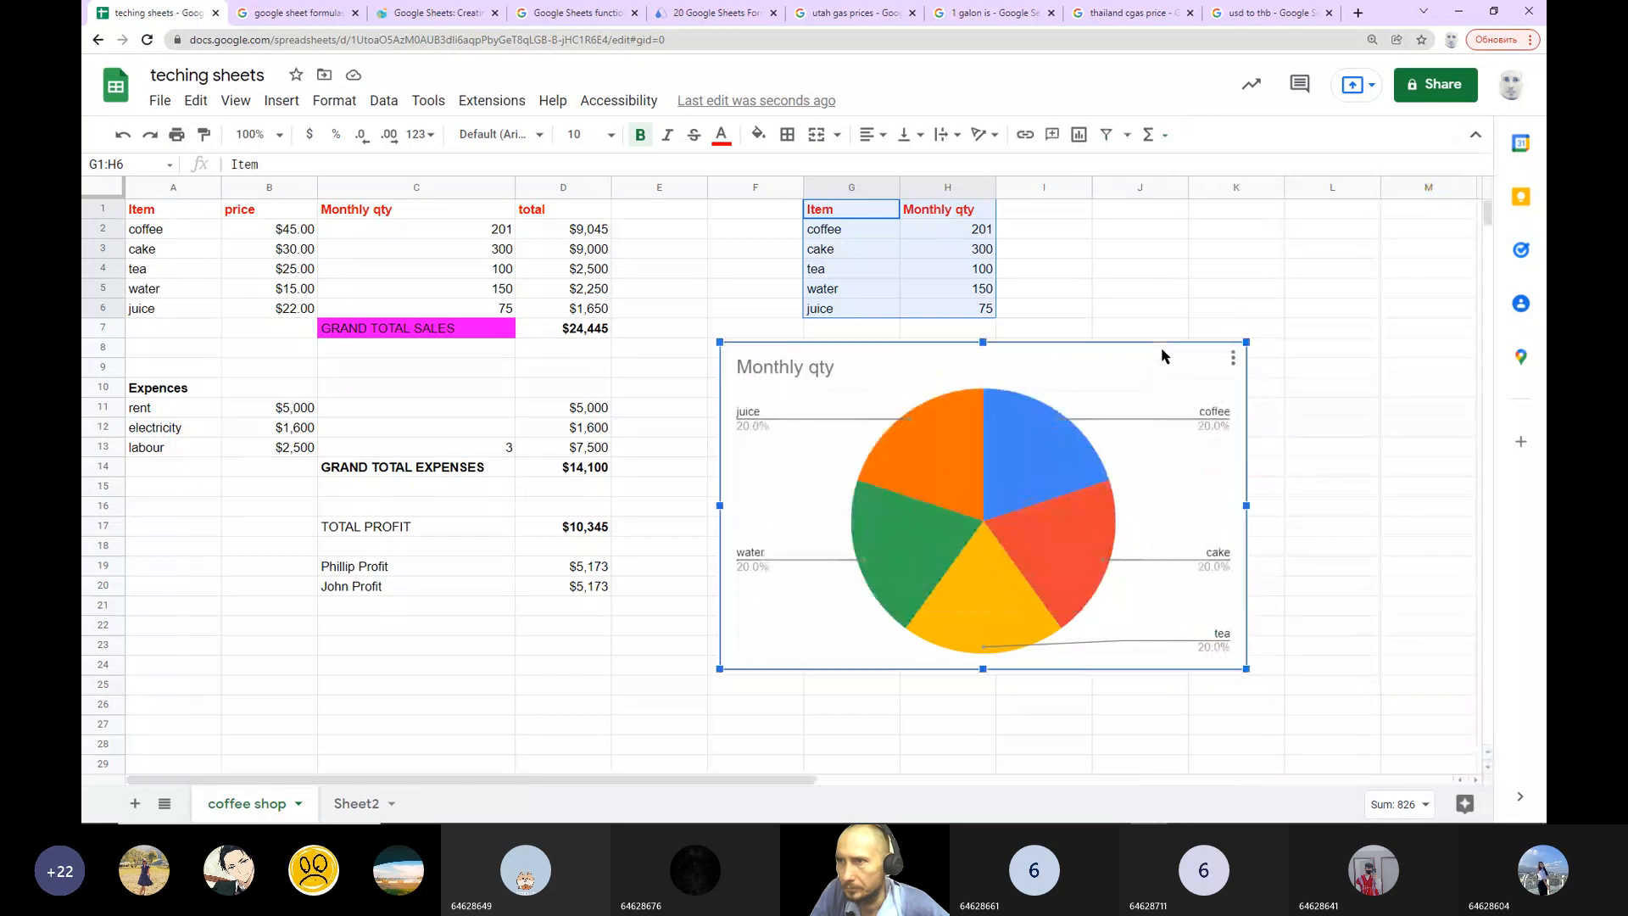
left_click(1395, 692)
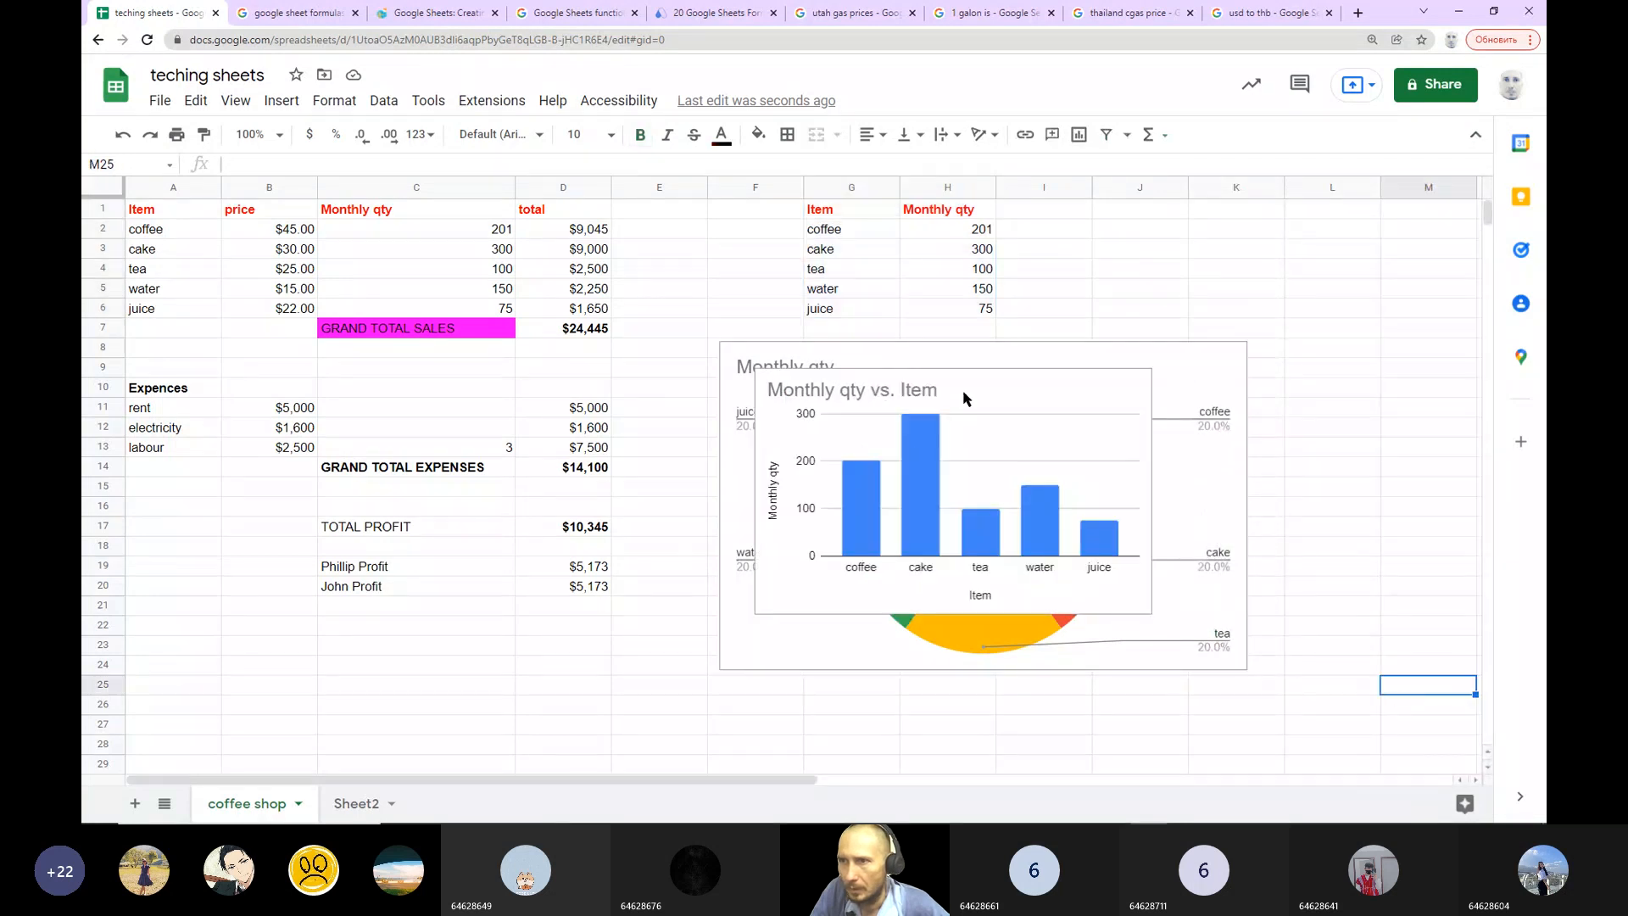
left_click_drag(1059, 396, 1089, 694)
scroll(1117, 652, "down", 3)
scroll(1123, 634, "down", 2)
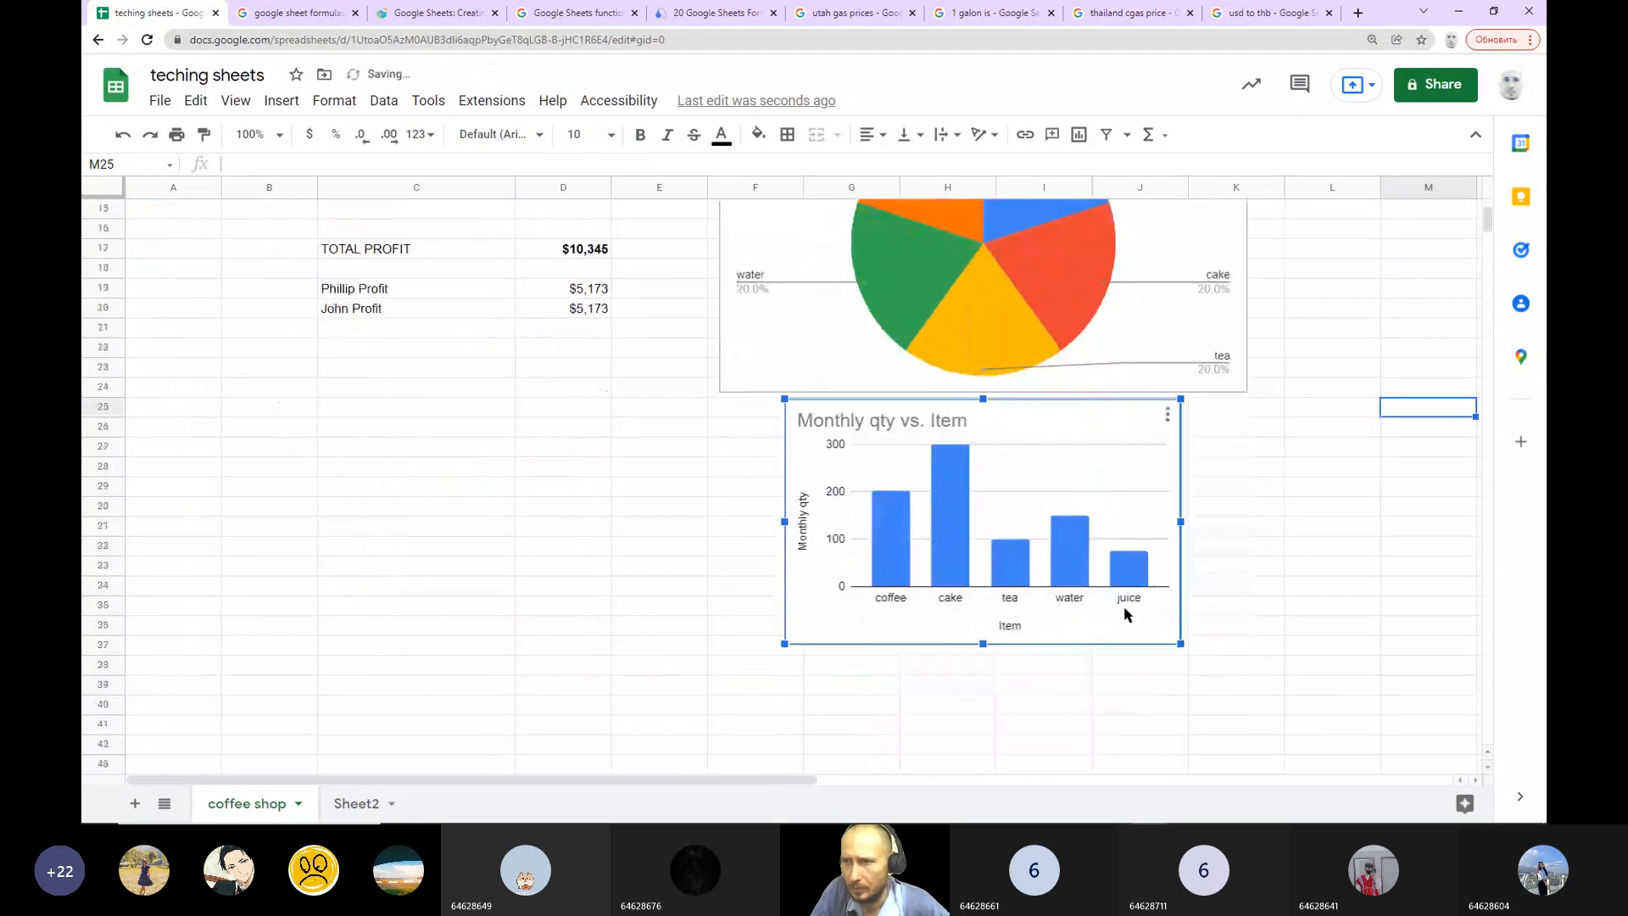
Step: Open the Monthly qty vs. Item column chart for editing and turn on aggregation for its x-axis
left_click(1168, 414)
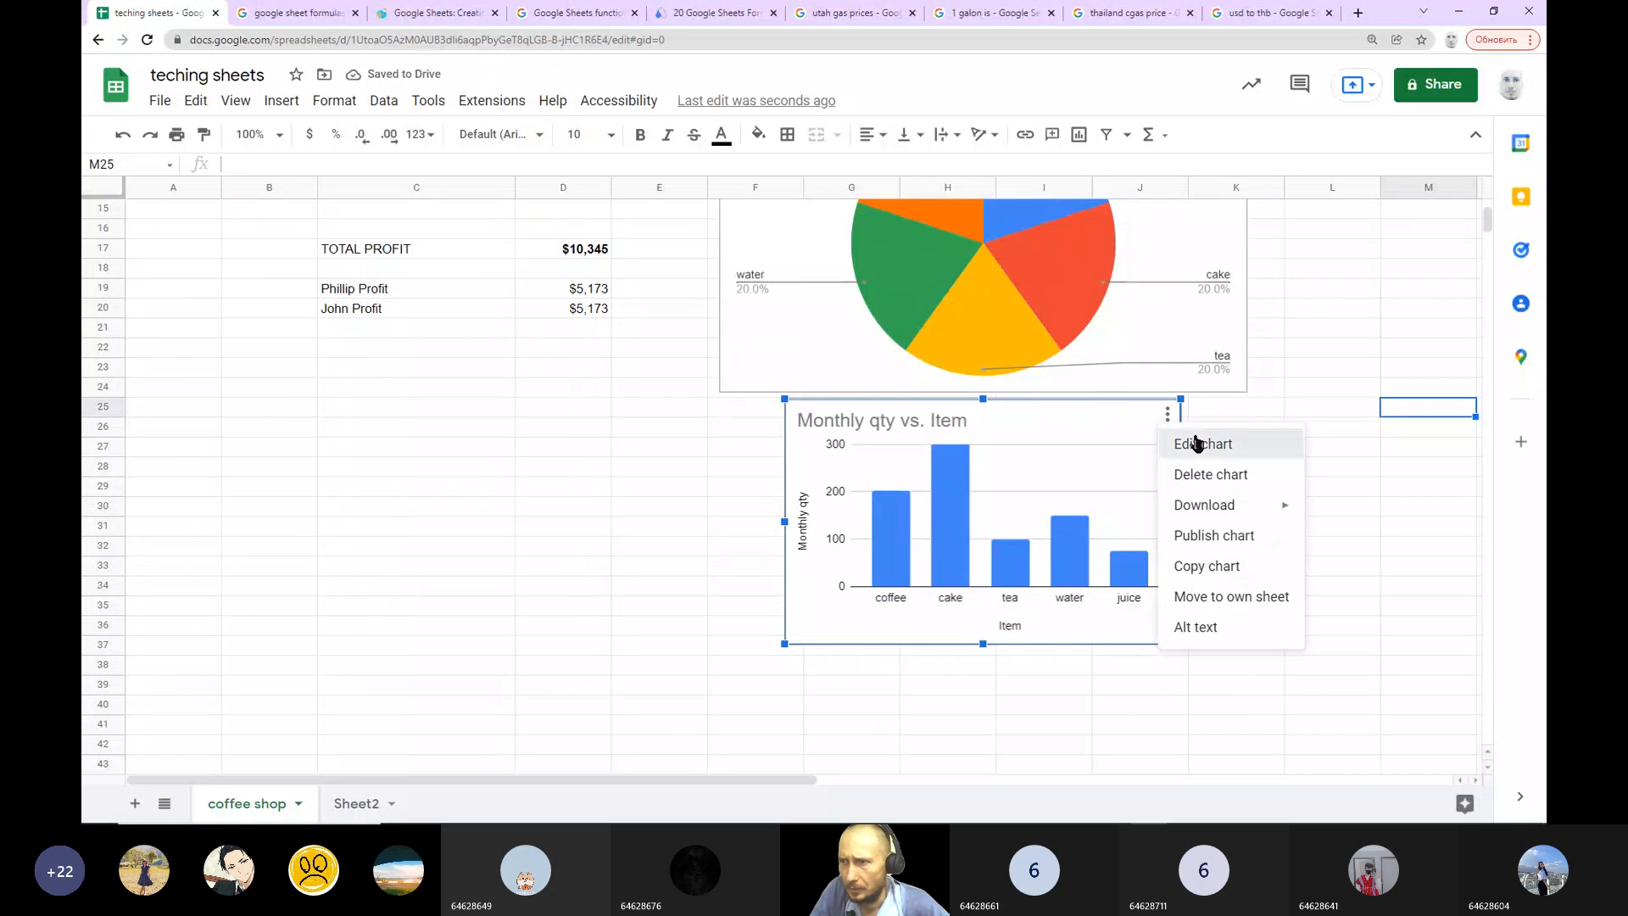
left_click(1196, 441)
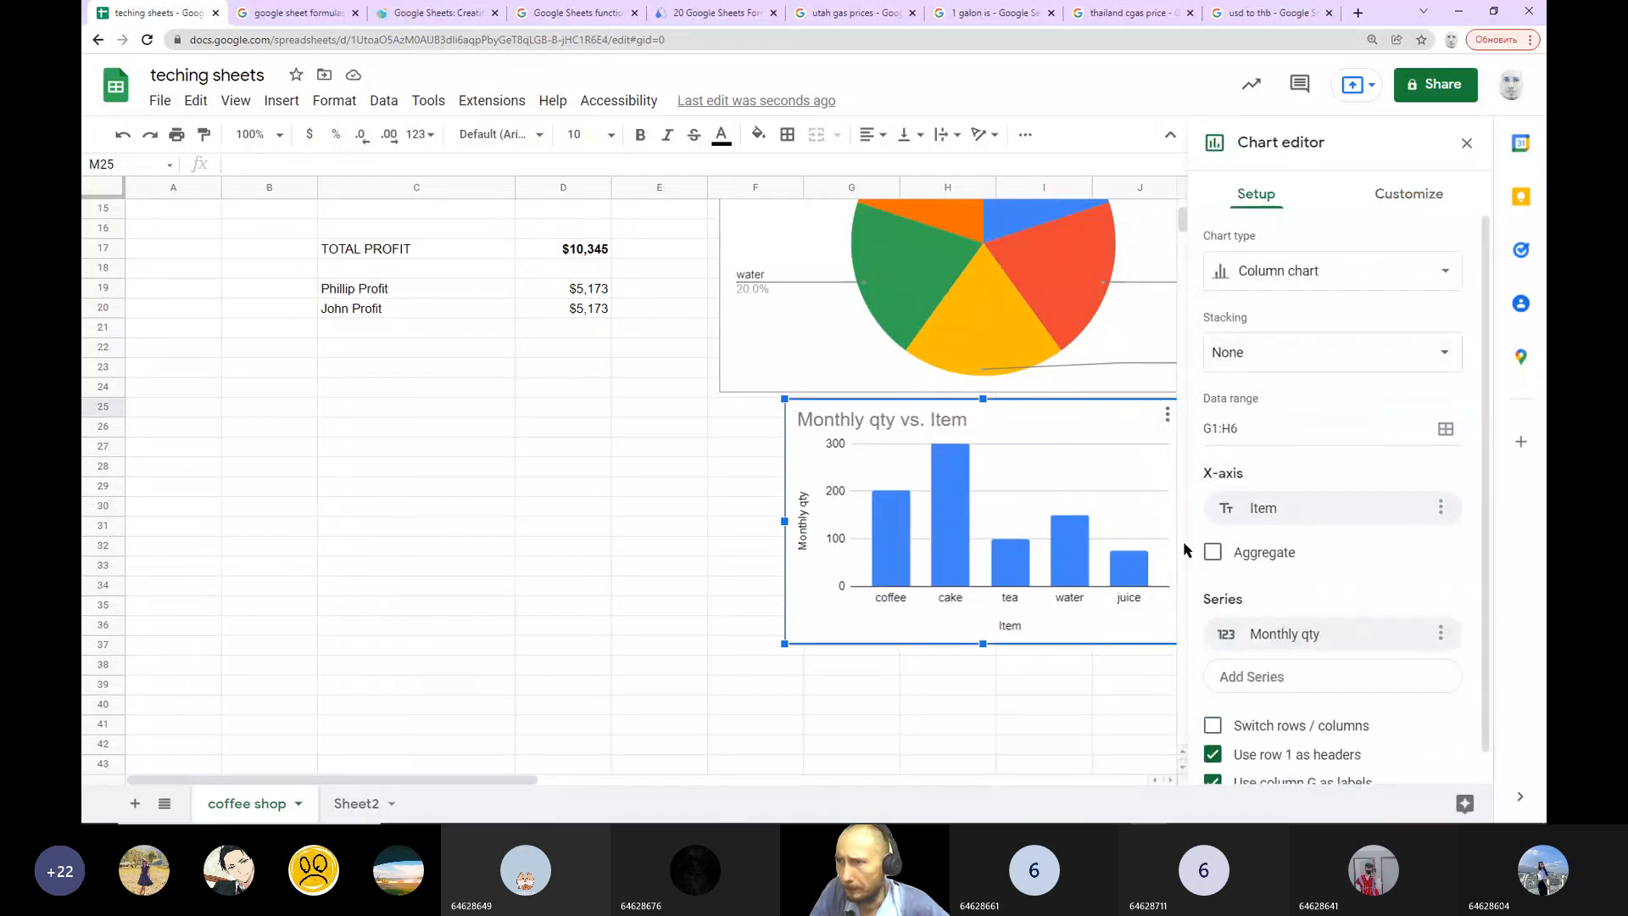
left_click(1211, 552)
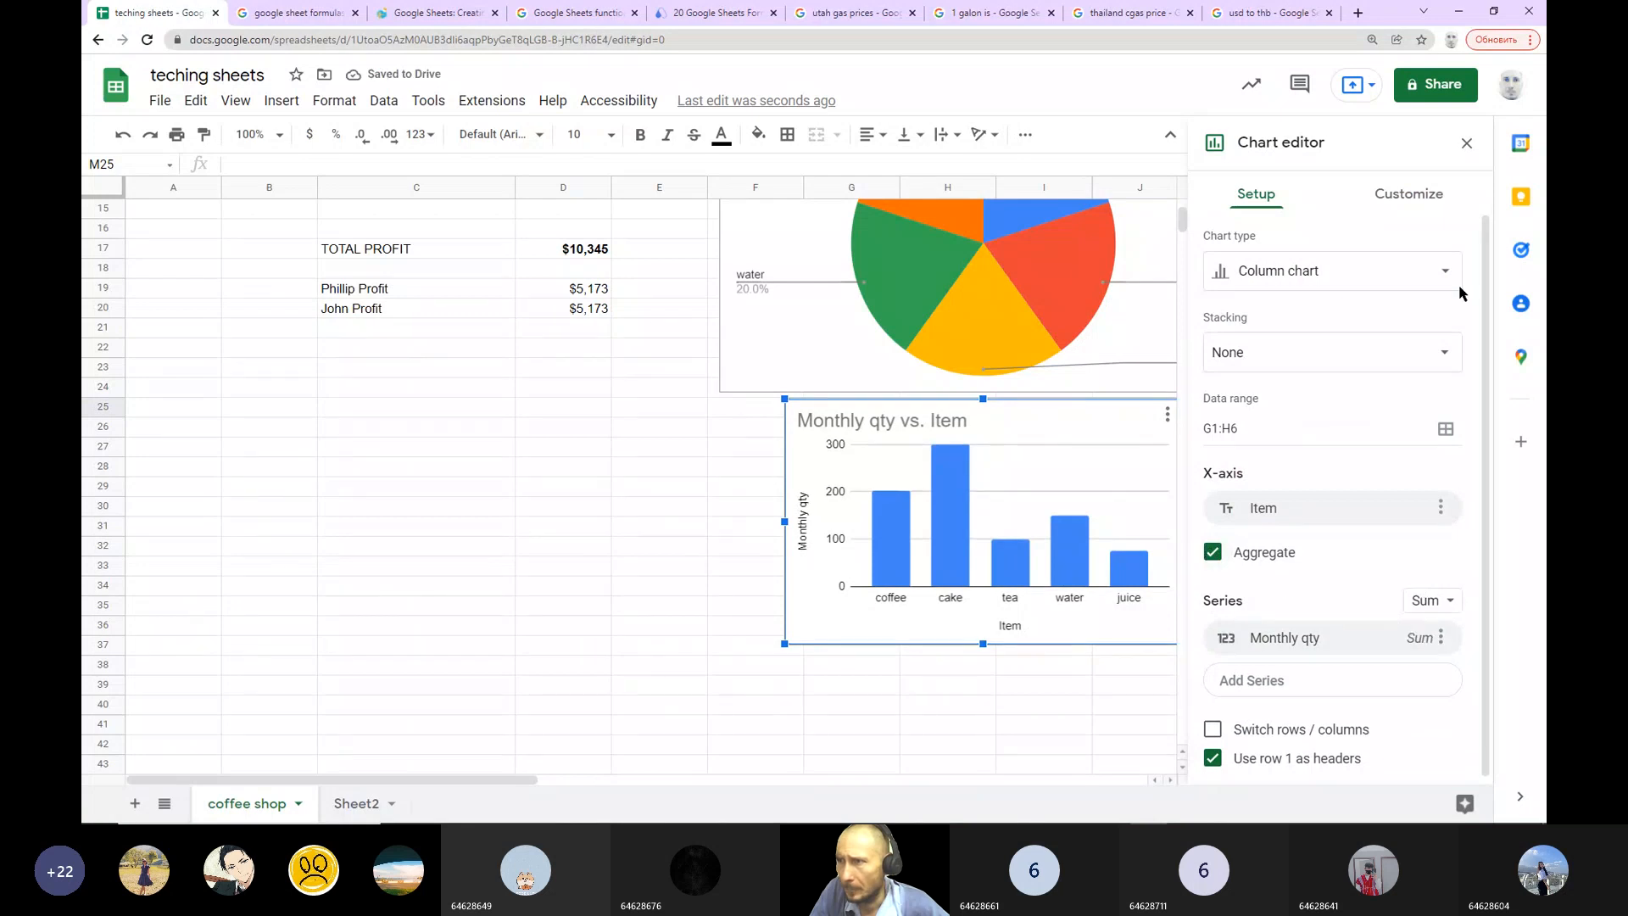
Step: Give the column chart a 3D chart style
left_click(1440, 200)
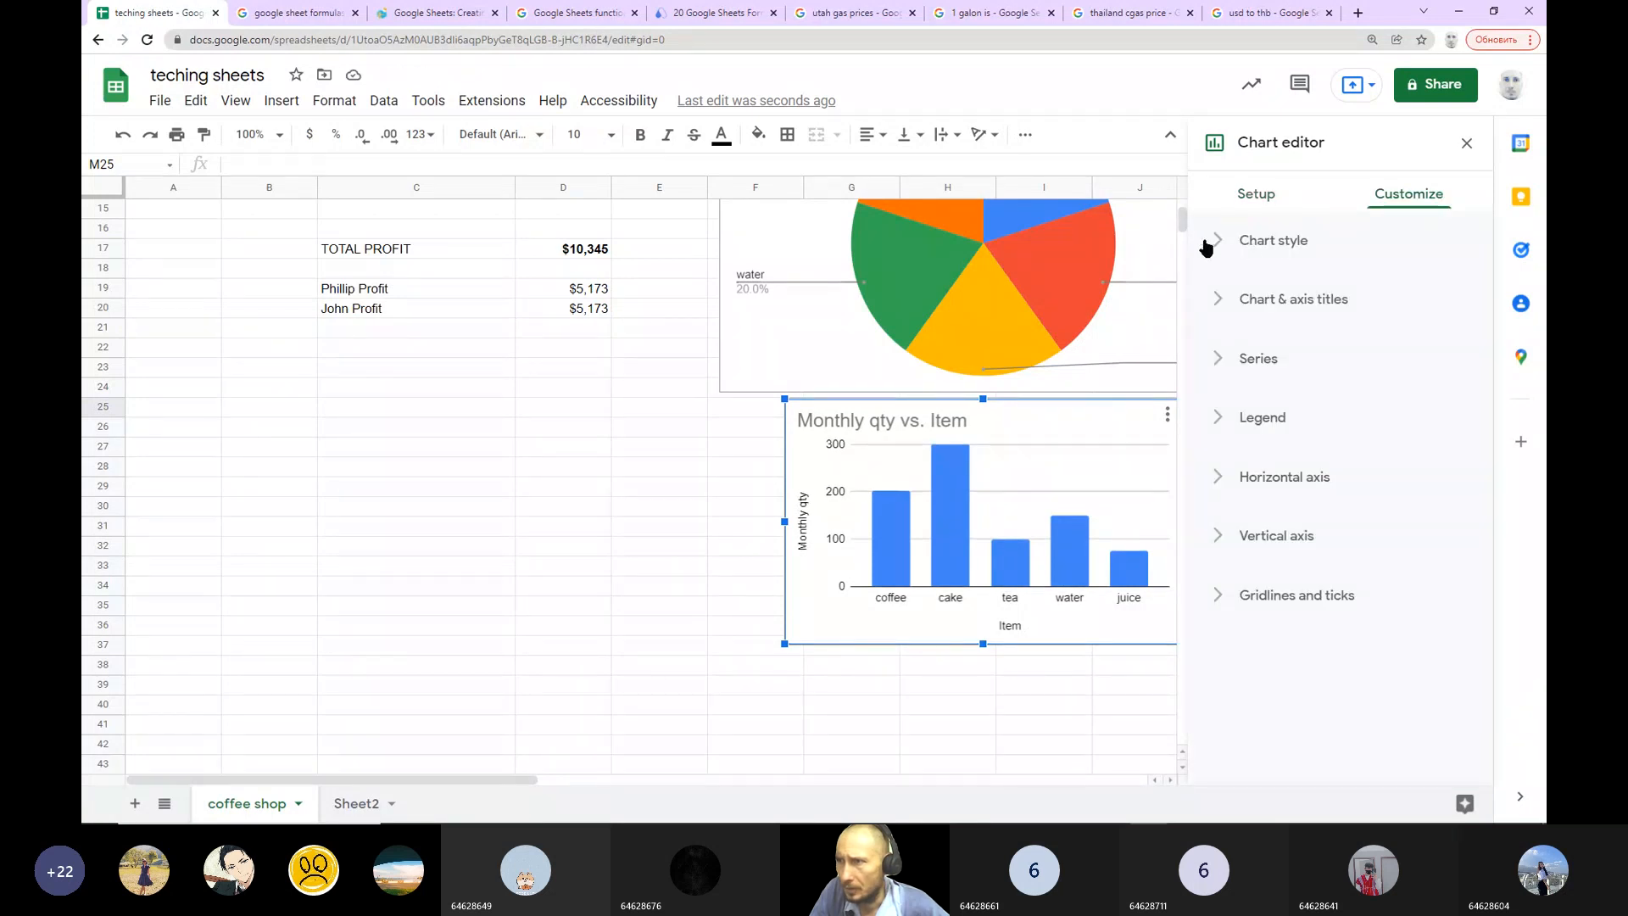
left_click(1236, 245)
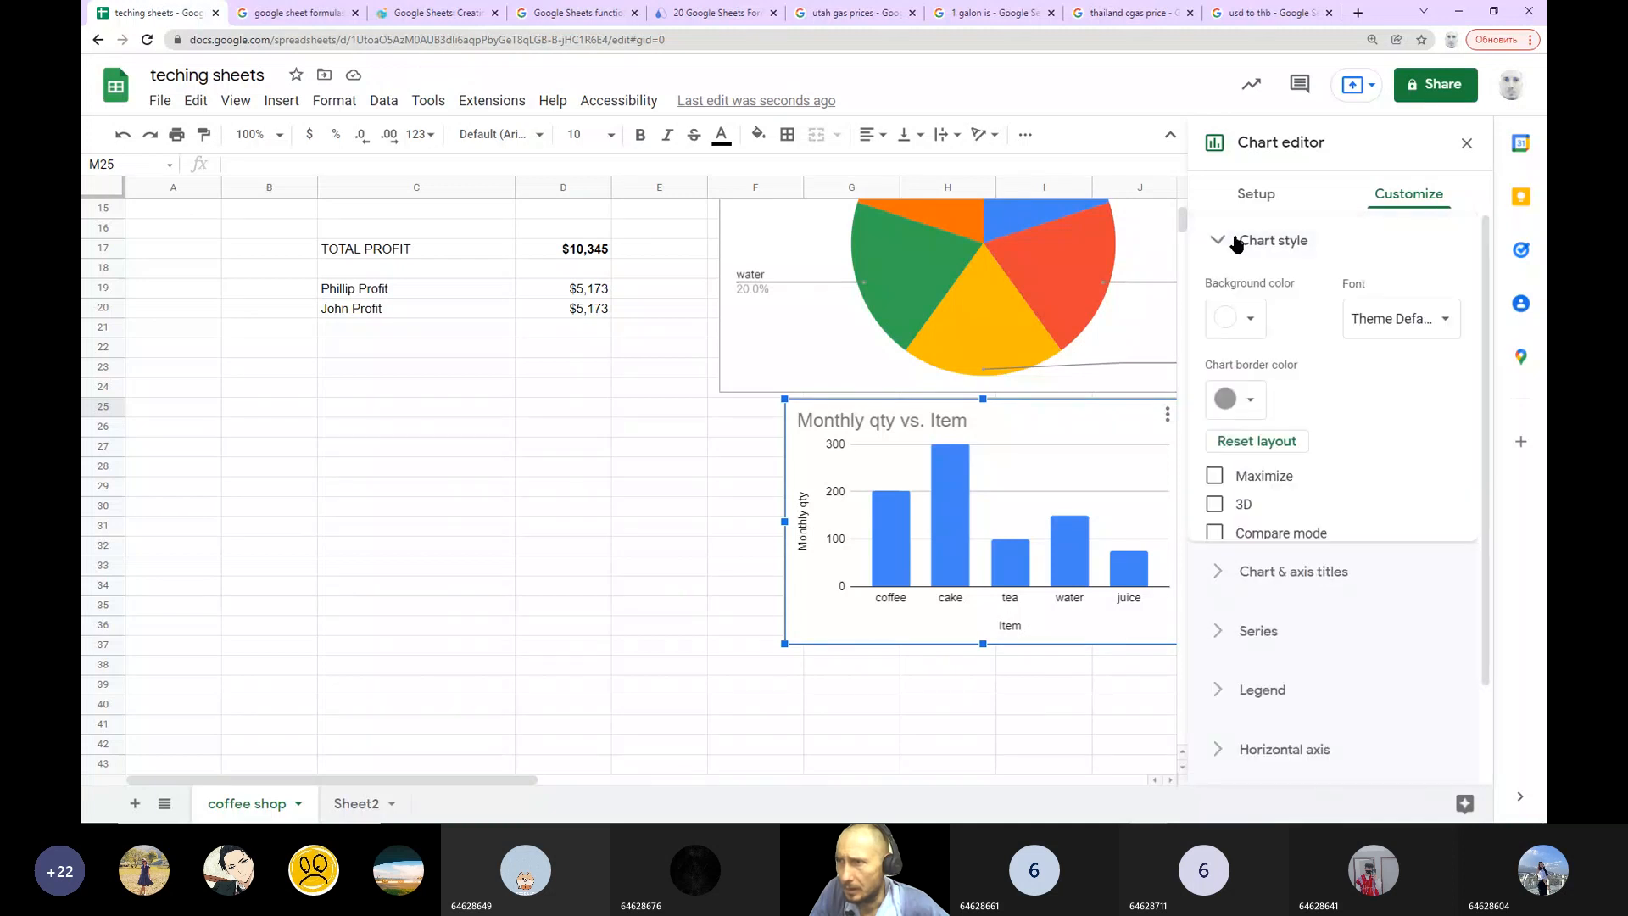
scroll(1238, 563, "down", 1)
left_click(1216, 428)
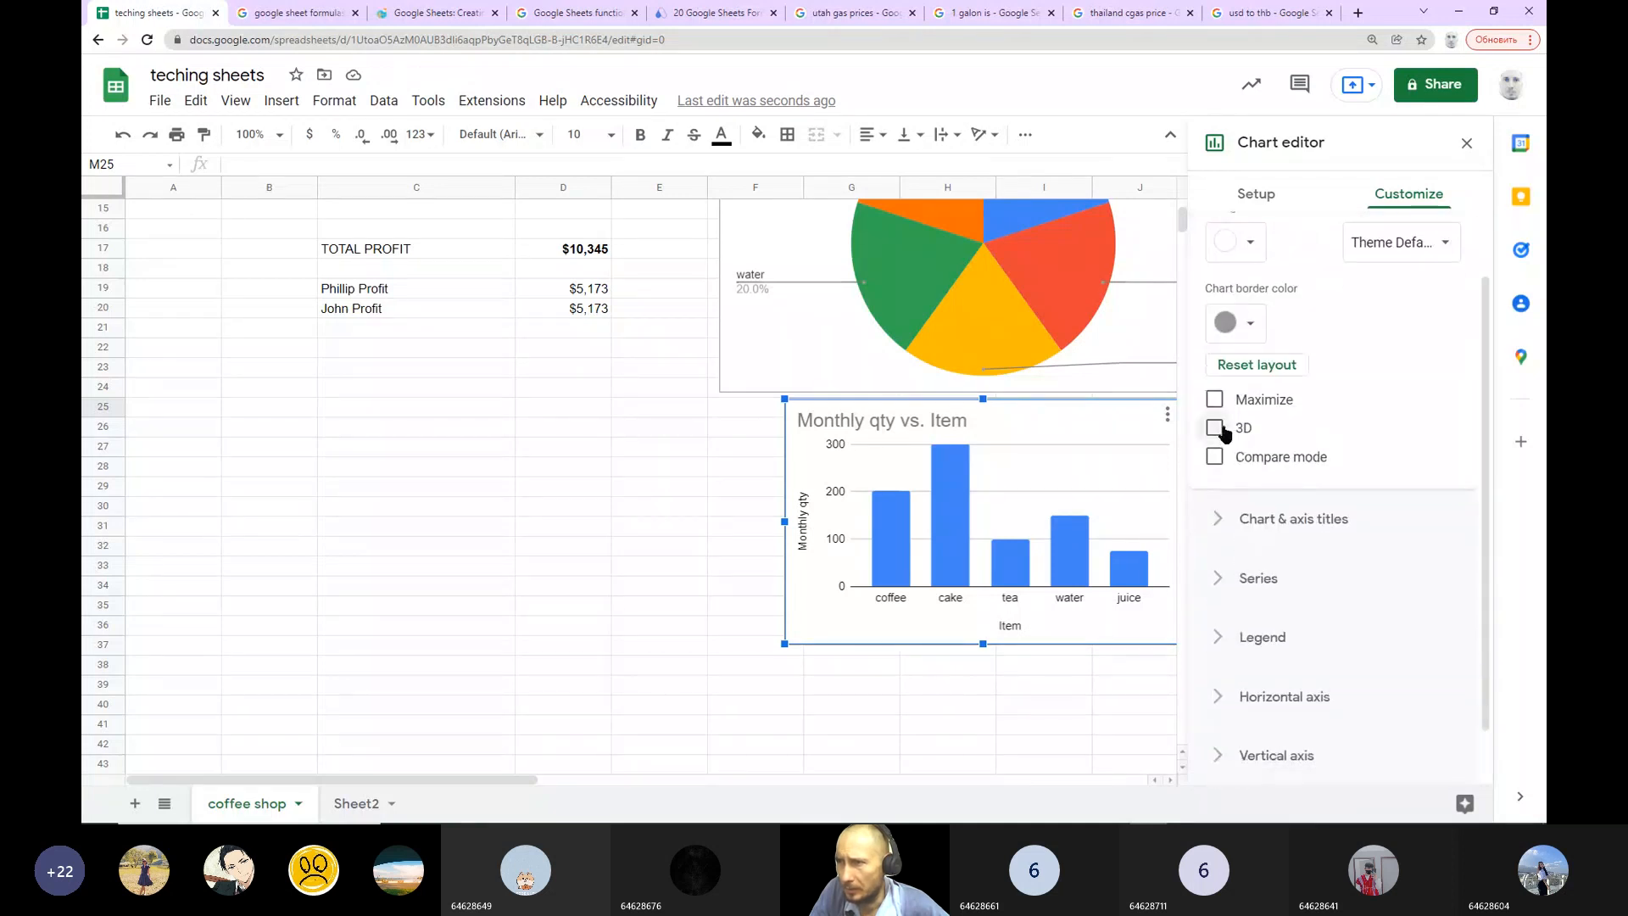
Step: Add data labels to the Monthly qty series of the column chart and close the chart editor
left_click(1218, 529)
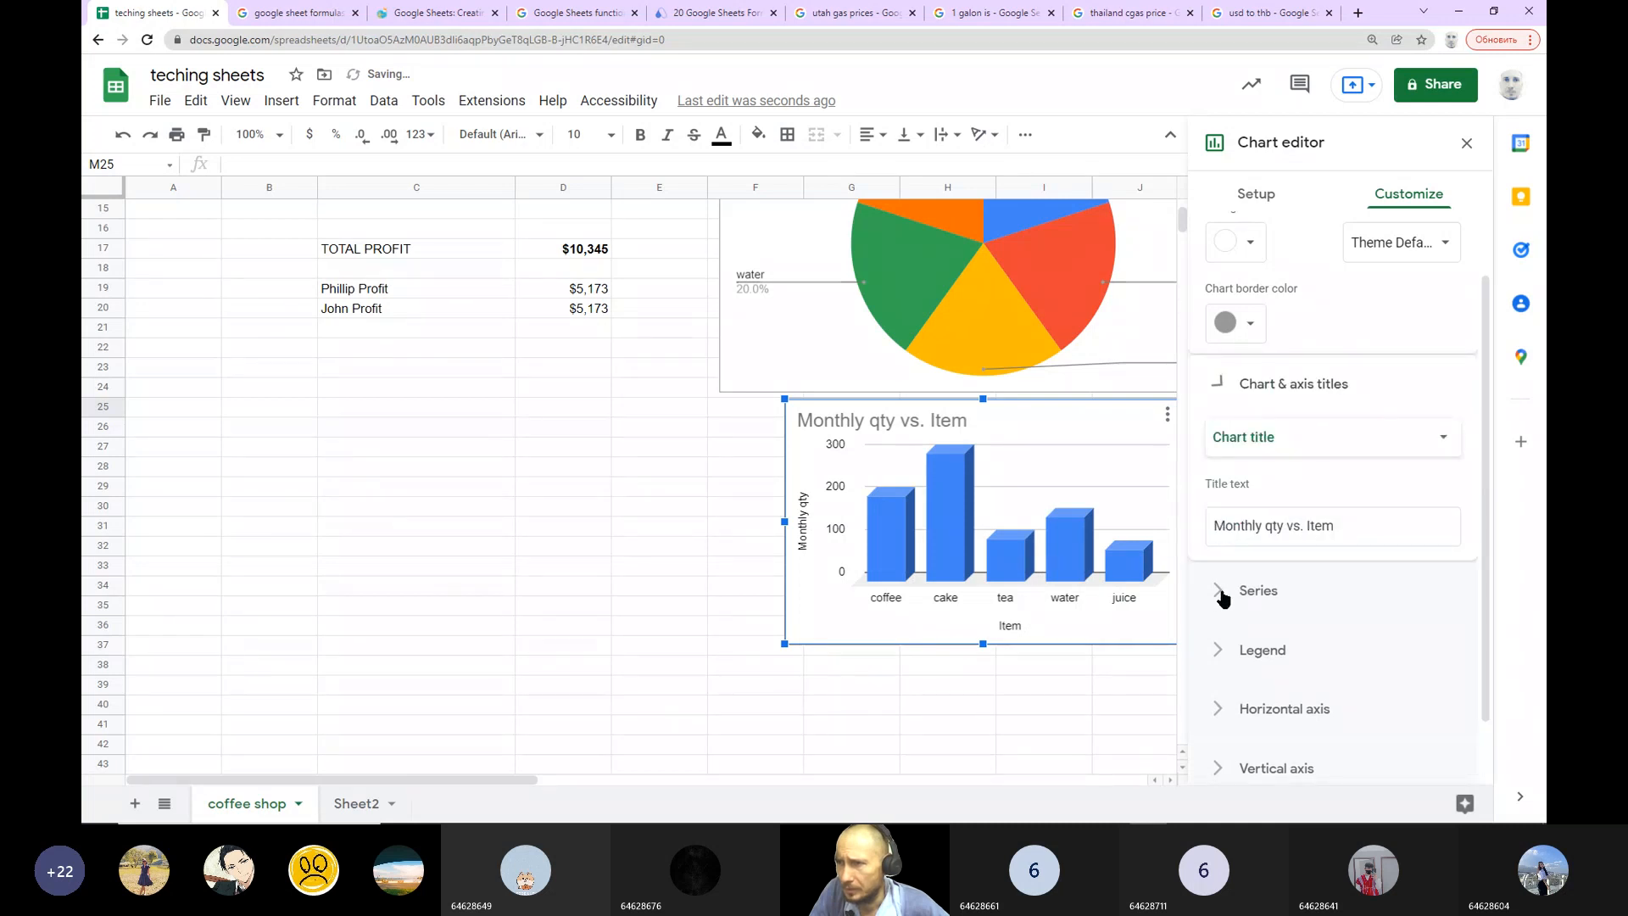
left_click(1217, 656)
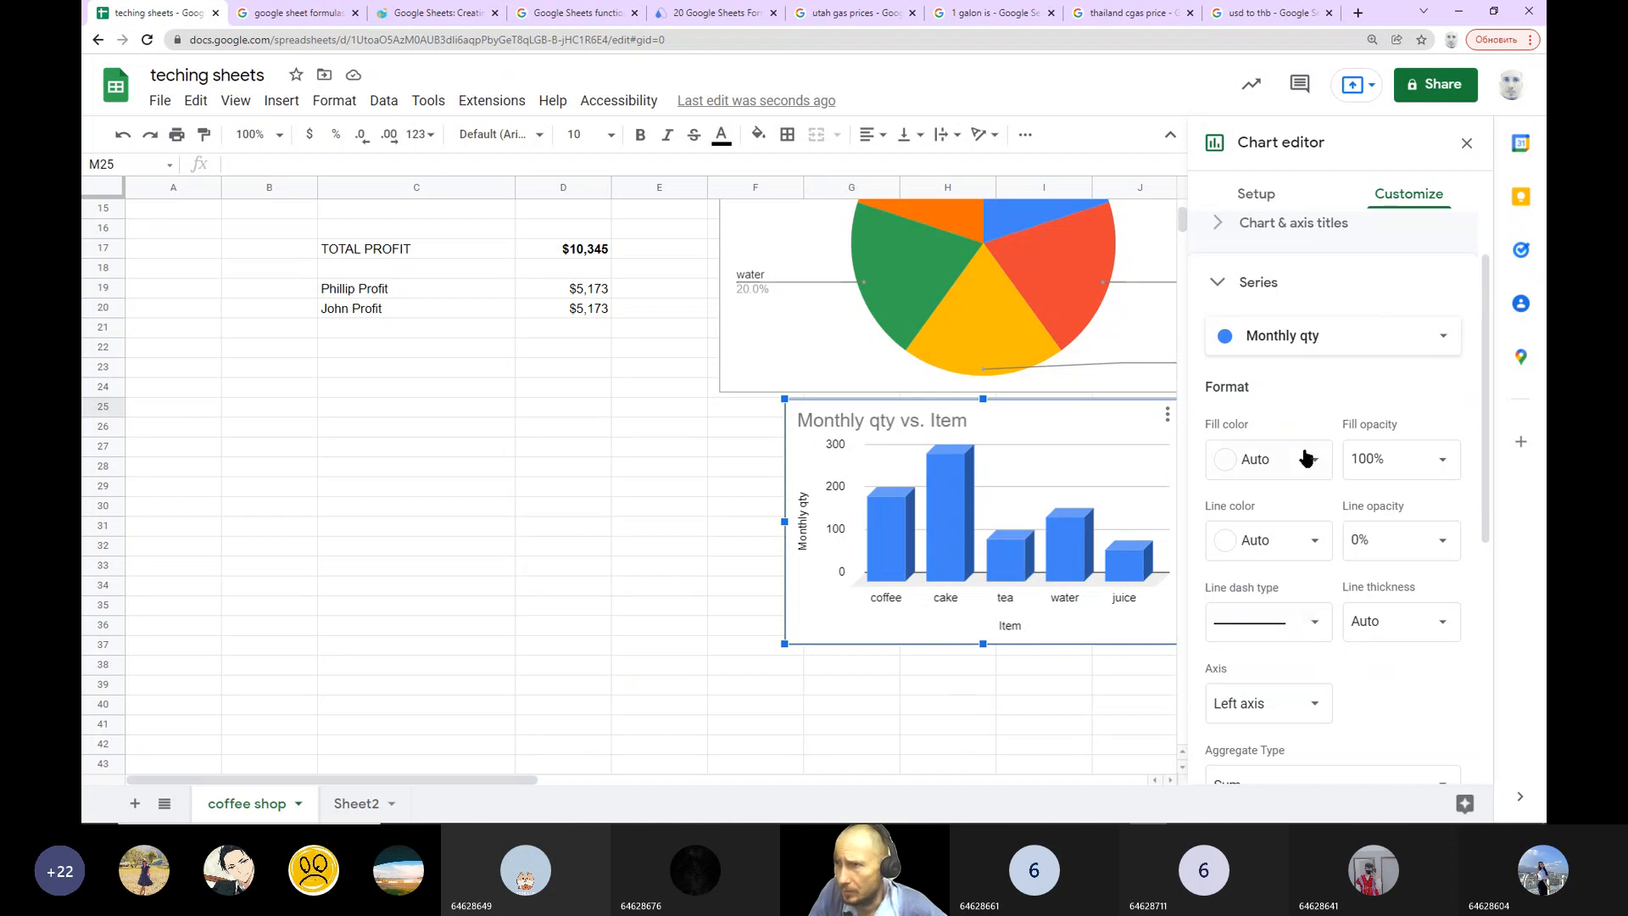
scroll(1312, 655, "down", 3)
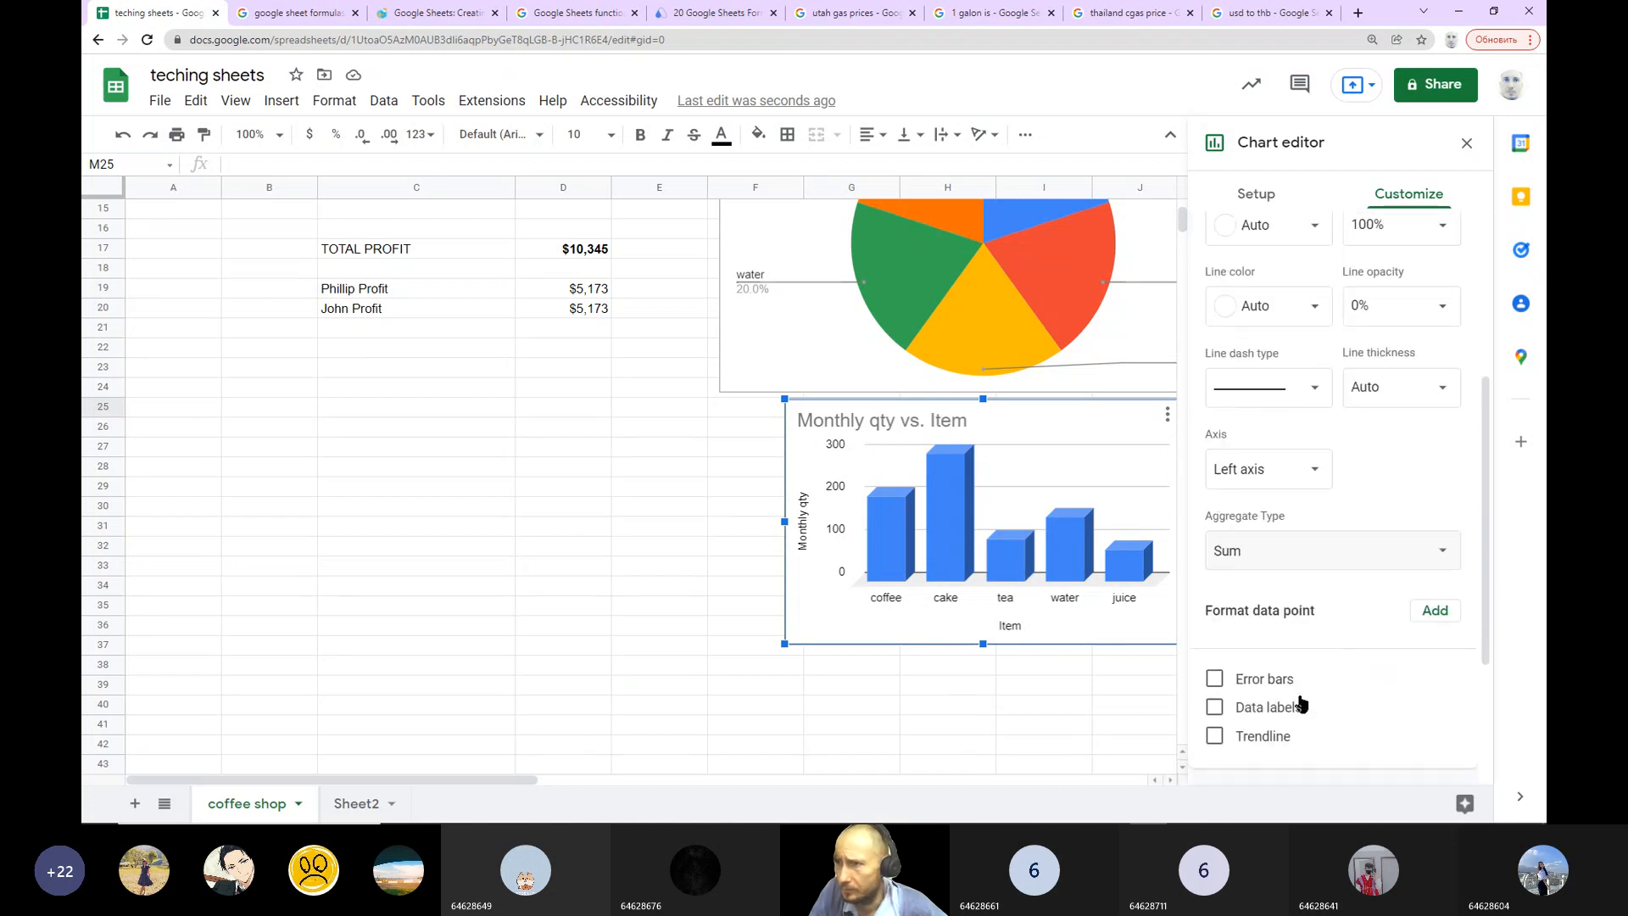
scroll(1356, 687, "down", 1)
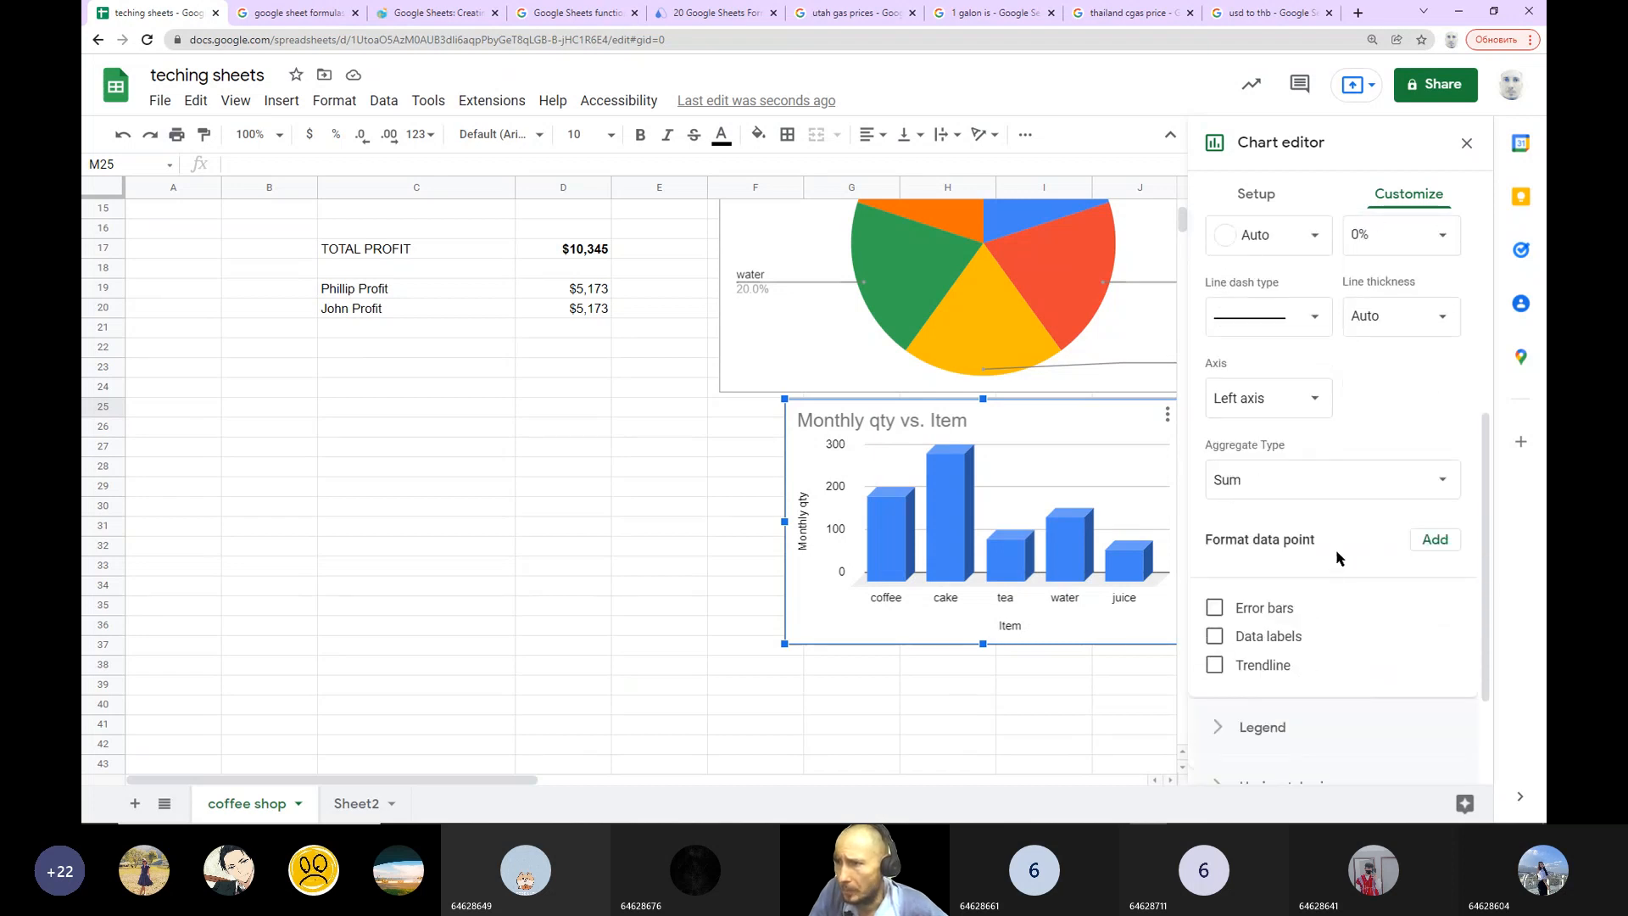
left_click(1215, 638)
left_click(1046, 722)
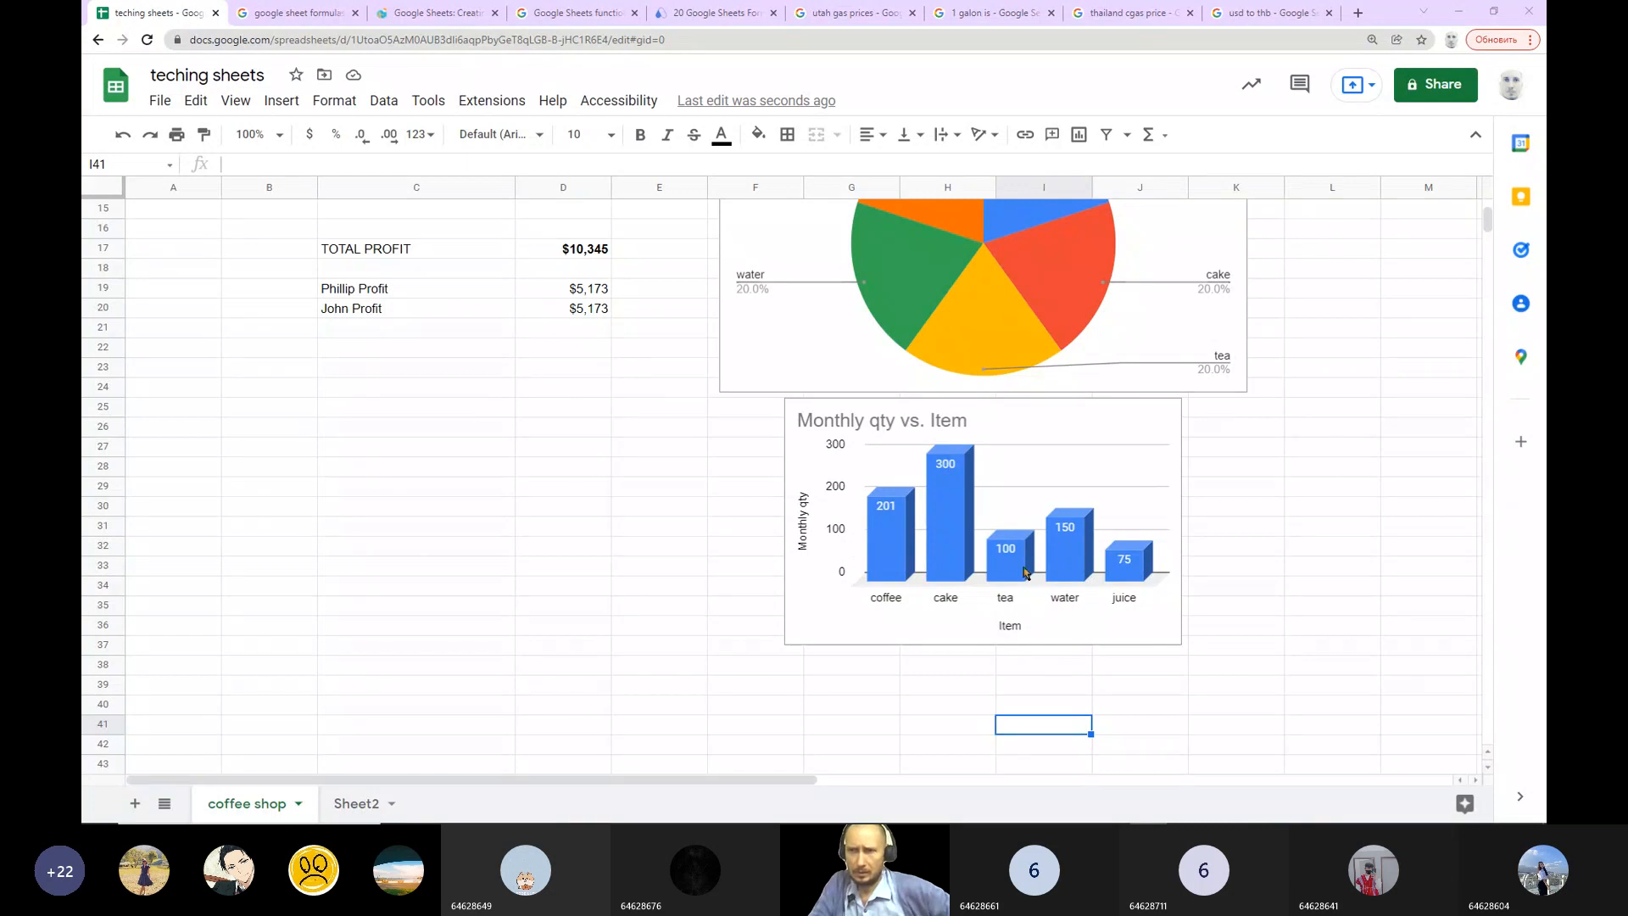
Step: Enlarge the column chart from its lower corner so it extends to about row 40 and the end of column K
left_click(1388, 505)
left_click(1179, 638)
left_click_drag(1181, 643, 1278, 704)
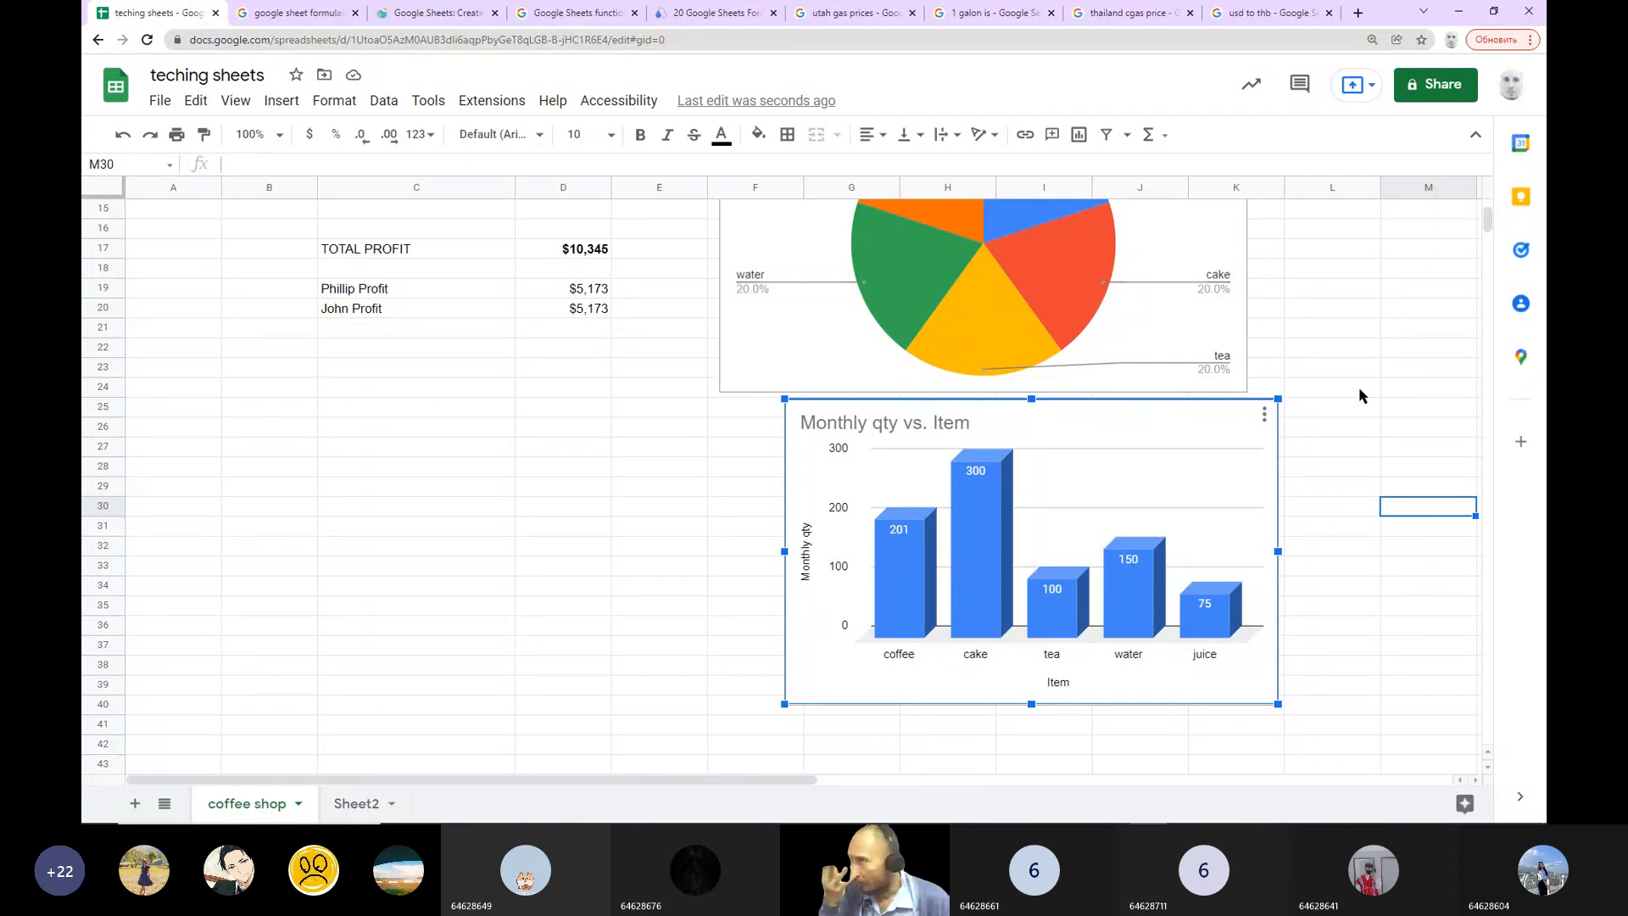
left_click(428, 567)
Step: Apply all borders to the sales table in A1:D7
scroll(428, 566, "up", 5)
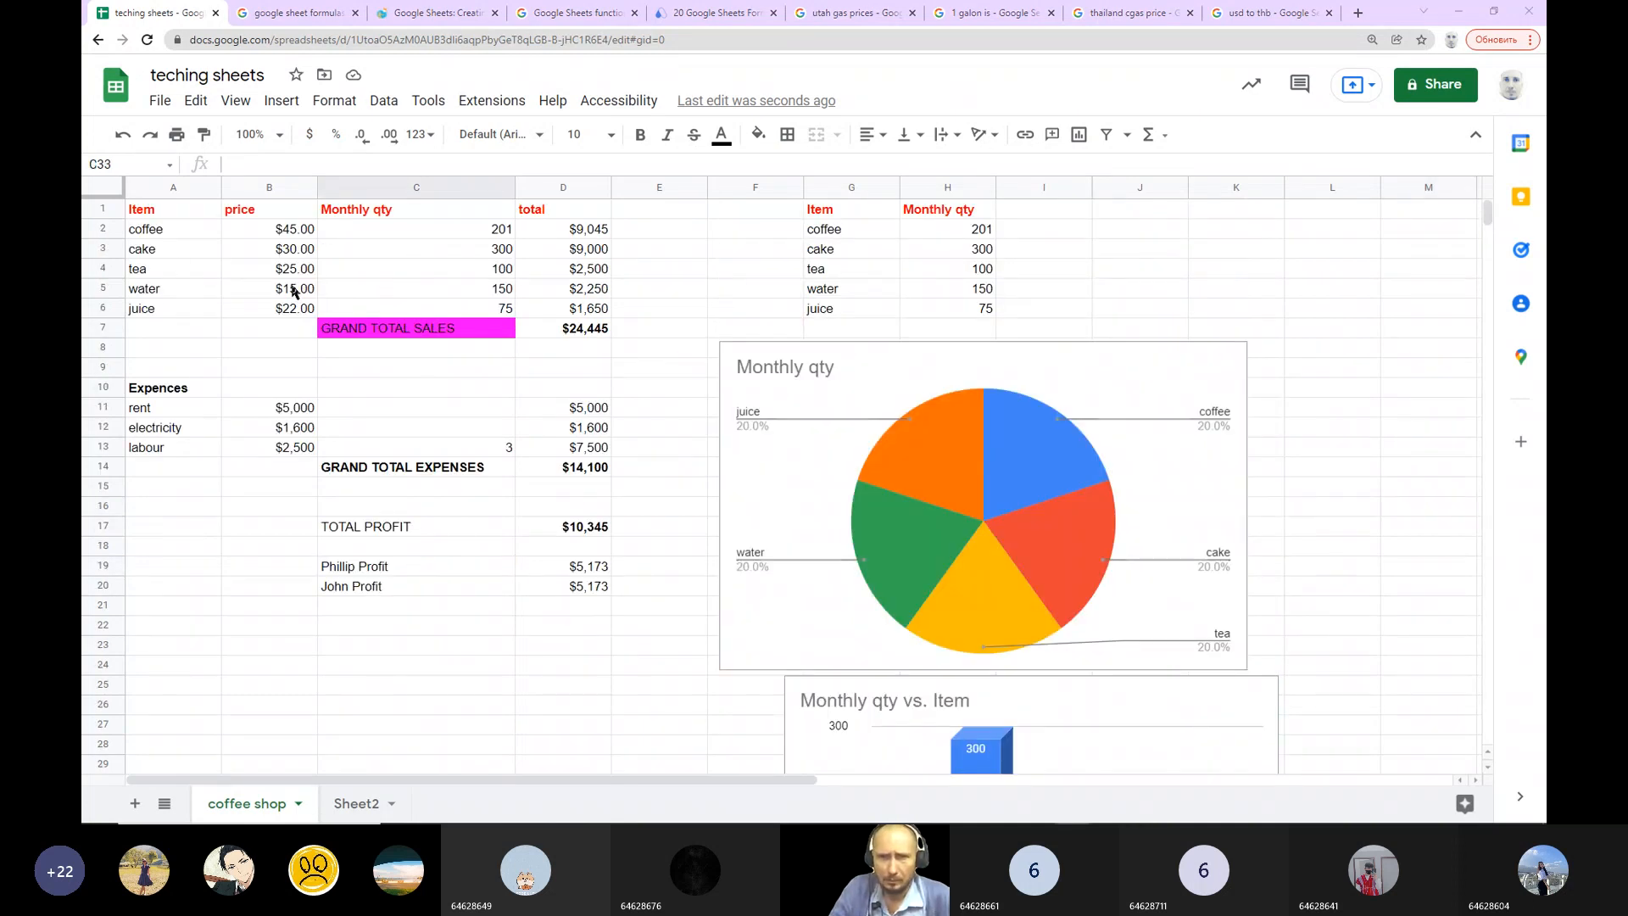
left_click(136, 210)
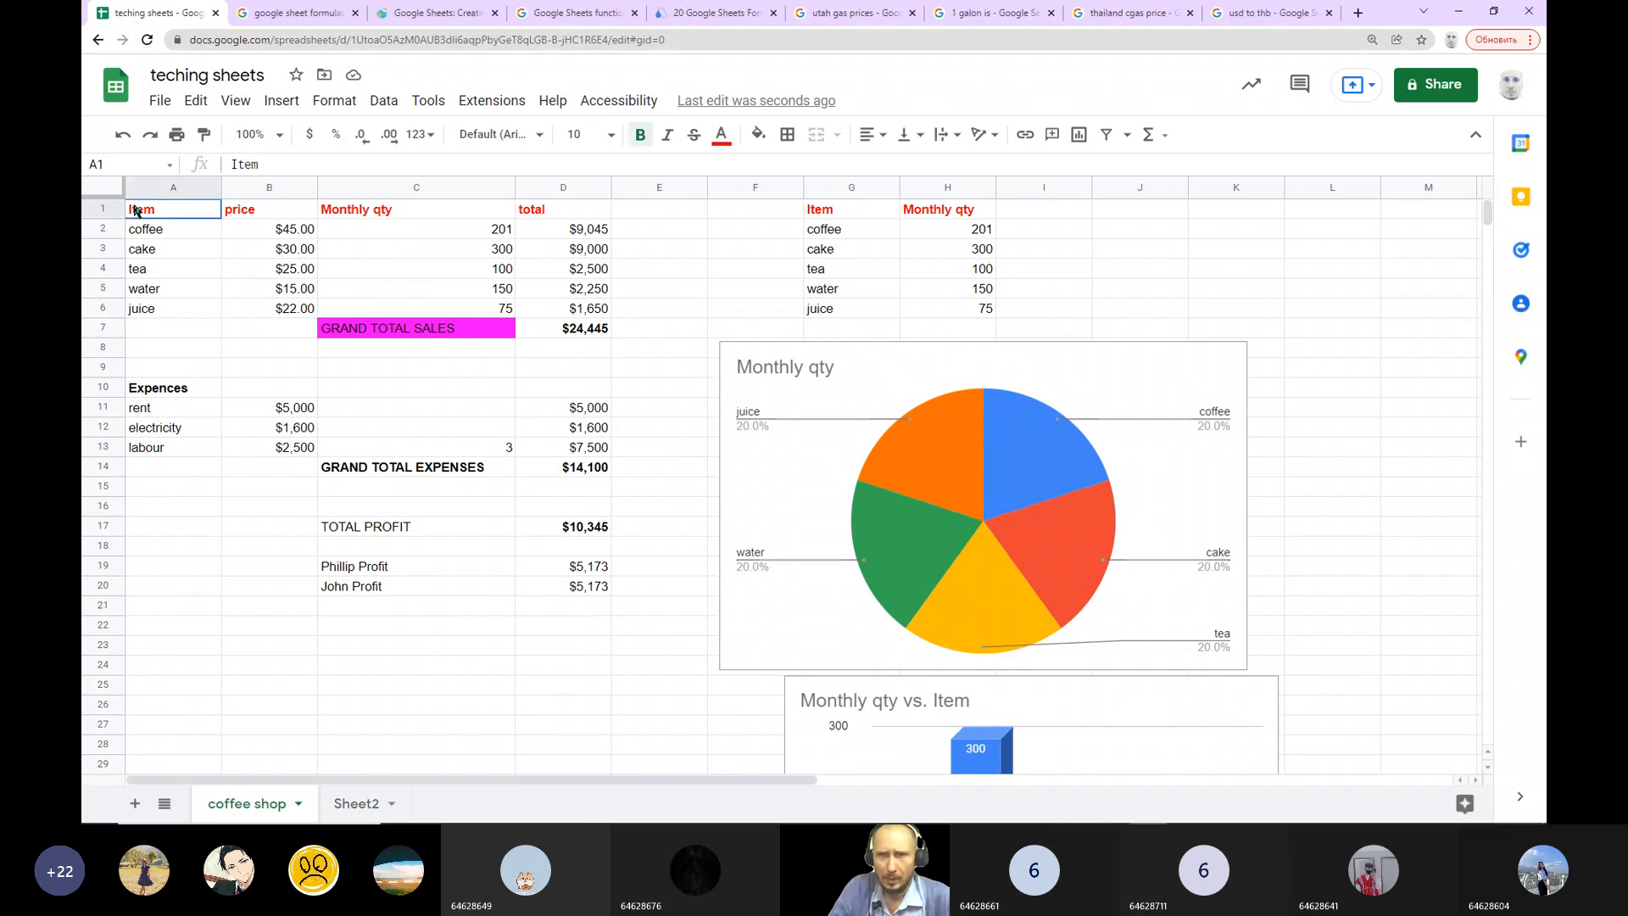
left_click_drag(136, 210, 604, 336)
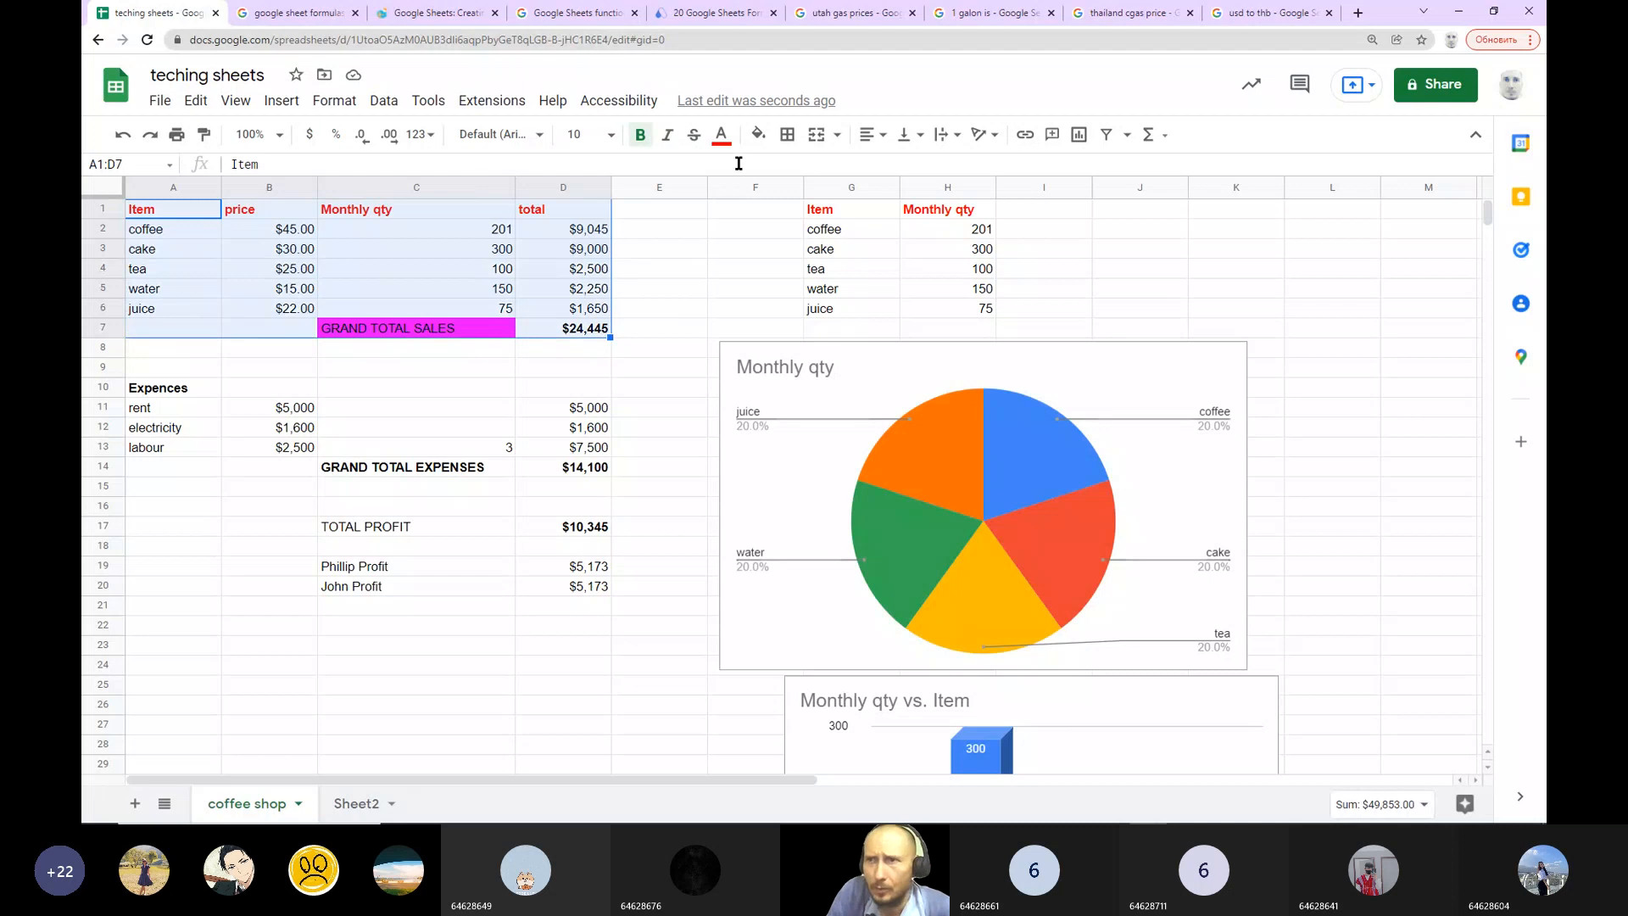
left_click(786, 134)
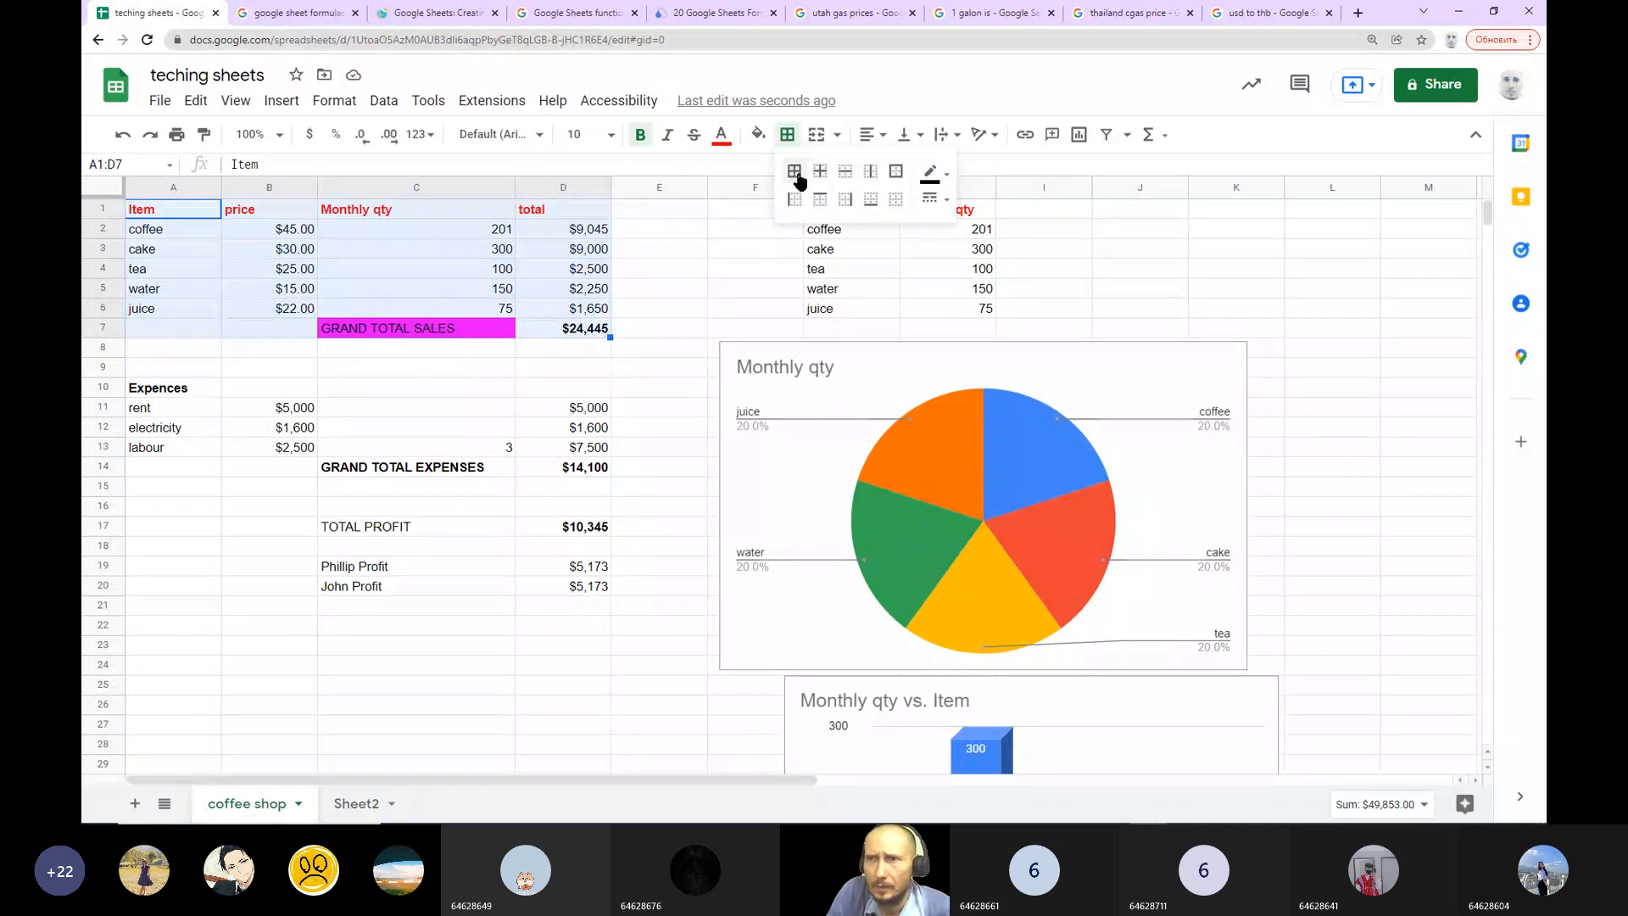
left_click(793, 170)
left_click(672, 251)
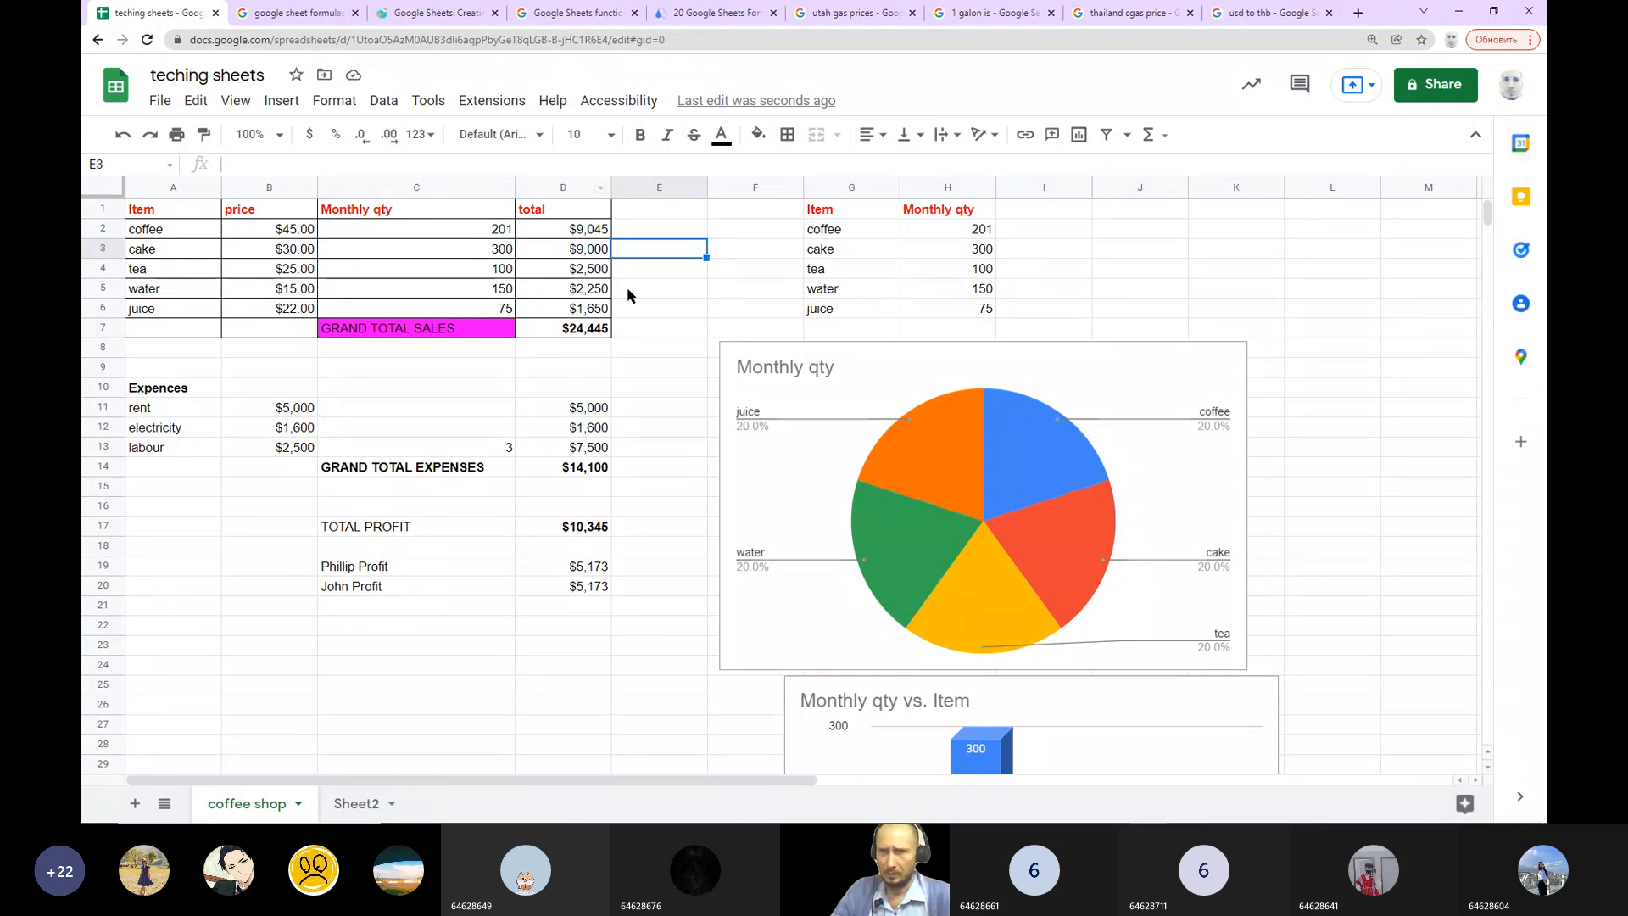
scroll(865, 446, "down", 3)
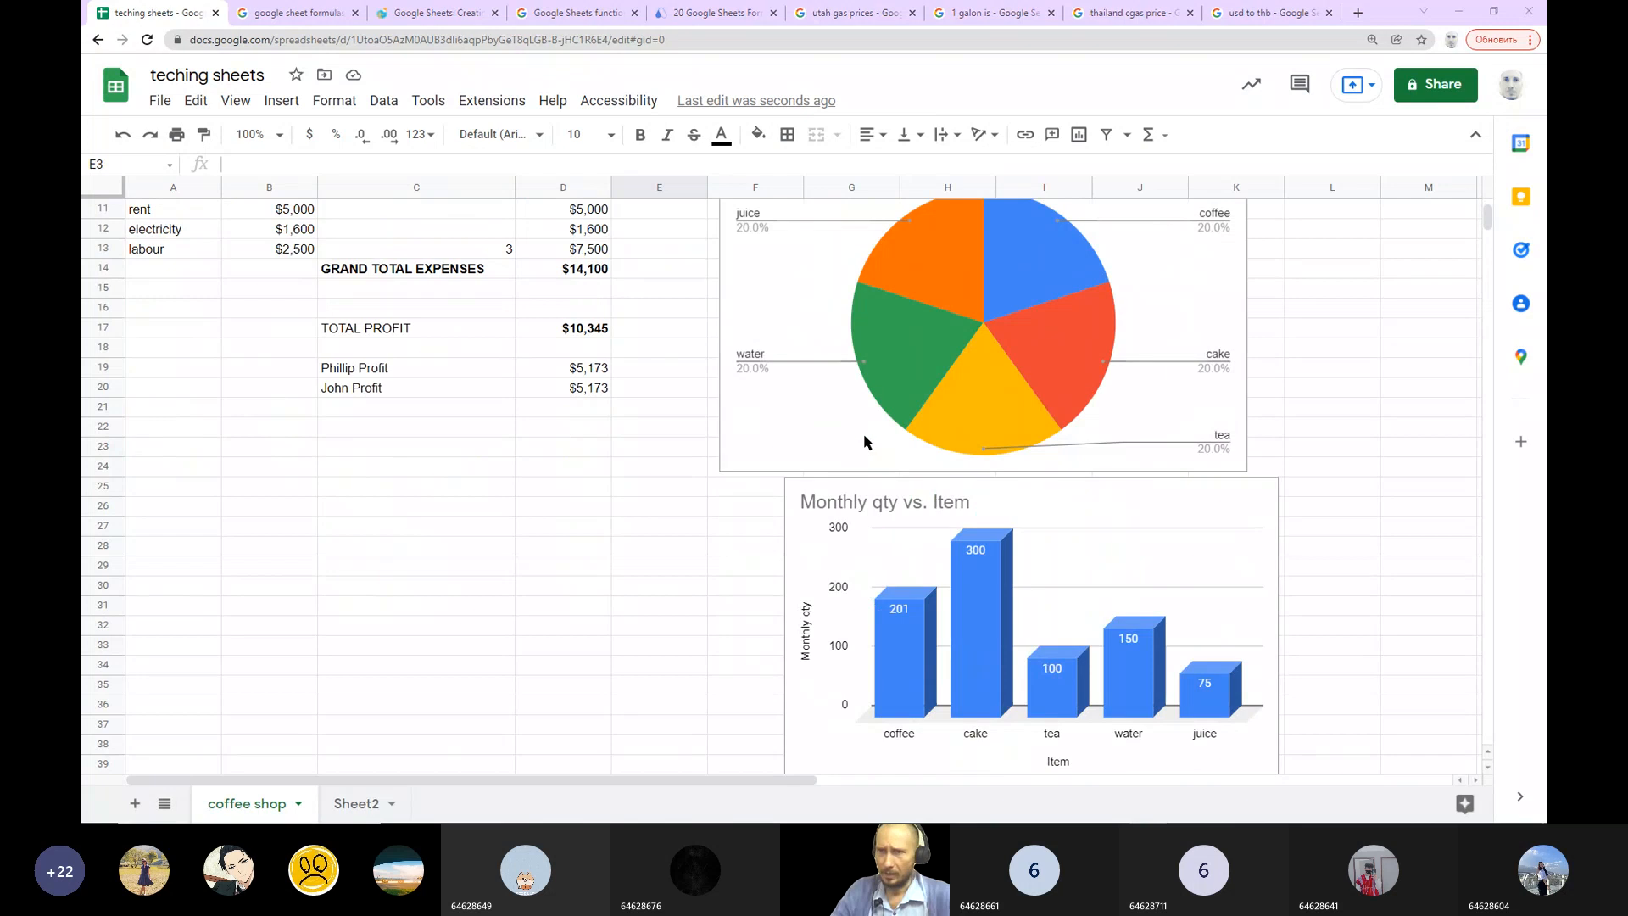
scroll(864, 438, "up", 3)
scroll(412, 741, "down", 1)
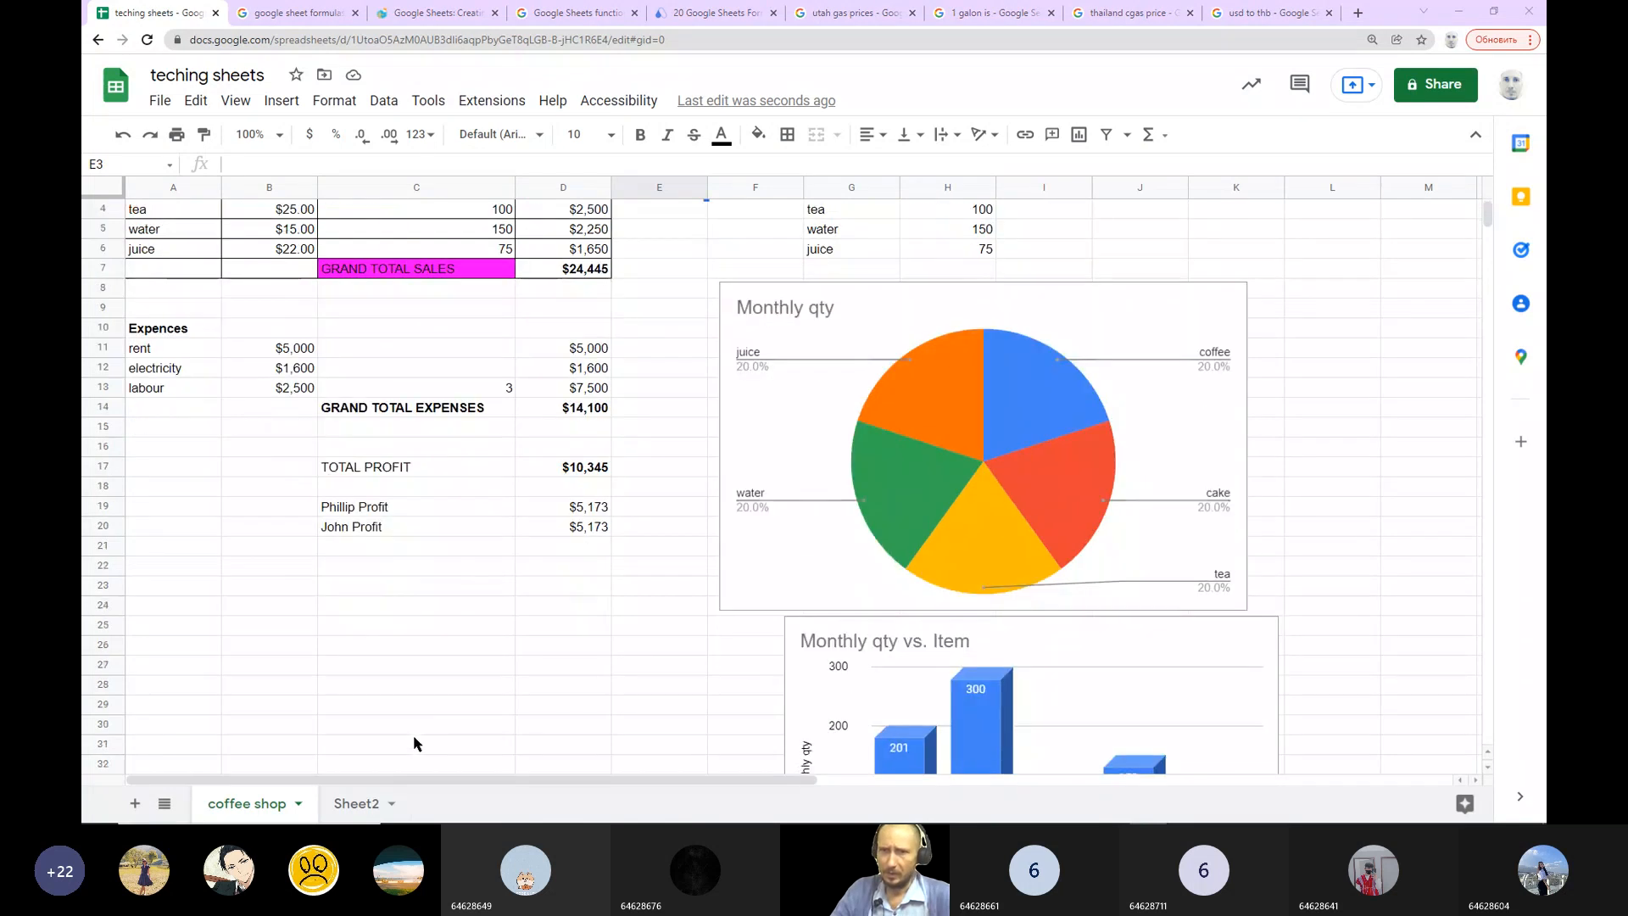
scroll(412, 740, "up", 1)
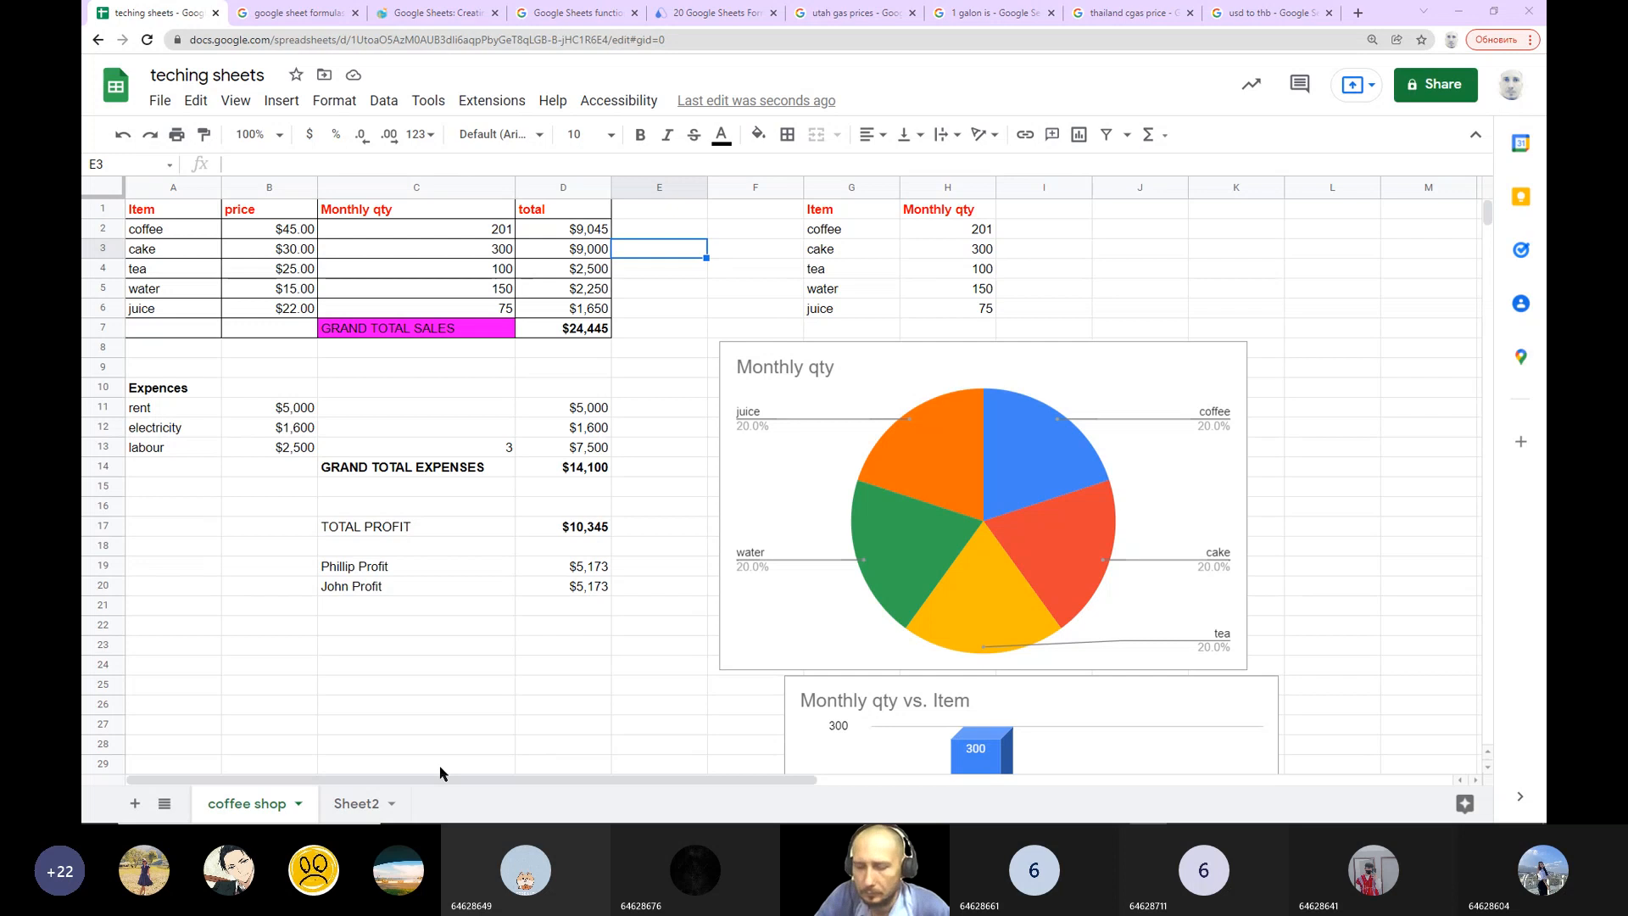
Step: Switch to Sheet2 and rename it personal exp
left_click(389, 808)
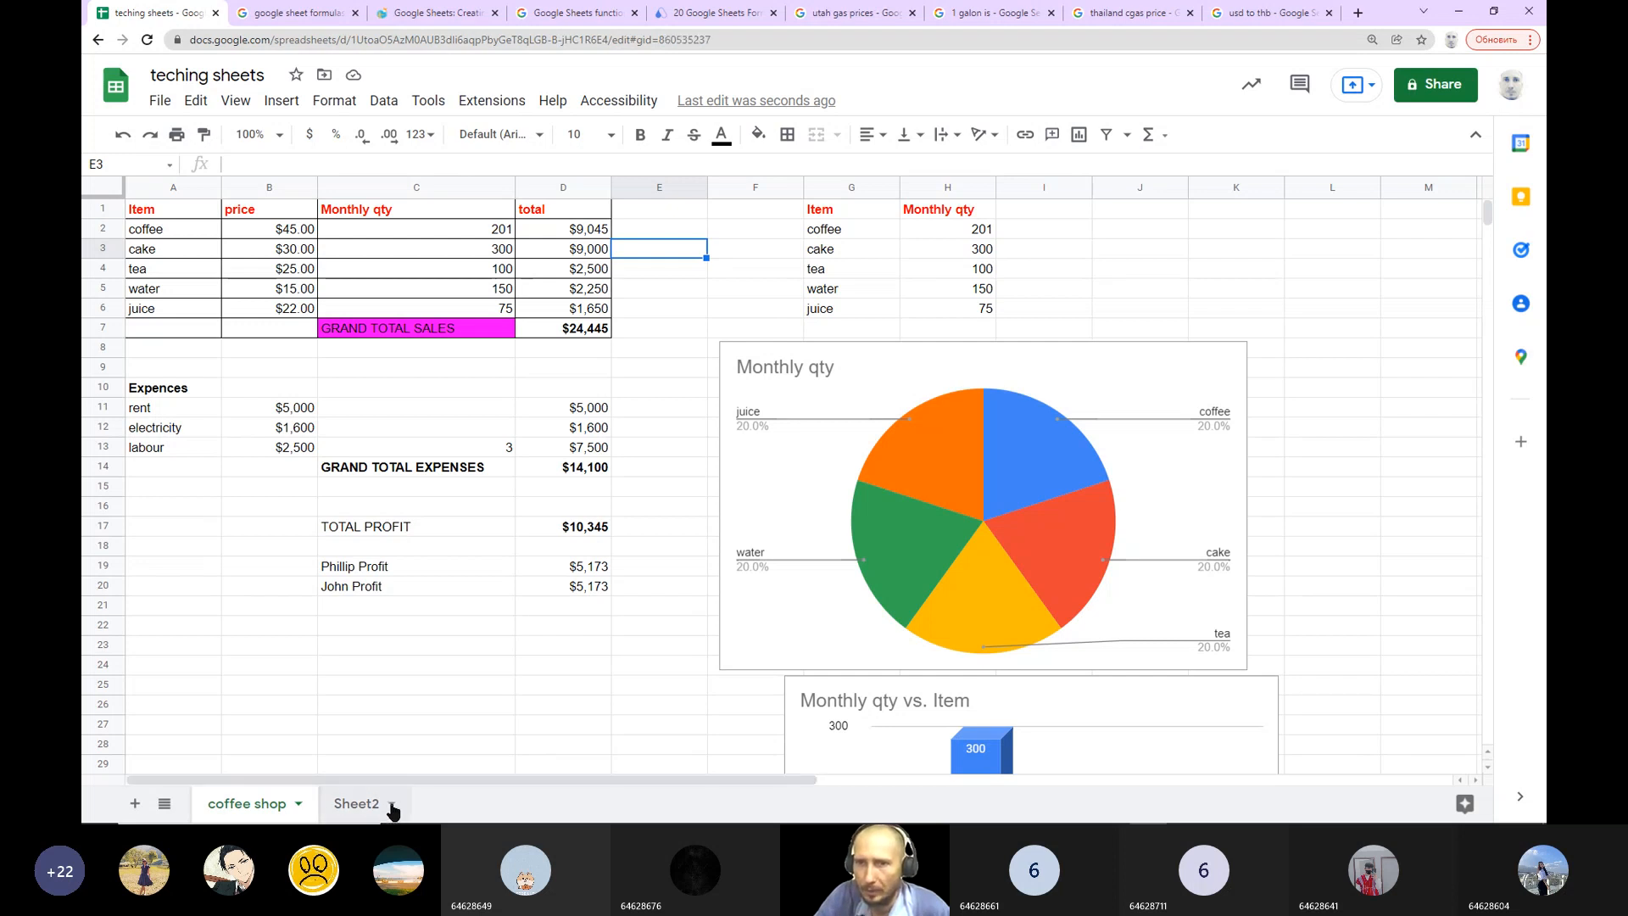
left_click(392, 806)
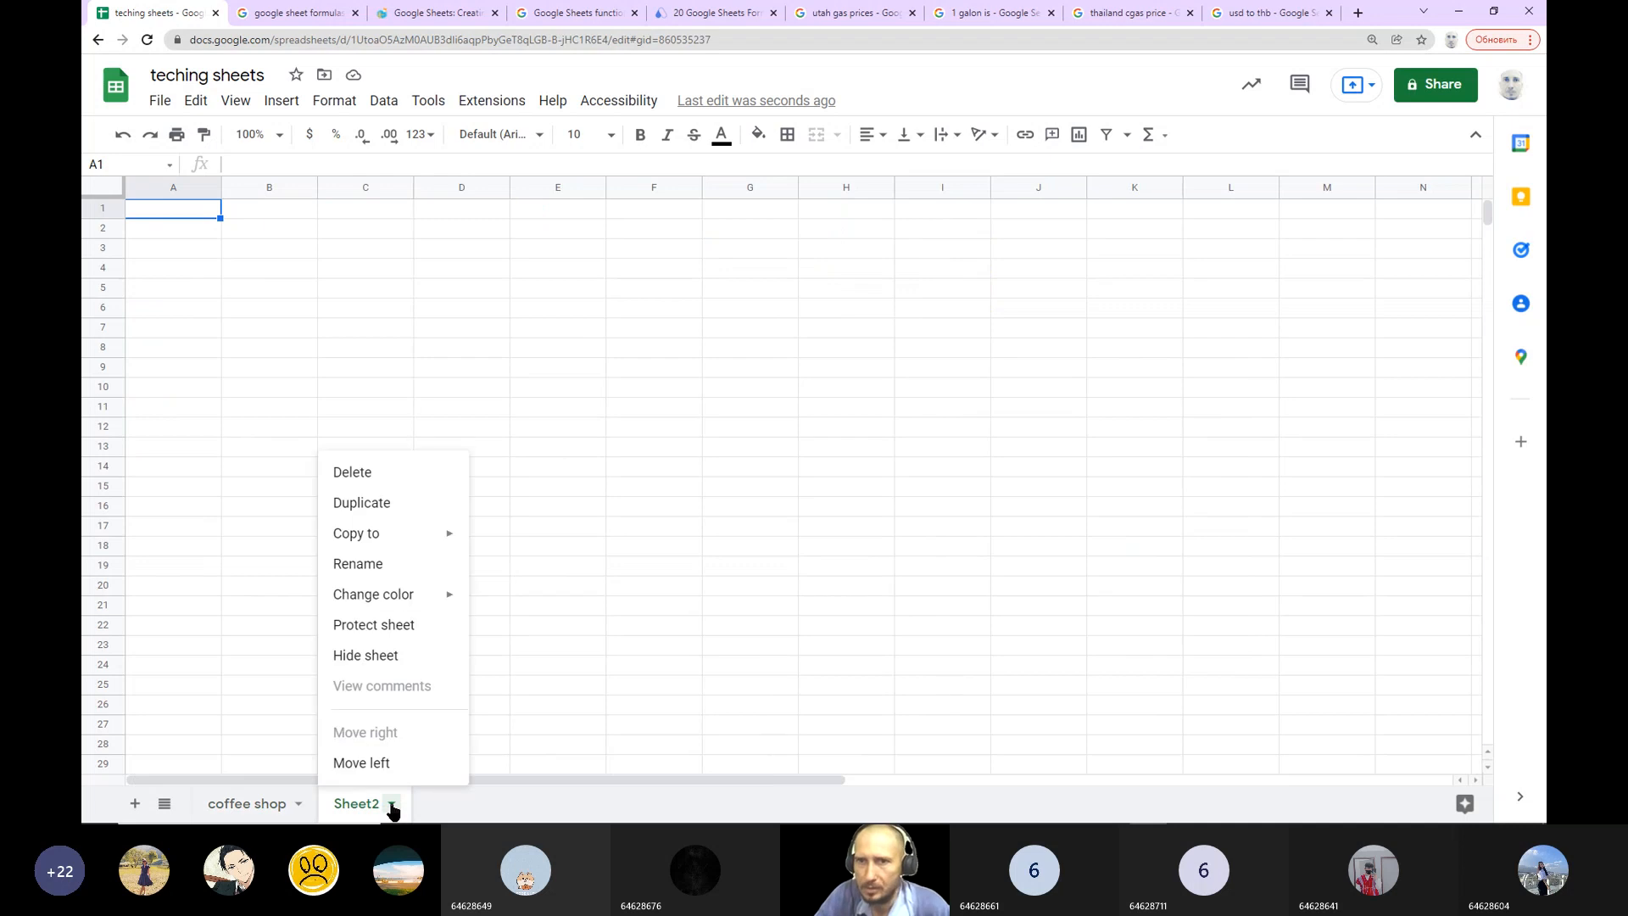
left_click(406, 572)
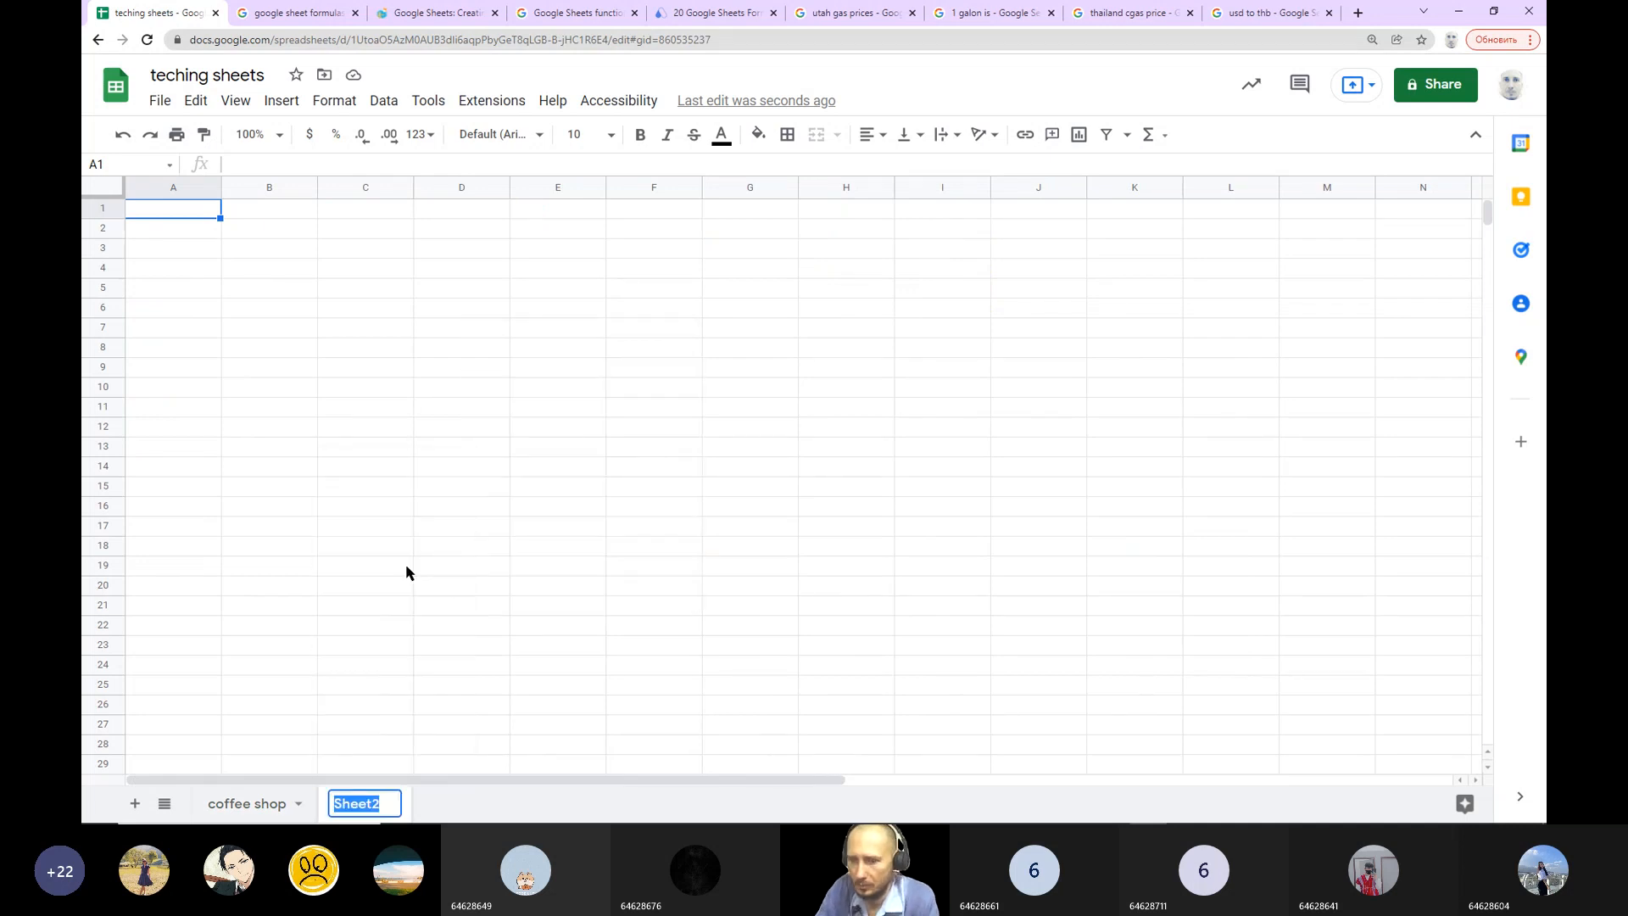
type("pero")
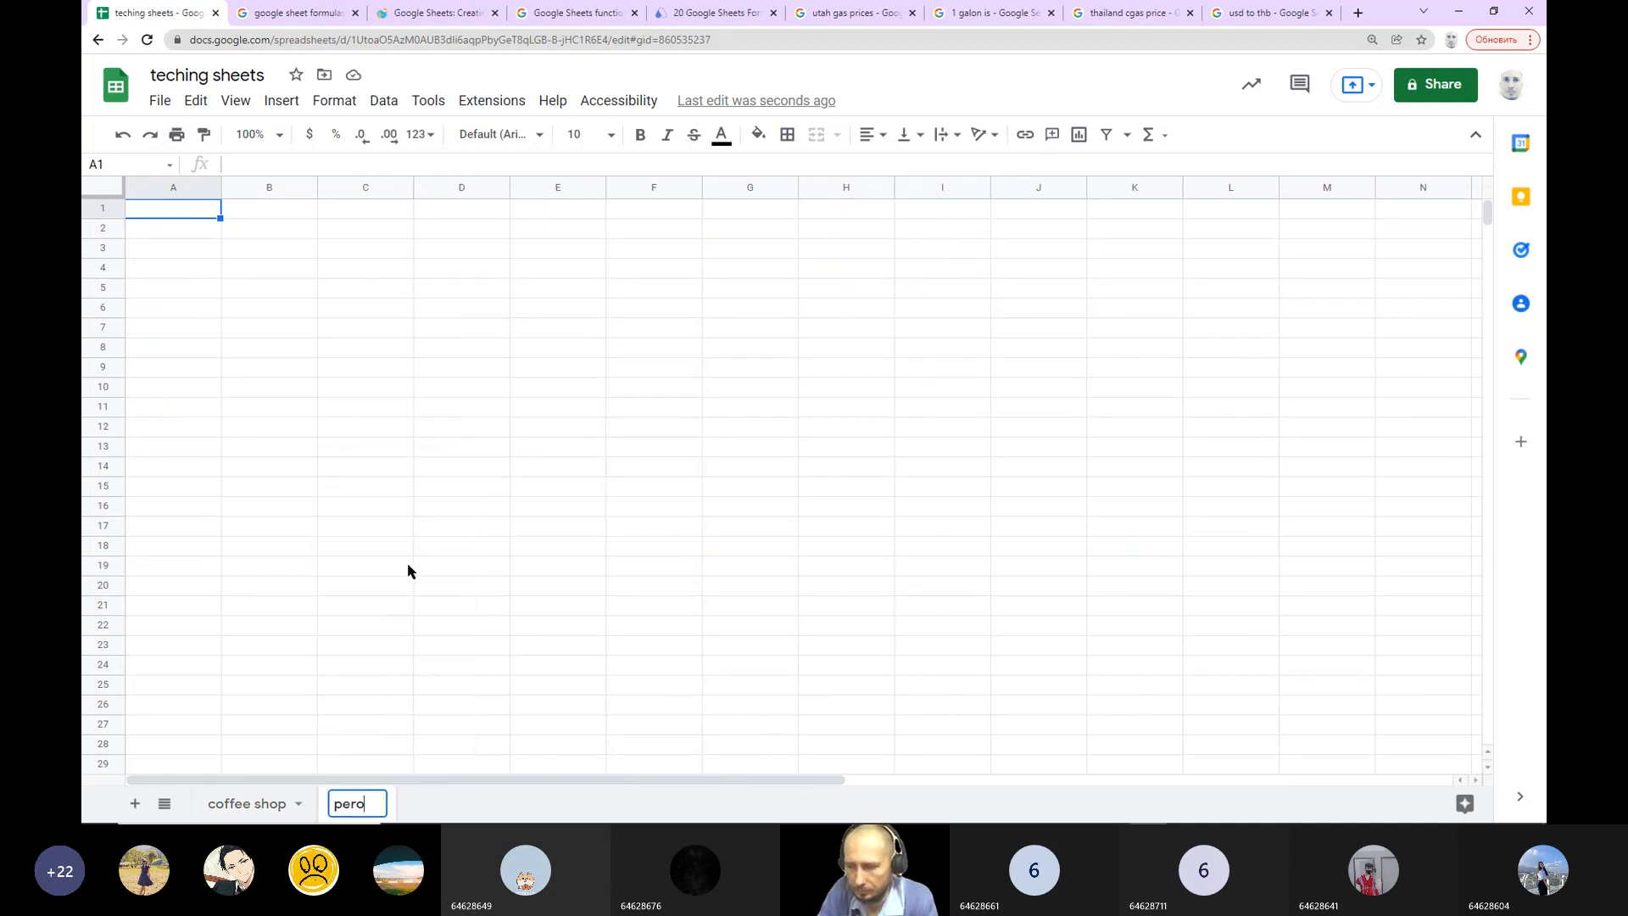
type("nal")
key("BackSpace")
key("BackSpace")
key("BackSpace")
key("BackSpace")
type("sonal exp")
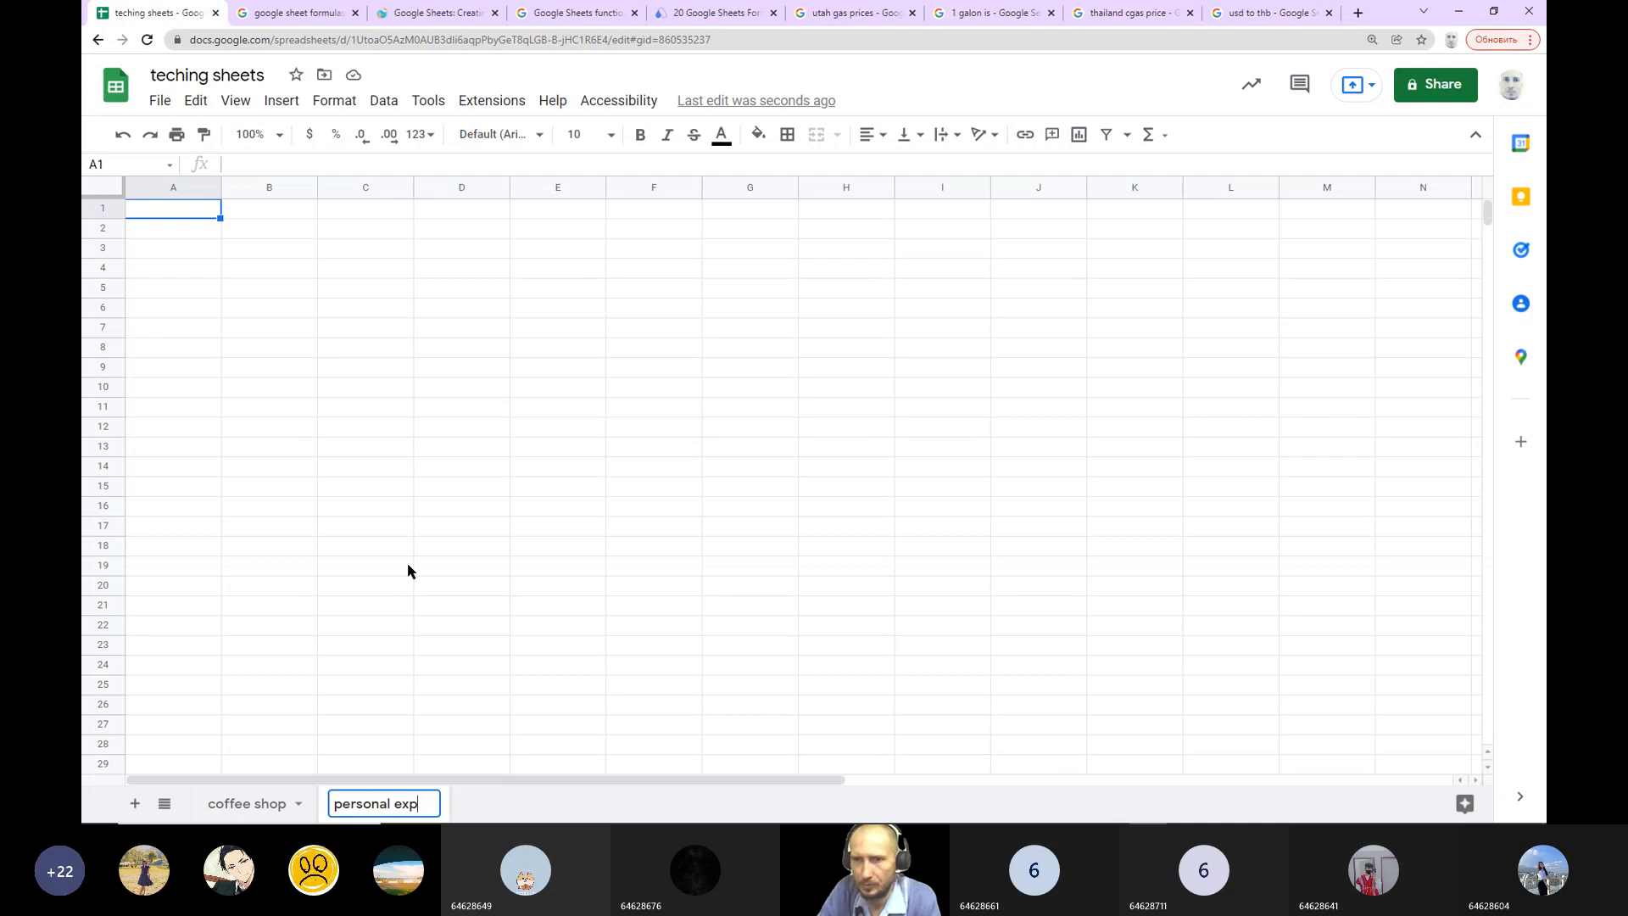
left_click(406, 570)
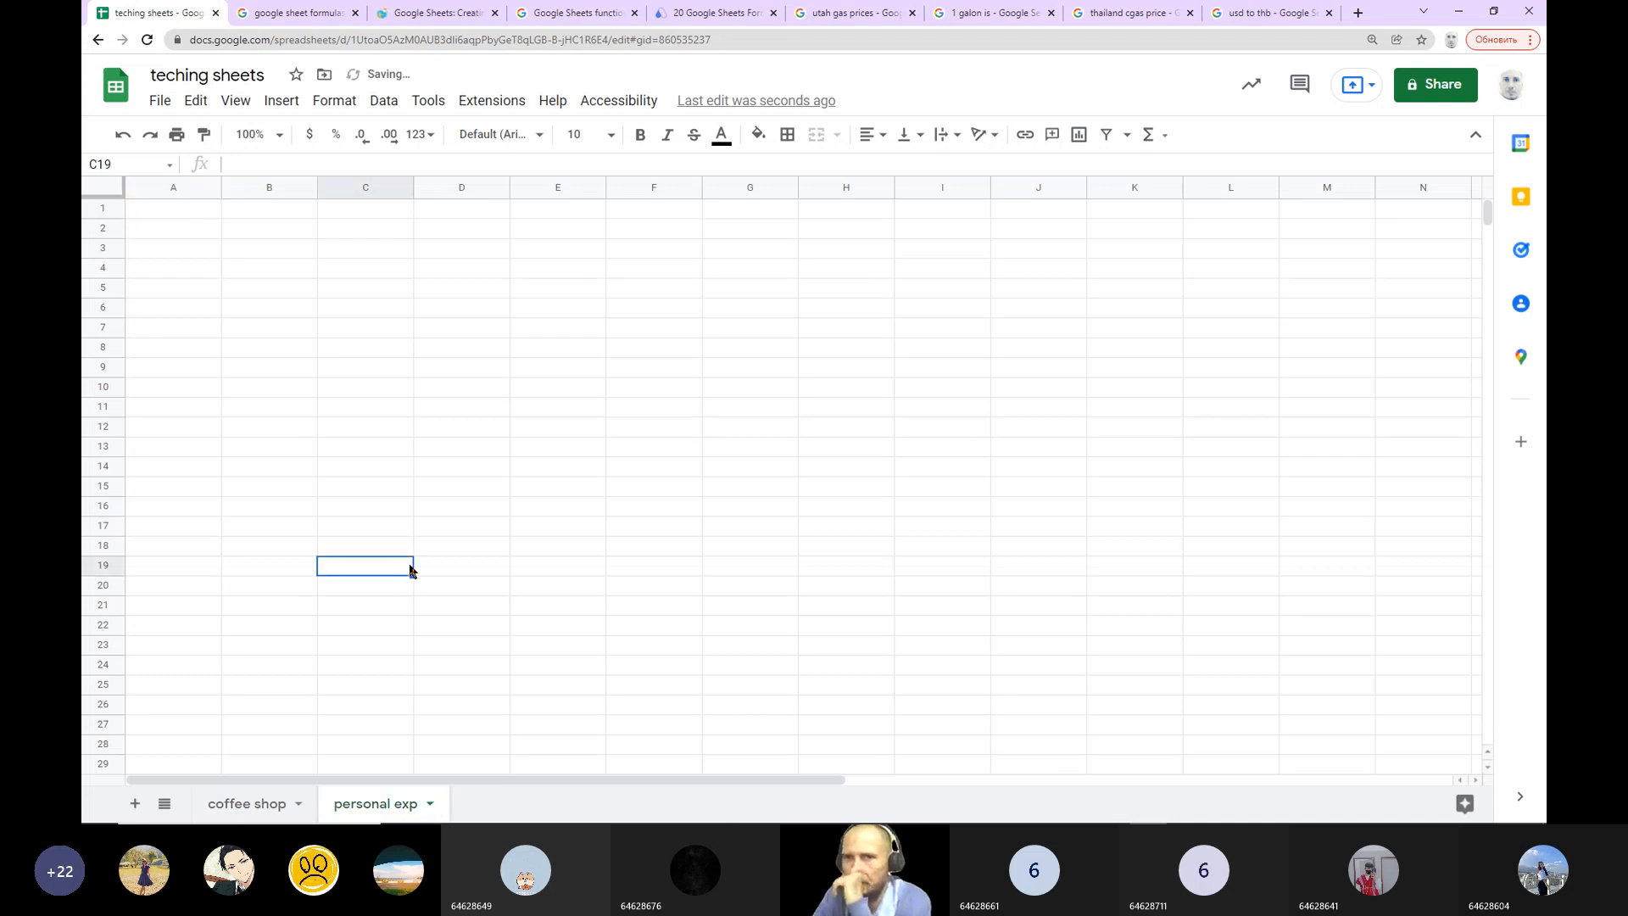
Step: Enter the headers category, qty and total in A1:C1 of the personal exp sheet and make them bold
left_click(190, 218)
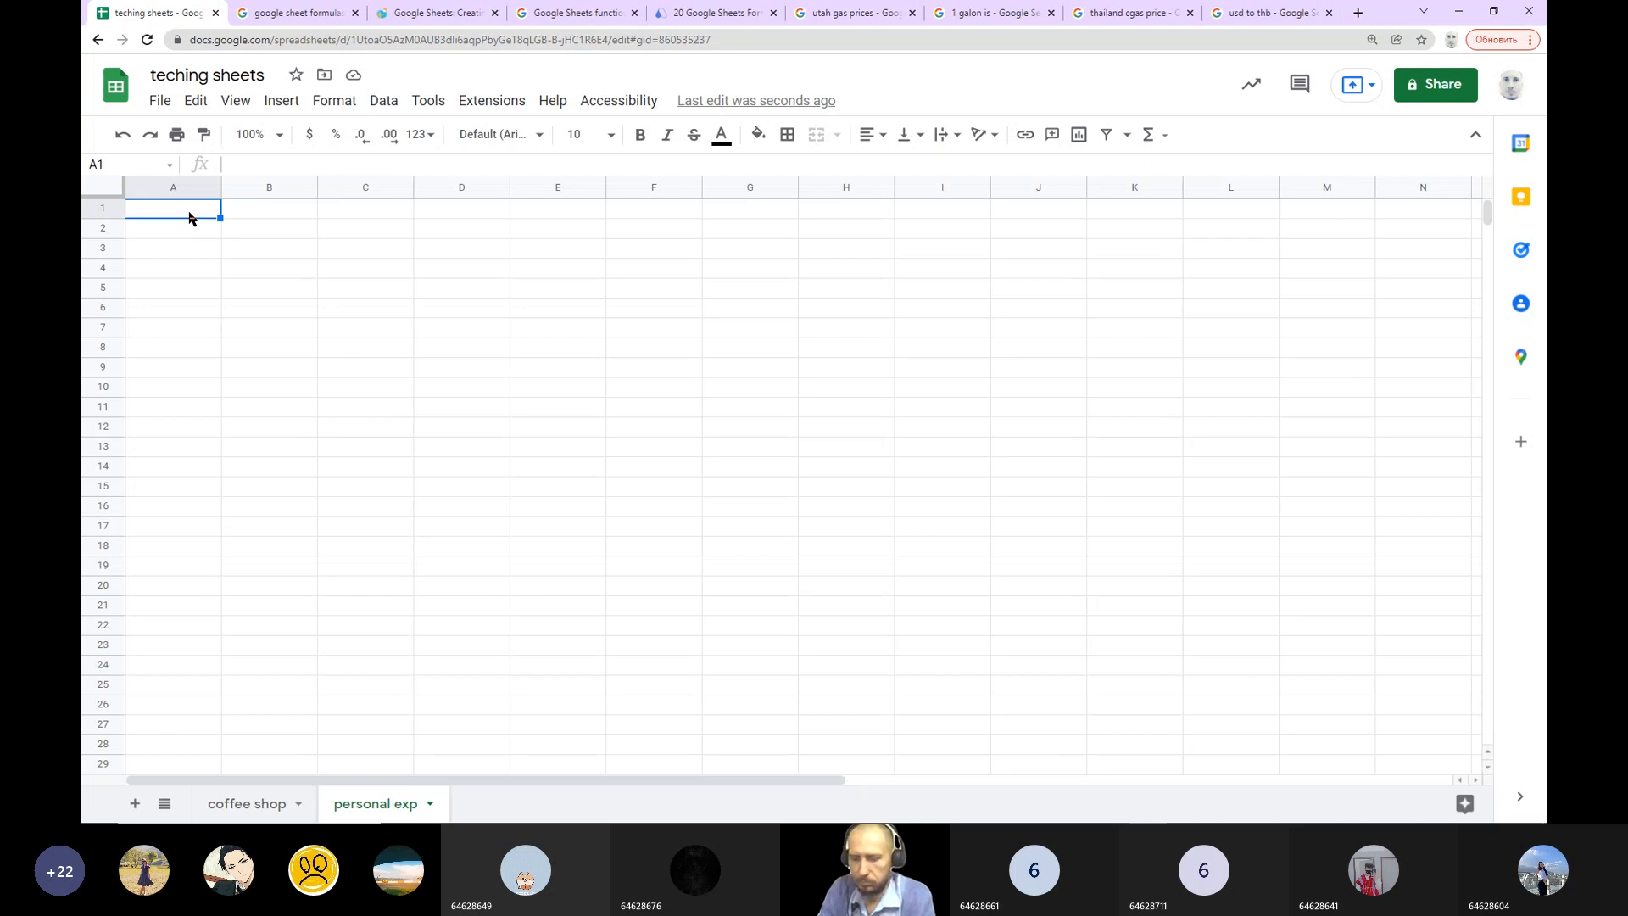
type("category")
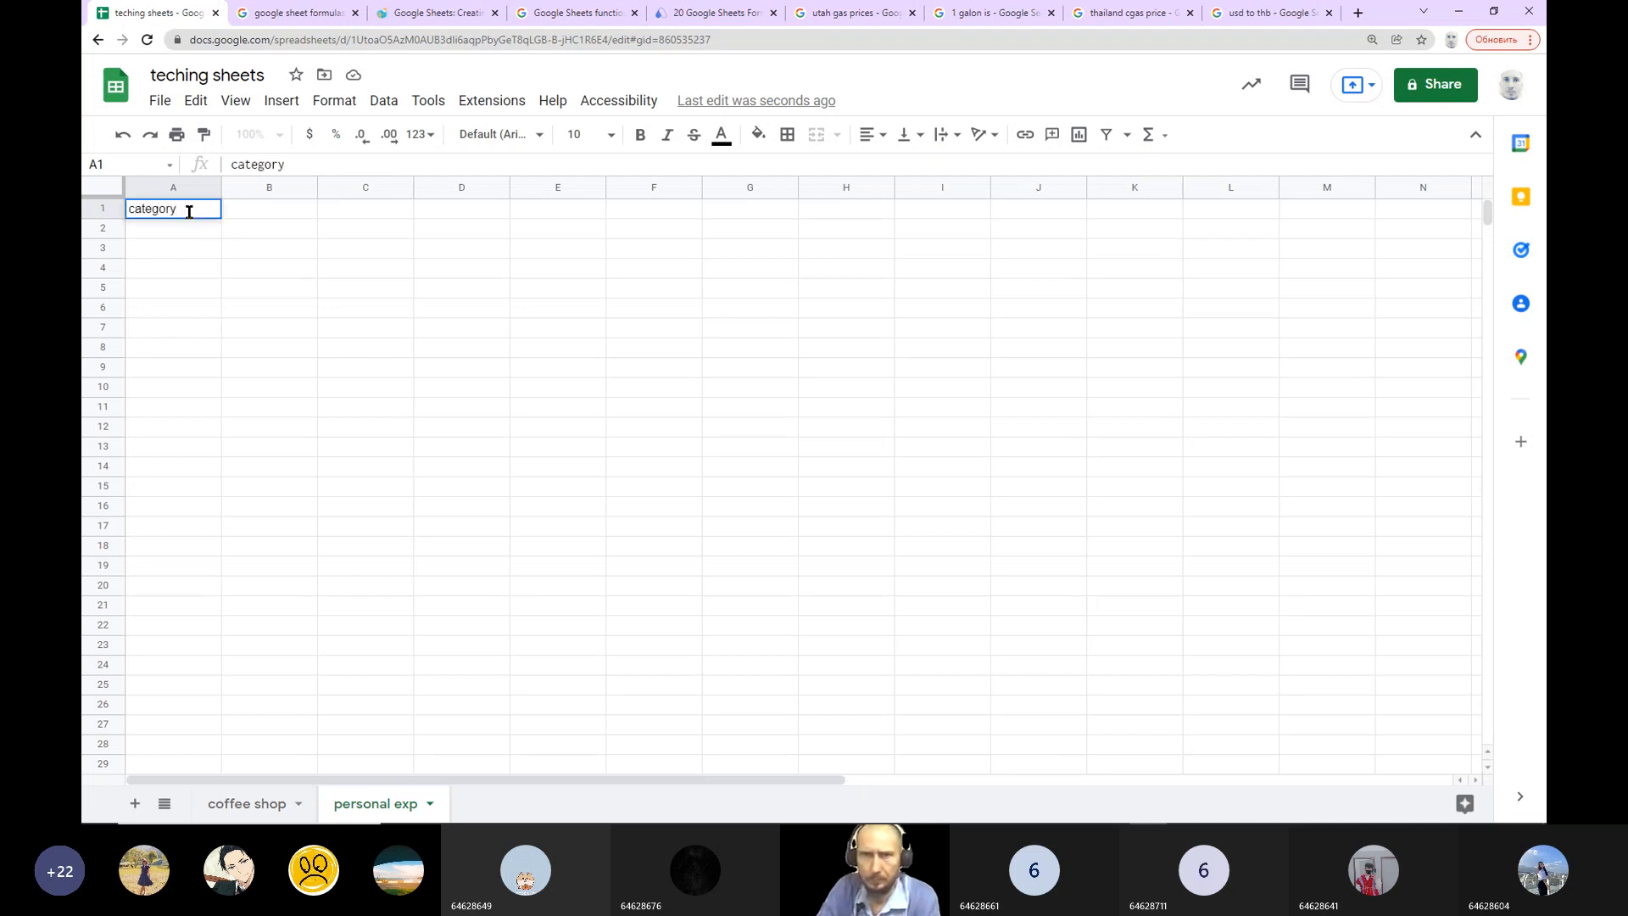
left_click(239, 218)
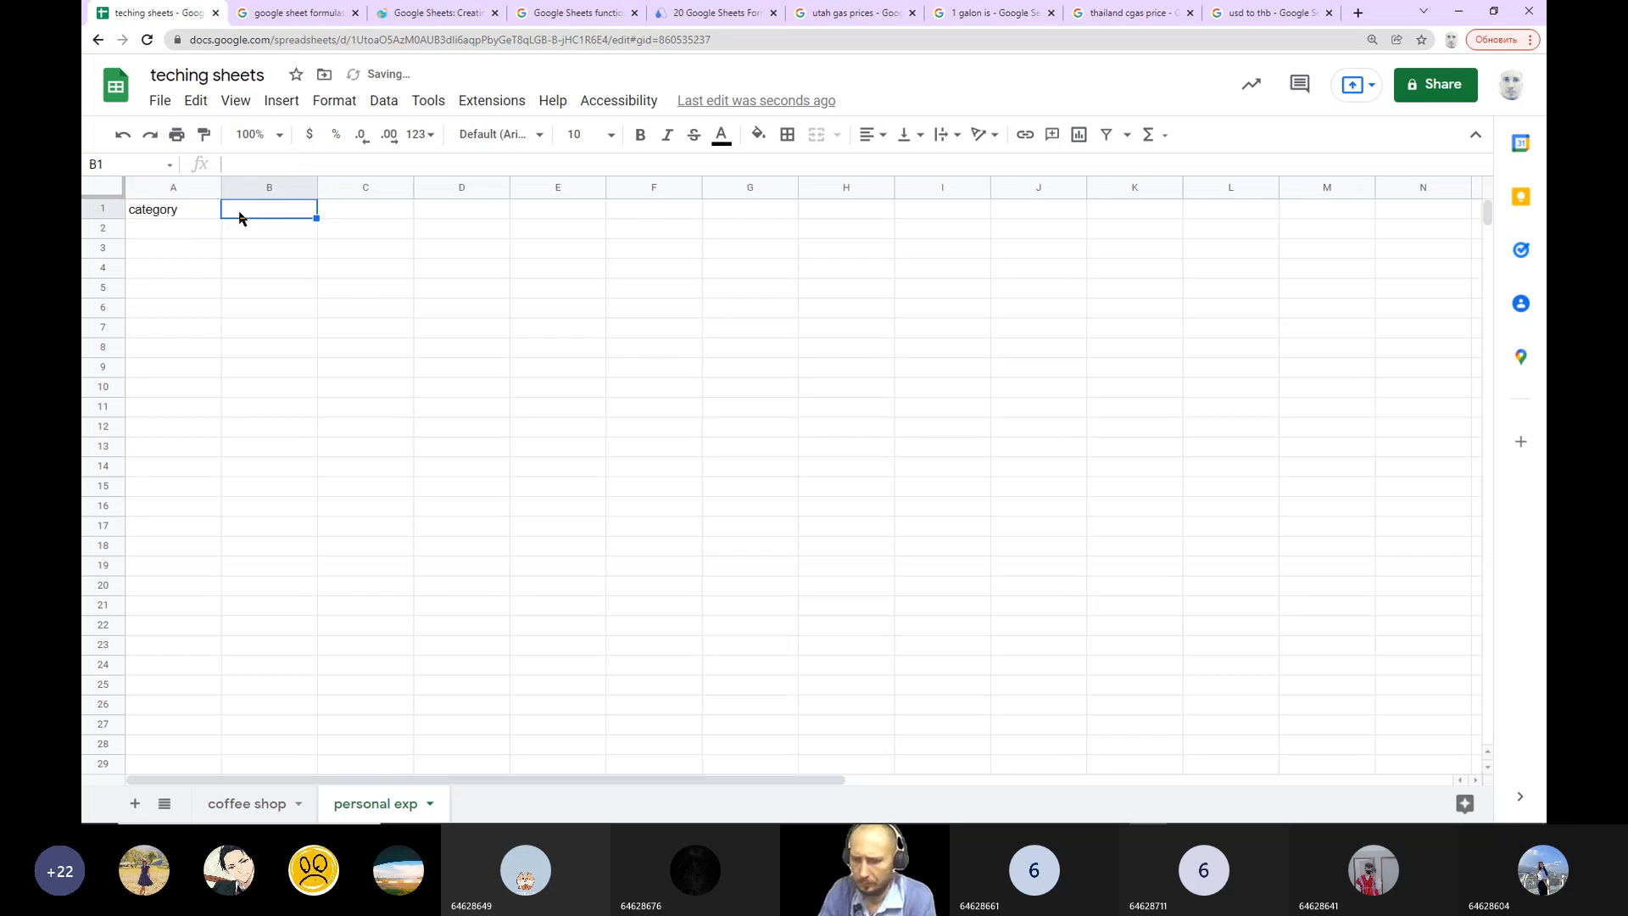
type("n")
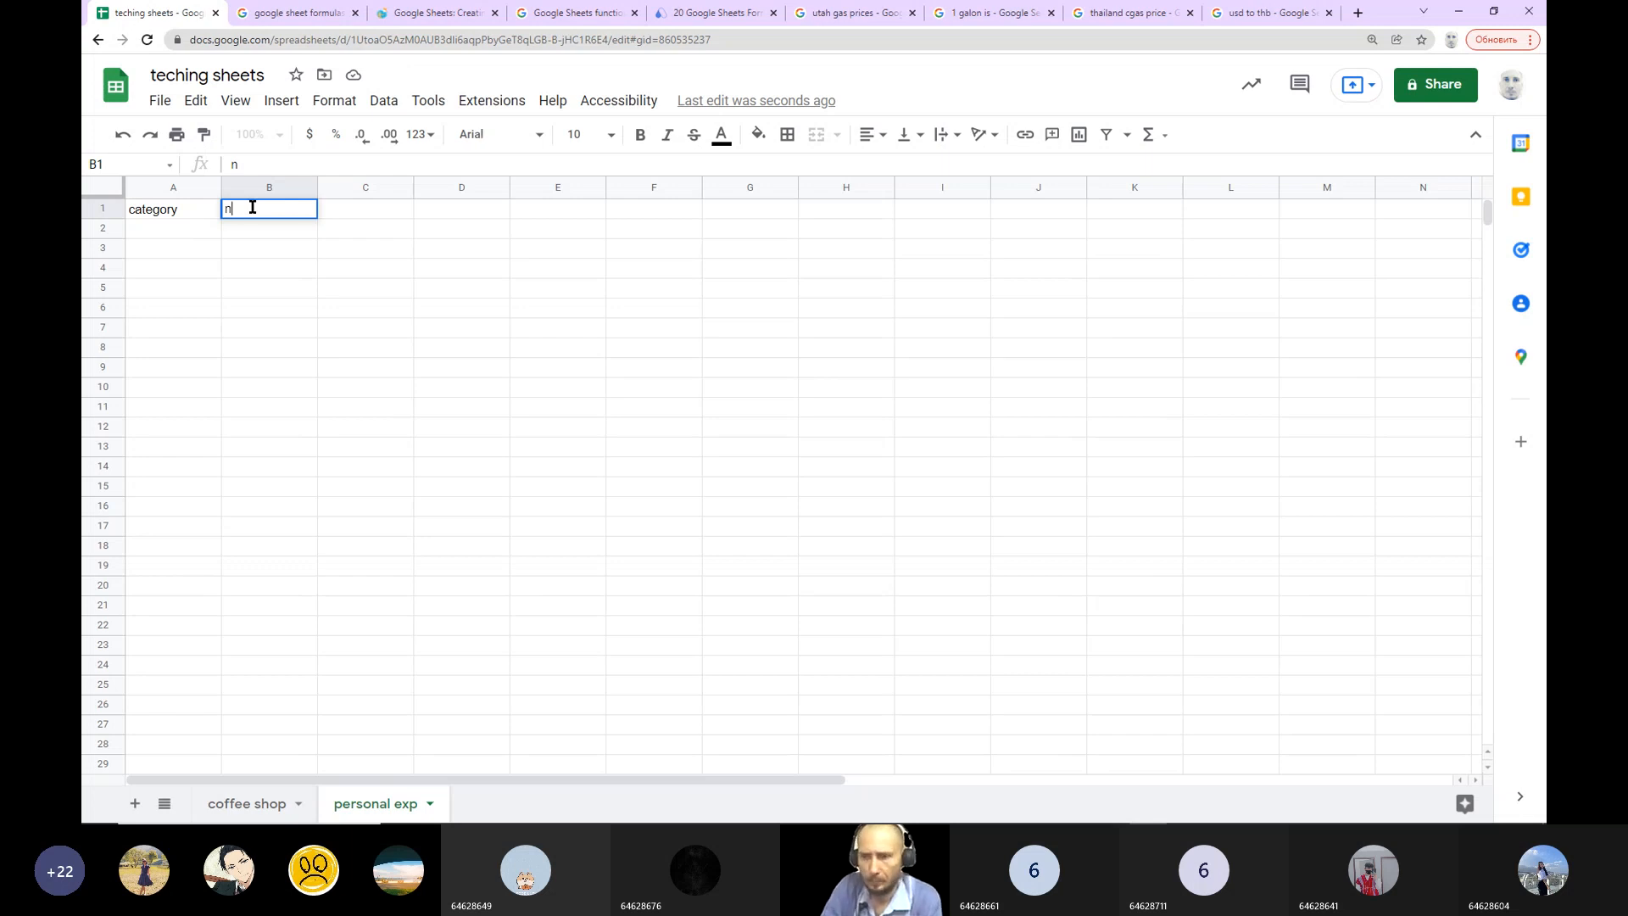
key("BackSpace")
type("qty")
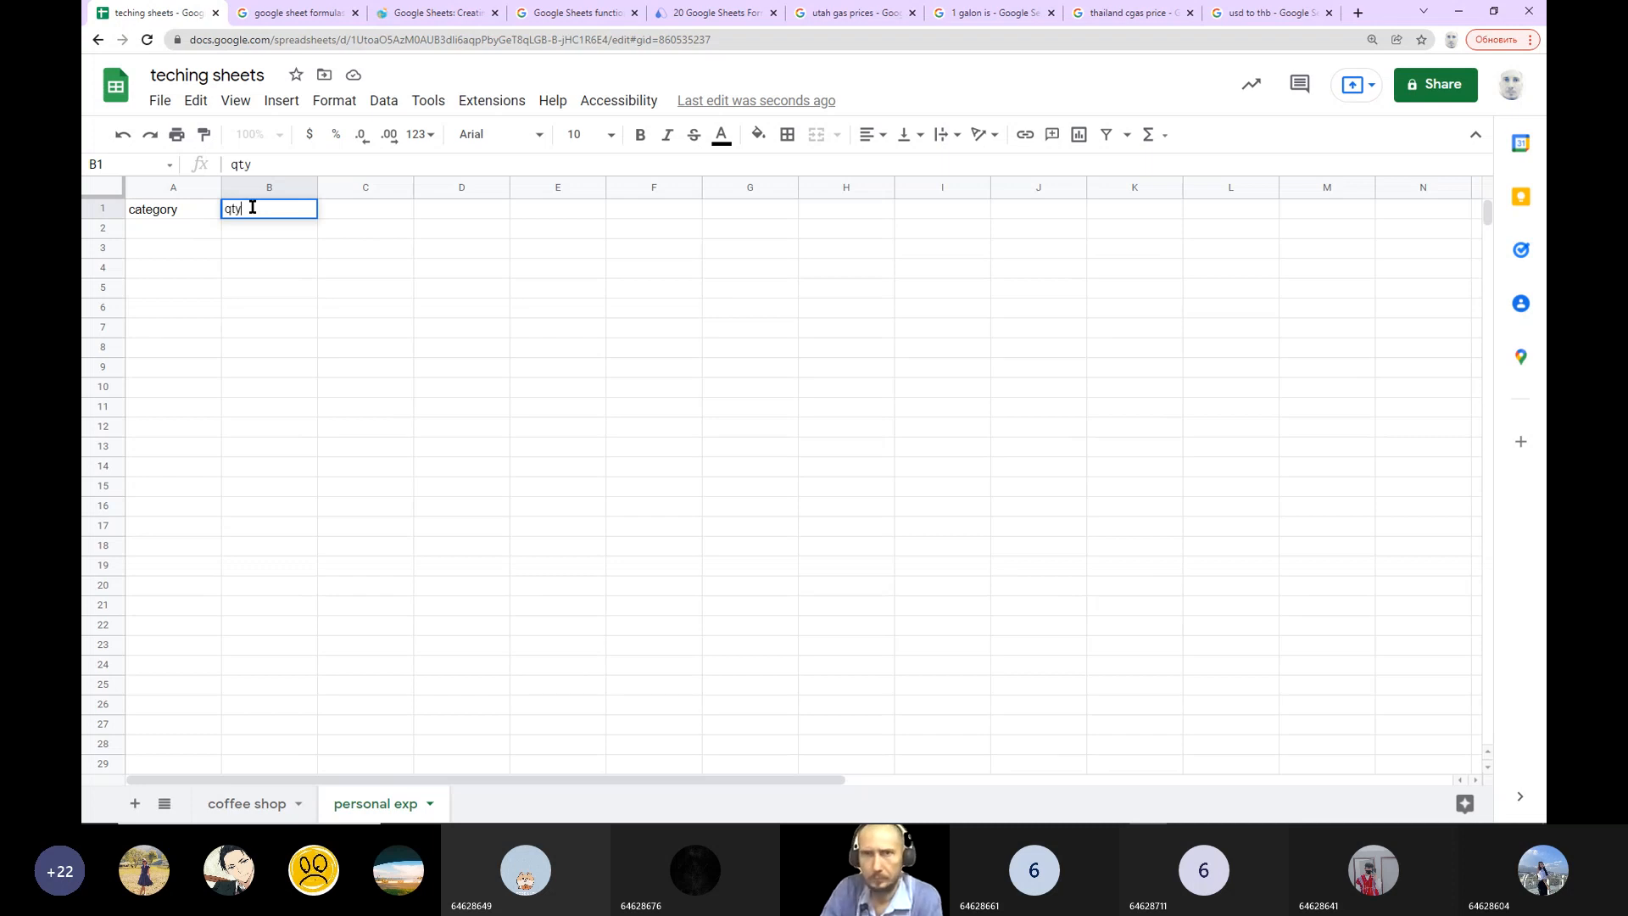
left_click(351, 210)
type("total")
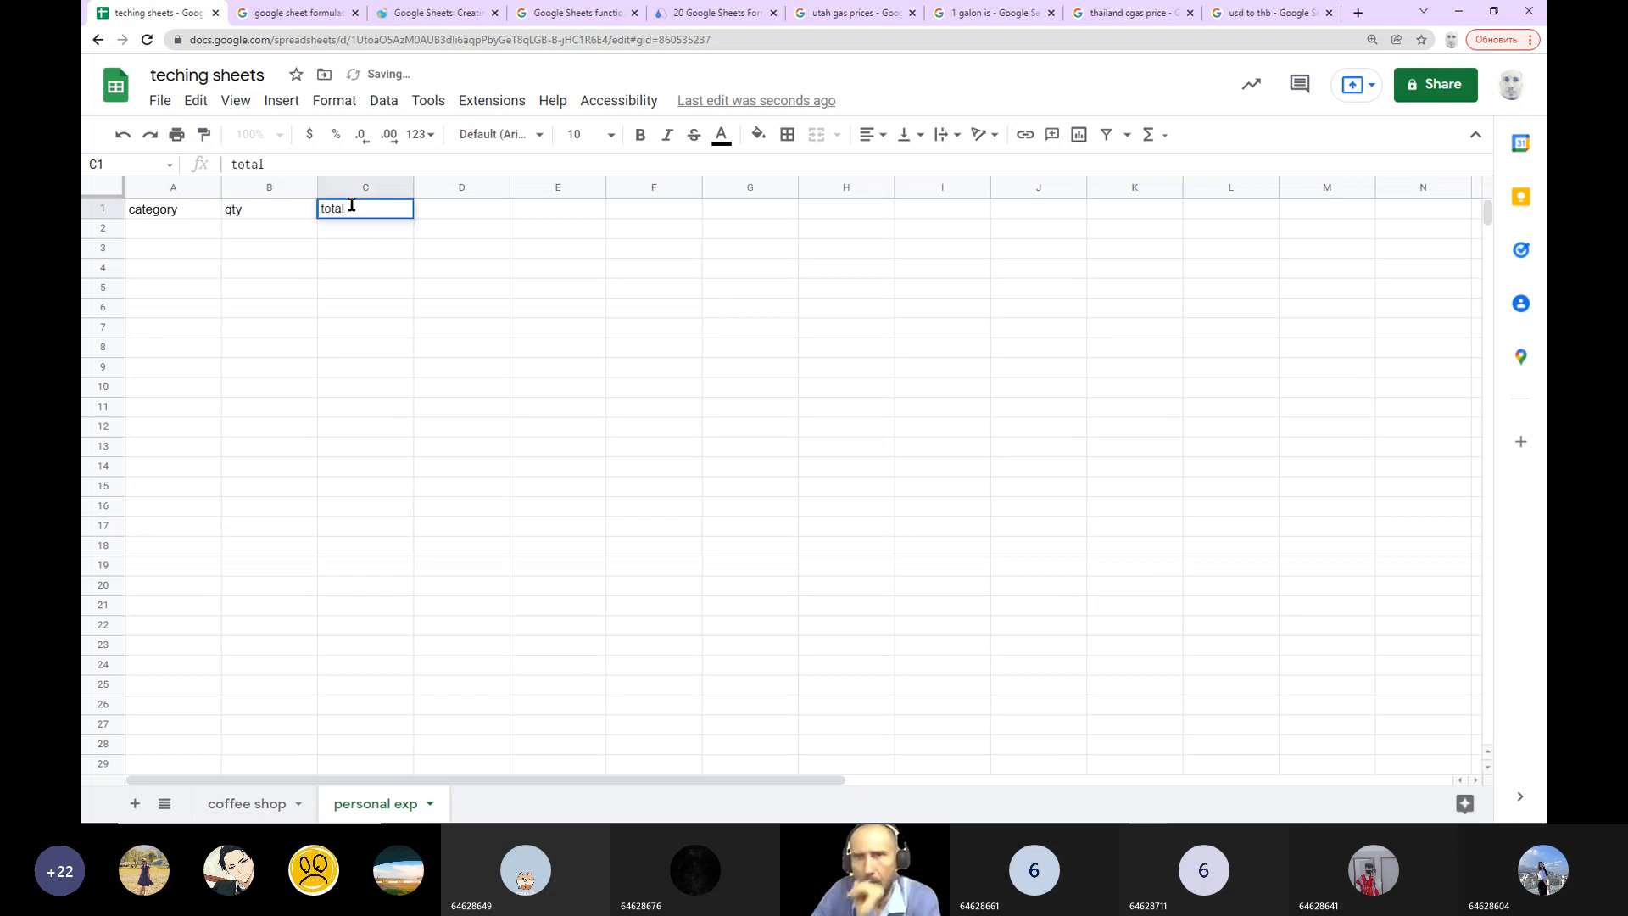
left_click(465, 307)
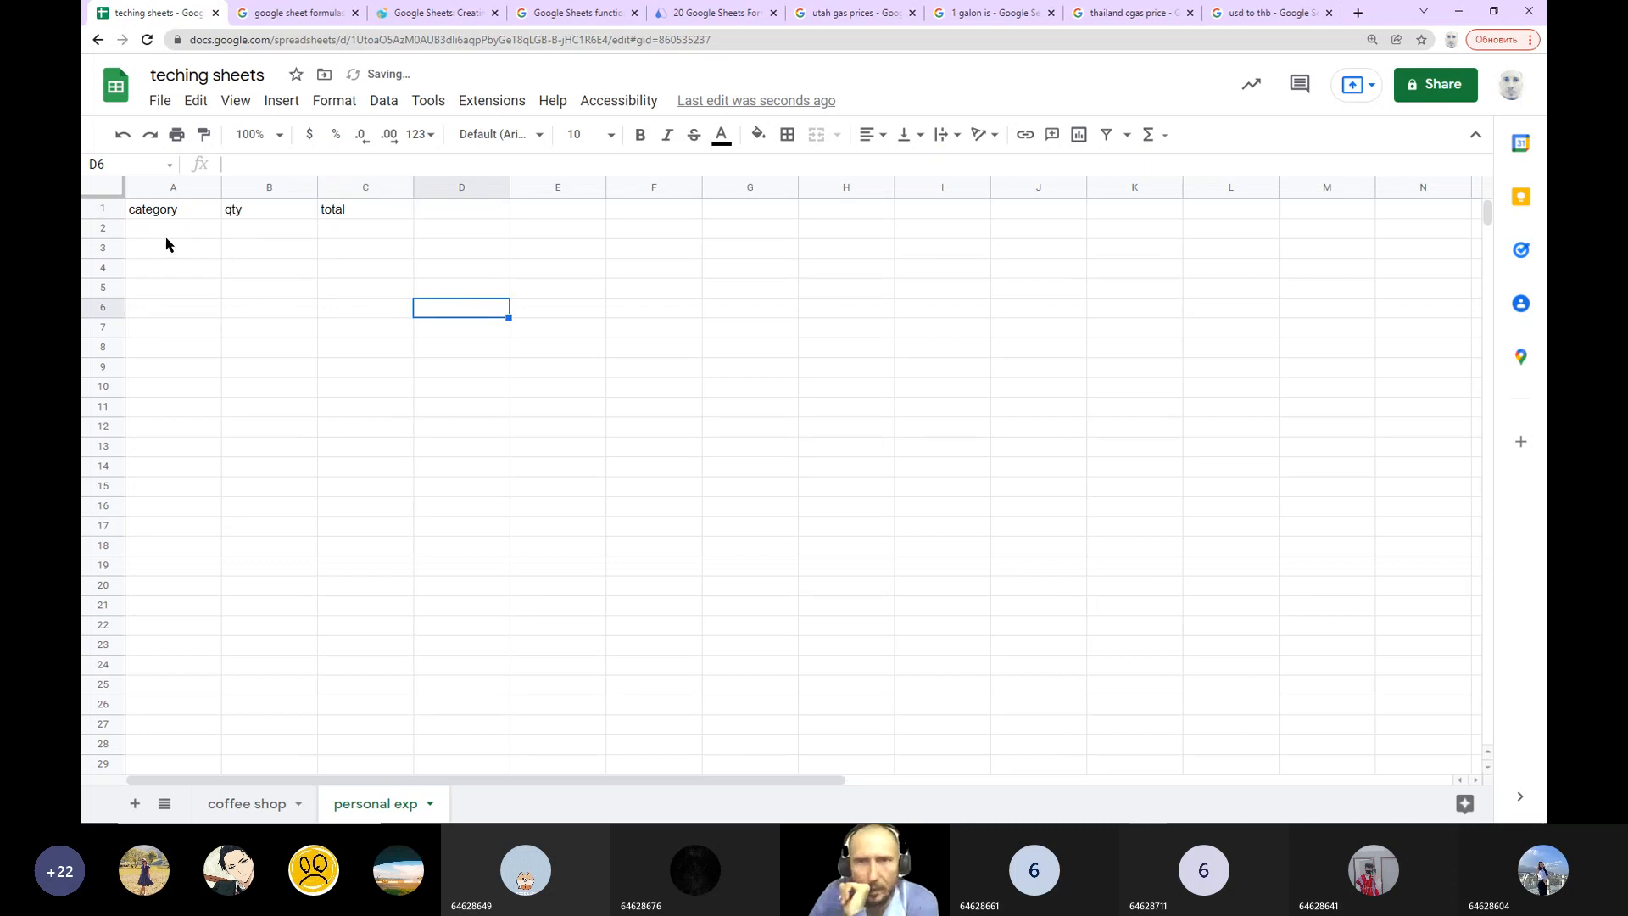
left_click_drag(161, 209, 371, 221)
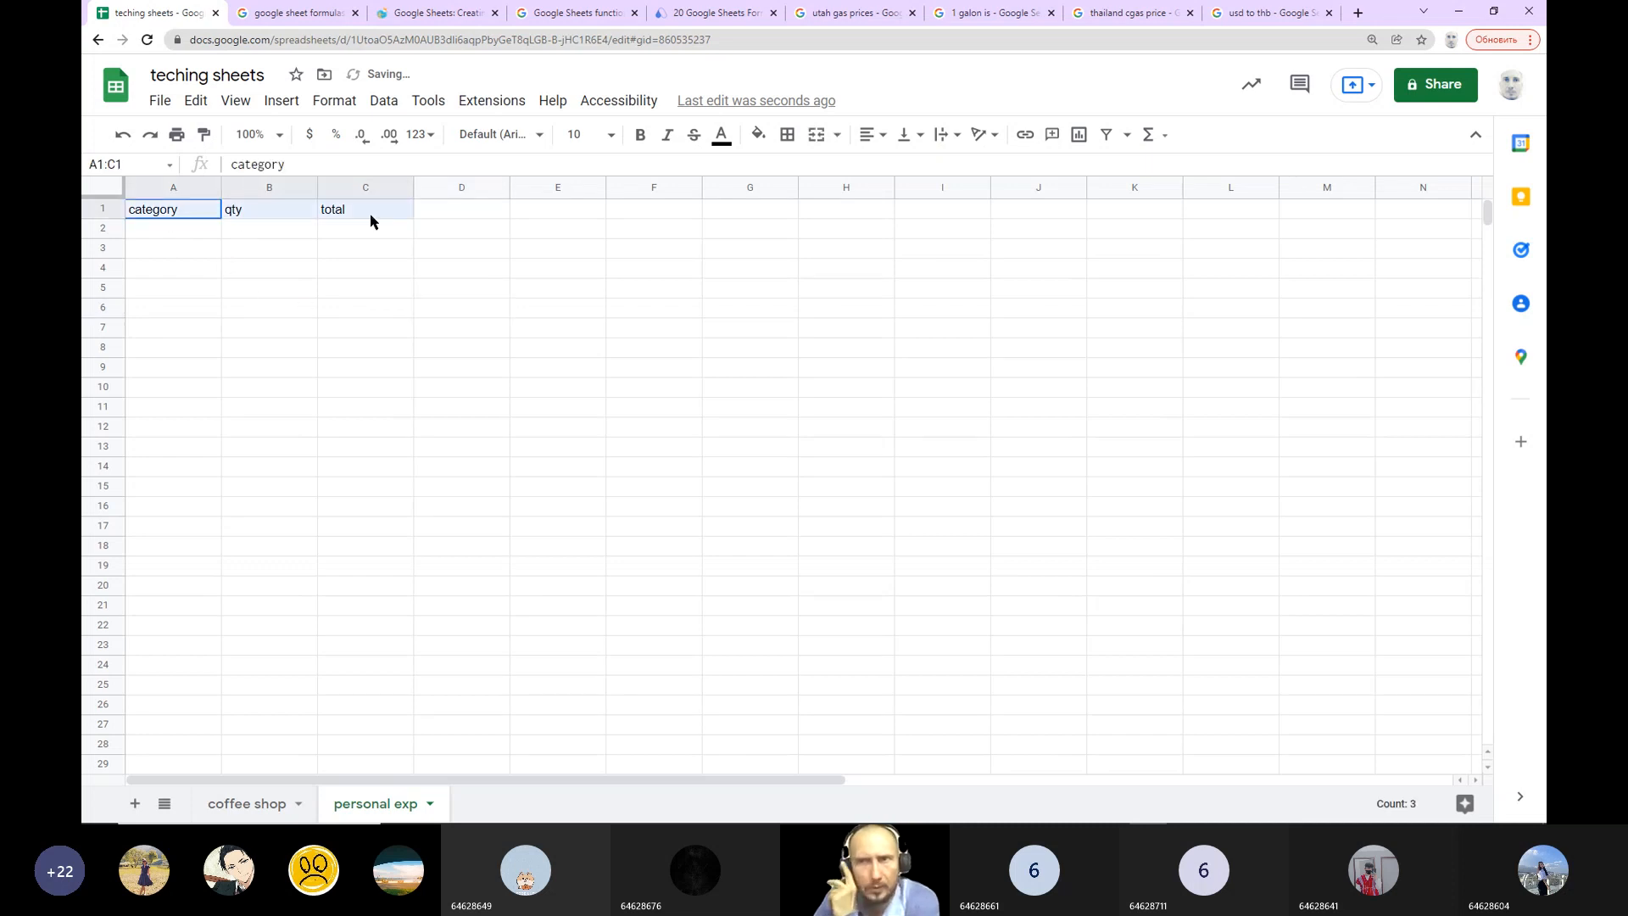
left_click(639, 136)
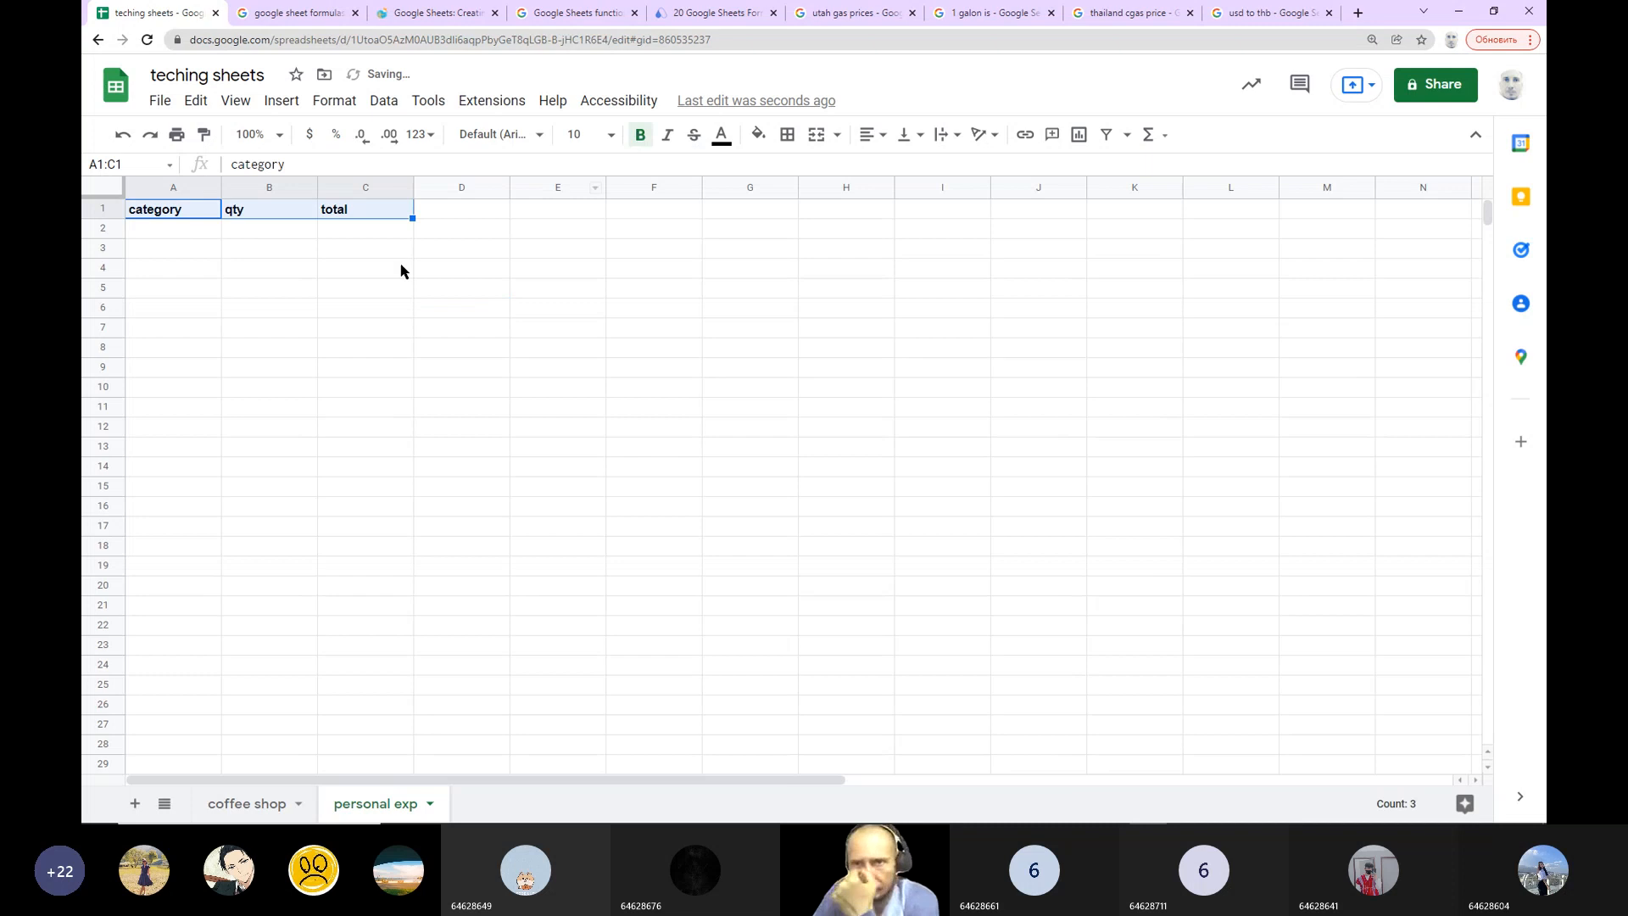
Step: Add a rent row below the headers in row 2 with a quantity of 1
left_click(176, 232)
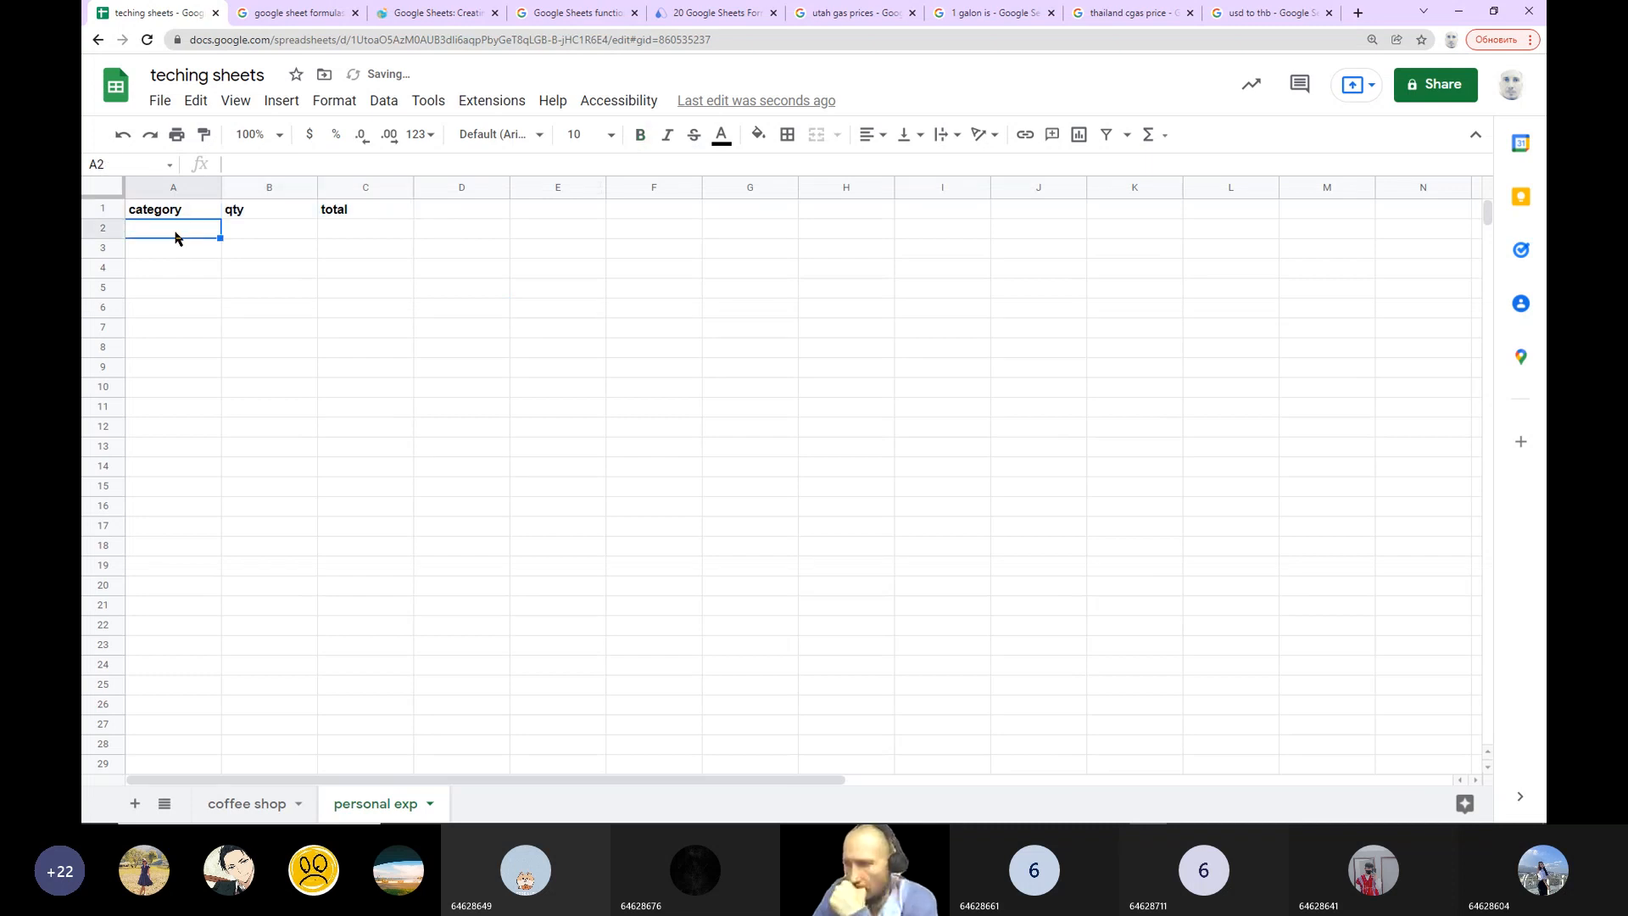
type("rent")
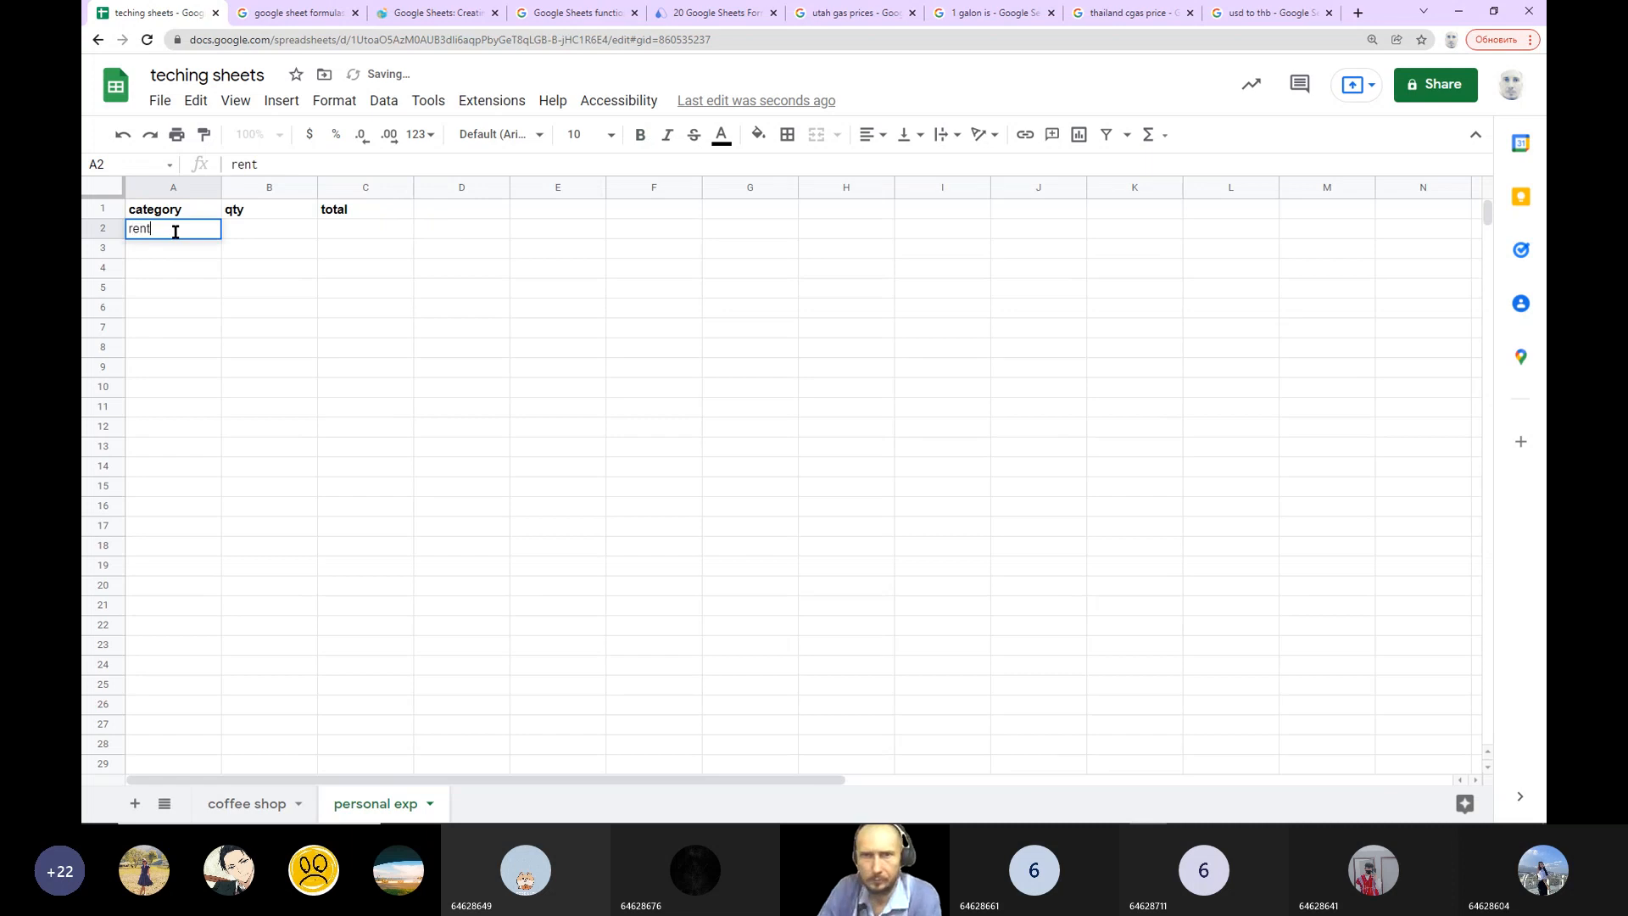
left_click(245, 234)
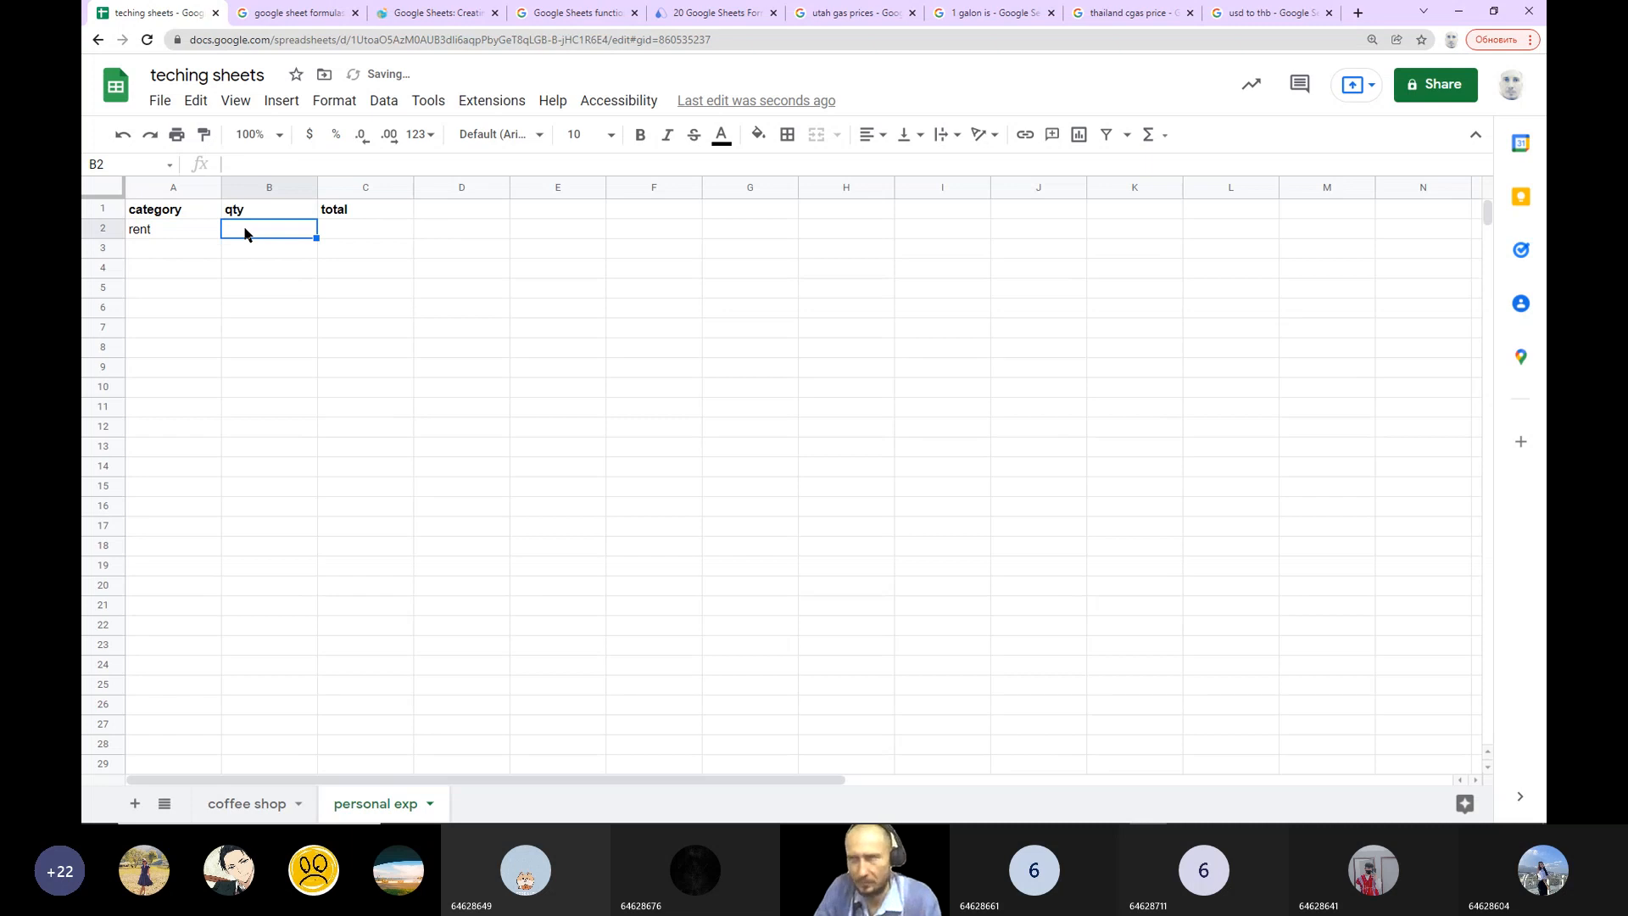
type("1")
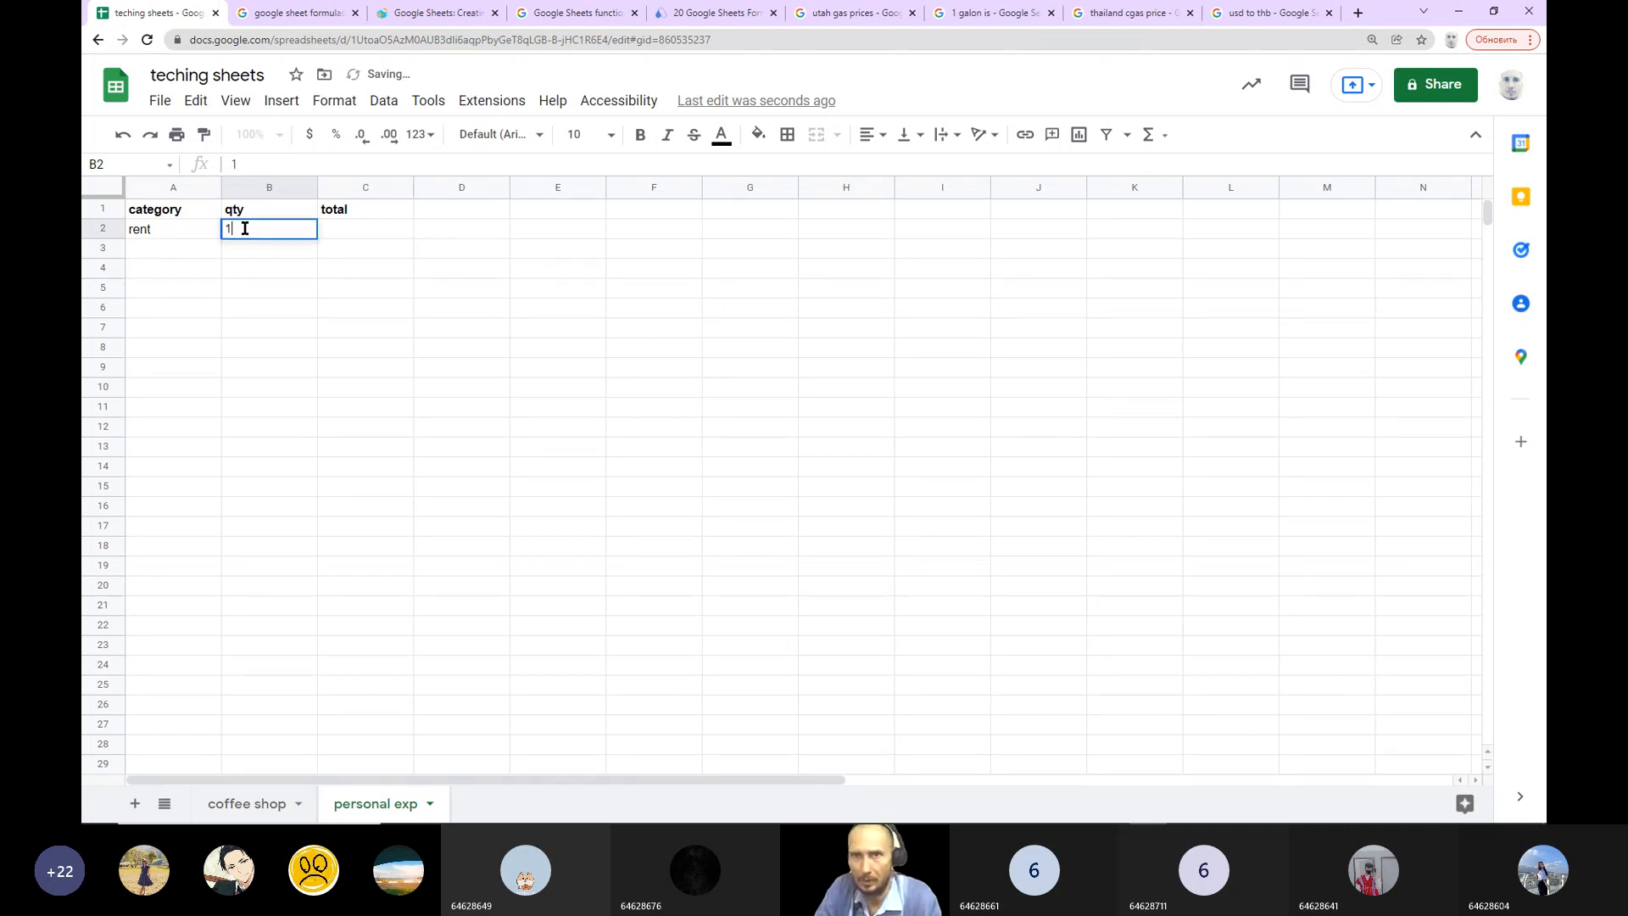
Step: List the categories elect, water, gas and internet in A3:A6
left_click(146, 251)
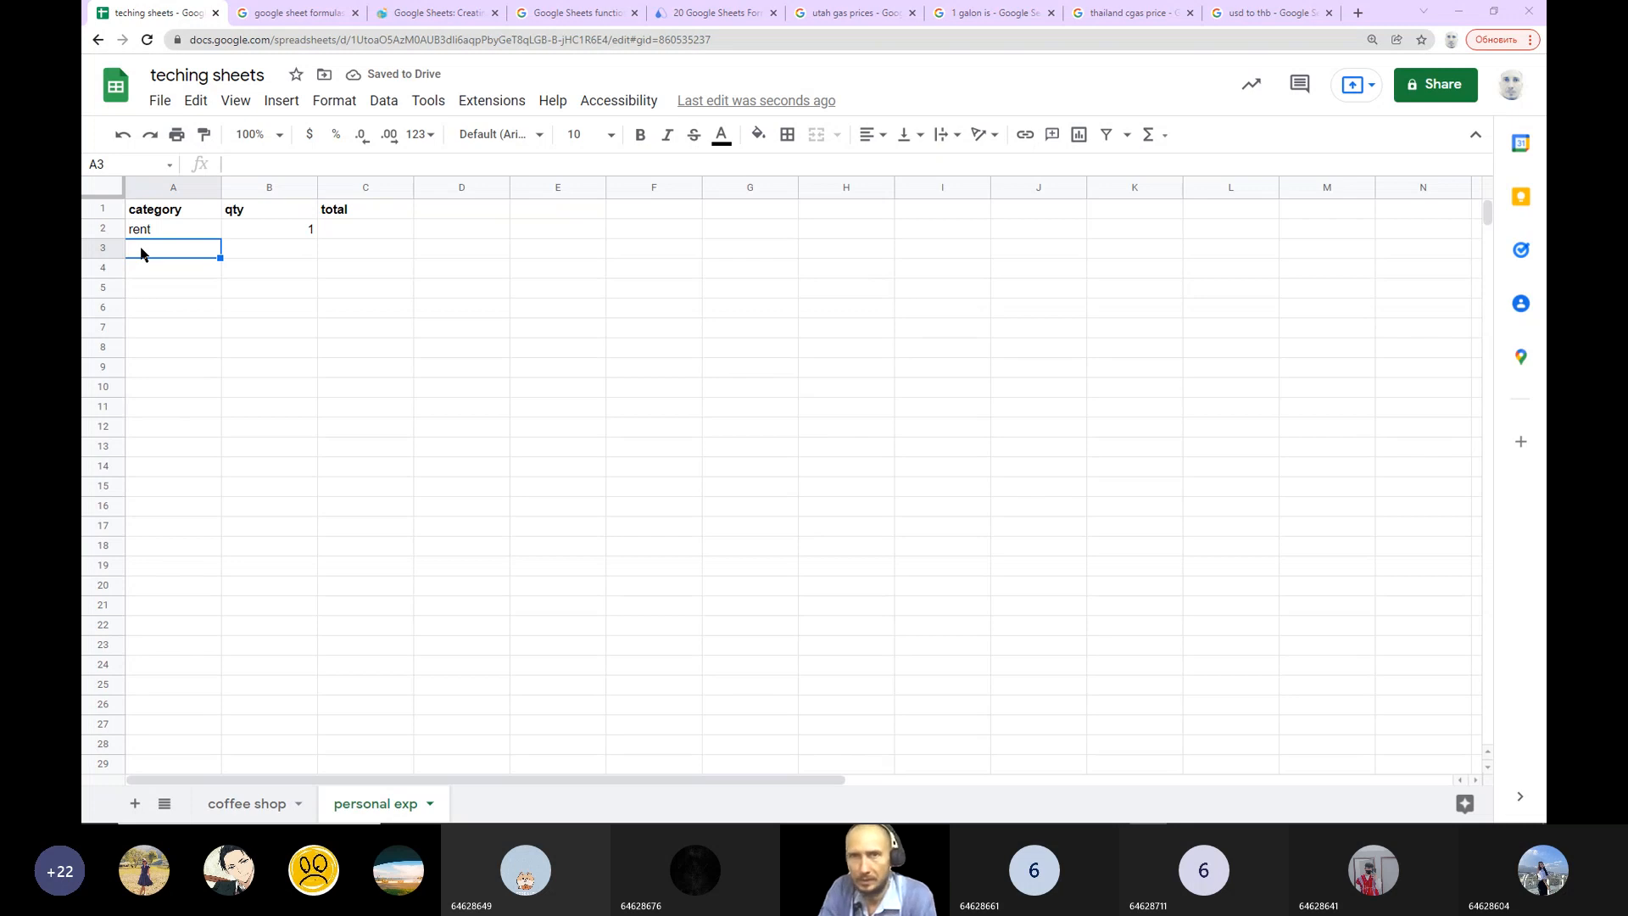
type("elect")
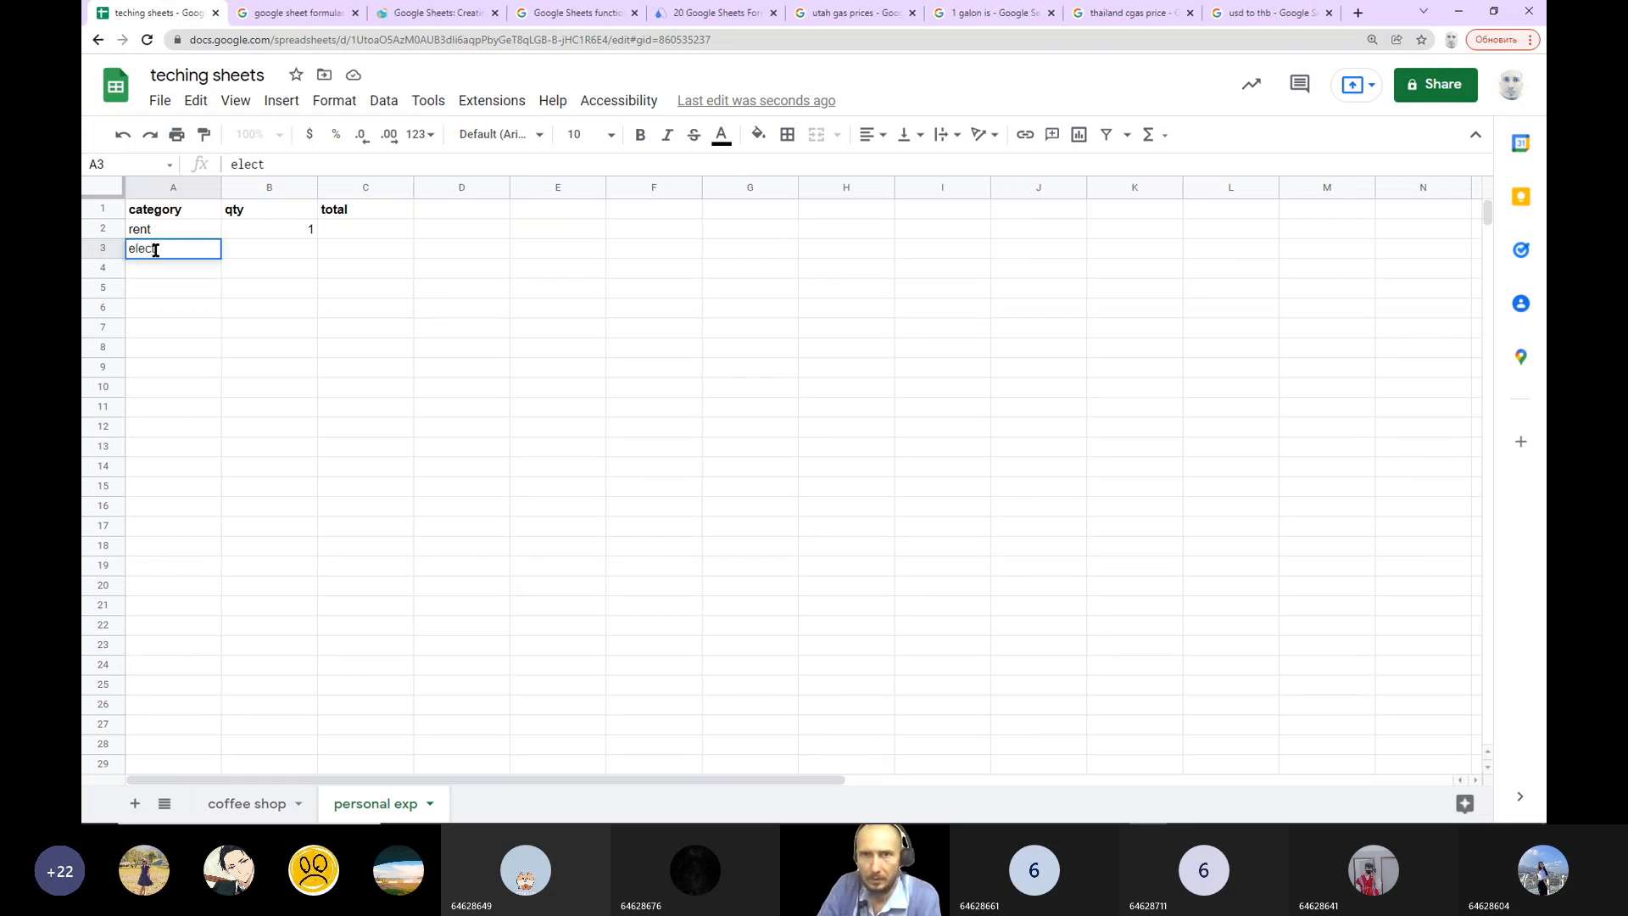
left_click(175, 275)
type("water")
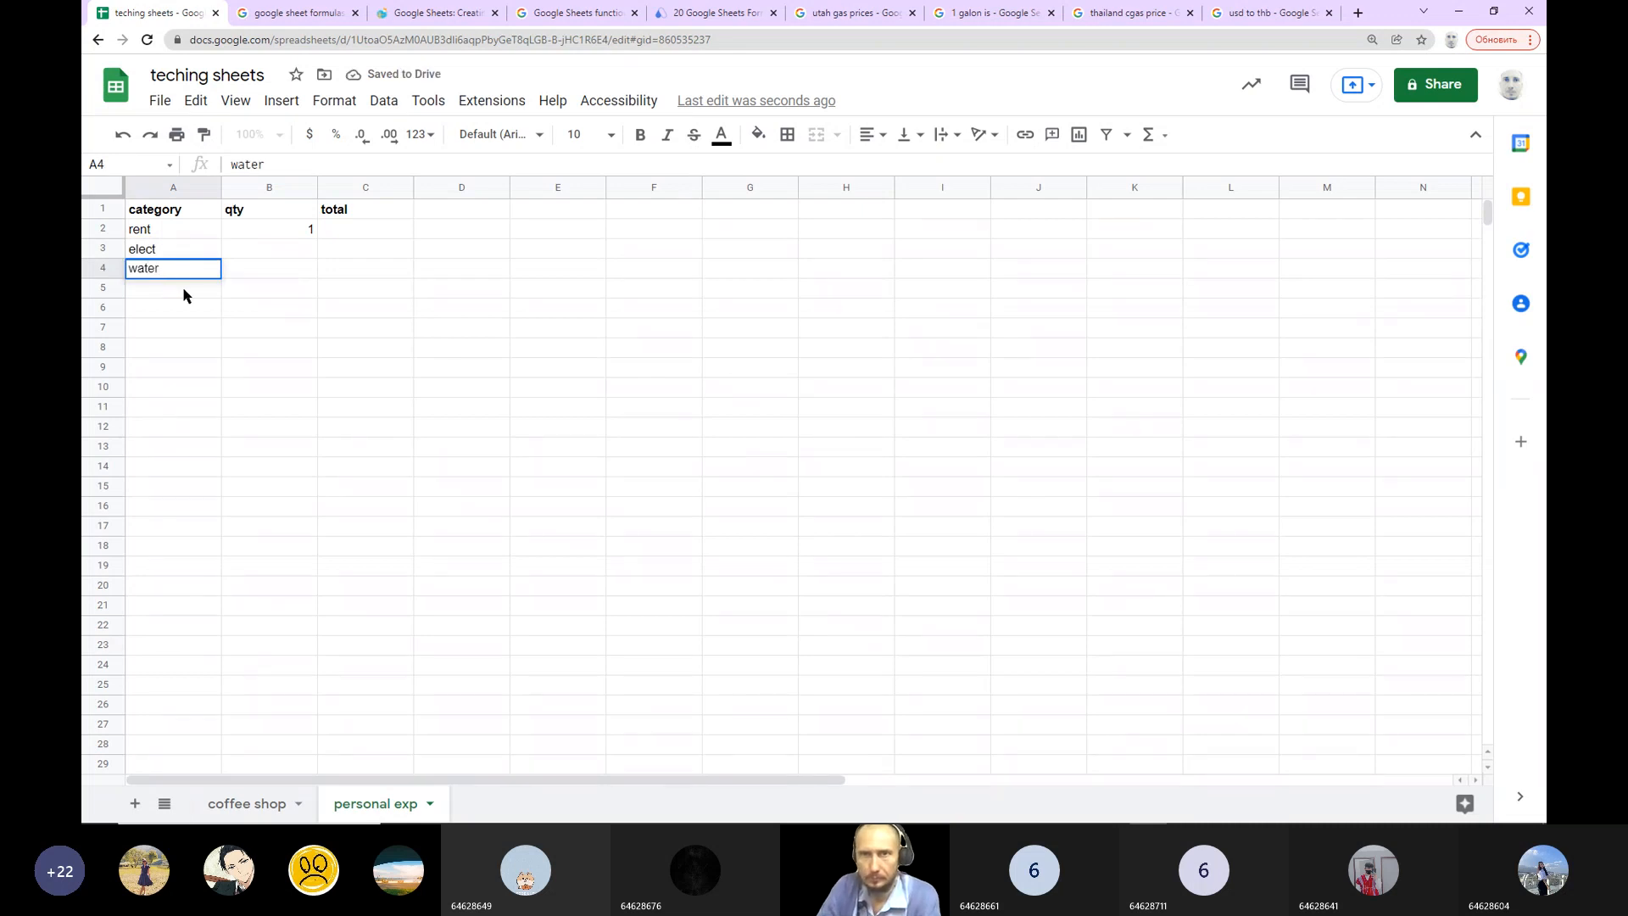
left_click(185, 294)
type("gas")
left_click(194, 316)
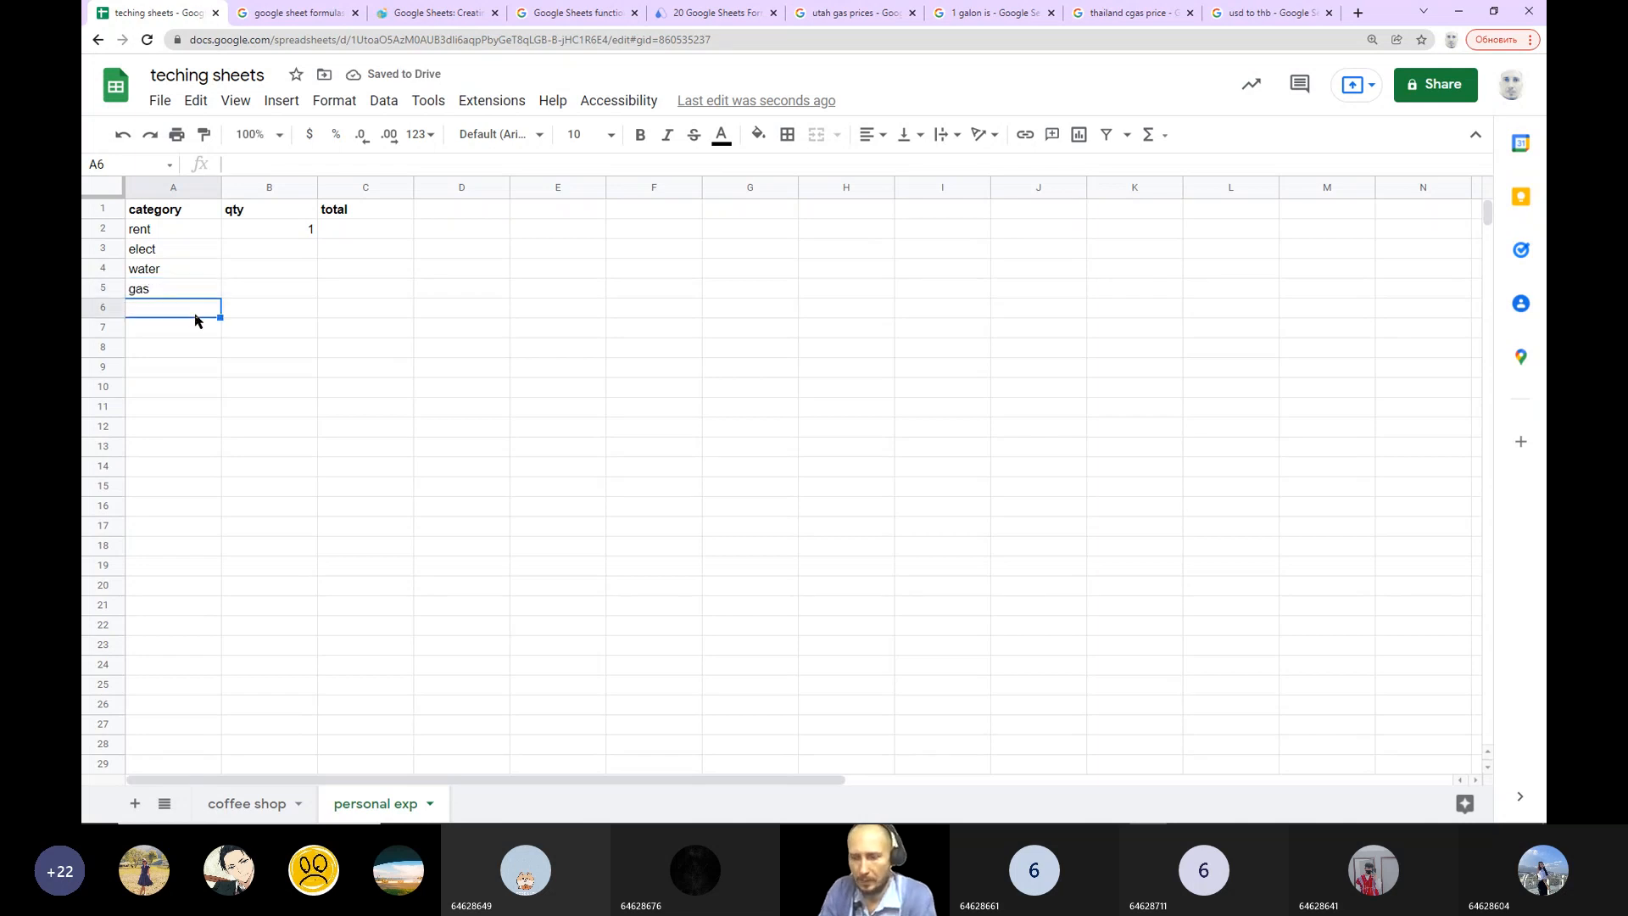
type("internet")
key("Return")
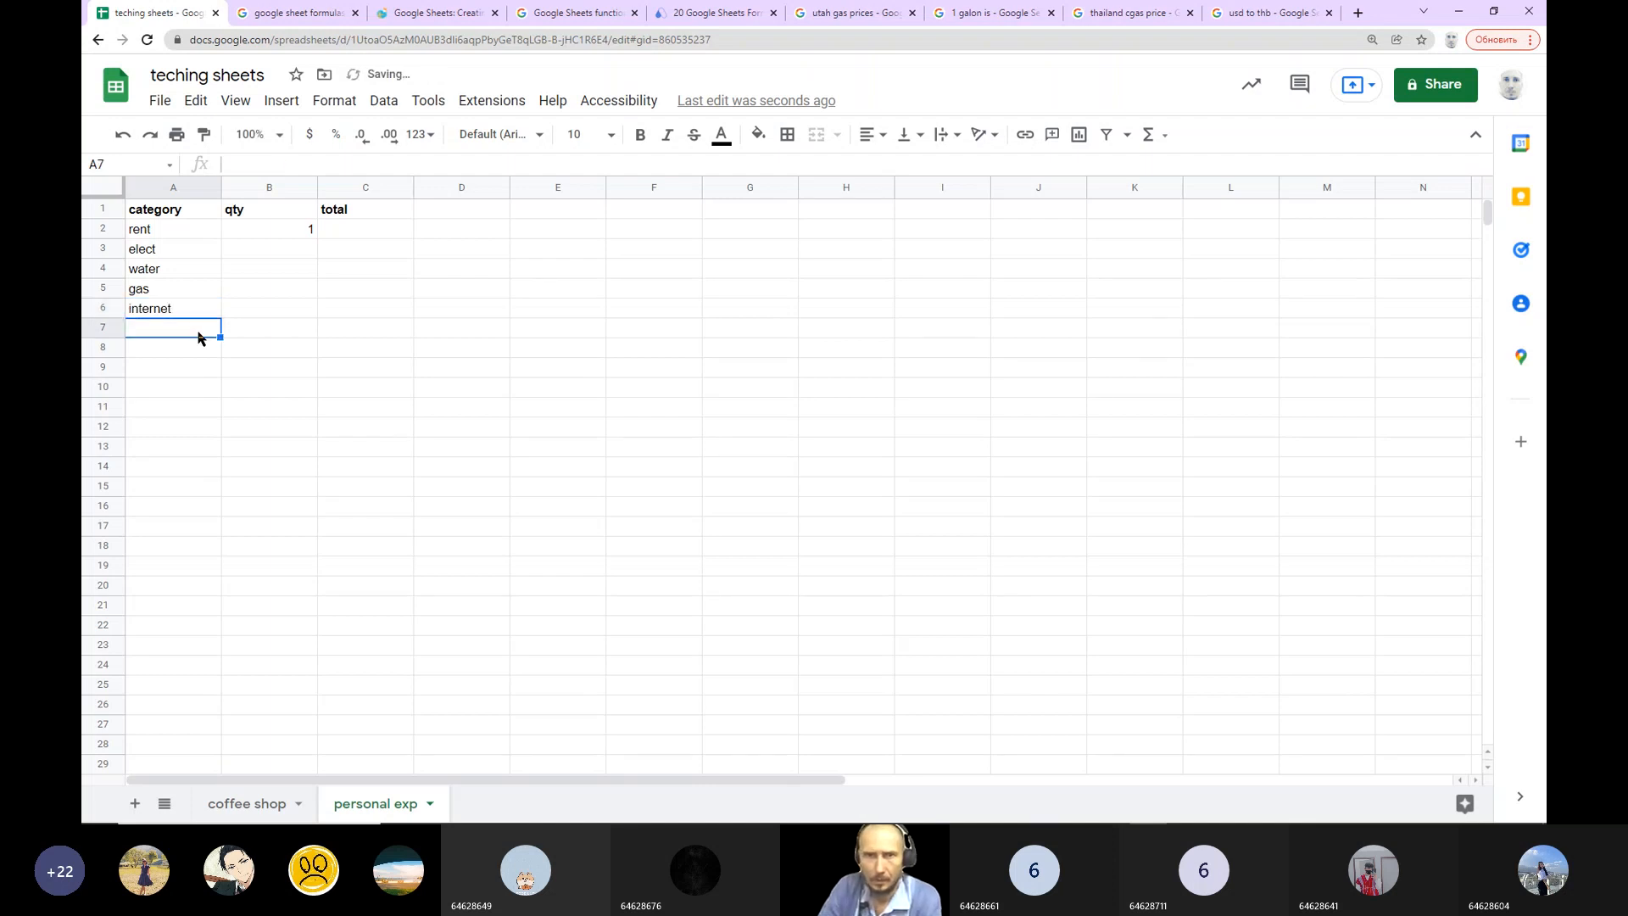
Step: Continue the category list with gasoline, food, pet and go out in A7:A10
type("gasoline")
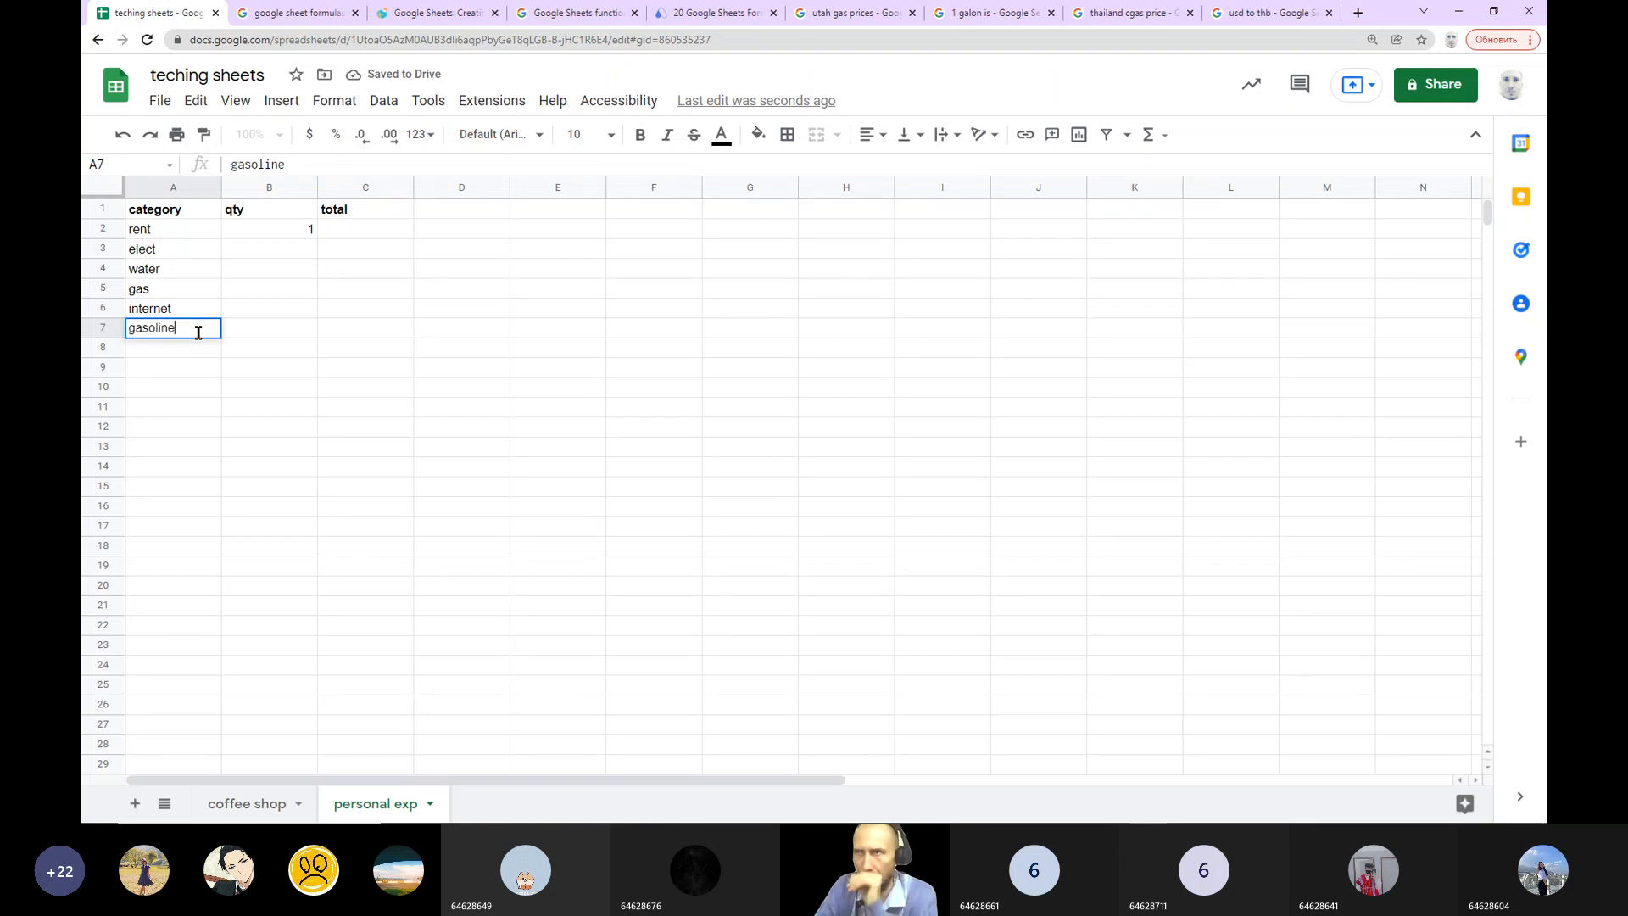
left_click(192, 349)
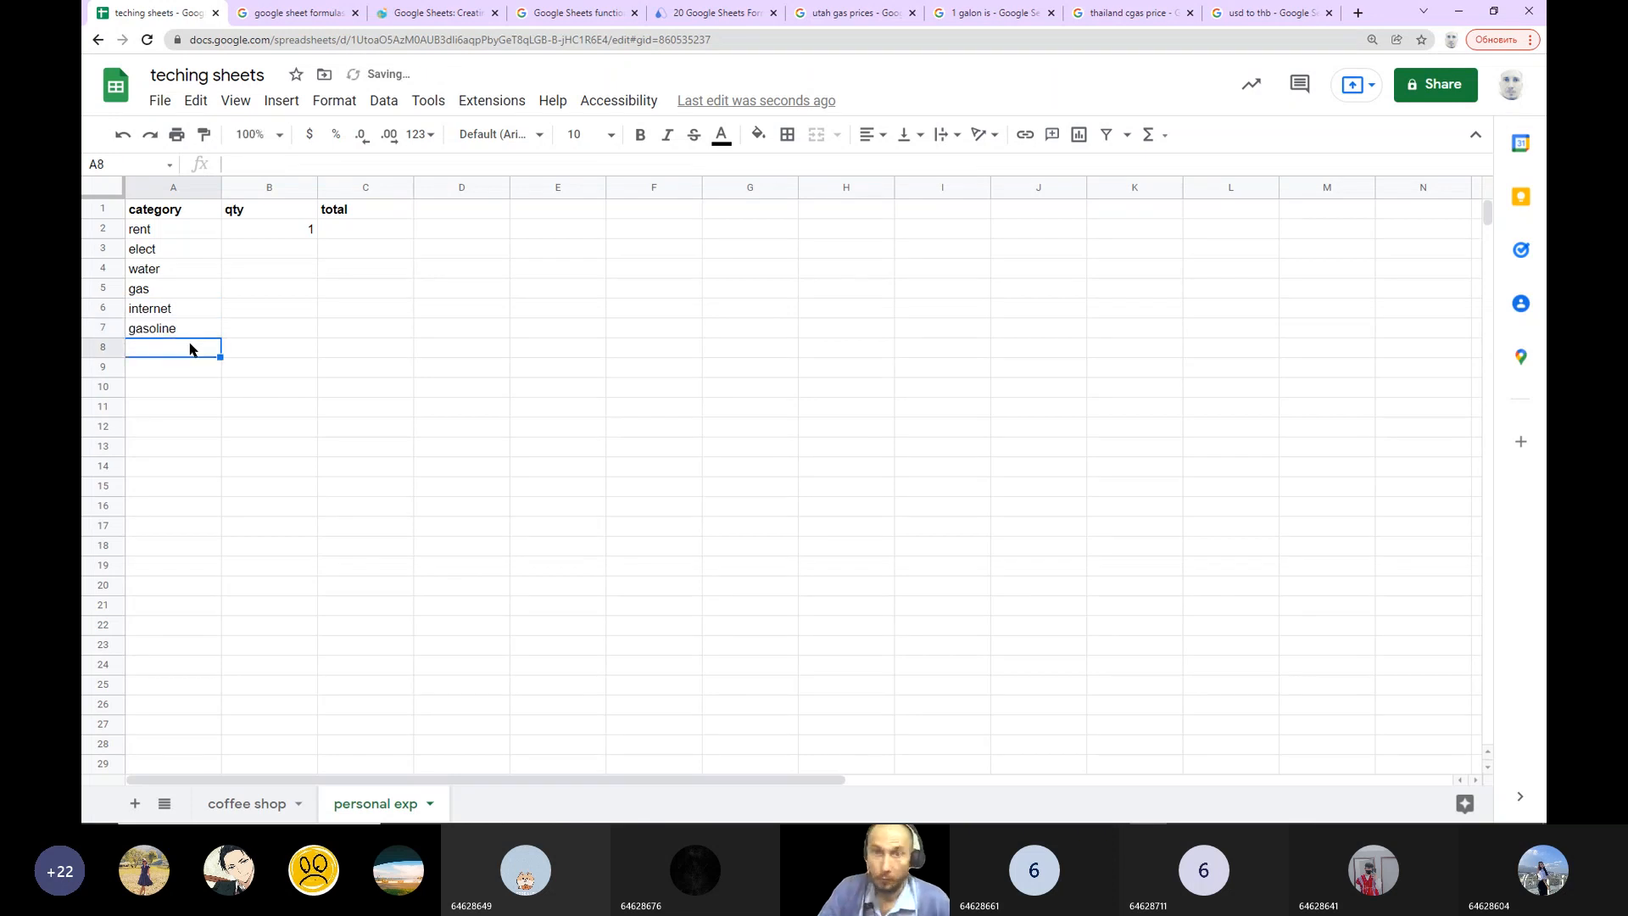
type("food")
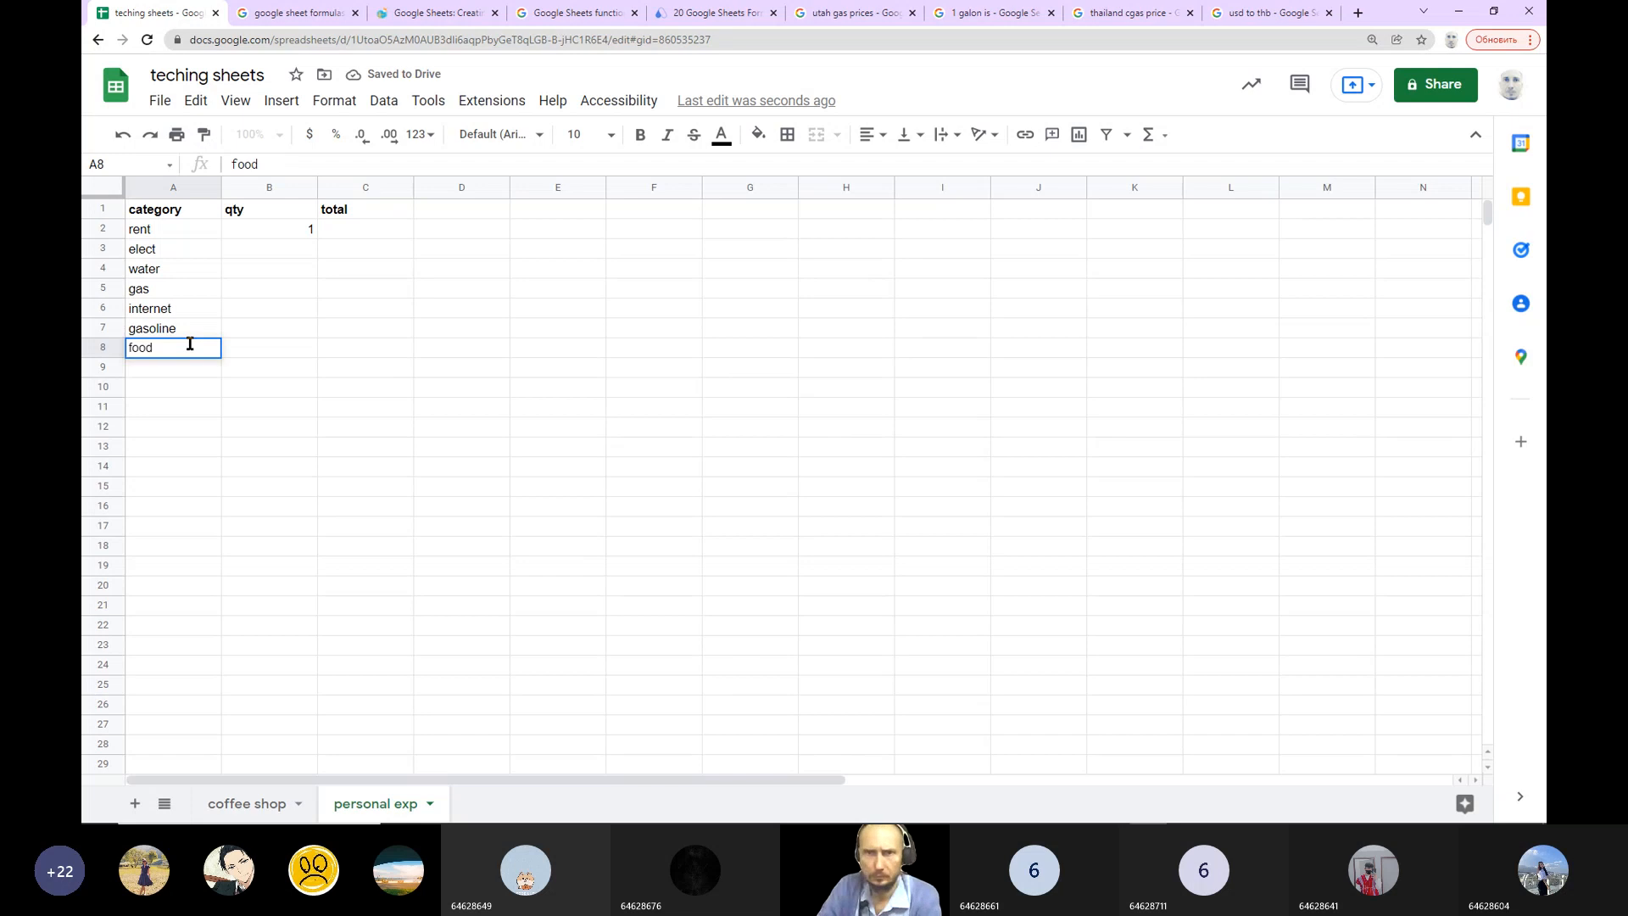
left_click(204, 374)
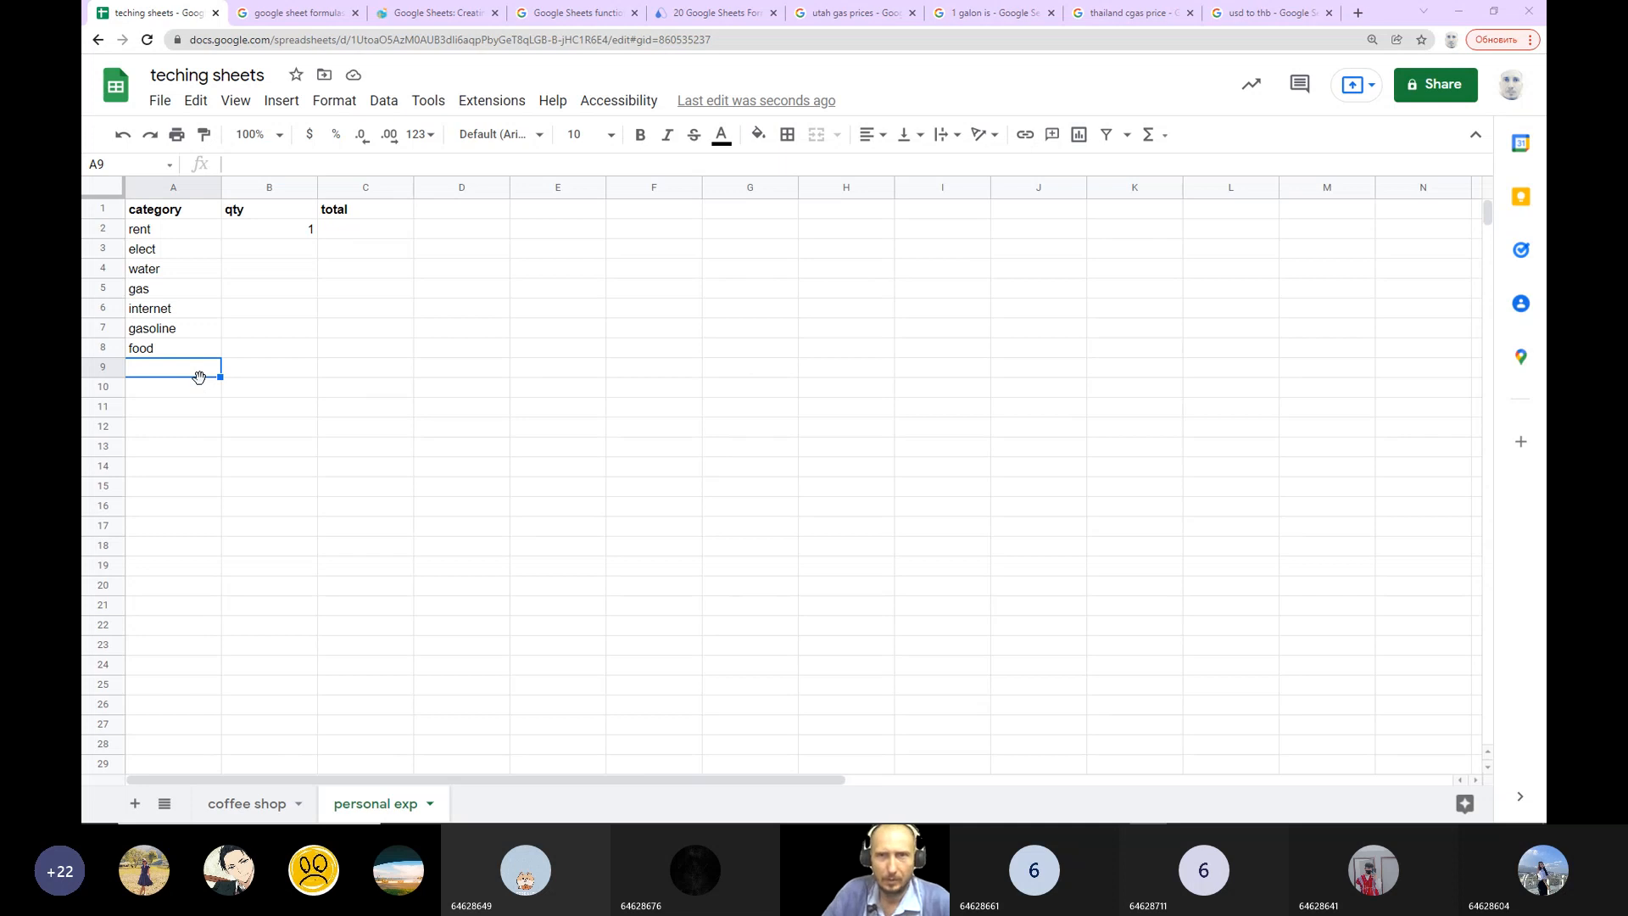
type("pet")
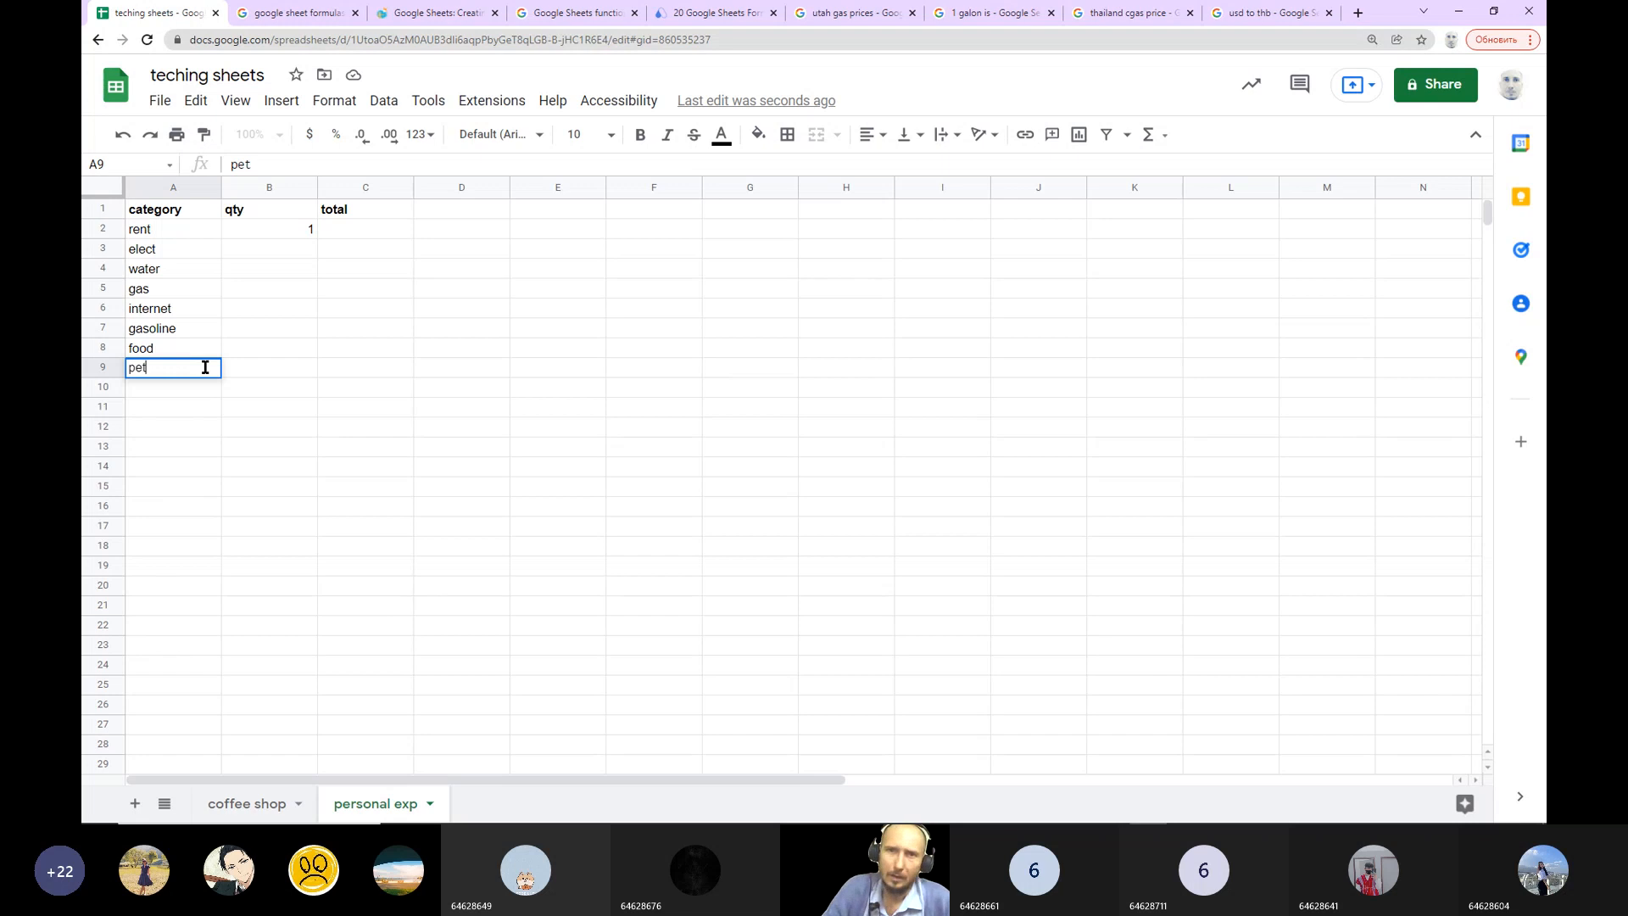
left_click(159, 390)
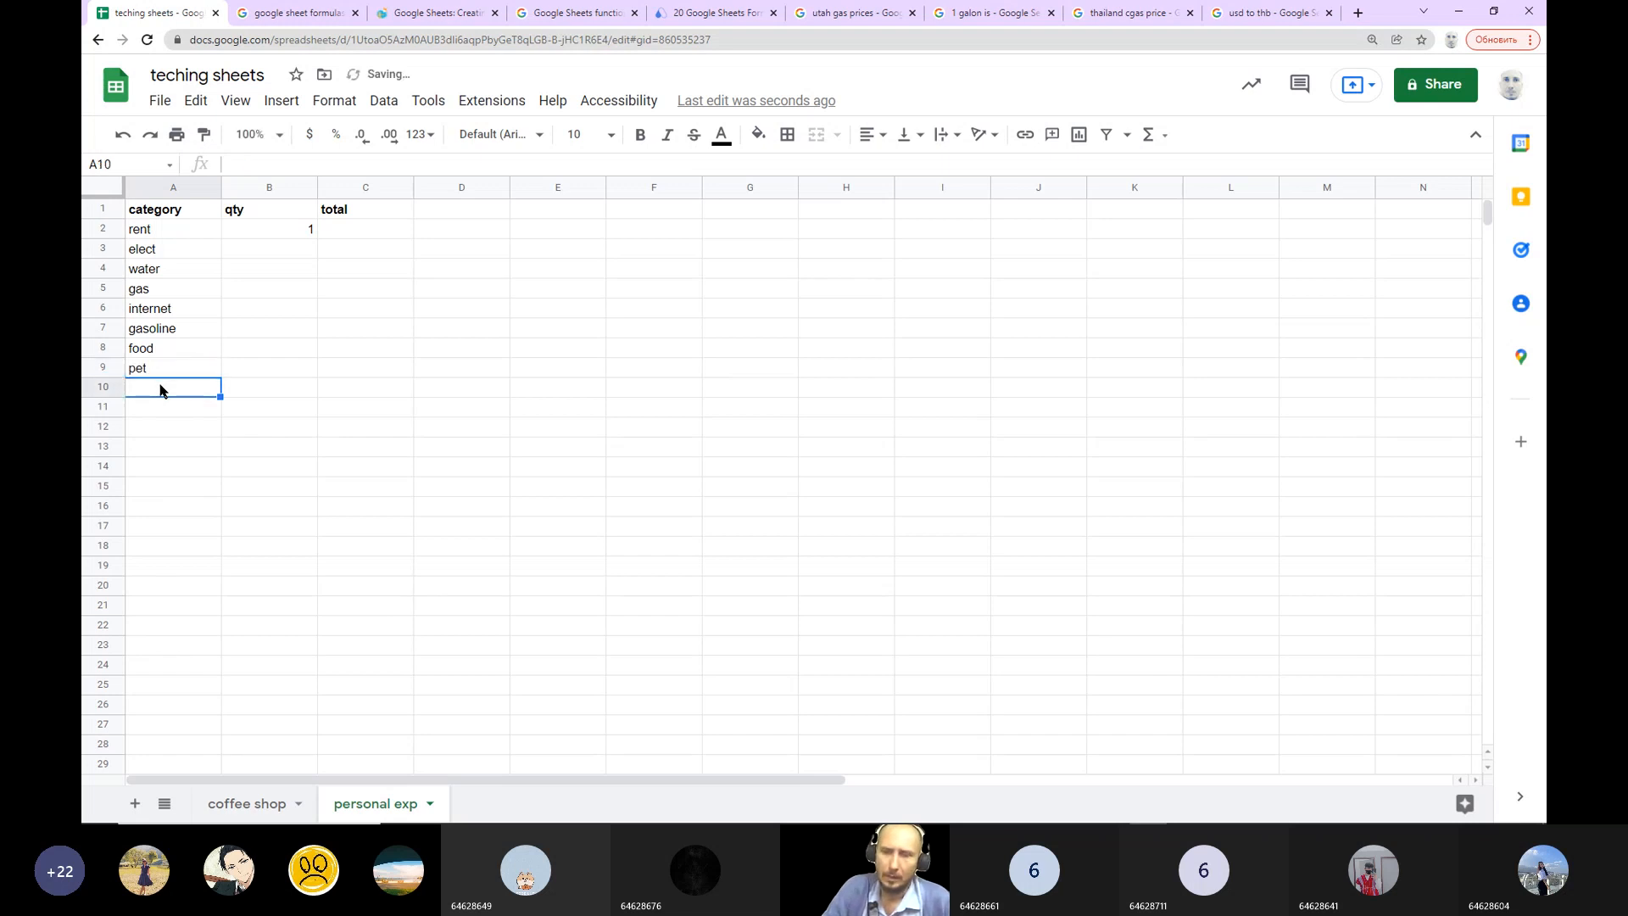
type("go out")
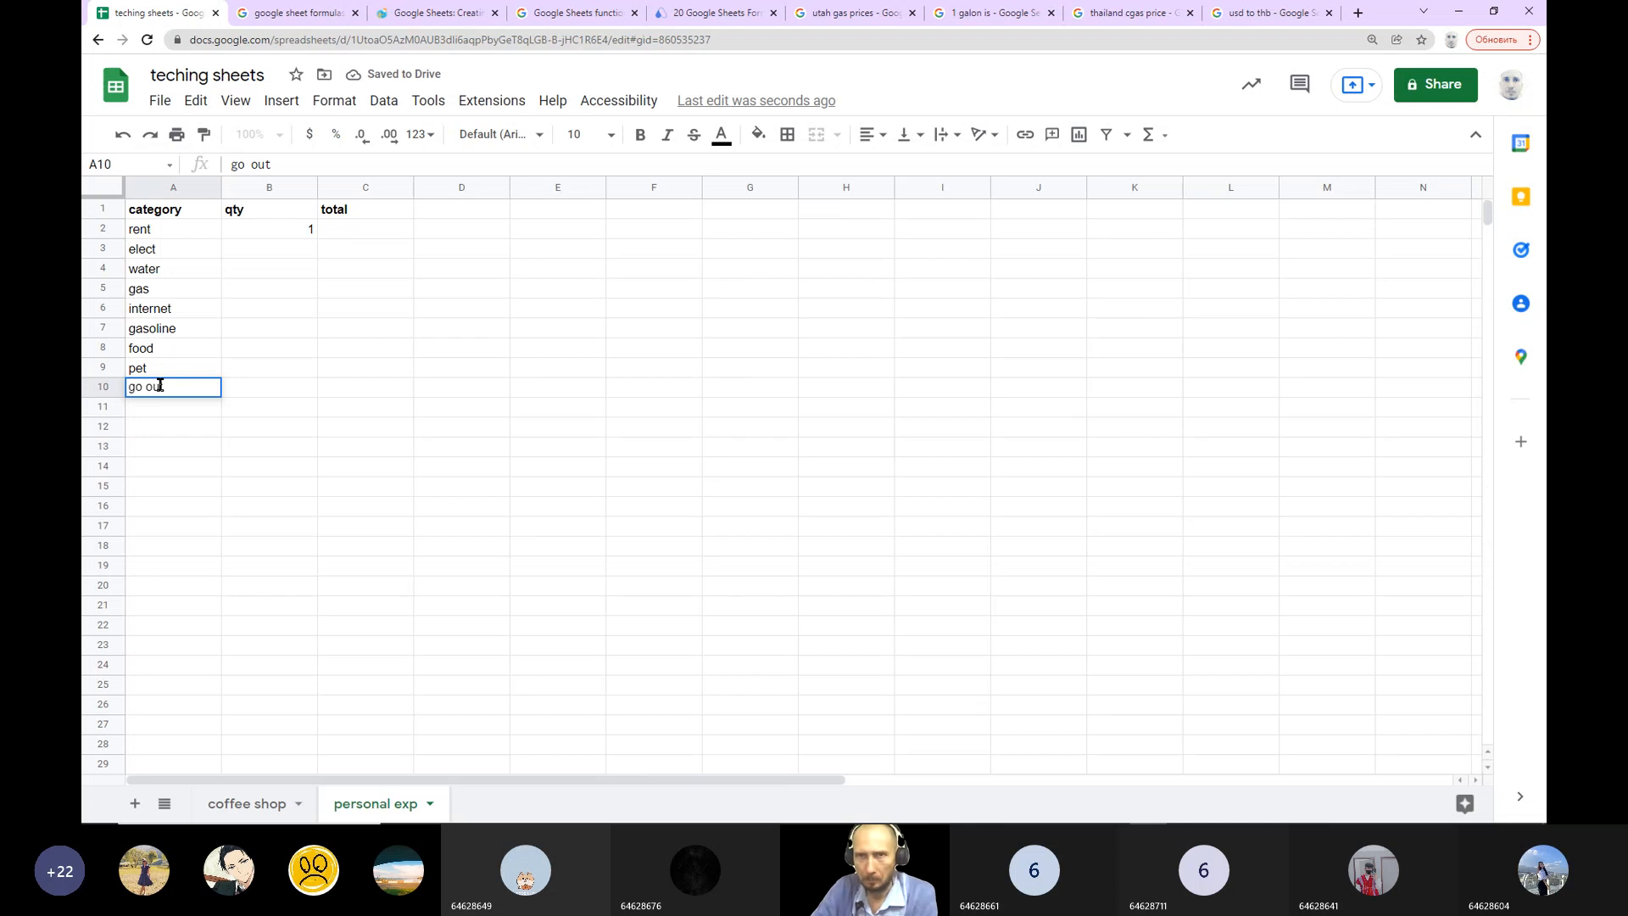
left_click(304, 366)
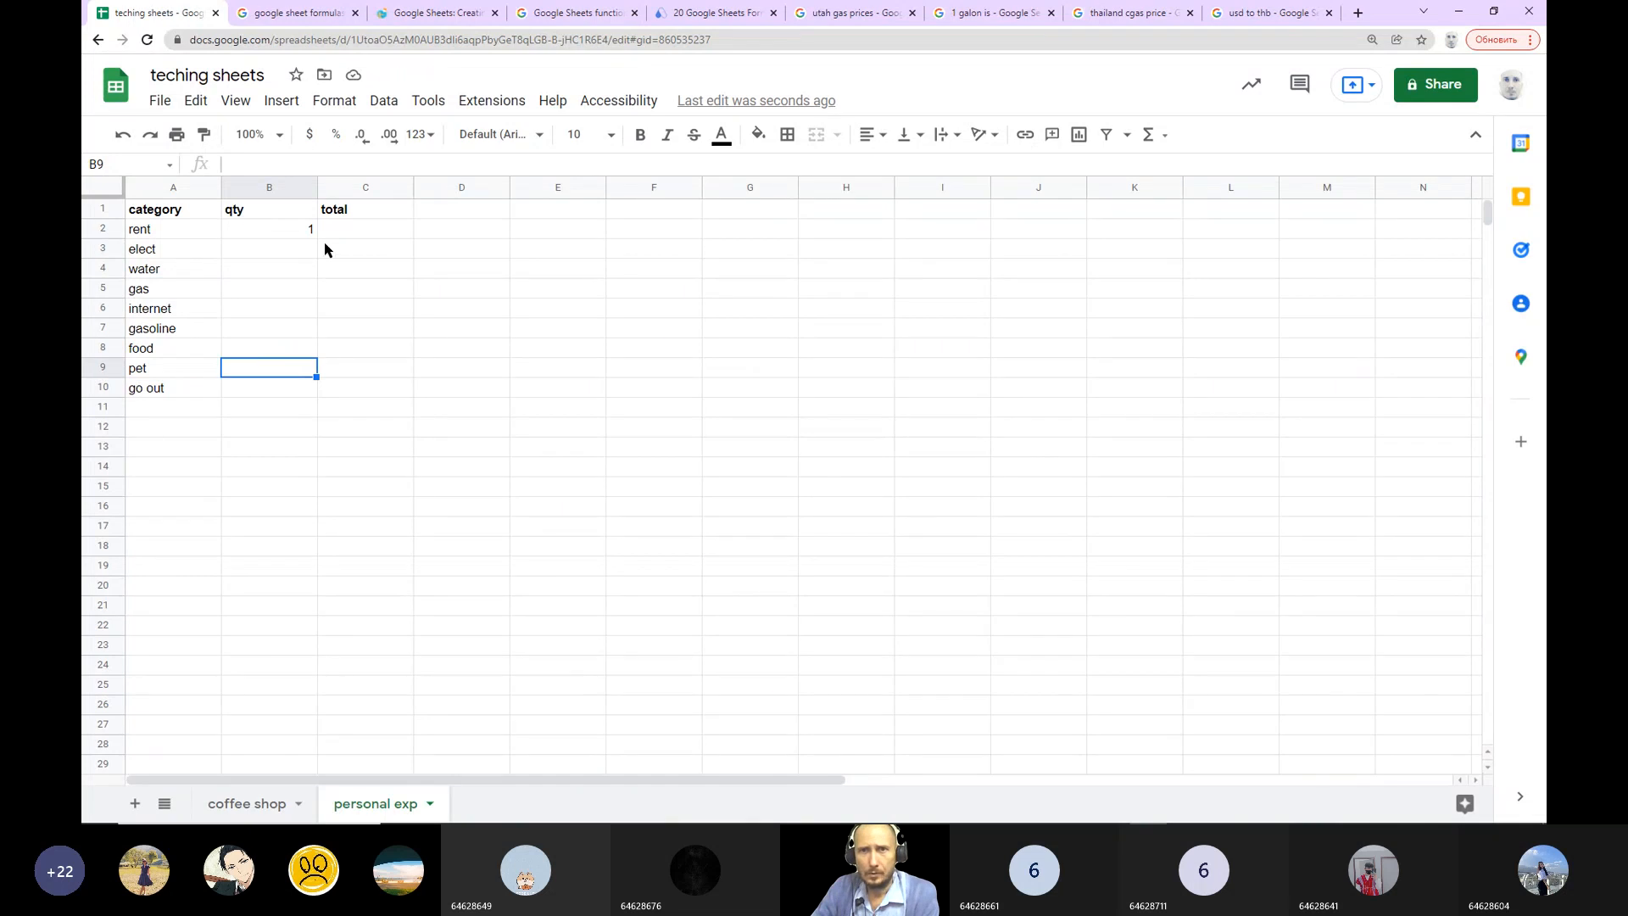
Step: Enter 5000 as the total for rent in C2
left_click(363, 232)
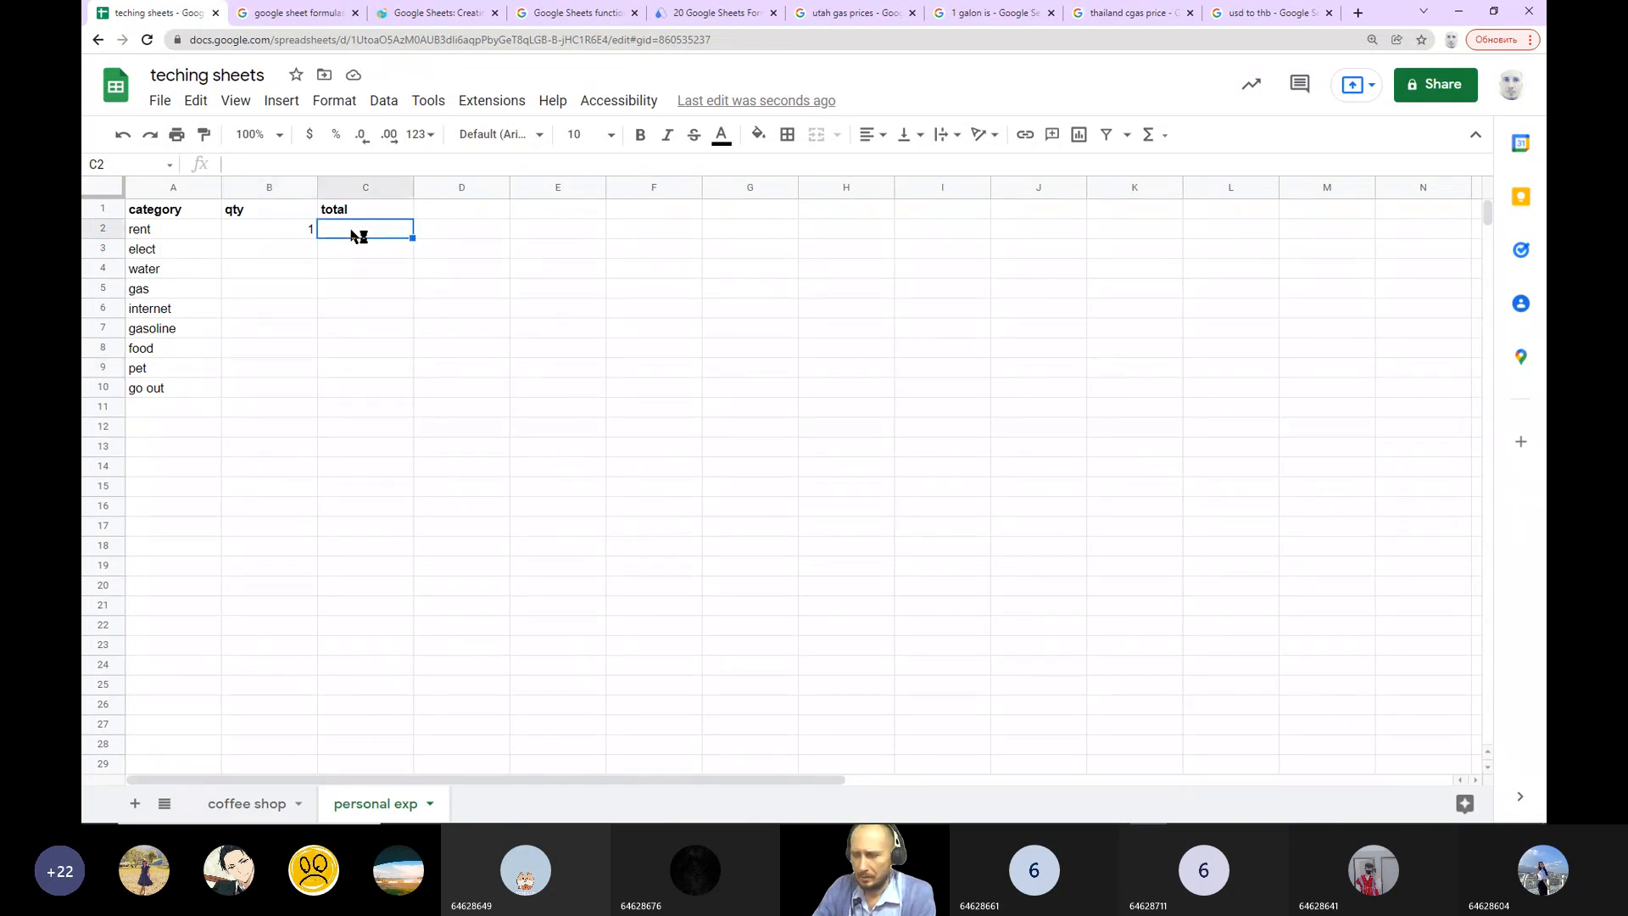
type("500")
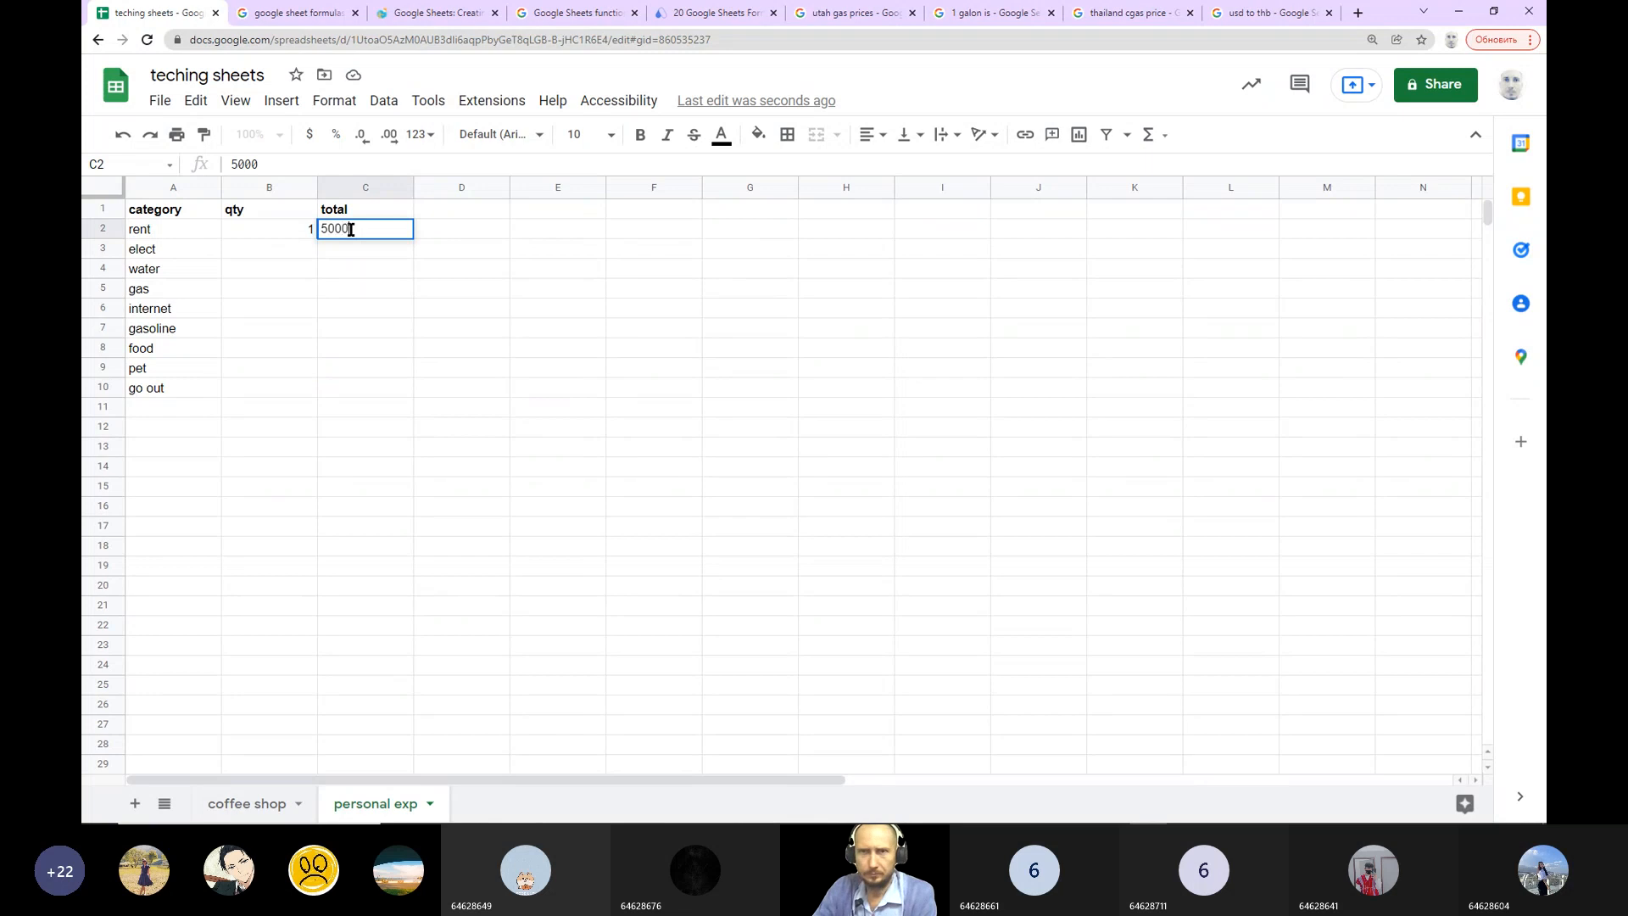
type("0")
left_click(275, 253)
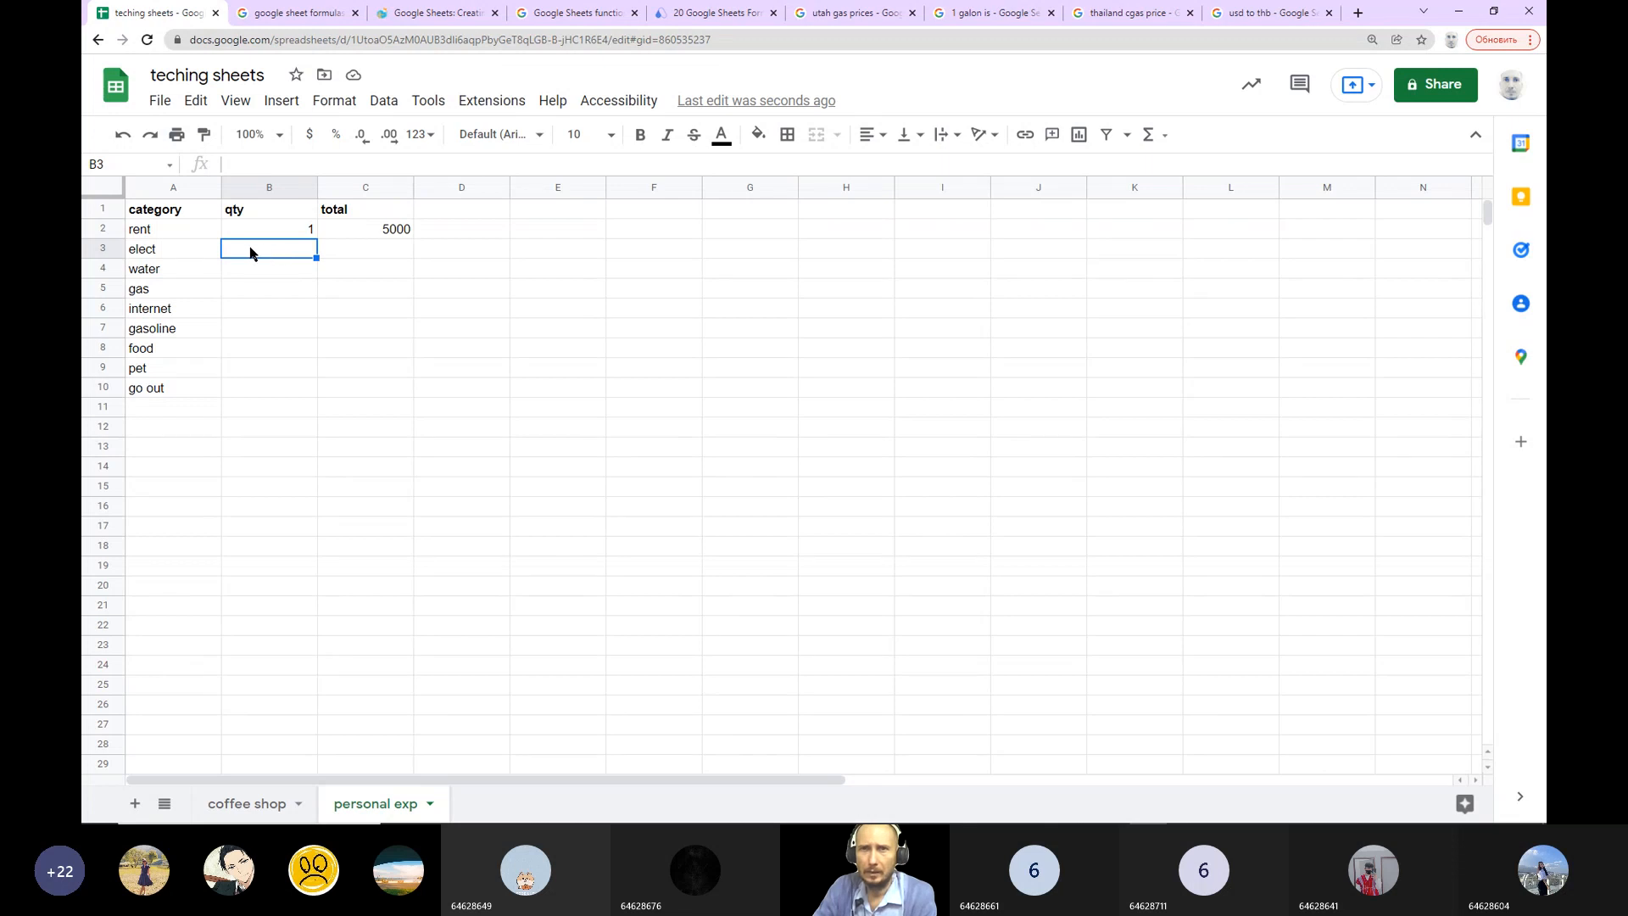
Step: Insert a column between qty and total and give it the header price per qty
left_click(277, 187)
right_click(278, 187)
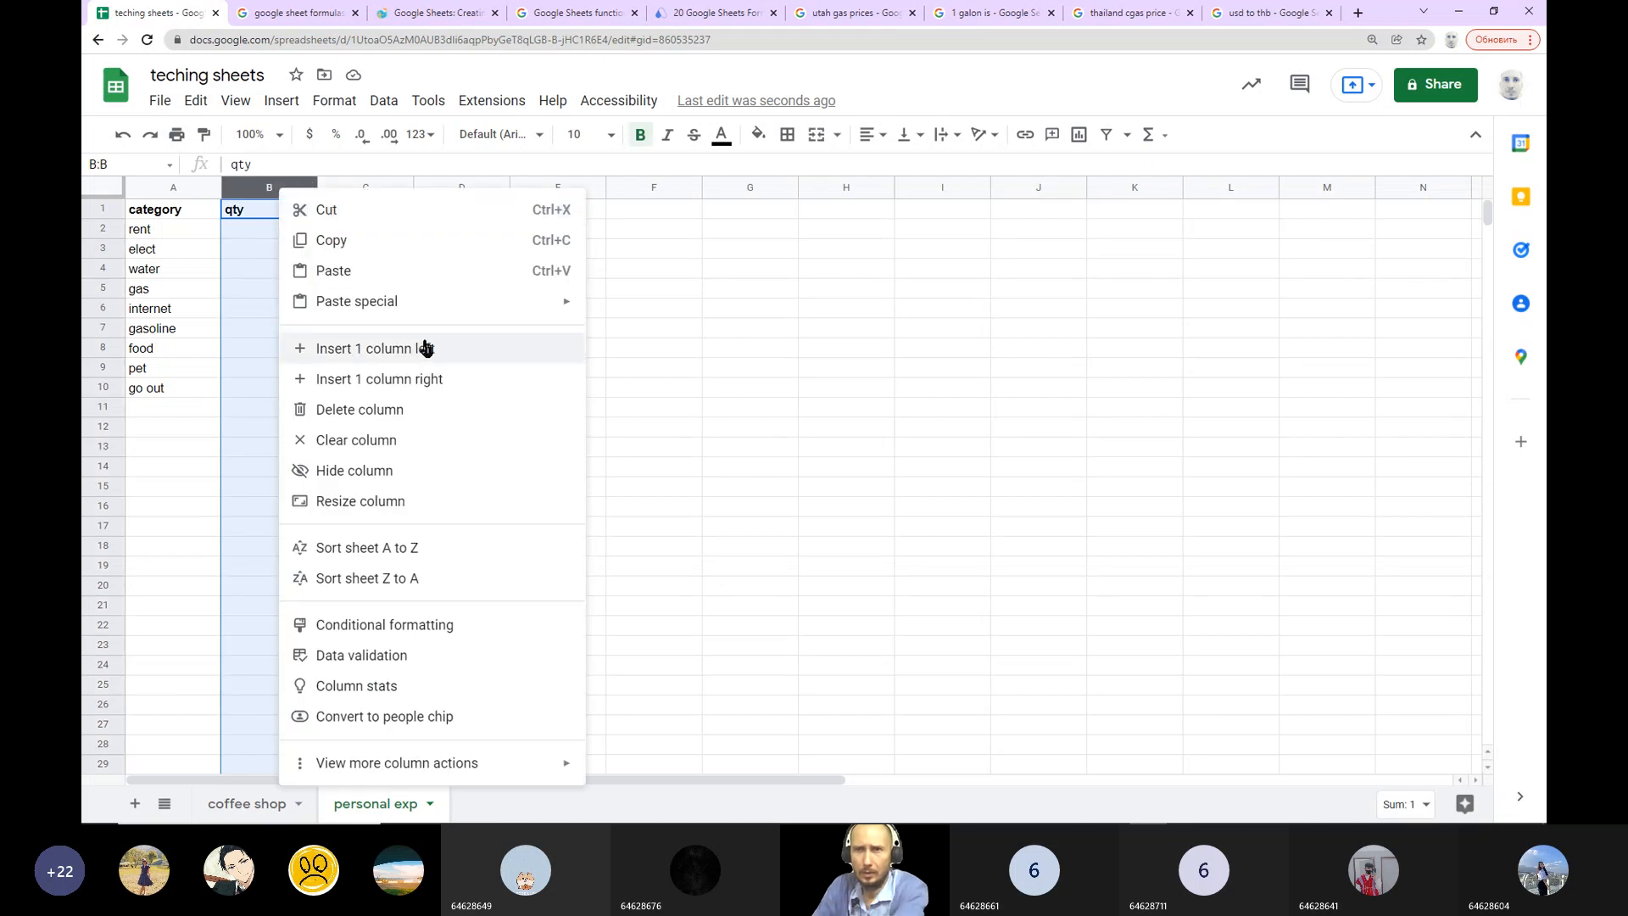
left_click(422, 379)
left_click(422, 383)
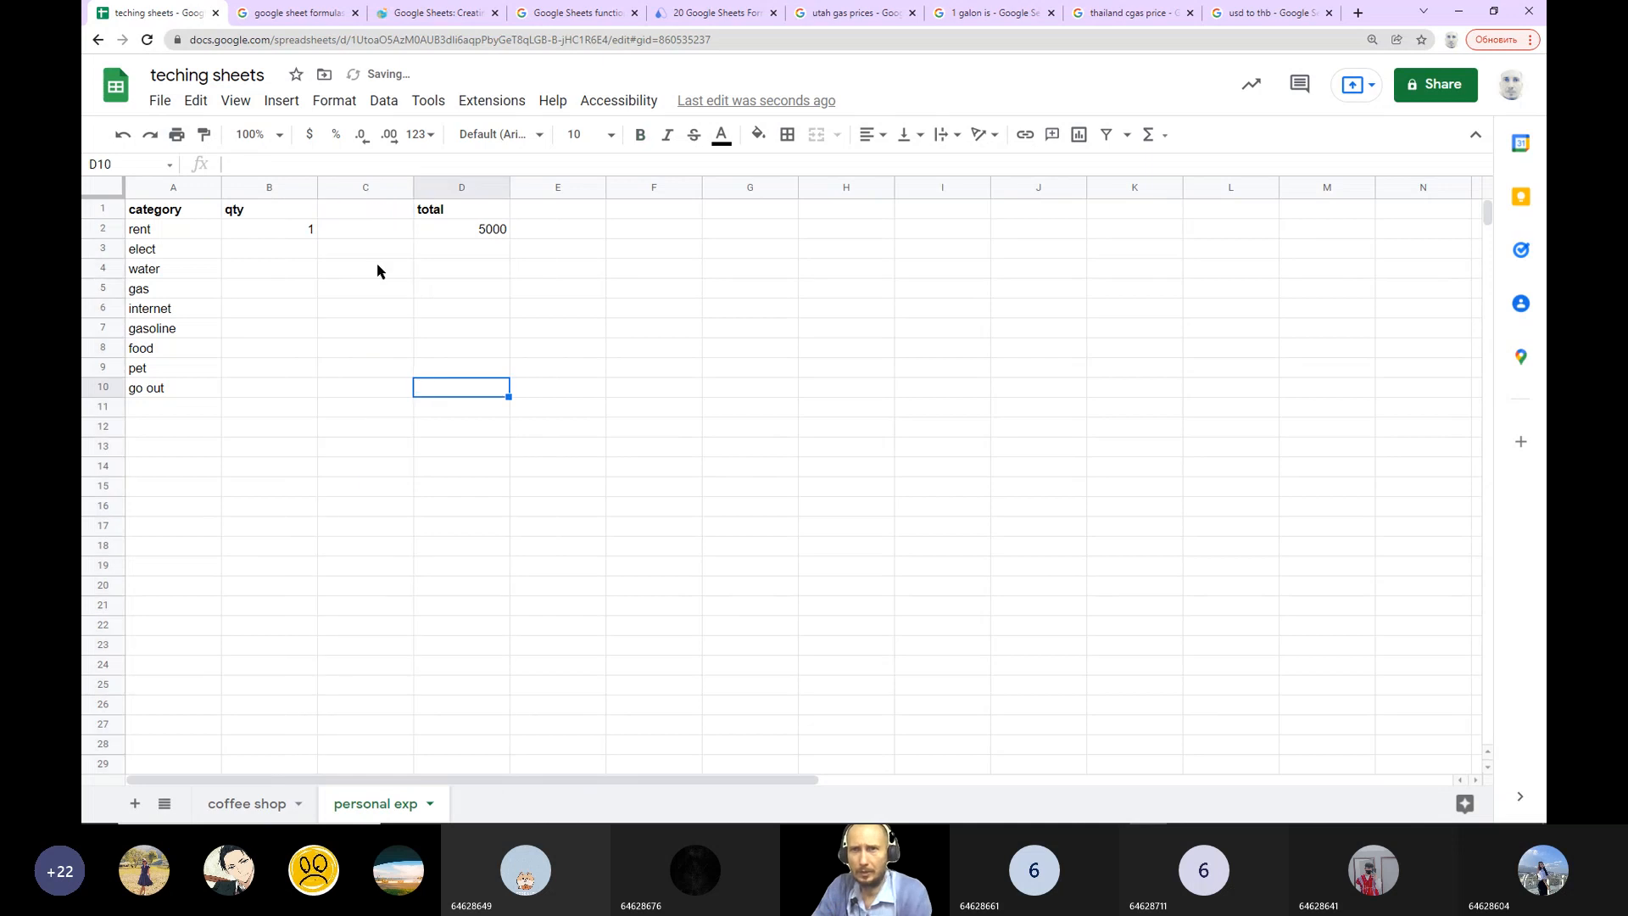
left_click(353, 211)
type("price per ")
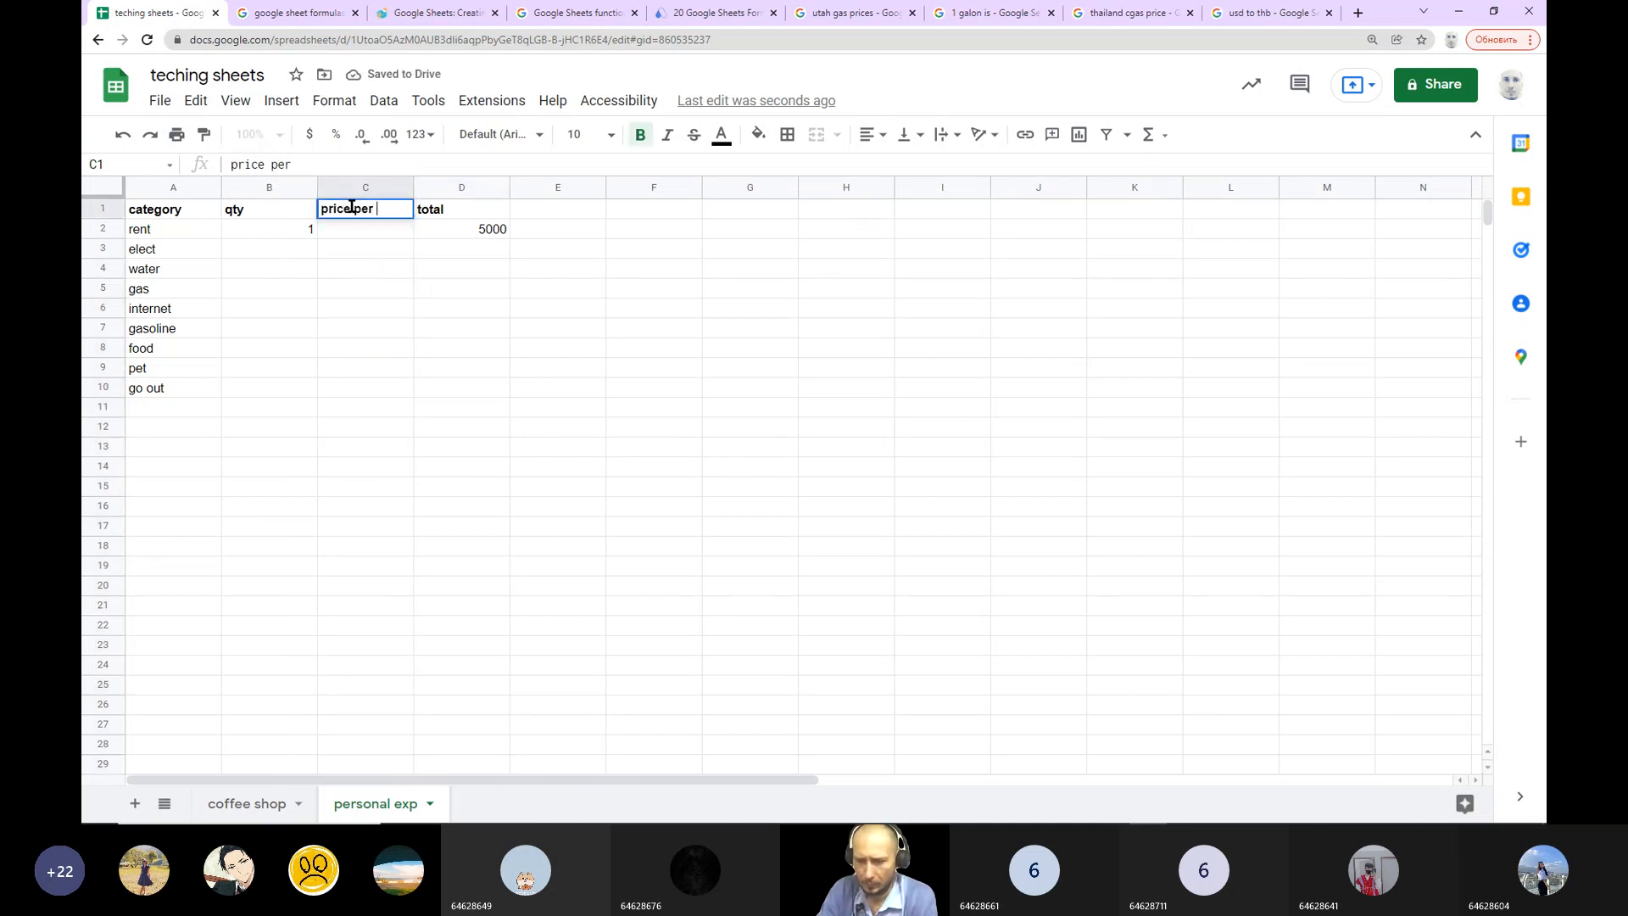
type("qty")
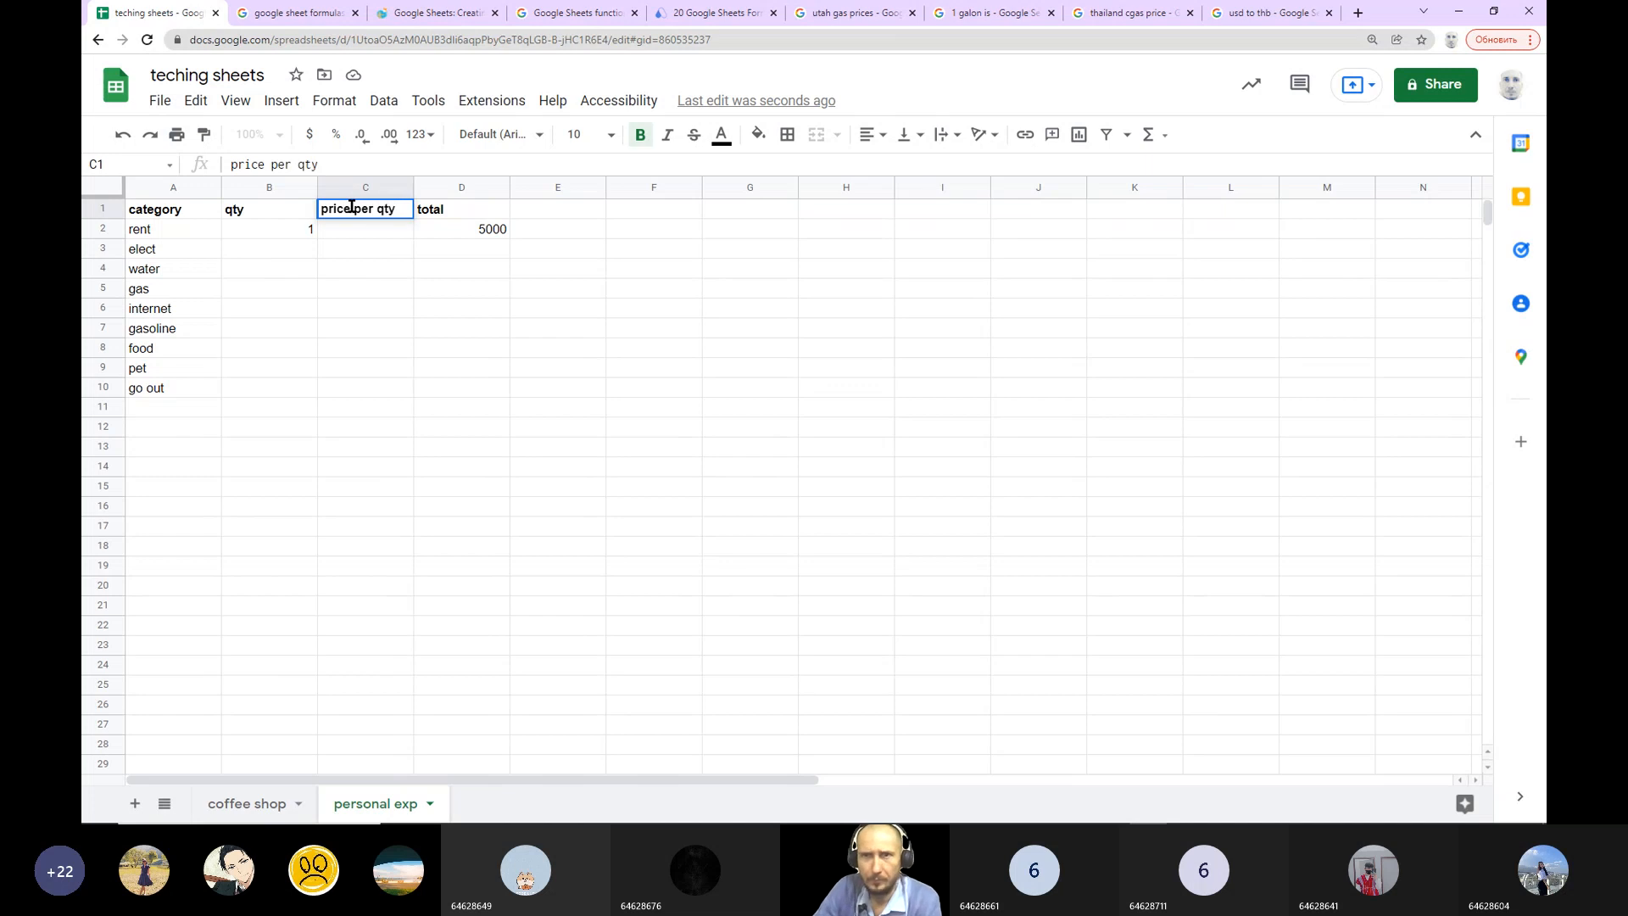
left_click(405, 333)
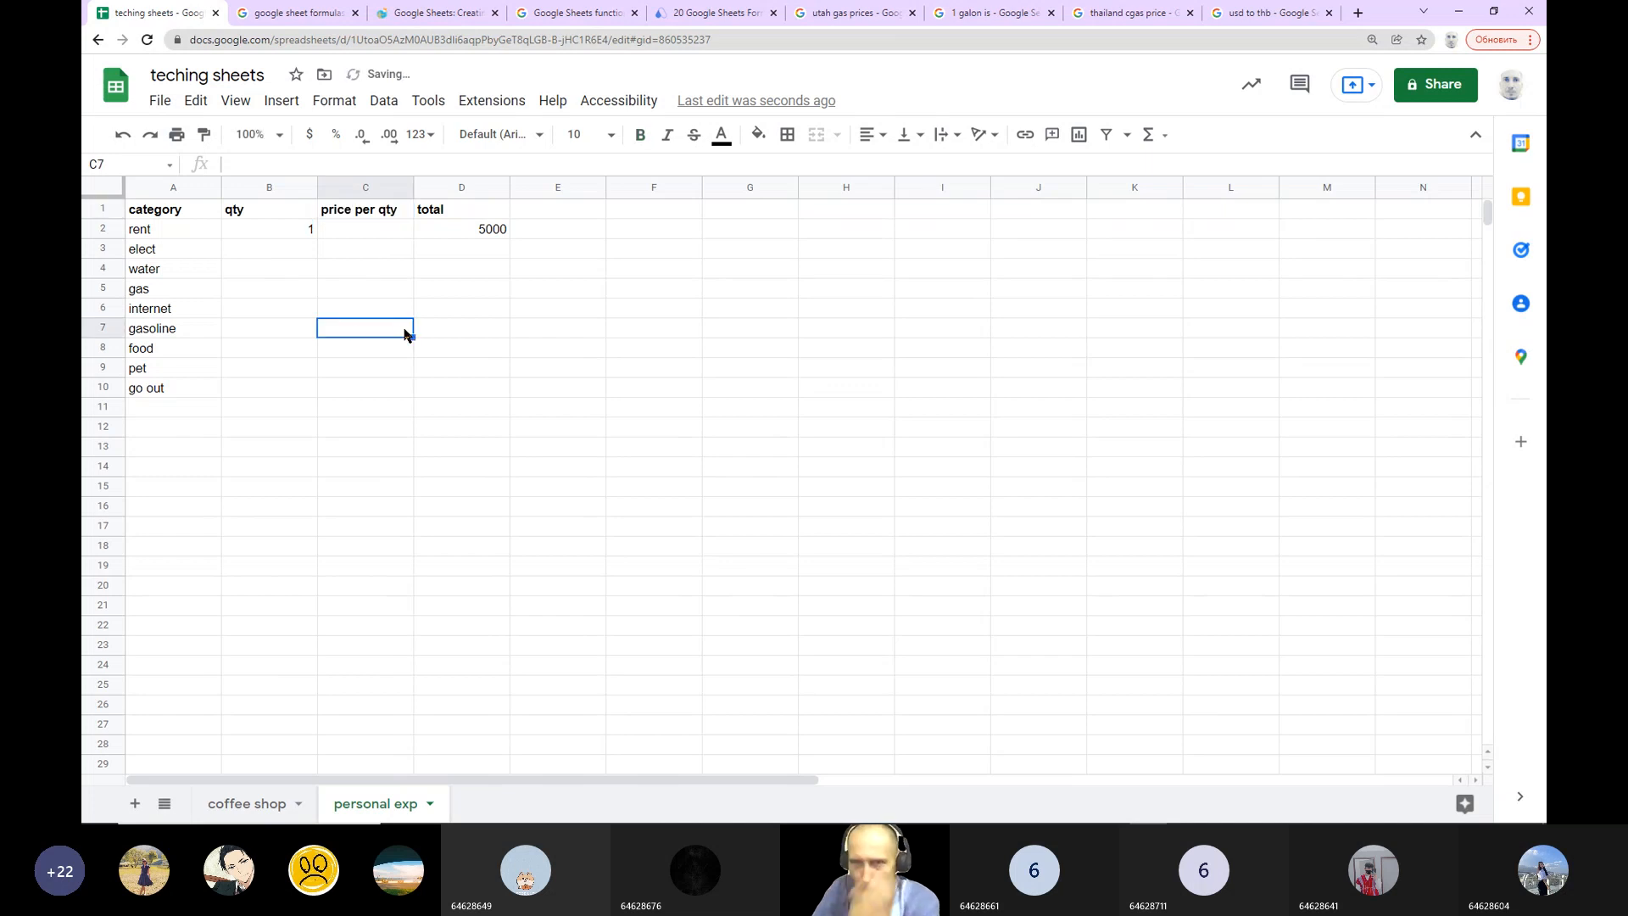
Step: Fill in the elect row with a quantity of 150 and a price per qty of 4
left_click(286, 252)
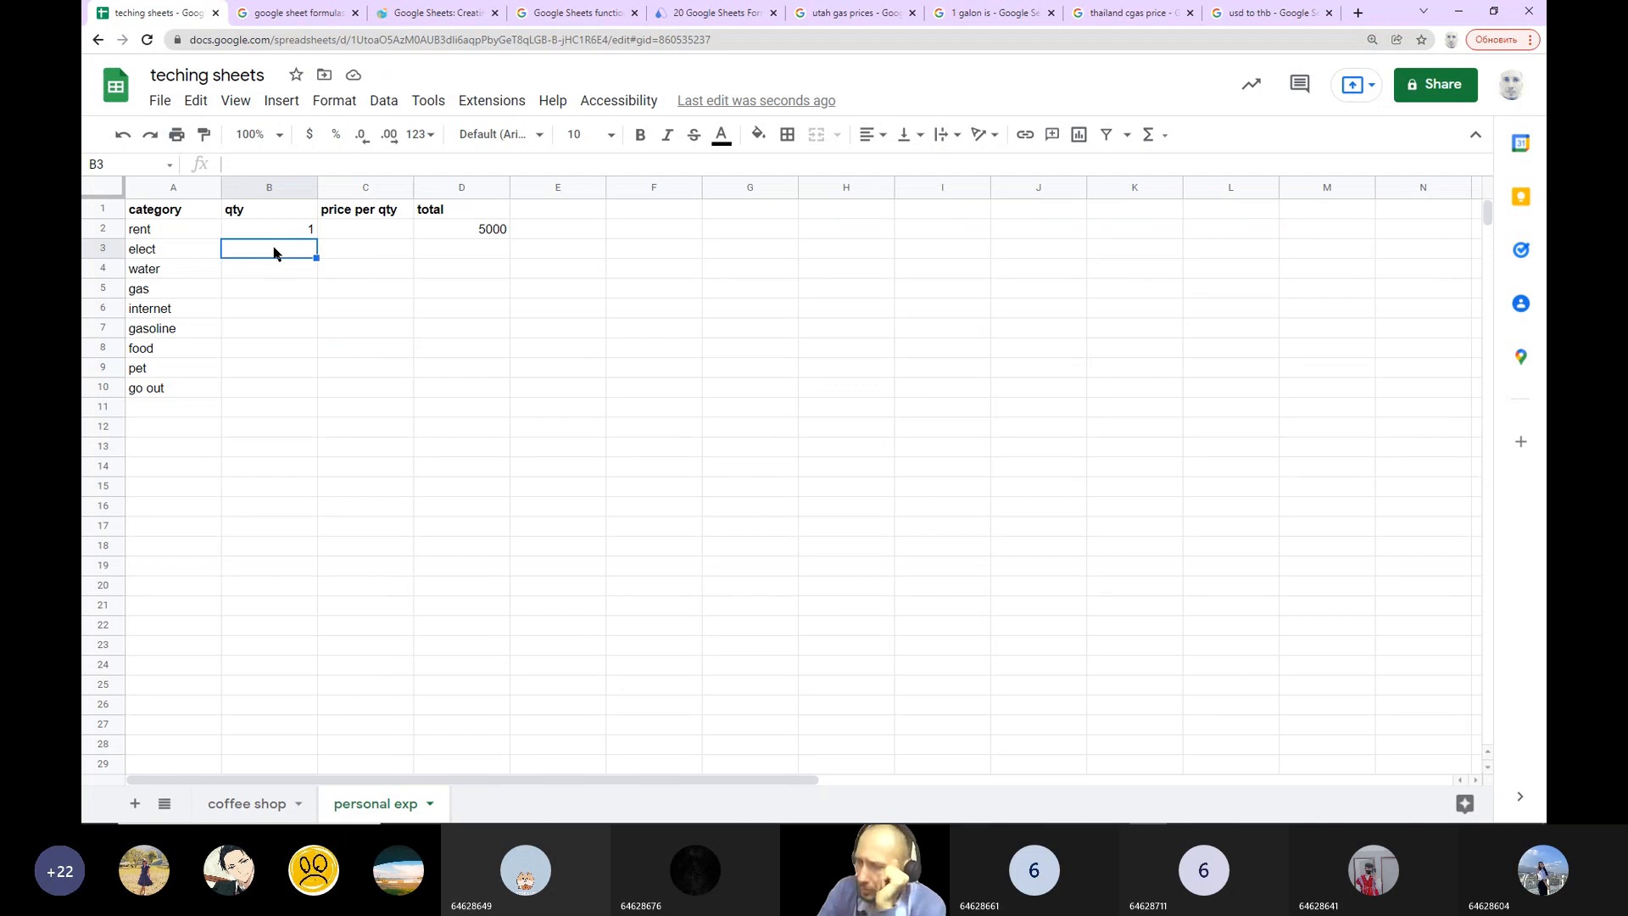
type("150")
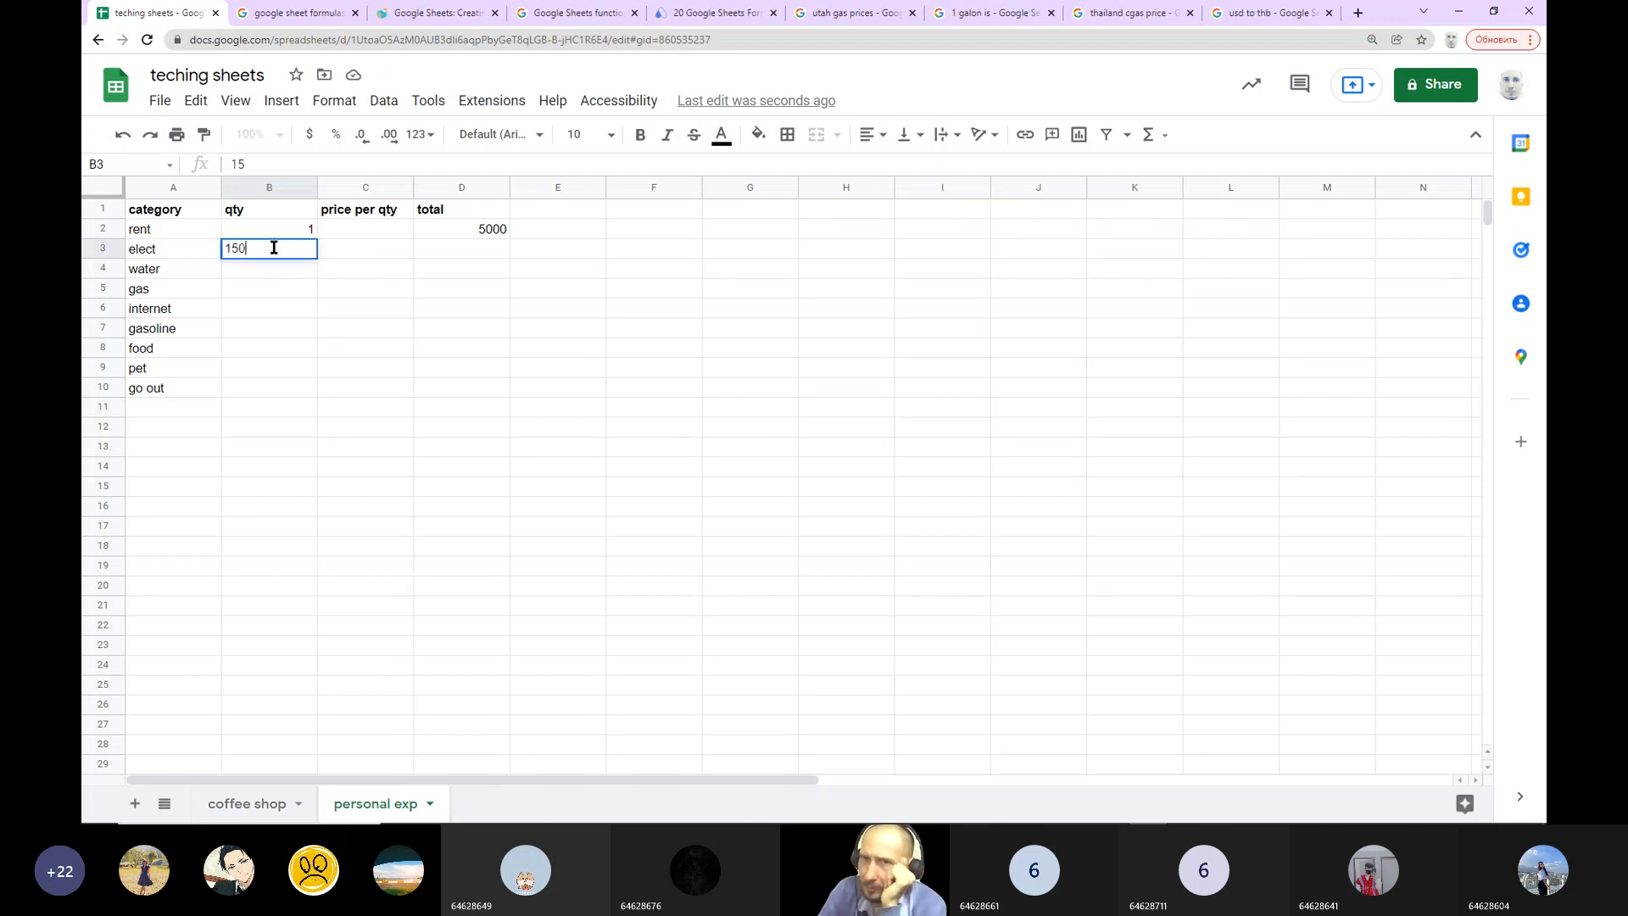
left_click(348, 256)
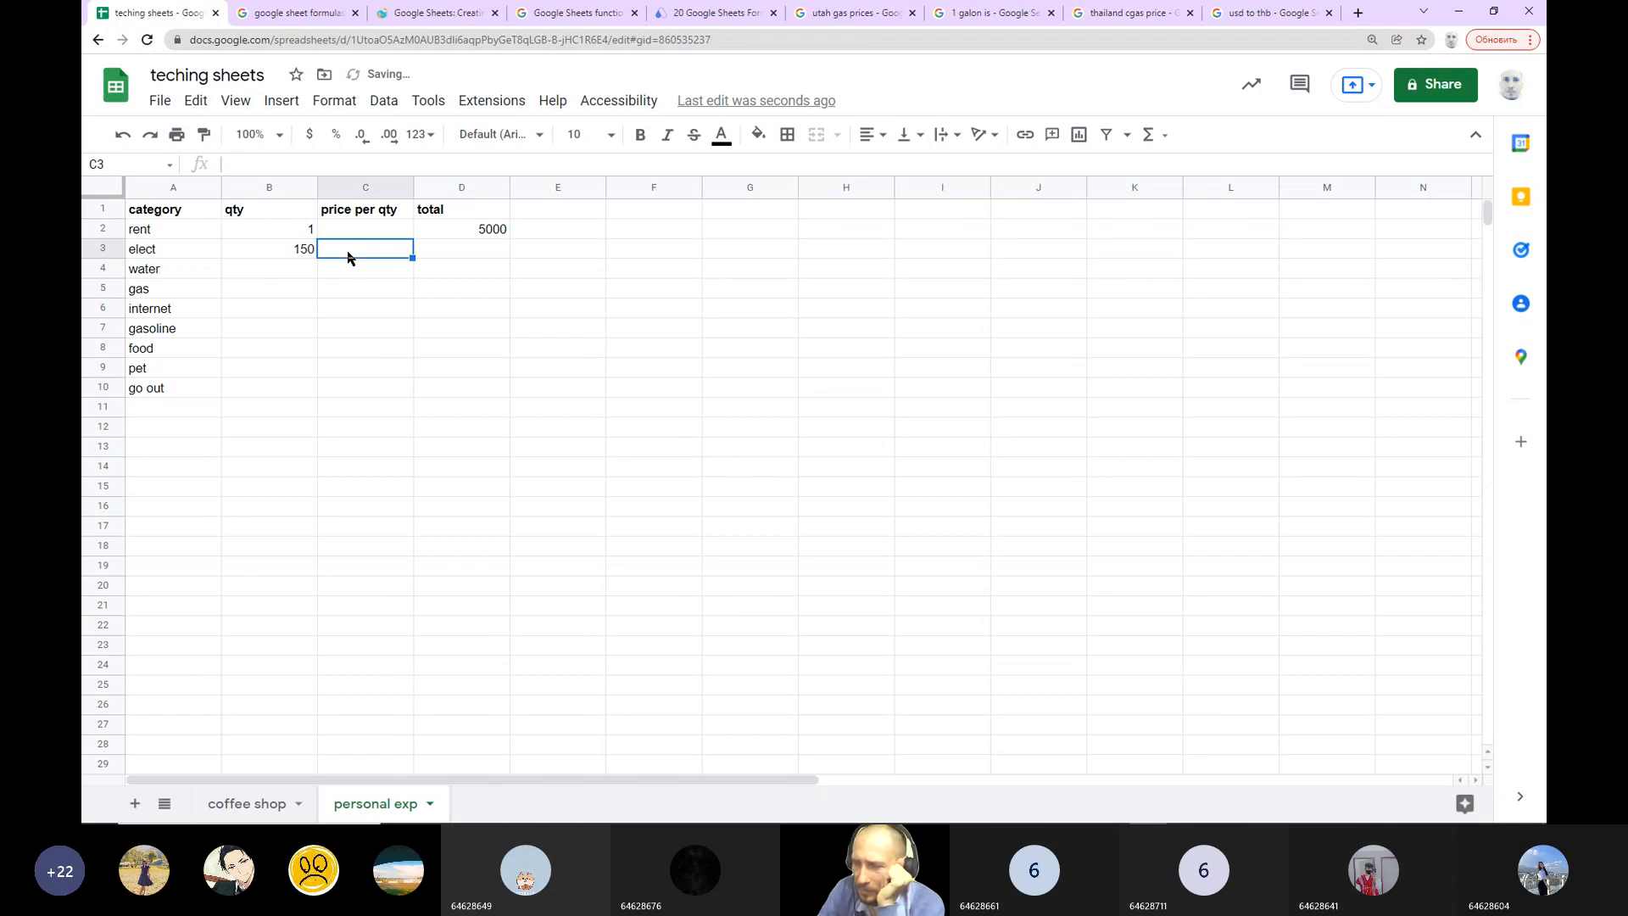
type("4")
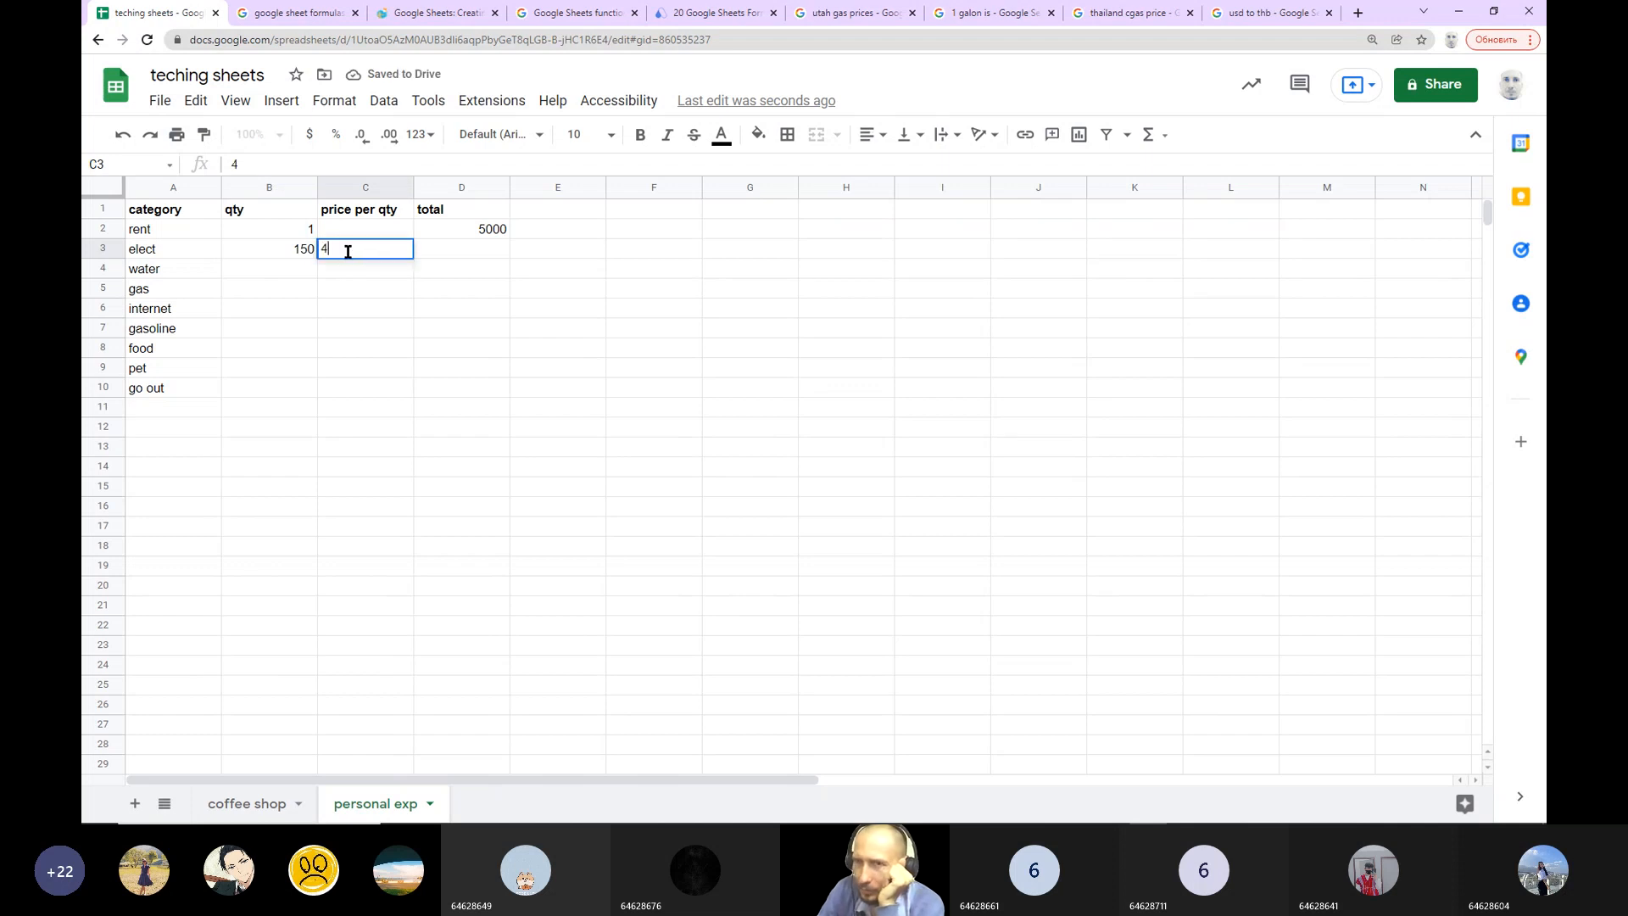
key("Return")
left_click(429, 297)
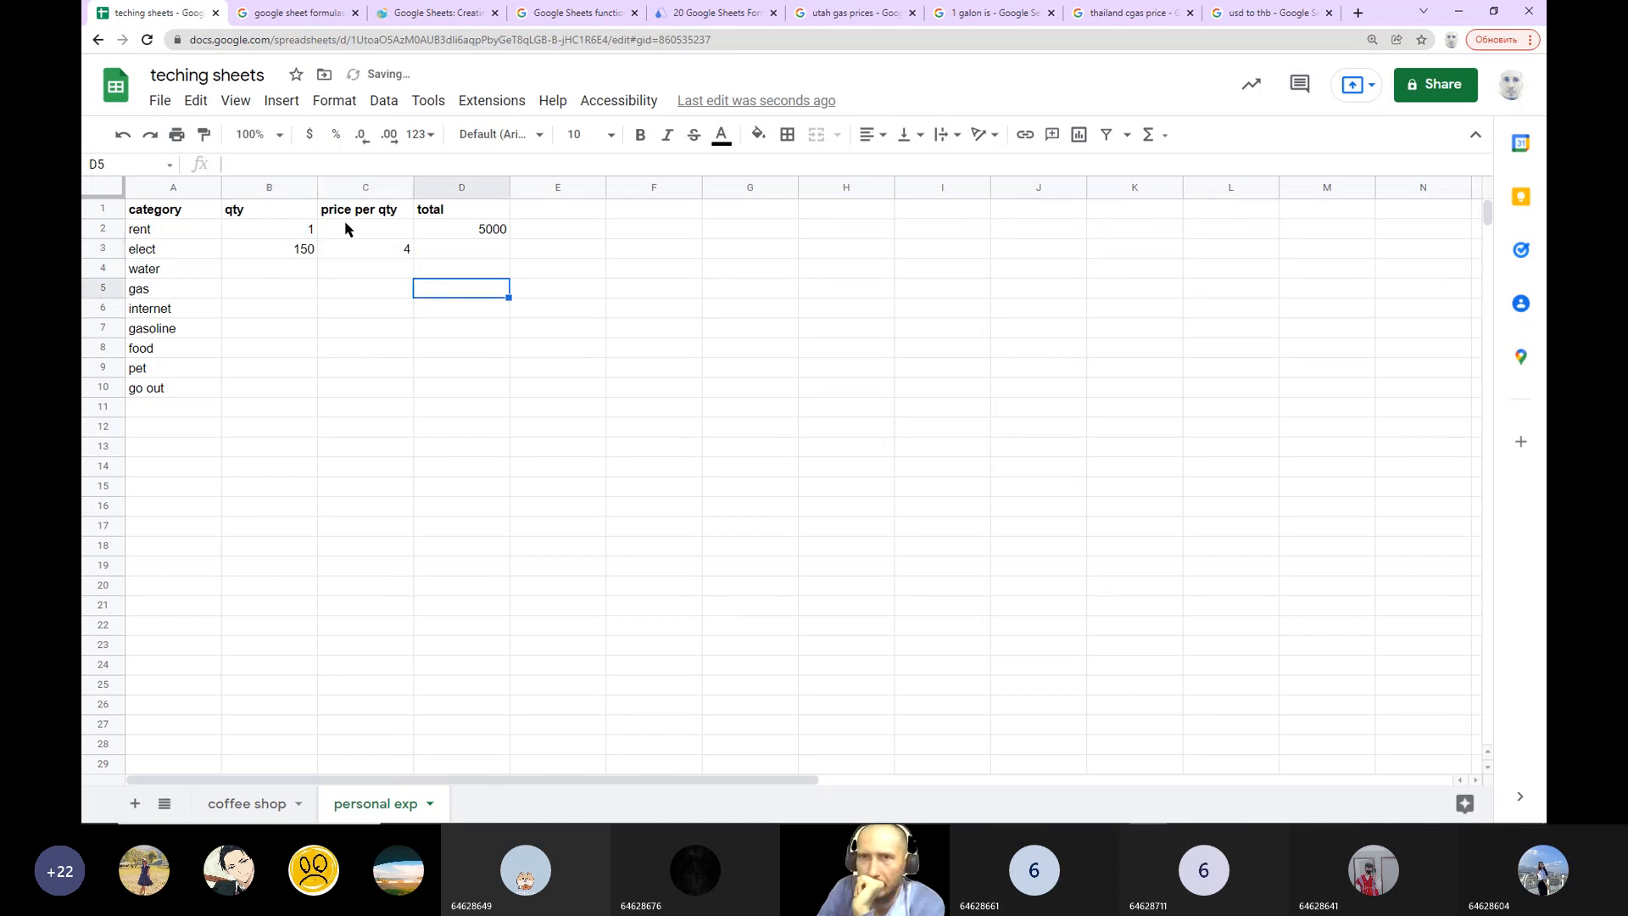
Step: Format C2:D11 as dollar currency with no decimal places
left_click_drag(362, 227, 491, 415)
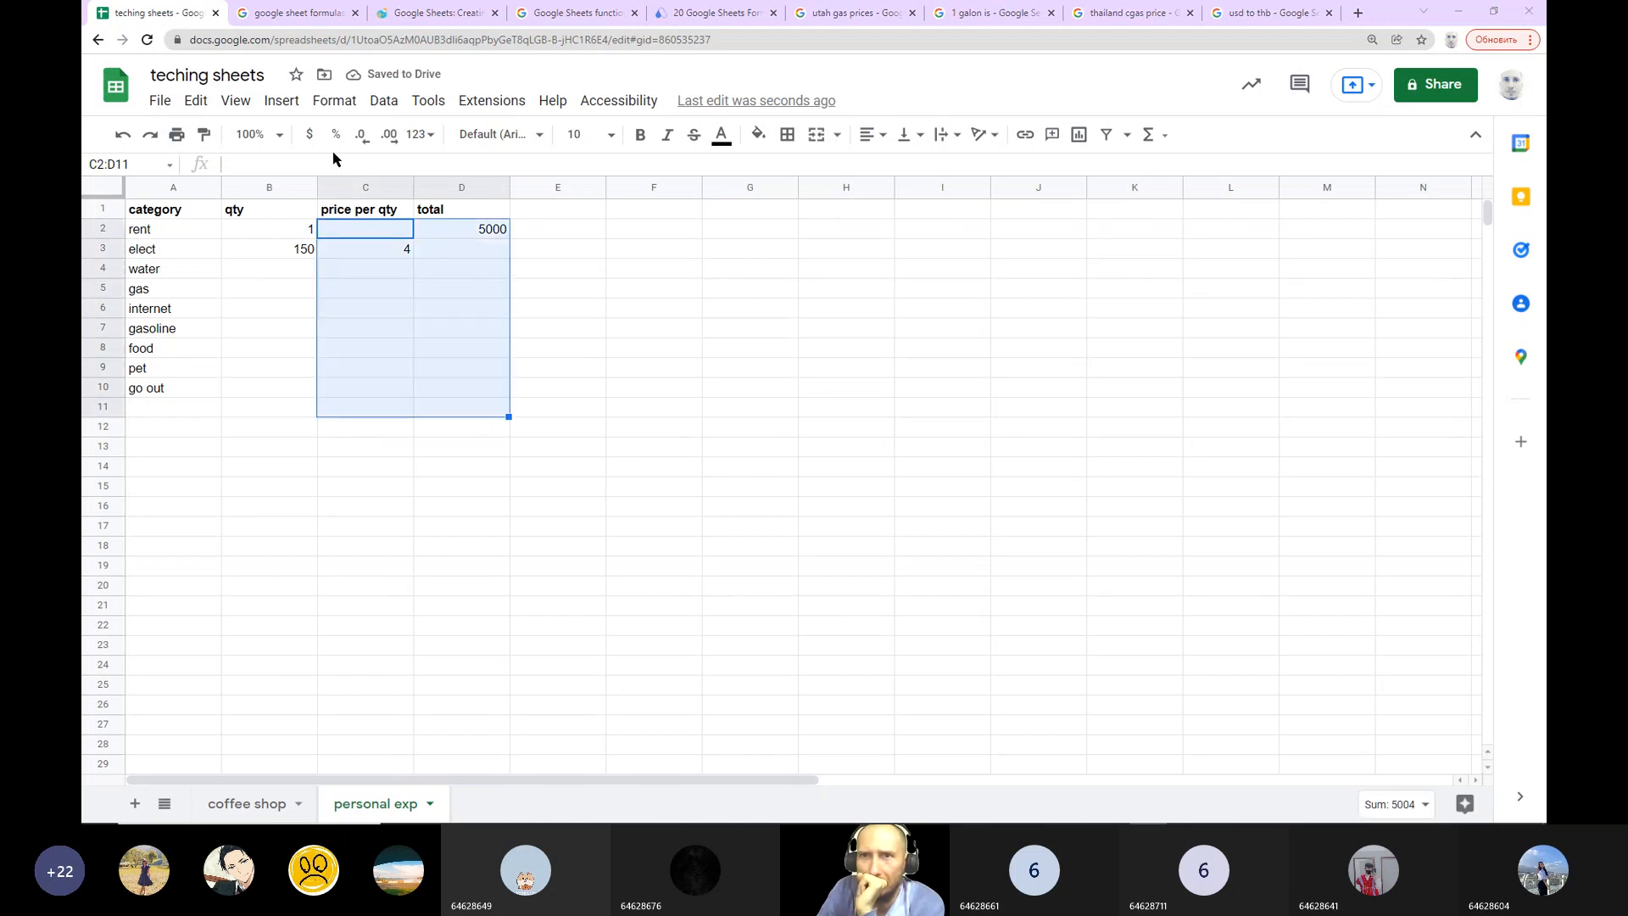
left_click(309, 137)
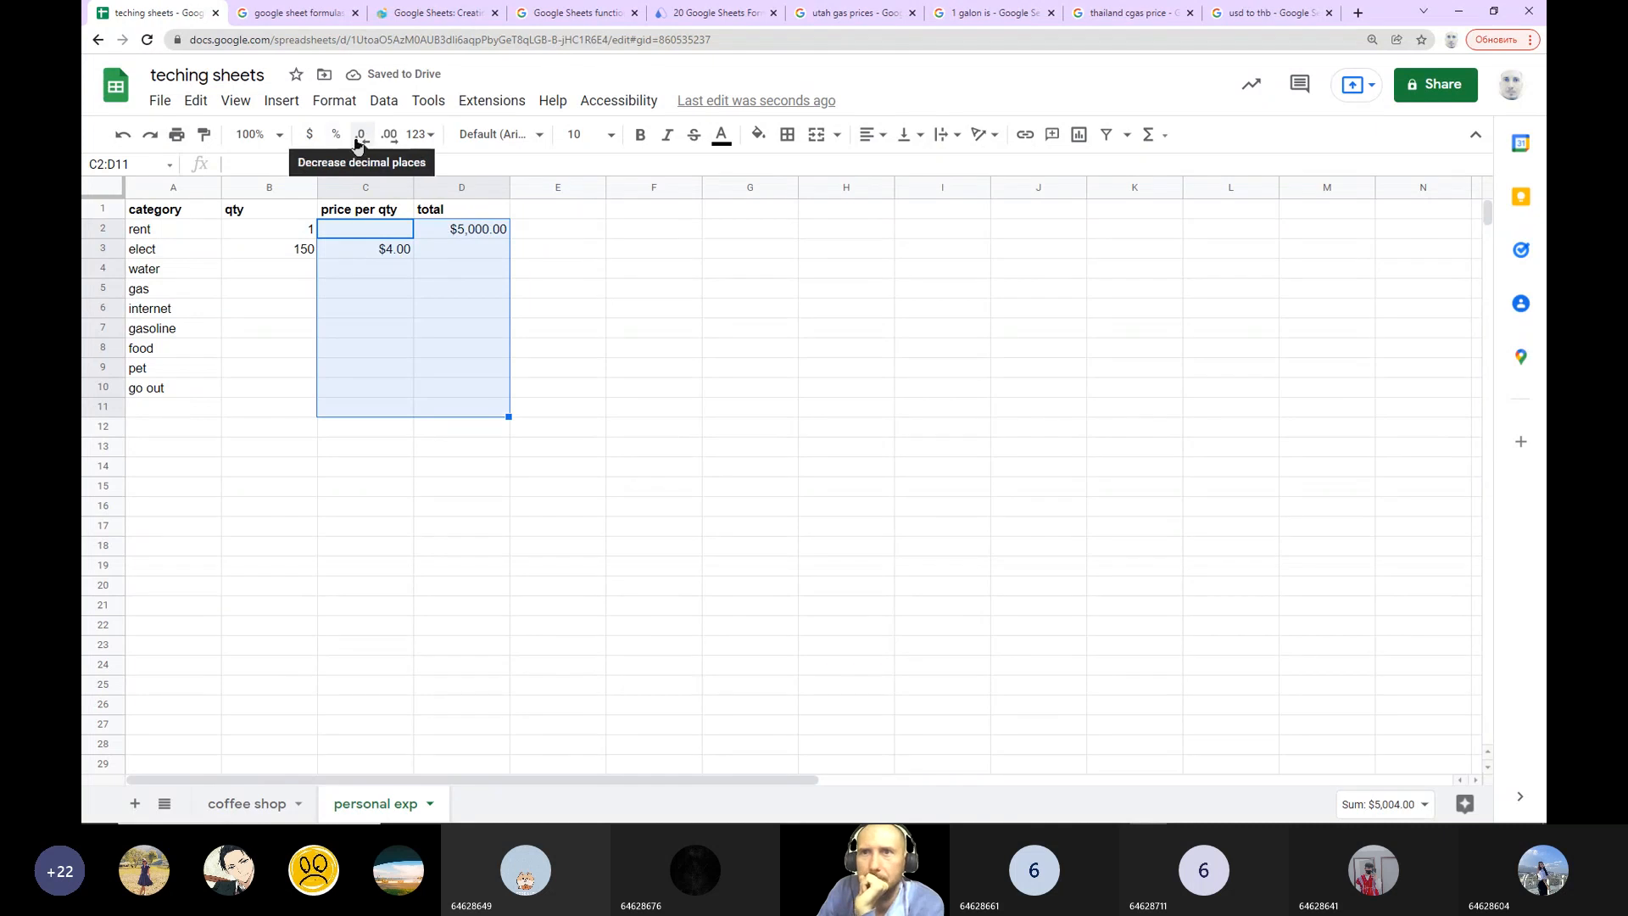
left_click(360, 137)
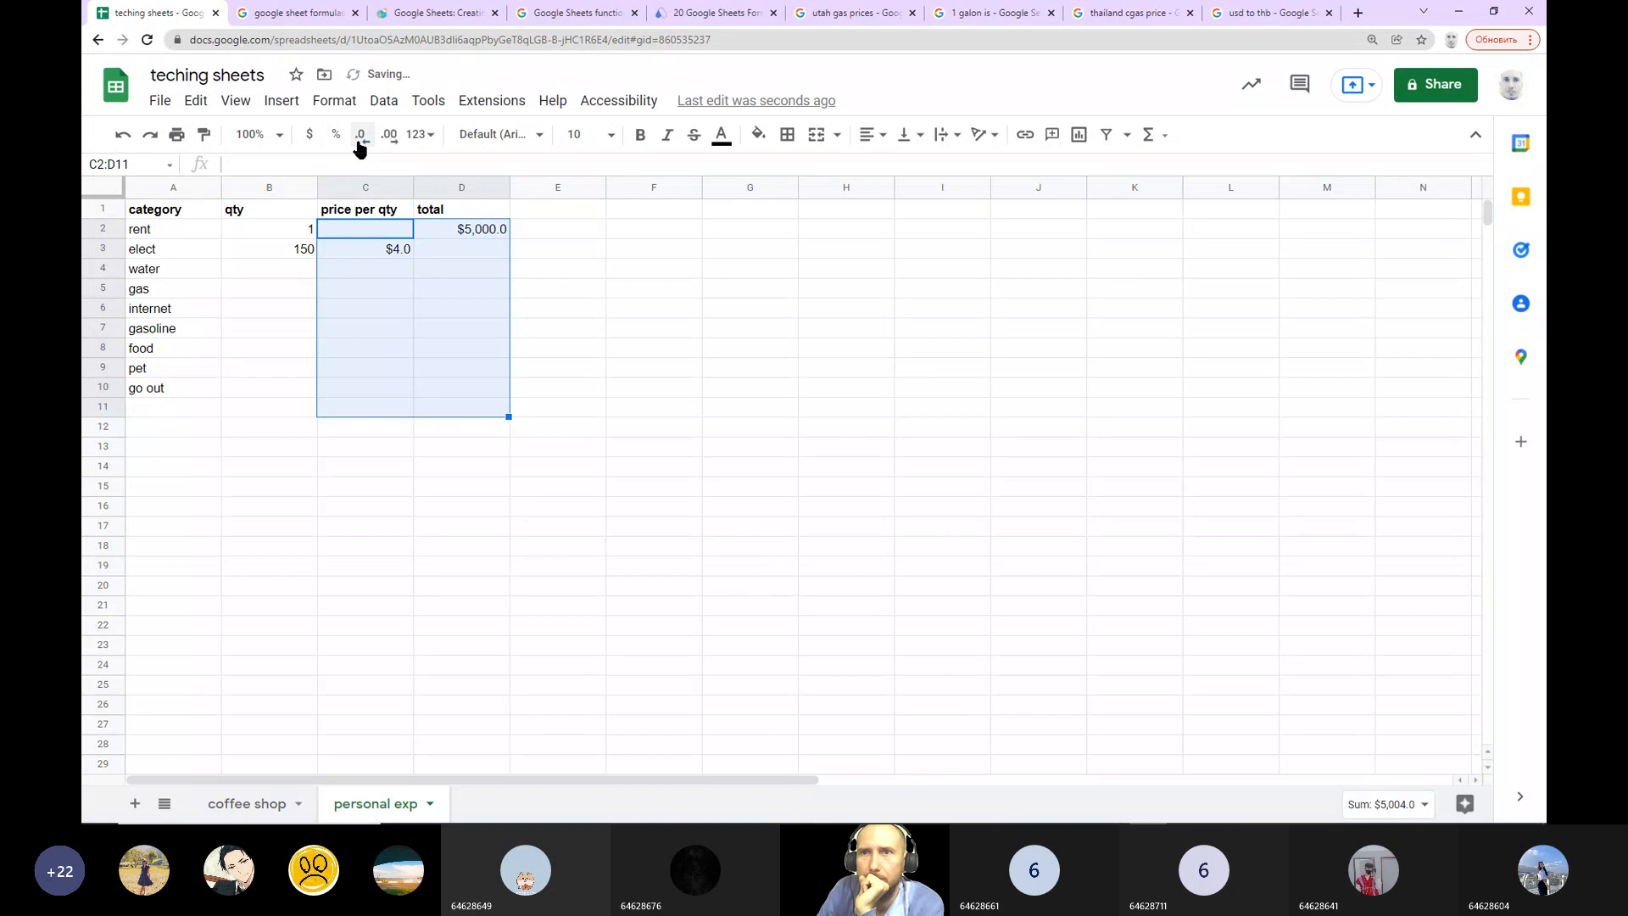
left_click(360, 137)
left_click(750, 308)
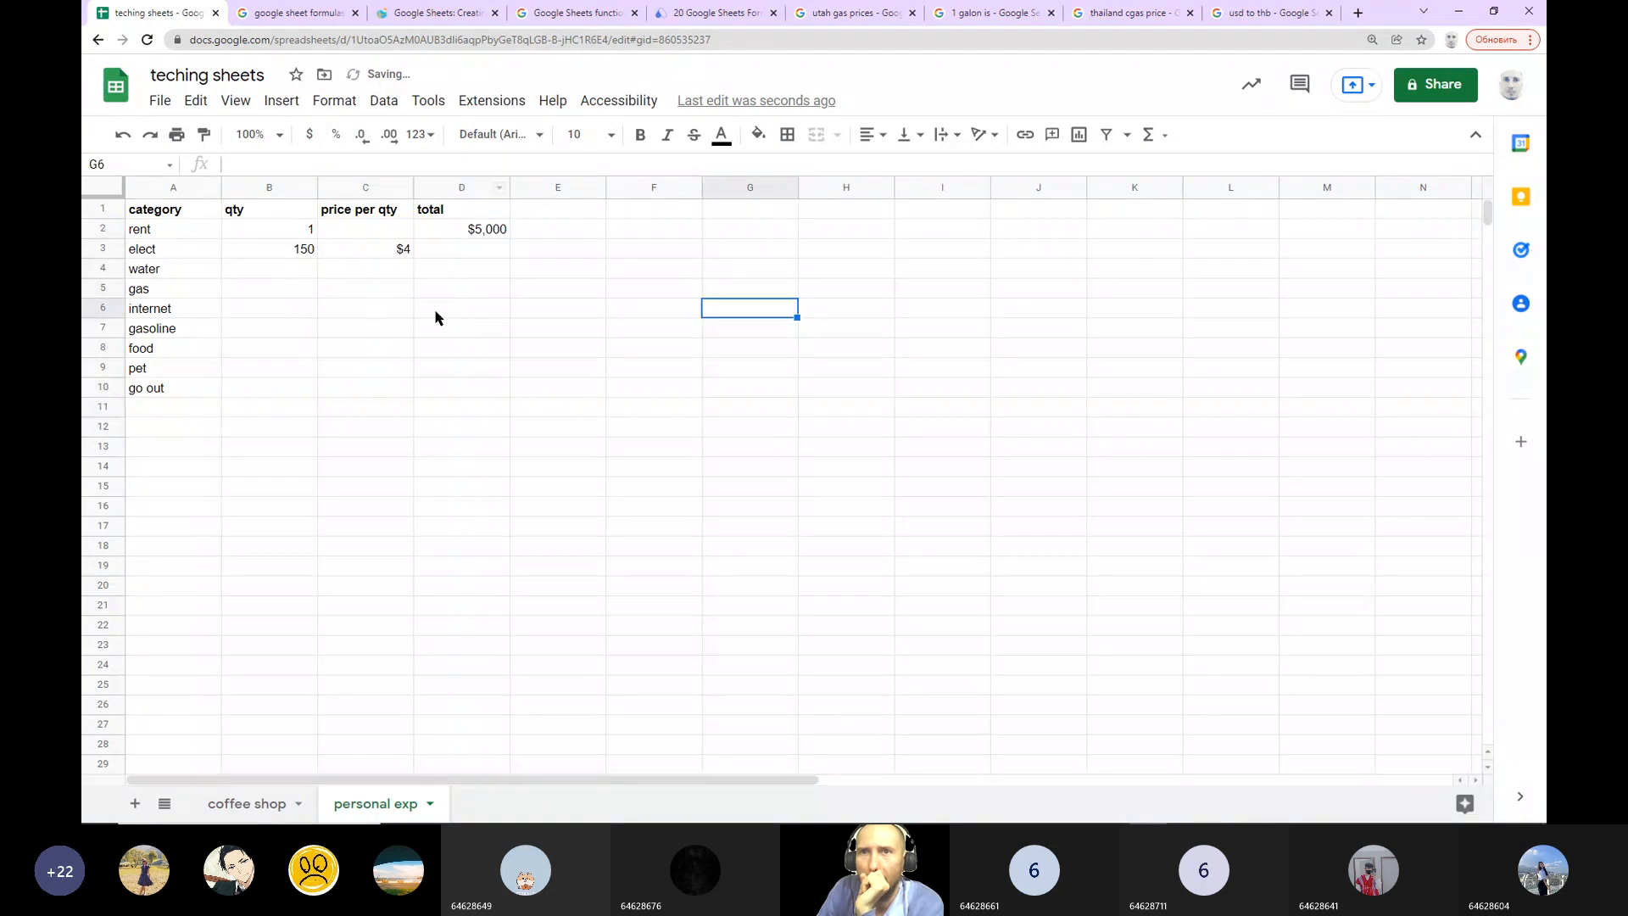
left_click(268, 272)
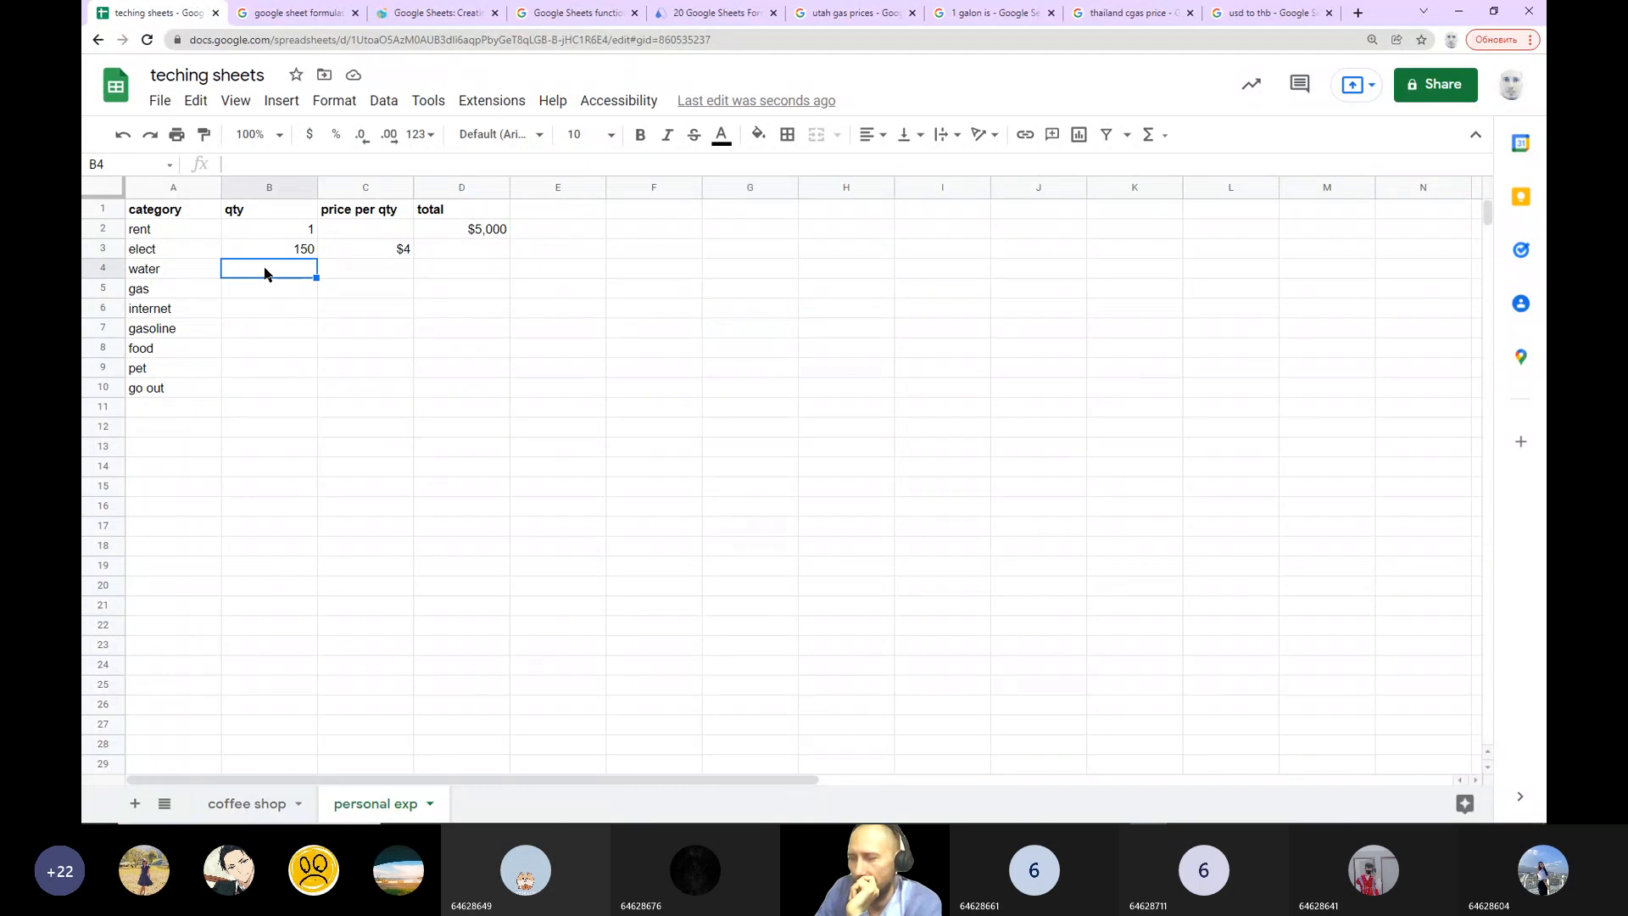
Step: Fill in the water row with a quantity of 300 and a price per qty of 2
type("300")
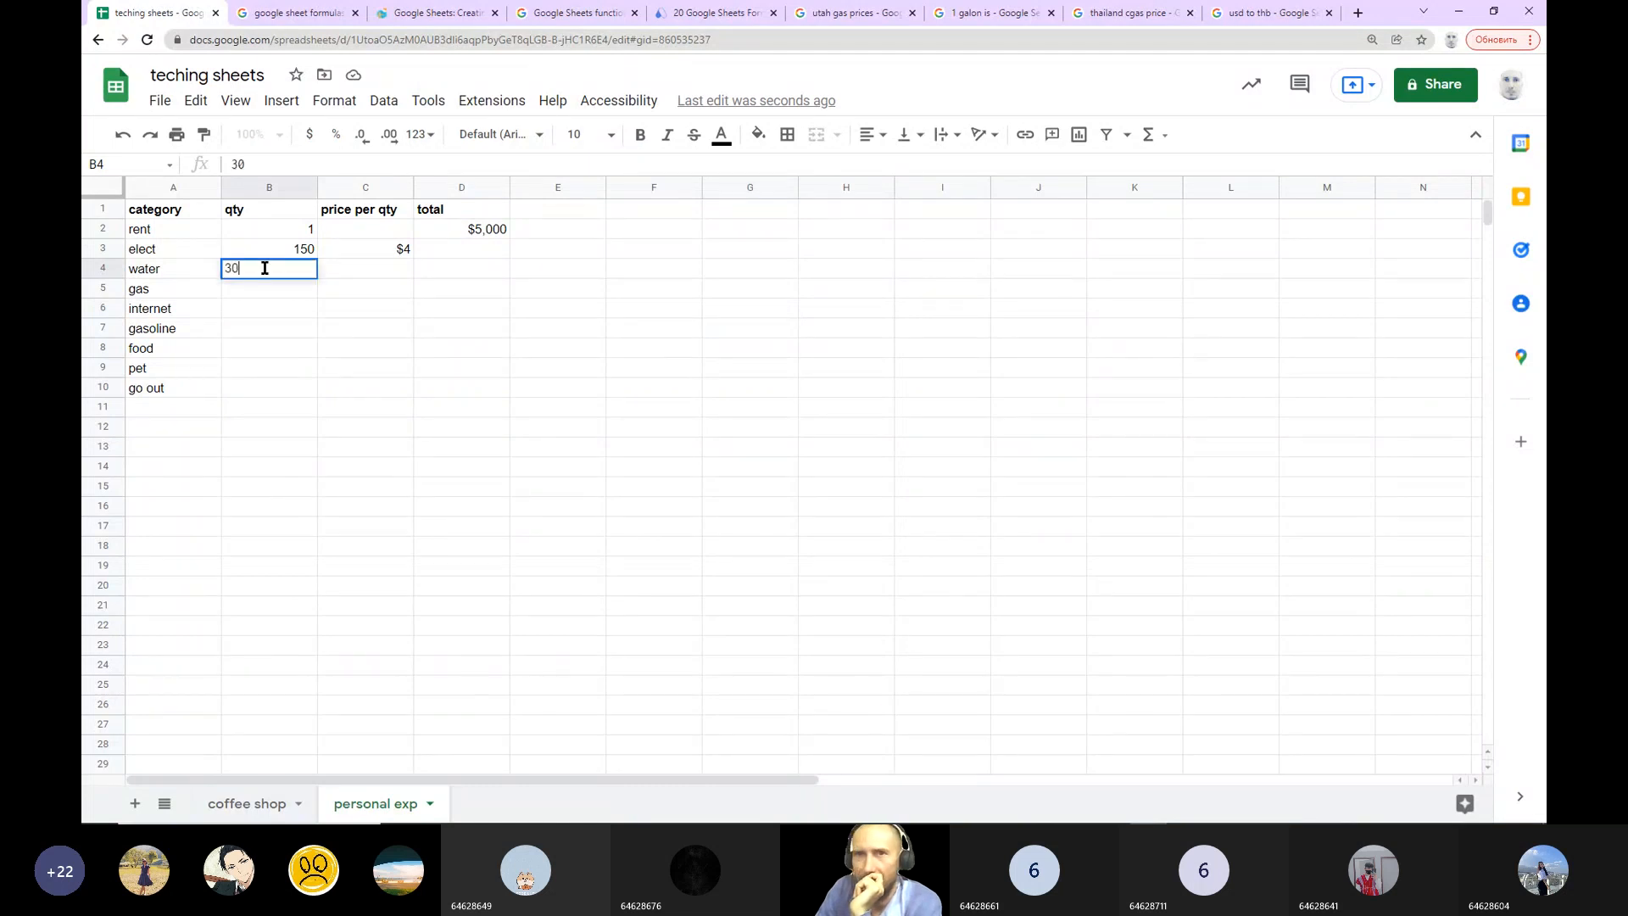
left_click(404, 270)
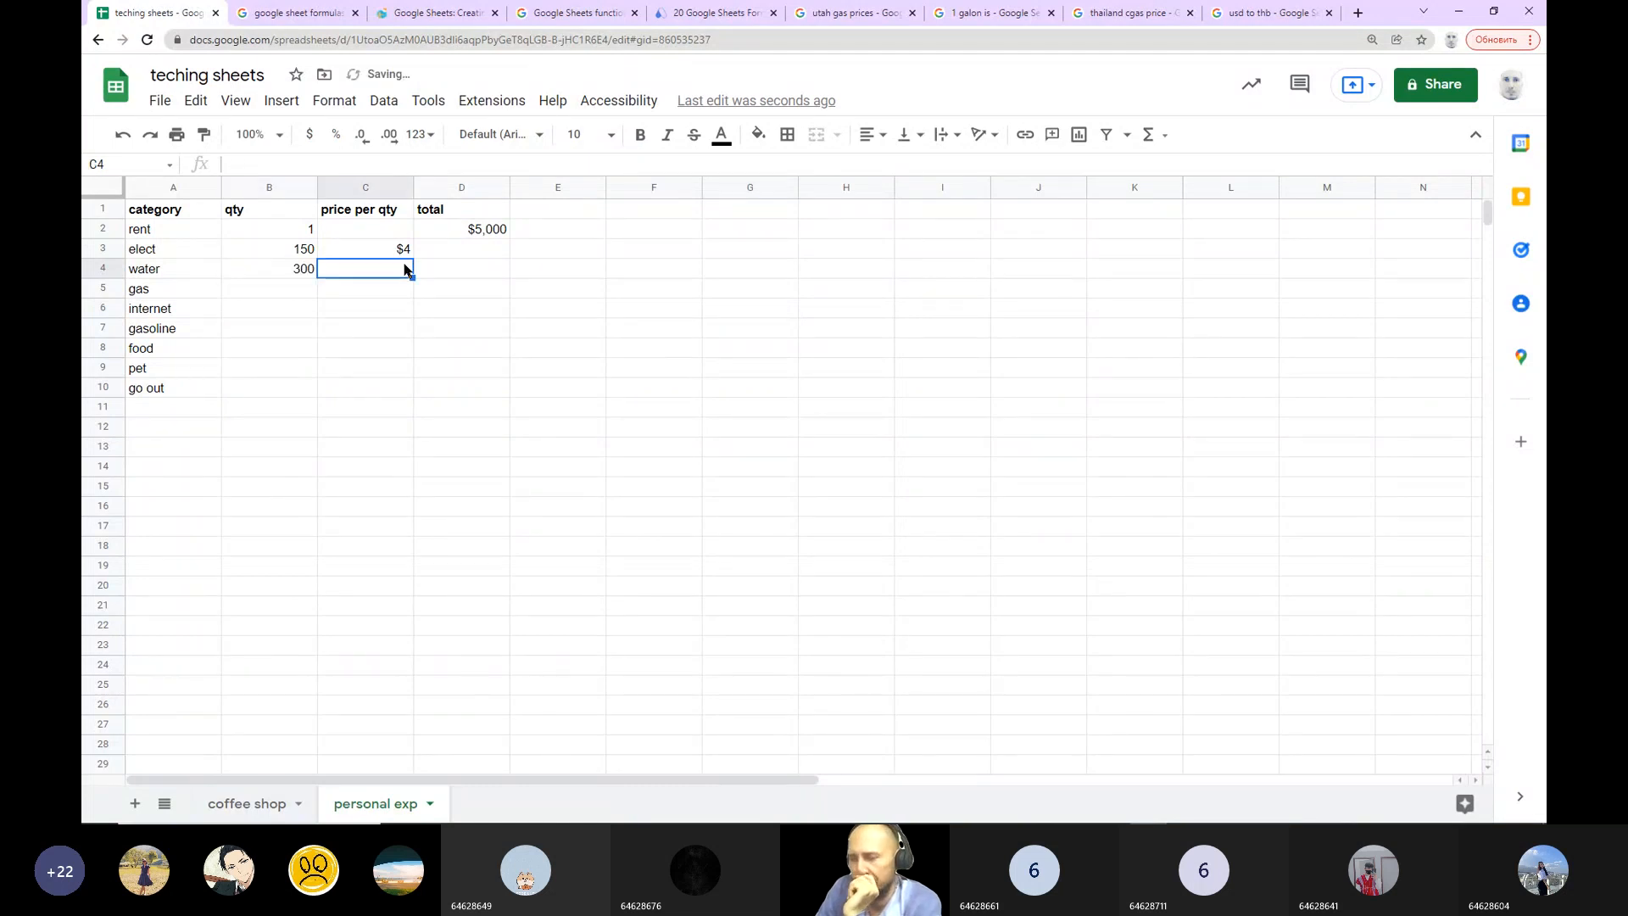
type("2")
left_click(421, 311)
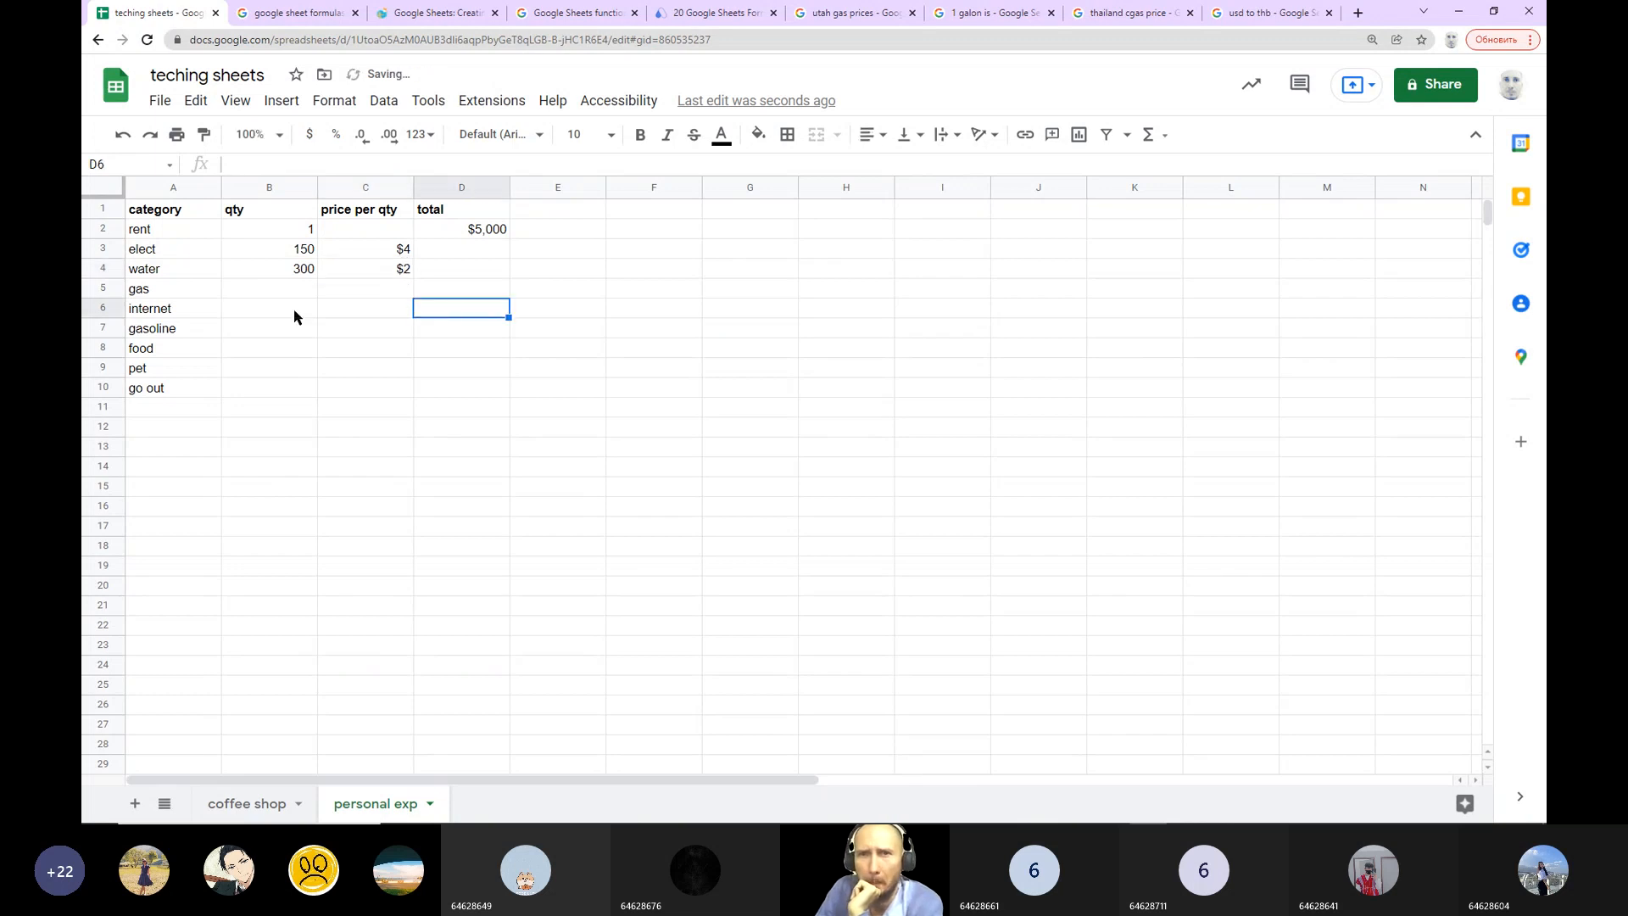
Step: Fill in the gas row with a quantity of 4 and a price per qty of 140
left_click(274, 293)
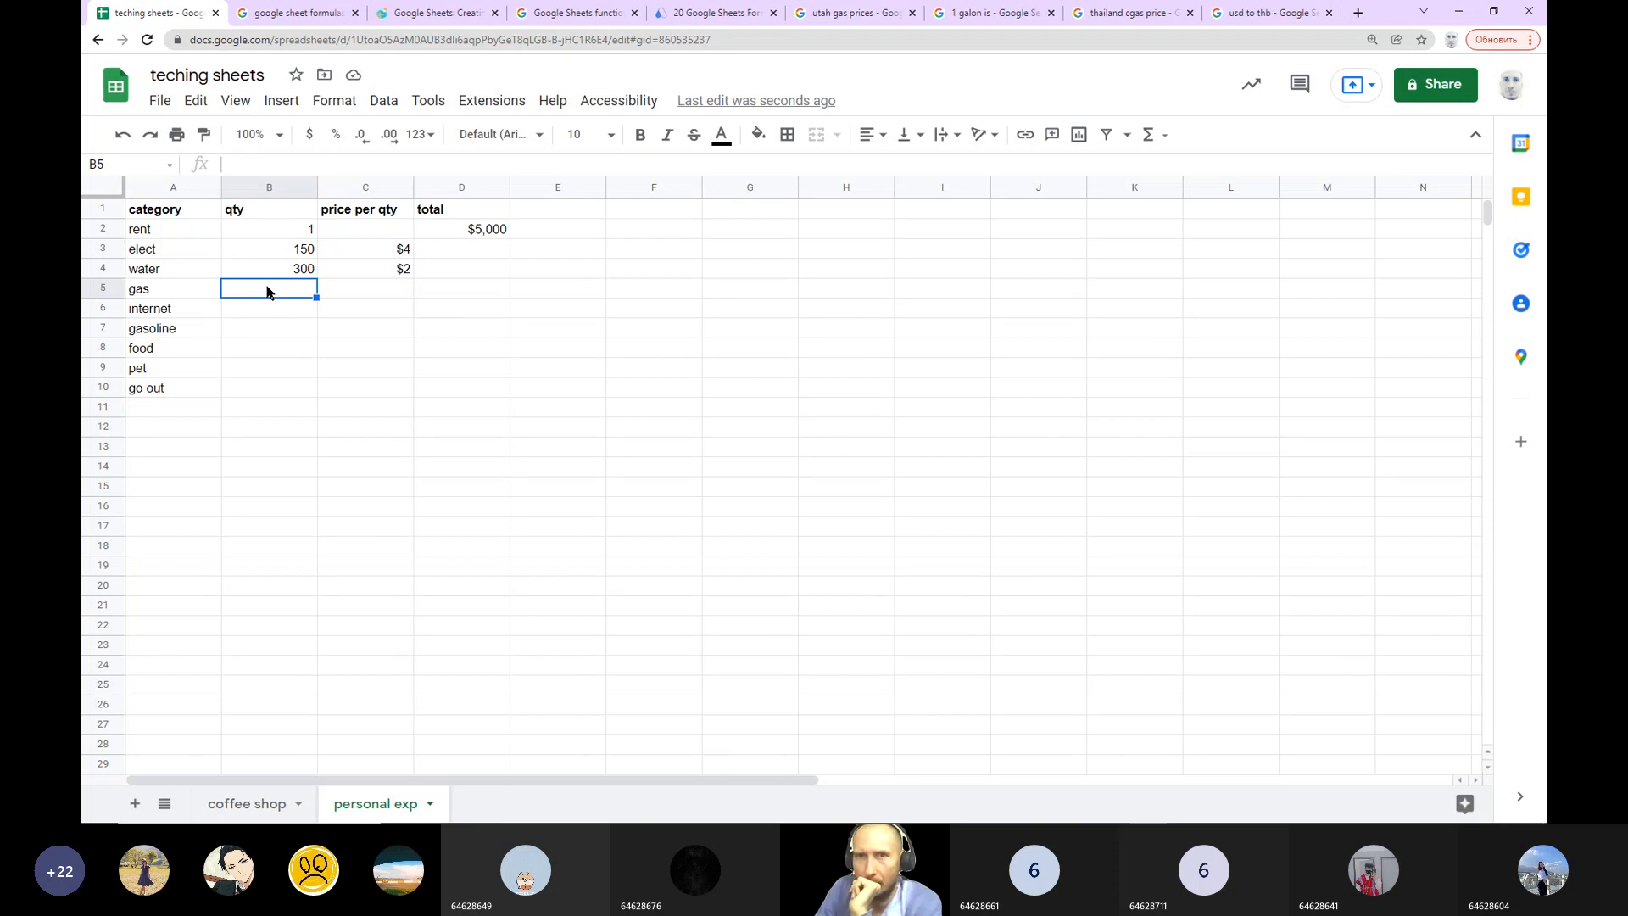
type("4")
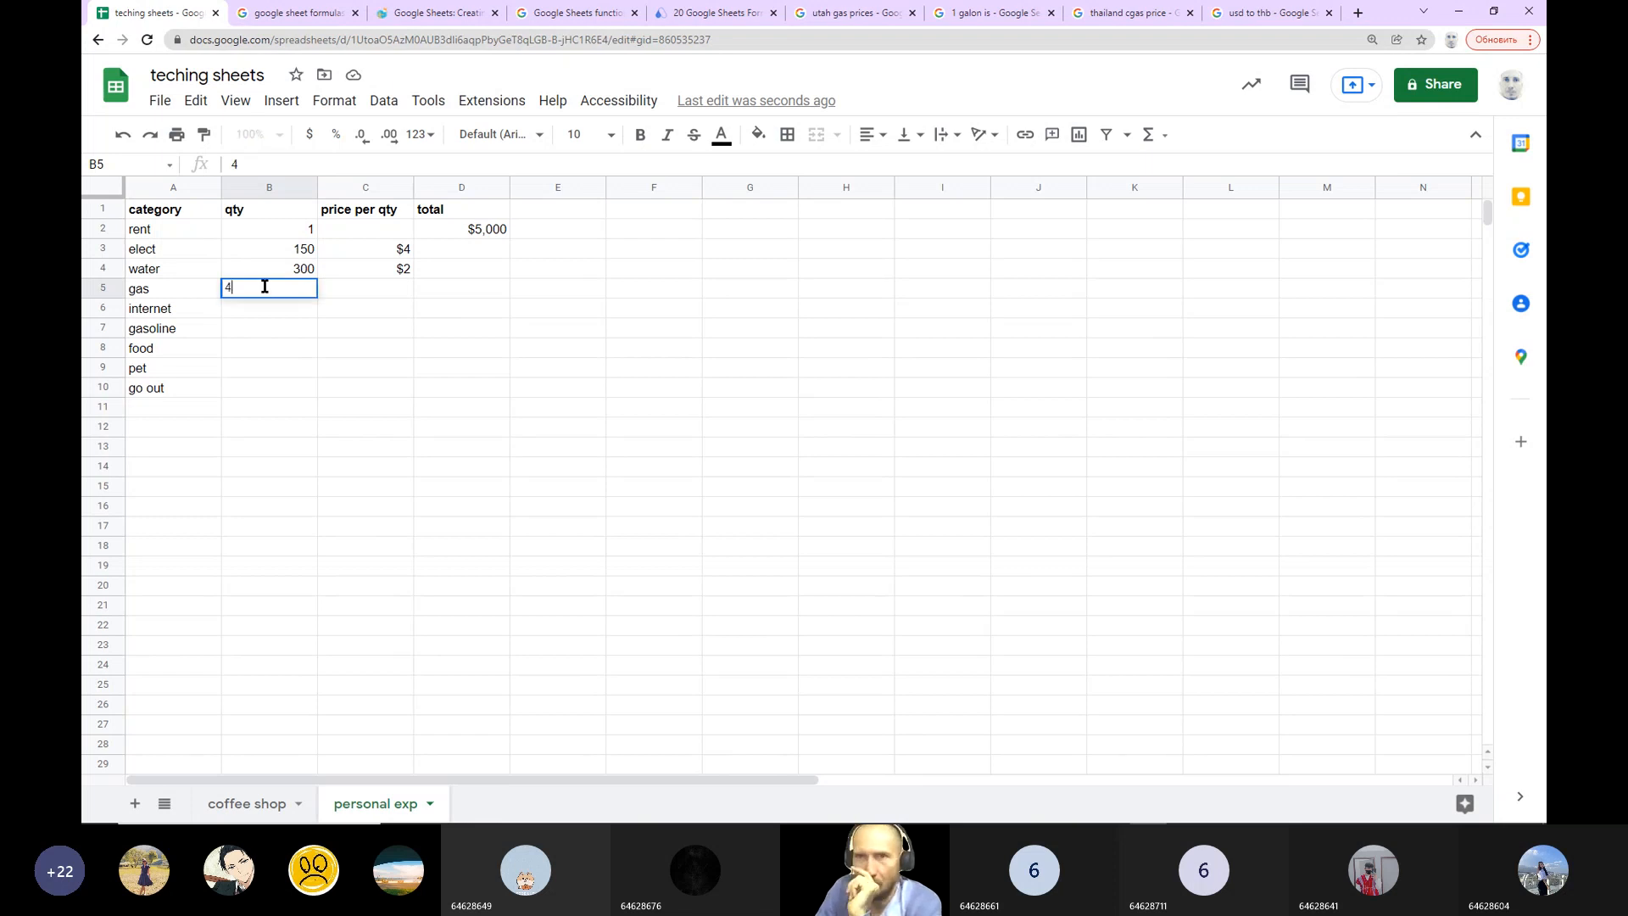
left_click(391, 295)
type("1")
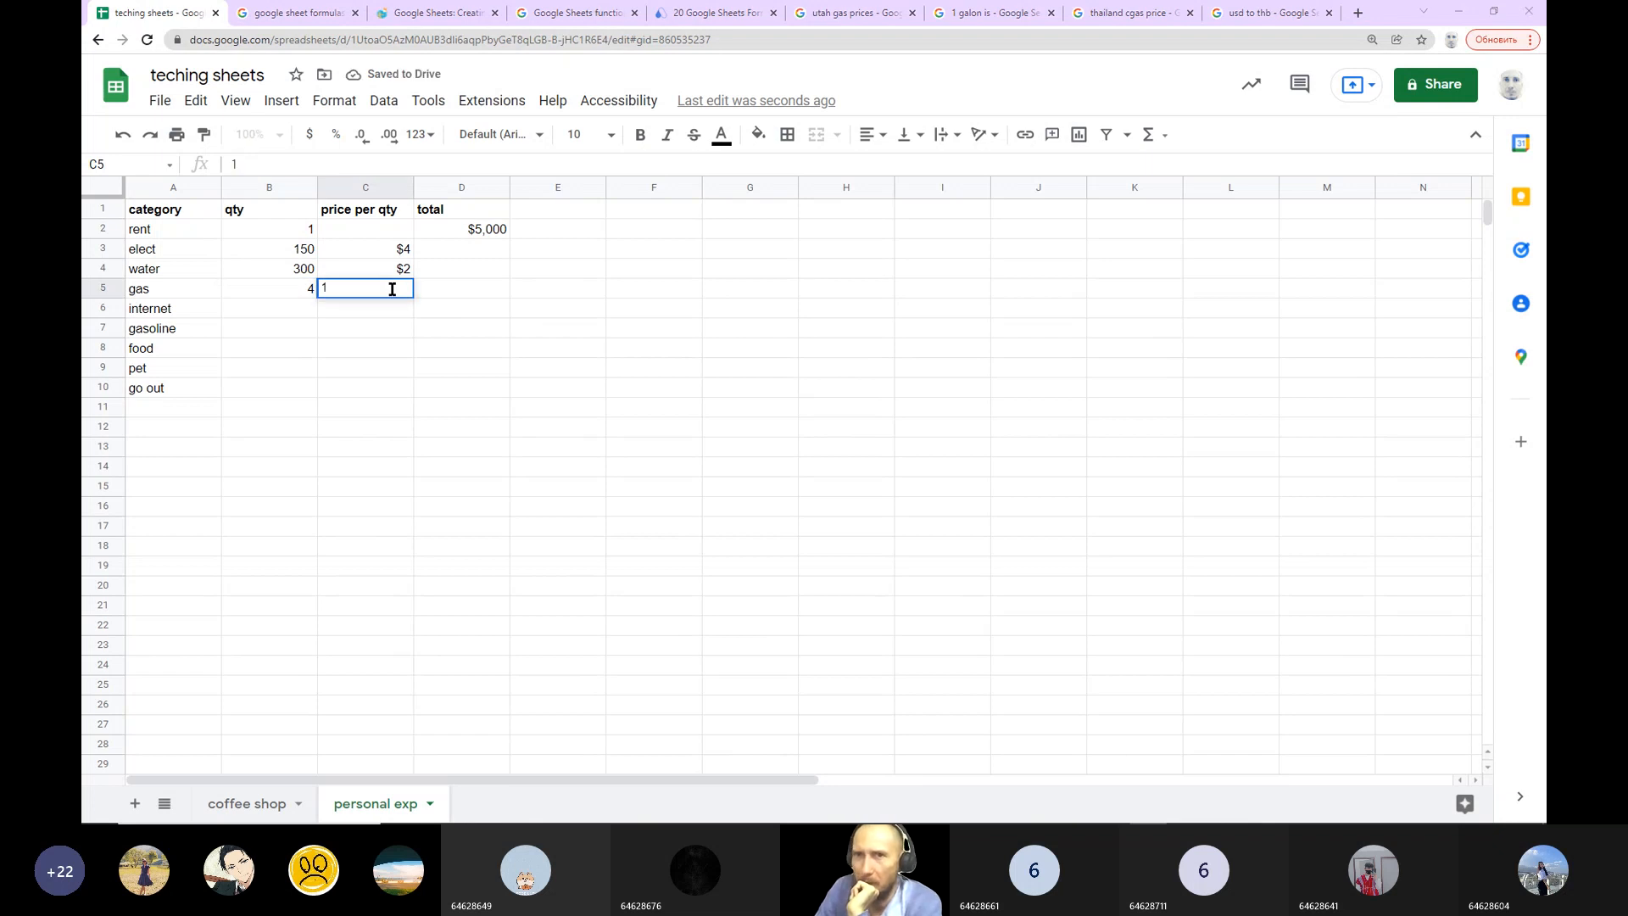
type("40")
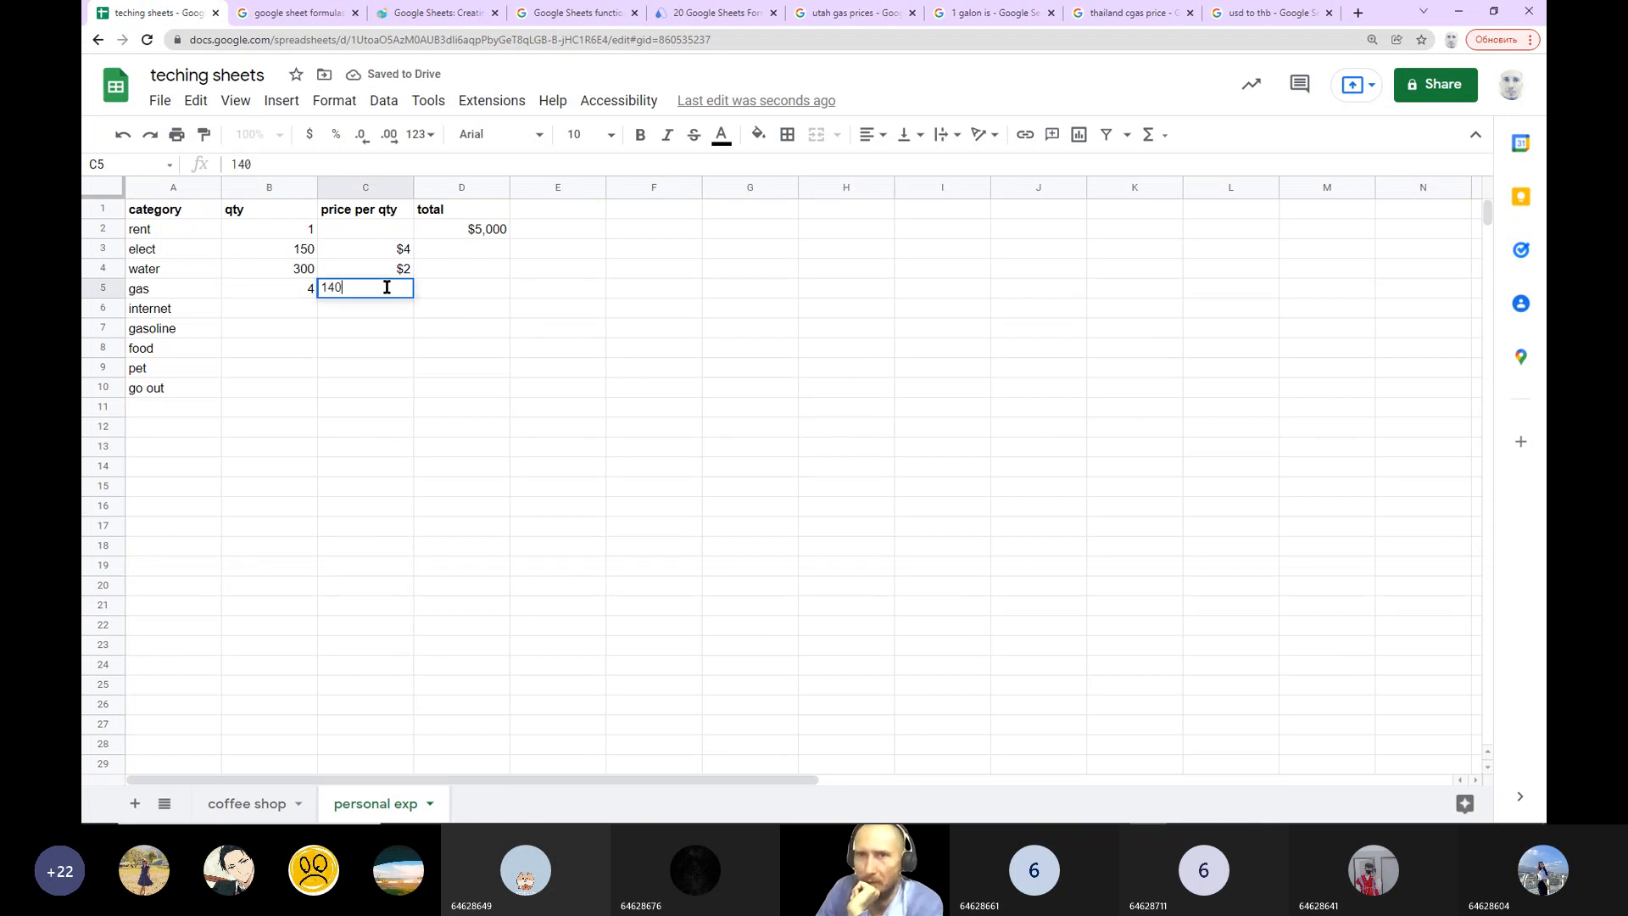
left_click(449, 375)
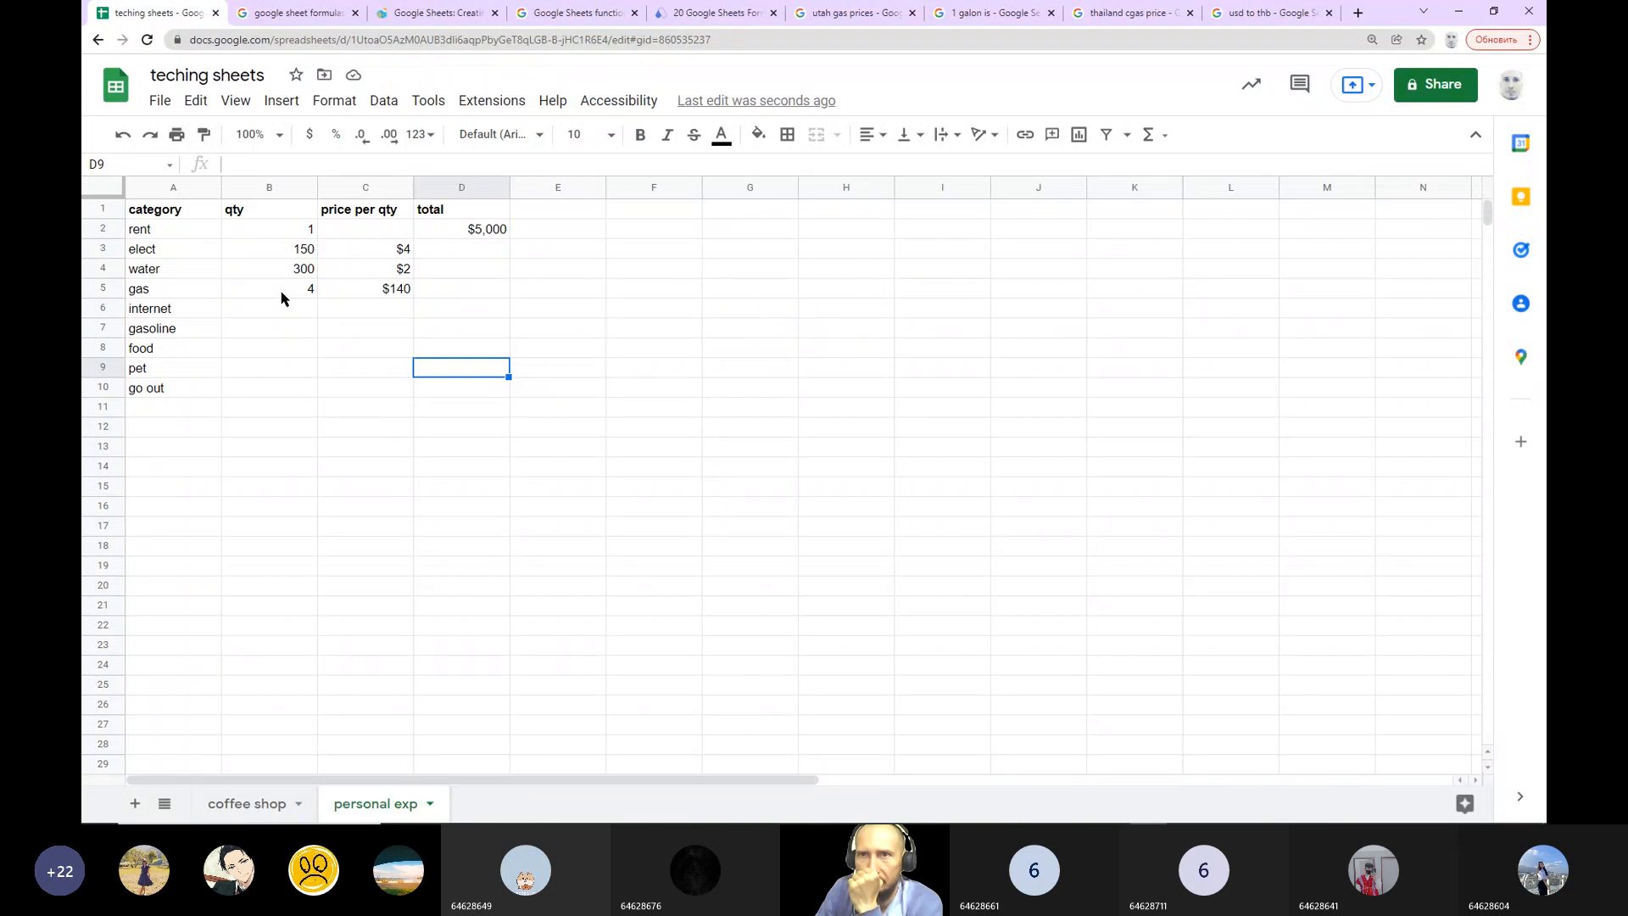
Step: Change the gas row's price per qty in C5 to 60
left_click(406, 291)
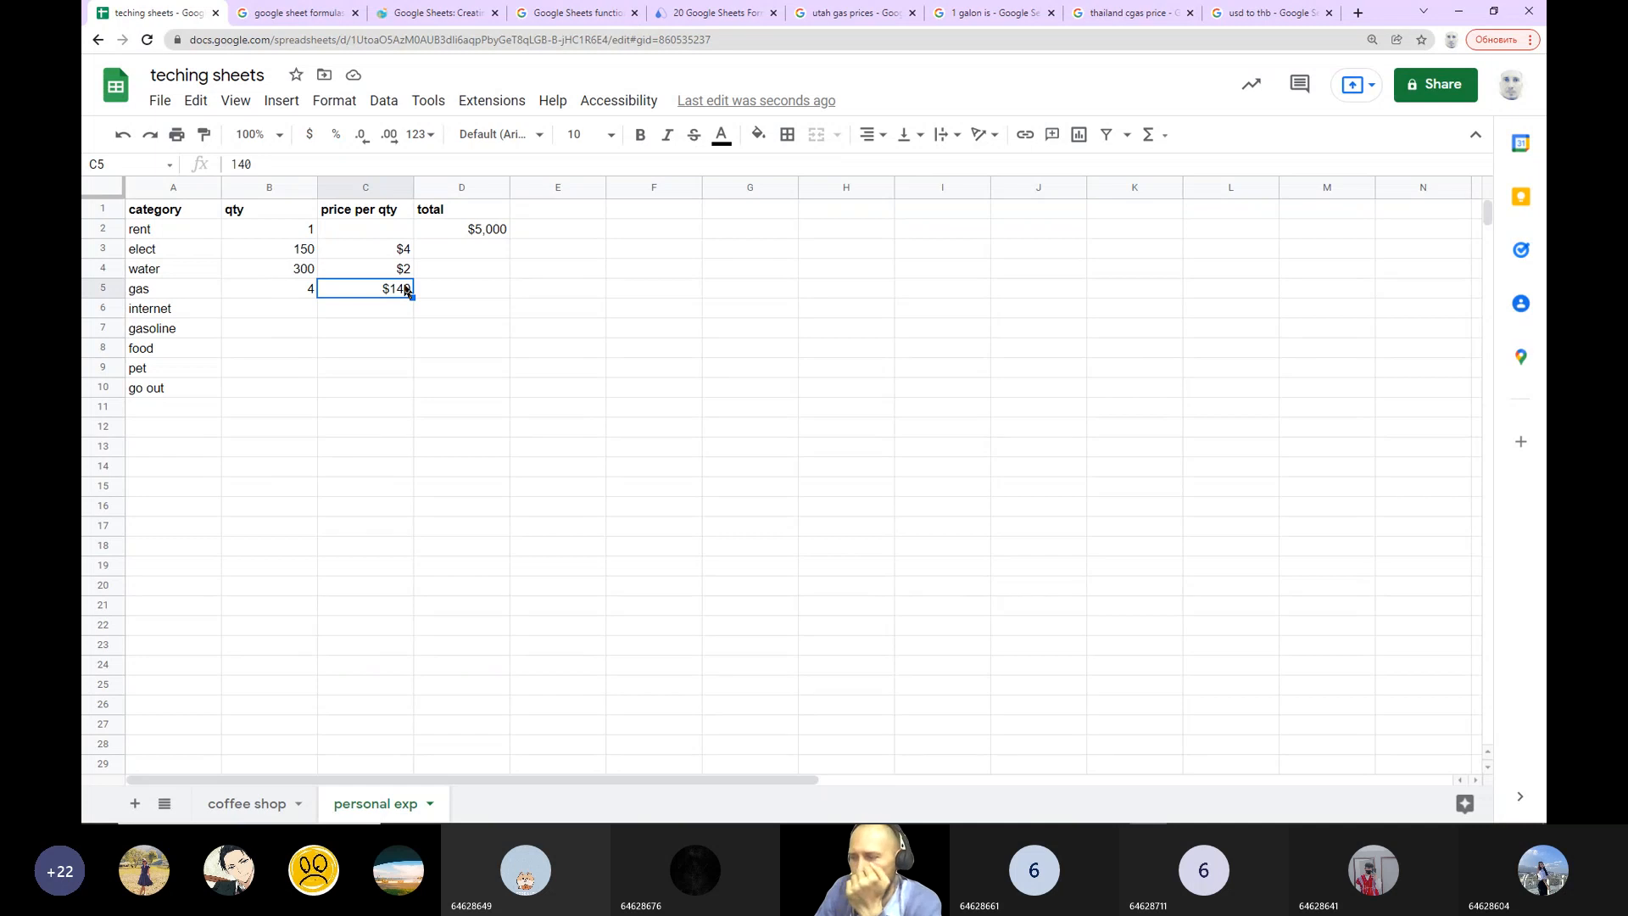
type("60")
left_click(445, 327)
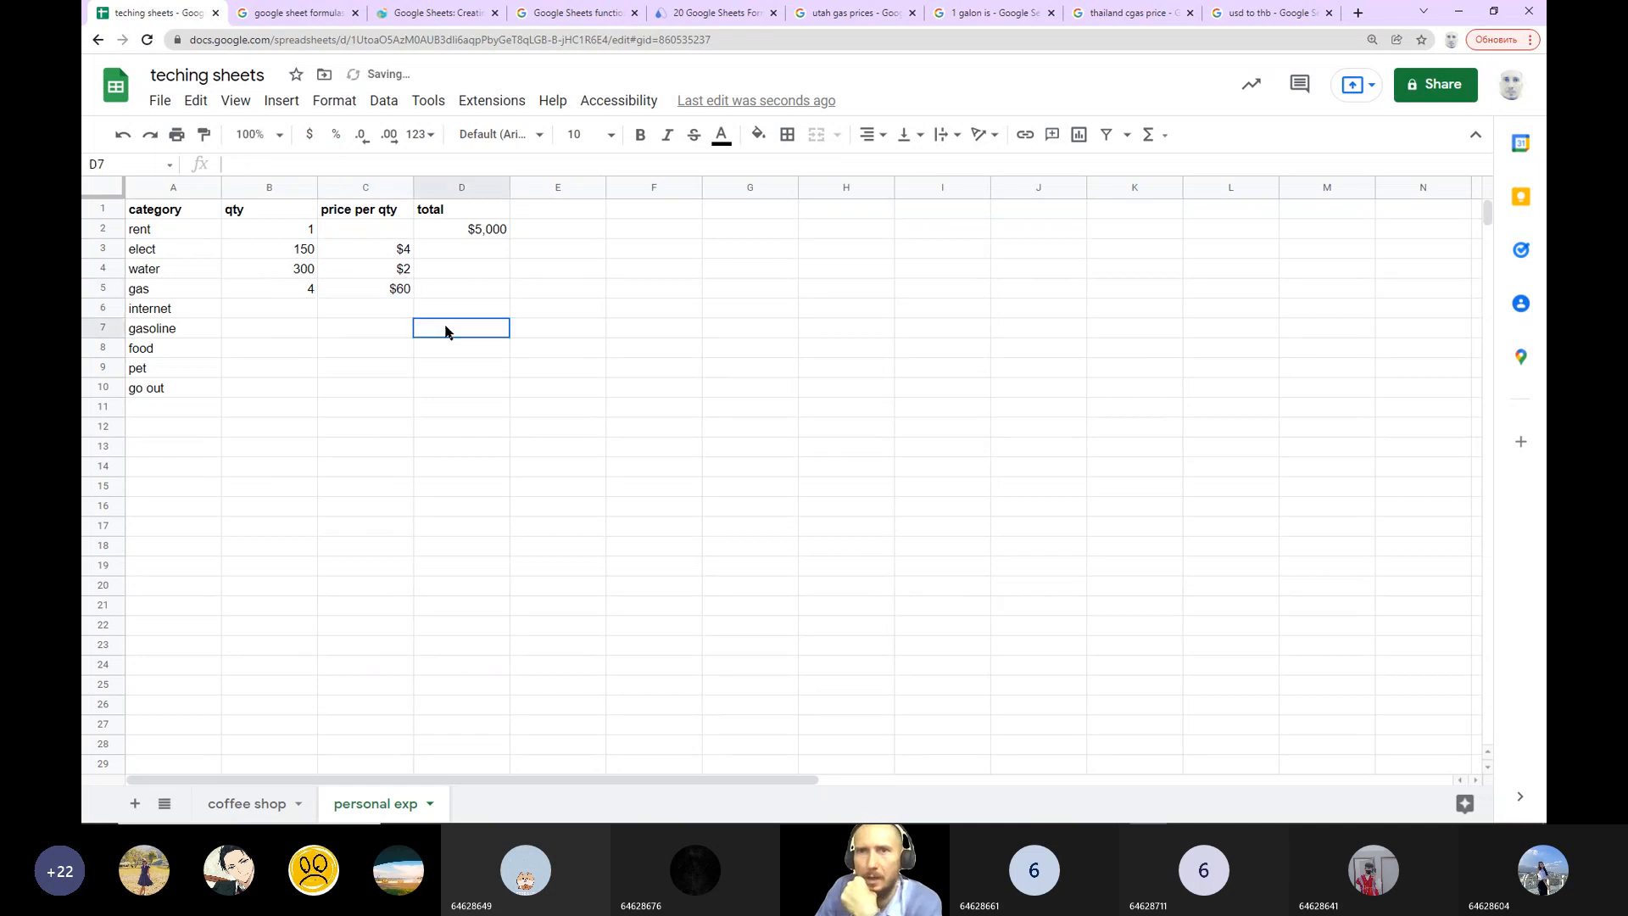
Step: Enter a quantity of 1 for internet in B6
left_click(275, 311)
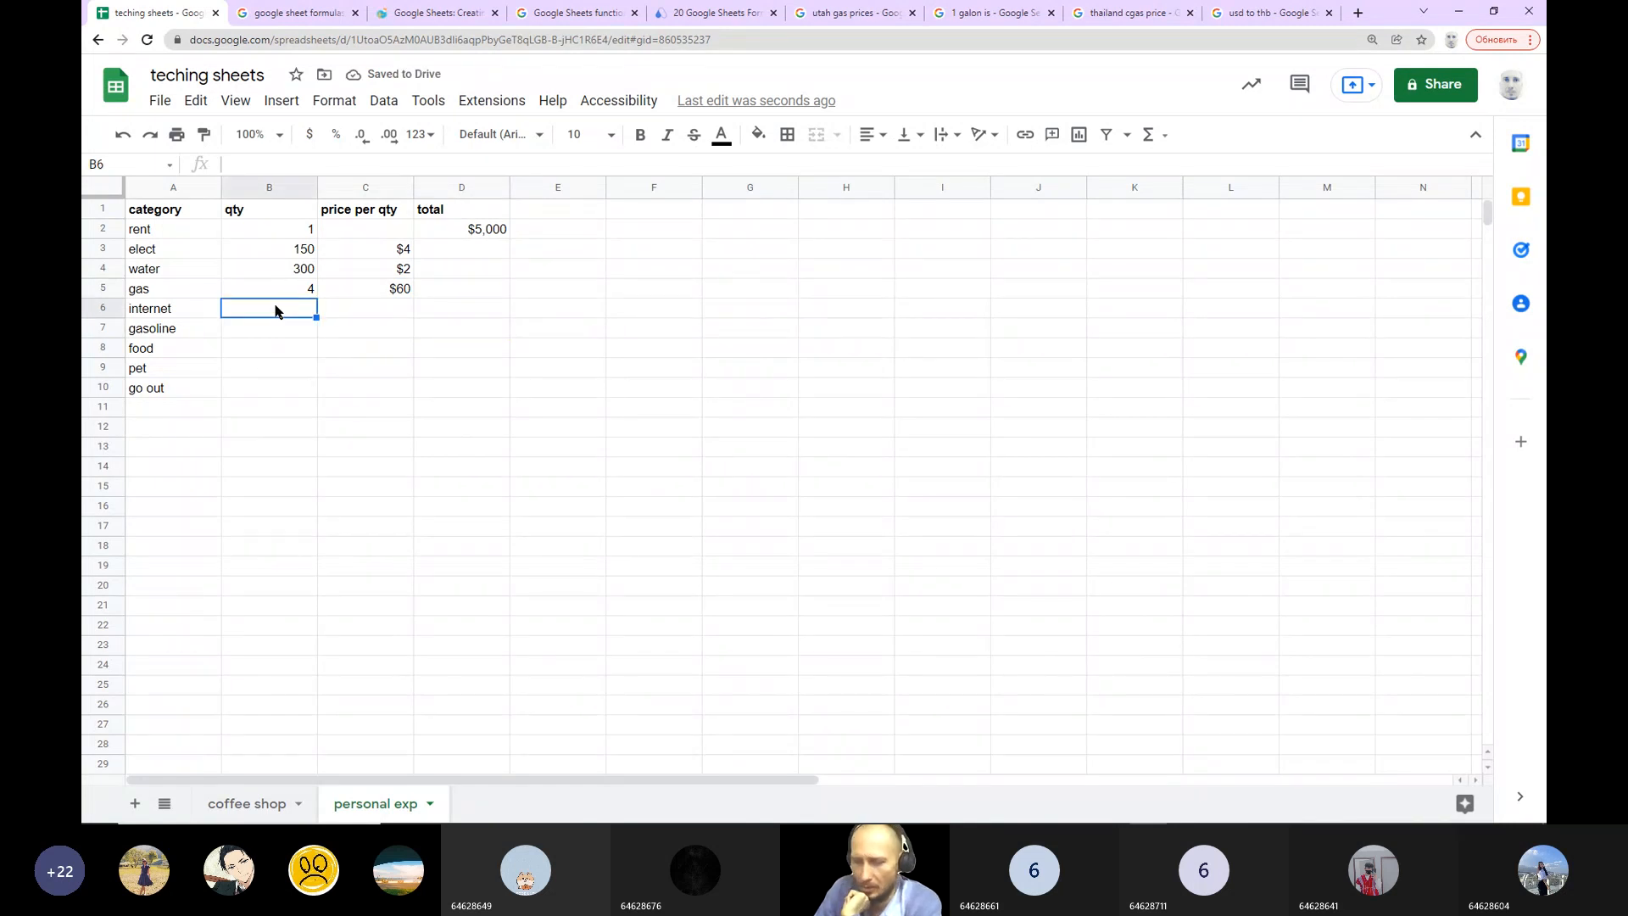
type("1")
left_click(400, 310)
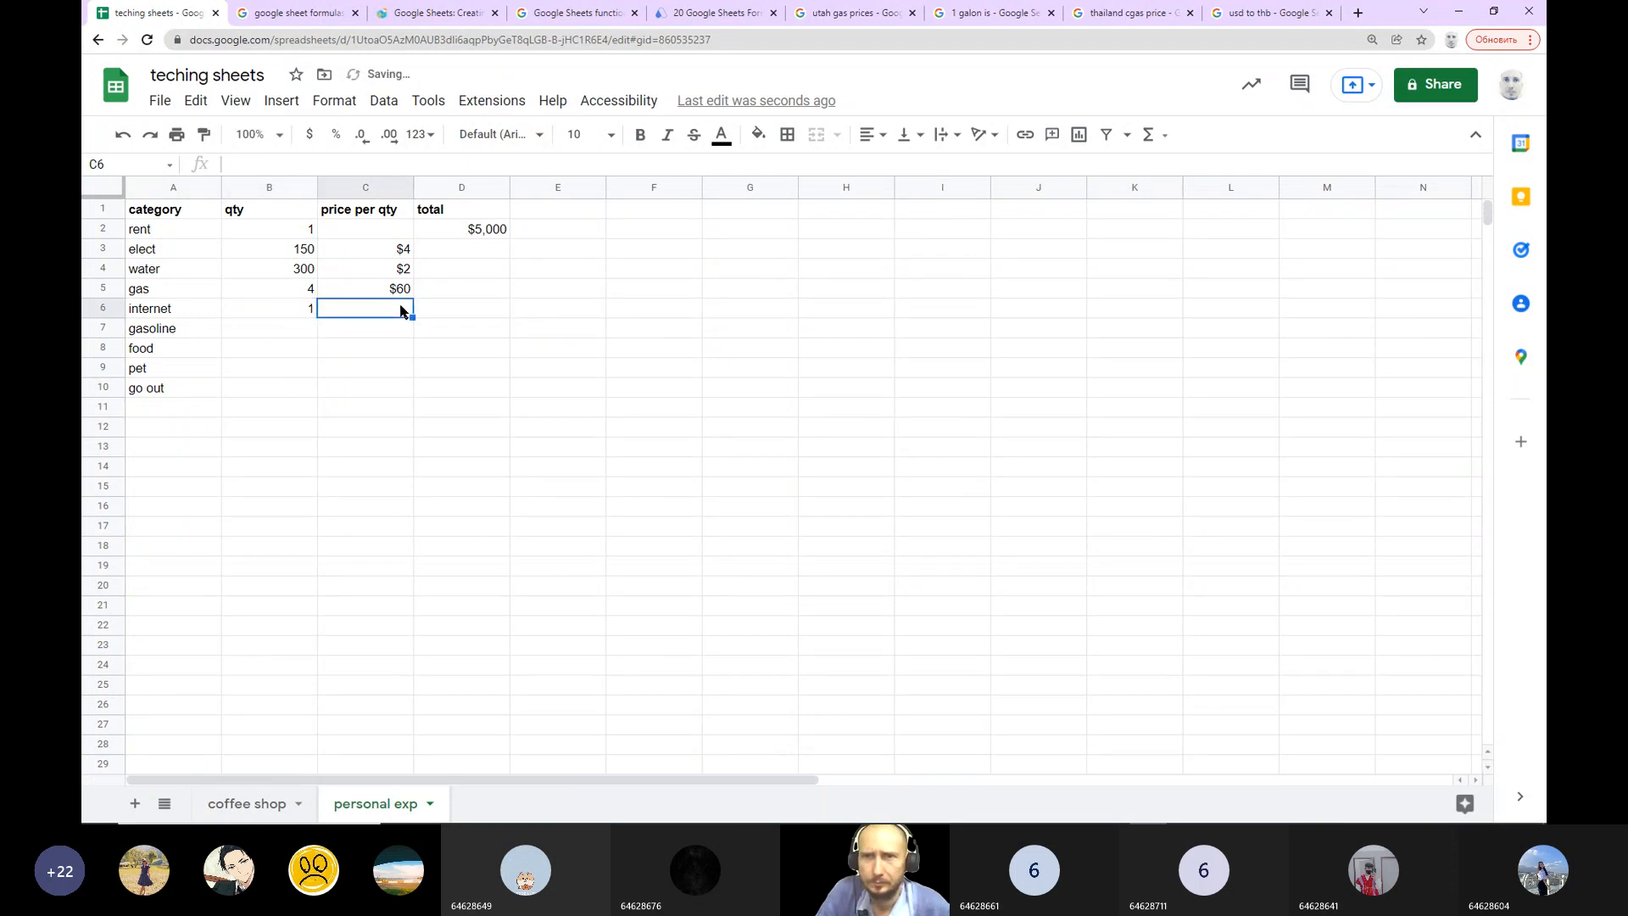
Step: Enter 5000 as the price per qty for rent in C2 and clear the rent total in D2
left_click(377, 229)
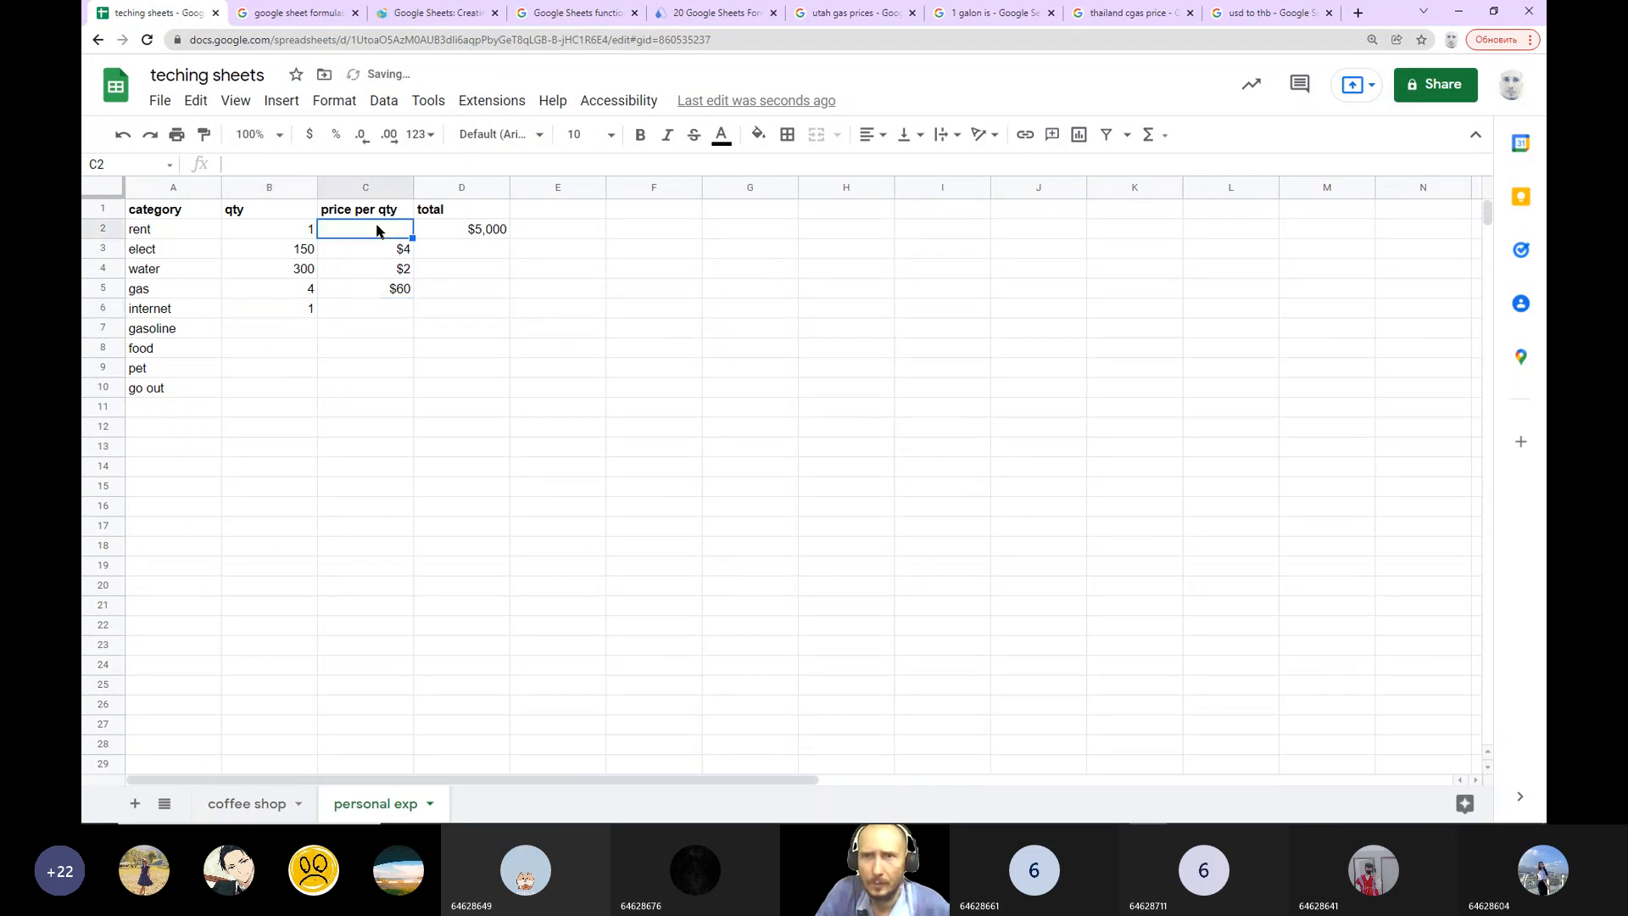
type("5")
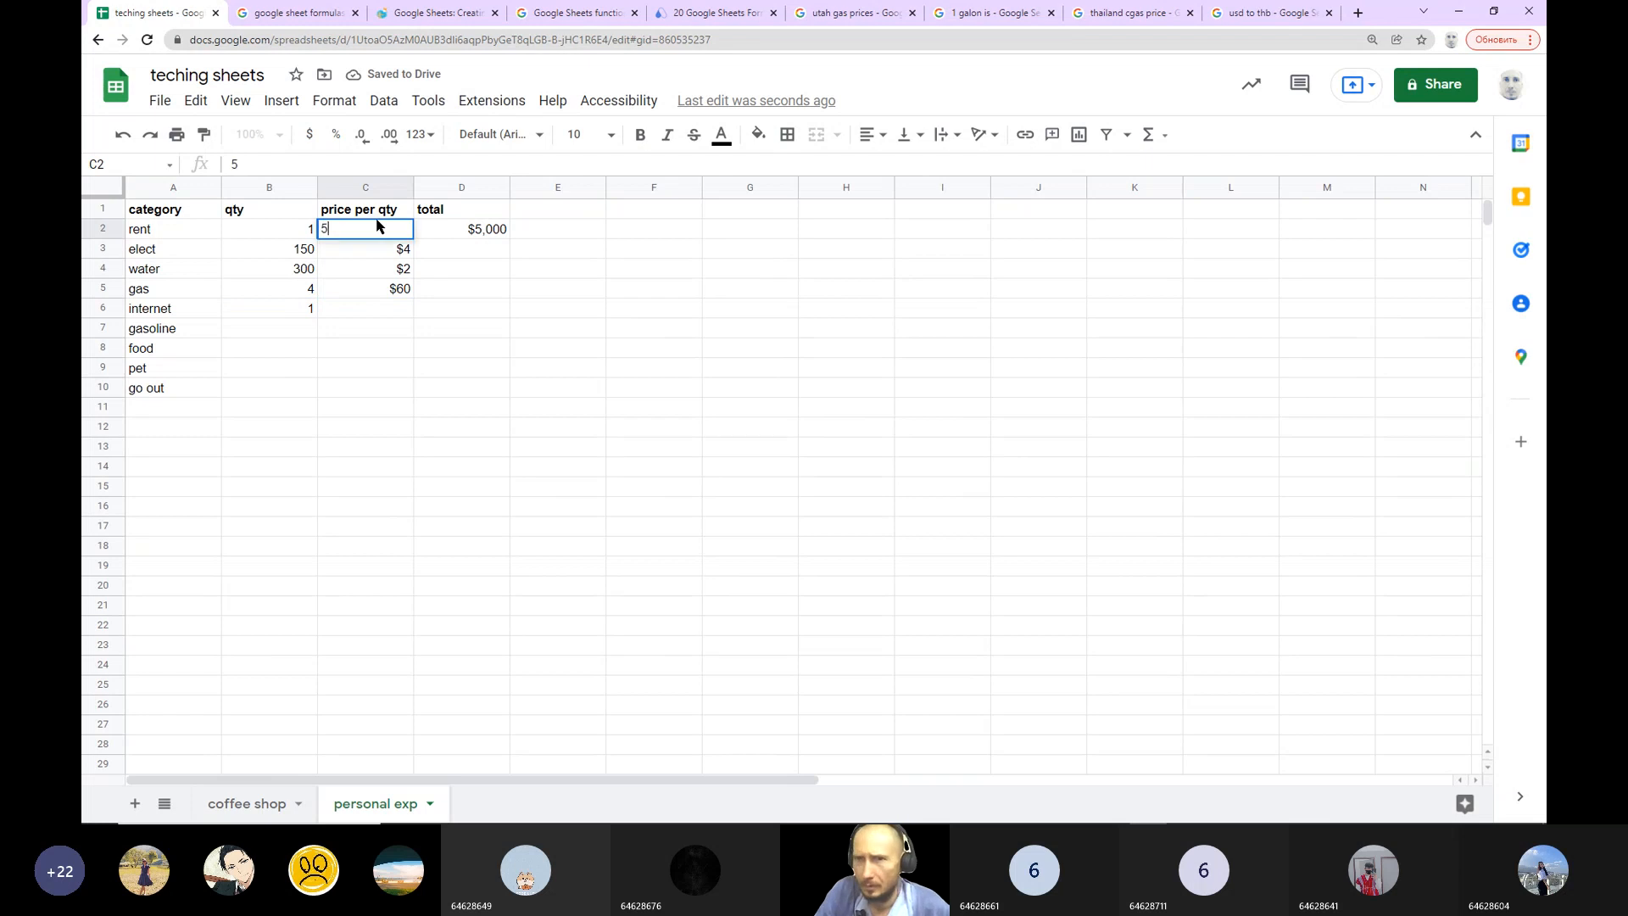
type(",00000")
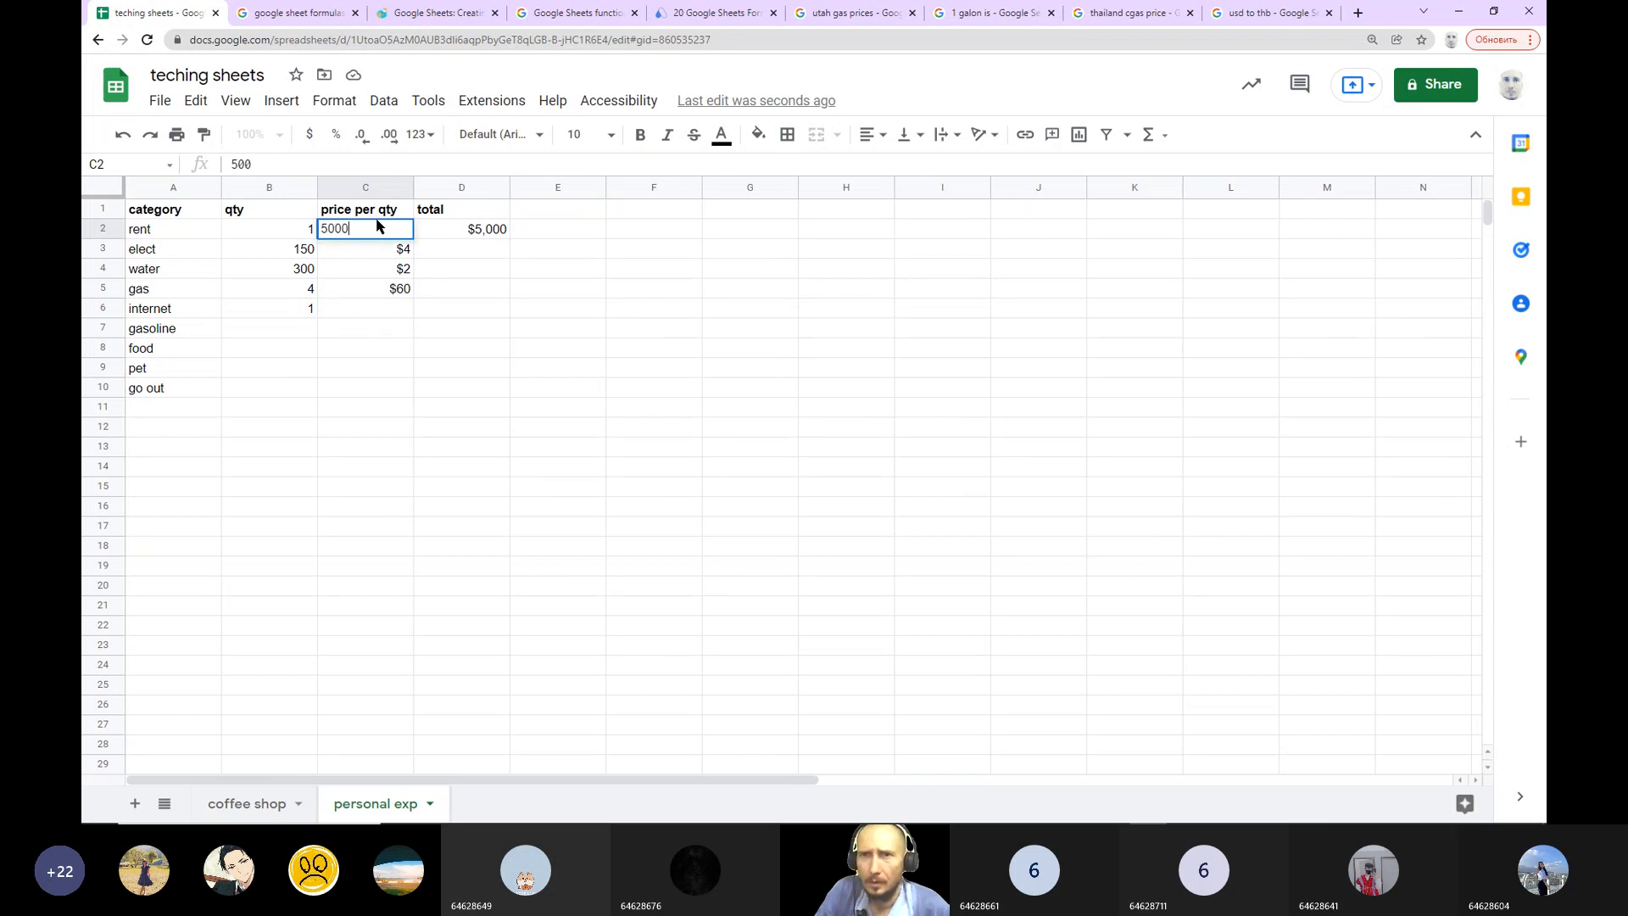
left_click(427, 268)
left_click(485, 214)
left_click(495, 232)
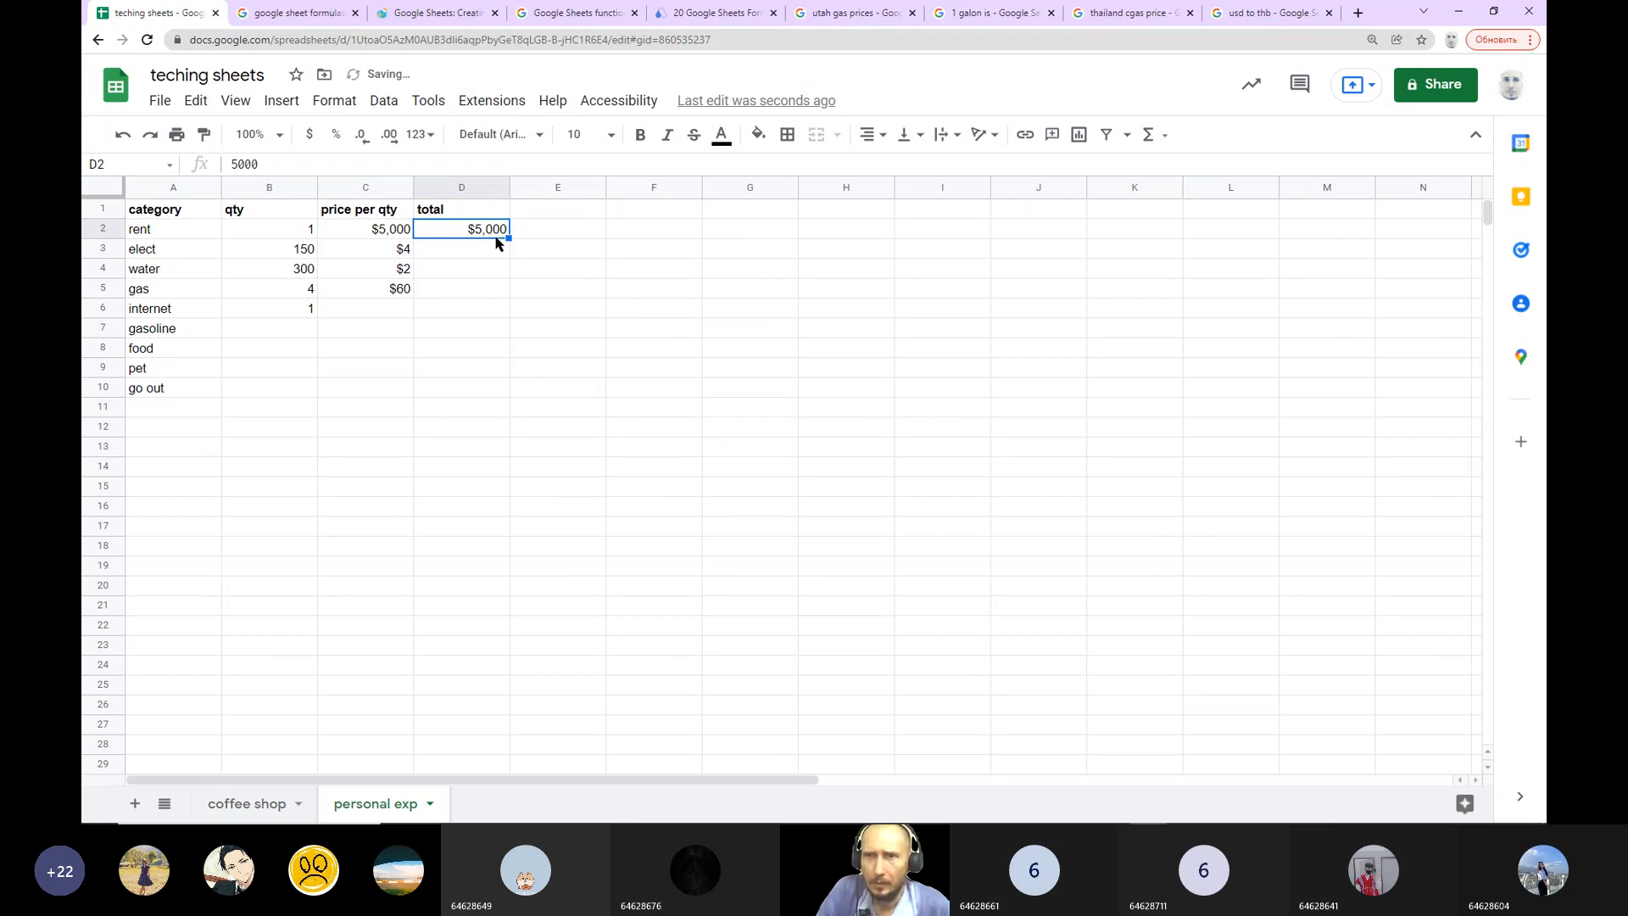
key("Delete")
left_click(574, 350)
left_click(473, 233)
Step: Set the internet price per qty to 600, and fill in the gasoline row with quantity 20 and price 40
left_click(387, 314)
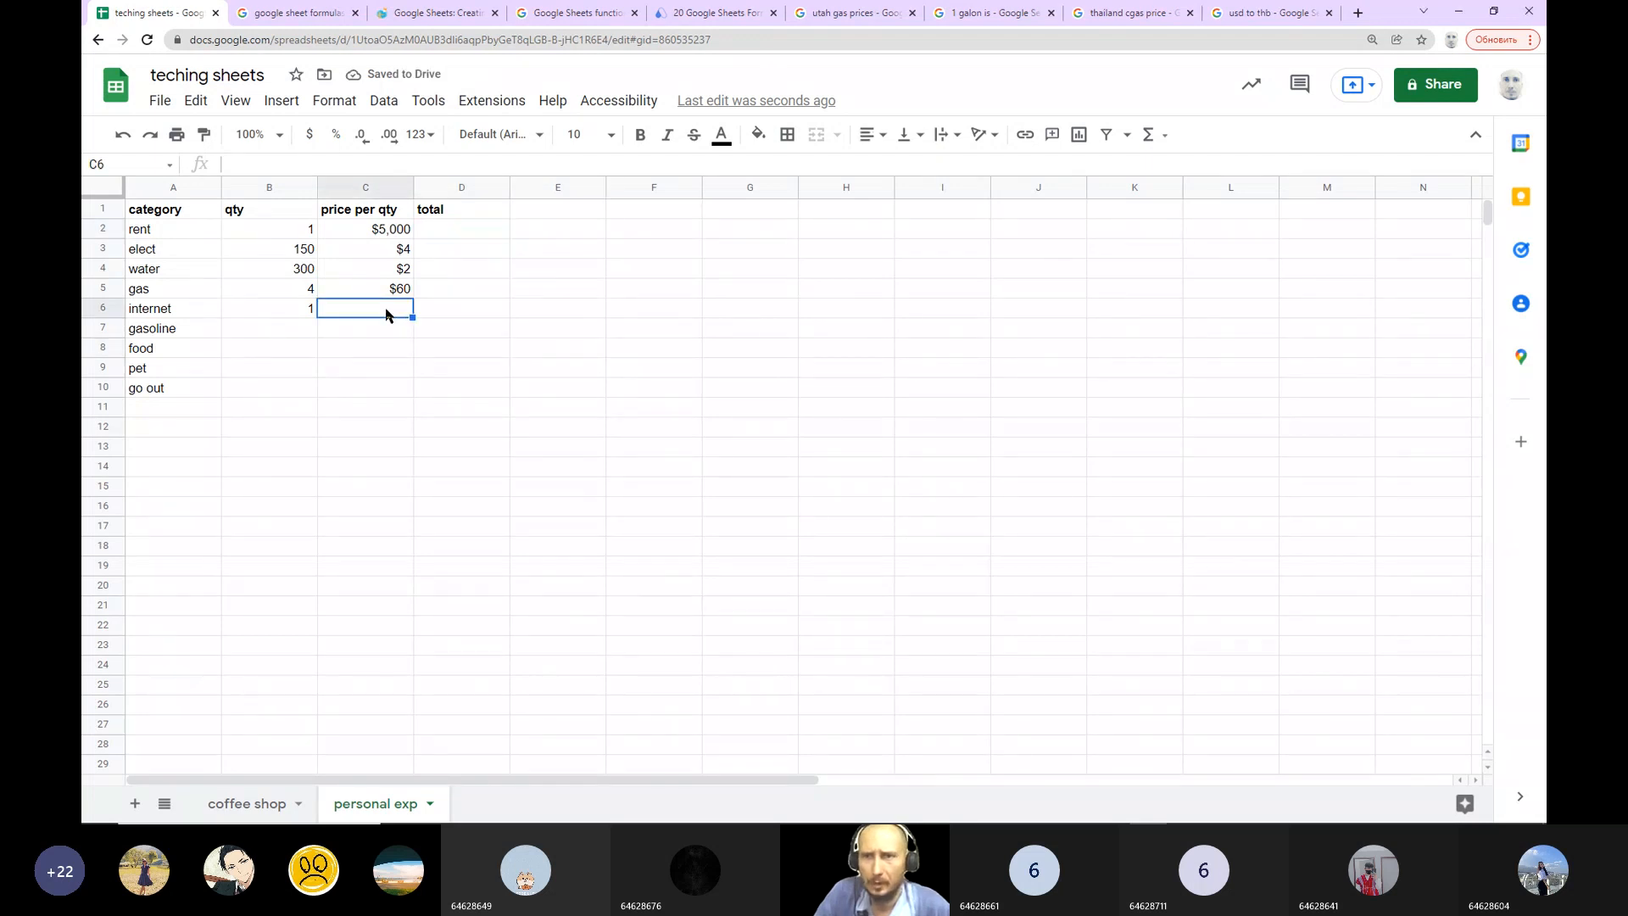
type("600")
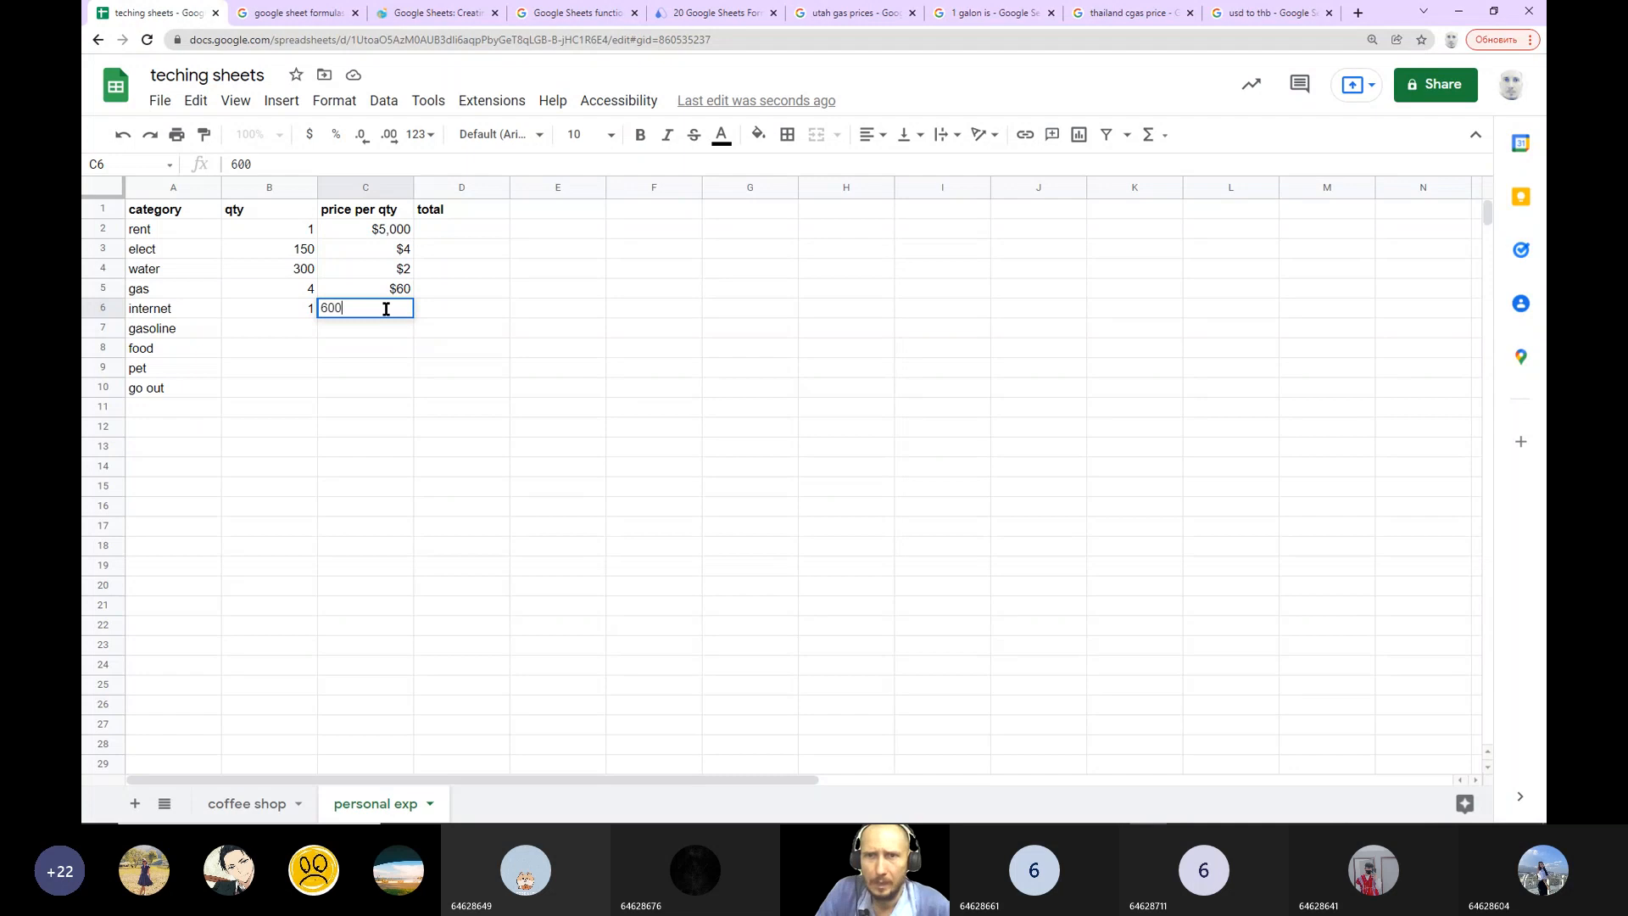
left_click(301, 329)
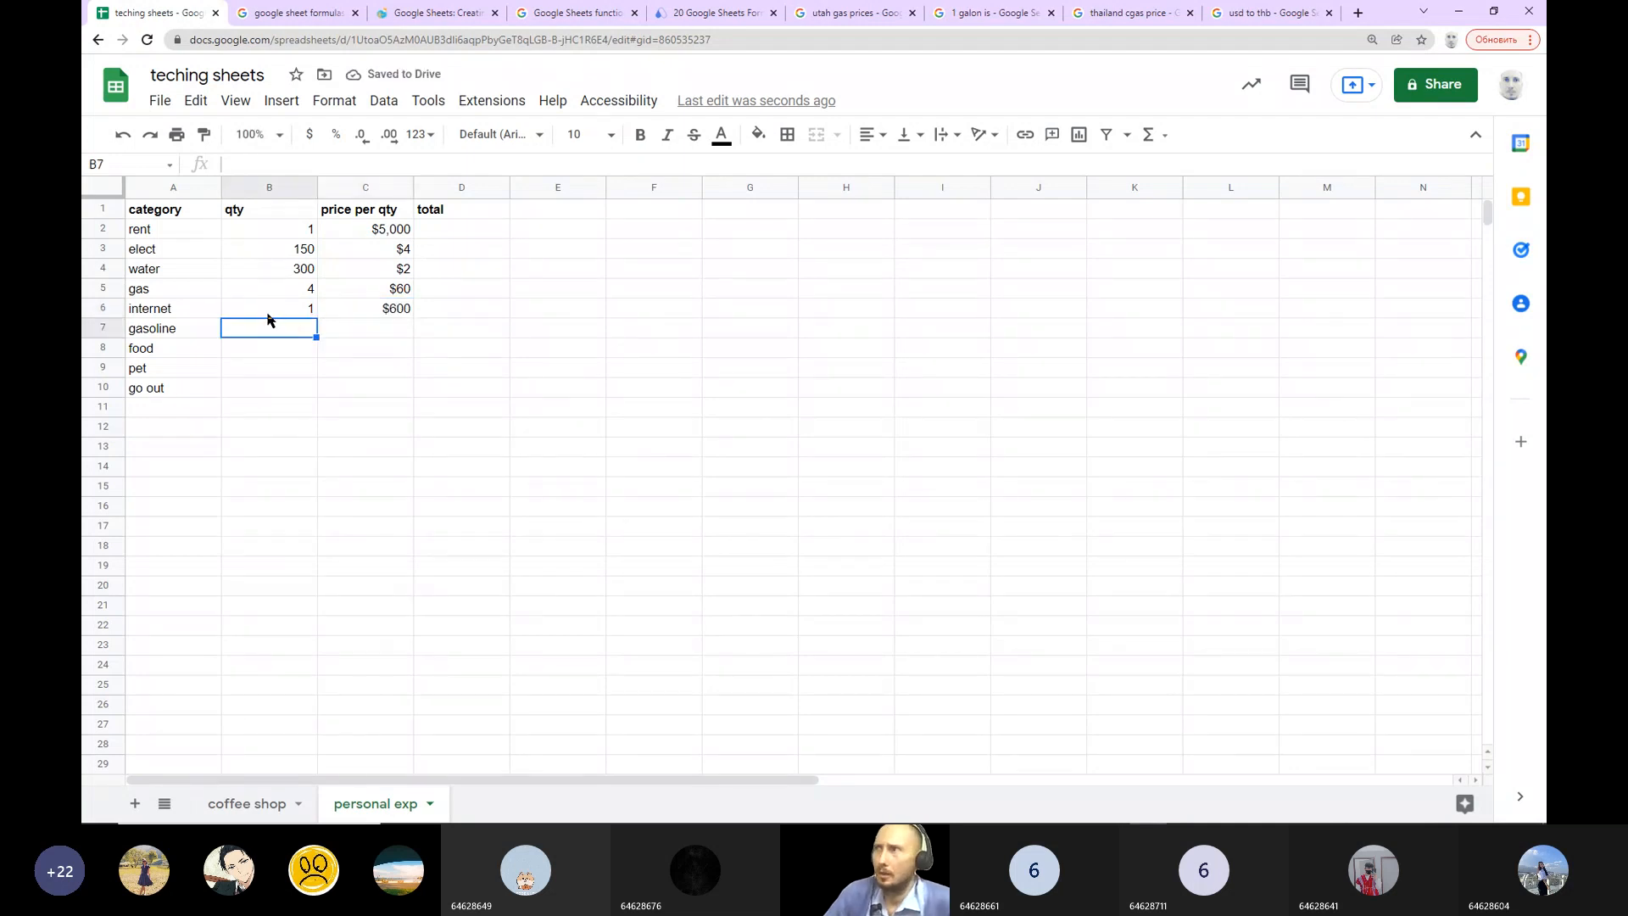
type("20")
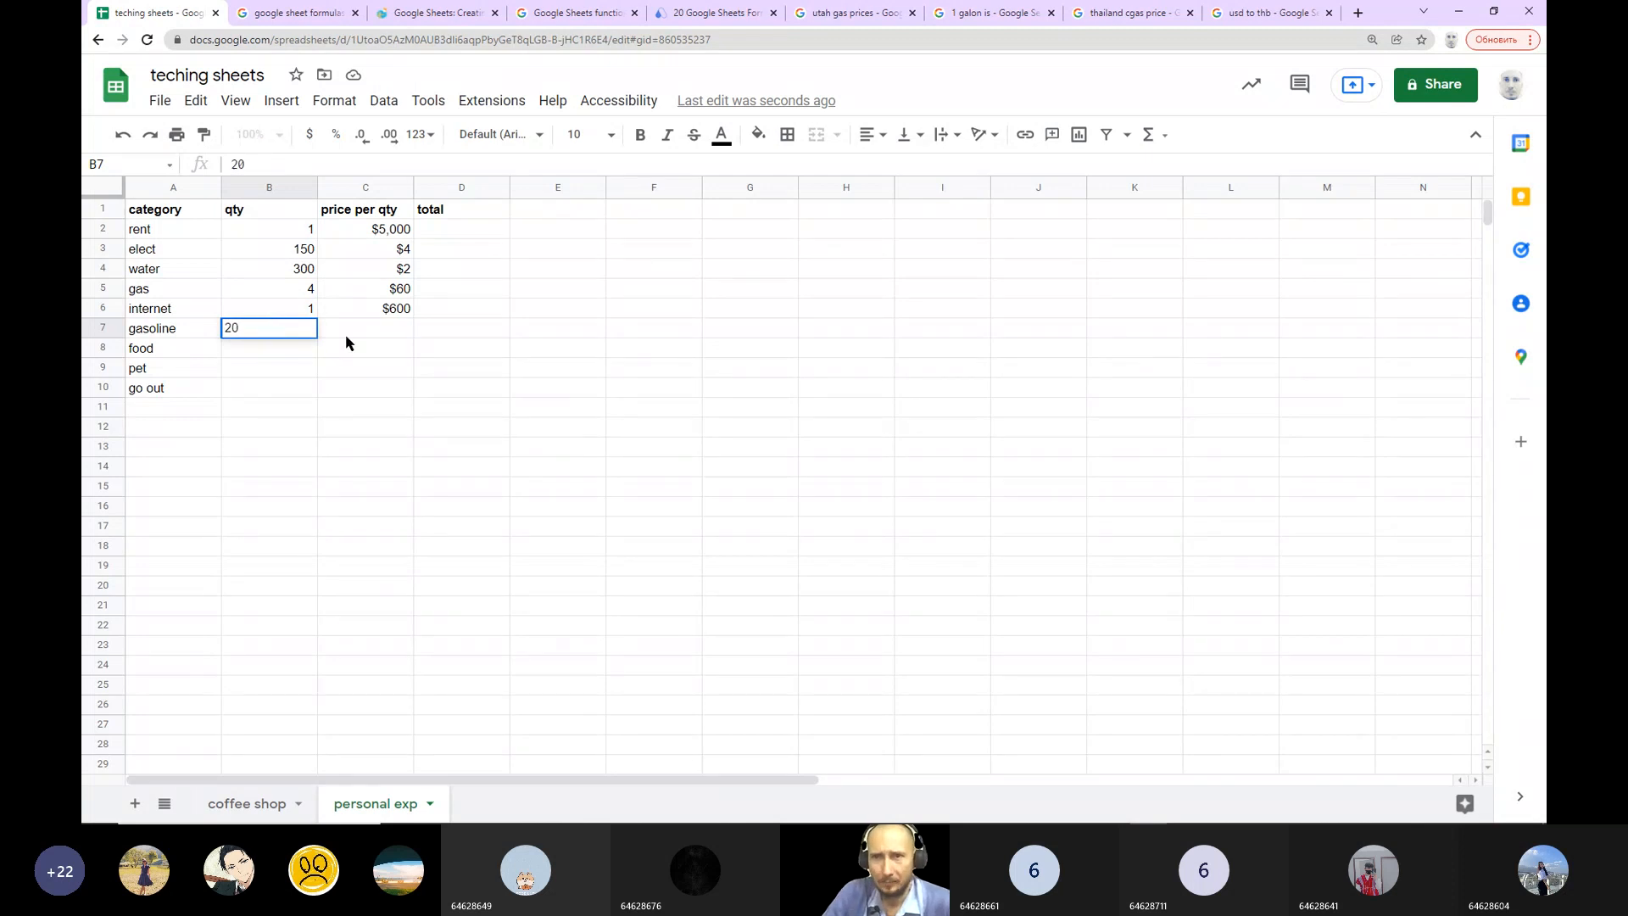
left_click(367, 334)
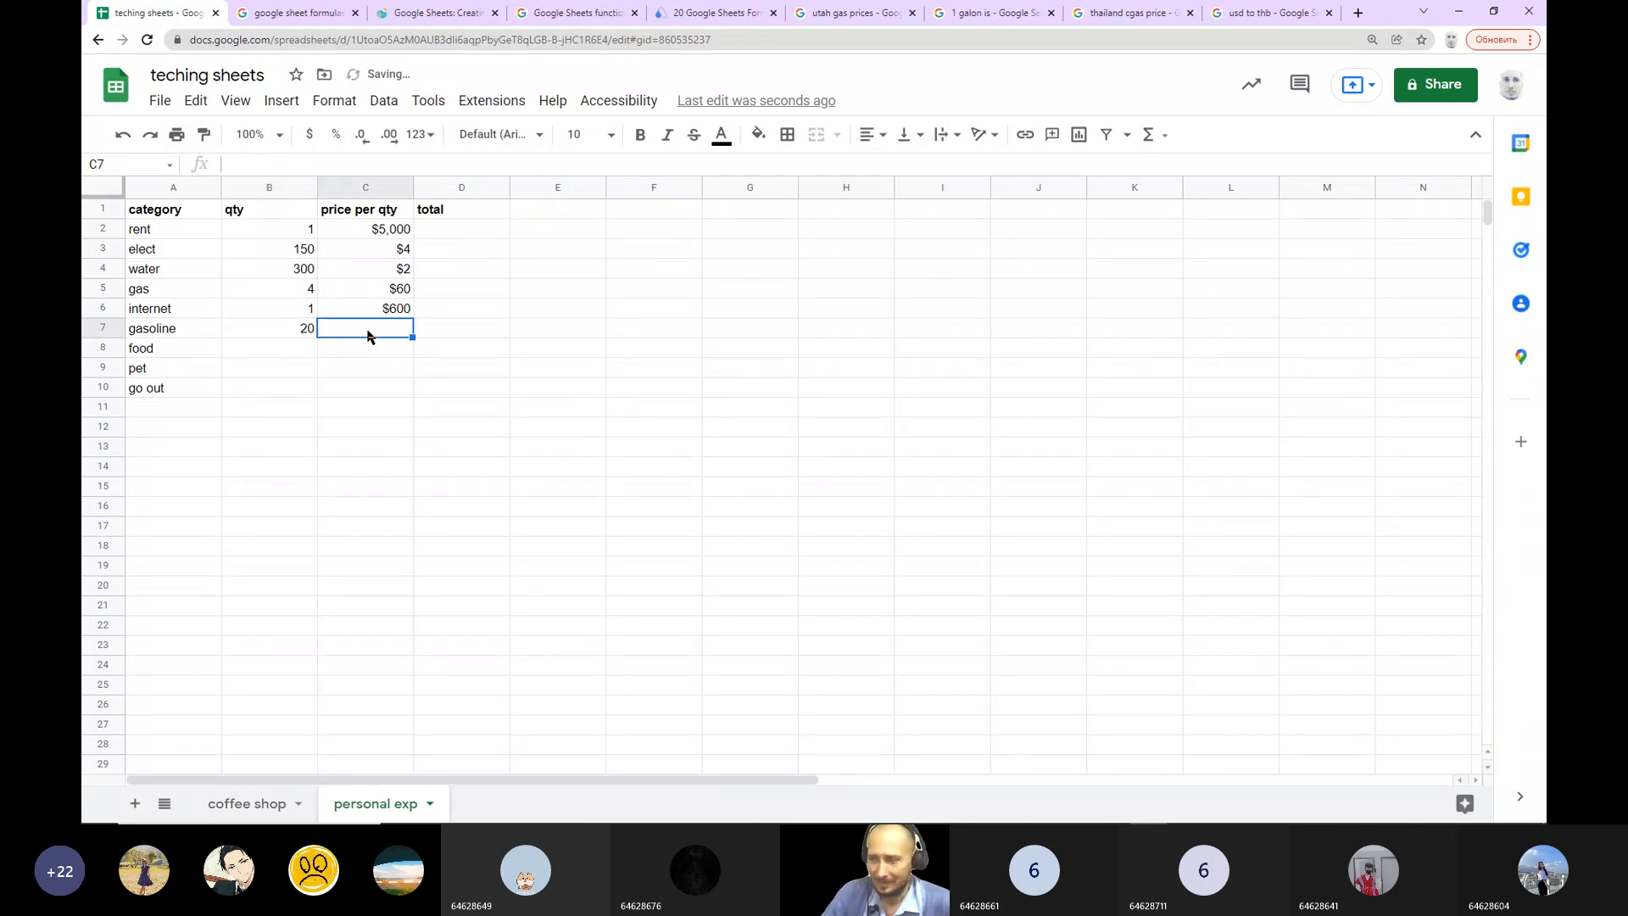
type("40")
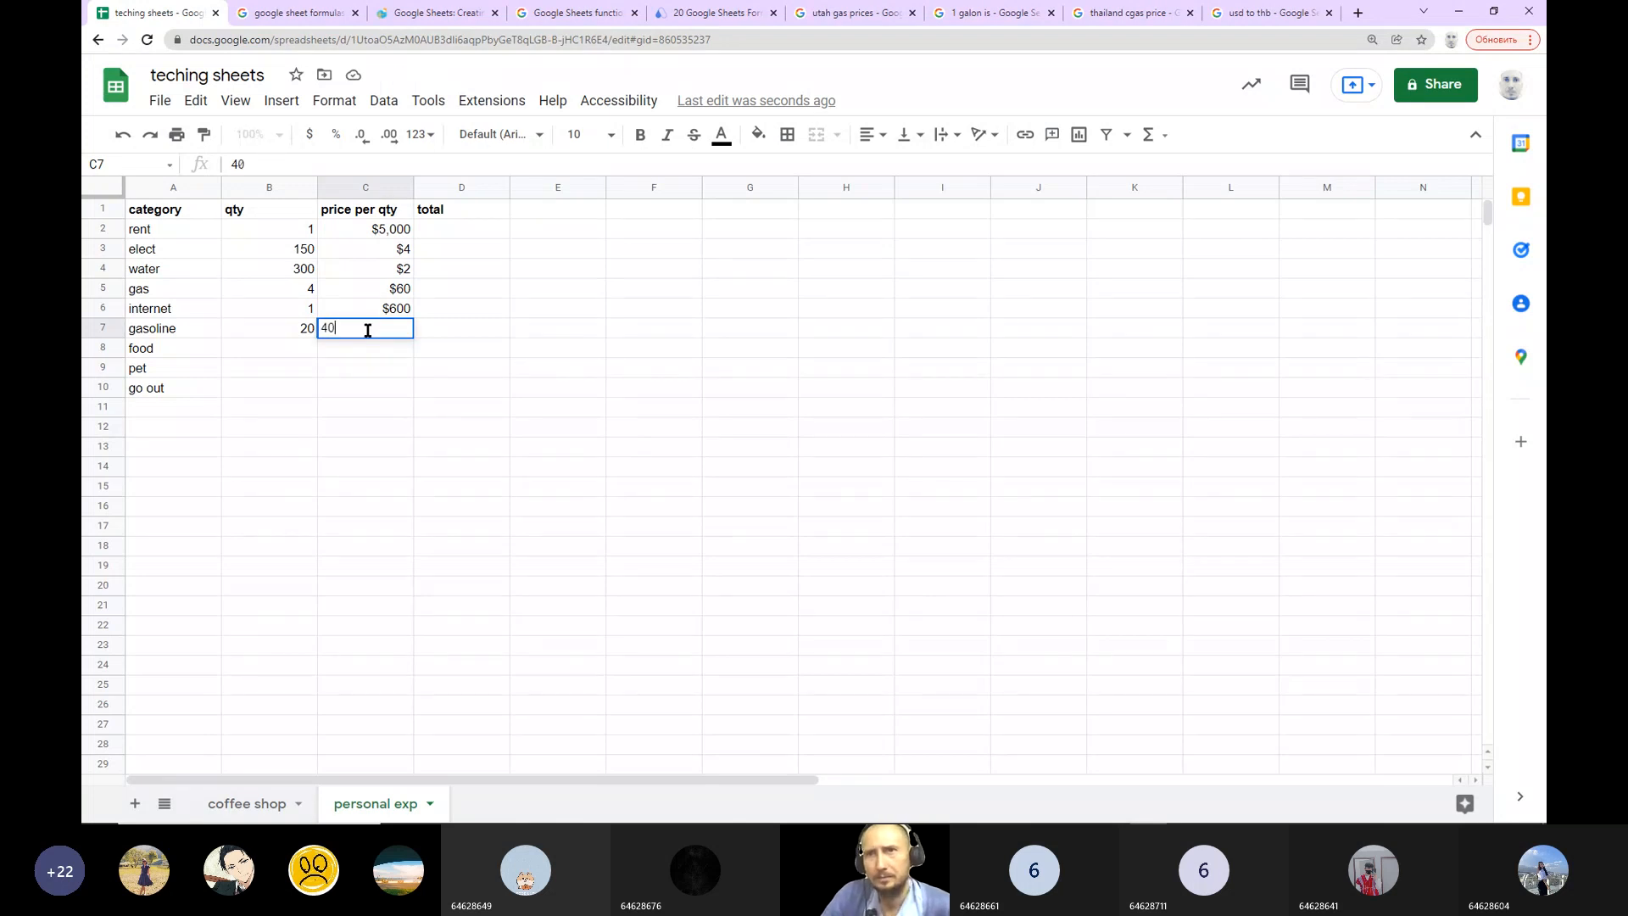
left_click(577, 348)
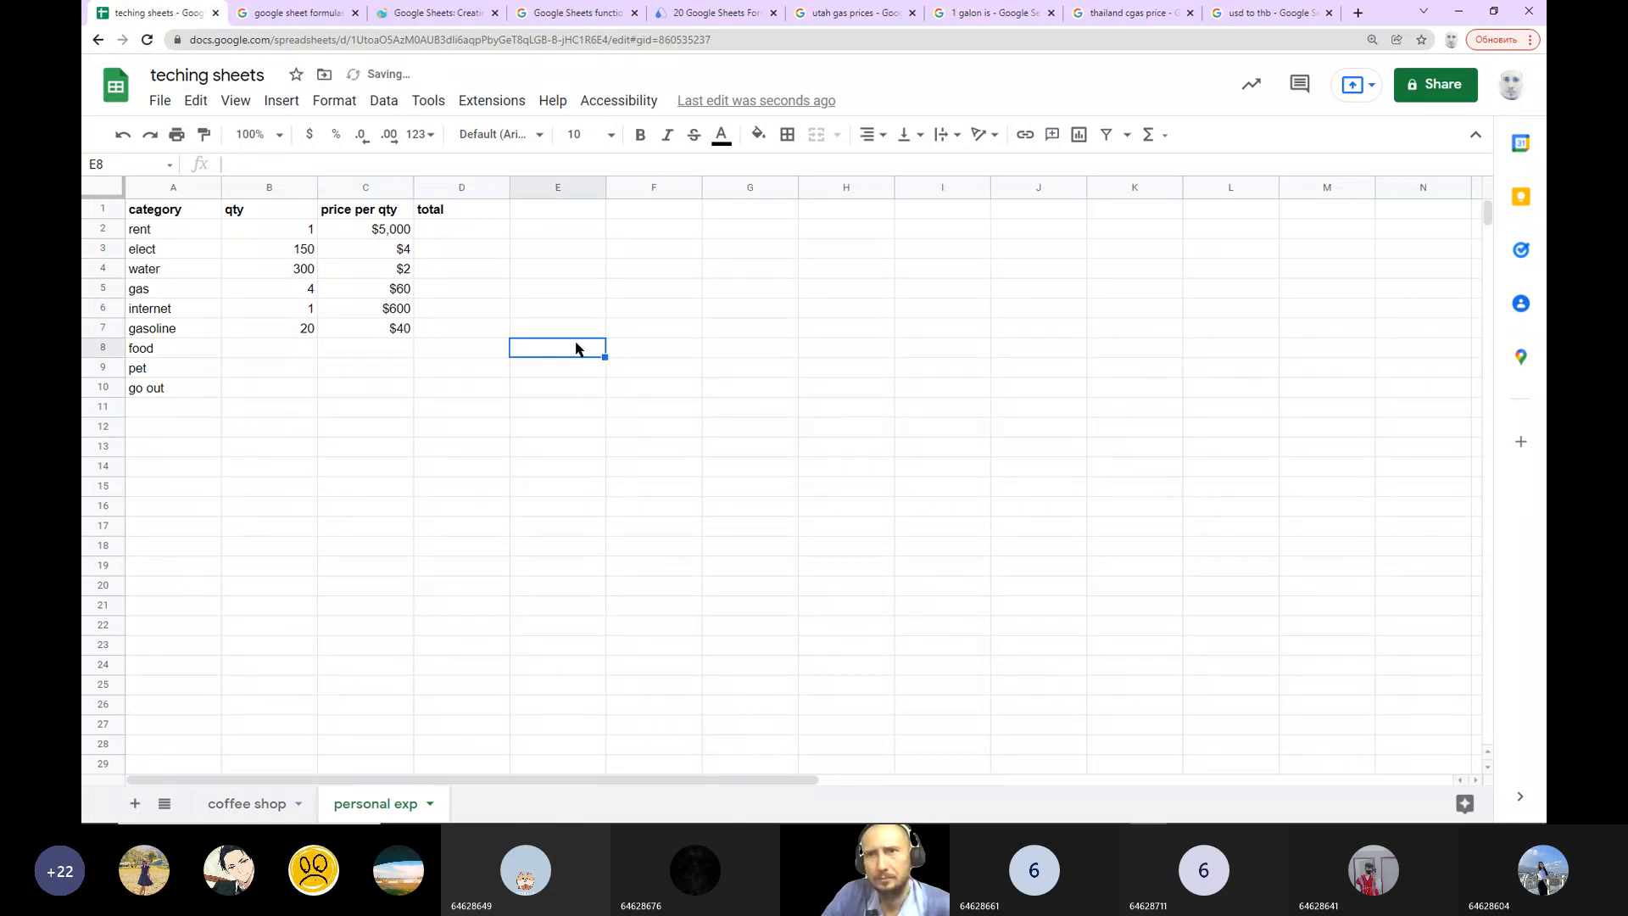
Step: Rename the header in C1 to price per Unit
left_click(384, 211)
left_click(335, 161)
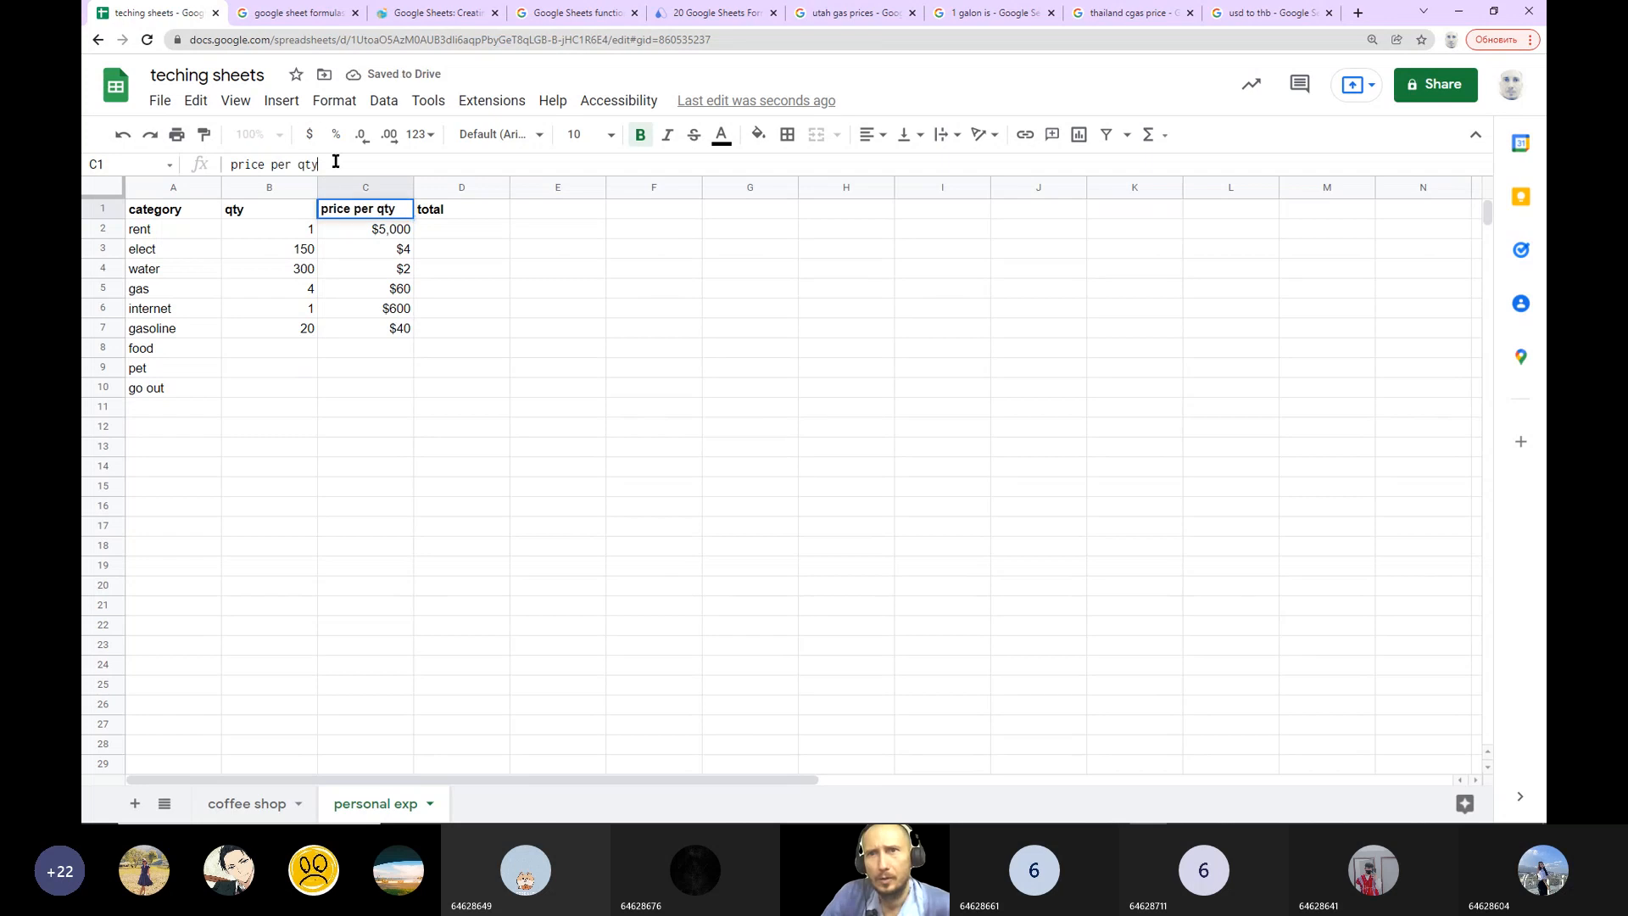
key("BackSpace")
key("BackSpace")
key("BackSpace")
type("Unit")
left_click(546, 291)
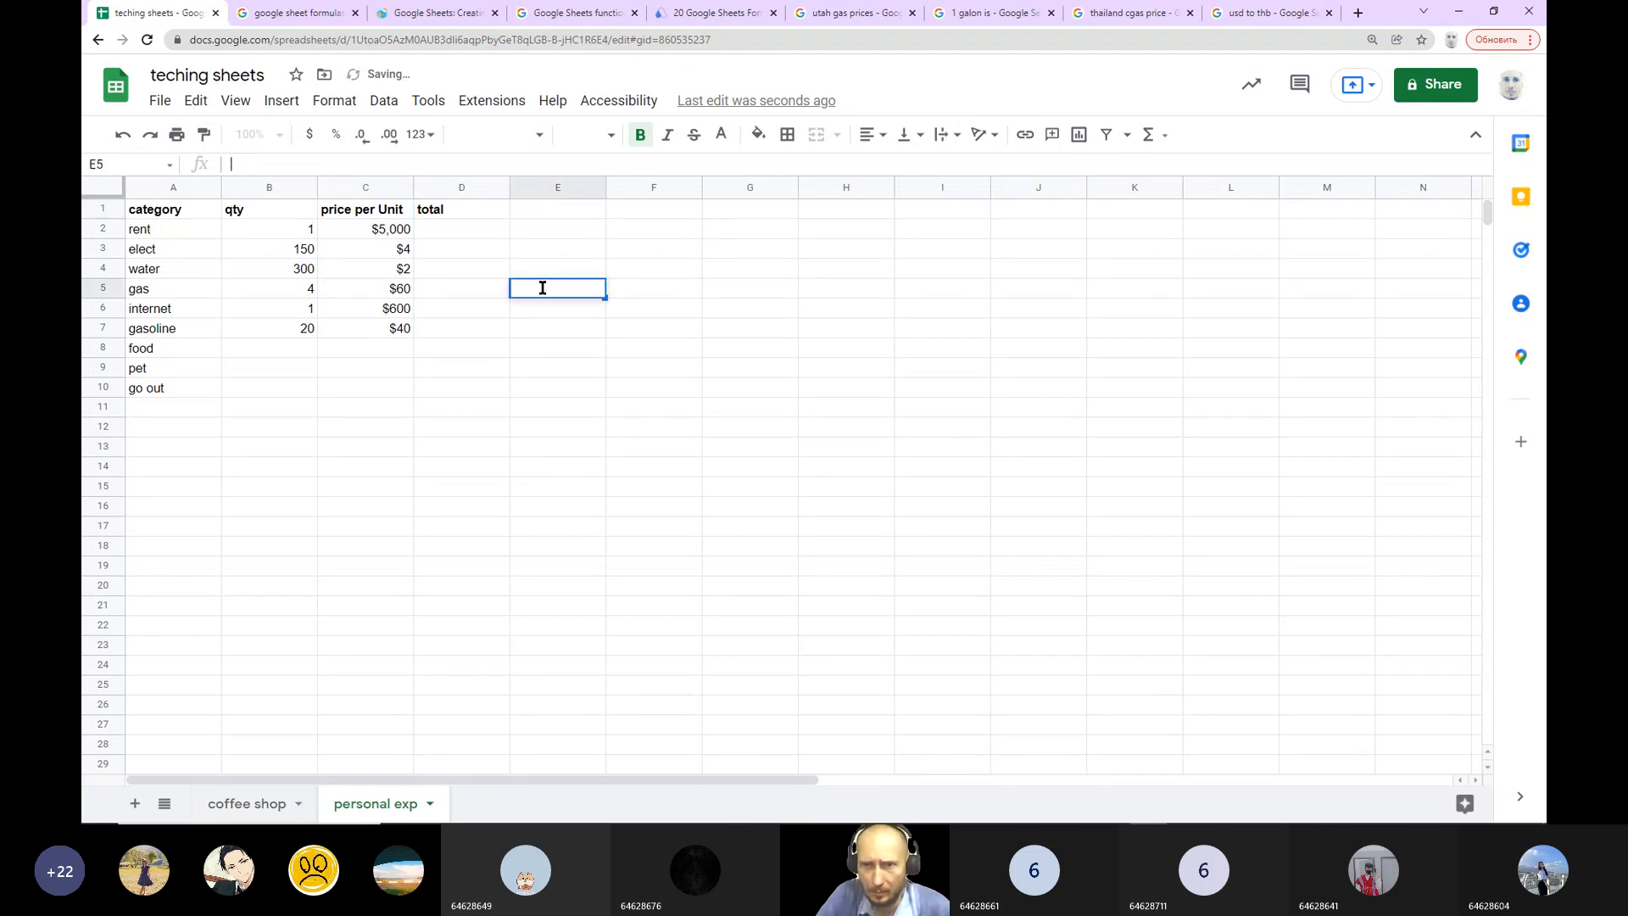
double_click(289, 348)
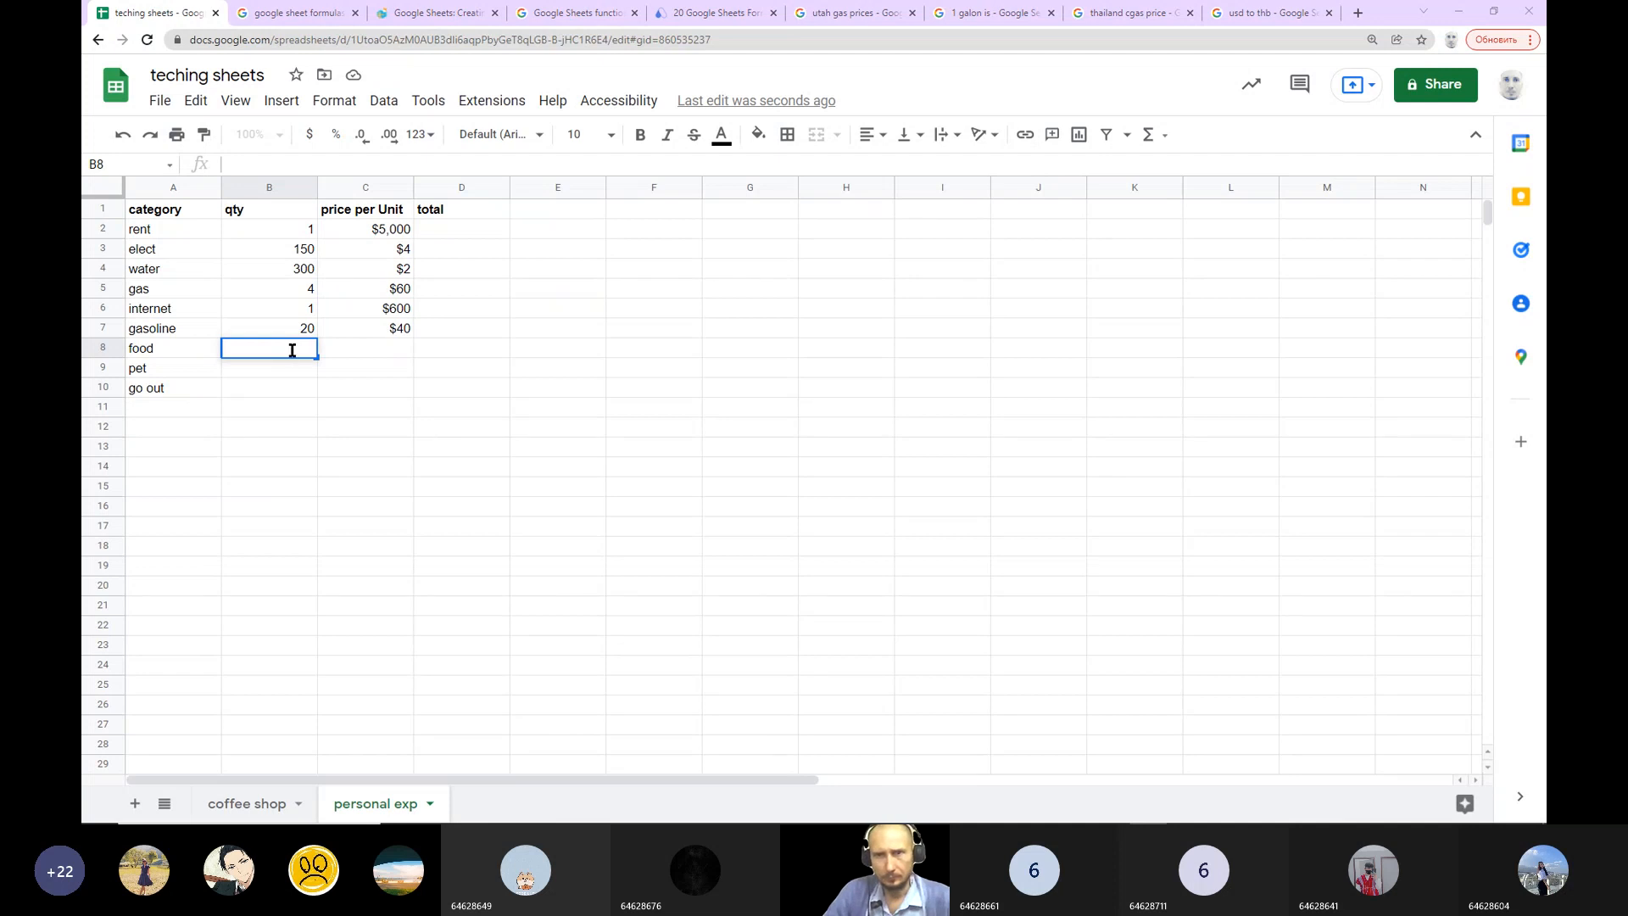
left_click(350, 429)
left_click(281, 354)
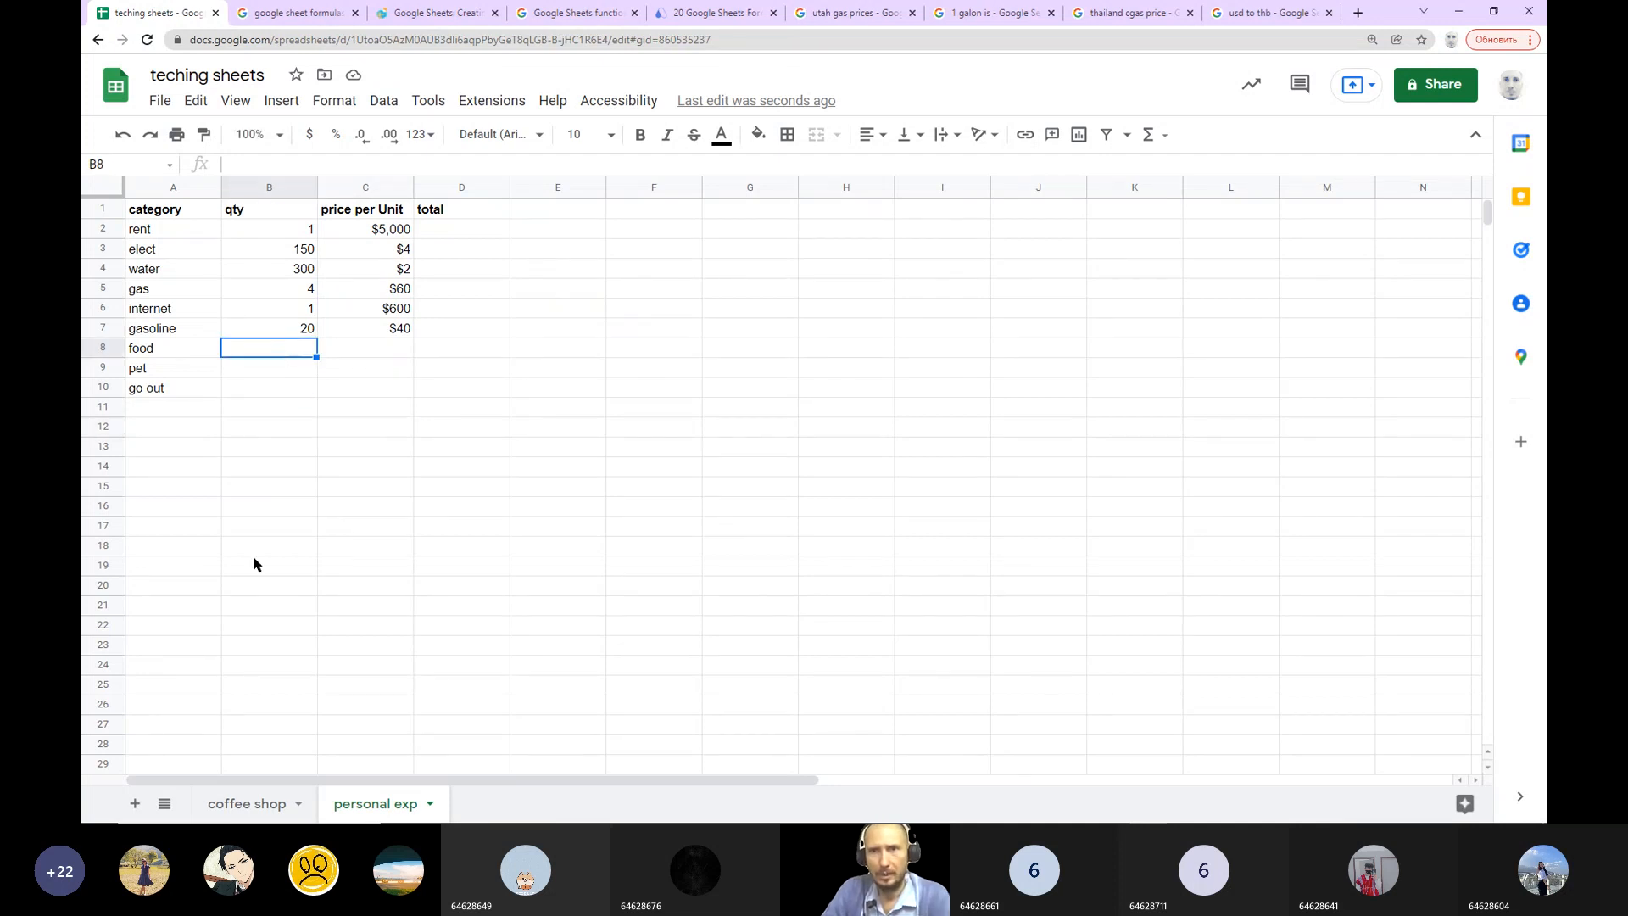
Step: Rename the qty header in B1 to Month qty
left_click(254, 215)
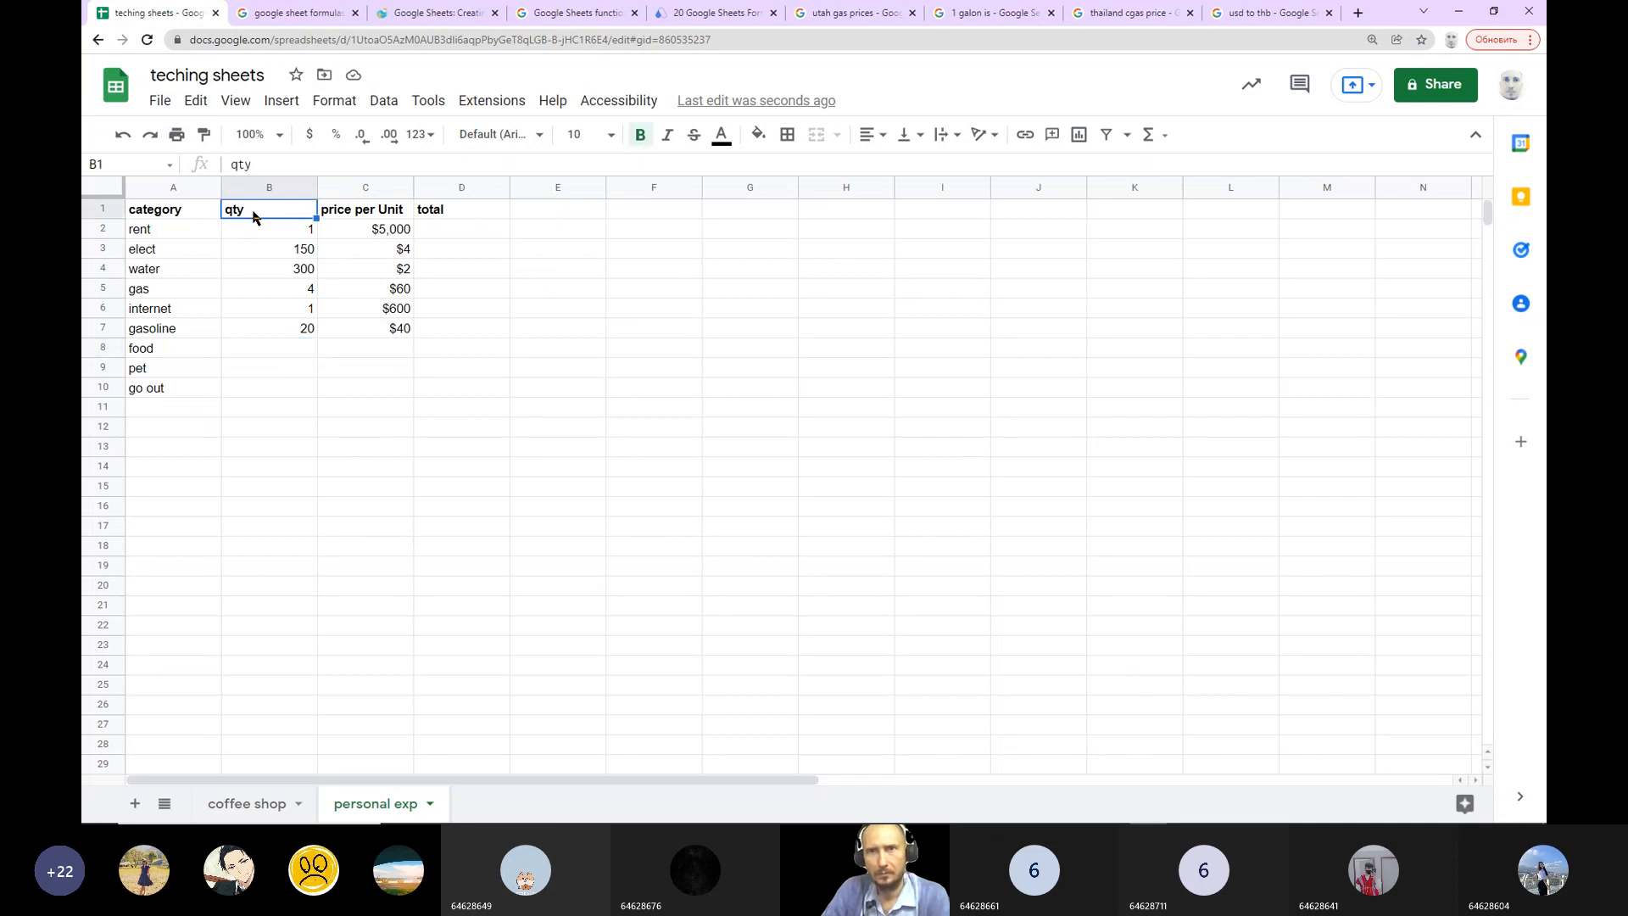
left_click(235, 163)
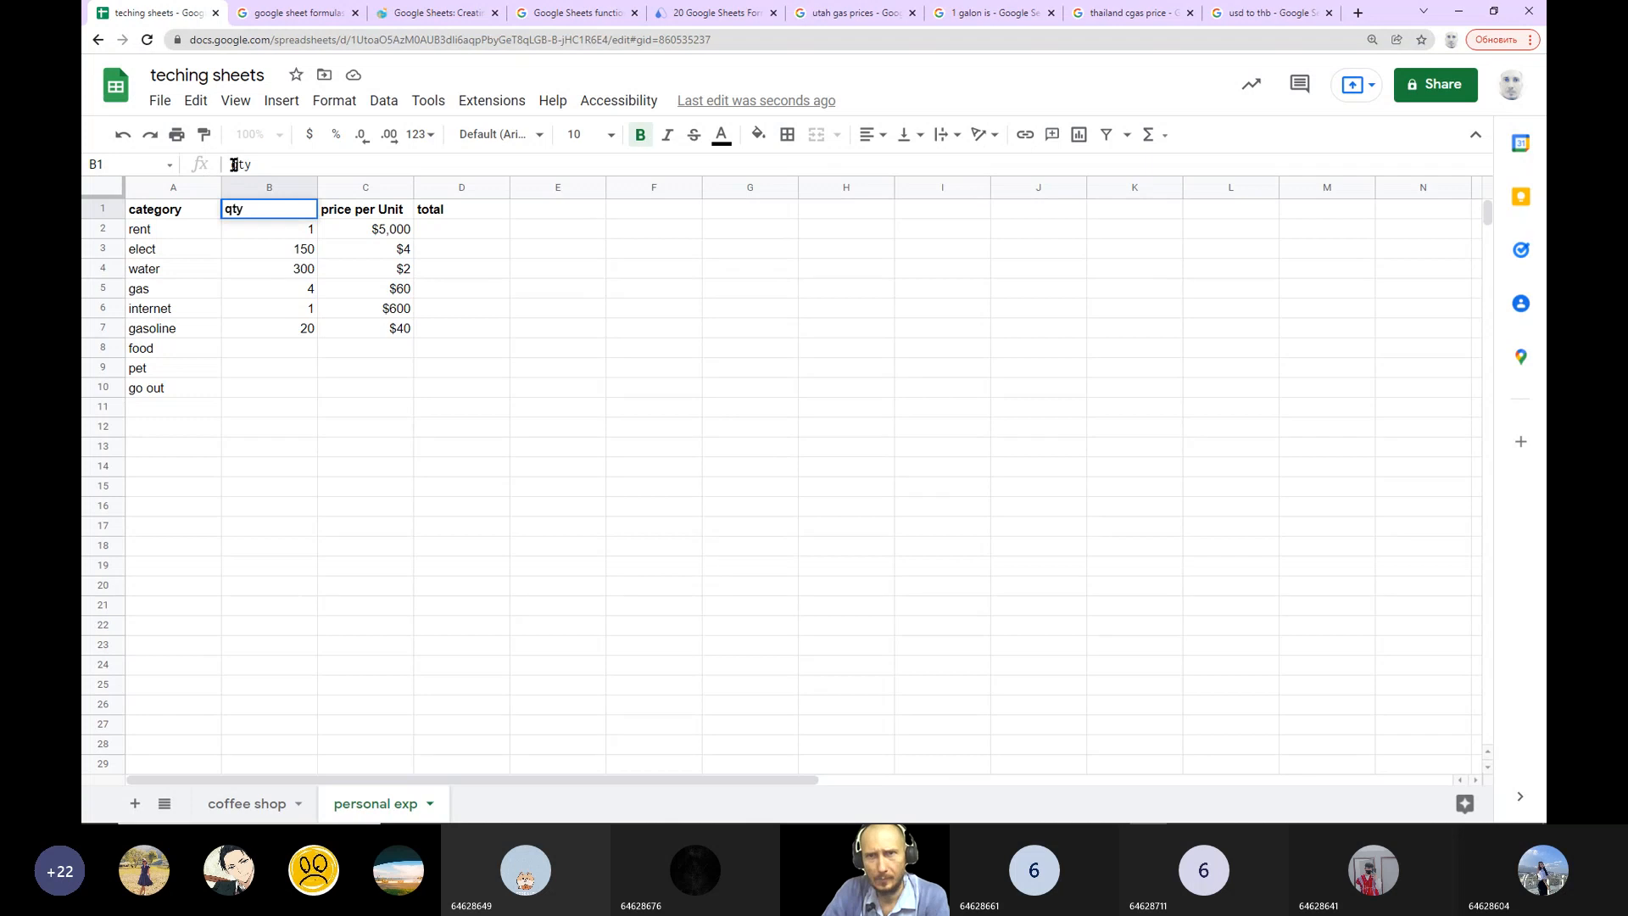
type("Month")
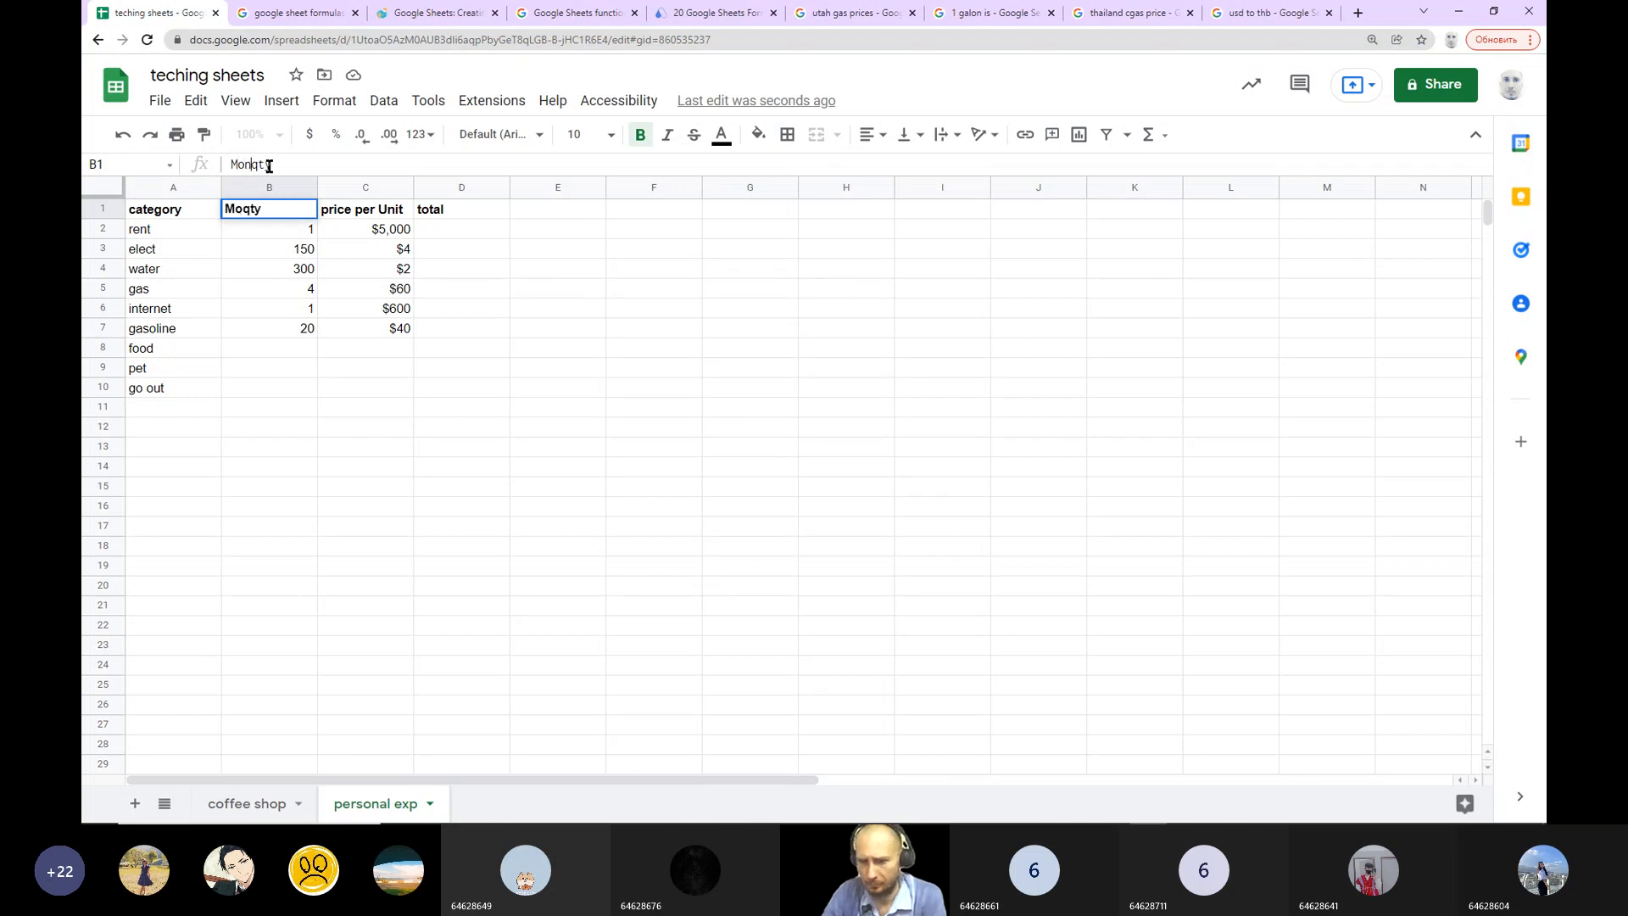
left_click(484, 481)
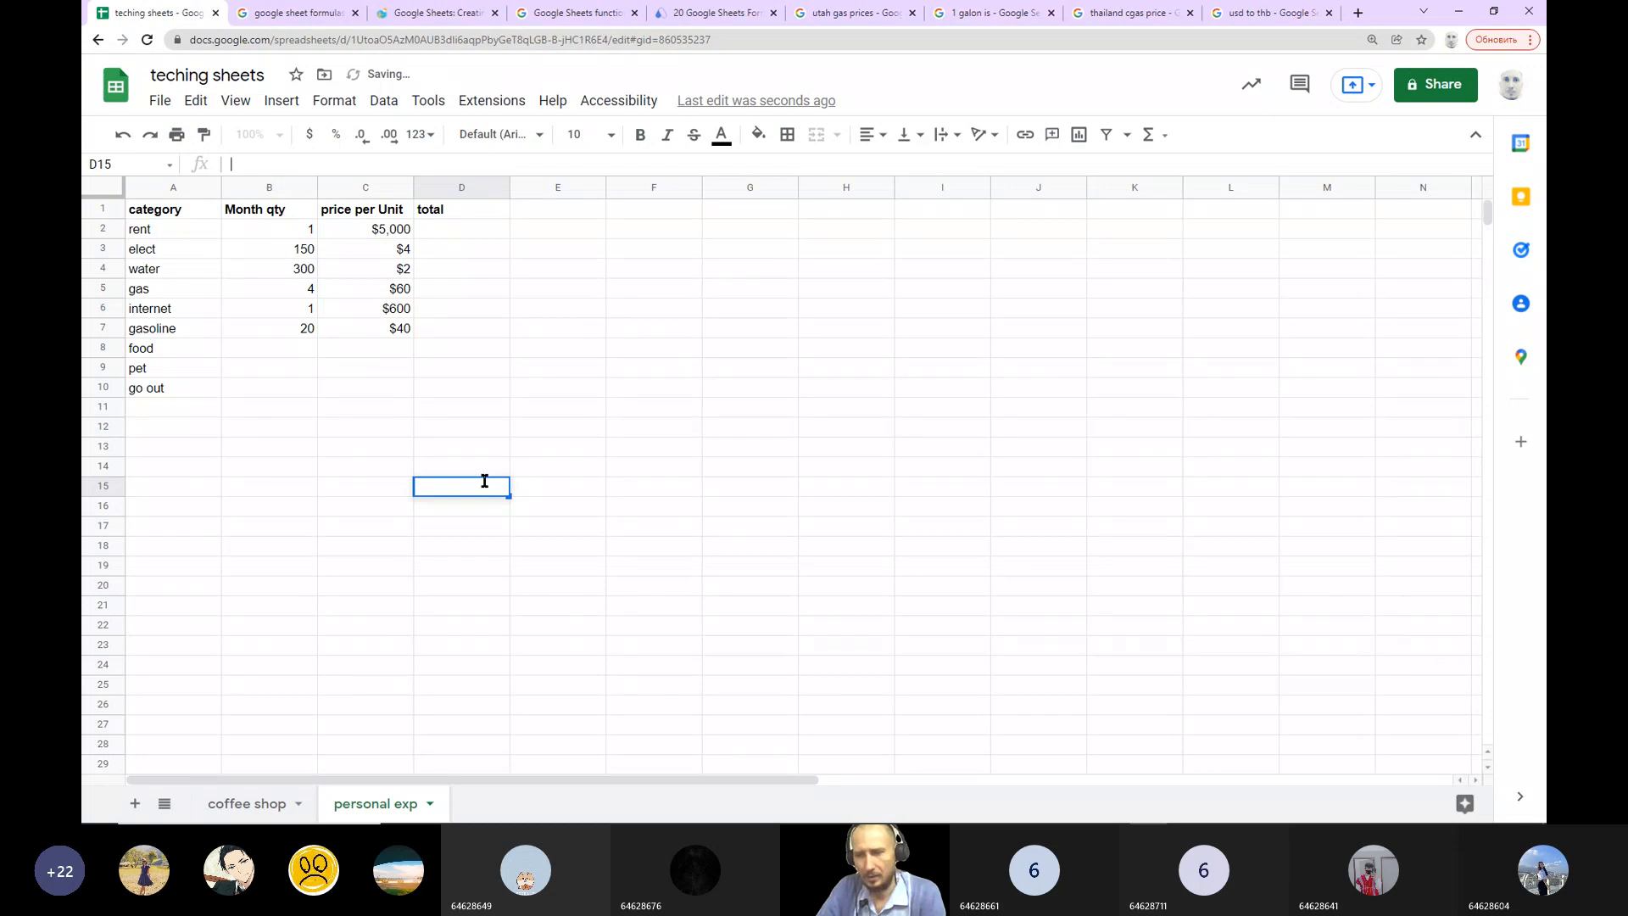
Step: Fill in the food row with a month qty of 90 and a price per unit of 100
double_click(284, 356)
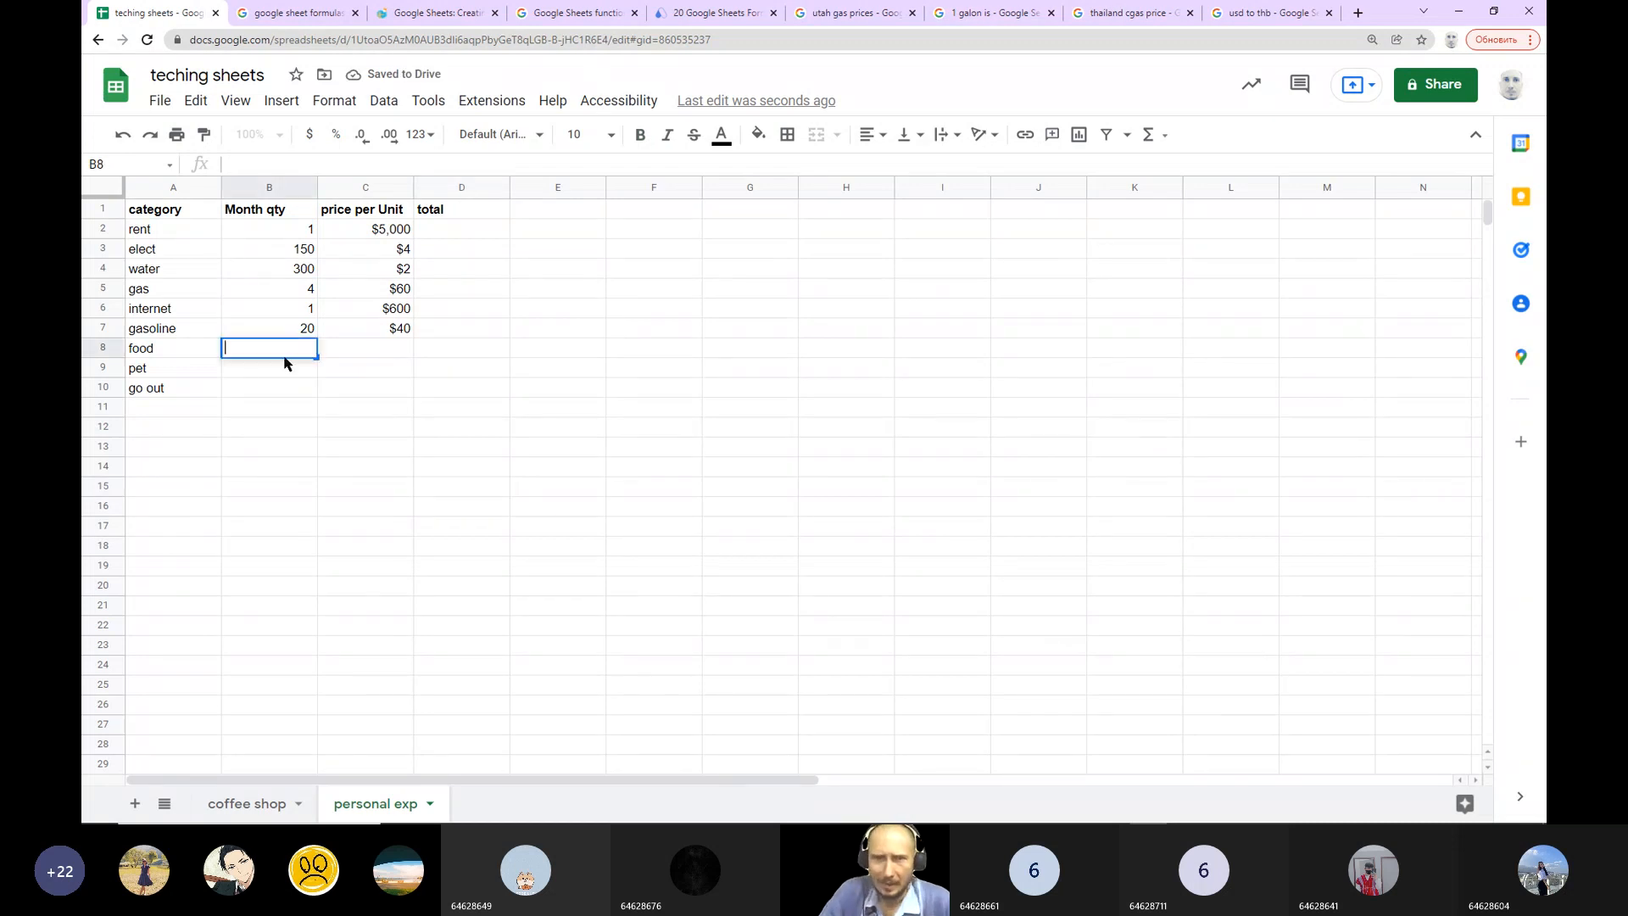
type("9")
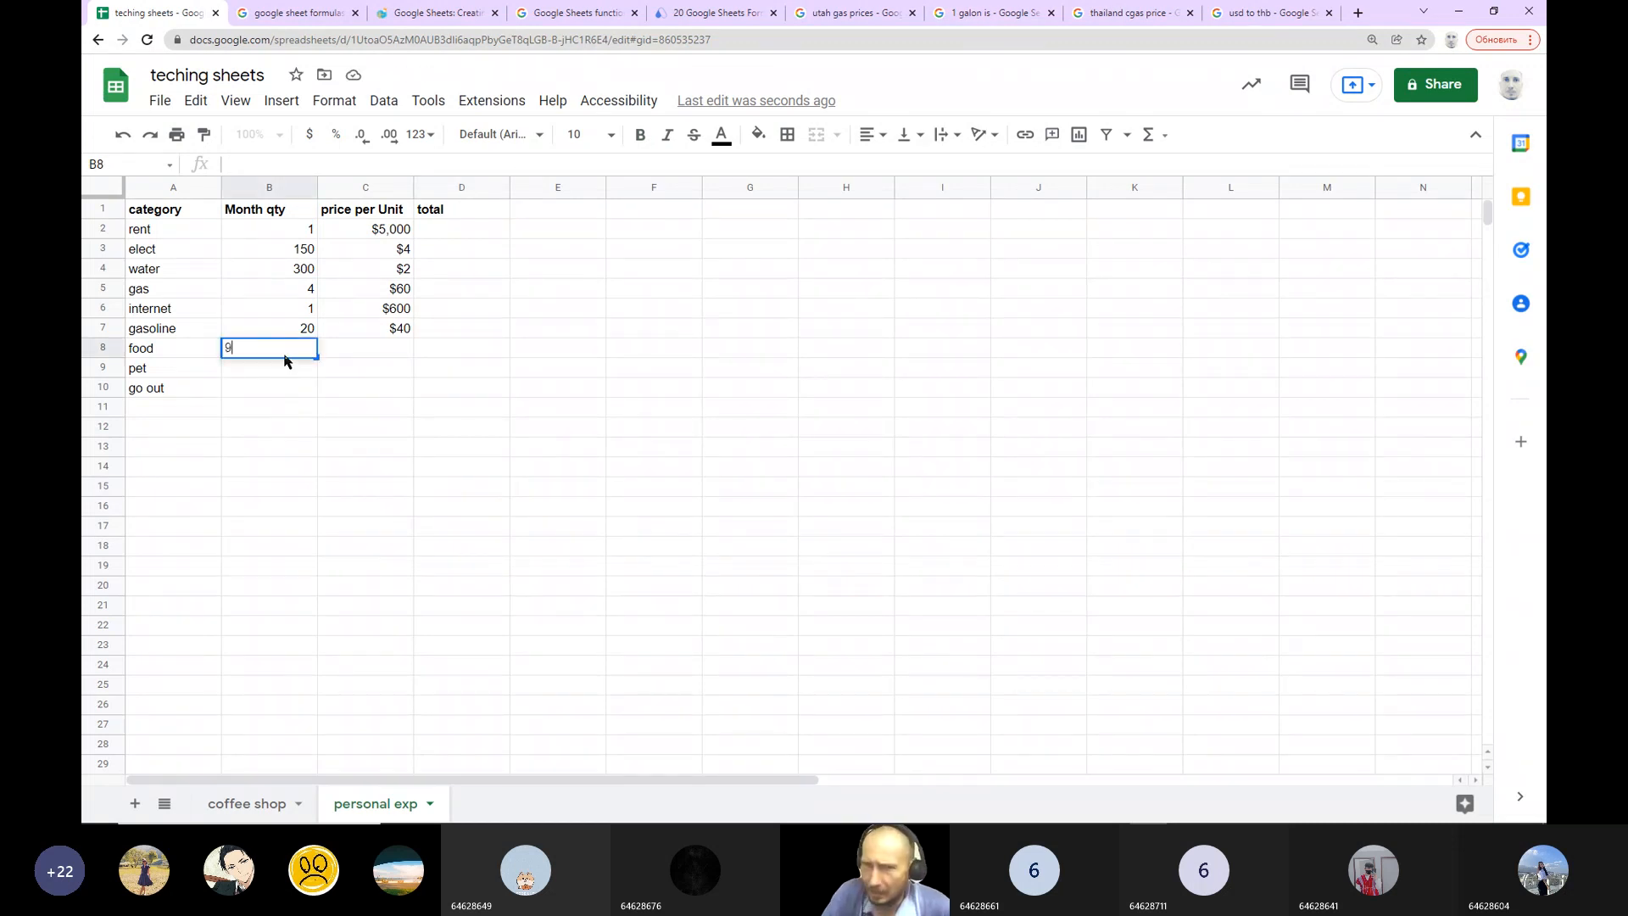
type("0")
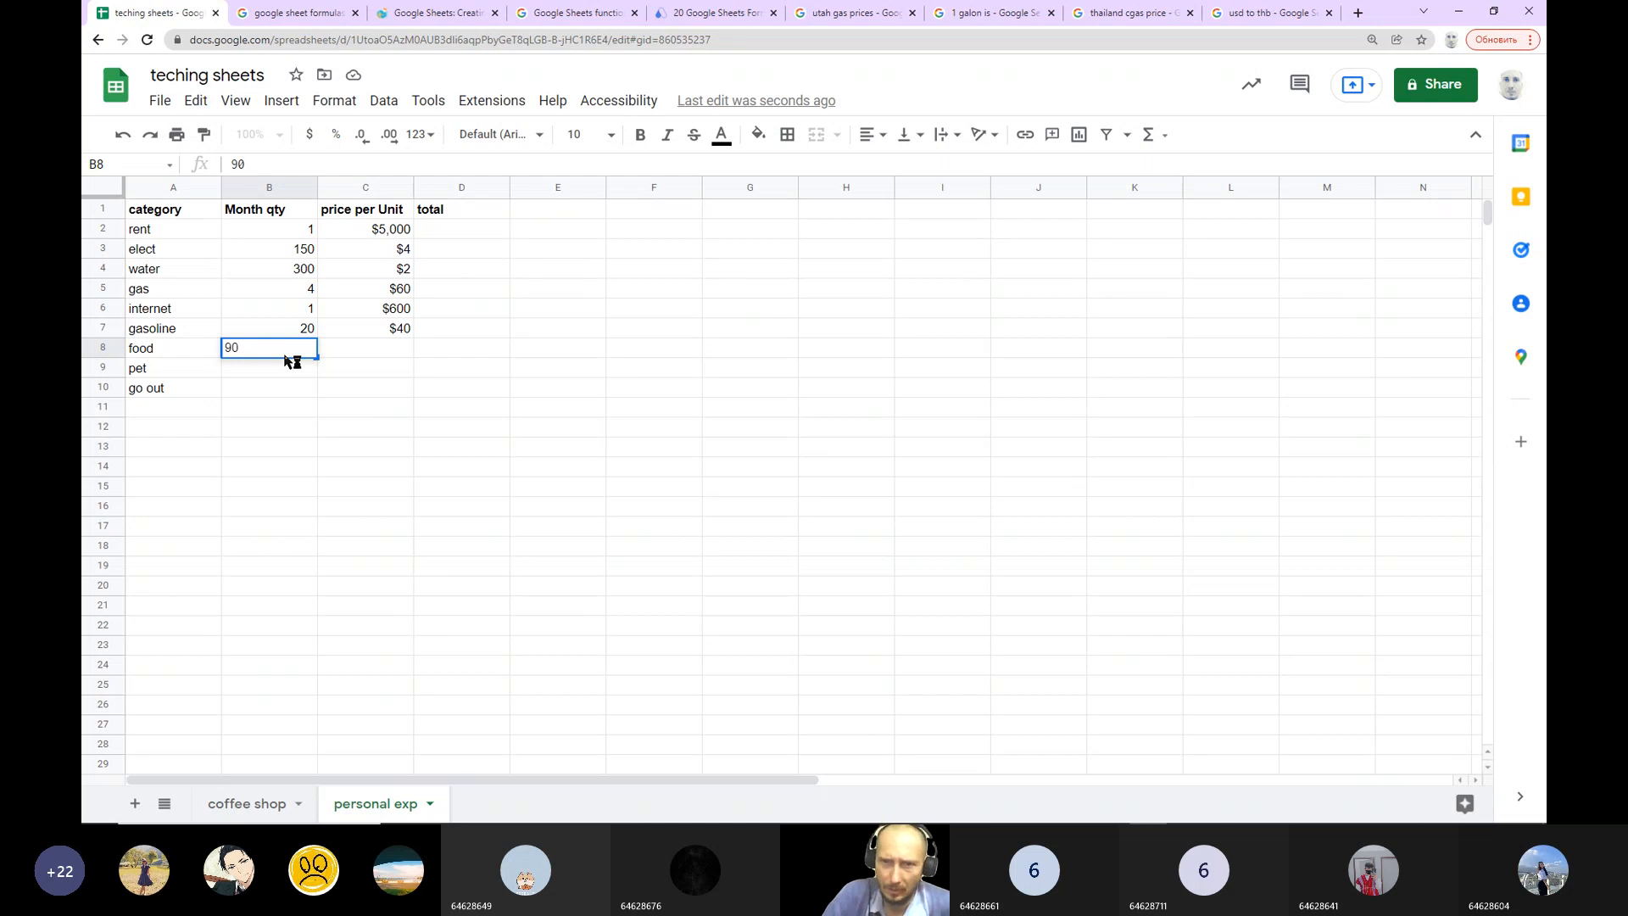
left_click(350, 350)
type("100")
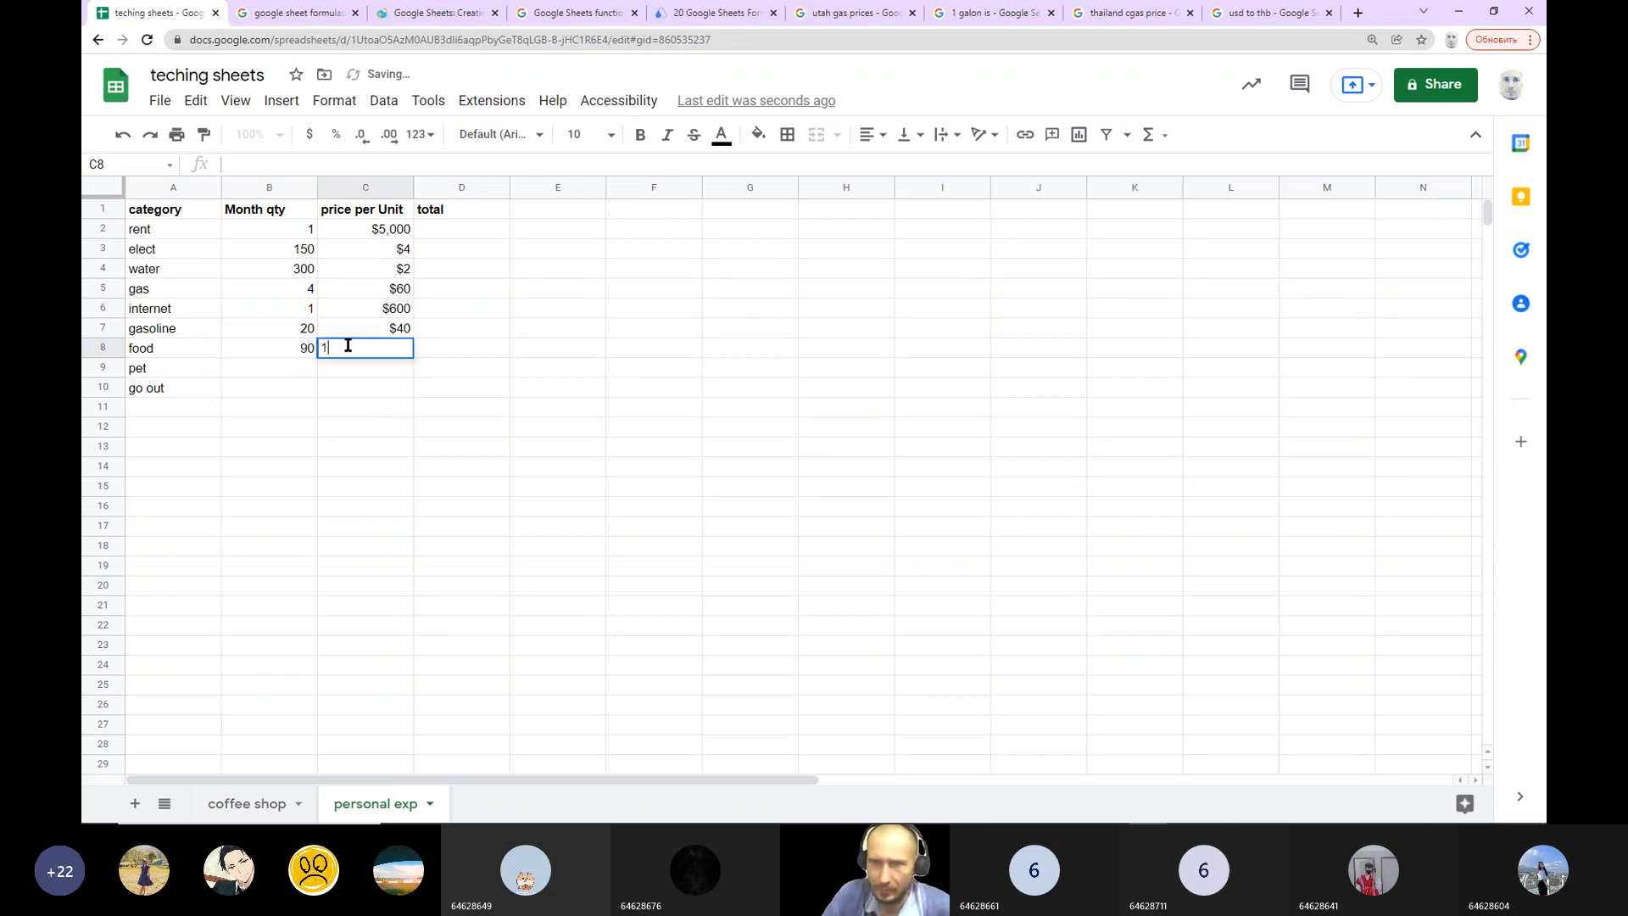
Step: Set the food row's price per unit to 150
key("BackSpace")
key("BackSpace")
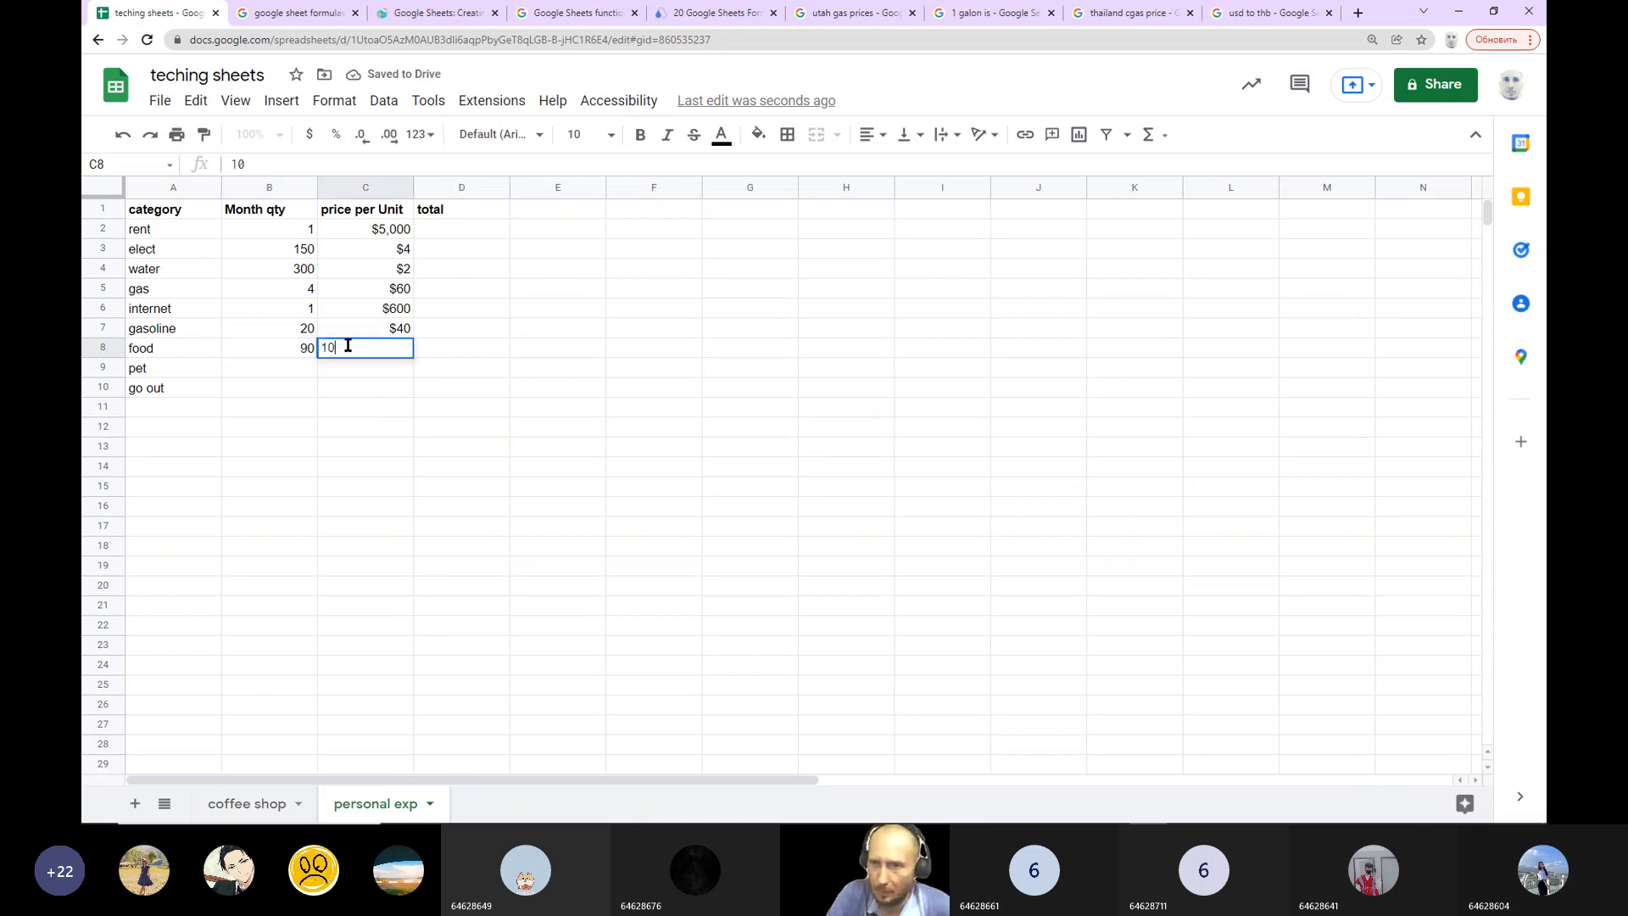
type("50")
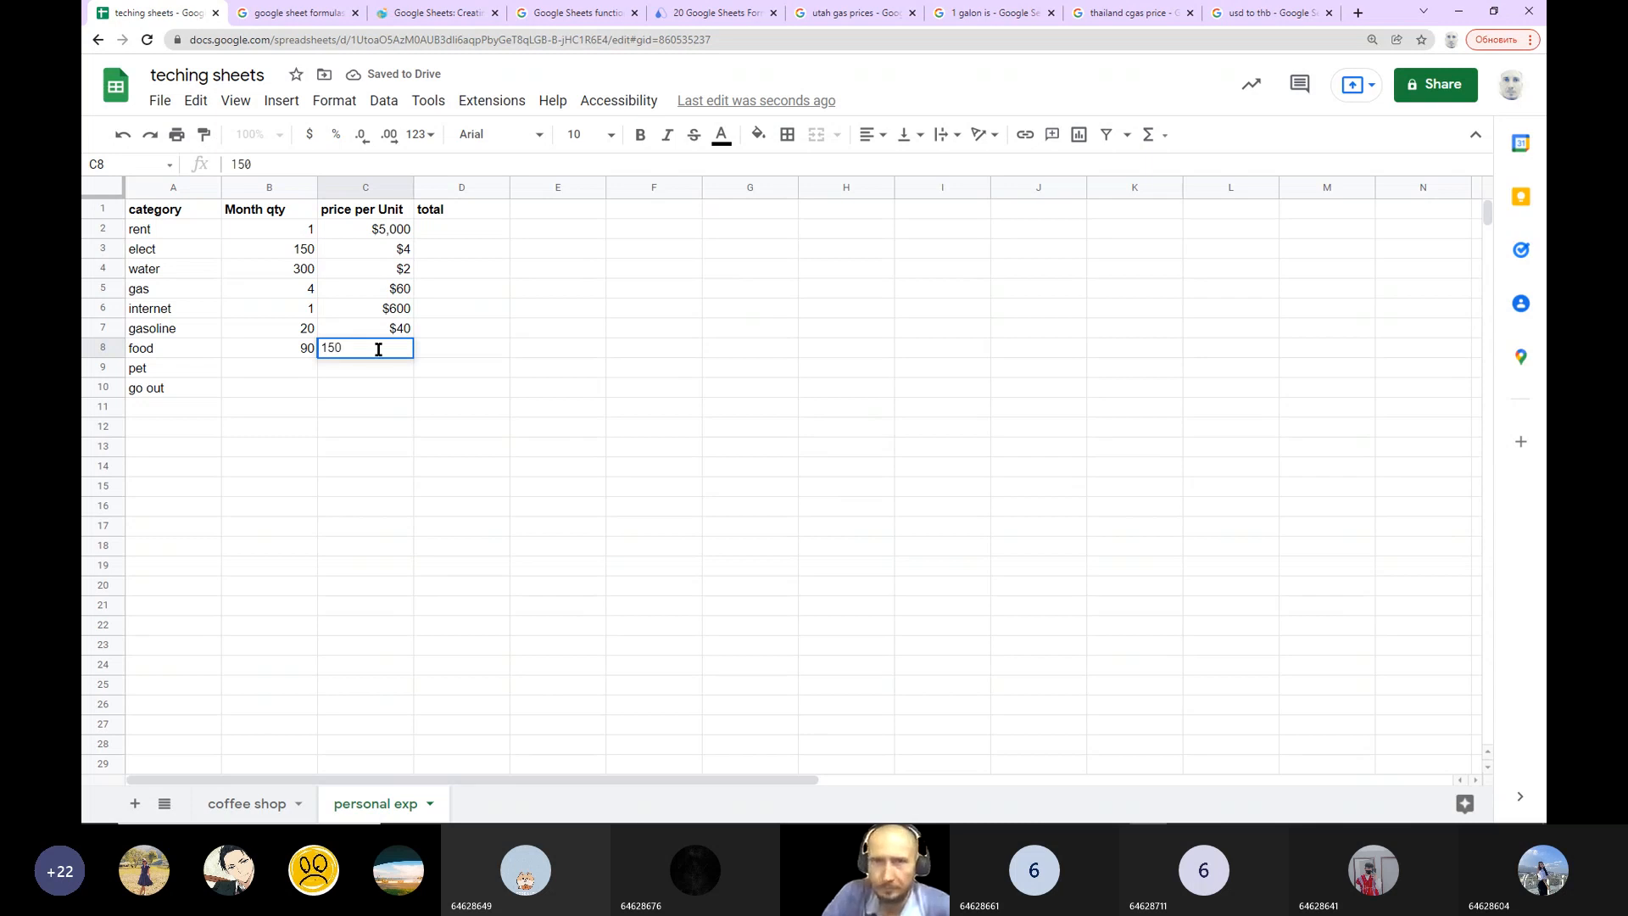
Step: Fill in the pet row with a month qty of 1 and a price per unit of 500
left_click(283, 378)
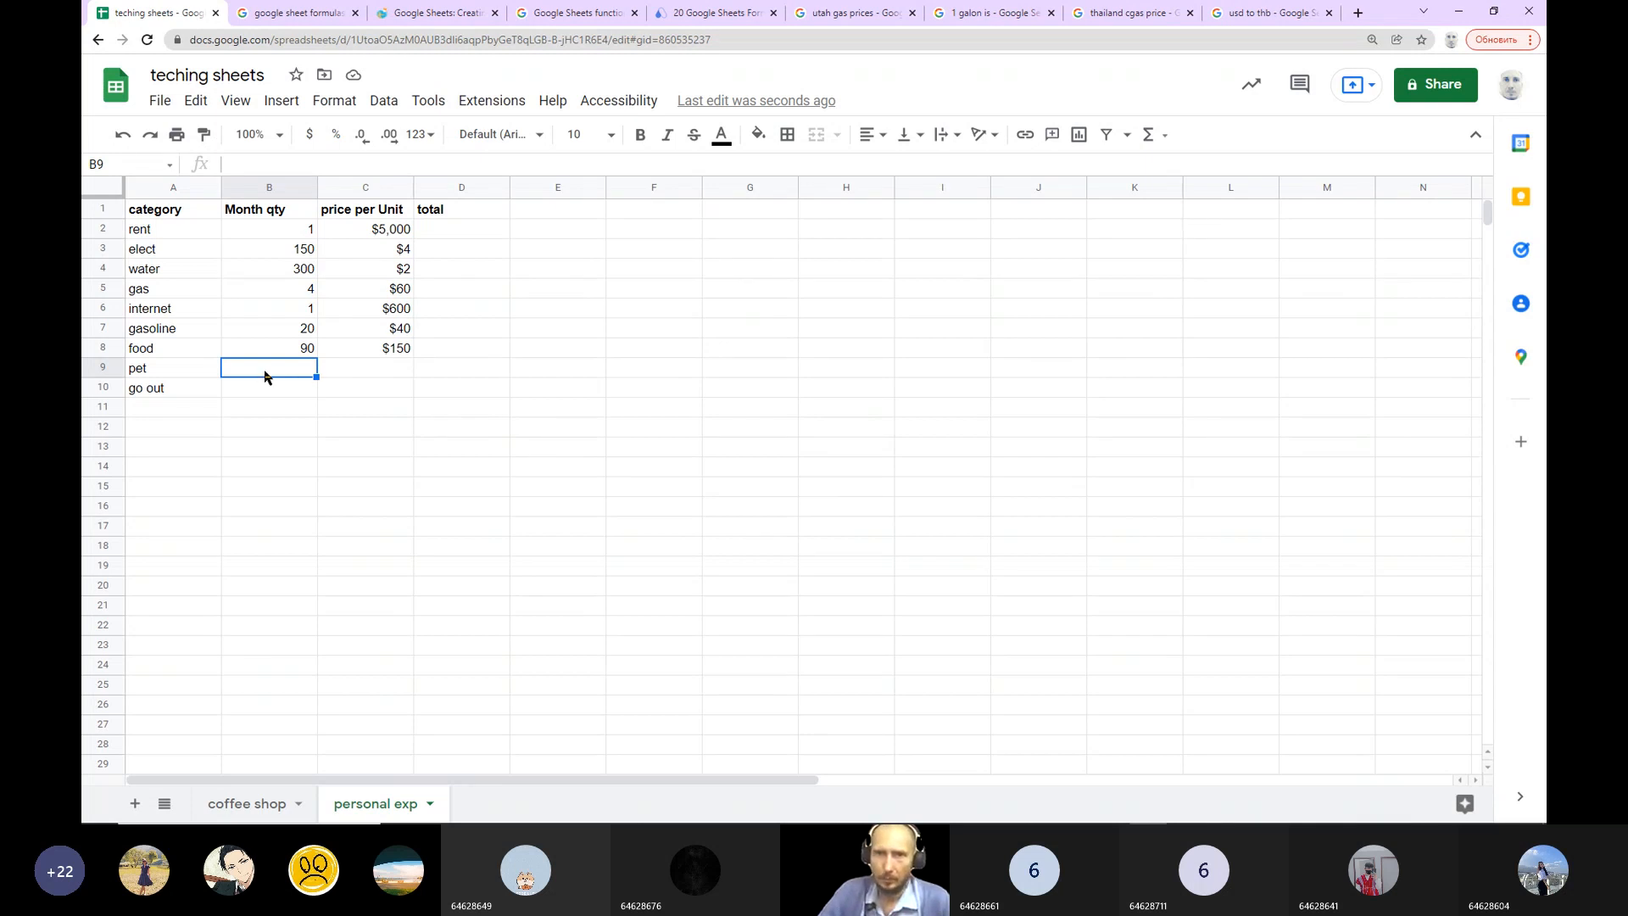
type("1")
left_click(347, 371)
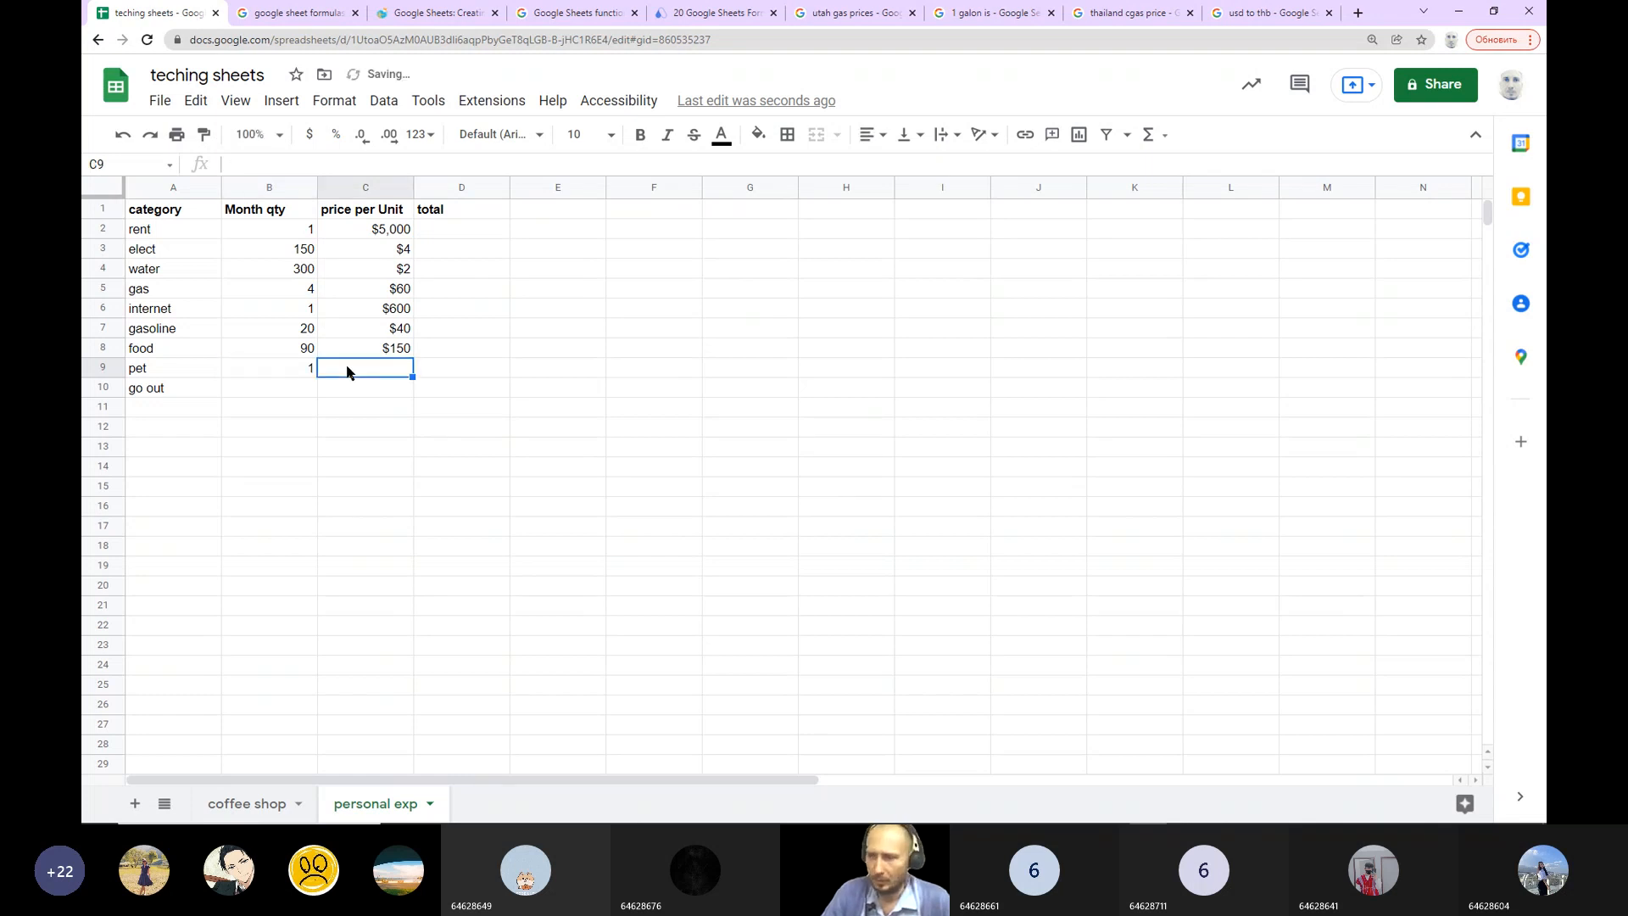
type("500")
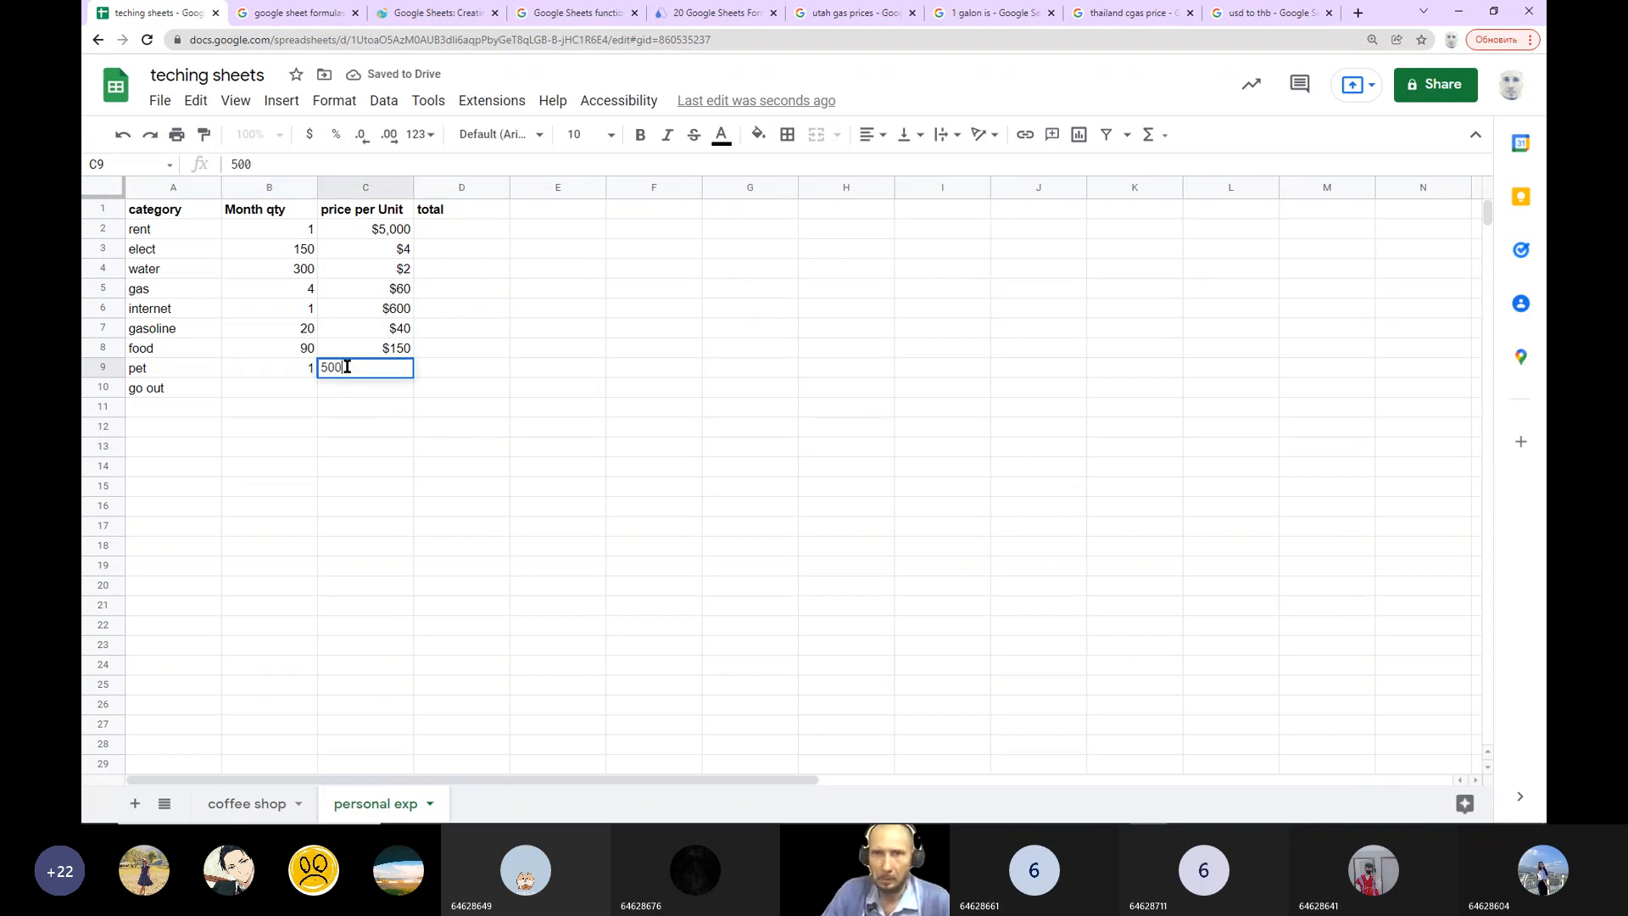
Step: Fill in the go out row with a month qty of 8 and a price per unit of 500
left_click(284, 394)
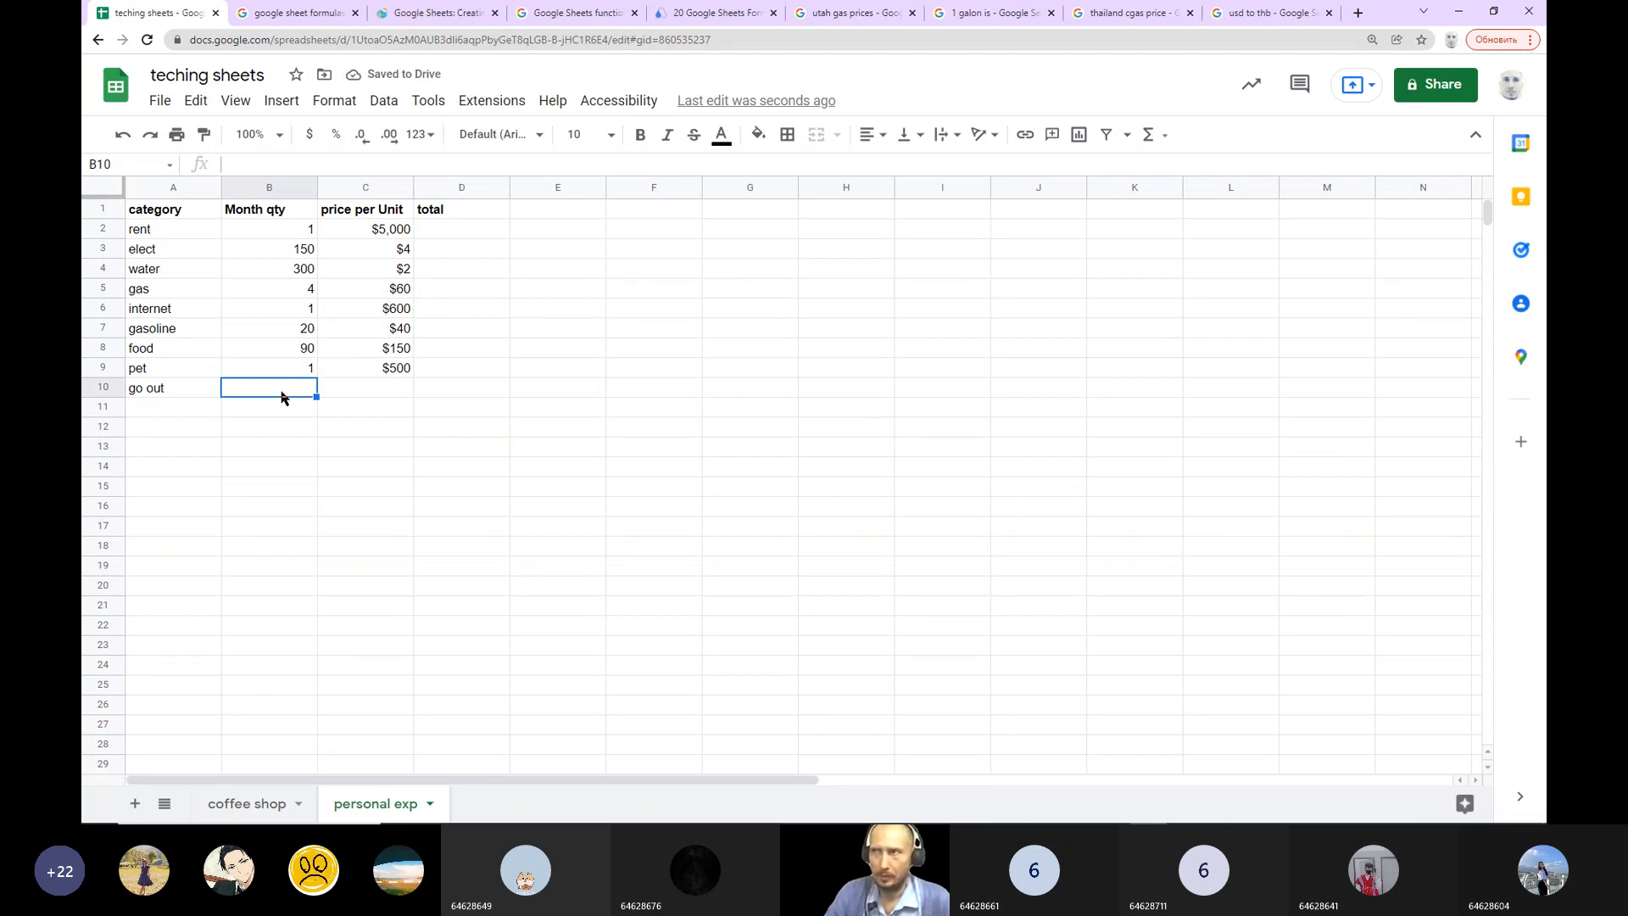
type("8")
left_click(388, 392)
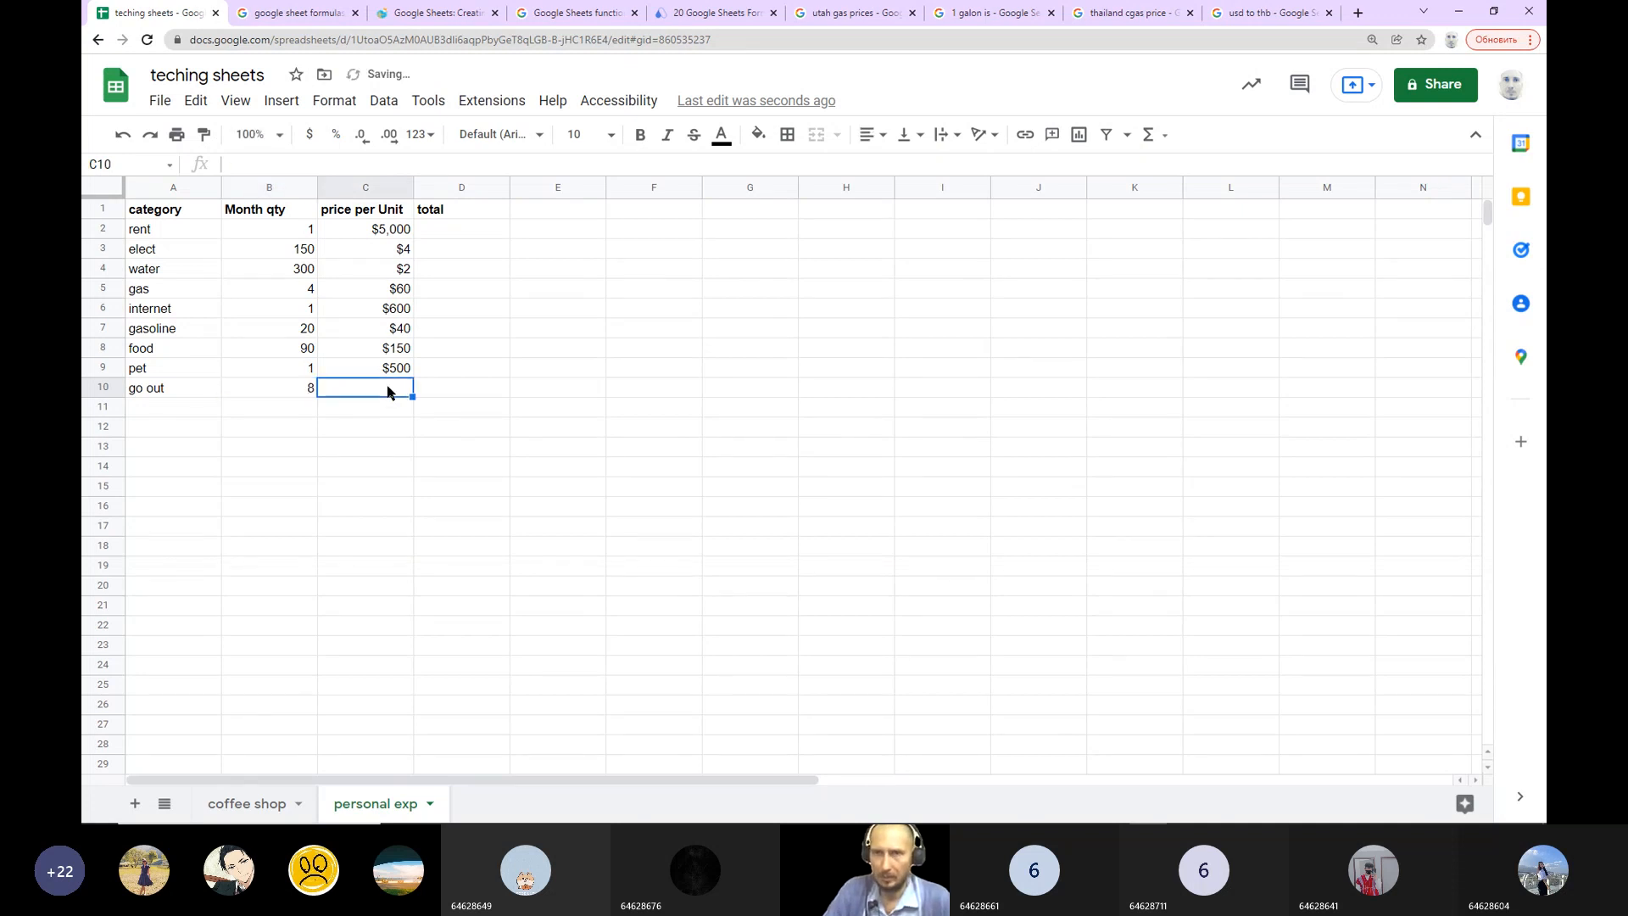
type("500")
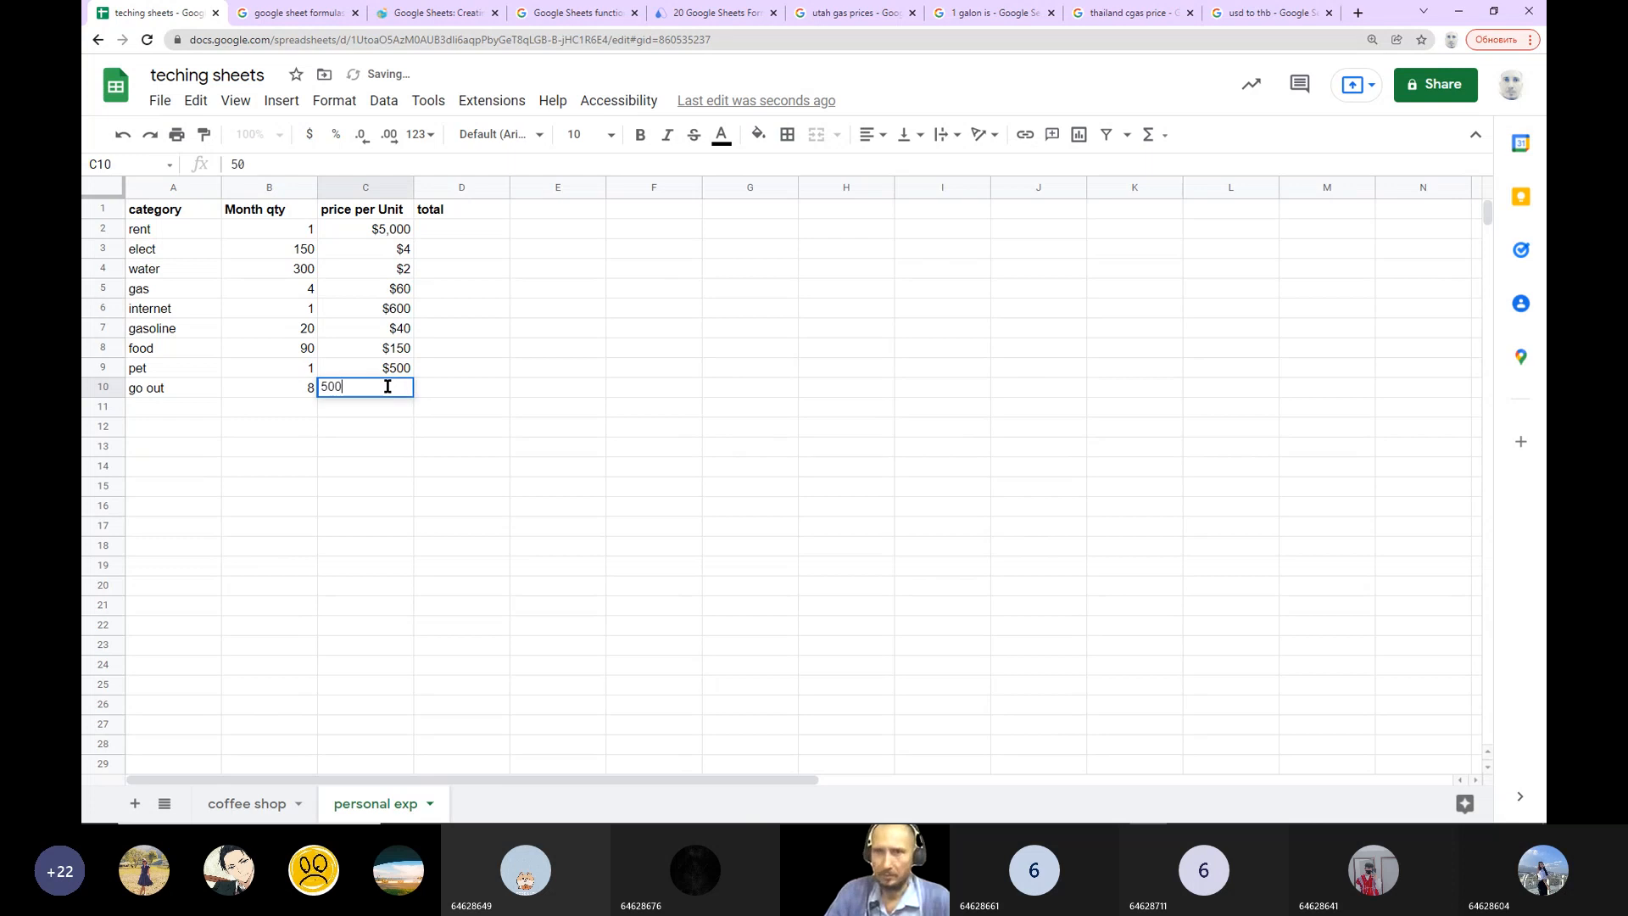
left_click(558, 396)
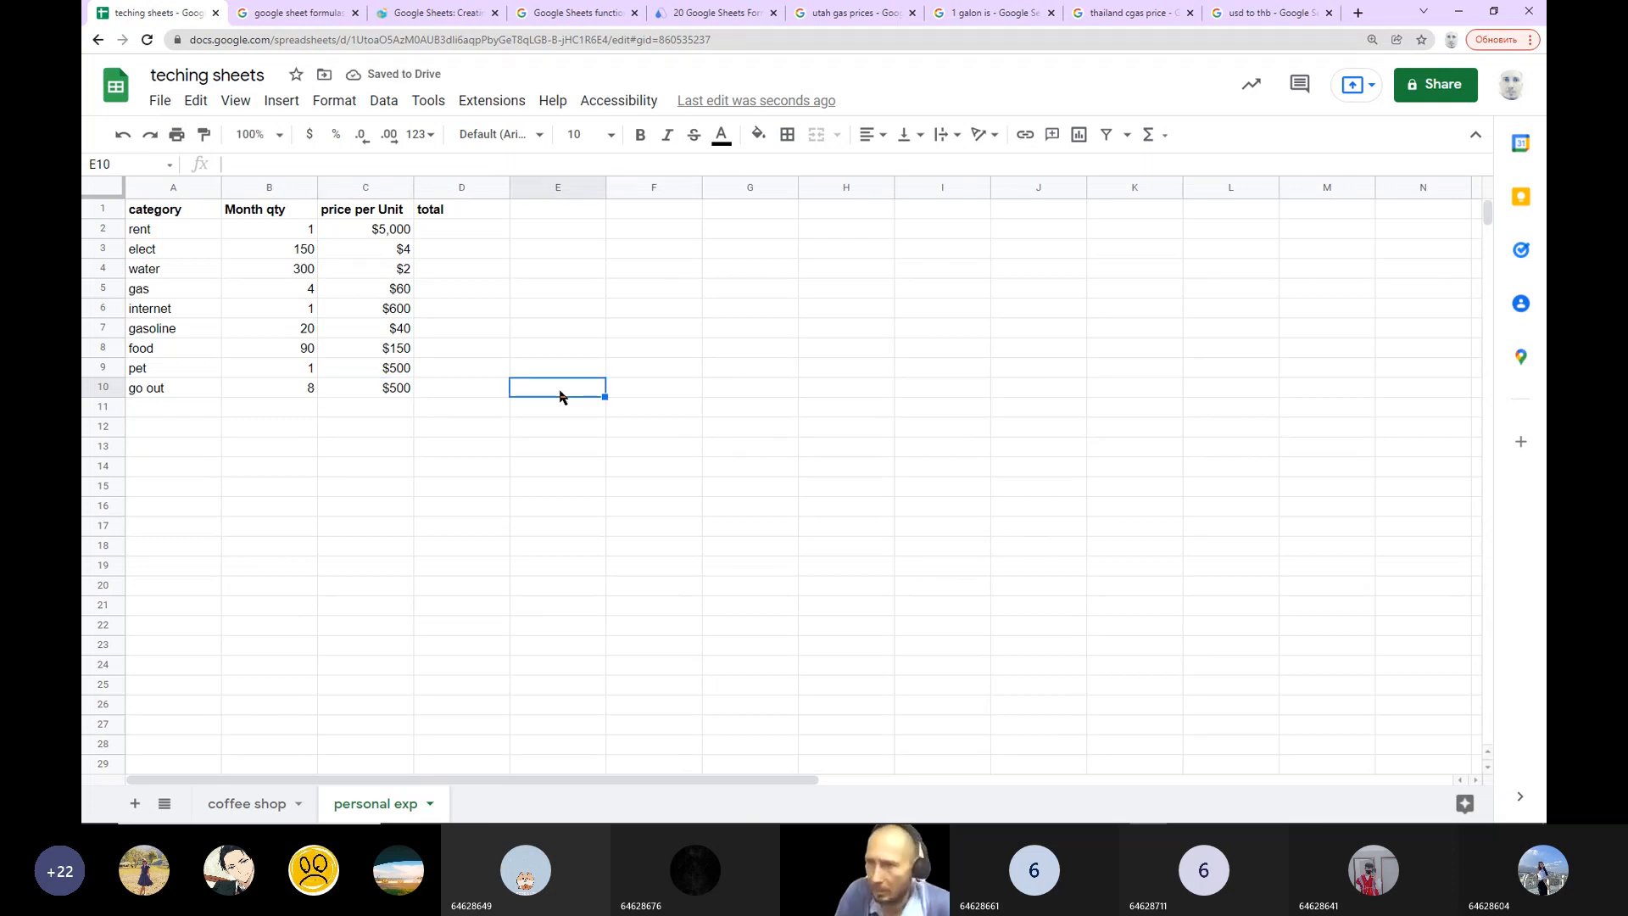
Step: Calculate the rent total in D2 with the formula =B2*C2 and fill it down to D10
left_click(458, 236)
type("=")
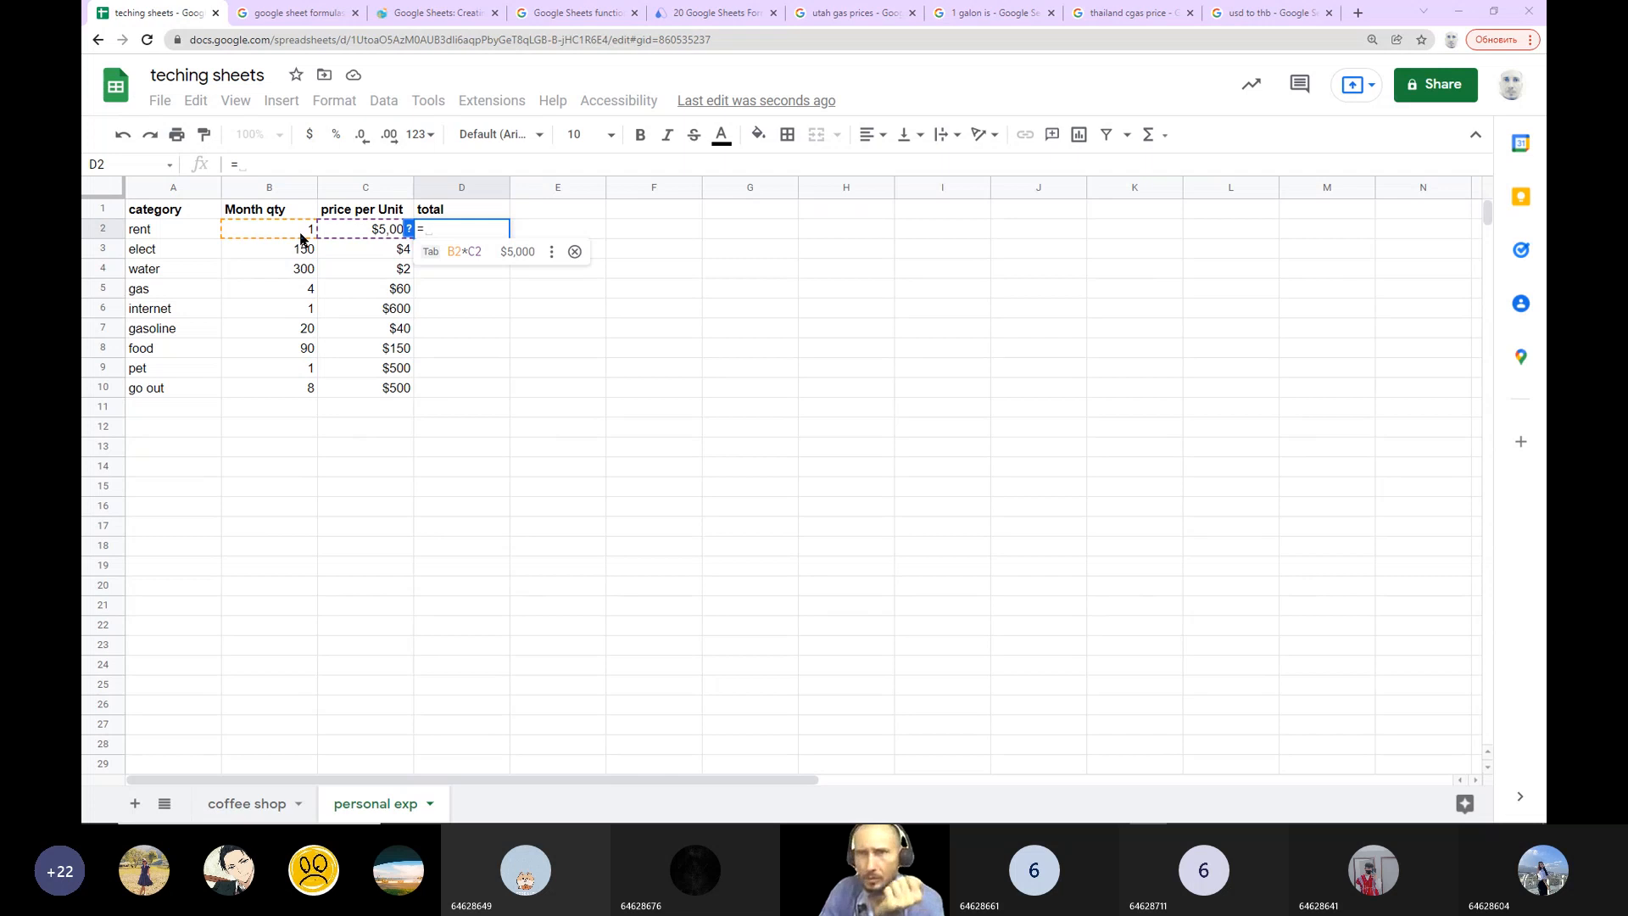
left_click(491, 251)
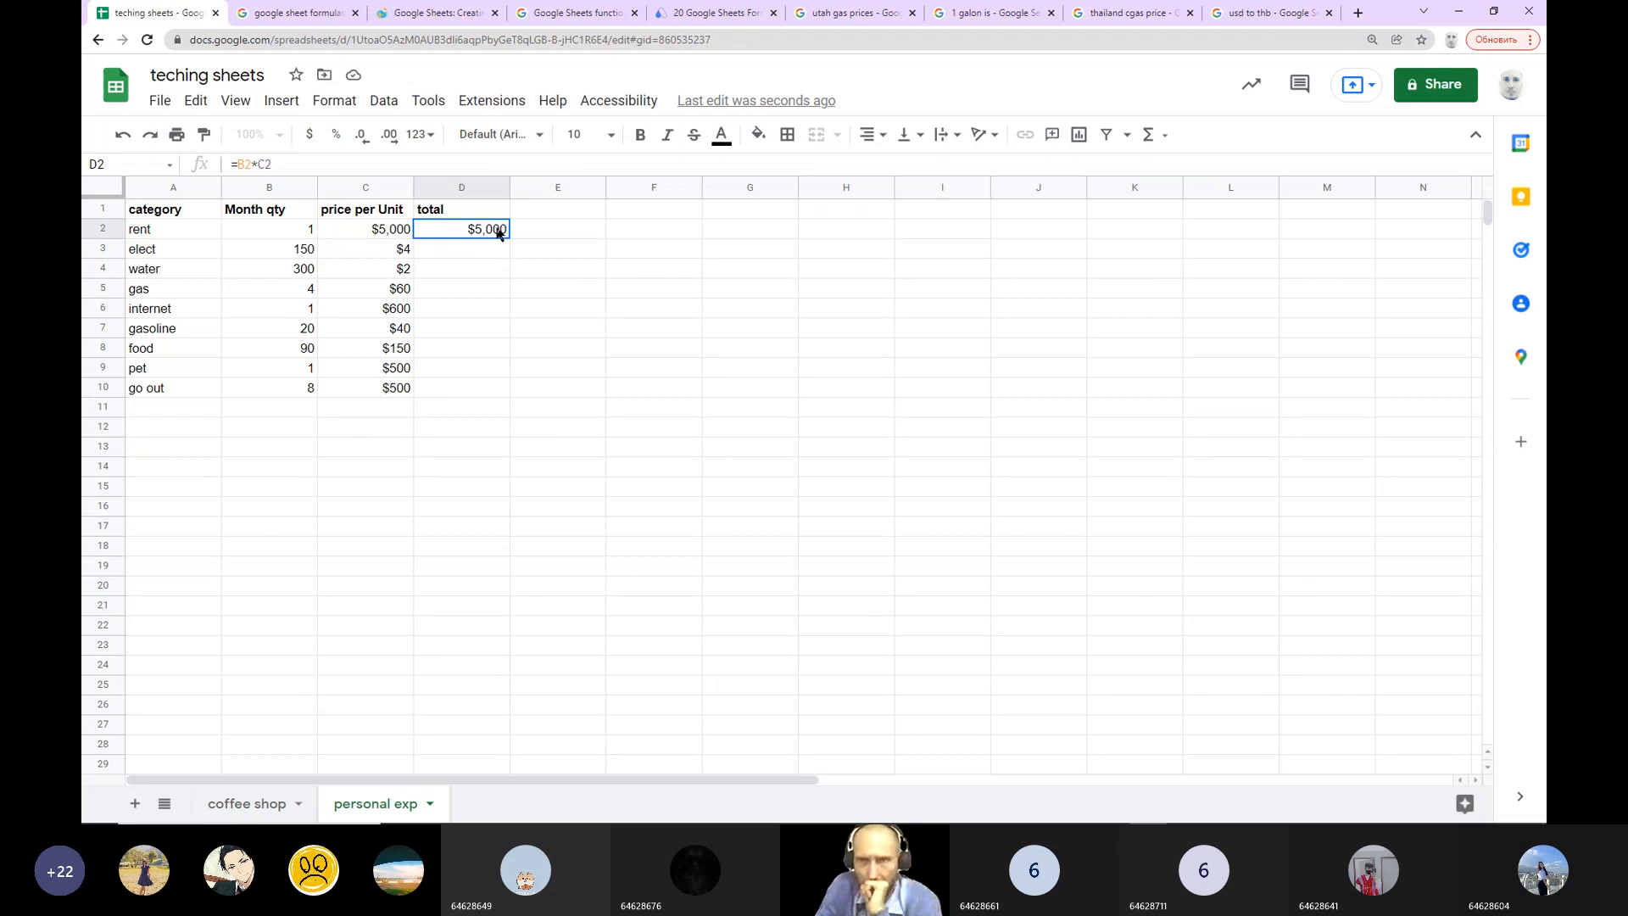
left_click_drag(507, 239, 509, 395)
left_click(572, 391)
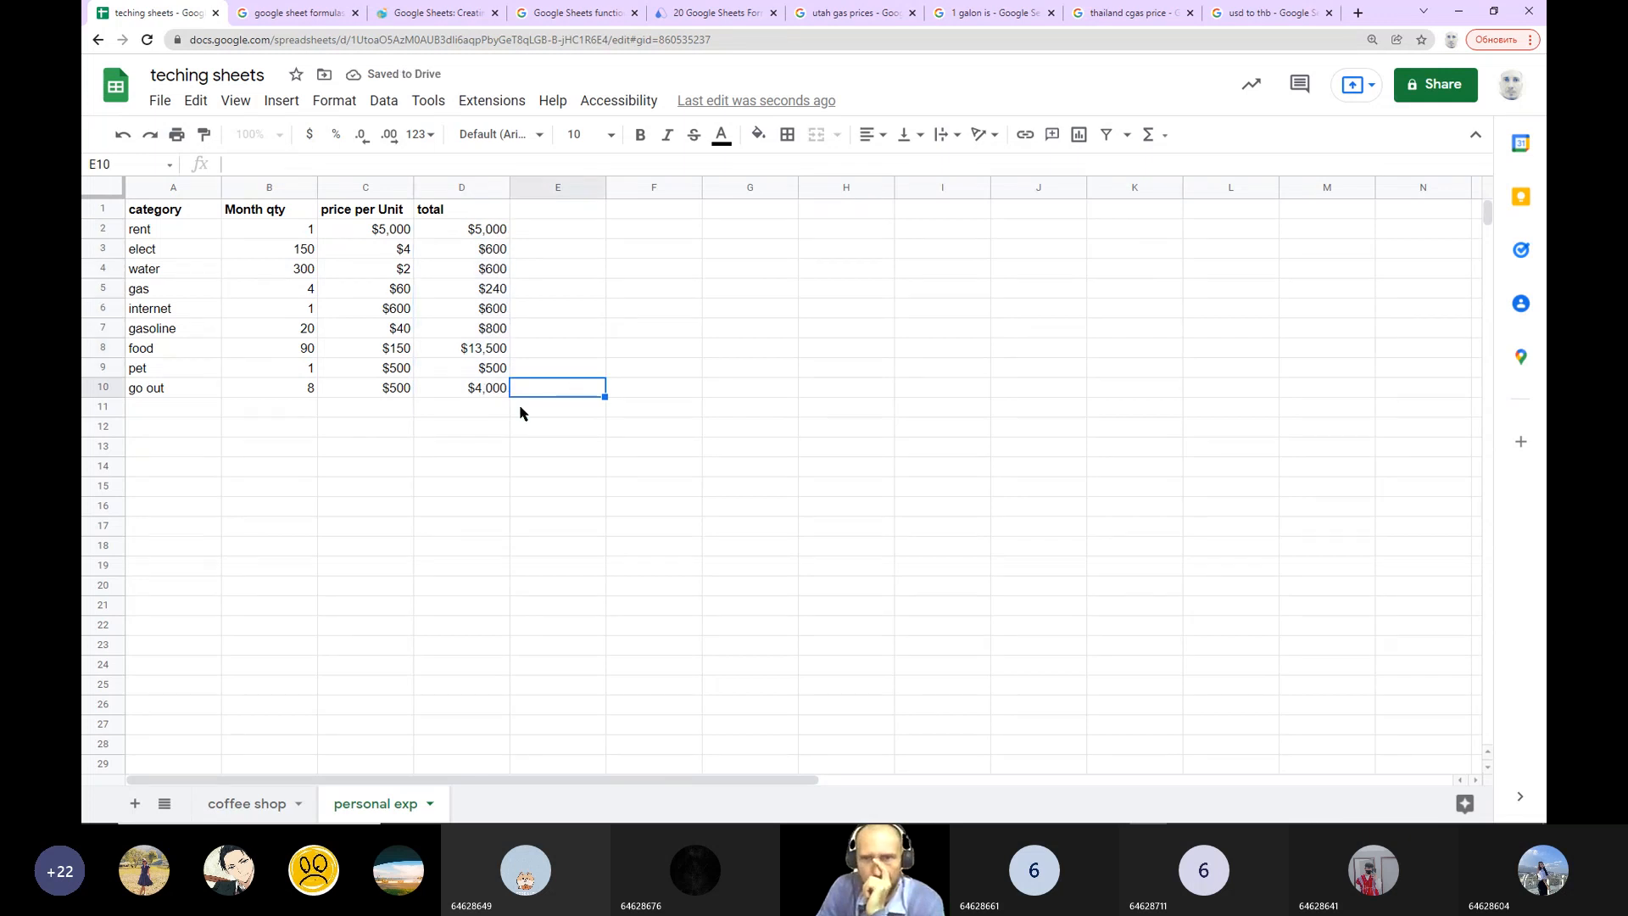
Step: Enter the label MONTLY EXP in cell C12 below the table
left_click(390, 429)
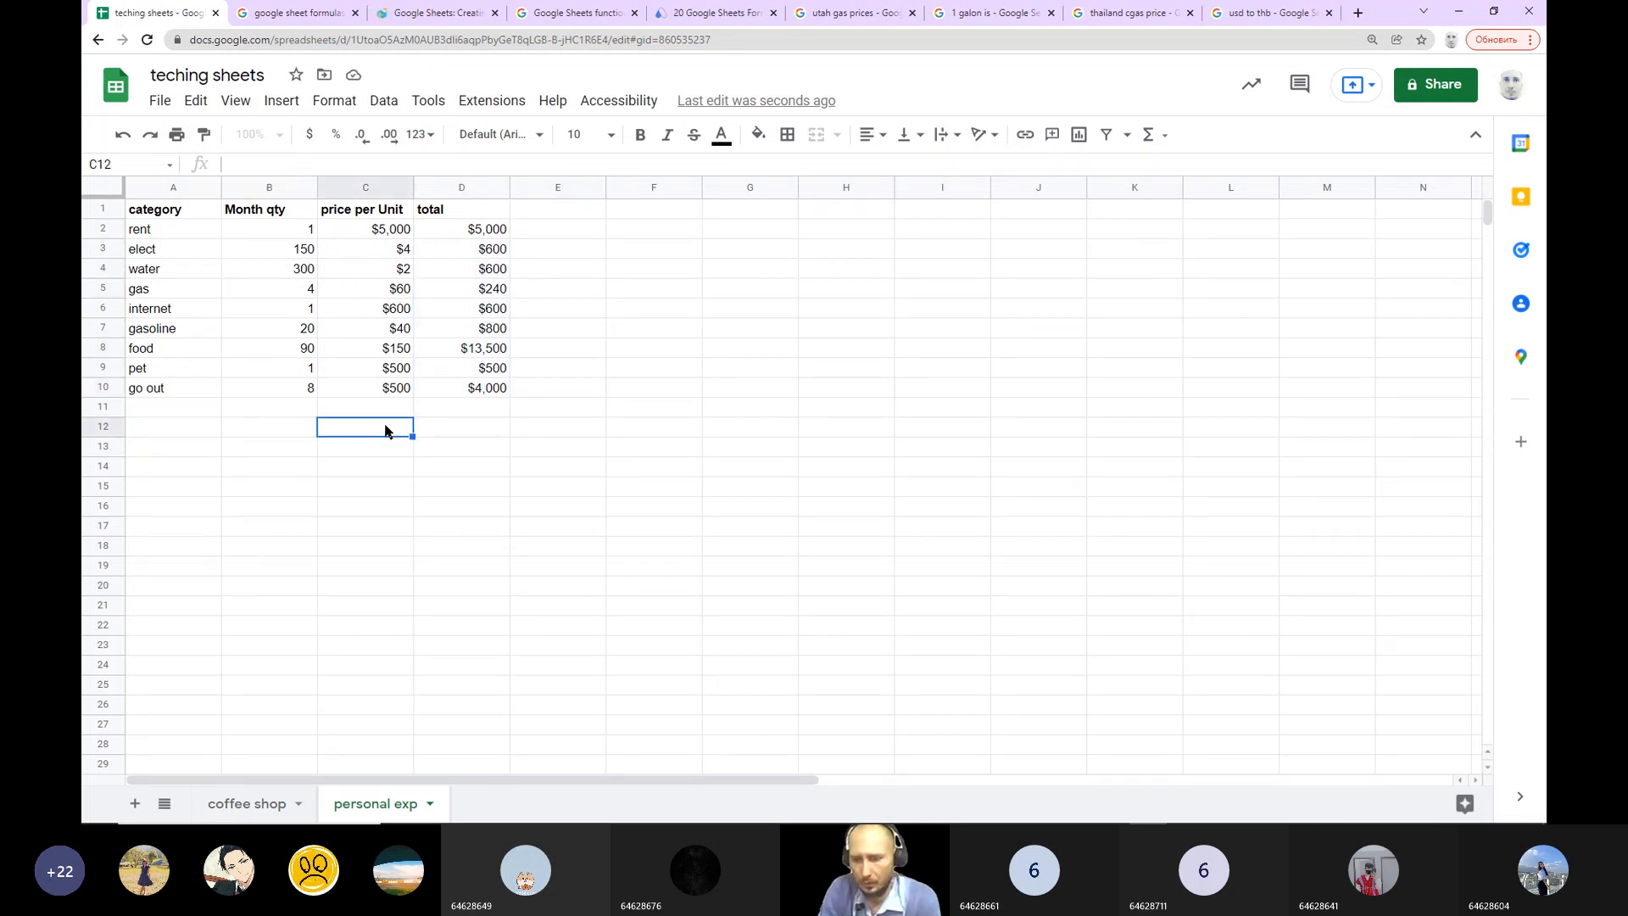
type("MONTLY")
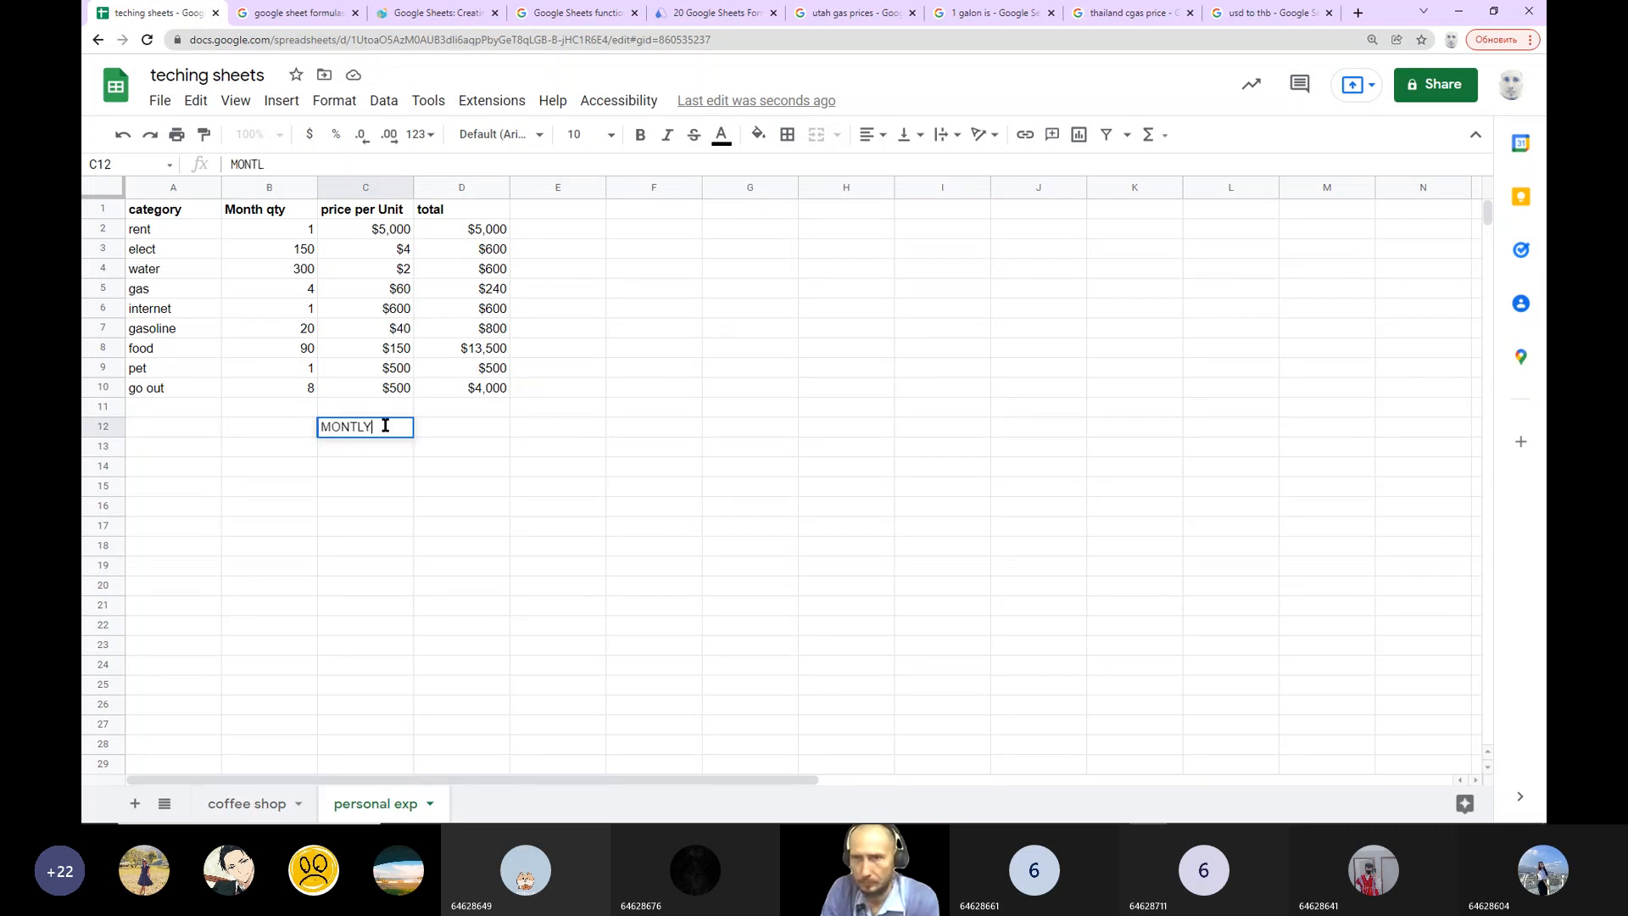
type(" E")
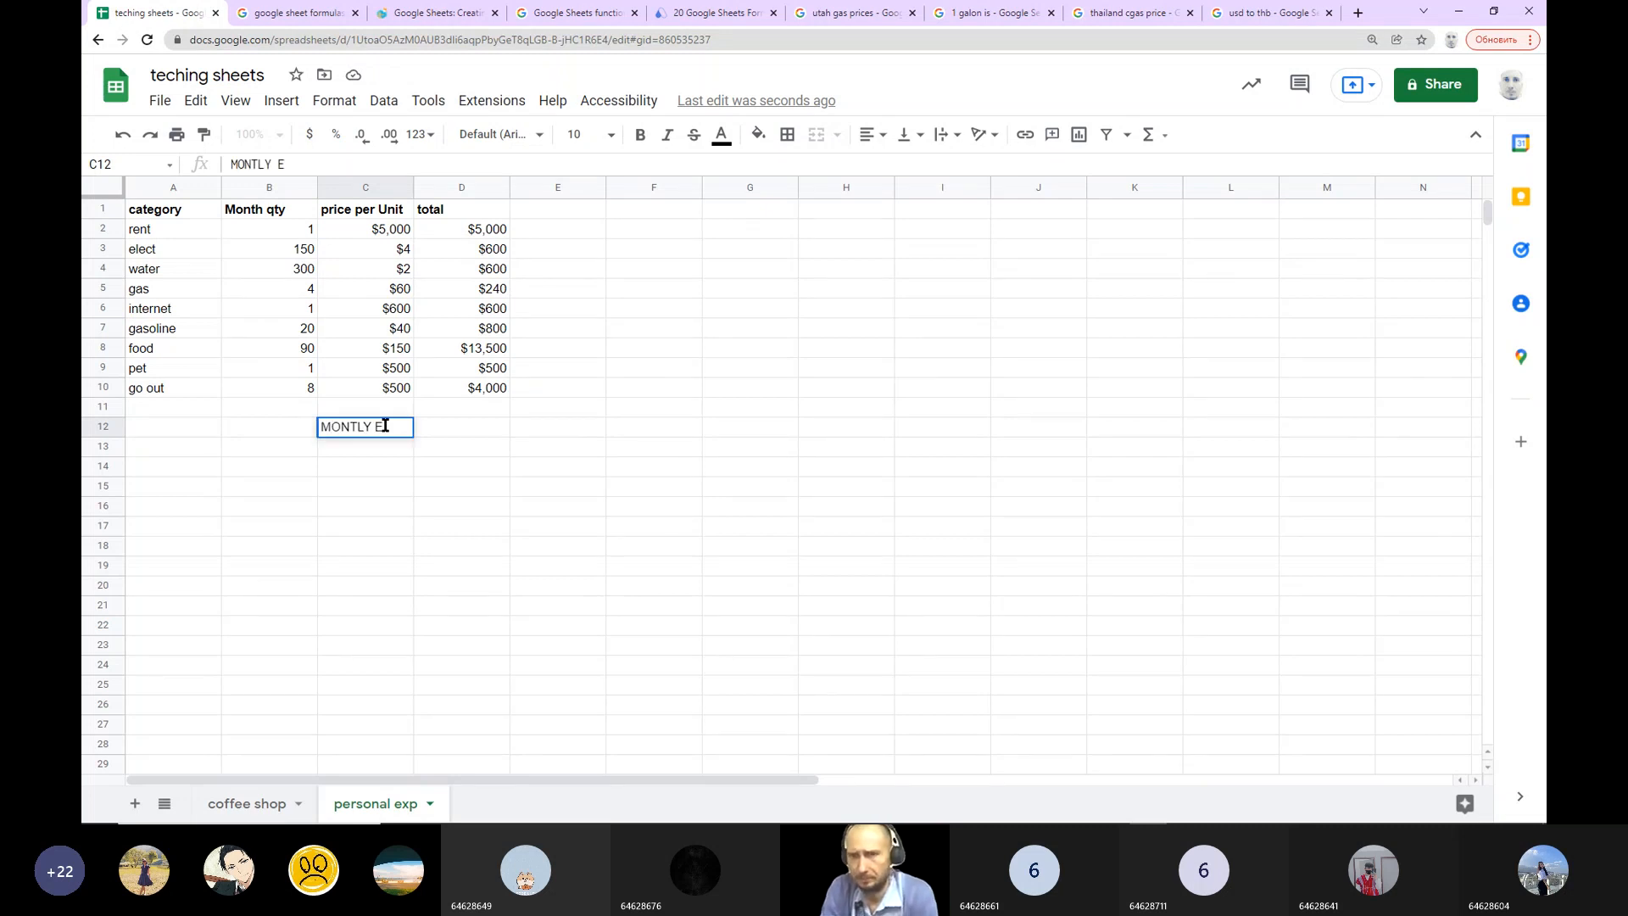
type("SP")
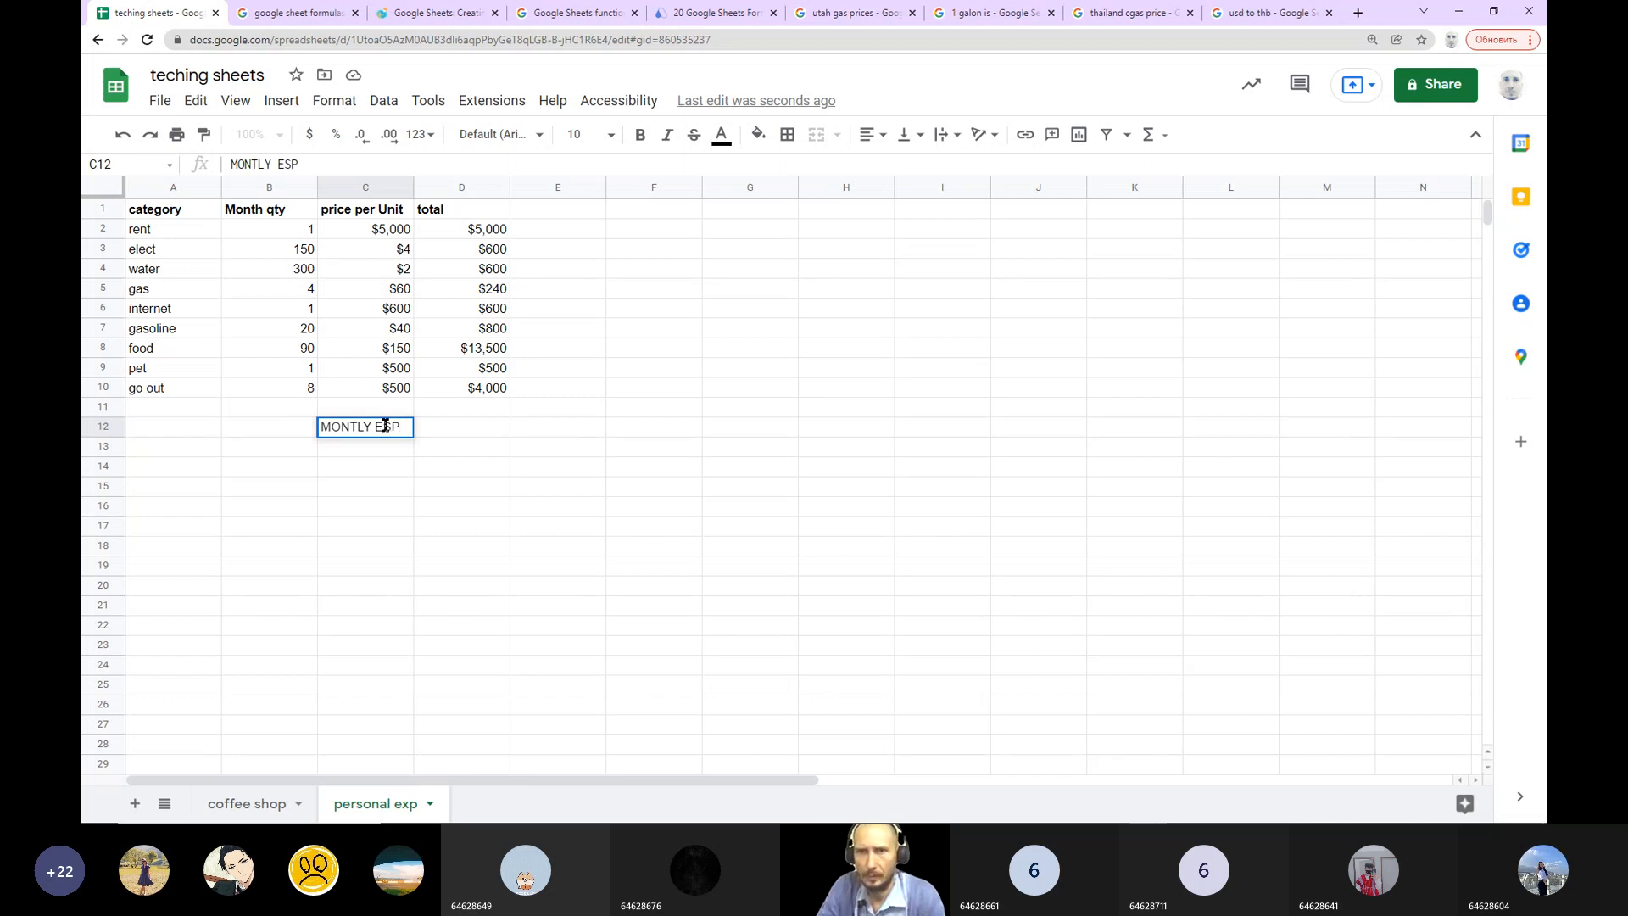
key("BackSpace")
key("BackSpace")
type("XP")
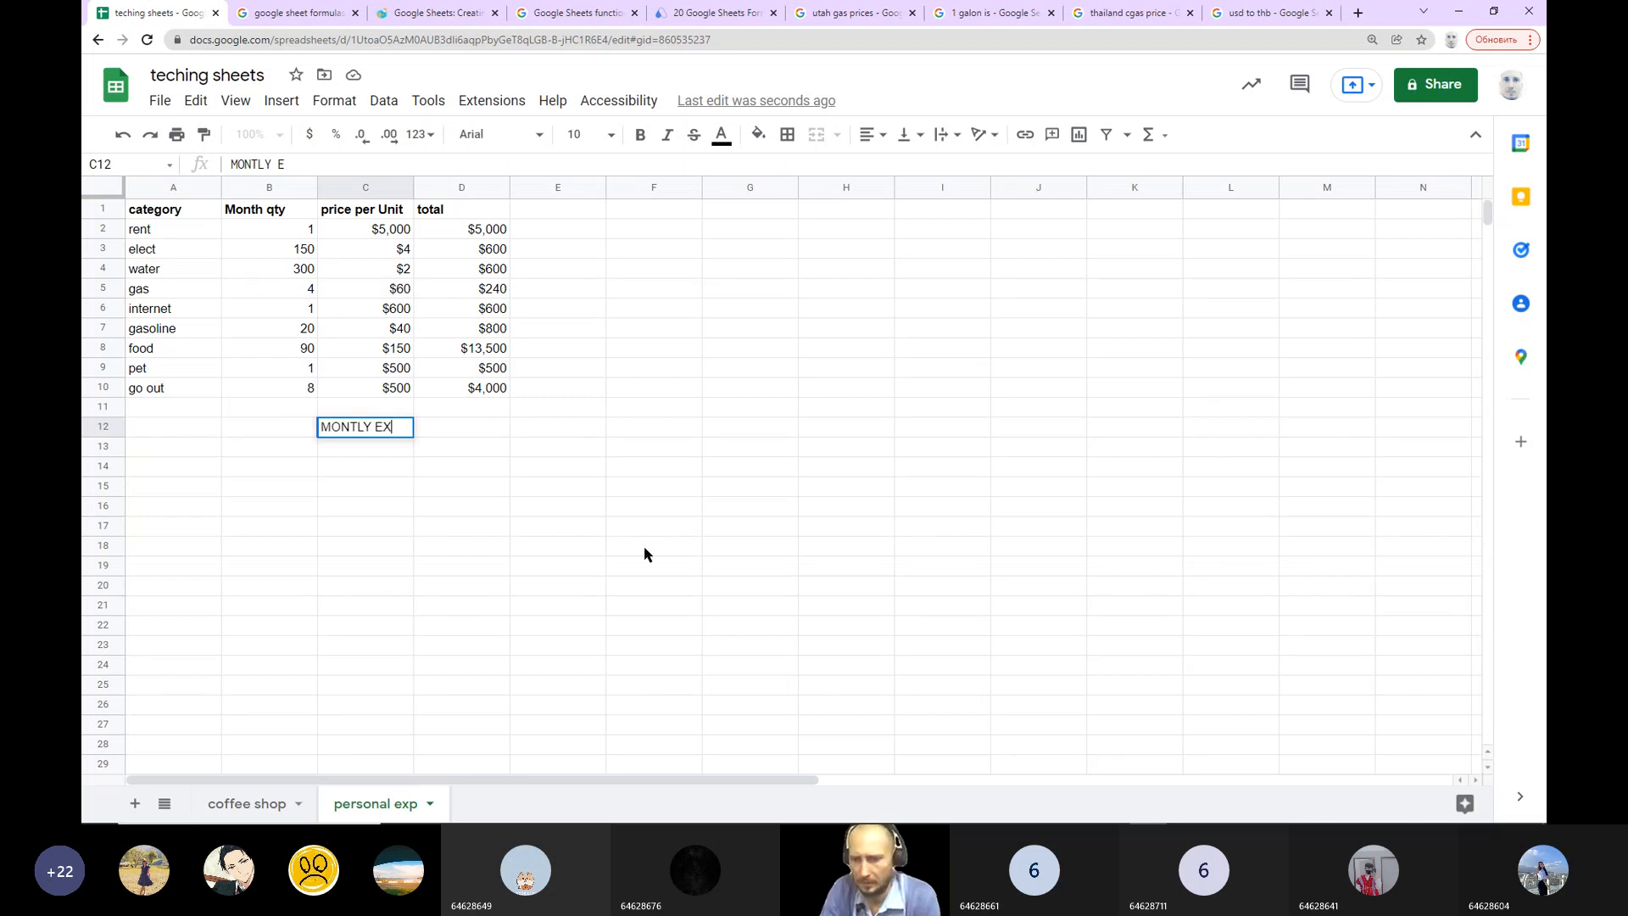
left_click(597, 549)
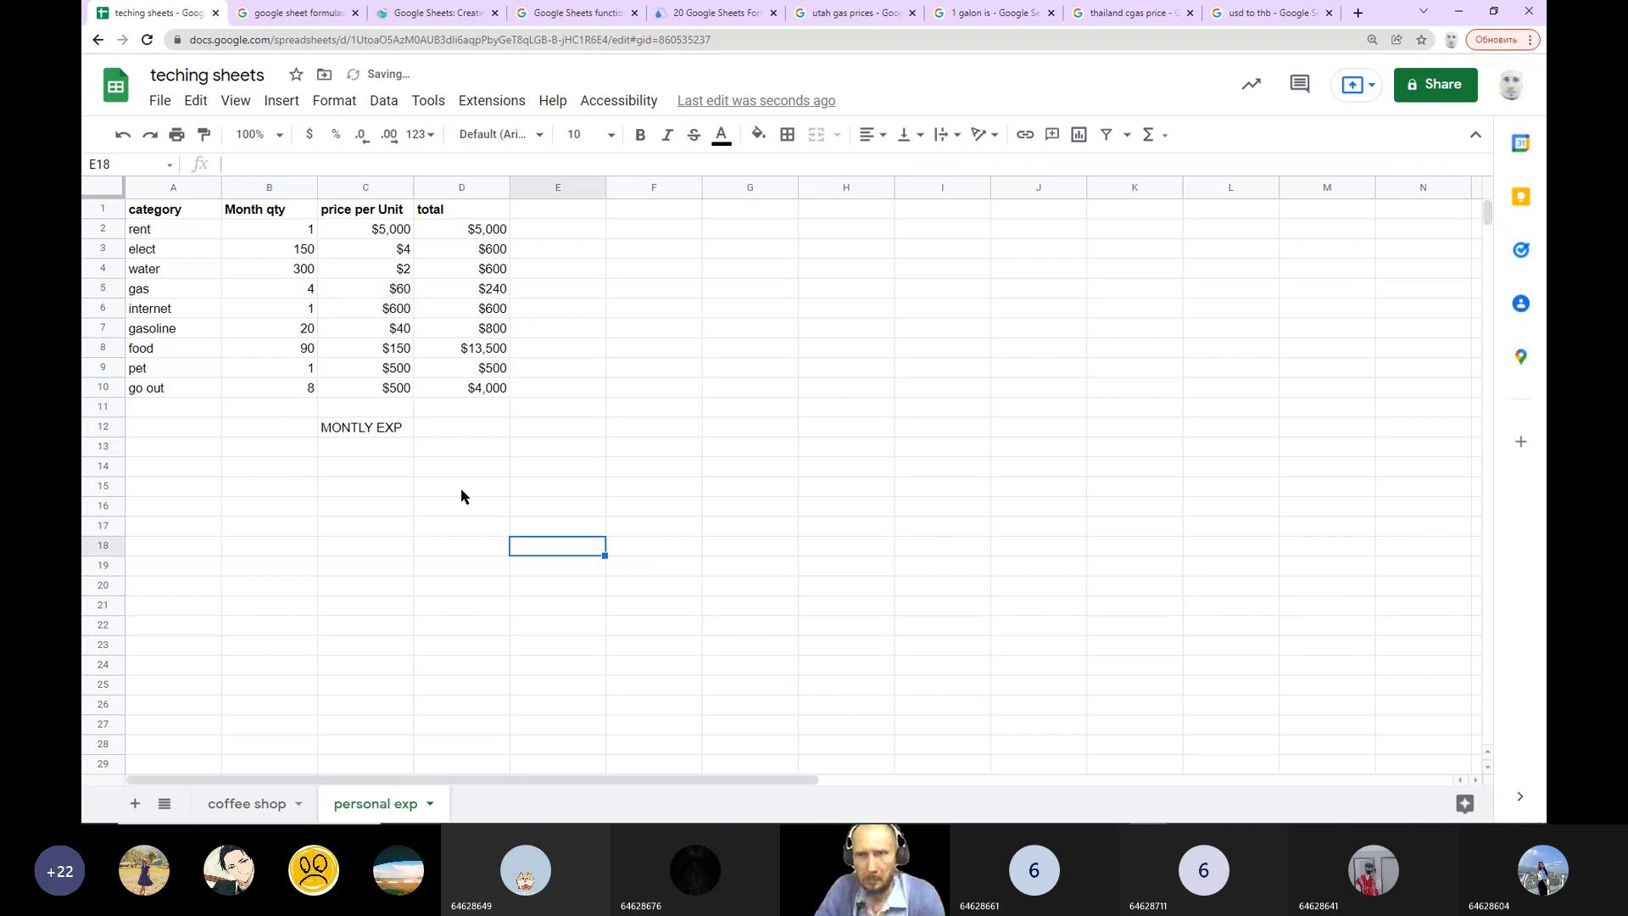
Step: Sum all category totals in D12 with the formula =SUM(D2:D10)
left_click(473, 434)
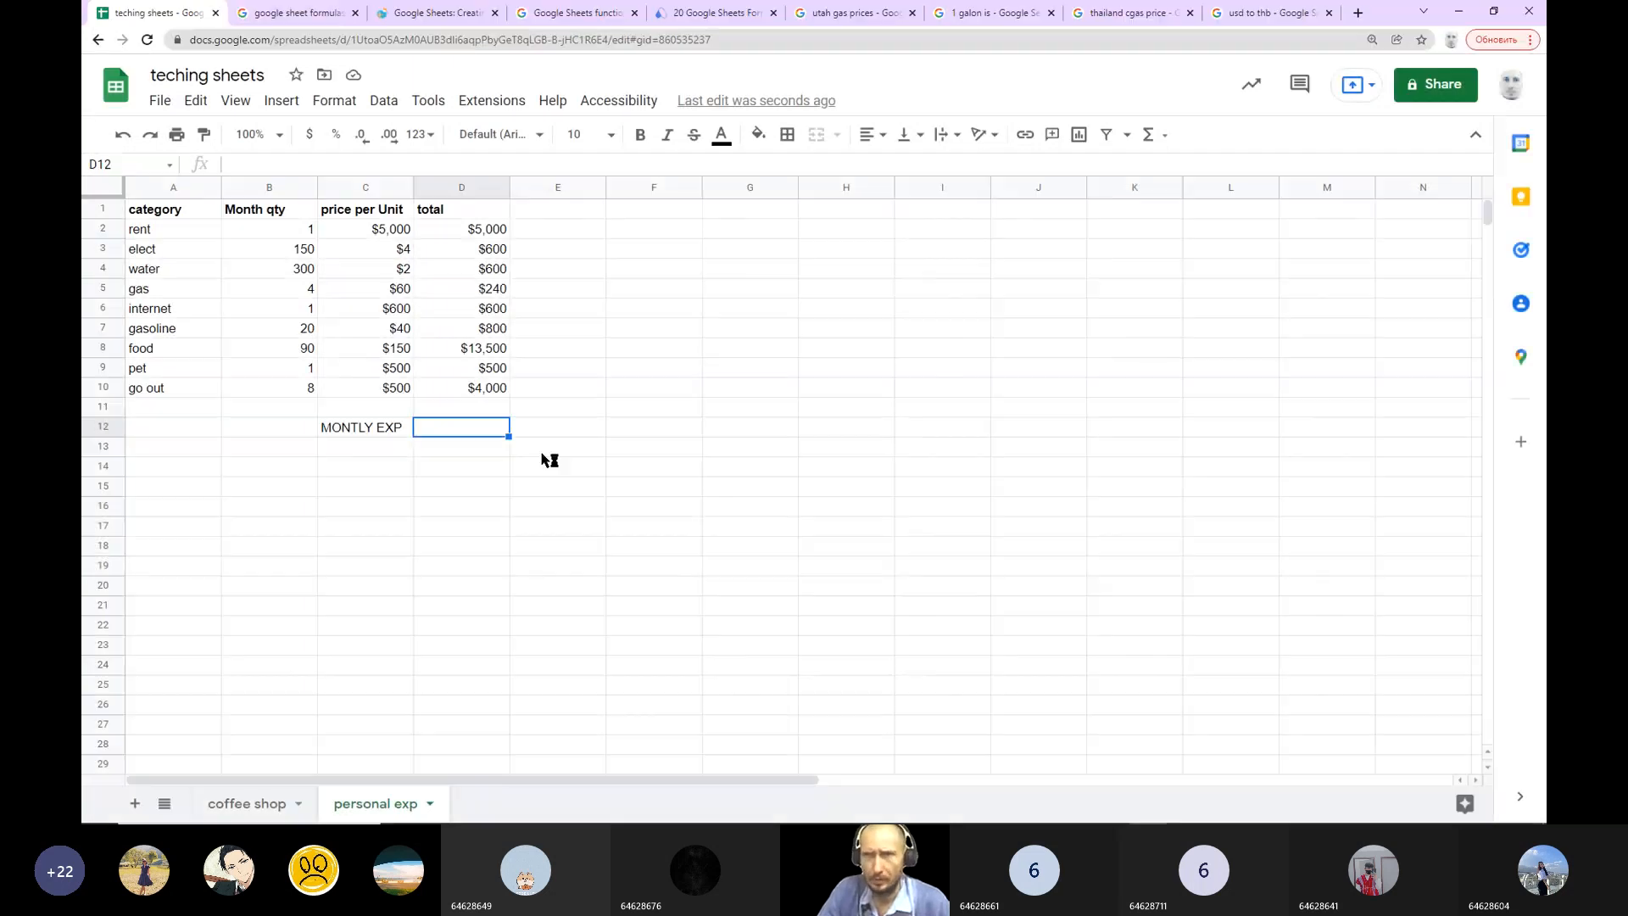
type("=F3")
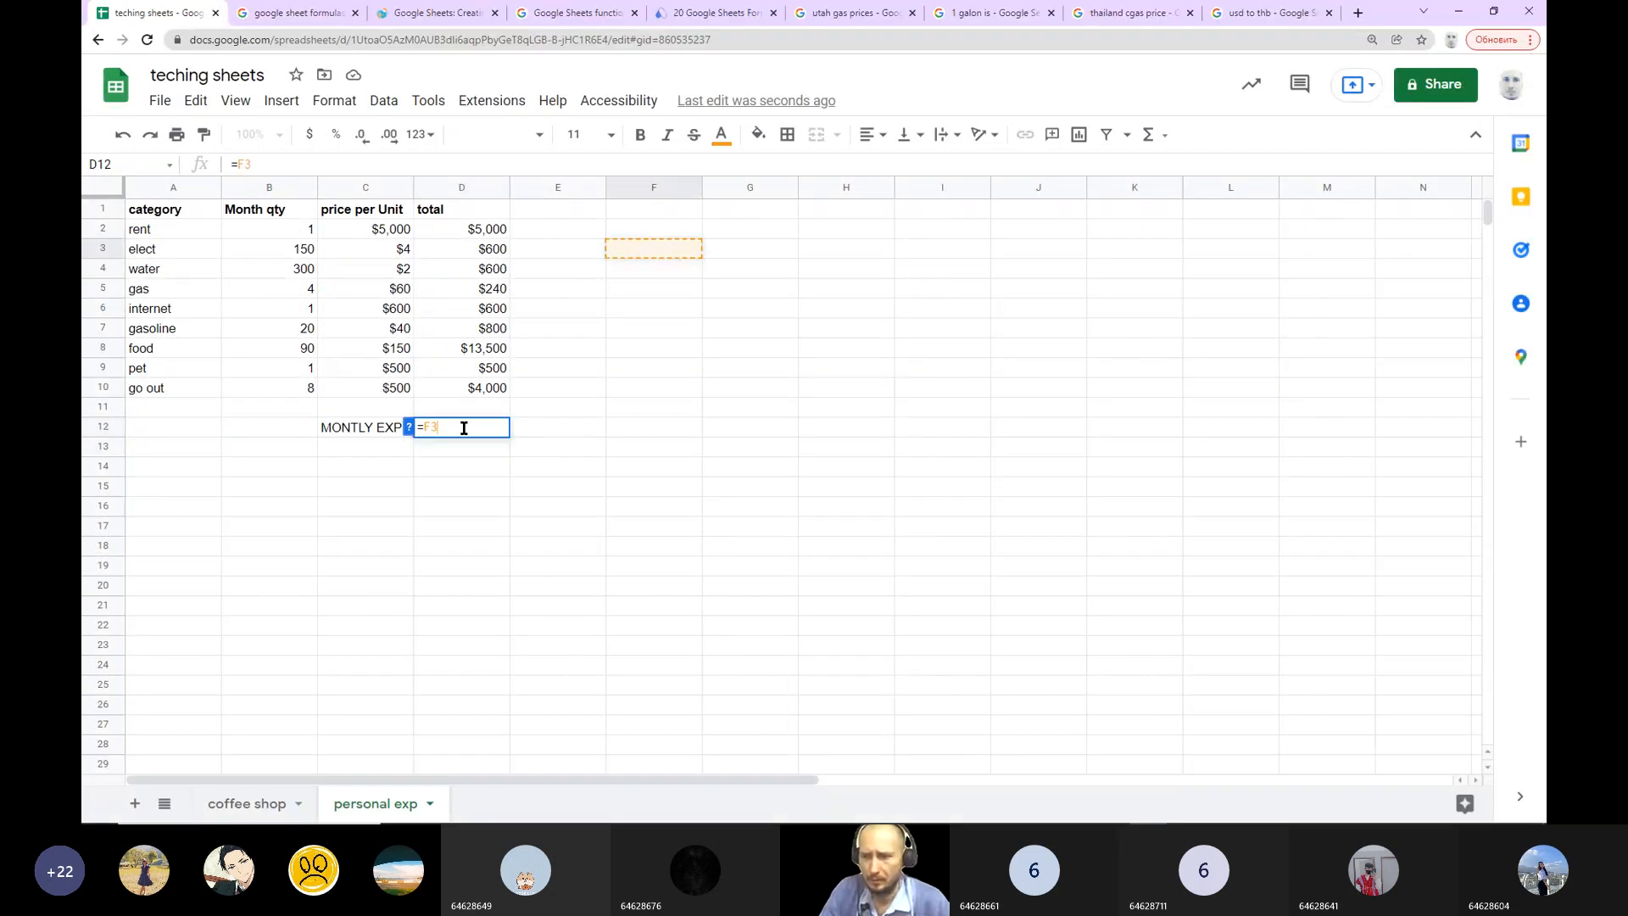
key("BackSpace")
key("BackSpace")
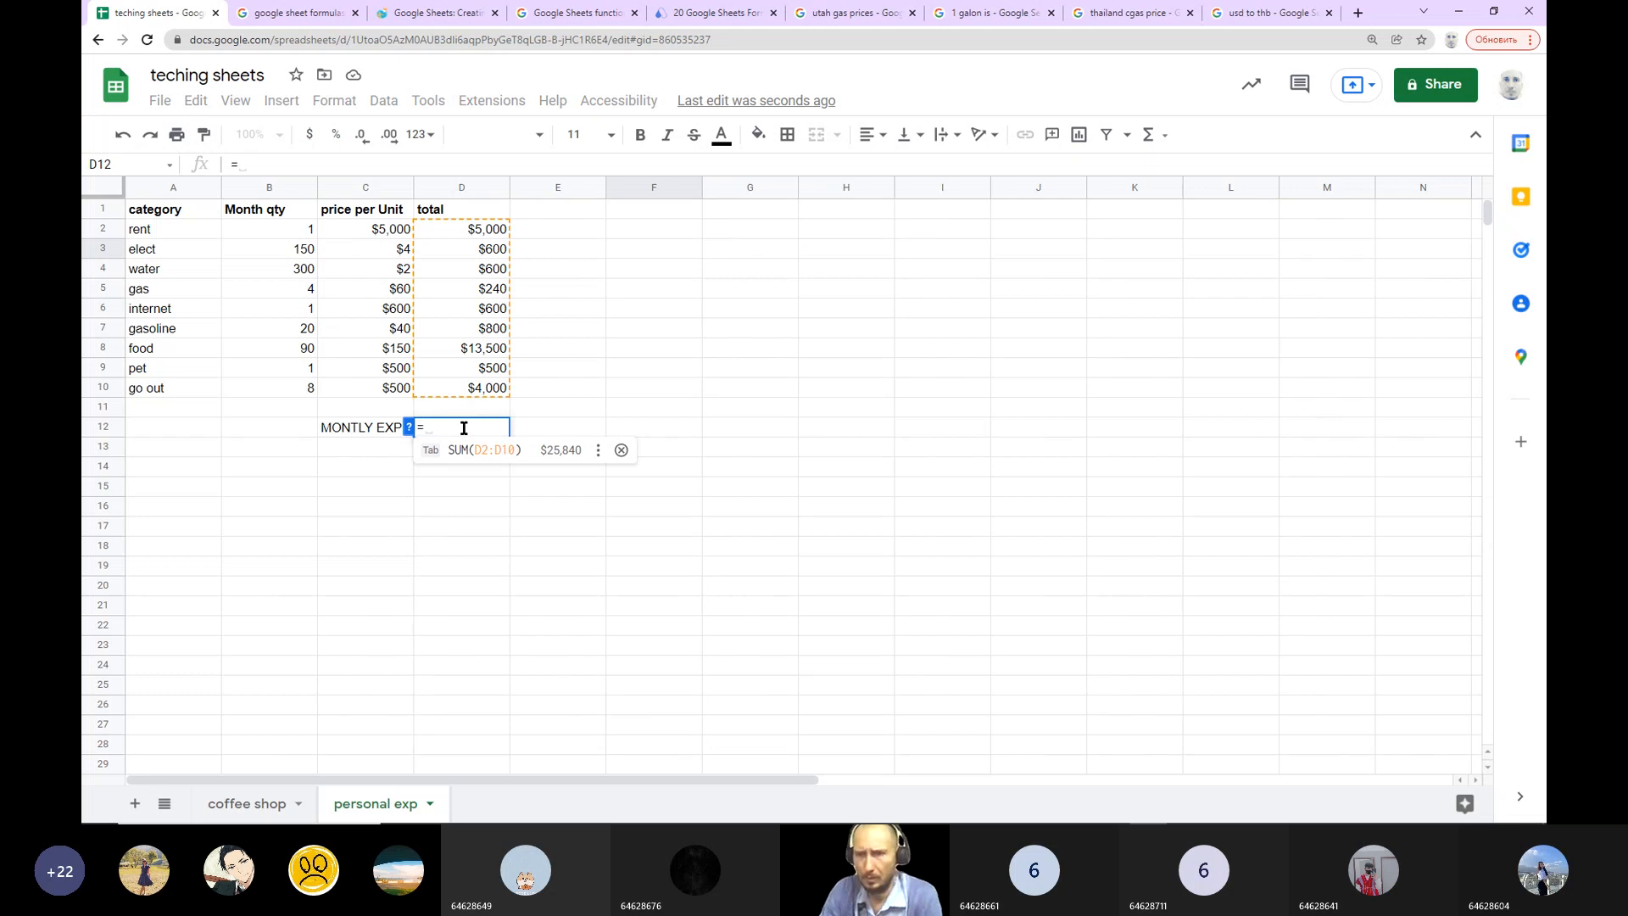
left_click(510, 458)
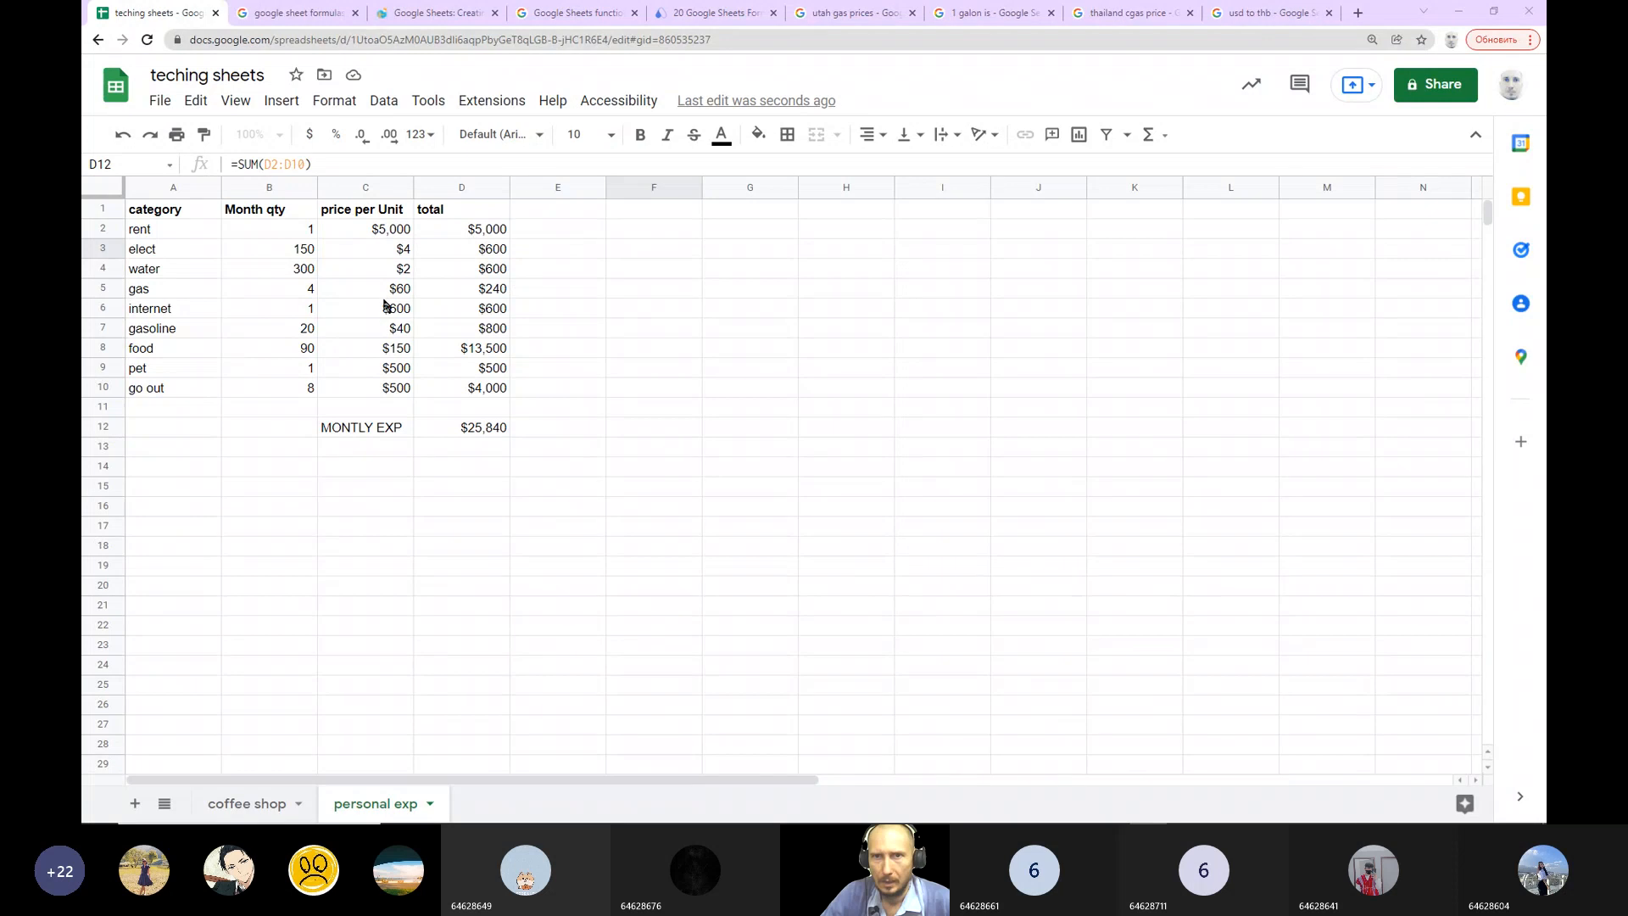
Step: Change the gasoline price per unit to 45
left_click(395, 335)
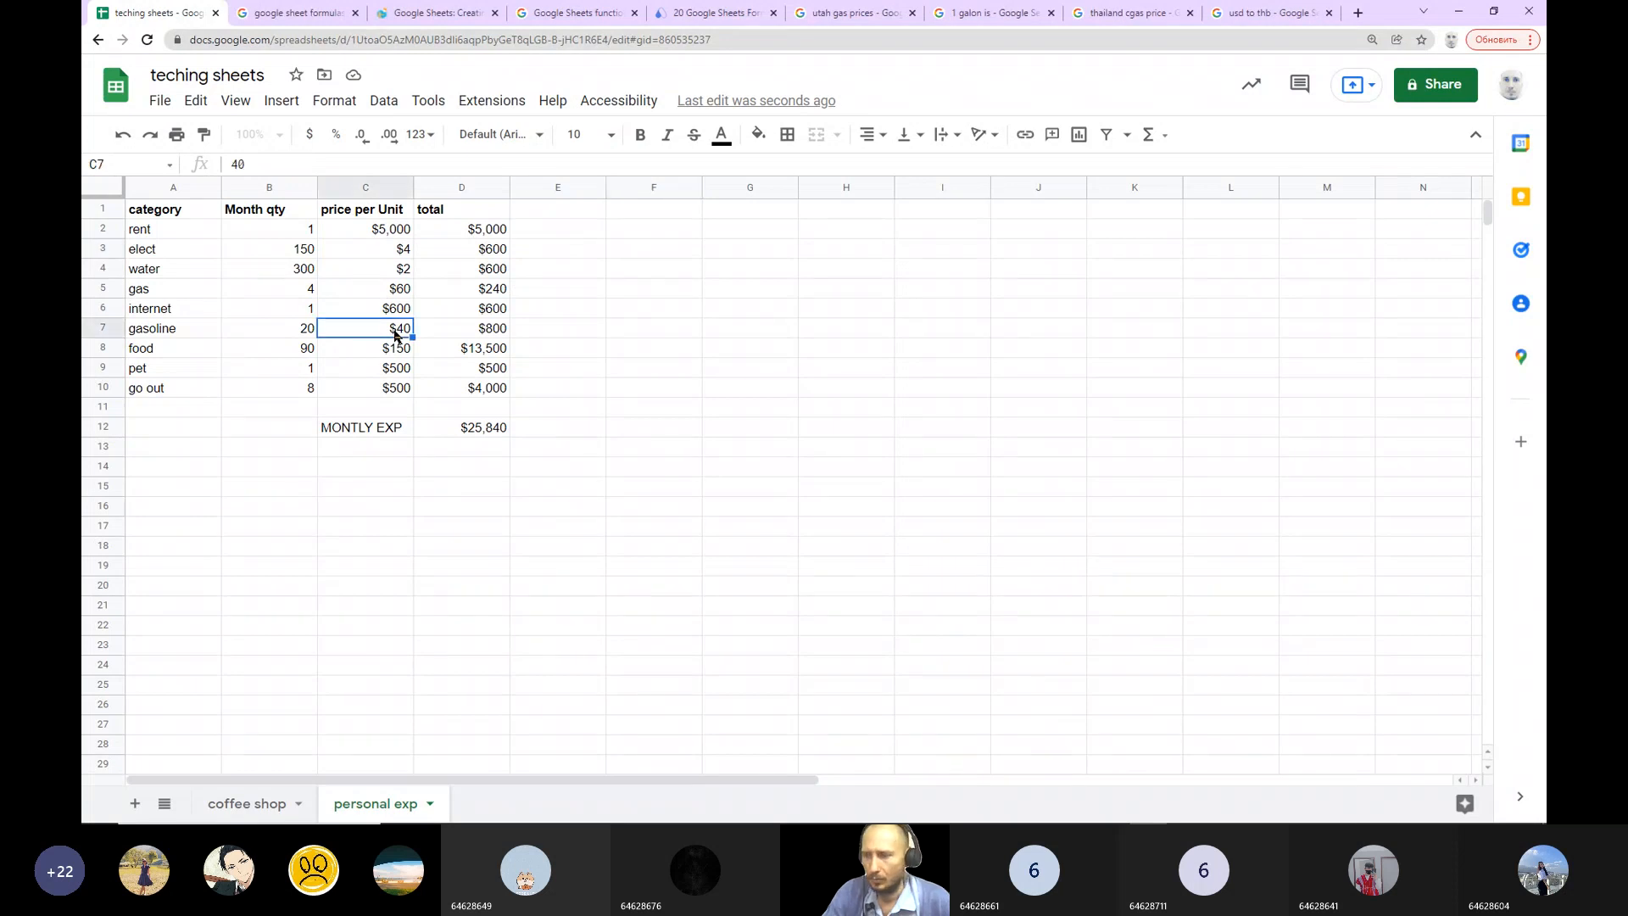
type("4")
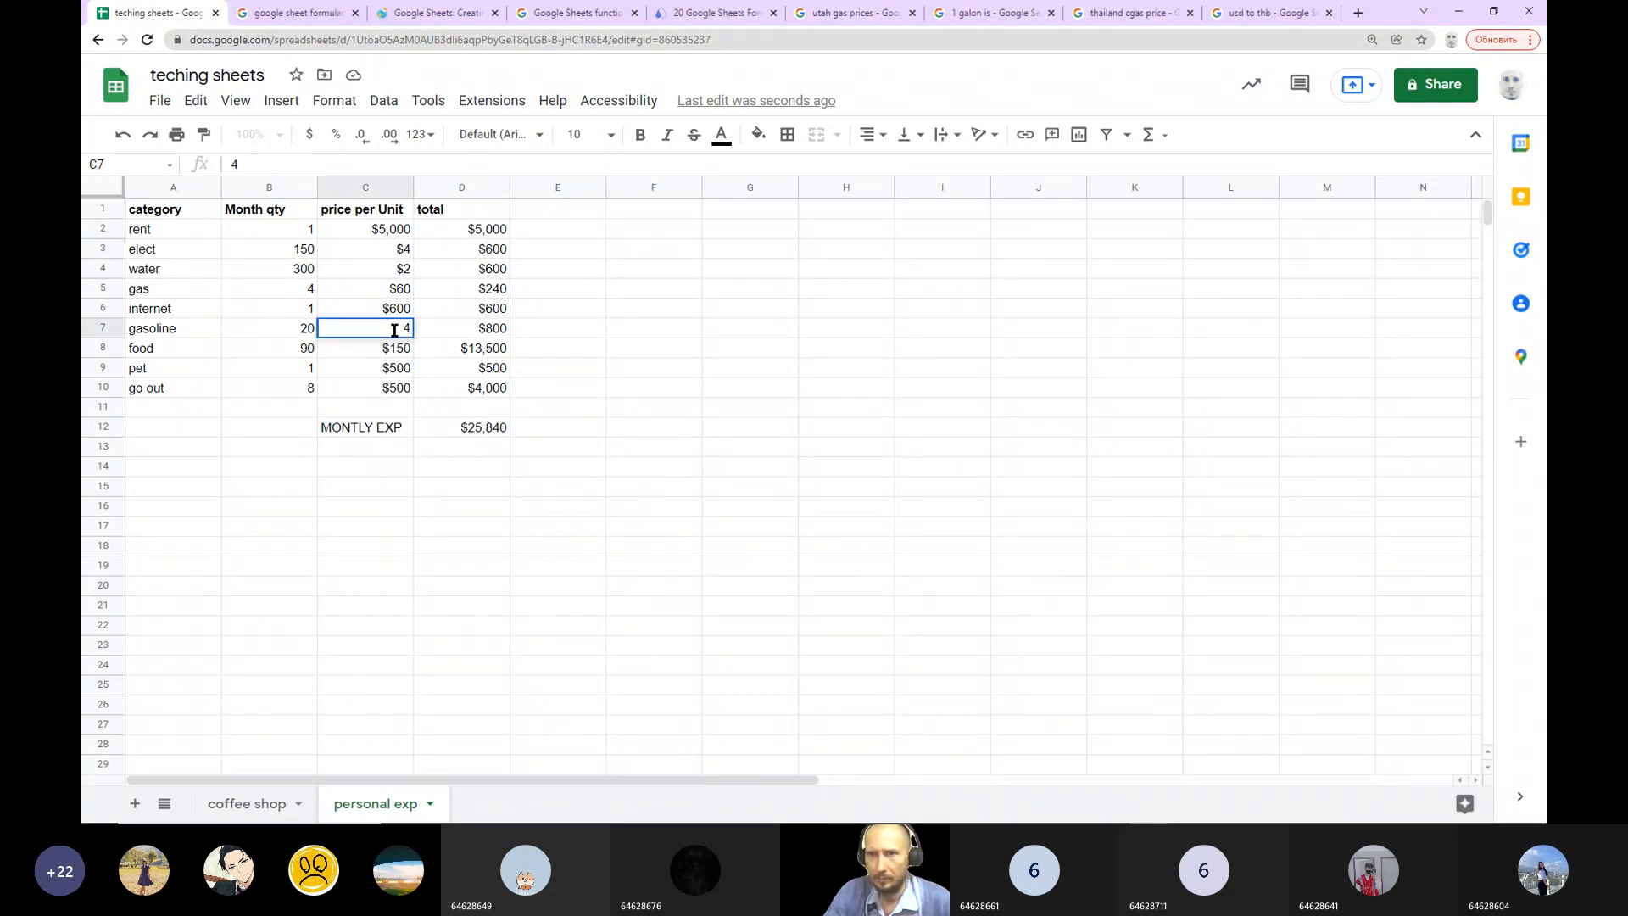
type("5")
left_click(654, 346)
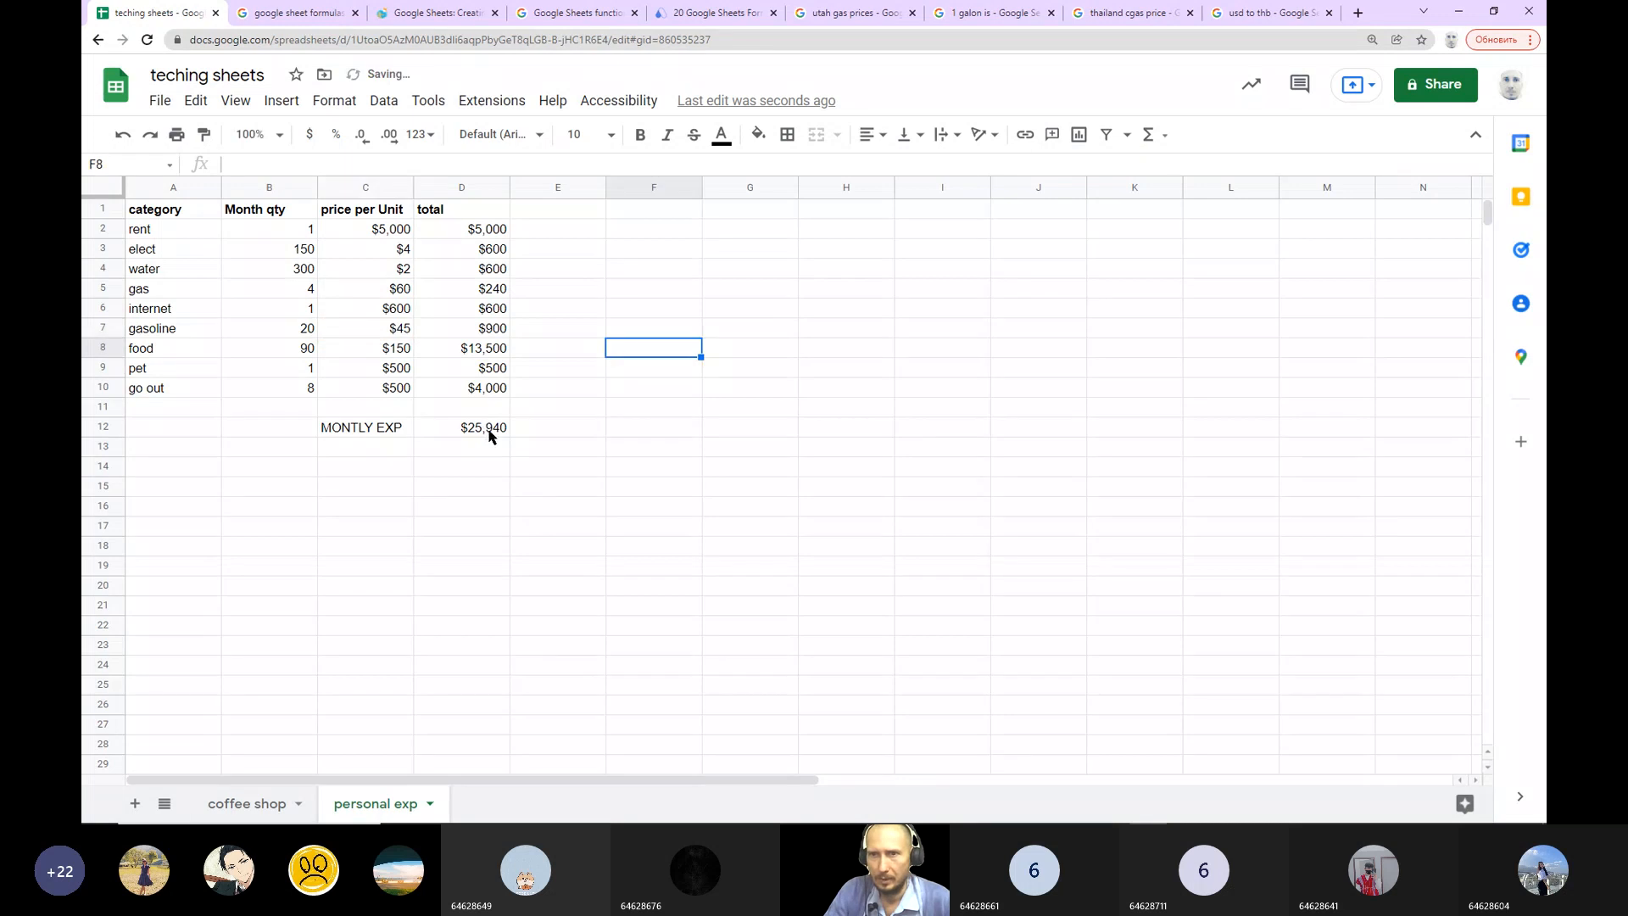
Step: Set the gasoline price per unit to 41
left_click(390, 333)
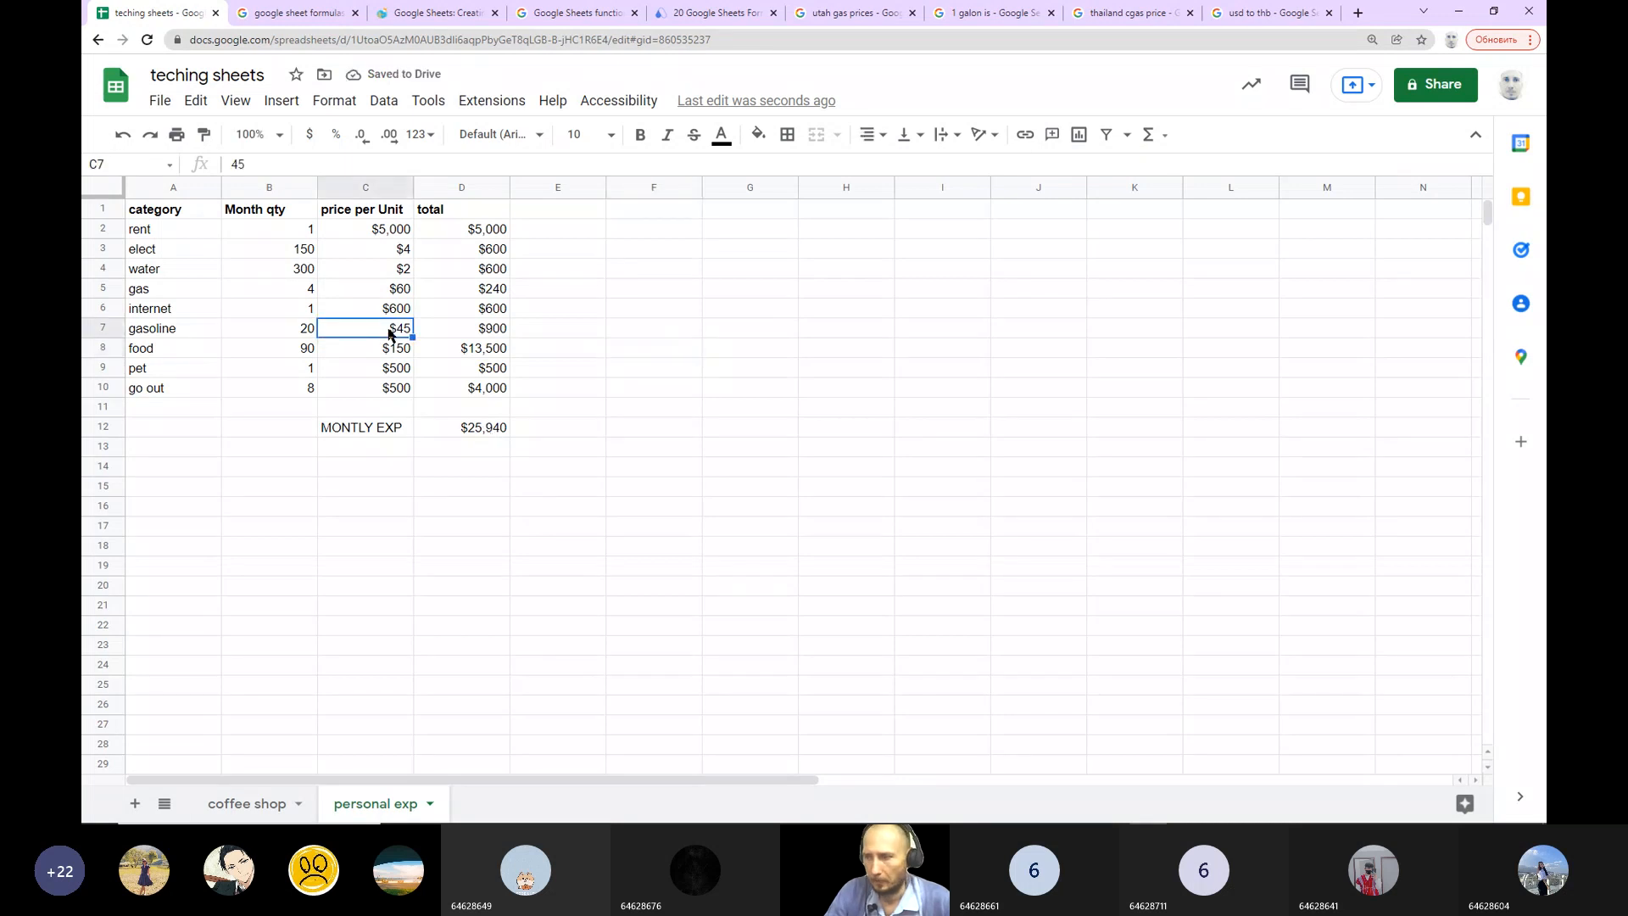
type("41")
left_click(646, 297)
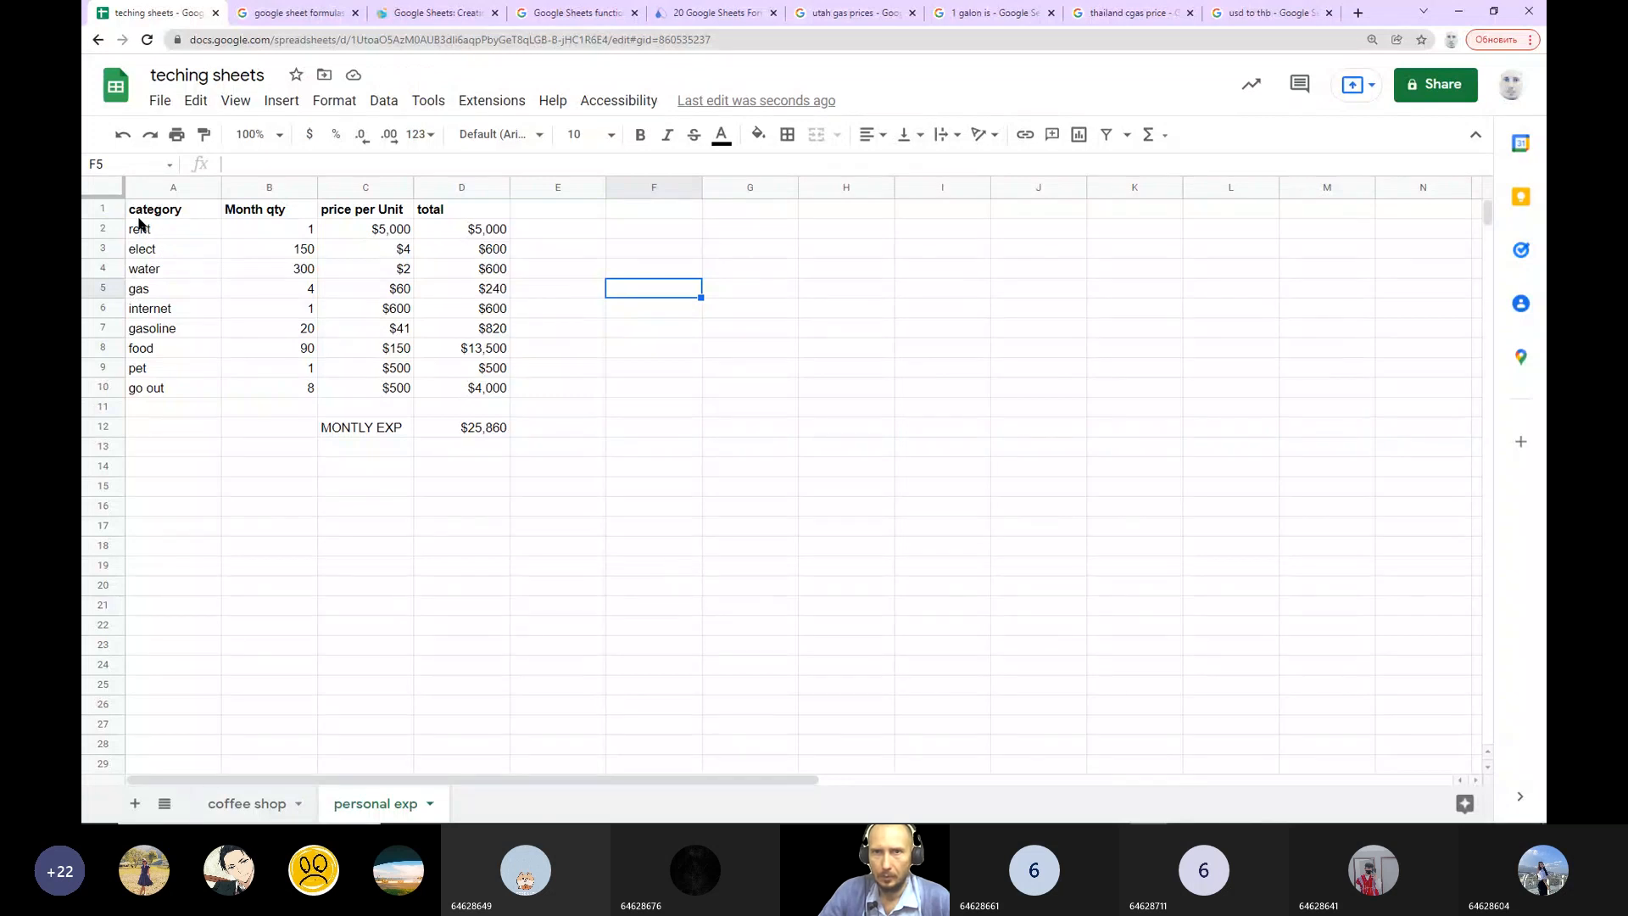
Step: Insert a chart based on the expenses table range A1:D10
left_click_drag(138, 218, 467, 312)
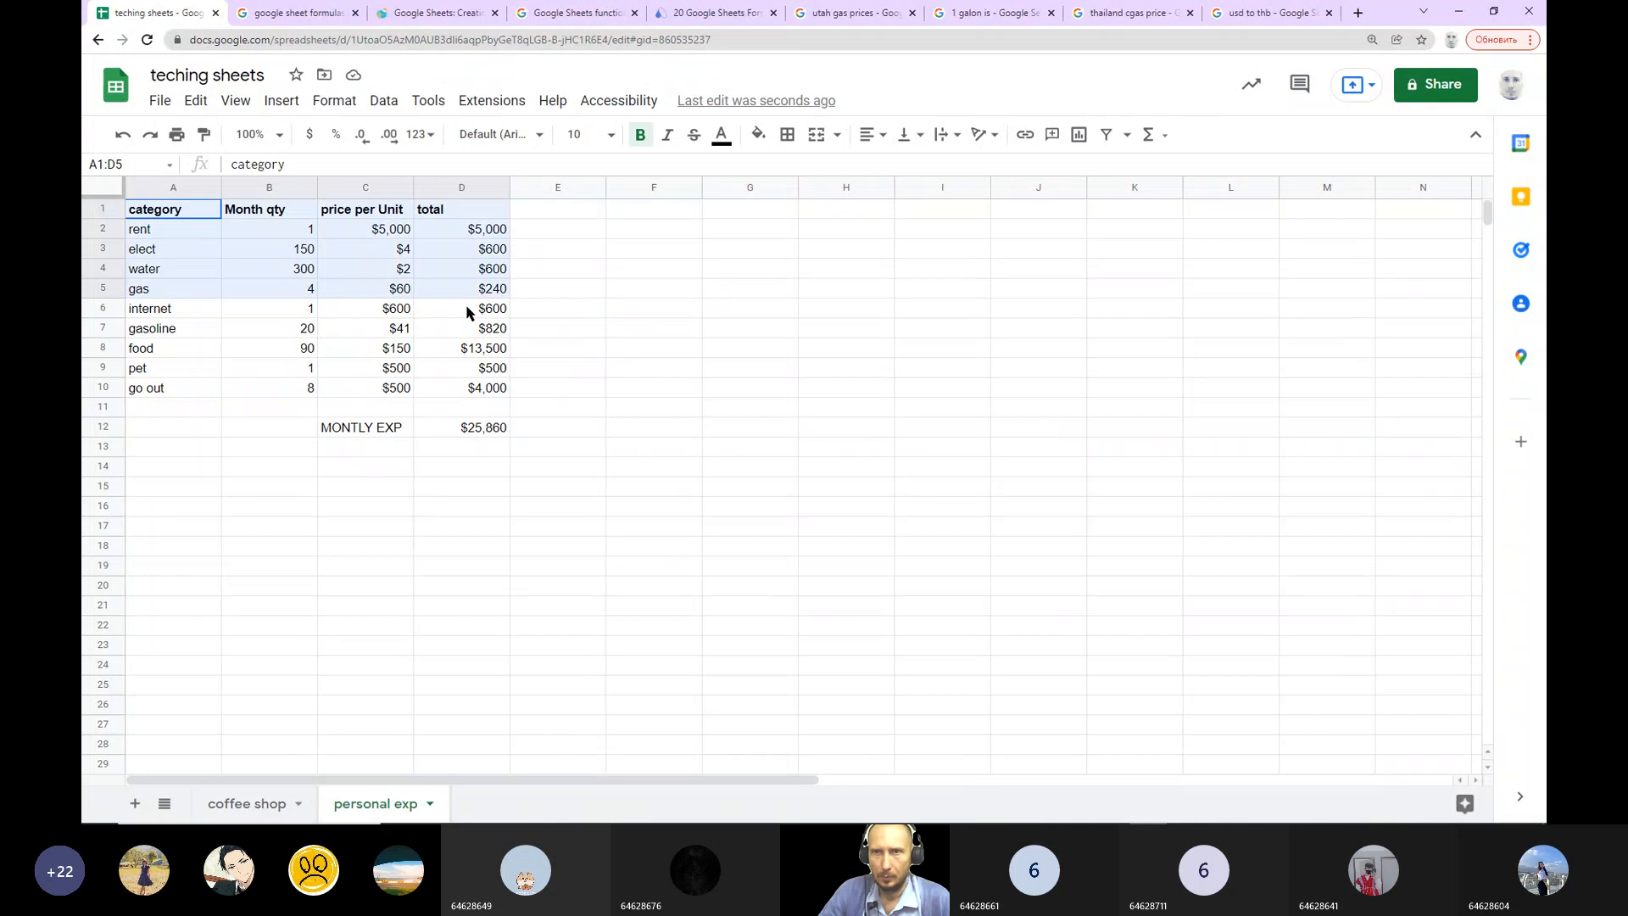
left_click_drag(467, 312, 467, 387)
left_click(282, 101)
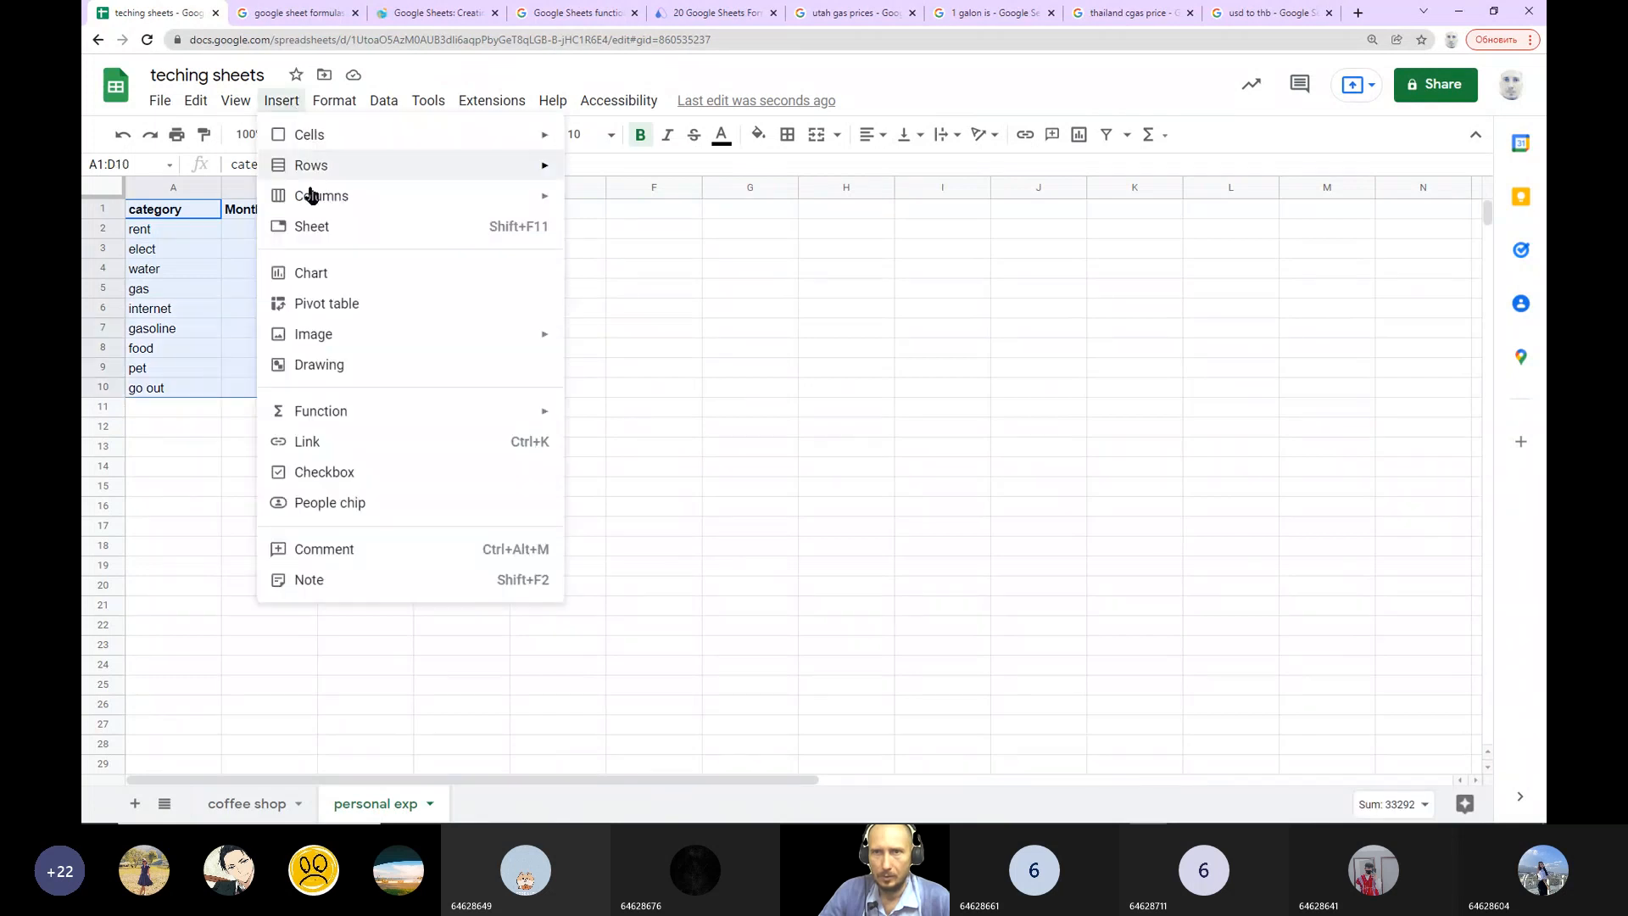
left_click(382, 278)
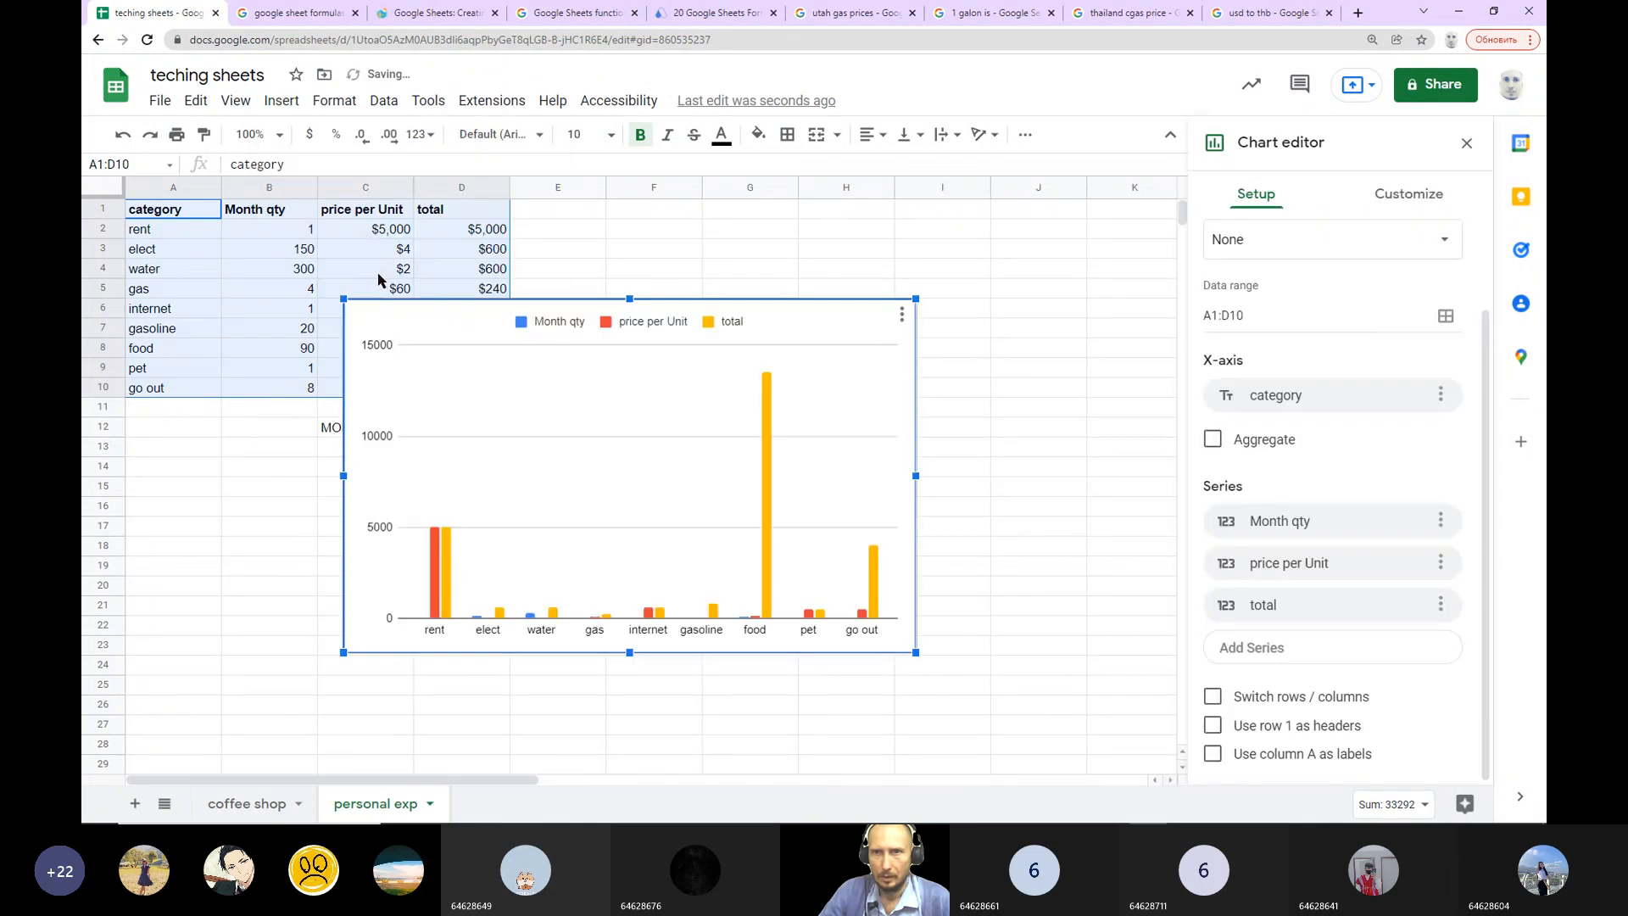
left_click(1439, 244)
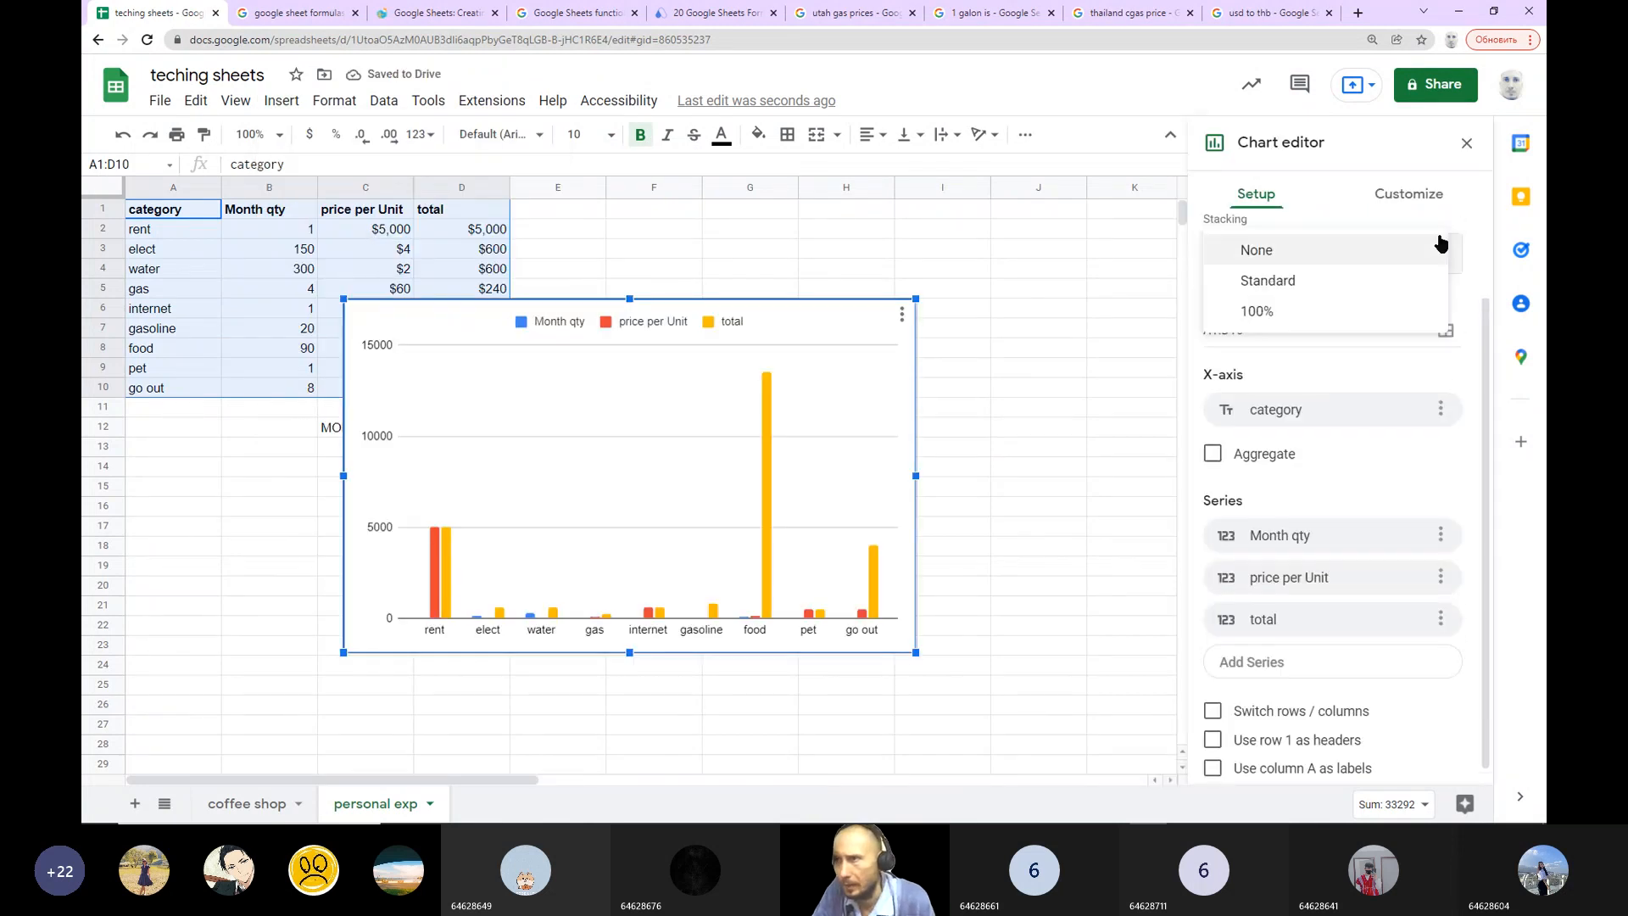
left_click(1439, 242)
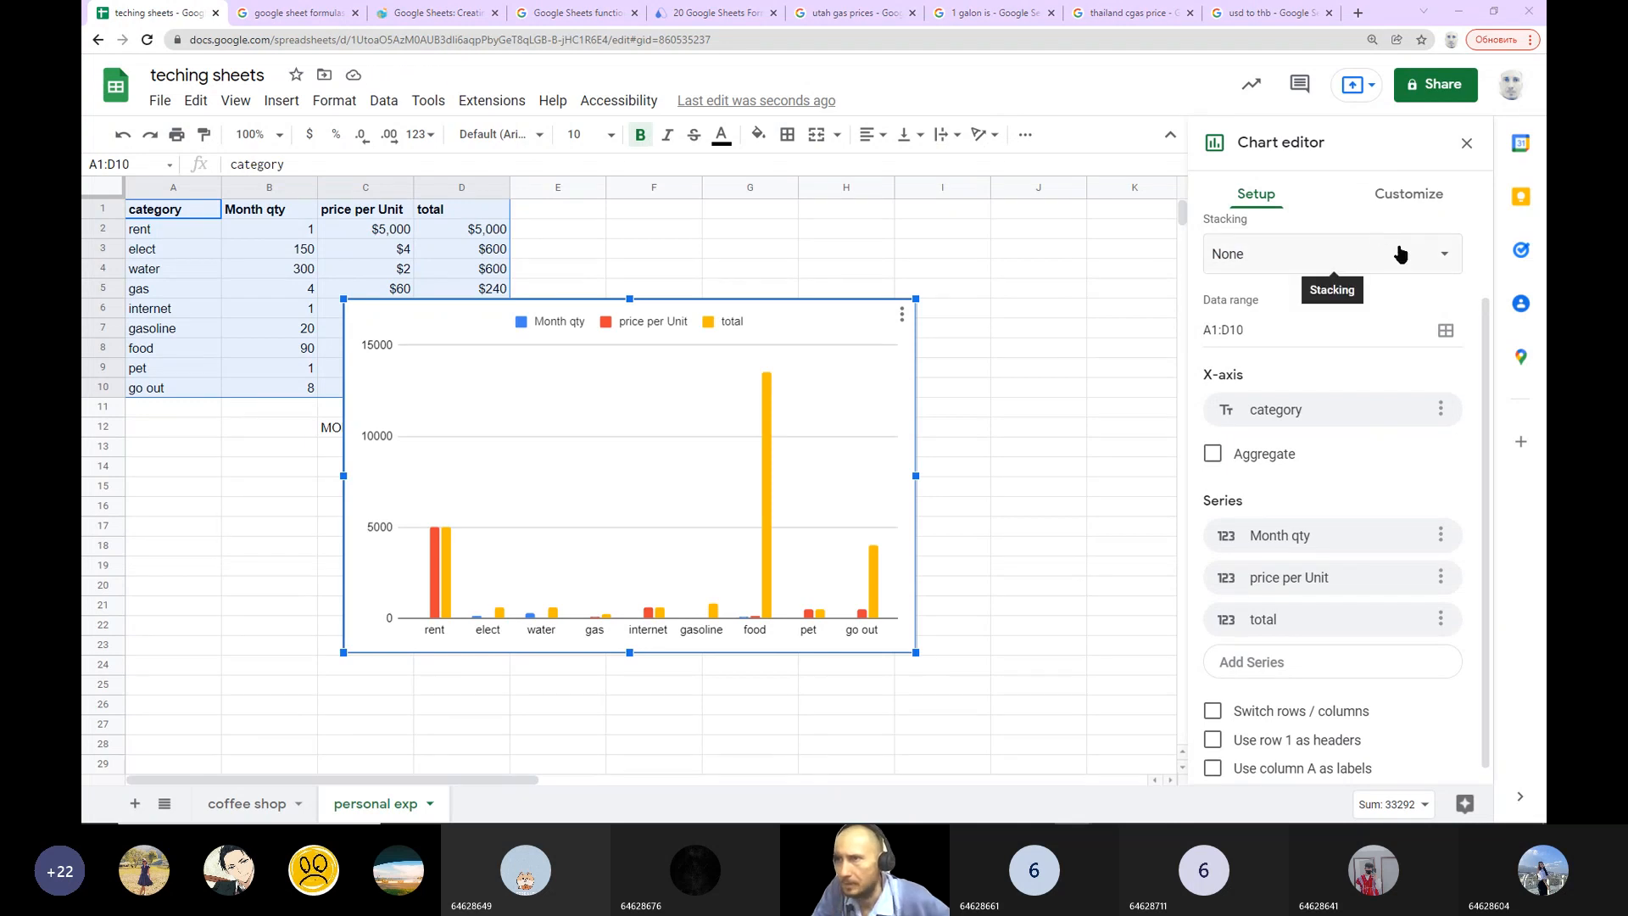
left_click(1428, 197)
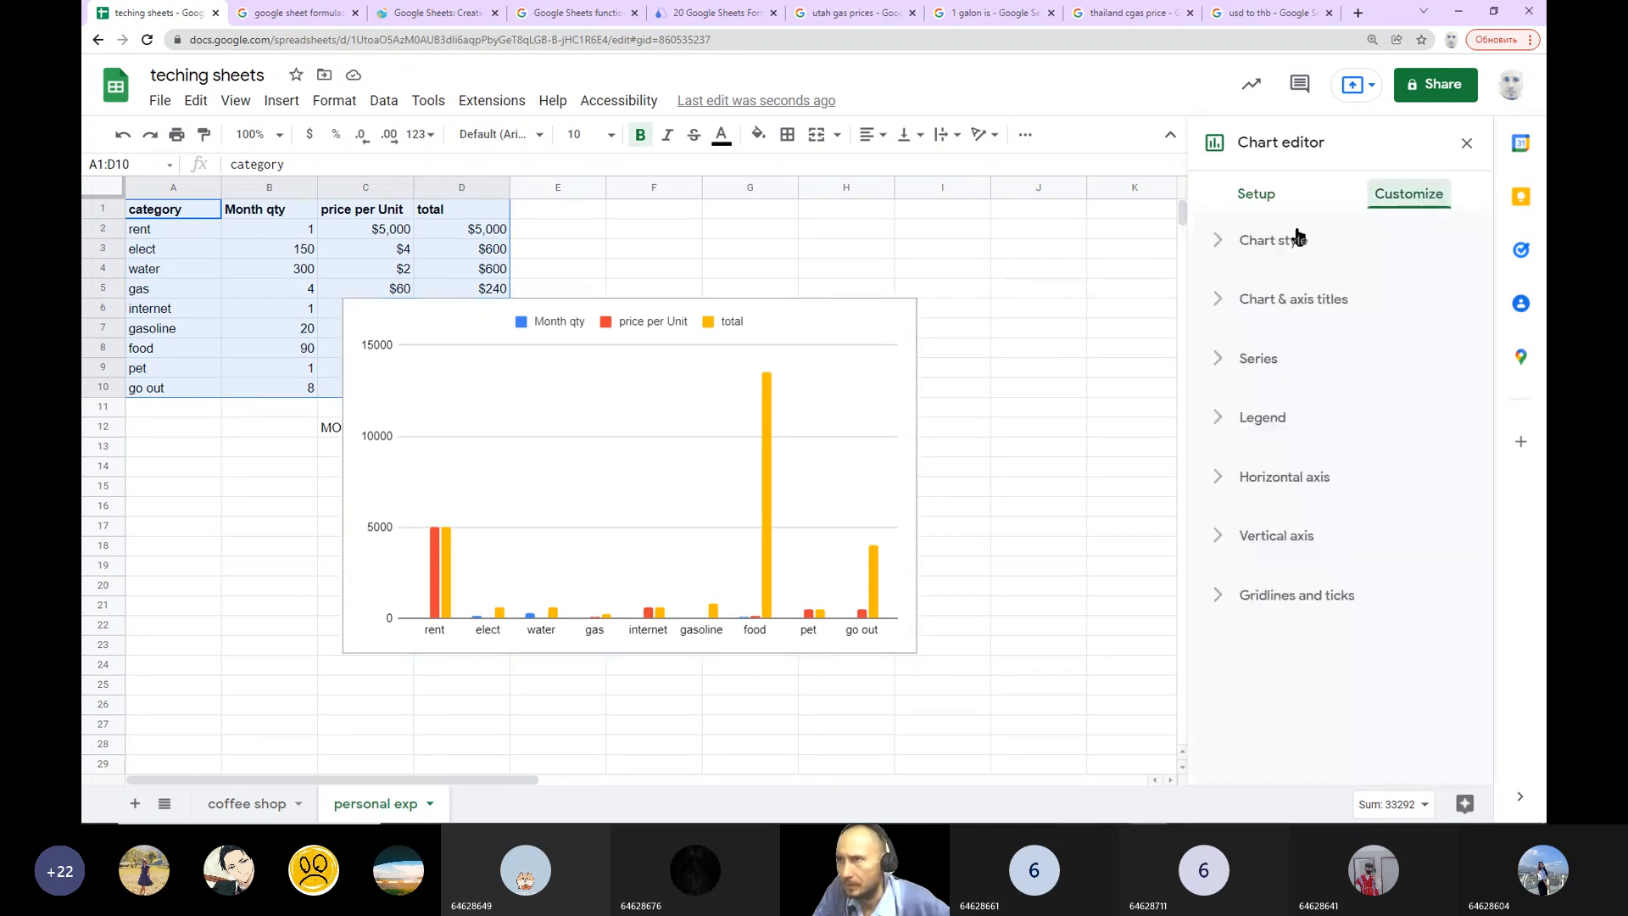
left_click(1261, 240)
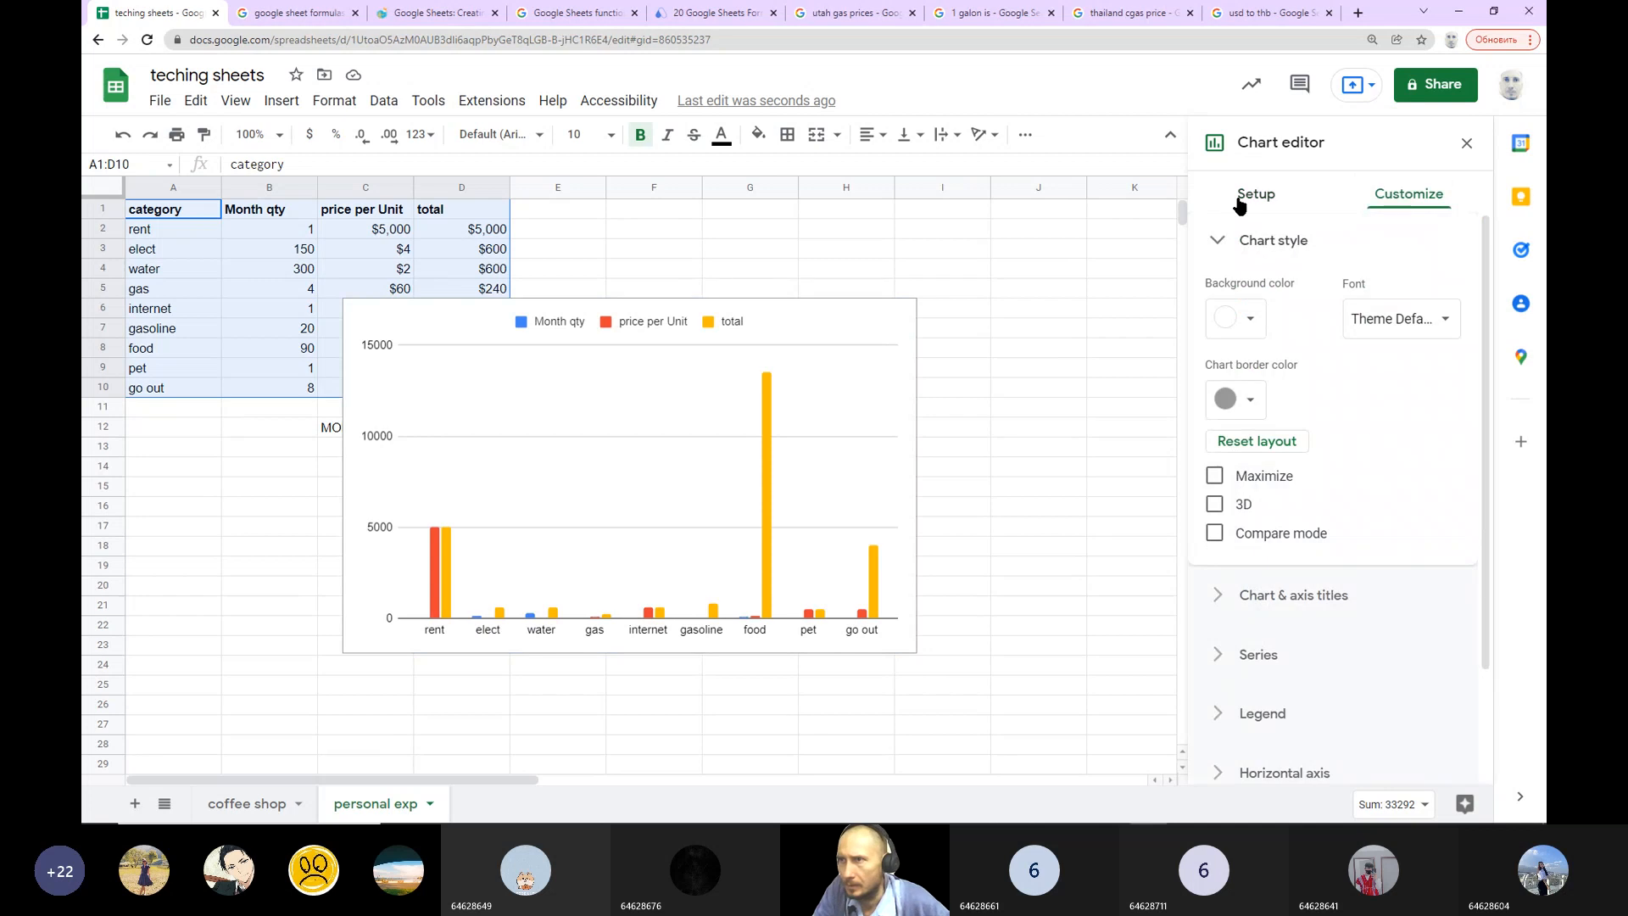
Step: Change the expenses chart from a column chart to a standard pie chart
left_click(1255, 195)
left_click(1262, 271)
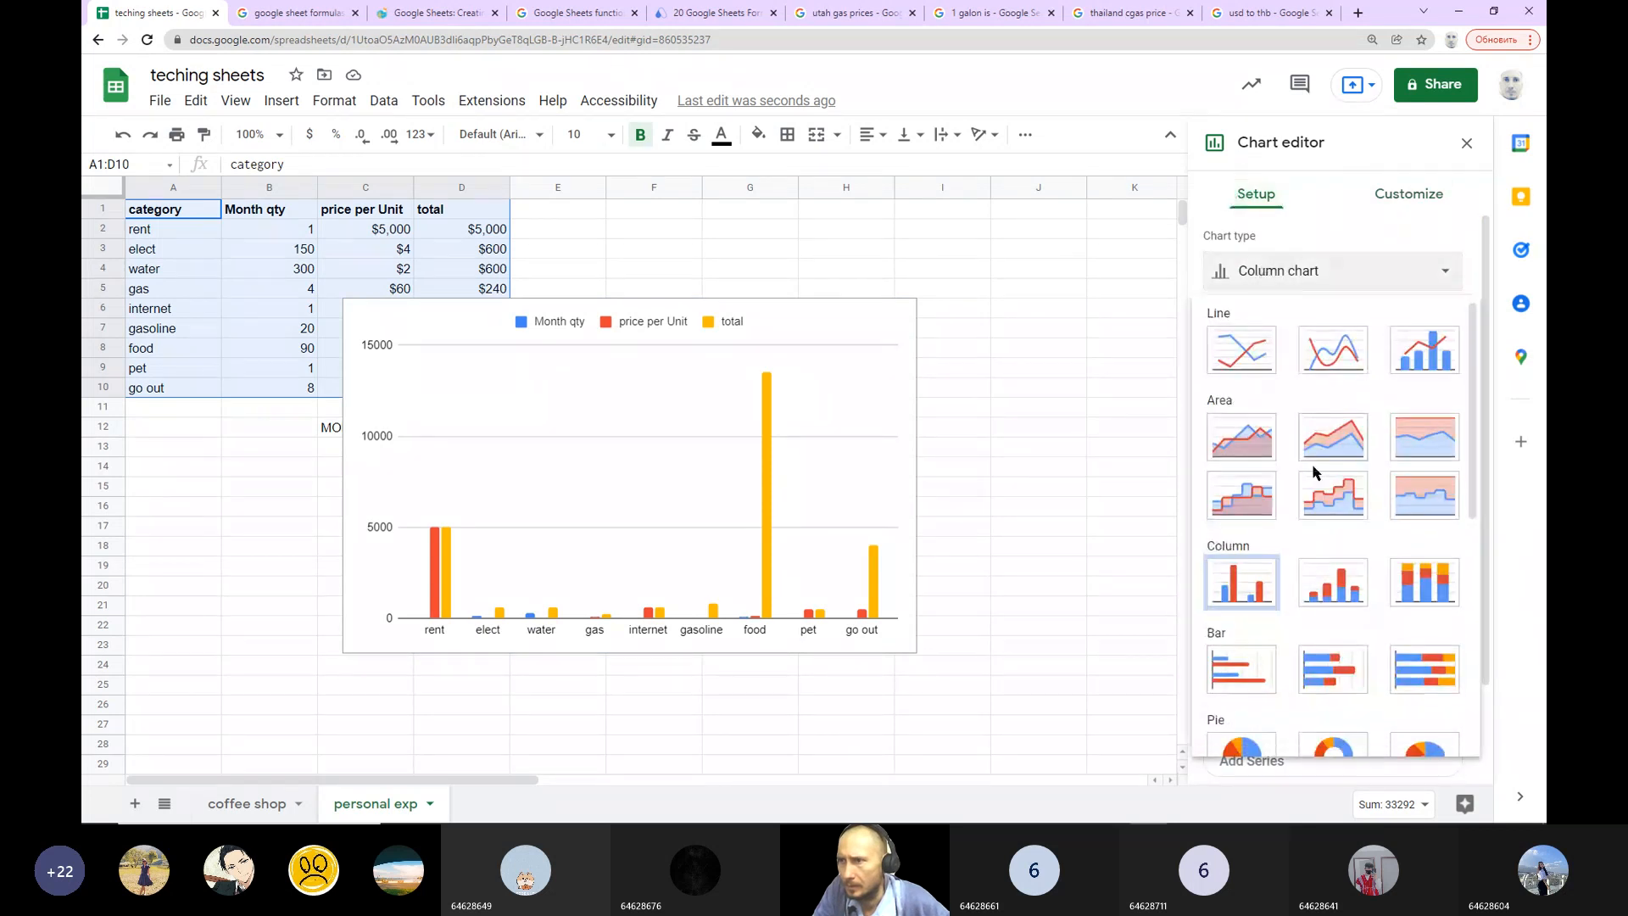
scroll(1323, 509, "down", 4)
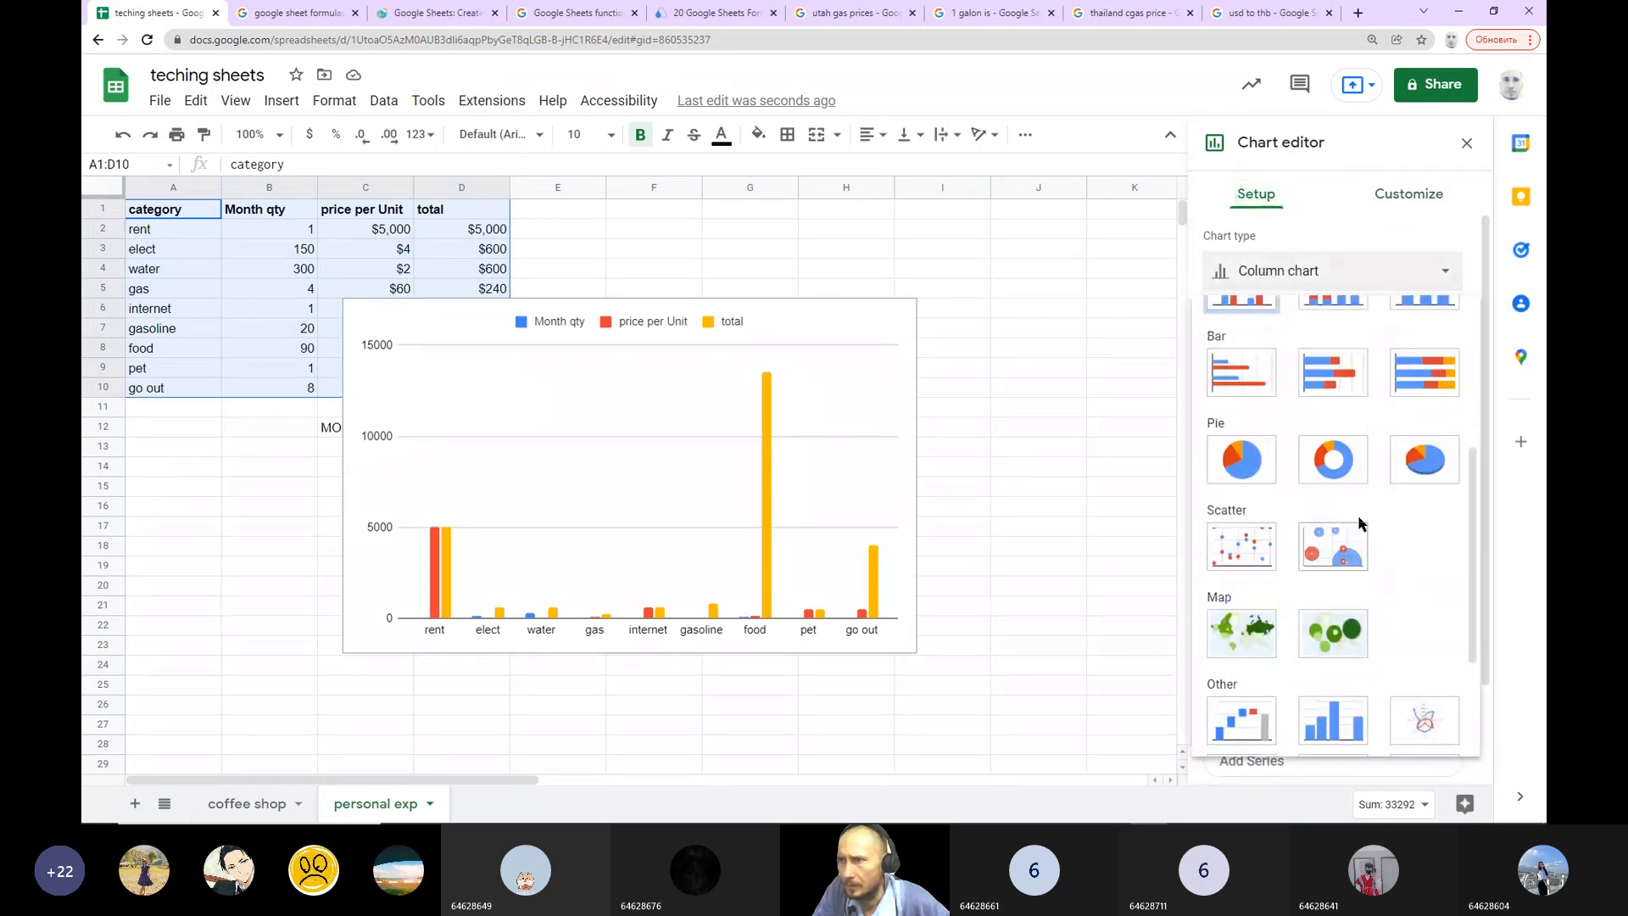
left_click(1240, 464)
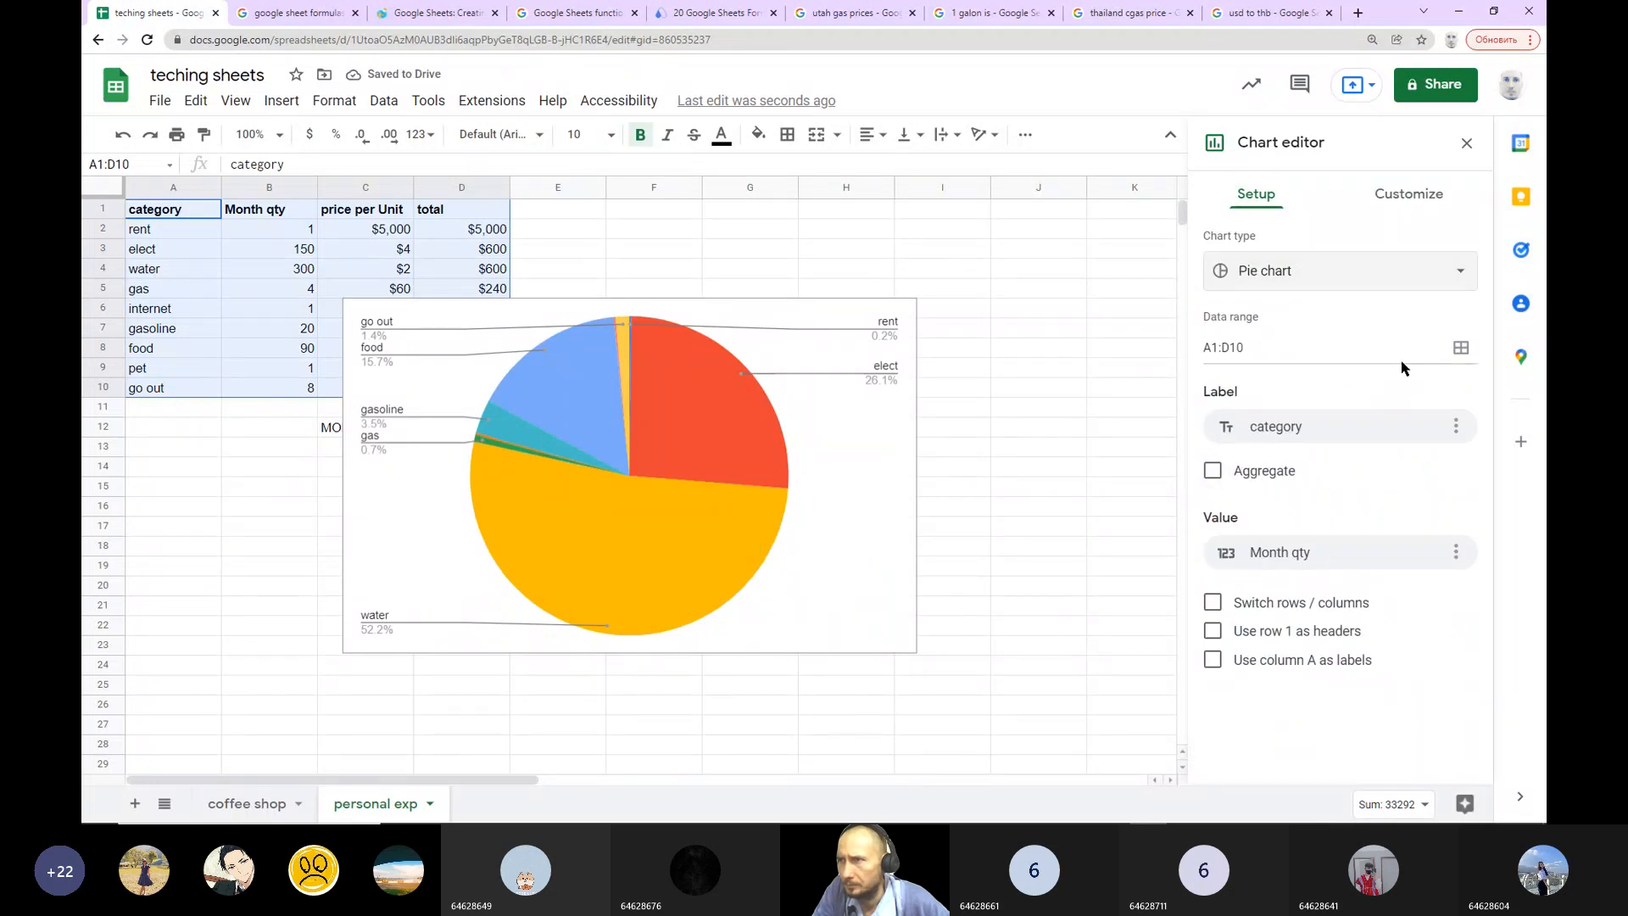
Step: Limit the pie chart's data to ranges A1:A10 and D1:D10 and move the chart off the table to start at column E
left_click(1461, 348)
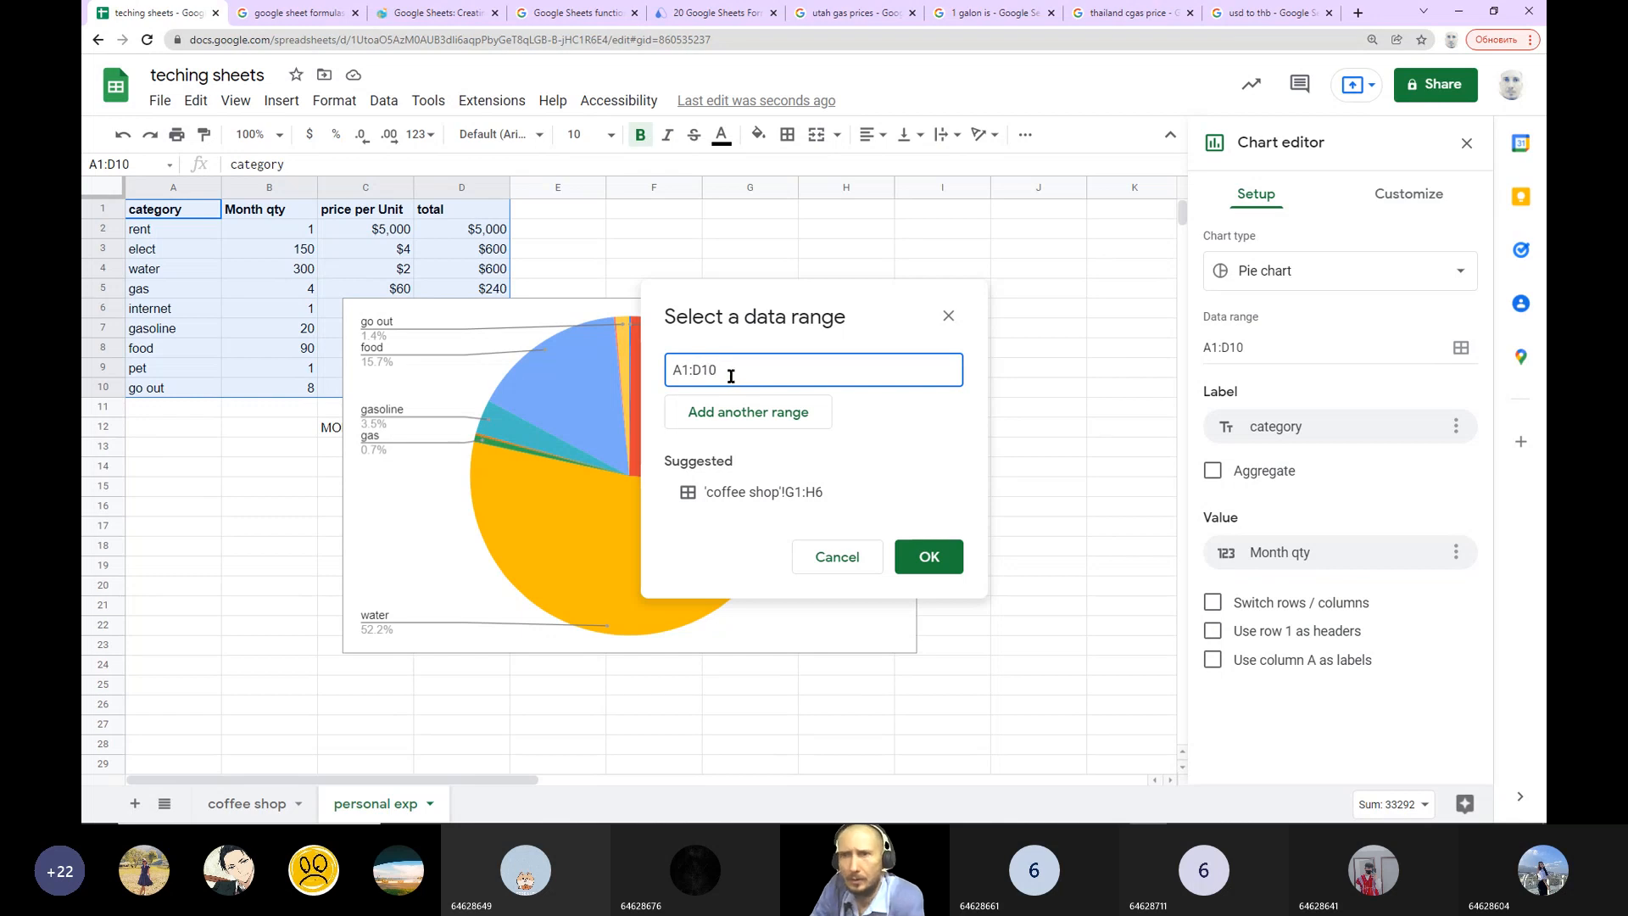
key("BackSpace")
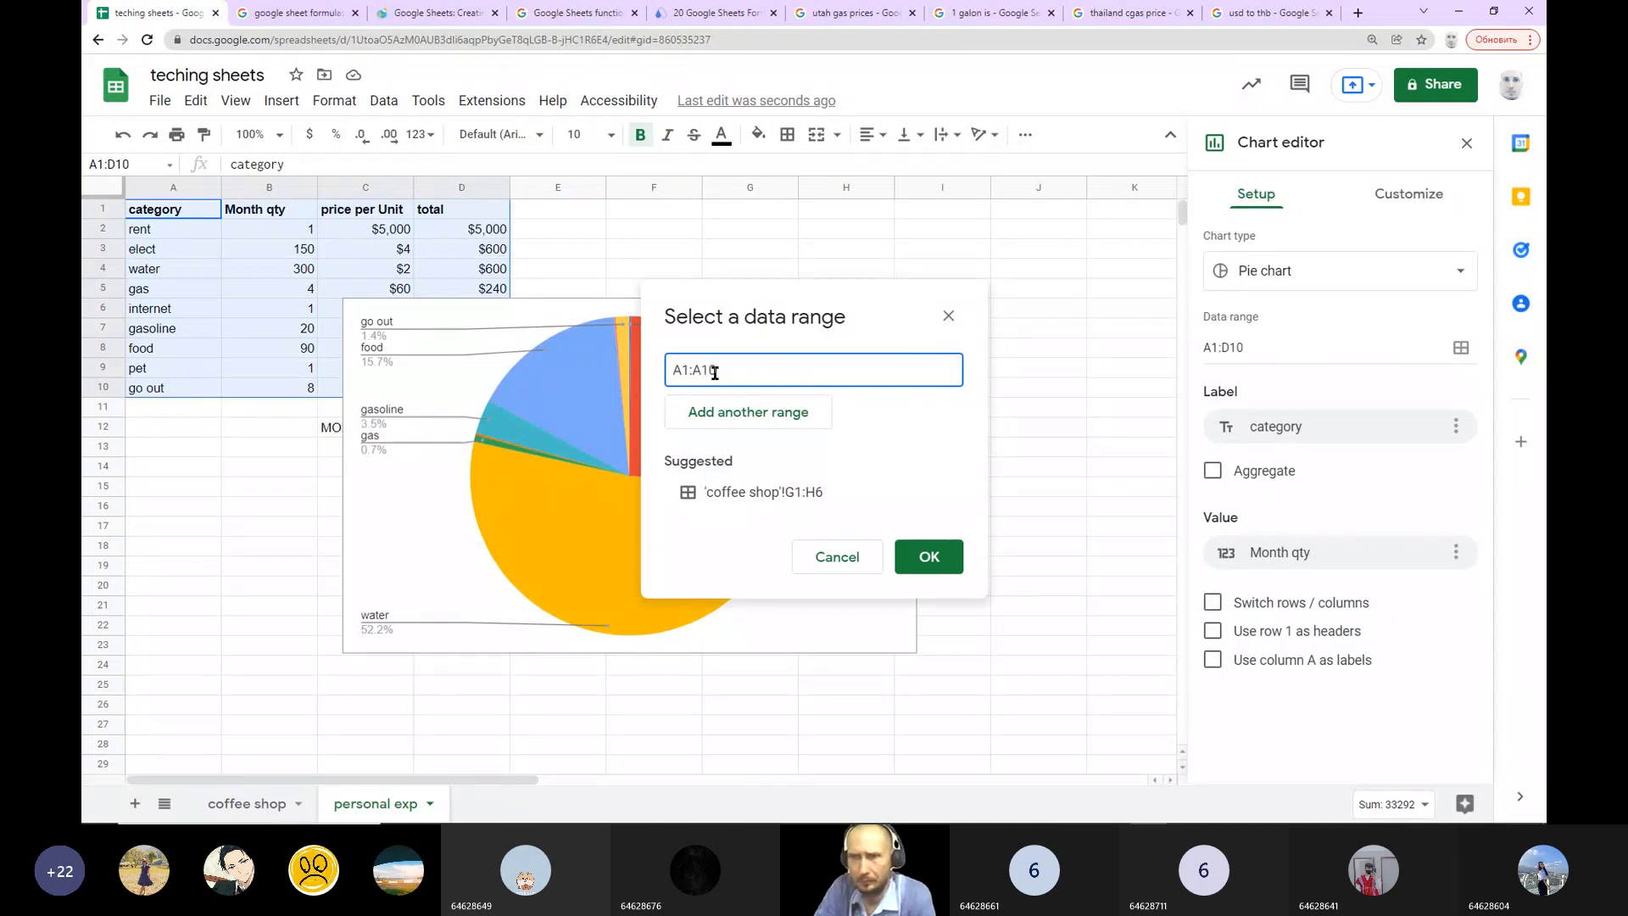
left_click(728, 414)
type("D1:D10")
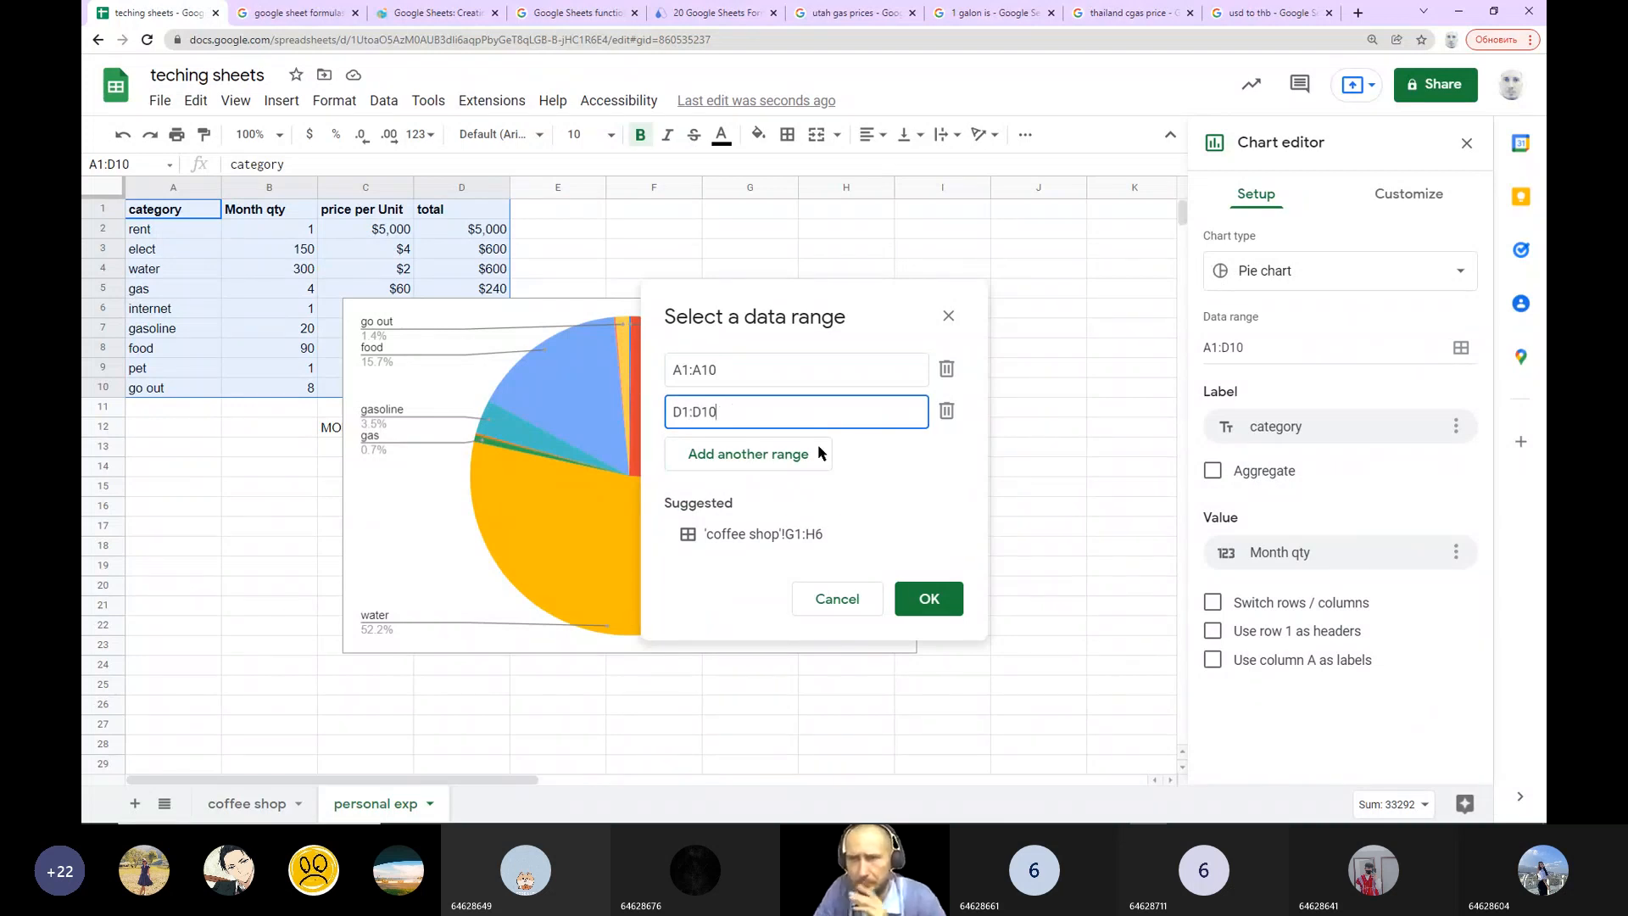
left_click(927, 610)
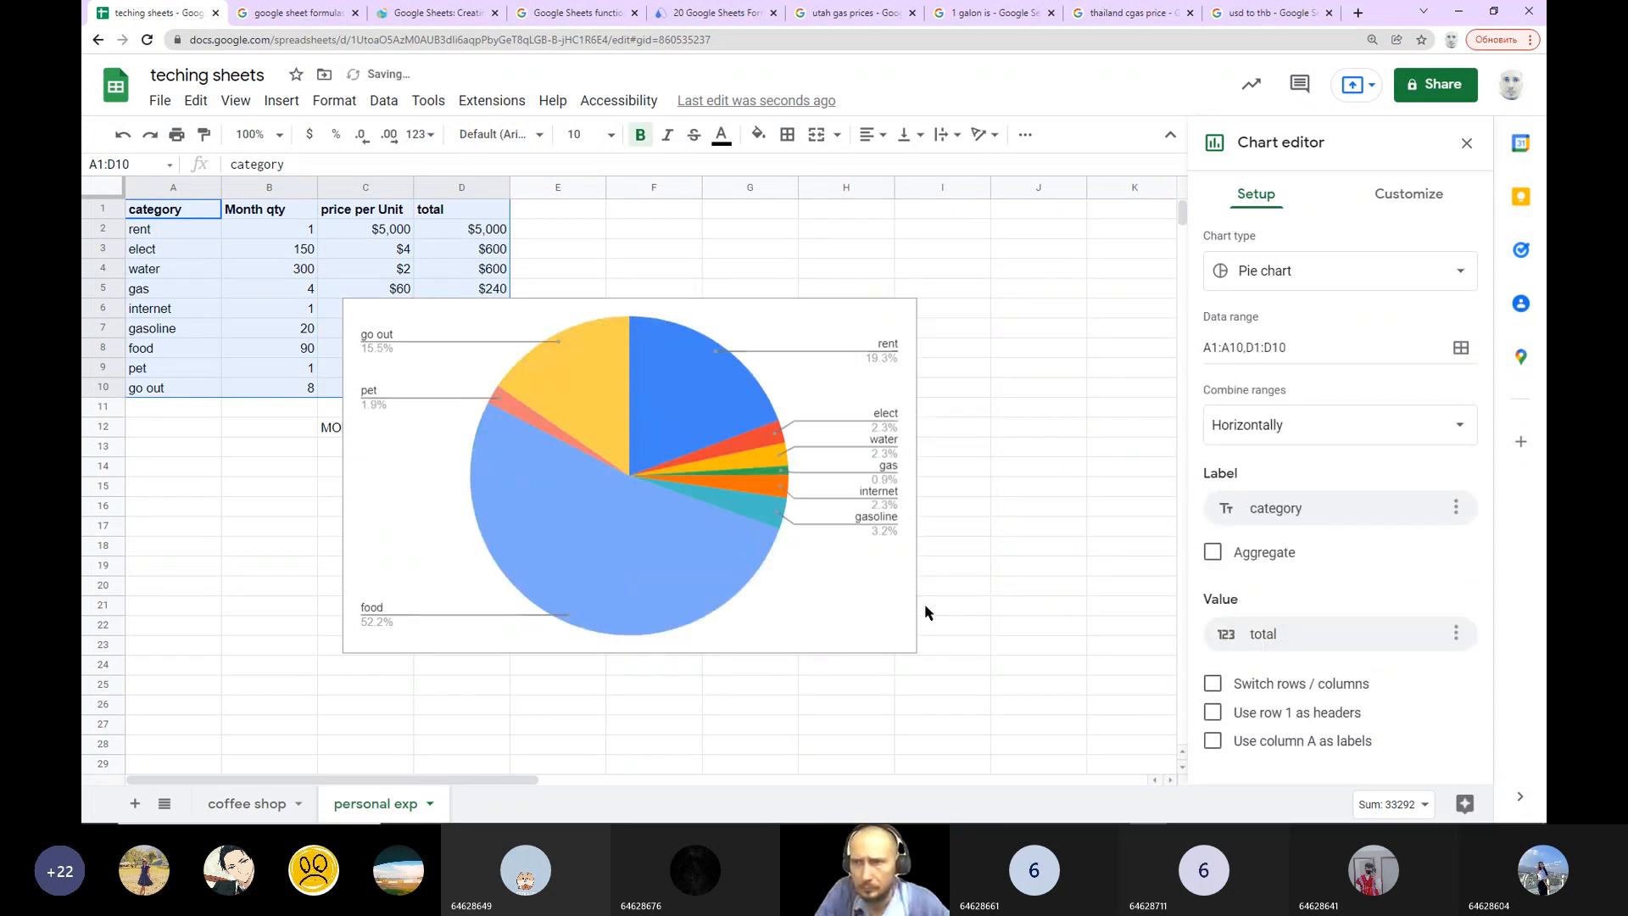
left_click(743, 318)
left_click_drag(743, 319, 933, 290)
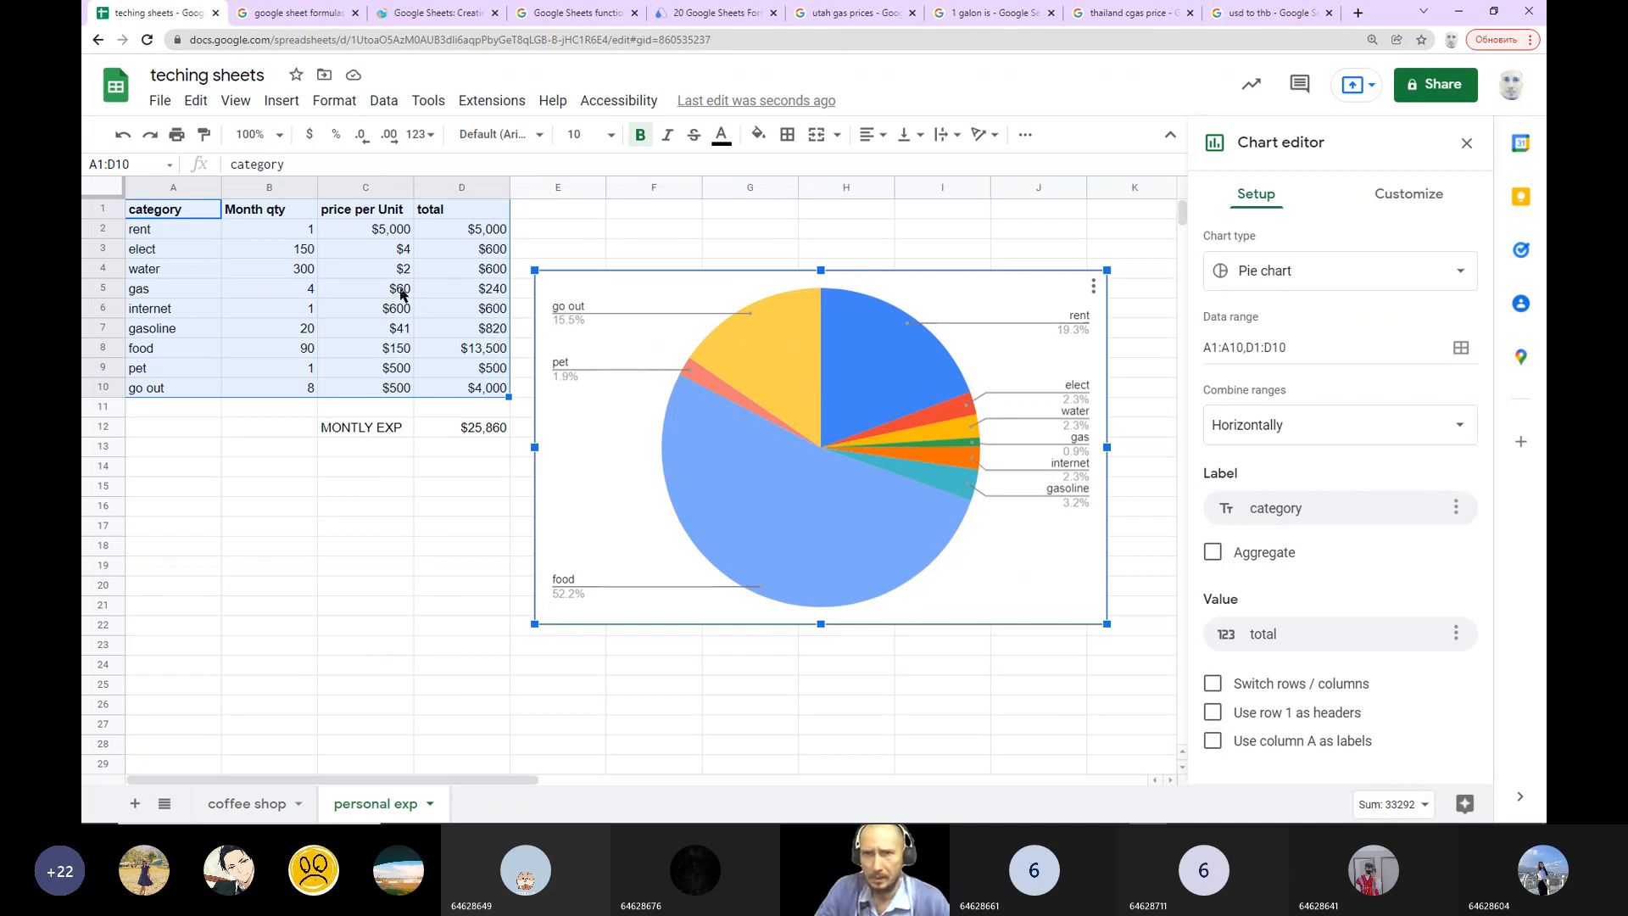
Step: Change the gasoline price per unit to 50 and the food price per unit to 100
left_click(406, 336)
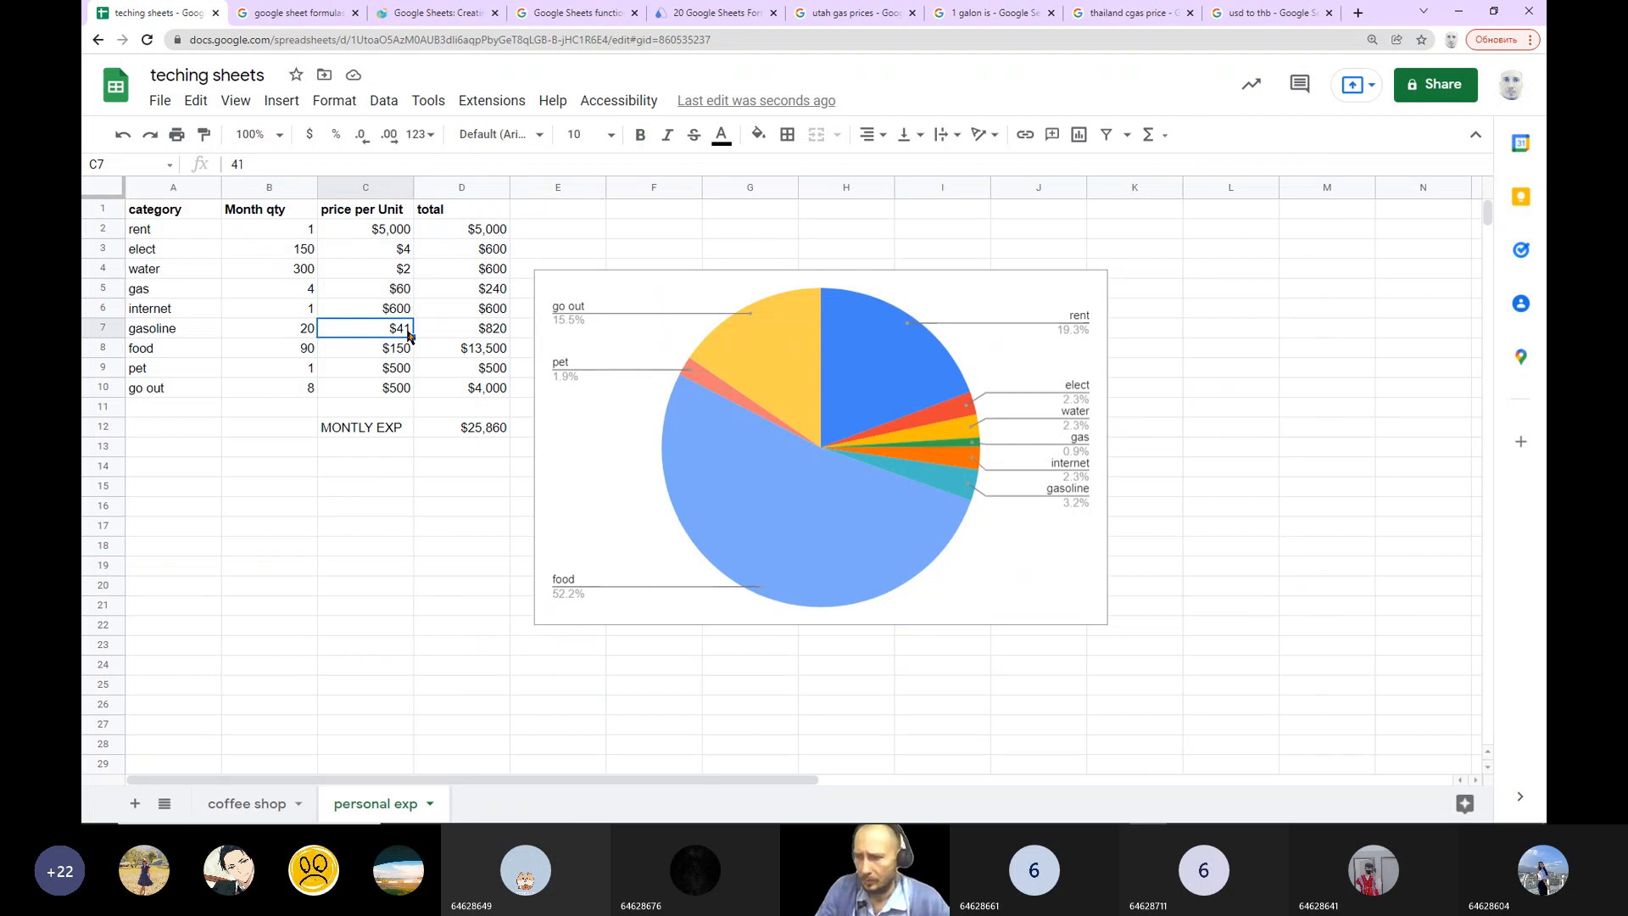
type("50")
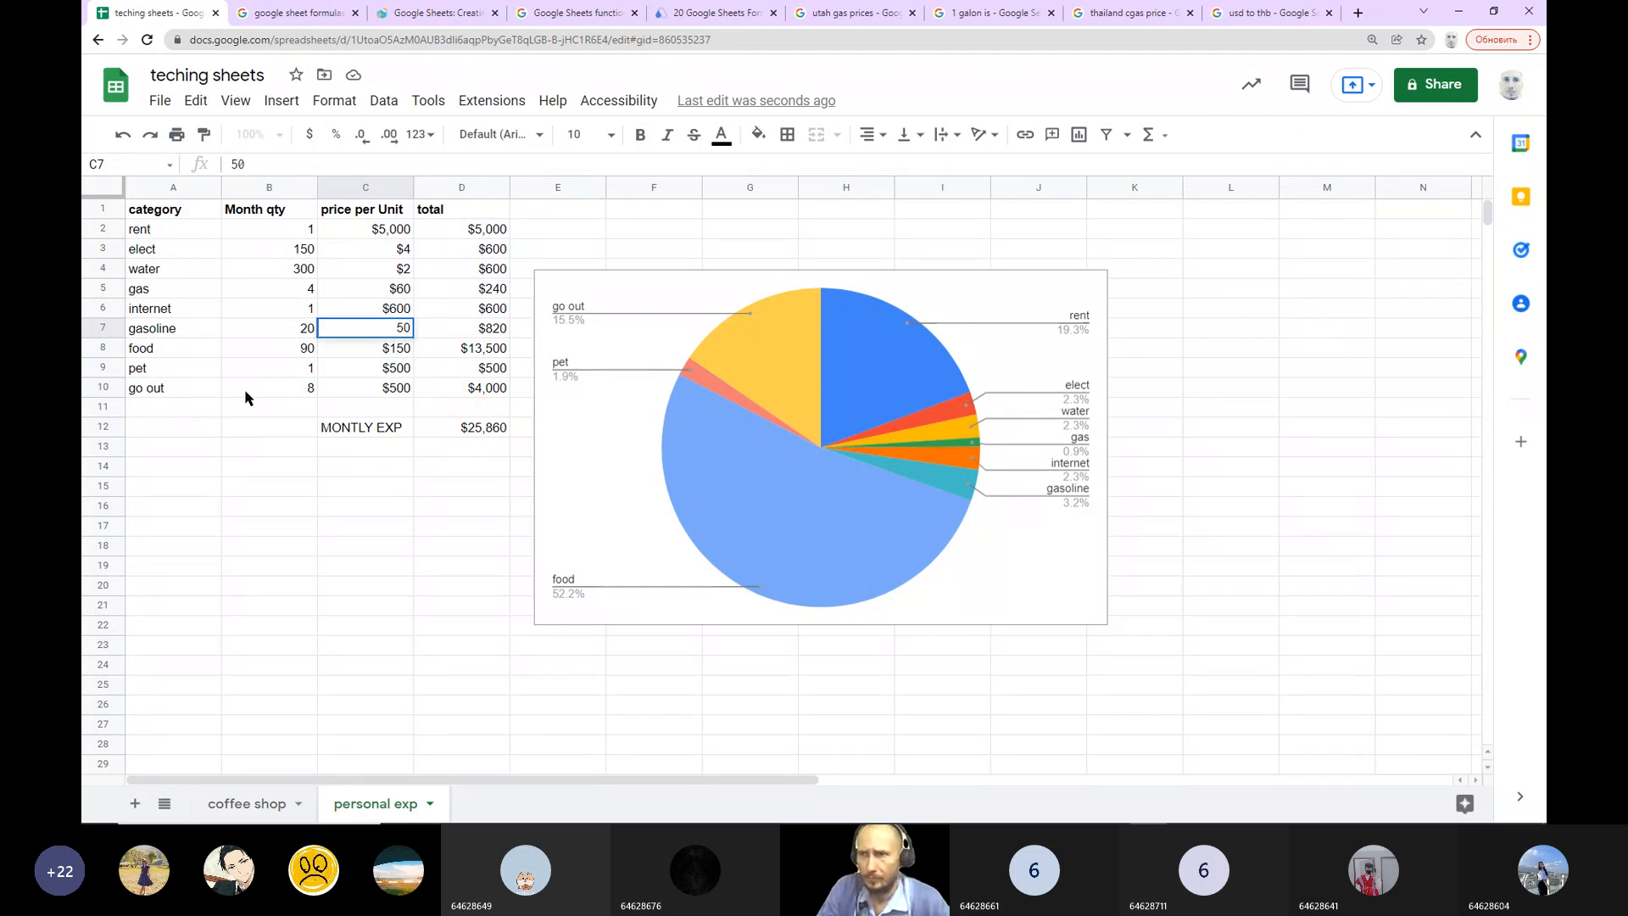
left_click(397, 456)
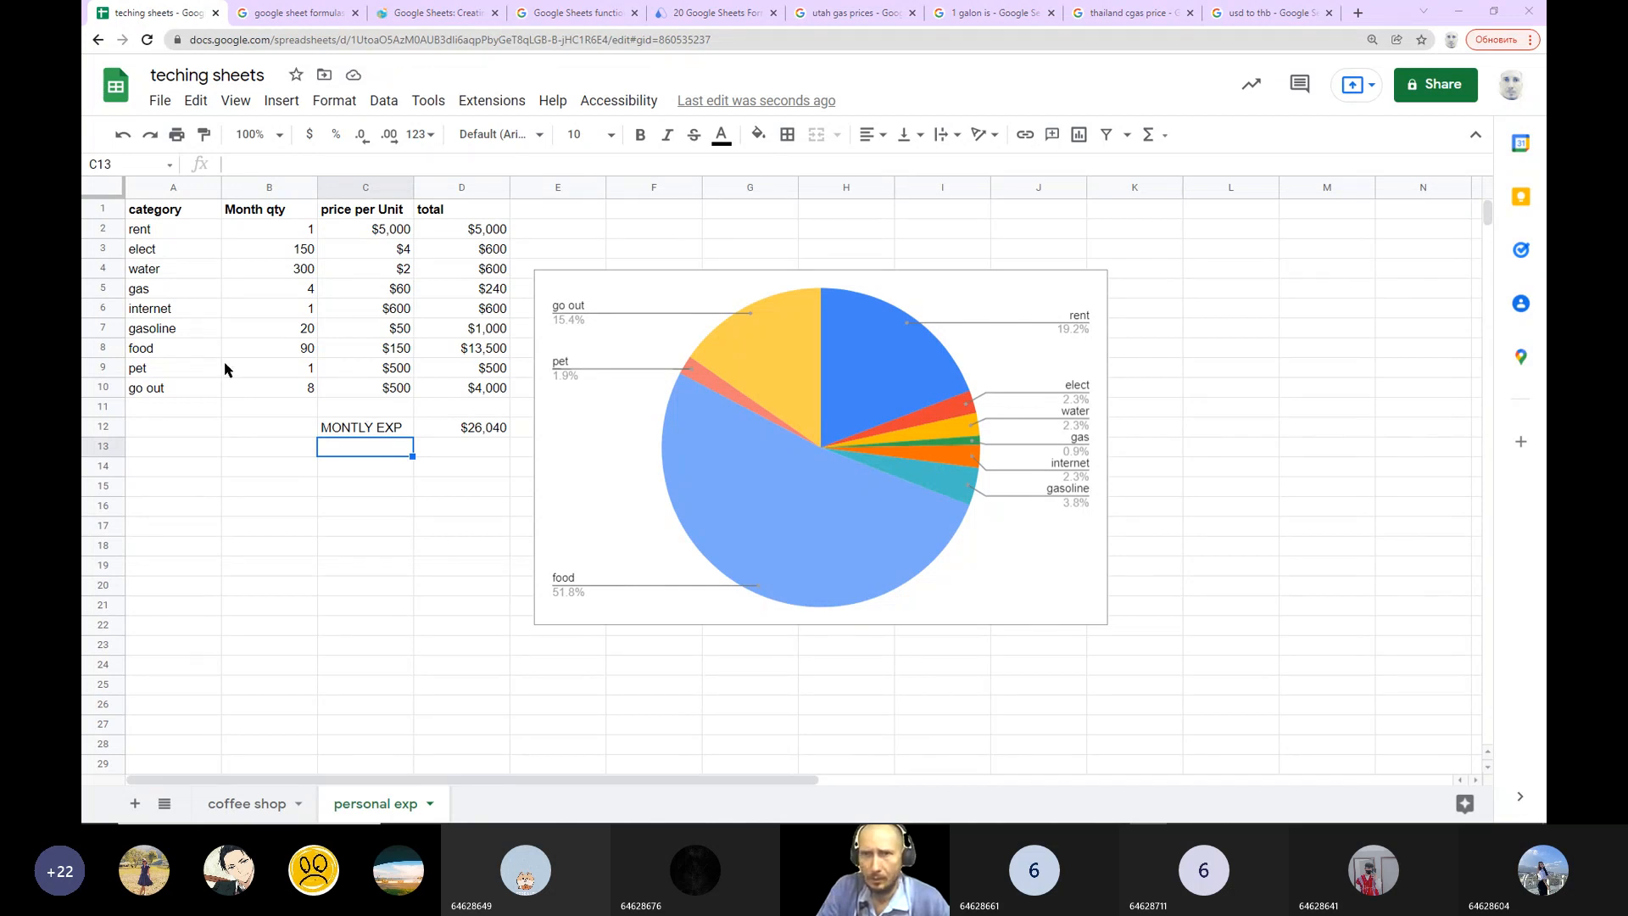
left_click(407, 354)
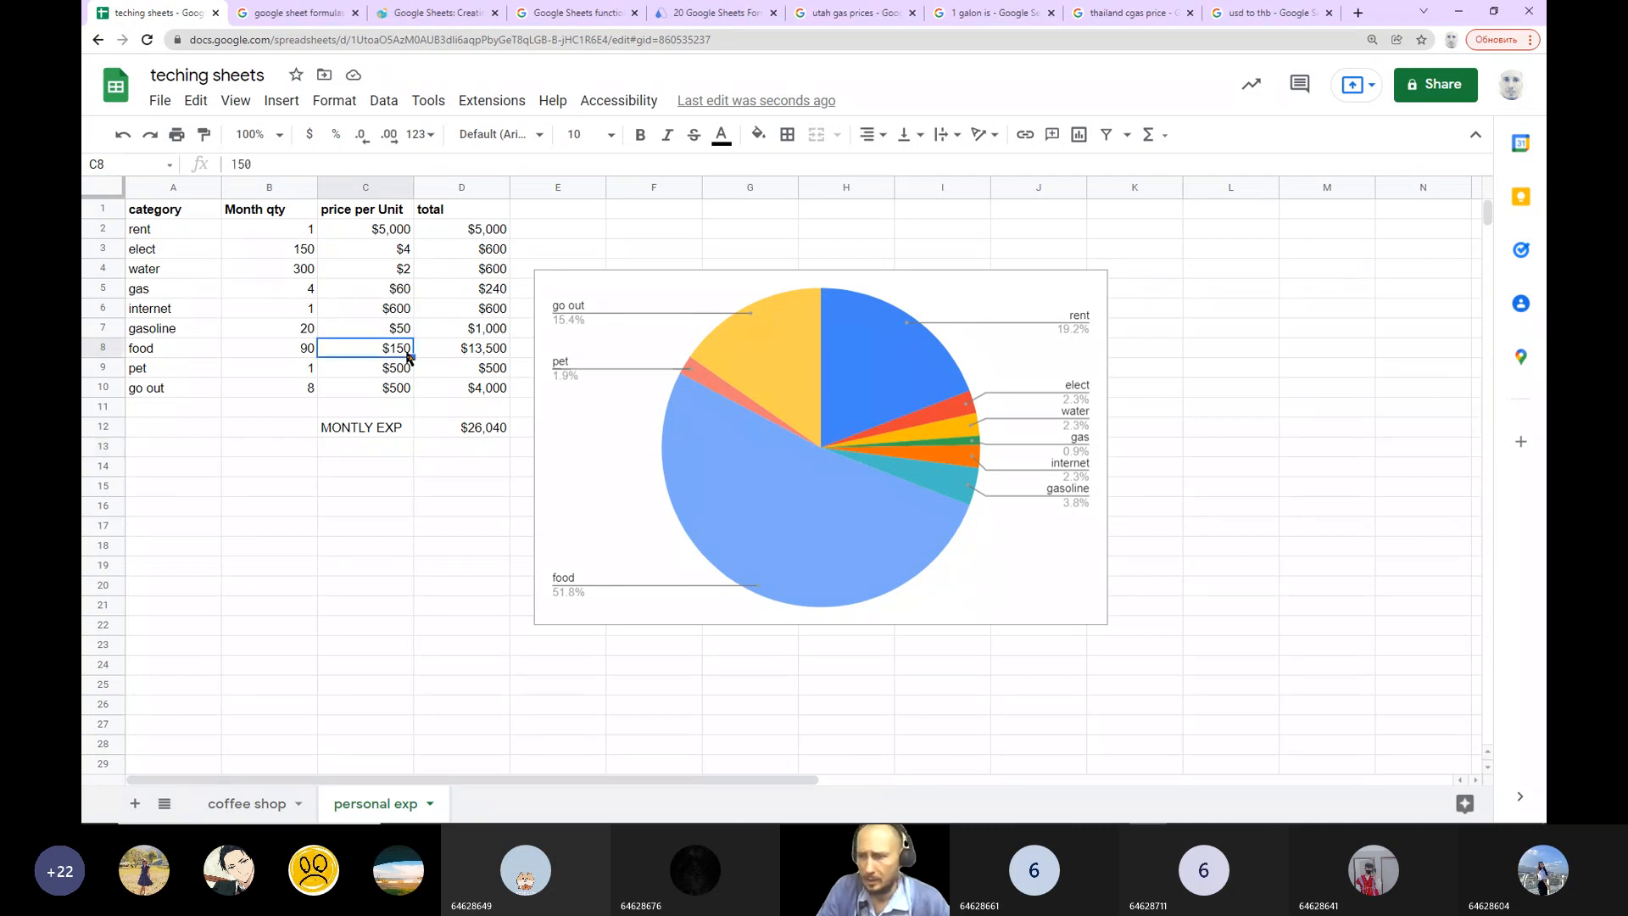
type("100")
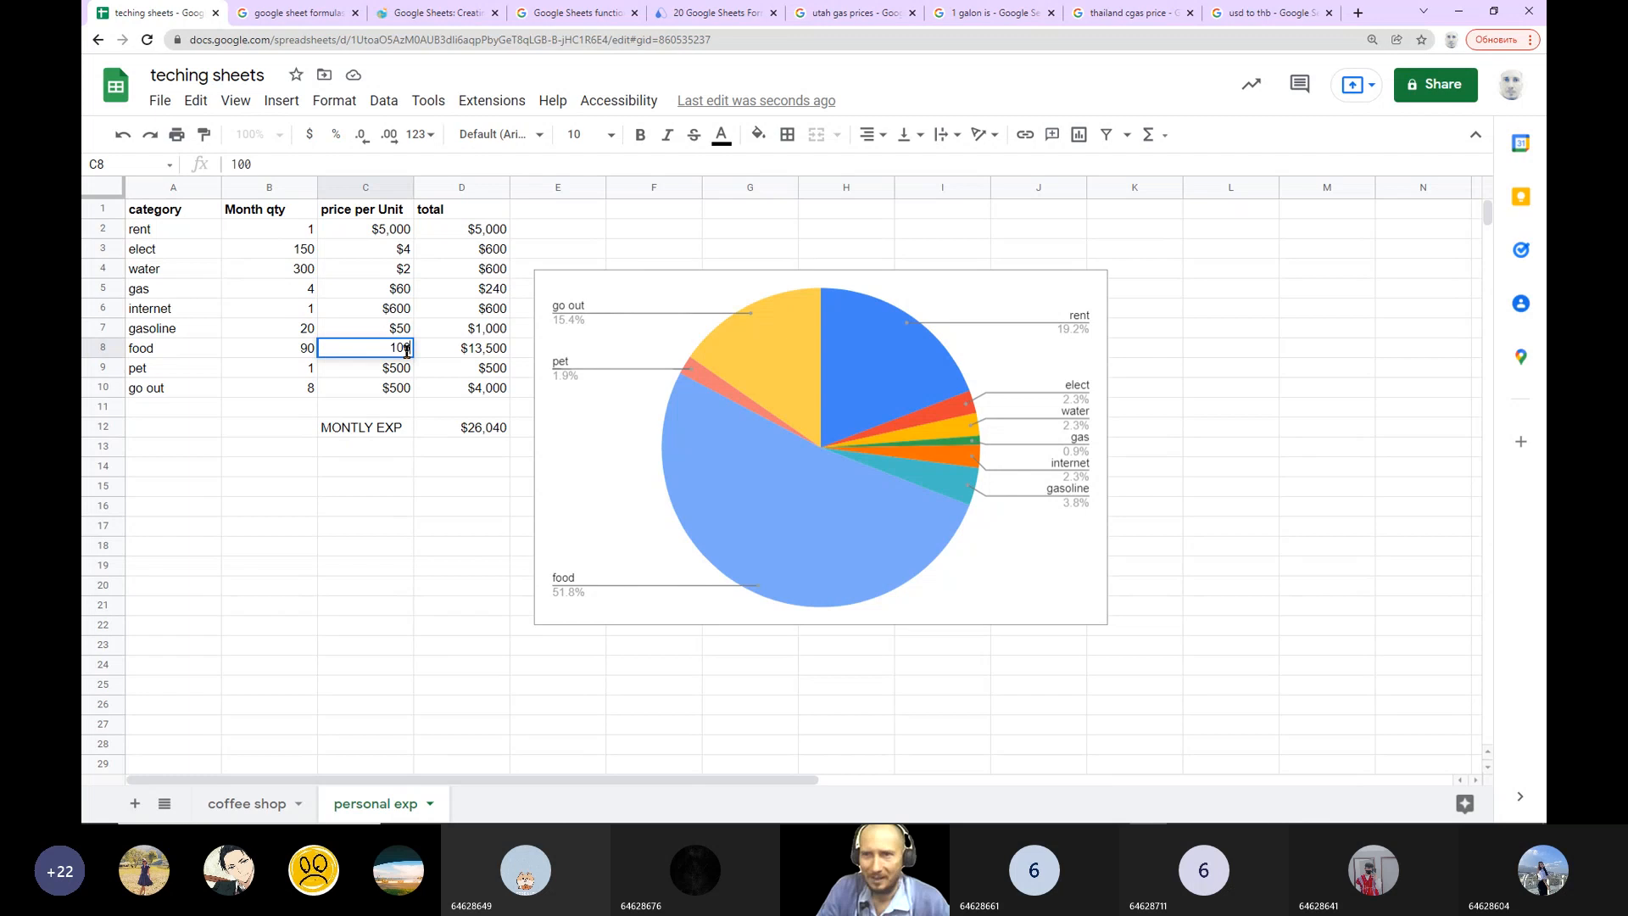
left_click(443, 529)
Step: Shrink the pie chart slightly and move it farther from the table, over columns H to N
left_click(632, 282)
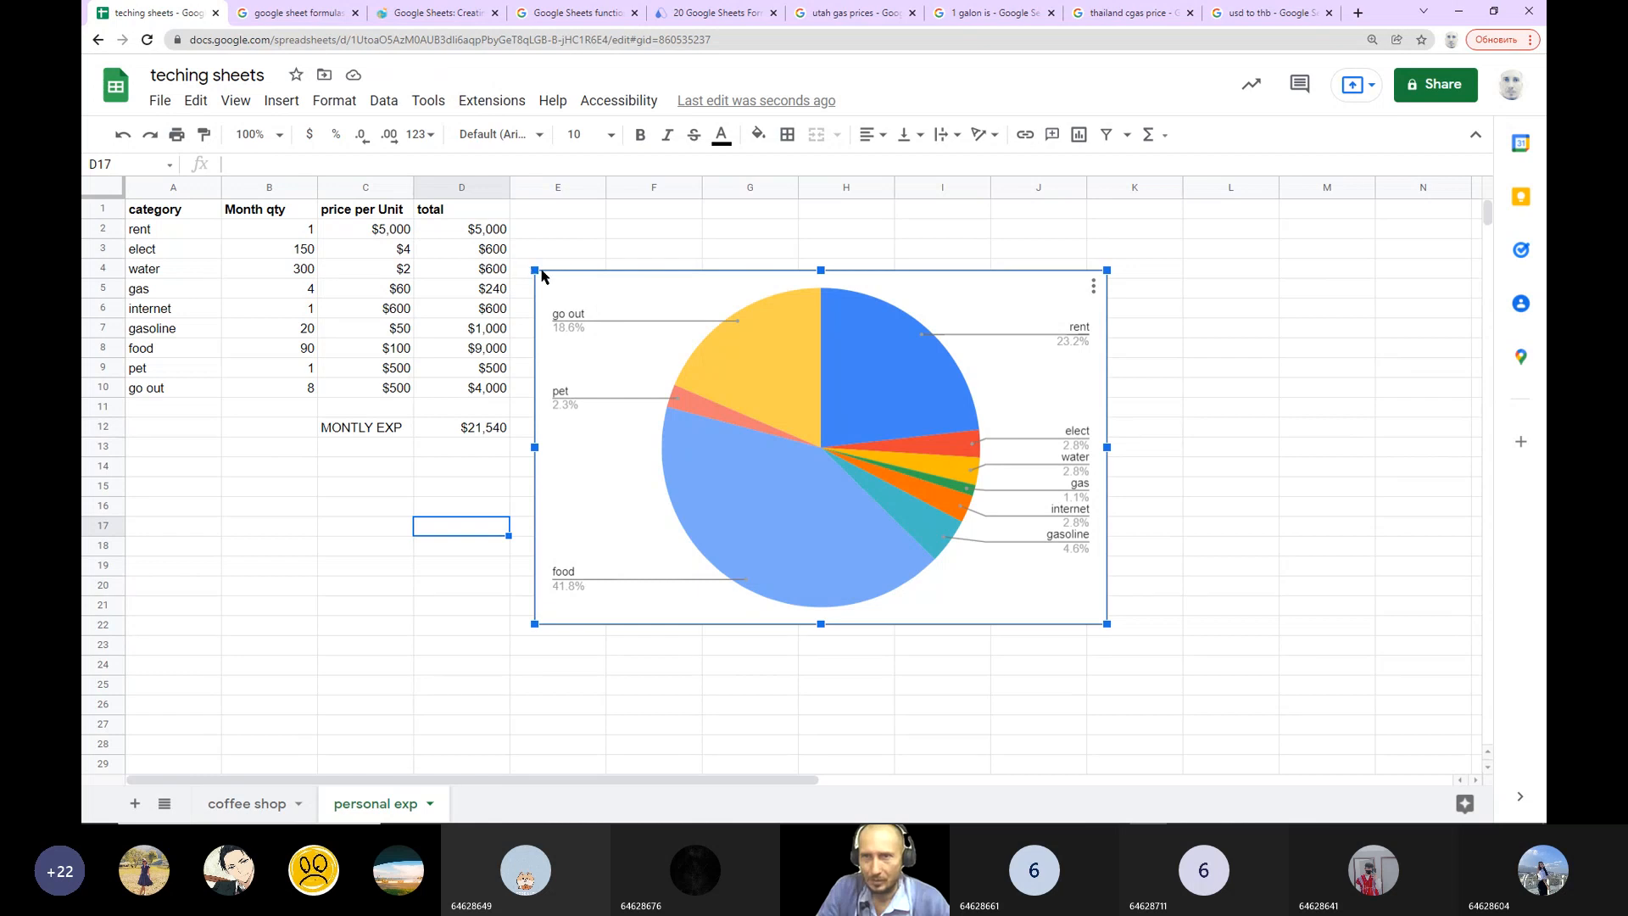
left_click_drag(535, 271, 589, 304)
left_click_drag(685, 315, 988, 265)
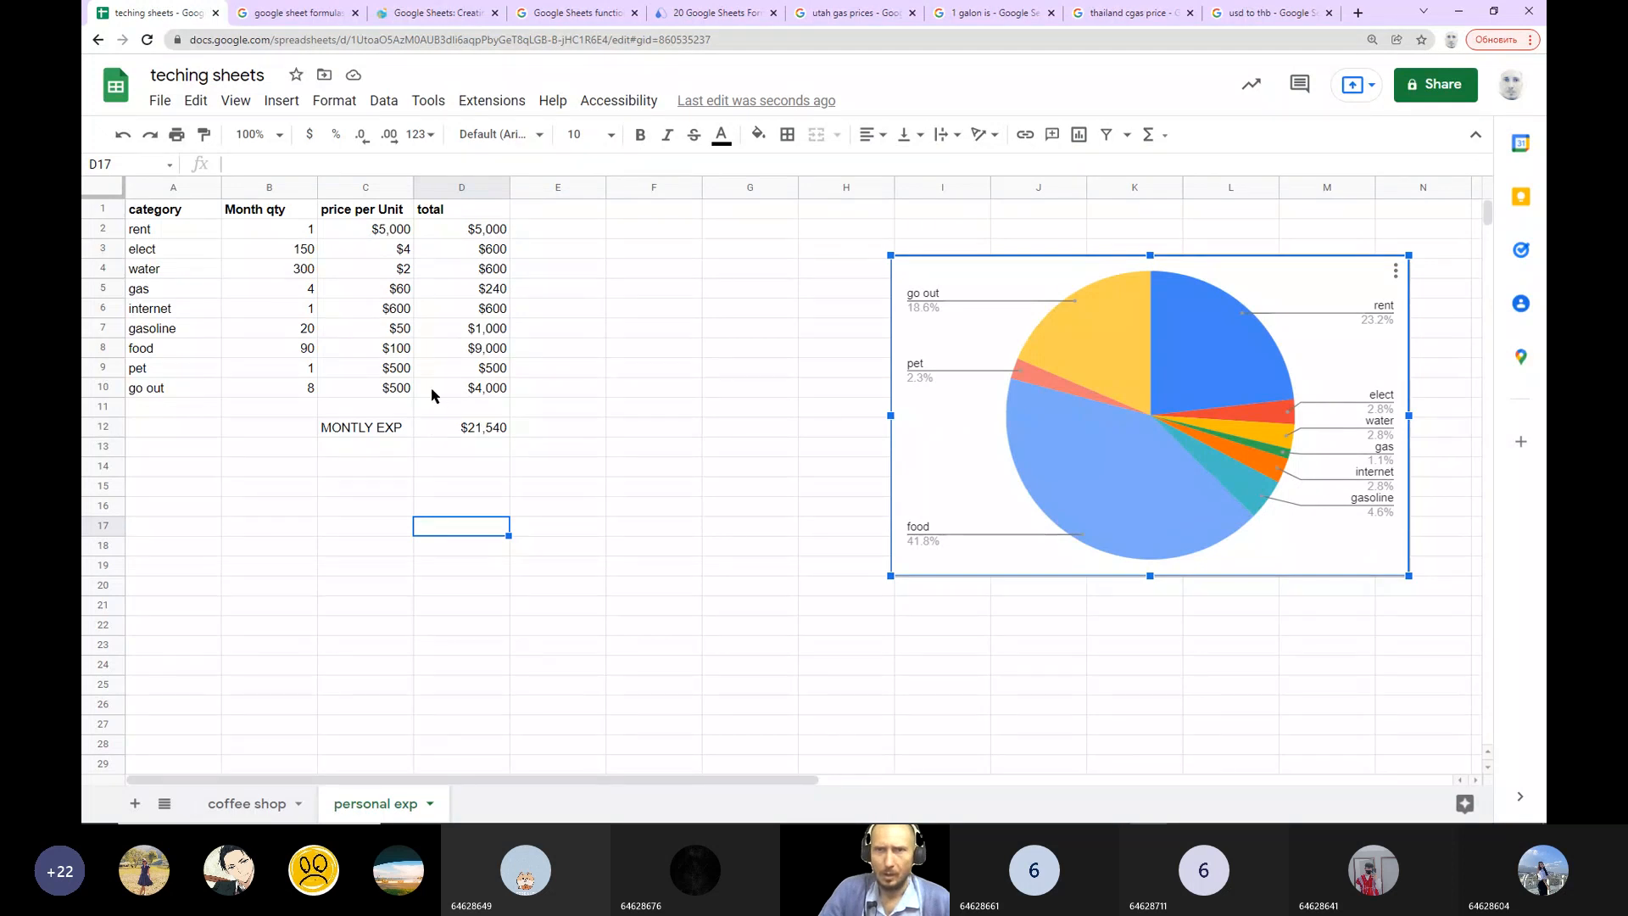
Step: Set the monthly quantity for go out to 1
left_click(300, 390)
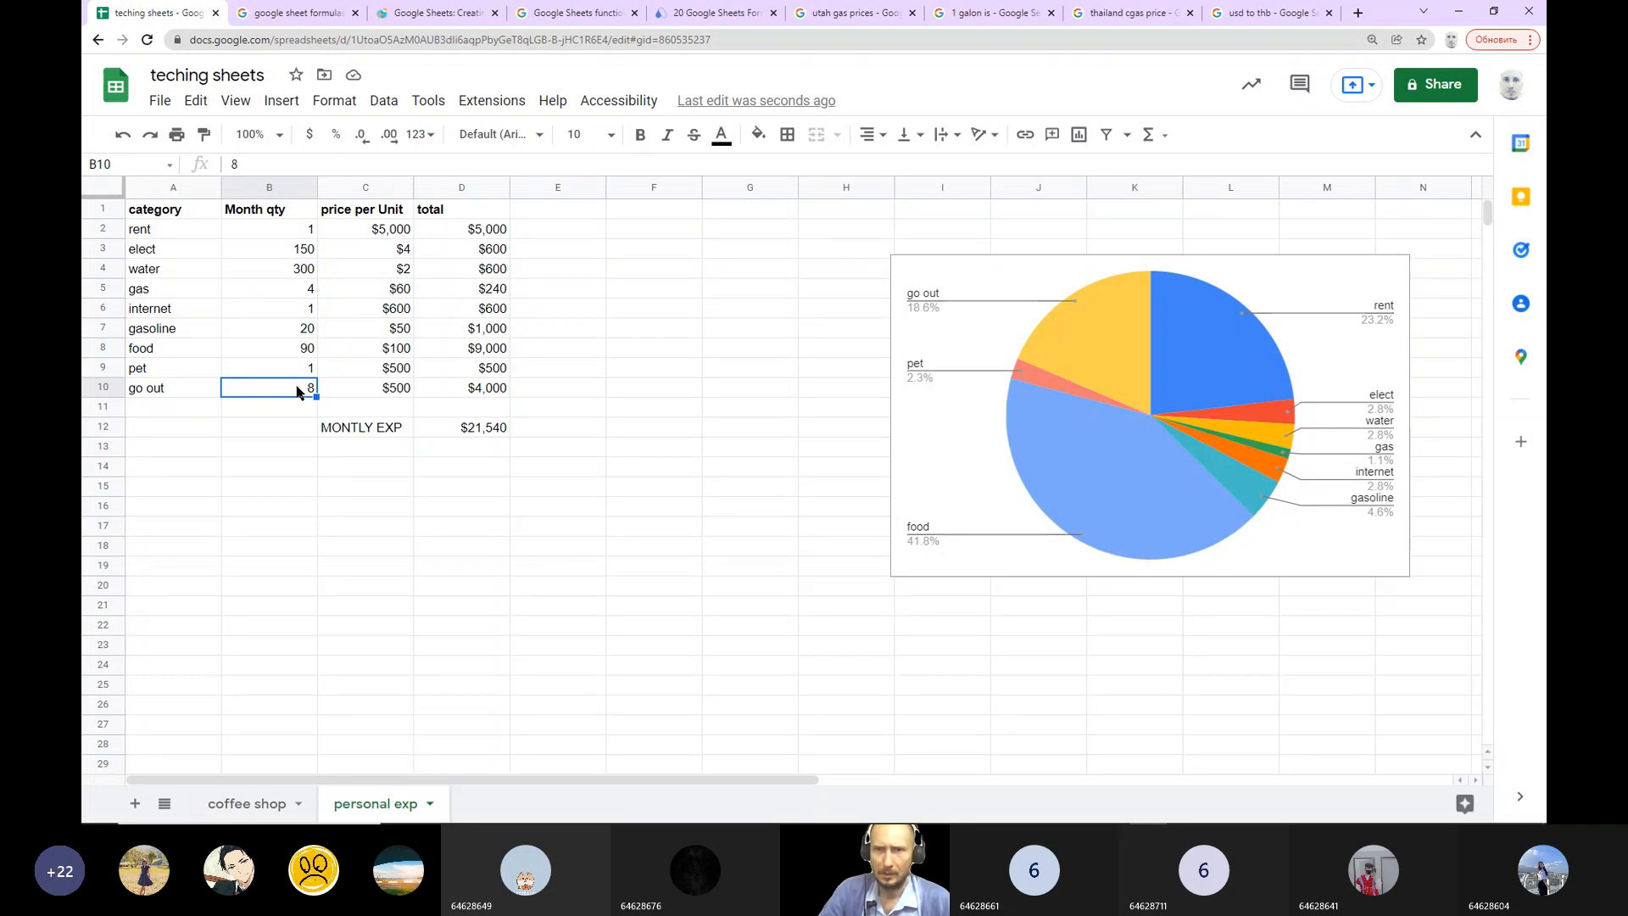
type("1")
left_click(365, 571)
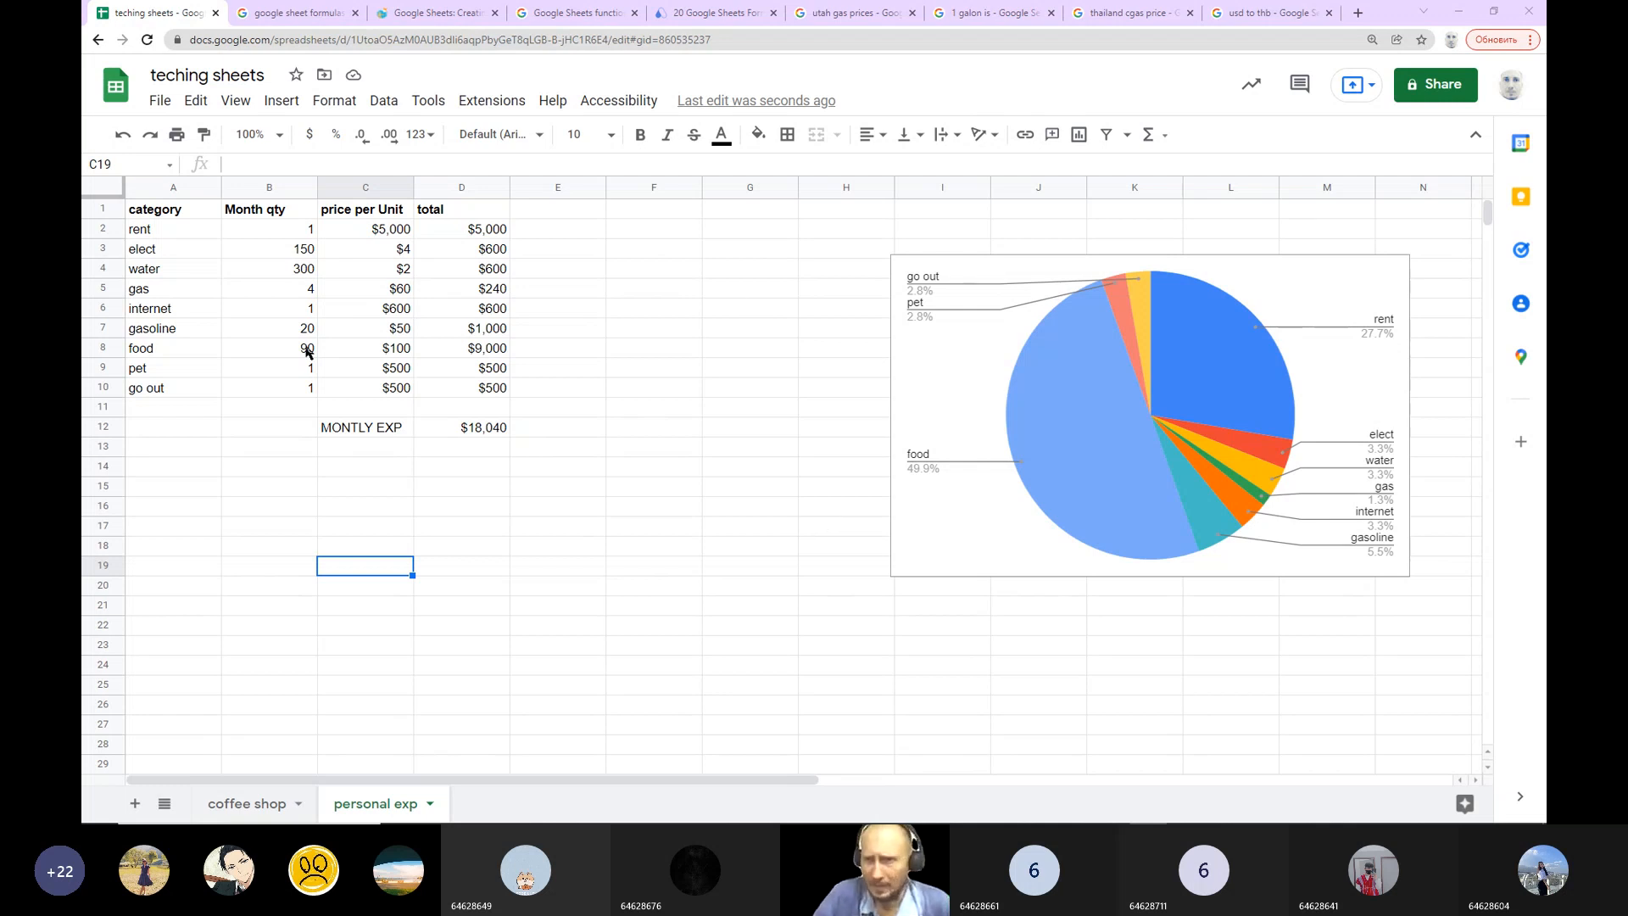
Step: Set the food price per unit to 160
left_click(404, 353)
type("150")
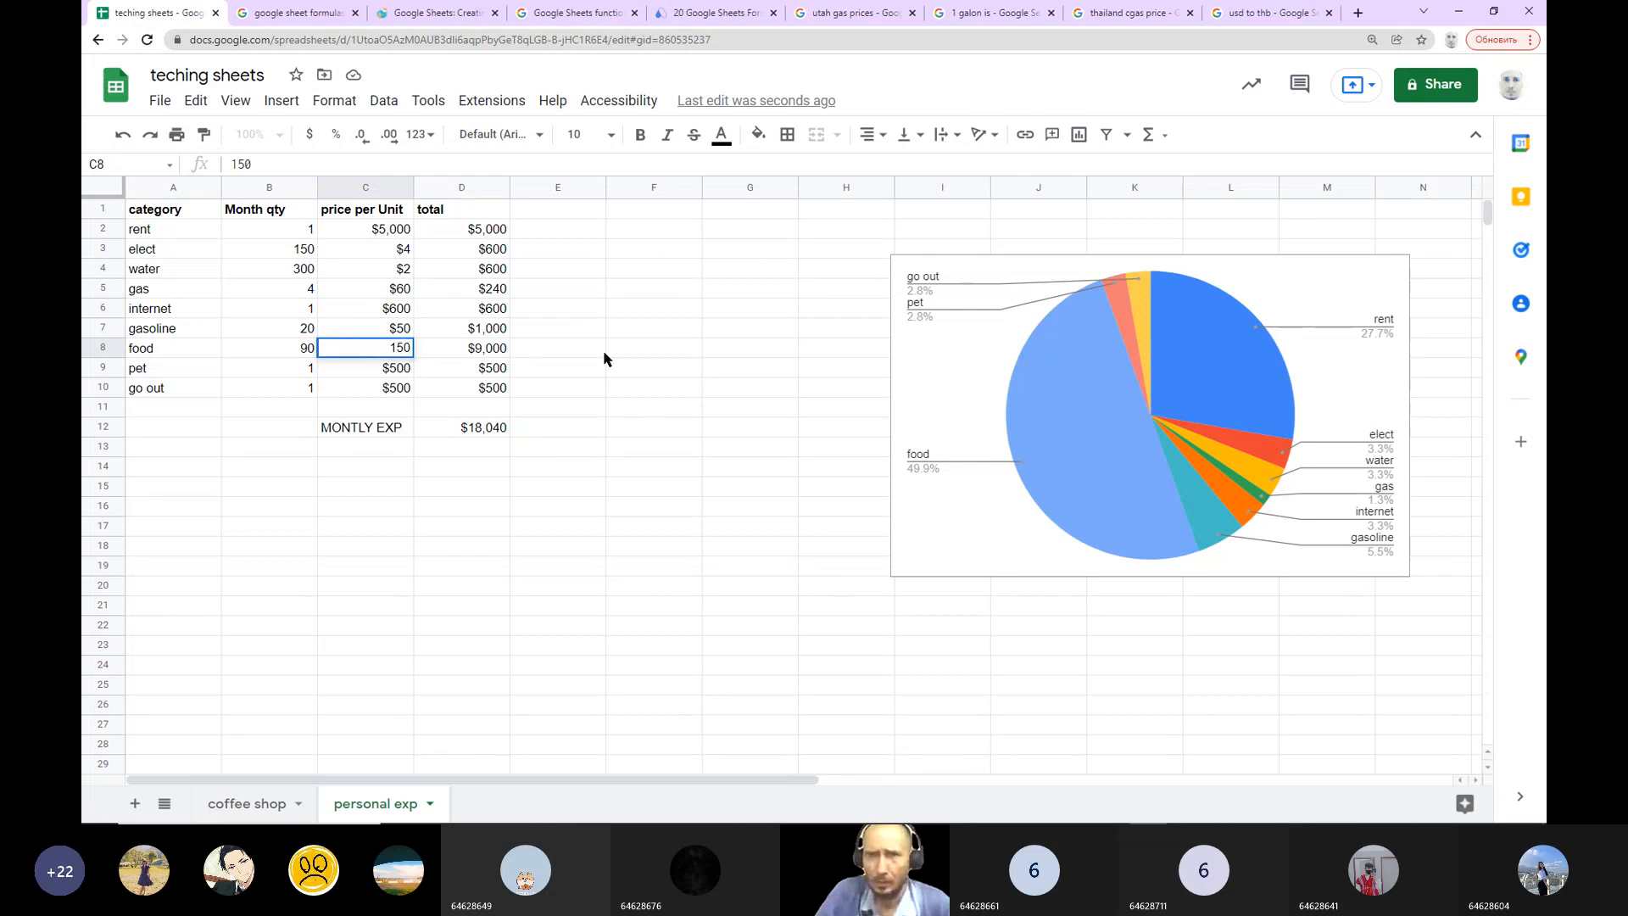
key("BackSpace")
key("BackSpace")
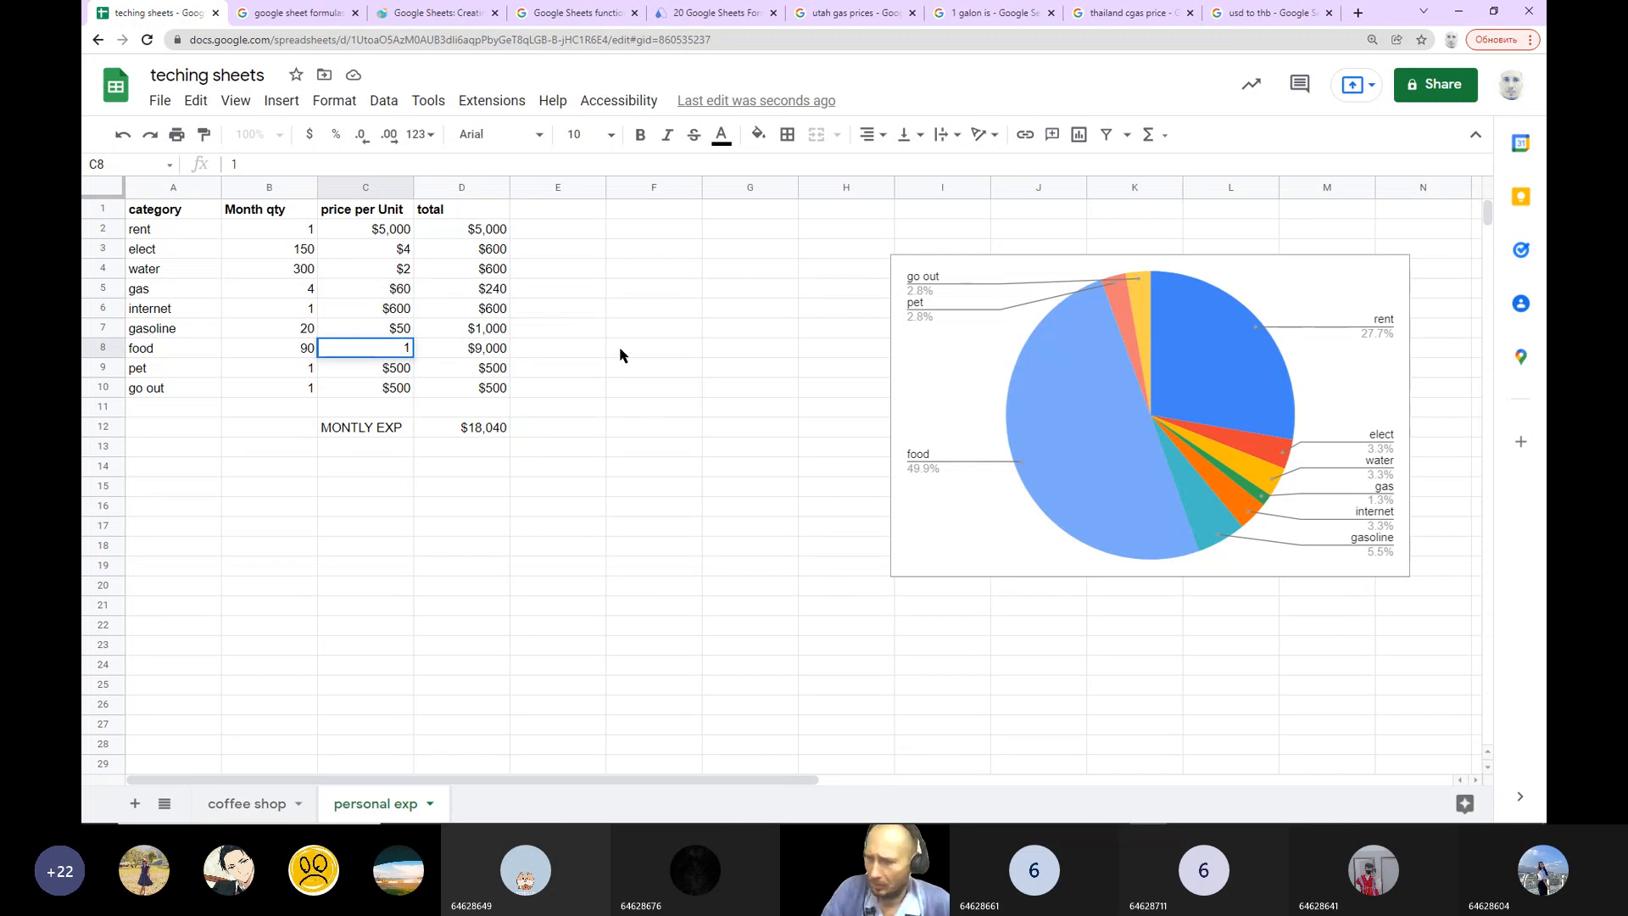
type("60")
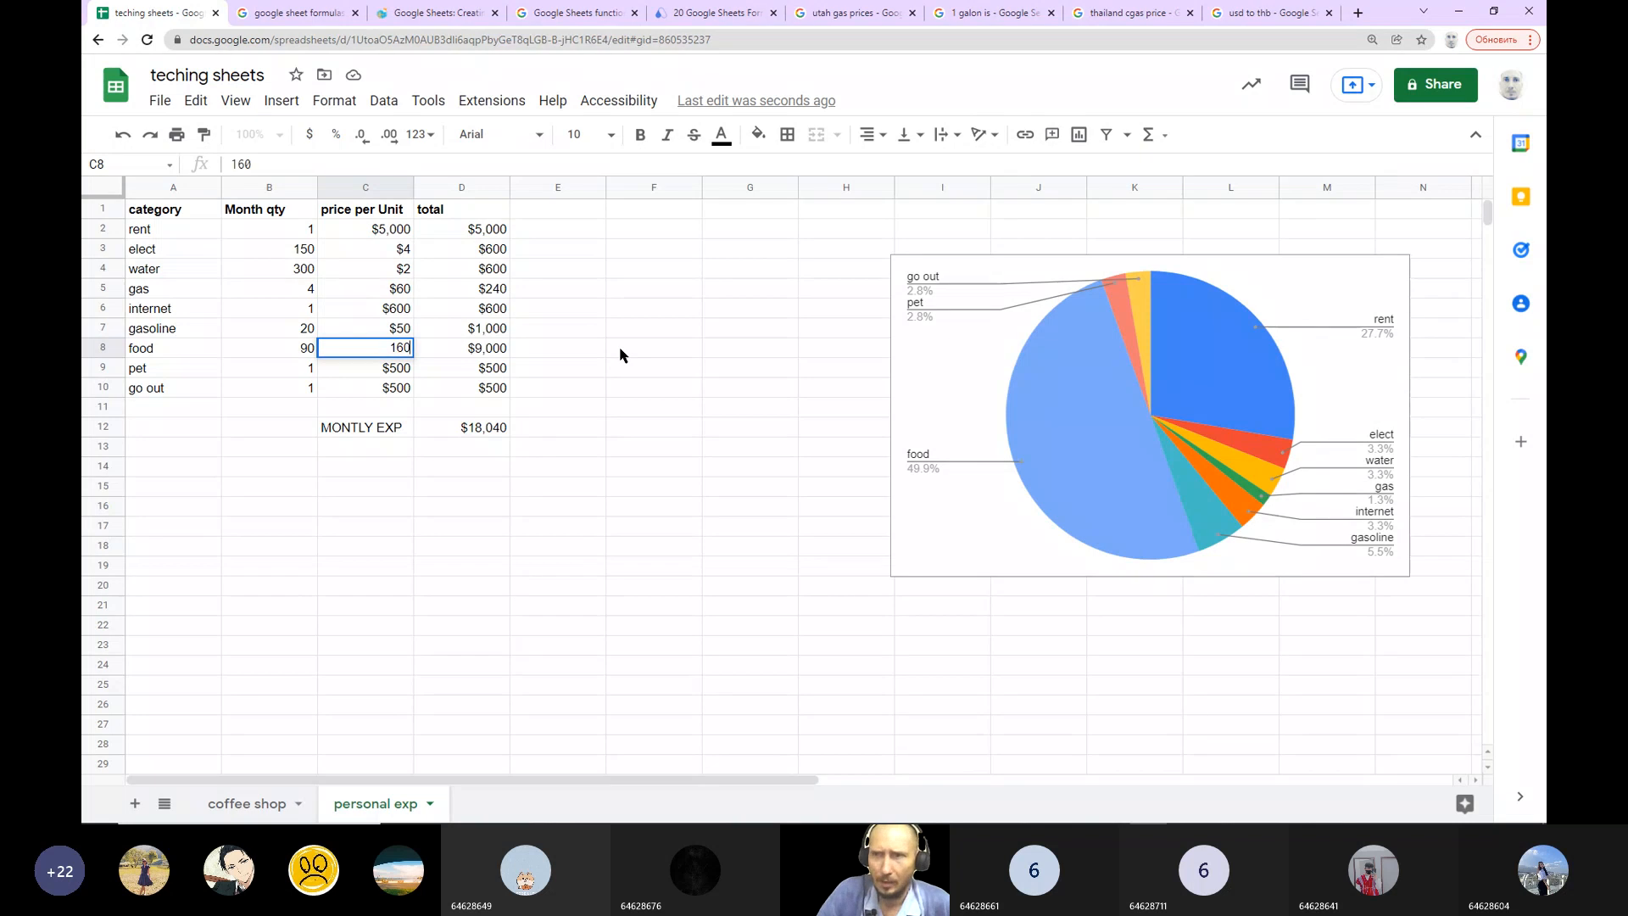
left_click(593, 352)
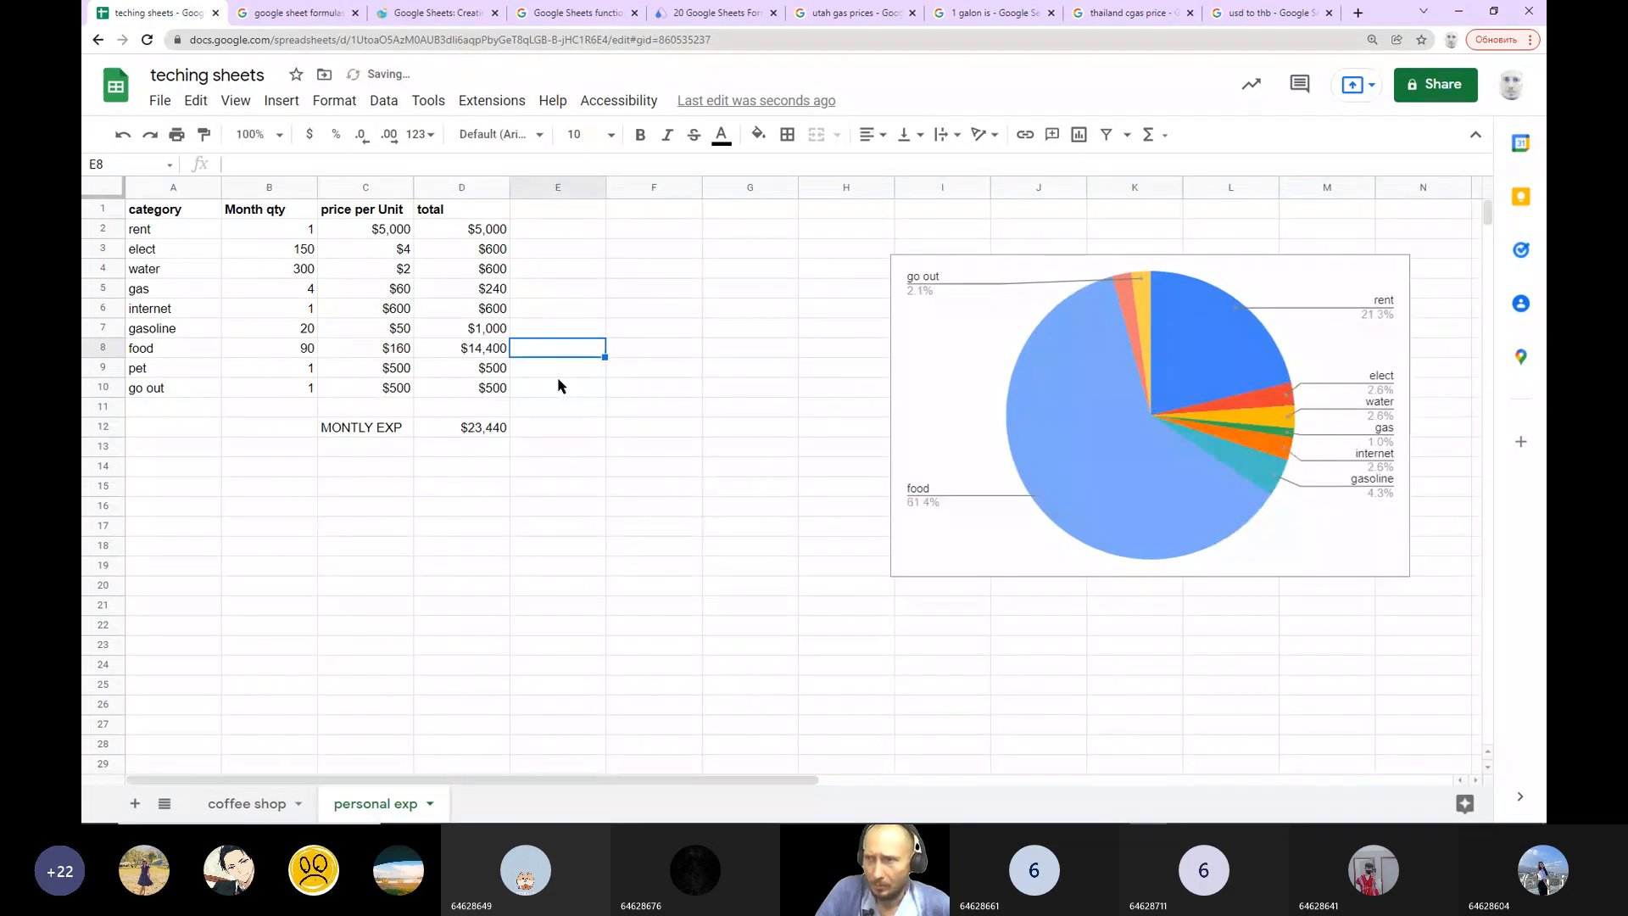
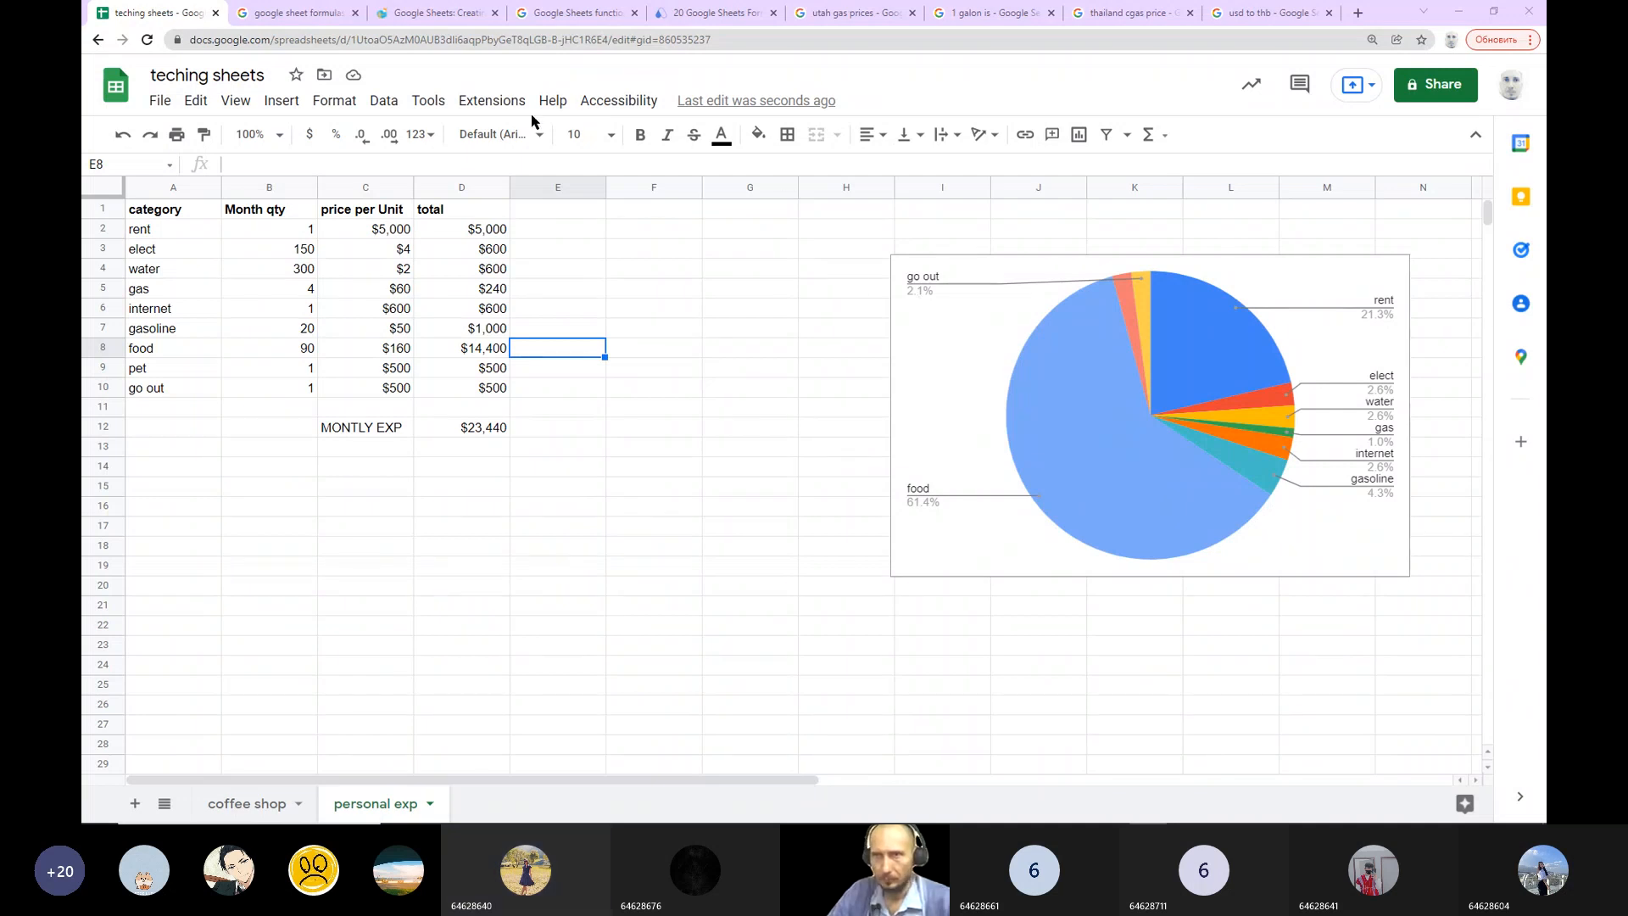
Step: Update the gasoline price per unit in C7 to 45
left_click(665, 318)
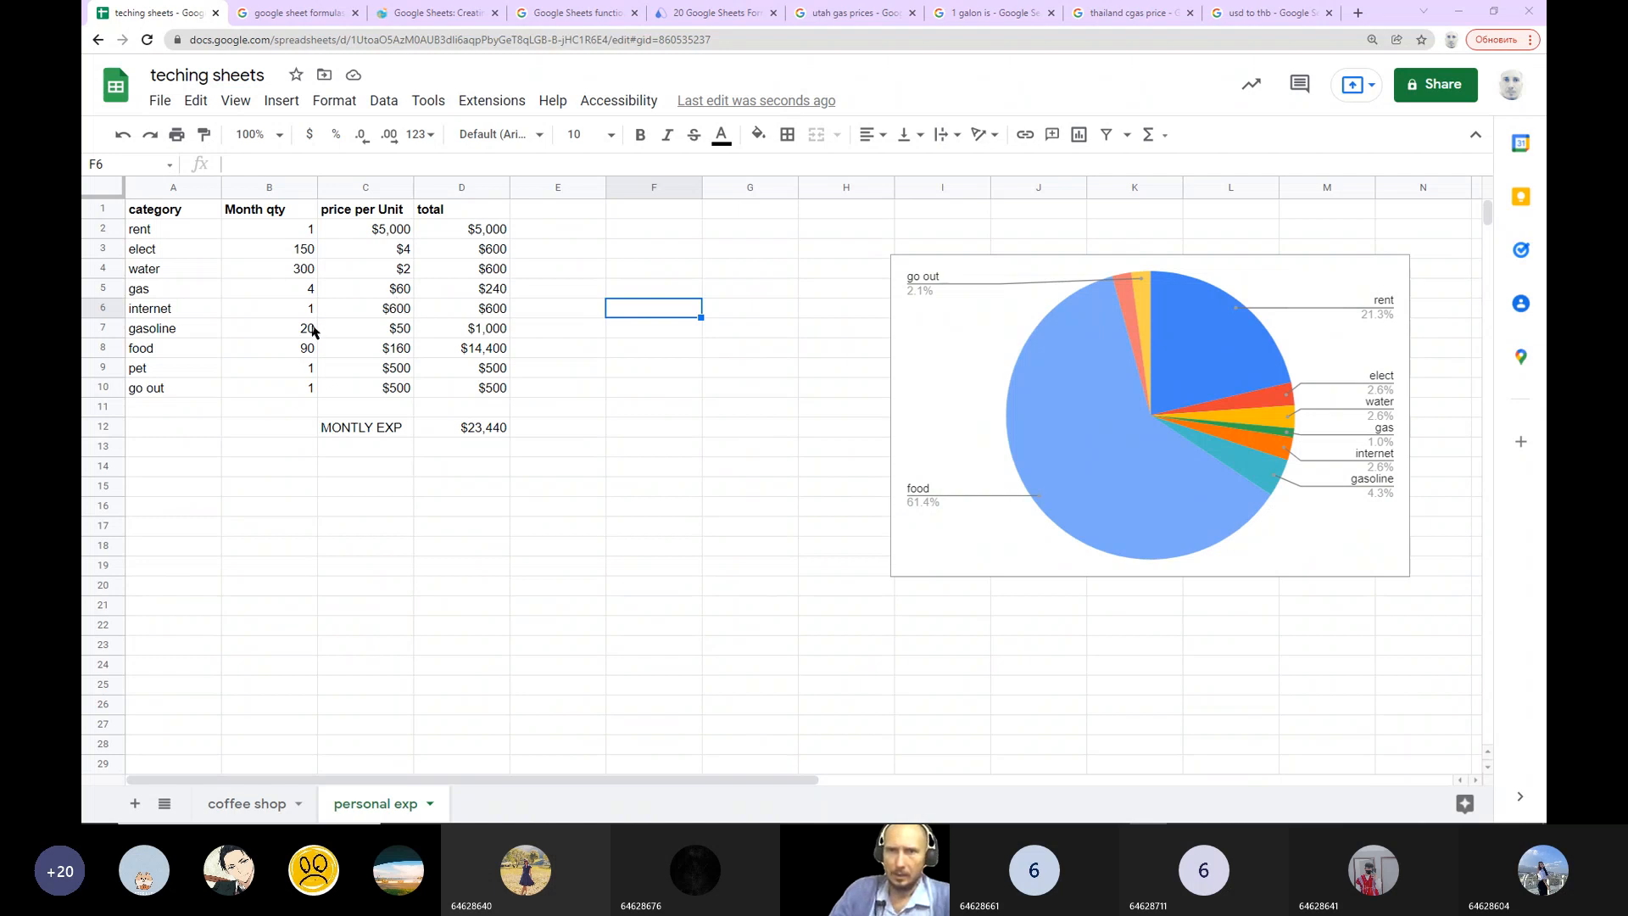
left_click(374, 336)
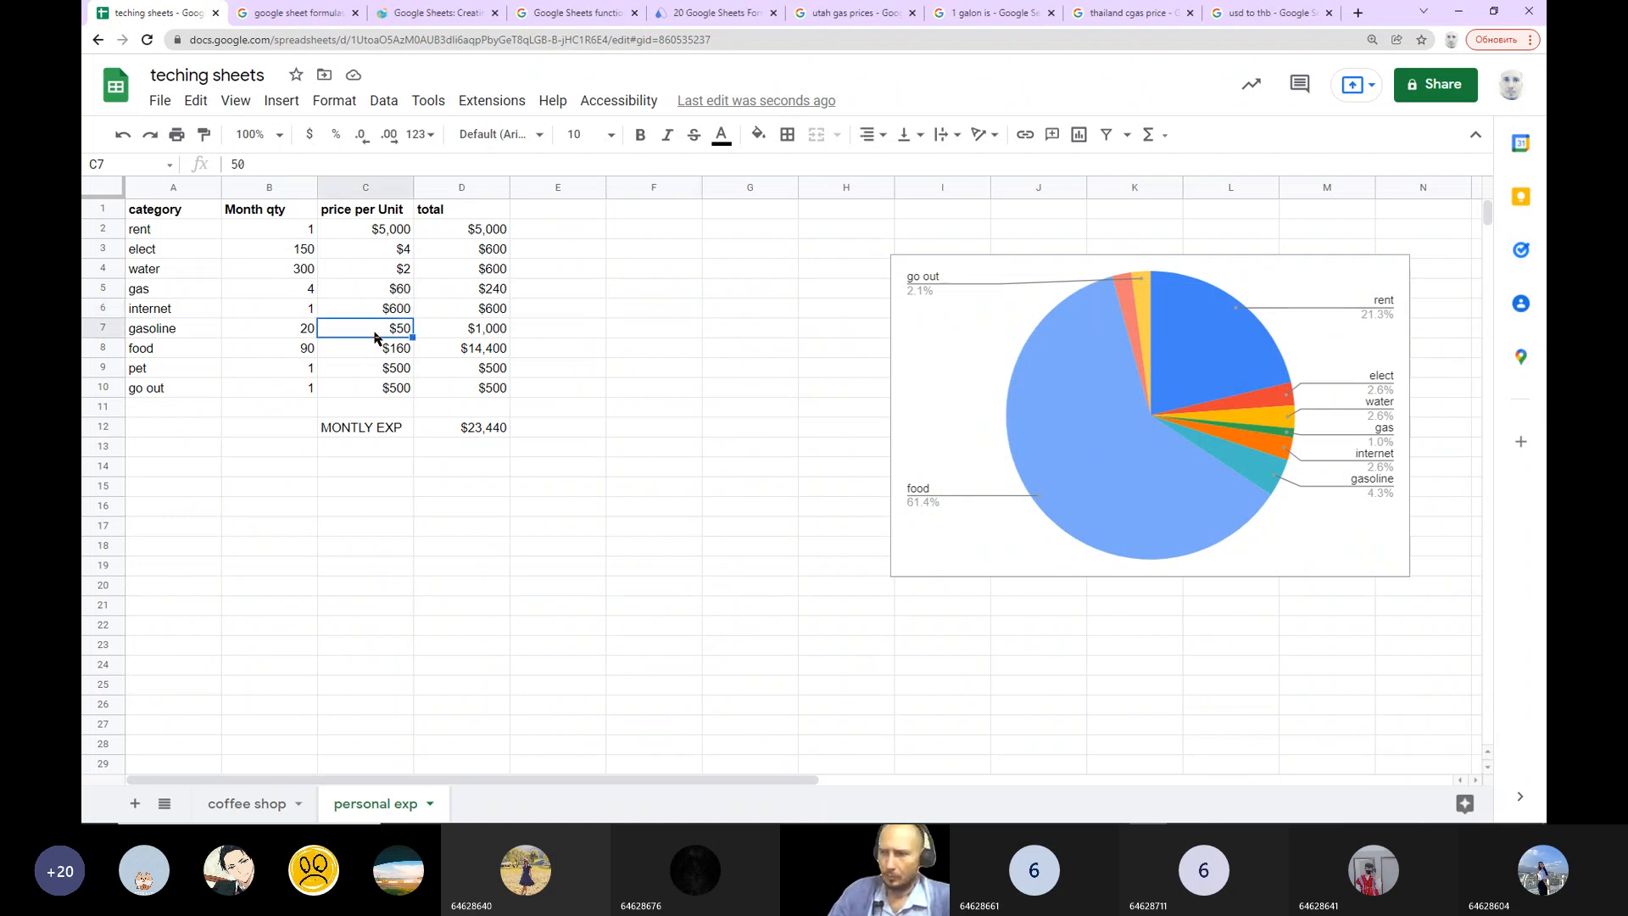
type("45")
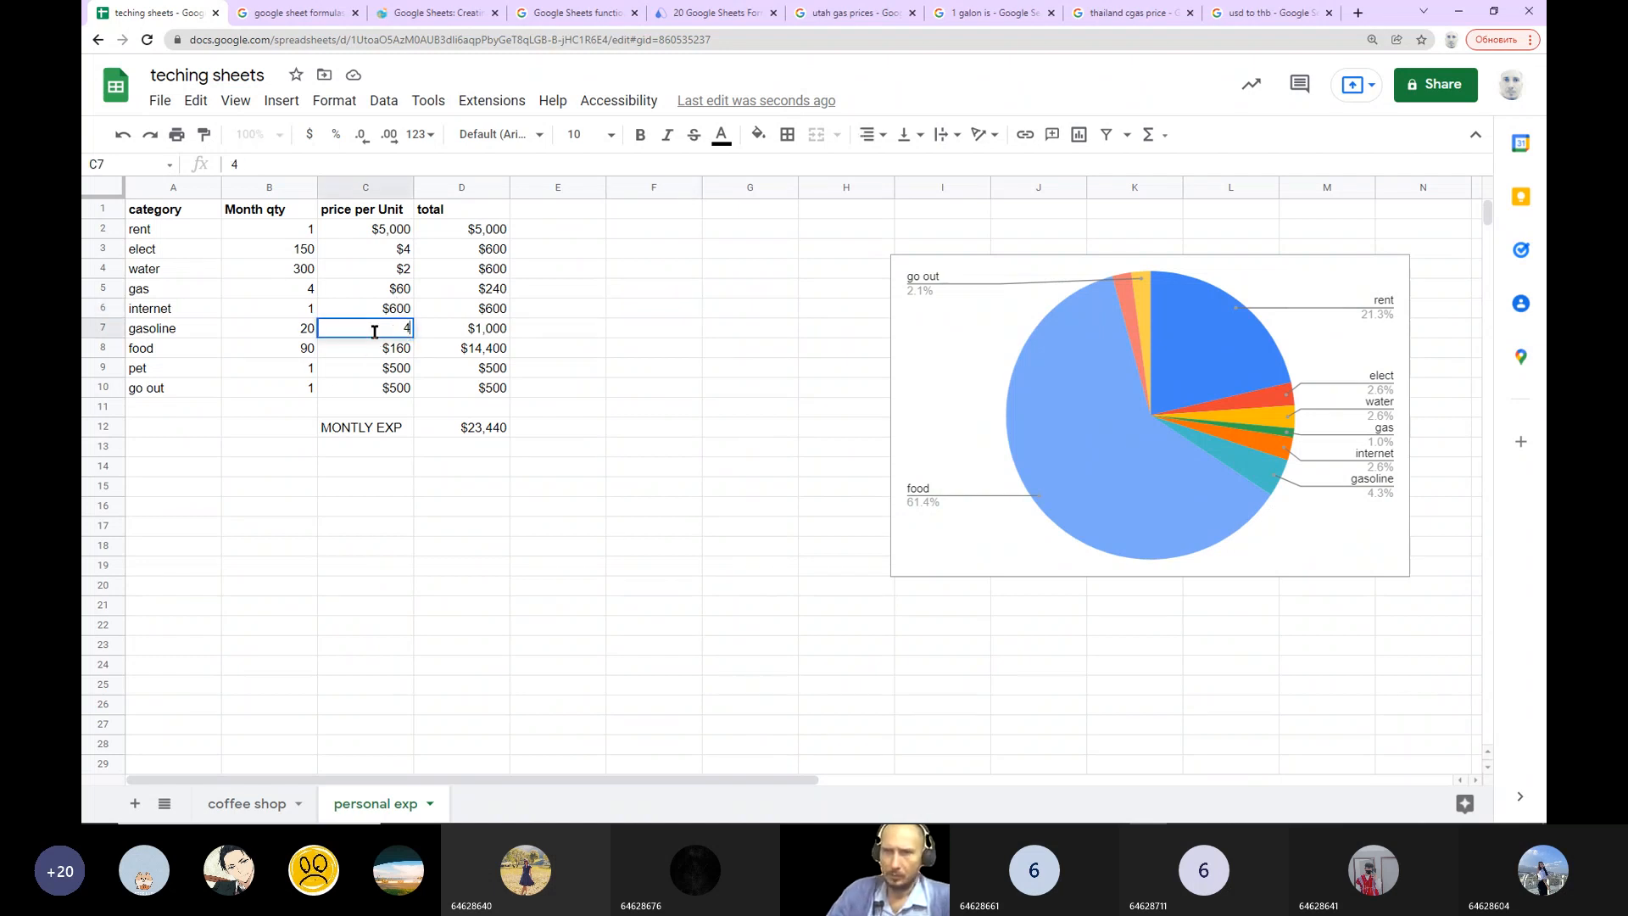
left_click(688, 266)
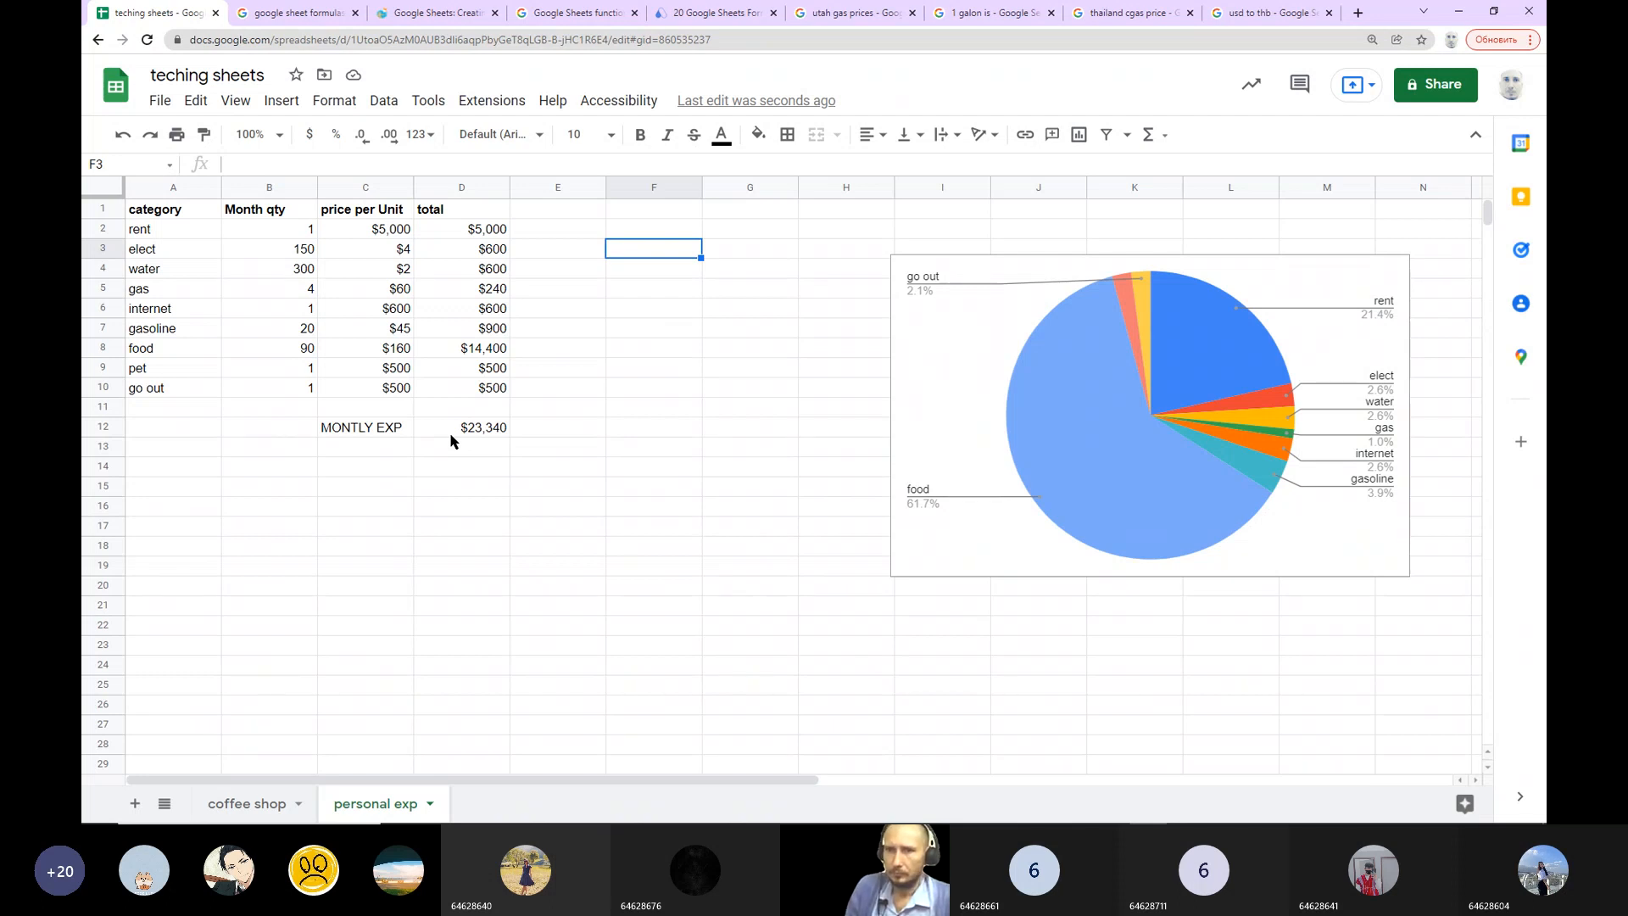
Step: Add a new sheet to the spreadsheet and name it gasoline
left_click(134, 803)
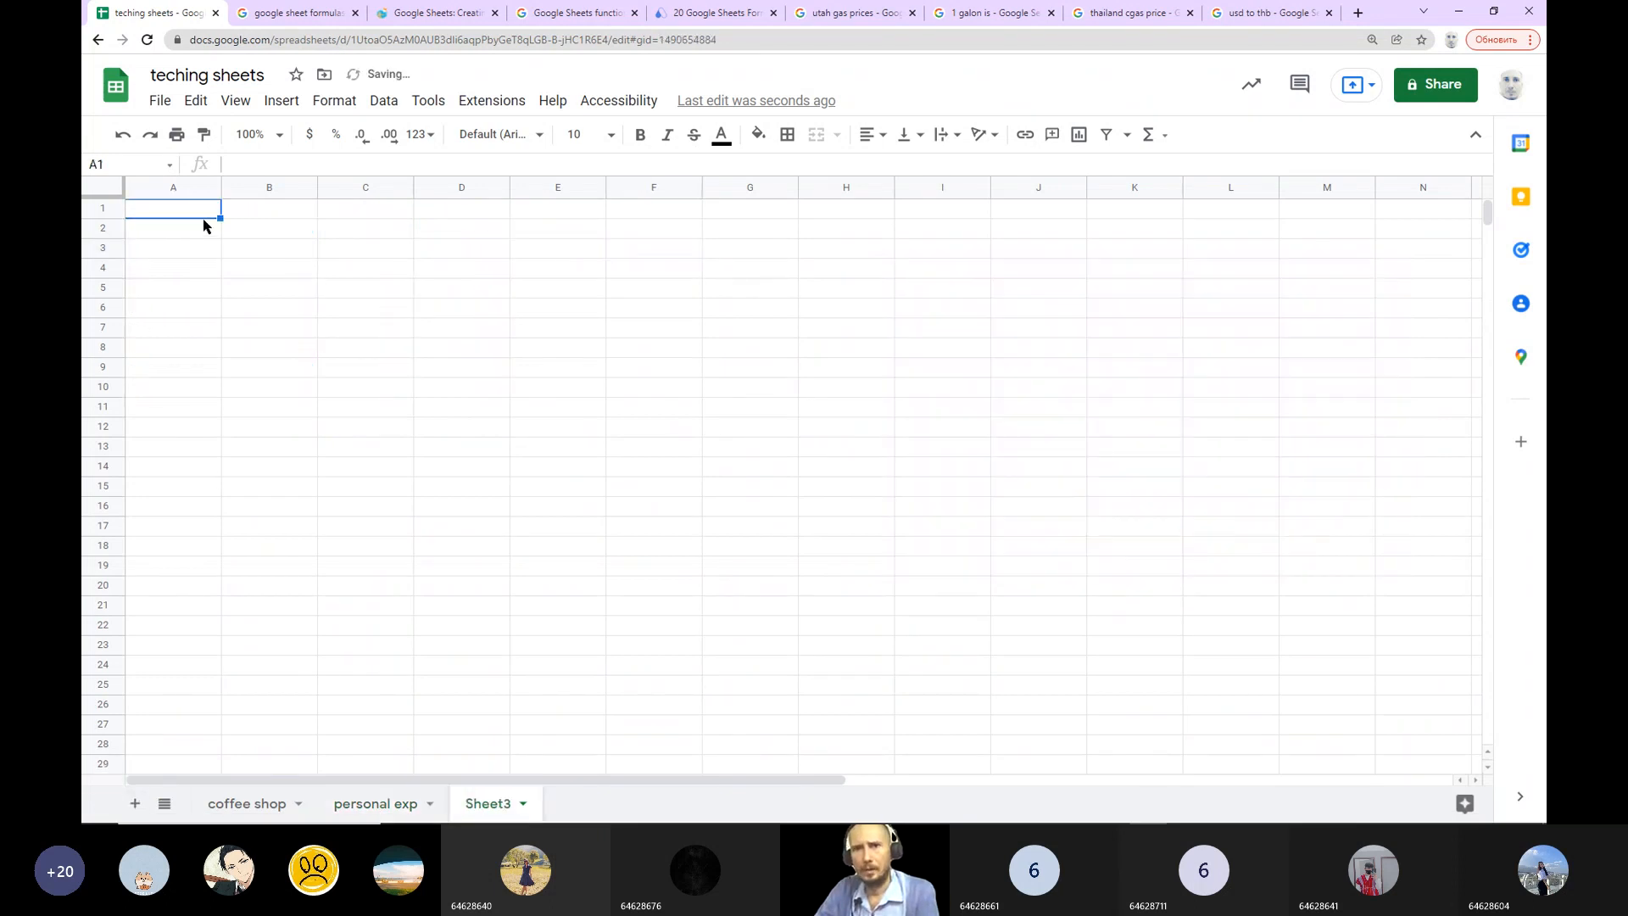
left_click(523, 805)
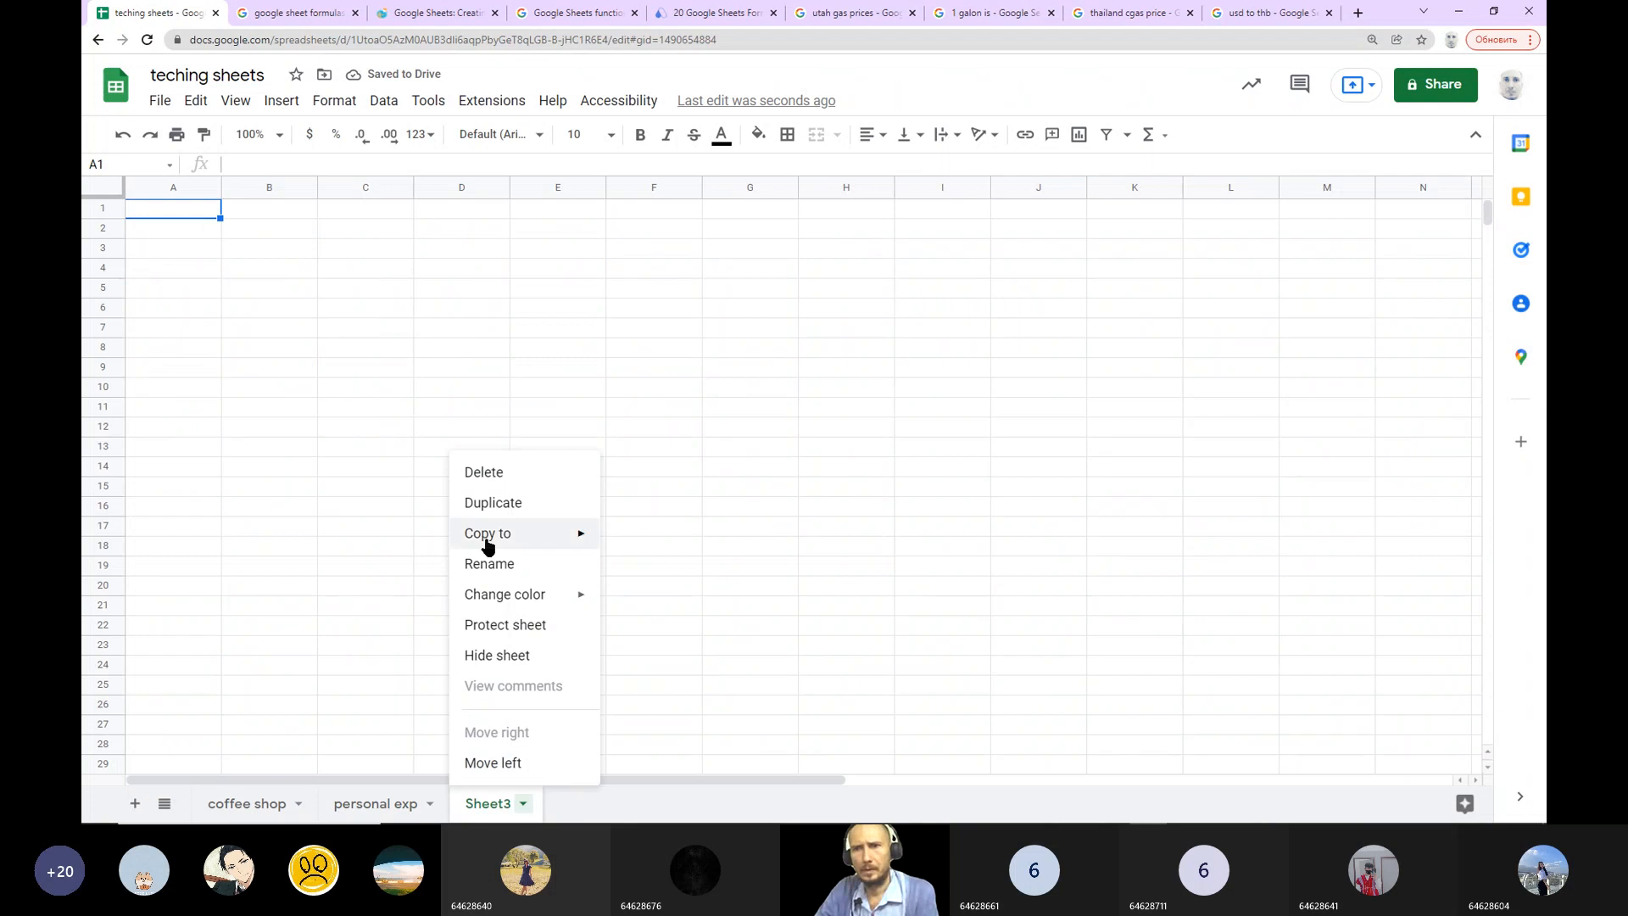
left_click(536, 563)
type("gasoline")
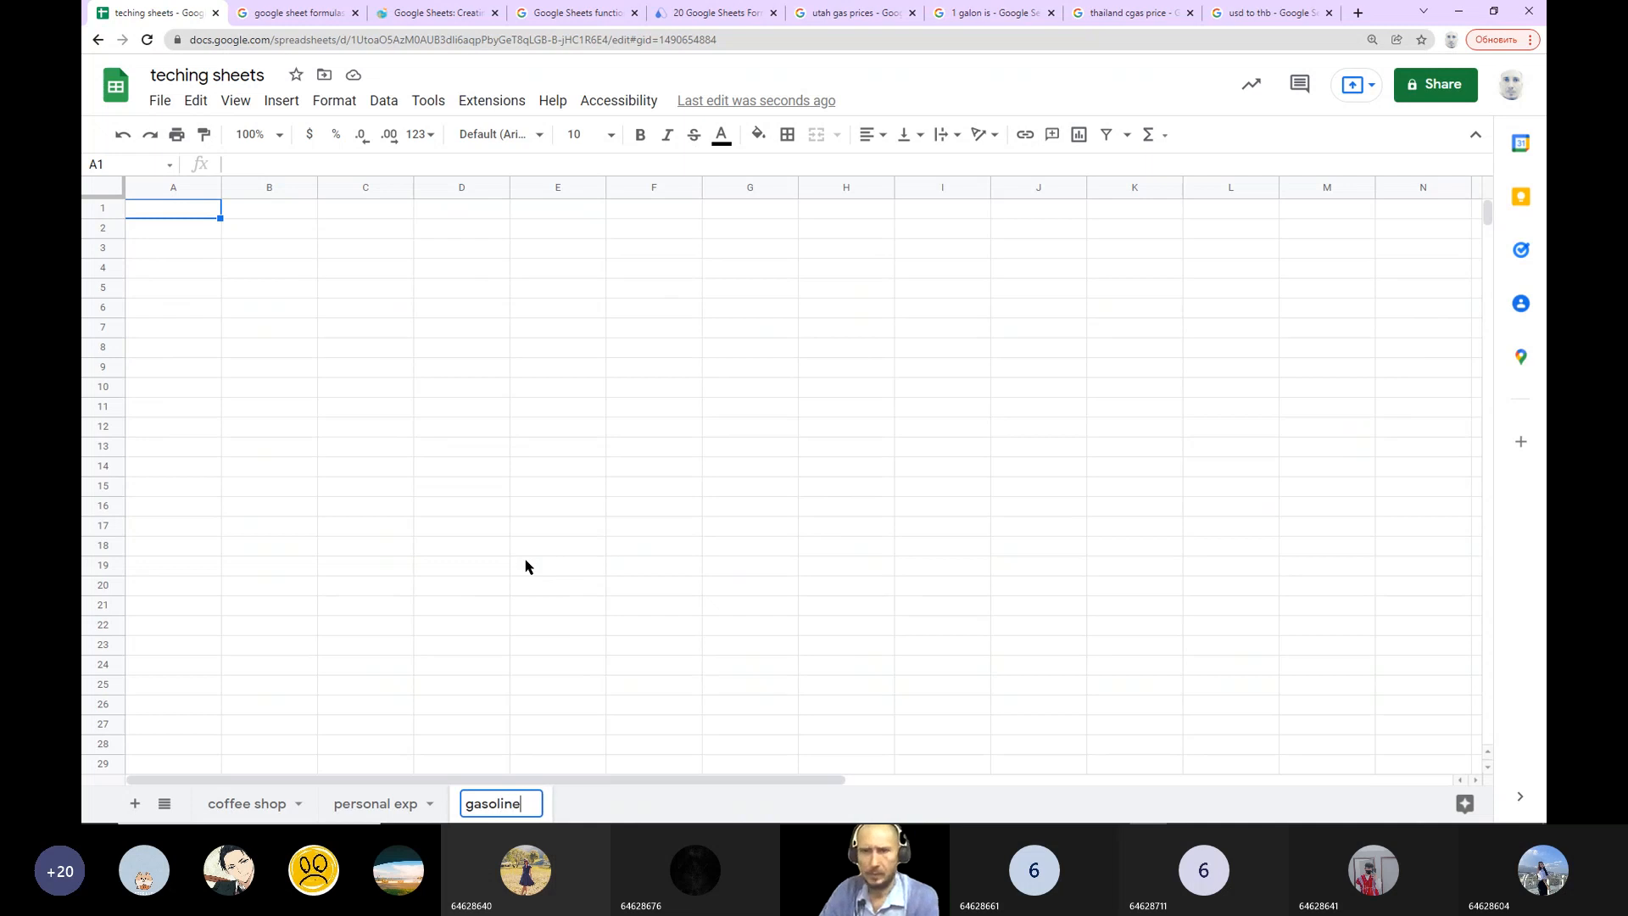
left_click(629, 548)
Step: Enter the heading Thailand in A1 of the gasoline sheet and relocate it to B1
left_click(188, 217)
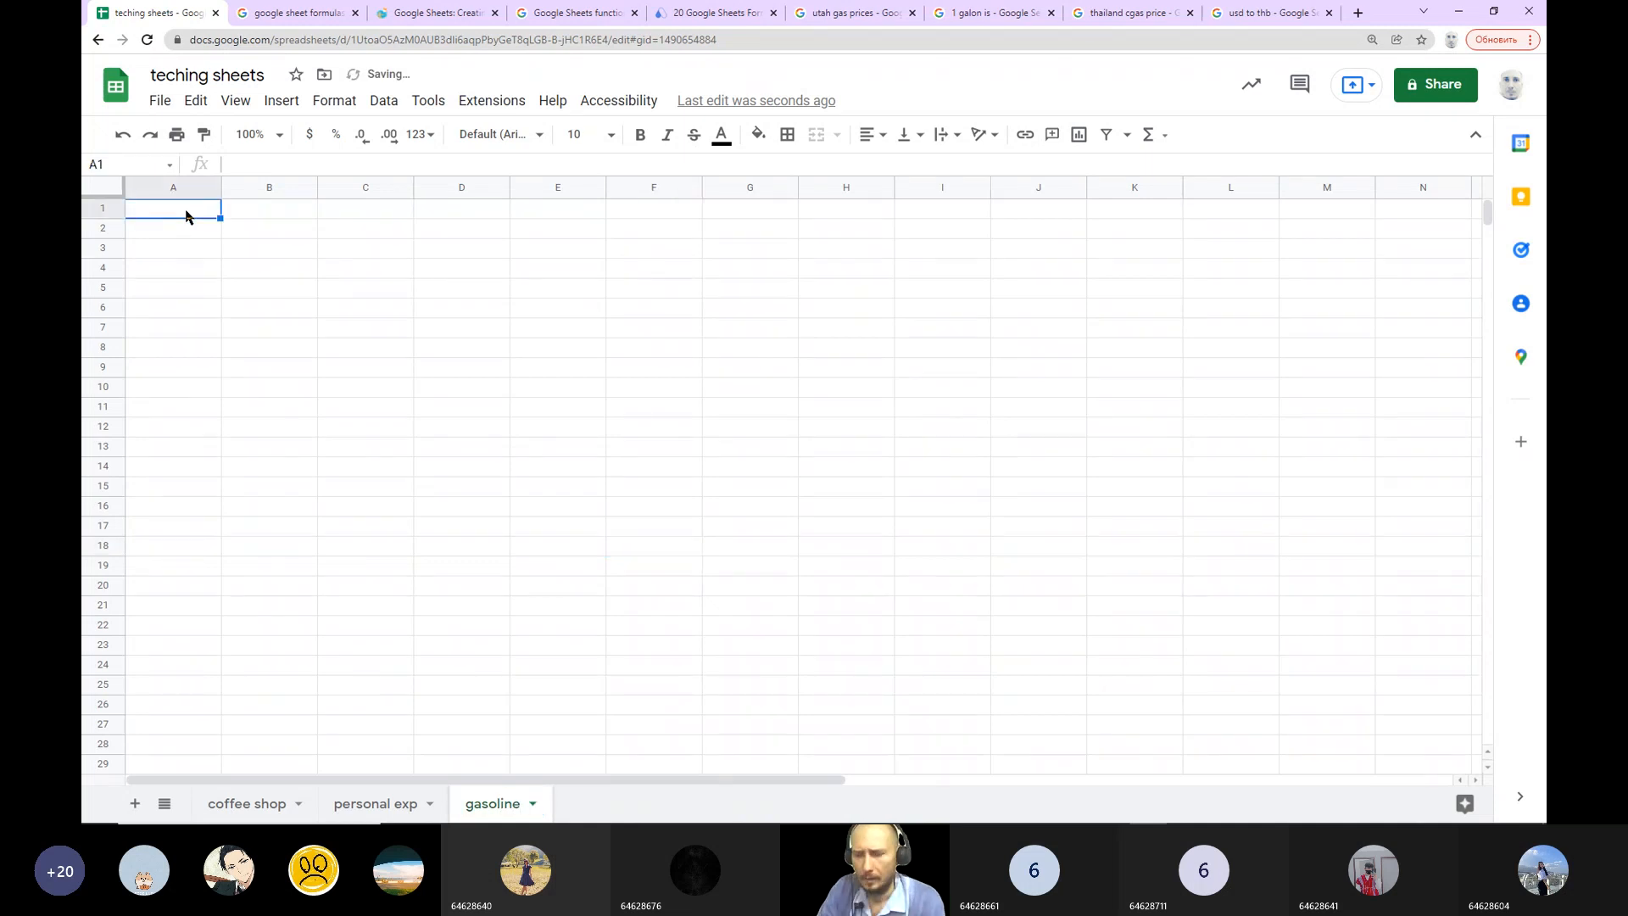
type("Thailand")
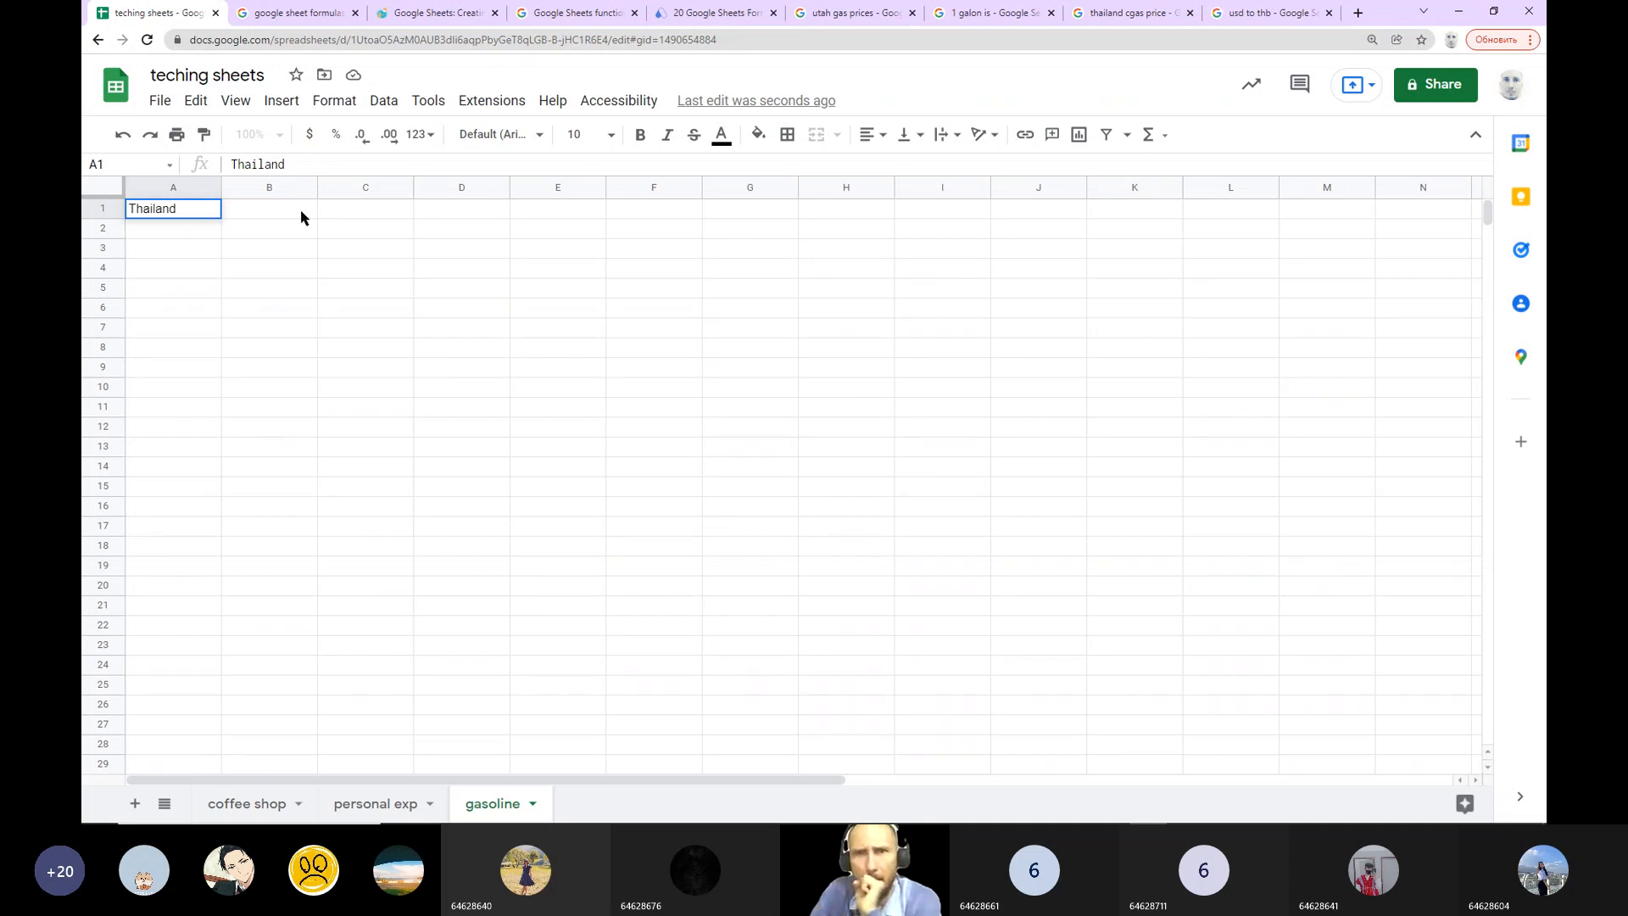
left_click(234, 240)
left_click(204, 211)
right_click(200, 211)
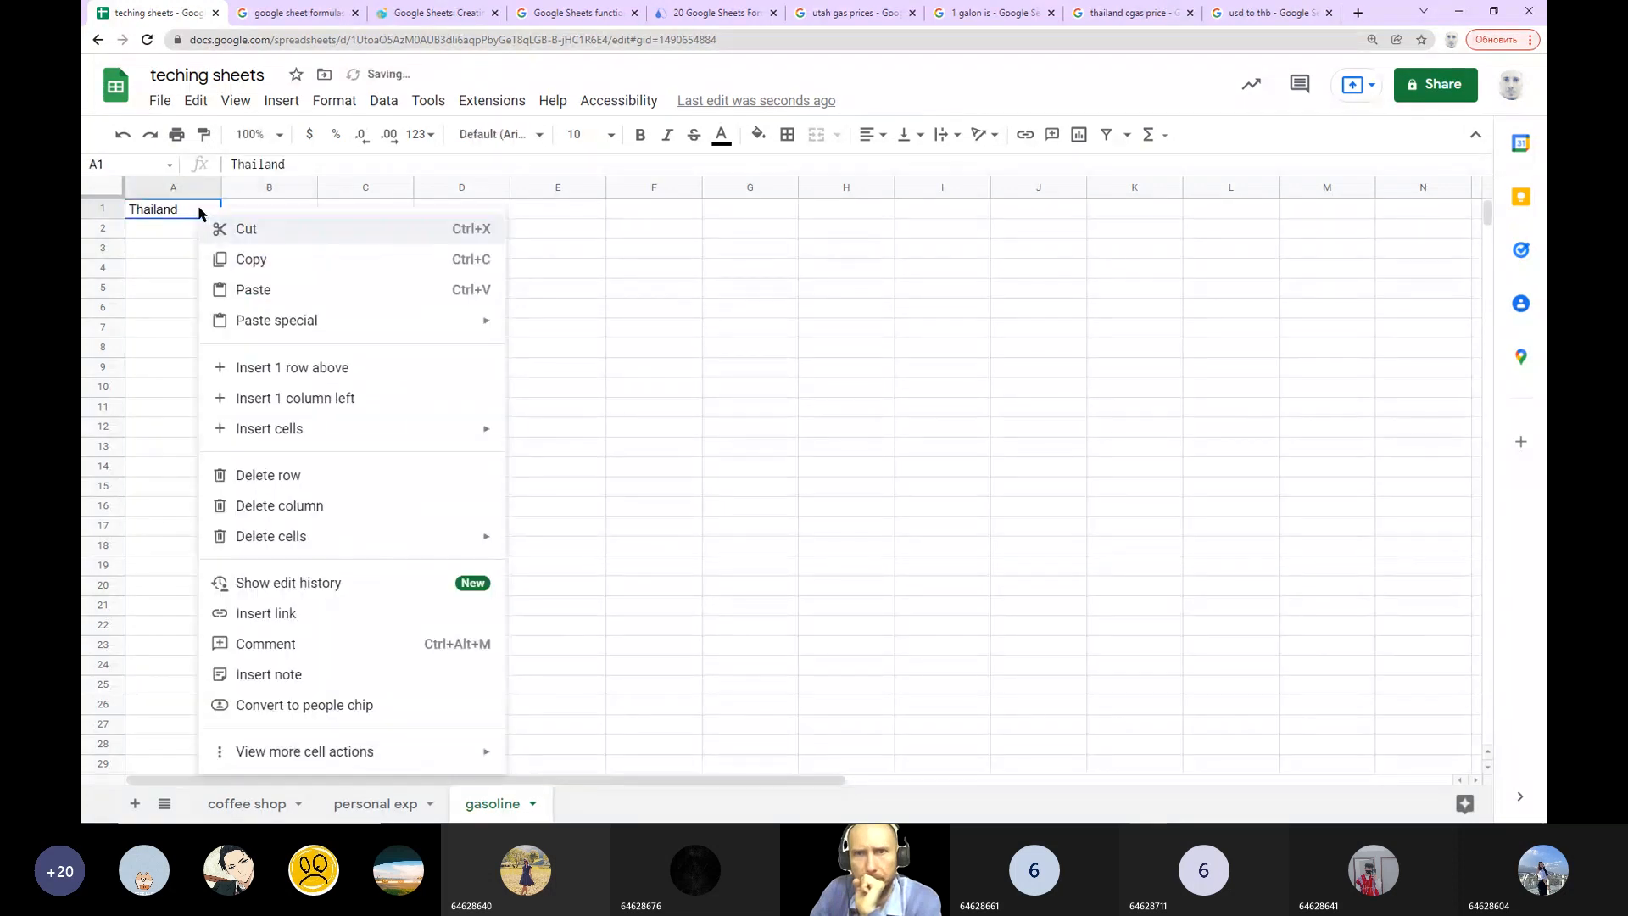
left_click(243, 229)
left_click(266, 219)
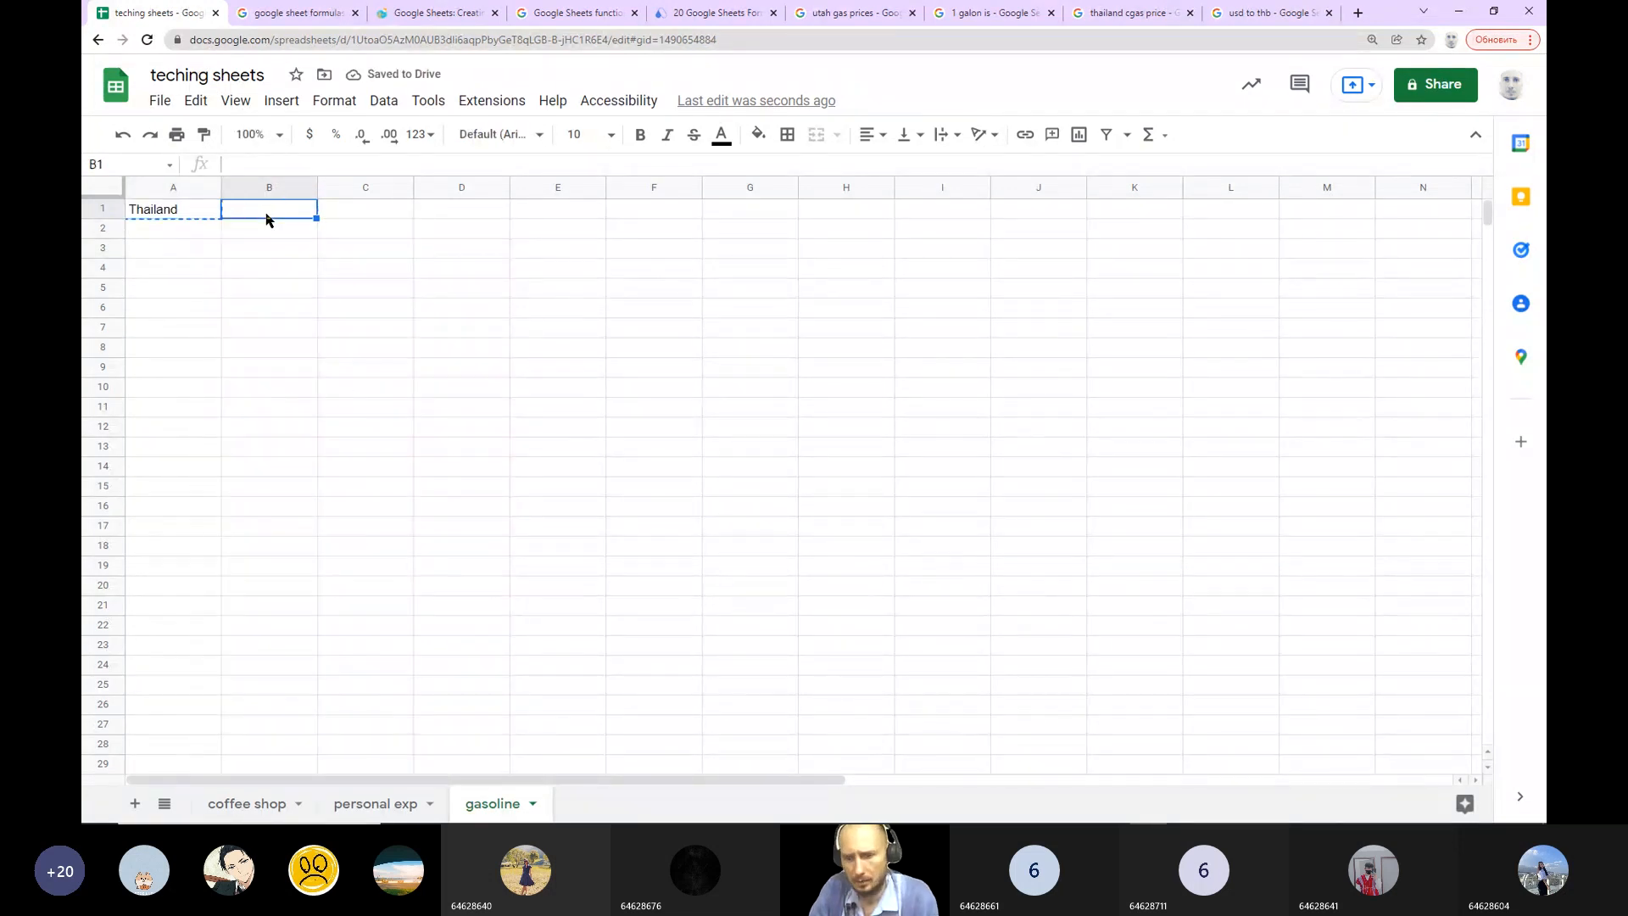
key("ctrl+v")
Step: Extend the heading in B1 to read Thailand 1 l 95
left_click(314, 162)
type("1 l 95")
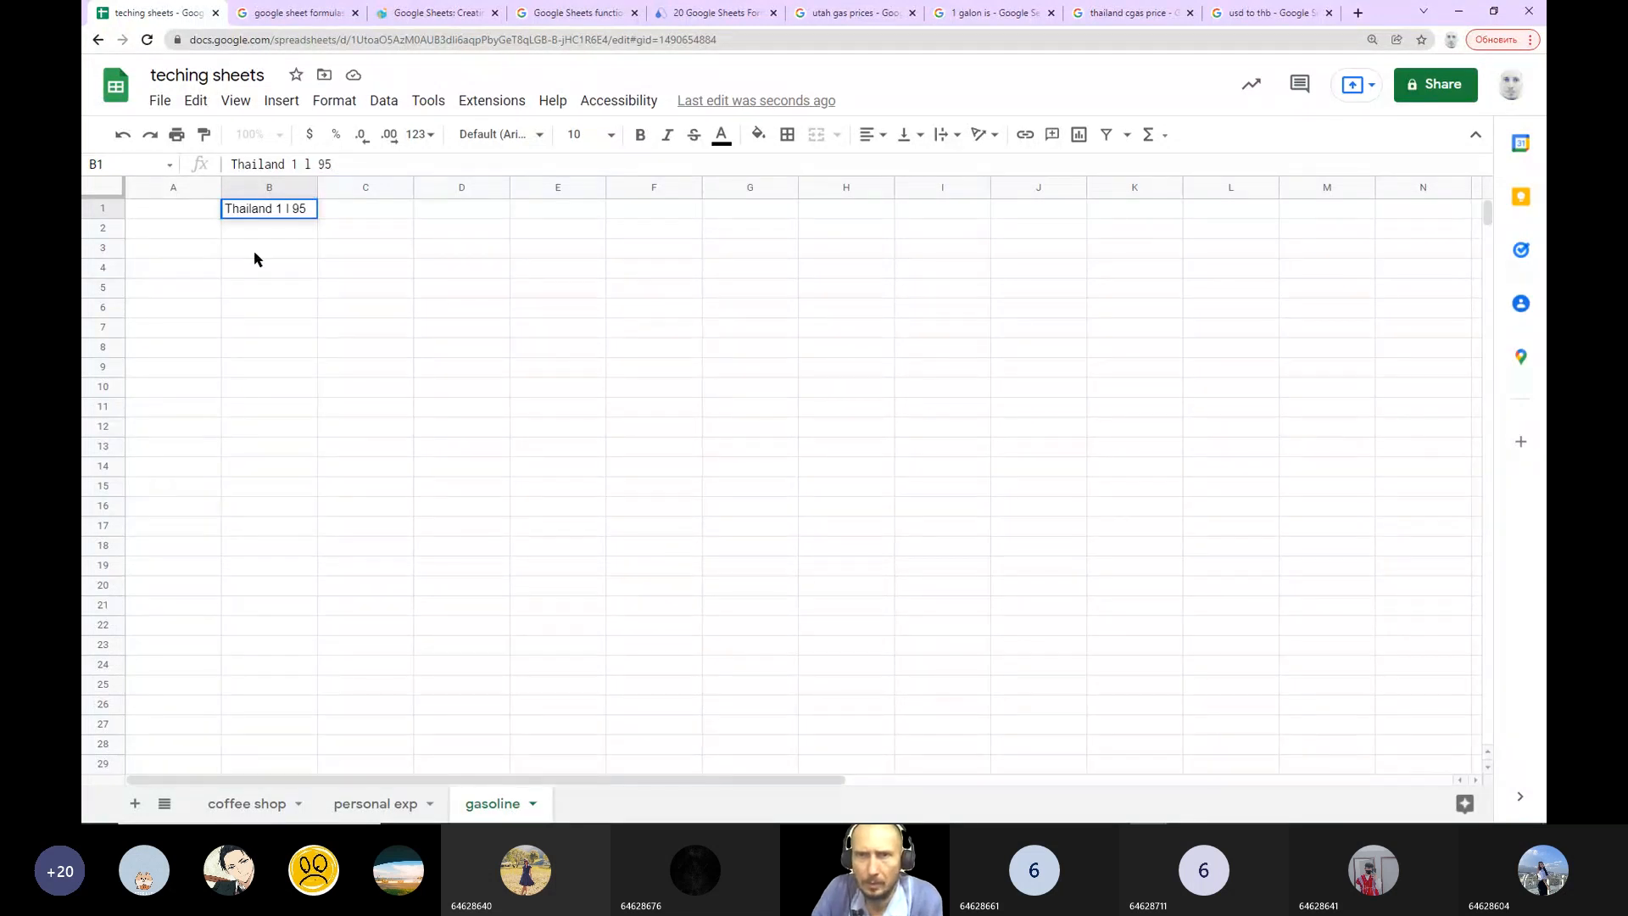
key("Return")
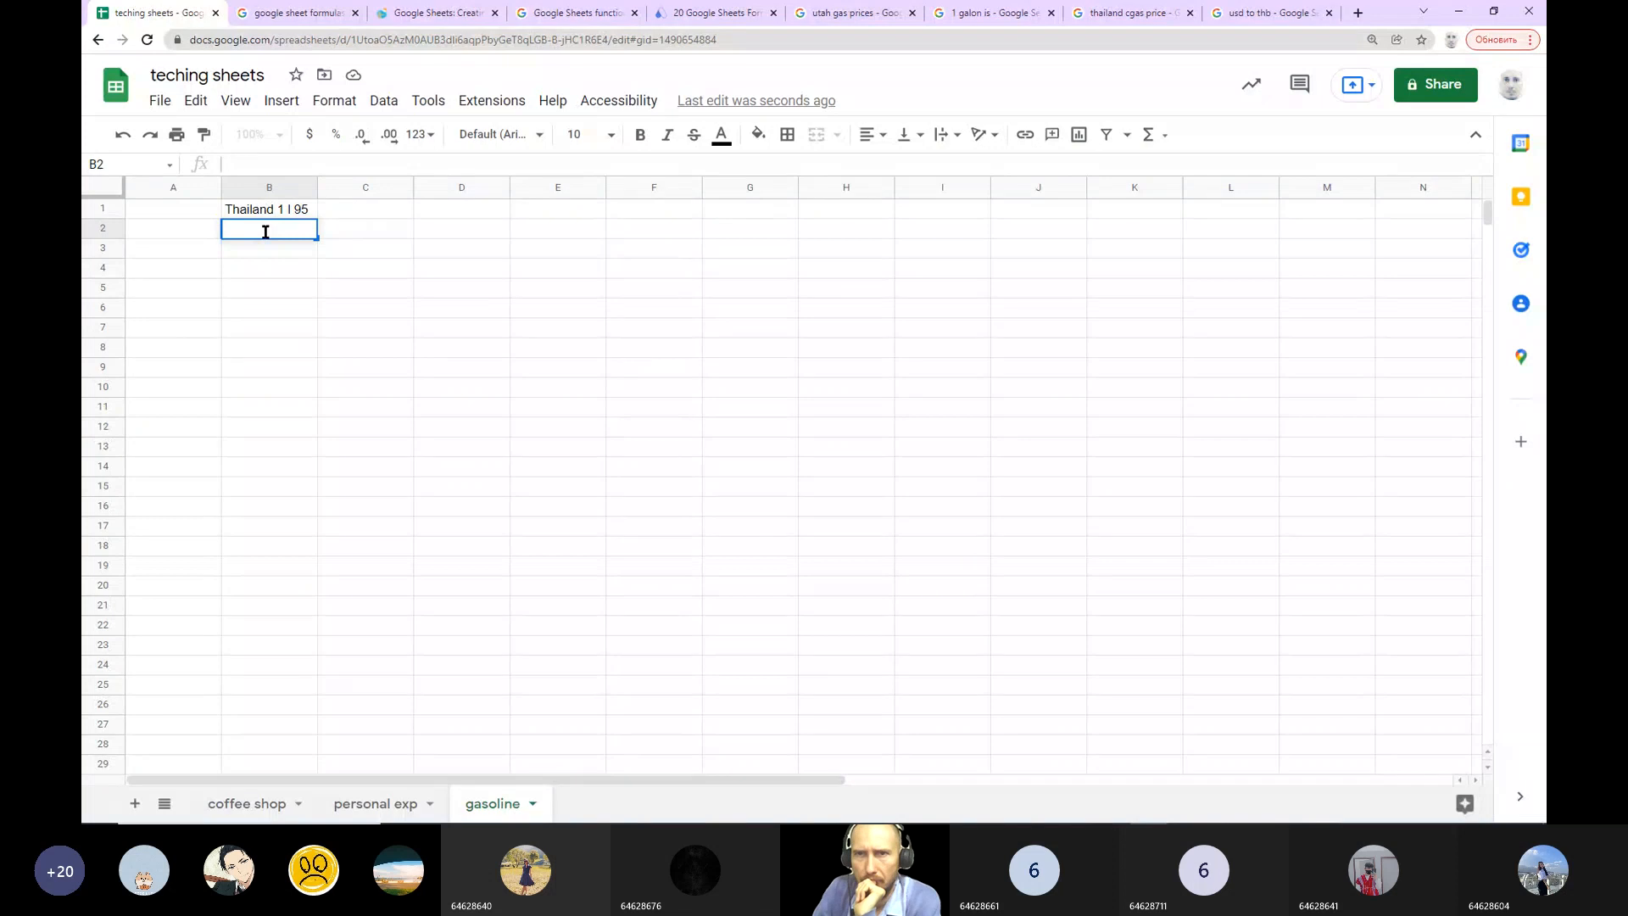
Step: Enter the Thailand gasoline price as 40 b in B2 of the gasoline sheet
left_click(270, 287)
left_click(274, 227)
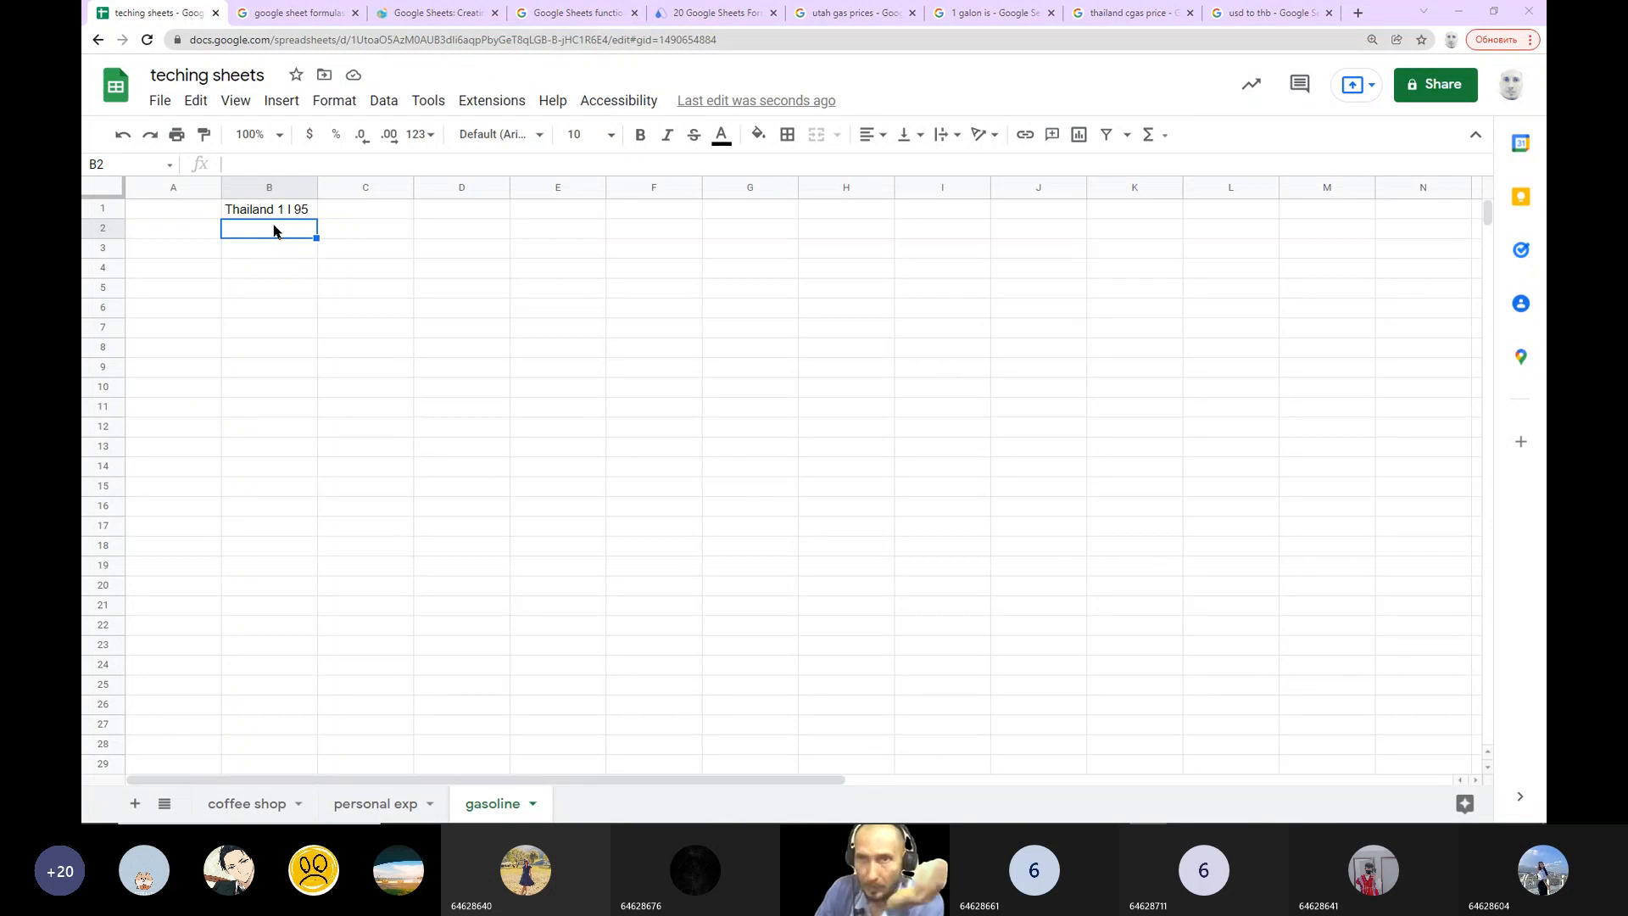
type("40")
left_click(386, 357)
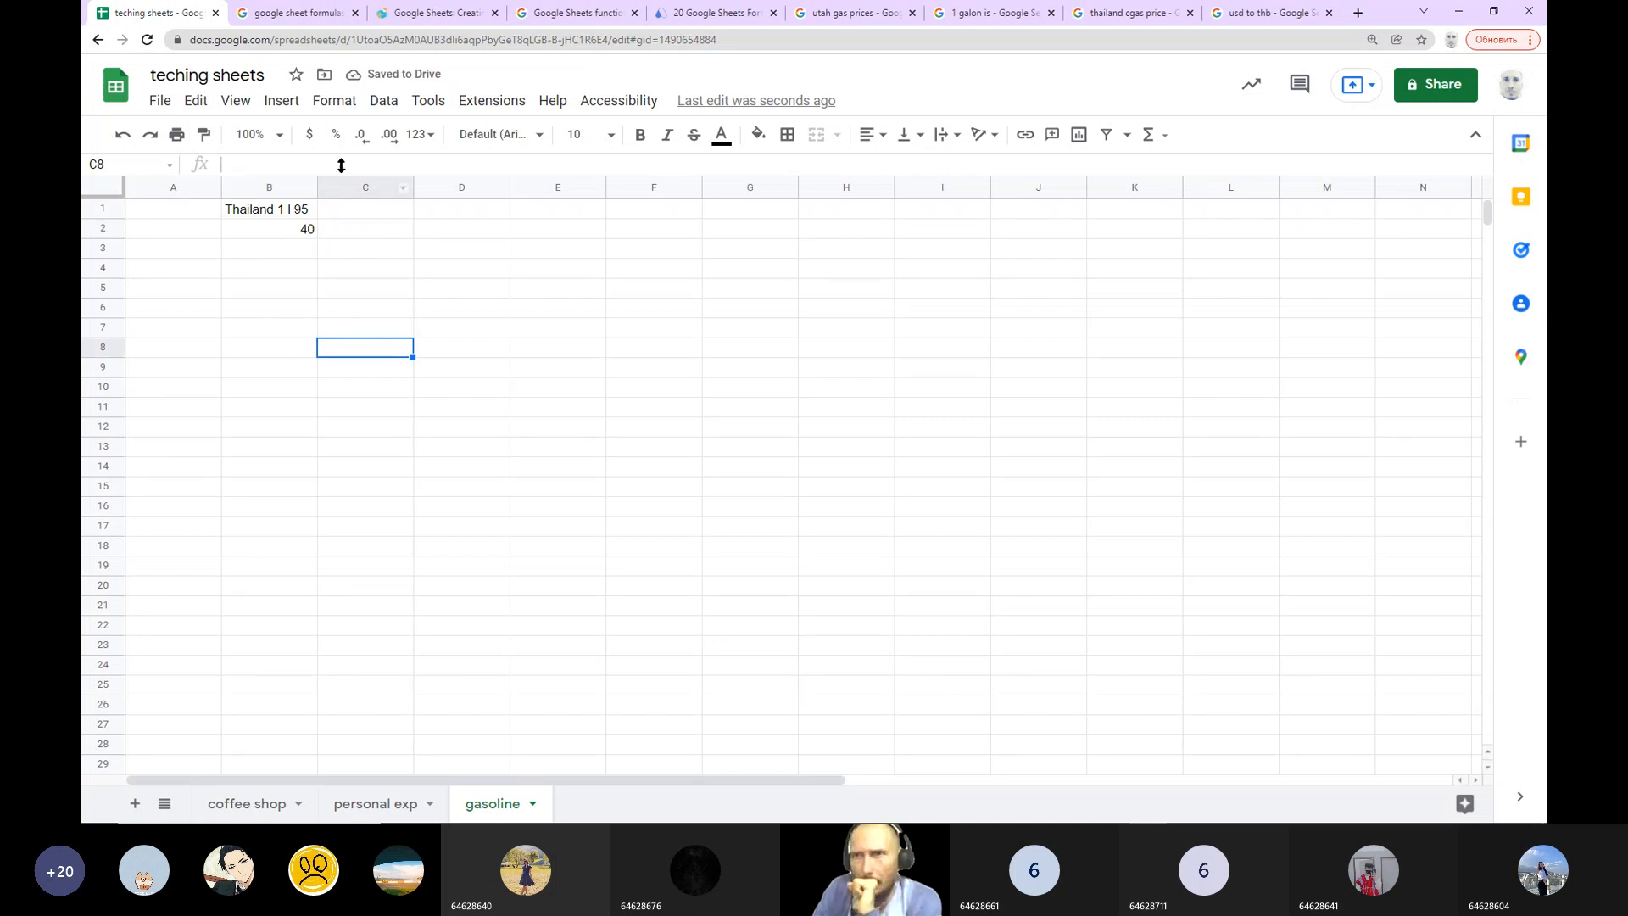
left_click(273, 236)
left_click(268, 162)
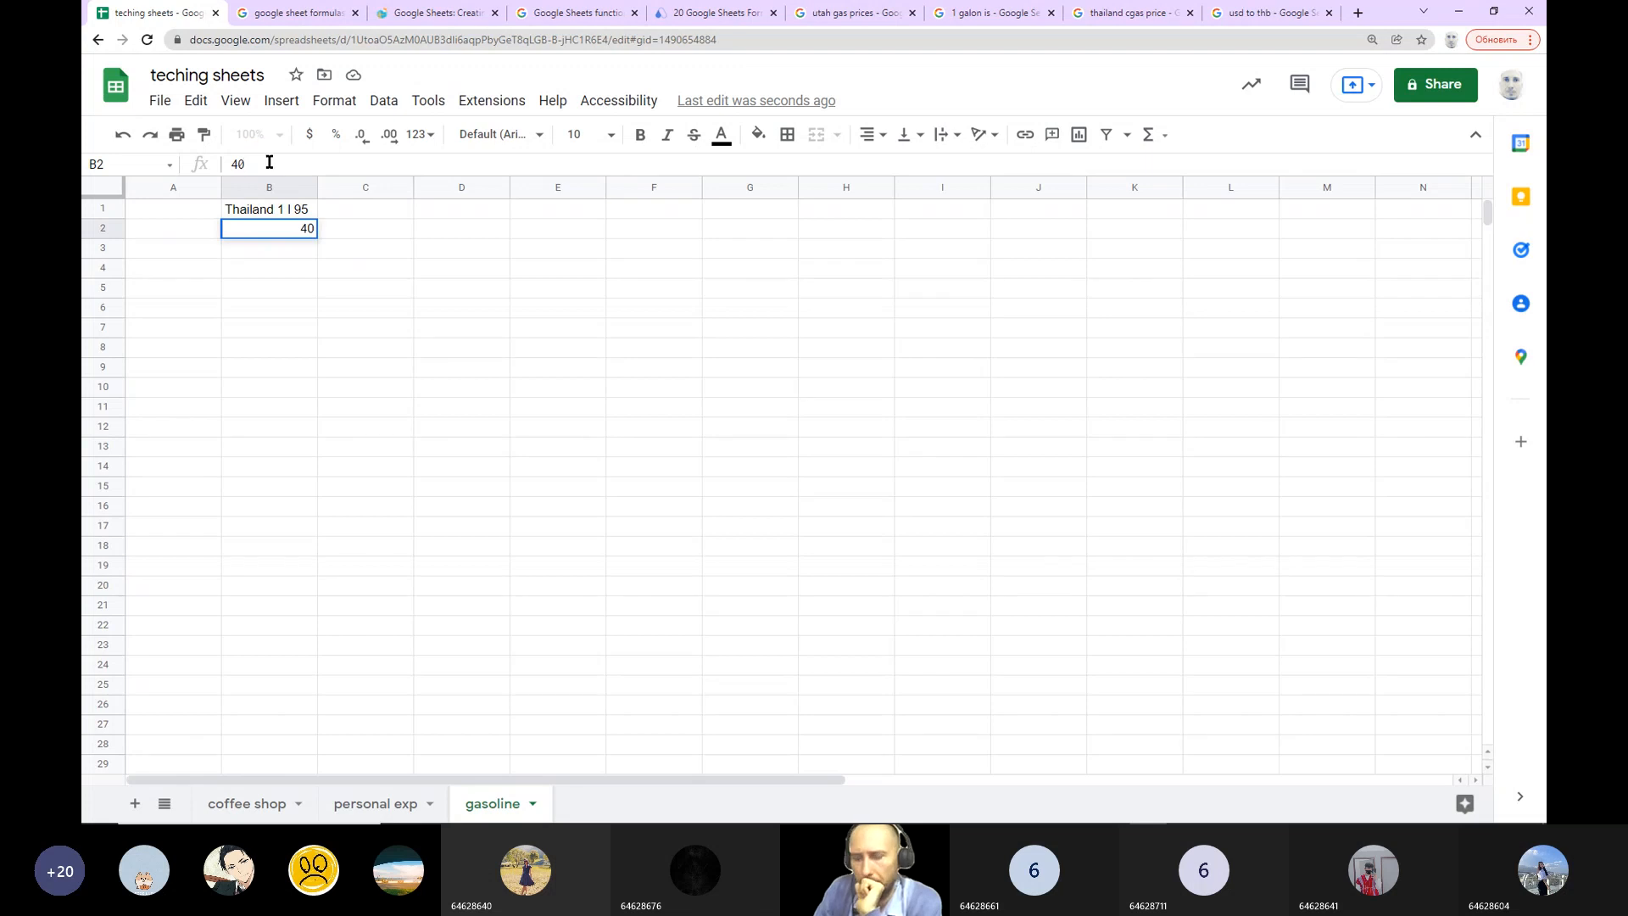
type("b")
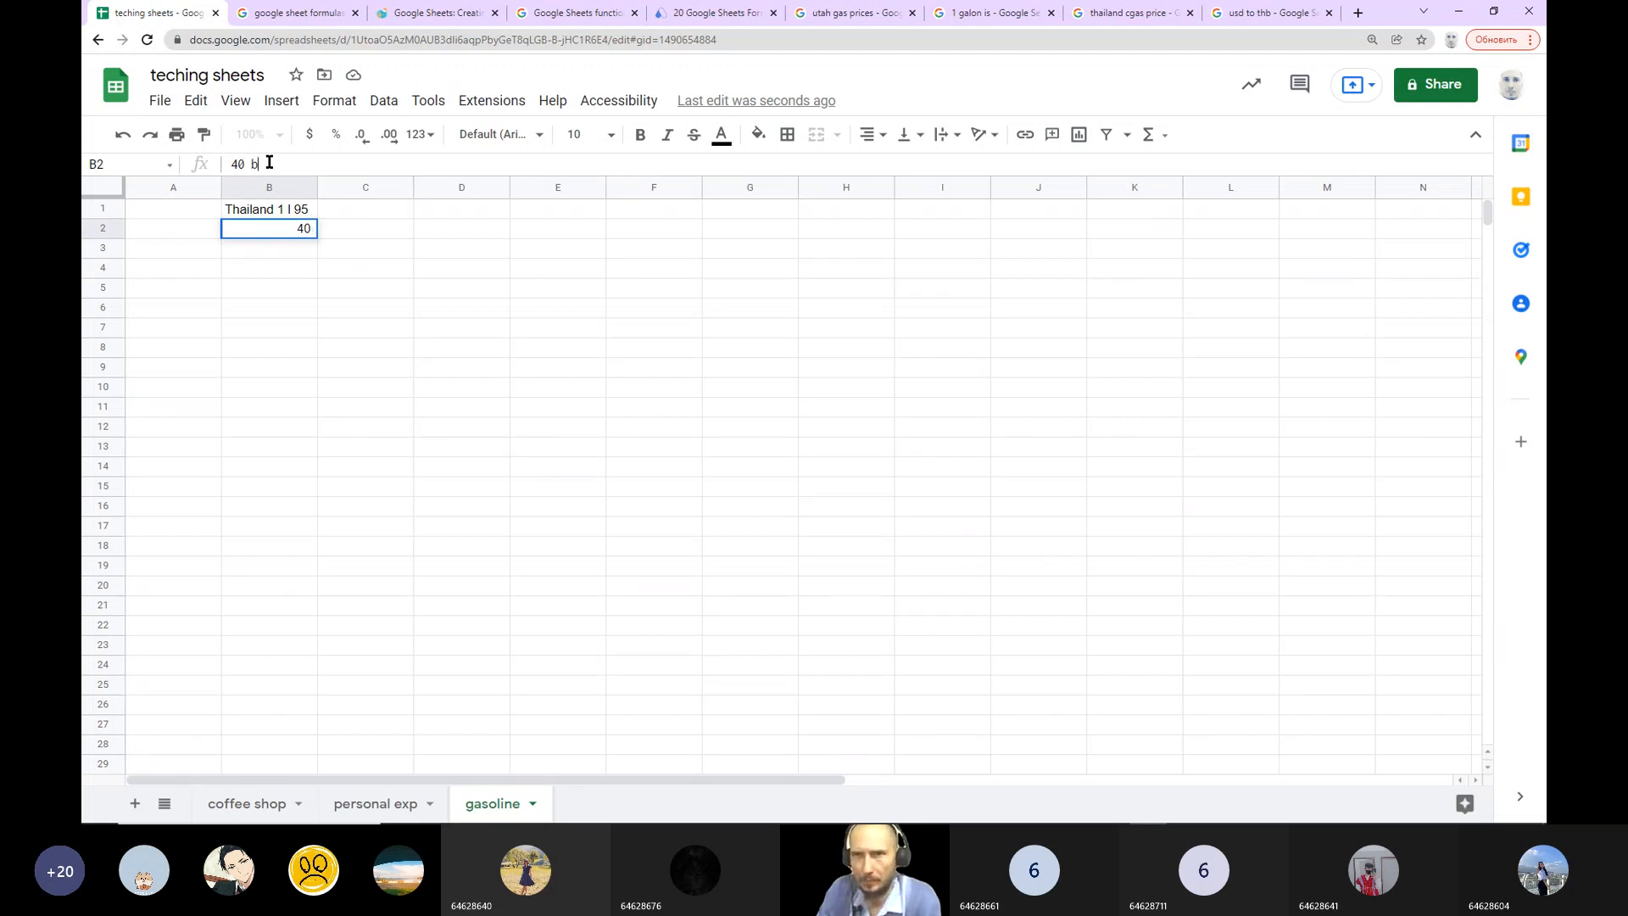
left_click(318, 426)
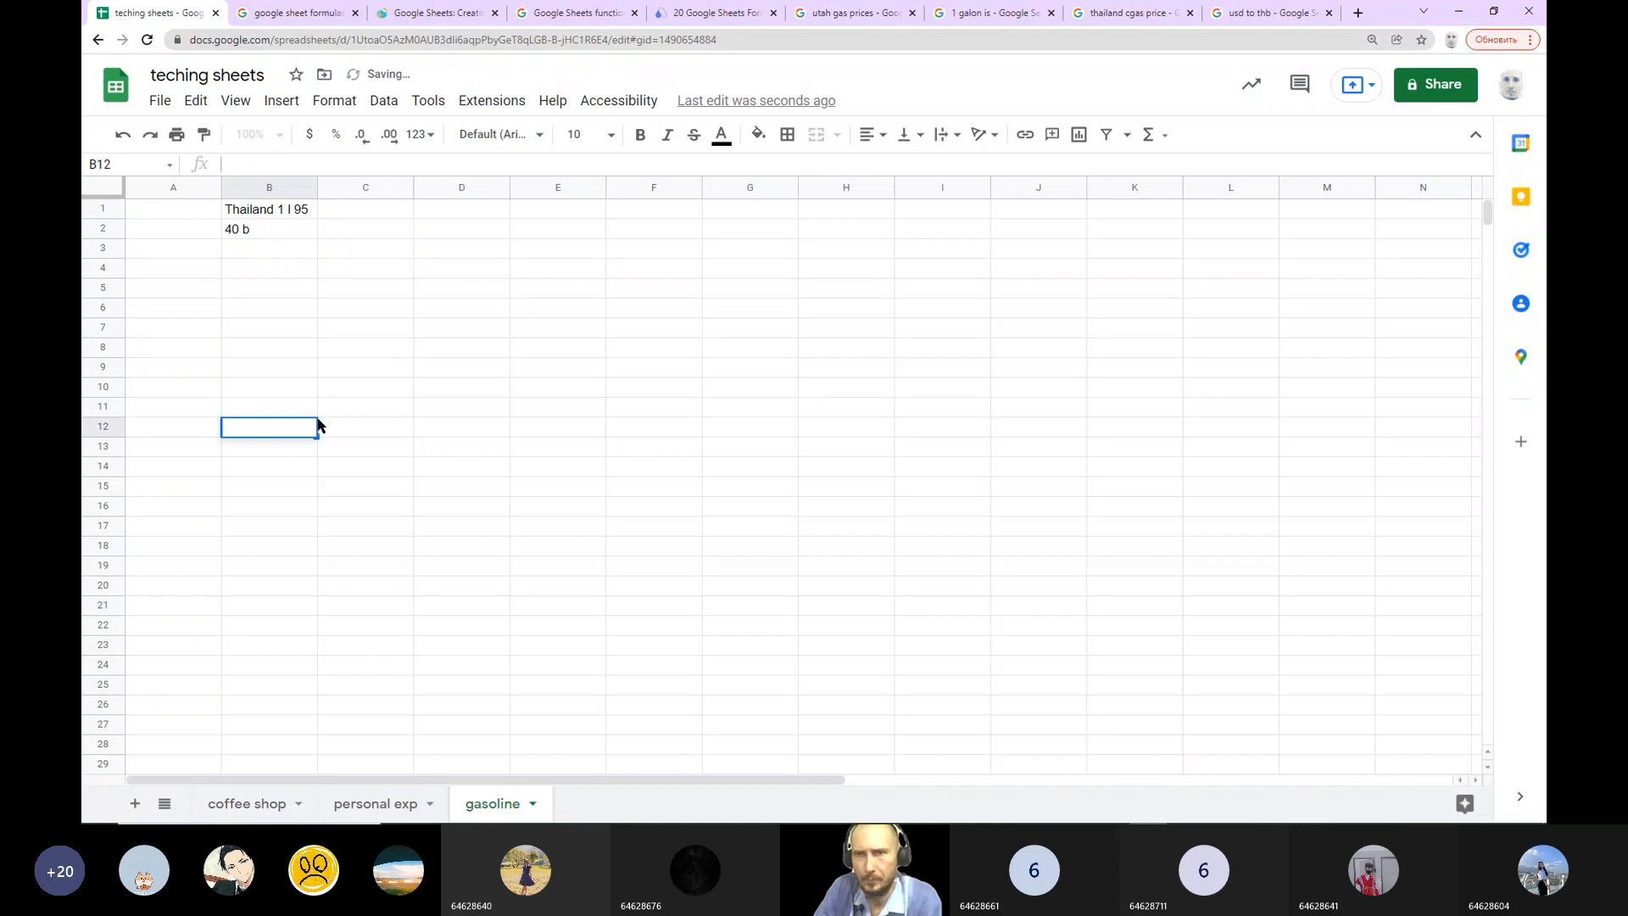
Step: Add the heading USA in C1 beside the Thailand heading
double_click(386, 210)
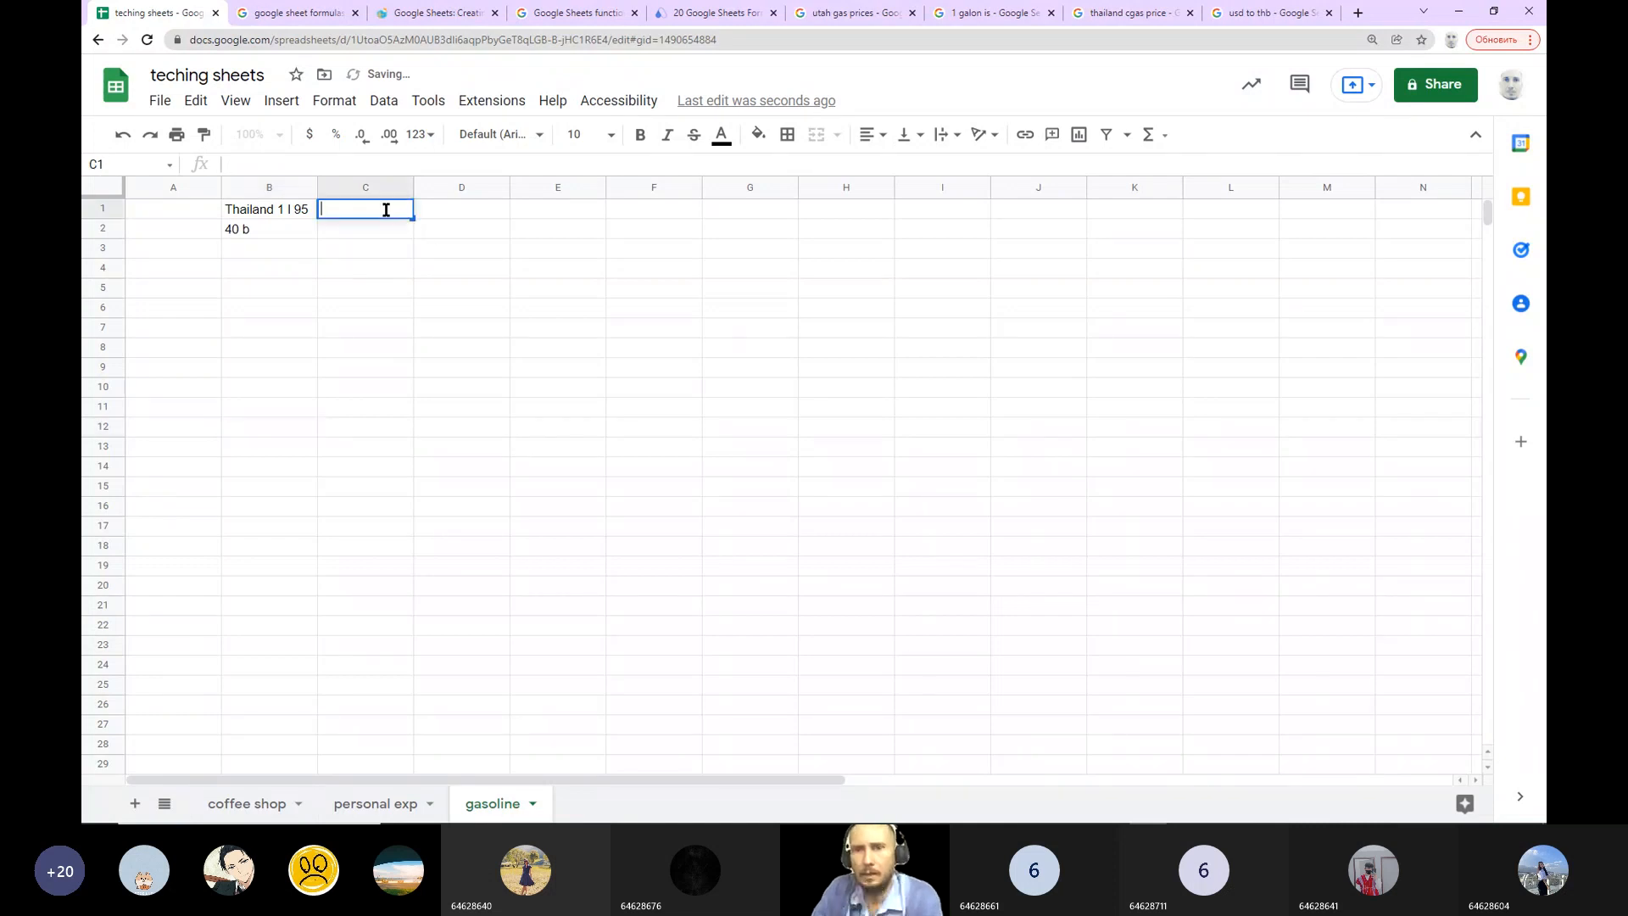
type("USA")
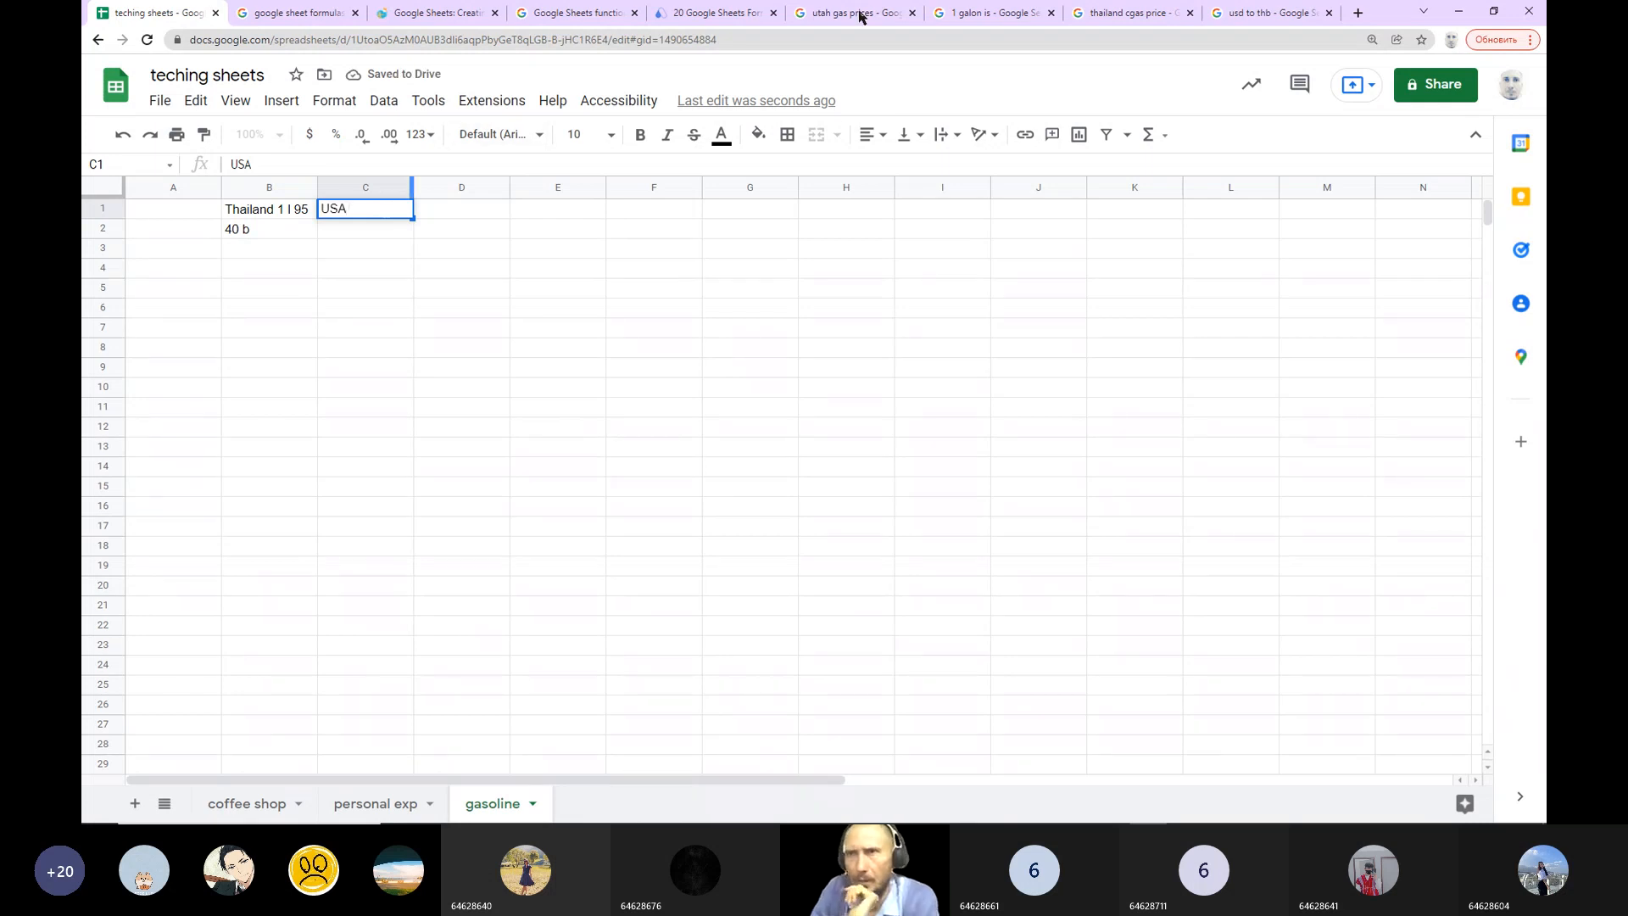
left_click(649, 465)
left_click(373, 212)
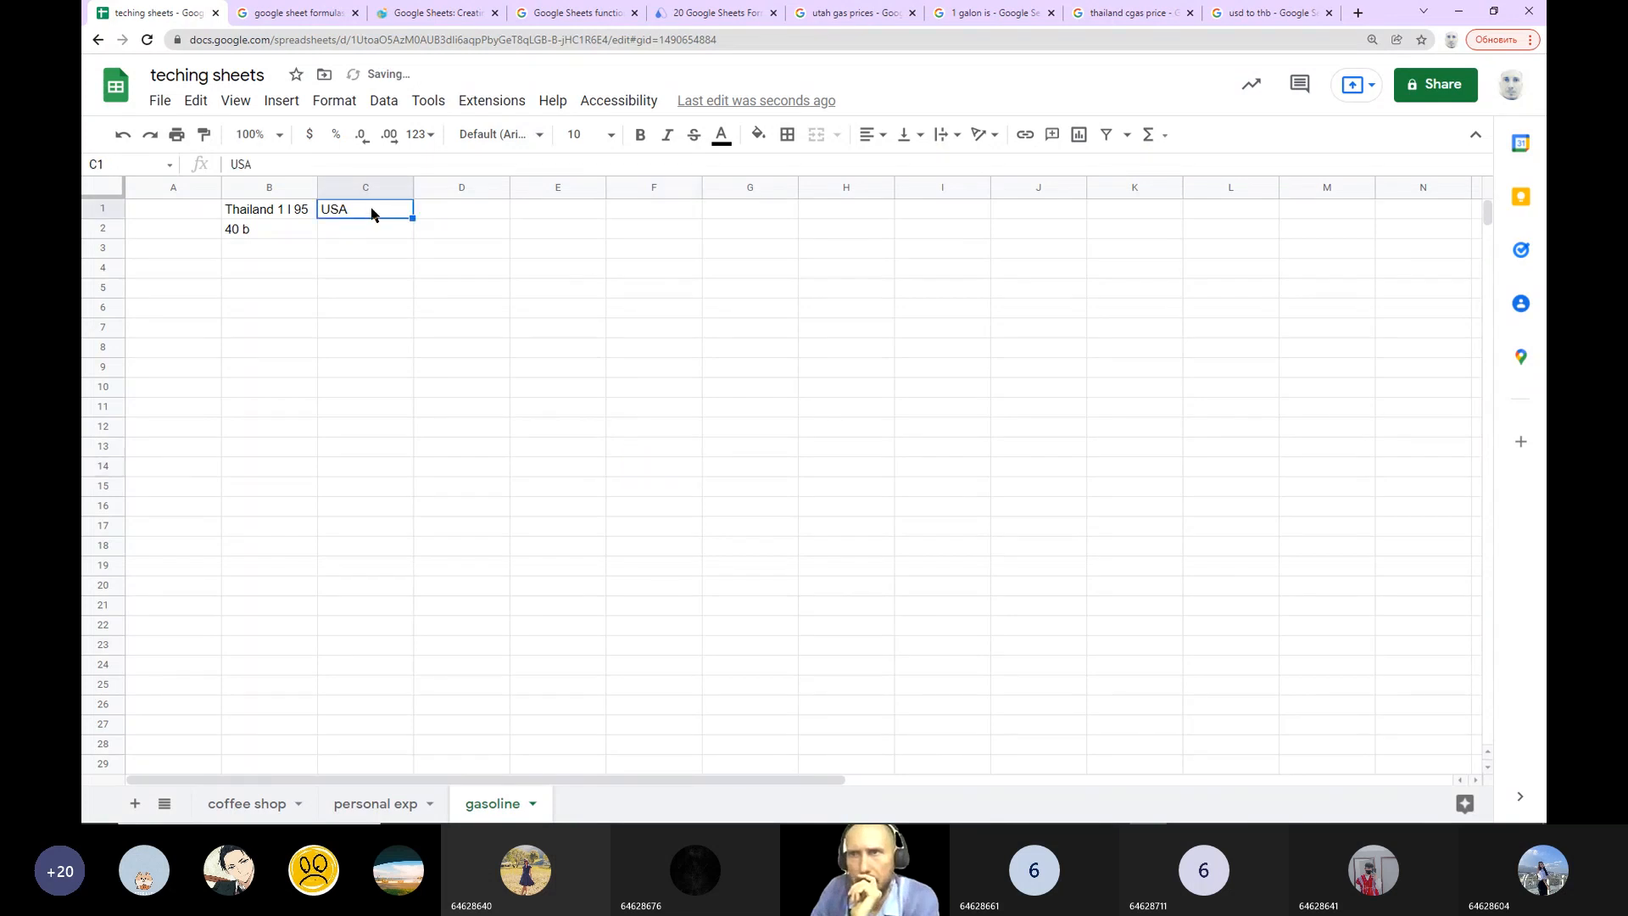
right_click(373, 212)
left_click(915, 410)
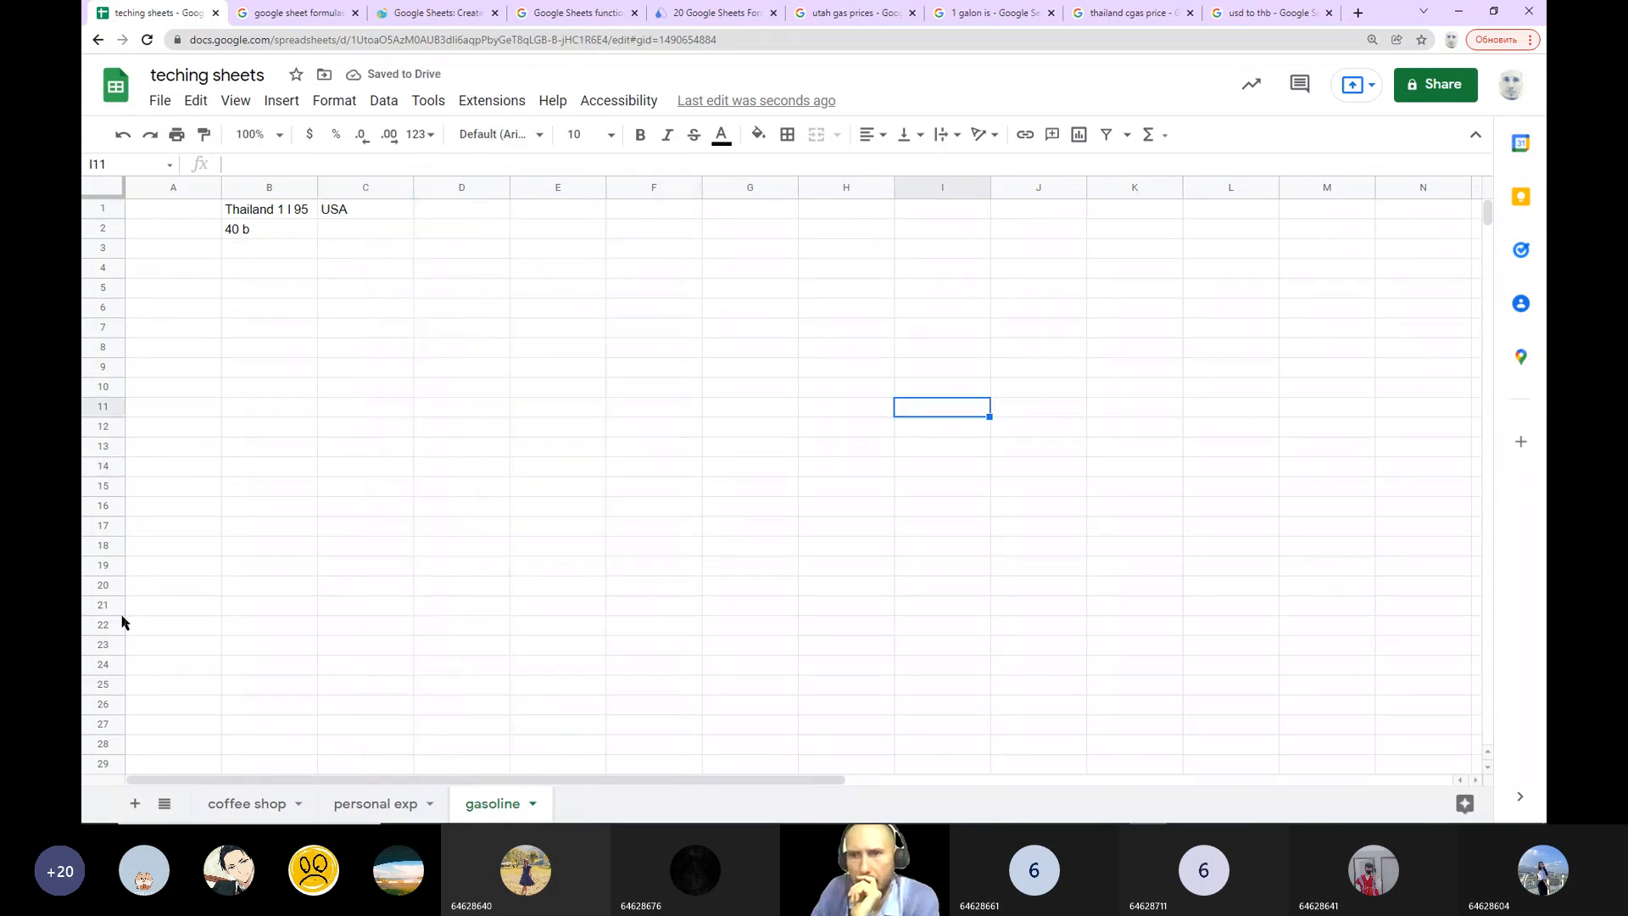
Step: Enter the label usa 1 galon in A23 and select the cell below it for the price
left_click(154, 651)
type("usa")
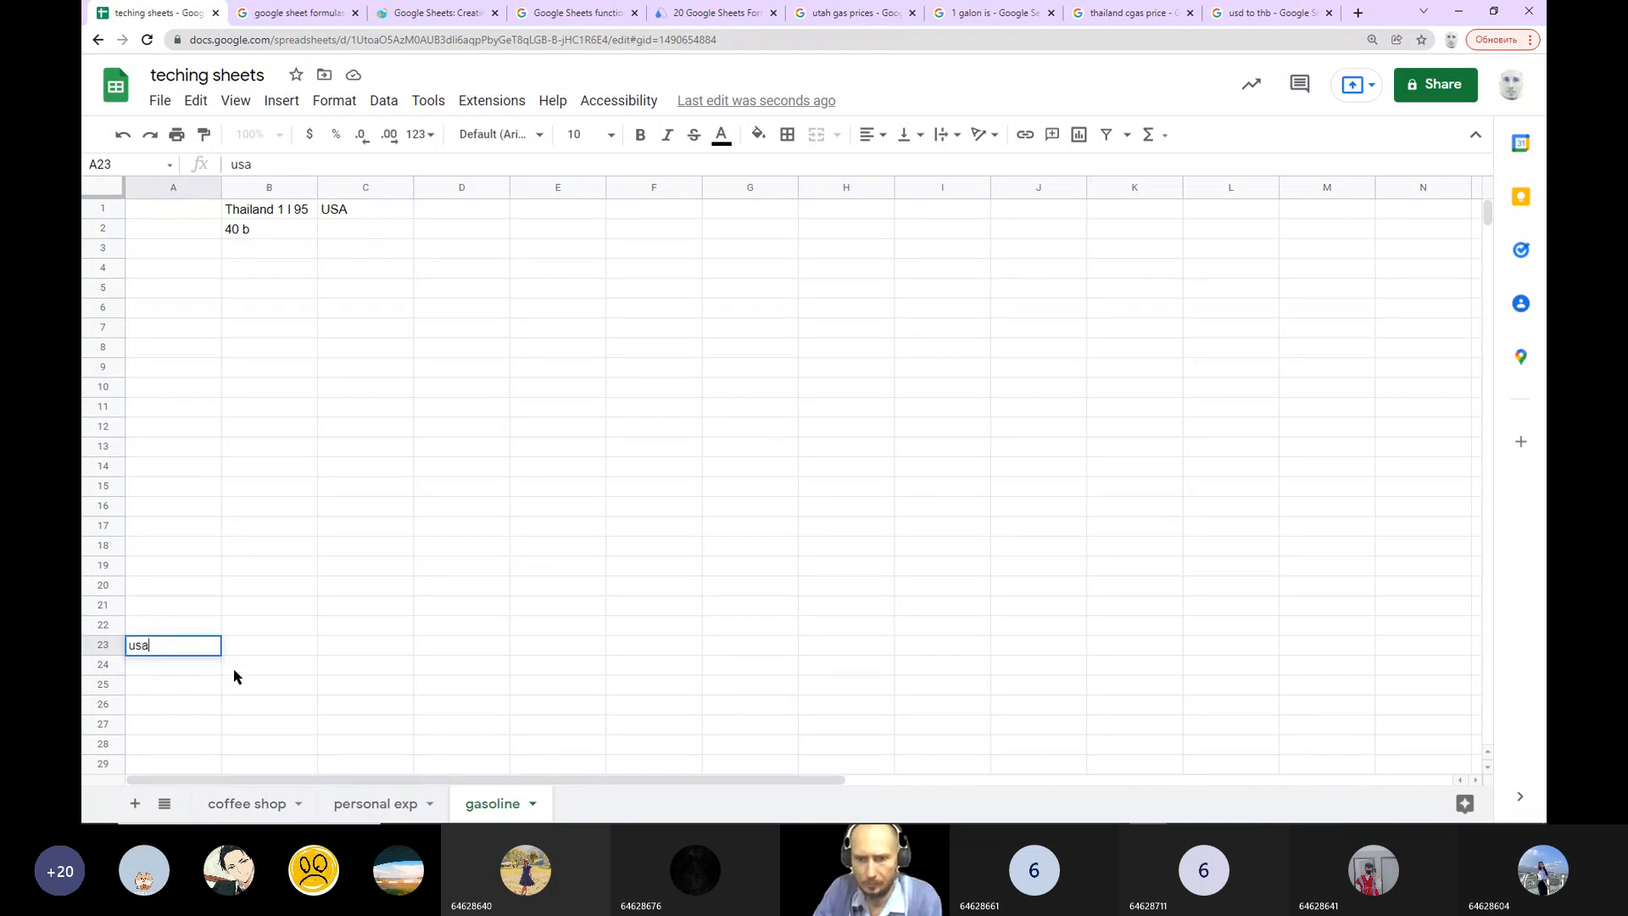
type(" 1 g")
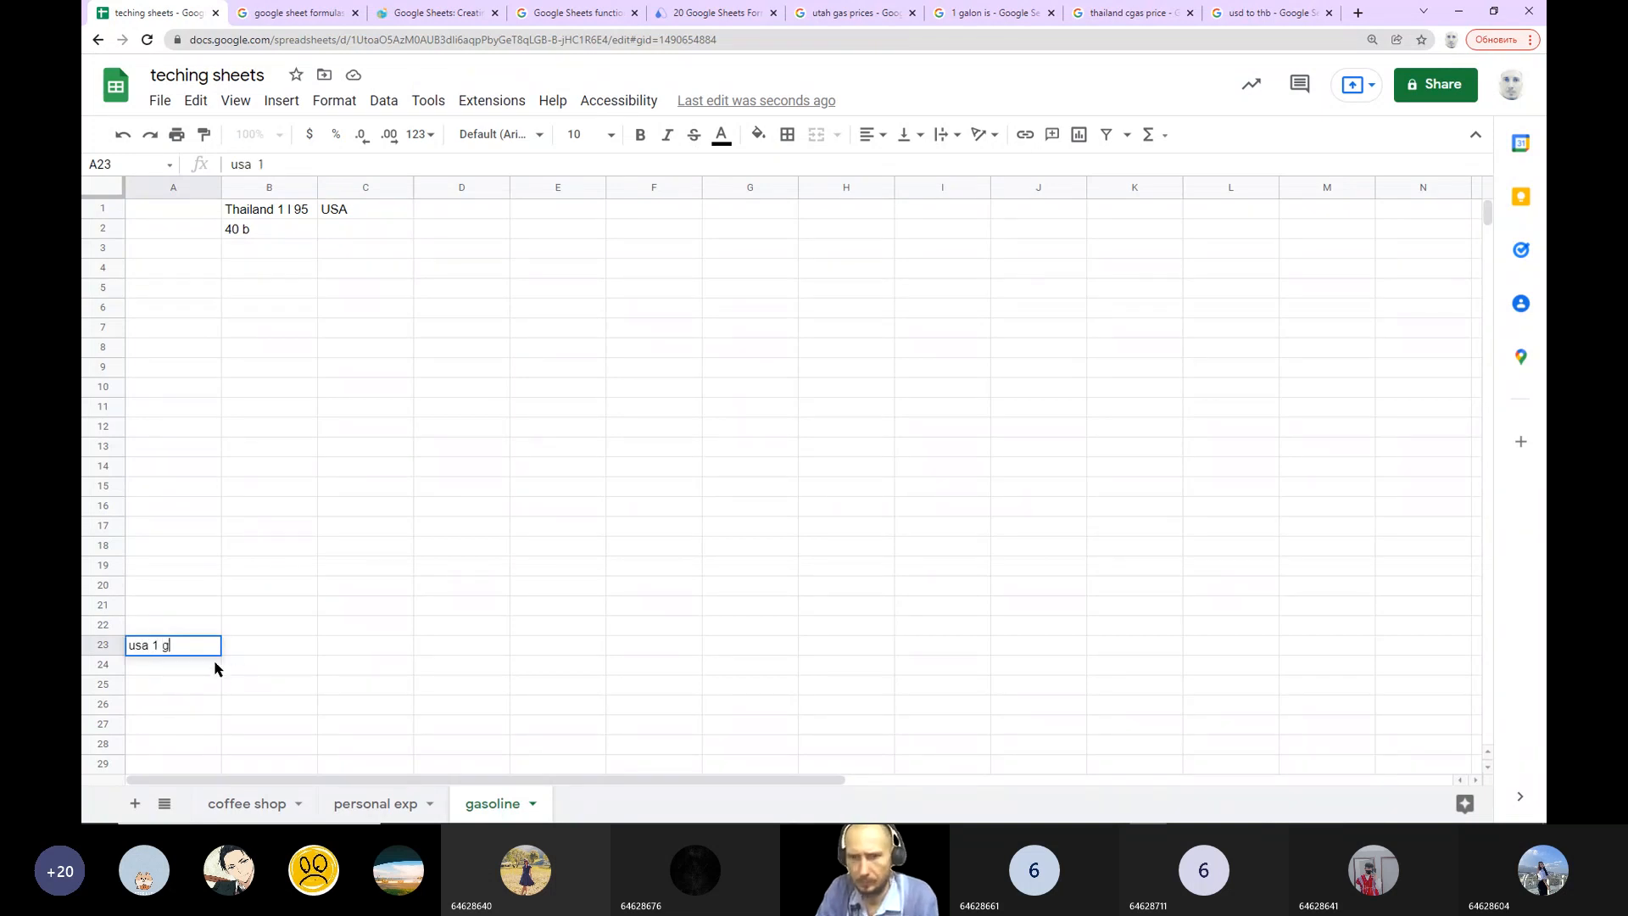
type("alon")
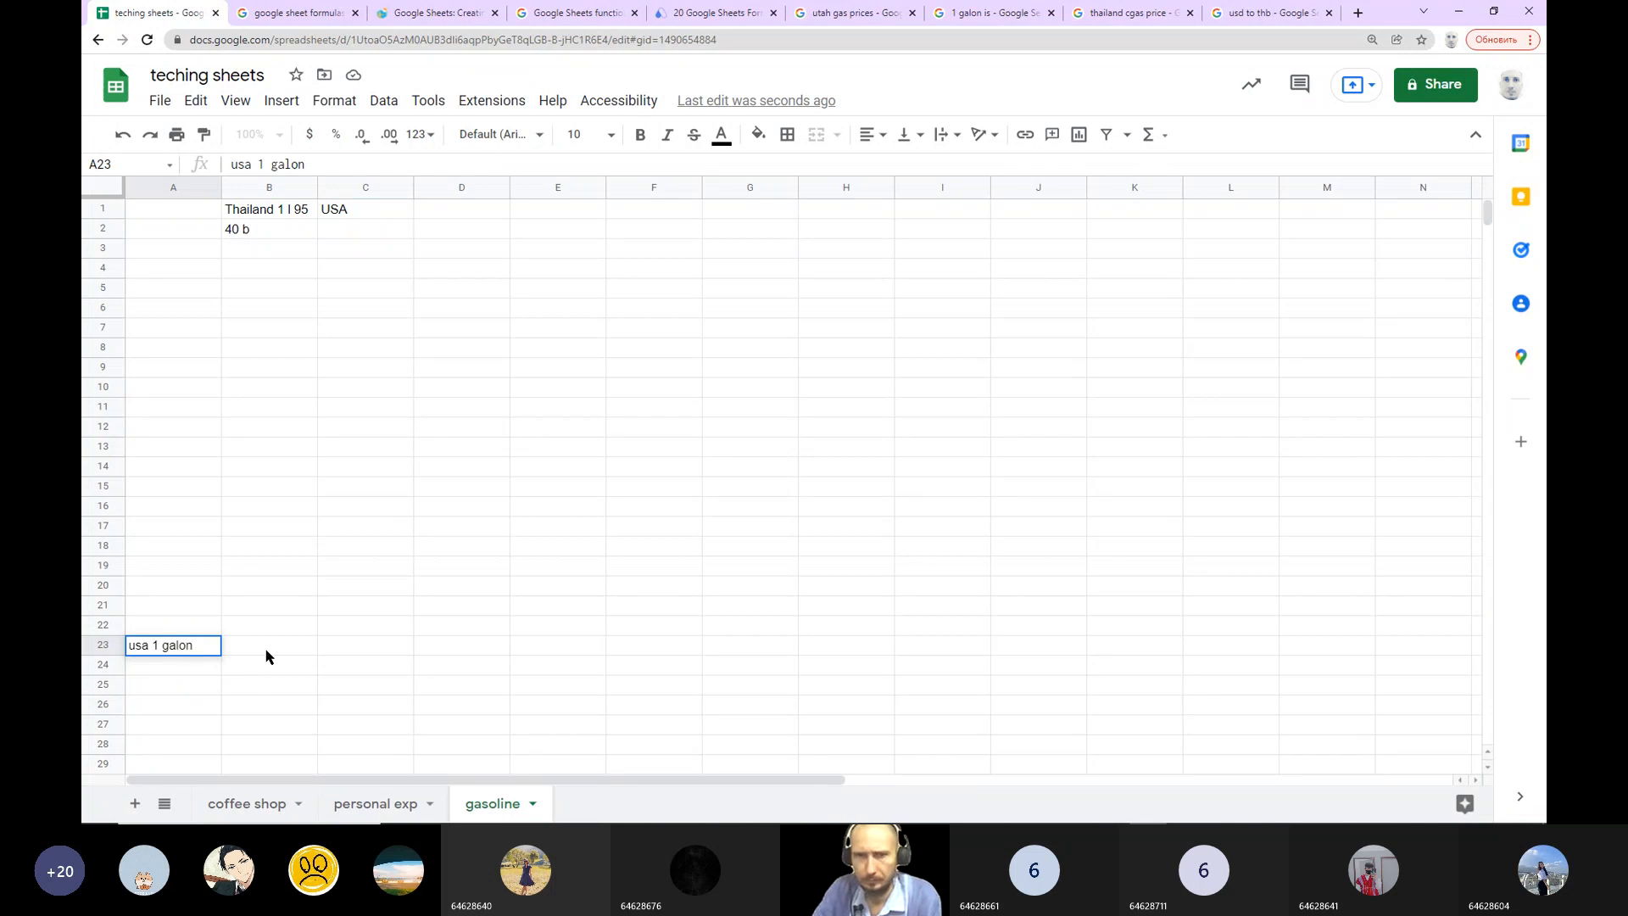
left_click(309, 666)
left_click(181, 675)
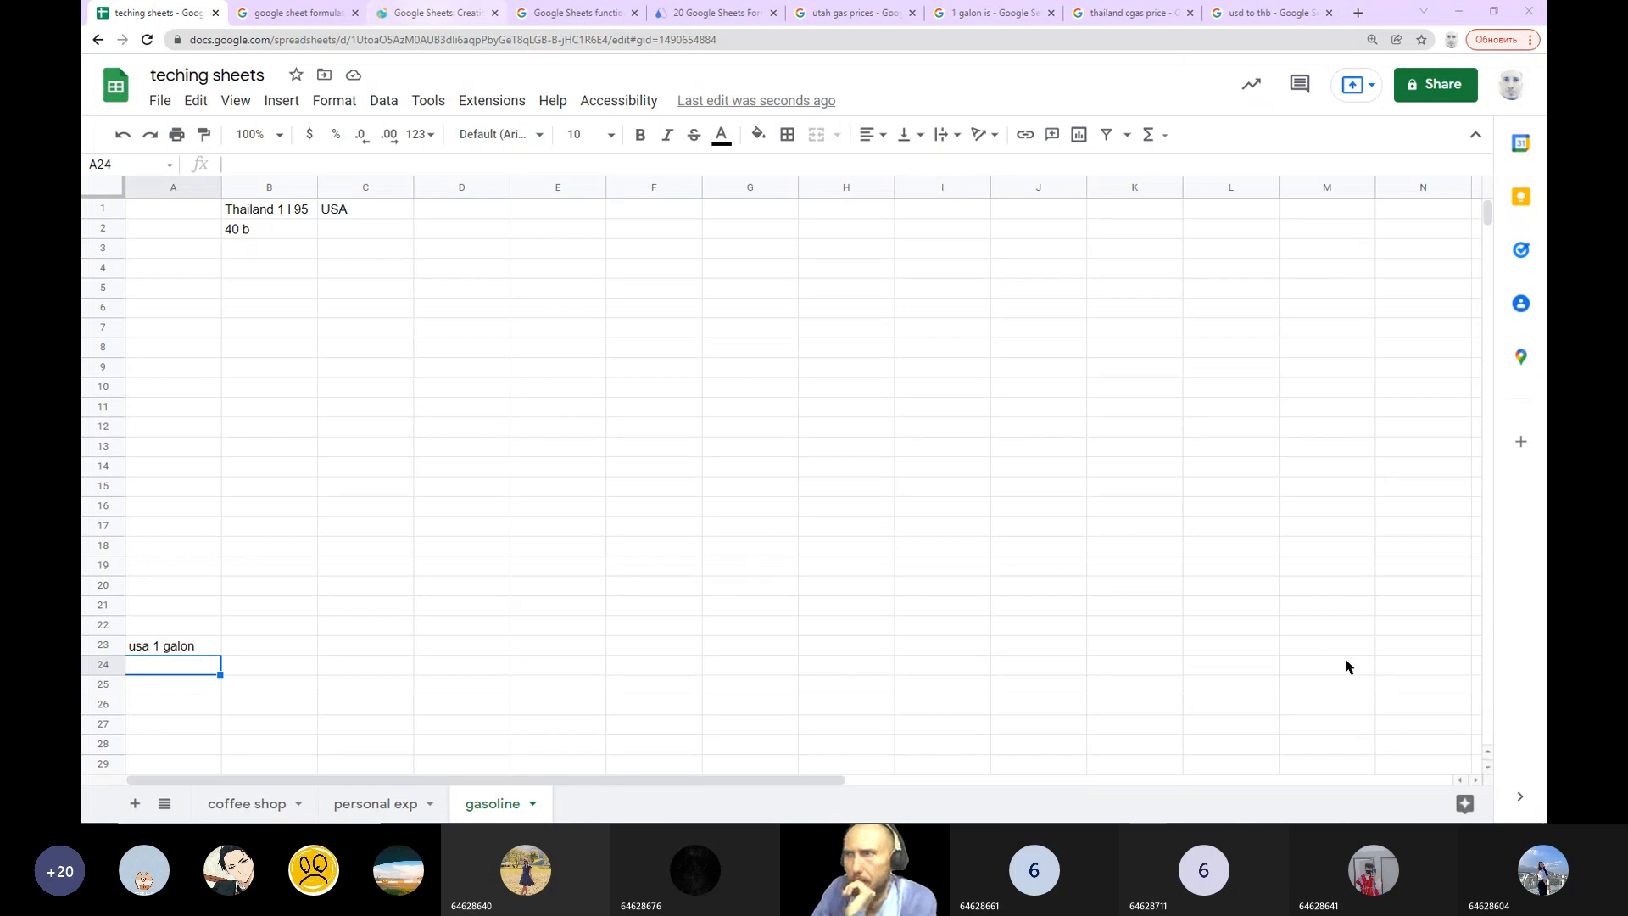
Step: Check the open search results for the gallon-to-litre conversion and the current average price of regular gas in Utah
left_click(437, 14)
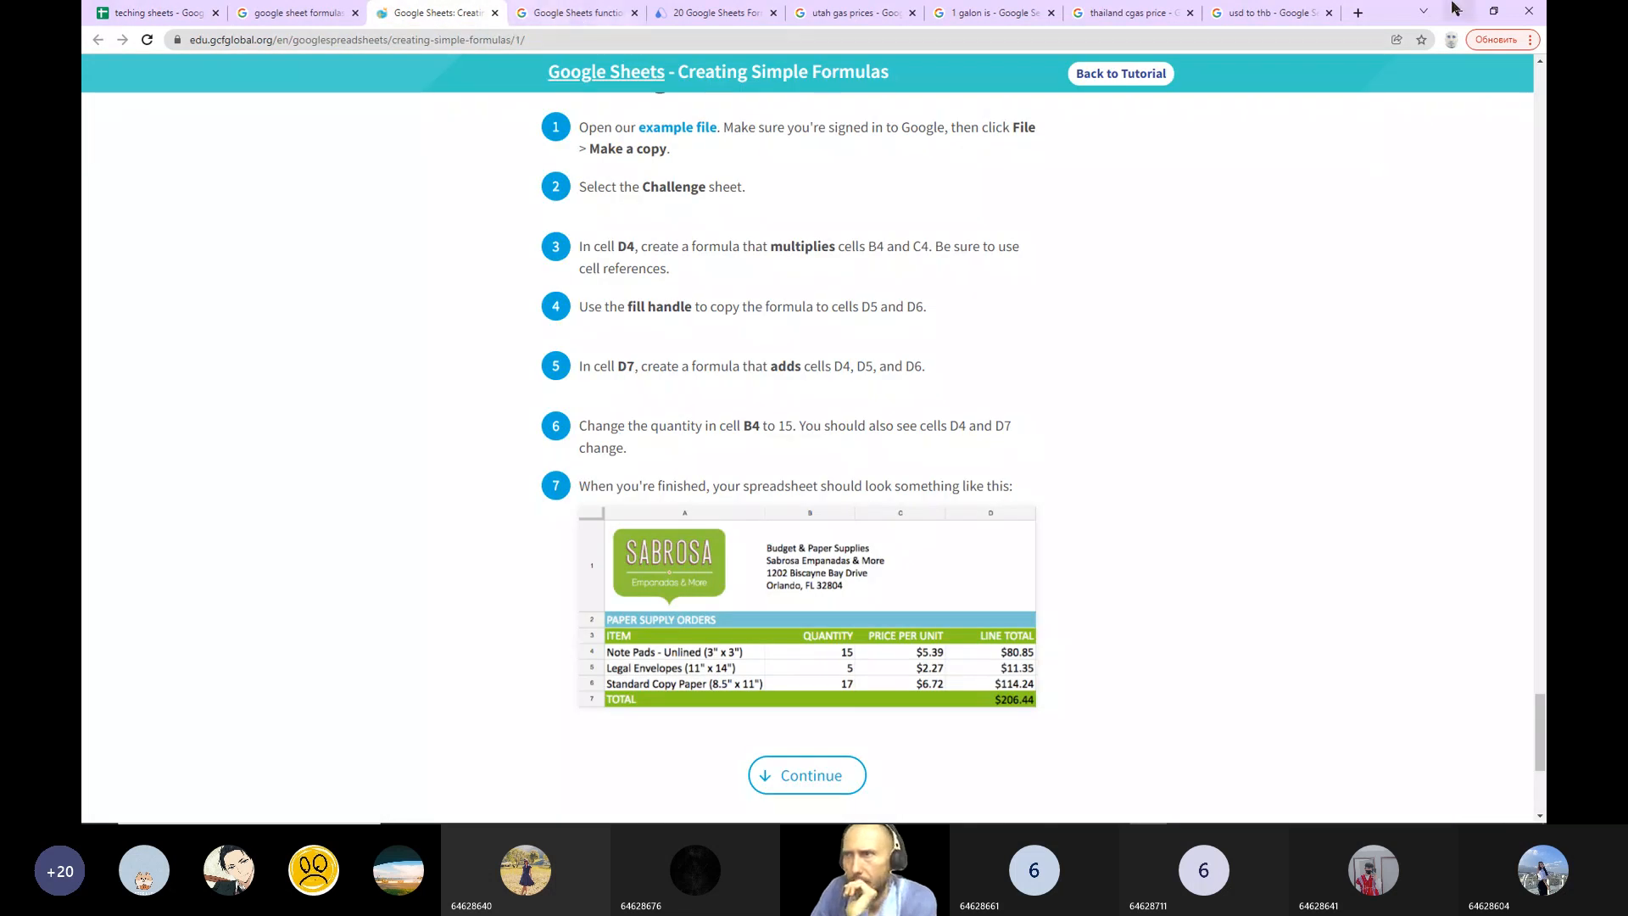
left_click(1493, 11)
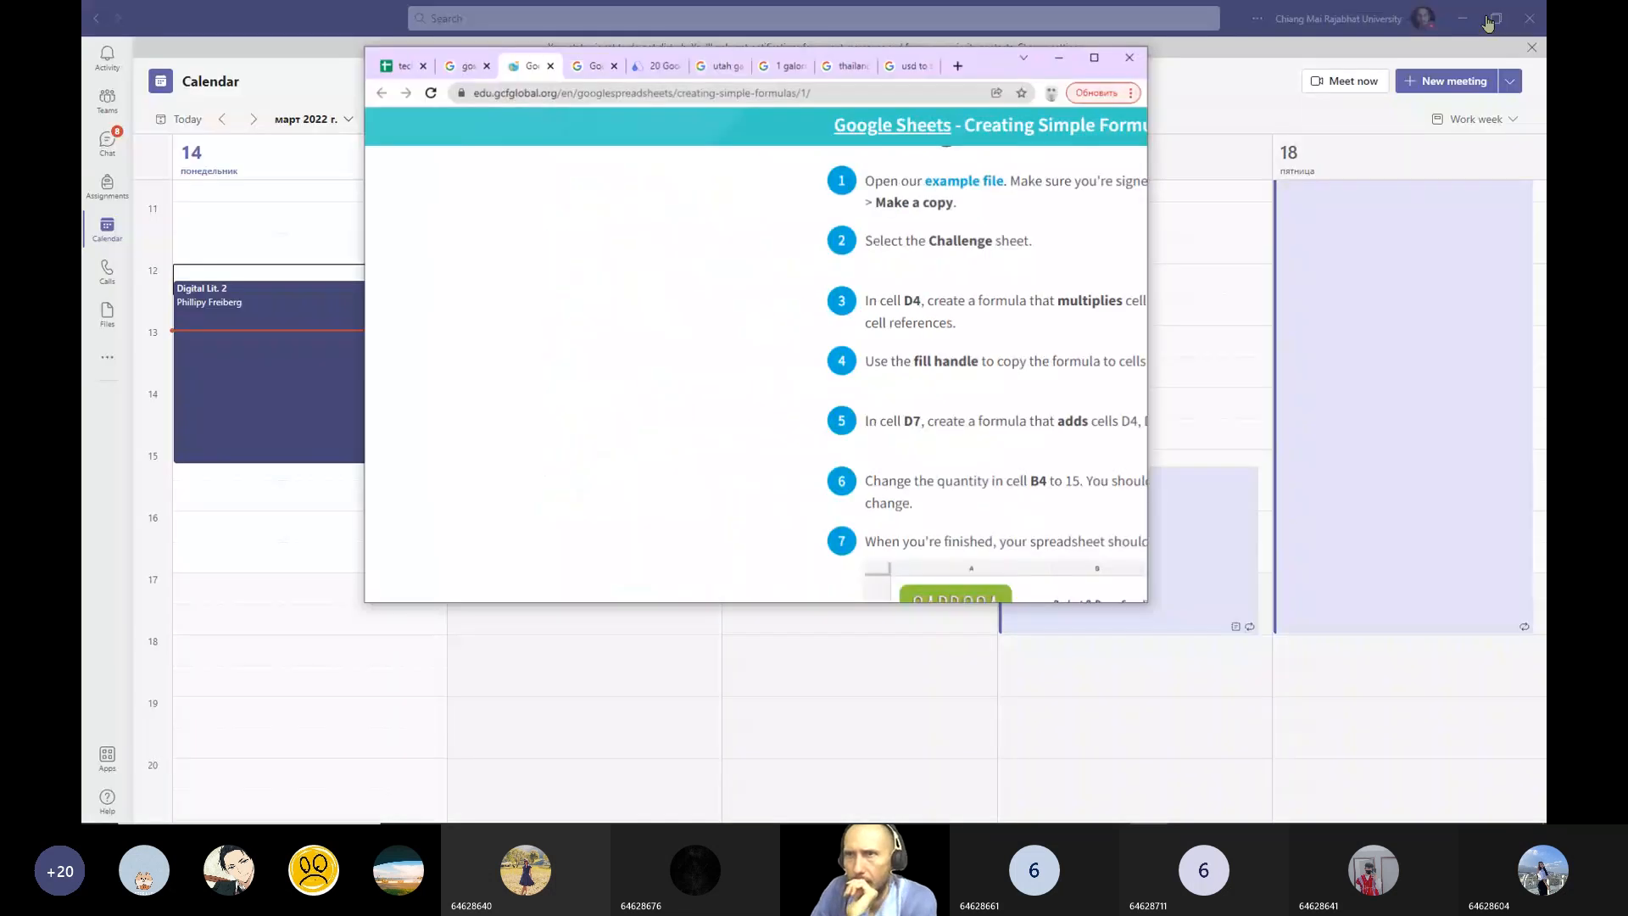
left_click(784, 71)
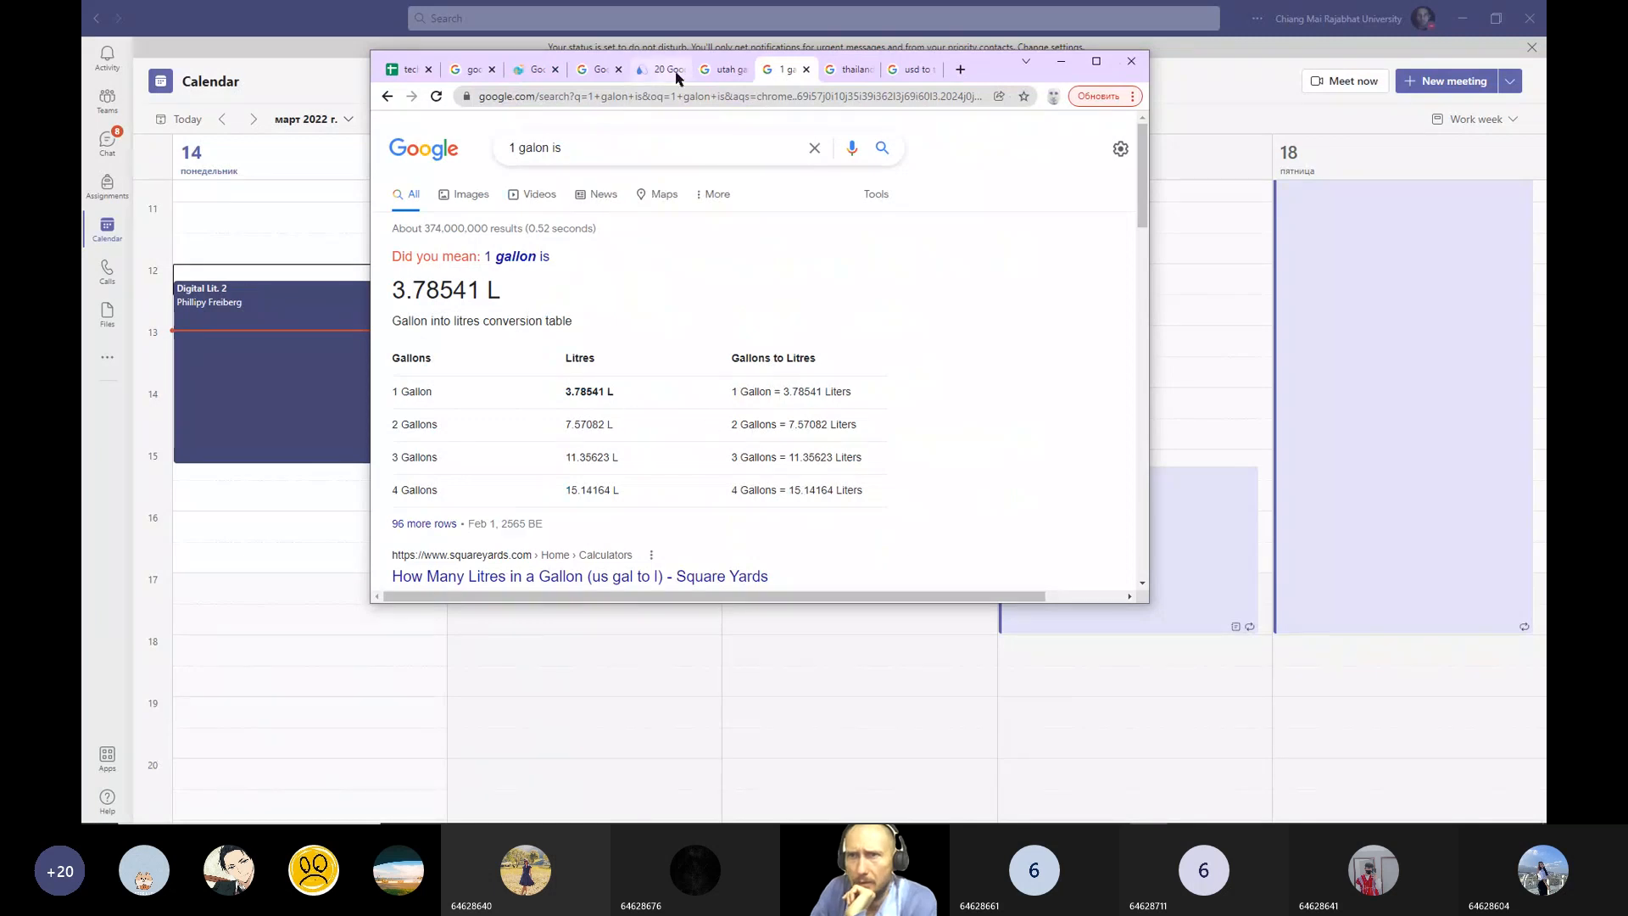
left_click(721, 75)
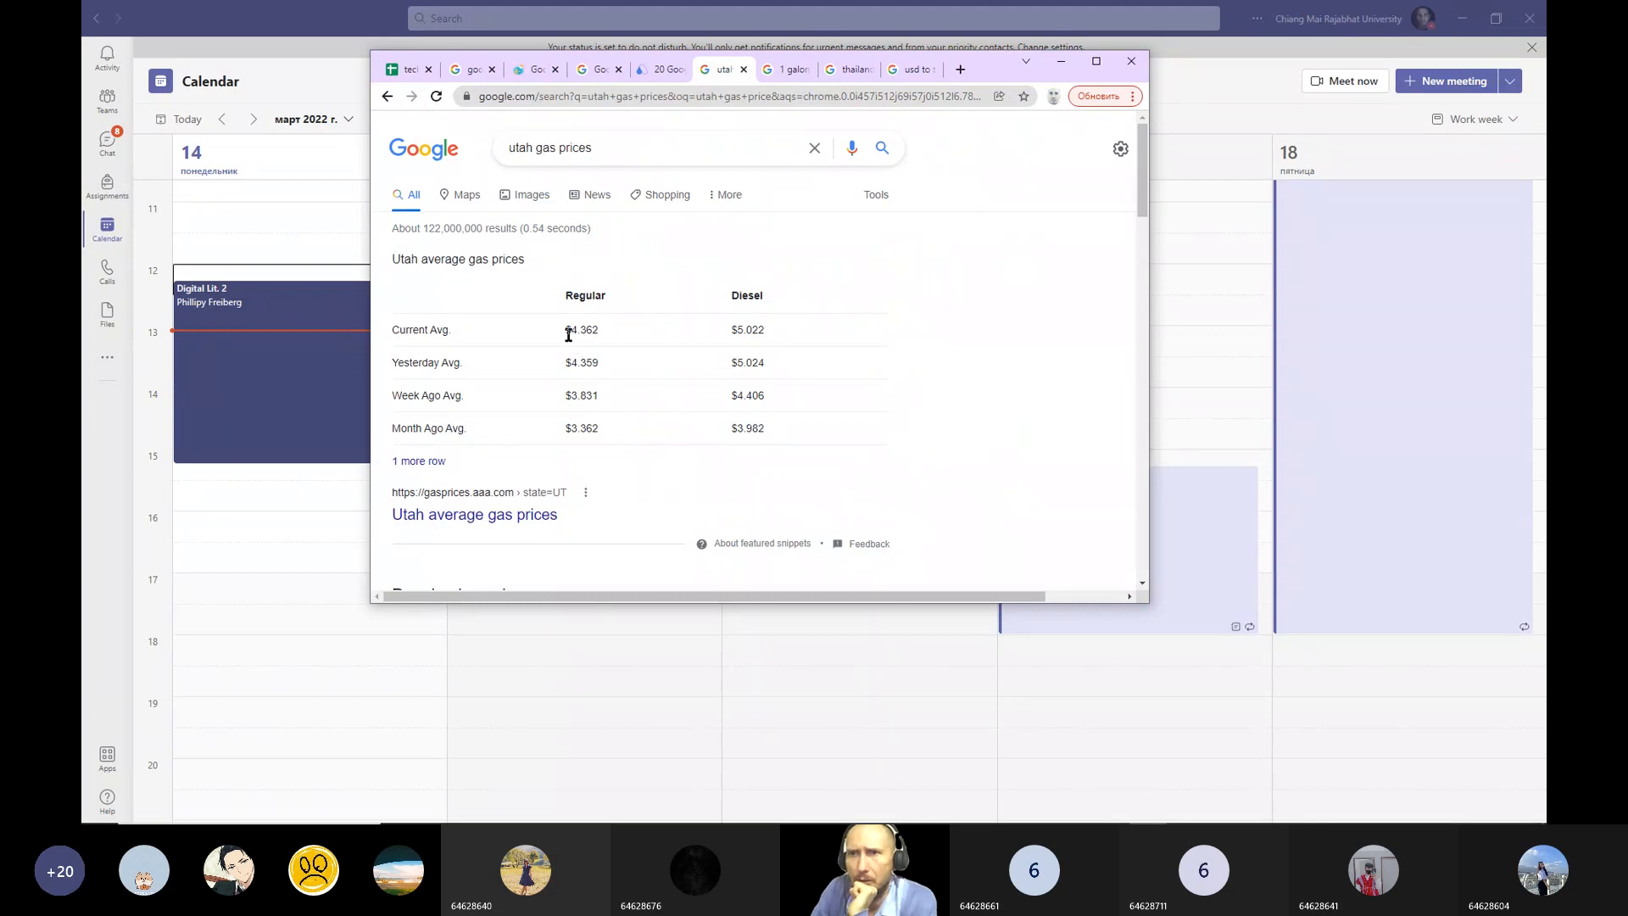
mouse_move(903, 821)
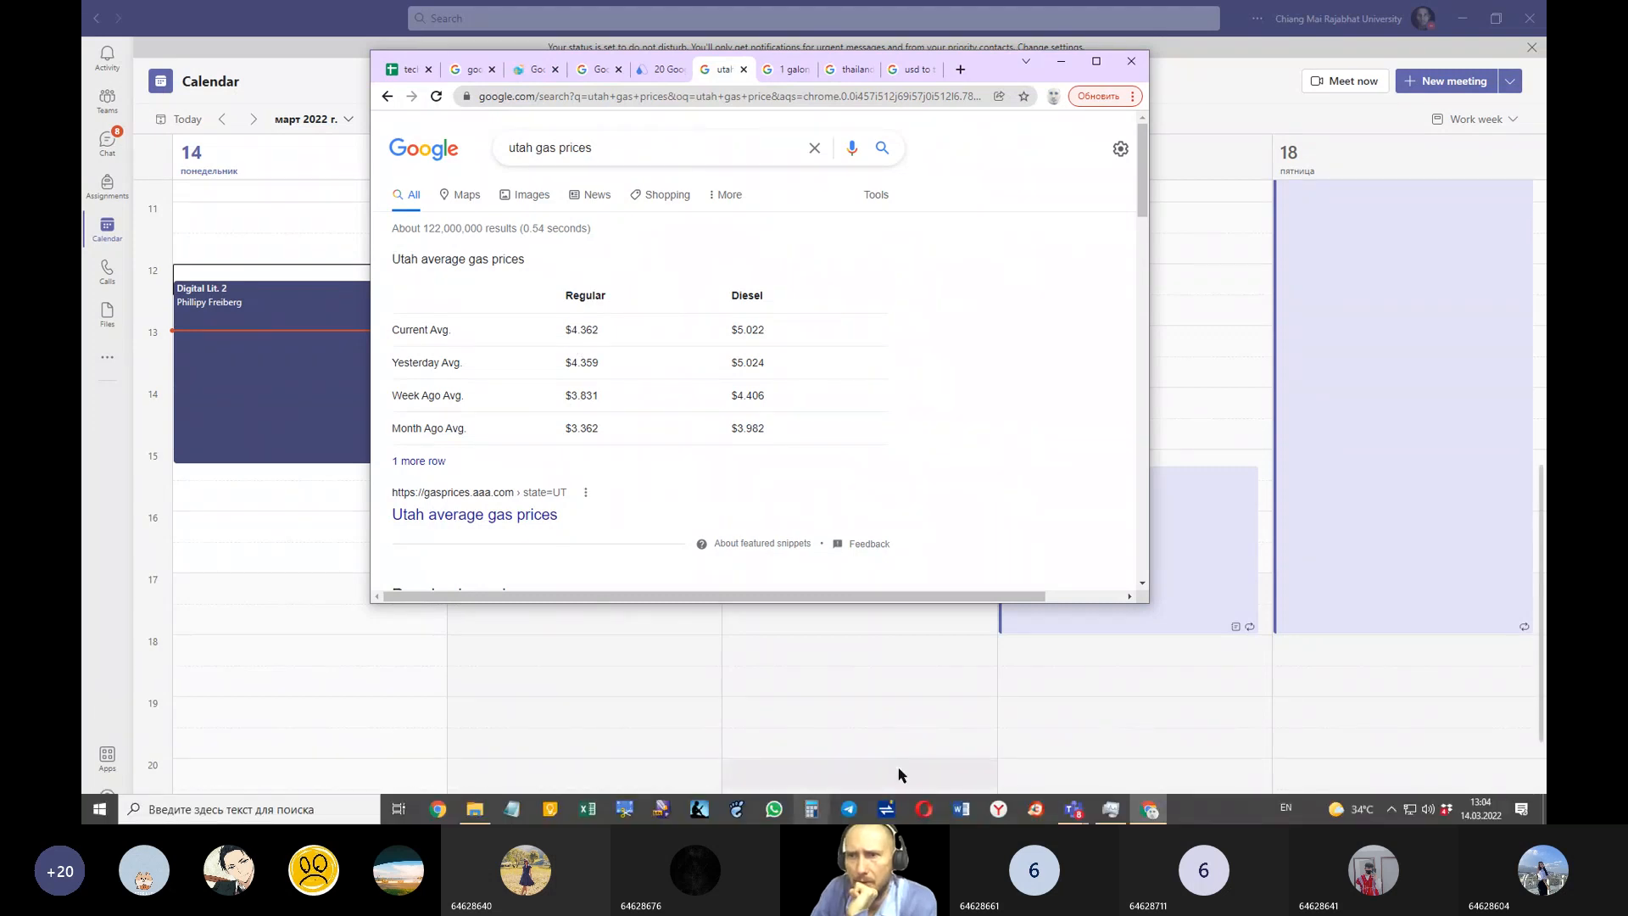
left_click(1150, 809)
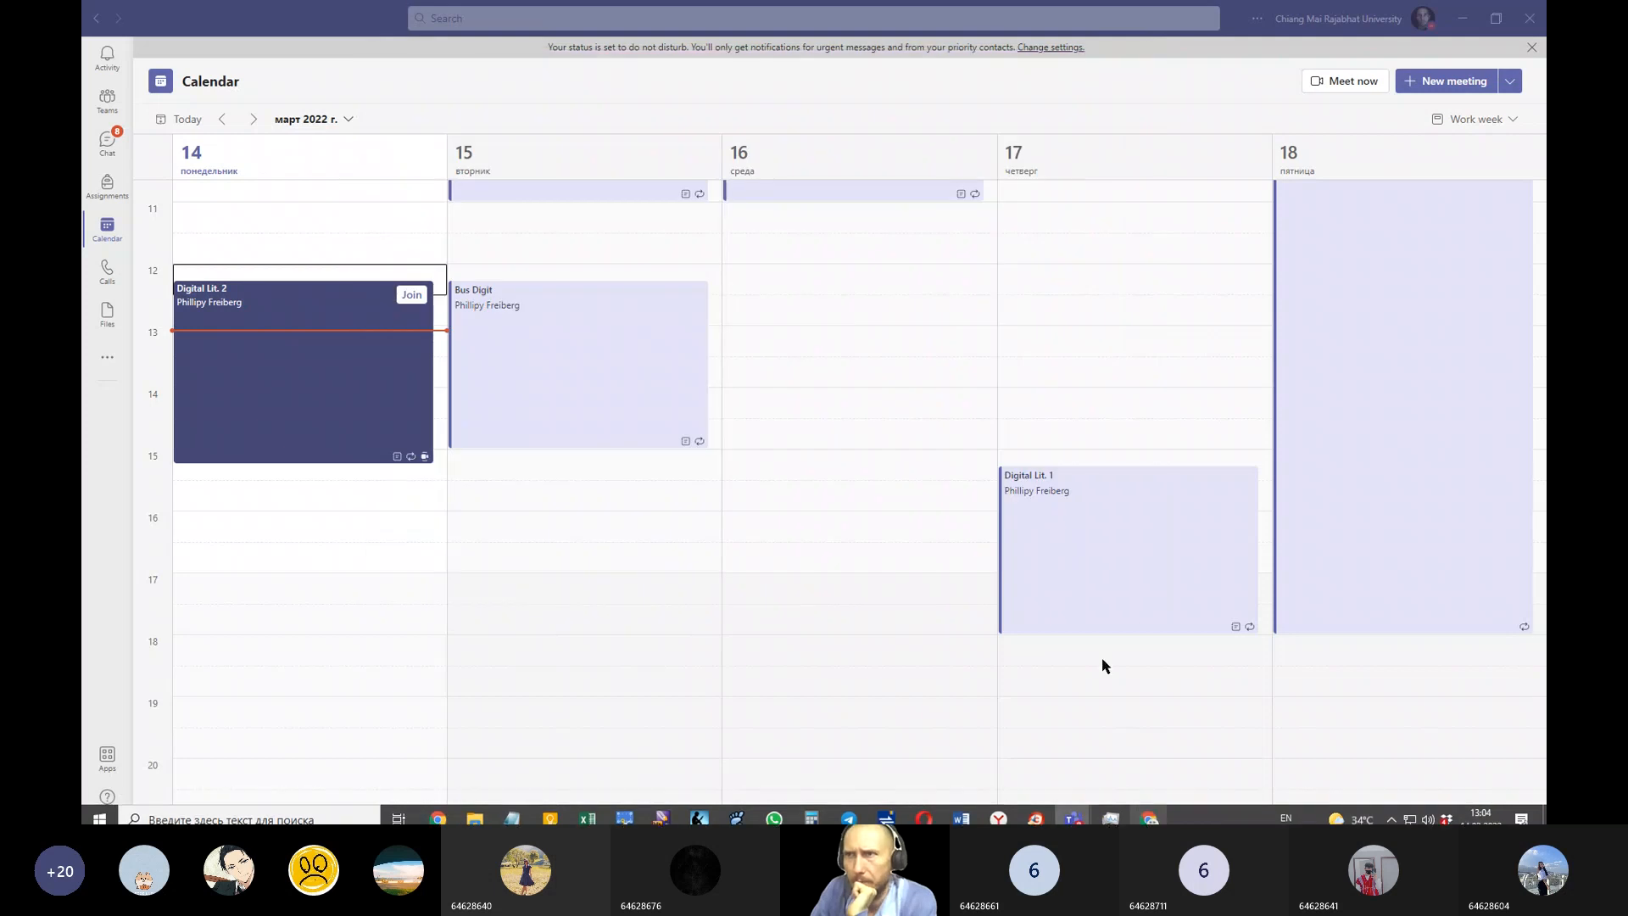
left_click(1150, 809)
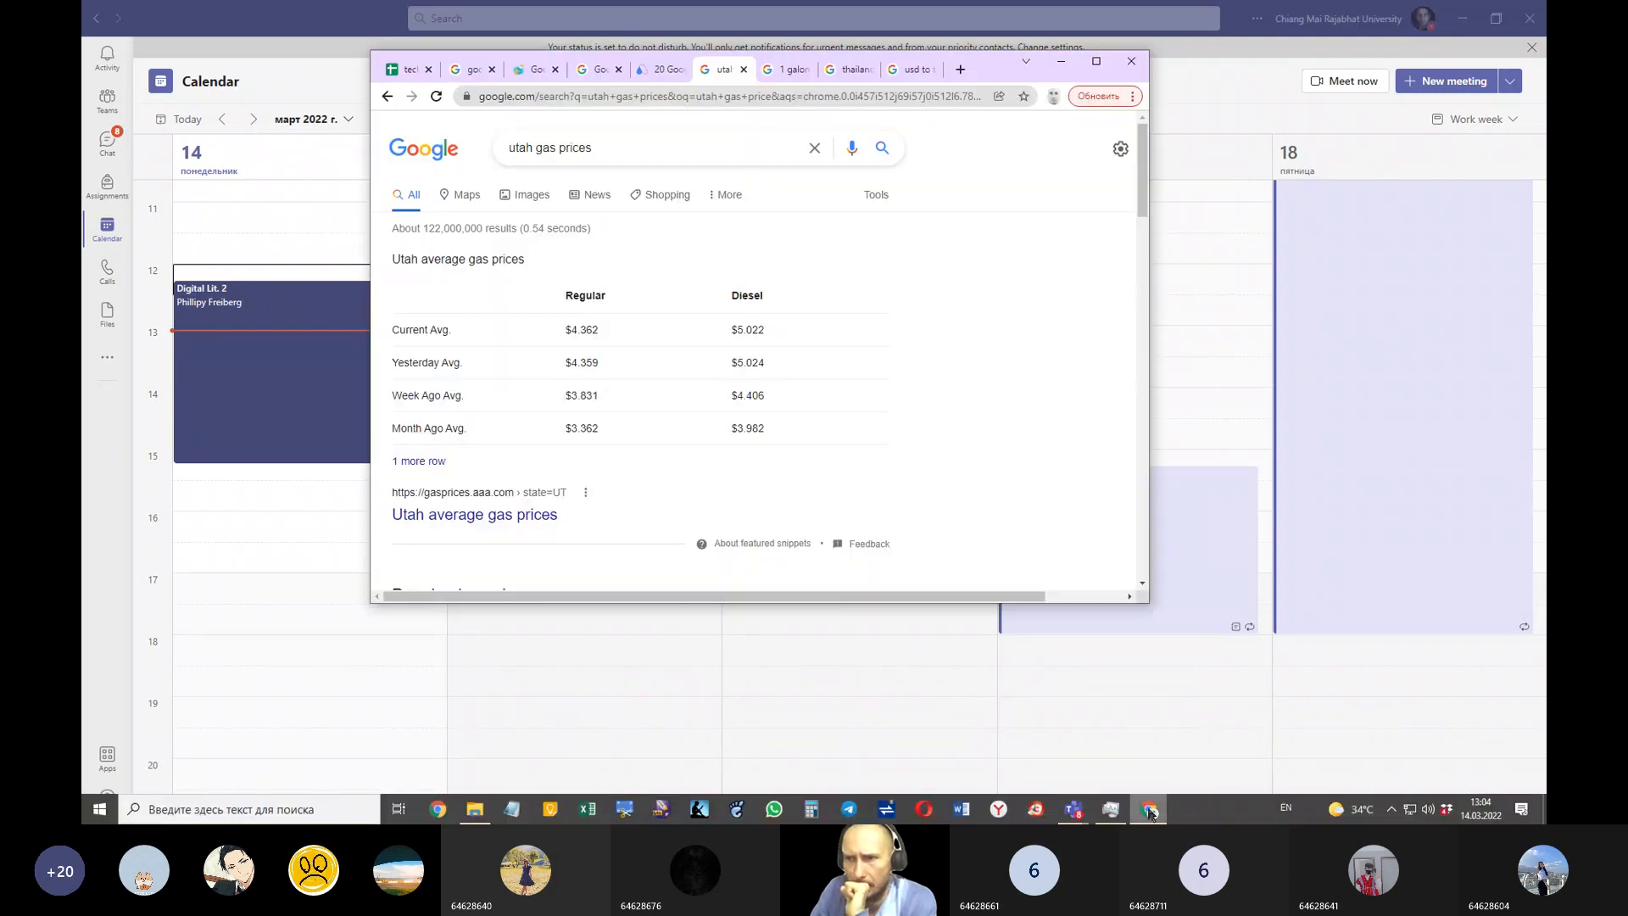
Step: Return to the teching sheets spreadsheet and maximize the browser window
left_click(407, 69)
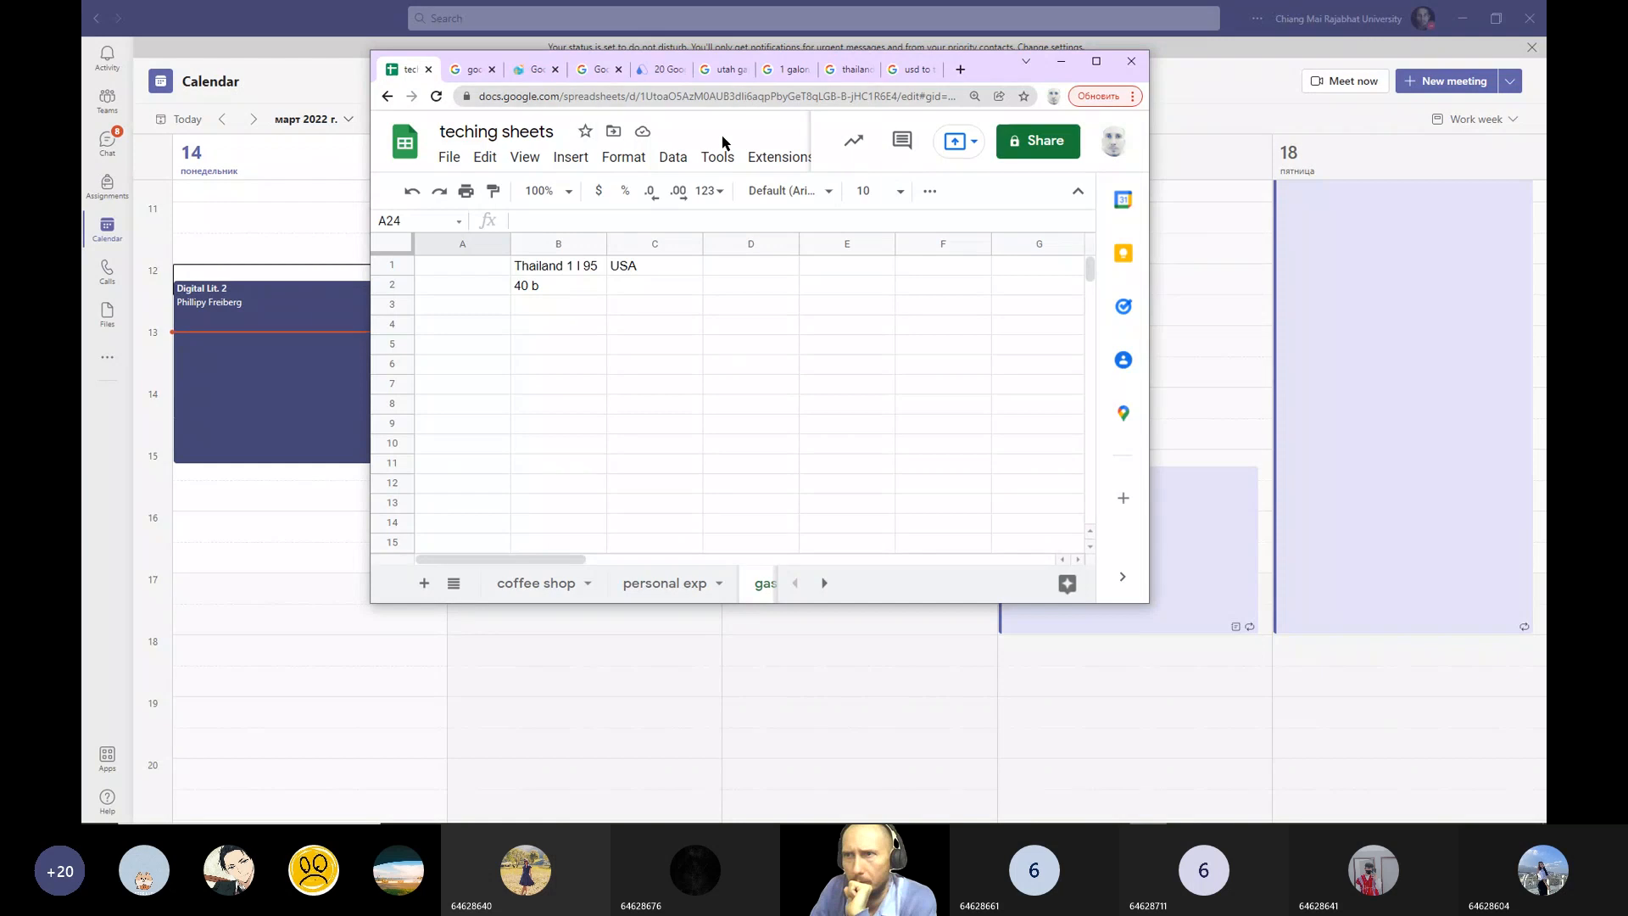
left_click(547, 131)
left_click(1044, 46)
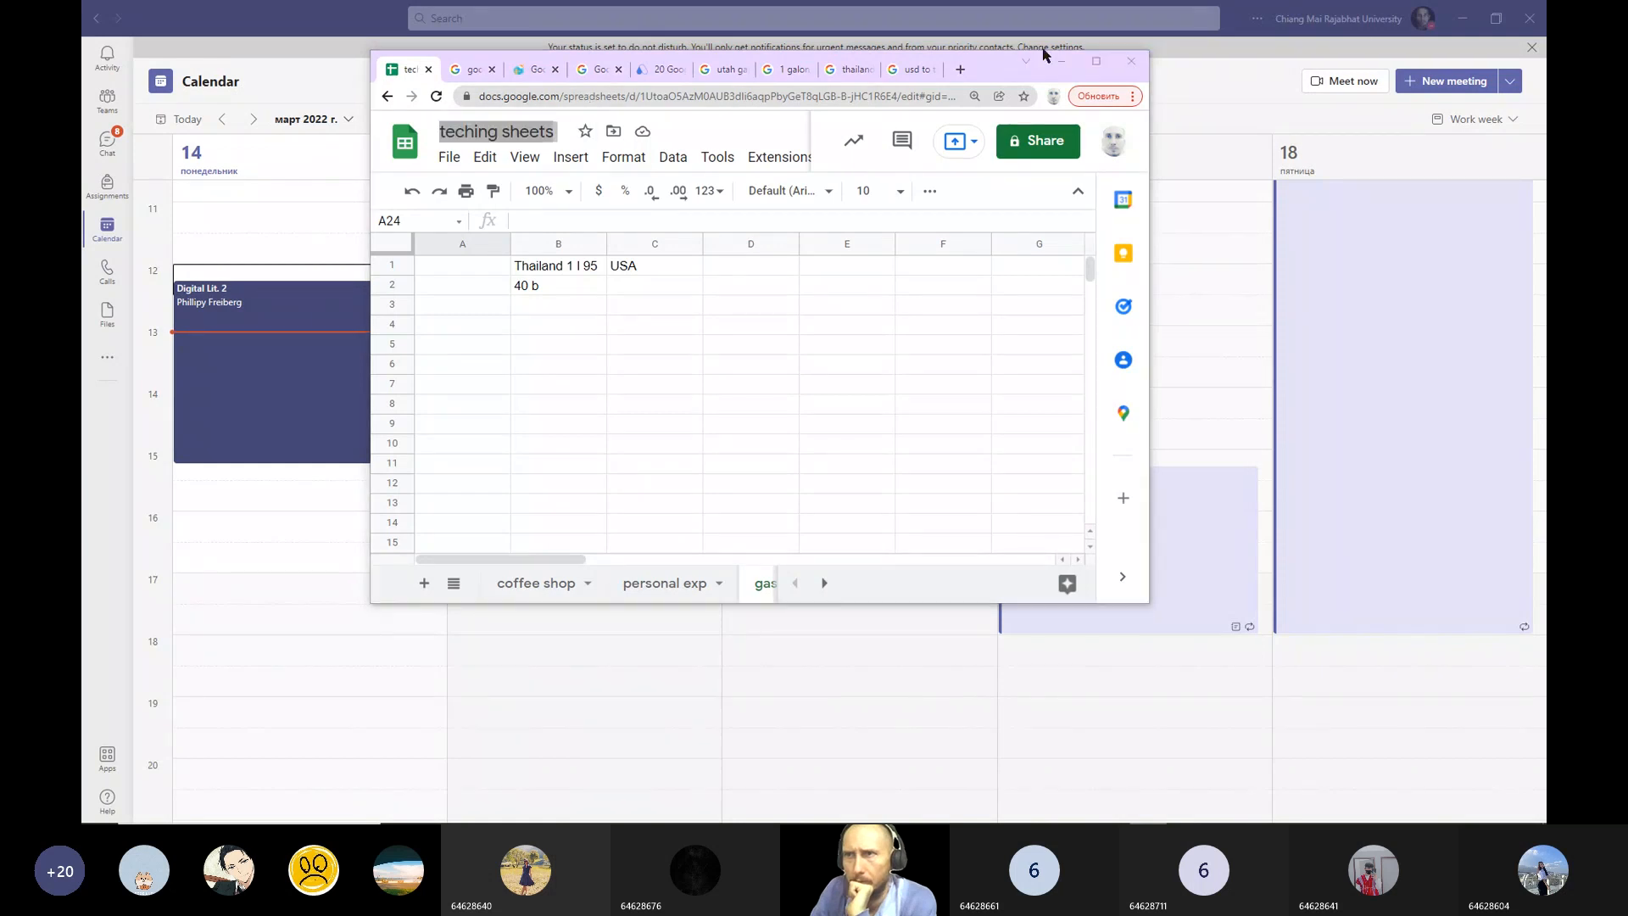
left_click(374, 135)
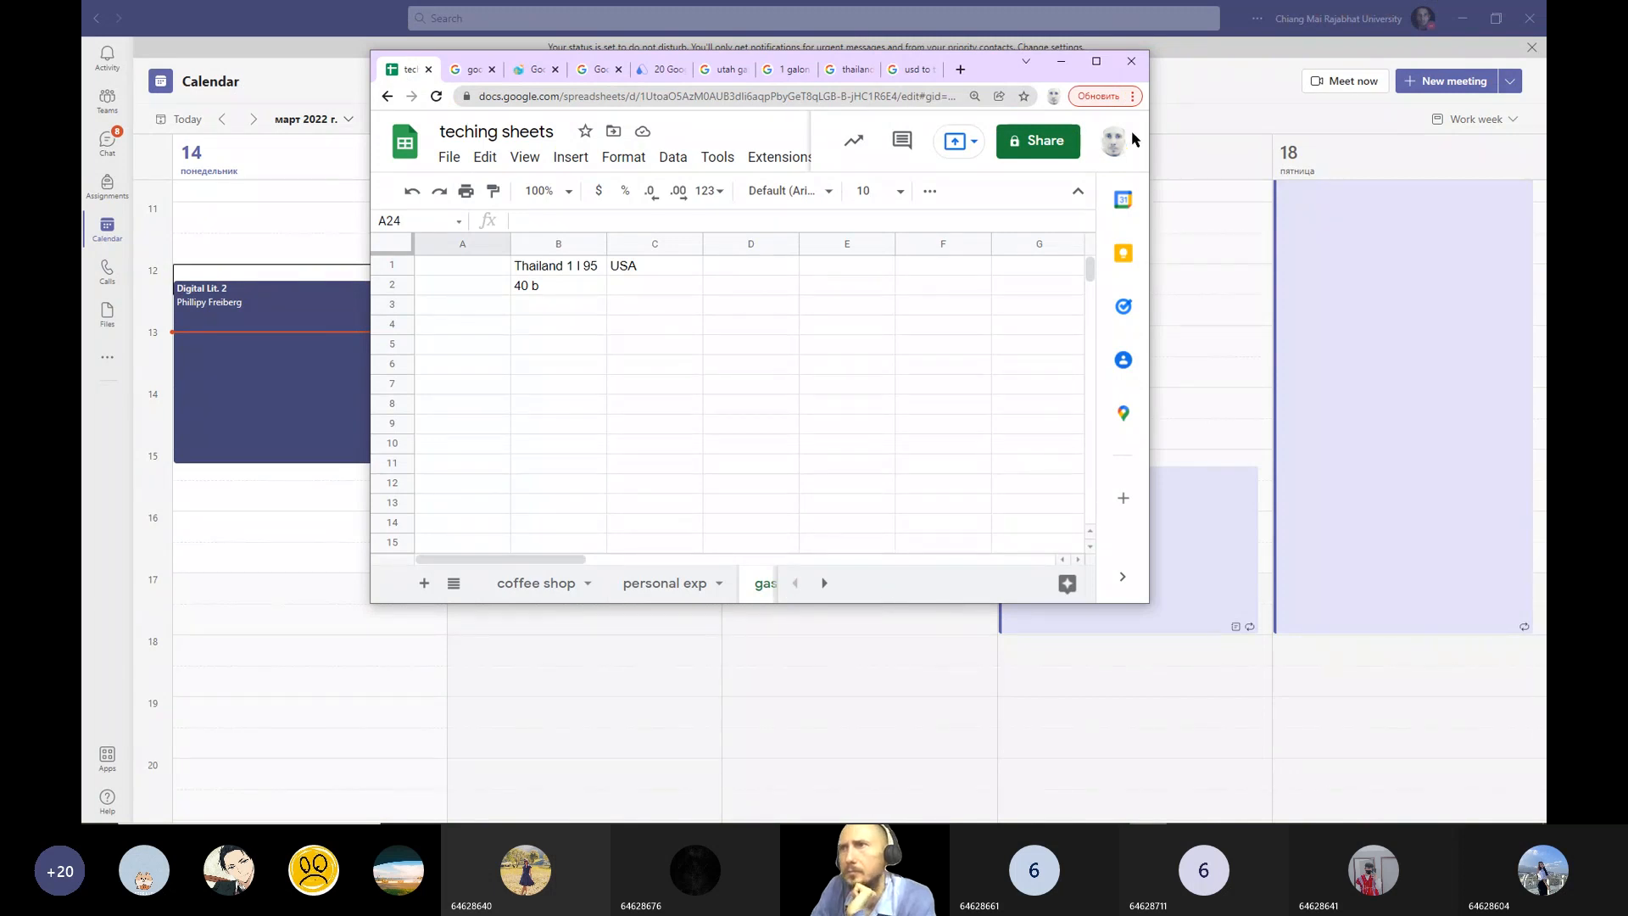
left_click(1046, 47)
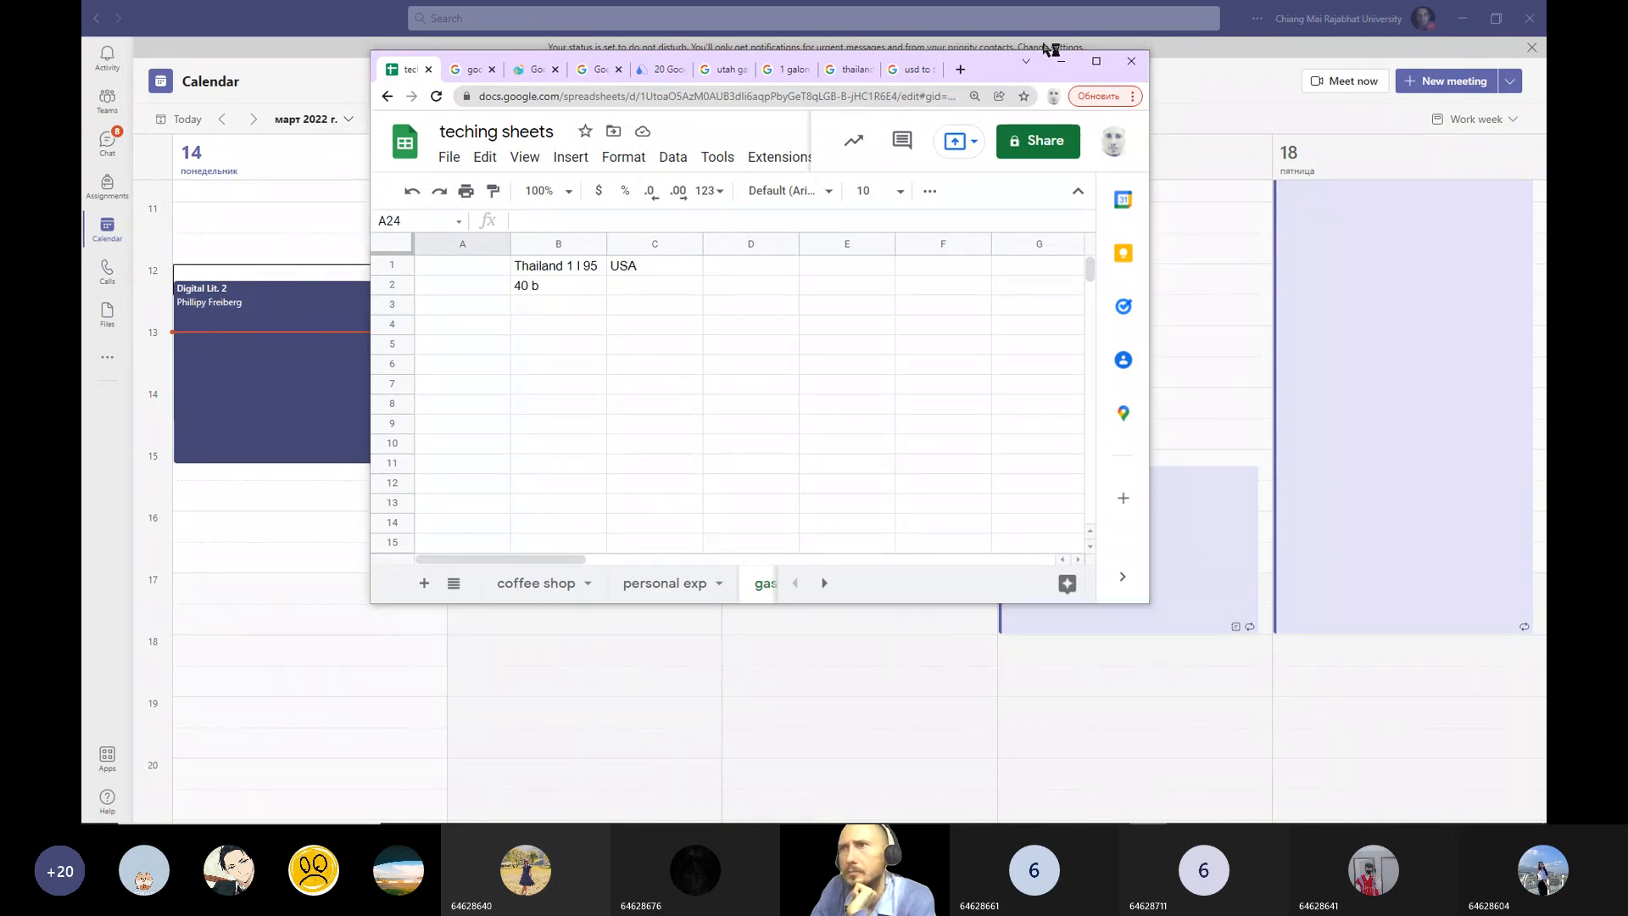
left_click(1096, 61)
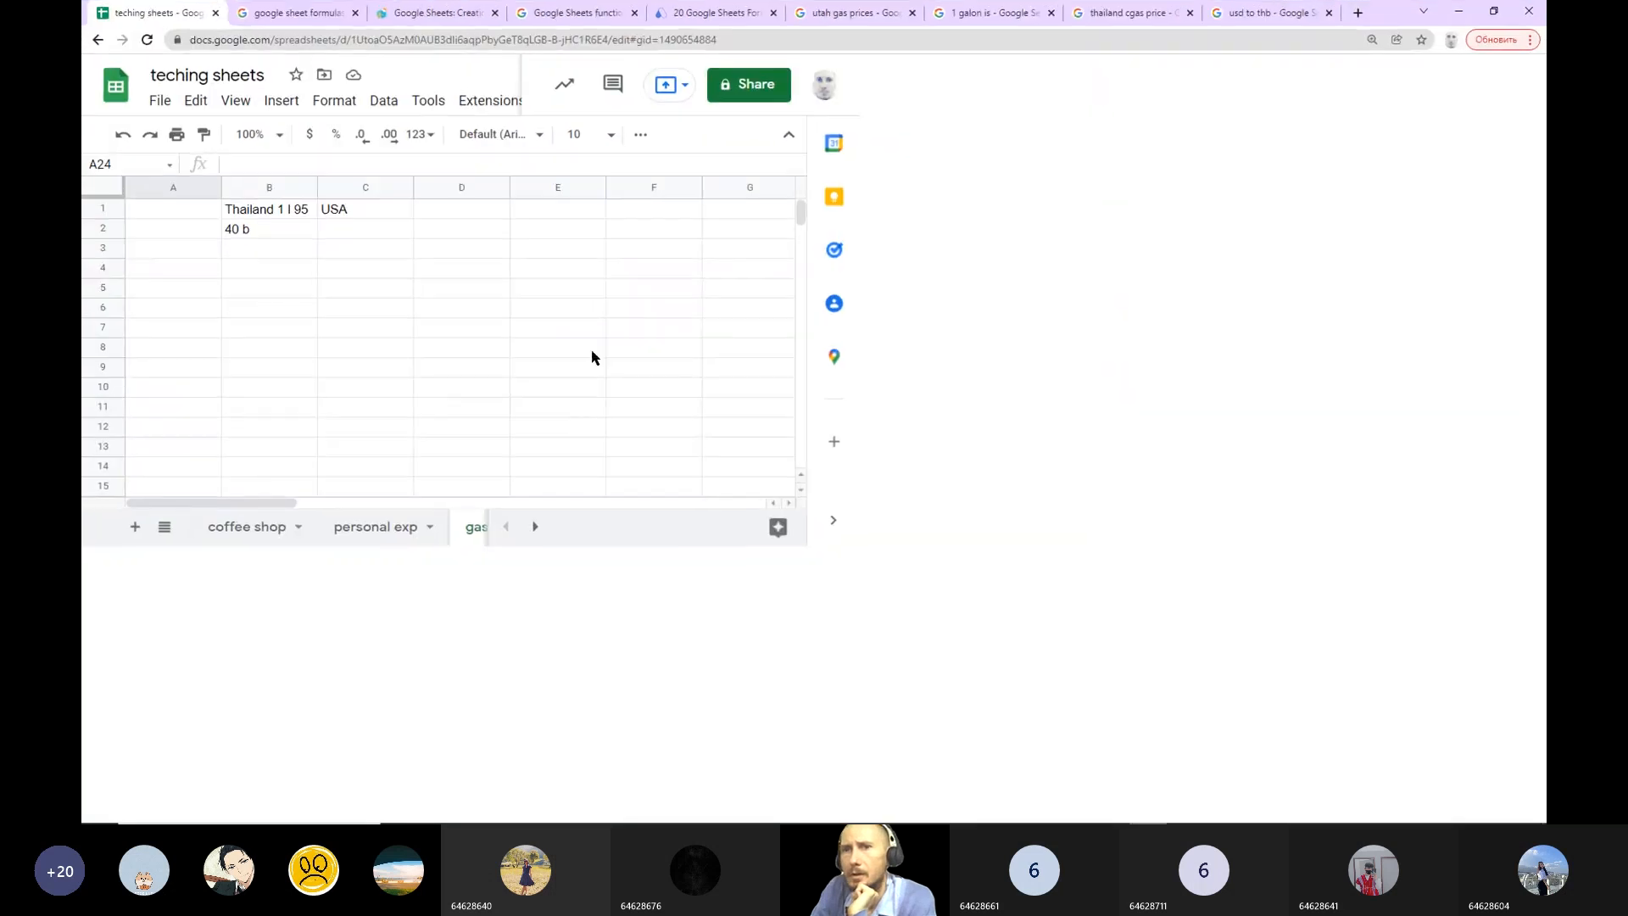
Step: Enter 4.36 in A24 under the usa 1 galon label and format it as dollar currency
type("4.3")
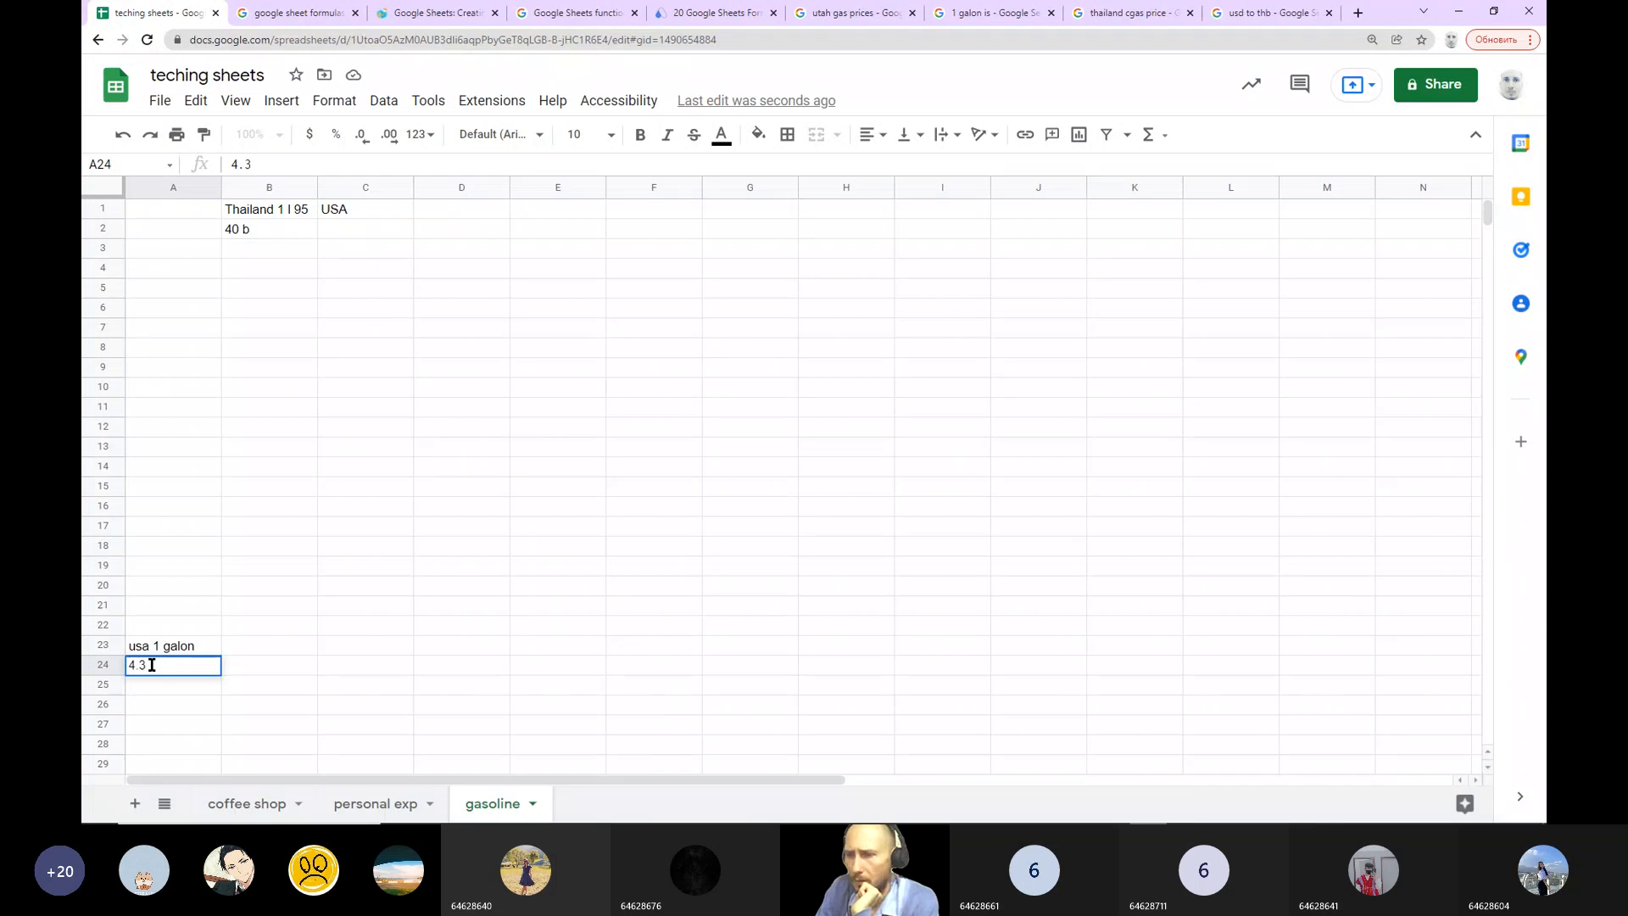
left_click(293, 673)
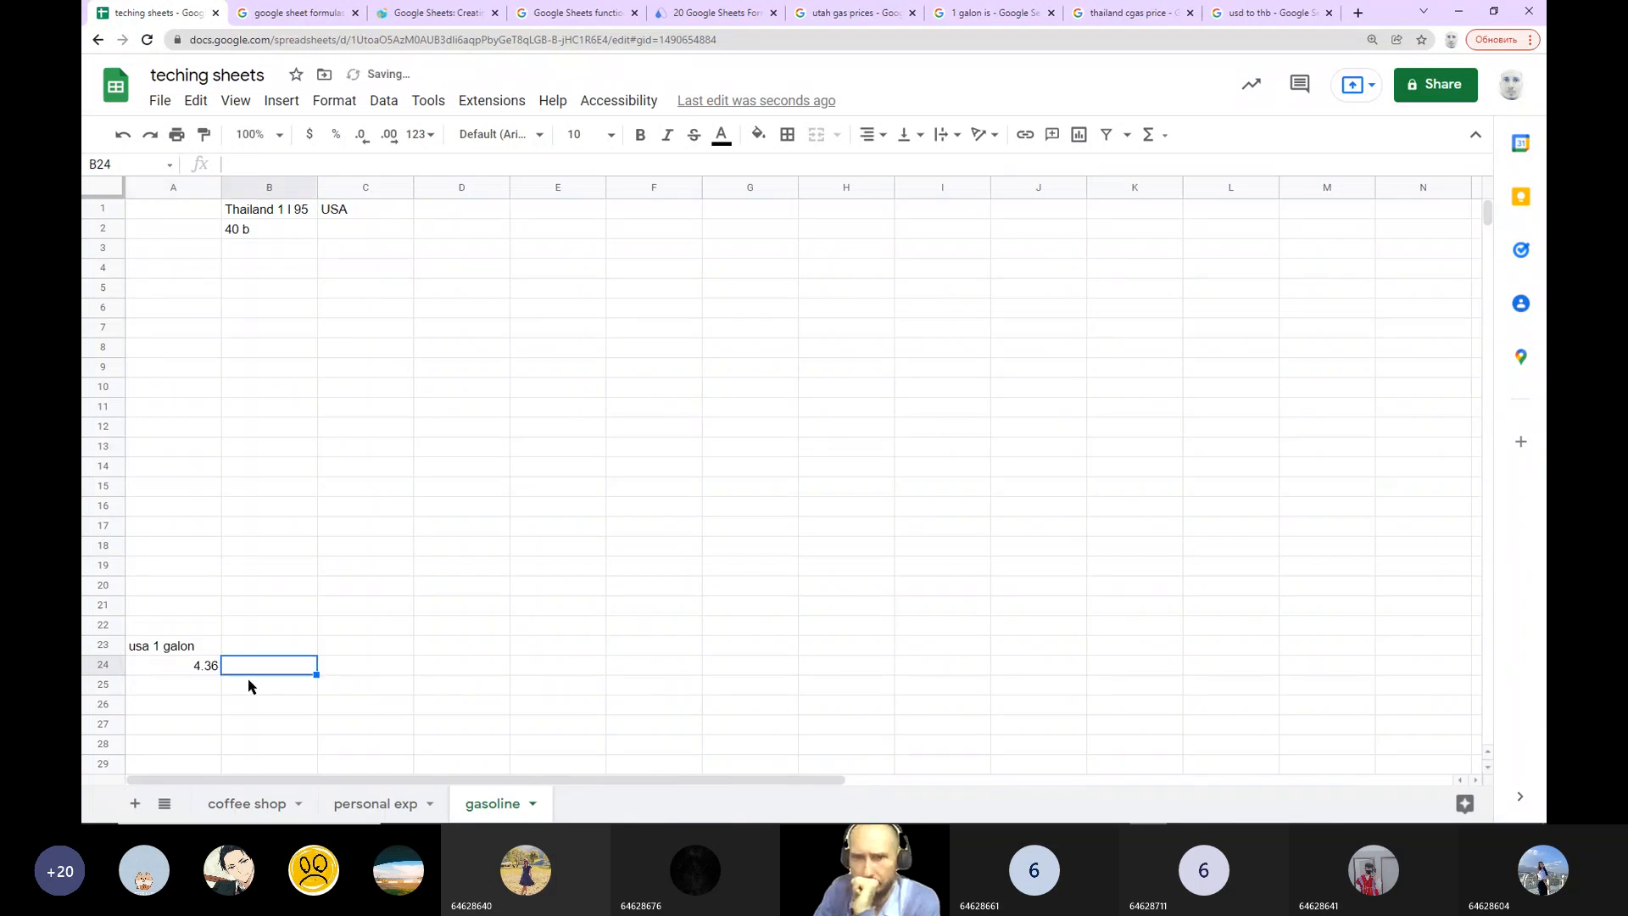
left_click(155, 673)
left_click(310, 134)
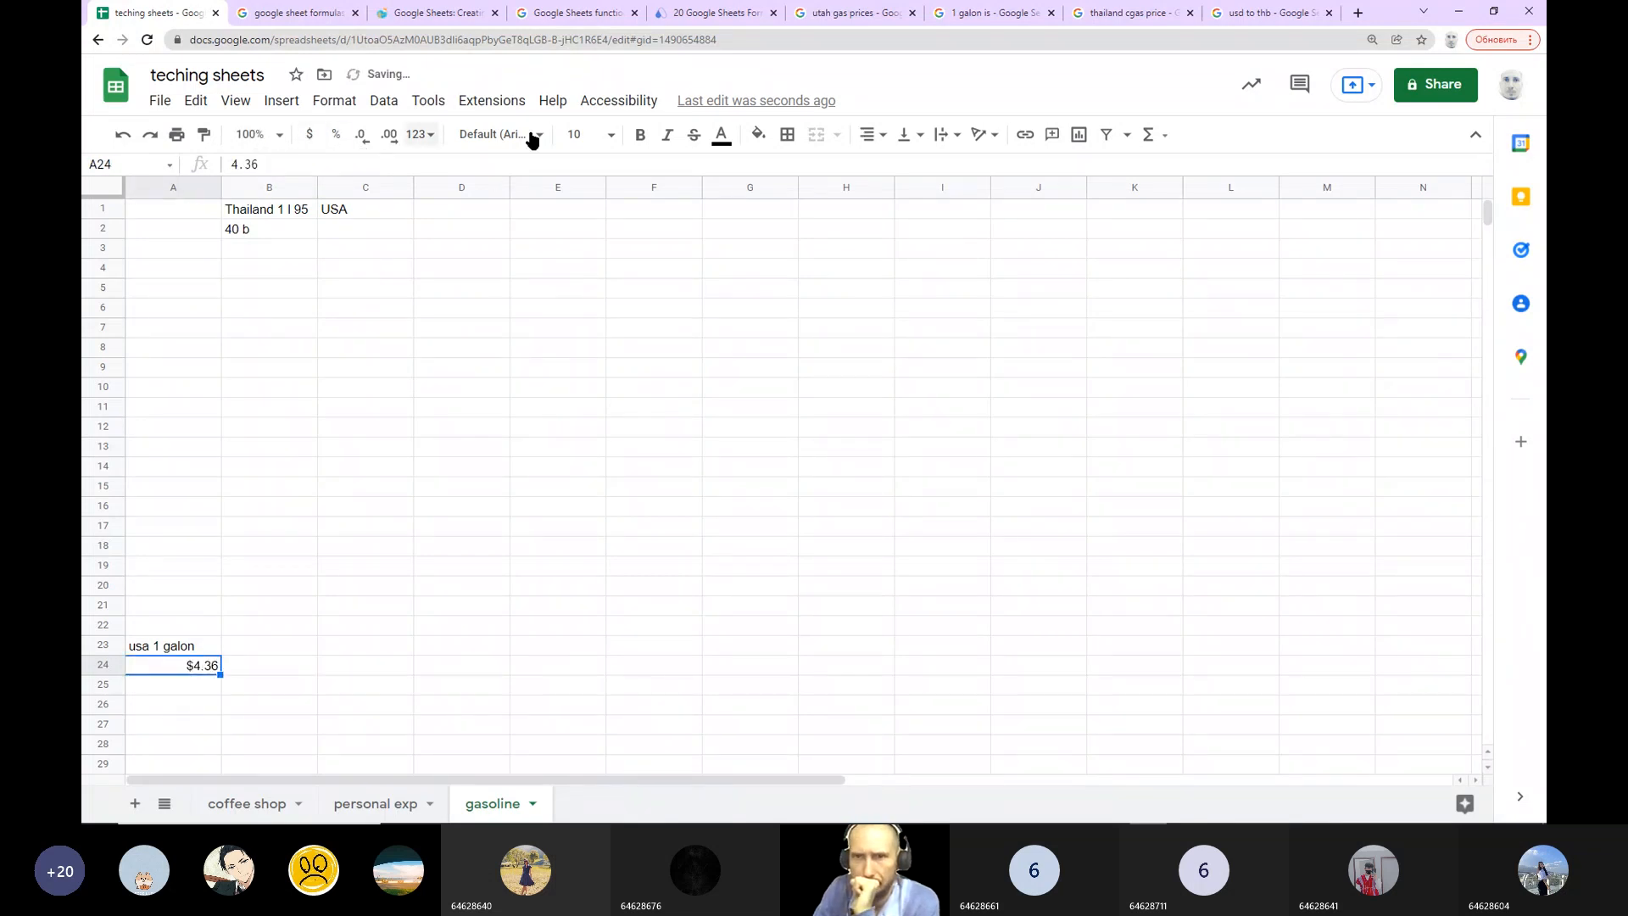
left_click(588, 515)
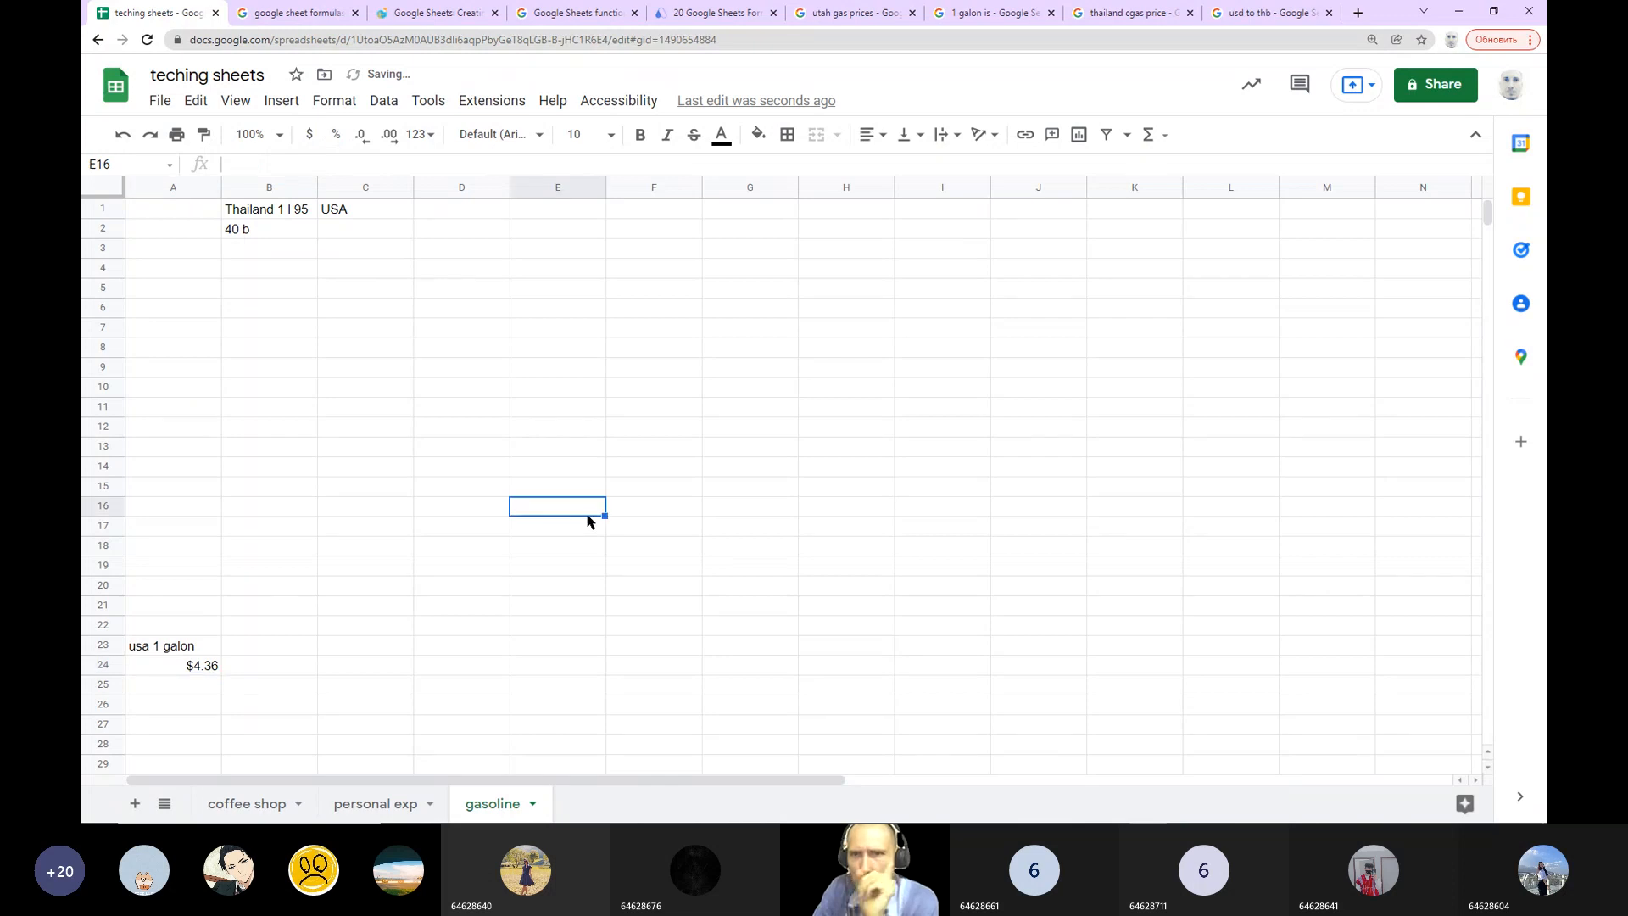
Step: Extend the heading in C1 to read USA 1l
mouse_move(764, 822)
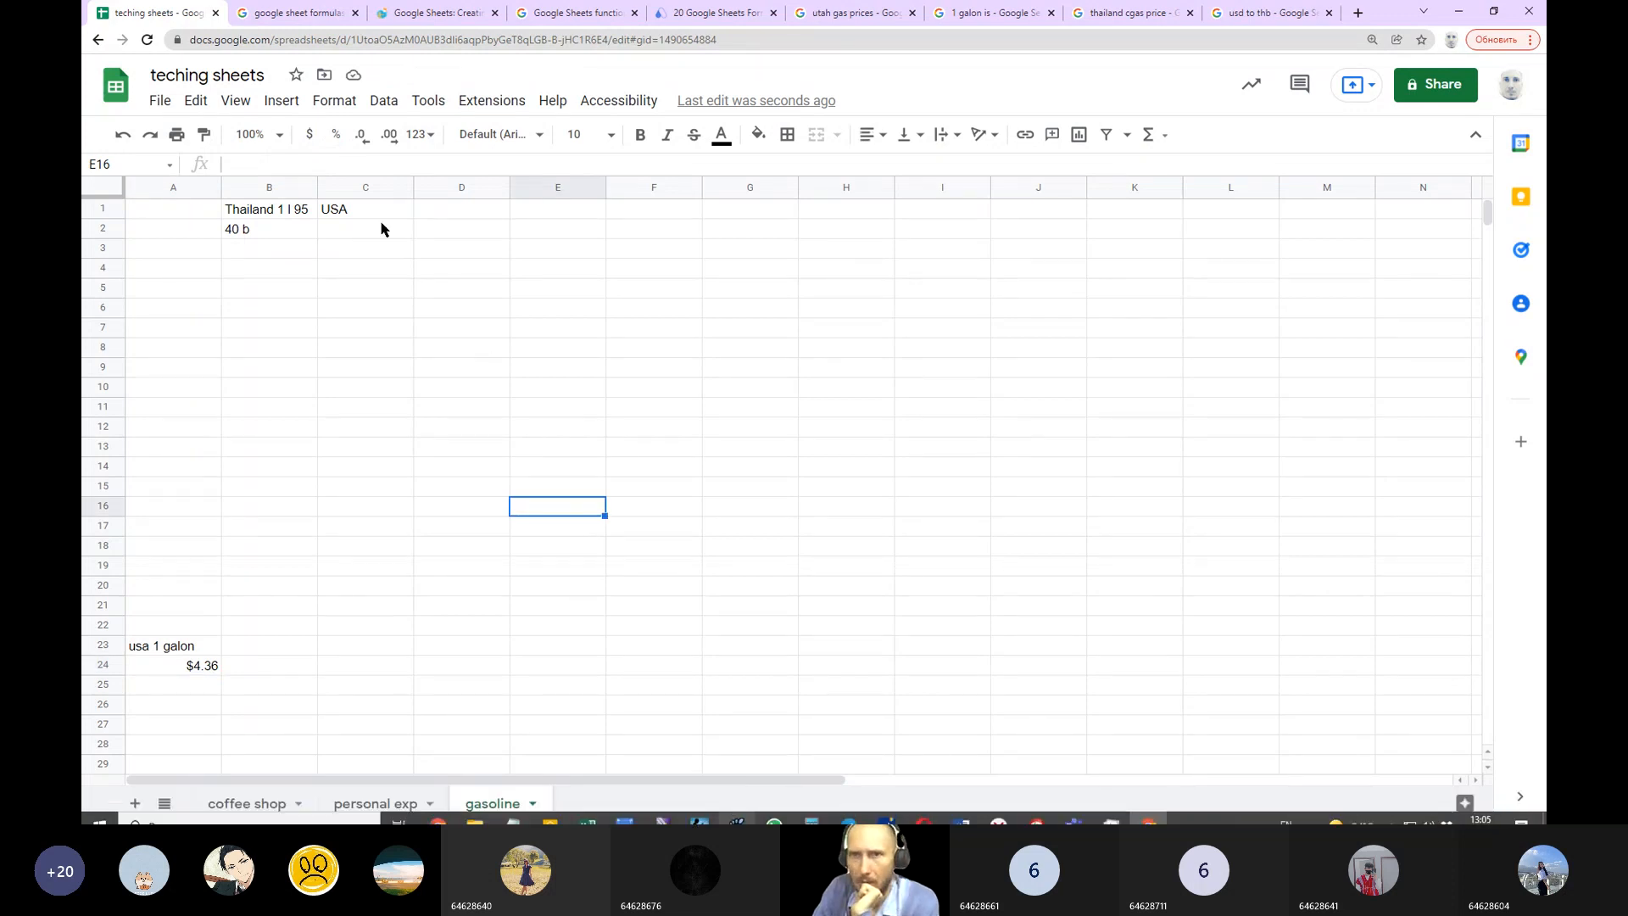
left_click(354, 207)
left_click(276, 162)
type("1")
left_click(394, 373)
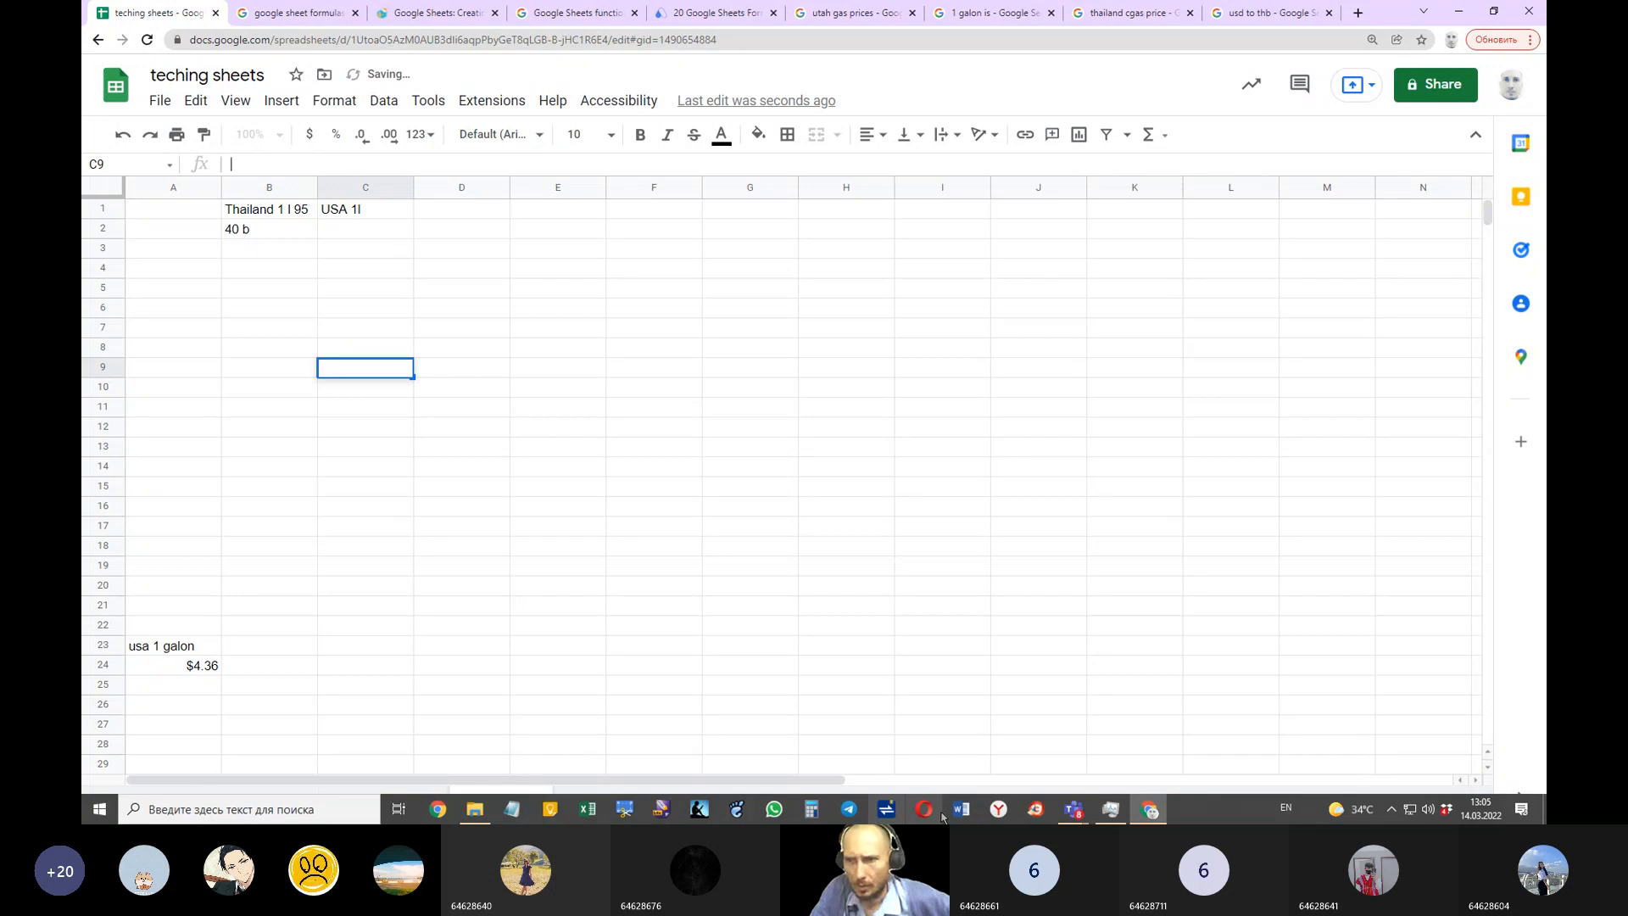
mouse_move(1082, 806)
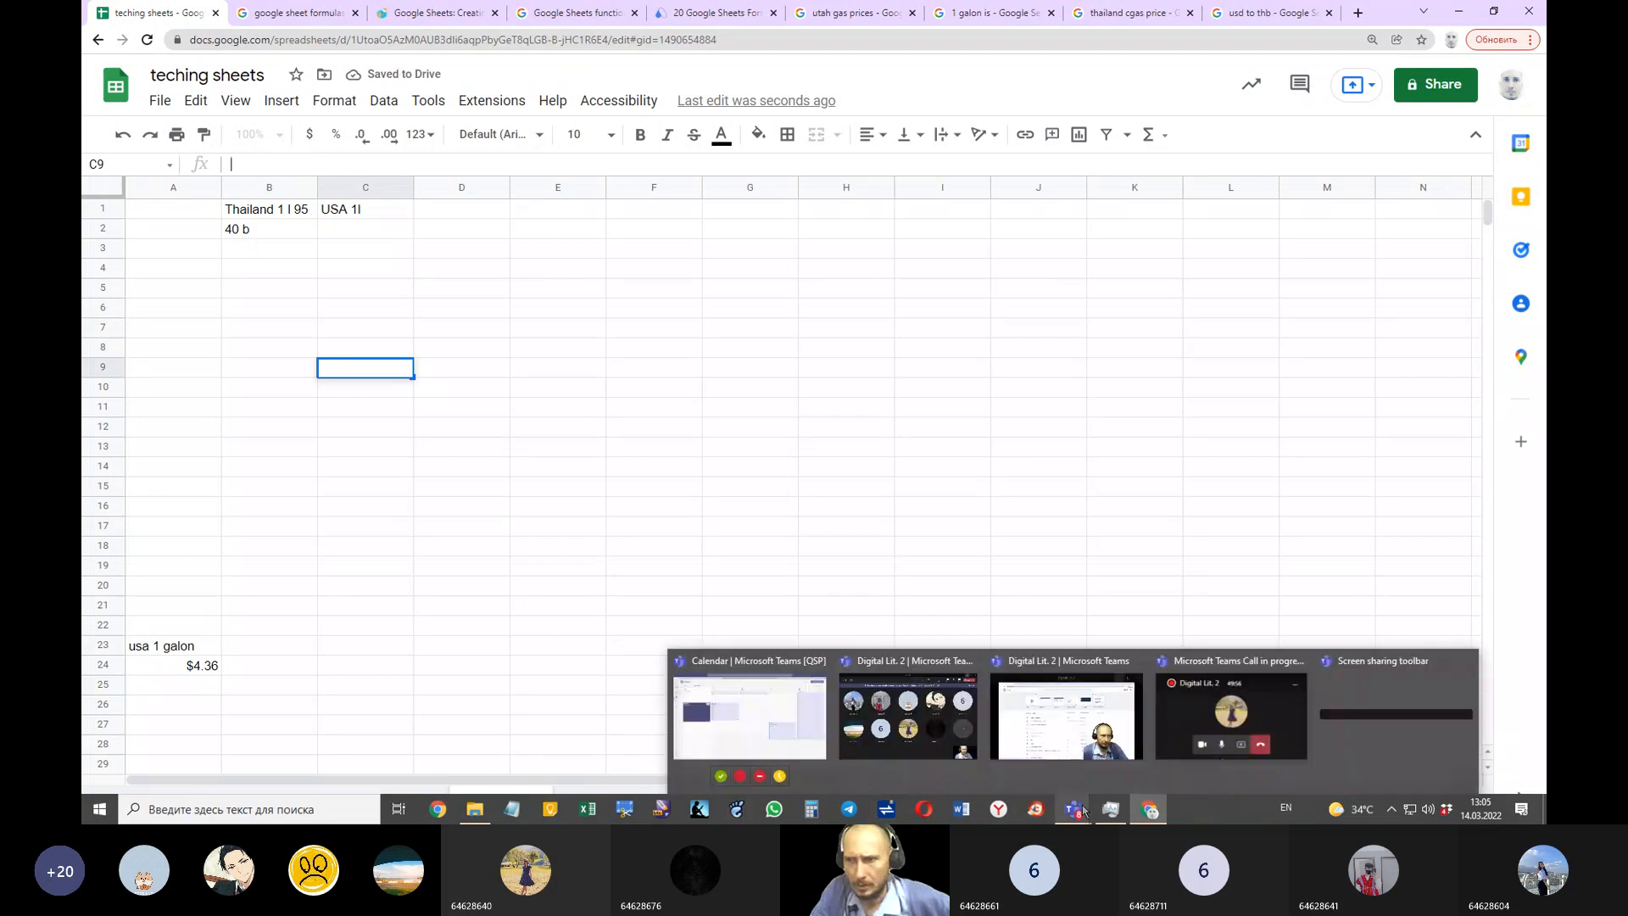
left_click(1152, 813)
left_click(1152, 812)
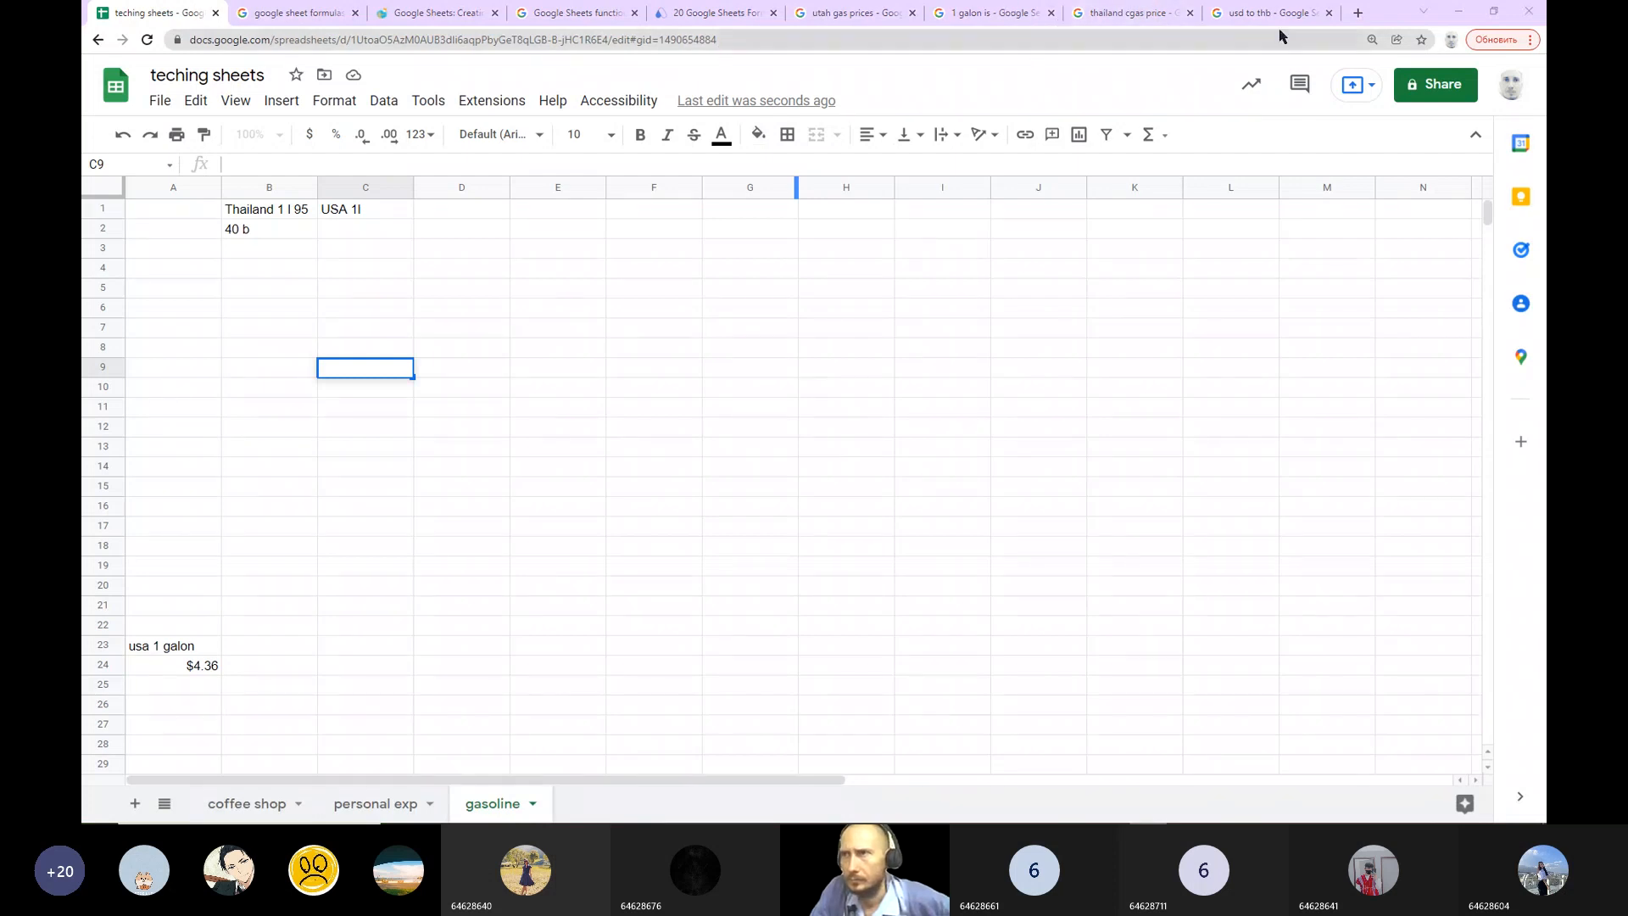
Step: Search the web in a new browser tab for "1 galon is" to find the gallon-to-litre conversion
left_click(1357, 14)
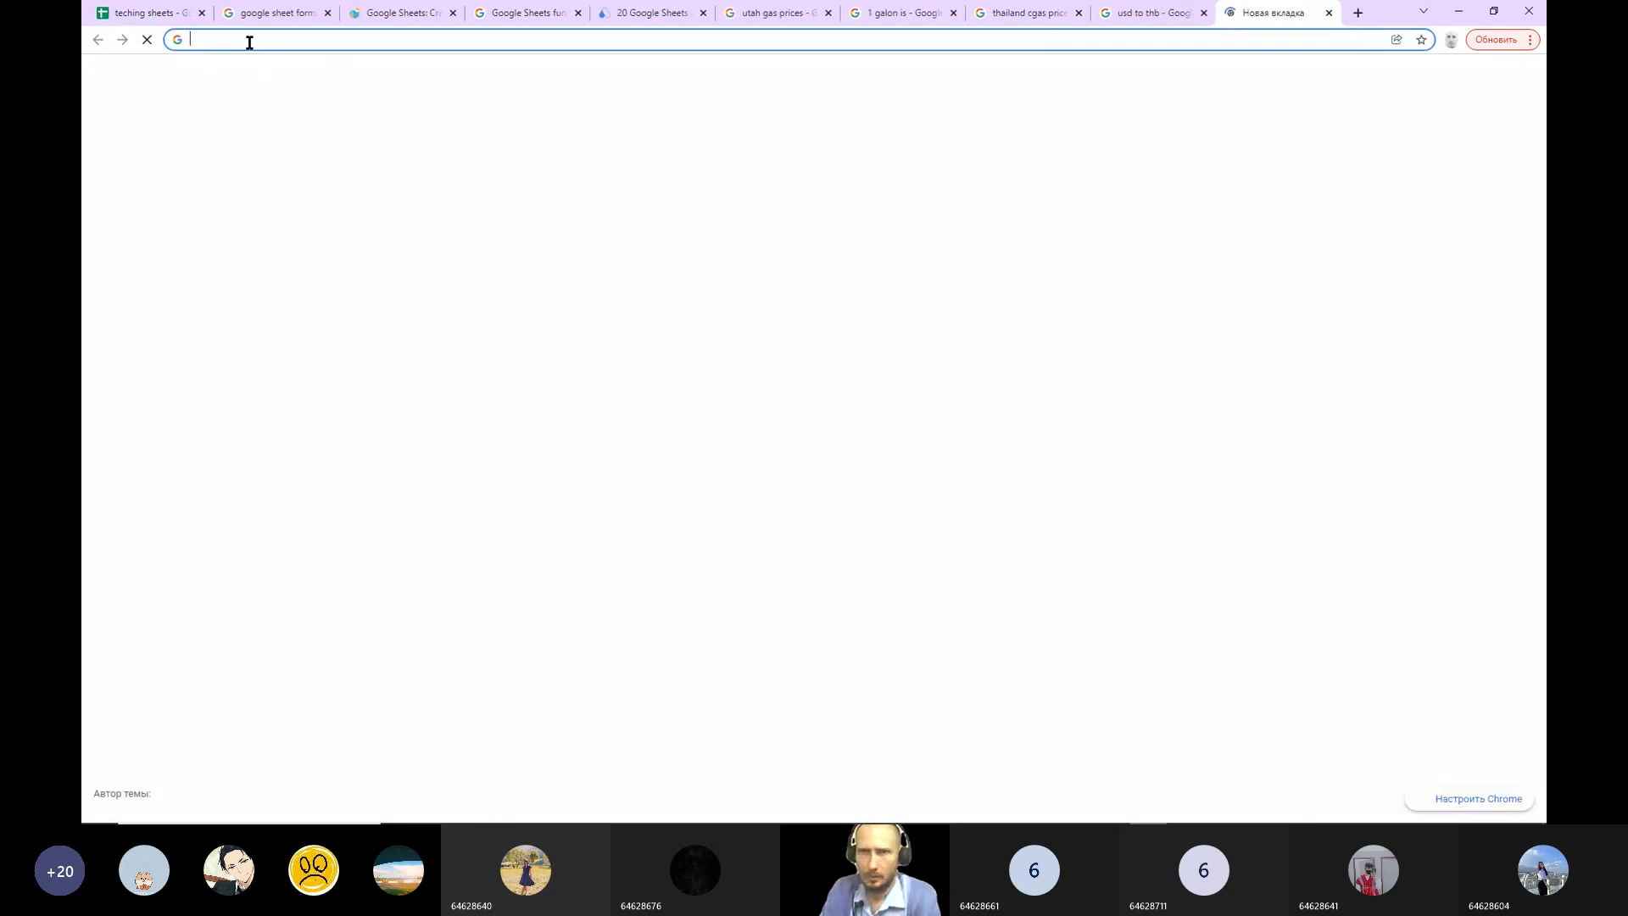
type("1")
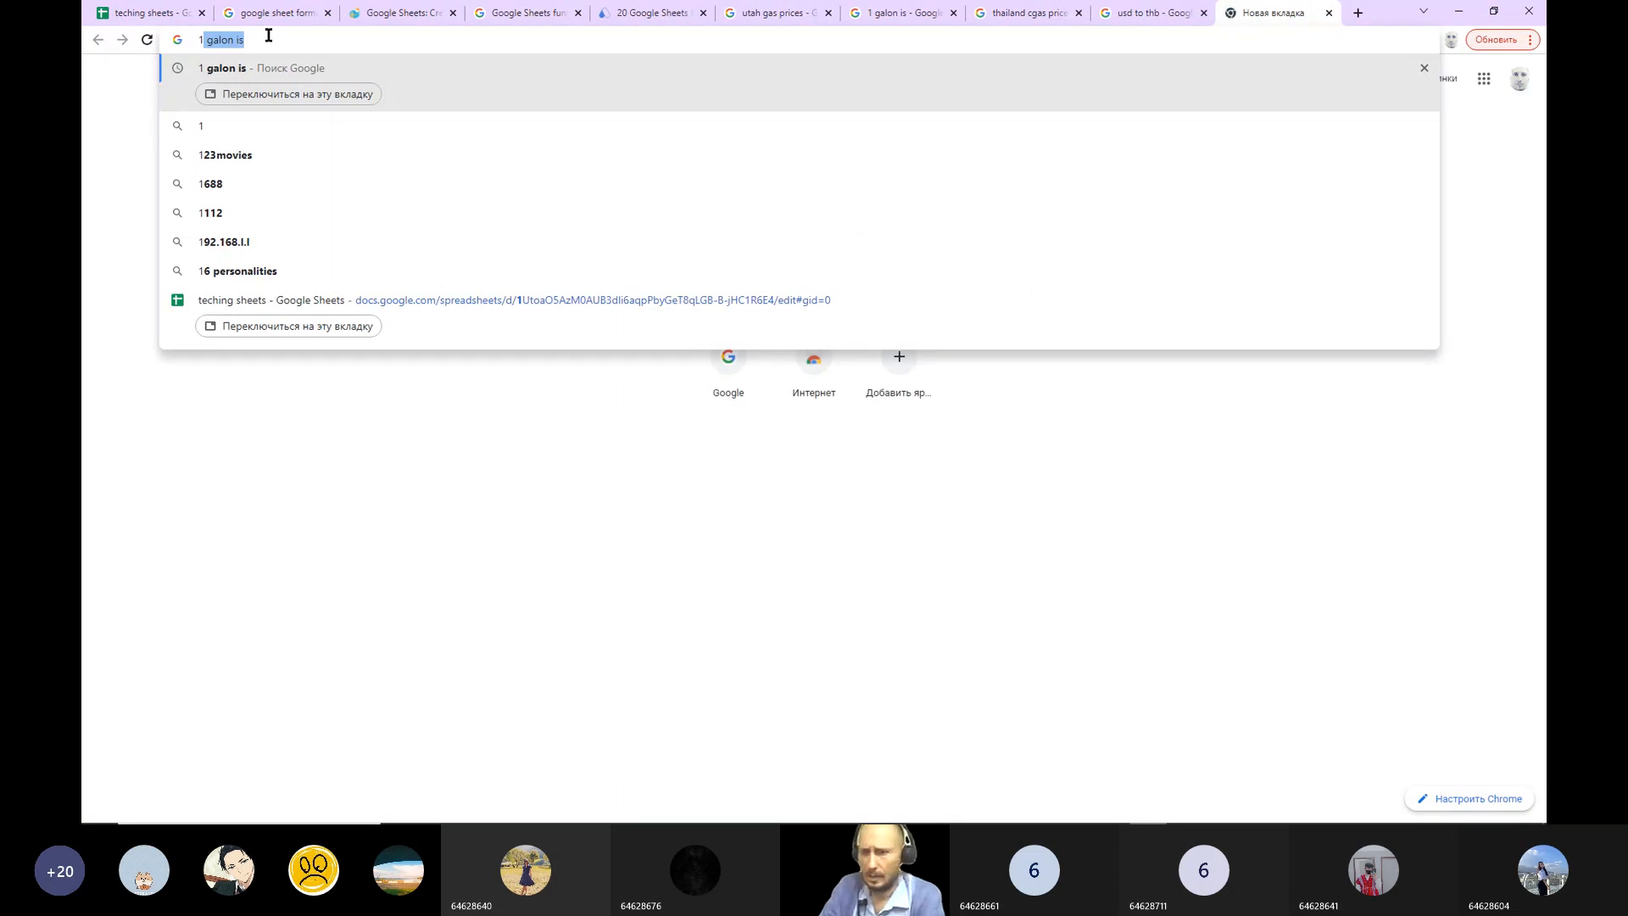
key("Return")
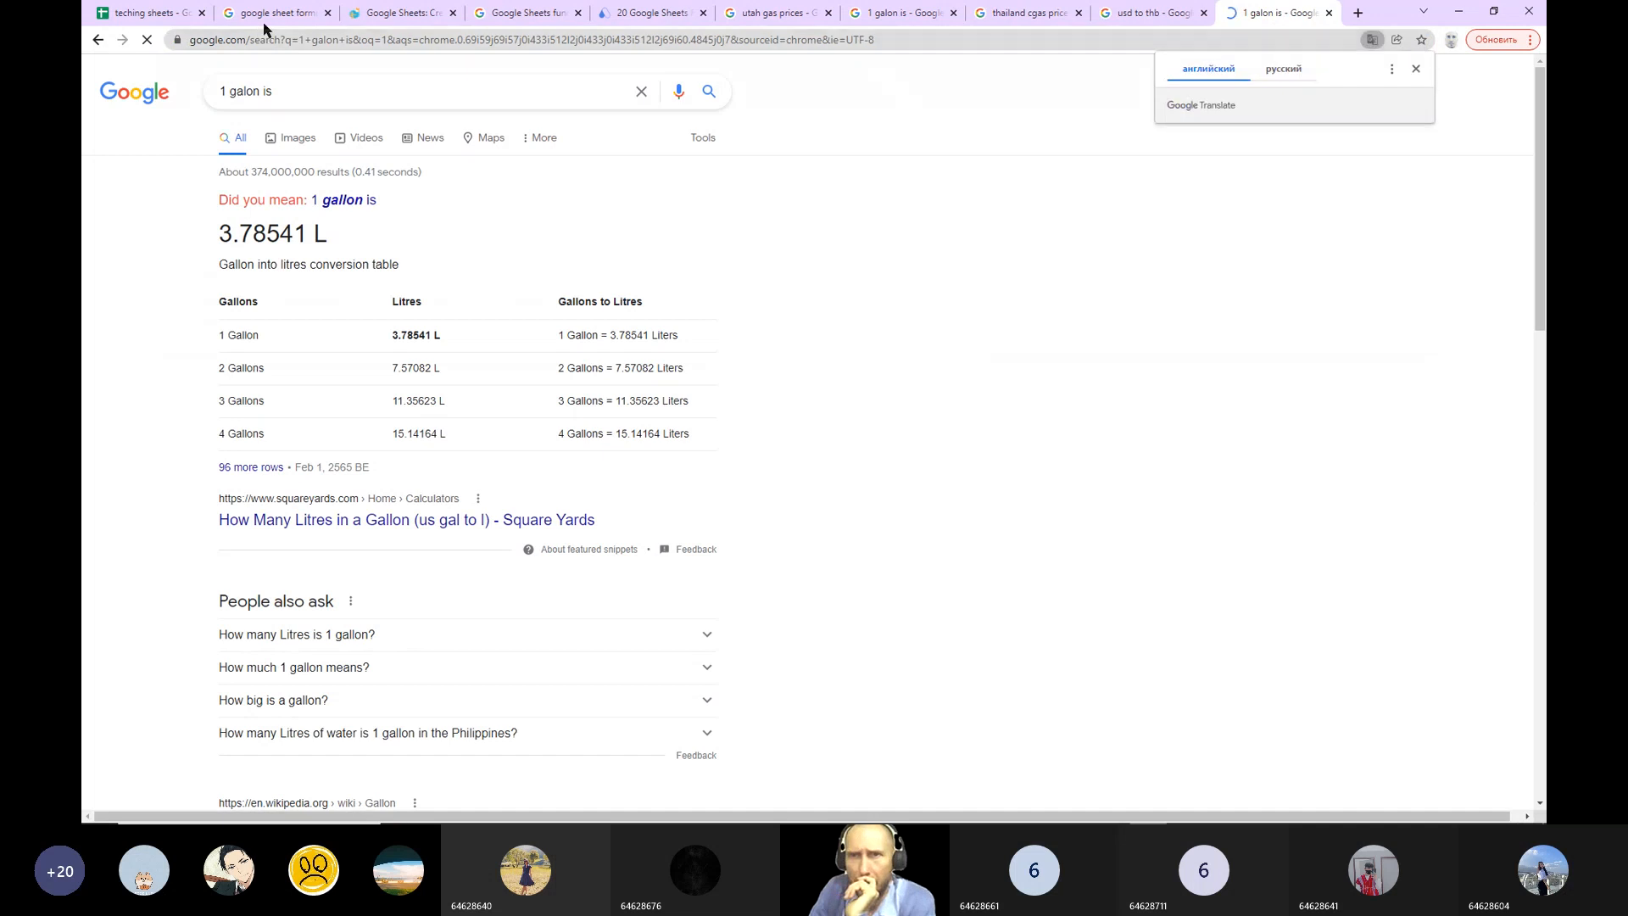
Step: Return to the teching sheets spreadsheet and enter the formula =A24/3.78 in C2 under USA 1l
left_click(139, 12)
left_click(346, 228)
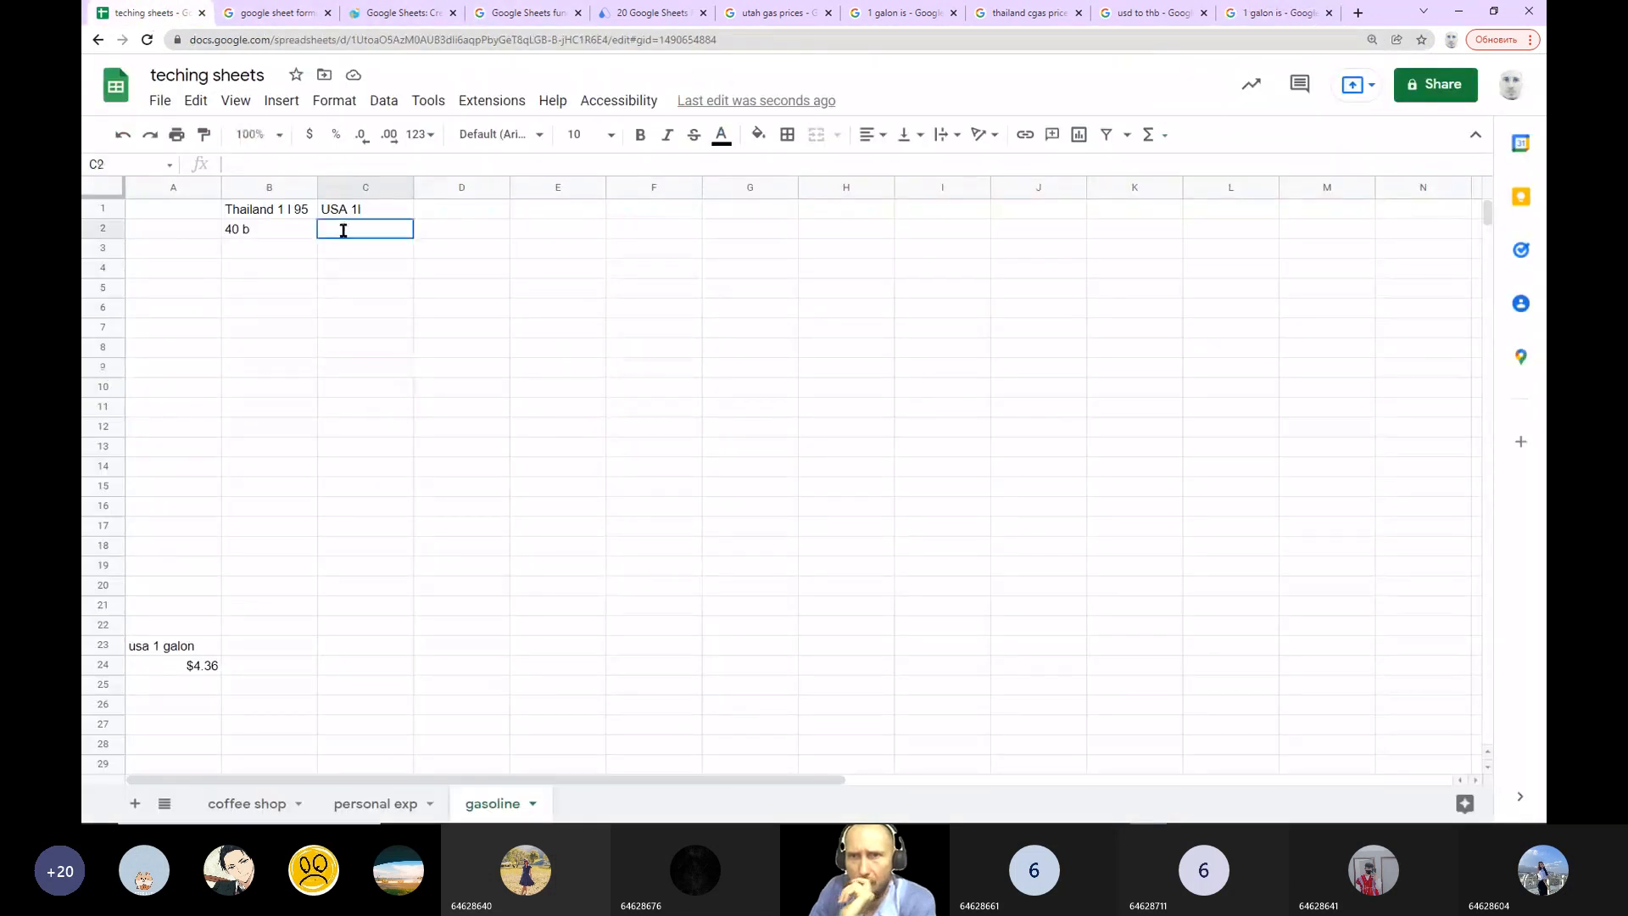
type("=")
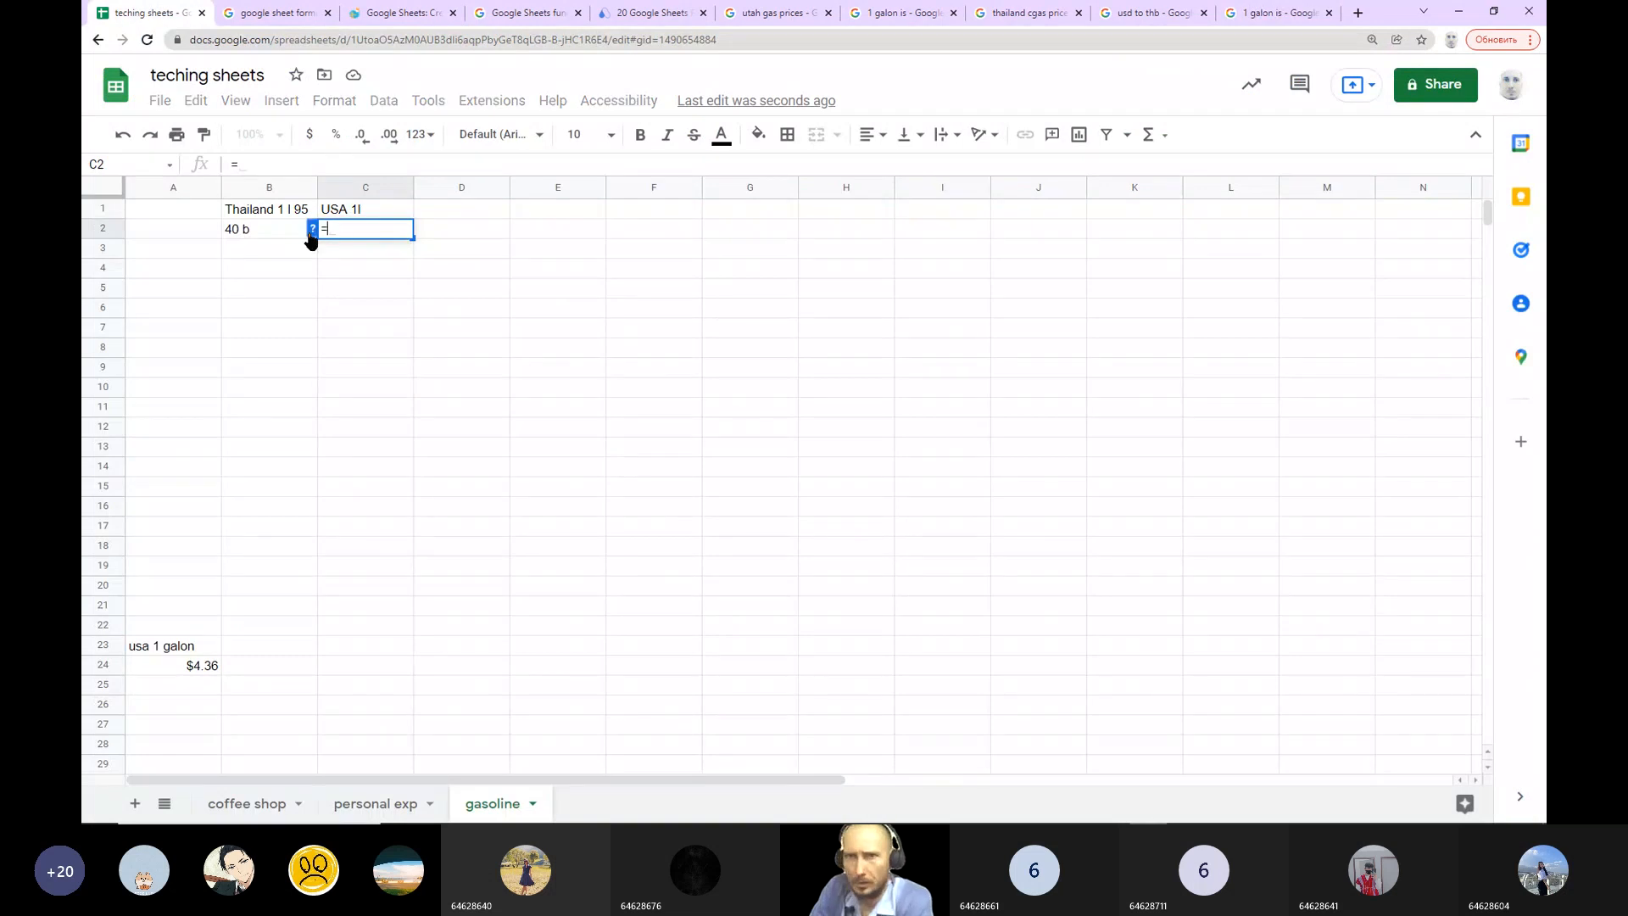
left_click(209, 670)
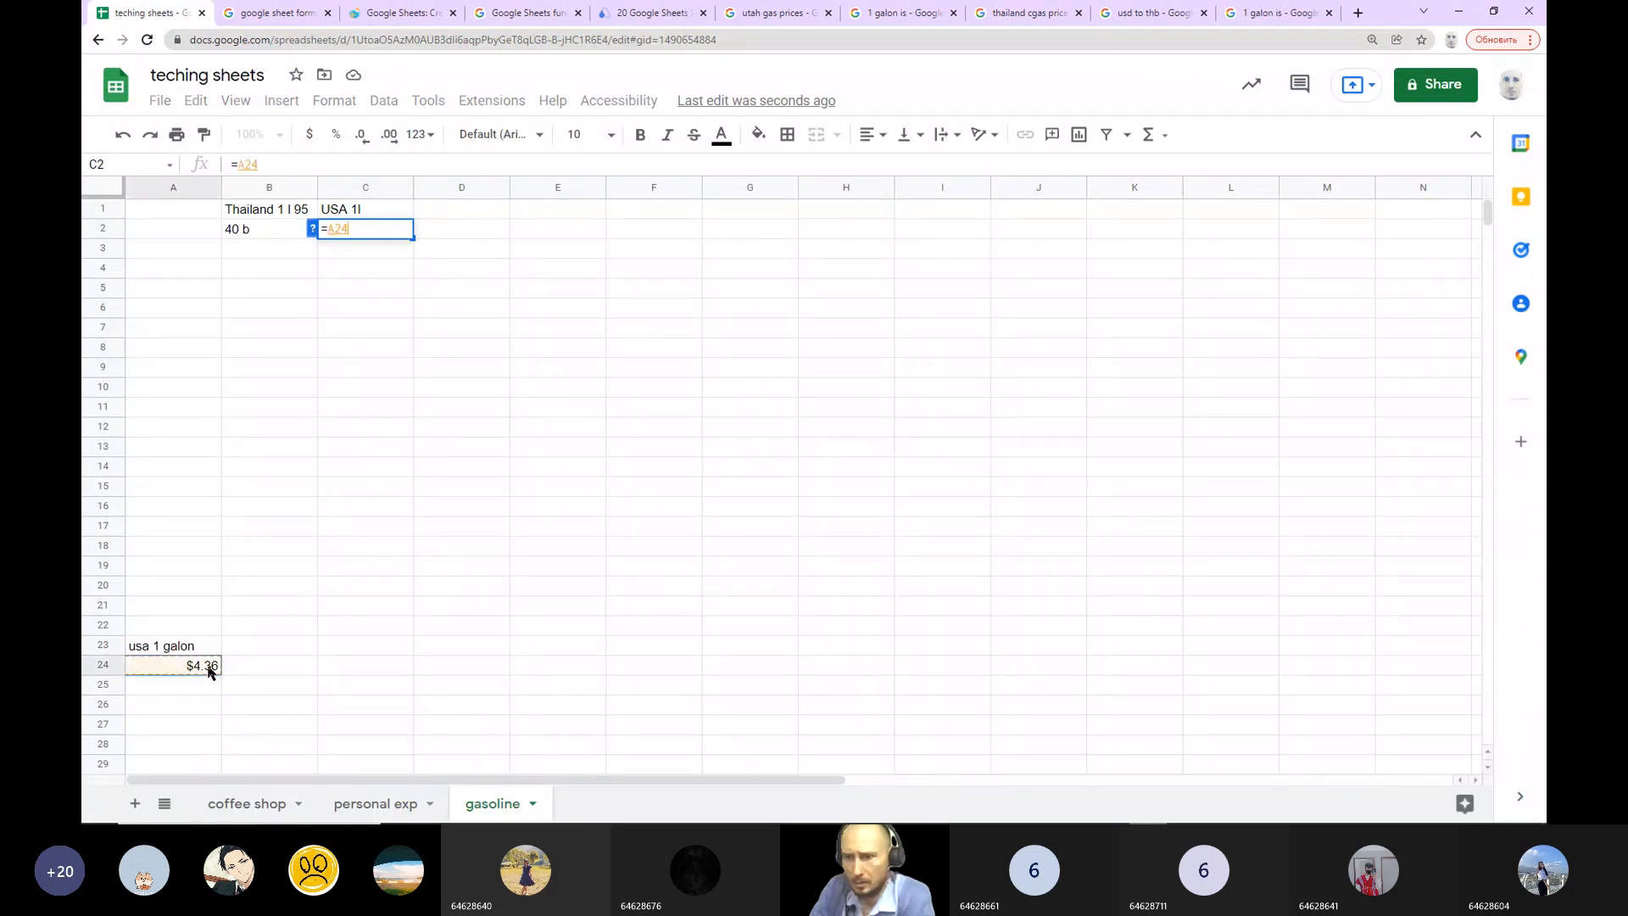
type("/3.78")
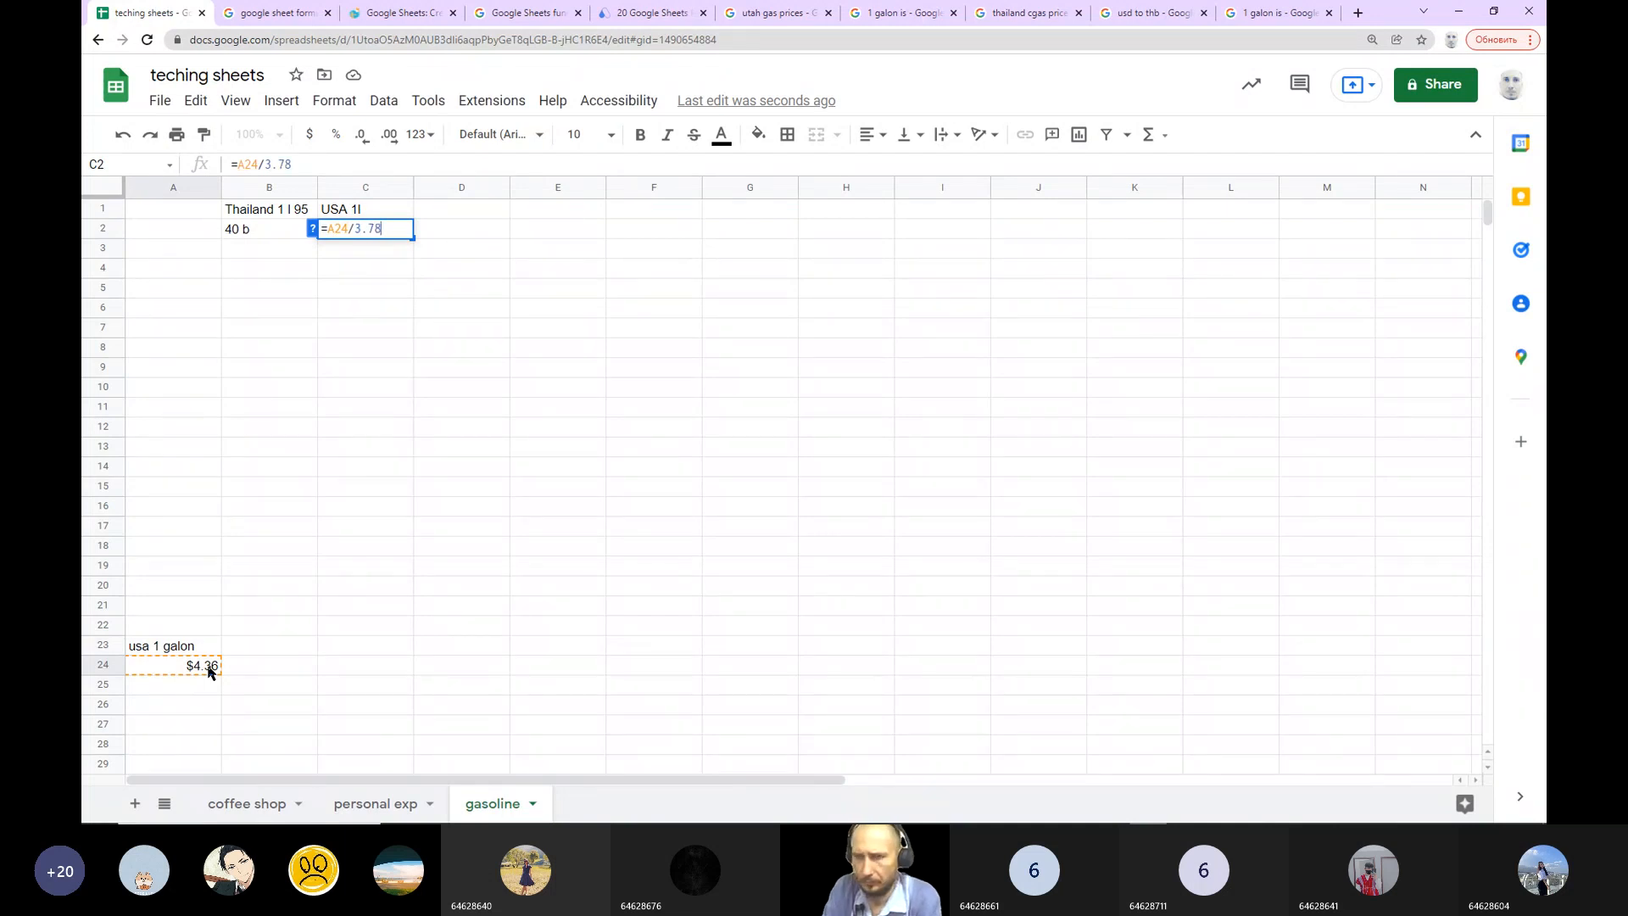
key("Return")
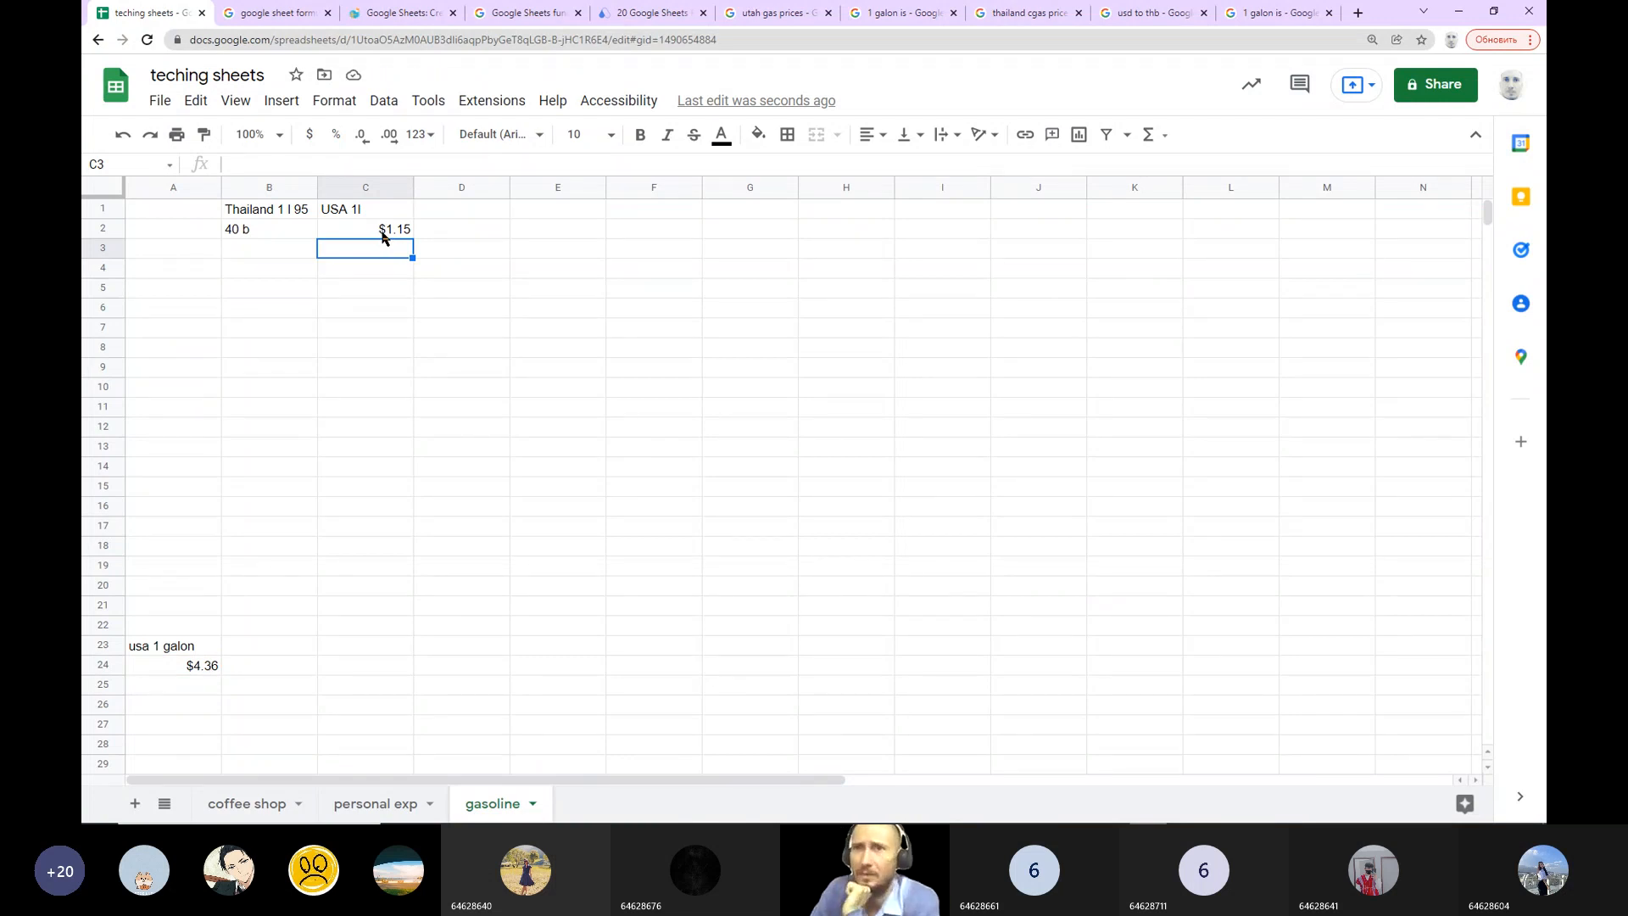
Step: Change the Thailand price in B2 to the bare number 40 and enter the heading USA 1 l in bhat in D1
left_click(279, 233)
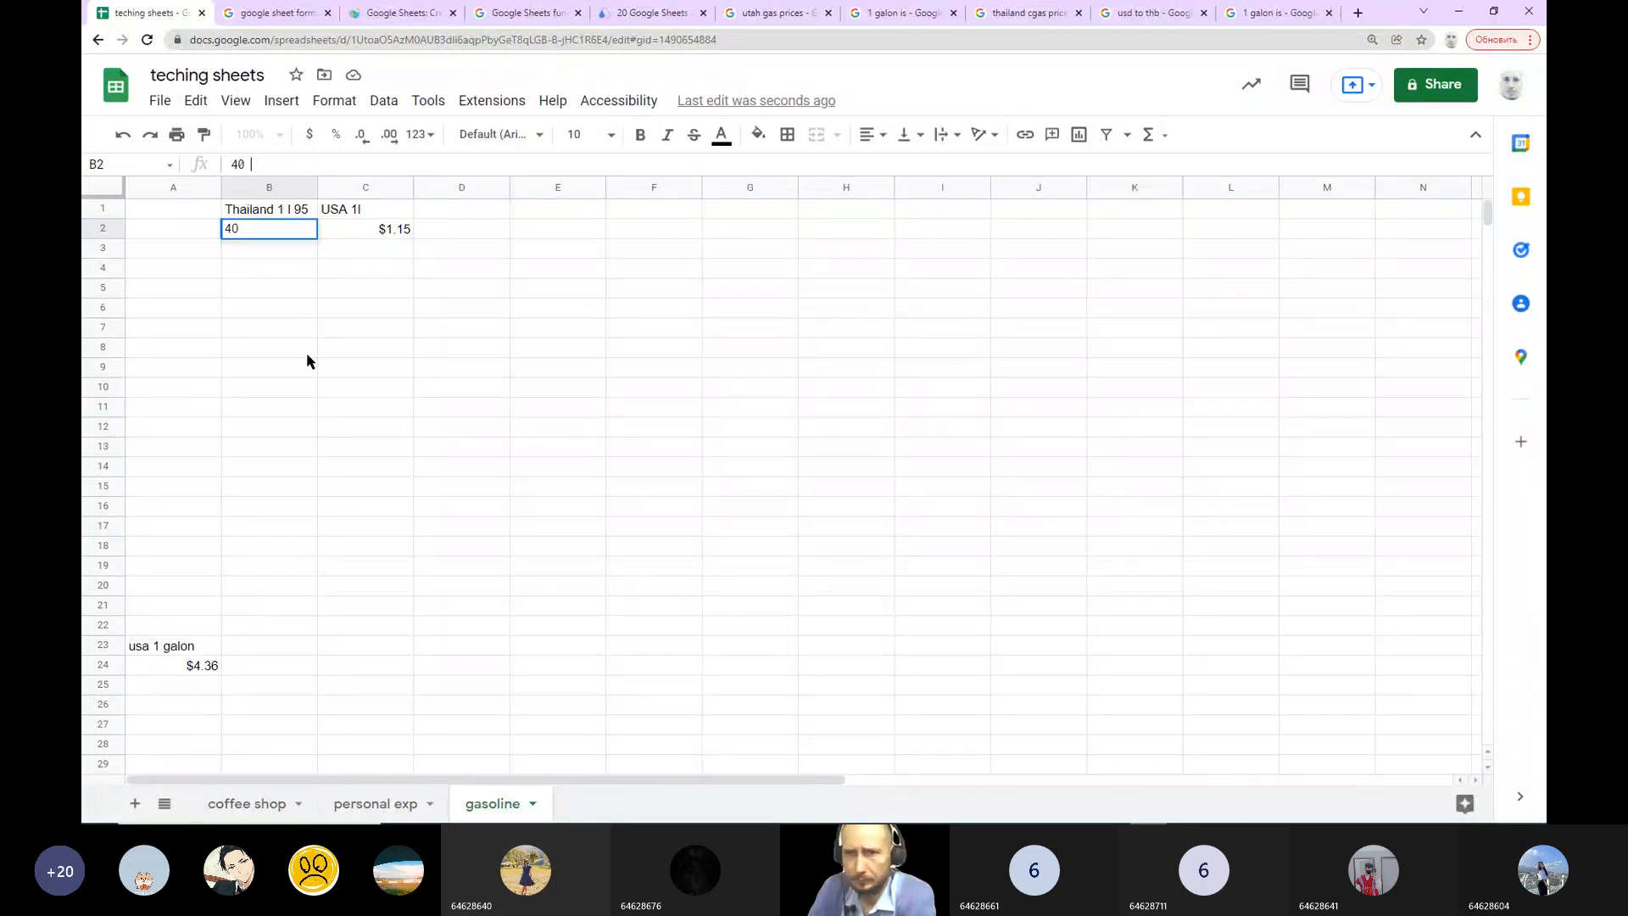
left_click(310, 385)
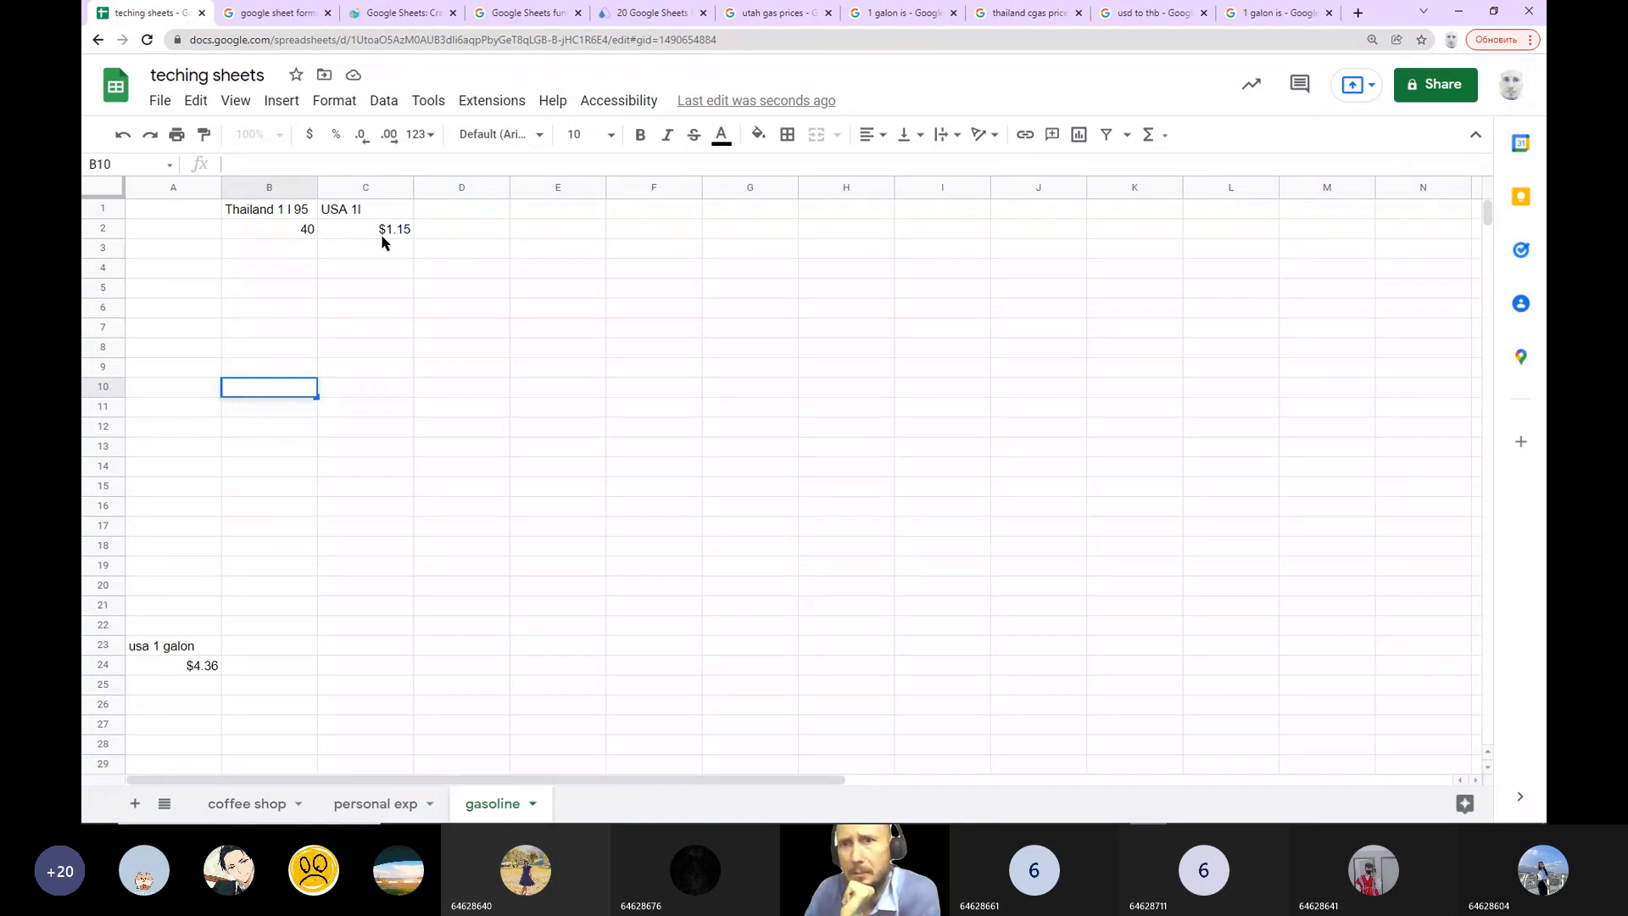
double_click(464, 206)
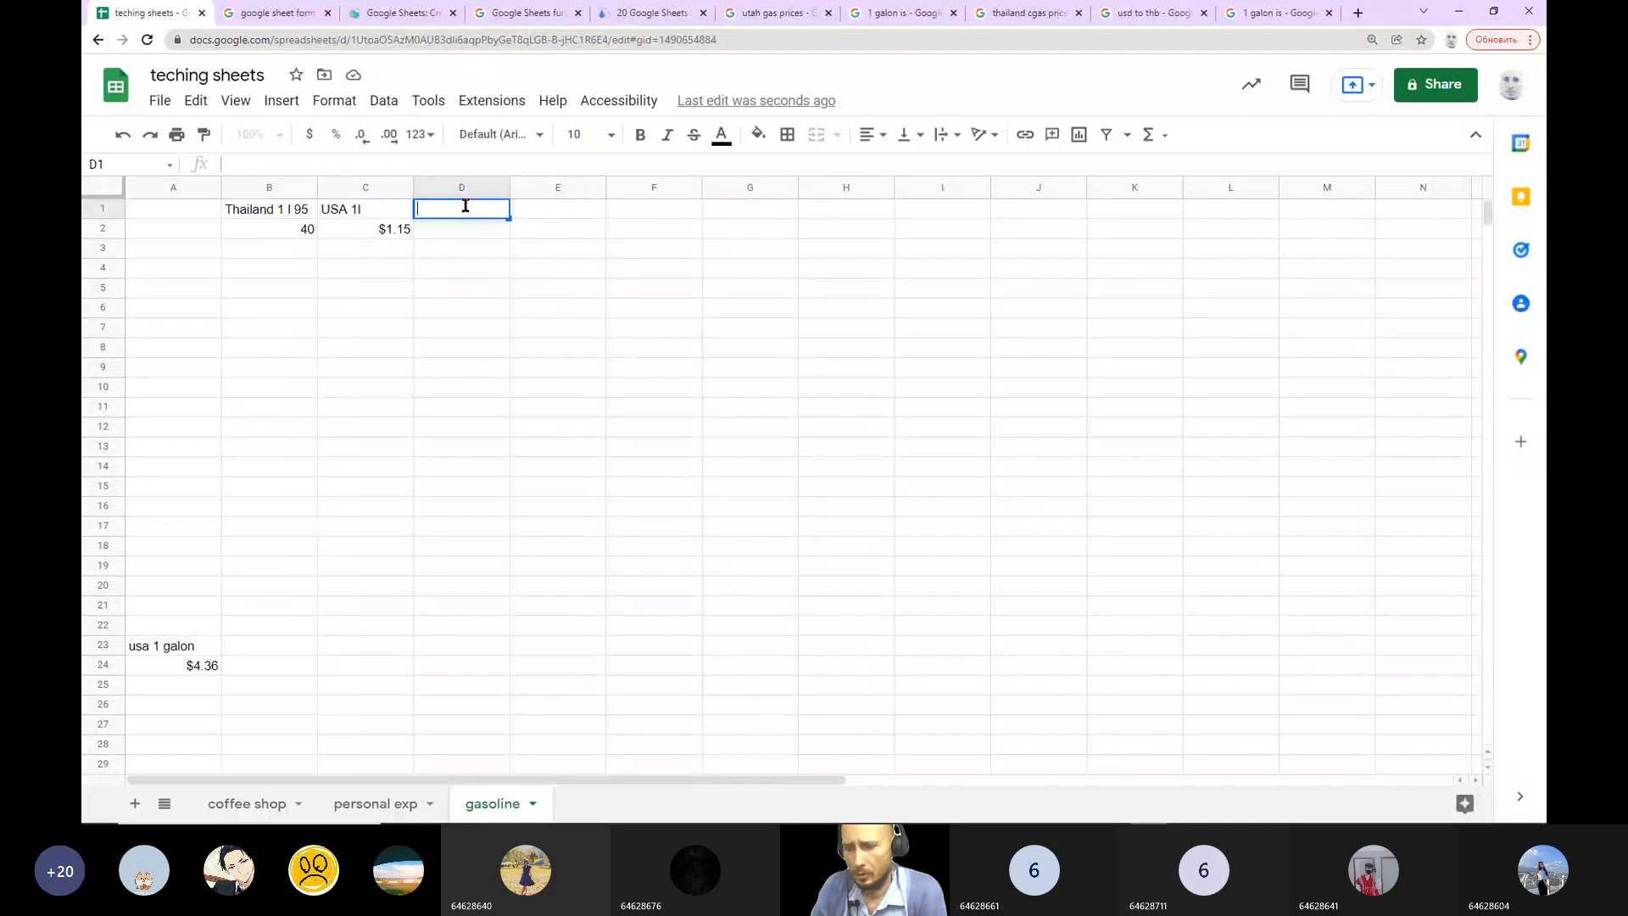
type("USA")
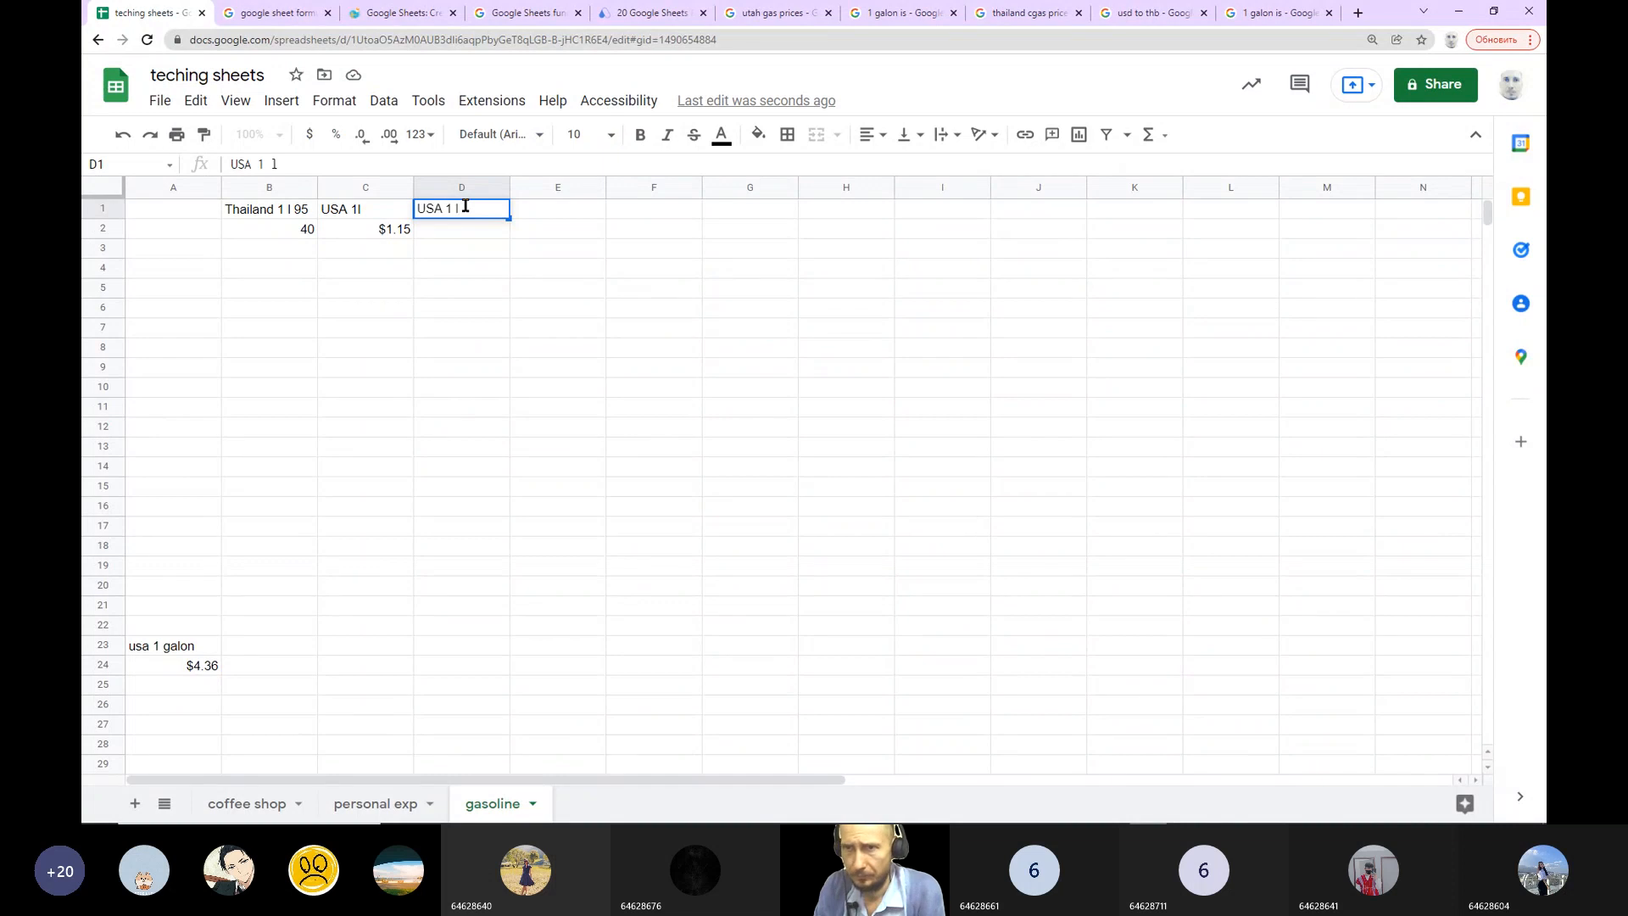
type("1 l in bhat")
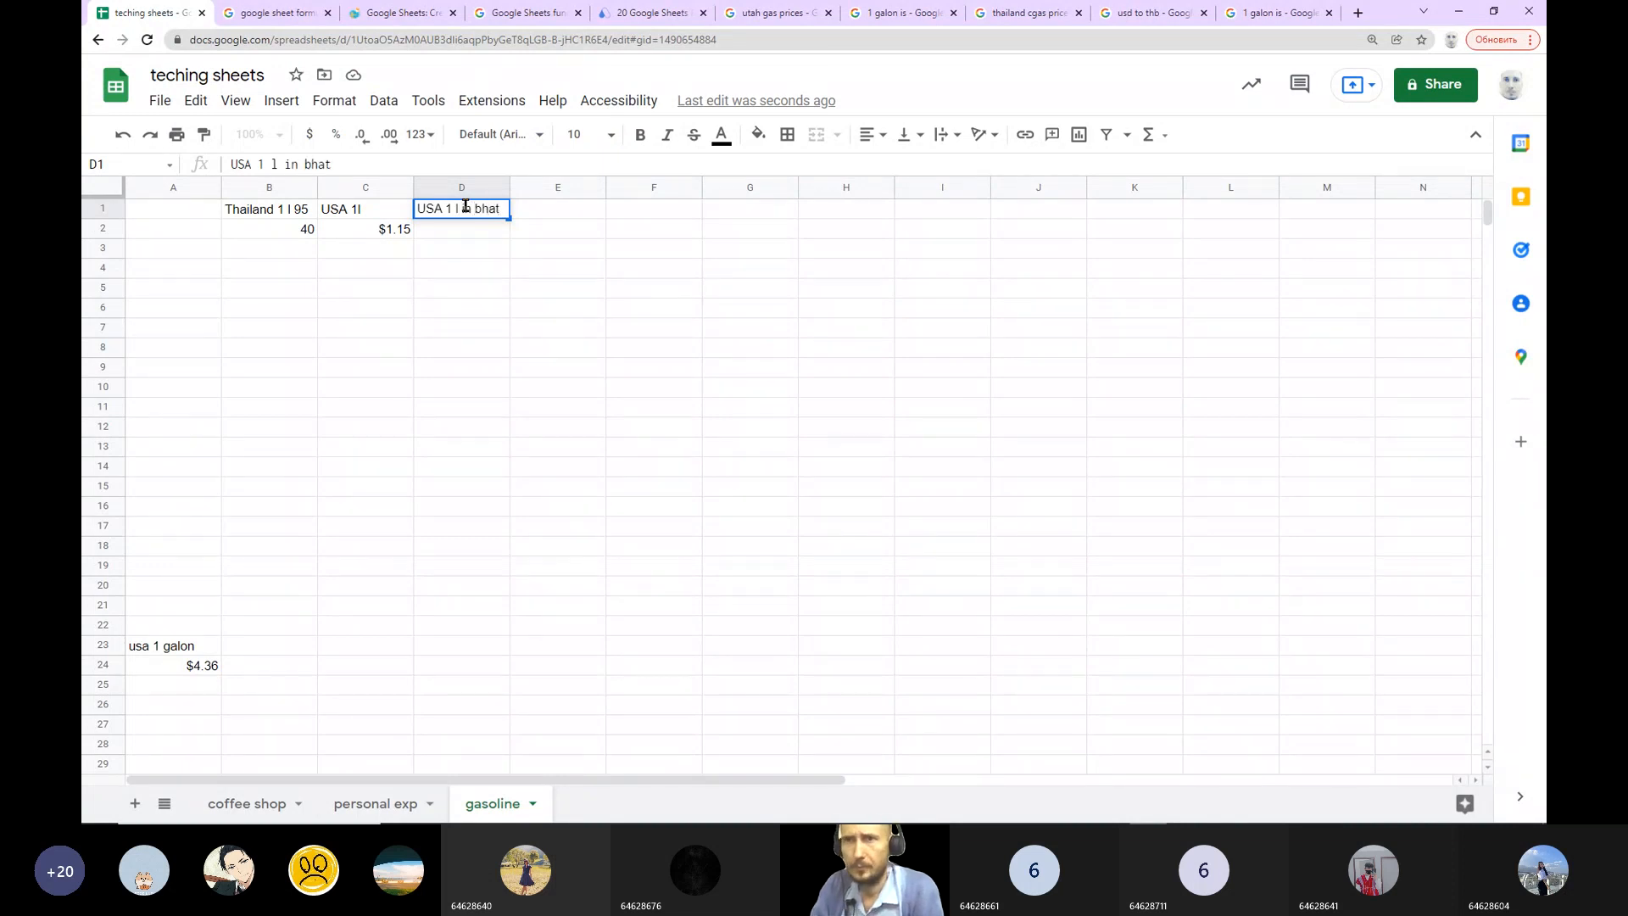
left_click(469, 284)
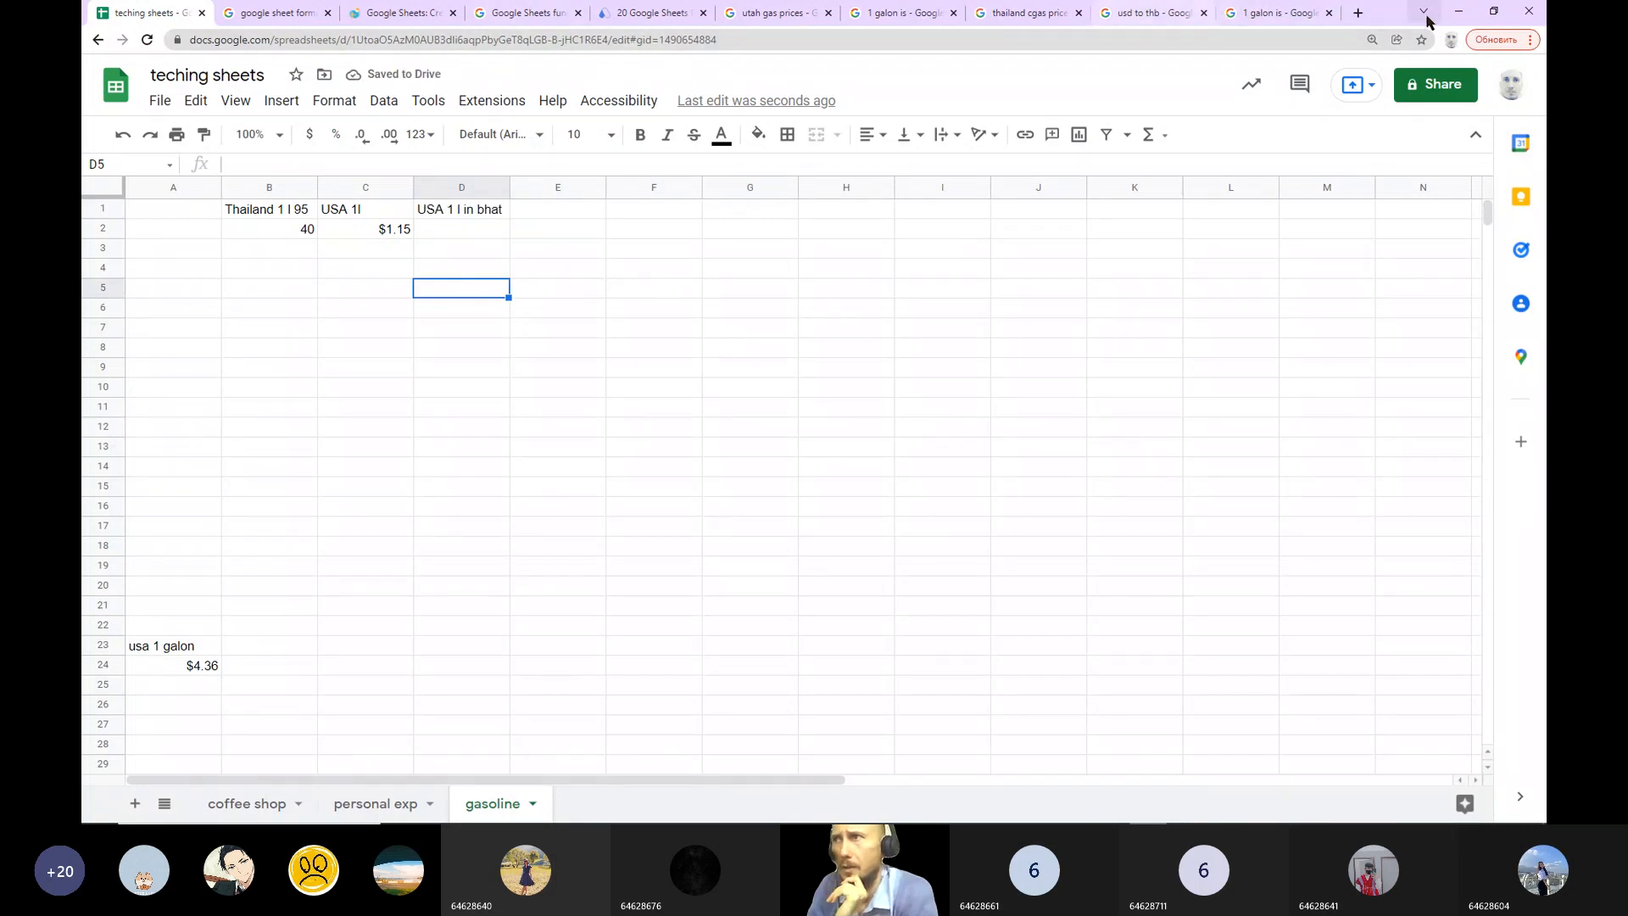
Step: Check the US dollar to Thai baht exchange rate in the open search results and return to the spreadsheet
left_click(1493, 11)
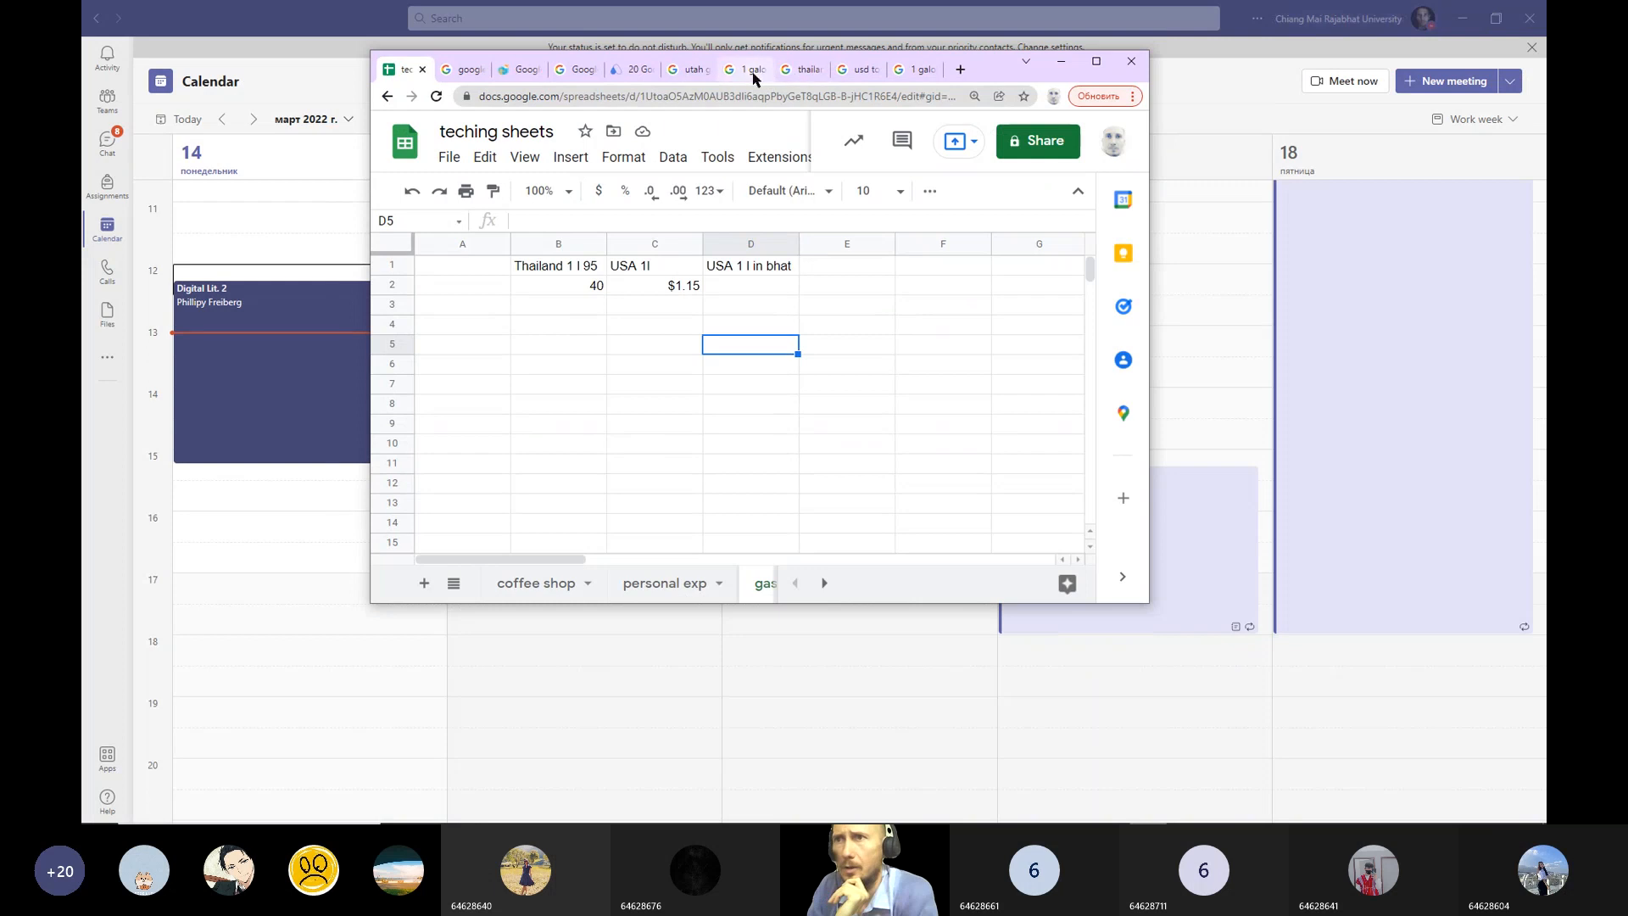
left_click(861, 69)
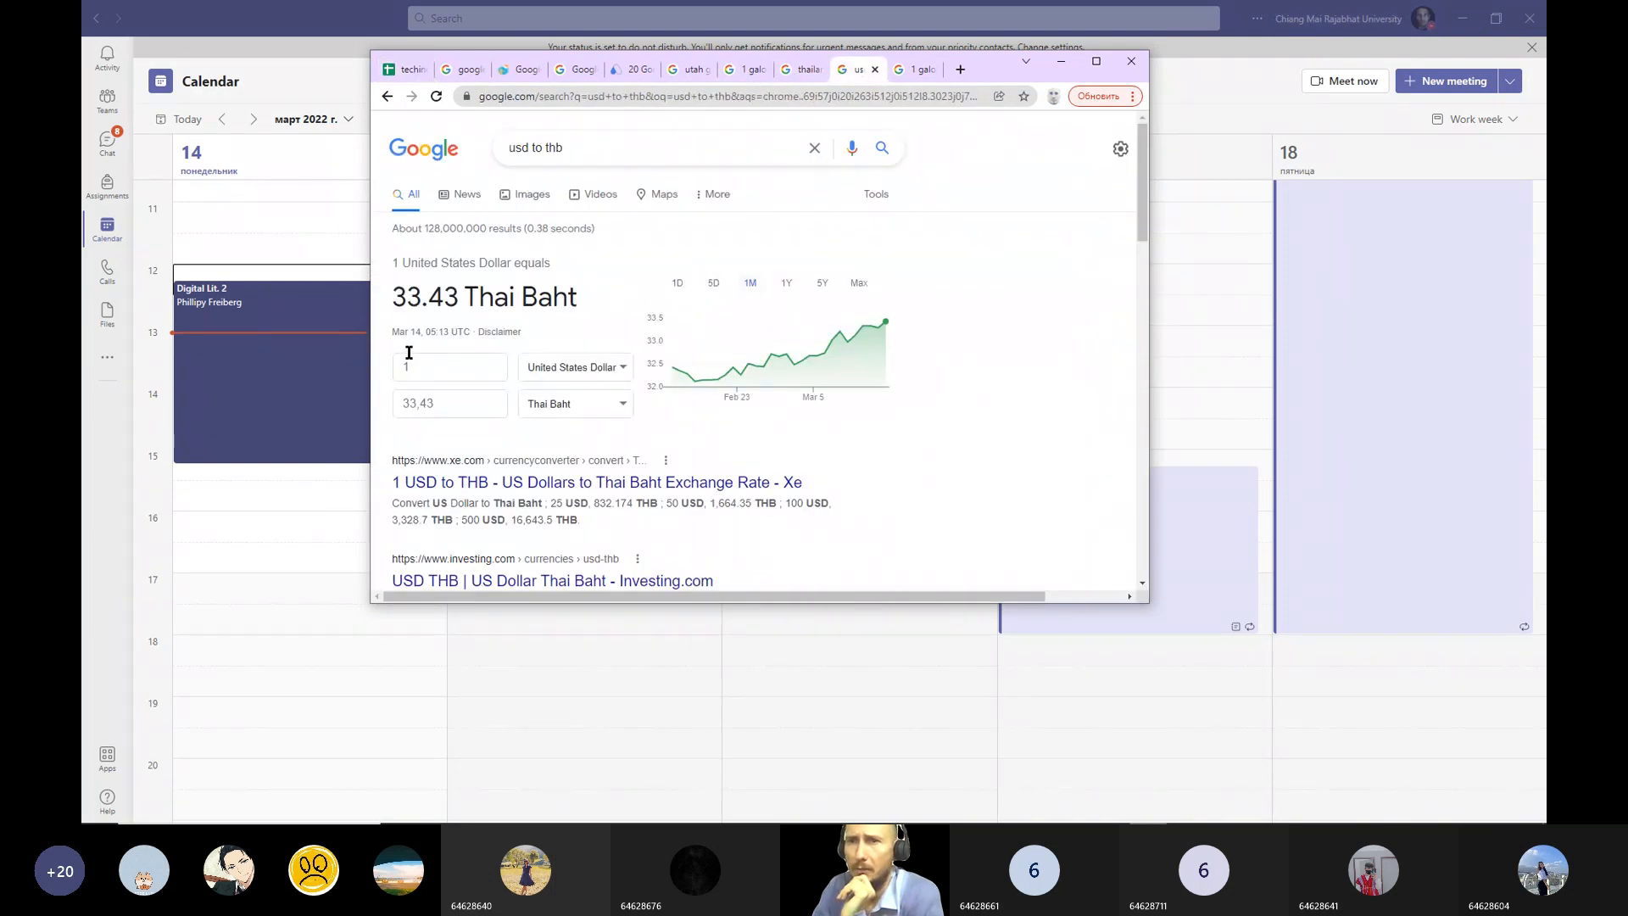
left_click(1093, 67)
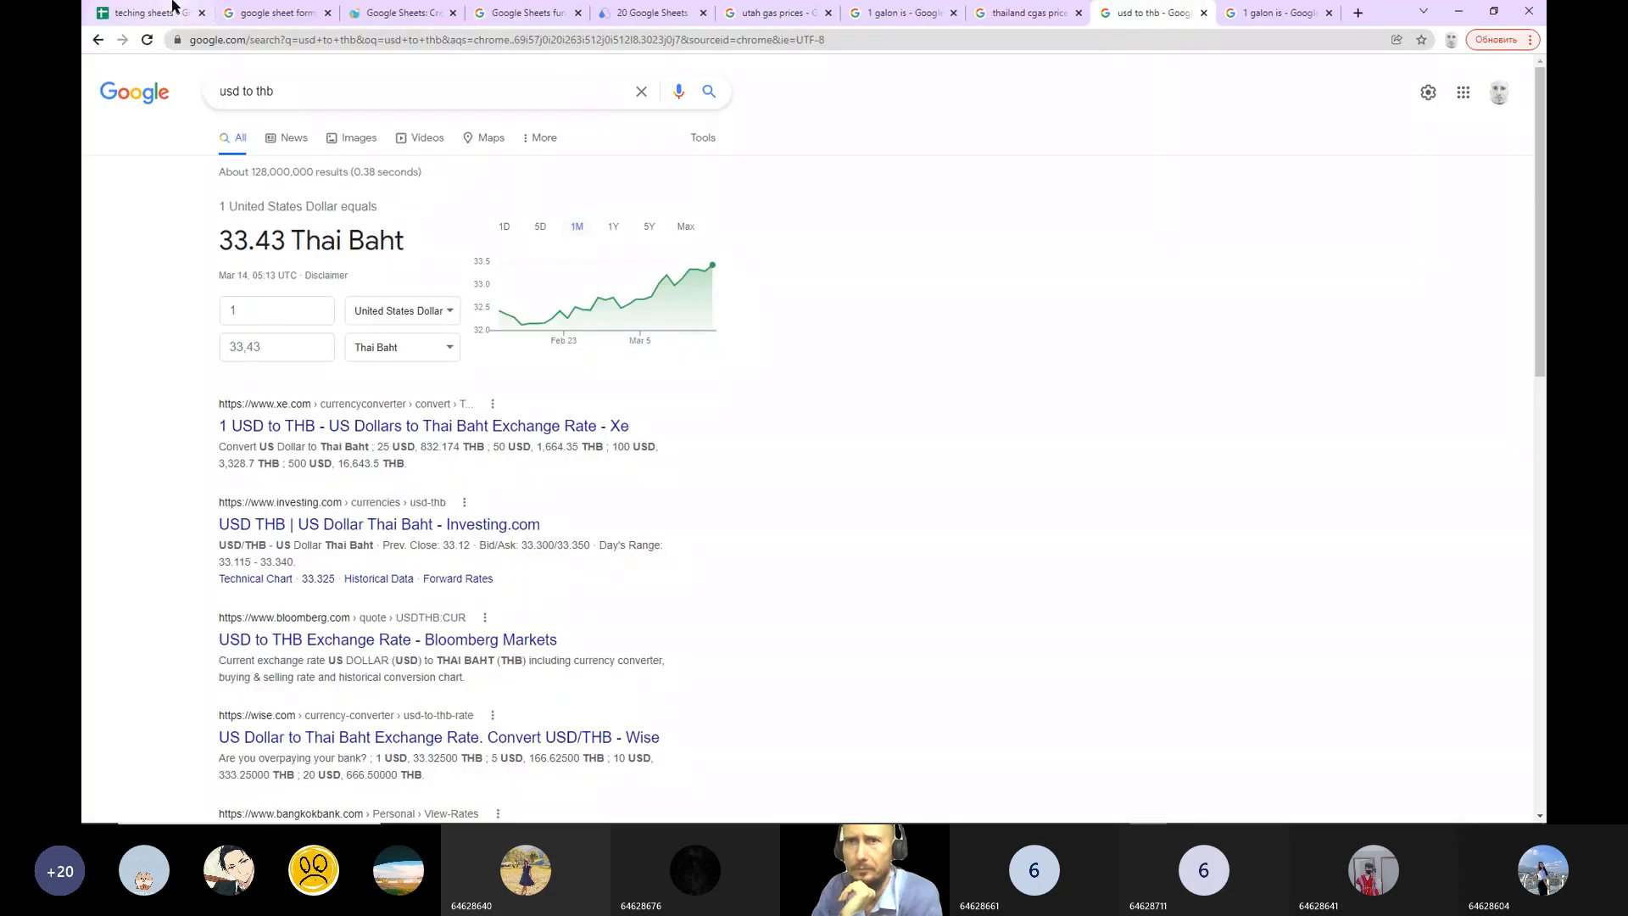
left_click(172, 7)
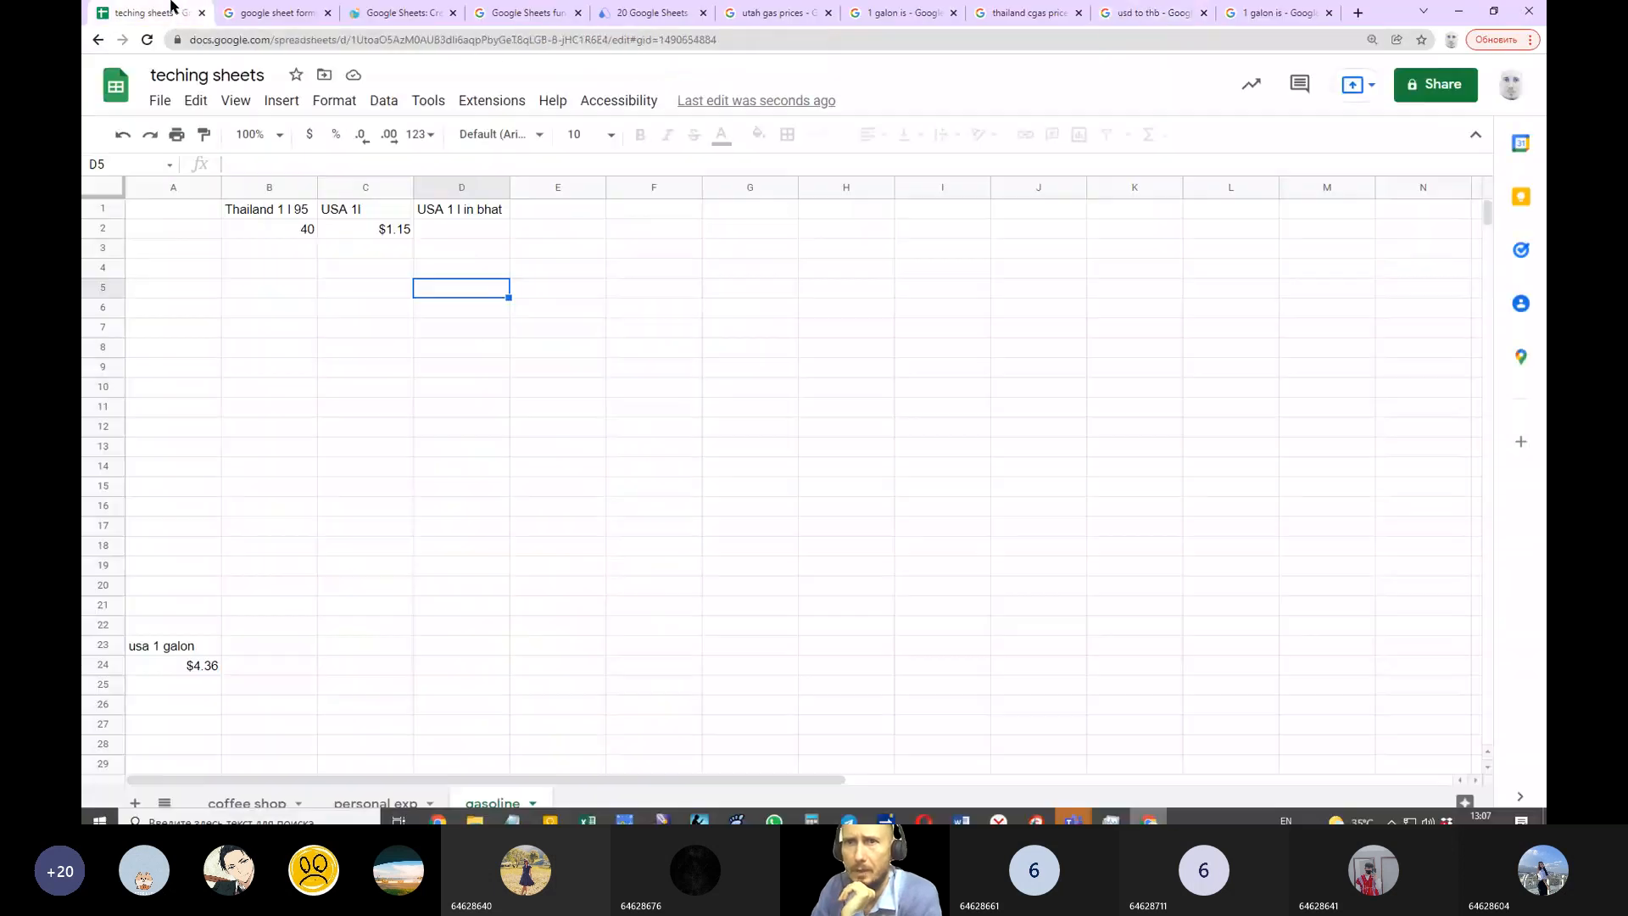
Step: Enter the formula =C2*33.43 in D2 to convert the USA litre price to baht
left_click(442, 232)
type("=")
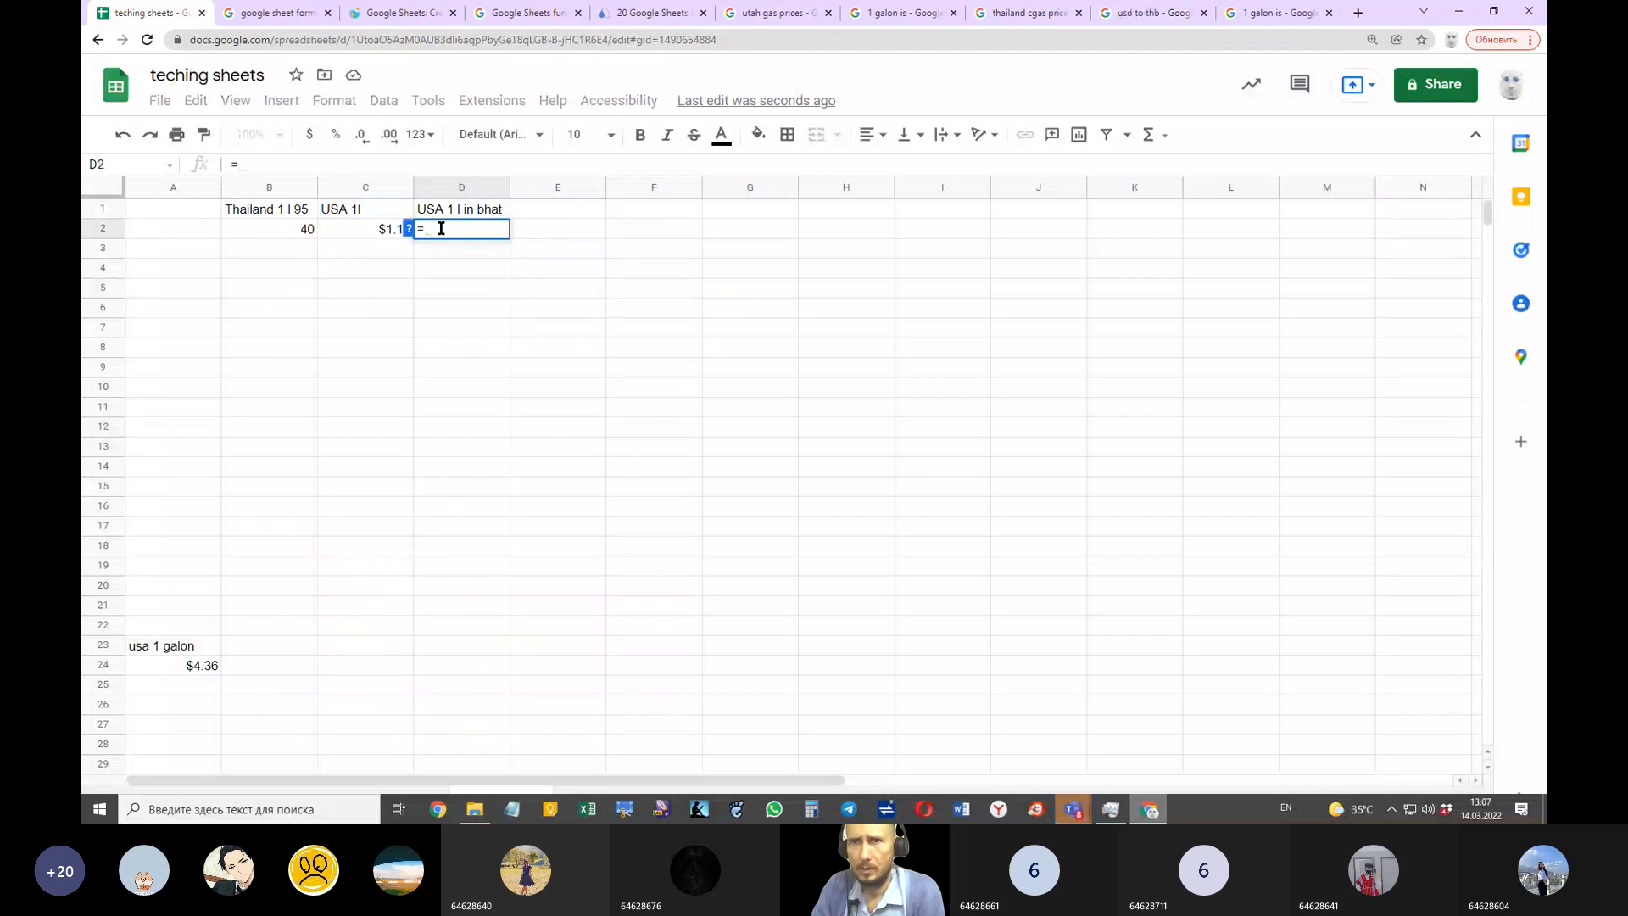
left_click(377, 229)
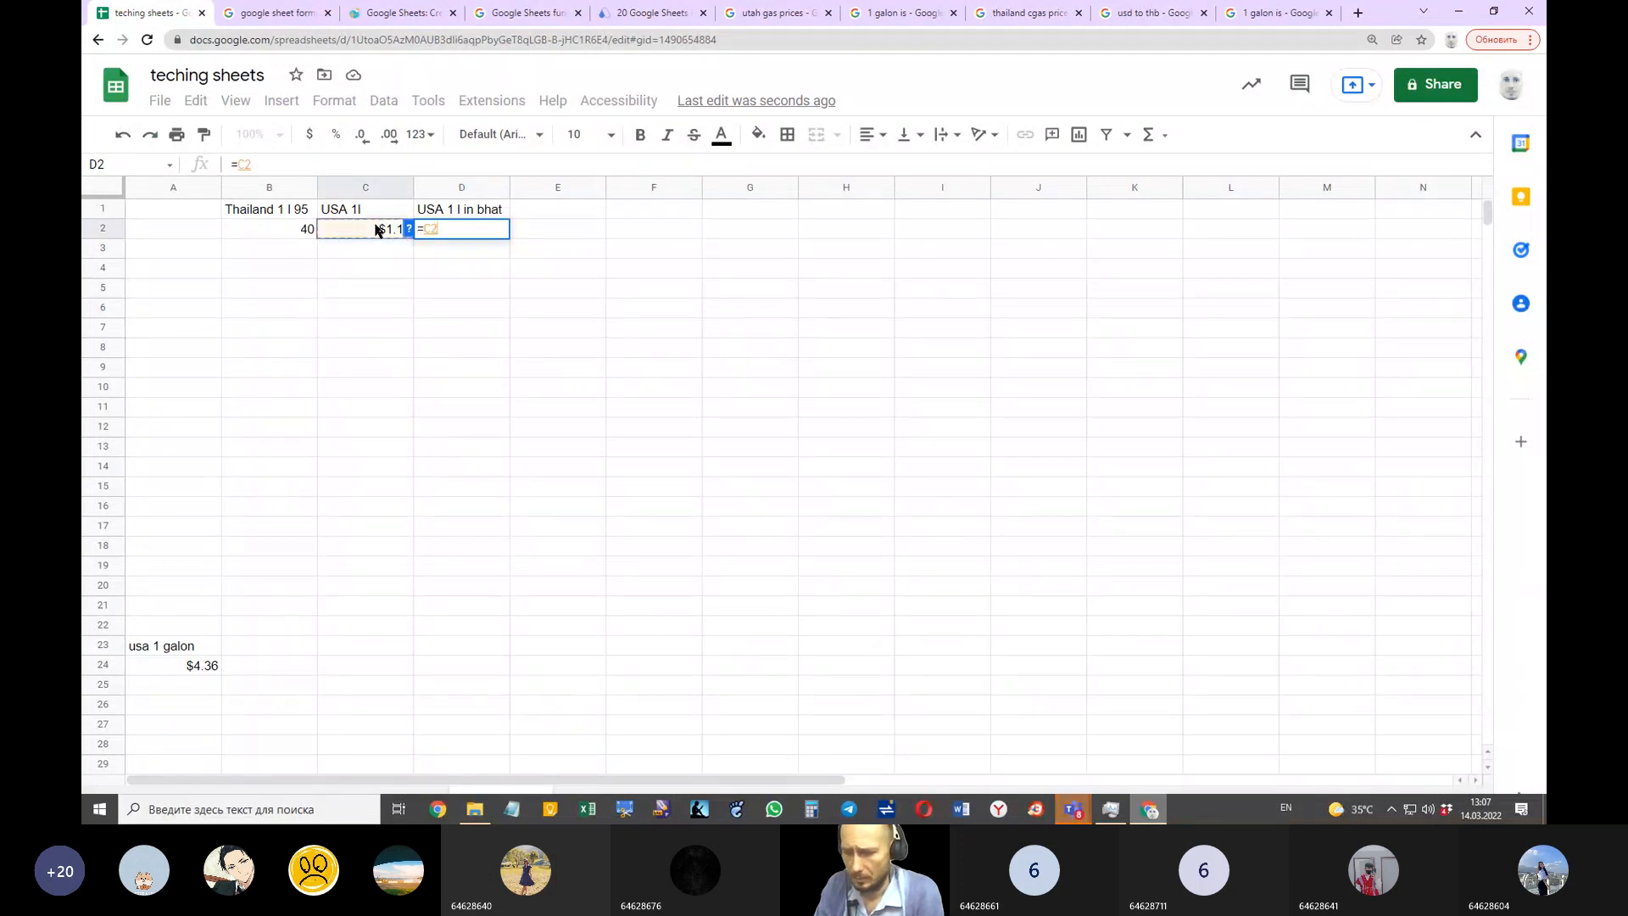
type("*33.43")
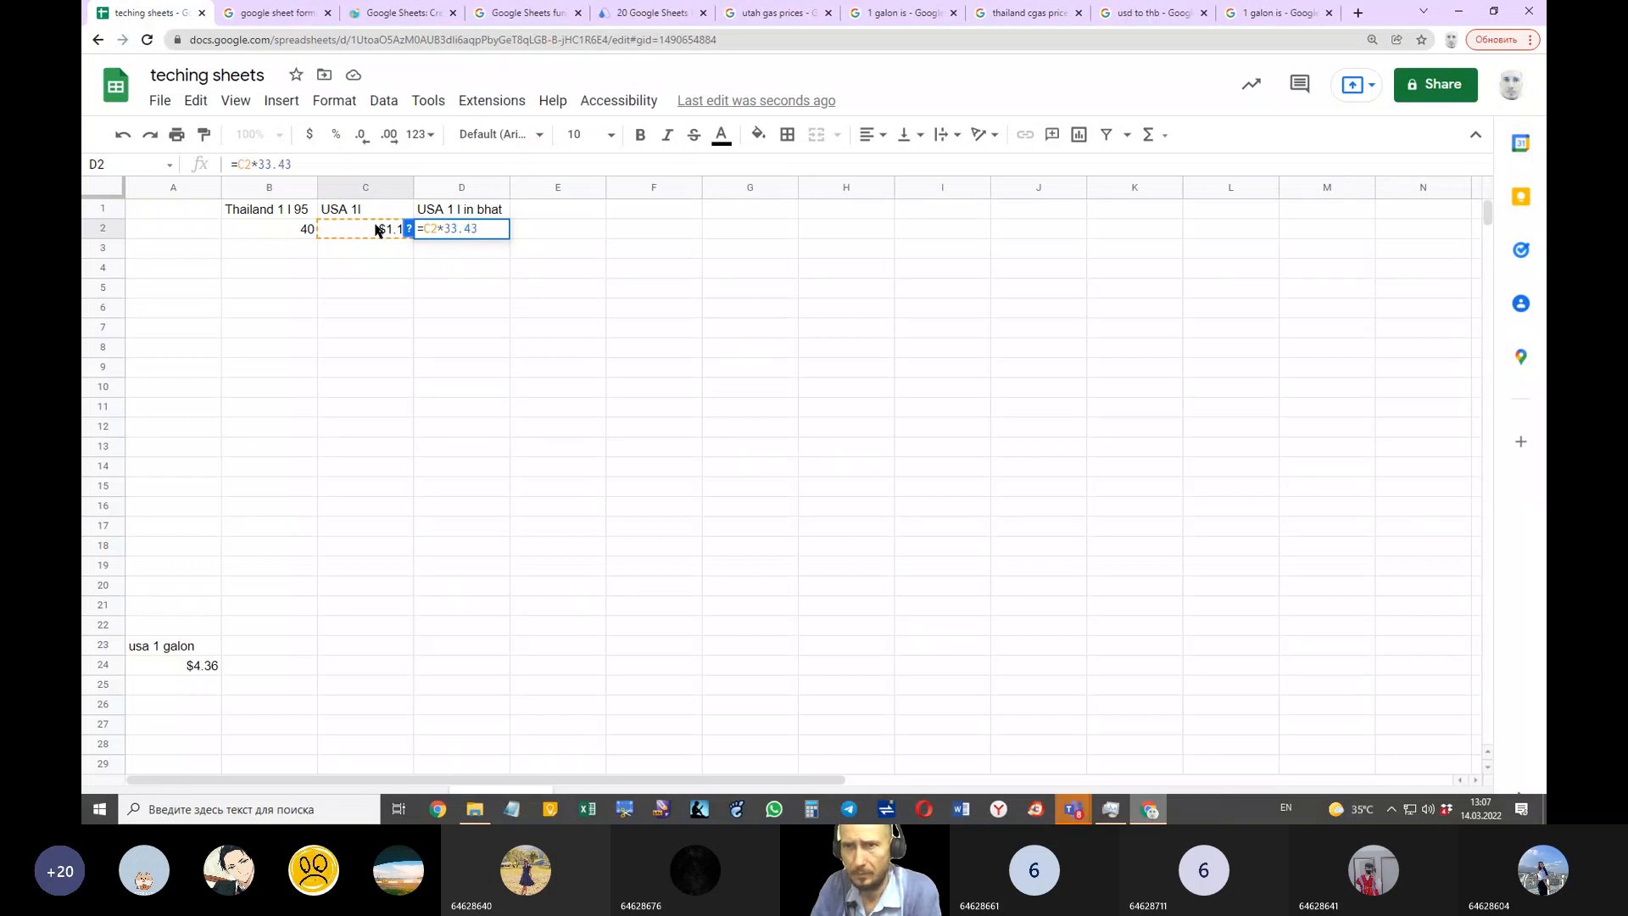
key("Return")
key("Down")
key("Down")
Step: Format the converted price in D2 as Number, without a currency symbol
left_click(468, 228)
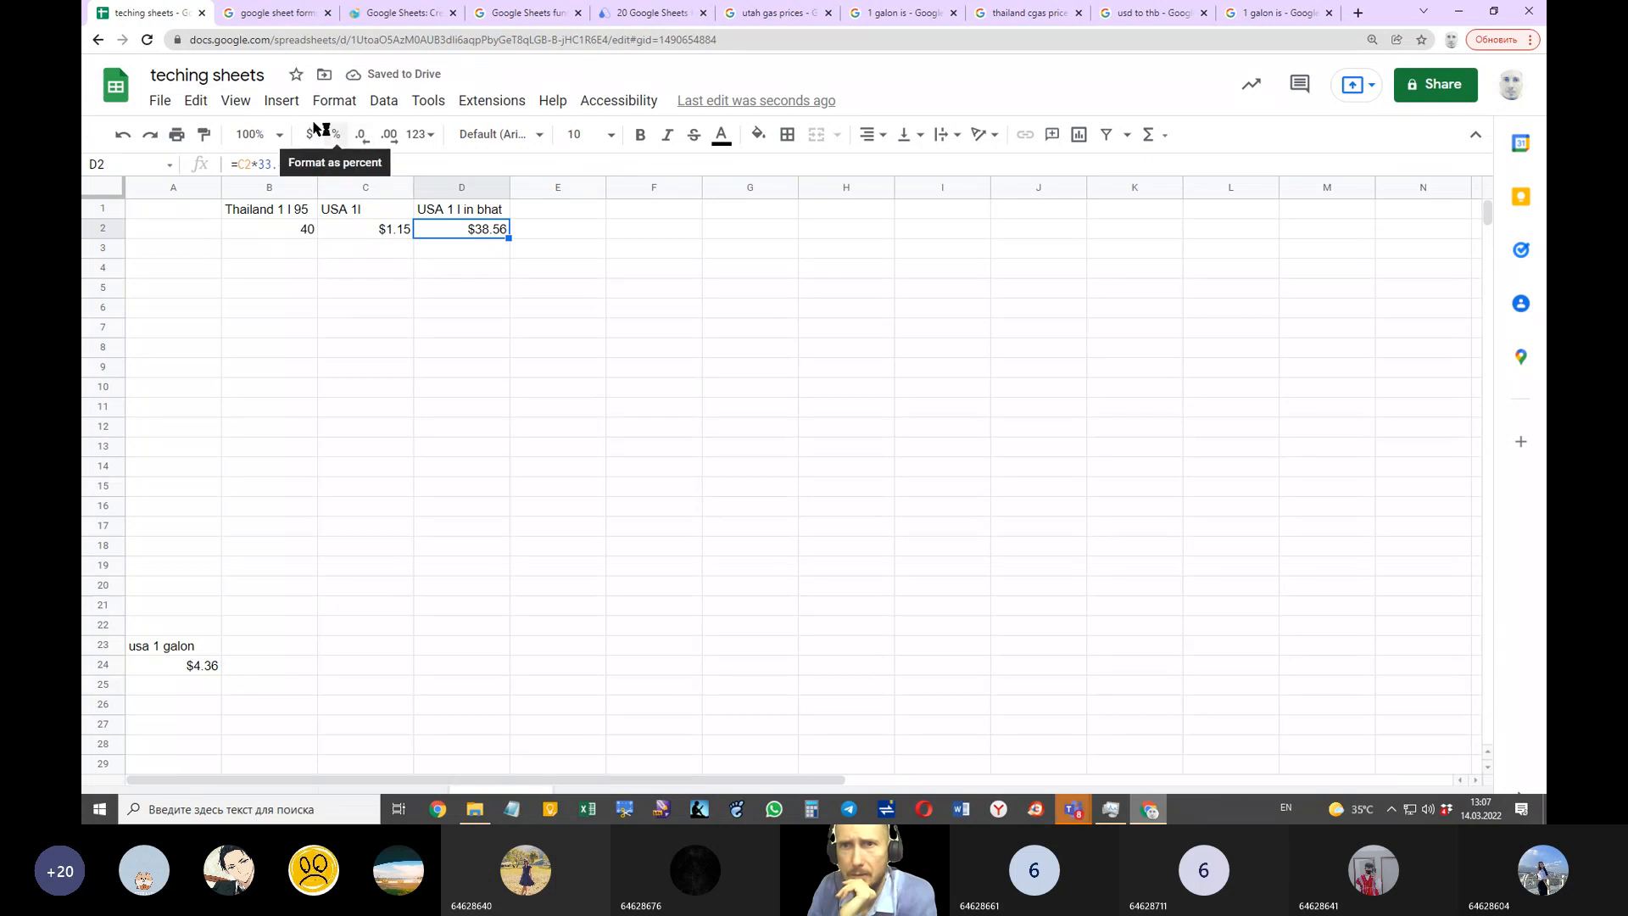
right_click(448, 231)
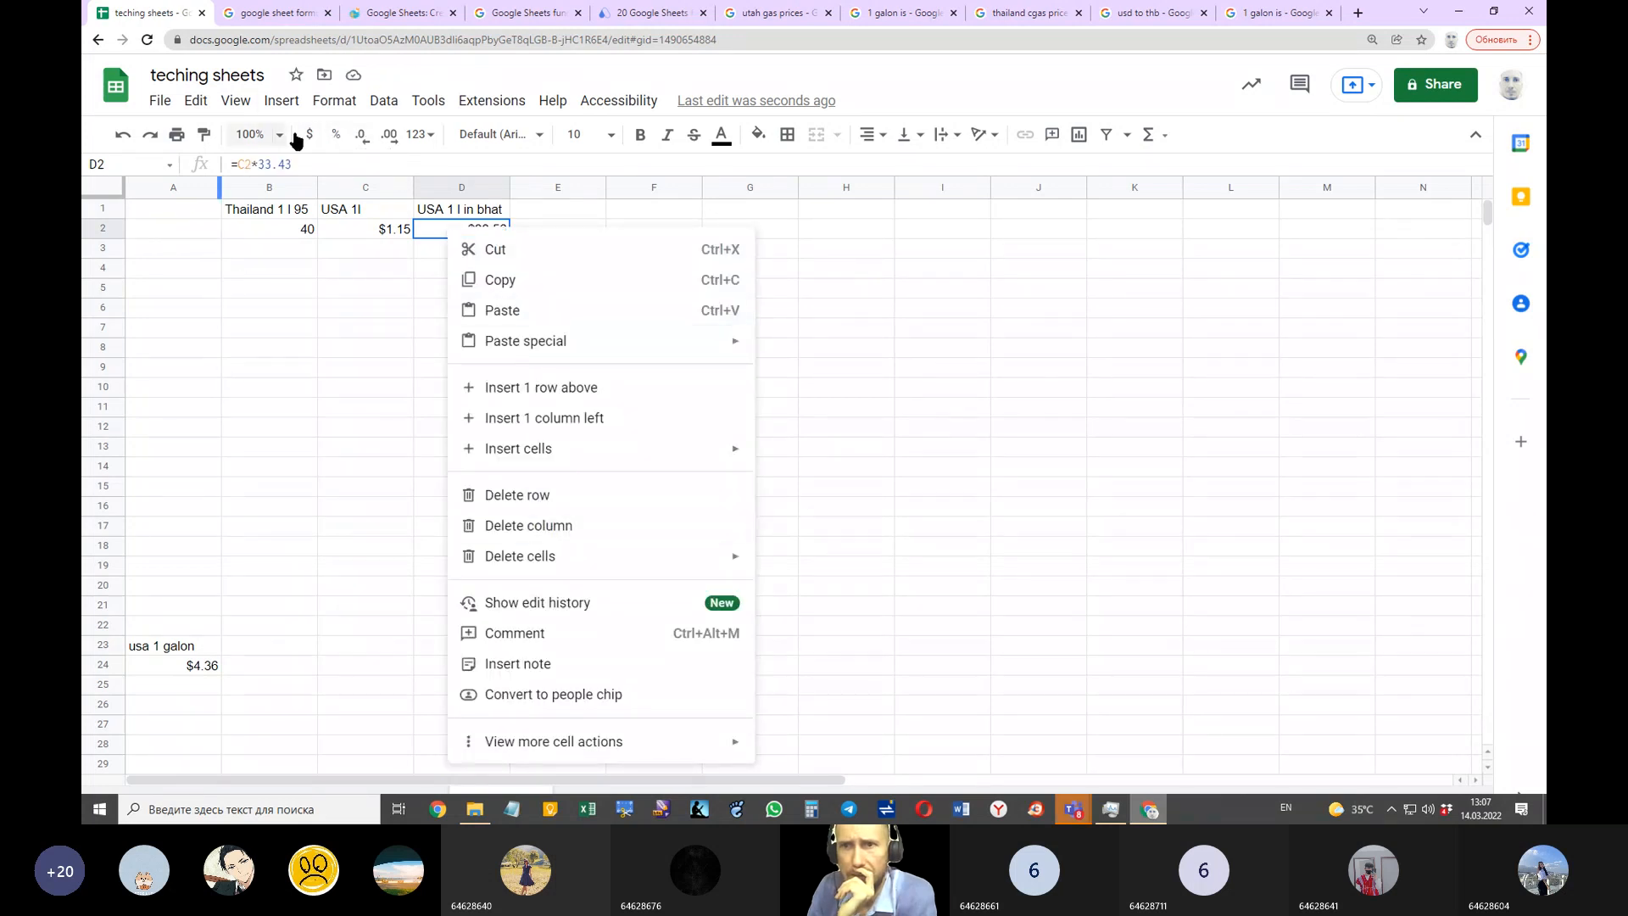
left_click(309, 134)
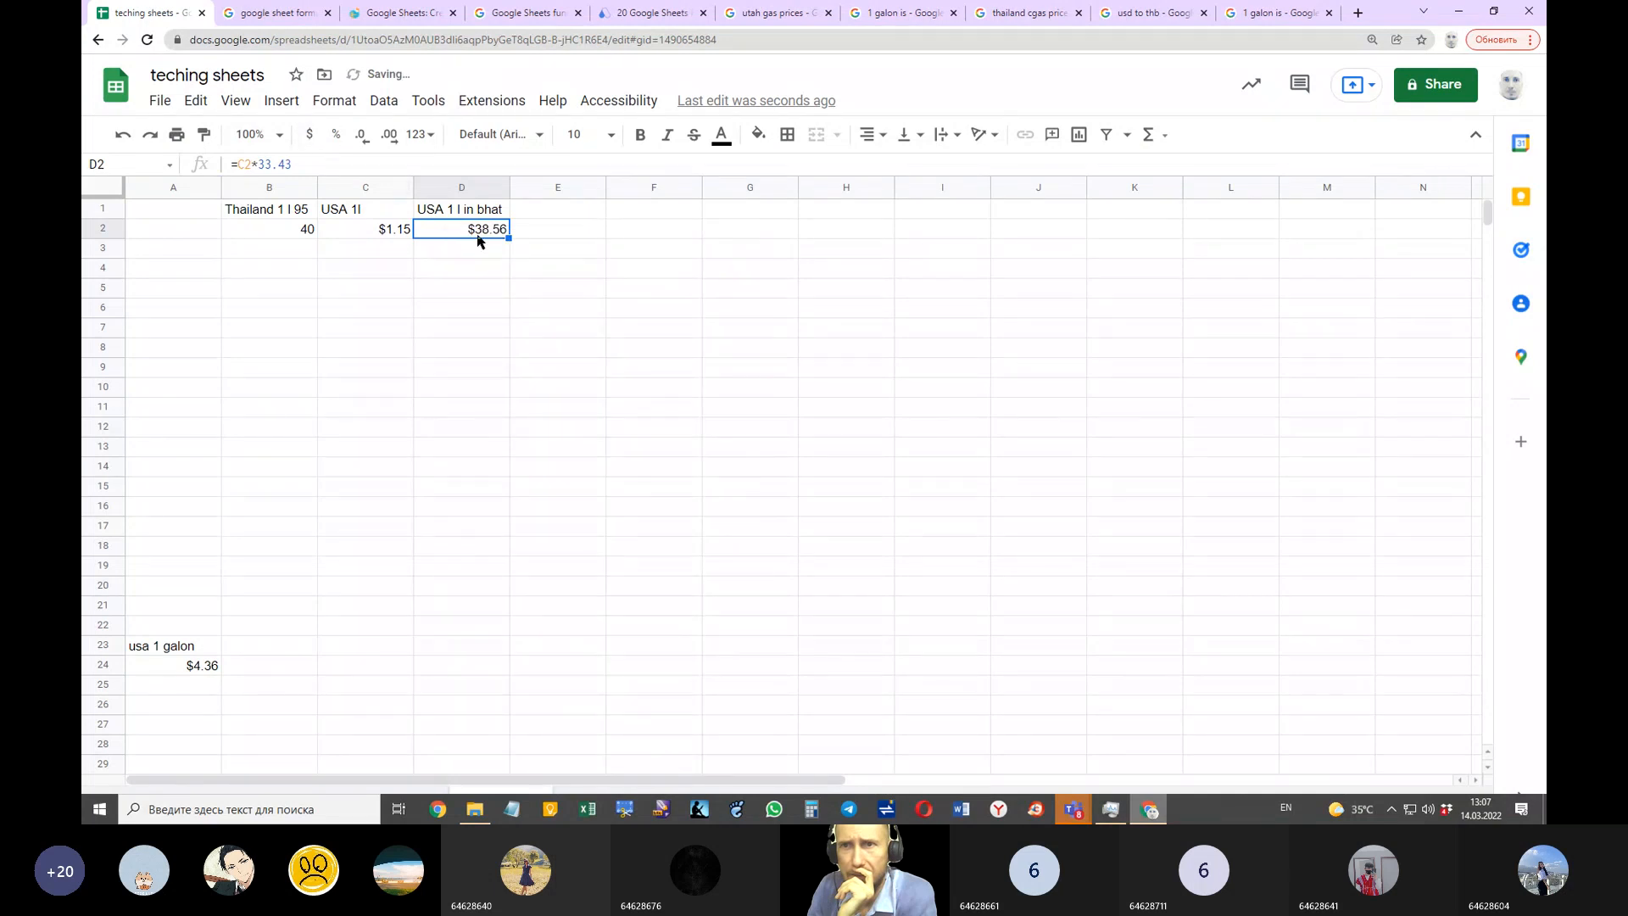
left_click(420, 134)
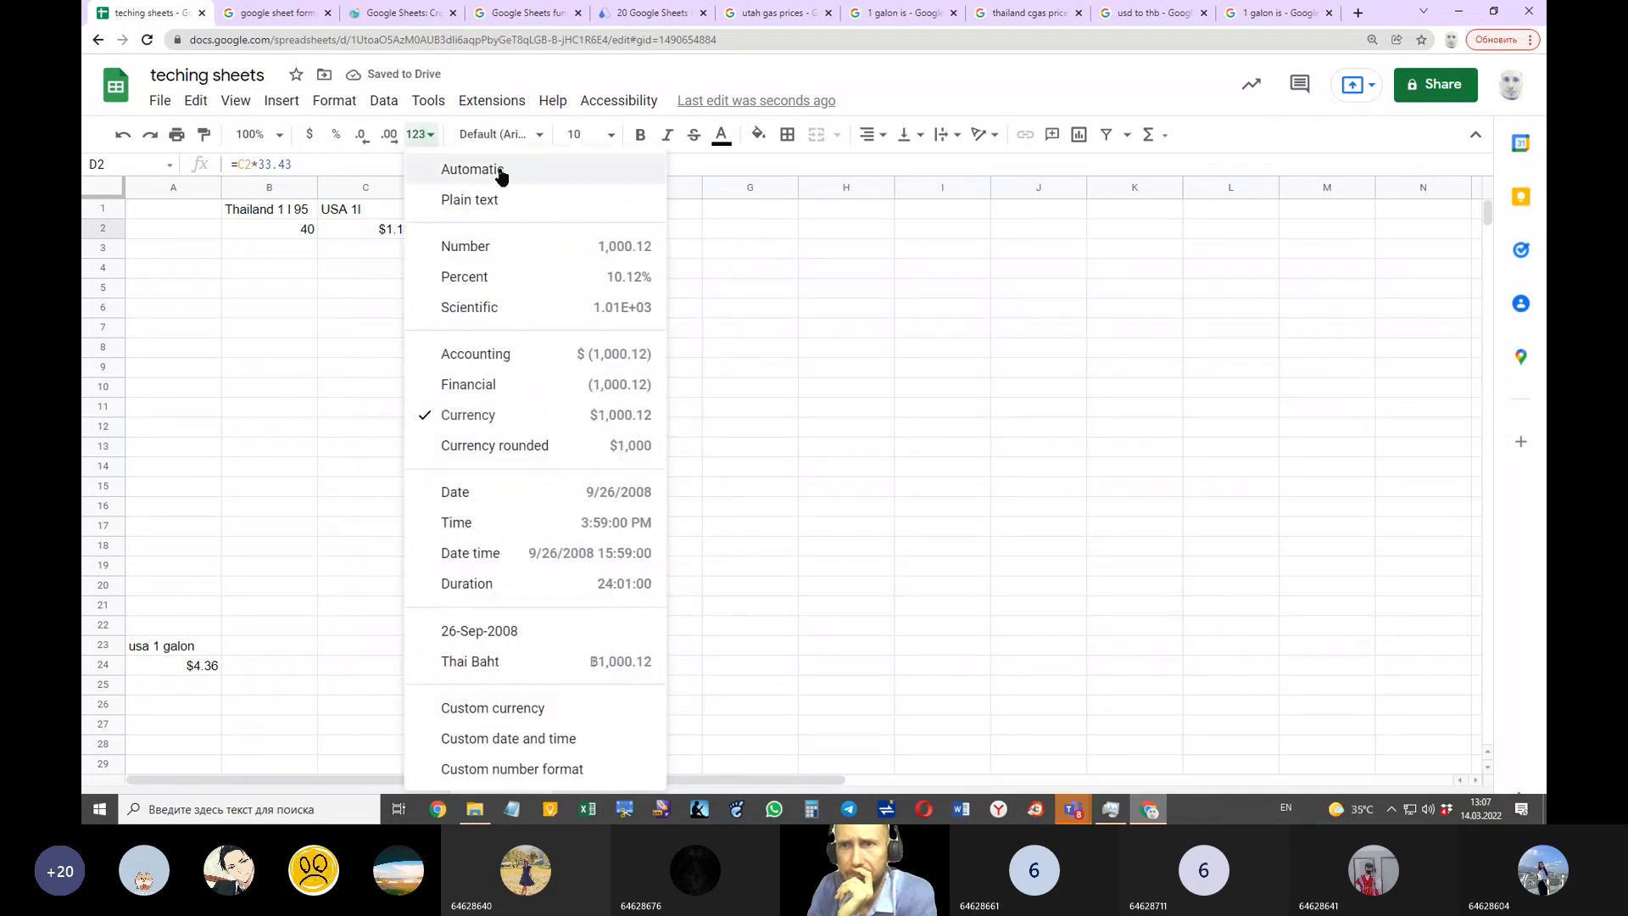
left_click(497, 246)
left_click(514, 268)
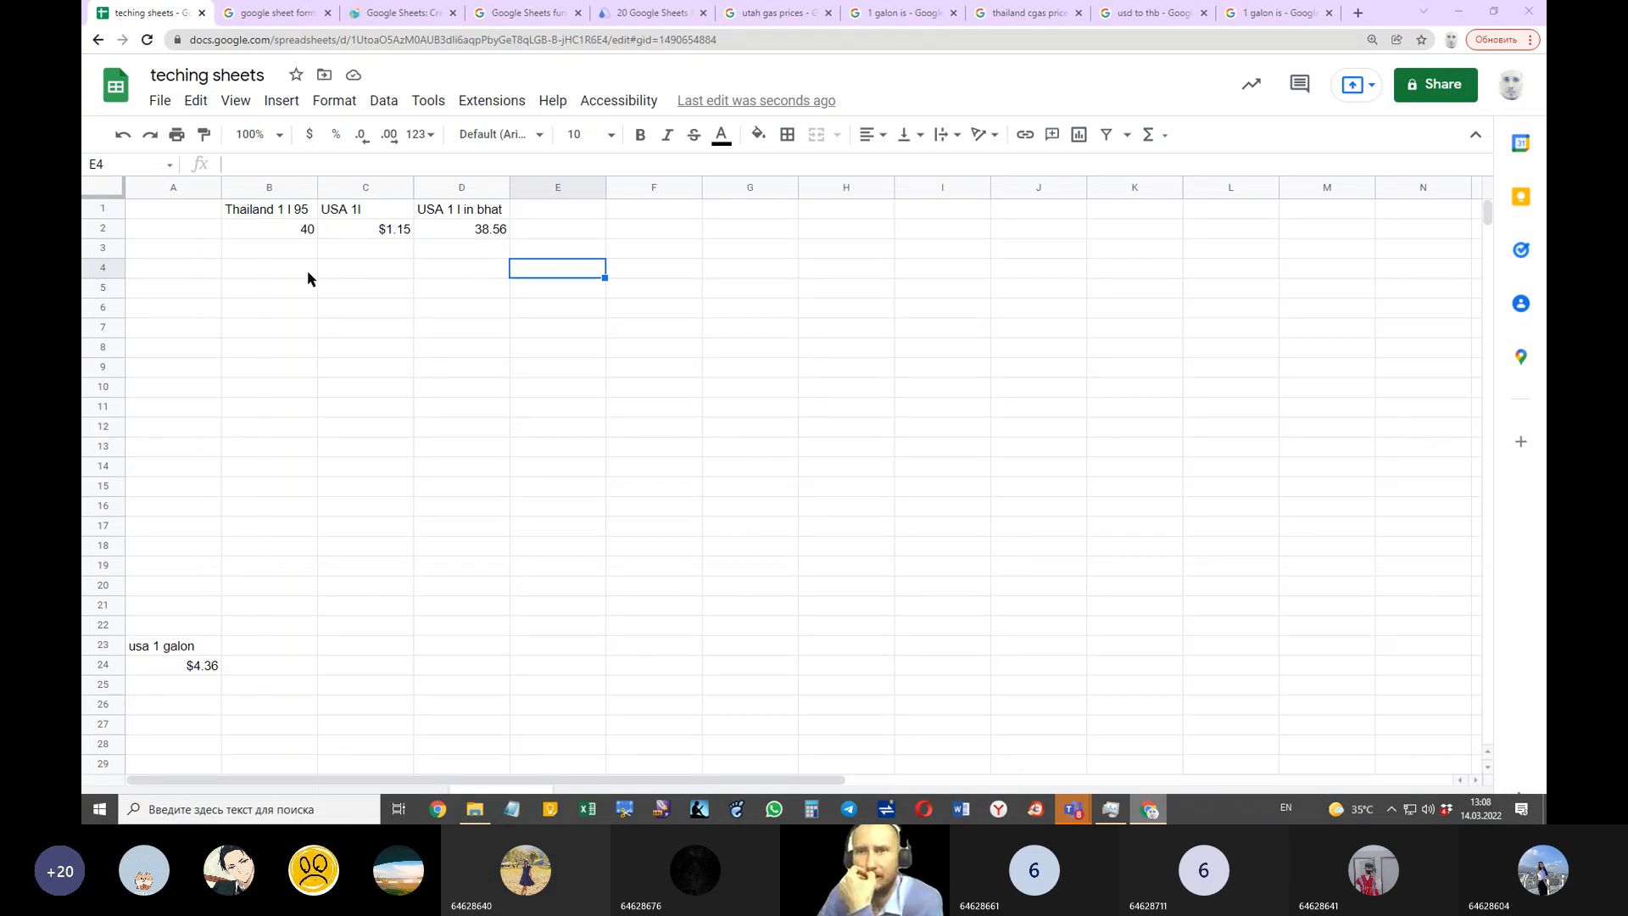
Step: Enter the labels 1 person in Thailand in E9 and 1 person in usa in E10, and widen column E to fit them
left_click(534, 371)
type("1 p")
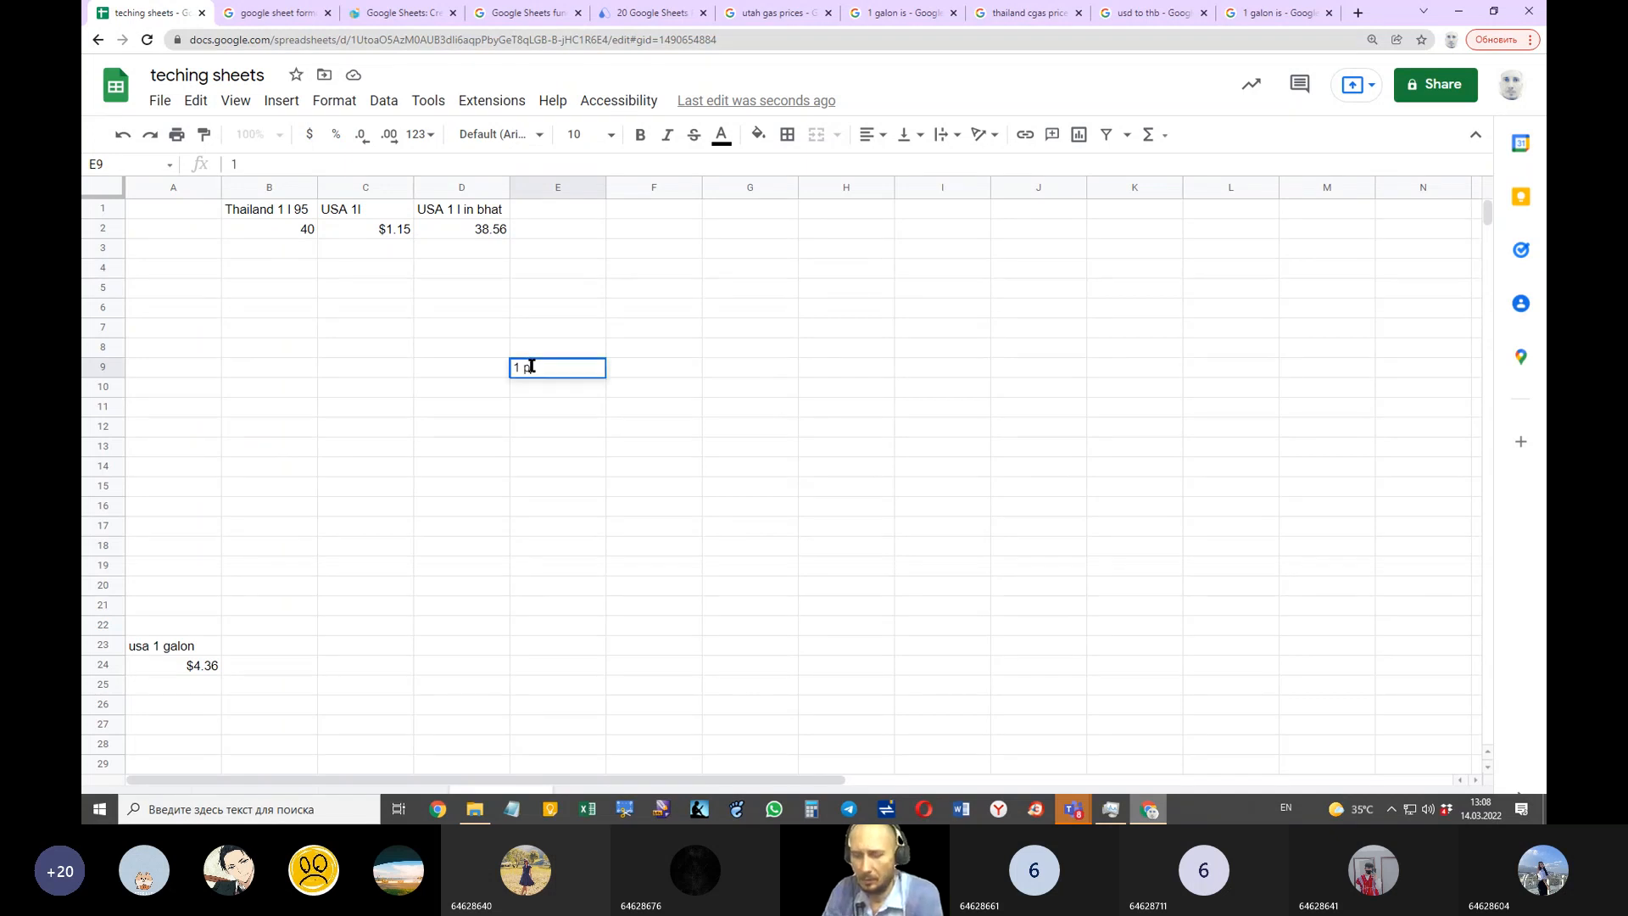
type("erso")
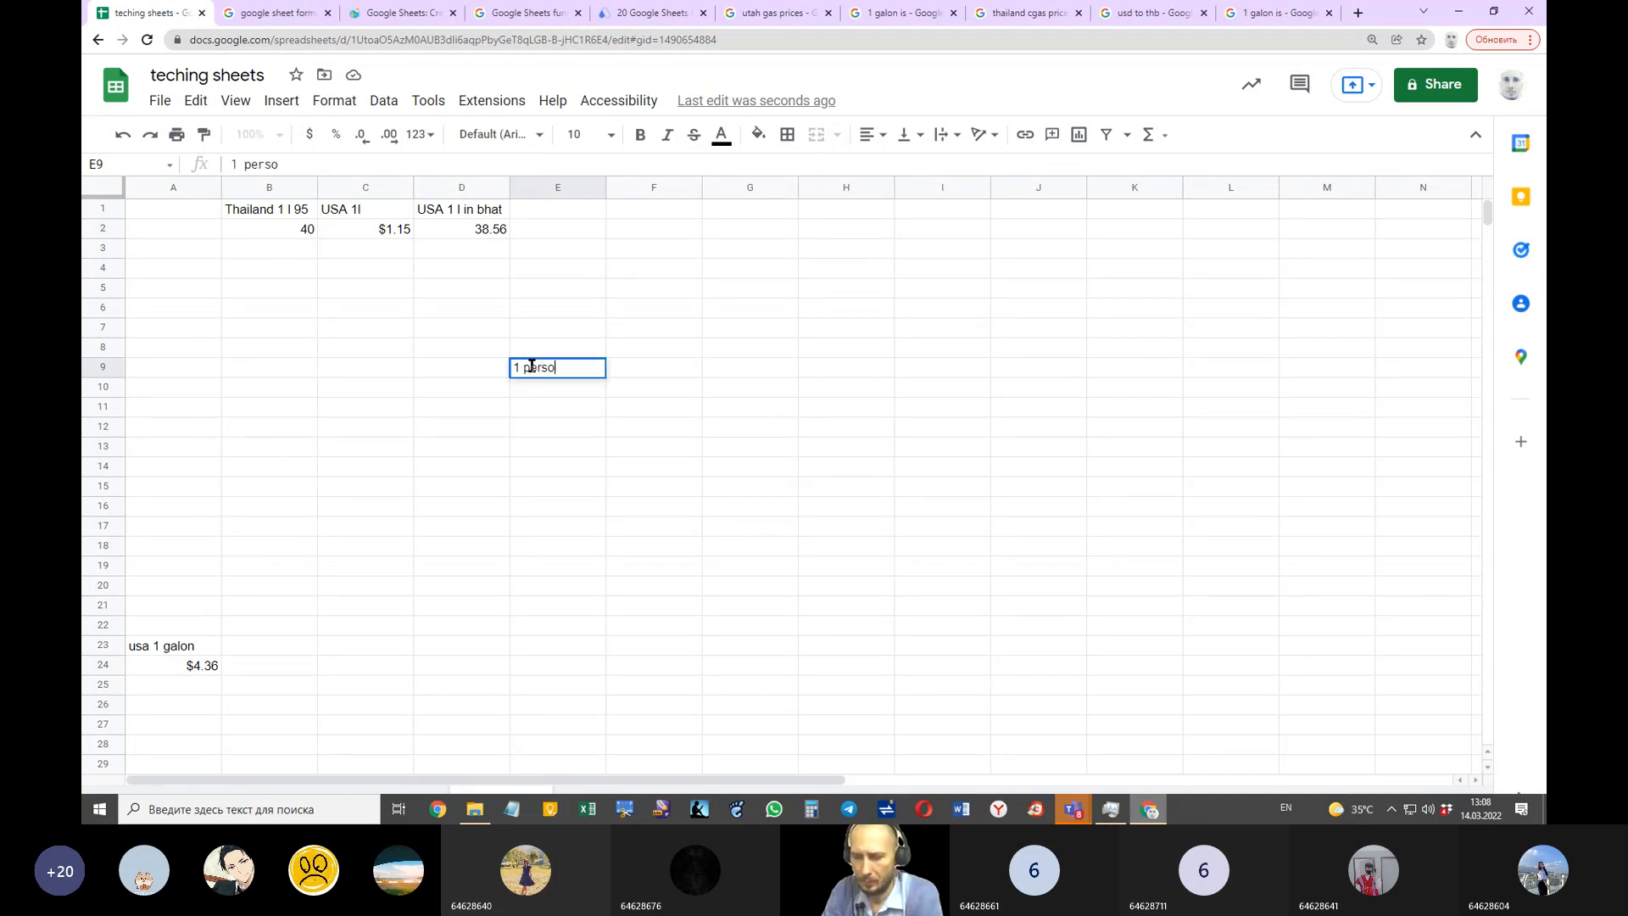
type("n in Tha")
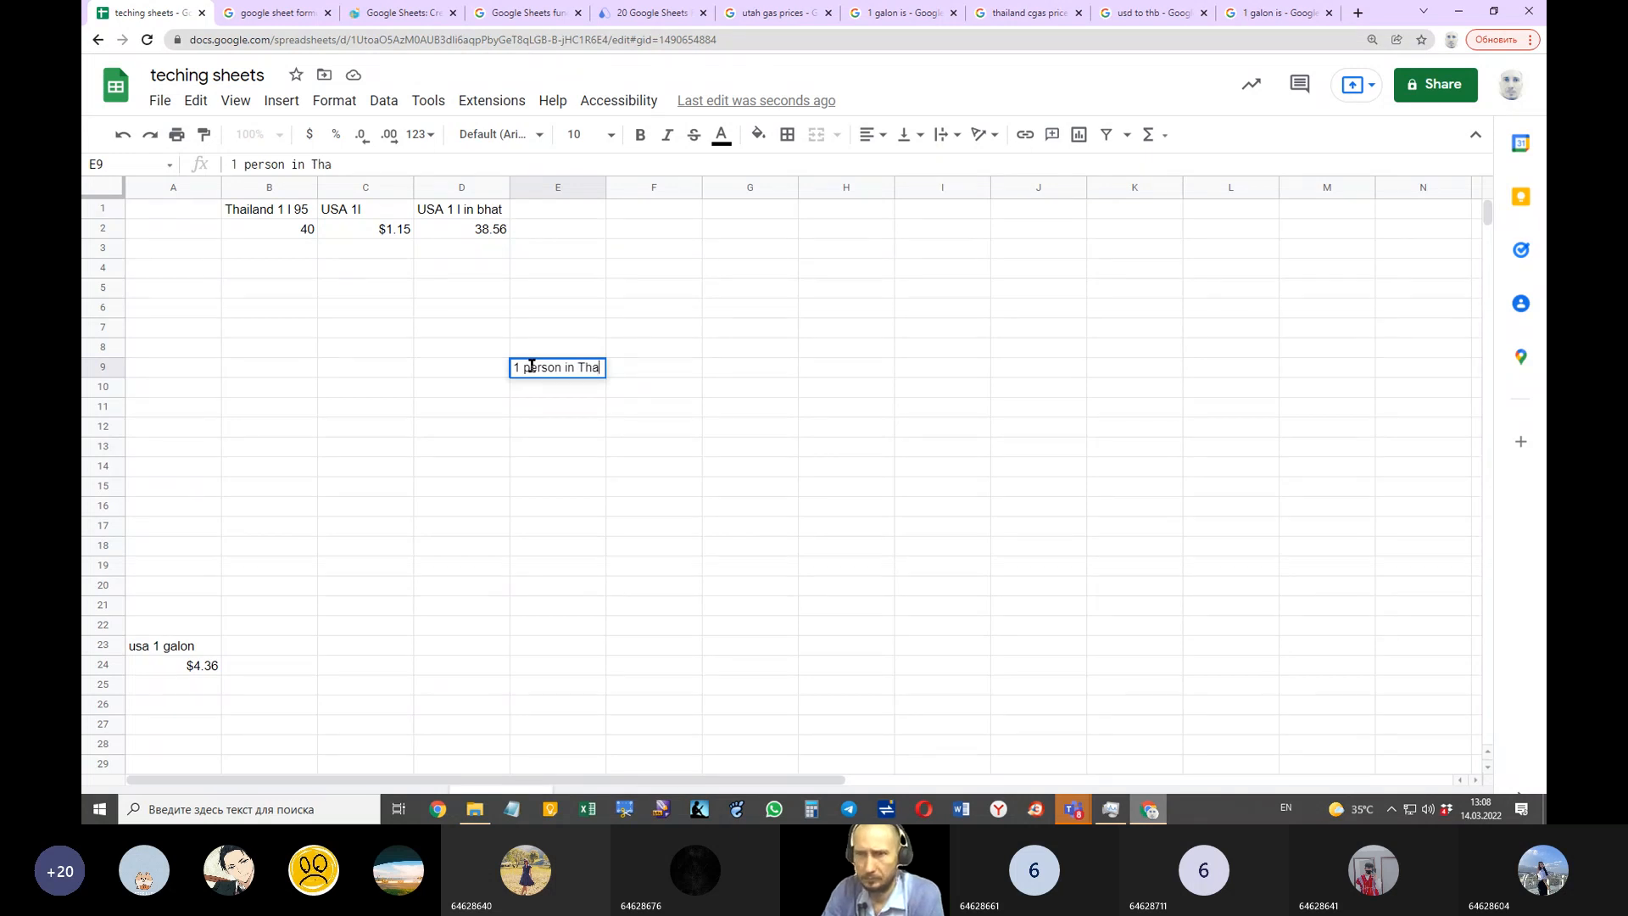
type("iland")
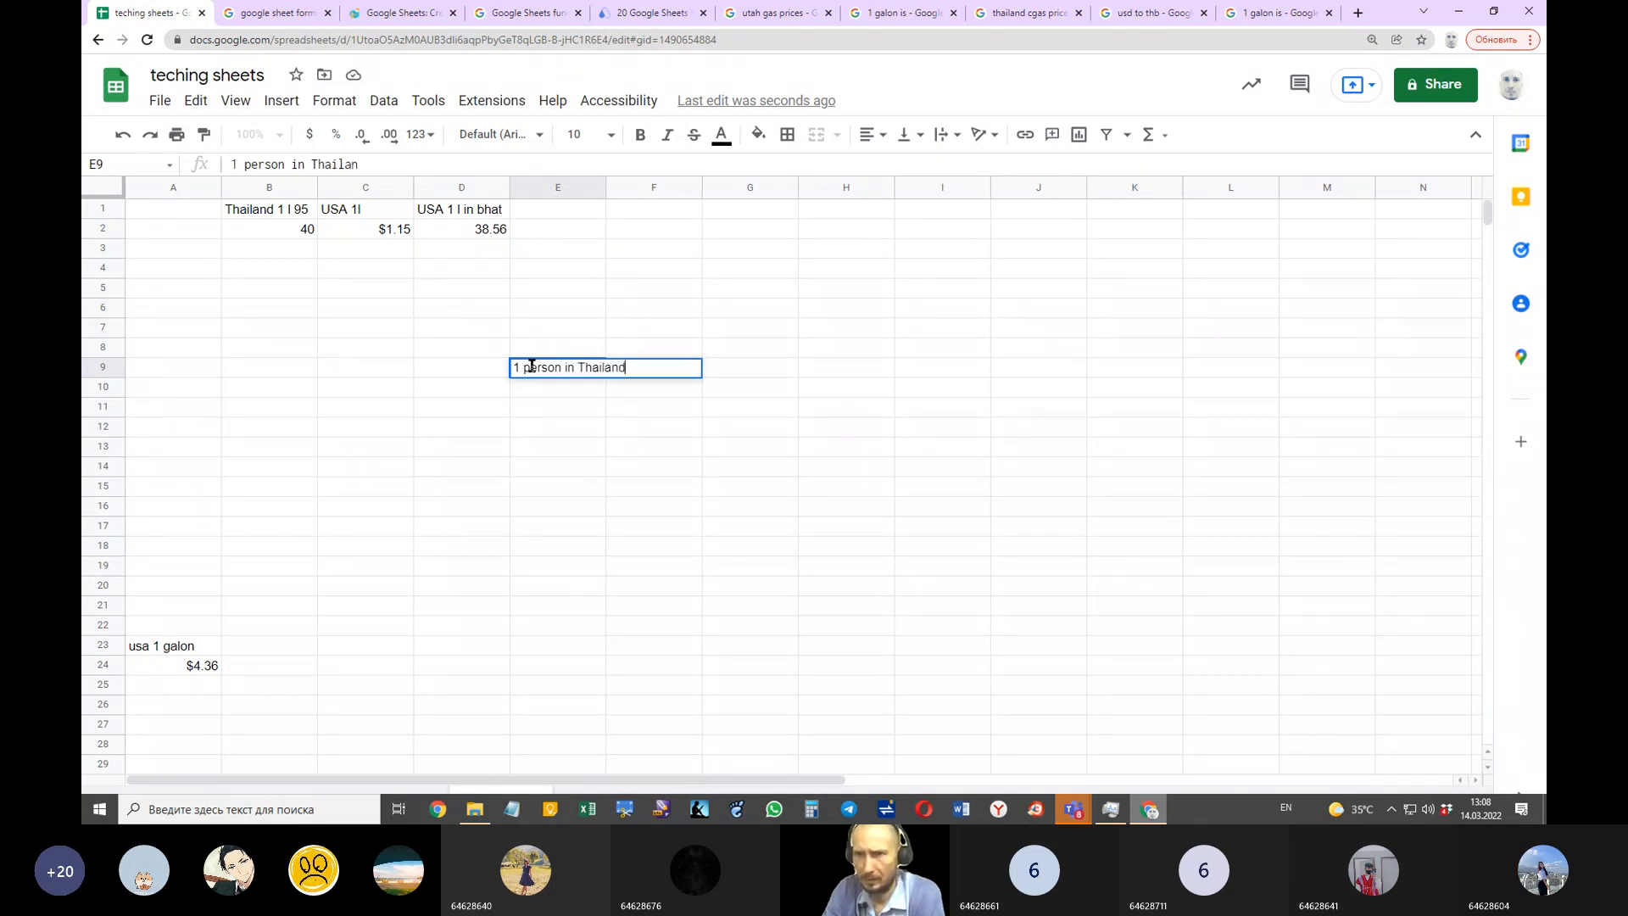
key("Return")
type("1 person in usa")
left_click(702, 465)
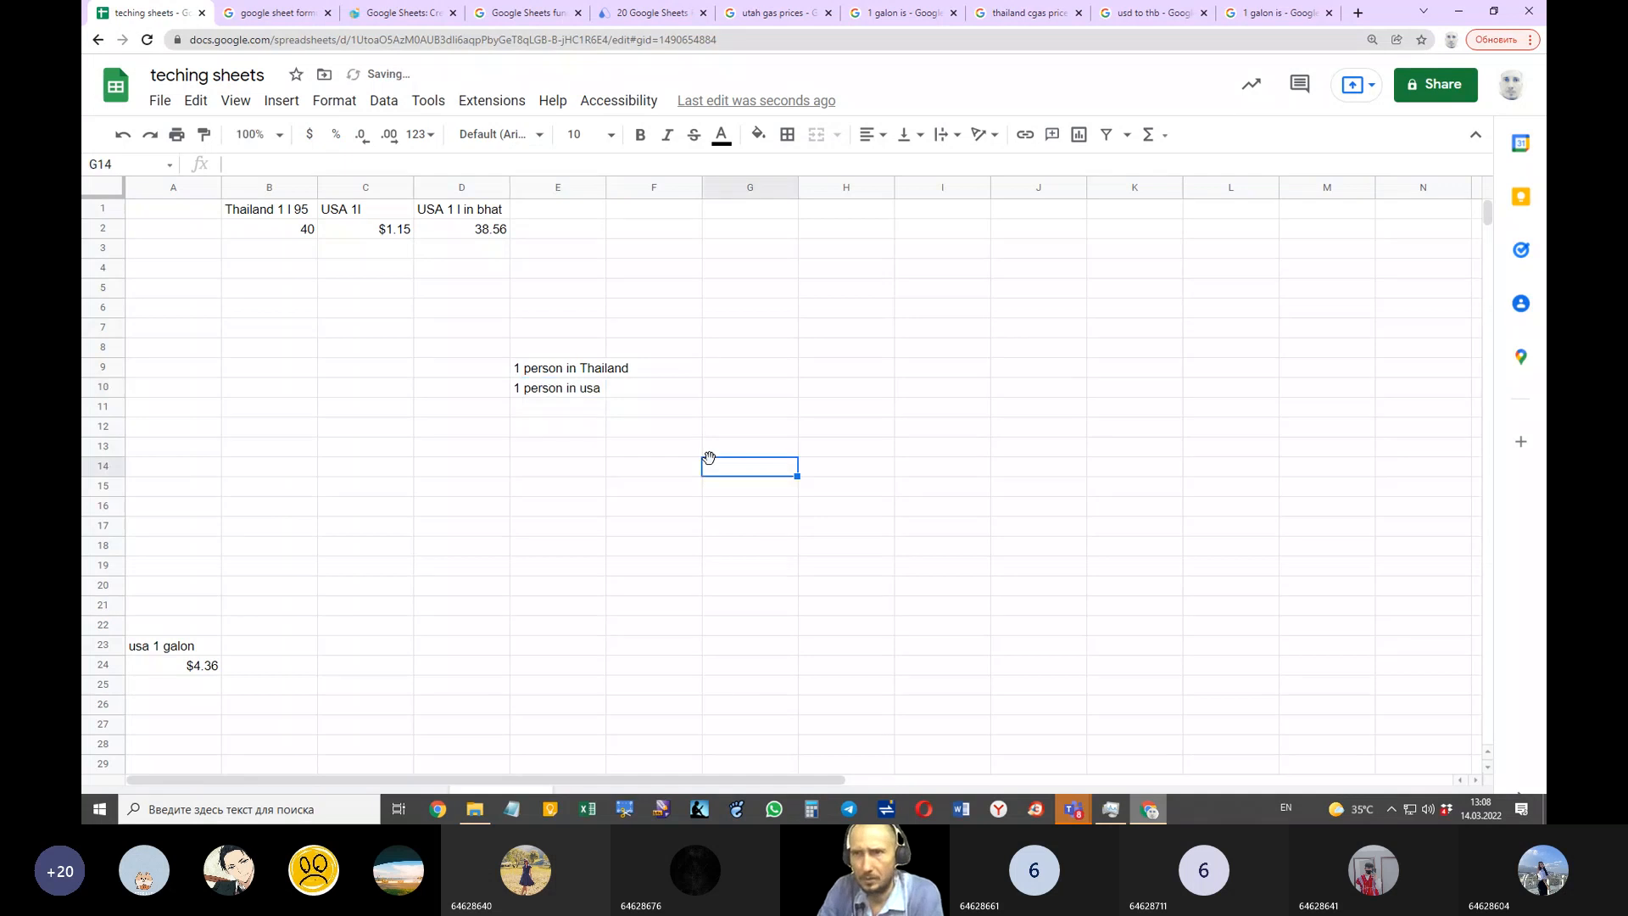
left_click(628, 370)
left_click_drag(604, 188, 656, 188)
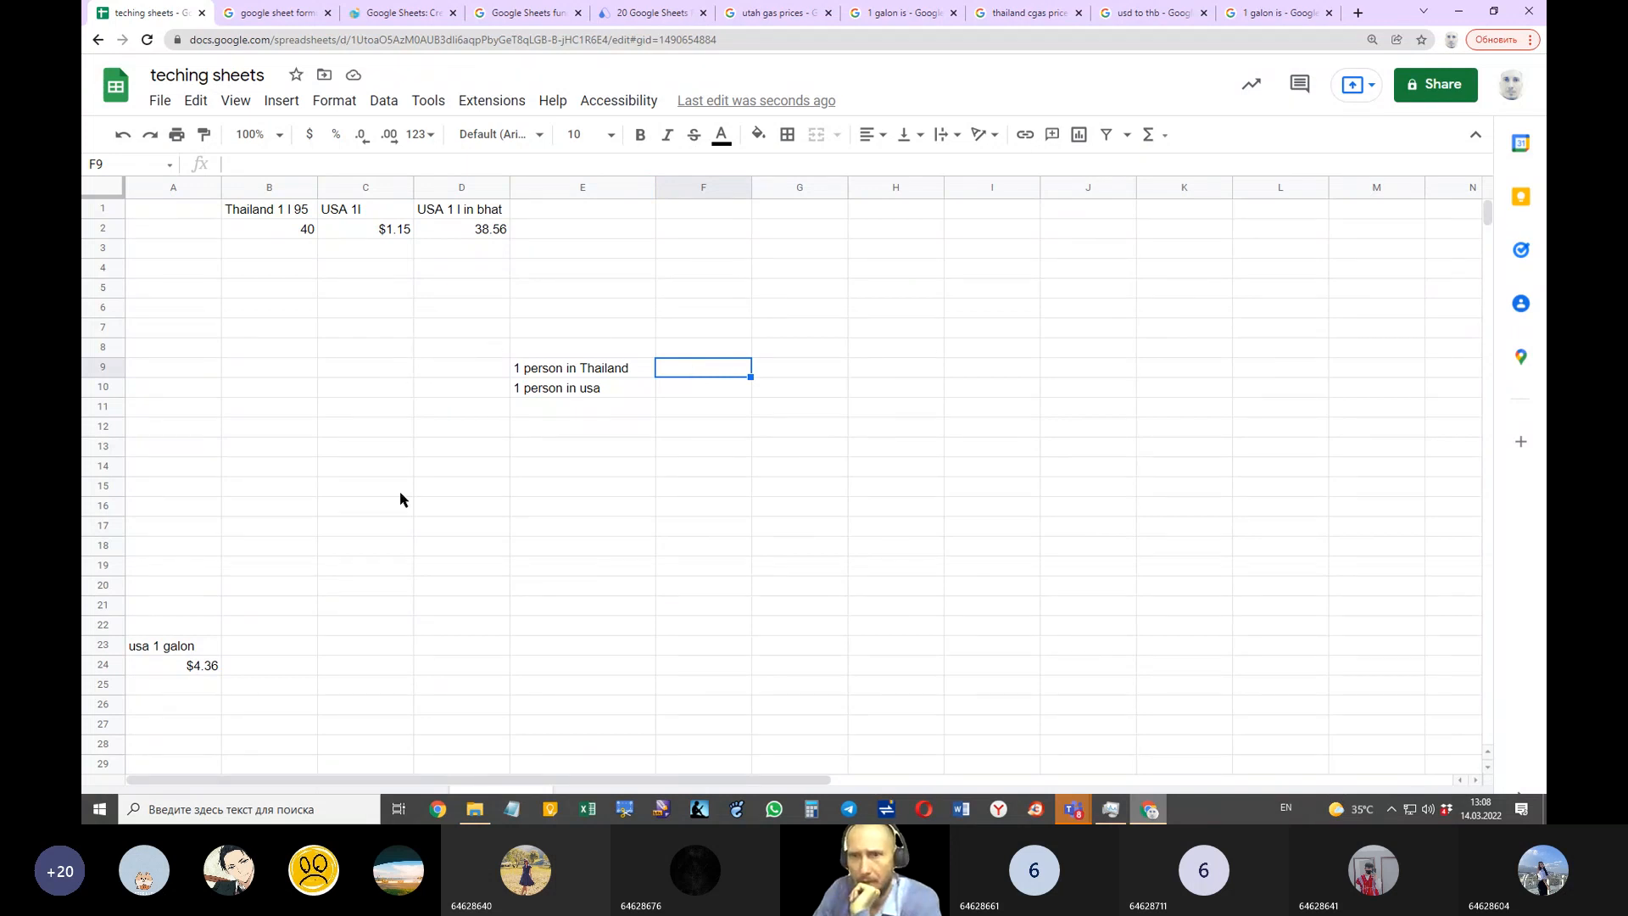
Step: Enter the labels thailand average salary in C23 and usa average salary in C24
left_click(371, 650)
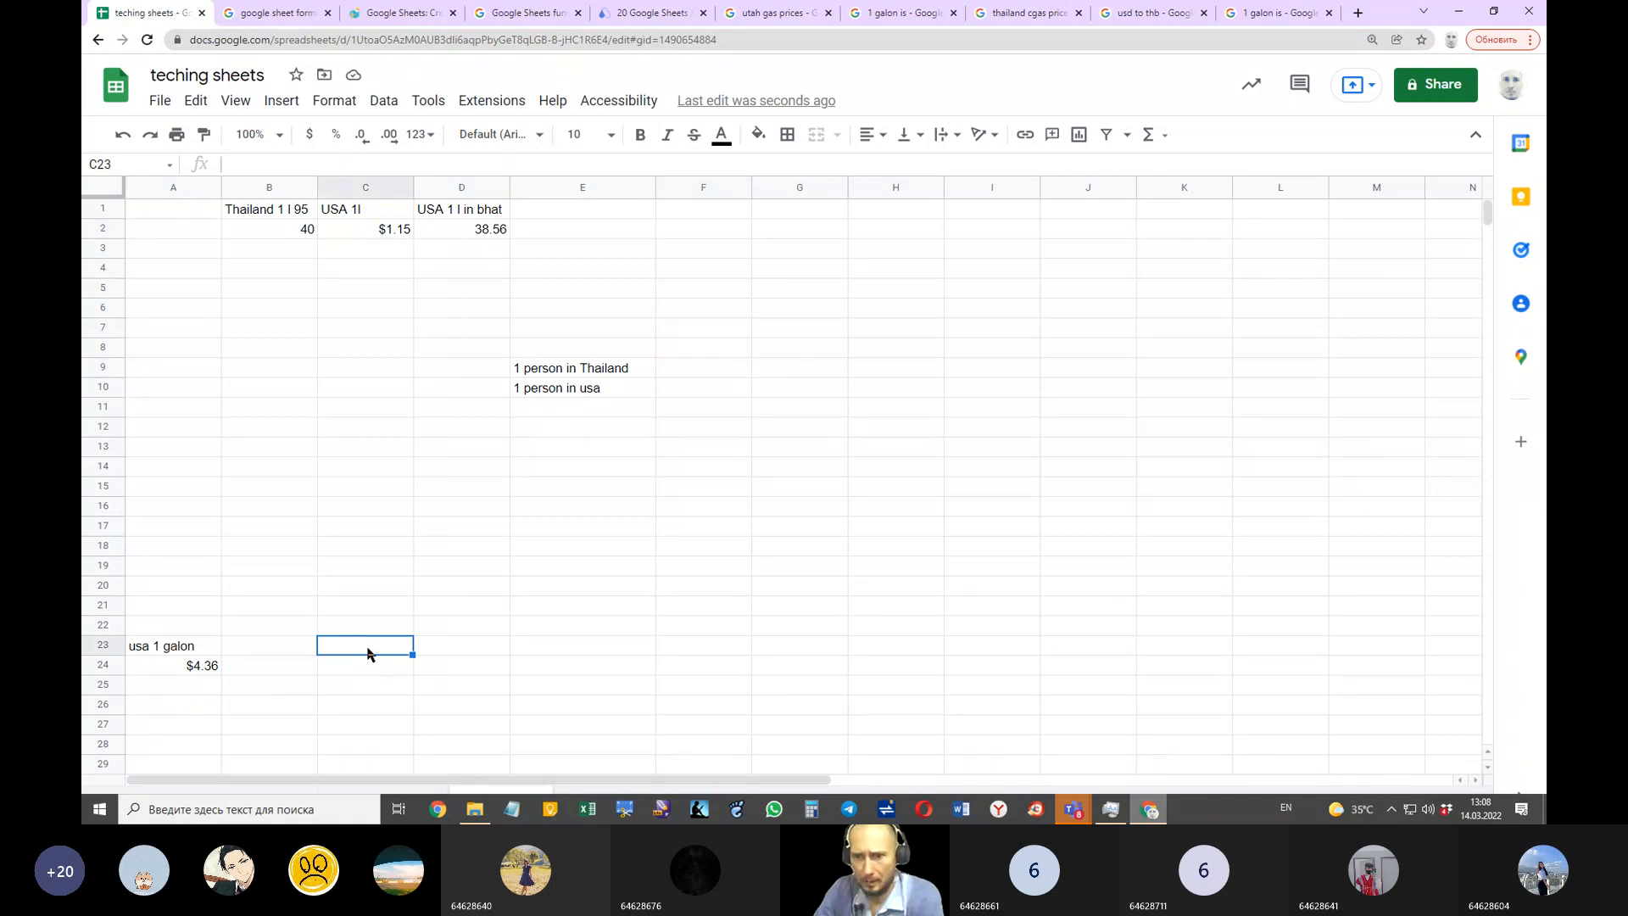
type("thailand")
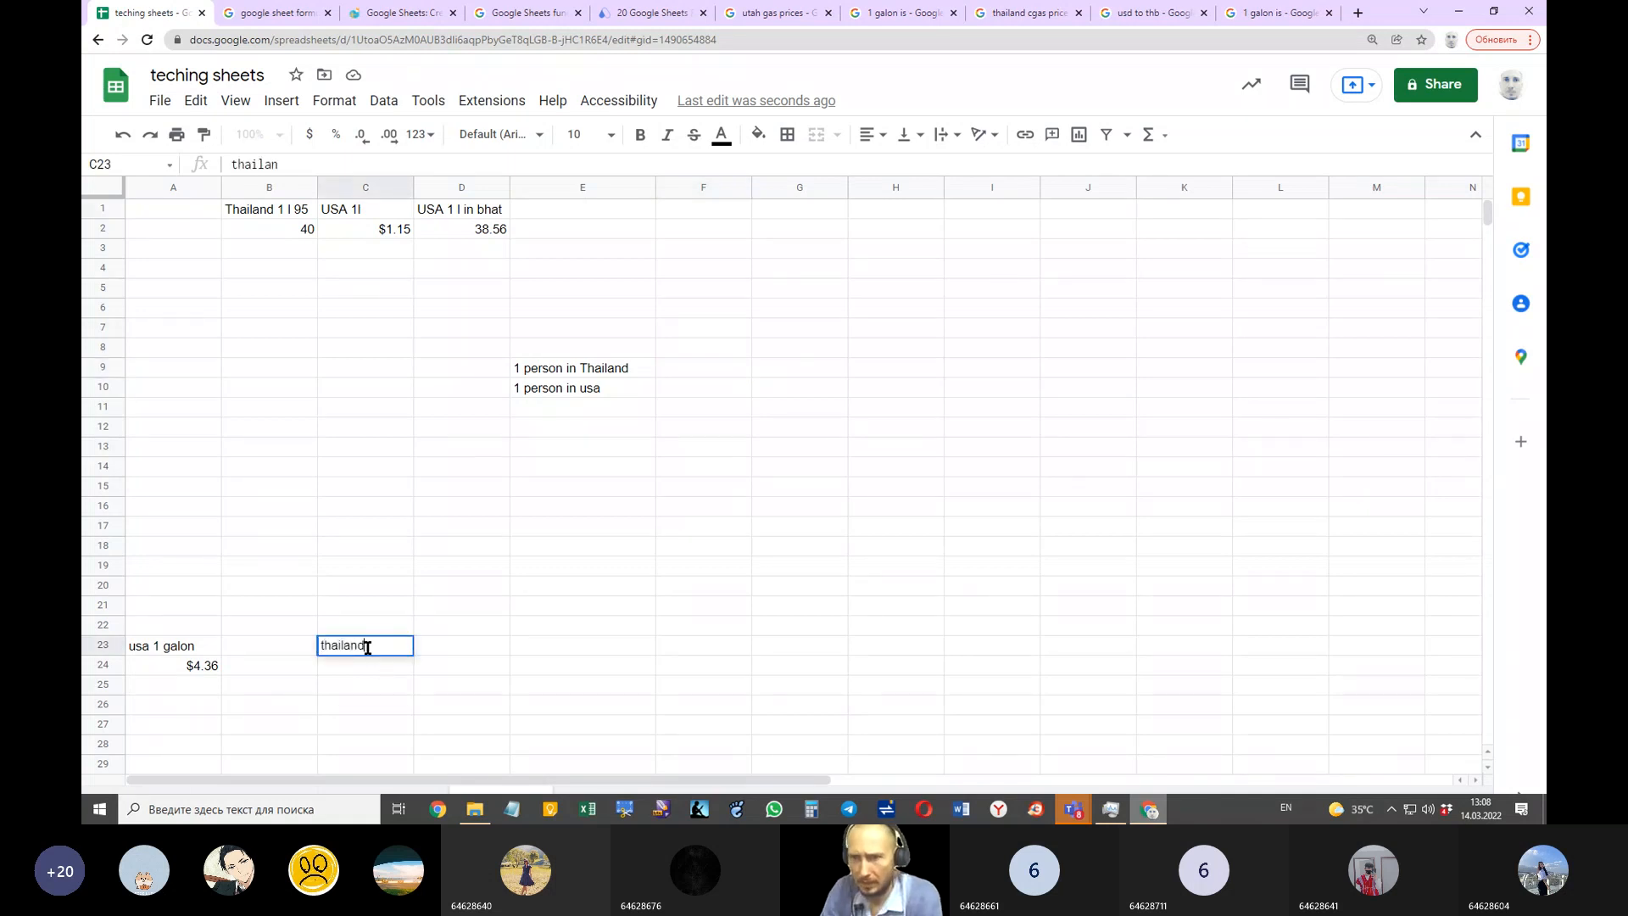
type(" avera")
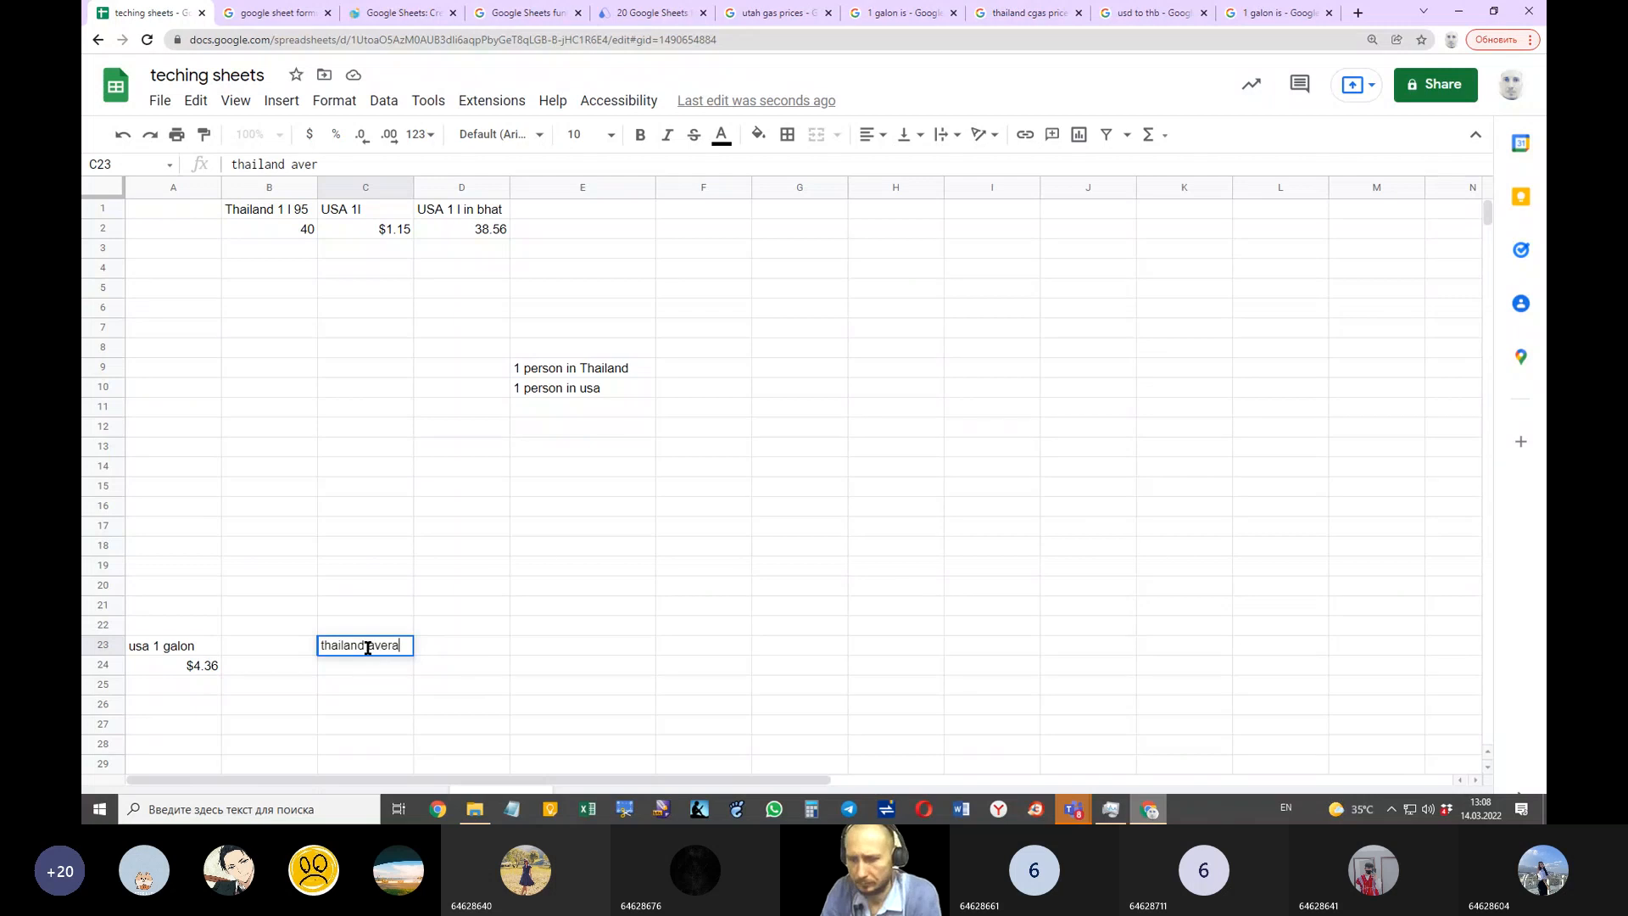
type("ge salary")
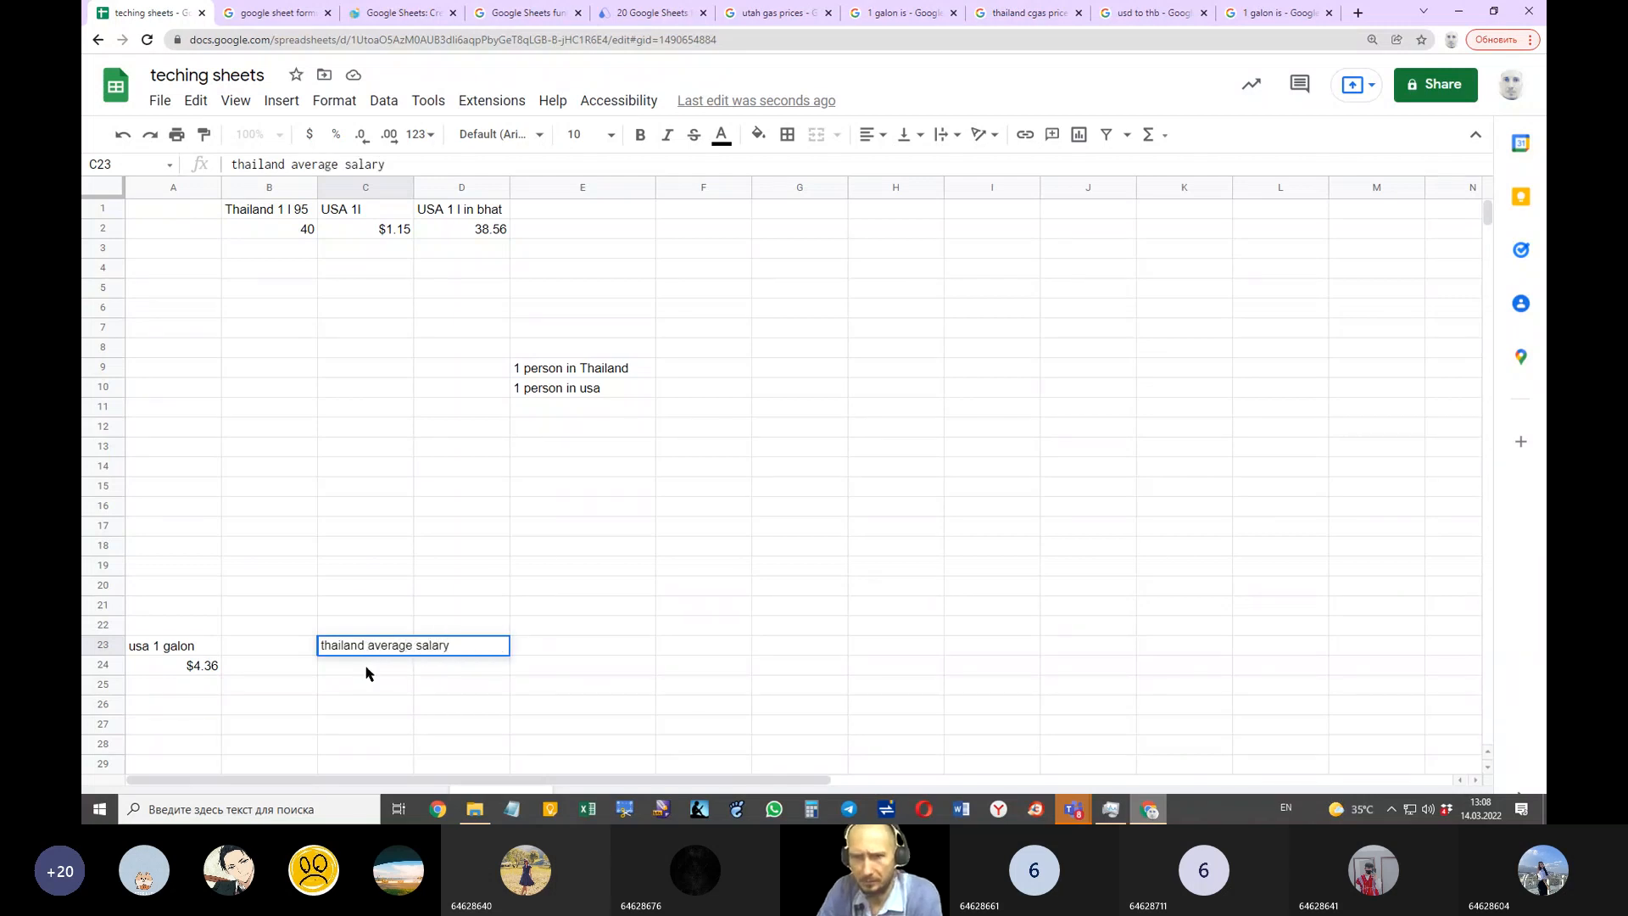
left_click(367, 670)
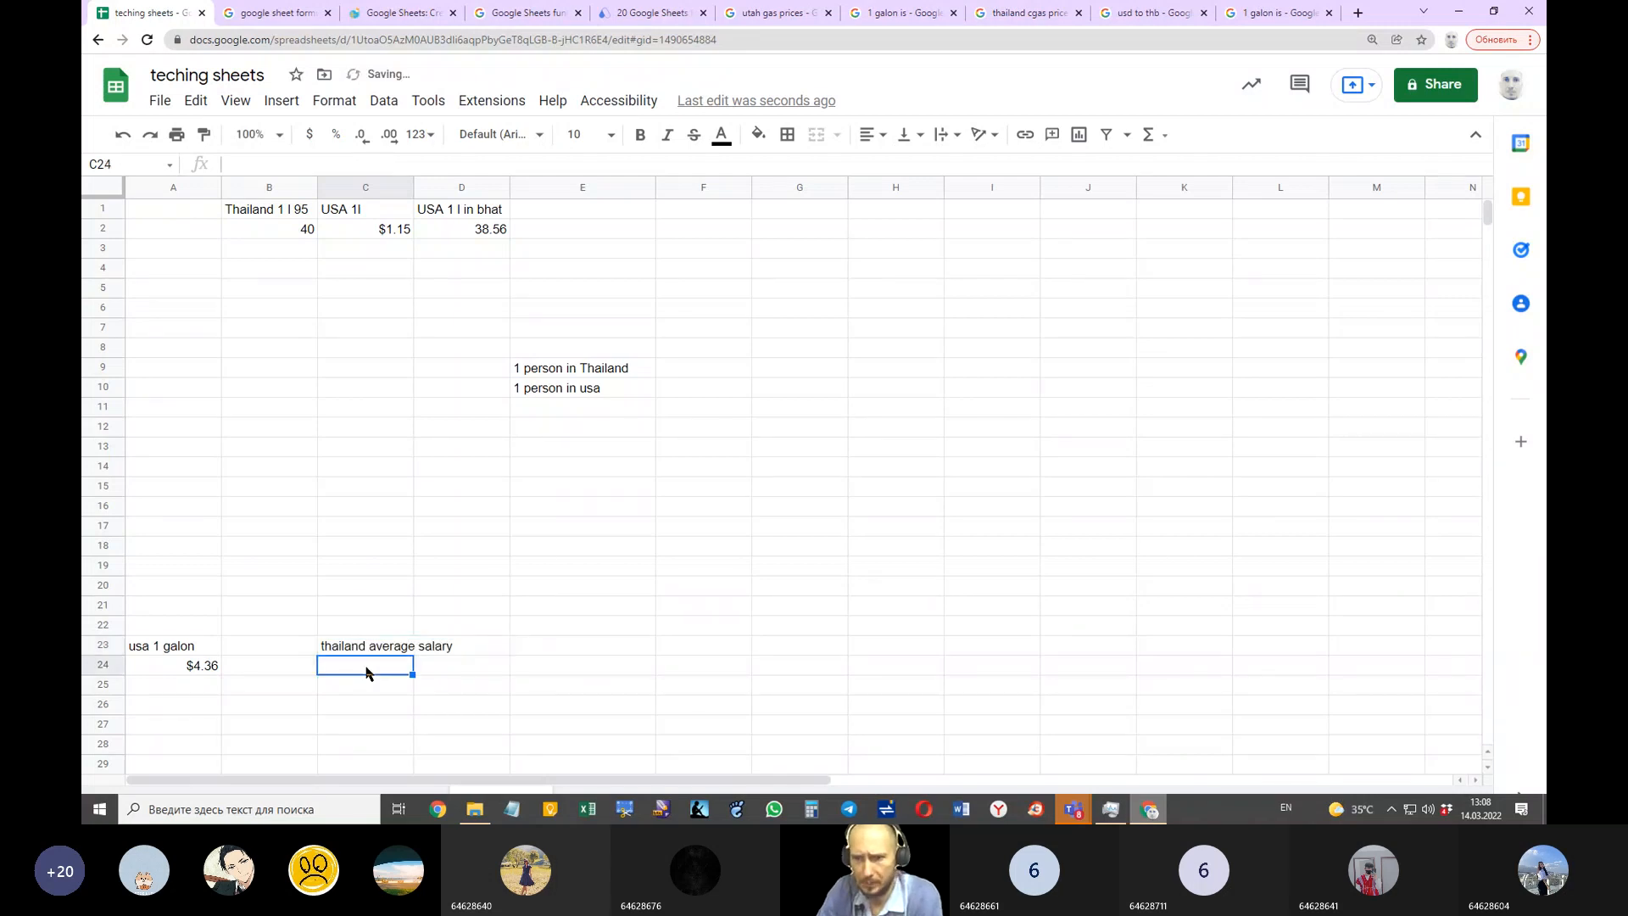
type("usa ave")
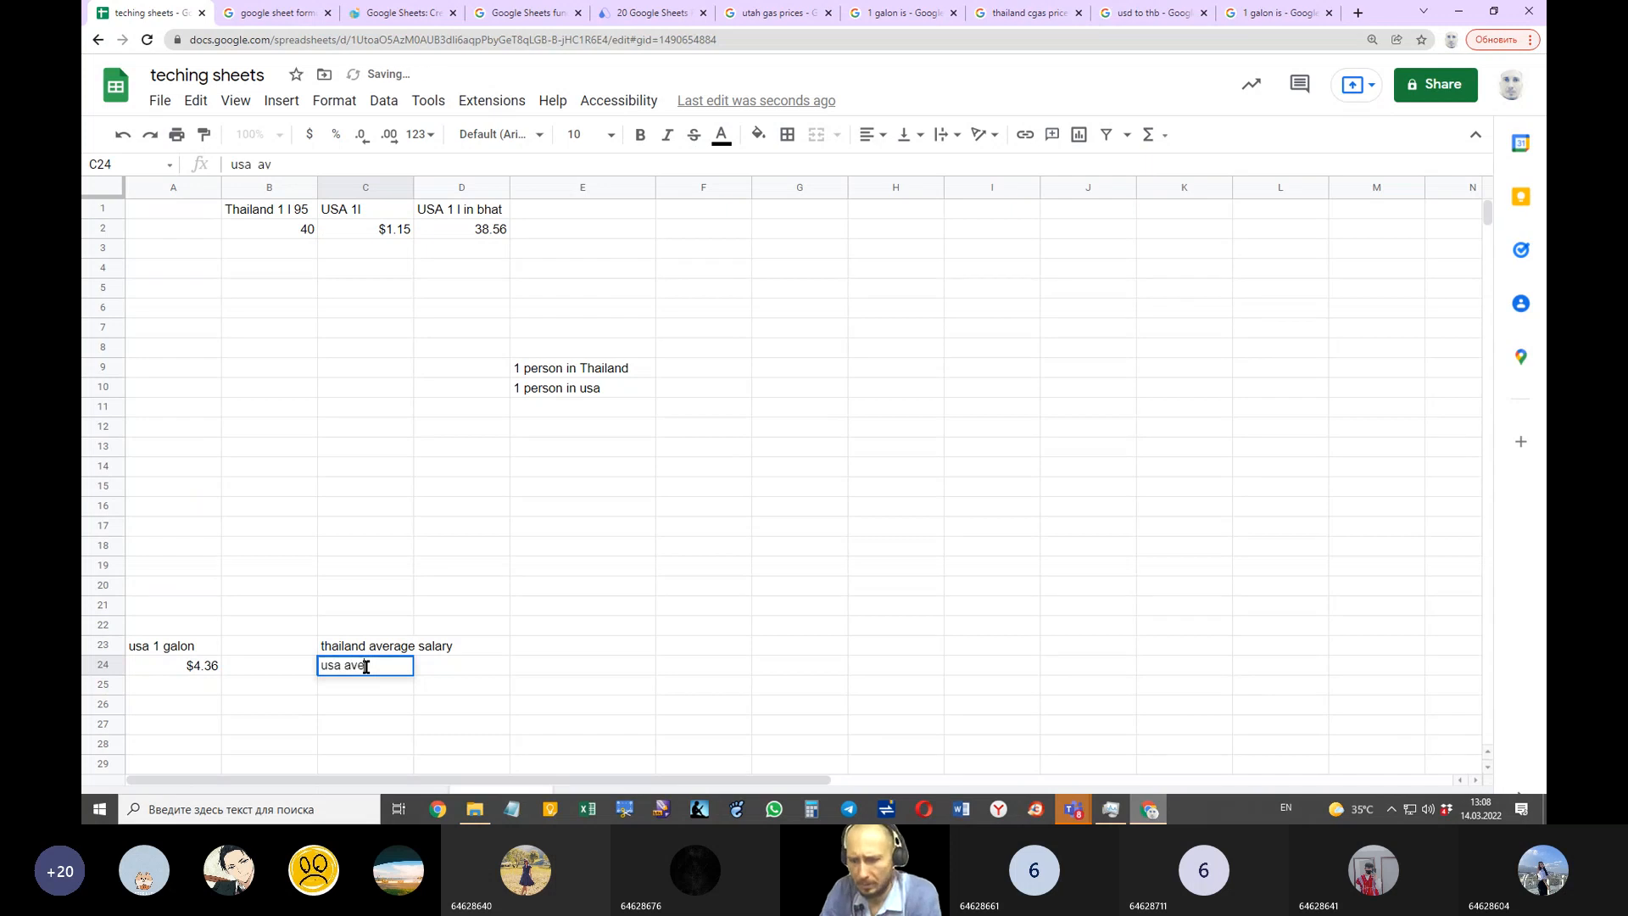
type("rage salary")
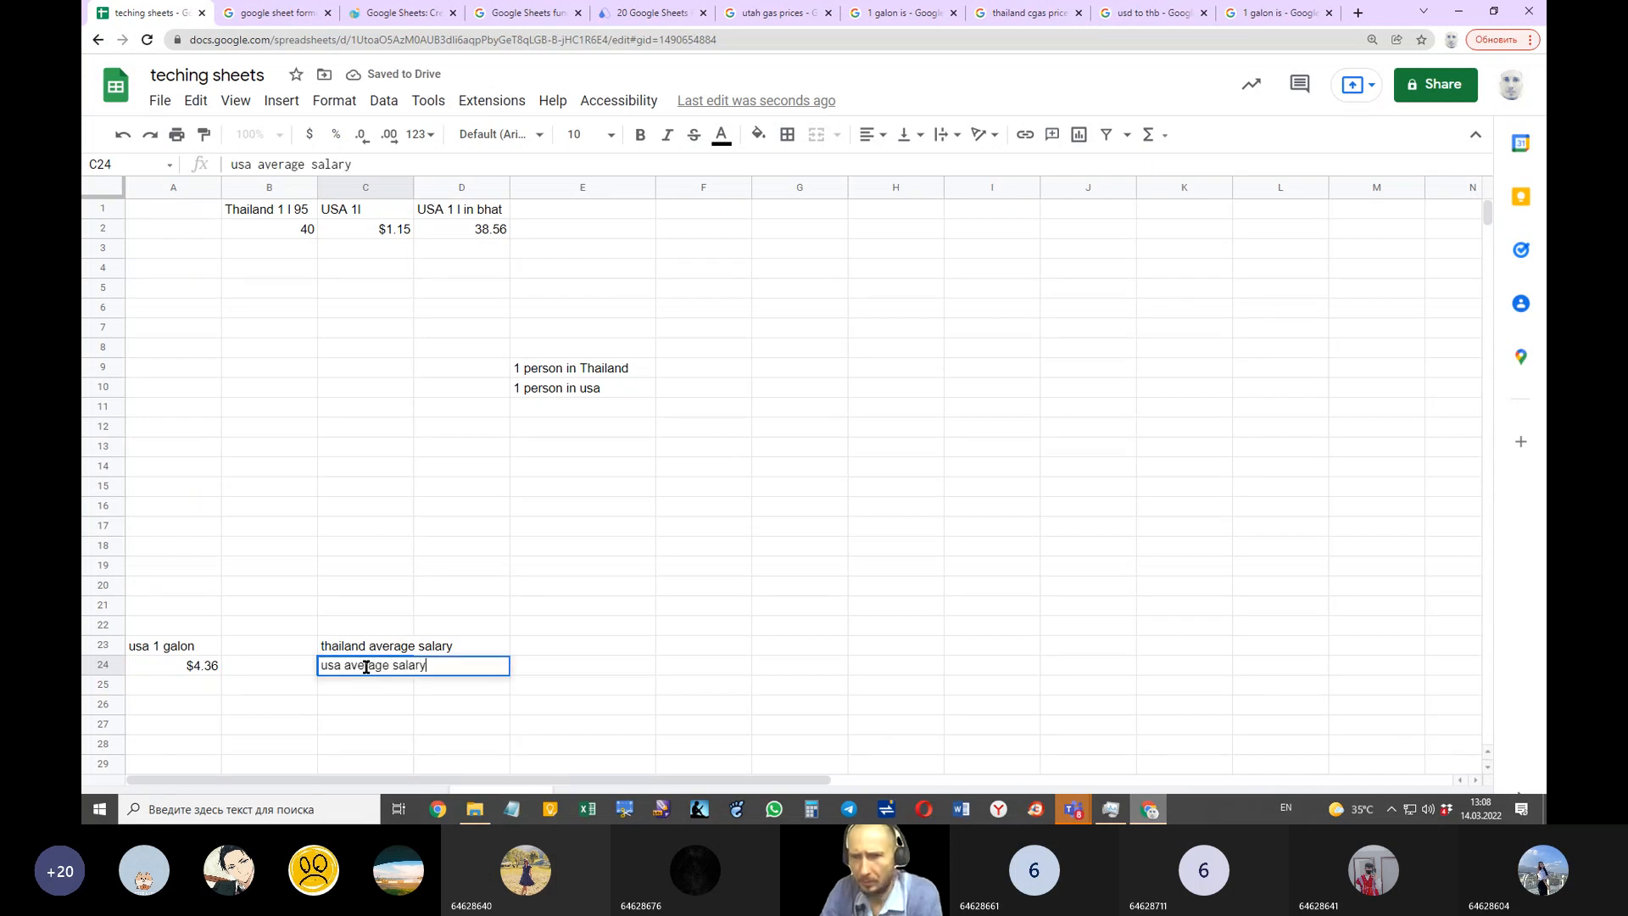
Step: Enter 25000 in E23 as the Thailand average salary
left_click(521, 650)
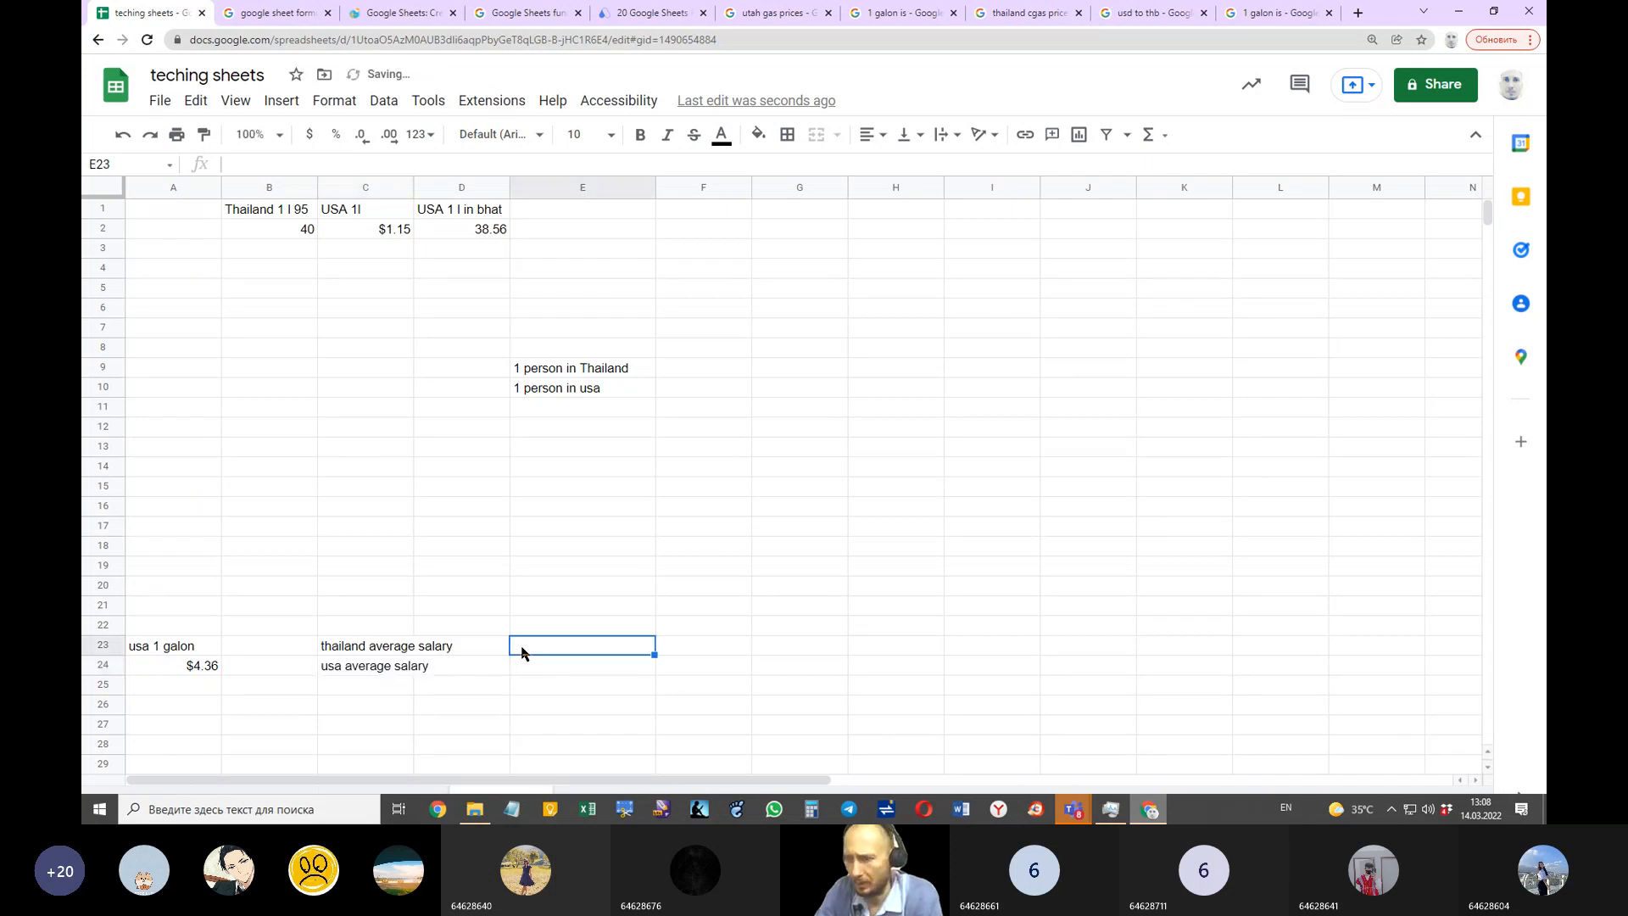
type("25")
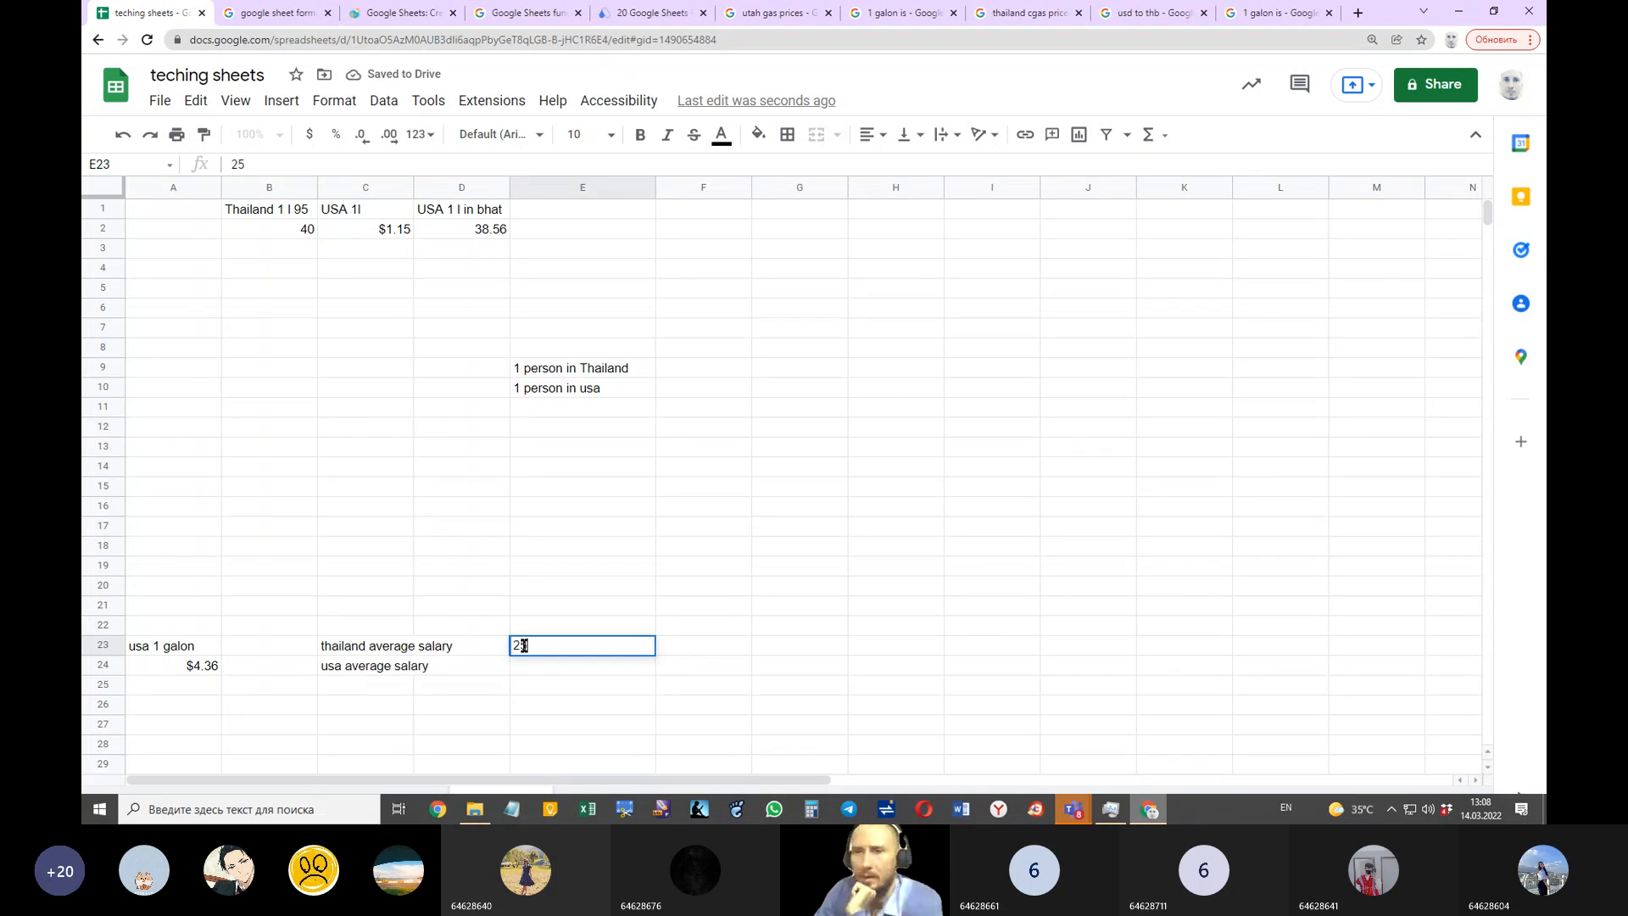
type("00")
left_click(750, 612)
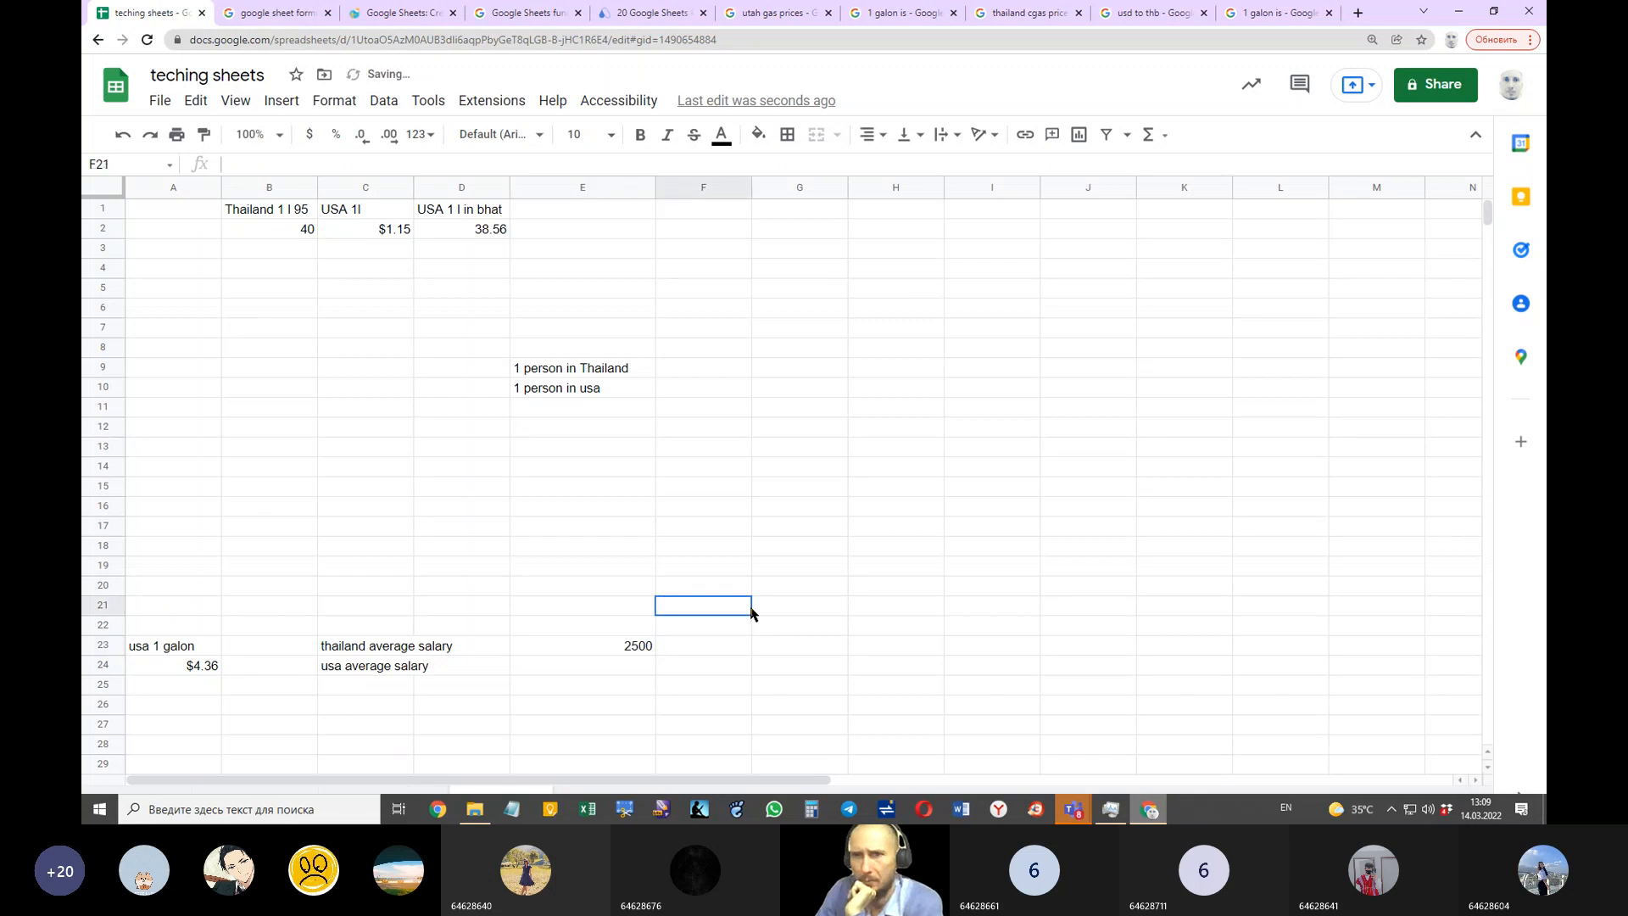
left_click(634, 646)
left_click(280, 164)
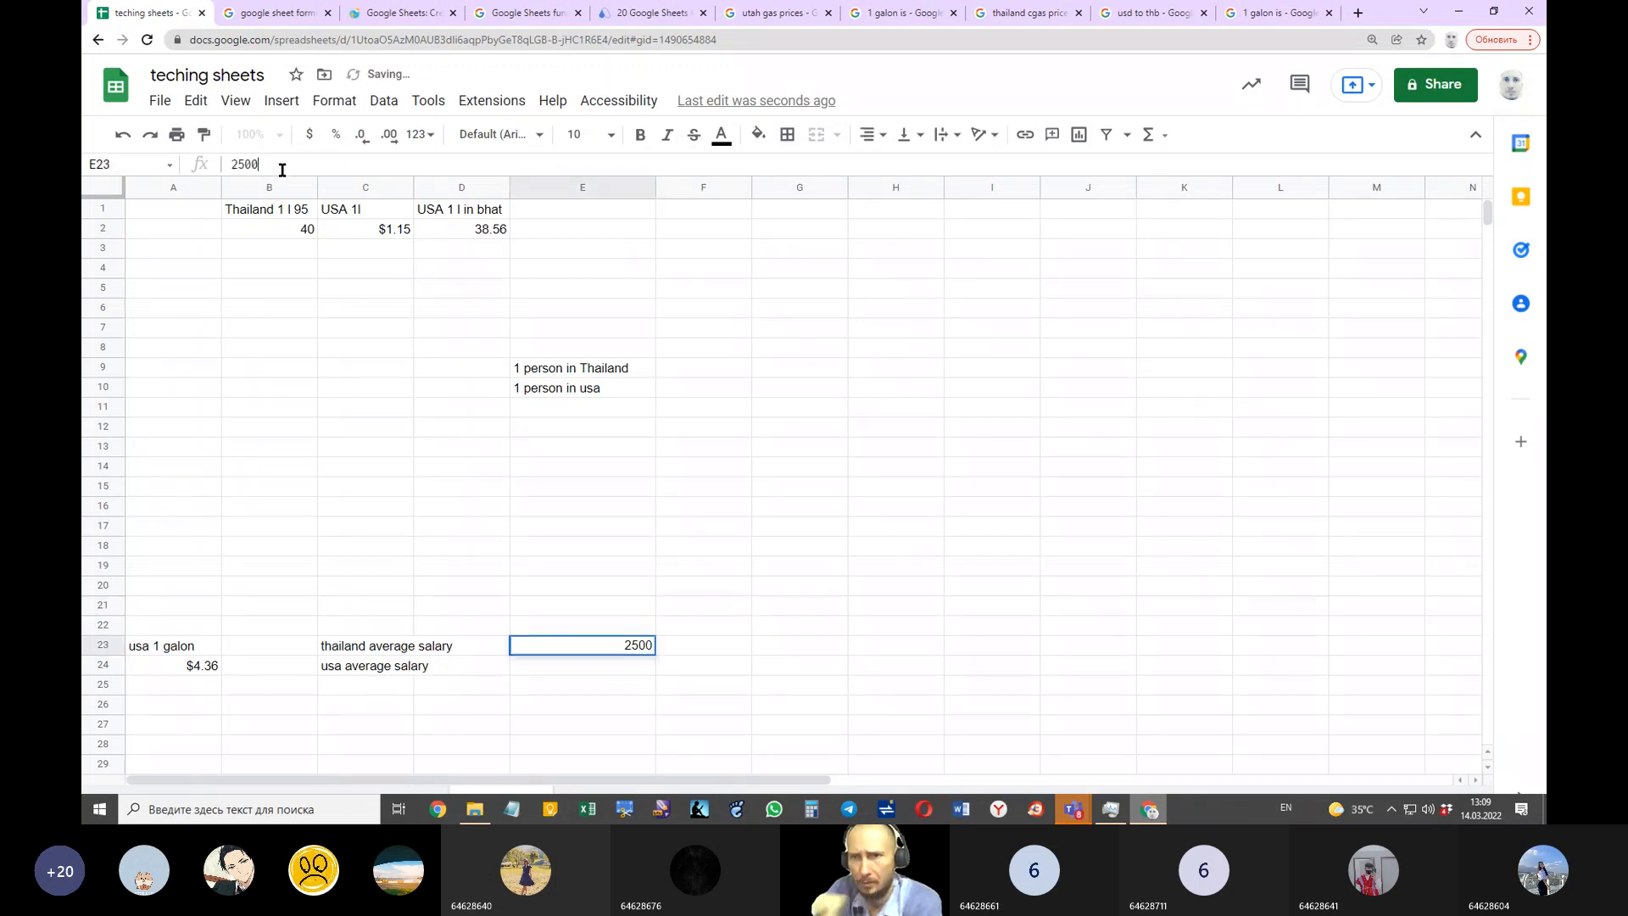
type("0")
left_click(438, 407)
Step: Format the Thailand salary in E23 as dollar currency with no decimal places
double_click(644, 646)
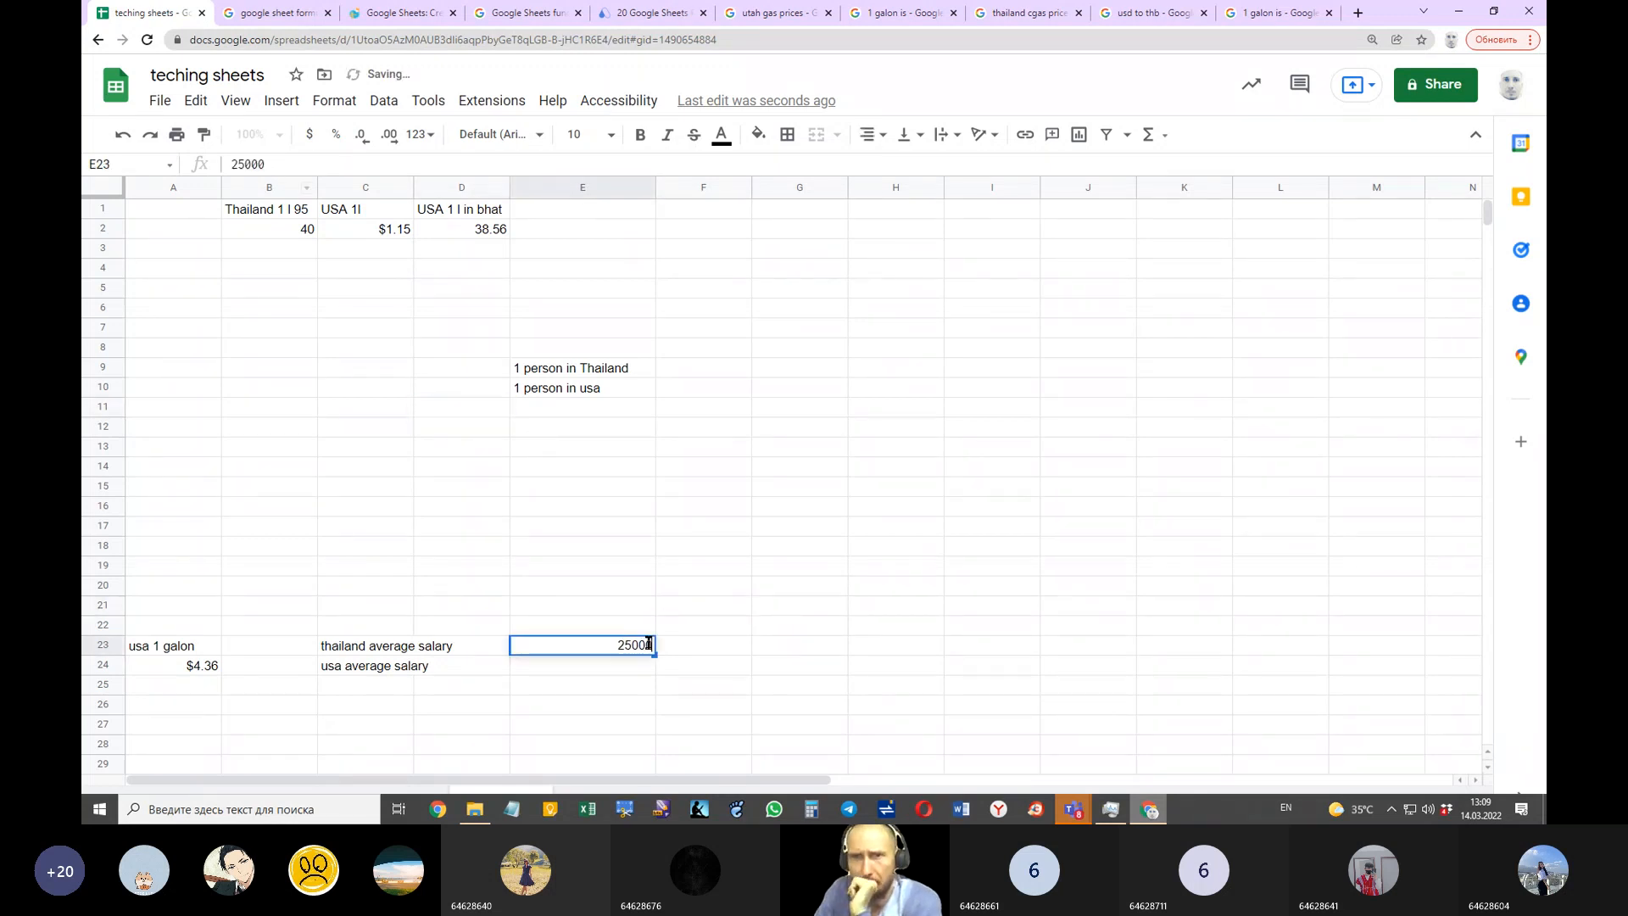
left_click(310, 140)
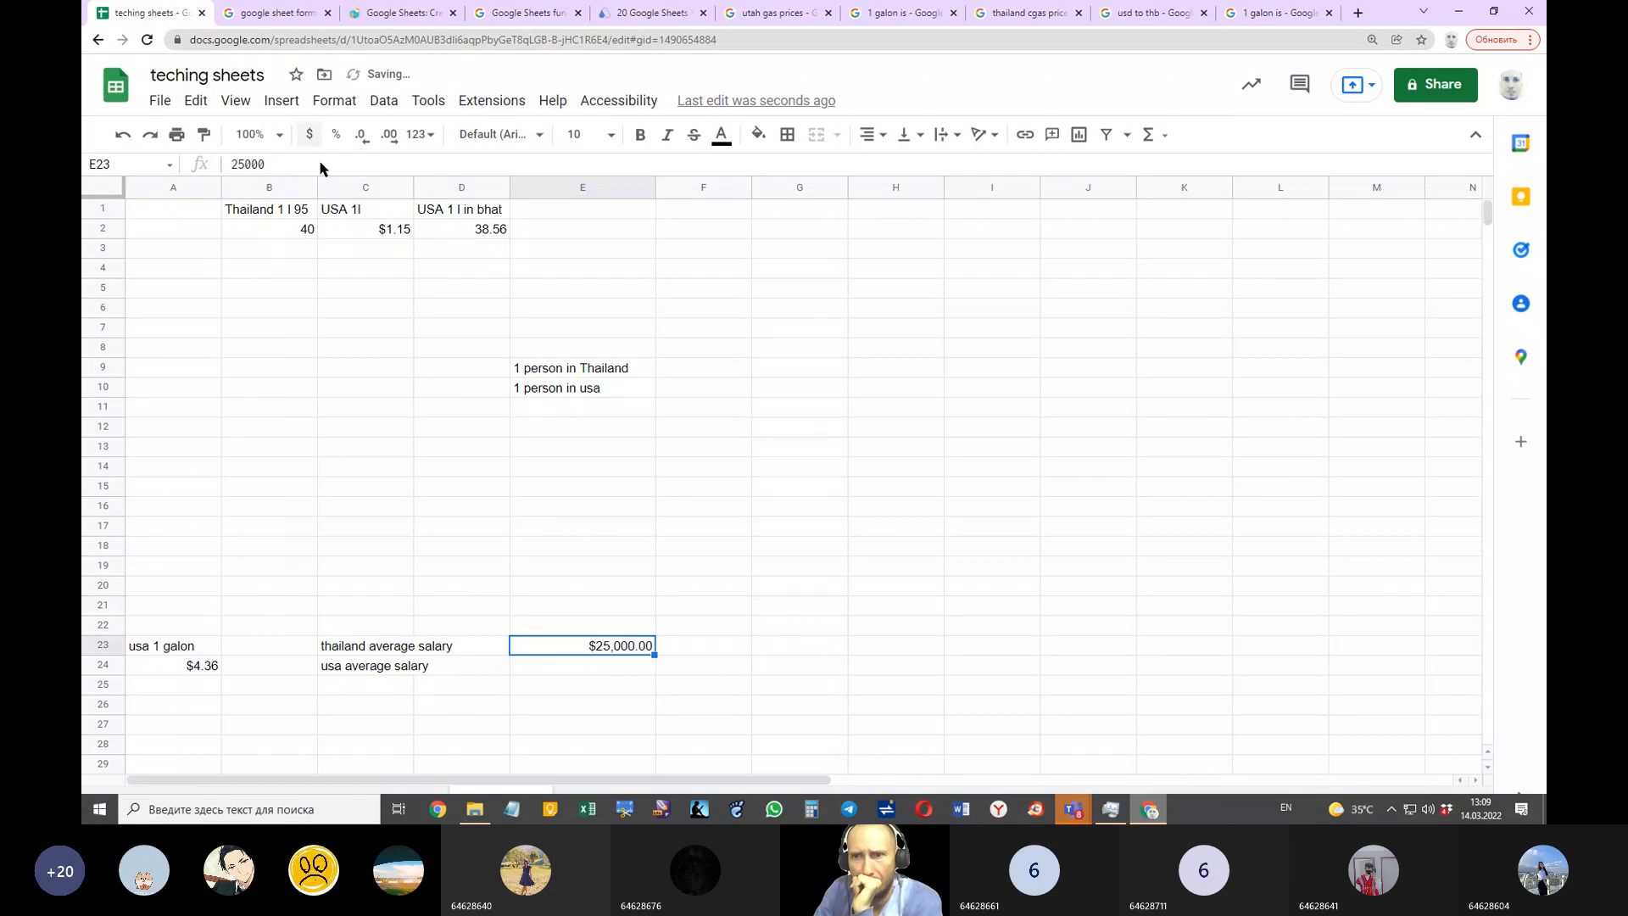
left_click(362, 140)
left_click(362, 140)
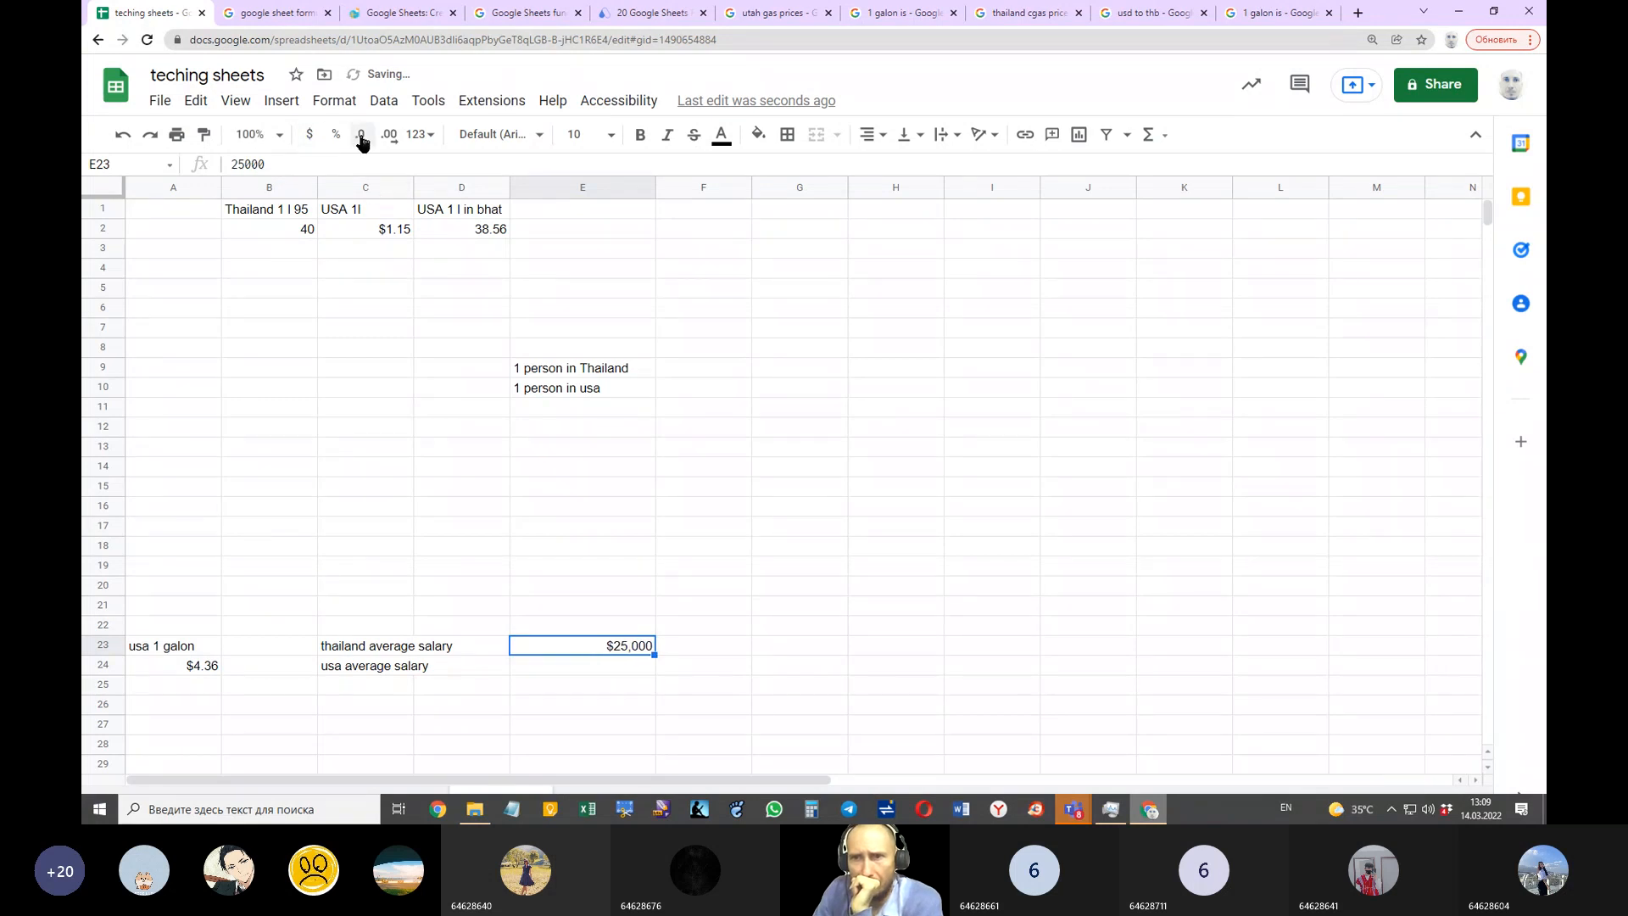
Step: Enter 3000 as the USA average salary in E24 and format it as dollar currency without decimals
left_click(600, 669)
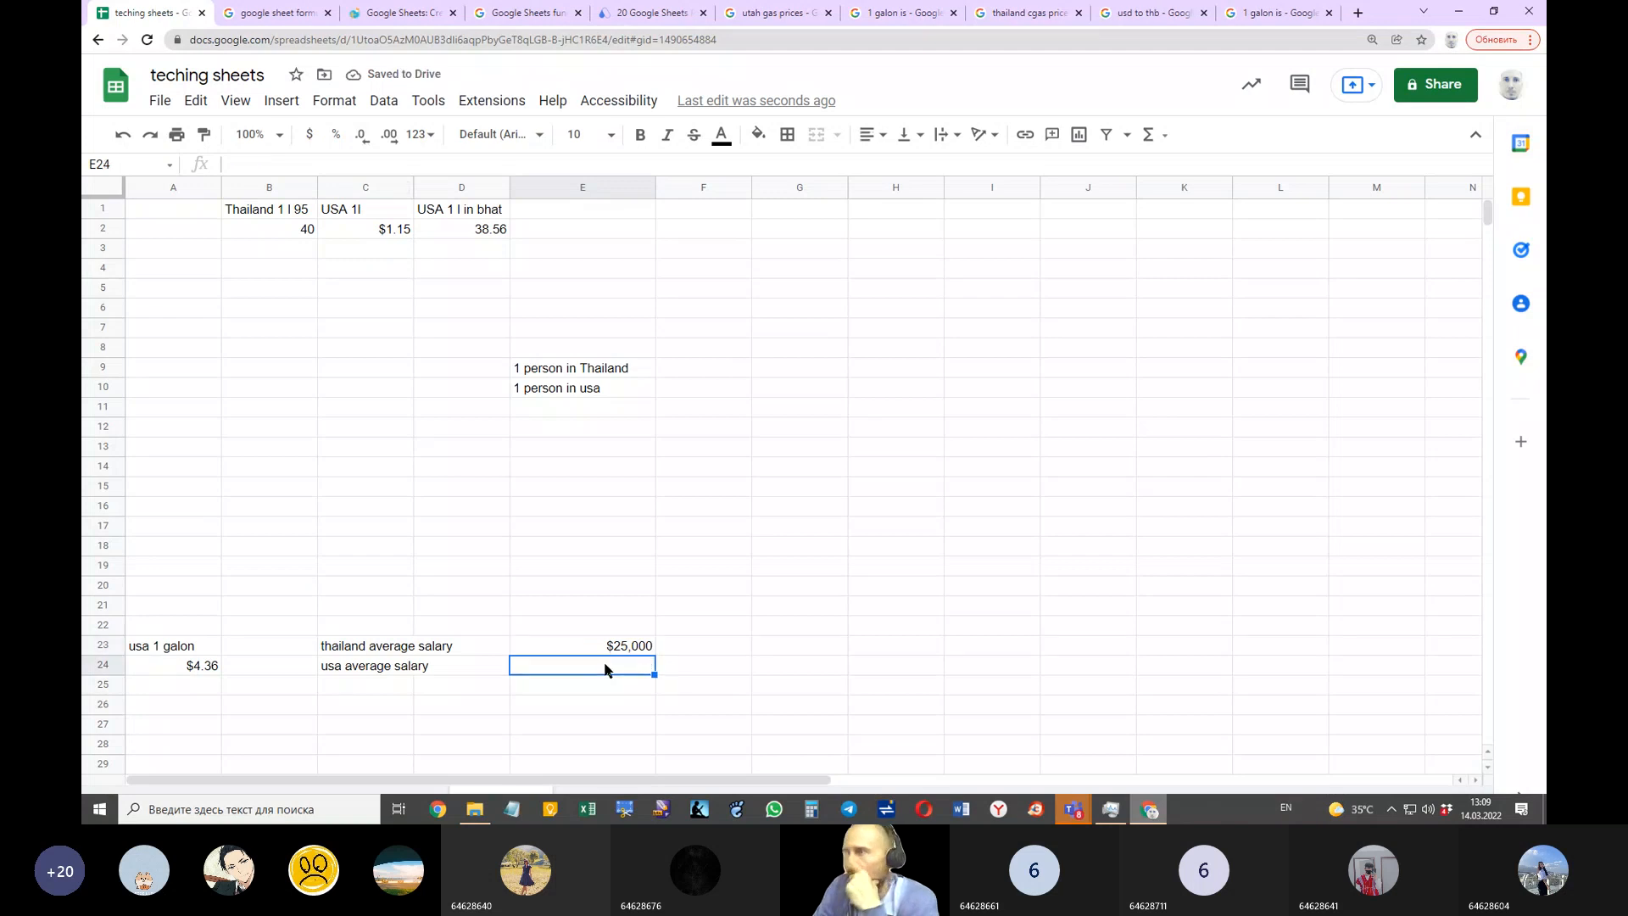
type("3")
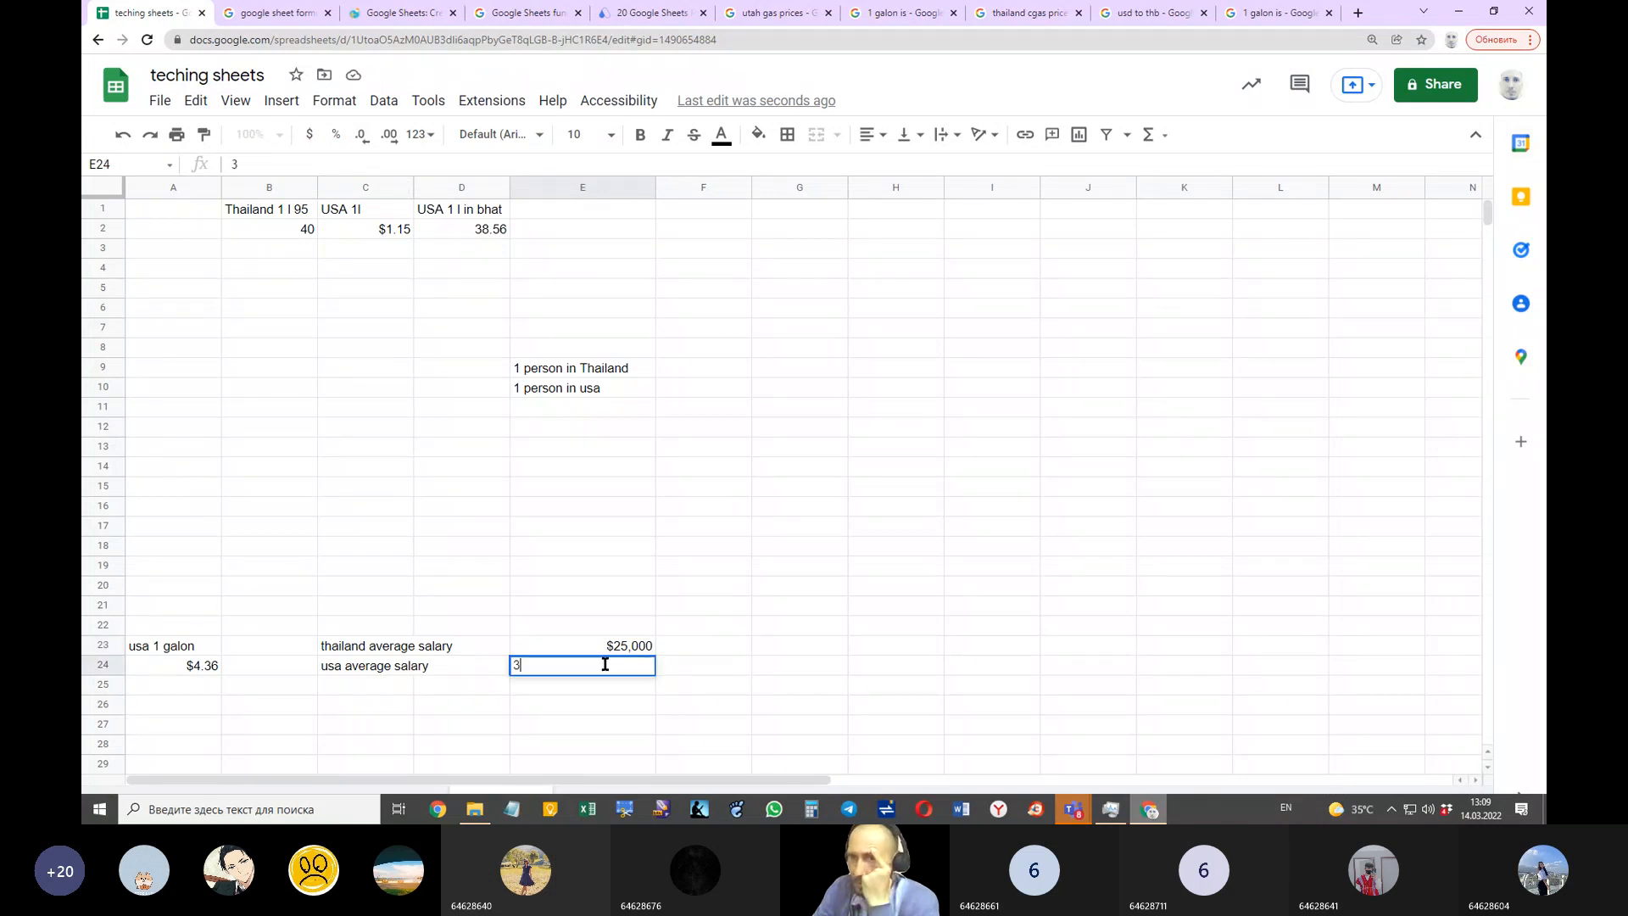
type("000")
left_click(725, 652)
left_click(609, 668)
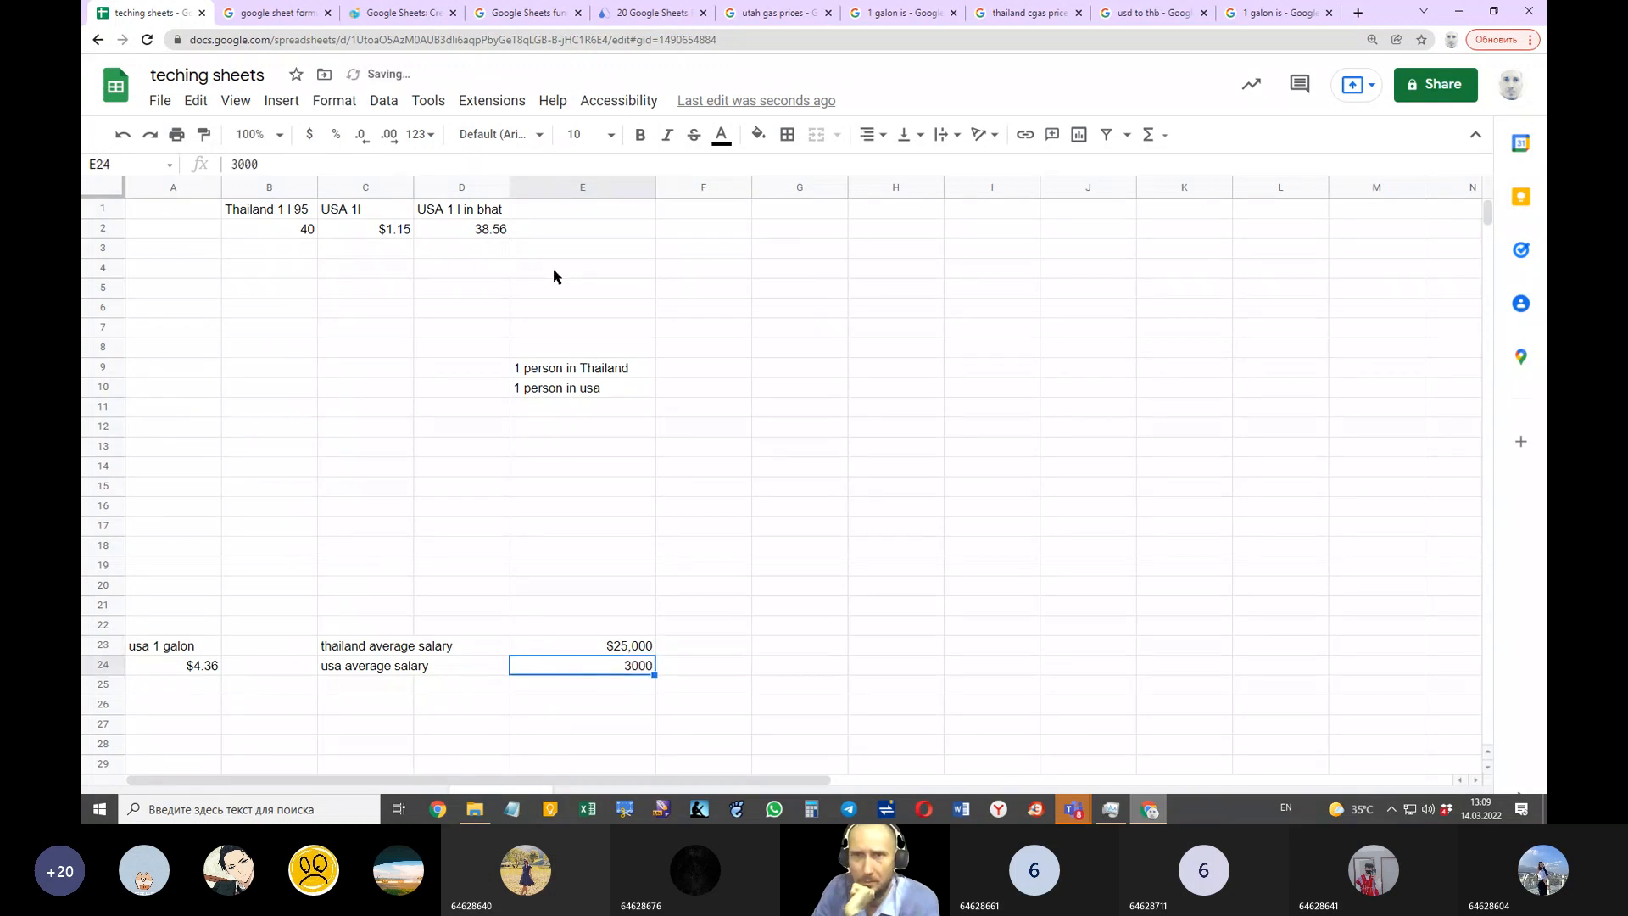
left_click(310, 134)
left_click(362, 137)
left_click(363, 138)
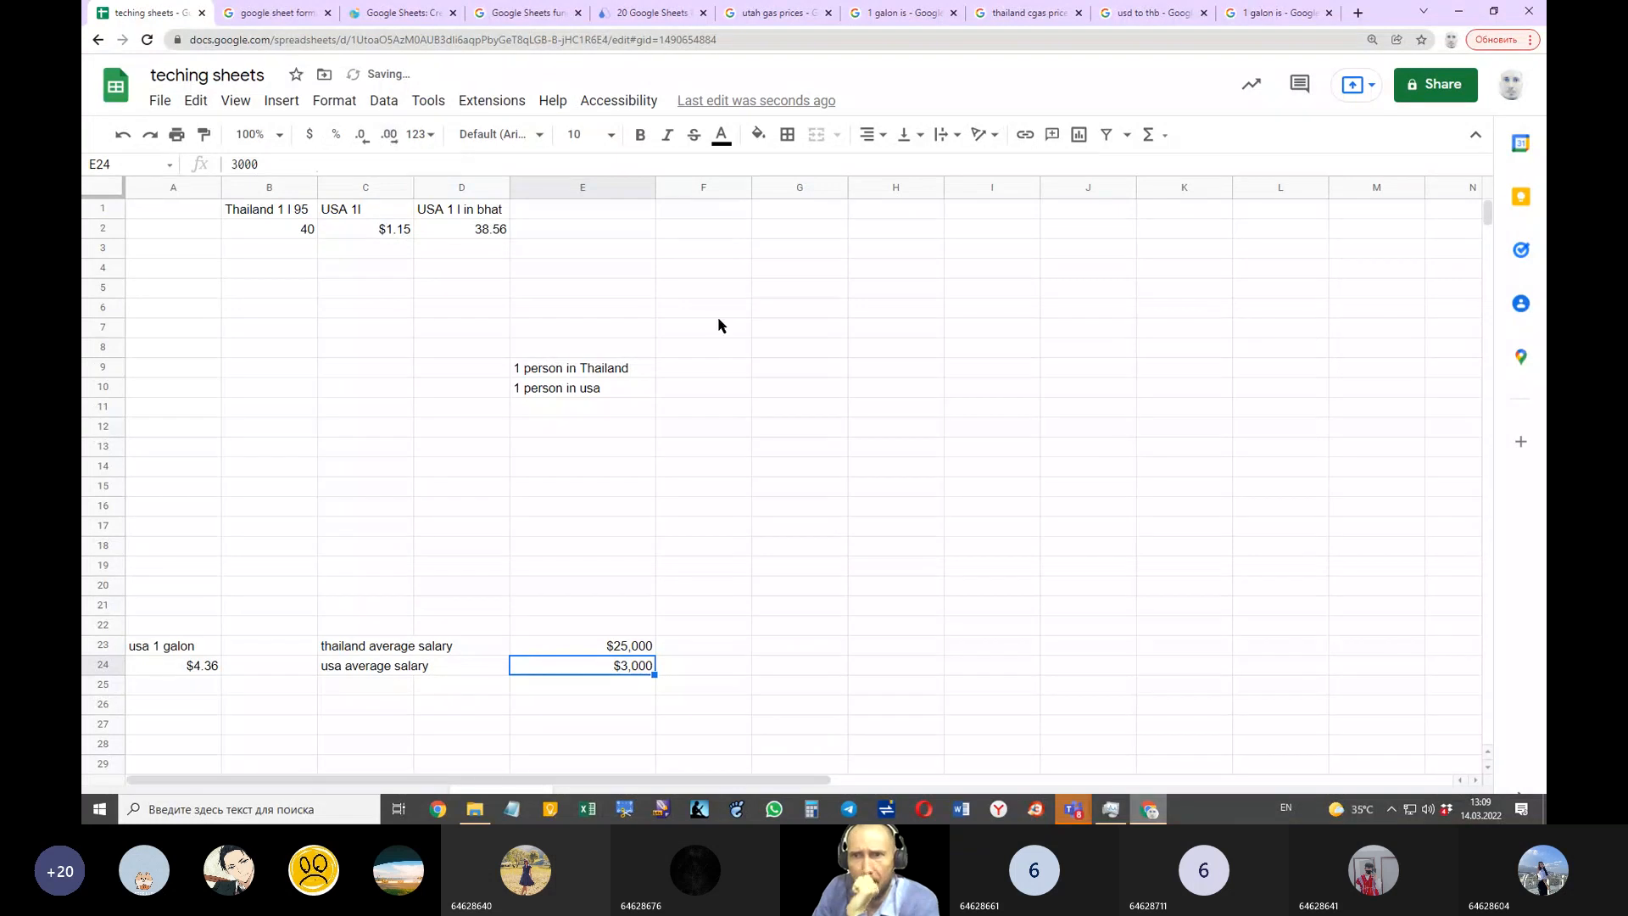
Step: Enter the heading "HOW much gasoline can buy" in E8, above the two person rows
left_click(617, 349)
type("HO")
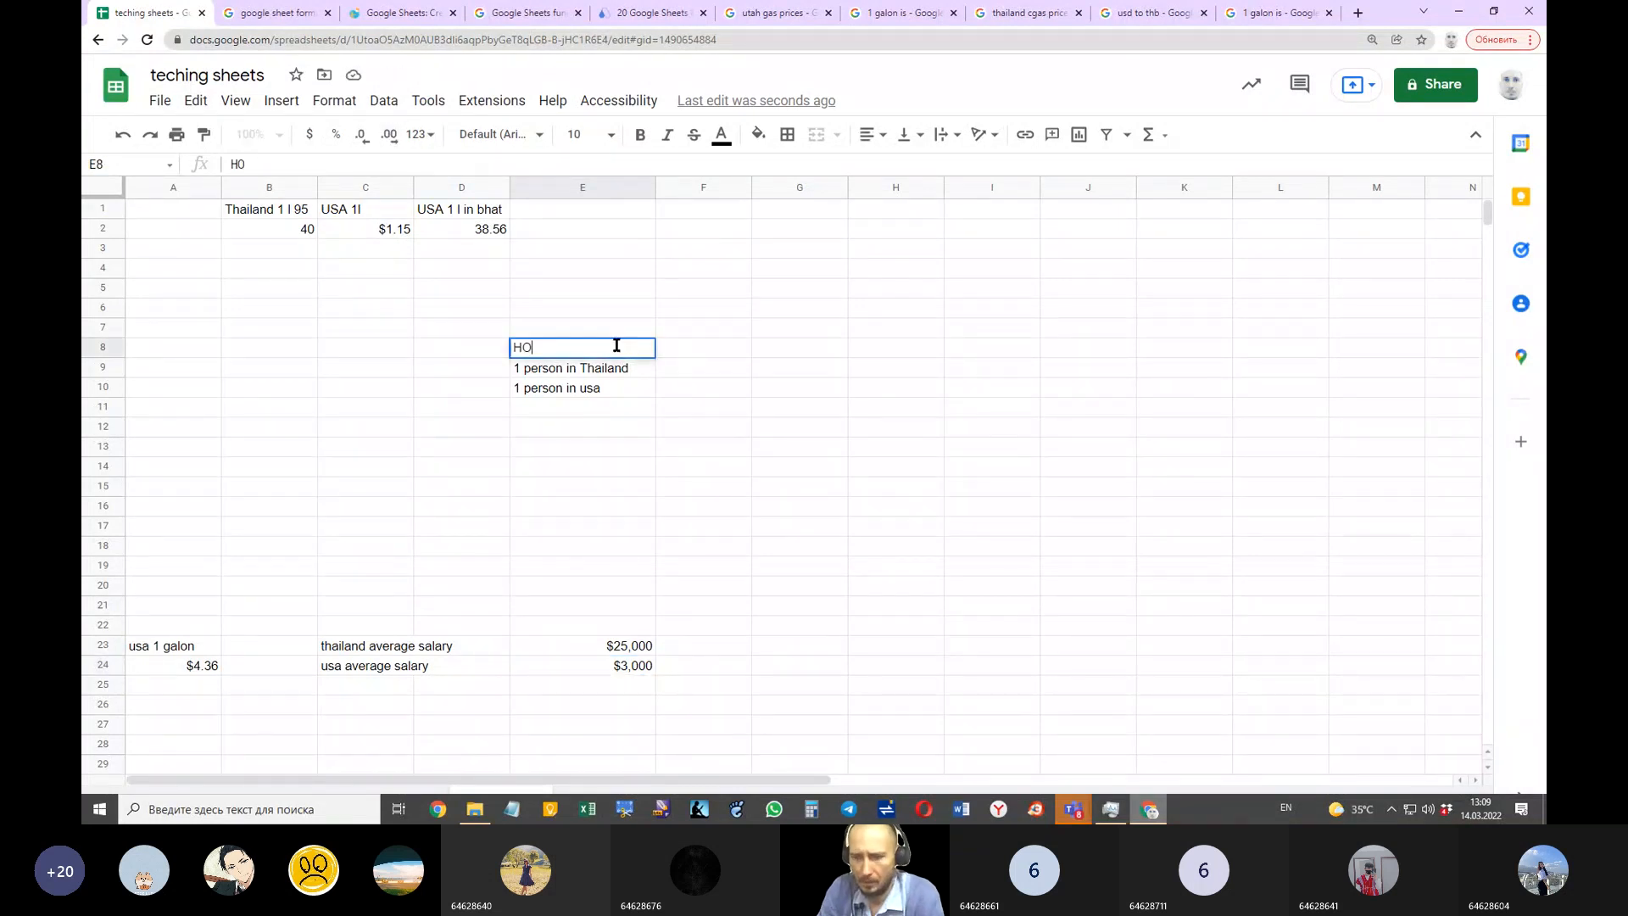
type("W mu")
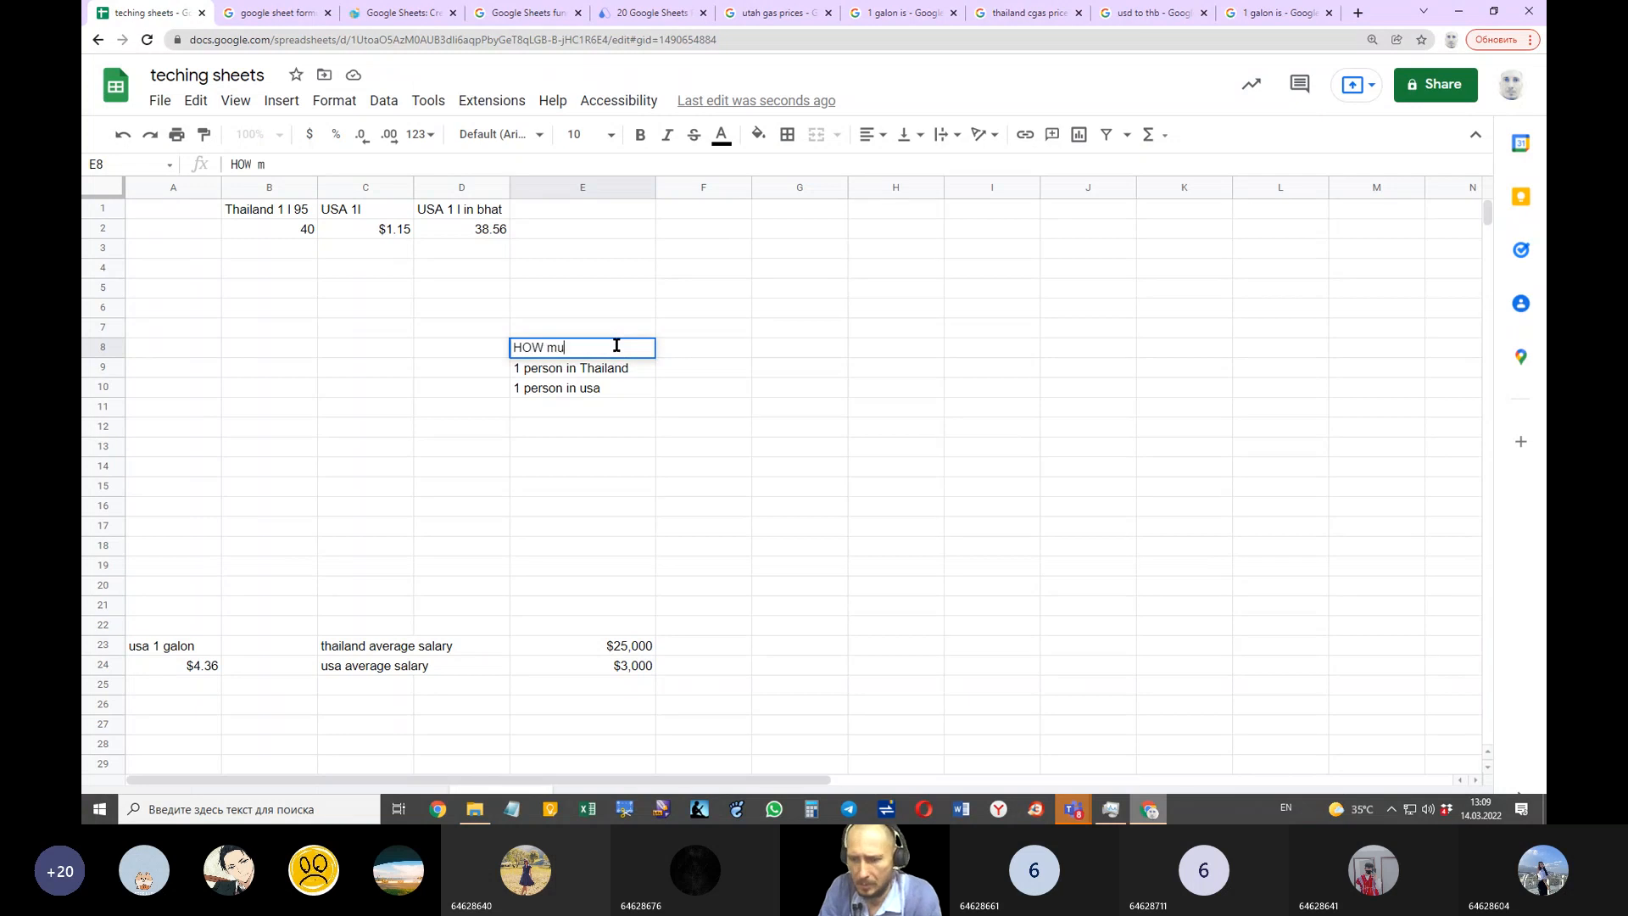
type("ch gasa")
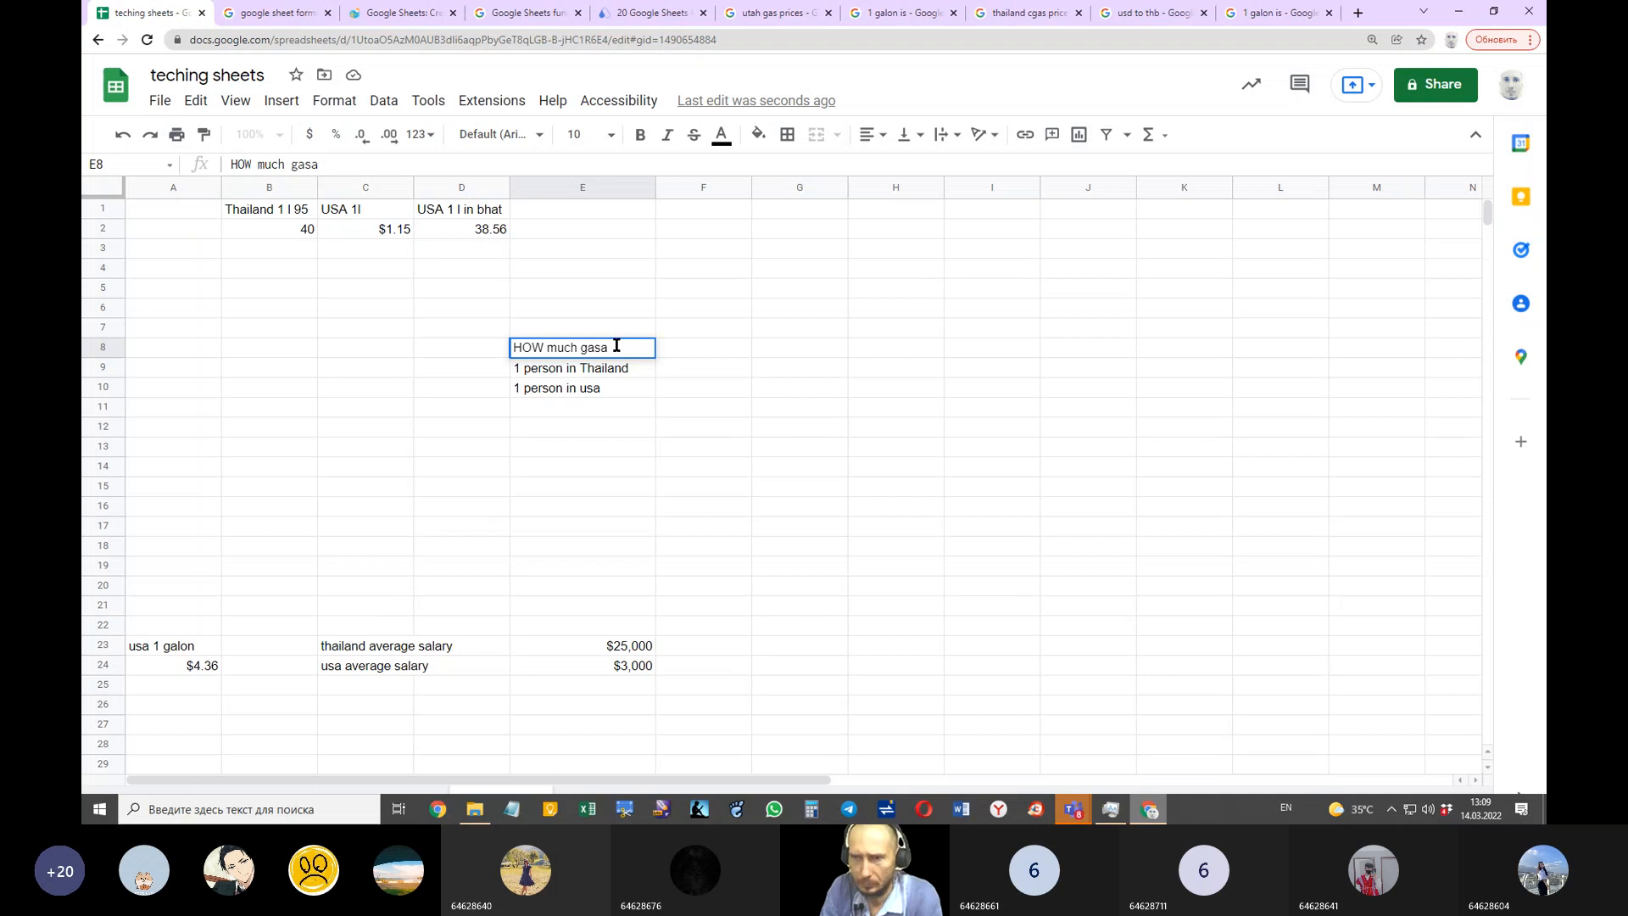
type("o")
left_click(691, 426)
left_click(594, 350)
left_click(346, 167)
key("BackSpace")
key("BackSpace")
type("ol")
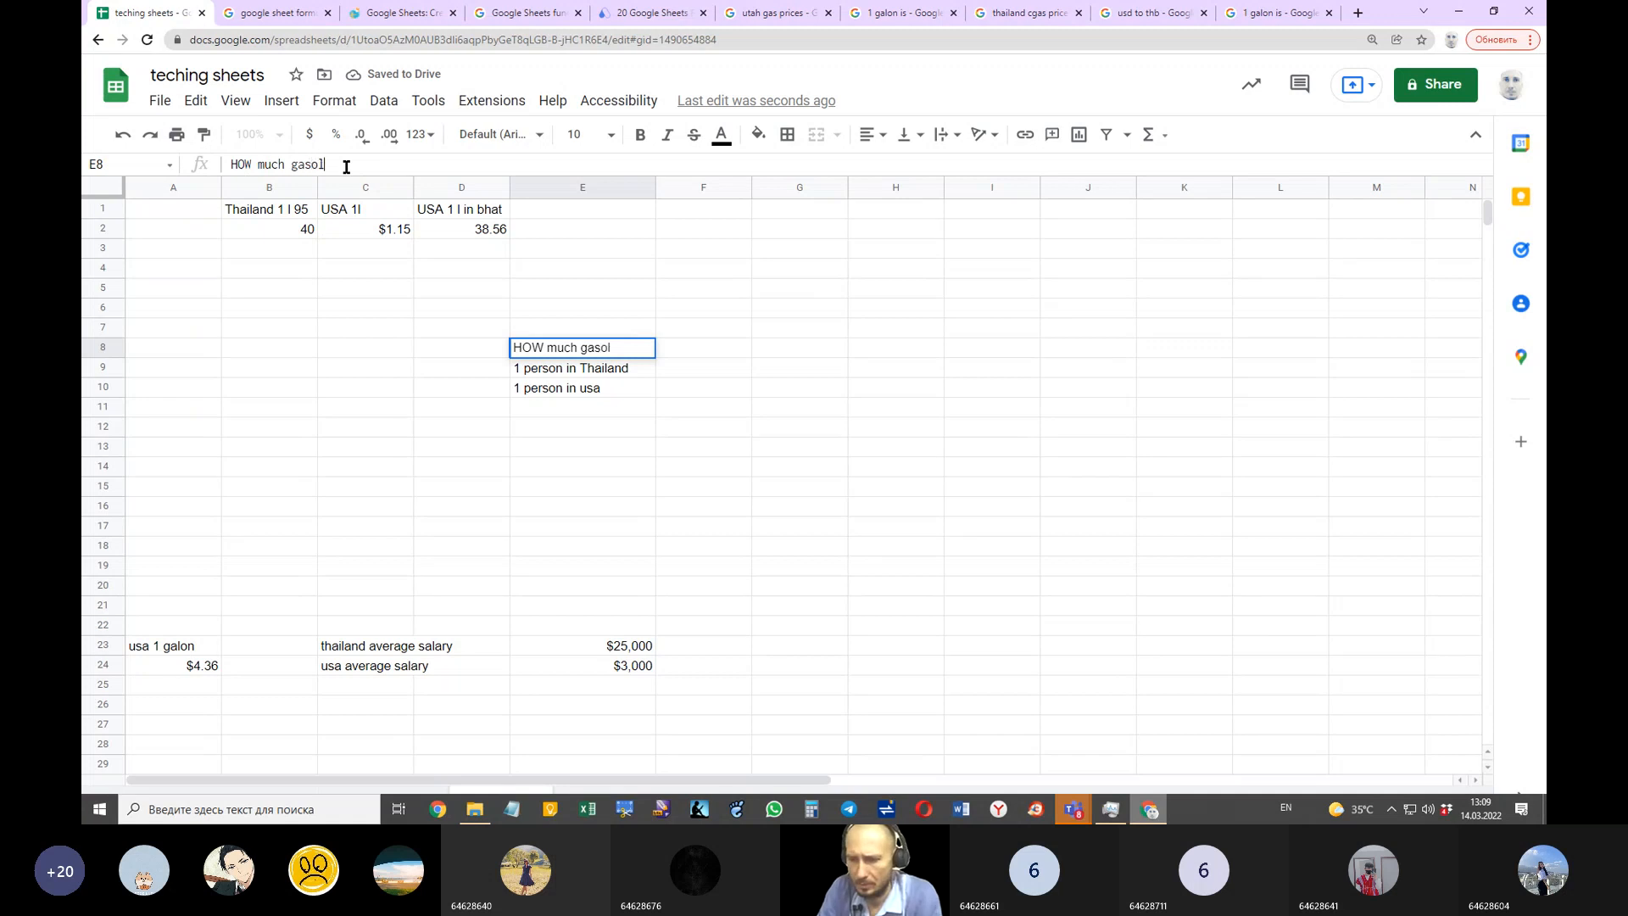
type("ine can by")
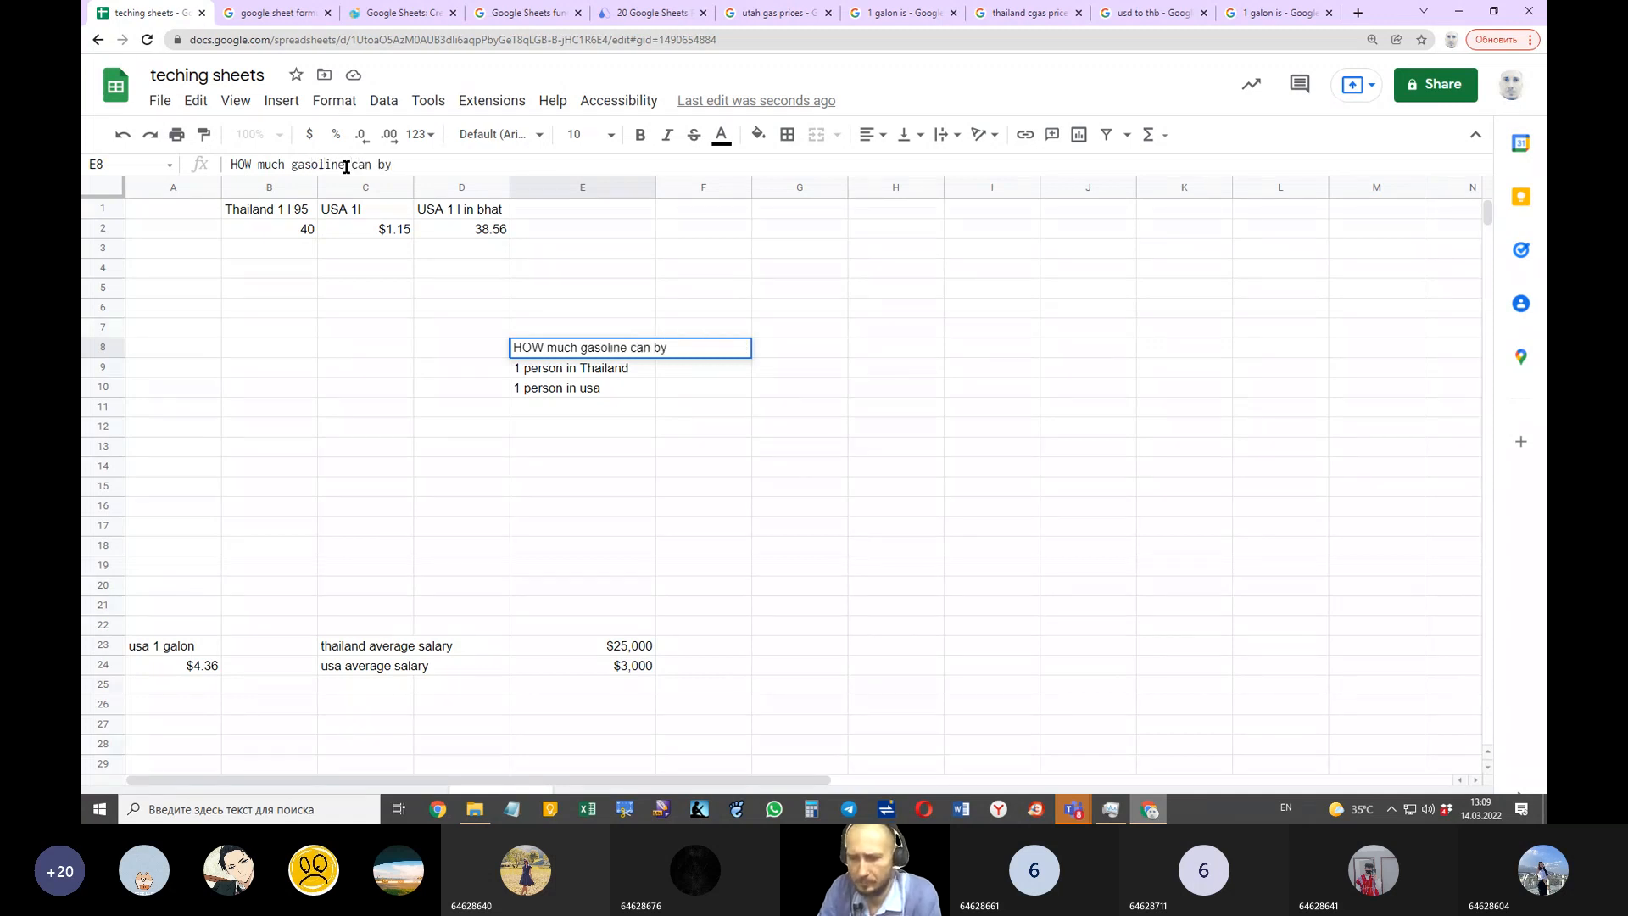
type("u")
Step: Calculate the Thailand person's gasoline amount in F9 by dividing salary by litre price with =E23/B2
double_click(703, 368)
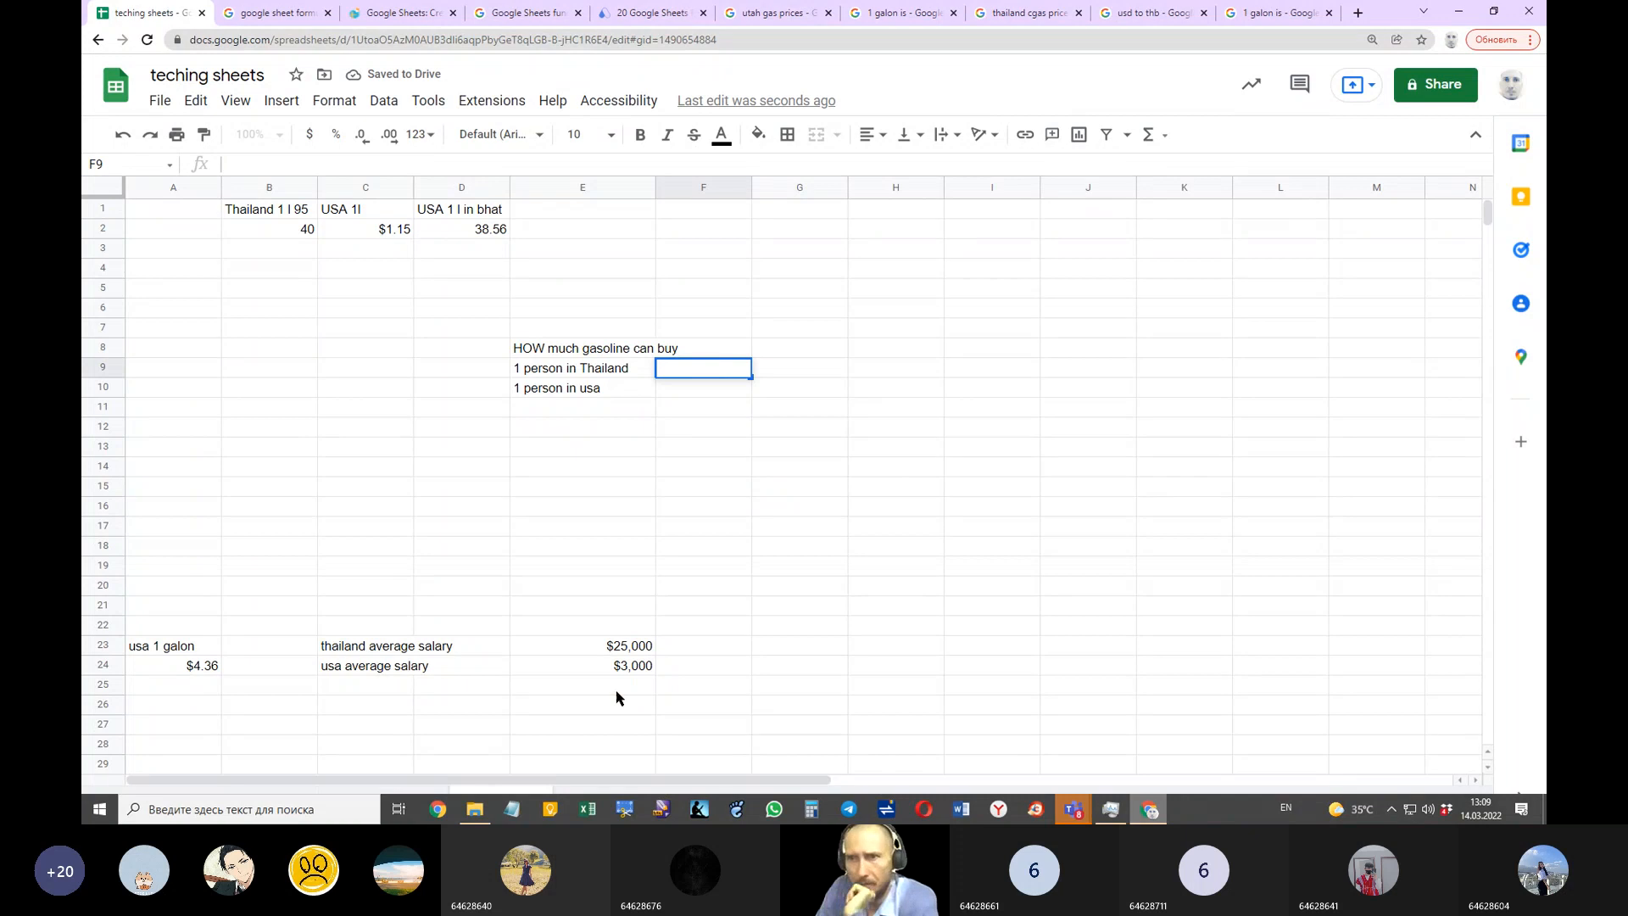
left_click(617, 651)
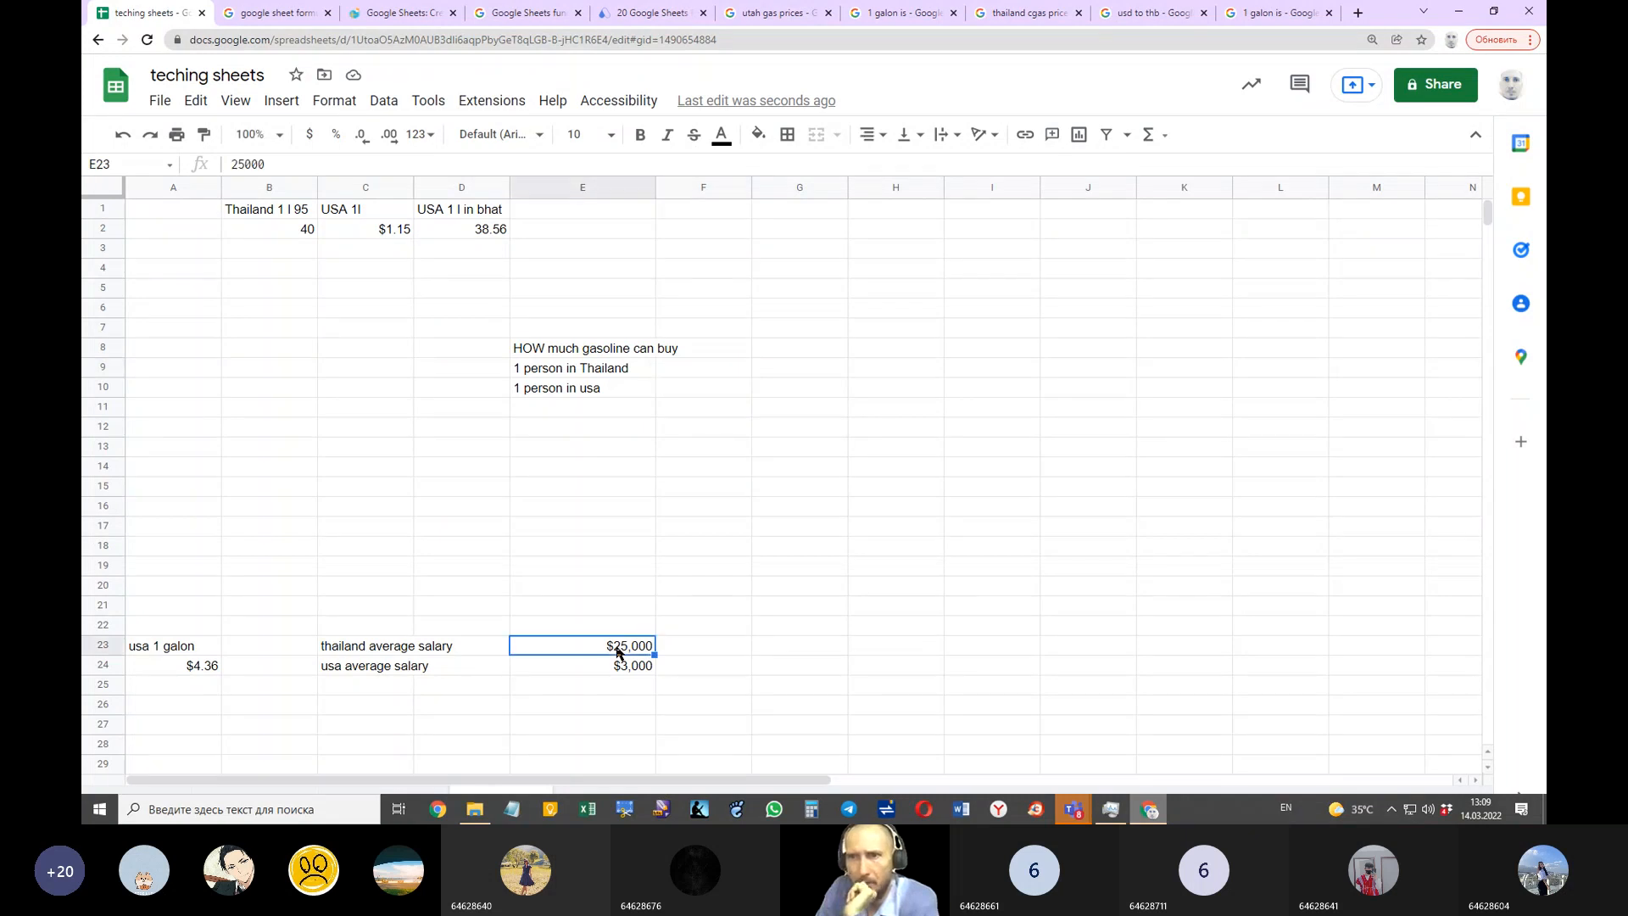
left_click(685, 369)
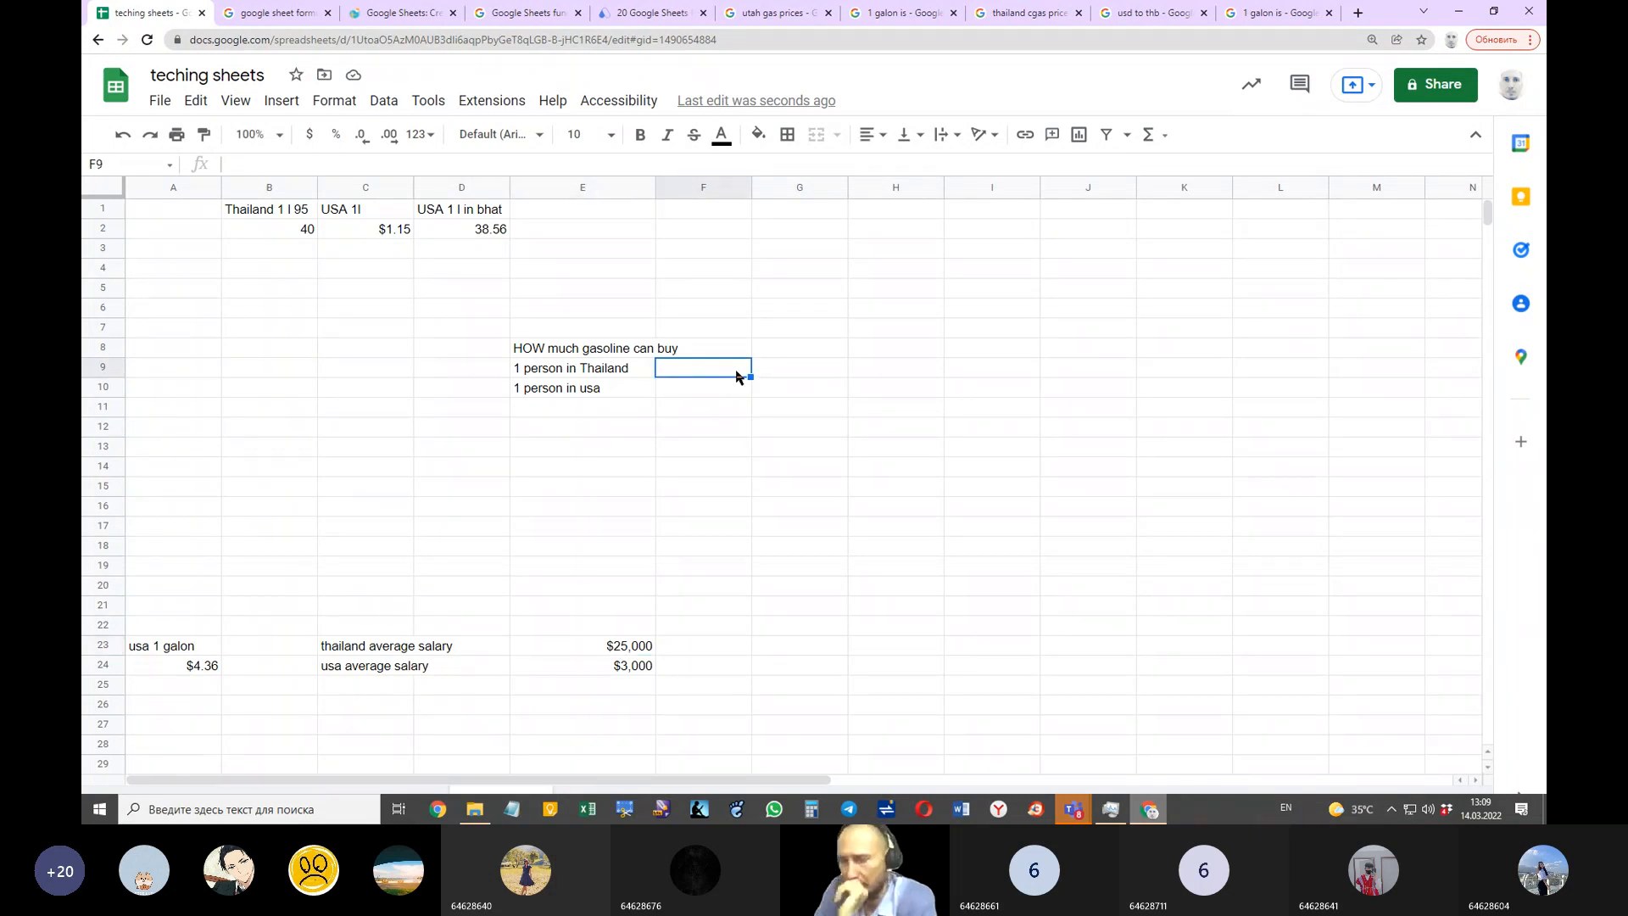
type("=")
left_click(625, 646)
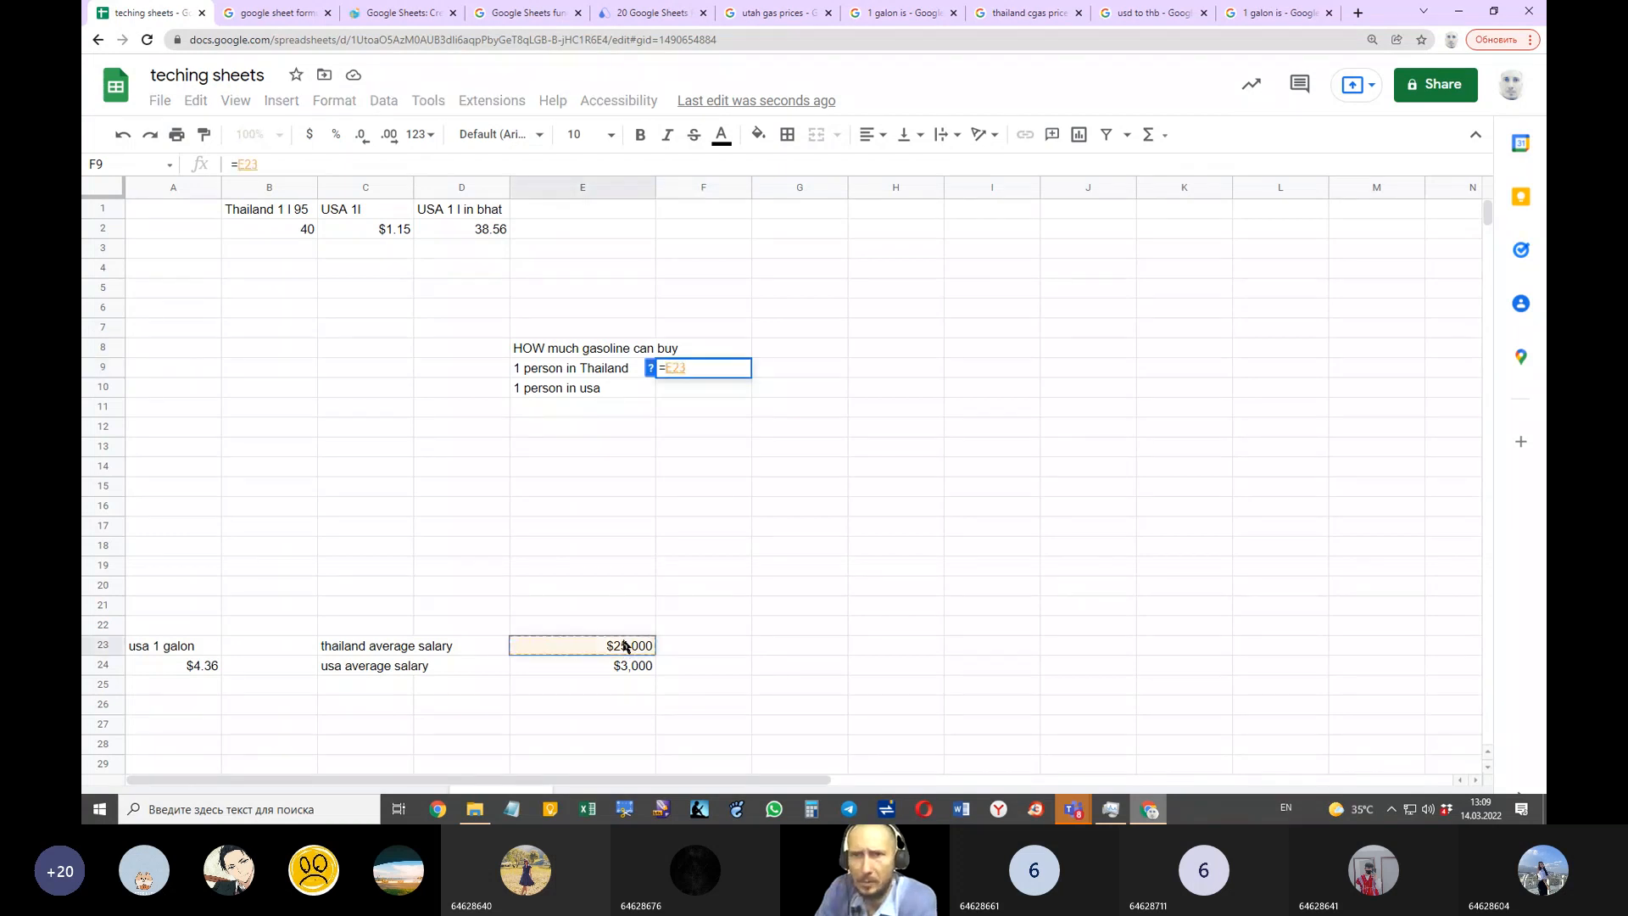
type("/")
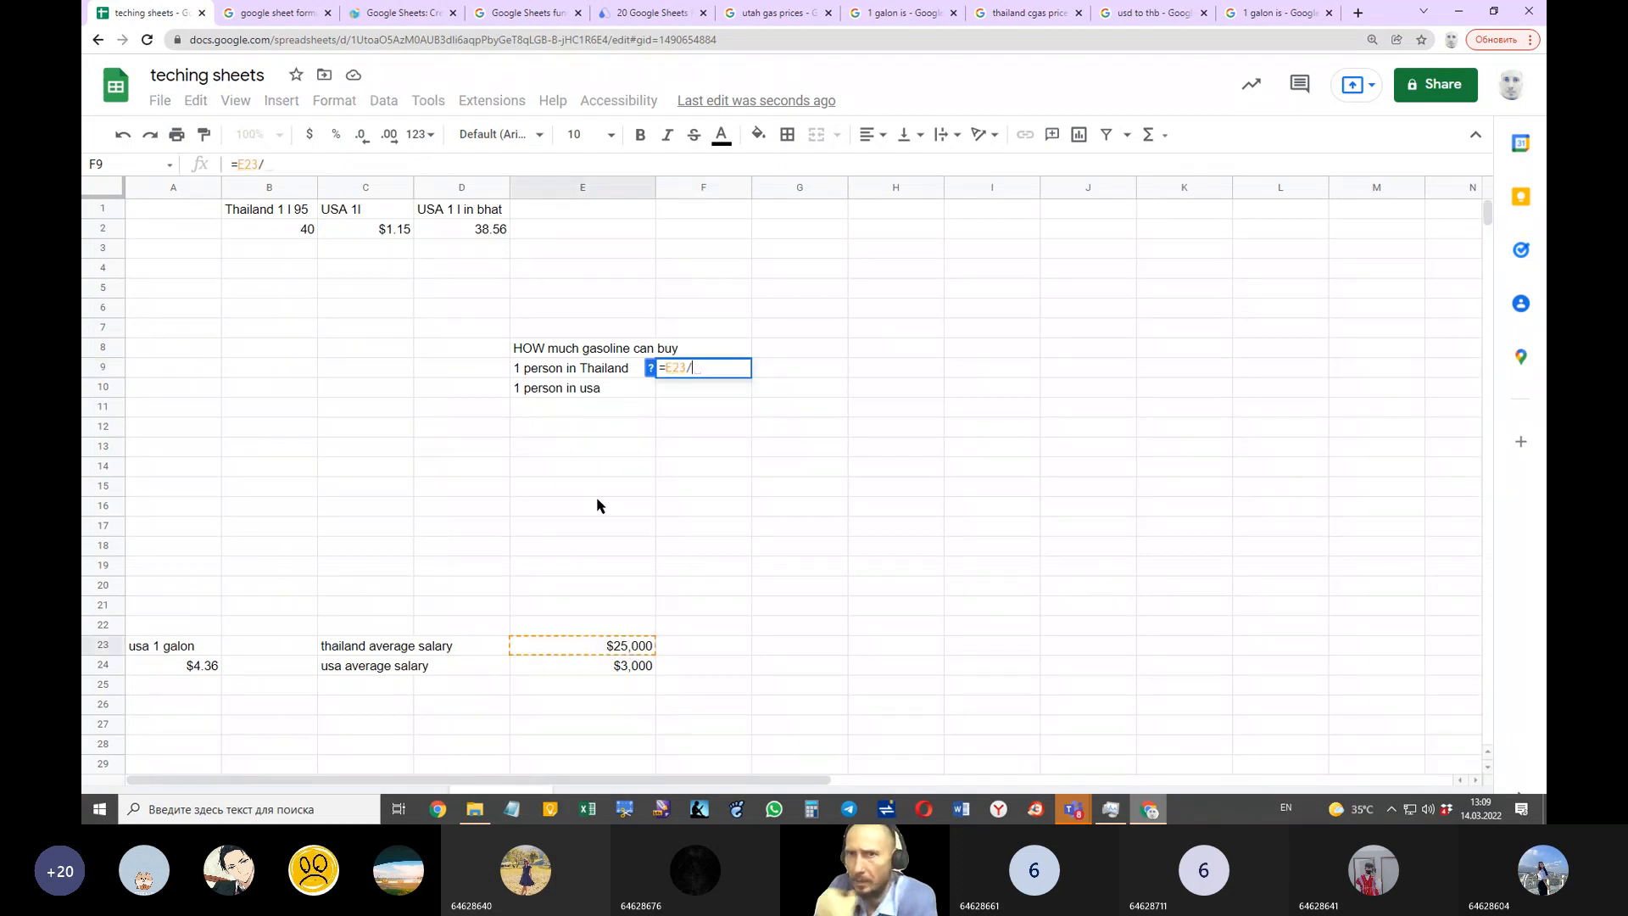
left_click(286, 234)
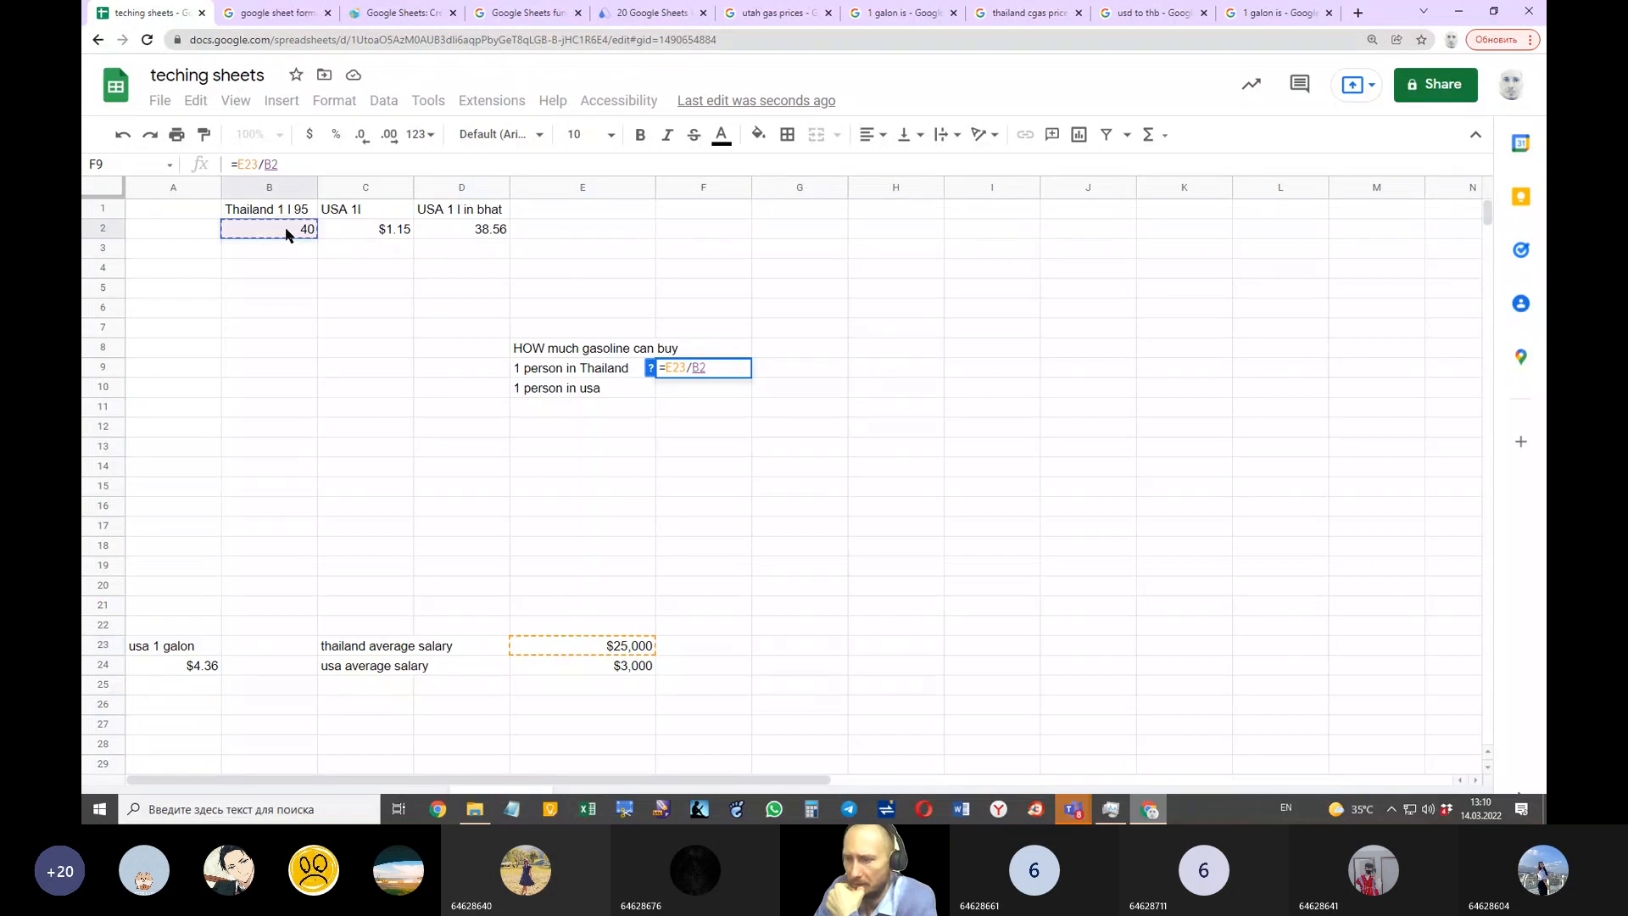
key("Return")
Step: Change the number format of the Thailand result in F9 to Plain text
left_click(694, 370)
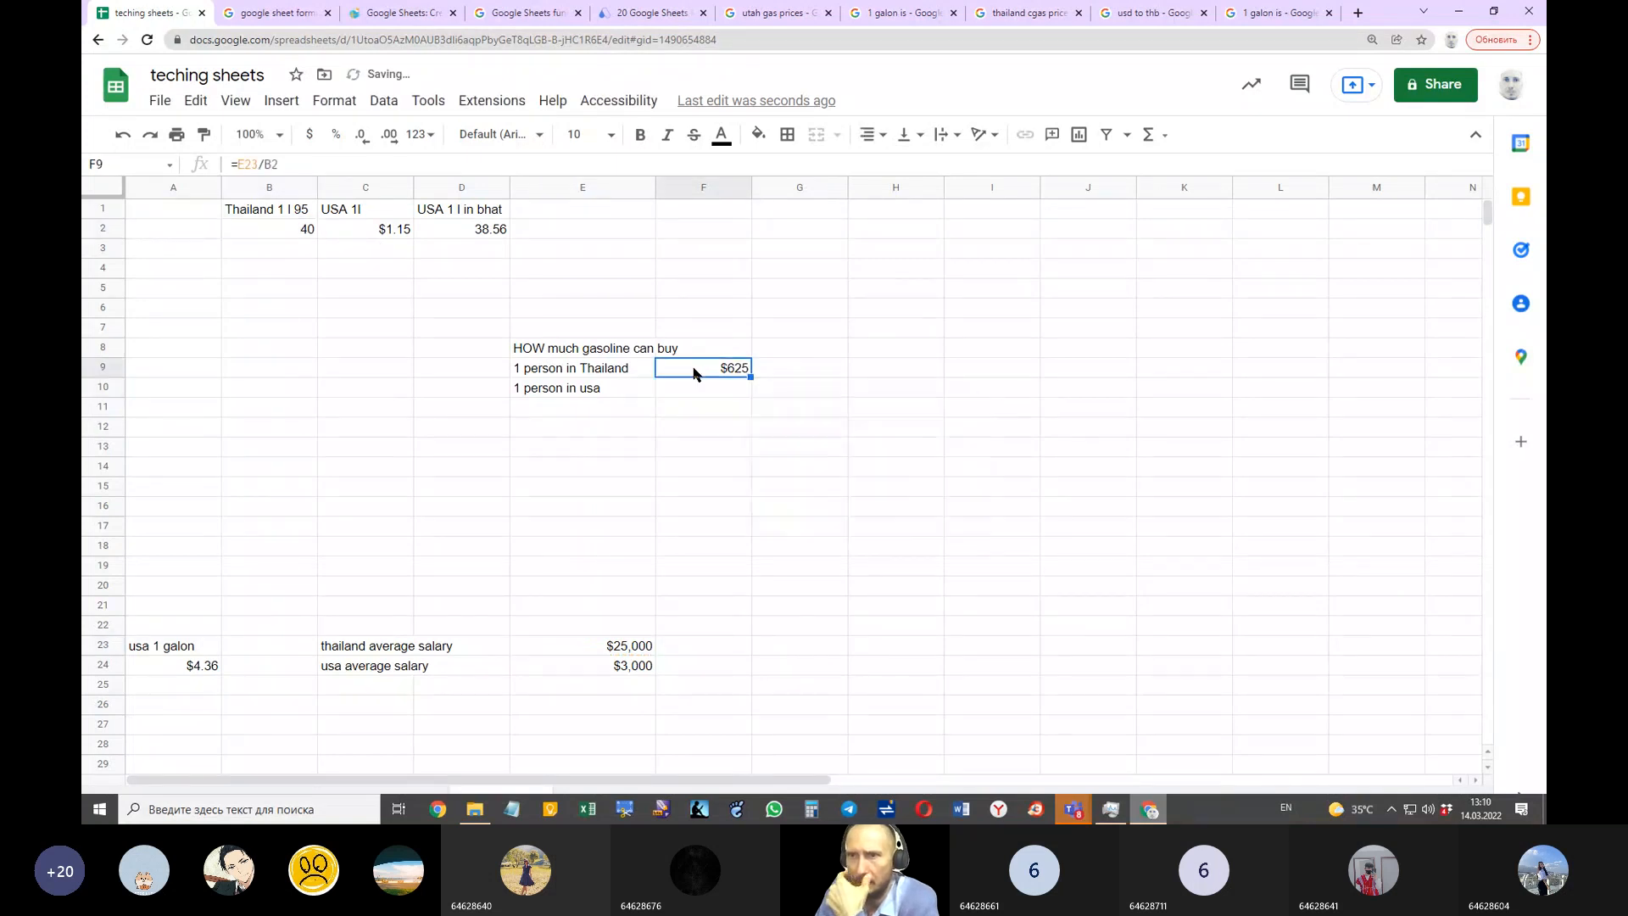
left_click(421, 138)
left_click(421, 136)
left_click(422, 136)
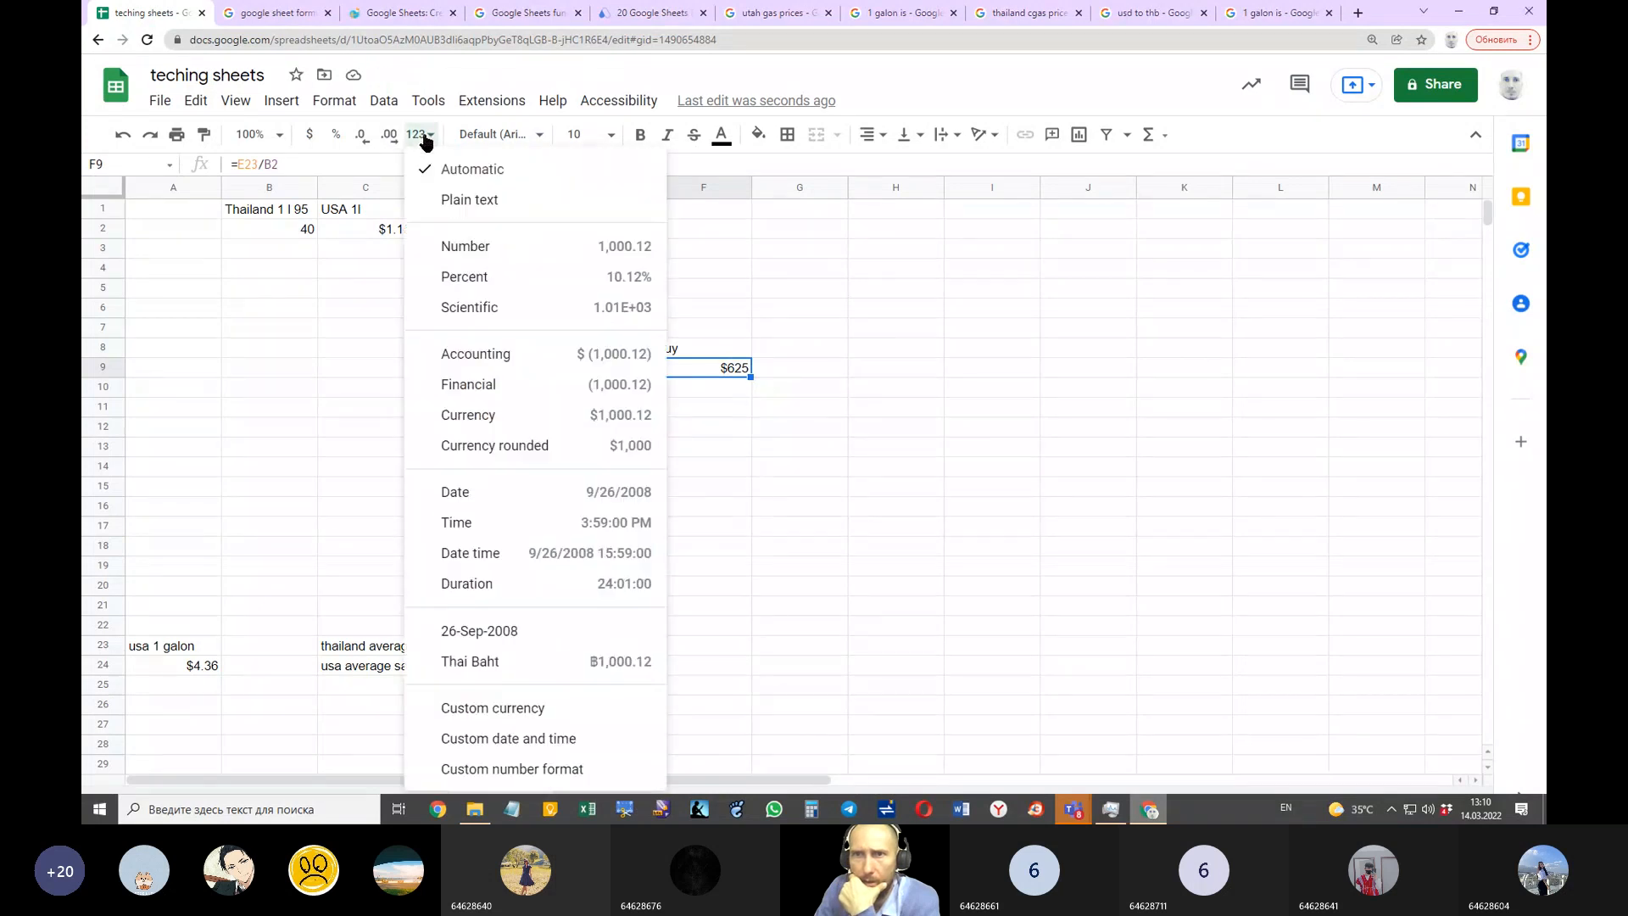
left_click(486, 202)
Step: Enter the heading "Liters" in F8 and fit the width of column E to its contents
left_click(736, 354)
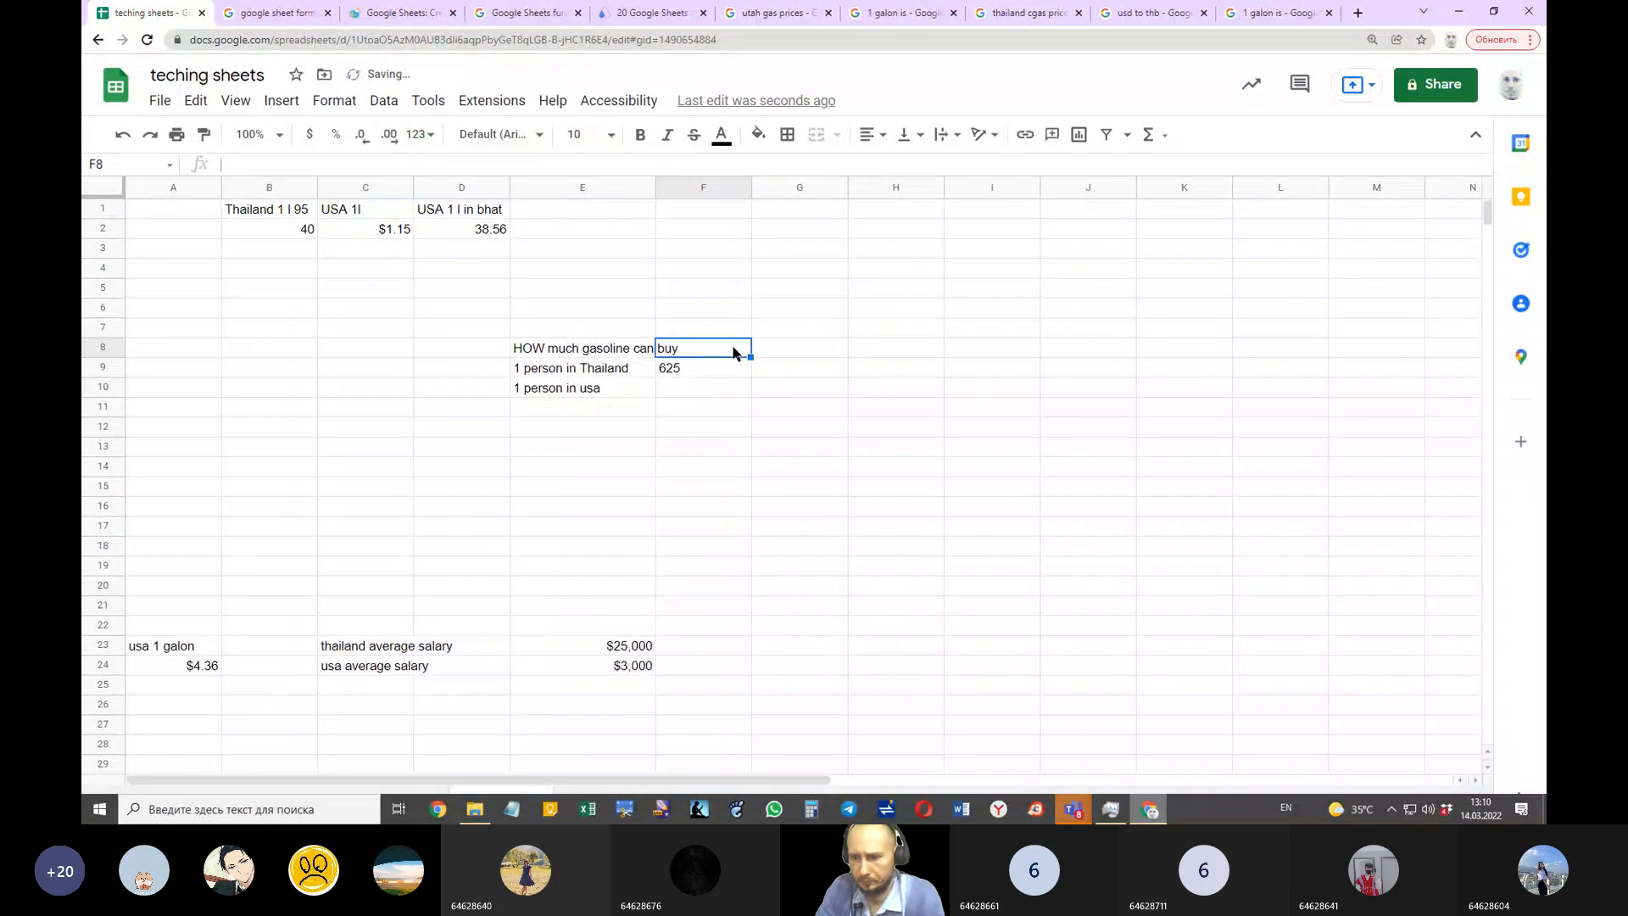
type("Liters")
left_click(969, 446)
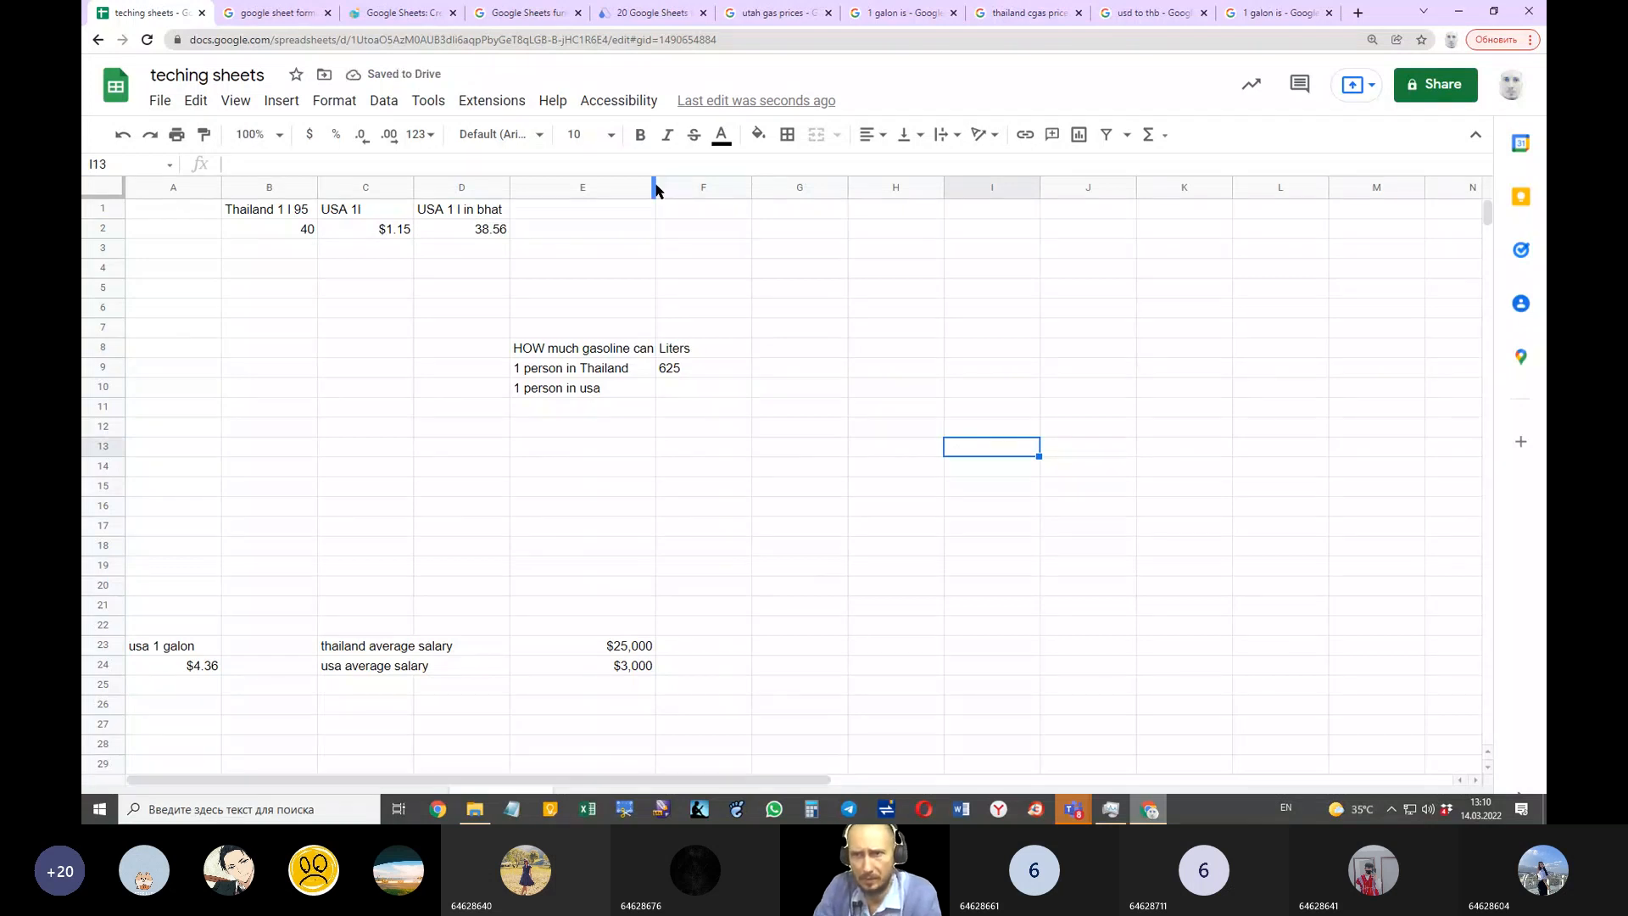
double_click(655, 188)
Step: Calculate the USA person's gasoline amount in F10 by dividing salary by litre price with =E24/C2
left_click(715, 388)
type("=")
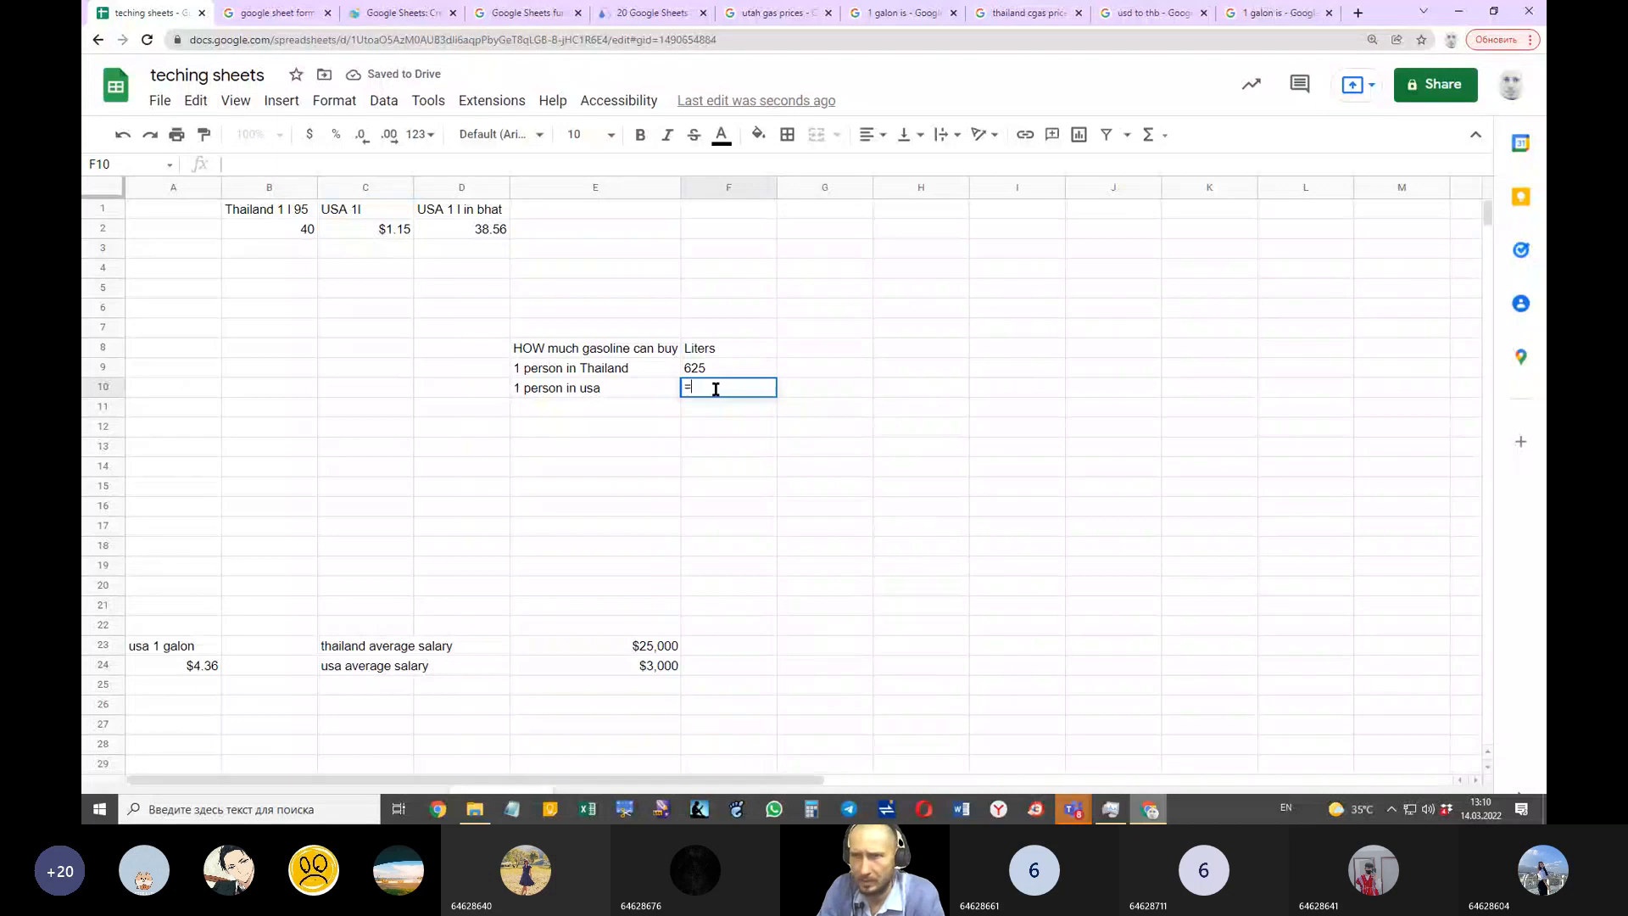
left_click(654, 666)
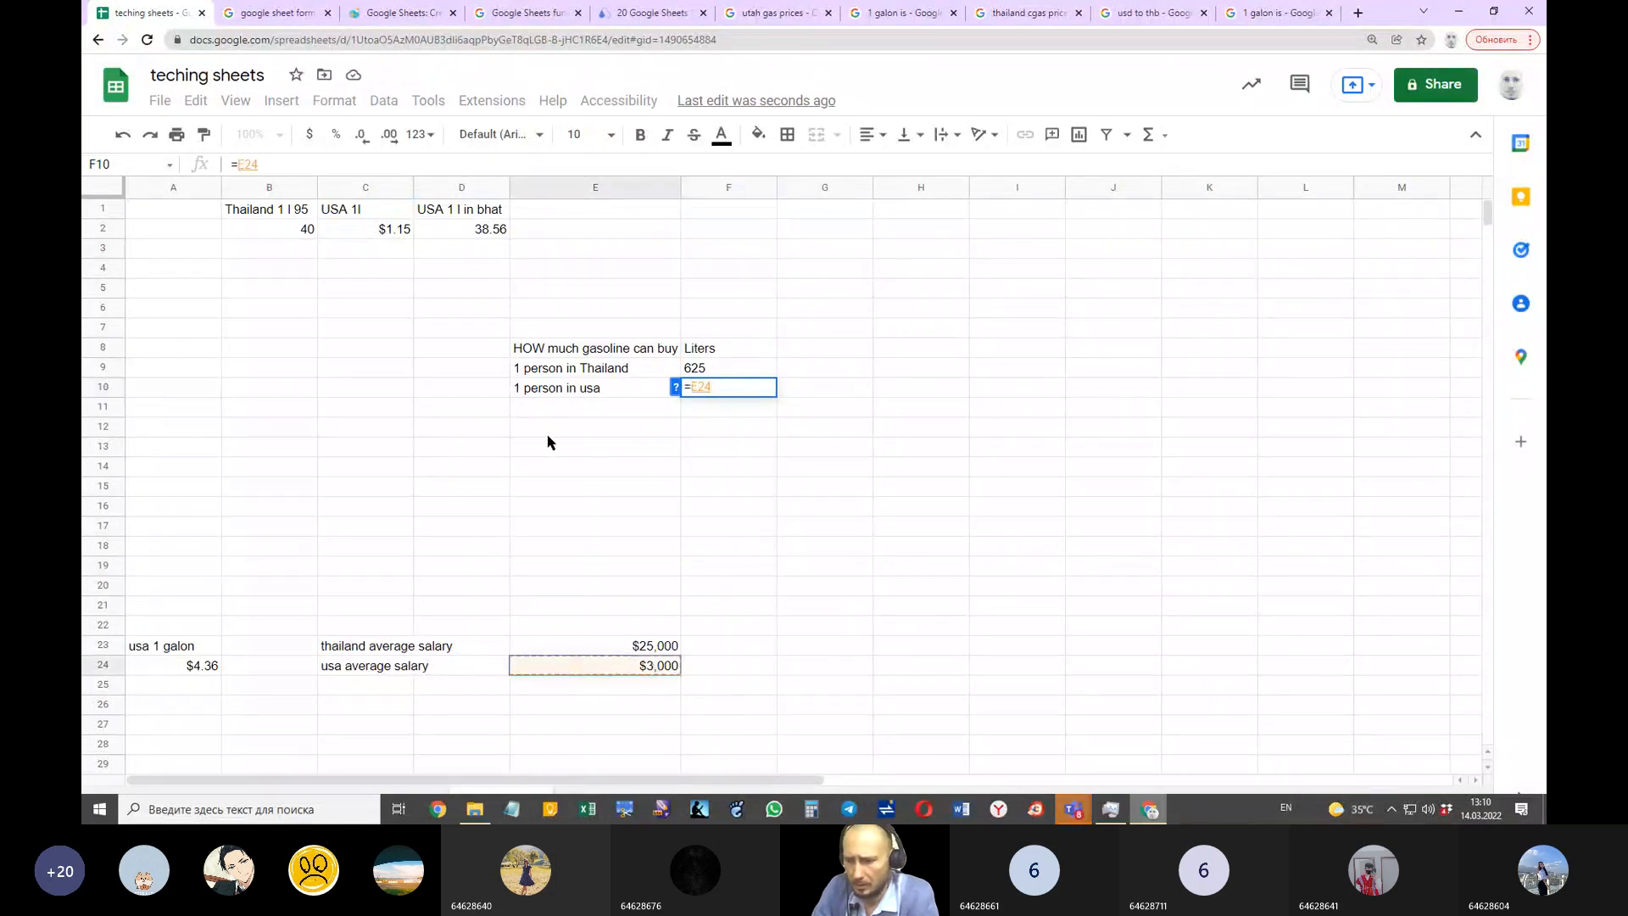
type("/")
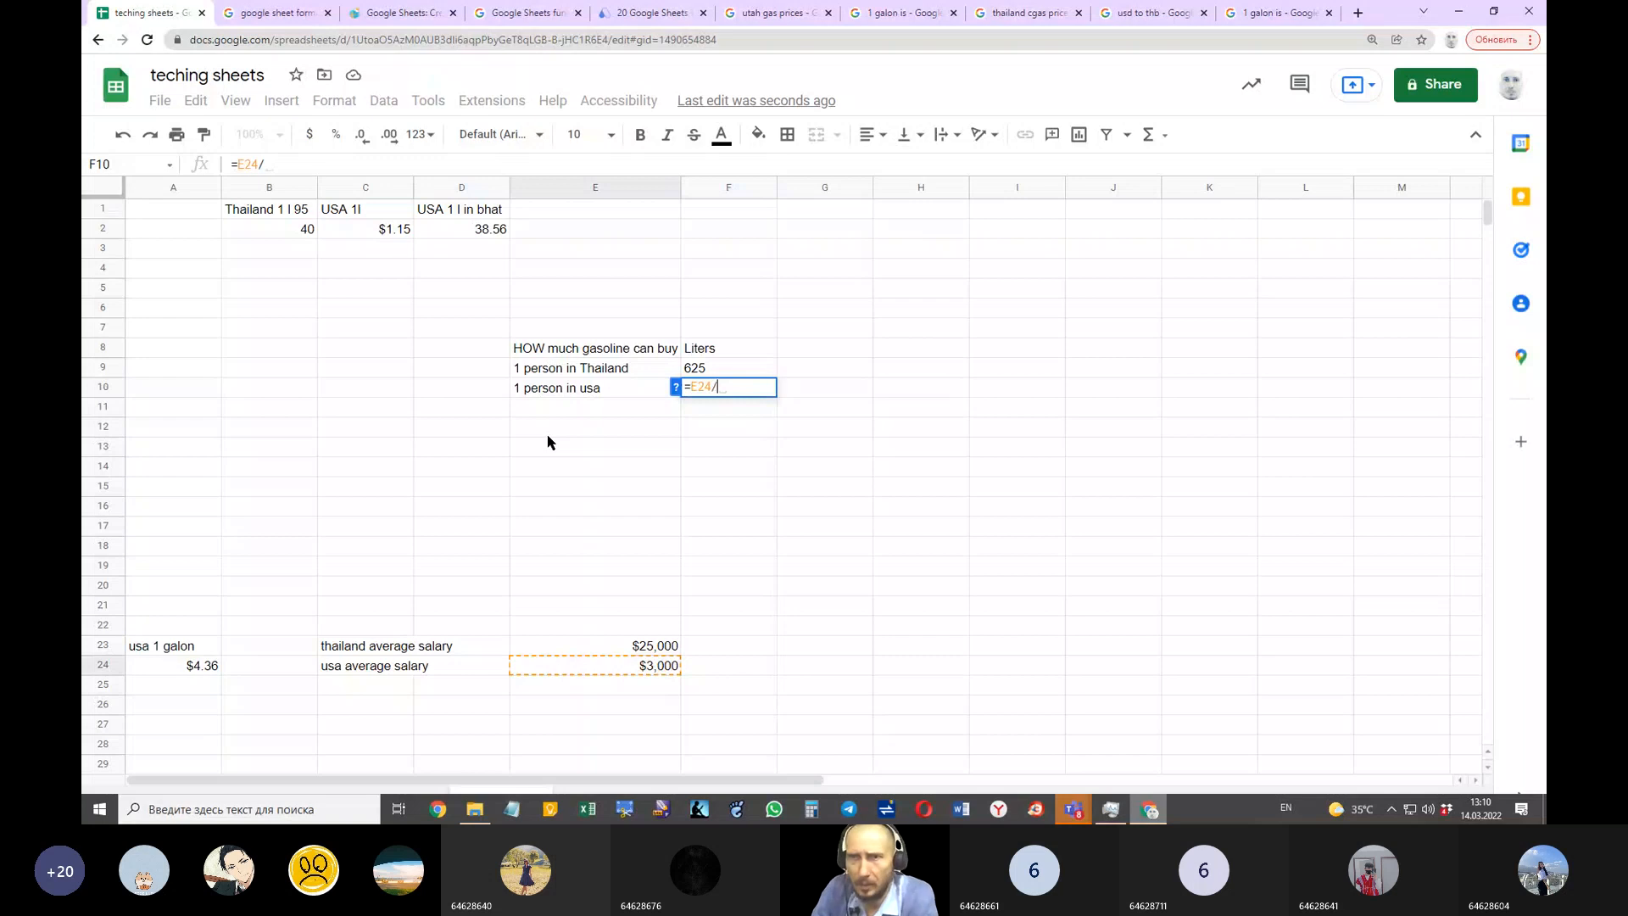
left_click(404, 232)
key("Return")
Step: Reduce the decimal places of the USA result in F10 to show a whole number
left_click(745, 393)
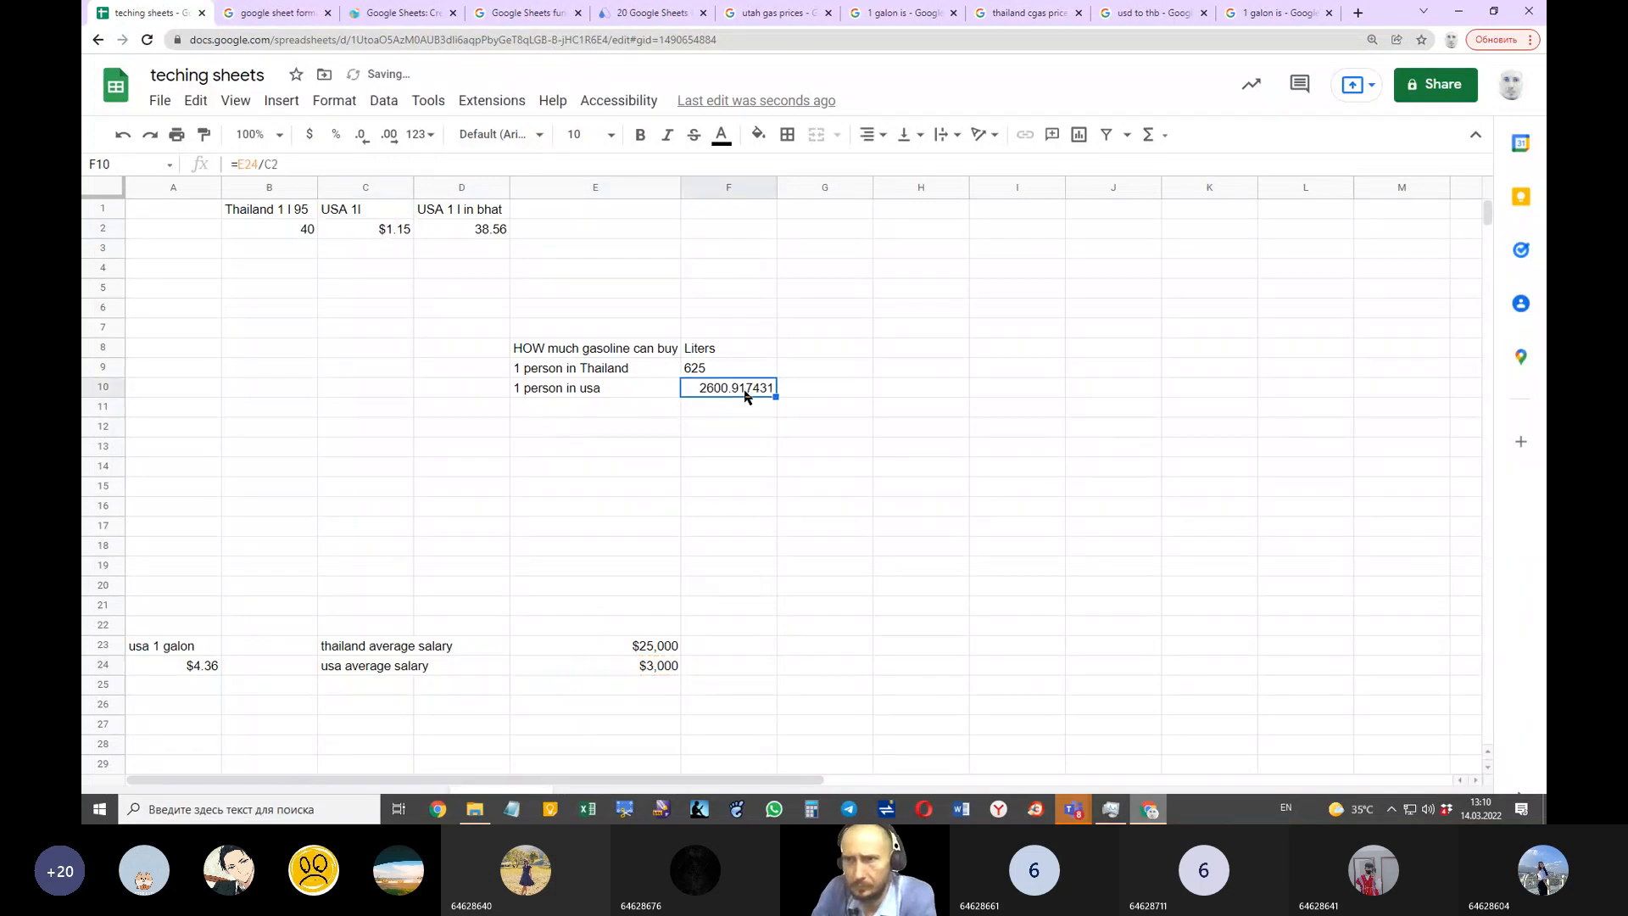
left_click(360, 138)
left_click(360, 140)
left_click(359, 140)
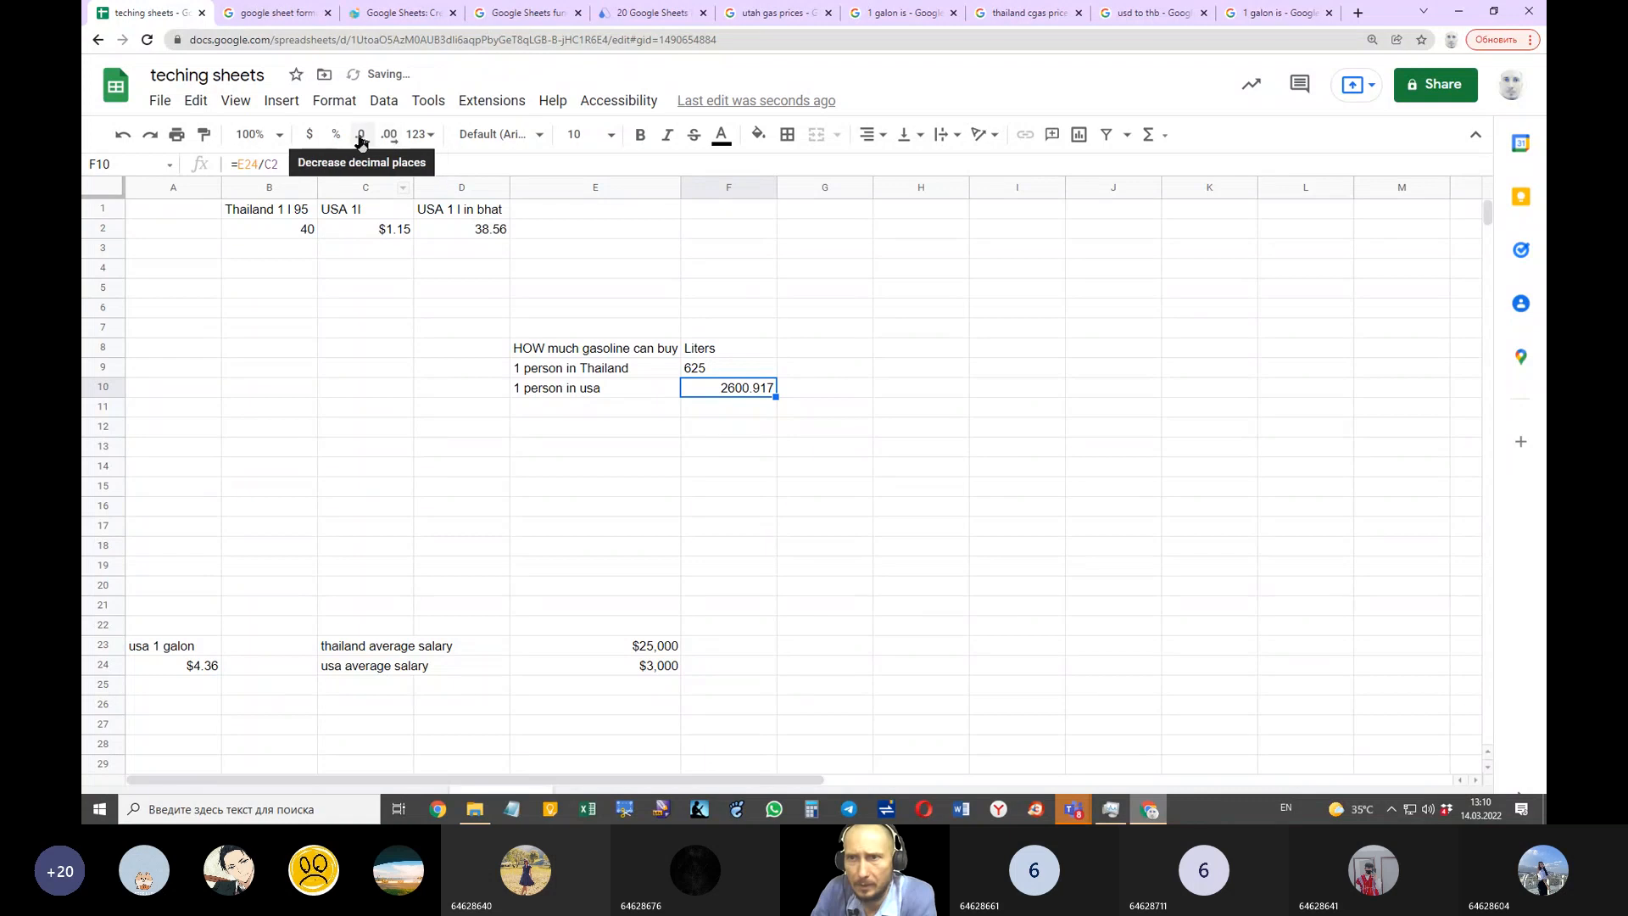
left_click(359, 140)
left_click(359, 140)
left_click(360, 140)
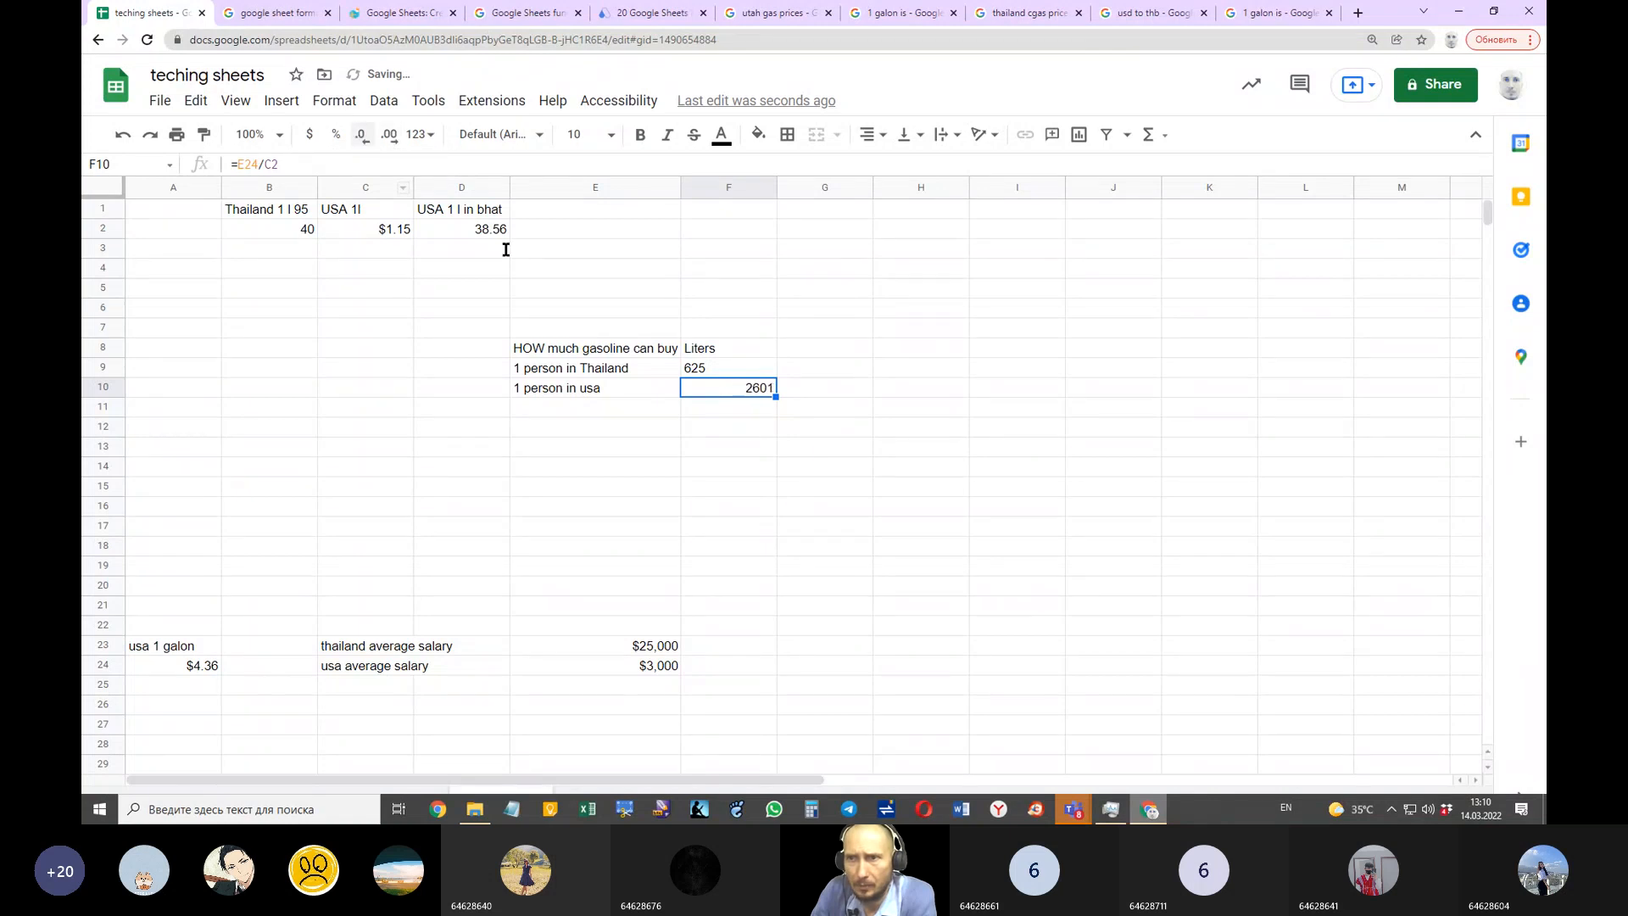
Step: Change the number format of the USA result in F10 to Plain text
left_click(887, 489)
left_click(736, 393)
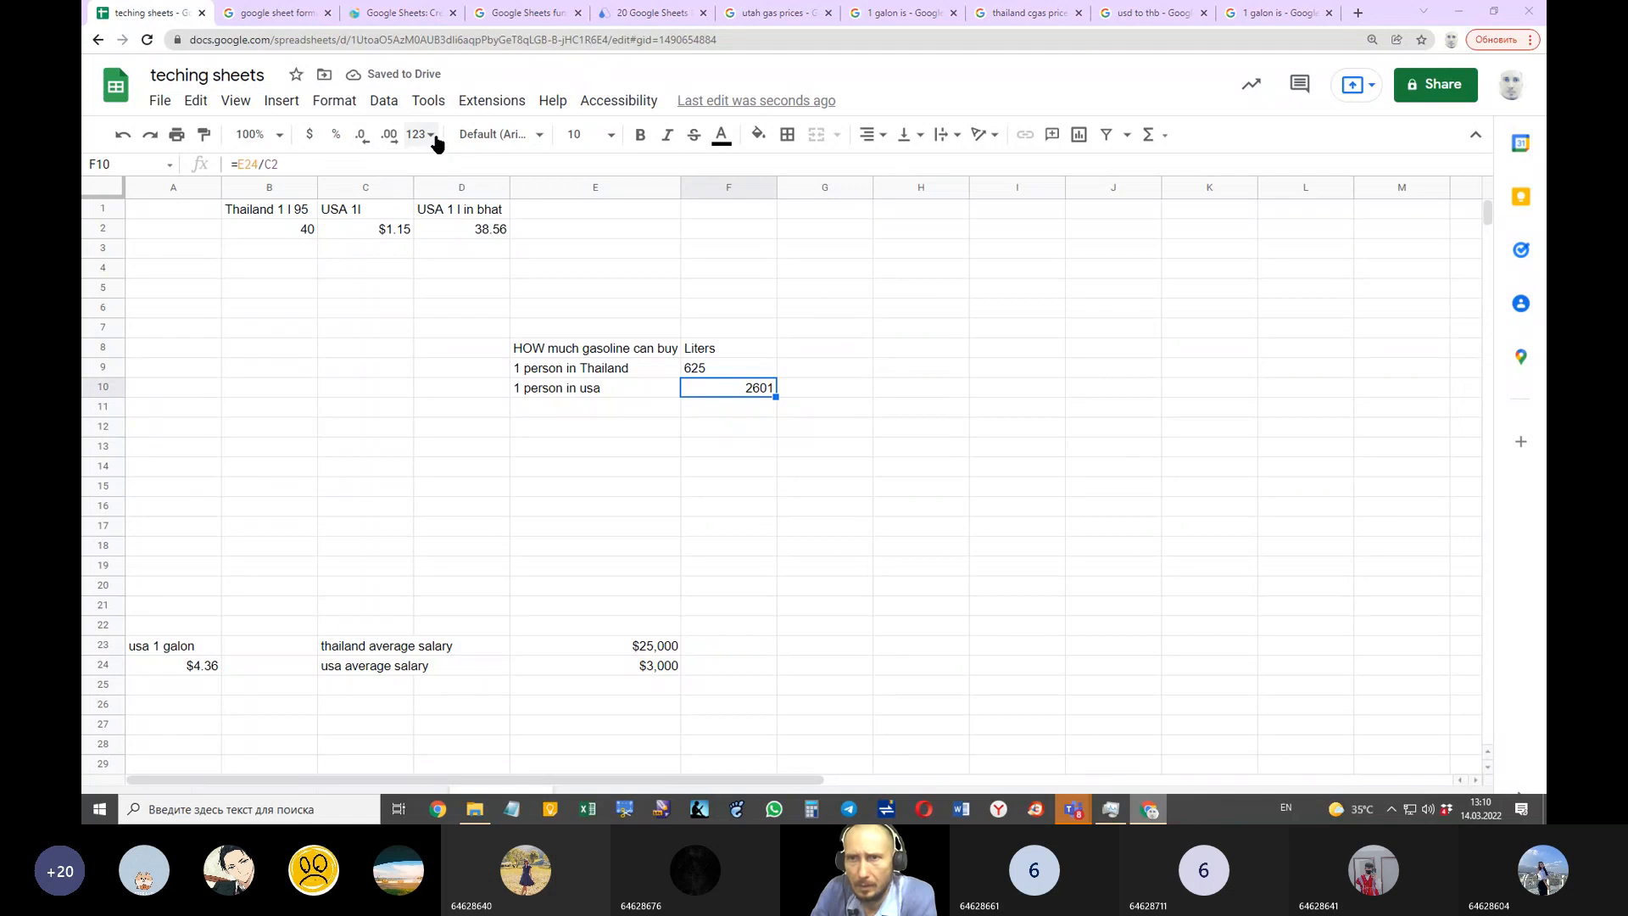
left_click(335, 104)
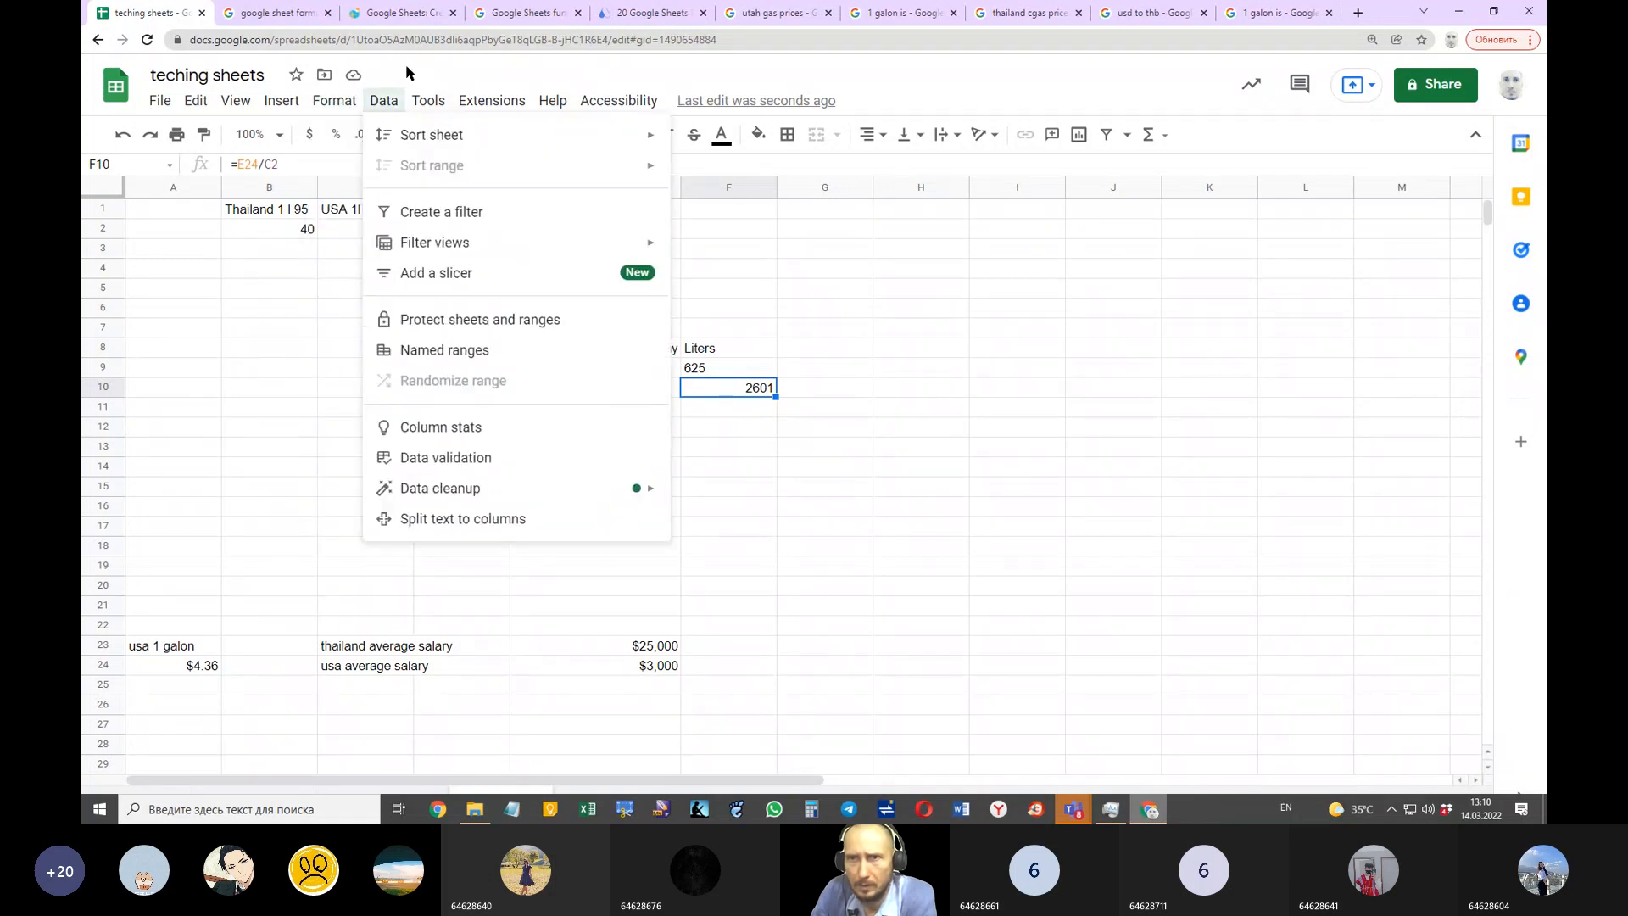
left_click(383, 101)
left_click(432, 144)
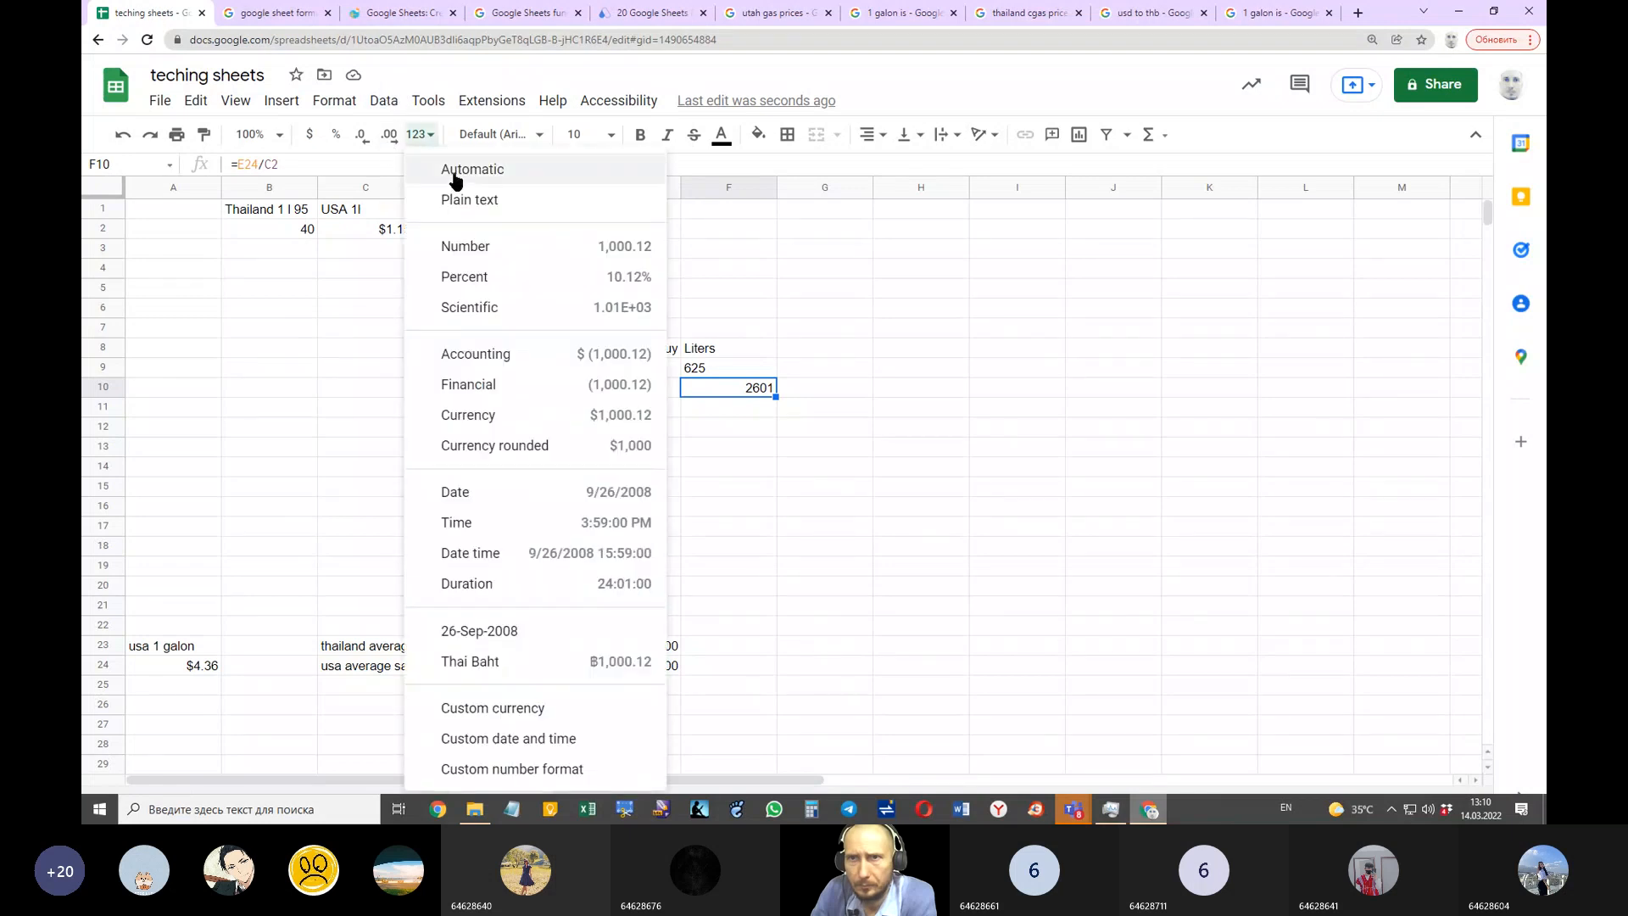
left_click(463, 208)
left_click(873, 388)
Step: Remove all decimal places from the left-aligned plain-text USA result in F10
left_click(745, 392)
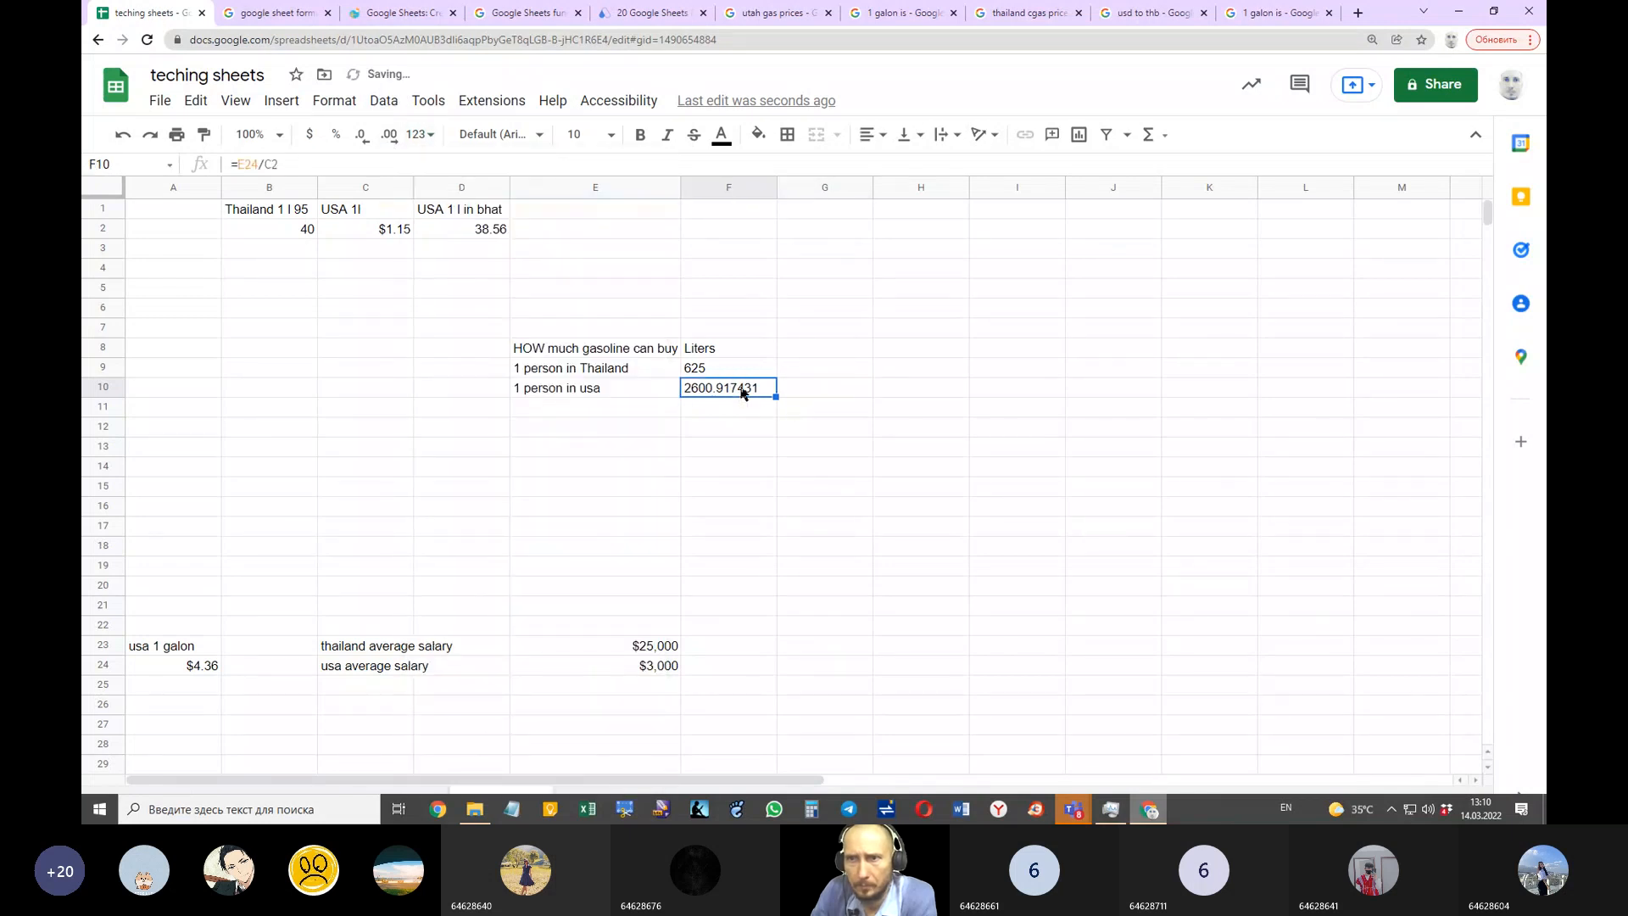
left_click(360, 138)
left_click(360, 138)
left_click(360, 138)
left_click(359, 139)
left_click(360, 138)
left_click(360, 138)
left_click(597, 547)
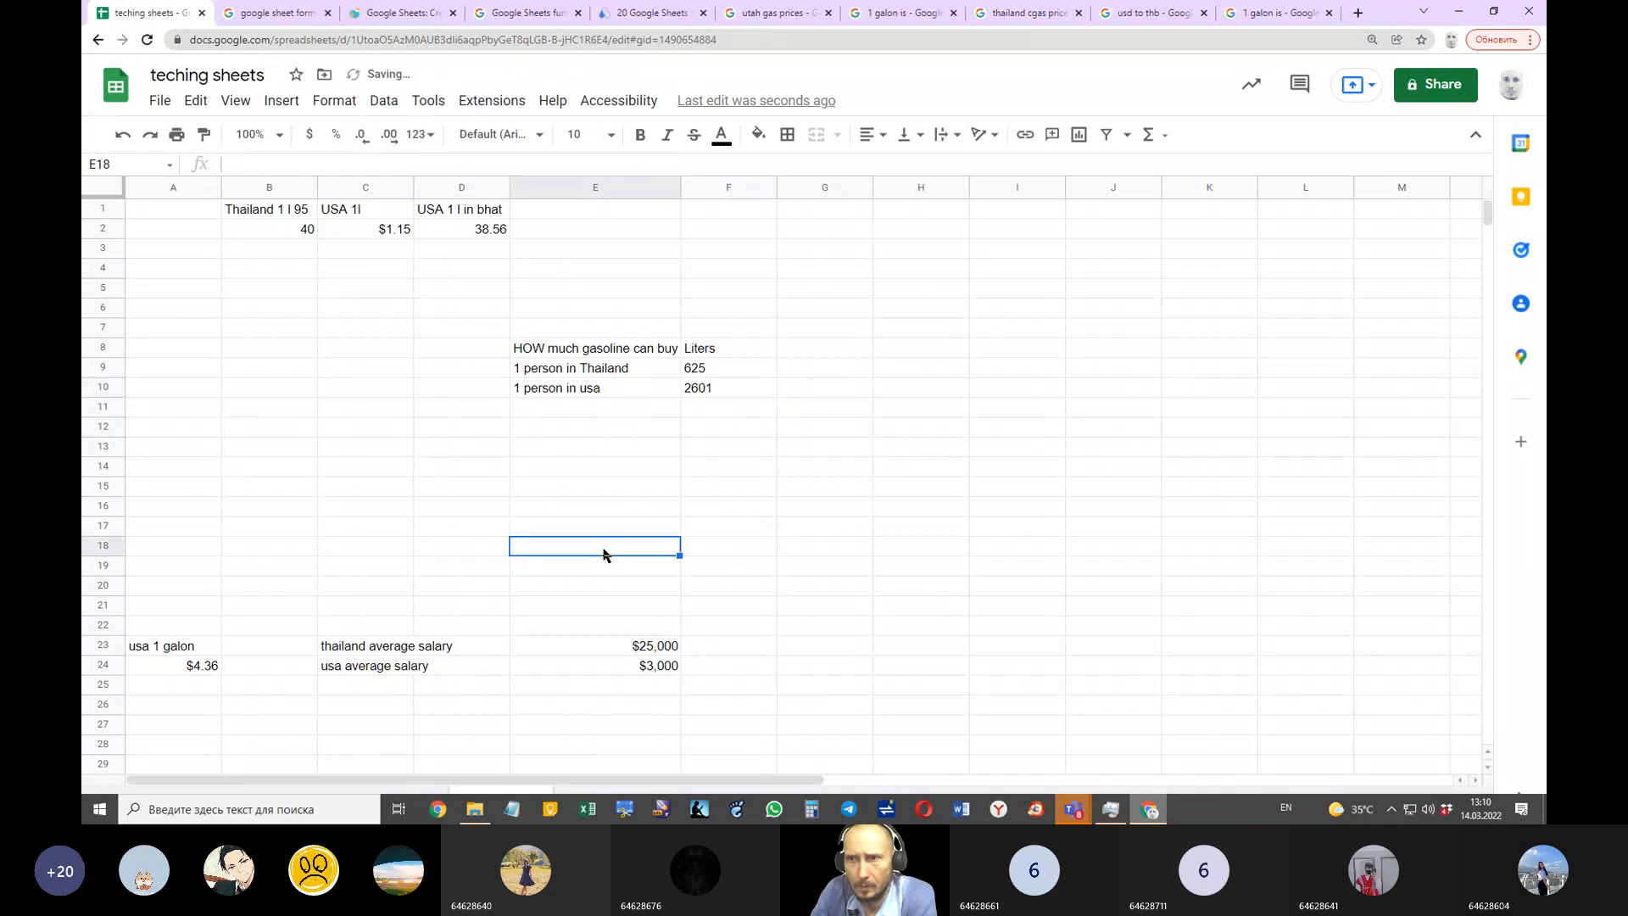
left_click(669, 655)
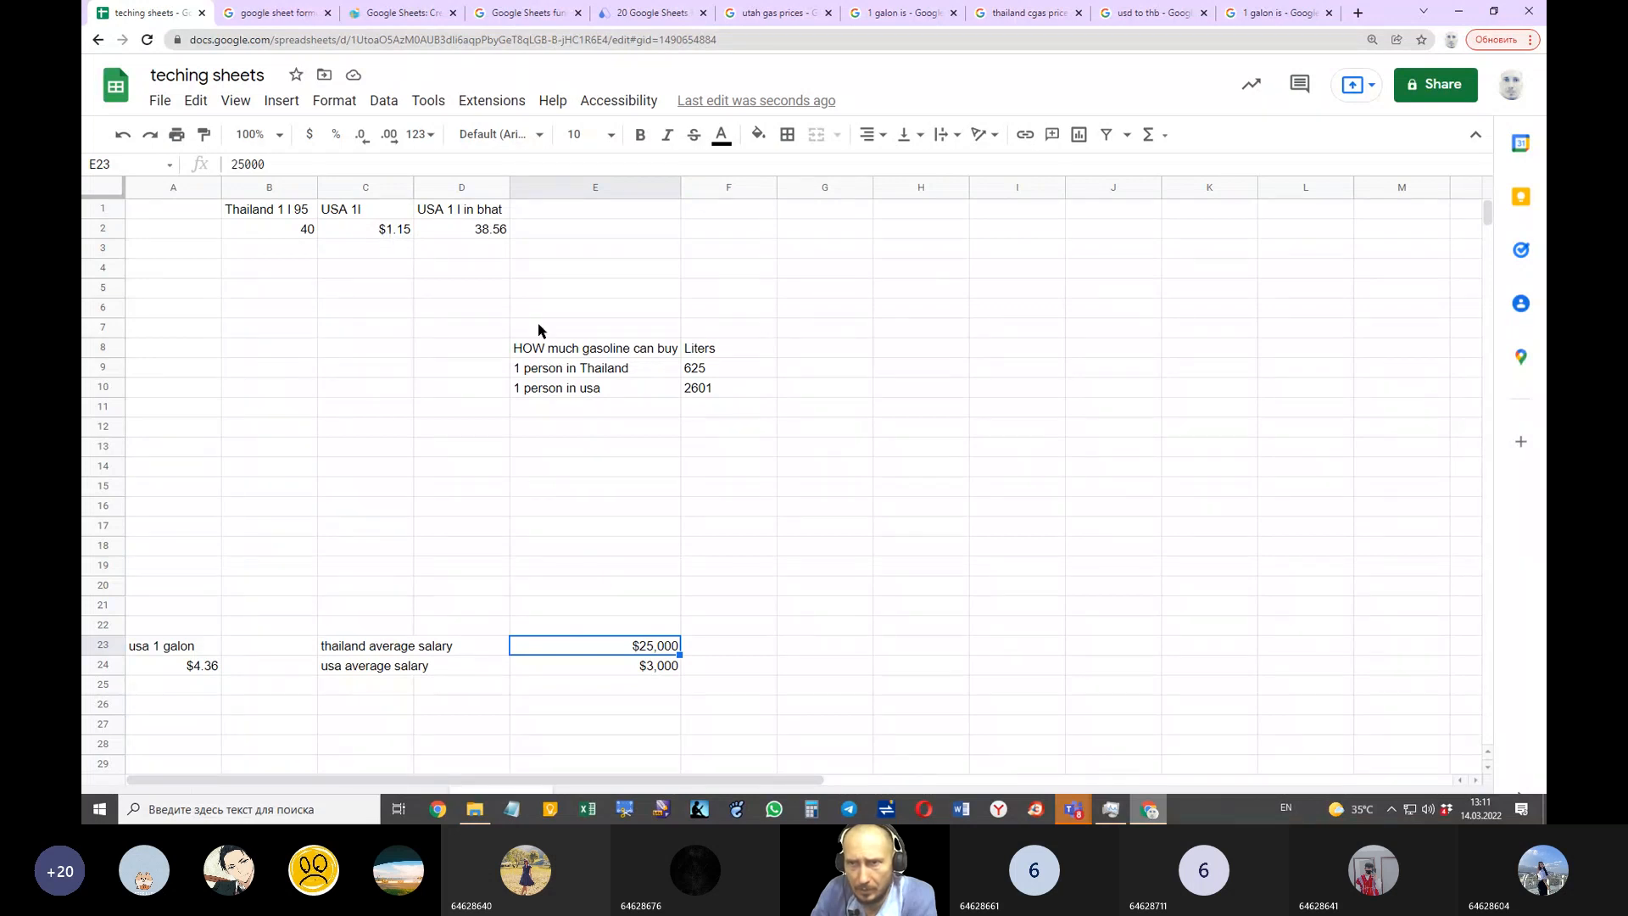
left_click(691, 437)
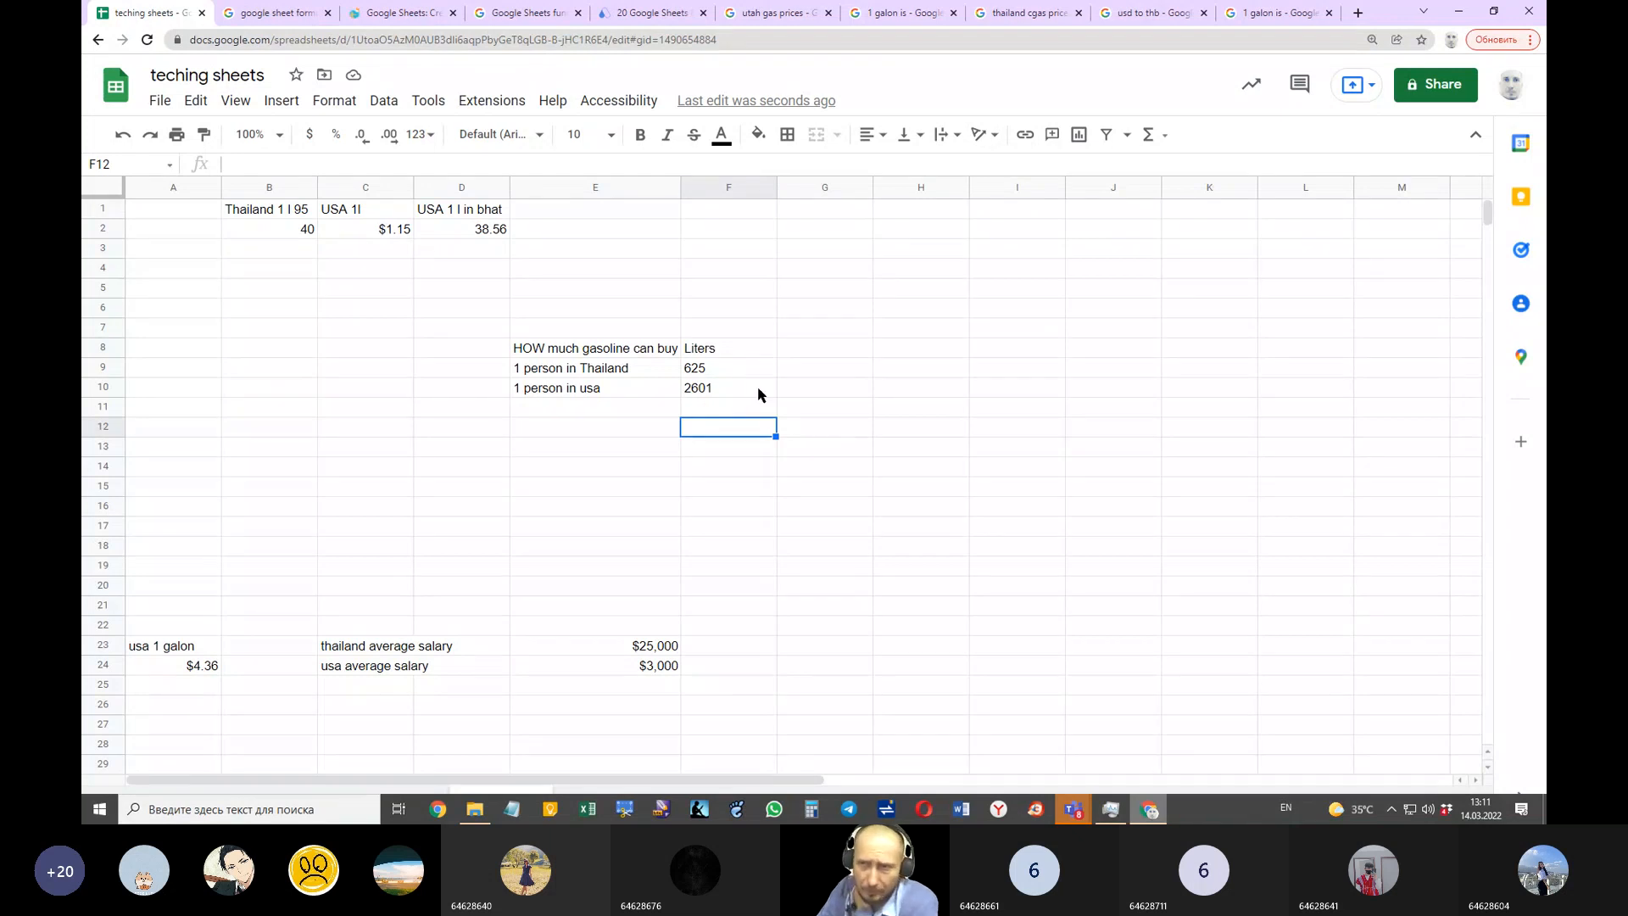
left_click(660, 431)
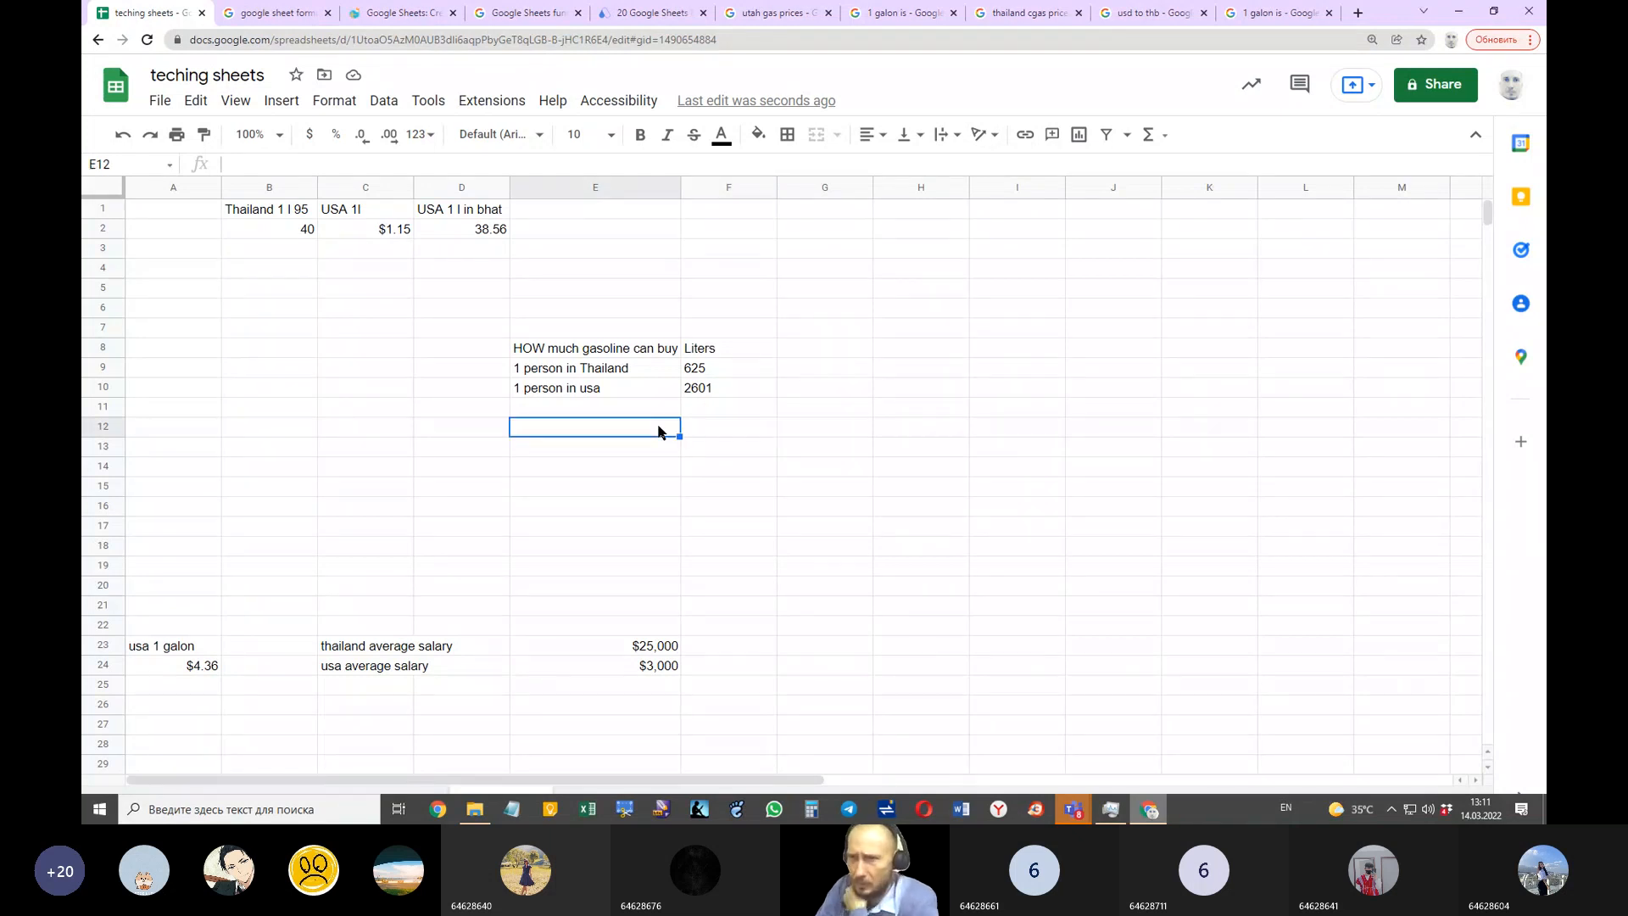
type("=")
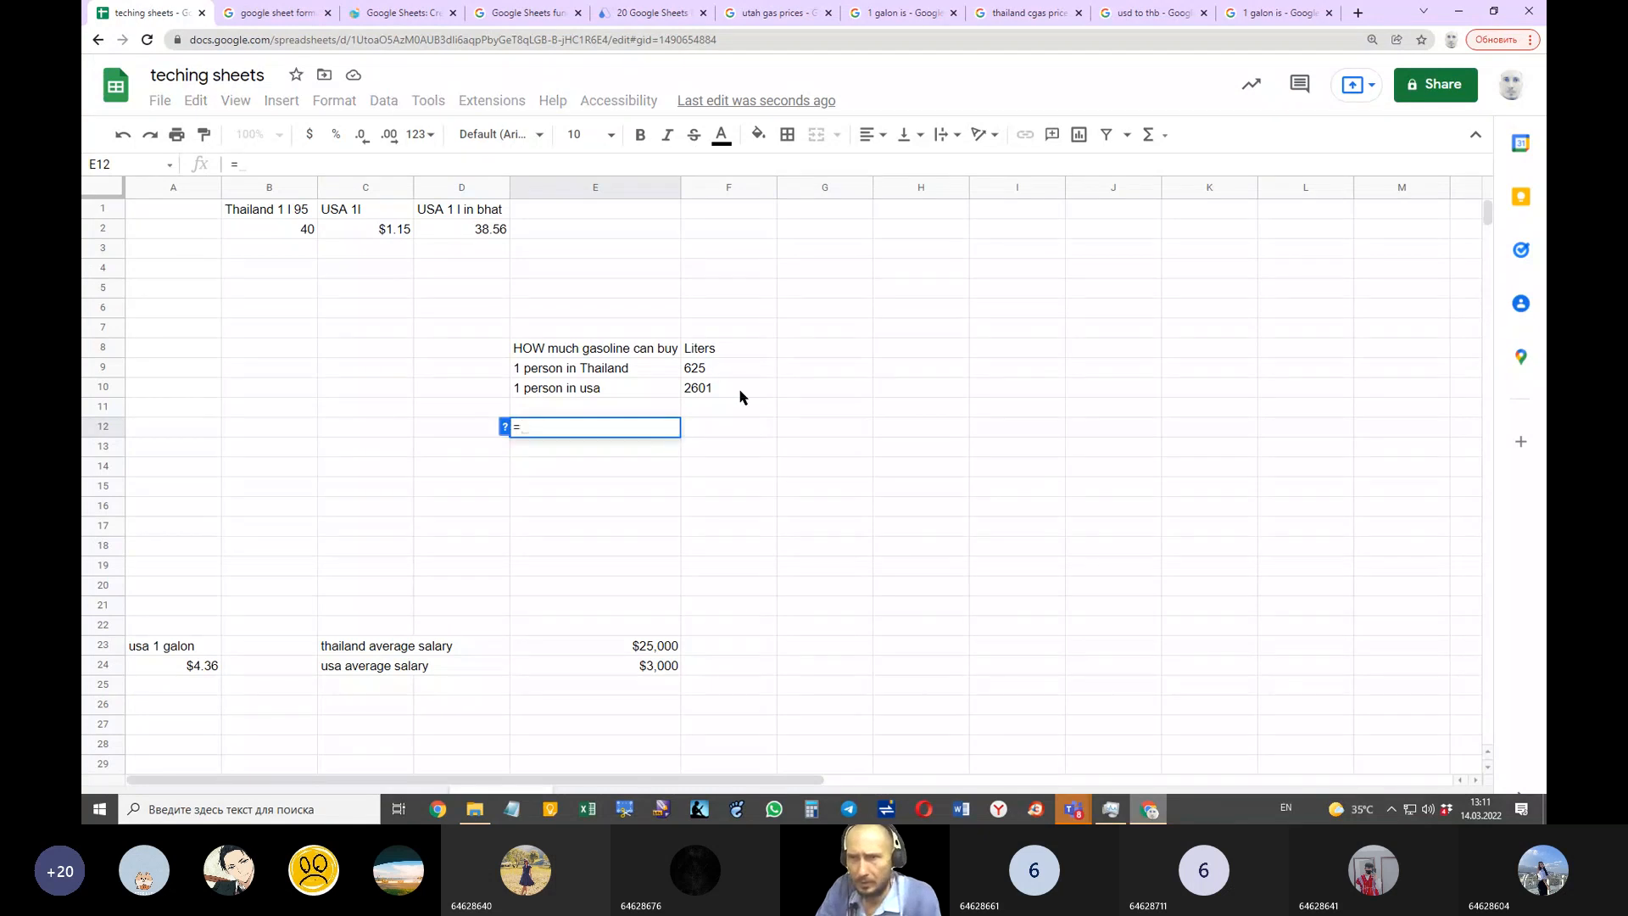
left_click(707, 423)
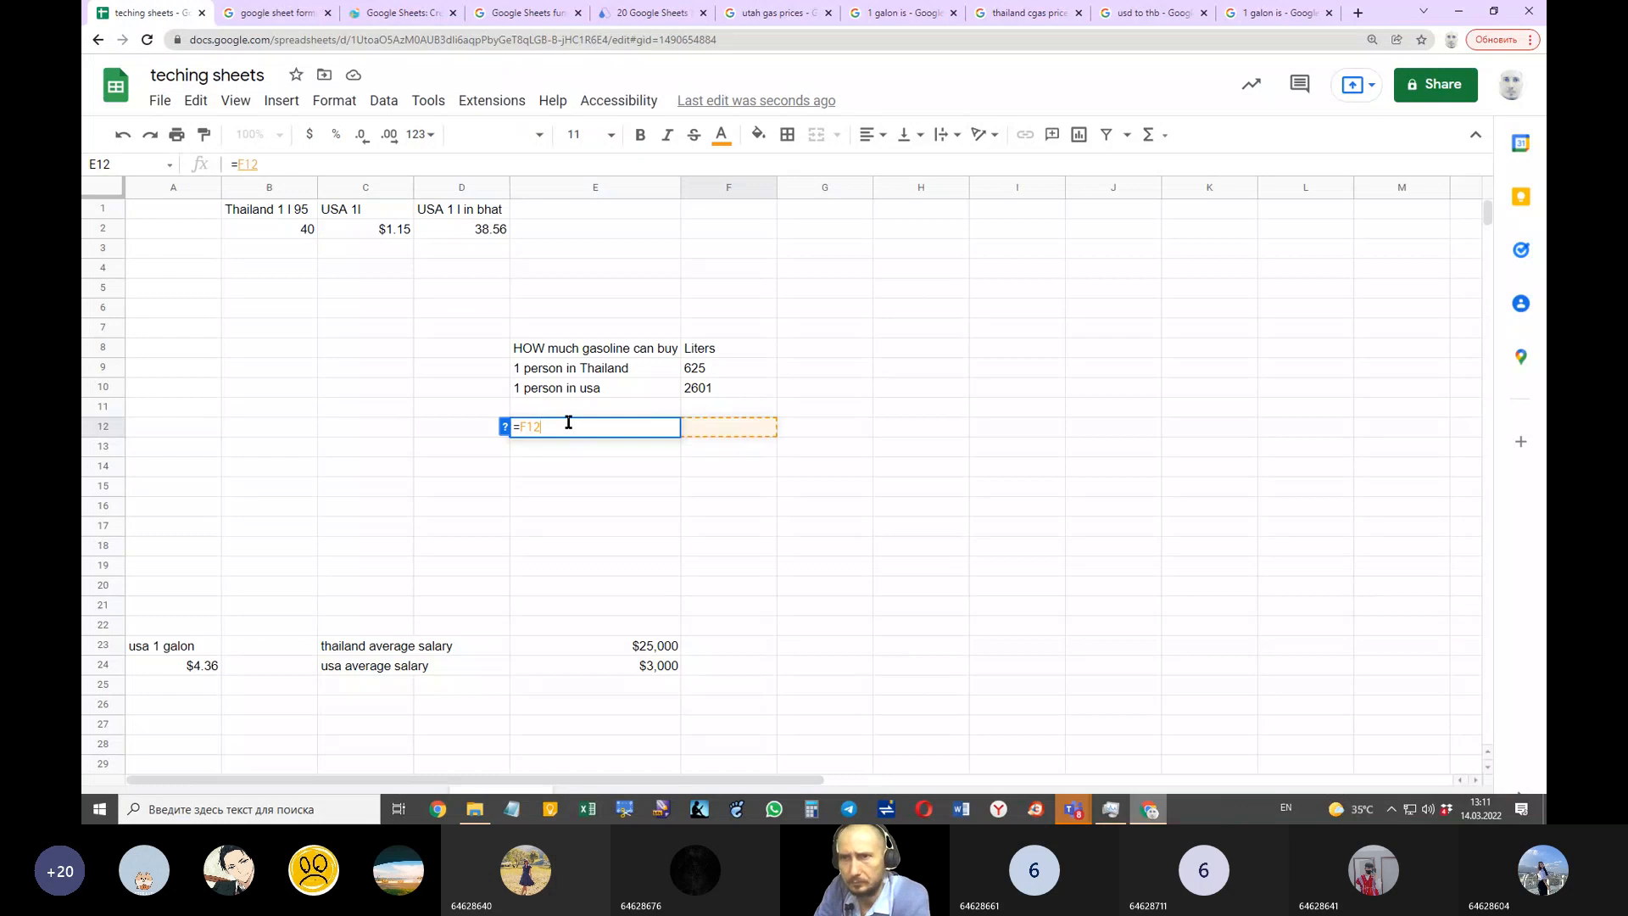
key("Escape")
Step: Calculate in F12 how many times more gasoline the USA person can buy than the Thai person with =F10/F9
left_click(726, 429)
type("=")
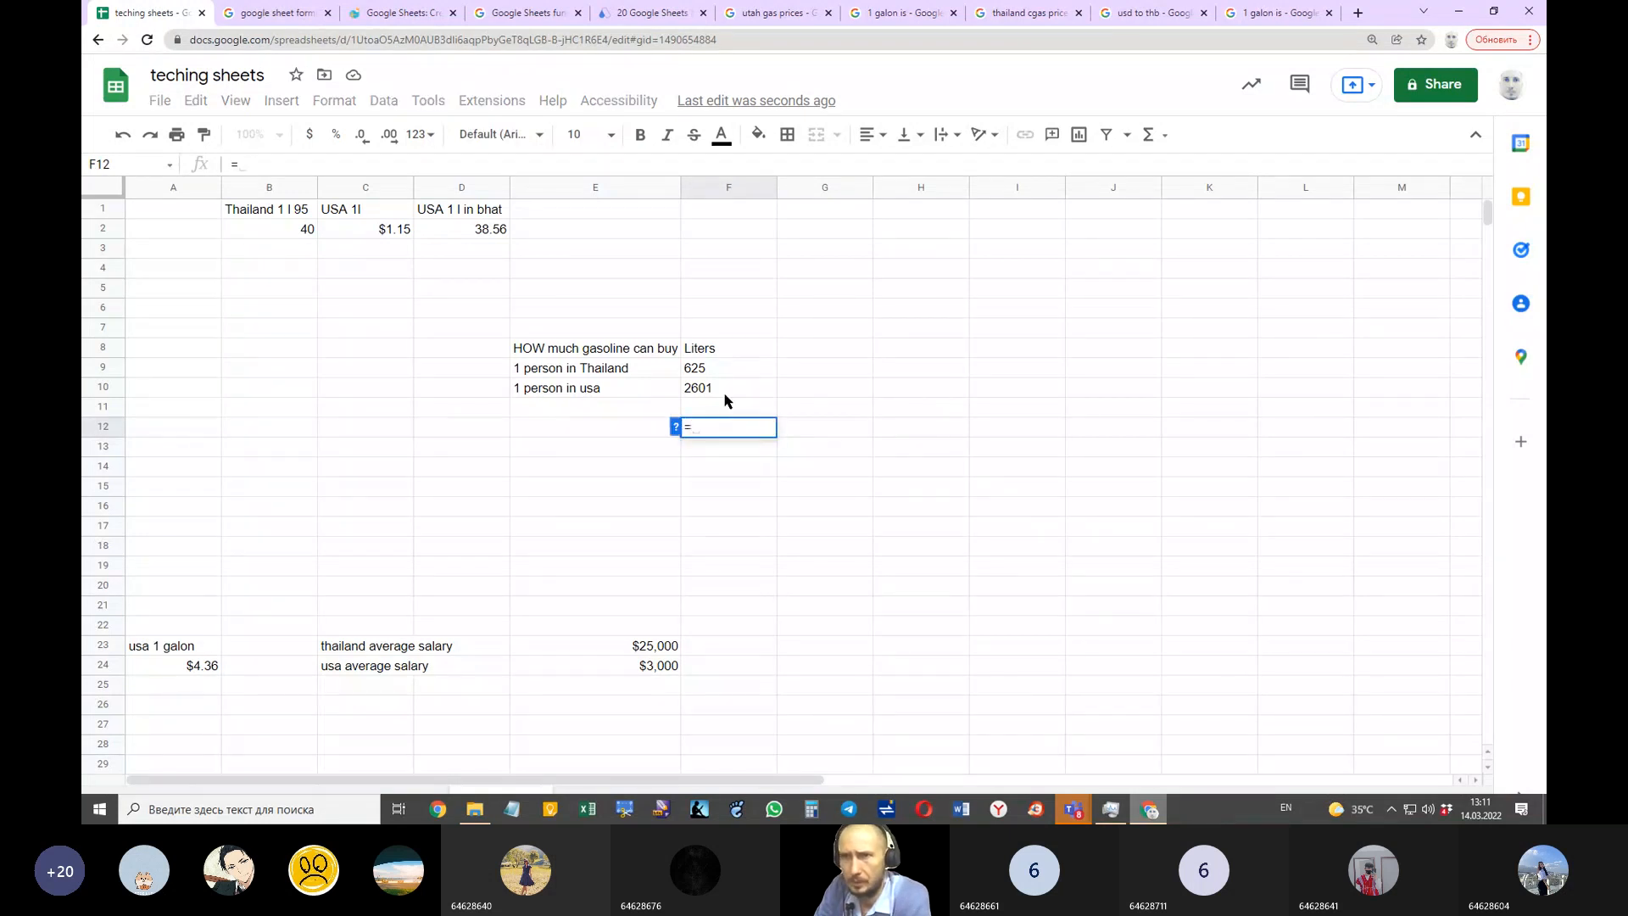
left_click(720, 388)
type("/")
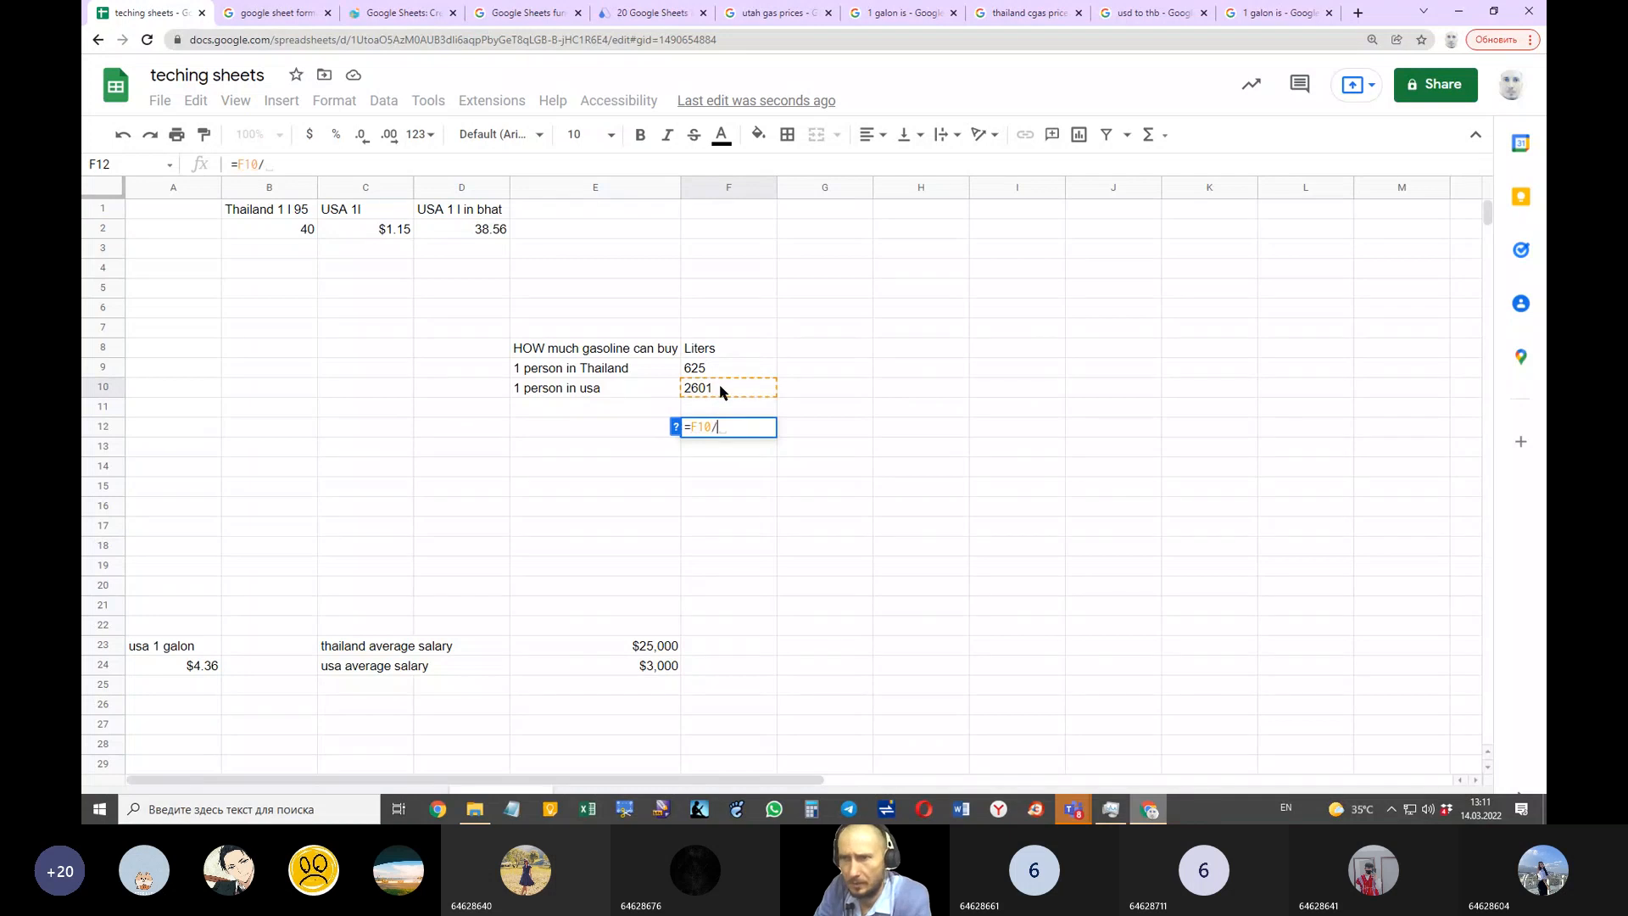
left_click(711, 367)
key("Return")
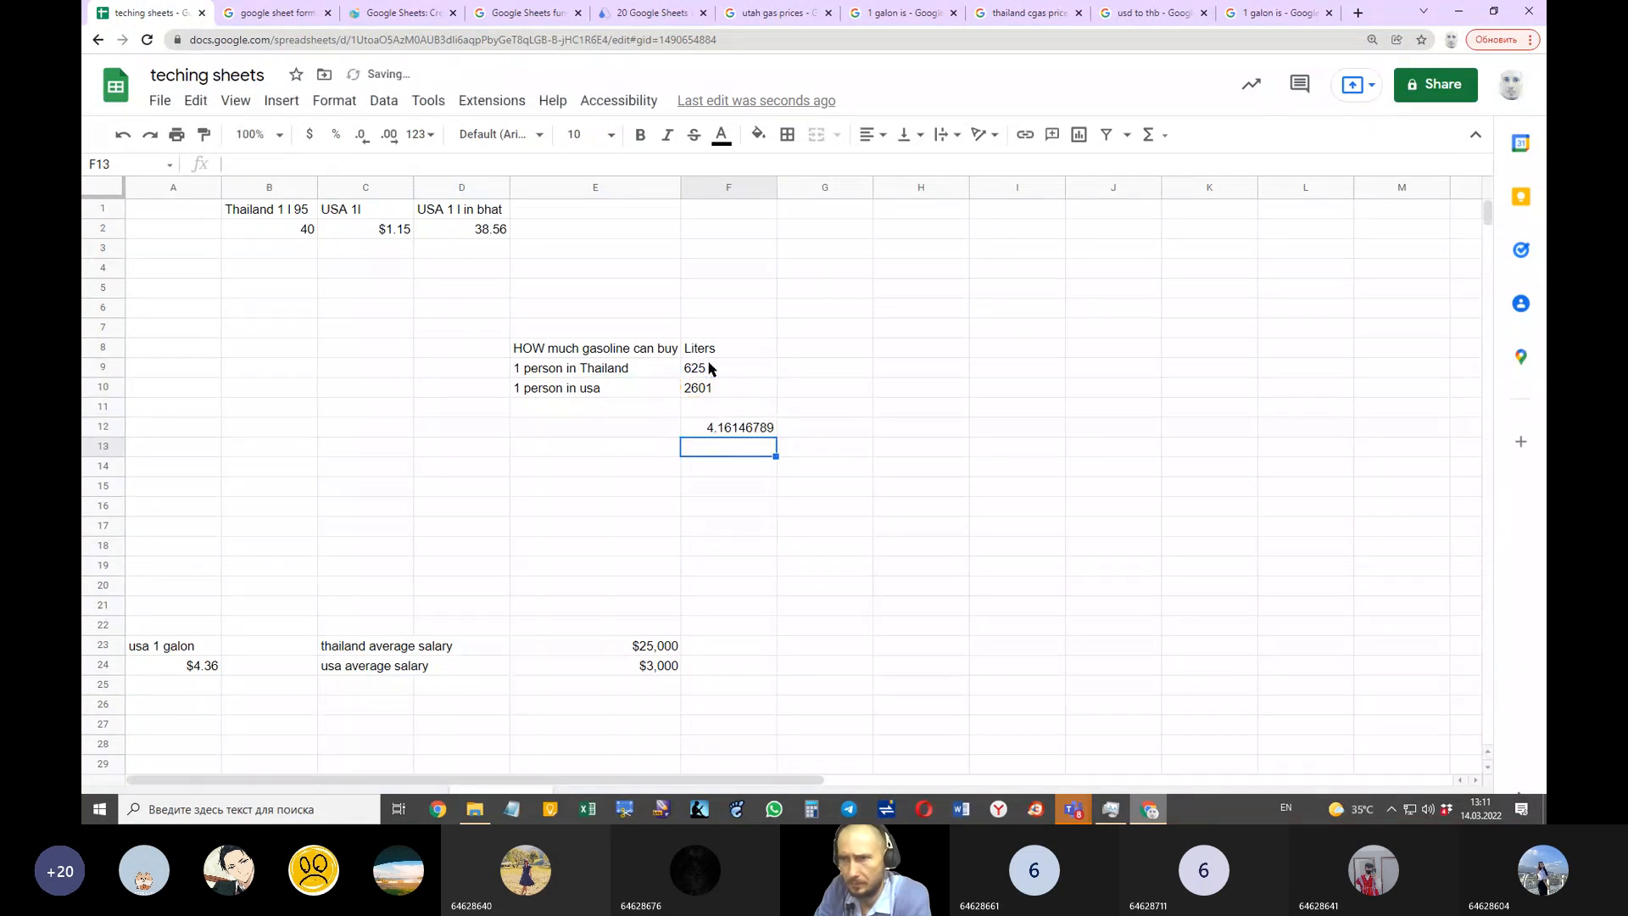
Step: Reduce the decimal places of the F12 result until it shows a whole number
left_click(800, 527)
left_click(756, 429)
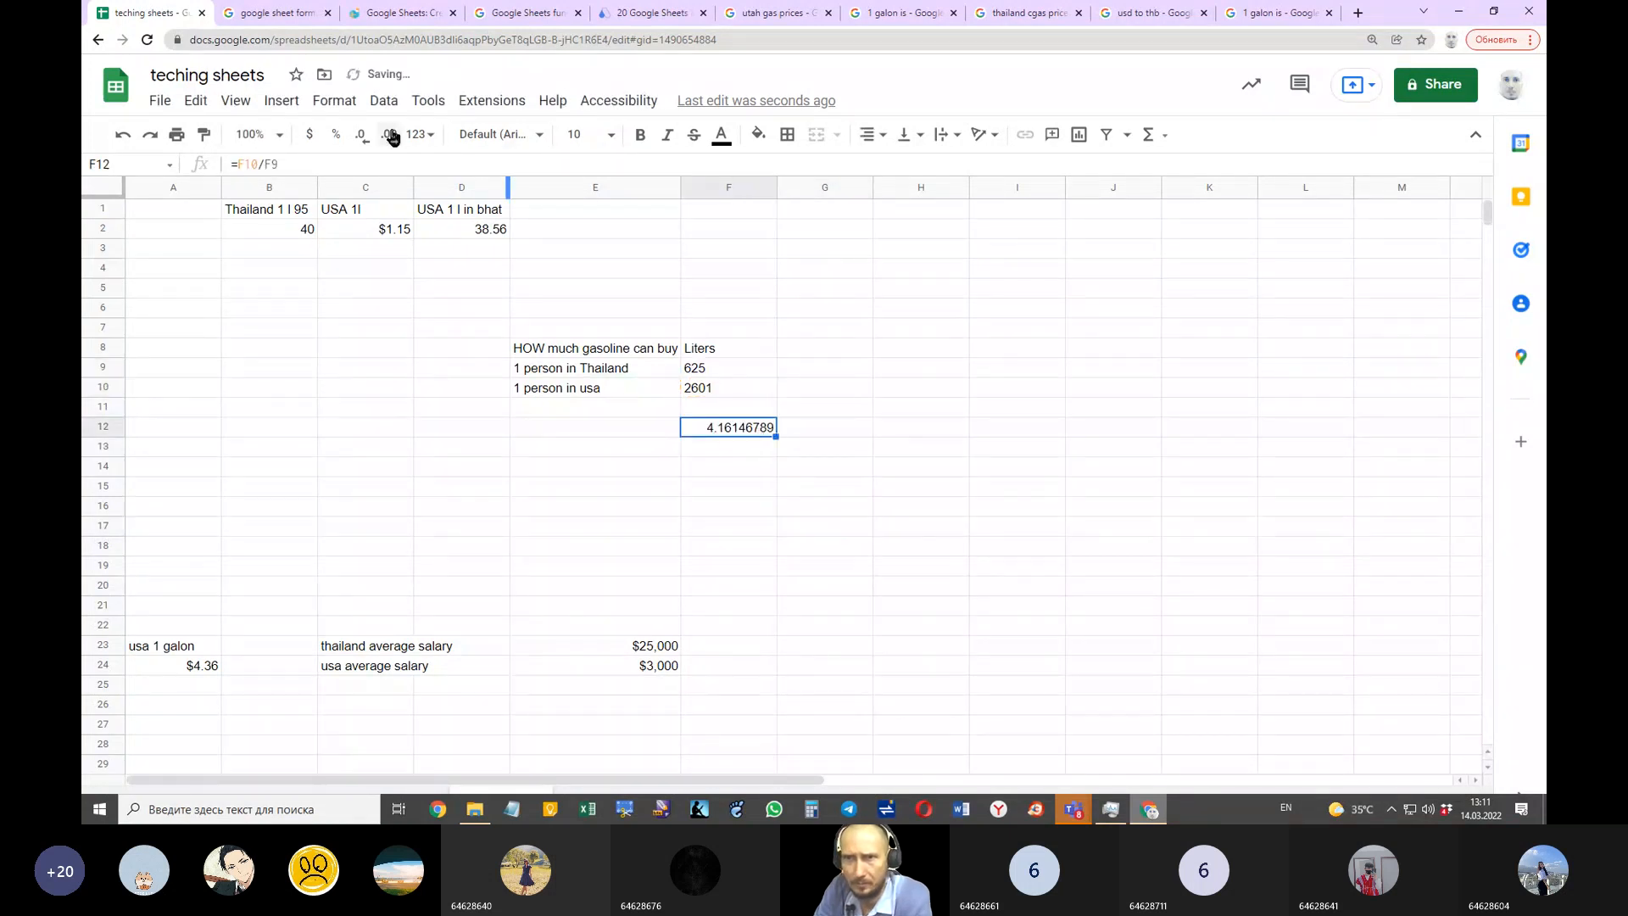
left_click(362, 136)
left_click(363, 136)
left_click(362, 135)
left_click(363, 136)
left_click(363, 136)
left_click(363, 135)
left_click(364, 137)
left_click(362, 140)
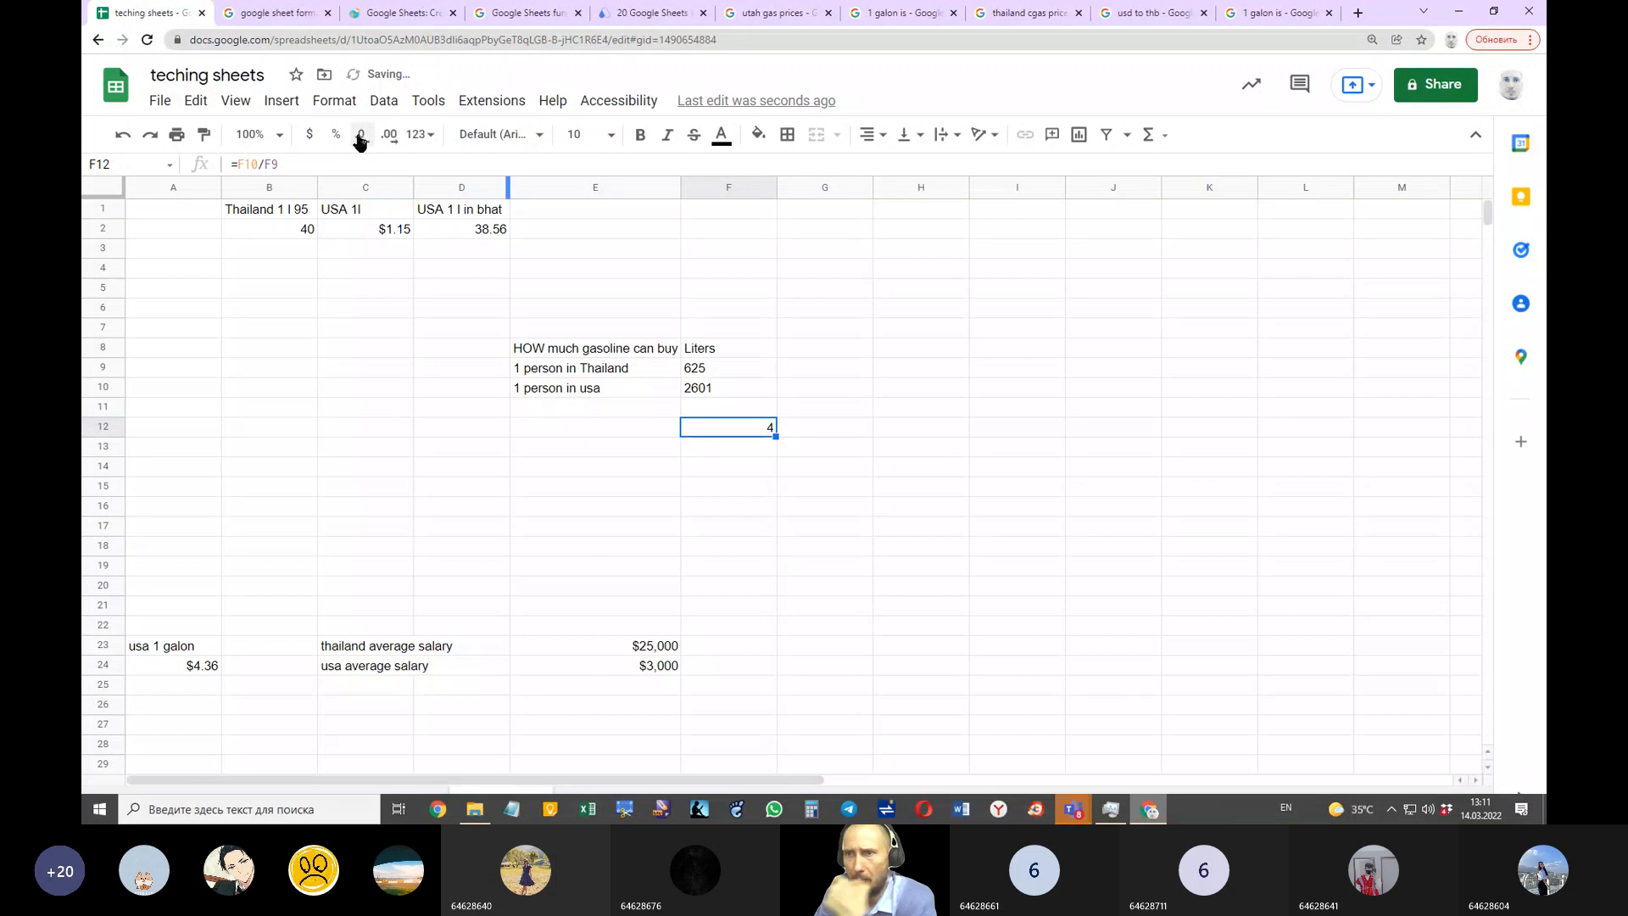
Step: Label the calculation in row 12 by entering "ratio" in E12
left_click(650, 434)
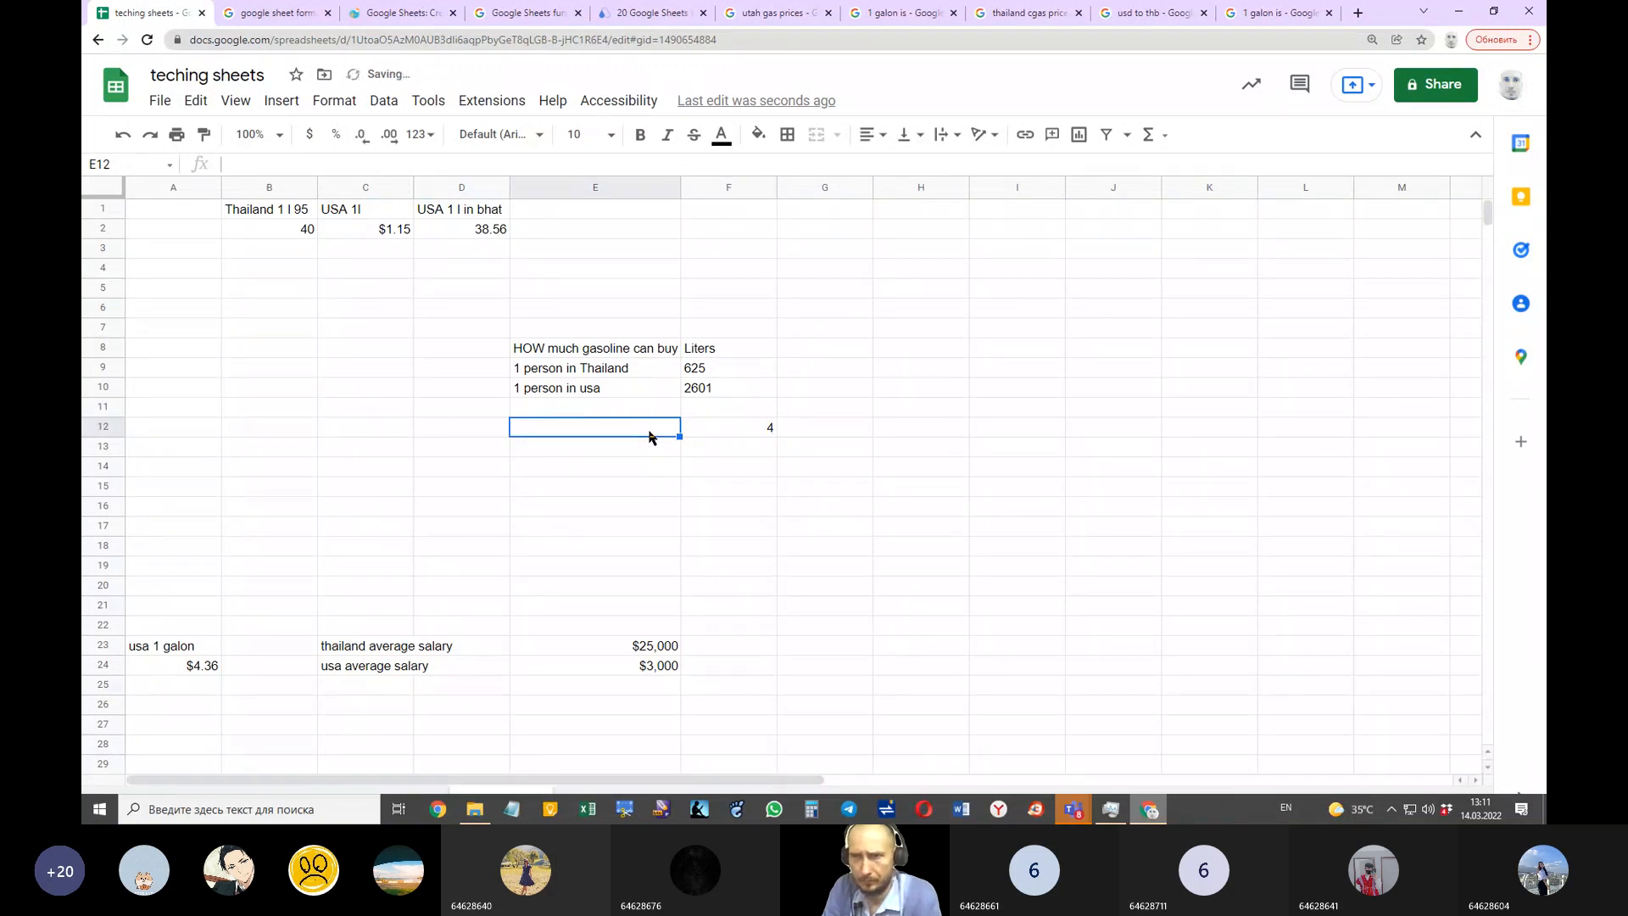
type("ra")
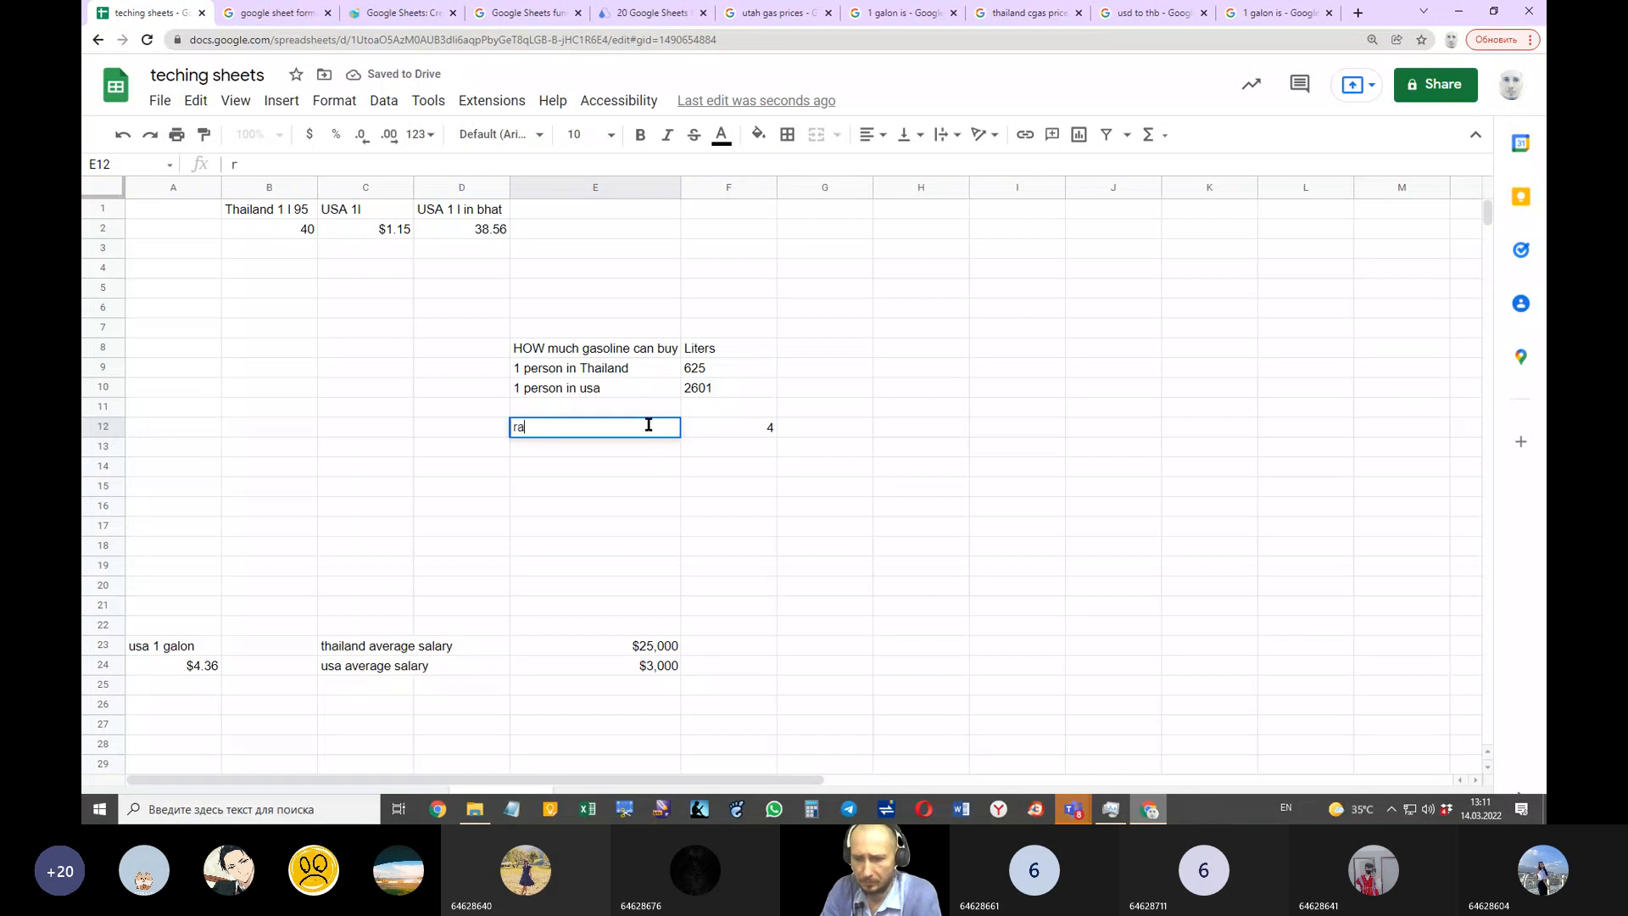
type("tion")
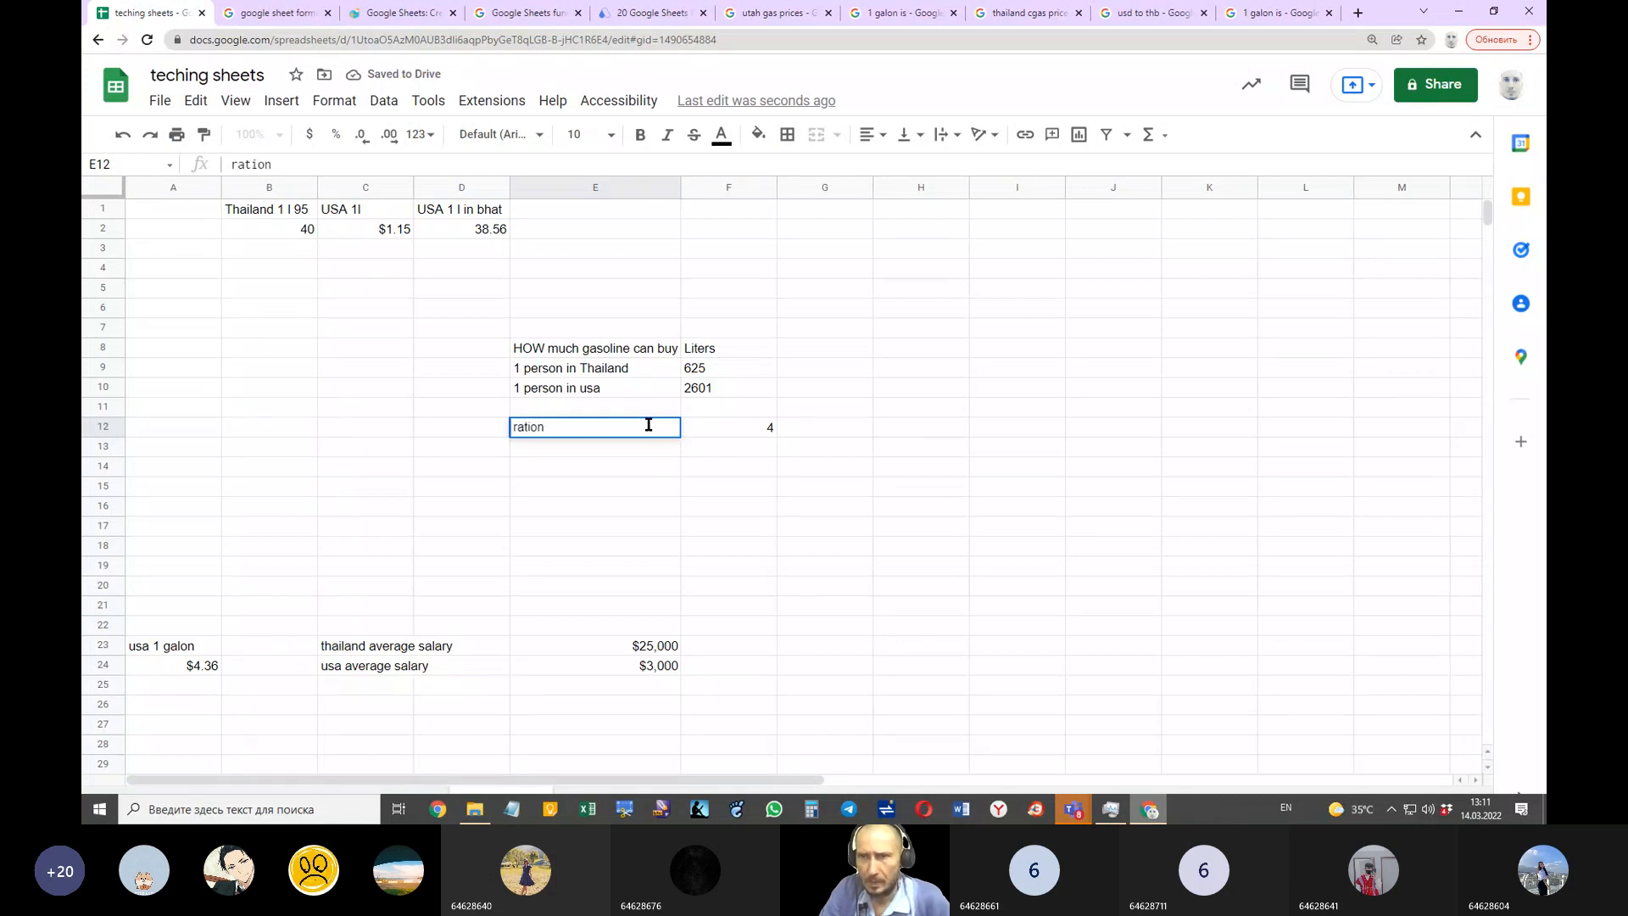
key("BackSpace")
left_click(771, 552)
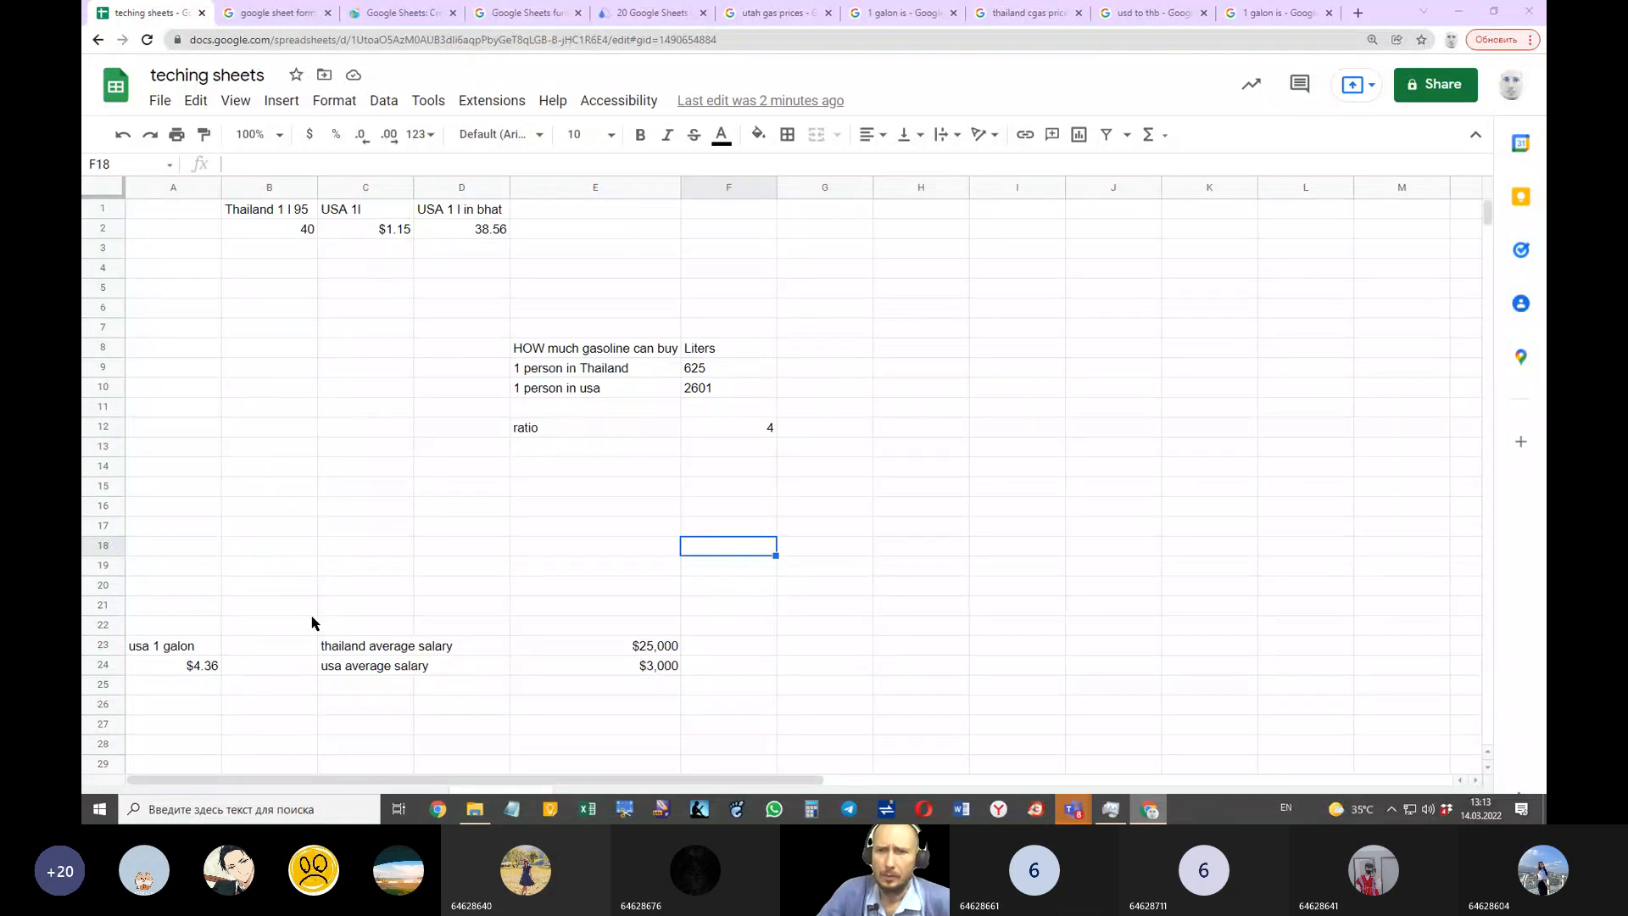
Step: Make the browser window smaller to reach the sheet tabs, switch to the coffee shop sheet and maximize the window again
left_click(295, 551)
left_click(1494, 12)
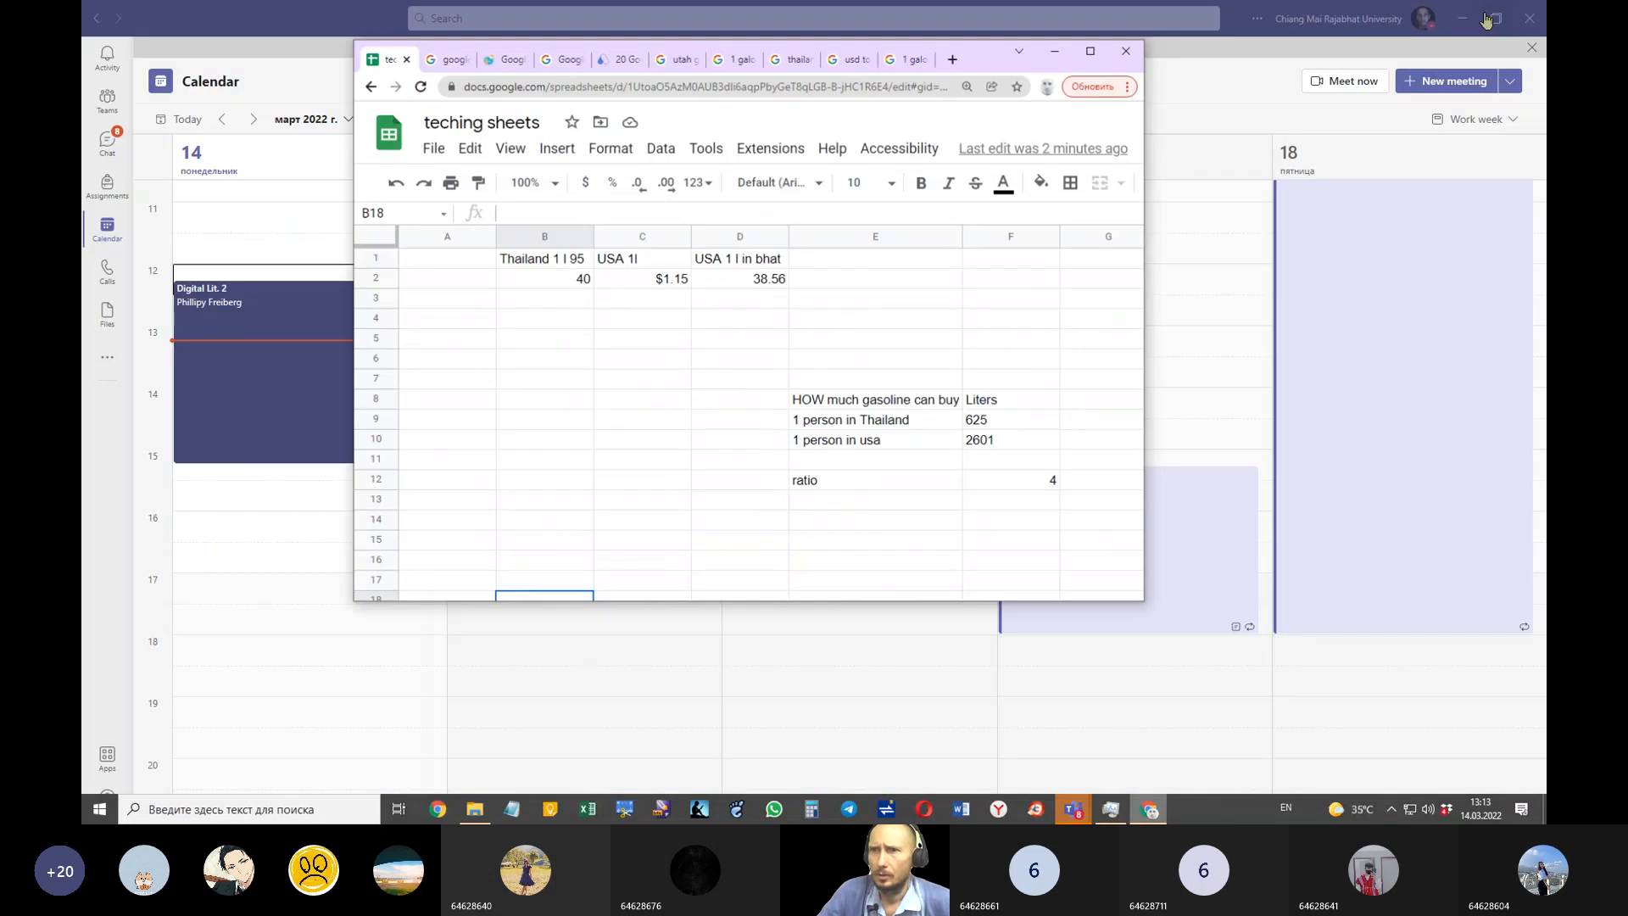
left_click(532, 595)
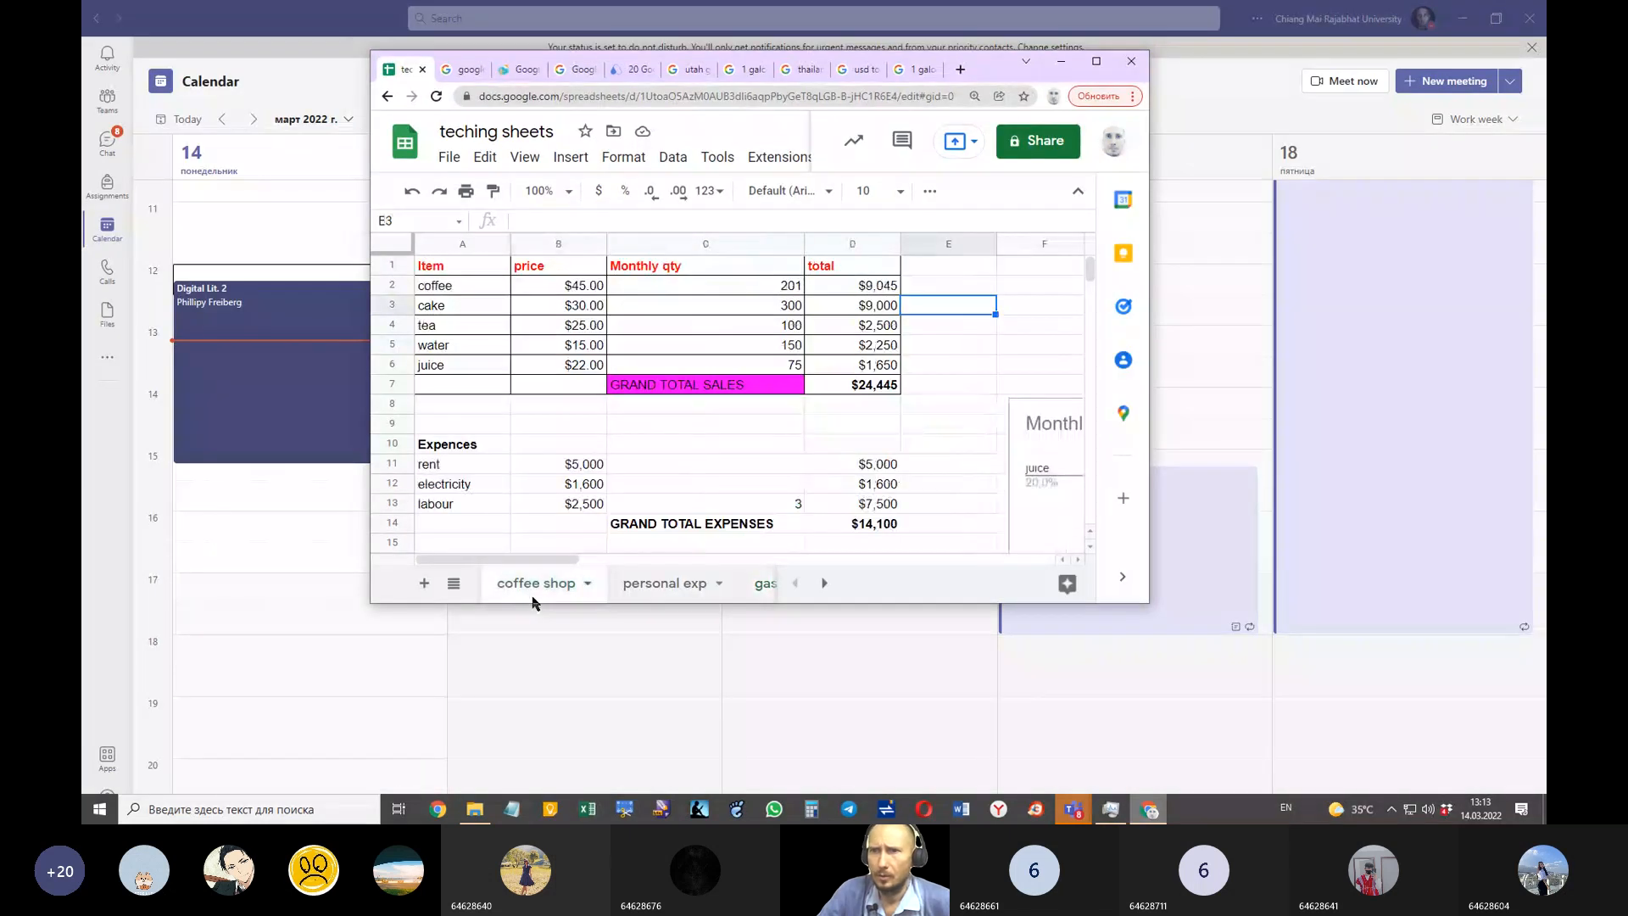
left_click(1096, 61)
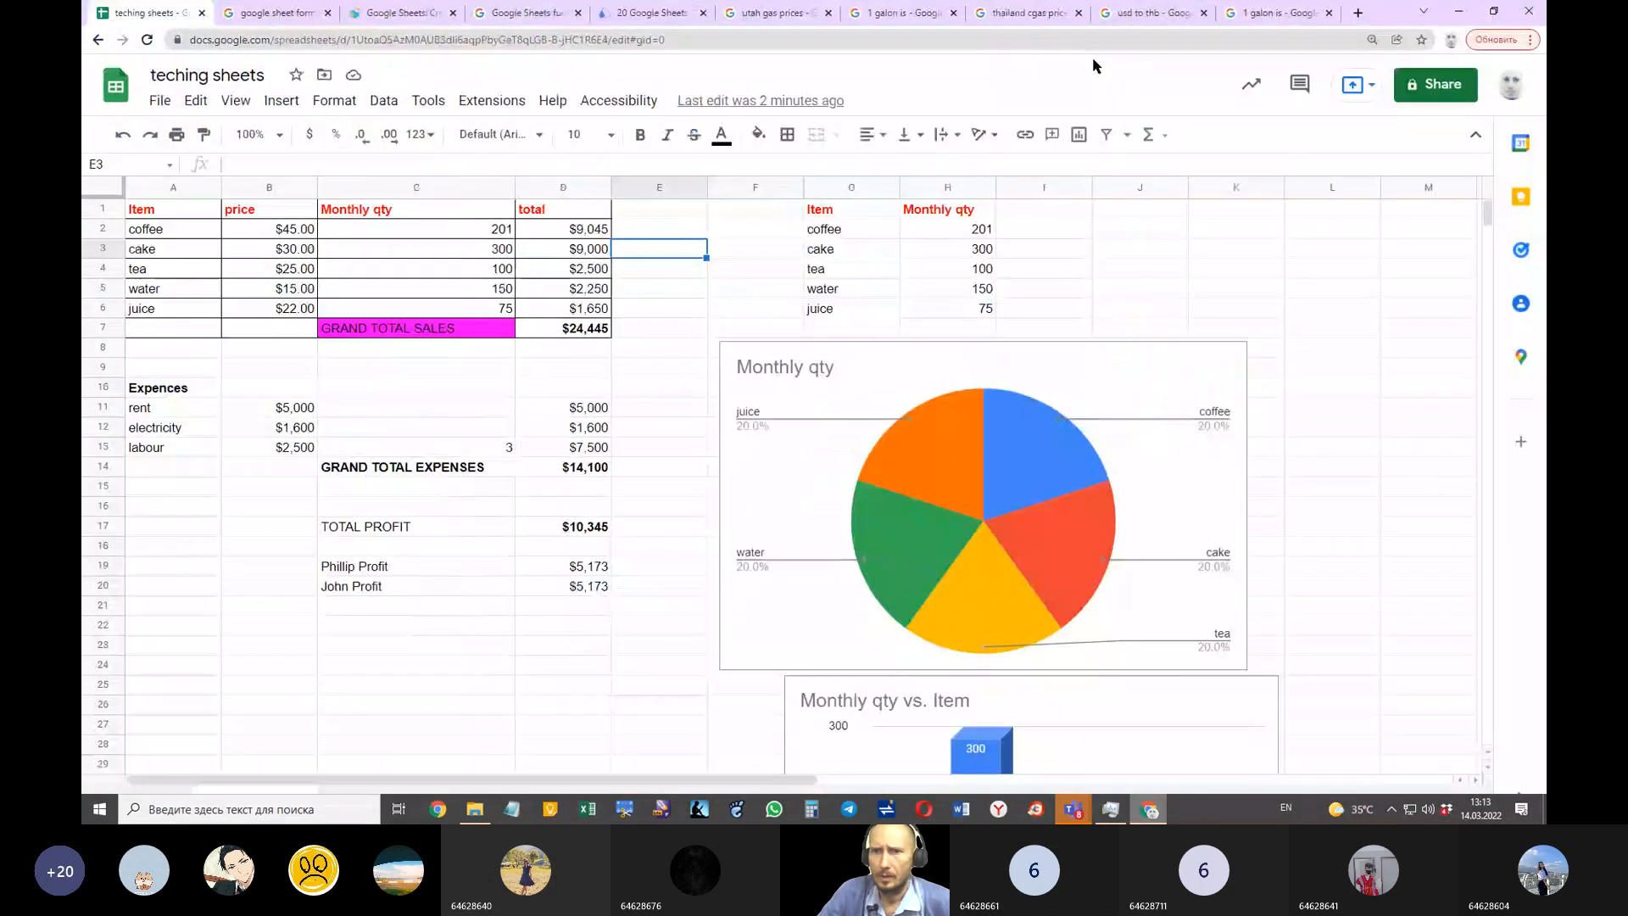
Step: Open the Publish to the web settings and choose the coffee shop sheet as the content to publish
left_click(145, 101)
mouse_move(254, 334)
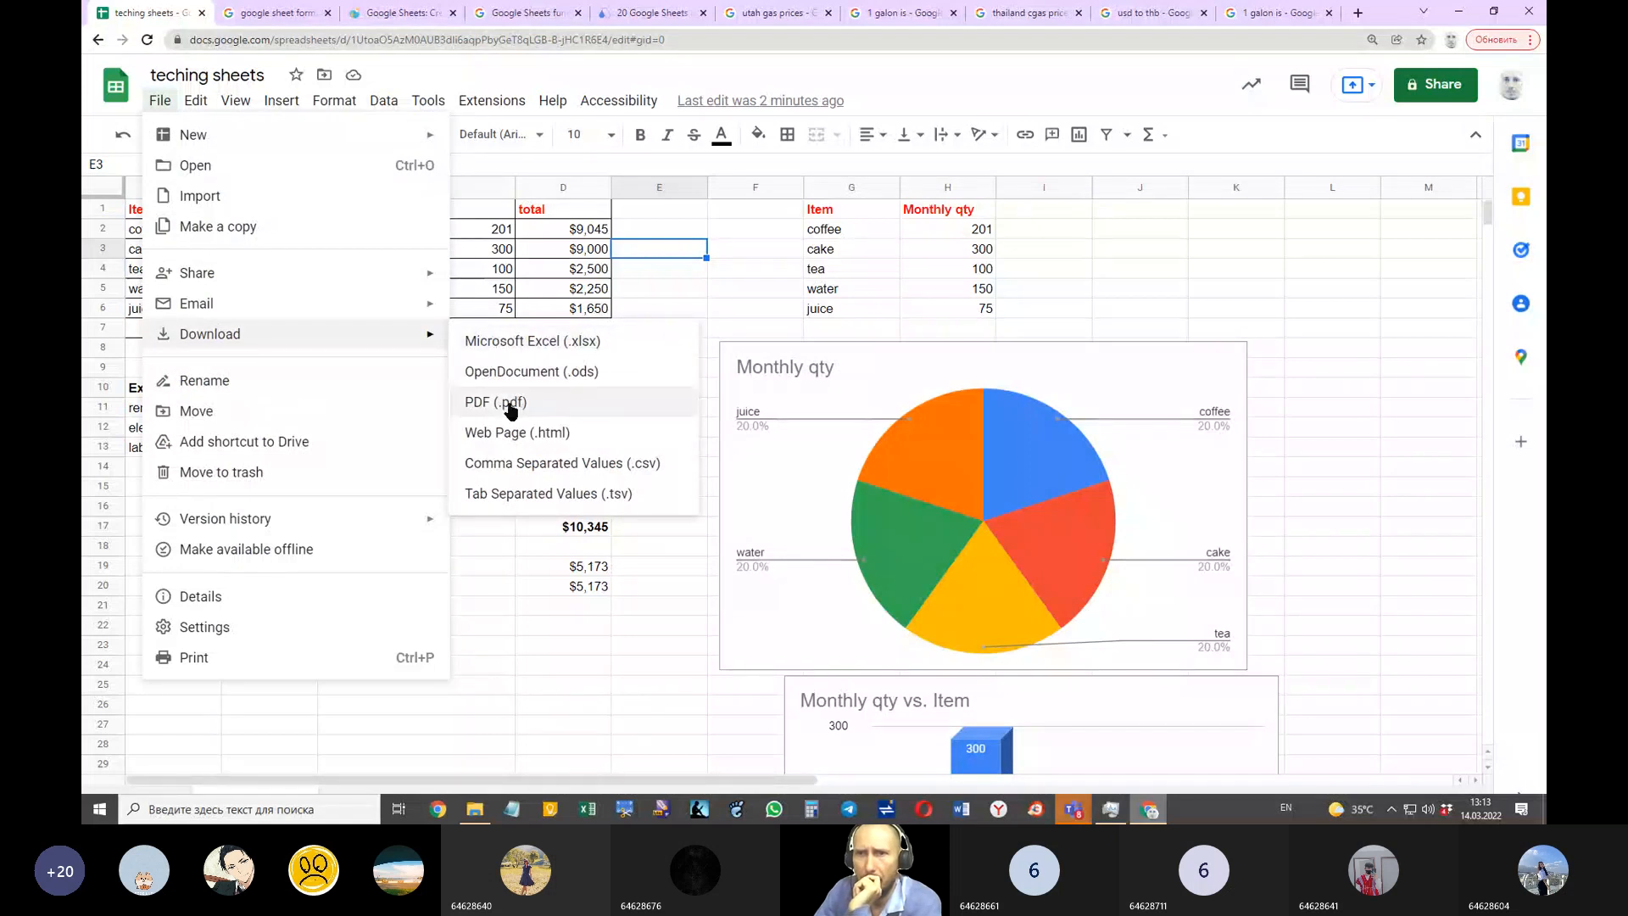
mouse_move(399, 303)
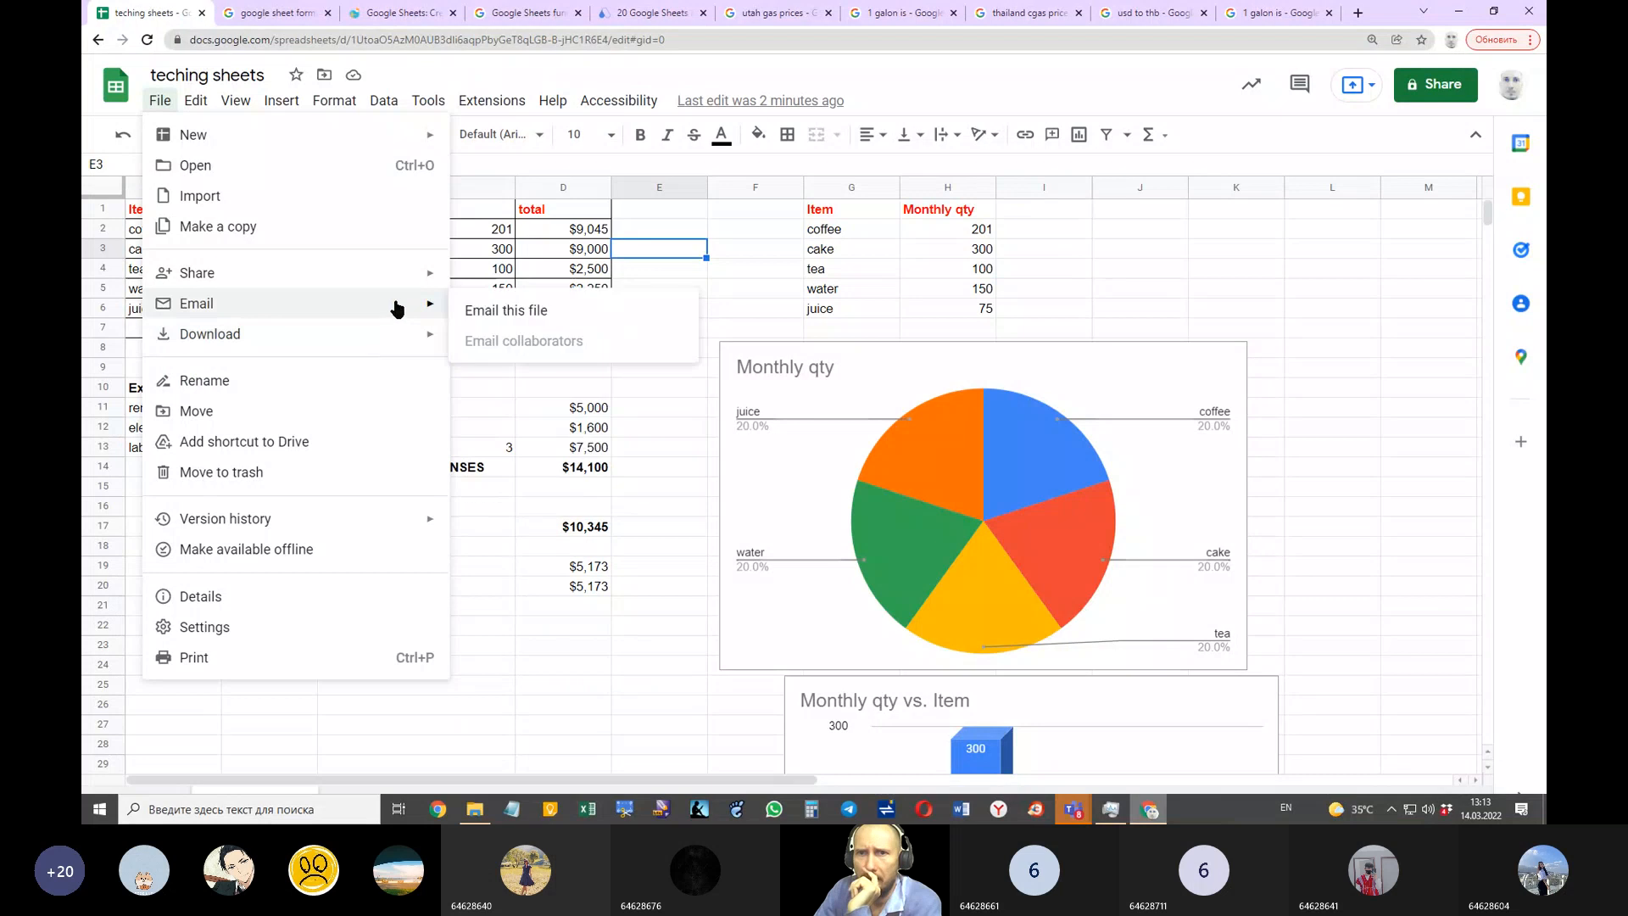
mouse_move(433, 280)
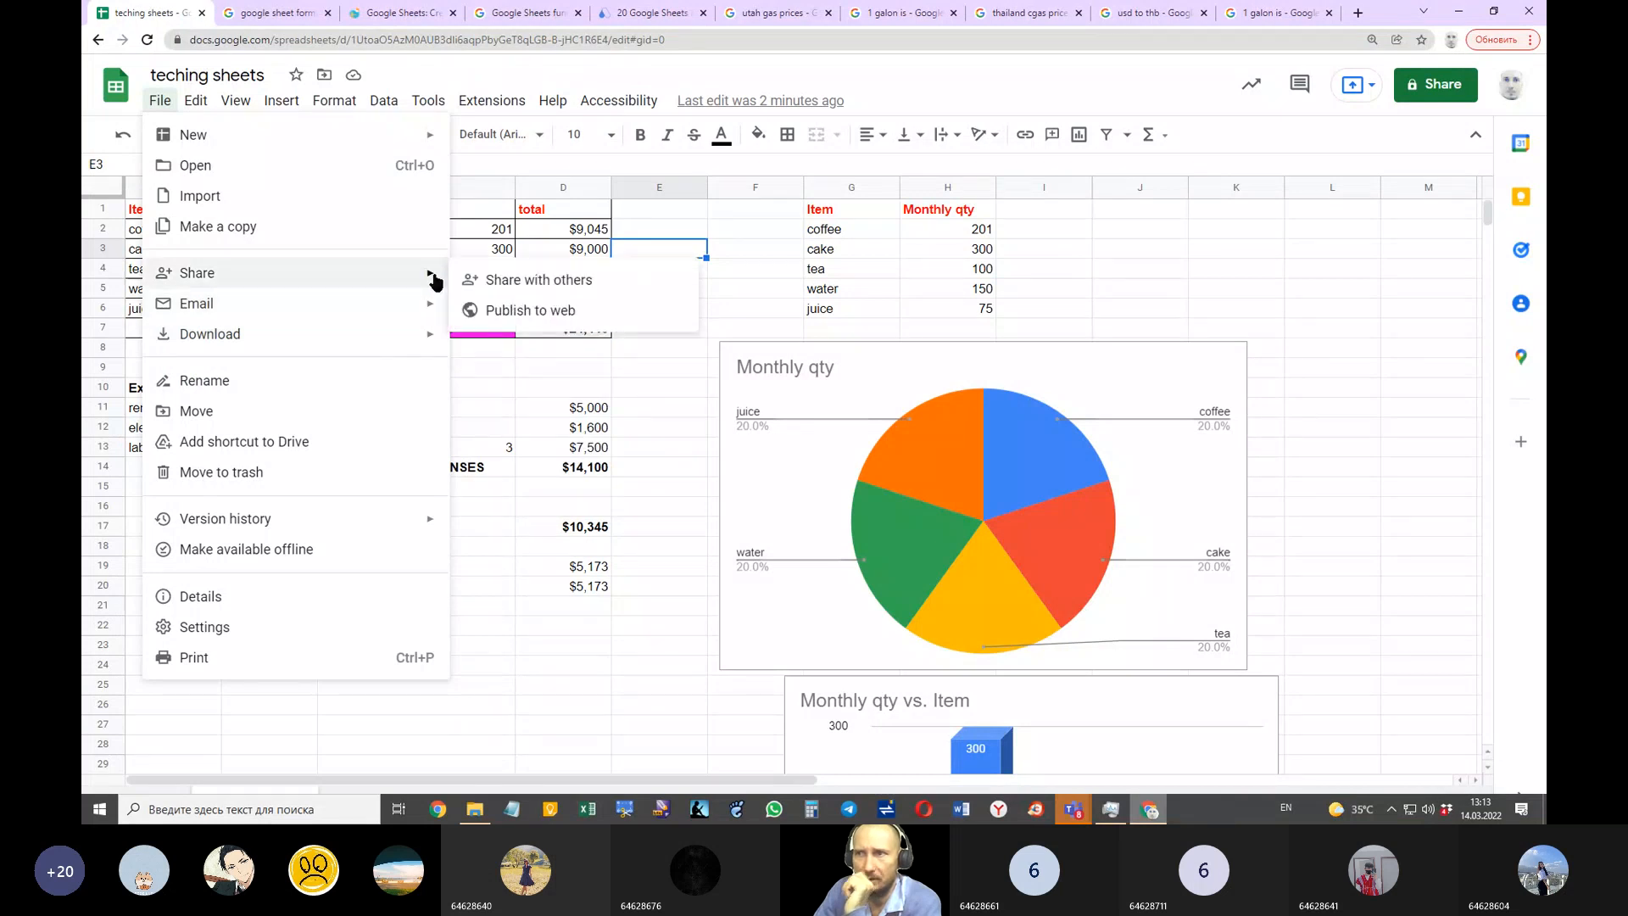
left_click(497, 312)
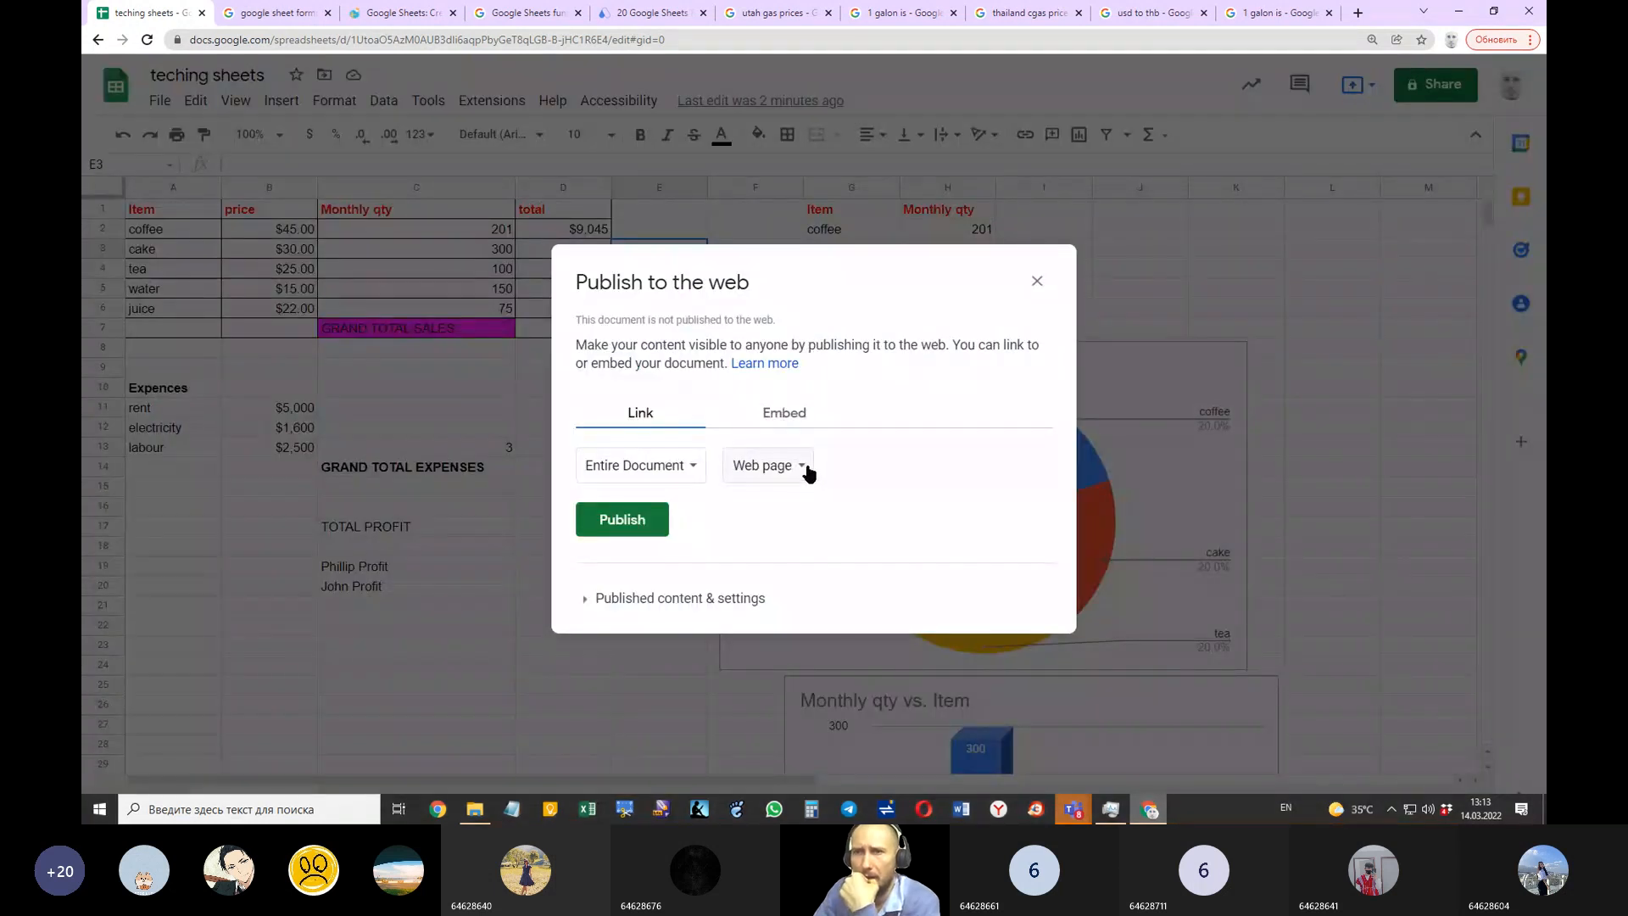
left_click(695, 468)
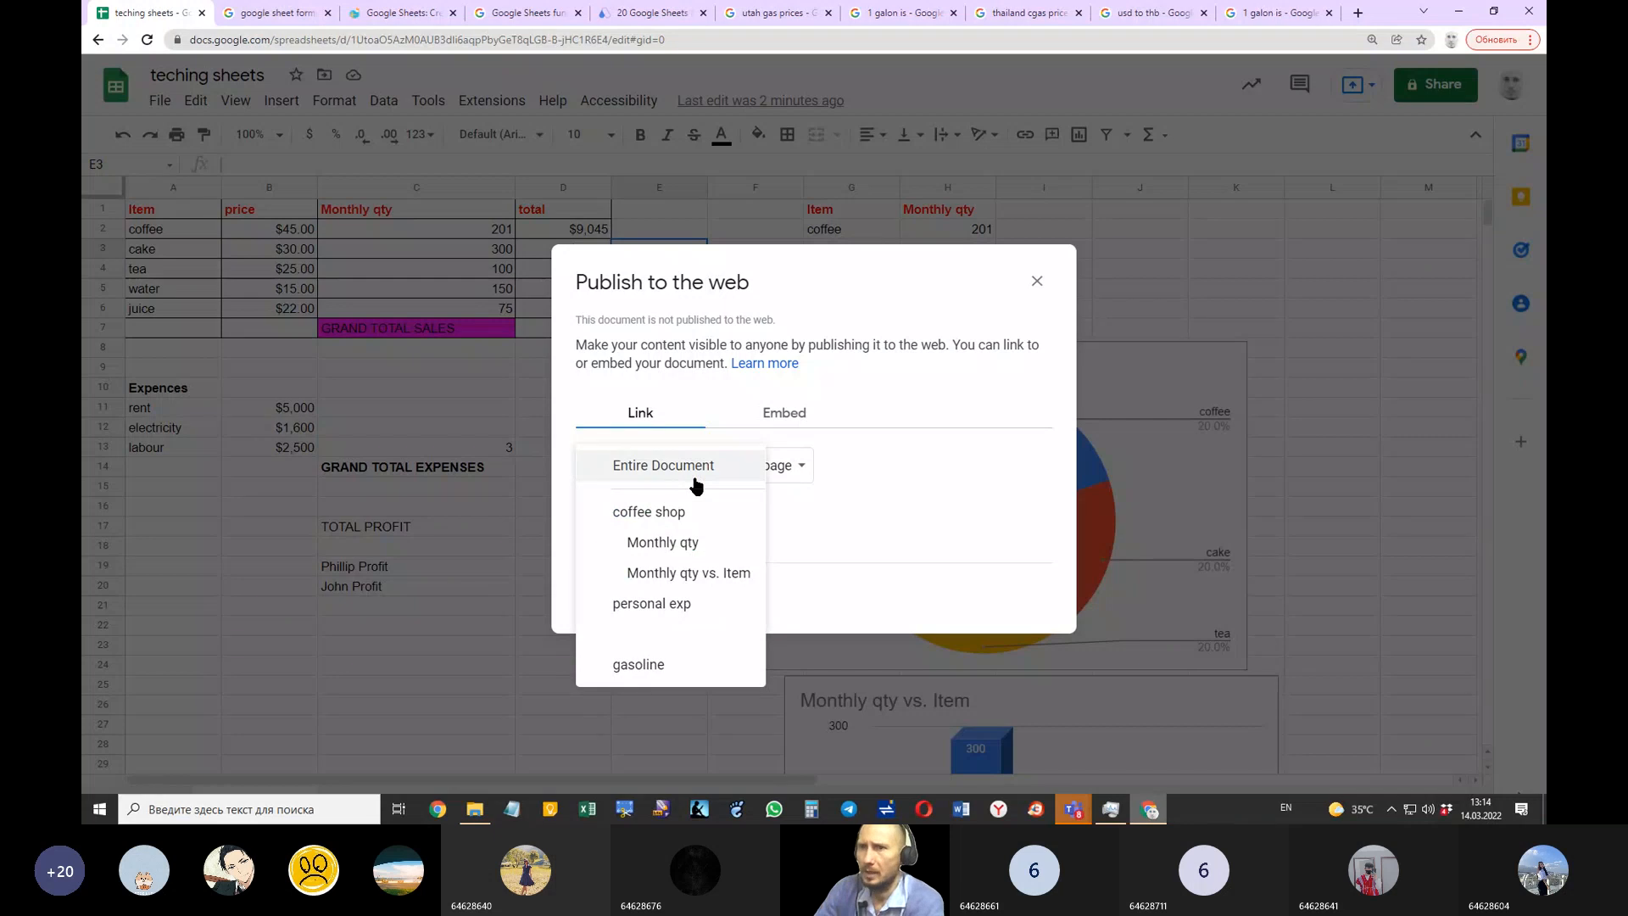
left_click(683, 512)
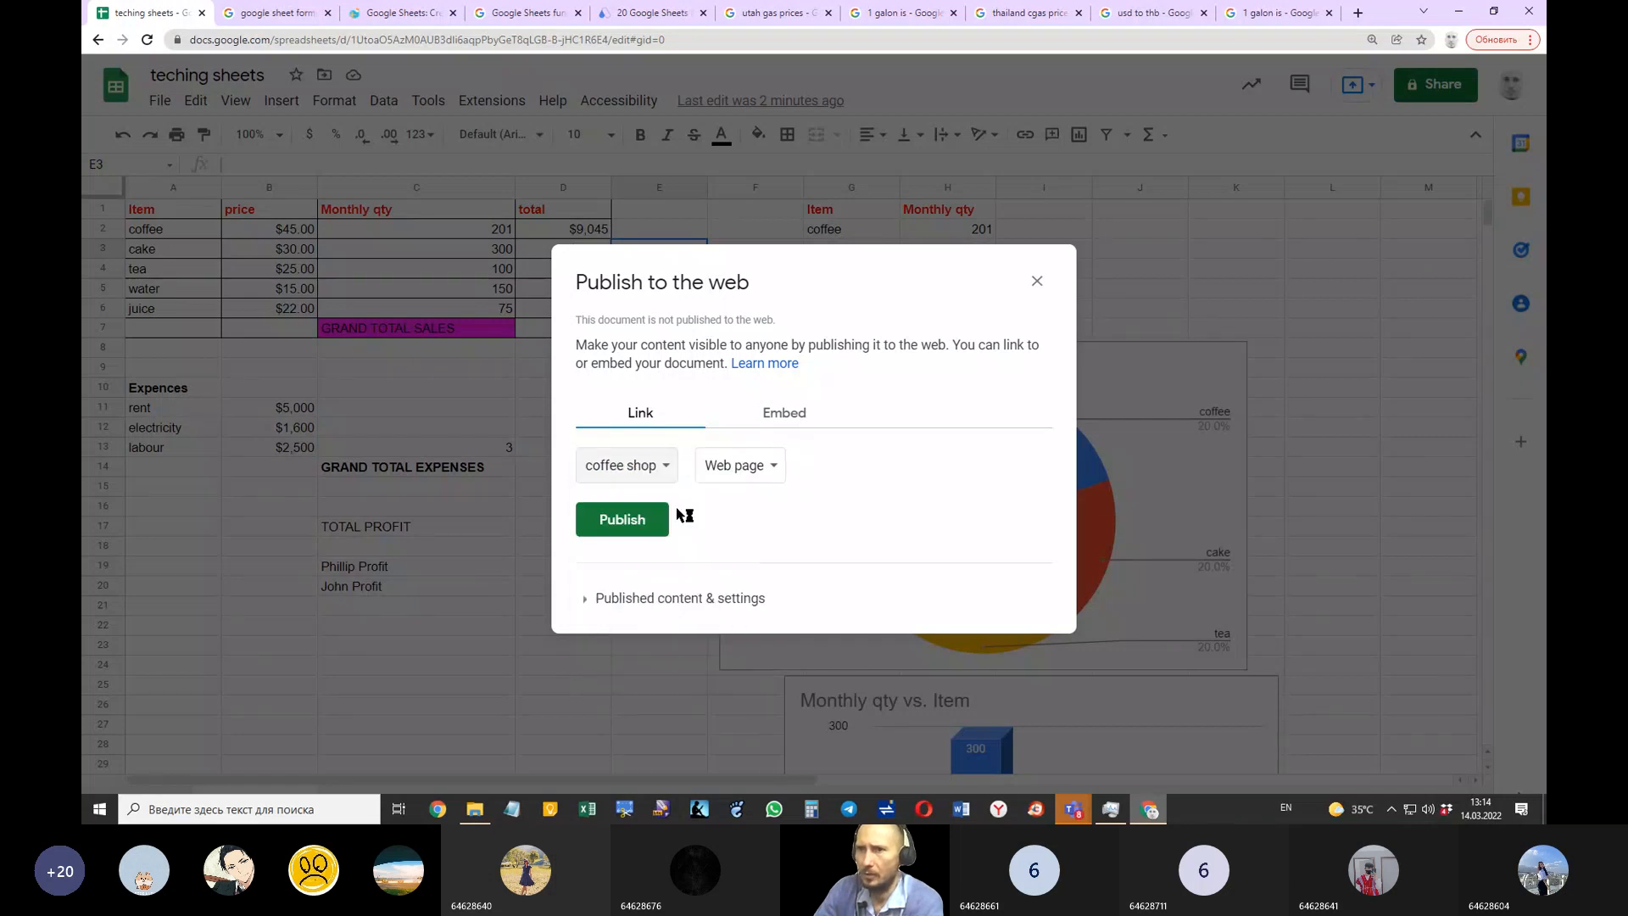
Step: Publish the coffee shop sheet as a Web page link and confirm the publication
left_click(742, 467)
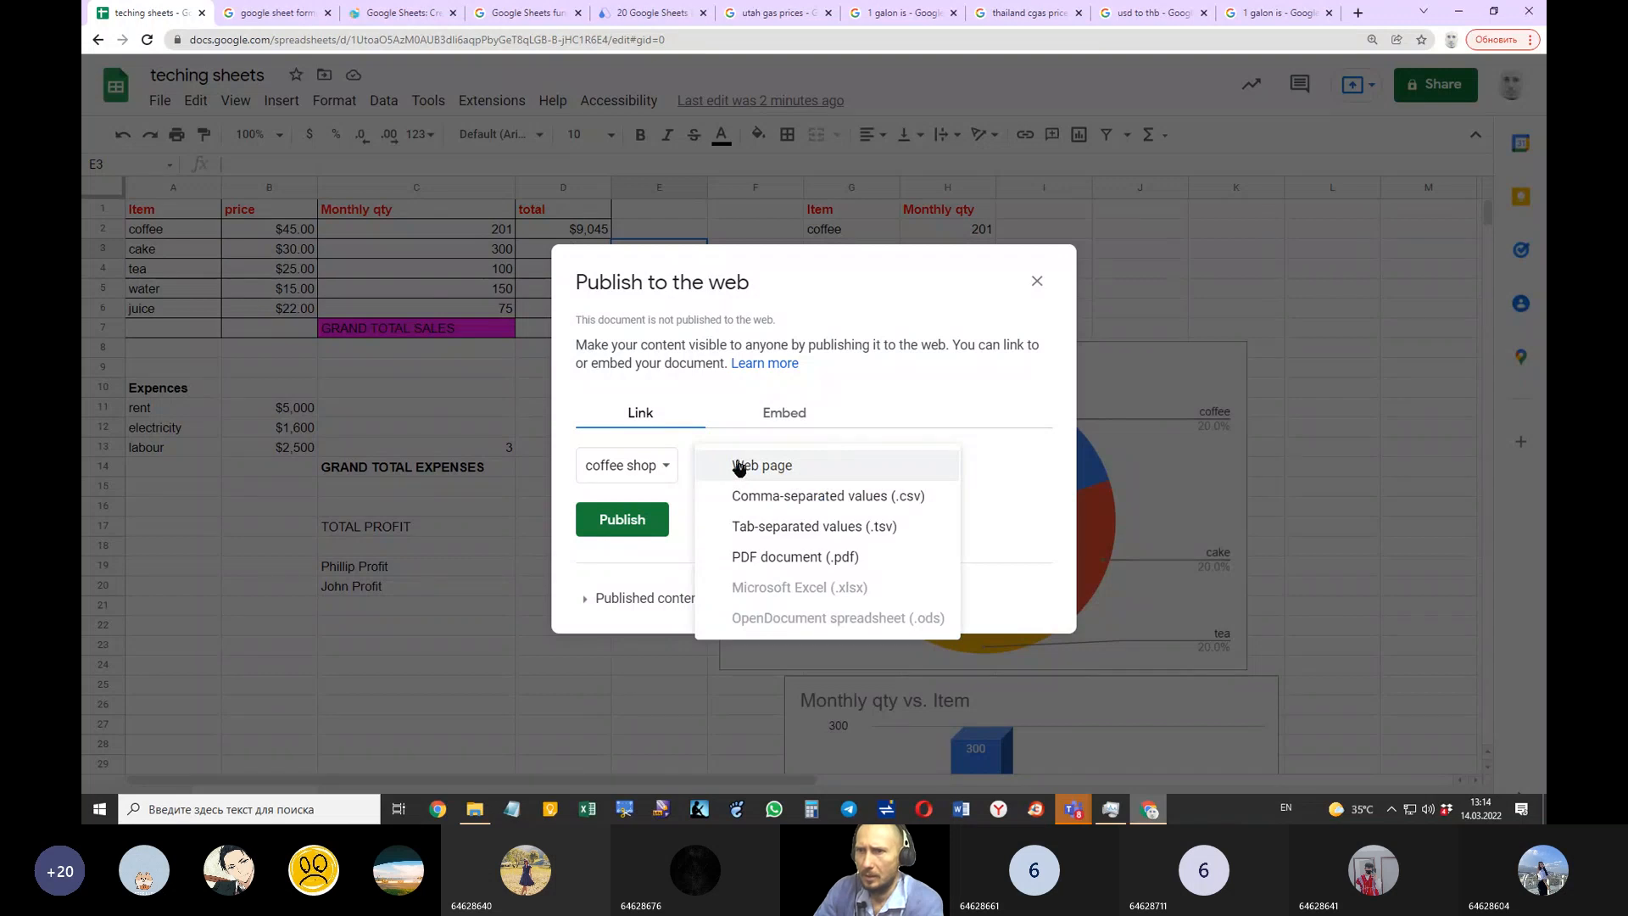
left_click(1010, 444)
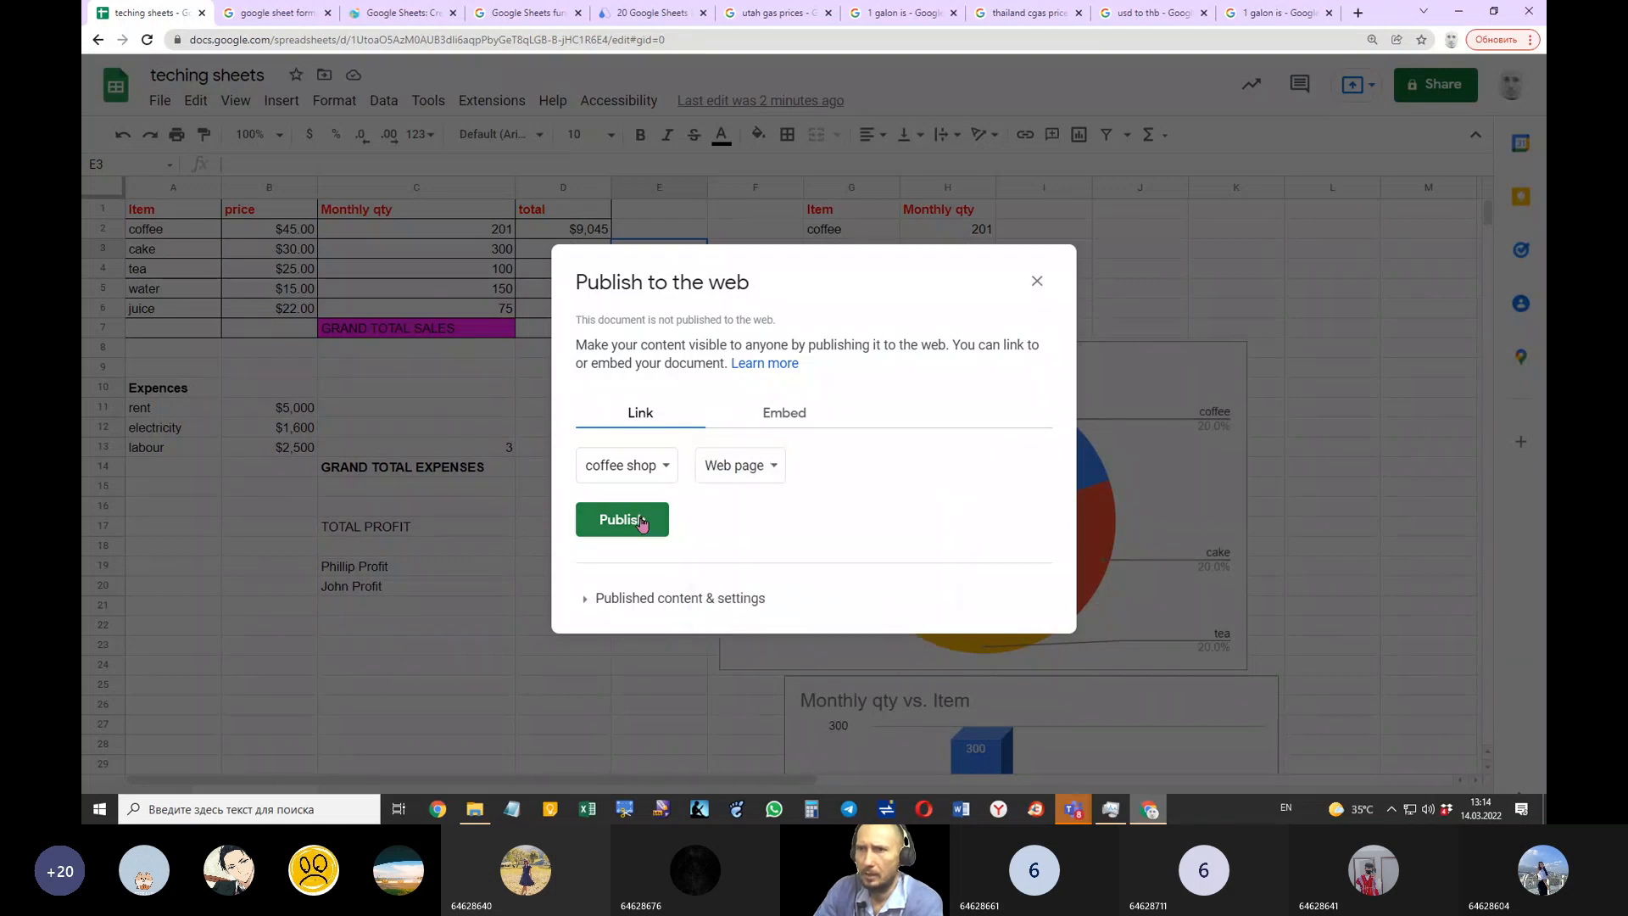
left_click(781, 416)
left_click(653, 417)
left_click(624, 523)
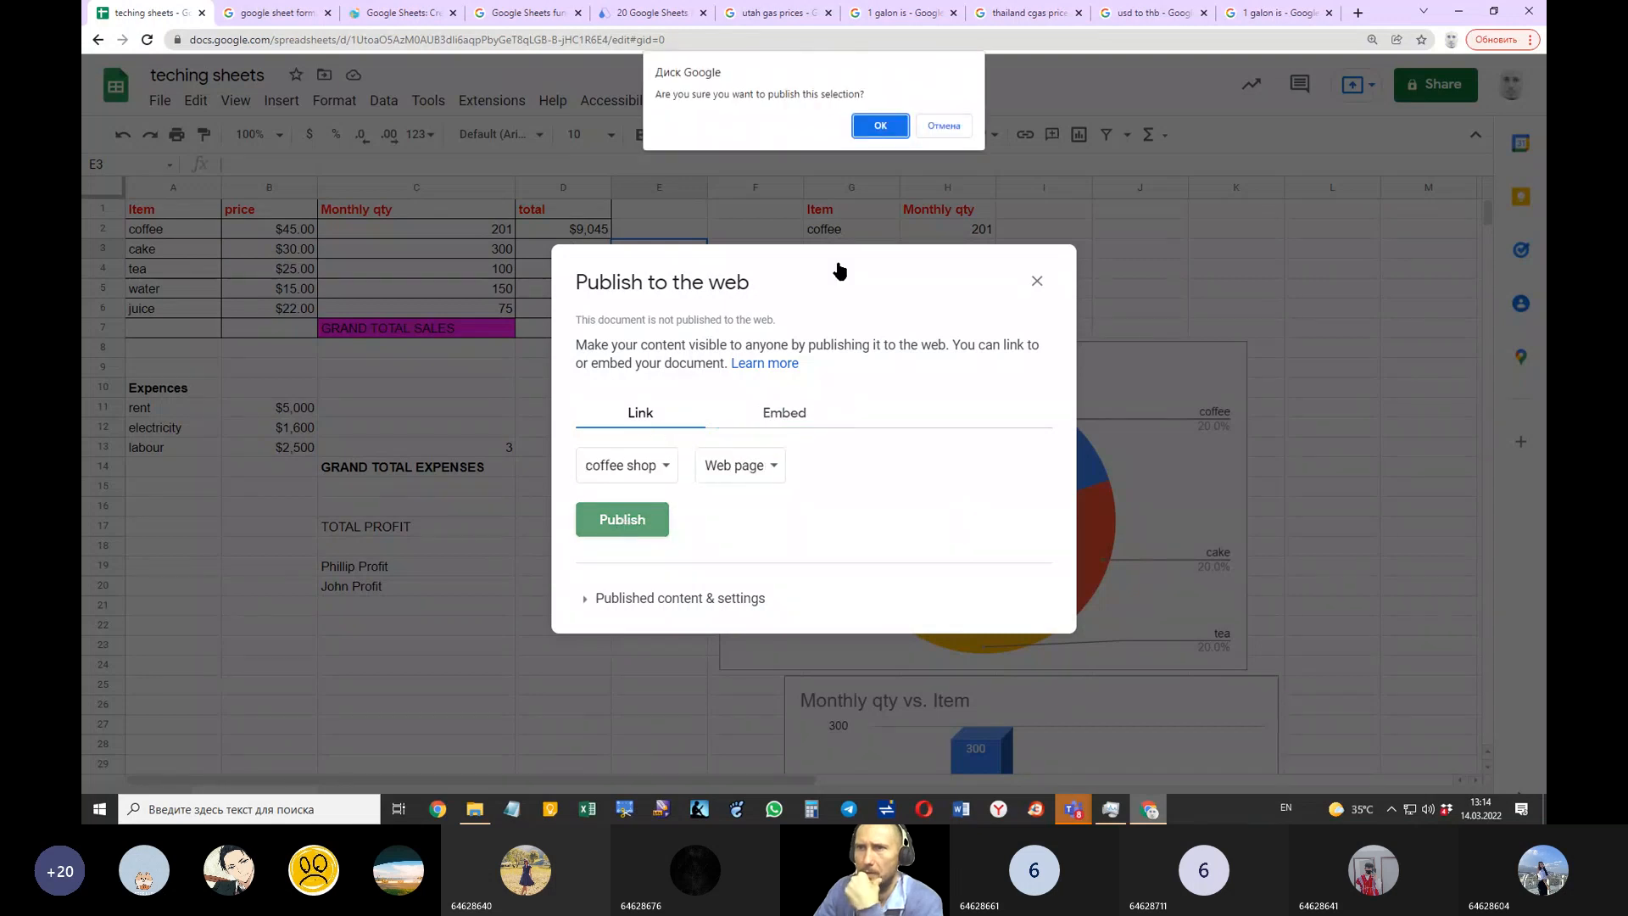
left_click(880, 124)
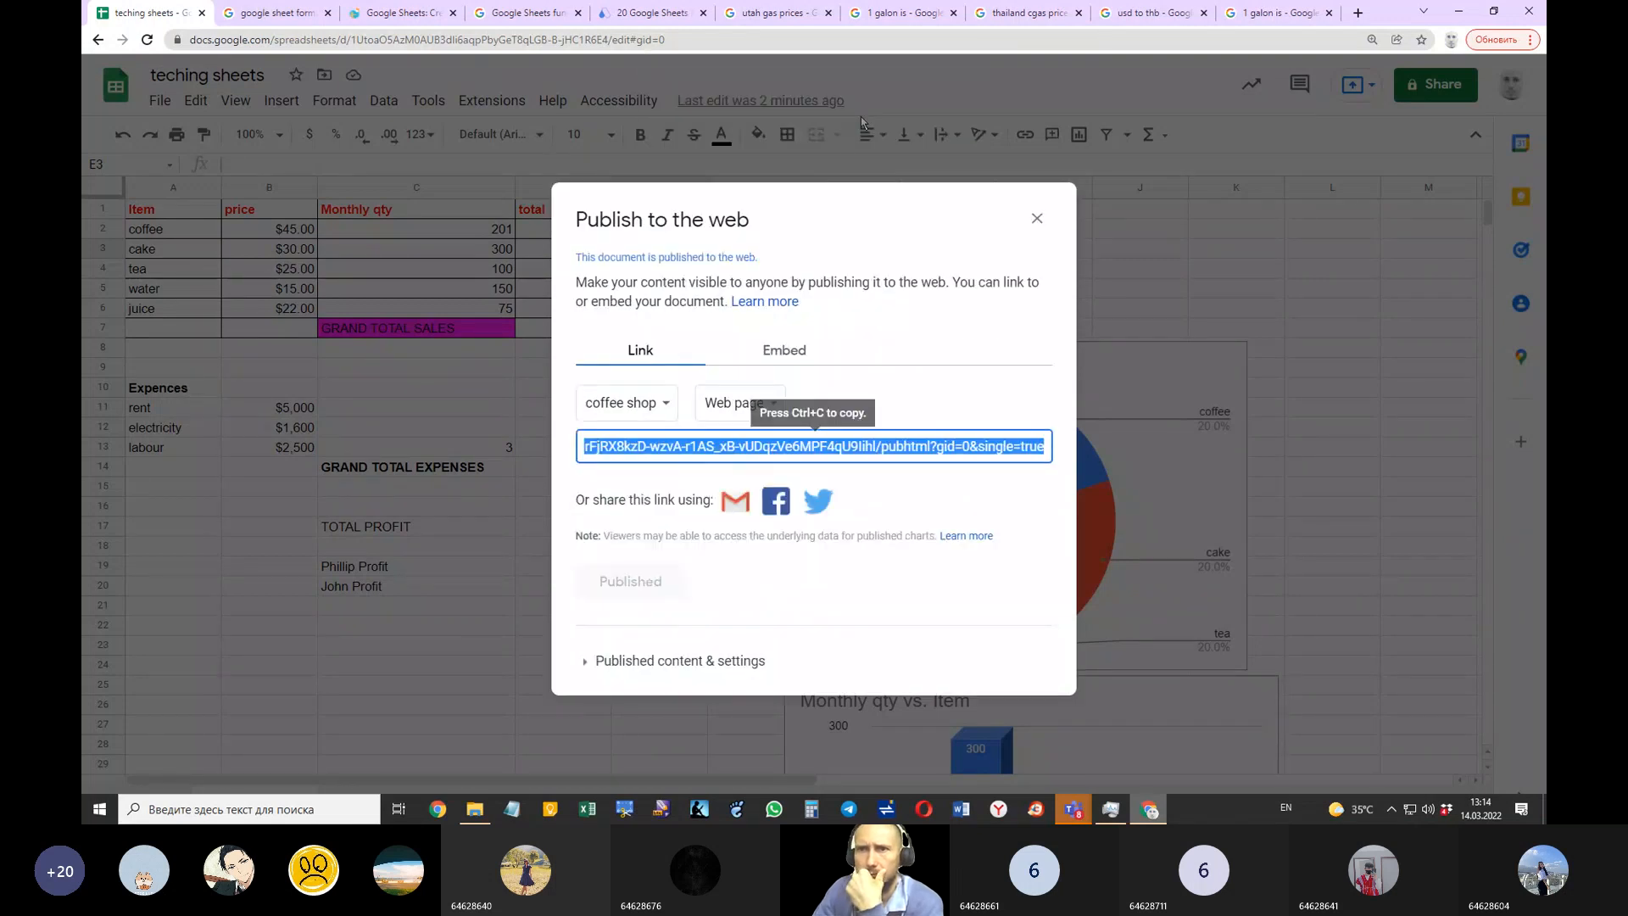
Step: Copy the published link, open it in a new browser tab and look over the published coffee shop page
right_click(777, 447)
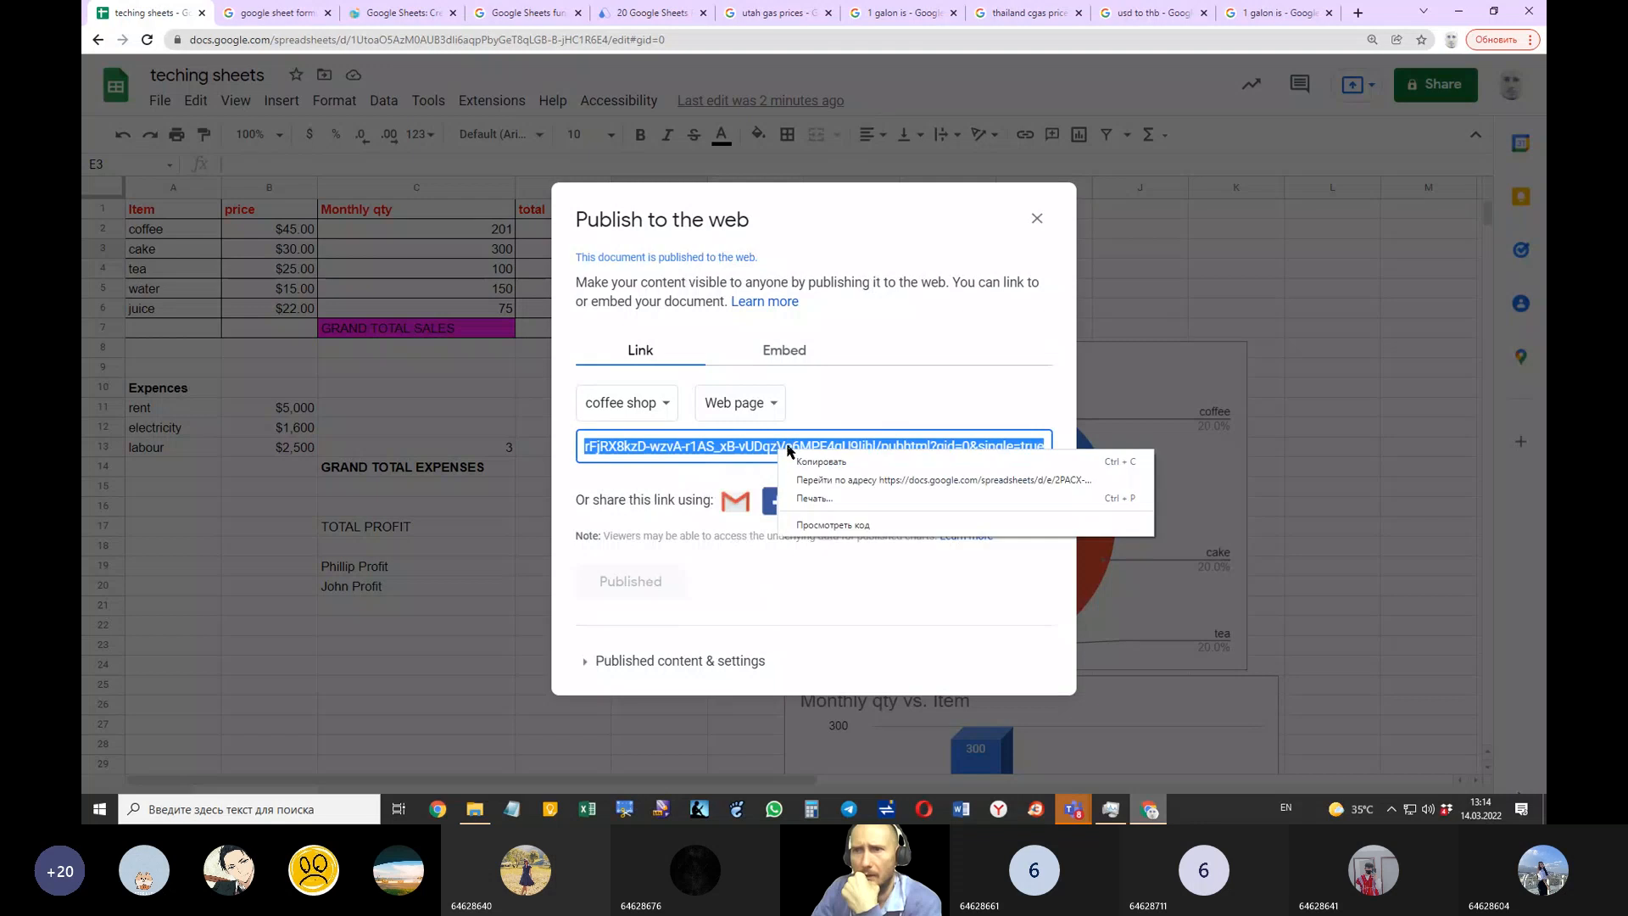
left_click(864, 462)
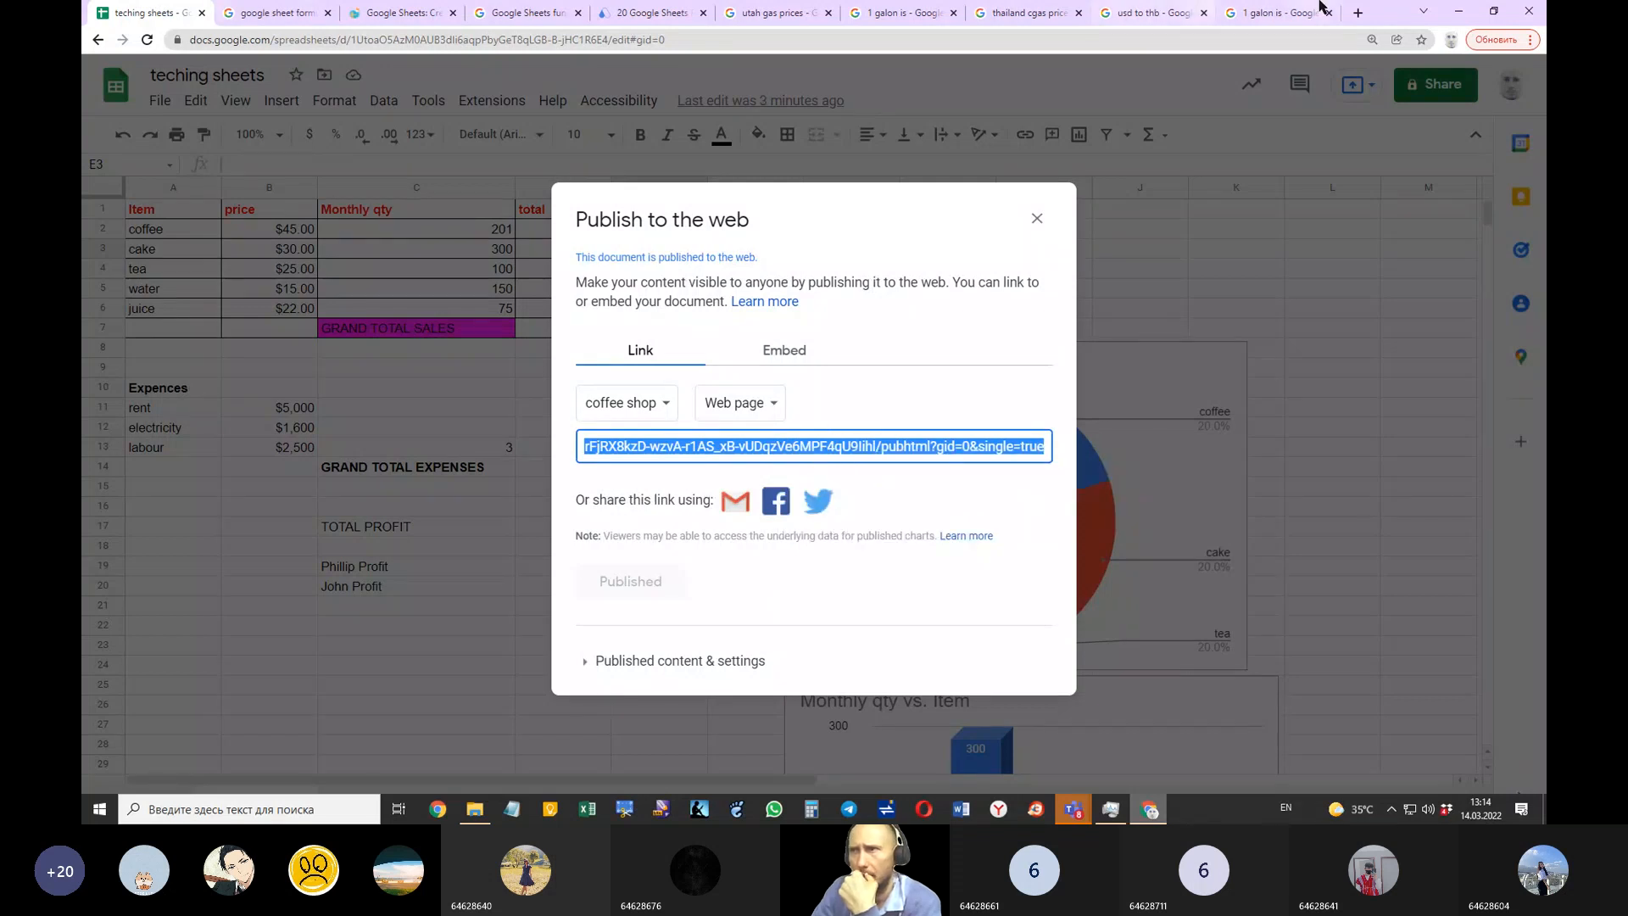
left_click(1357, 14)
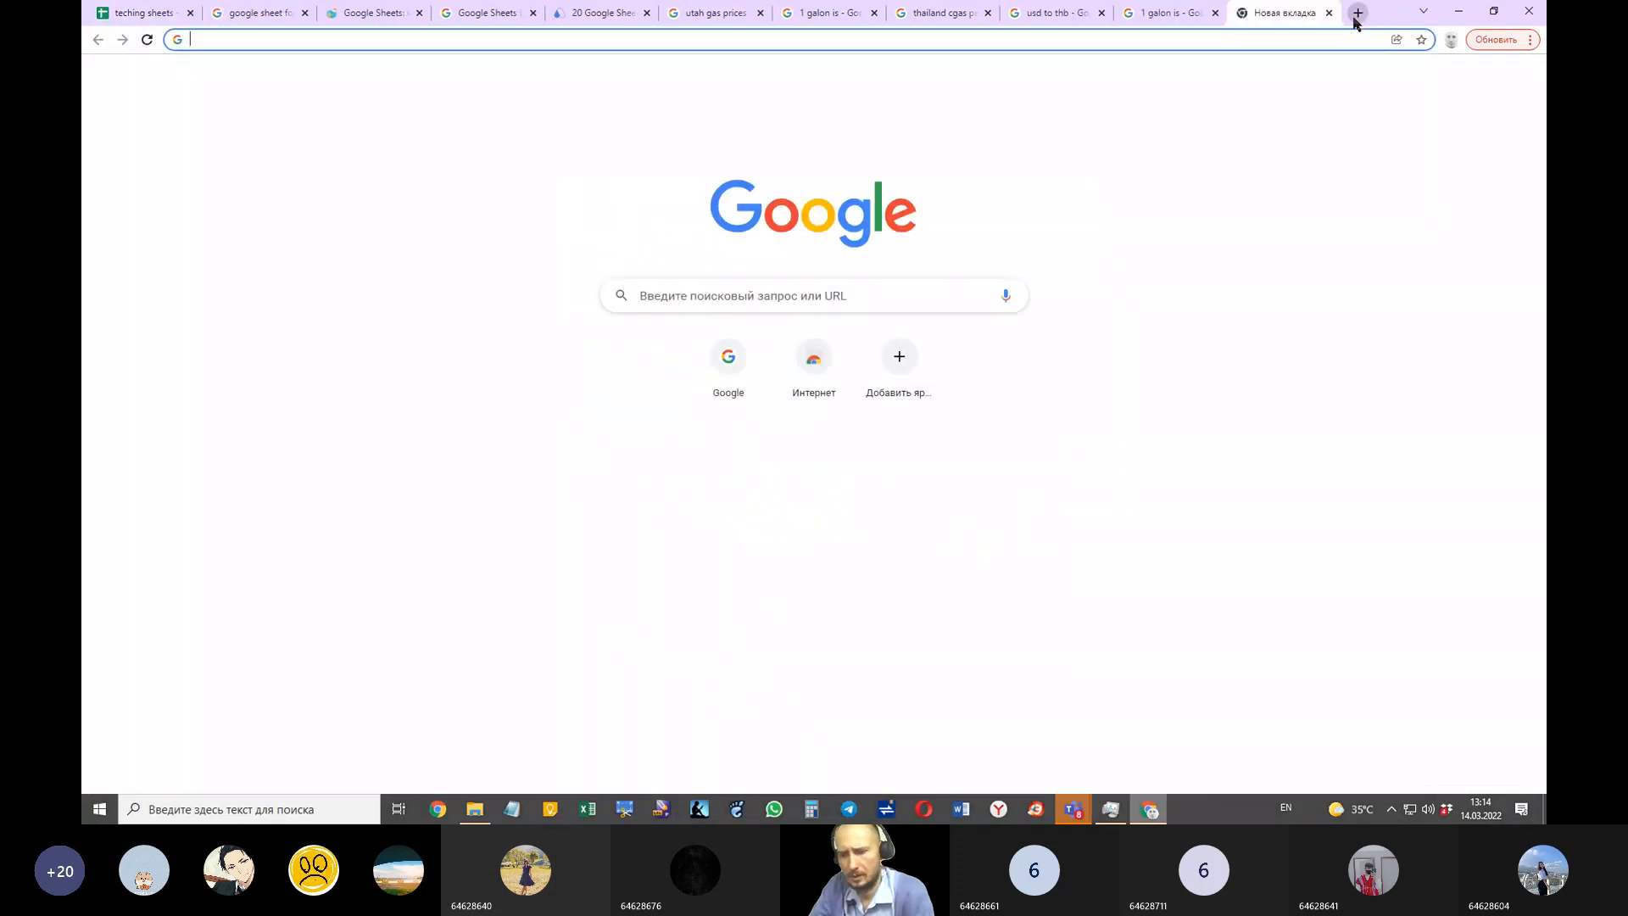
key("ctrl+v")
key("Return")
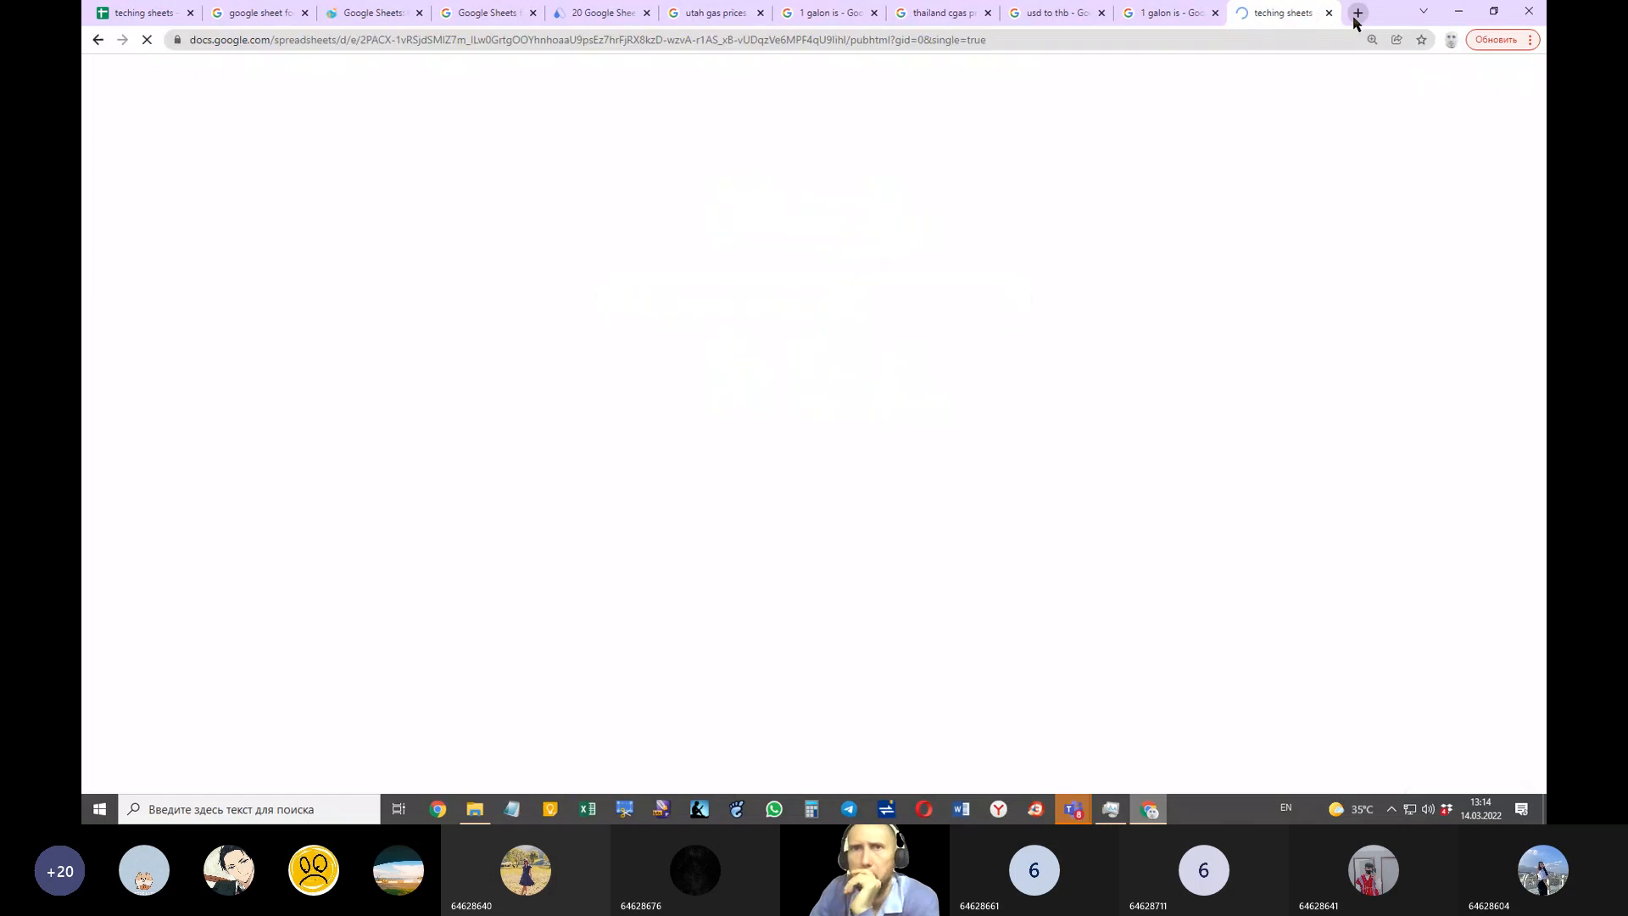
scroll(1310, 380, "down", 2)
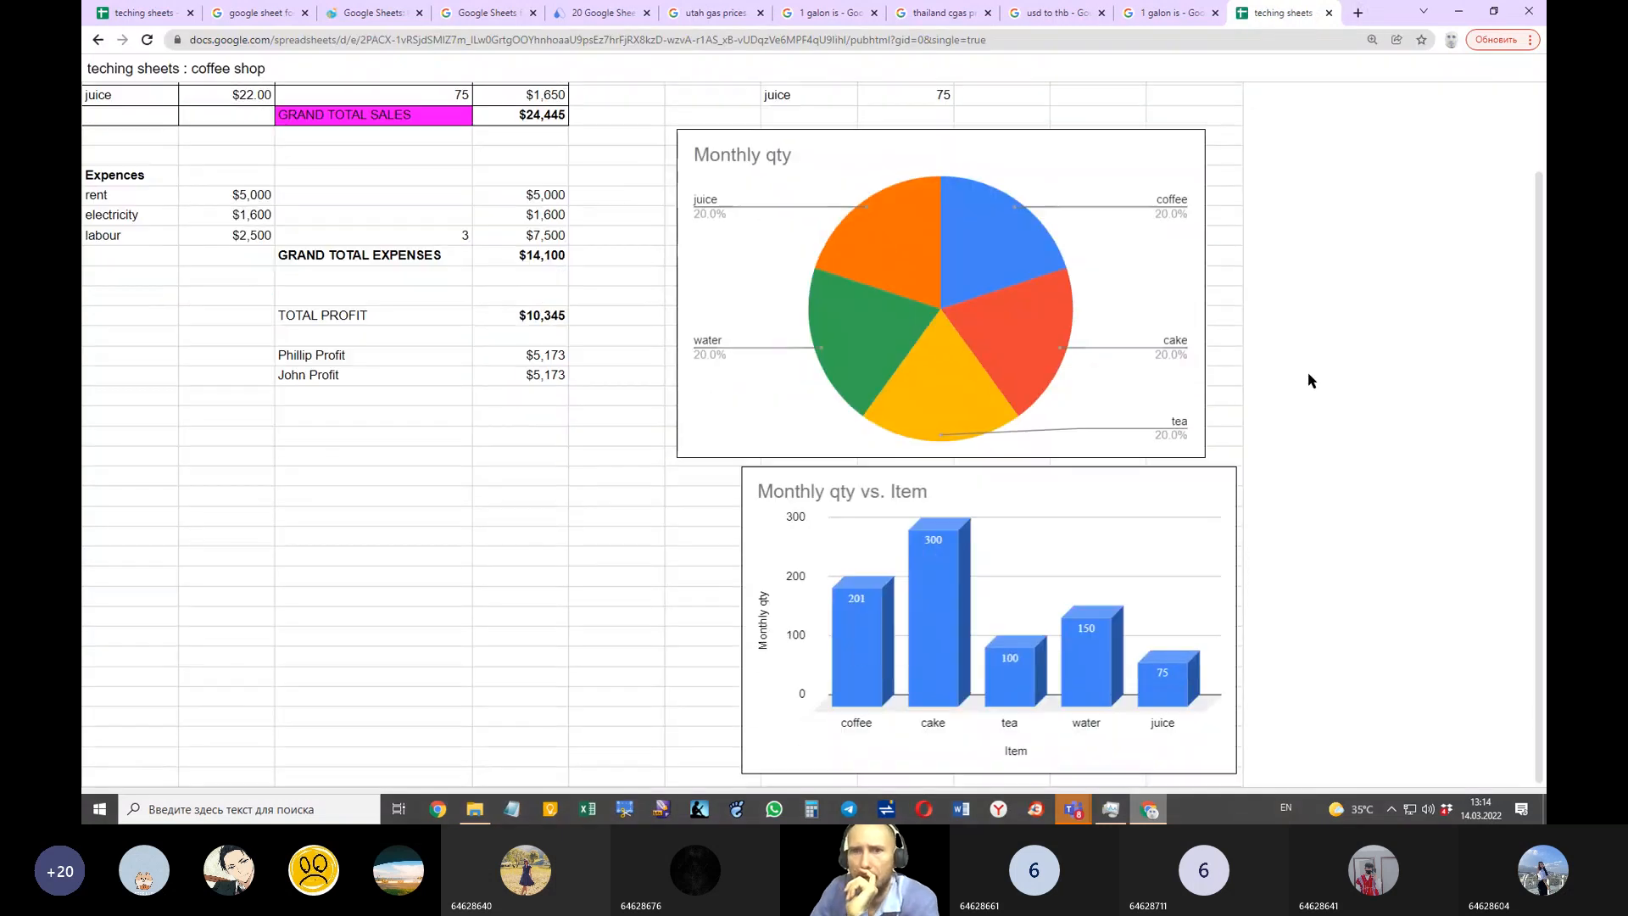
scroll(1315, 382, "up", 2)
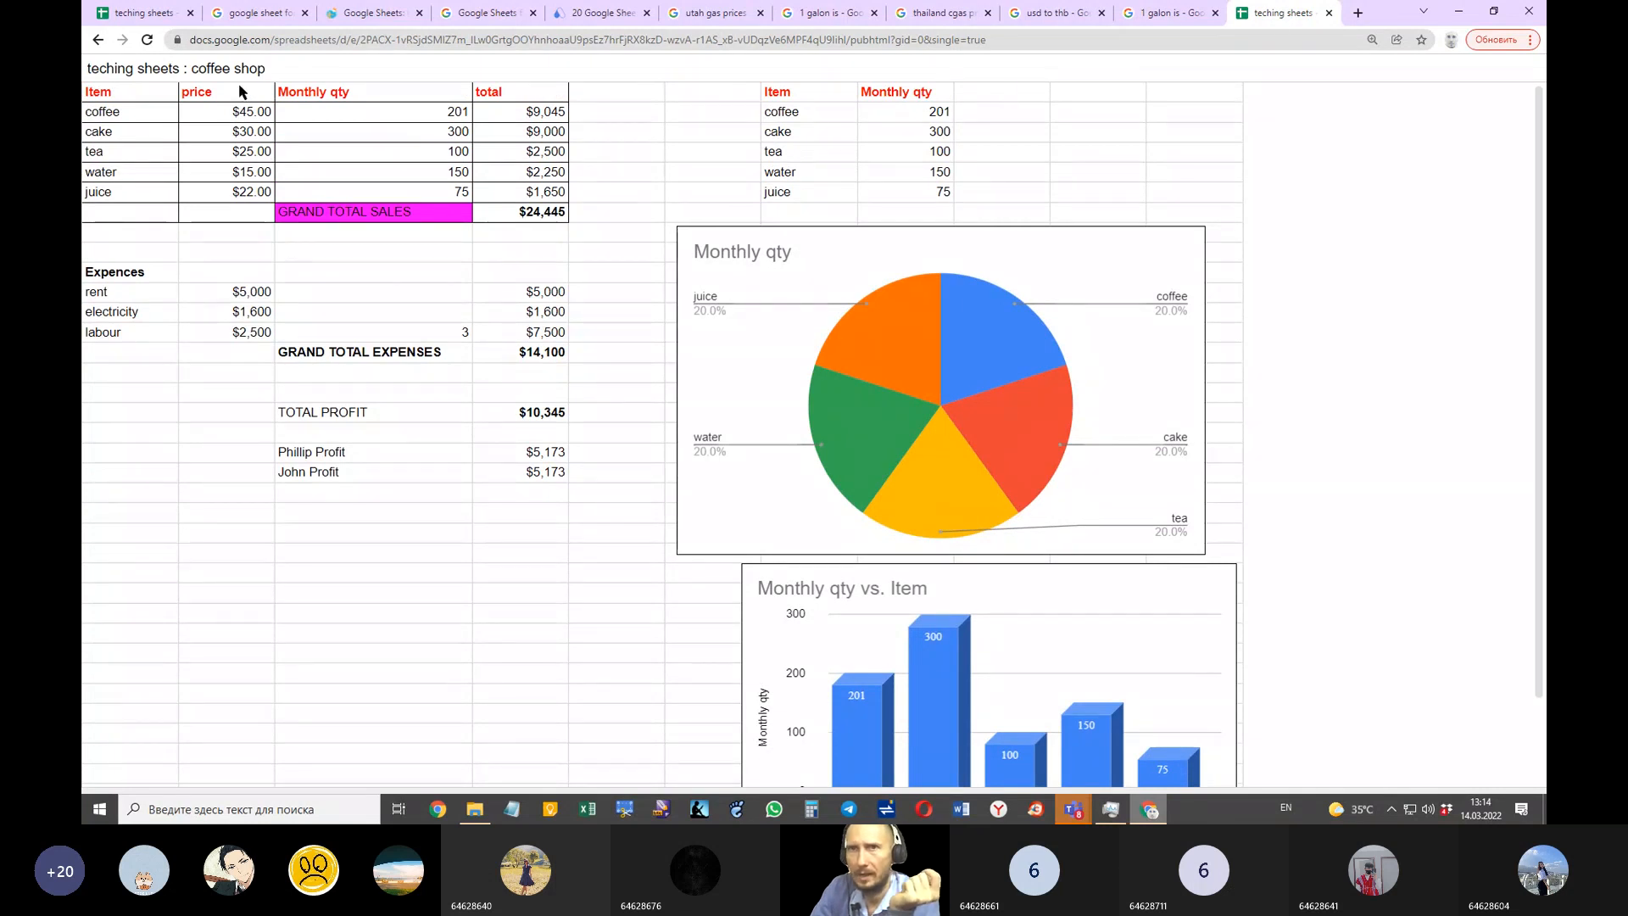
Step: Return to the editable teching sheets spreadsheet and close the Publish to the web dialog
left_click(136, 13)
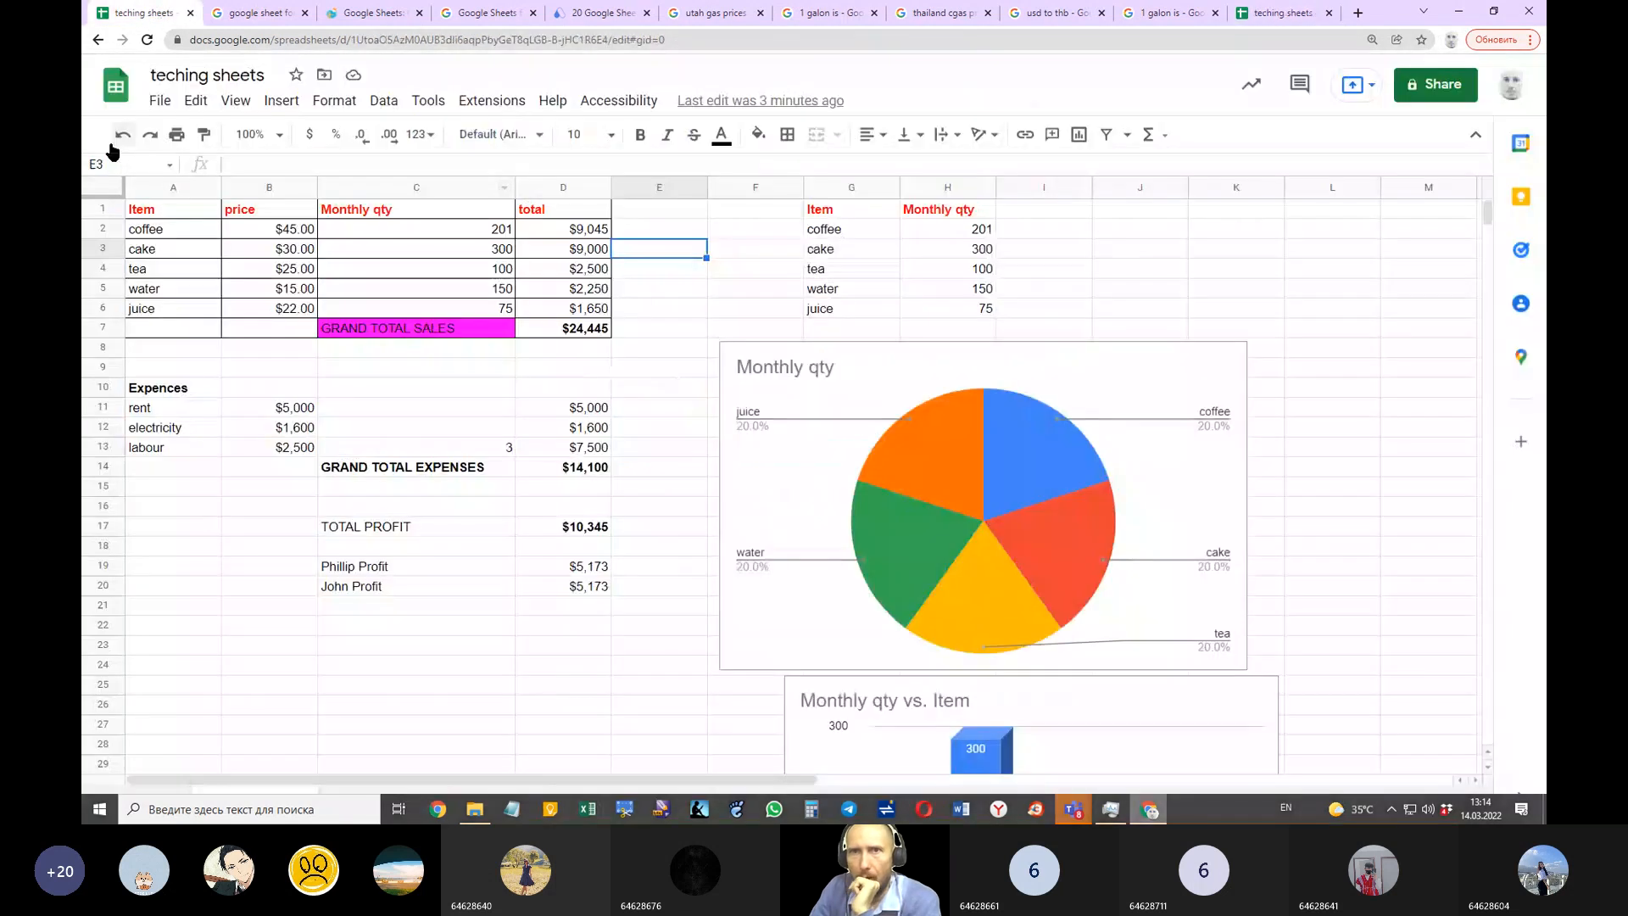
left_click(1037, 218)
left_click(158, 101)
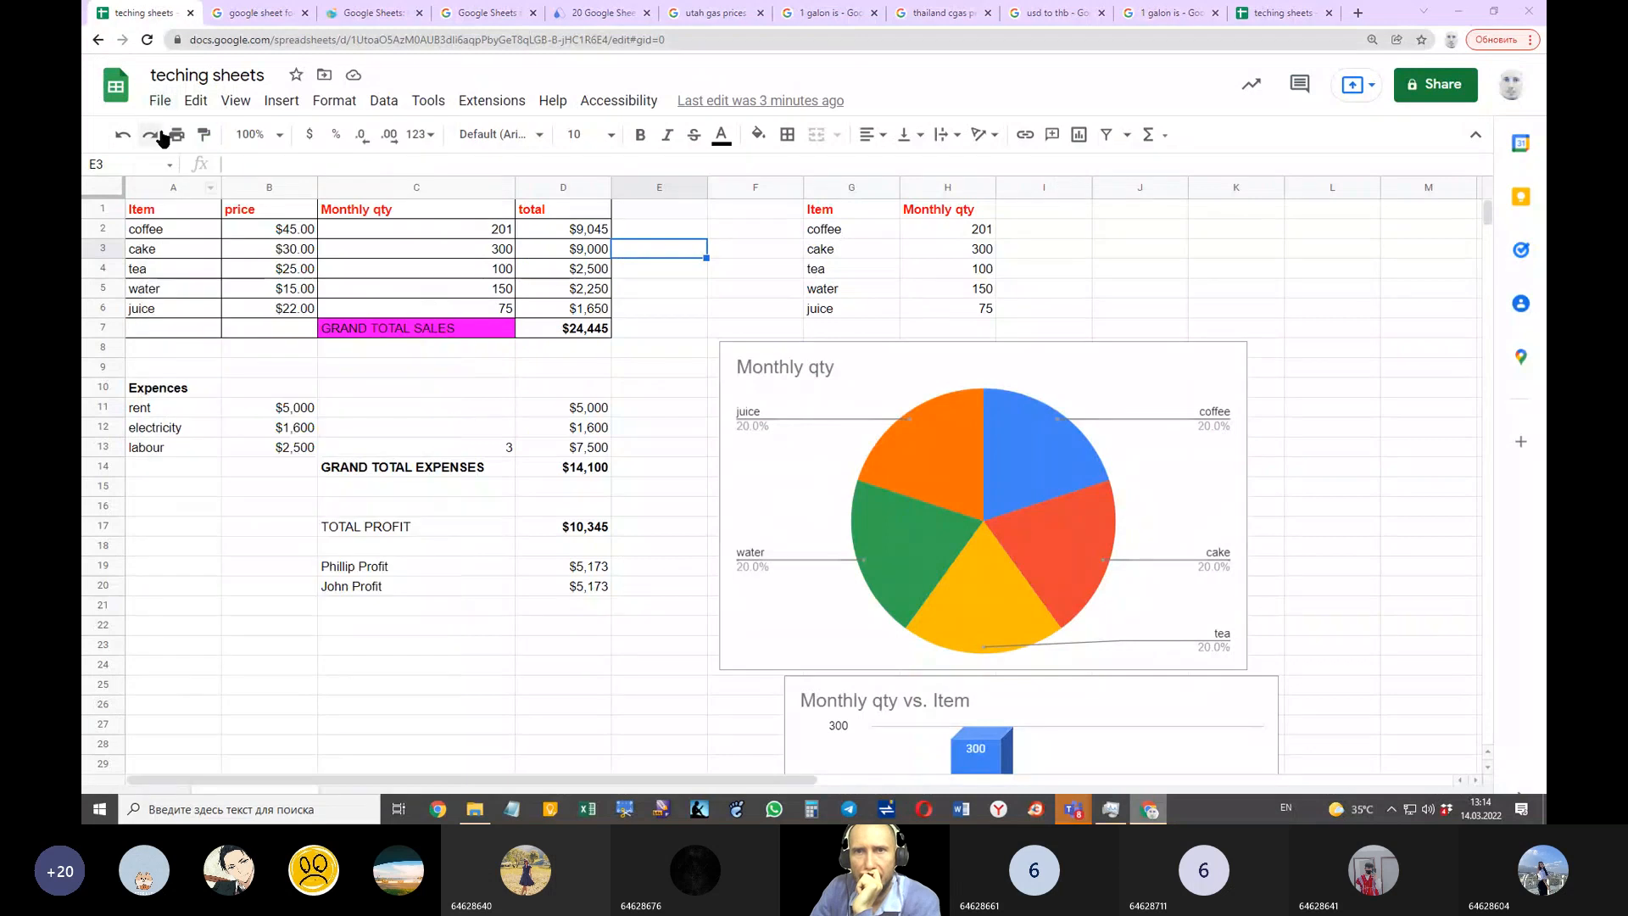
left_click(161, 100)
mouse_move(302, 523)
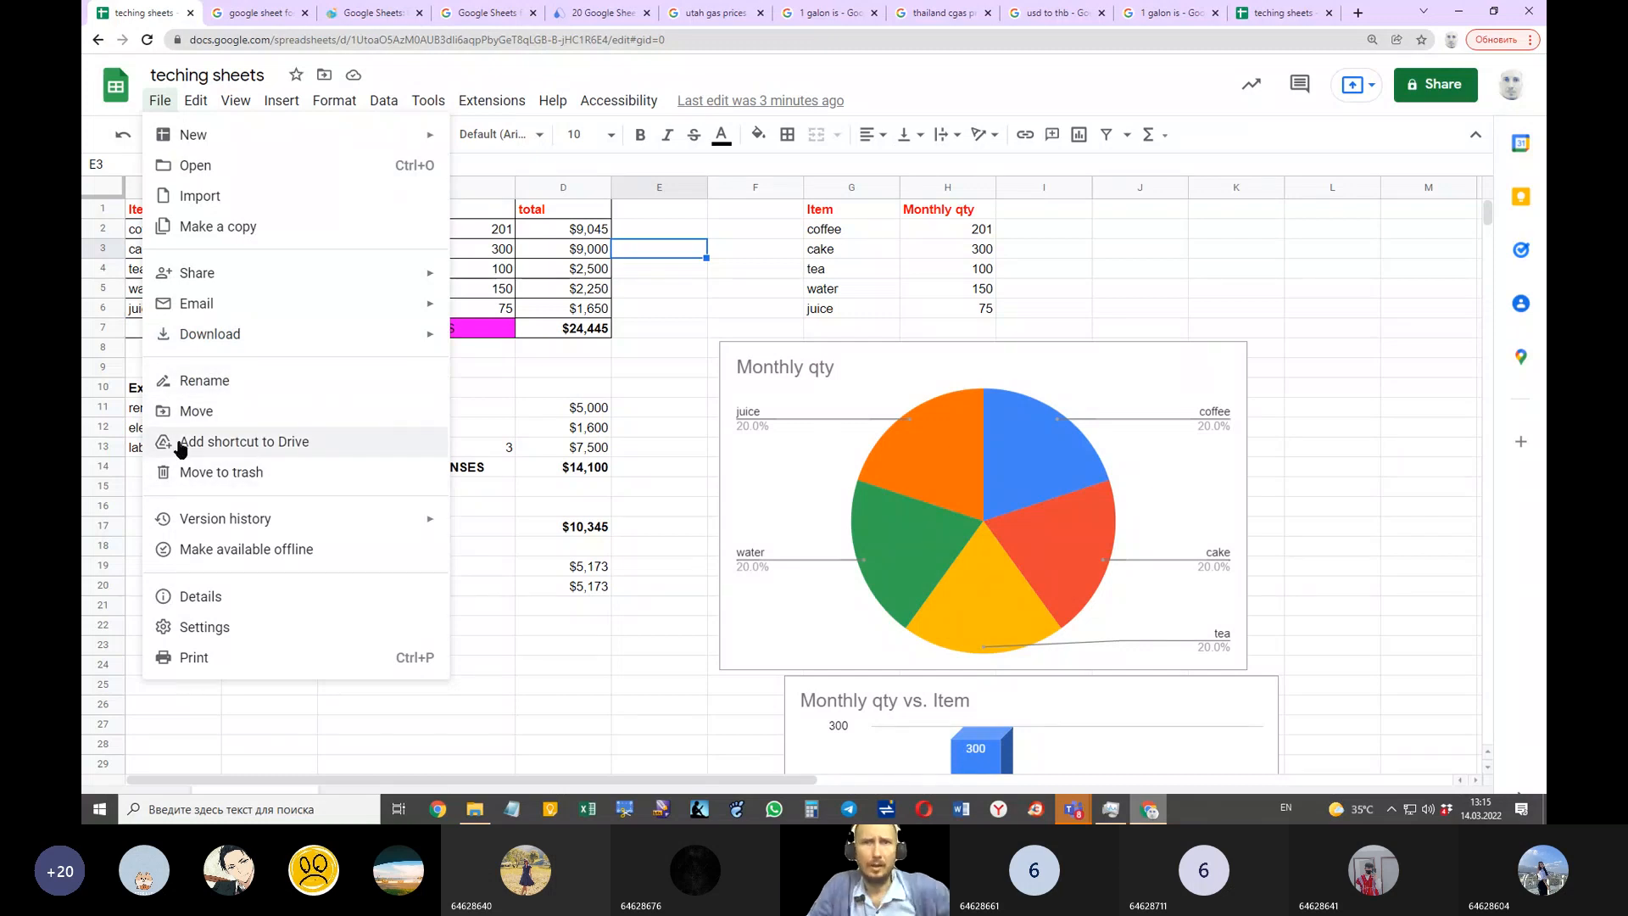
left_click(161, 101)
left_click(206, 106)
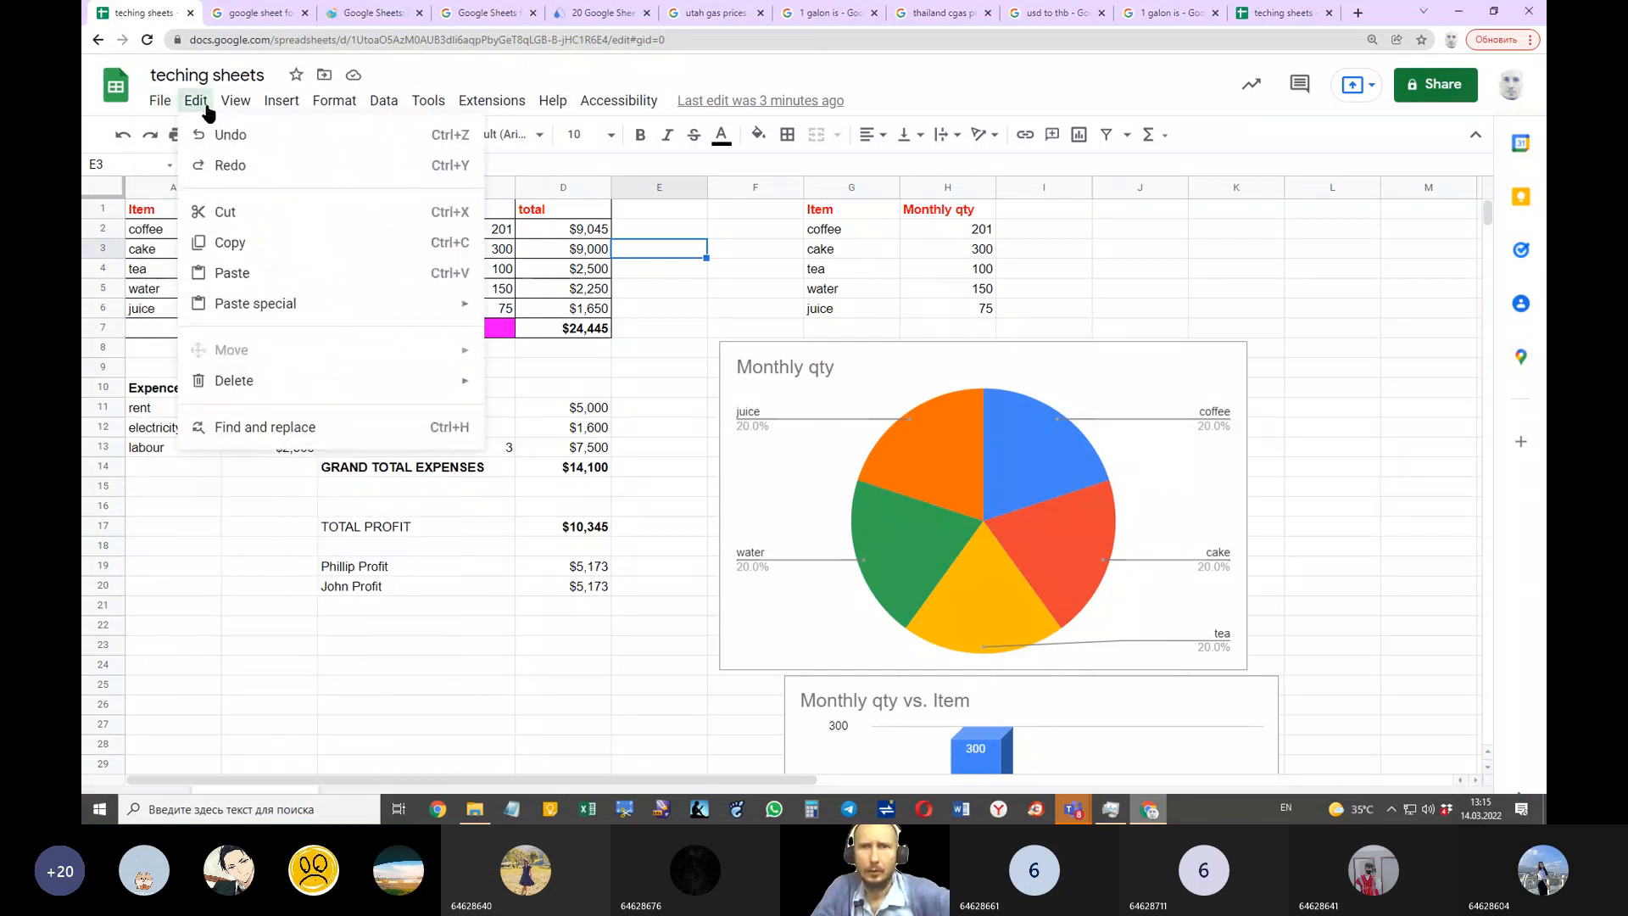
mouse_move(241, 110)
mouse_move(350, 144)
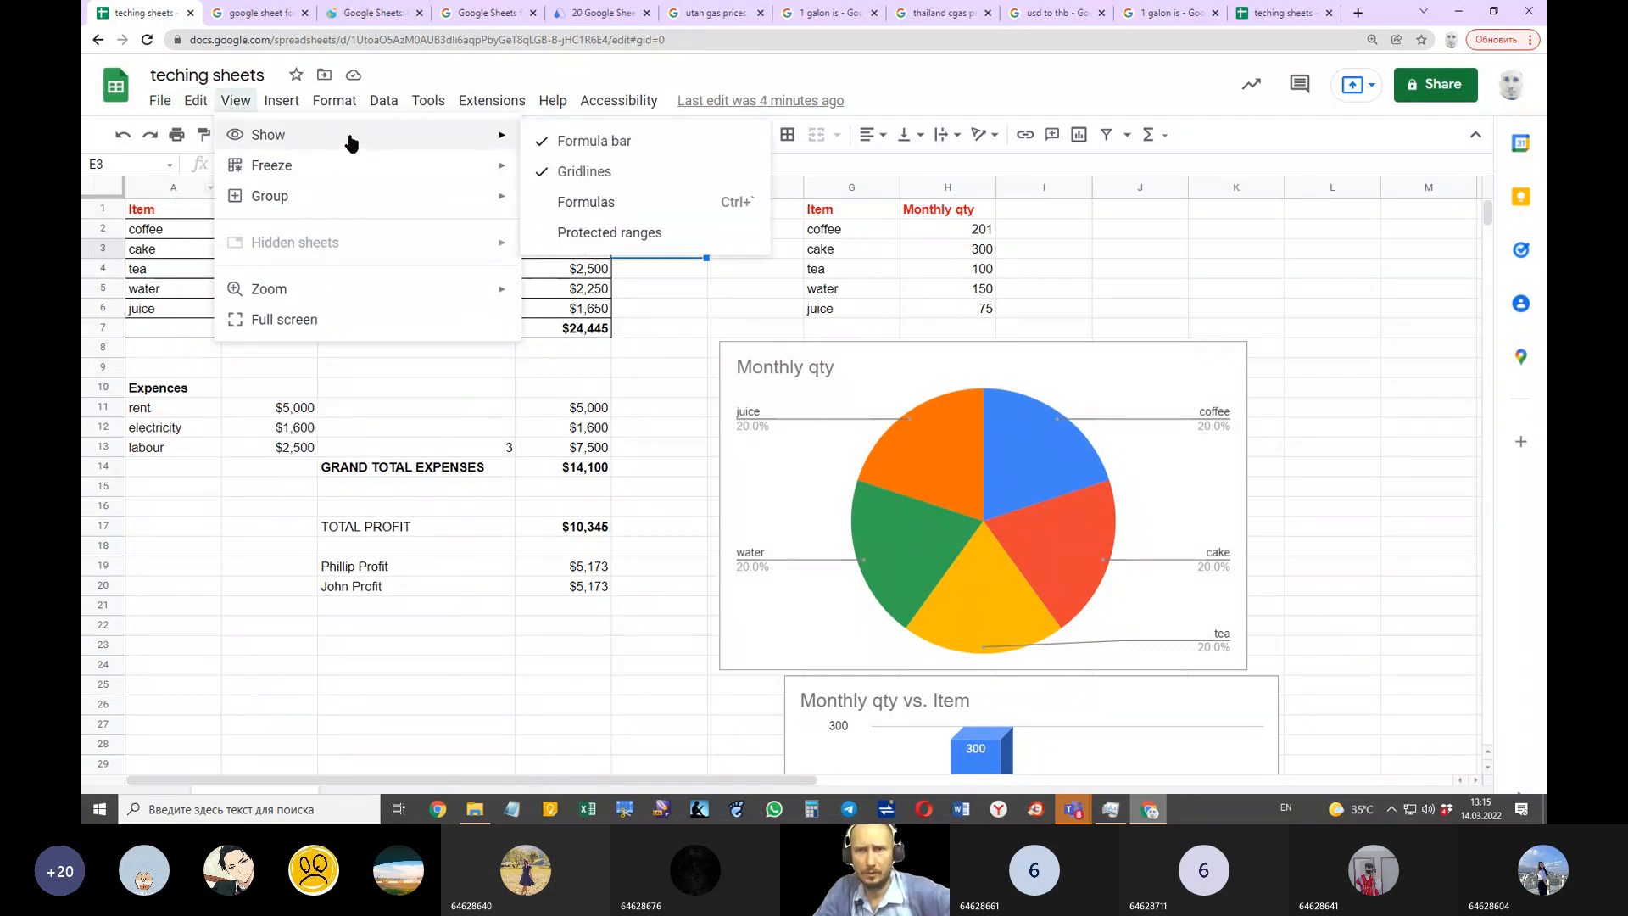
mouse_move(360, 292)
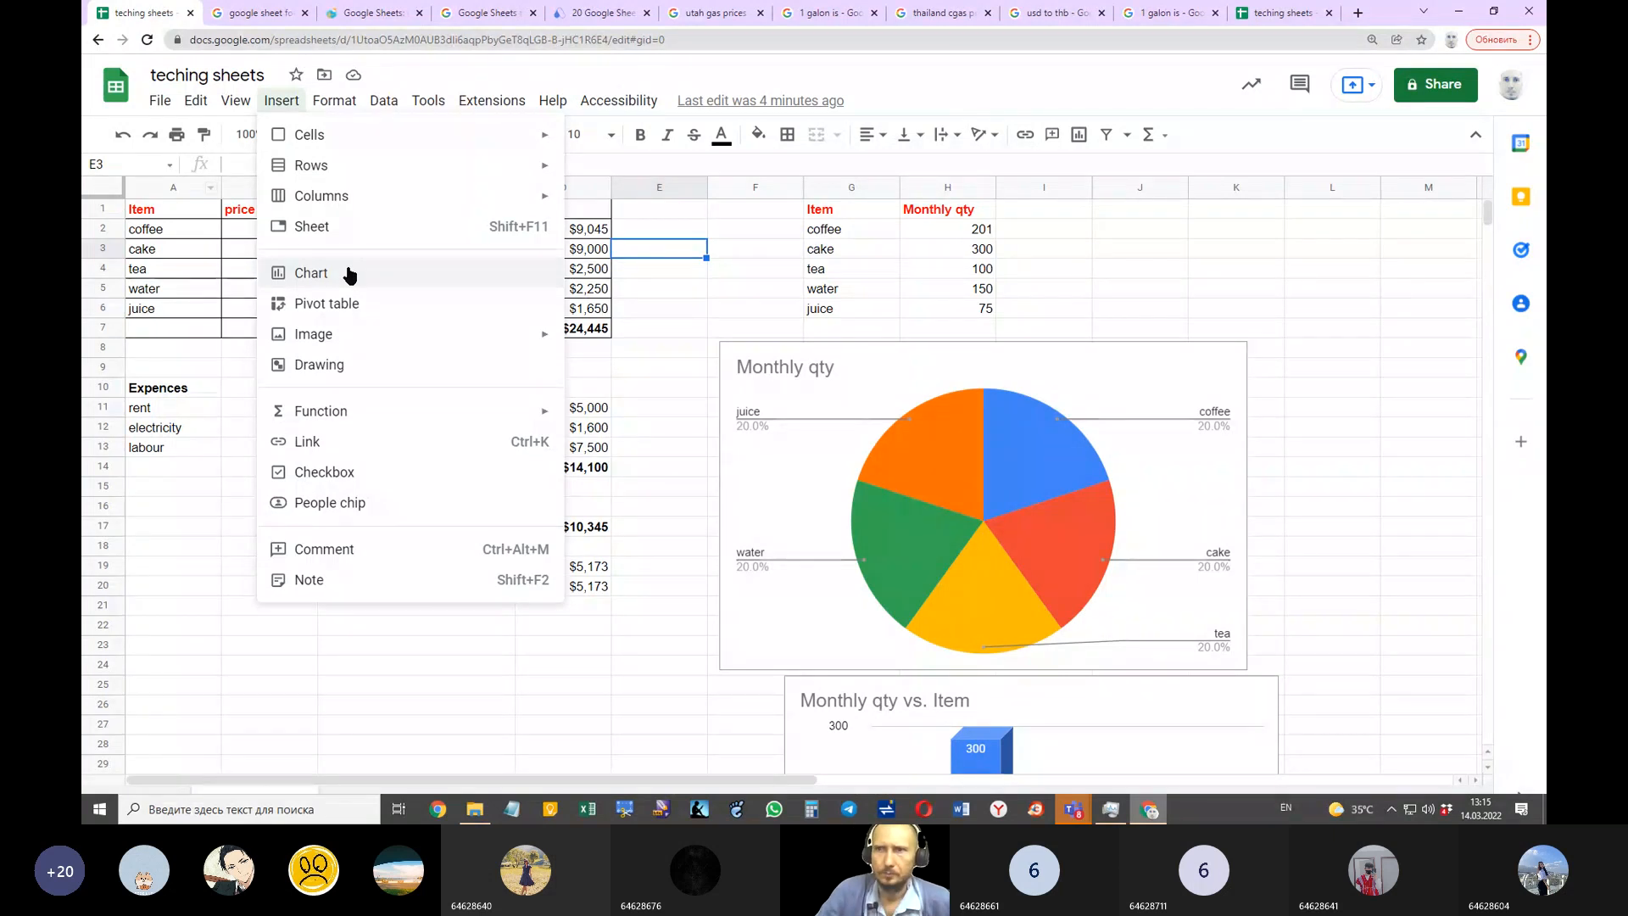
Step: Insert a chart of the coffee shop item prices from A1:B7 and change its type to Combo chart
left_click(349, 274)
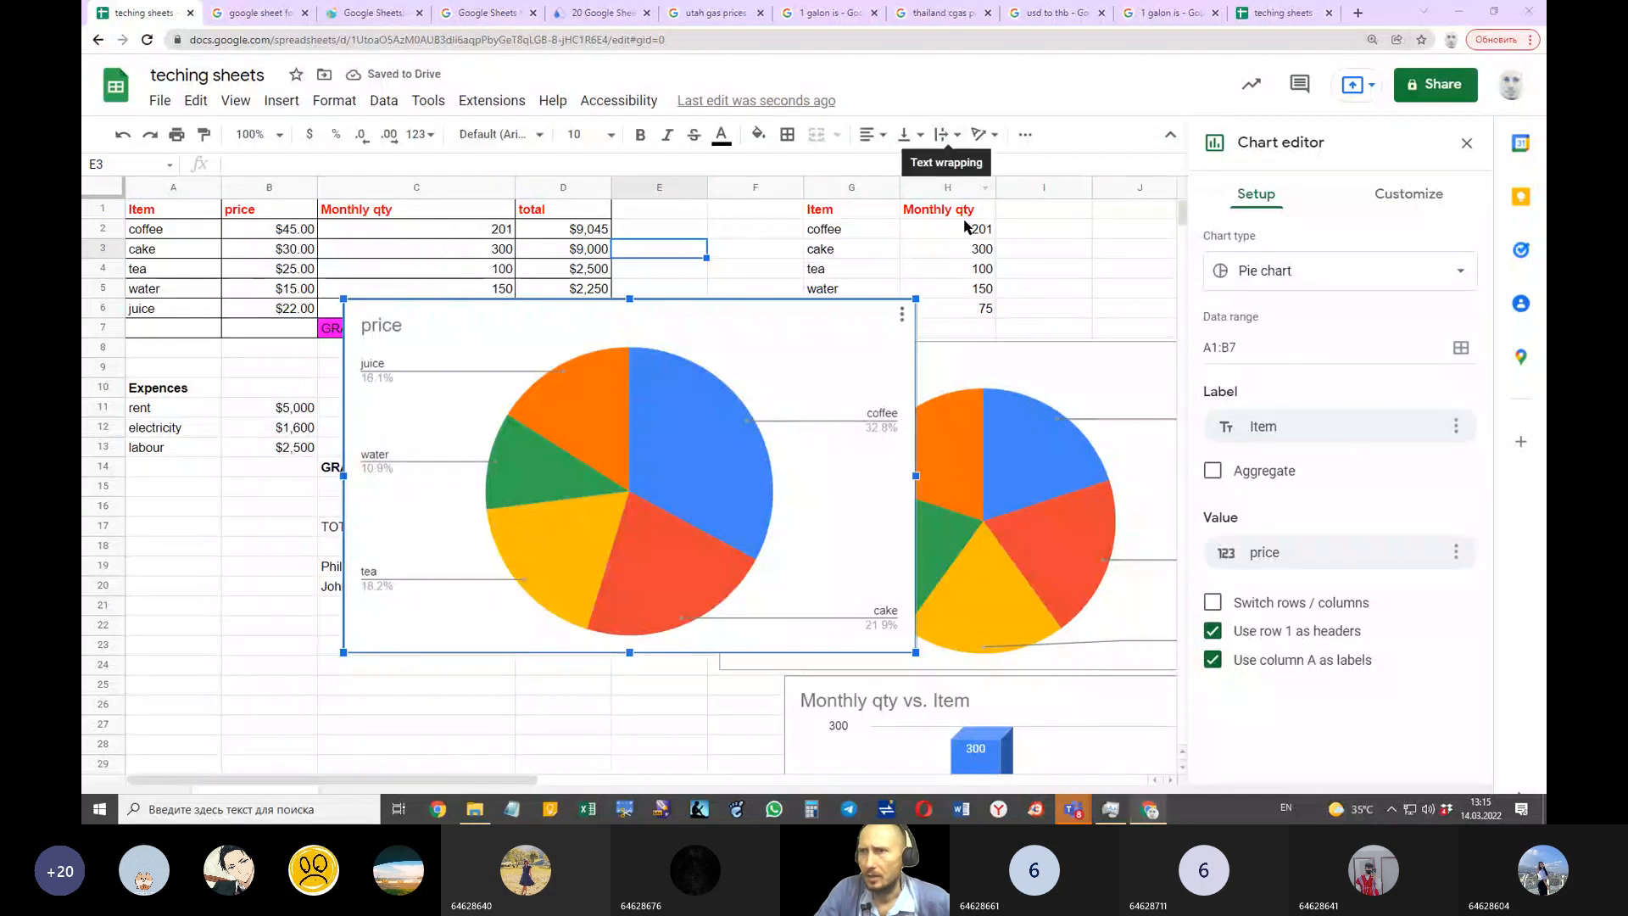
left_click(1339, 270)
scroll(1271, 551, "down", 6)
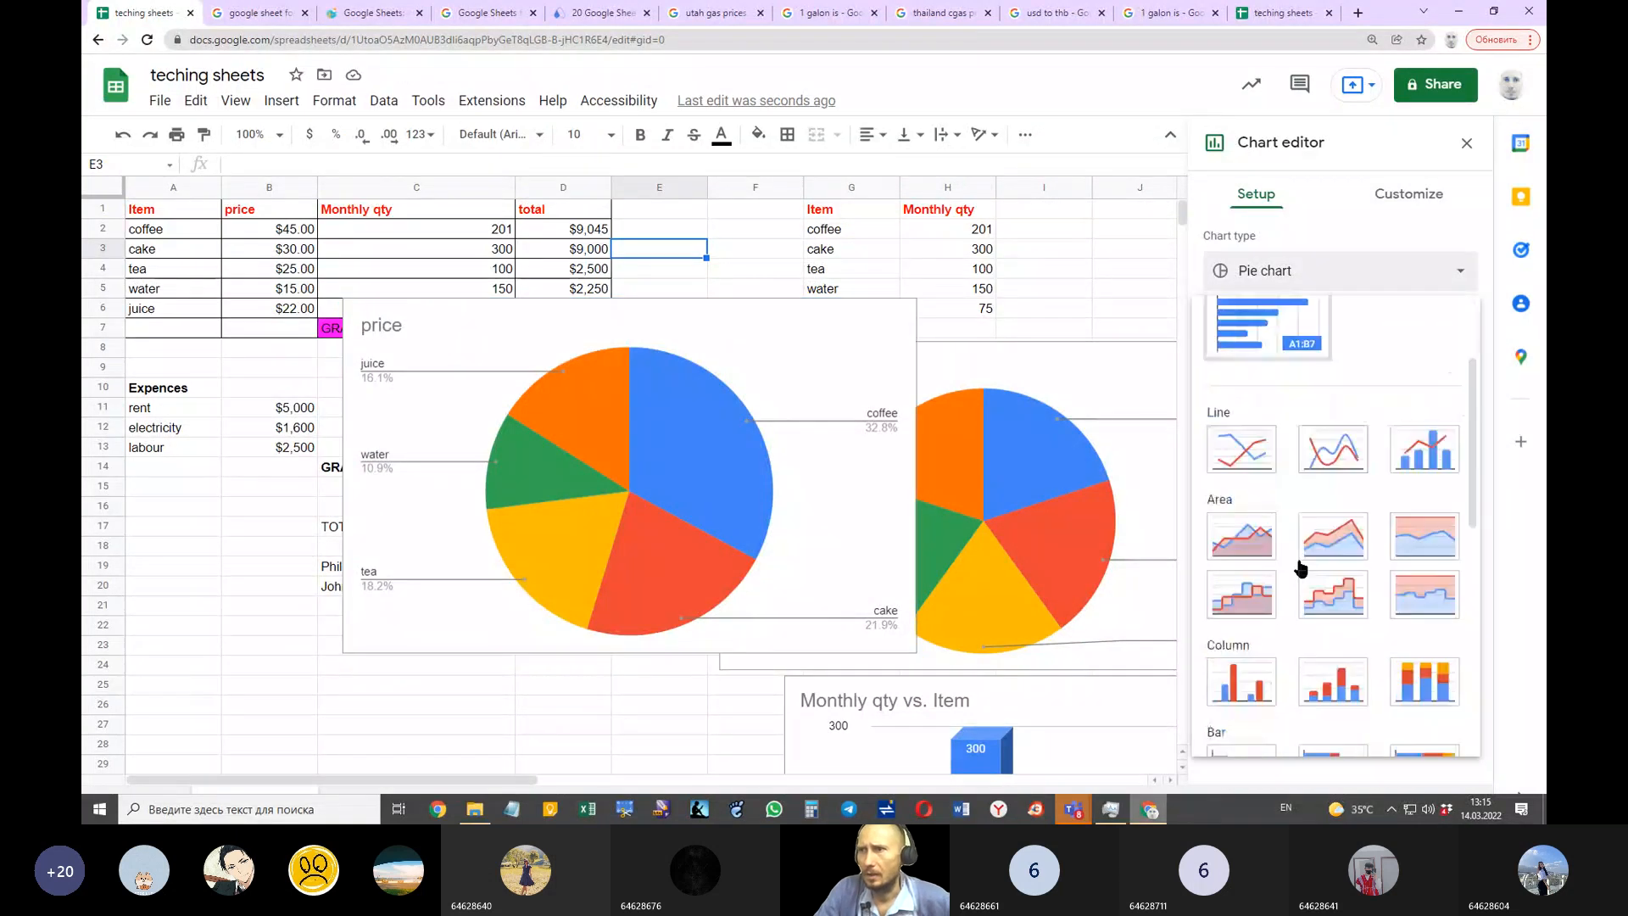
left_click(1231, 655)
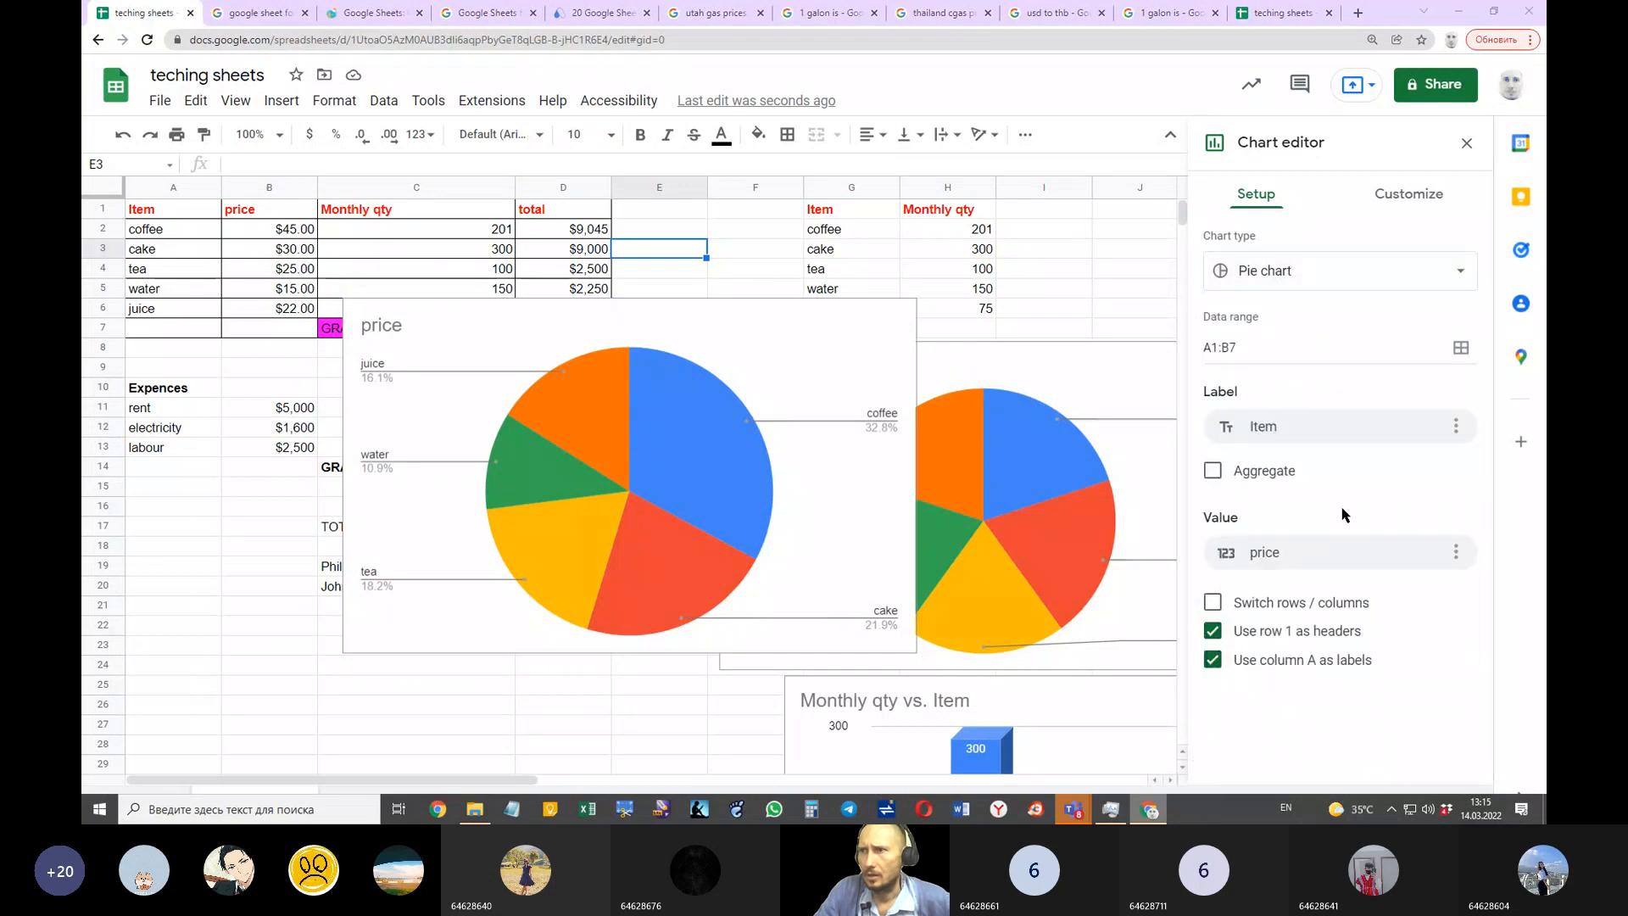
left_click(1337, 271)
scroll(1281, 373, "down", 4)
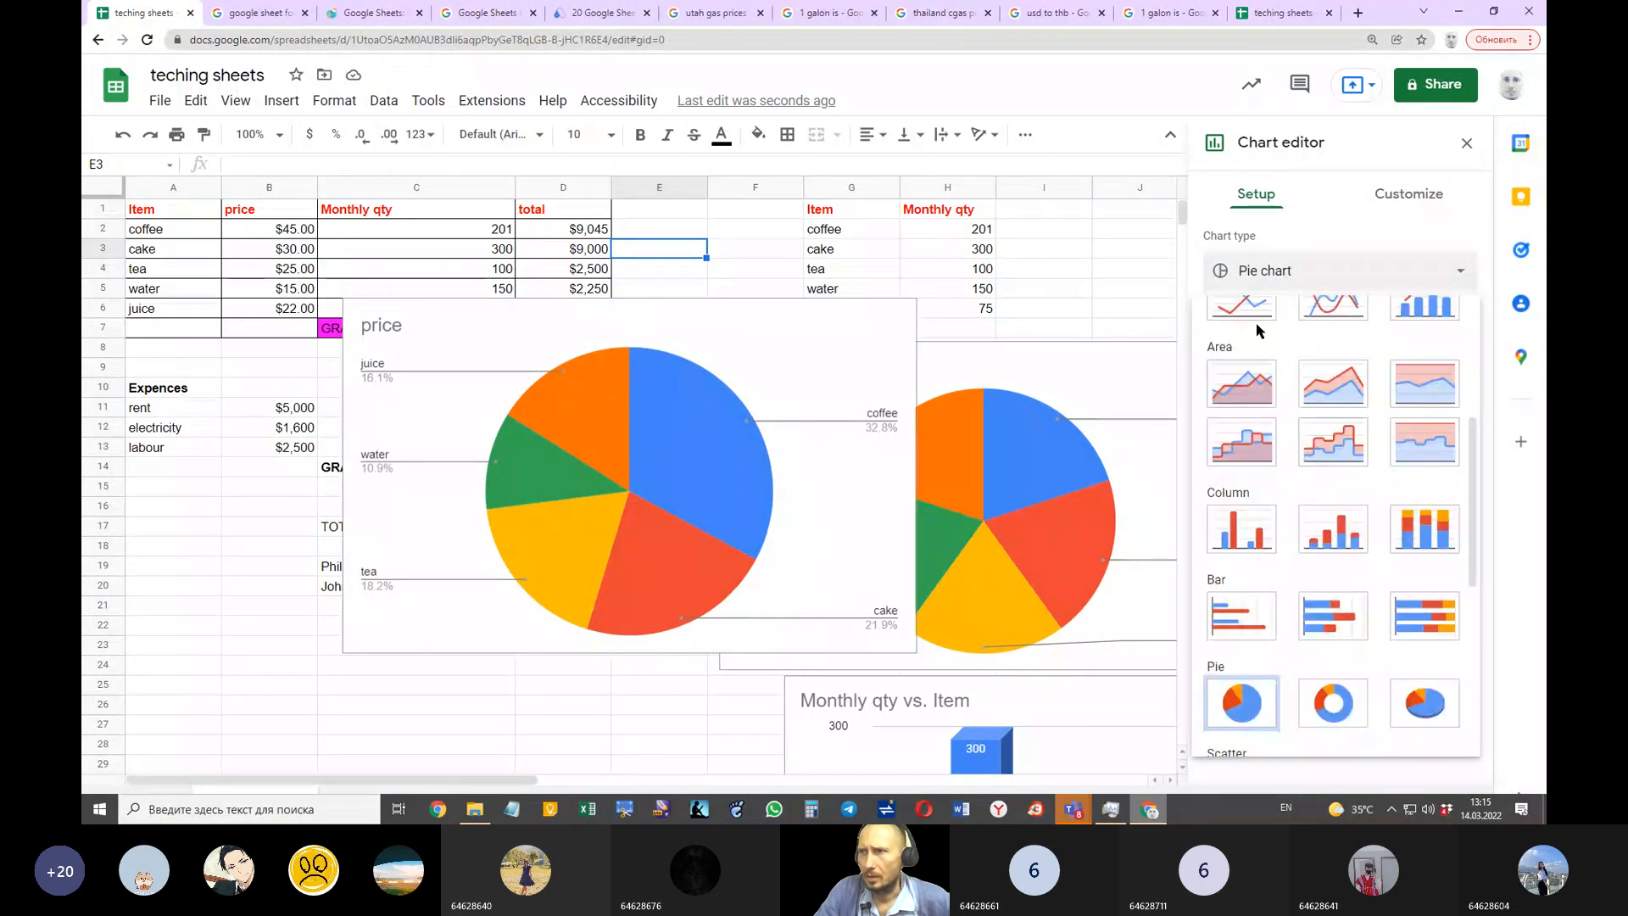
scroll(1243, 336, "up", 1)
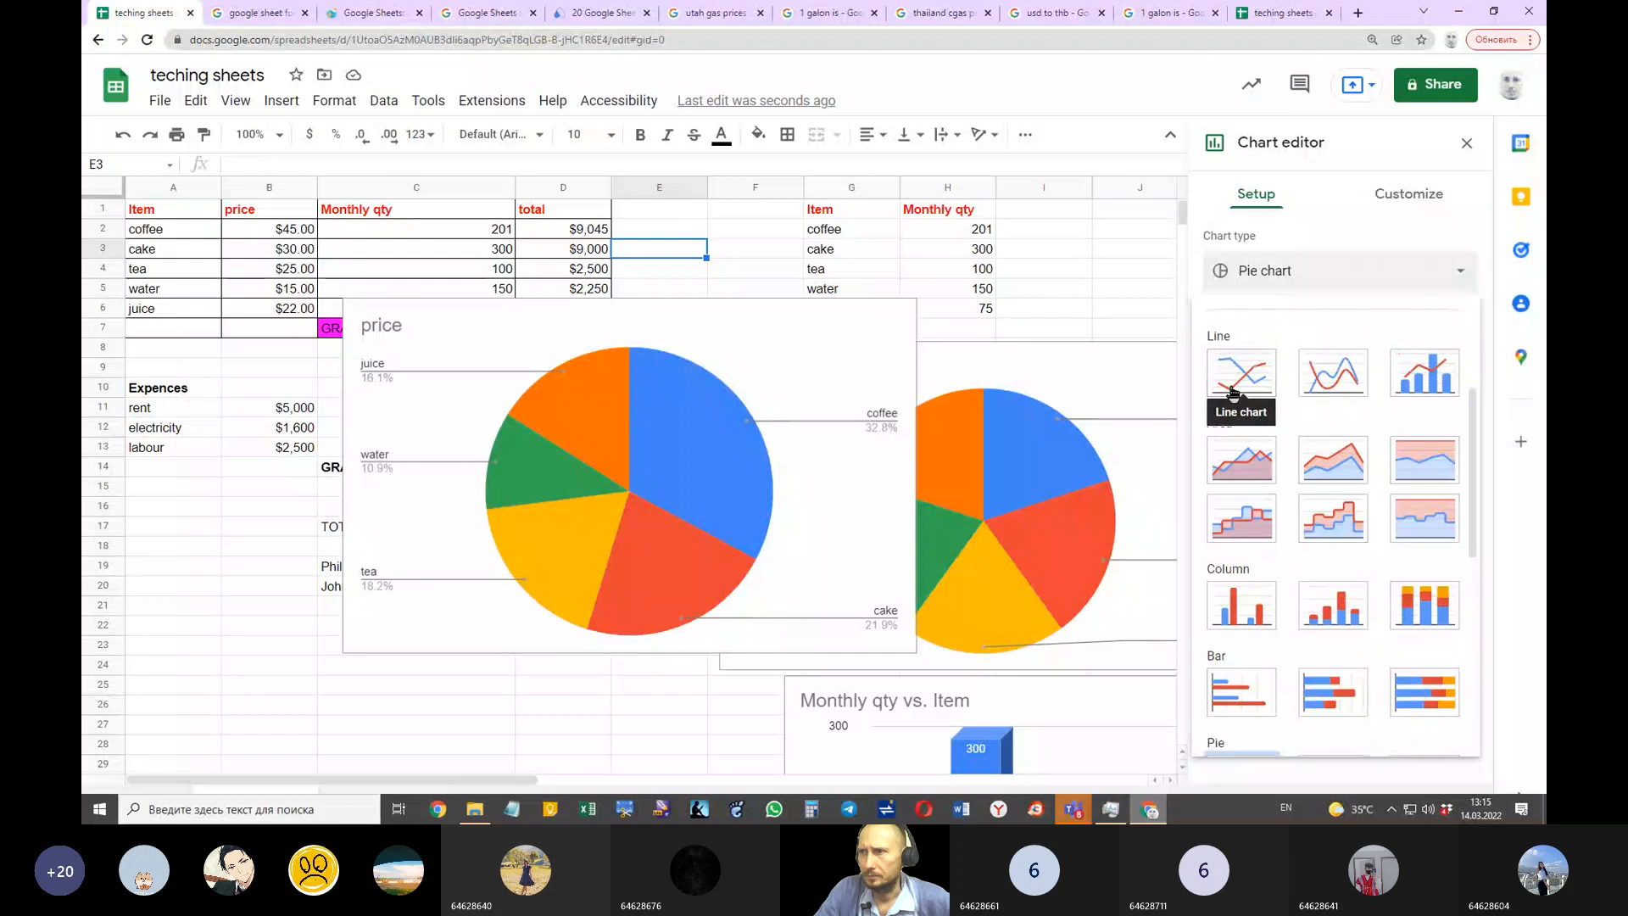
left_click(1411, 373)
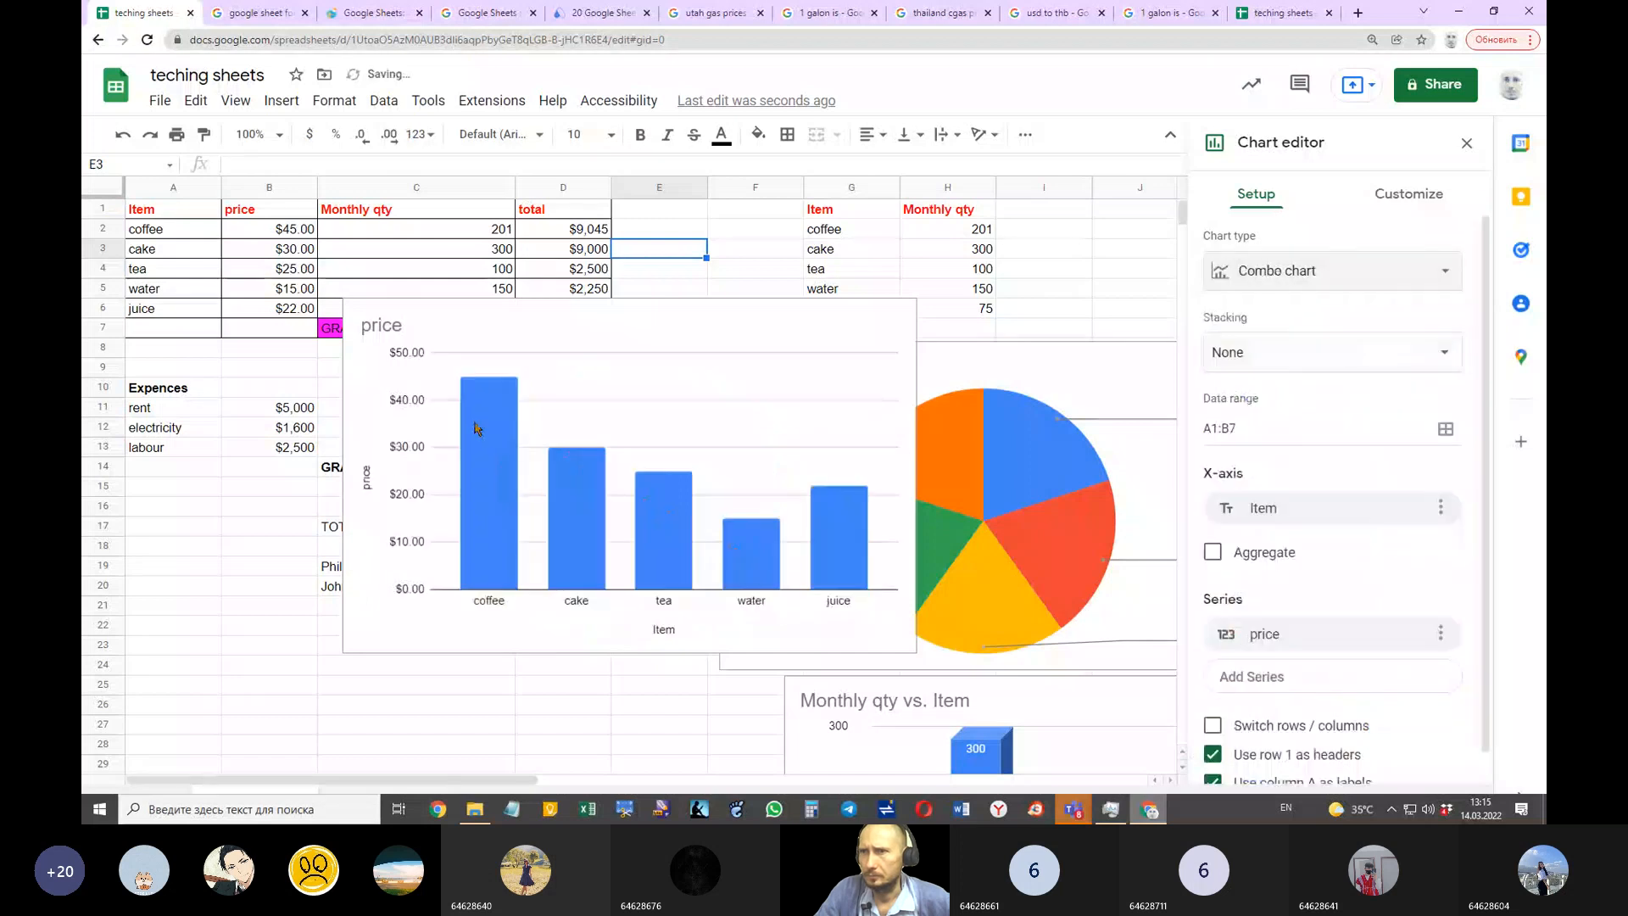
Step: Change the price chart's type to Smooth line chart
left_click(1369, 280)
left_click(1320, 619)
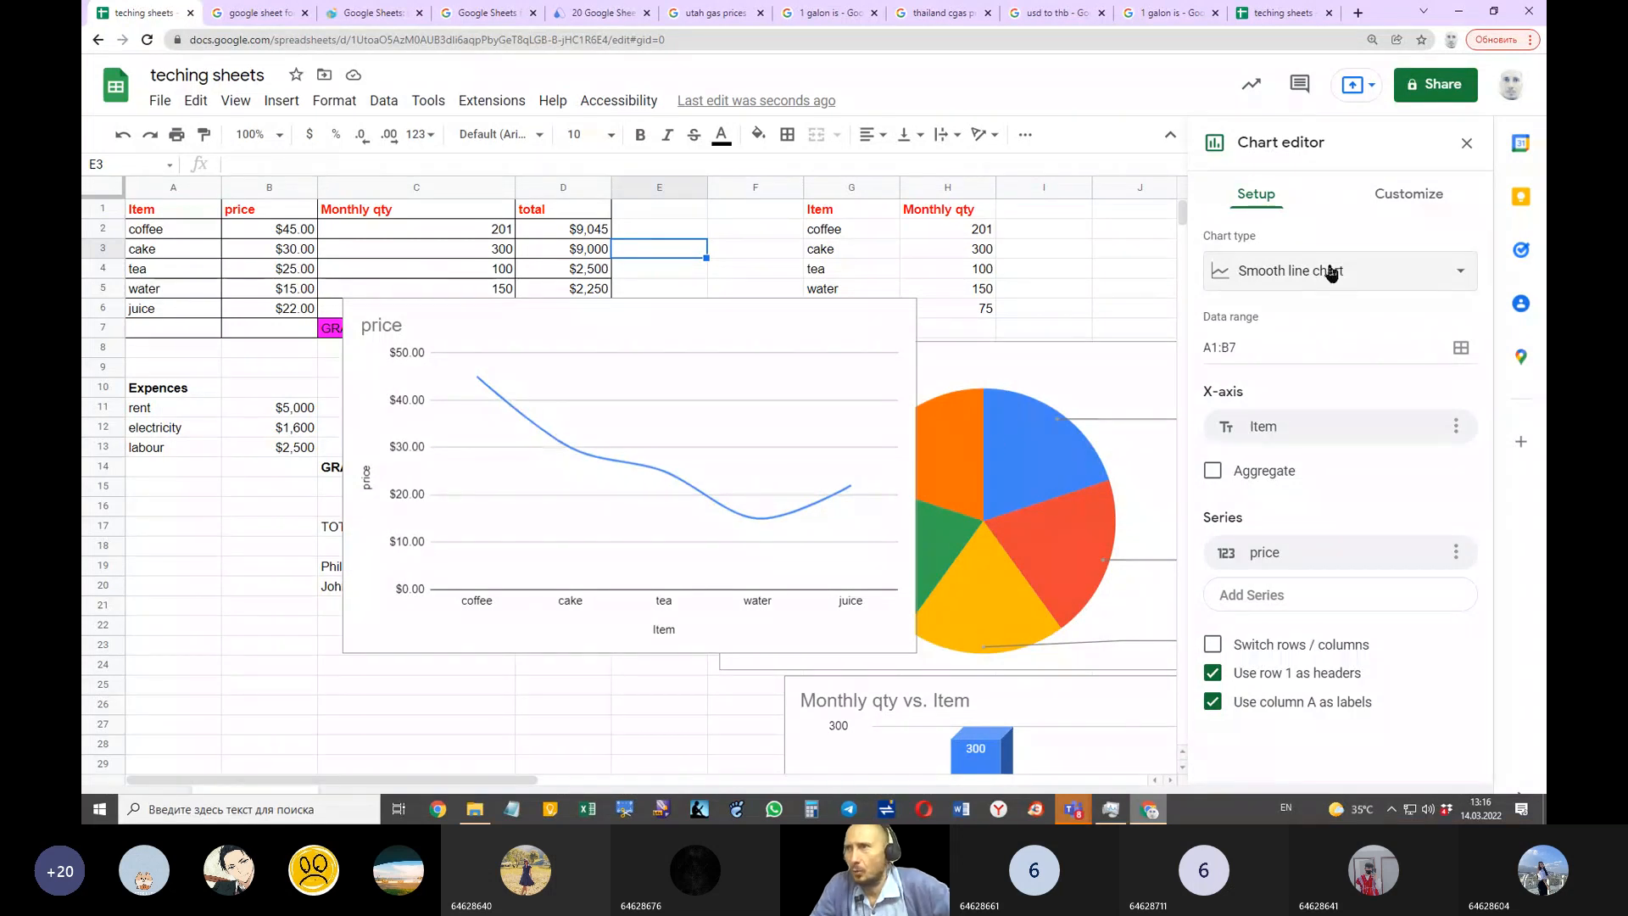
left_click(1331, 278)
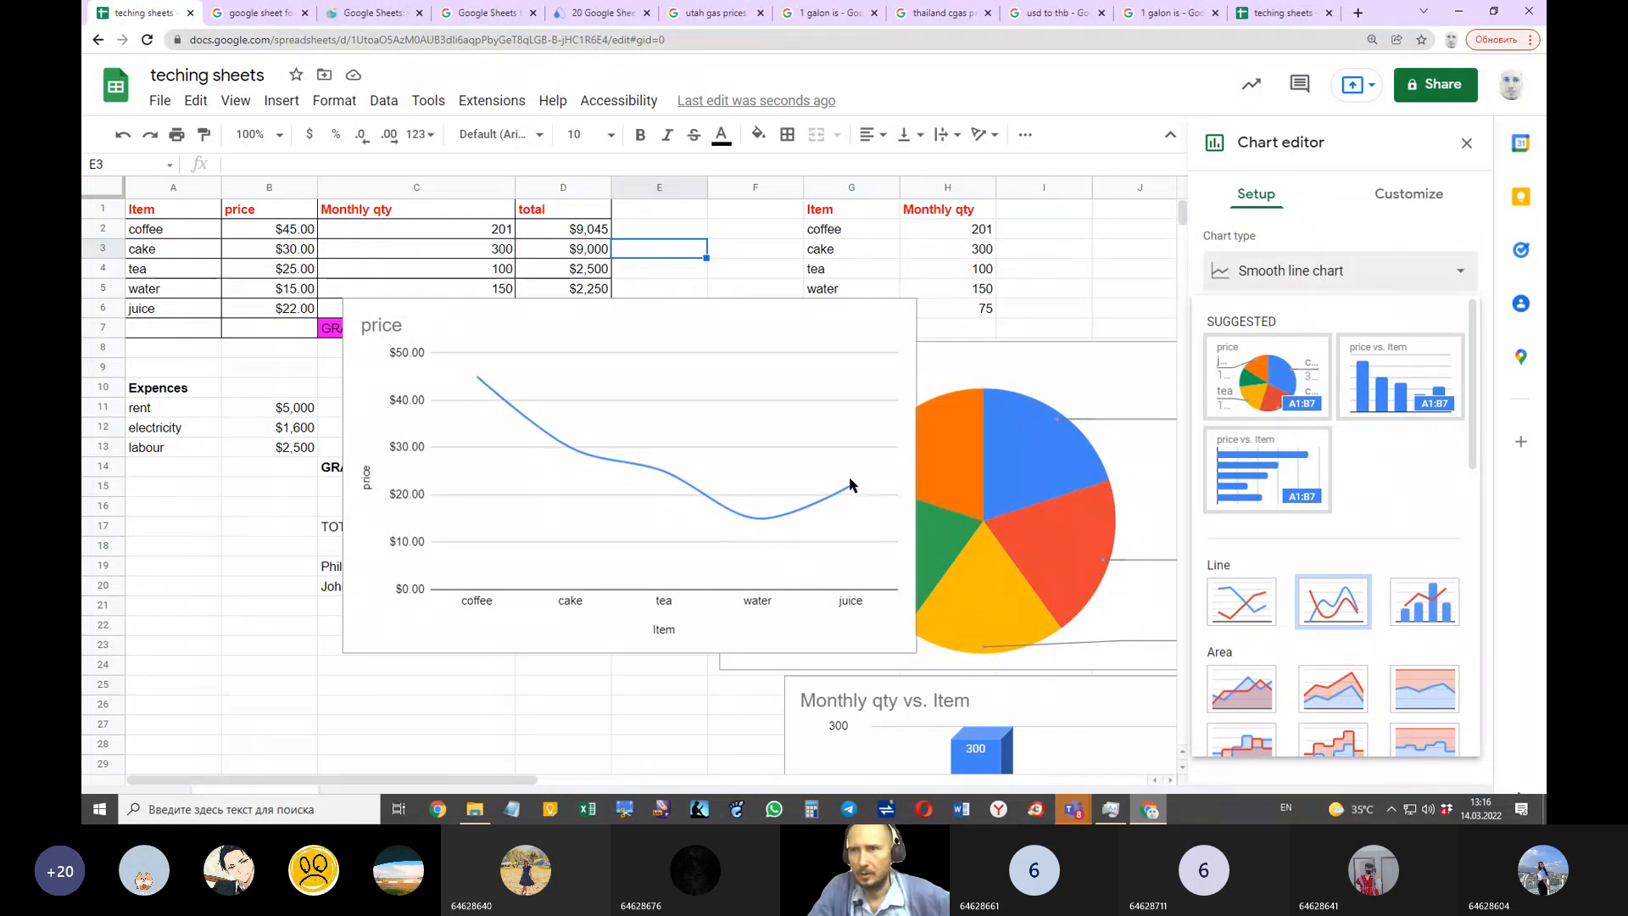
Step: Undo the chart type changes and the insertion of the price chart
left_click(125, 136)
left_click(126, 135)
left_click(125, 136)
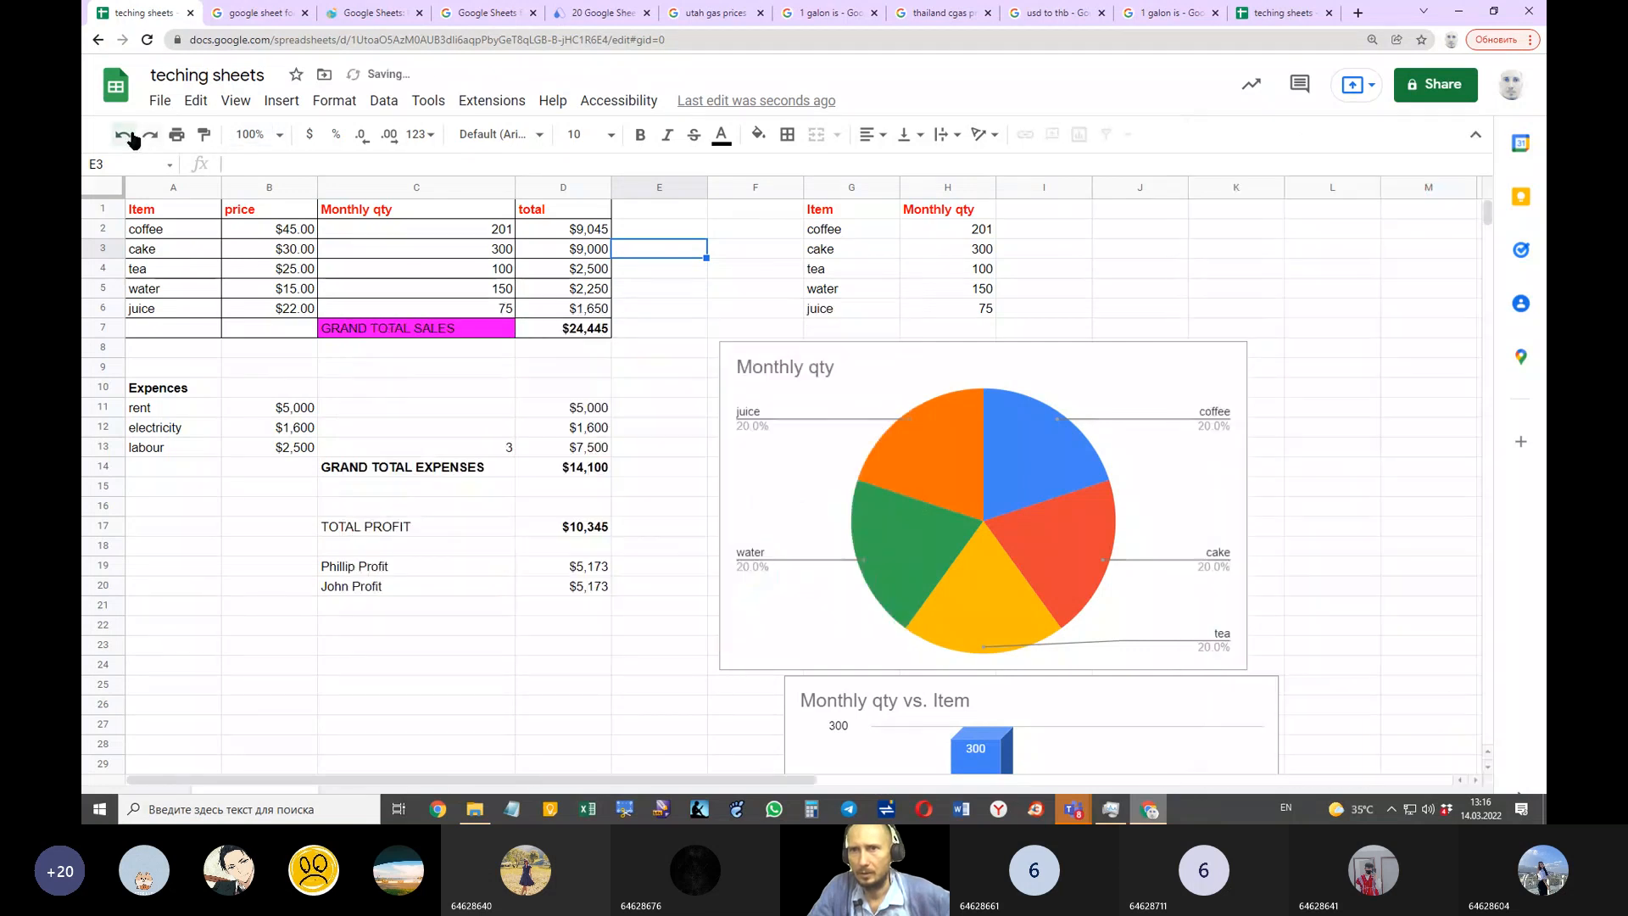
Step: Reduce the browser window to reach the sheet tabs and add a new blank sheet after coffee shop
left_click(441, 682)
left_click(1493, 12)
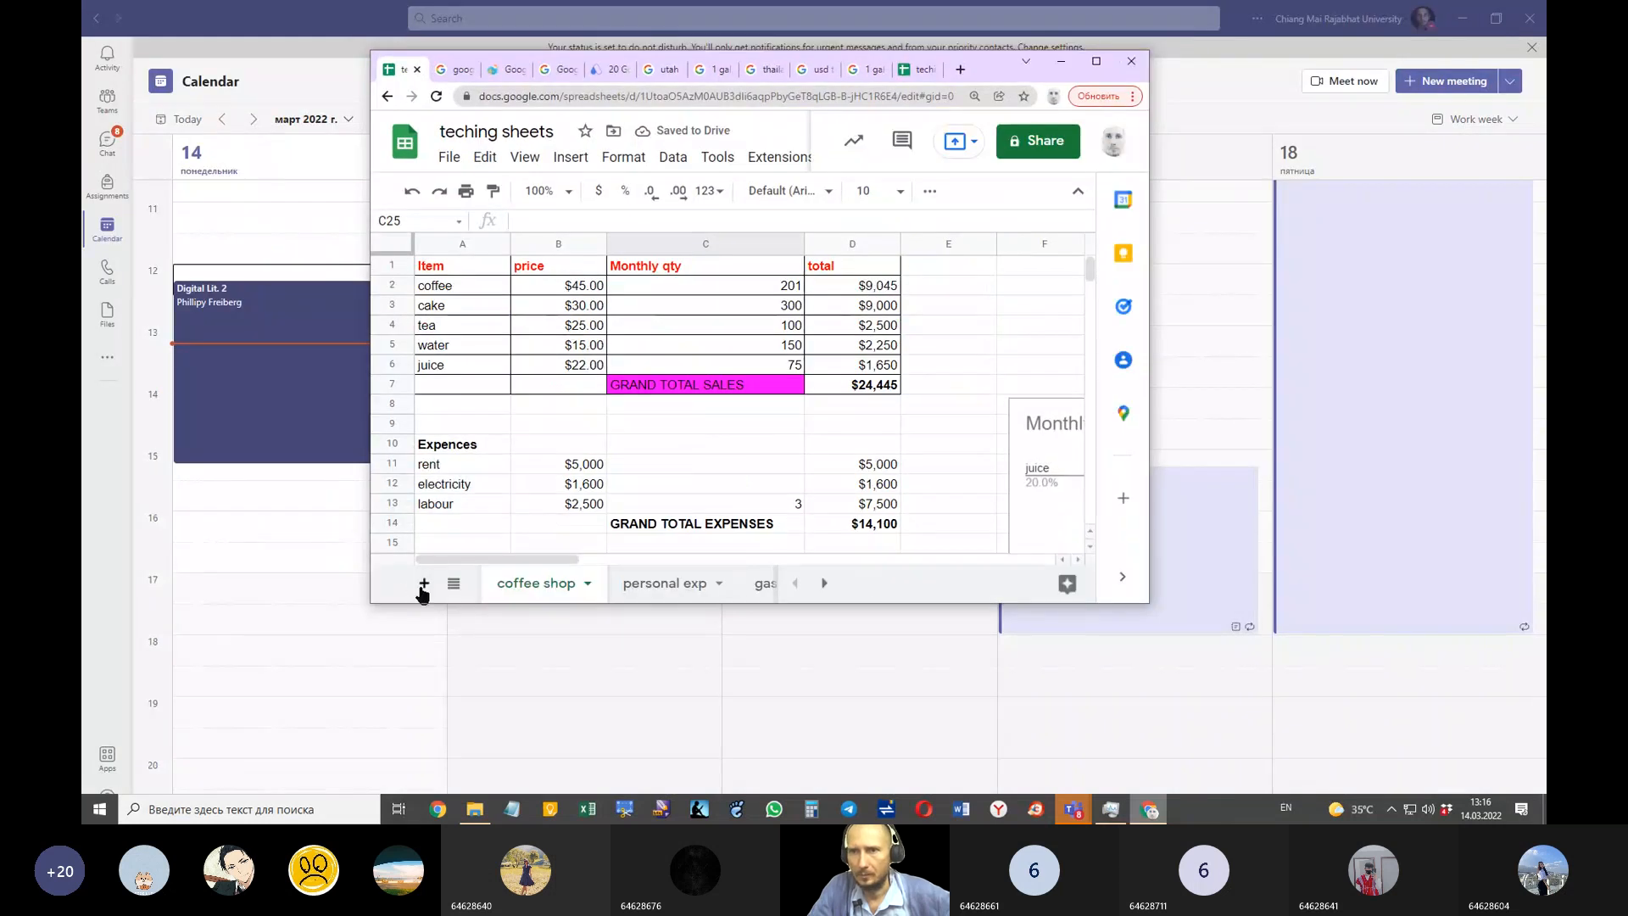
left_click(423, 585)
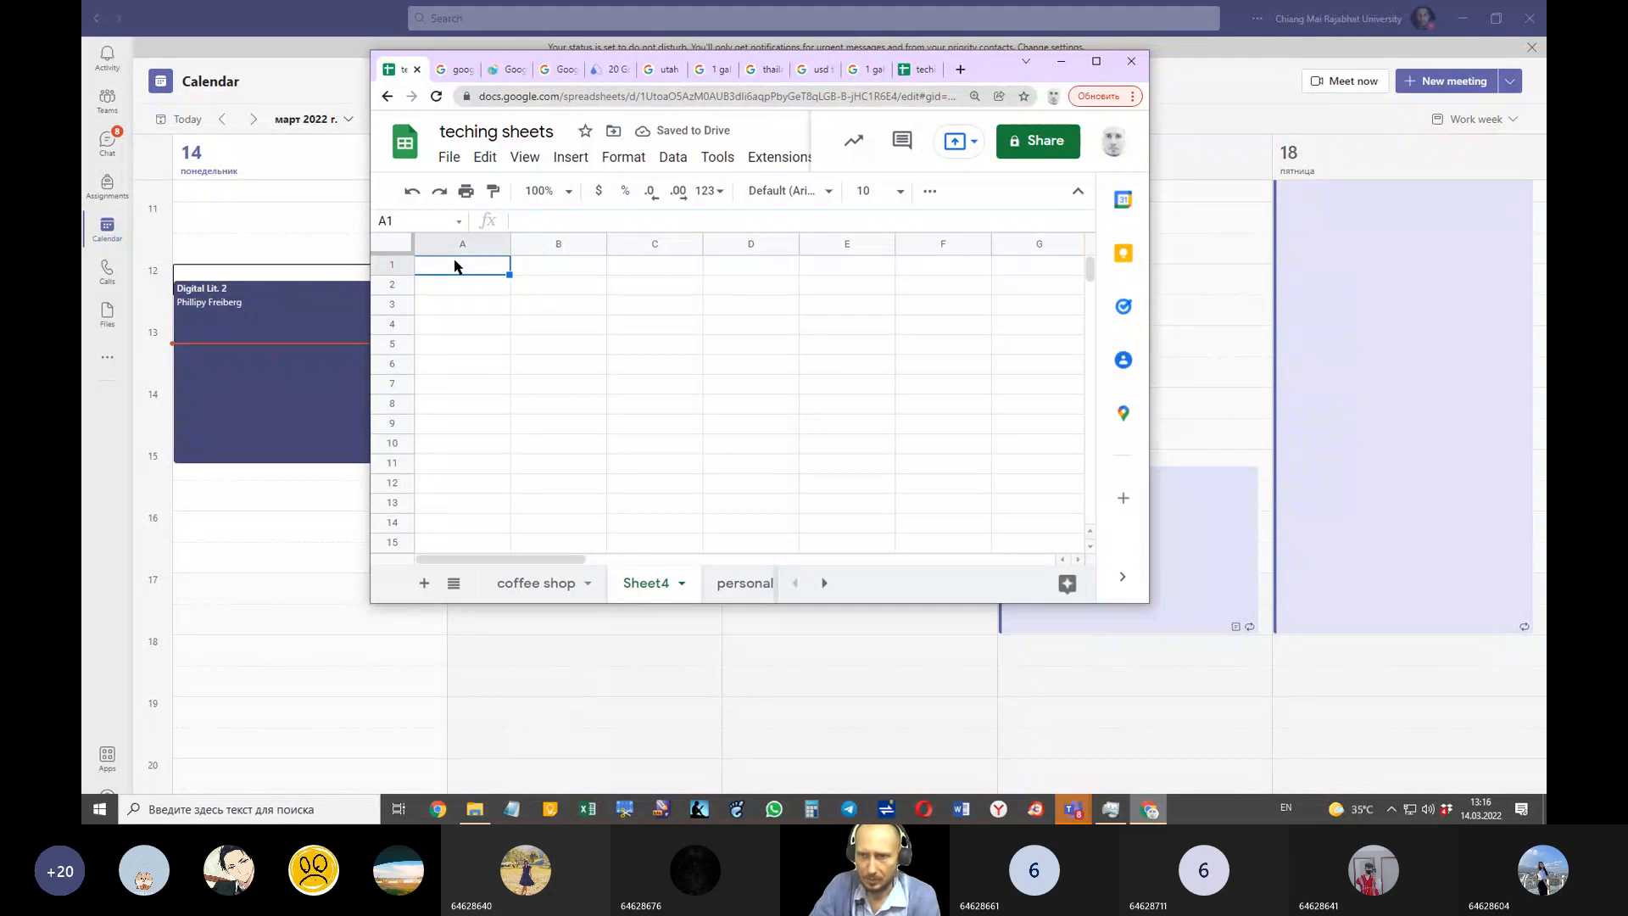
Step: Rename the new blank sheet as monthly temp
left_click(823, 583)
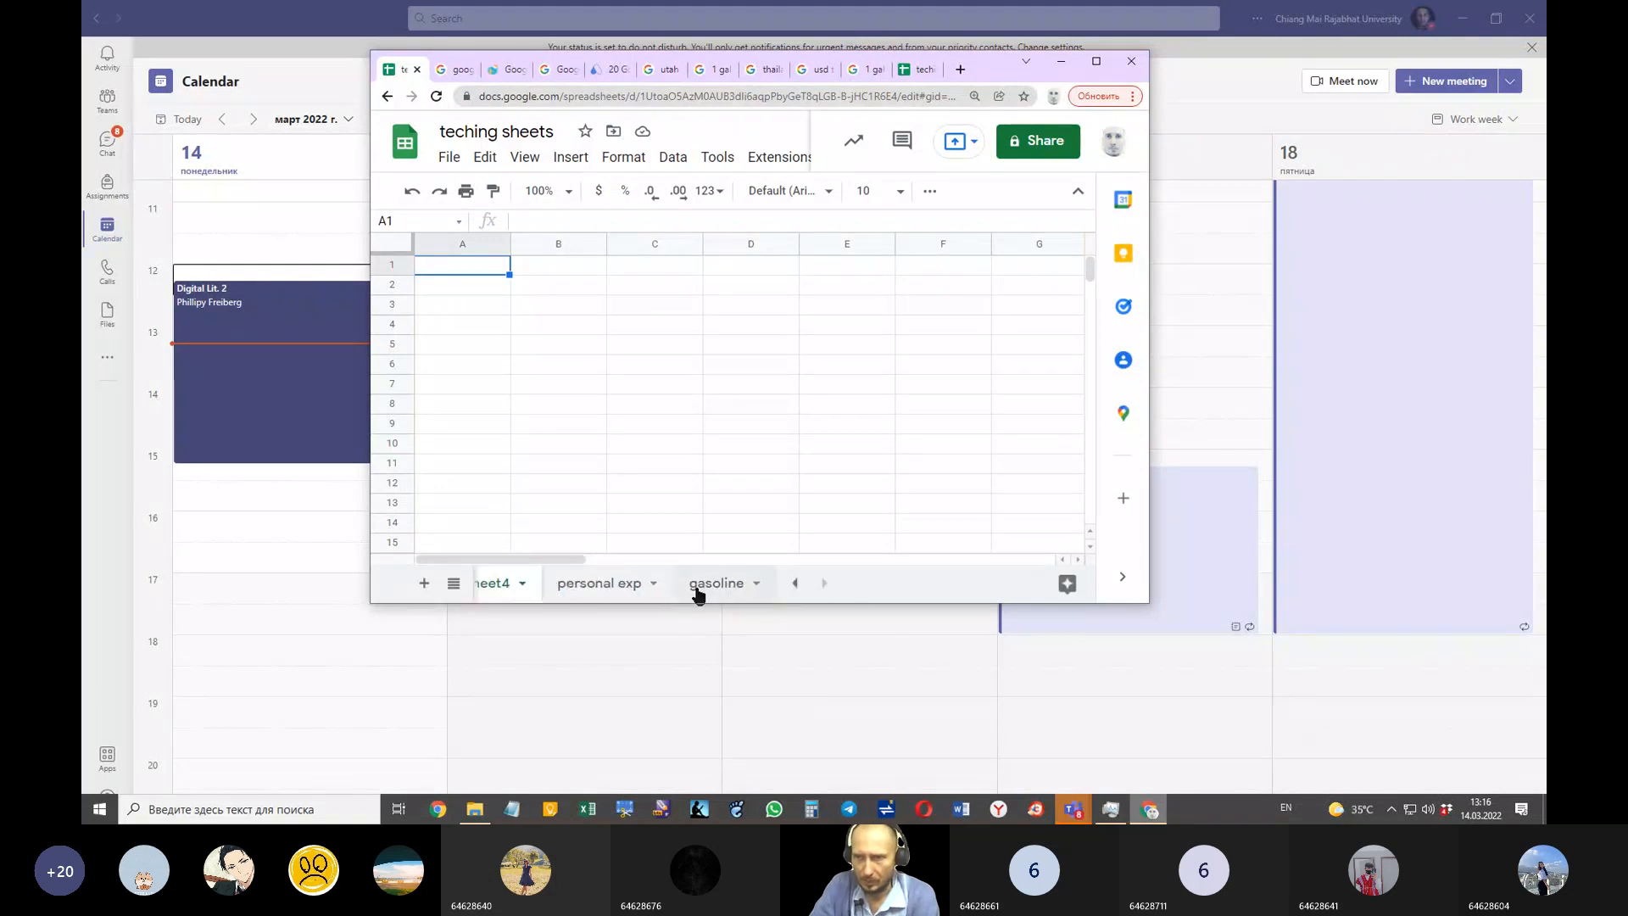
left_click(520, 583)
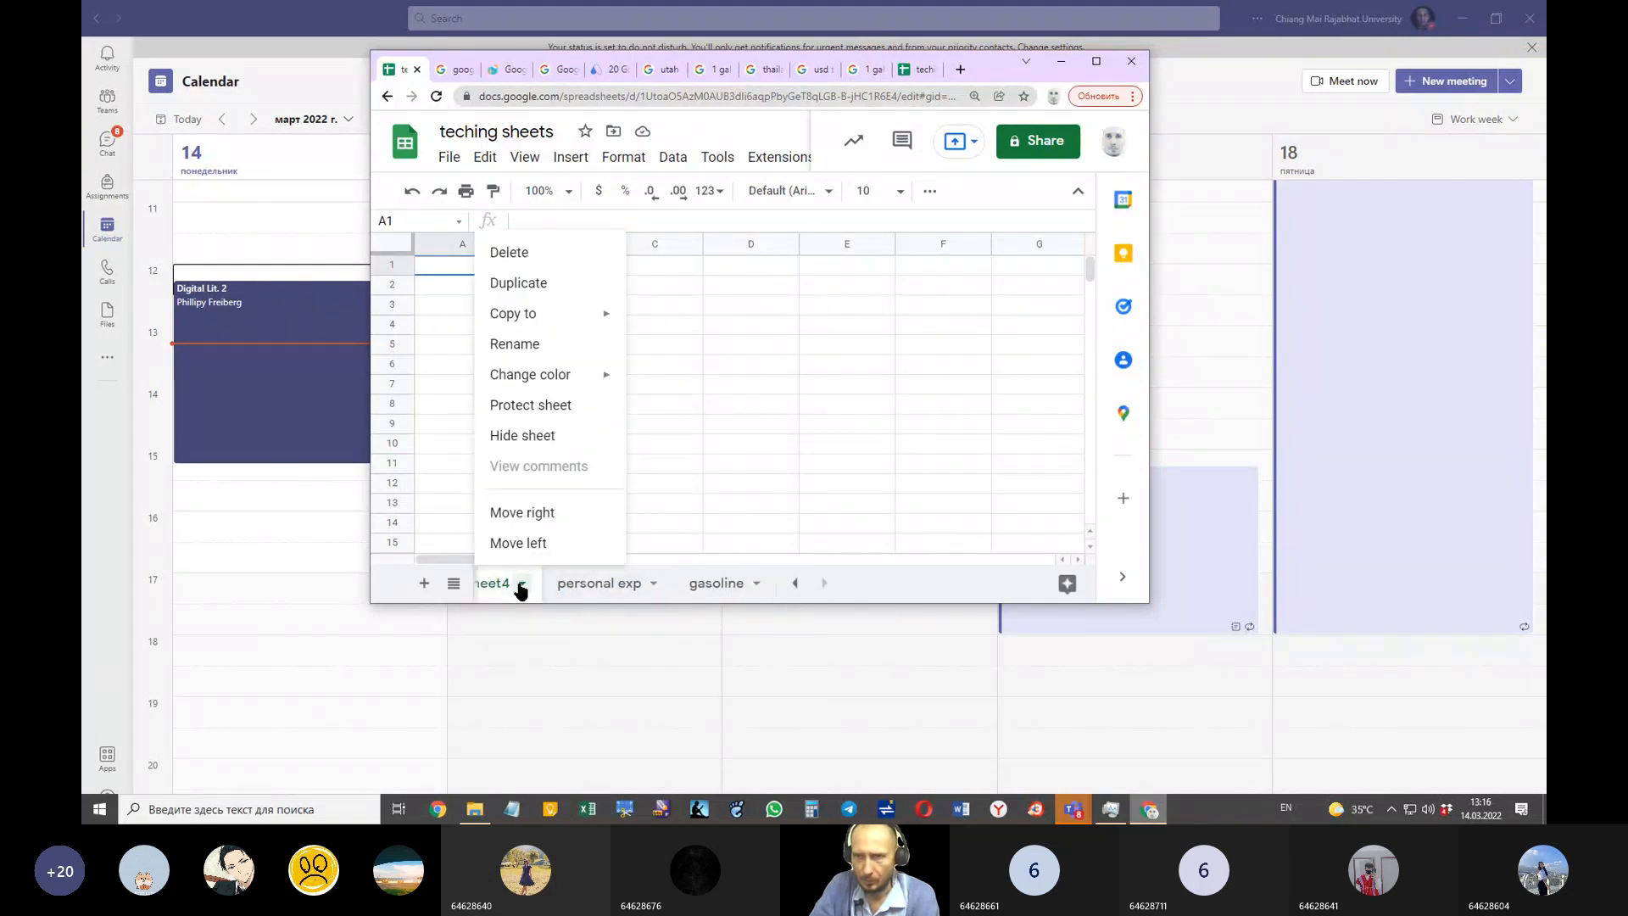
left_click(555, 345)
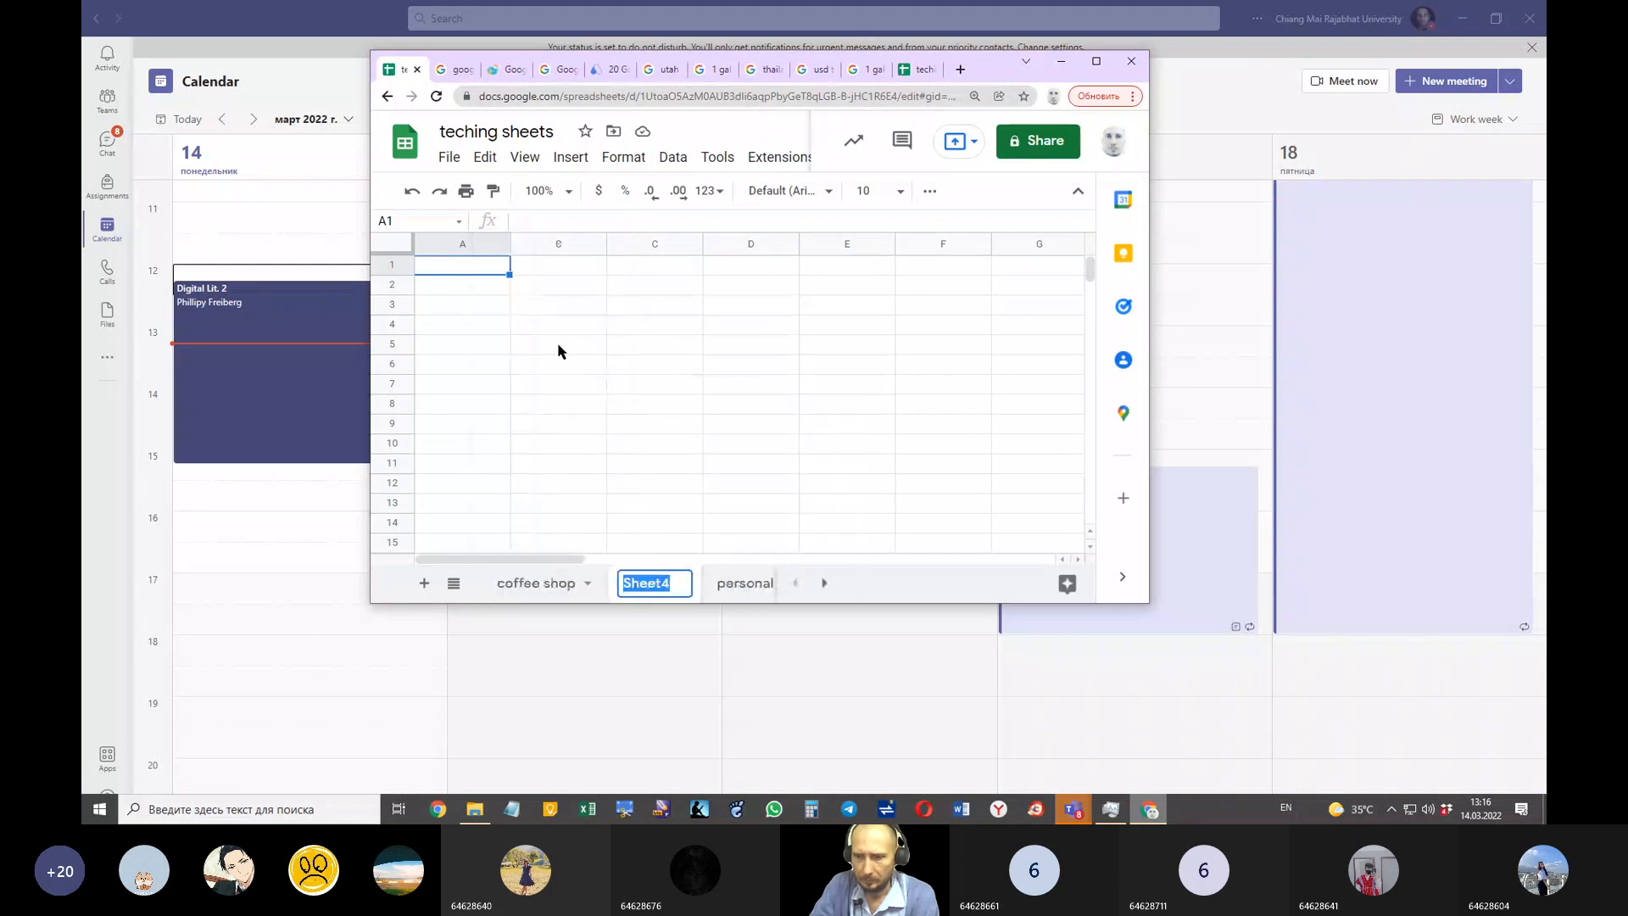
type("month")
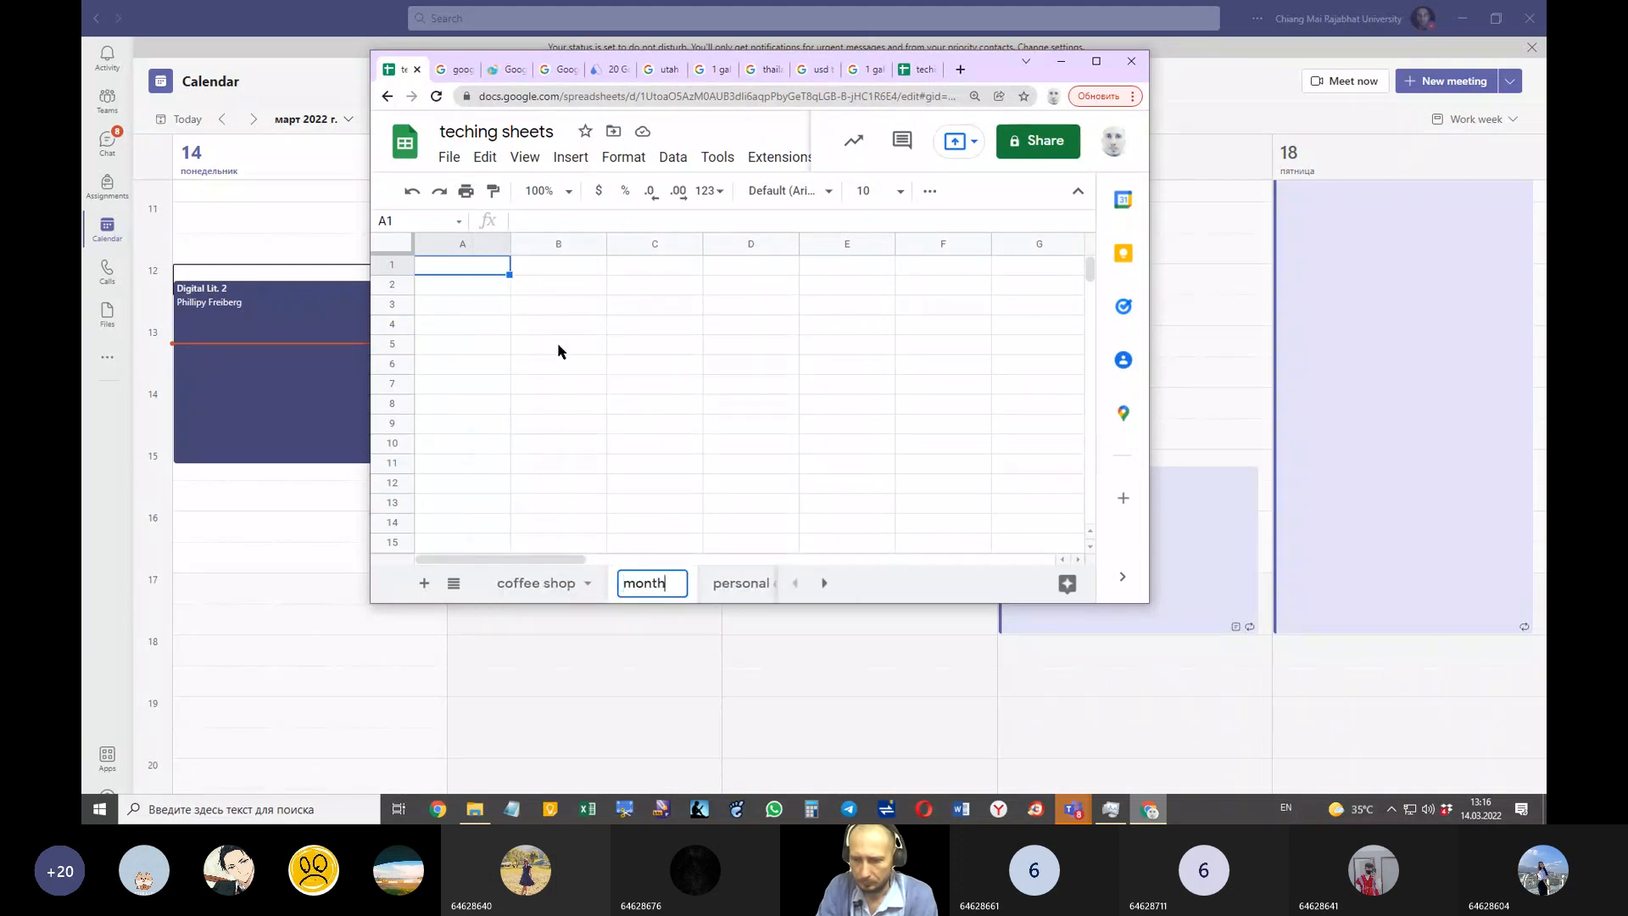
type("ly temp")
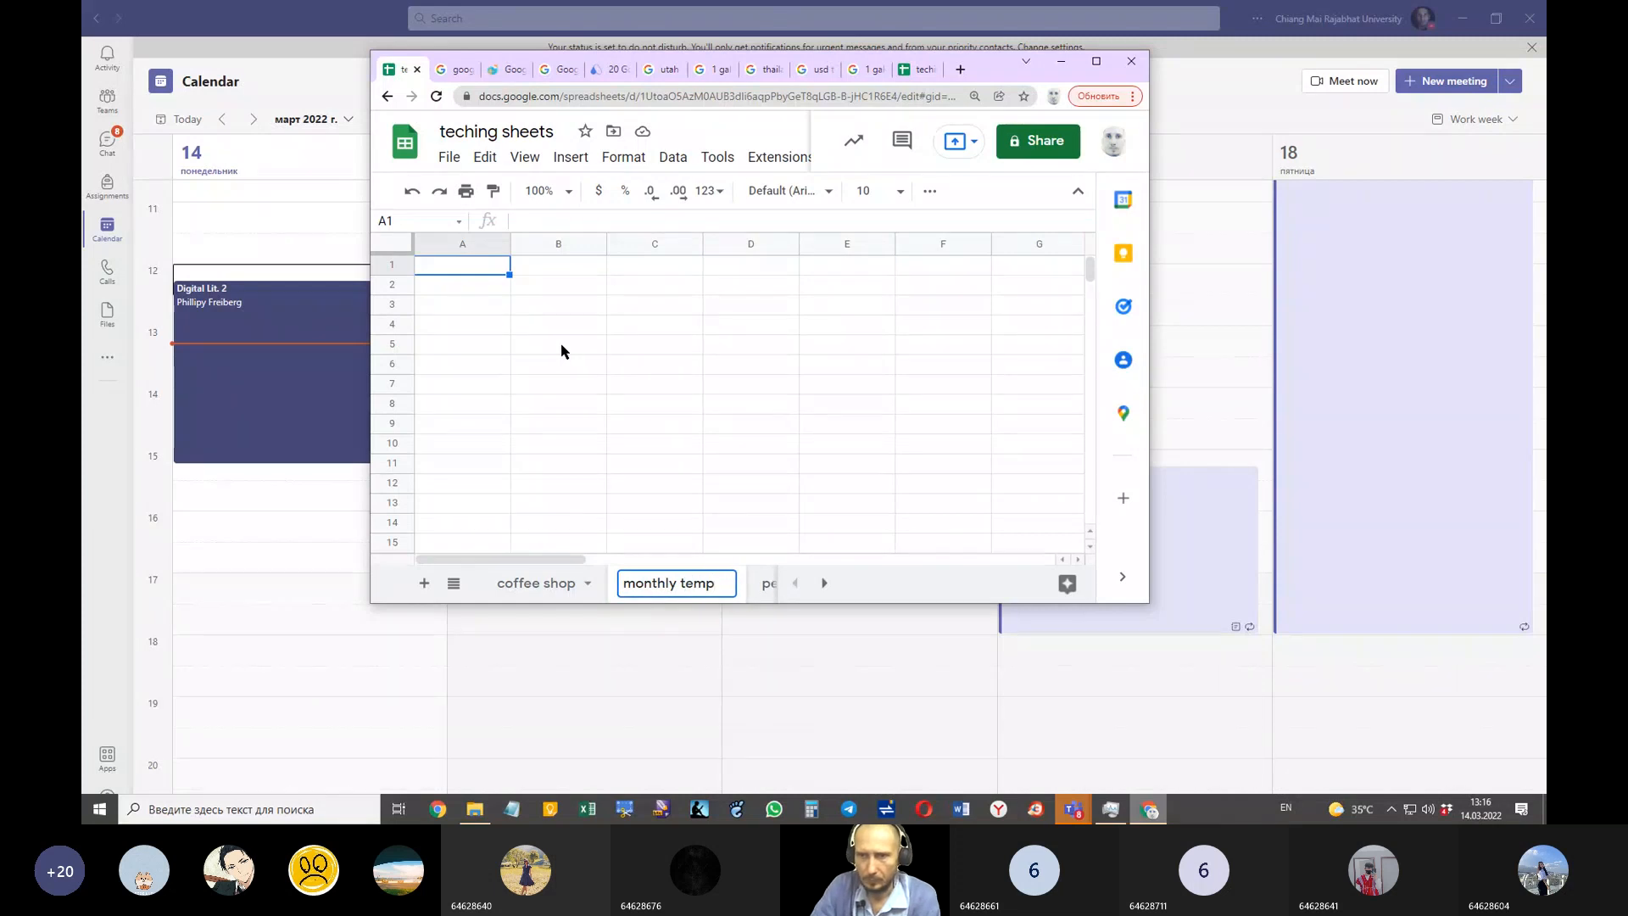
left_click(561, 351)
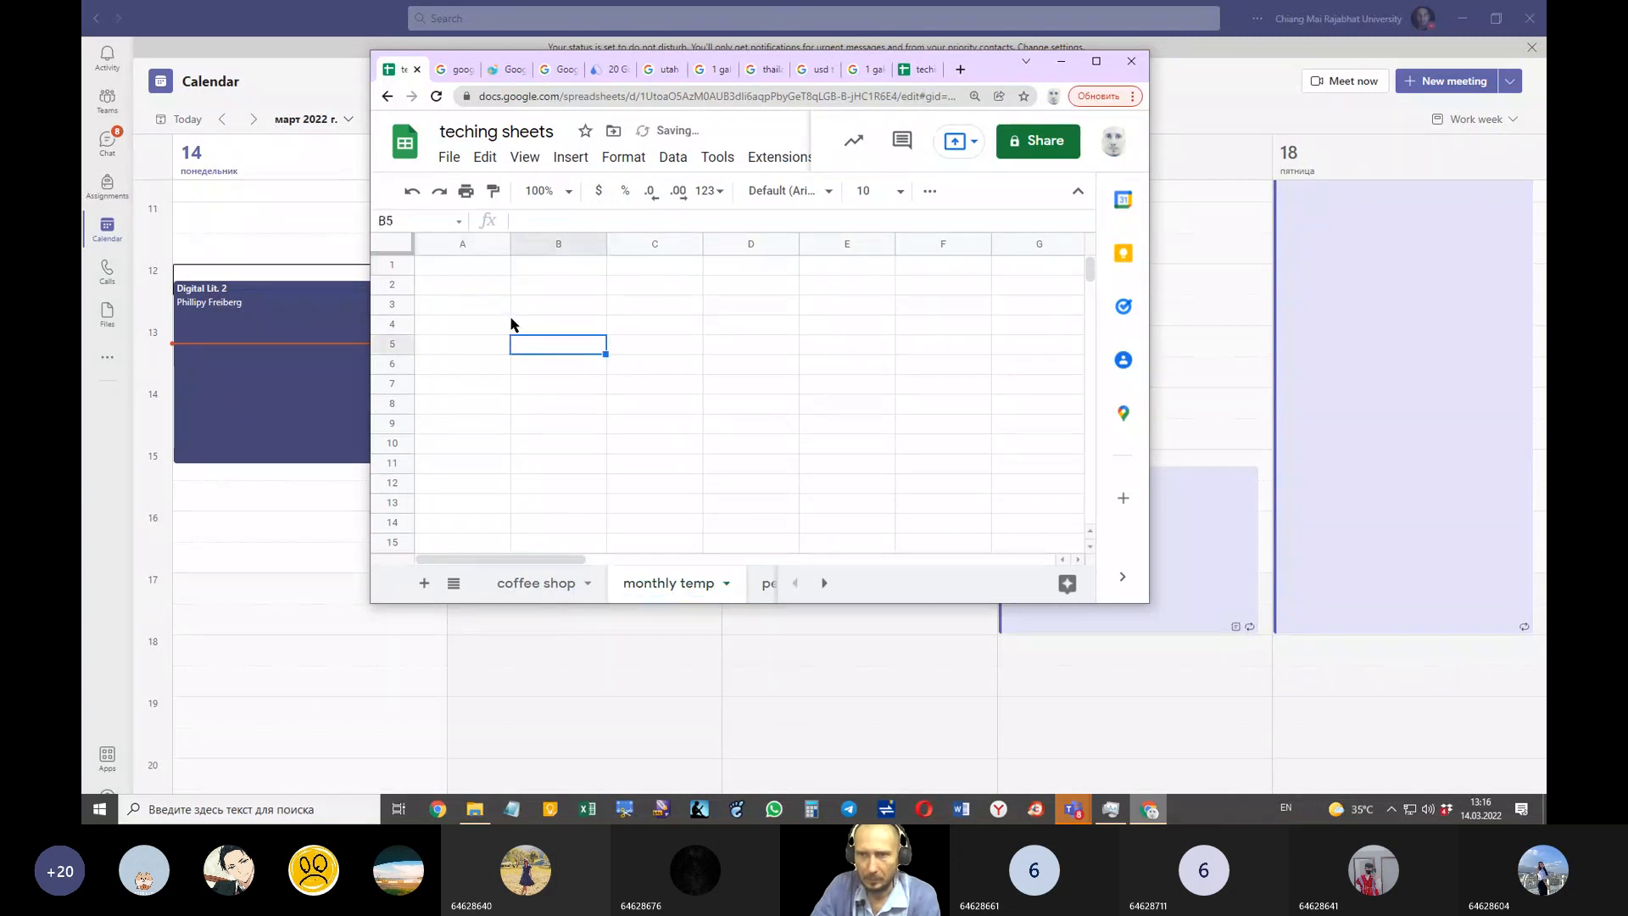
Step: Enter January in cell A1 and autofill the month names down column A through row 13
left_click(482, 260)
type("Jan")
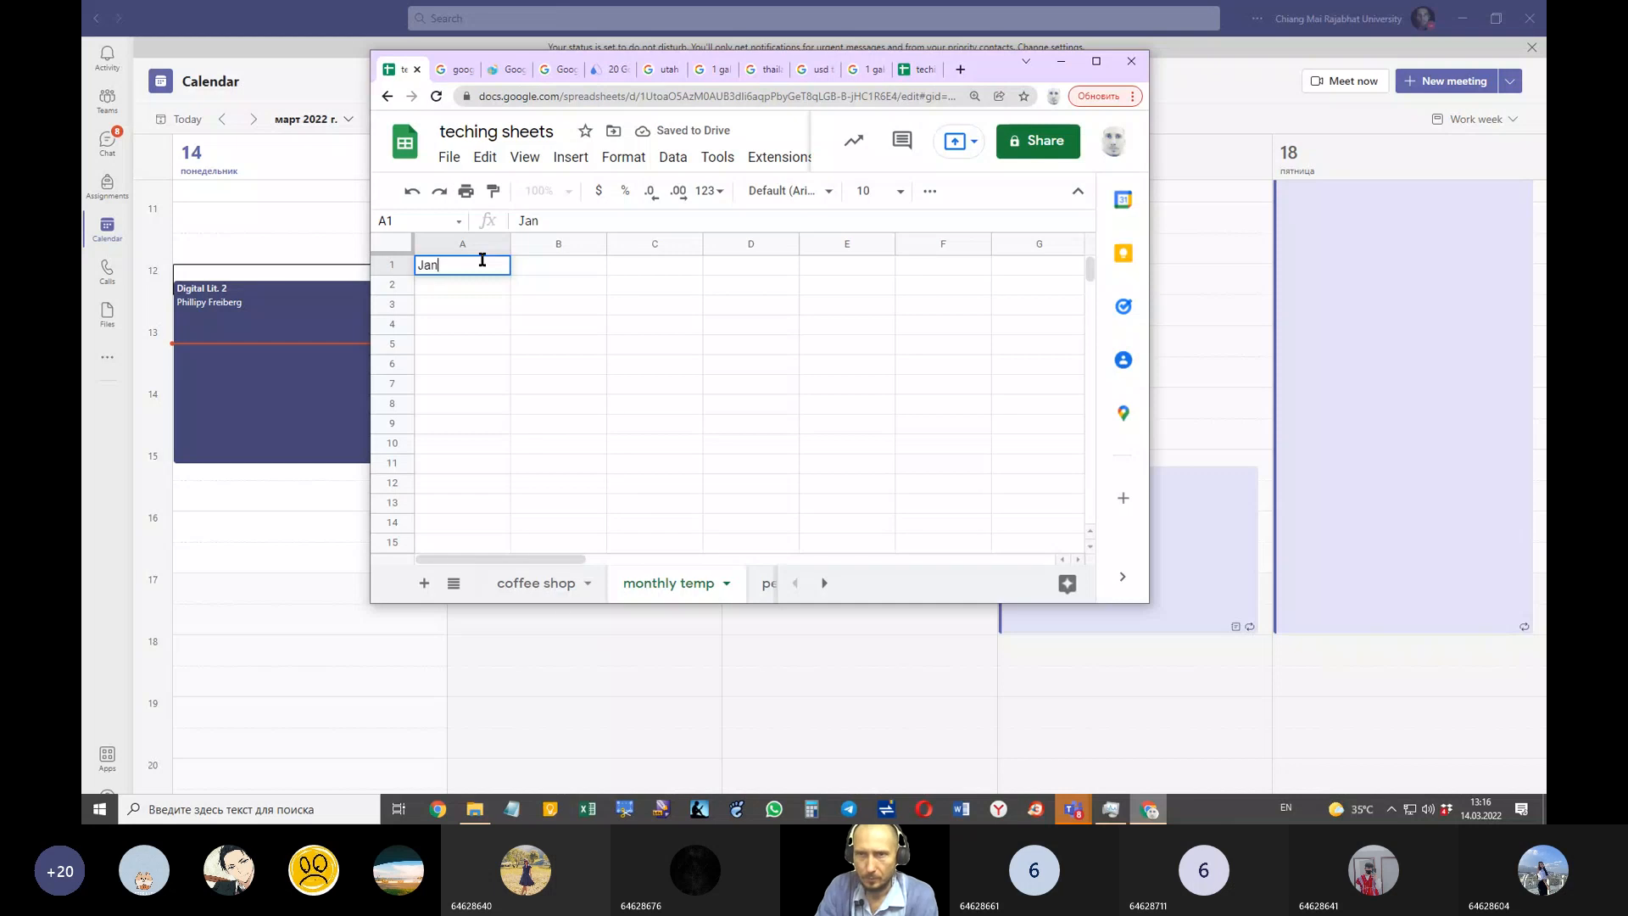
type("uary")
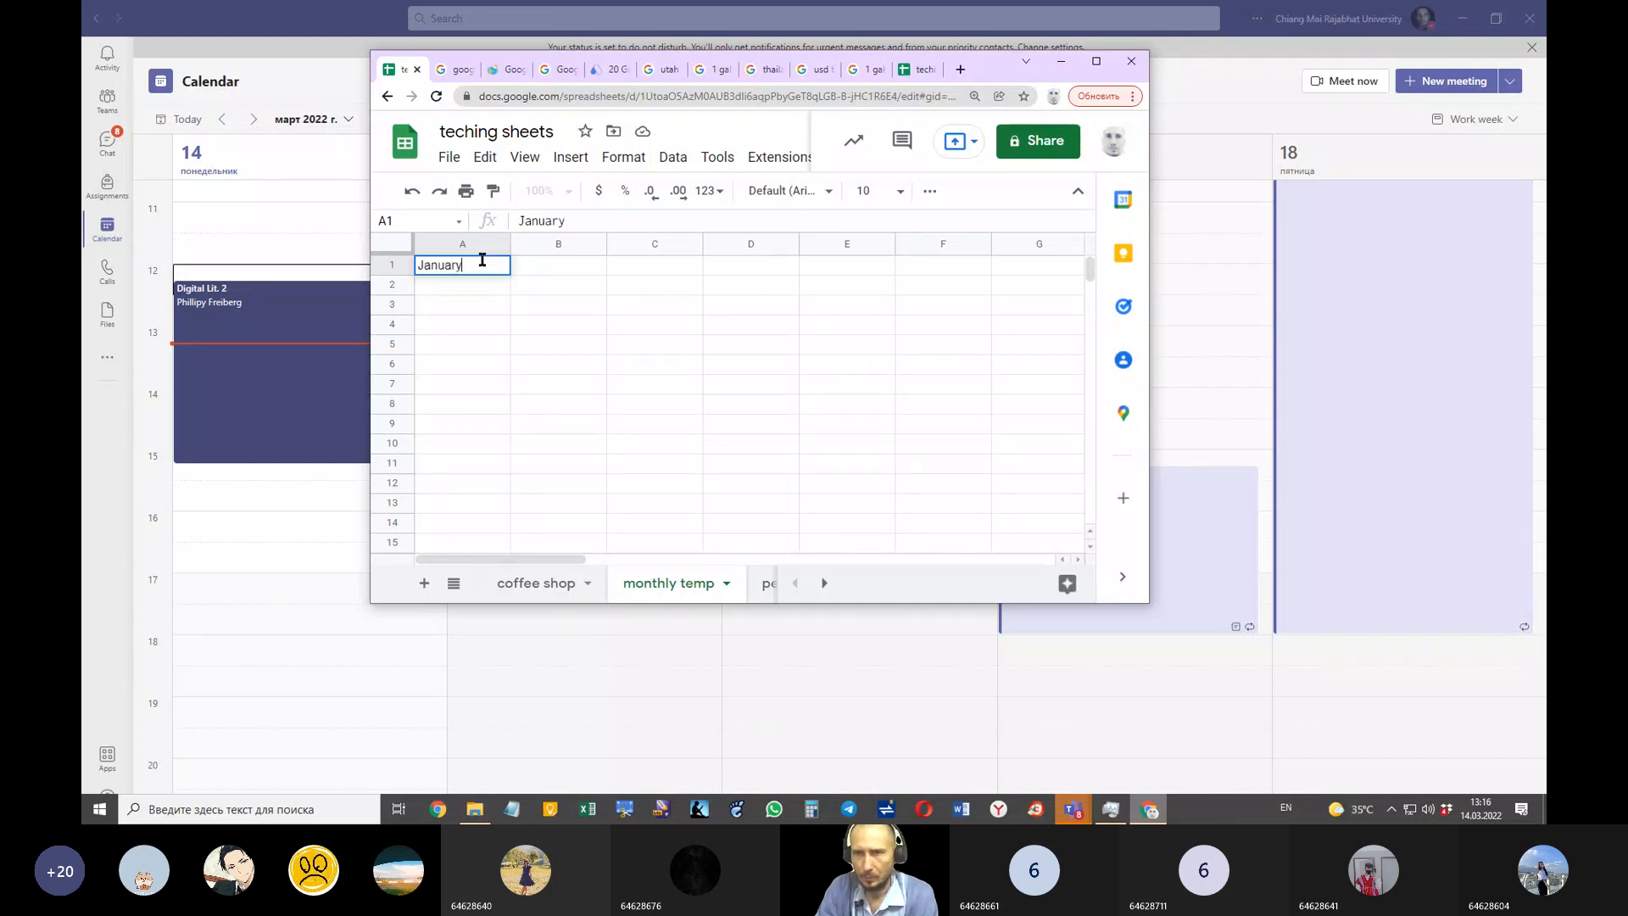
left_click(547, 335)
left_click(475, 261)
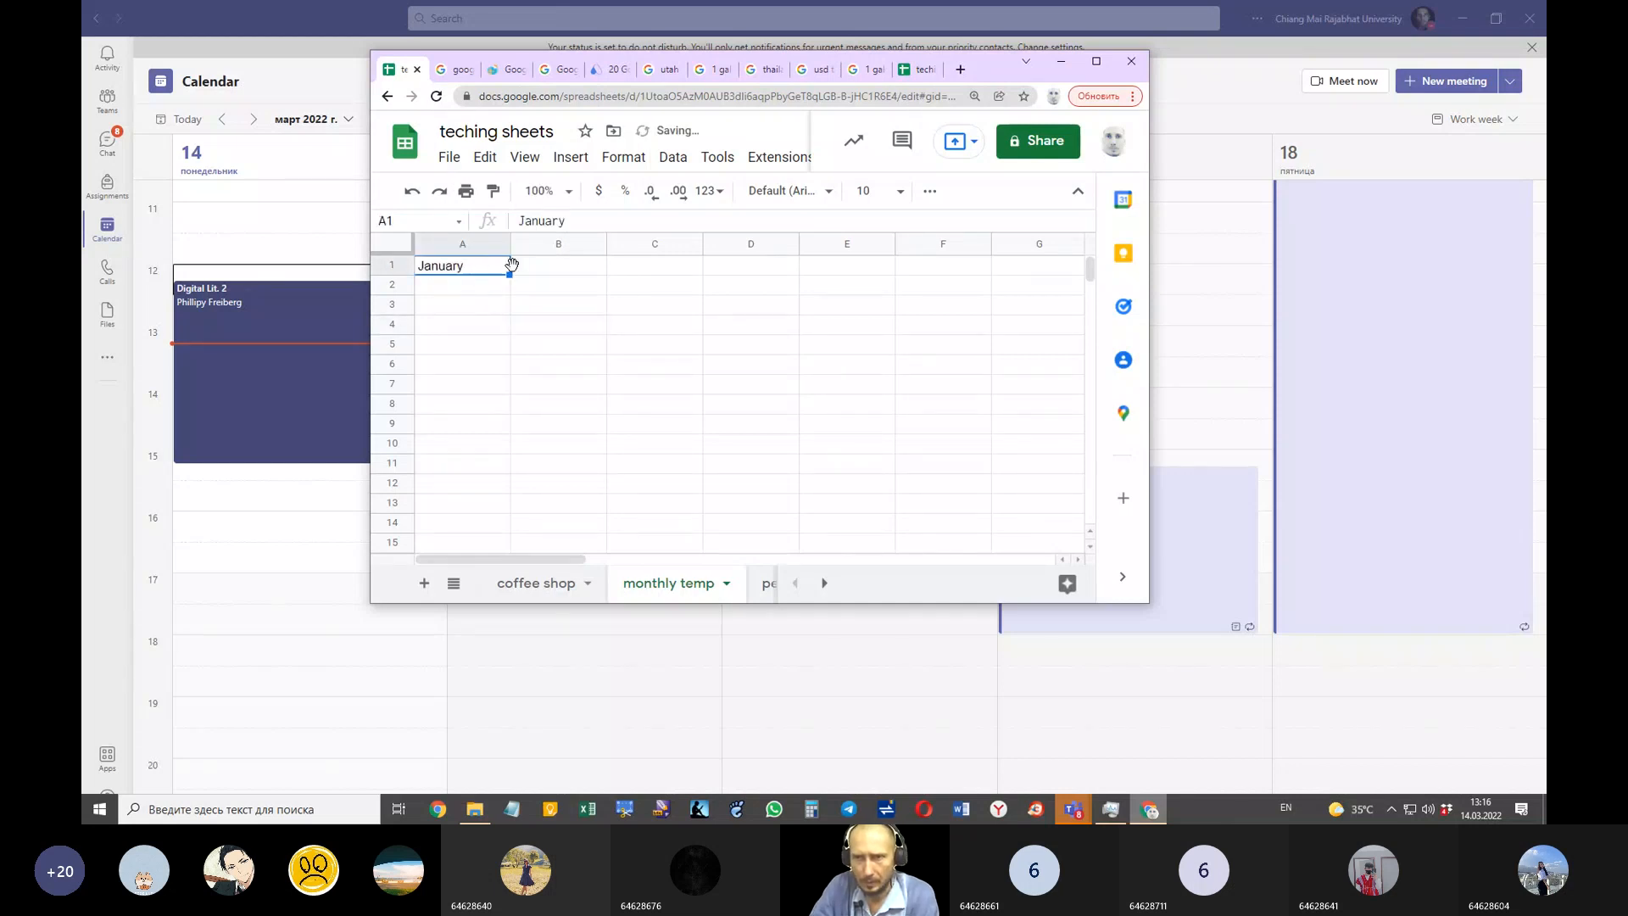
left_click_drag(508, 274, 504, 513)
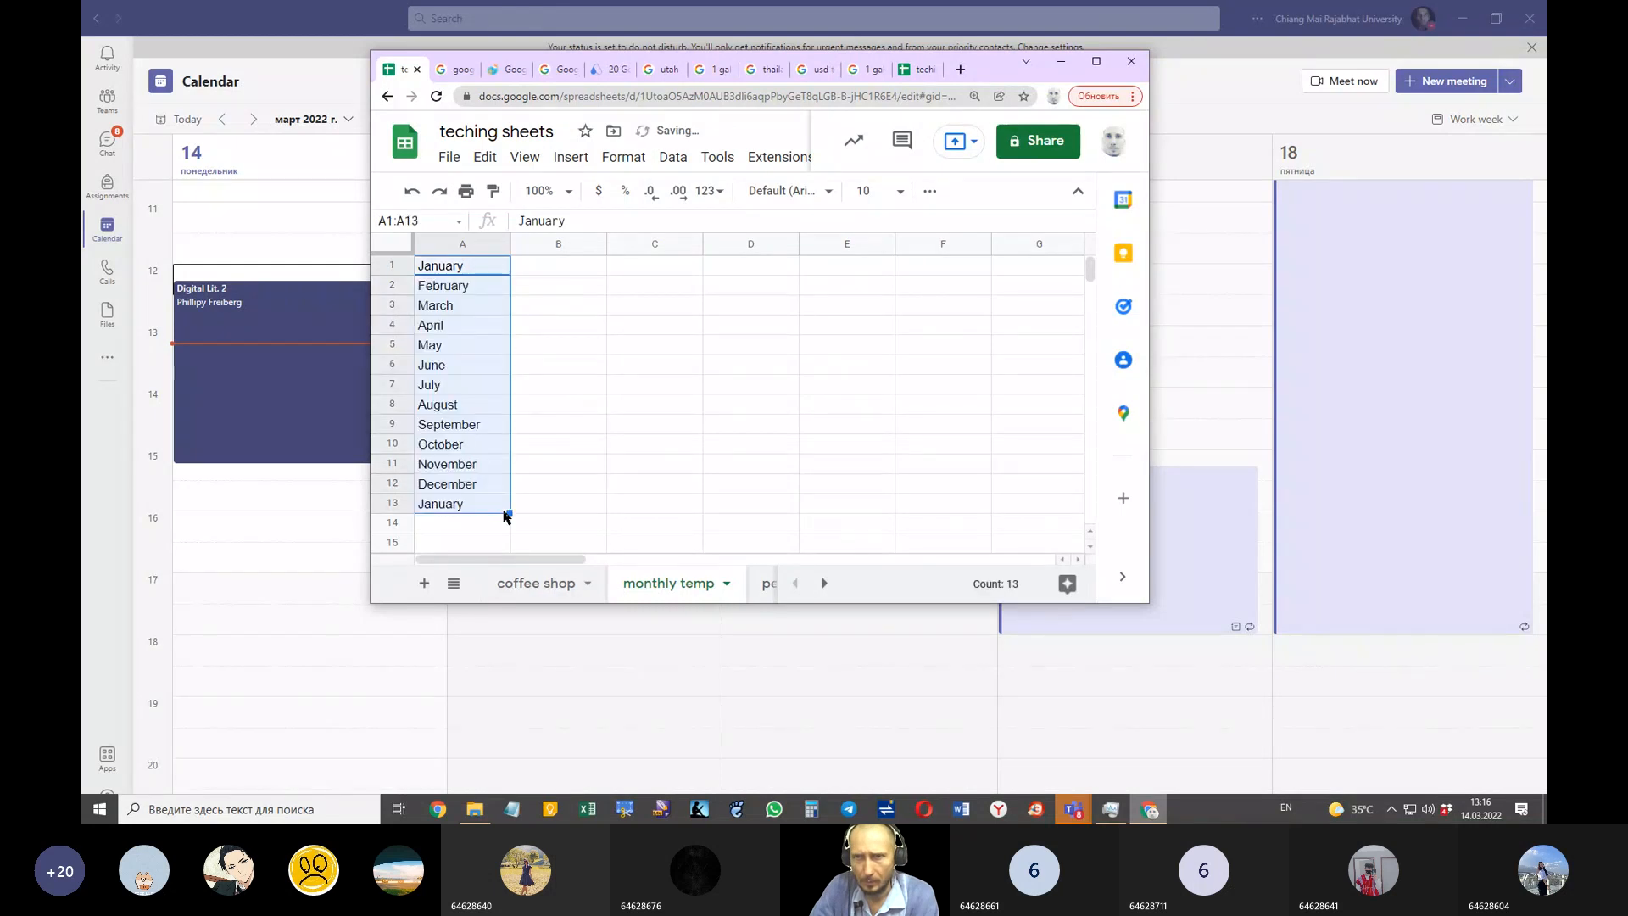
Step: Clear the repeated January from cell A13 so the month list ends with December
left_click(488, 505)
left_click_drag(574, 220, 477, 220)
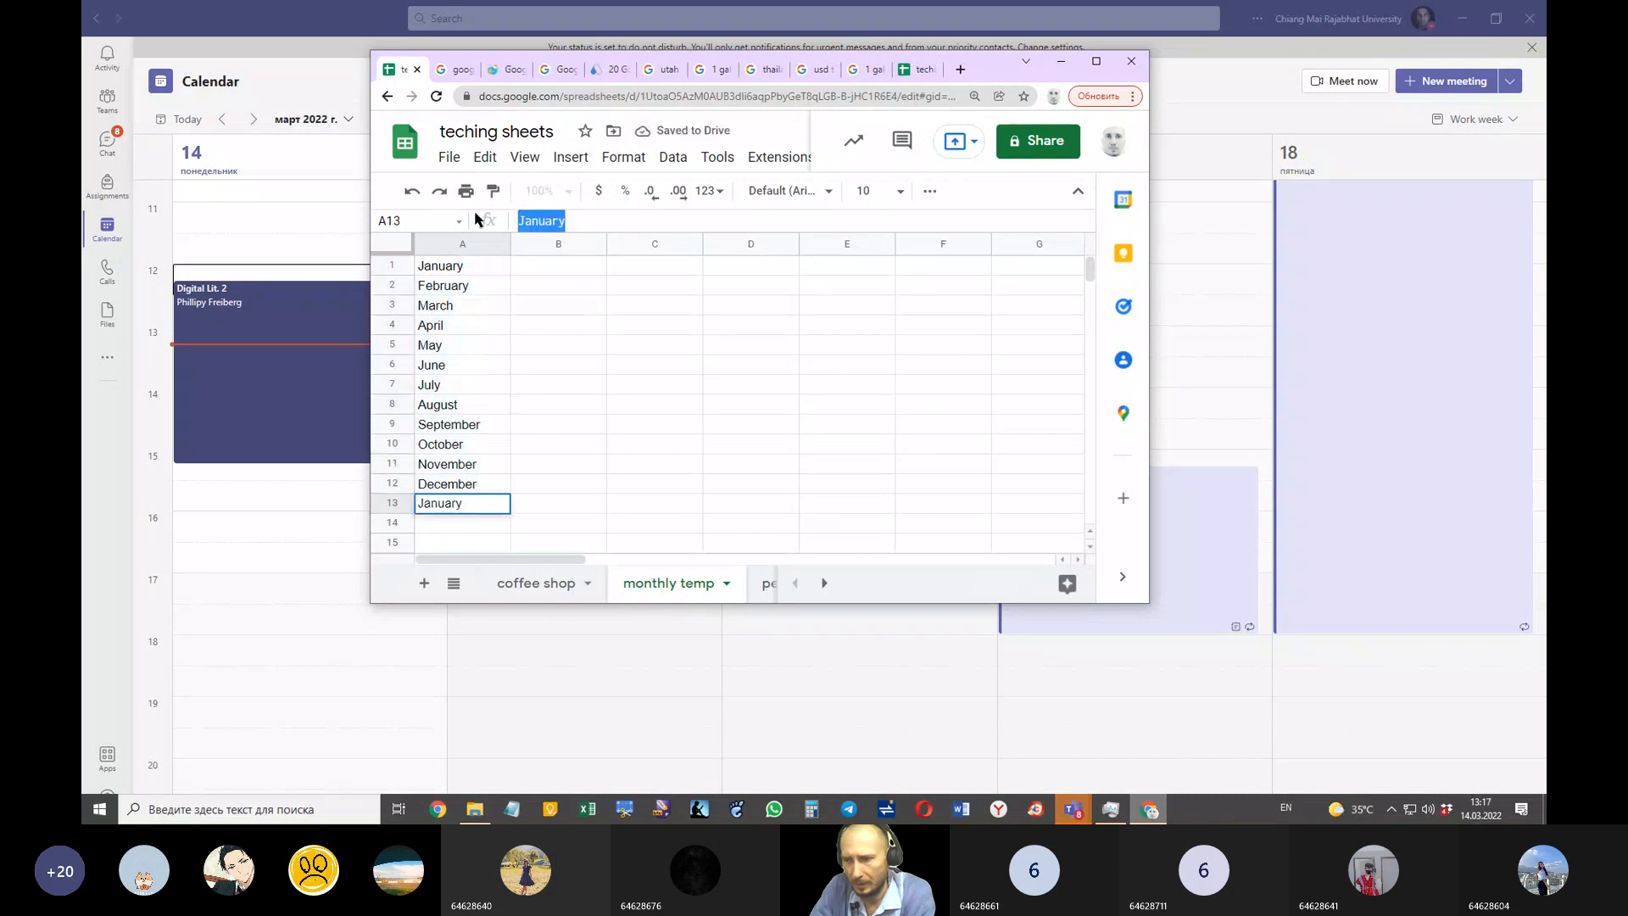
key("BackSpace")
left_click(670, 364)
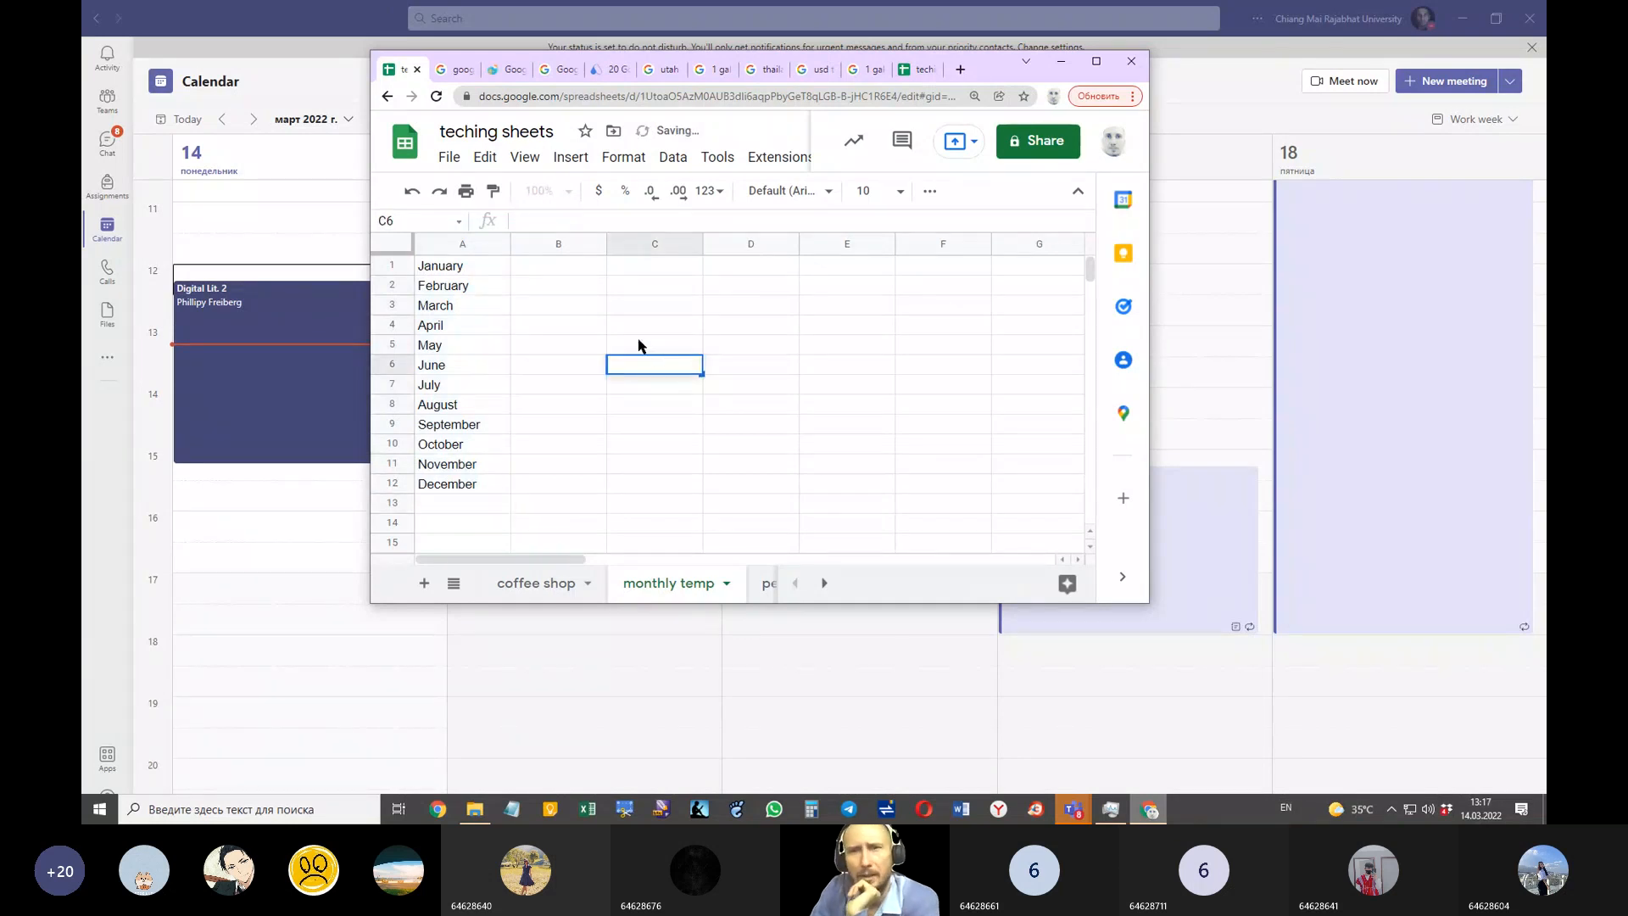
Step: Enter the temperatures 29, 30 and 32 beside January, February and March in column B
left_click(542, 258)
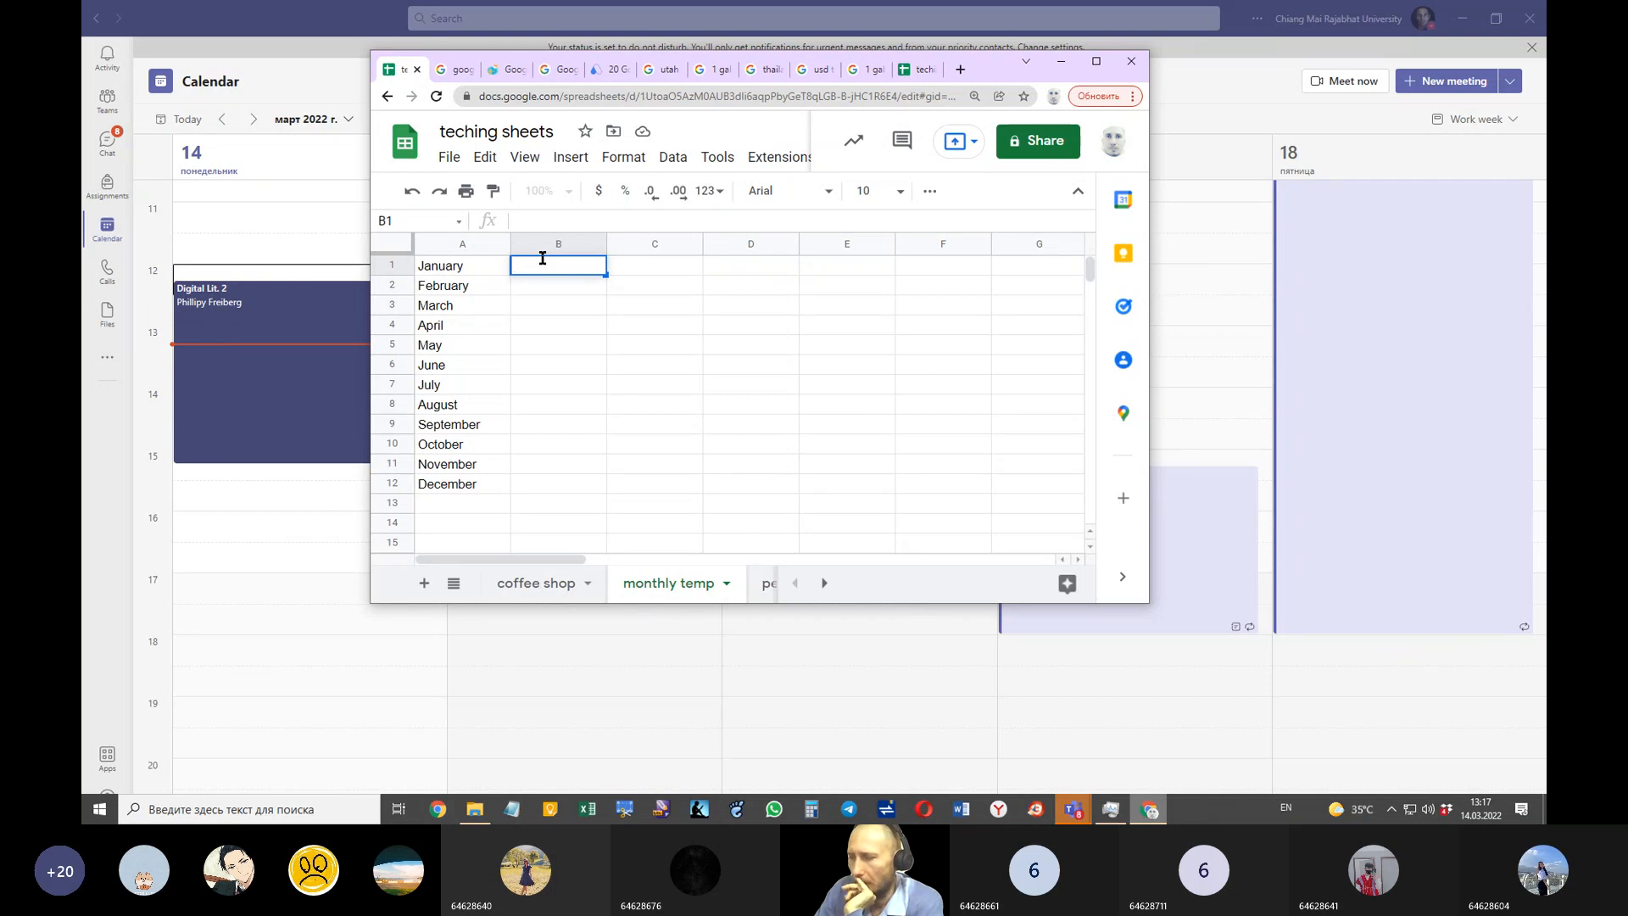
type("29")
left_click(583, 288)
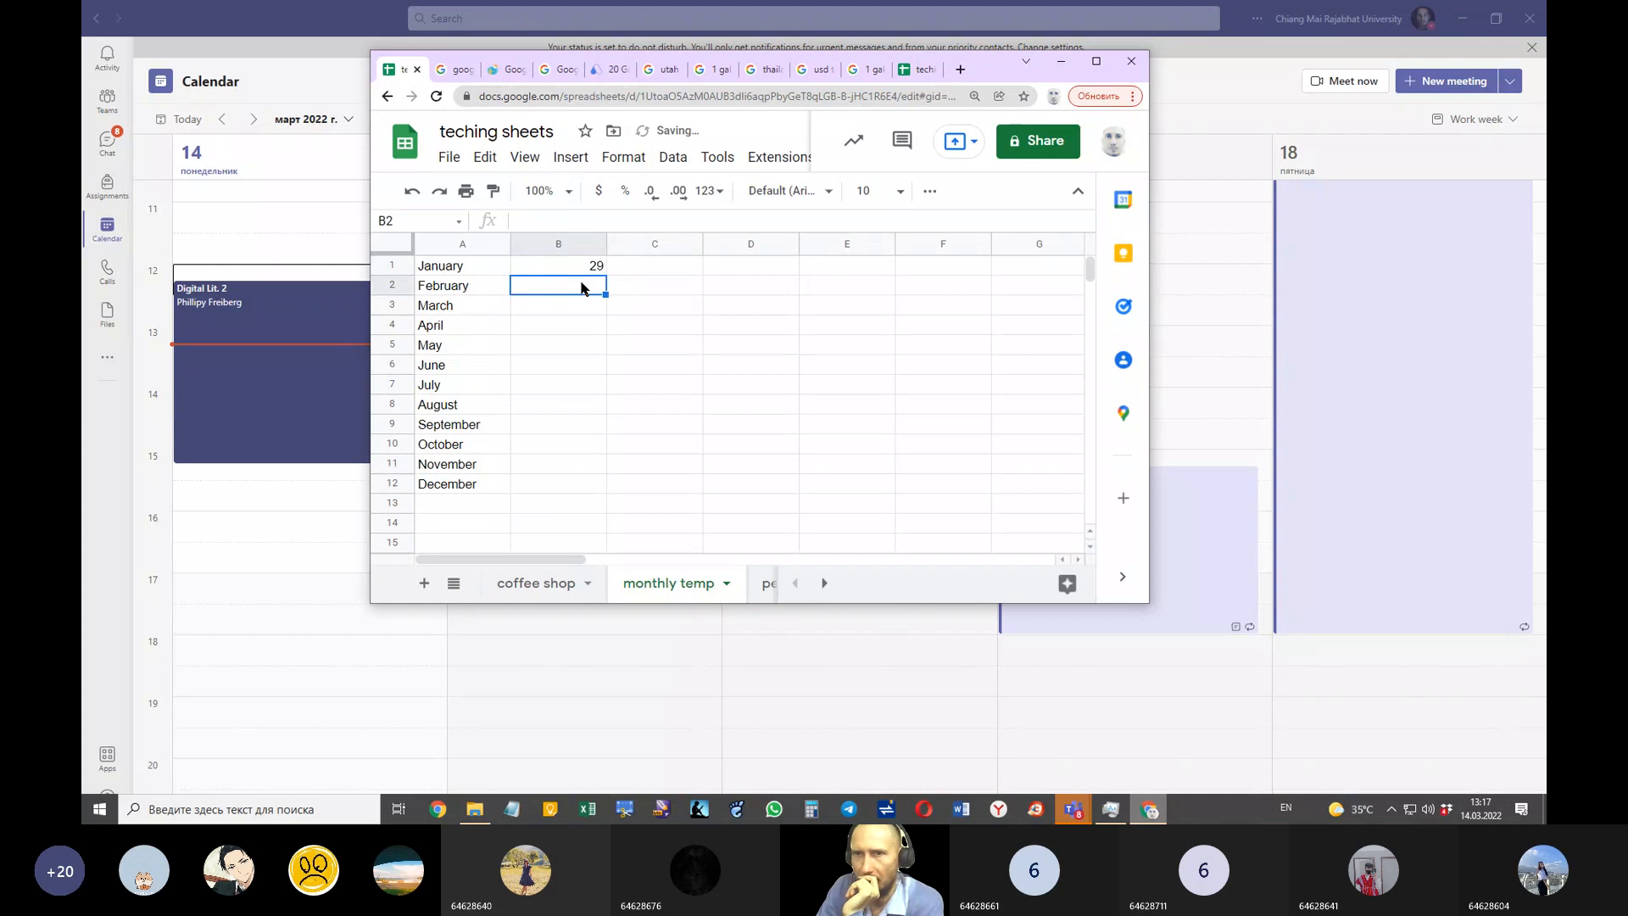
type("30")
left_click(534, 303)
type("32")
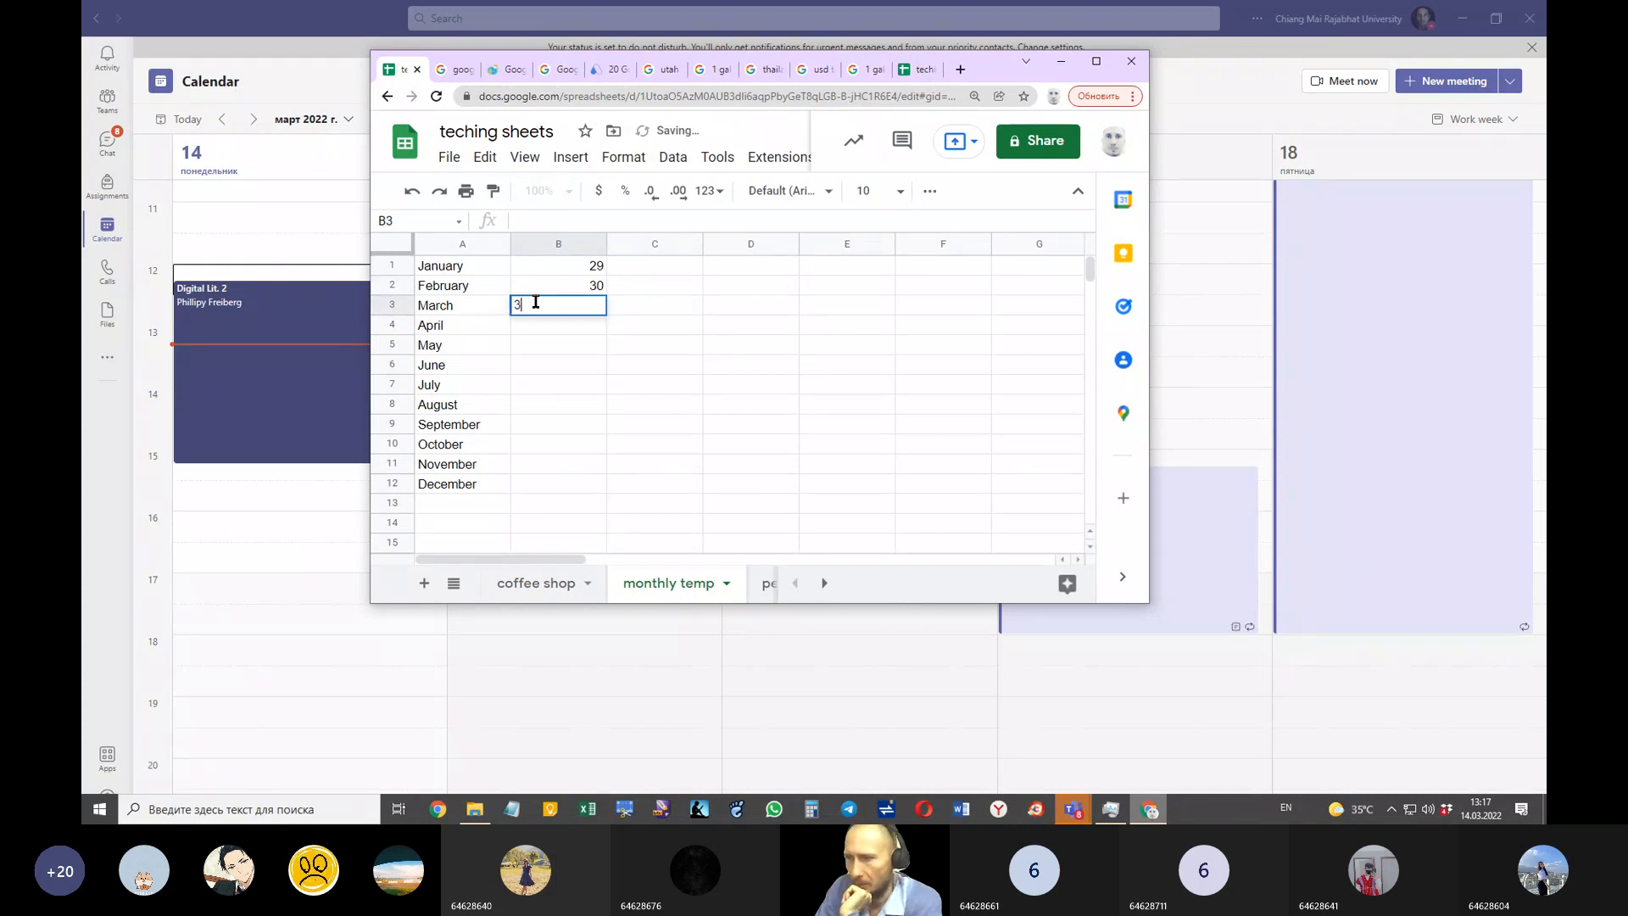
Step: Enter the temperatures 36, 40 and 39 beside April, May and June in column B
left_click(557, 327)
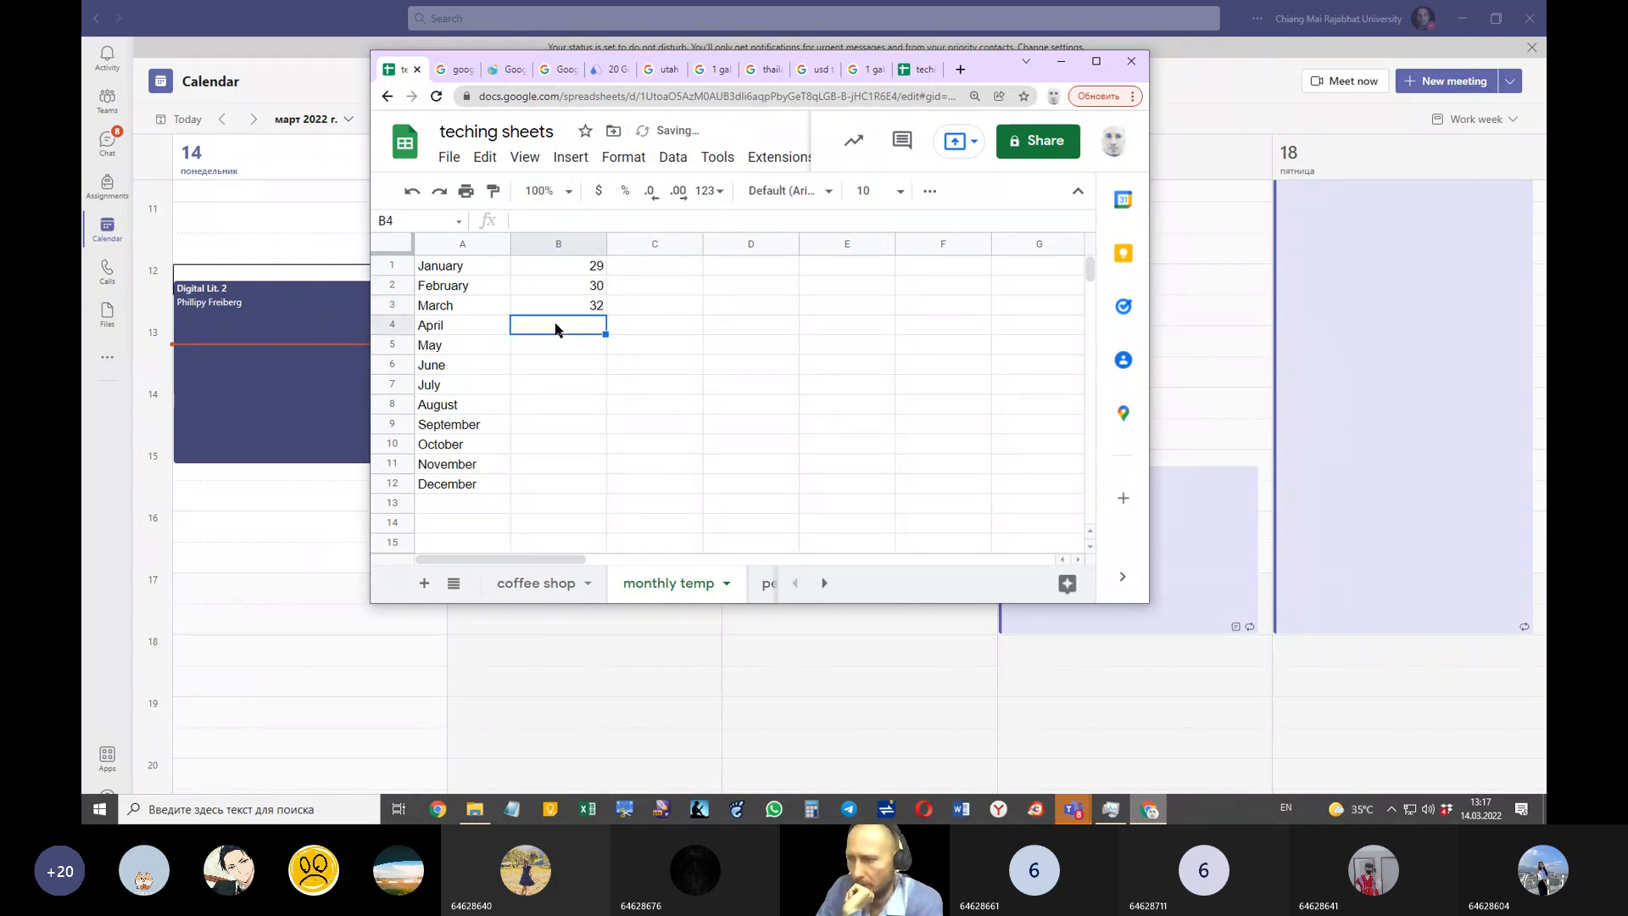
type("3")
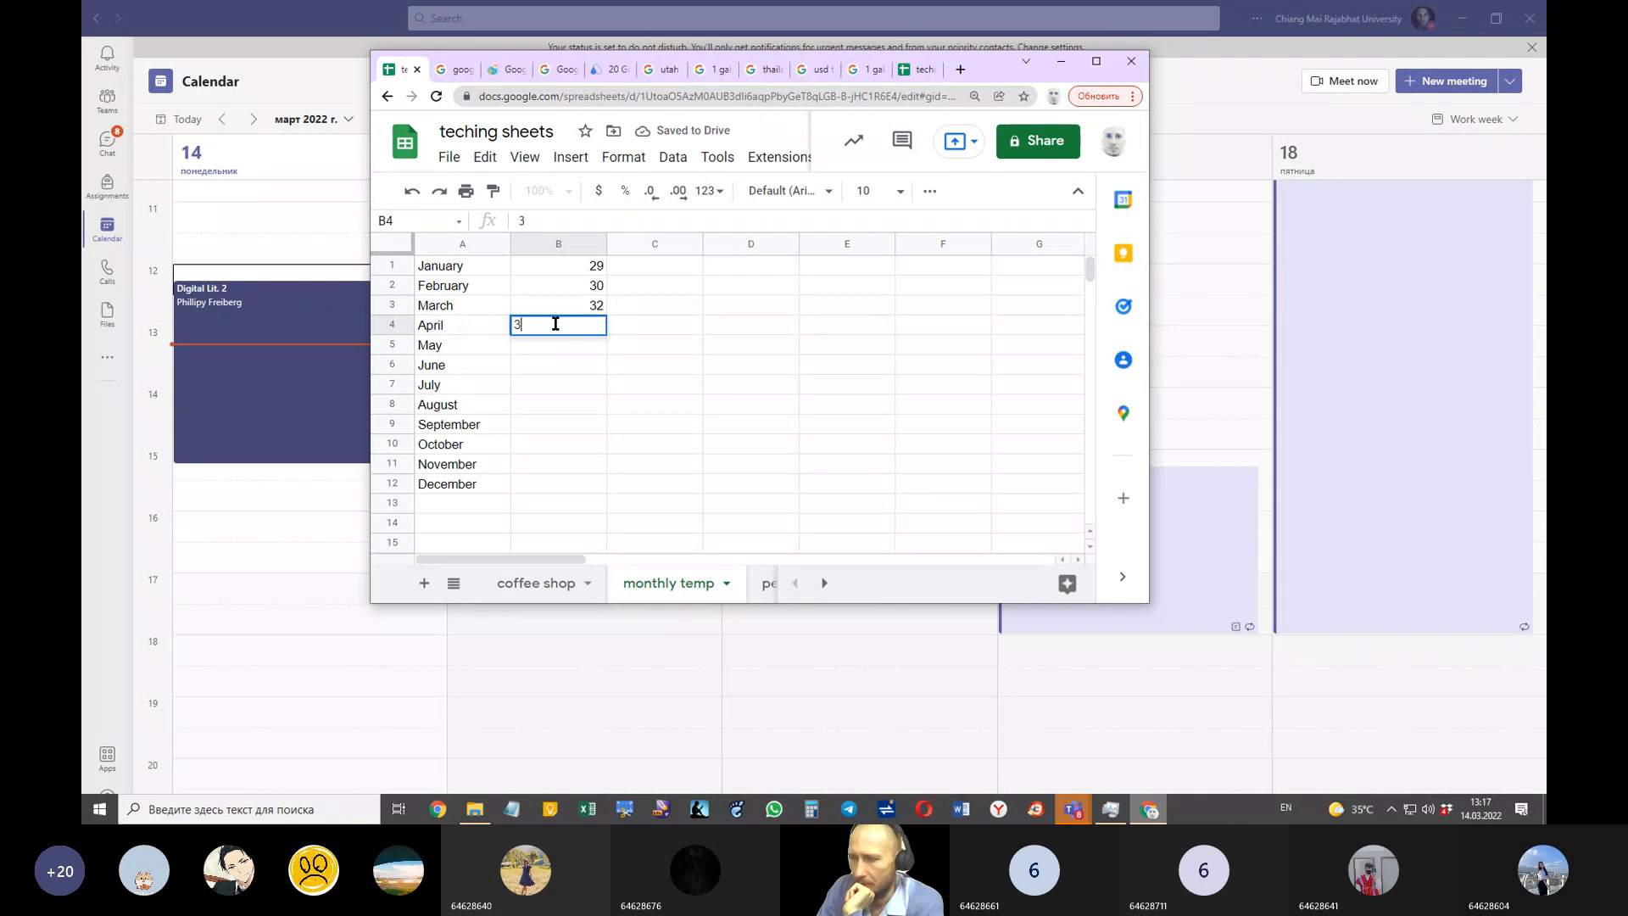
type("6")
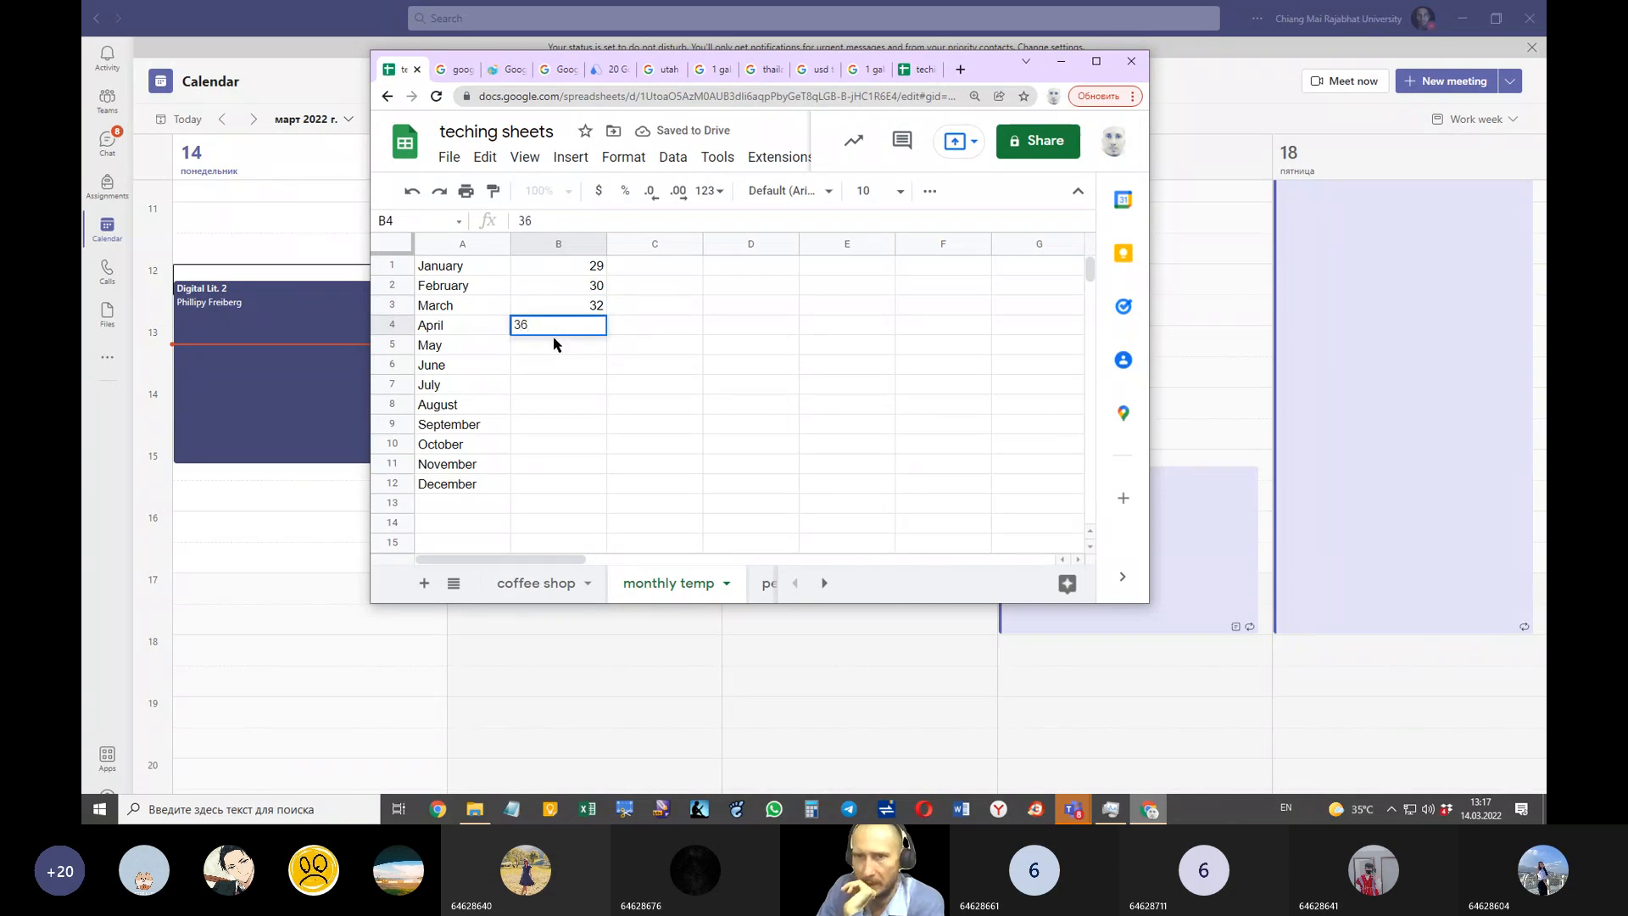
left_click(556, 348)
type("40")
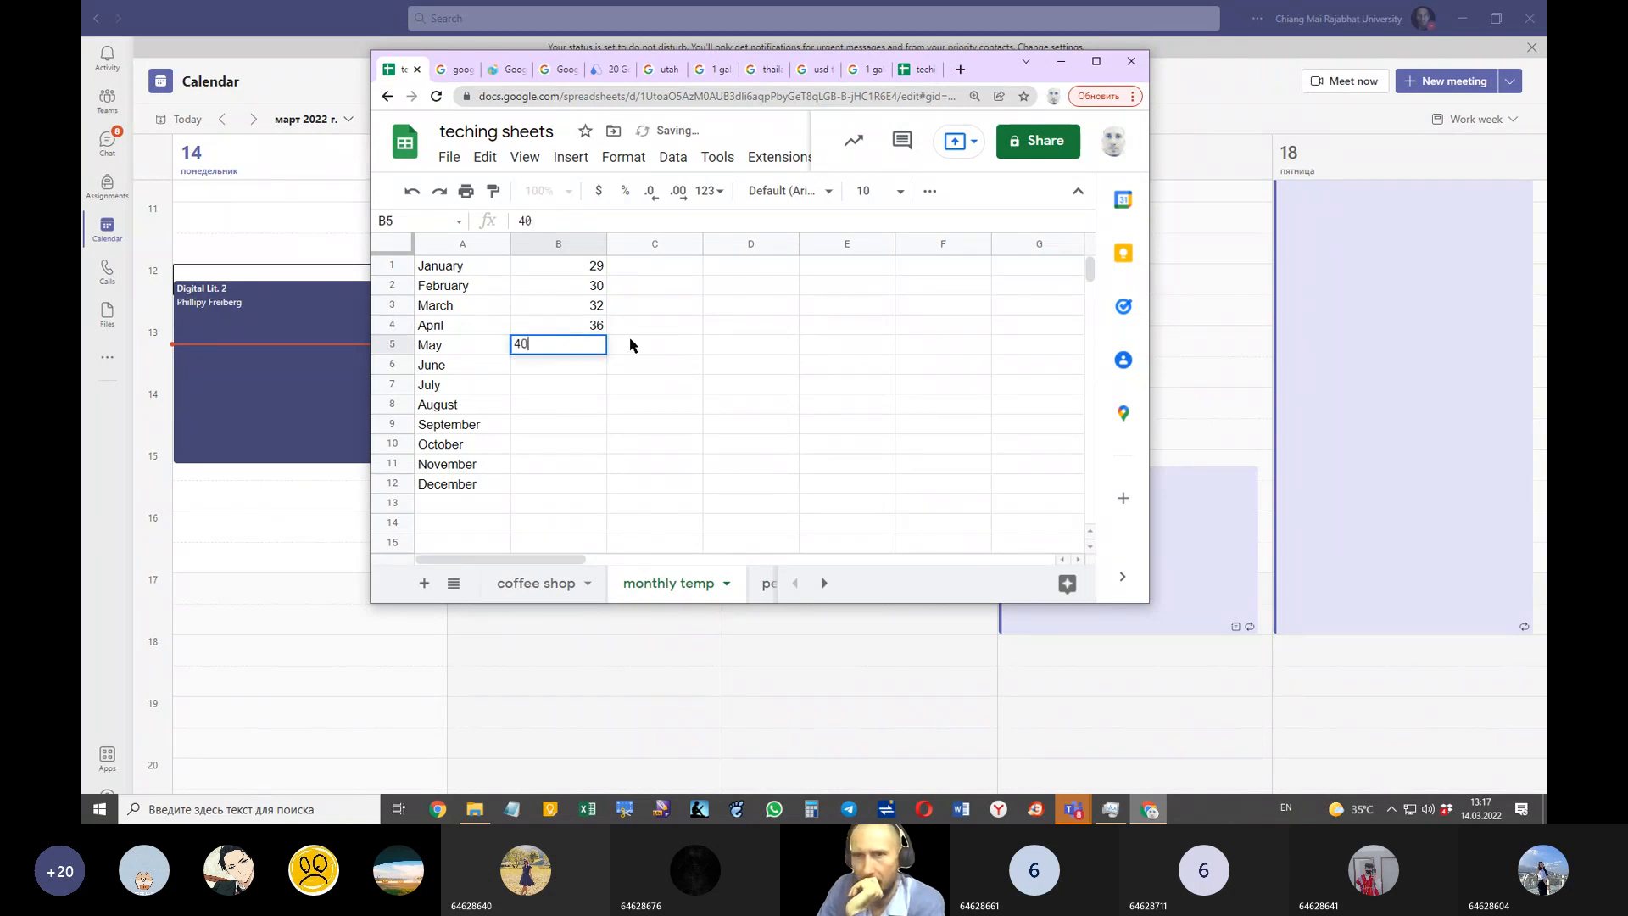
left_click(574, 372)
type("39")
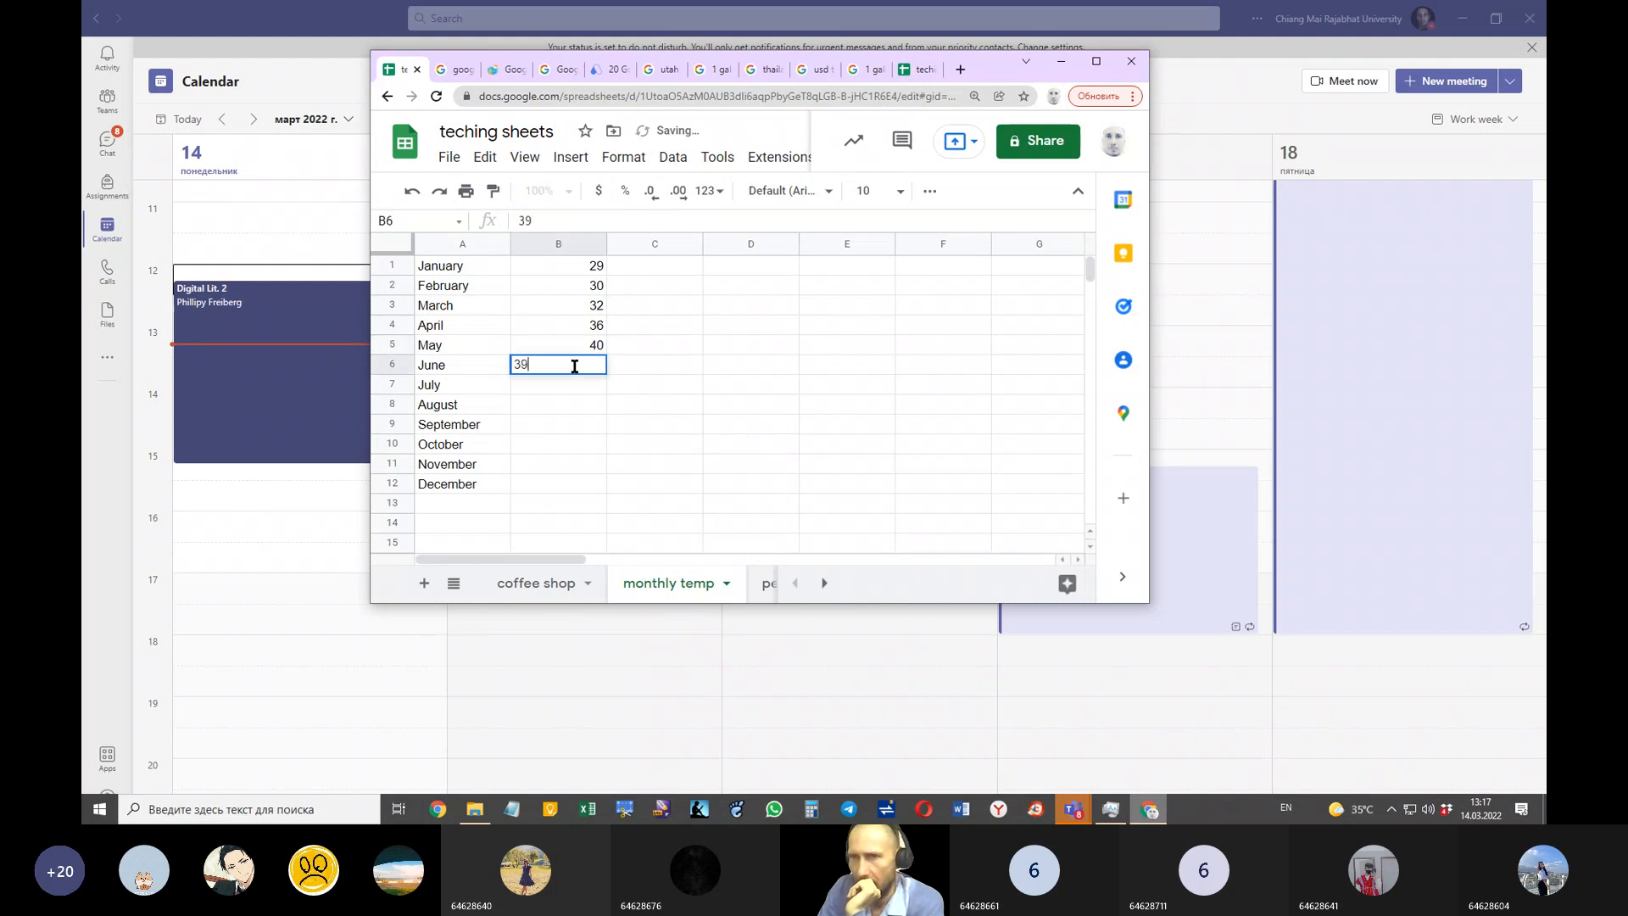
Step: Enter the temperatures 38, 35 and 30 beside July, August and September in column B
left_click(543, 389)
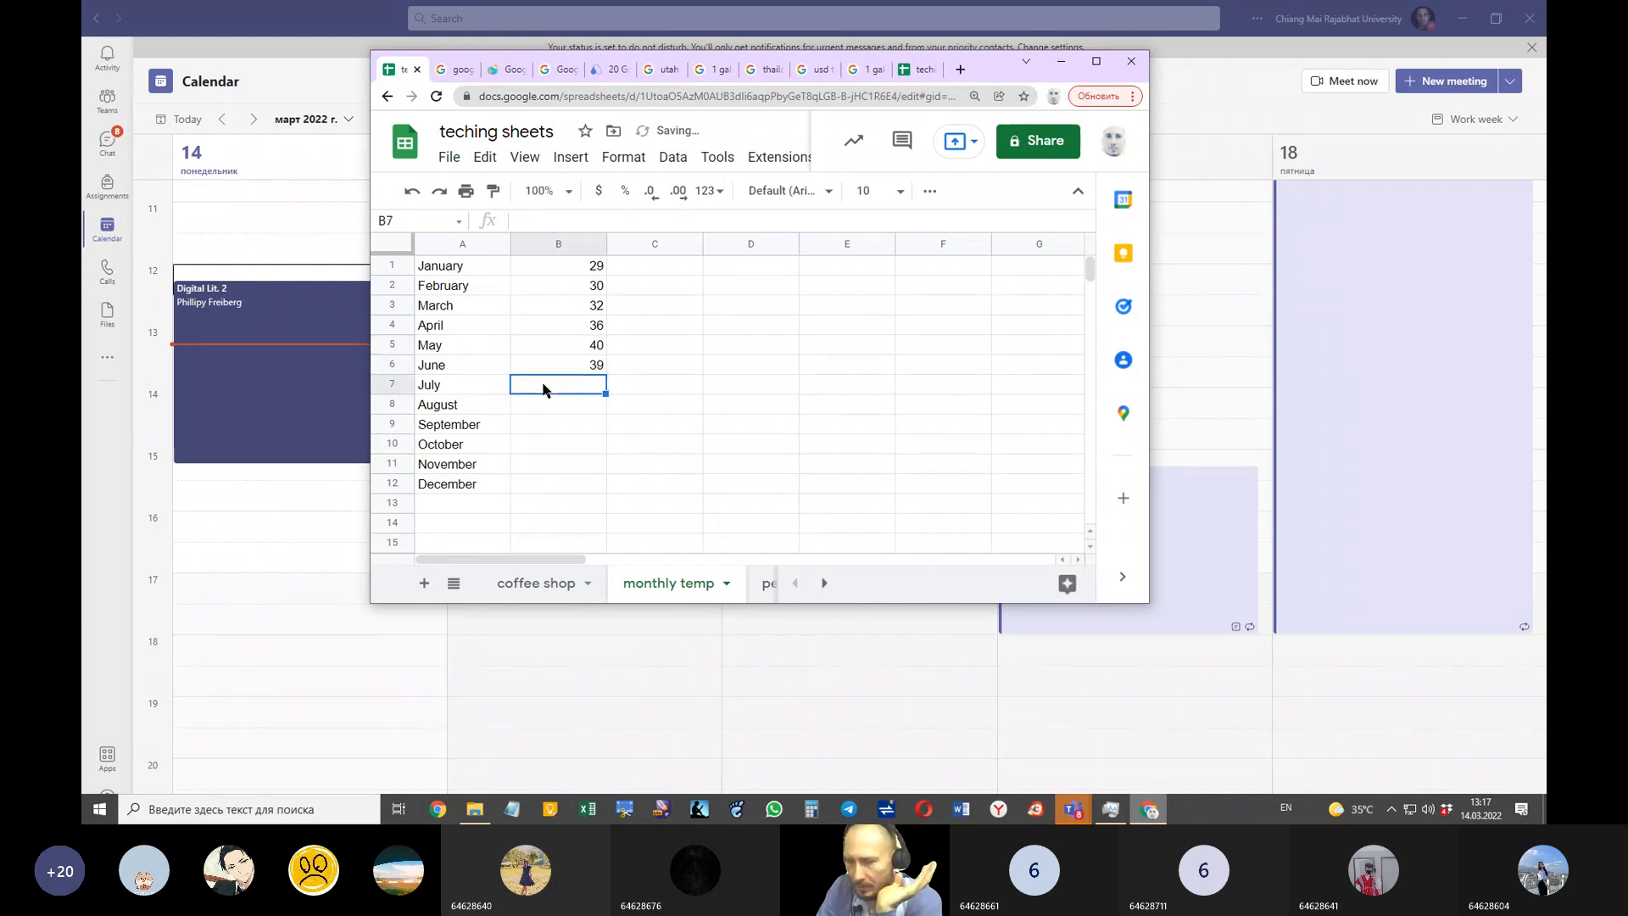
type("38")
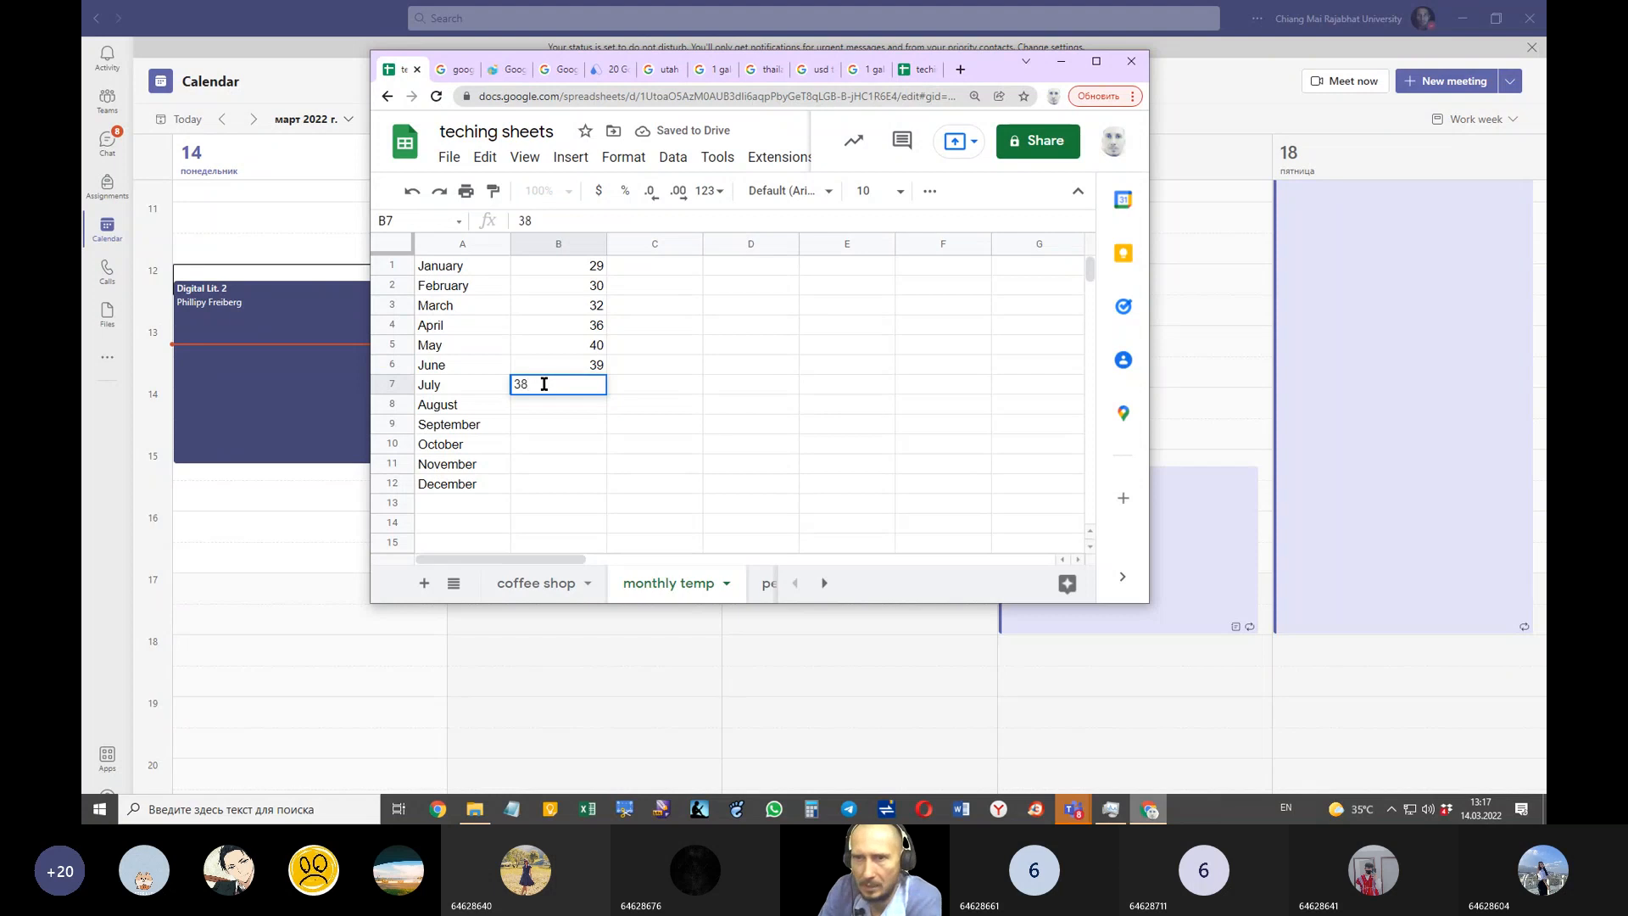
left_click(534, 412)
type("35")
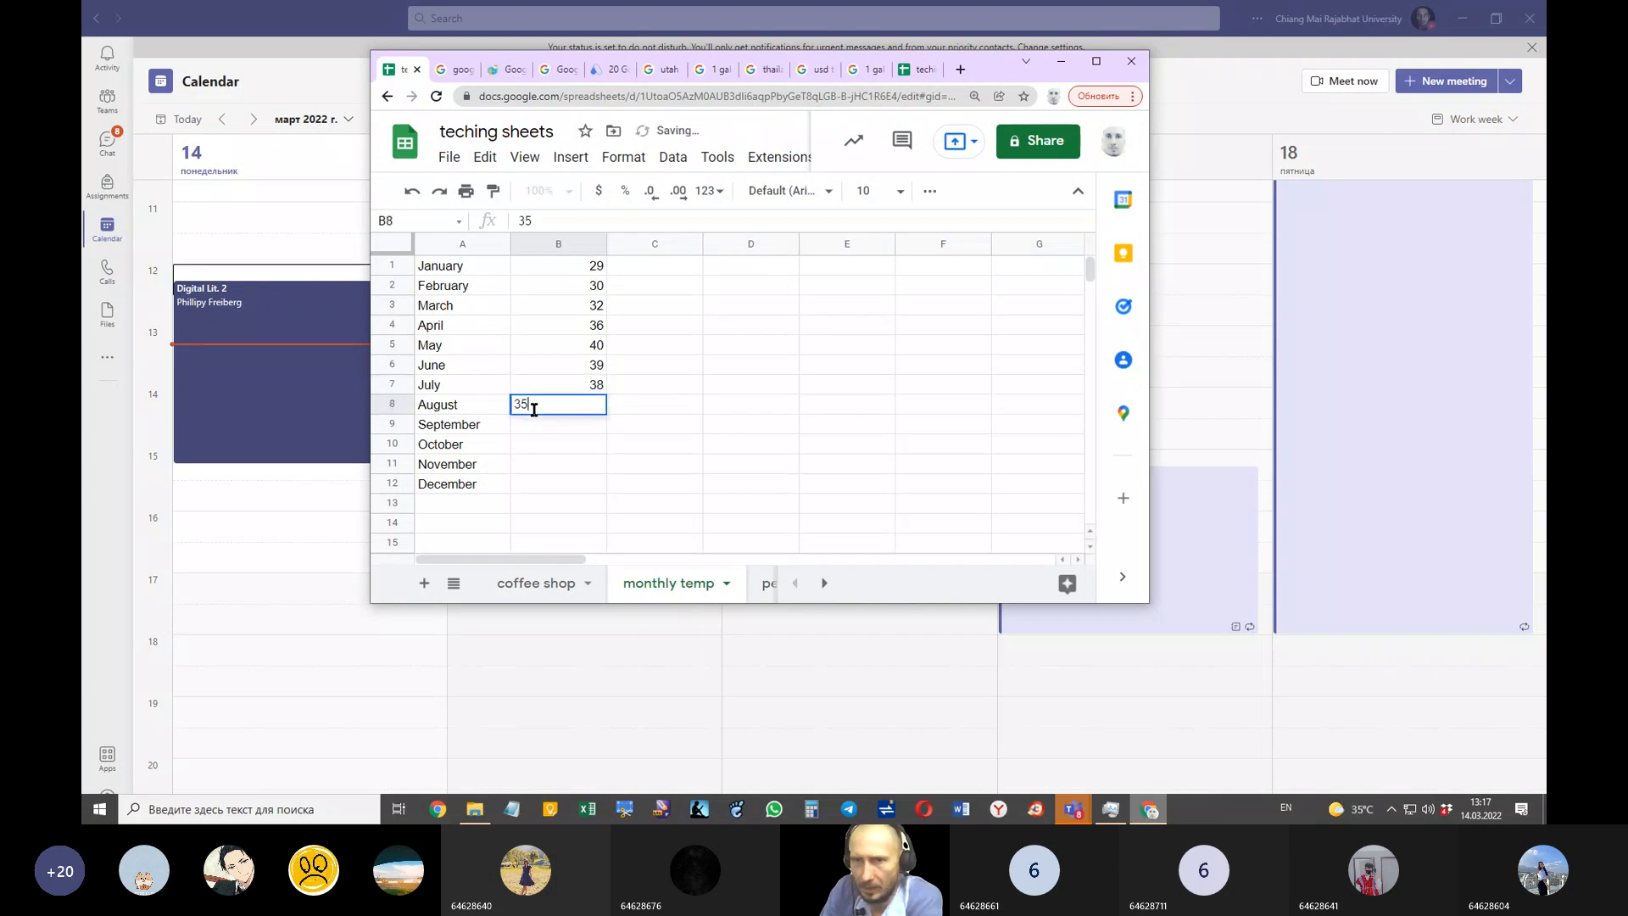
left_click(531, 430)
type("30")
Step: Enter the temperatures 29, 27 and 28 beside October, November and December in column B
left_click(567, 447)
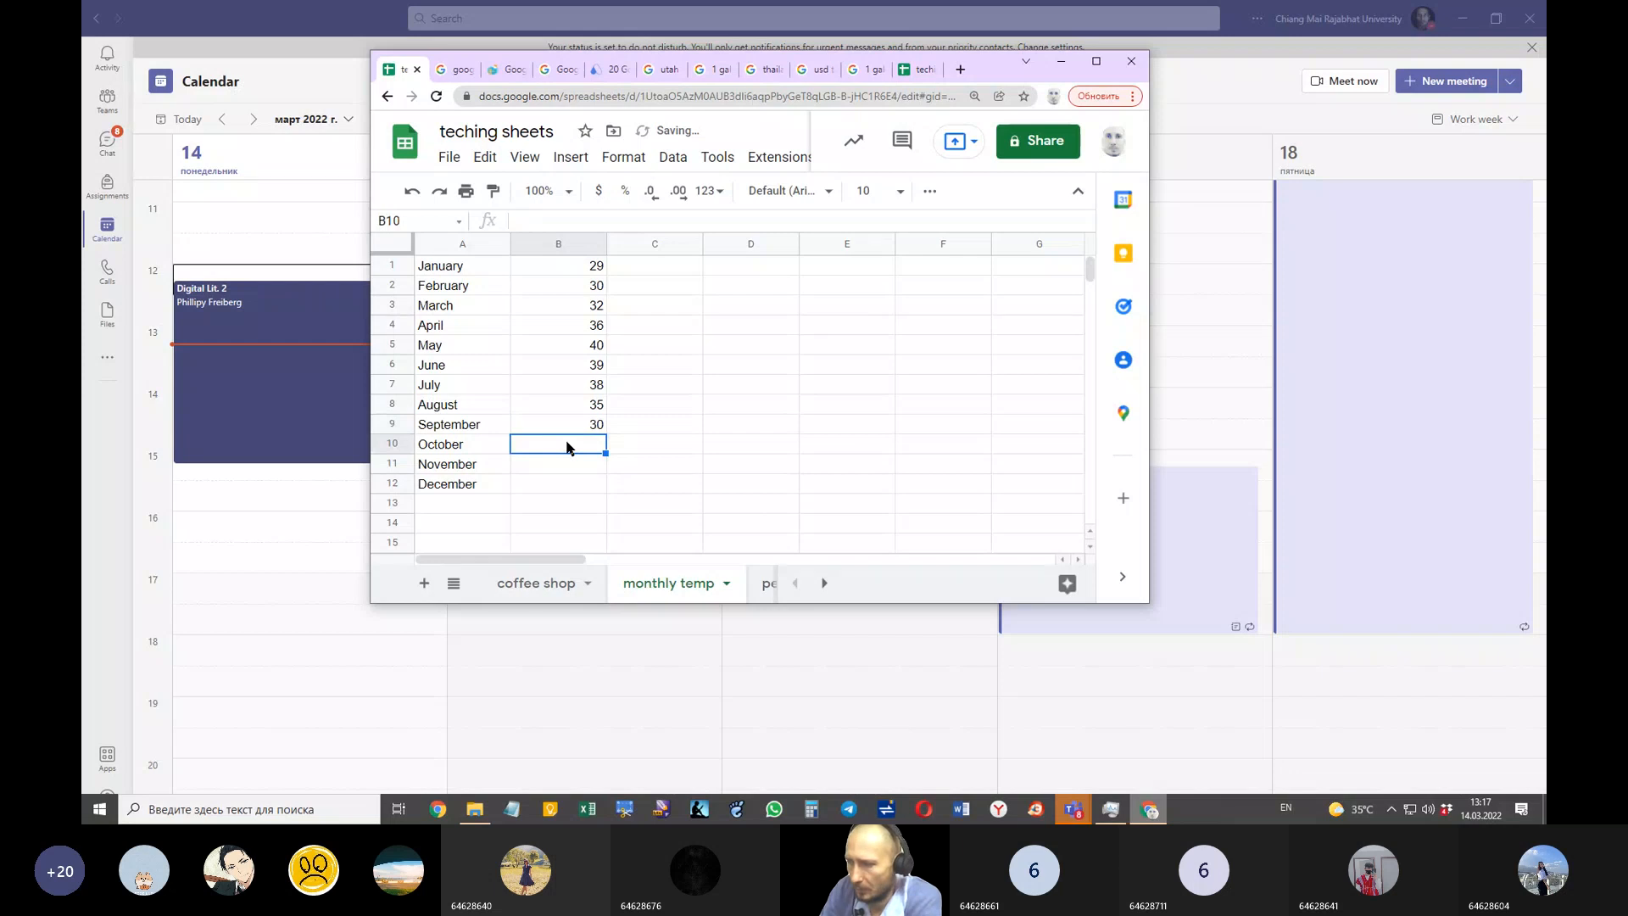
type("29")
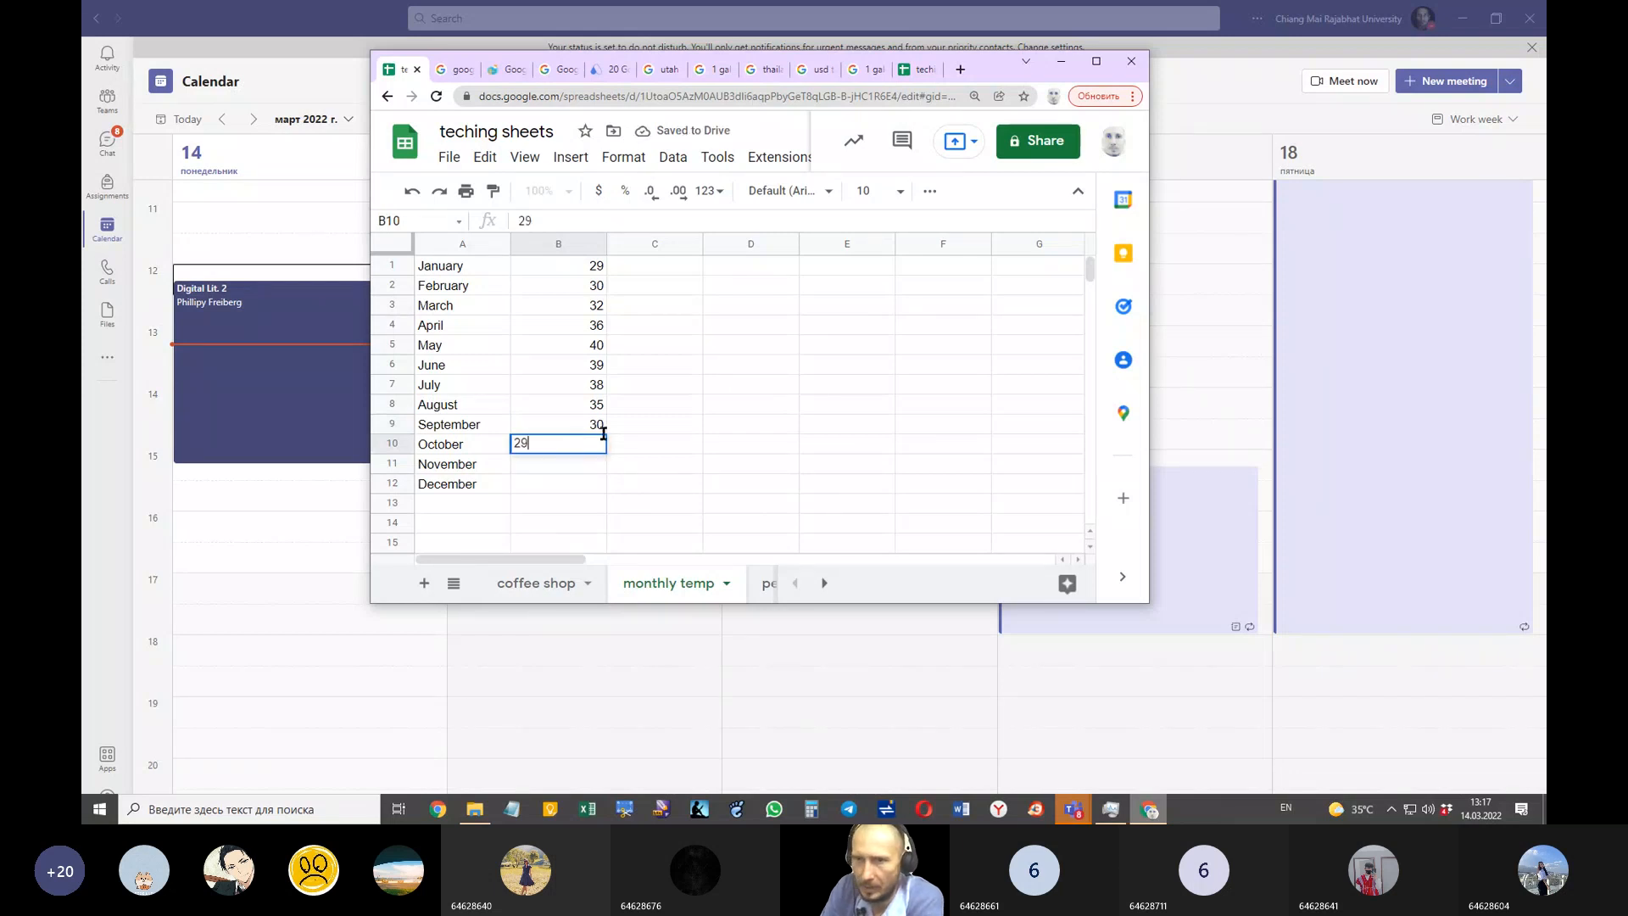
left_click(567, 462)
type("27")
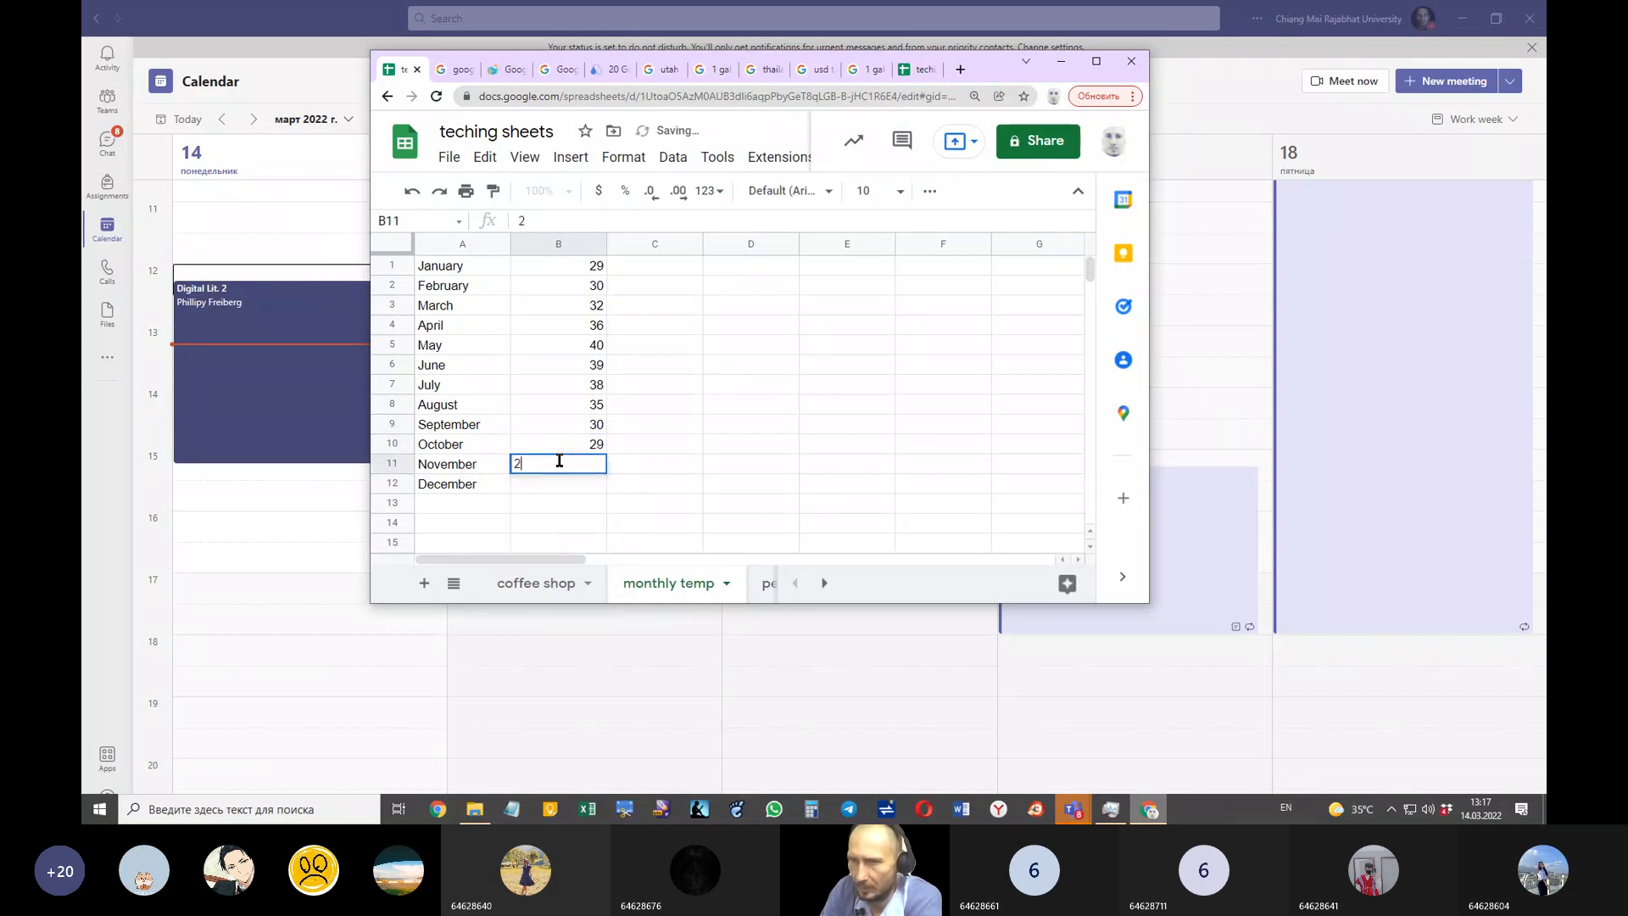
left_click(549, 485)
type("28")
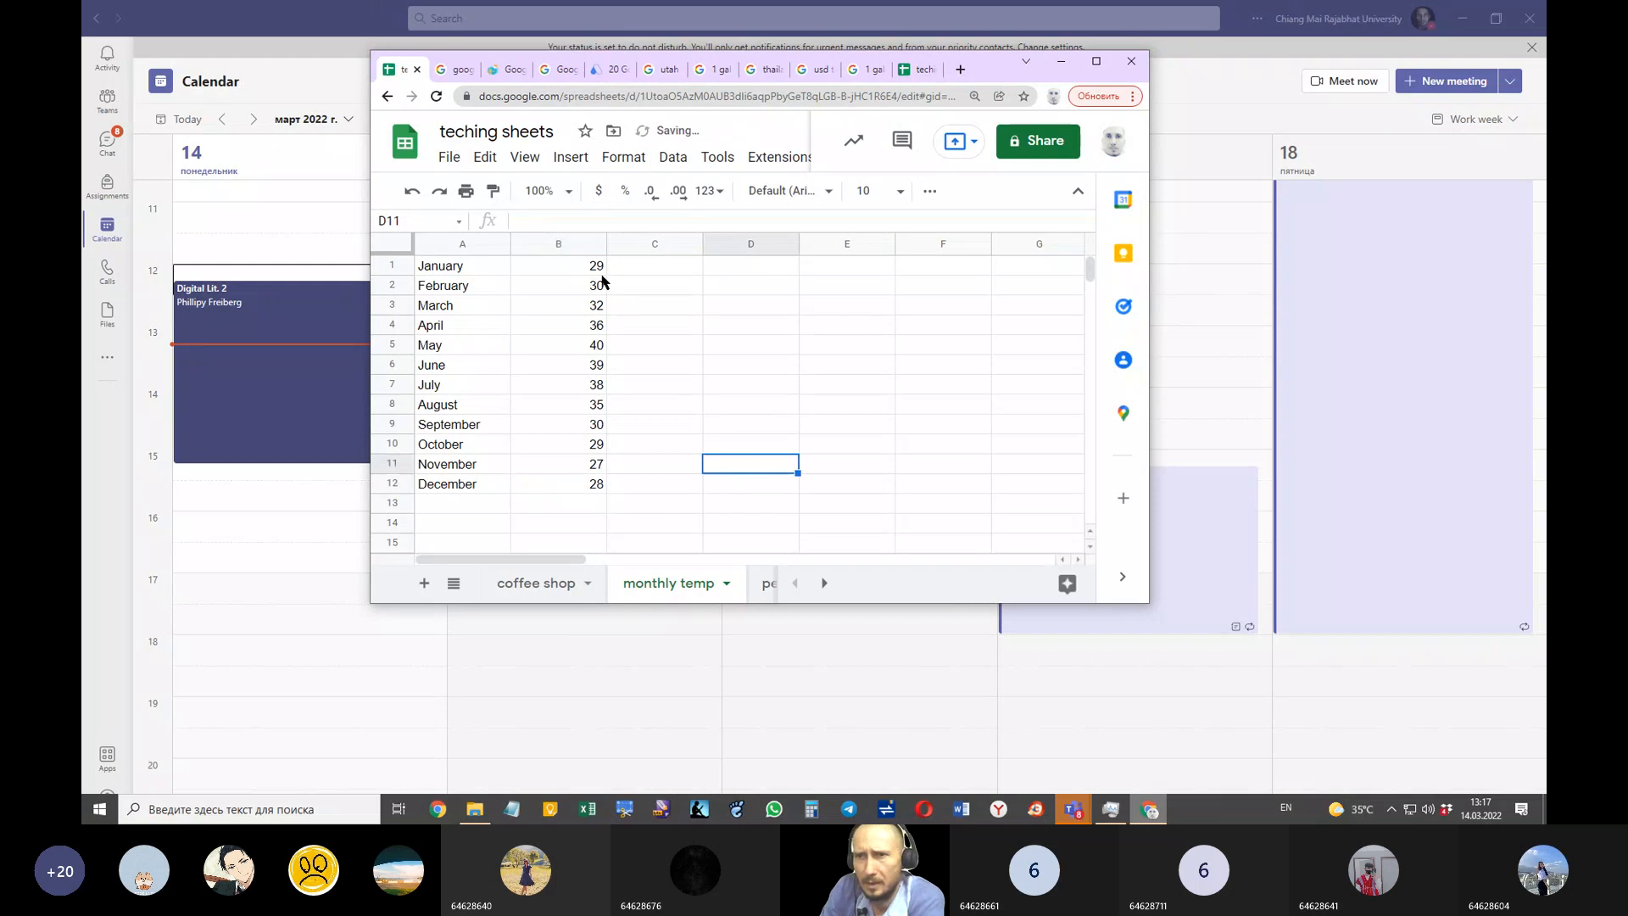
Step: Label cell A14 Average and calculate the average of B1:B12 in cell B14
left_click(472, 523)
type("Average")
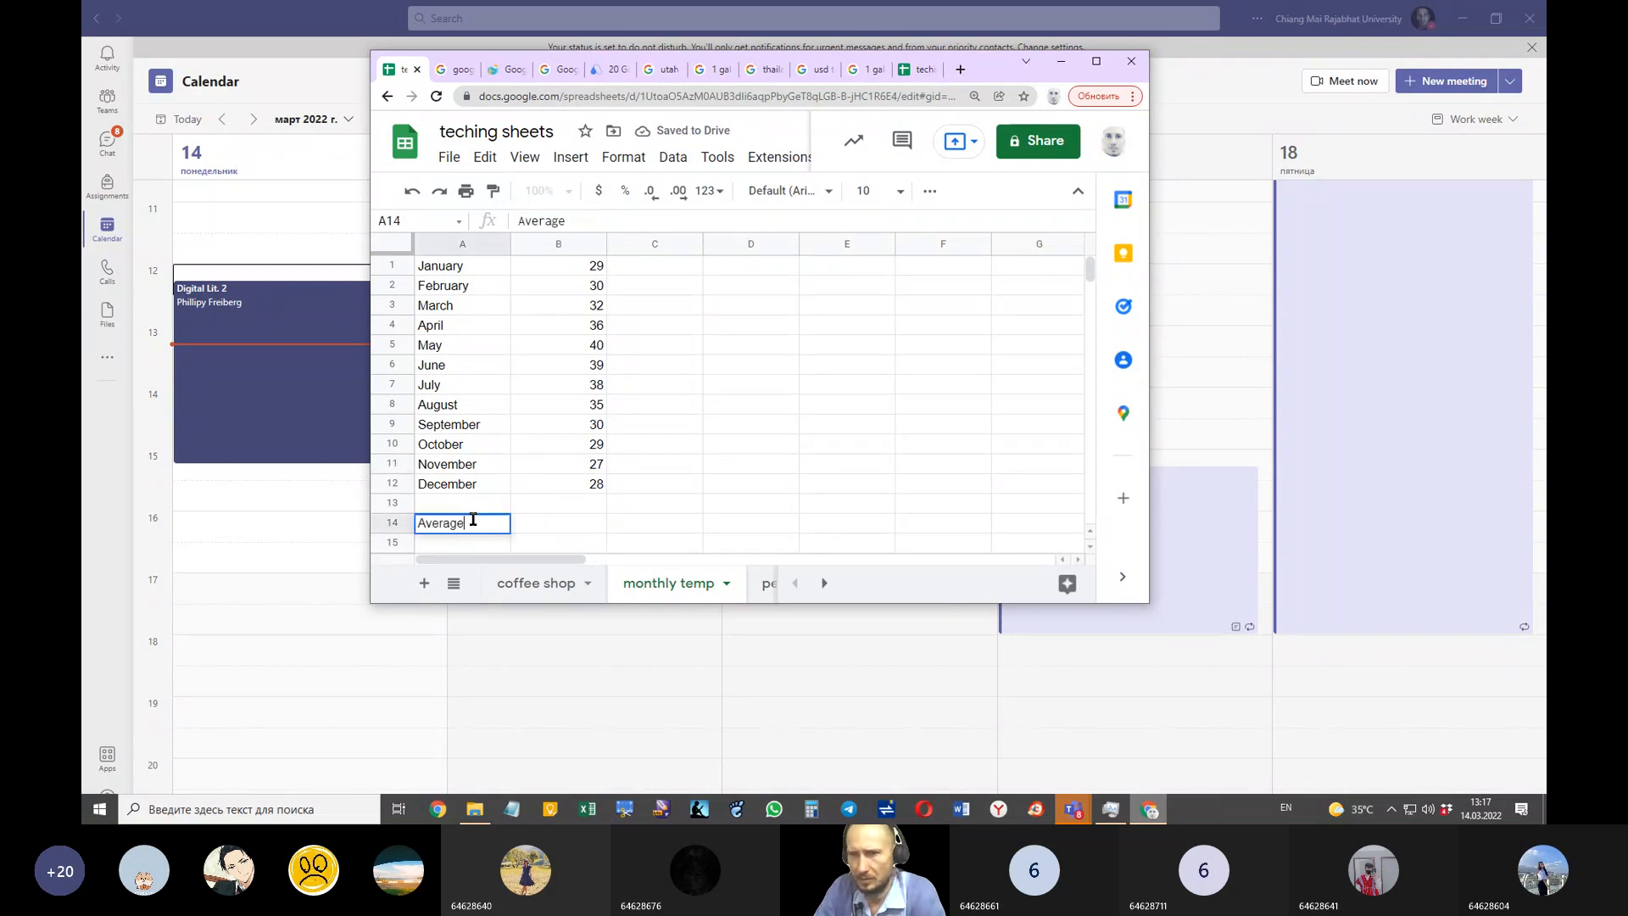
left_click(837, 447)
left_click(559, 519)
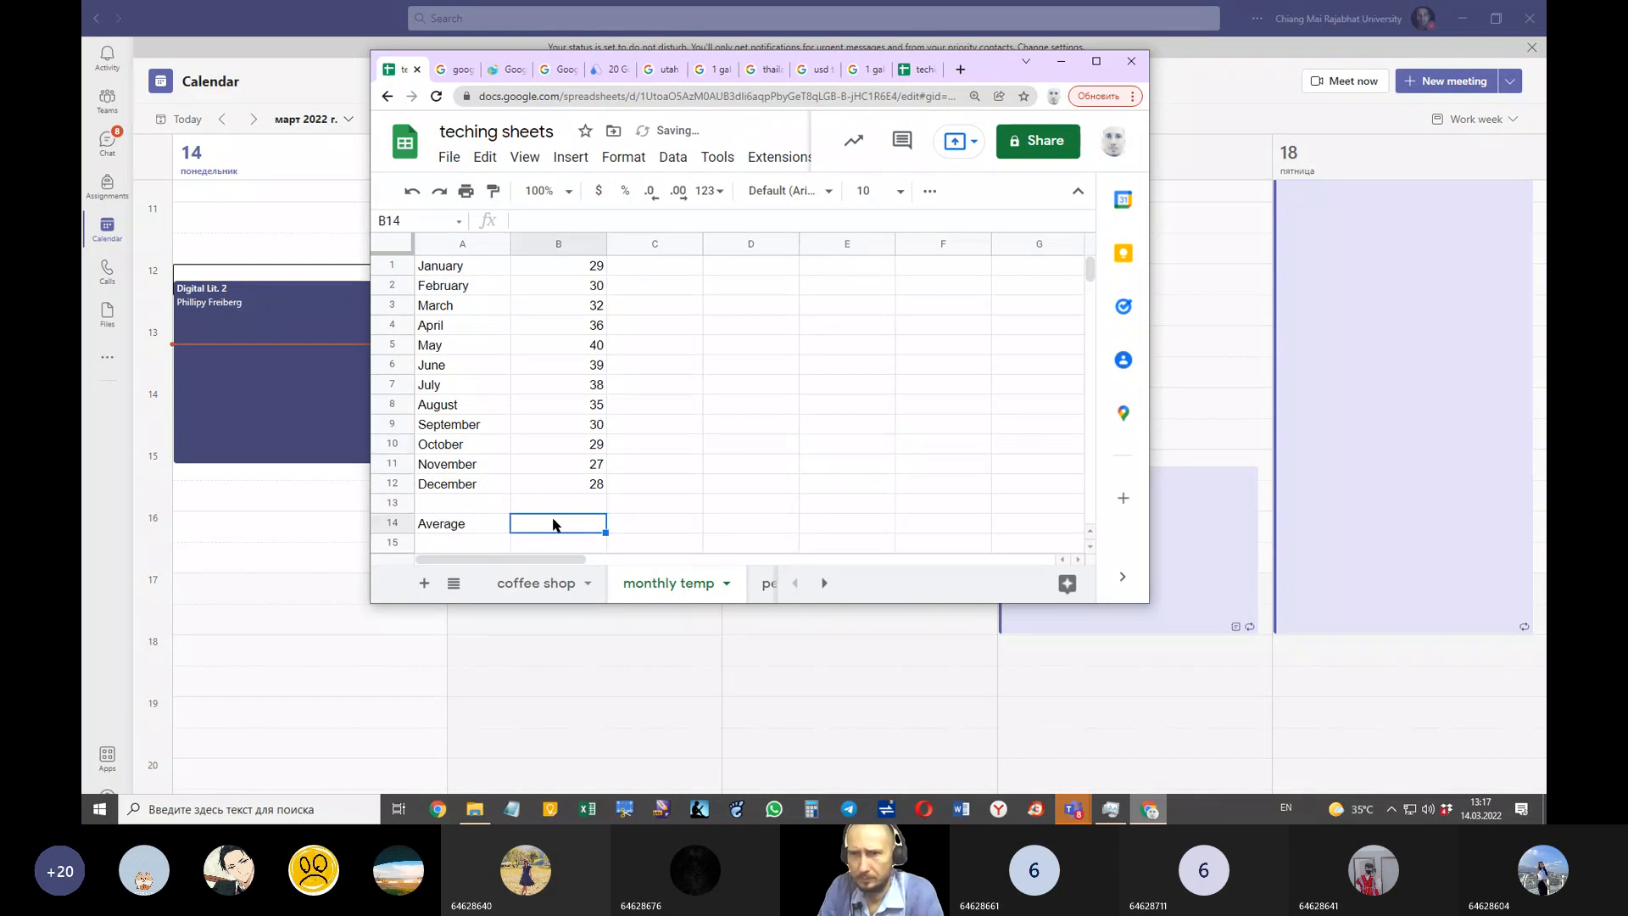
type("=av")
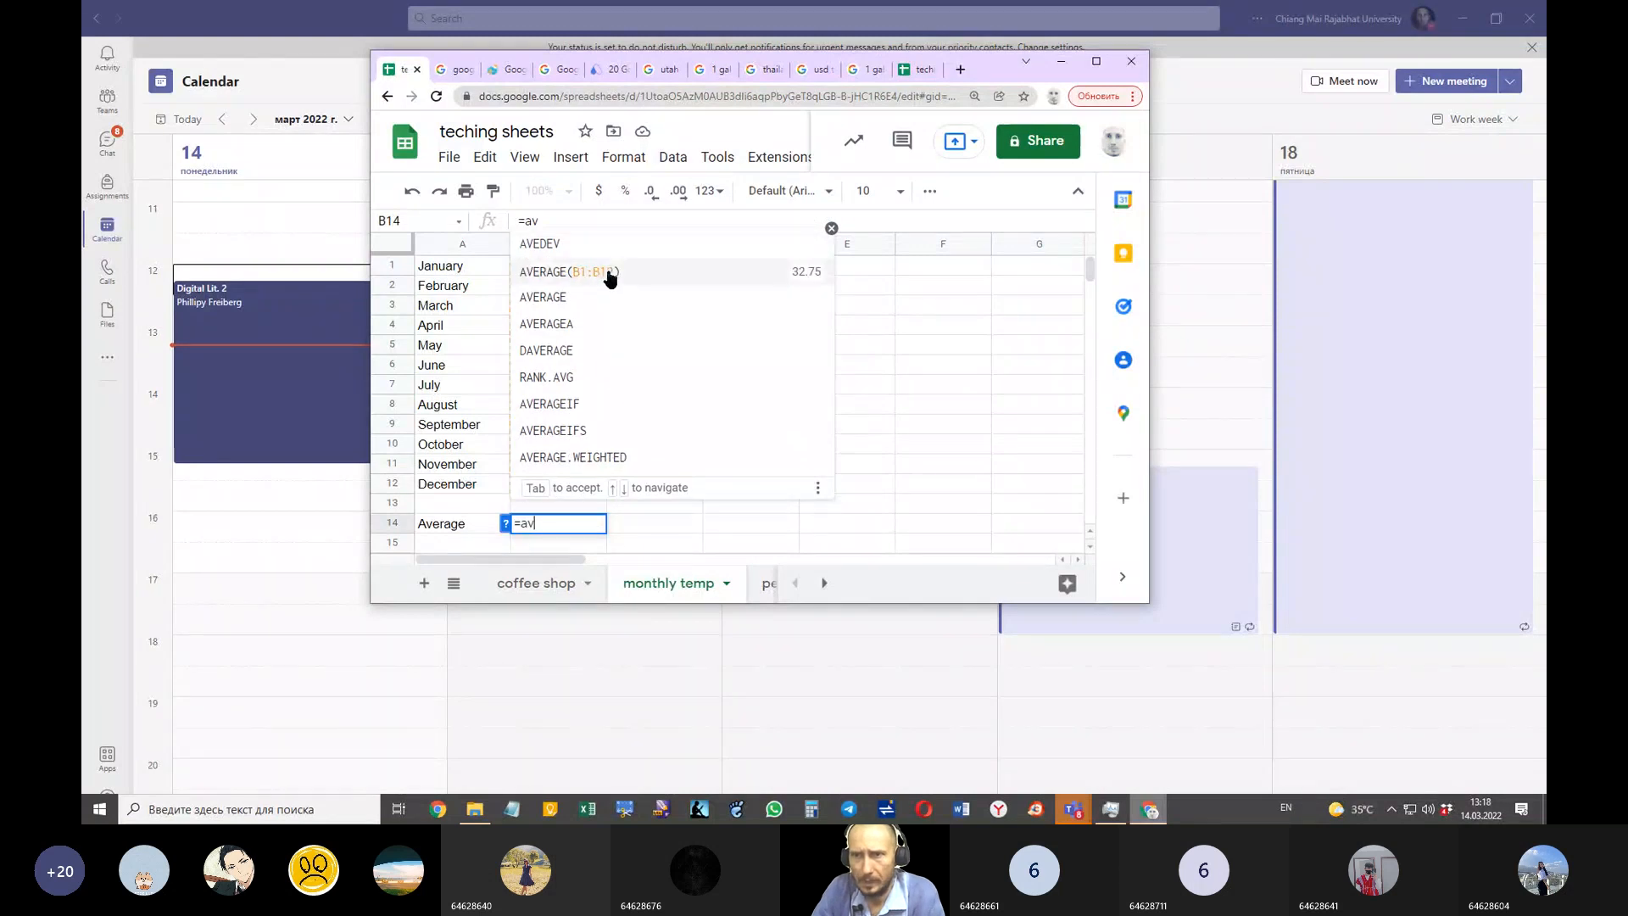
left_click(608, 271)
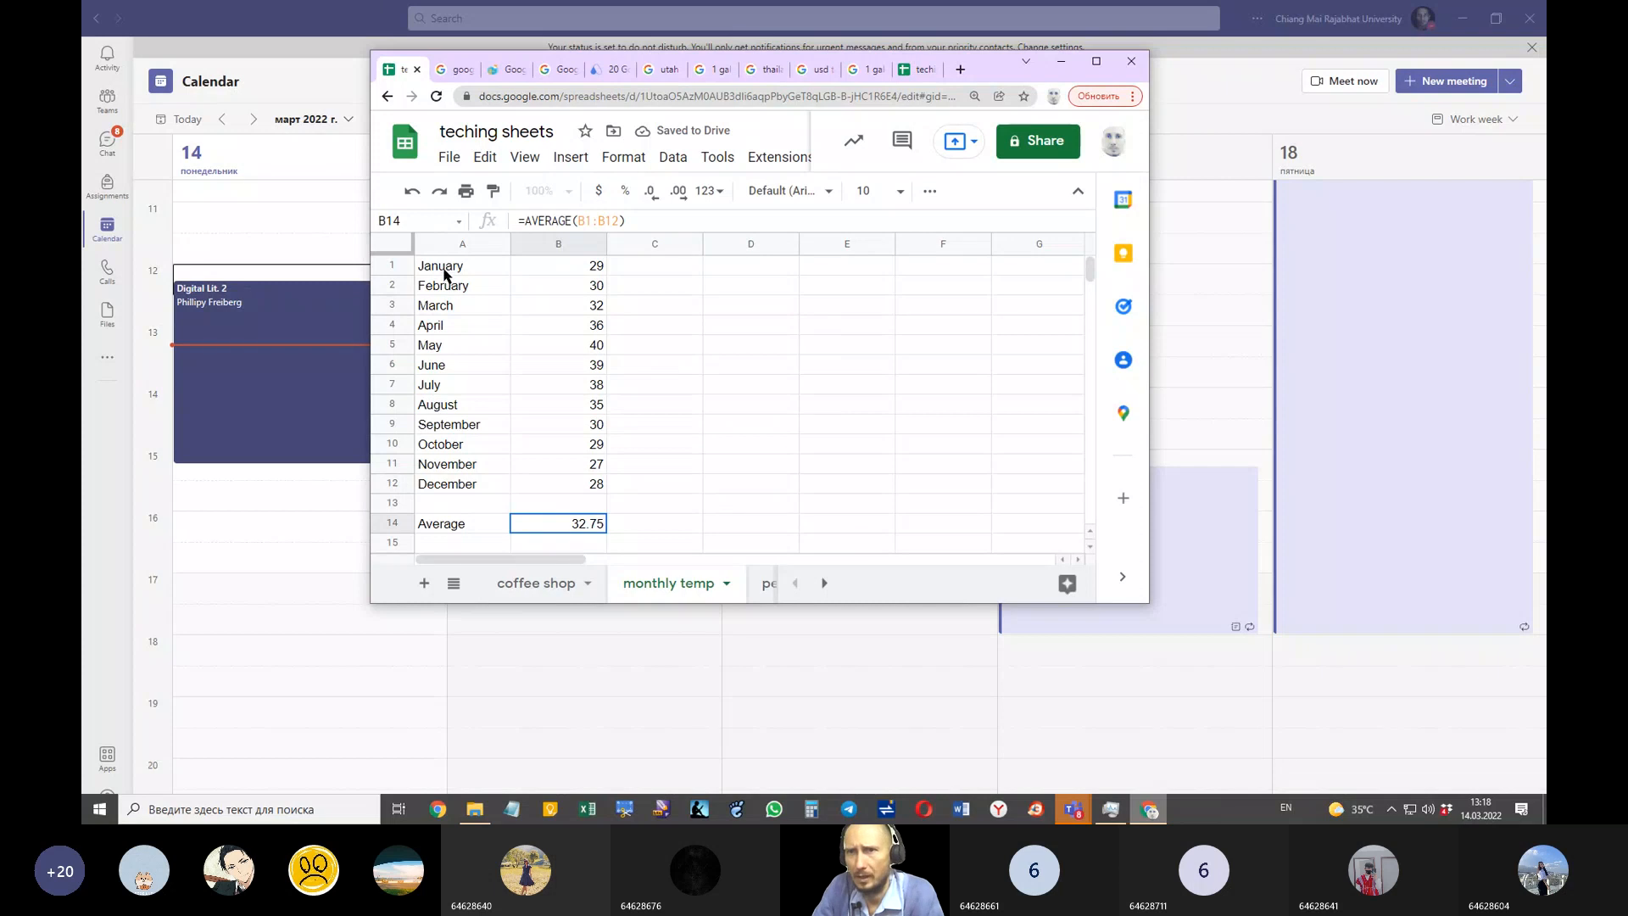
Step: Maximize the browser window and insert a chart of the monthly temperatures from A1:B12
left_click(1095, 61)
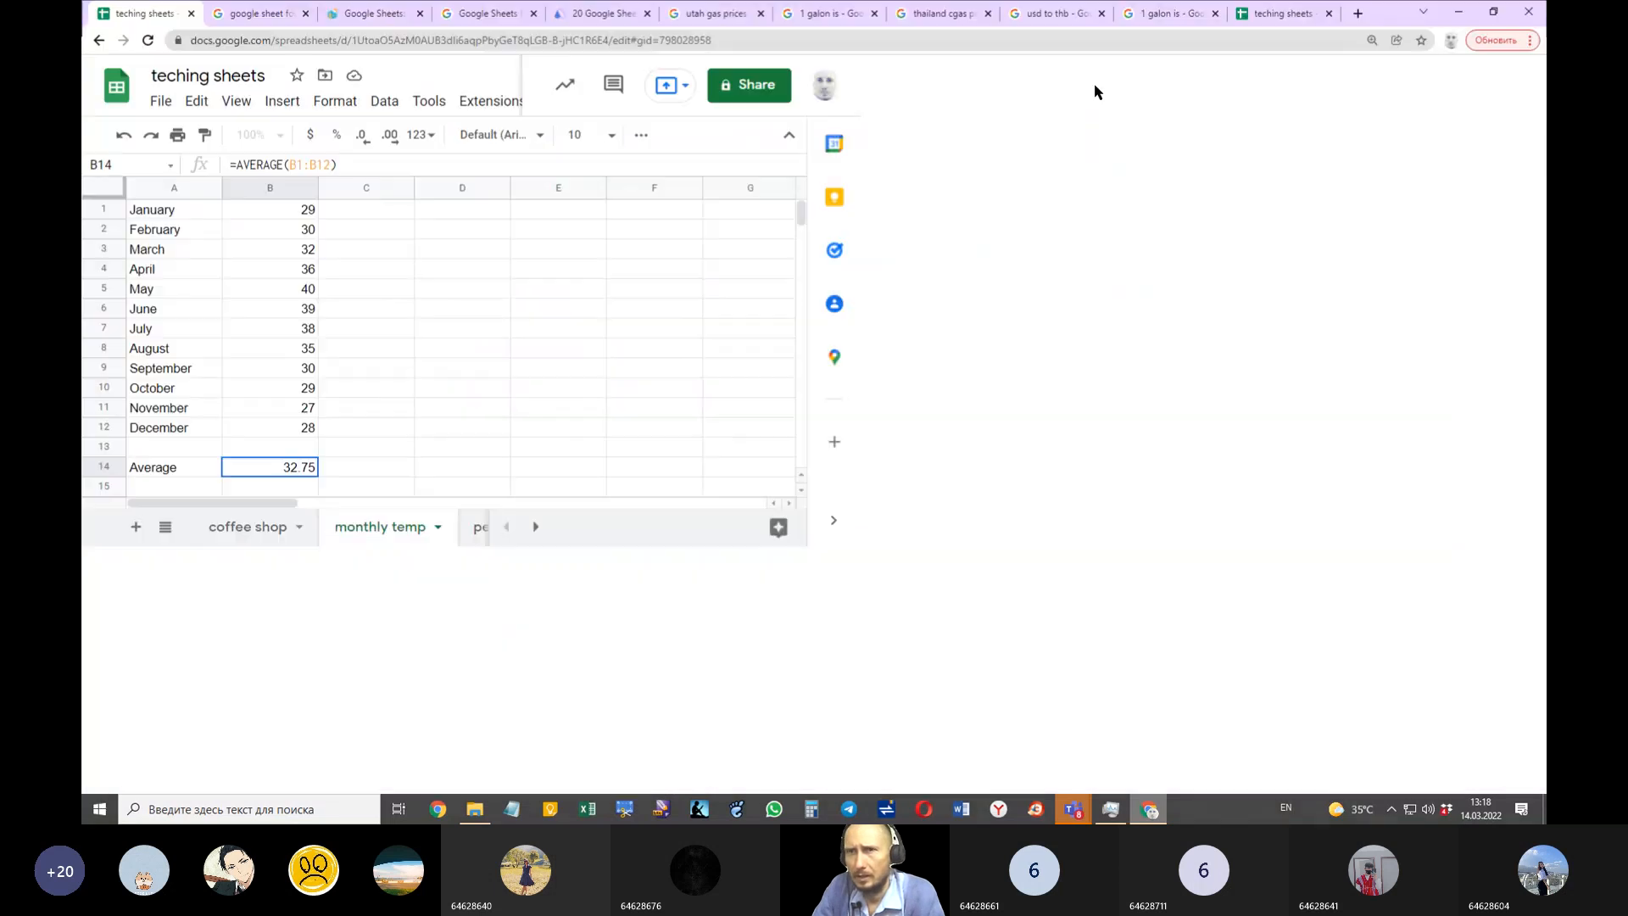
left_click_drag(147, 217, 309, 427)
left_click(336, 101)
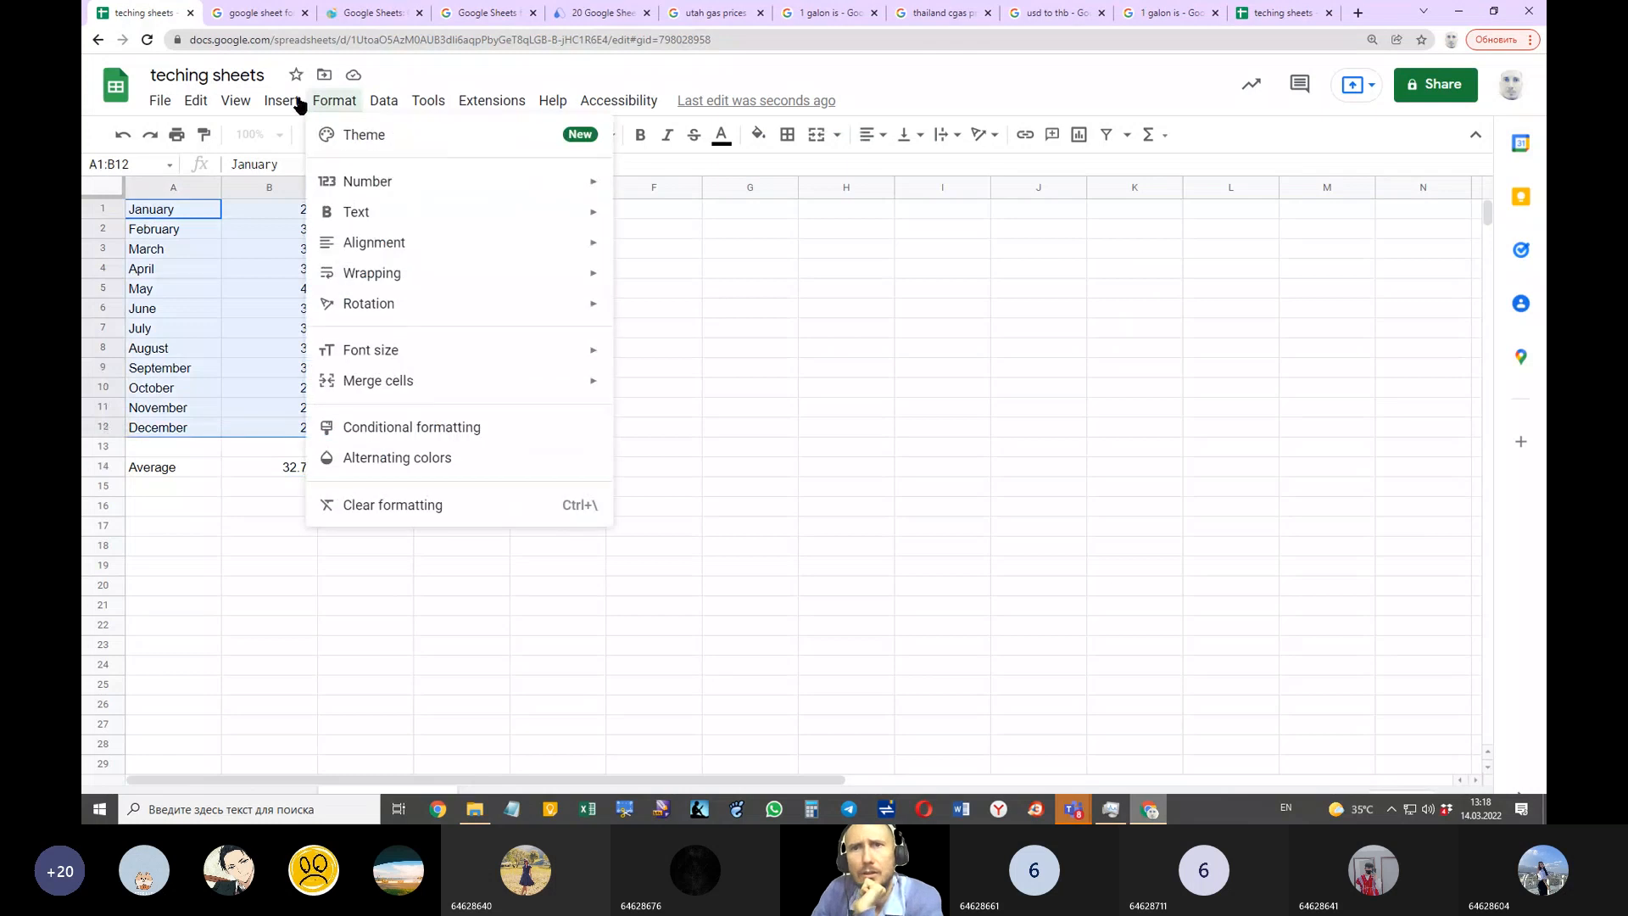
mouse_move(281, 102)
key("Escape")
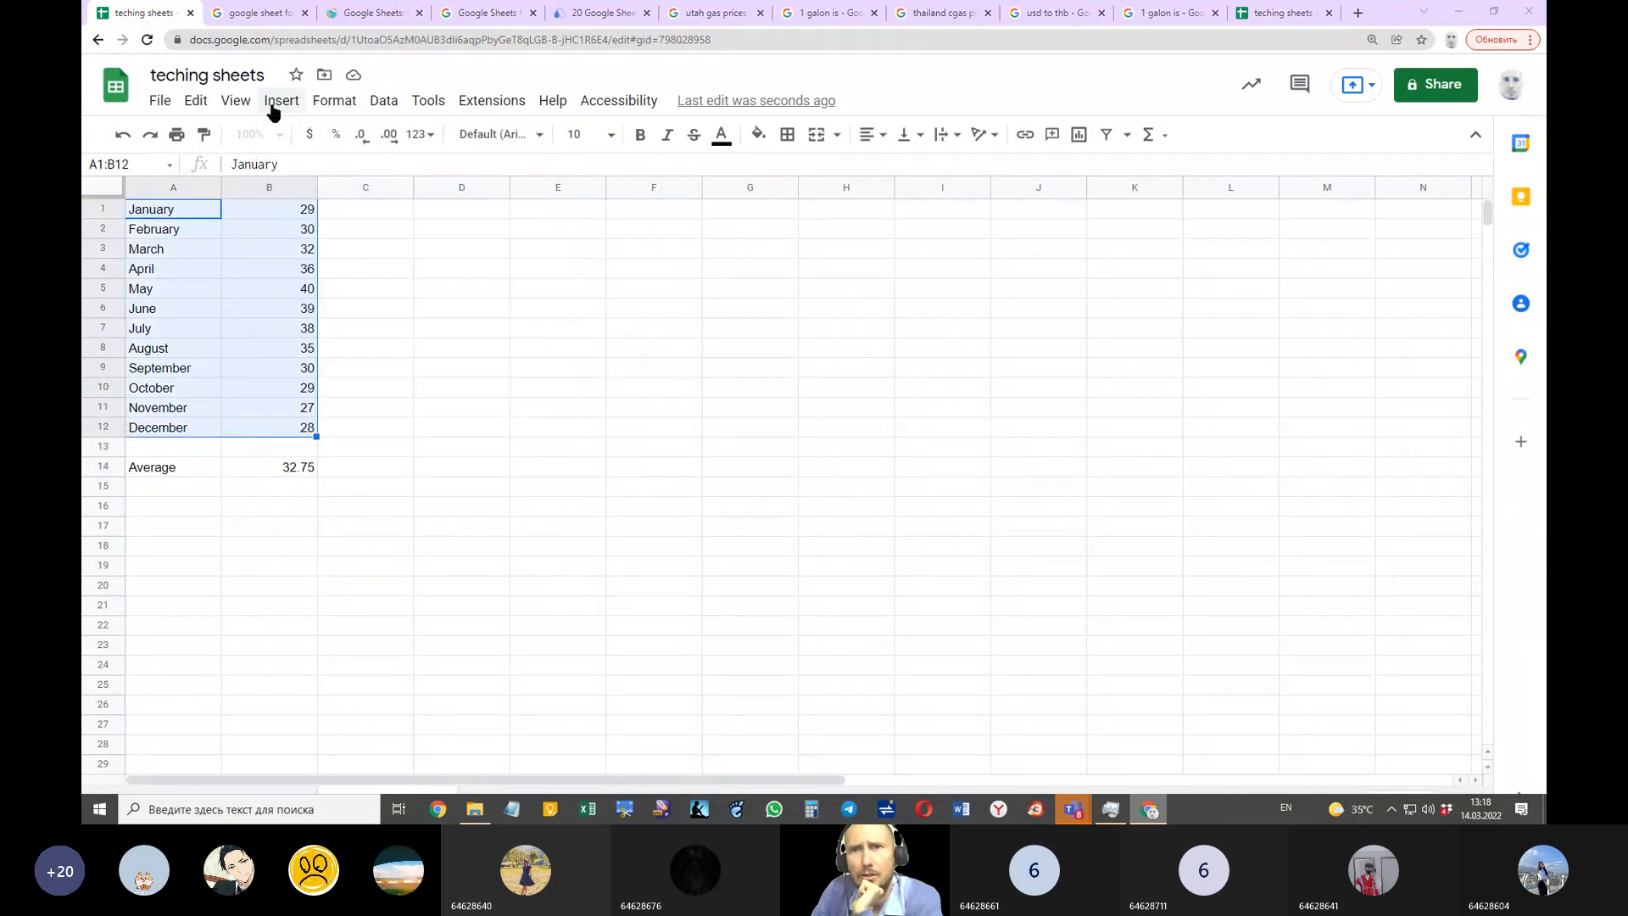
left_click(274, 104)
left_click(329, 273)
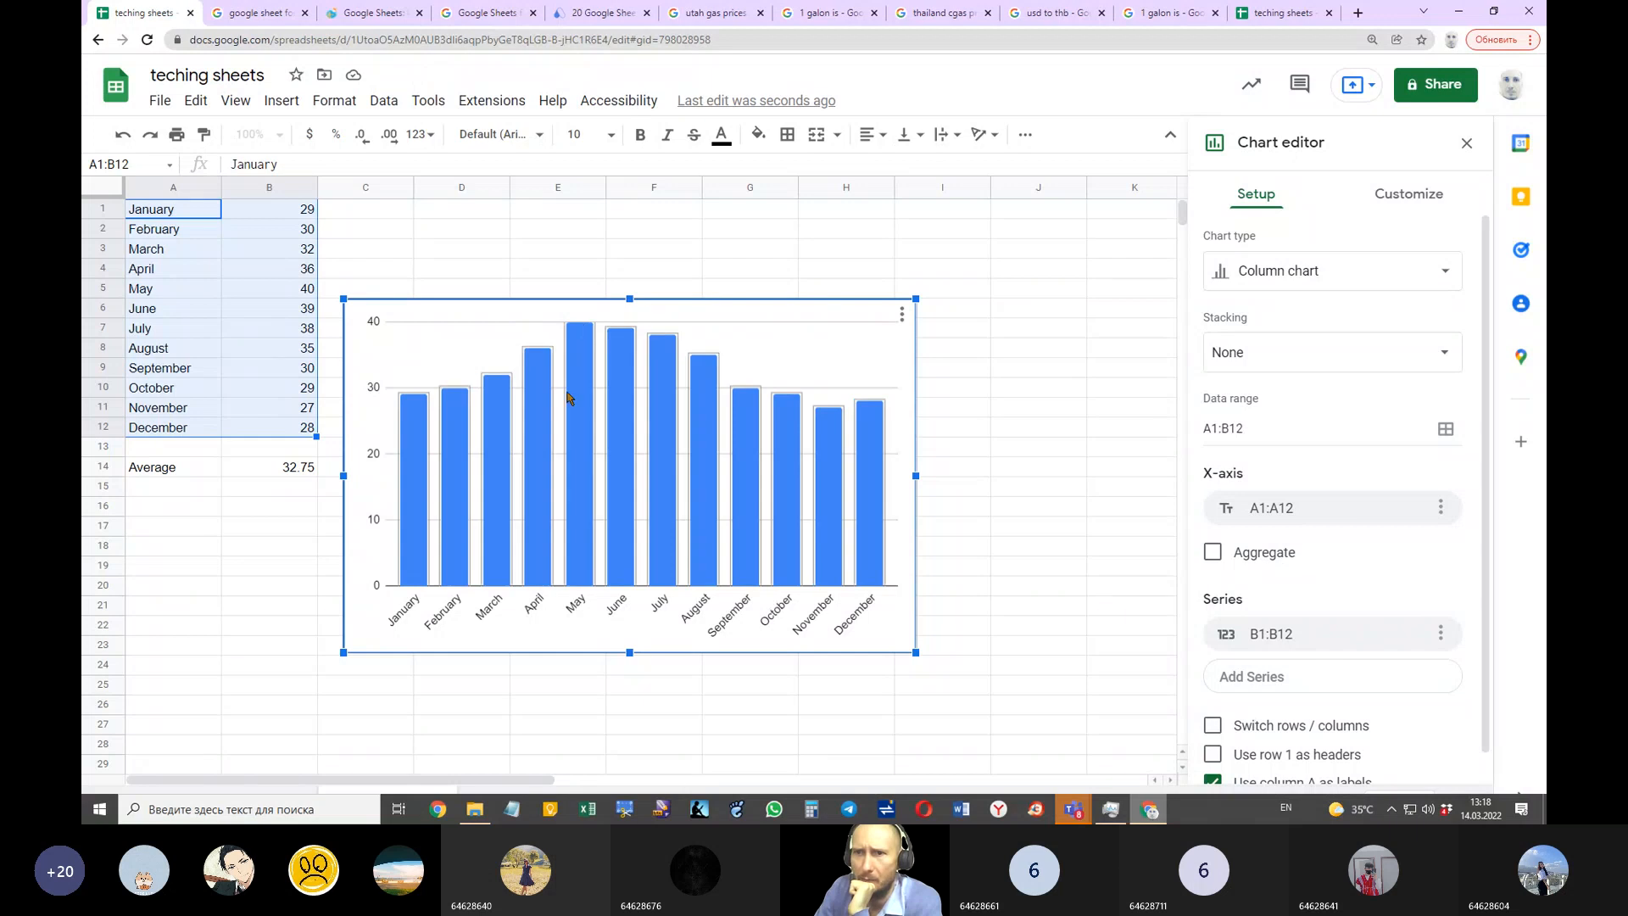
Step: Change the chart type to the suggested line chart and look through the other chart types
left_click(1310, 273)
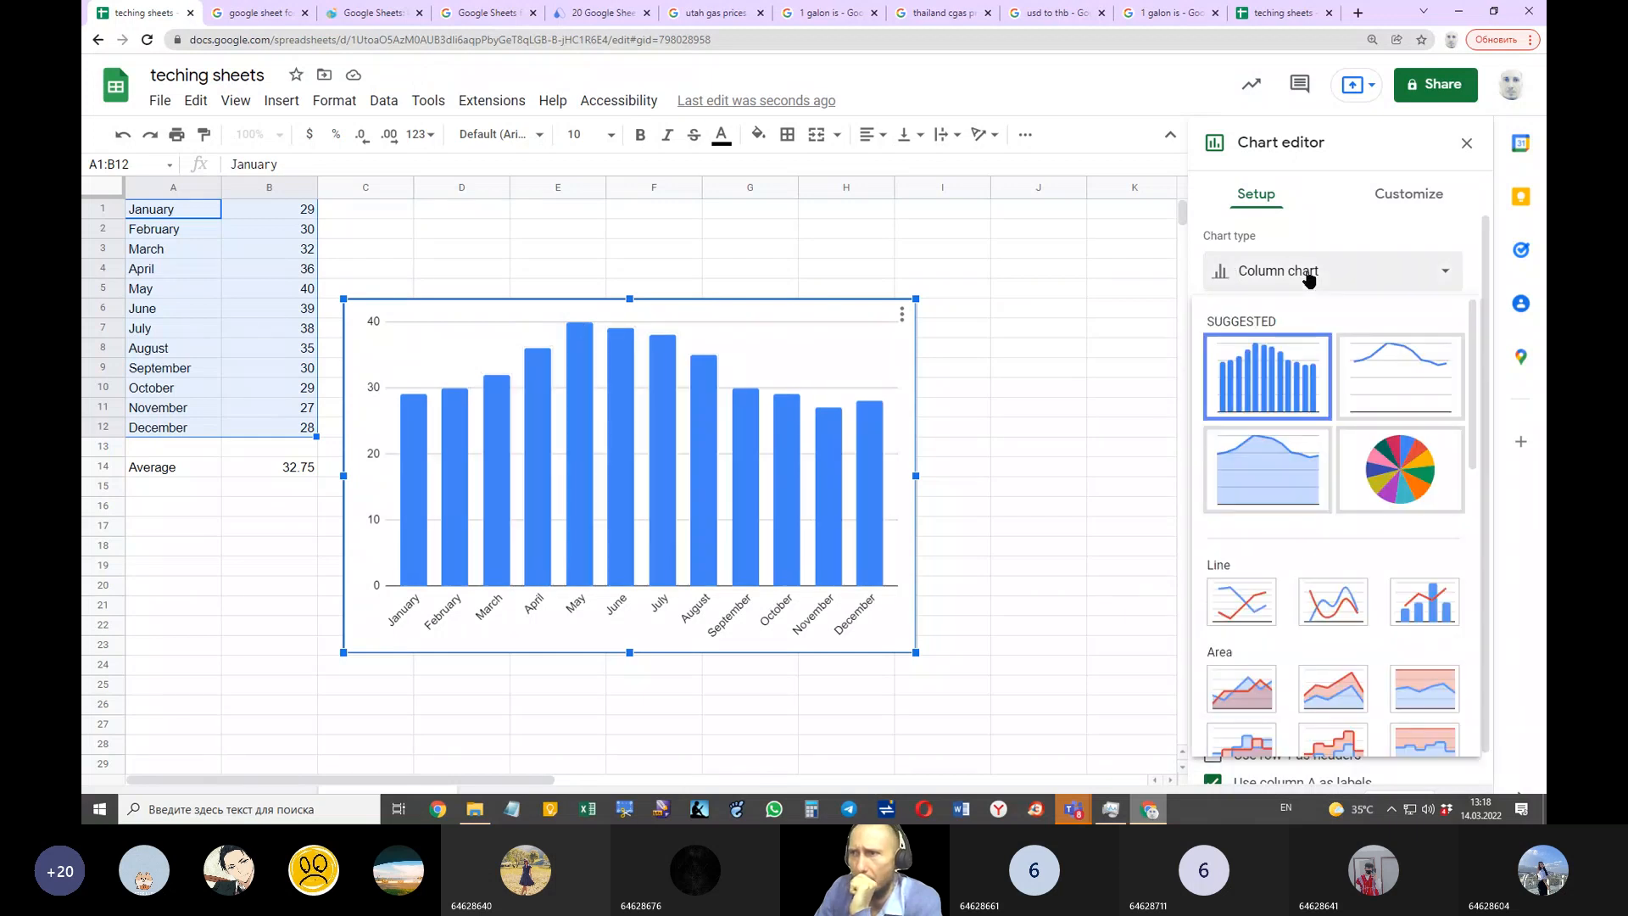
left_click(1378, 369)
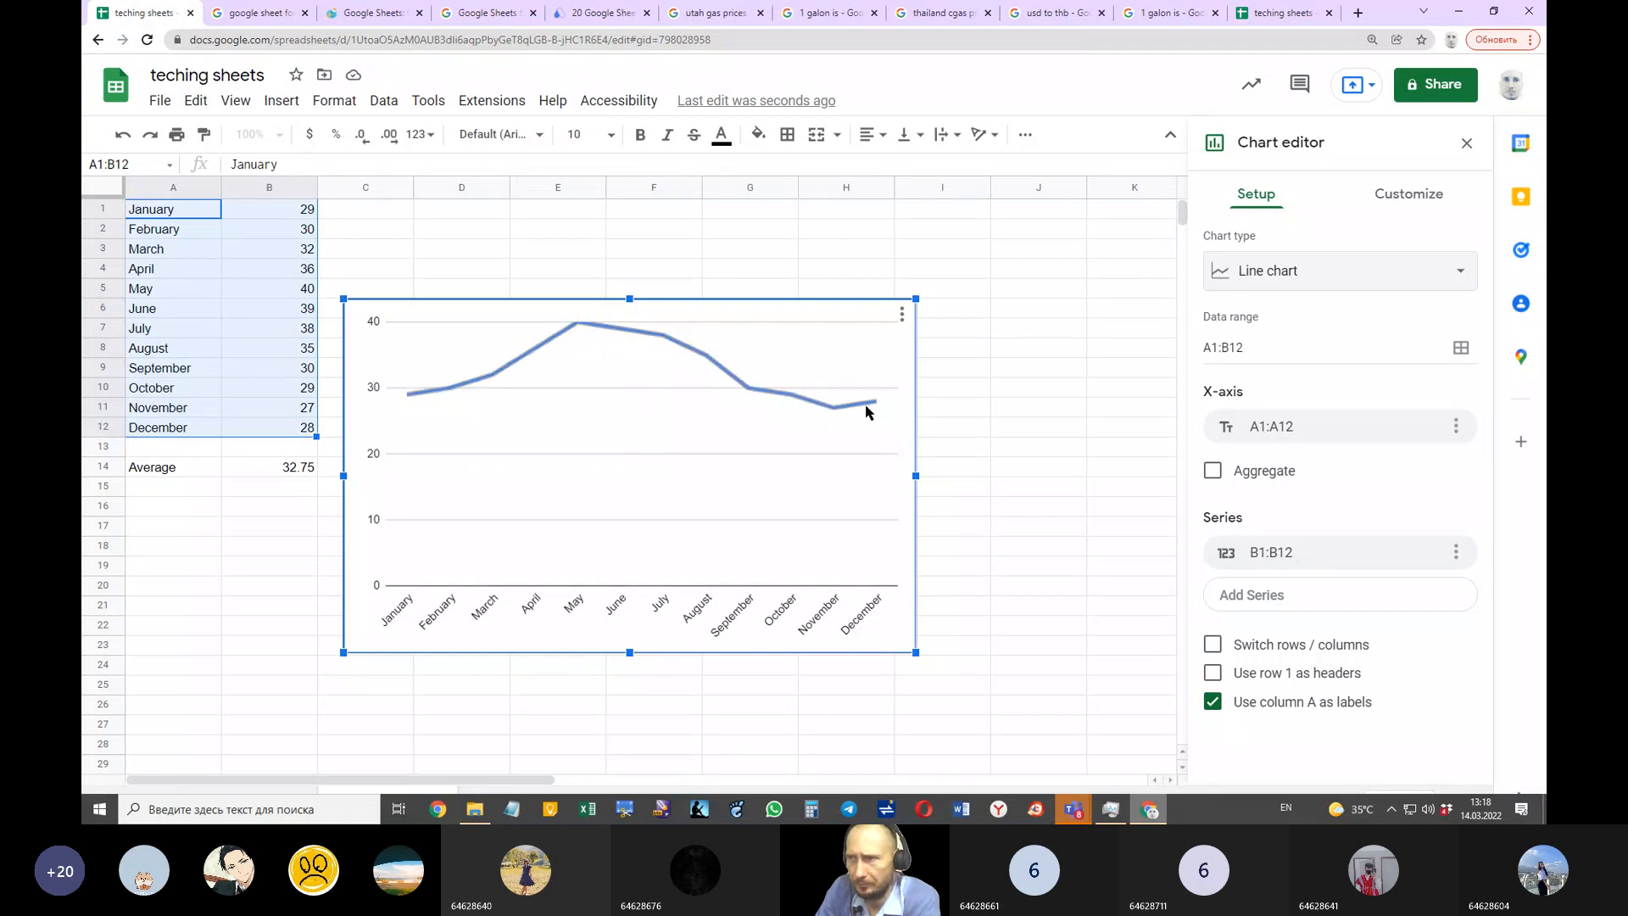
left_click(1381, 276)
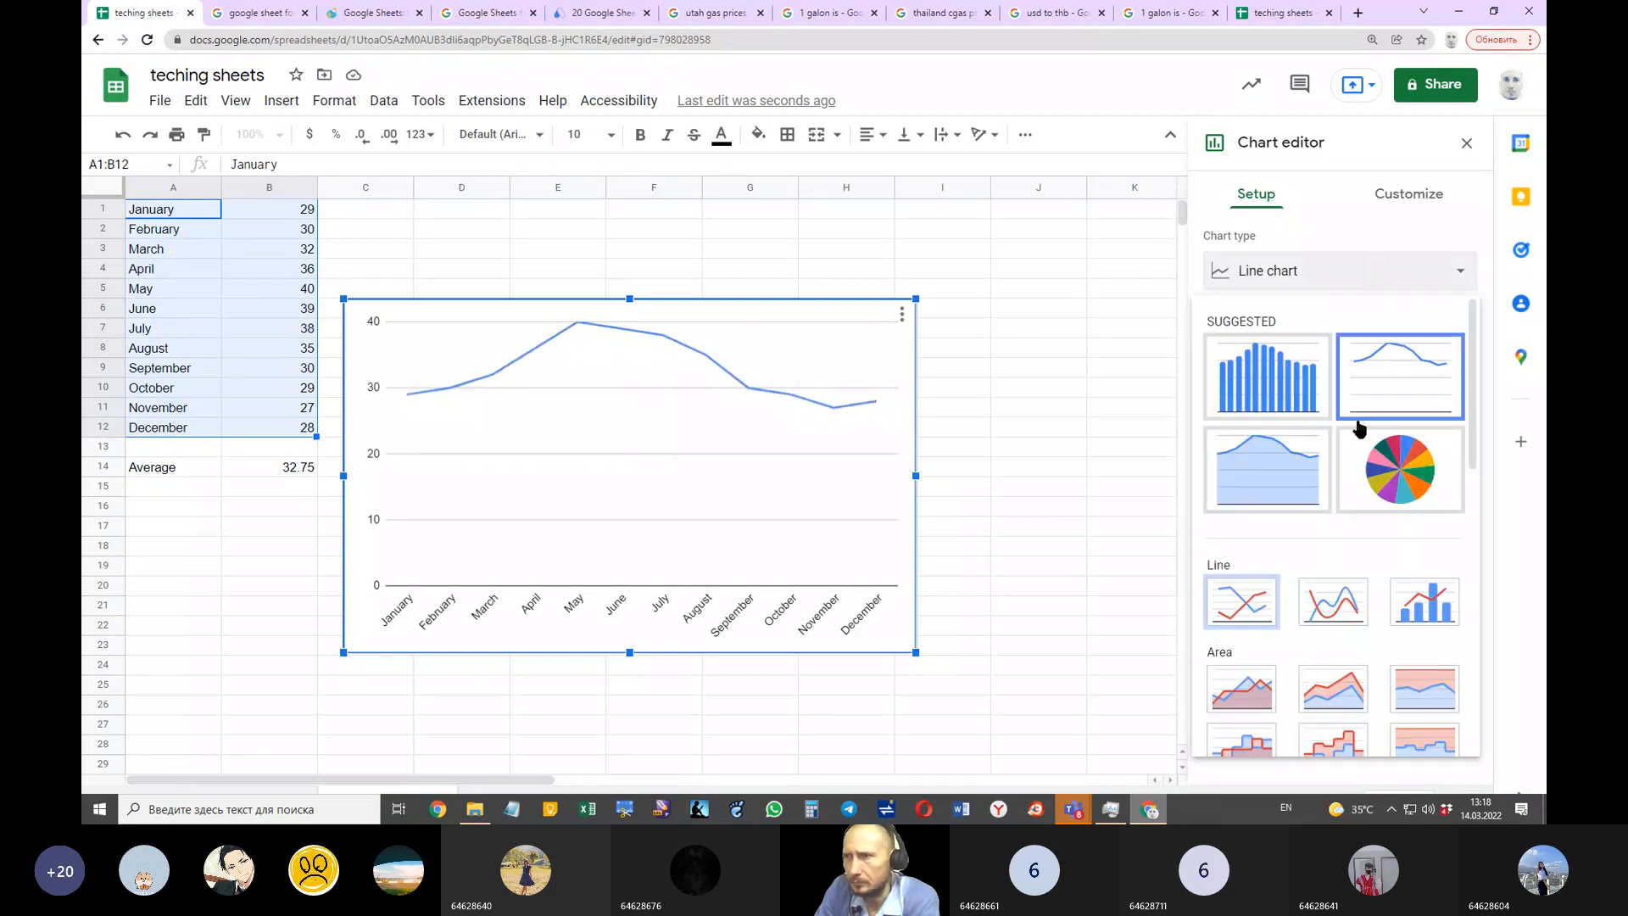
scroll(1342, 468, "down", 2)
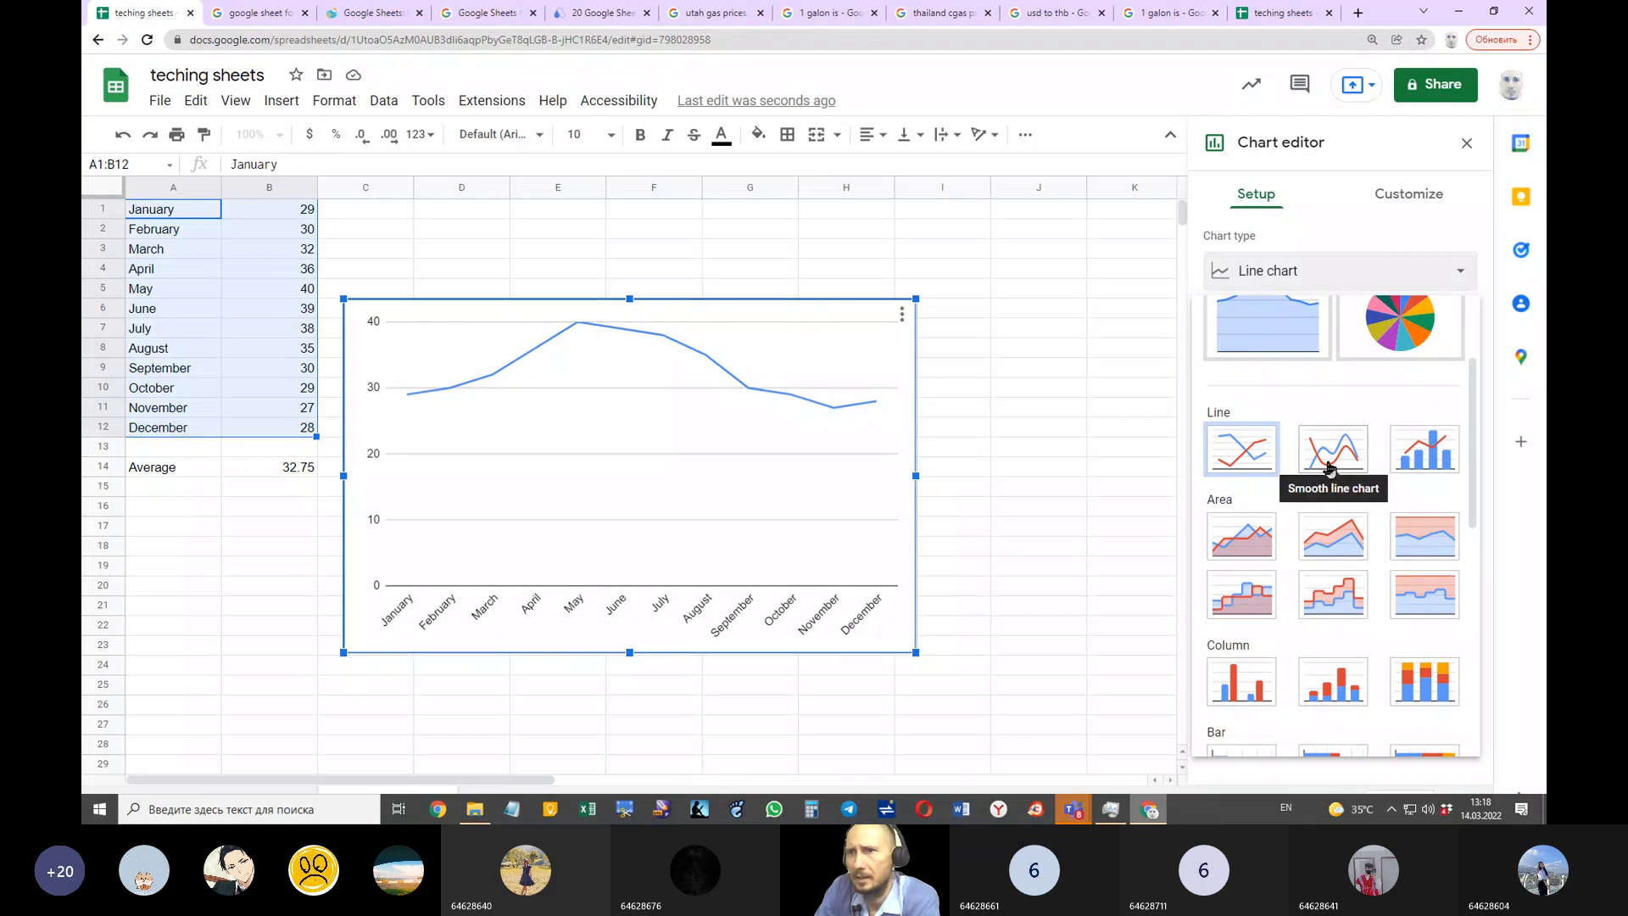
left_click(973, 437)
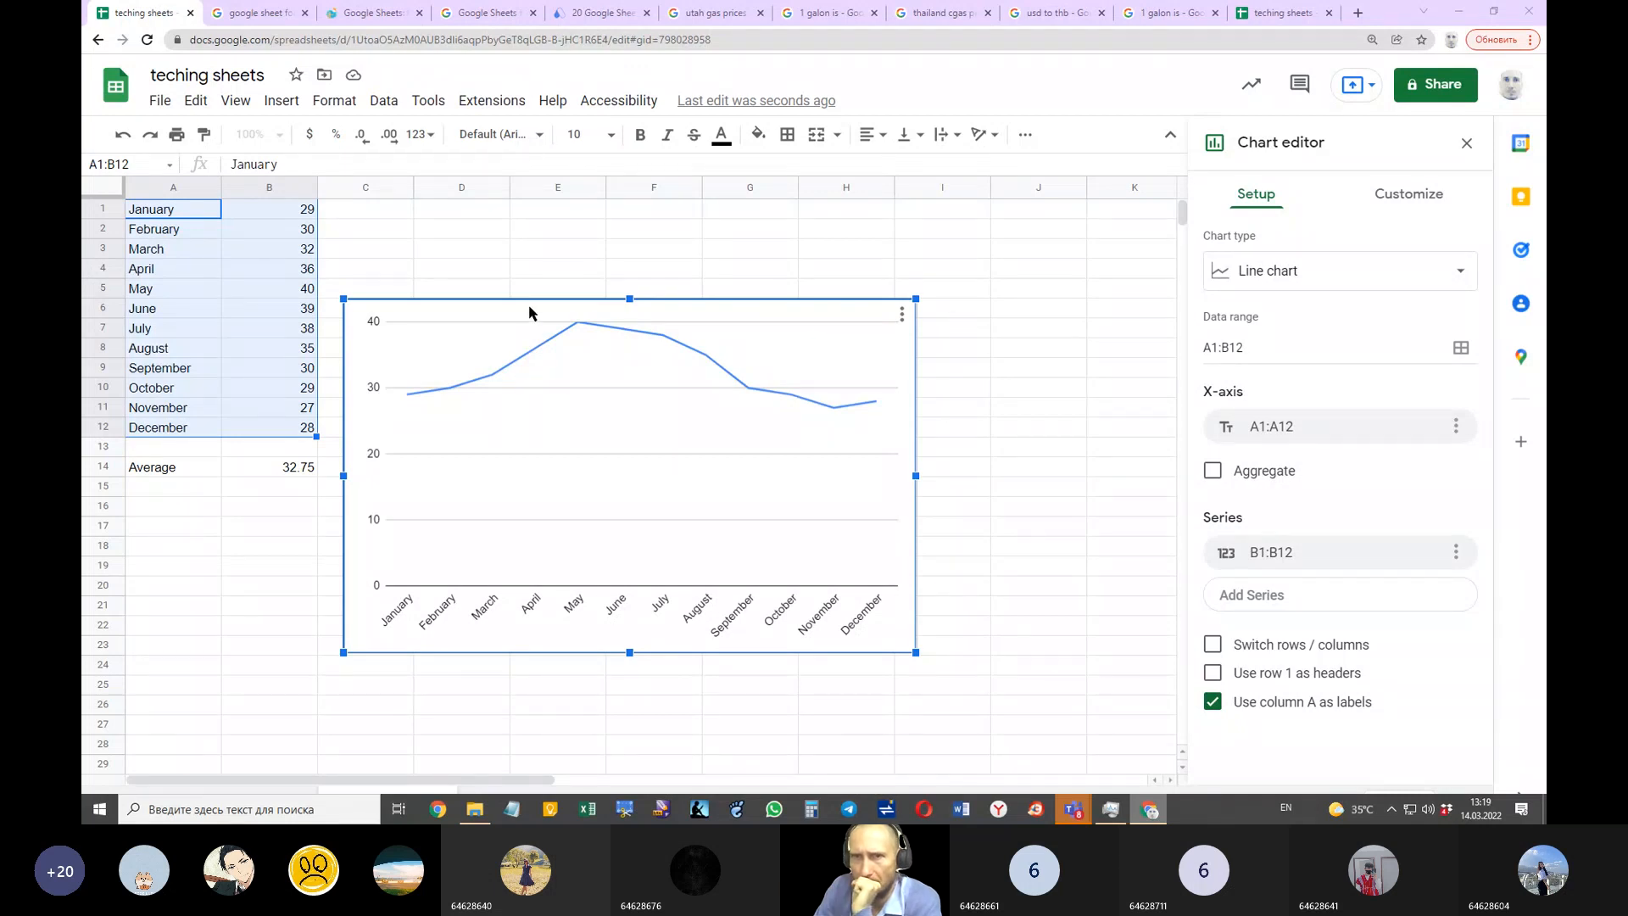
Step: Delete the temperature line chart from the sheet
left_click(523, 256)
left_click(901, 315)
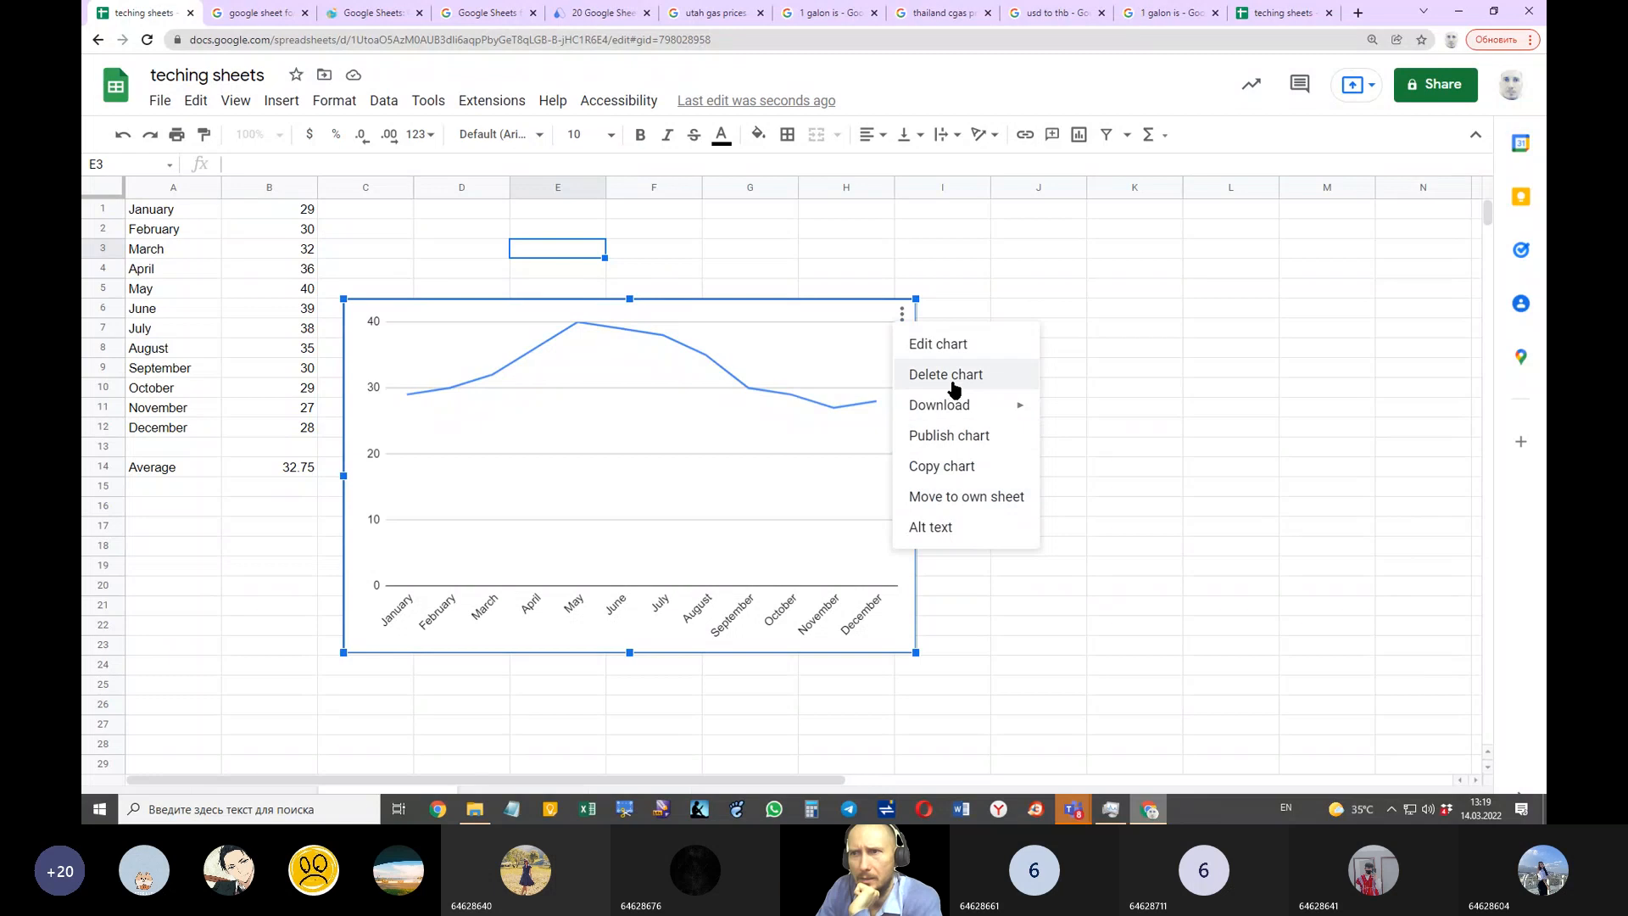
left_click(924, 375)
left_click(506, 289)
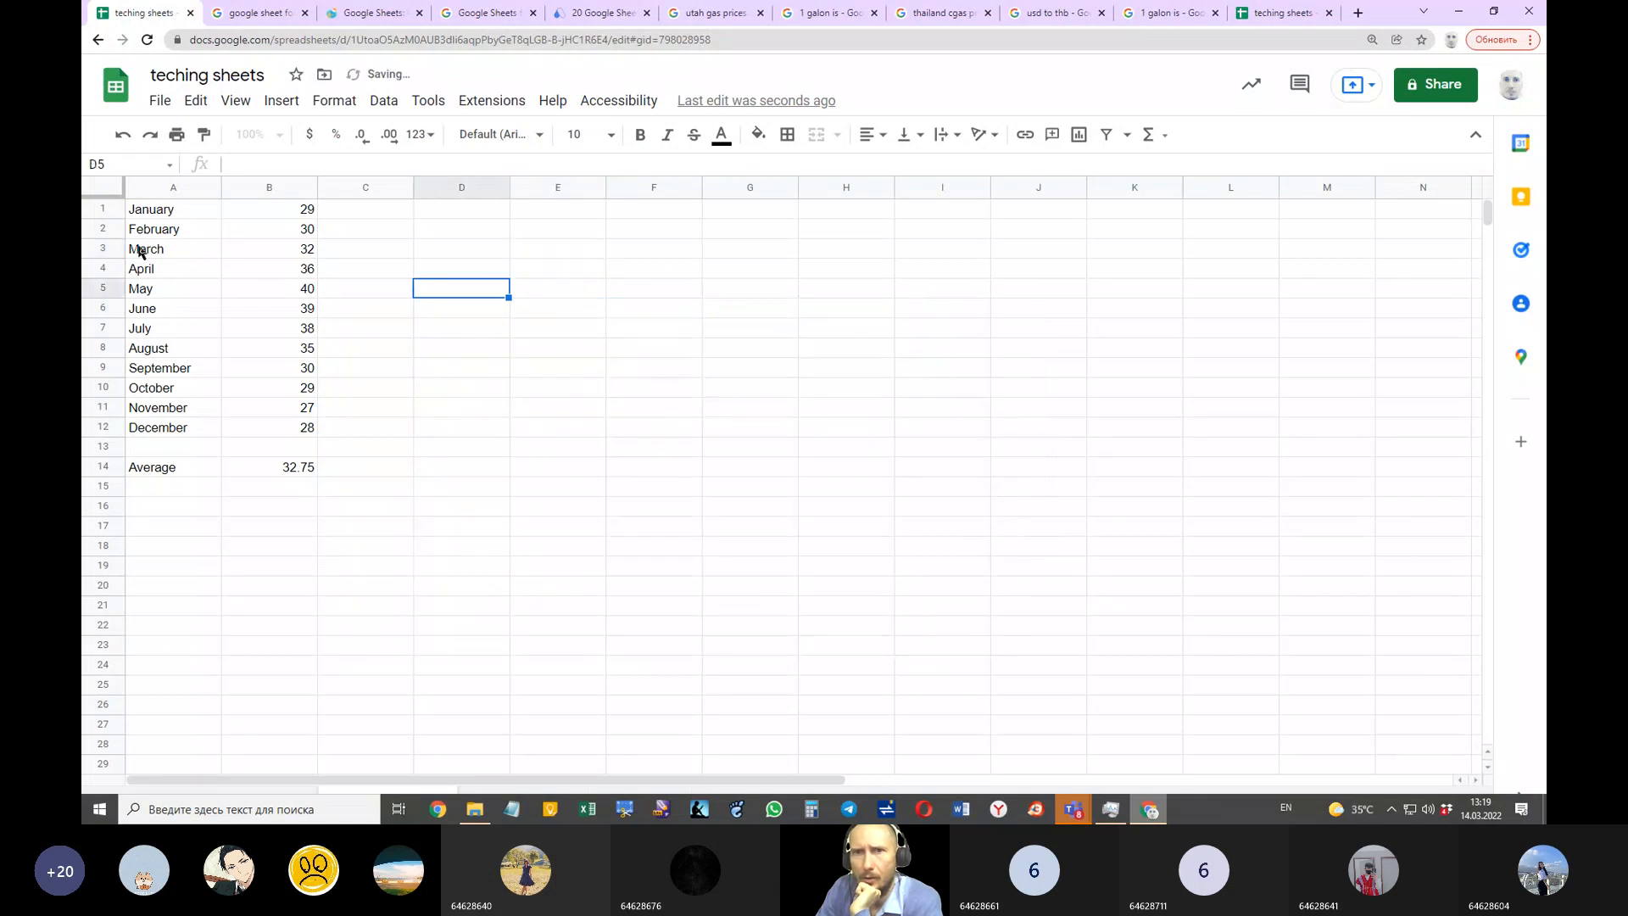
Step: Move the whole table in A1:B14 down one row so it starts at cell A2
left_click_drag(140, 209, 296, 466)
right_click(281, 435)
left_click(331, 311)
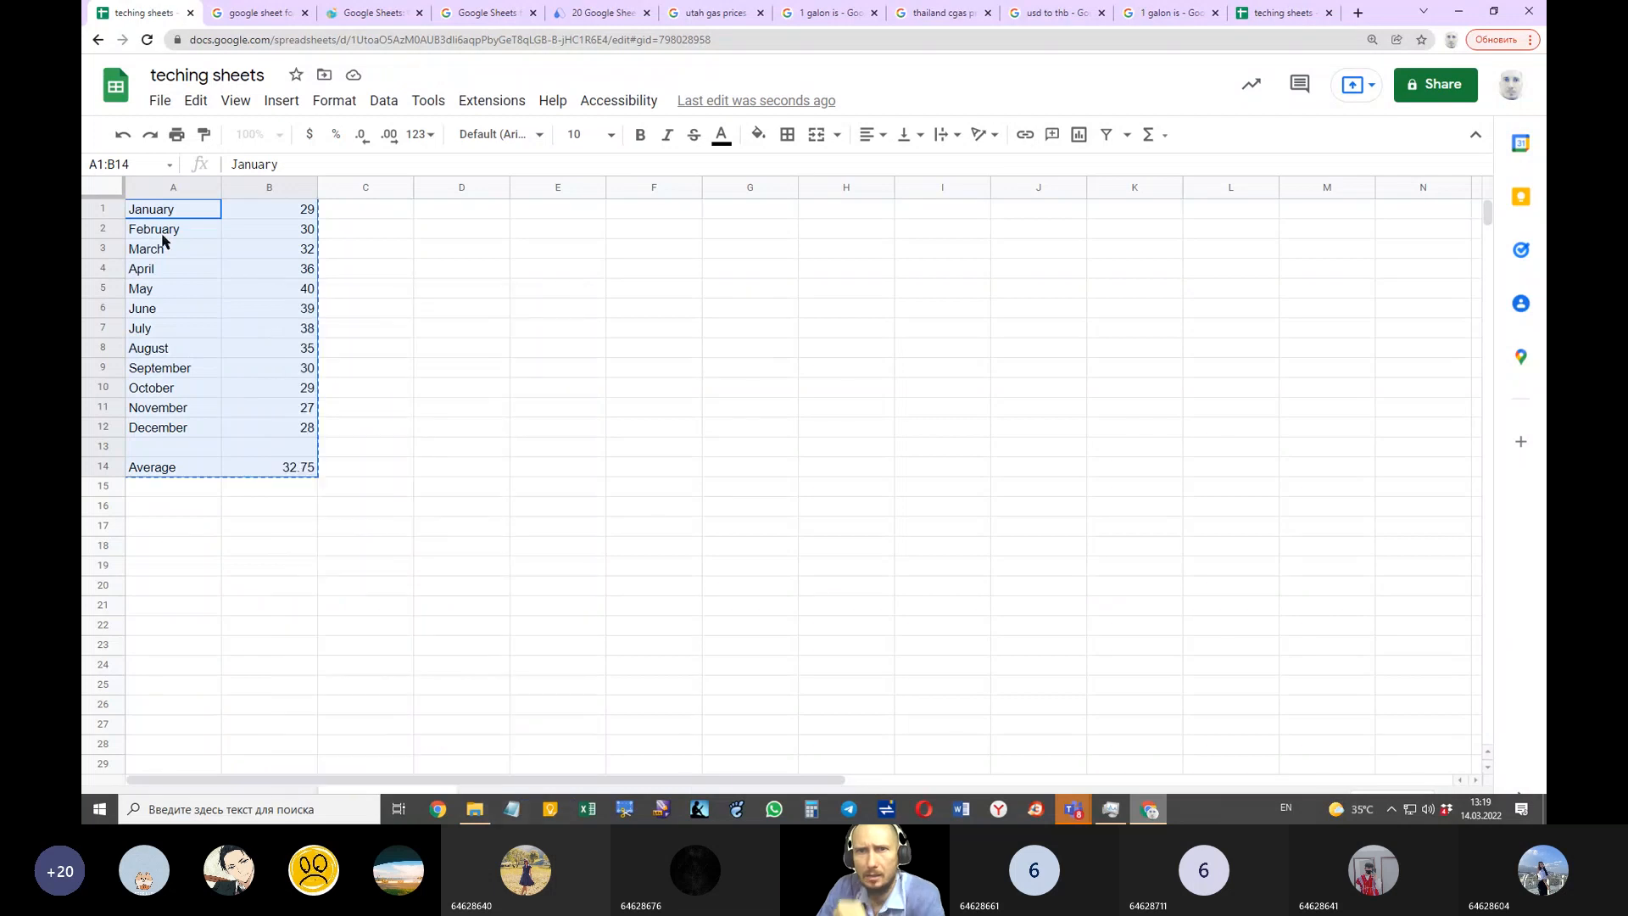
left_click(164, 238)
key("ctrl+v")
Step: Enter the column headers Month, Temp and rain cm in cells A1, B1 and C1
left_click(155, 213)
type("Month")
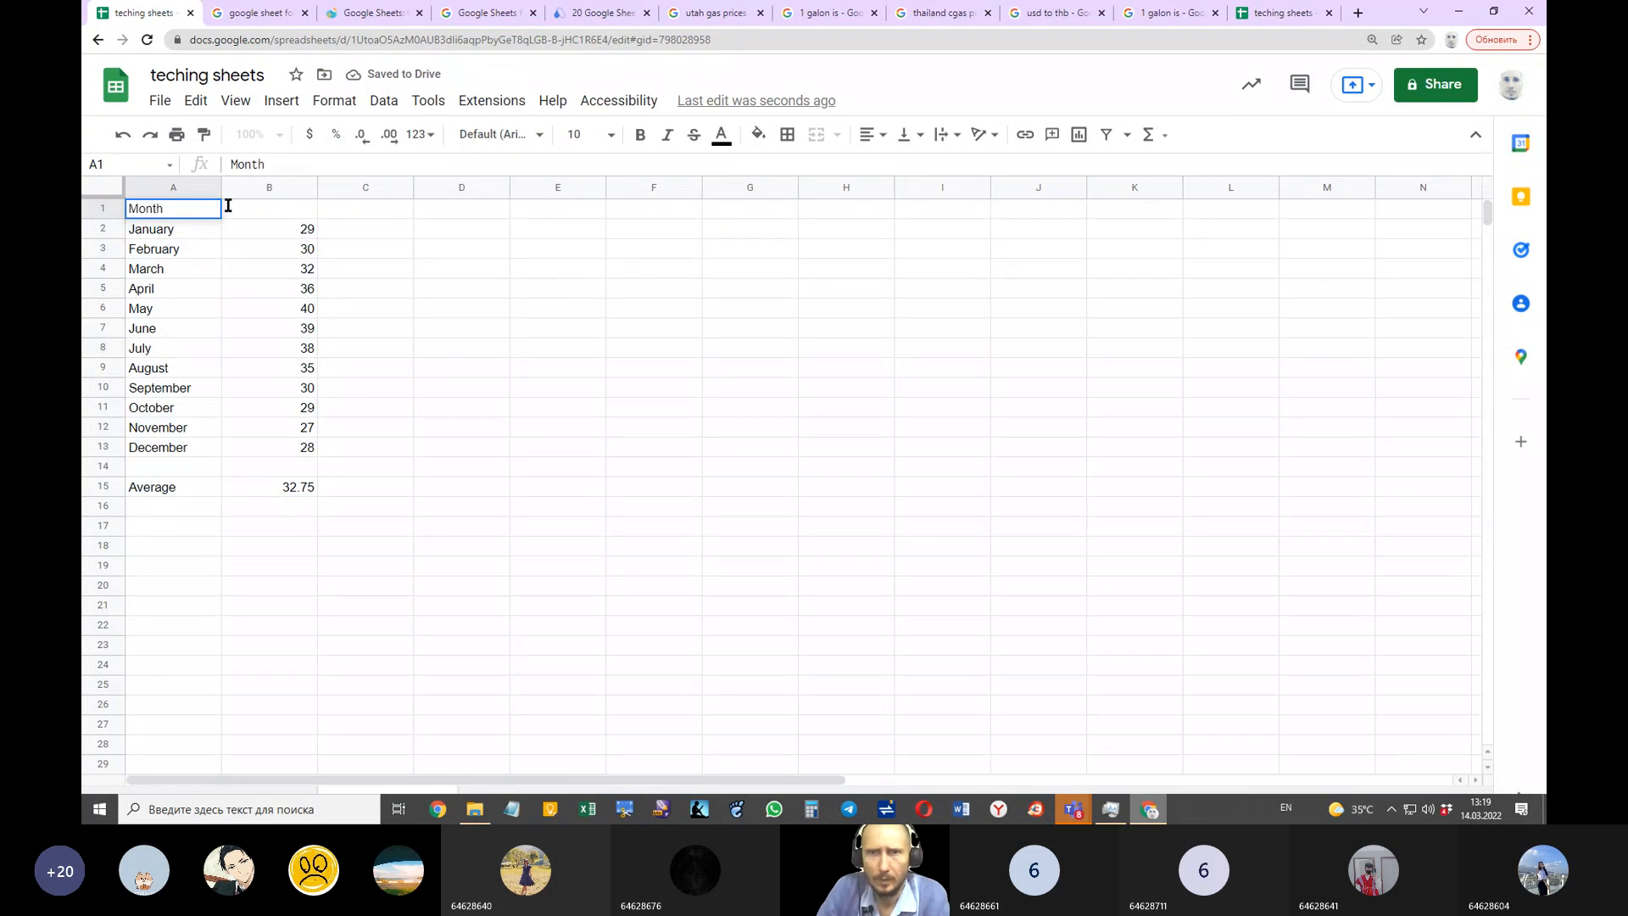
left_click(278, 213)
type("Temp")
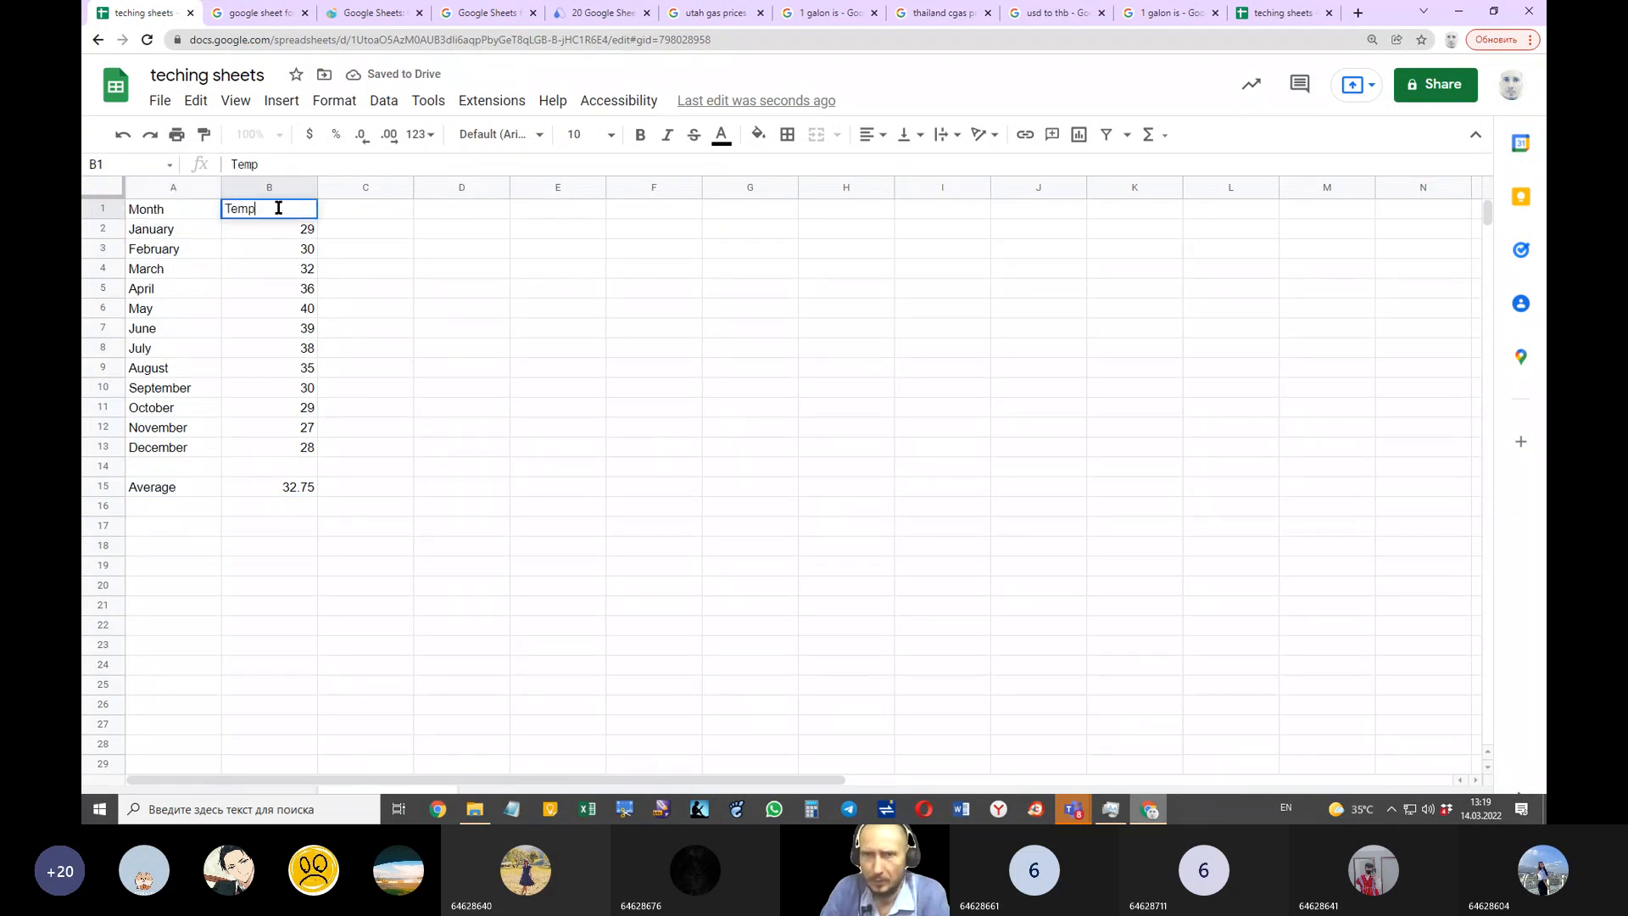
left_click(402, 213)
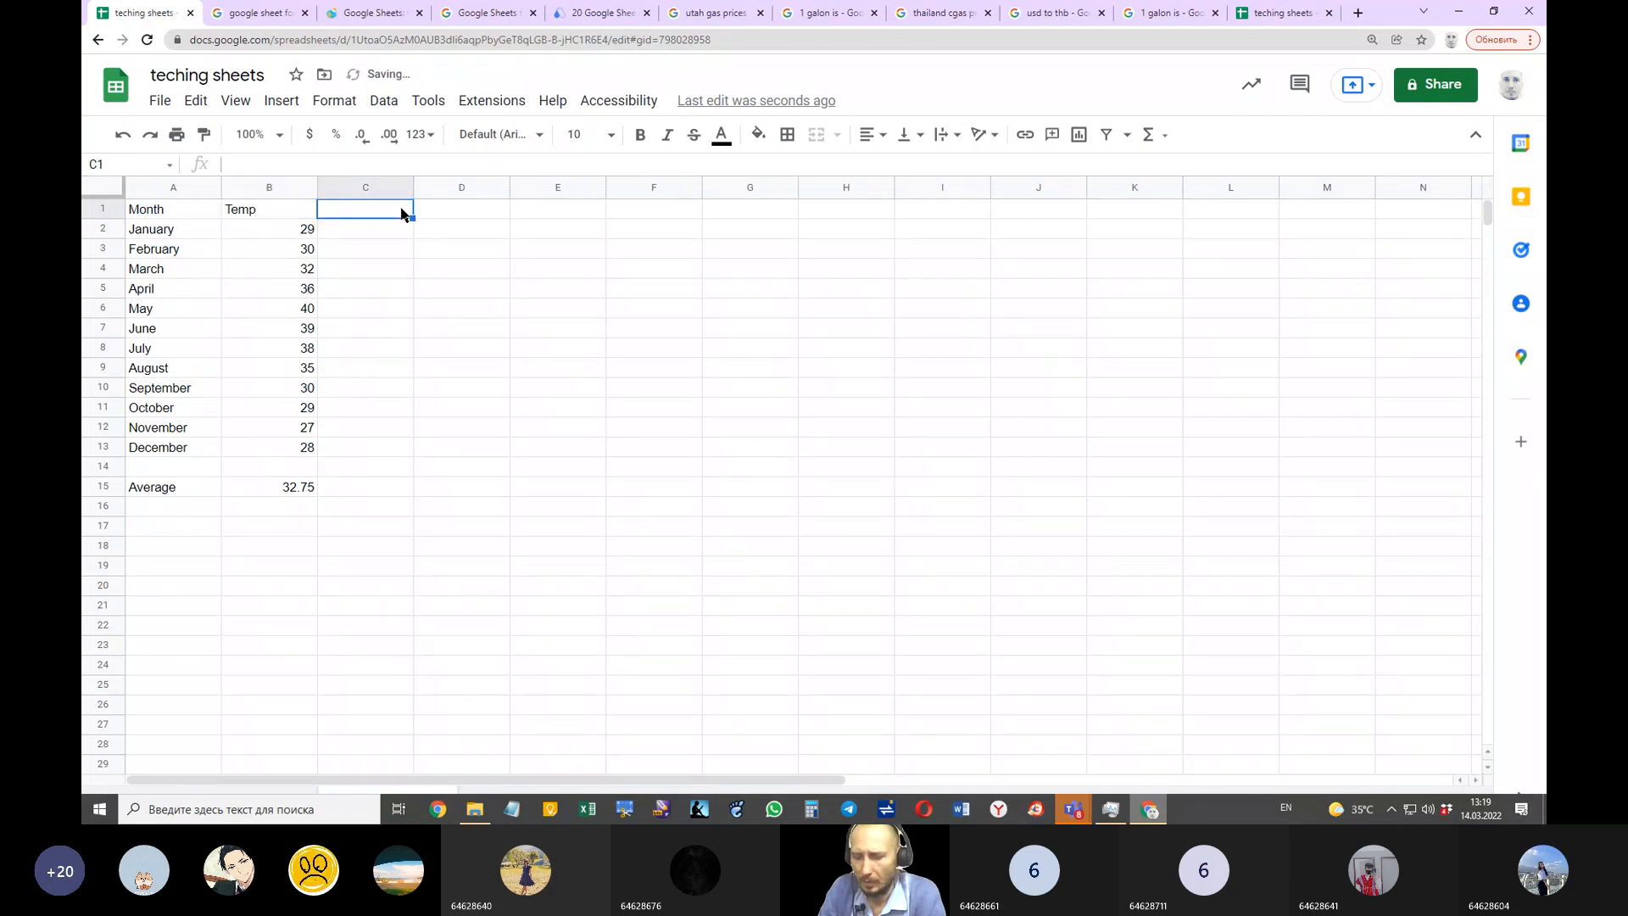
type("rain ")
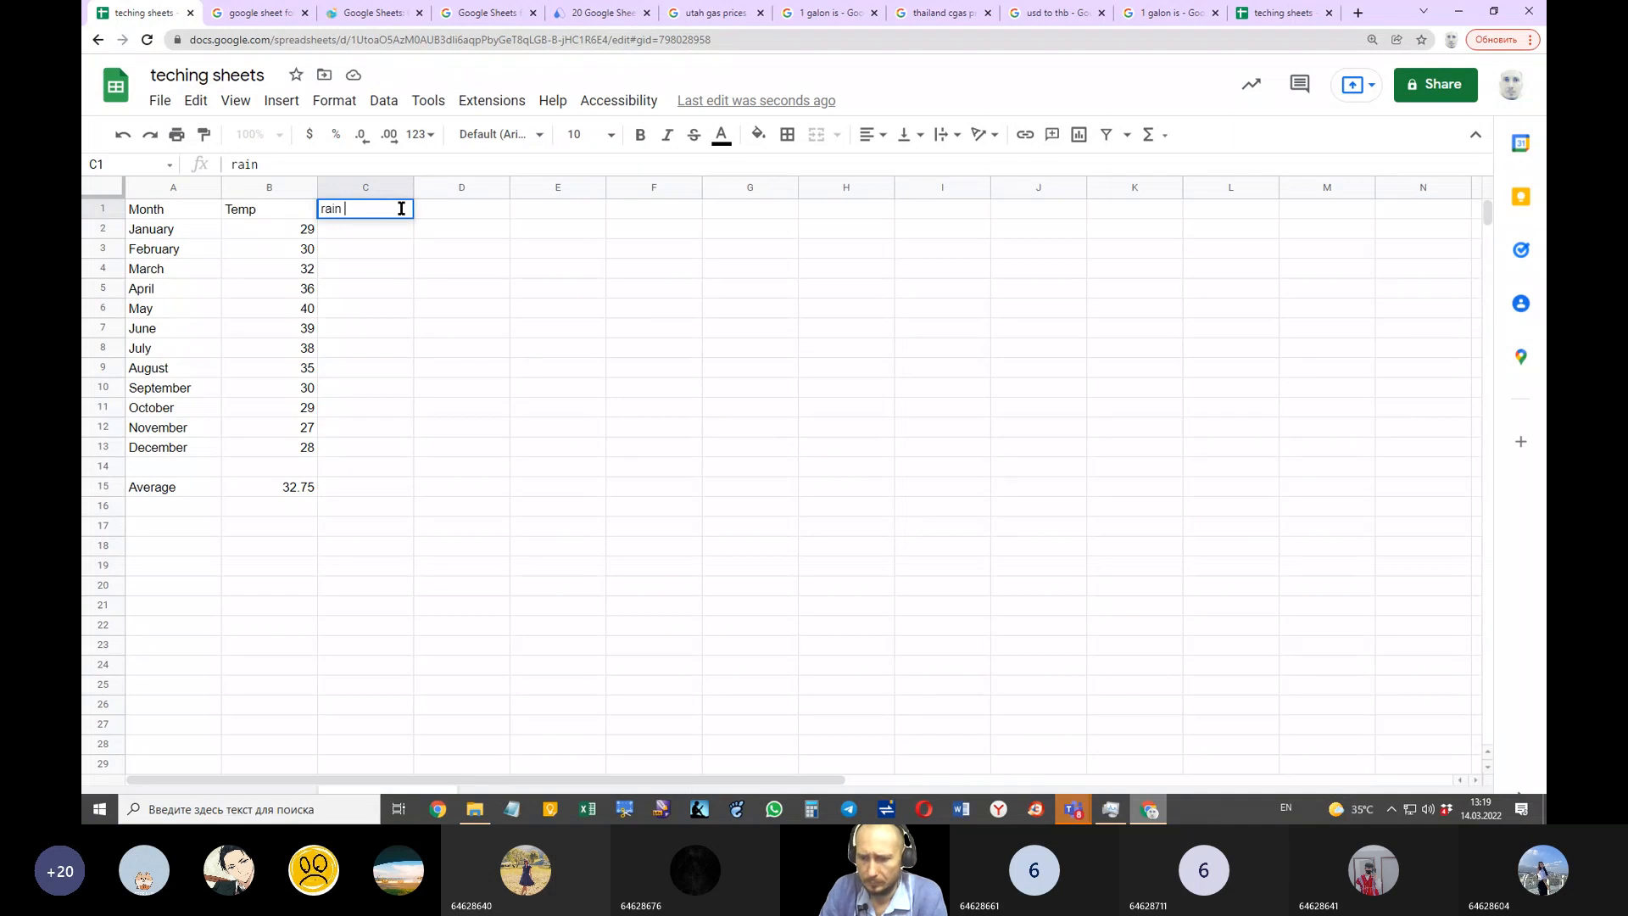
type("cm")
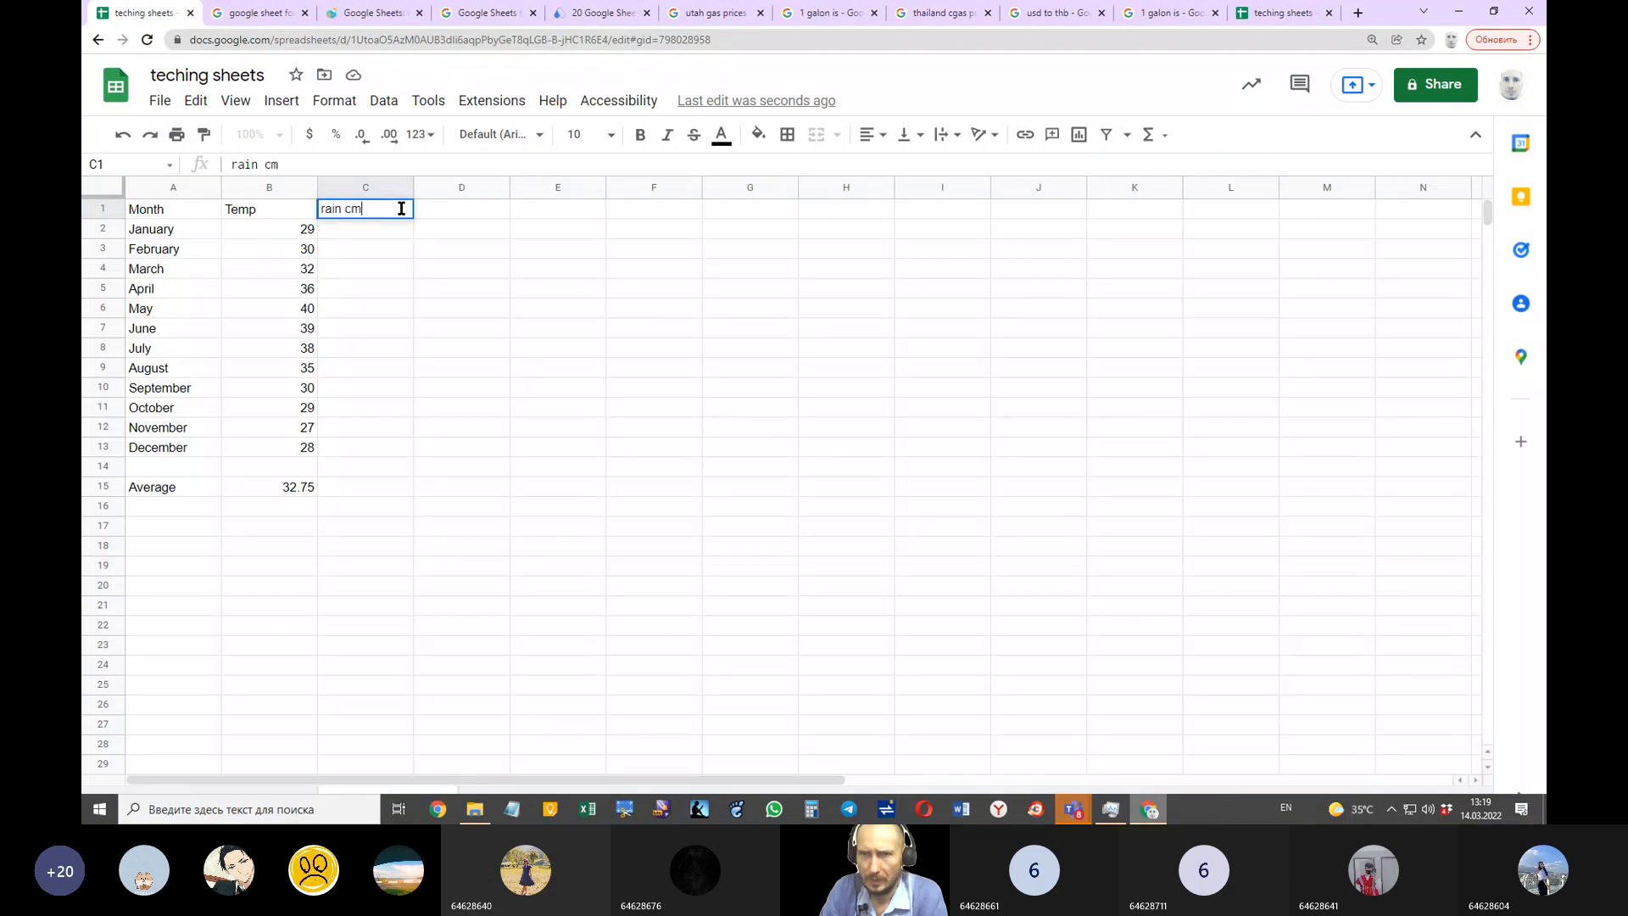
Step: Enter 0 as the rain value for January, February and March in cells C2 to C4
left_click(371, 231)
type("0")
left_click(364, 257)
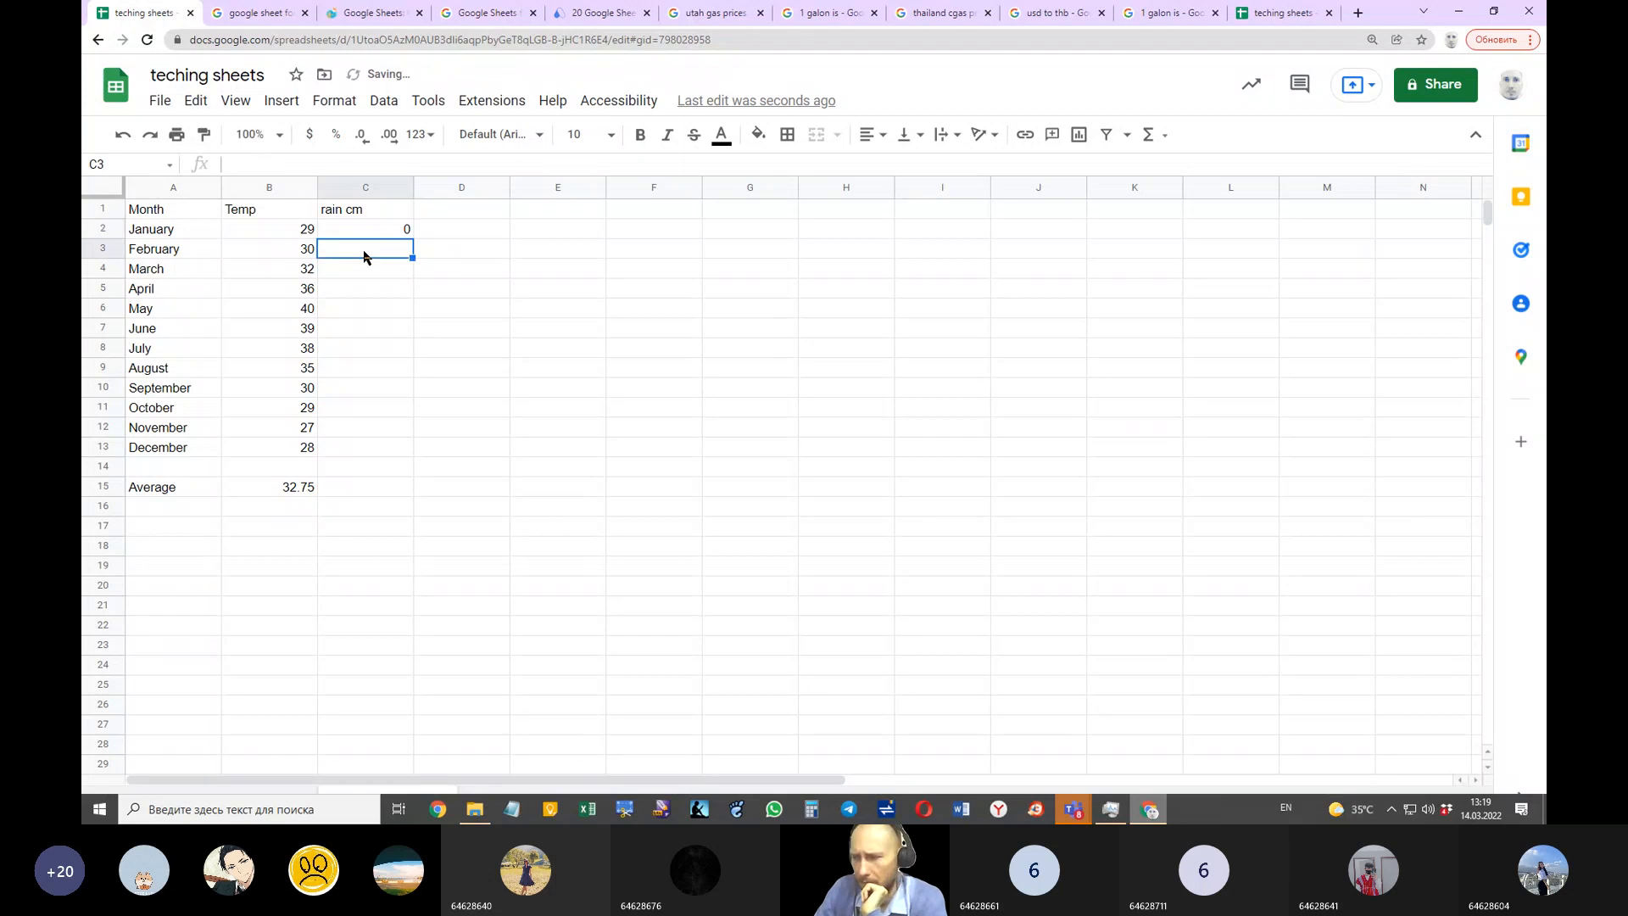
type("0")
left_click(367, 269)
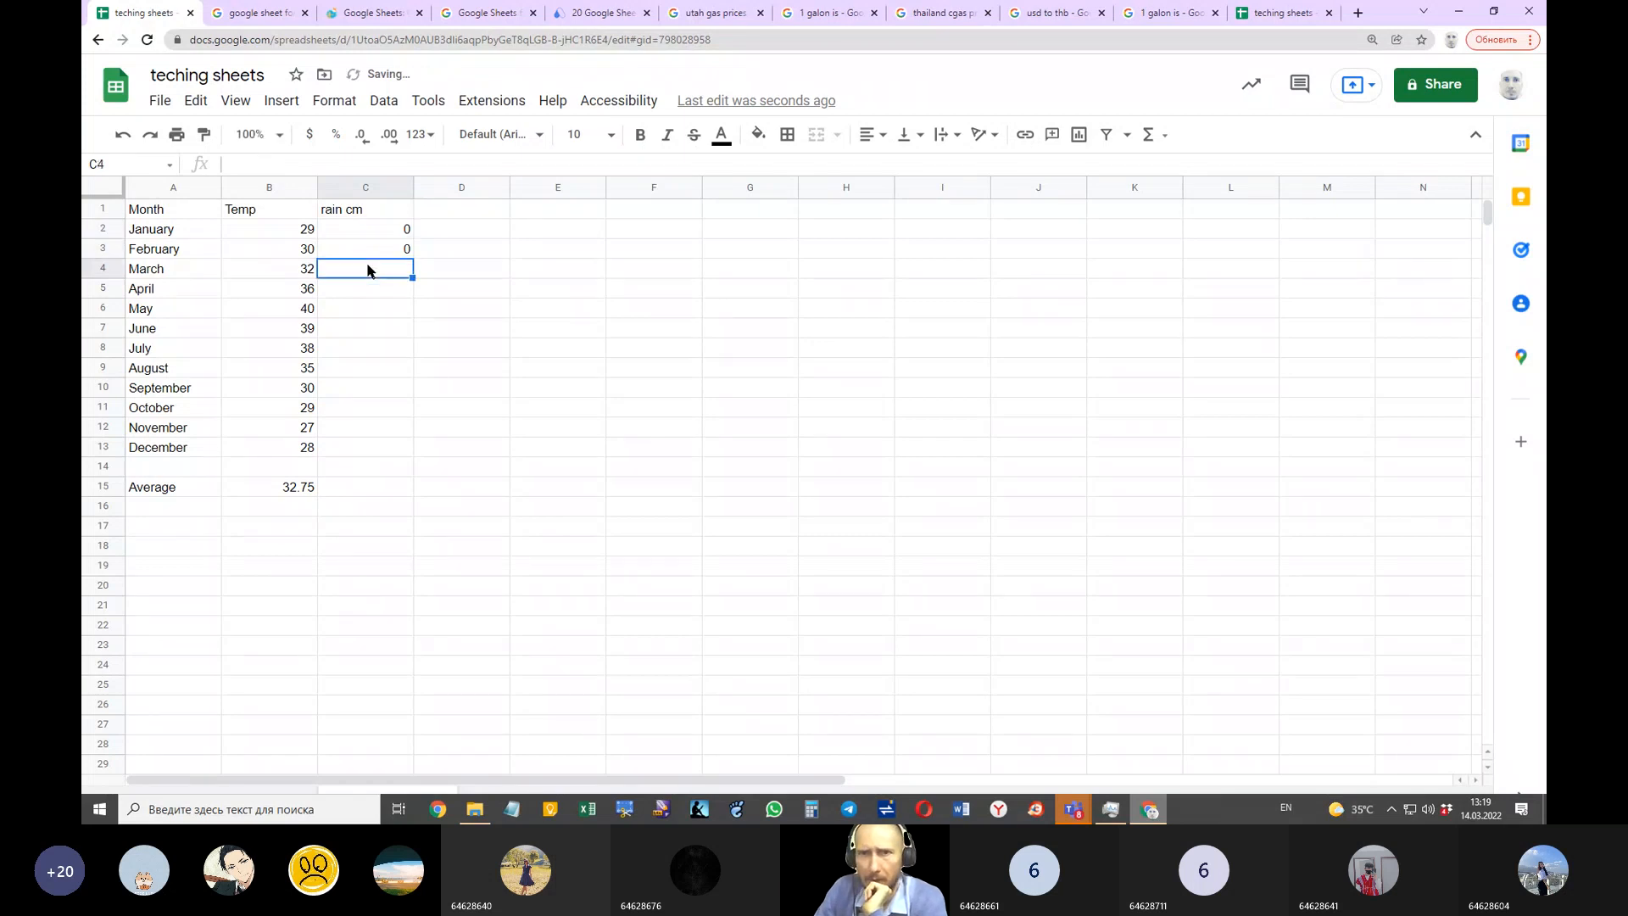
type("0")
Step: Enter rain values for April to August in C5 to C9: 10, 15, 7, 7 and 3
left_click(352, 294)
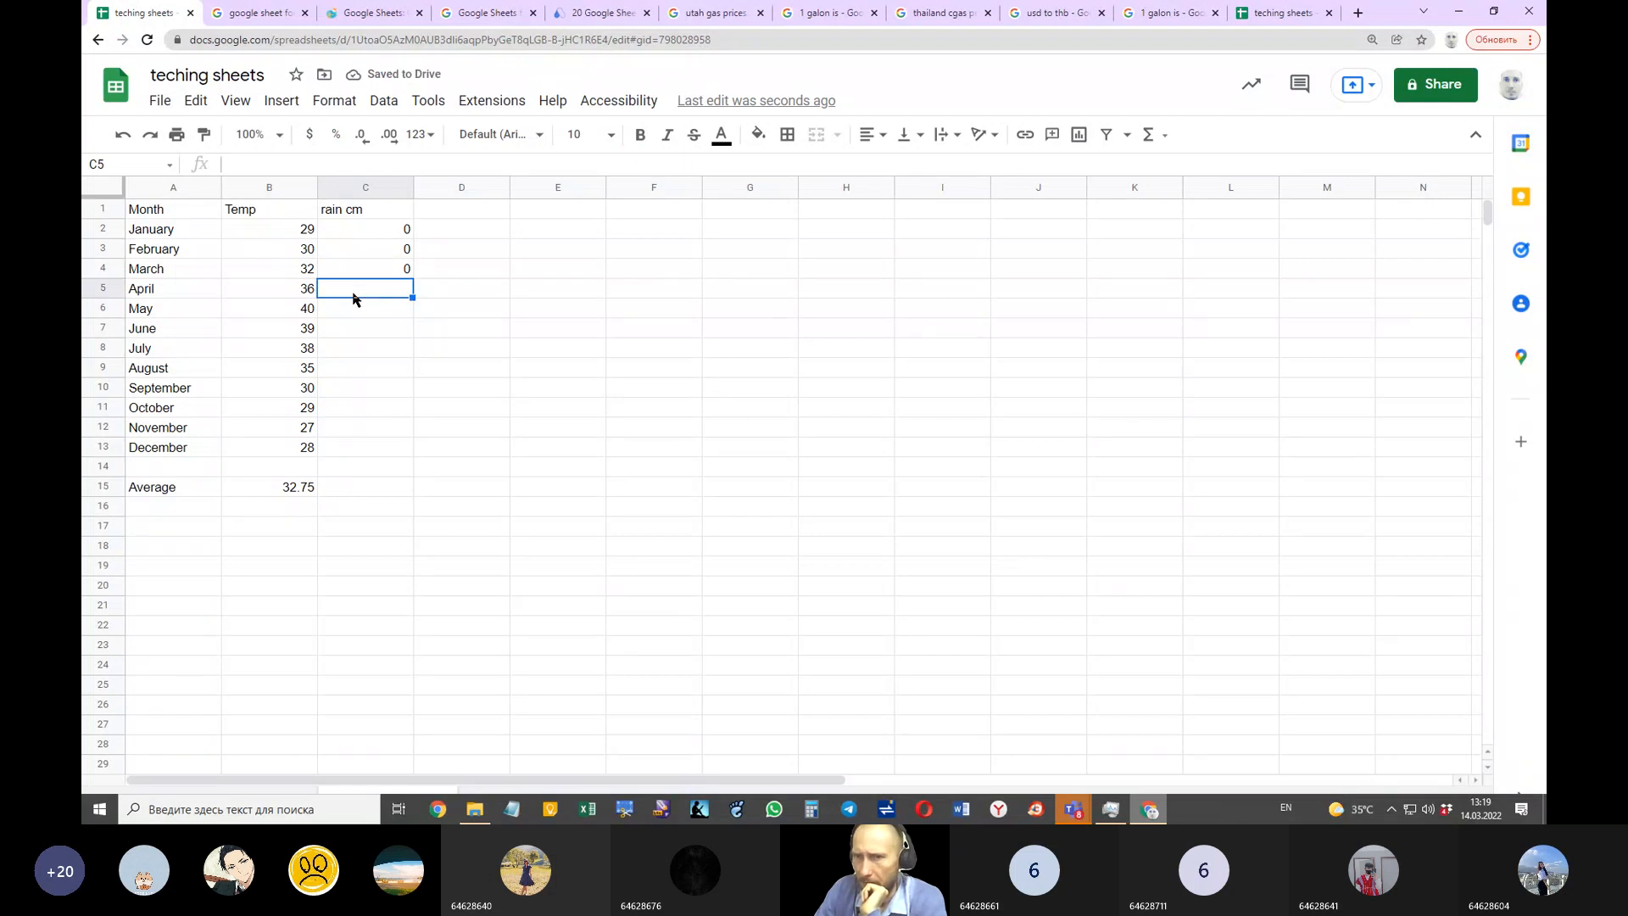
type("10")
left_click(354, 313)
type("15")
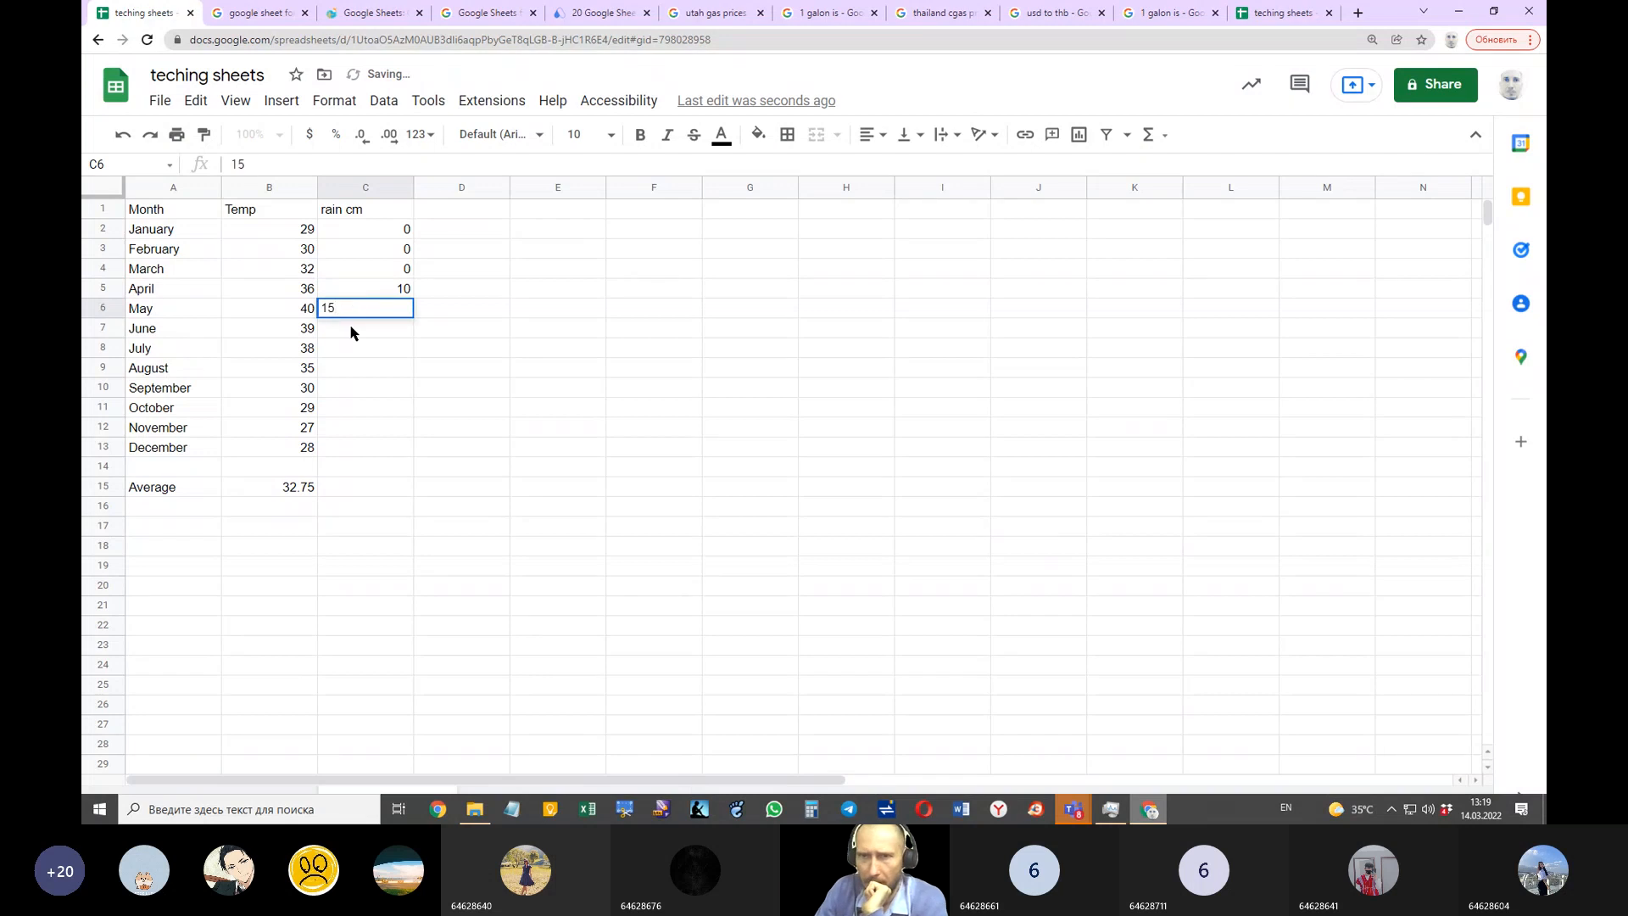
left_click(351, 330)
type("7")
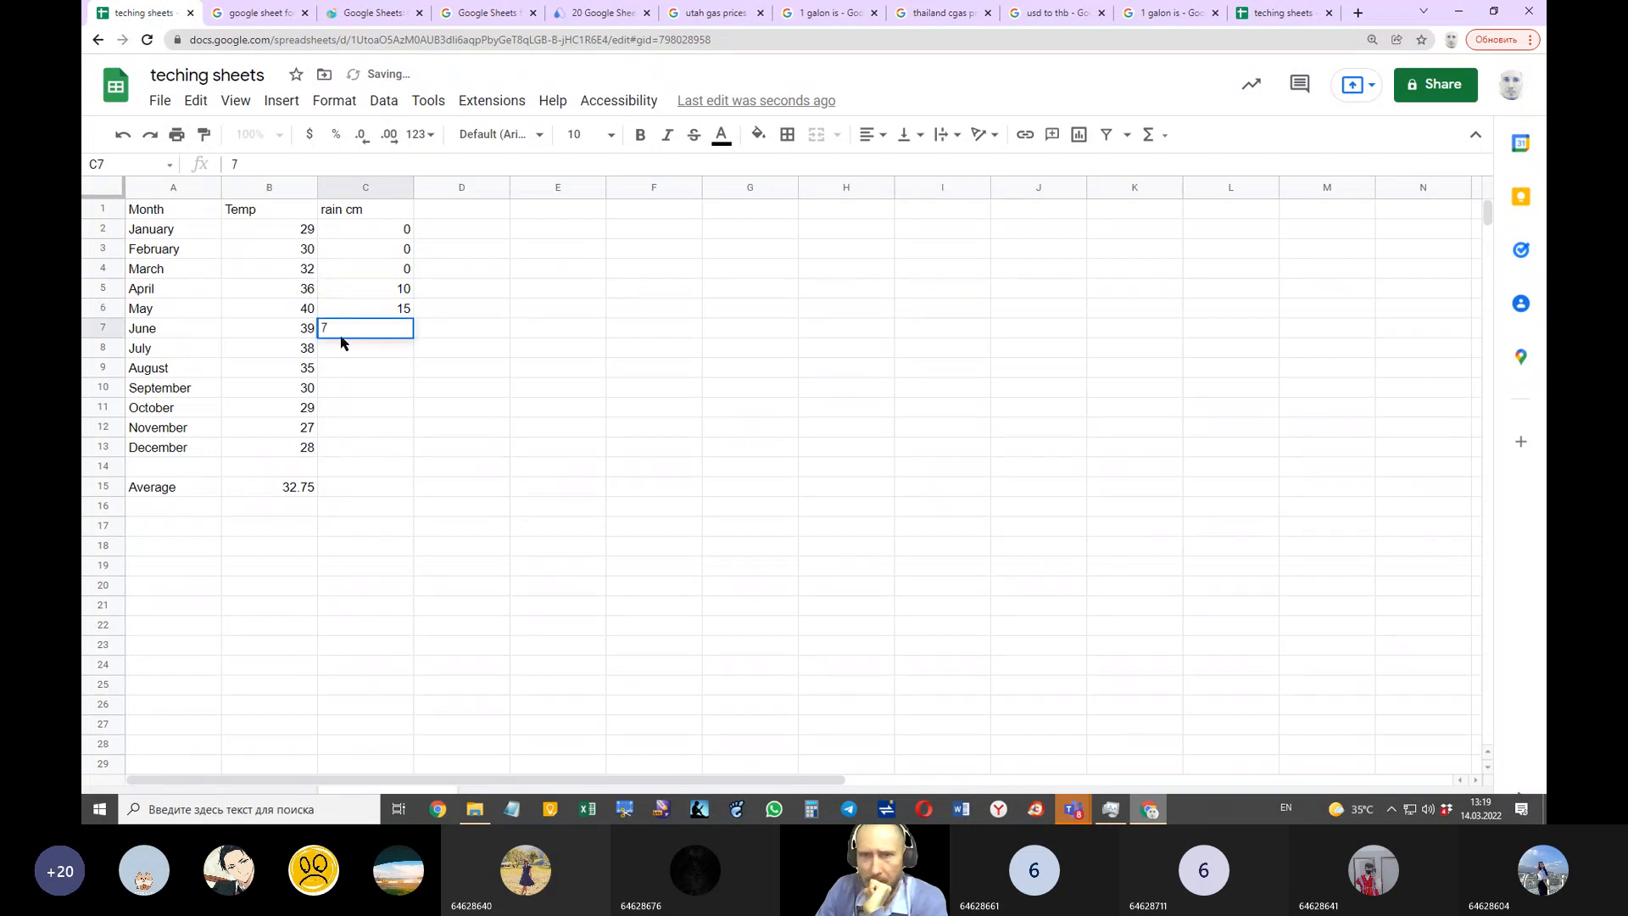
left_click(356, 348)
type("7")
left_click(356, 371)
type("3")
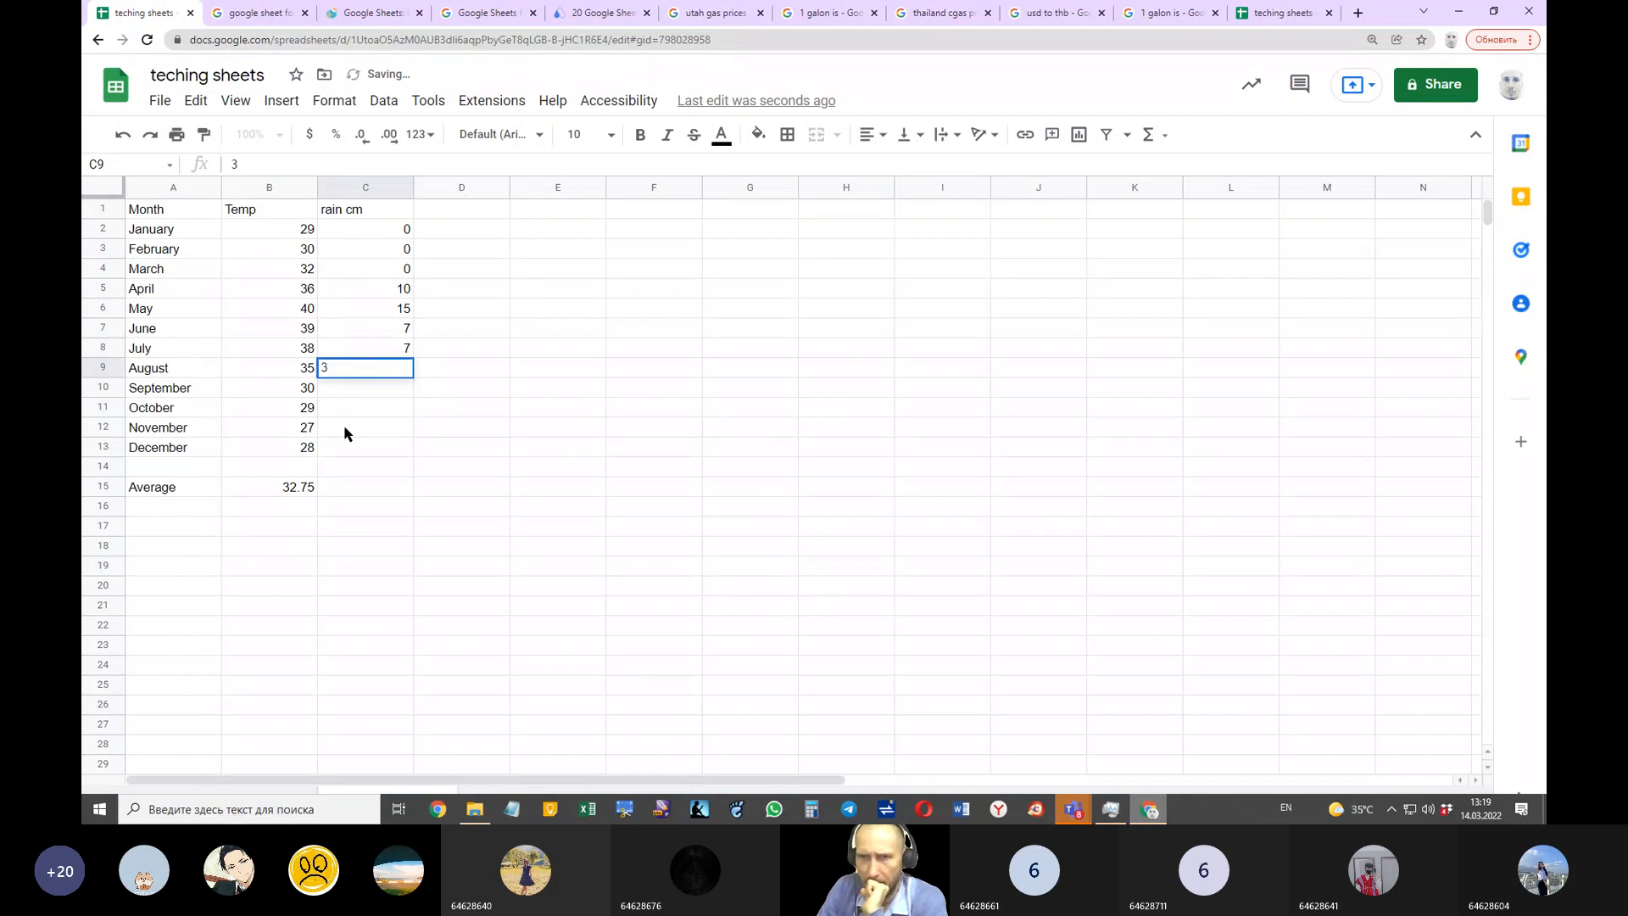
Step: Enter 4 as September's rain value in C10 and 0 for October, November and December in C11 to C13
left_click(354, 394)
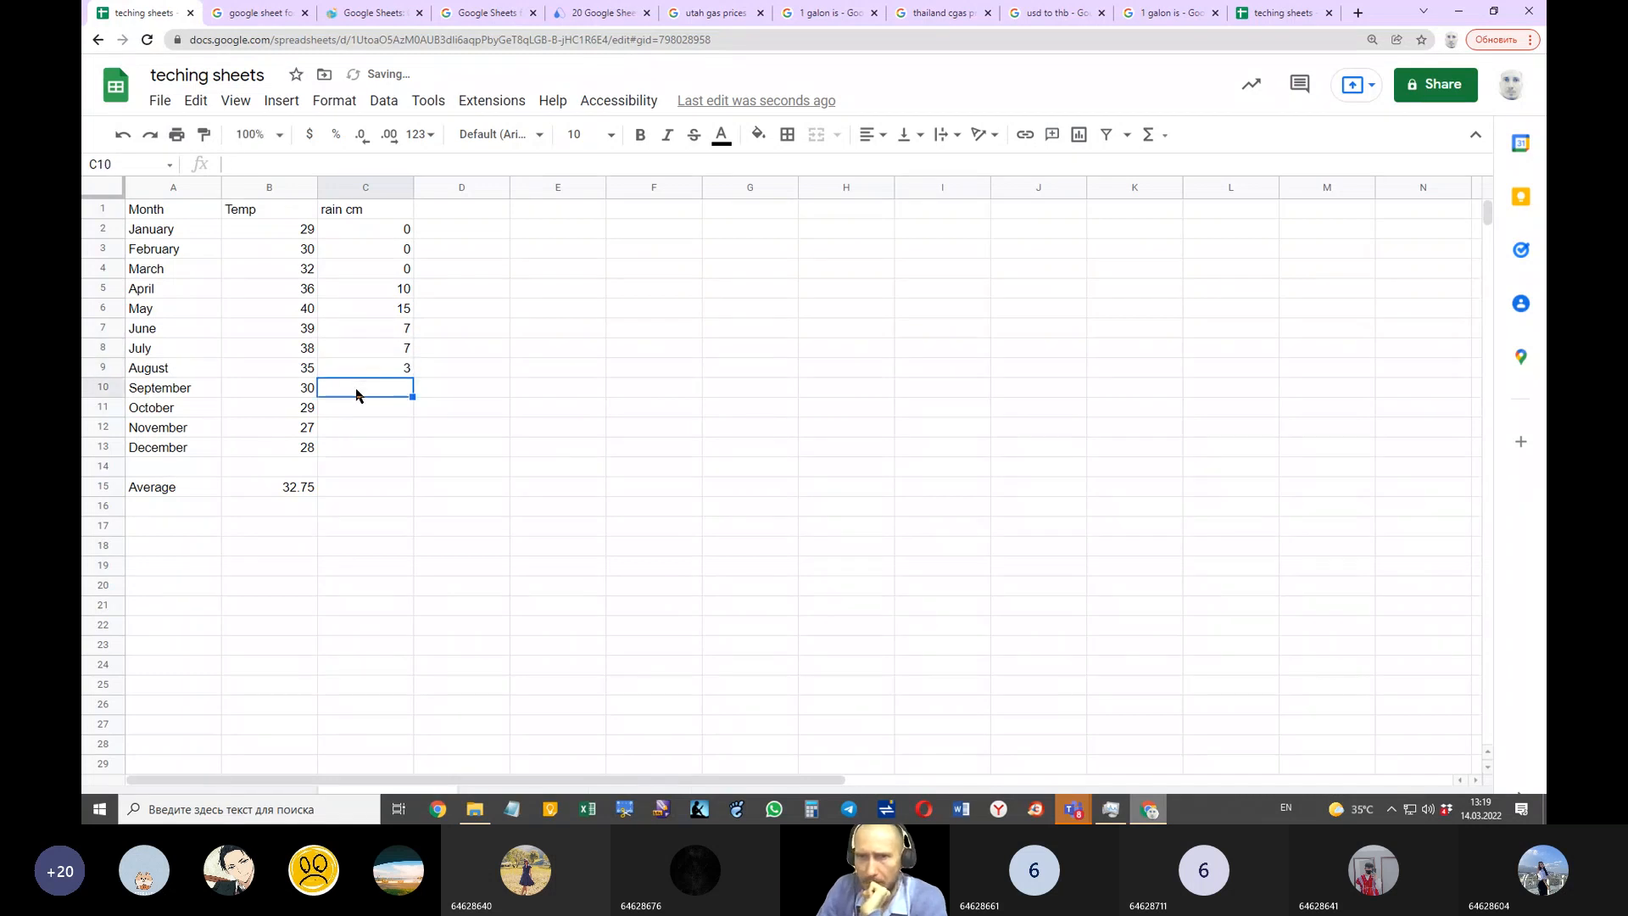
type("0")
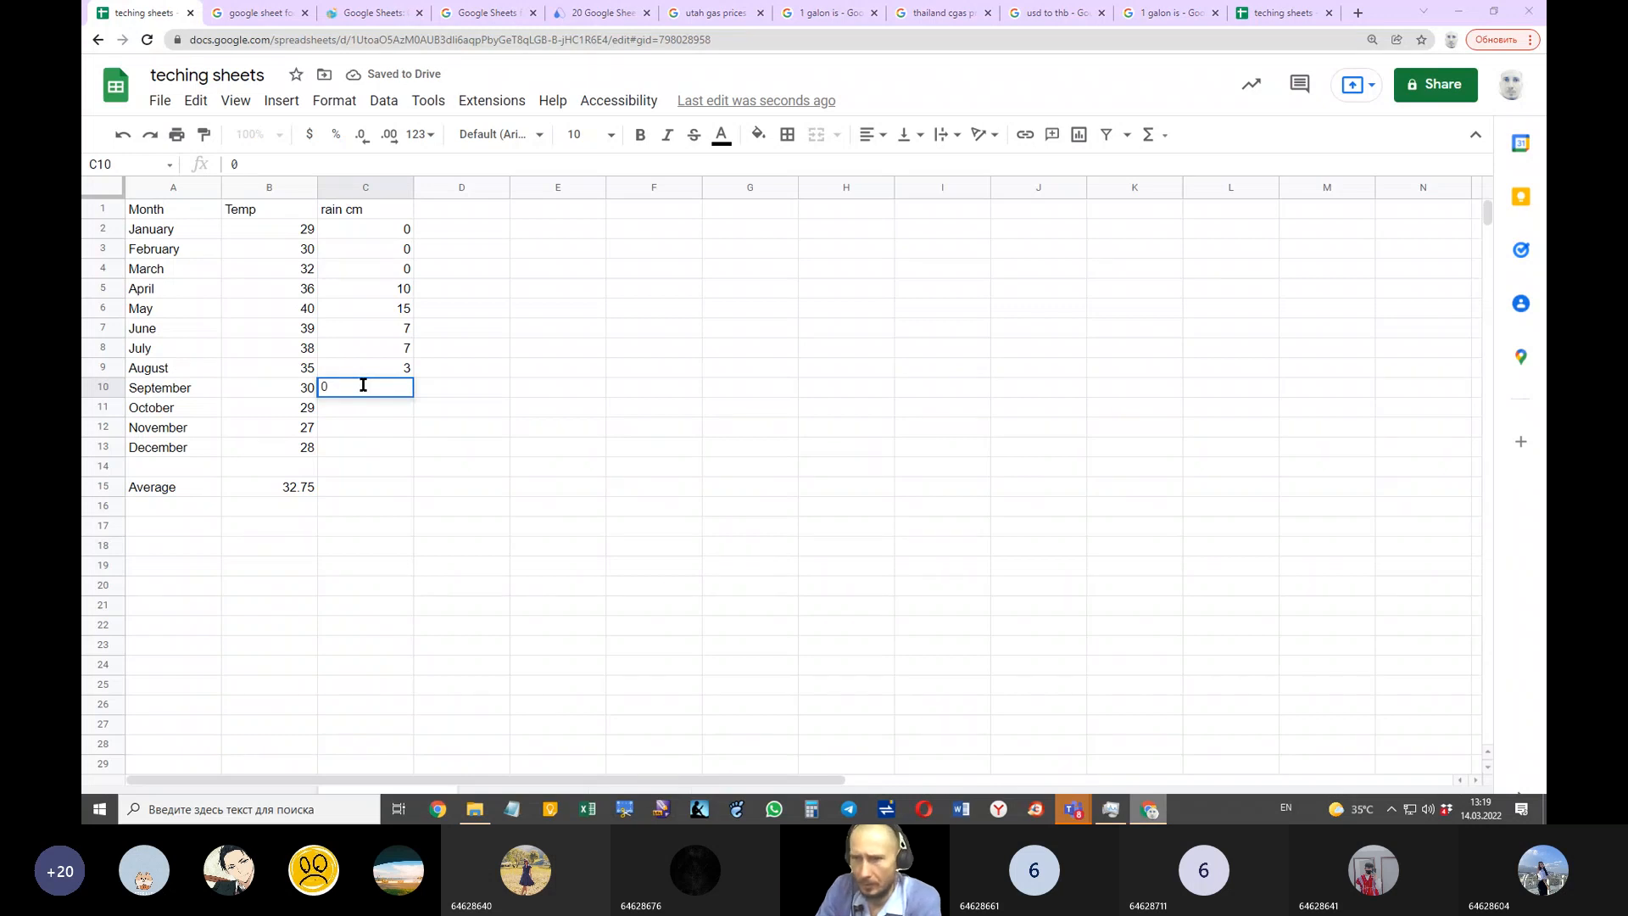
key("BackSpace")
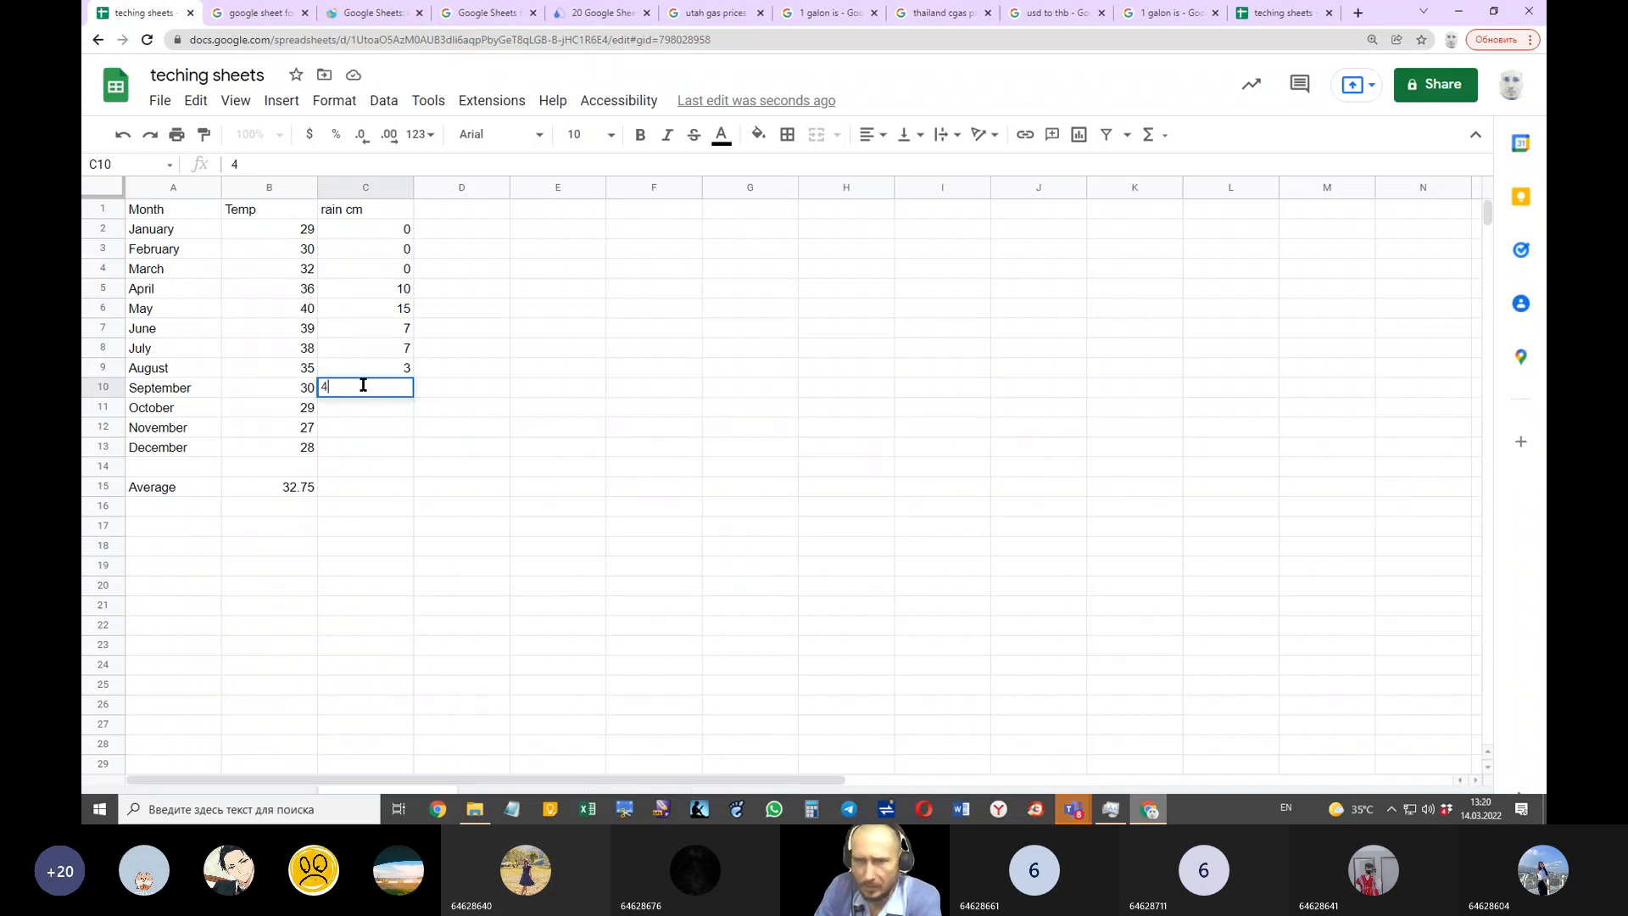
left_click(354, 414)
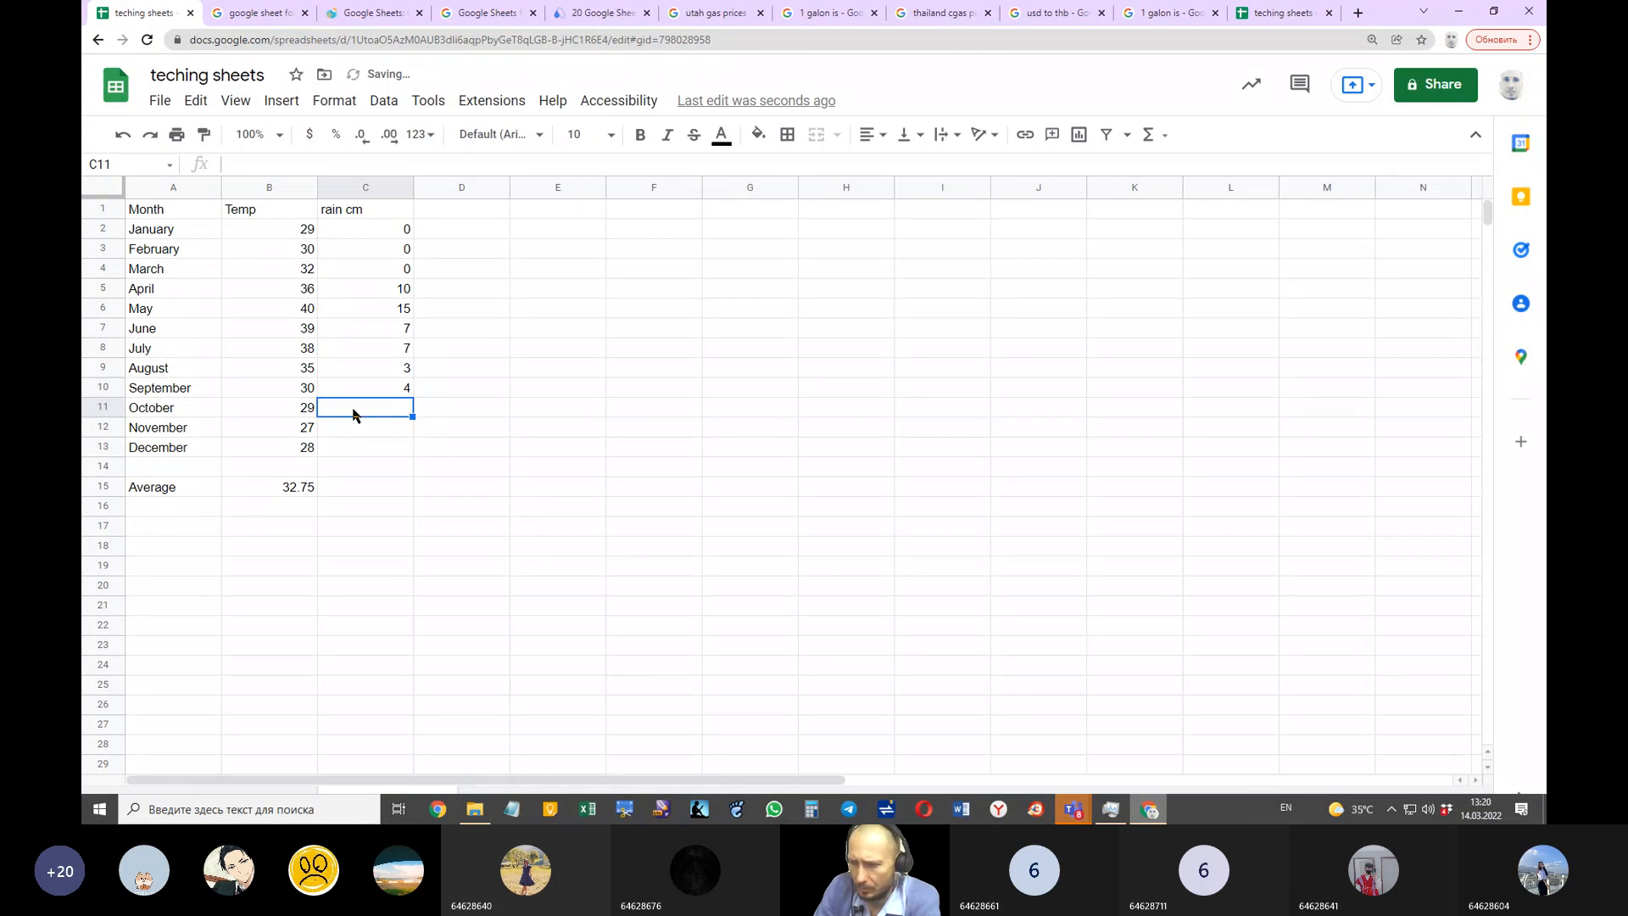
type("0")
left_click(356, 428)
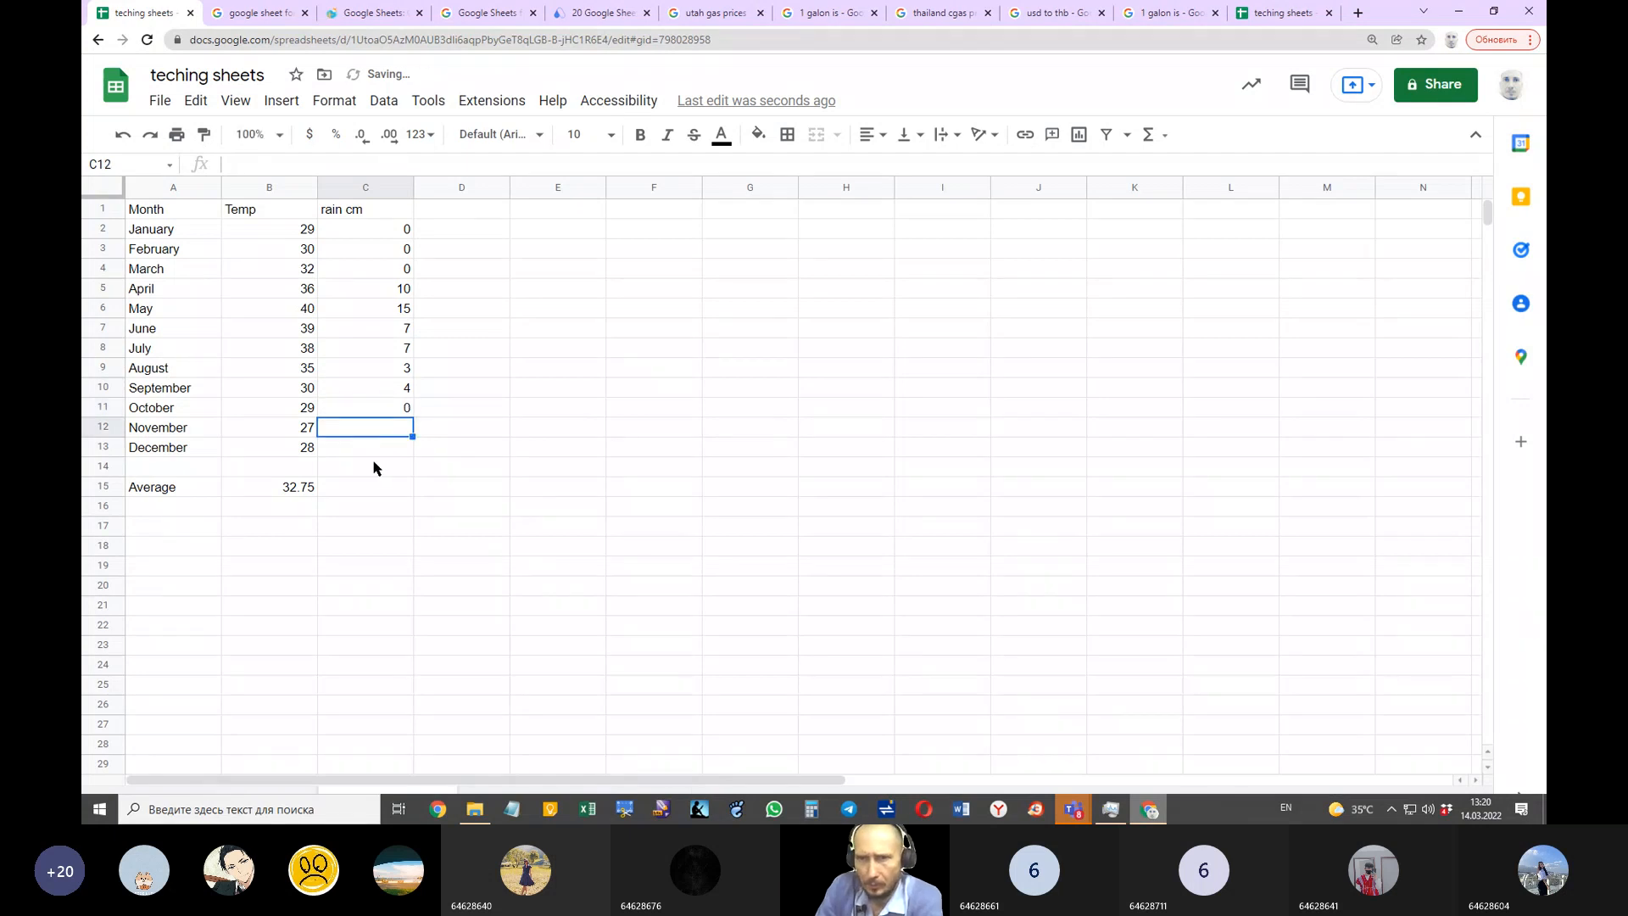
type("0")
left_click(355, 445)
type("0")
left_click(421, 491)
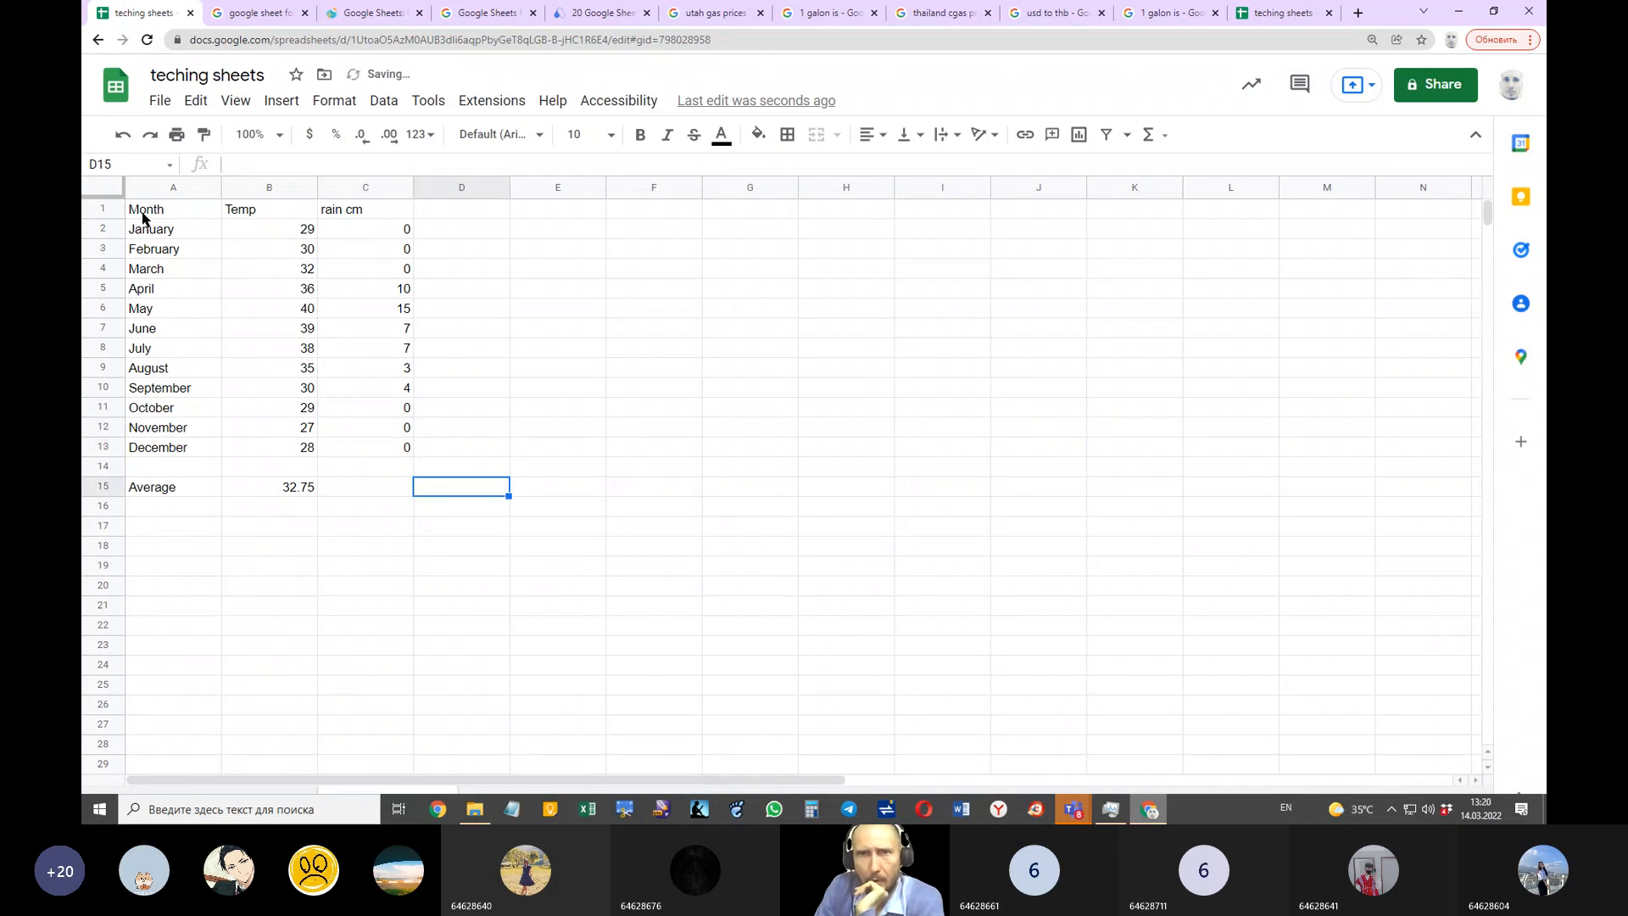
Step: Insert a chart from the month, temperature and rain data in A1:C13
left_click_drag(145, 219, 410, 449)
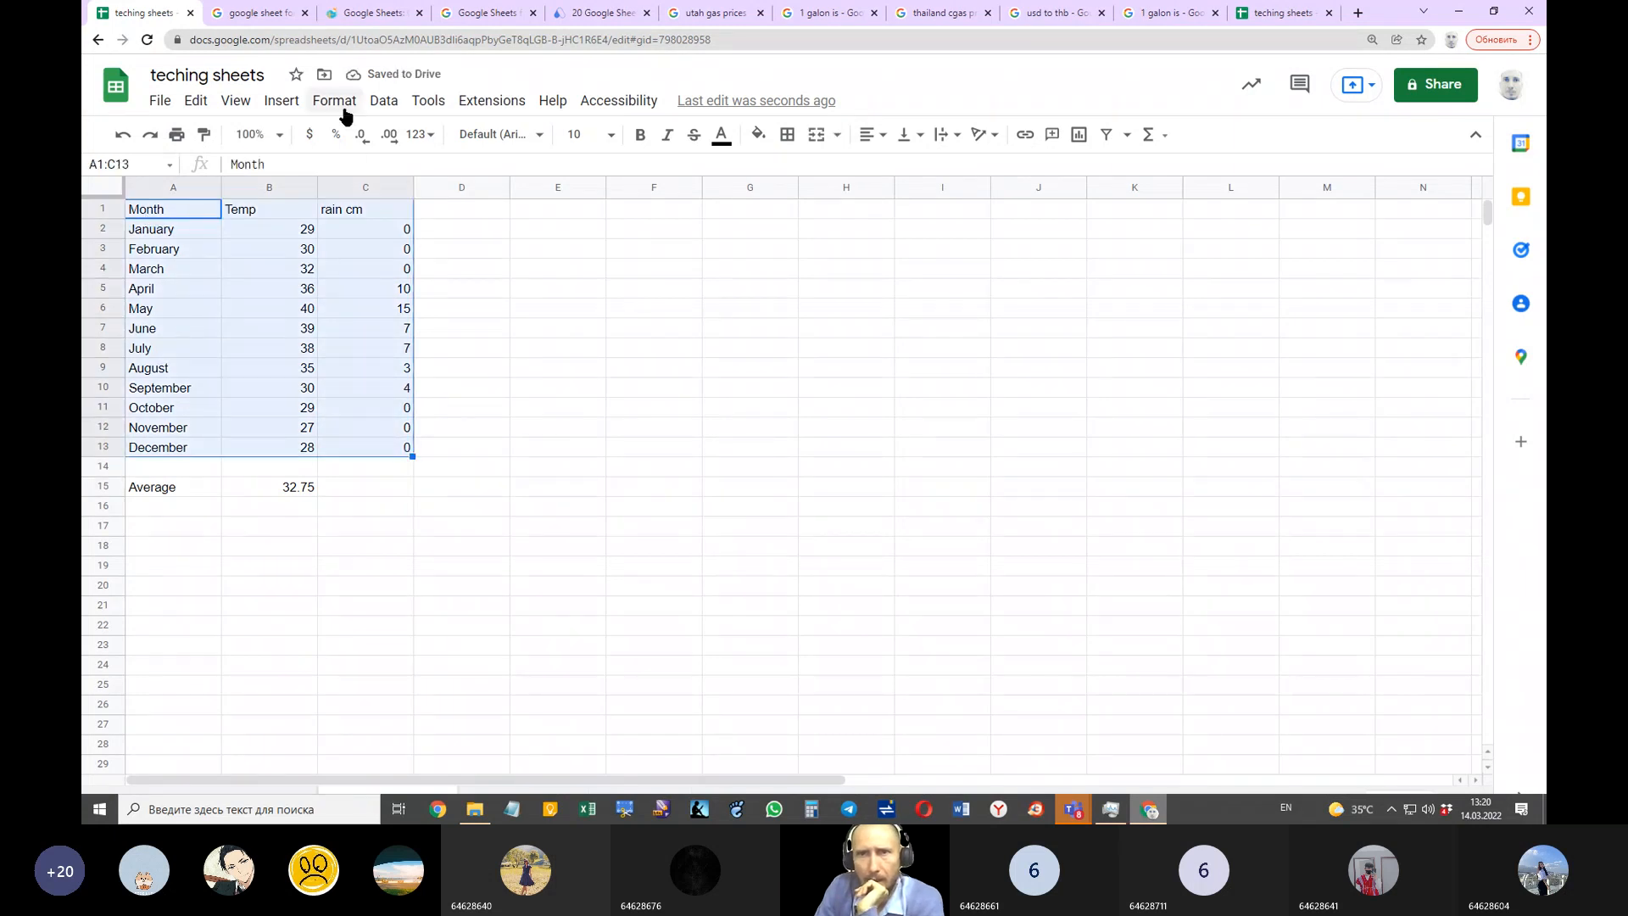
left_click(280, 101)
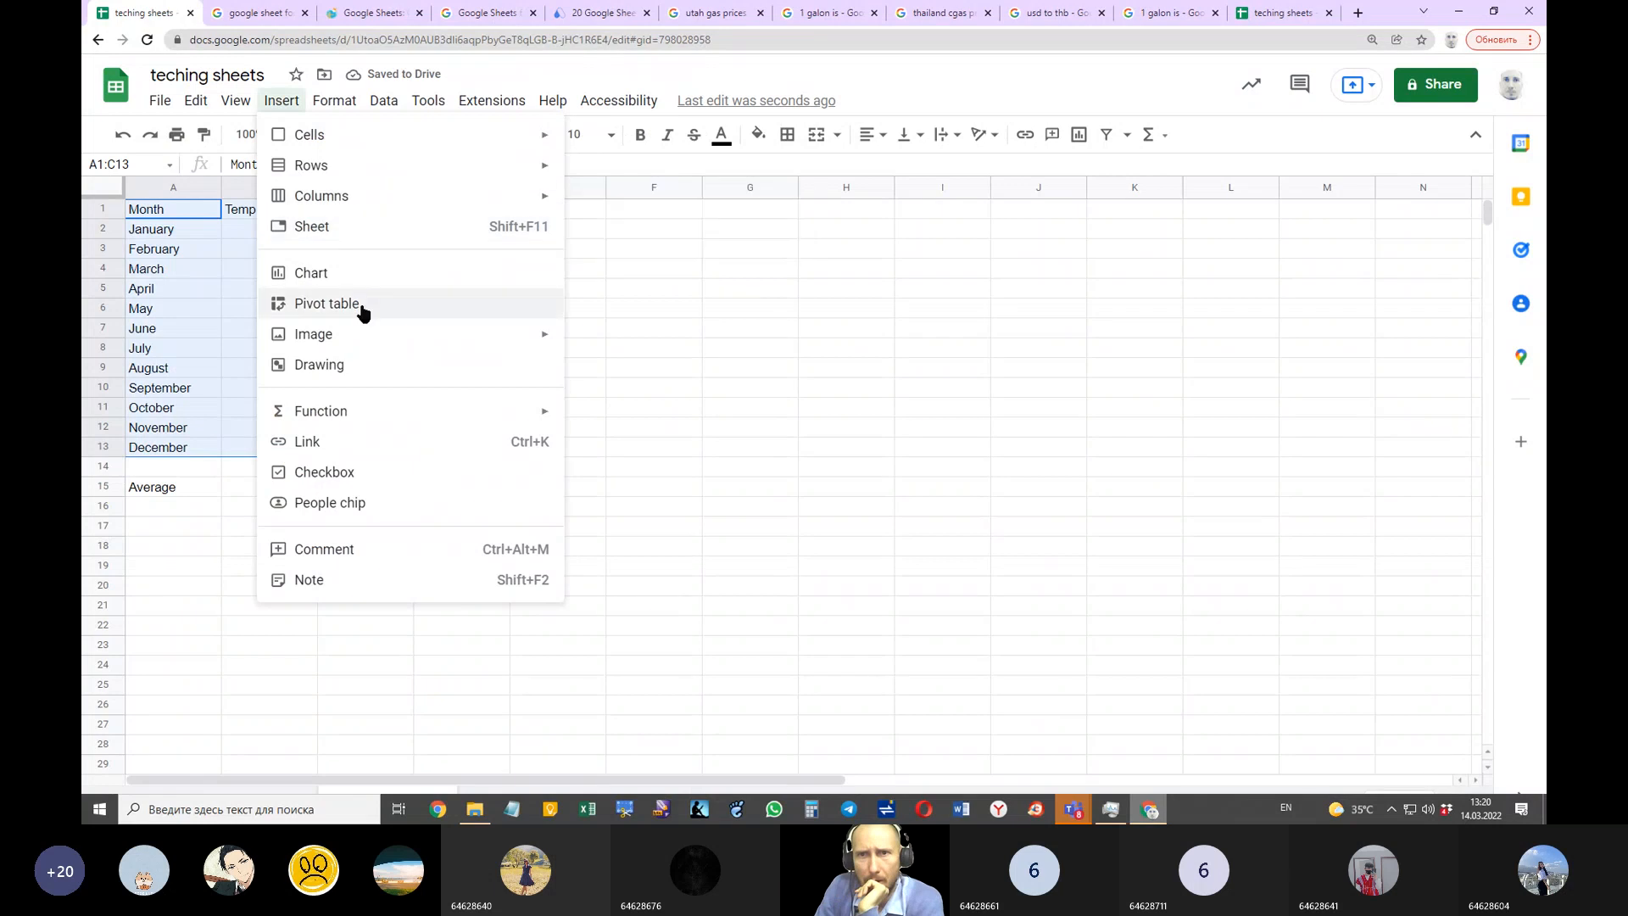
left_click(352, 274)
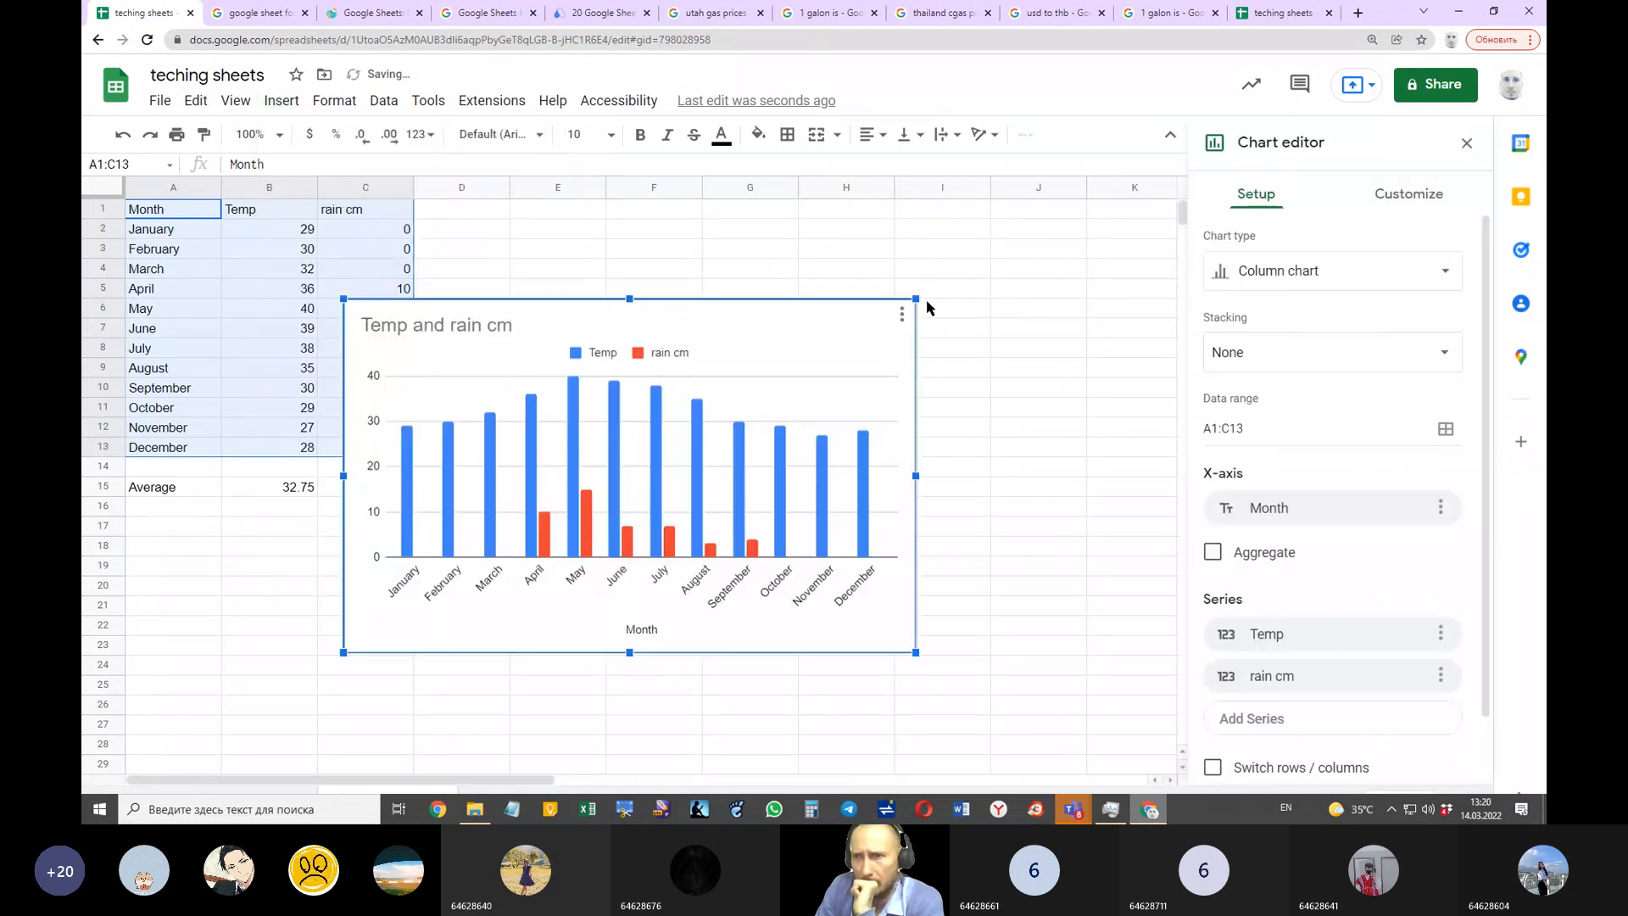
Step: Try the suggested line chart type, set the chart to a smooth line chart and close the chart editor
left_click(1337, 270)
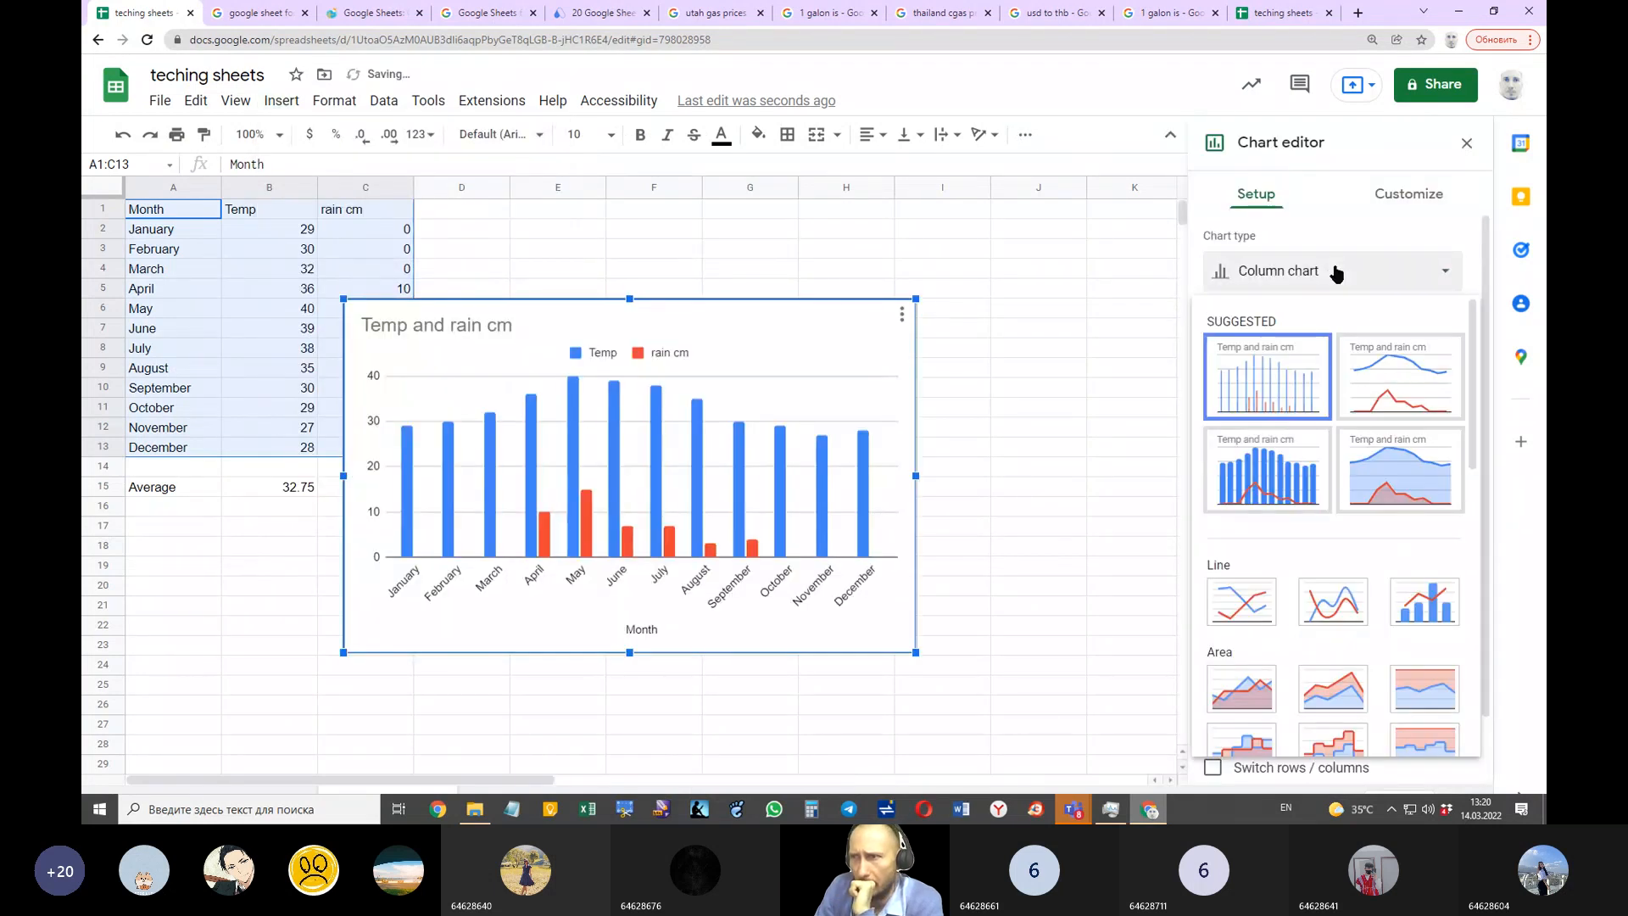
left_click(1421, 415)
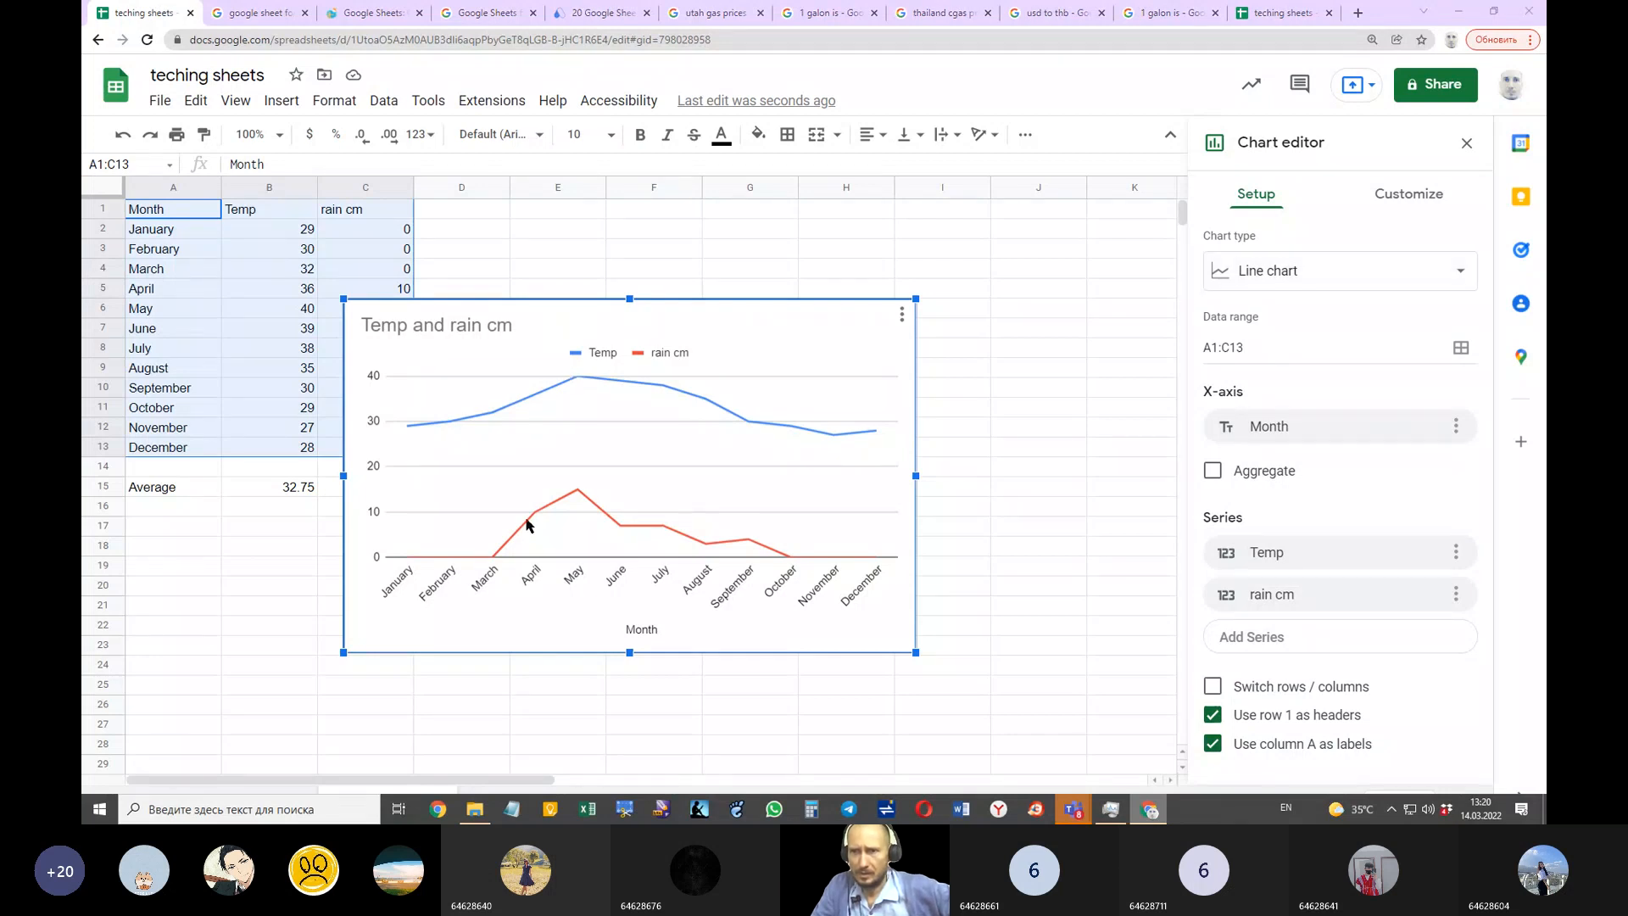
left_click(1285, 278)
left_click(1331, 604)
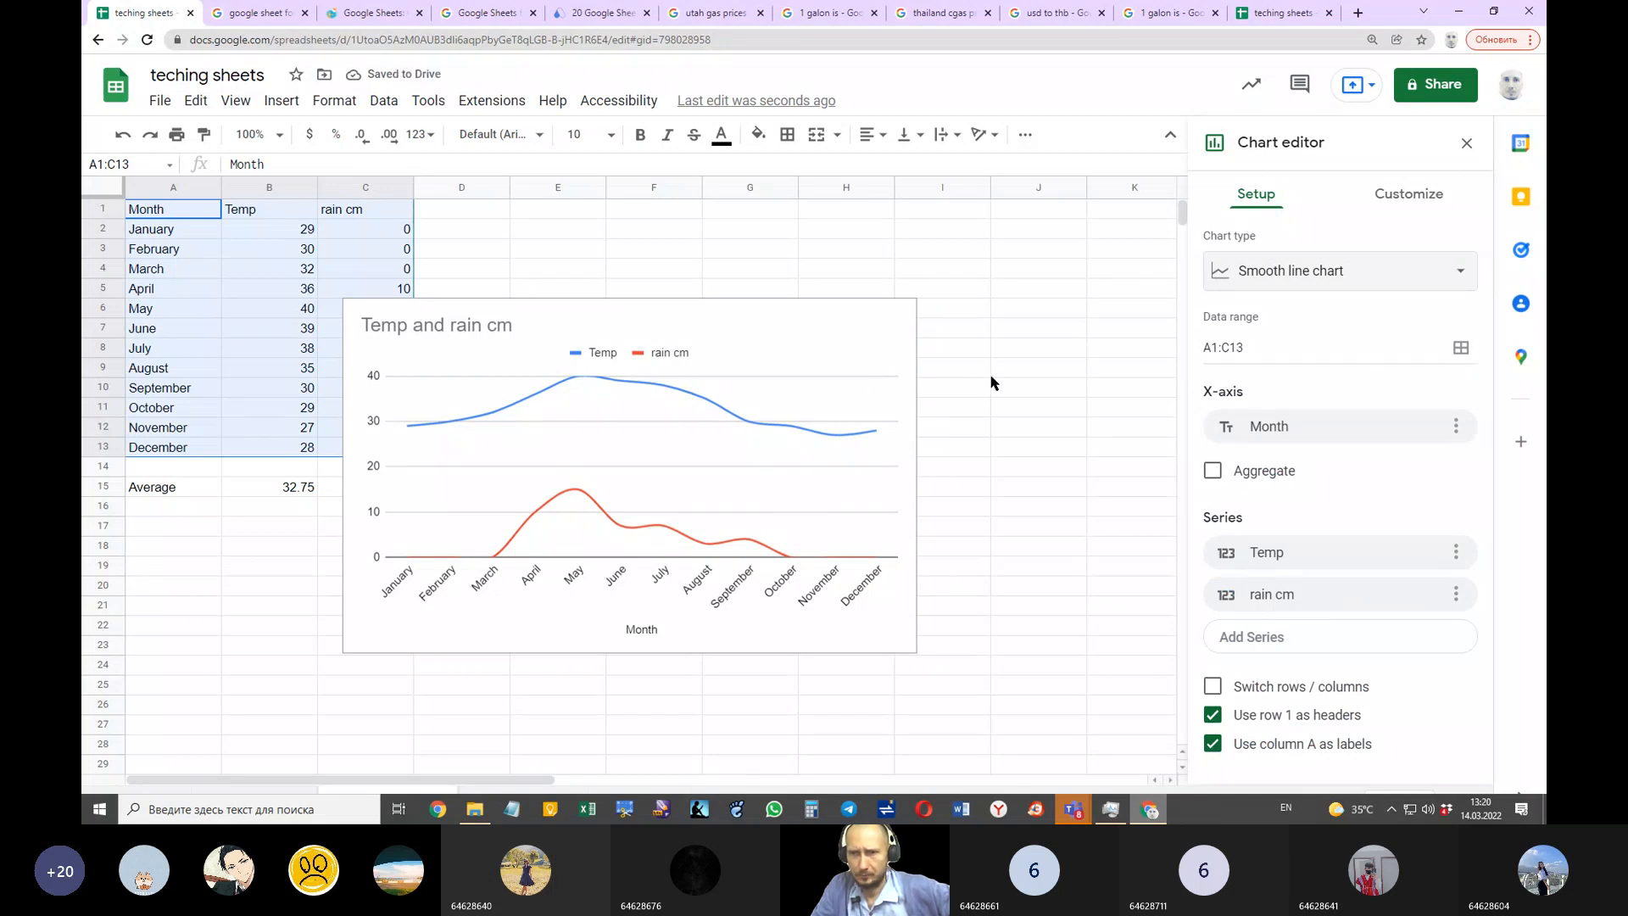
scroll(993, 380, "down", 1)
scroll(993, 380, "up", 1)
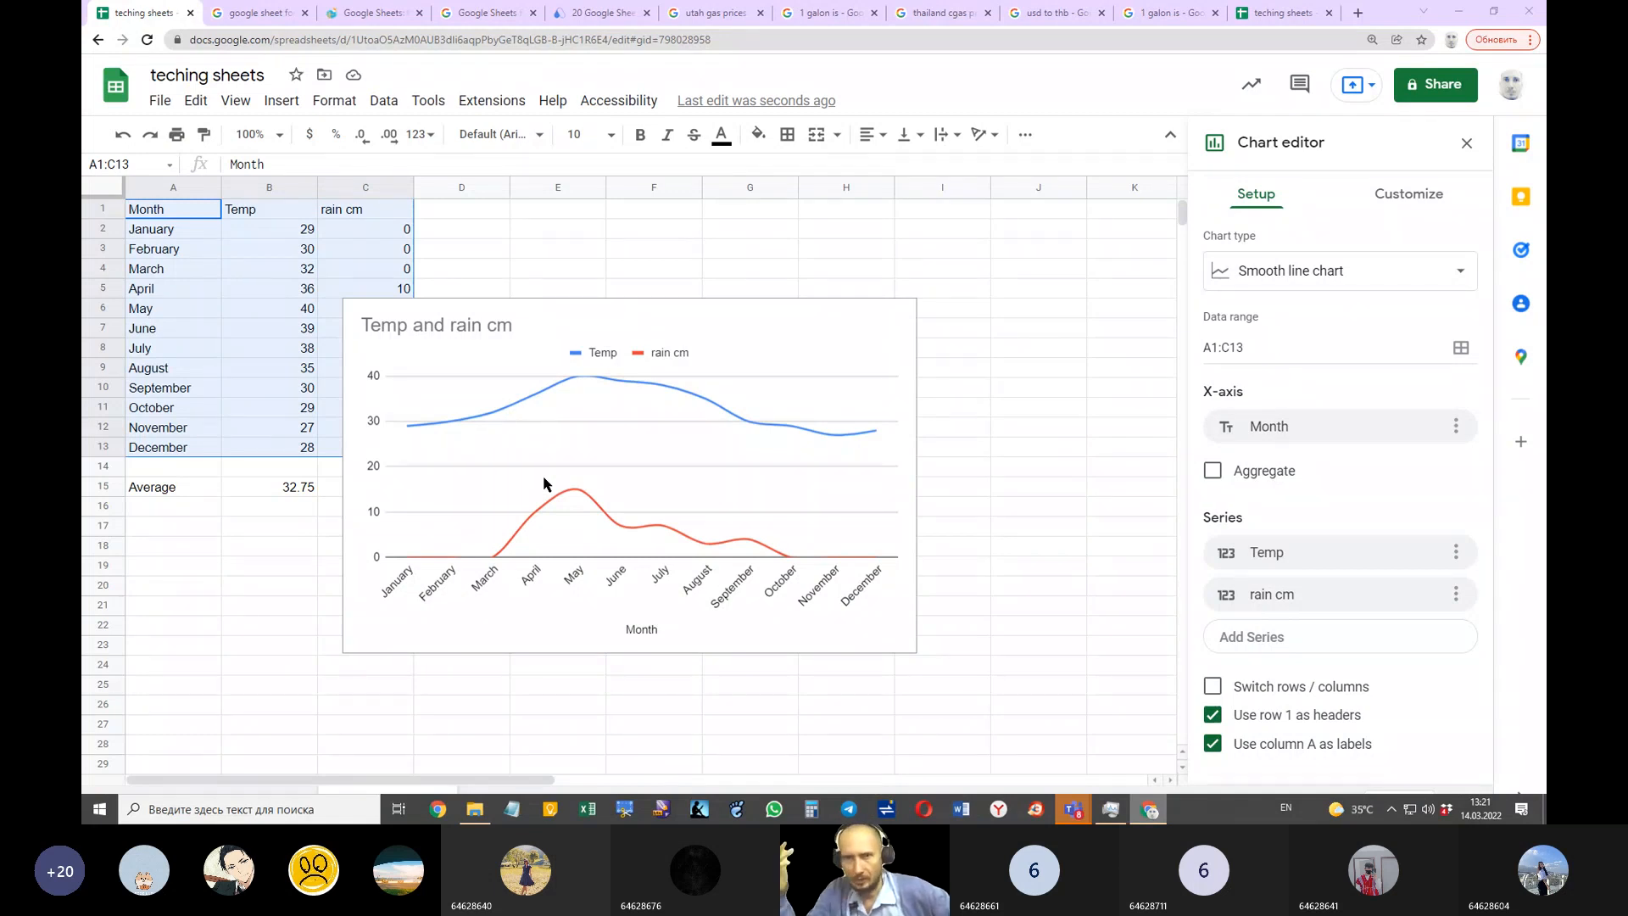
left_click(1032, 282)
left_click(1000, 247)
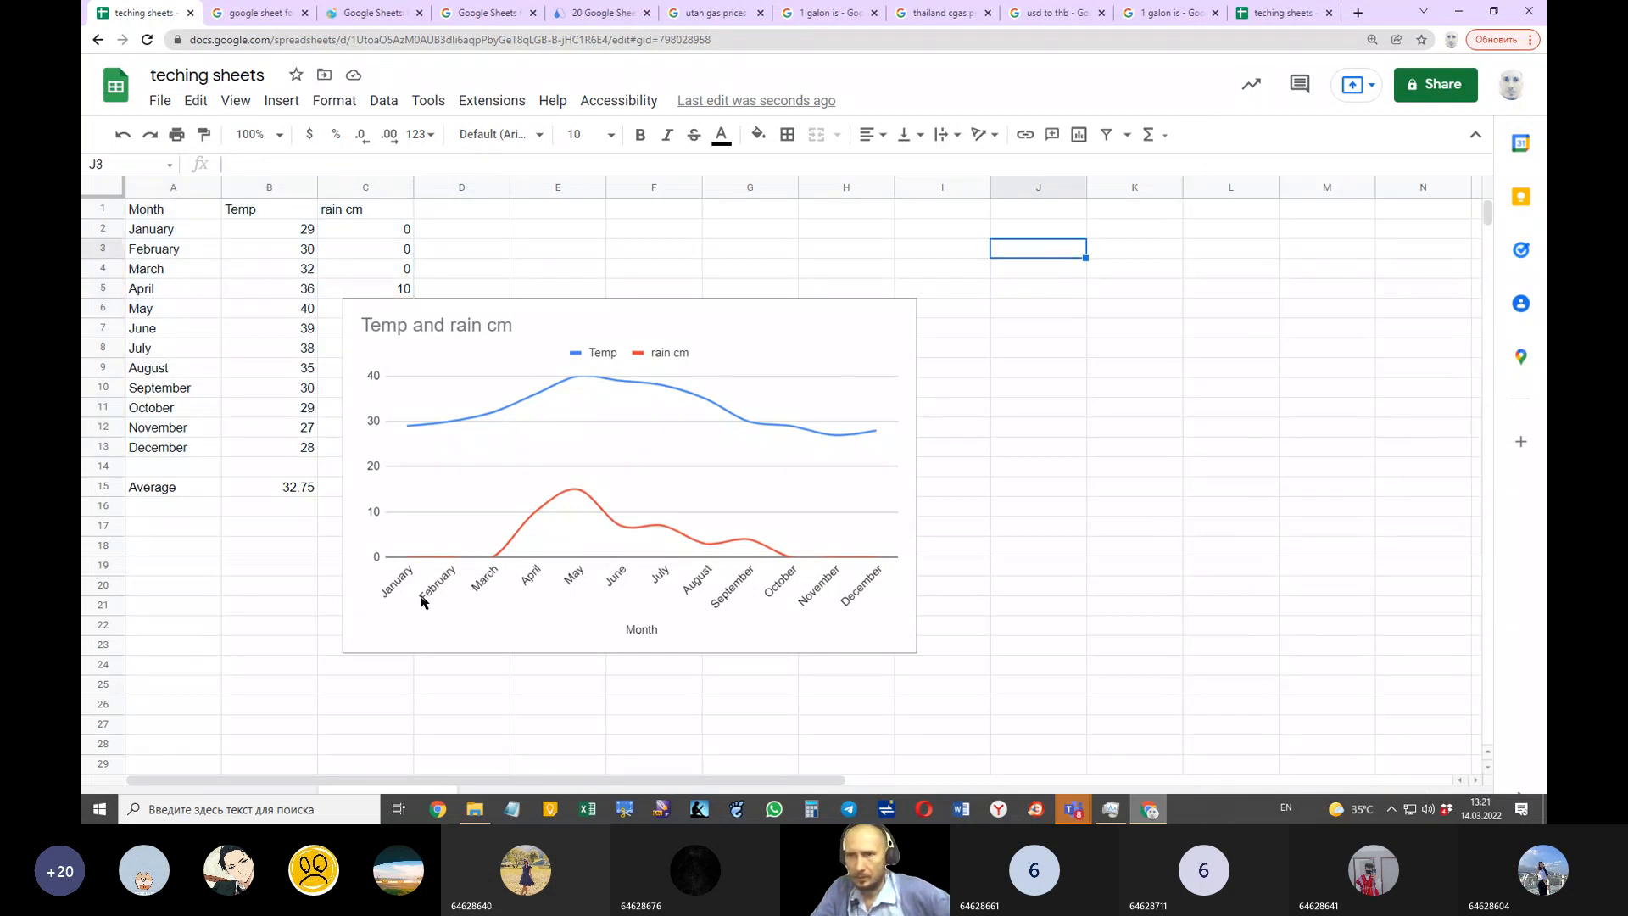
left_click(384, 100)
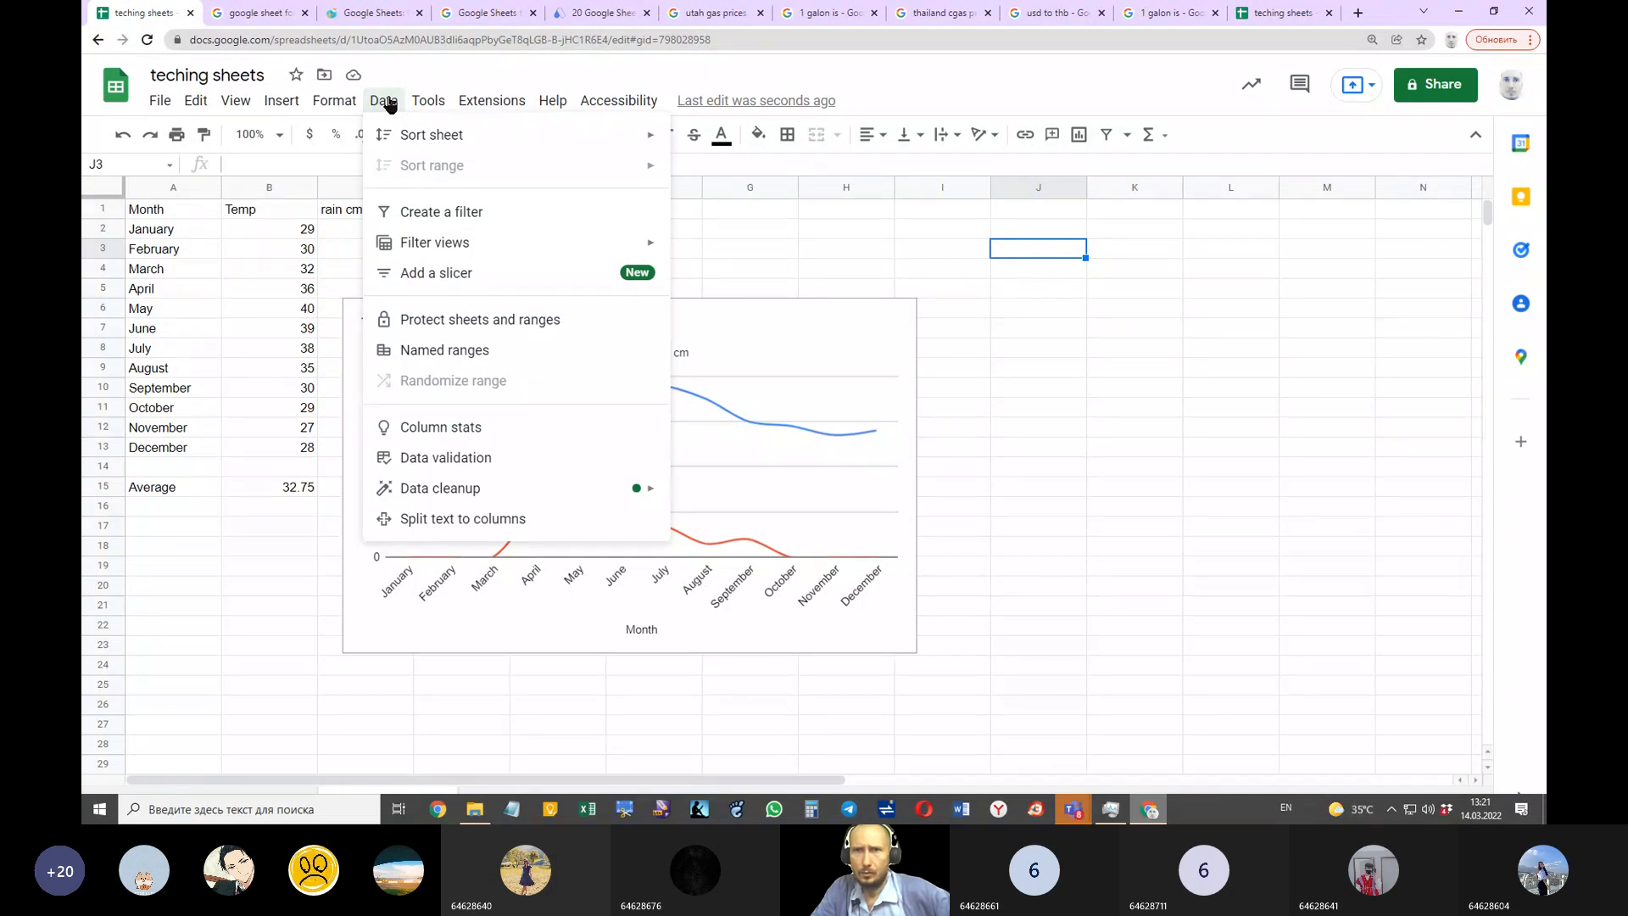
mouse_move(260, 103)
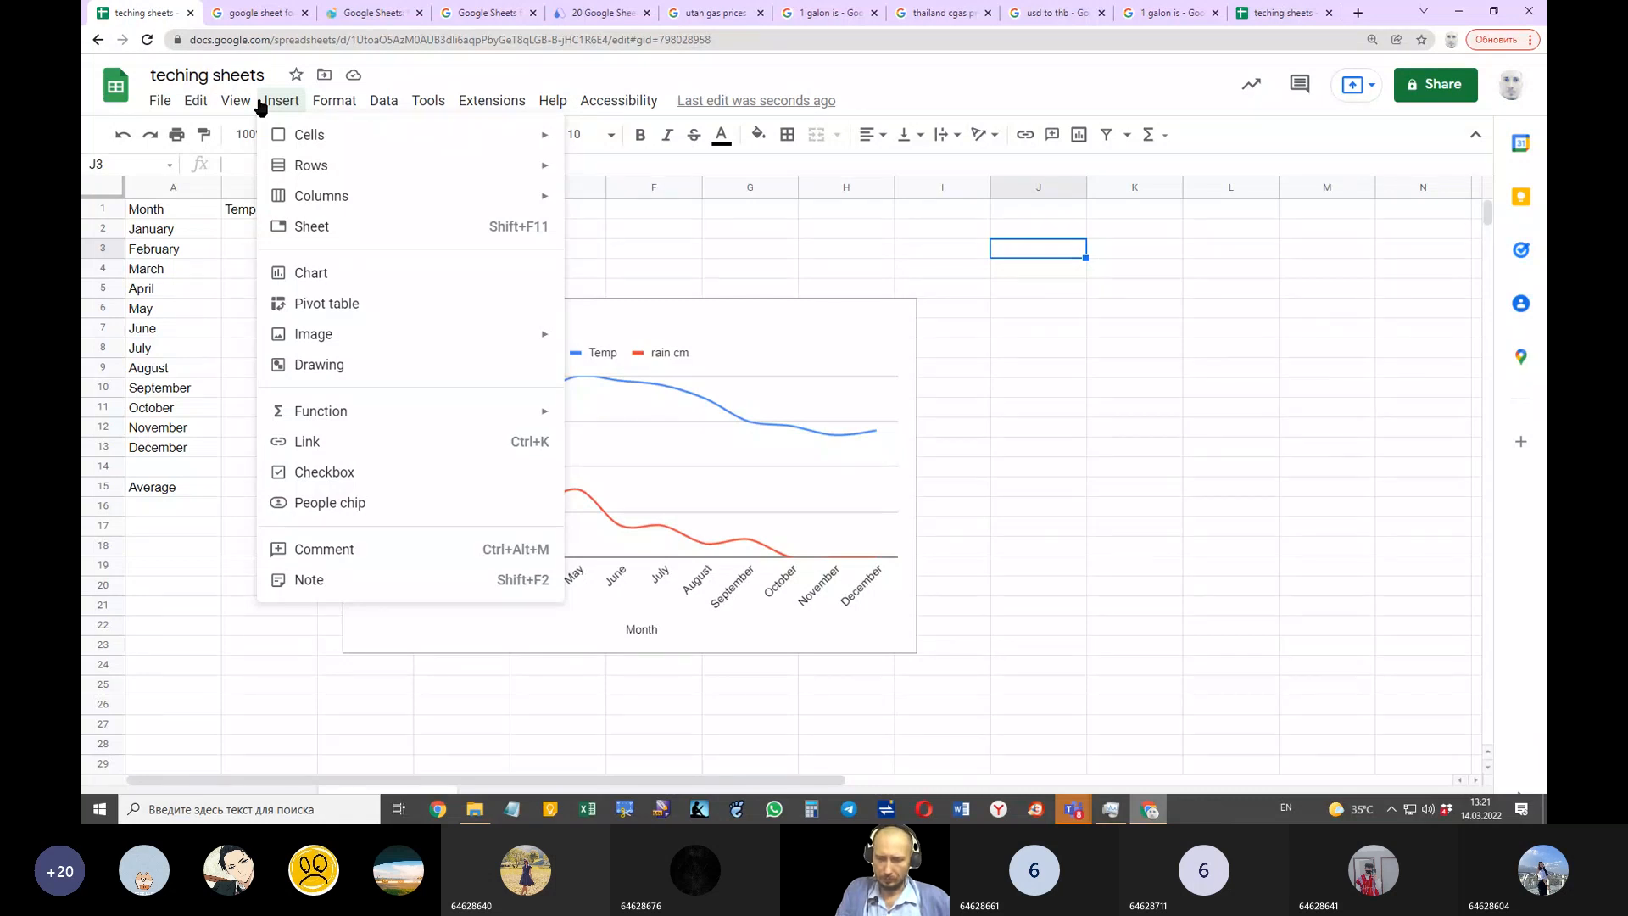
left_click(261, 105)
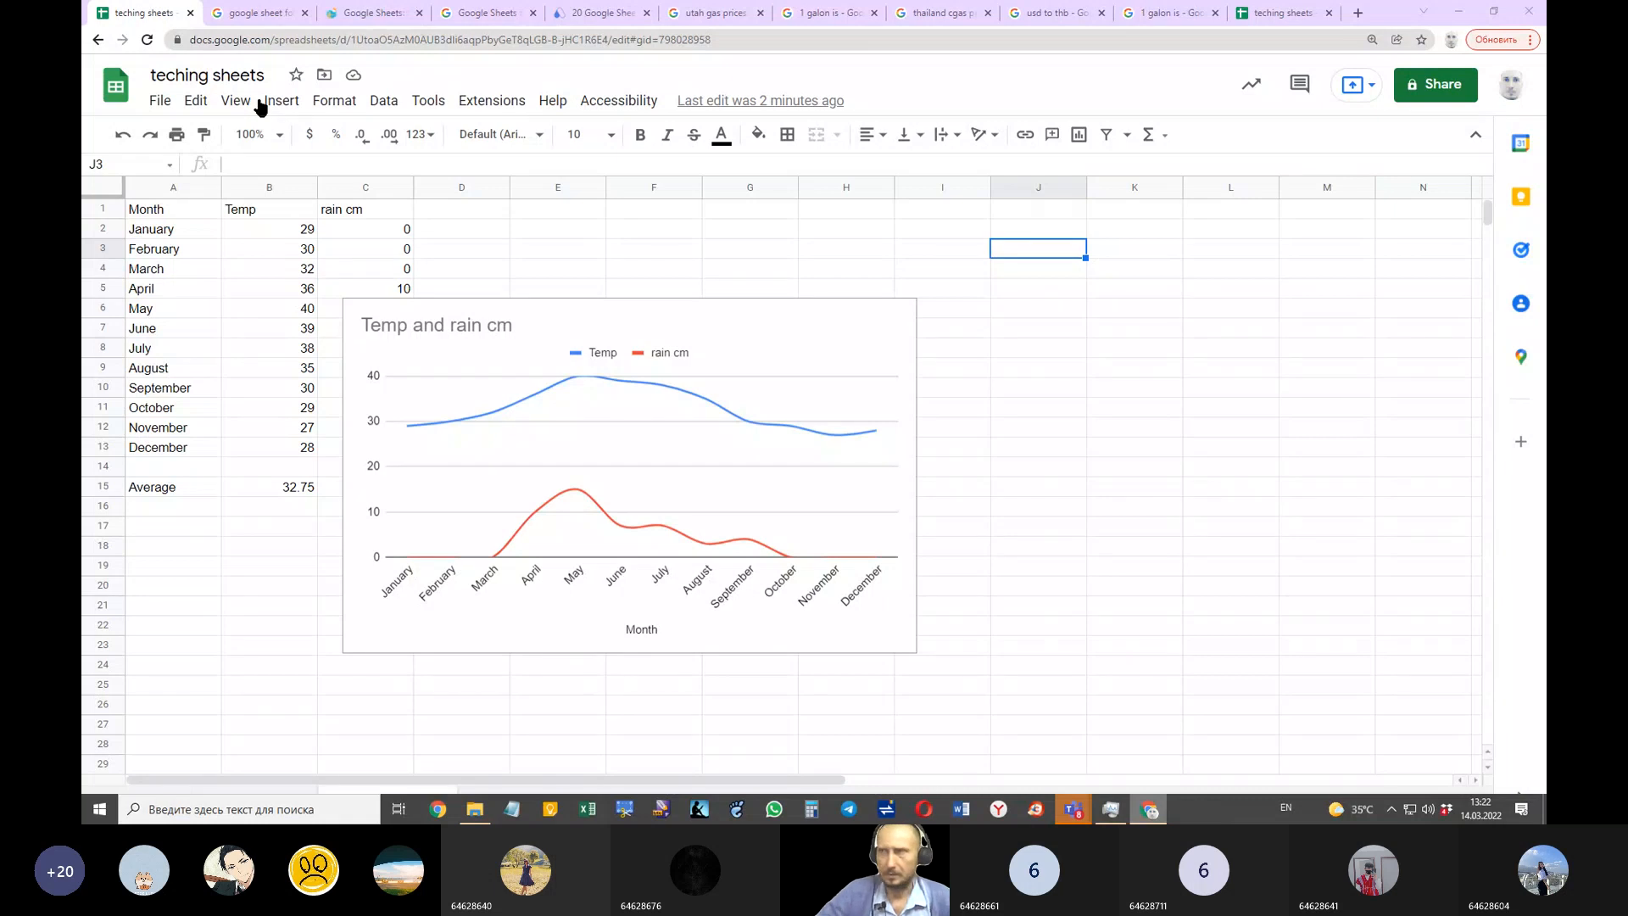
Step: Restore the browser window down to reach the sheet tabs, switch to the personal exp sheet and maximize the window again
left_click(1496, 10)
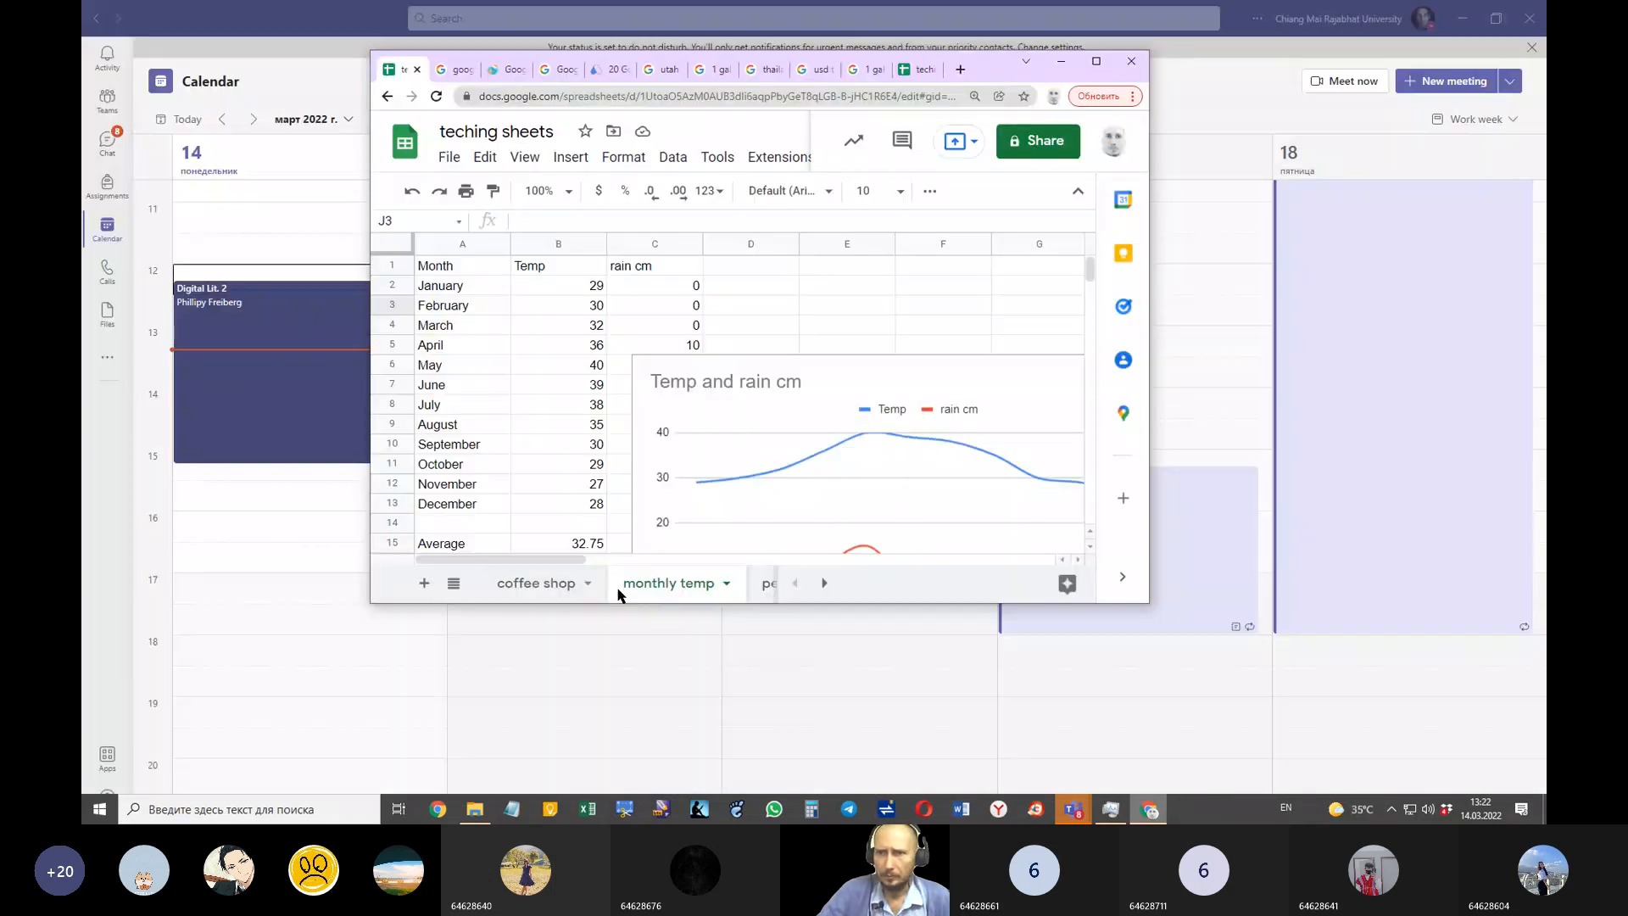
left_click(823, 583)
left_click(823, 583)
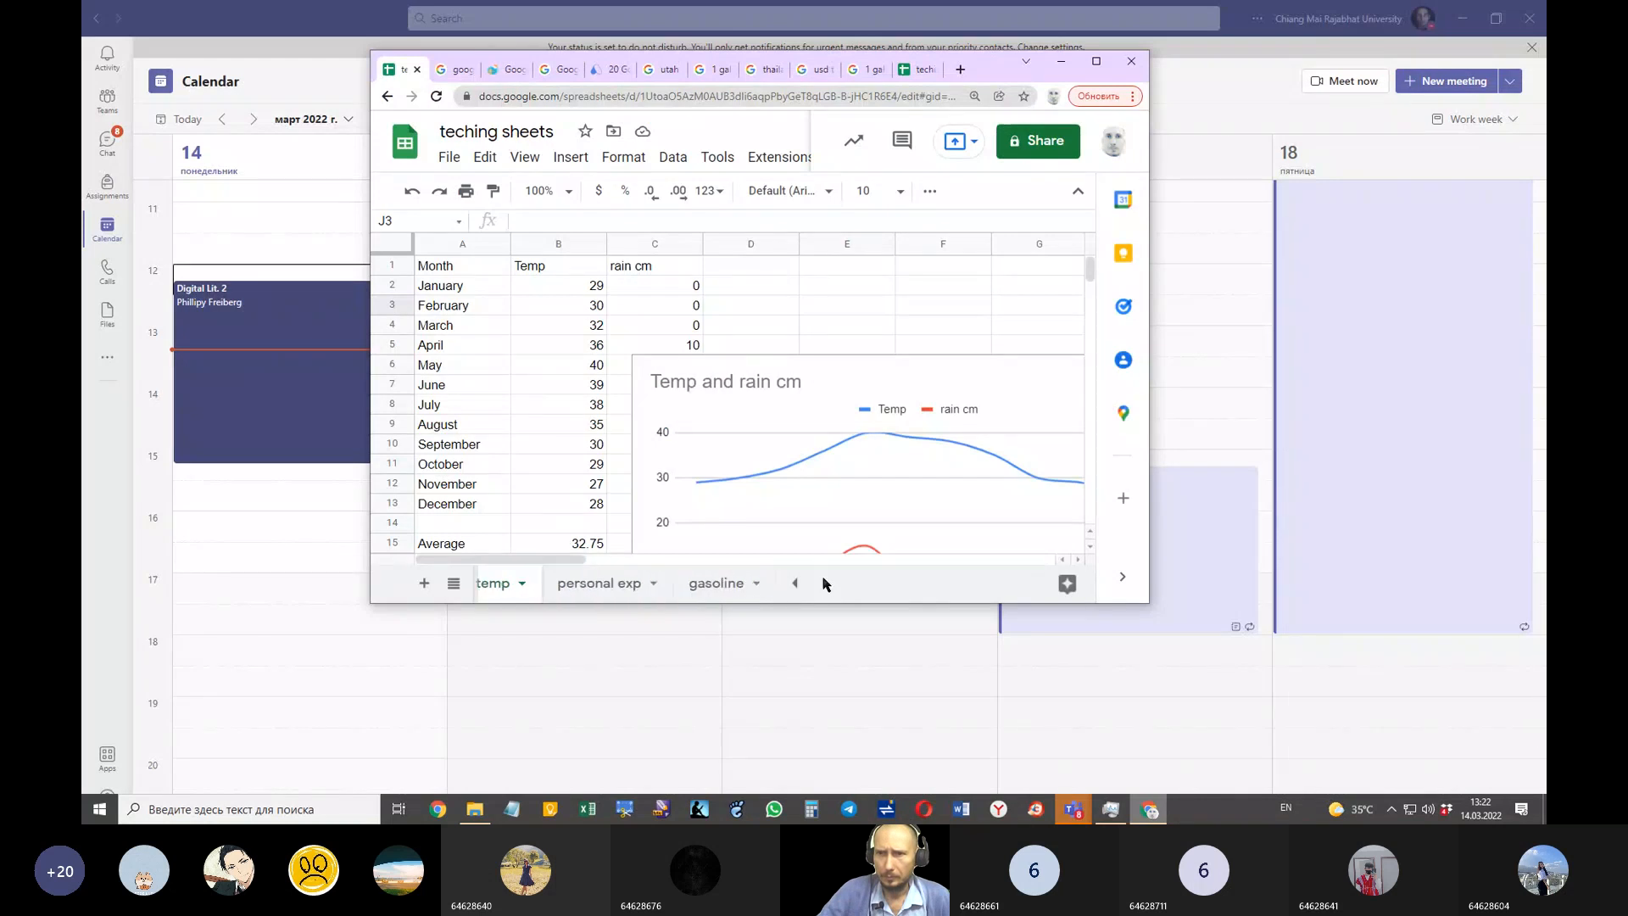
left_click(599, 583)
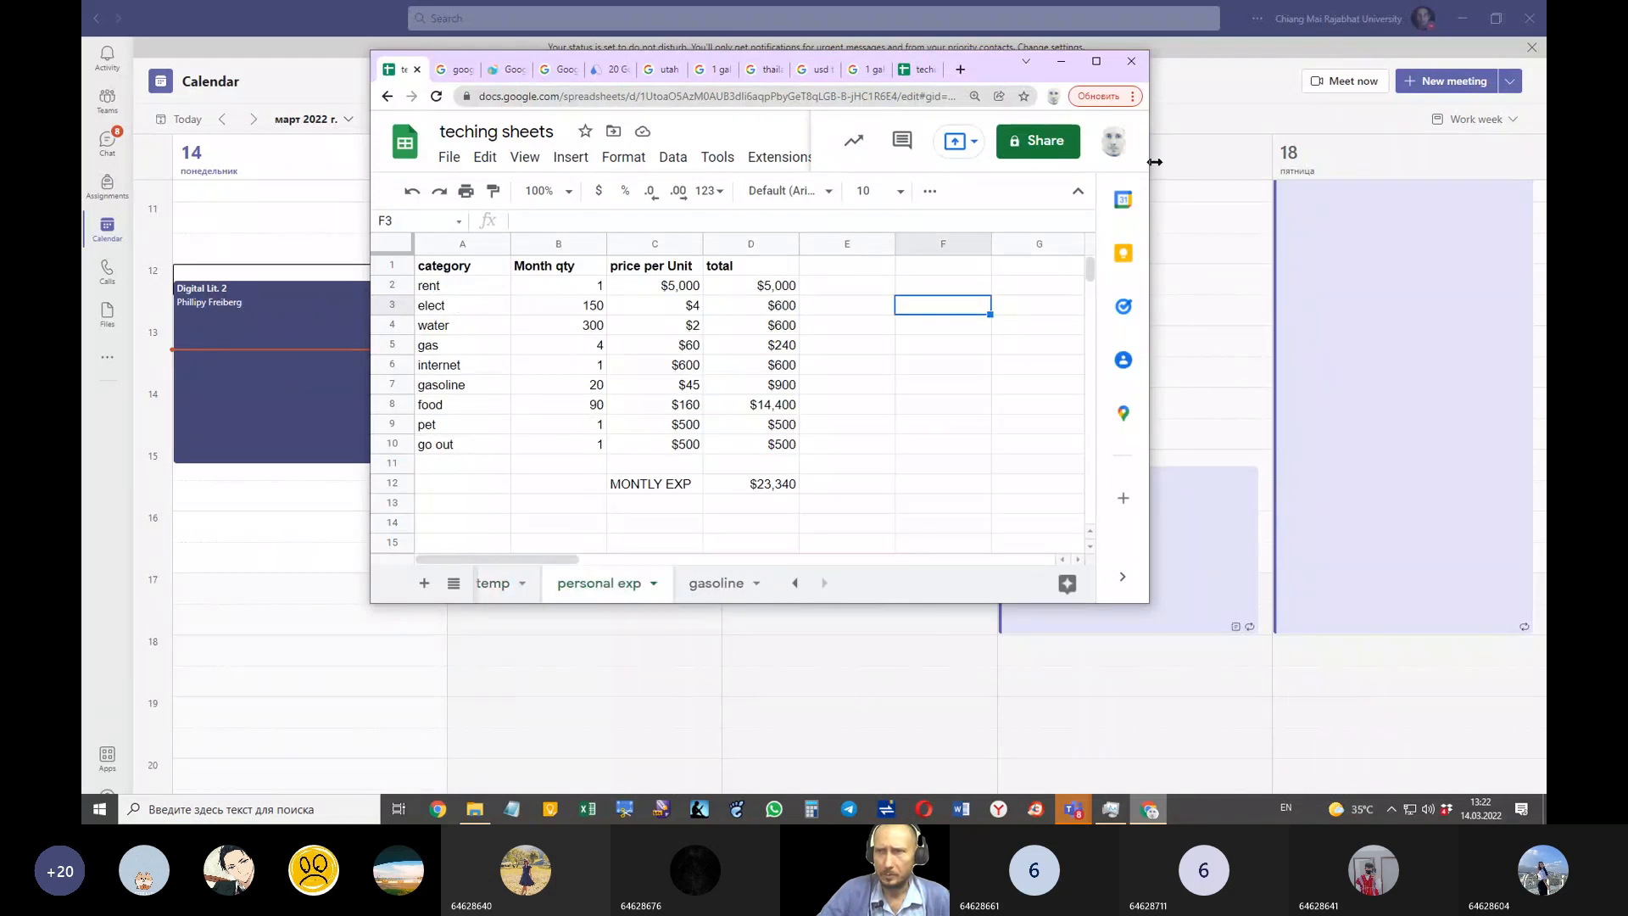
left_click(1096, 61)
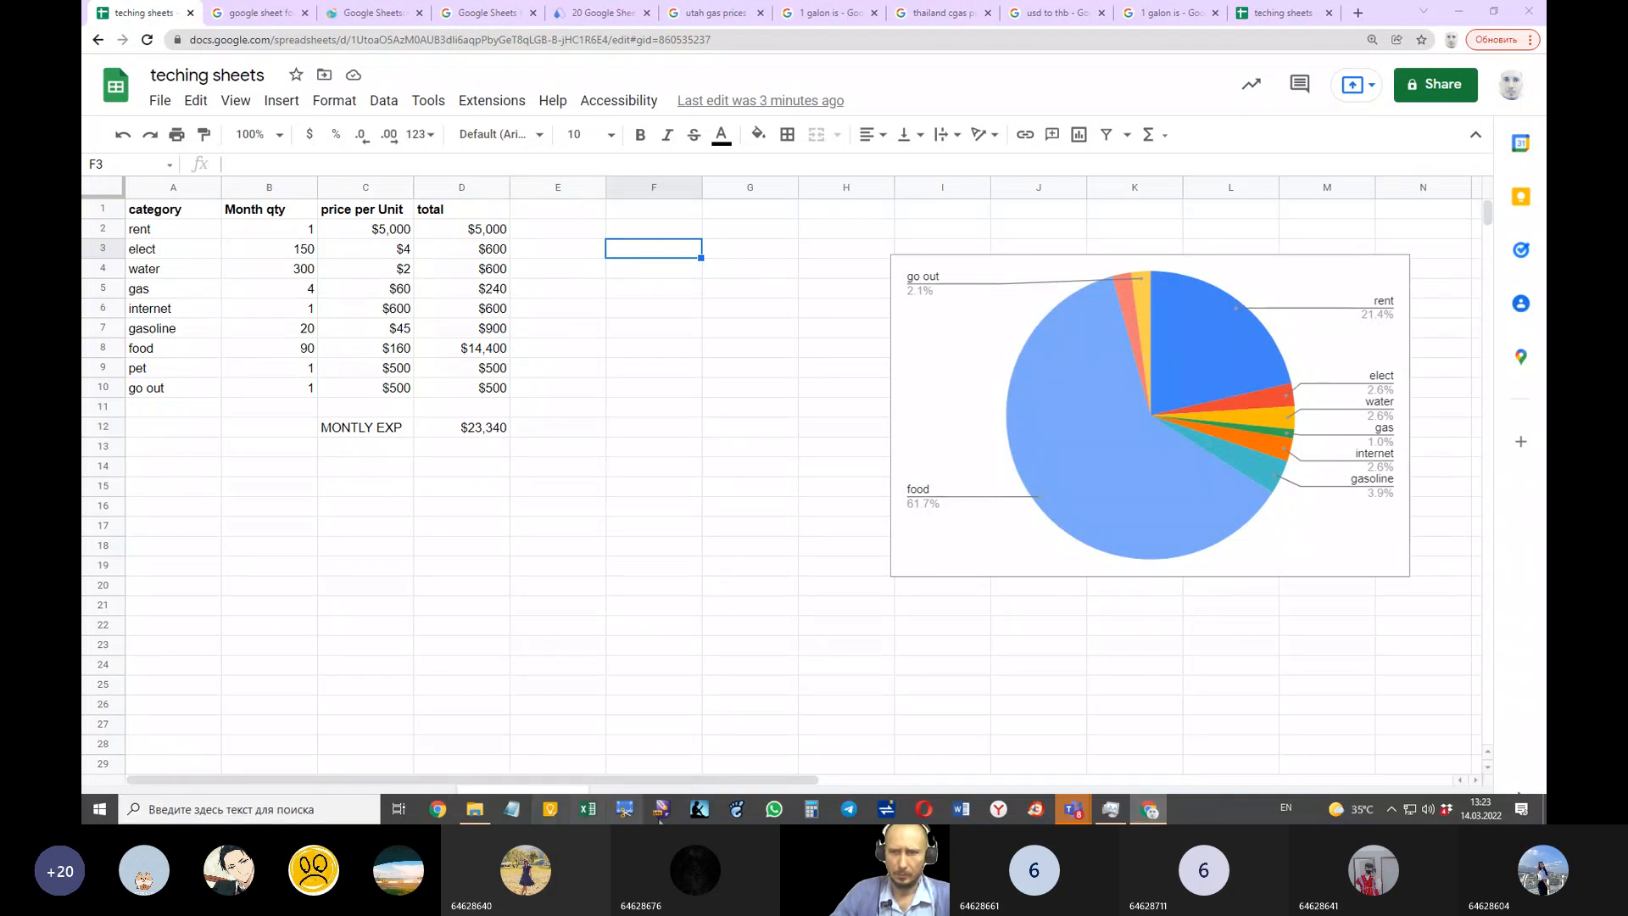
Step: Calculate 500 divided by 38 in the Windows Calculator and close it
left_click(812, 807)
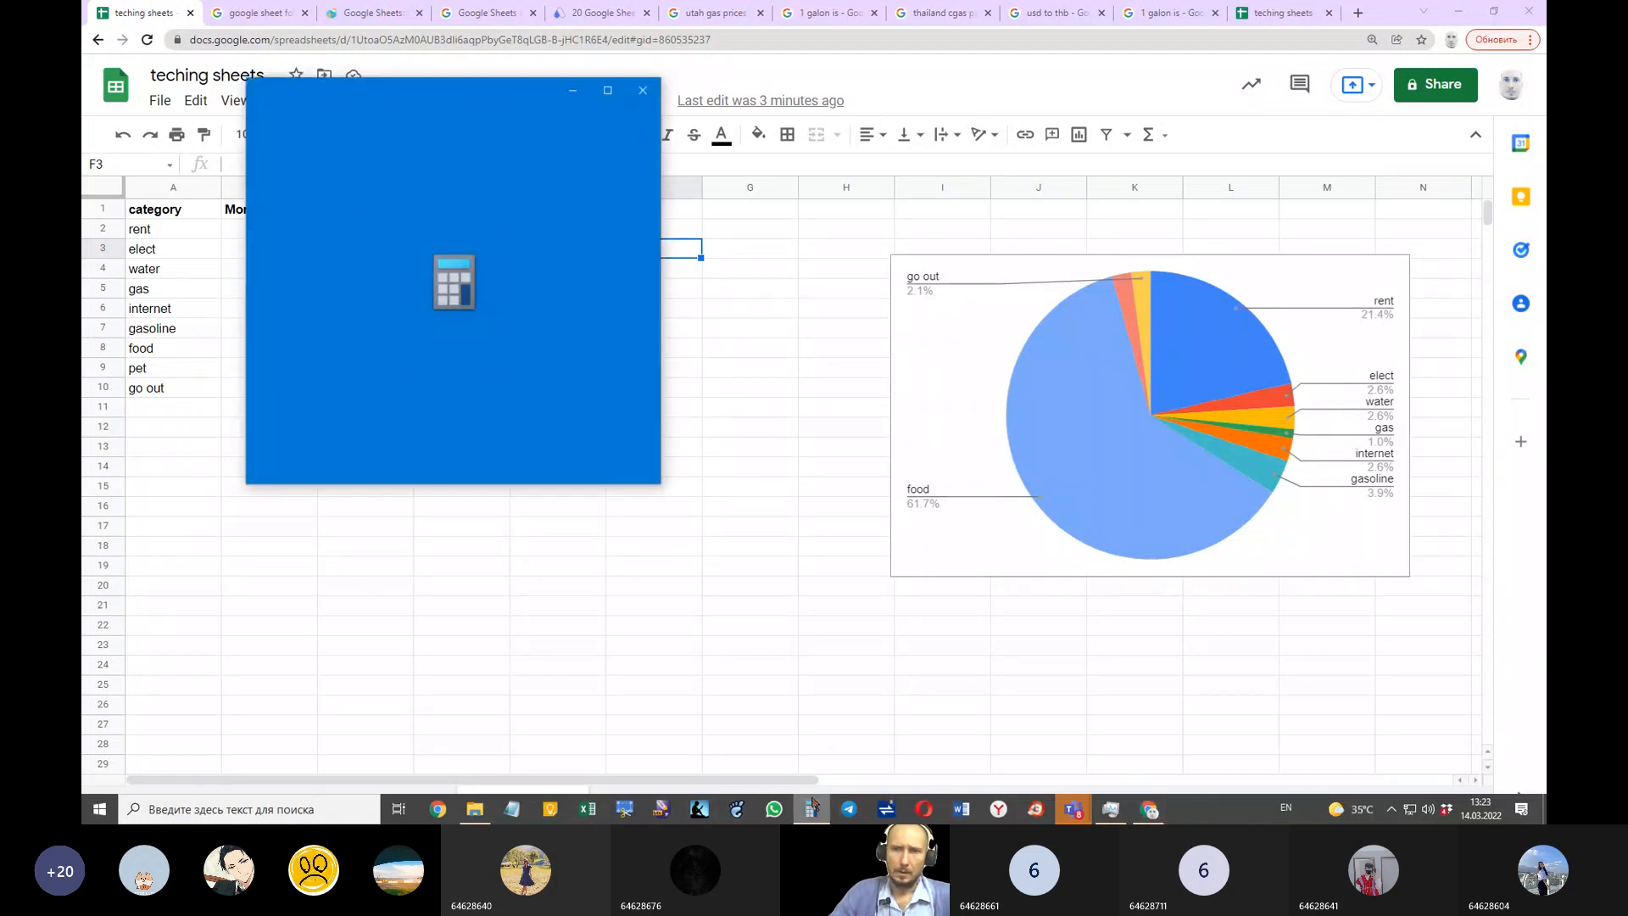
left_click(411, 380)
left_click(412, 470)
left_click(413, 470)
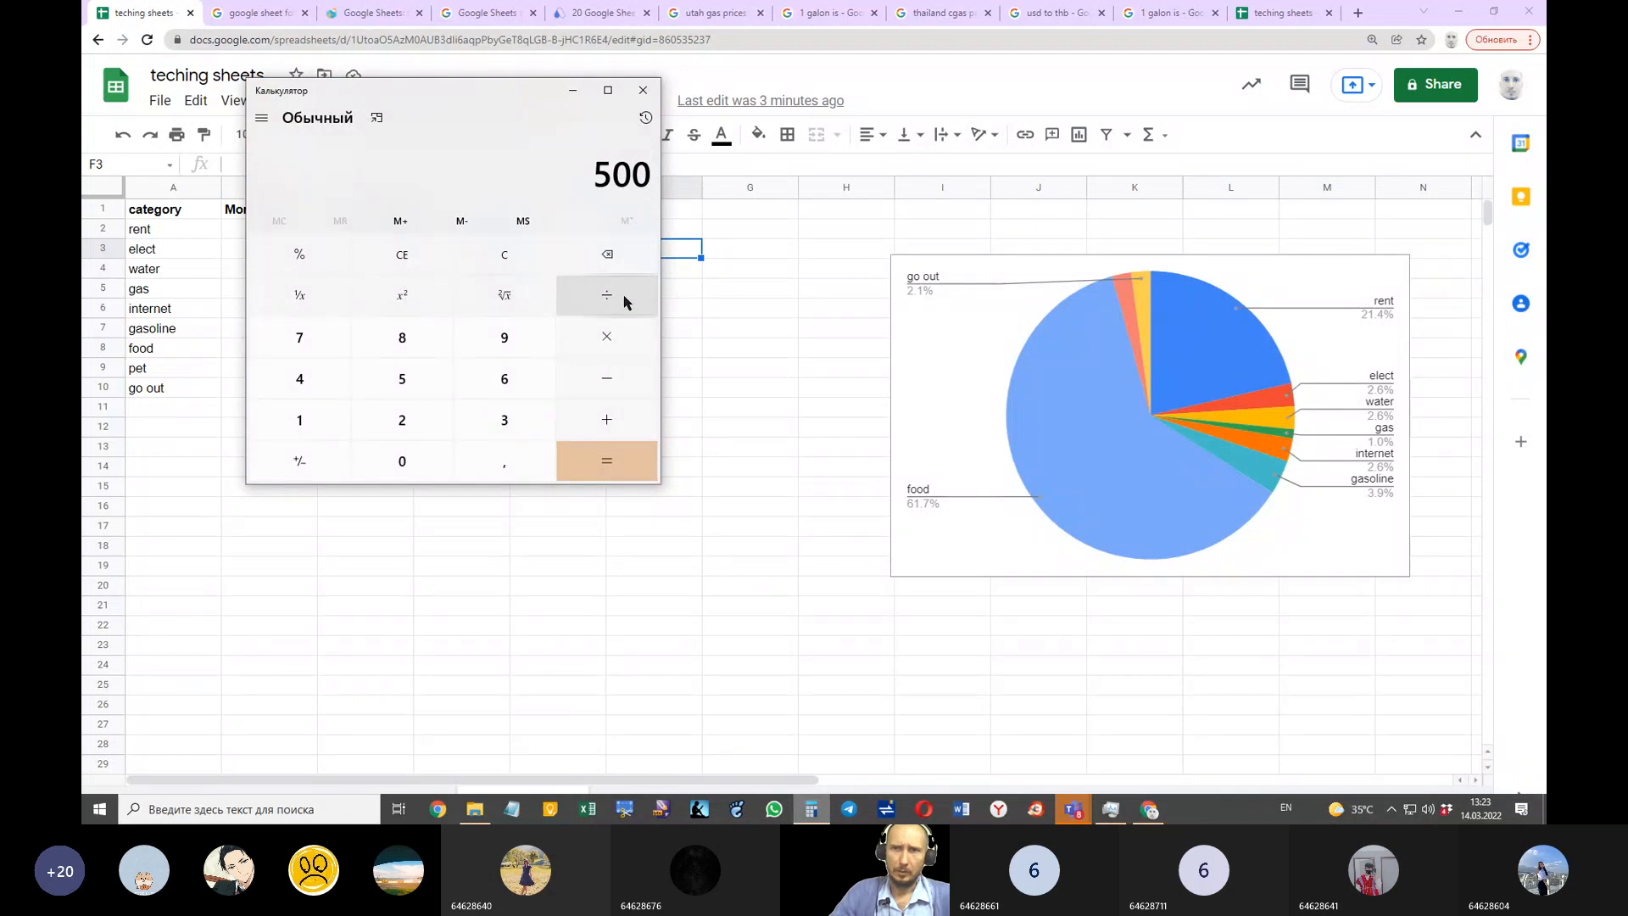
key("plus")
left_click(524, 420)
left_click(381, 355)
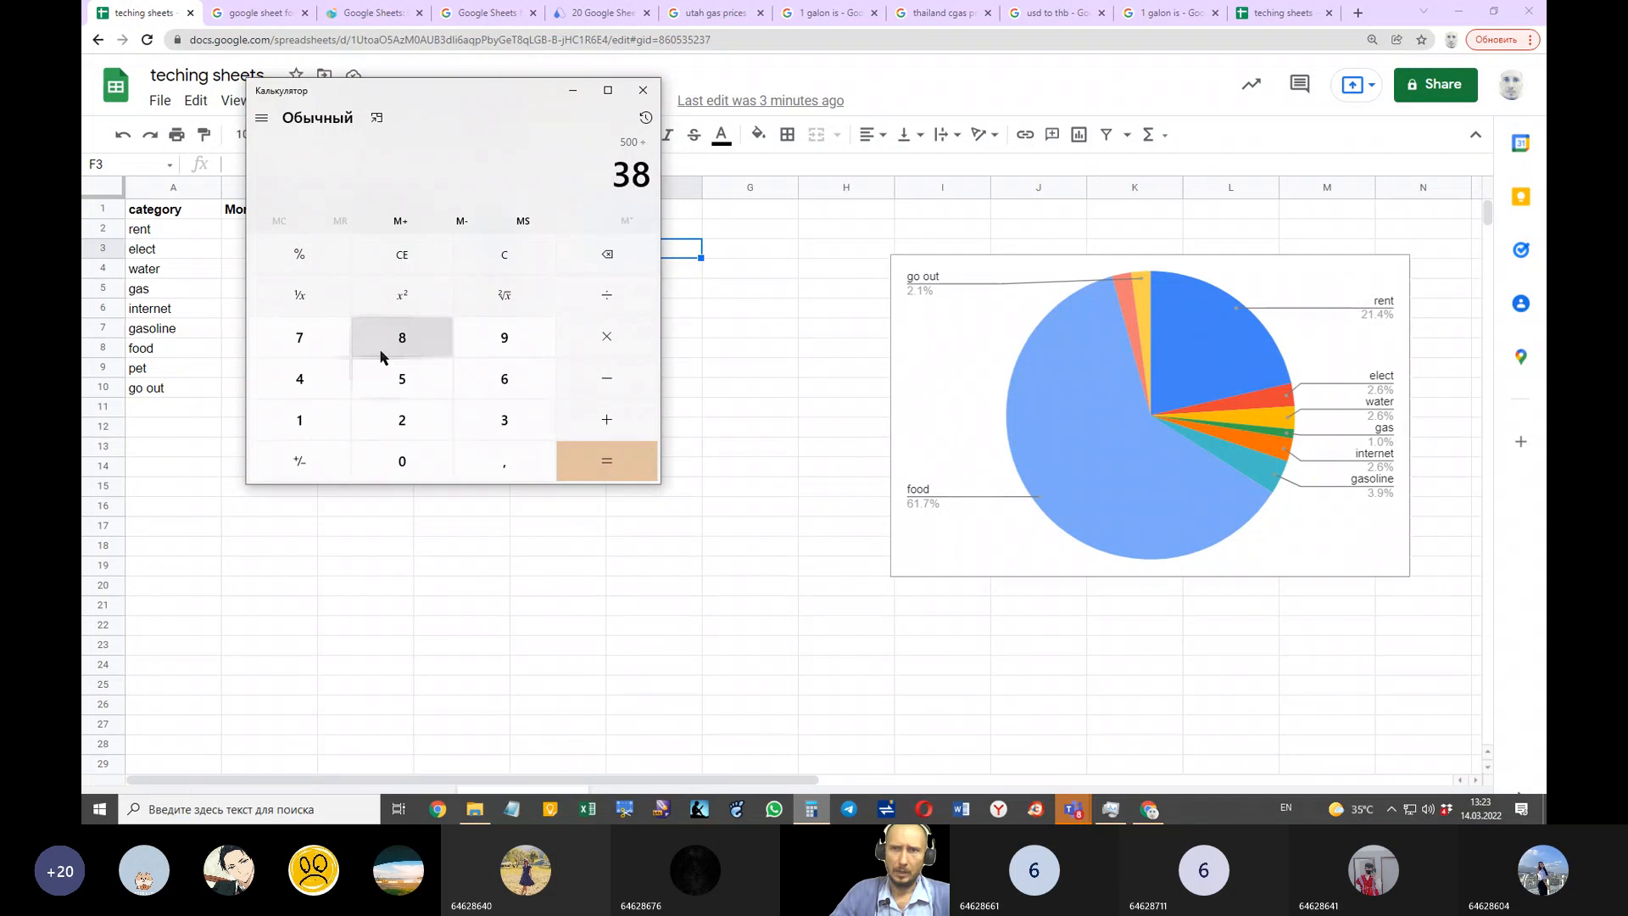
left_click(640, 473)
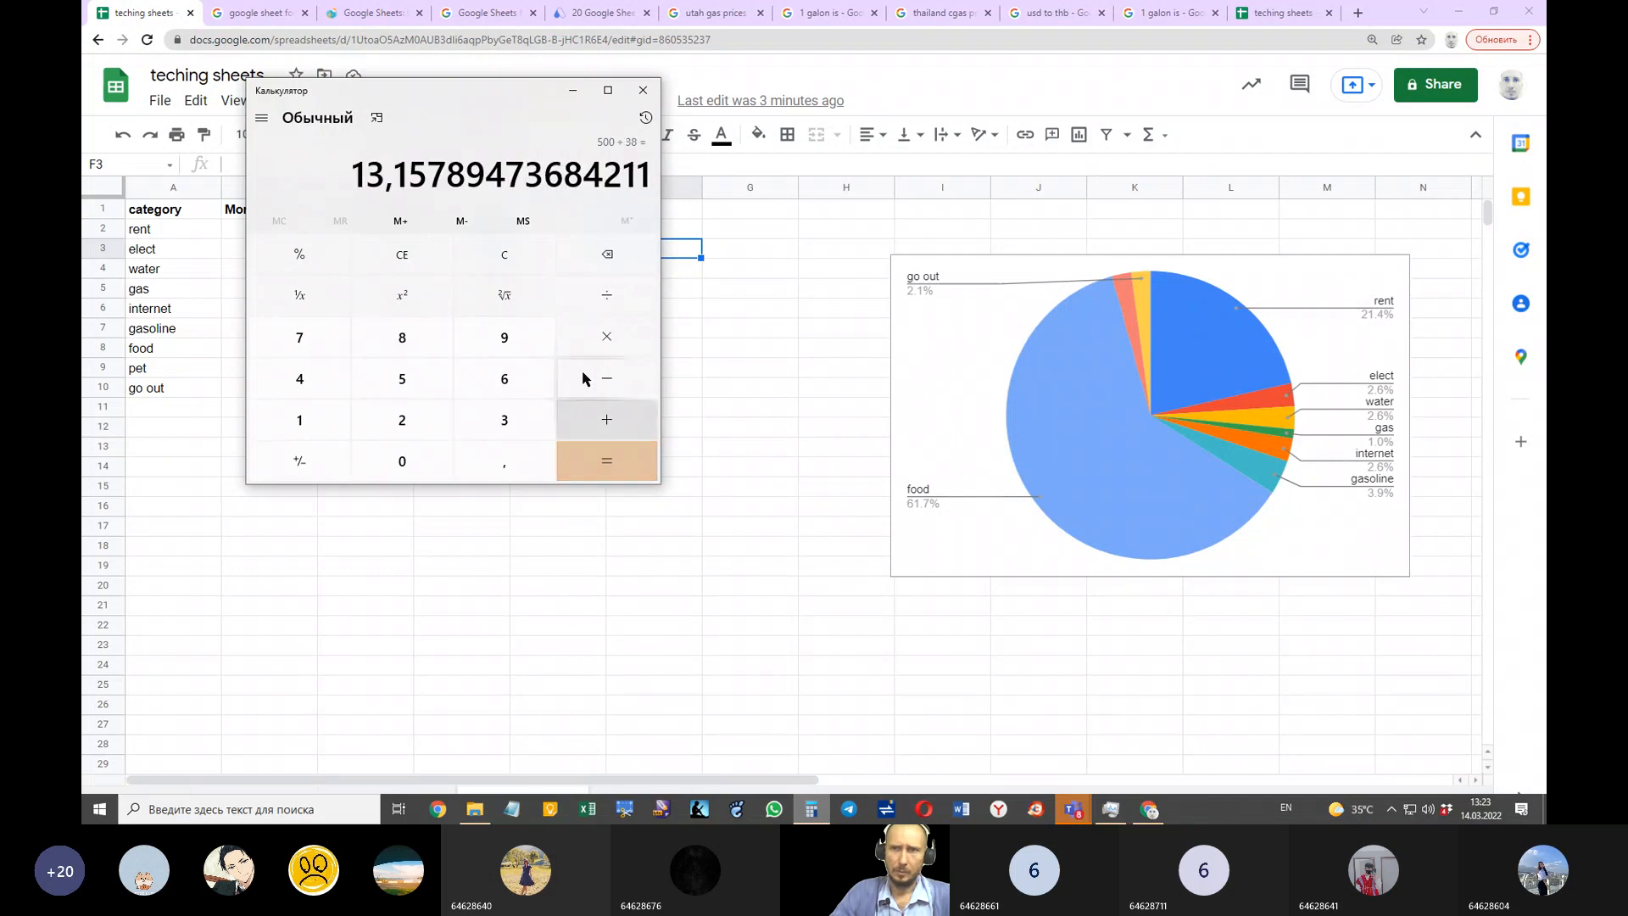
left_click(643, 88)
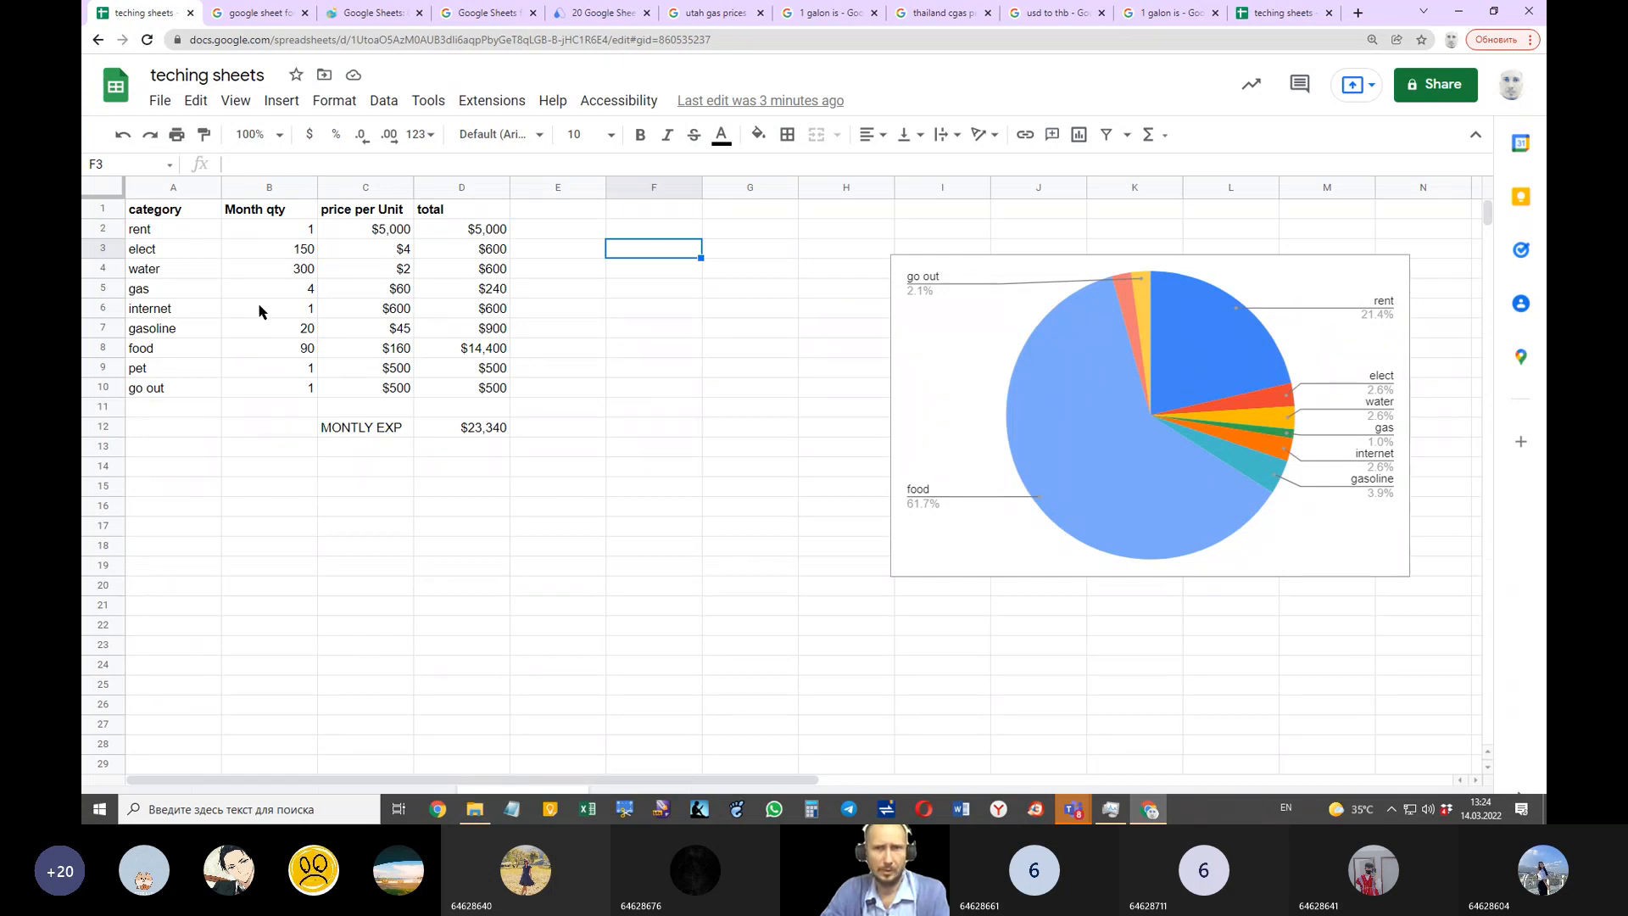
Step: Examine the food quantity and the gasoline row's quantity, unit price and total formula in the expense table
left_click(307, 356)
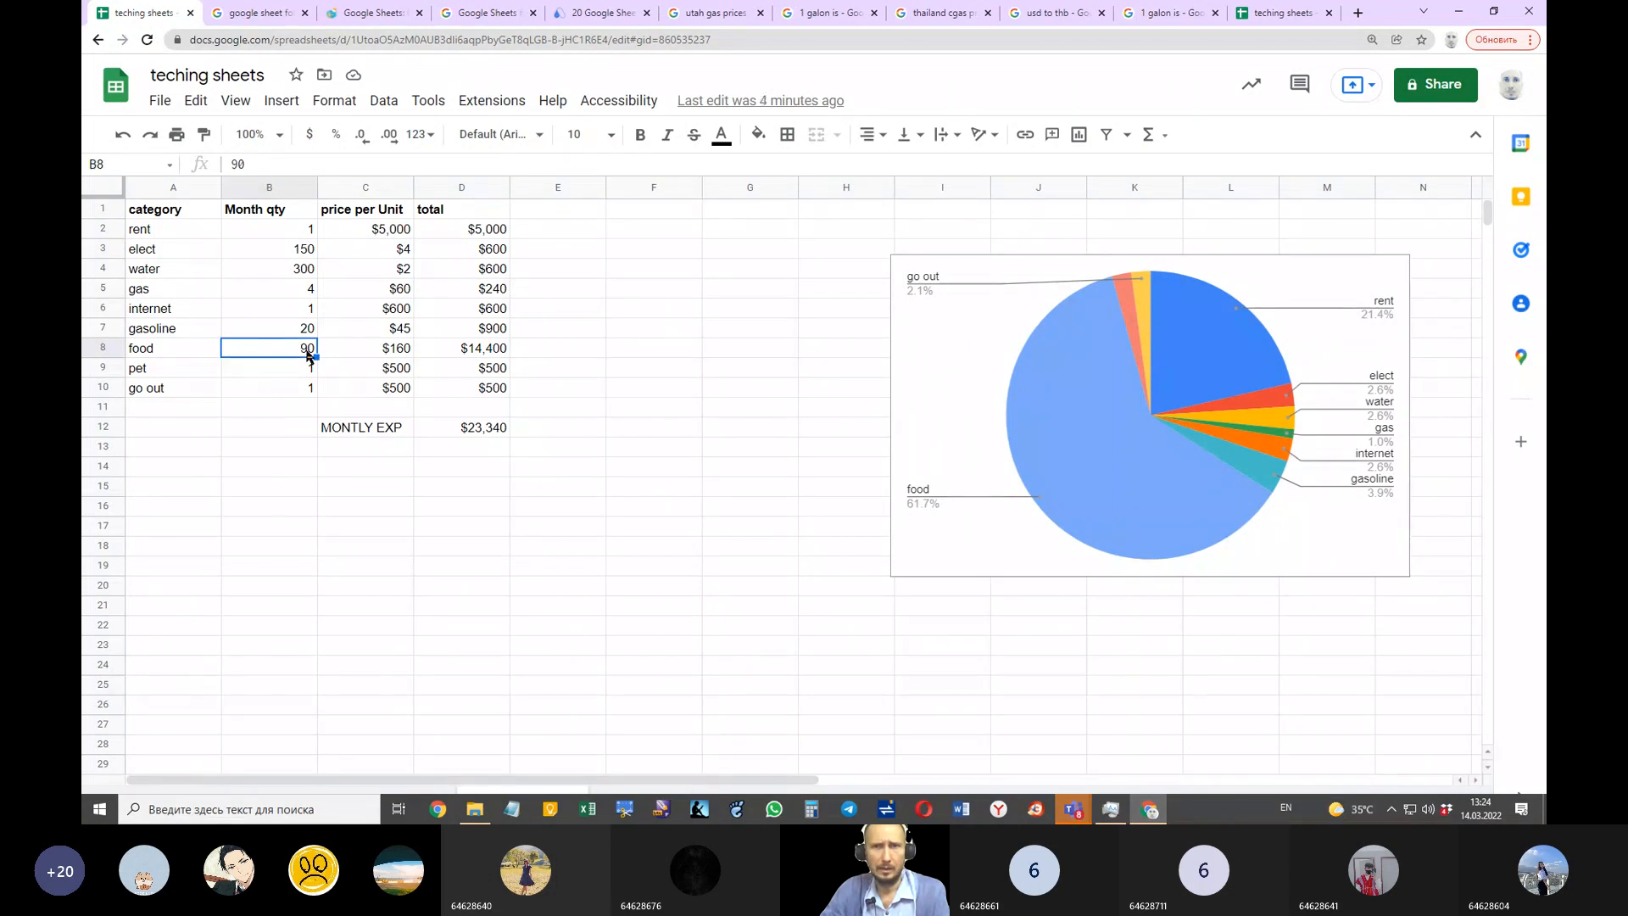
left_click(296, 333)
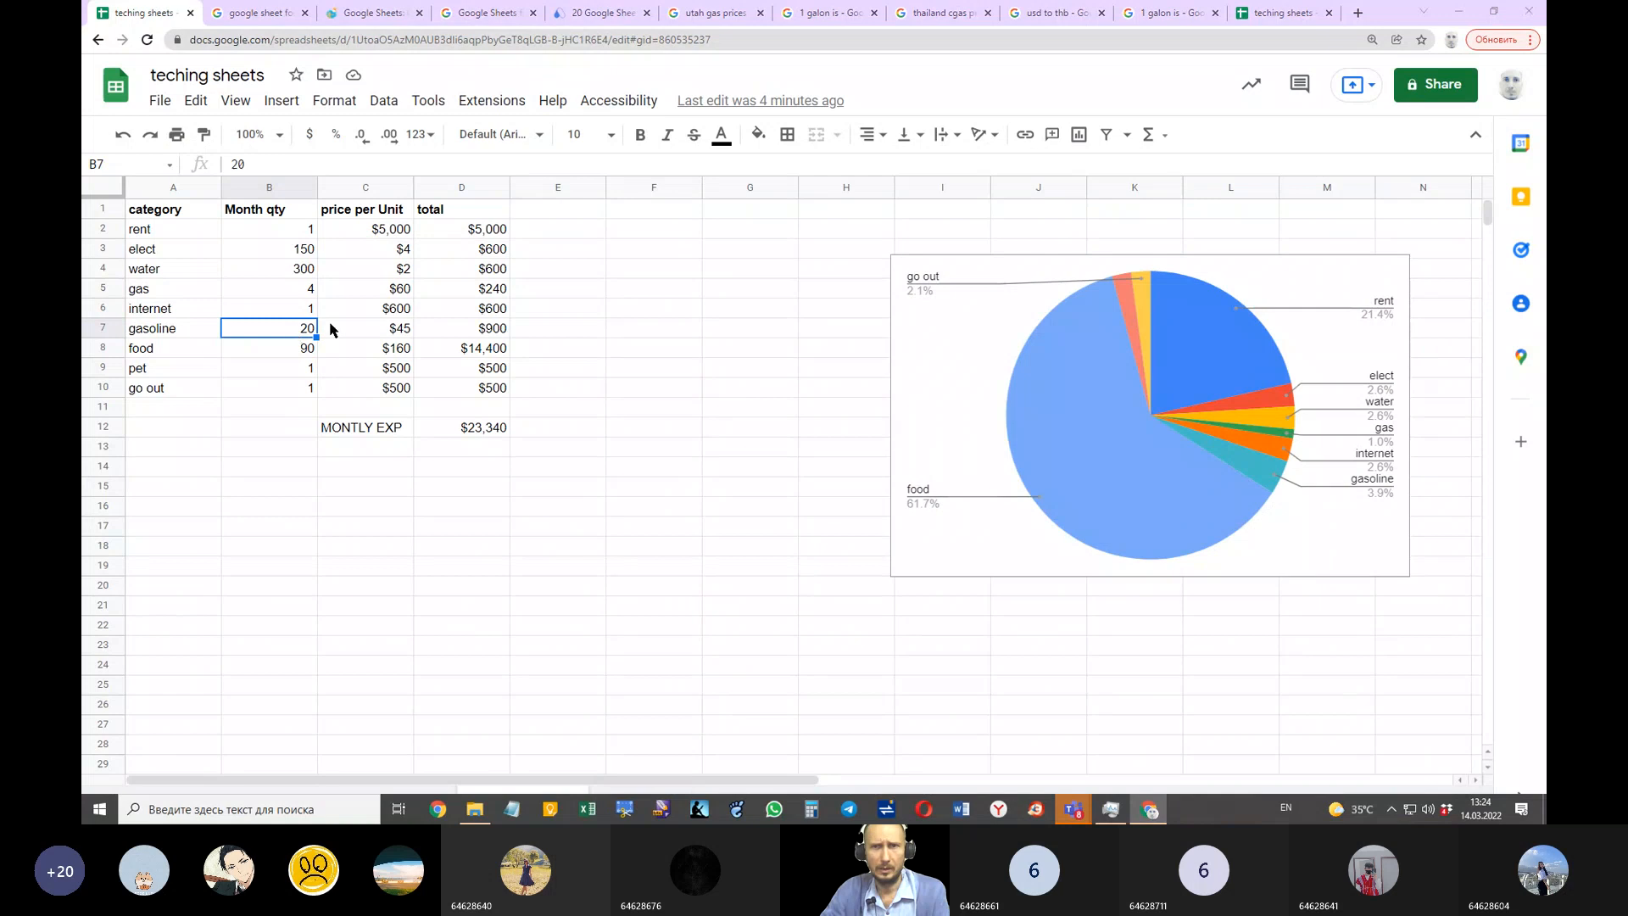
left_click(376, 329)
left_click(471, 331)
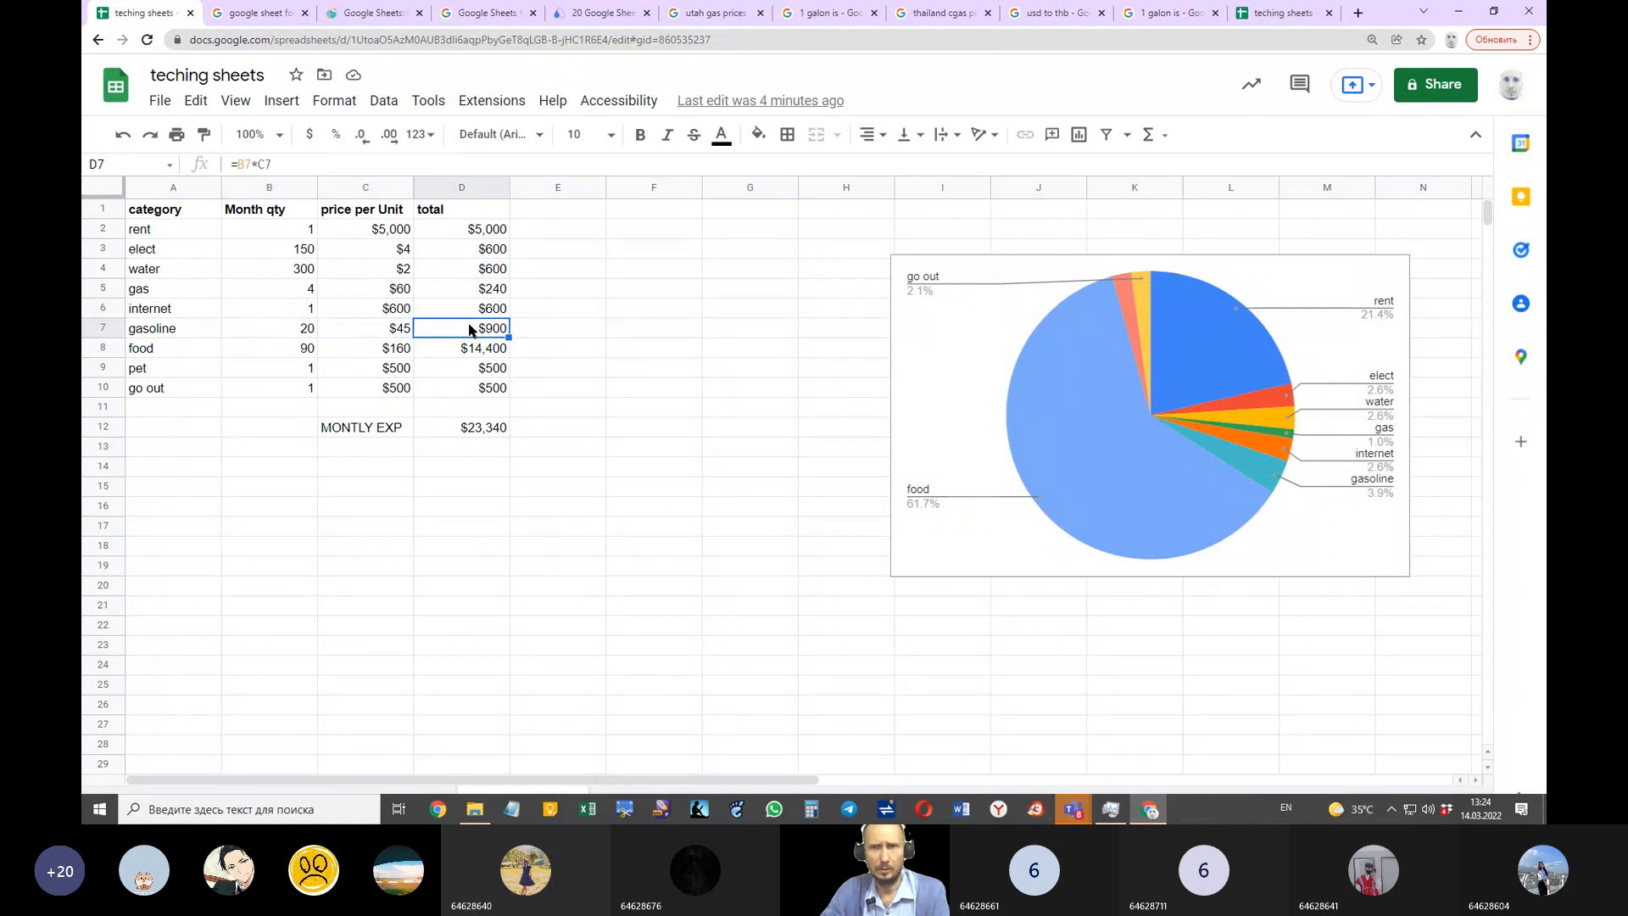
Step: Fill the gasoline row's quantity, unit price and total cells, B7:D7, with light green
left_click(369, 434)
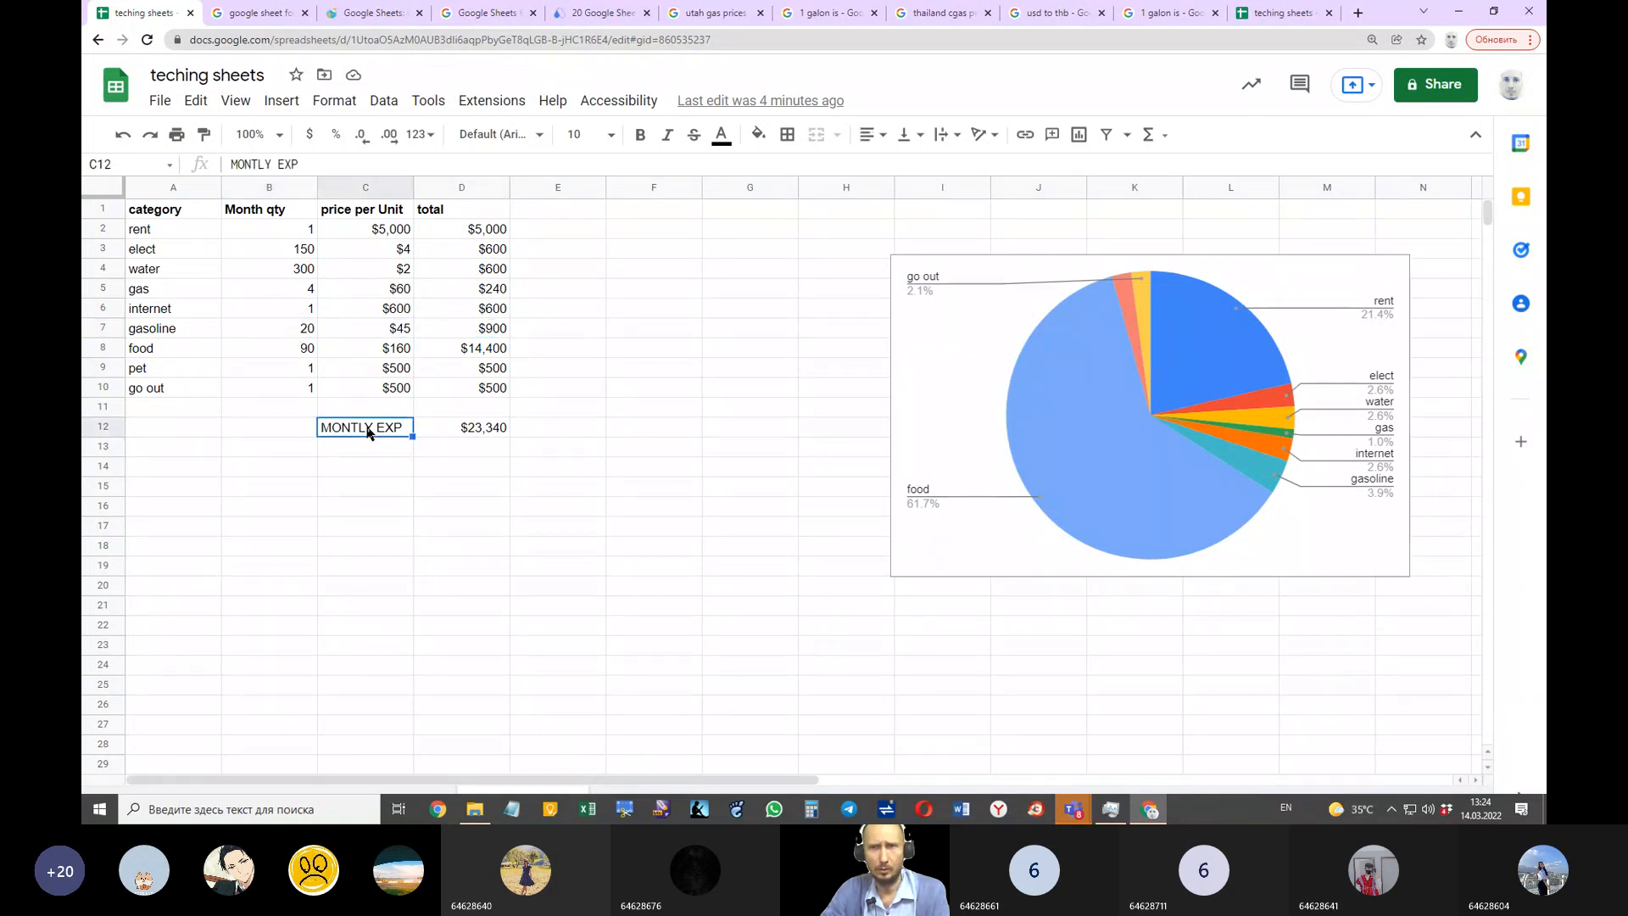
left_click_drag(288, 329, 463, 334)
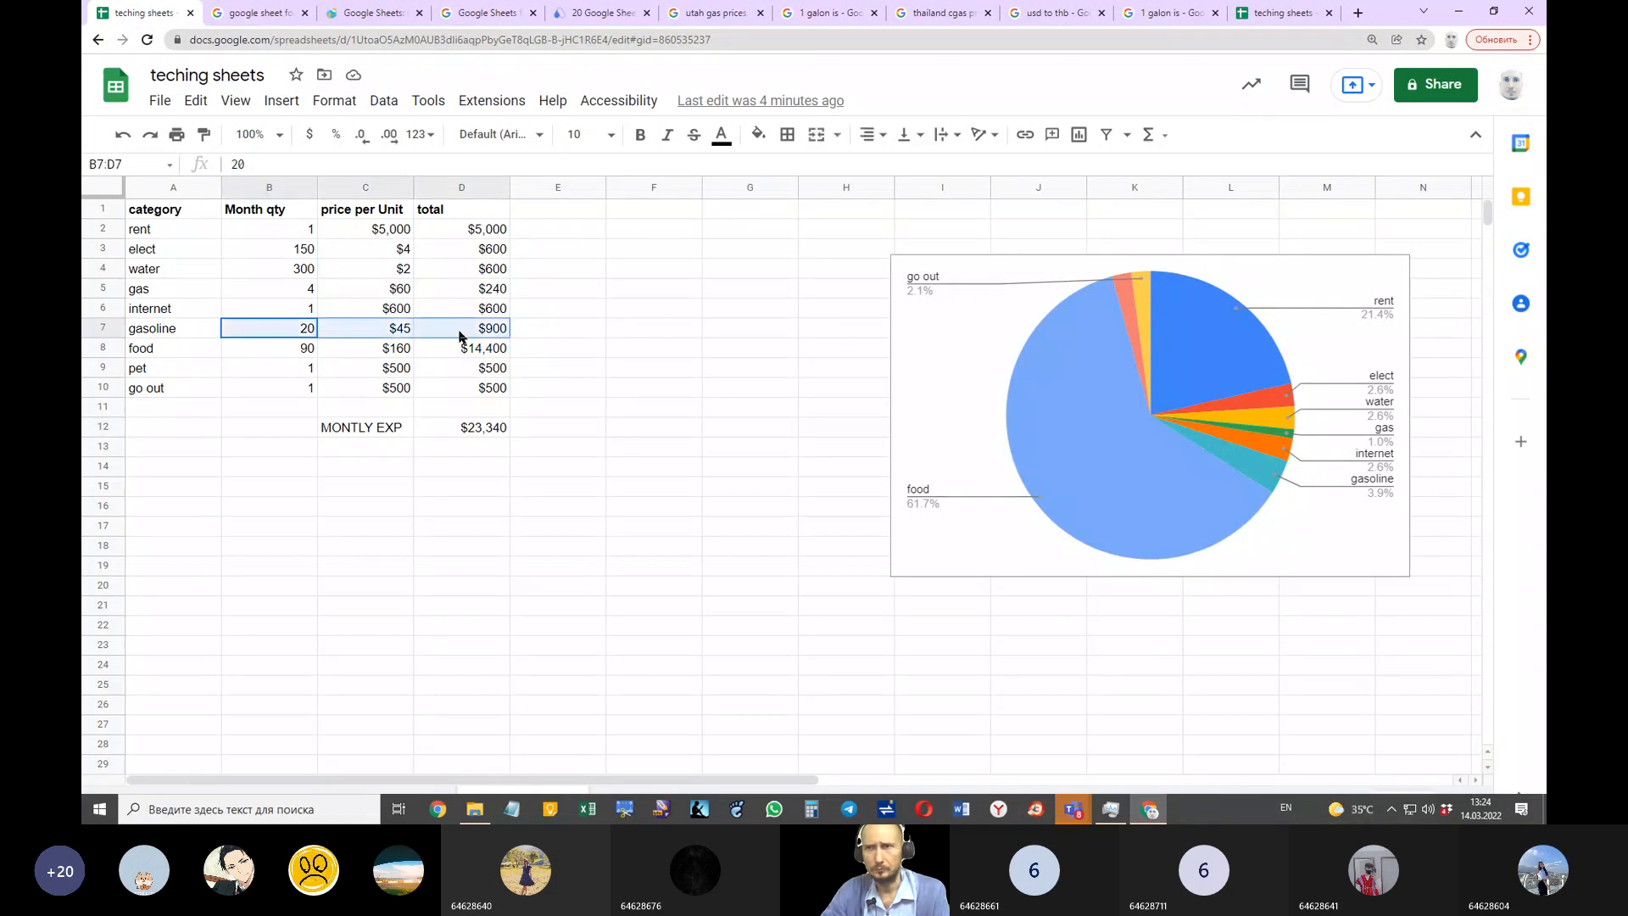
left_click(758, 134)
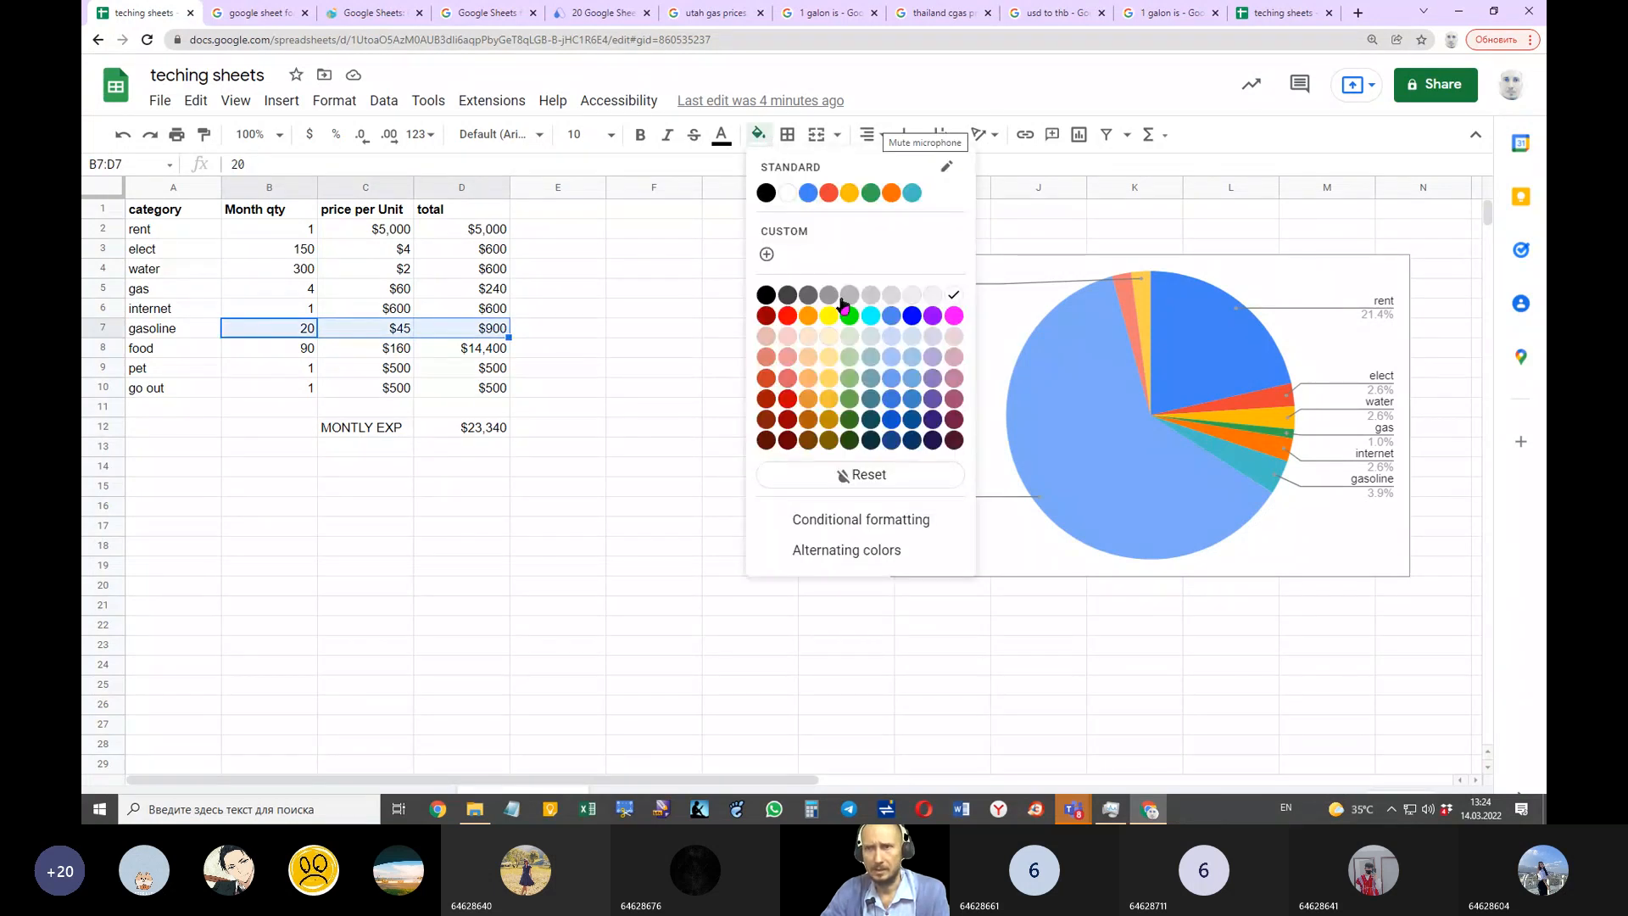
left_click(849, 377)
left_click(465, 426)
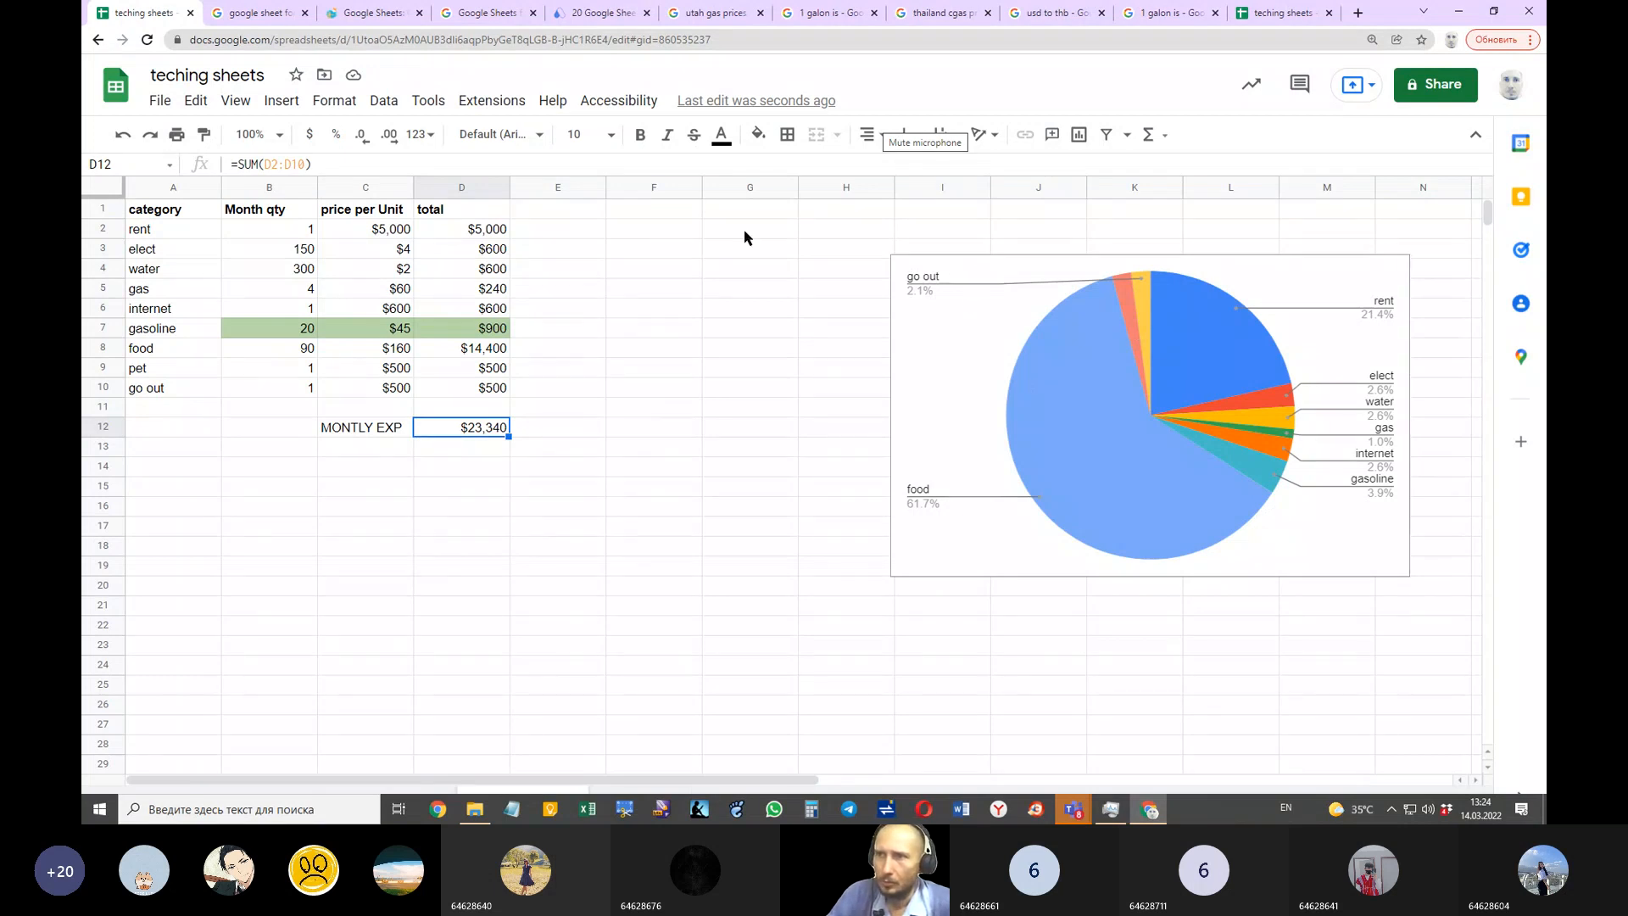
Step: Move the pie chart closer to the expense table and enlarge it to span about columns G to M
left_click_drag(969, 271, 783, 254)
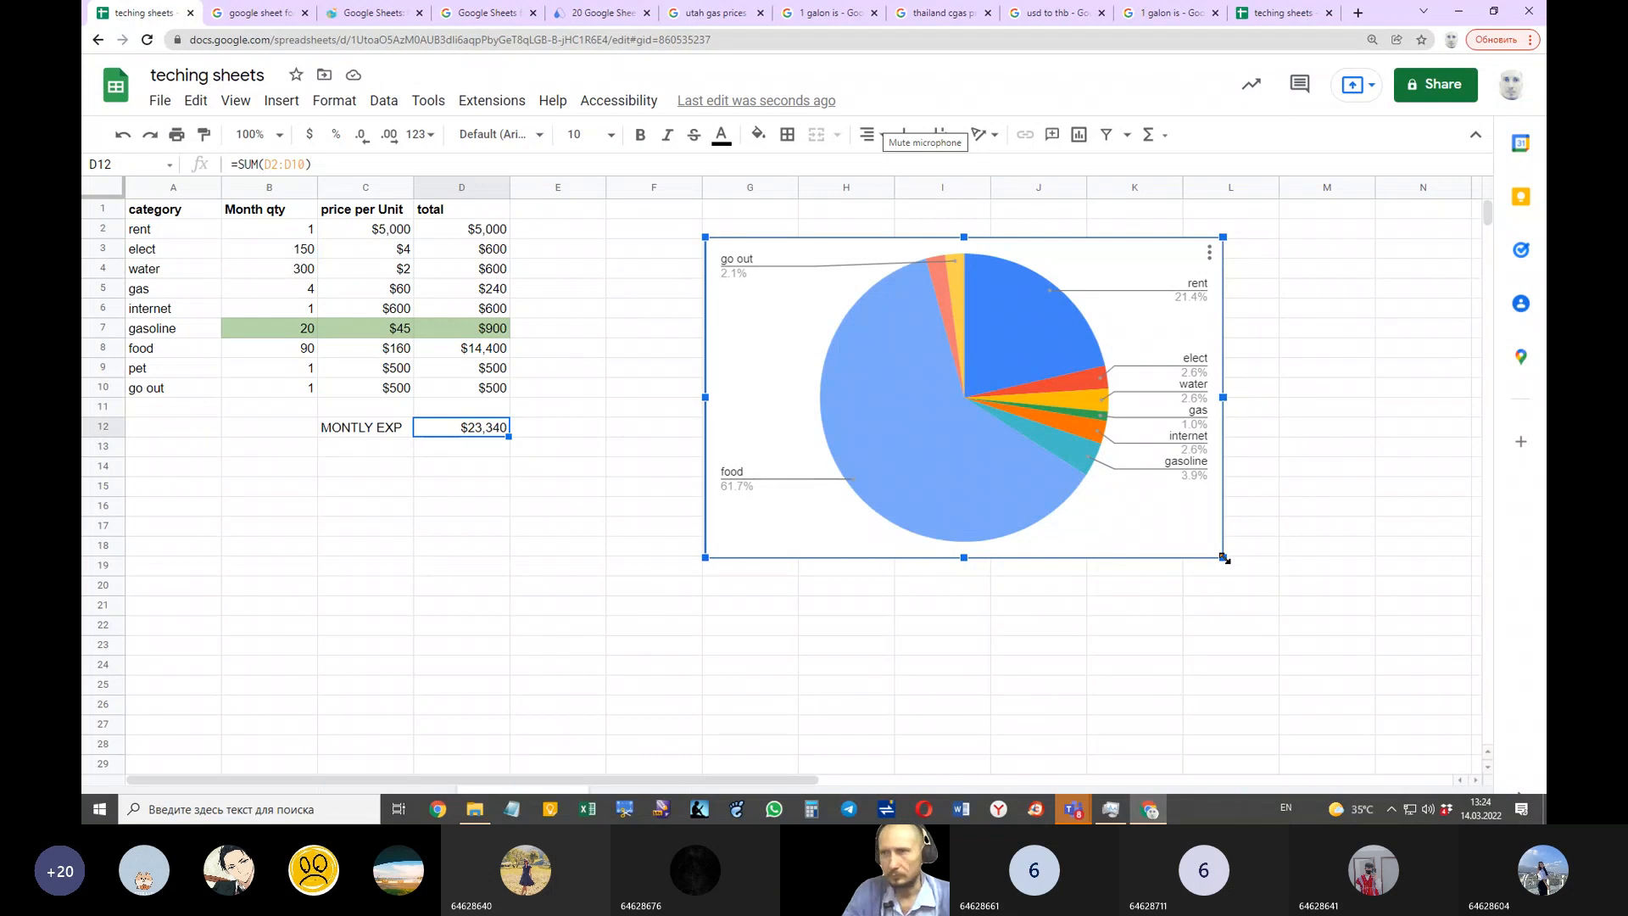
left_click_drag(1222, 558, 1339, 630)
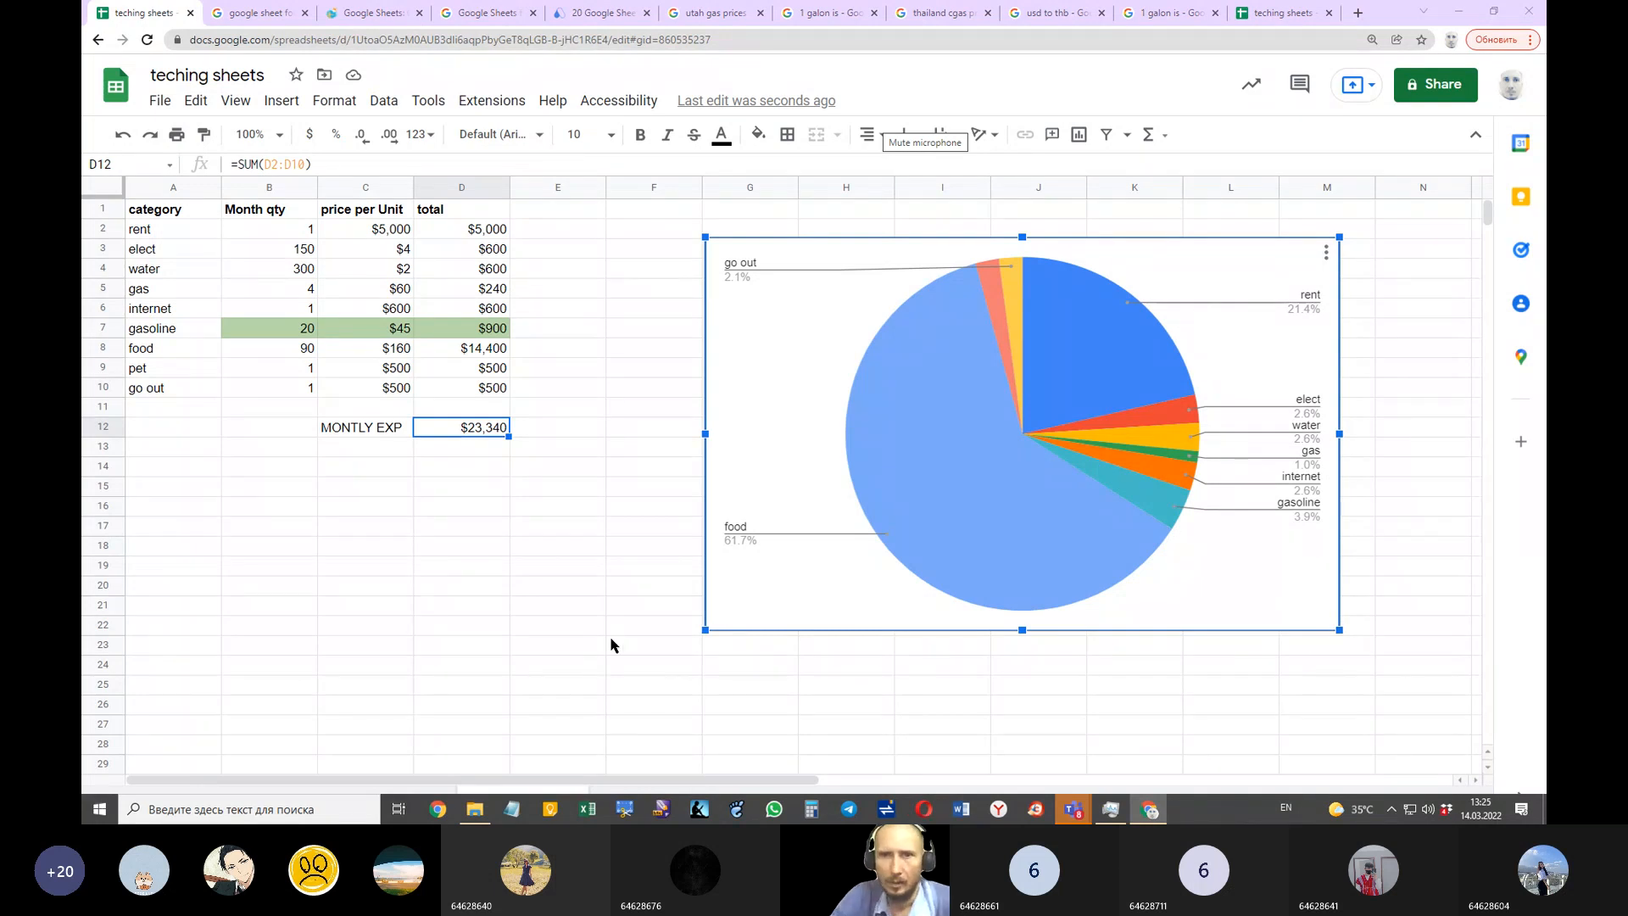
Step: Insert one empty row above the food row in the expense table
left_click(200, 394)
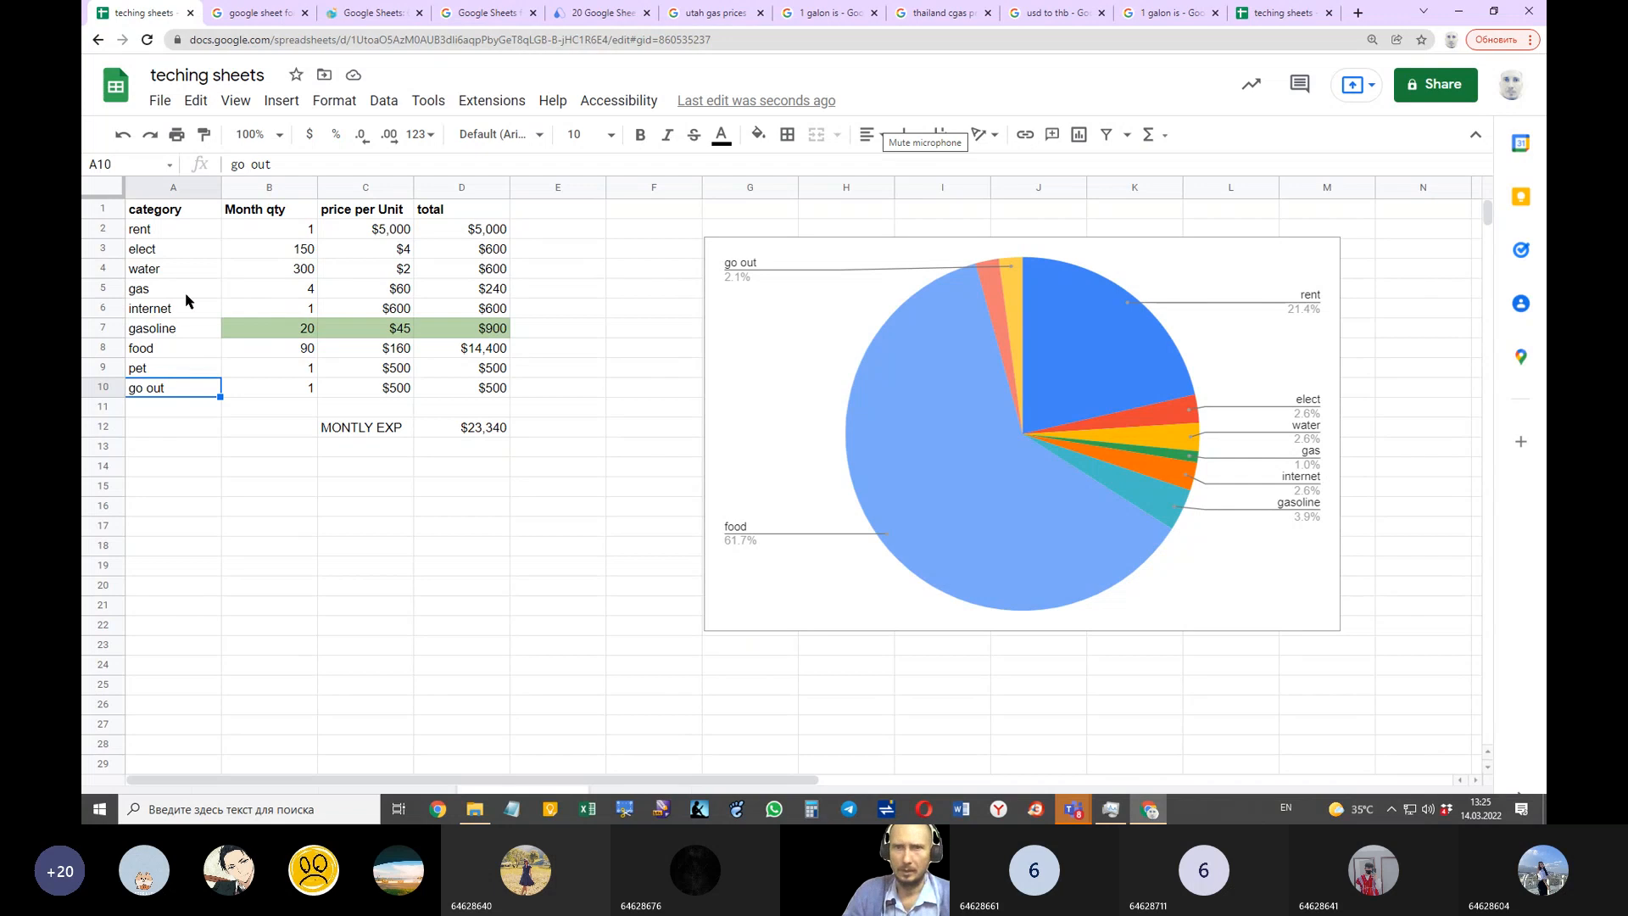
left_click(201, 353)
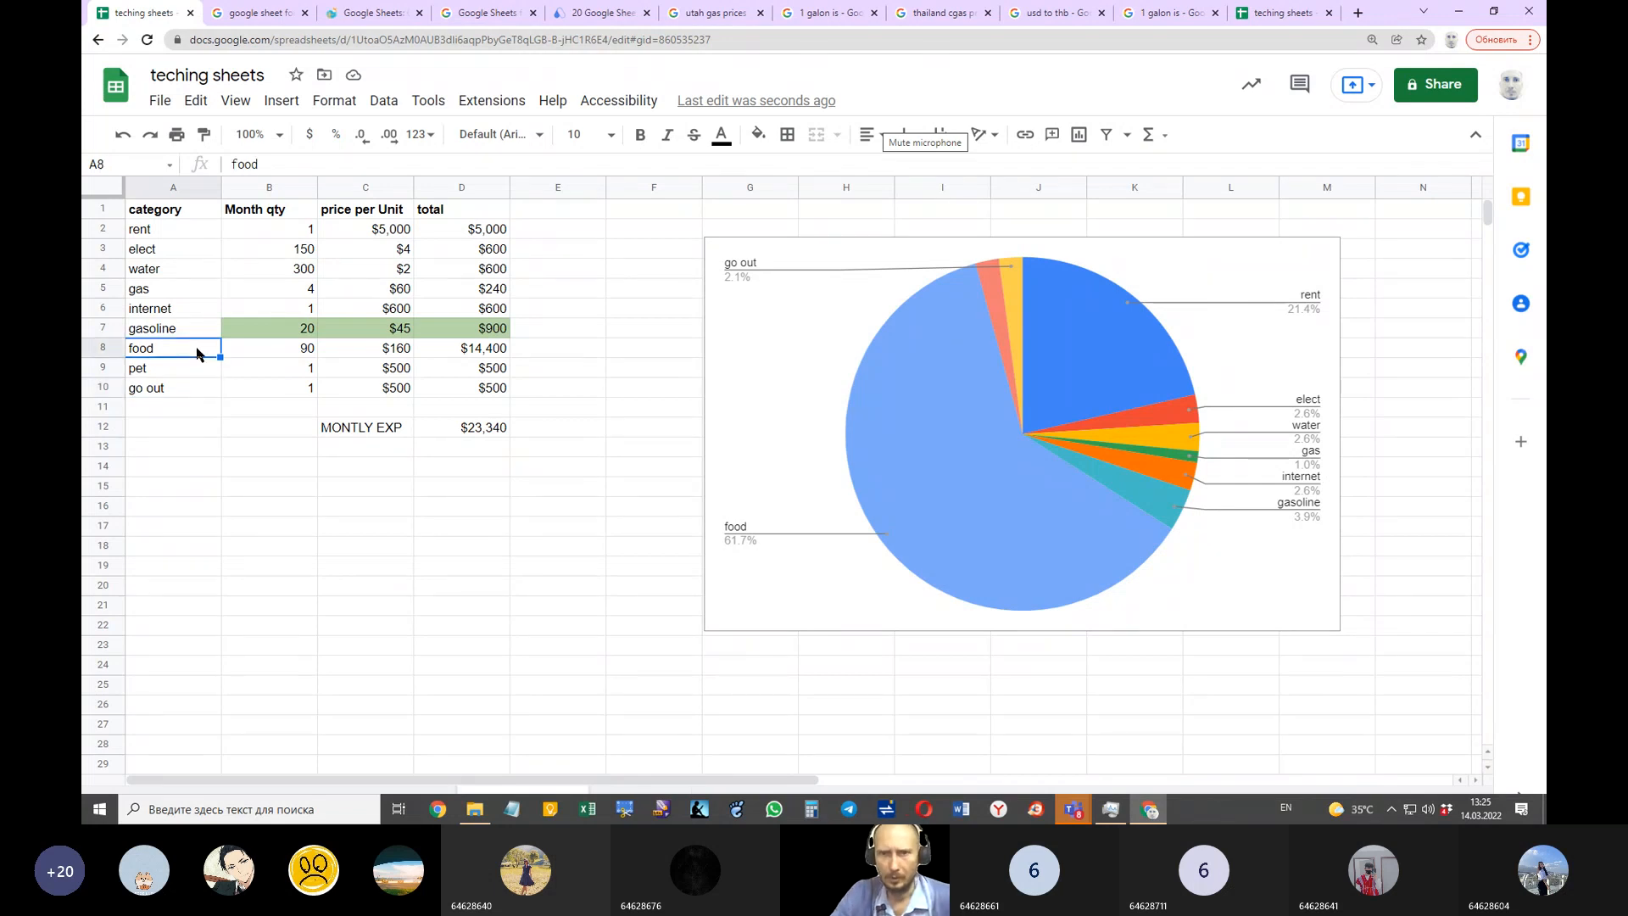
right_click(197, 352)
mouse_move(285, 477)
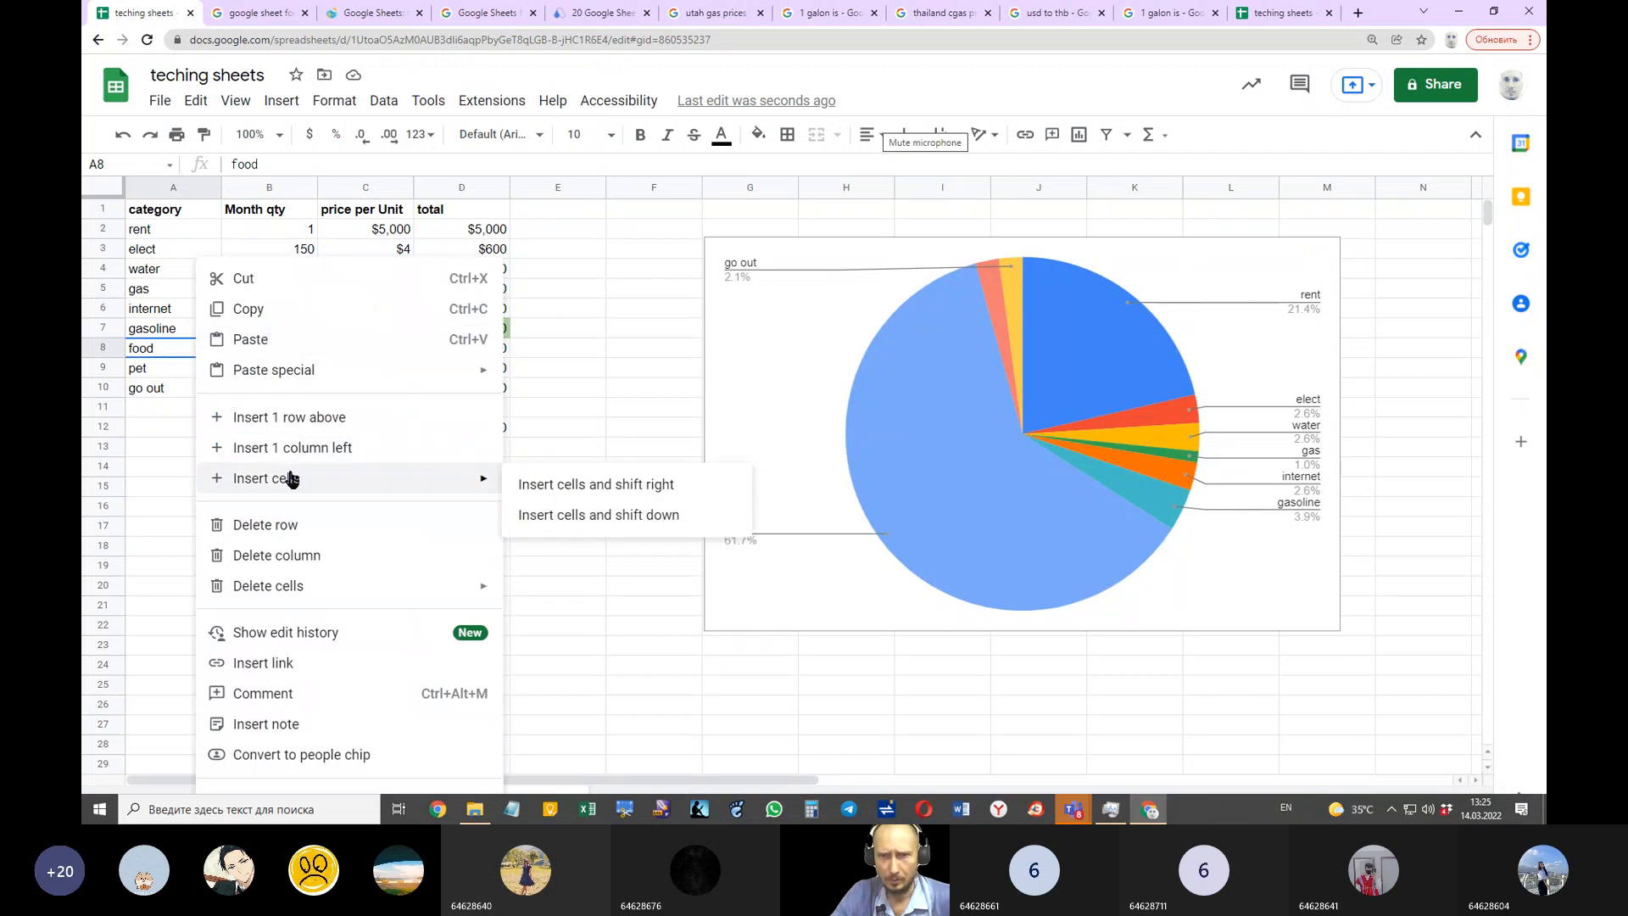
left_click(323, 422)
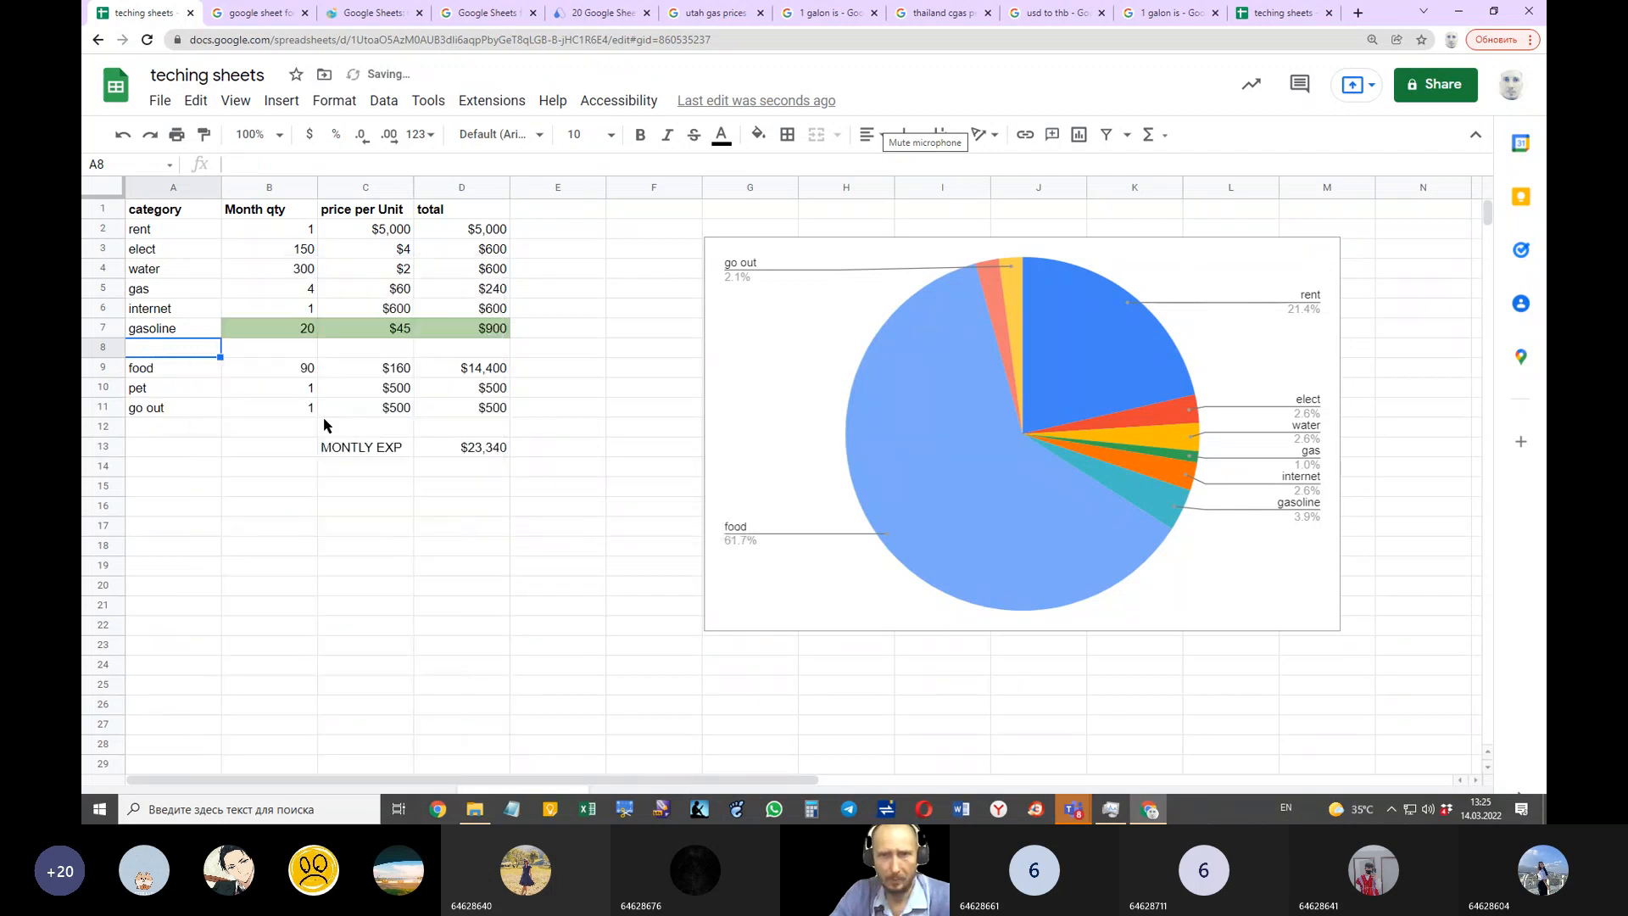
Step: Rename the food category as "food grocery"
left_click(161, 371)
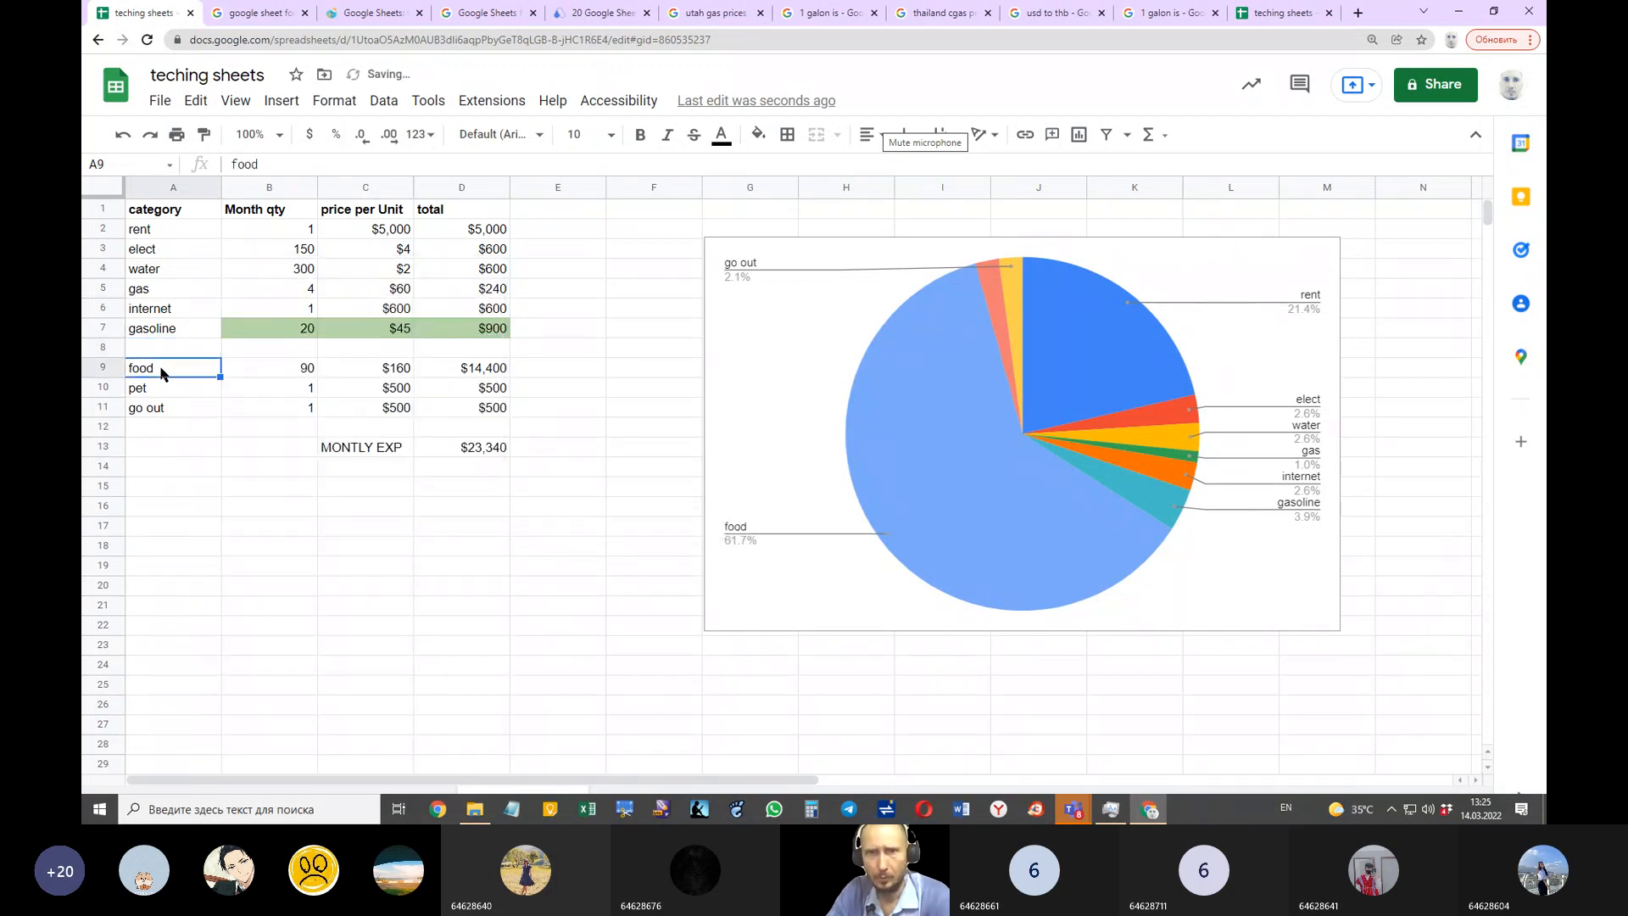
left_click(321, 161)
type("grose")
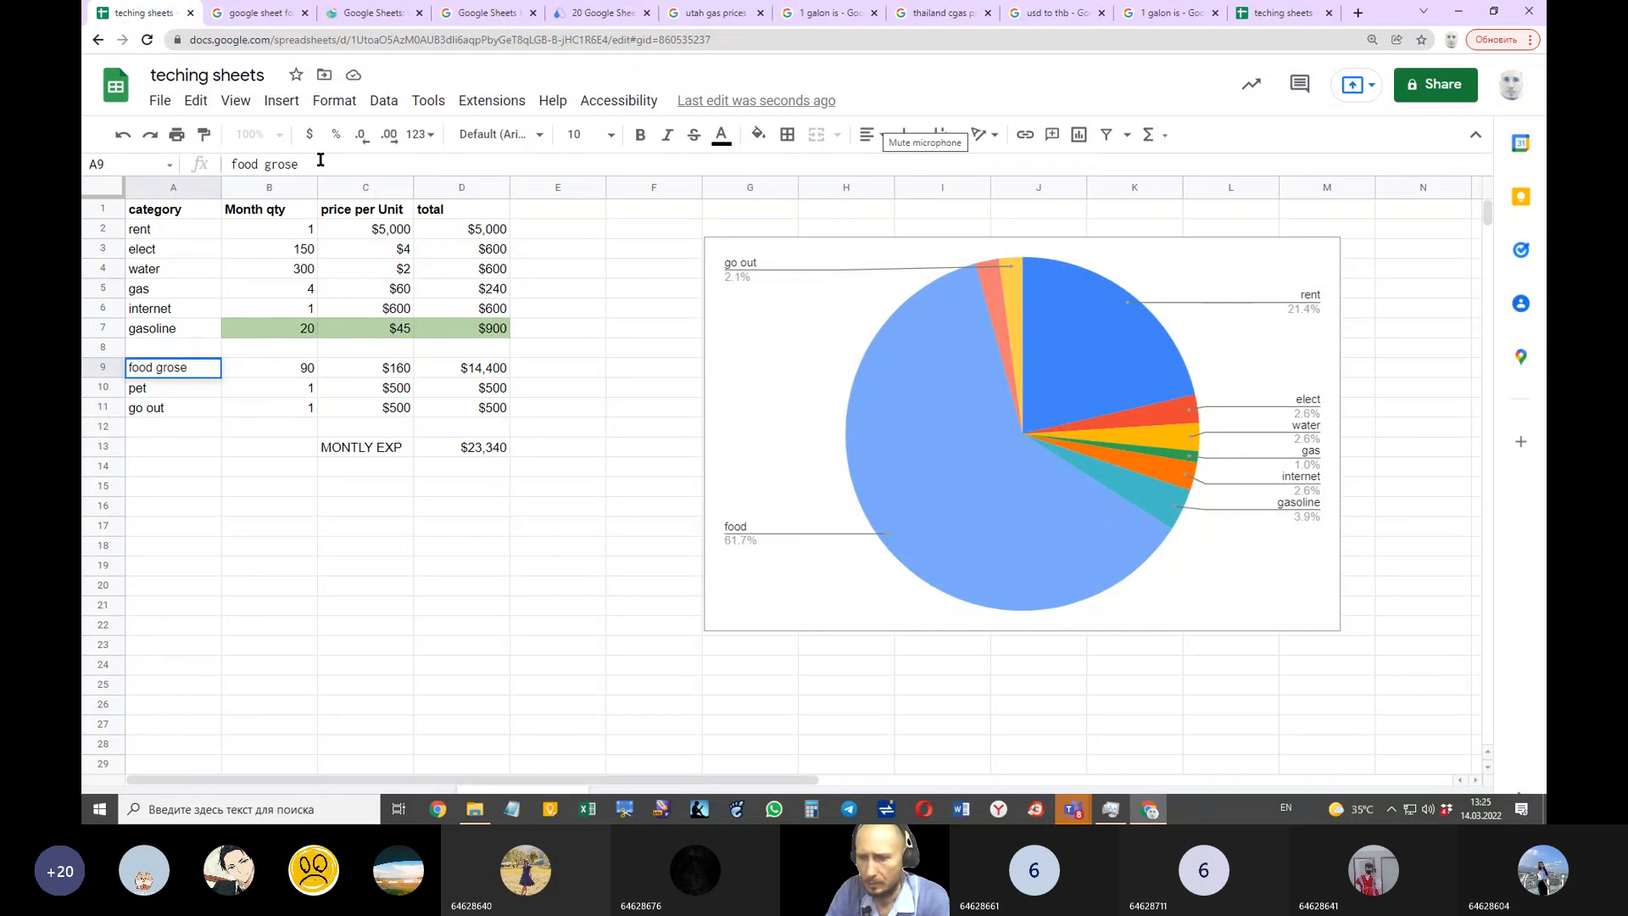
key("BackSpace")
key("BackSpace")
type("cery")
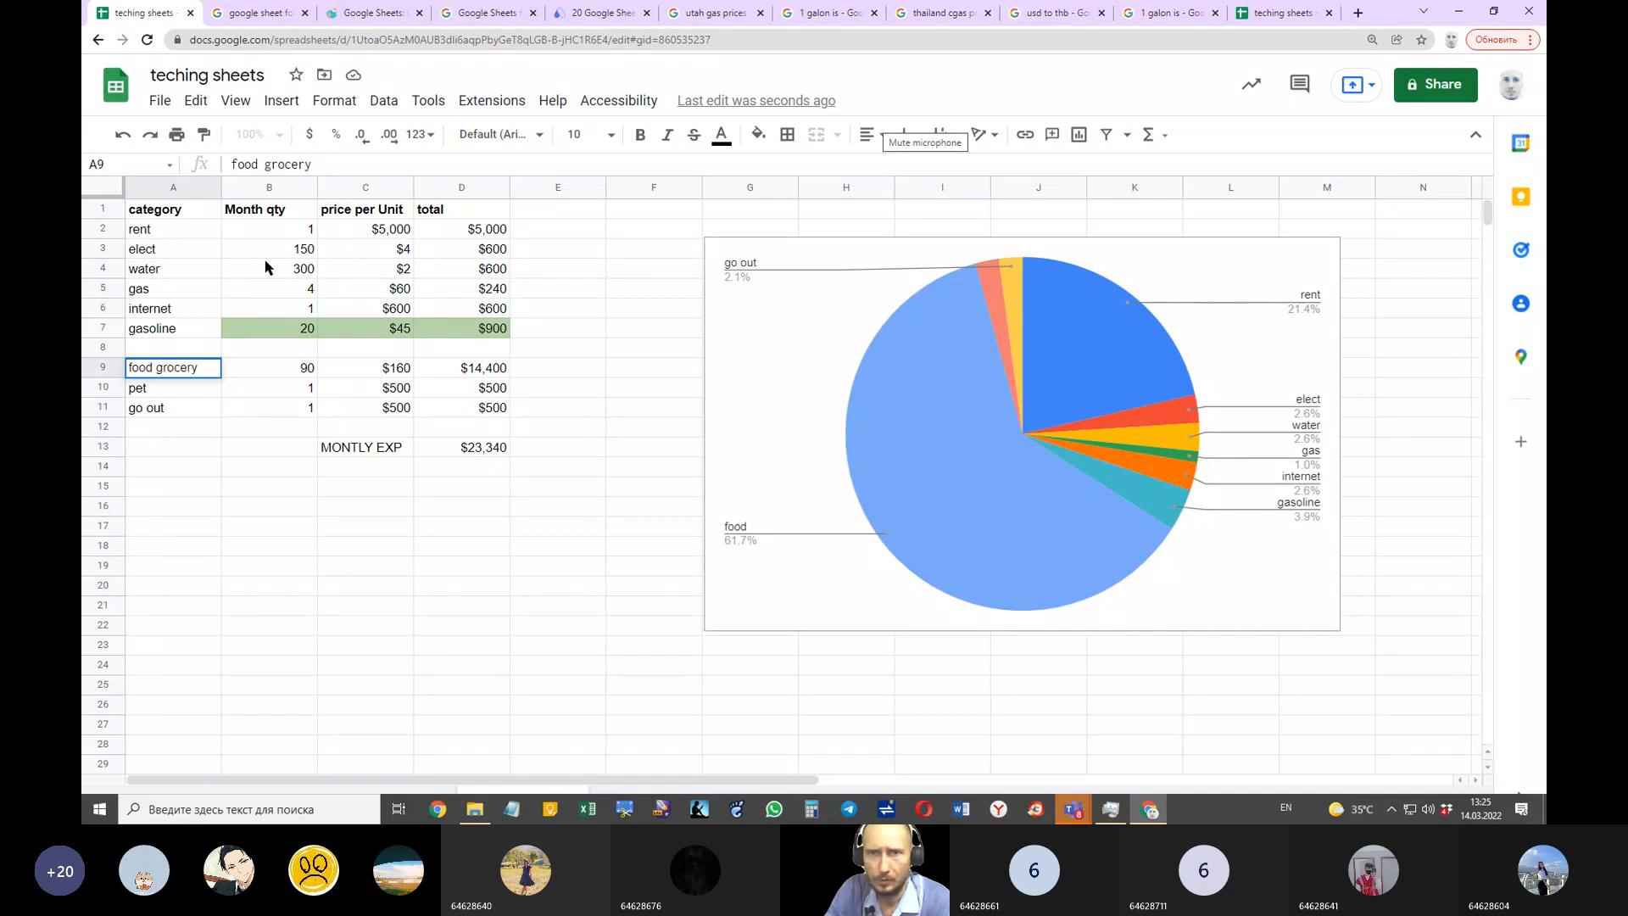
Step: Label the empty row below gasoline as "food restaurant" in the category column
left_click(185, 347)
type("food rest")
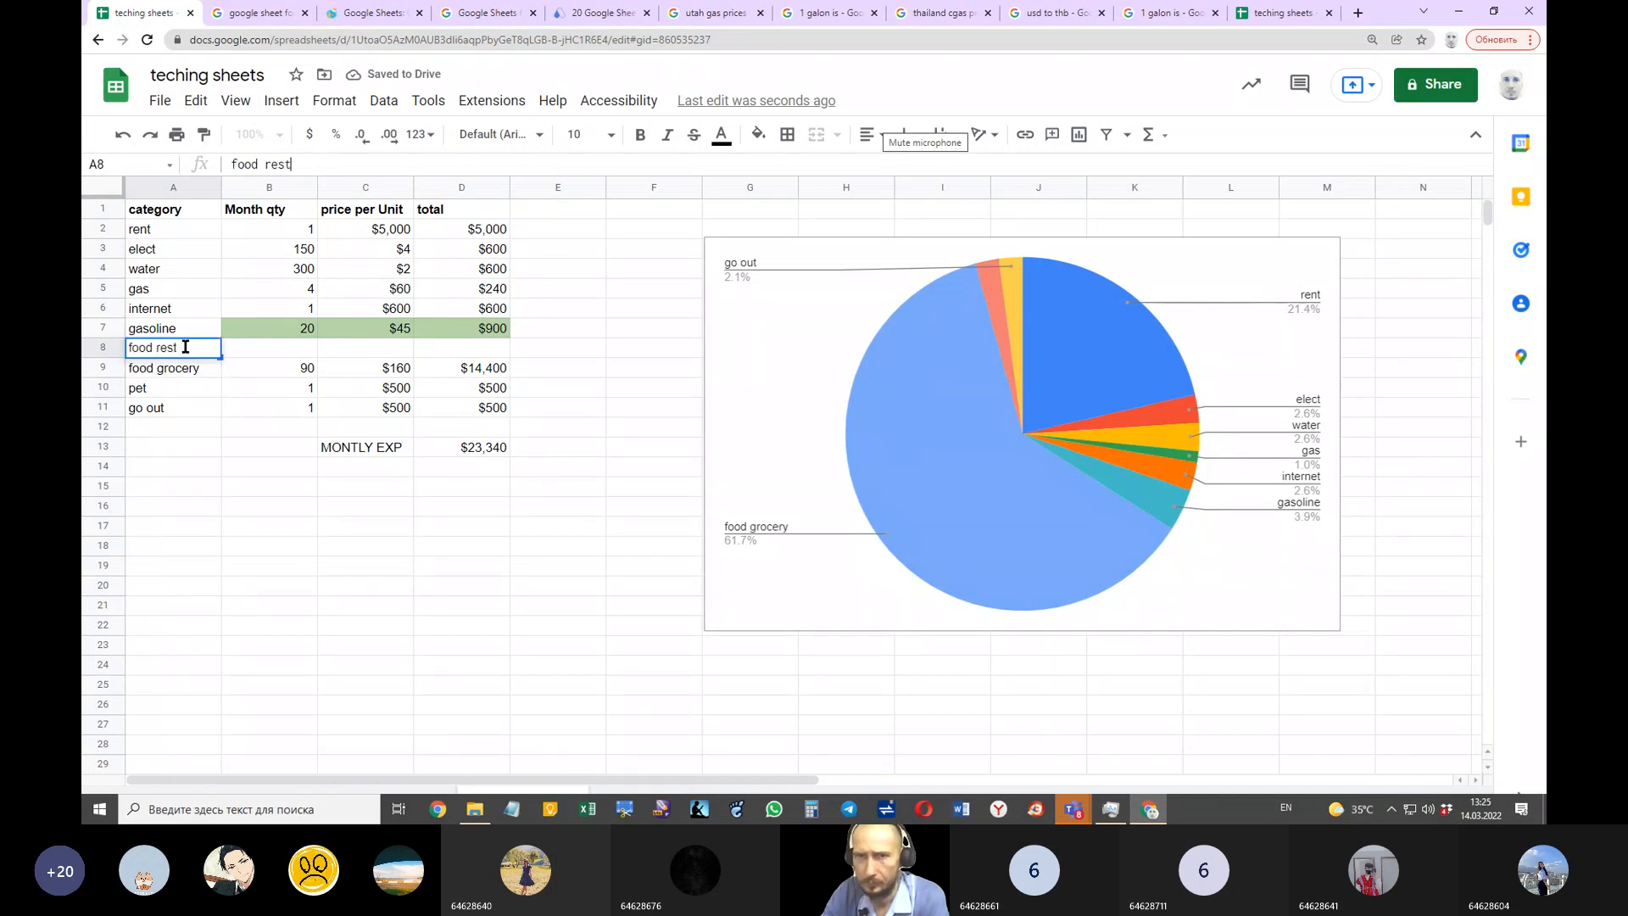
type("aurant")
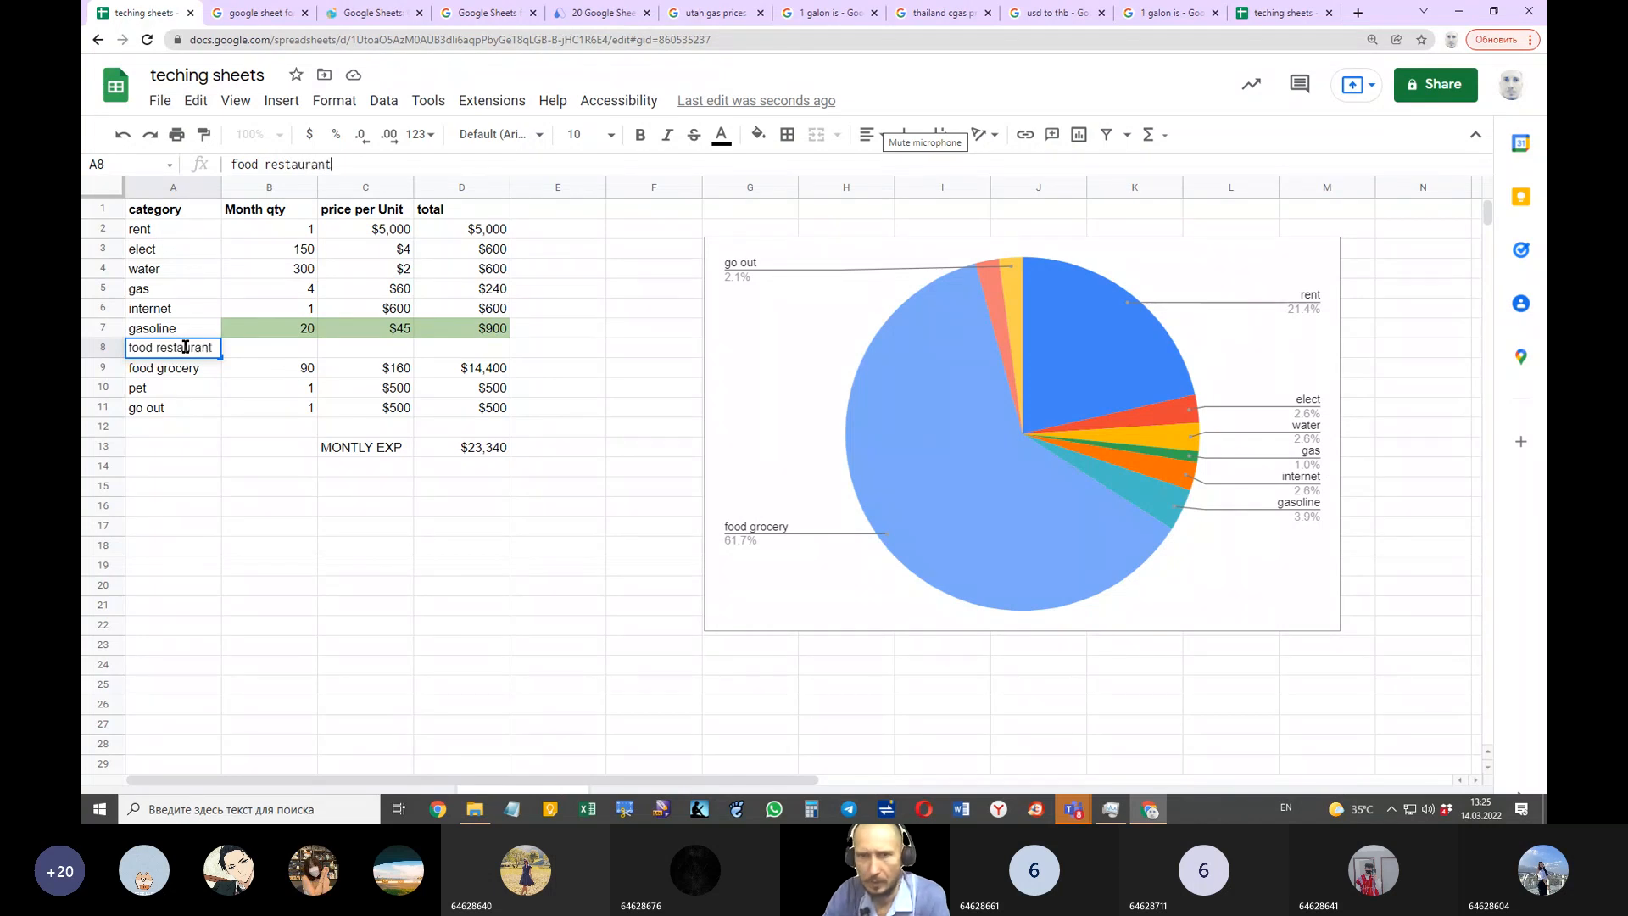
left_click(240, 487)
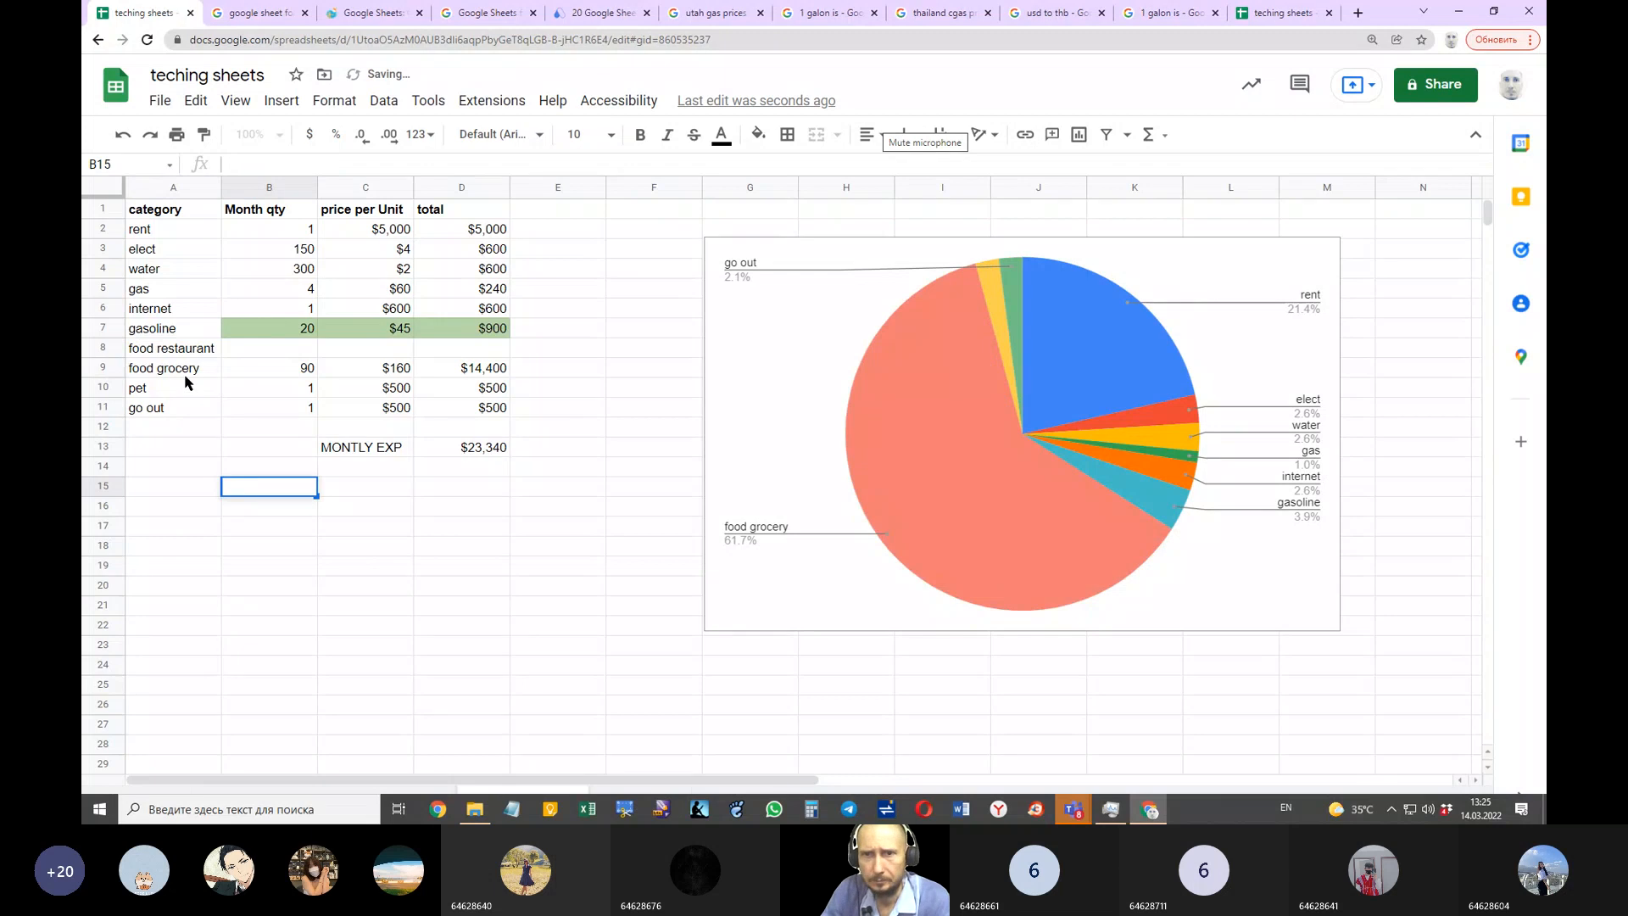
Step: Examine the two food rows' quantities, the totals from rent to gasoline and the whole price per Unit column
left_click(277, 369)
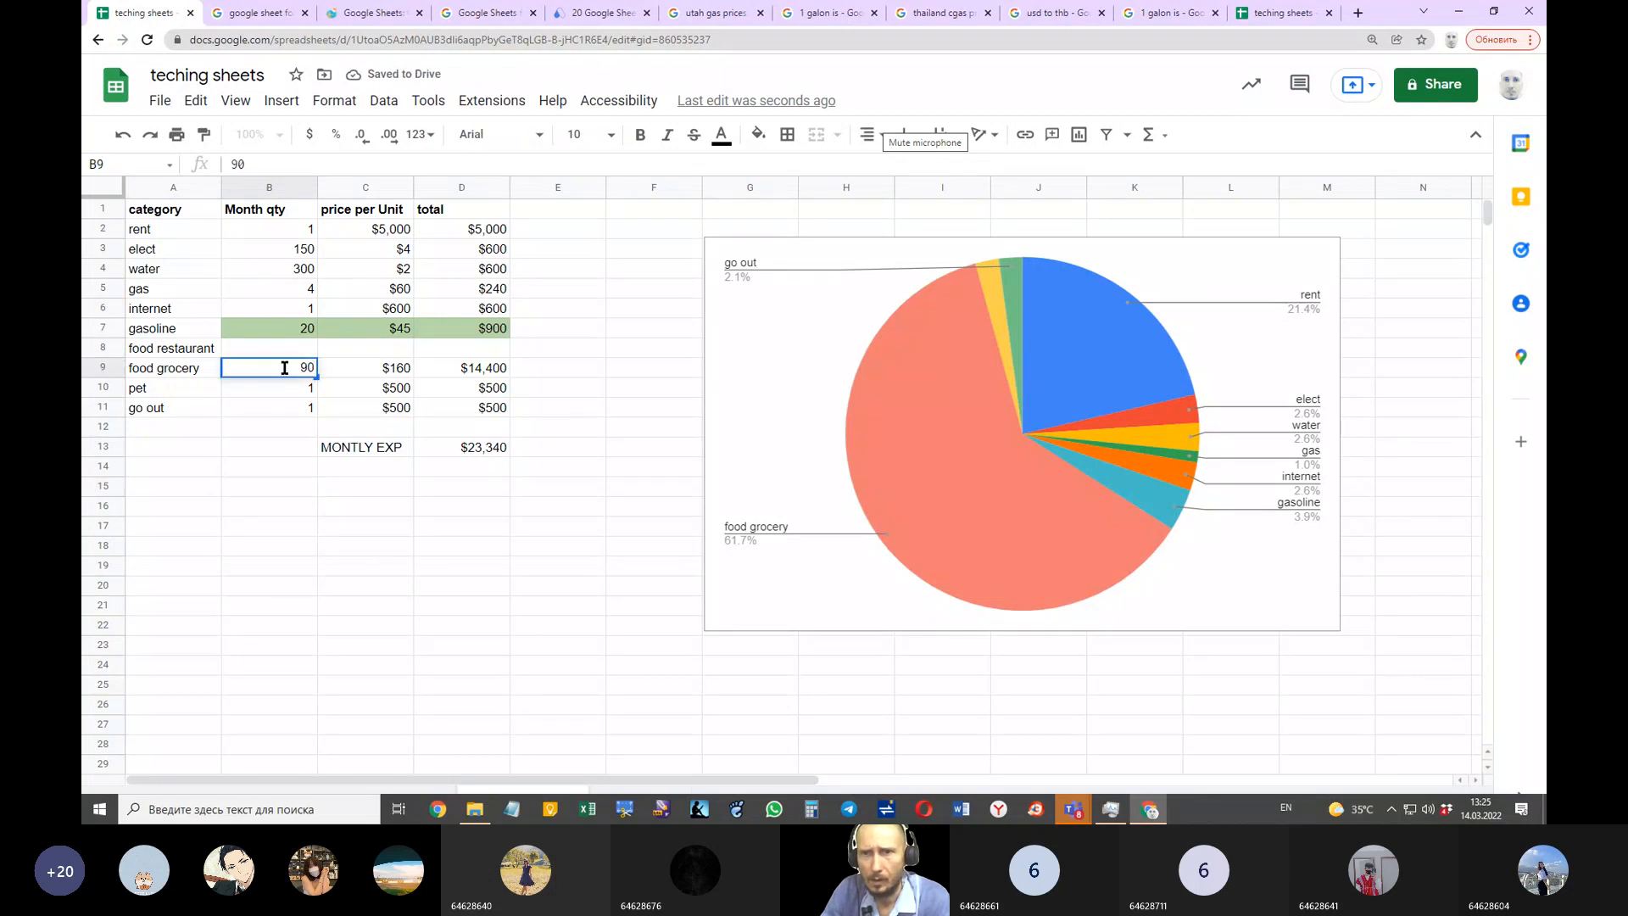
left_click(254, 350)
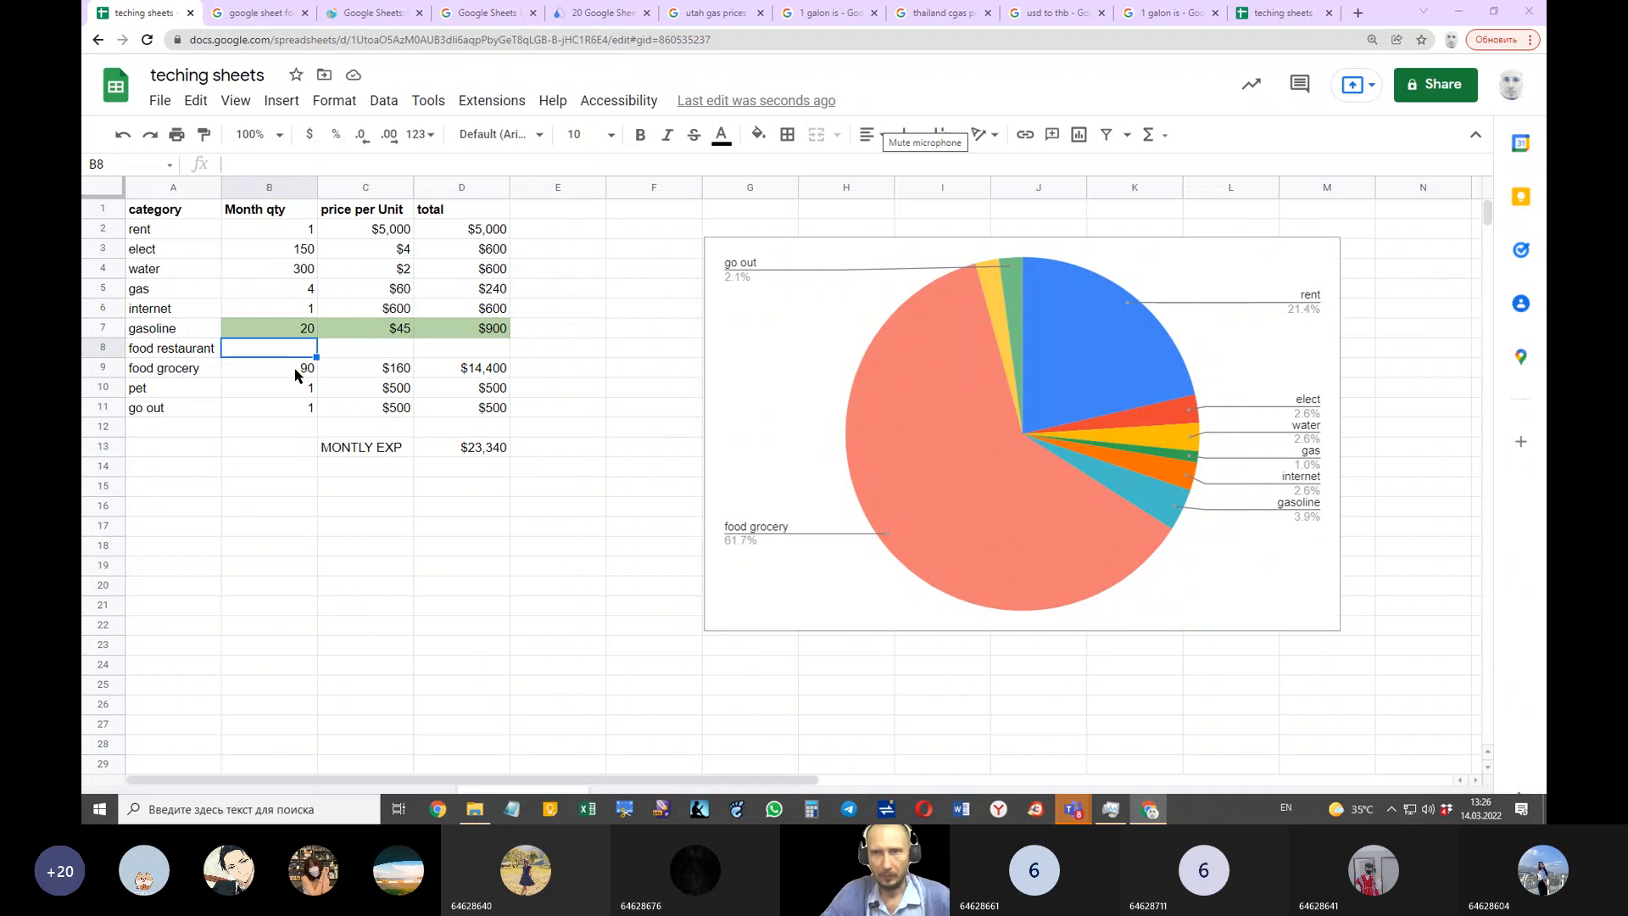
left_click(395, 234)
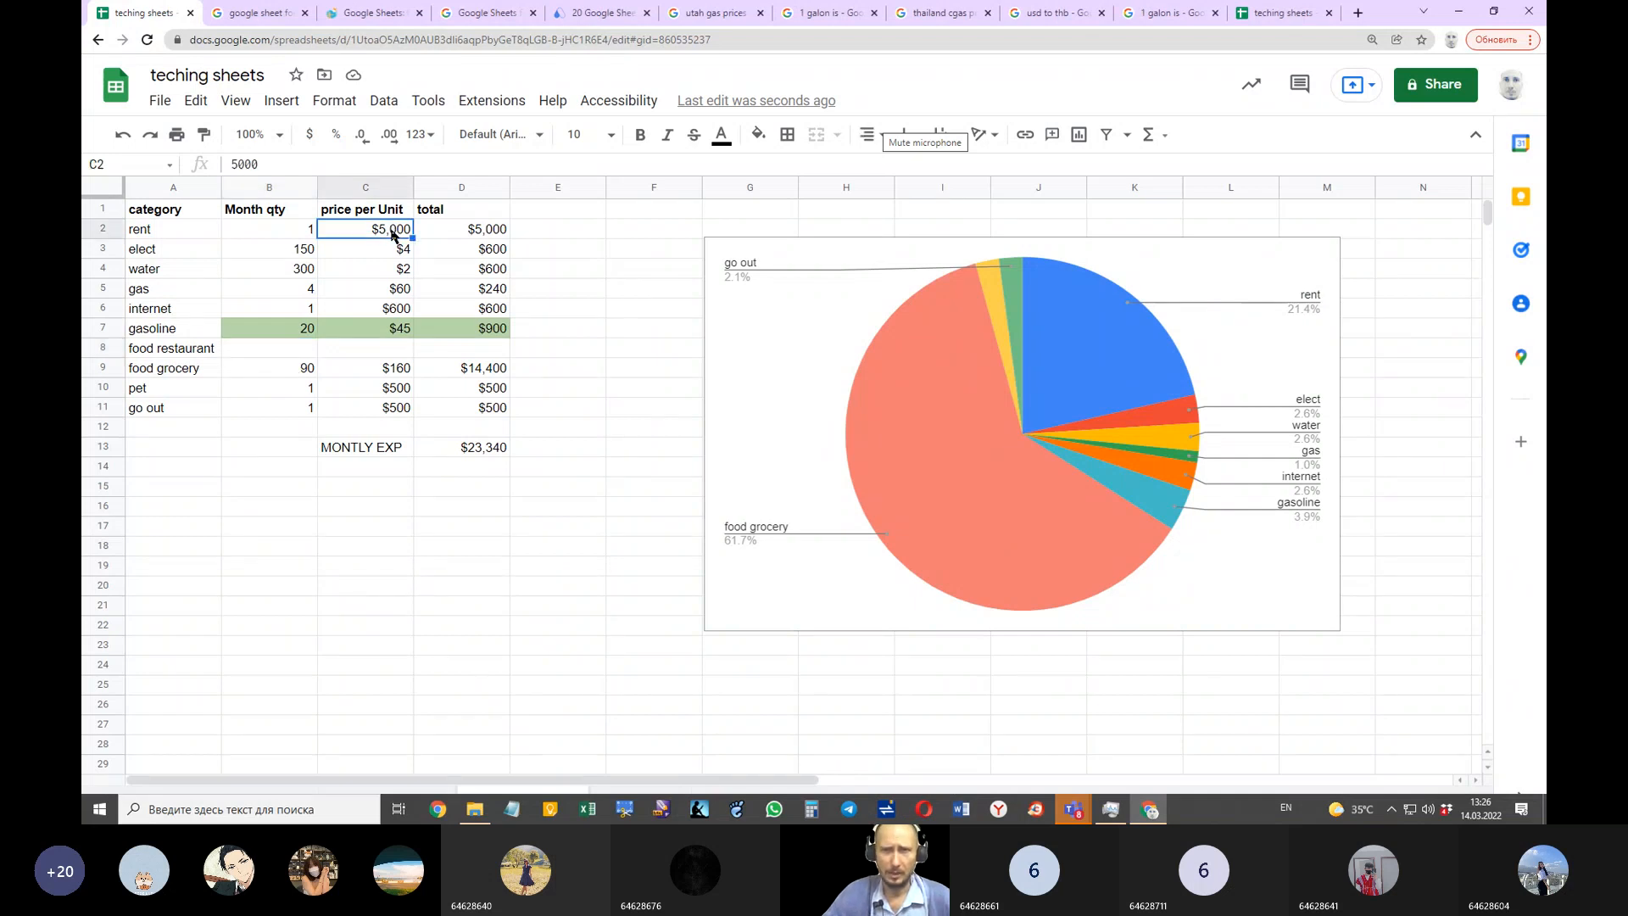
left_click(424, 643)
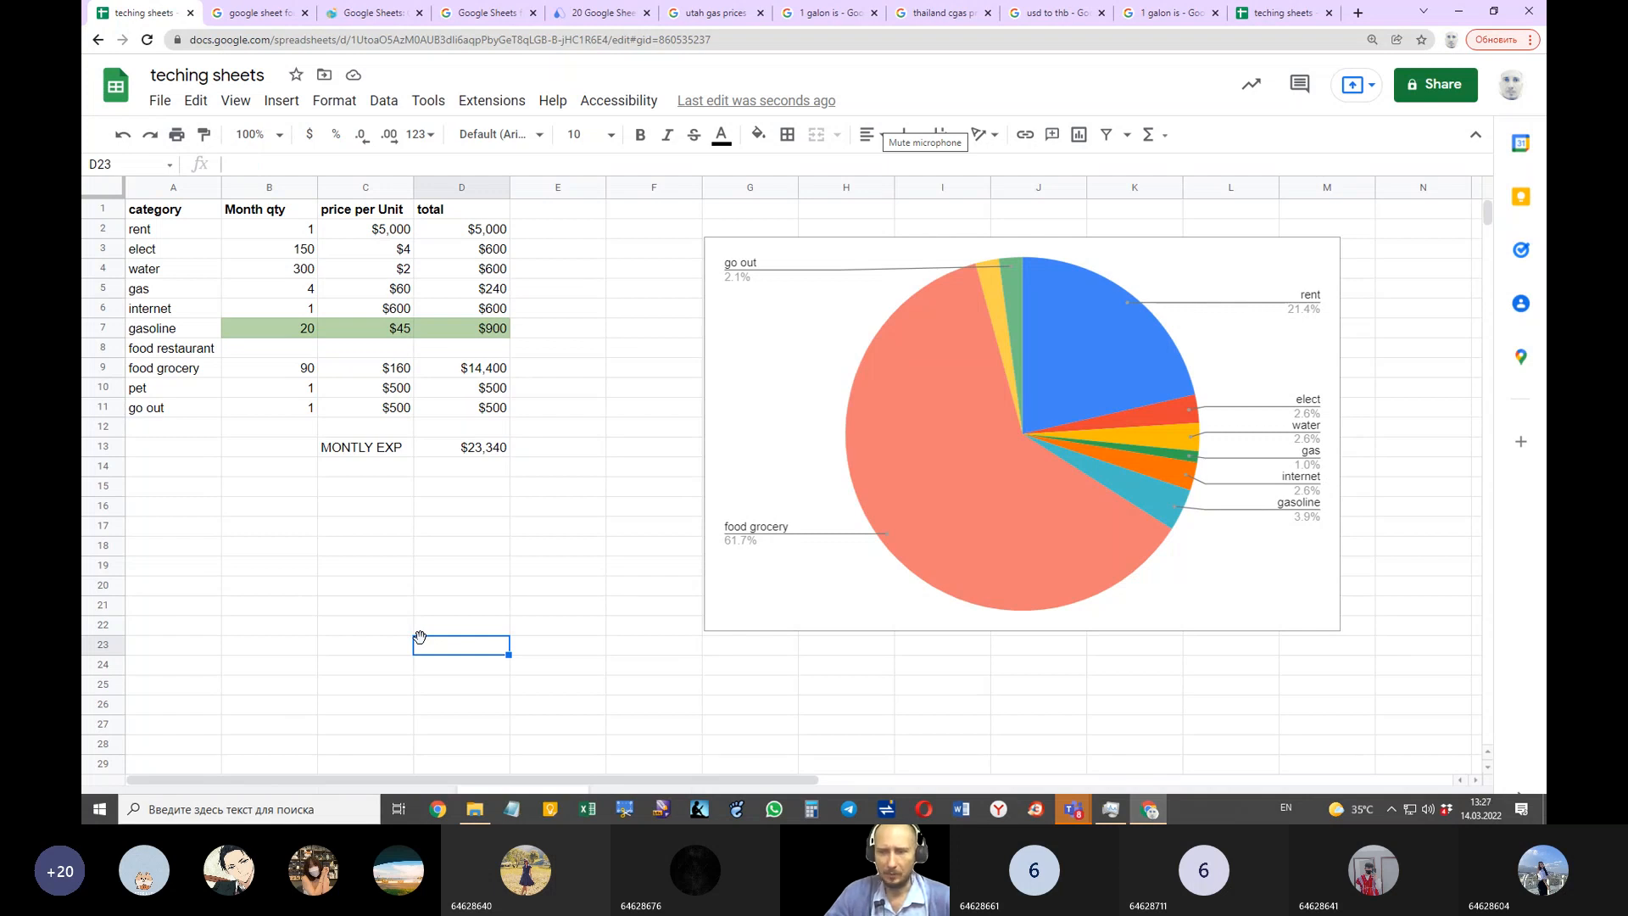
left_click(424, 620)
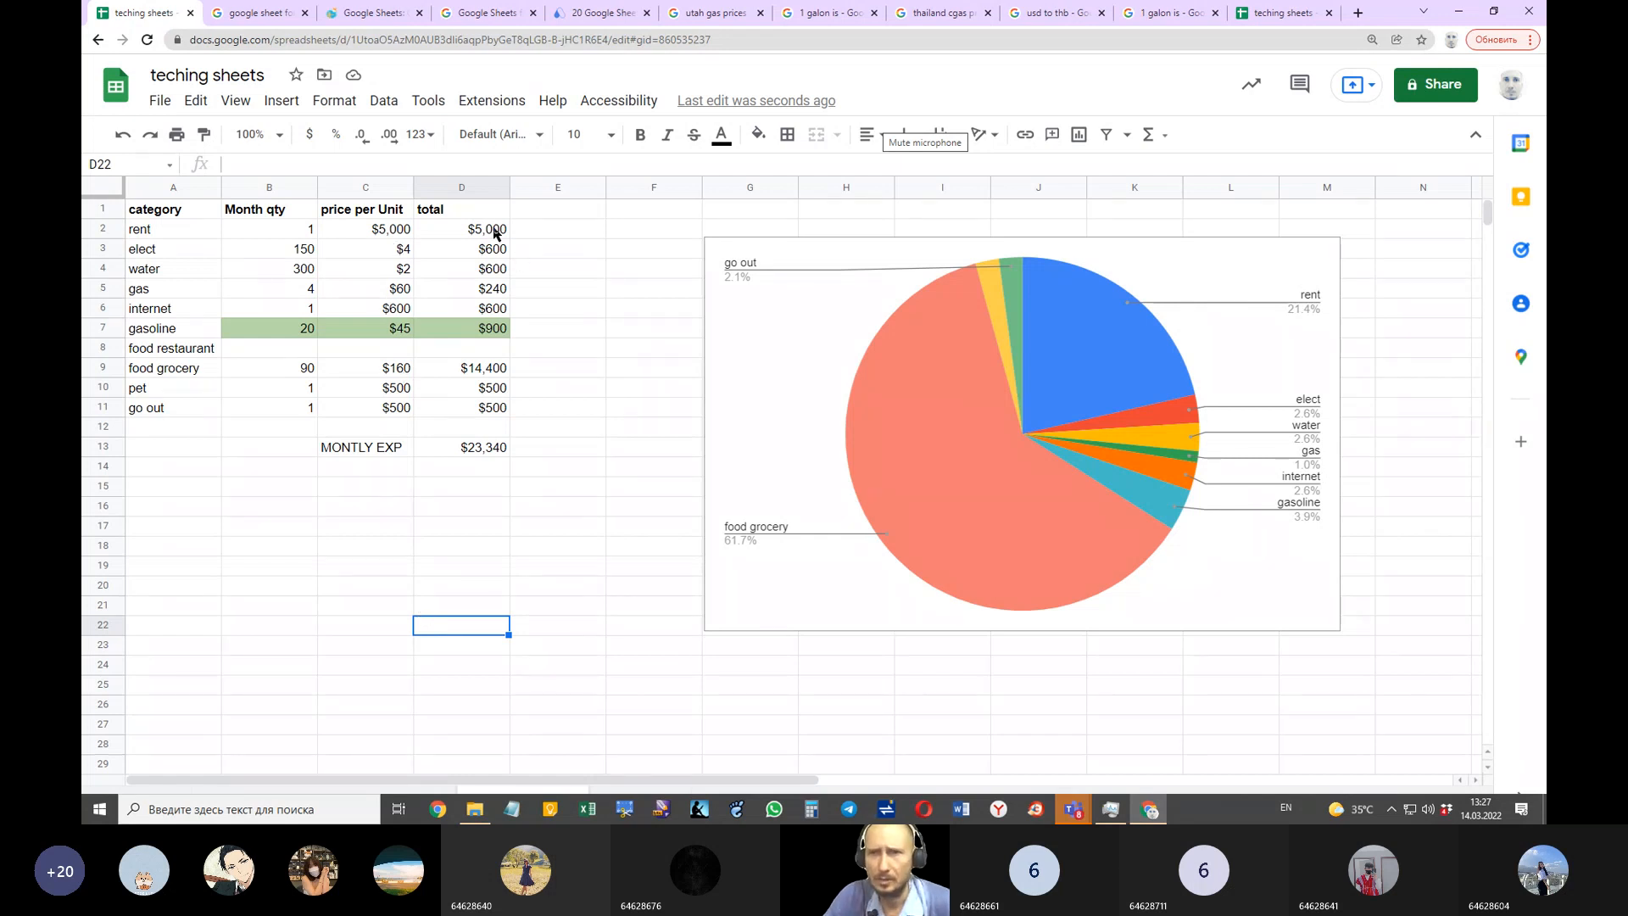
left_click_drag(496, 233, 494, 331)
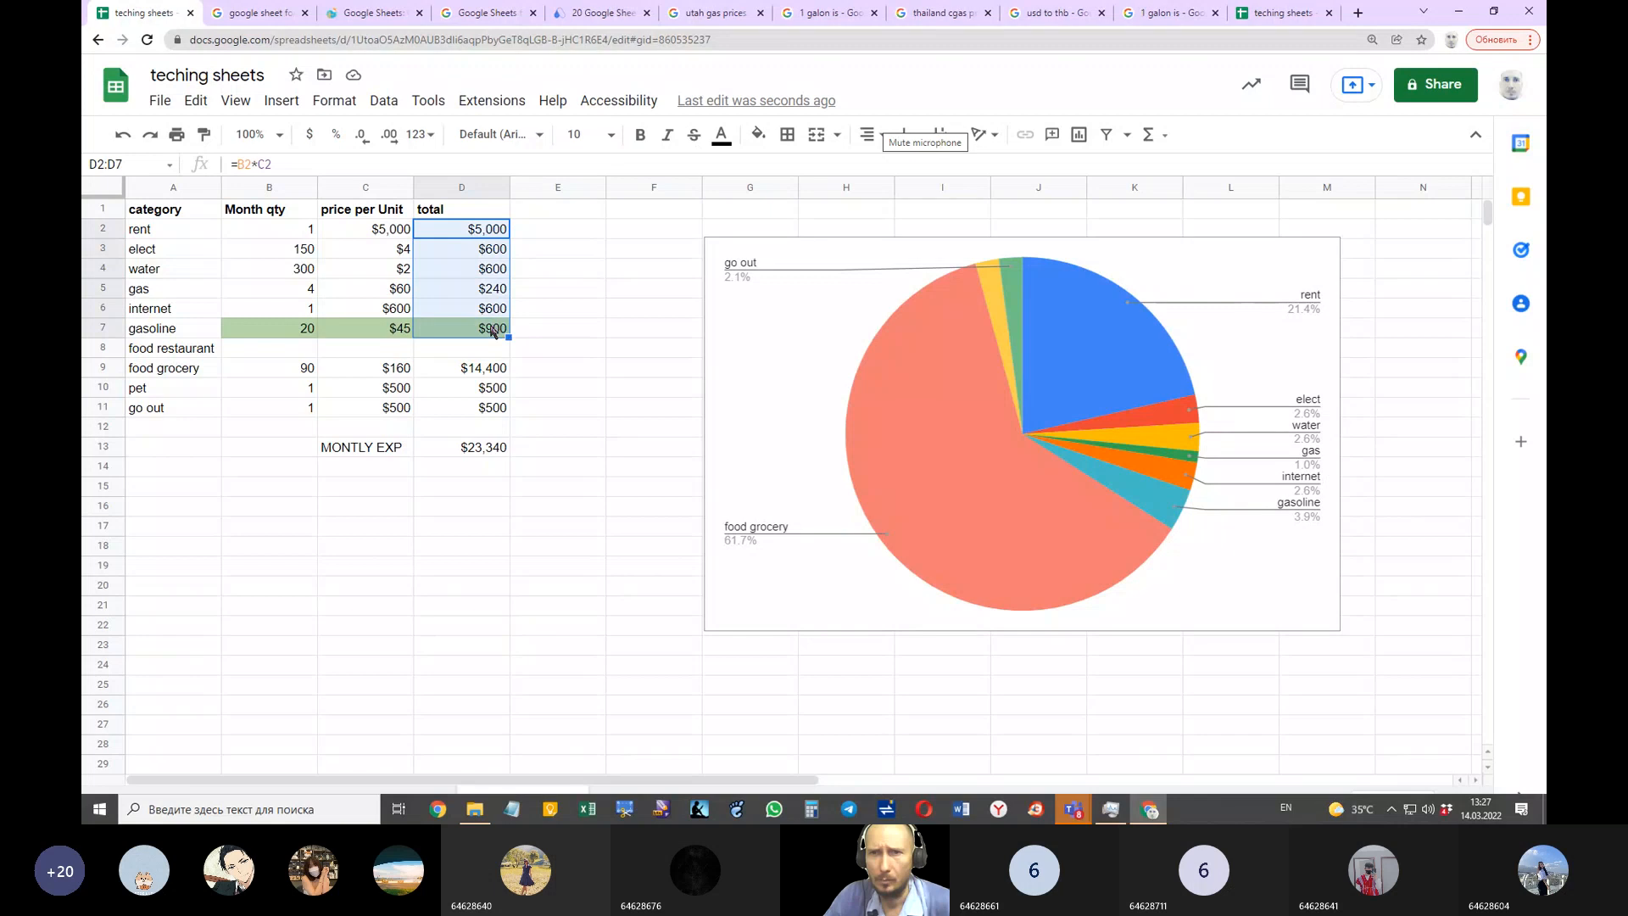
left_click_drag(395, 227, 403, 415)
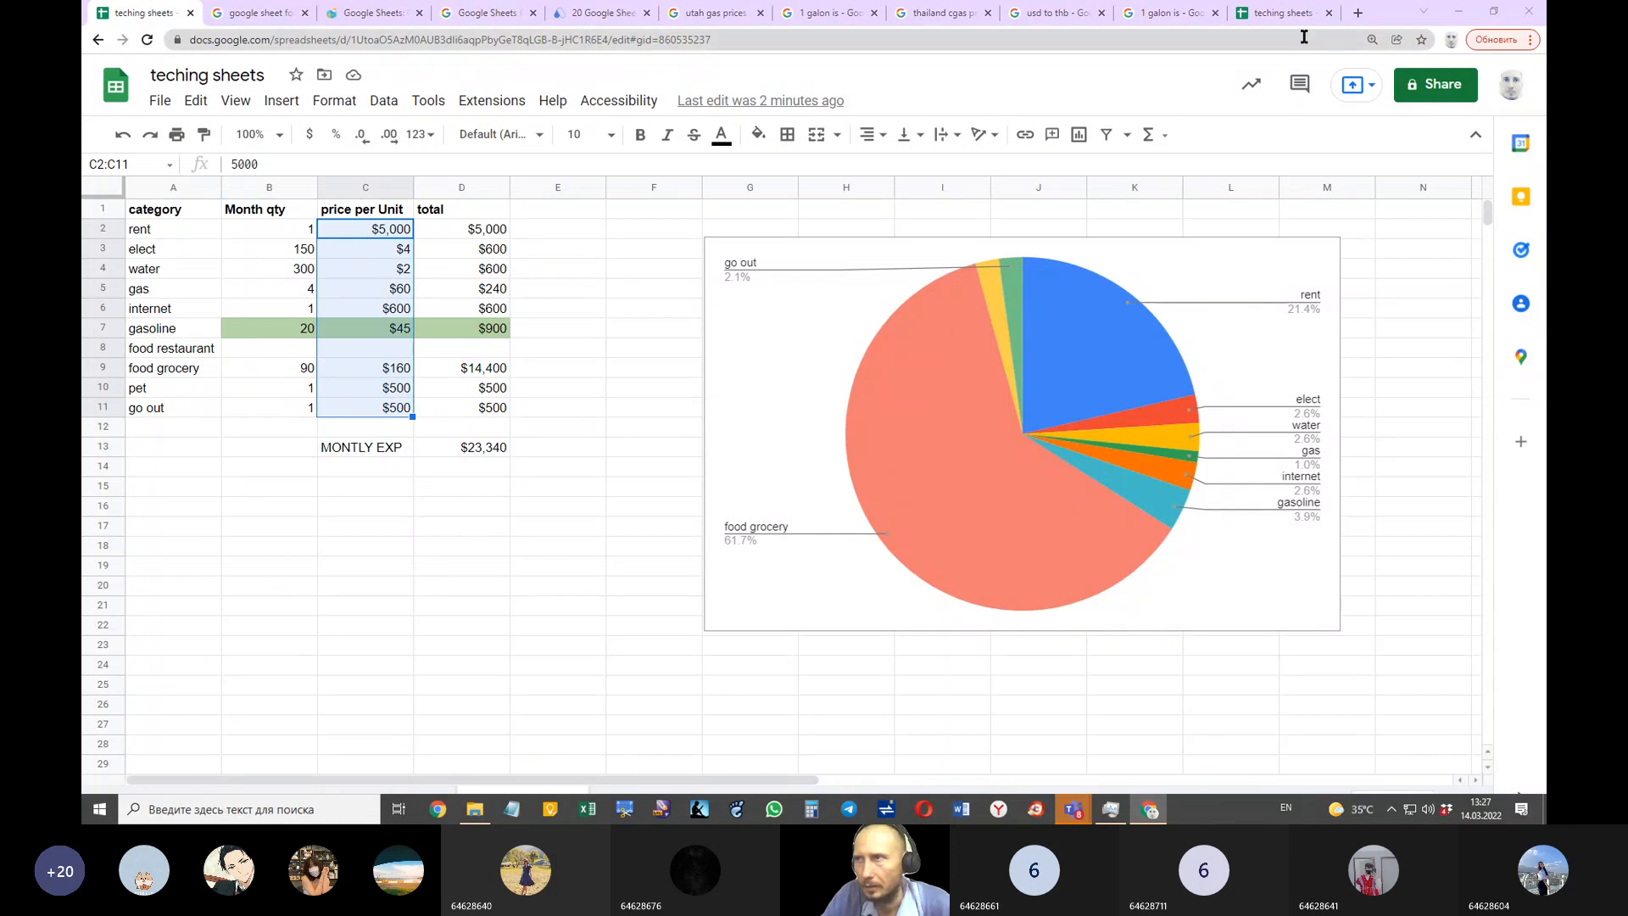
Step: Restore the browser window down, browse the OneDrive folder in File Explorer and minimize File Explorer
left_click(1499, 19)
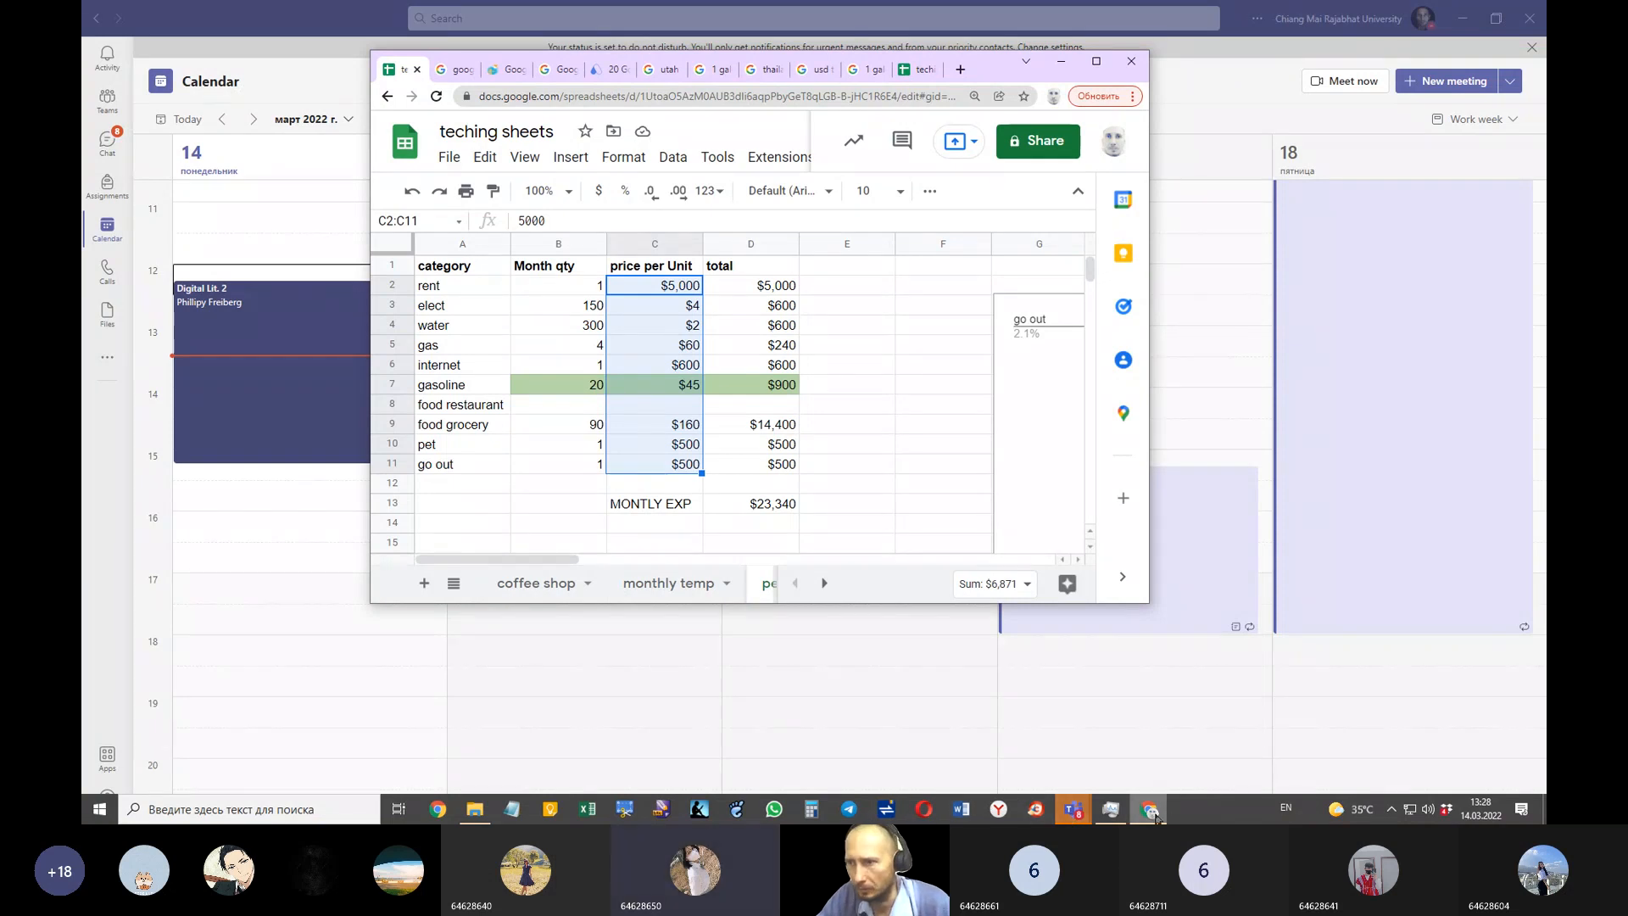
mouse_move(1150, 809)
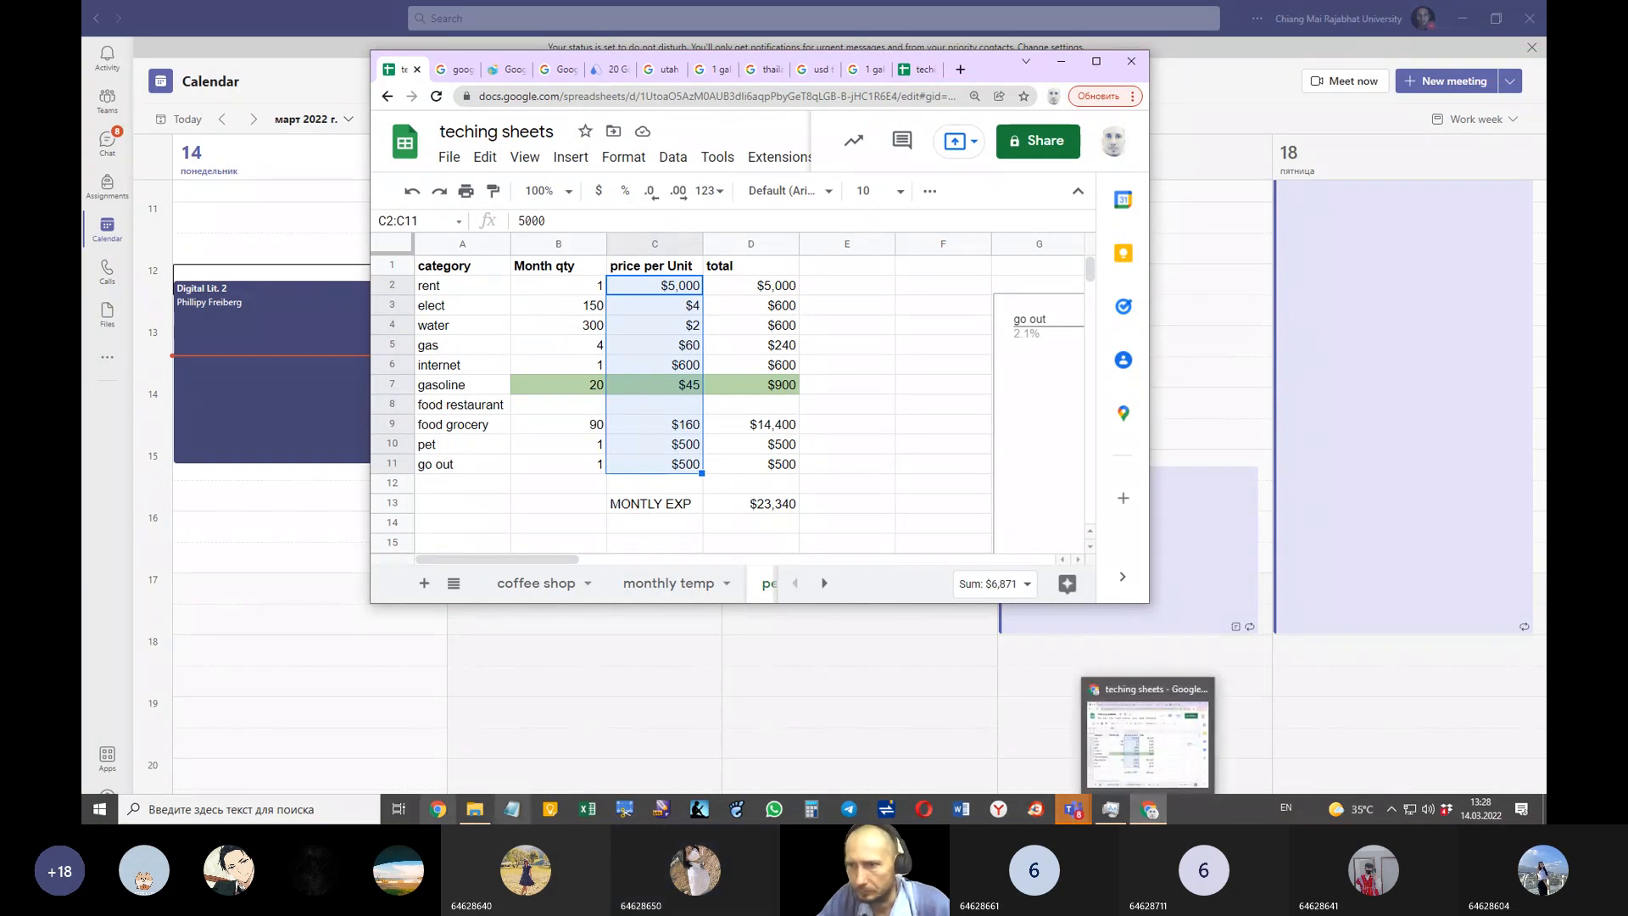
left_click(479, 803)
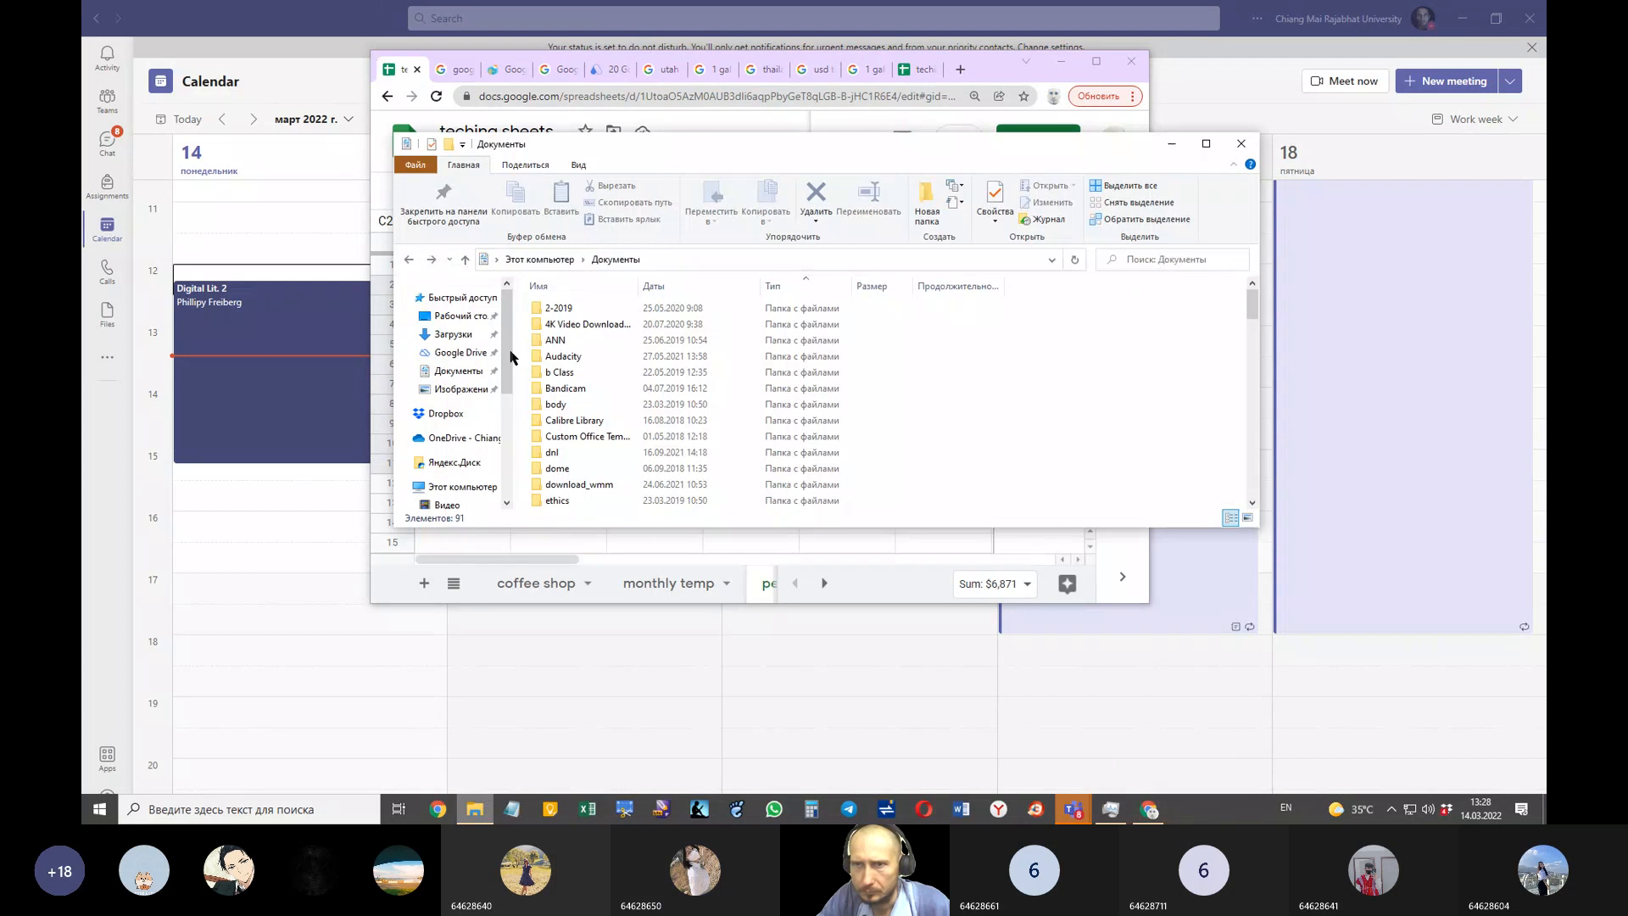
mouse_move(508, 364)
left_mouse_down()
mouse_move(510, 445)
mouse_move(509, 381)
left_mouse_up()
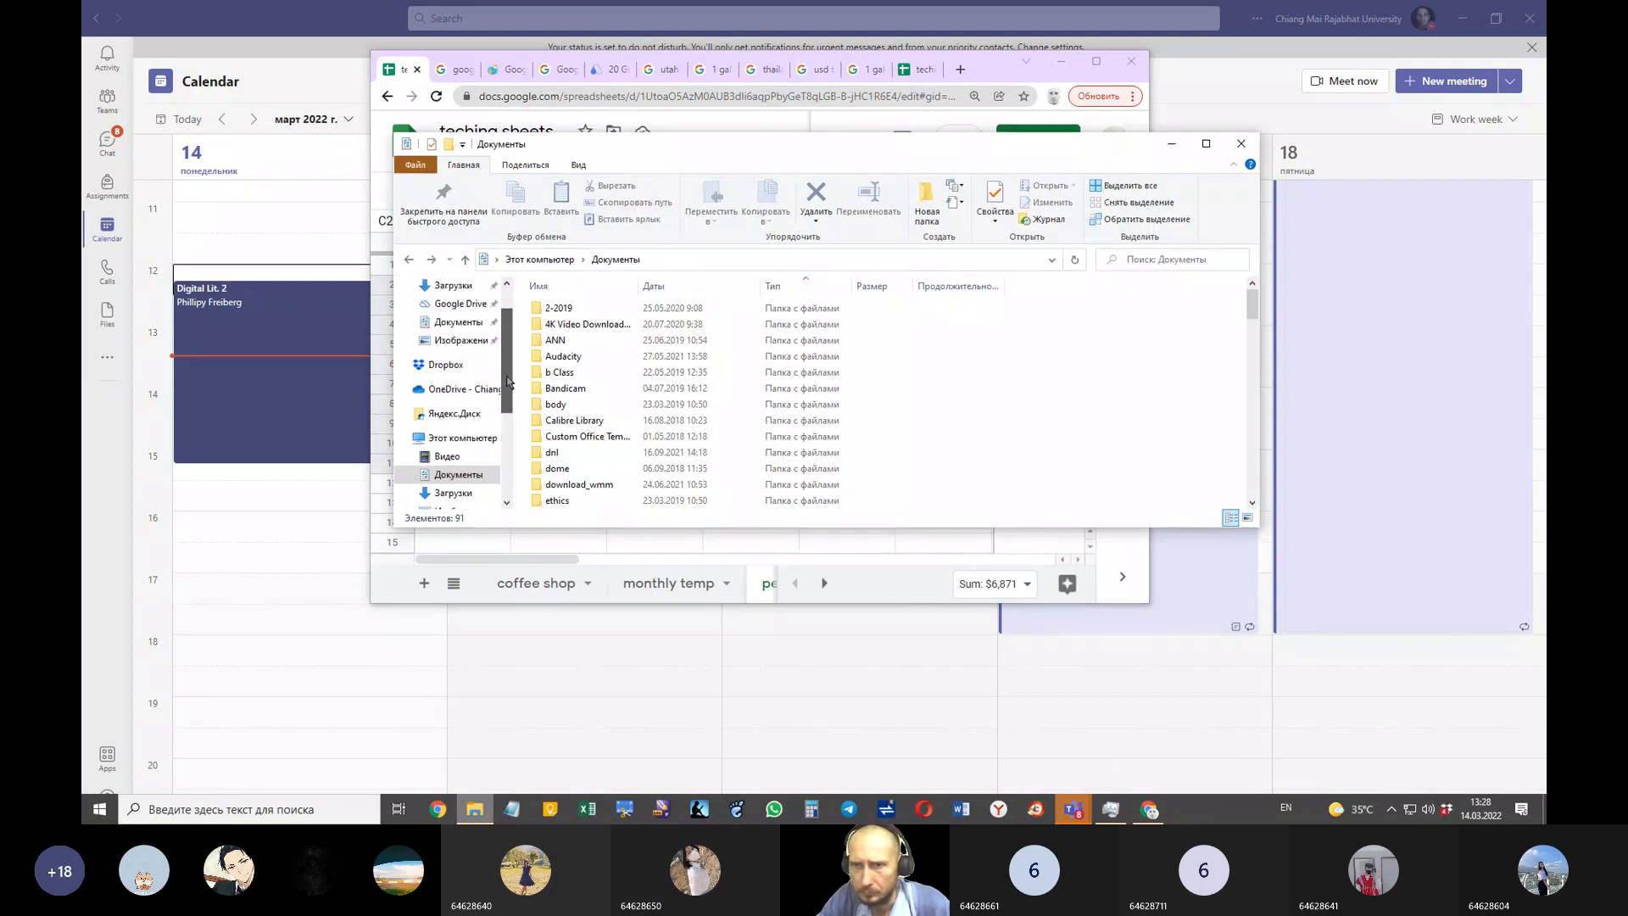
left_click(462, 389)
scroll(591, 332, "down", 6)
left_click_drag(1252, 316, 1250, 462)
left_click(1173, 146)
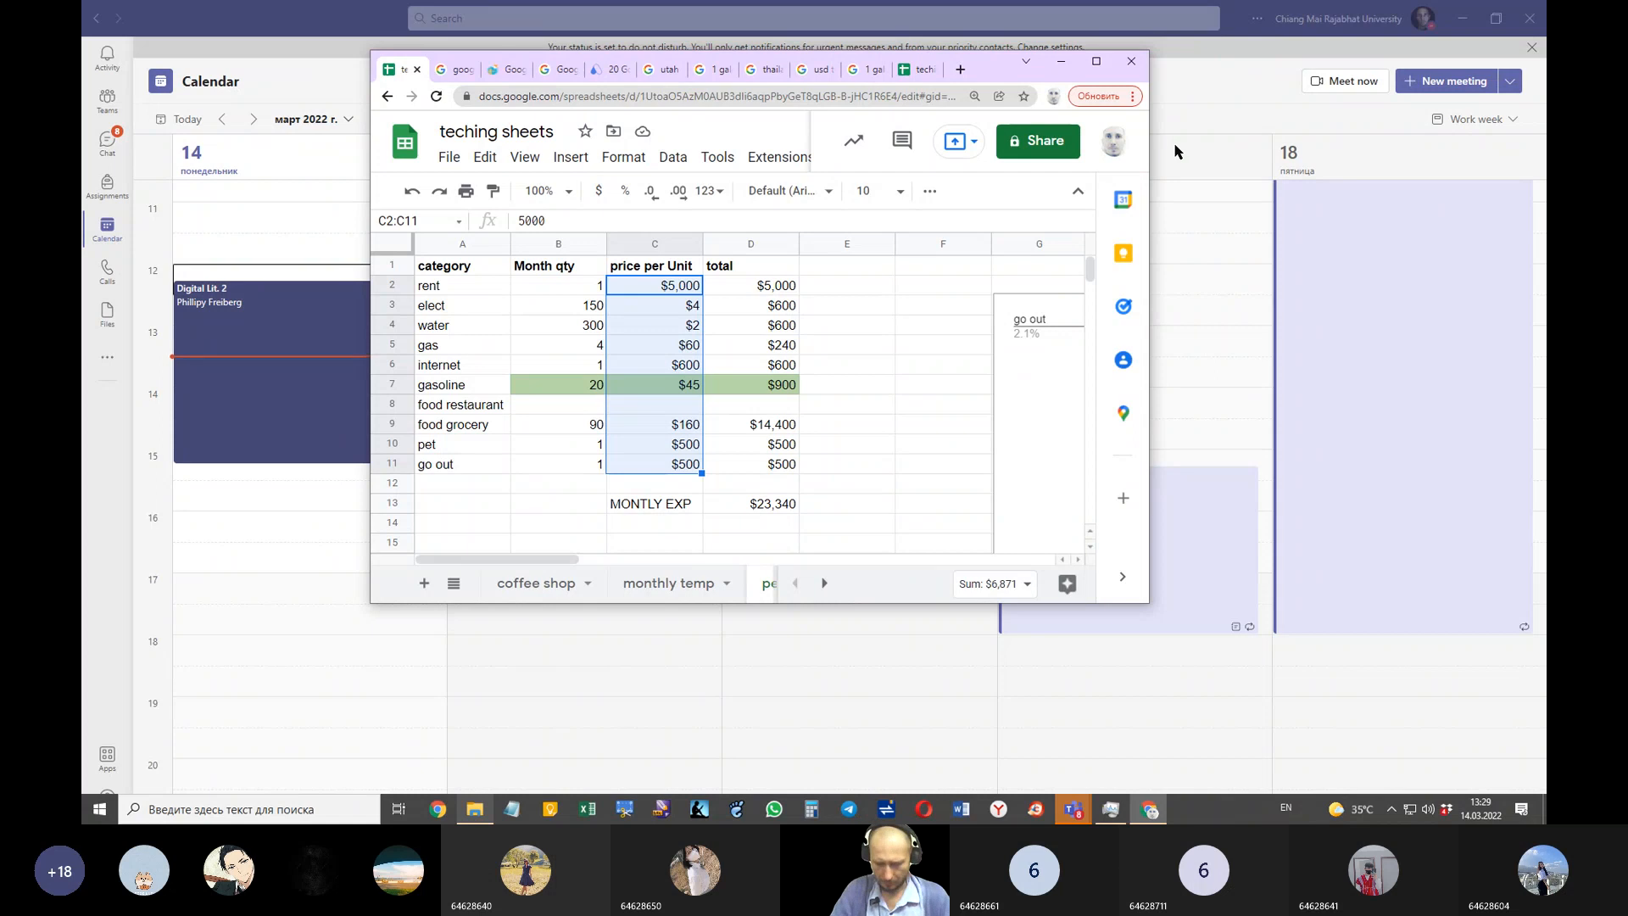
Step: Minimize the browser and Teams windows, bring the spreadsheet window back and leave it restored down so the sheet tabs show
key("alt+Tab")
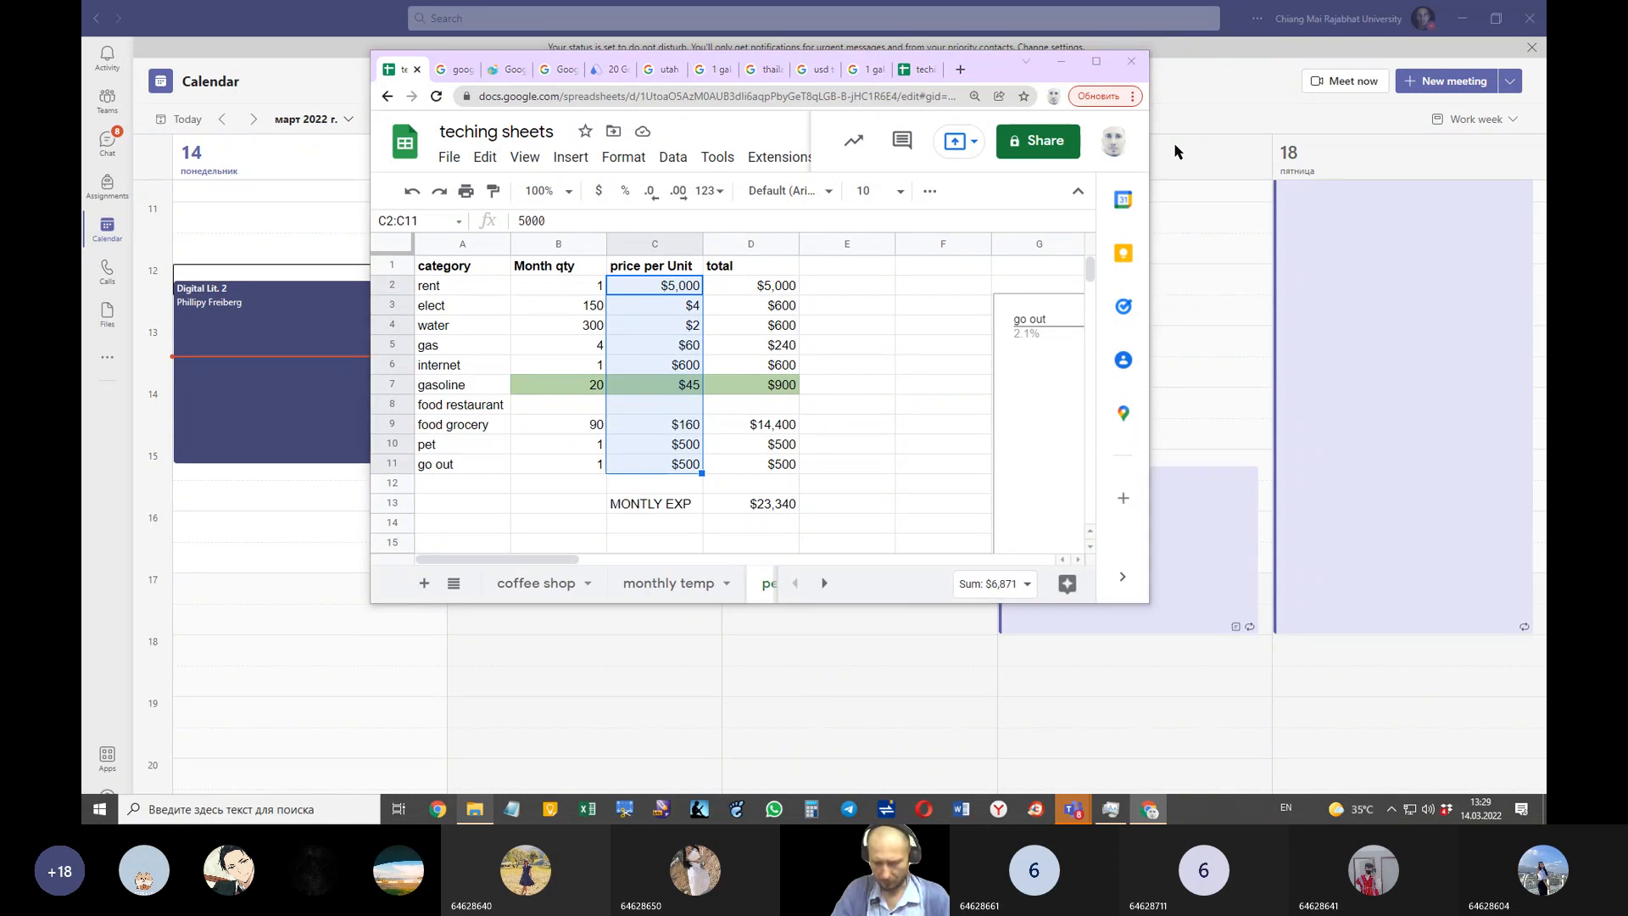
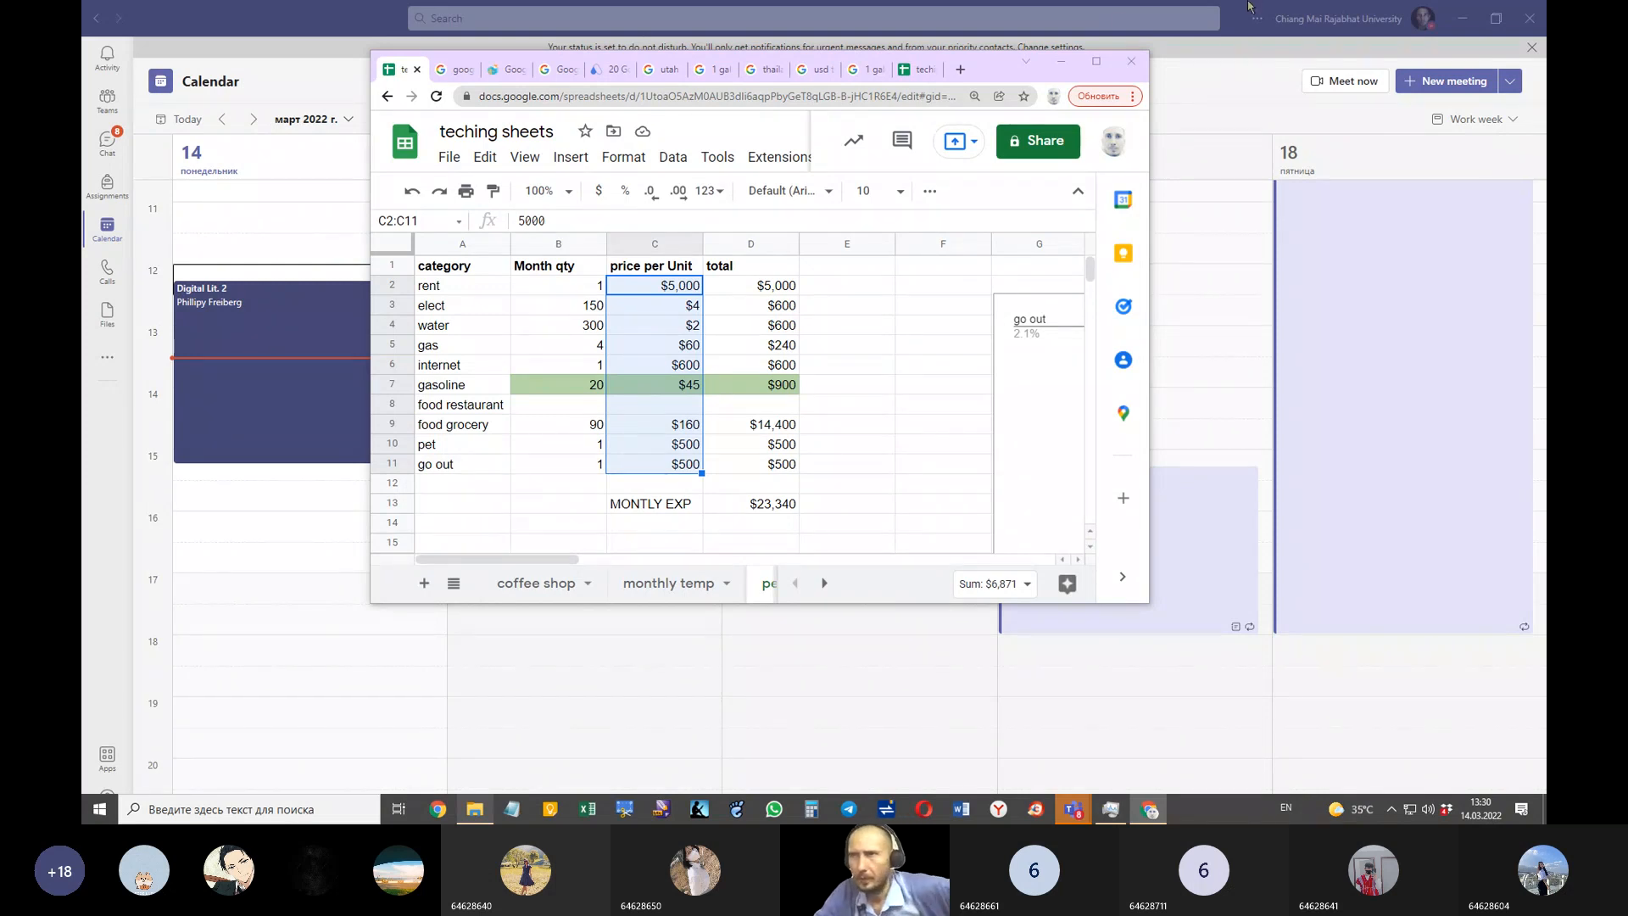
left_click(1062, 62)
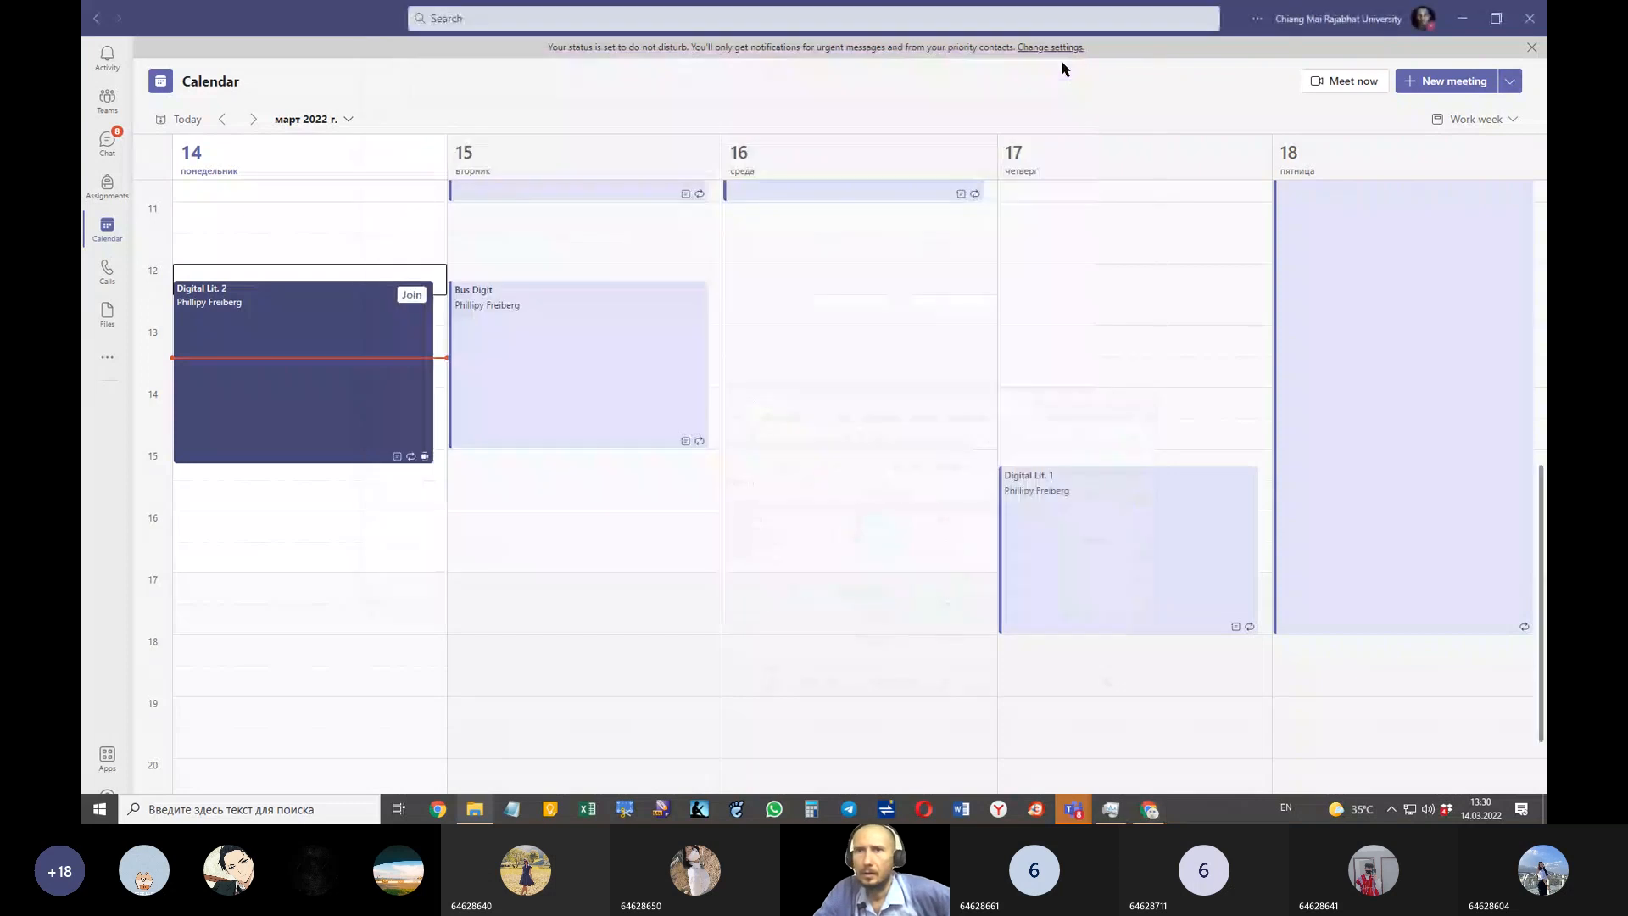
left_click(1463, 17)
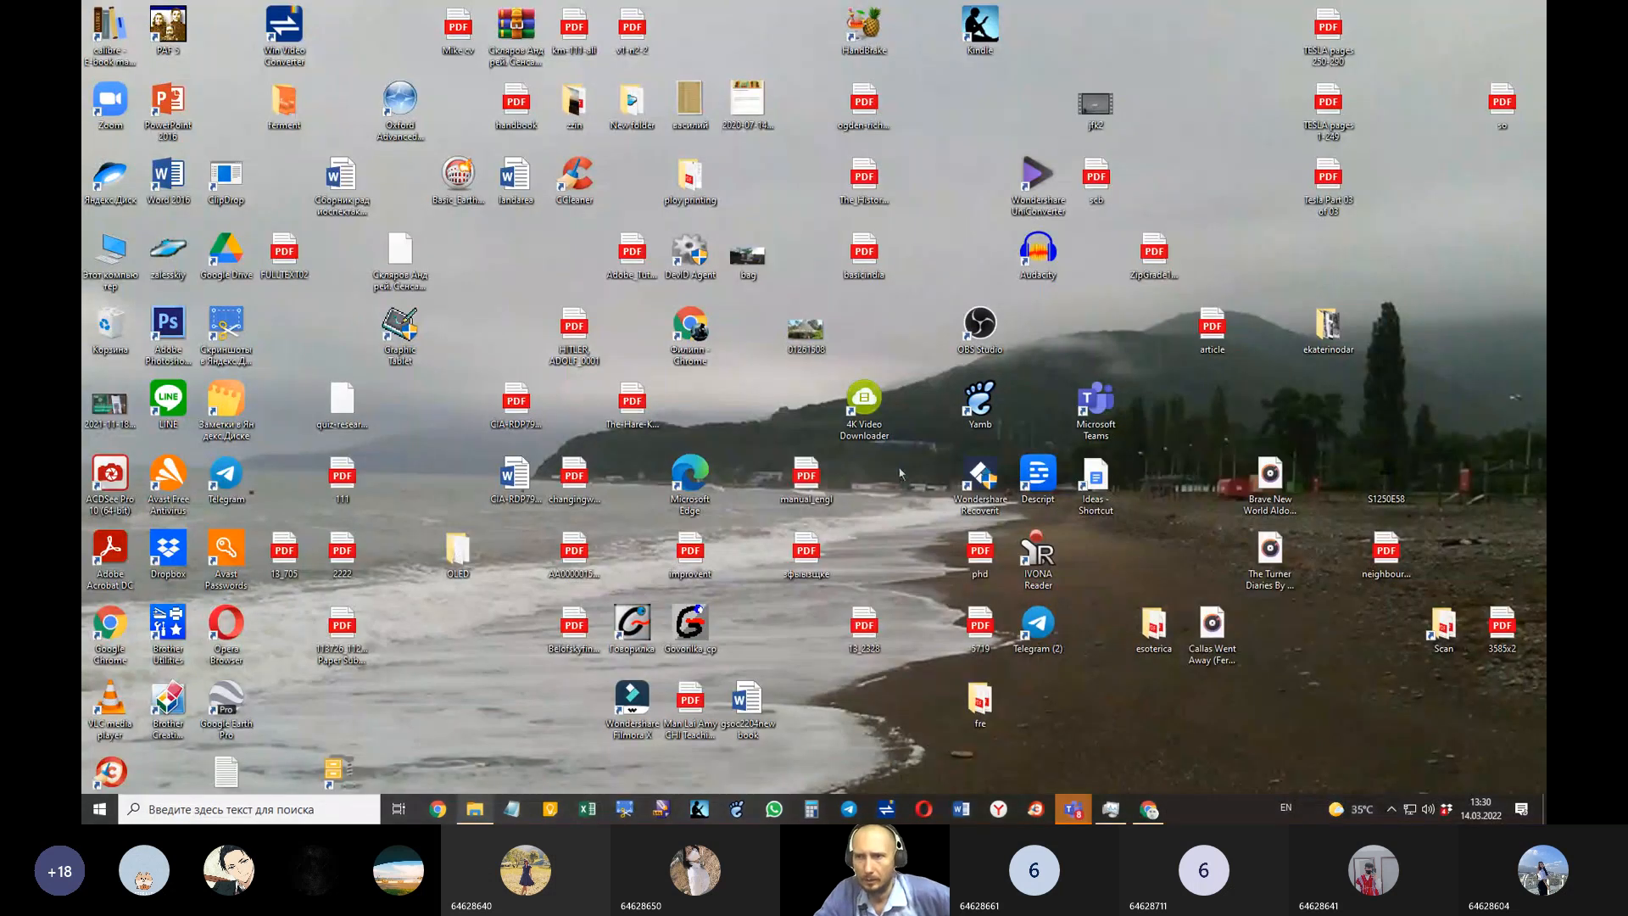
left_click(1149, 809)
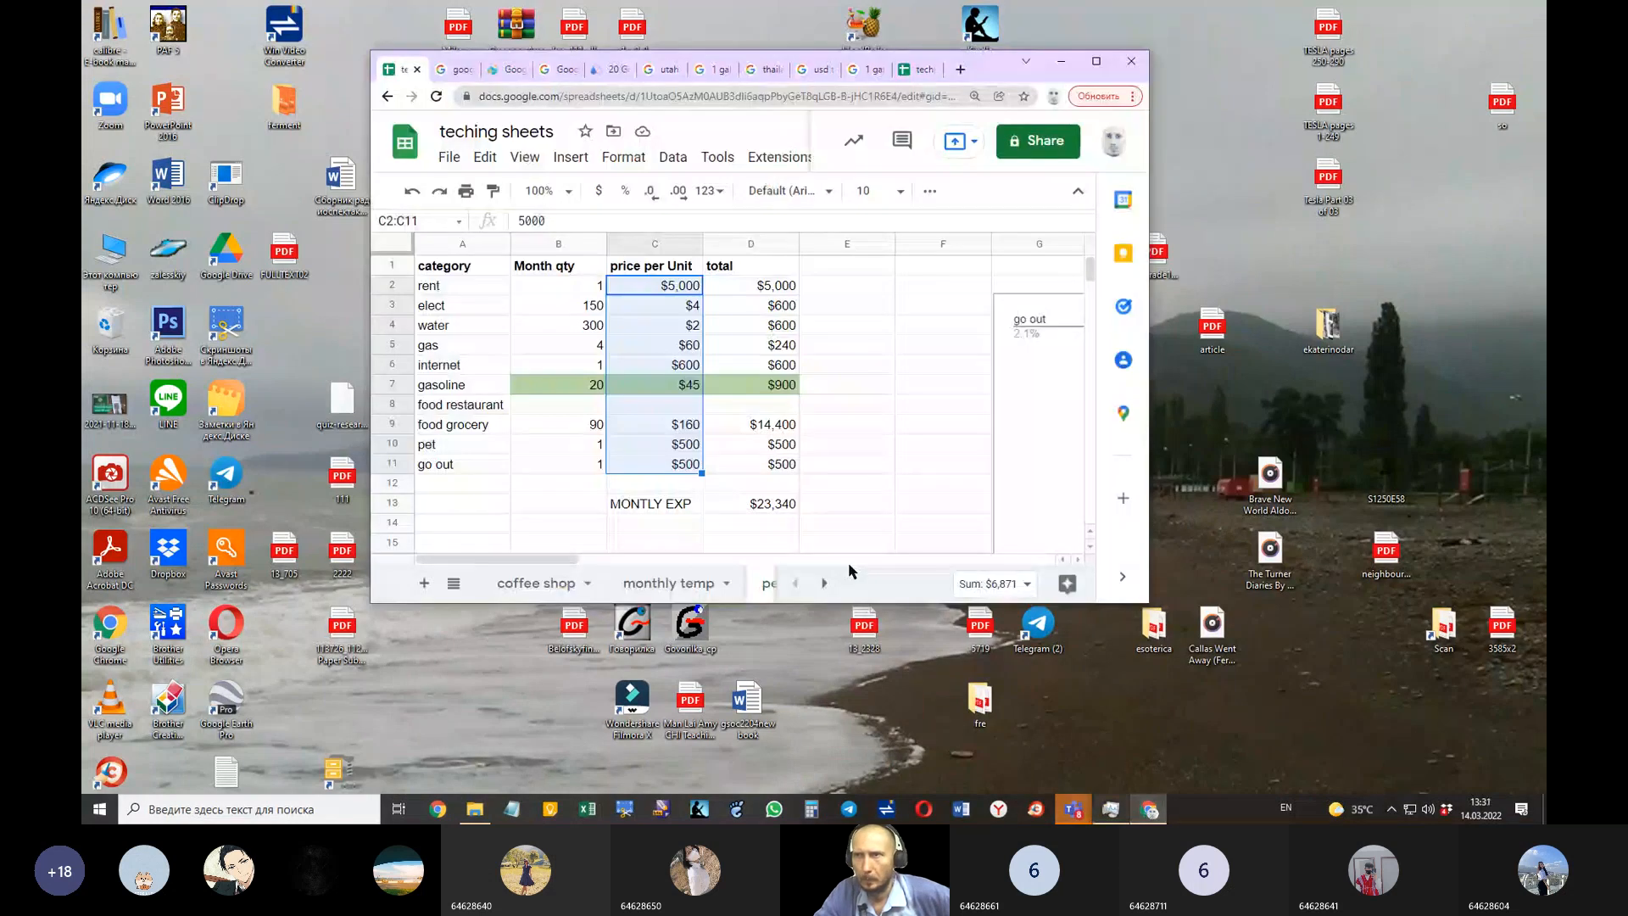
left_click(1096, 61)
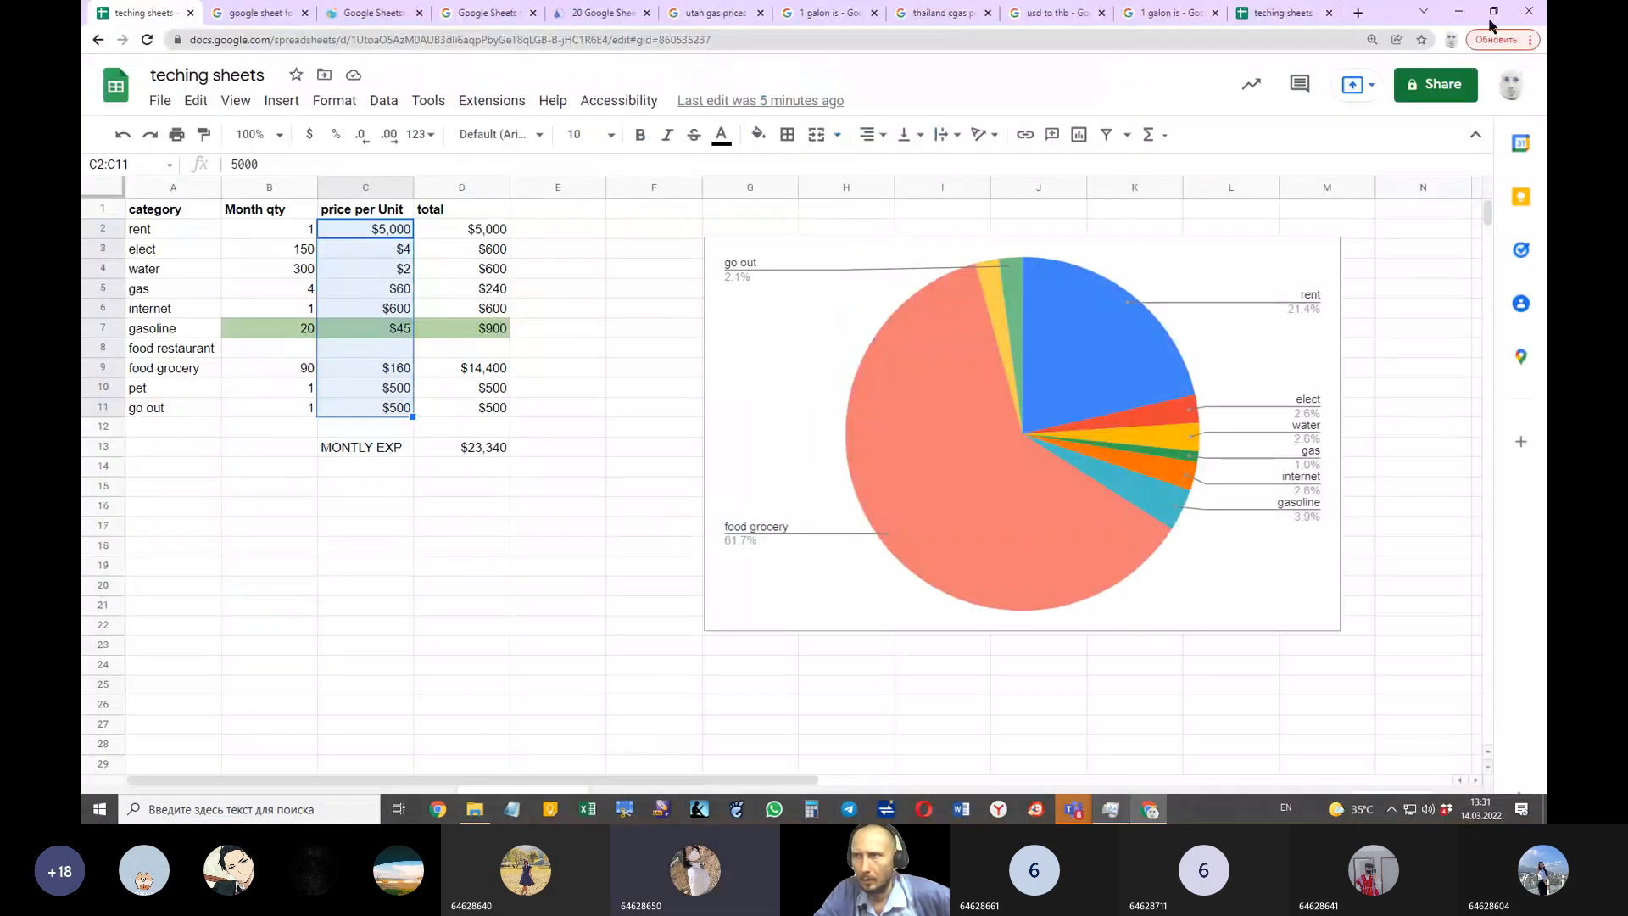
left_click(1492, 17)
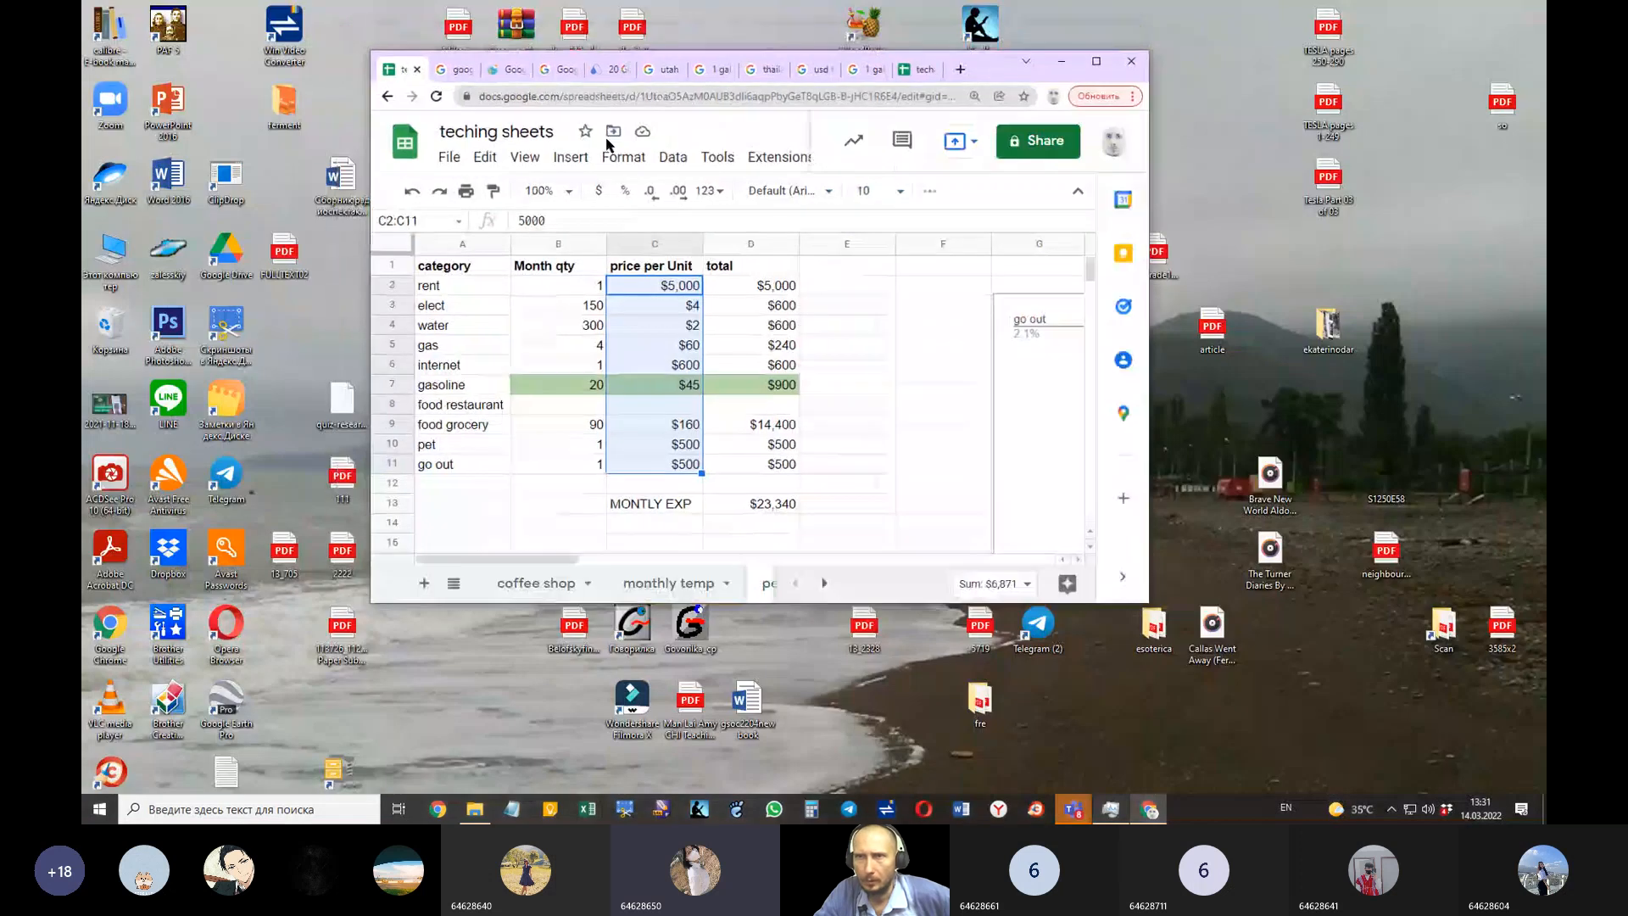
Step: Bring up the GCFGlobal lesson on creating simple formulas, find its embedded video and maximize the browser window
left_click(505, 71)
scroll(556, 391, "up", 10)
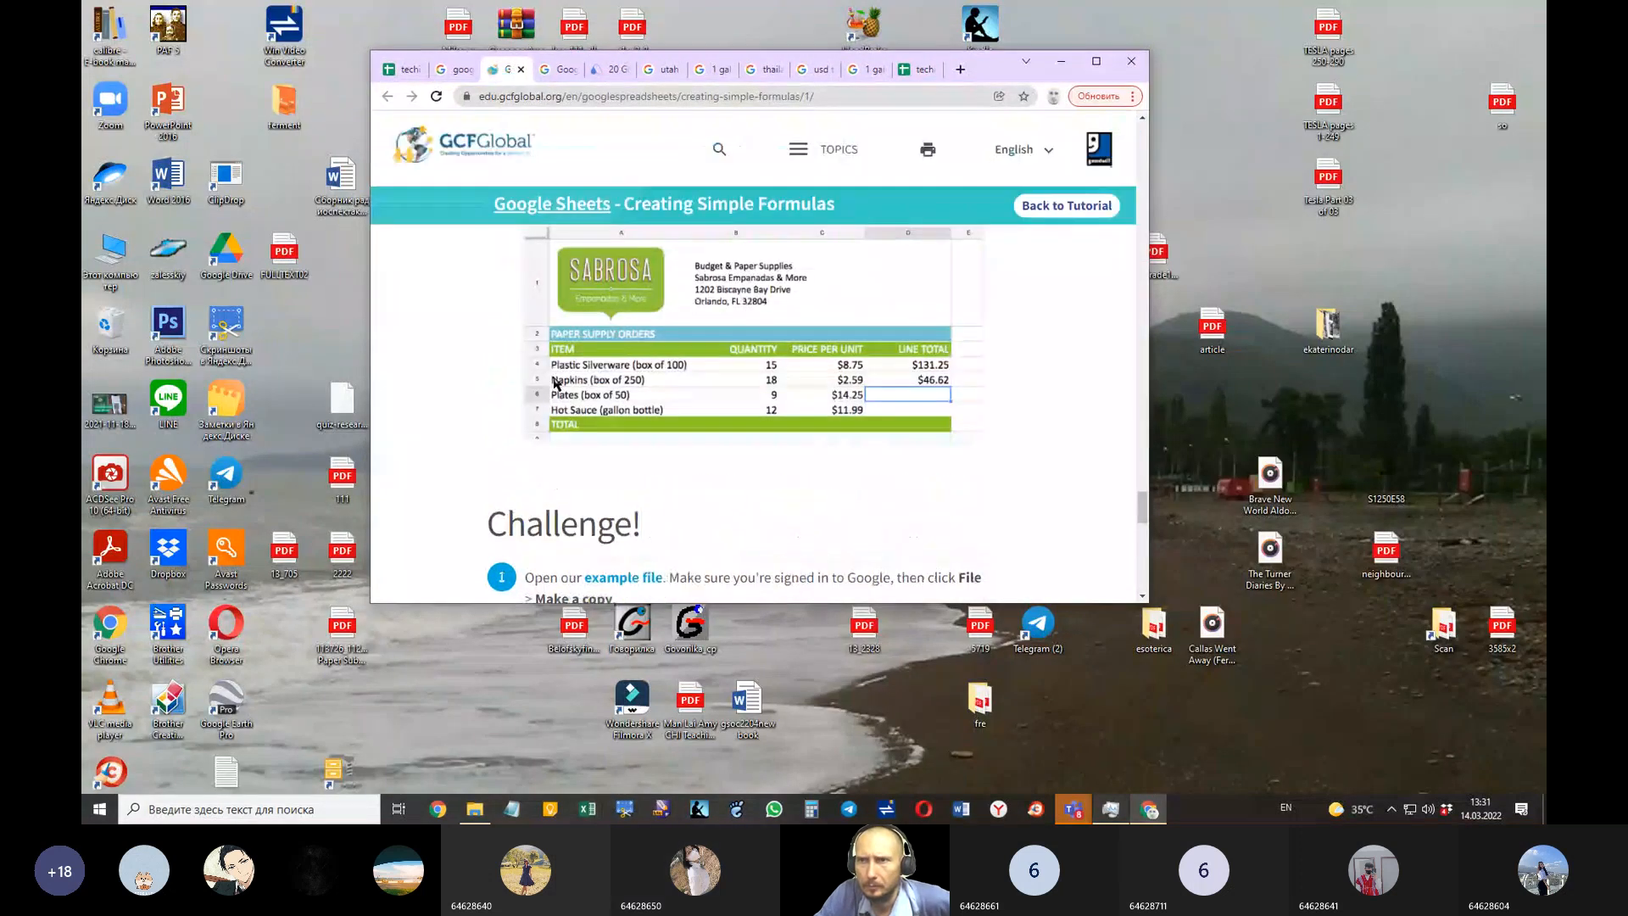
scroll(555, 392, "up", 15)
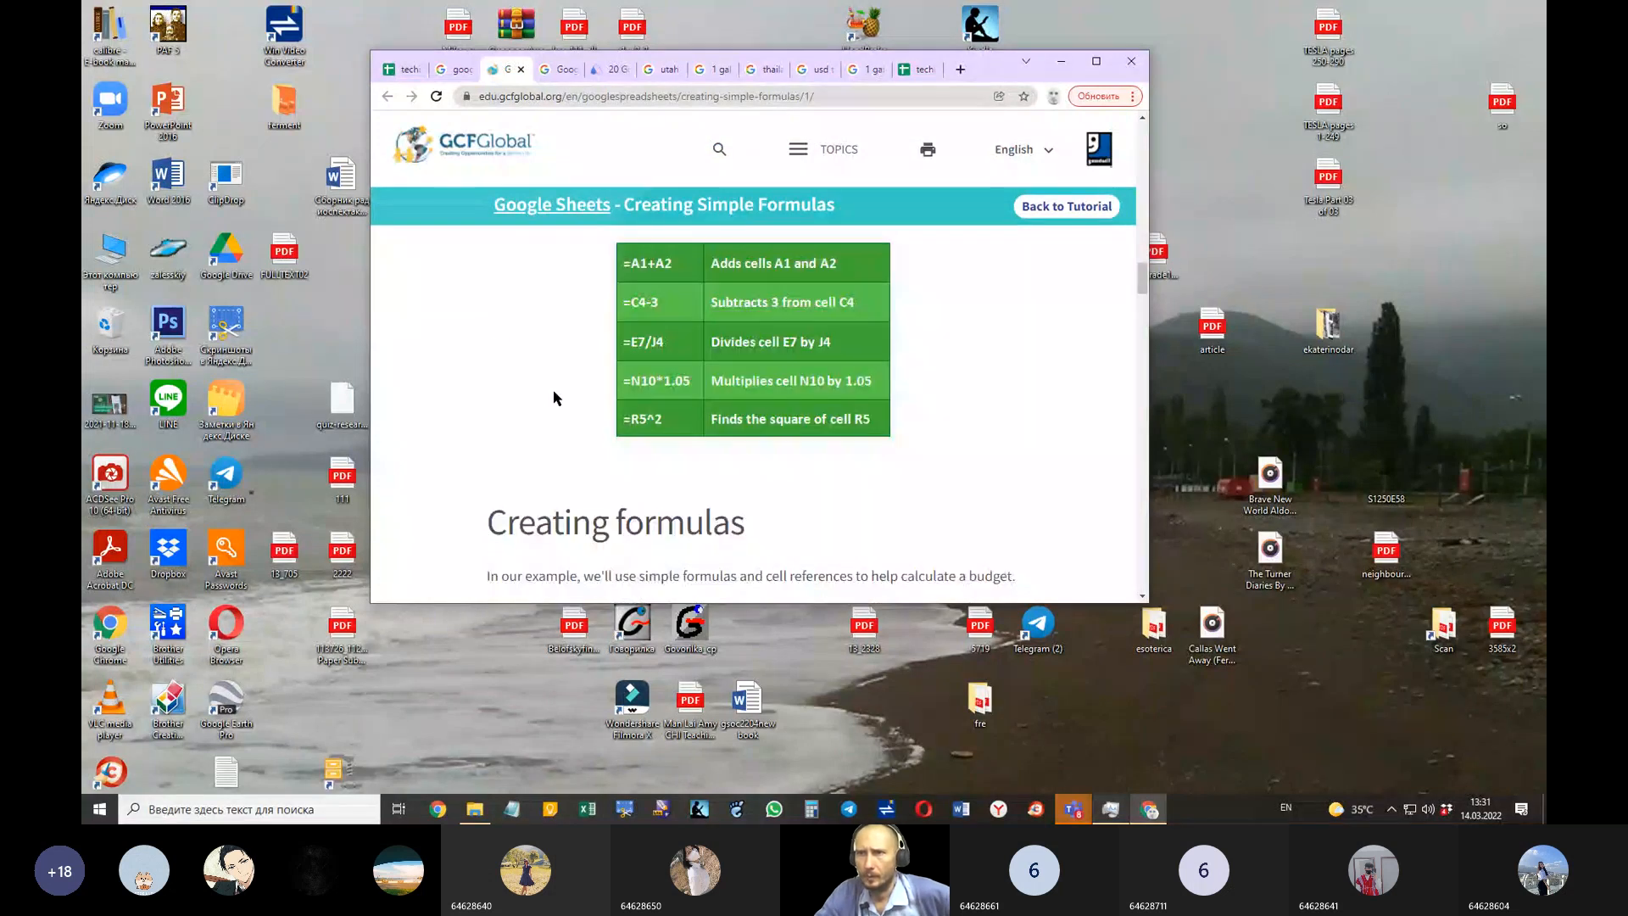
scroll(556, 399, "down", 6)
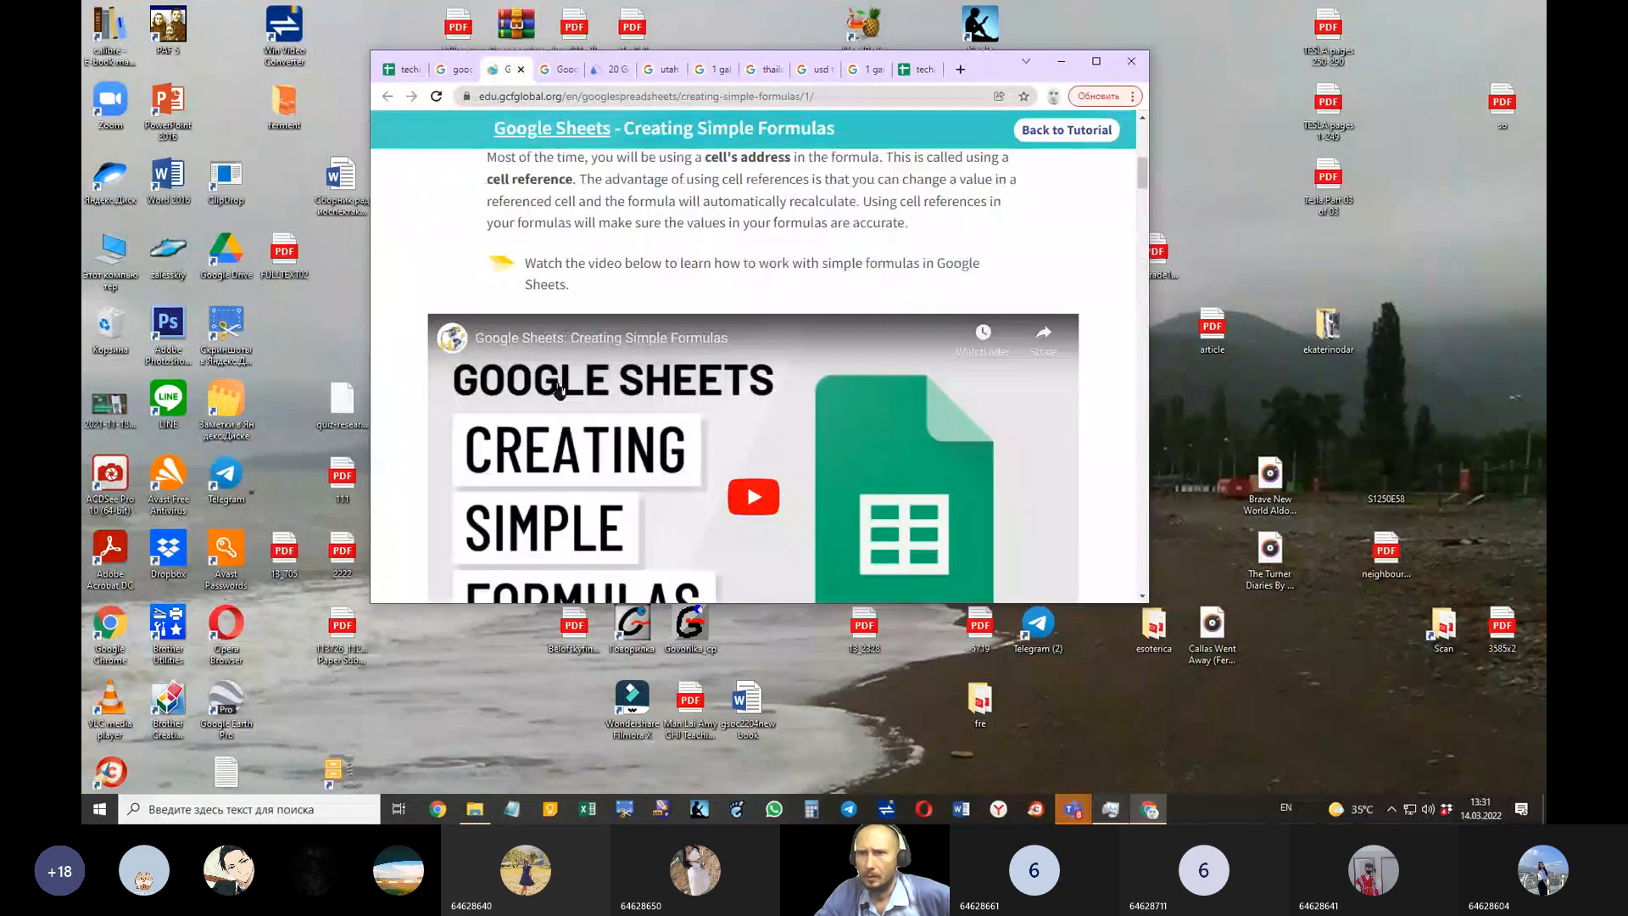
scroll(546, 381, "down", 2)
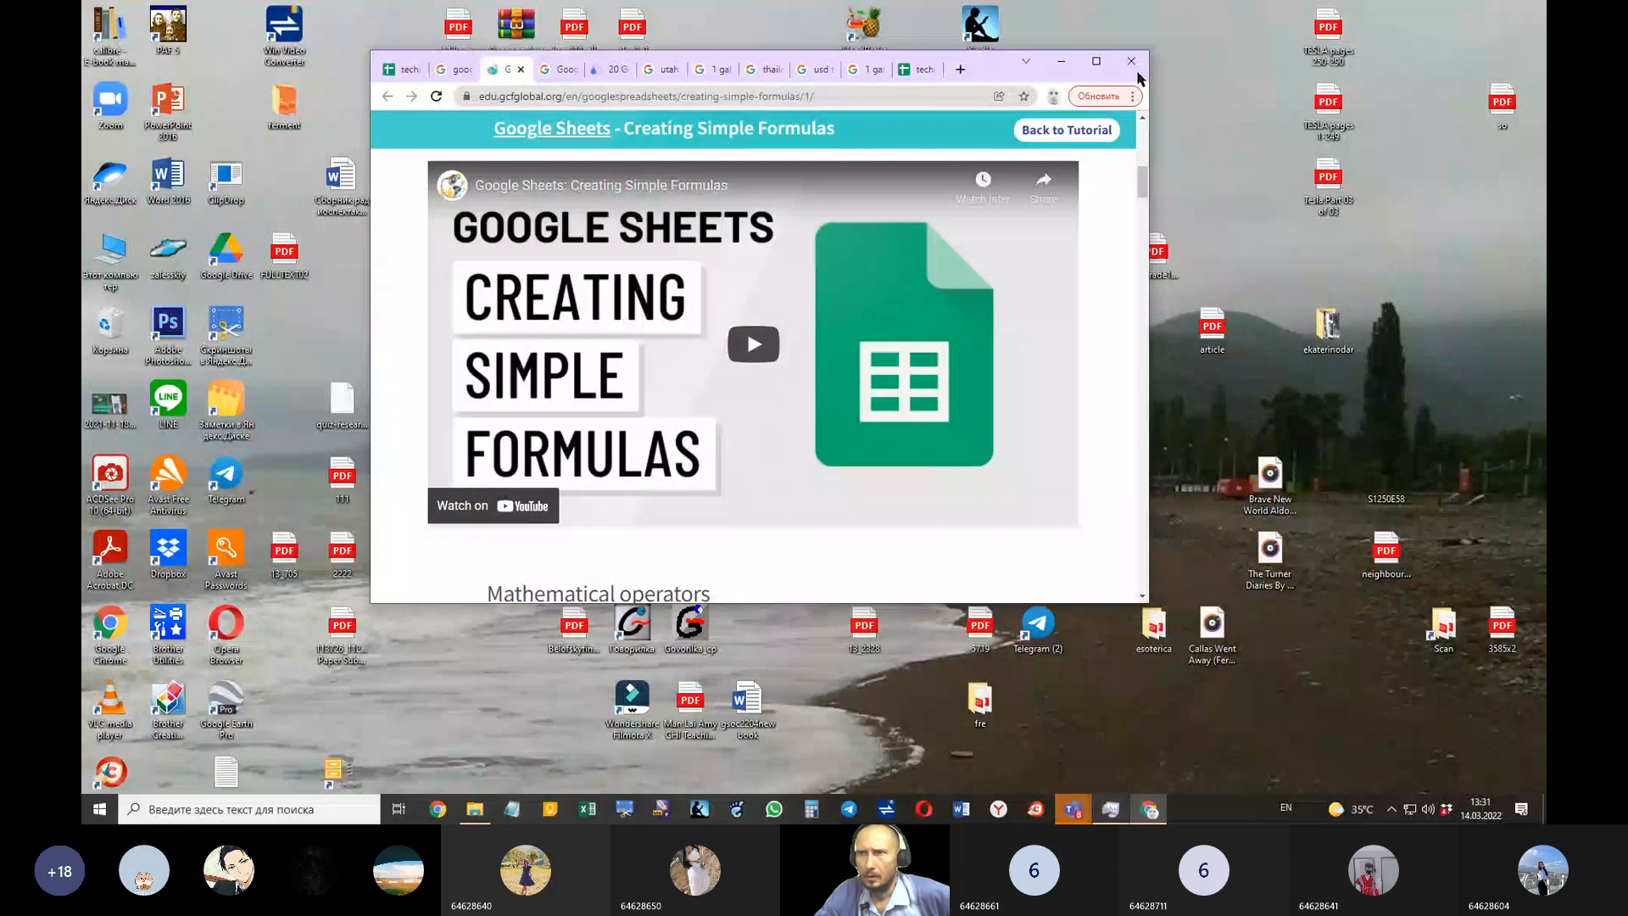
left_click(1096, 62)
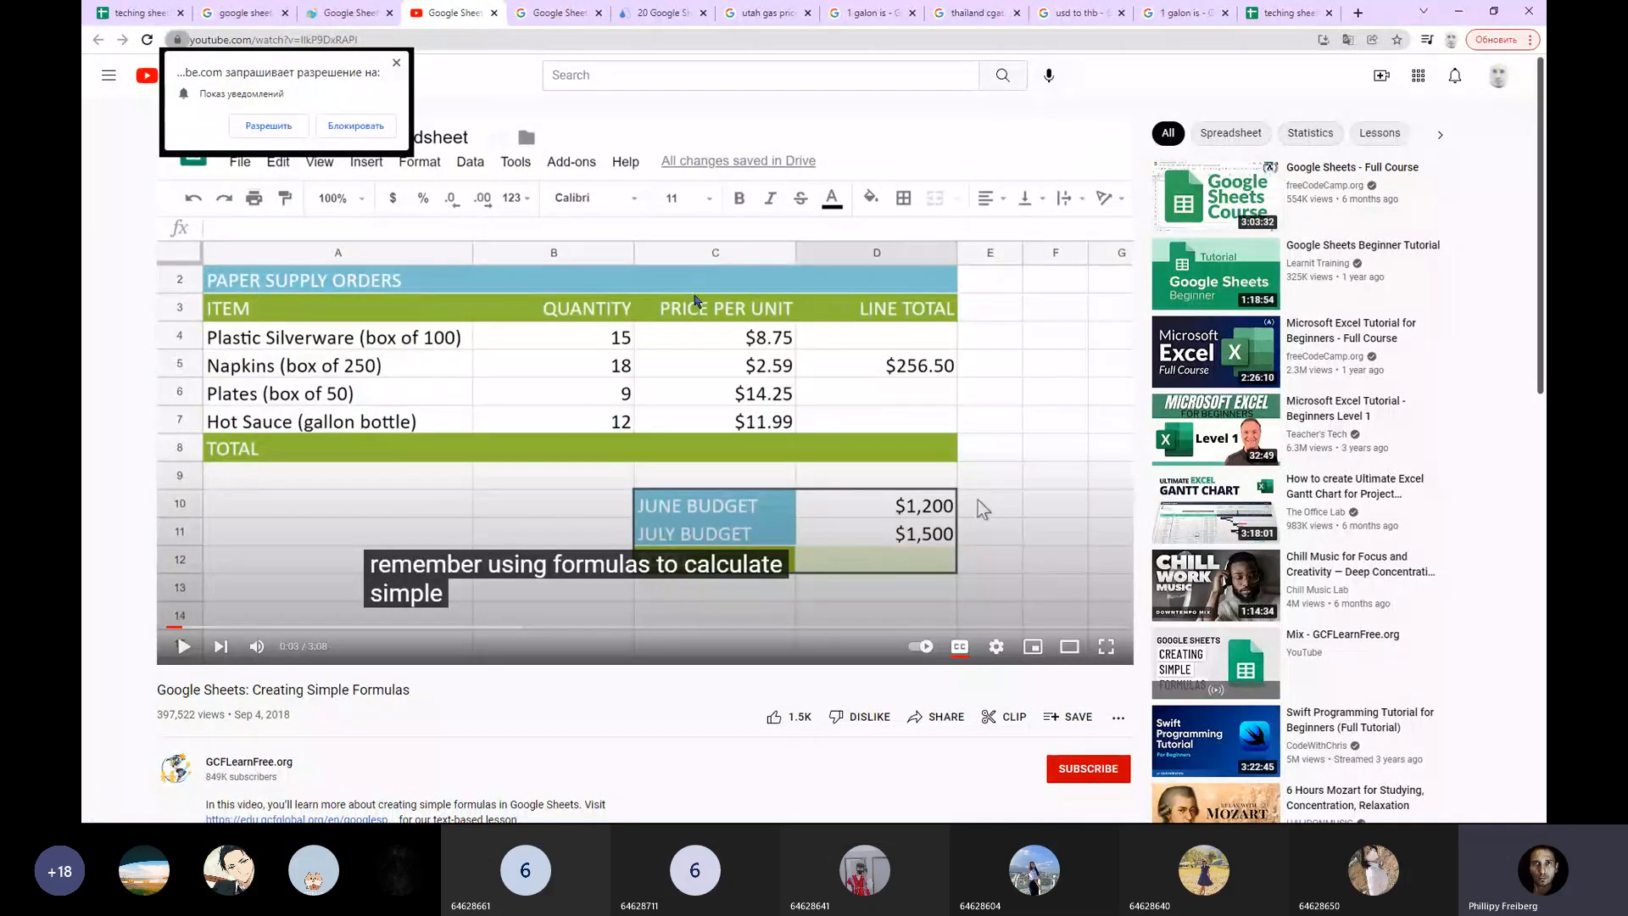
Step: Block YouTube's notification request, play the "Google Sheets: Creating Simple Formulas" video and pause it at the closing logo
left_click(354, 125)
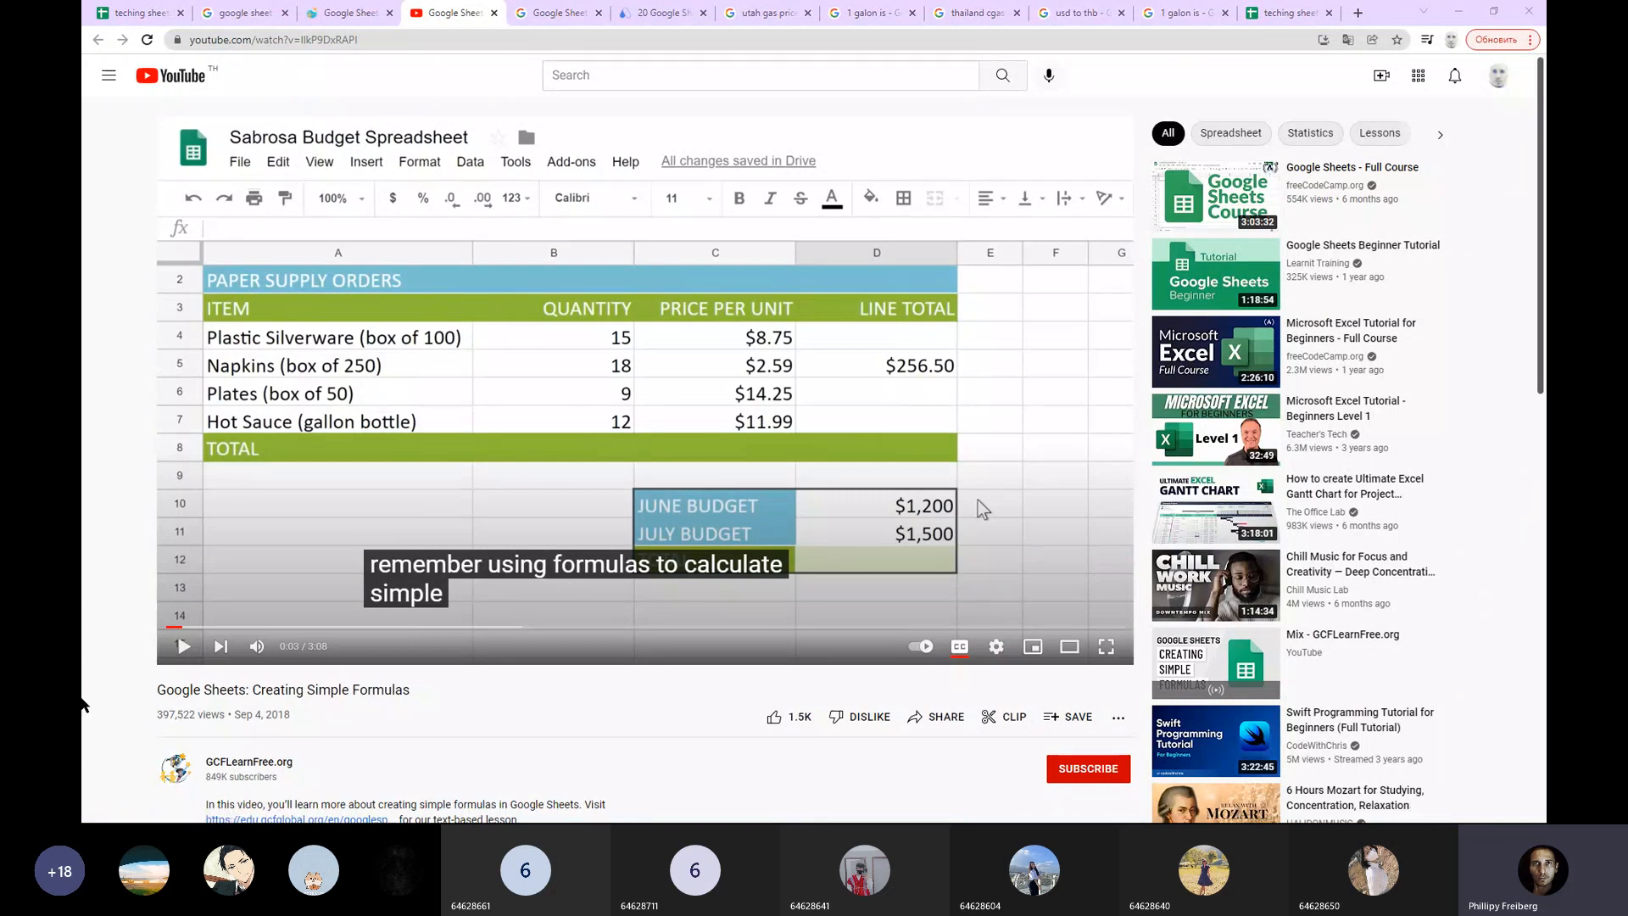
left_click(184, 647)
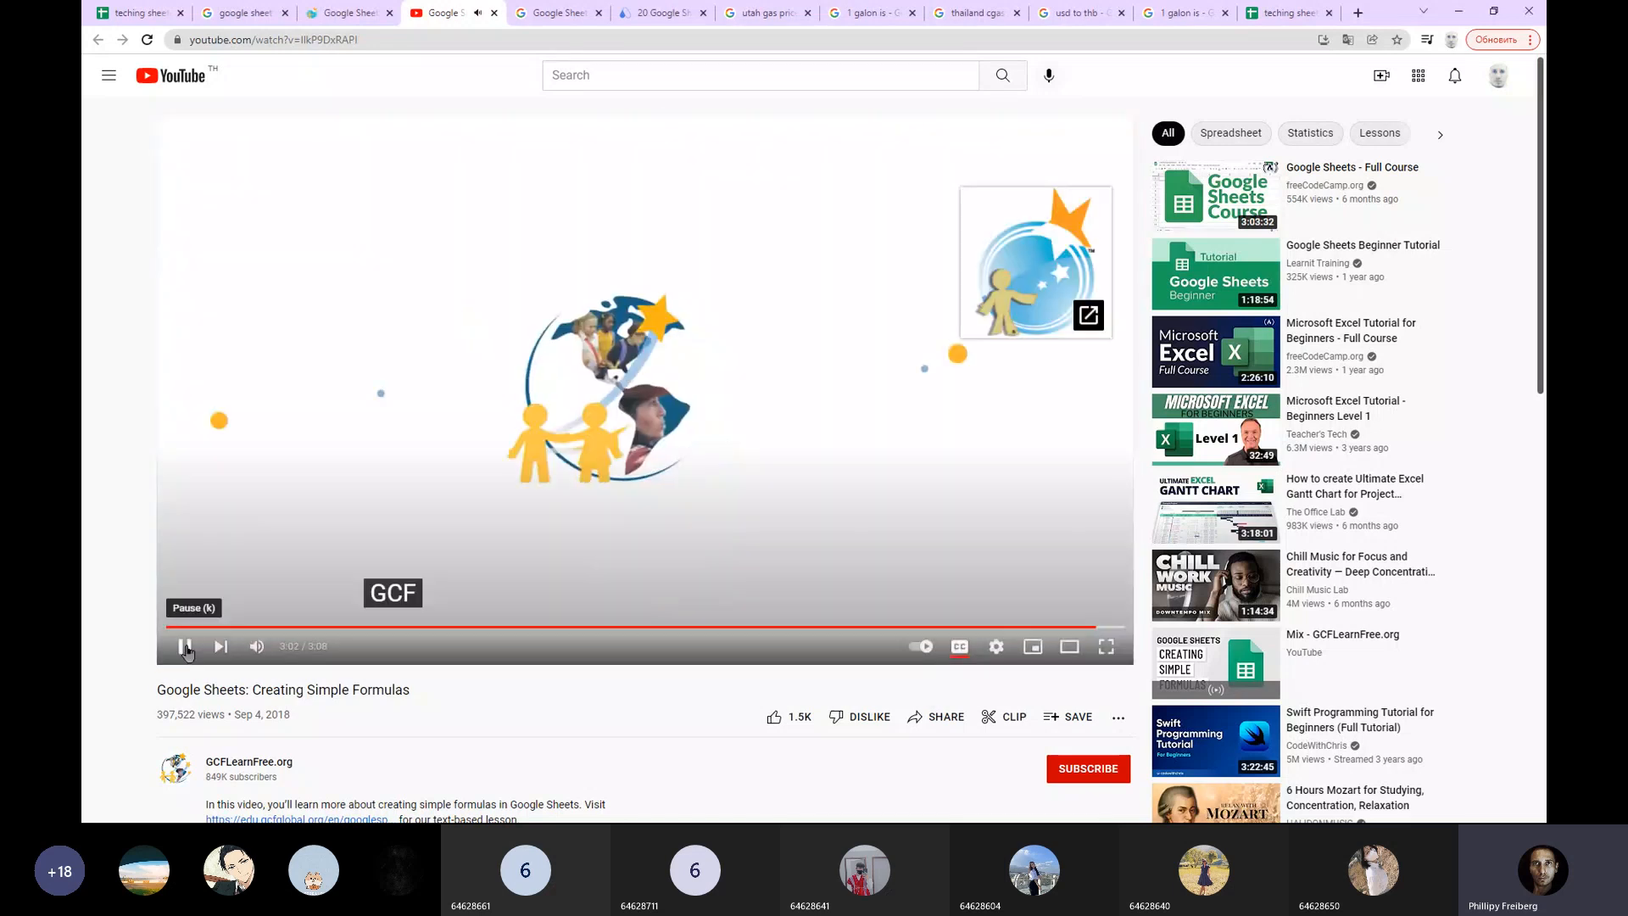
left_click(185, 648)
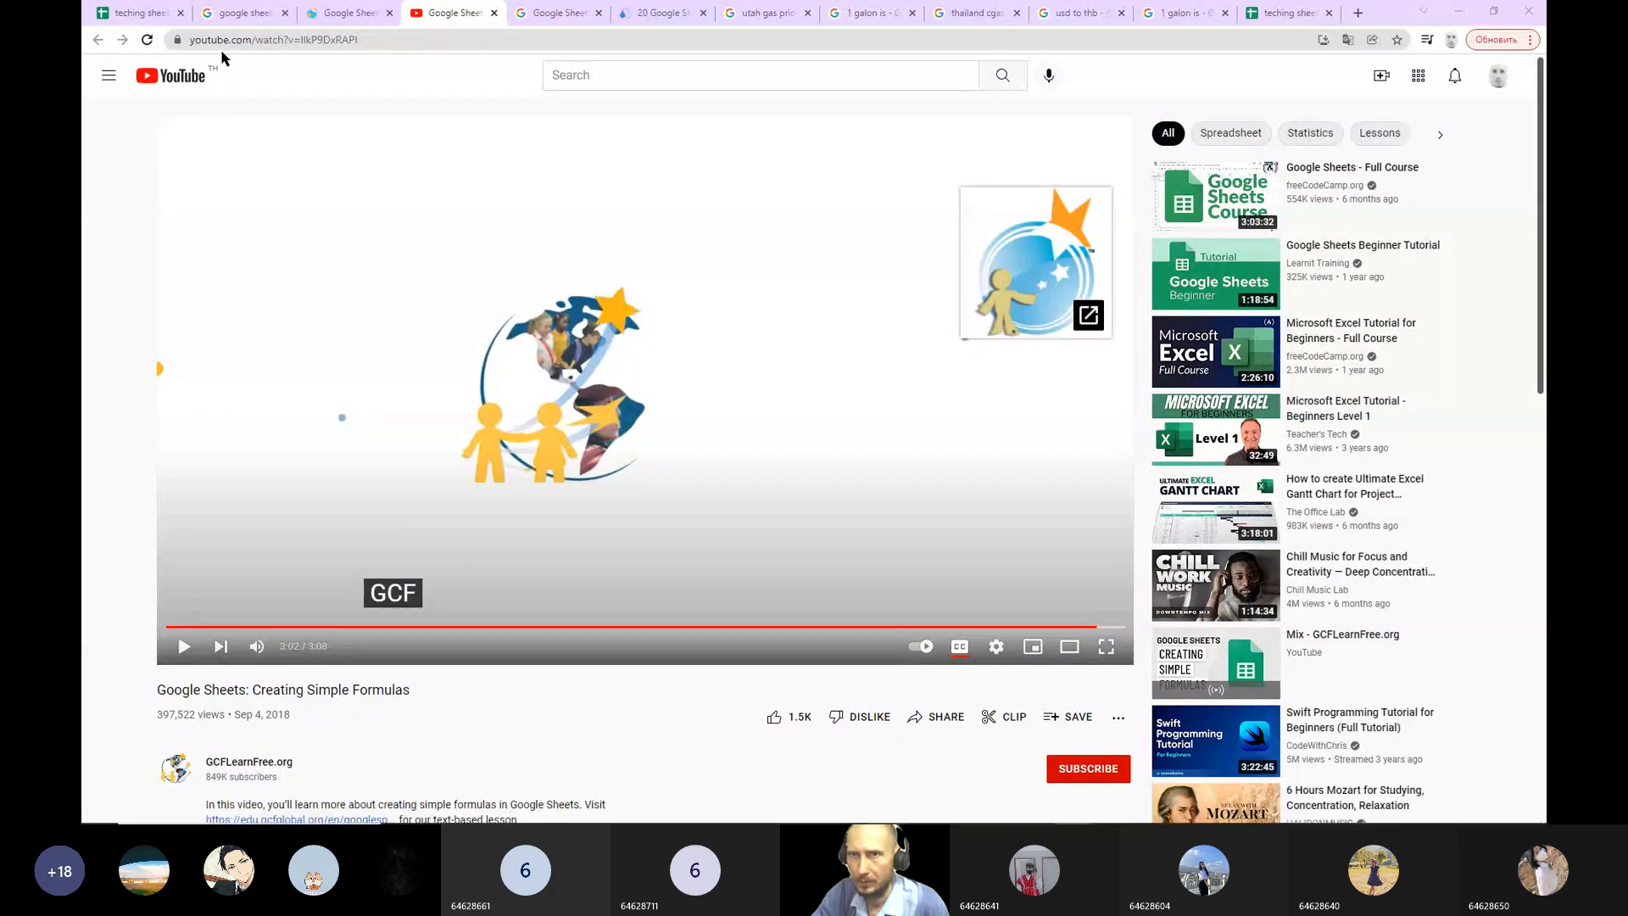
Step: Return to the teching sheets spreadsheet and clear the price per Unit selection by selecting an empty cell below the table
left_click(135, 13)
left_click(553, 101)
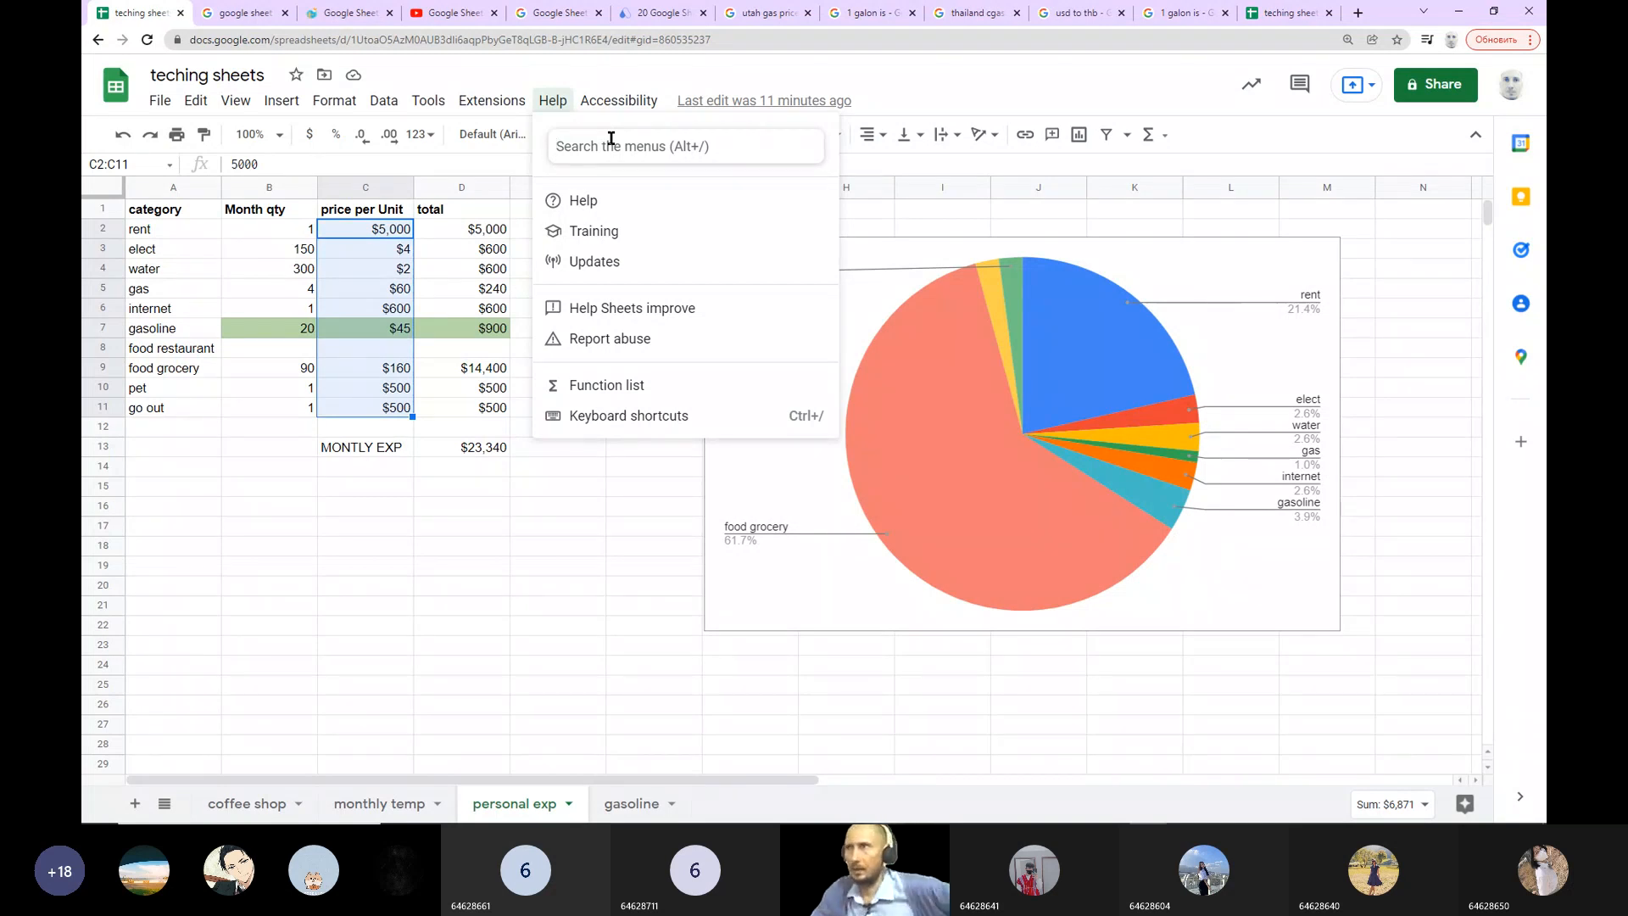
left_click(1514, 712)
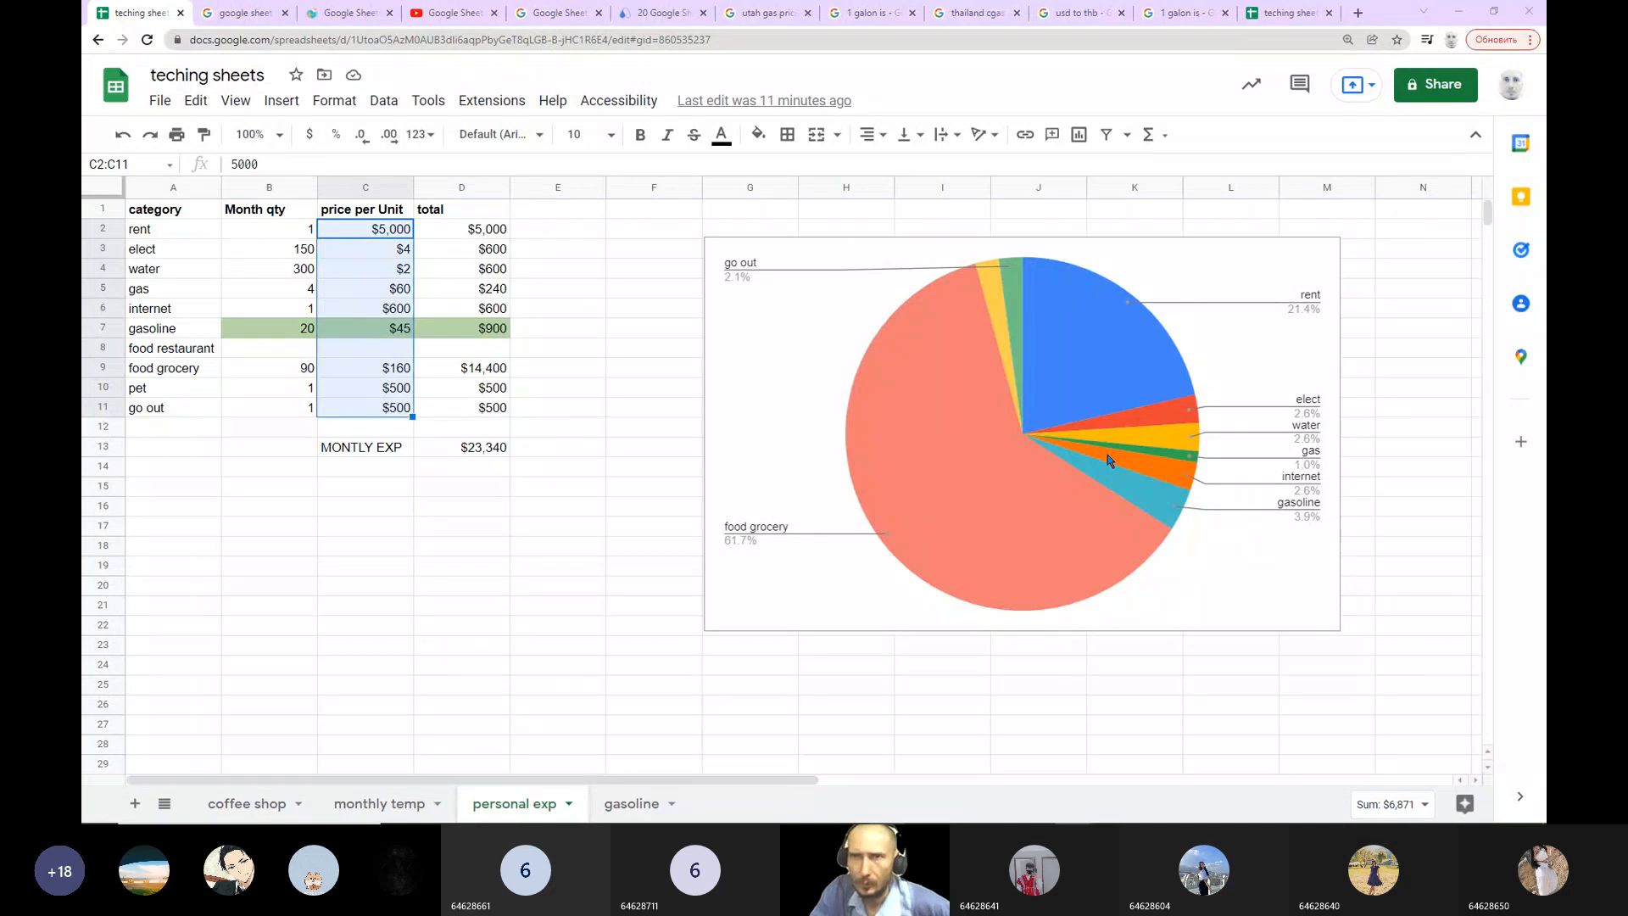
left_click(499, 134)
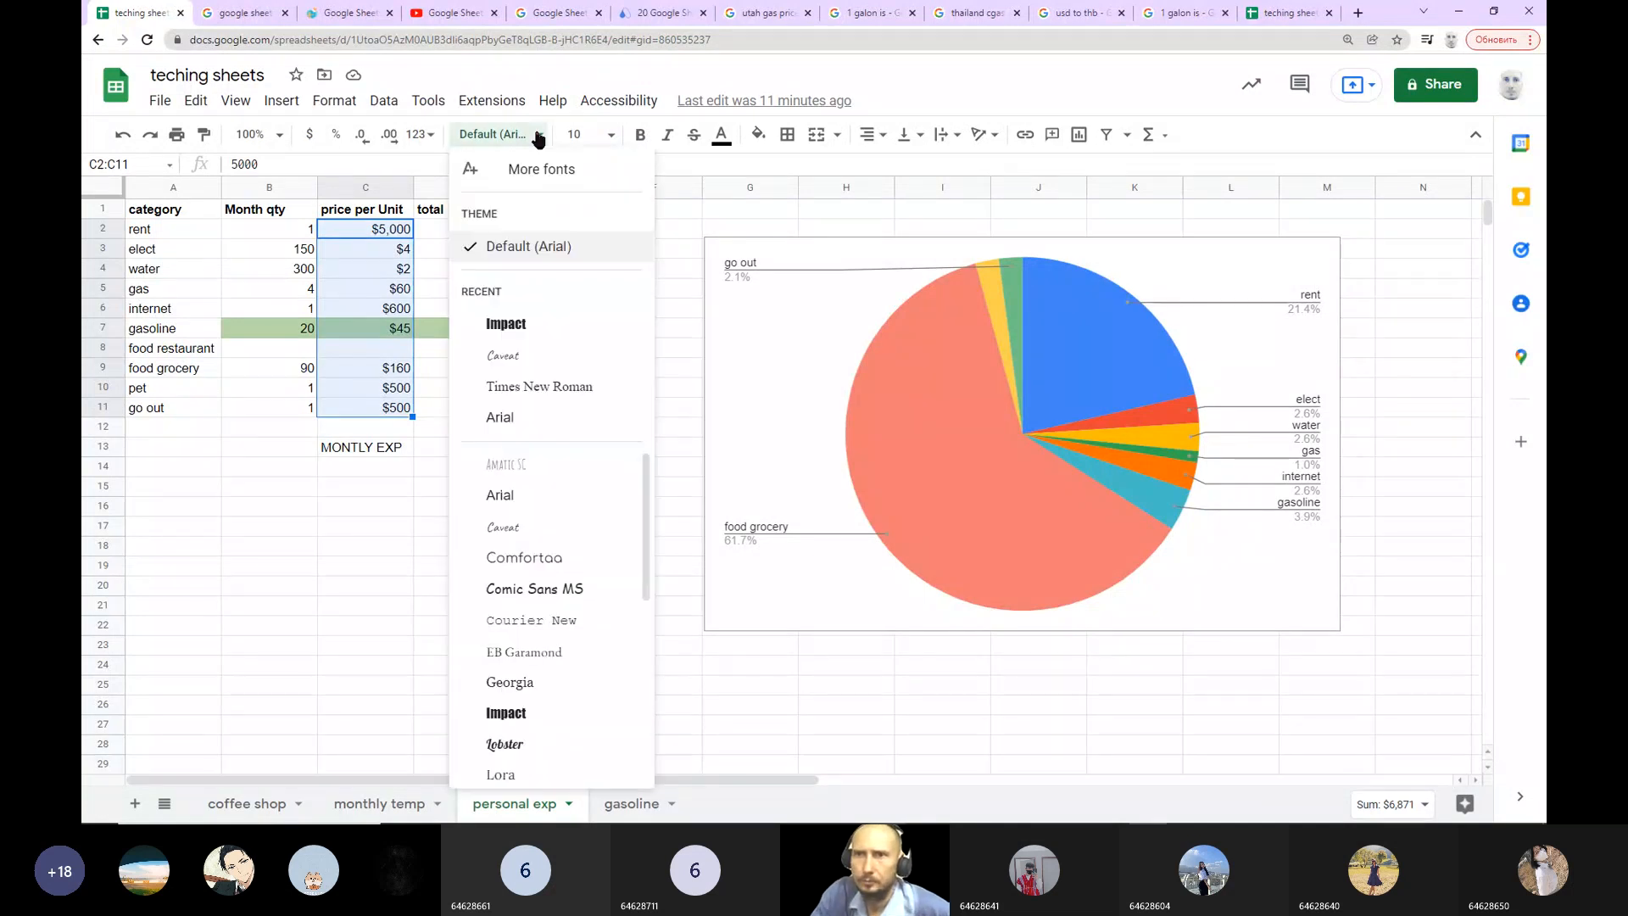
left_click(351, 607)
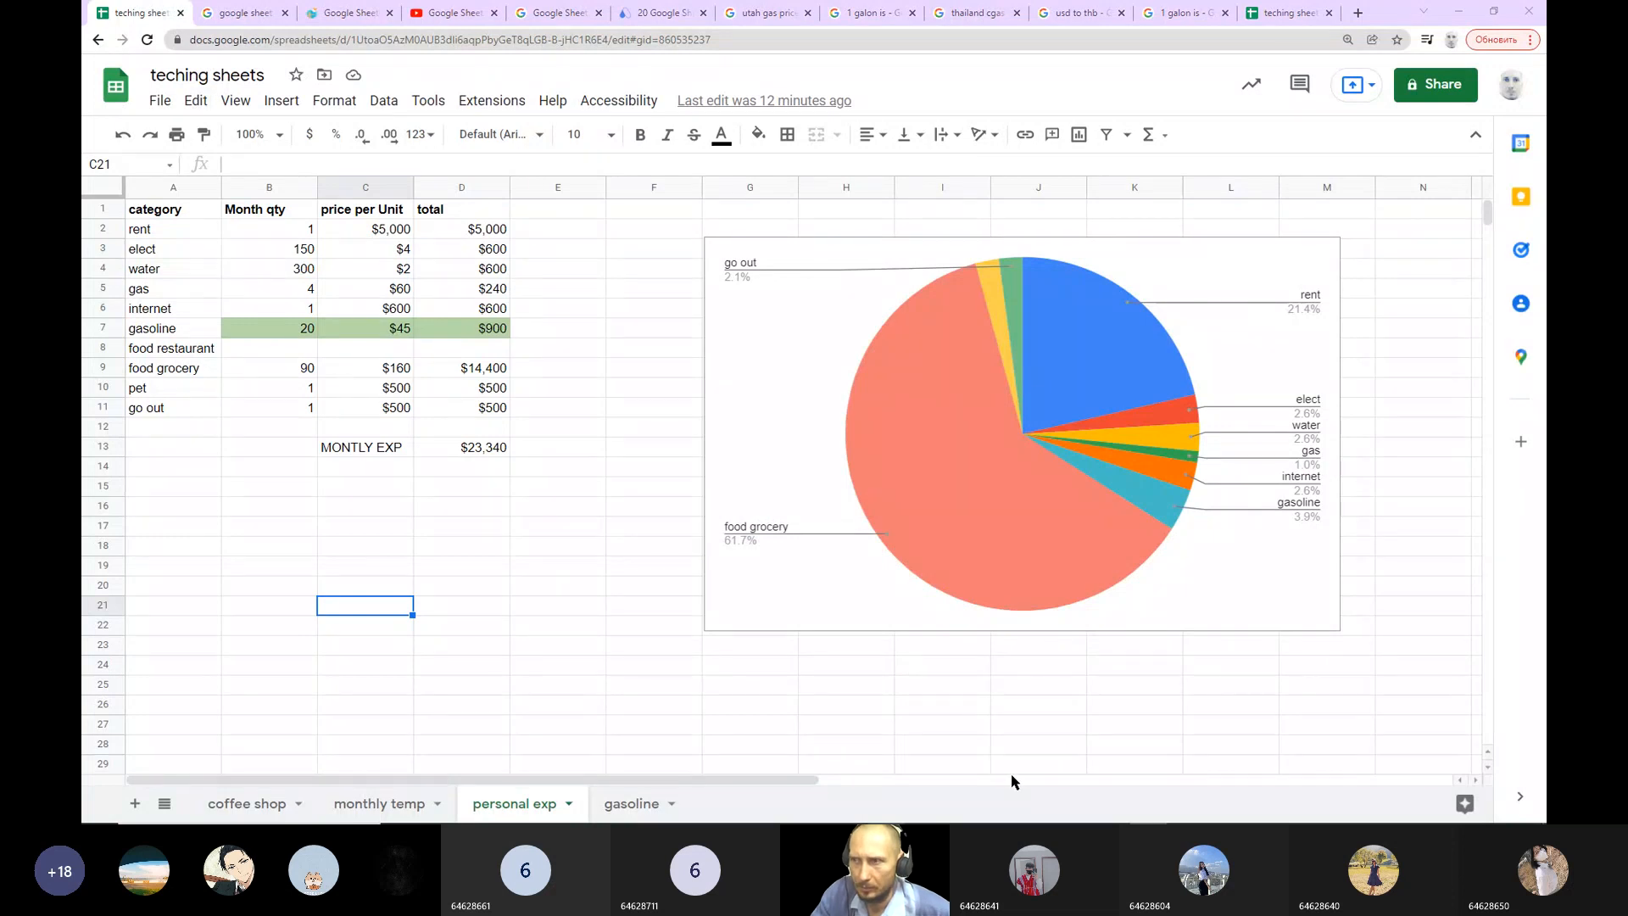
scroll(1014, 777, "right", 1)
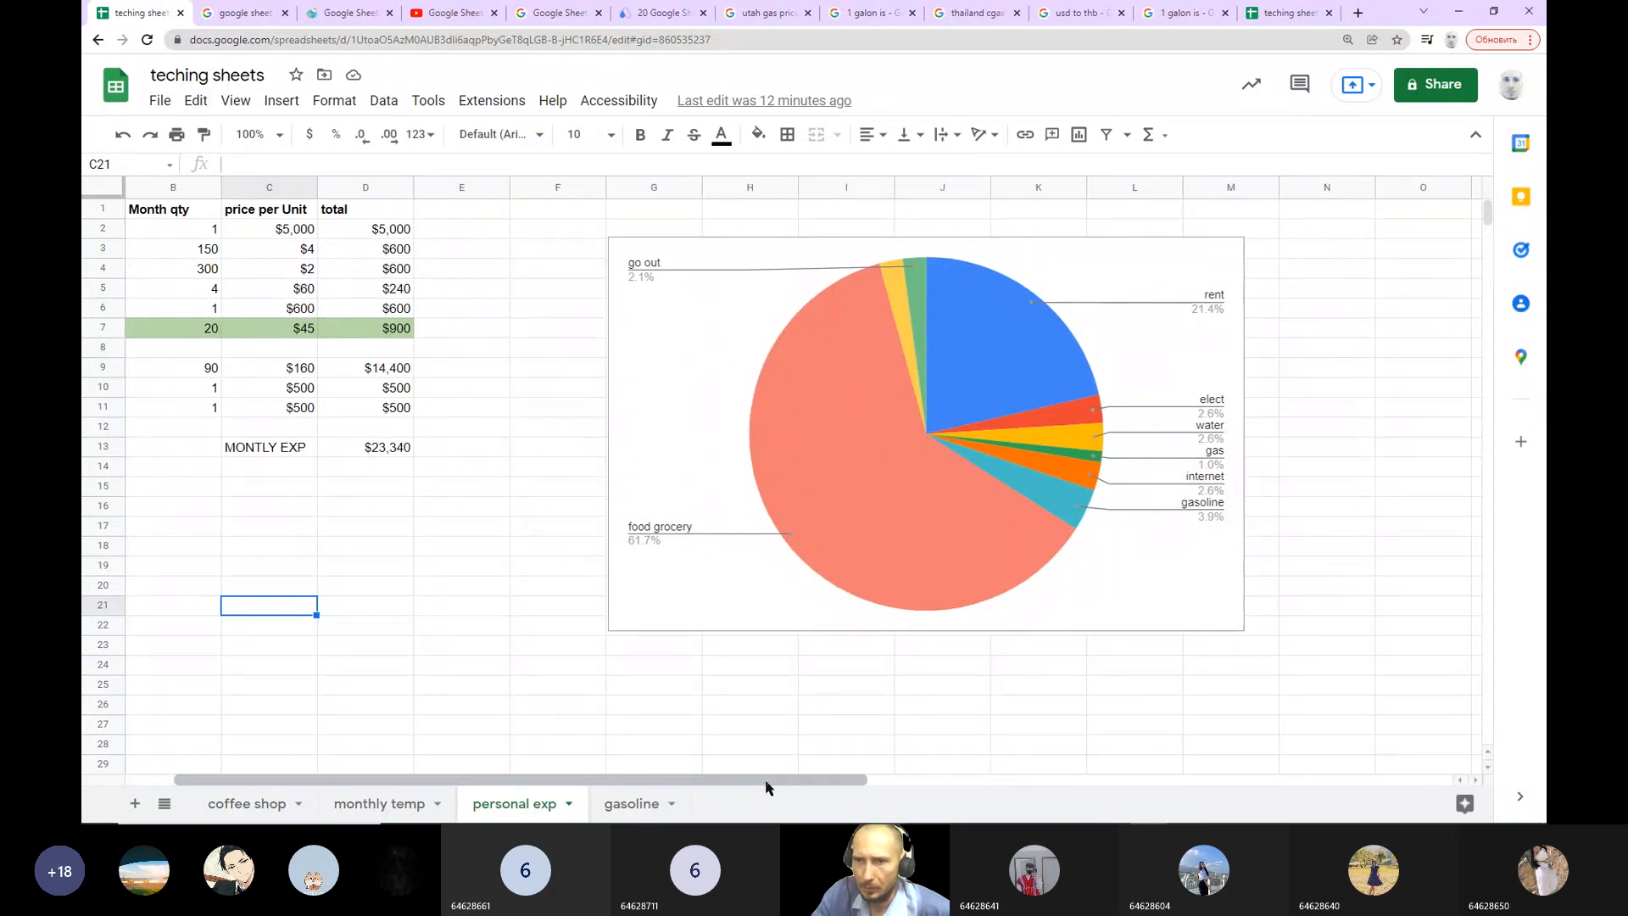
scroll(766, 787, "left", 1)
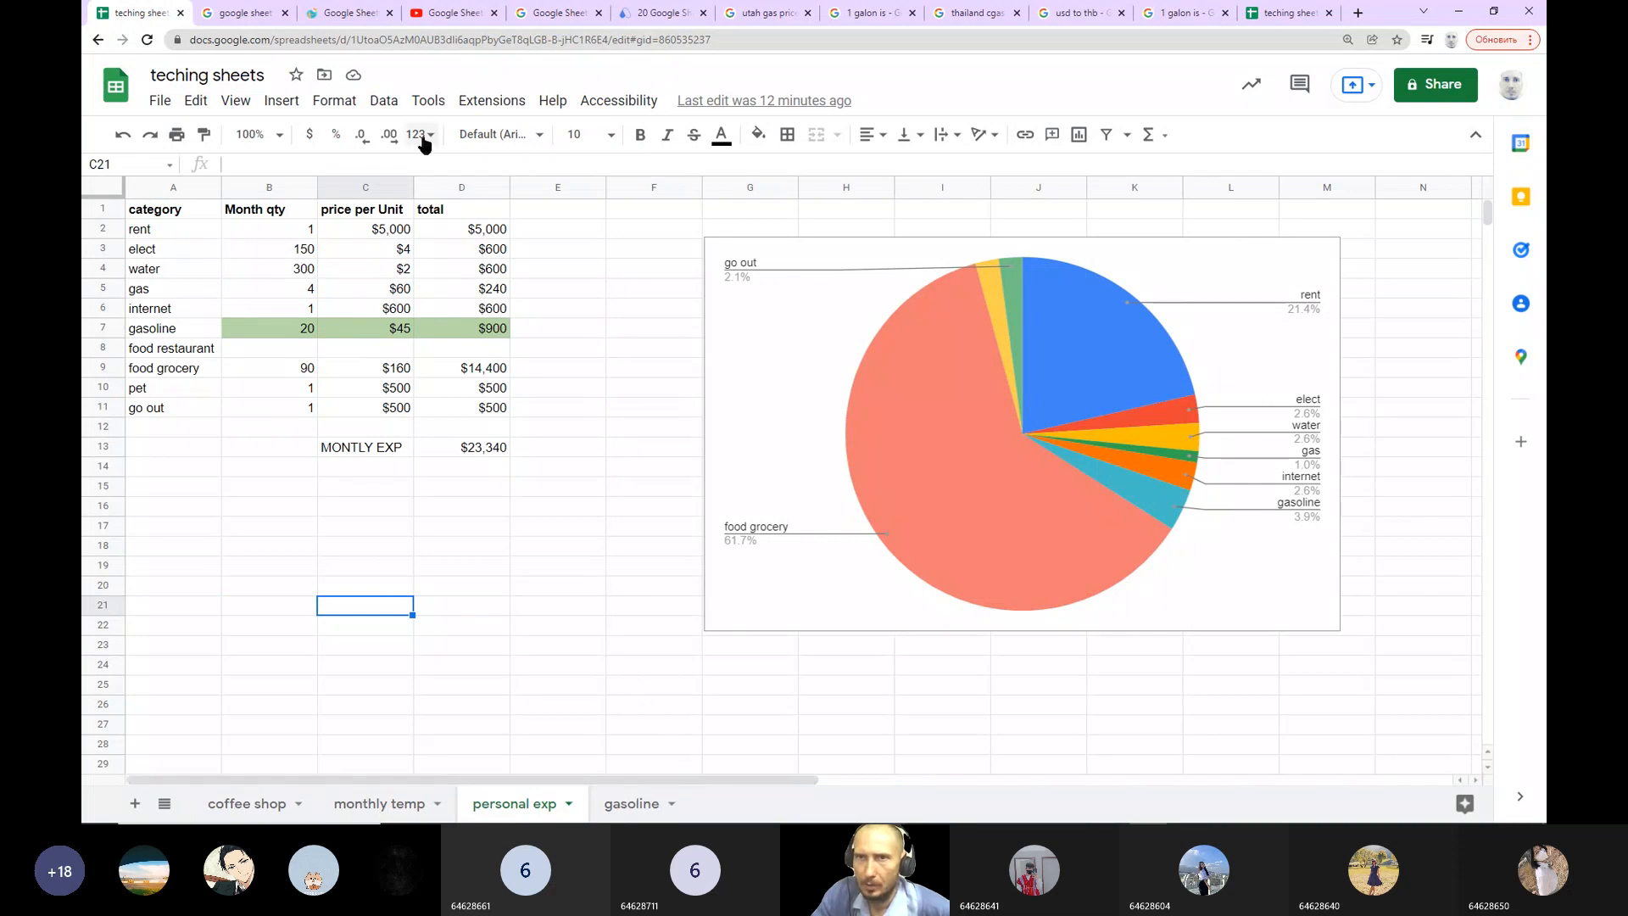
left_click(196, 103)
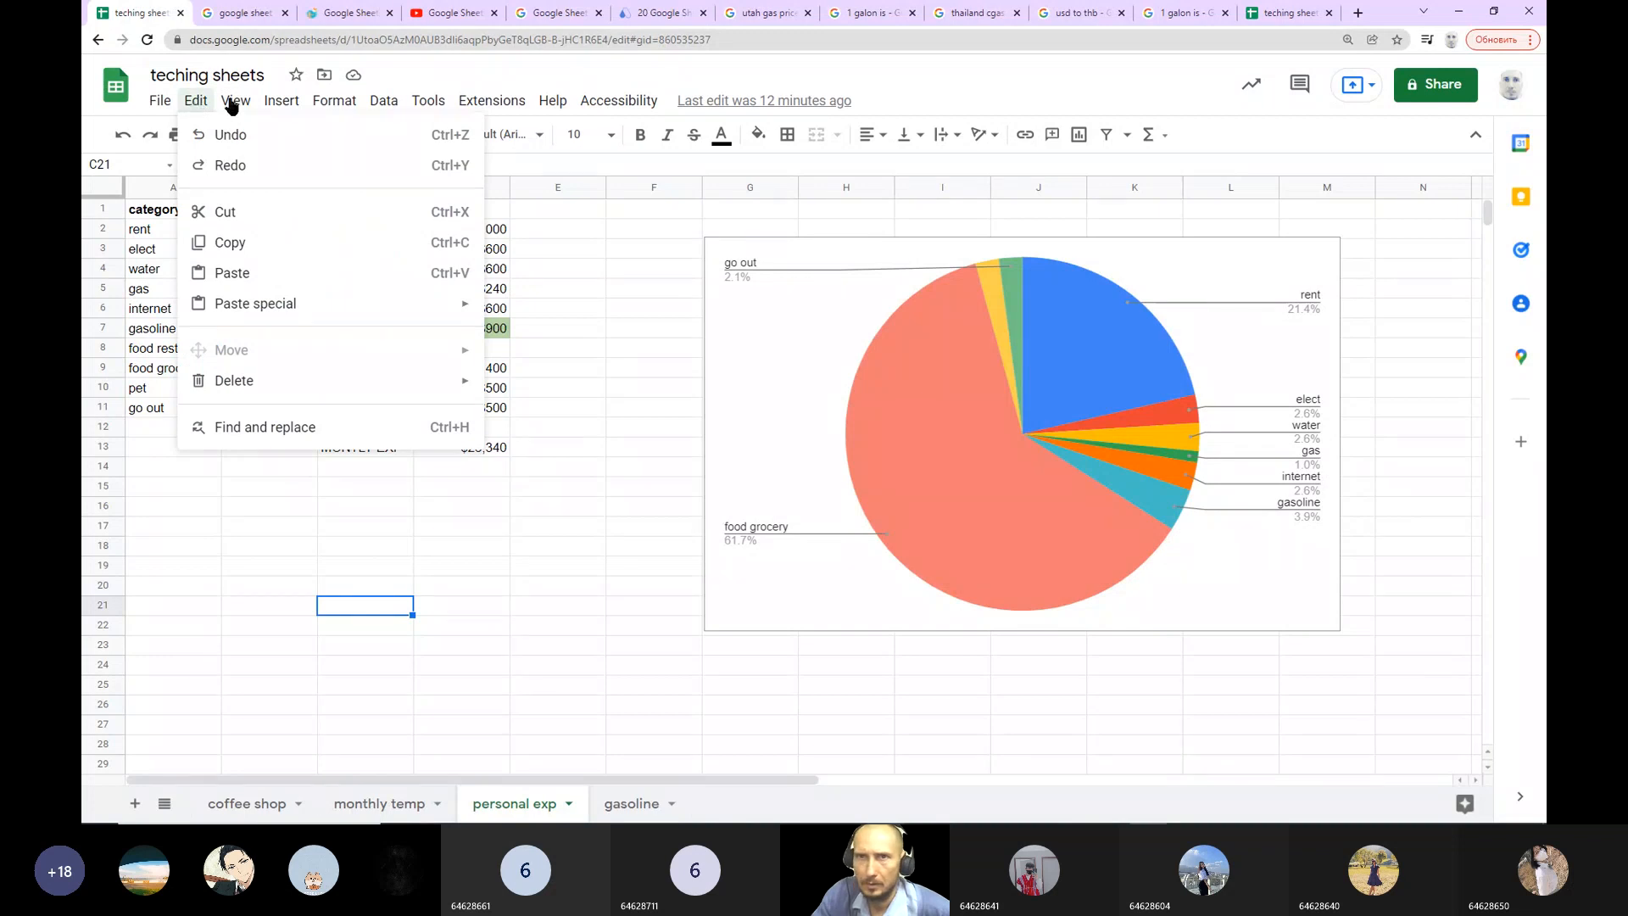
left_click(237, 103)
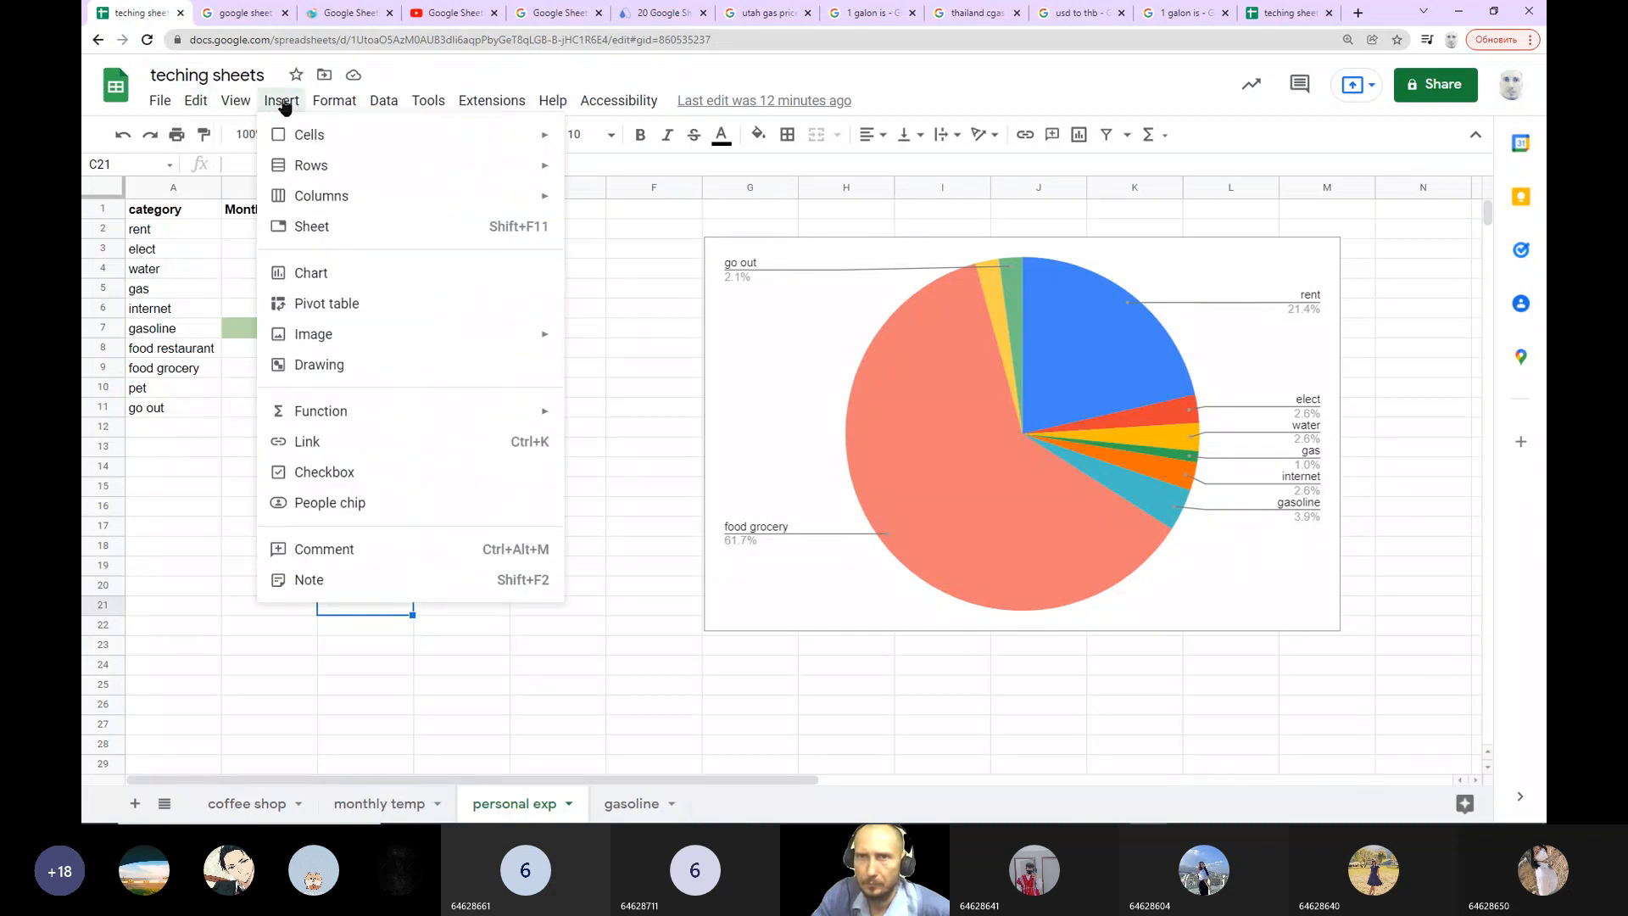
mouse_move(358, 104)
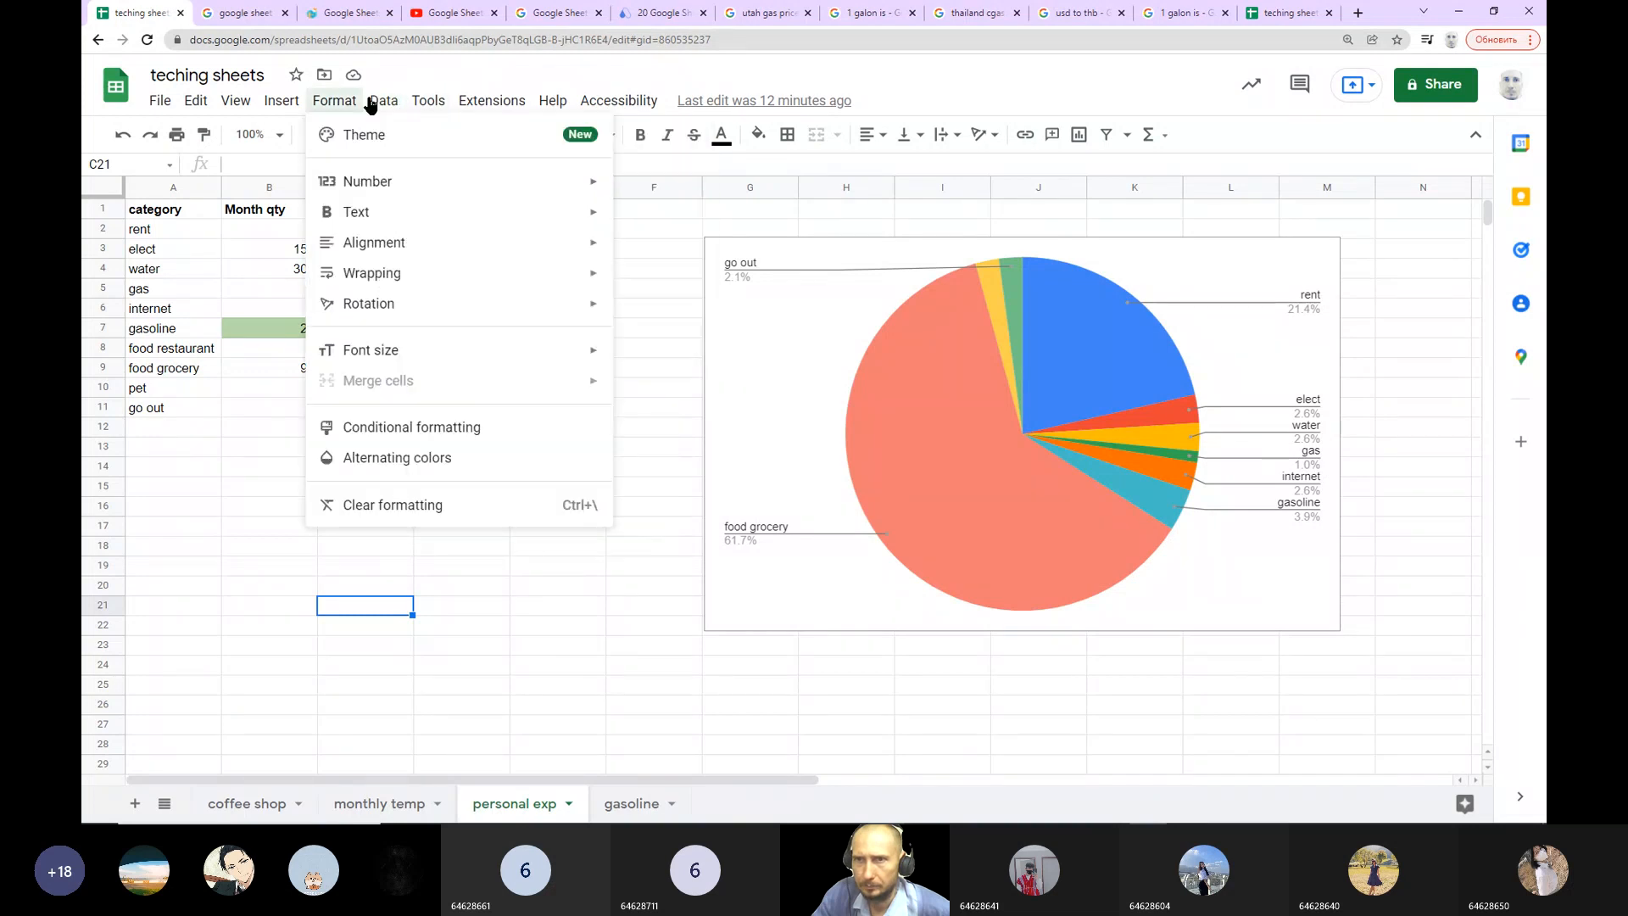
mouse_move(655, 500)
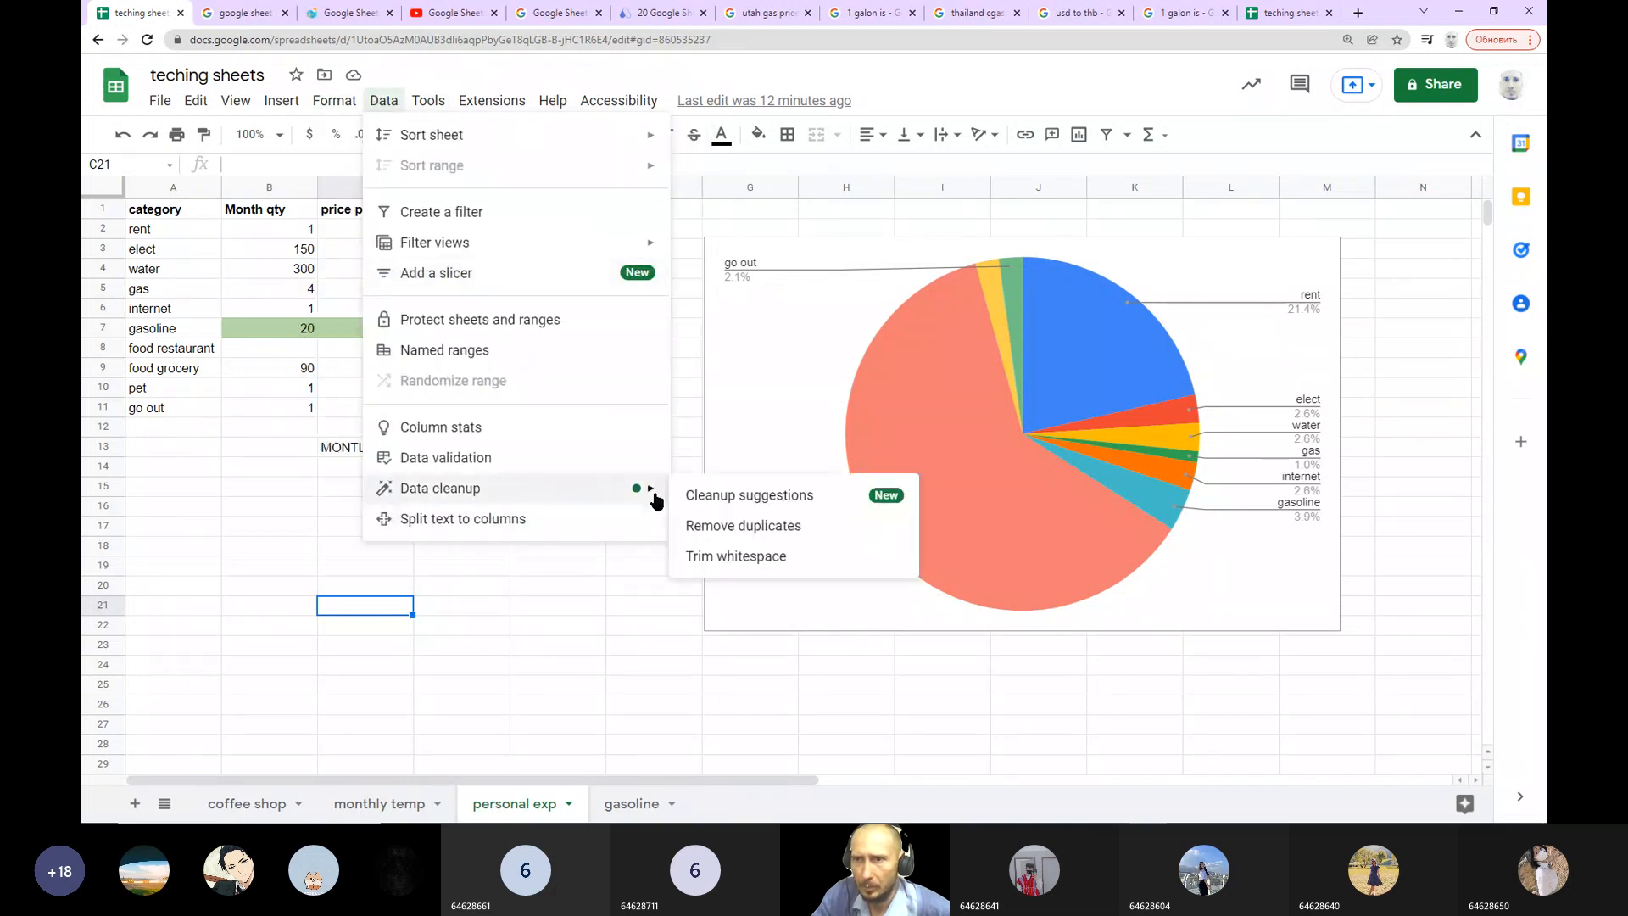
left_click(566, 649)
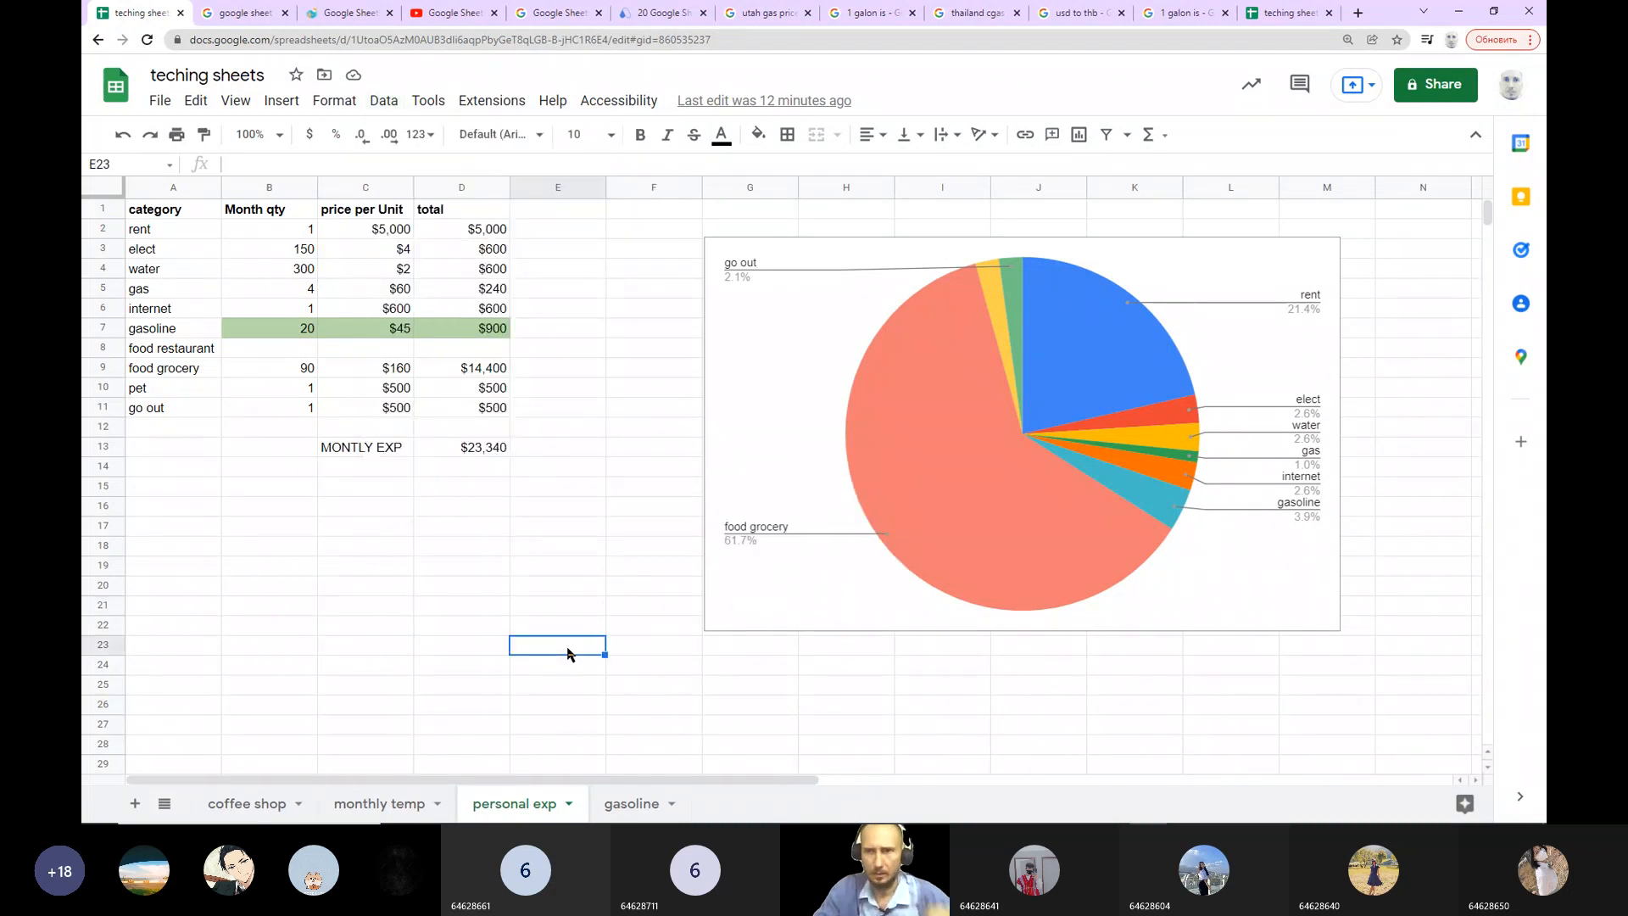
mouse_move(1149, 808)
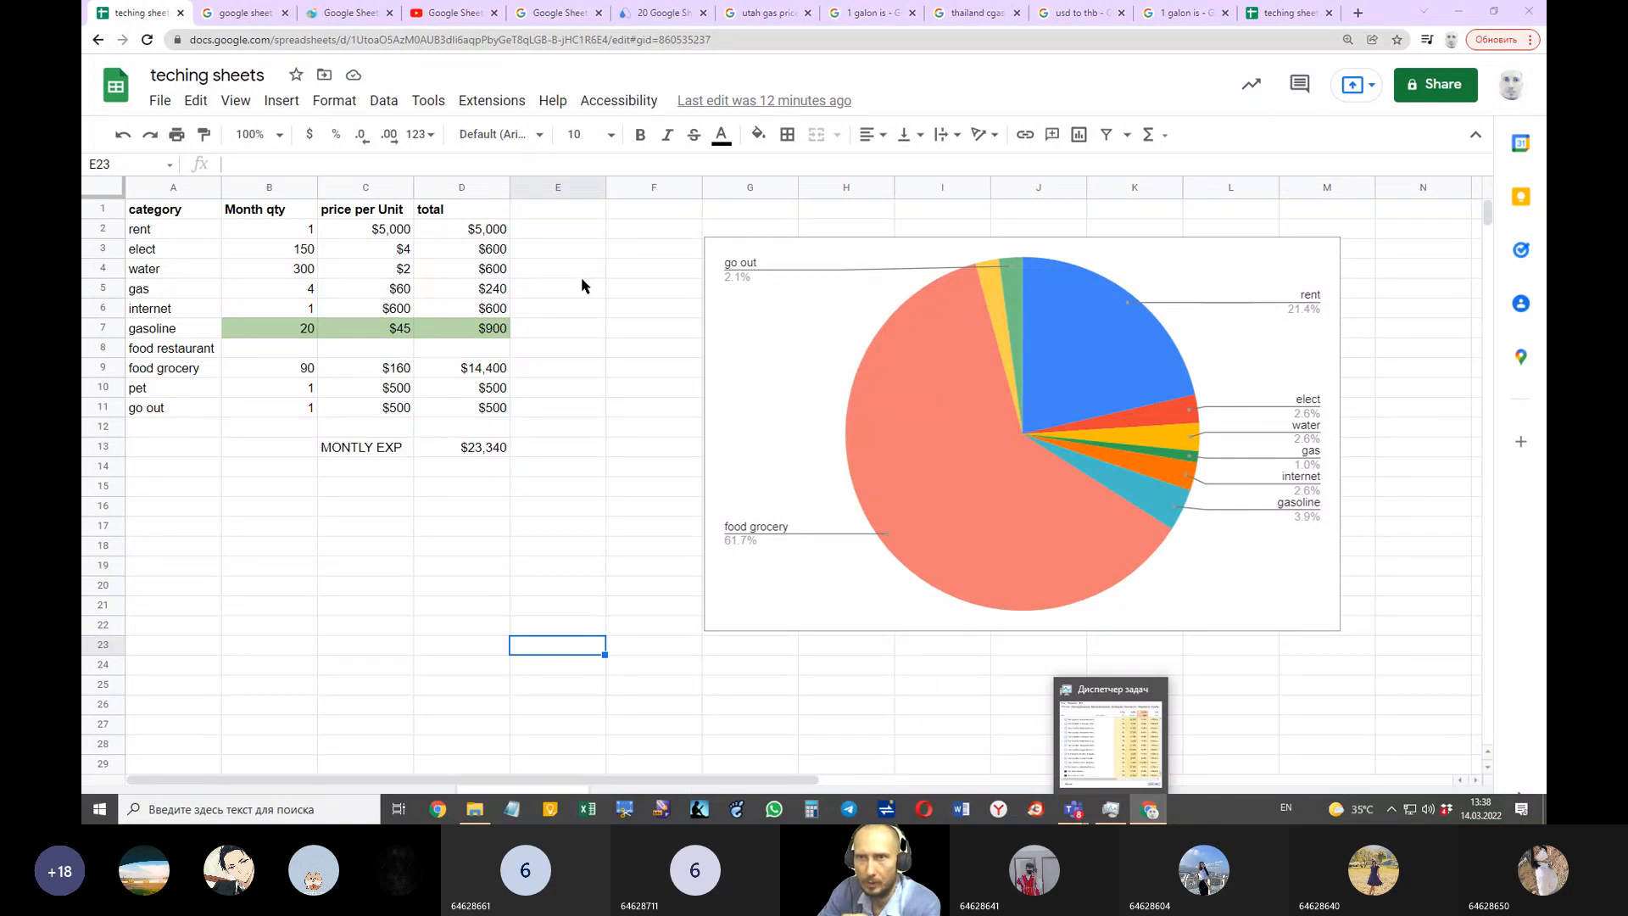
left_click(522, 664)
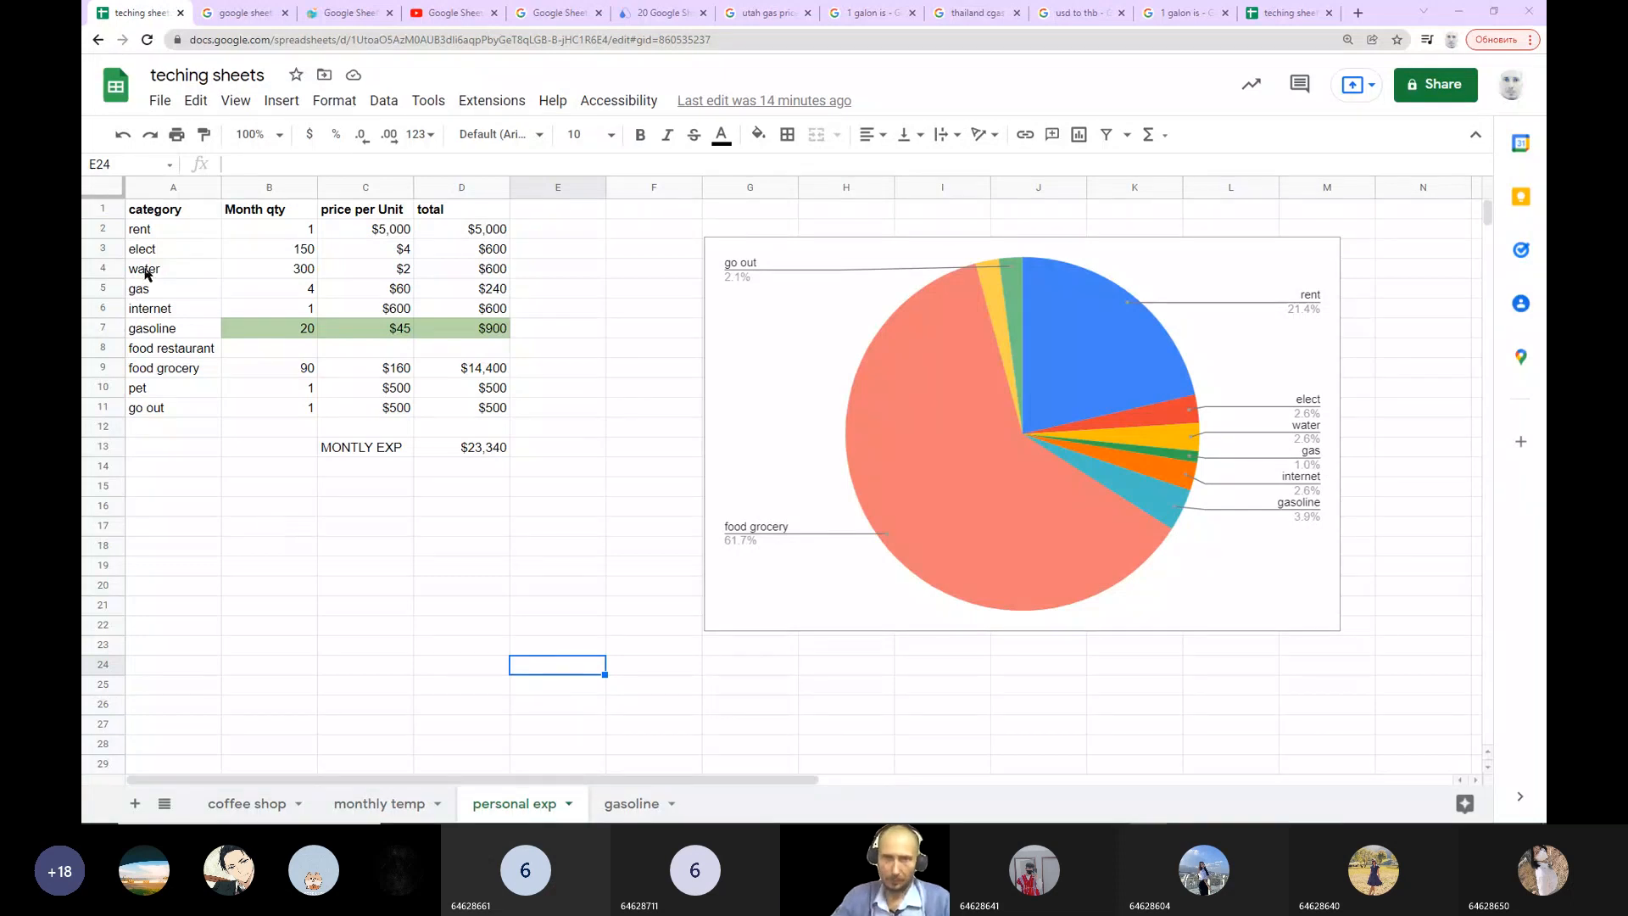
Step: Examine the rent and elect quantities, plus the elect row's price per unit and total formula
left_click(304, 237)
left_click(308, 254)
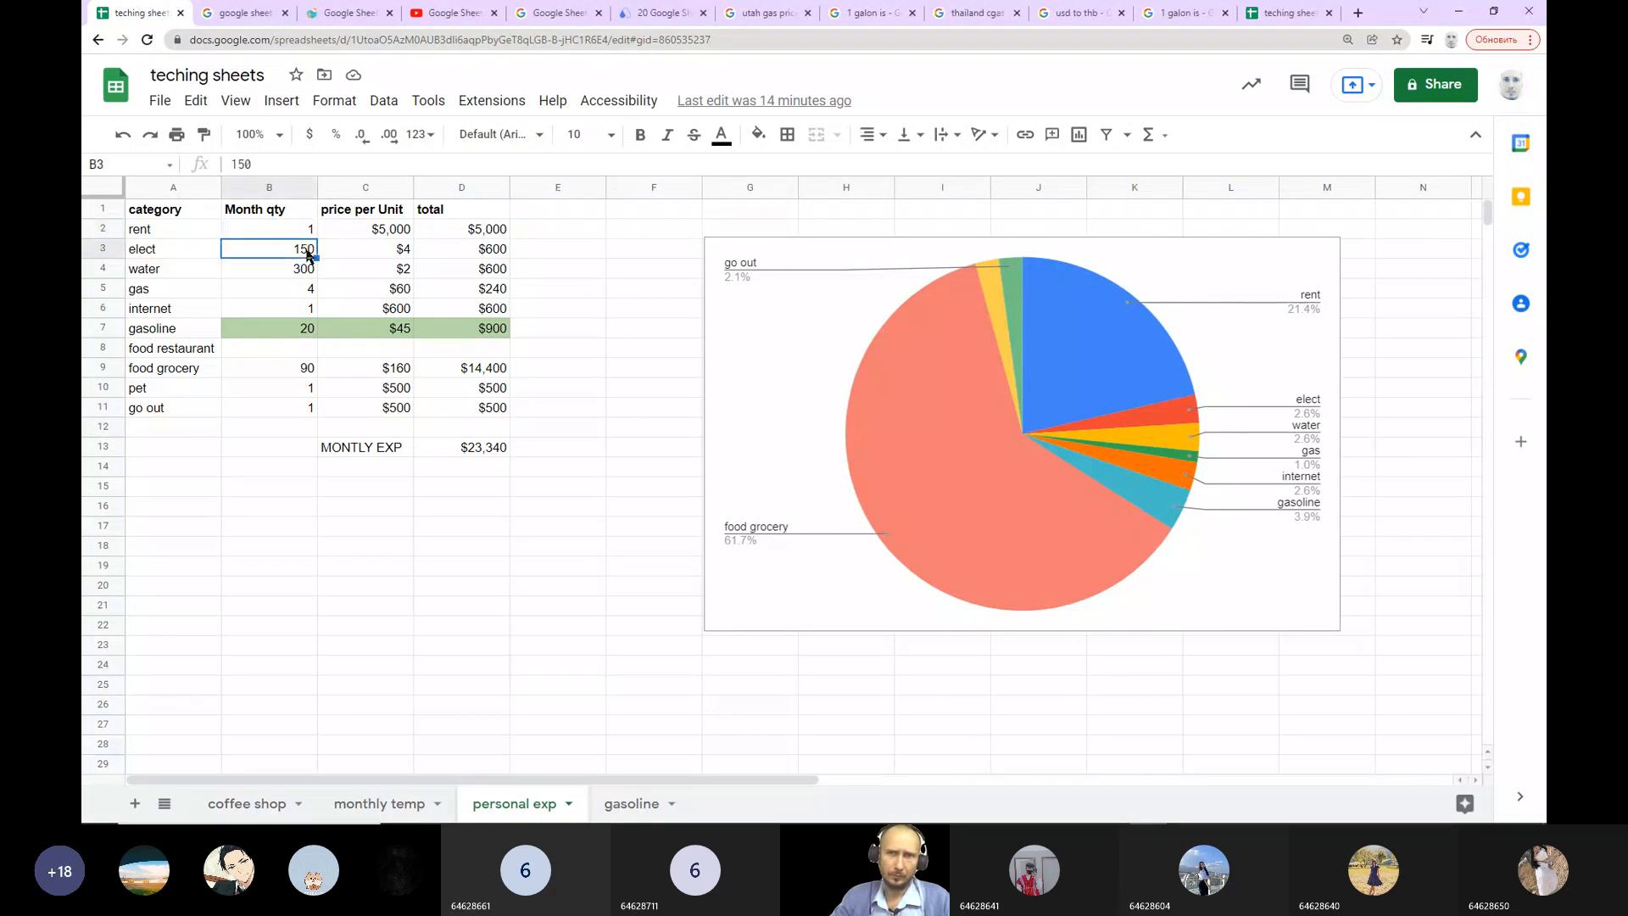
left_click(310, 237)
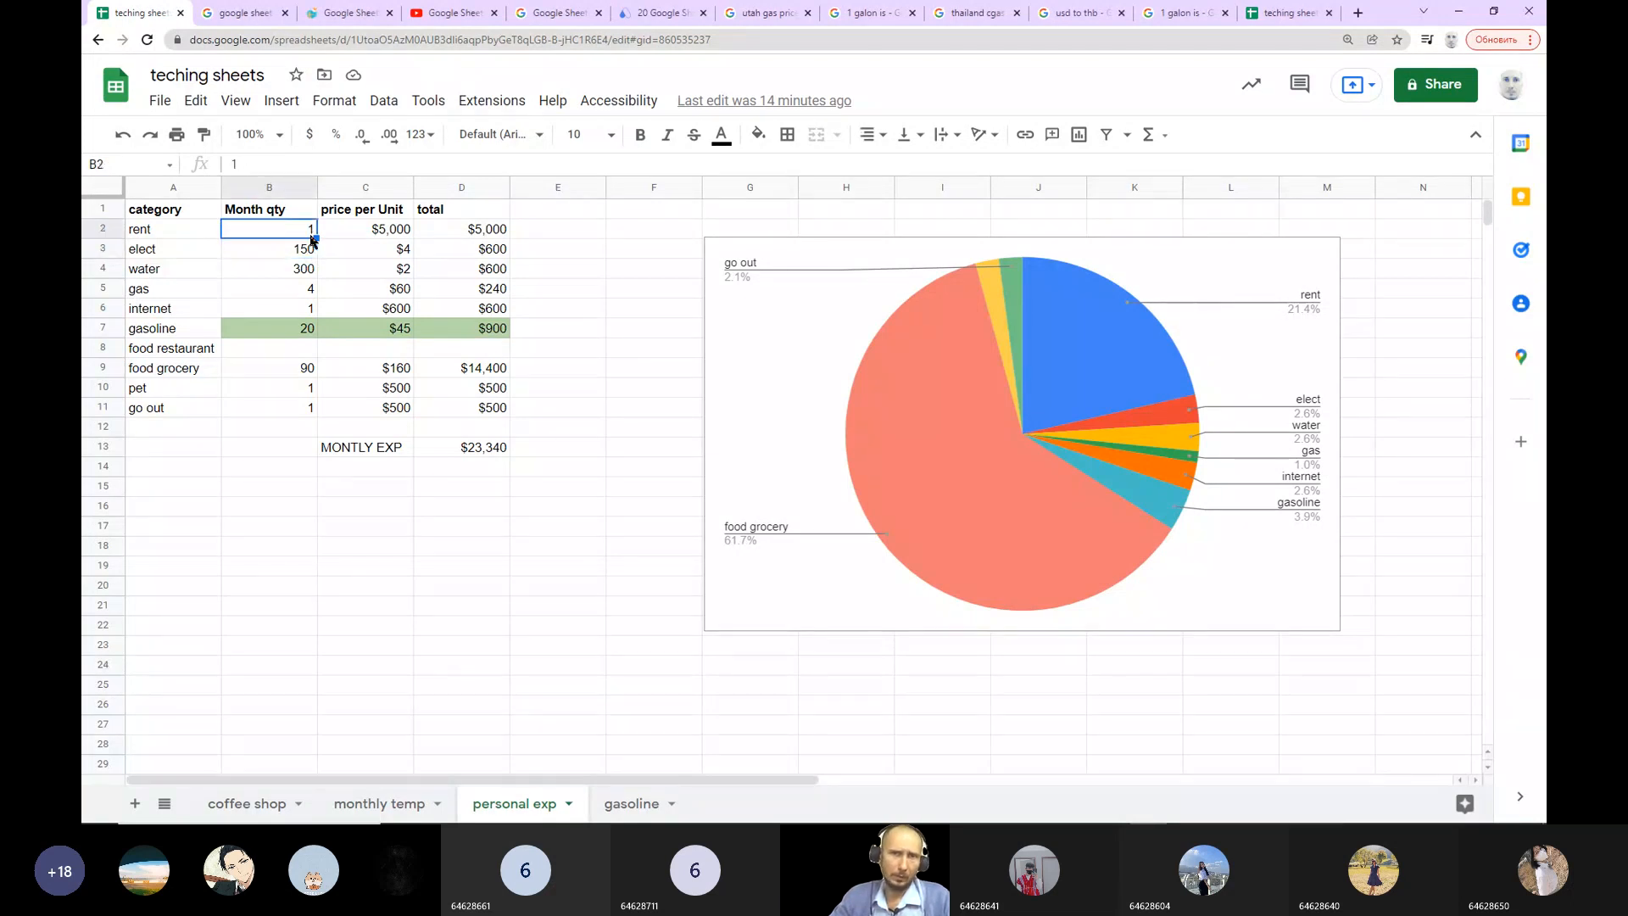
left_click(303, 255)
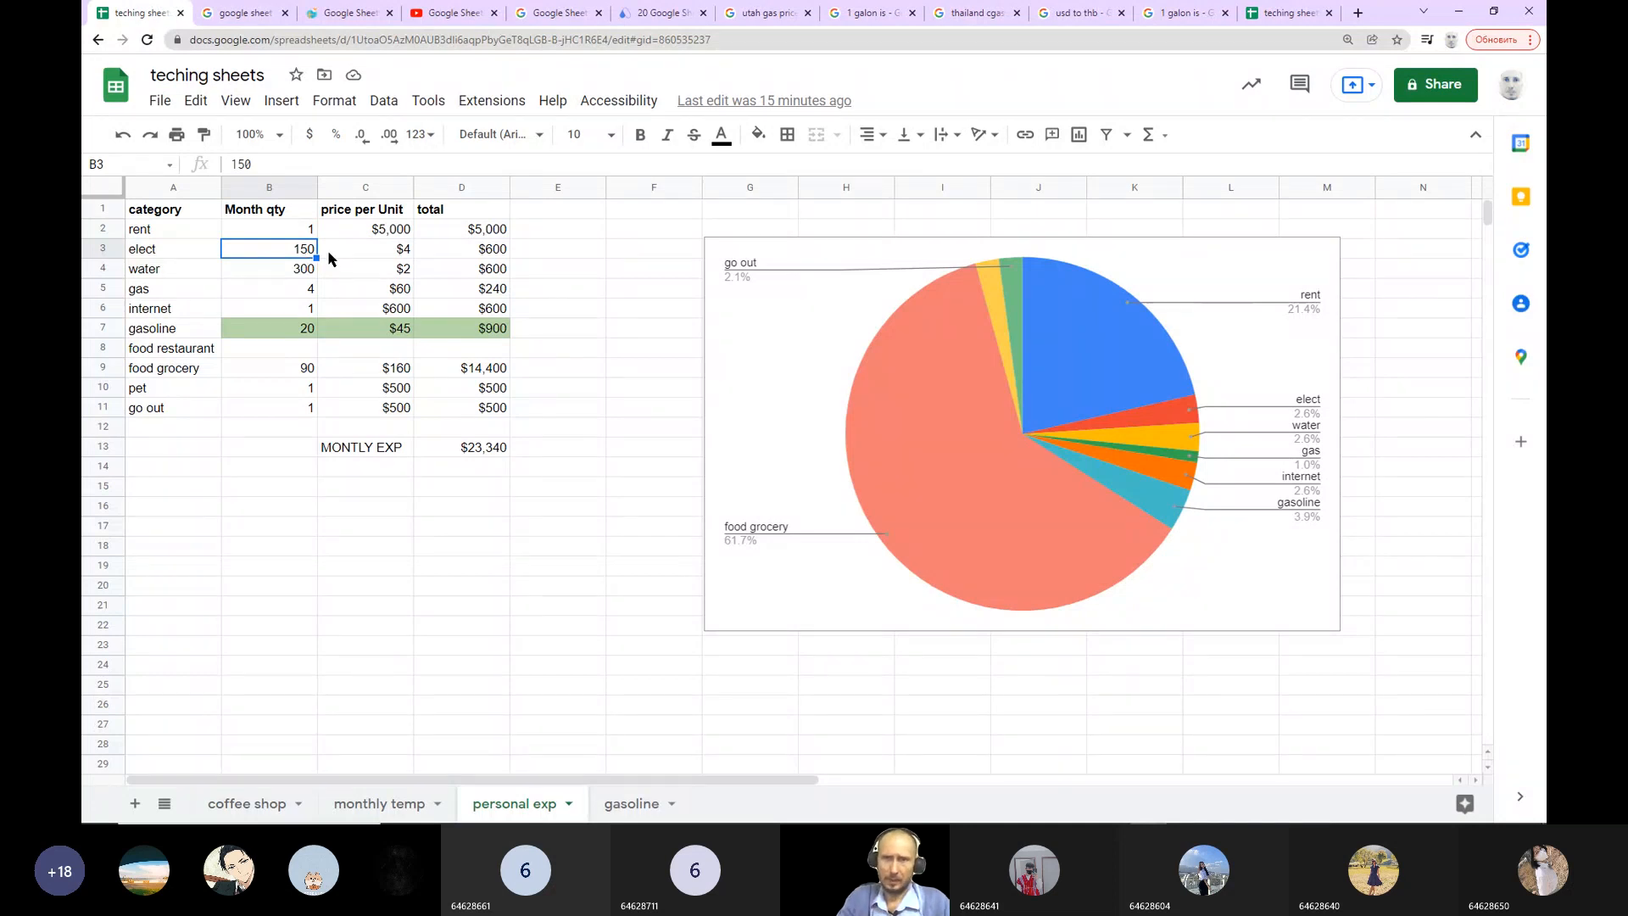
left_click(403, 255)
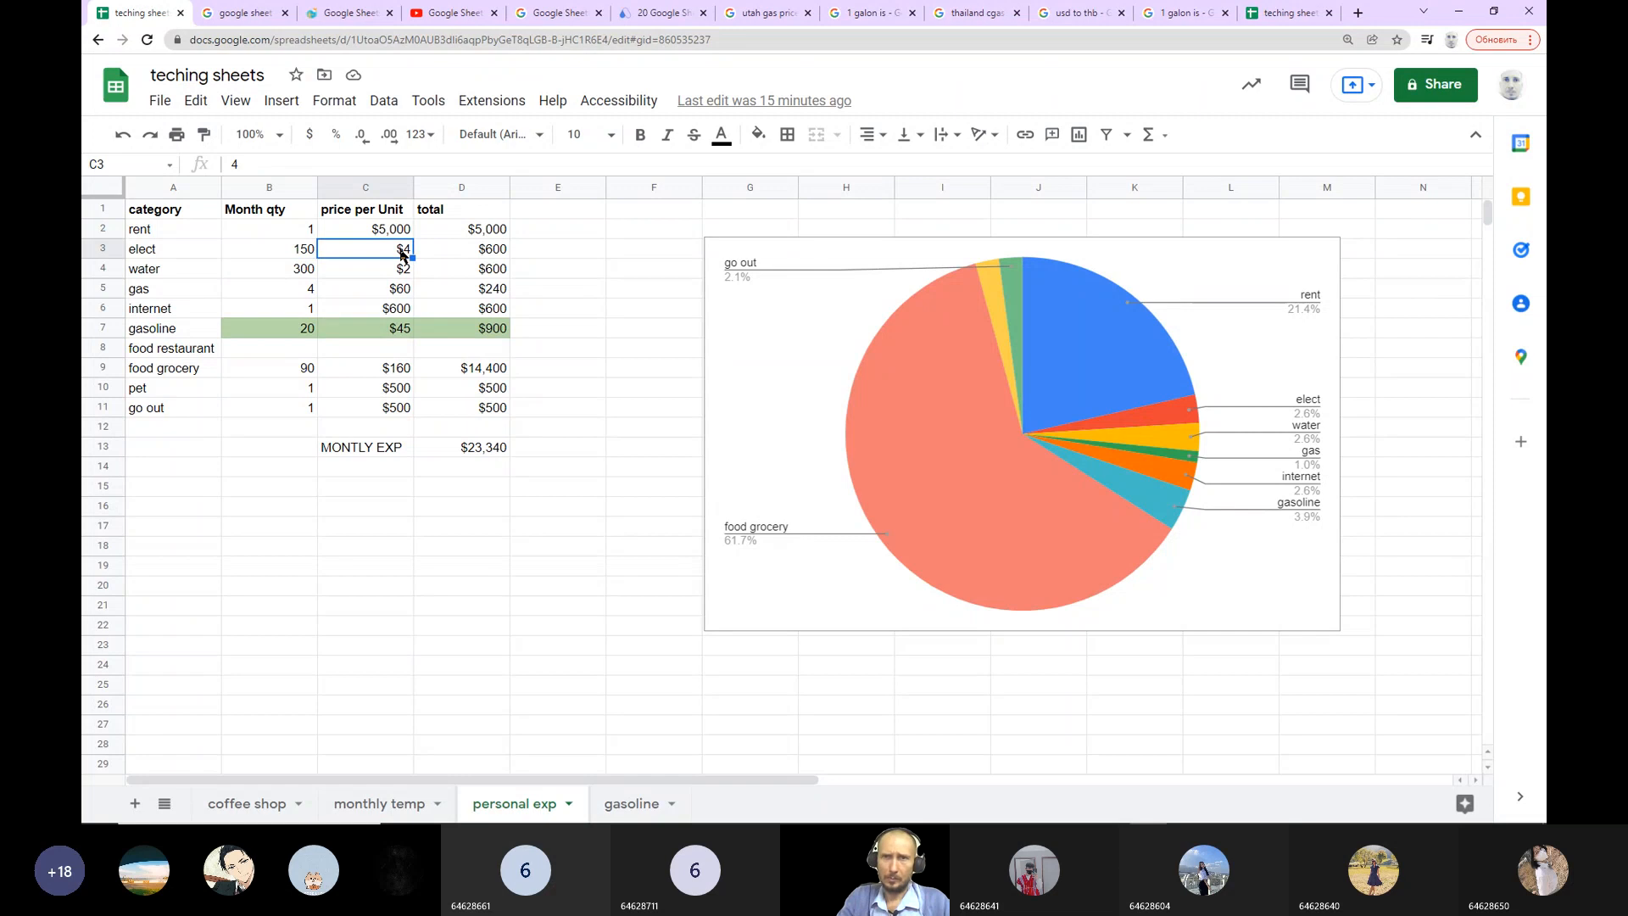
left_click(296, 254)
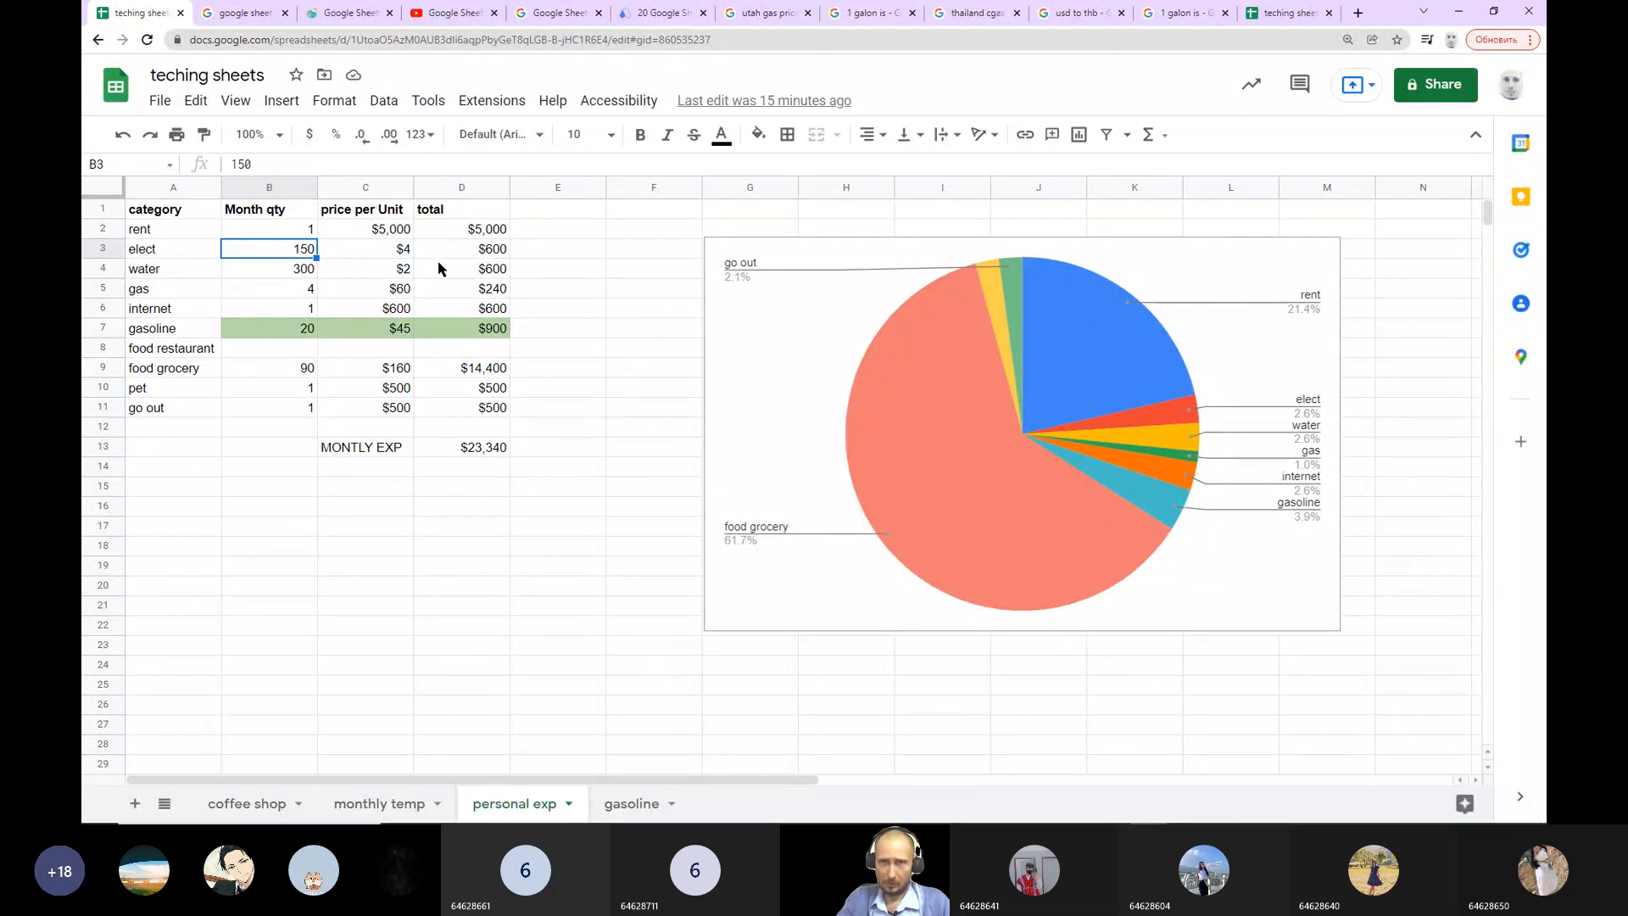
left_click(485, 256)
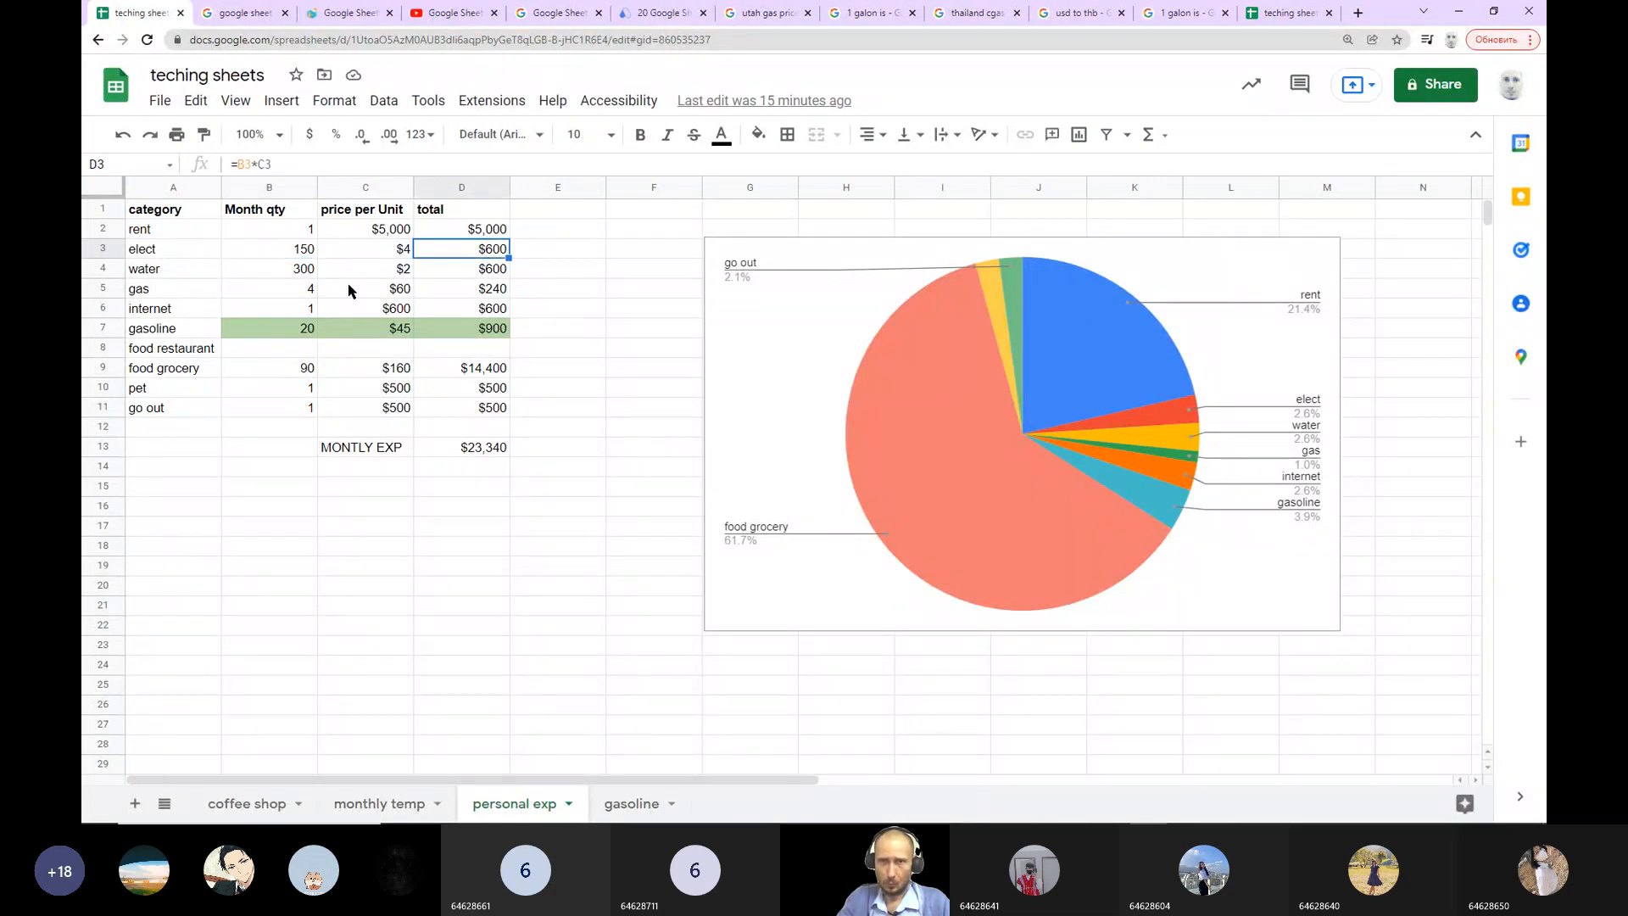
Step: Examine quantities and unit prices in the water, gas, internet, gasoline and go out rows, ending at the monthly expense label
left_click(303, 275)
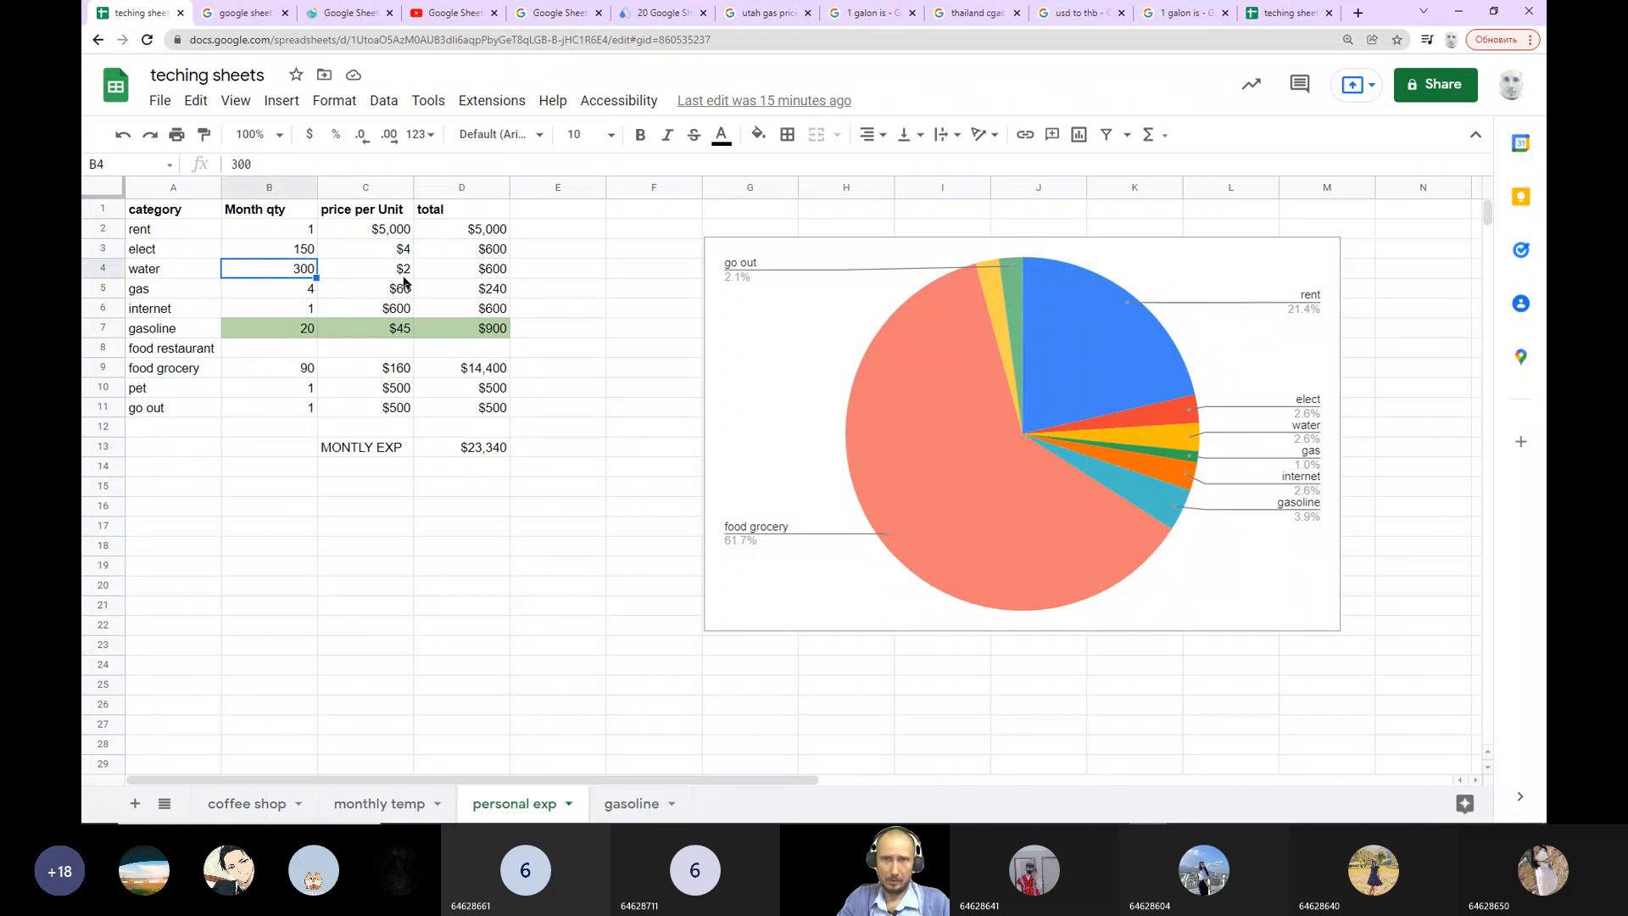
left_click(405, 277)
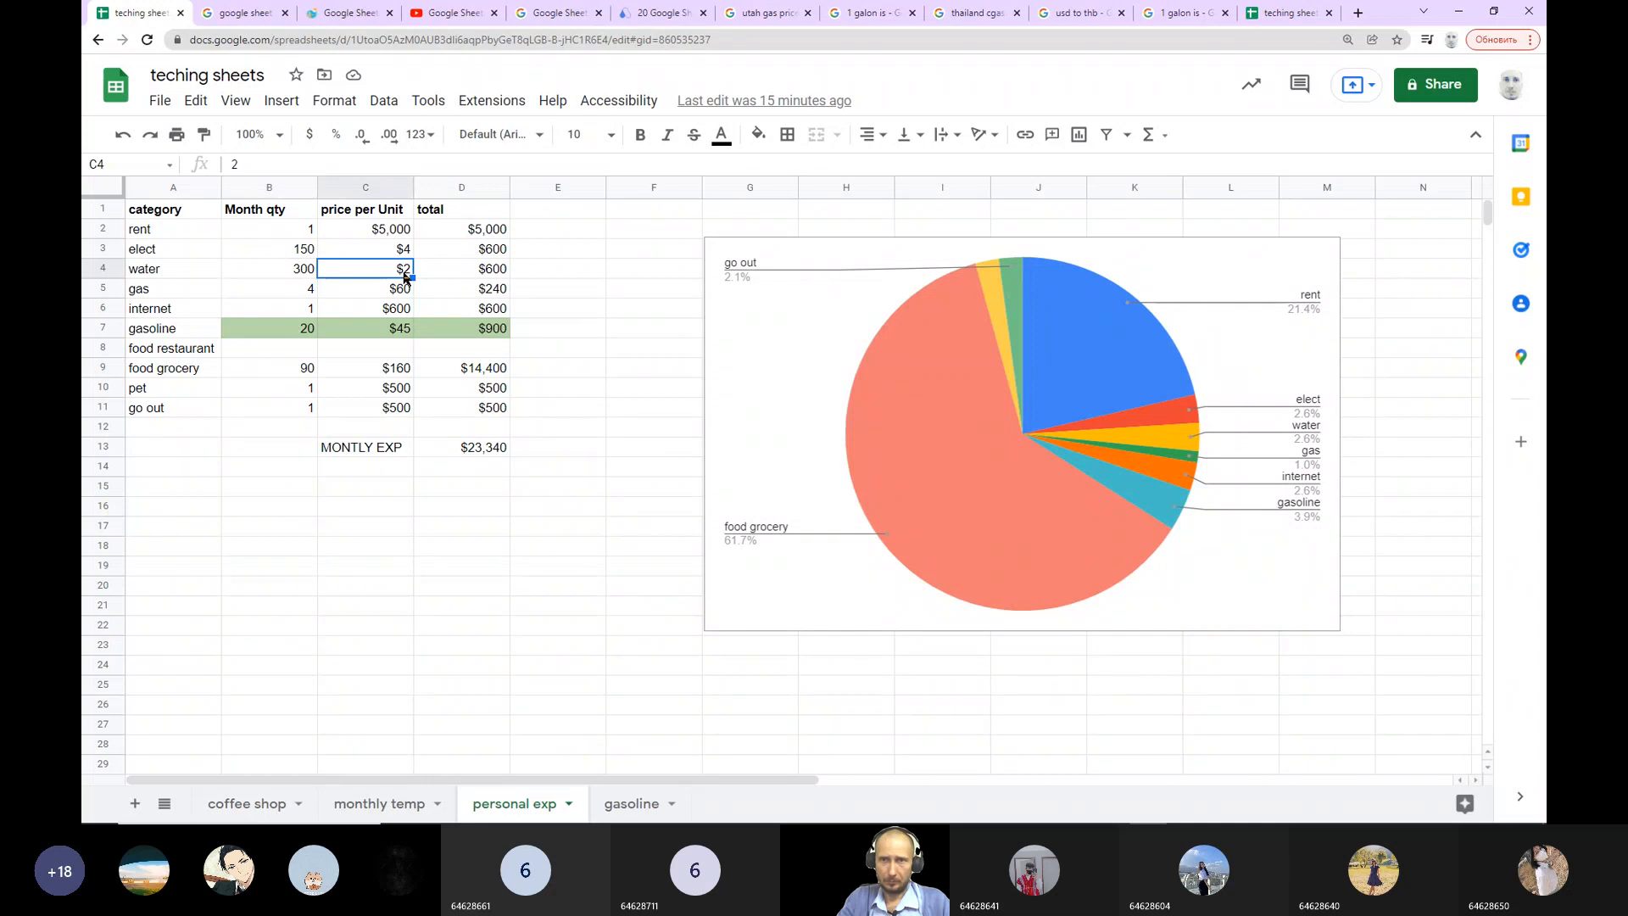
left_click(276, 291)
left_click(267, 310)
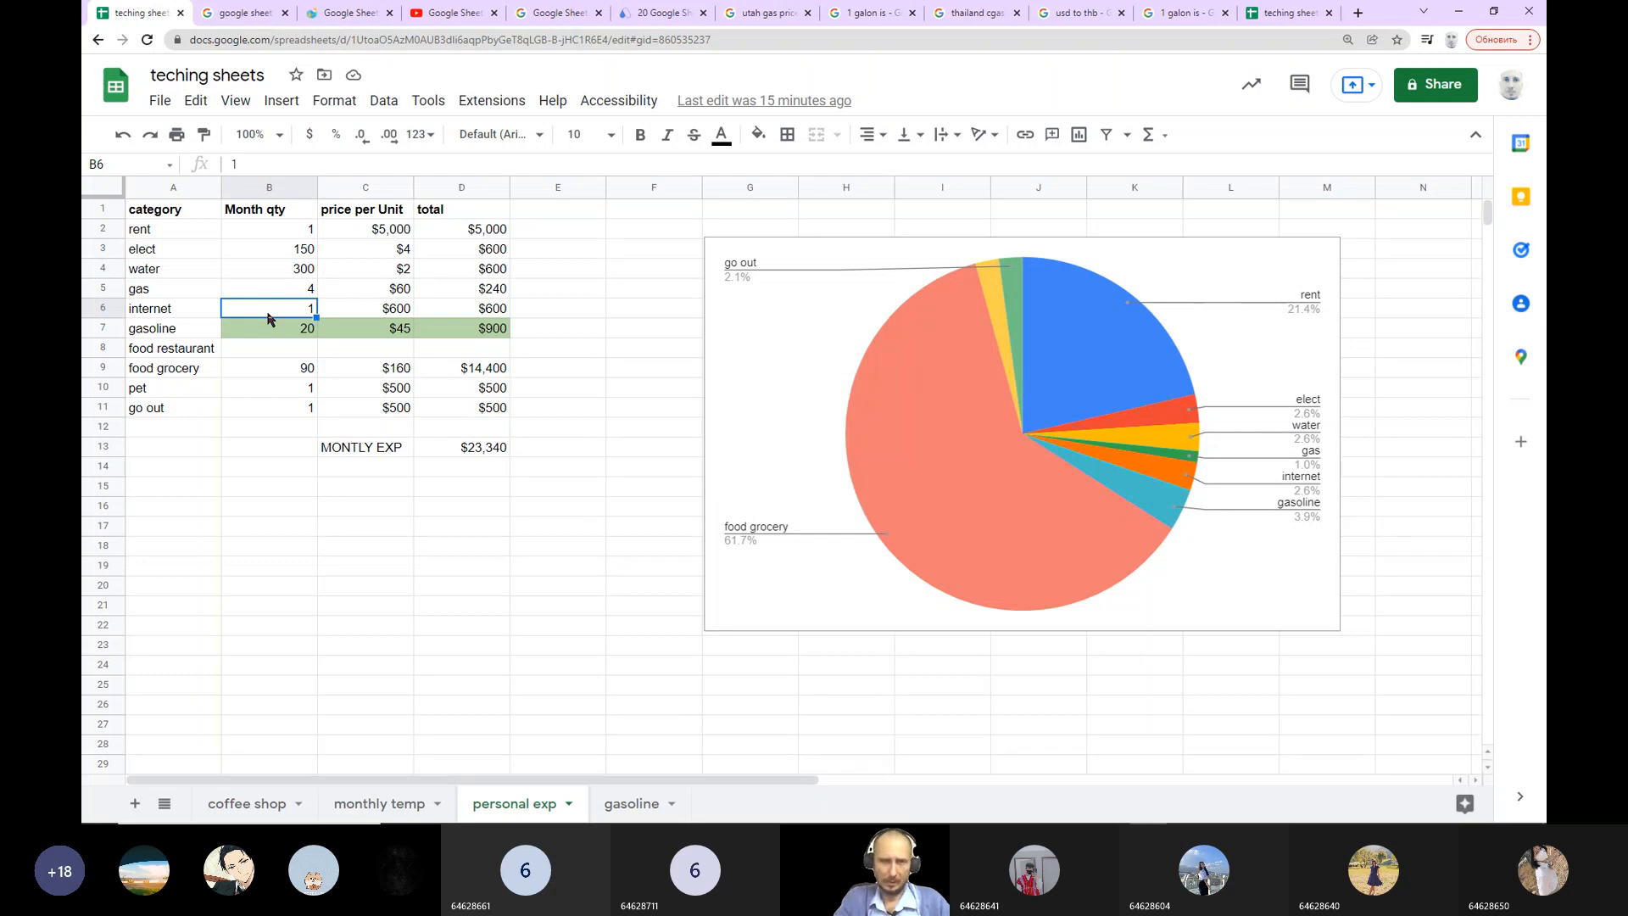
left_click(404, 335)
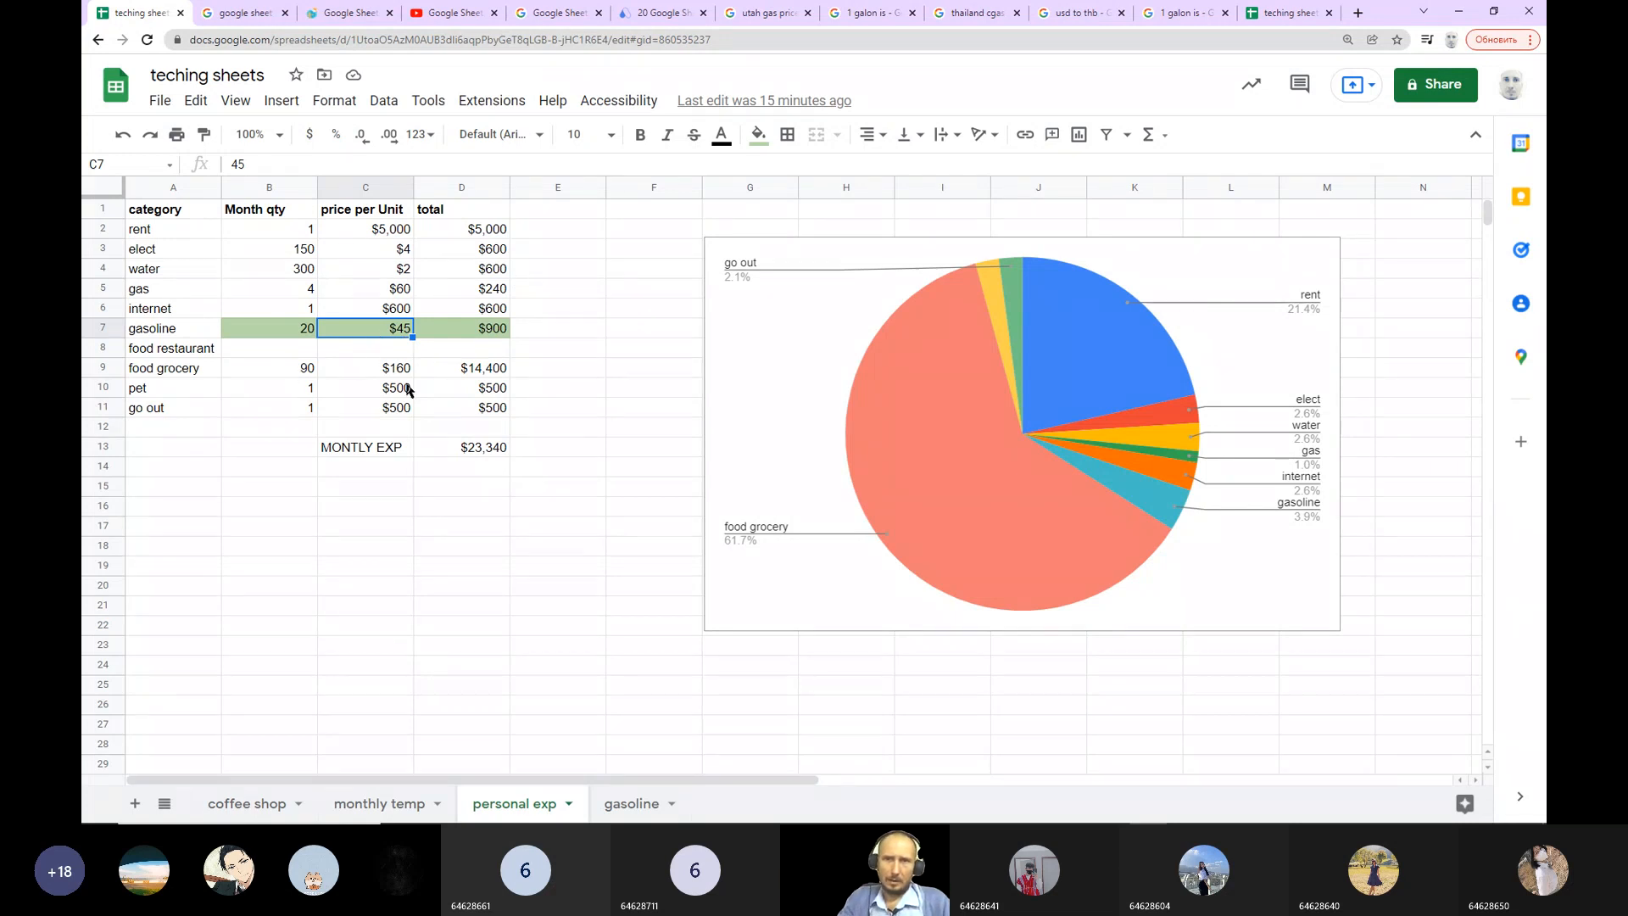
left_click(305, 415)
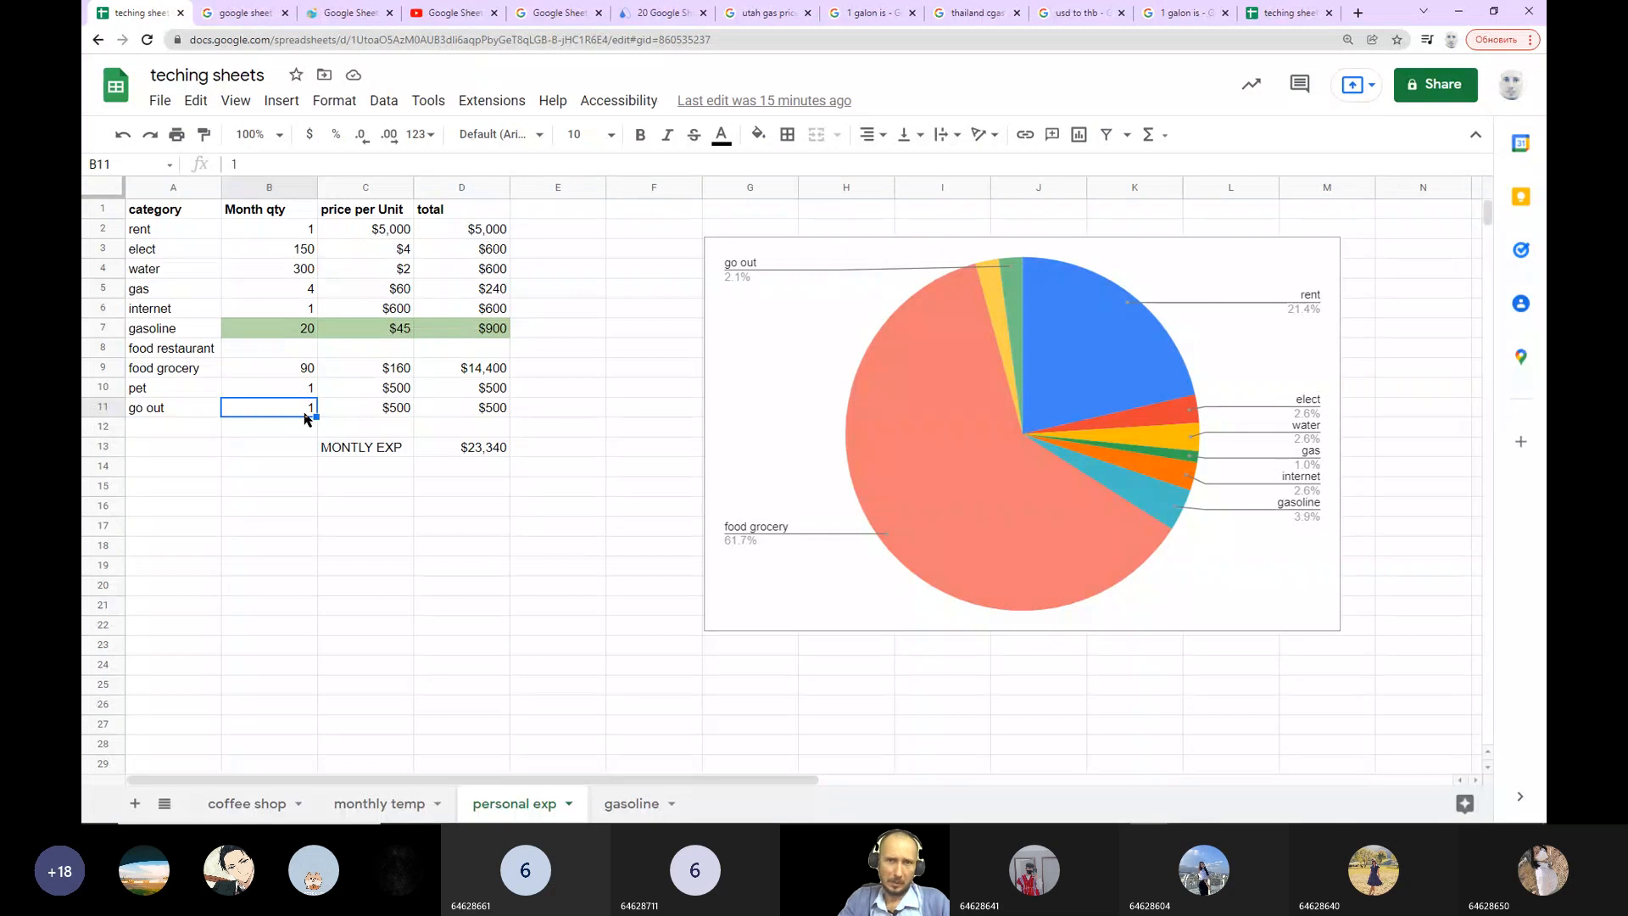
left_click(322, 415)
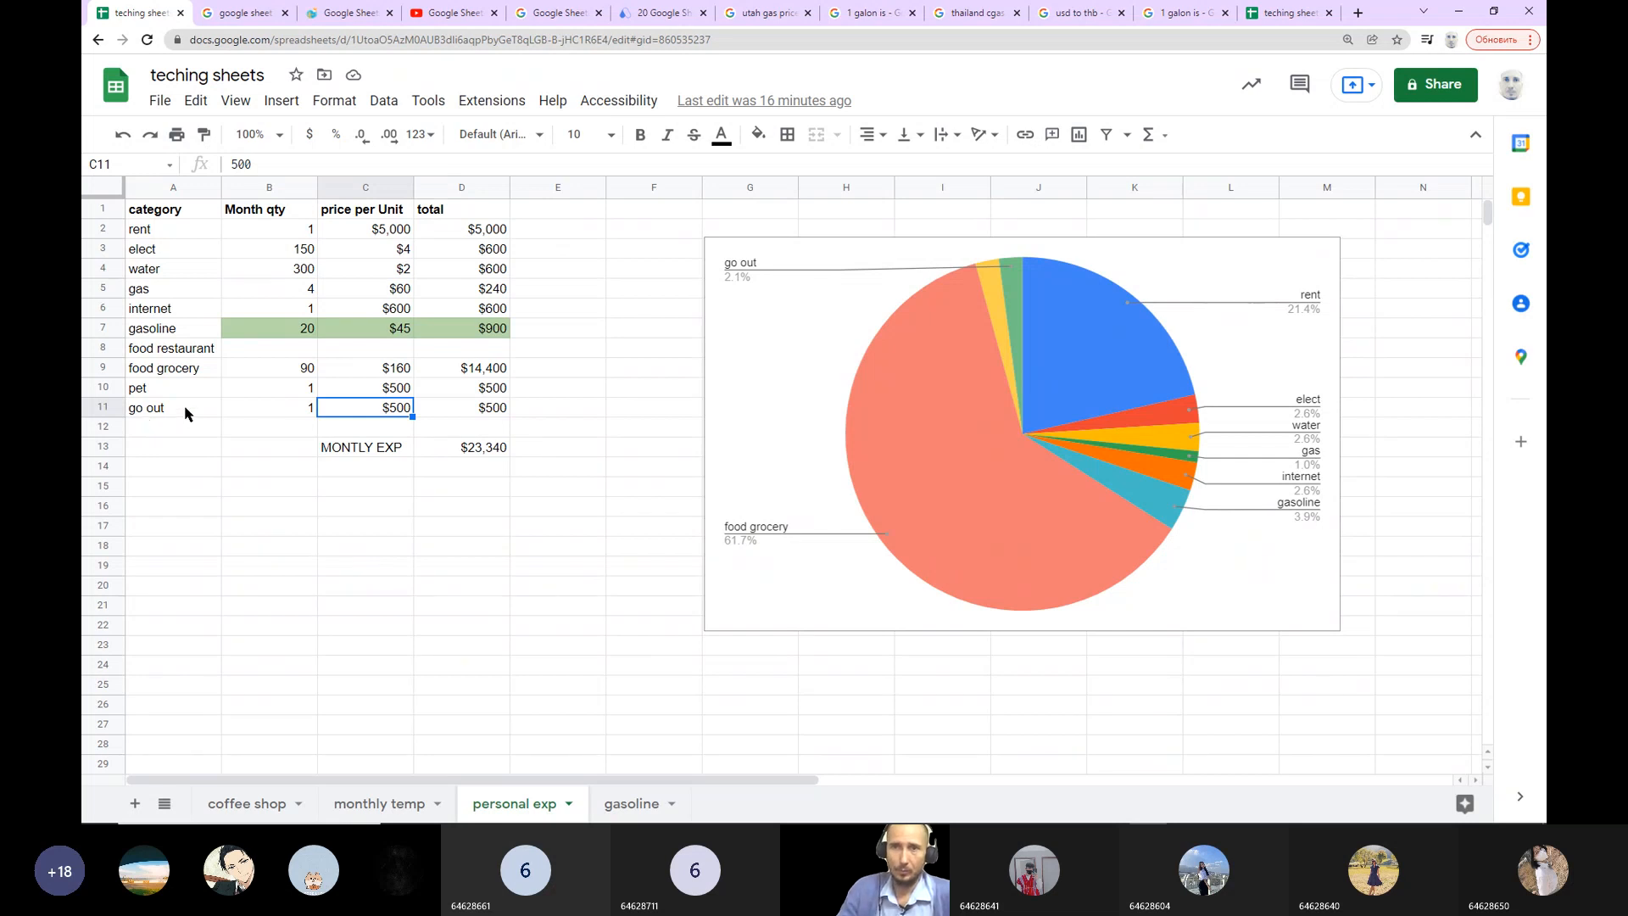
left_click(372, 455)
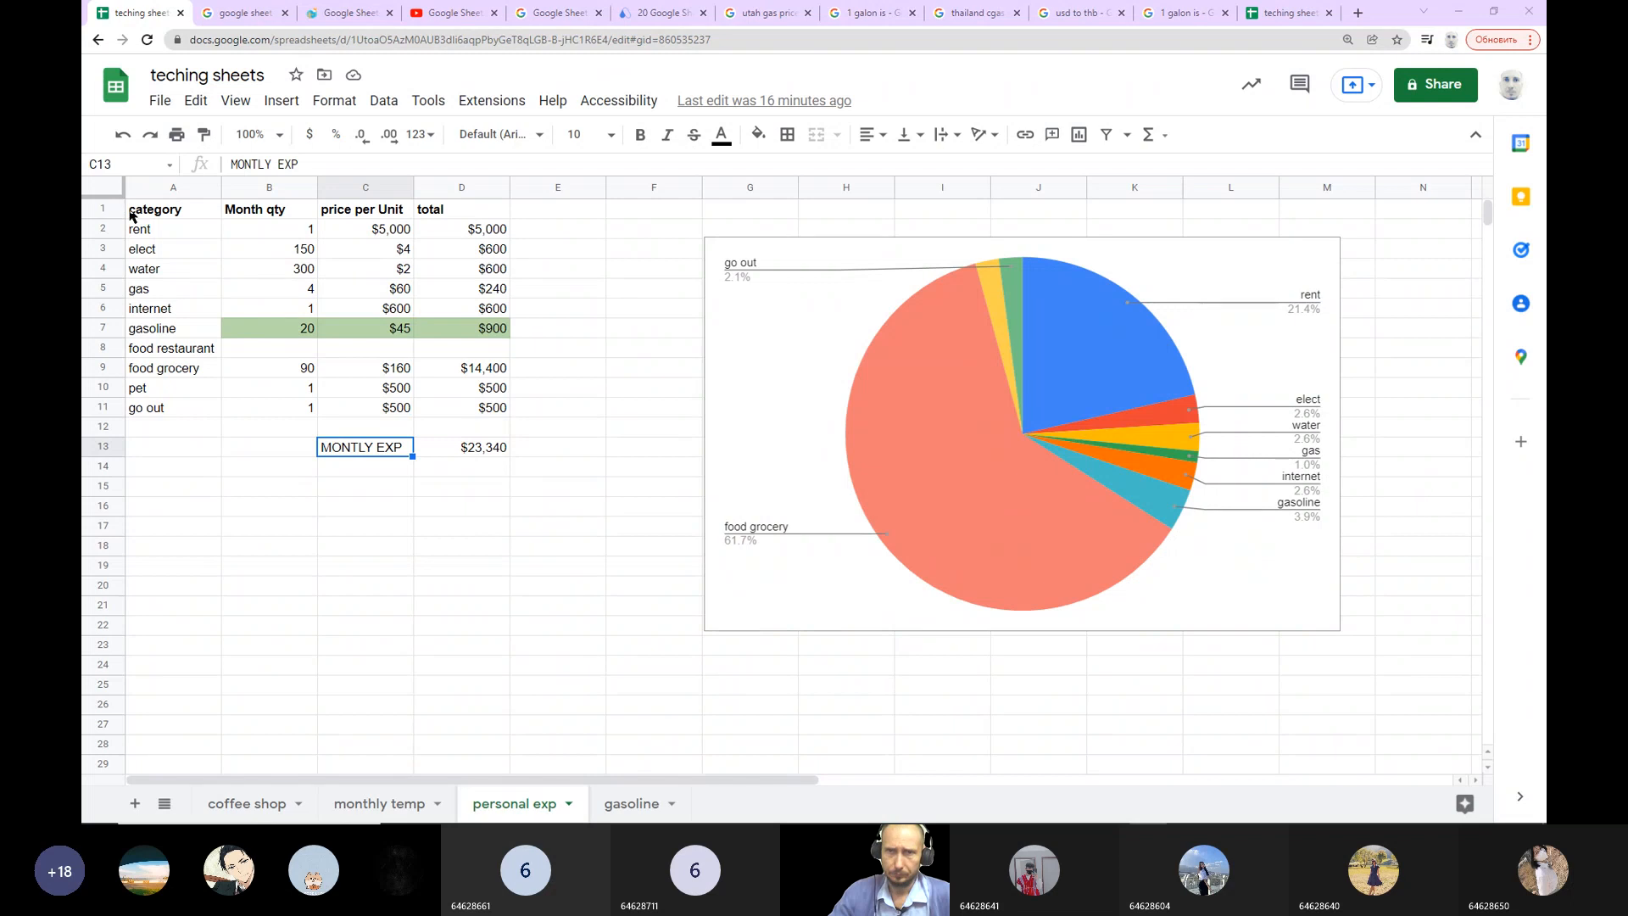
Step: Apply borders to all cells of the expense table in range A1:D13
left_click_drag(134, 210, 263, 210)
left_click_drag(438, 278, 500, 449)
left_click(787, 135)
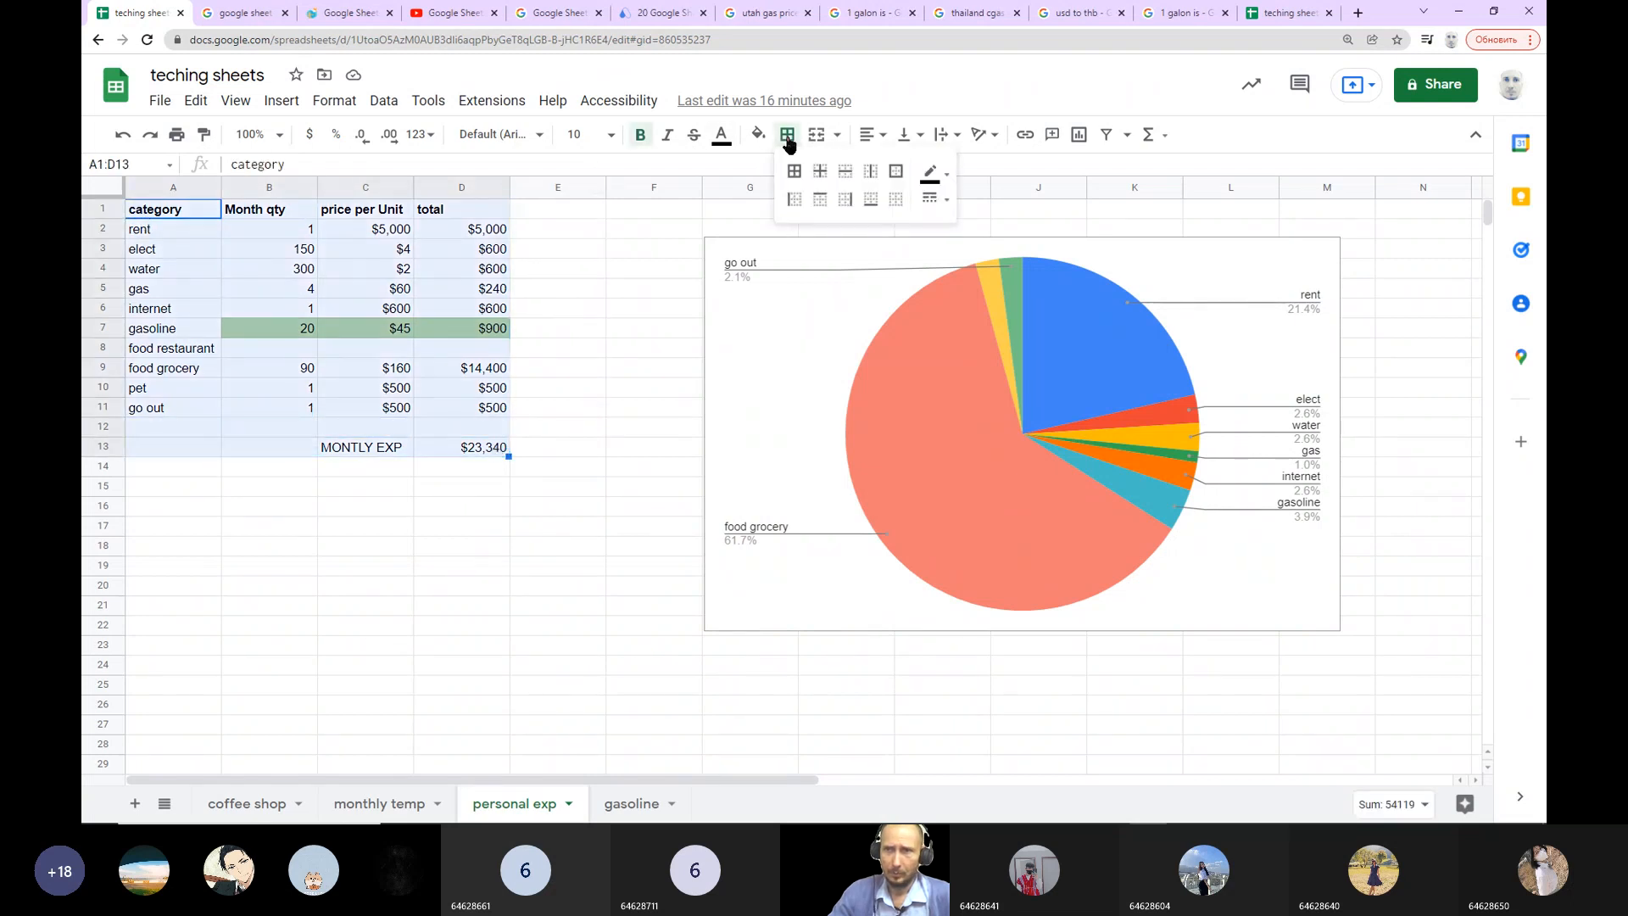
left_click(795, 171)
left_click(559, 307)
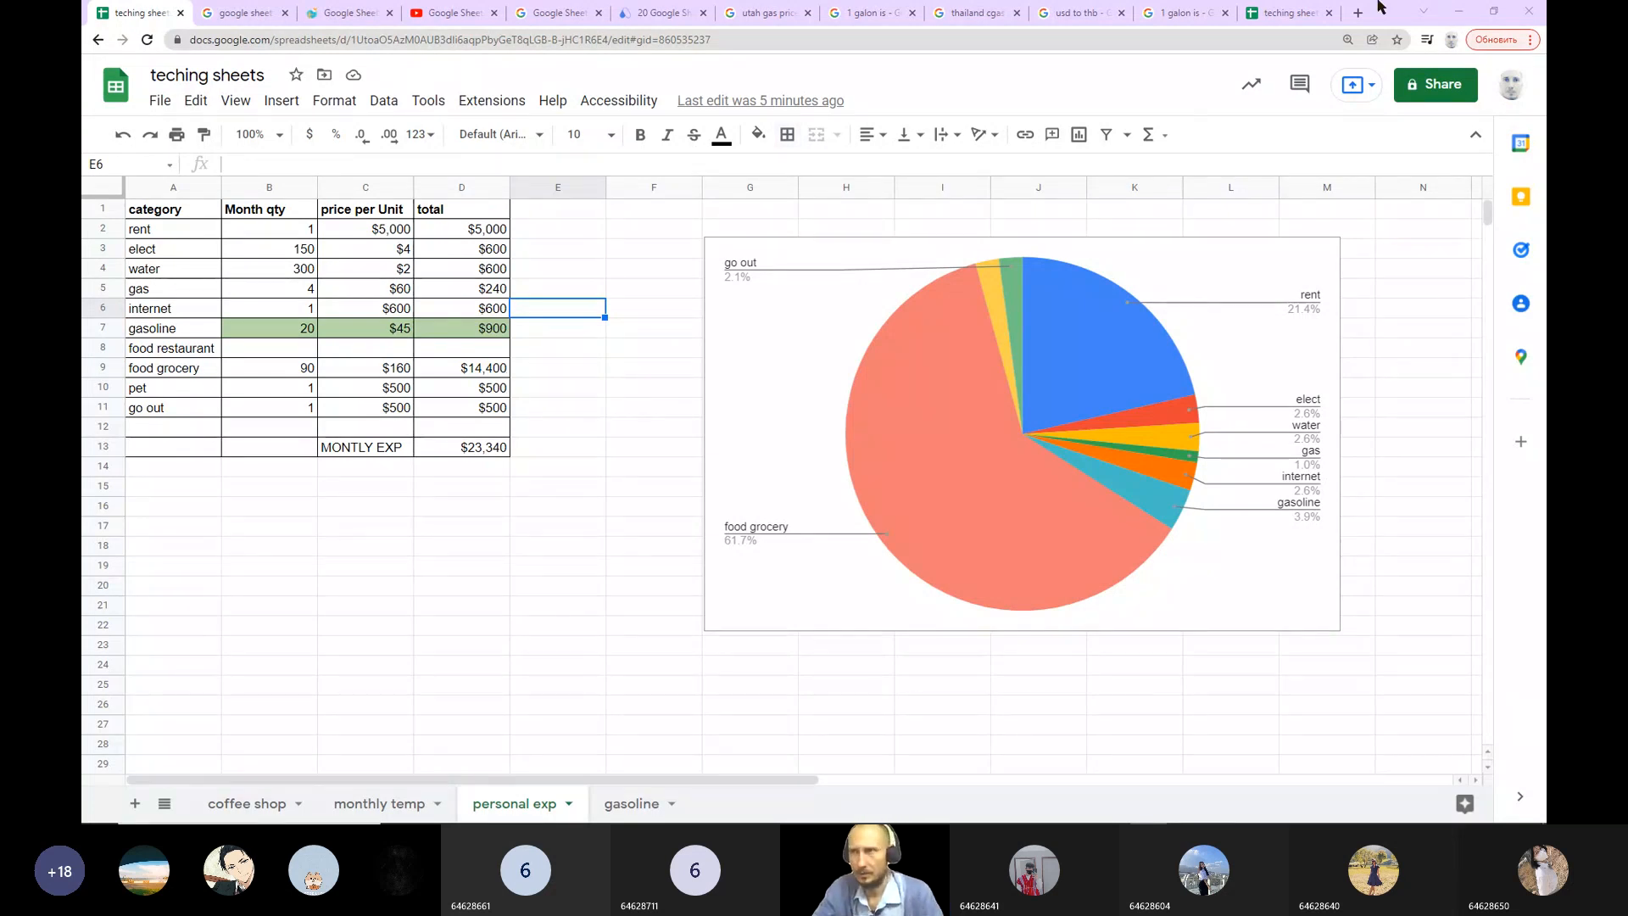
Step: Move the expense pie chart about three columns right and two rows down, and deselect it
mouse_move(1085, 819)
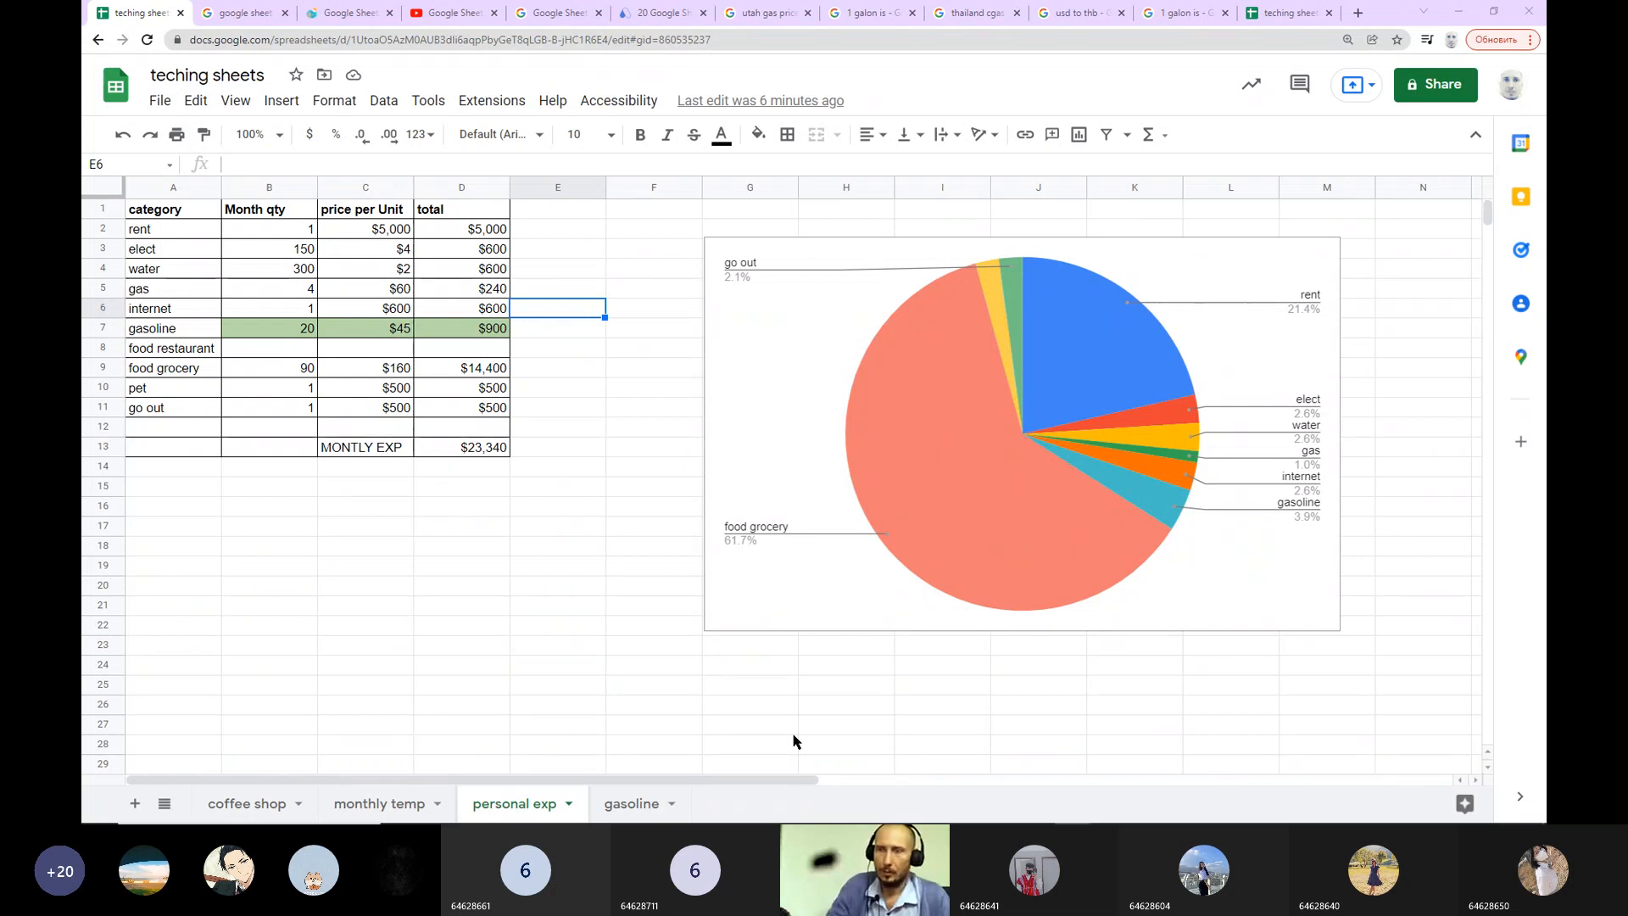
left_click(989, 333)
left_click_drag(883, 255, 1169, 298)
left_click(784, 229)
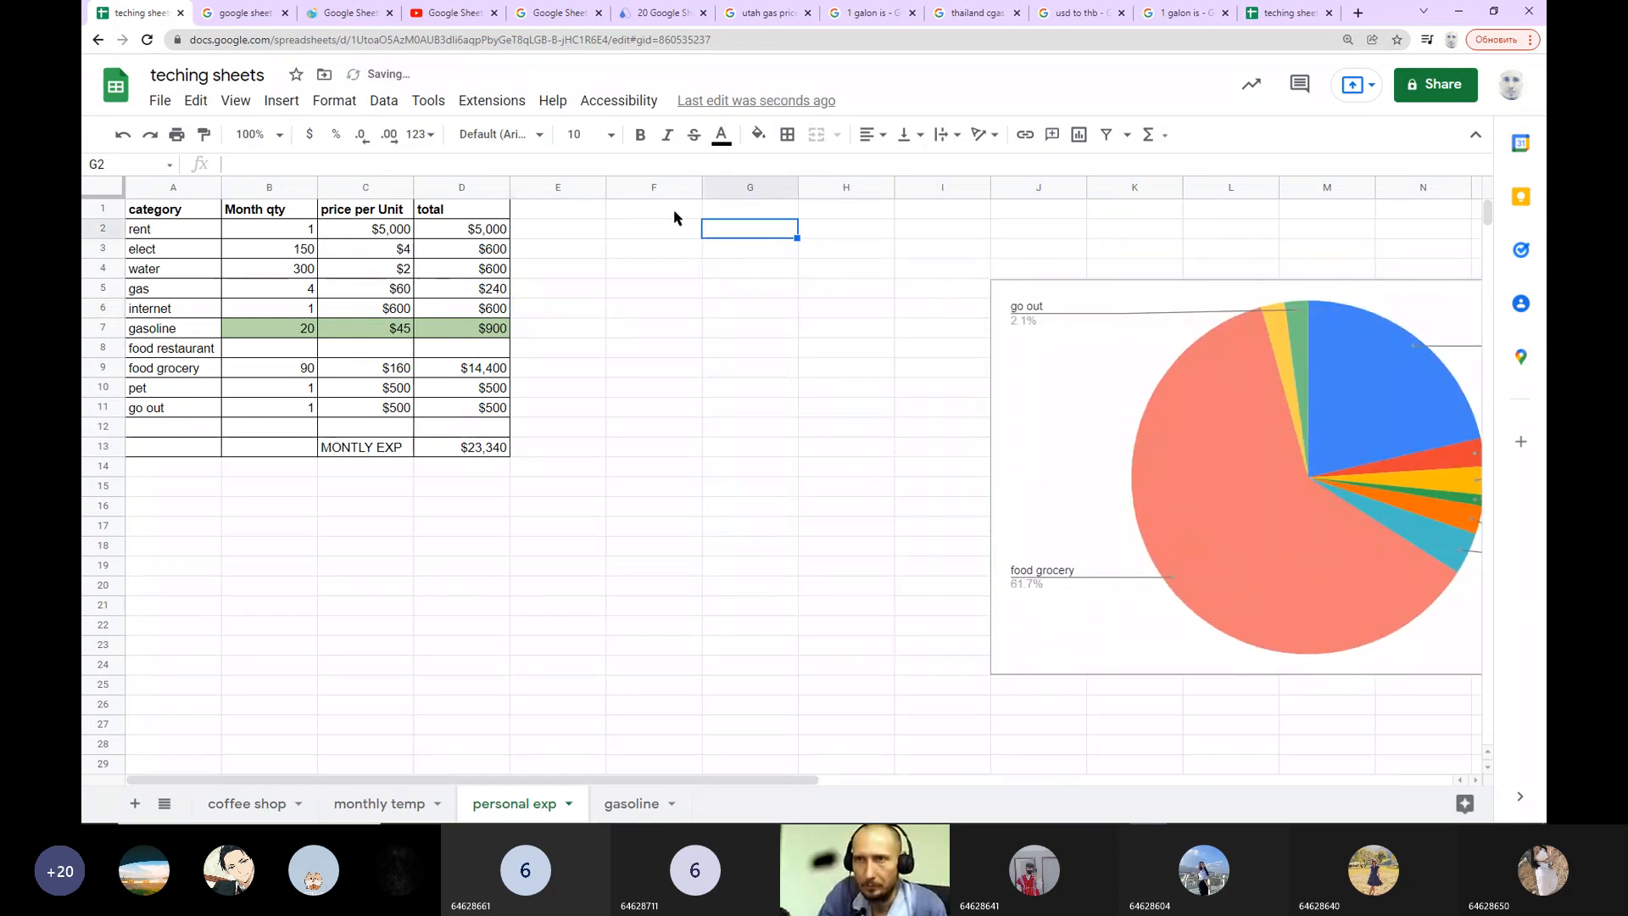
Step: Enter the label "olr panels" in cell A20 below the expense table
left_click(149, 590)
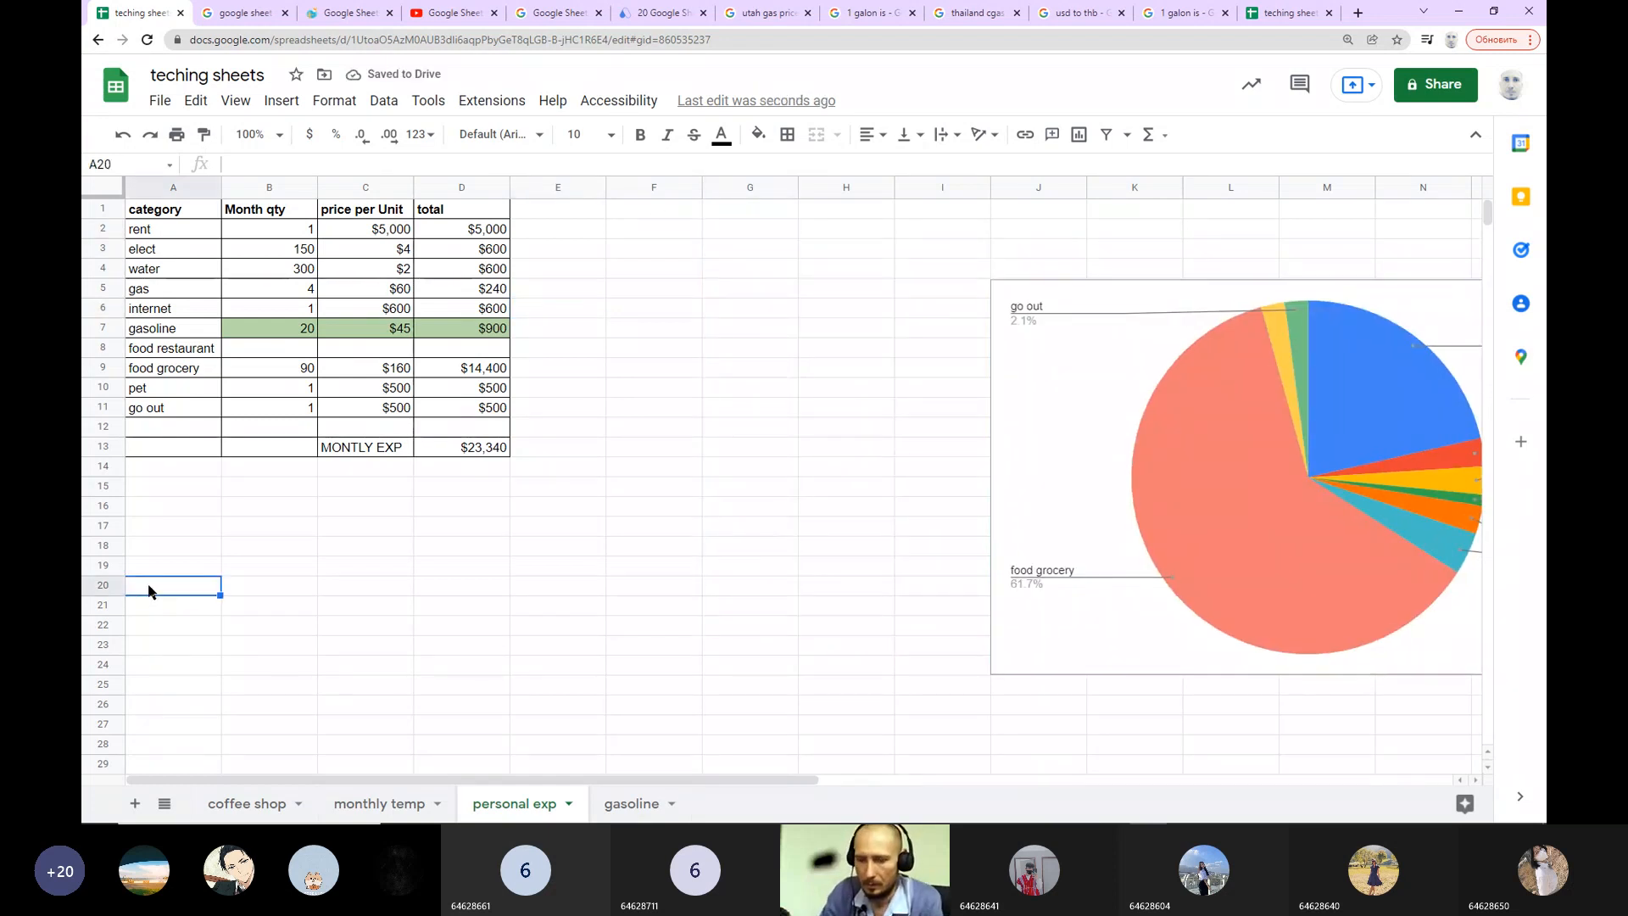
type("olar")
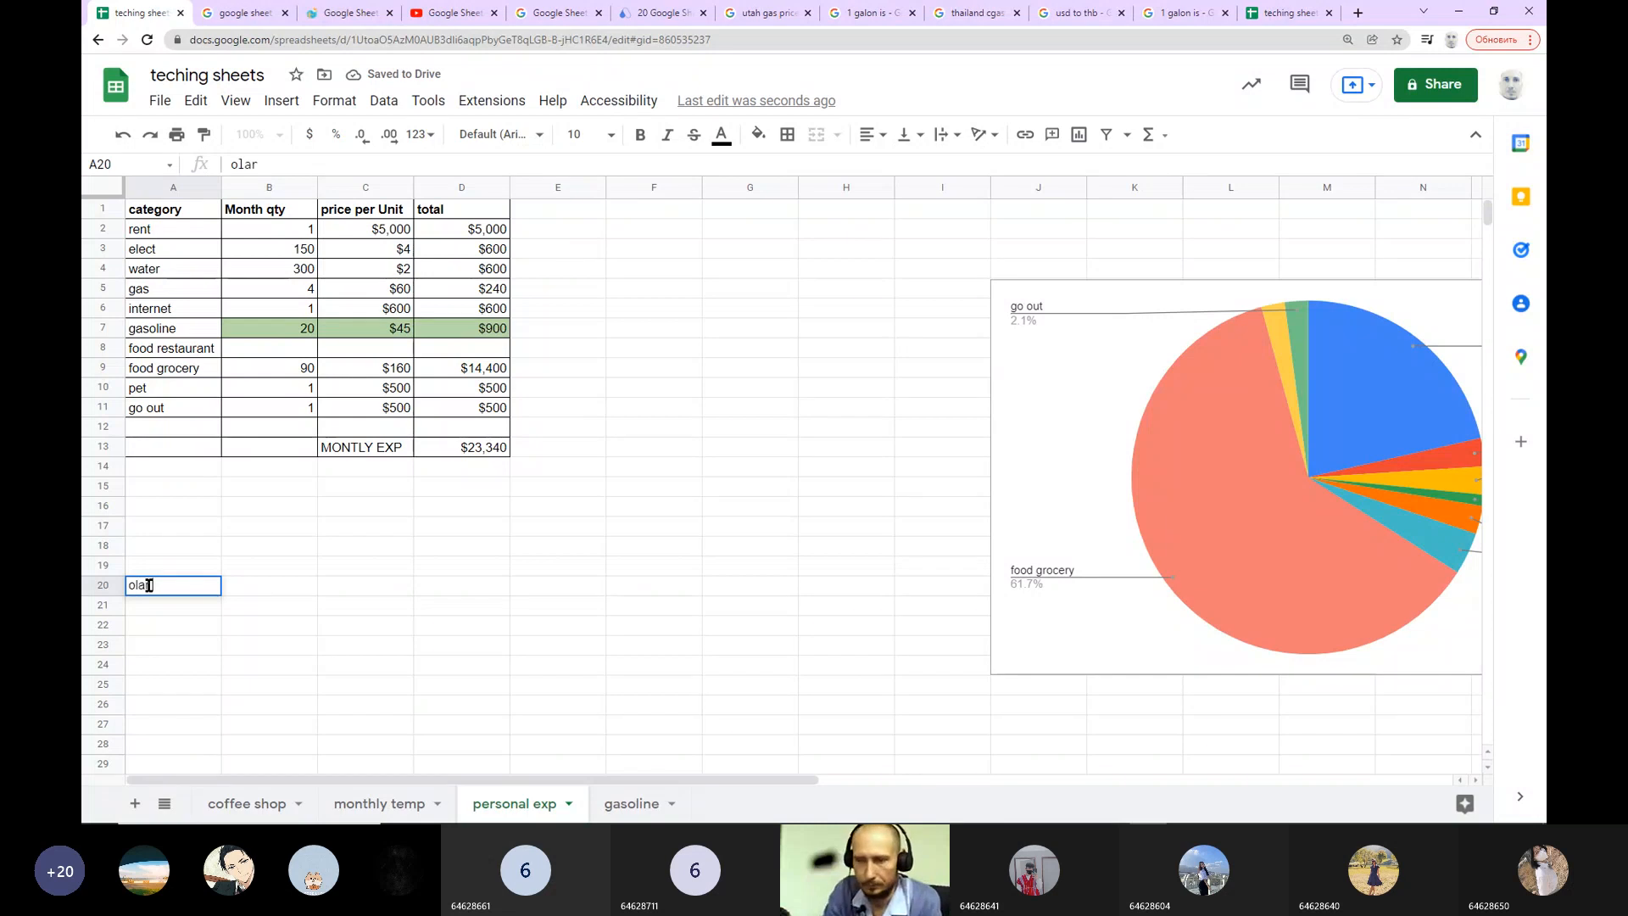
key("BackSpace")
key("BackSpace")
key("BackSpace")
key("BackSpace")
type("olr panels")
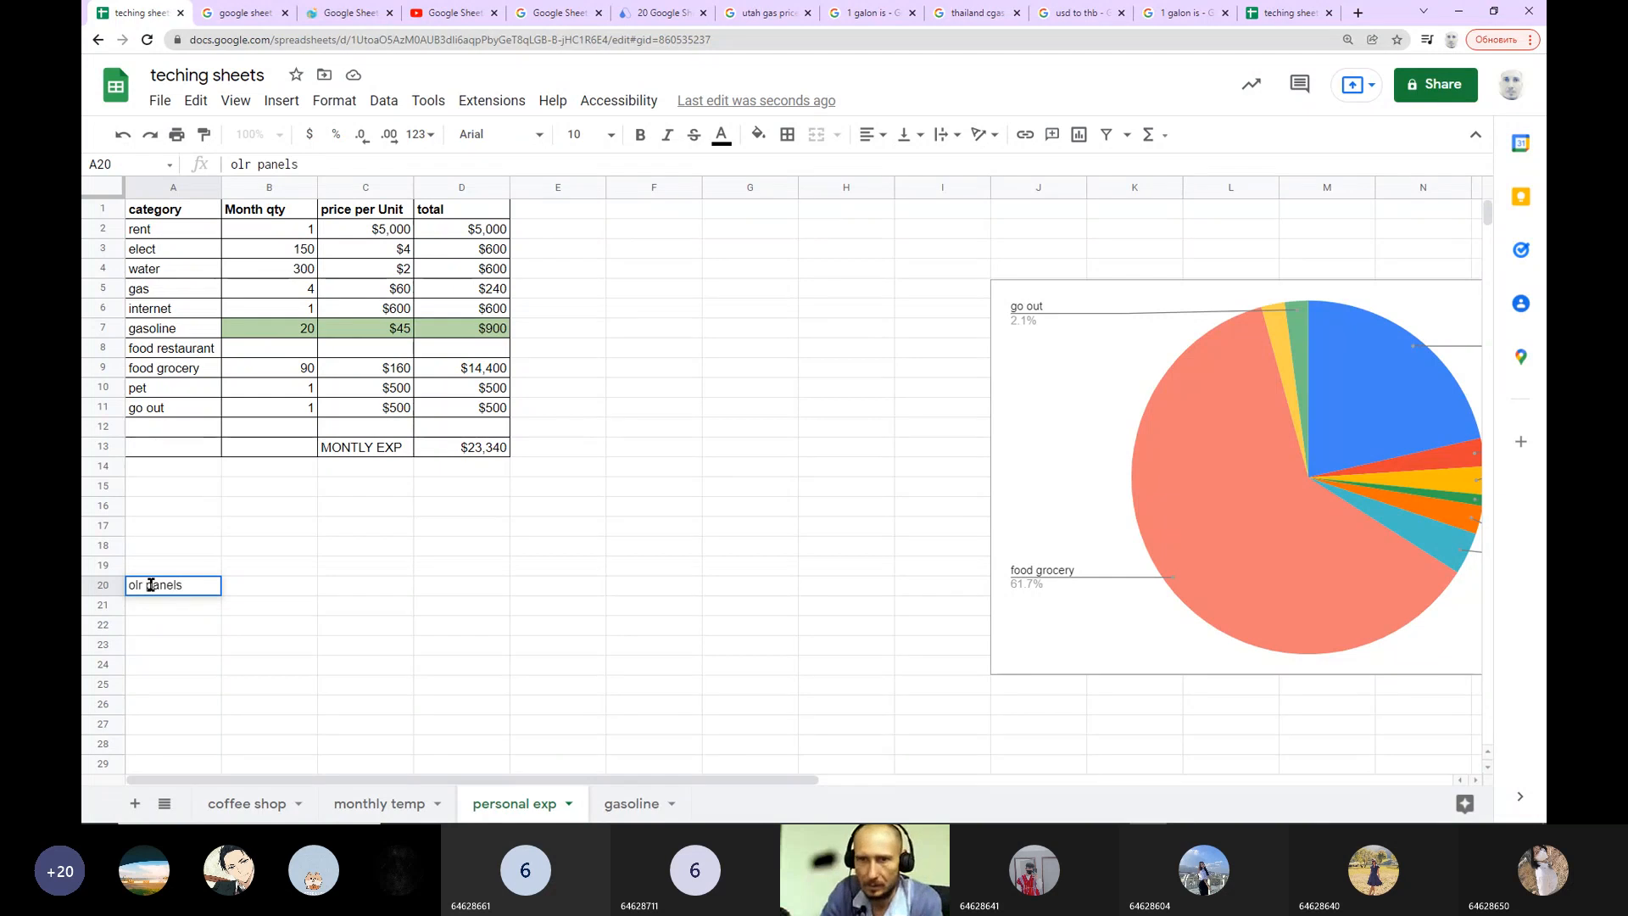
Step: Enter 20000 in cell B20 and format it as dollar currency without decimals
left_click(283, 594)
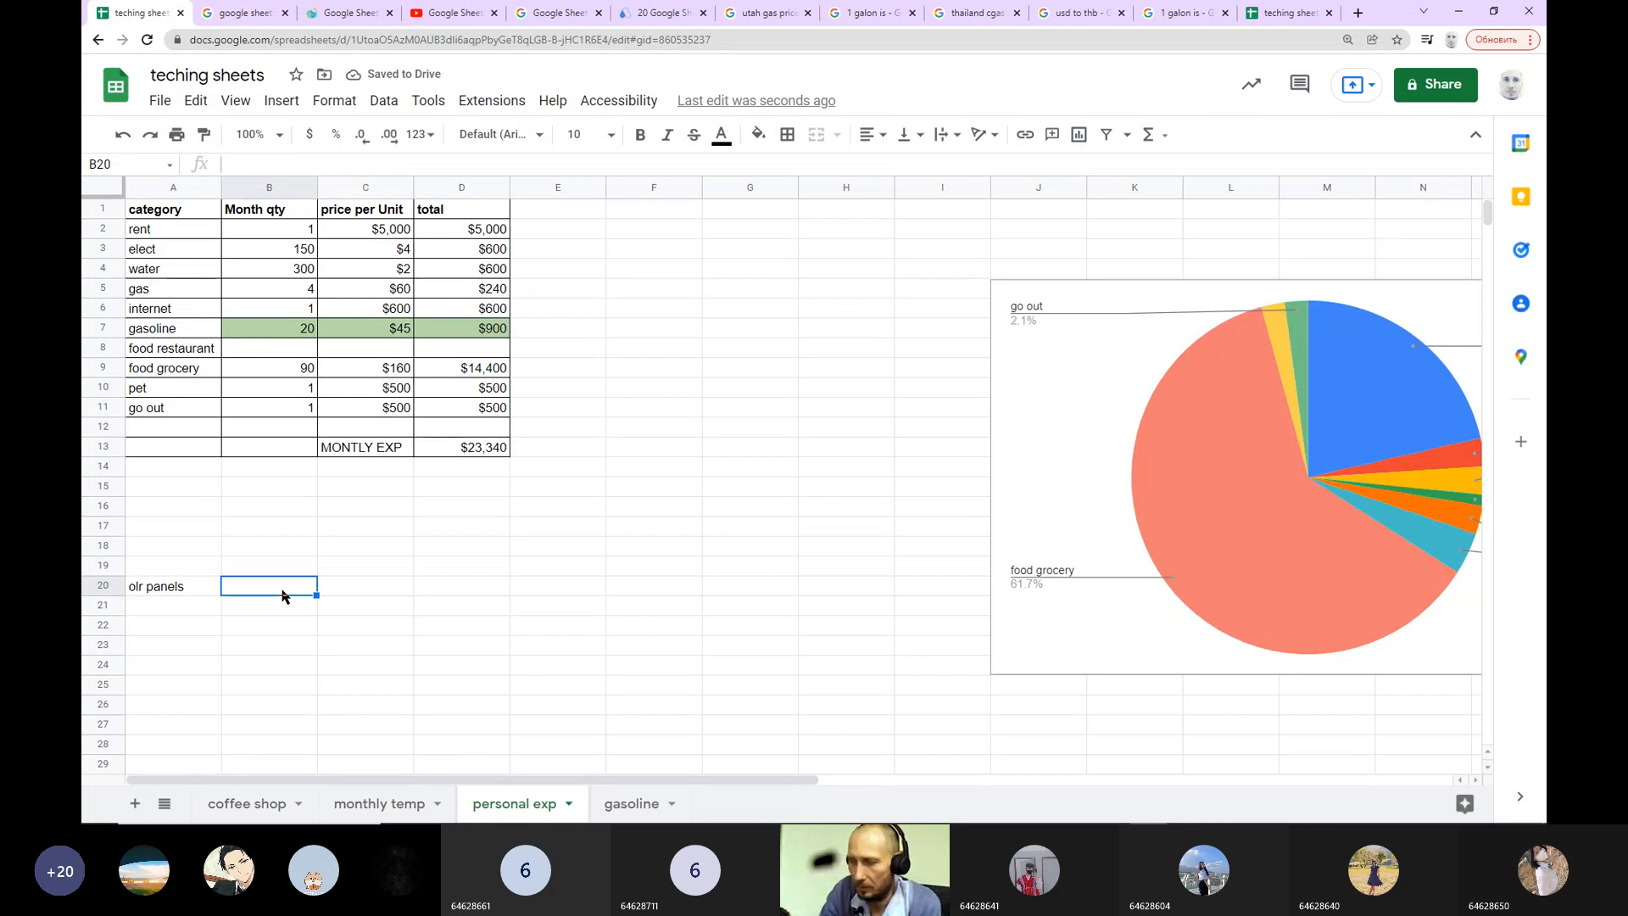
type("20000")
key("Return")
left_click(277, 588)
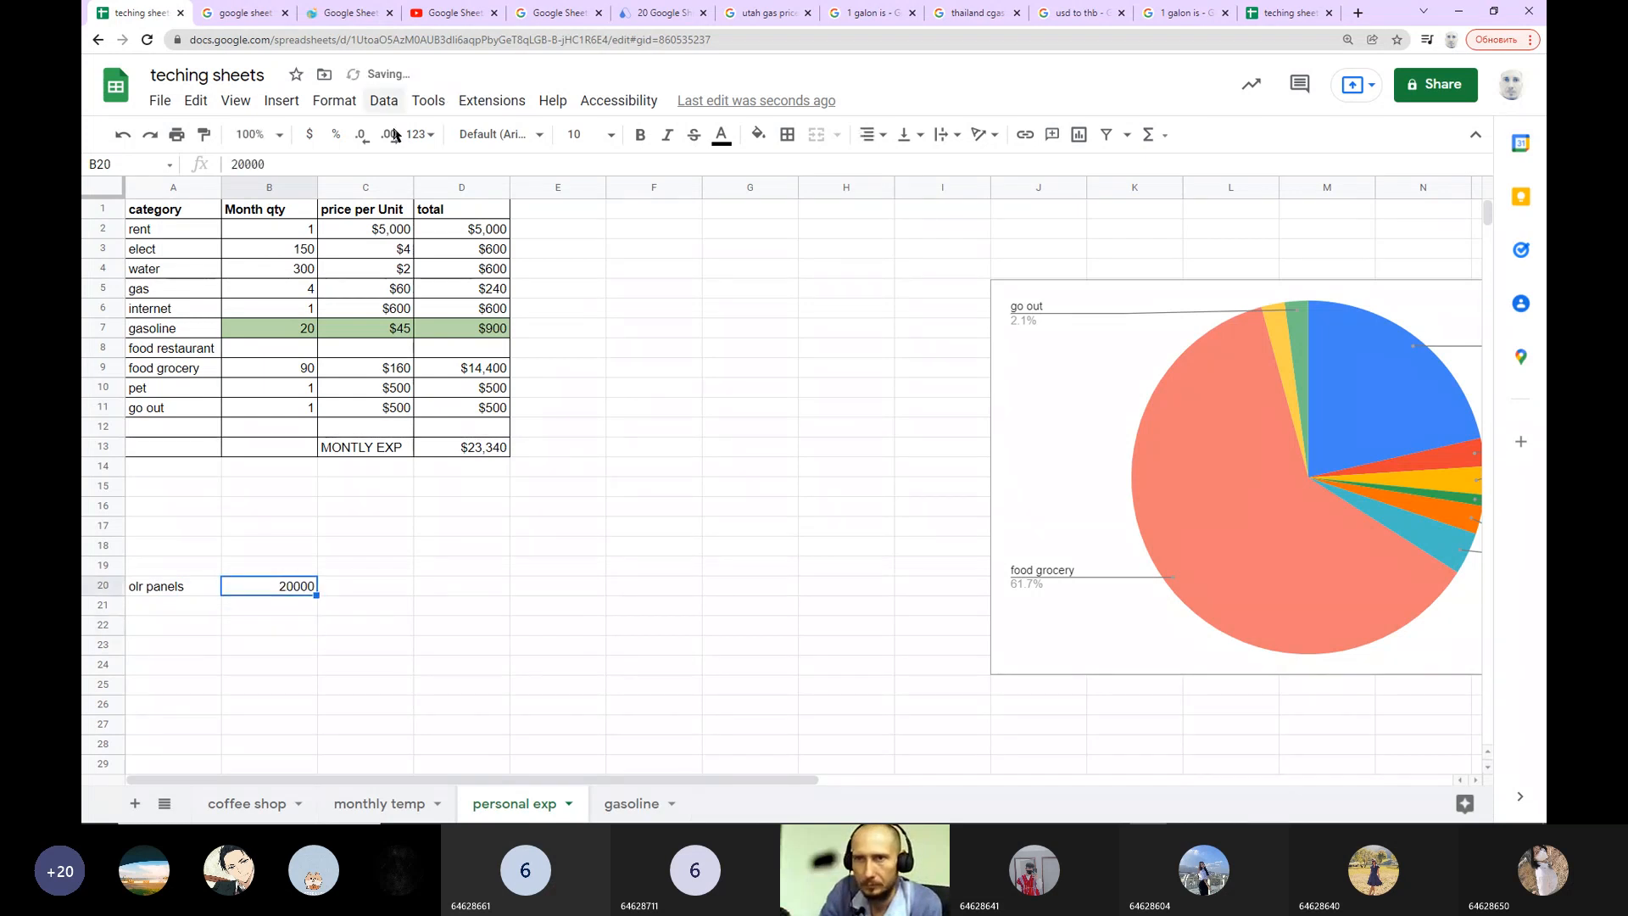
left_click(309, 133)
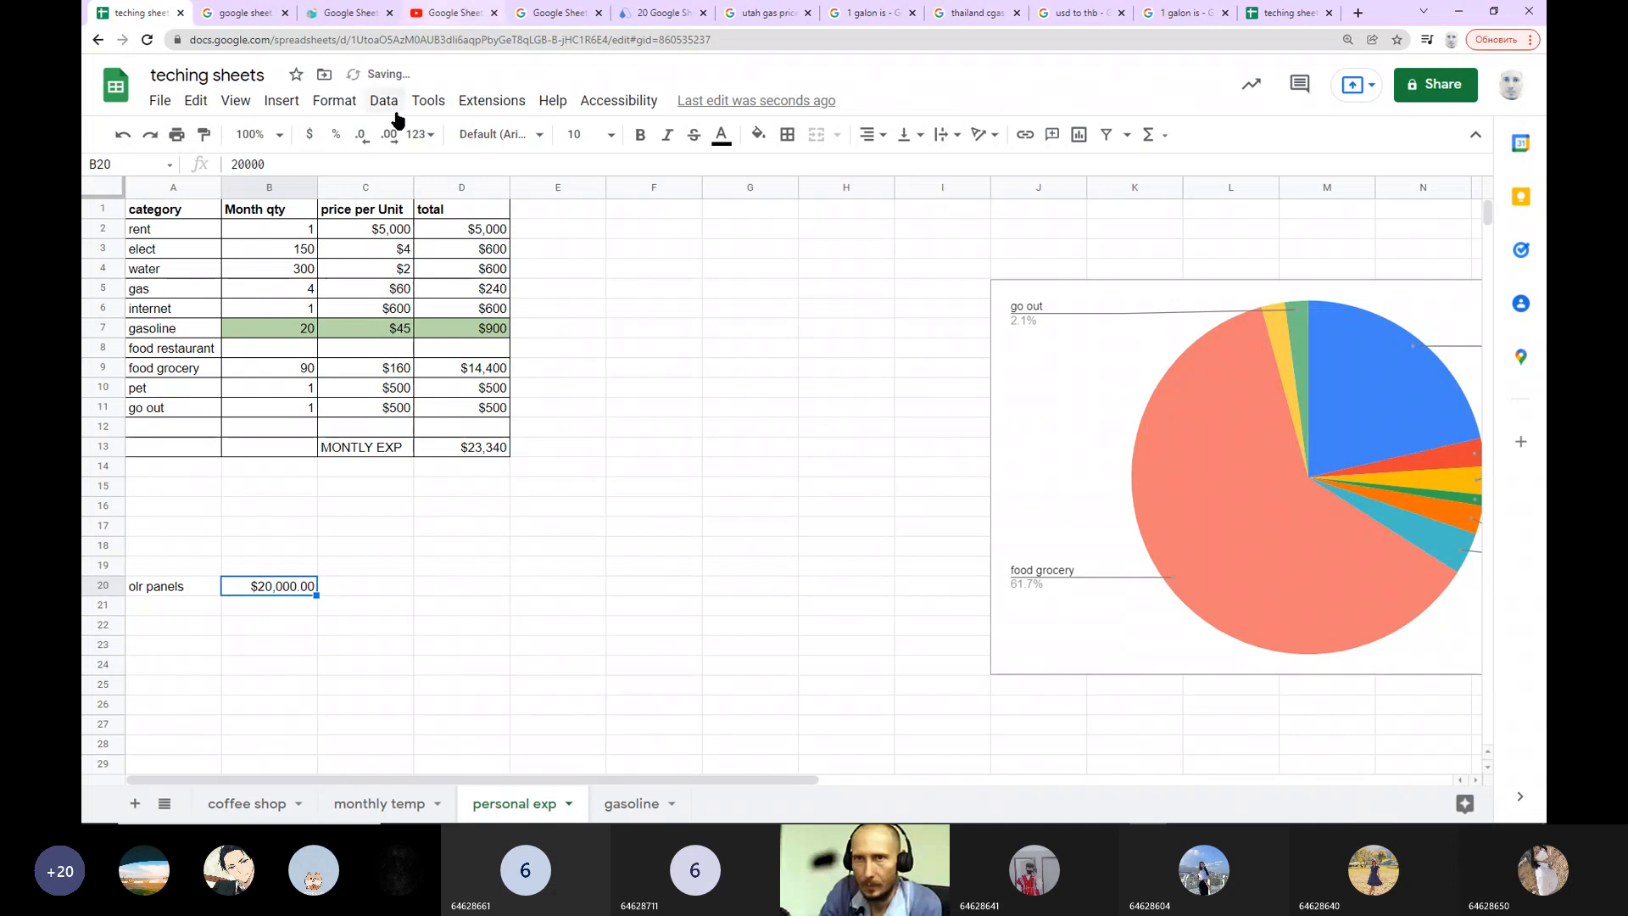
left_click(360, 135)
left_click(359, 137)
left_click(230, 629)
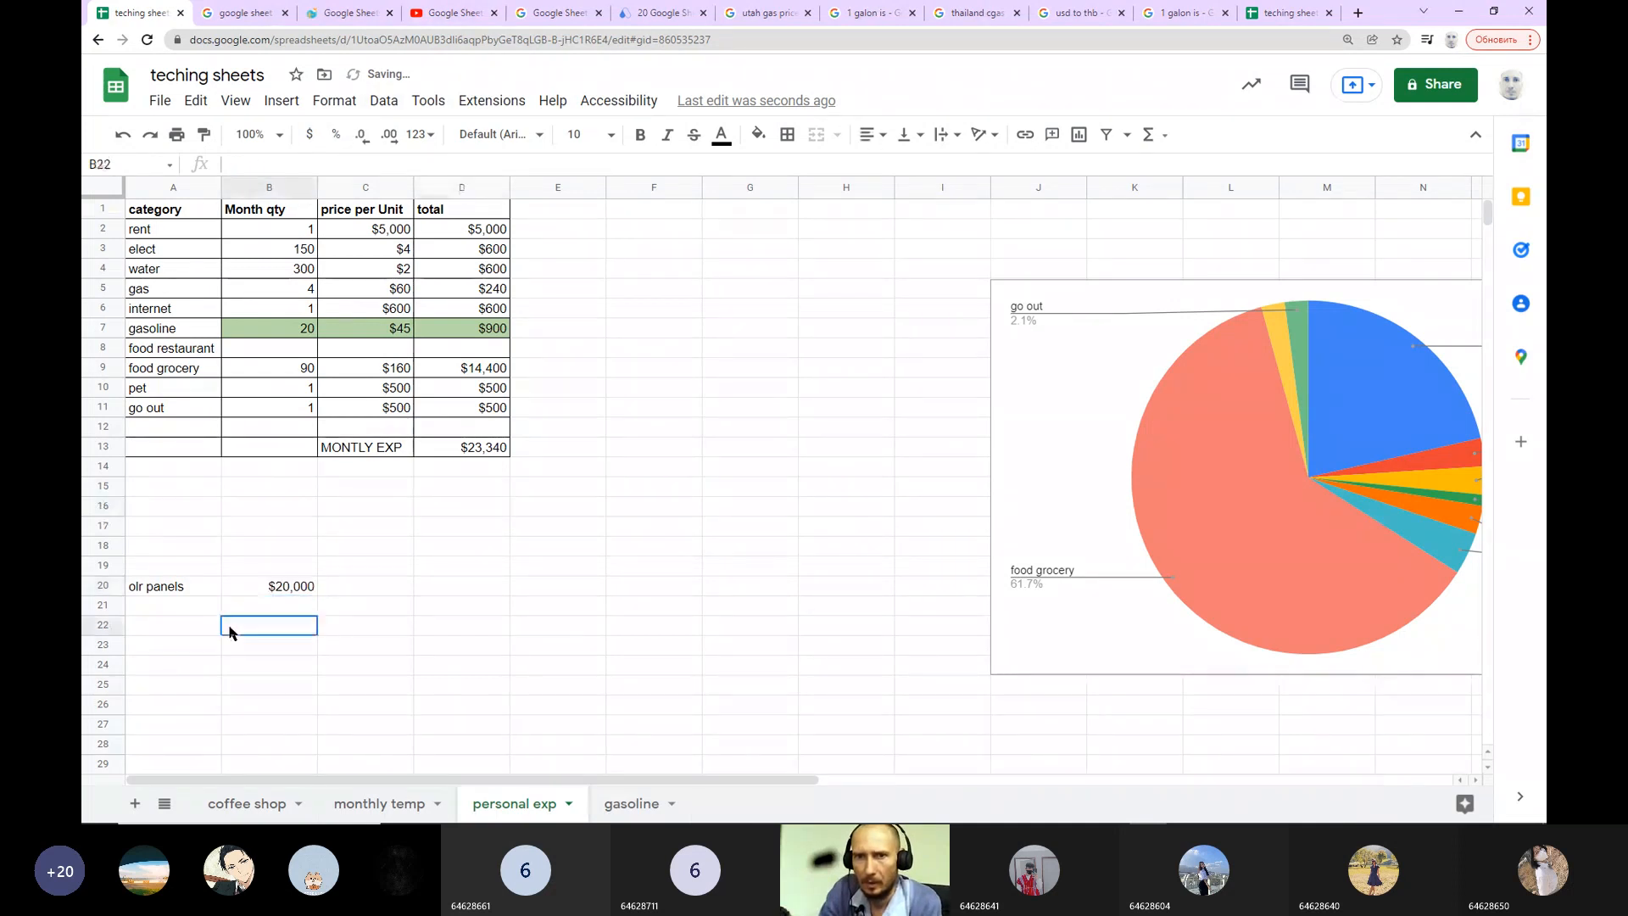
Step: Correct the label in cell A20 to "solar panels"
left_click(134, 588)
double_click(242, 164)
type("solar")
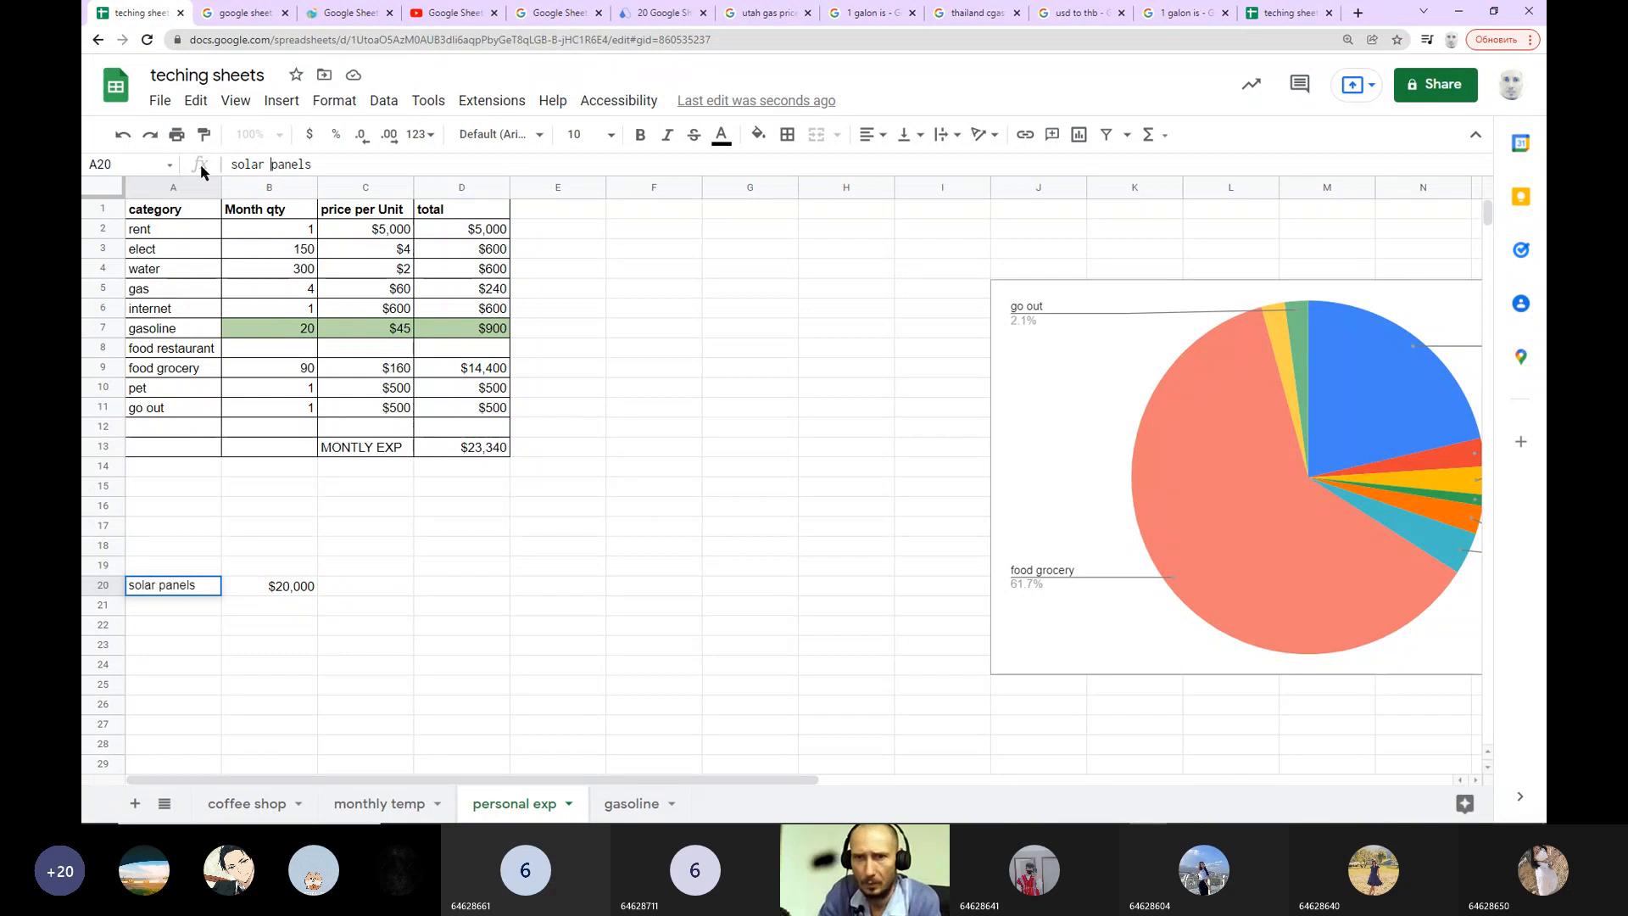
left_click(153, 629)
Step: Label cell A23 "time to get money bck" and widen column A to fit the text
double_click(148, 651)
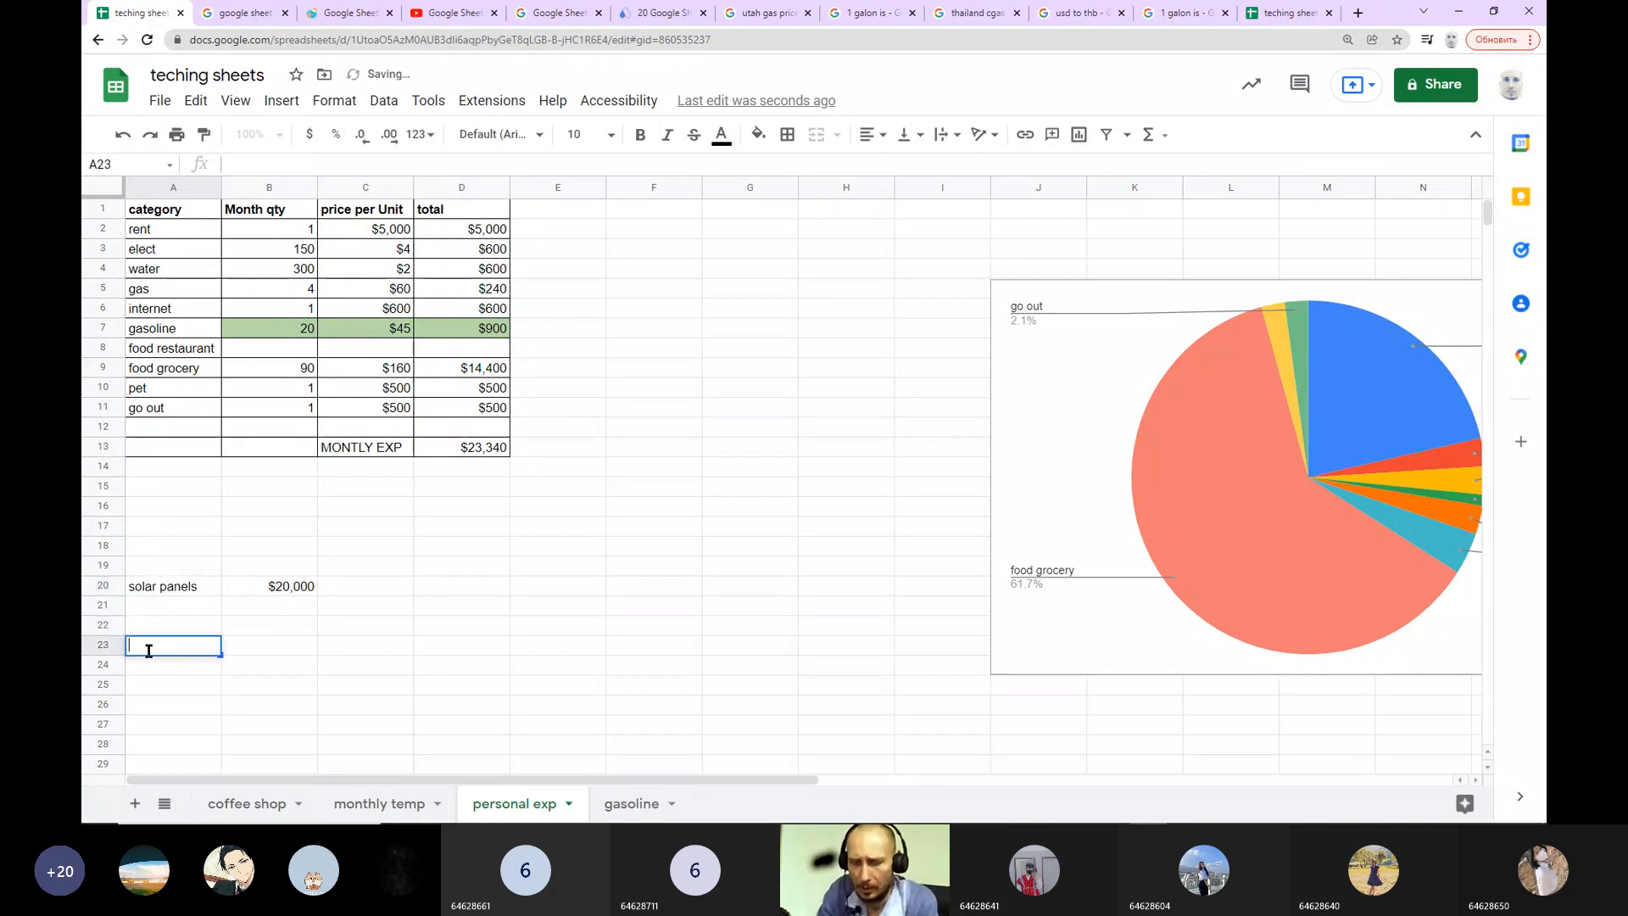
type("time to get")
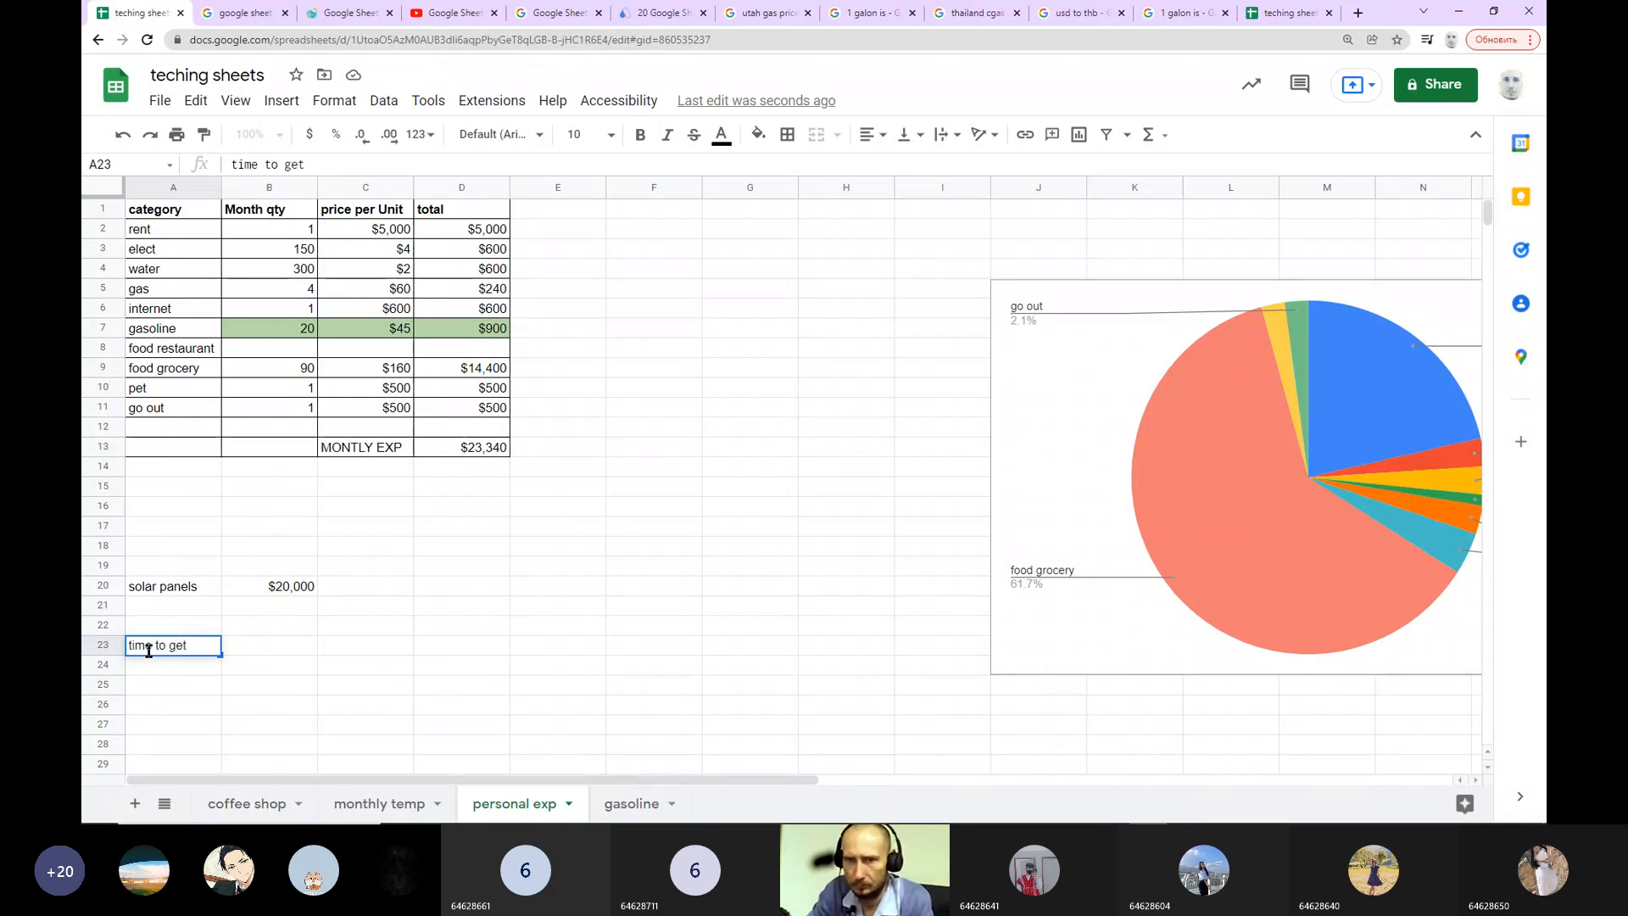
type(" in")
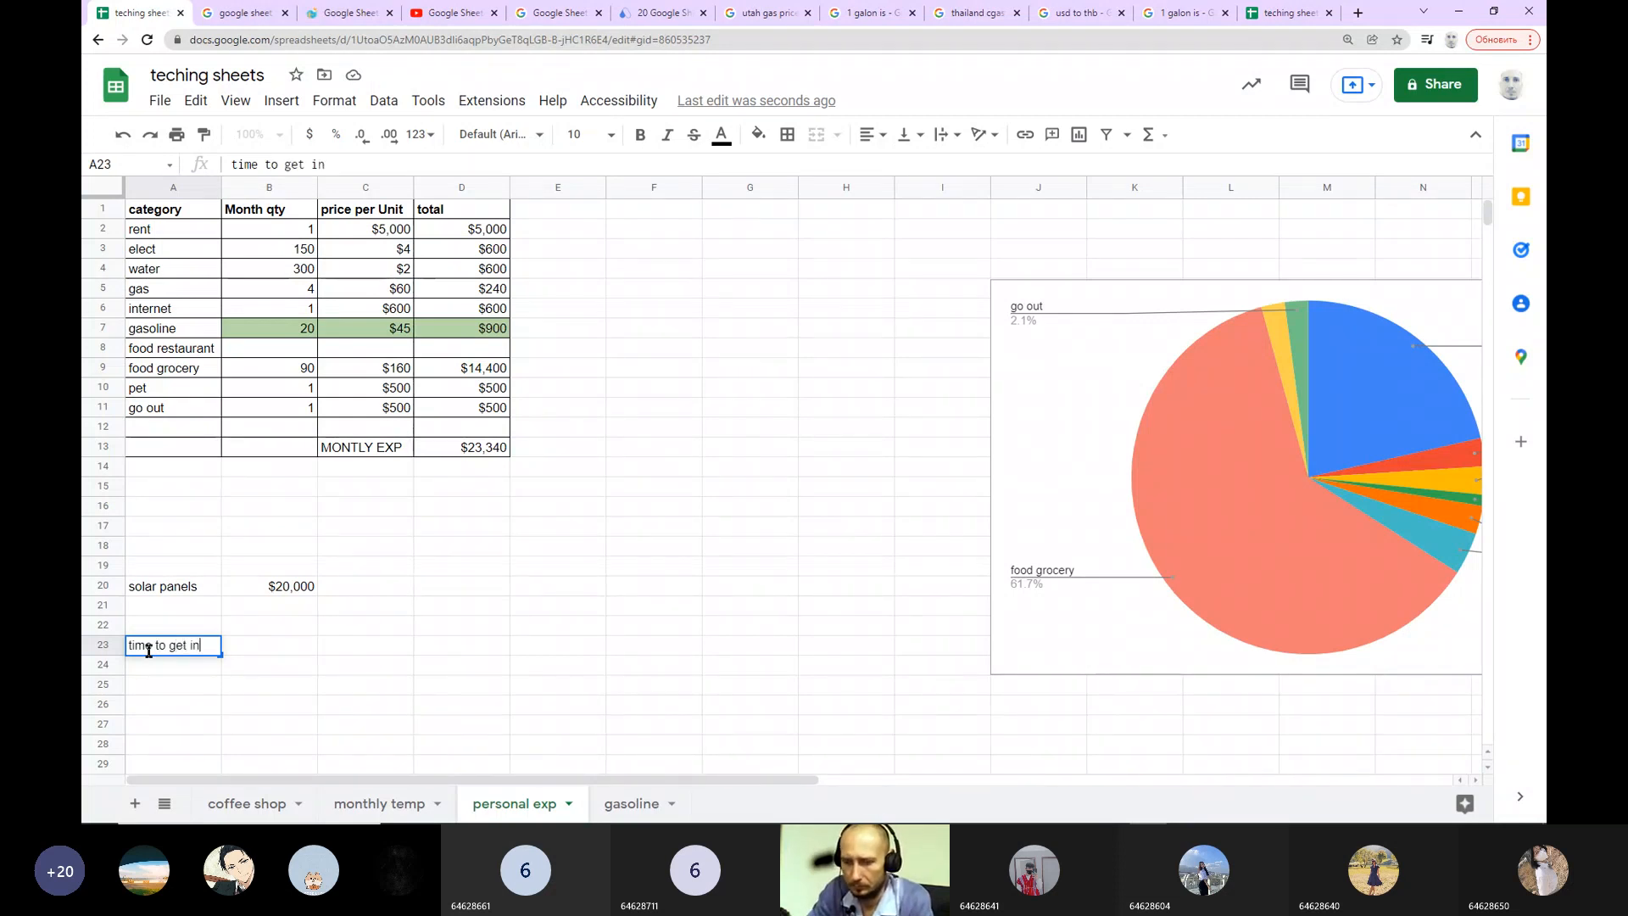
type("vetement")
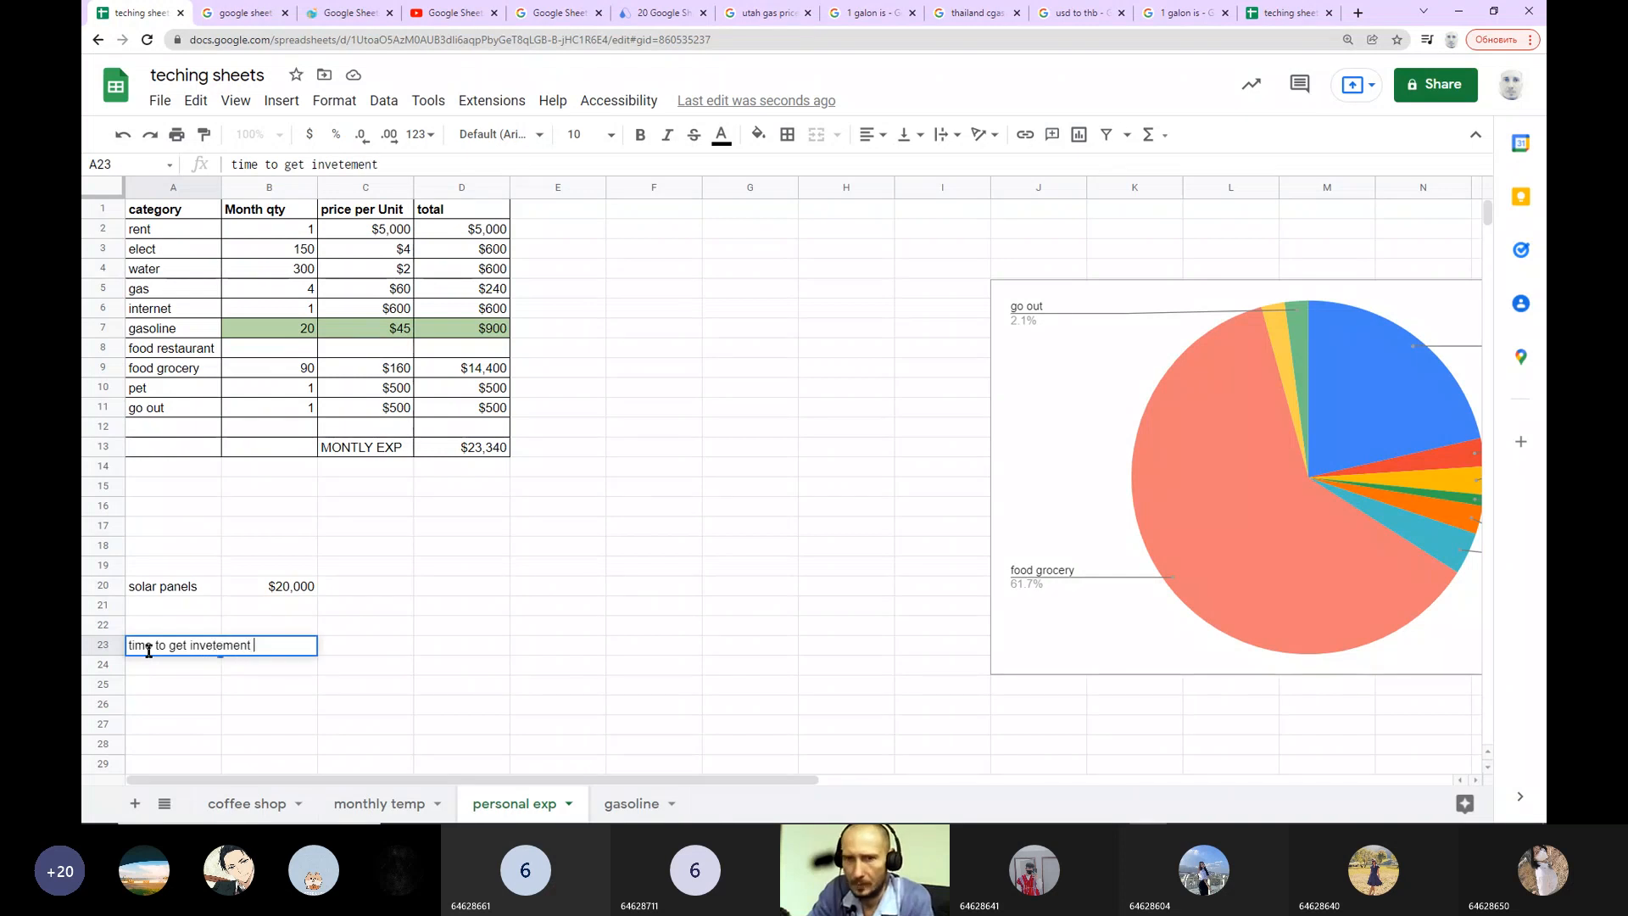
left_click(152, 646)
left_click_drag(393, 163, 265, 168)
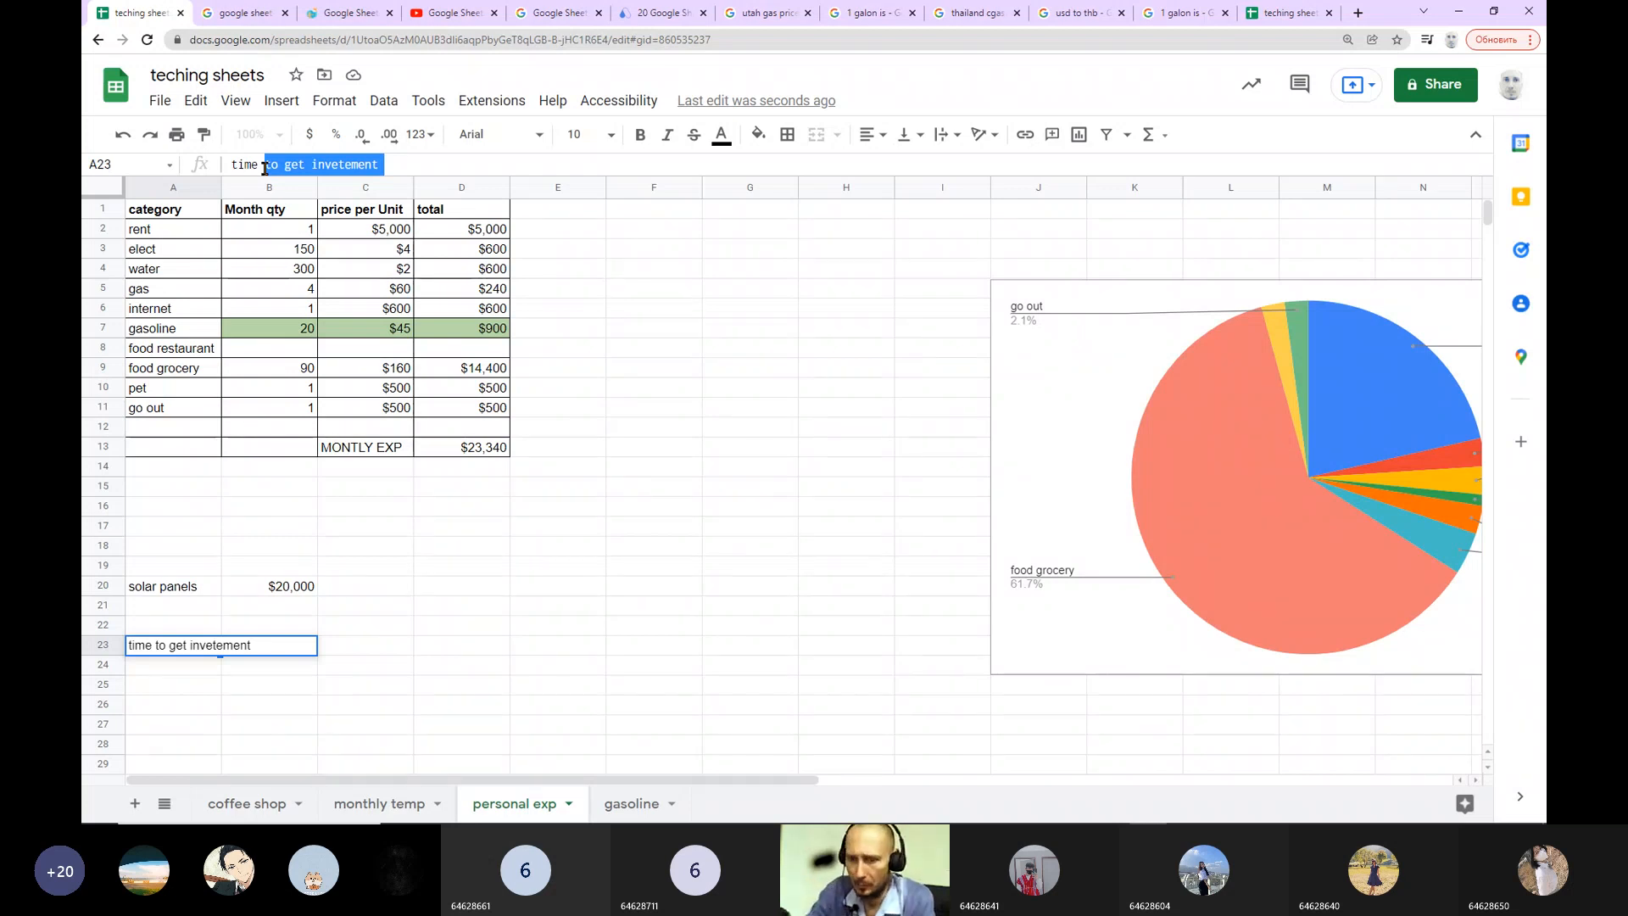
type("to get money bck")
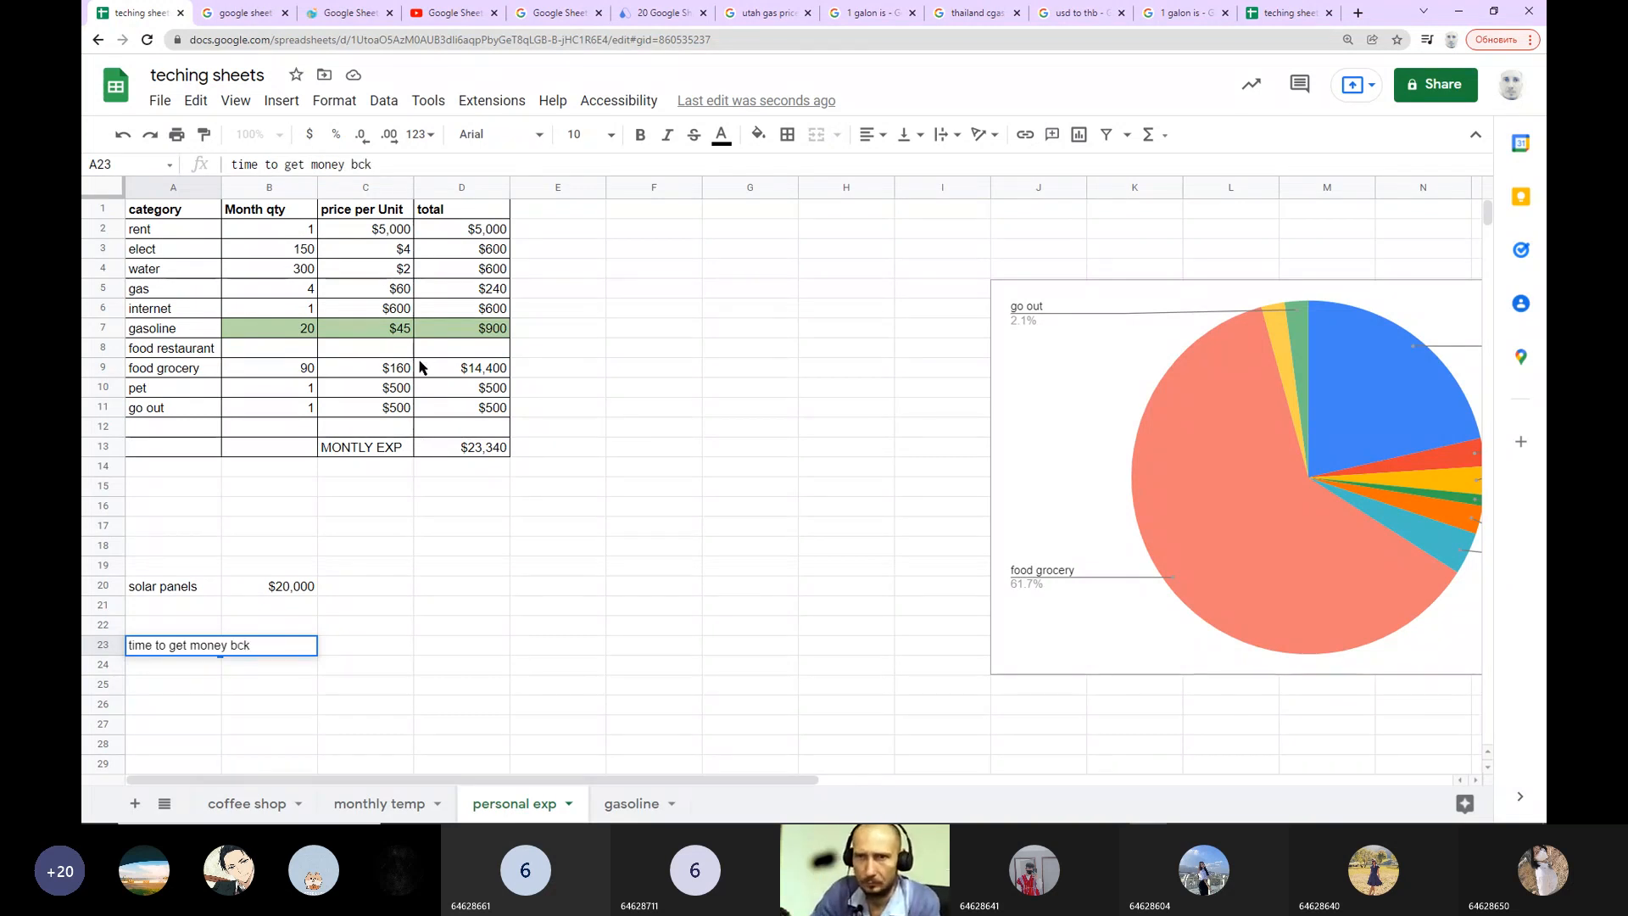
left_click(551, 469)
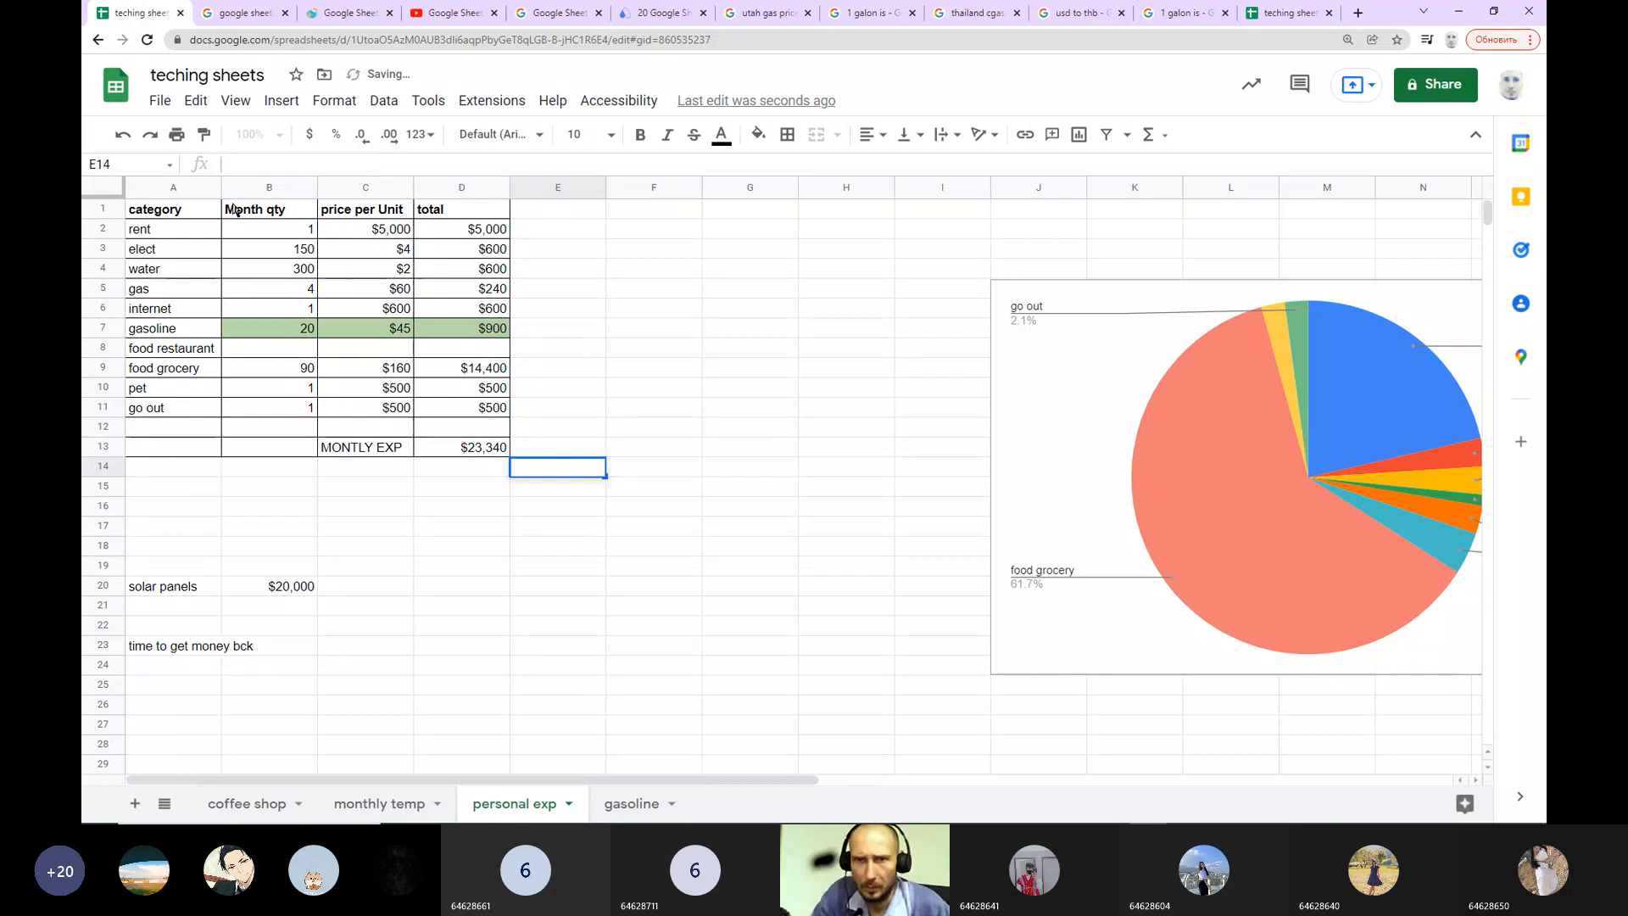
left_click_drag(221, 188, 258, 187)
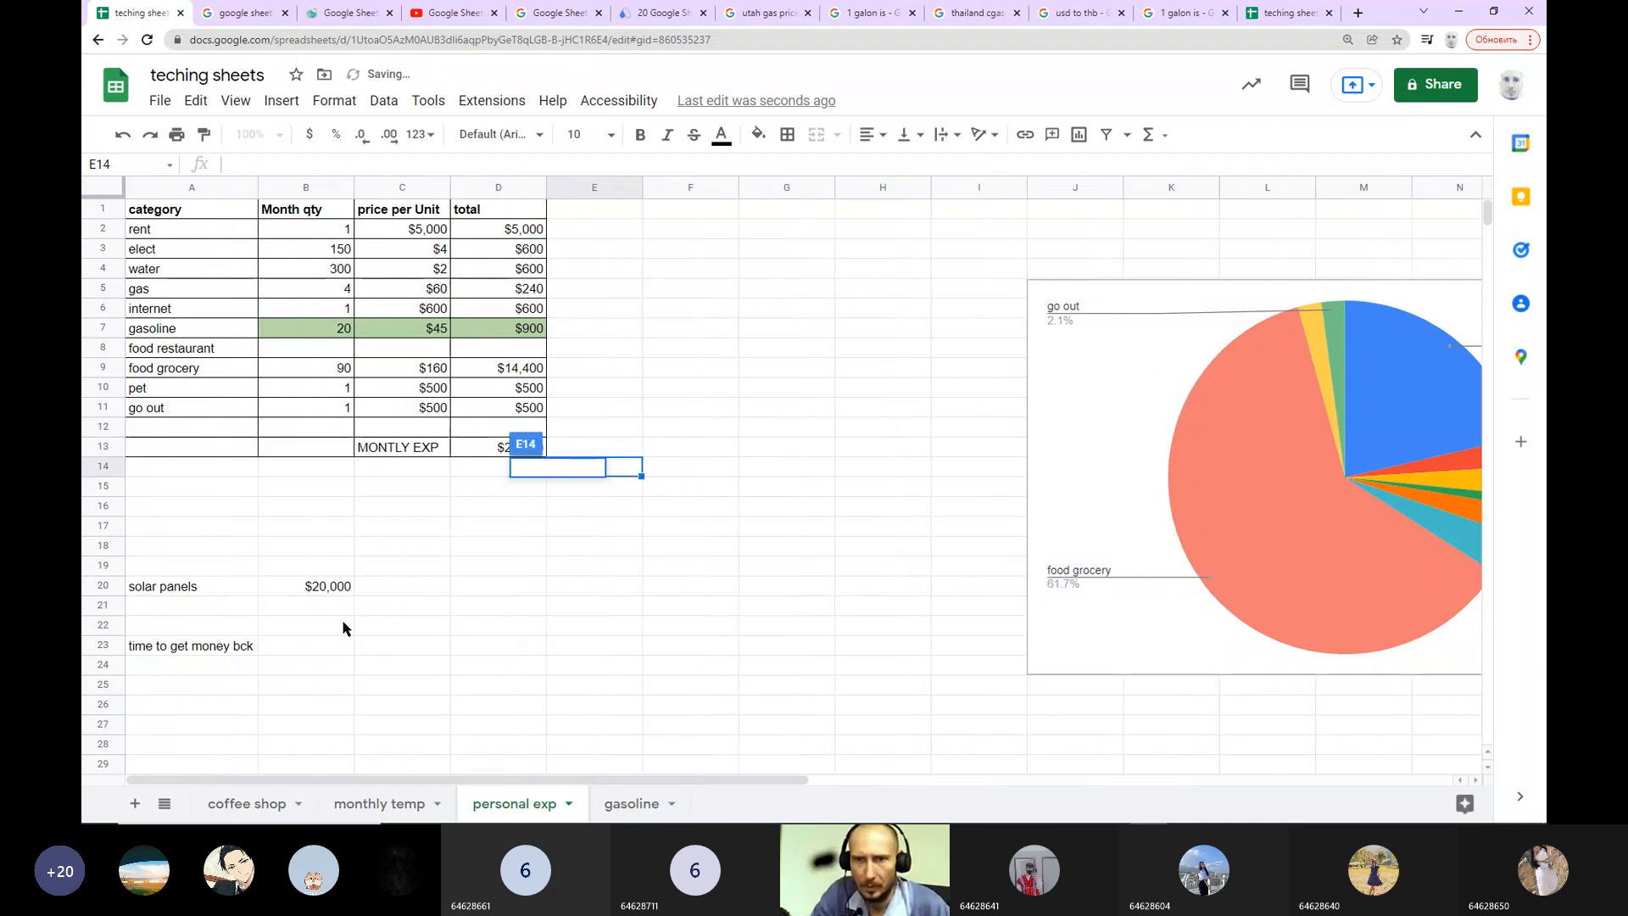
Step: Calculate the payback time in cell B23 with the formula =B20/D3, dividing the solar panels cost by the elect total
left_click(324, 645)
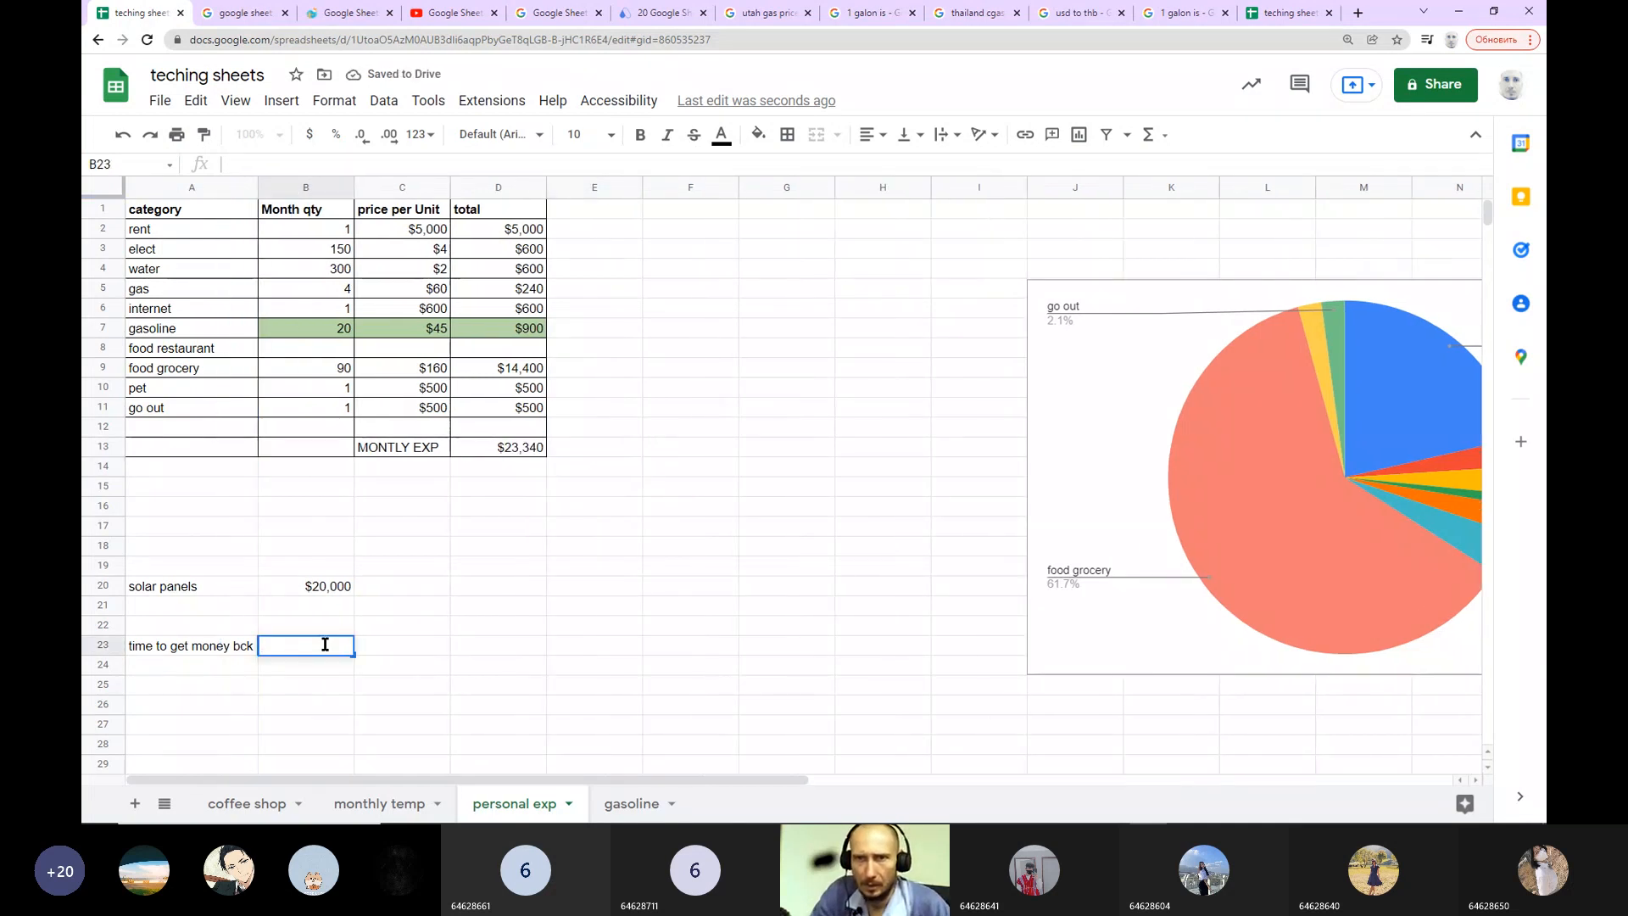
left_click(519, 255)
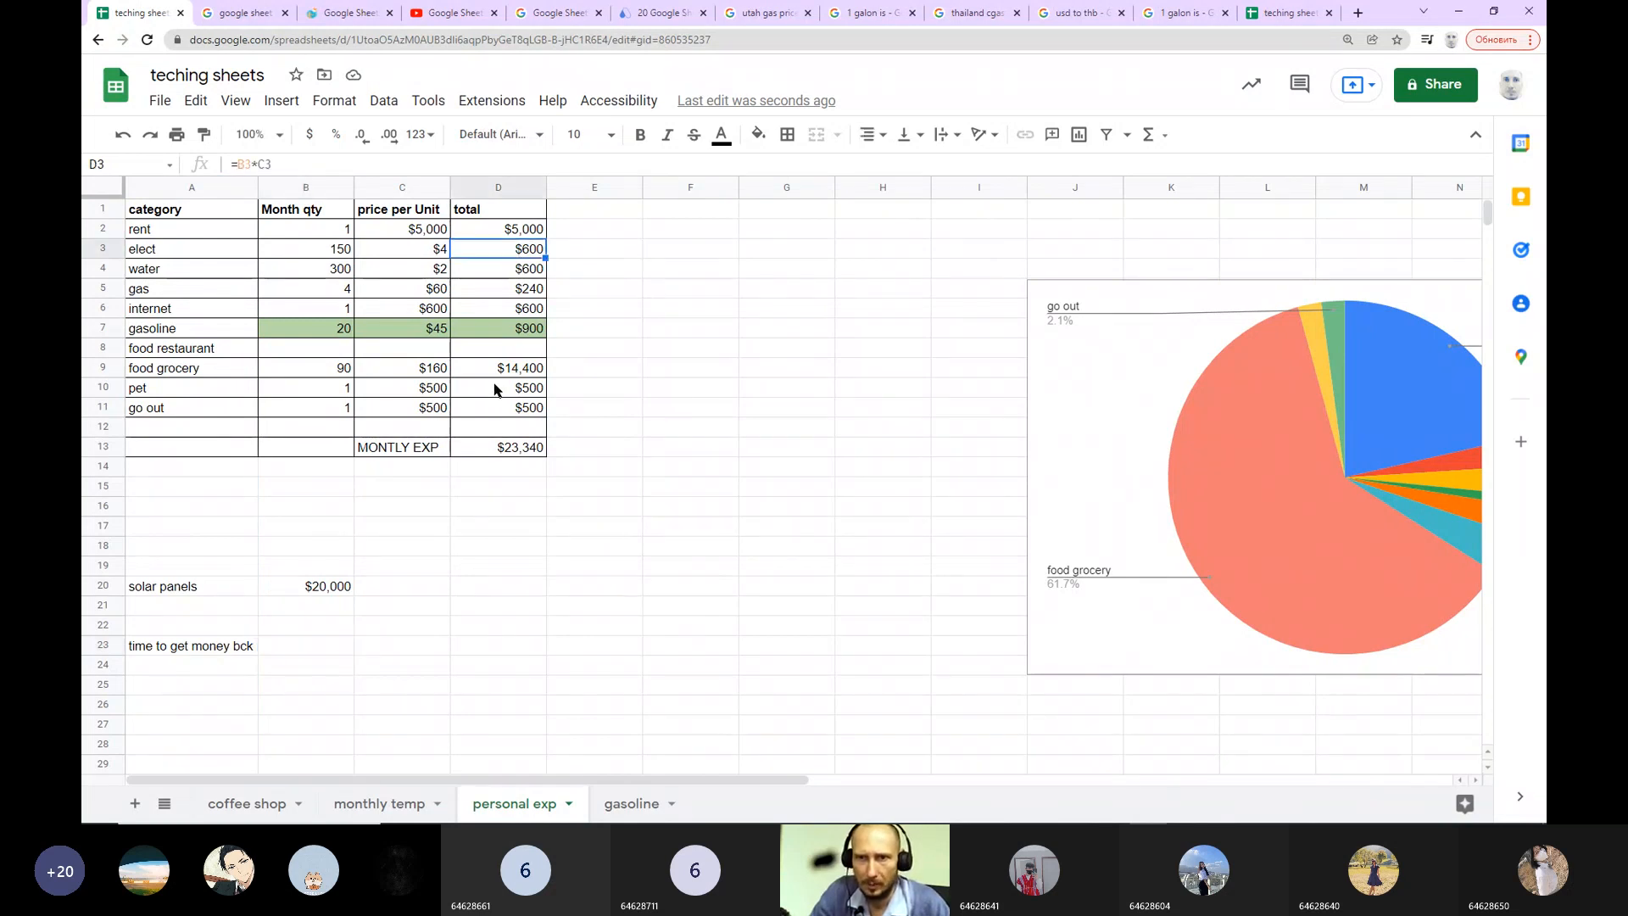
left_click(308, 644)
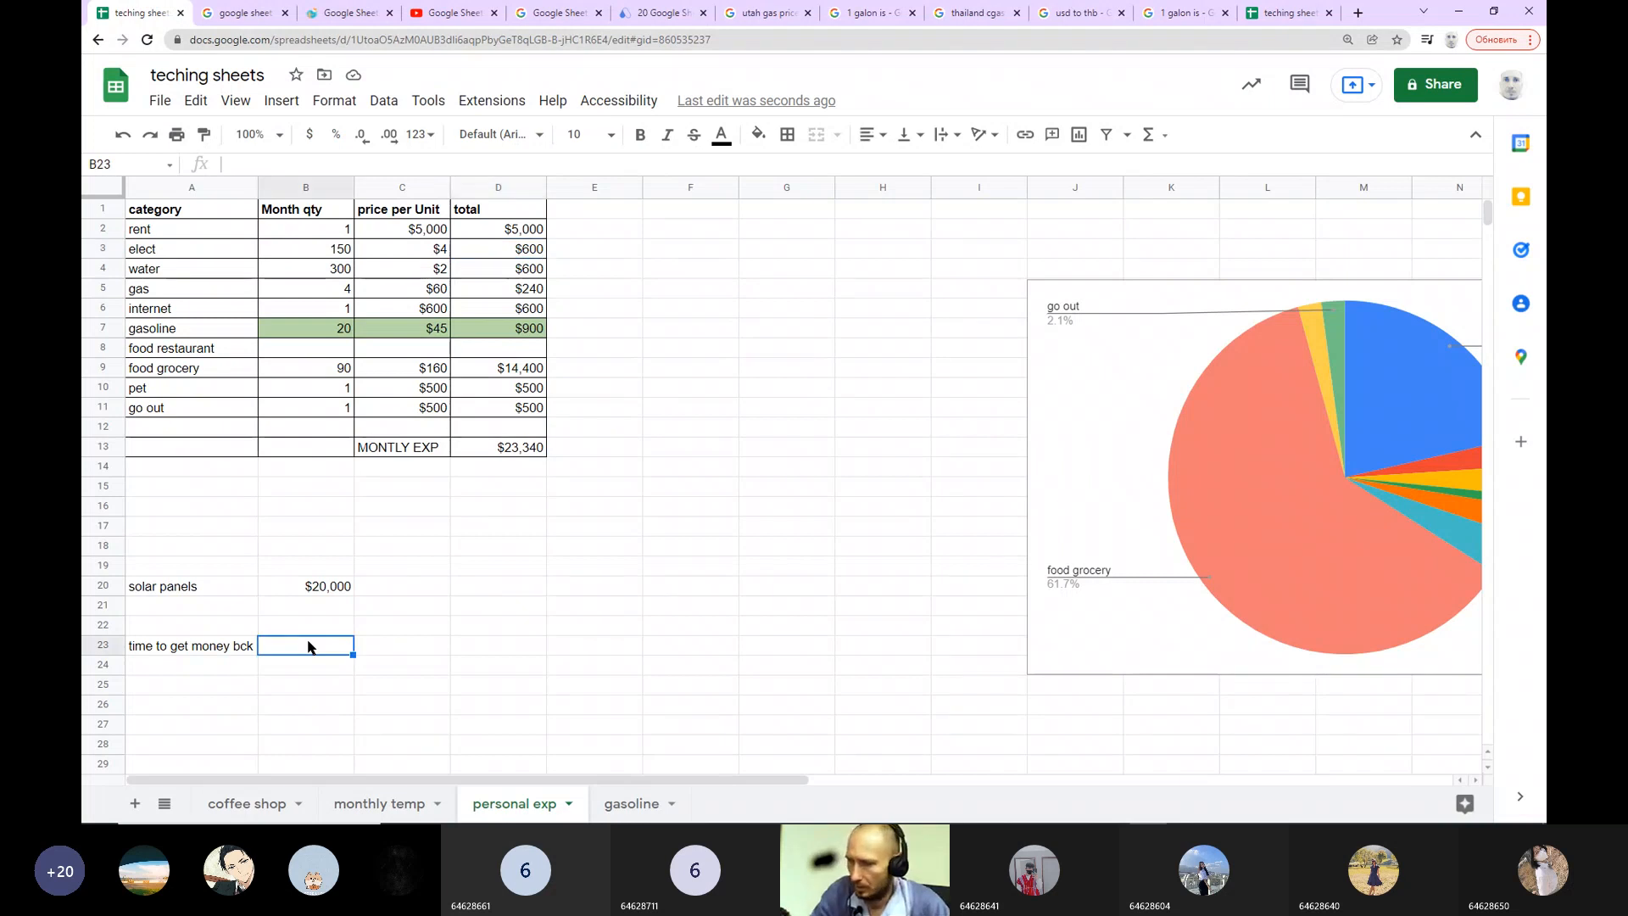
type("=")
left_click(322, 588)
type("/")
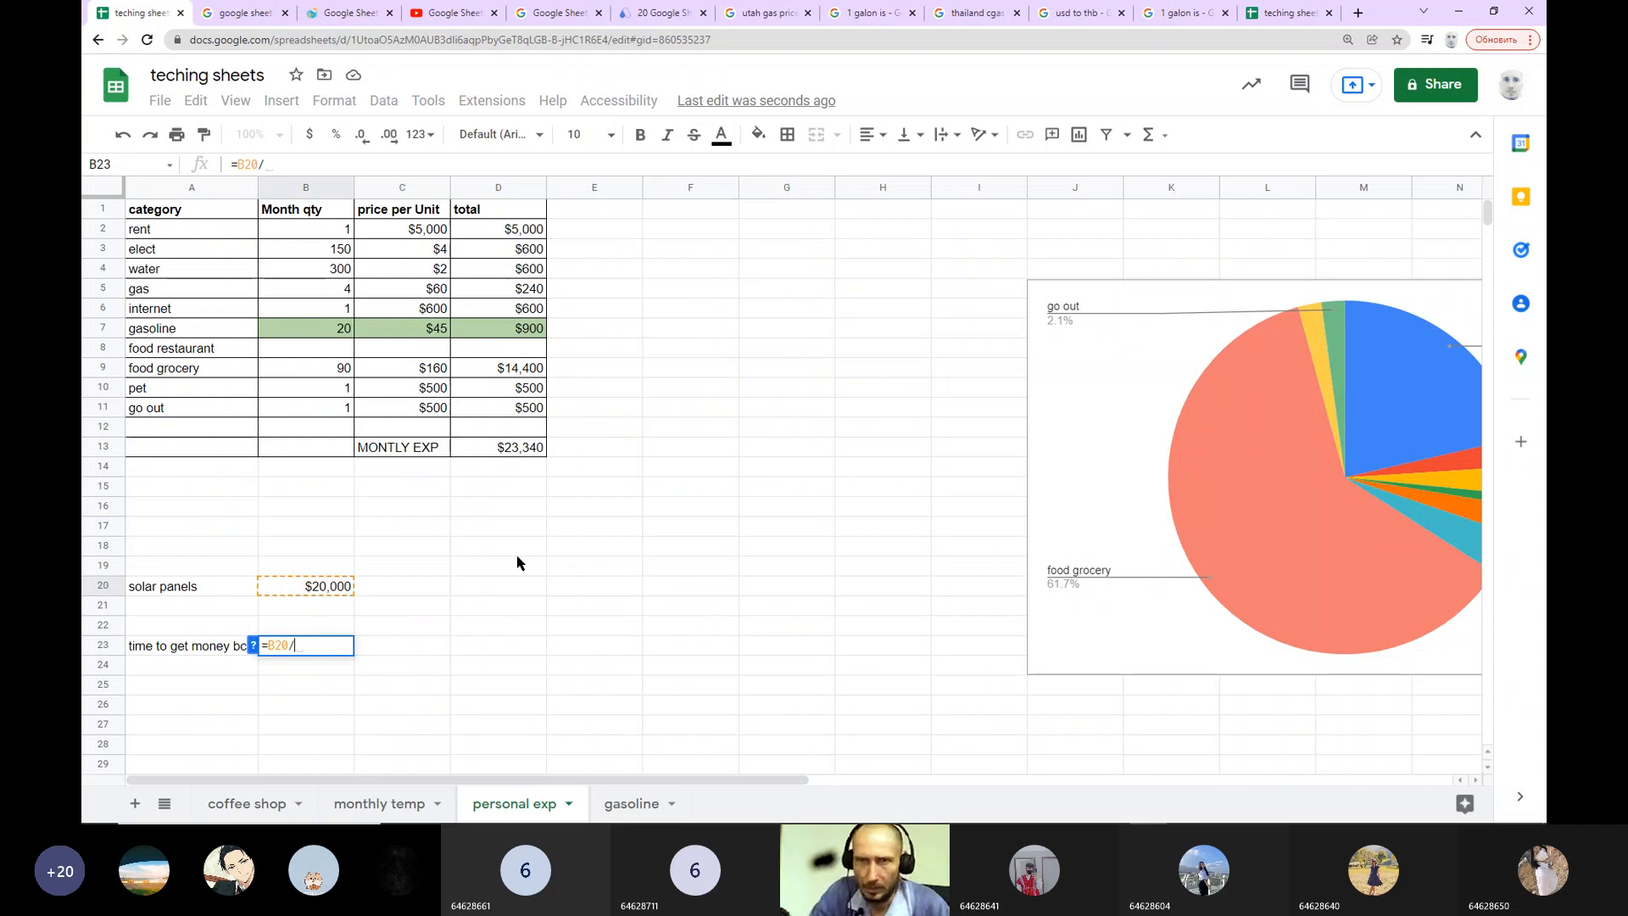
left_click(513, 251)
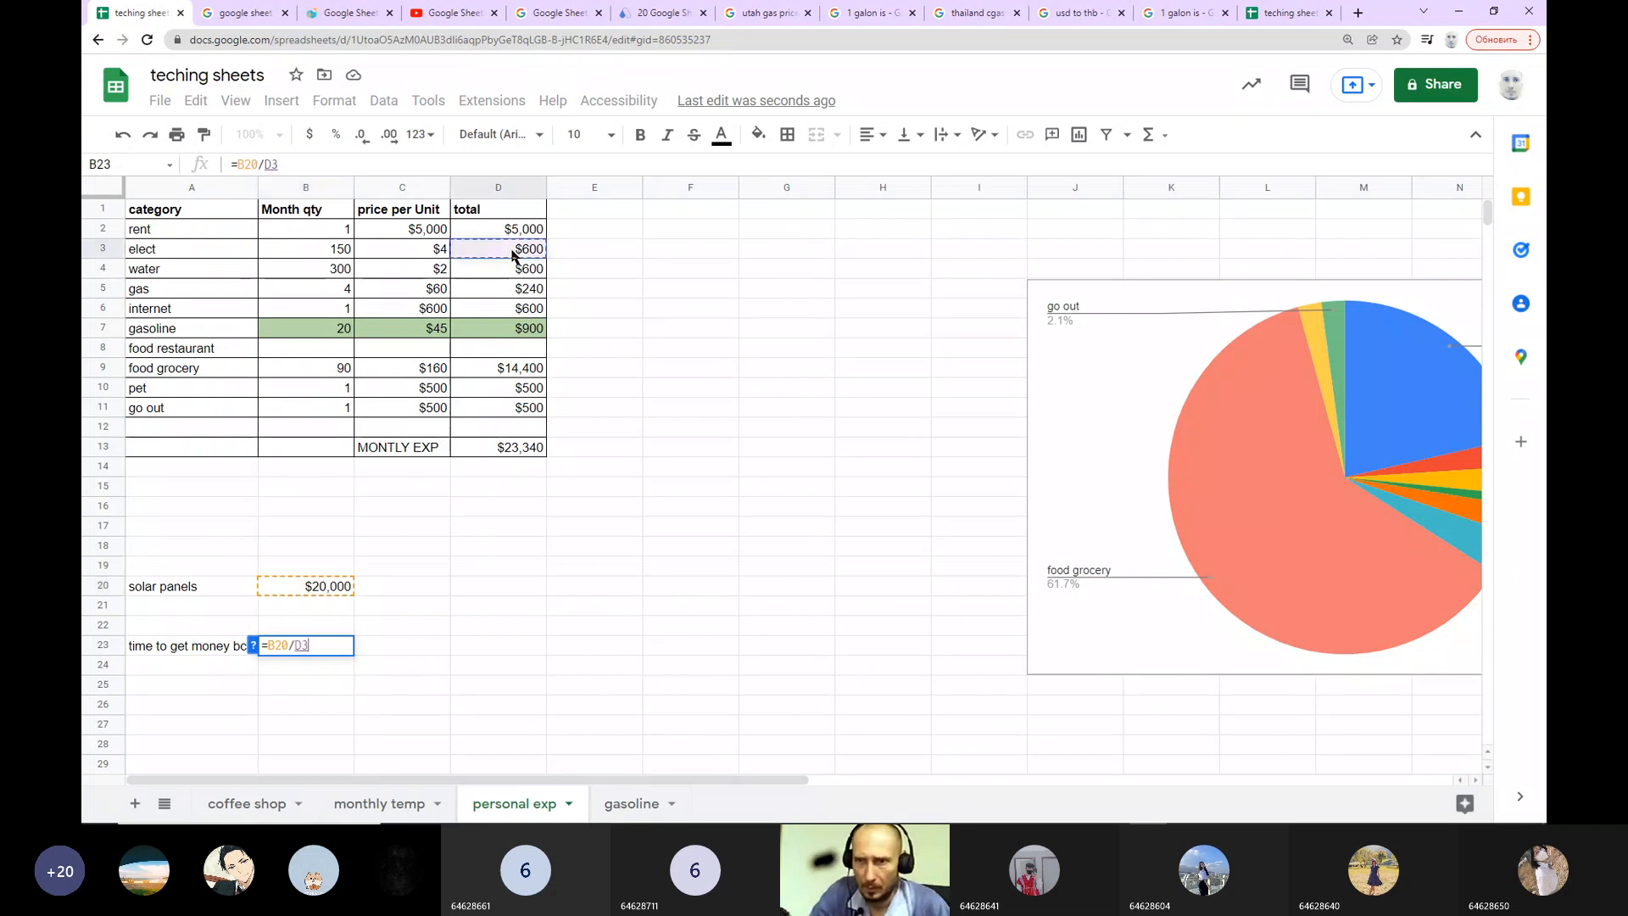
key("Return")
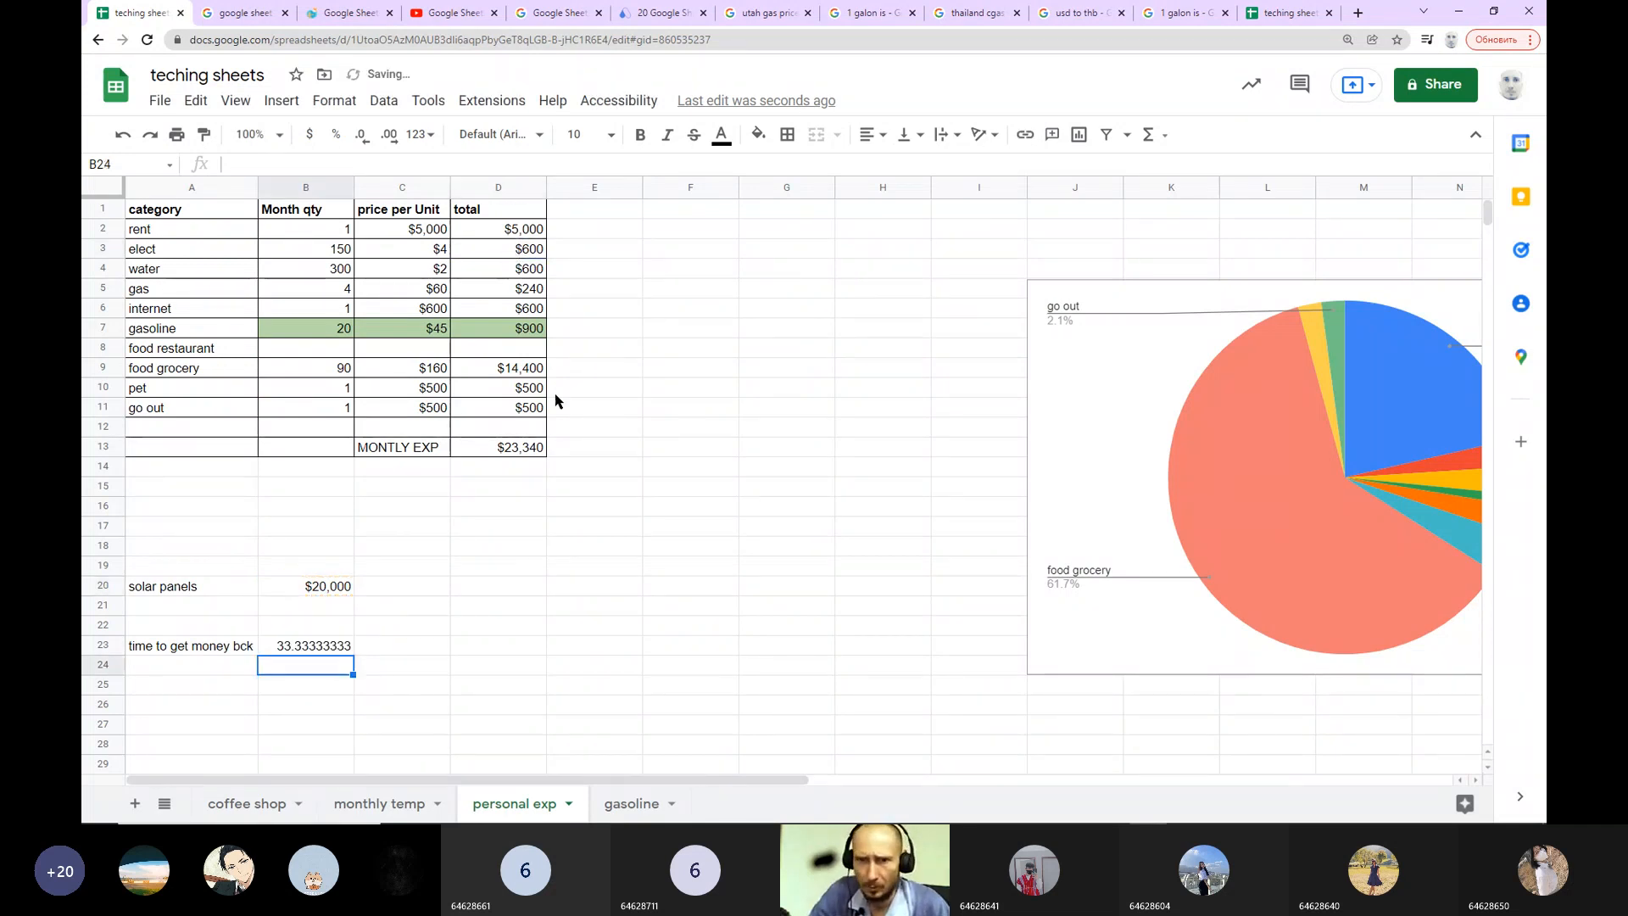
Step: Reduce the decimal places of the payback time in cell B23 to a whole number
left_click(331, 646)
left_click(386, 137)
left_click(395, 142)
left_click(393, 142)
left_click(362, 141)
left_click(362, 140)
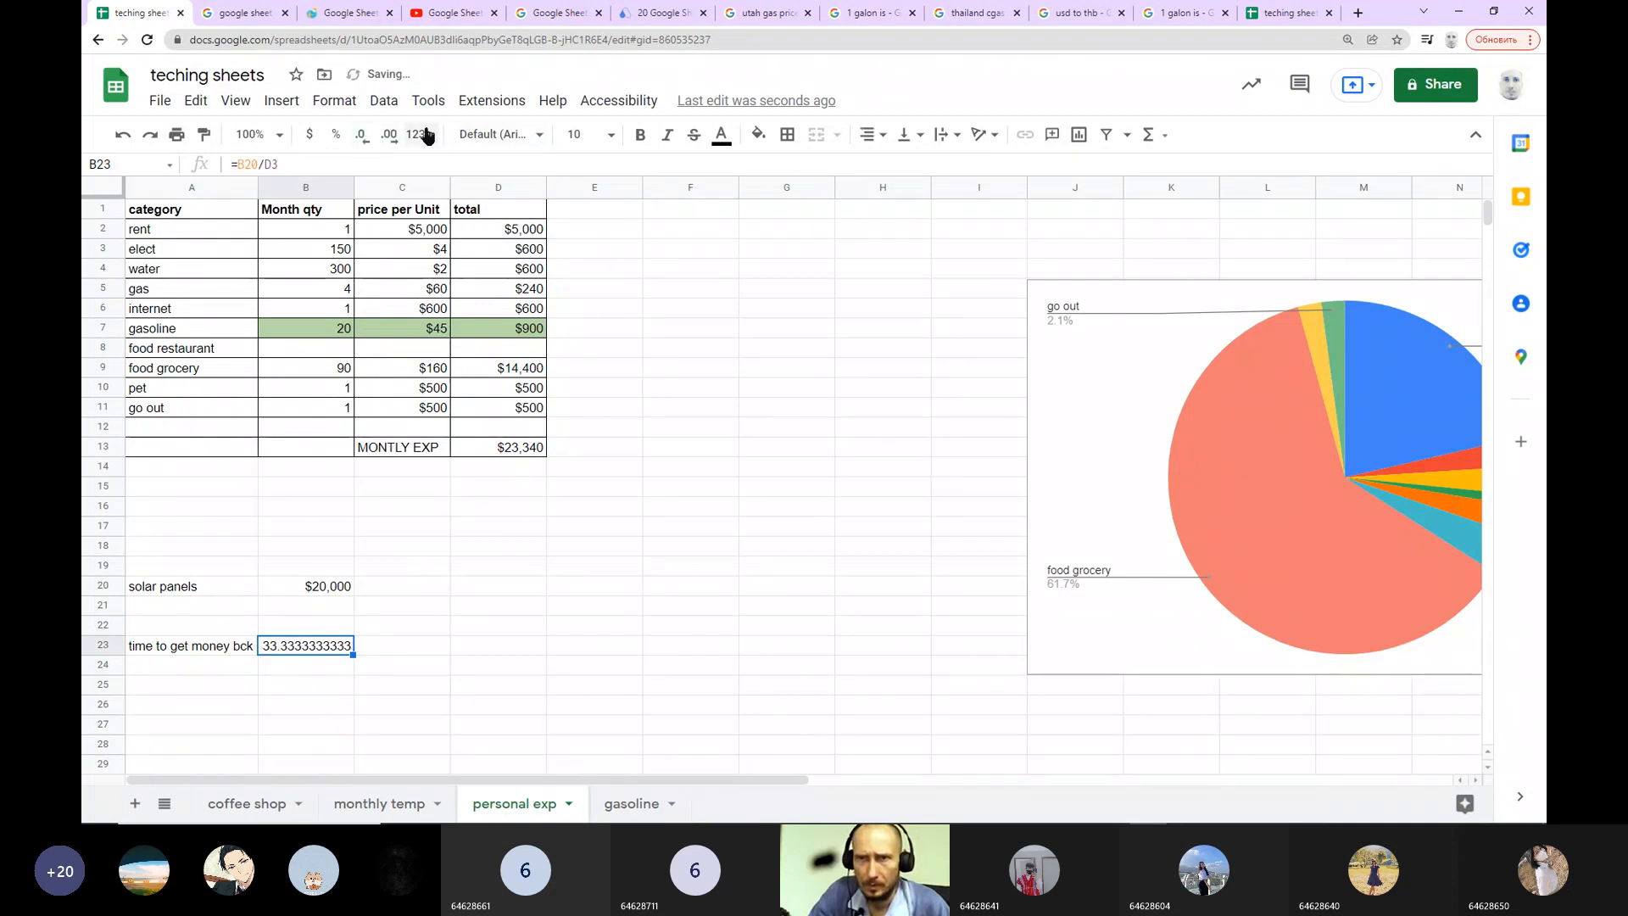
left_click(426, 136)
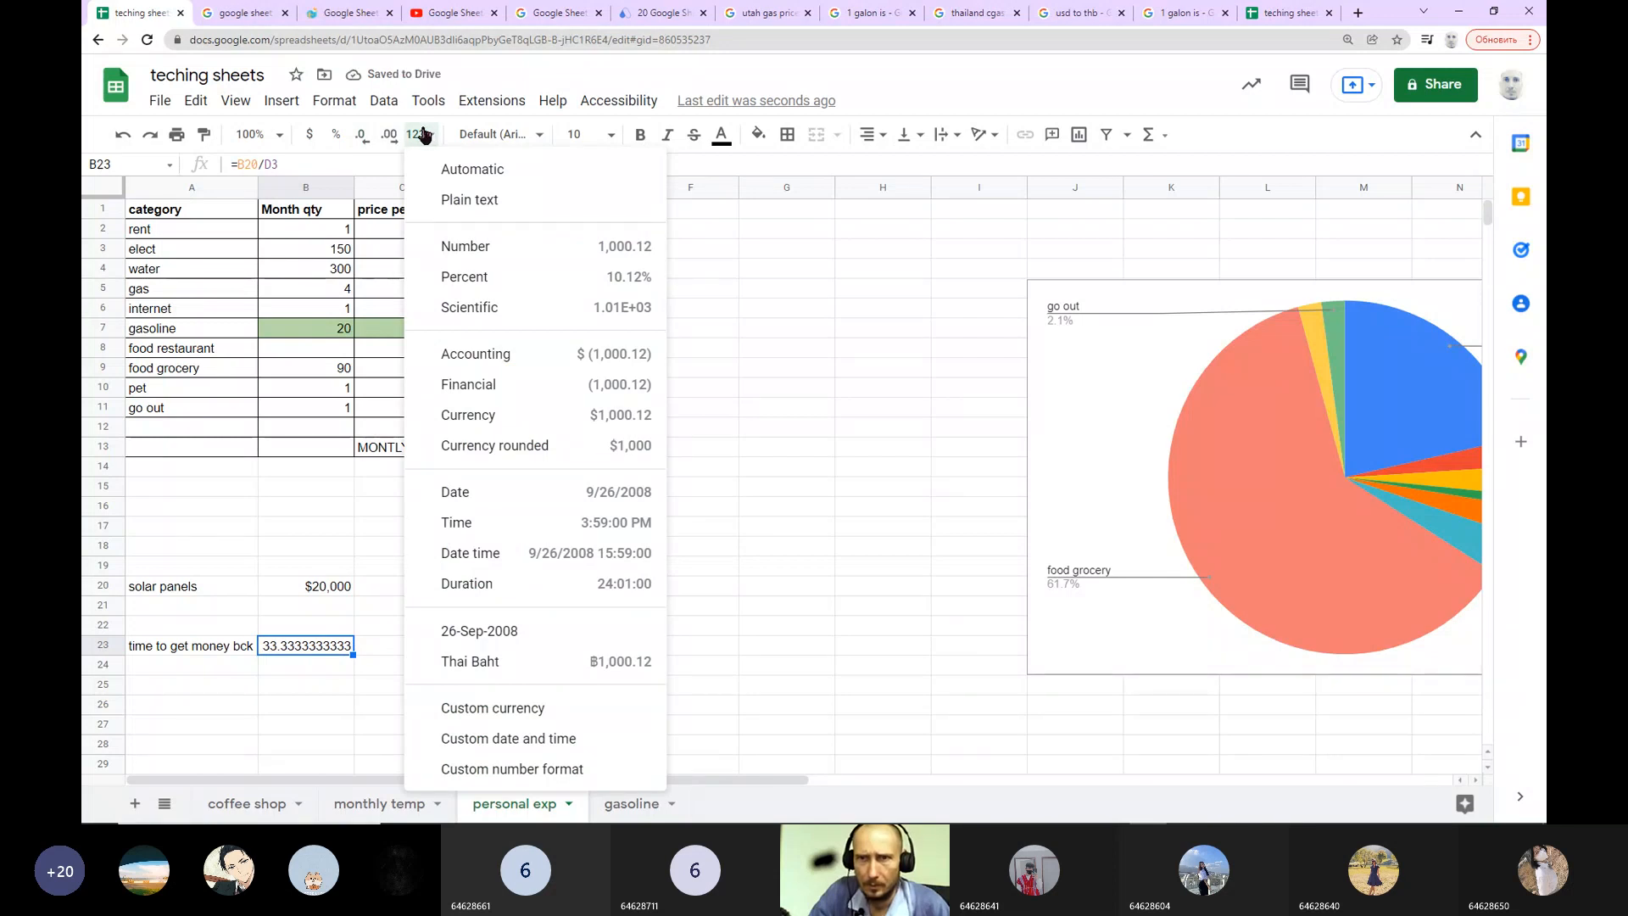
left_click(365, 141)
left_click(365, 140)
left_click(365, 141)
left_click(365, 141)
left_click(365, 141)
left_click(366, 141)
left_click(366, 140)
left_click(365, 140)
left_click(317, 588)
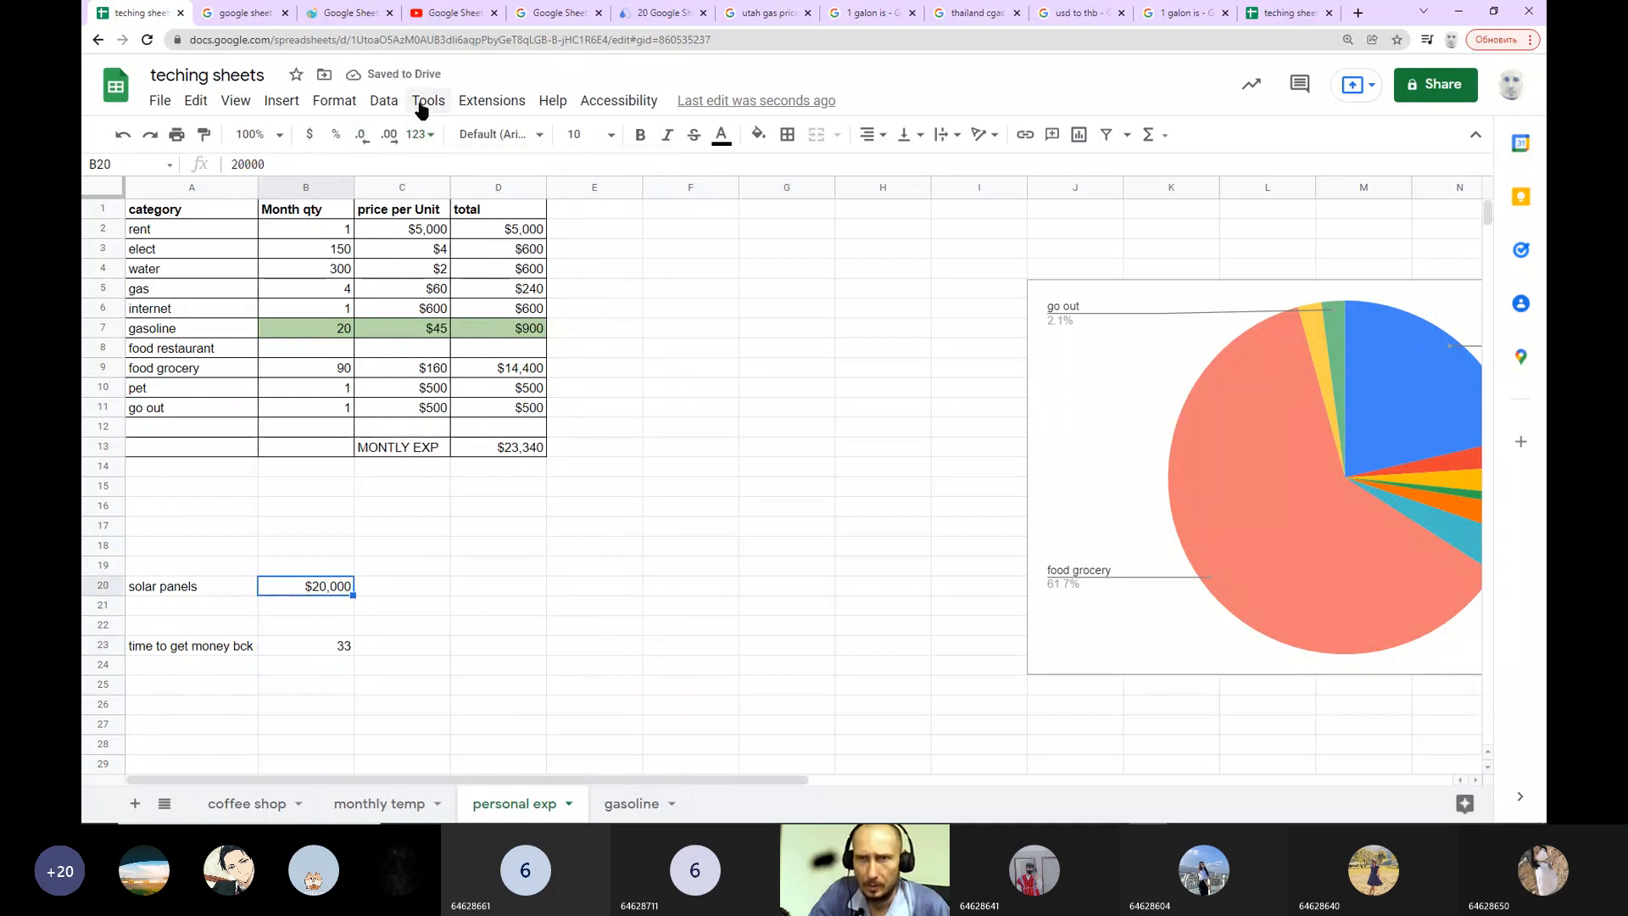
left_click(534, 247)
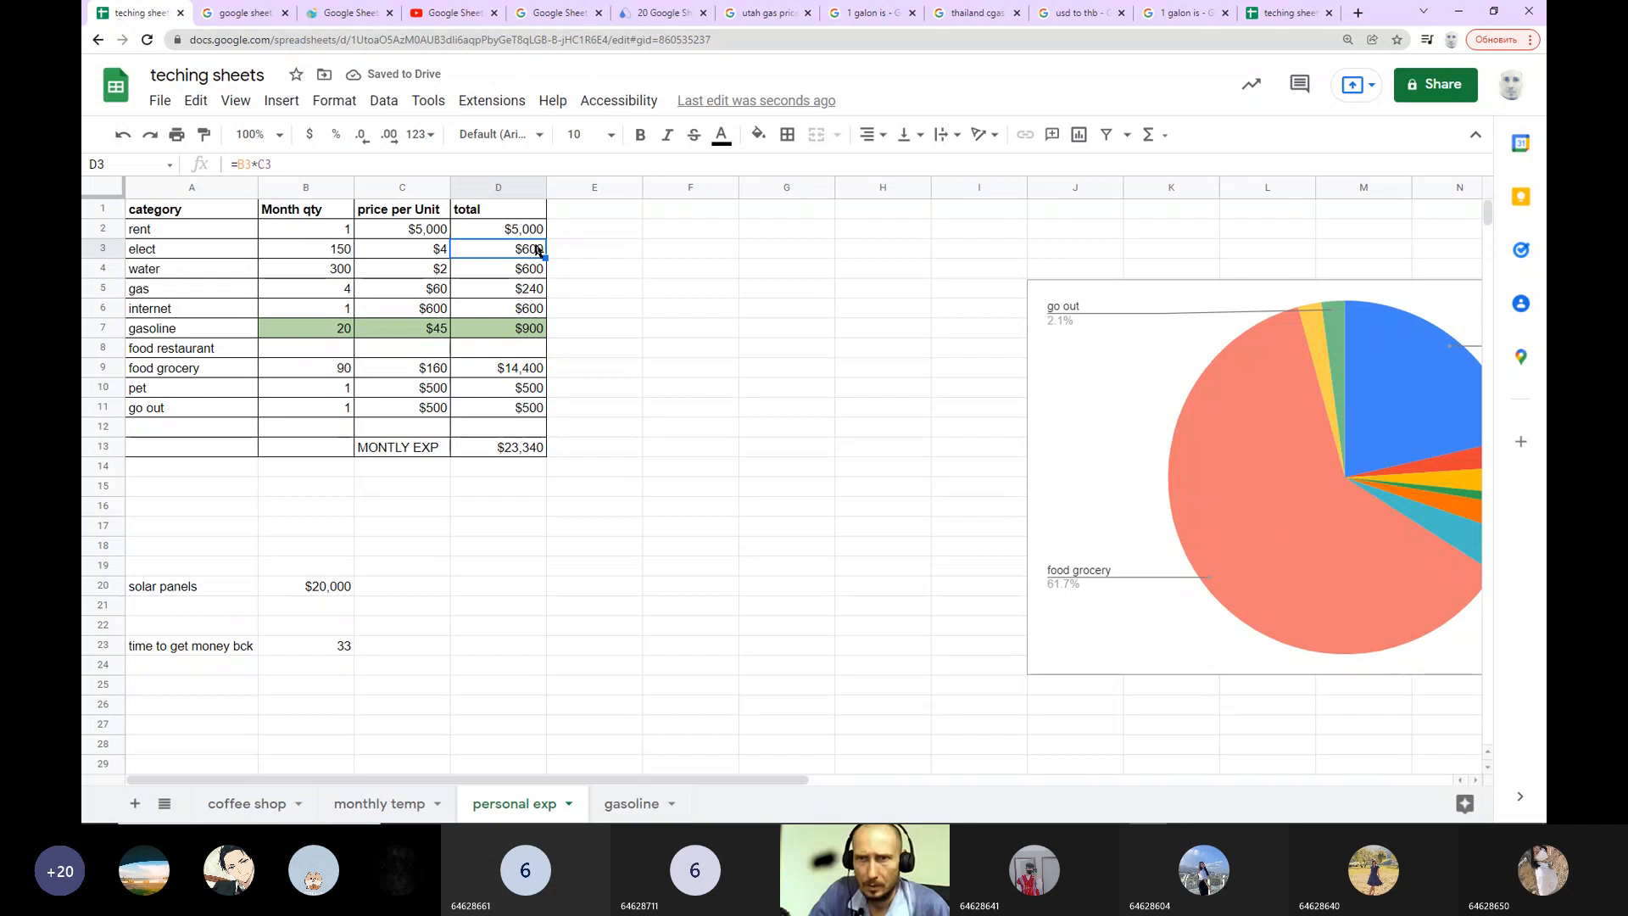
left_click(377, 101)
mouse_move(416, 106)
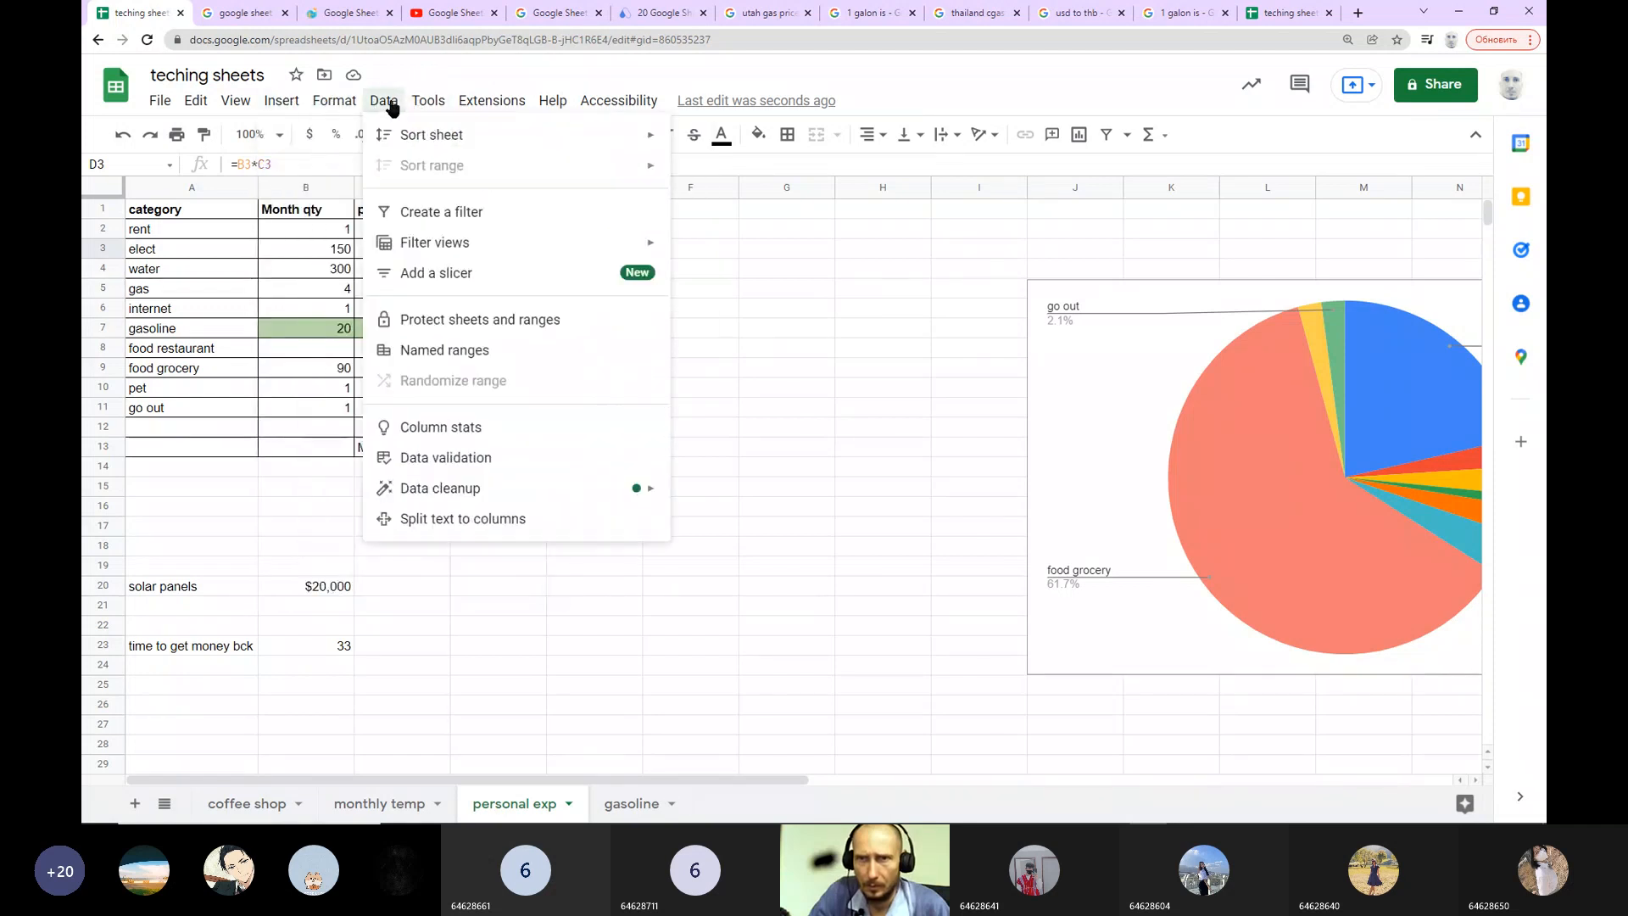
Step: Apply the Thai Baht number format to empty cell G3, and select the solar panels cost in B20
left_click(787, 249)
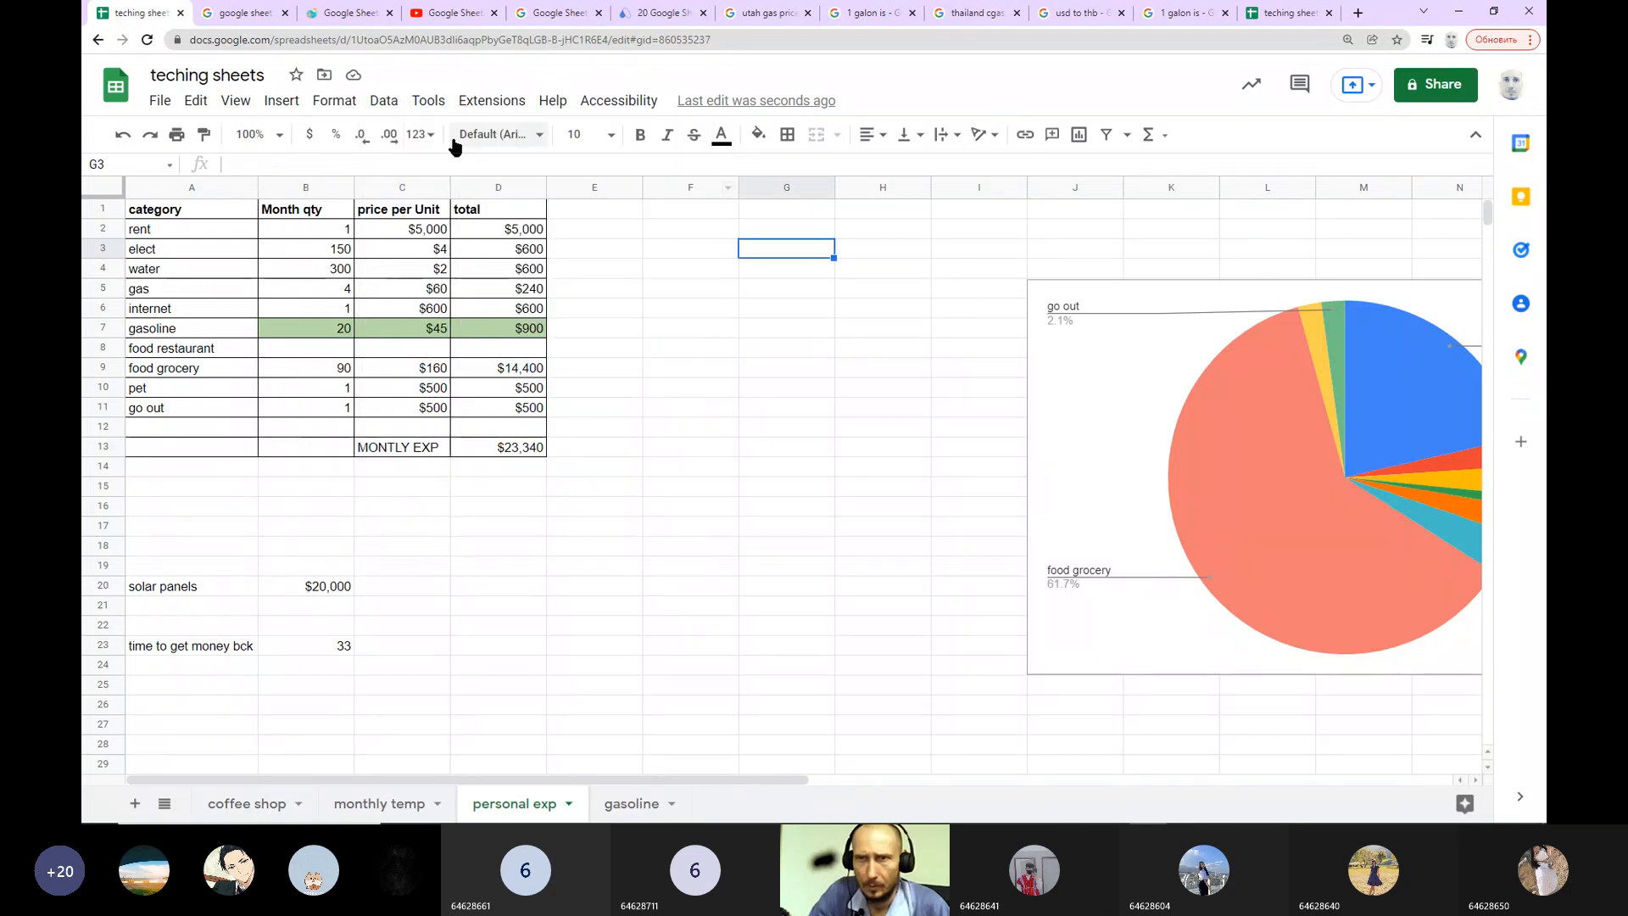
left_click(421, 134)
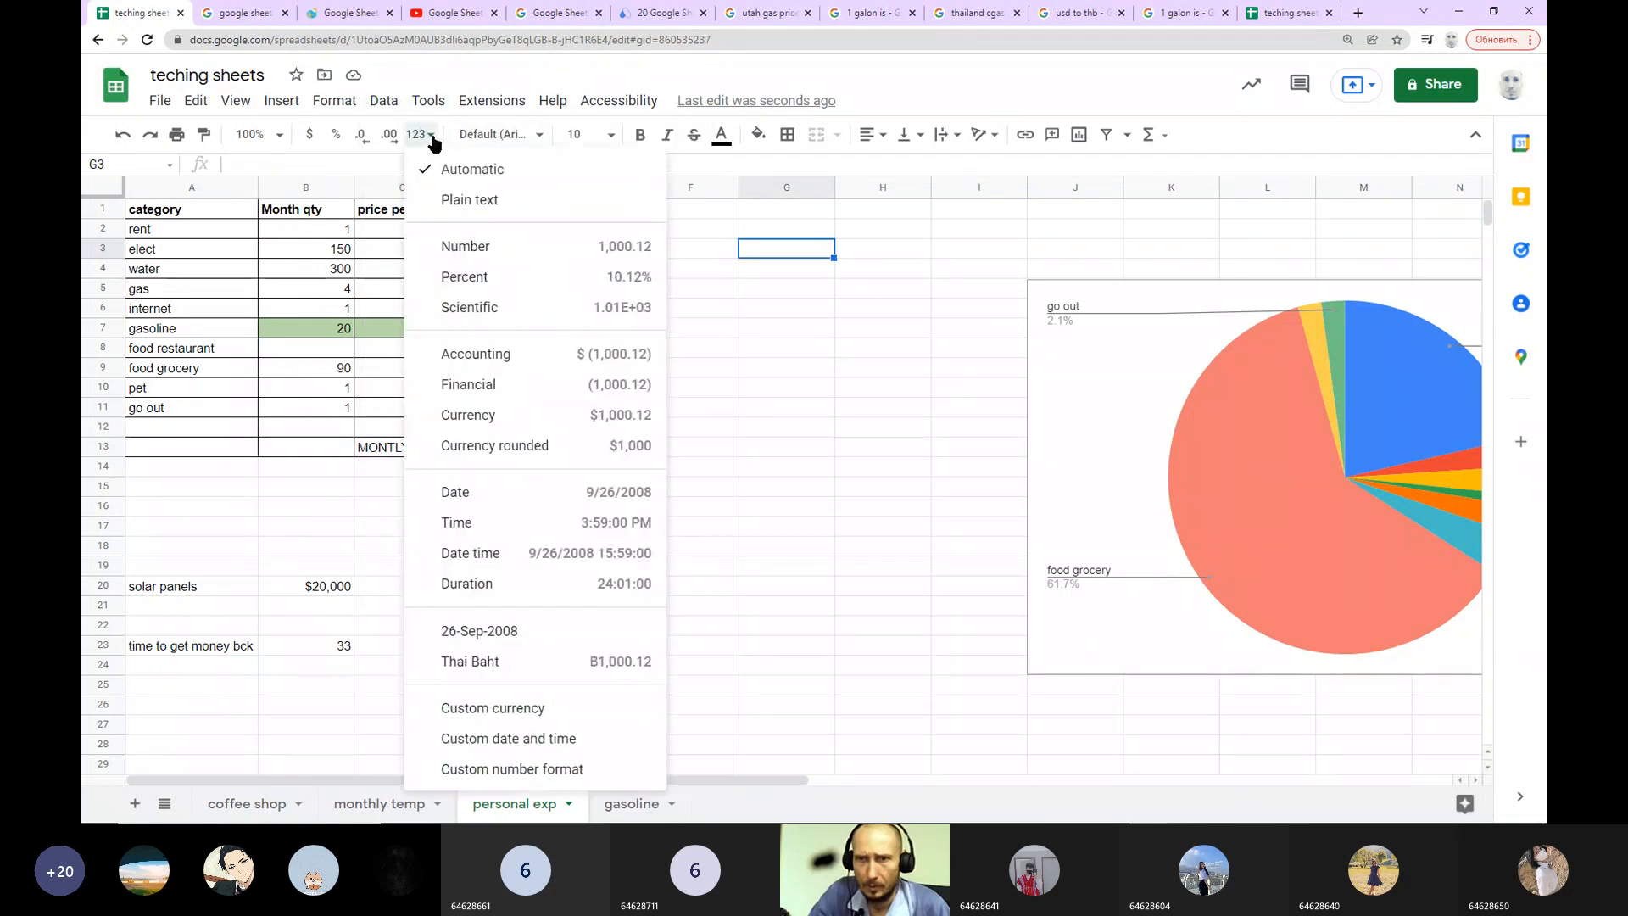
left_click(536, 661)
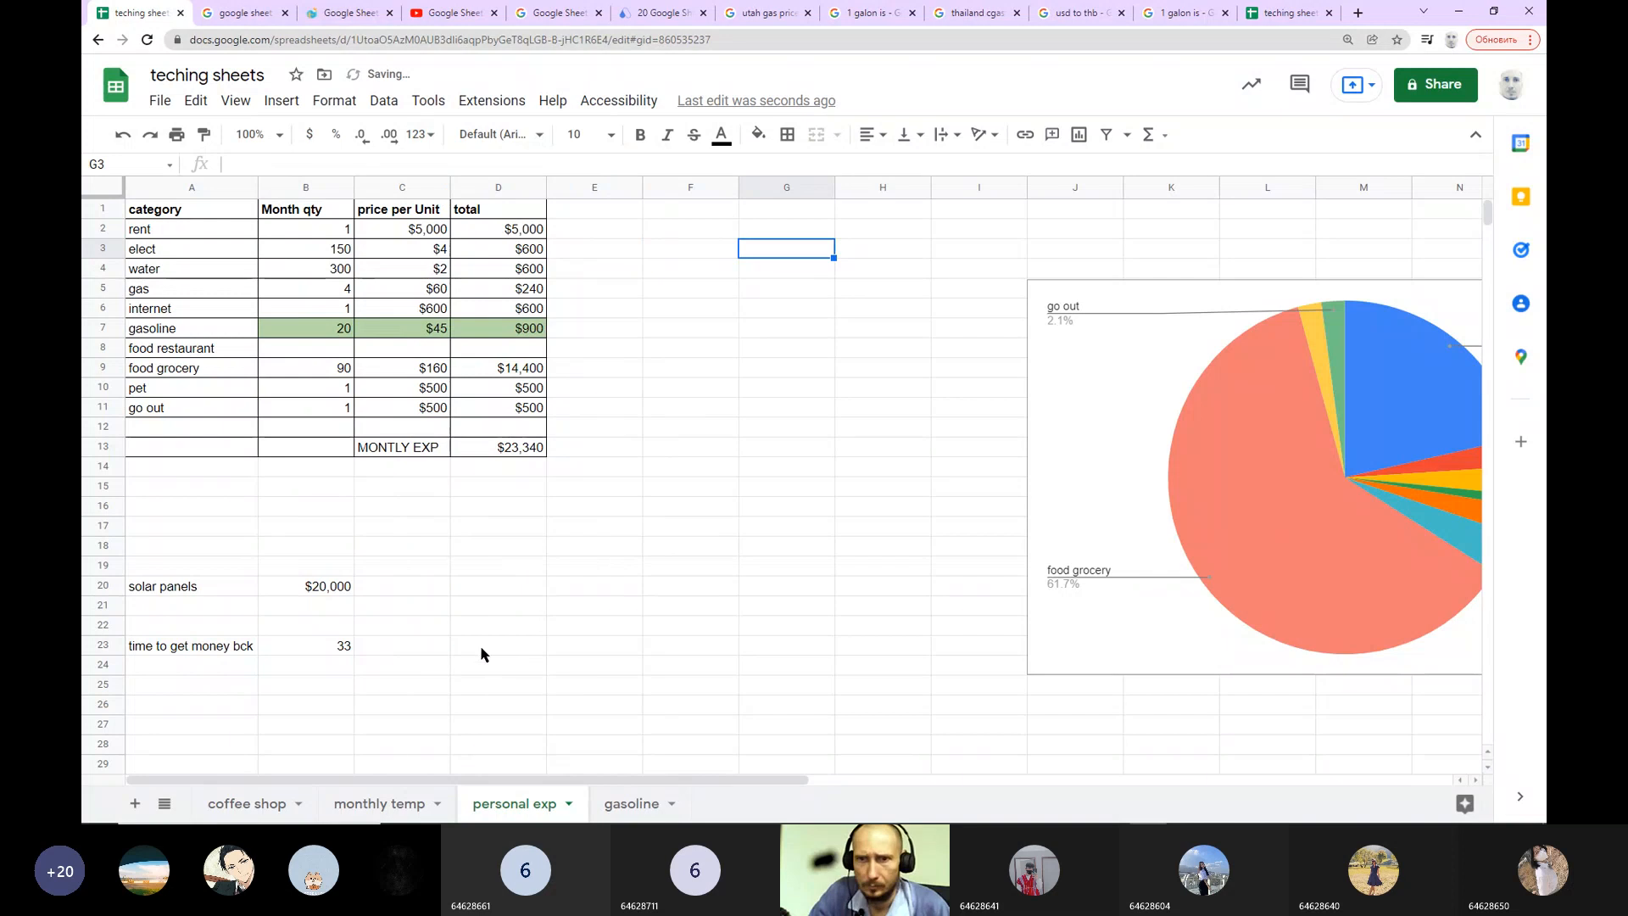
left_click(315, 591)
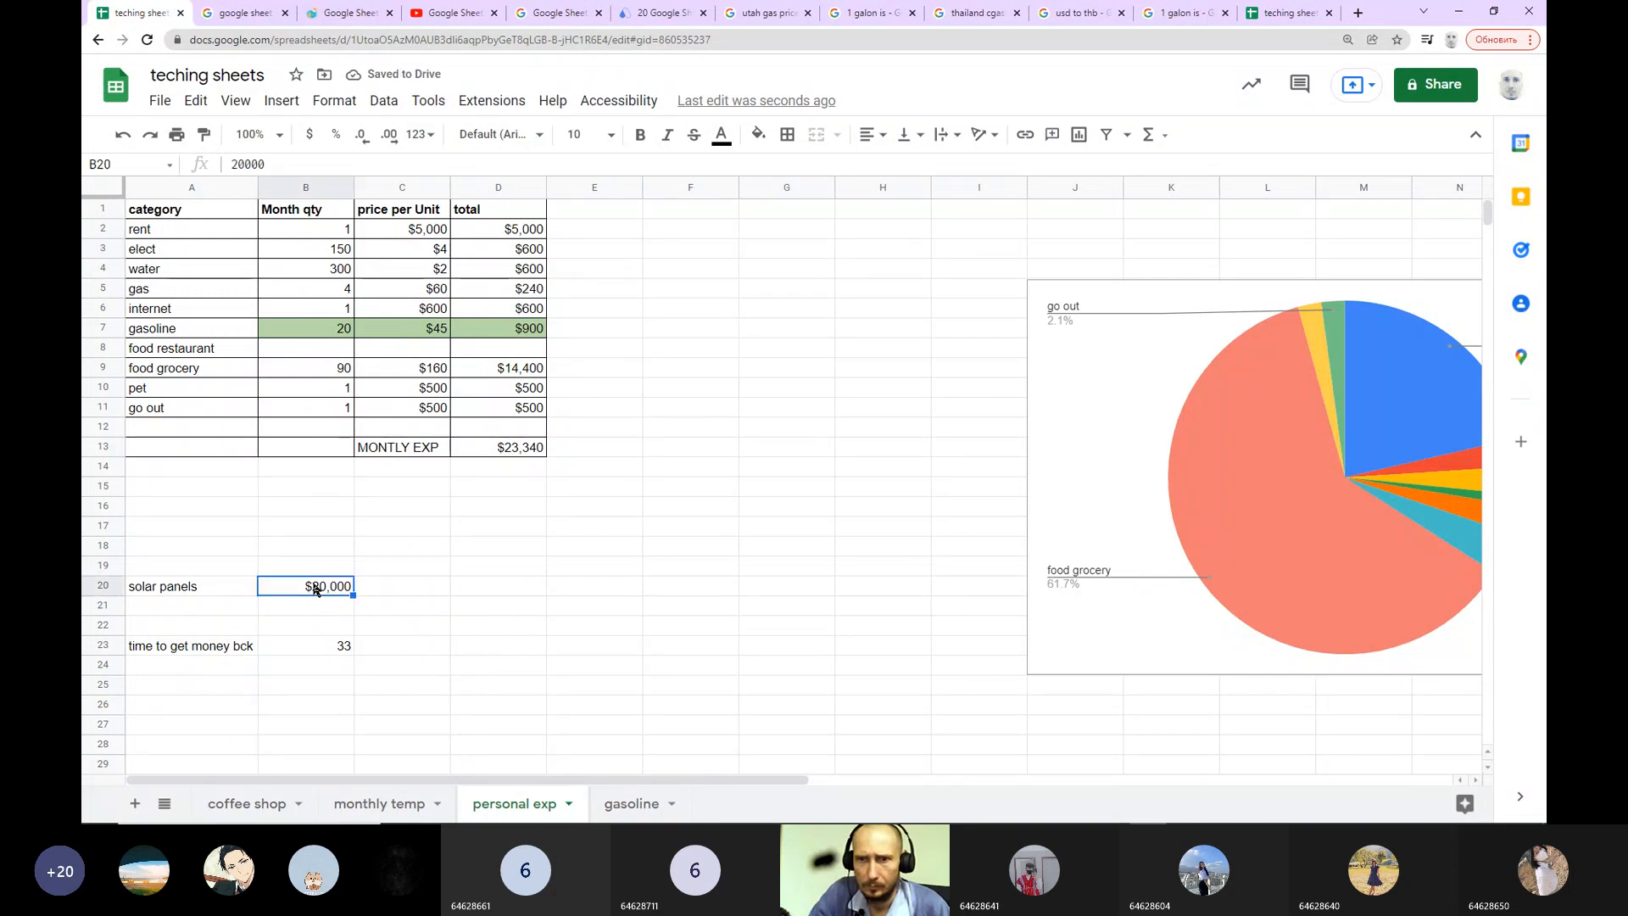
Step: Convert the payback time to years in cell B24 with the formula =B23/12
left_click(330, 668)
type("=")
left_click(326, 648)
type("/1")
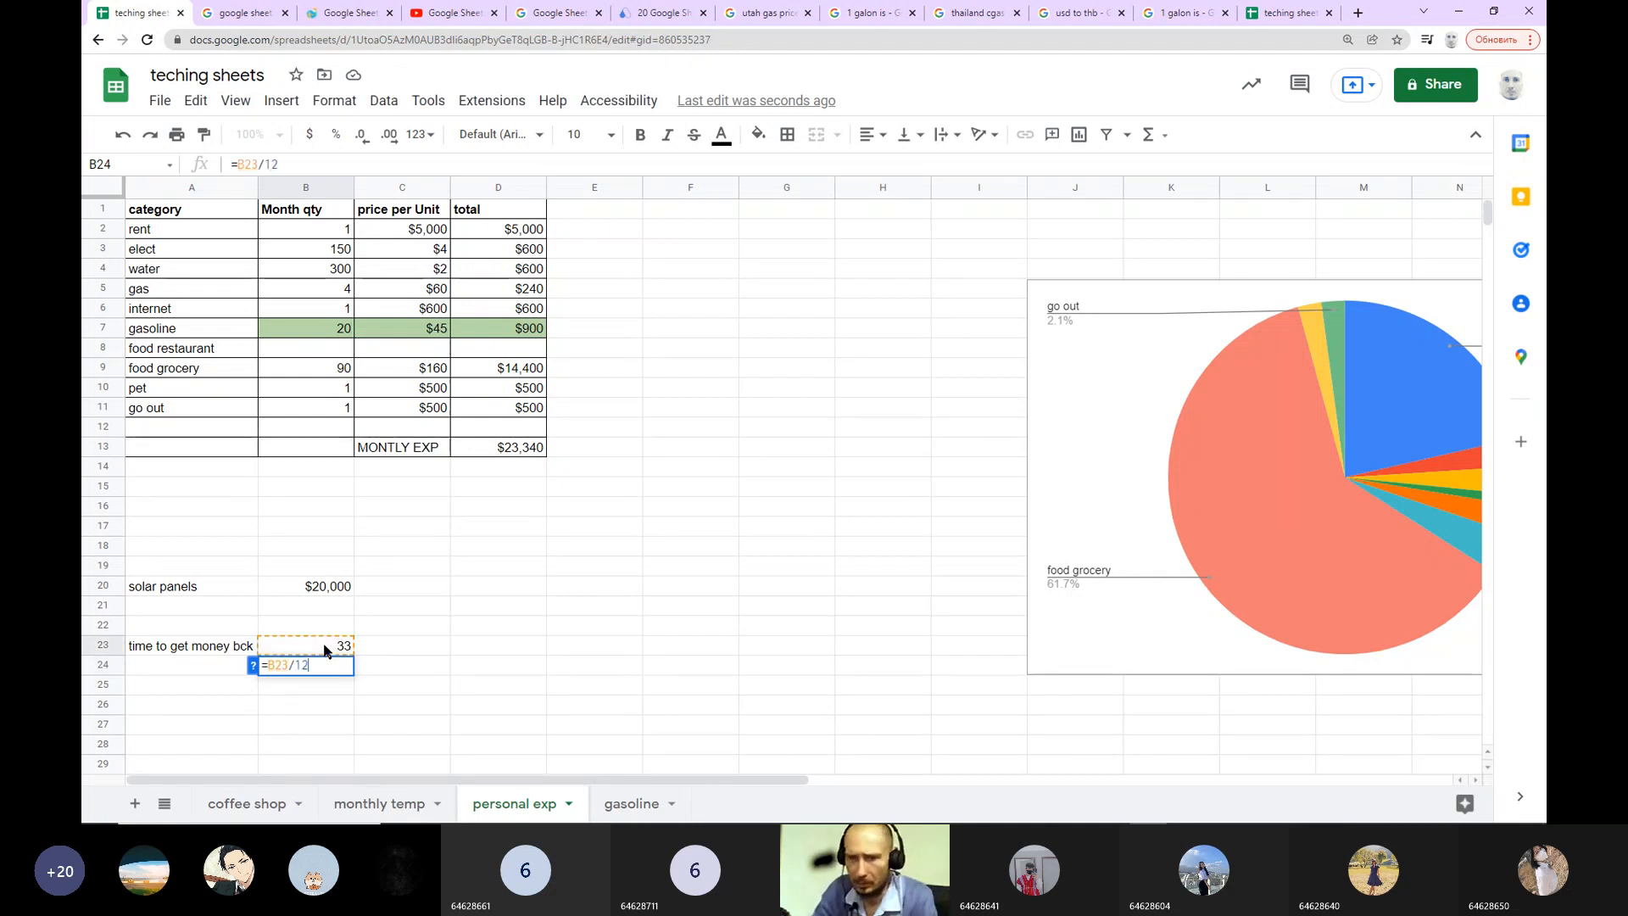
type("2")
key("Return")
Step: Reduce the decimal places of the payback years in cell B24 to a whole number
key("Up")
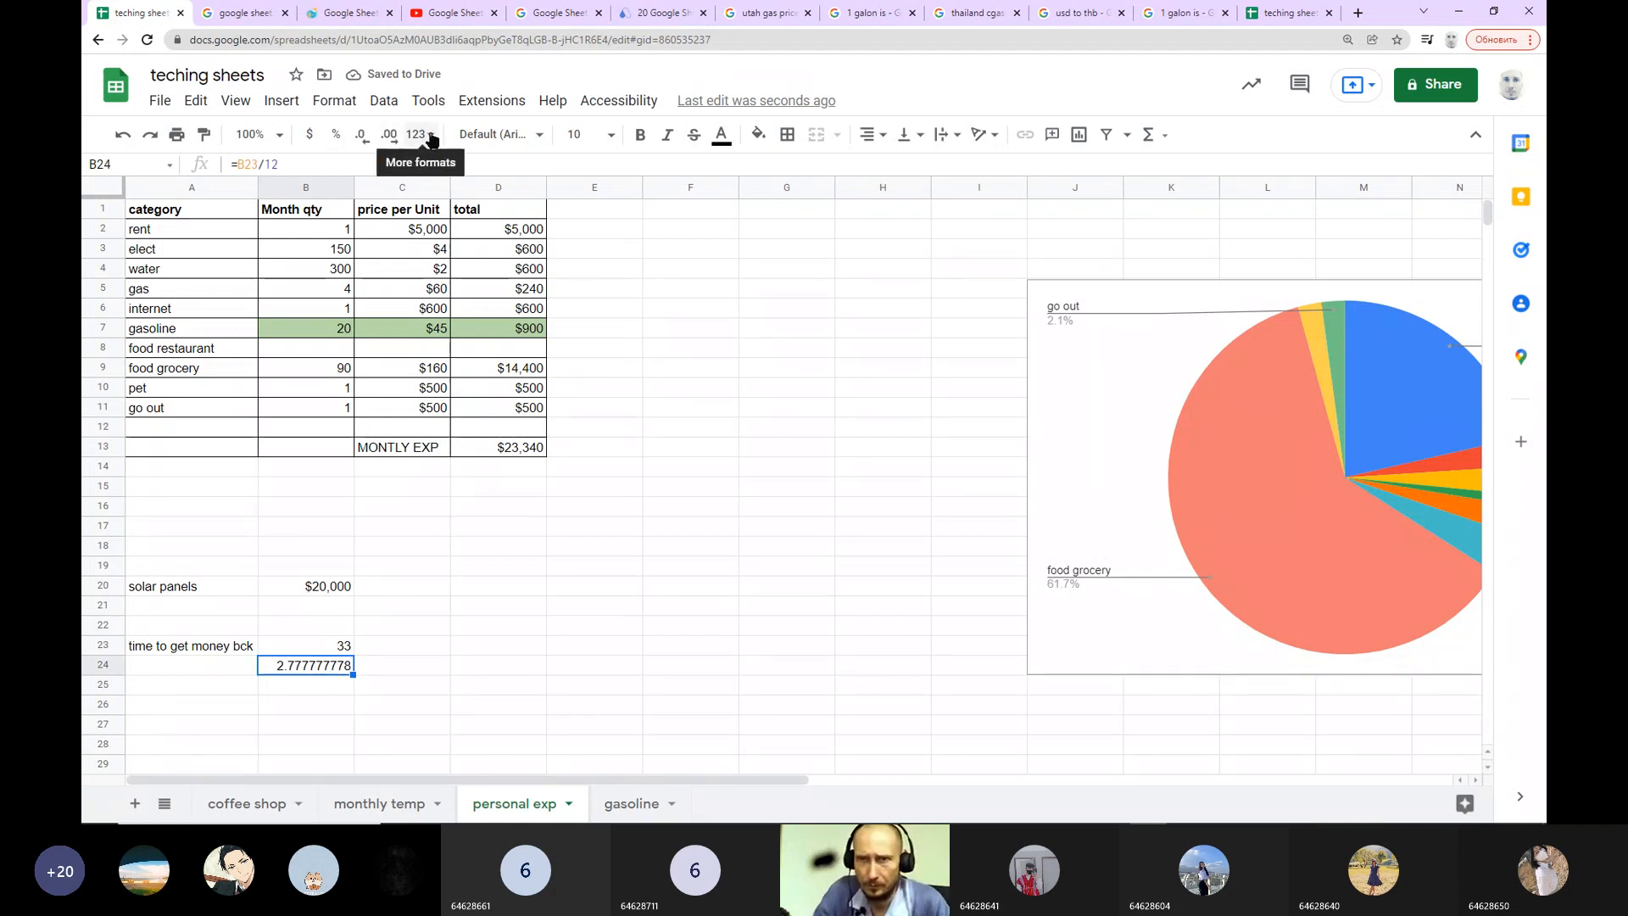
left_click(363, 136)
left_click(364, 135)
left_click(364, 135)
left_click(364, 135)
left_click(365, 135)
left_click(365, 136)
left_click(366, 136)
left_click(366, 136)
left_click(367, 136)
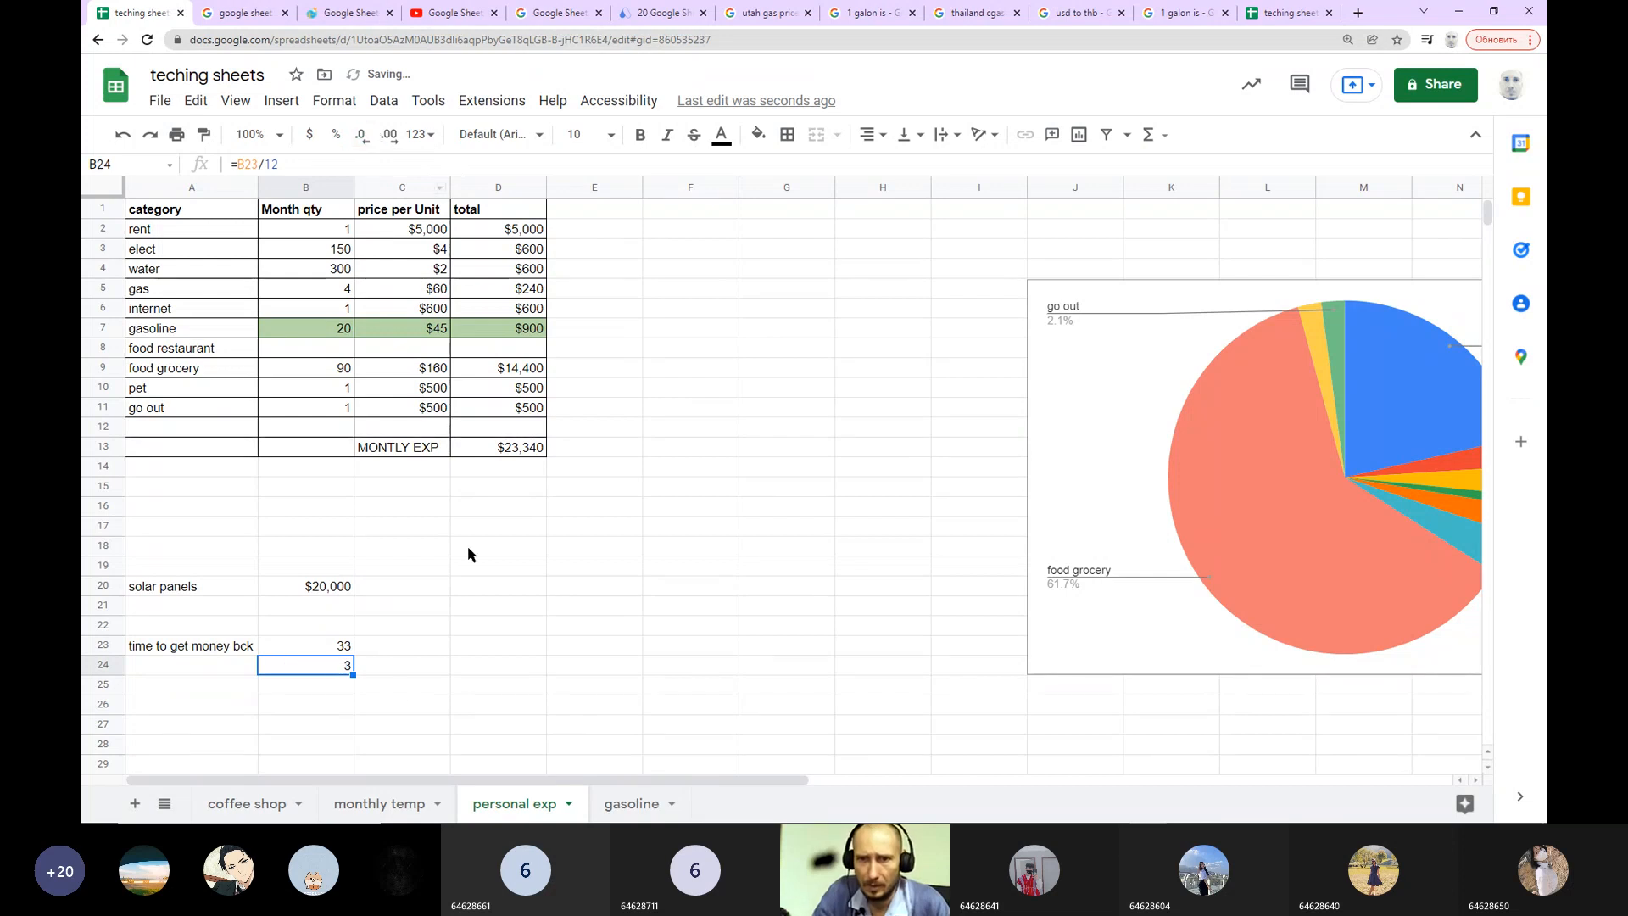
Step: Label cell A25 "profit" and enter 7 in cell C24 beside the payback years
left_click(365, 685)
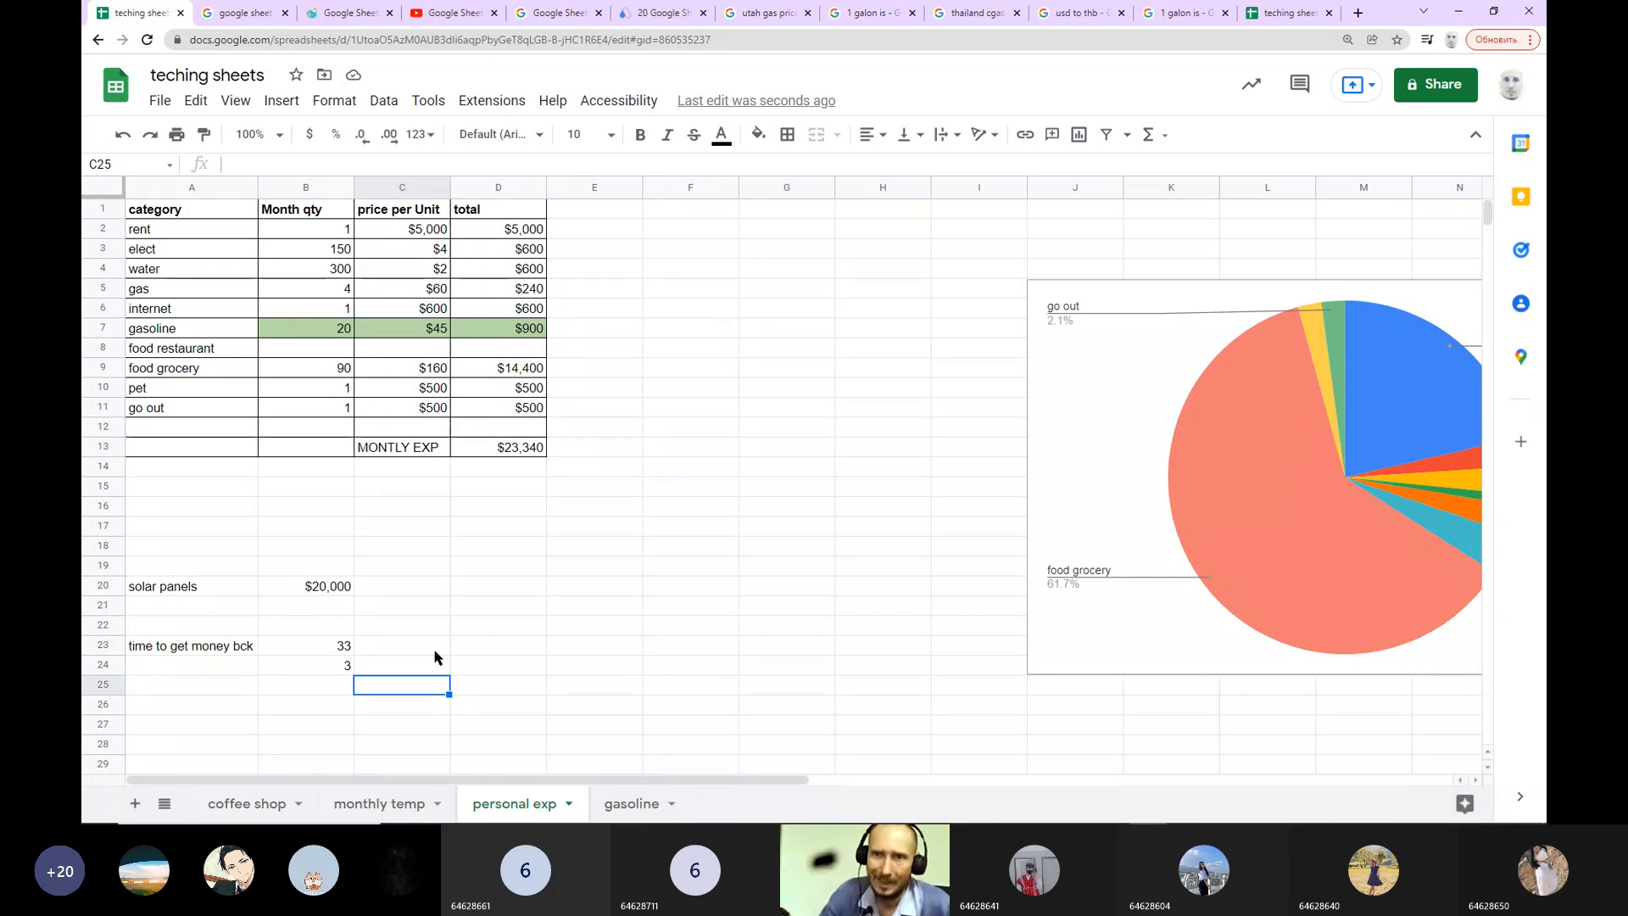
left_click(337, 670)
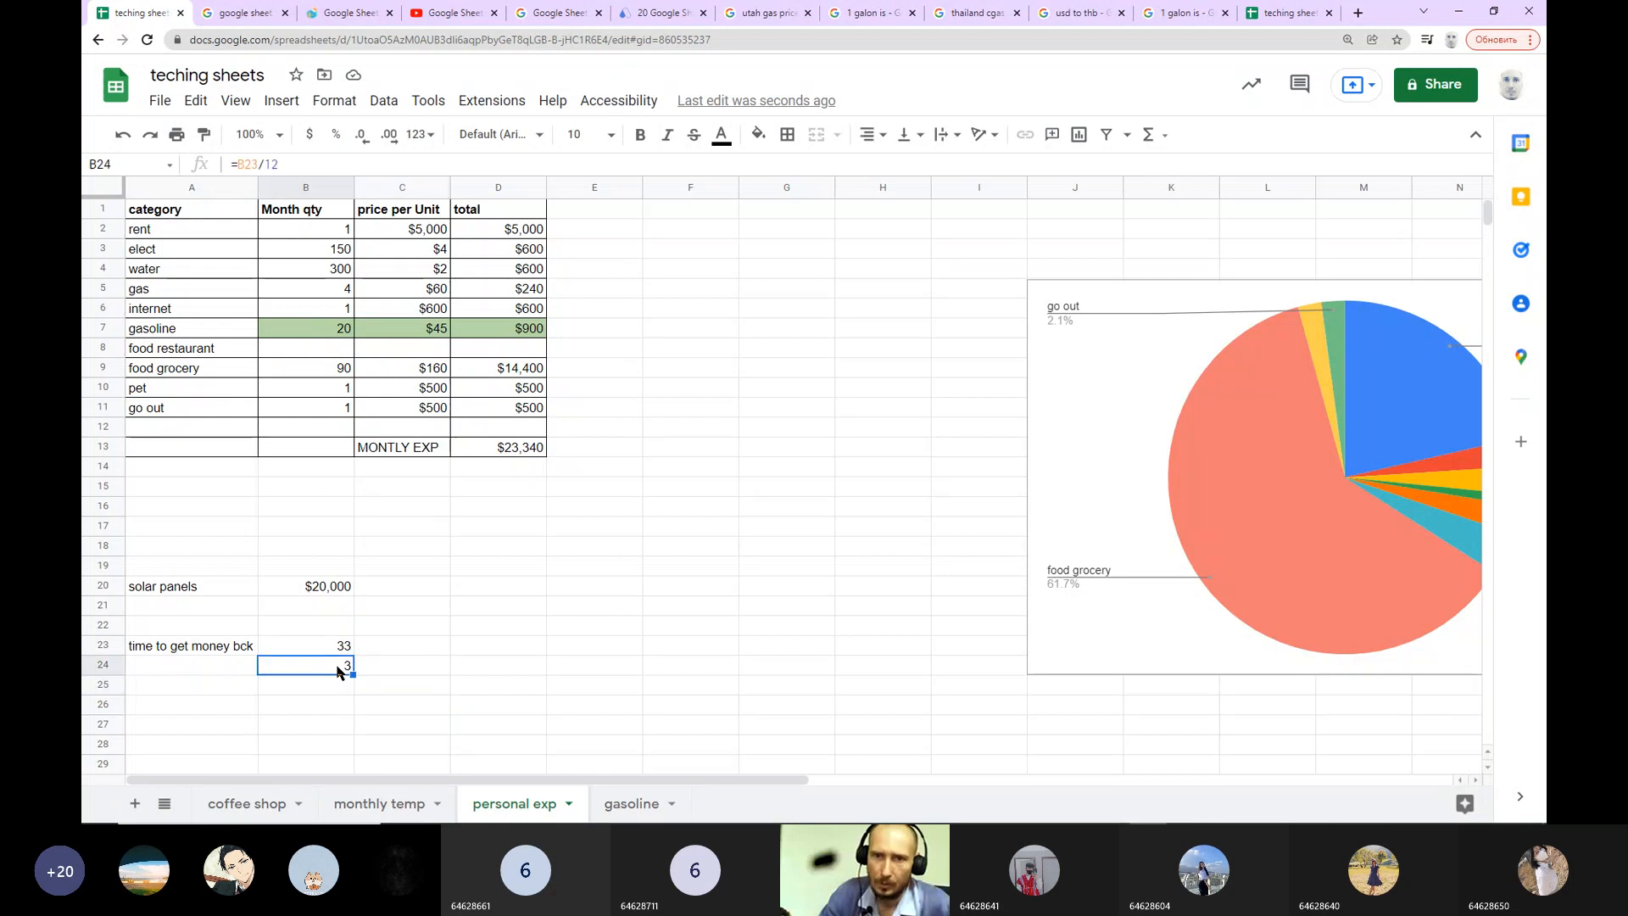
left_click(313, 692)
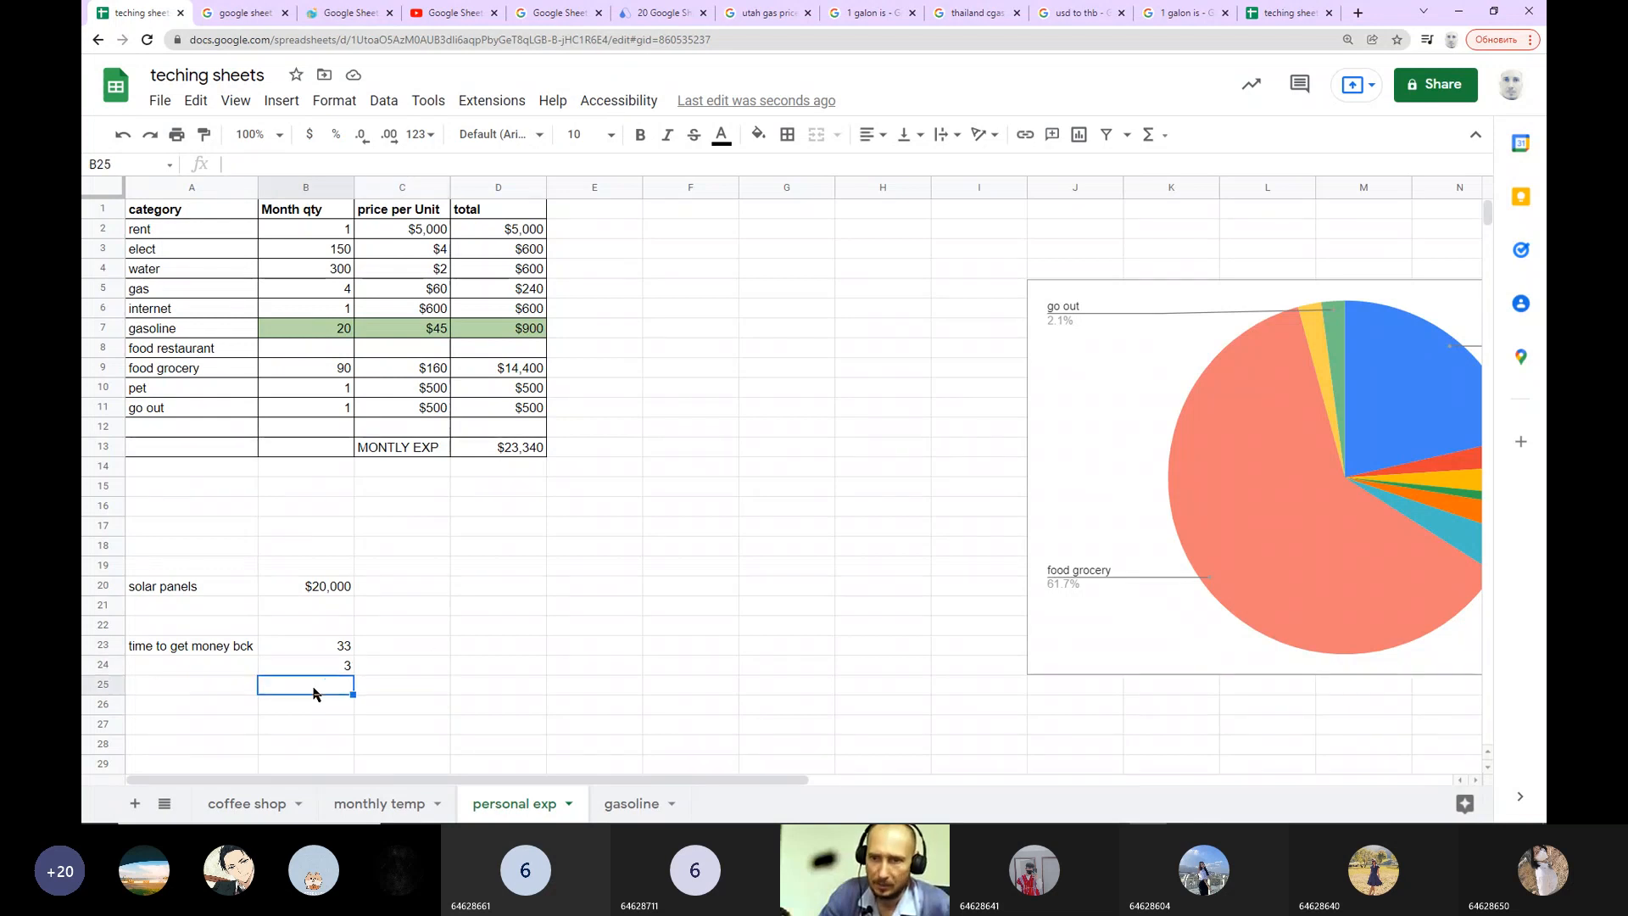
left_click(242, 689)
type("profit")
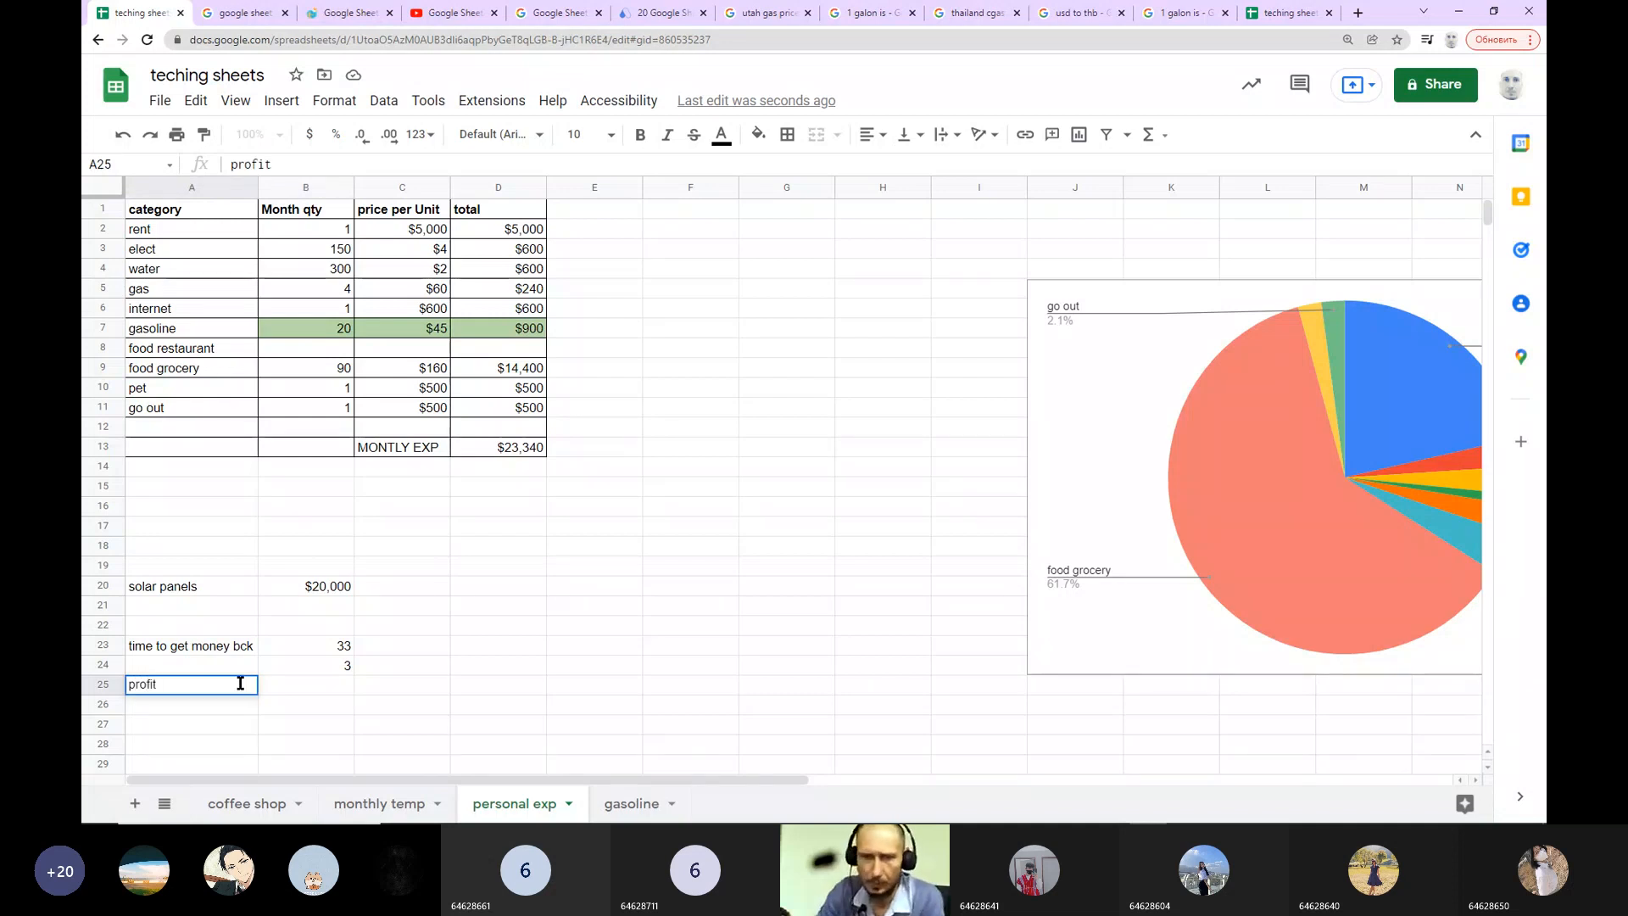
left_click(340, 667)
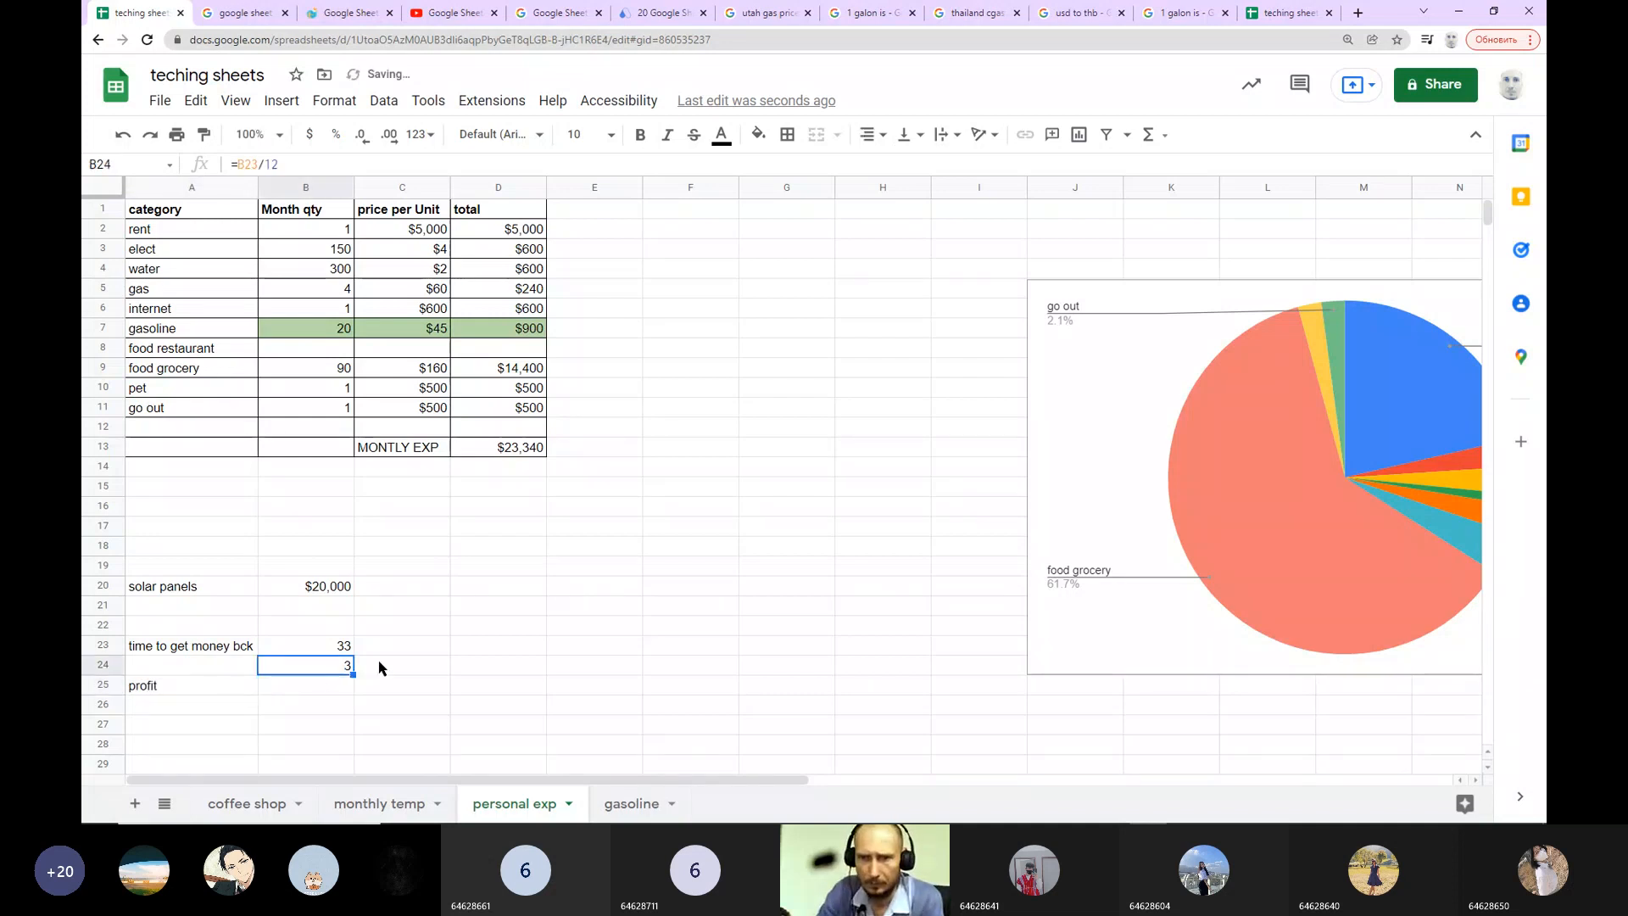
left_click(384, 667)
type("7")
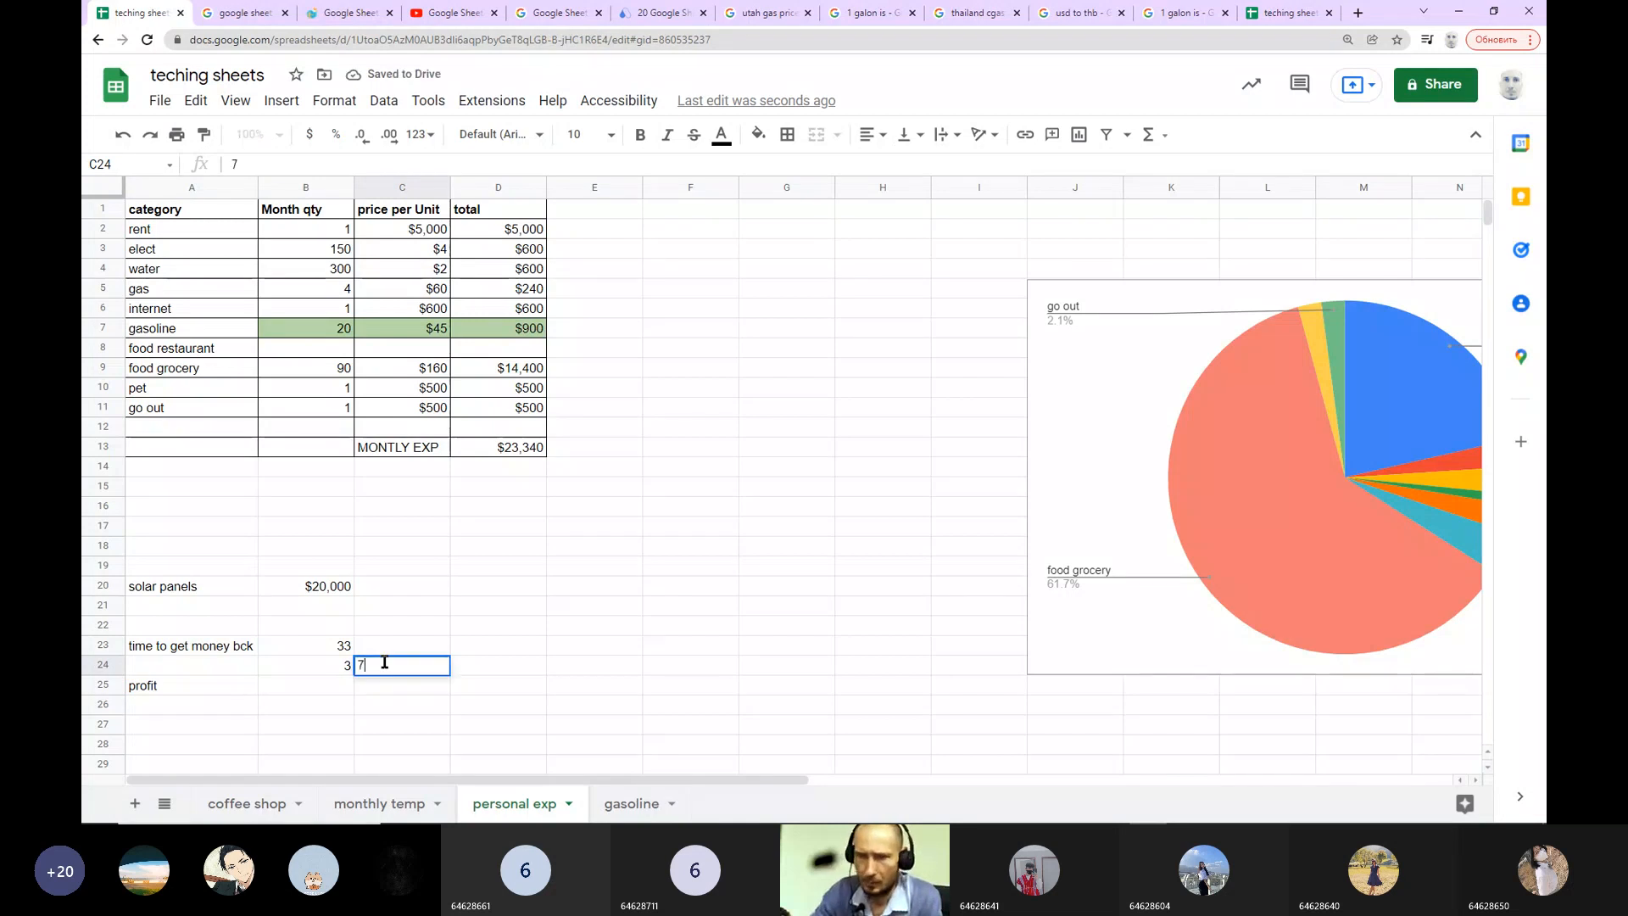
key("Tab")
Step: Calculate the profit in cell B25 with the formula =C24*D4*12
left_click(348, 688)
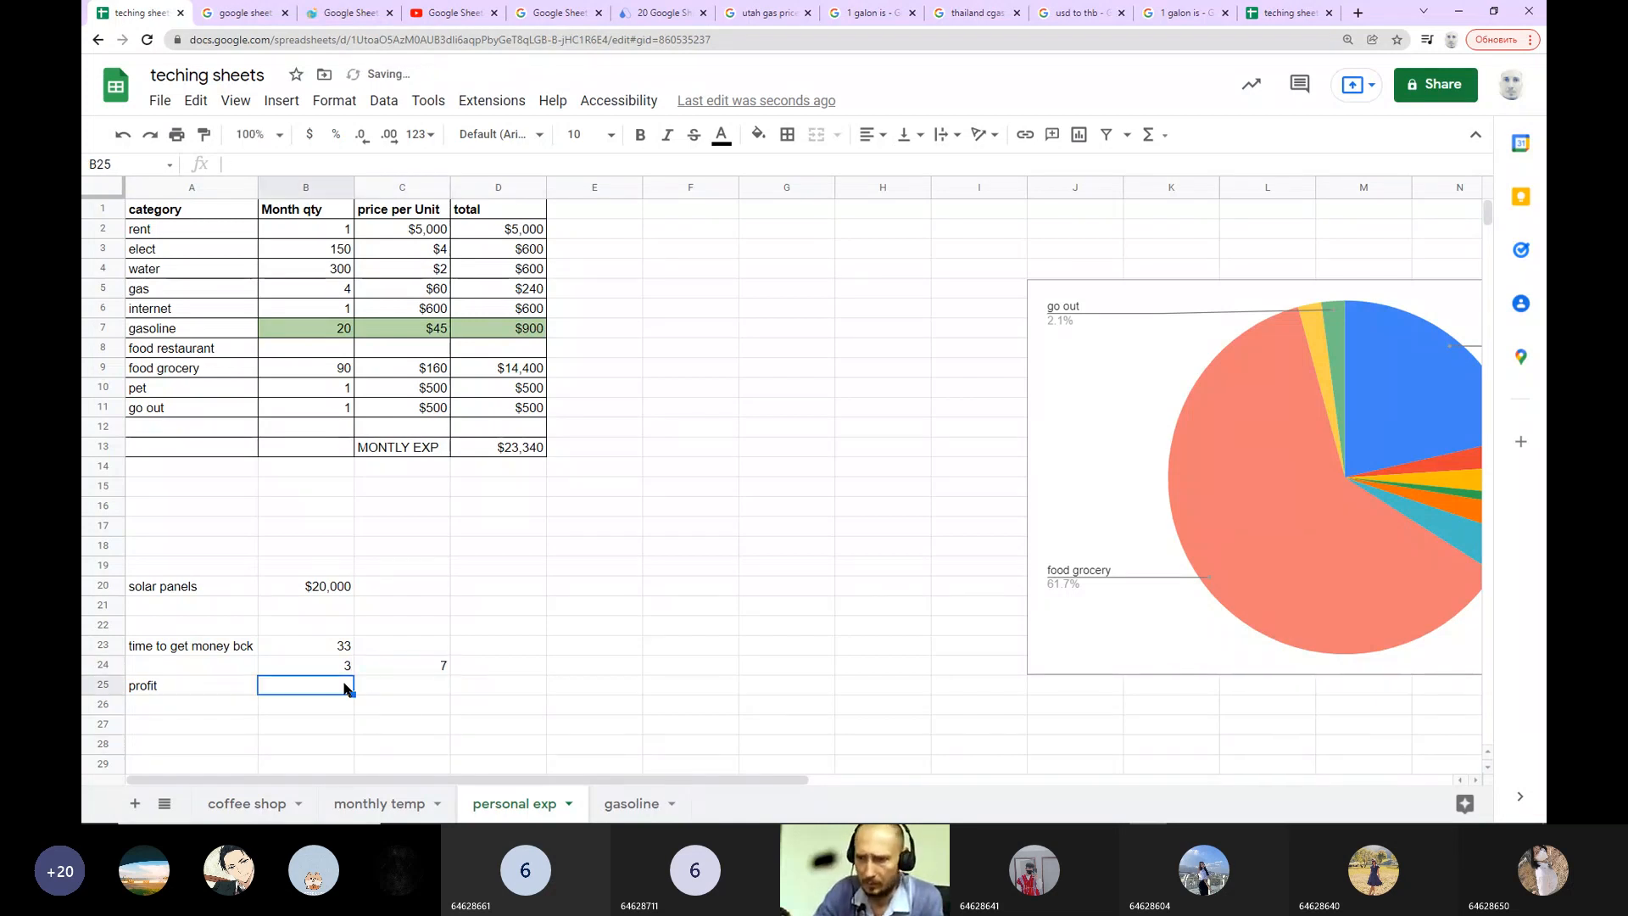
type("=")
left_click(444, 666)
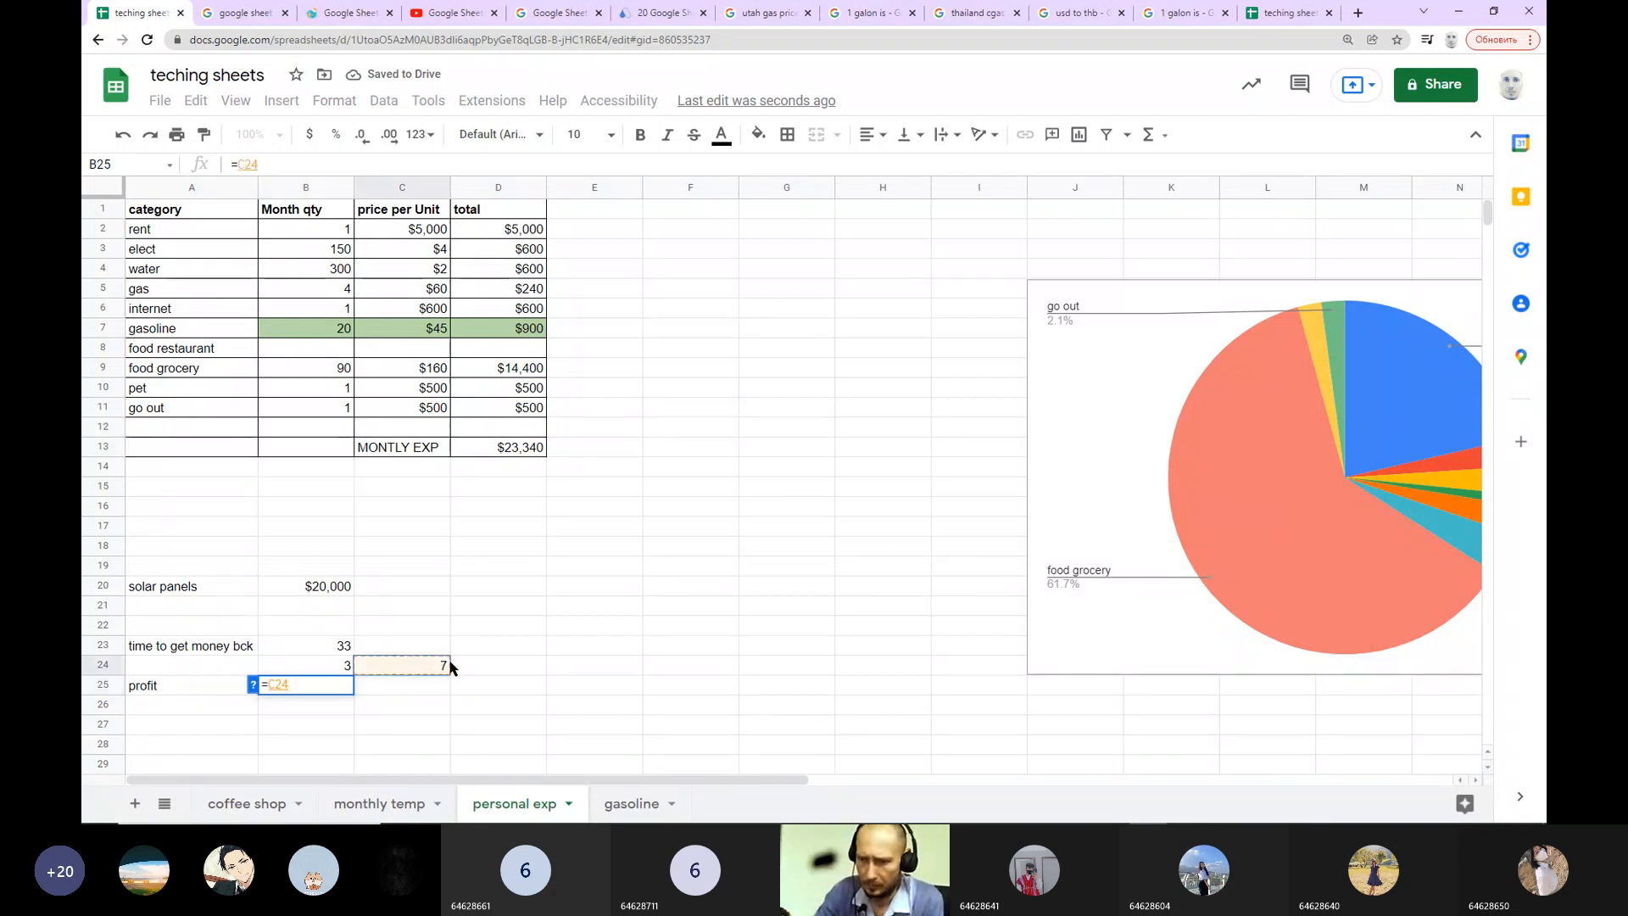
type("*")
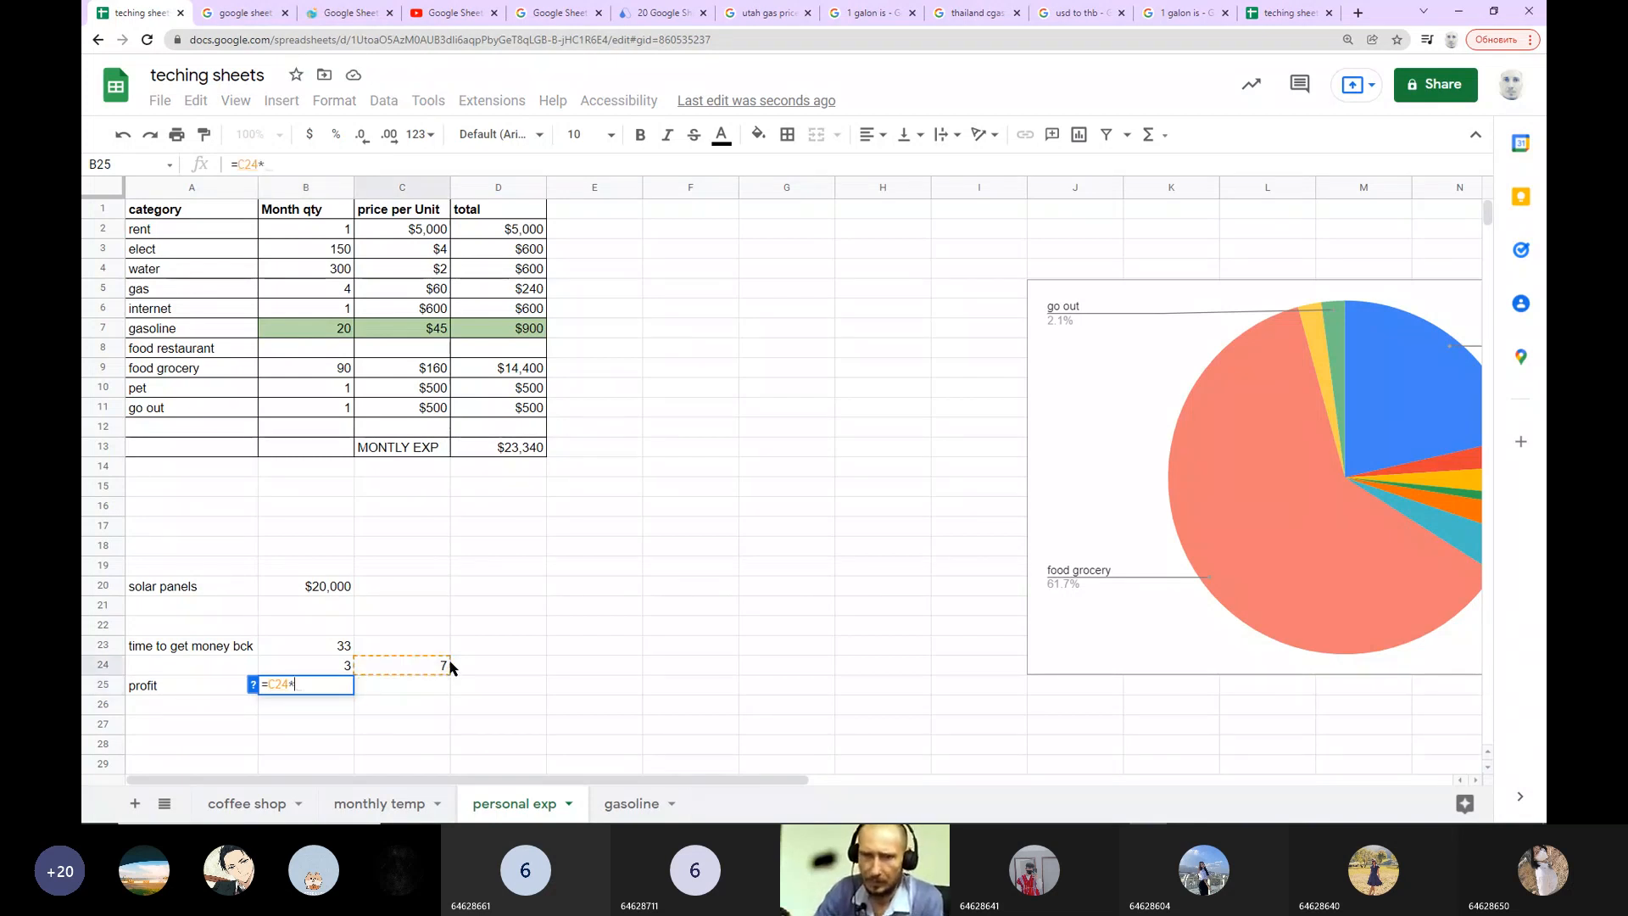
left_click(533, 274)
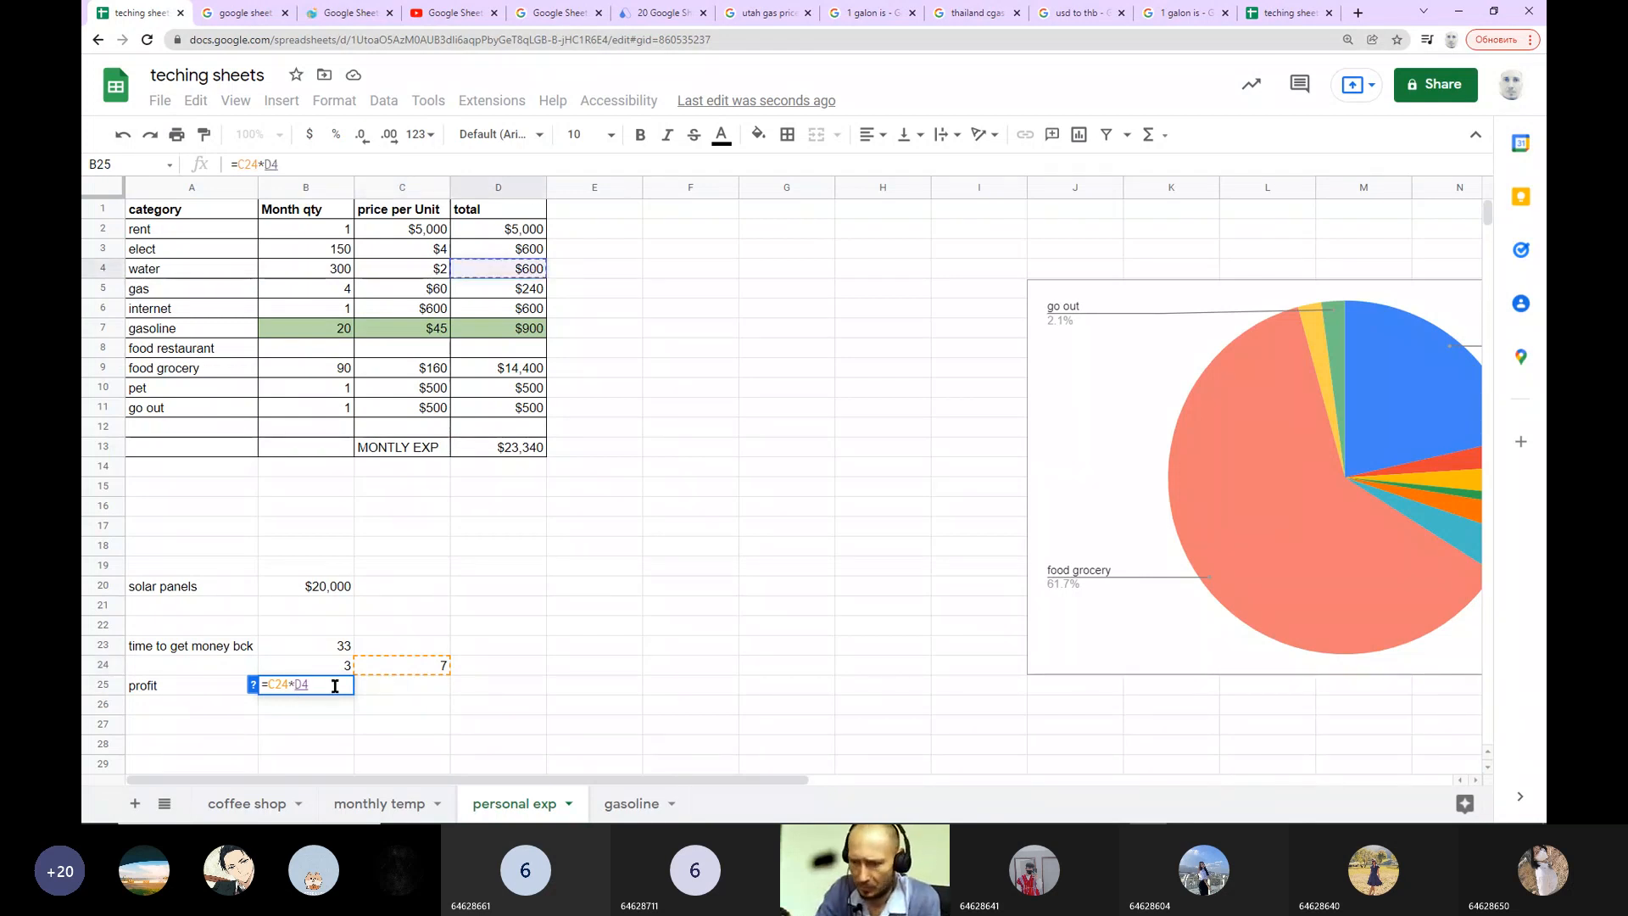
type("*12")
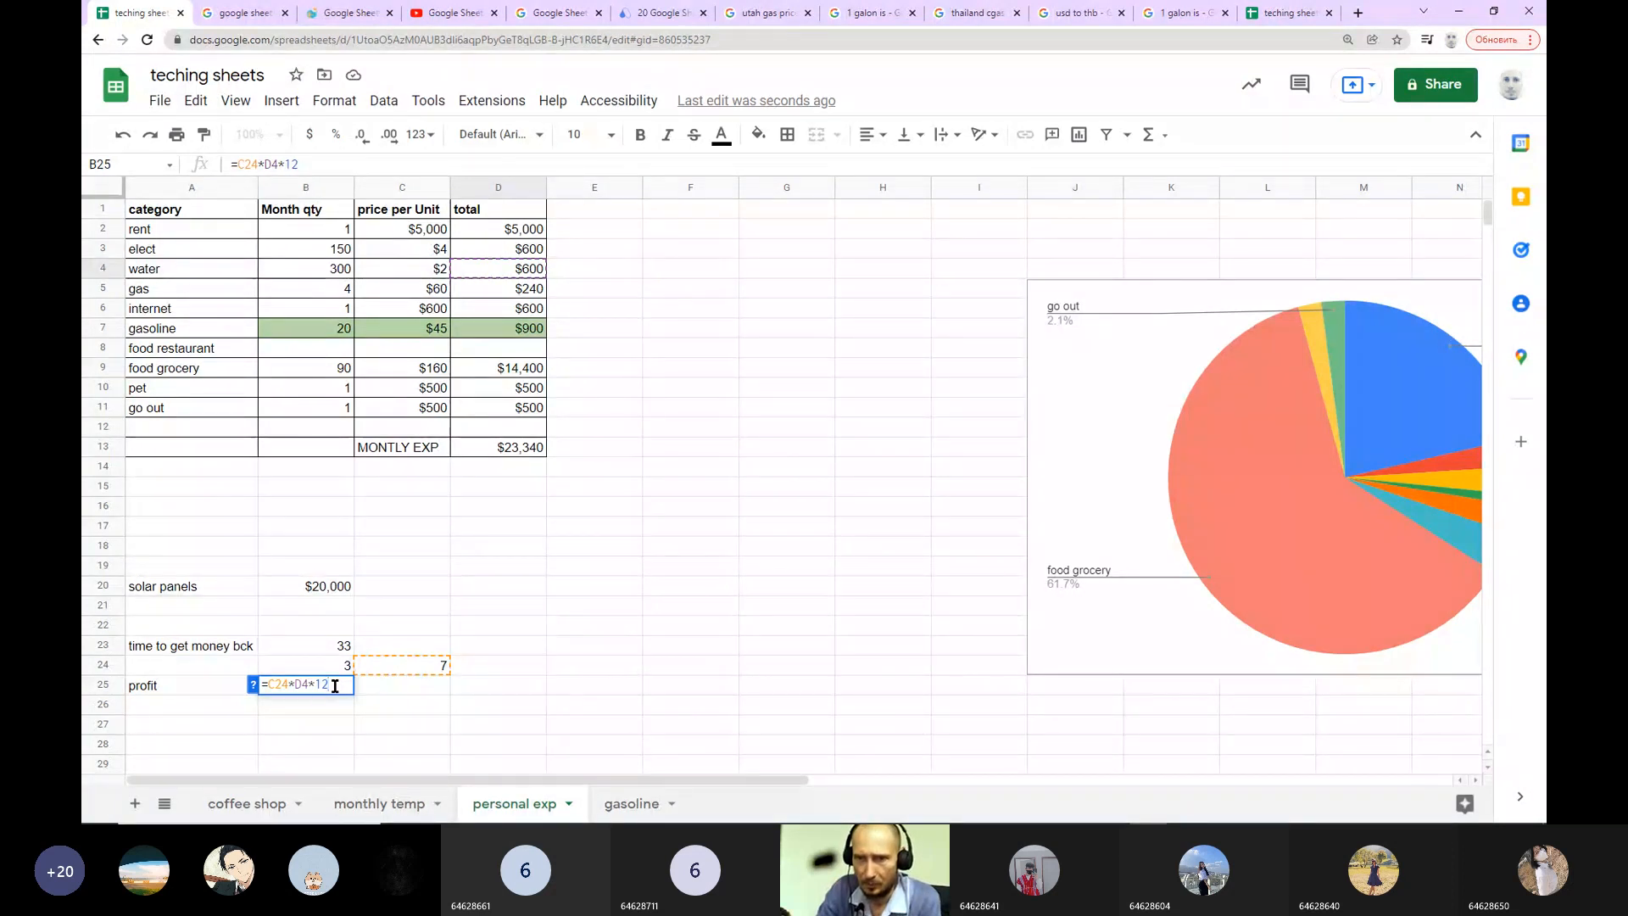
key("Return")
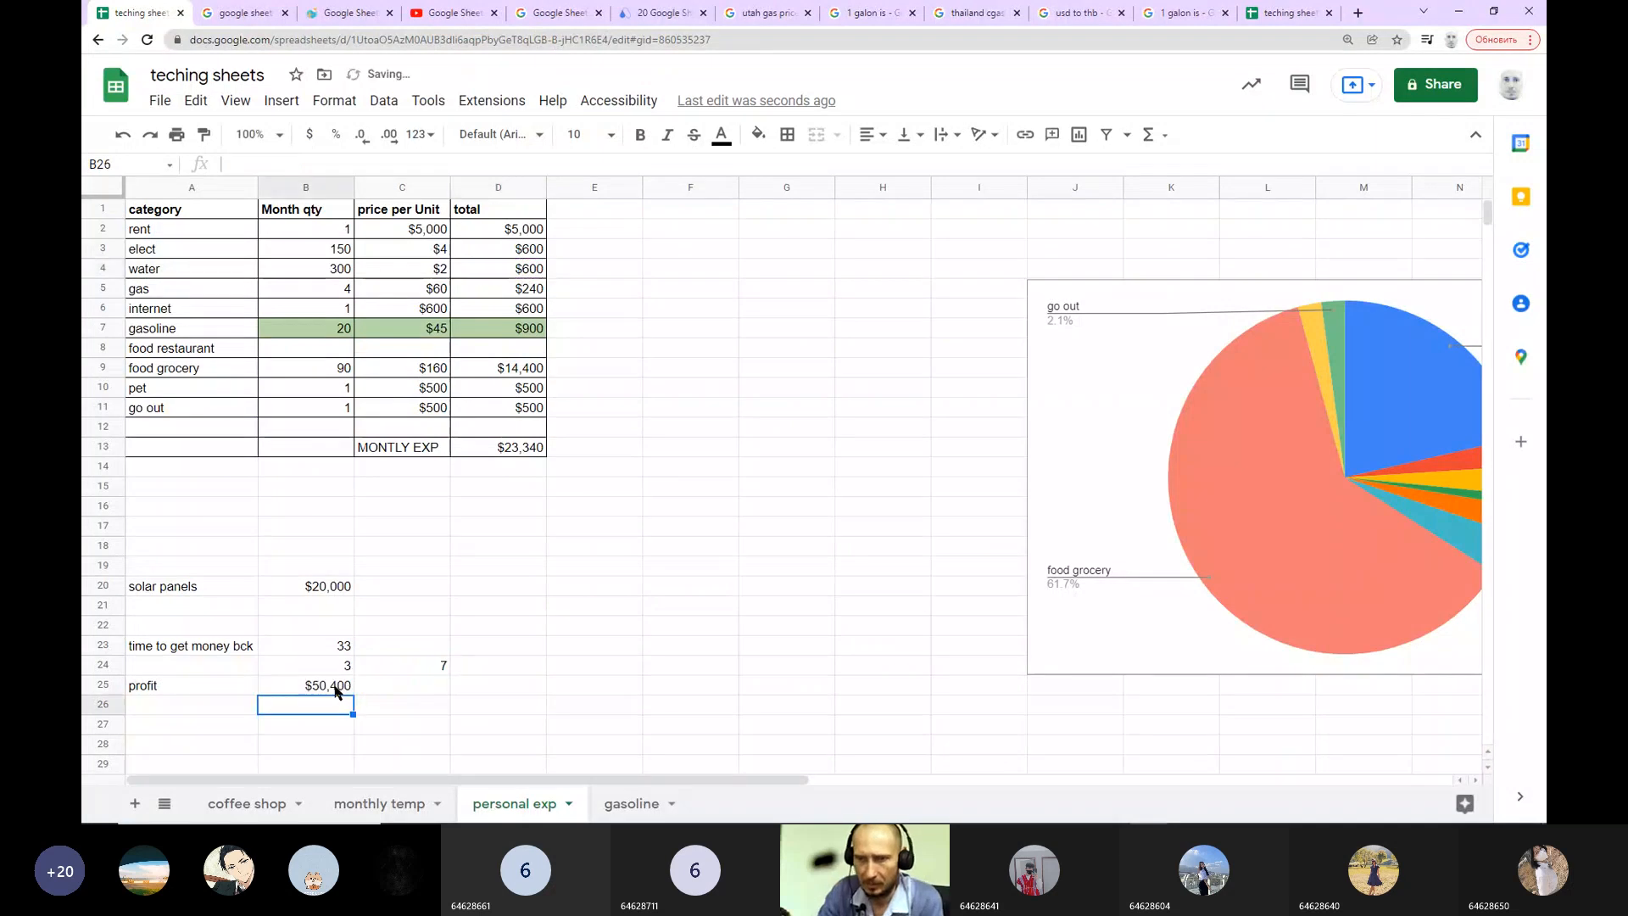
left_click(444, 706)
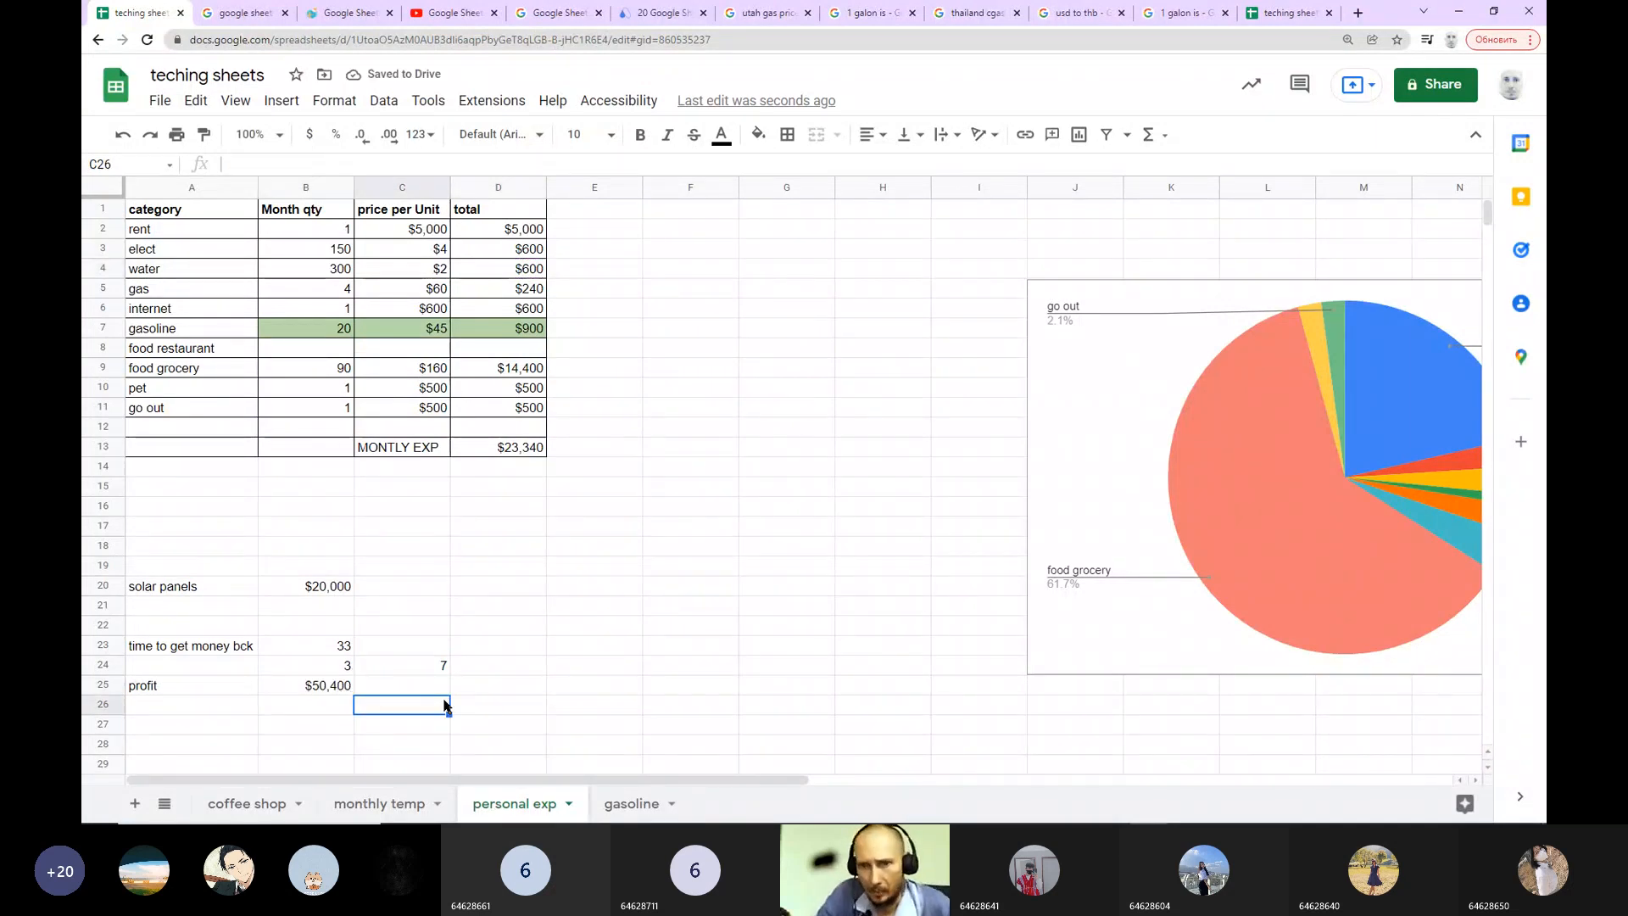
left_click(307, 708)
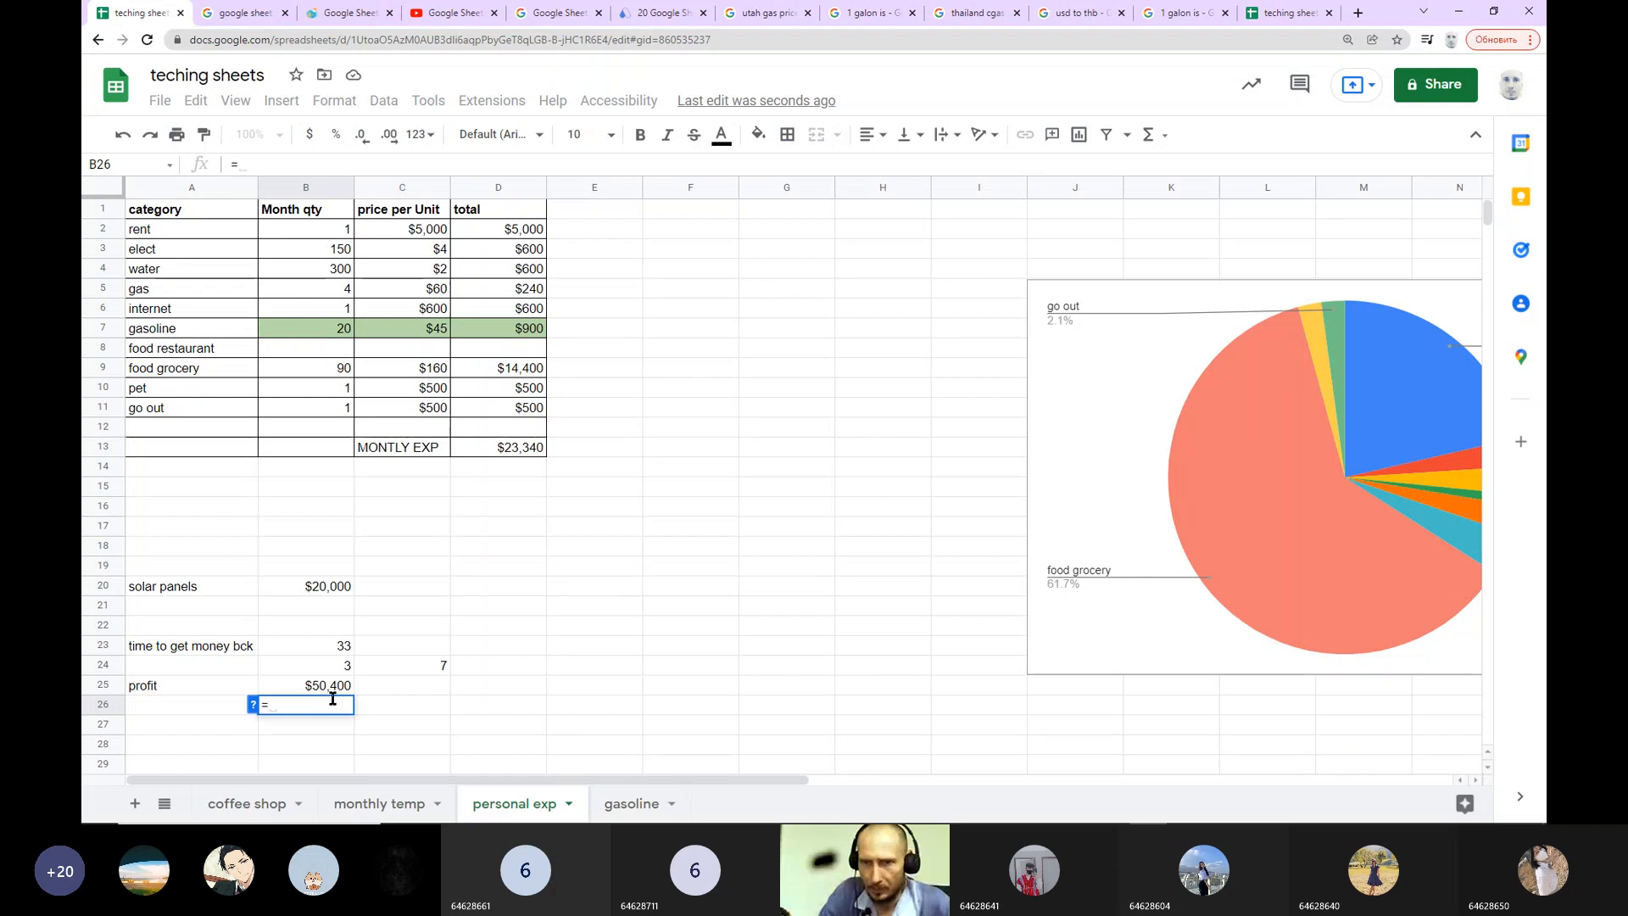
left_click(333, 686)
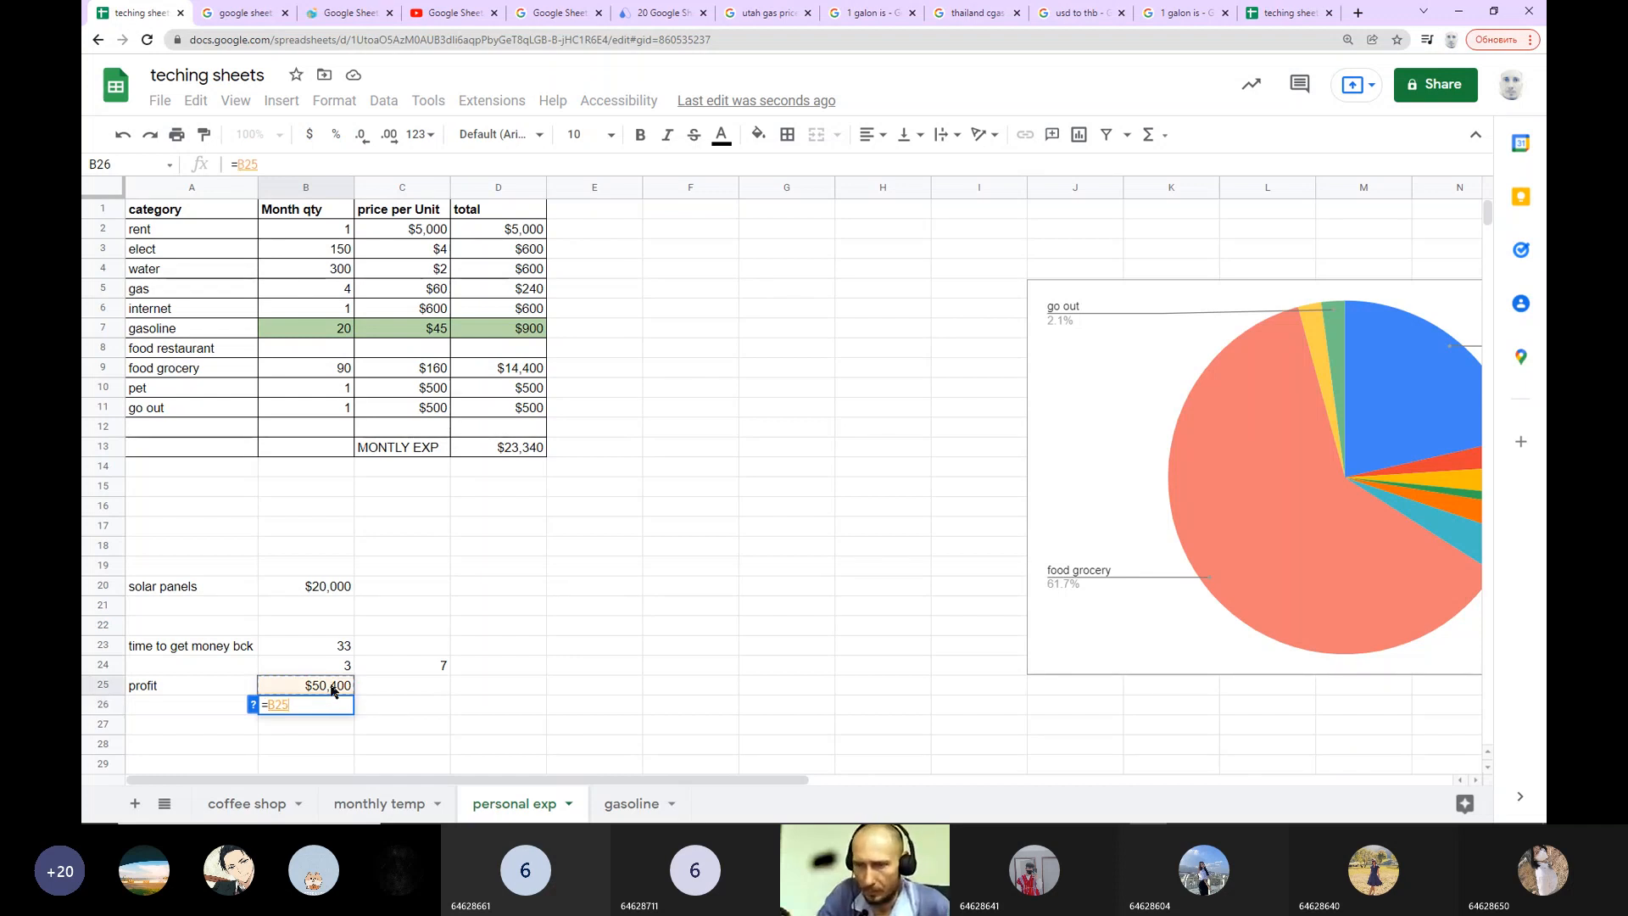
left_click(379, 688)
left_click(399, 716)
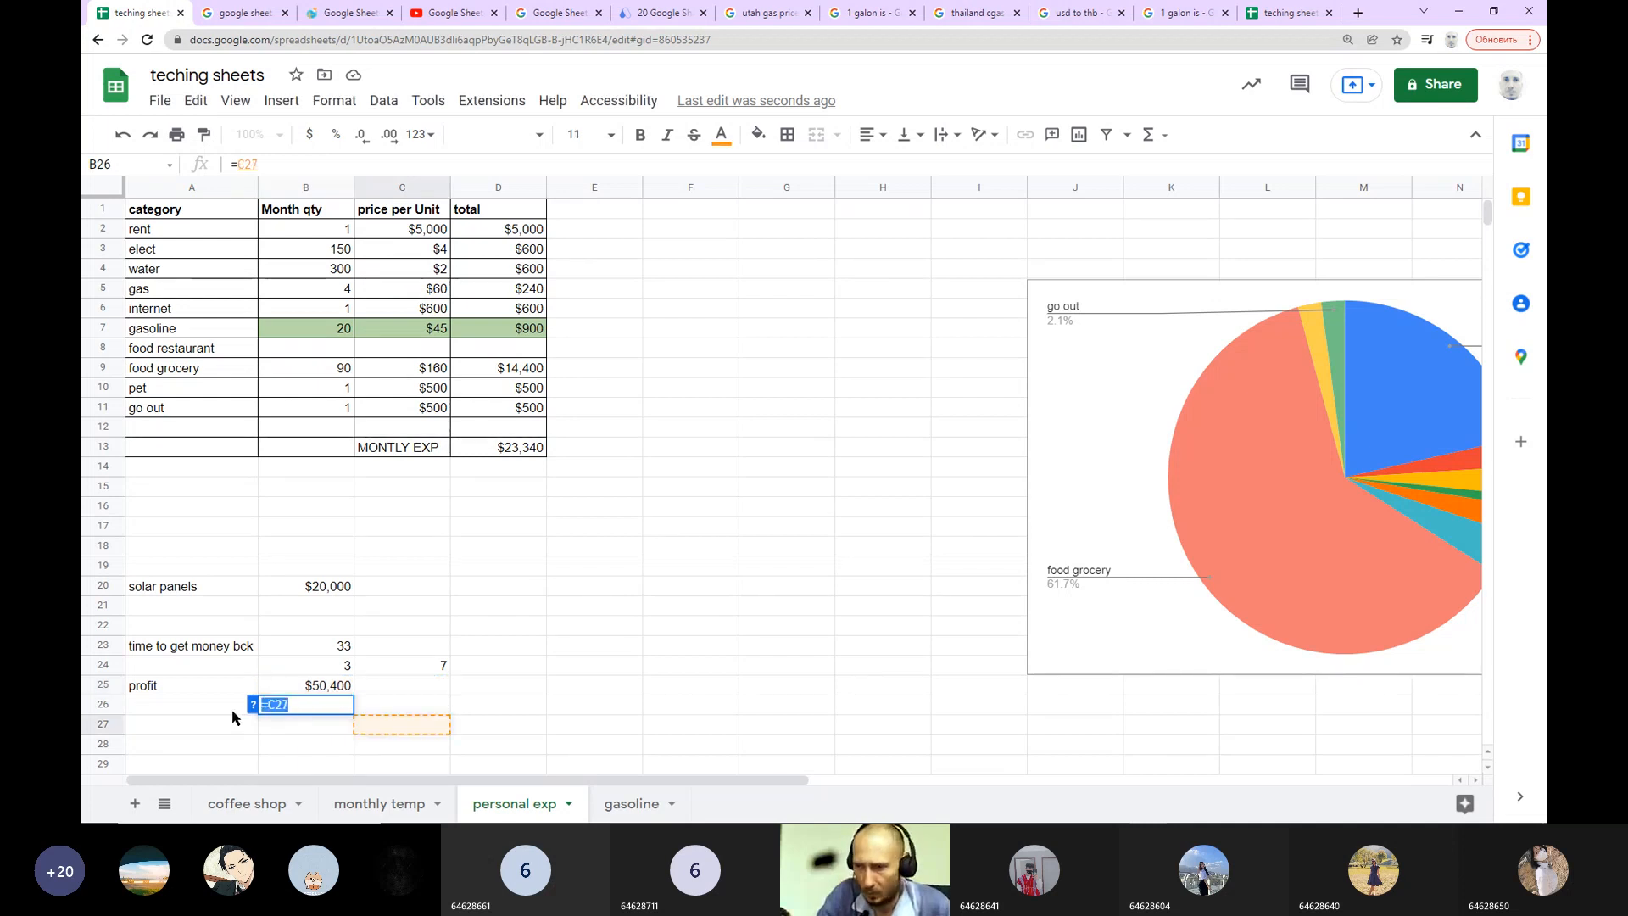
key("BackSpace")
left_click(660, 709)
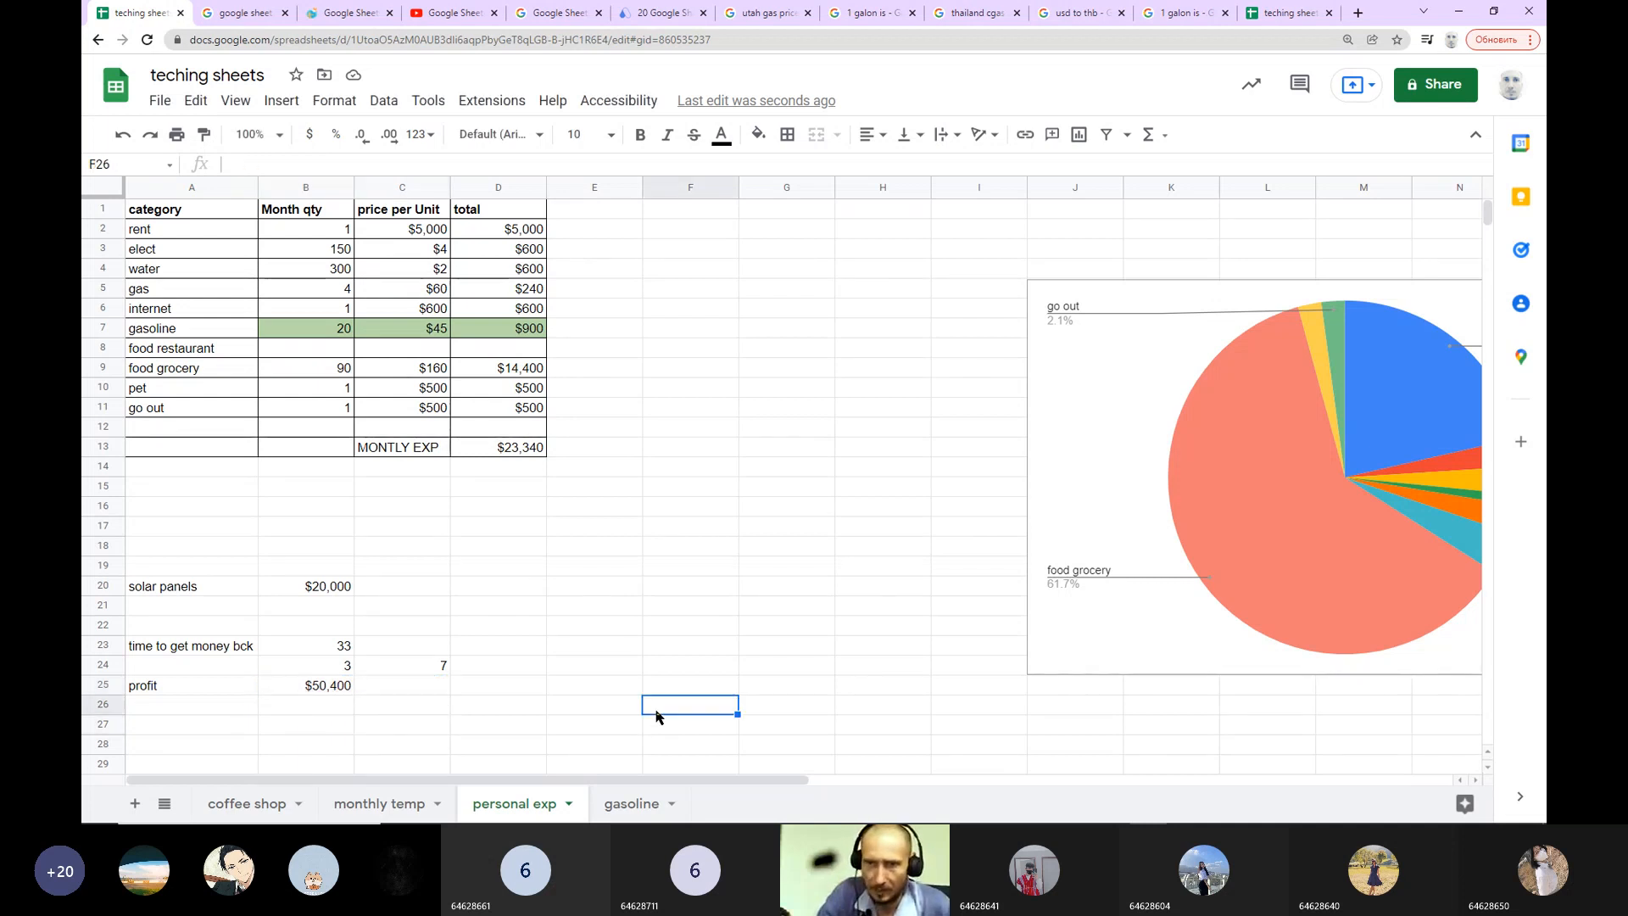
left_click(287, 710)
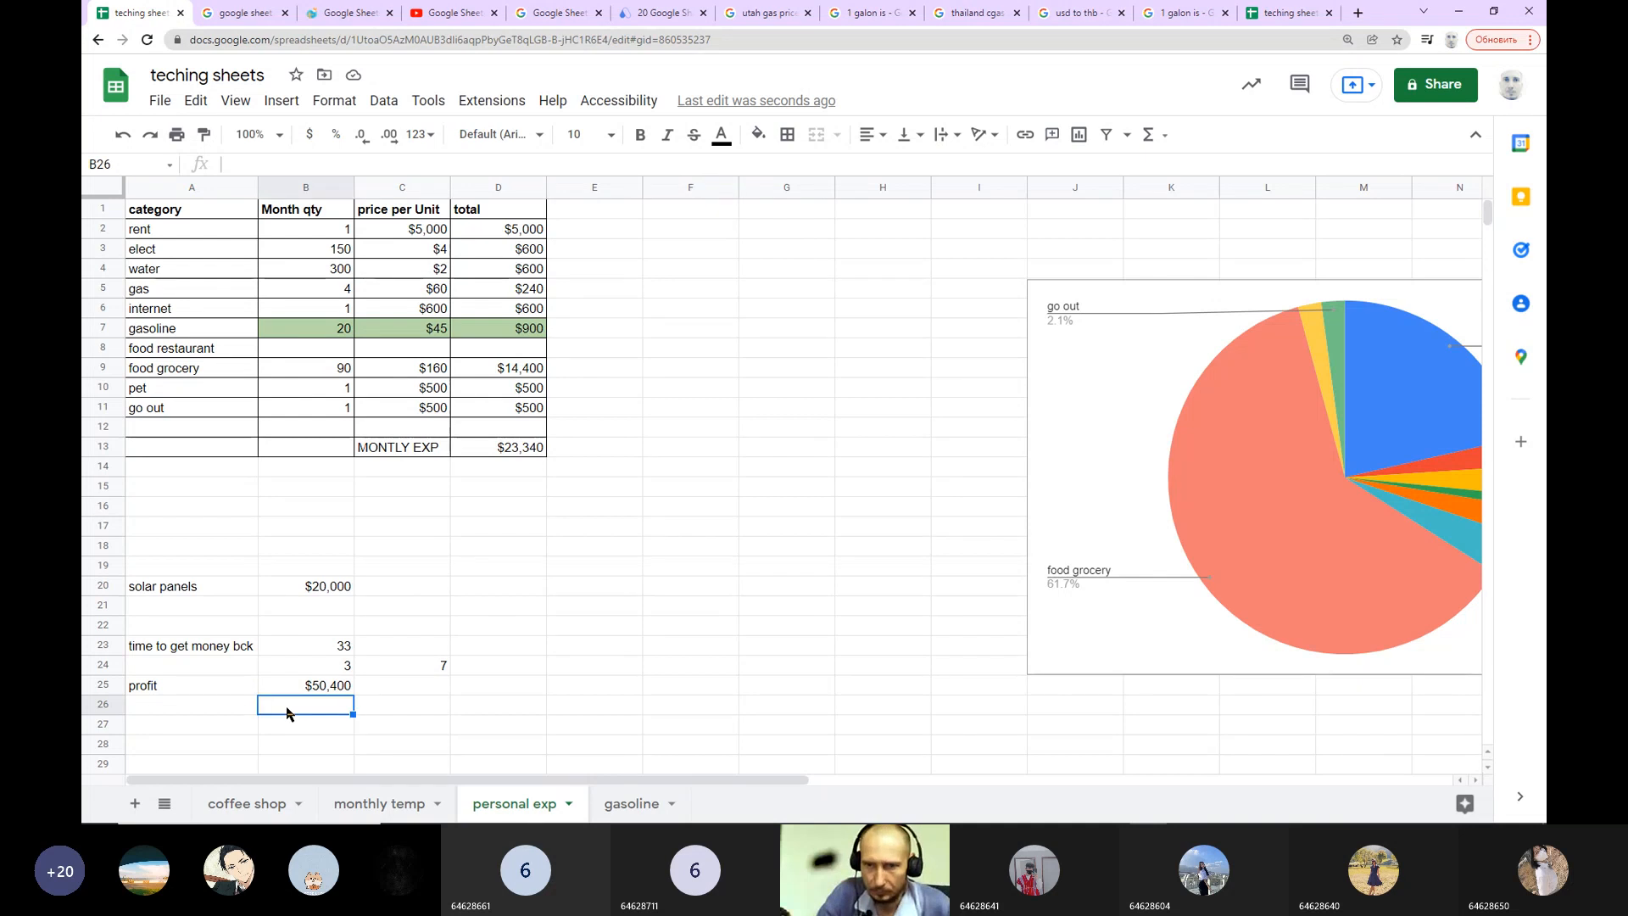